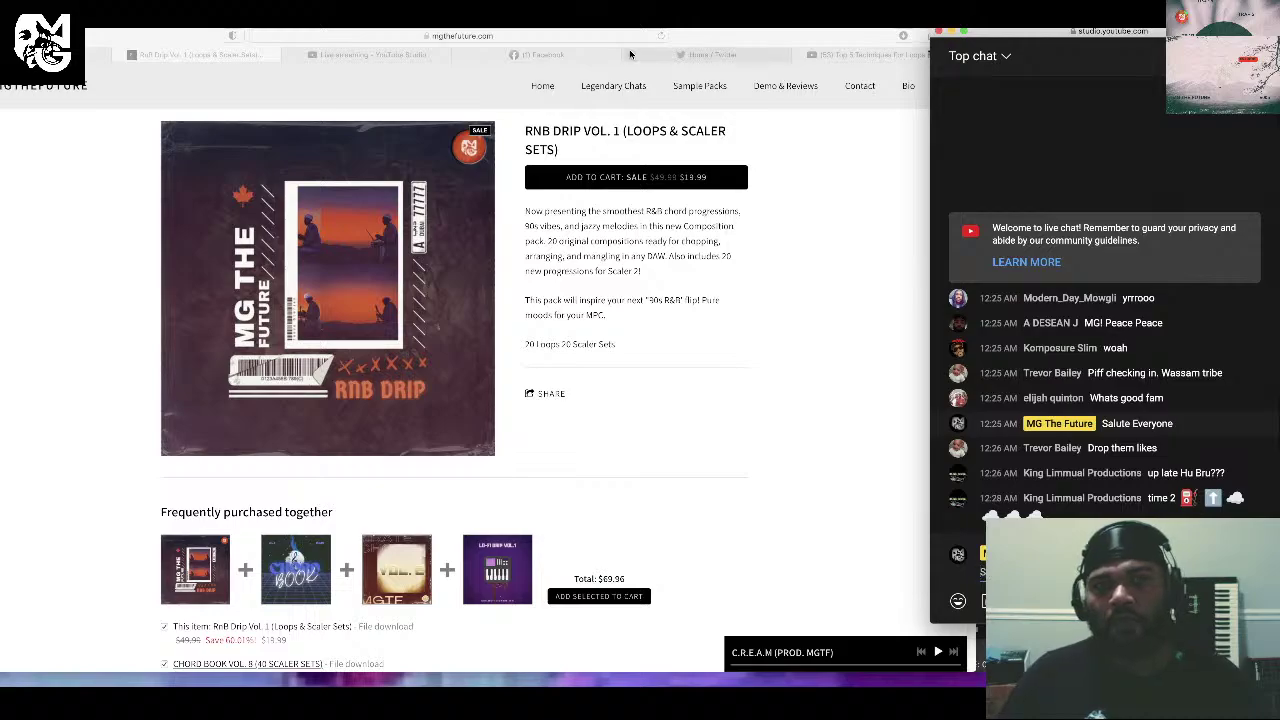
Minimize the web browser window and the Catalog (2022) file window to clear the desktop.
left_click_drag(705, 33, 781, 33)
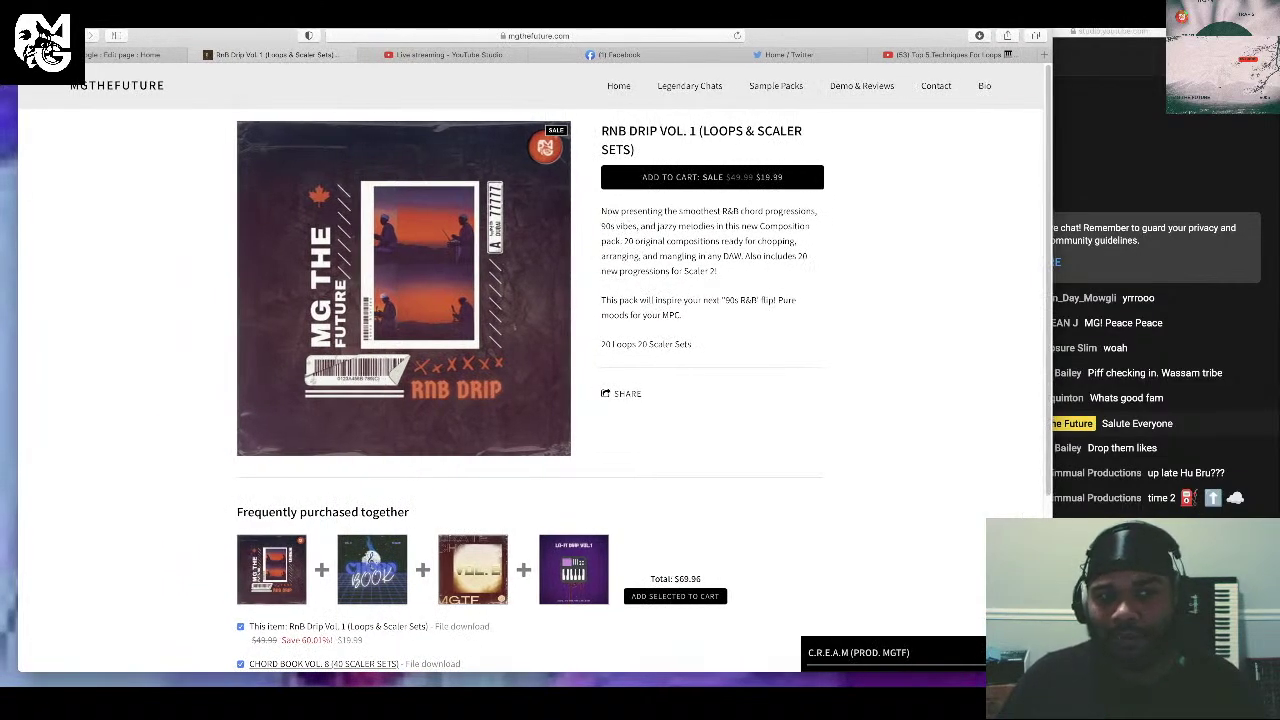
key("super+m")
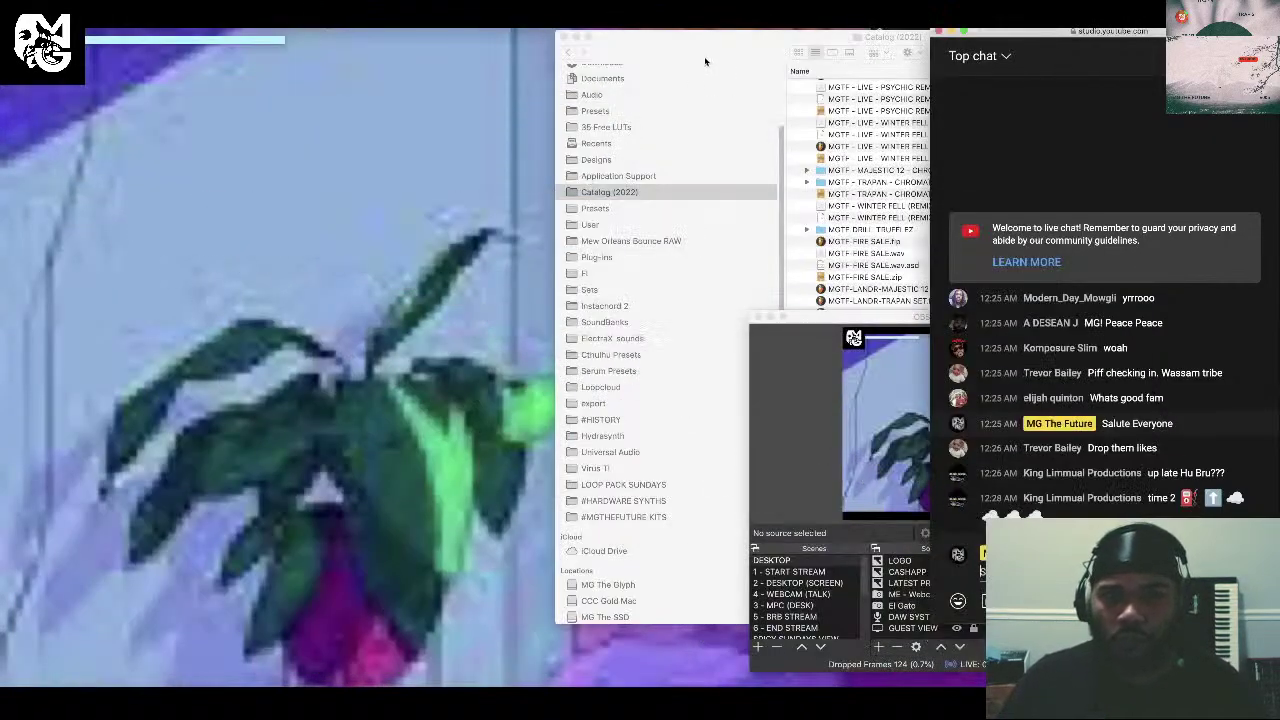
left_click_drag(705, 63, 220, 60)
scroll(445, 307, "up", 5)
scroll(445, 307, "up", 8)
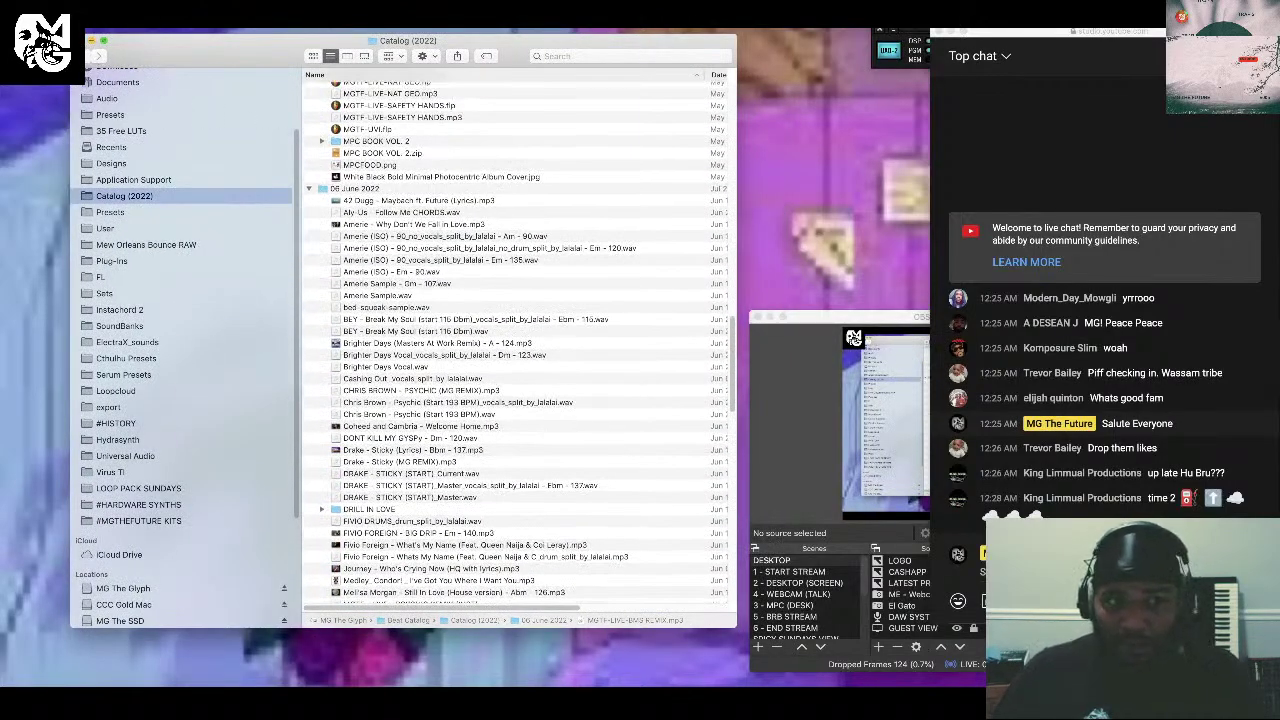
key("super+m")
Bring the live chat window in front of the OBS window, then switch to FL Studio.
left_click(818, 362)
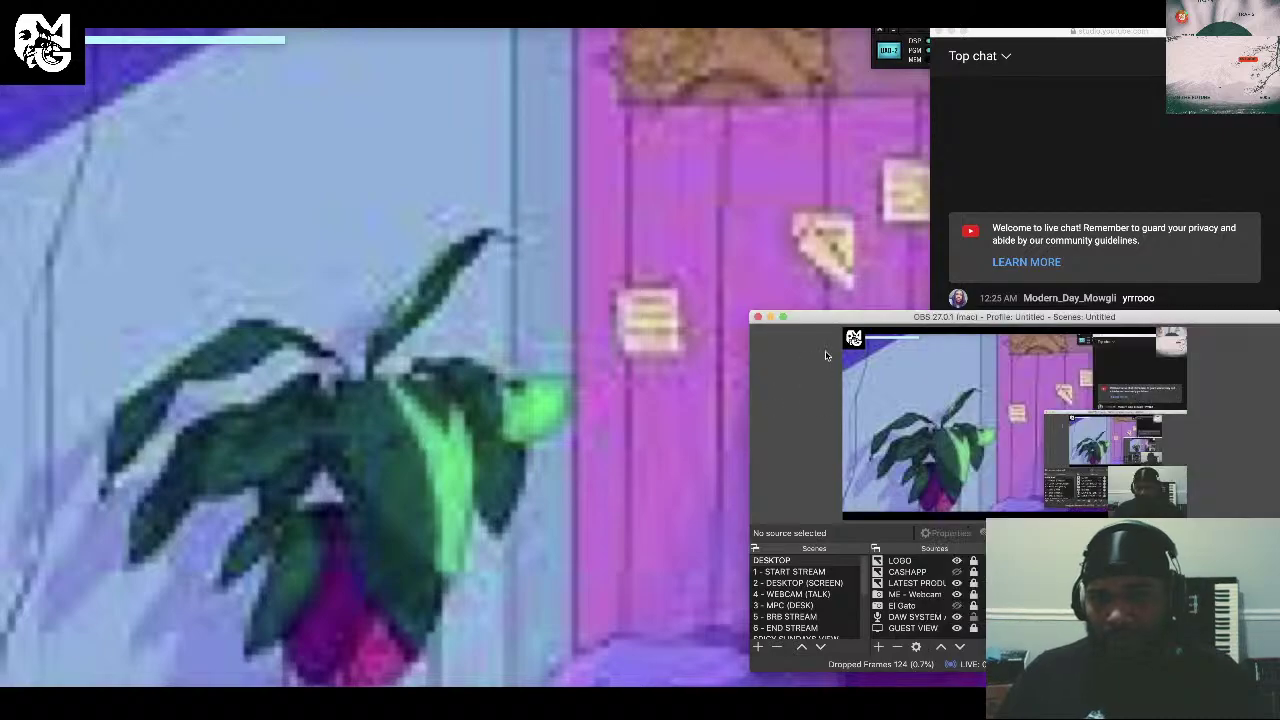
mouse_move(874, 326)
left_mouse_down()
mouse_move(843, 318)
mouse_move(879, 335)
left_mouse_up()
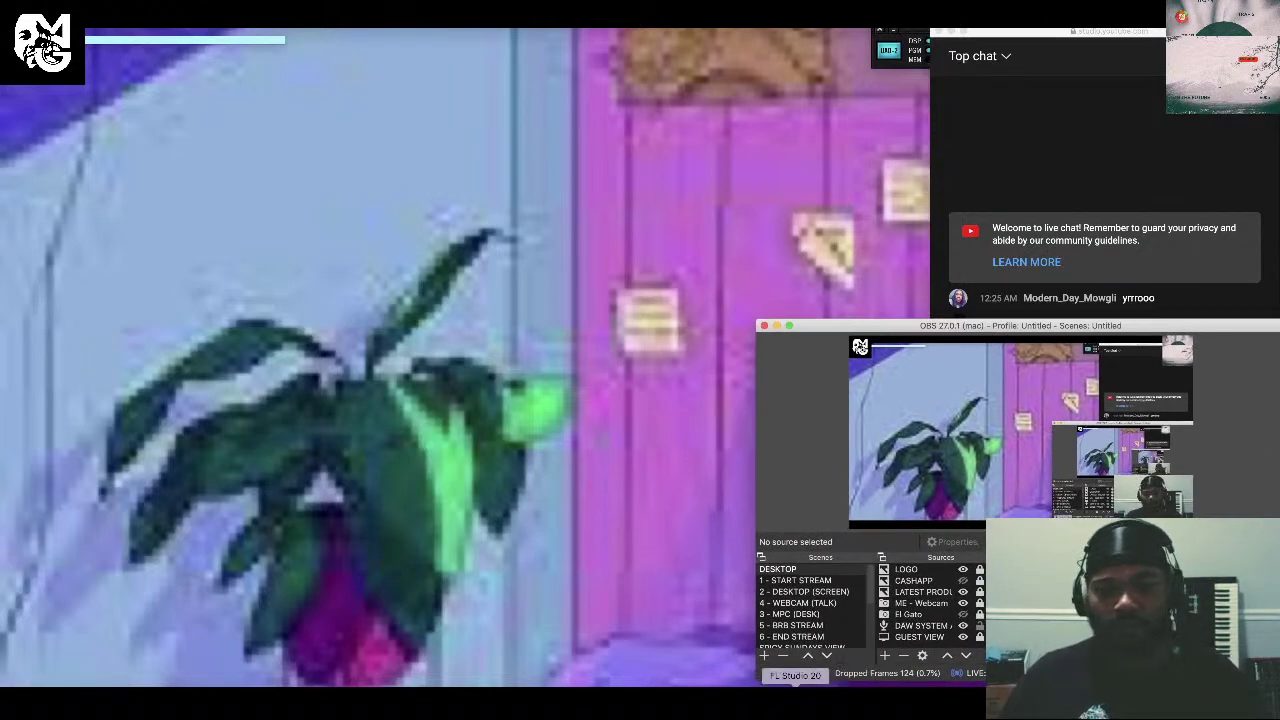
left_click(602, 288)
left_click(1075, 140)
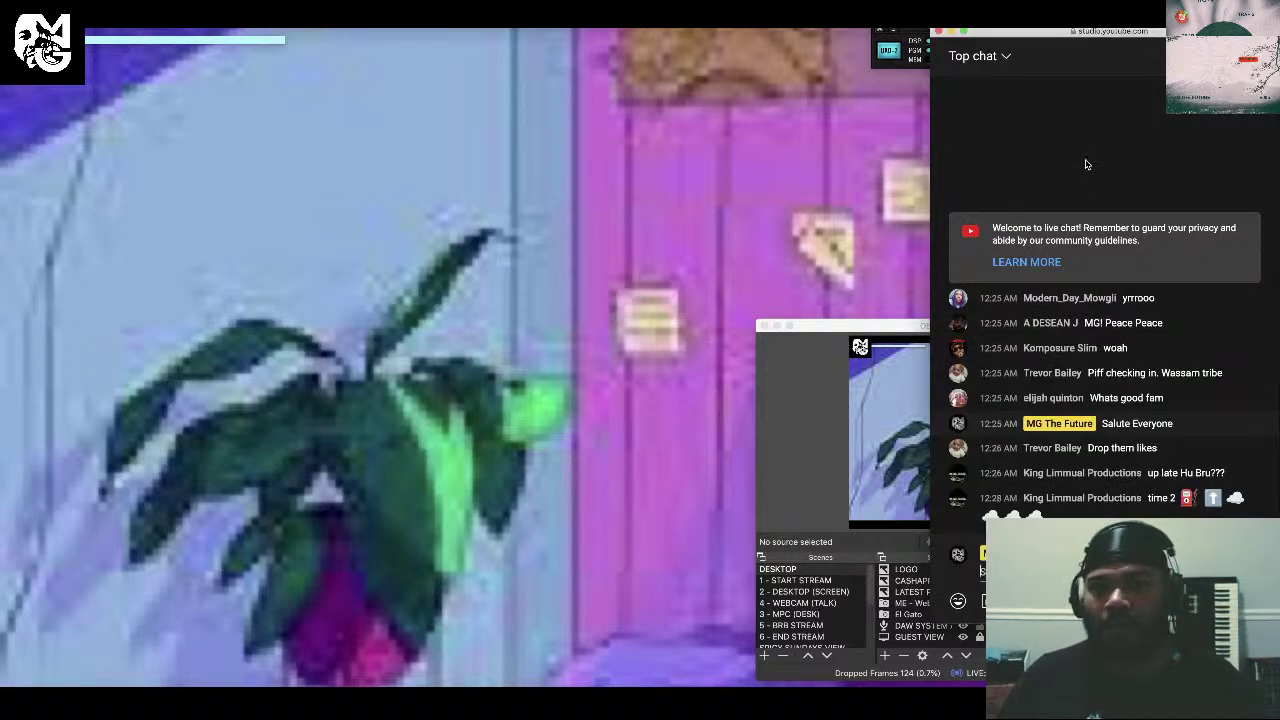
key("super+Tab")
left_click(127, 301)
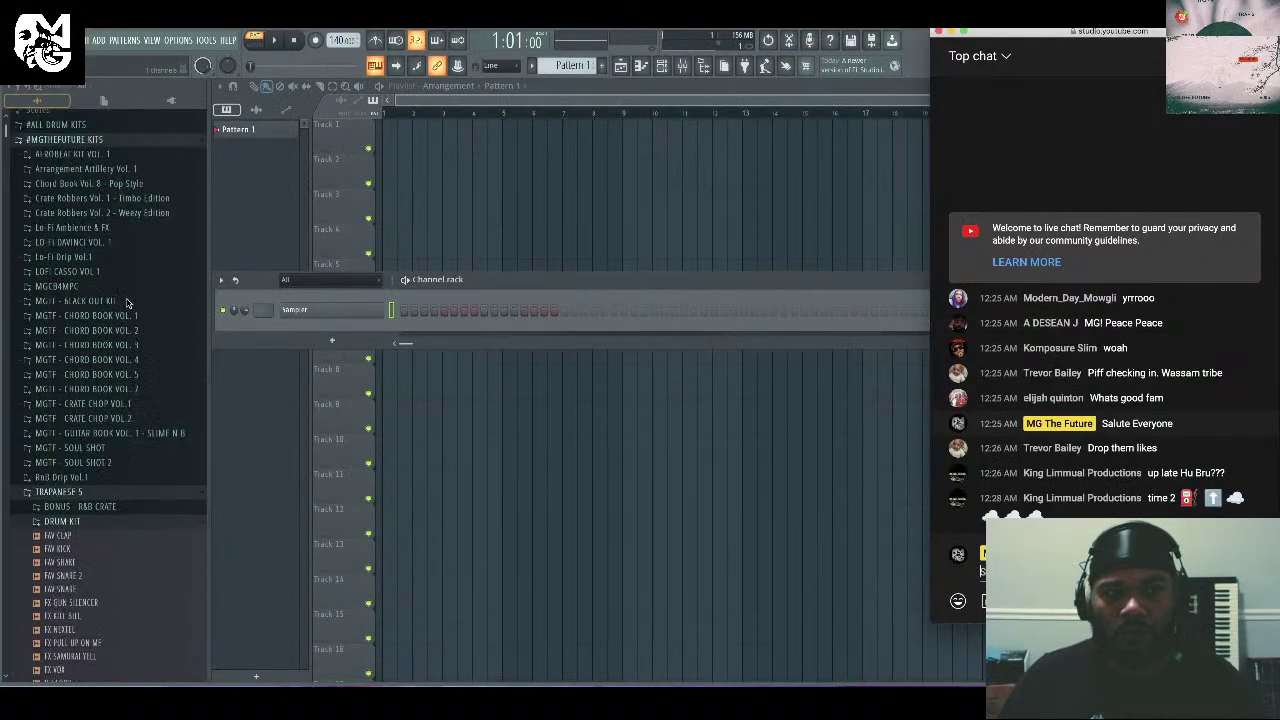
Collapse the TRAPANESE 5 kit and look through the Loops and Scaler Sets folders of RnB Drip Vol.1.
scroll(127, 301, "up", 3)
left_click(98, 596)
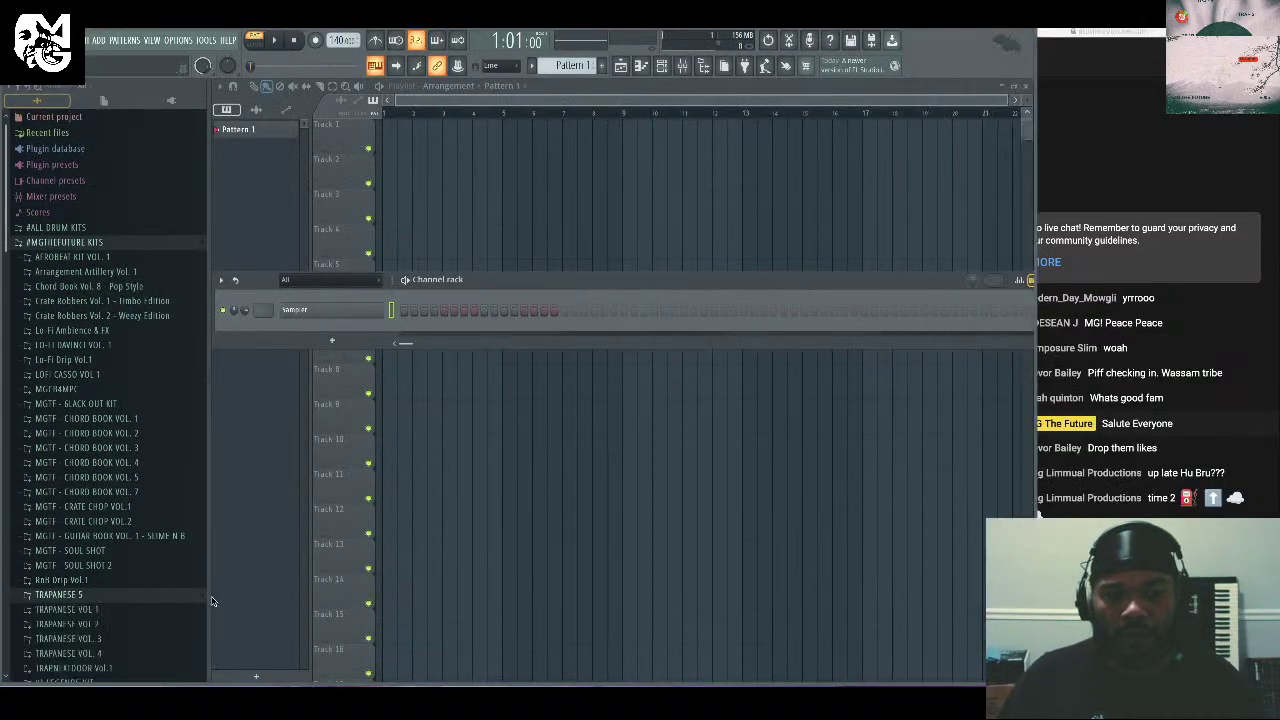
left_click(117, 580)
scroll(205, 520, "down", 5)
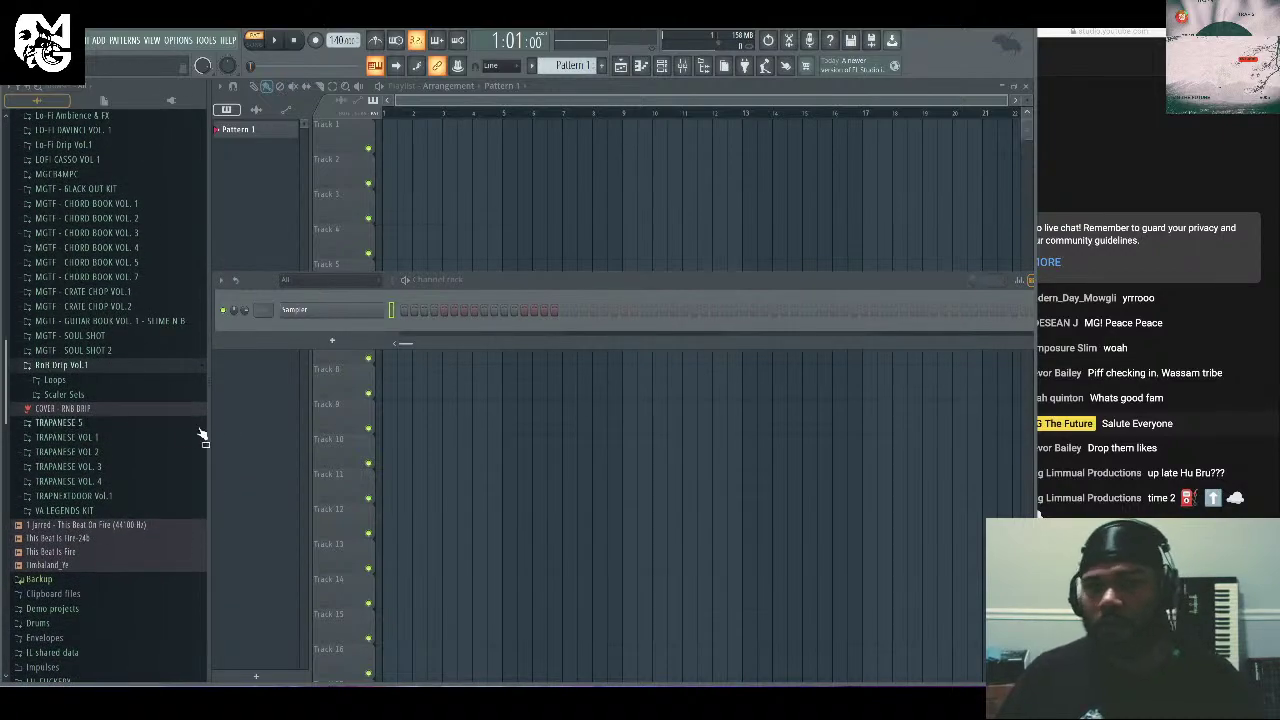
left_click(117, 382)
scroll(151, 380, "down", 3)
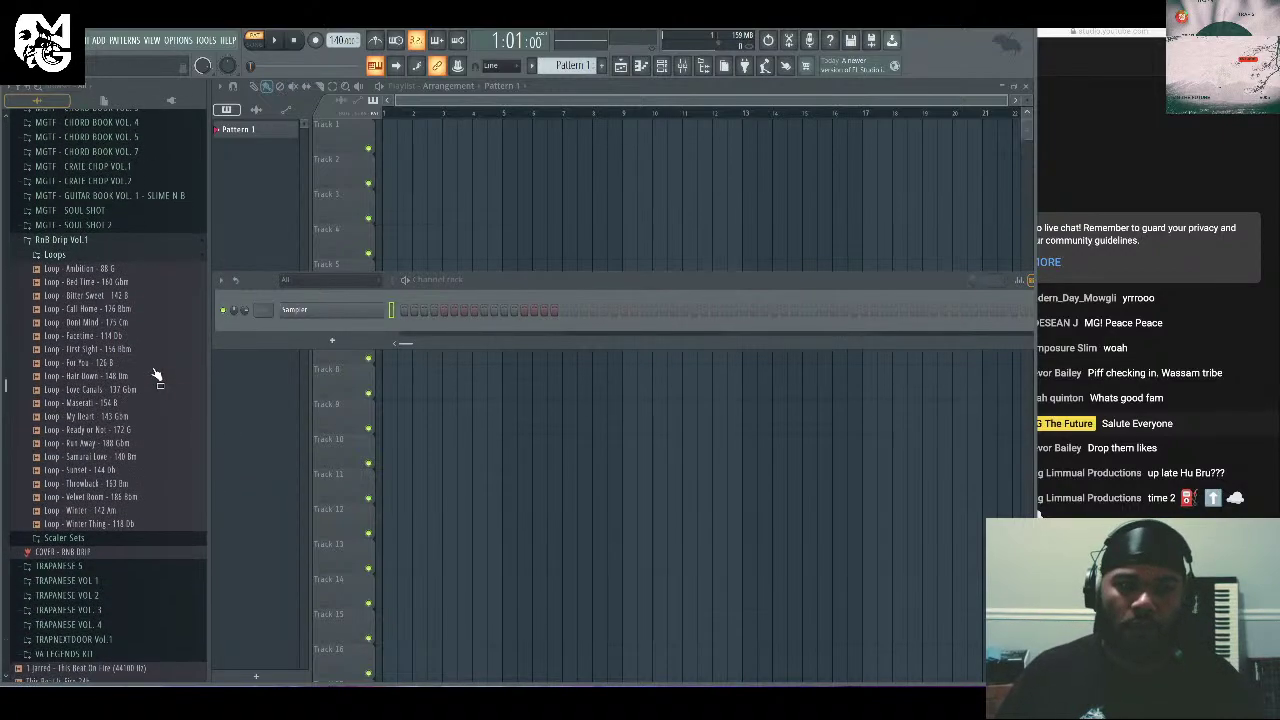
left_click(105, 530)
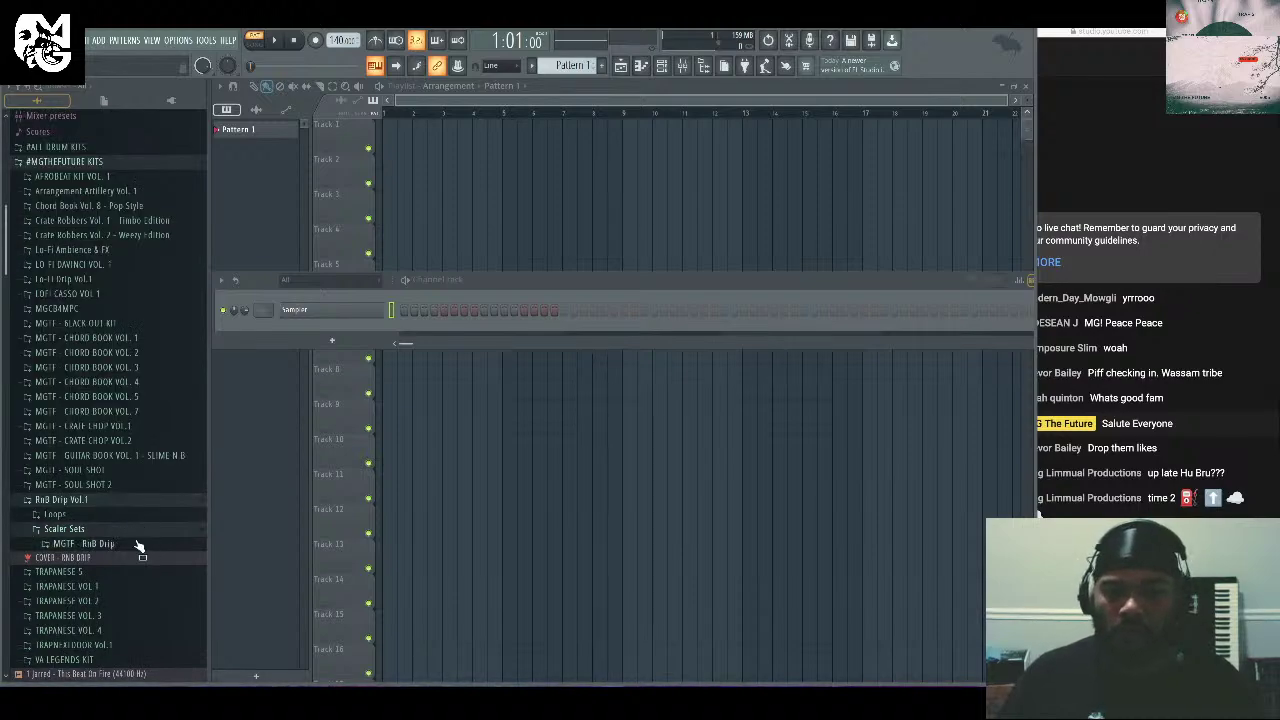
Check the live chat and reopen the Loops folder of RnB Drip Vol.1 in the sample browser.
left_click(1090, 232)
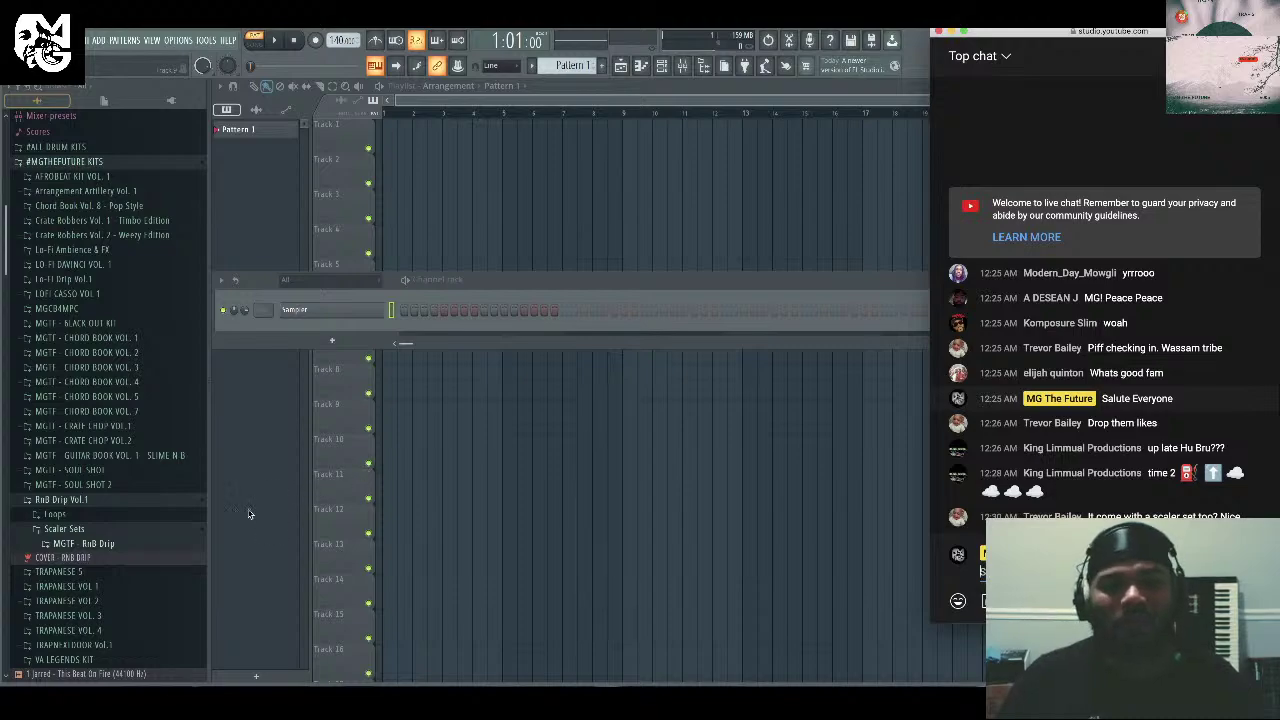
left_click(82, 516)
scroll(117, 522, "down", 5)
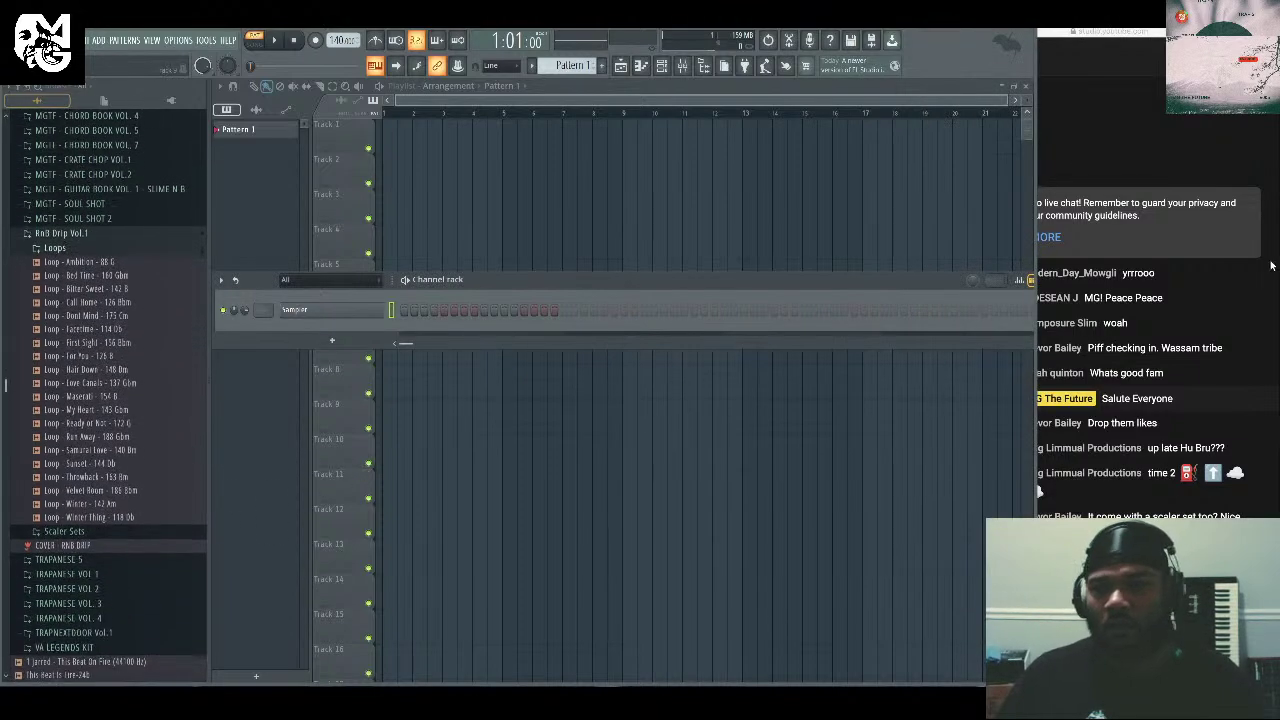
left_click(1228, 292)
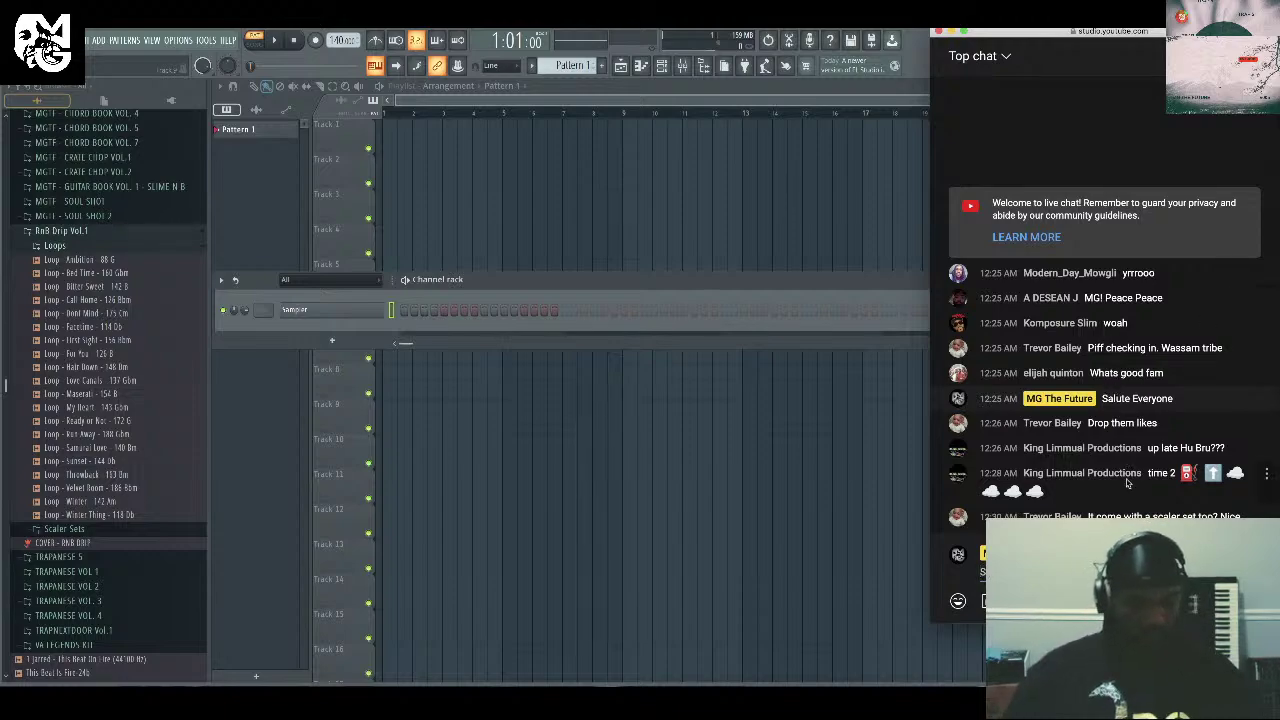
left_click(529, 283)
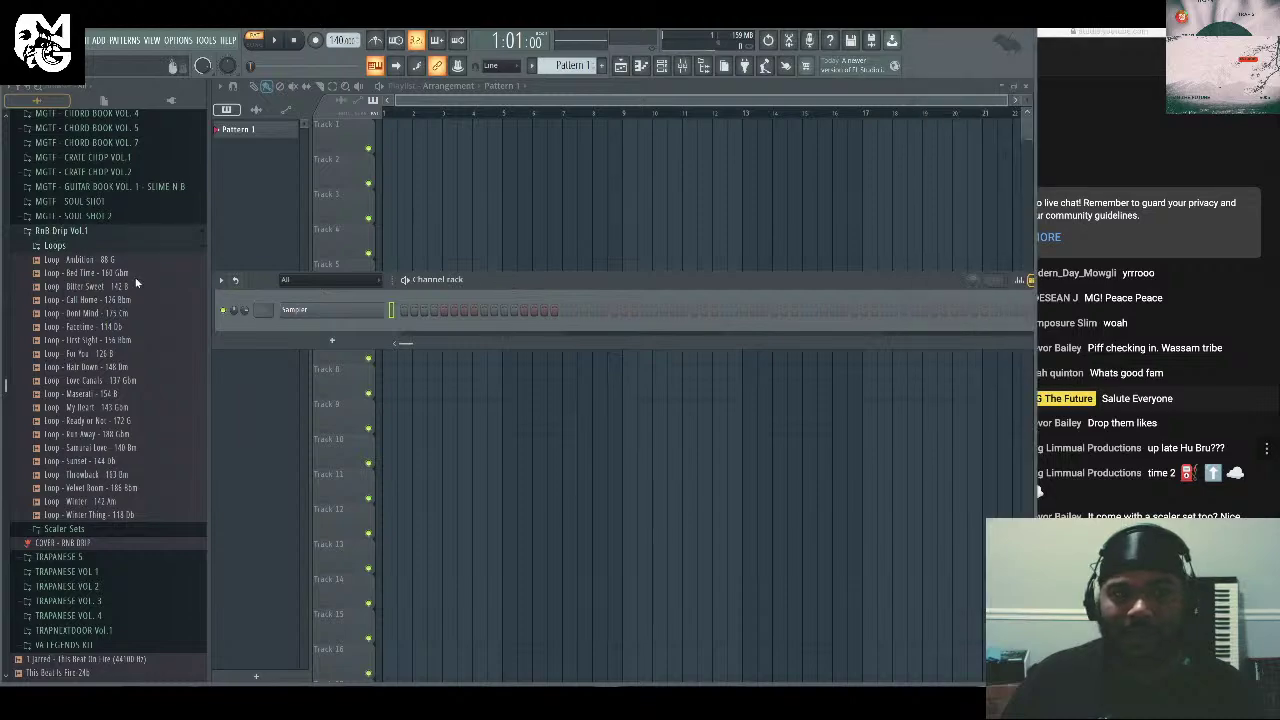
left_click(55, 246)
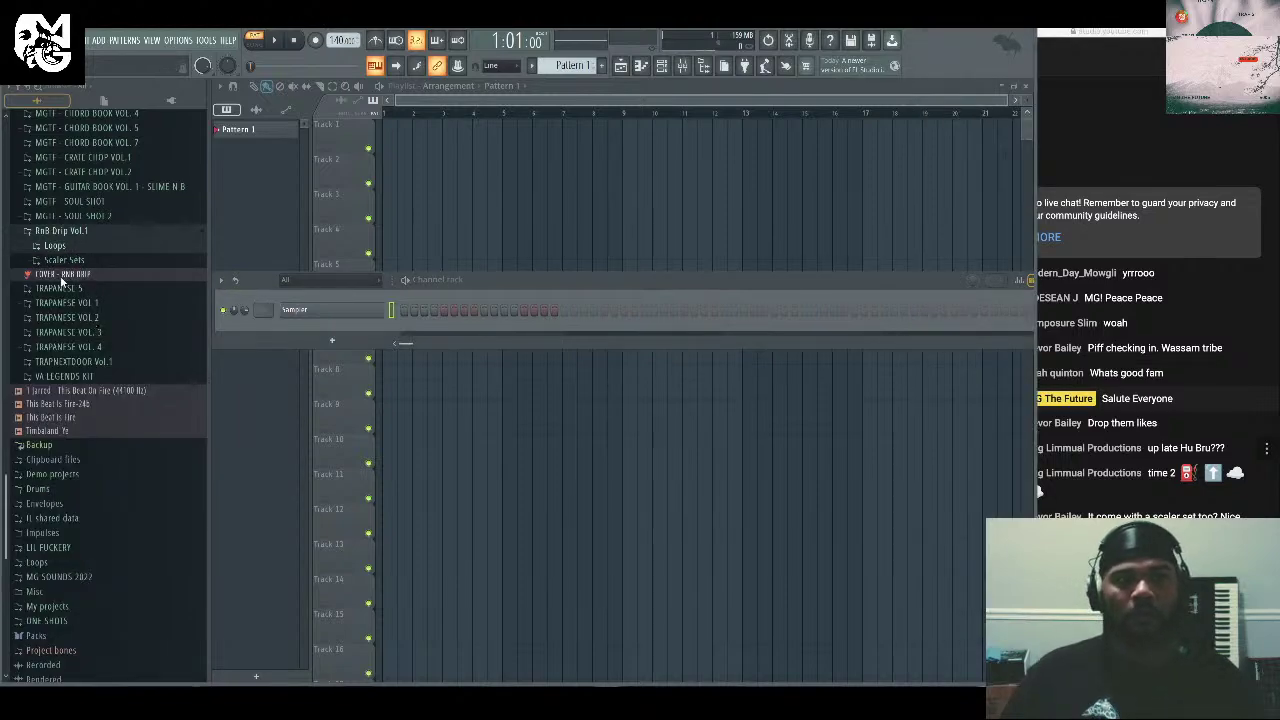
left_click(78, 248)
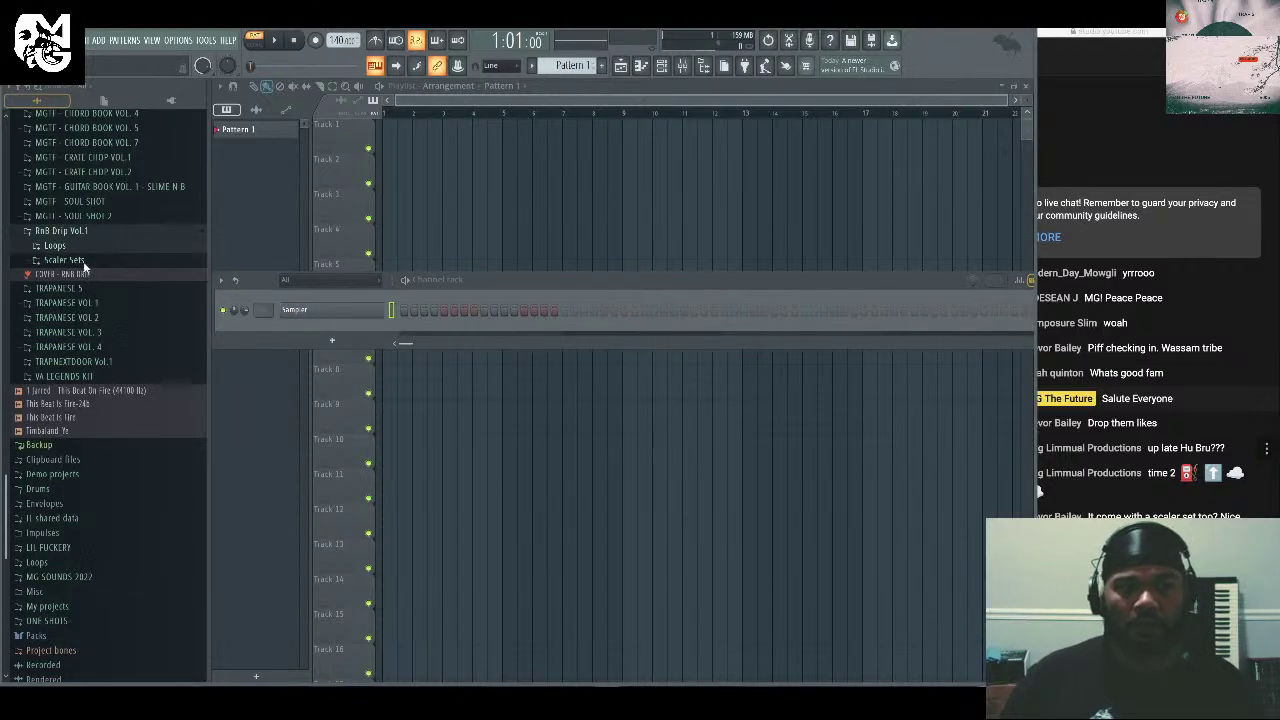
left_click(85, 264)
left_click(55, 246)
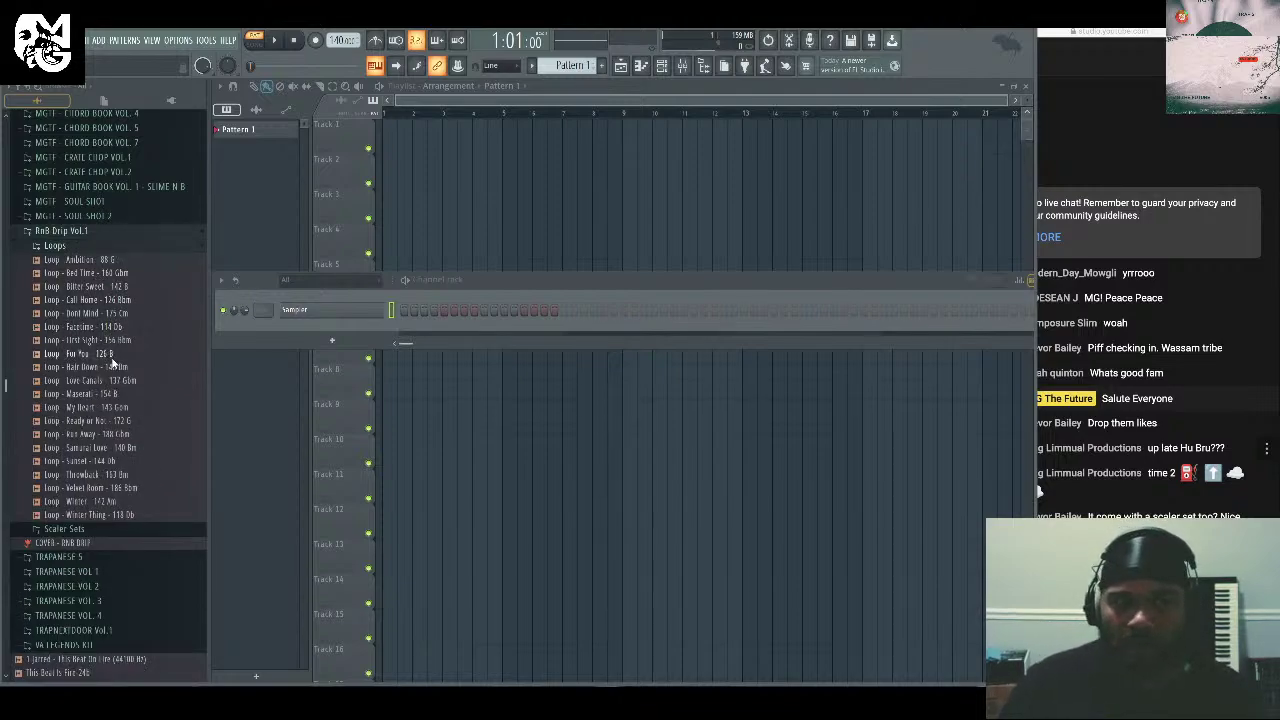
left_click(75, 247)
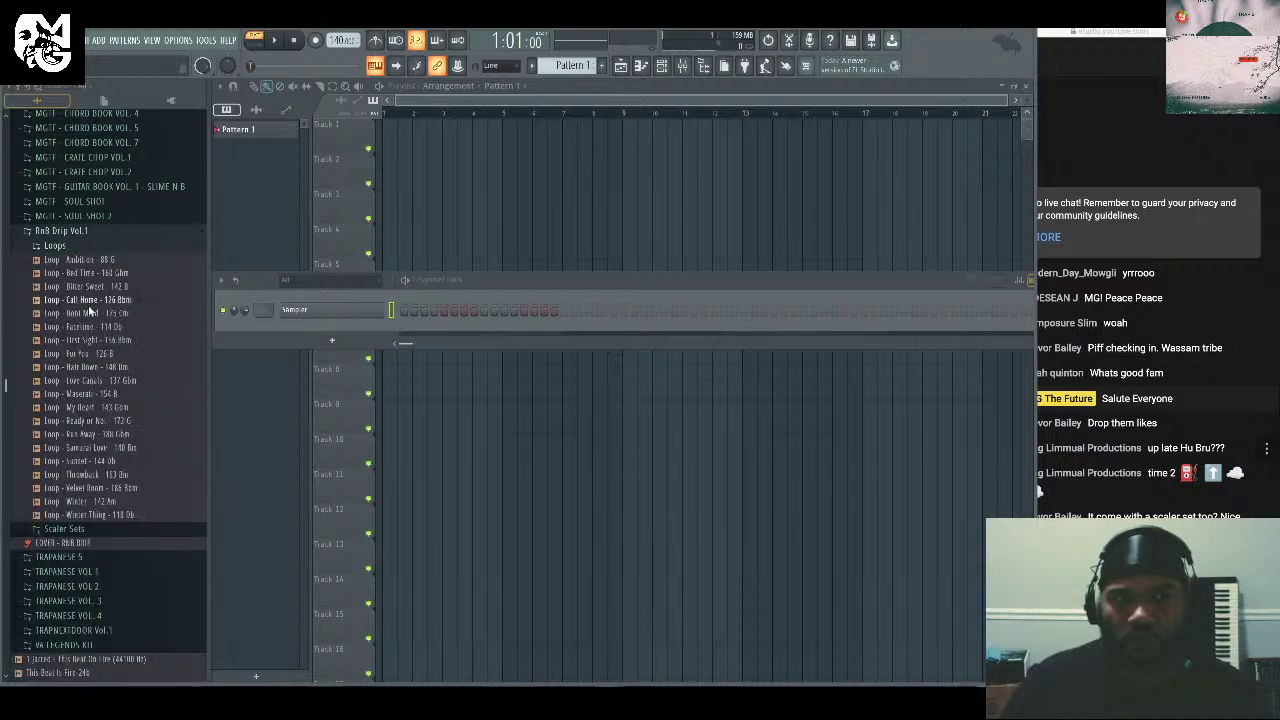
Audition the Ready or Not, Run Away, Samurai Love and Sunset loops, and set the project tempo to 144 BPM.
left_click(105, 422)
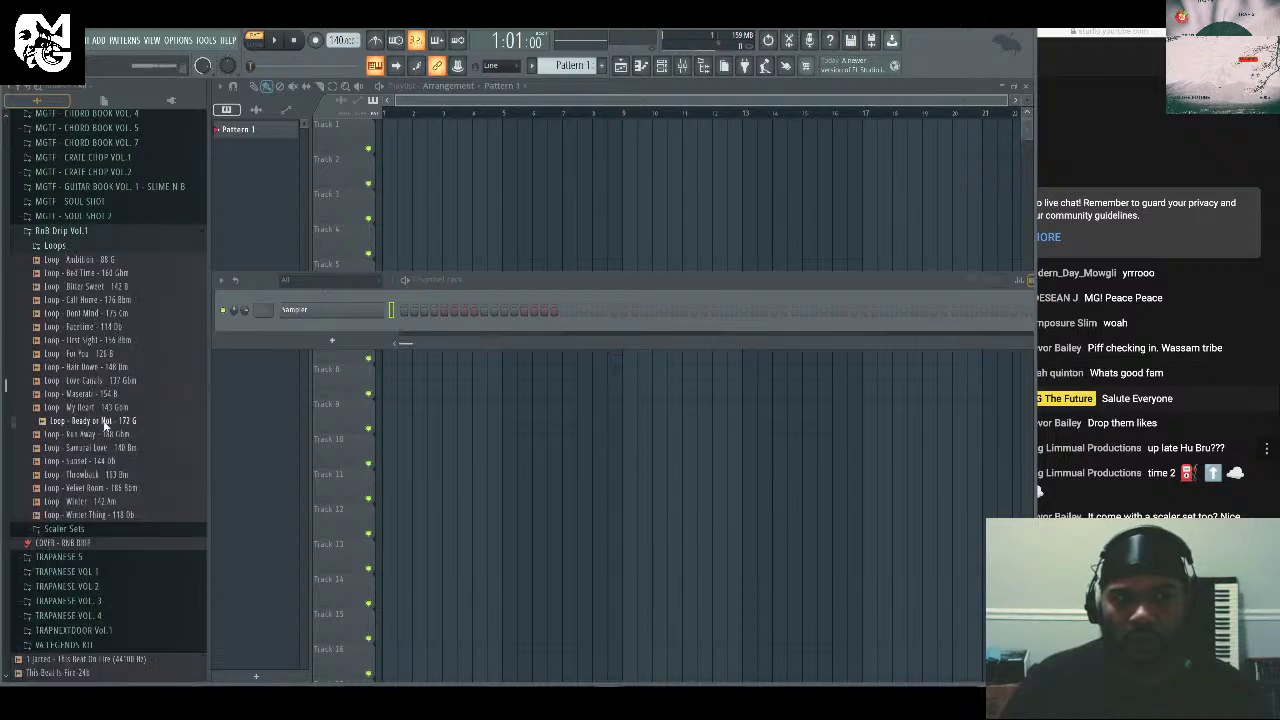
left_click(1237, 357)
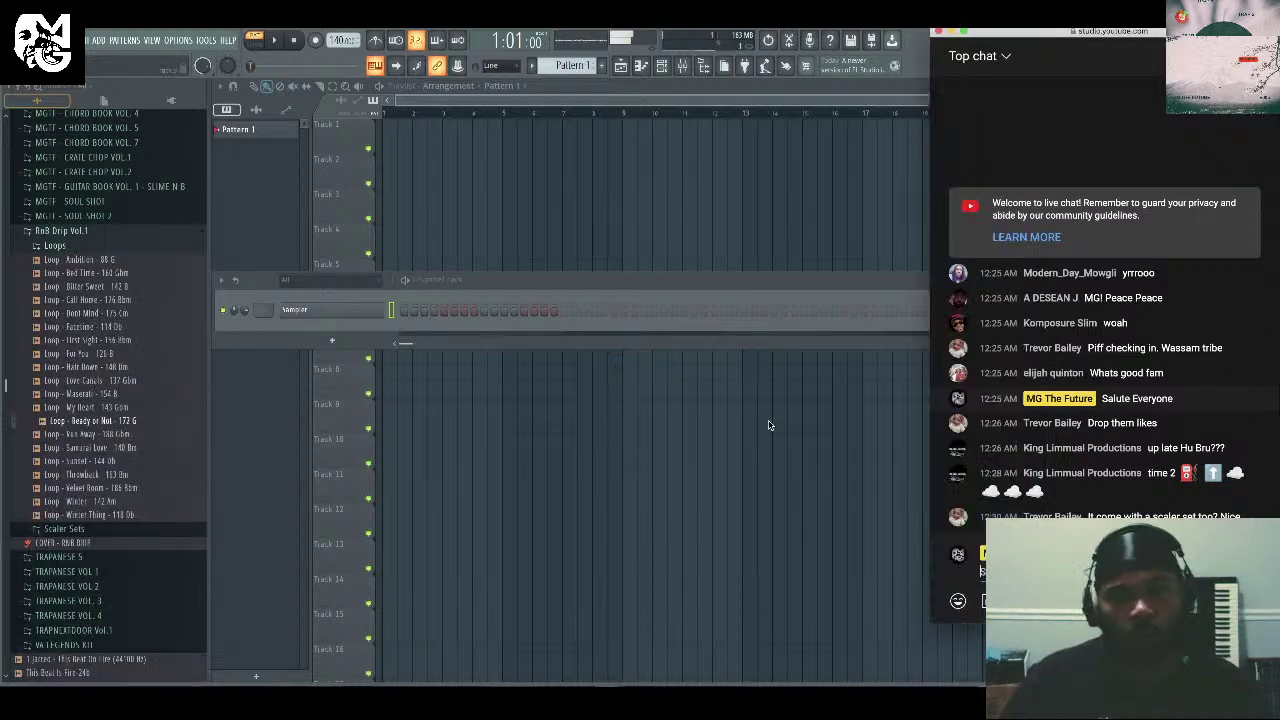
left_click(104, 435)
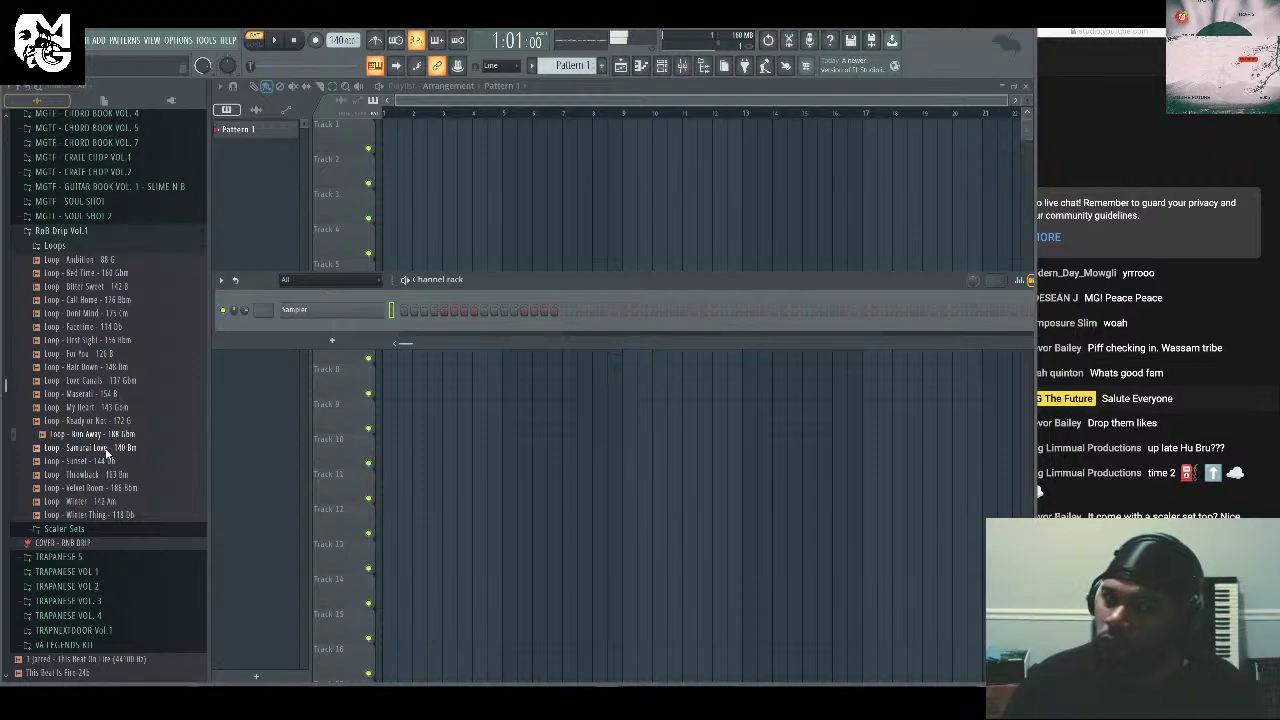
left_click(108, 450)
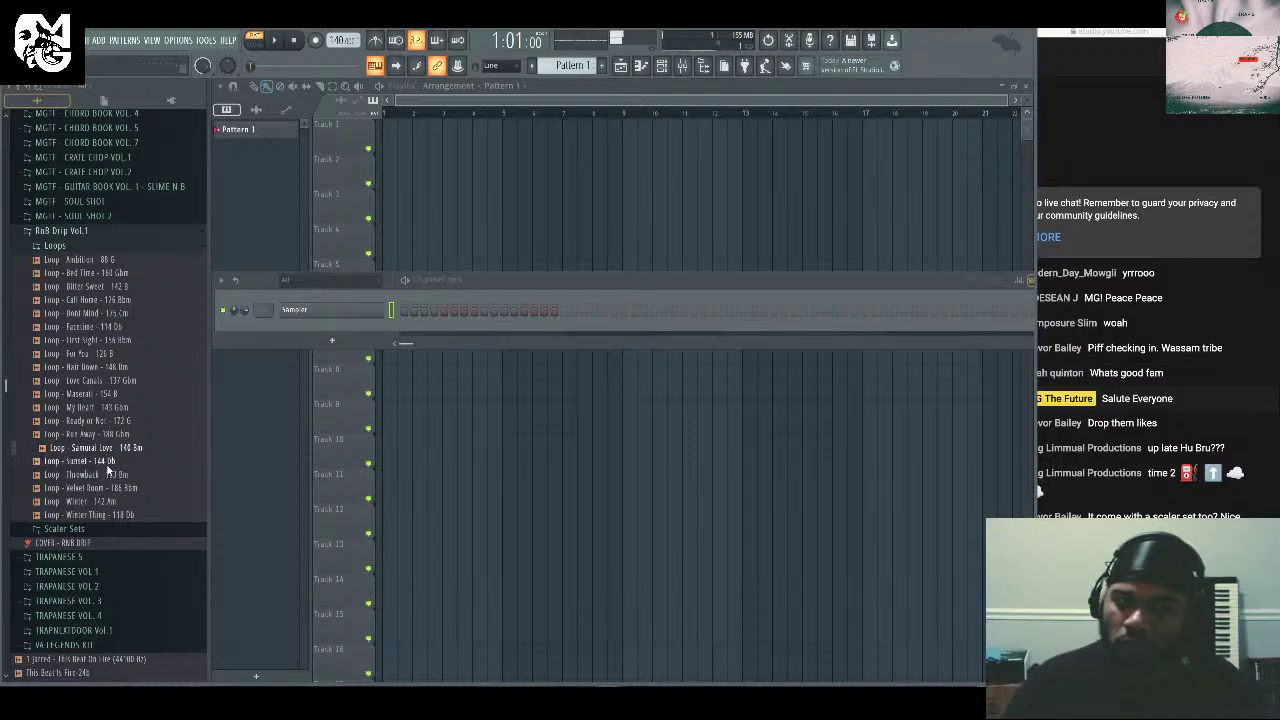
left_click(105, 460)
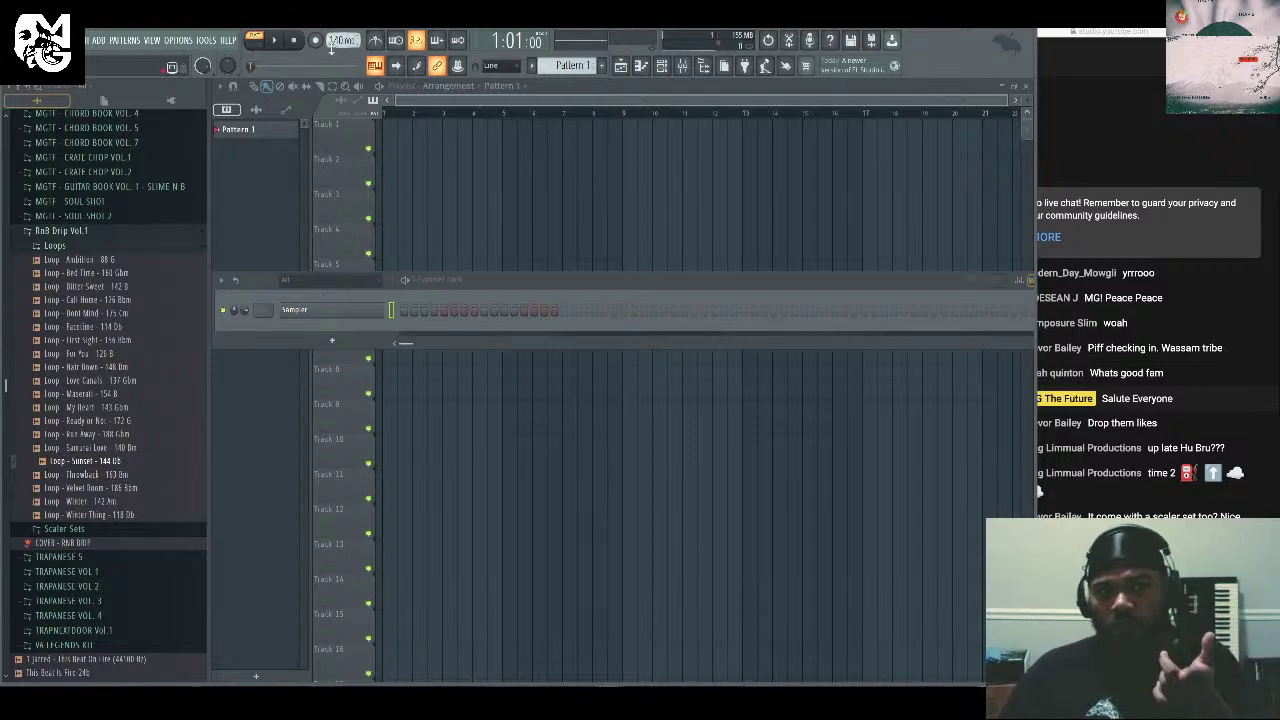
left_click(1220, 332)
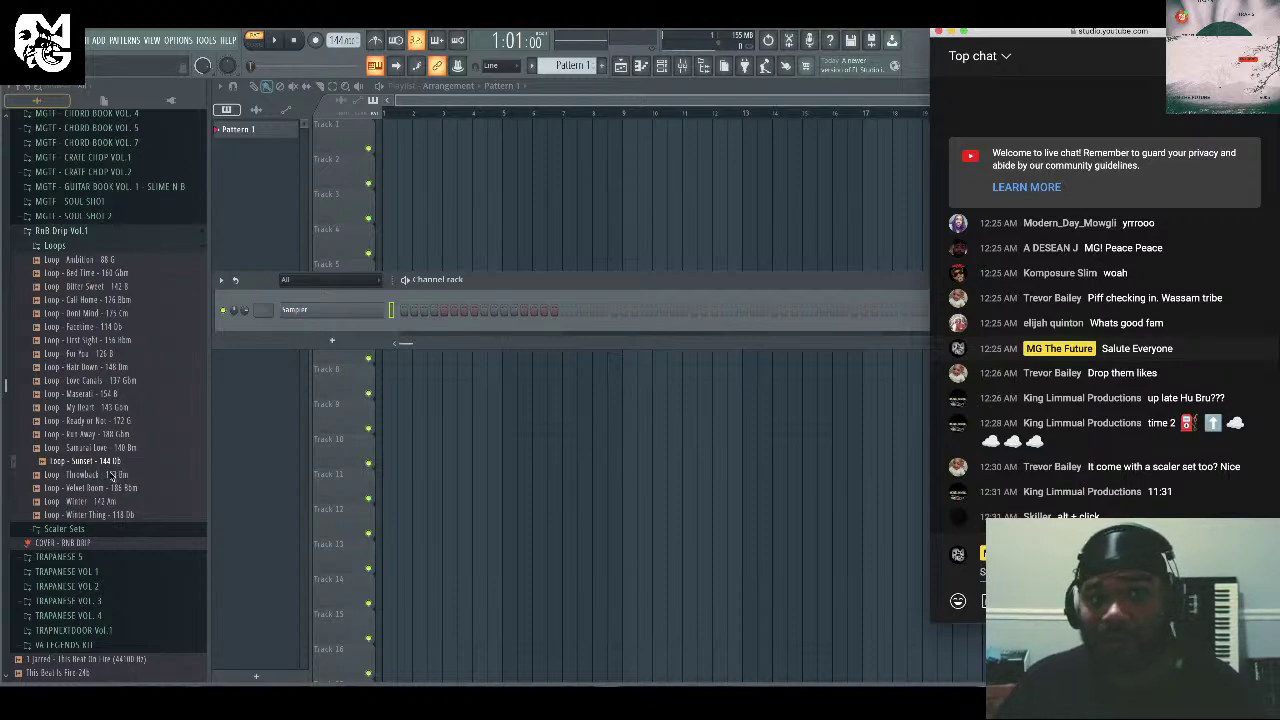
Place the Sunset loop (144 Db) on Track 1 at the start of the playlist.
left_click(122, 450)
left_click_drag(122, 450, 482, 137)
left_click_drag(607, 122, 510, 122)
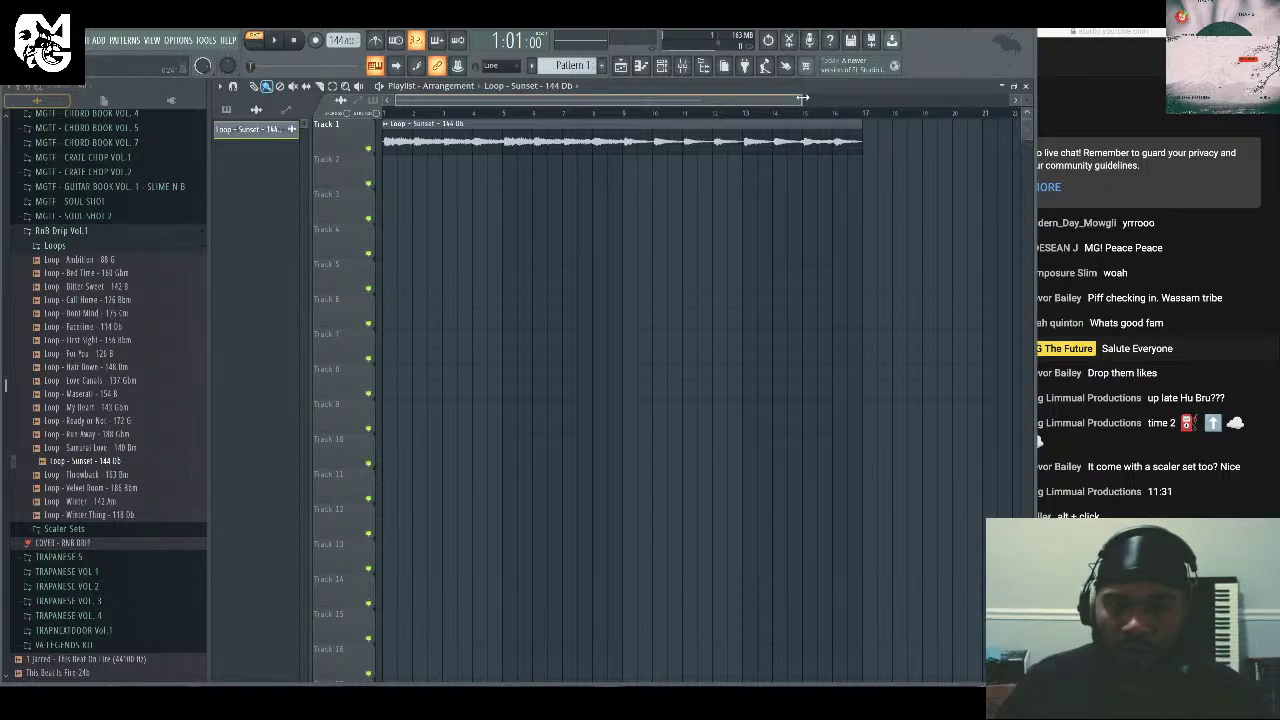
Slip the audio inside the Sunset clip on Track 1 to remove the silence at its start.
left_click_drag(802, 98, 401, 100)
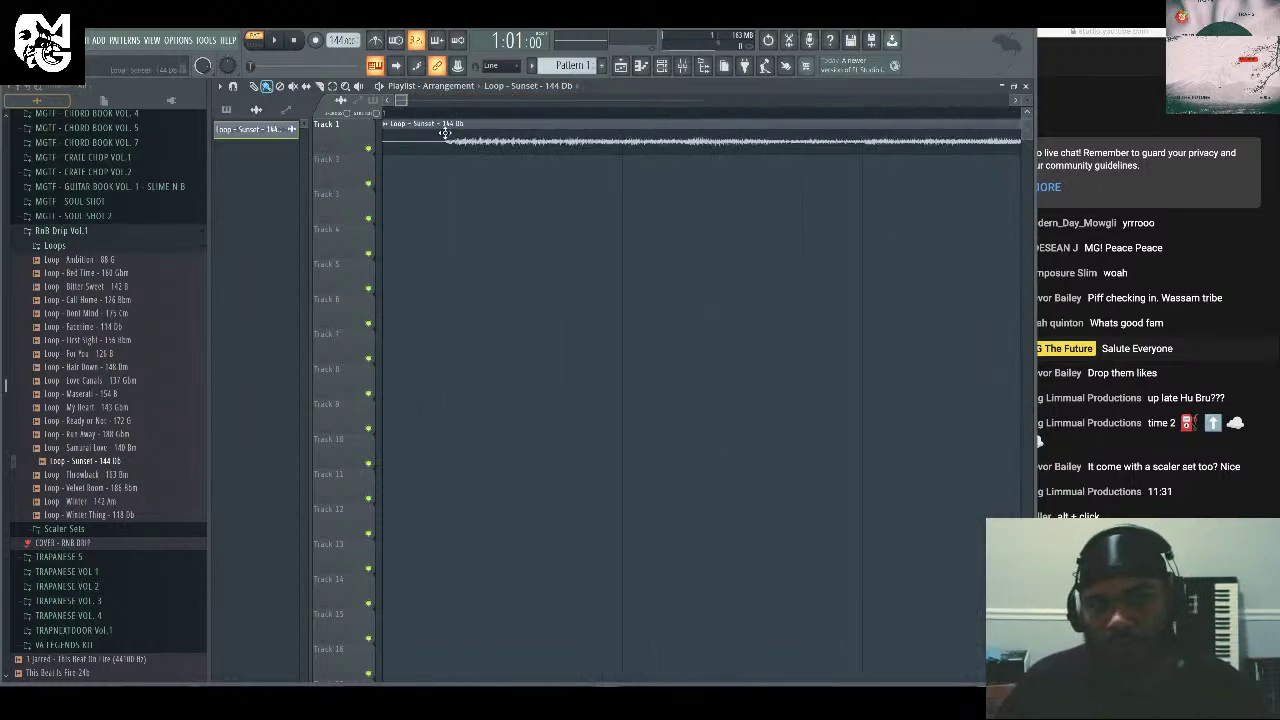
left_click(319, 86)
mouse_move(451, 171)
left_mouse_down()
mouse_move(453, 128)
mouse_move(395, 124)
mouse_move(508, 100)
mouse_move(797, 100)
left_mouse_up()
right_click(410, 135)
left_click(253, 86)
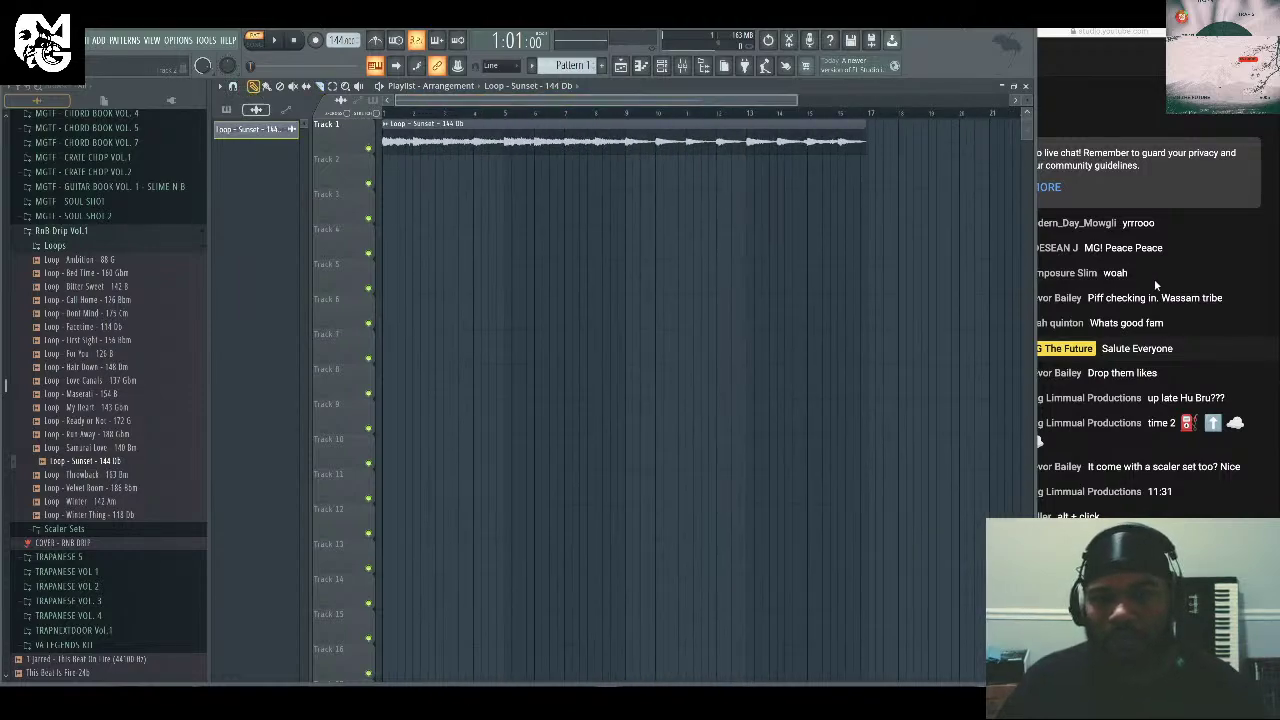
Turn on the metronome and play the Sunset clip from bar 1 in song mode.
left_click(1154, 278)
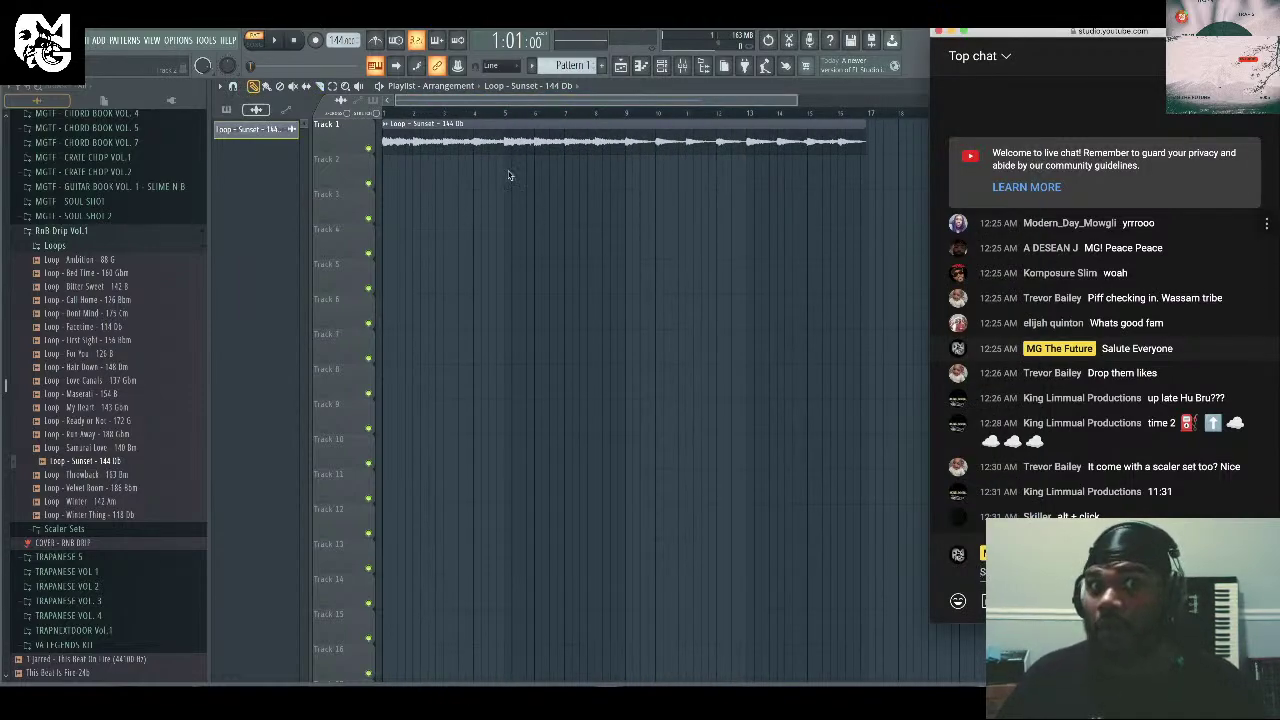
left_click(319, 86)
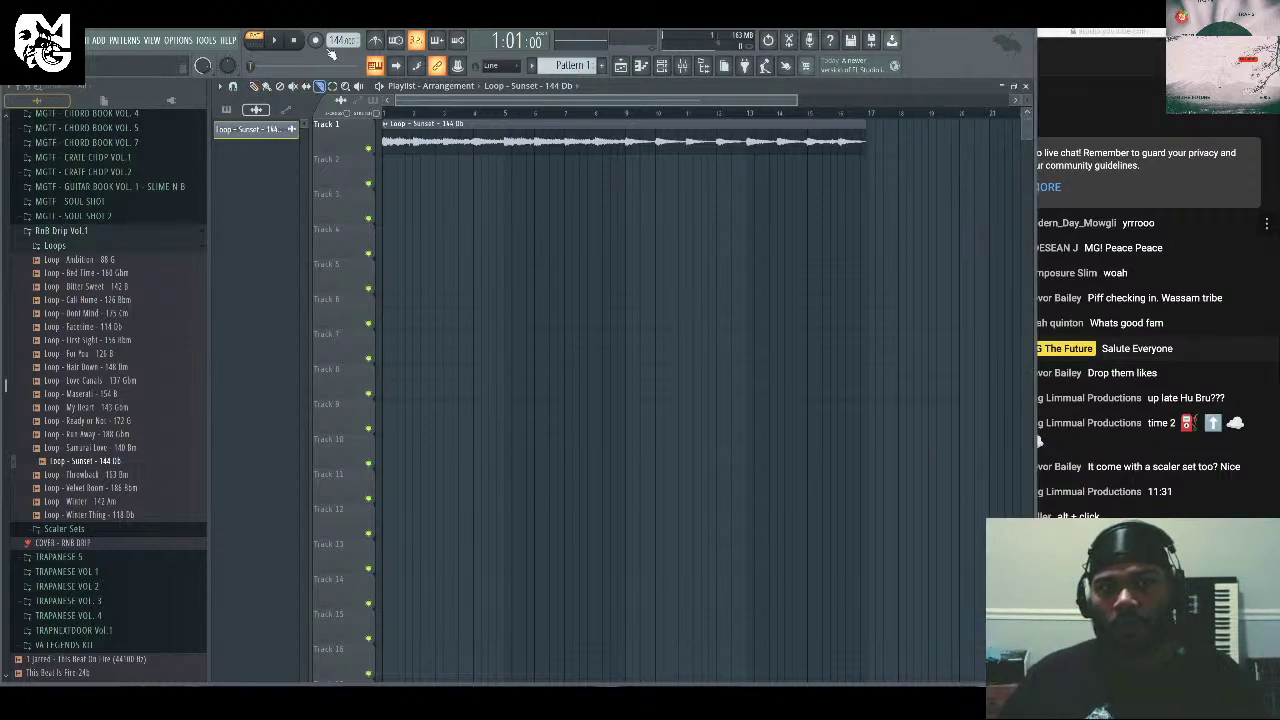
left_click(374, 40)
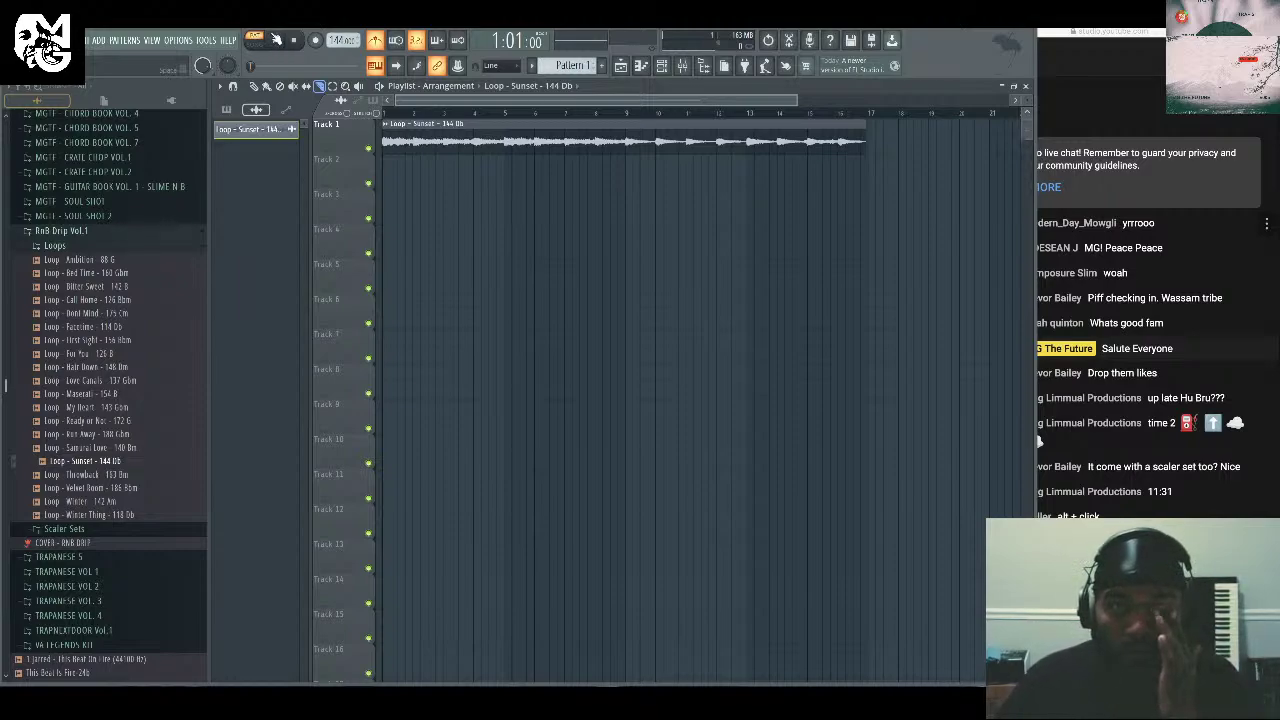
key("l")
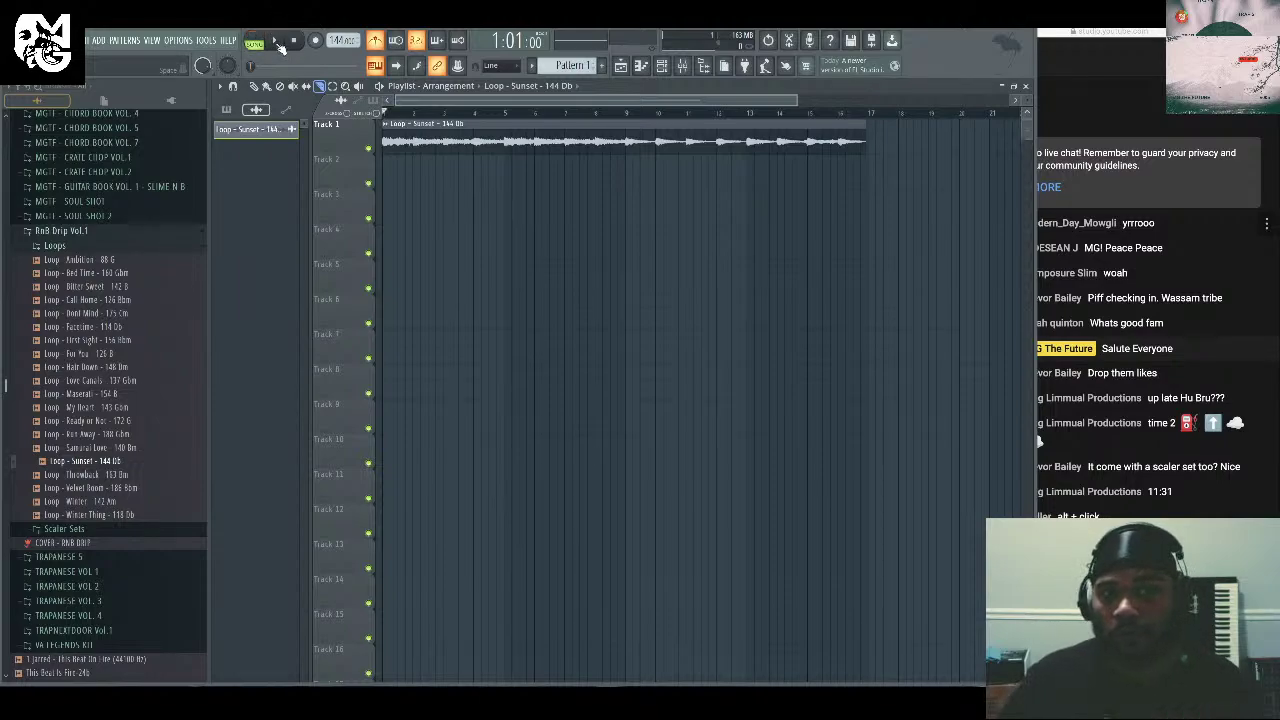
left_click(277, 42)
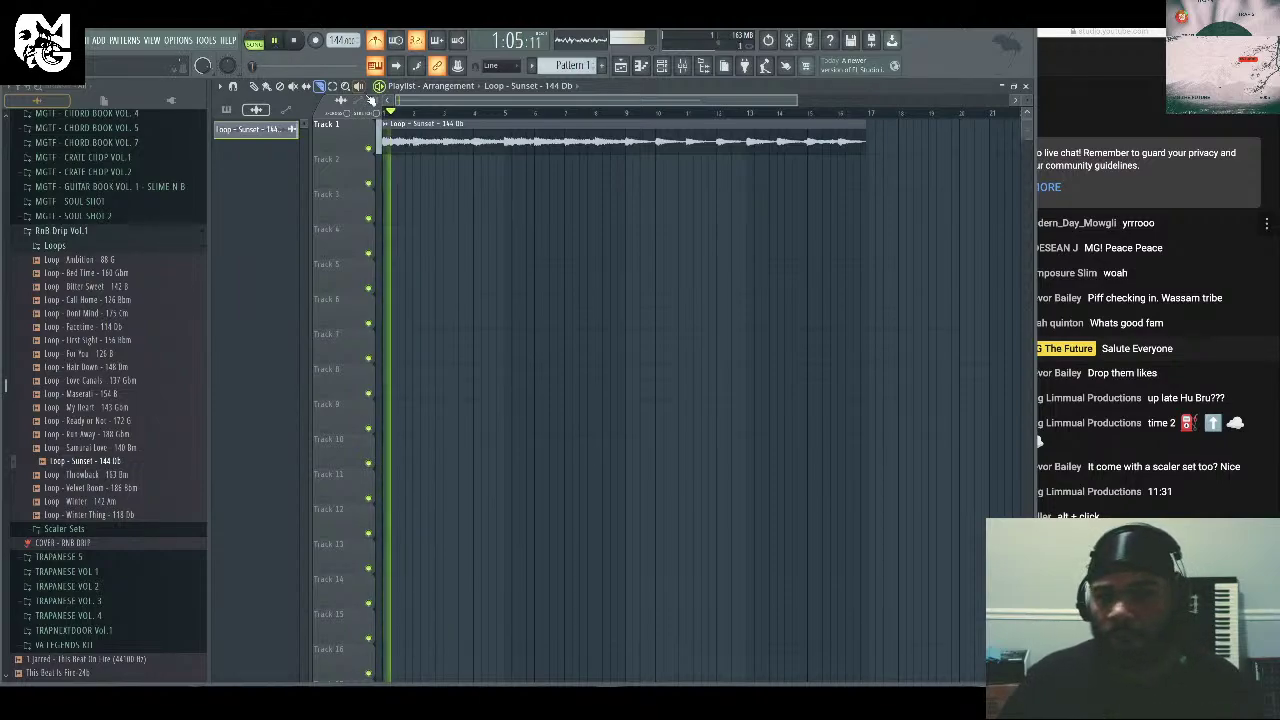
Show the channel rack and stop playback, then bring the live chat forward.
left_click(662, 66)
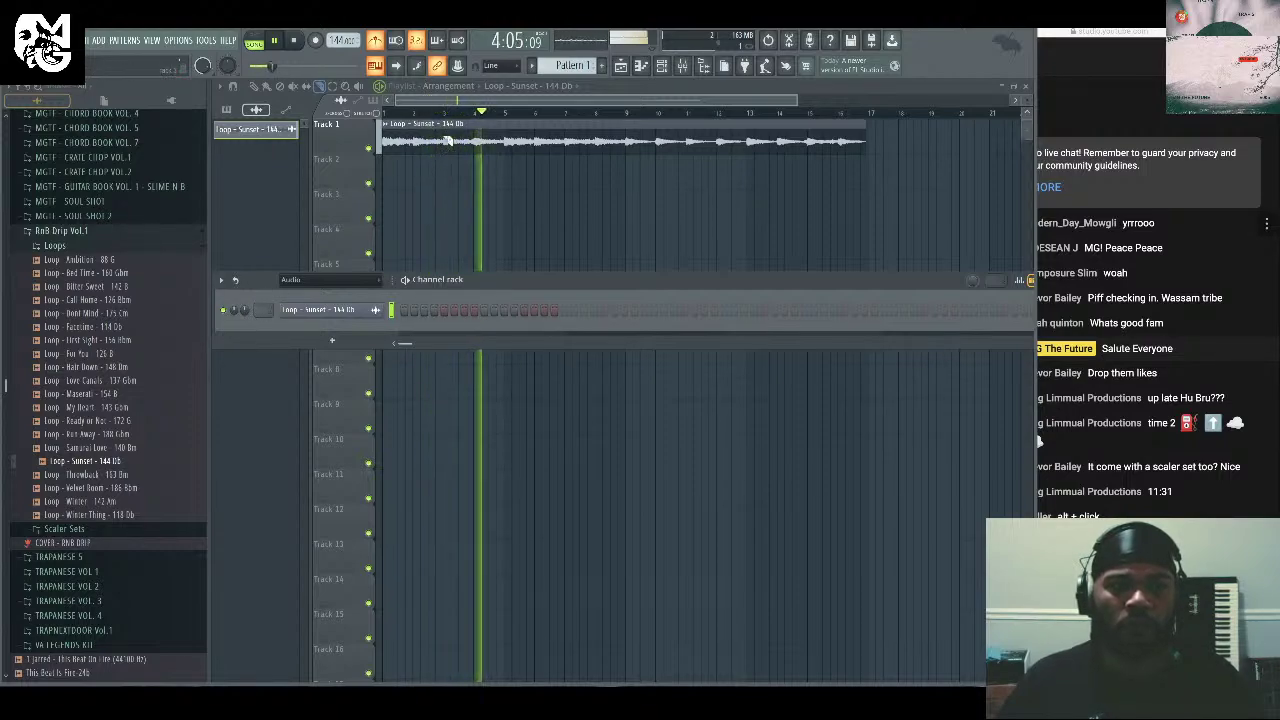
key("space")
left_click(1107, 289)
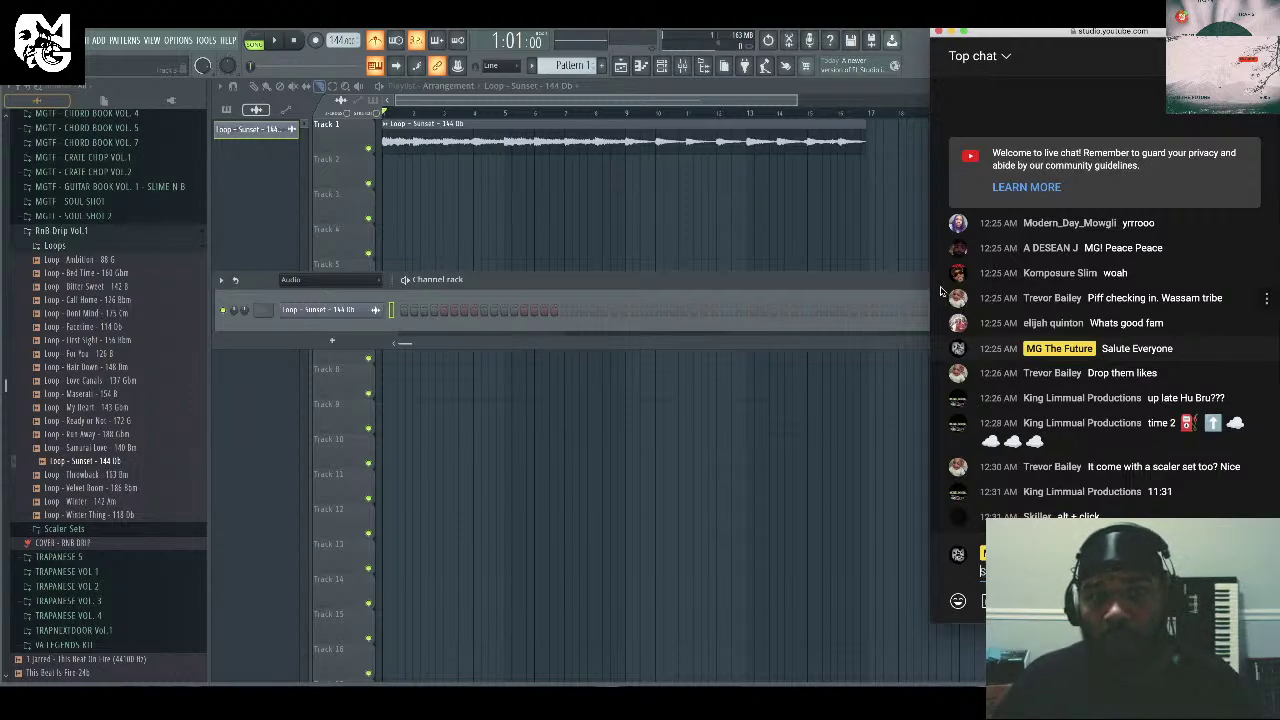
Slice the Sunset clip on Track 1 at bars 5, 9 and 13 into four pieces.
left_click(262, 88)
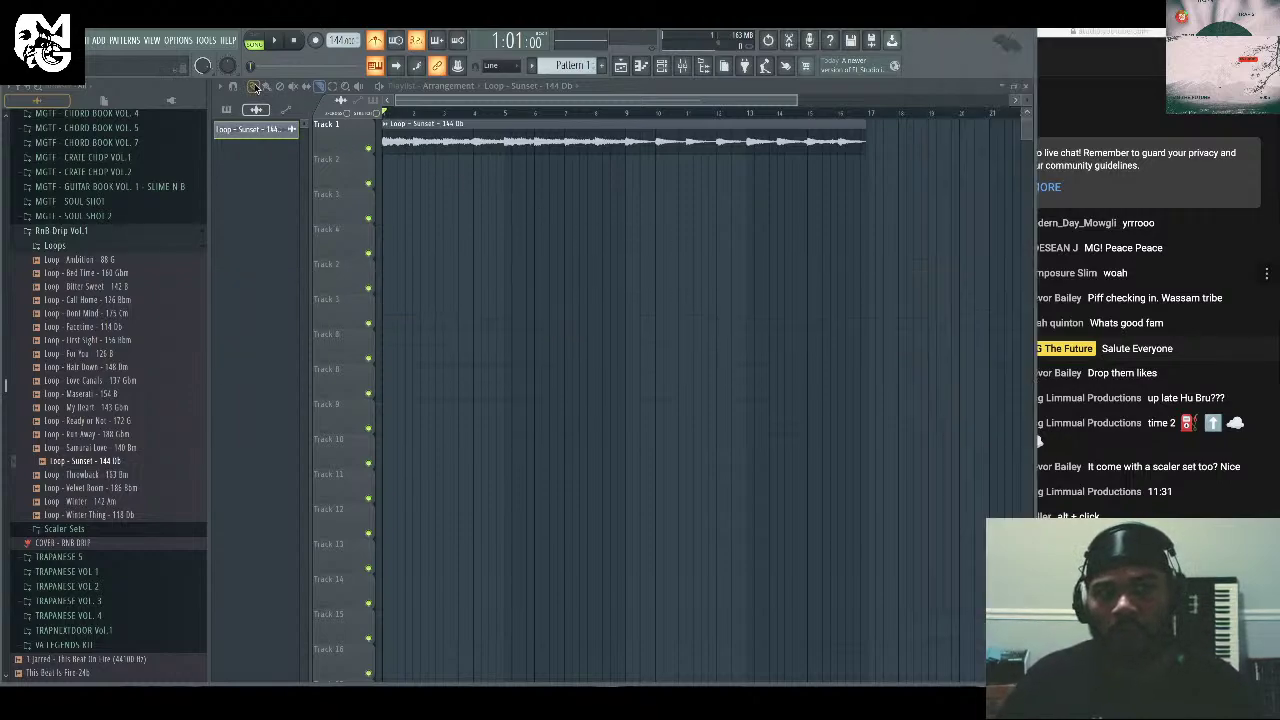
left_click(319, 86)
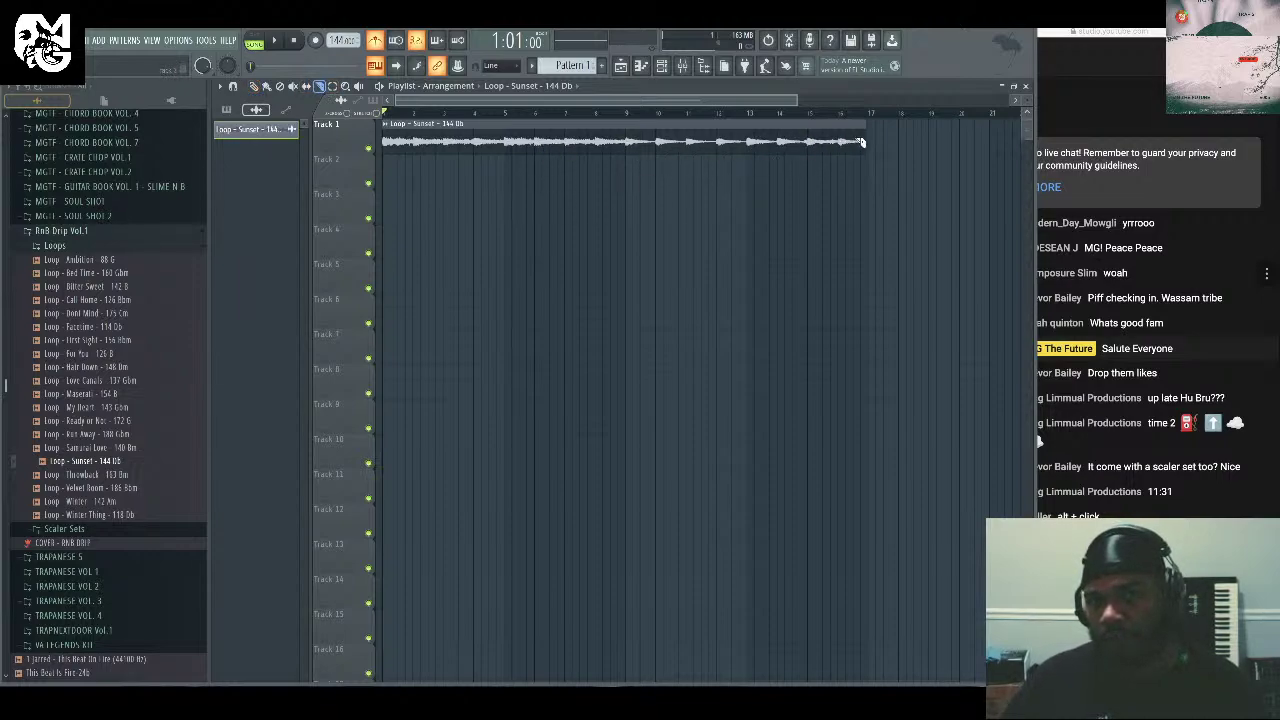
left_click_drag(512, 188, 507, 125)
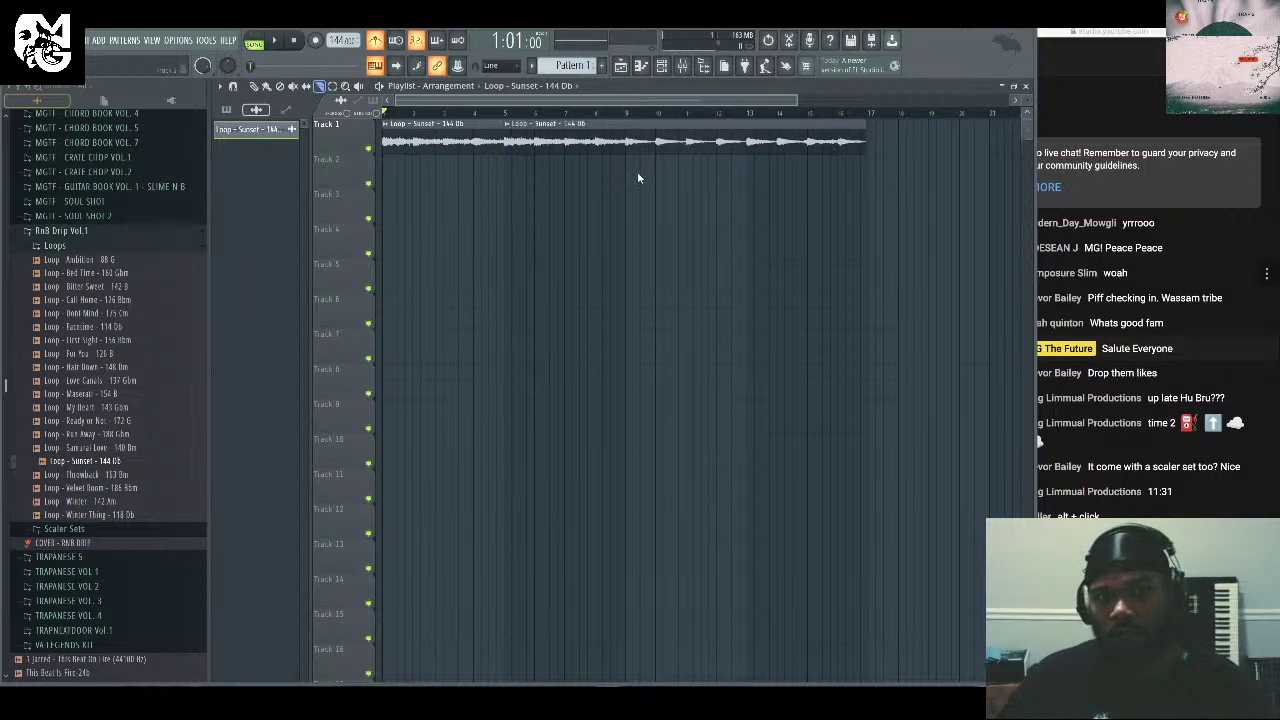
left_click_drag(628, 106, 626, 125)
left_click_drag(748, 164, 748, 118)
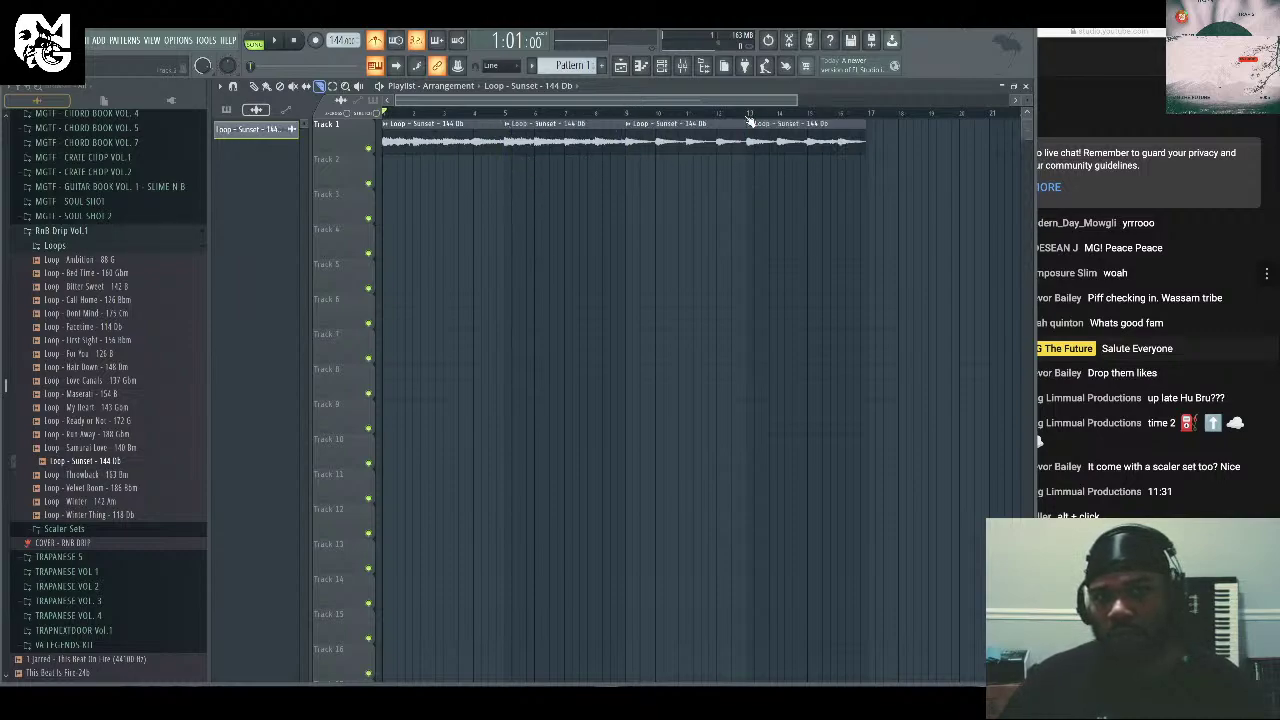
Move the second, third and fourth Sunset slices to Tracks 2, 3 and 4 at their existing bar positions.
left_click(253, 87)
left_click_drag(548, 130, 549, 179)
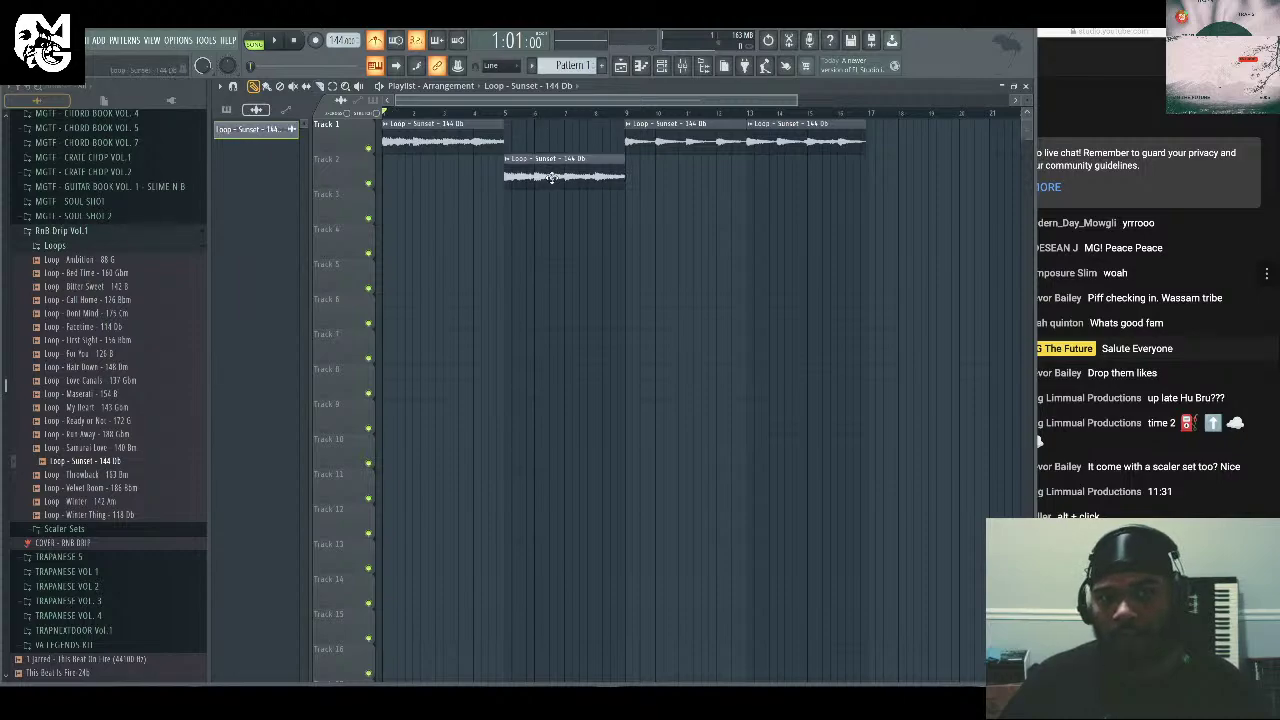
left_click_drag(699, 150, 696, 215)
left_click_drag(831, 136, 830, 172)
left_click_drag(828, 216, 829, 258)
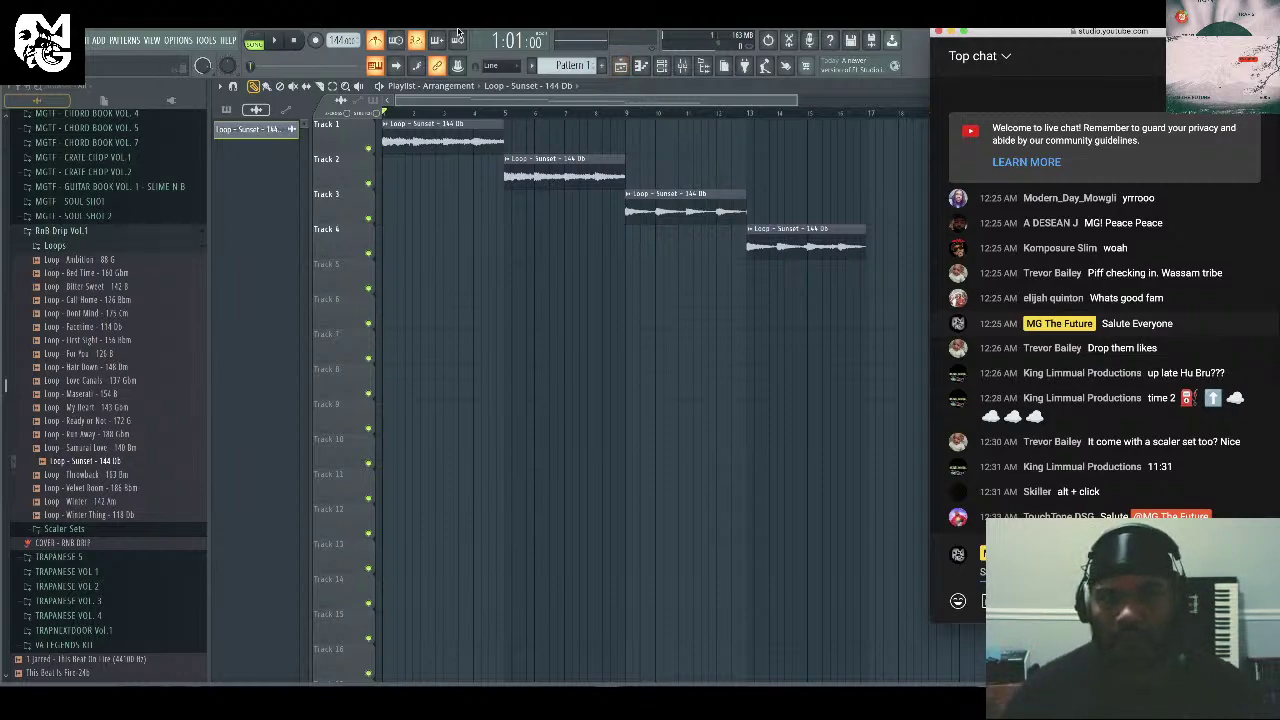
Set the playhead to bar 13, select all the slices, play the looped arrangement and stop playback.
left_click(738, 115)
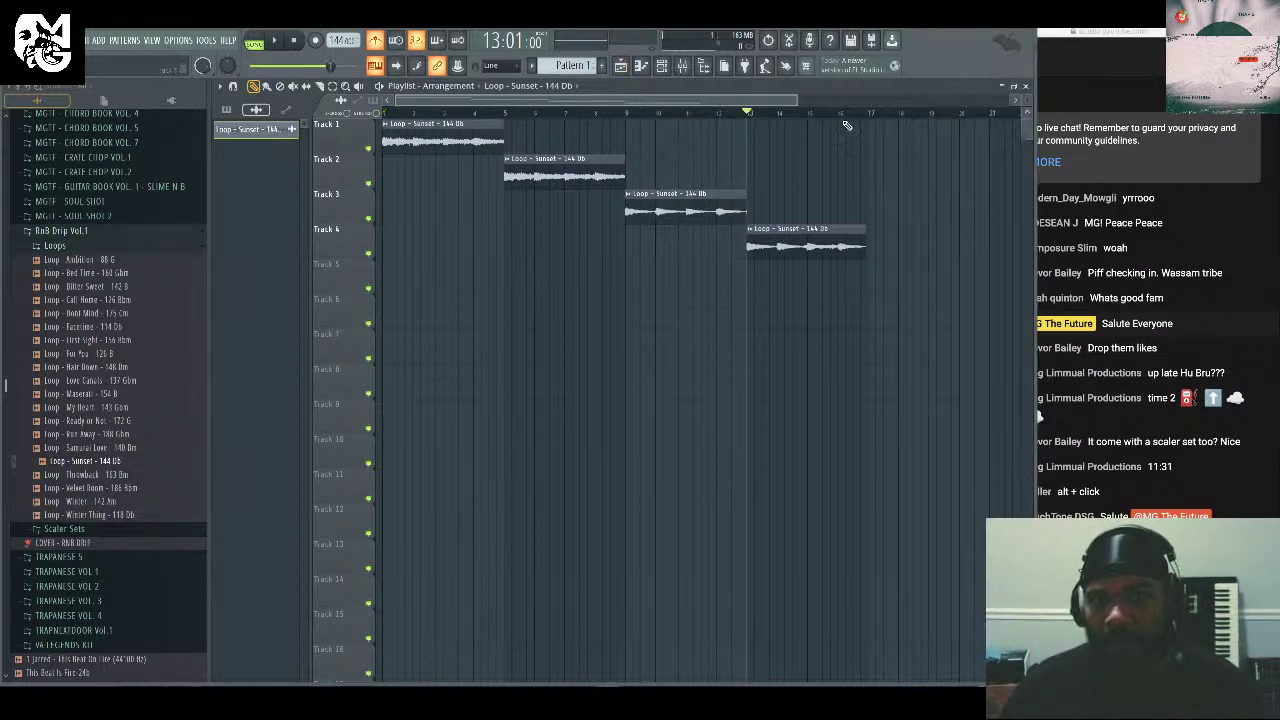
key("ctrl+a")
key("space")
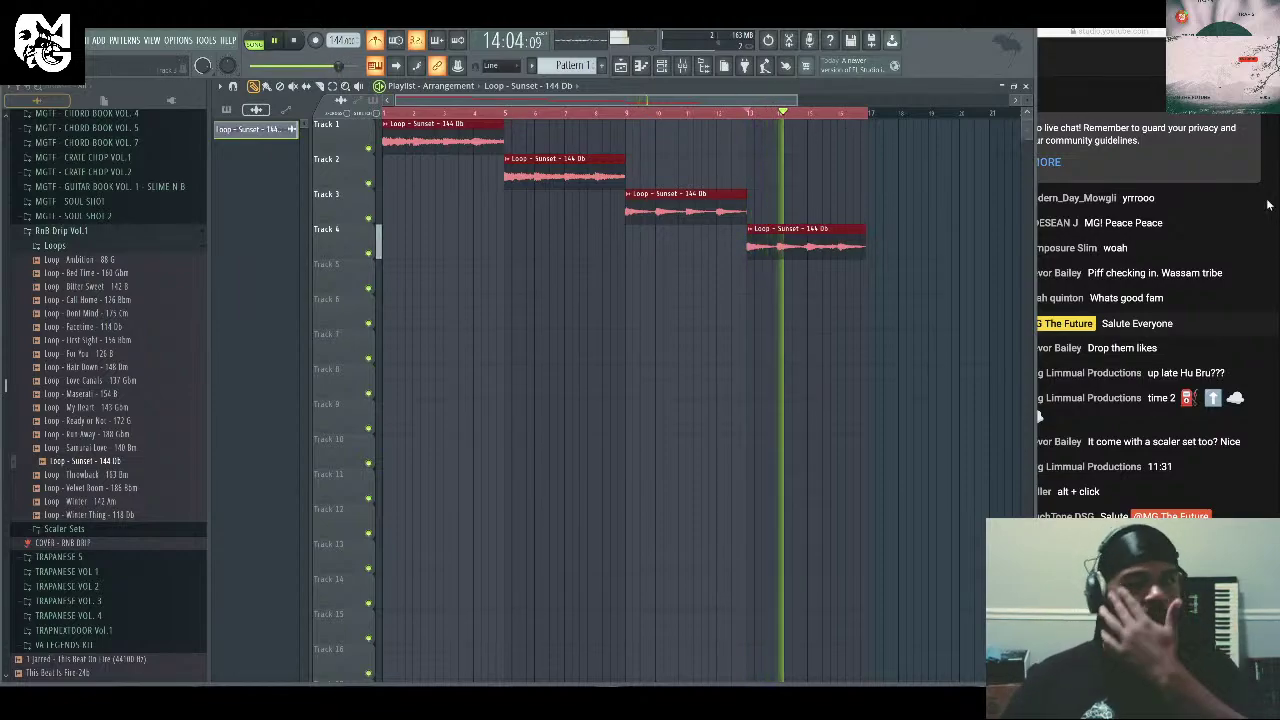
left_click(1210, 204)
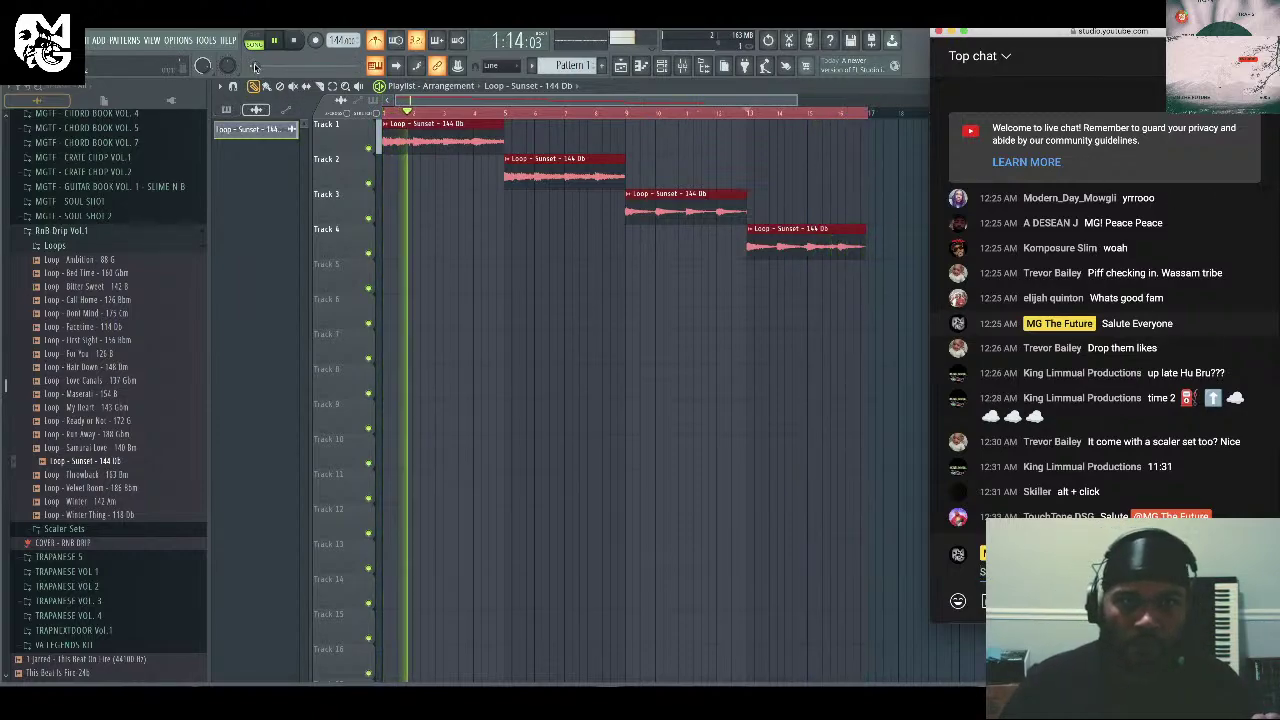
left_click(295, 41)
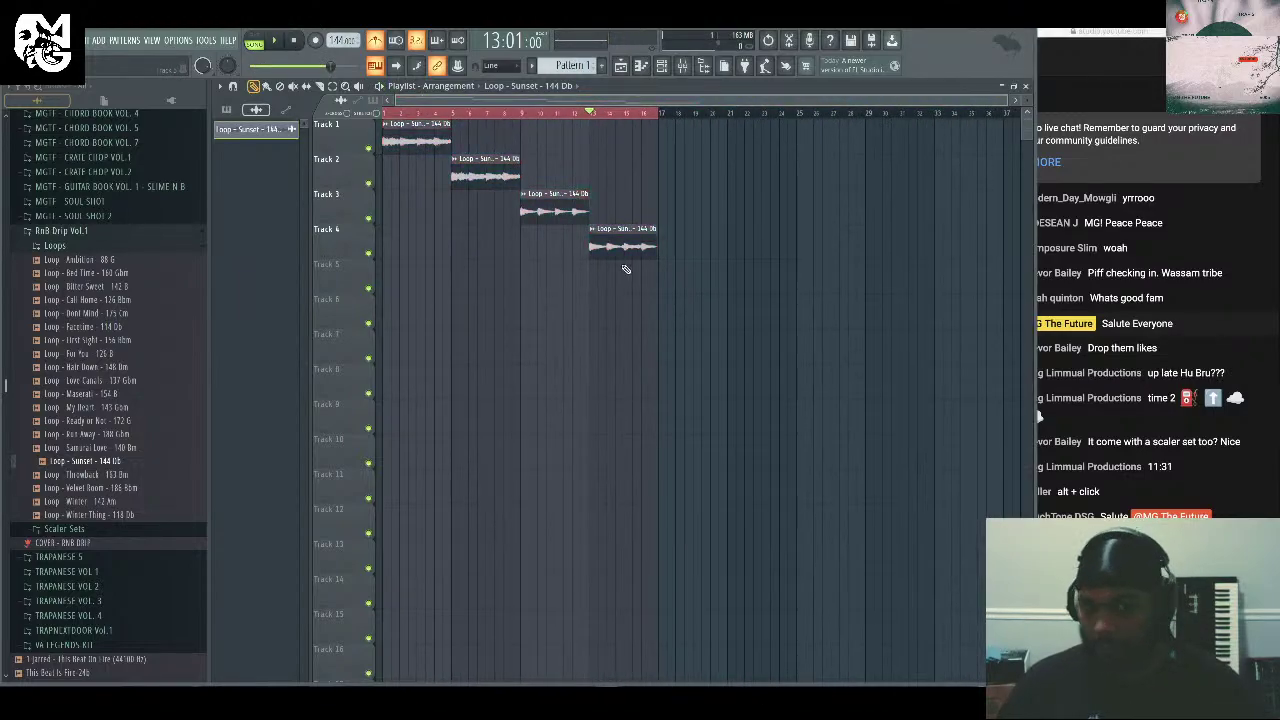
Place four copies of the last slice on Track 6 from bar 17 and two copies of the first slice on Track 5 from bar 33.
left_click(660, 316)
left_click_drag(660, 316, 884, 316)
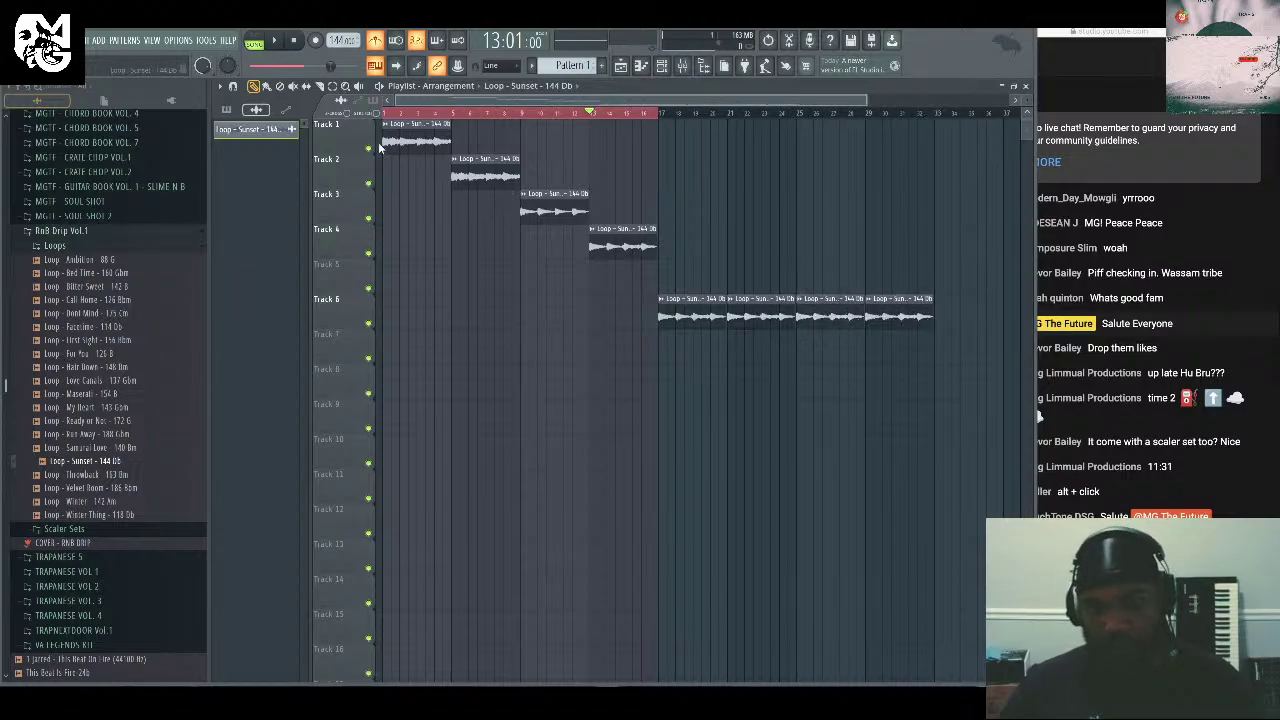
left_click(945, 282)
scroll(925, 285, "right", 3)
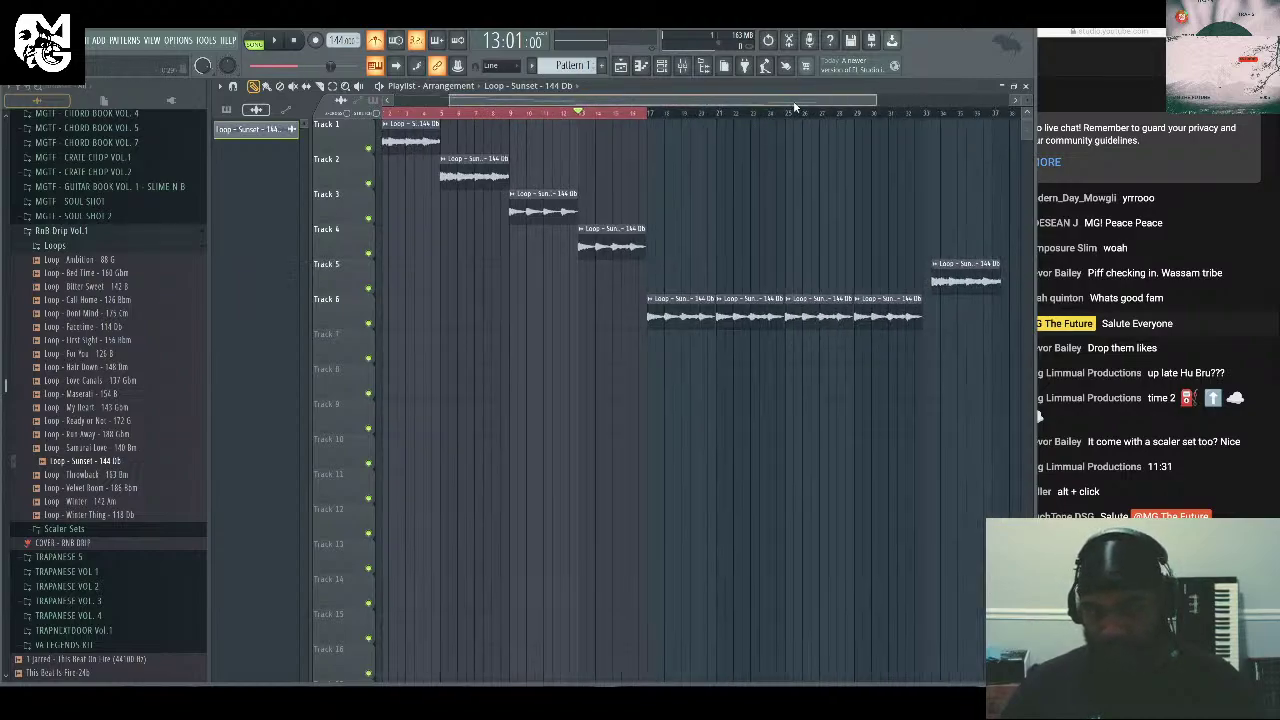
left_click(913, 287)
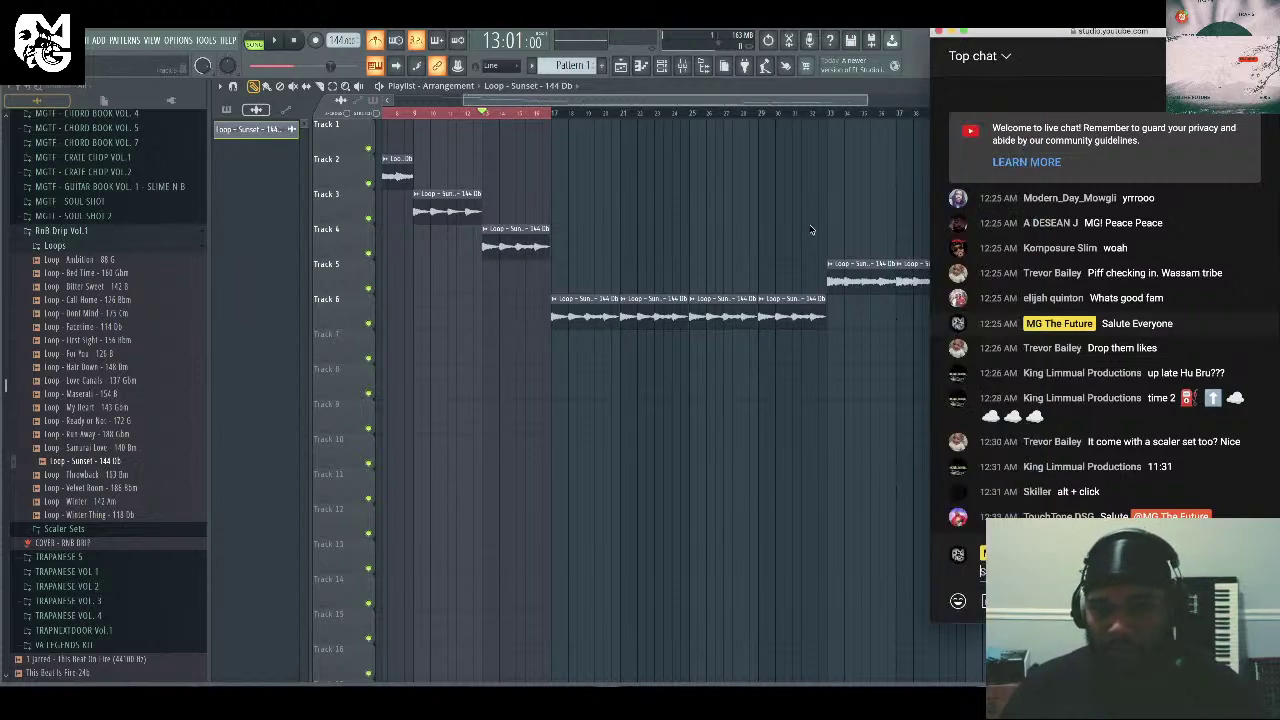
scroll(620, 180, "right", 2)
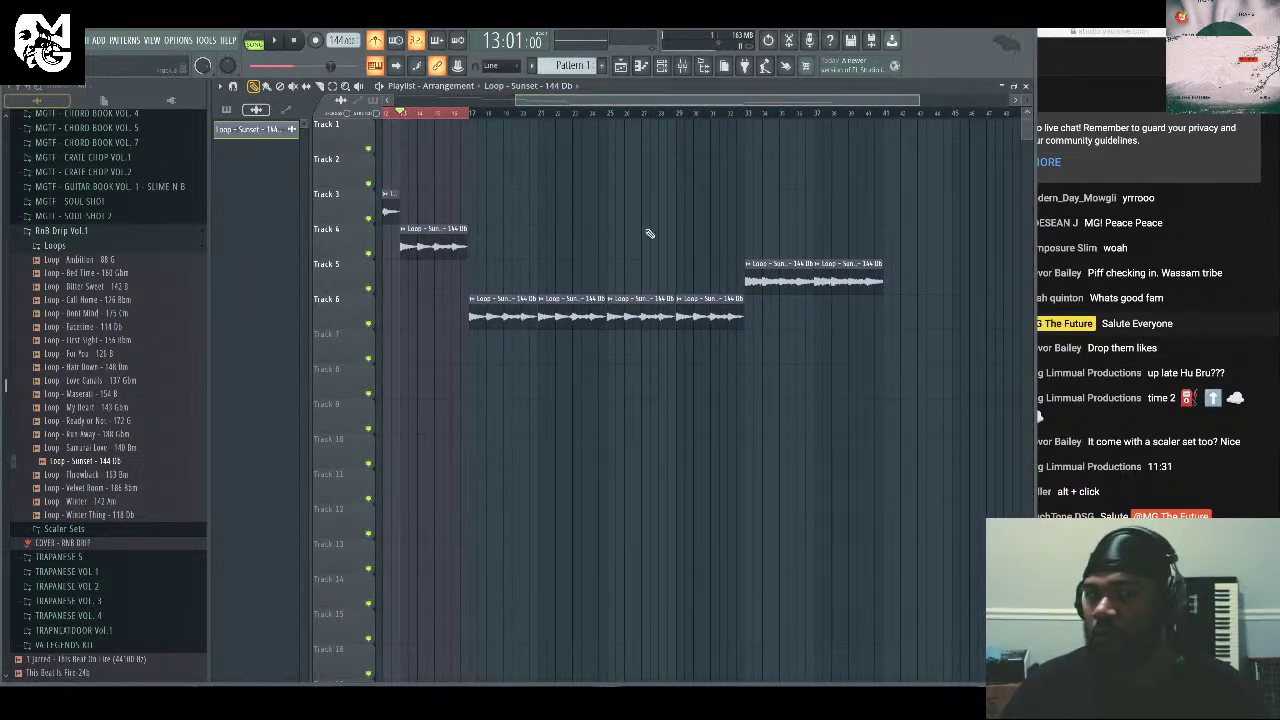
Delete the six copied slices from Tracks 5 and 6 and return to the start of the playlist.
right_click(867, 284)
right_click(780, 282)
right_click(708, 316)
right_click(640, 316)
right_click(573, 316)
right_click(503, 316)
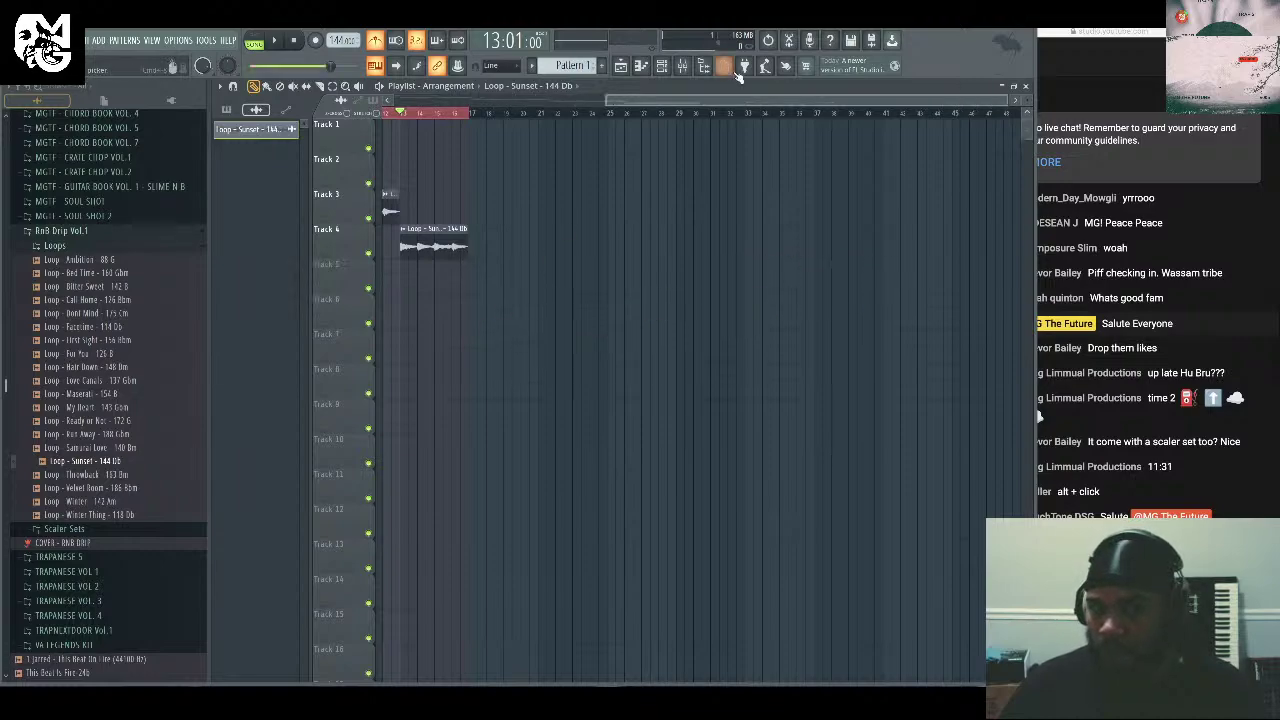
scroll(678, 104, "left", 5)
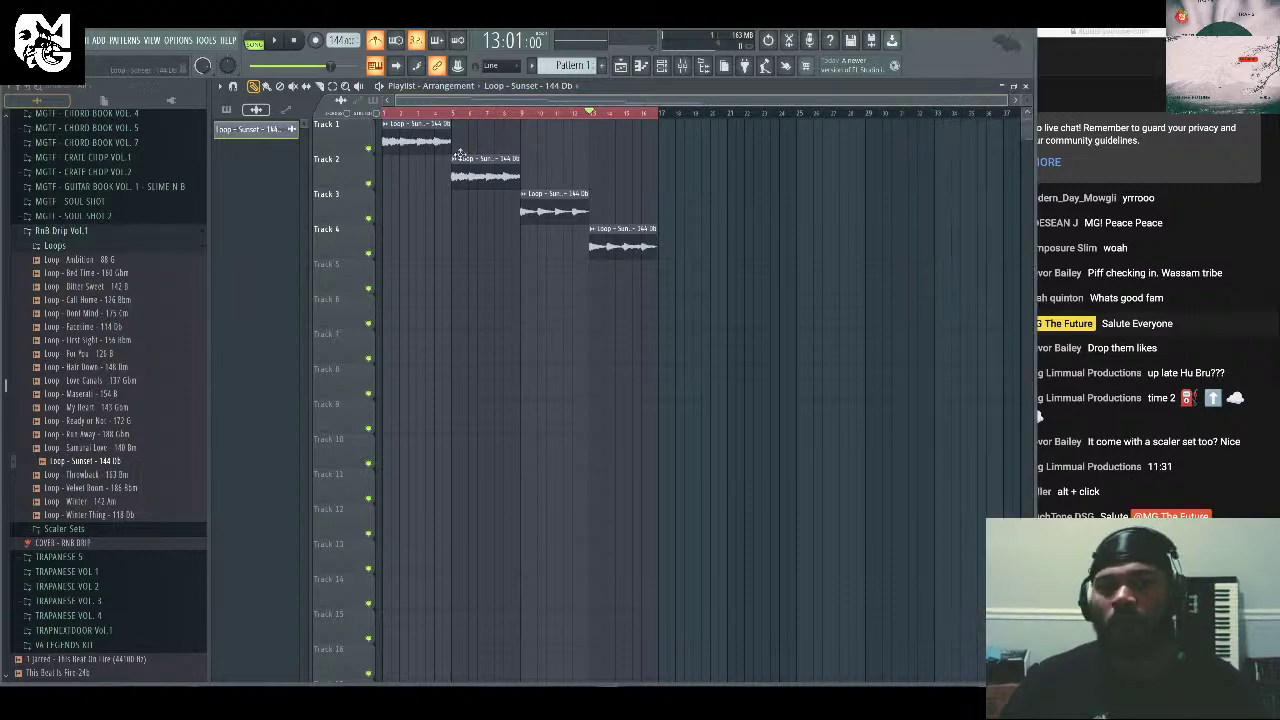
Open the Sunset channel's settings and set its time-stretching mode to Stretch Pro.
left_click(662, 67)
left_click(336, 308)
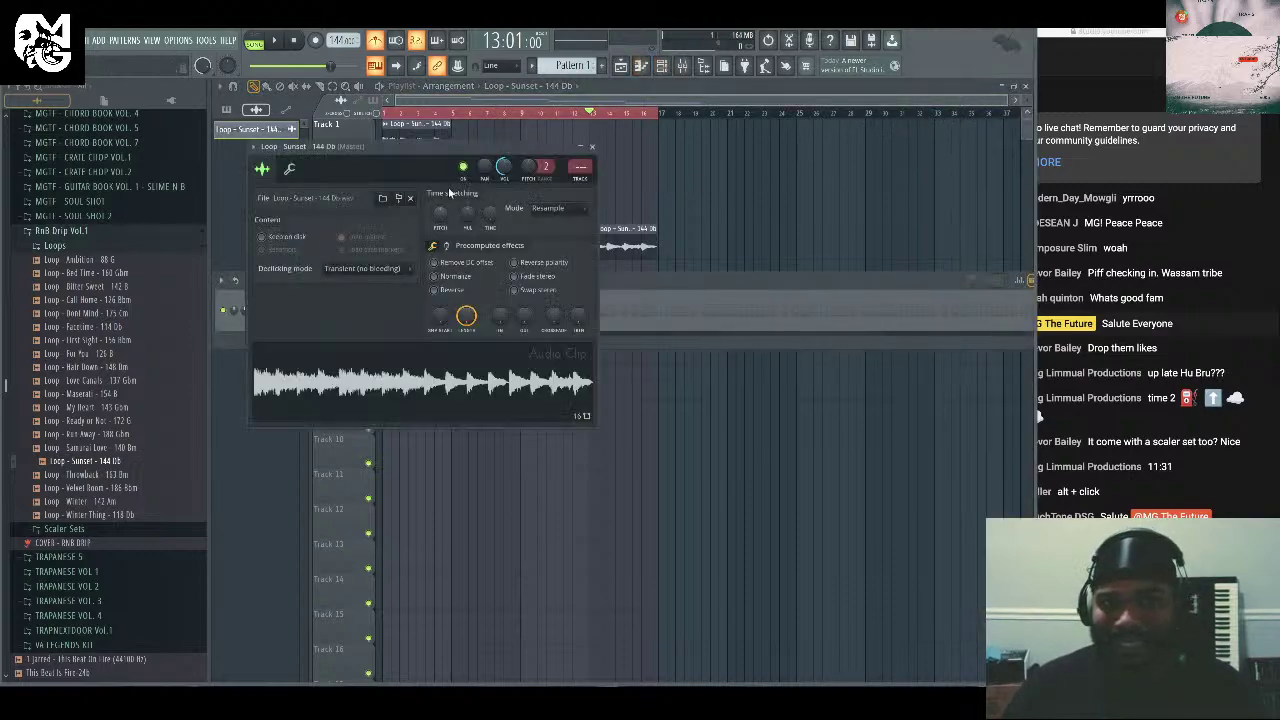
left_click(547, 208)
left_click(549, 231)
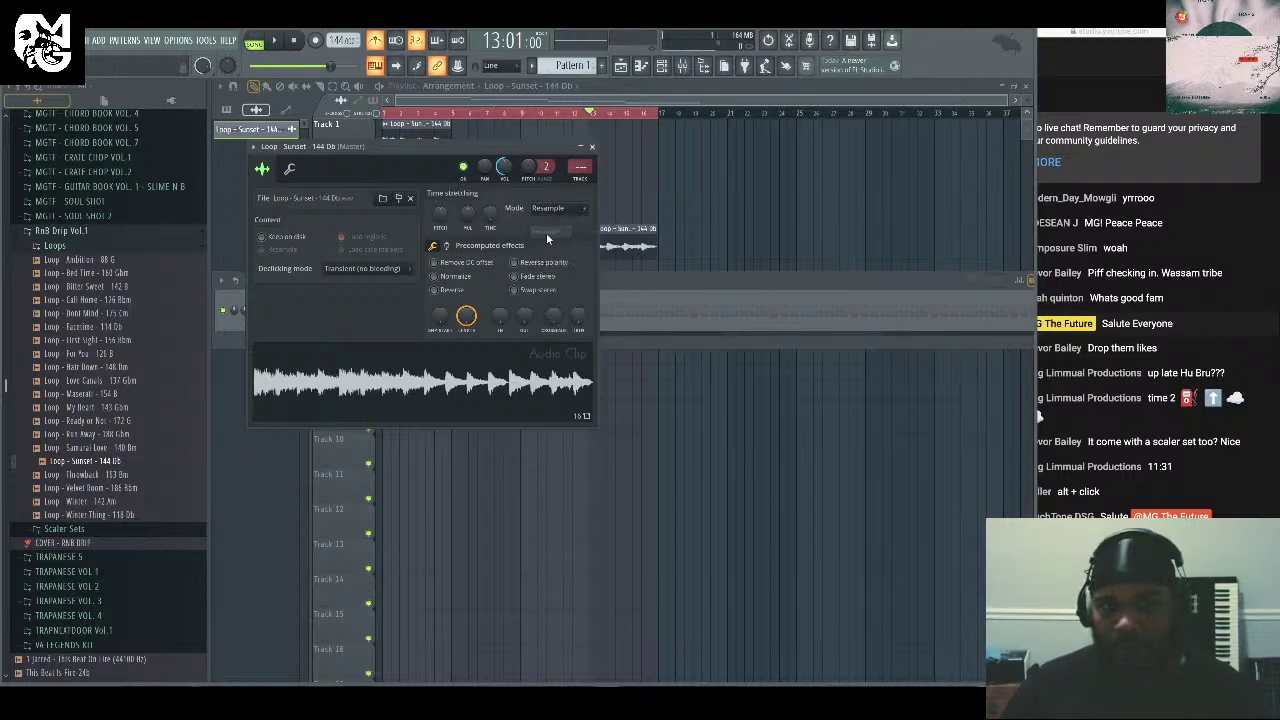
left_click_drag(463, 155, 645, 333)
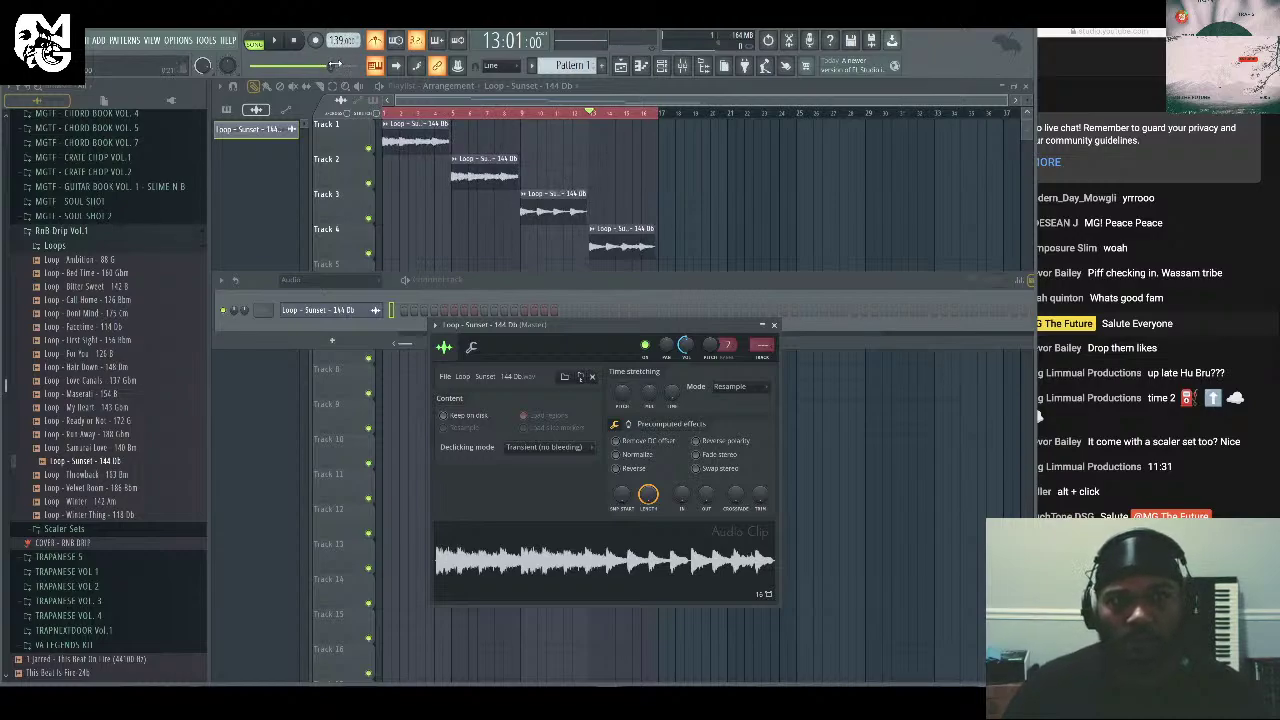
left_click(735, 386)
left_click(727, 434)
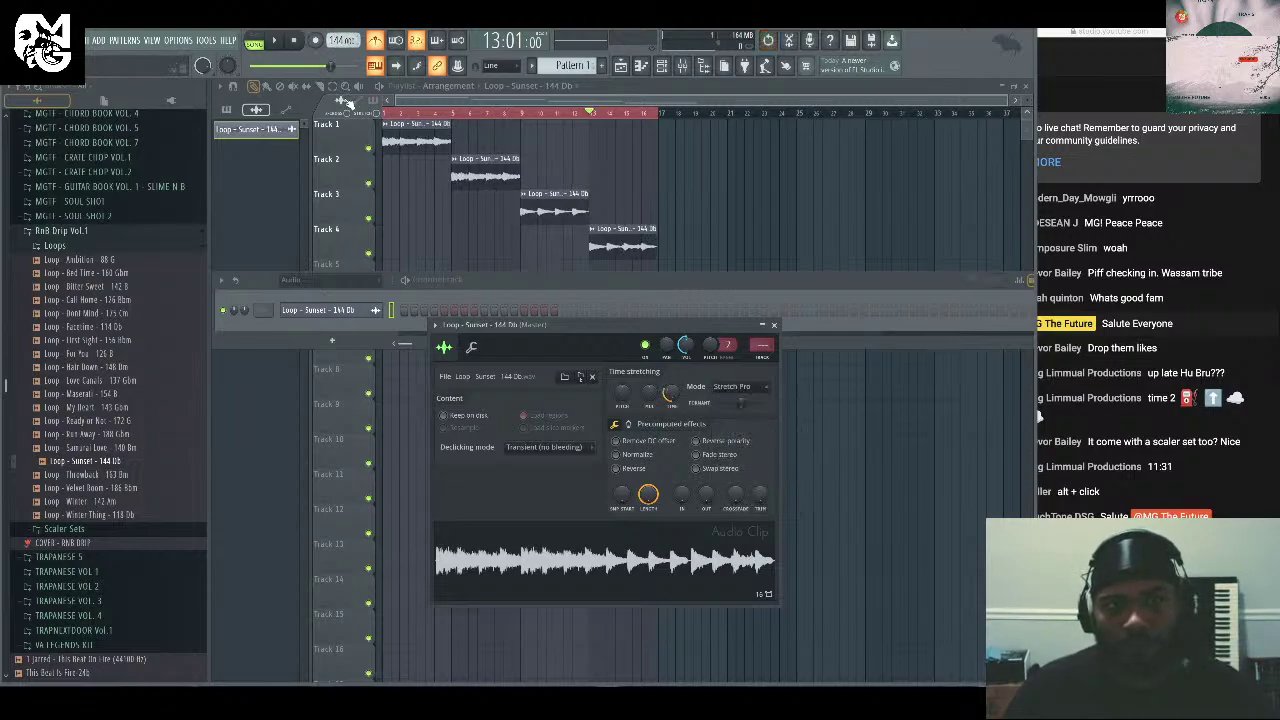
Lower the project tempo to 130 BPM and briefly play the stretched arrangement.
scroll(343, 40, "down", 2)
scroll(343, 40, "down", 3)
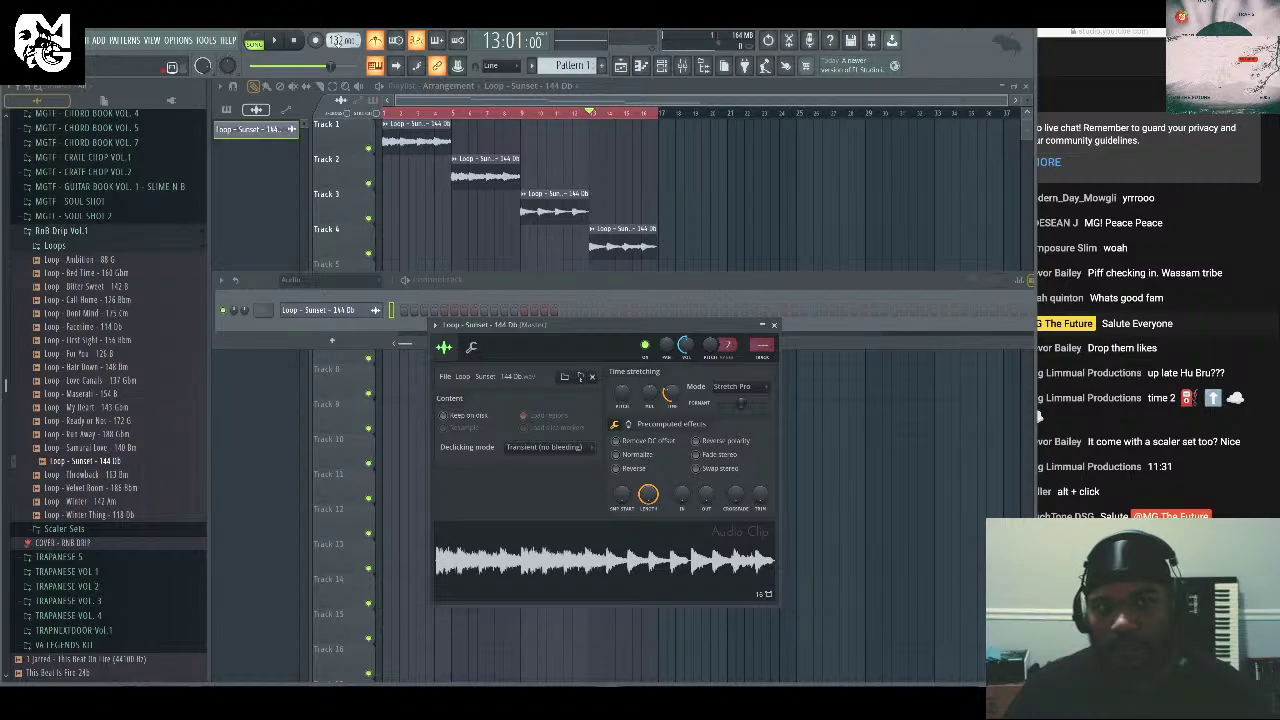
key("space")
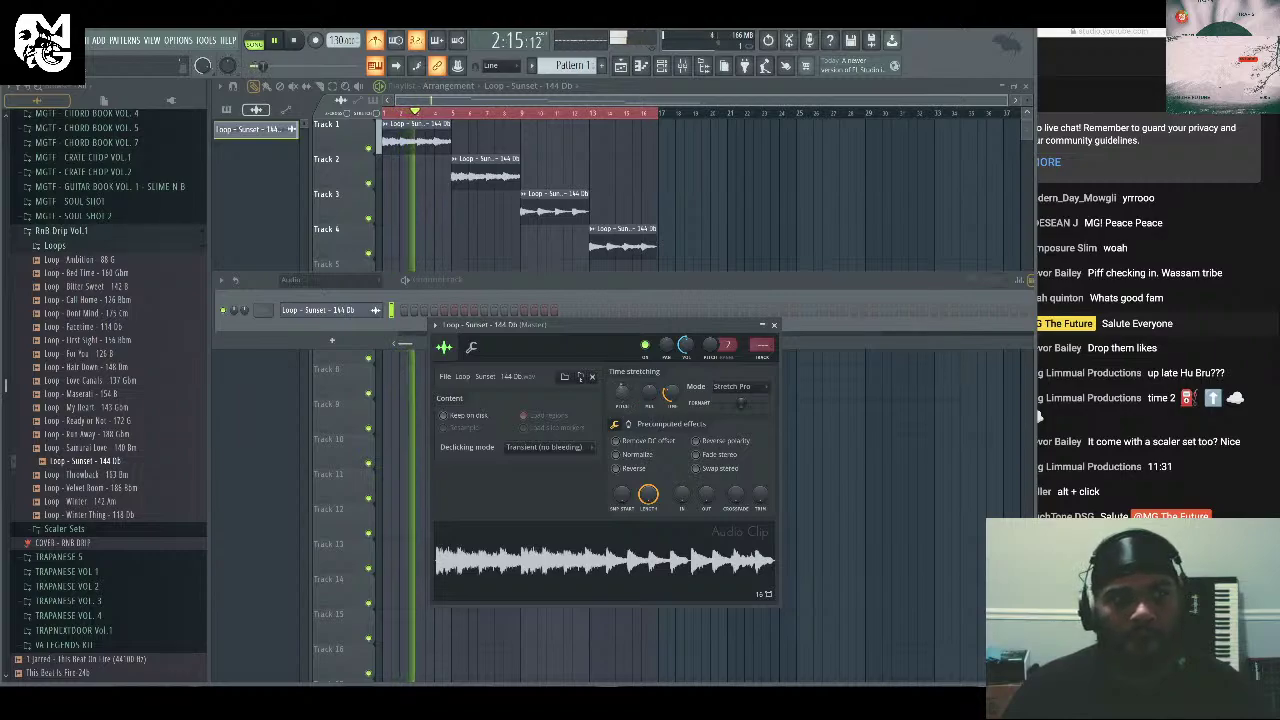
key("space")
Dismiss the time-stretching pitch options and close the Sunset clip's settings and the channel rack.
right_click(630, 405)
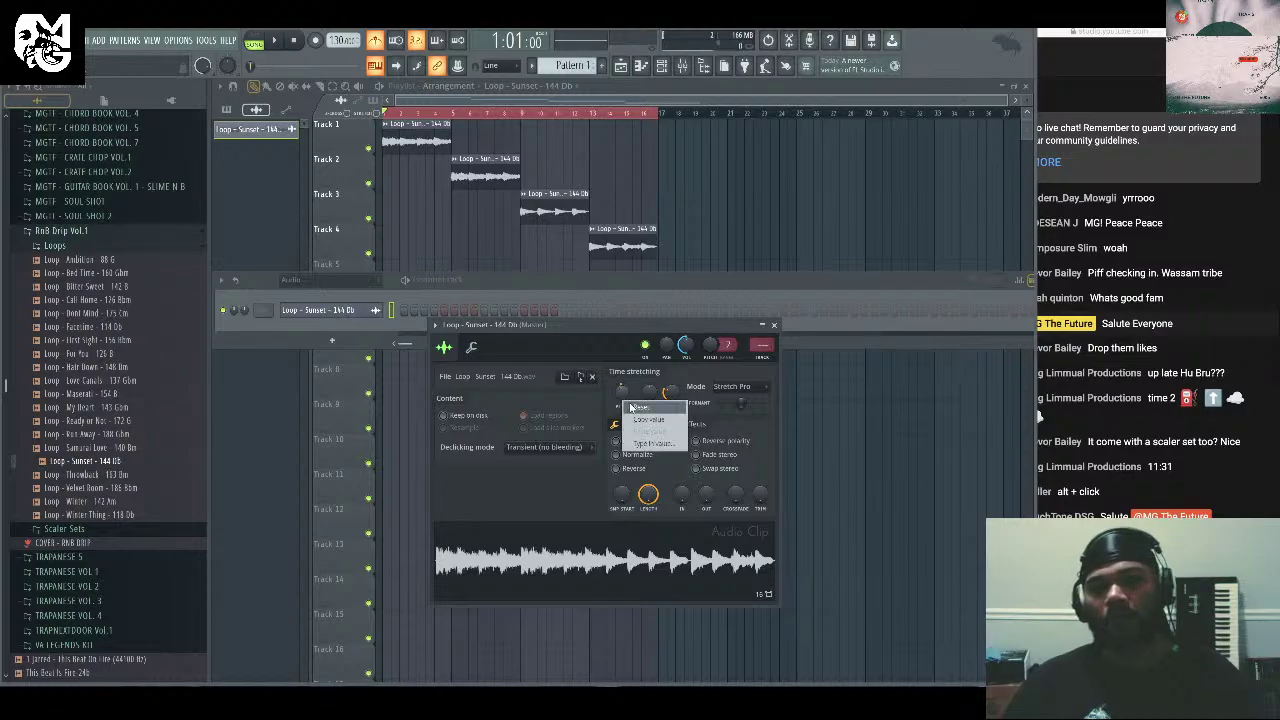
left_click(1137, 395)
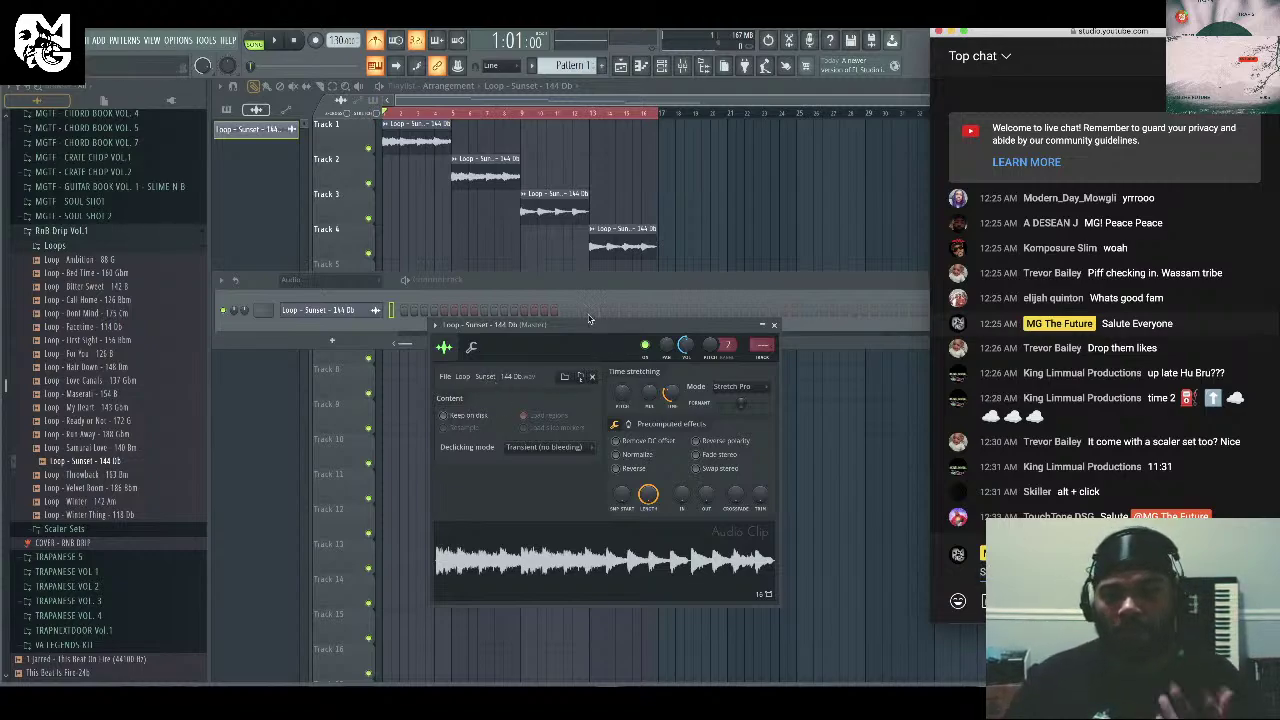
left_click(758, 197)
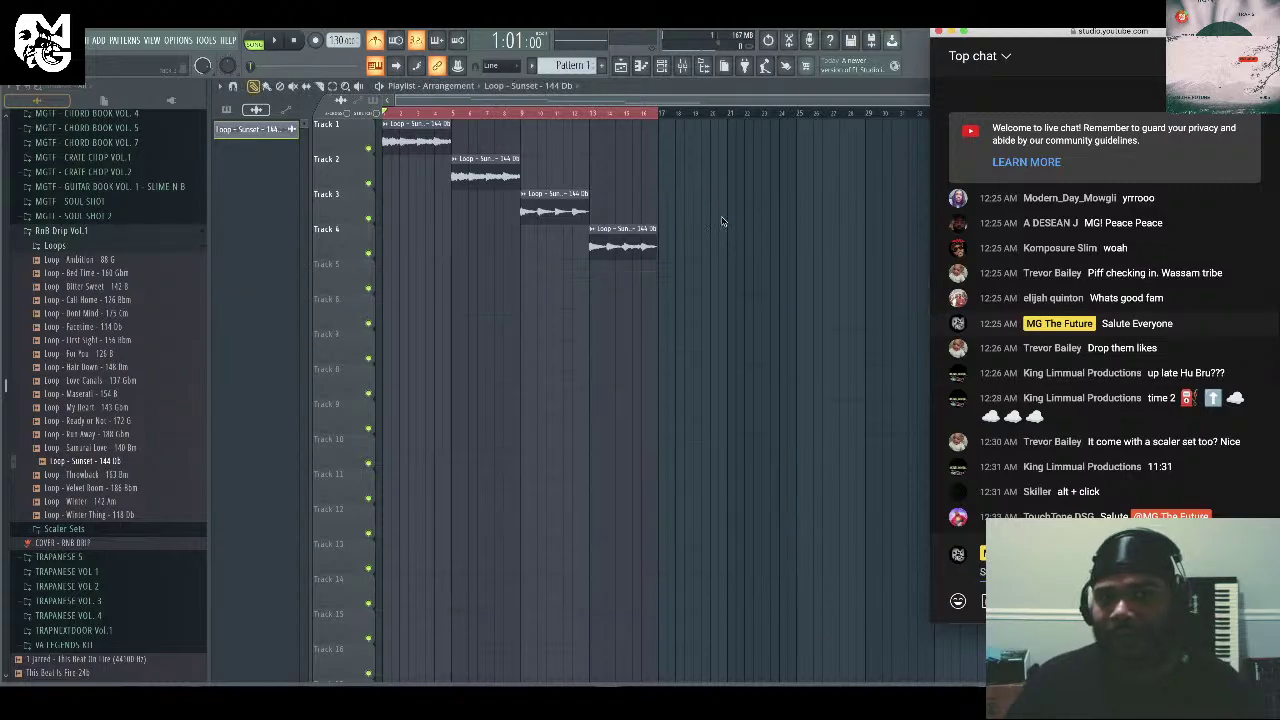
Place a copy of the fourth slice at bar 21 on Track 4 and select the time range of bars 21 to 25 around it.
right_click(592, 230)
left_click(642, 325)
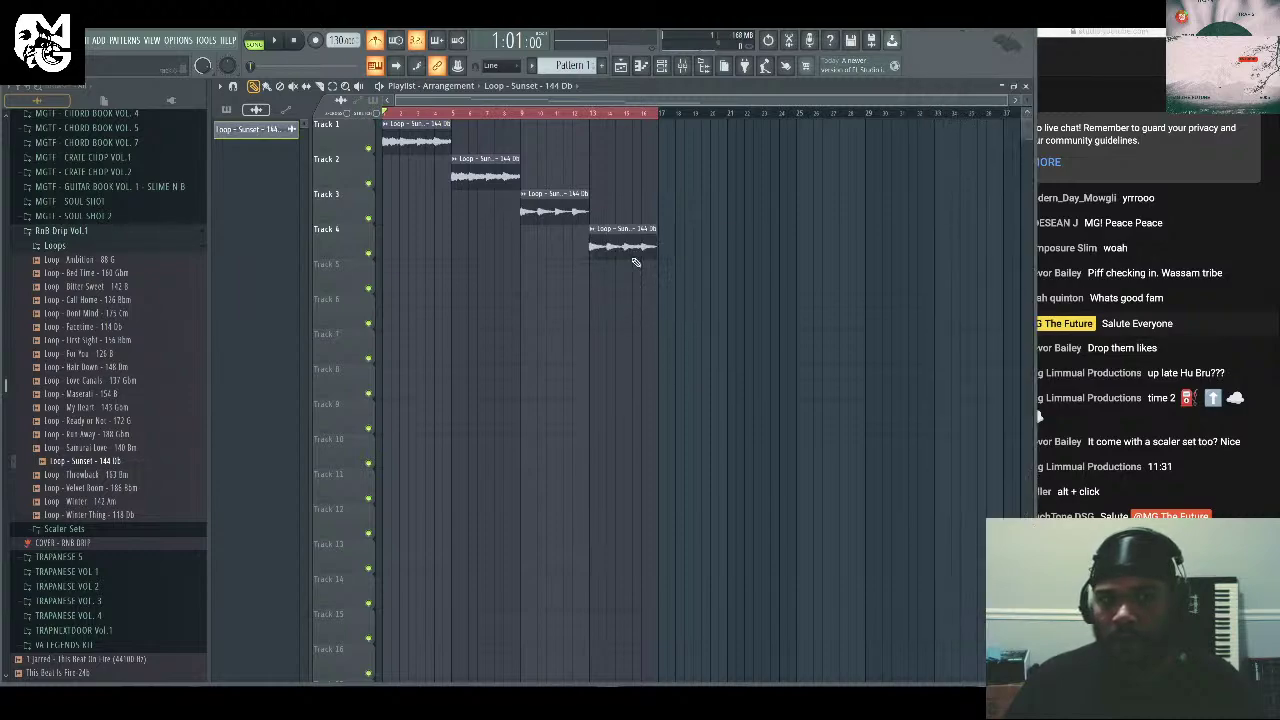
left_click(742, 241)
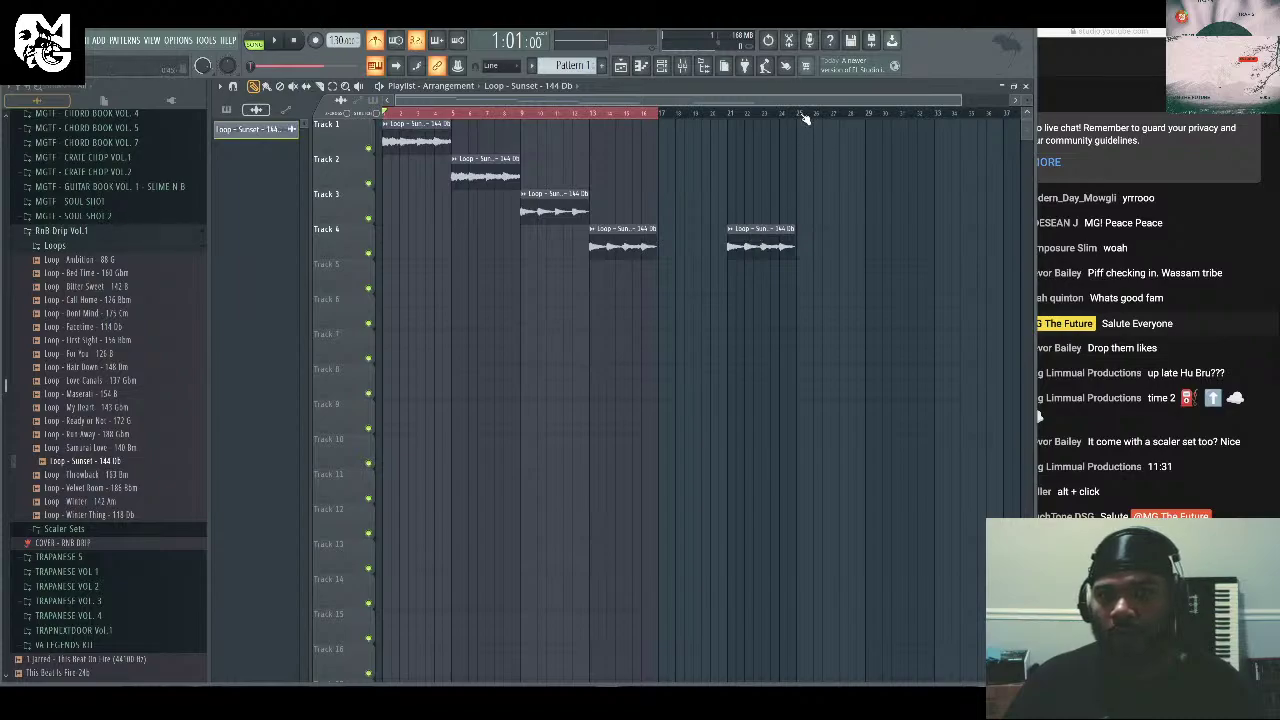
left_click_drag(805, 118, 724, 125)
scroll(587, 98, "up", 3)
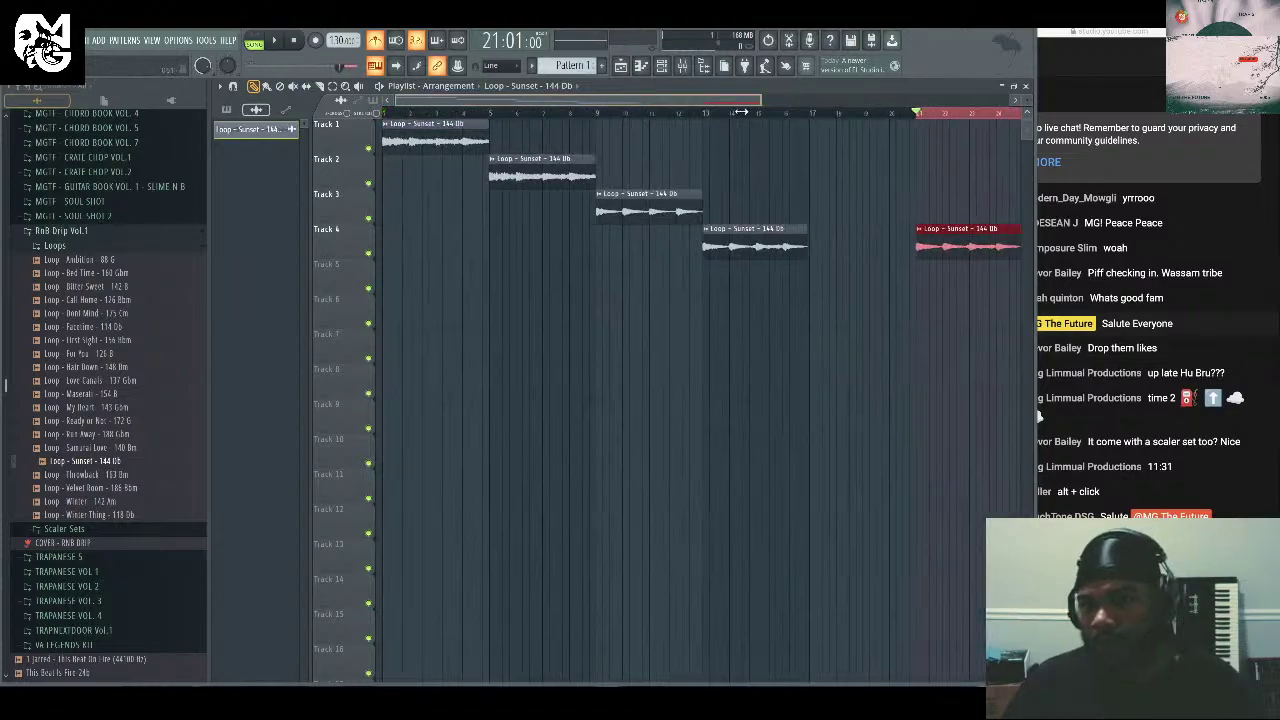
left_click_drag(587, 98, 819, 98)
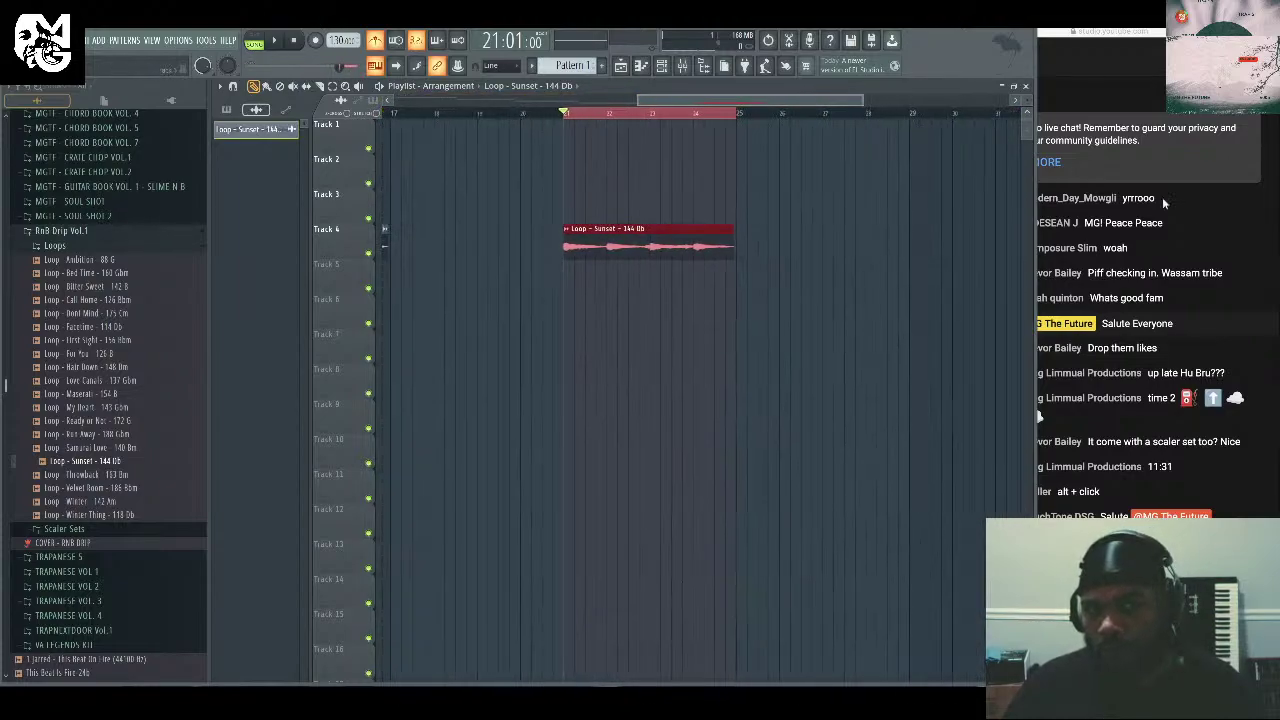
left_click_drag(1077, 36, 1104, 34)
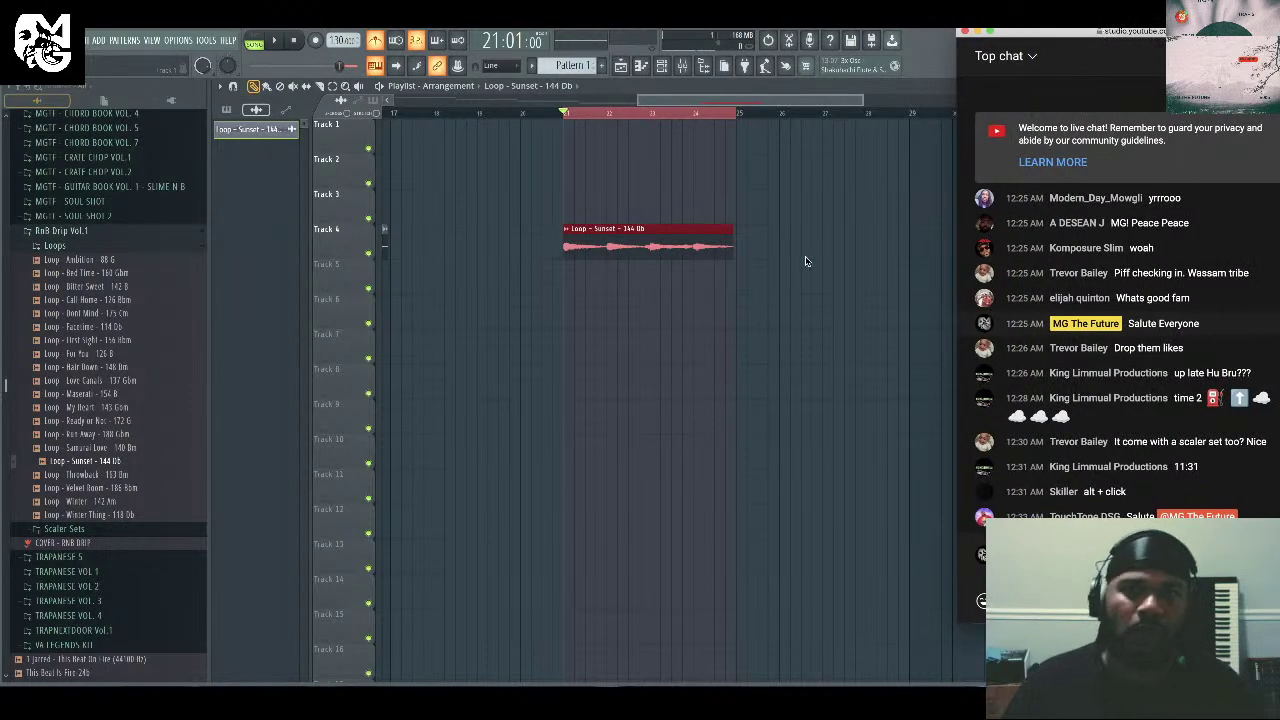
Turn on Reverse in the Sunset clip's settings and close them.
double_click(620, 231)
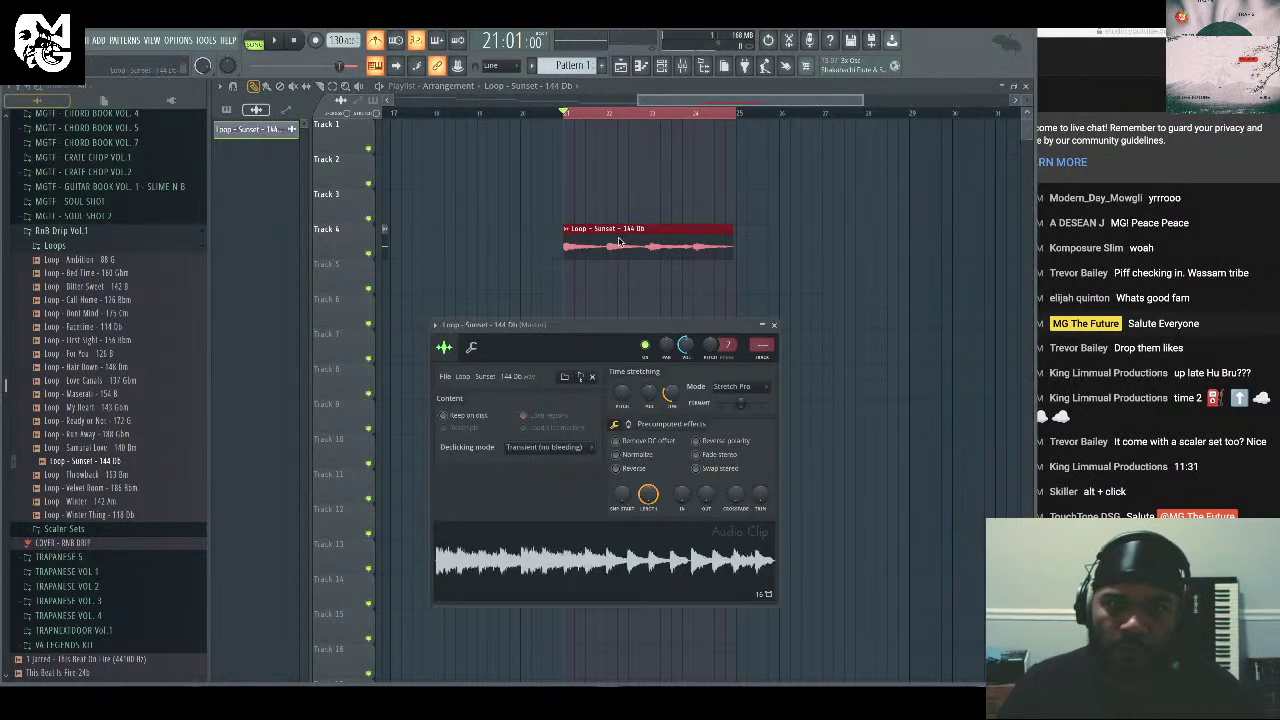
left_click(640, 469)
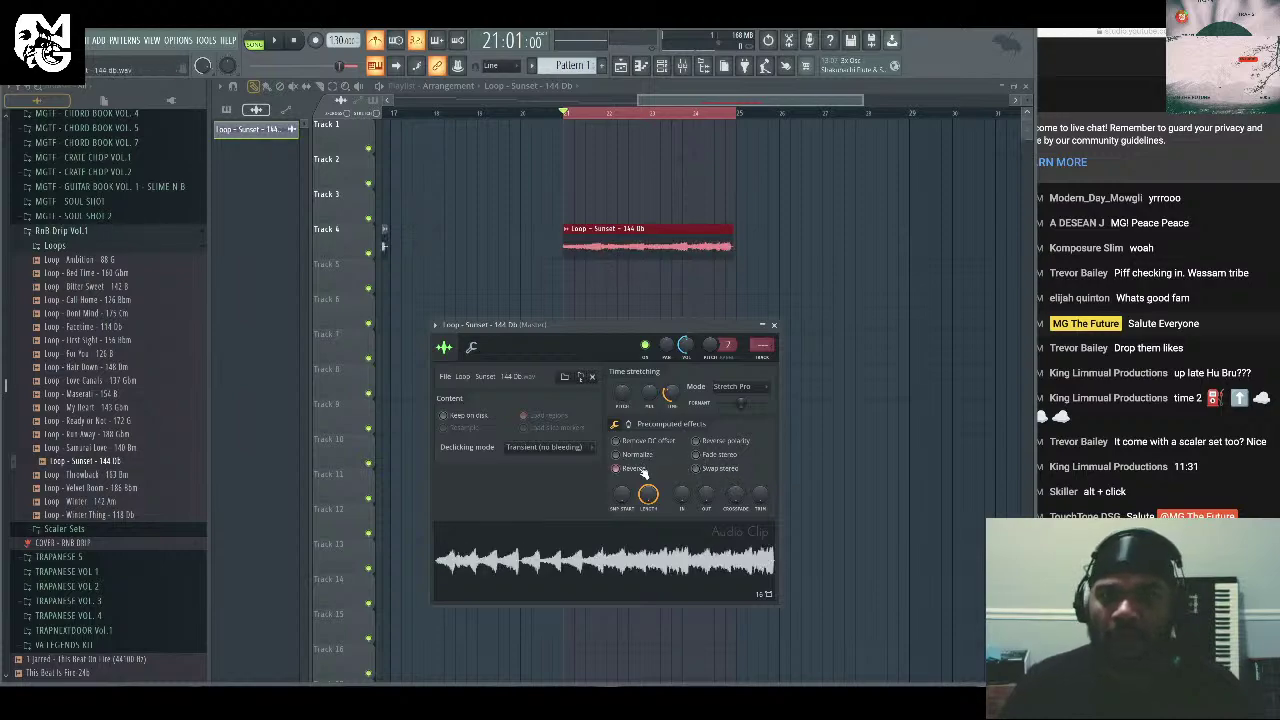
left_click(773, 325)
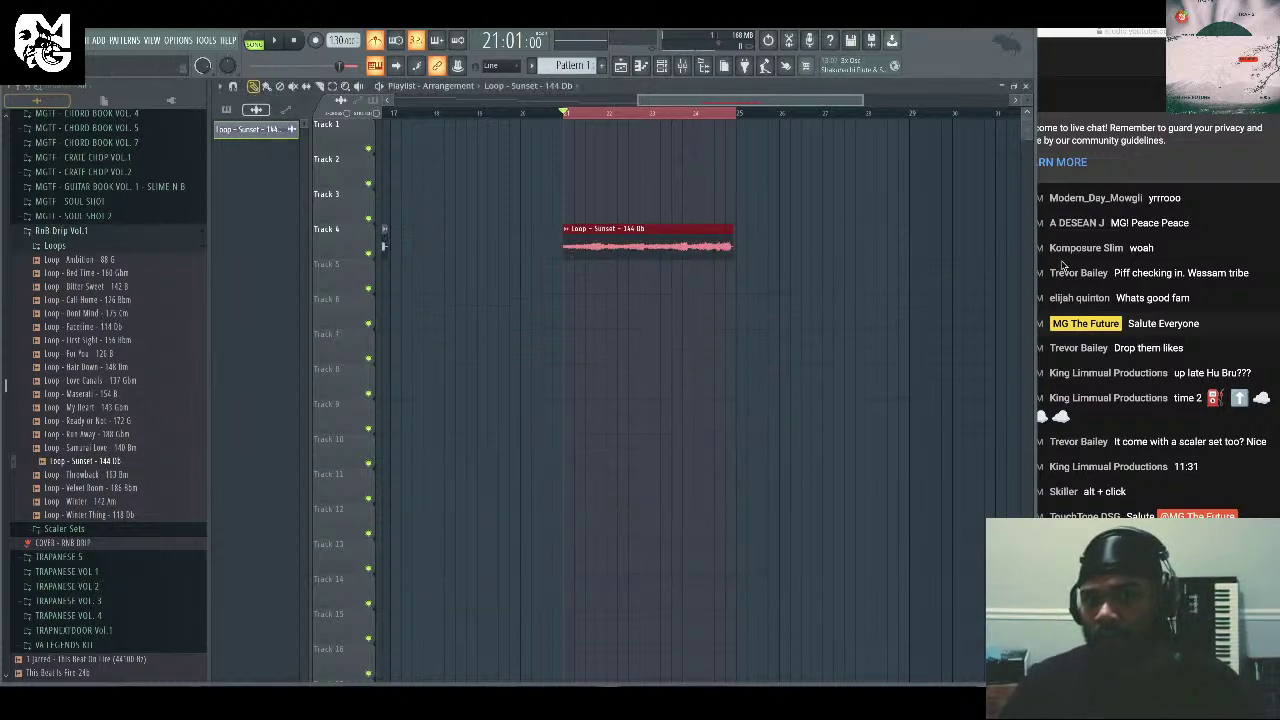
Bring the live chat forward, deselect the clip on Track 4 and play the reversed slice from bar 21.
left_click(1181, 250)
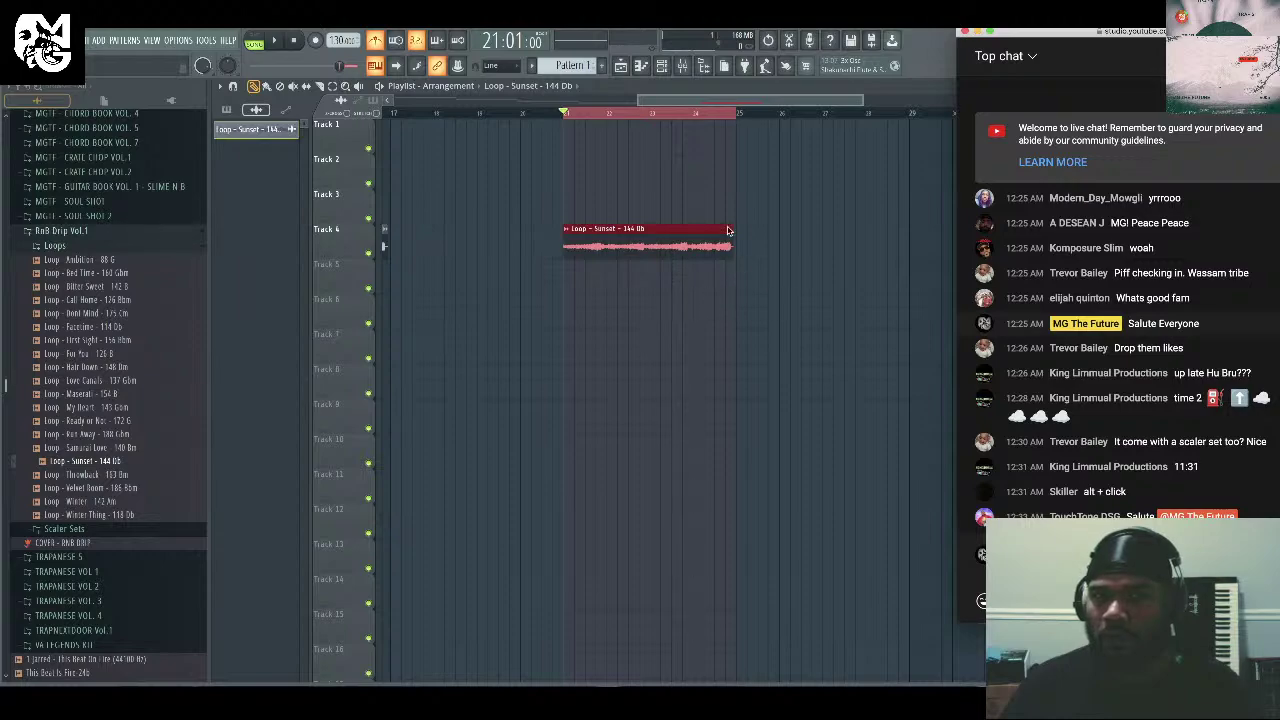
left_click(637, 317)
right_click(637, 317)
key("space")
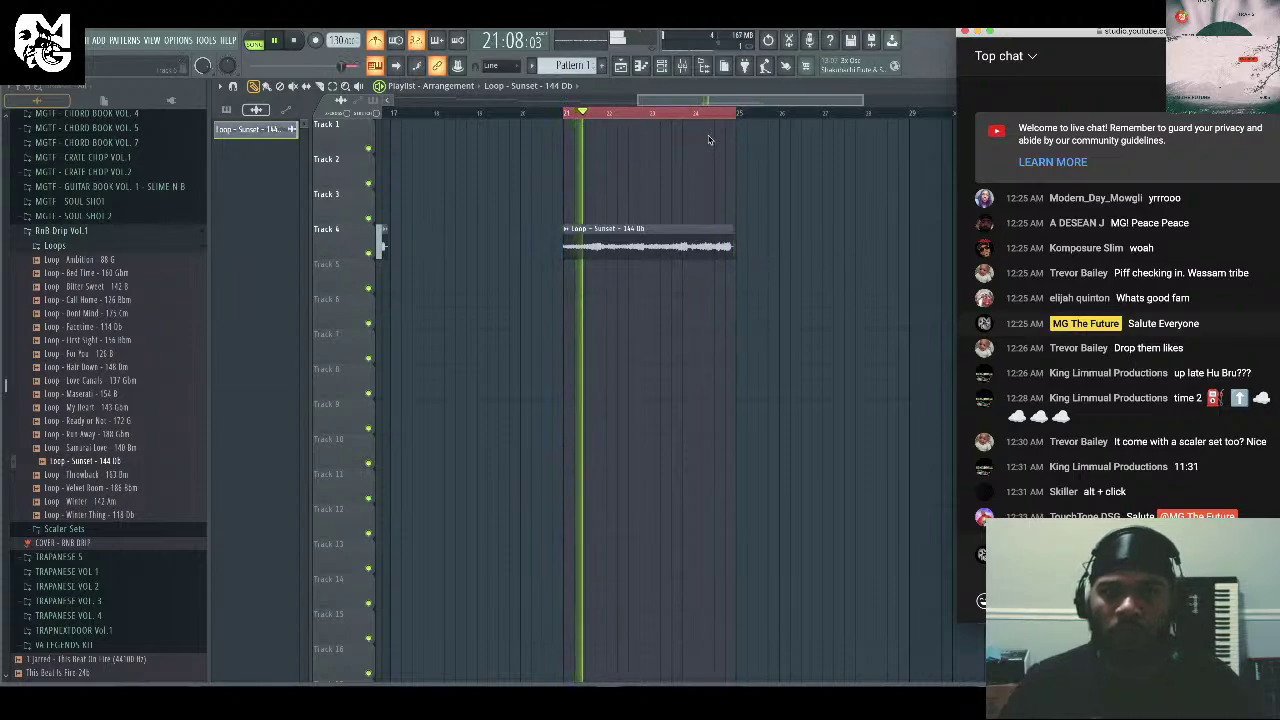
Stop playback and slice the reversed Sunset clip on Track 4 just before bars 22, 23, 24 and 25.
left_click(296, 44)
left_click(295, 41)
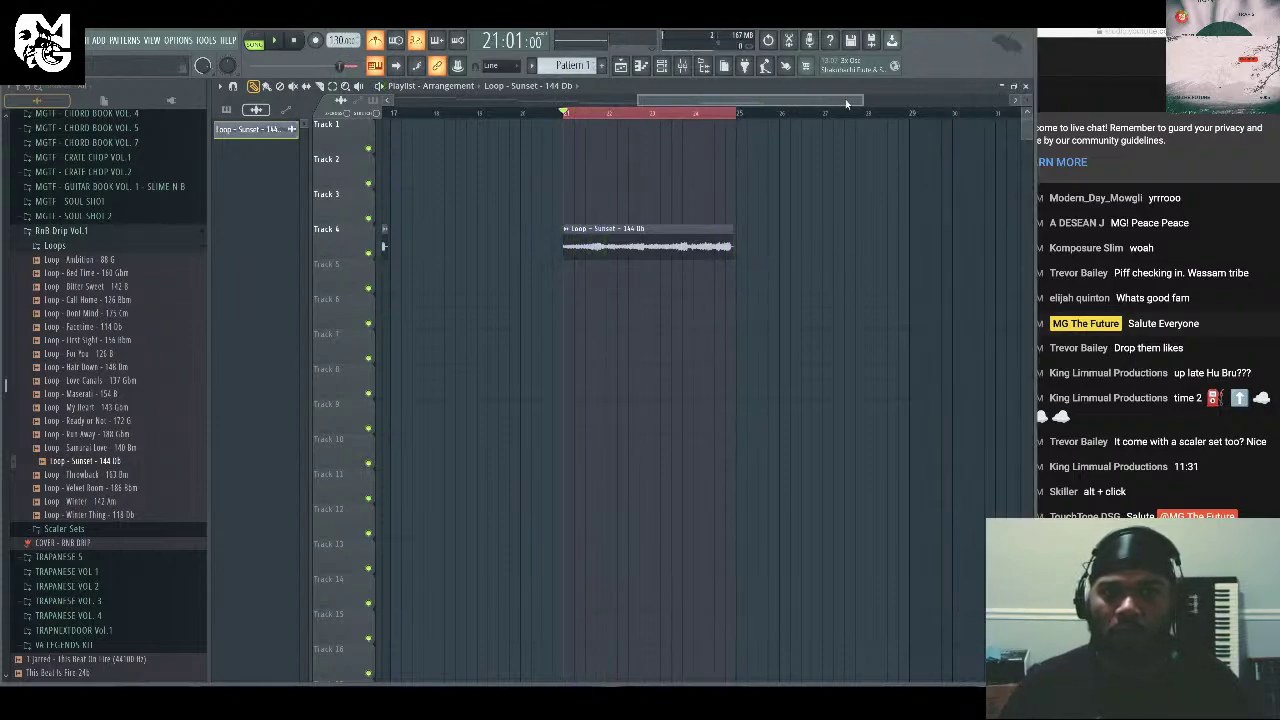
left_click_drag(862, 99, 768, 111)
left_click(750, 113)
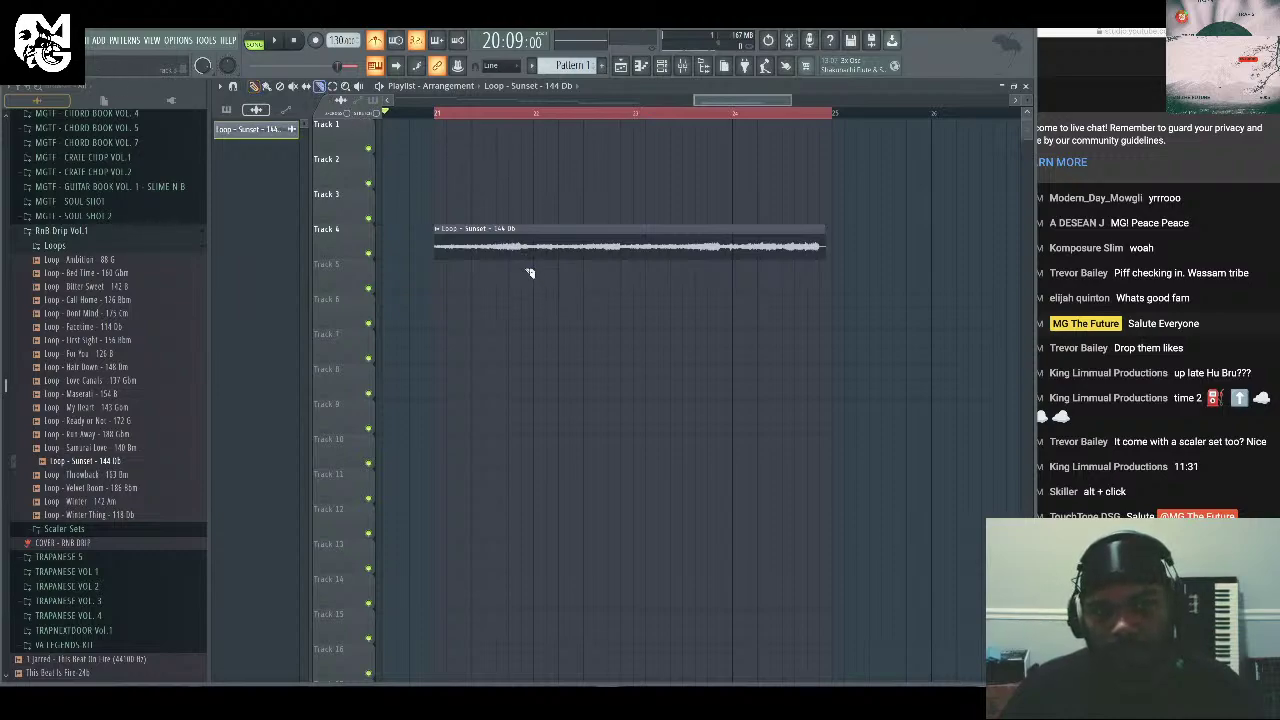
left_click_drag(621, 267, 619, 220)
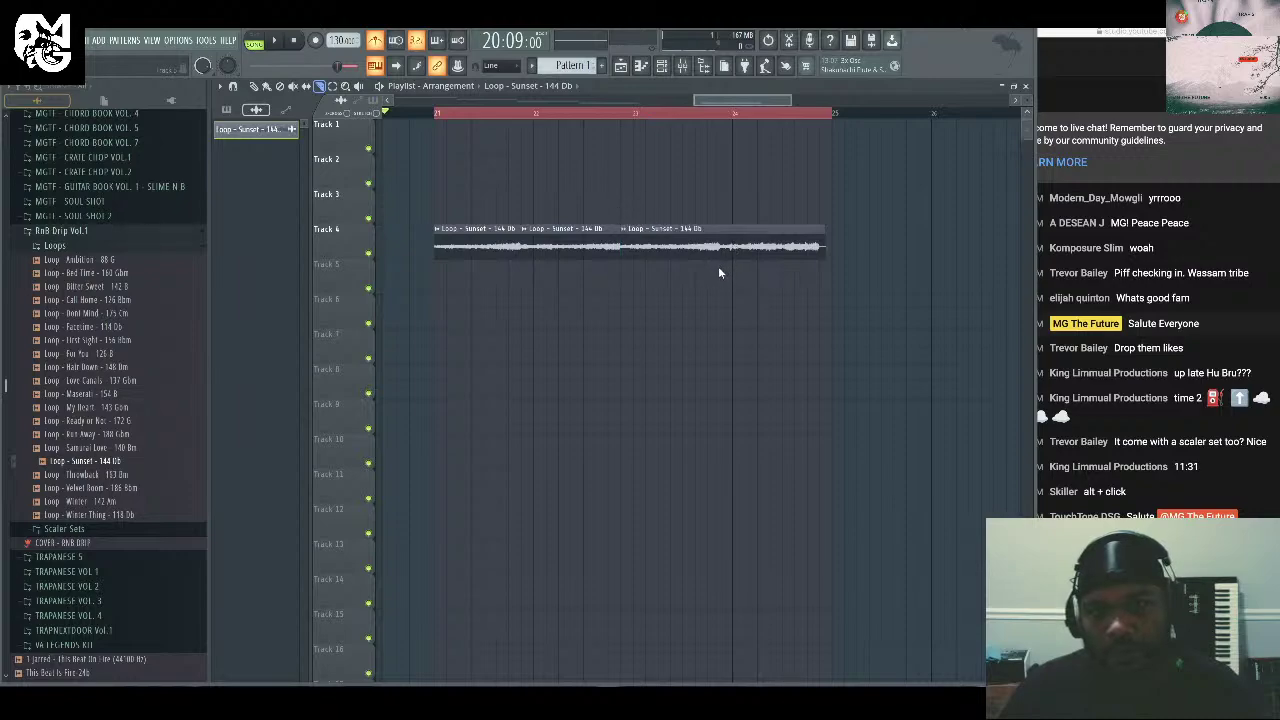
left_click_drag(816, 268, 819, 204)
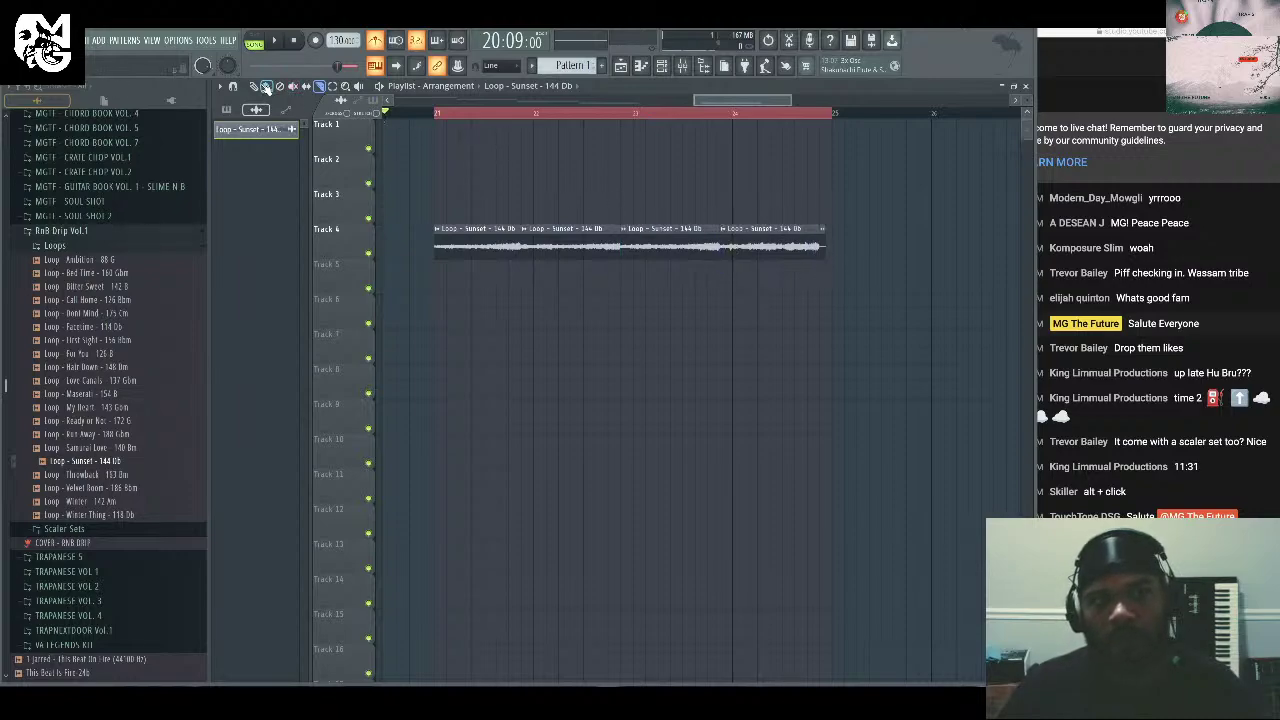
Rearrange the four Track 4 slices in reverse order on Track 5, starting at bars 21, 22, 23 and 24, and play them.
left_click_drag(797, 248, 523, 268)
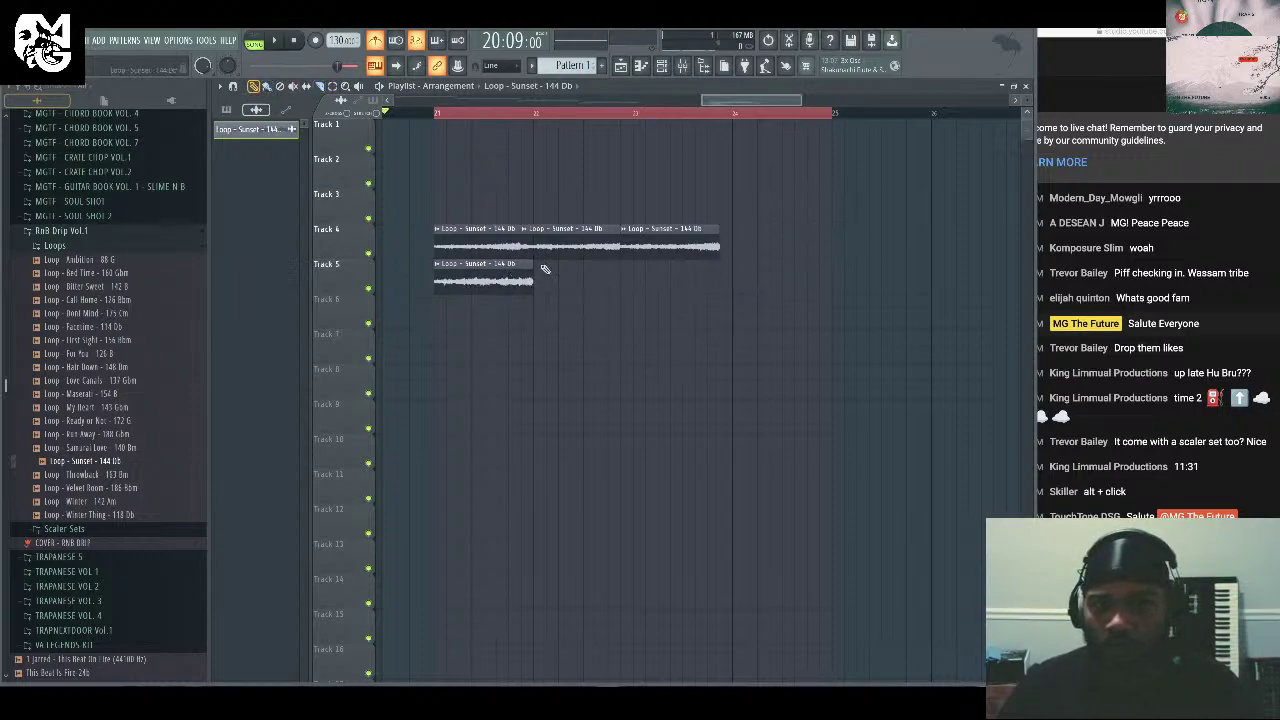
left_click_drag(681, 243, 690, 284)
left_click_drag(490, 245, 772, 289)
key("space")
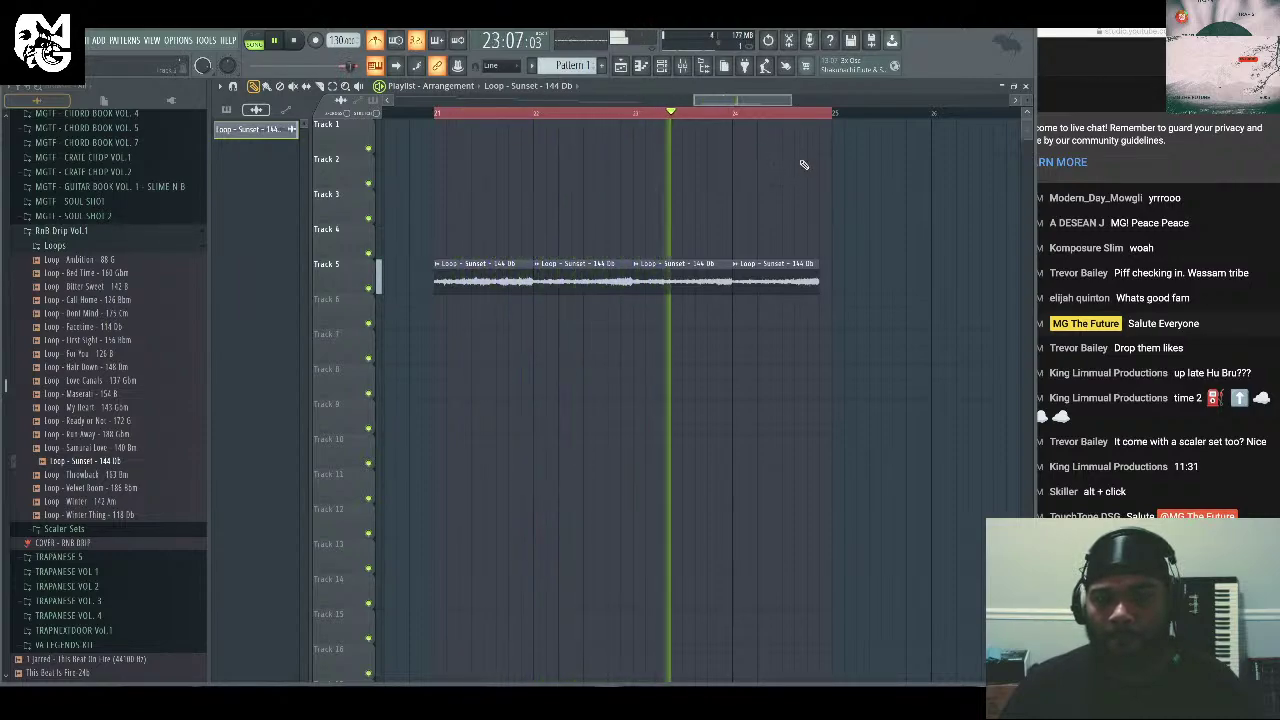
Try to shift the four Track 5 slices two steps earlier with an extra slice added at the end, and play them.
key("space")
left_click_drag(857, 274, 445, 280)
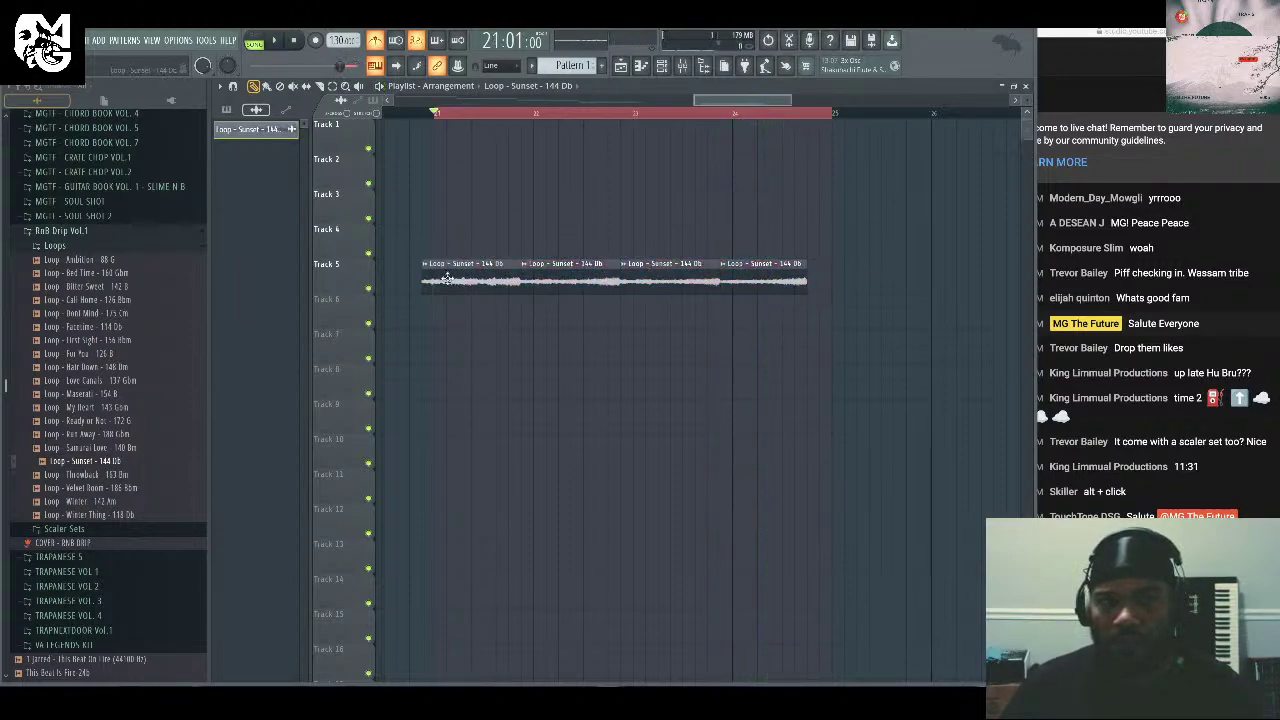
left_click_drag(847, 289, 821, 289)
key("space")
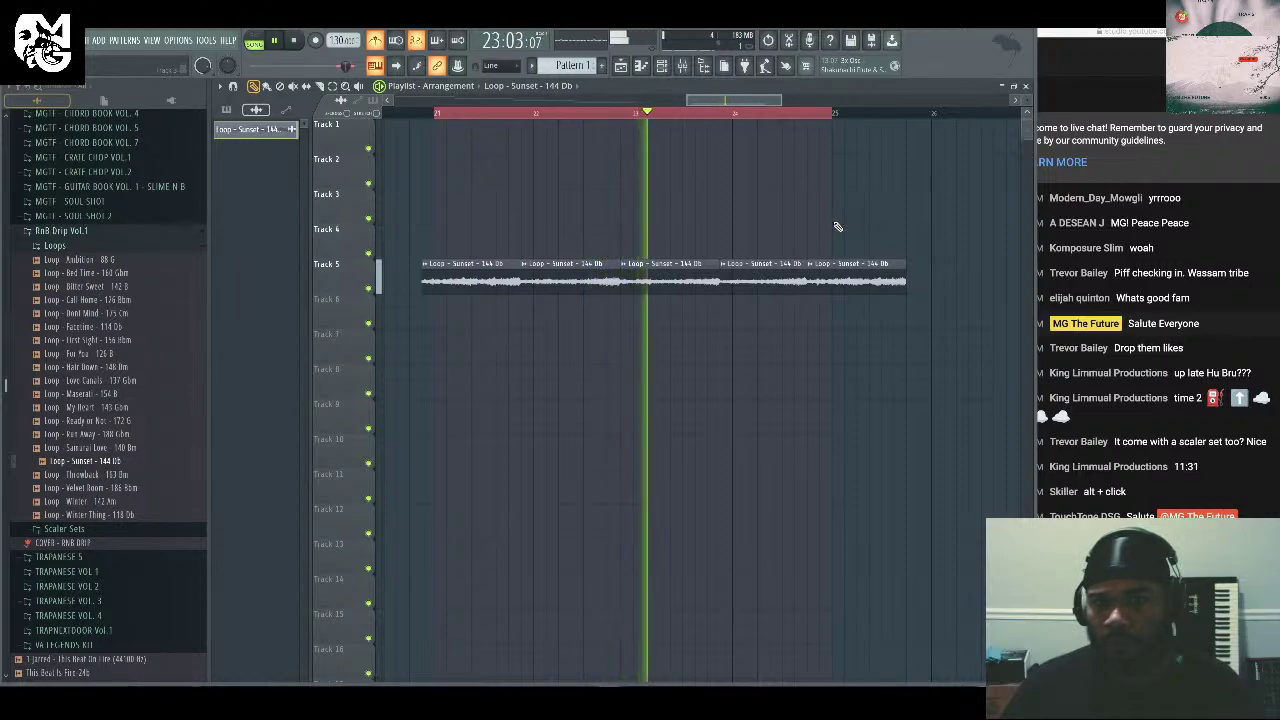
Delete the extra slice on Track 5, move the remaining four back to bar 21 and replay them briefly.
key("space")
right_click(889, 274)
left_click_drag(912, 258, 422, 328)
left_click_drag(446, 280, 458, 280)
key("space")
key("space")
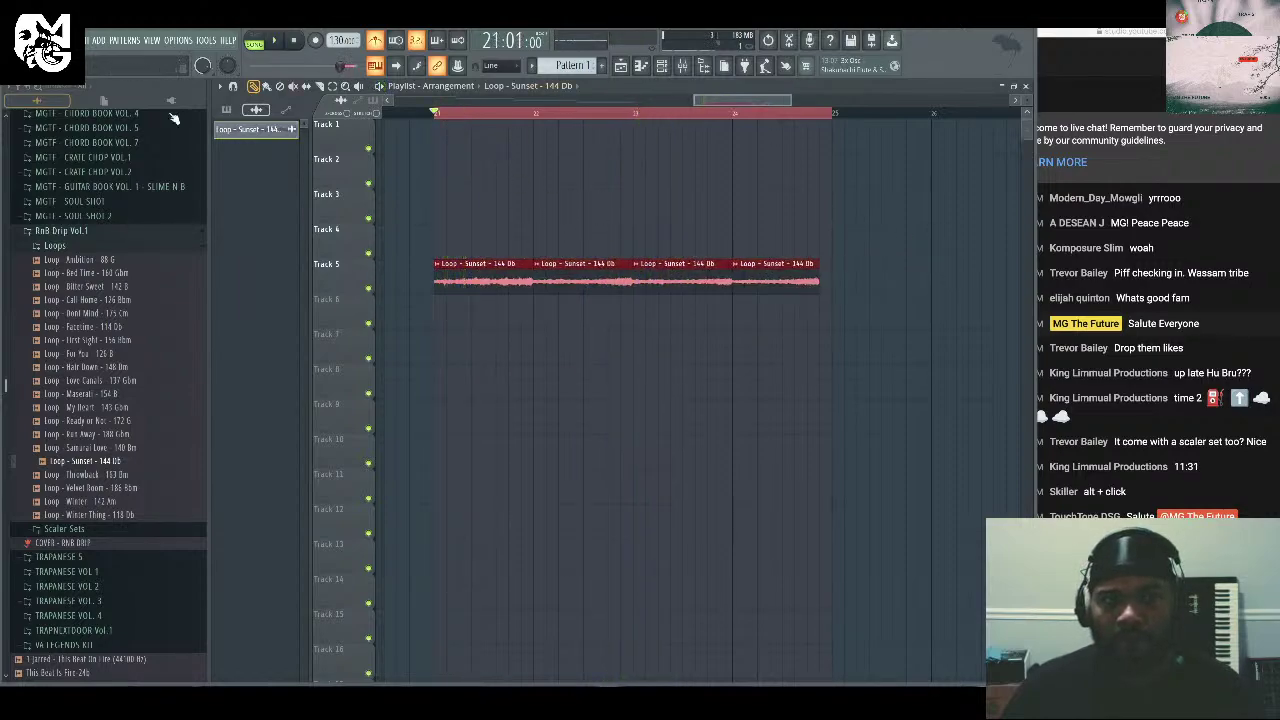
Select Pattern 1 in the playlist's clip picker and place it at bar 21 on Track 6.
left_click(227, 109)
left_click(236, 130)
left_click(444, 318)
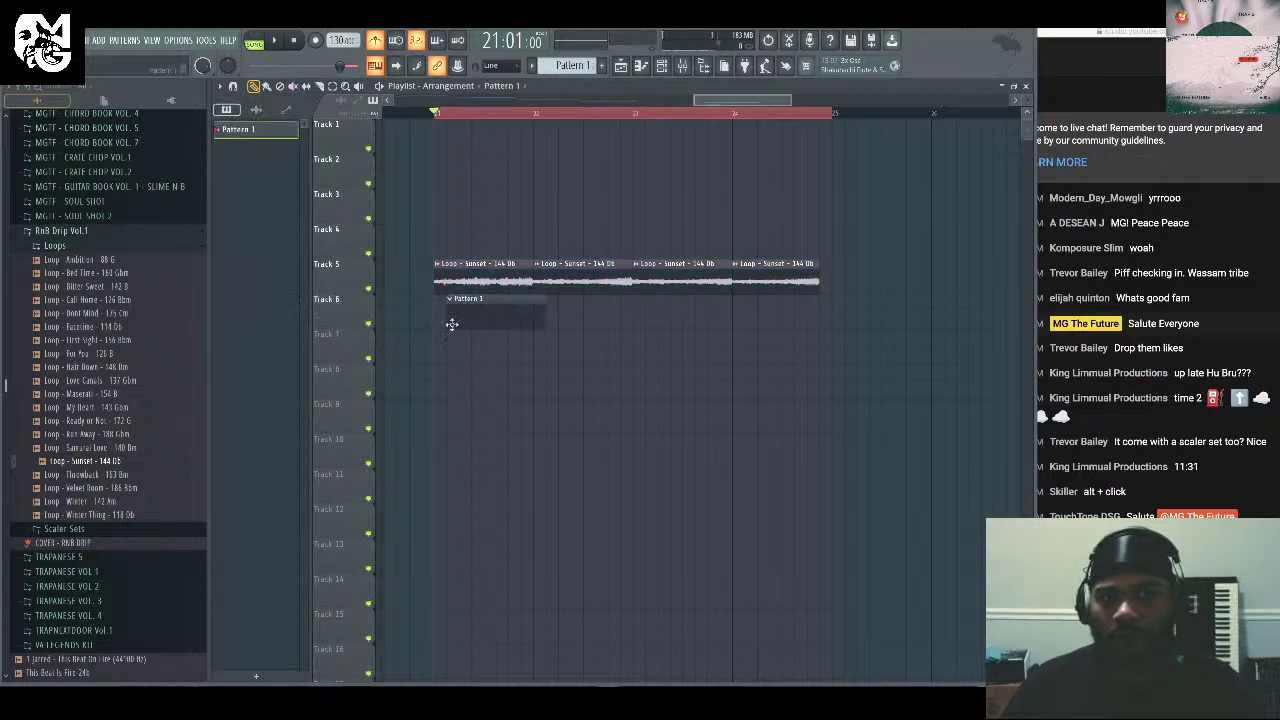
Load FAV KICK from the TRAPANESE 5 drum kit into the Sampler channel of the channel rack.
left_click(664, 66)
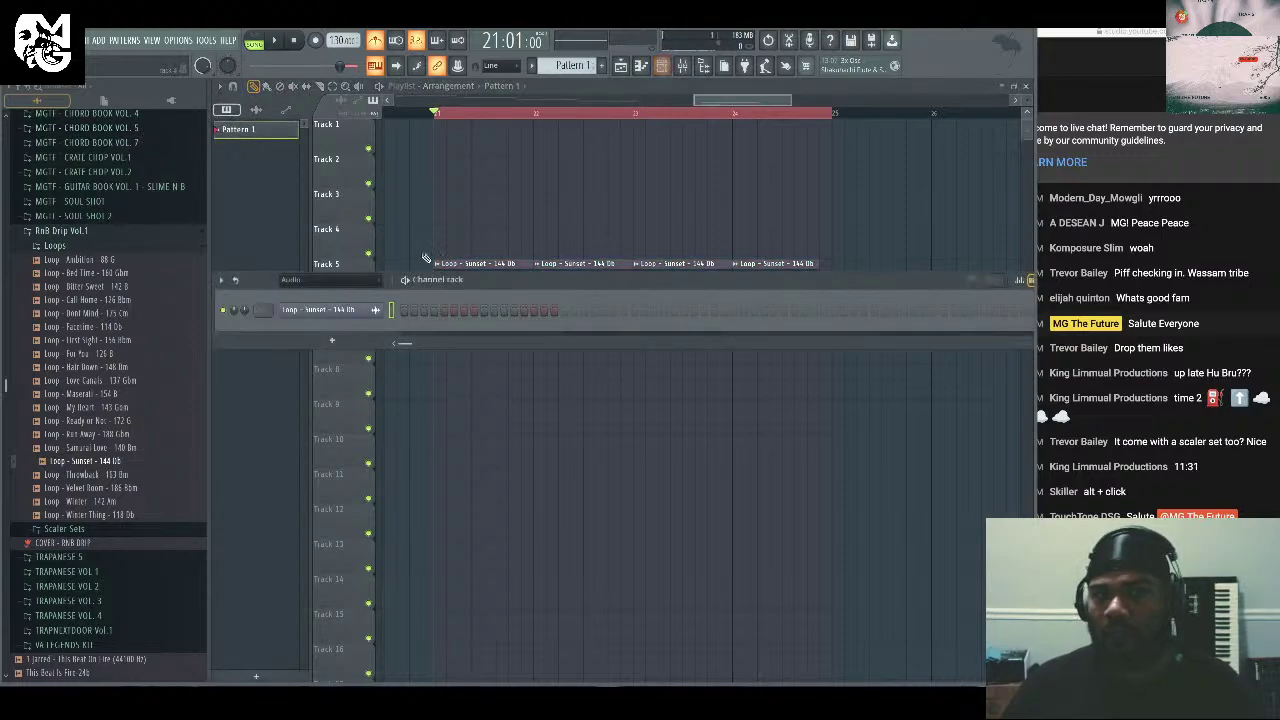
left_click(93, 246)
left_click(135, 247)
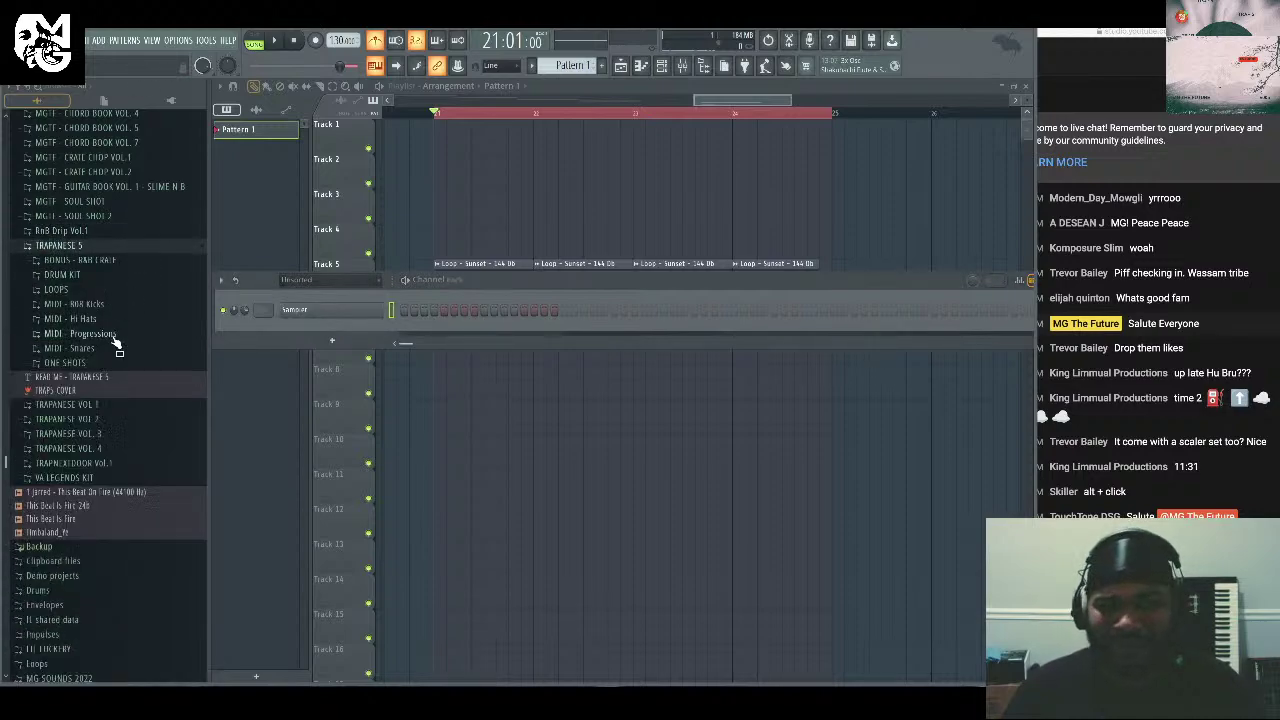
left_click(138, 276)
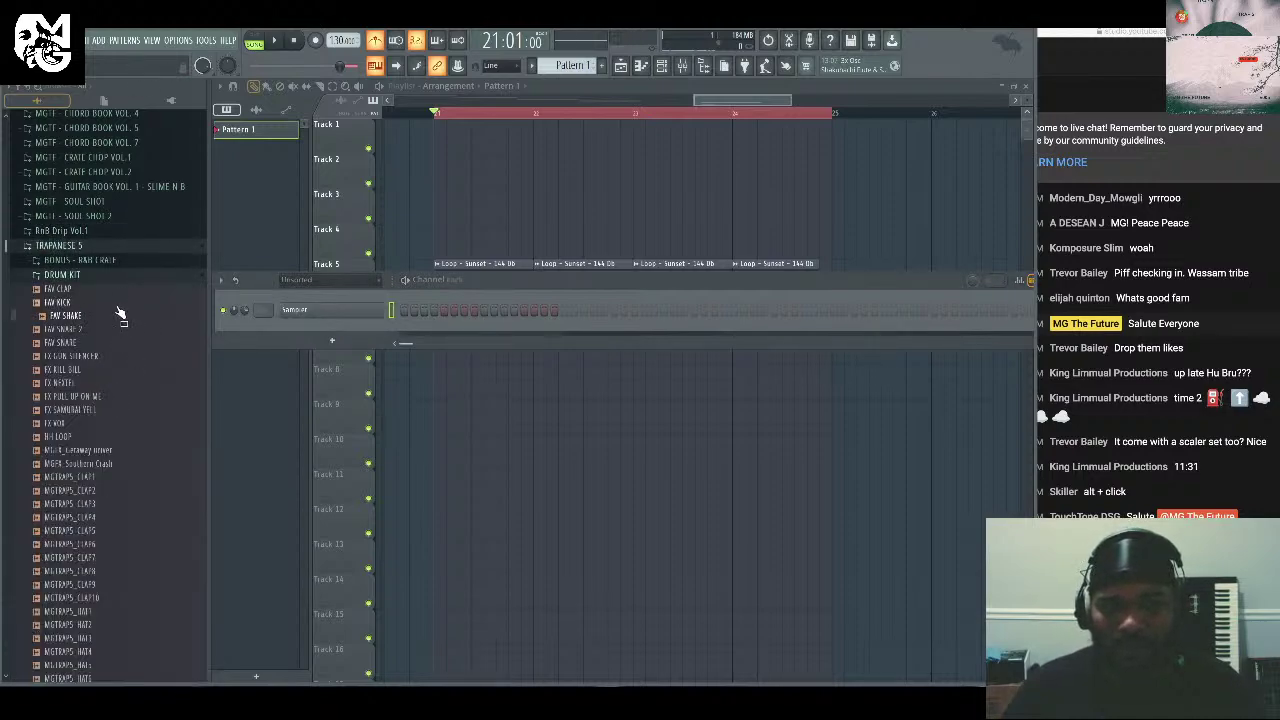
left_click_drag(117, 304, 313, 312)
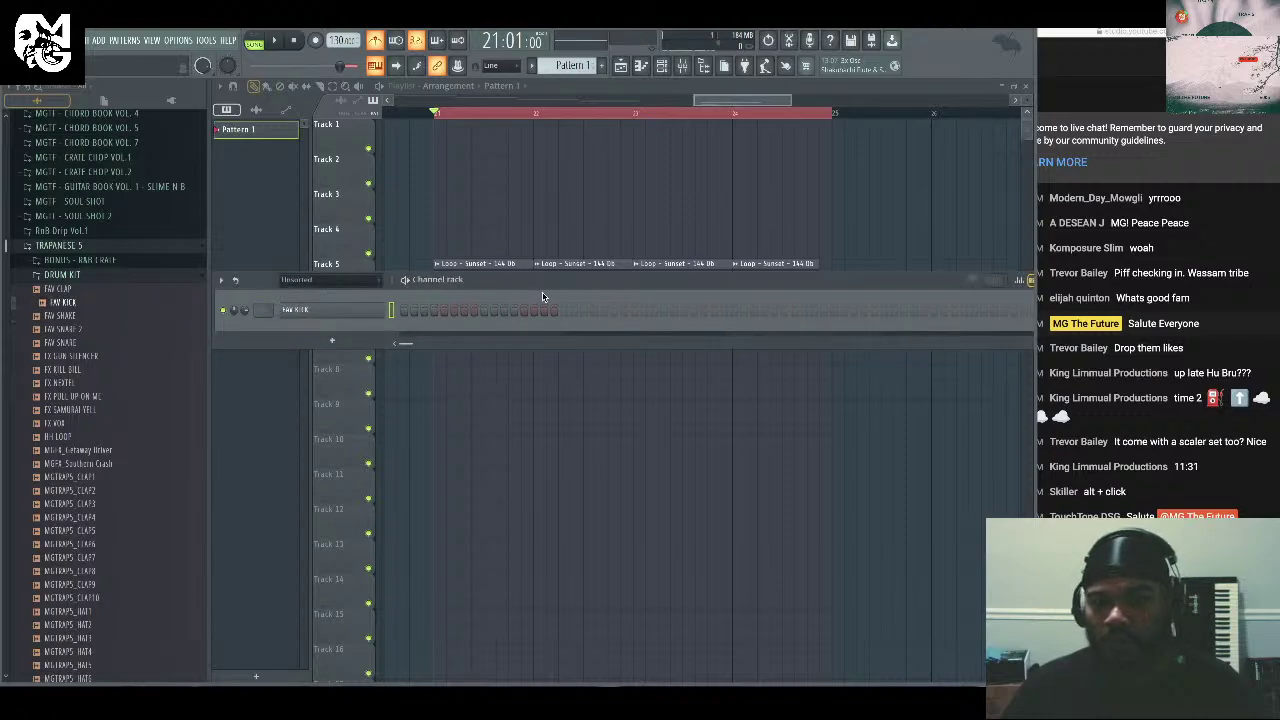
Move the channel rack below the Pattern 1 clip, extend its step grid and add FAV KICK hits on steps 1 and 33.
left_click_drag(480, 279, 443, 370)
left_click(1200, 450)
left_click_drag(702, 372, 697, 422)
left_click(680, 449)
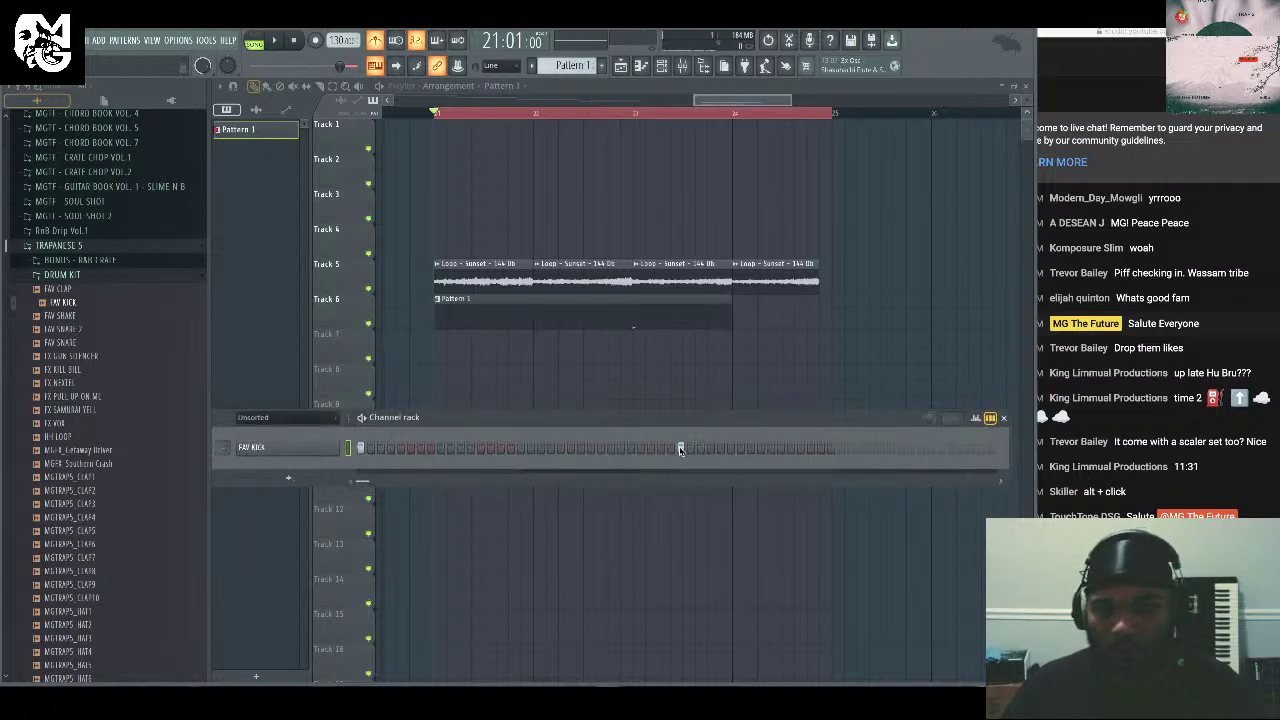
Audition snares in the TRAPANESE 5 drum kit and add MGTRAP5_SNARE8 as a new channel below the kick.
left_click(110, 333)
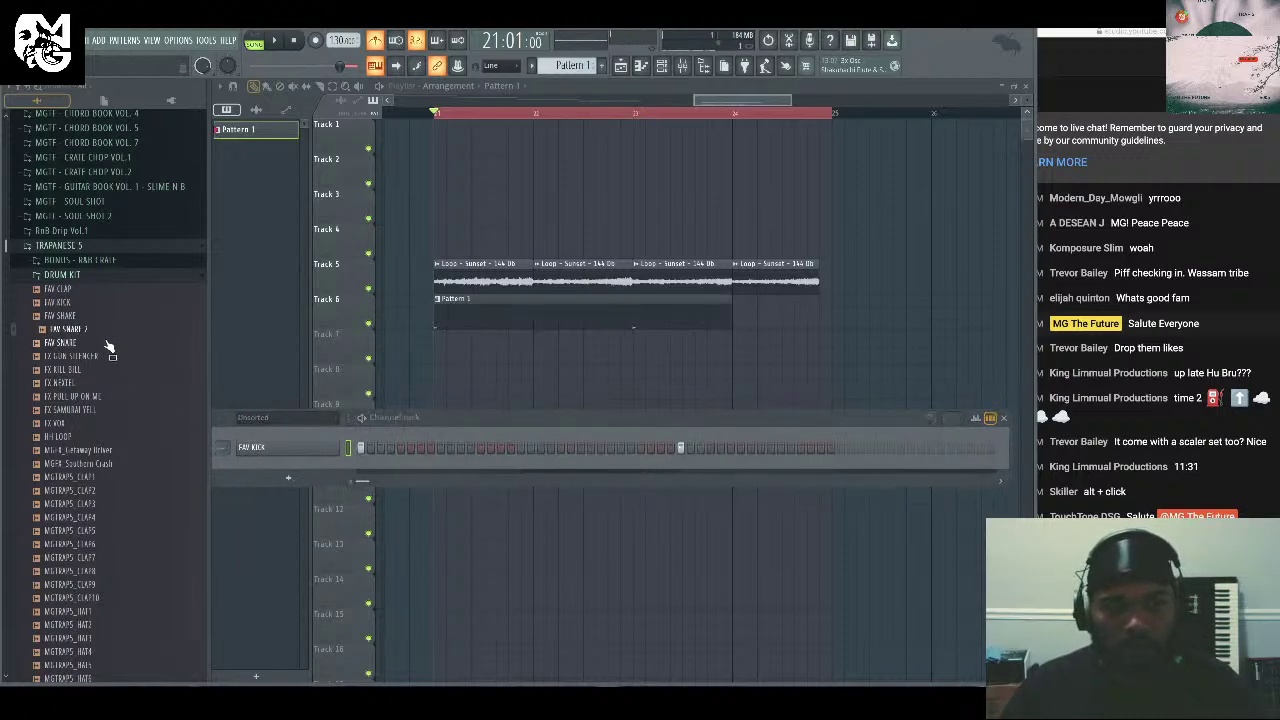
scroll(120, 450, "down", 9)
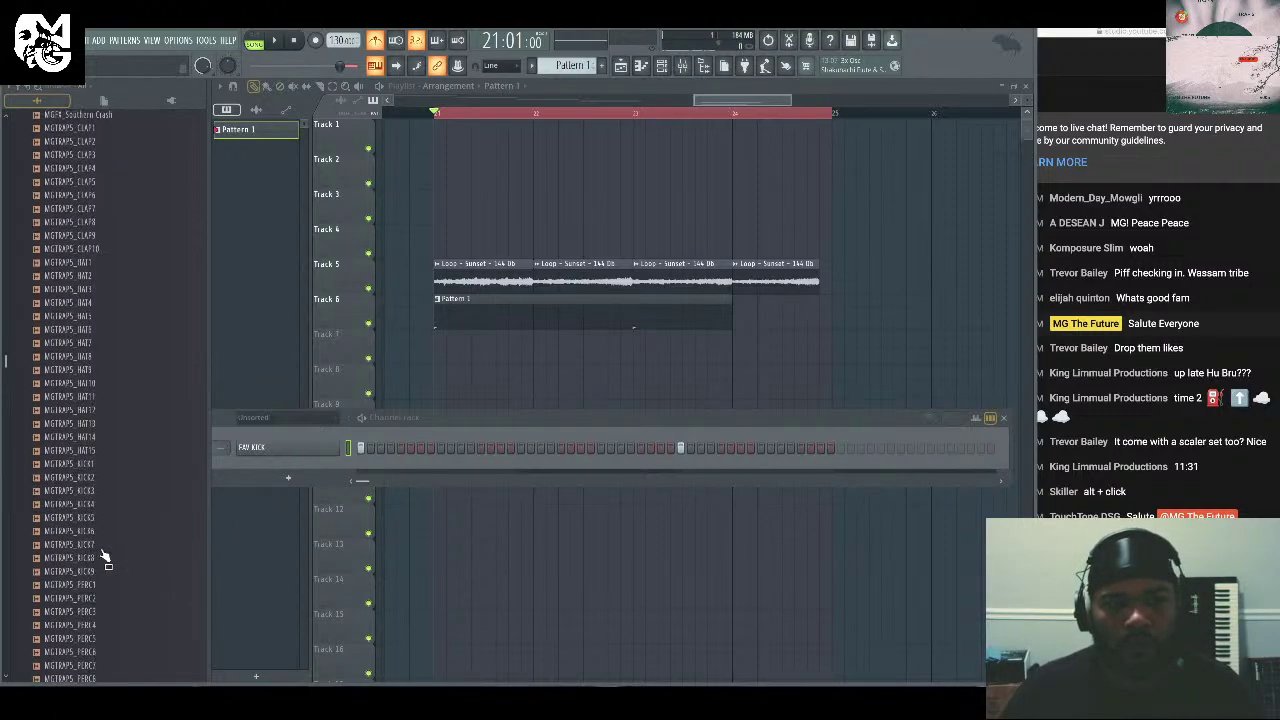
scroll(110, 555, "down", 5)
scroll(127, 560, "down", 3)
left_click(115, 570)
left_click_drag(108, 568, 278, 470)
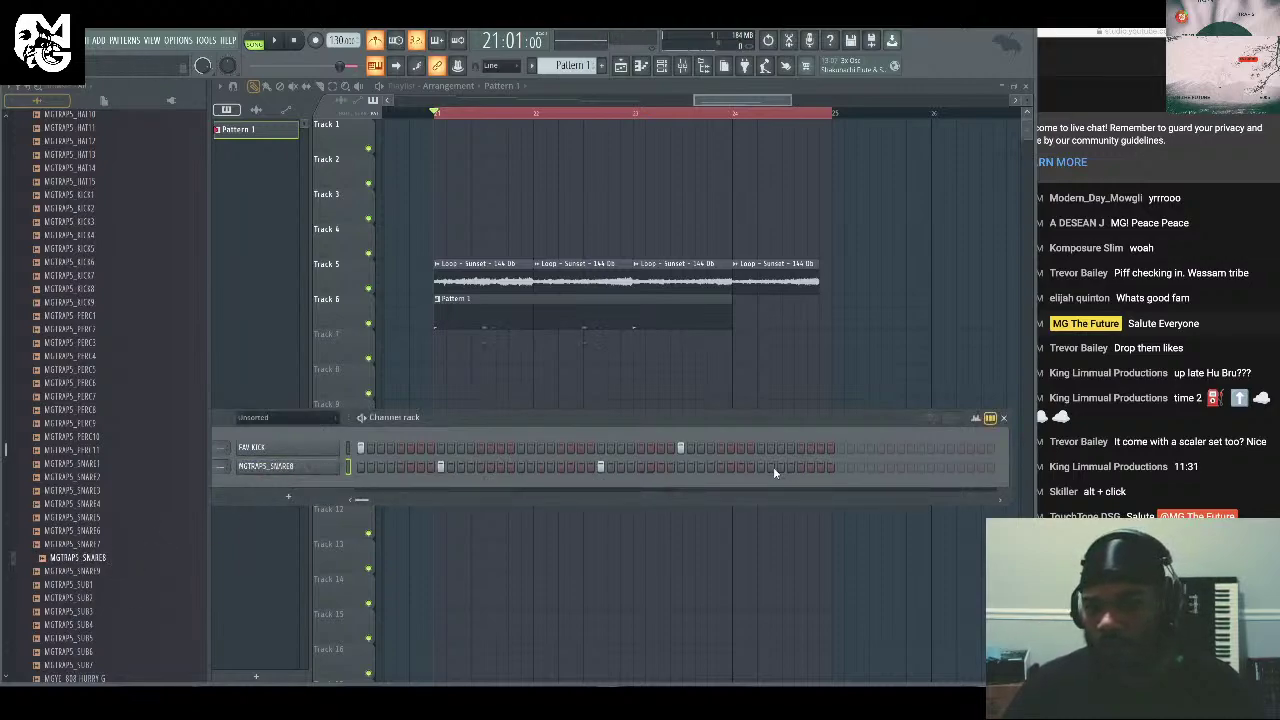
Program MGTRAP5_SNARE8 hits on steps 9, 25, 41 and 57, and play the arrangement.
left_click(918, 467)
key("space")
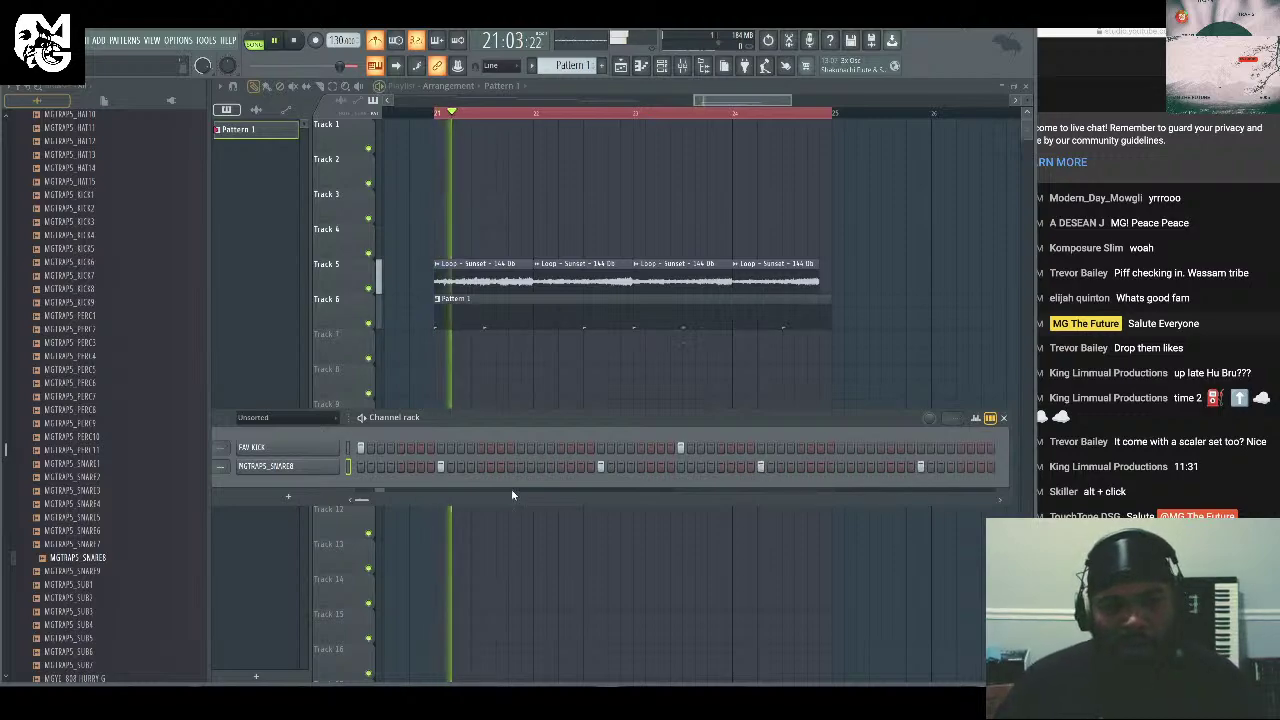
left_click_drag(545, 428, 578, 408)
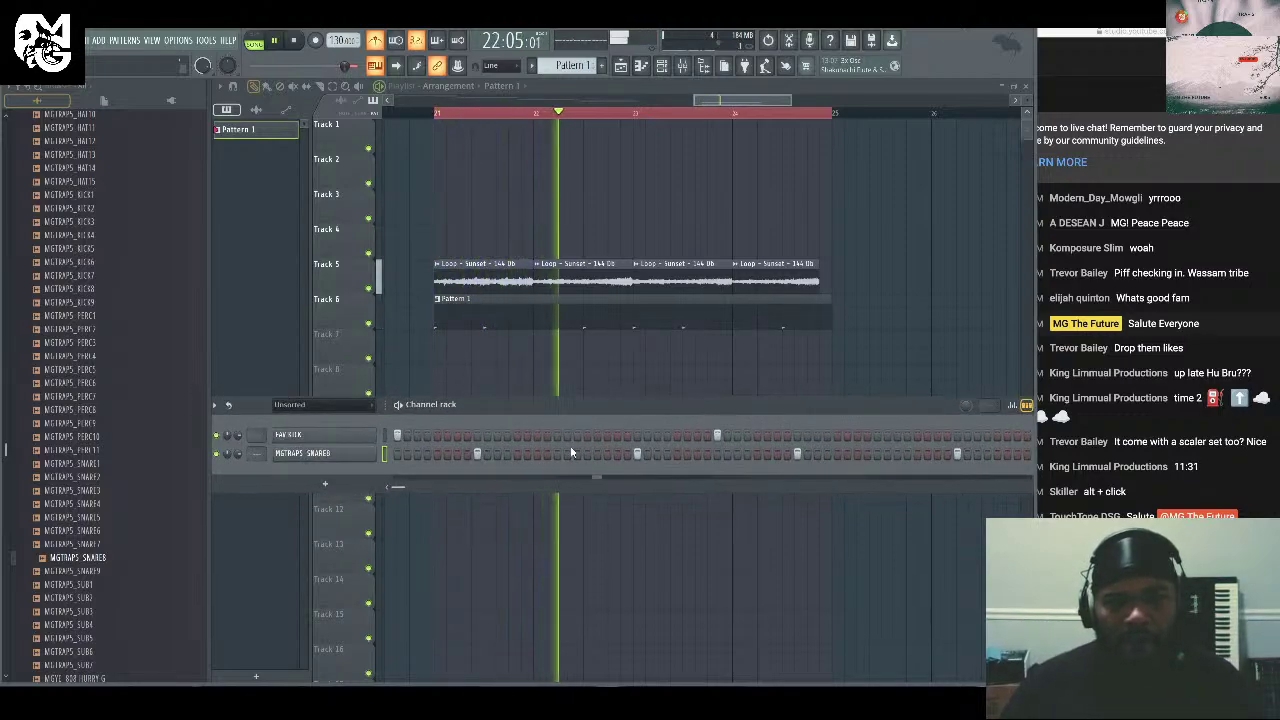
Add FAV KICK hits on steps 13, 45 and 61 during playback and close the channel rack.
left_click(517, 435)
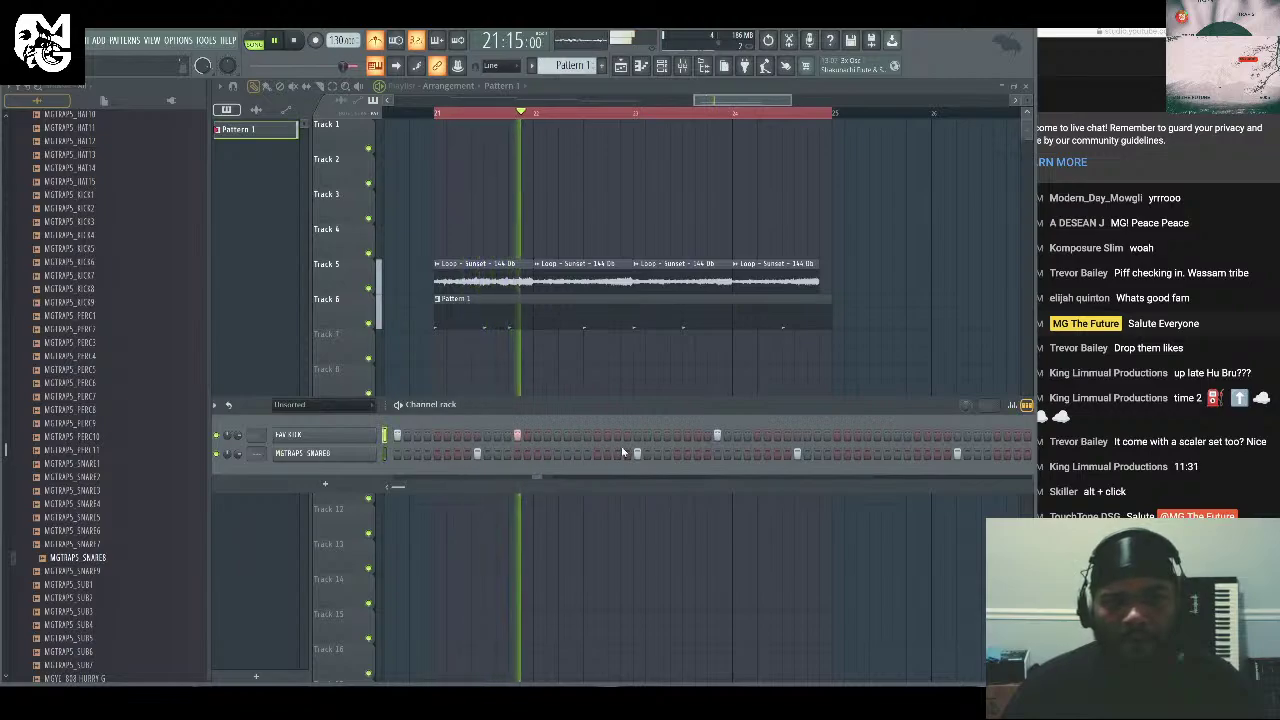
left_click(837, 435)
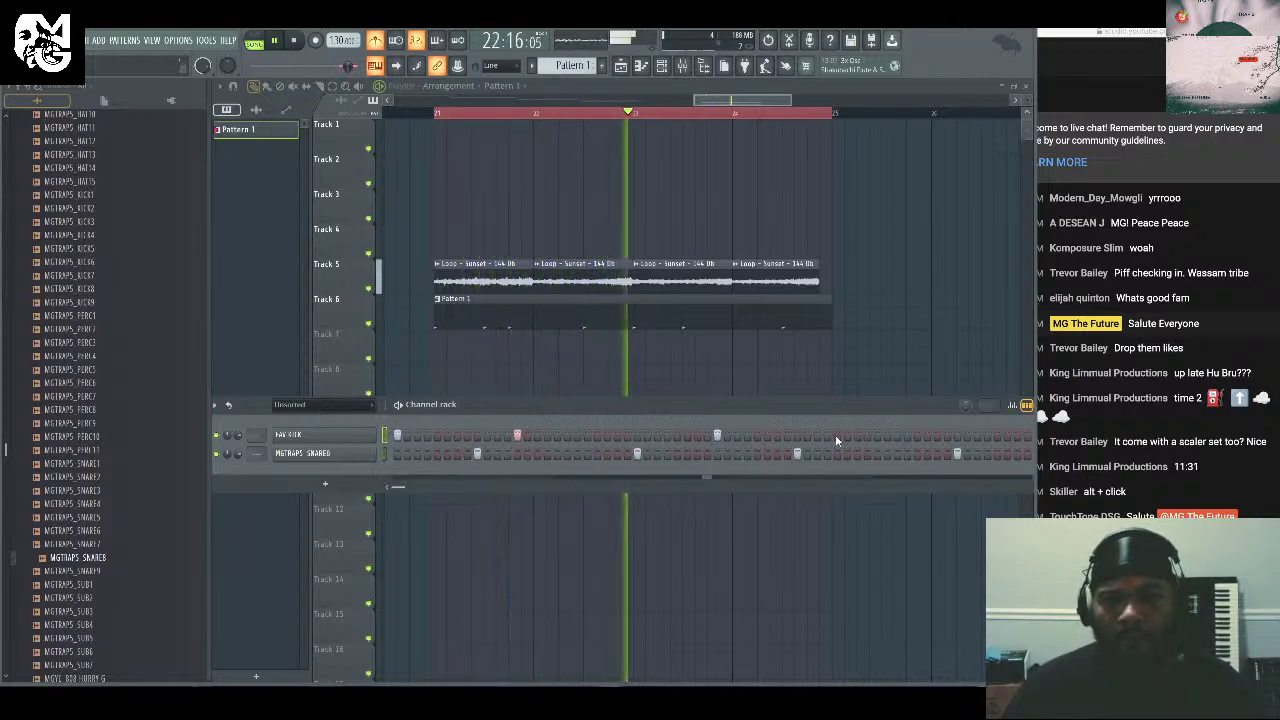
left_click_drag(859, 407, 833, 404)
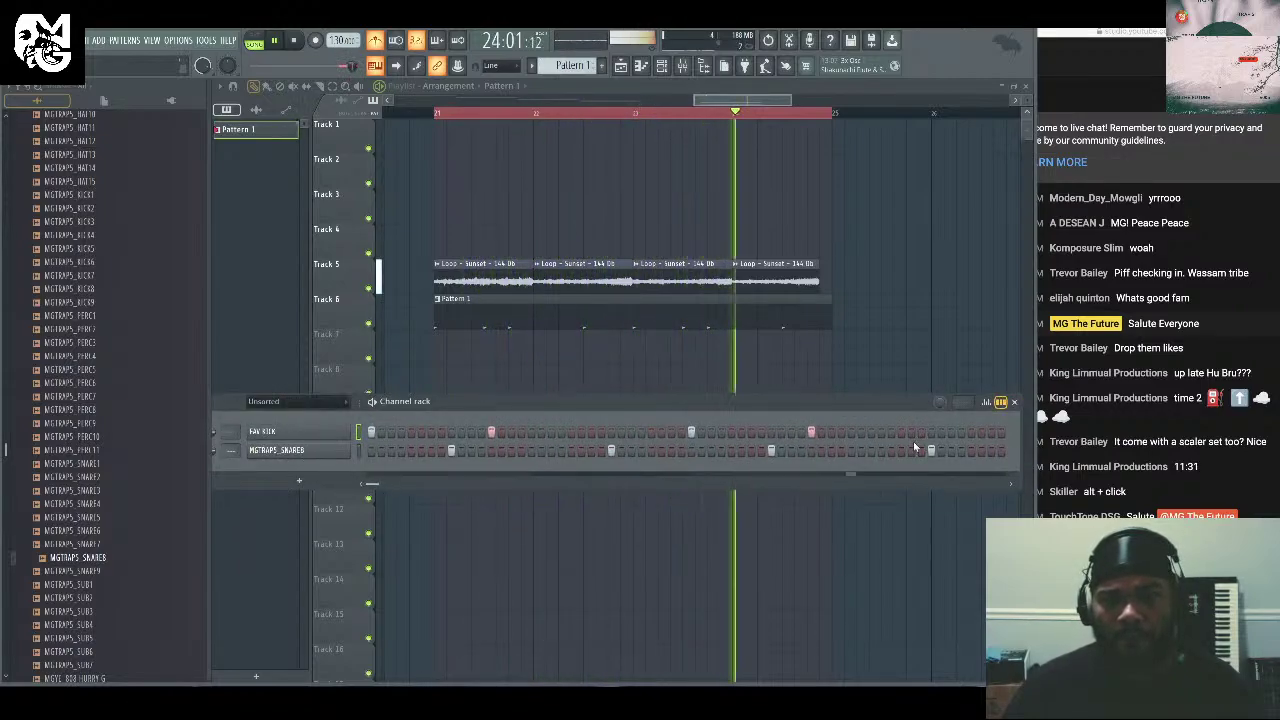
left_click(971, 432)
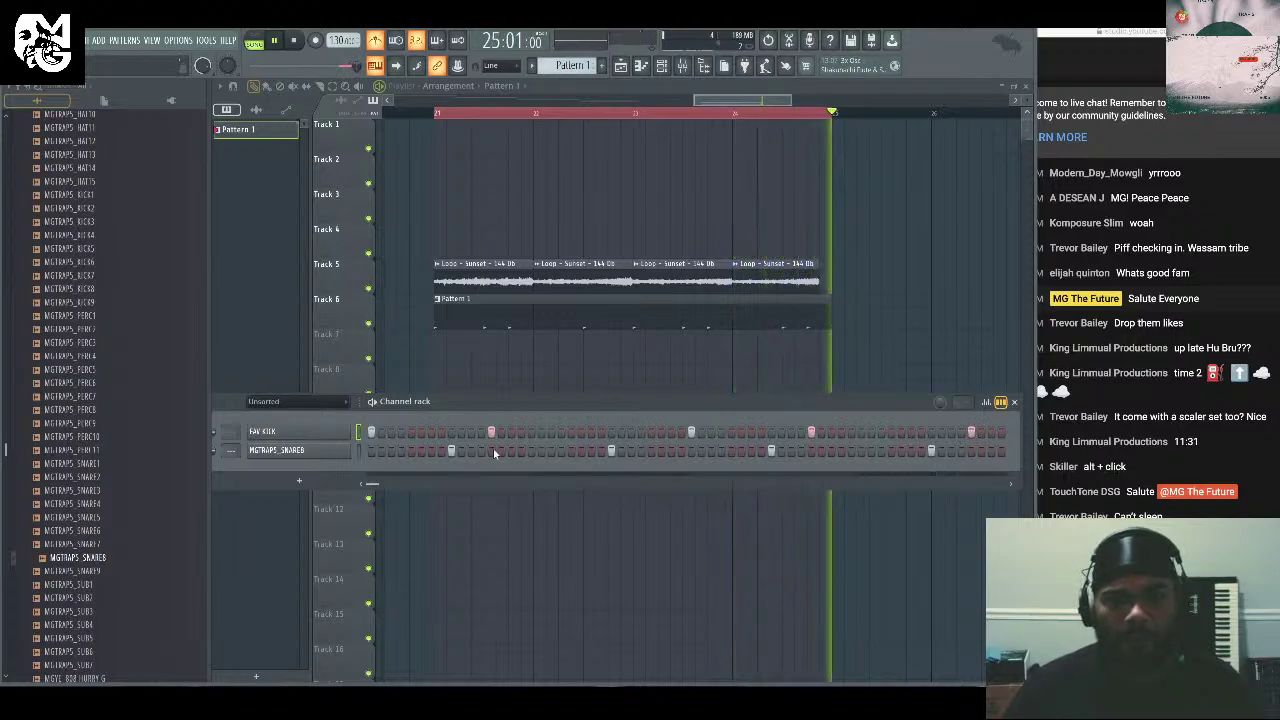
key("F6")
Move the last Track 5 slice two steps later so it ends at bar 25, and play the arrangement.
key("space")
left_click_drag(776, 272, 789, 272)
left_click(781, 280)
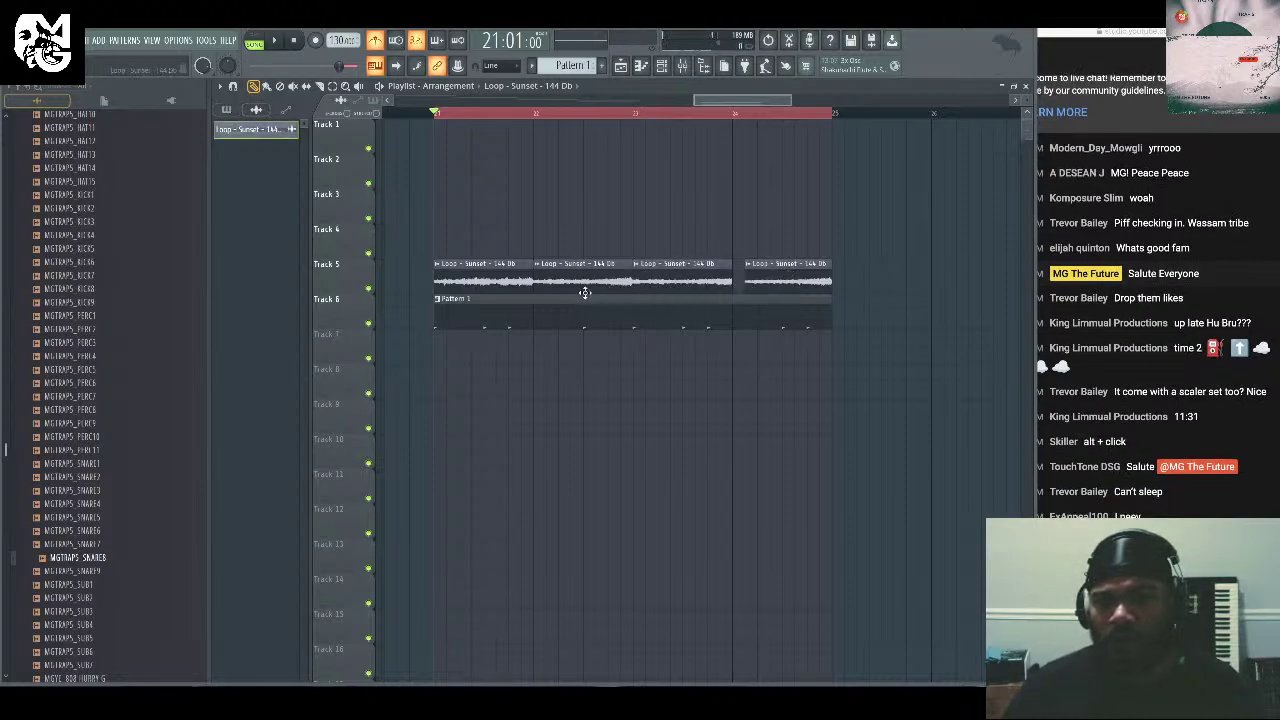
key("space")
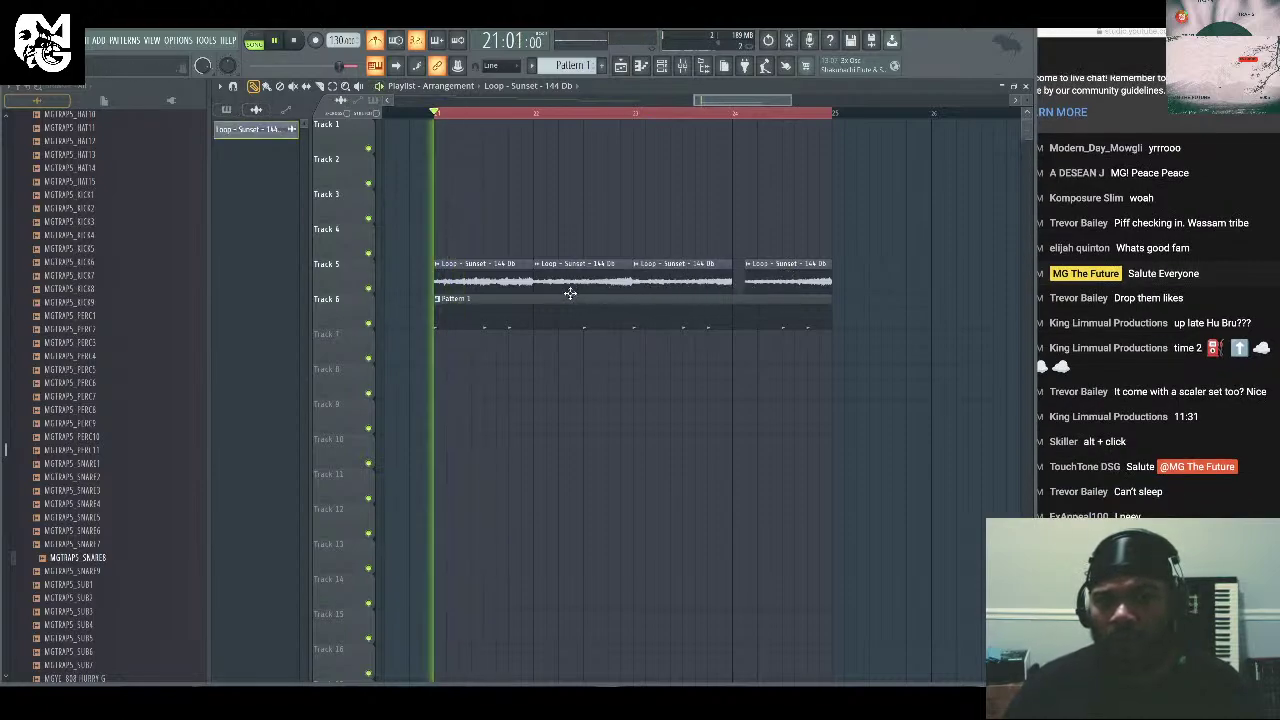
left_click(733, 113)
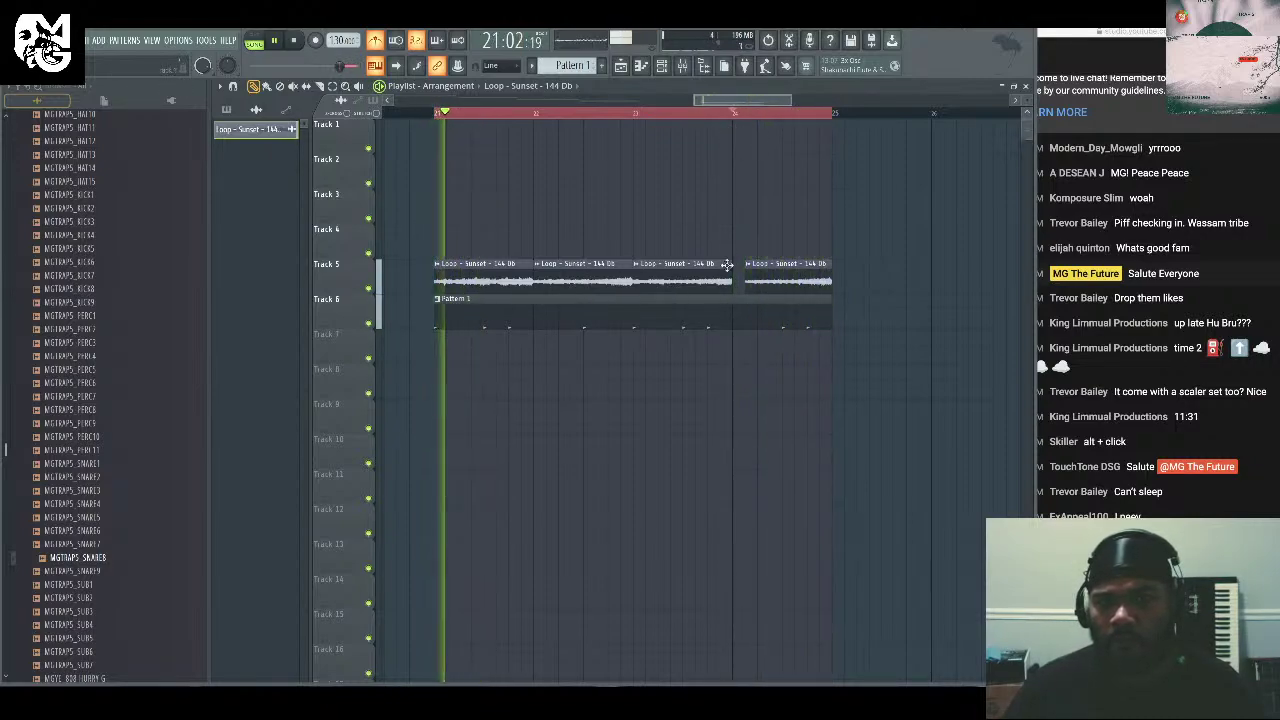
Try moving the third Track 5 slice two steps past bar 23, play it, and undo the move.
key("space")
left_click_drag(690, 266, 701, 272)
key("space")
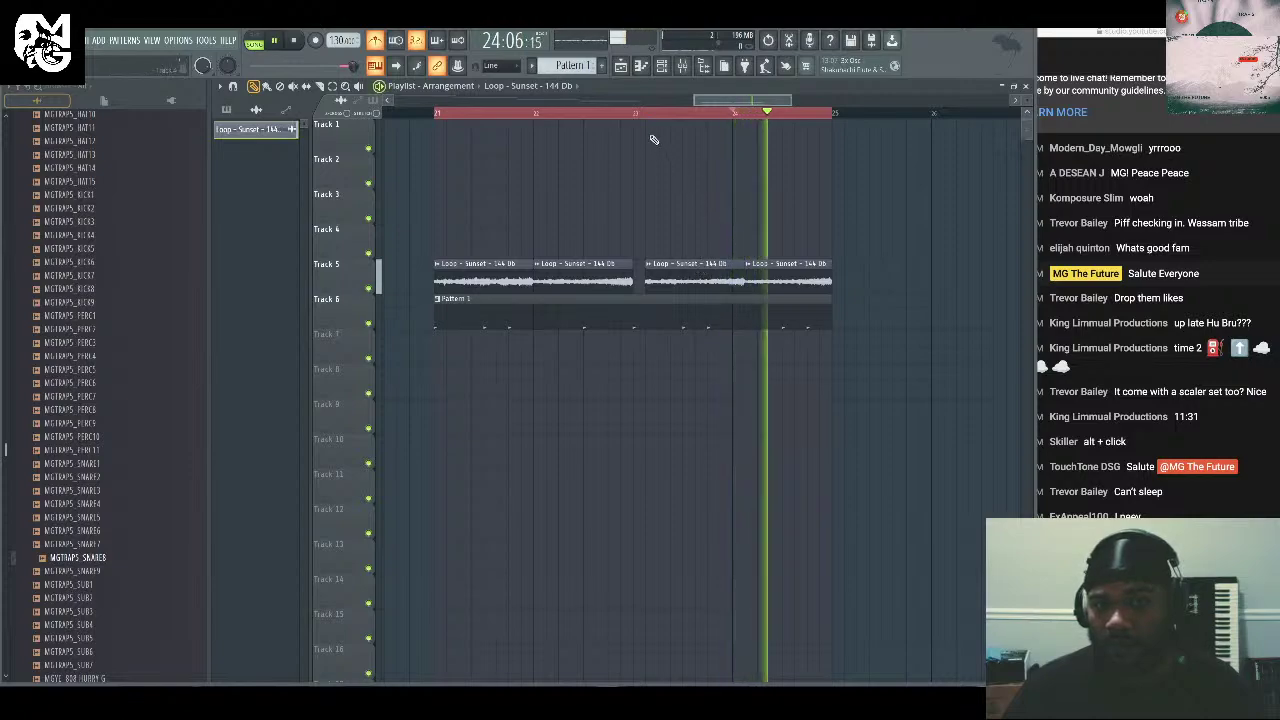
key("ctrl+z")
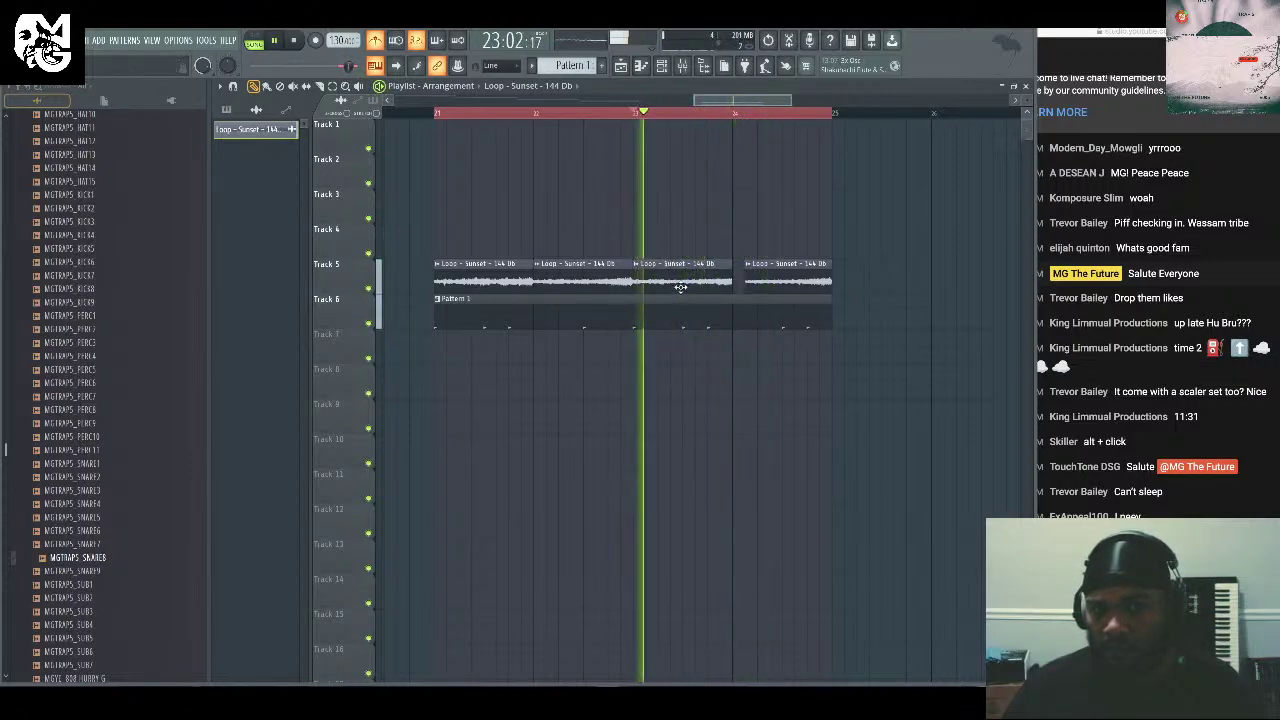
key("space")
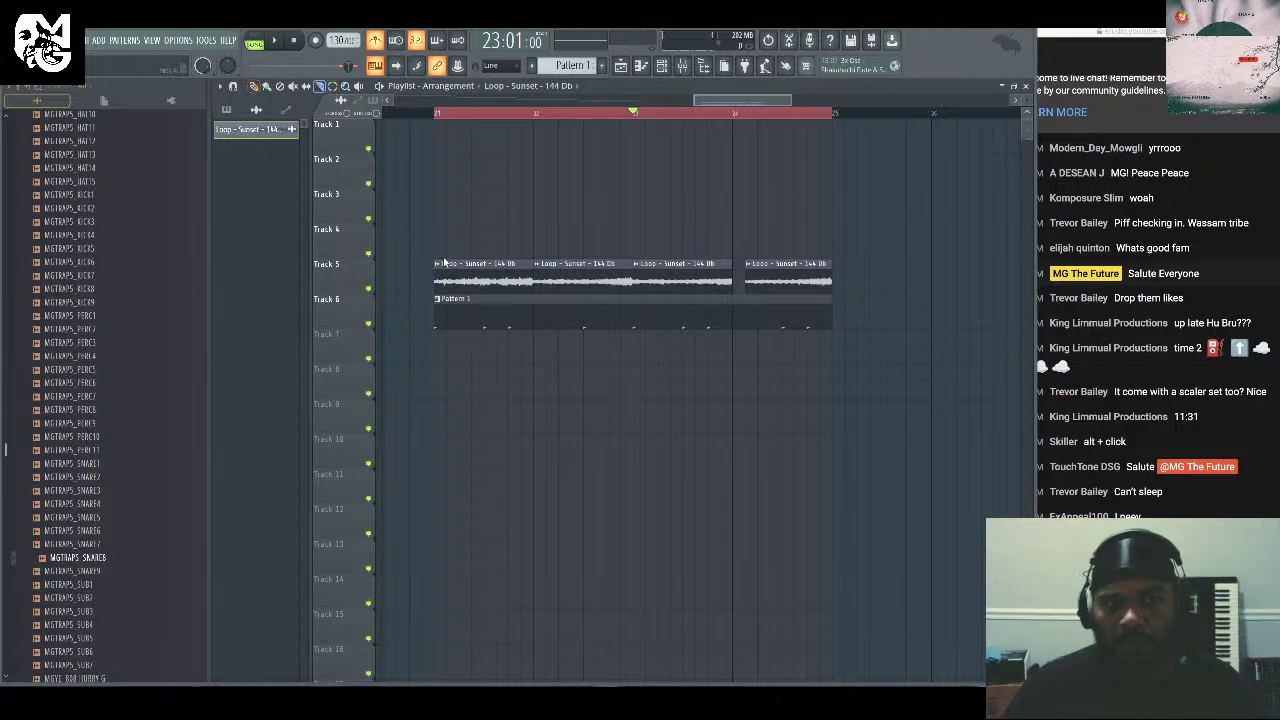
Cut off and remove the first two steps of the Track 5 slices at bars 21, 22 and 23, and play the result.
left_click_drag(447, 286, 446, 286)
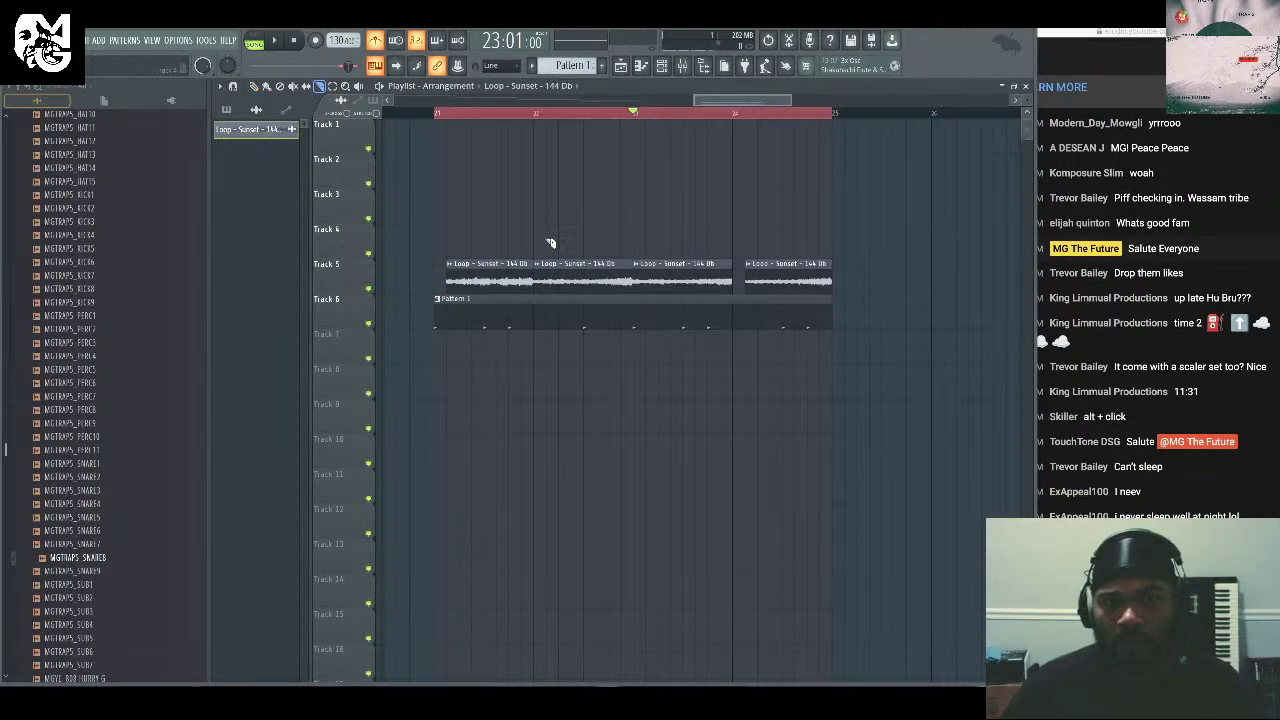
left_click_drag(536, 286, 547, 286)
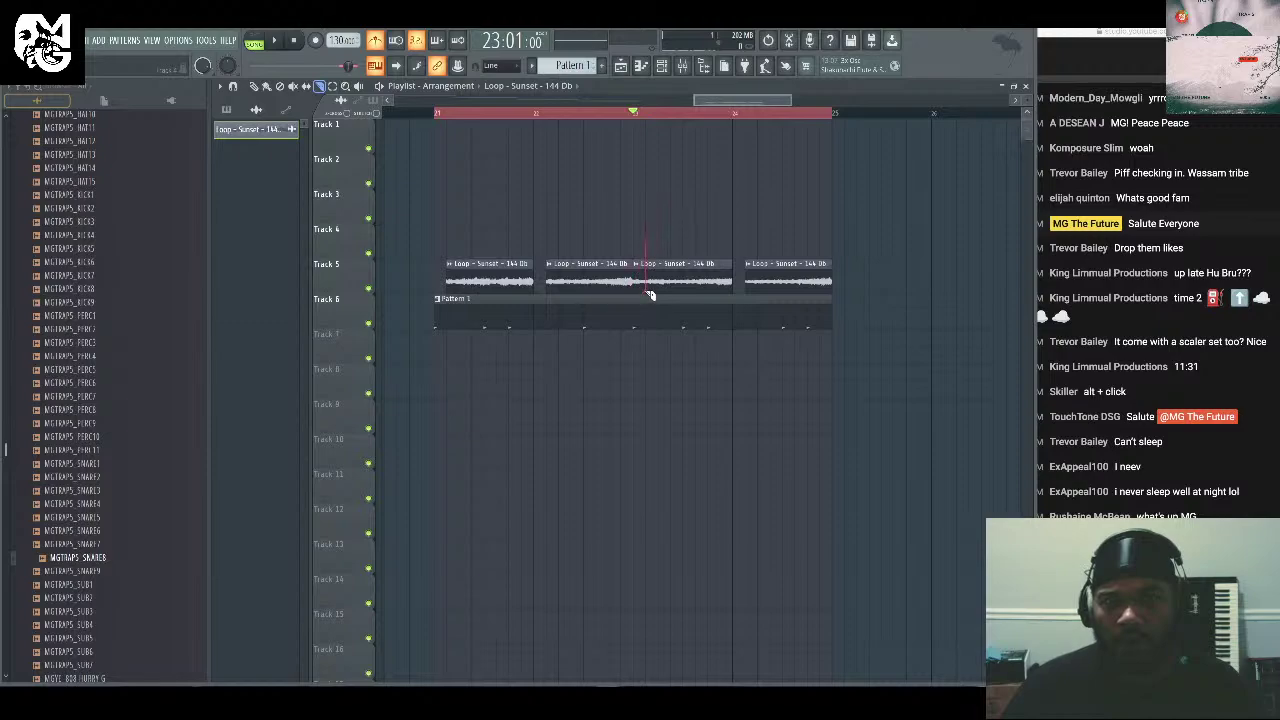
key("space")
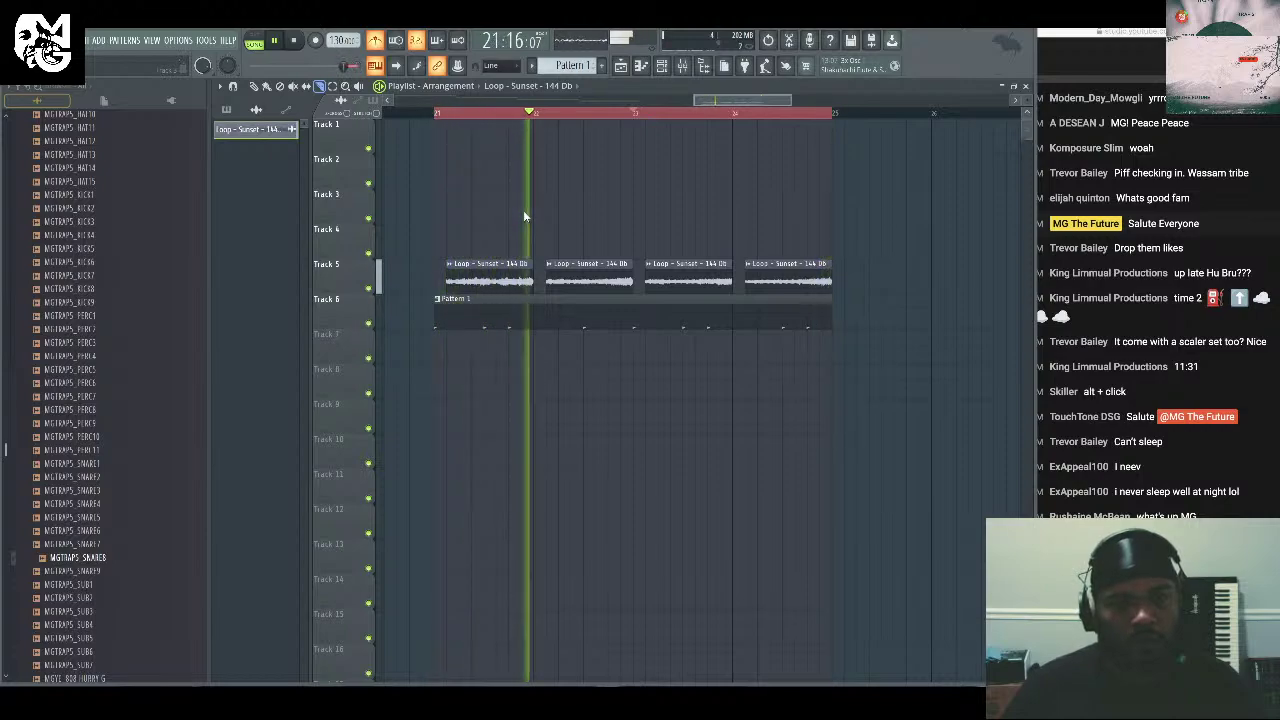
Cut a two-step piece from the start of the first Track 5 slice, copy it into the gap at bar 21 and play it.
key("space")
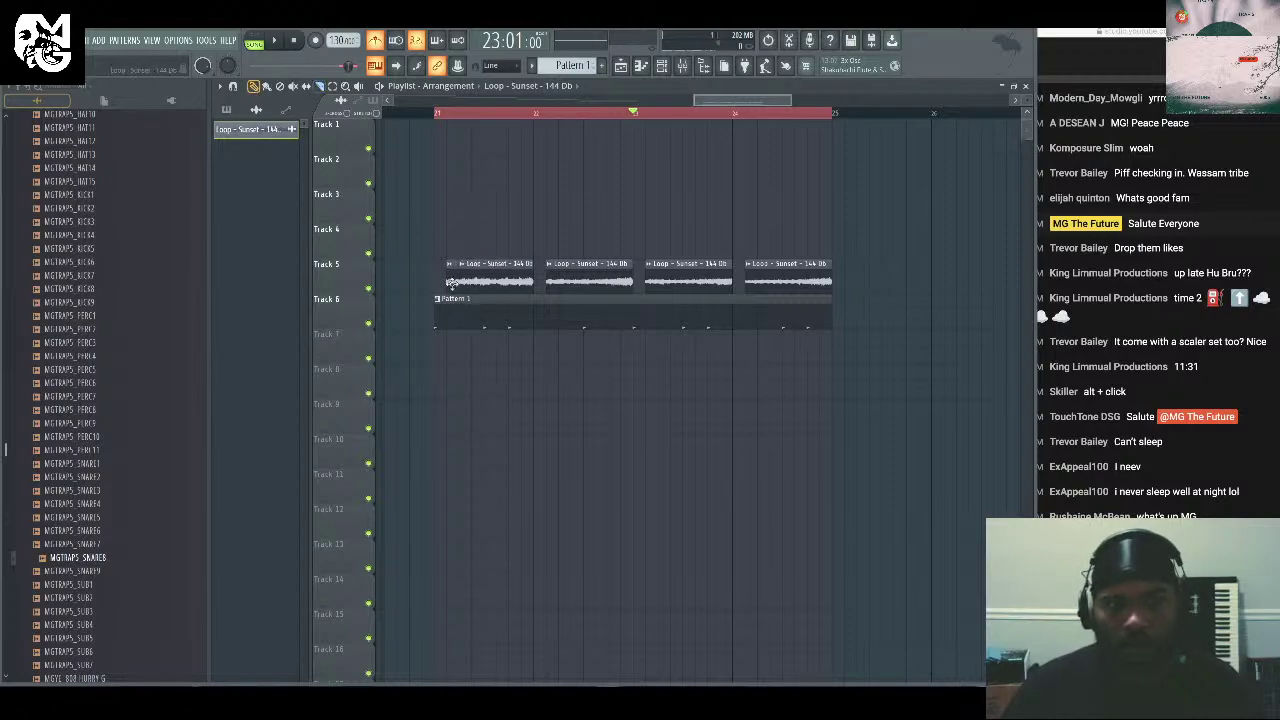
left_click(437, 288)
key("space")
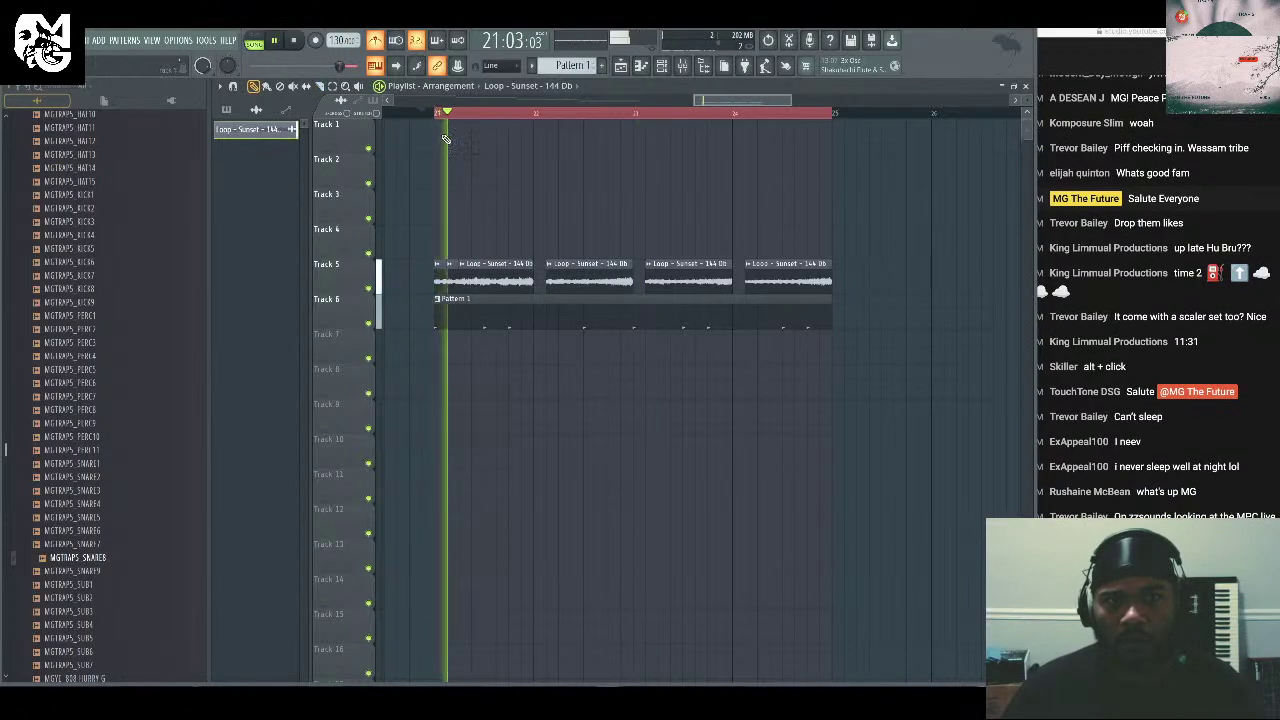
Cut two-step pieces from the Track 5 slices after bar 21, fill the remaining gaps with copies, and play the arrangement.
key("space")
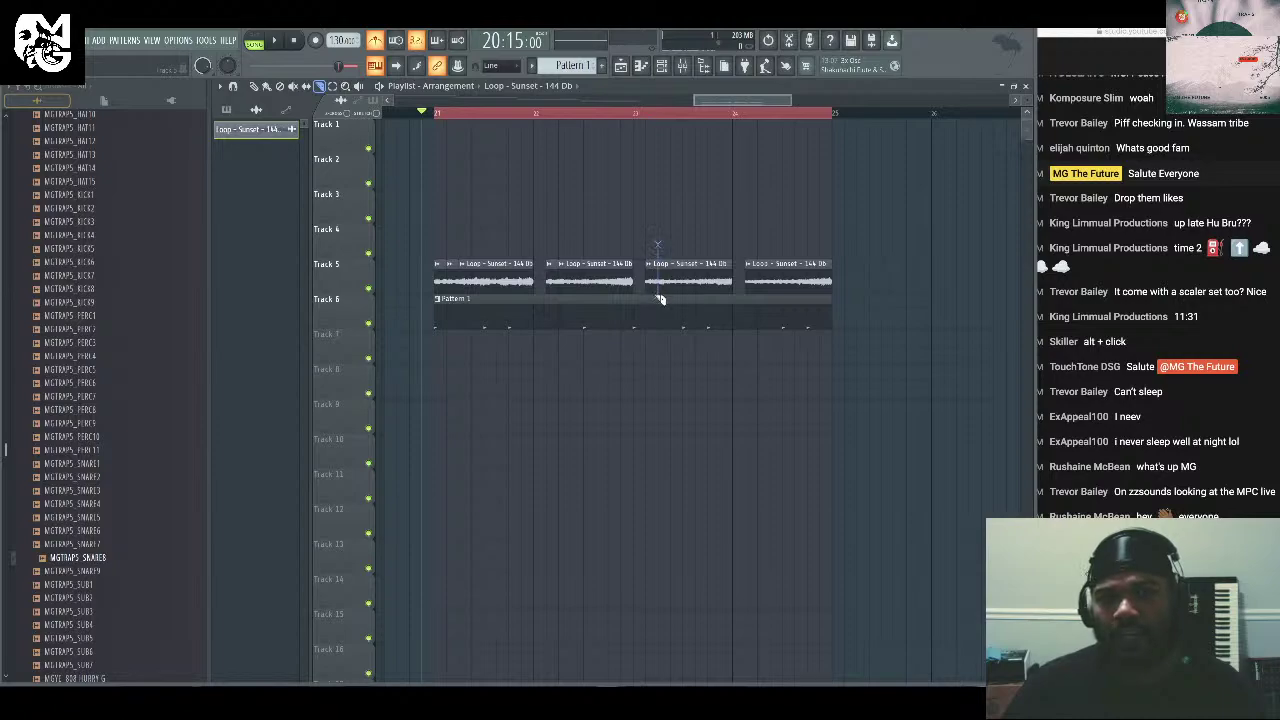
left_click_drag(756, 240, 765, 298)
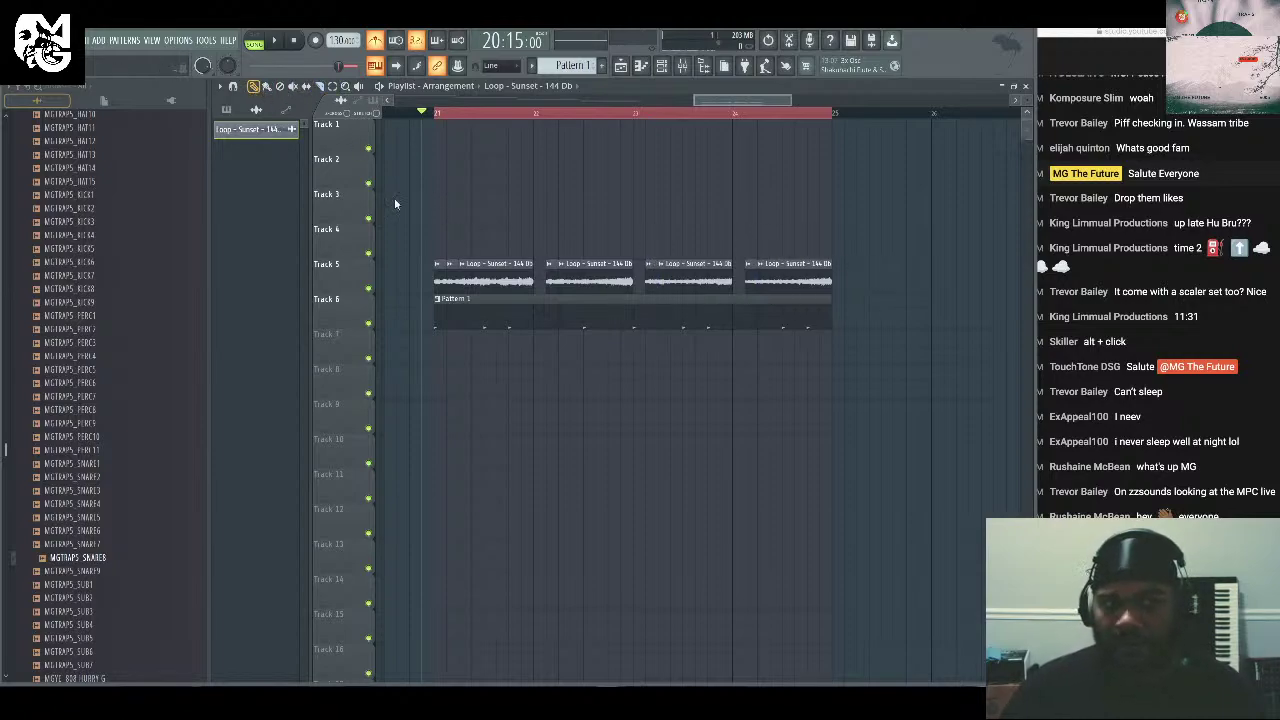
left_click(640, 277)
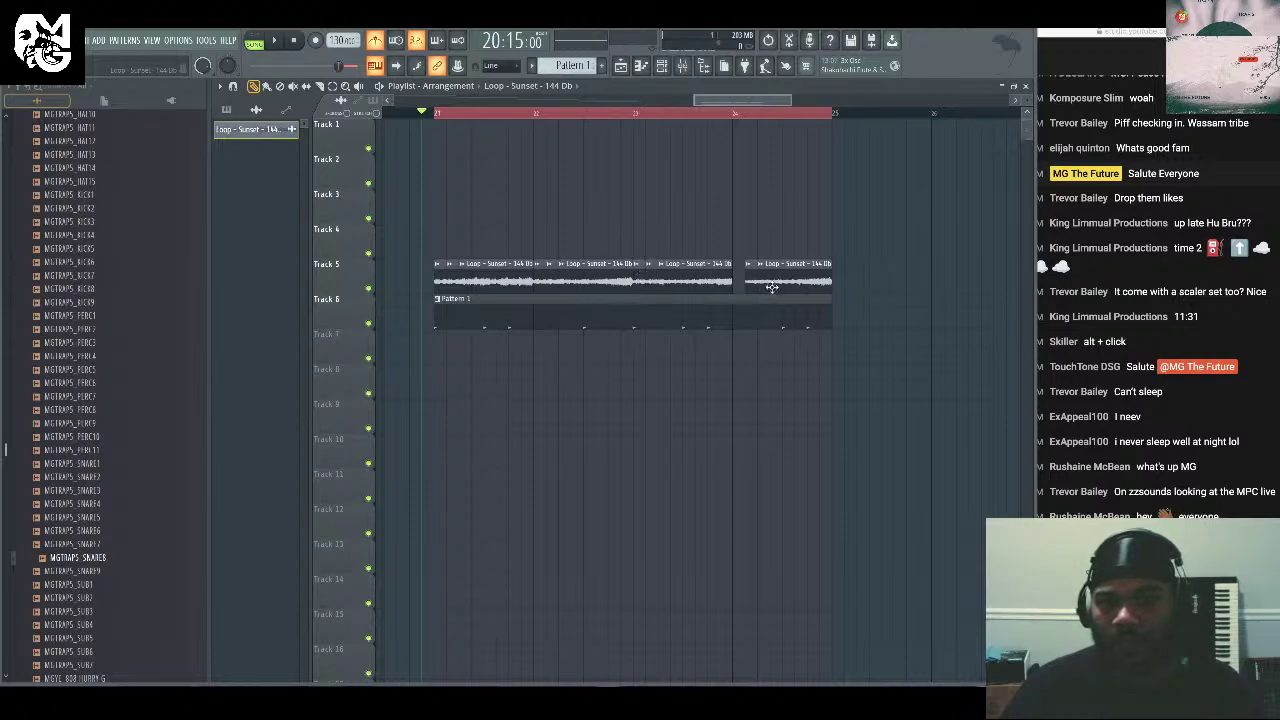
left_click_drag(743, 250, 745, 295)
key("space")
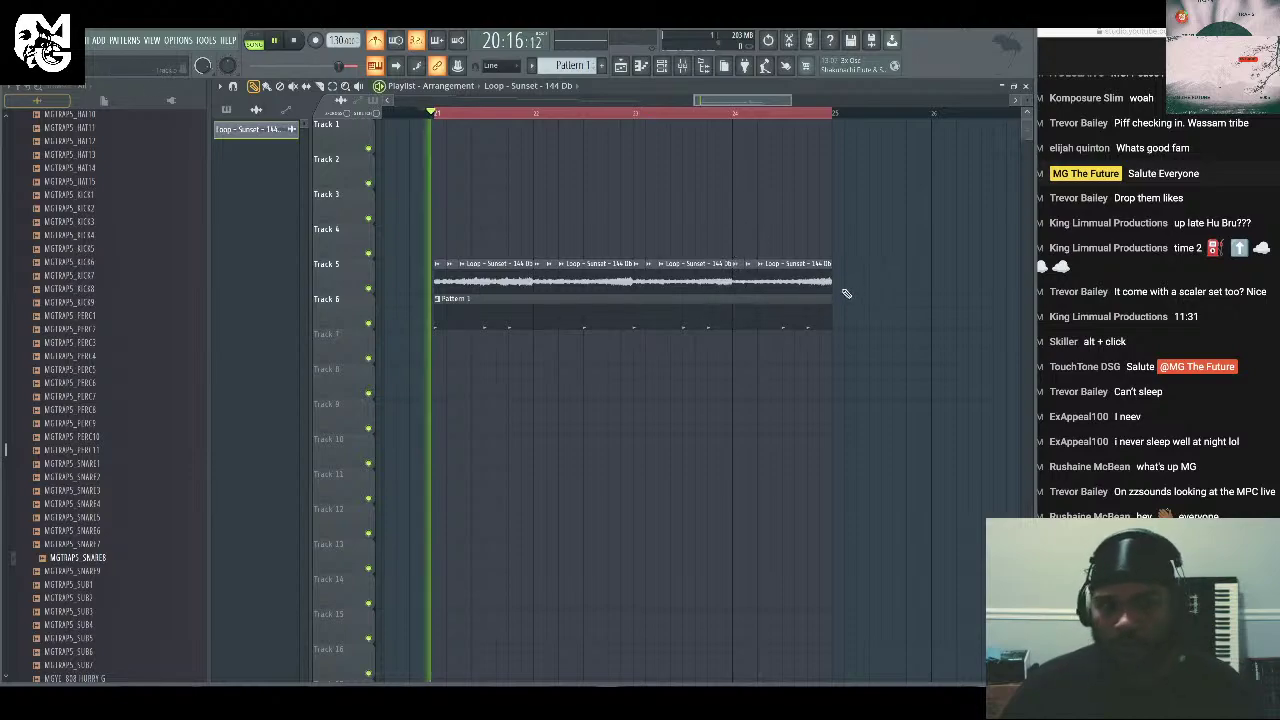
Audition hi-hats from the drum kit during playback and add MGTRAP5_HAT8 as a channel in the Unsorted group.
left_click(661, 70)
scroll(145, 305, "up", 3)
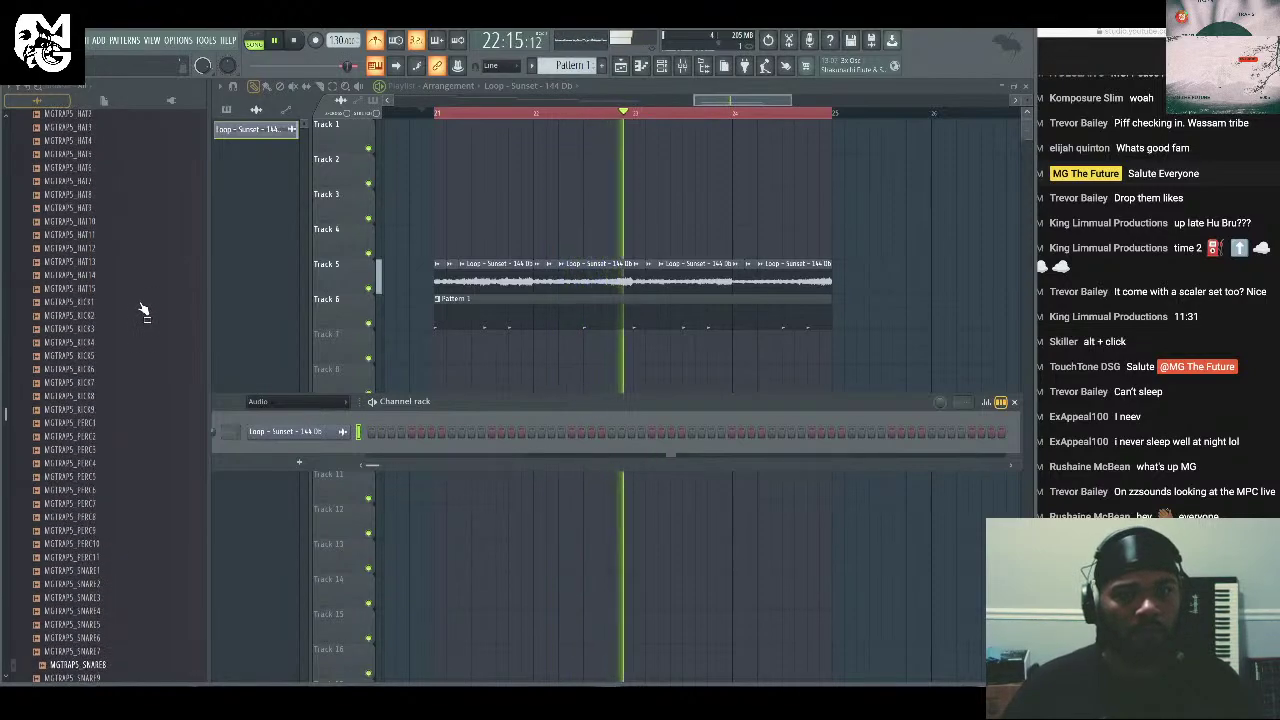
scroll(145, 310, "up", 1)
scroll(139, 300, "up", 2)
left_click(138, 315)
left_click(273, 390)
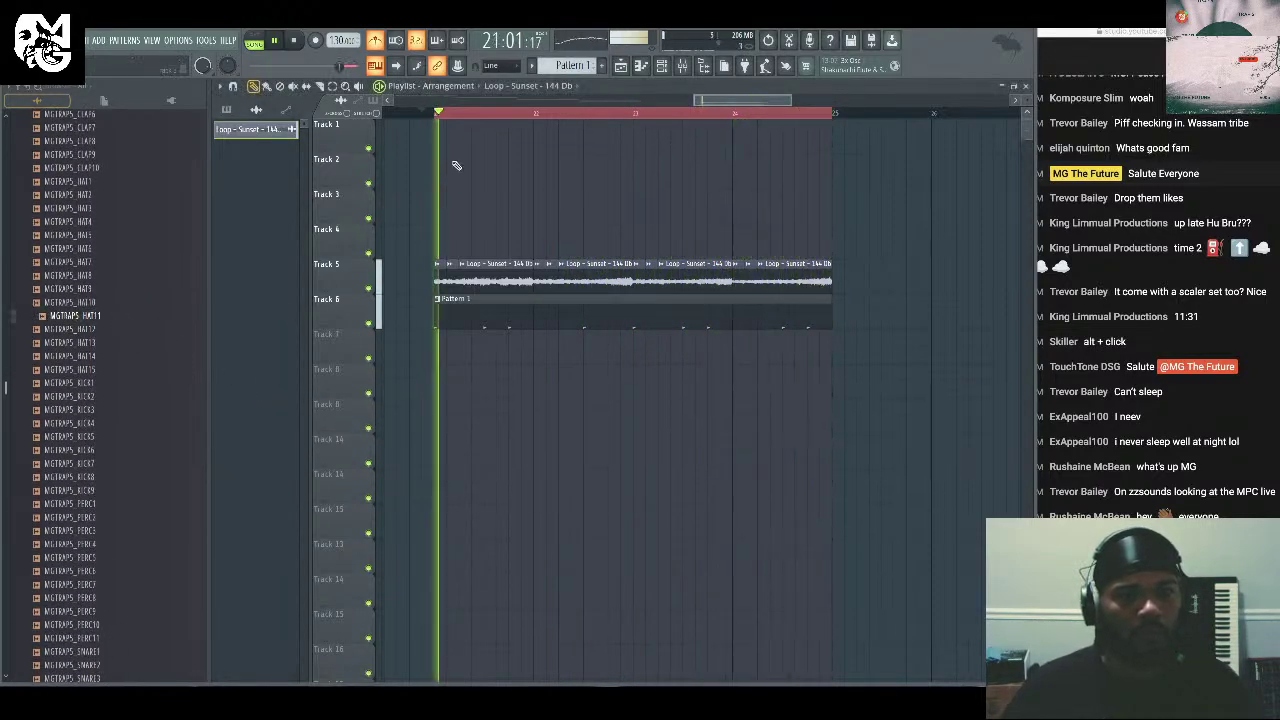
left_click(661, 66)
left_click(295, 401)
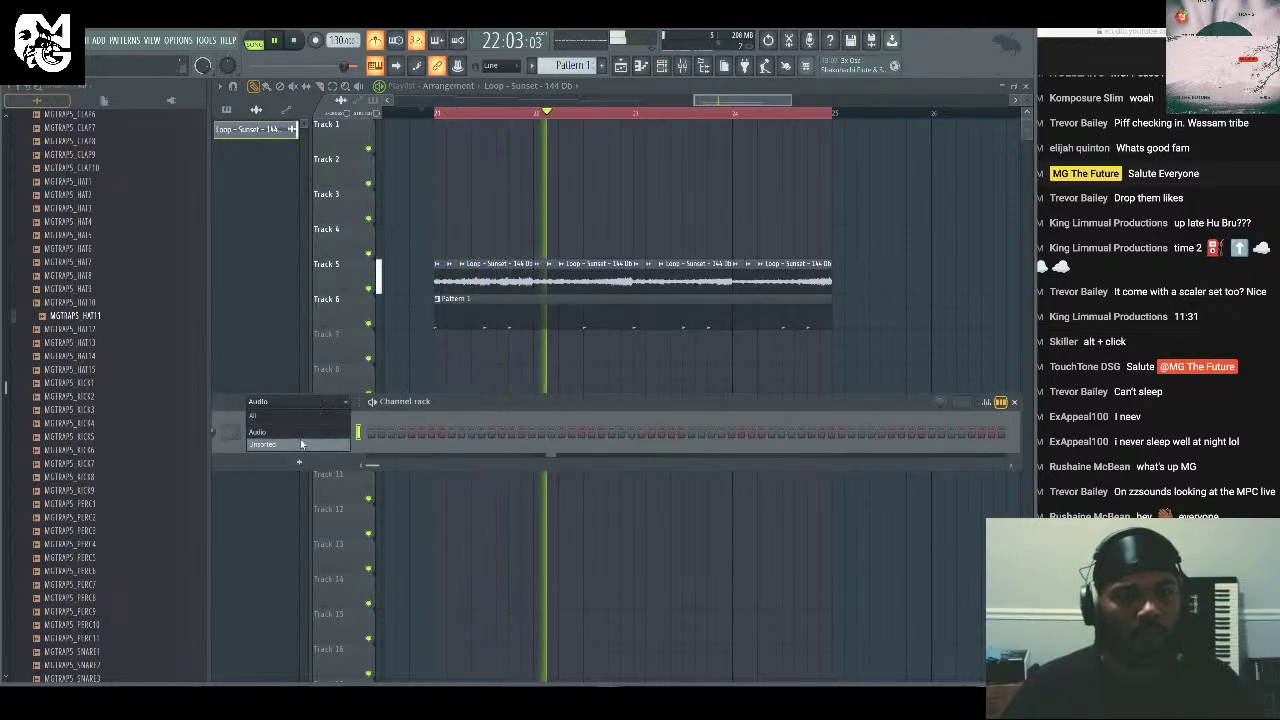
left_click(300, 443)
left_click_drag(90, 278, 275, 470)
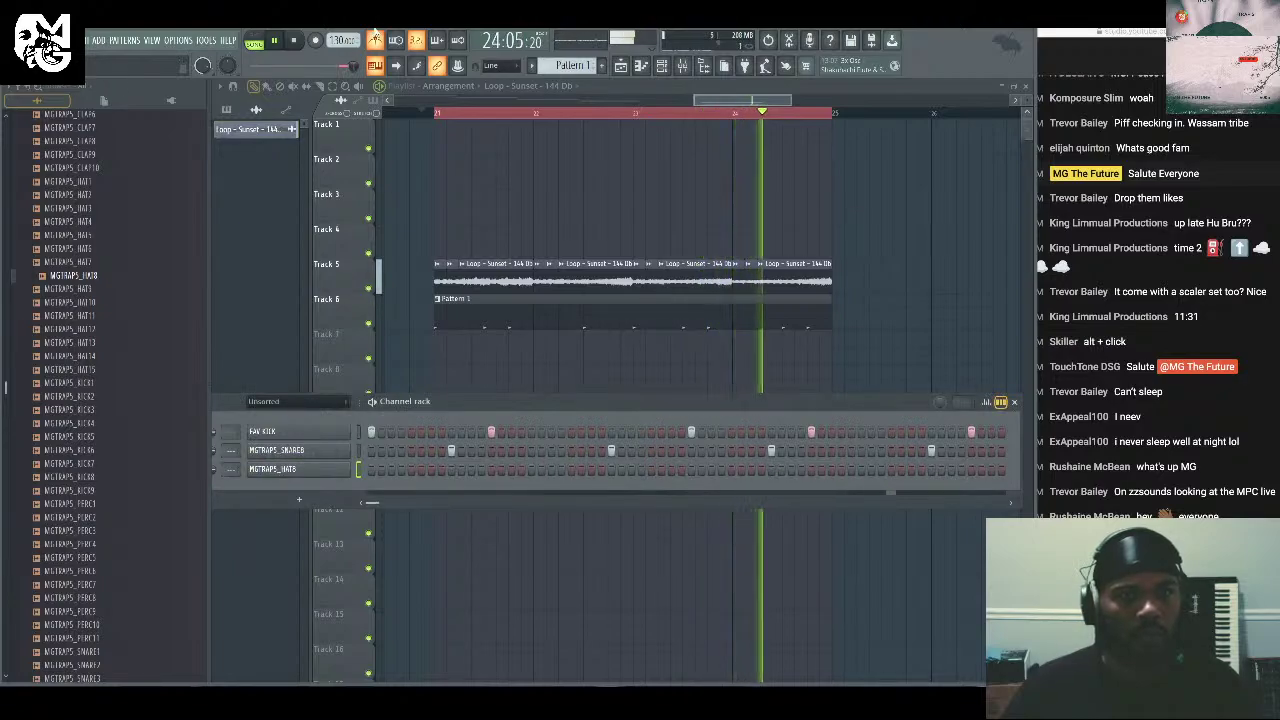
key("space")
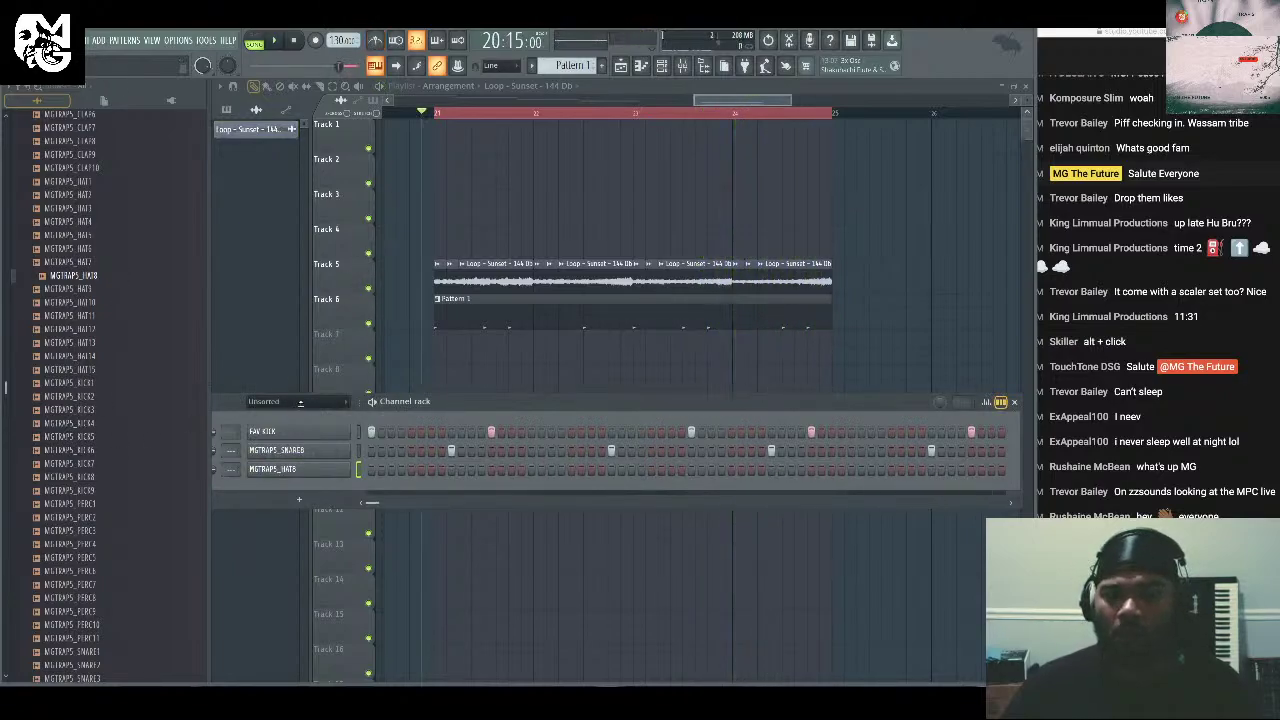
Show the Audio channel group, then inspect the Sunset loop's clip settings during playback and close them.
left_click(300, 400)
left_click(287, 430)
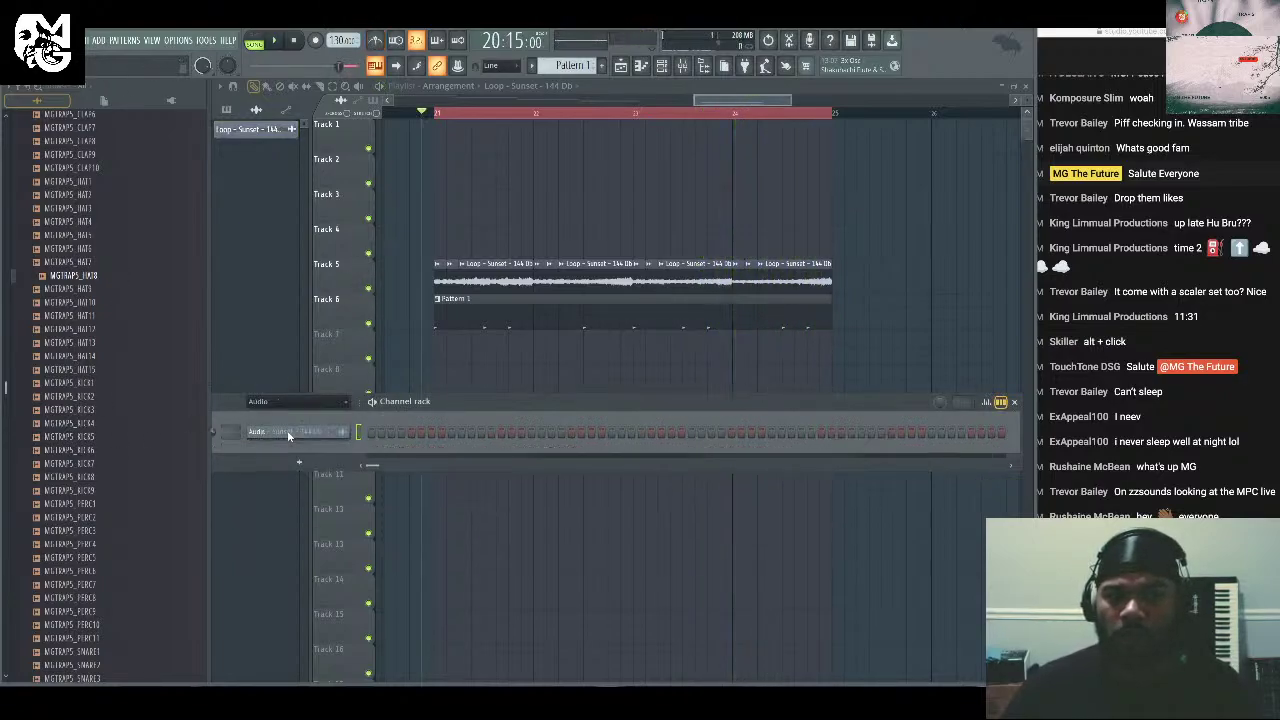
key("space")
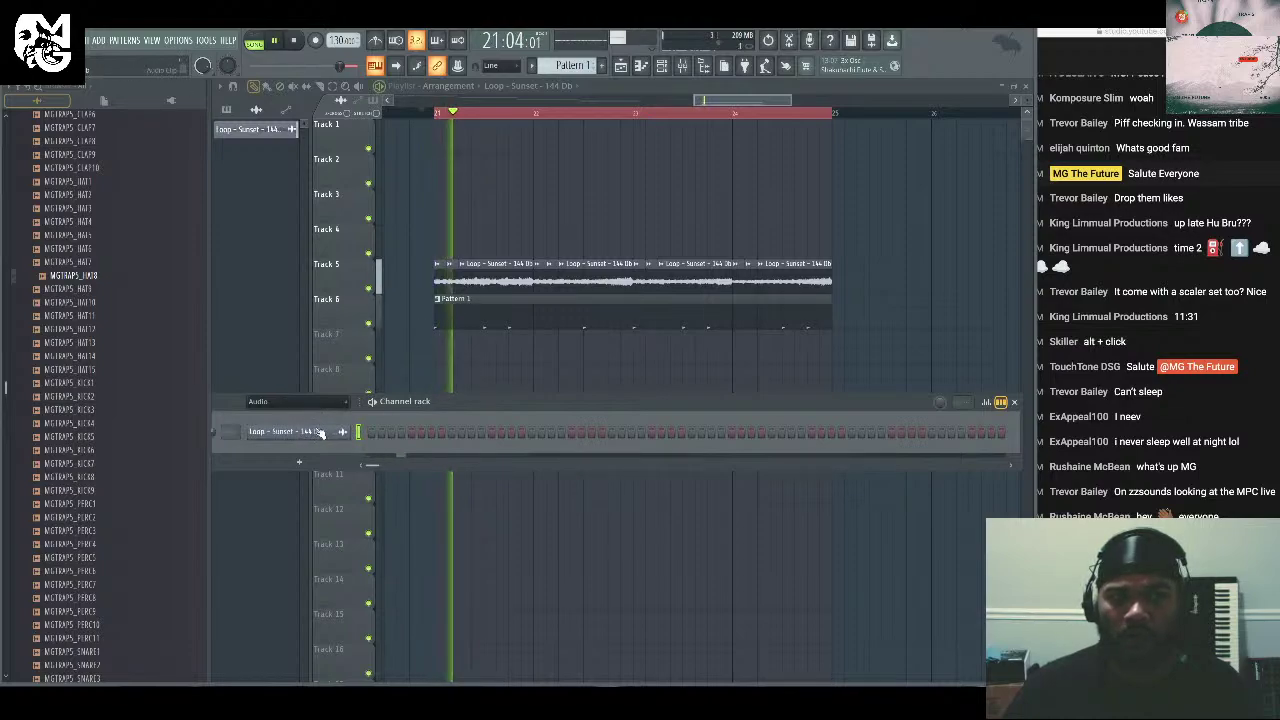
double_click(480, 280)
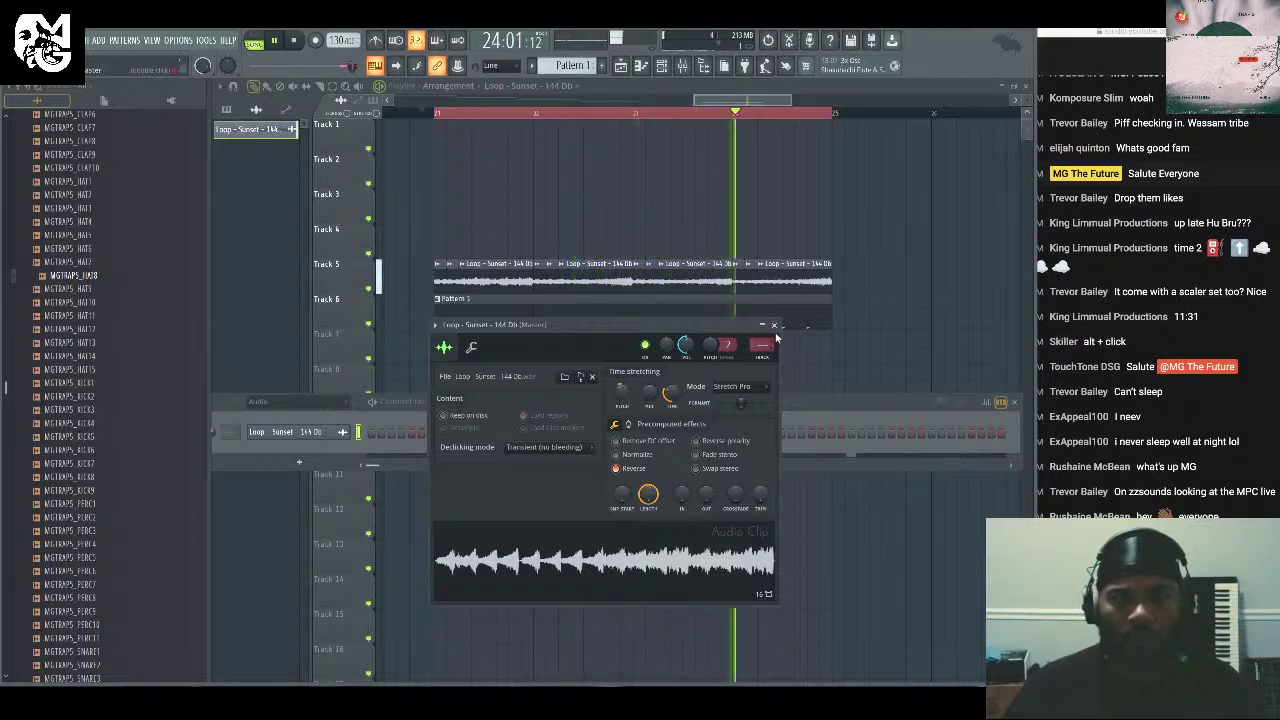
left_click(255, 435)
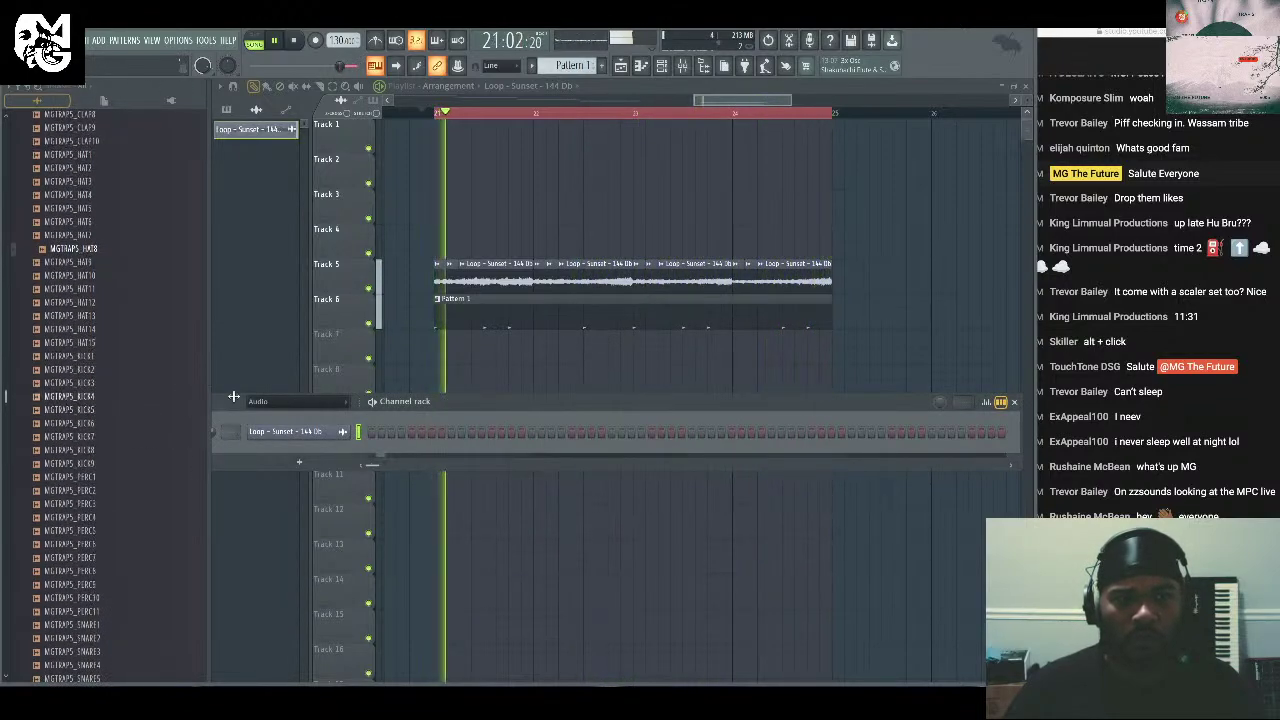
Return to the Unsorted channel group, audition MGTRAP5_HAT12 and add it as a new channel below MGTRAP5_HAT8.
left_click(290, 401)
left_click(303, 447)
key("space")
left_click(102, 310)
left_click(101, 304)
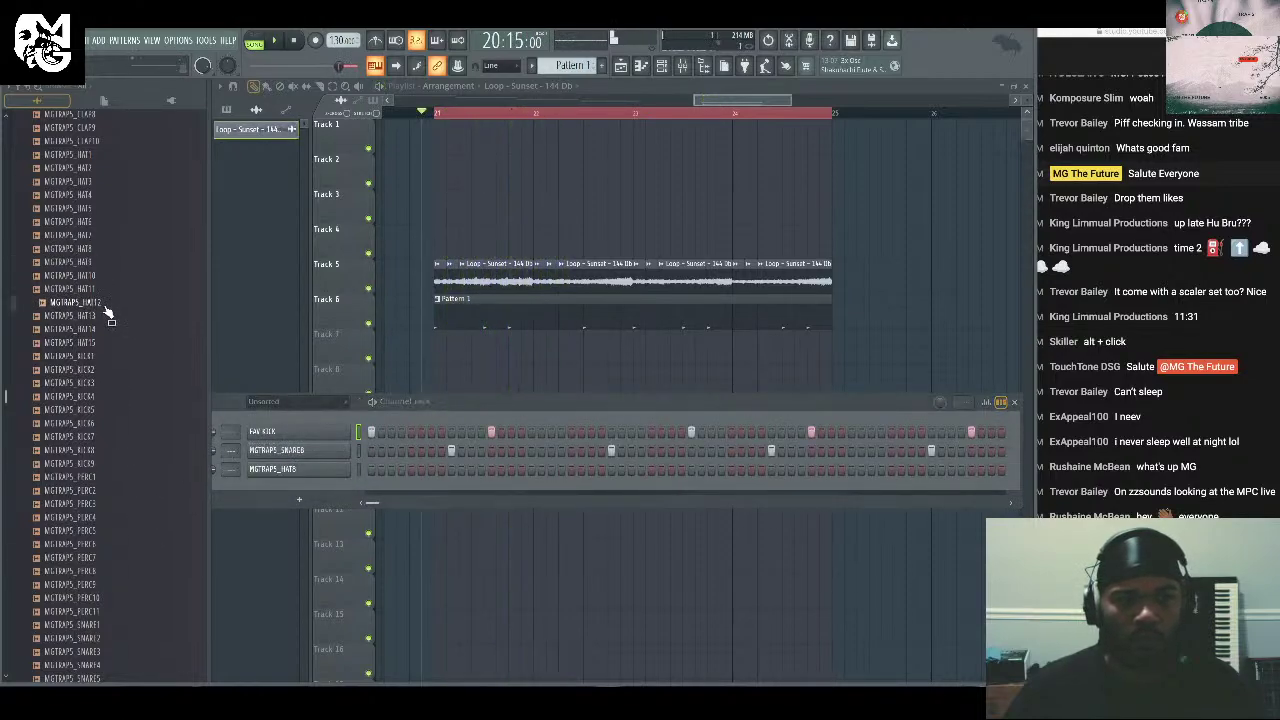
left_click_drag(327, 435, 305, 505)
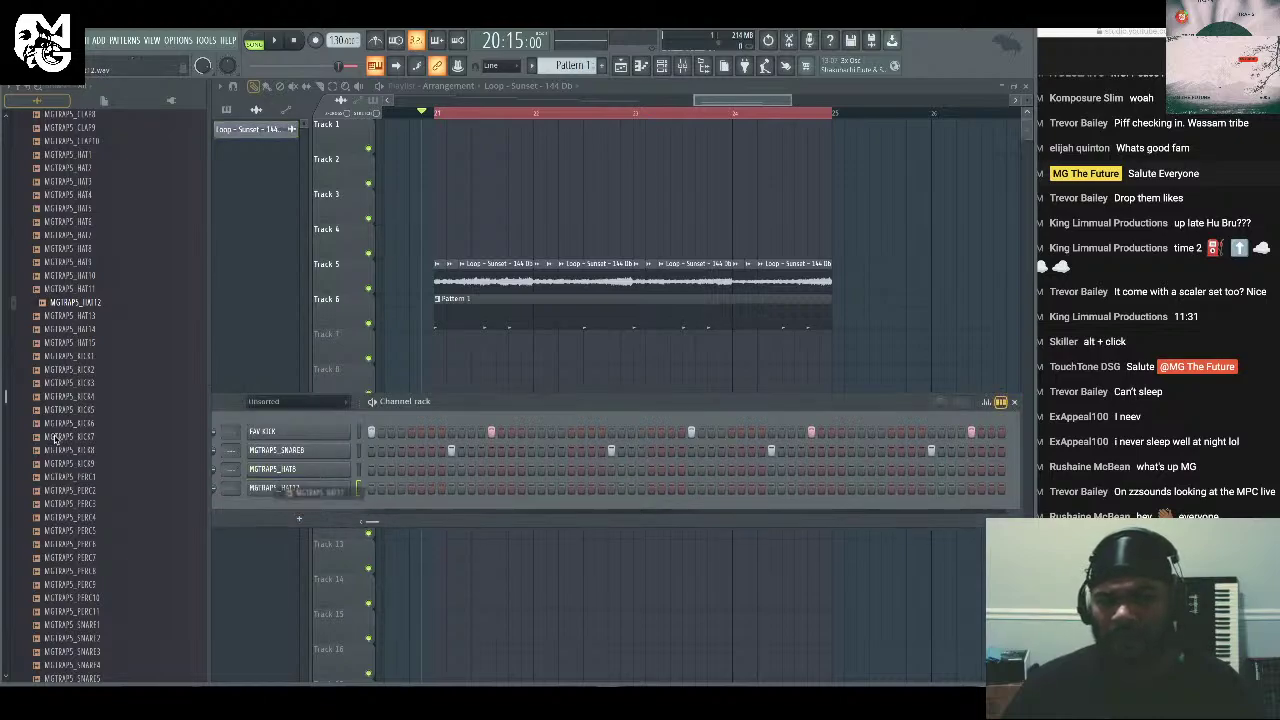
Collapse the DRUM KIT folder in the sample browser and check the live chat window.
scroll(46, 440, "up", 12)
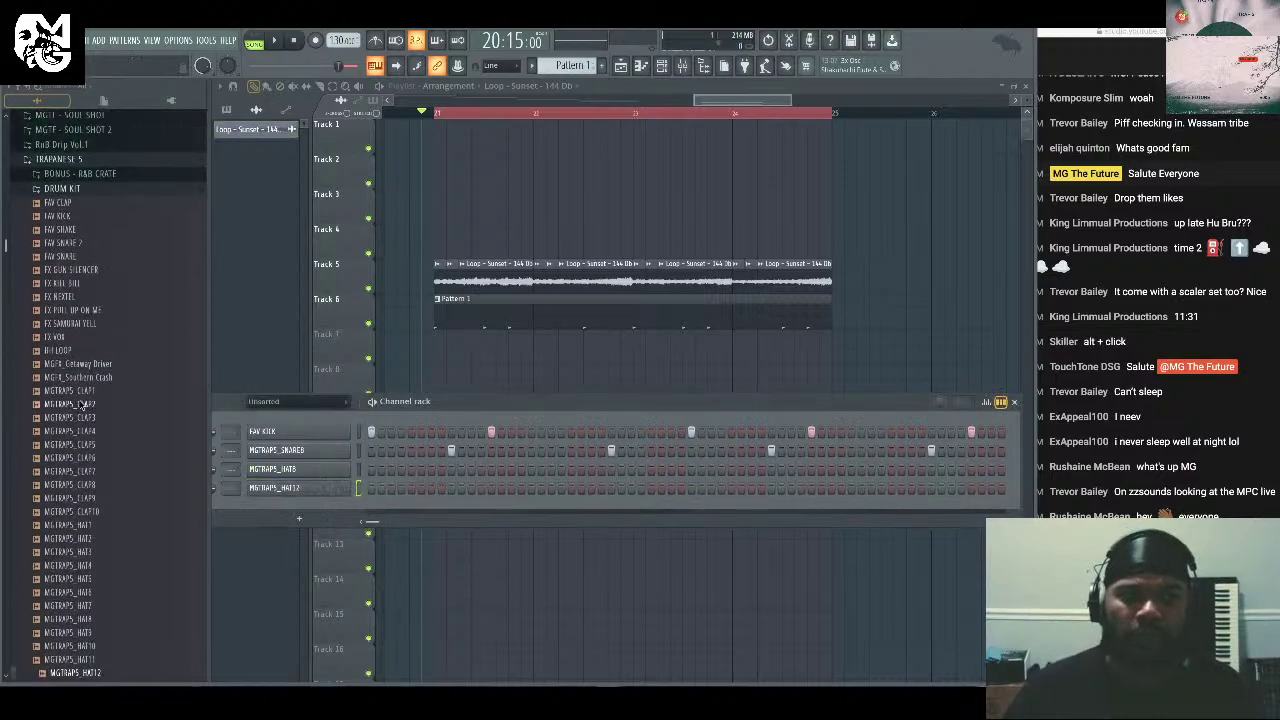
left_click(120, 277)
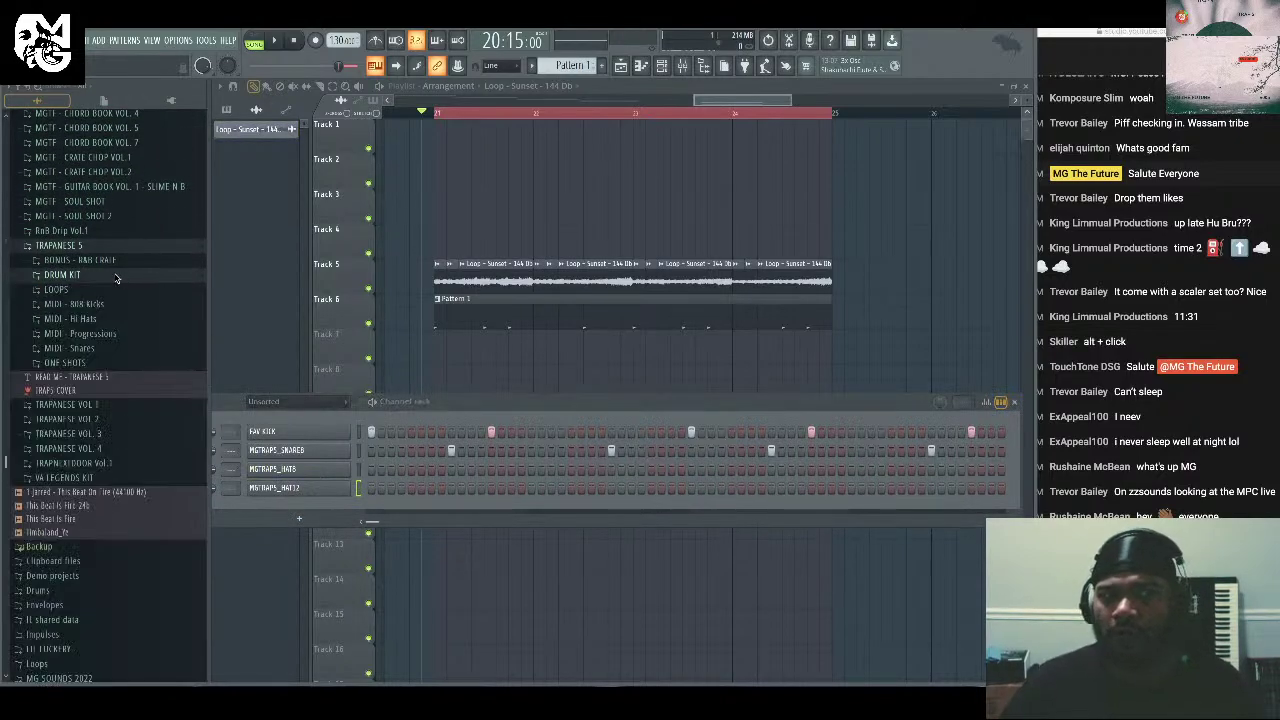
left_click(1121, 290)
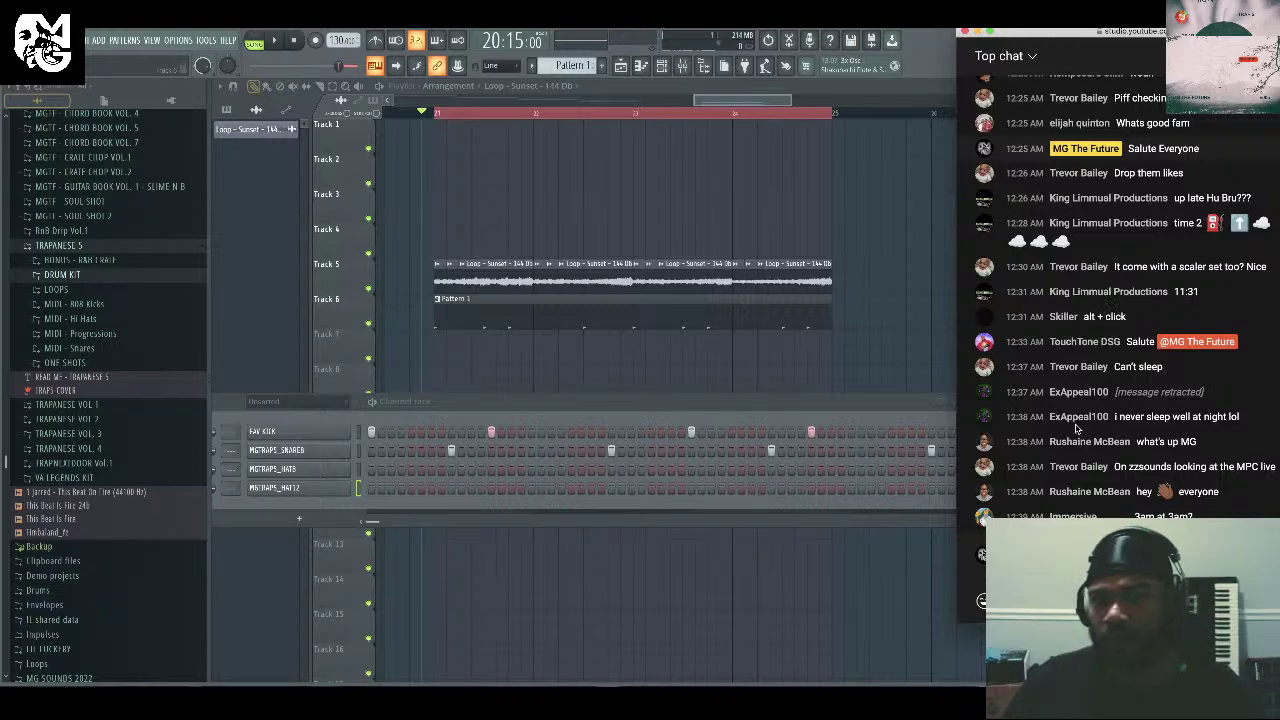
left_click(748, 410)
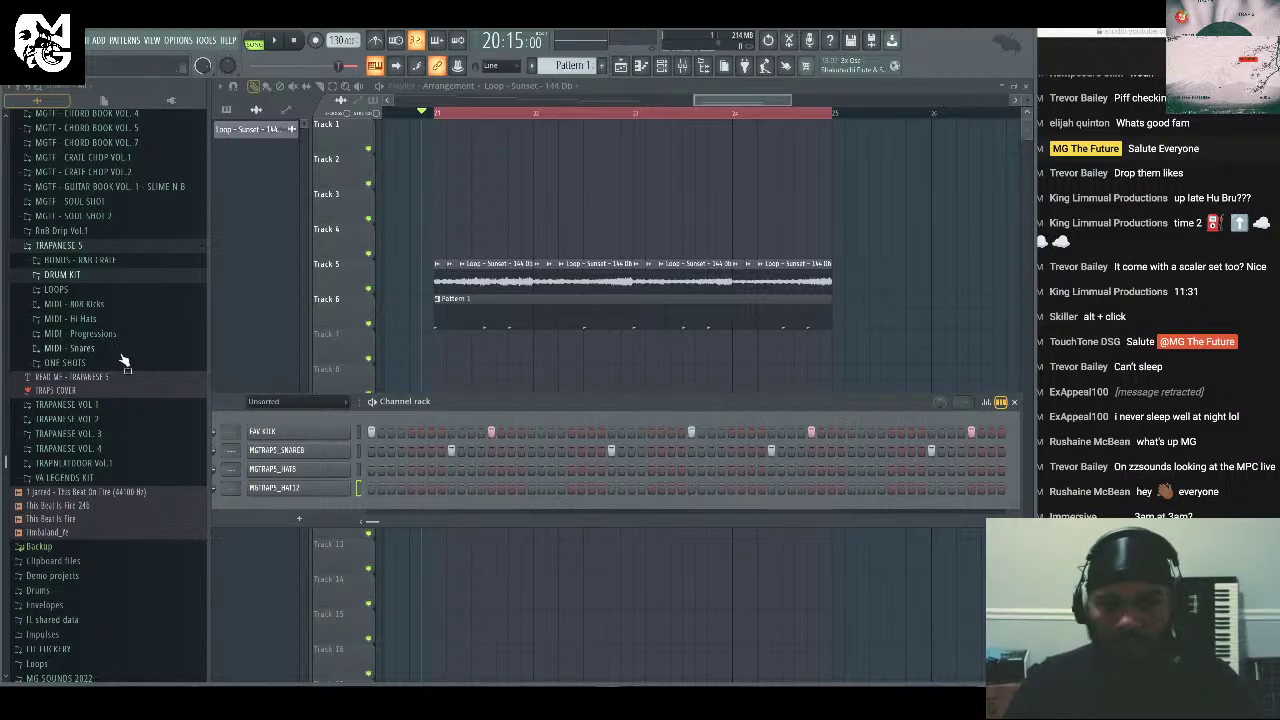
Load 34_TRAP5_HH_40_130 from the MIDI - Hi Hats folder onto the MGTRAP5_HAT12 channel and play the arrangement.
left_click(126, 320)
scroll(150, 560, "down", 5)
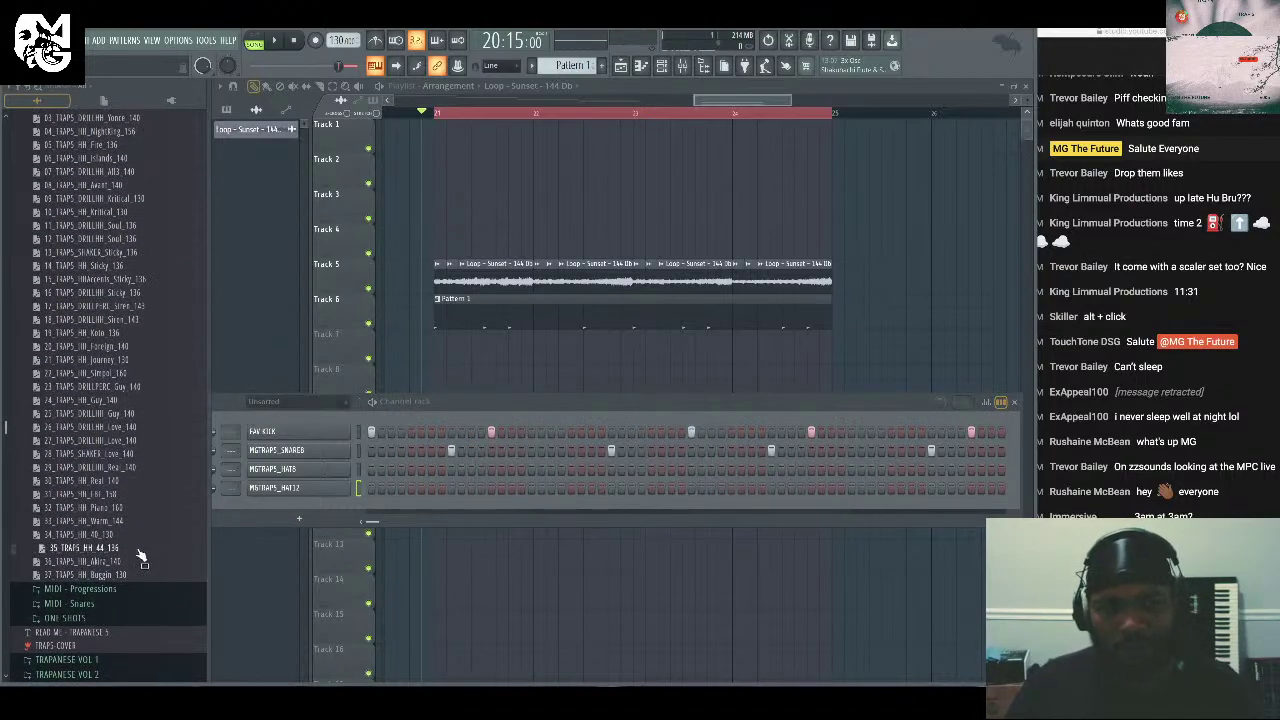
left_click_drag(133, 540, 265, 487)
key("space")
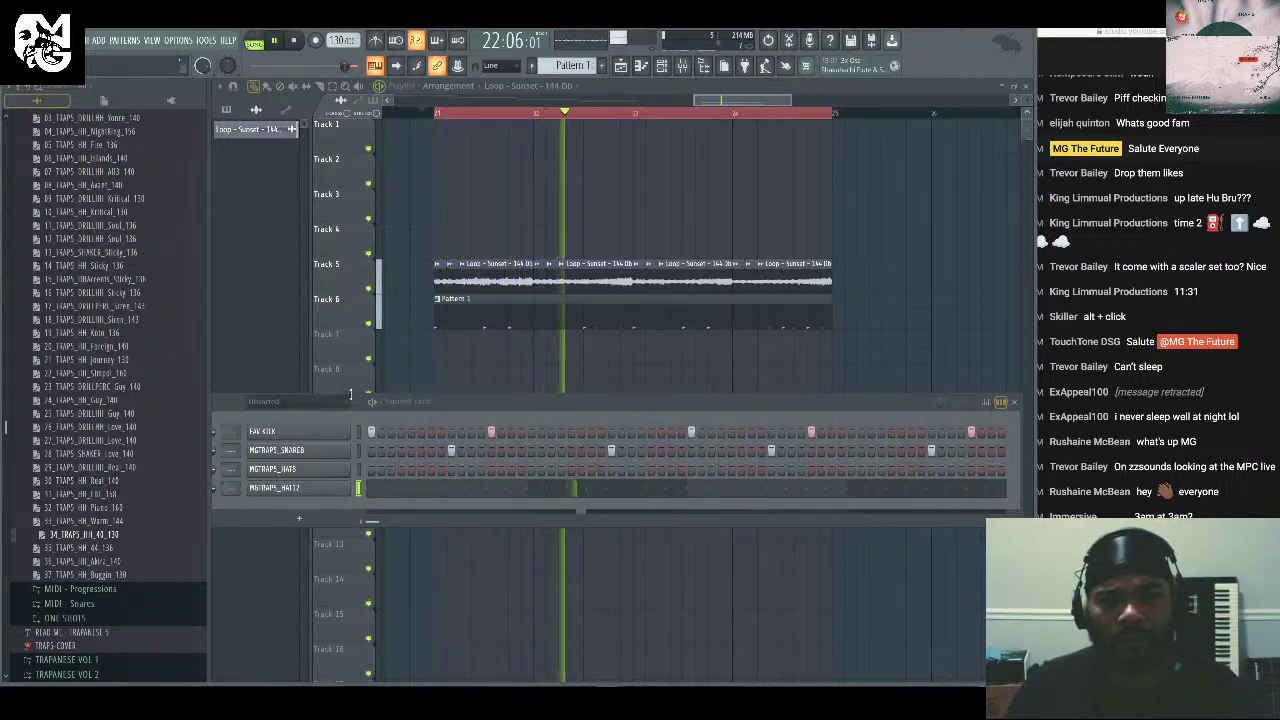
Show all channels in the channel rack and route the selected Sunset loop channel to mixer track 15.
left_click(300, 433)
left_click(297, 402)
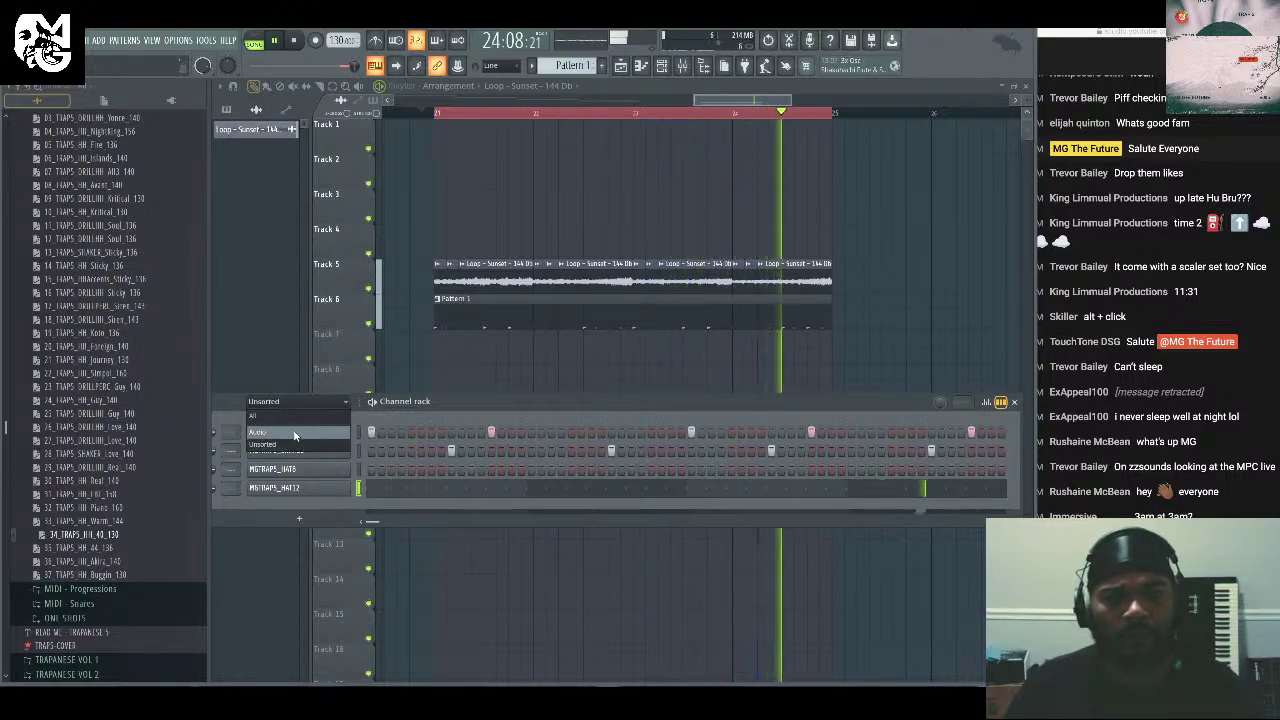
left_click(295, 416)
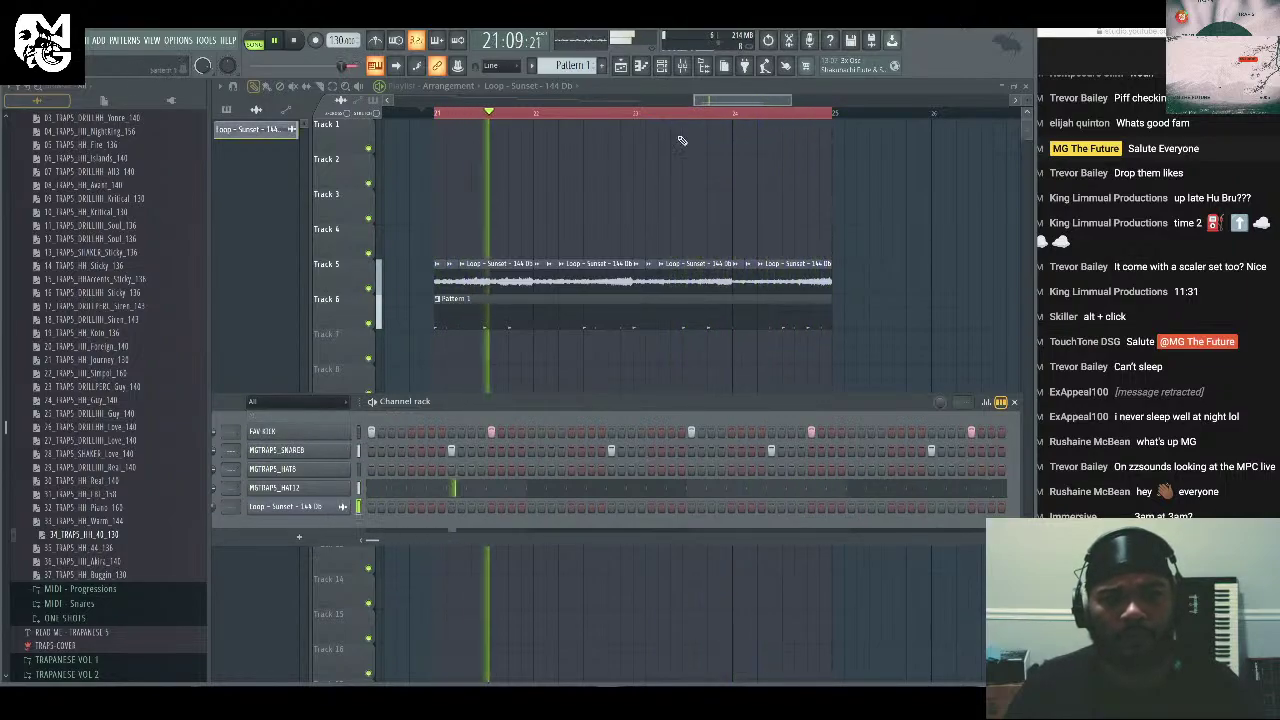
left_click(704, 67)
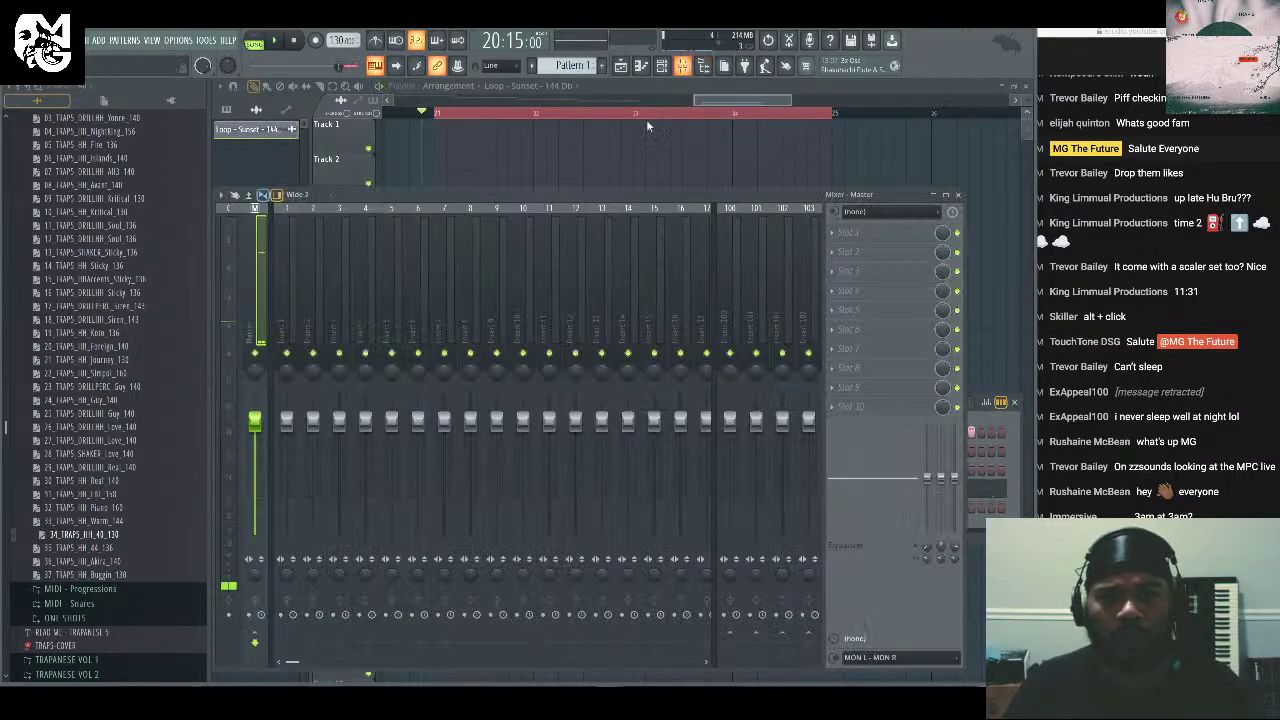
right_click(648, 290)
mouse_move(740, 346)
left_click(798, 348)
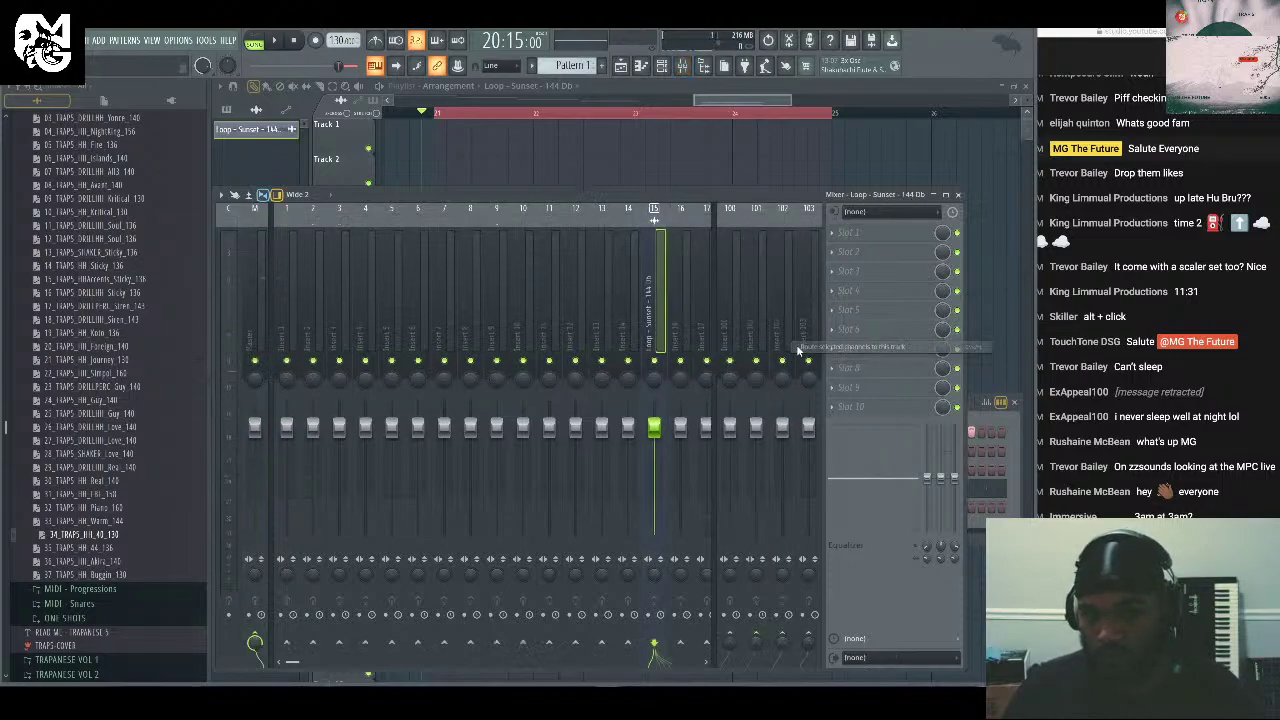
Lower the Sunset loop's volume on mixer track 15 during playback, then check the balance with the mixer closed.
key("space")
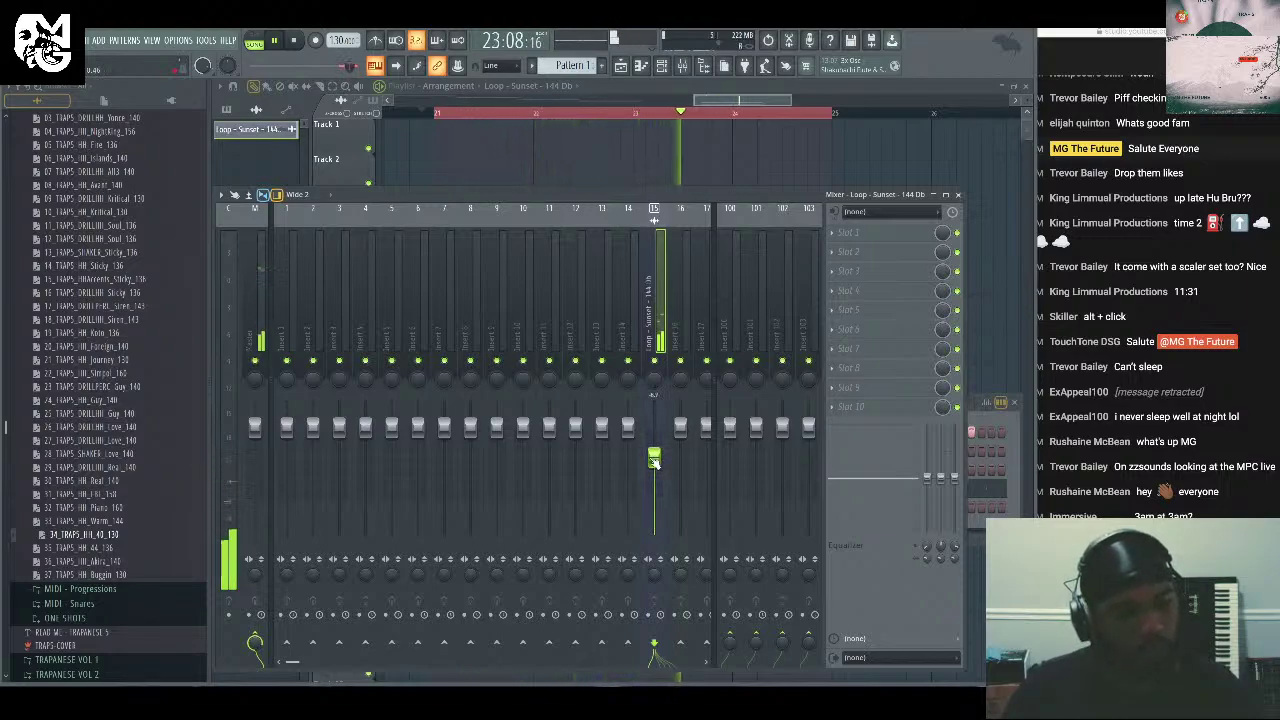
key("space")
left_click(956, 195)
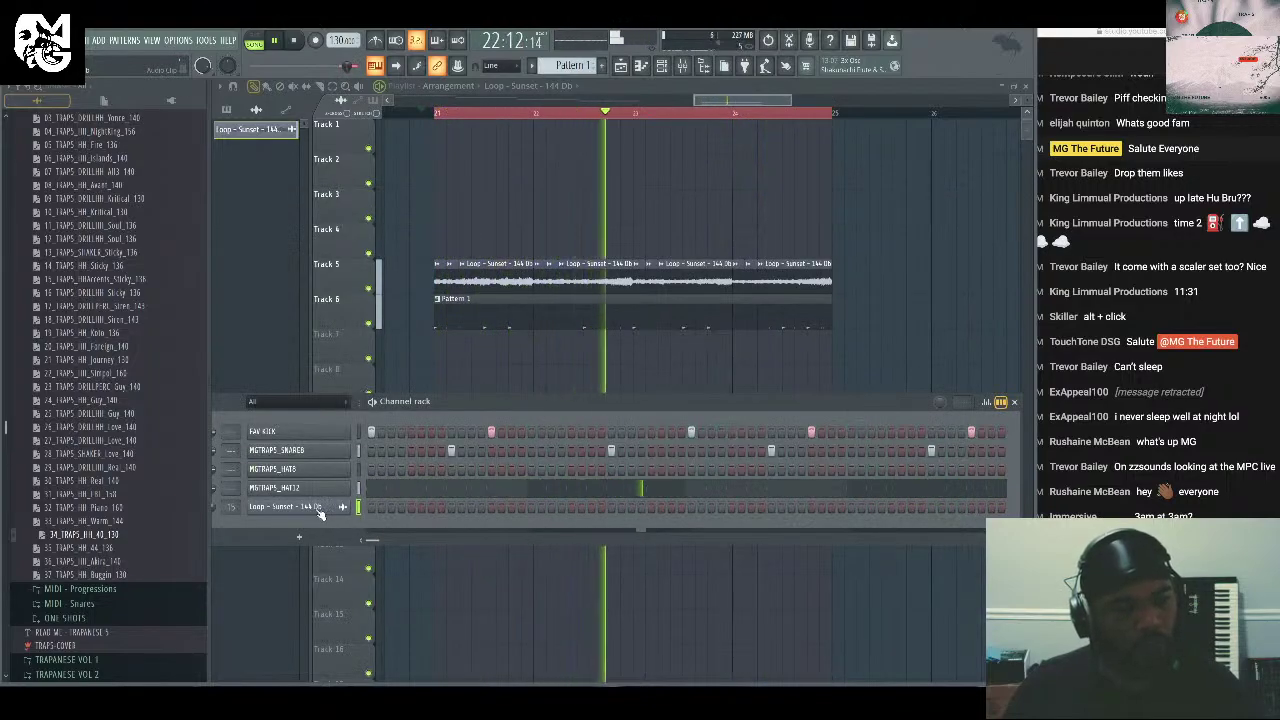
key("space")
Load HalfTime into effect slot 2 of the Sunset loop's mixer track, listen to it and close its window.
left_click(682, 66)
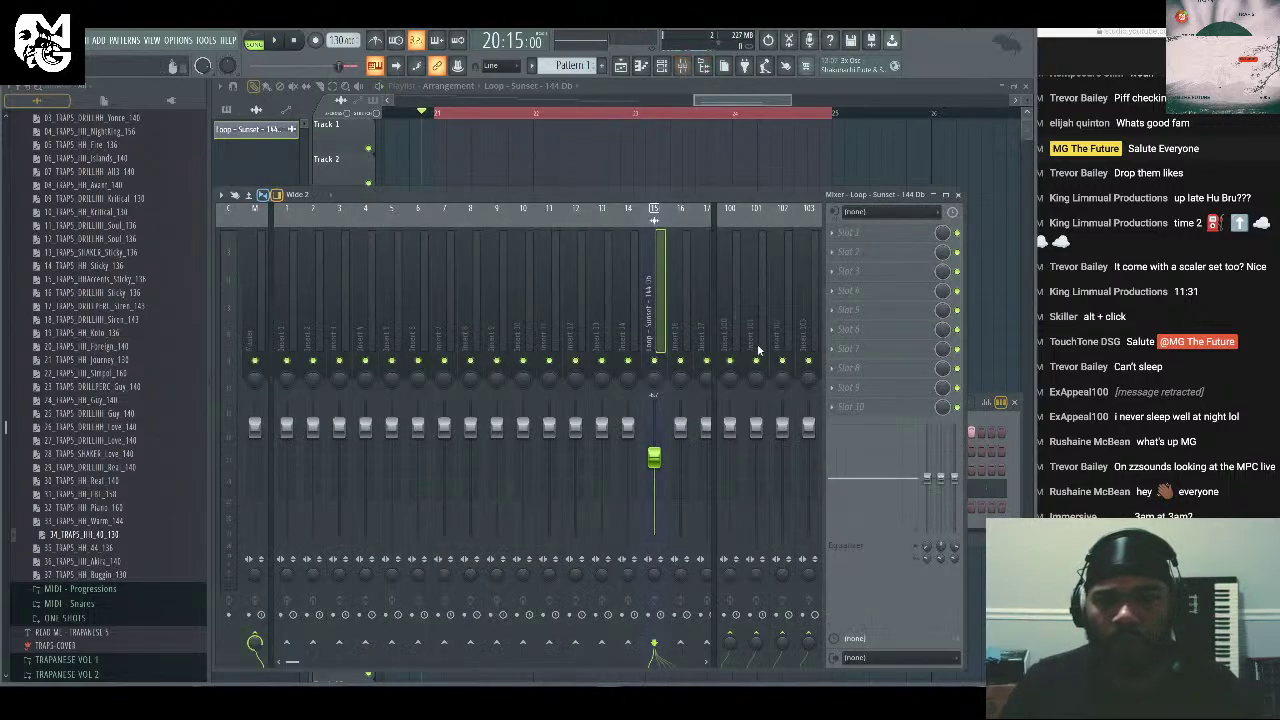
left_click(834, 253)
key("Escape")
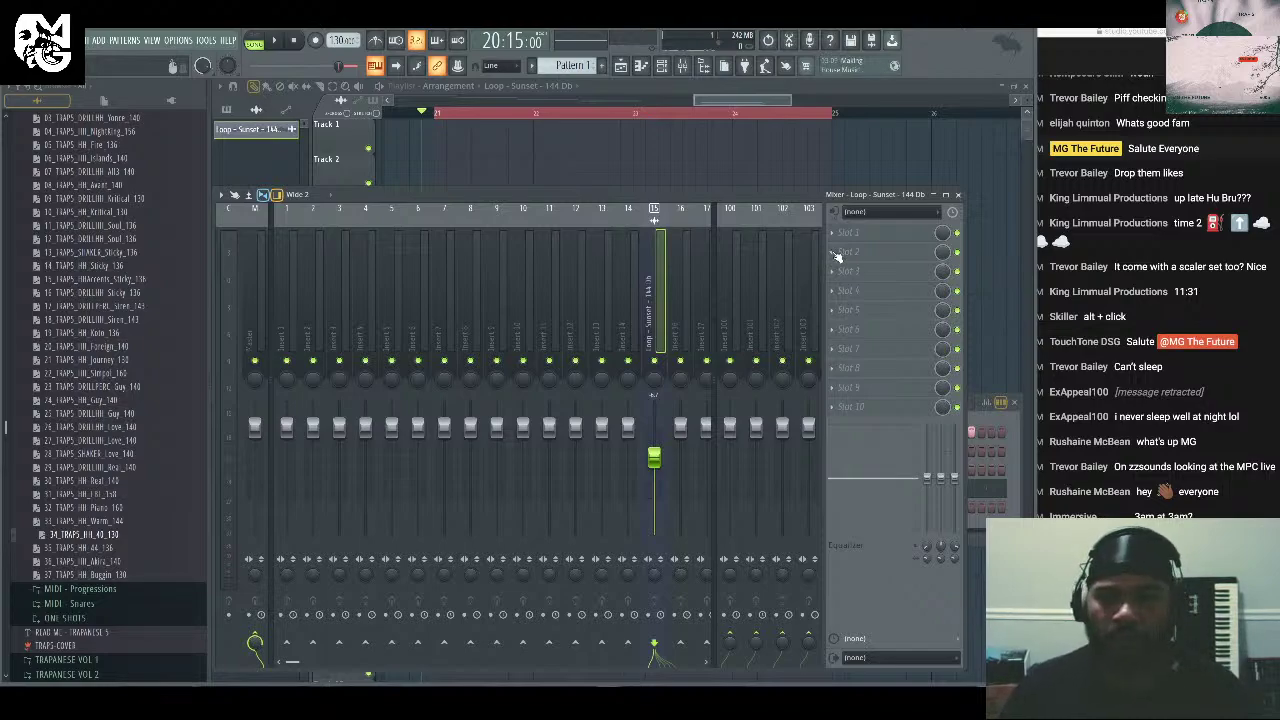
left_click(838, 257)
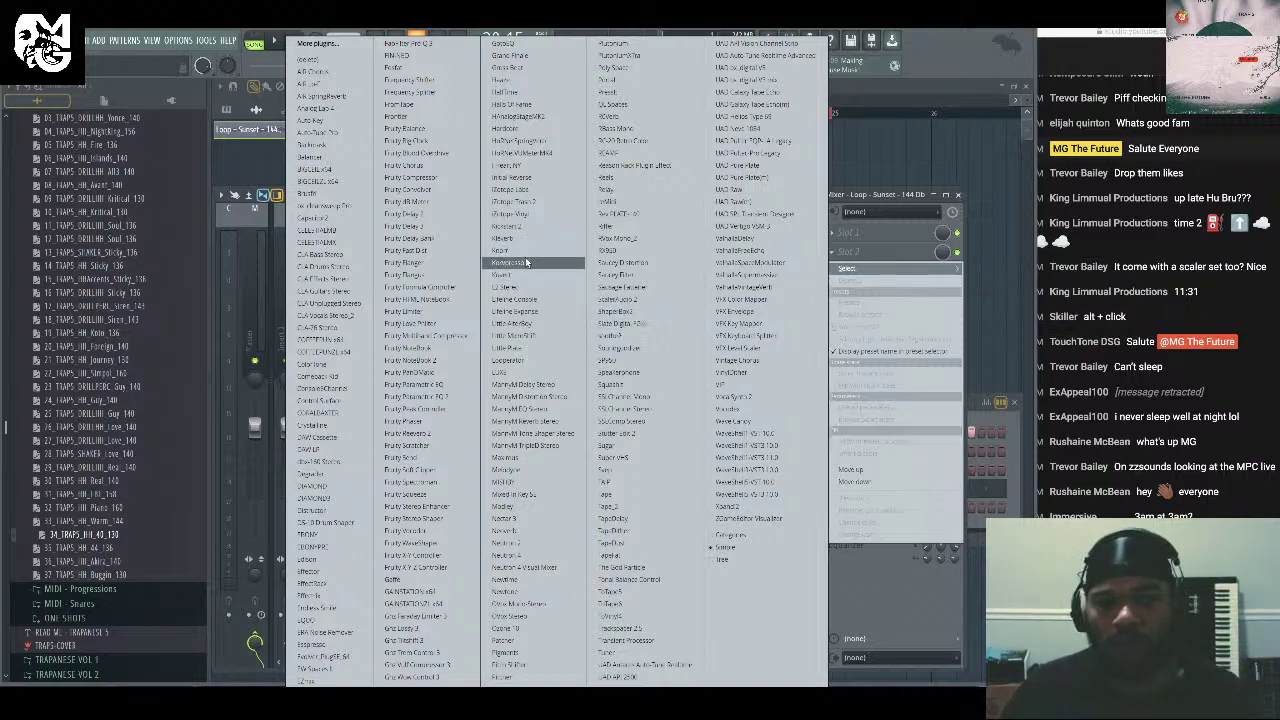
left_click(492, 104)
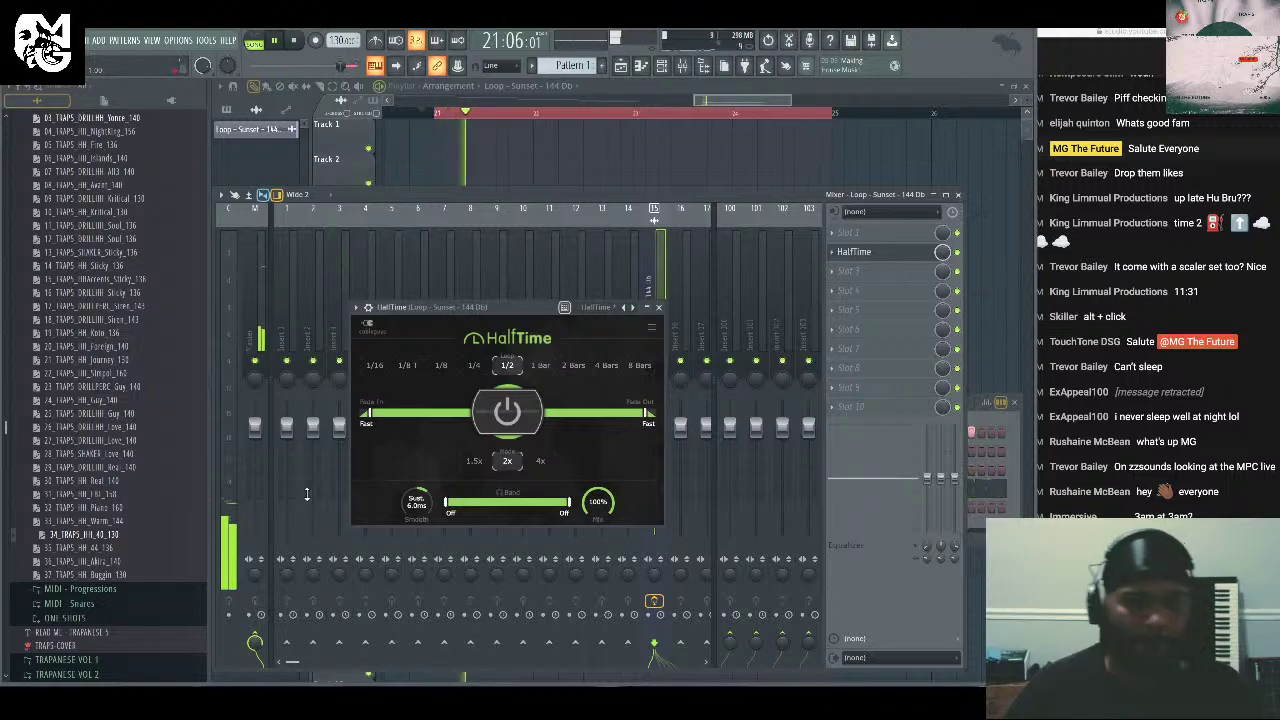
left_click(658, 307)
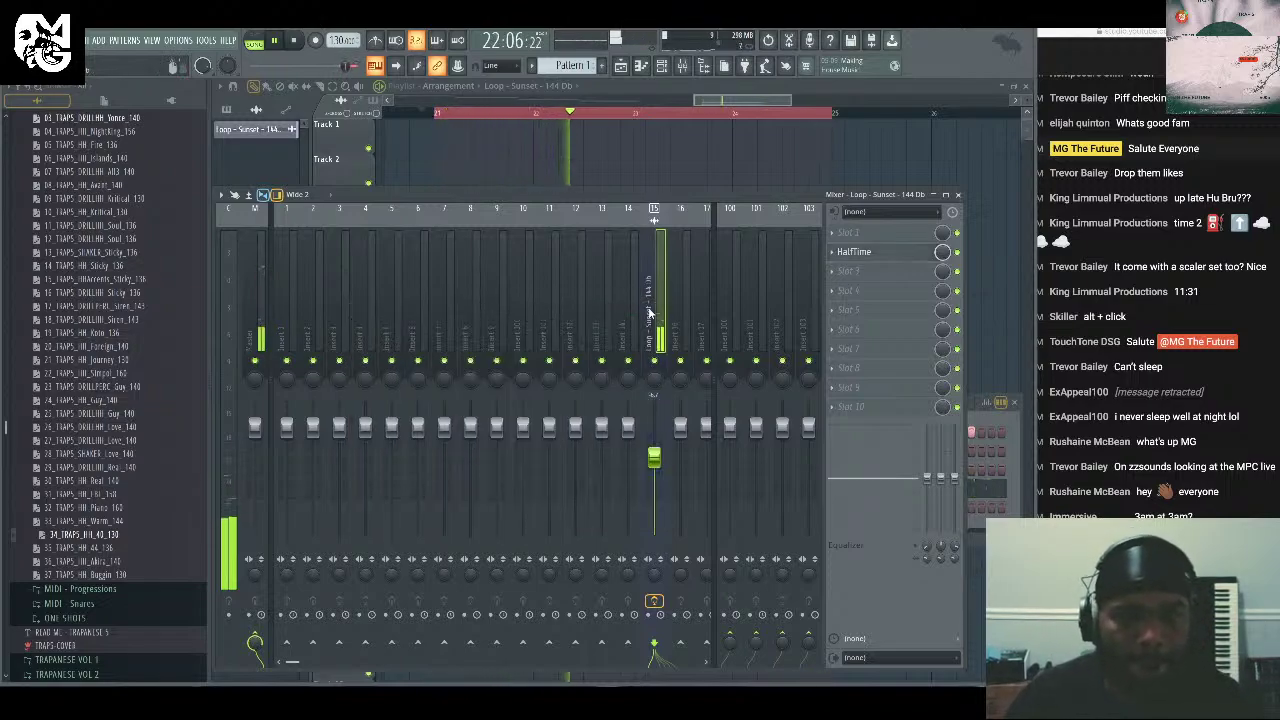
Load Mixed In Key SE into effect slot 5 of the Sunset loop's track, postpone its update and analyse the key.
left_click(845, 309)
mouse_move(848, 326)
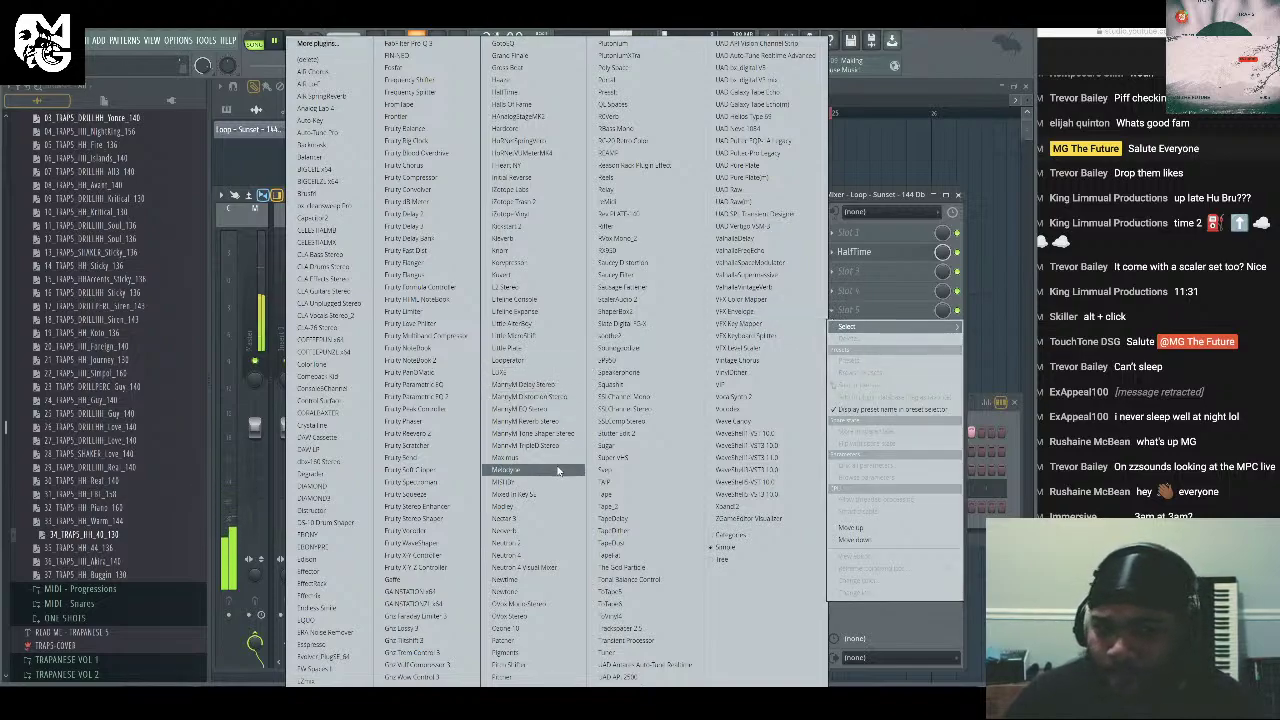
left_click(545, 495)
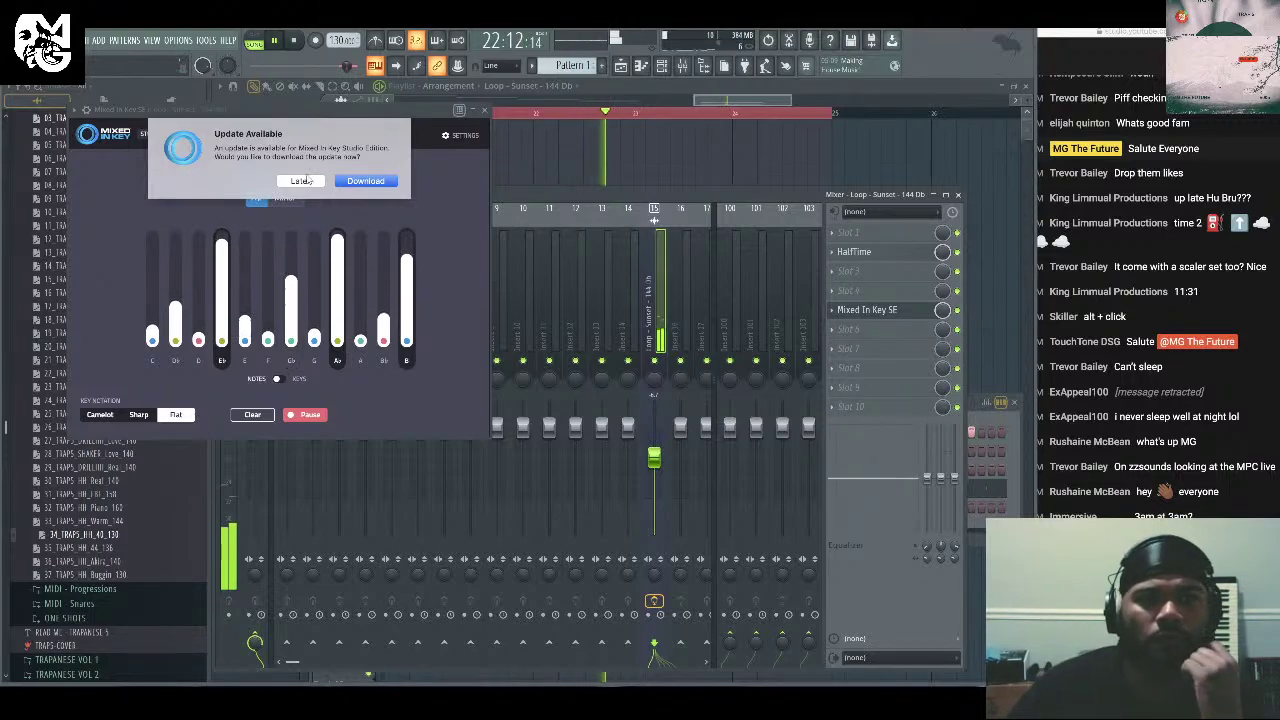
left_click(300, 181)
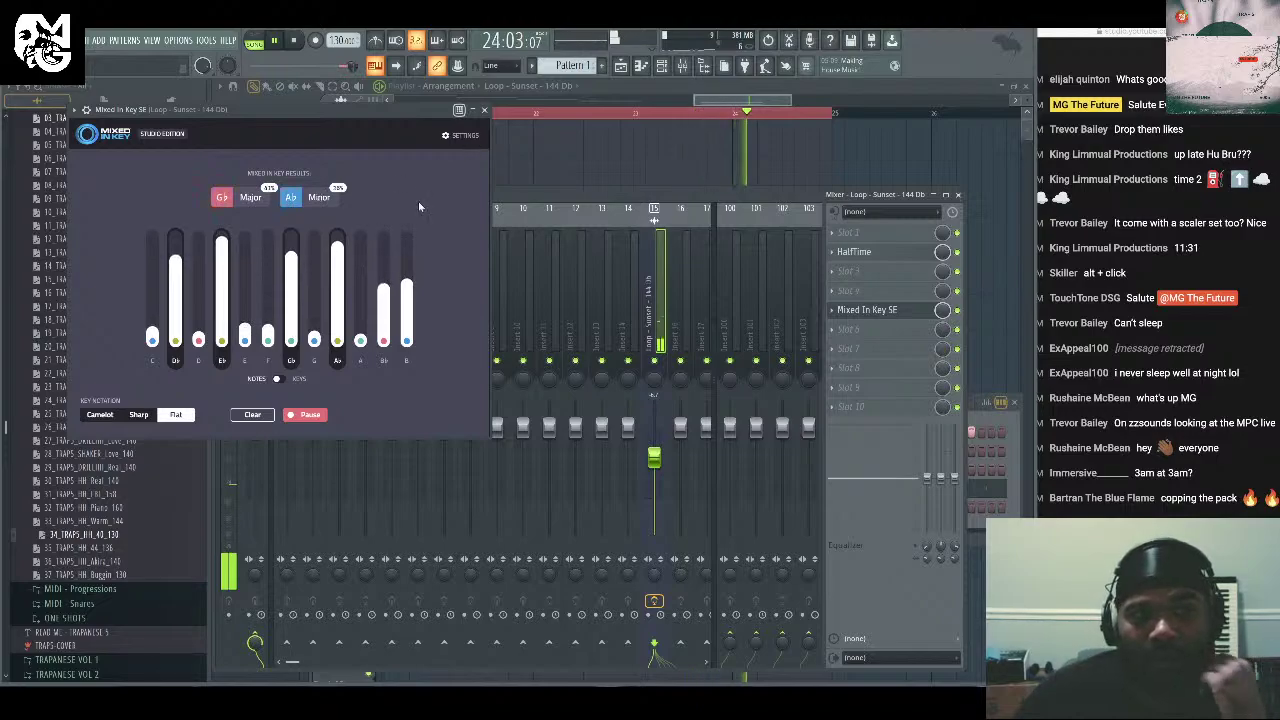
Close the Mixed In Key SE window, then stop playback and close the mixer.
left_click(485, 110)
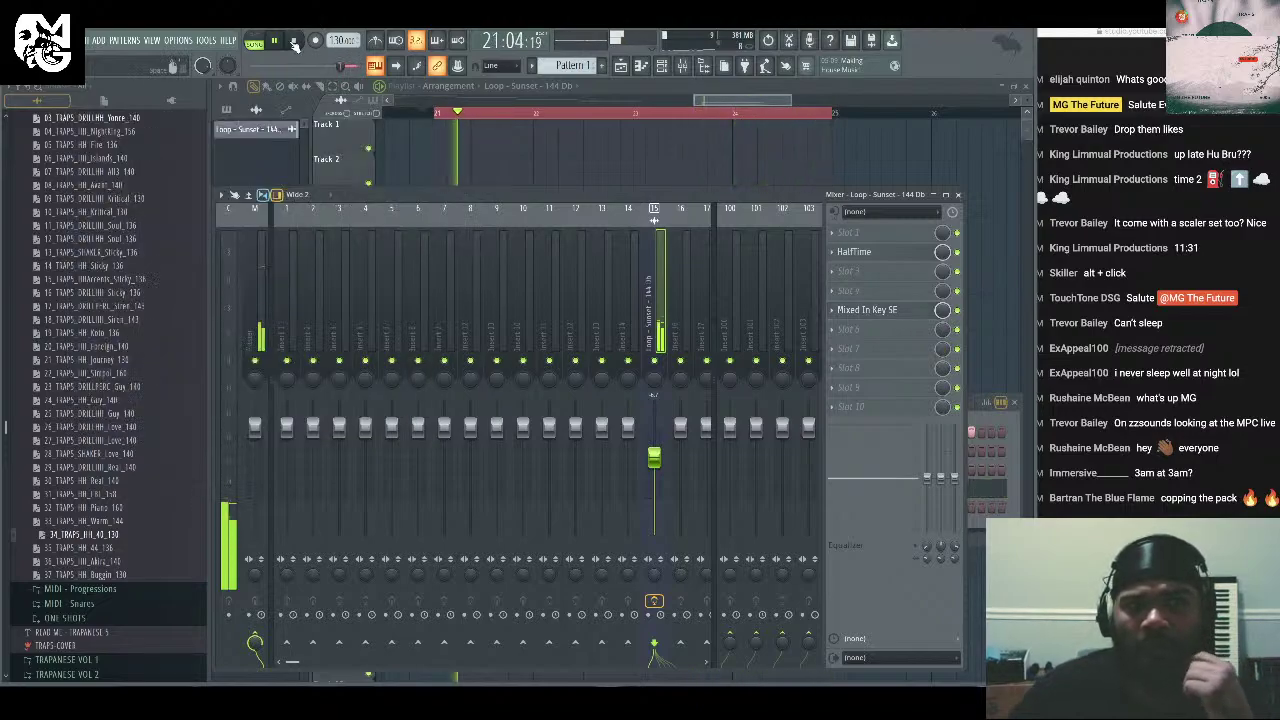
key("space")
left_click(957, 196)
Add MGYE_808 HURRY G from the TRAPANESE 5 drum kit as a new channel with a hit on step 1.
scroll(100, 340, "up", 6)
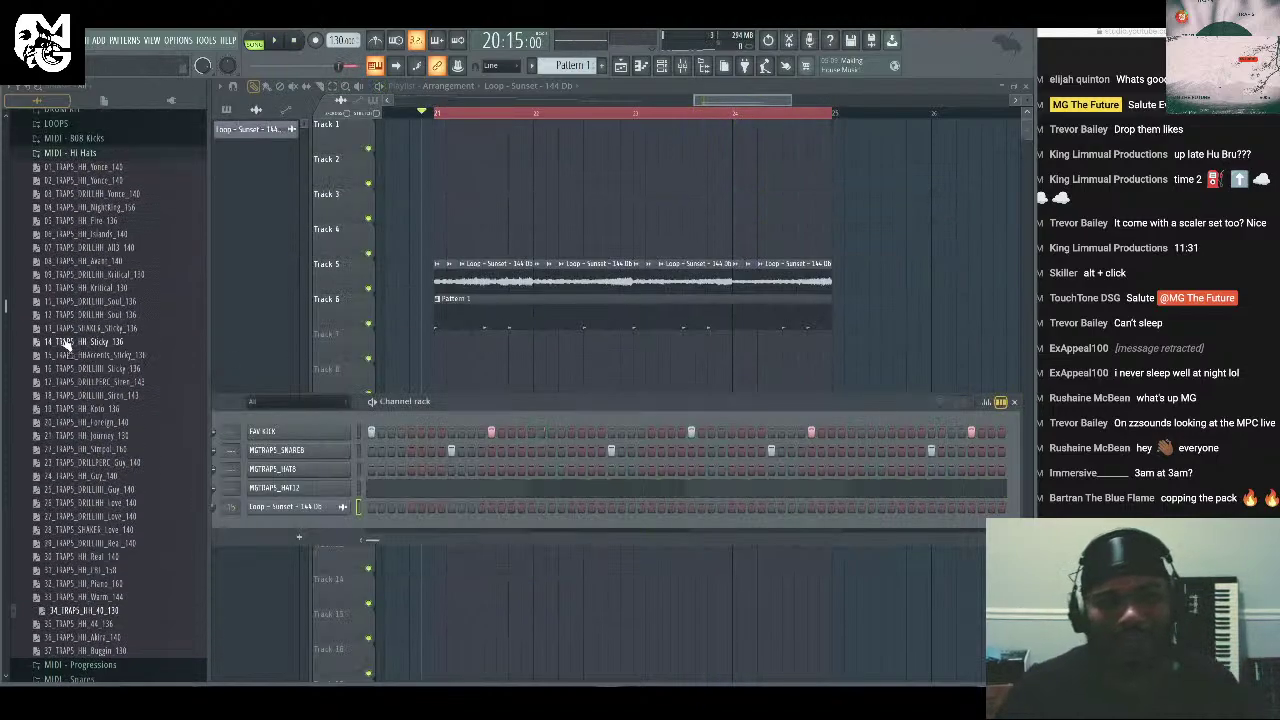
left_click(90, 319)
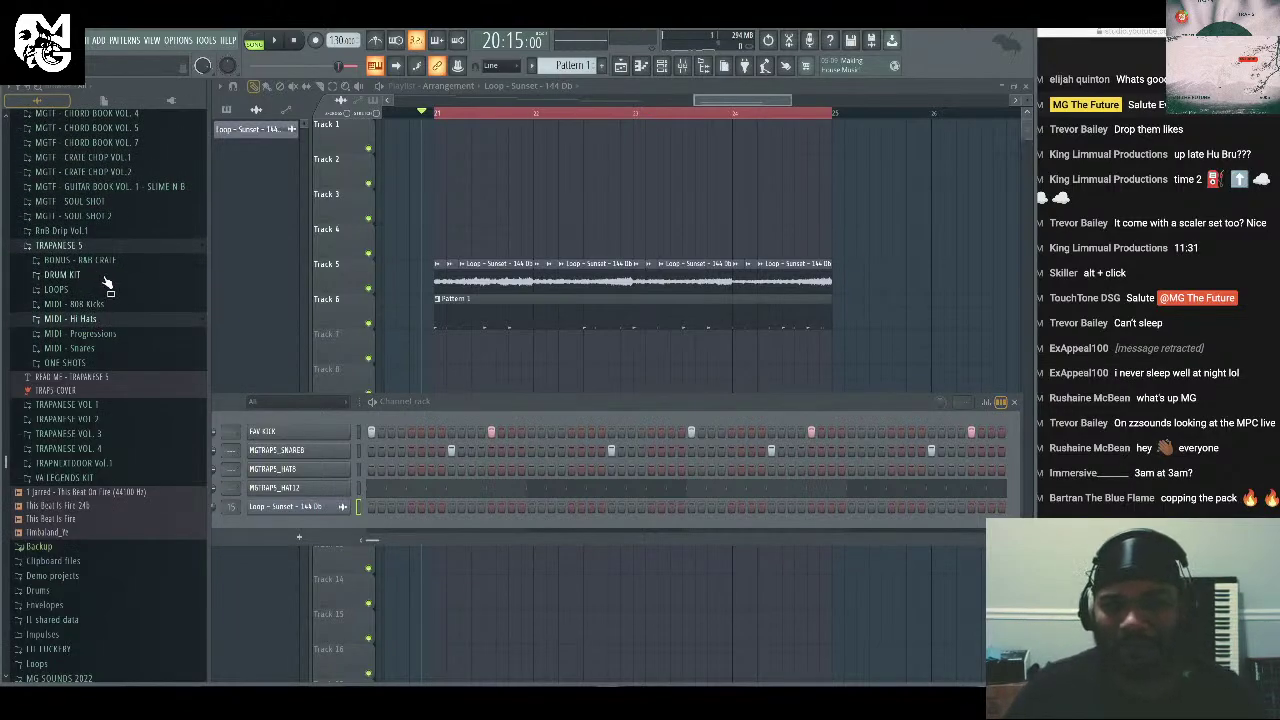
left_click(62, 275)
scroll(140, 400, "down", 8)
scroll(133, 402, "up", 6)
left_click_drag(112, 366, 360, 535)
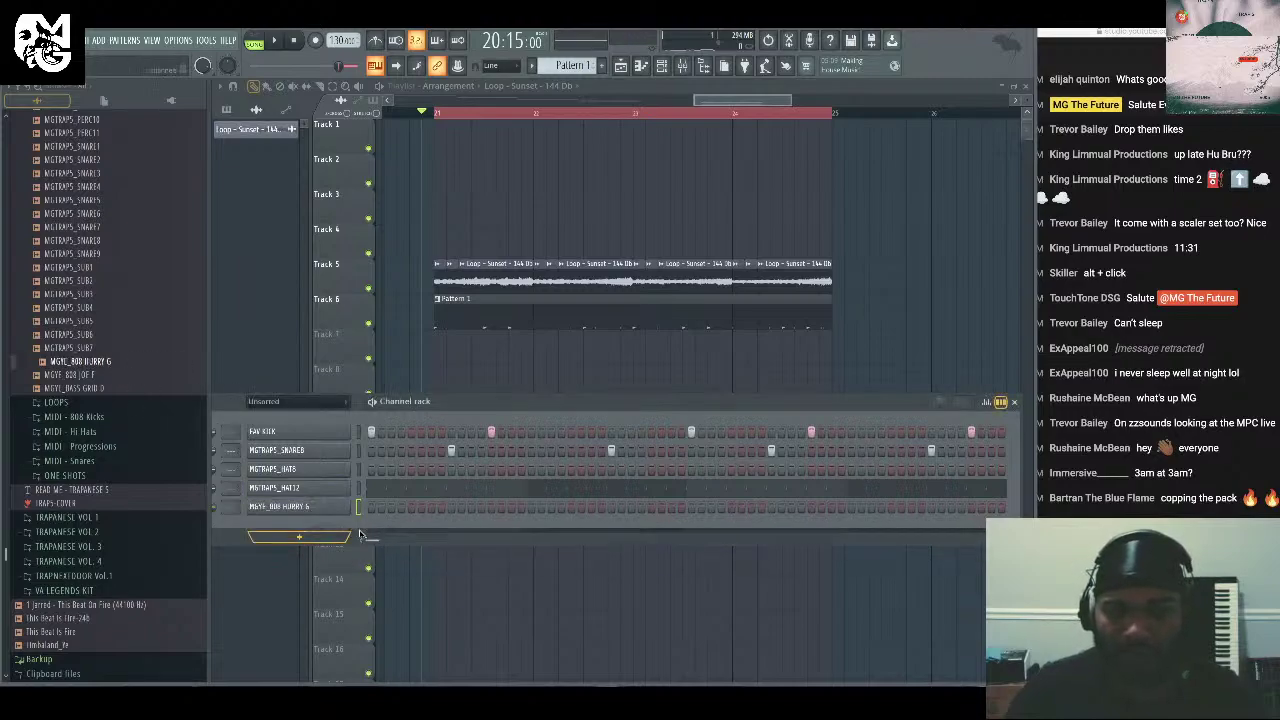
left_click(371, 507)
key("space")
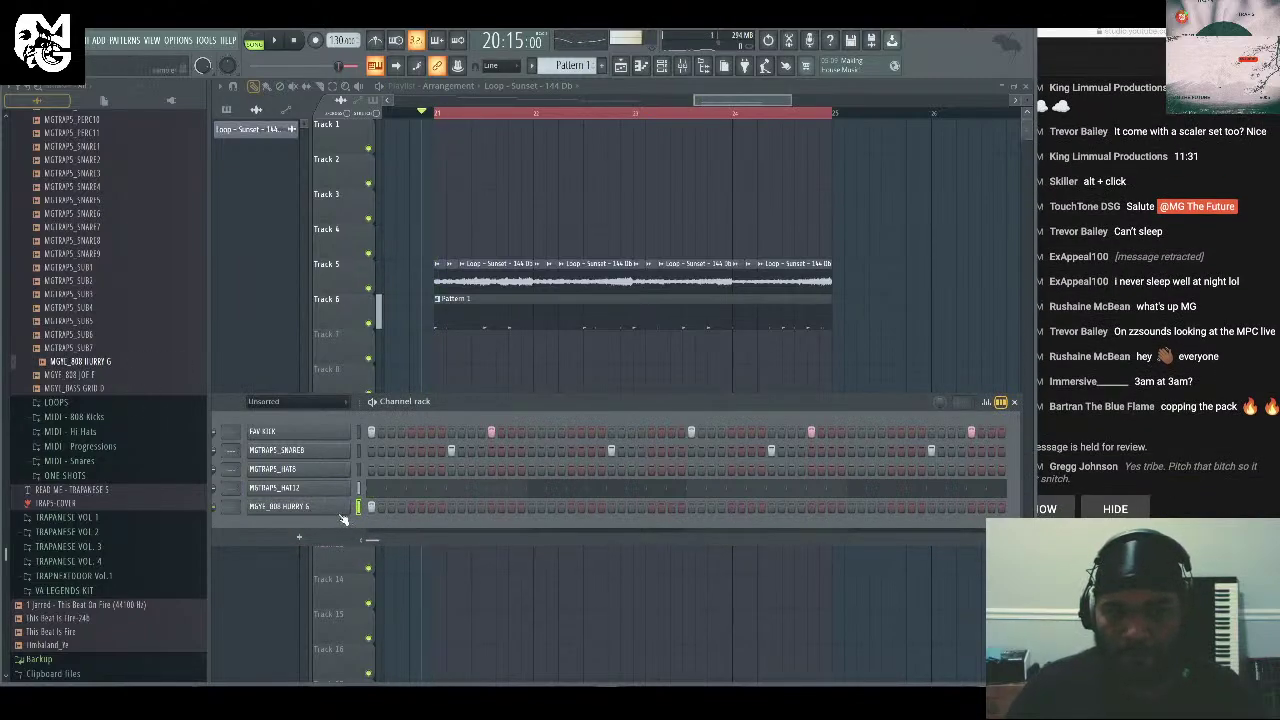
Set the MGYE_808 HURRY G channel's root note to G5 and check its volume envelope.
left_click(300, 507)
key("space")
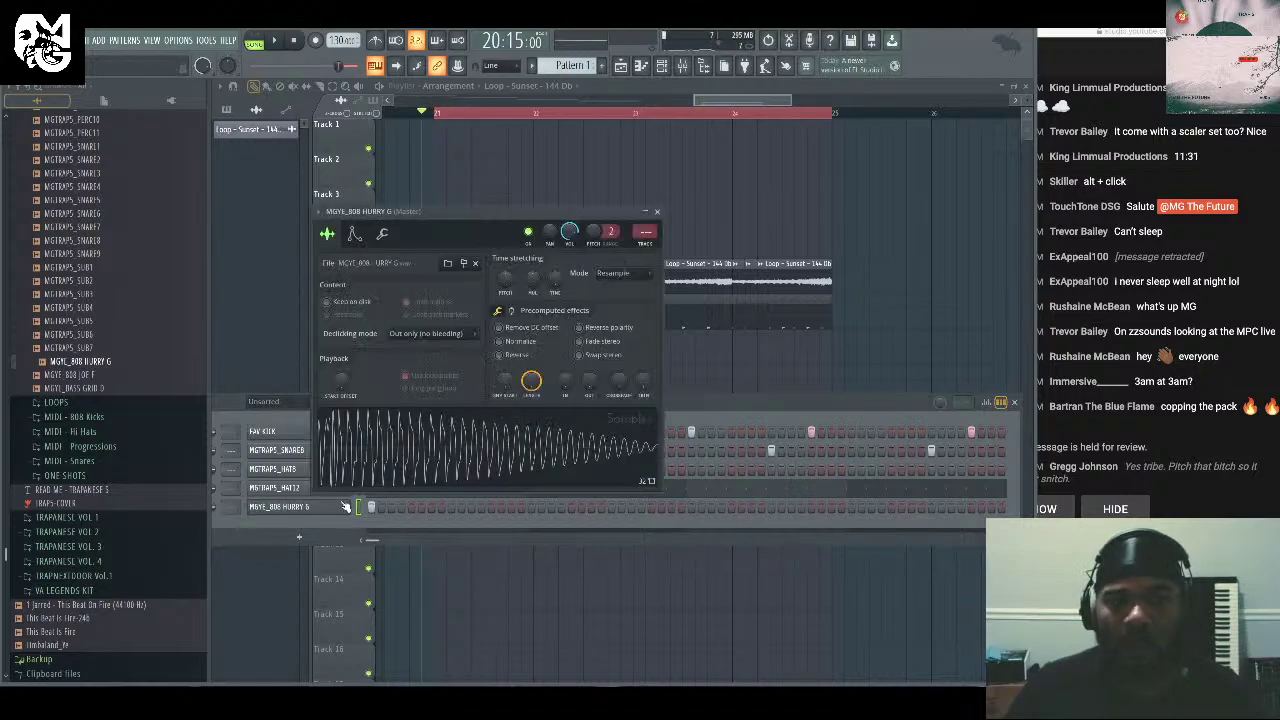
left_click(382, 236)
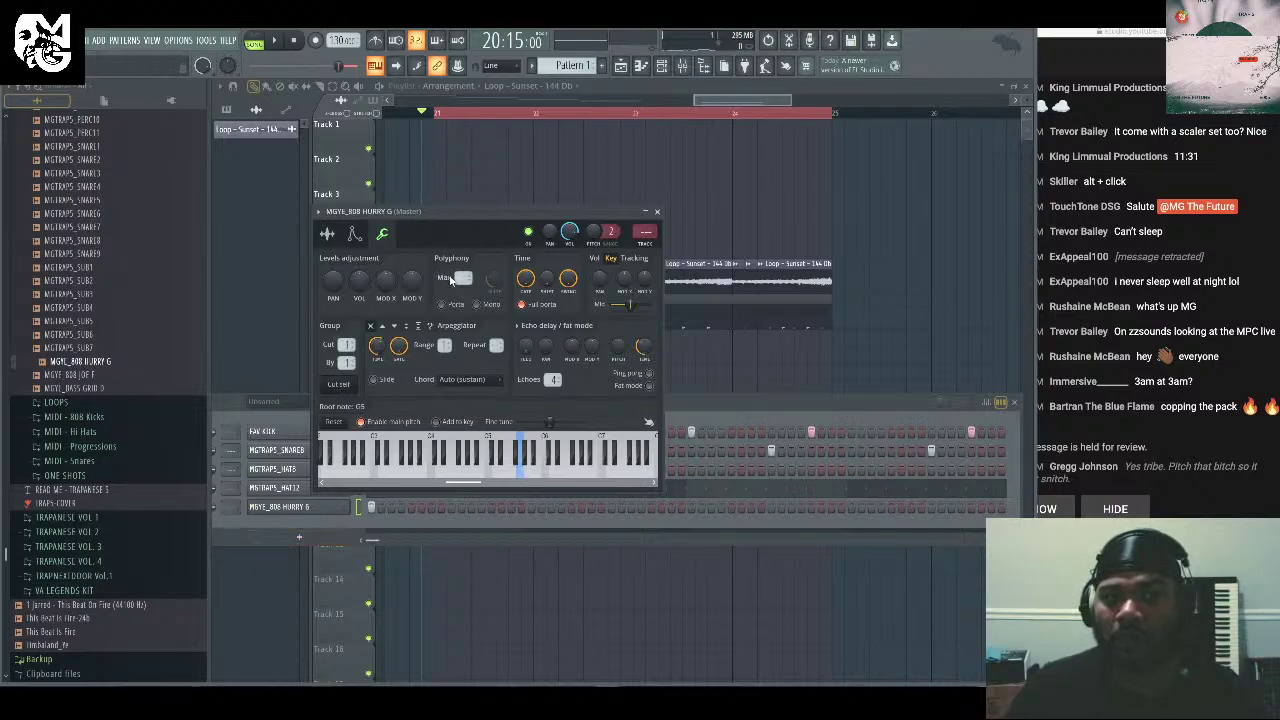
left_click(355, 234)
left_click(382, 234)
left_click(356, 234)
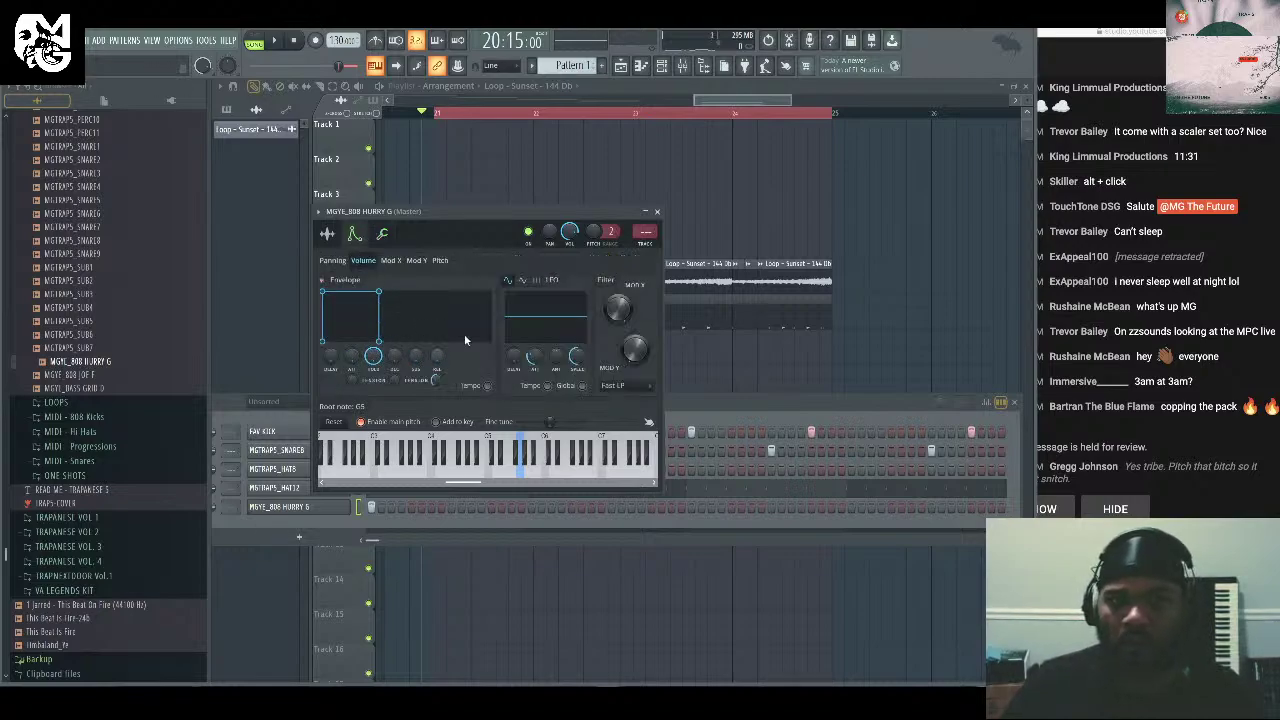
left_click(657, 212)
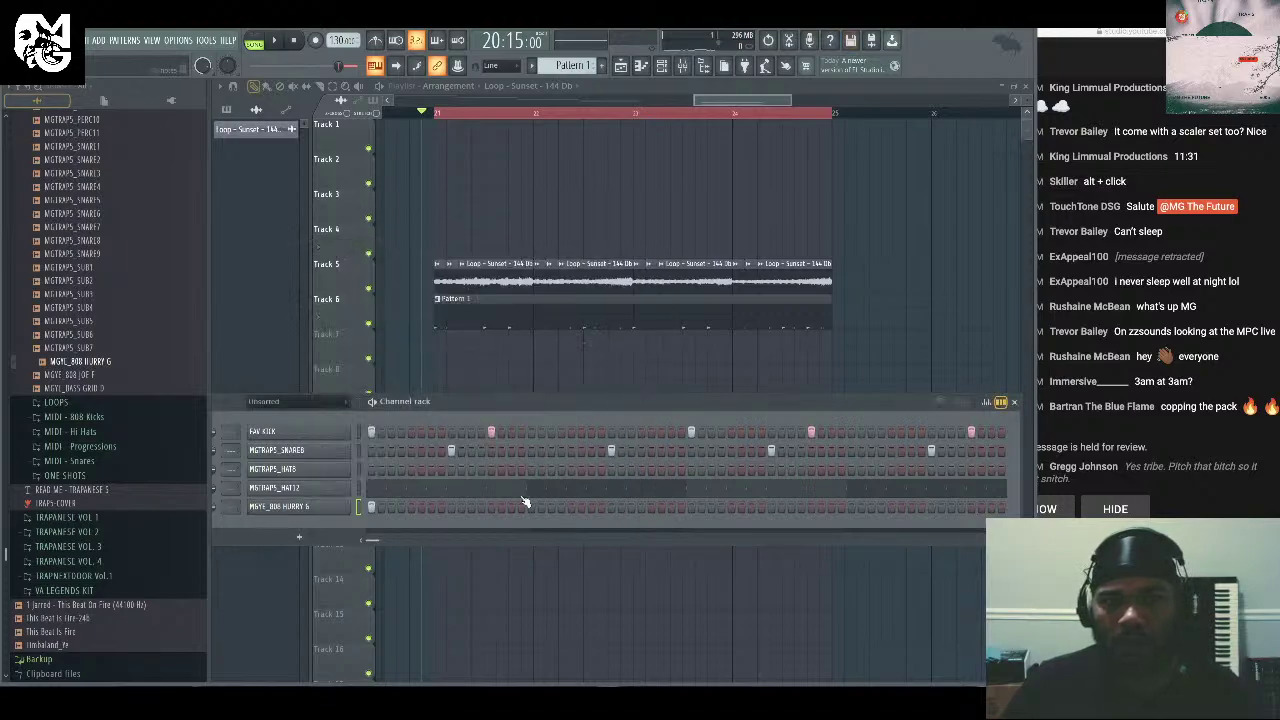
Add 808 hits on steps 13, 33 and 45 to match the kick, listening to the beat meanwhile.
left_click(491, 507)
key("space")
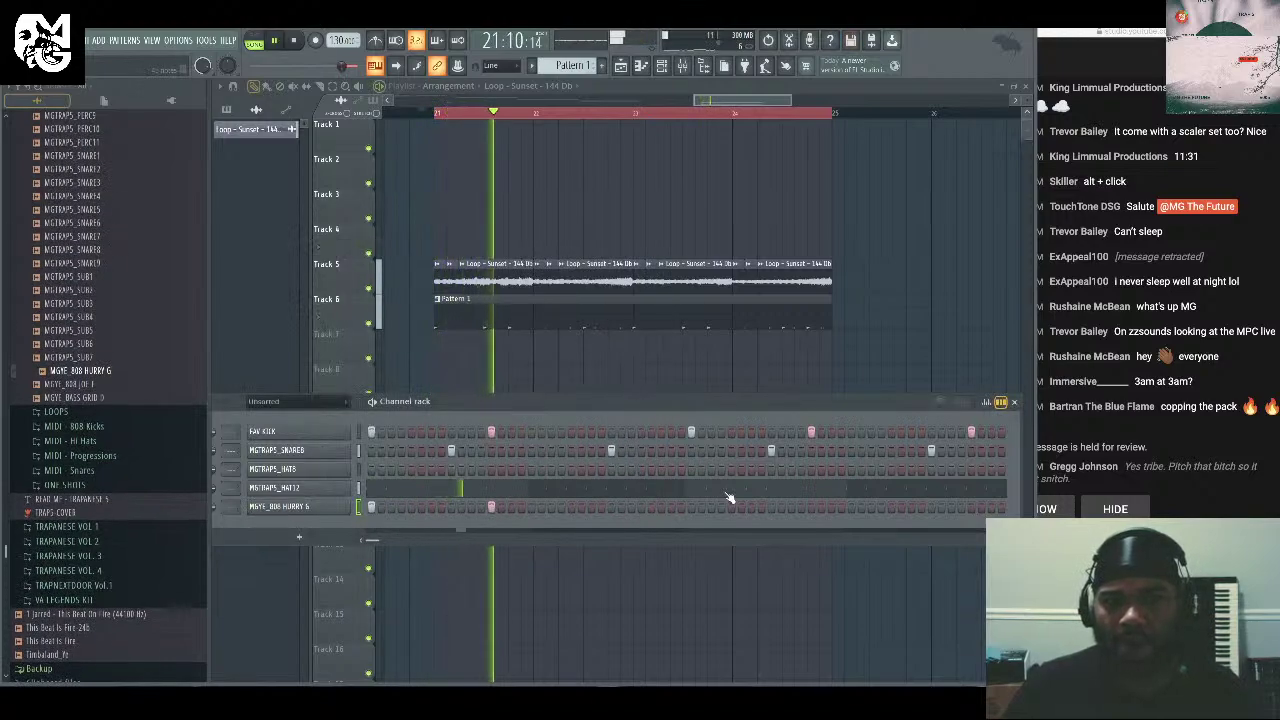
left_click(691, 507)
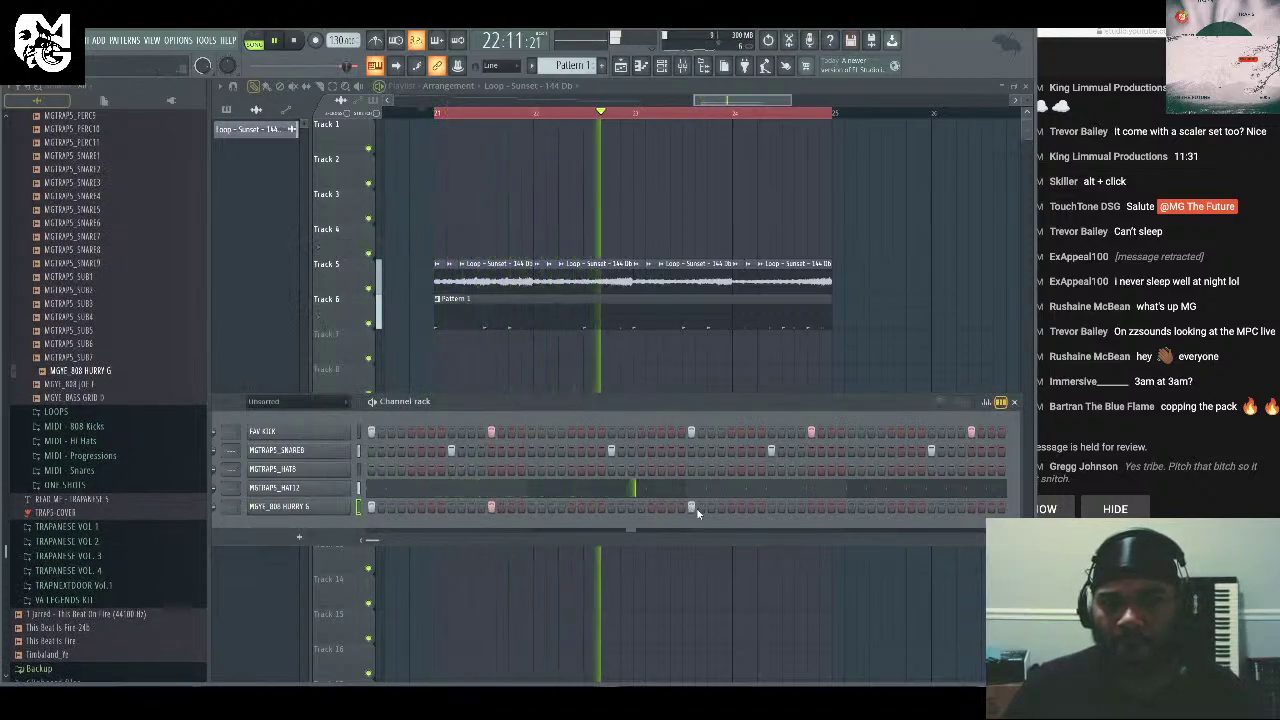
left_click(809, 506)
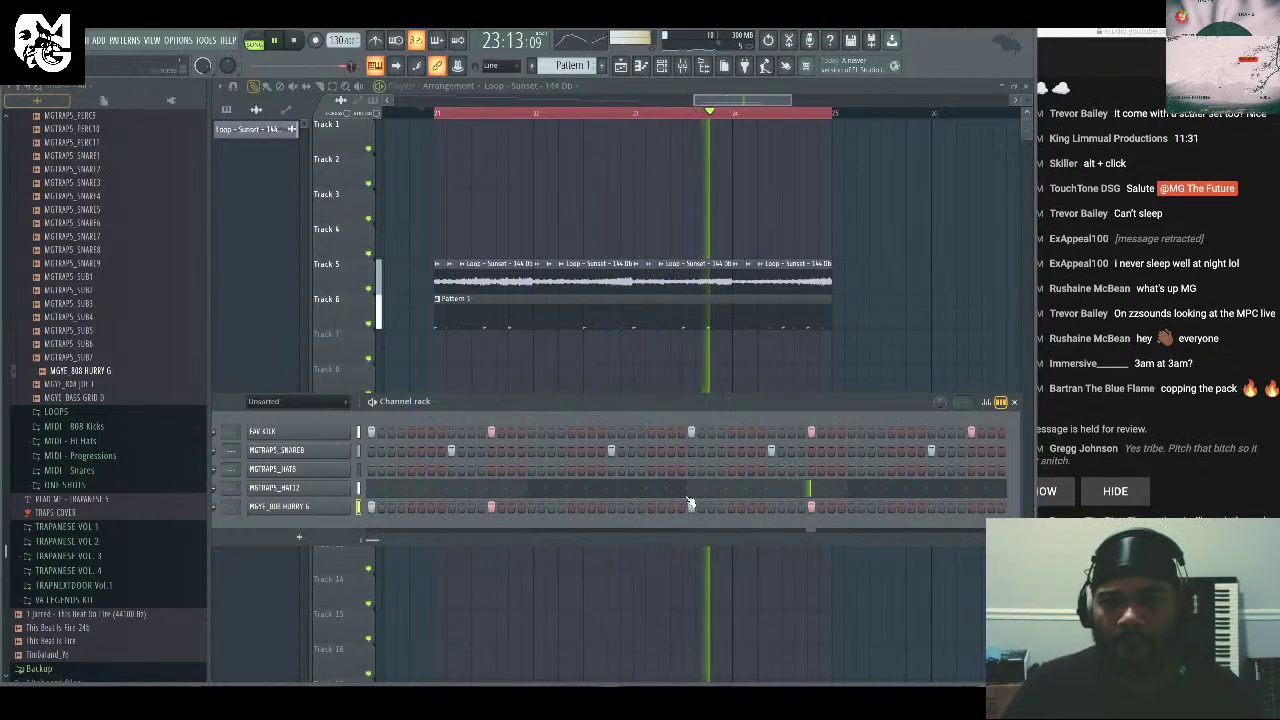
key("space")
Transpose all the 808 notes to G#5 in the piano roll, listen to them and close the piano roll and channel rack.
right_click(324, 512)
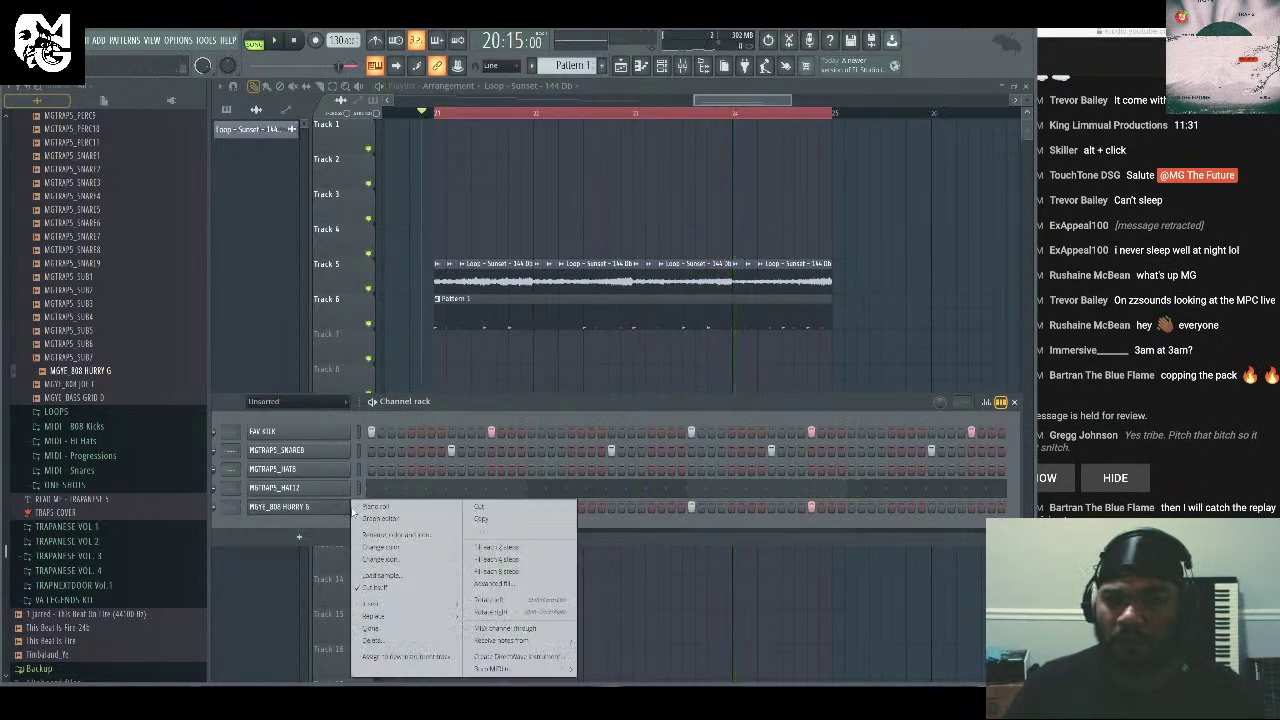
left_click(358, 511)
scroll(394, 374, "down", 2)
key("ctrl+a")
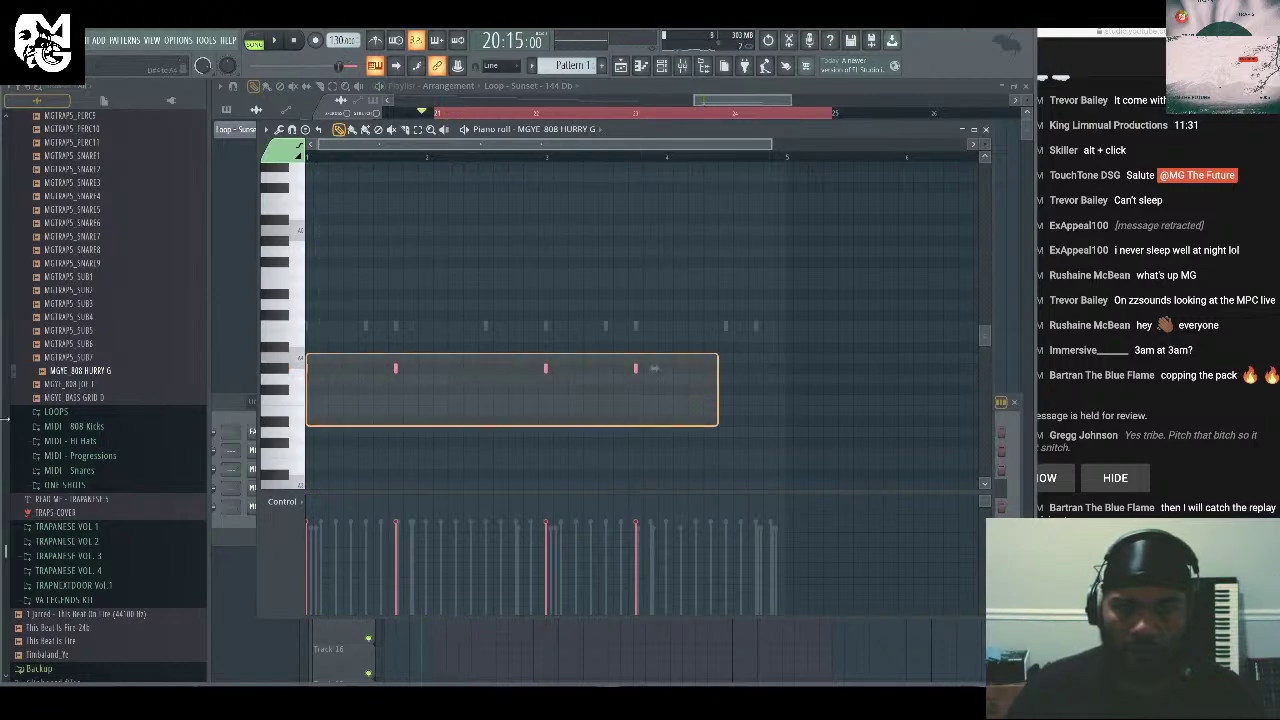
key("space")
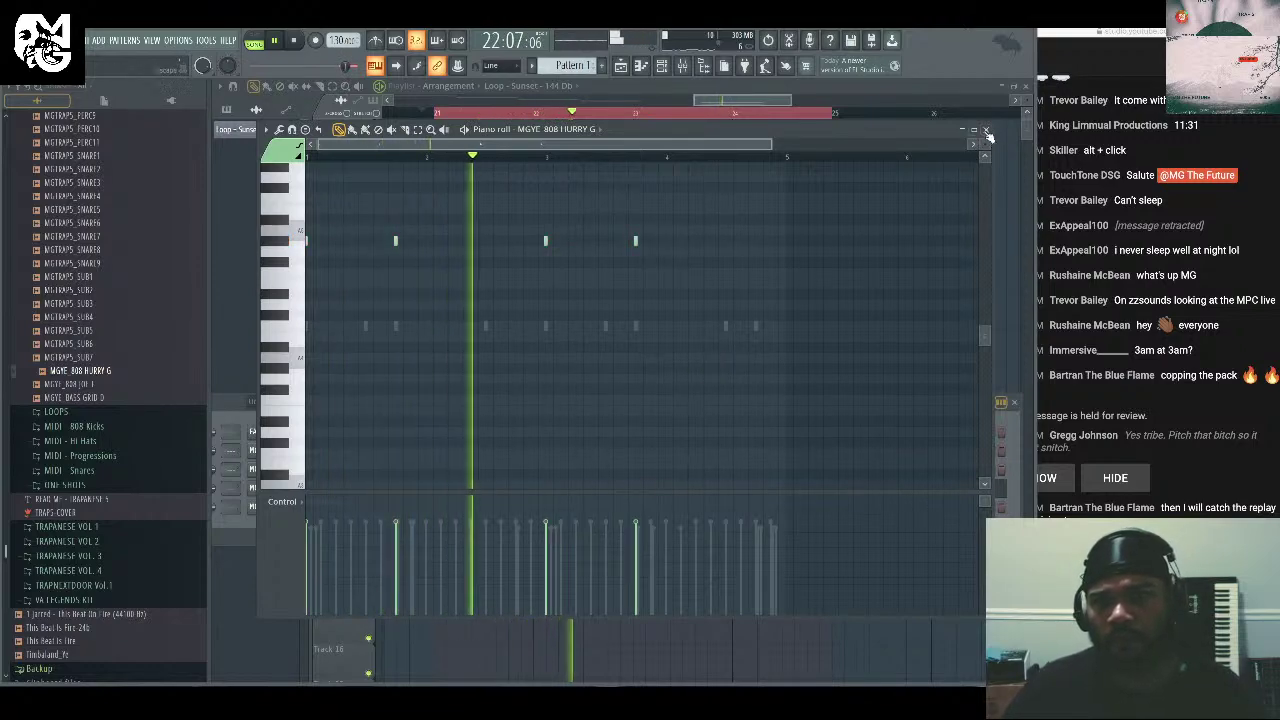
key("F7")
key("F6")
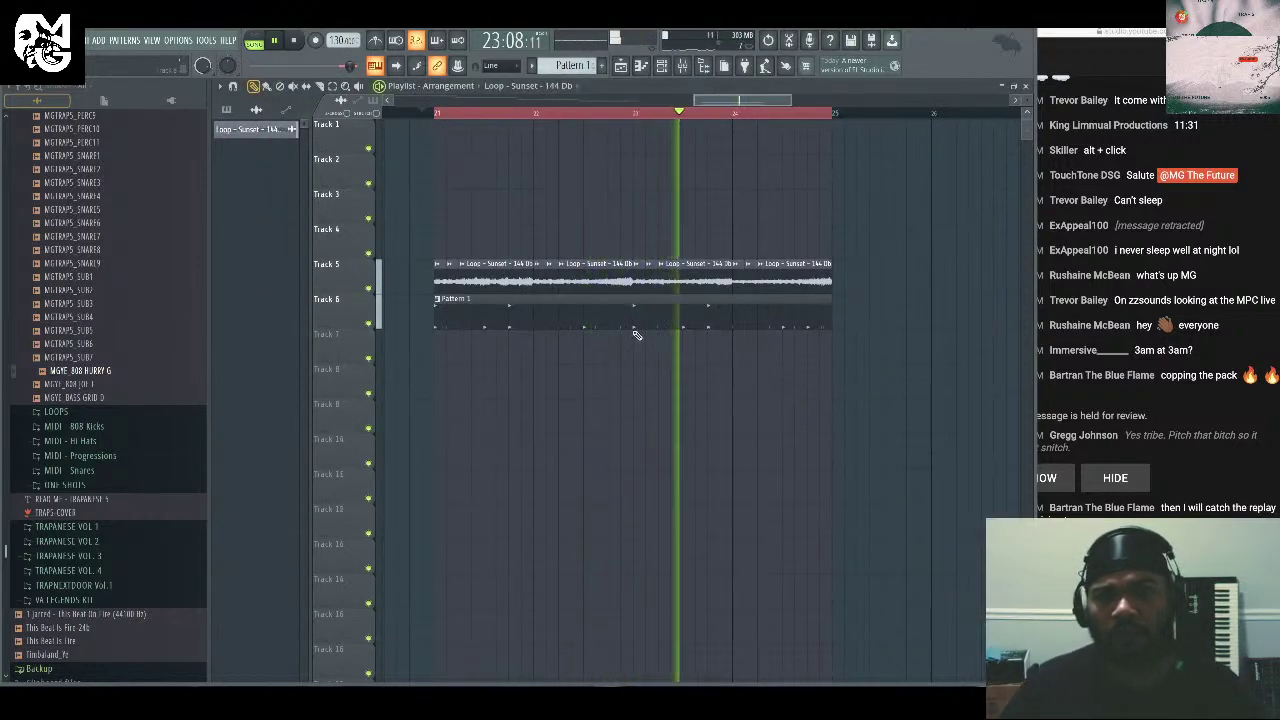
Turn off Reverse for the Sunset loop in its audio clip settings.
left_click_drag(789, 101, 642, 108)
key("space")
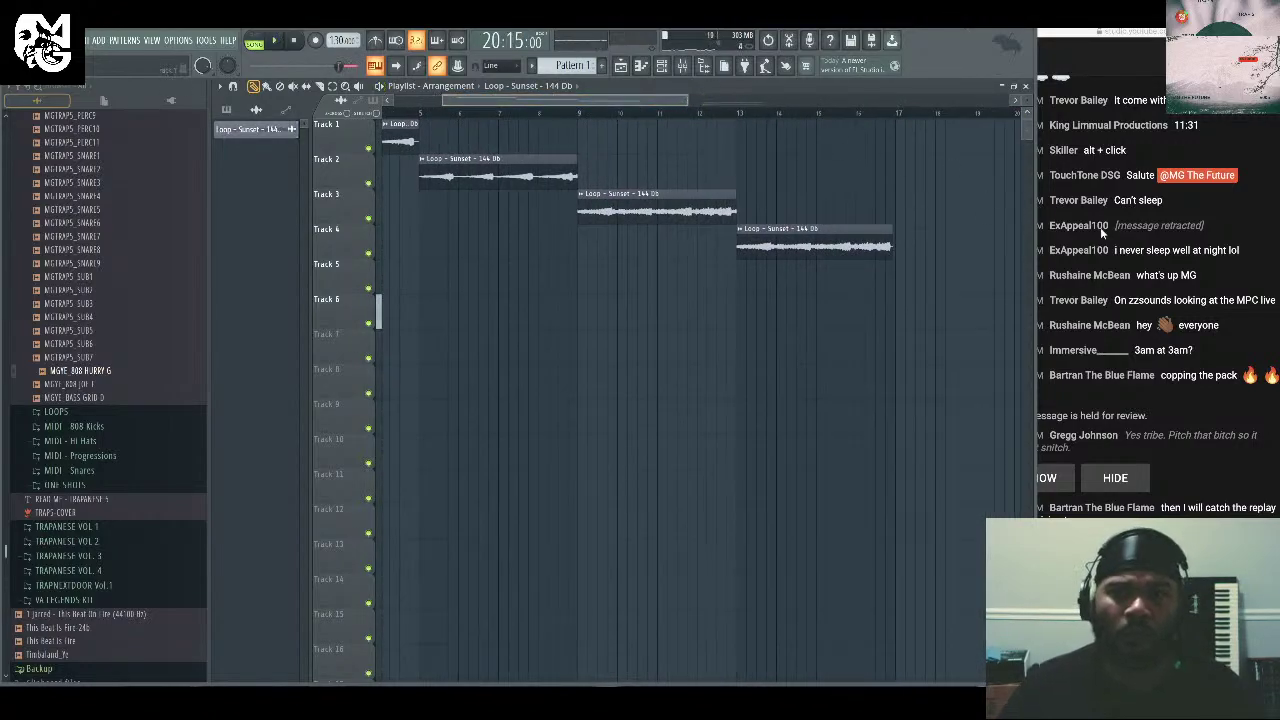
left_click(1188, 248)
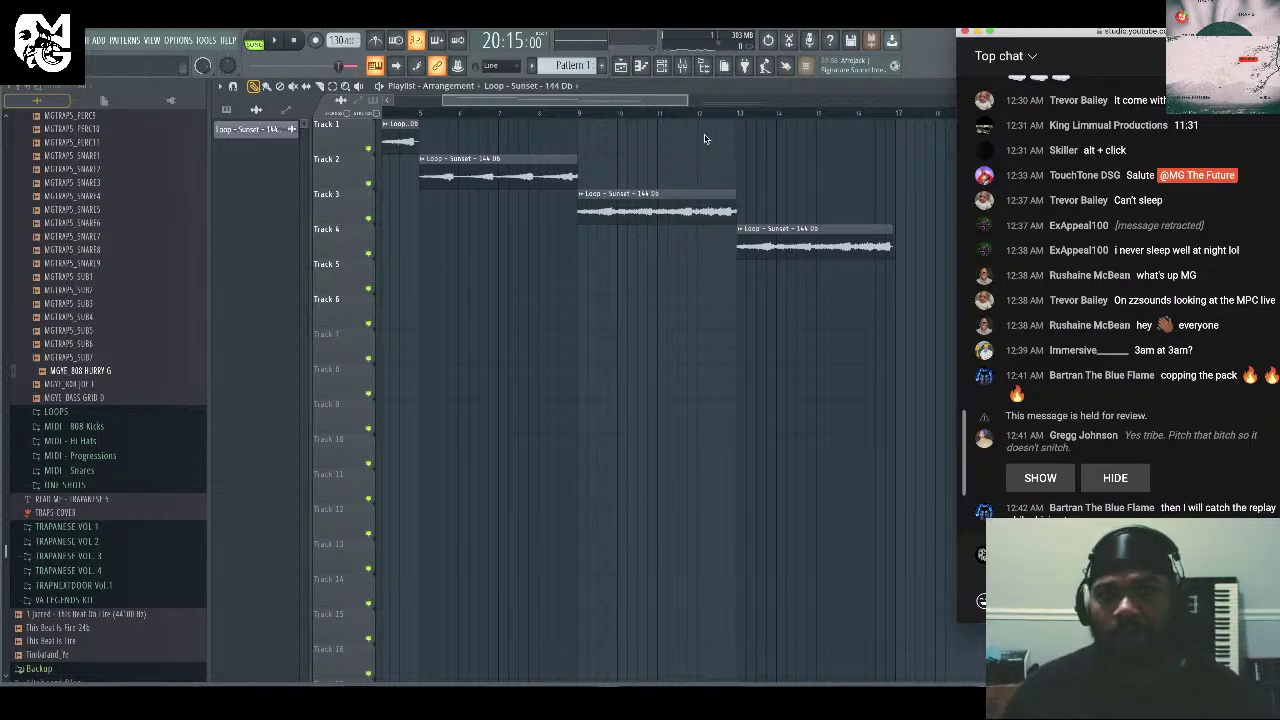
left_click_drag(651, 107, 449, 135)
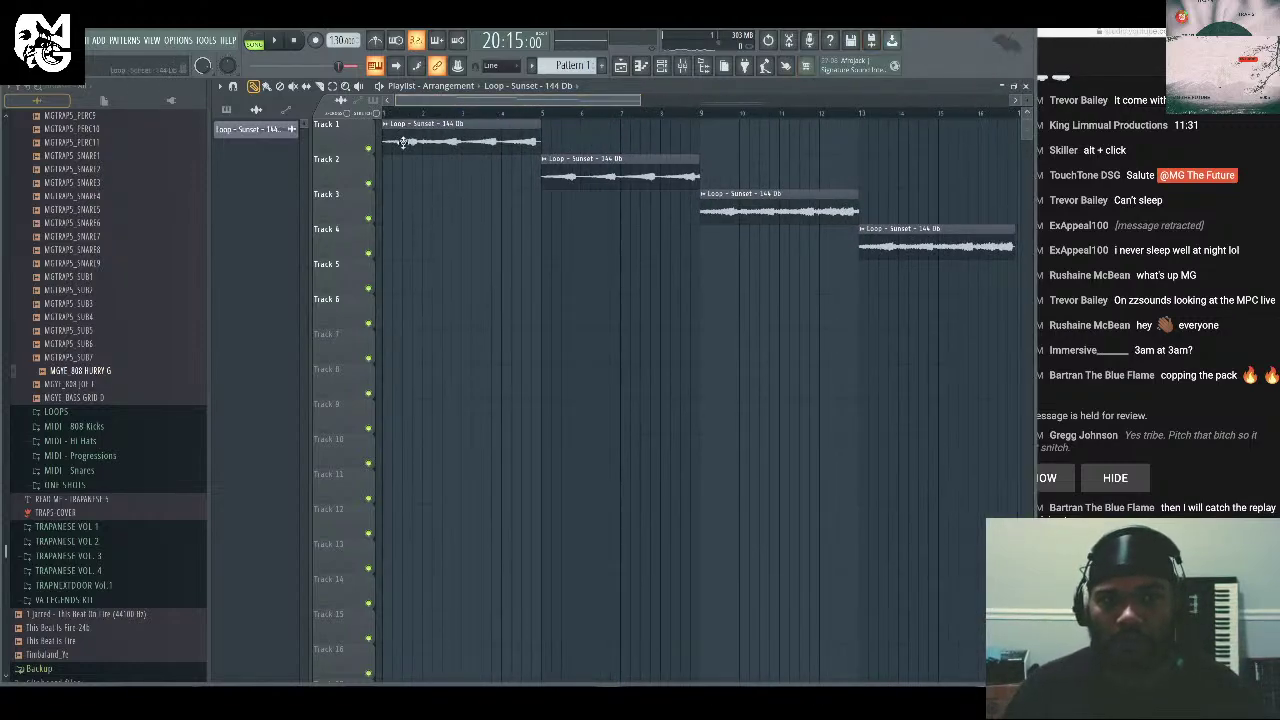
key("space")
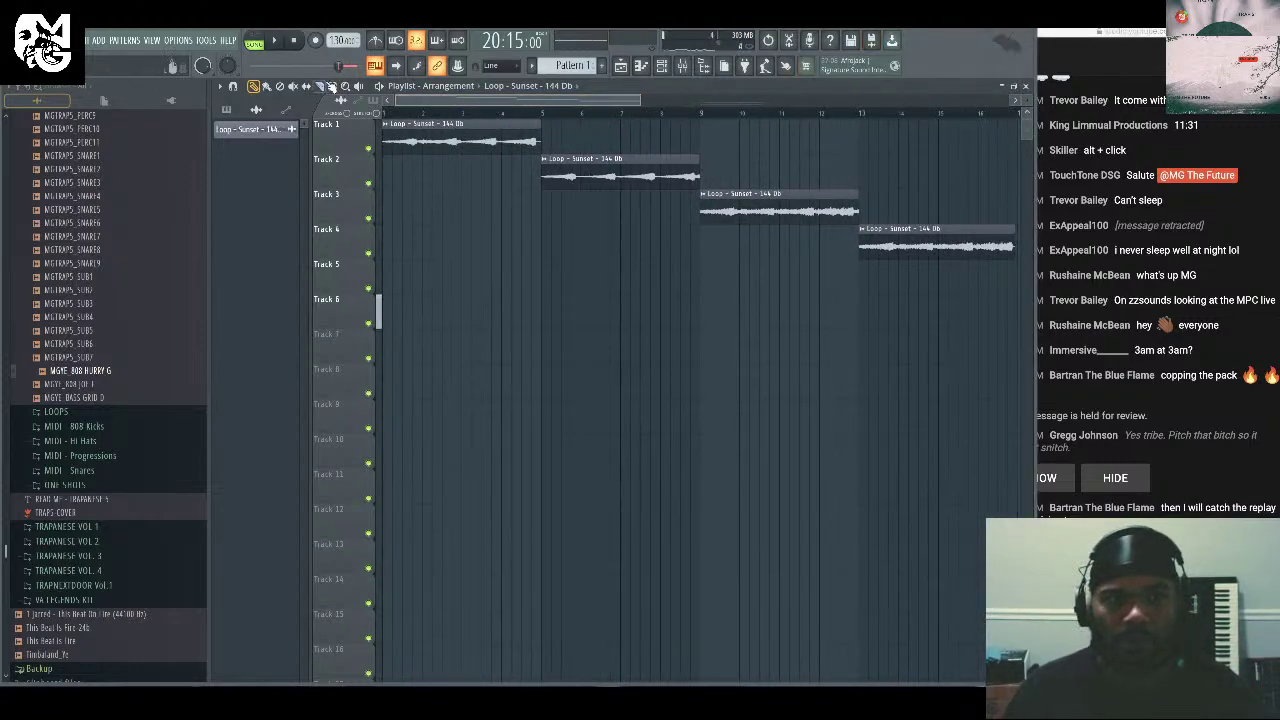
double_click(428, 124)
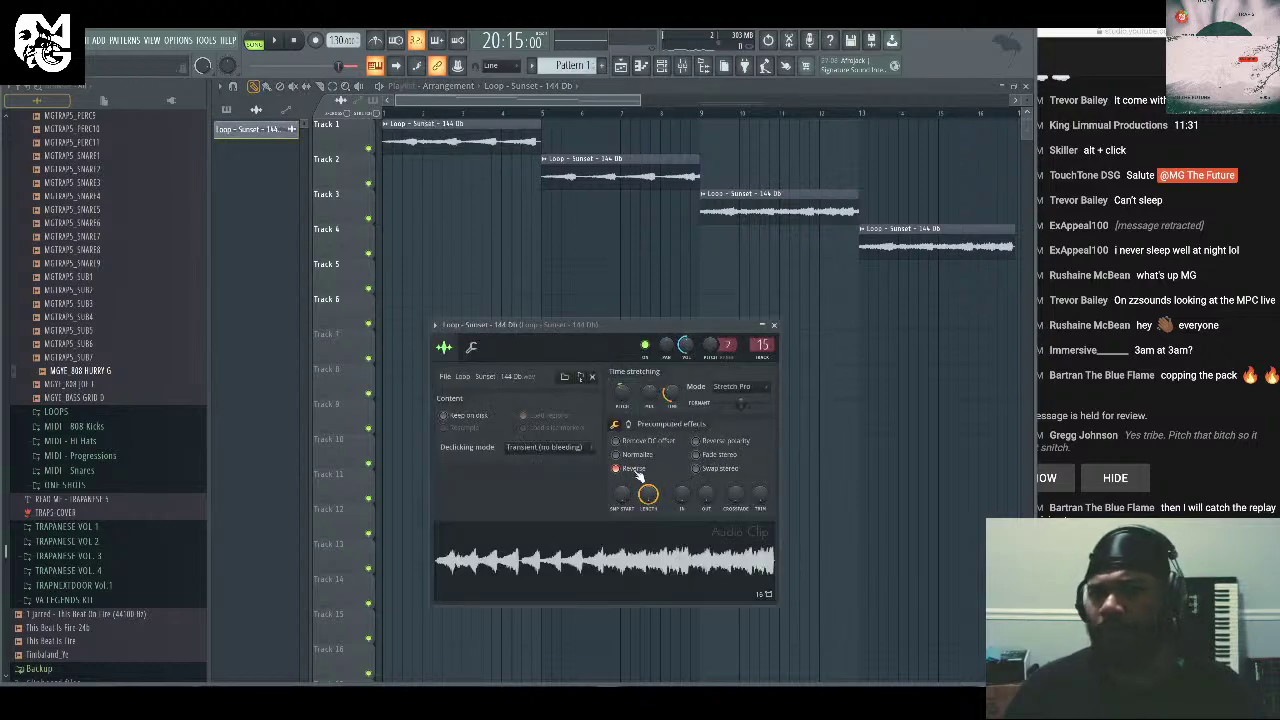
left_click(638, 470)
left_click(776, 325)
Place Pattern 1 on playlist track 7 at bar 1, below the first Sunset loop clip.
left_click_drag(641, 104, 691, 112)
left_click(227, 110)
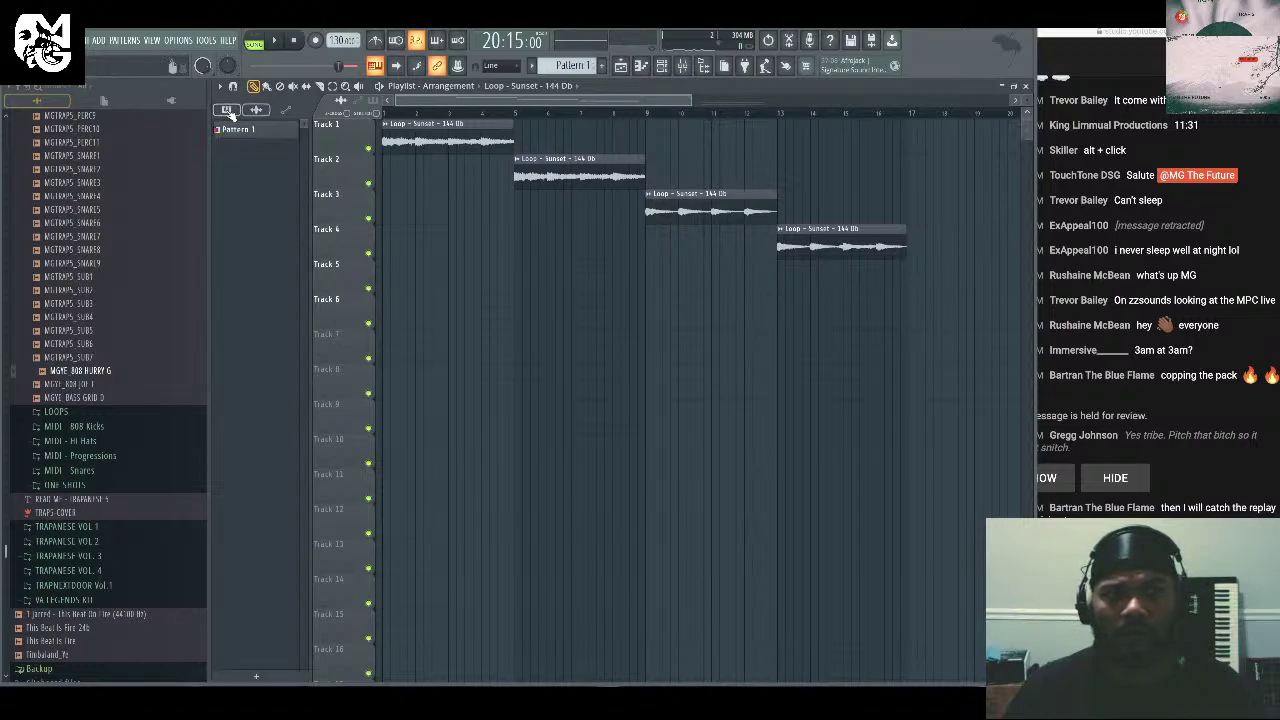
left_click_drag(248, 130, 431, 334)
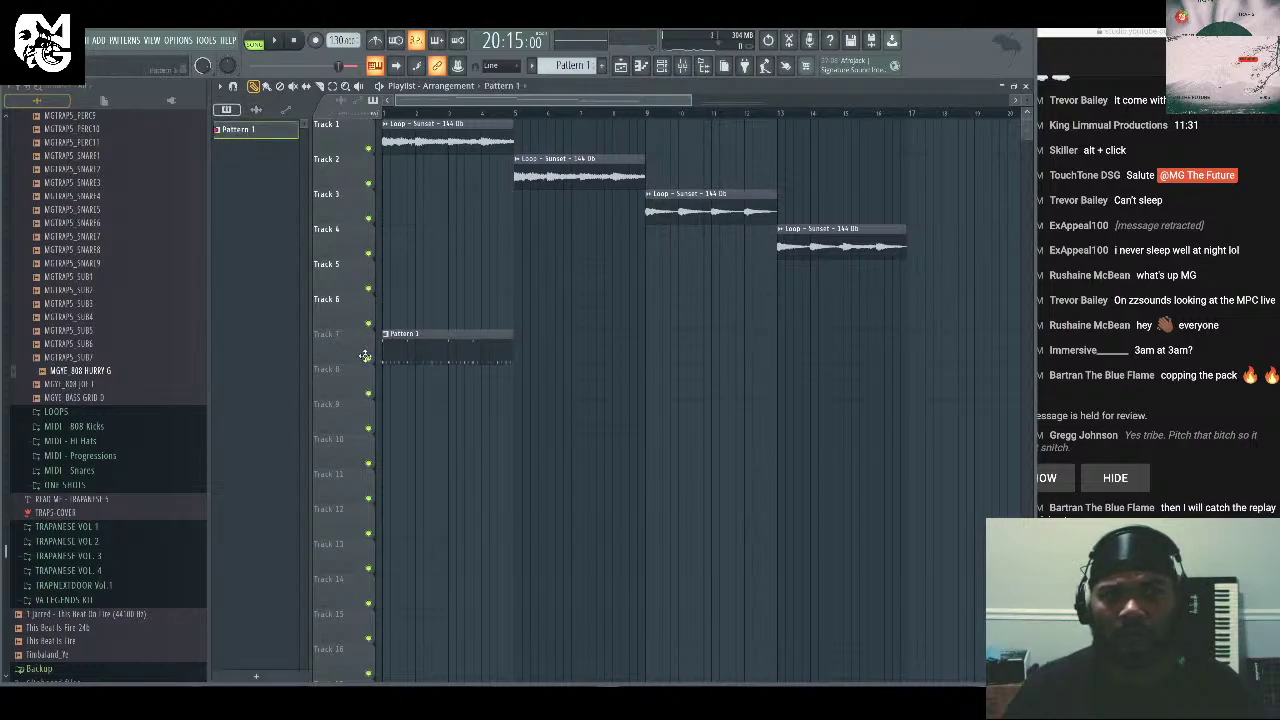
scroll(883, 342, "down", 5)
scroll(883, 342, "up", 5)
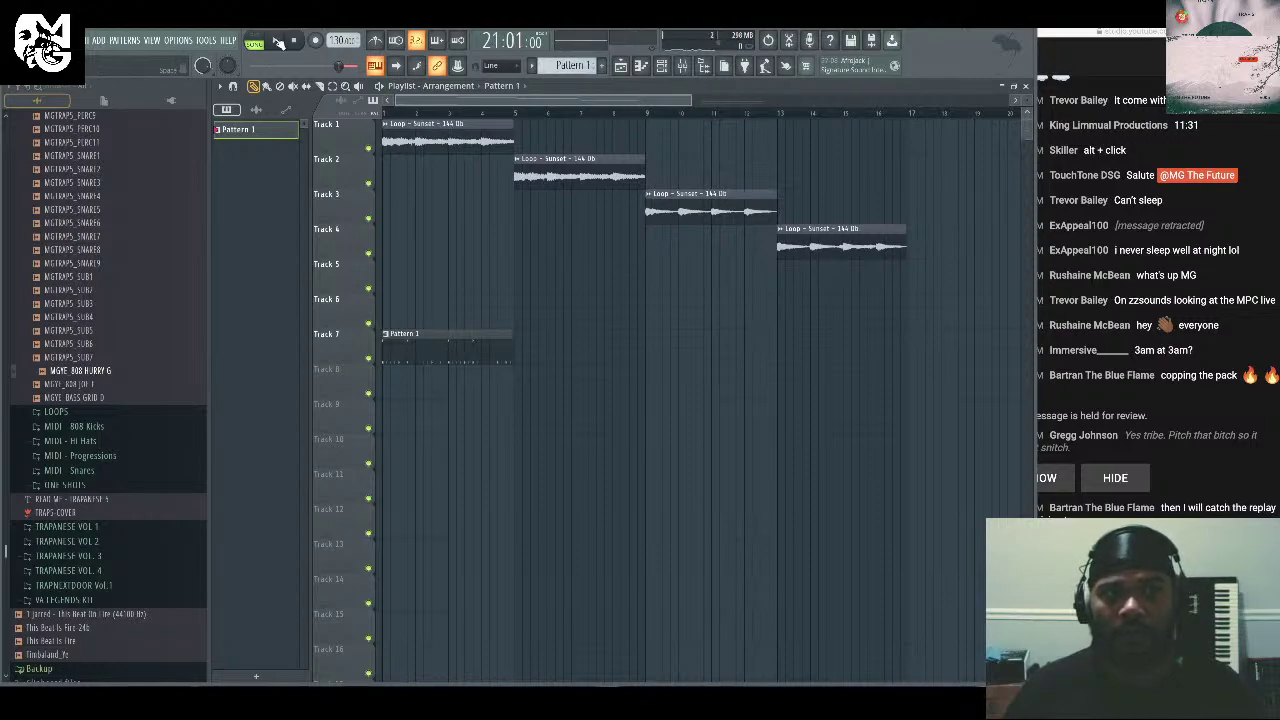
Move the first loop clip and its Pattern 1 clip from bar 1 to bar 25, and restore a loop copy at bar 1 on track 1.
left_click_drag(520, 113, 324, 116)
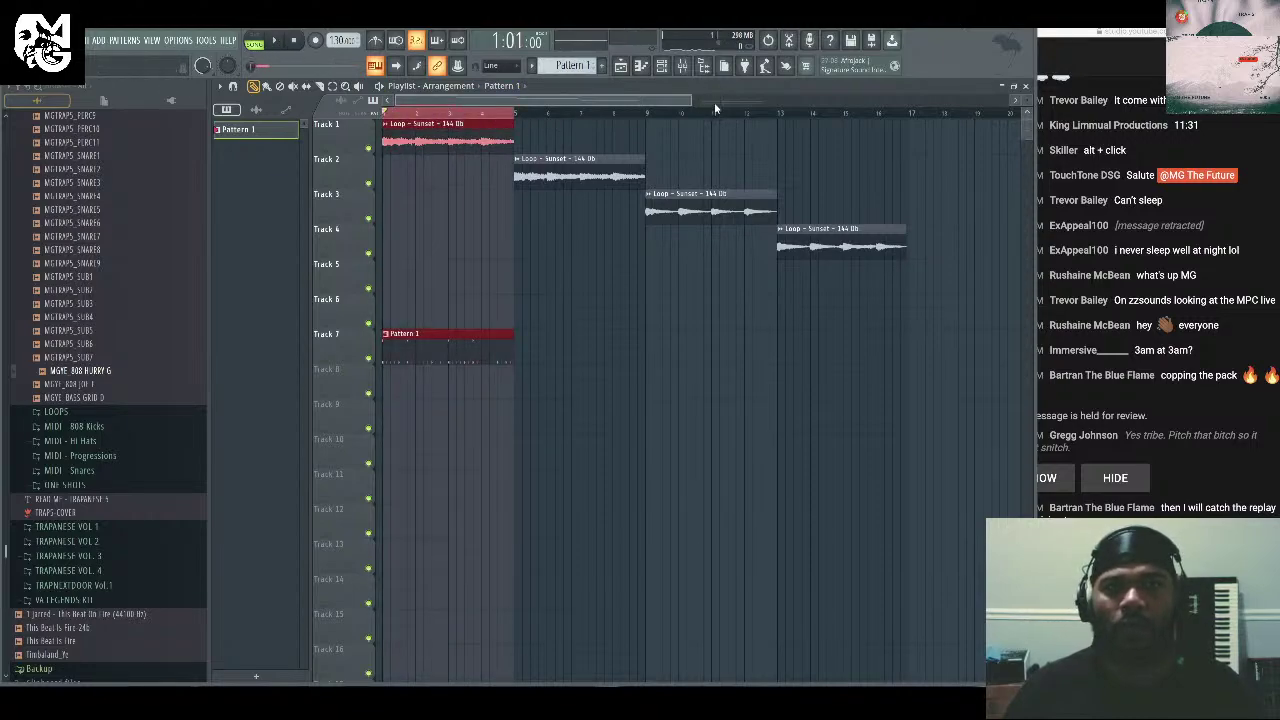
left_click_drag(689, 98, 968, 98)
left_click_drag(416, 345, 824, 371)
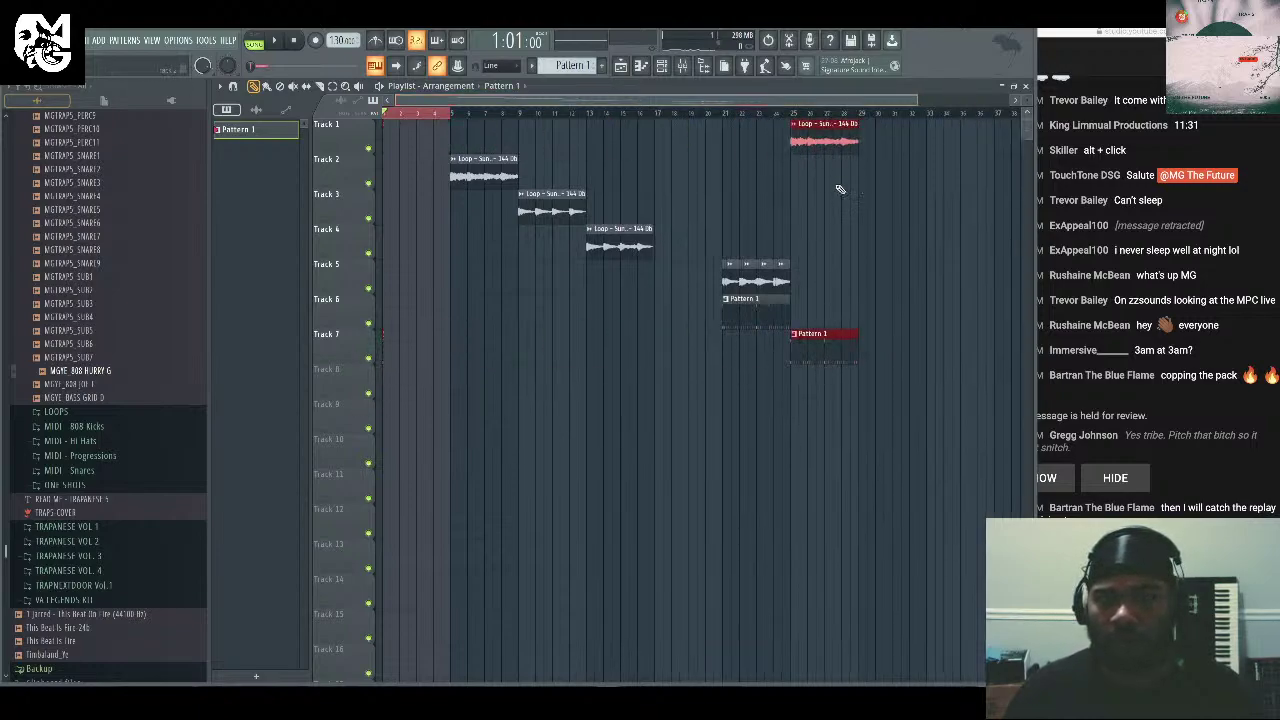
left_click(824, 140)
left_click_drag(410, 140, 390, 140)
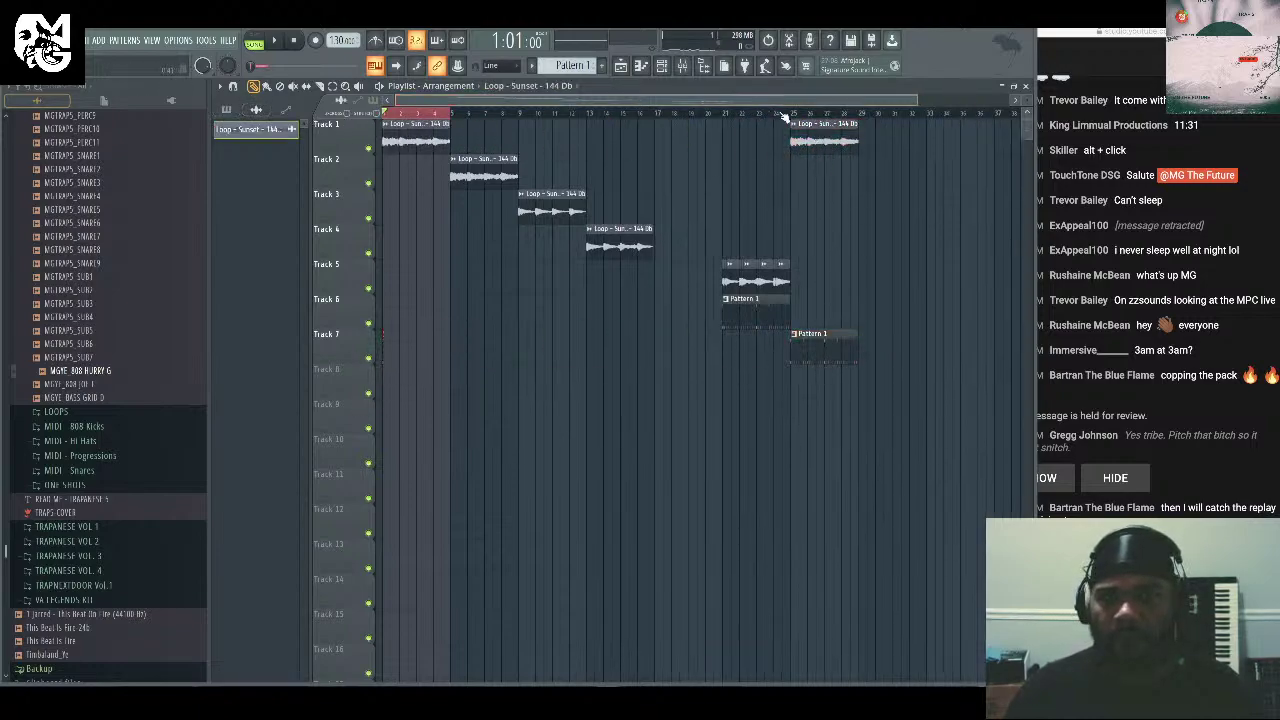
Set the playback range to the four bars starting at bar 25 and preview the unreversed loop with the drums.
left_click_drag(795, 114, 892, 116)
key("space")
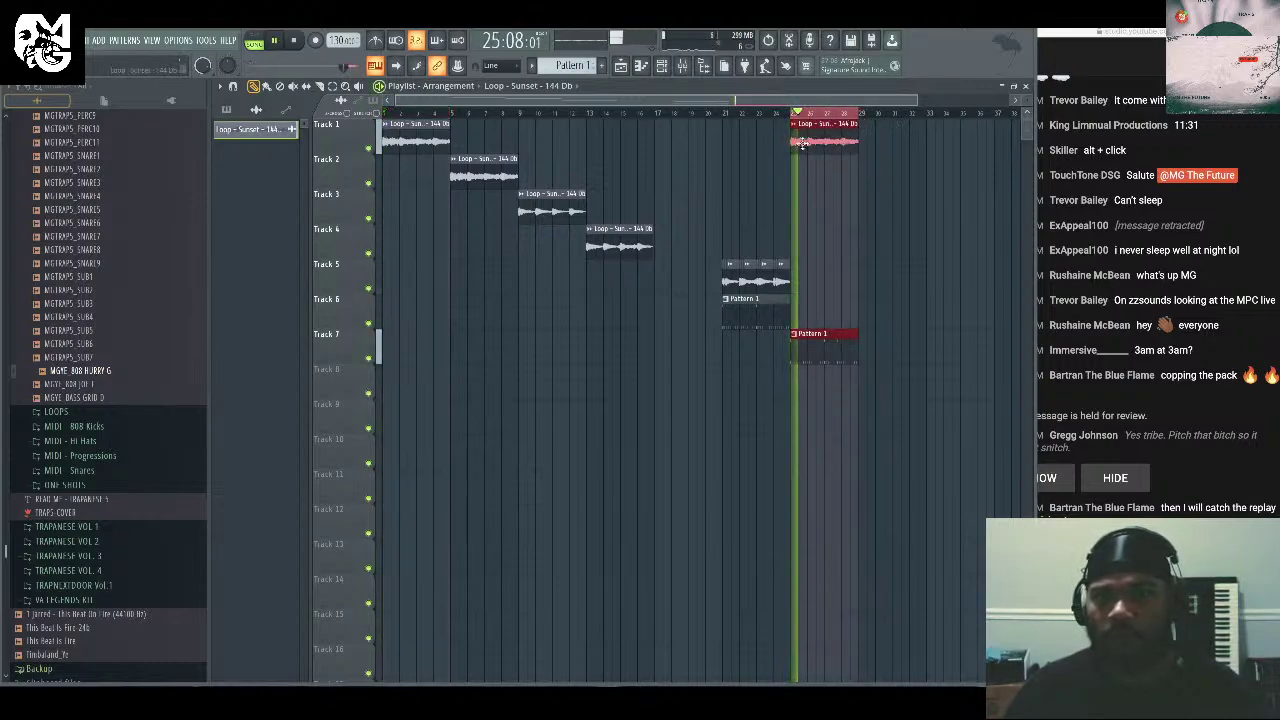
key("space")
Split the track 1 loop clip at bar 27 and replace its second half with a copy of the first half.
left_click(828, 118)
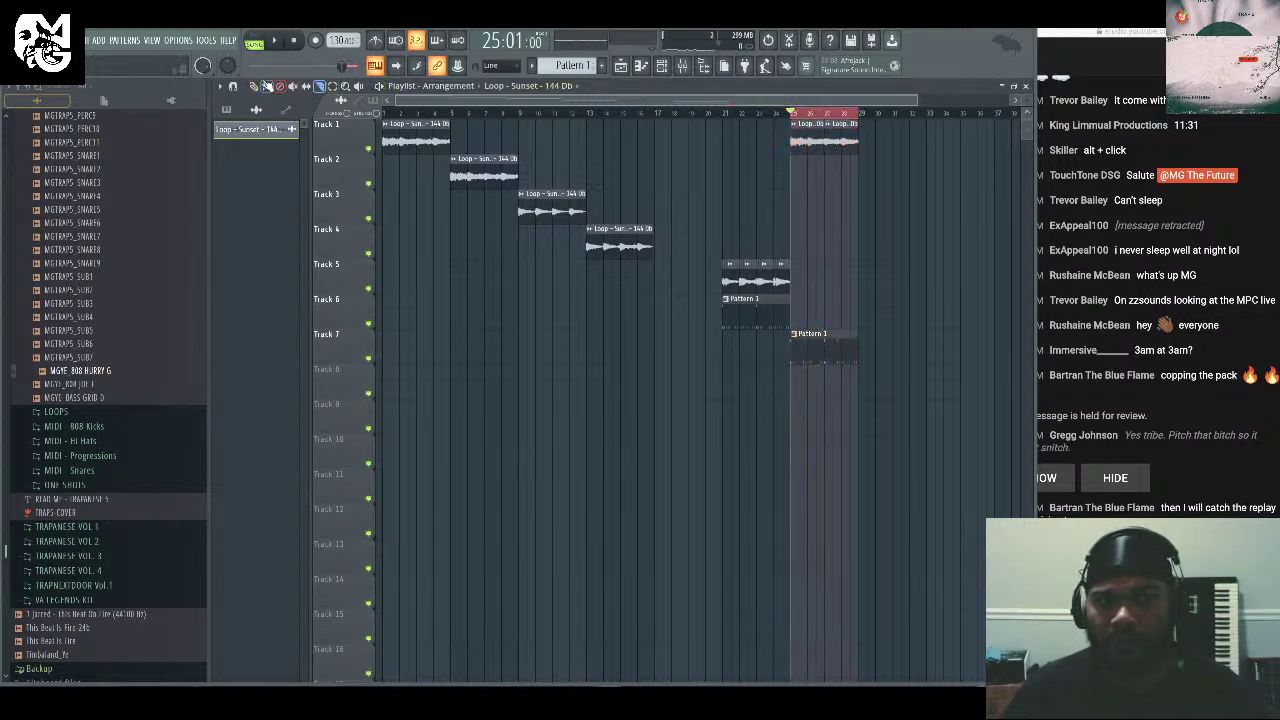
right_click(846, 148)
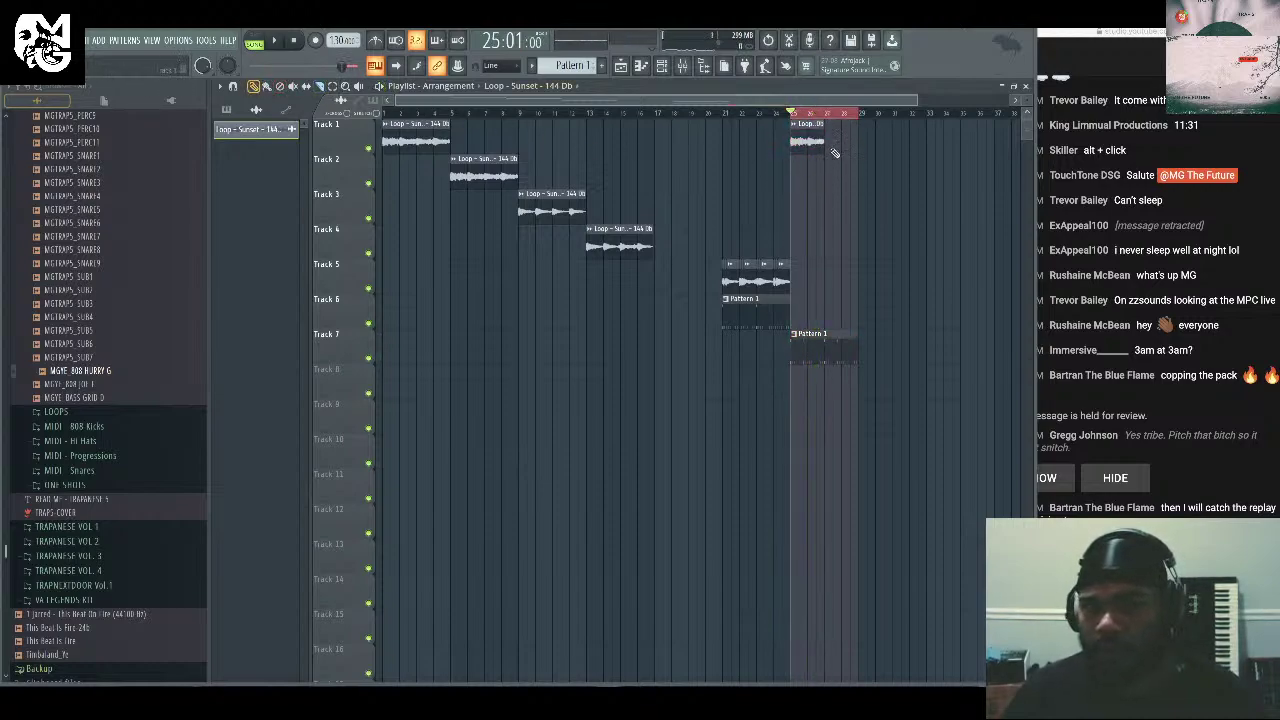
left_click(834, 153)
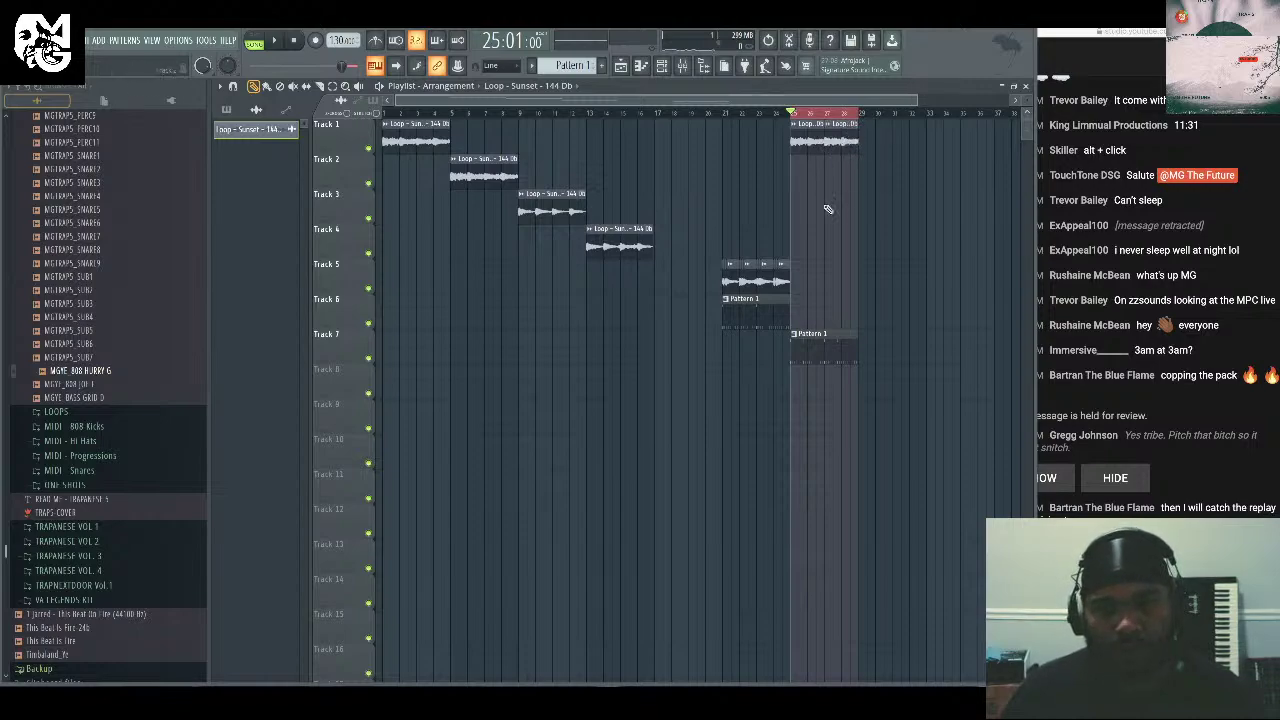
Play the rearranged section from bar 25 and check the Sunset loop's level and effects in the mixer.
key("space")
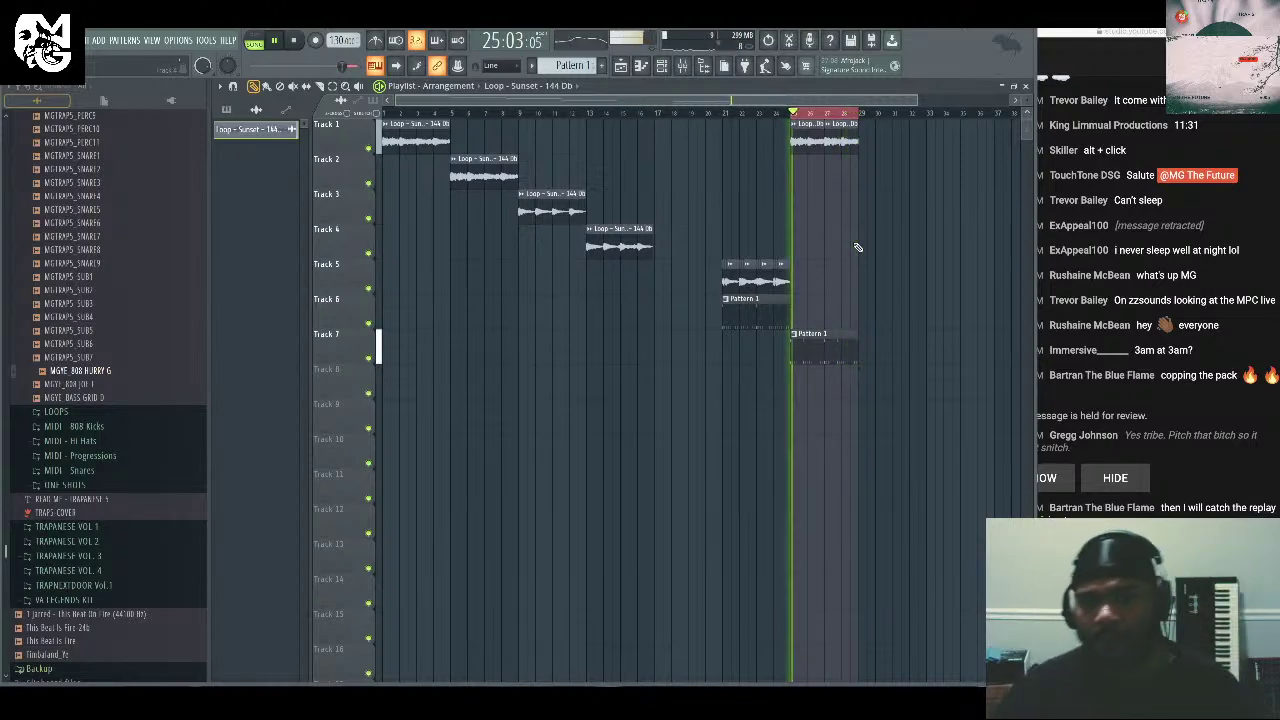
left_click(683, 66)
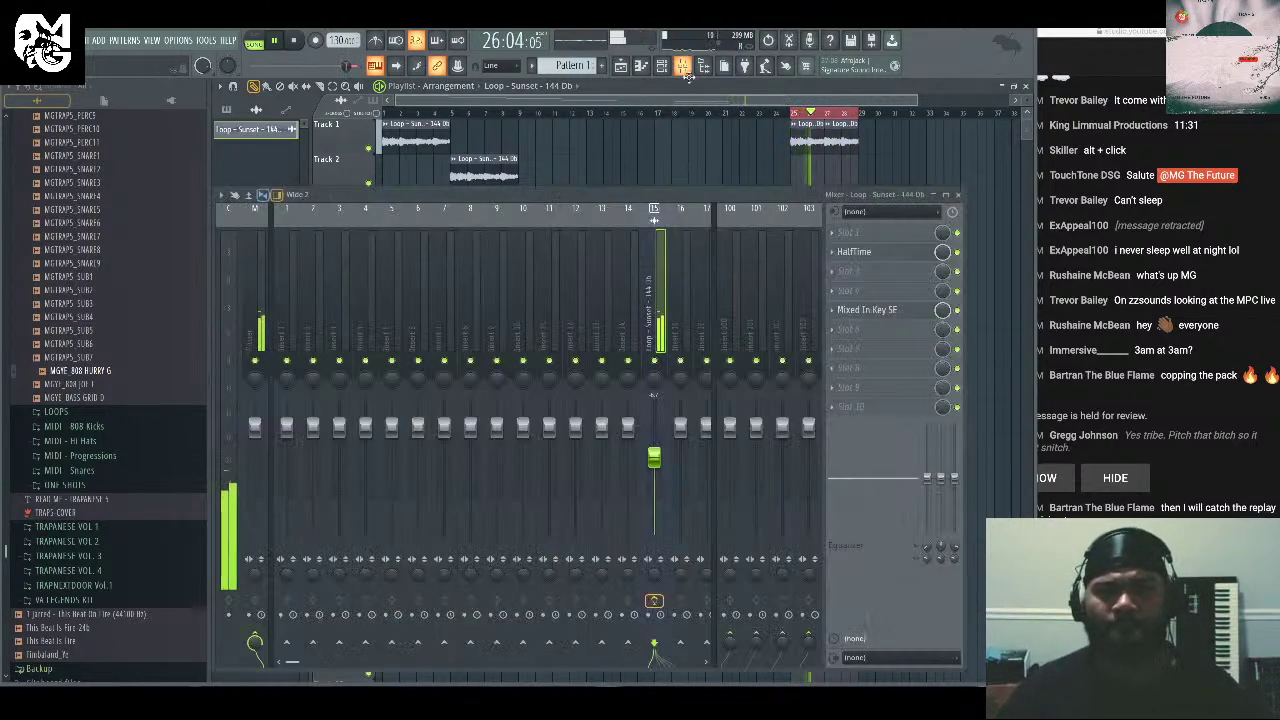
key("F9")
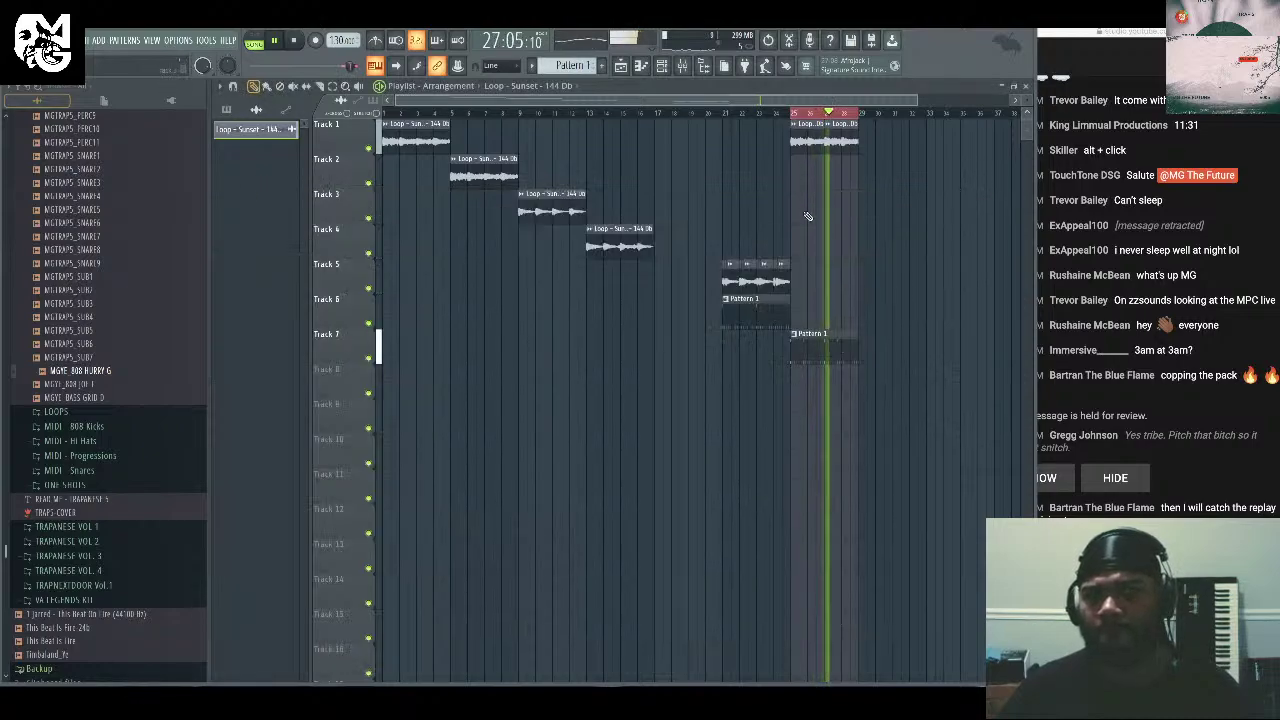
left_click(1160, 270)
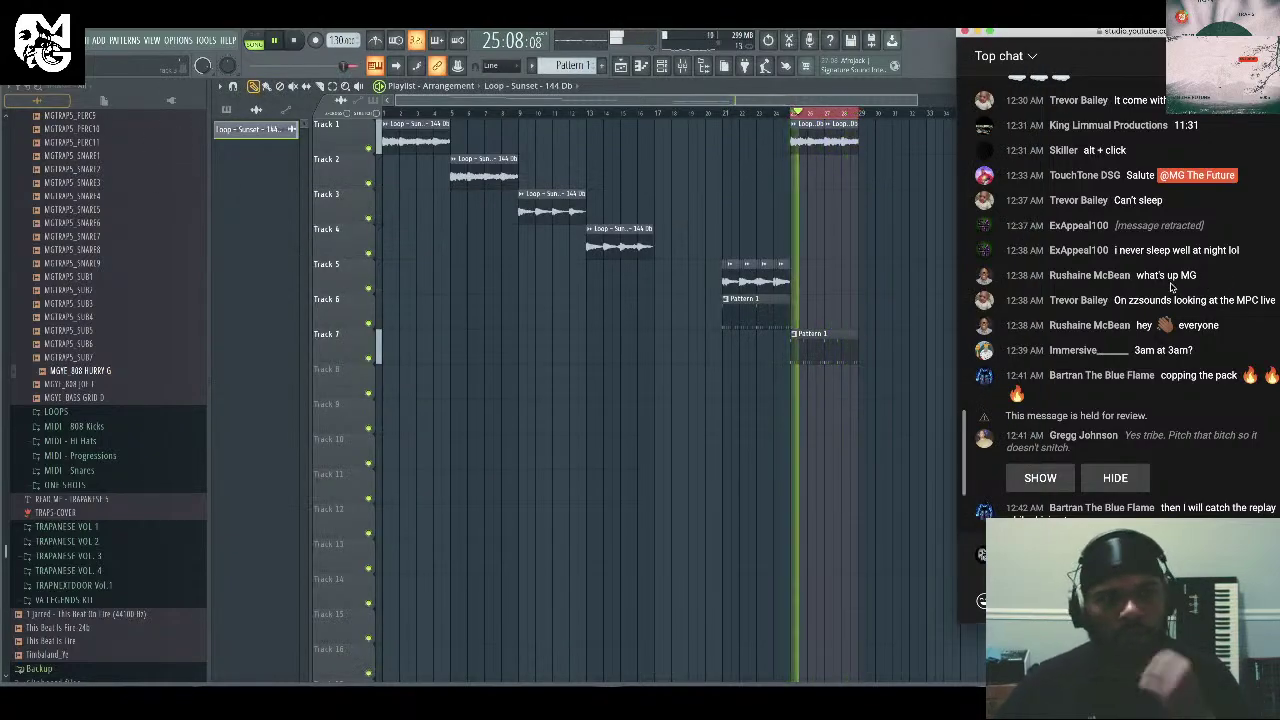
Mute track 1, place two-bar Sunset loop clips at bars 25 and 27 on track 4, and preview them with the drums.
scroll(180, 350, "up", 3)
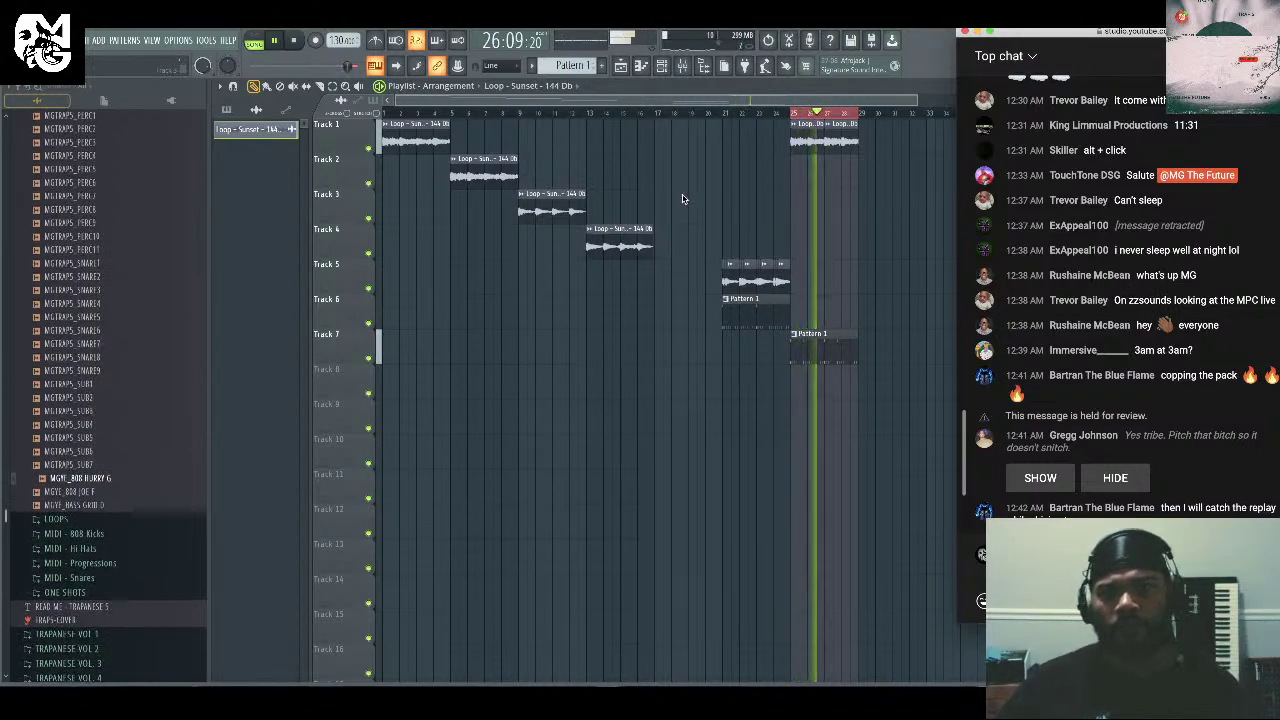
left_click(378, 150)
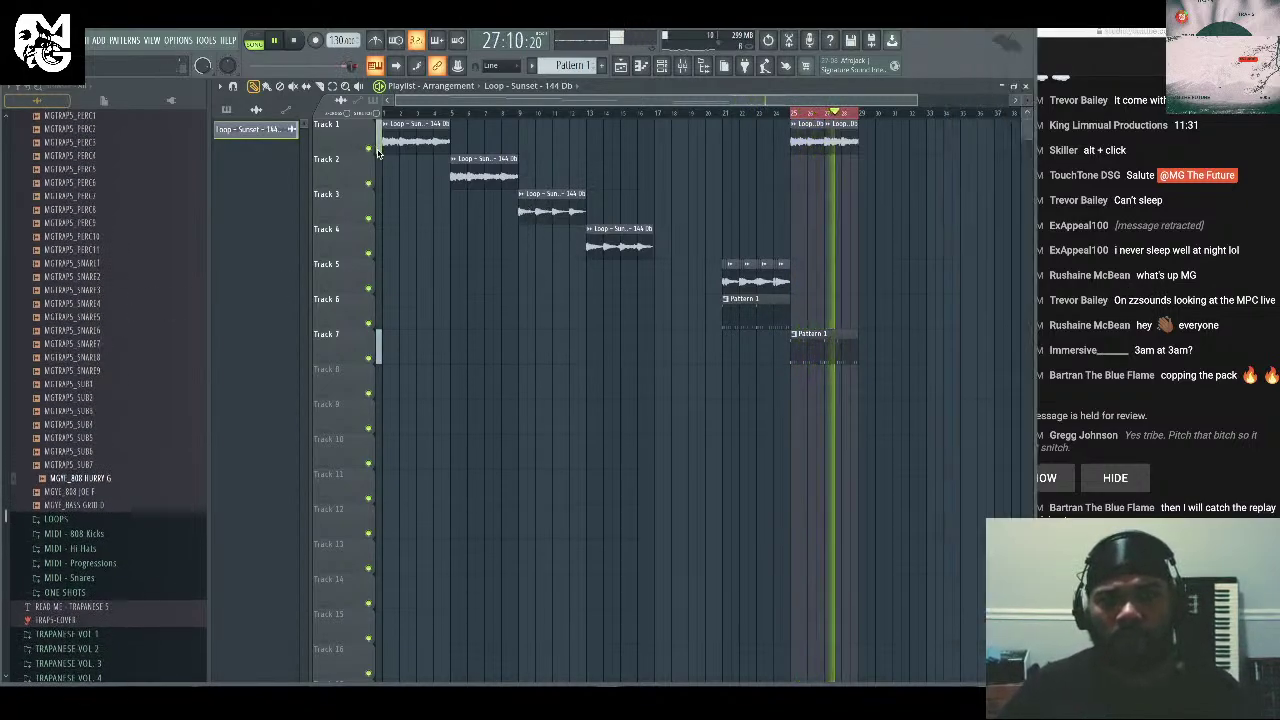
key("space")
left_click(368, 148)
left_click(786, 240)
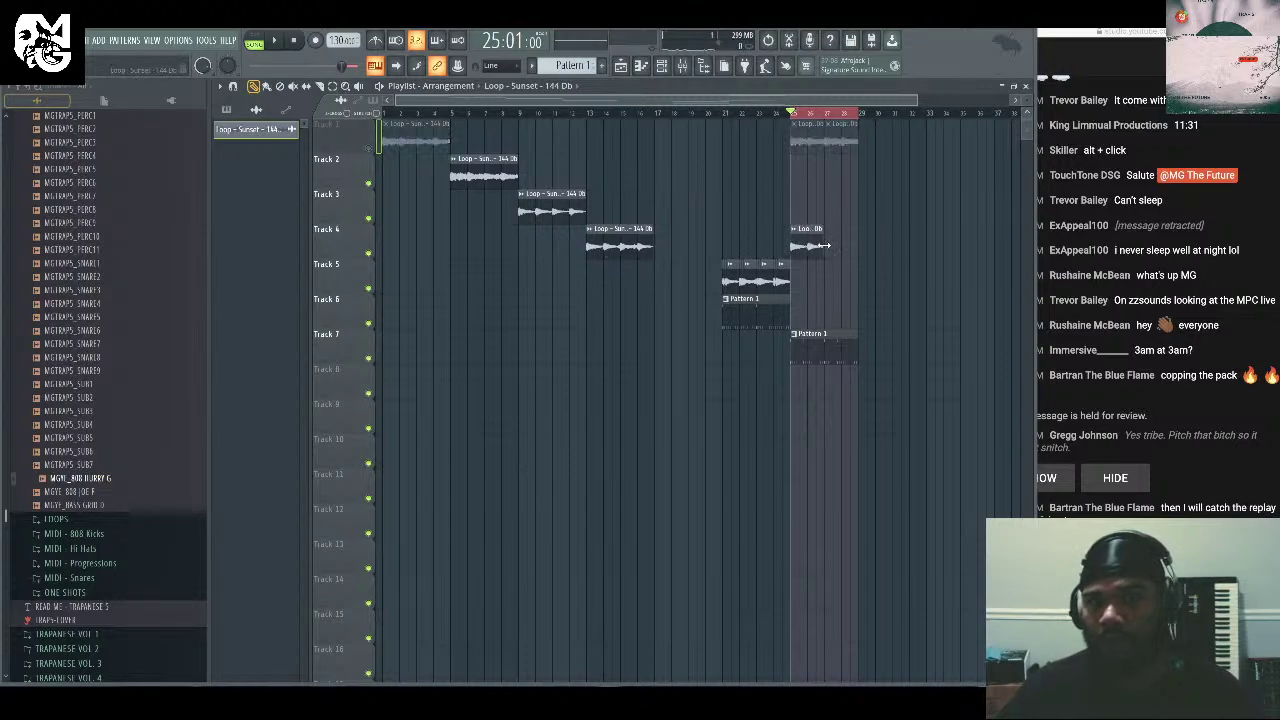
left_click(833, 250)
key("space")
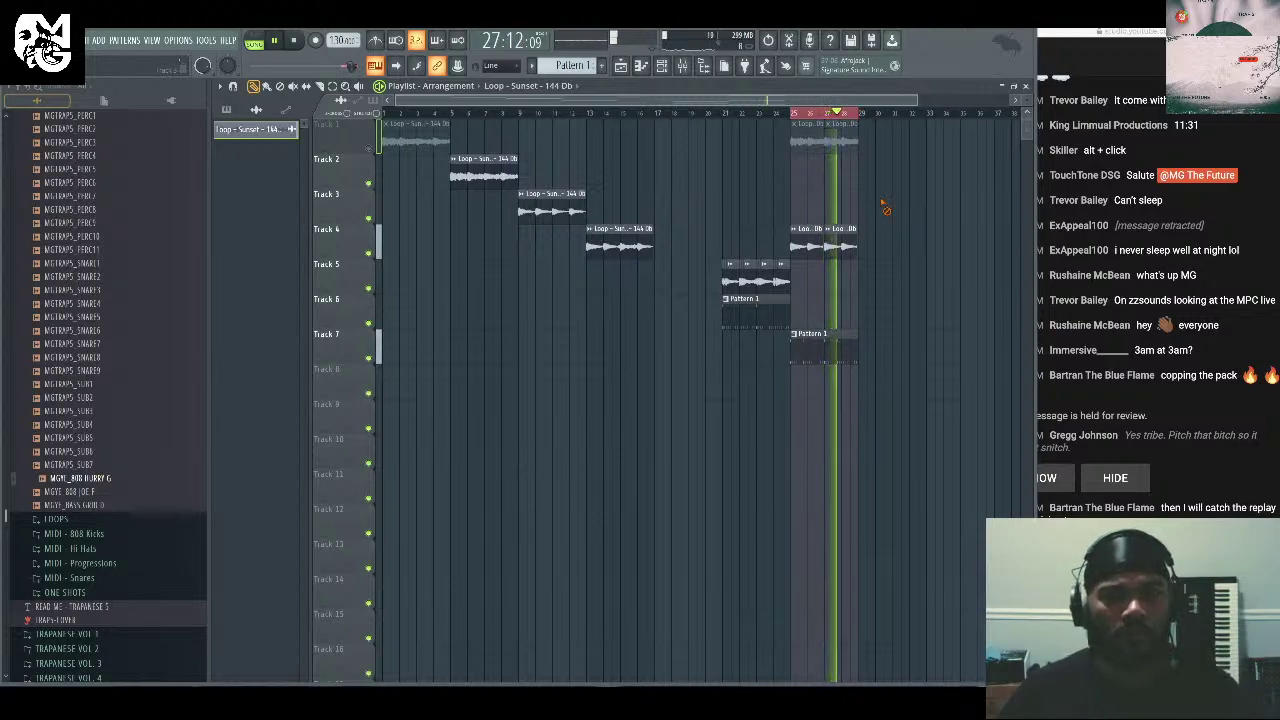
key("space")
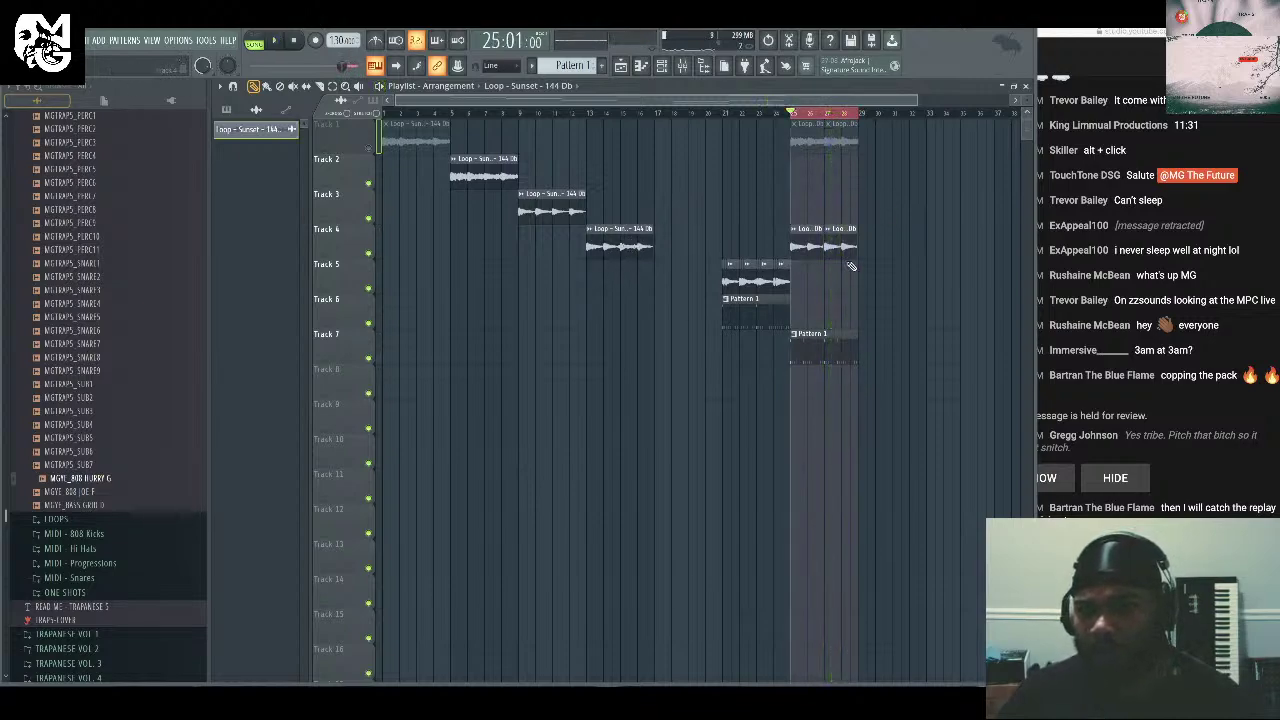
Extend the arrangement with two-bar loop clips at bars 29 and 31 on track 4 and a Pattern 1 clip at bar 29 on track 7.
left_click(889, 247)
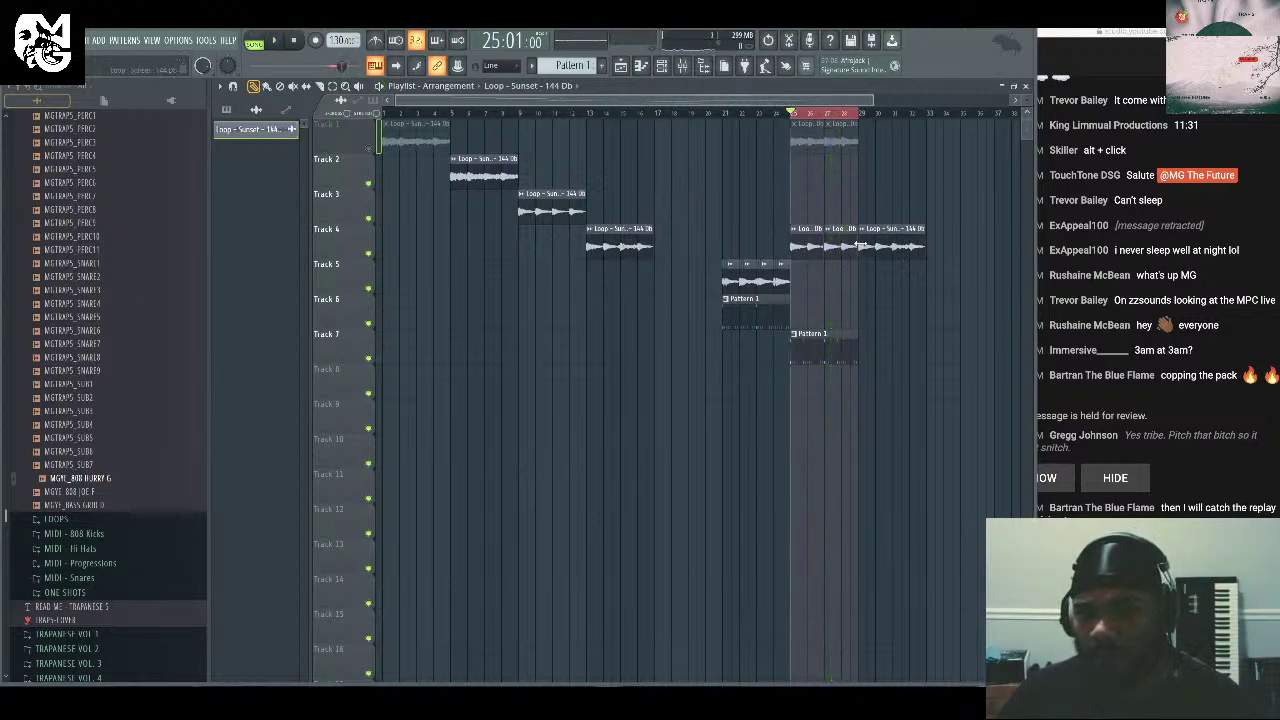
left_click_drag(907, 249, 873, 249)
left_click(917, 245)
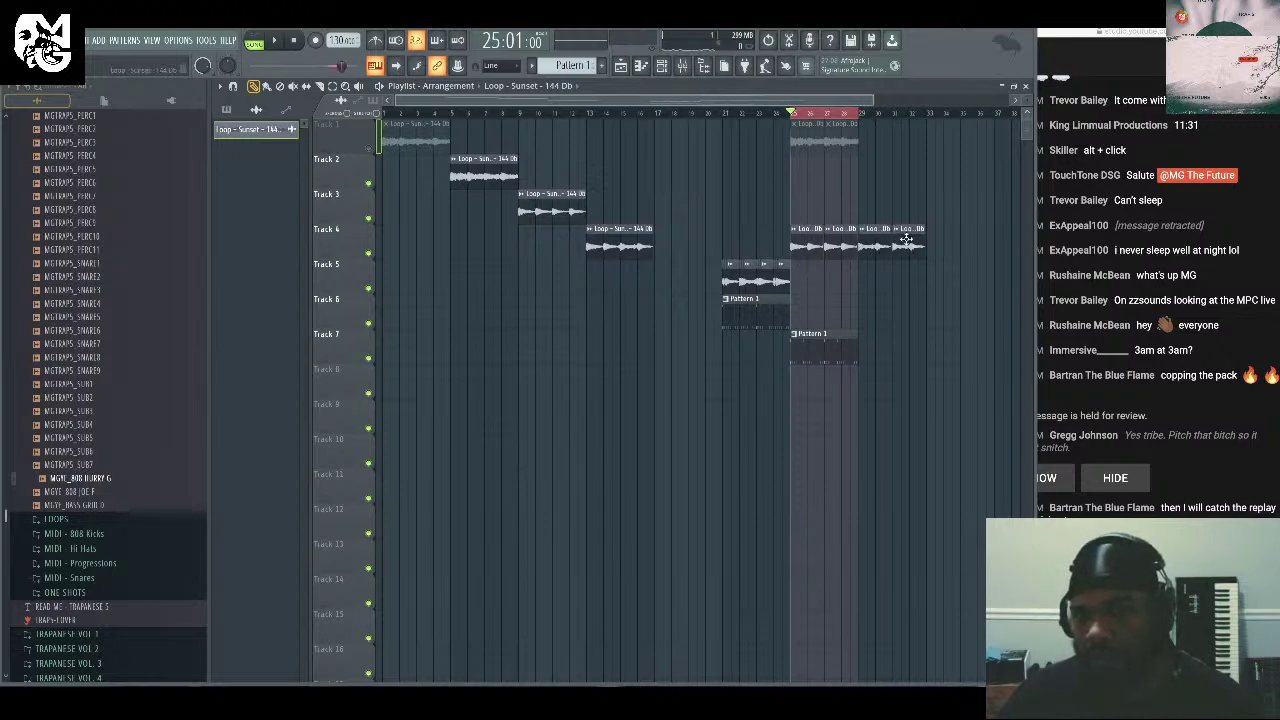
left_click(845, 352)
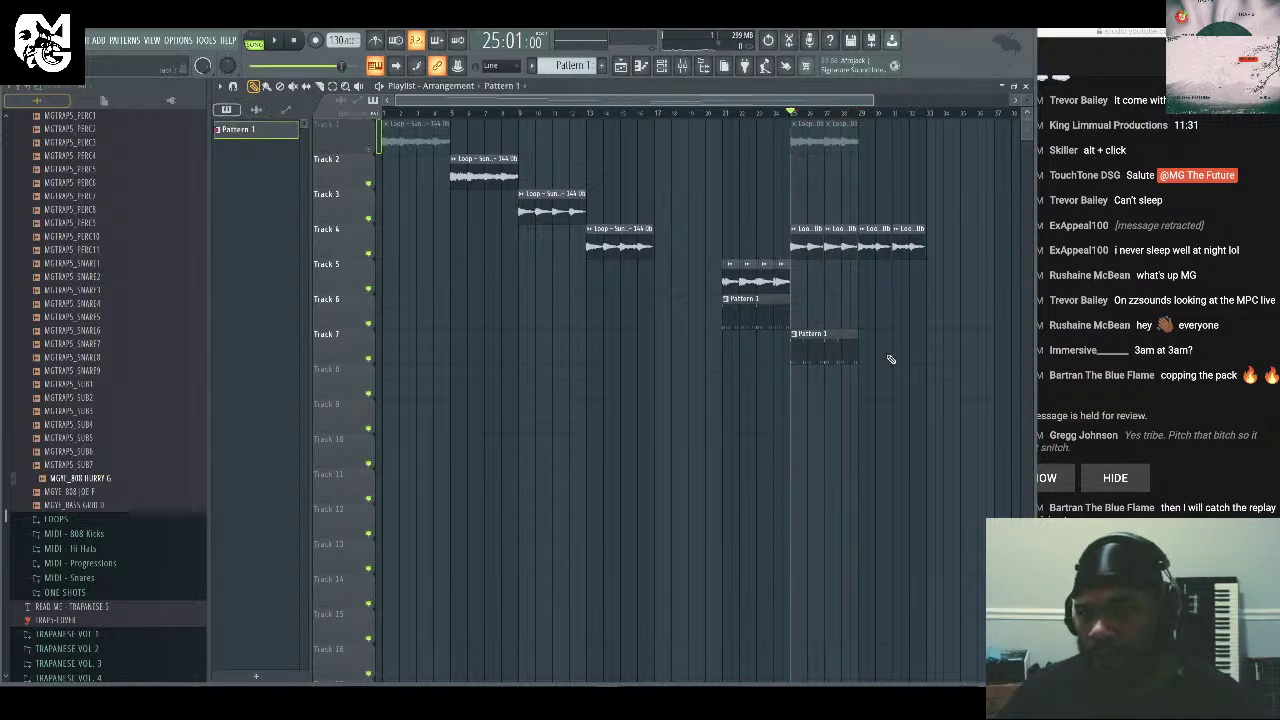
left_click(890, 355)
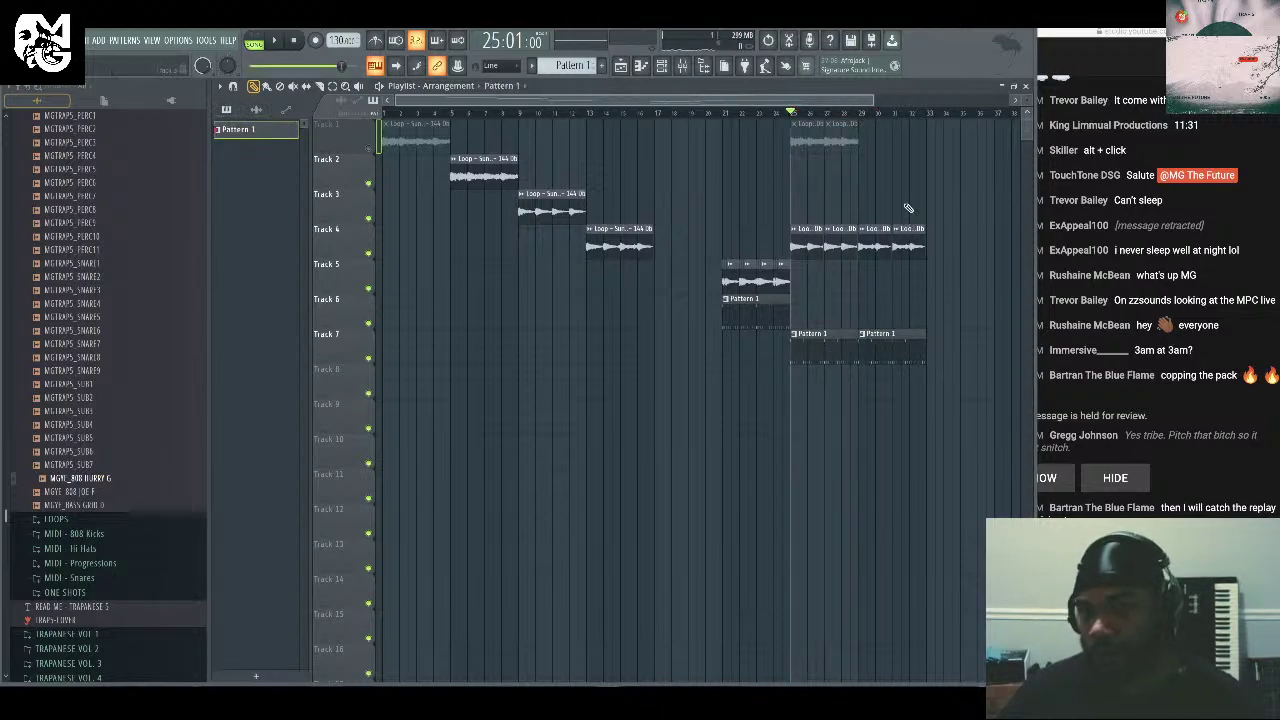
Set the playback range to the eight bars starting at bar 25, preview the arrangement, and deselect the clips.
left_click_drag(931, 119, 797, 128)
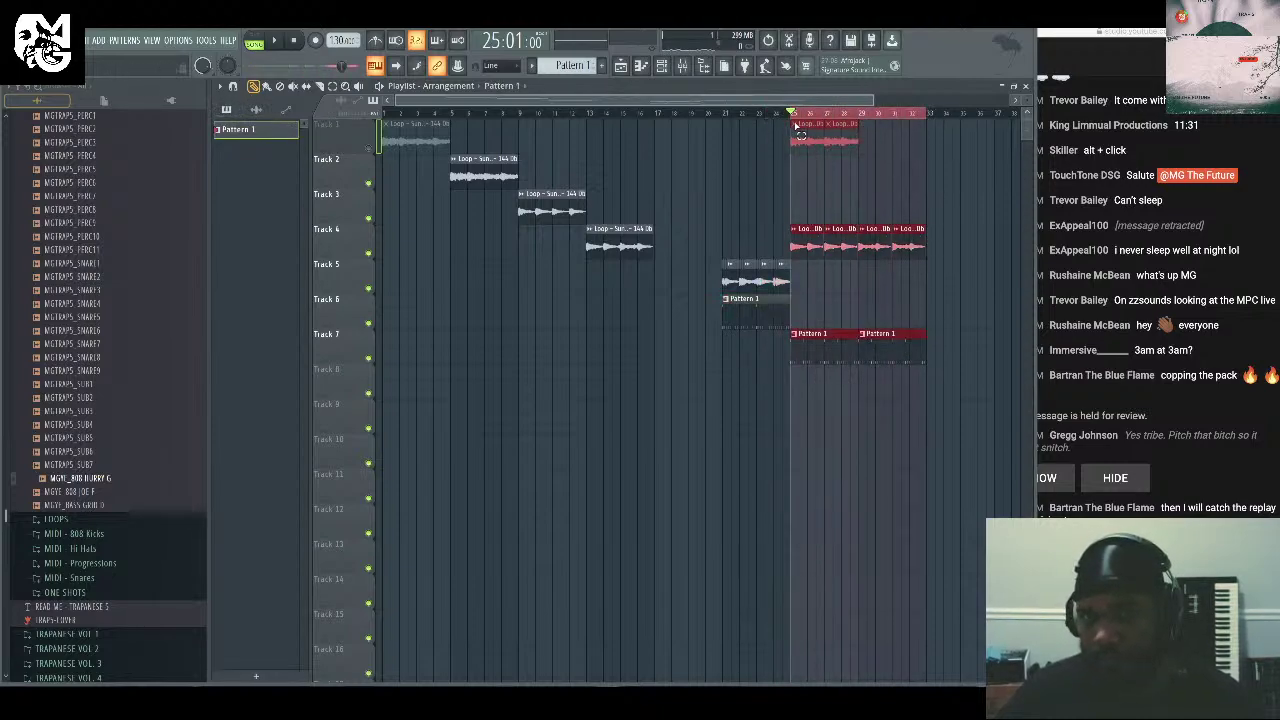
key("space")
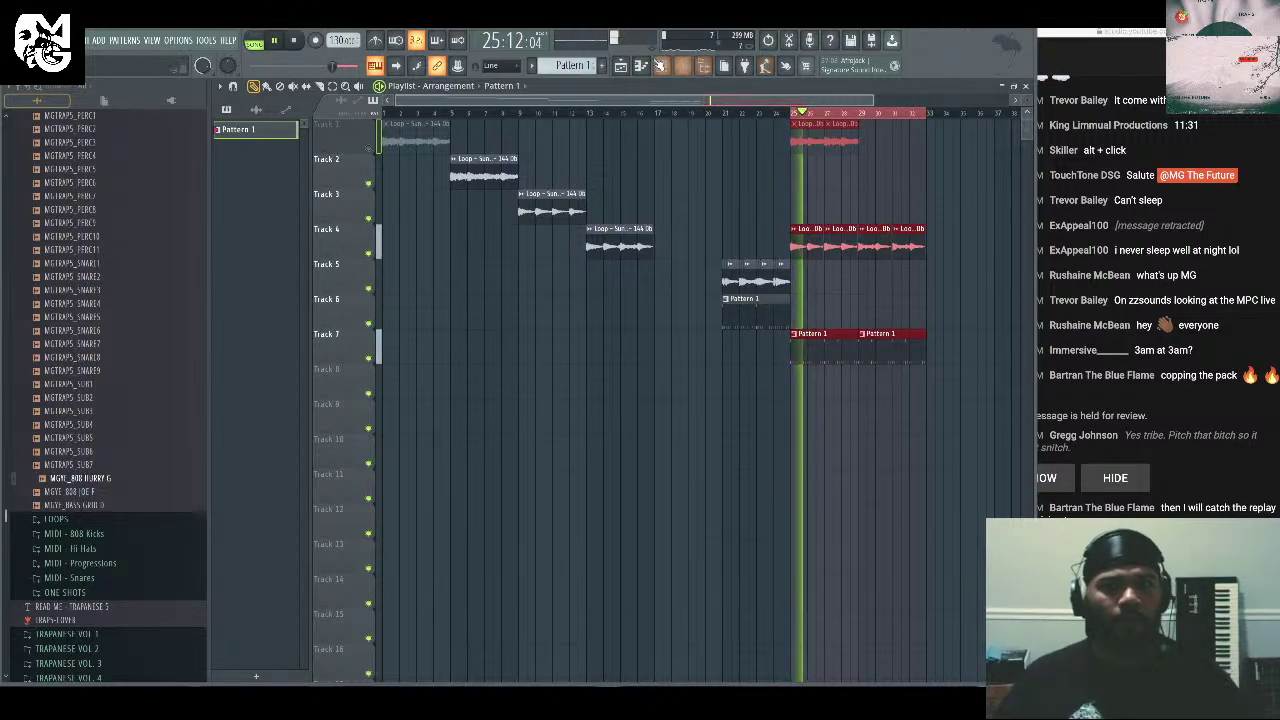
key("F6")
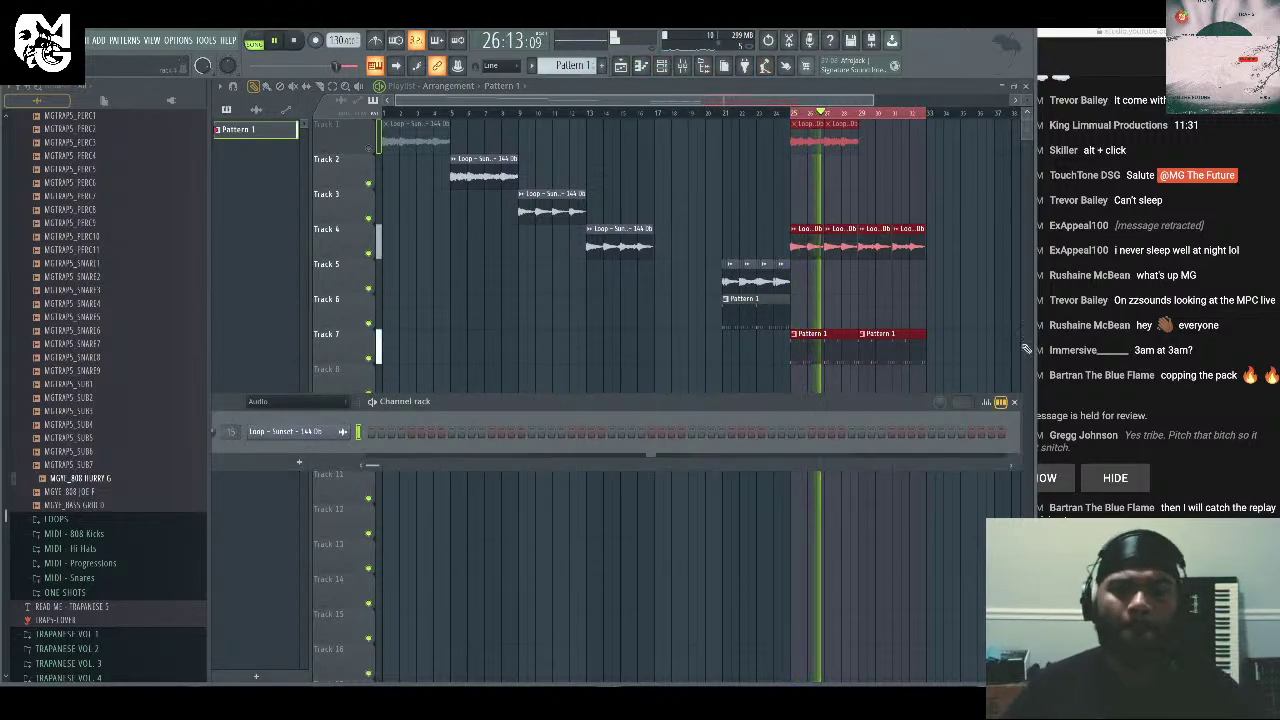
key("F6")
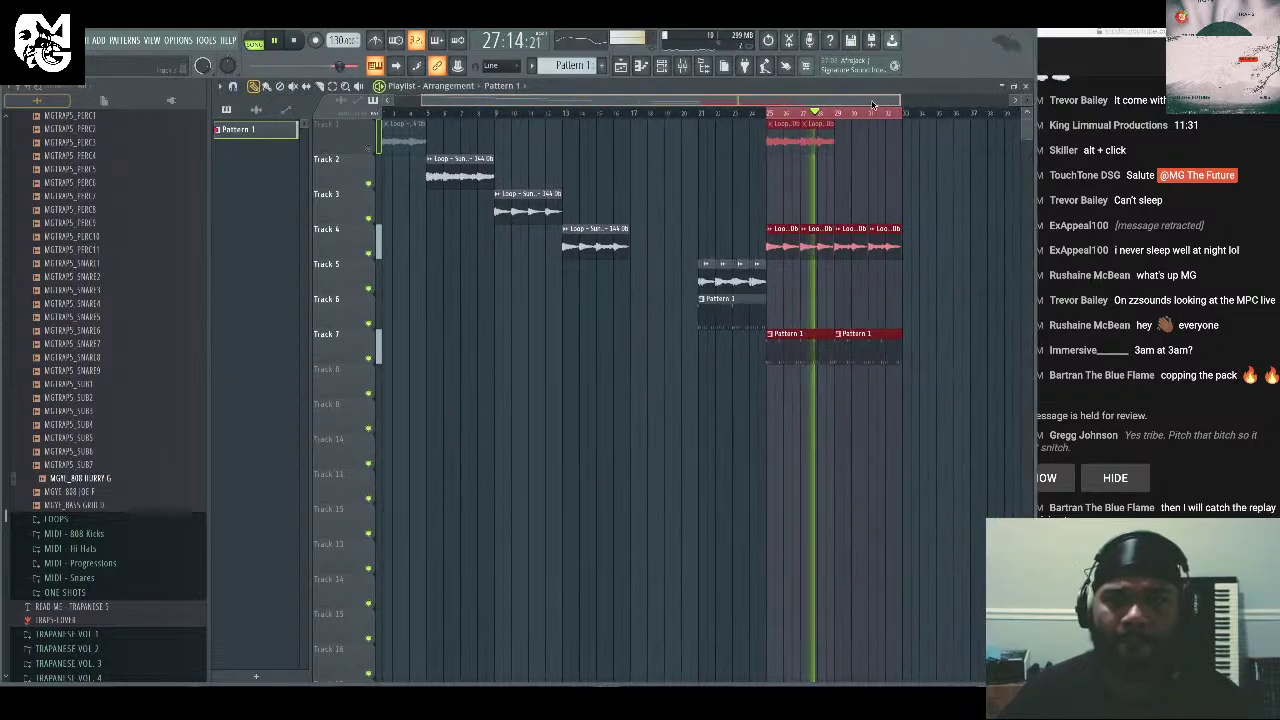
mouse_move(1183, 285)
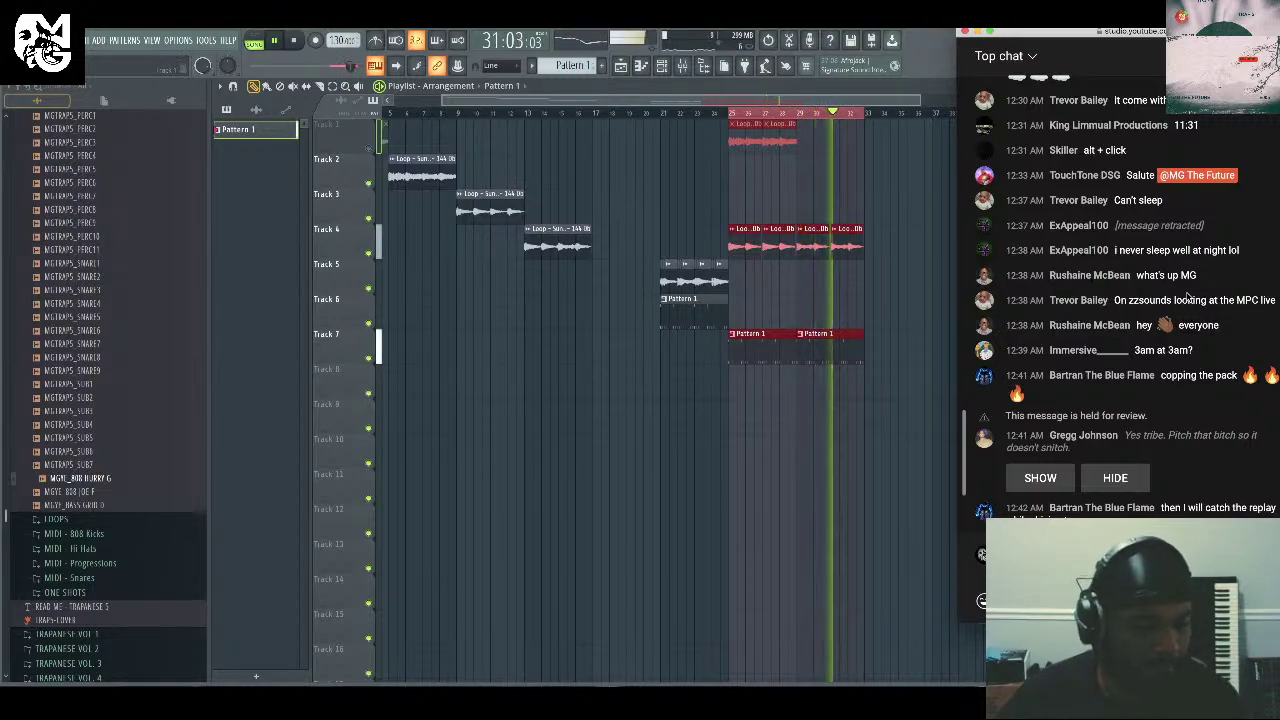
left_click(878, 278)
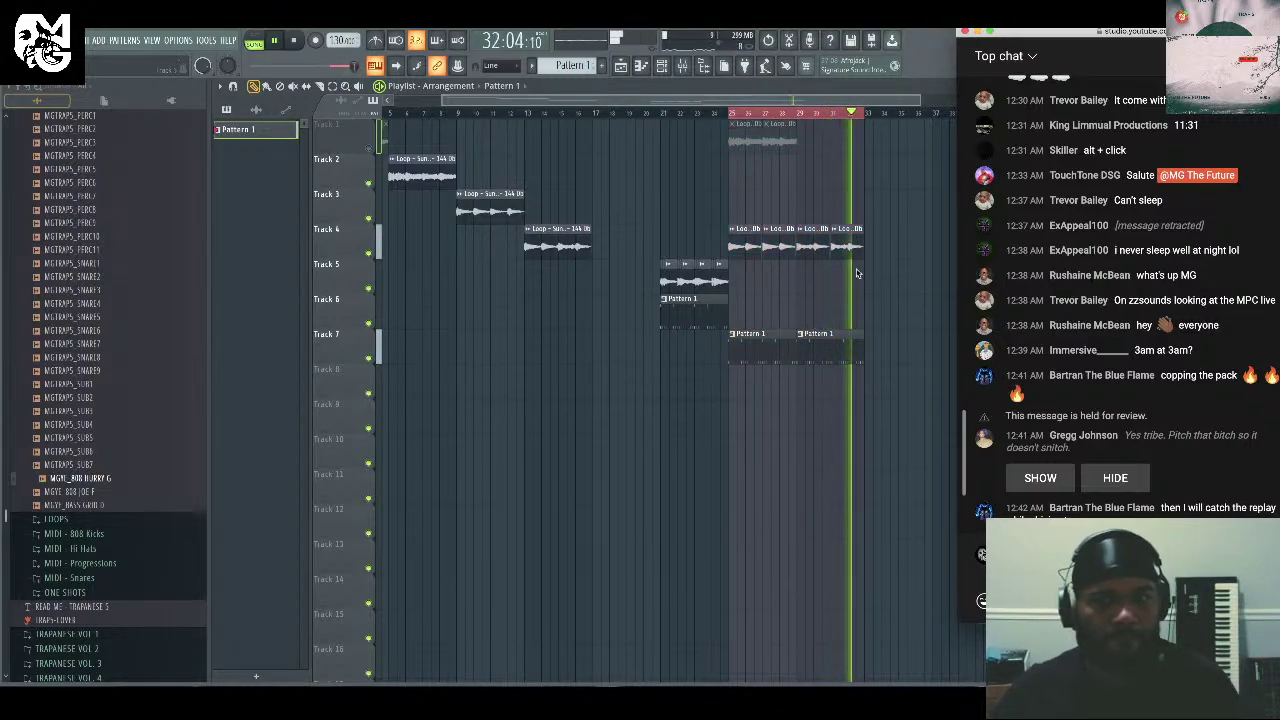
Switch the Channel rack filter from Audio to Unsorted to show the drum and 808 channels, and stop playback.
key("F6")
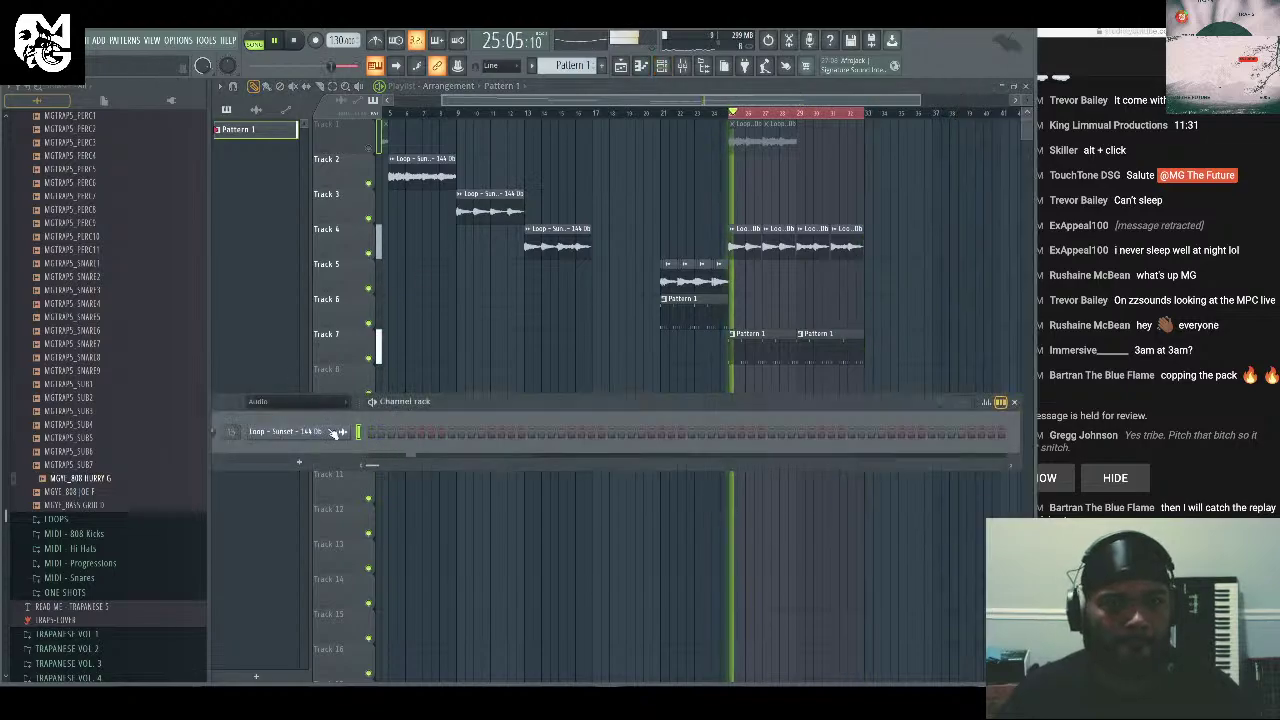
left_click(325, 404)
left_click(263, 444)
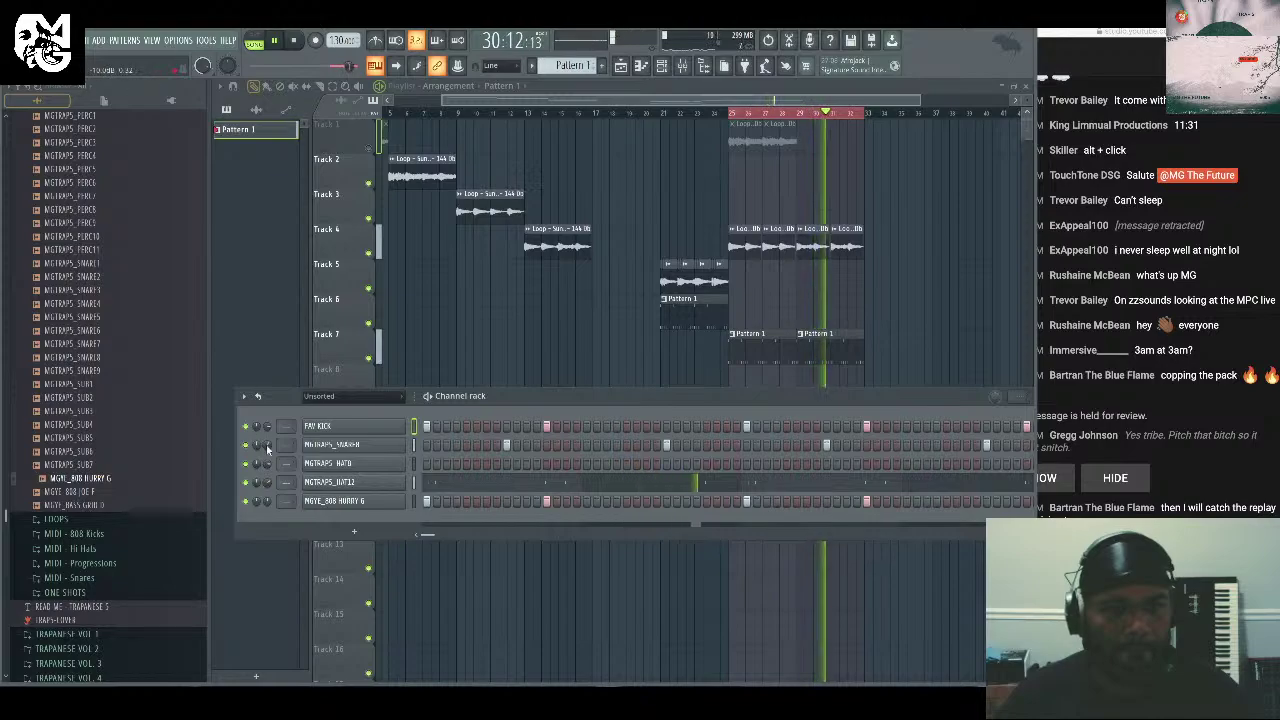
left_click_drag(645, 404, 621, 411)
key("space")
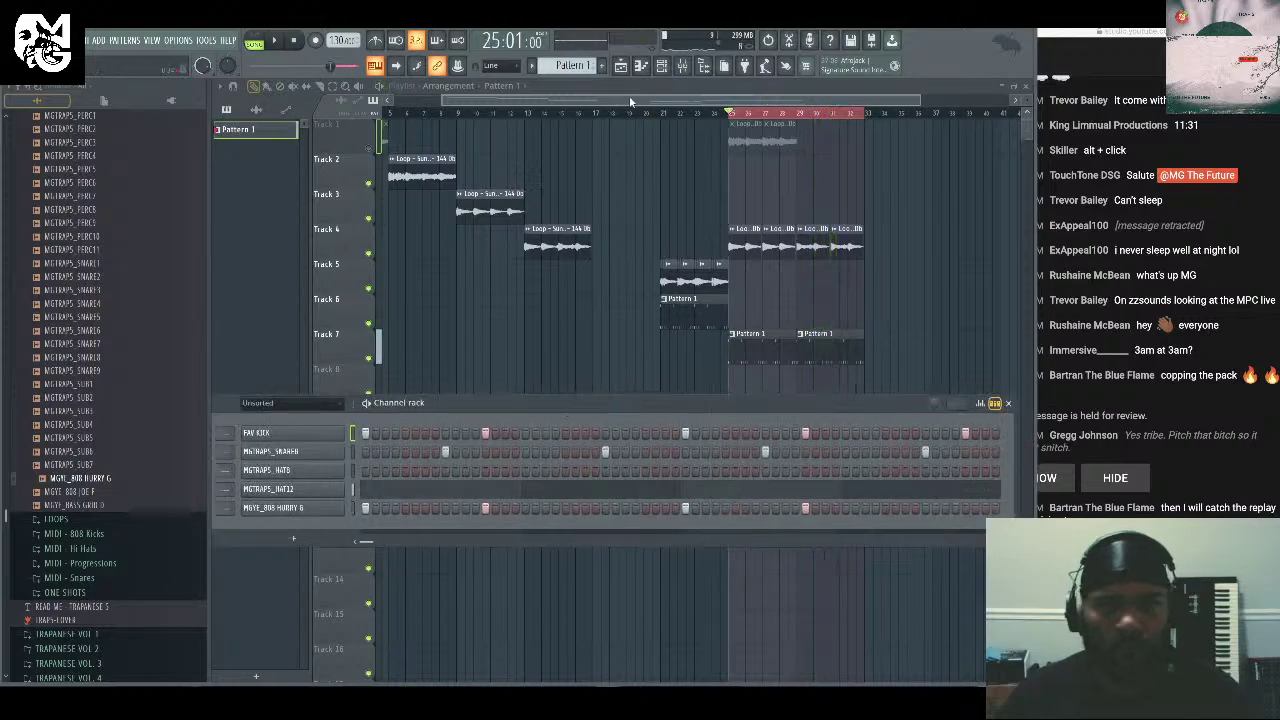
Load The God Particle into slot 6 of the master mixer track, and play the beat through its default preset.
left_click(683, 65)
left_click(838, 352)
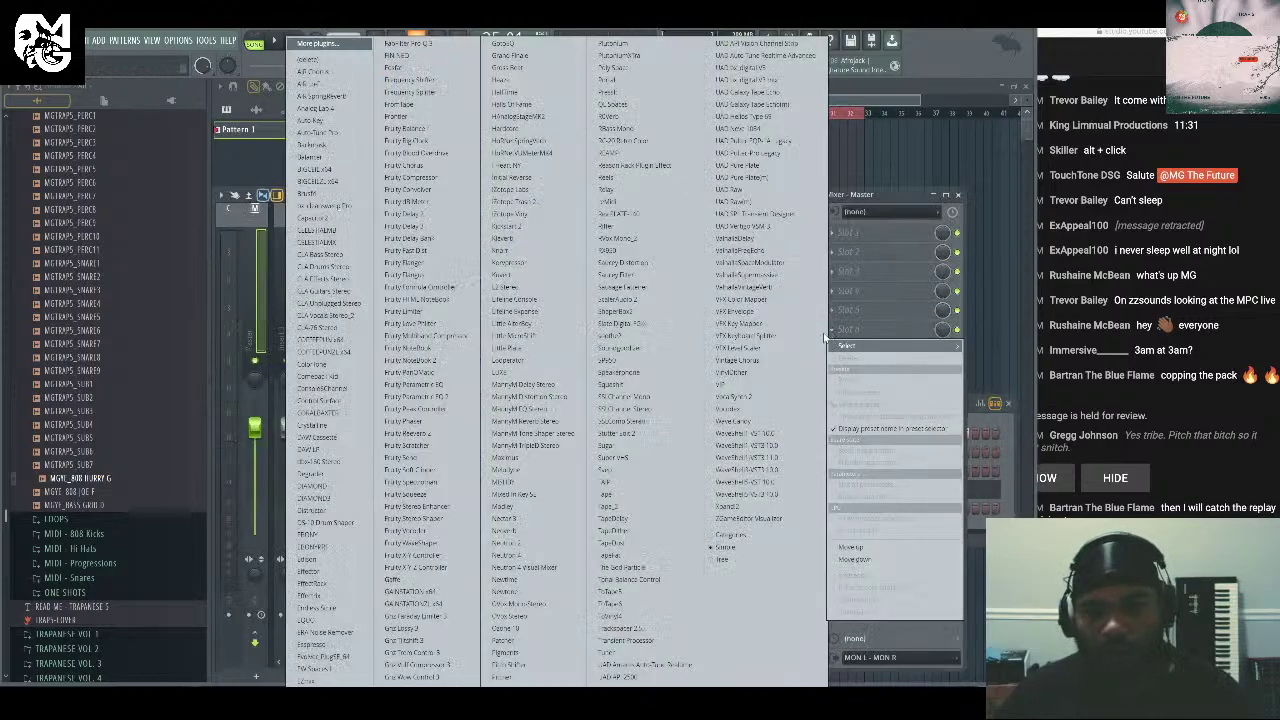
left_click(633, 569)
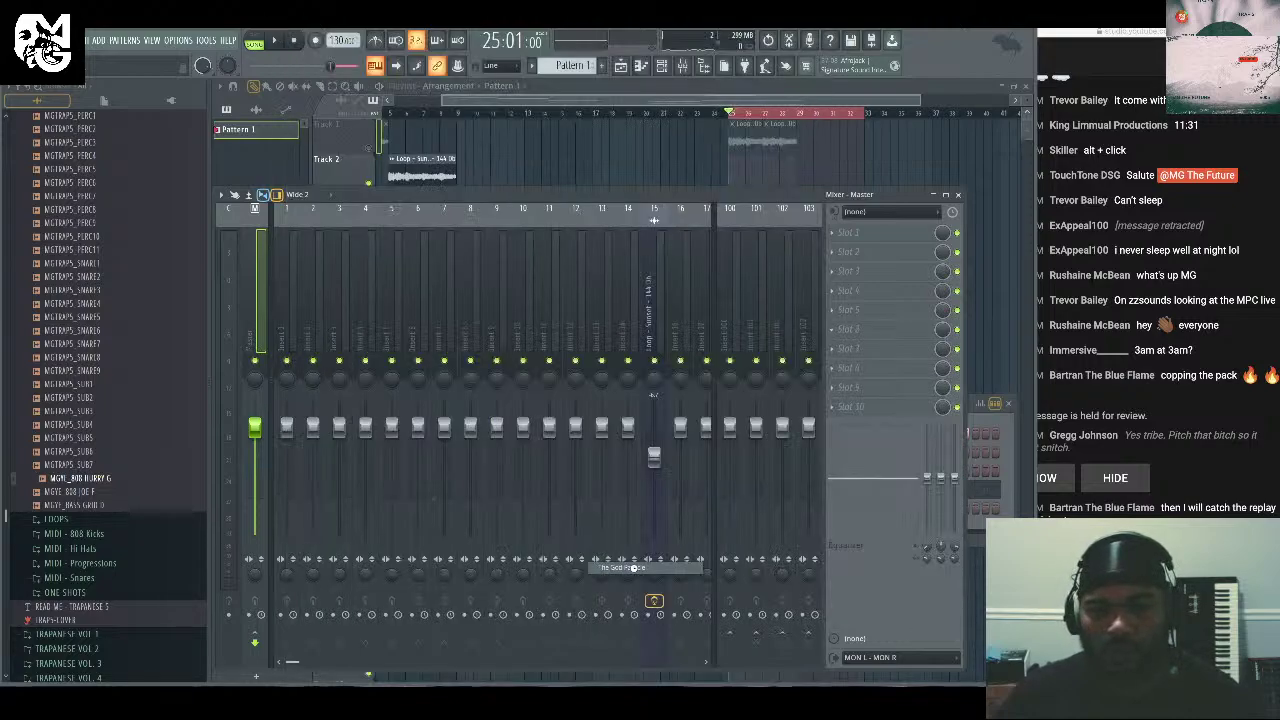
key("space")
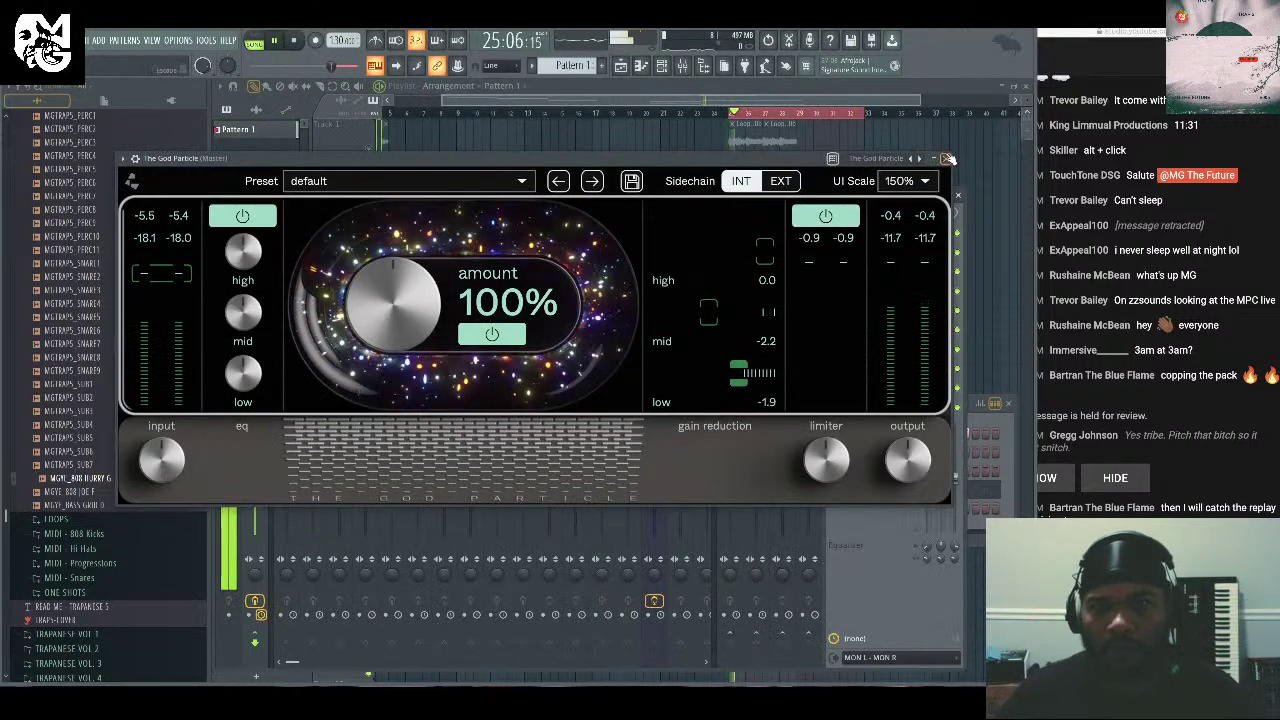
left_click(947, 159)
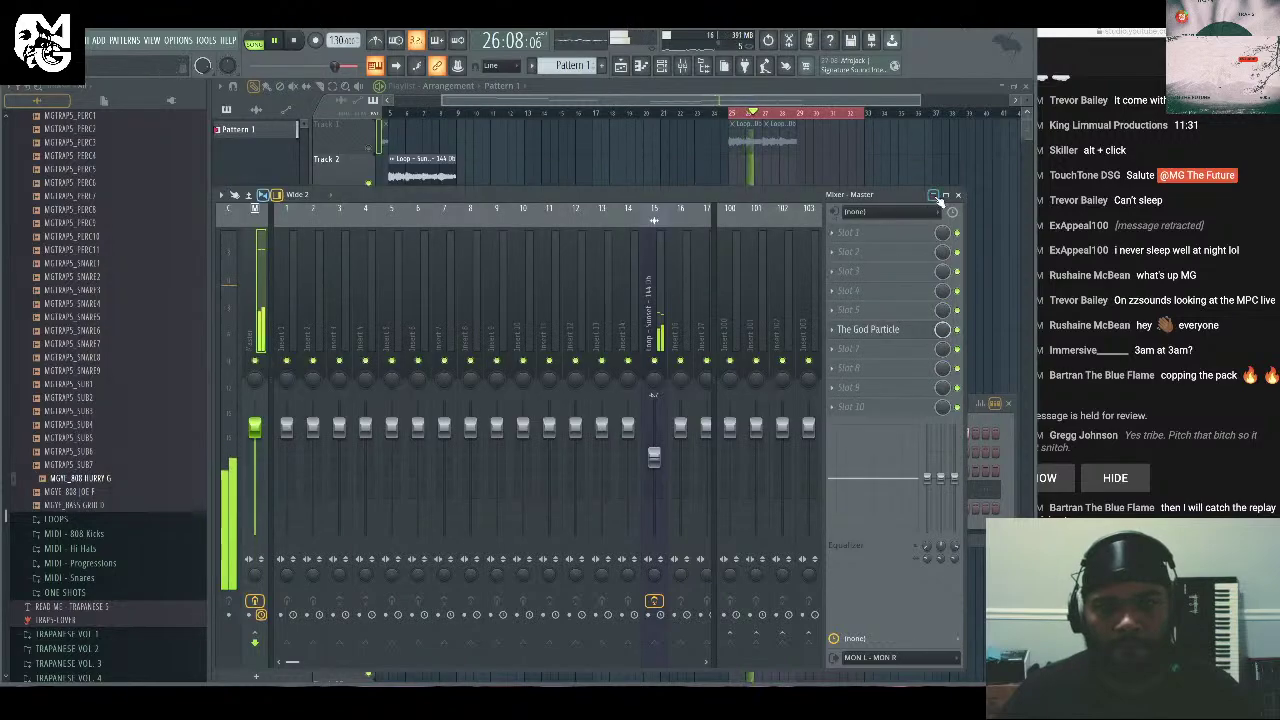
left_click(954, 194)
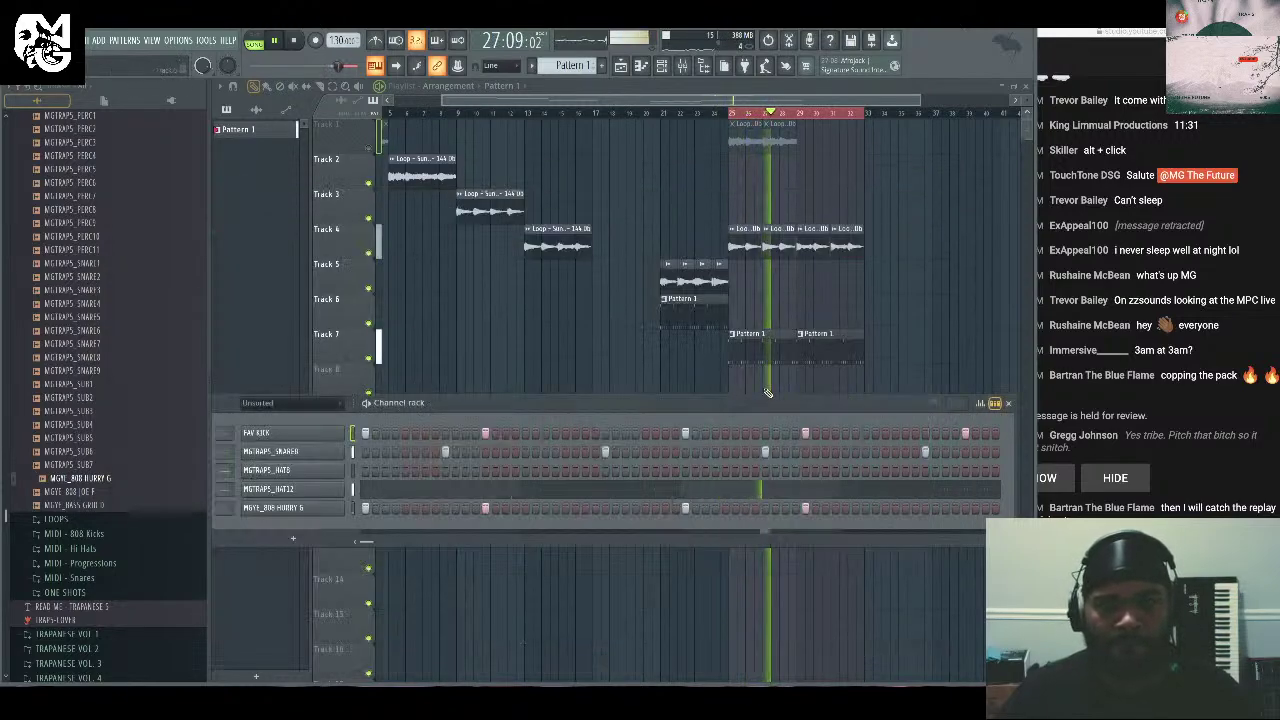
Stop playback and approve the message held for review in the YouTube live chat.
left_click(1183, 347)
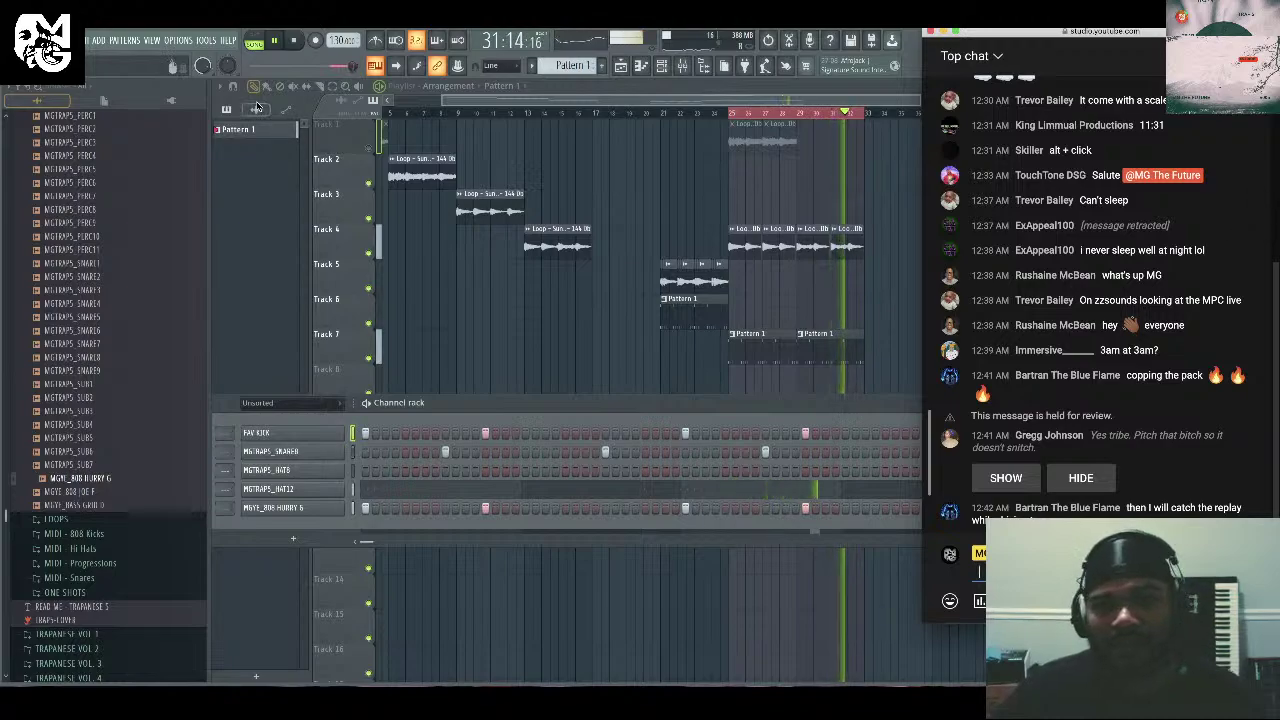
left_click(292, 41)
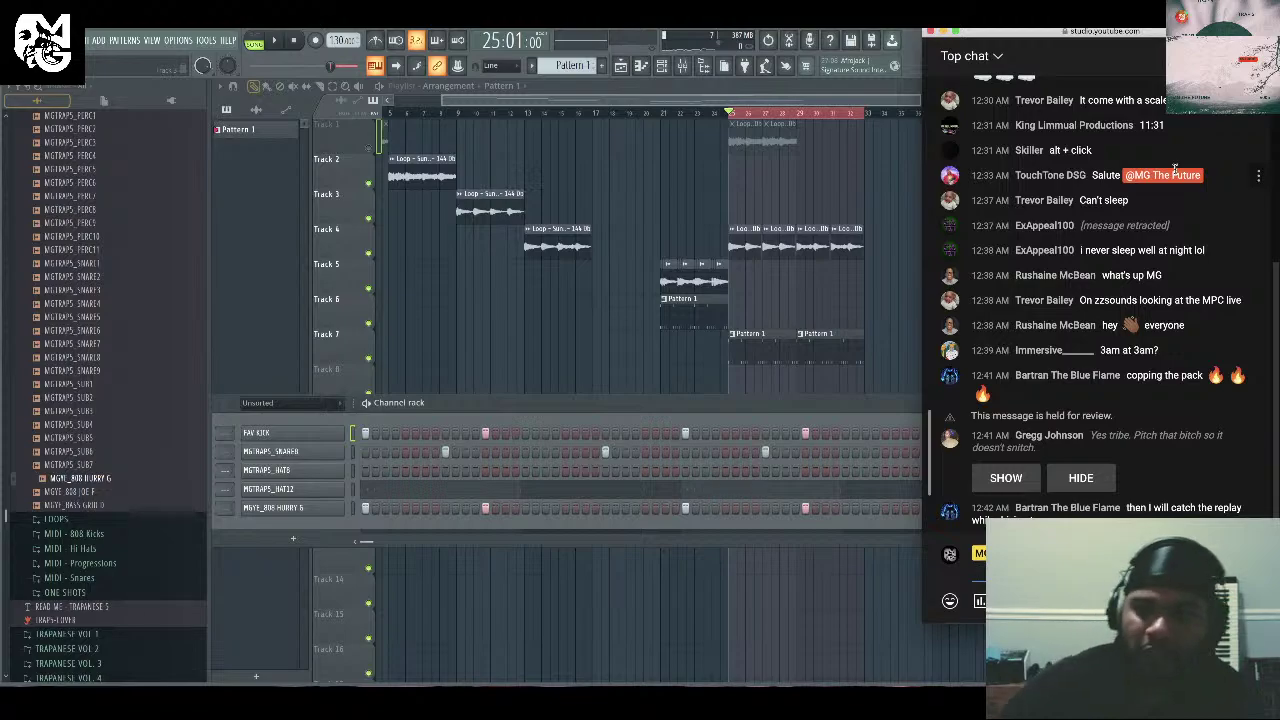
left_click(1018, 480)
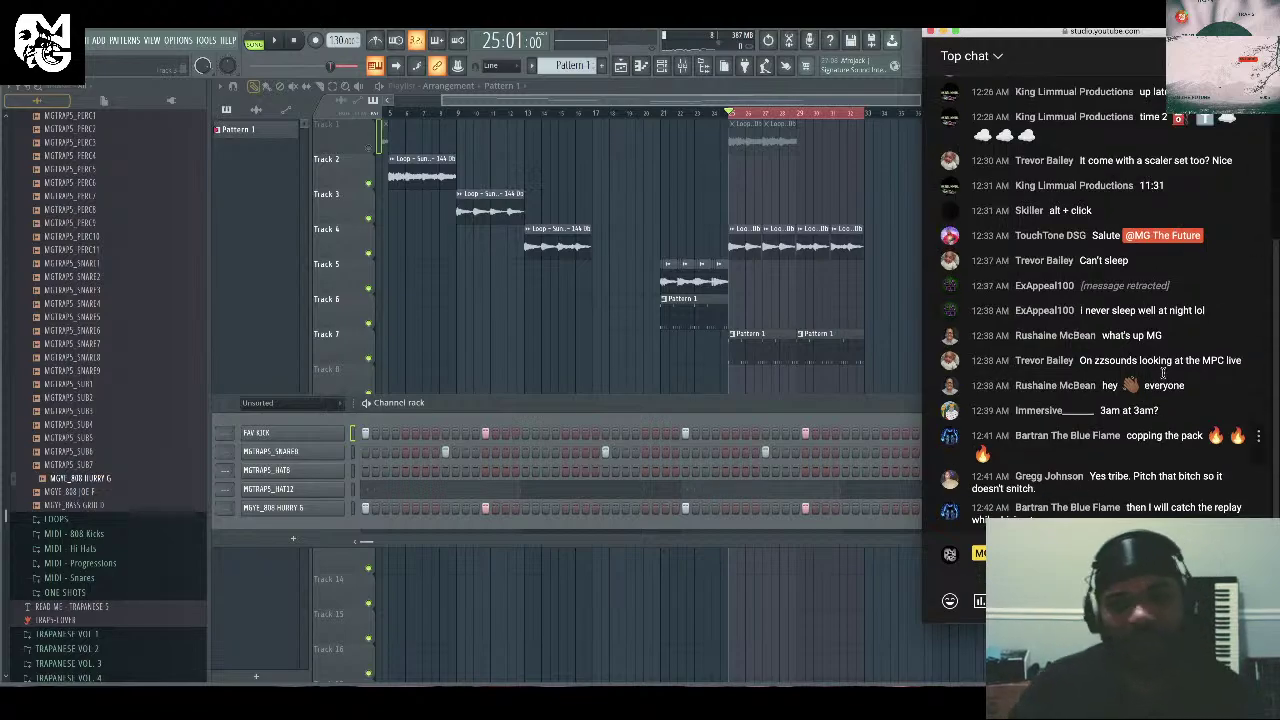
Return to the FL Studio playlist, hide the Channel rack, and delete the Sunset loop clips from tracks 2 to 5.
left_click(764, 407)
key("F6")
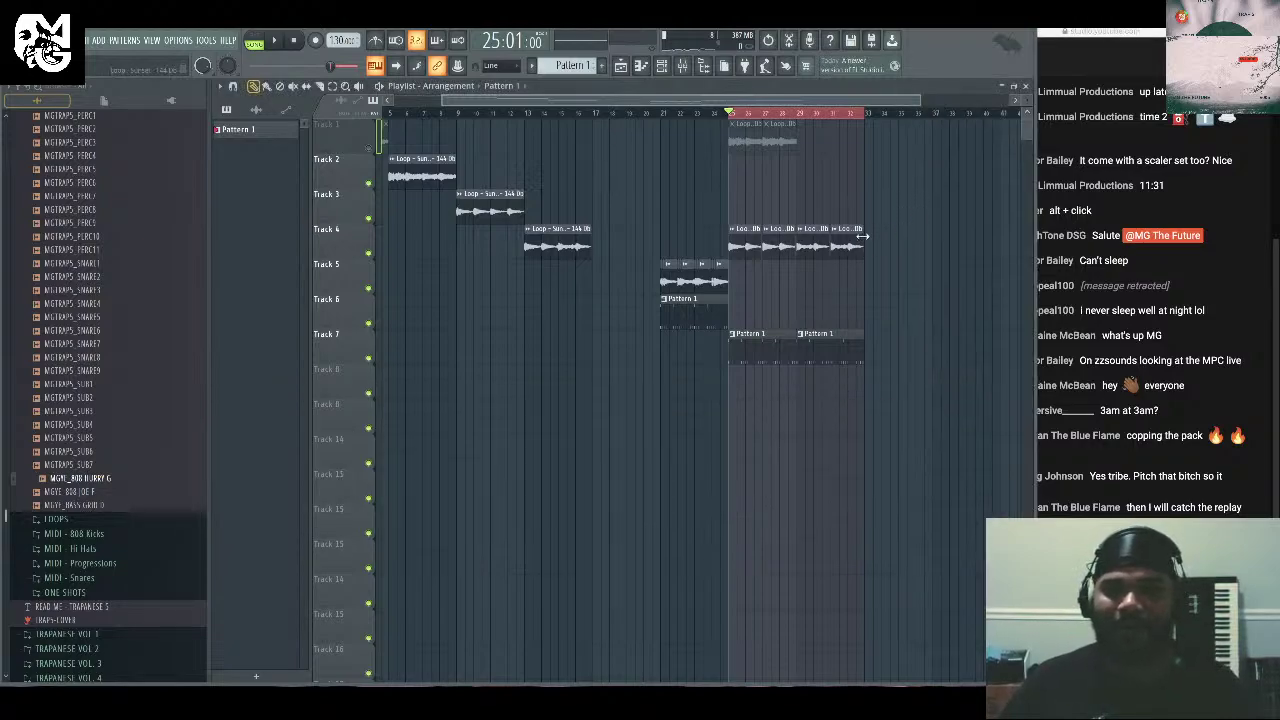
right_click(845, 245)
right_click(765, 245)
right_click(694, 281)
right_click(557, 245)
right_click(490, 210)
right_click(422, 175)
Delete the remaining track 1 loop clips and all Pattern 1 clips on tracks 6 and 7.
scroll(838, 122, "left", 2)
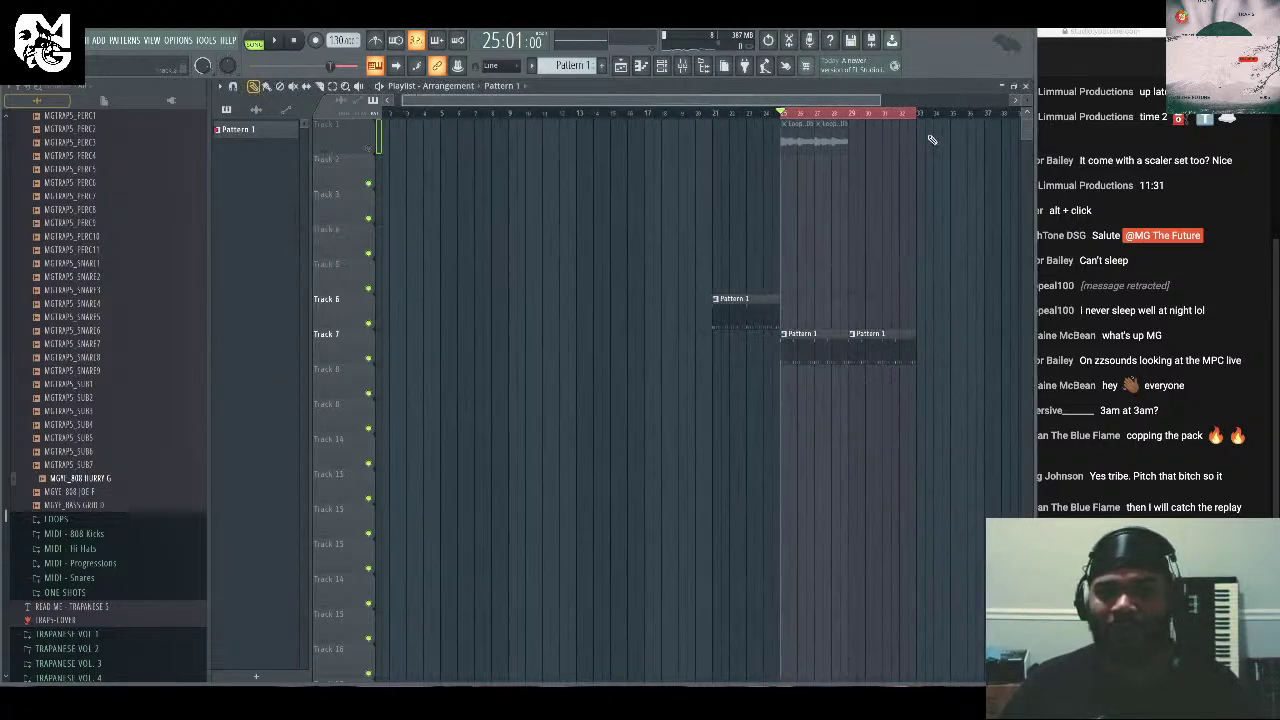
right_click(734, 326)
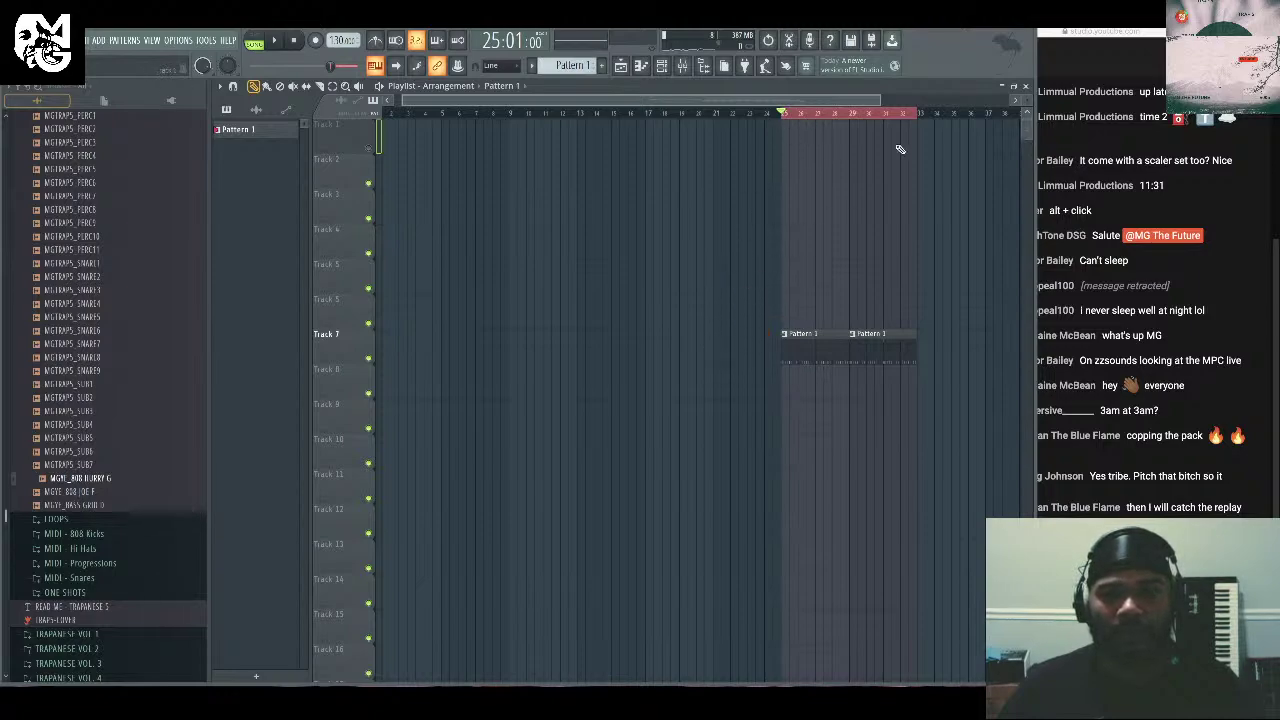
scroll(816, 100, "left", 1)
right_click(791, 343)
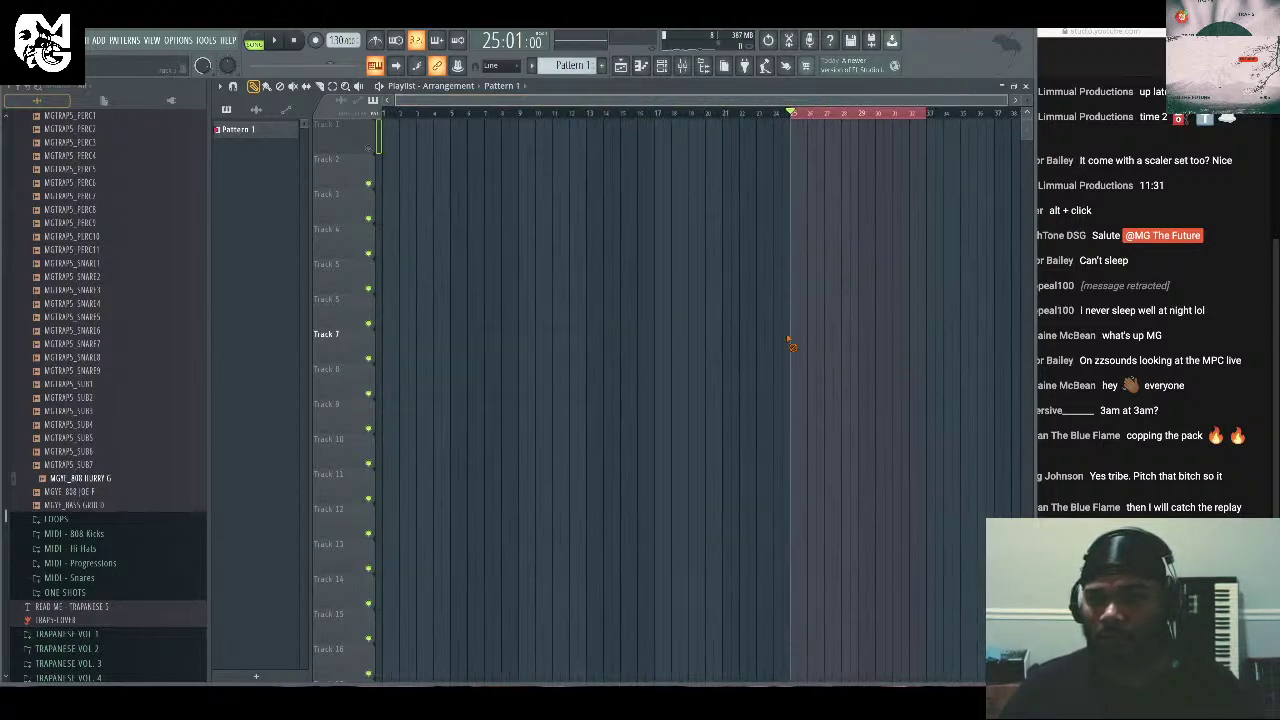
Clear the playback range and place two consecutive Pattern 1 clips on track 5 from bar 1.
double_click(850, 113)
left_click(410, 280)
left_click(461, 289)
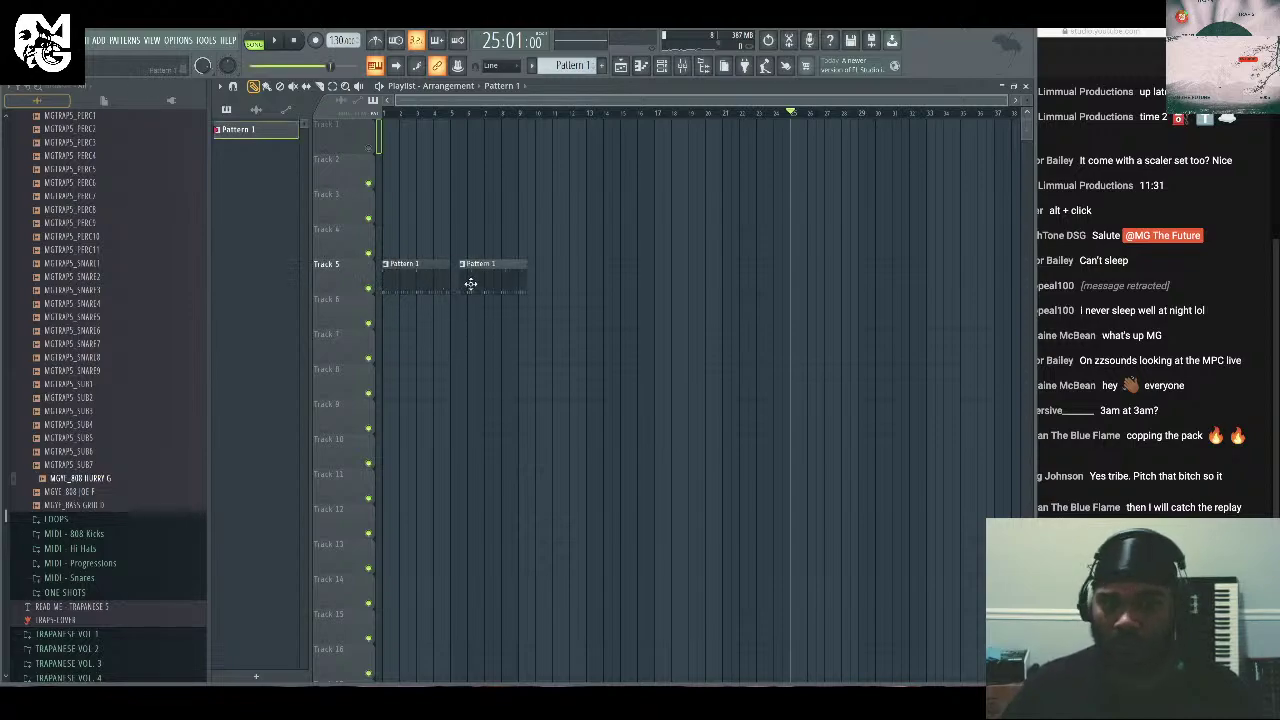
Collapse the TRAPANESE 5 folder in the browser and open the Loops folder of RnB Drip Vol.1.
scroll(114, 343, "up", 10)
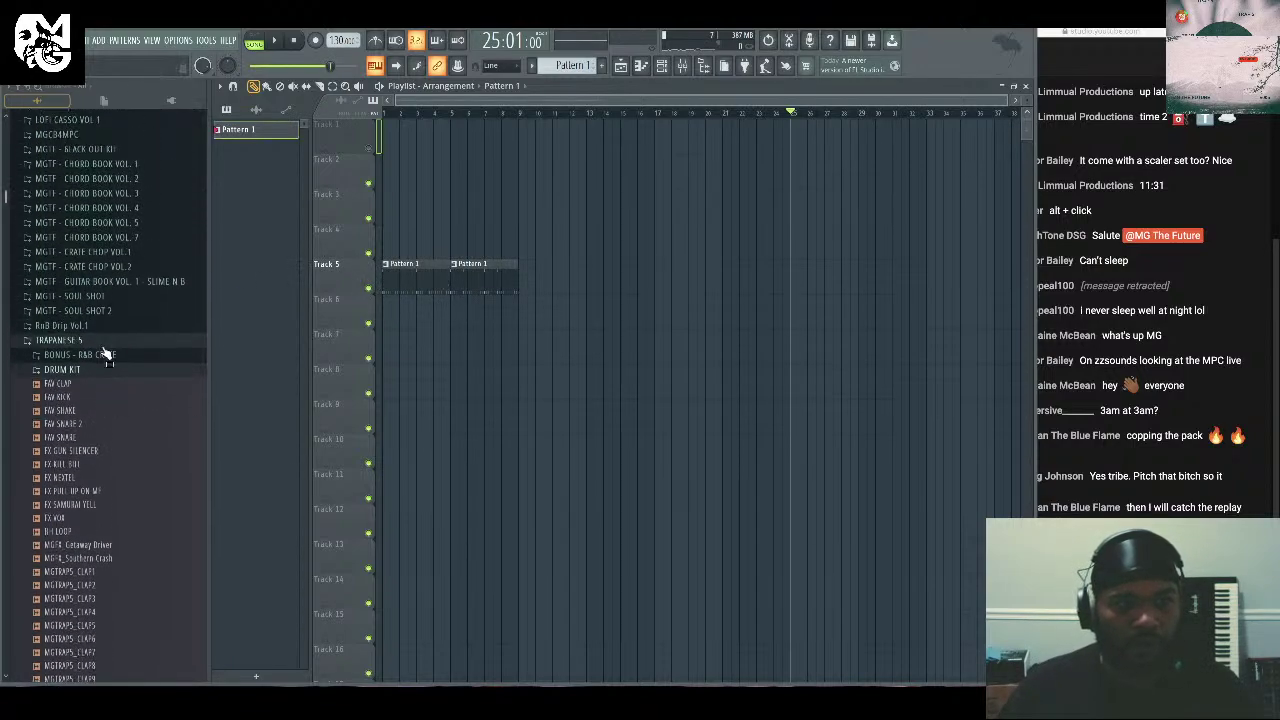
left_click(114, 394)
left_click(112, 381)
left_click(114, 395)
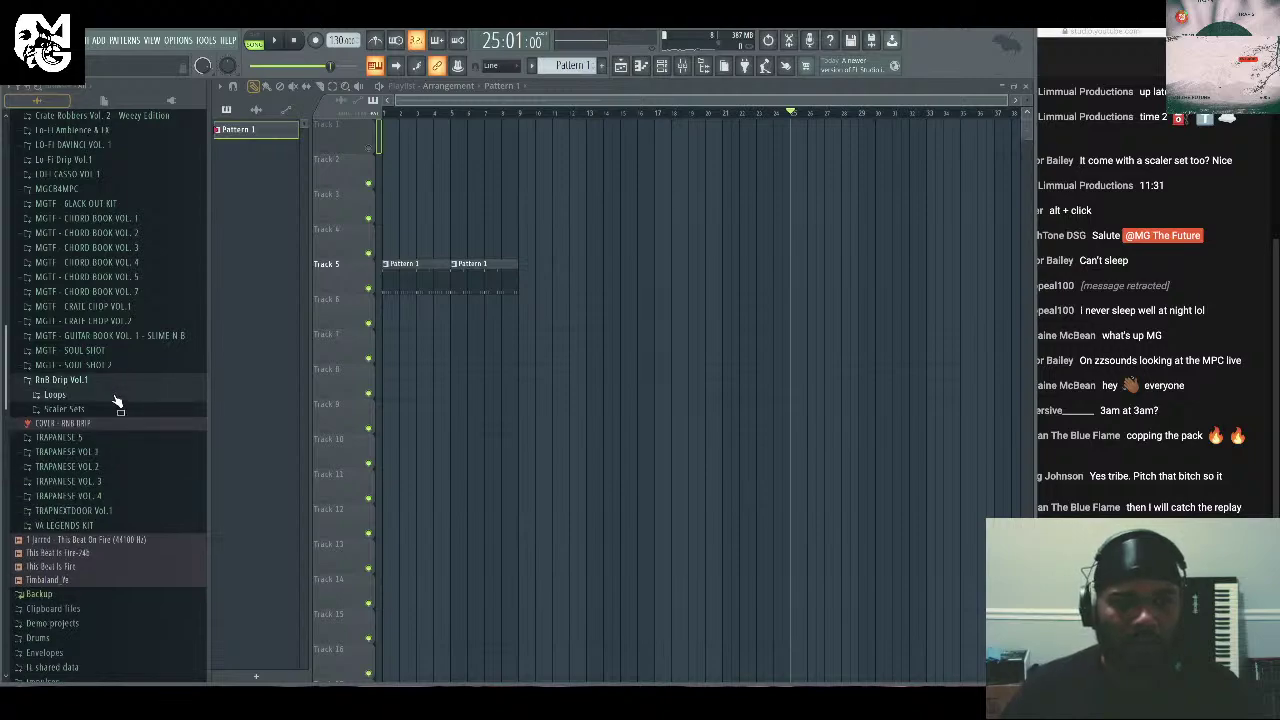
scroll(150, 400, "down", 5)
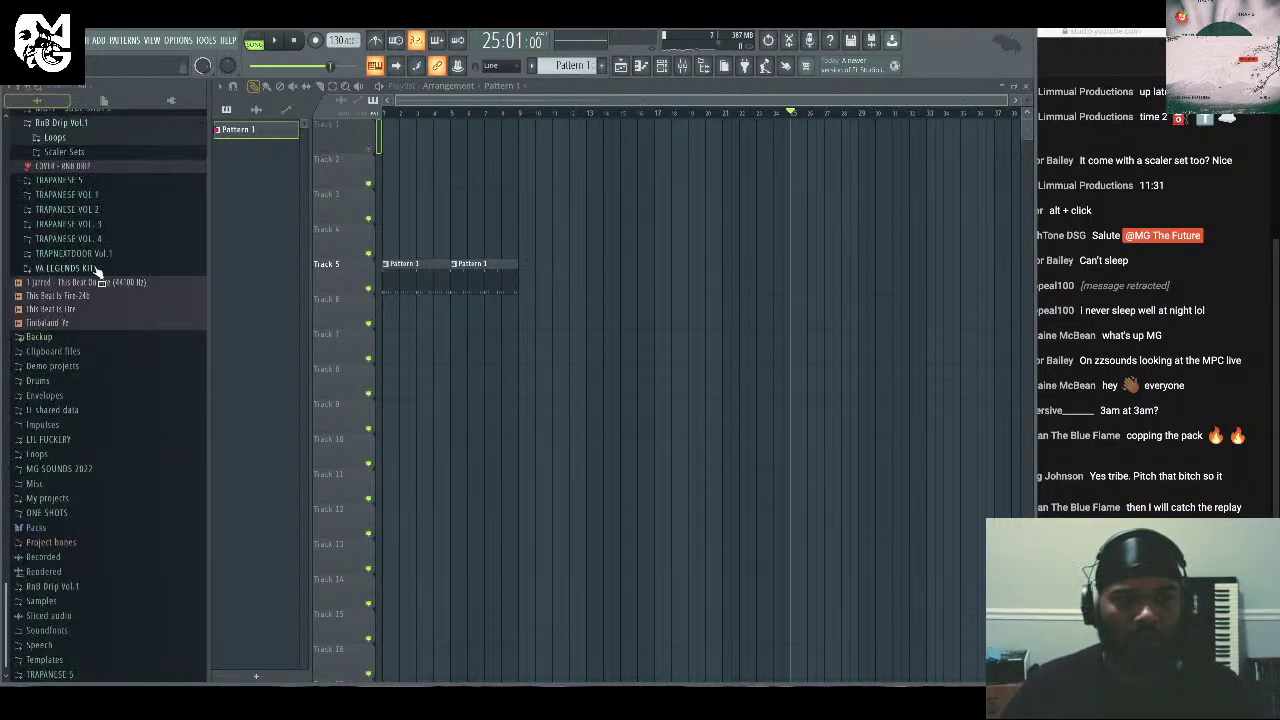
left_click(83, 140)
scroll(125, 380, "up", 1)
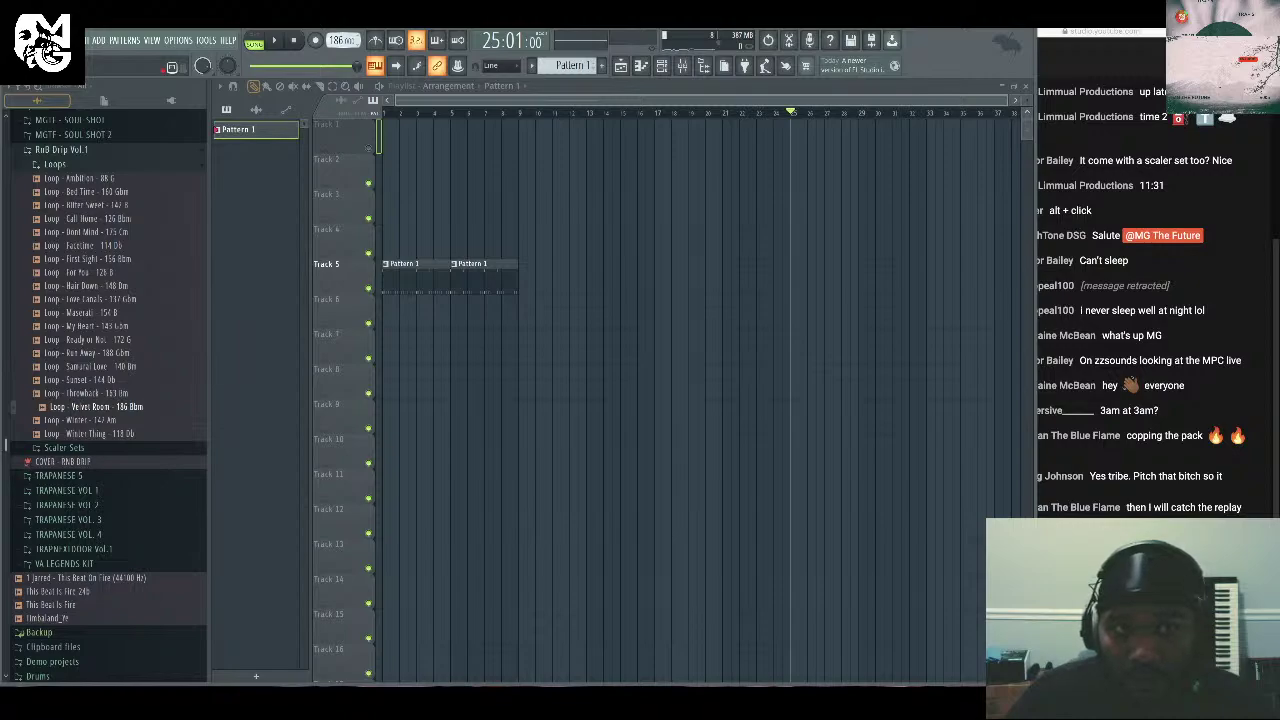
Add the Velvet Room 186 Bbm loop to the playlist and place it on track 1 at bar 1.
left_click_drag(140, 410, 525, 208)
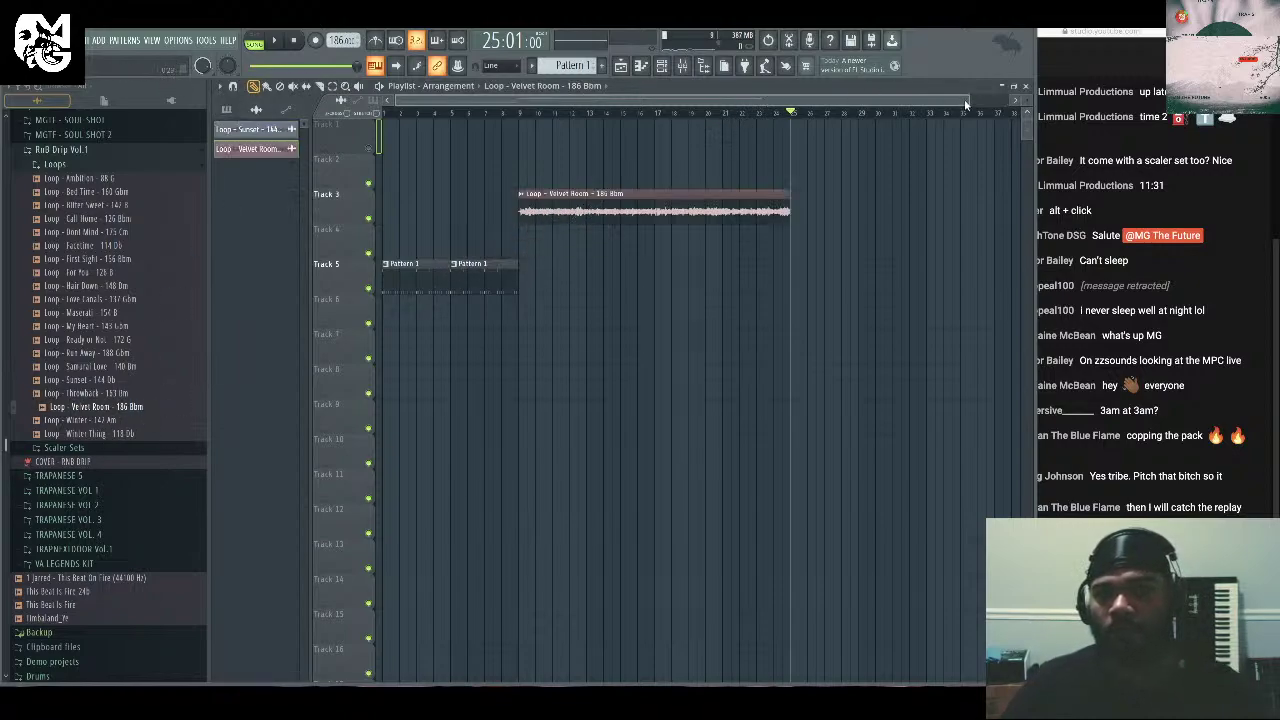
left_click_drag(970, 101, 627, 101)
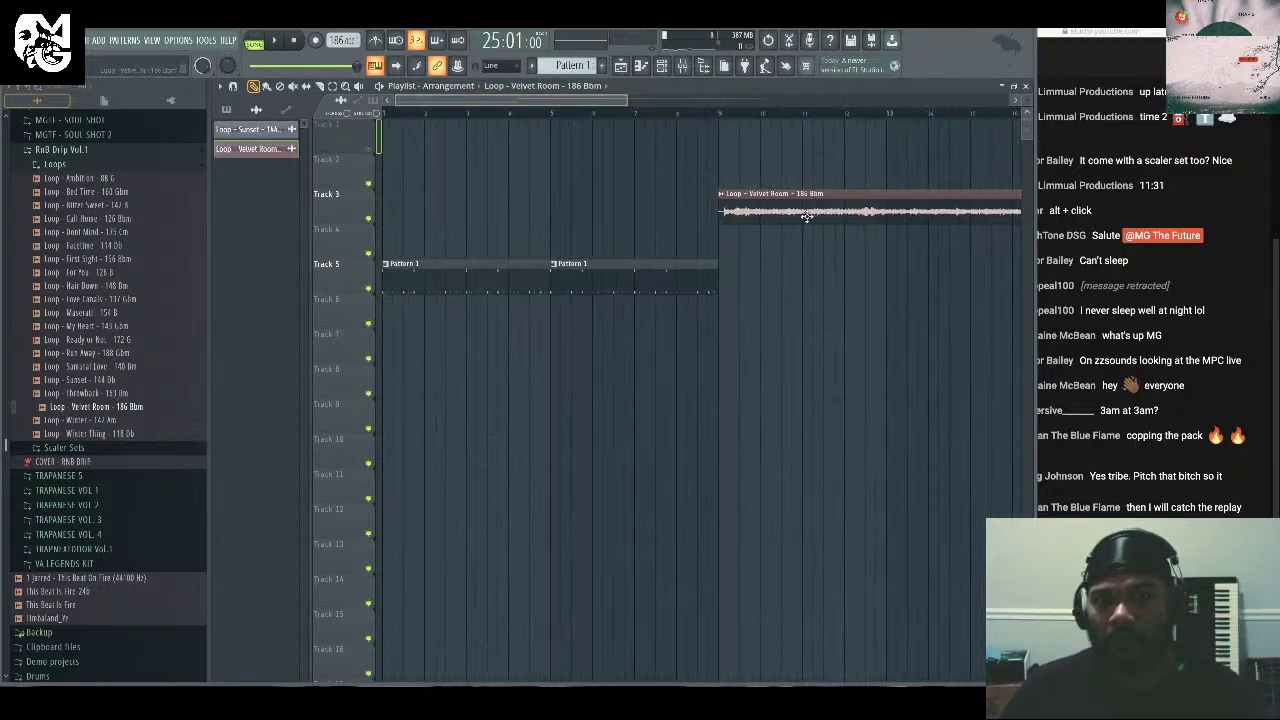
left_click_drag(765, 194, 436, 118)
With snapping set to none and track 1 unmuted, trim the Velvet Room clip's silent start and move it back to bar 1.
left_click_drag(627, 101, 402, 101)
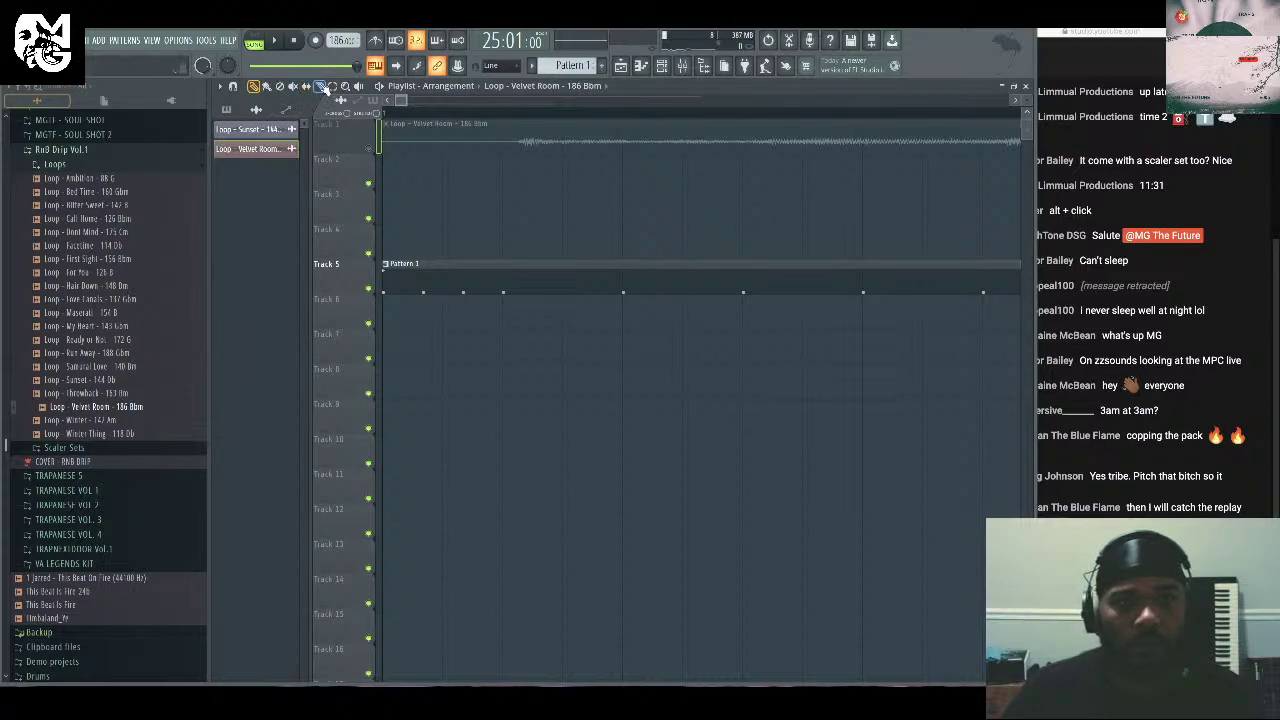
left_click(512, 66)
left_click(496, 108)
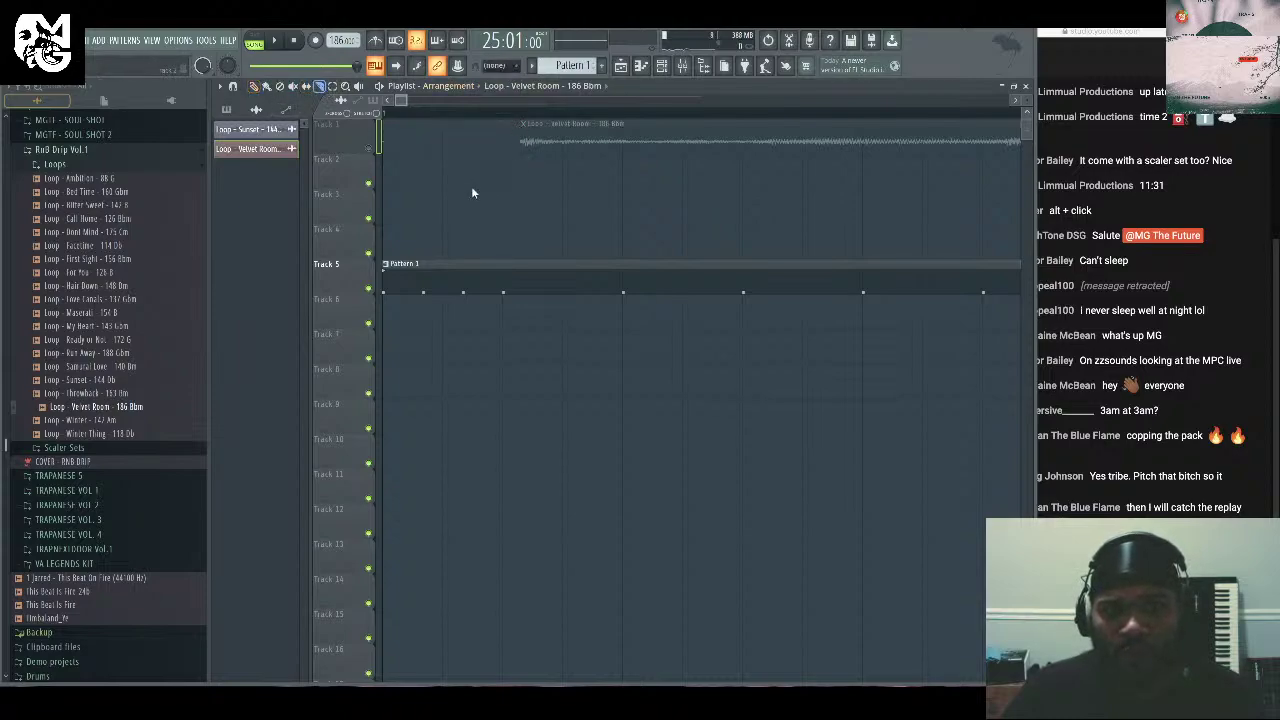
left_click(370, 149)
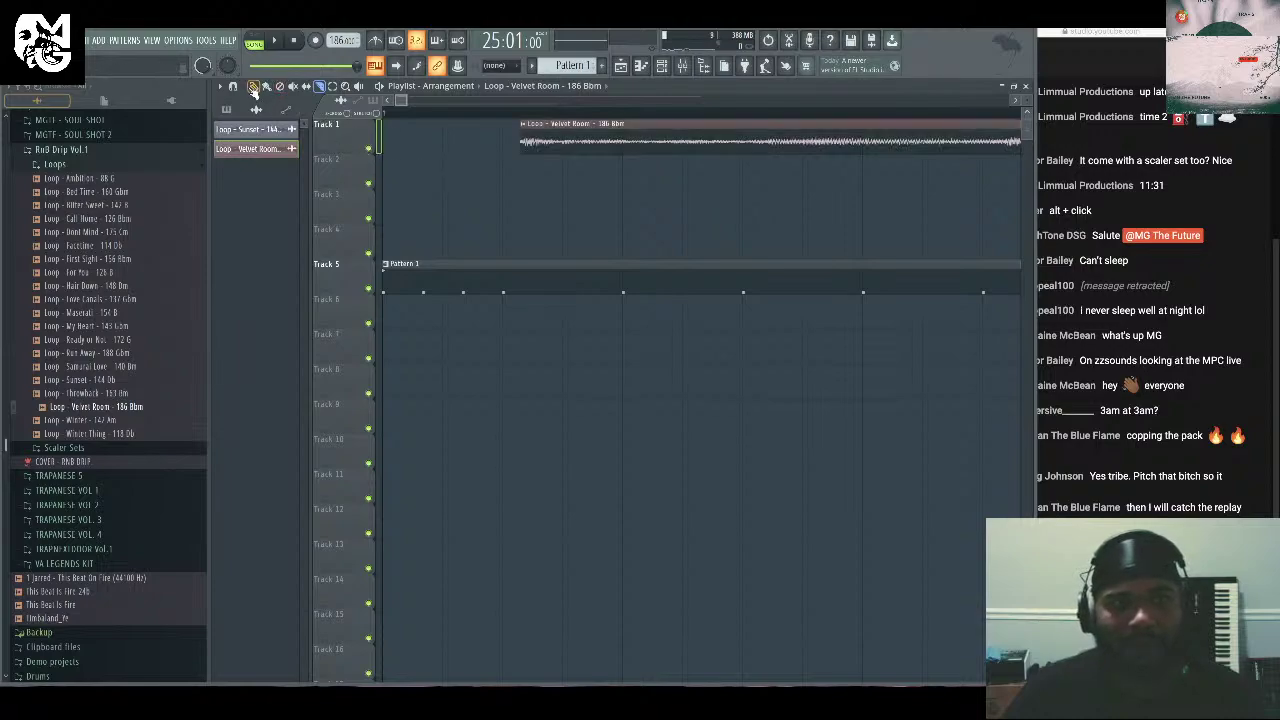
left_click_drag(596, 133, 362, 104)
scroll(410, 107, "down", 5)
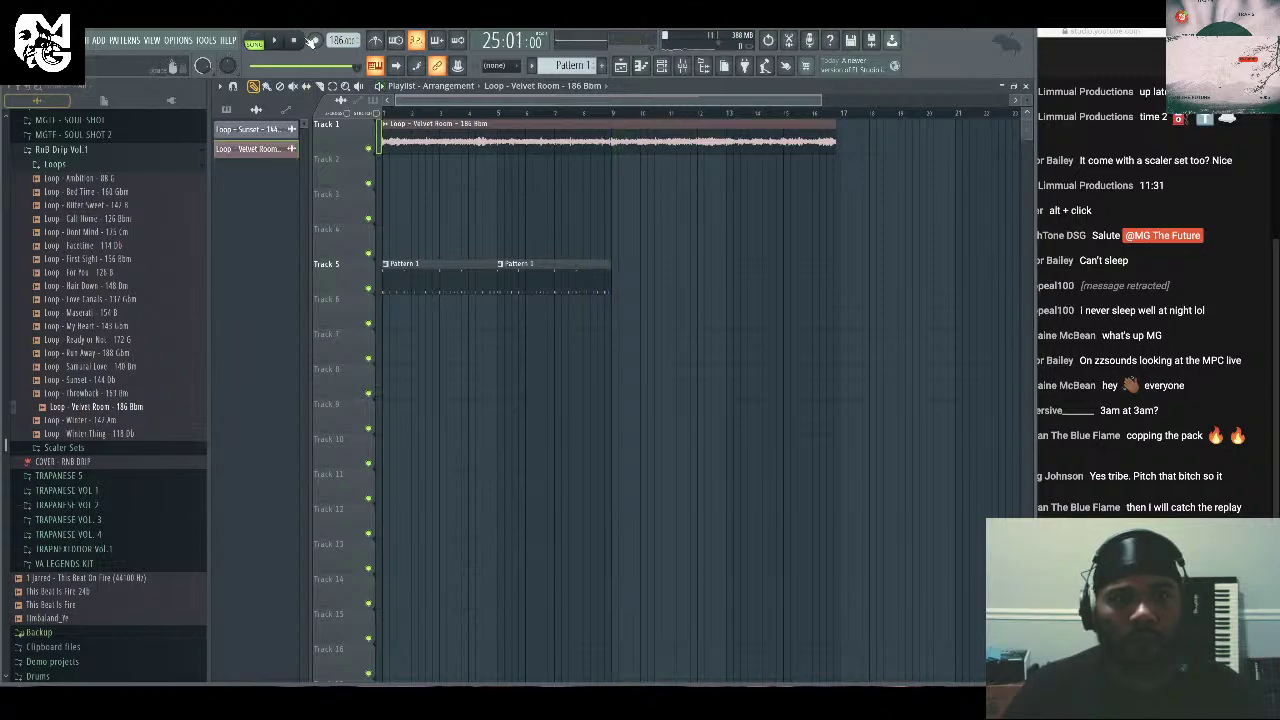
Open the Velvet Room loop's channel settings and set its time-stretching mode to Stretch Pro.
key("space")
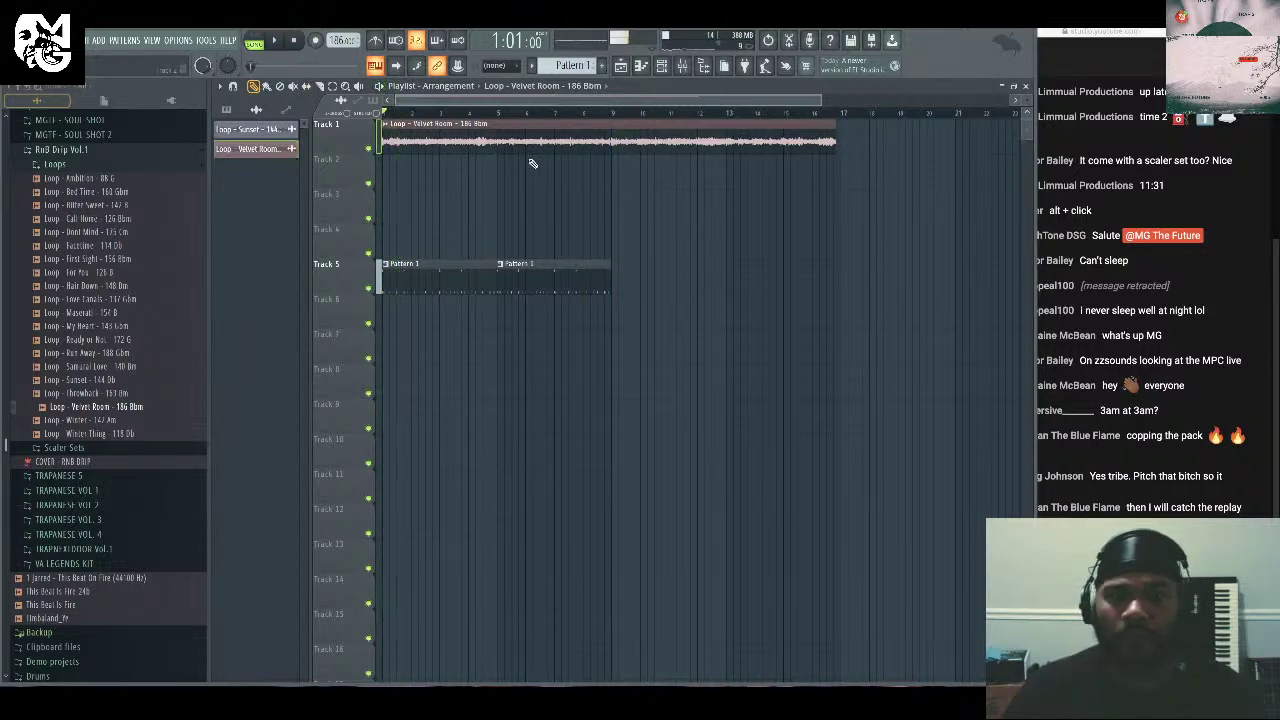
left_click(663, 67)
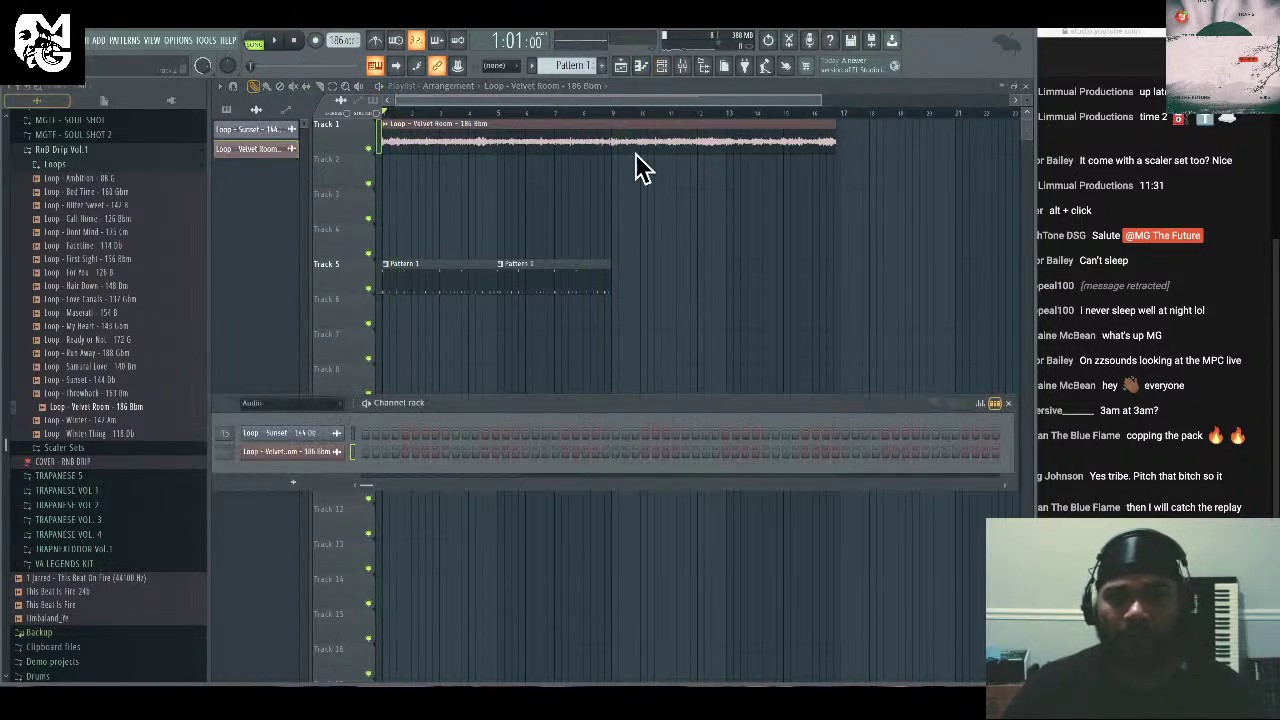
left_click(296, 453)
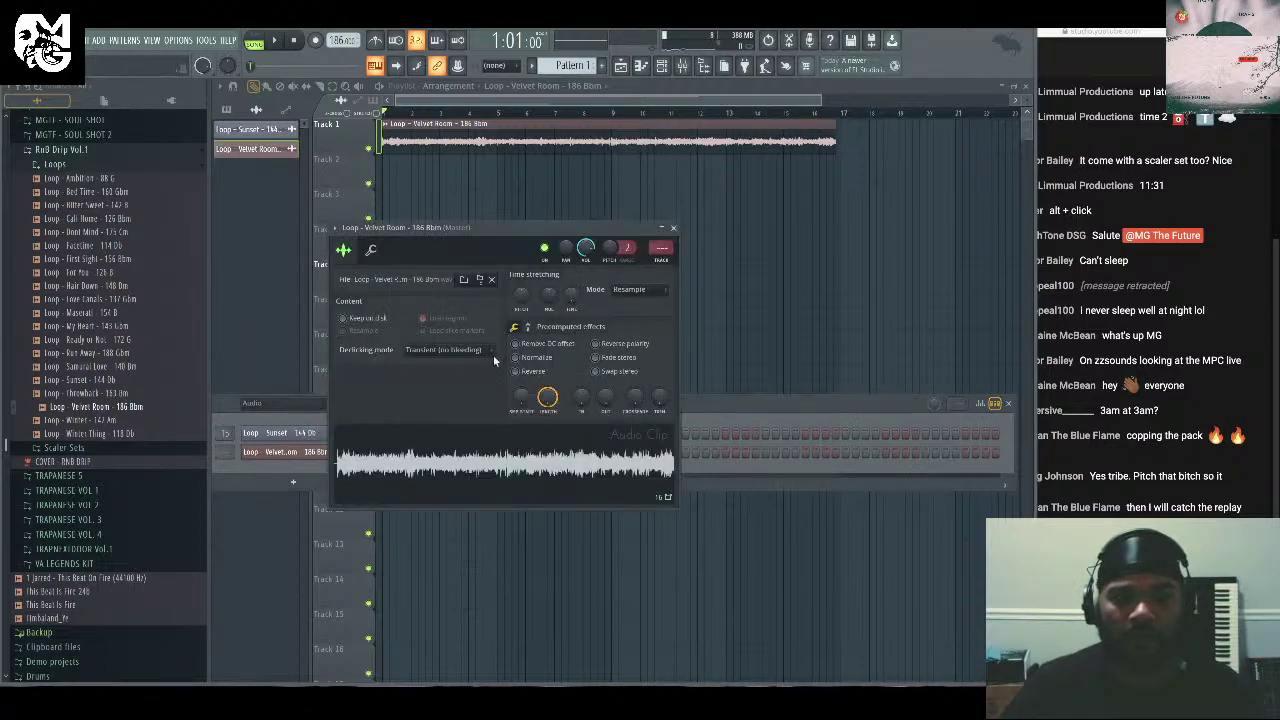
left_click(634, 290)
left_click(632, 338)
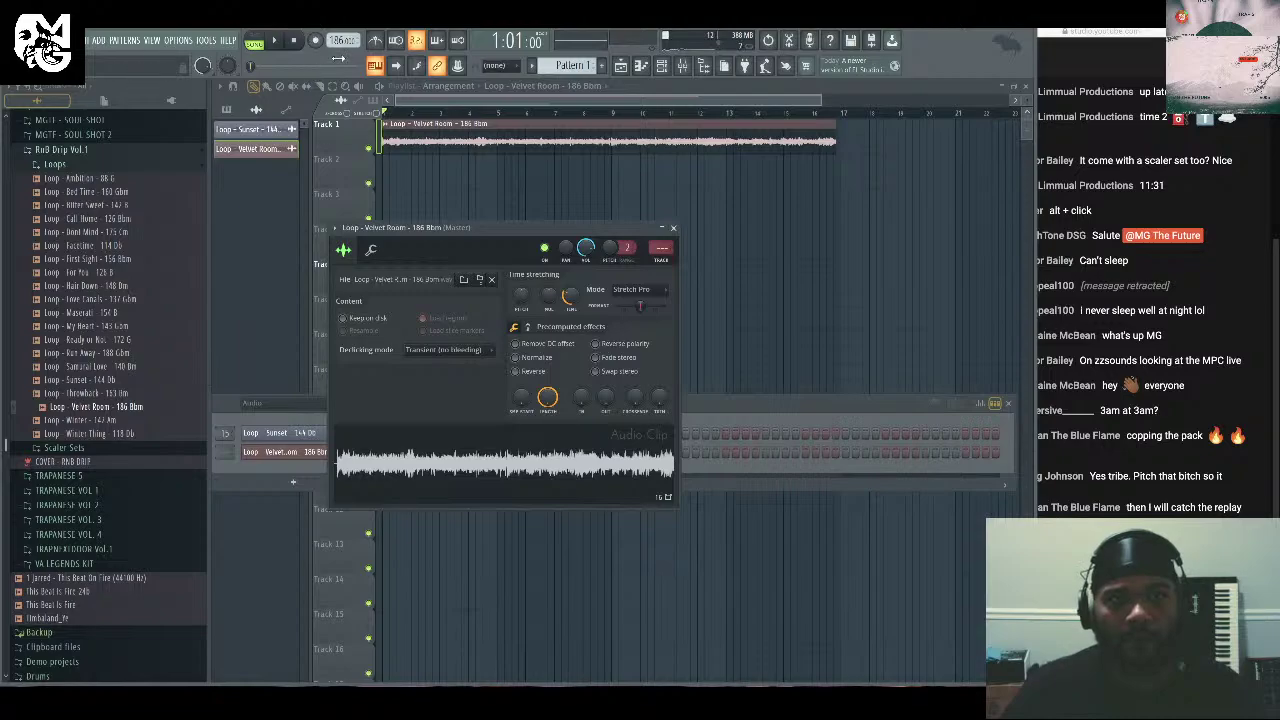
Set the project tempo to 130 BPM, preview the loop, and close its channel settings.
left_click(274, 41)
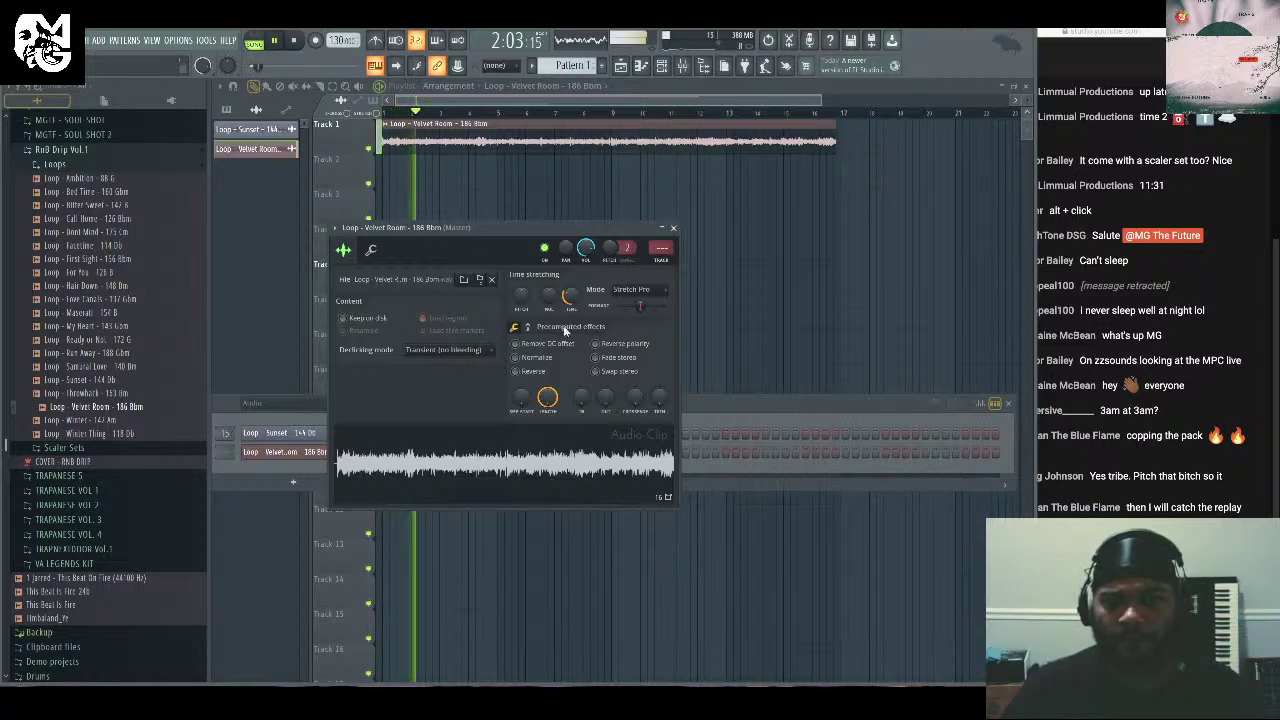
key("space")
left_click(673, 228)
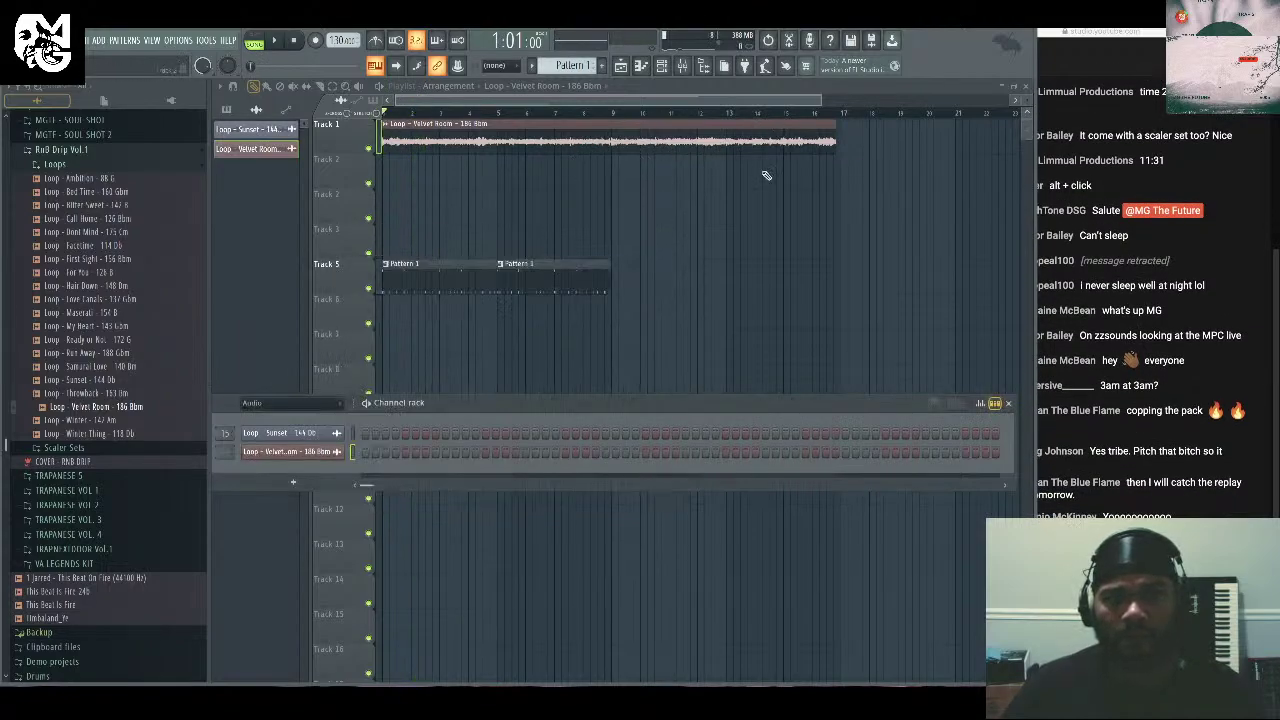
Hide the Channel rack and shorten the Velvet Room clip on track 1 to end at bar 9.
key("F6")
left_click_drag(838, 150, 758, 161)
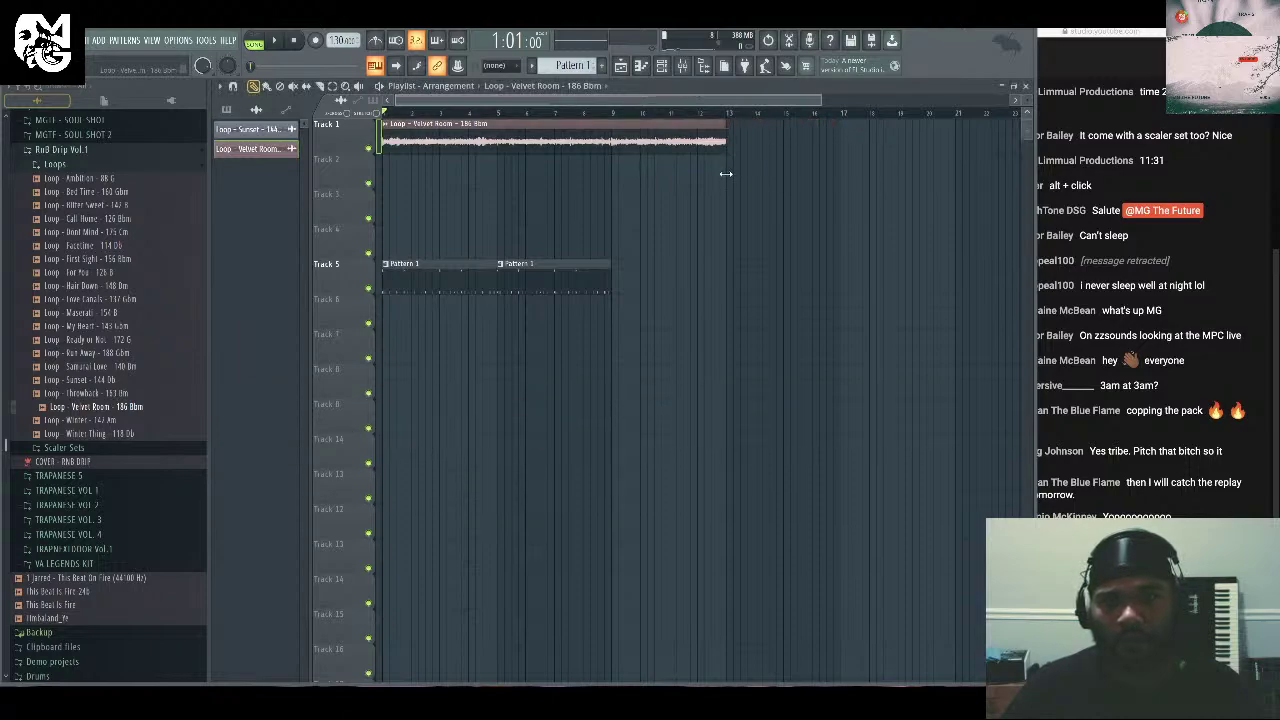
left_click_drag(726, 174, 611, 184)
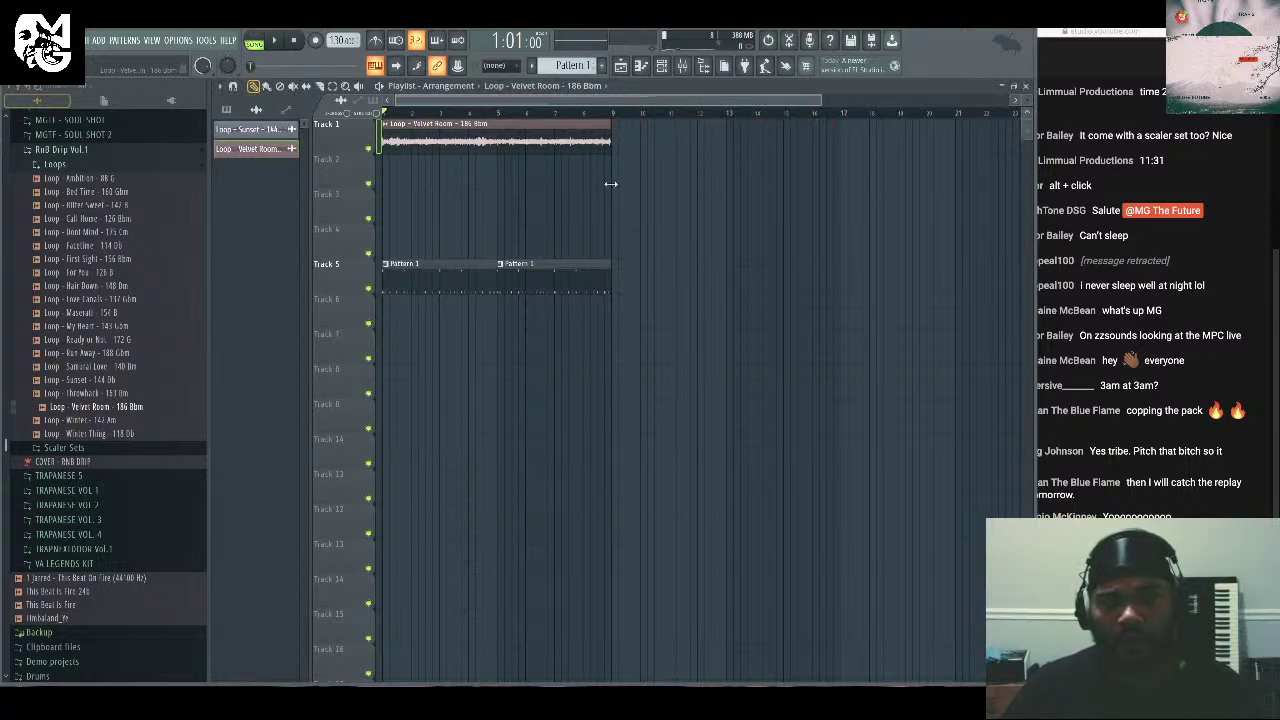
Set snapping to Line and time-stretch the Velvet Room clip down to four bars, ending at bar 5.
left_click_drag(616, 139, 498, 141)
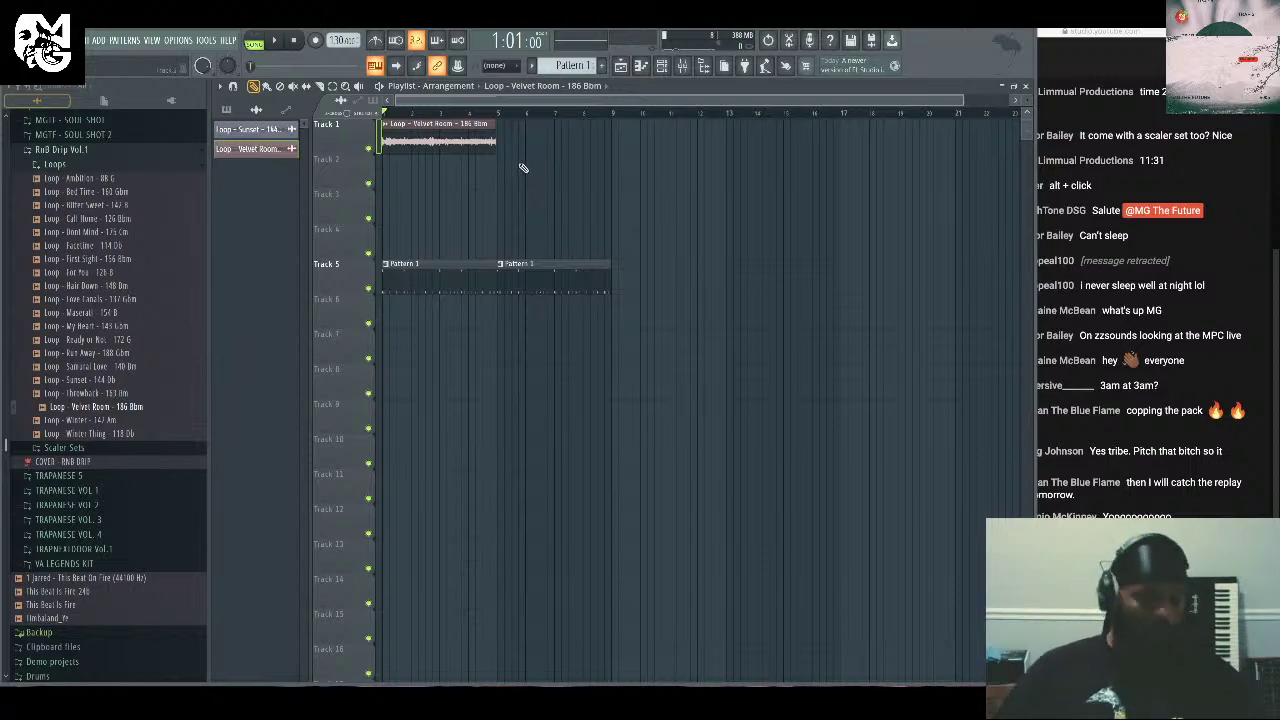
key("ctrl+z")
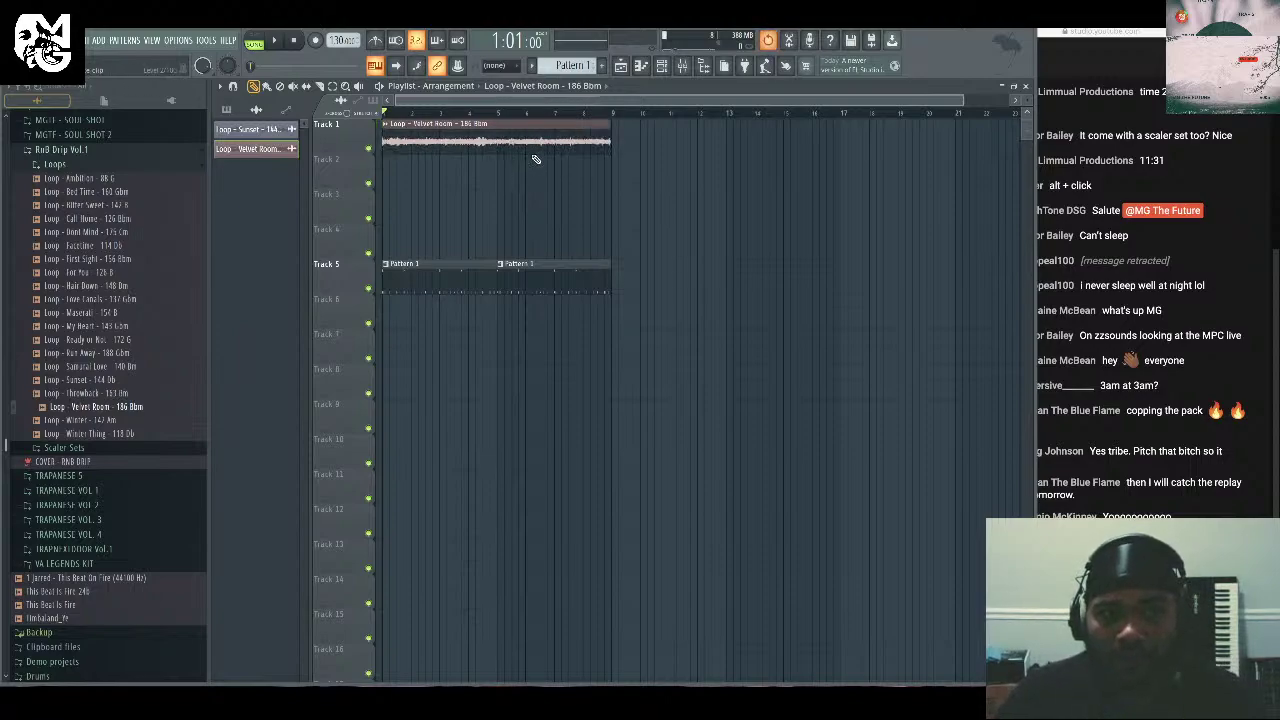
left_click(511, 70)
left_click(498, 80)
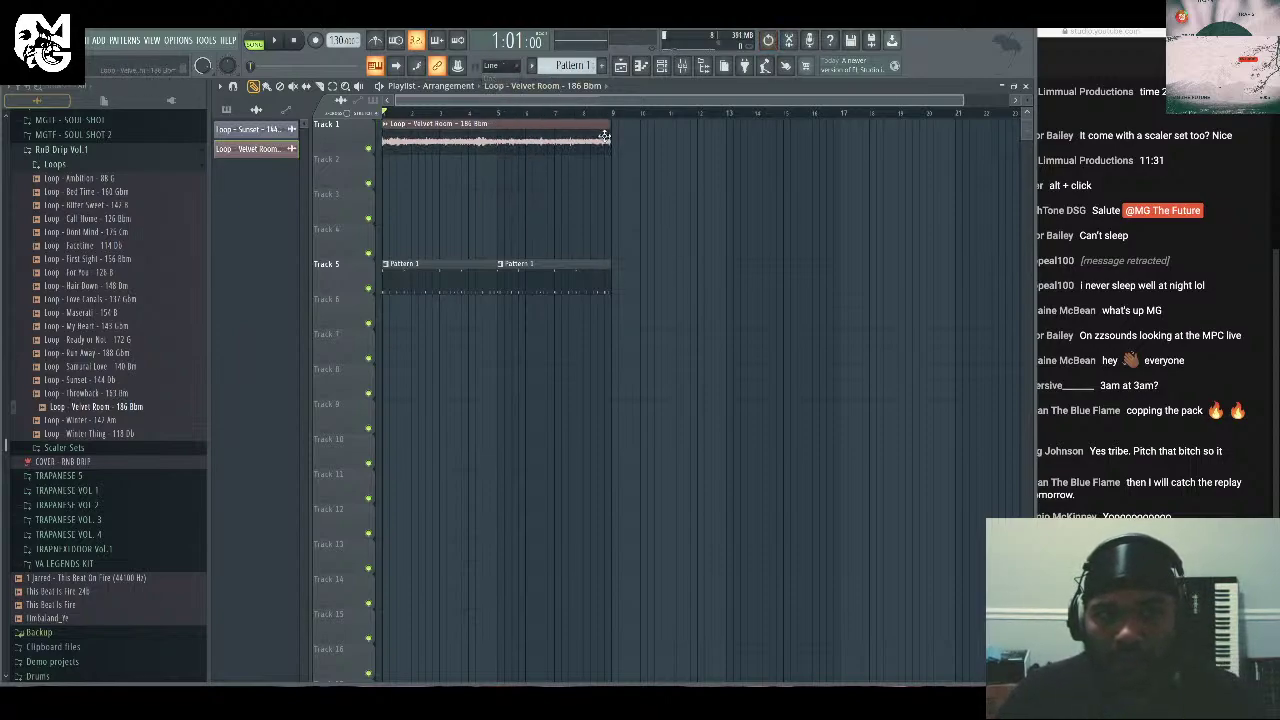
left_click_drag(612, 140, 501, 146)
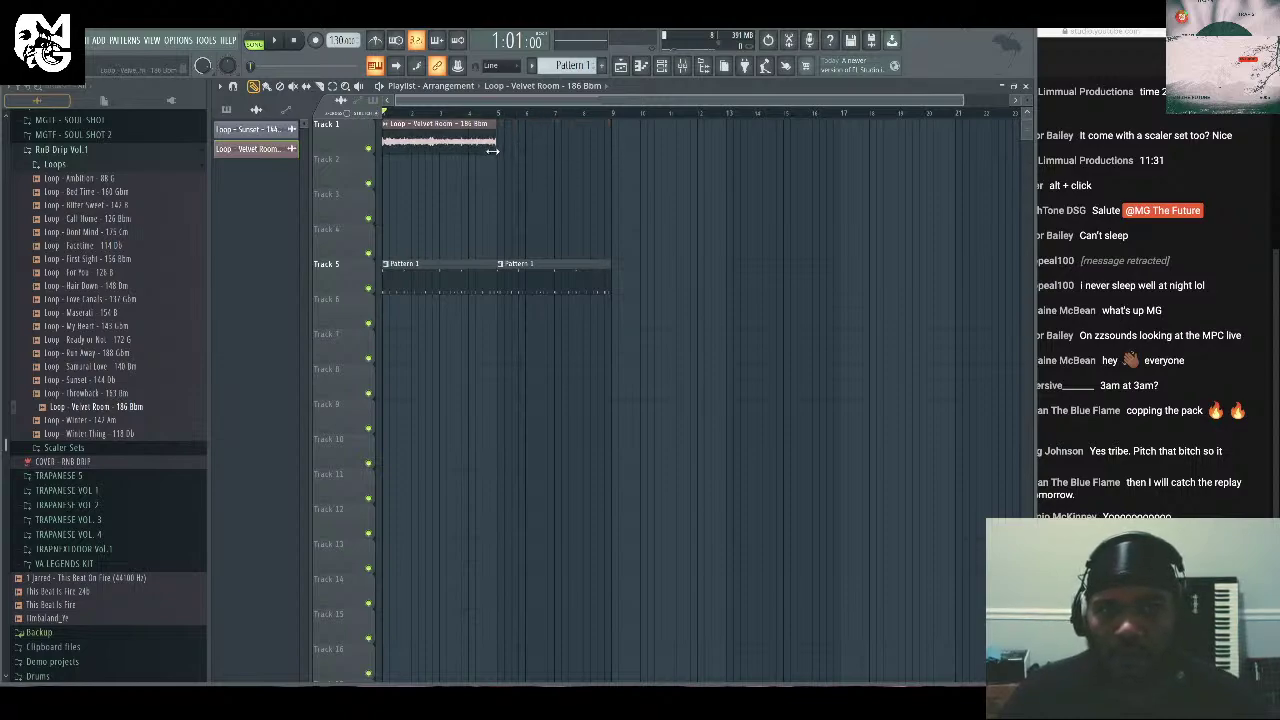
Preview the stretched loop with the drums and route the Velvet Room channel to mixer track 15.
key("space")
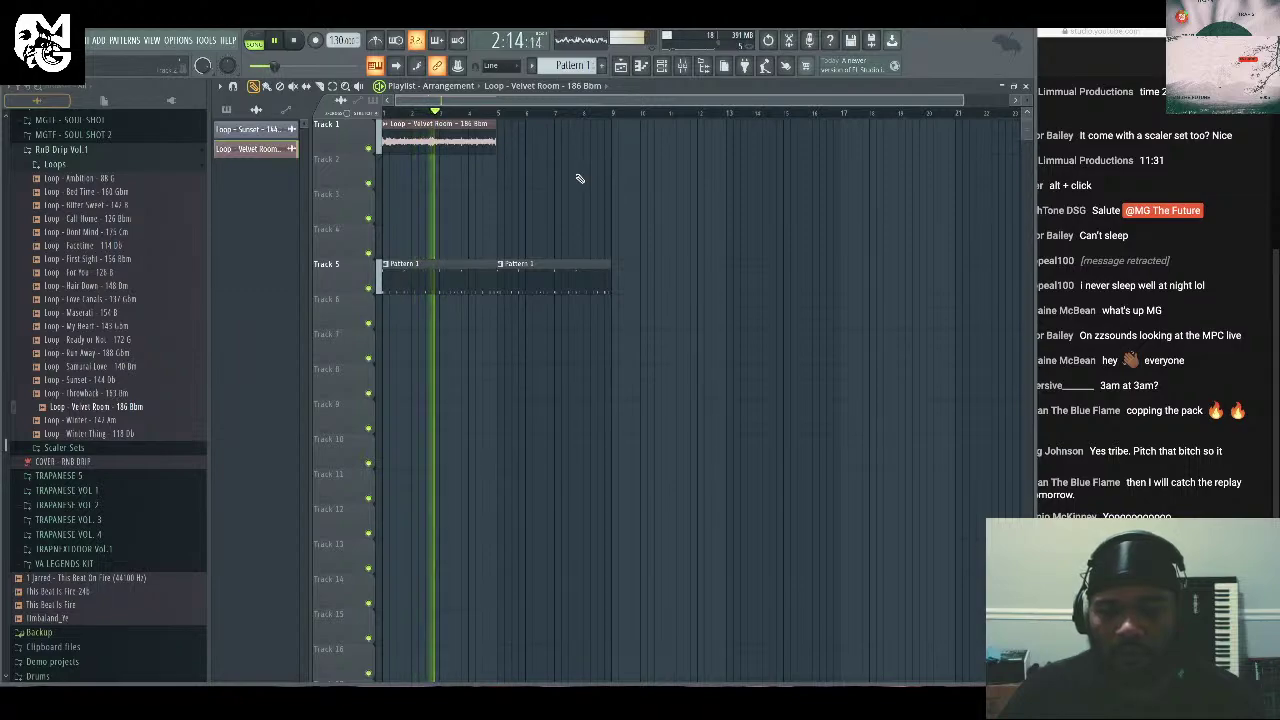
key("space")
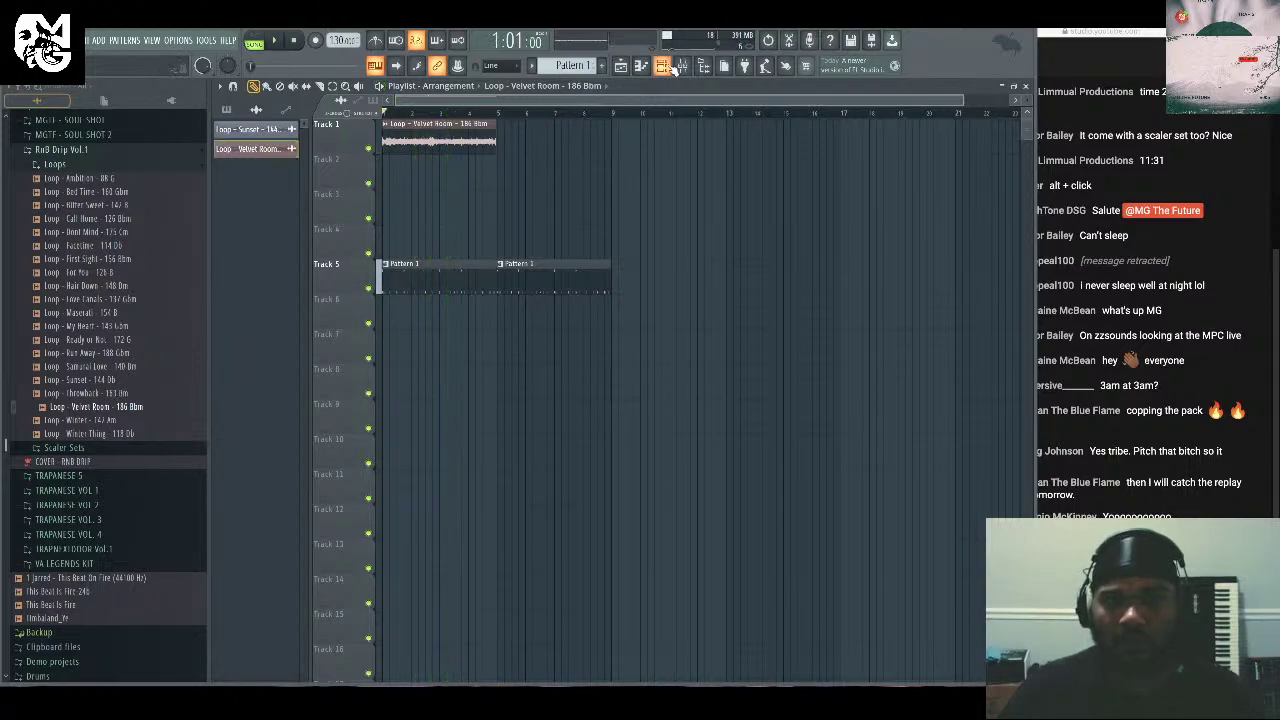
left_click(664, 65)
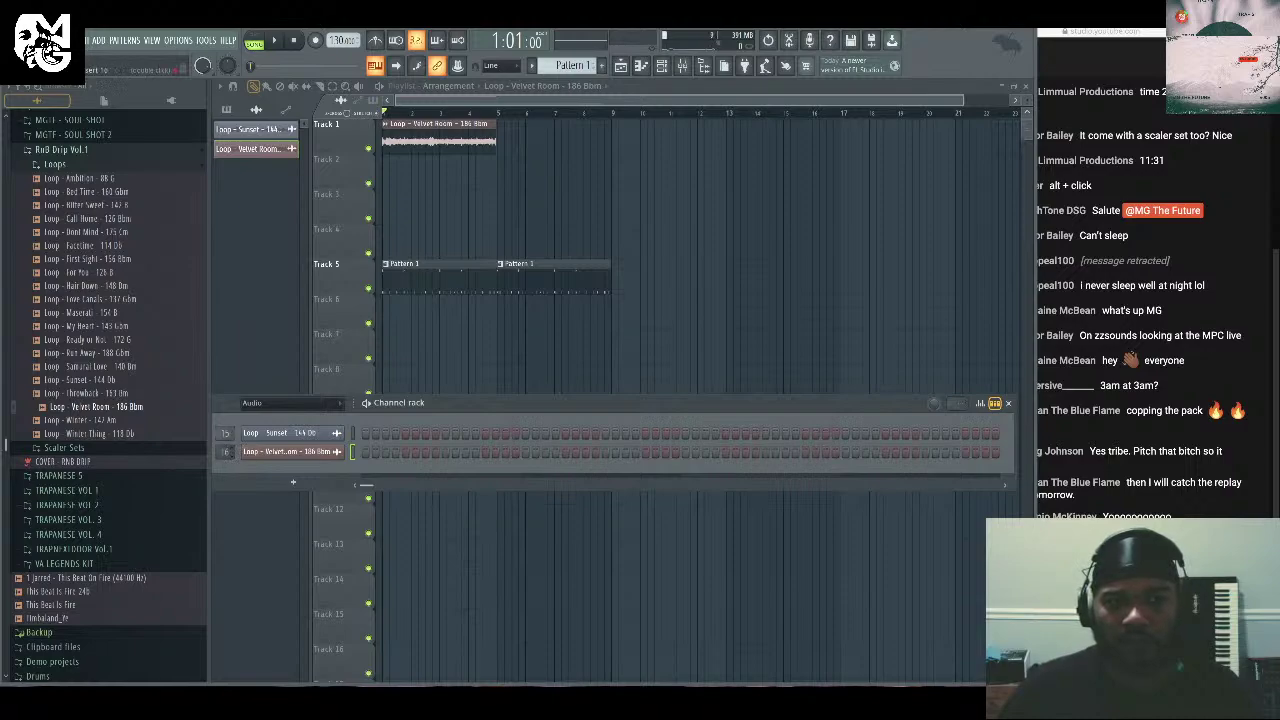
left_click_drag(509, 407, 648, 384)
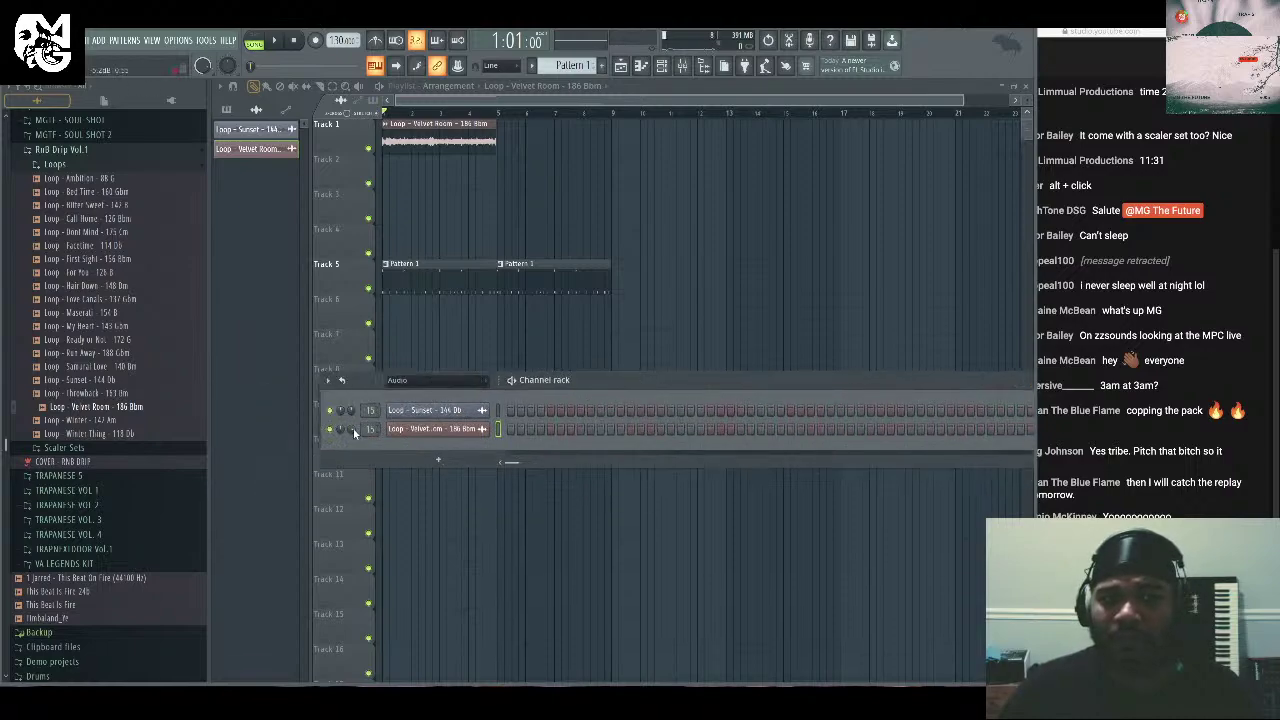
Play the arrangement and place a second Velvet Room clip on track 1 at bar 5.
key("space")
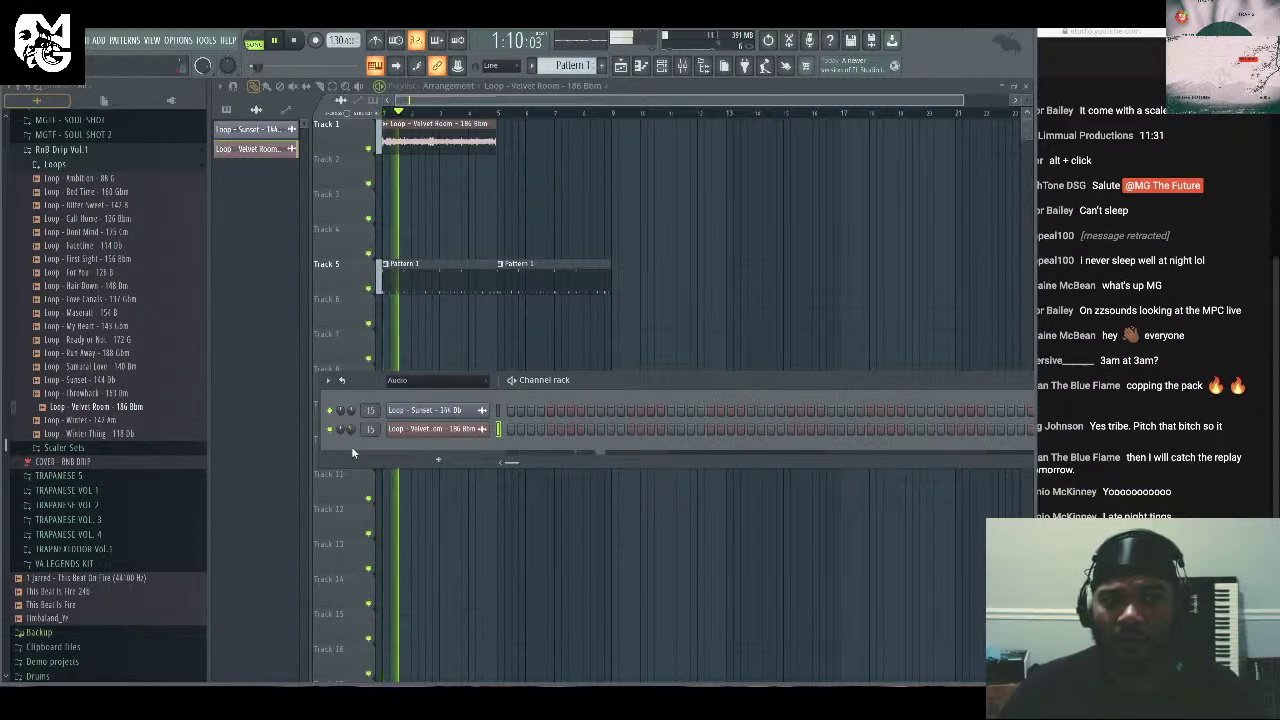
left_click(438, 142)
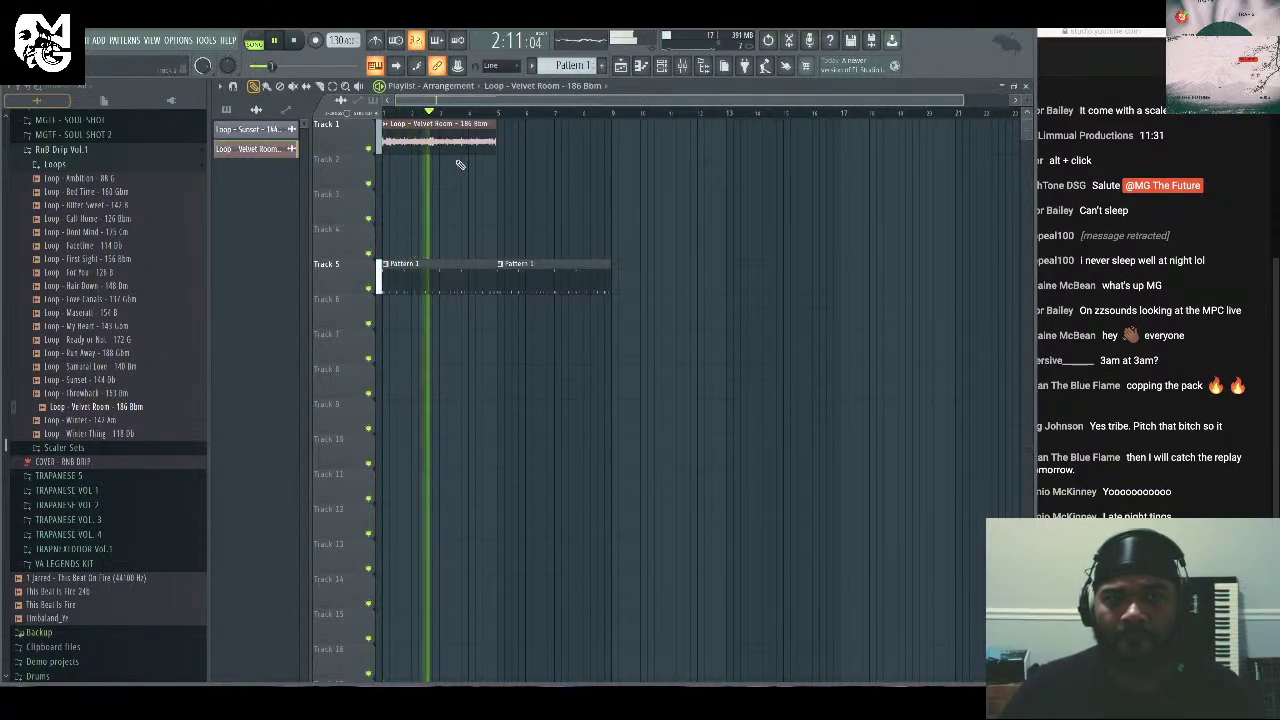
left_click(508, 142)
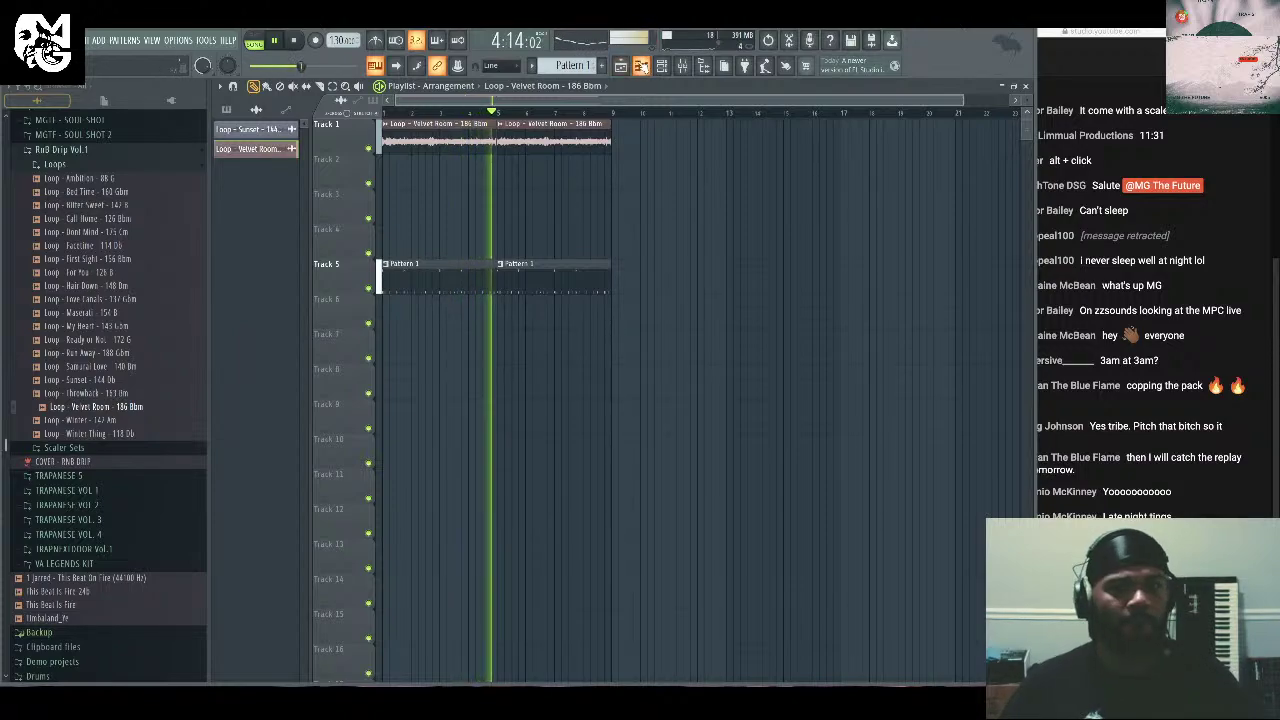
Raise the Velvet Room loop's time-stretching pitch in its channel settings and listen to it with the drums.
left_click(663, 66)
left_click(440, 428)
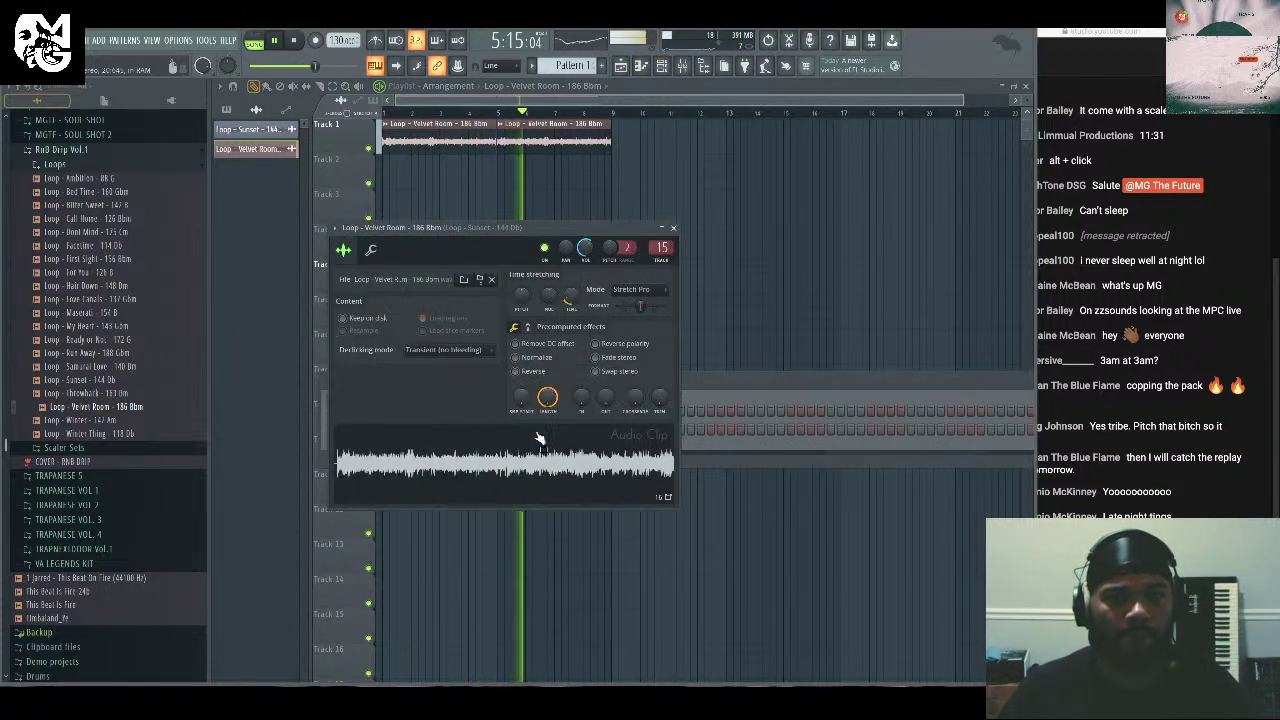
key("space")
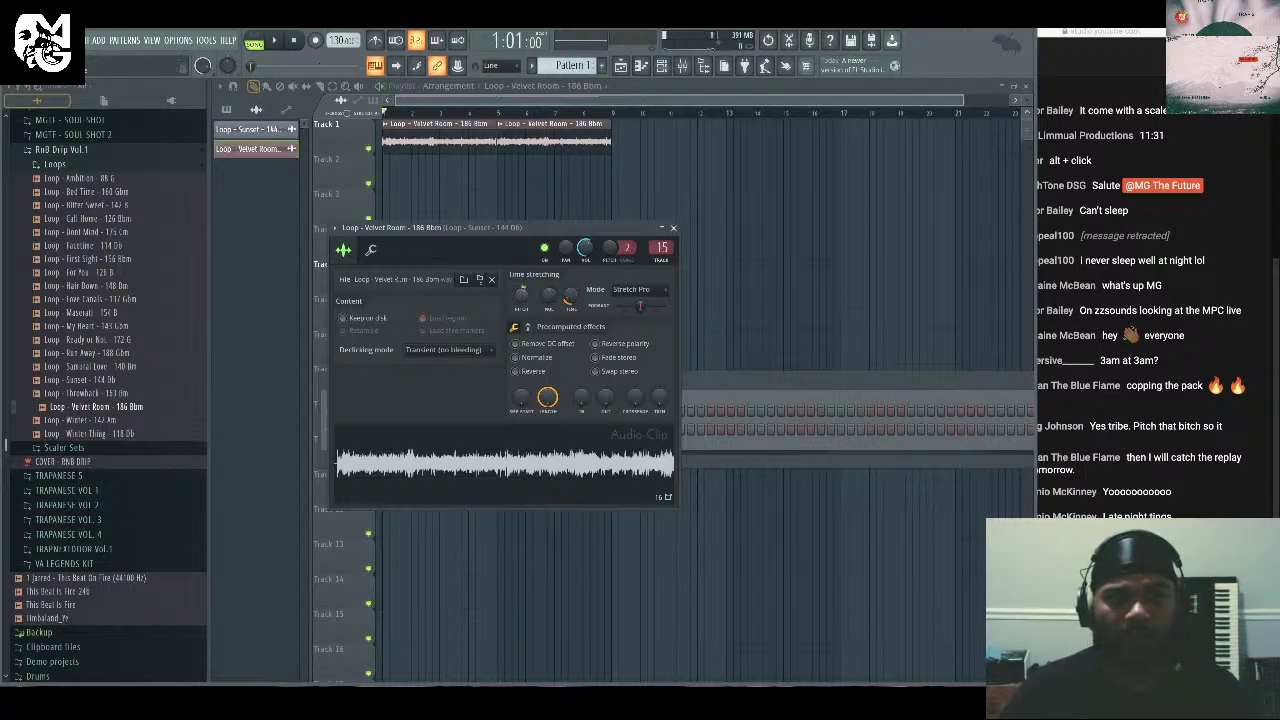
key("space")
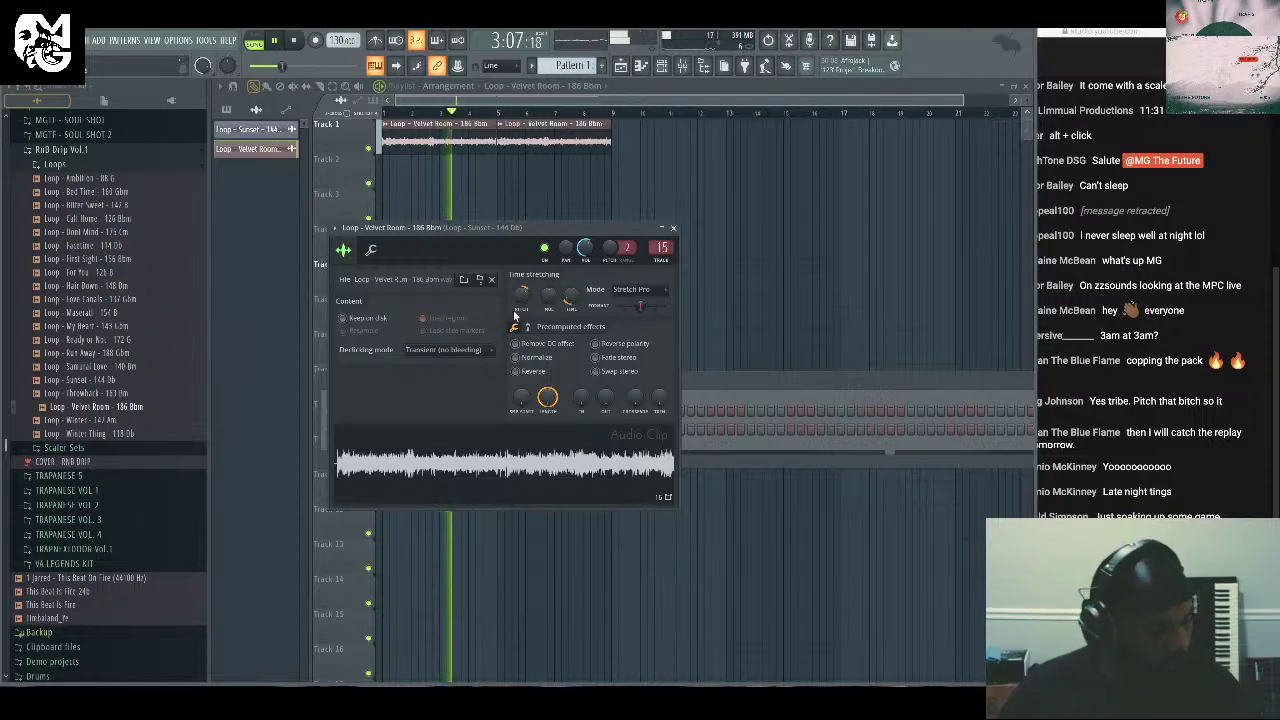
left_click(678, 231)
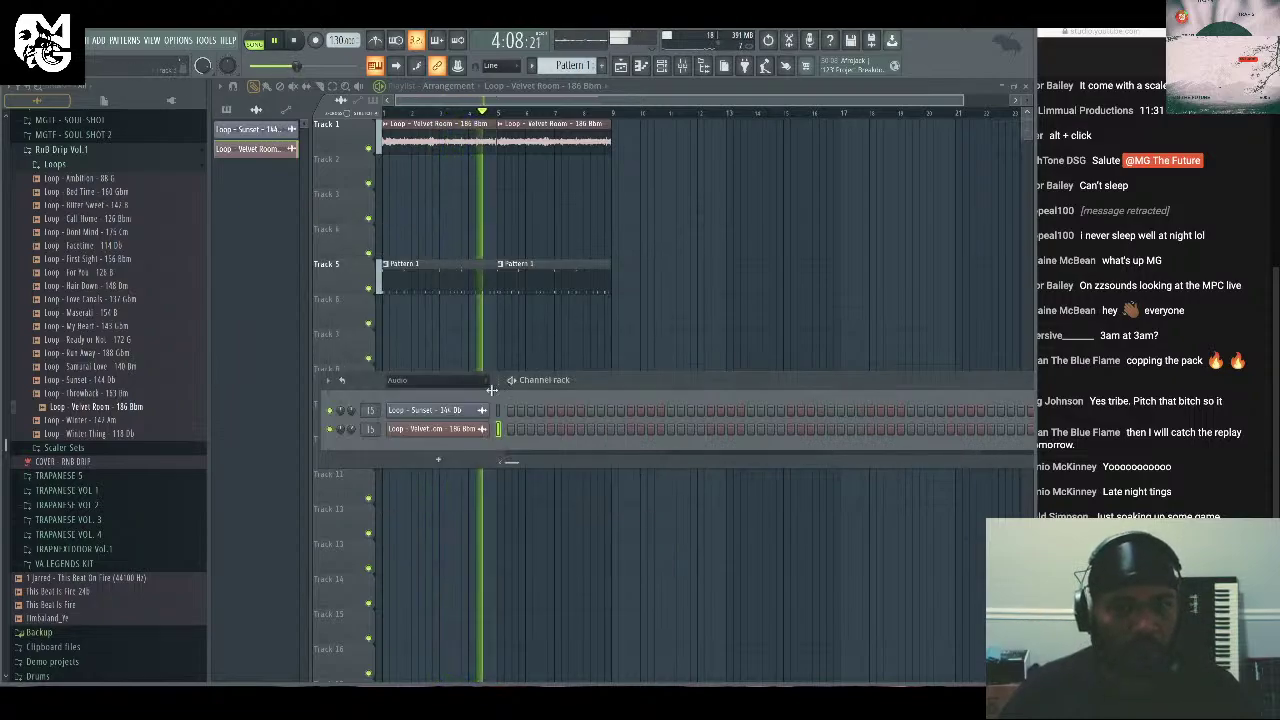
Collapse the RnB Drip Vol.1 folder in the browser, reposition the Channel rack showing the unsorted channels, and stop playback.
scroll(75, 312, "up", 10)
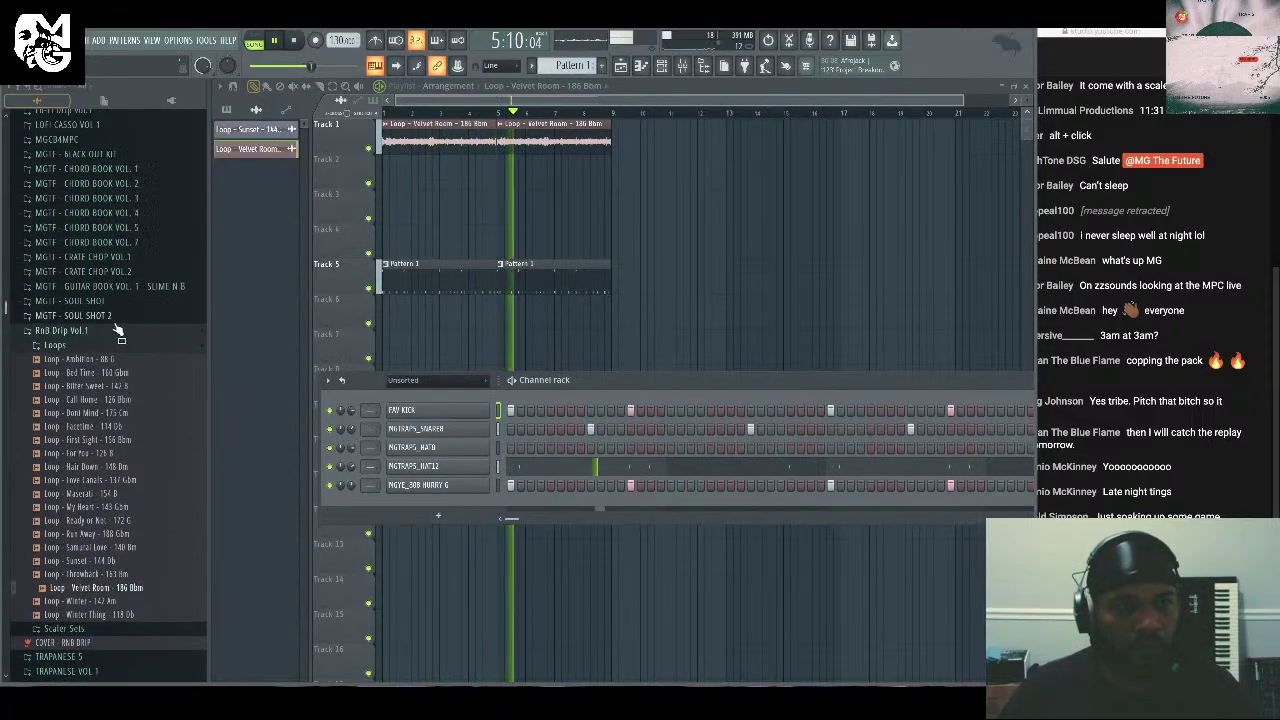
left_click_drag(643, 381, 588, 378)
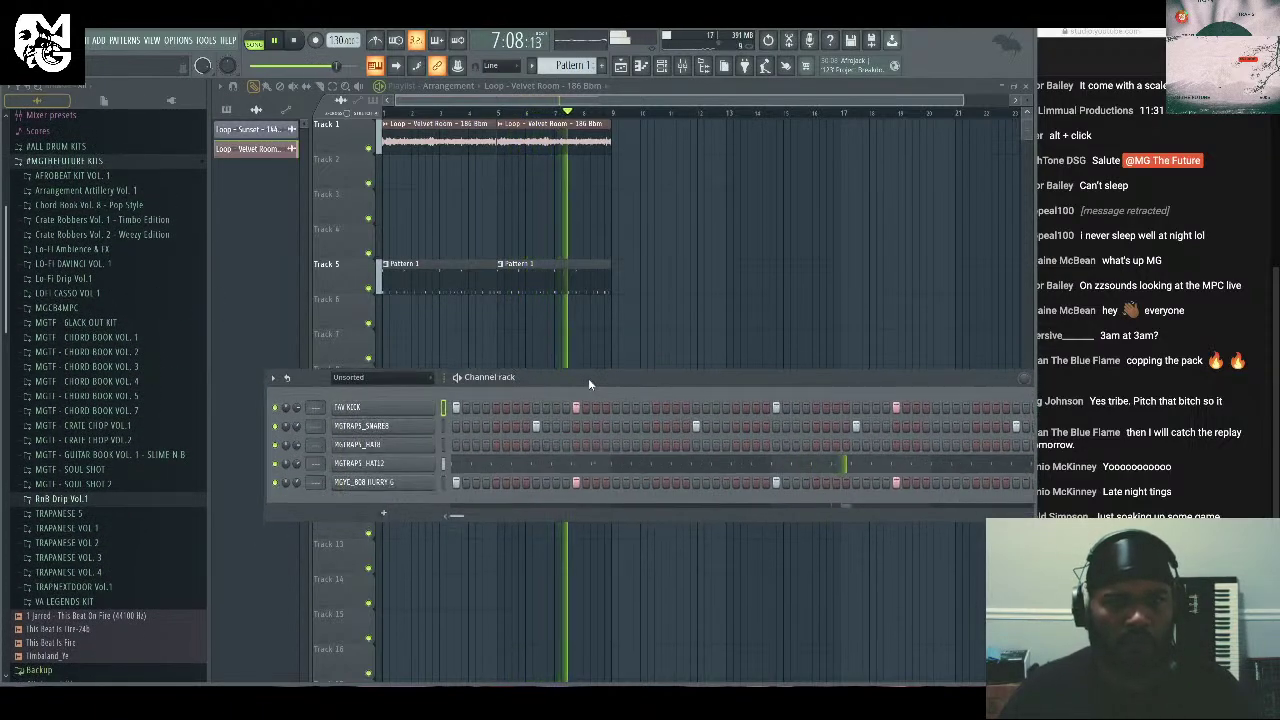
key("space")
Filter the Channel rack to audio channels and fine-tune the Velvet Room loop's time-stretching pitch during playback.
left_click(378, 377)
left_click(368, 408)
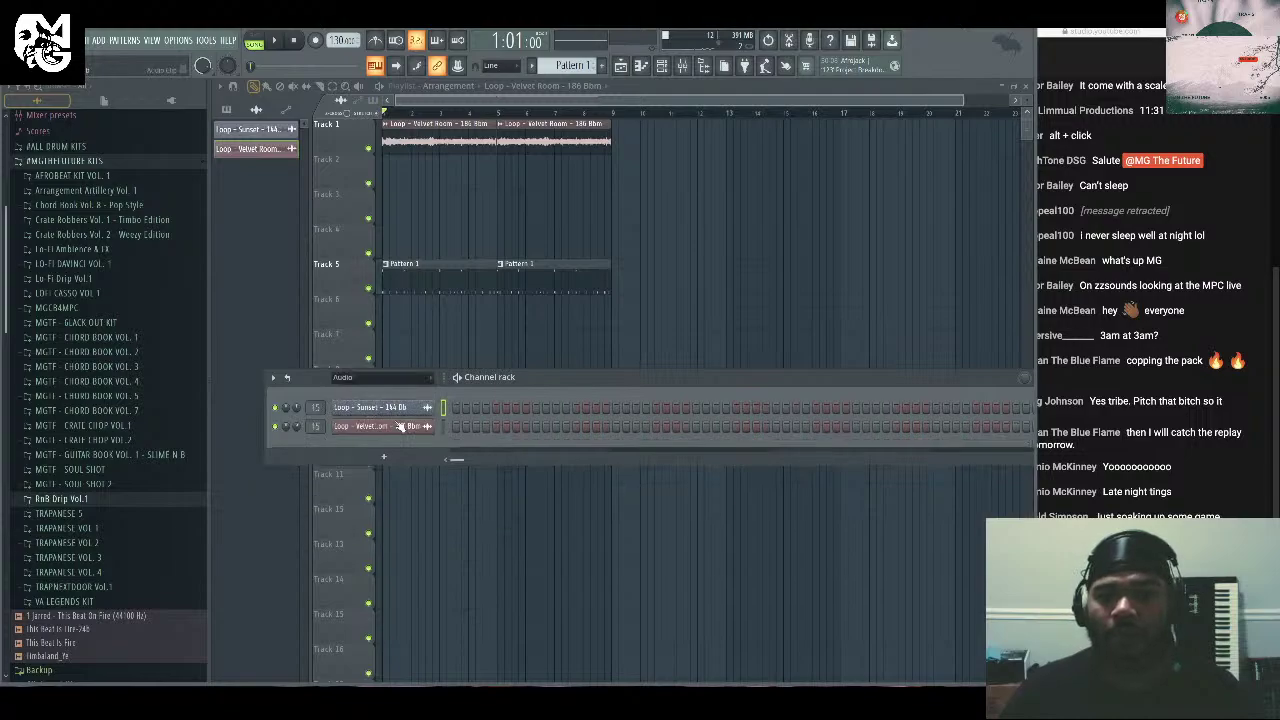
left_click(397, 427)
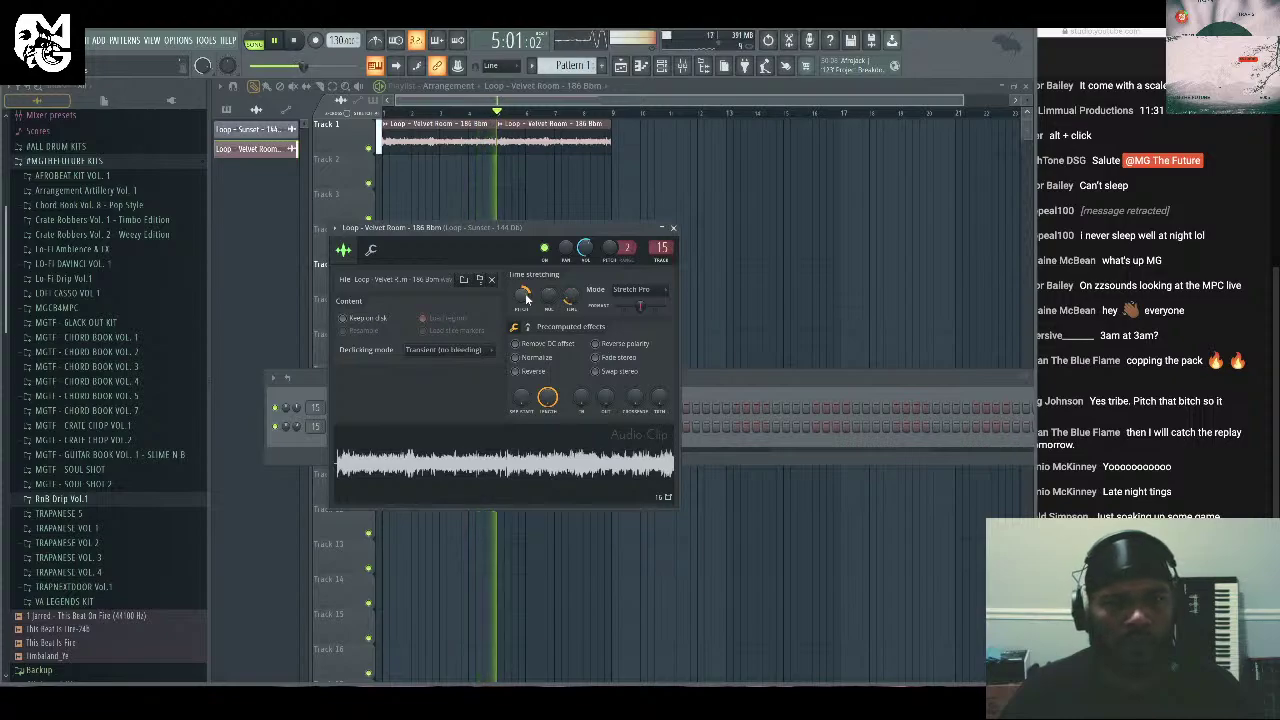
left_click(673, 228)
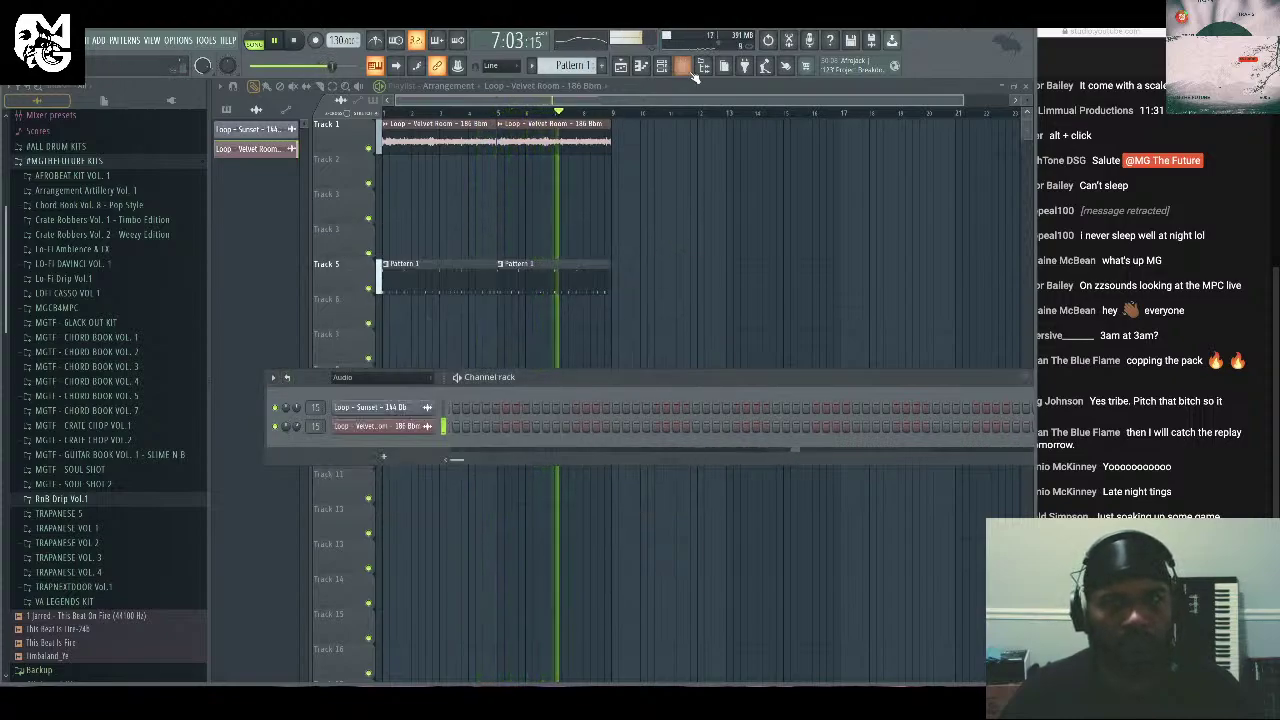
Open Mixed In Key SE on mixer track 15 and analyze the key of the pitched loop.
key("F9")
left_click(848, 312)
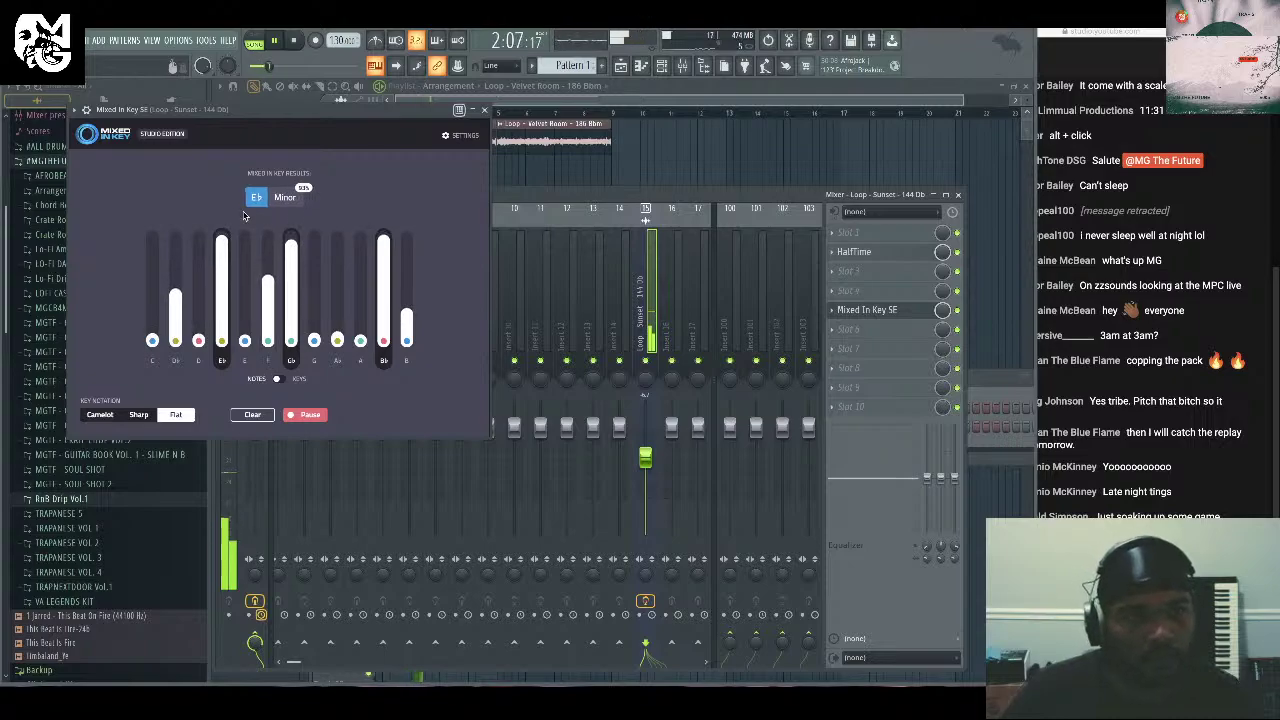
Close the Mixed In Key analyzer and the mixer, and show the unsorted channels in the Channel rack.
left_click(485, 110)
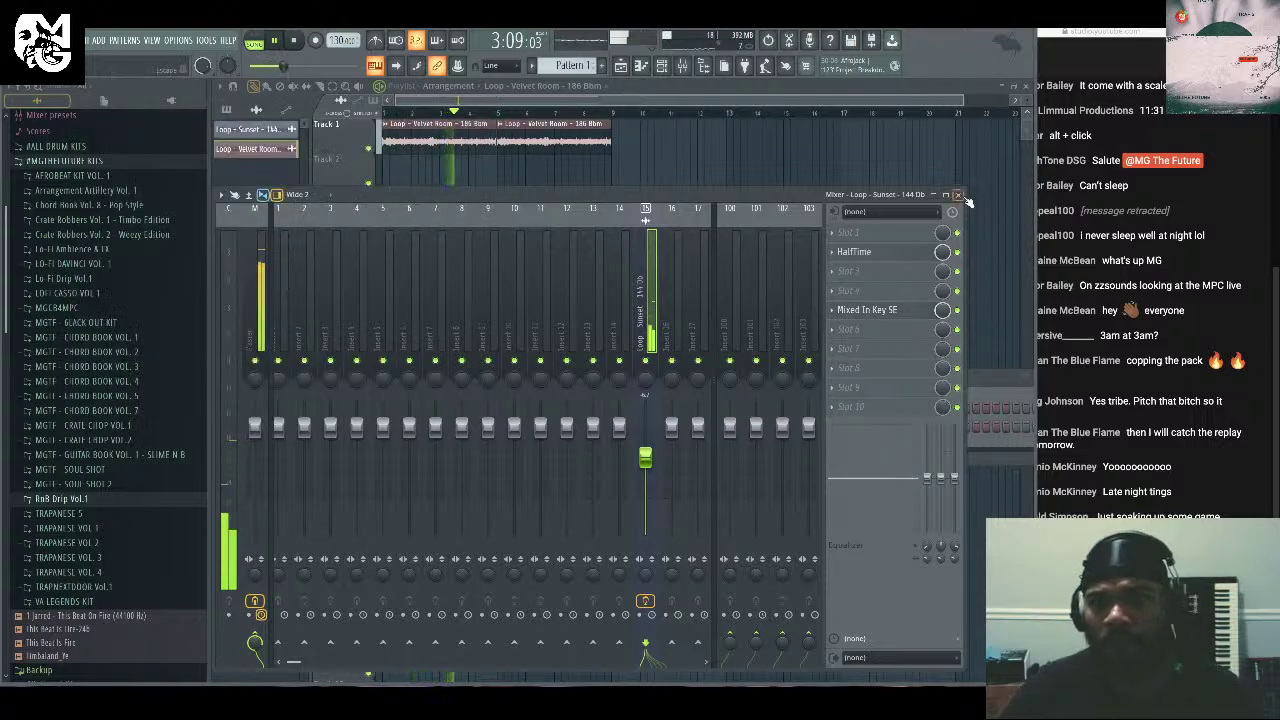
left_click(958, 195)
left_click(367, 423)
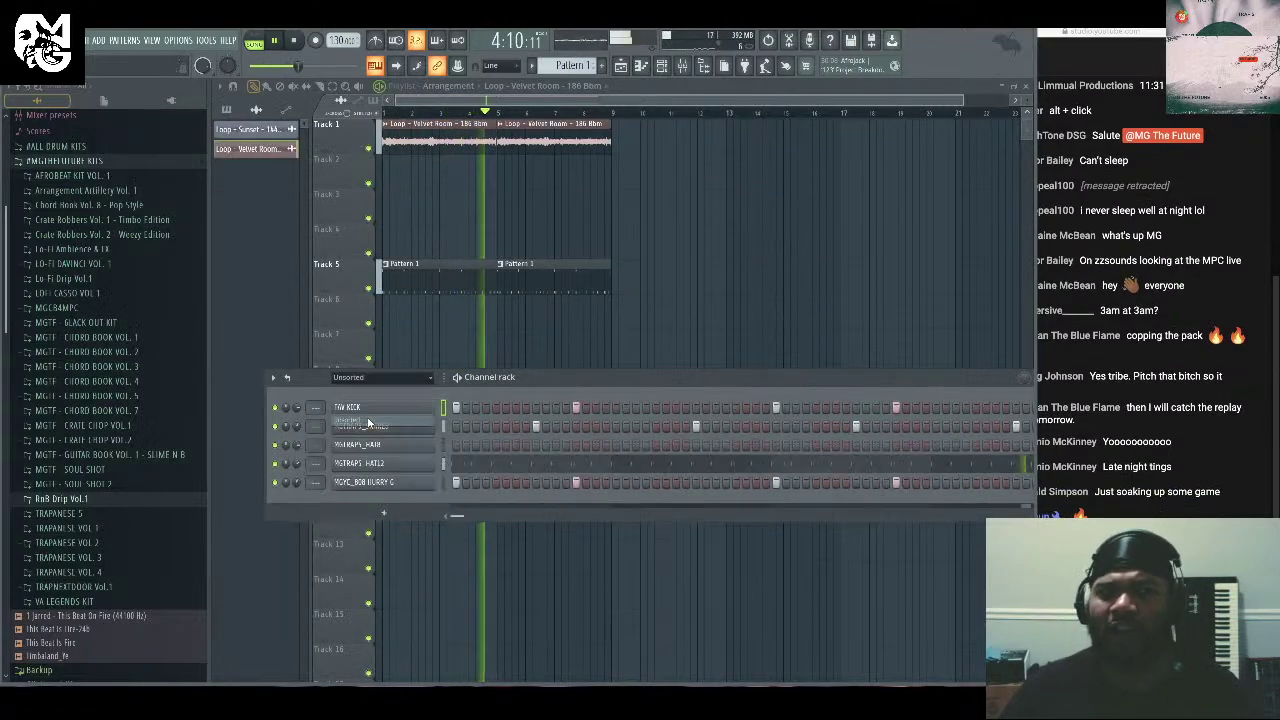
Transpose all of the 808 channel's notes down five semitones to E♭ in its piano roll, and close the editor.
right_click(432, 470)
left_click(434, 486)
right_click(434, 486)
left_click(460, 480)
left_click_drag(756, 216, 327, 278)
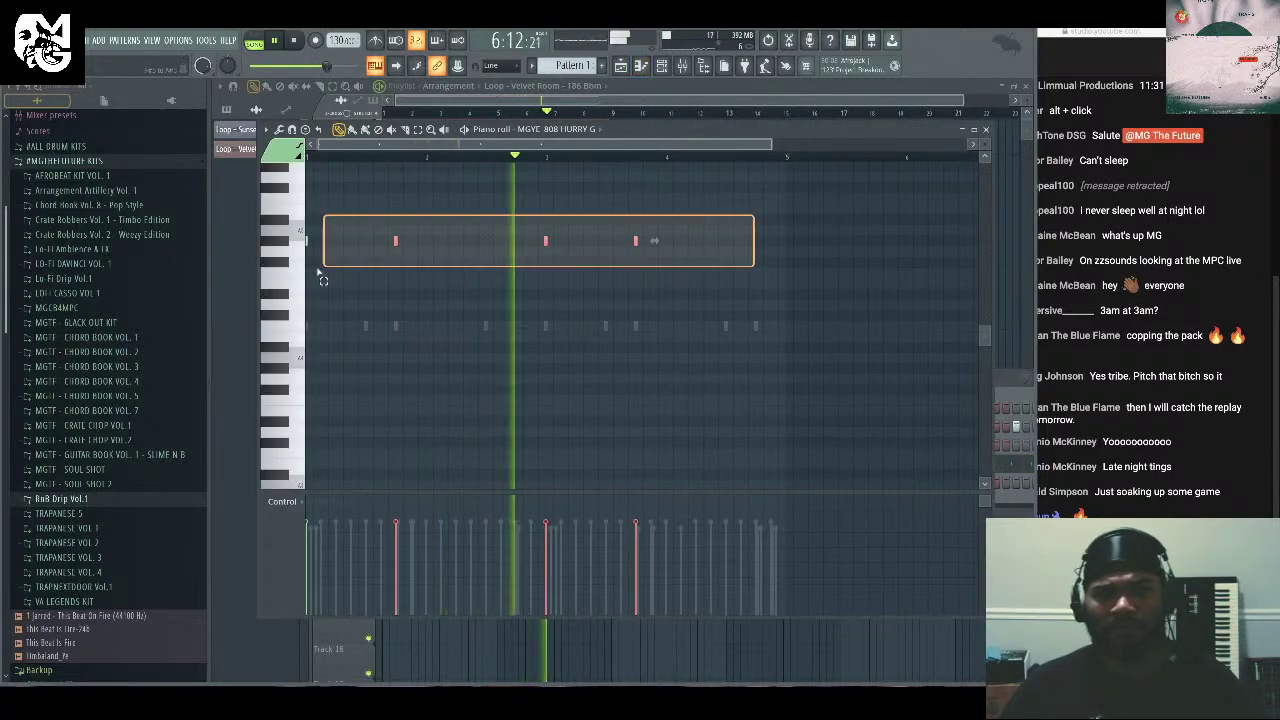
scroll(360, 275, "up", 1)
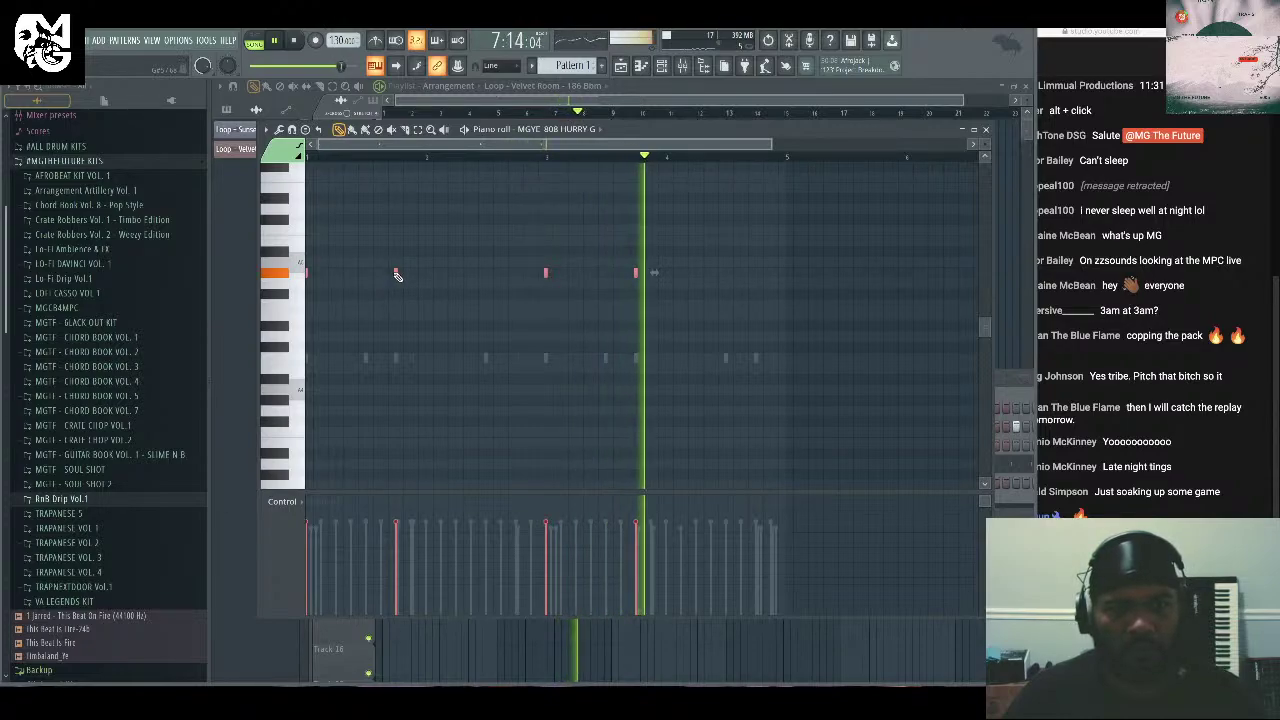
left_click_drag(397, 274, 373, 328)
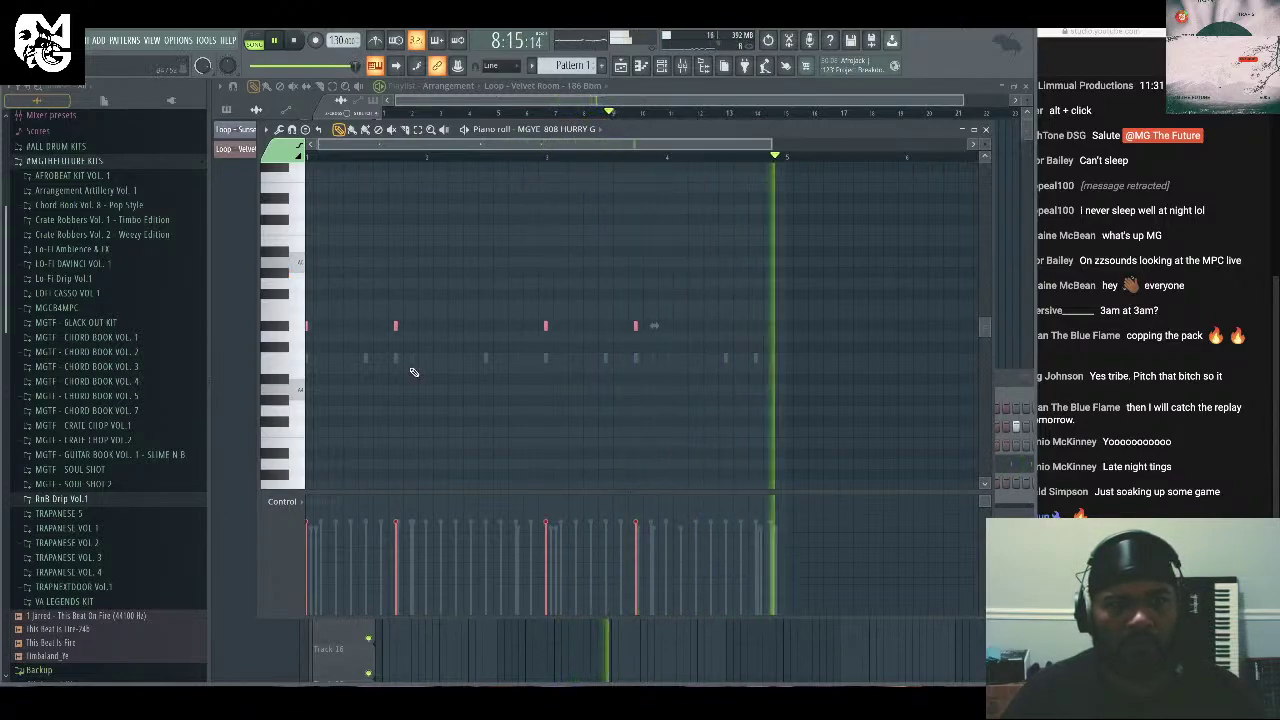
left_click(443, 380)
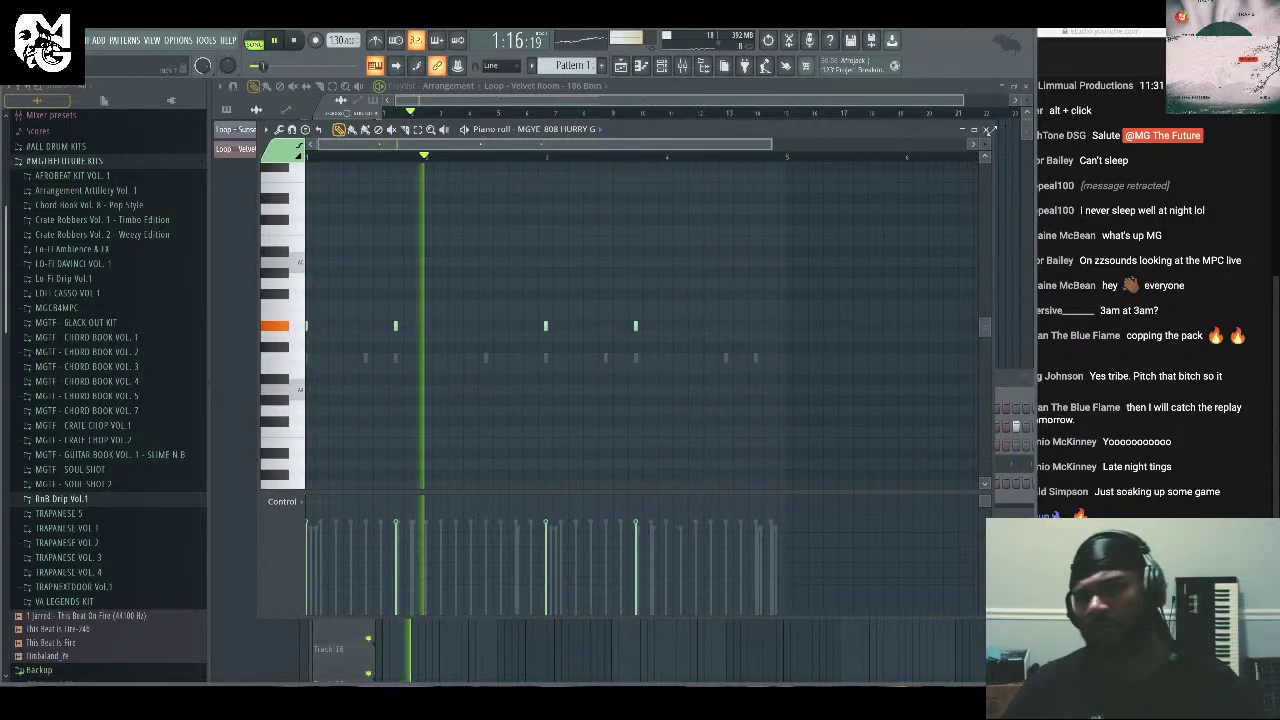
left_click(990, 130)
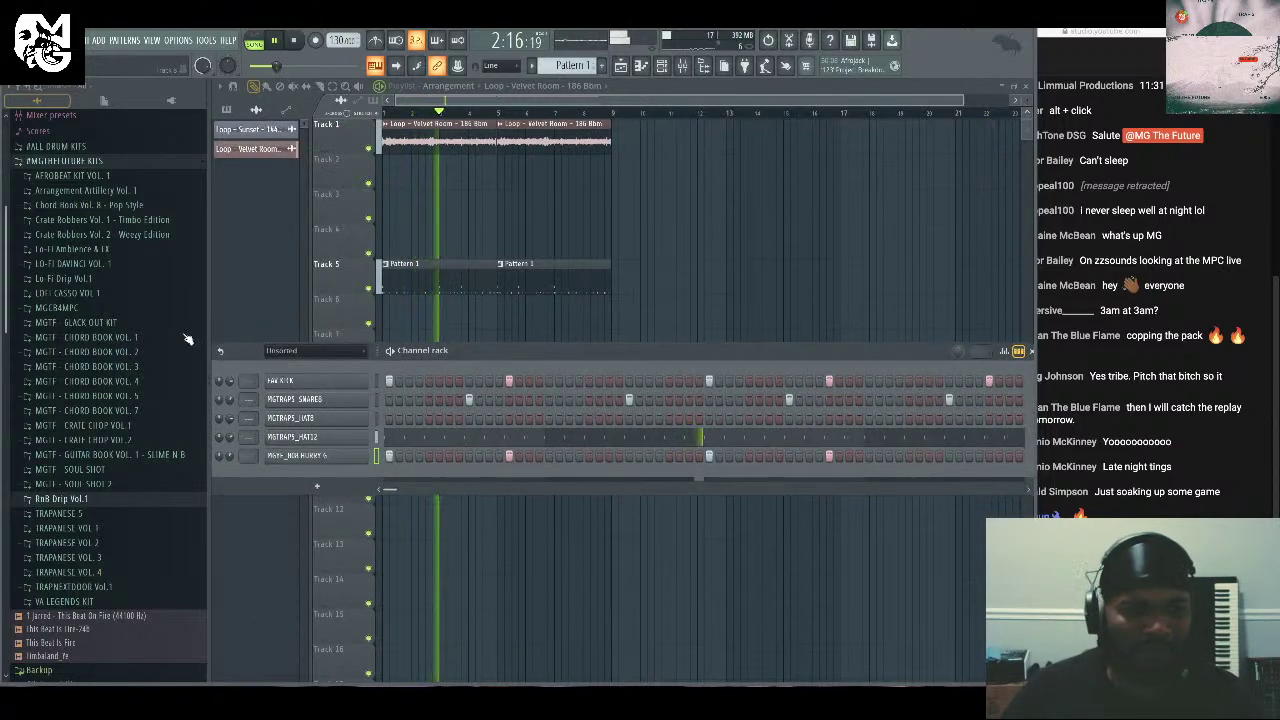
Audition the snares in the TRAPANESE 5 drum kit and add MGTRAP5_SNARE9 as a new Channel rack channel.
scroll(110, 440, "down", 2)
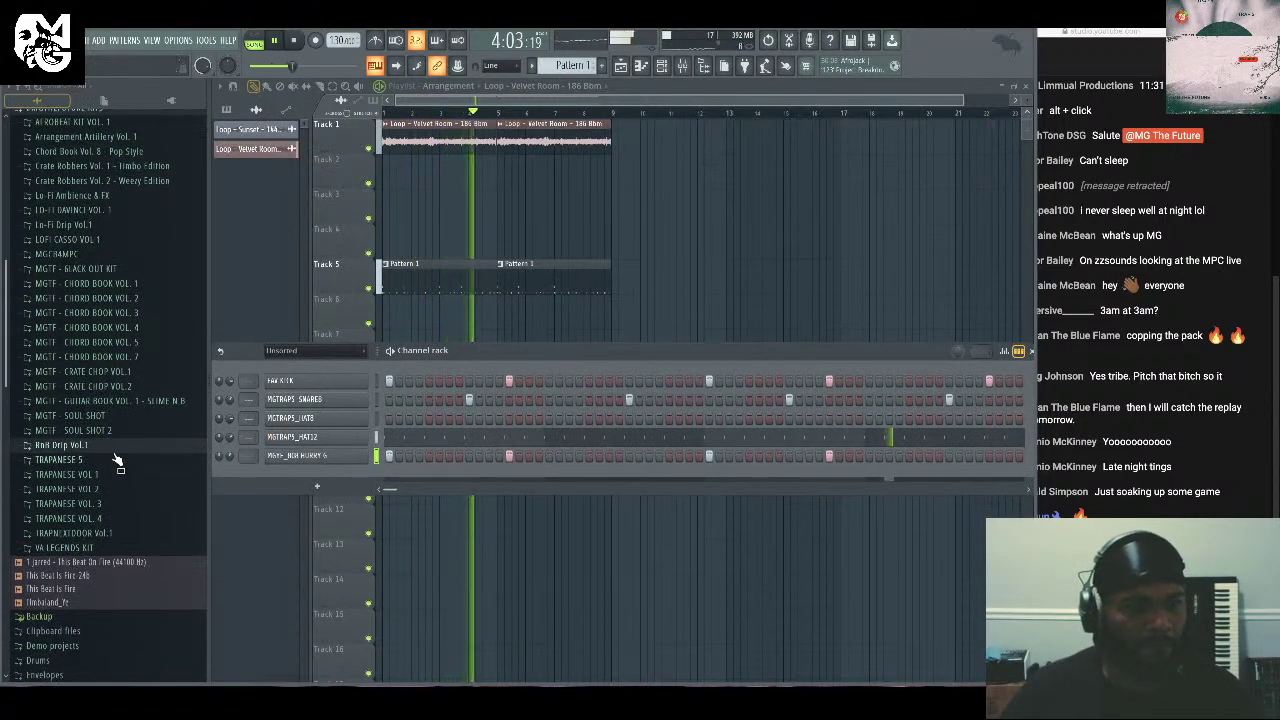
left_click(116, 460)
scroll(150, 450, "down", 15)
scroll(150, 505, "down", 5)
left_click(125, 531)
left_click(116, 517)
left_click(112, 503)
left_click(112, 489)
left_click(111, 476)
left_click(110, 464)
left_click(108, 476)
left_click(105, 489)
left_click(103, 503)
left_click(102, 516)
left_click(100, 530)
left_click(99, 543)
left_click(98, 557)
left_click(97, 570)
left_click_drag(97, 578, 254, 473)
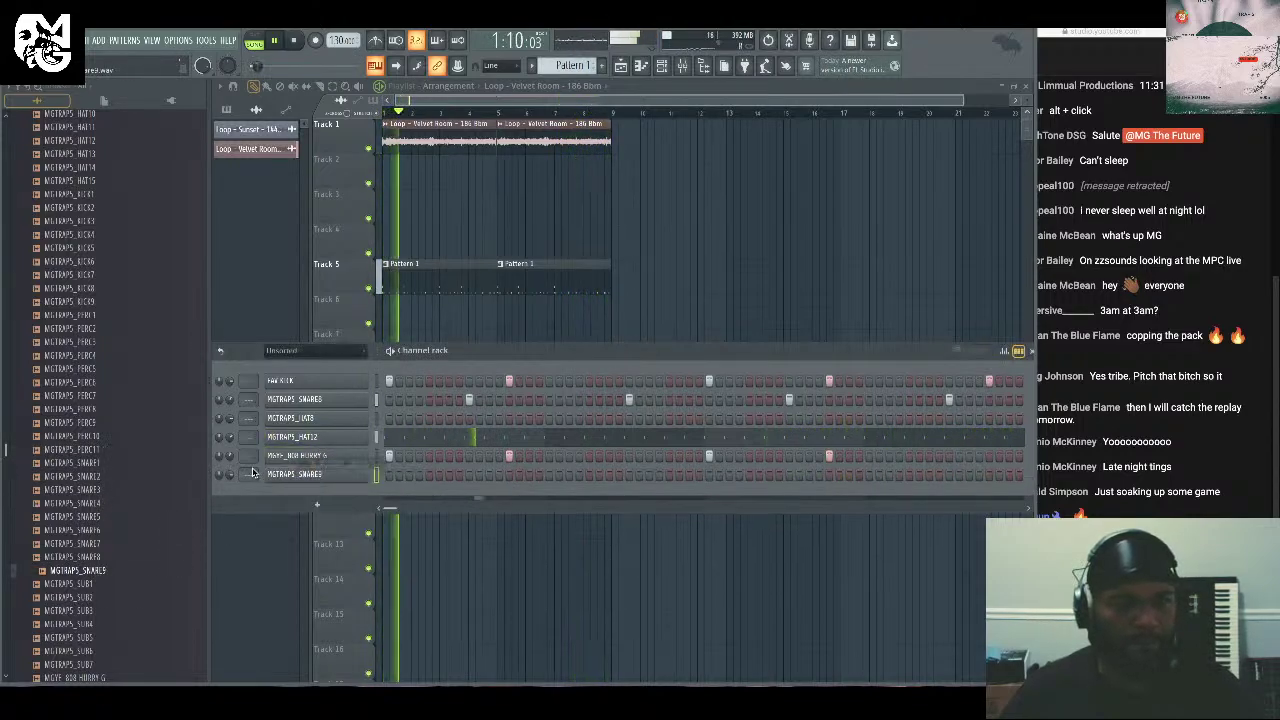
Program MGTRAP5_SNARE9 hits on steps 15, 19, 39, 51 and 55 of Pattern 1.
left_click(529, 474)
left_click(569, 474)
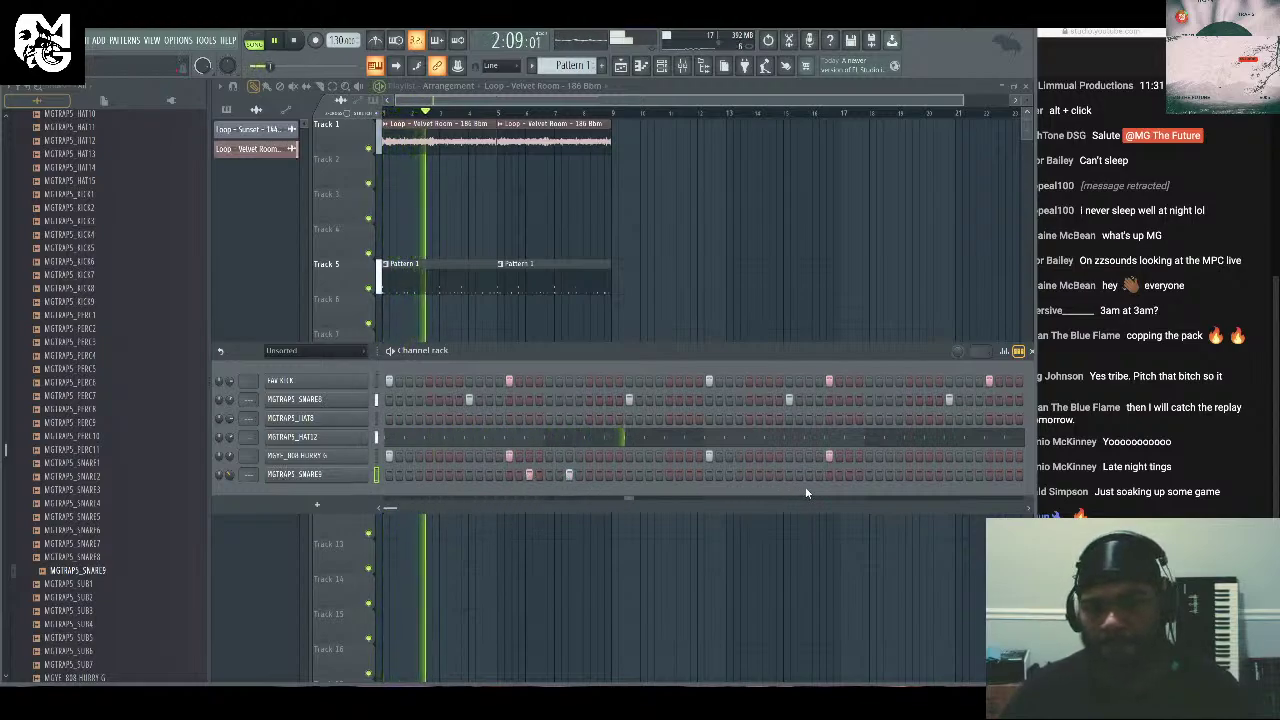
left_click(769, 474)
left_click(889, 474)
left_click(929, 474)
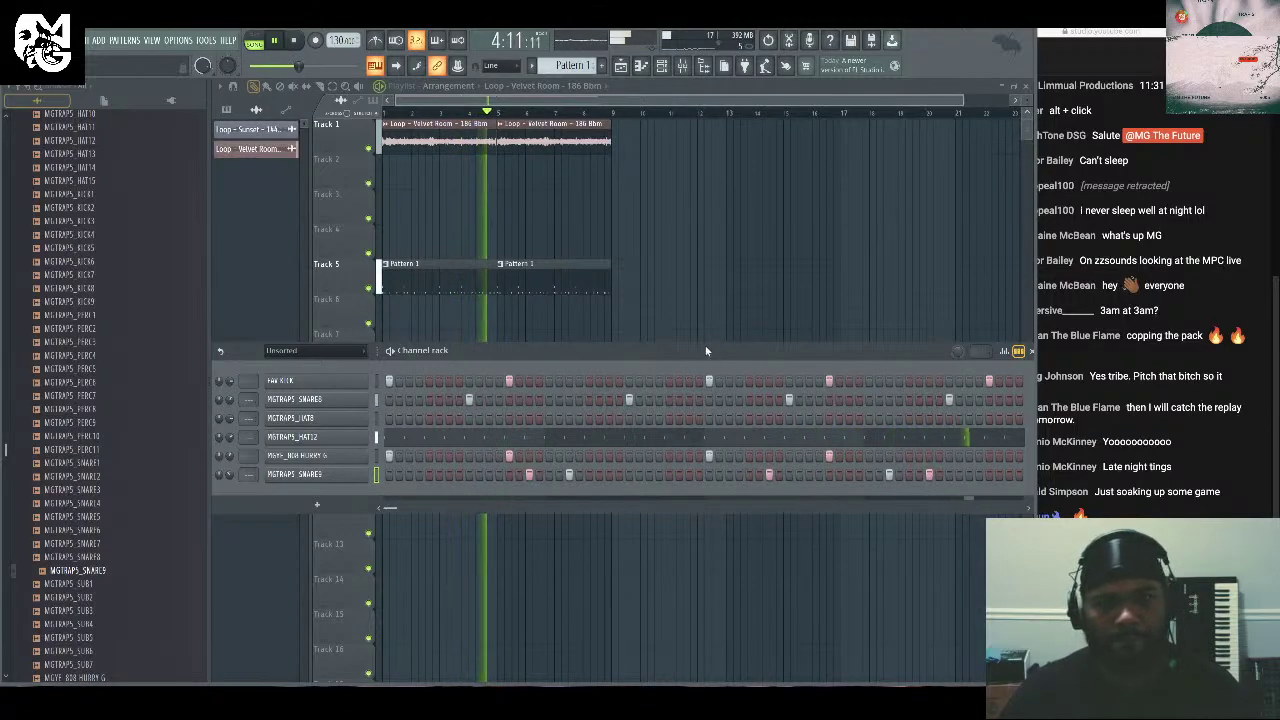
Add MGTRAP5_PERC3 with a hit on step 61 and MGTRAP5_PERC2 with a hit on step 29.
left_click_drag(708, 350, 684, 318)
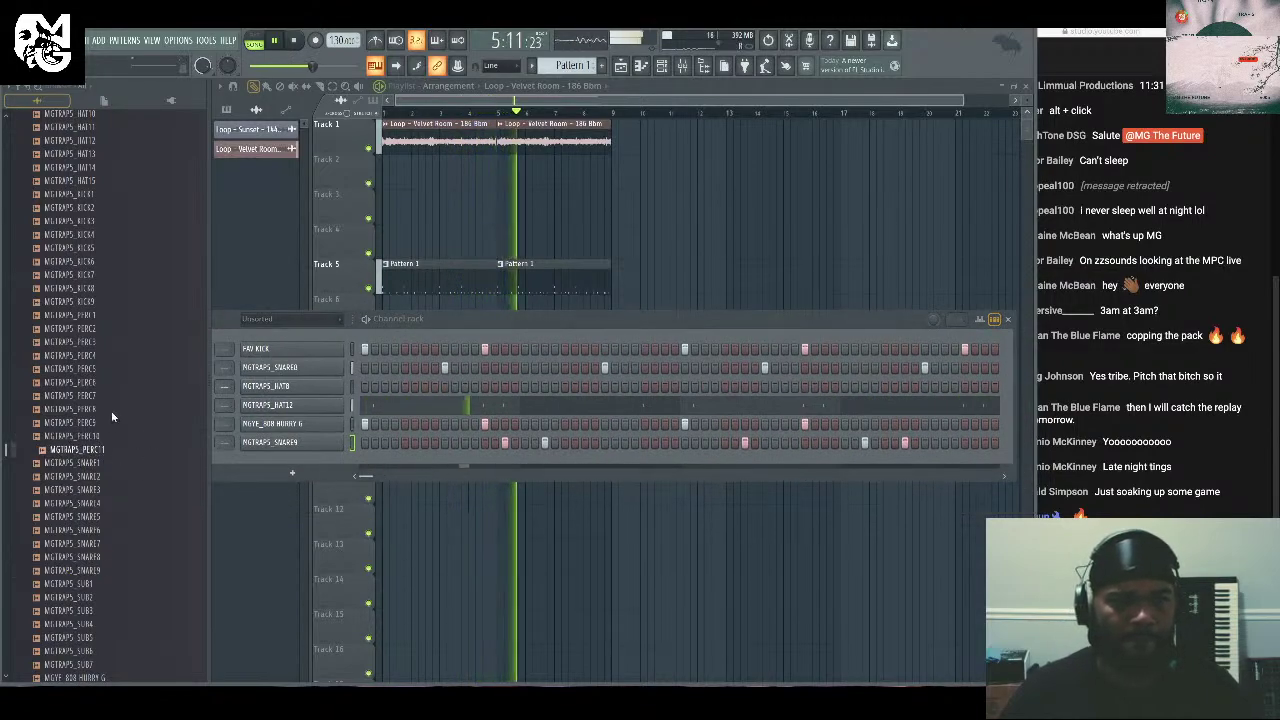
left_click(110, 341)
left_click_drag(101, 341, 320, 468)
left_click(965, 461)
left_click_drag(513, 319, 579, 357)
left_click_drag(104, 336, 302, 515)
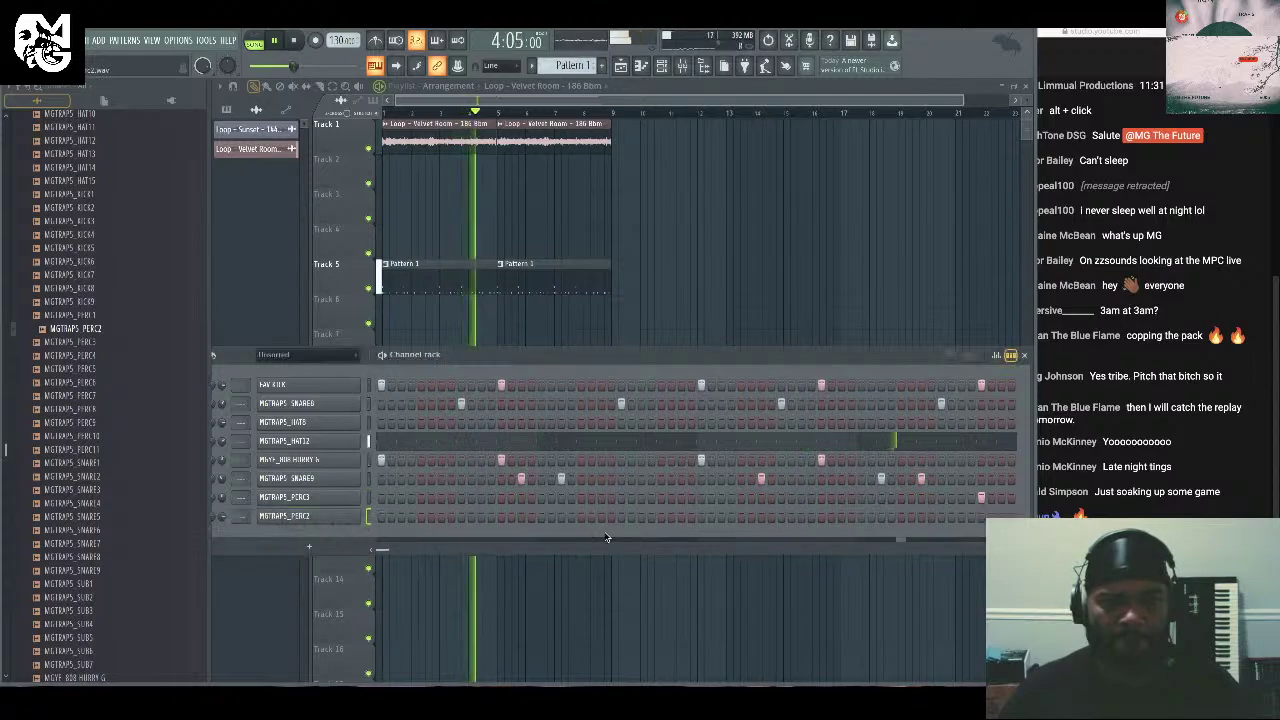
Add FAV SHAKE from the drum kit to the Channel rack, with hits on steps 7, 23, 27, 39, 55, 59, 61 and 63.
scroll(50, 300, "up", 10)
scroll(117, 347, "up", 6)
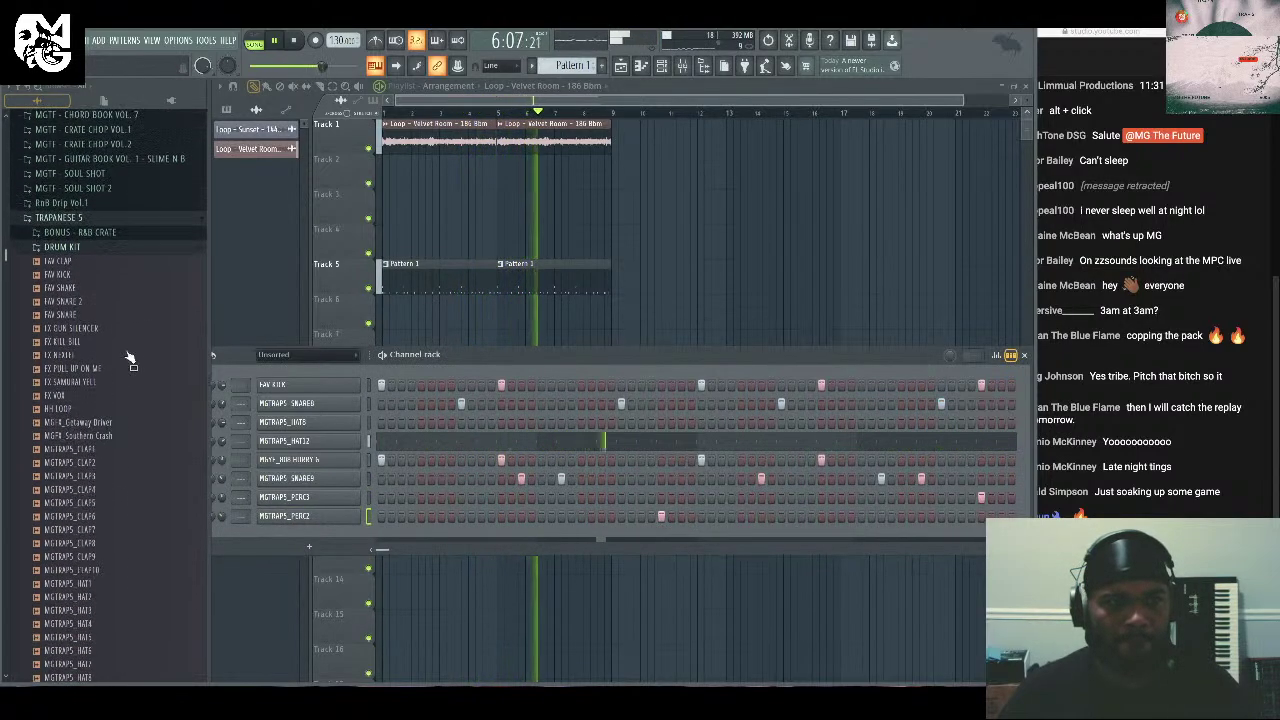
left_click_drag(117, 297, 287, 533)
left_click(441, 535)
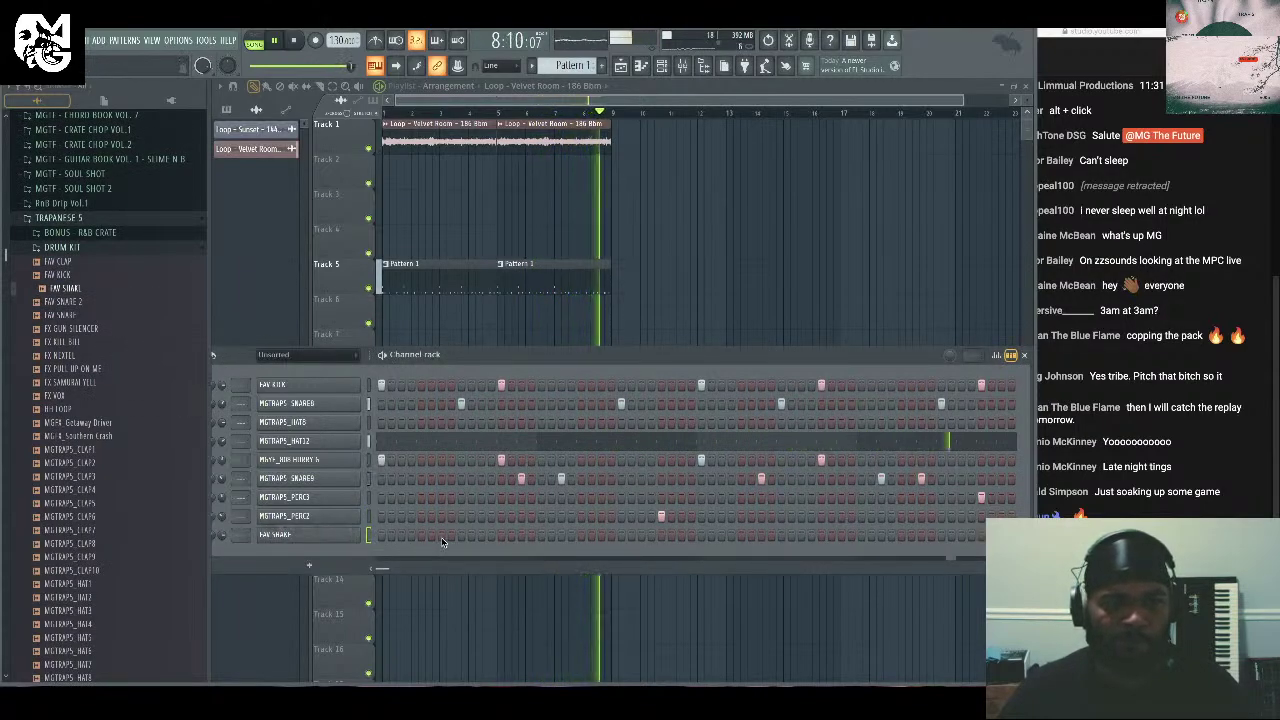
left_click(601, 535)
left_click(641, 535)
left_click(921, 535)
left_click(961, 535)
left_click(761, 535)
left_click(981, 535)
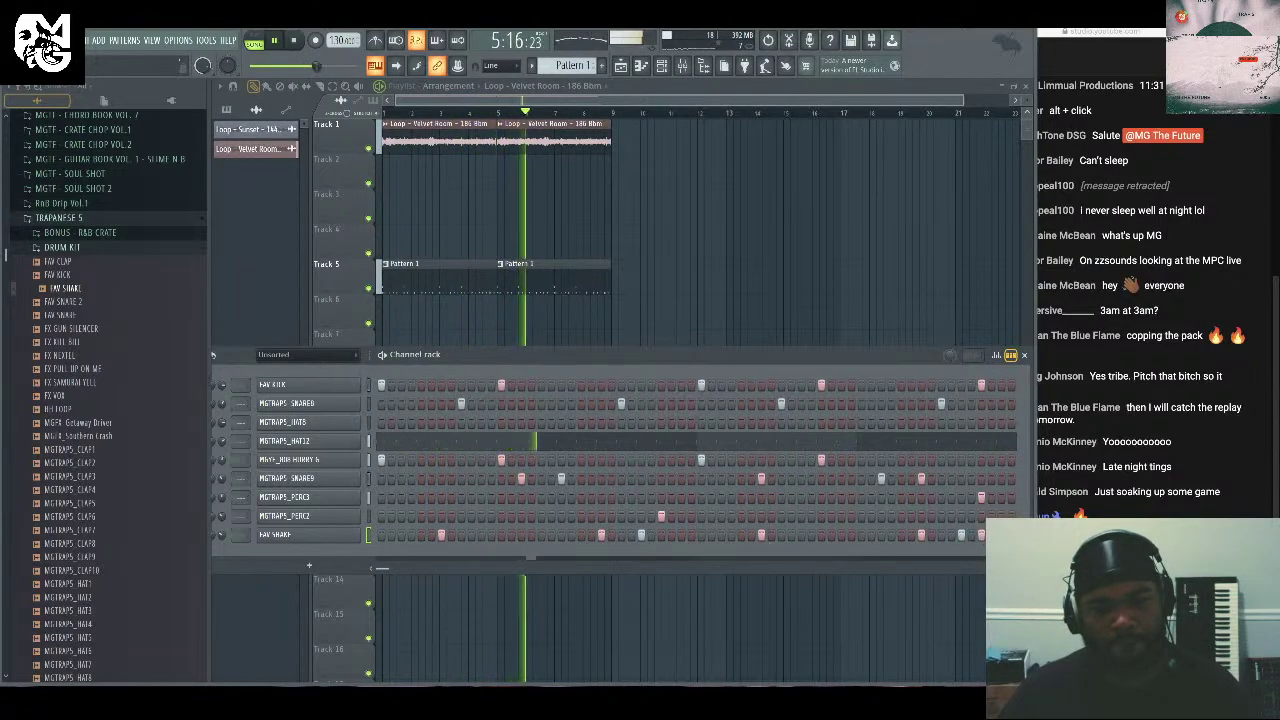
Check the live chat, hide the Channel rack and stop playback.
left_click(1190, 455)
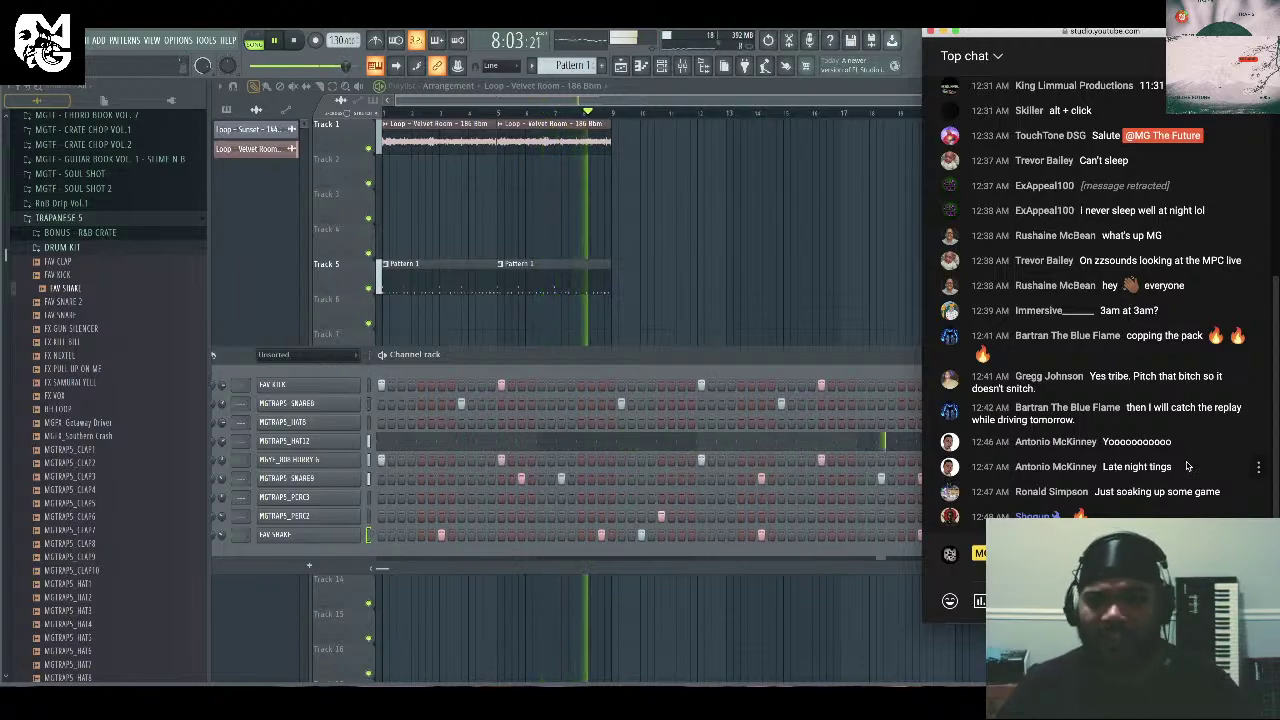
left_click(837, 358)
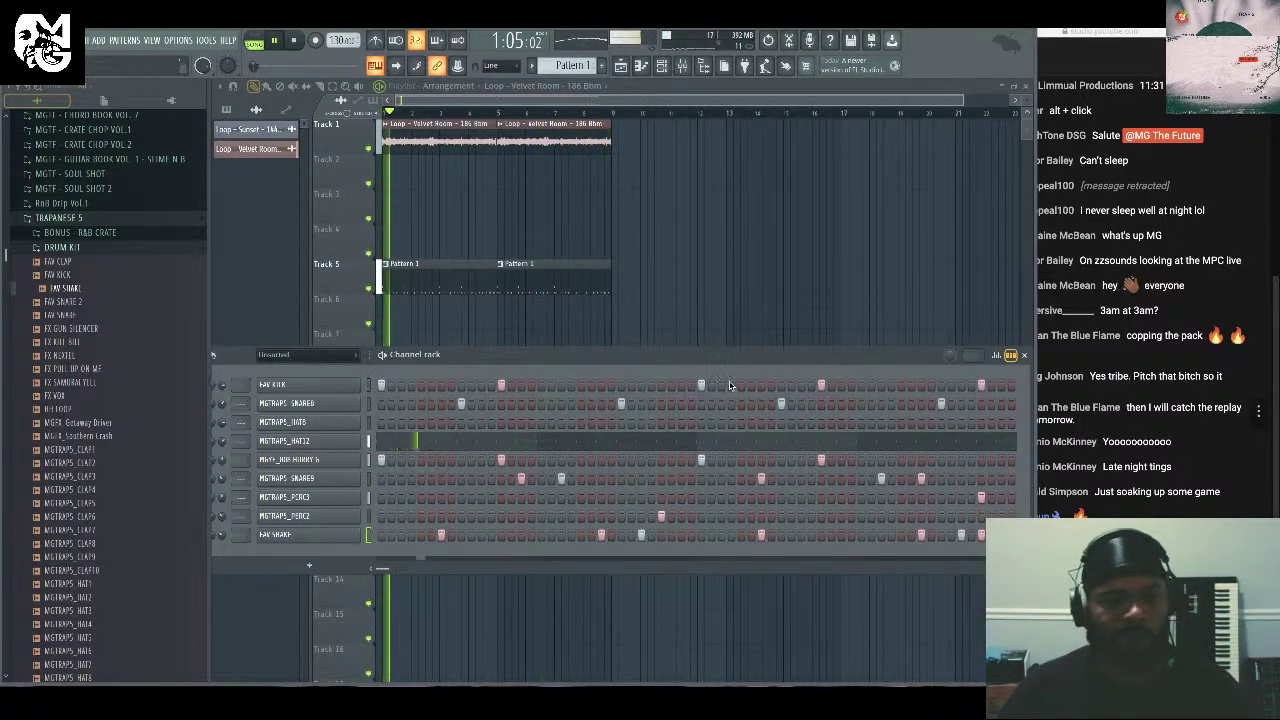
key("F6")
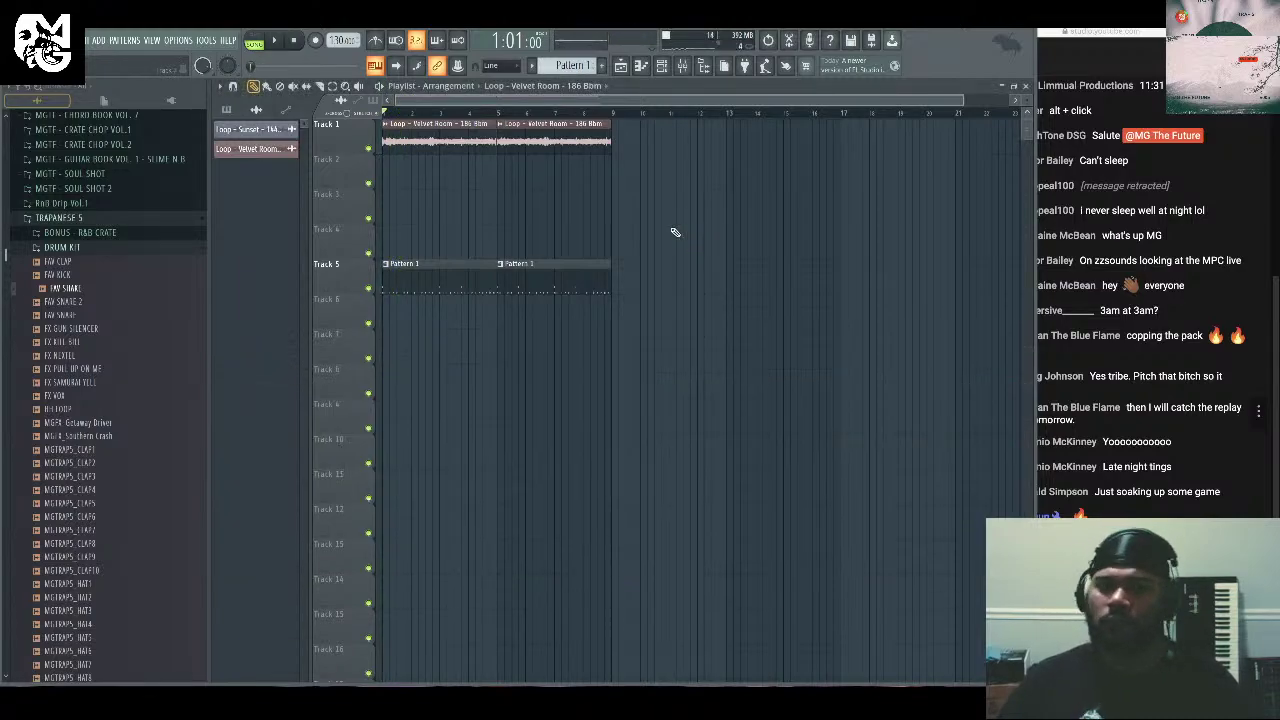
left_click(1174, 232)
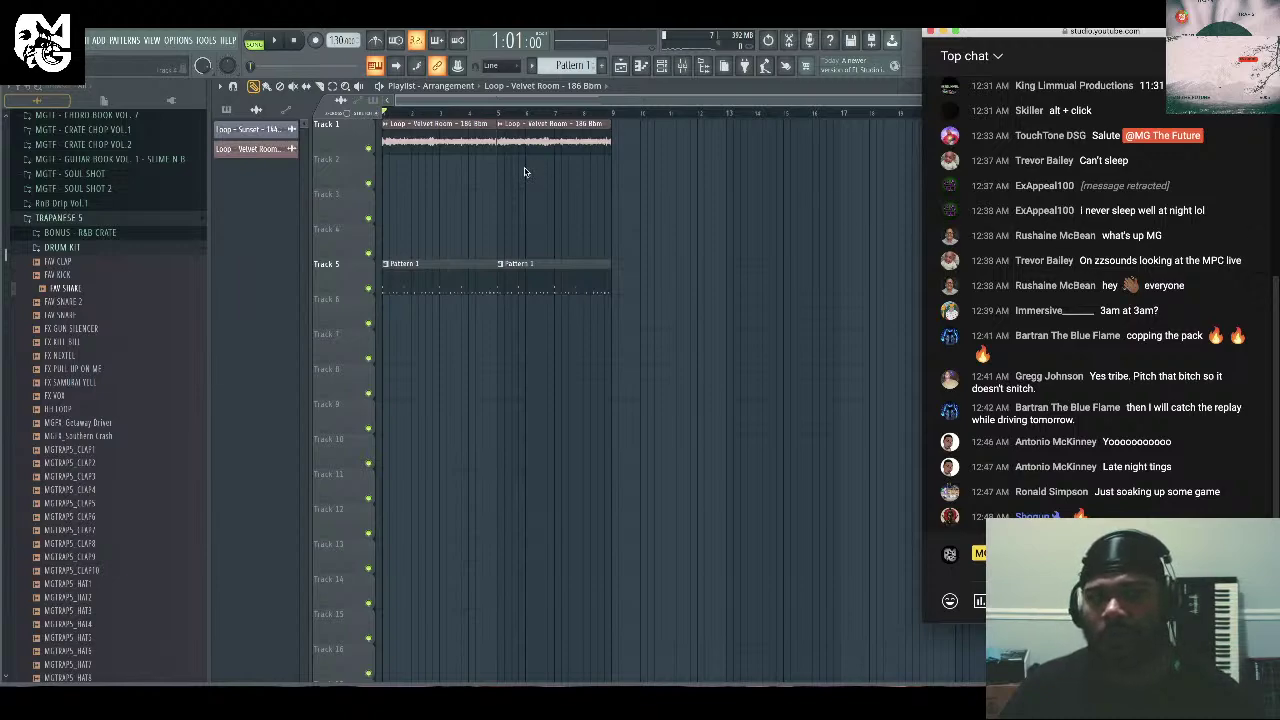
Make the second Velvet Room loop clip unique and move it down to Track 2.
left_click(504, 131)
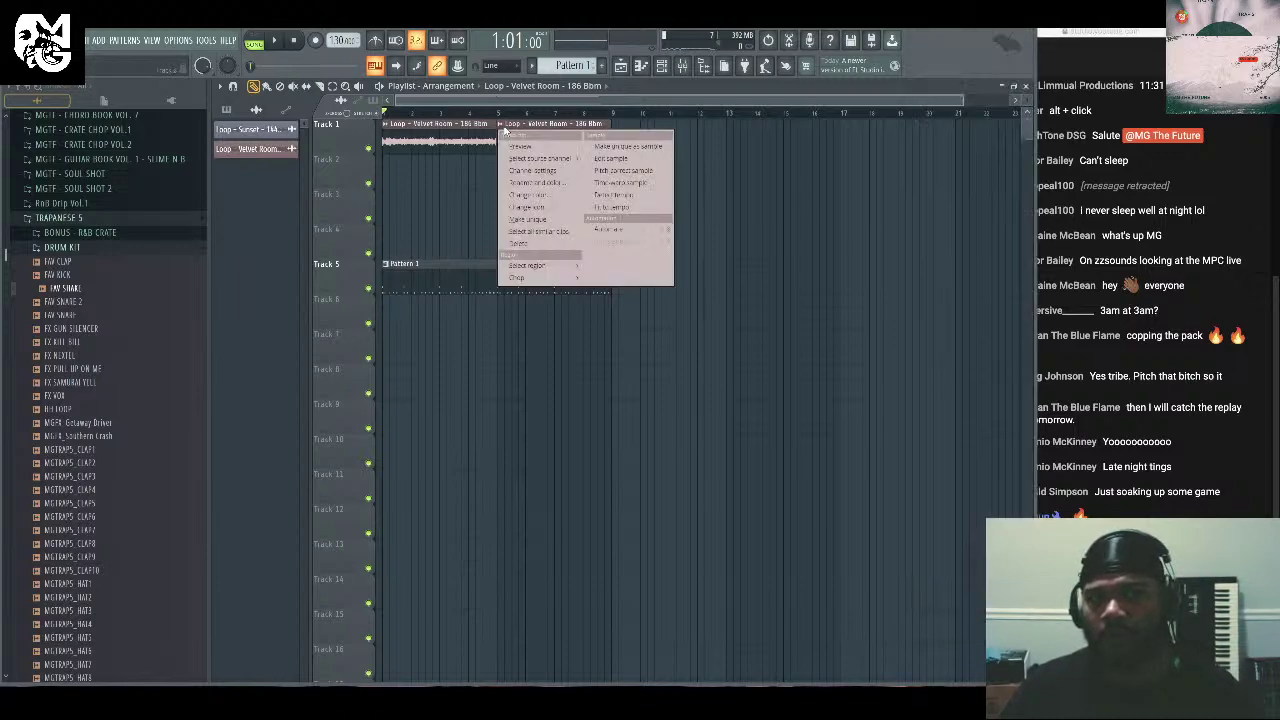
left_click(541, 220)
left_click(501, 128)
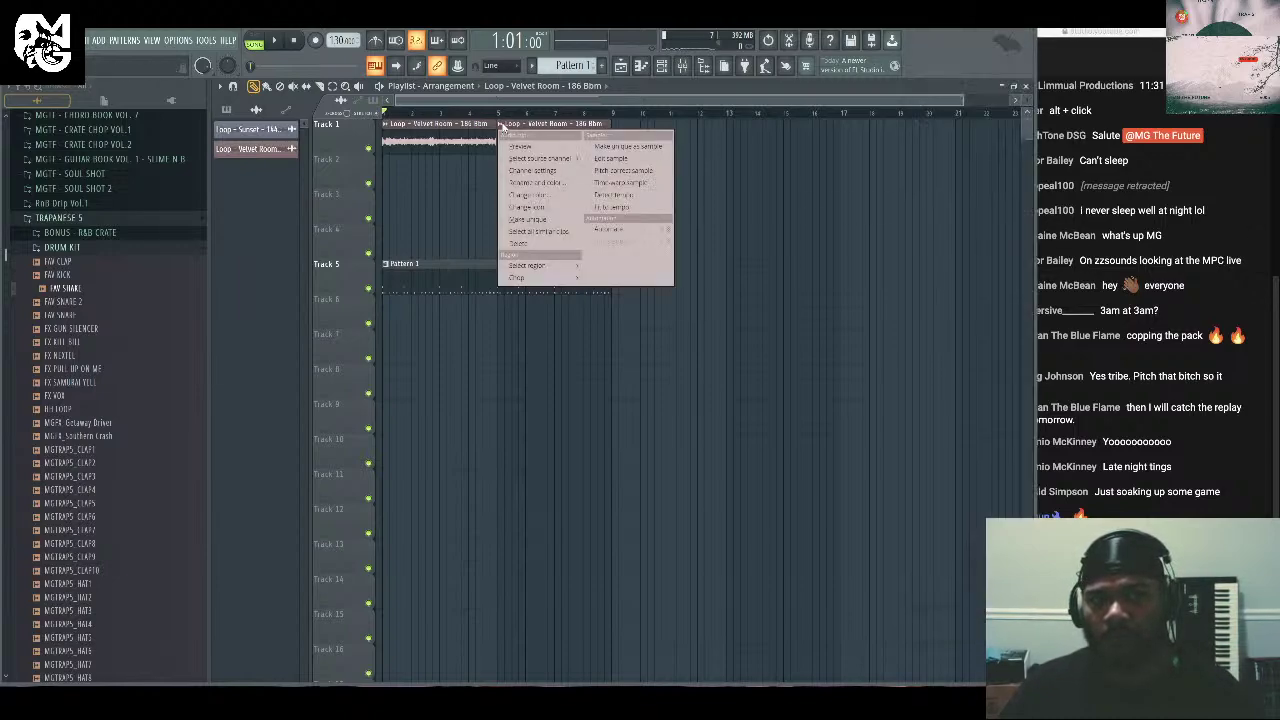
left_click(541, 220)
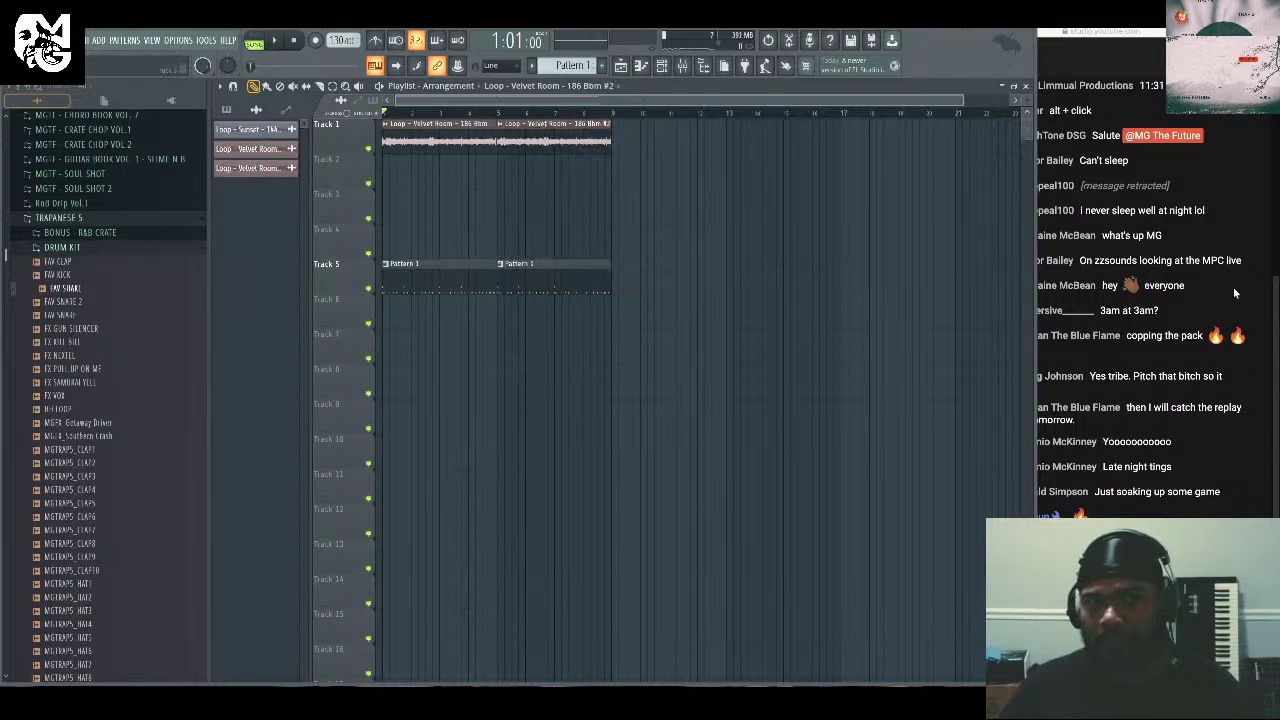
left_click_drag(559, 145, 559, 183)
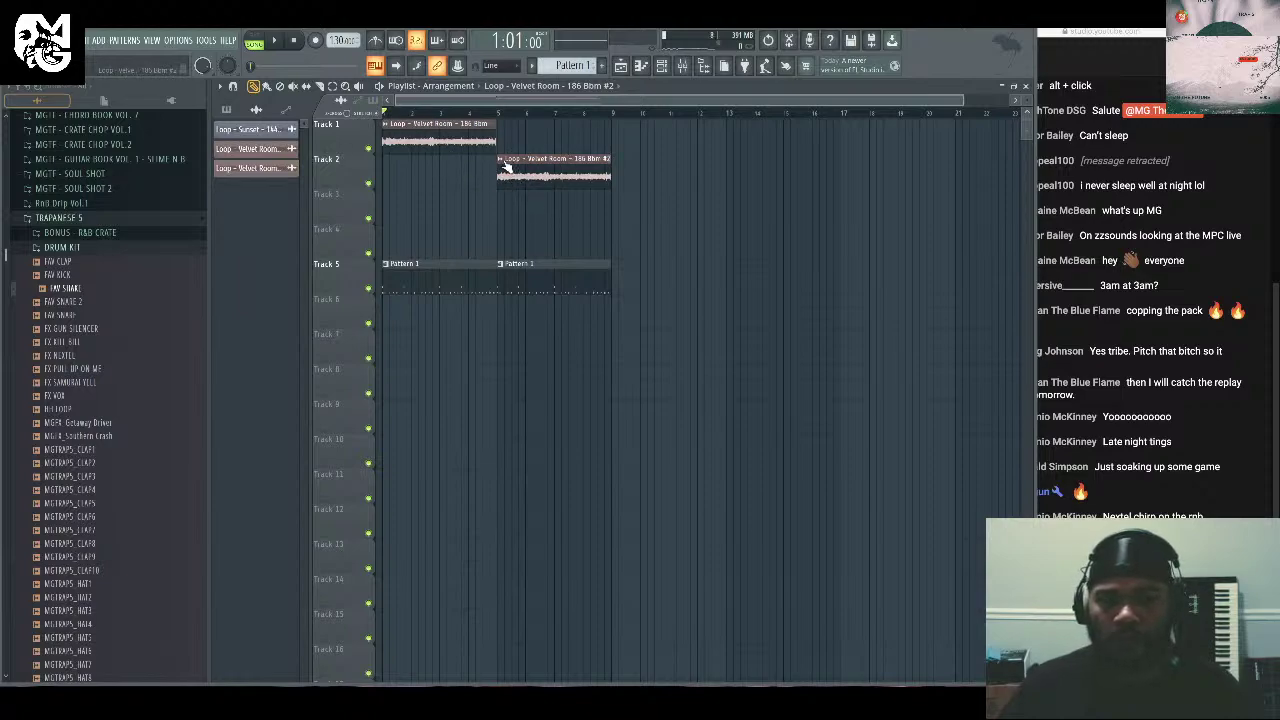
Inspect the channel settings of the Track 2 Velvet Room clip, play the arrangement and check the live chat.
double_click(538, 165)
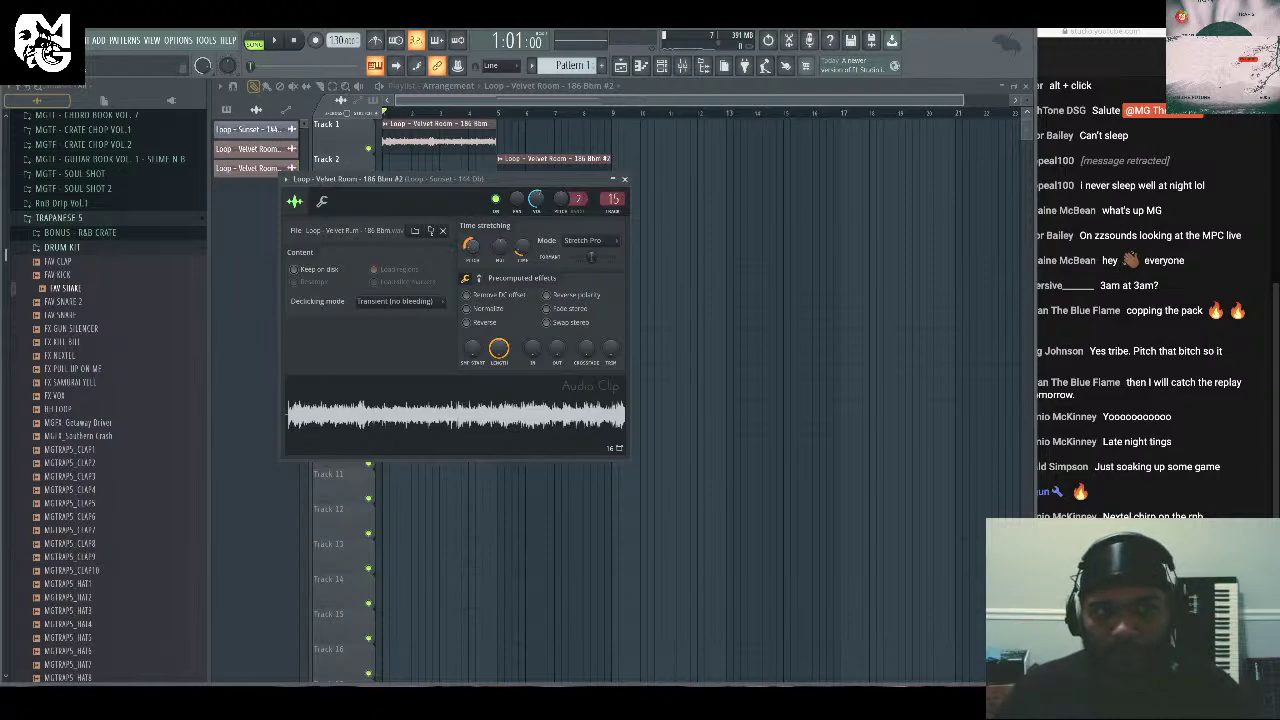
left_click(624, 179)
key("space")
left_click(1110, 185)
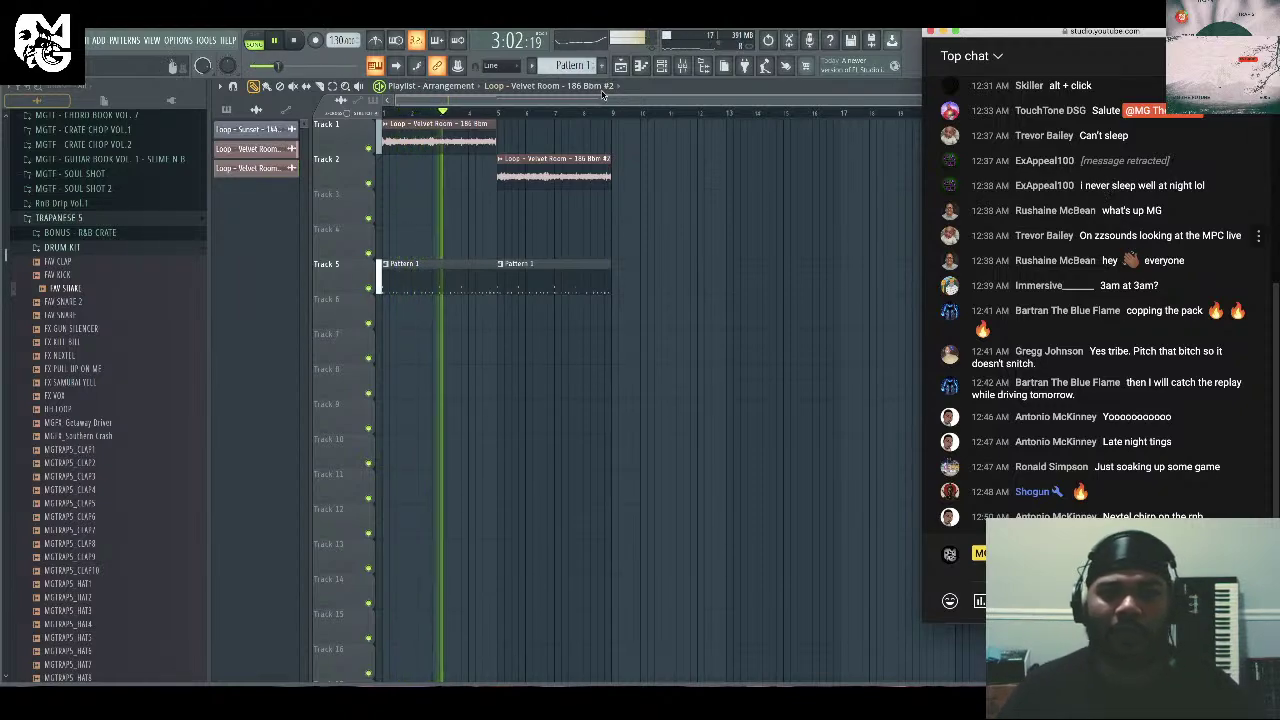
left_click(604, 93)
Show the unsorted channels in the Channel rack, and add FX NEXTEL from the drum kit with a hit on step 5.
key("F6")
left_click(311, 356)
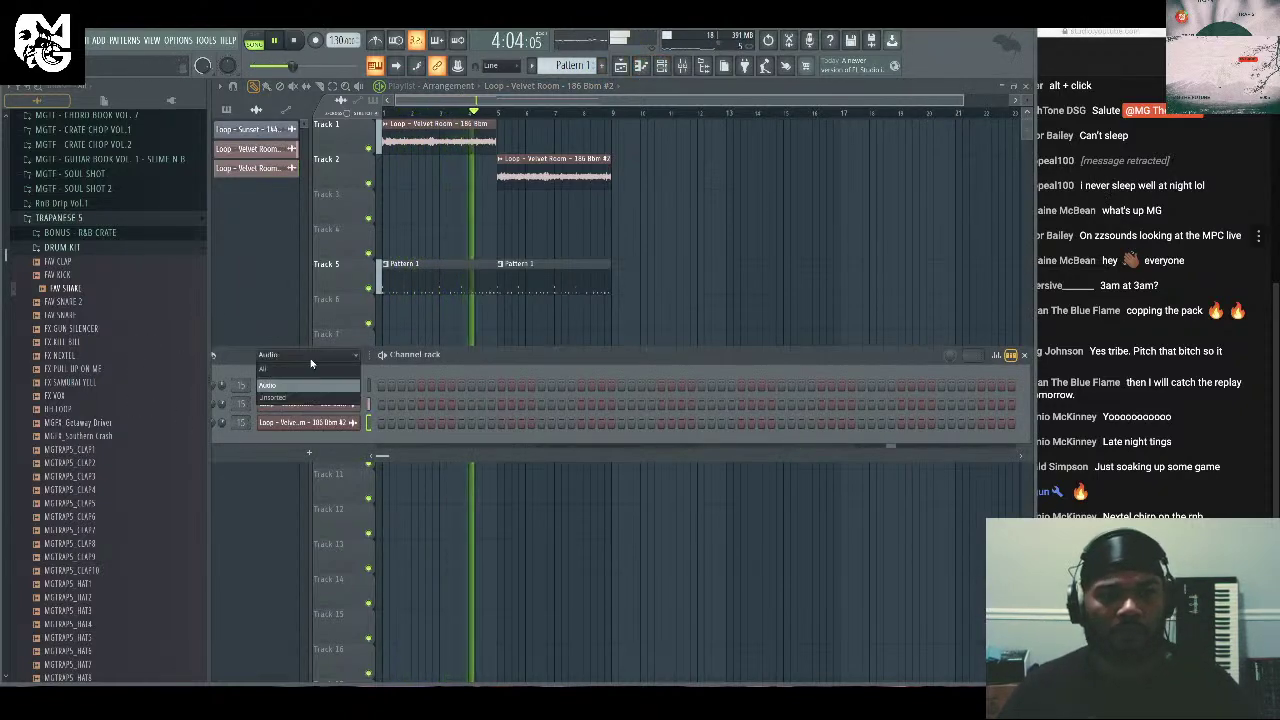
left_click(272, 397)
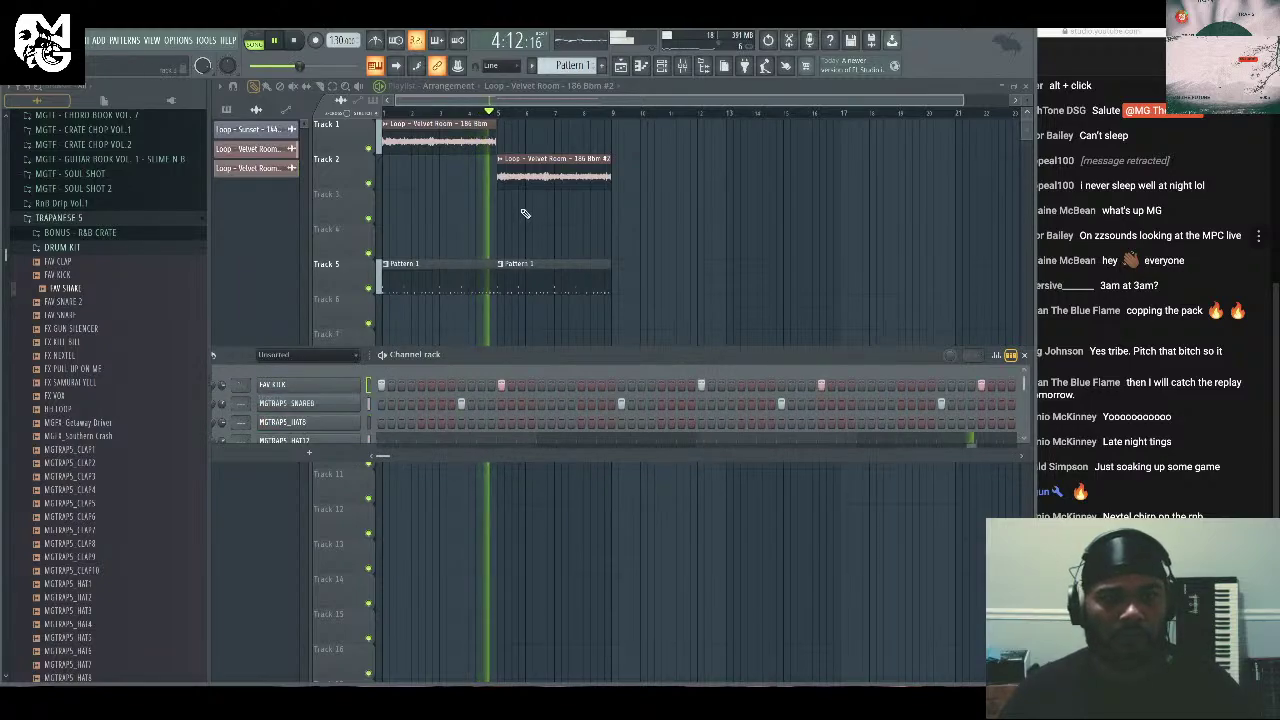
left_click(104, 247)
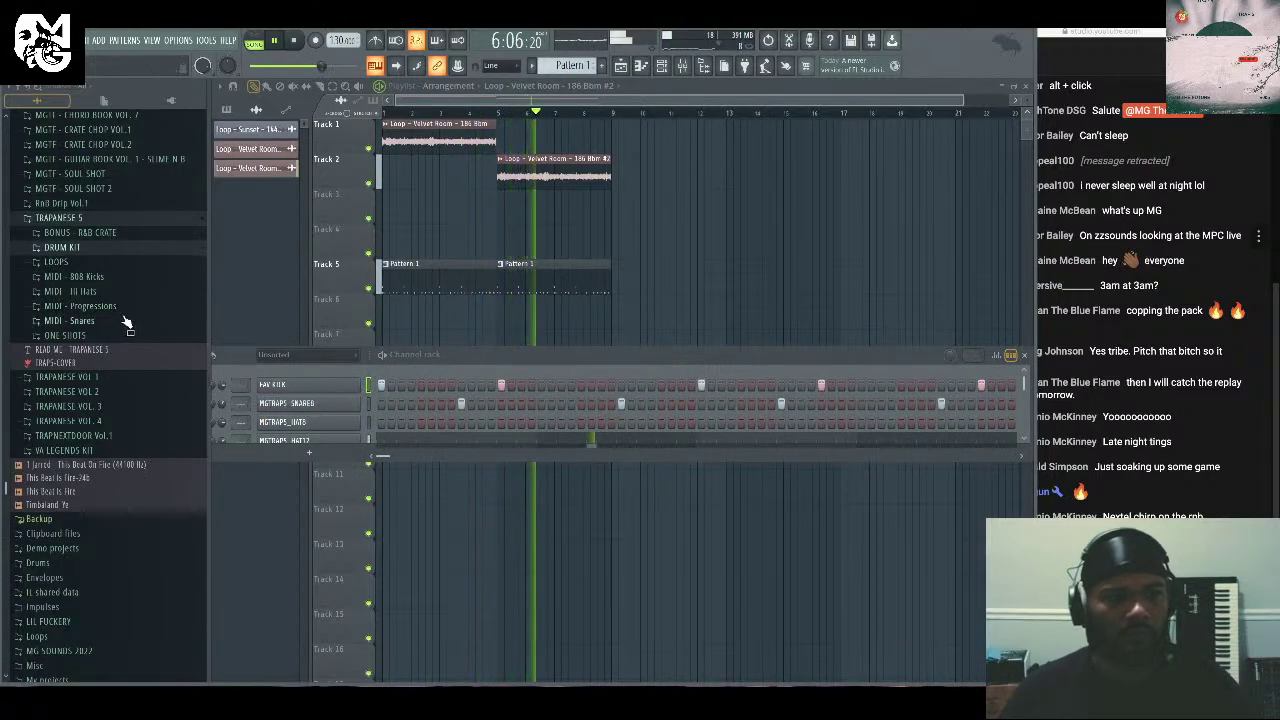
left_click(131, 247)
left_click(183, 354)
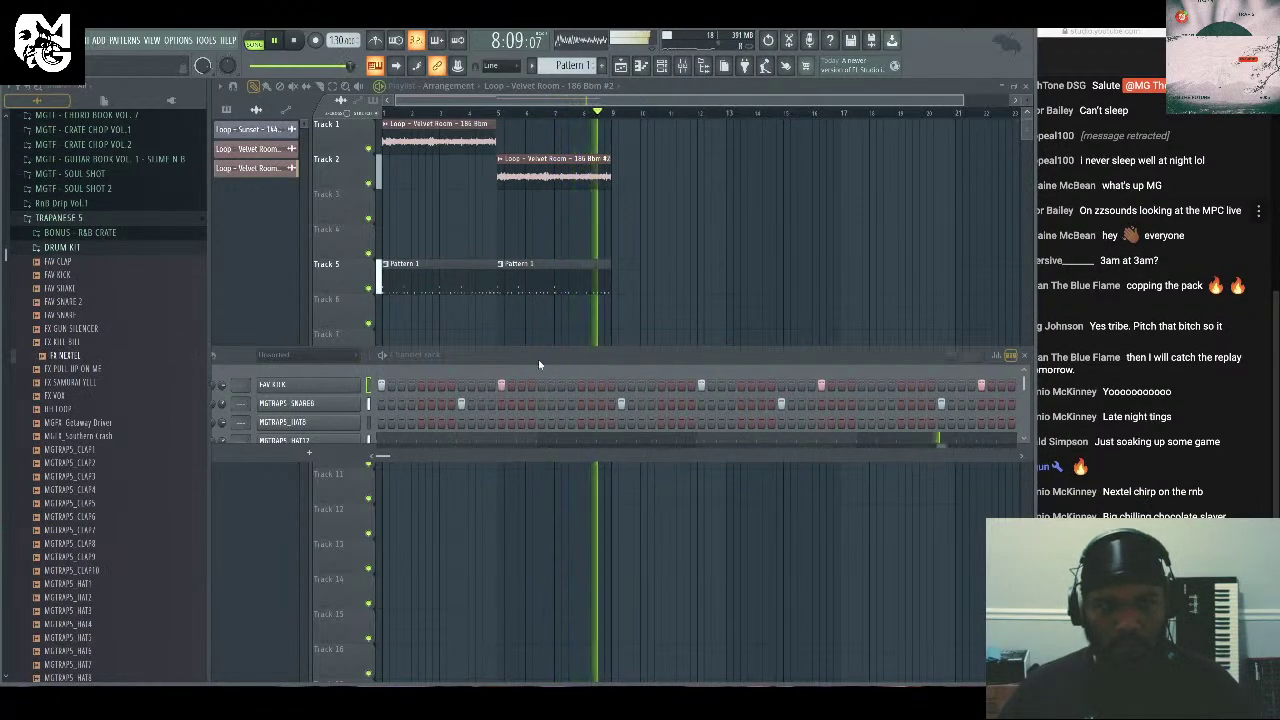
left_click(537, 360)
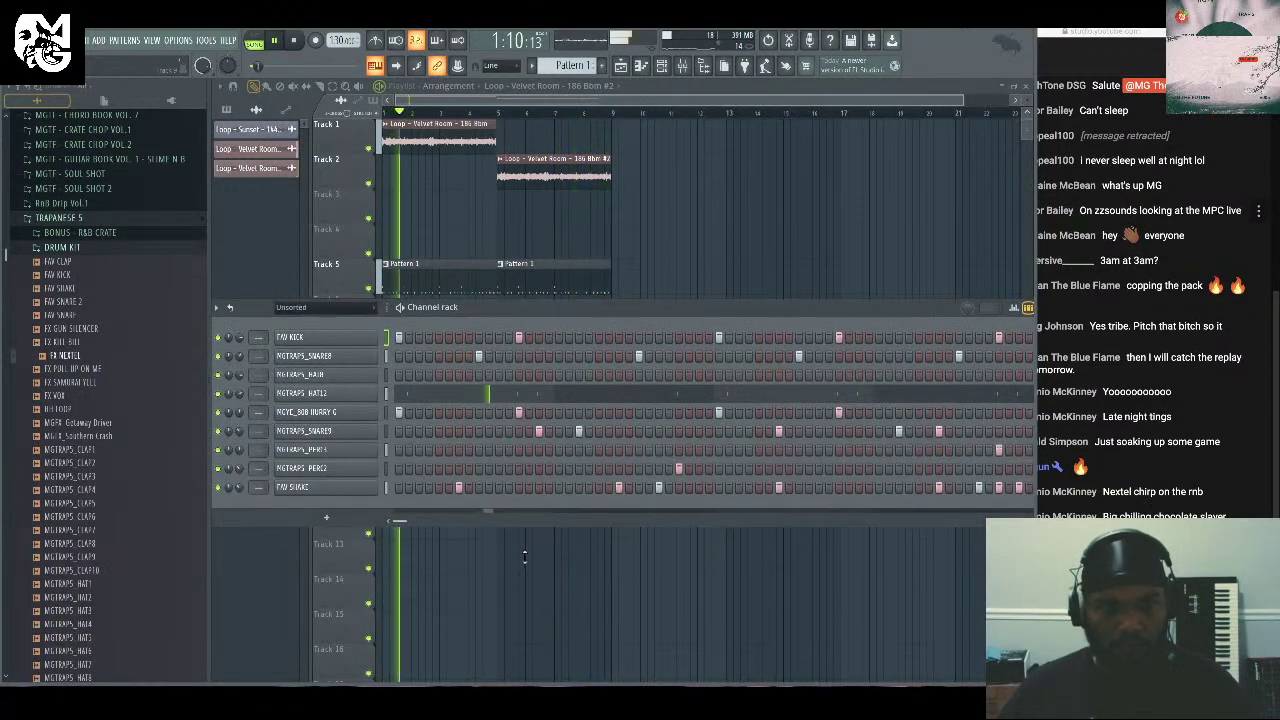
left_click_drag(65, 355, 372, 512)
left_click(439, 506)
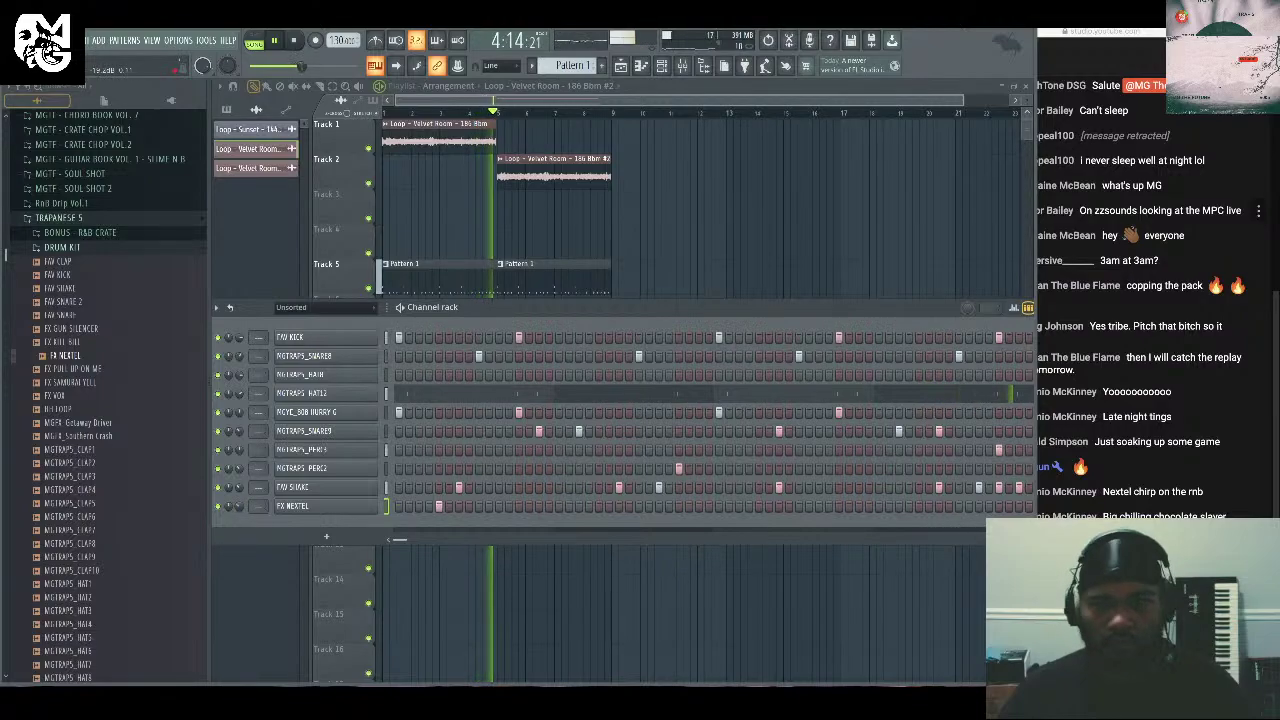
Listen to the arrangement with the FX NEXTEL hit while checking the live chat, and stop playback.
left_click(1227, 432)
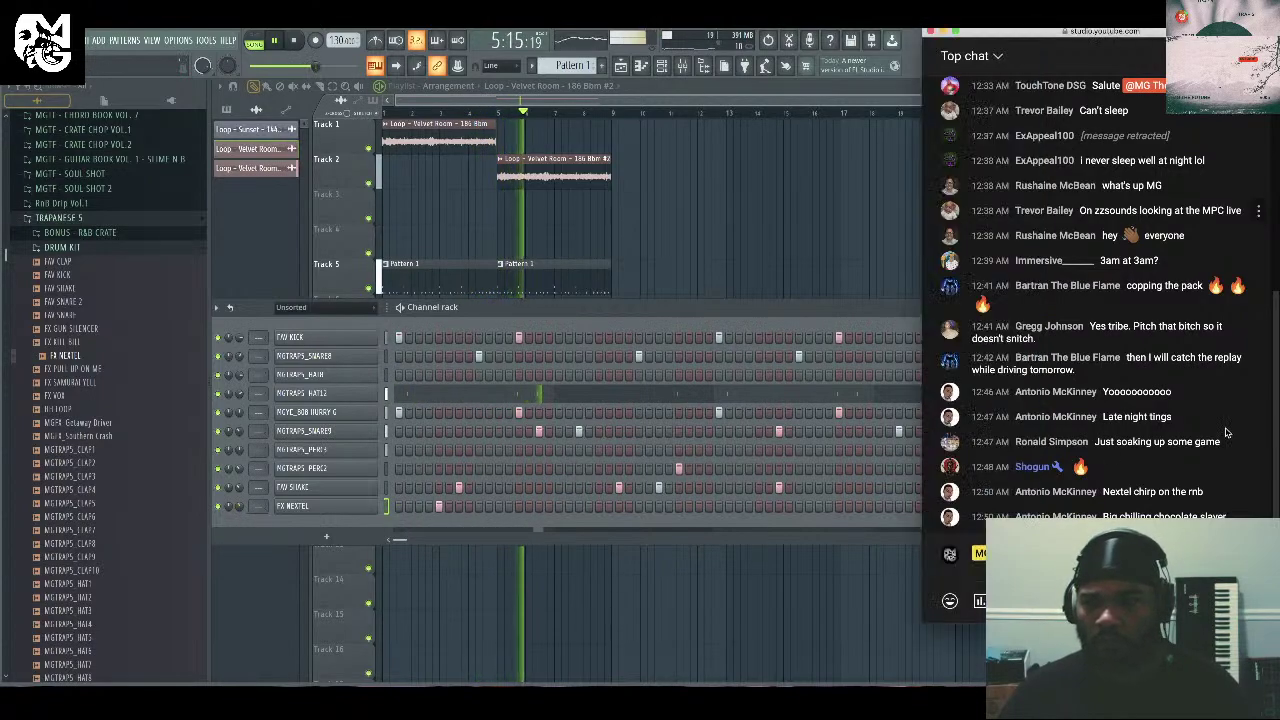
left_click(786, 290)
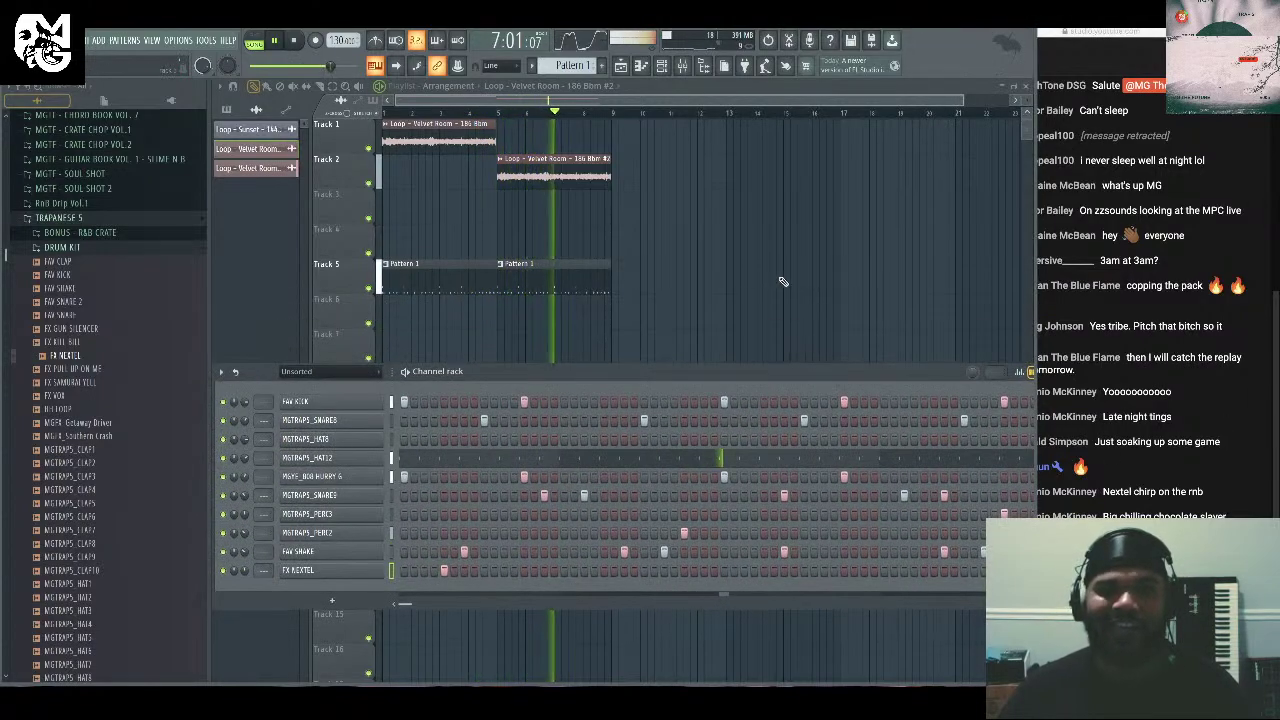
left_click(294, 42)
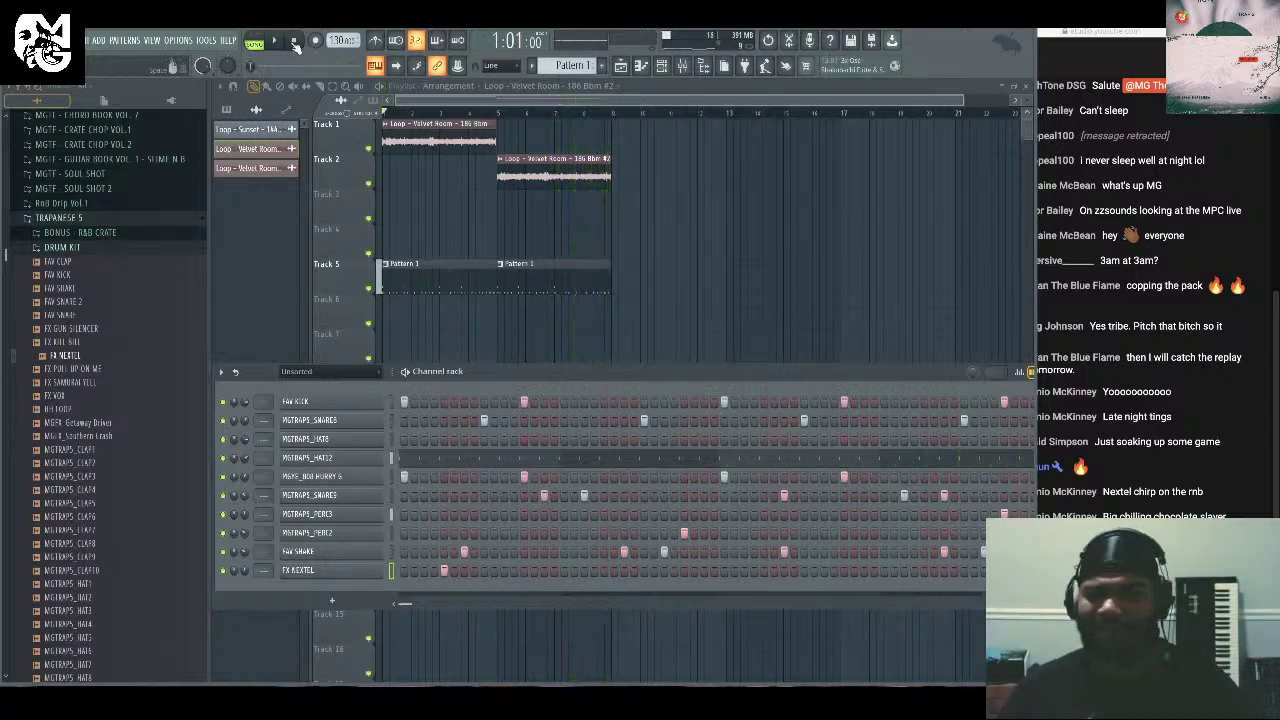
Delete both Velvet Room clips from Tracks 1 and 2 and select bars 1 to 8 of the arrangement.
right_click(588, 168)
right_click(440, 138)
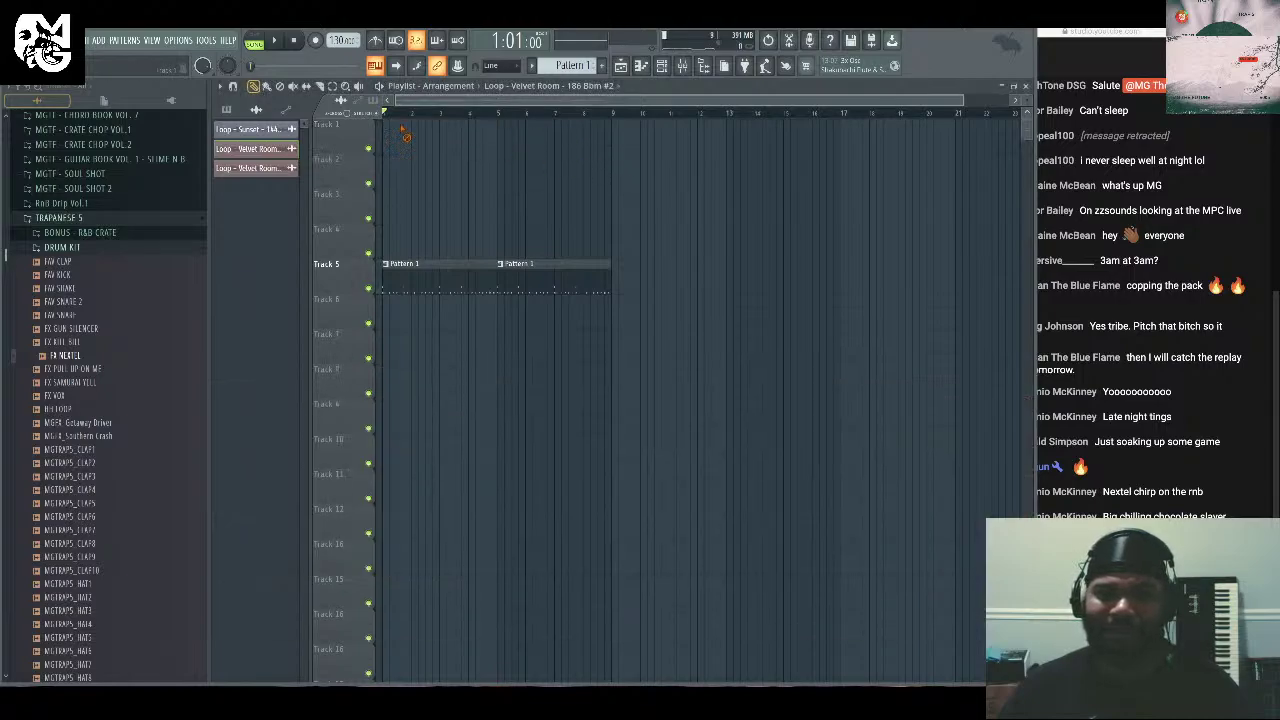
left_click_drag(615, 114, 251, 123)
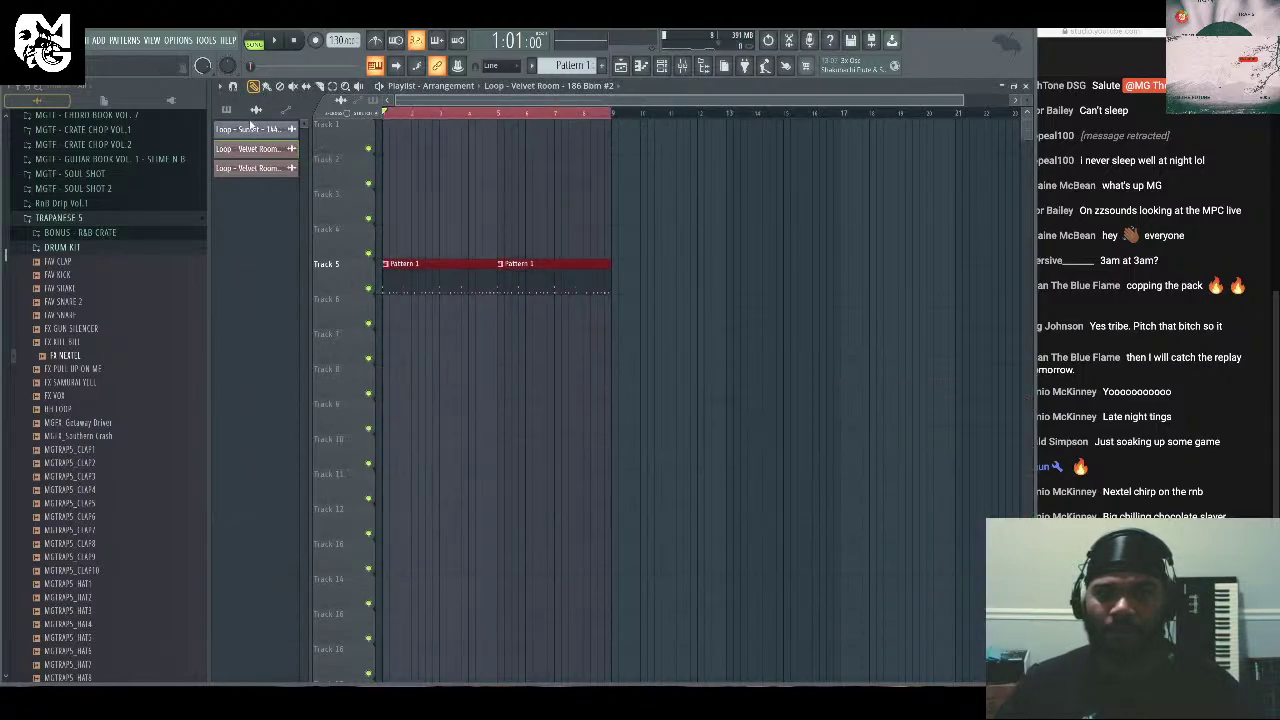
Check the Mixed In Key SE results on the Loop - Sunset mixer track, and return to the Channel rack.
left_click(642, 68)
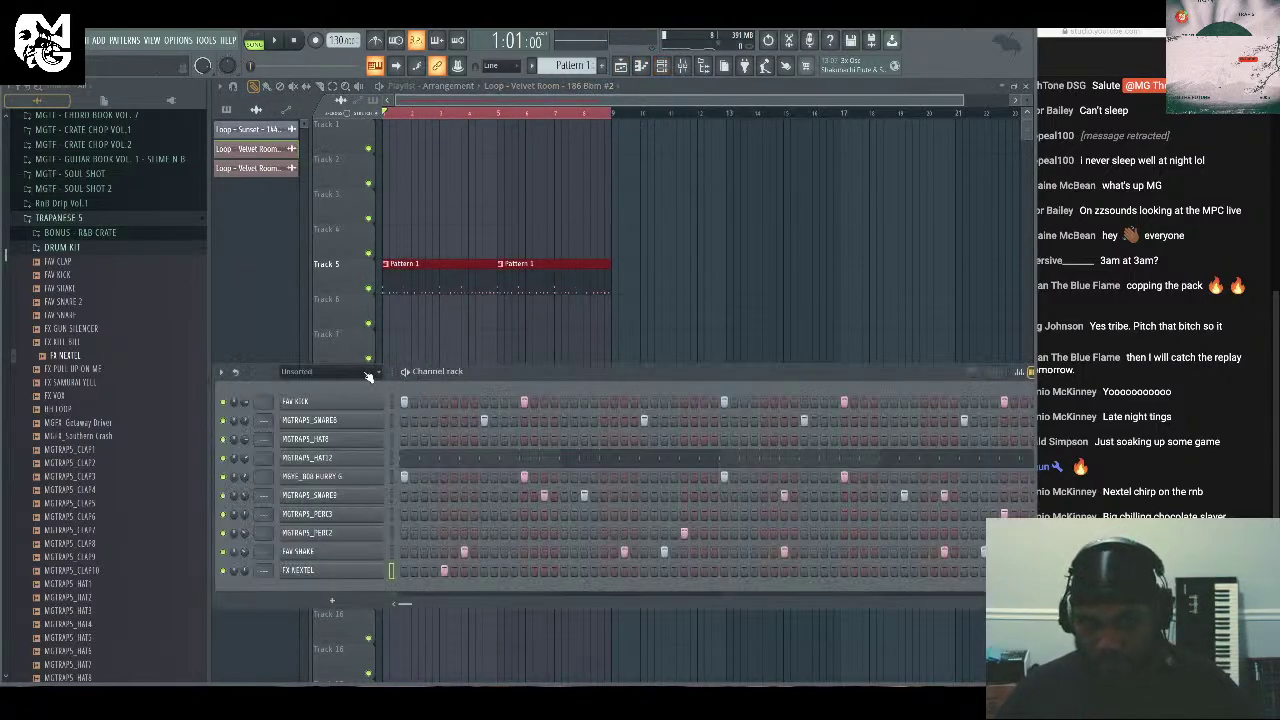
left_click(682, 66)
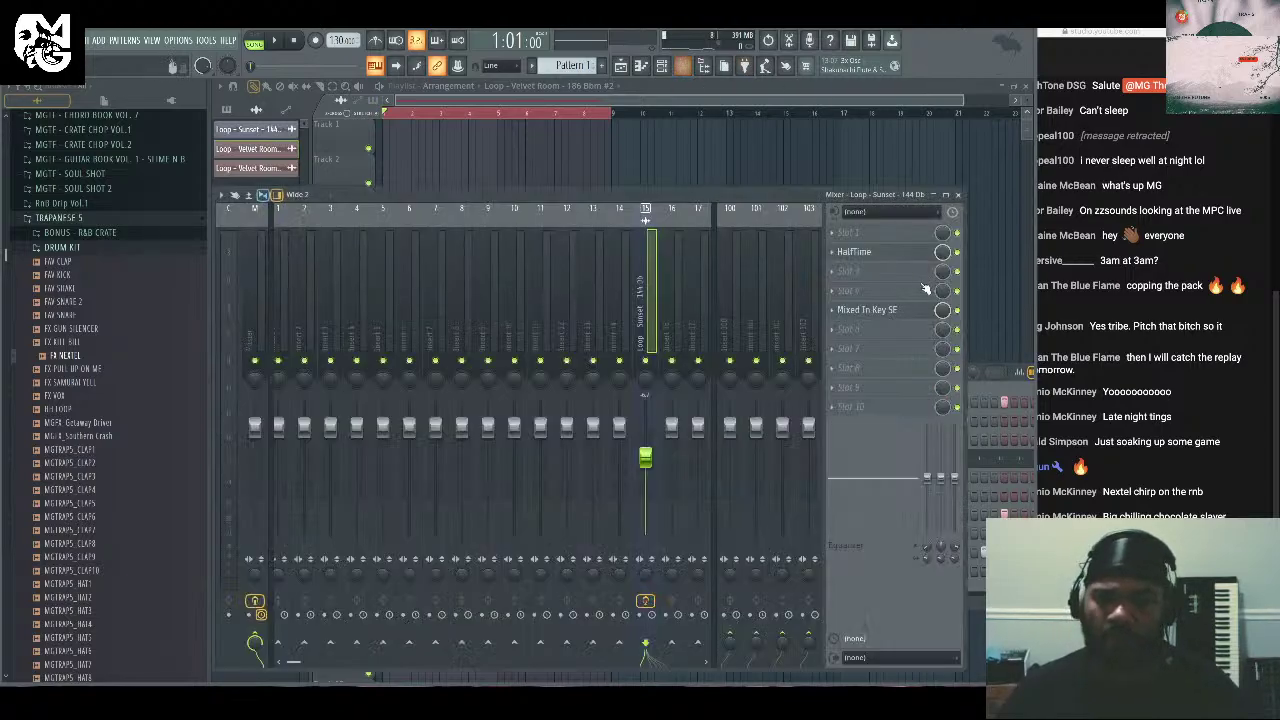
left_click(867, 310)
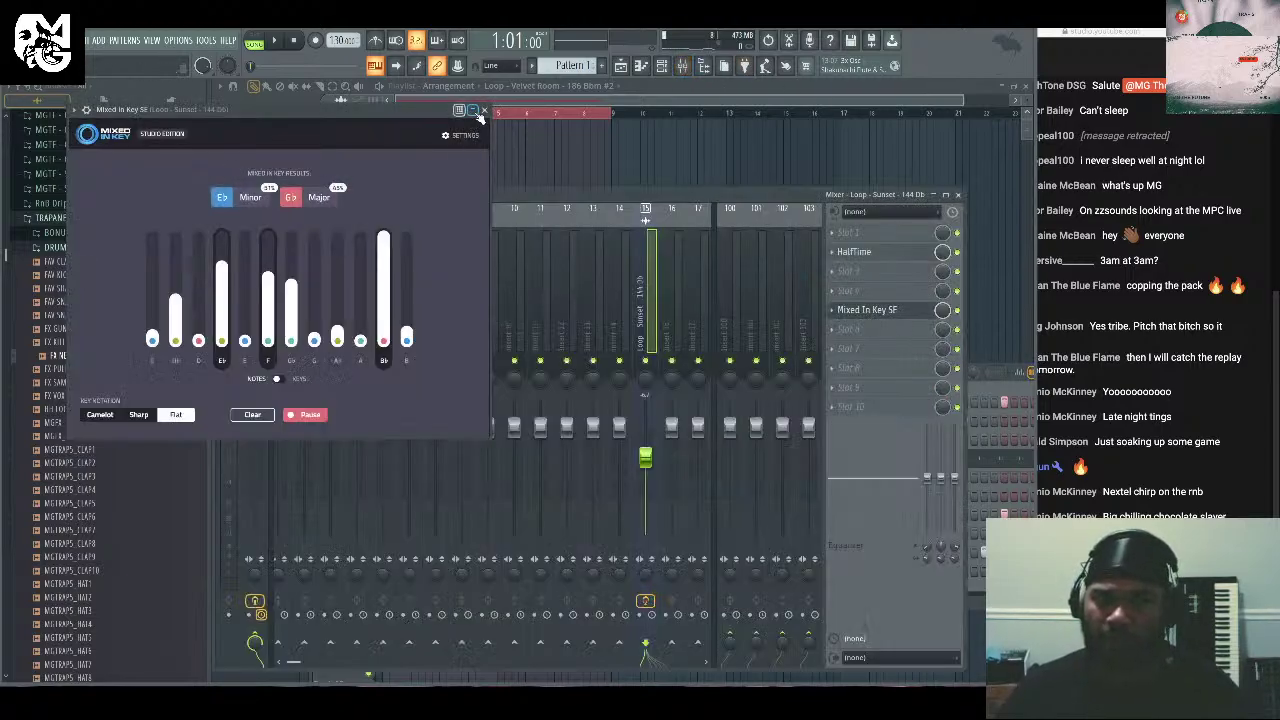
left_click(483, 110)
left_click(959, 196)
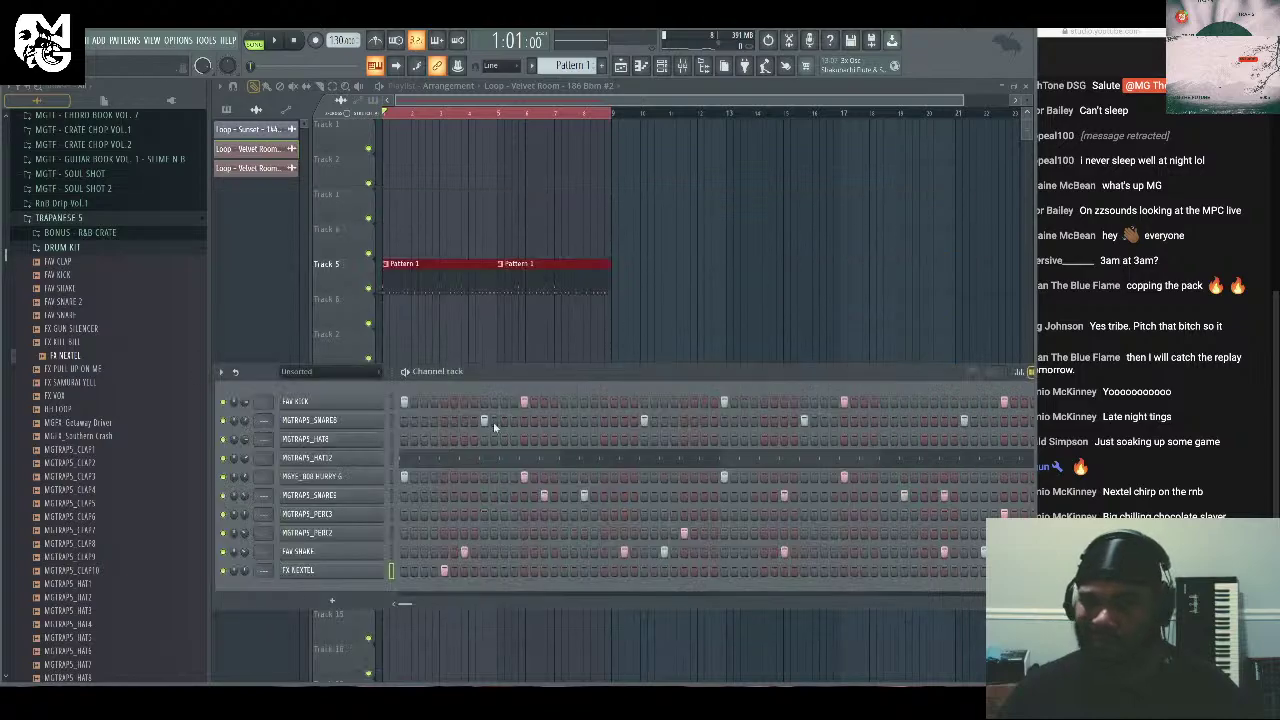
Insert a Serato Sample channel above FAV KICK and move its window over the playlist area.
right_click(366, 407)
mouse_move(430, 498)
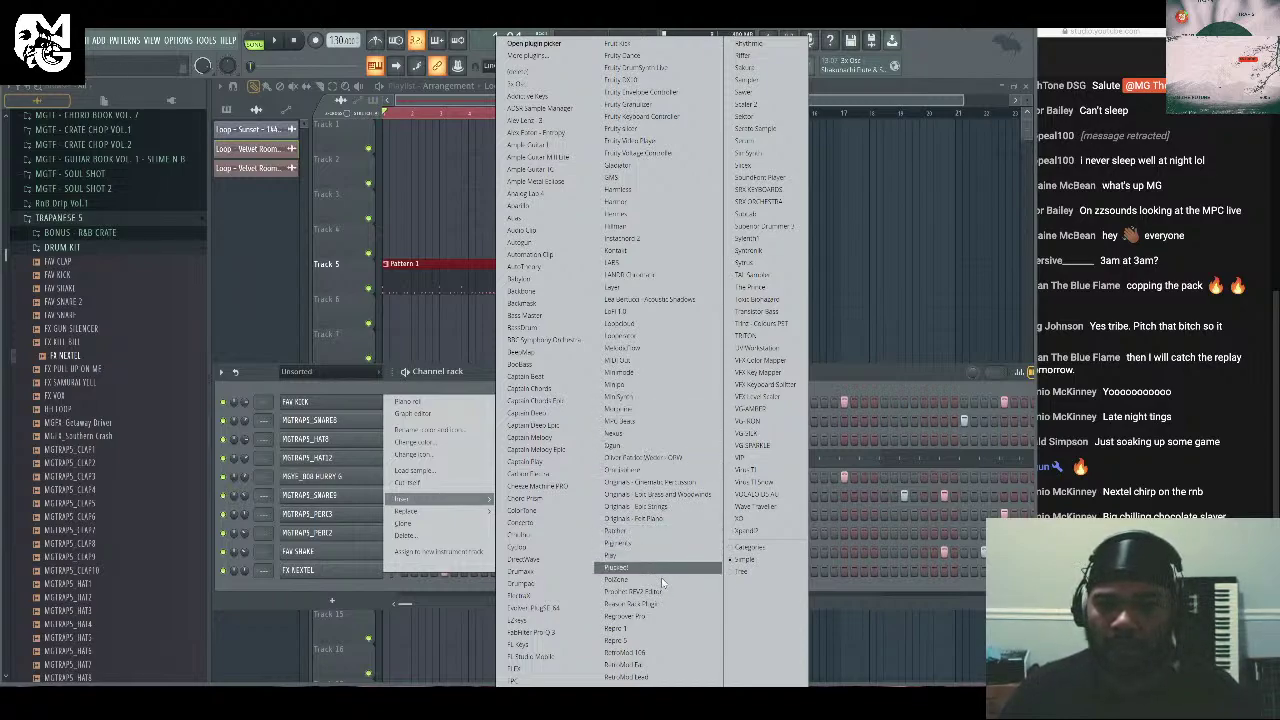
left_click(783, 131)
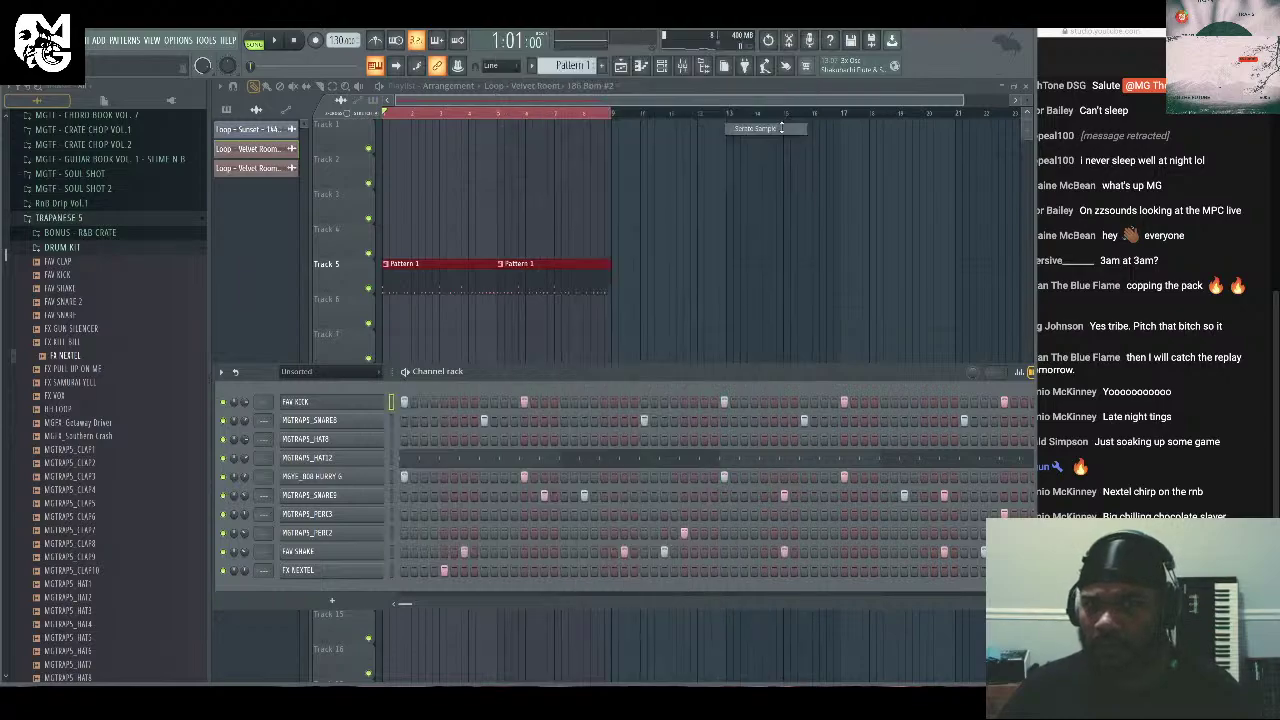
left_click_drag(417, 143, 652, 237)
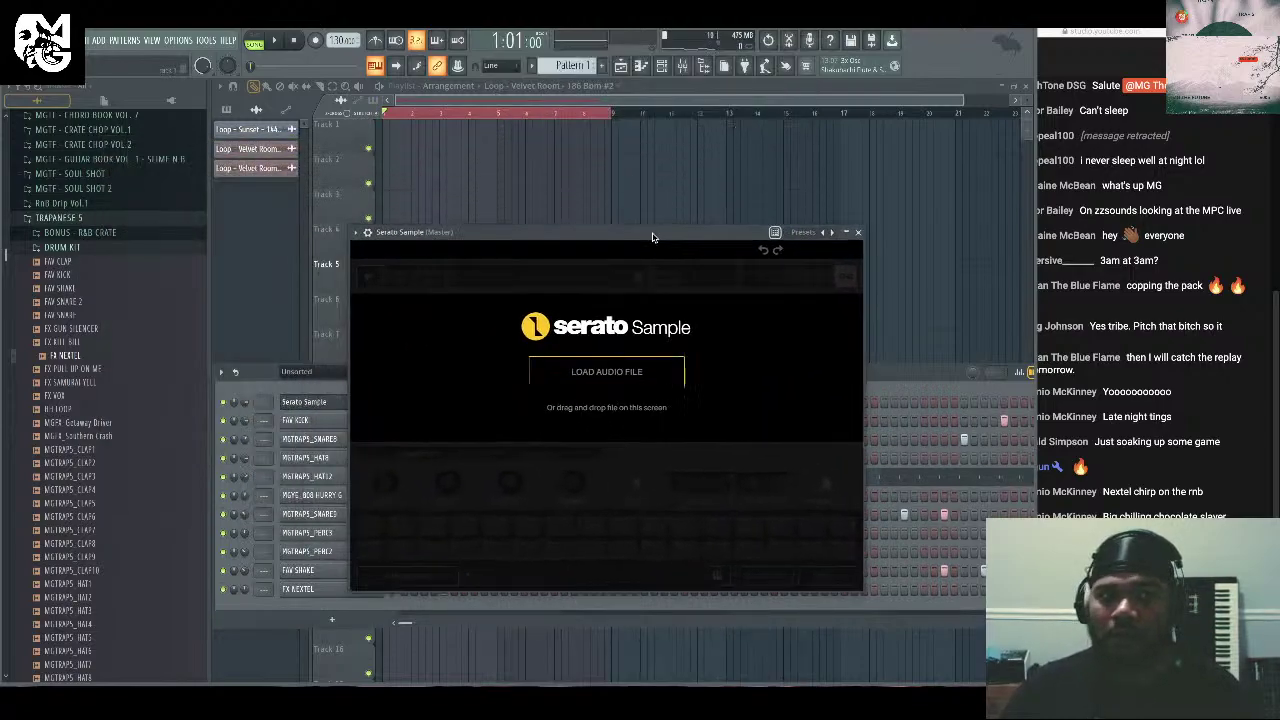
Collapse the TRAPANESE 5 folder and load Loop - Love Canals - 137 Gbm from RnB Drip Vol.1 into Serato Sample.
left_click(68, 218)
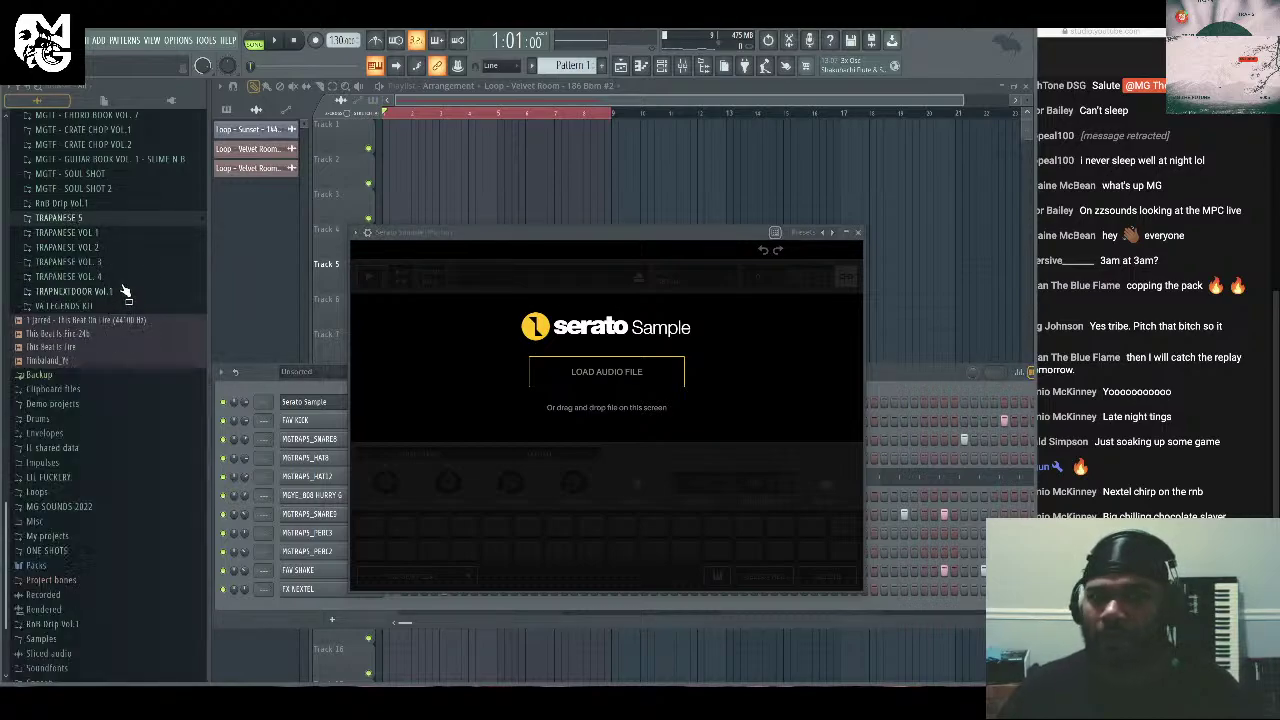
scroll(125, 293, "up", 4)
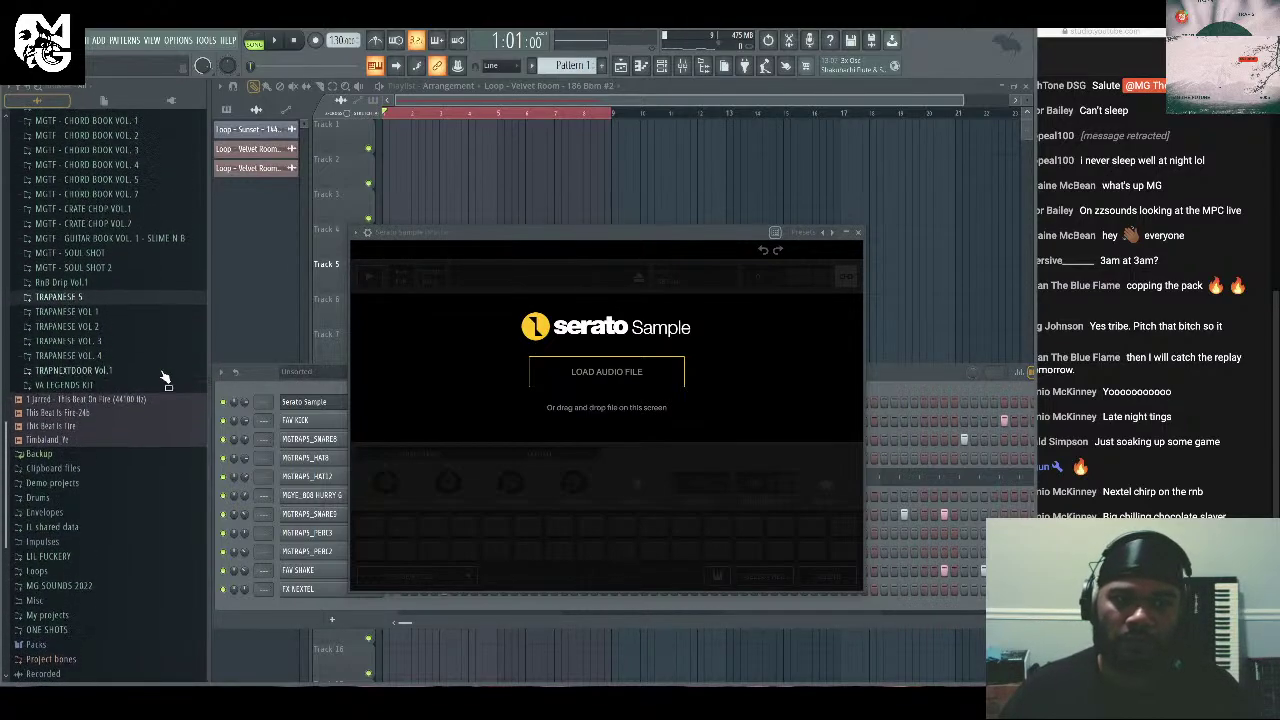
scroll(172, 362, "up", 2)
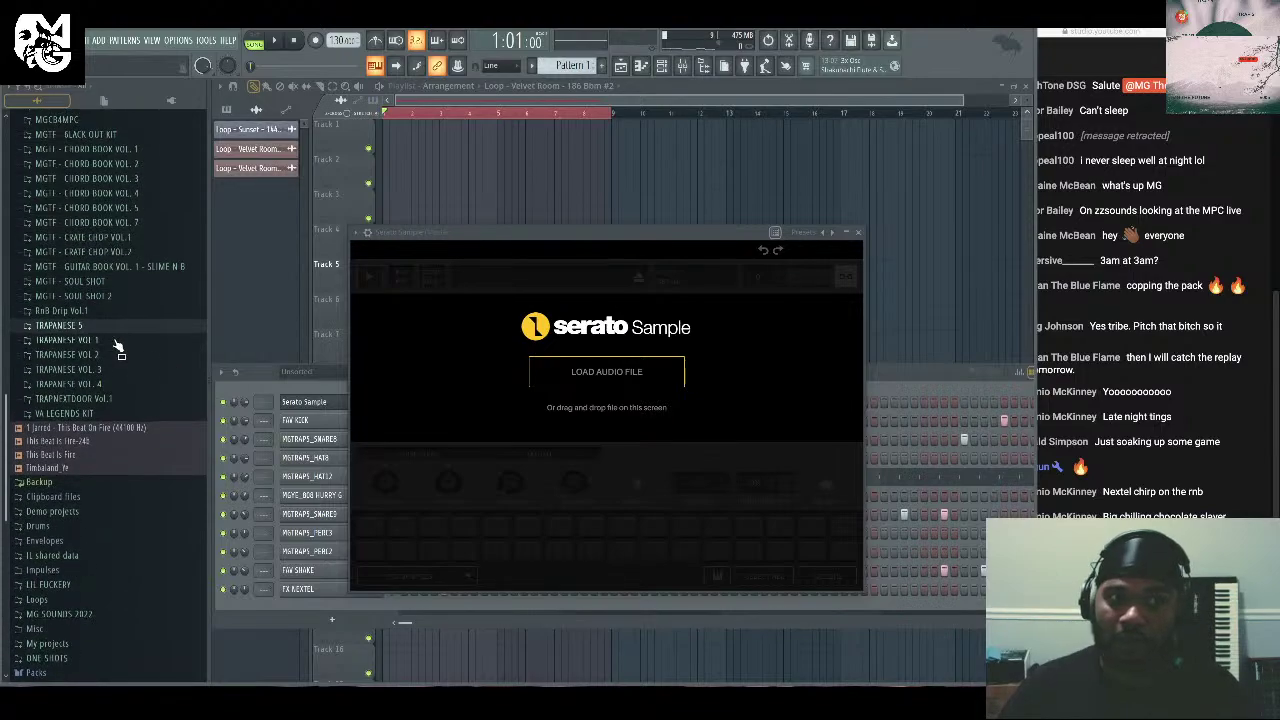
left_click(116, 312)
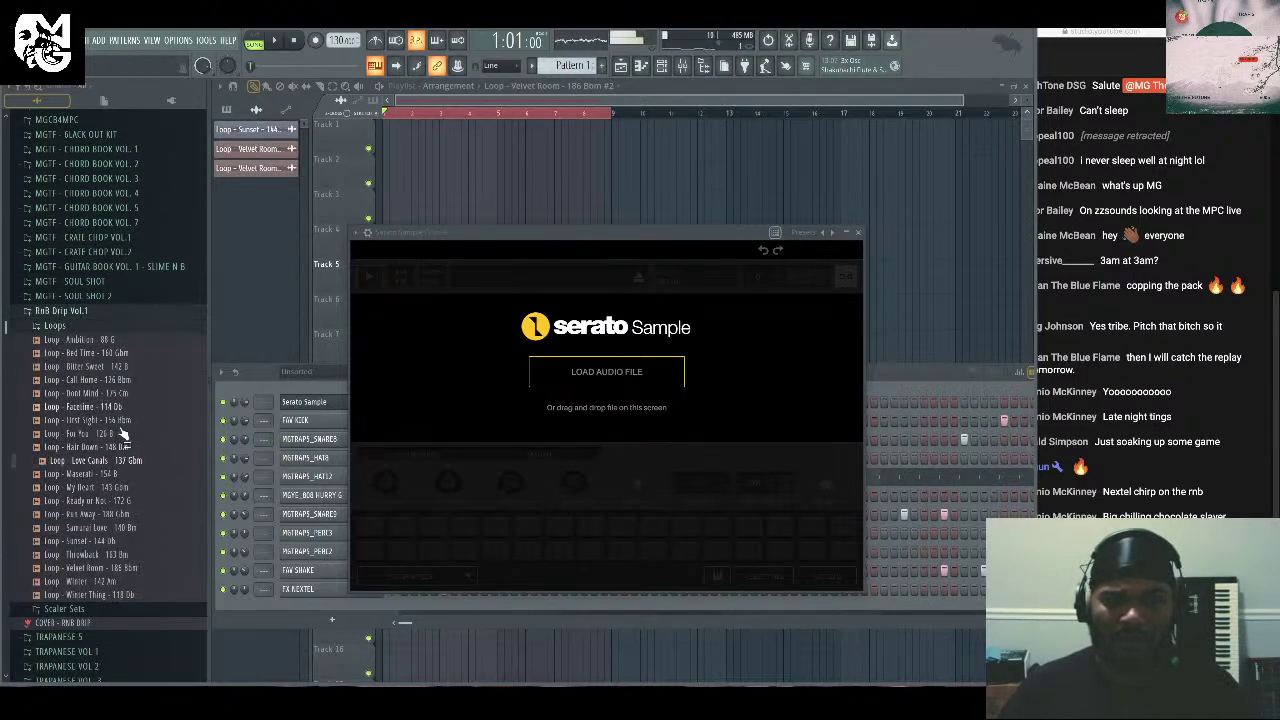
left_click_drag(127, 460, 520, 372)
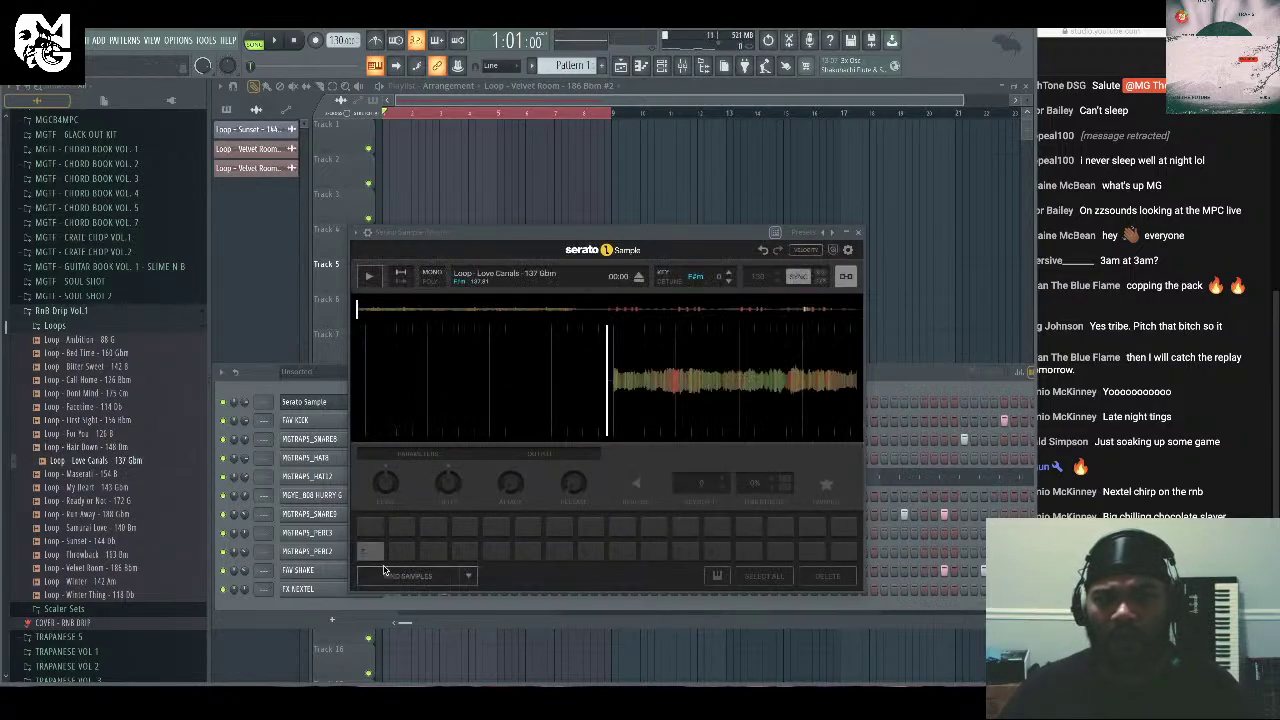
Slice the Love Canals loop across the Serato Sample pads with Find Samples, and refill all pads using Set Random.
left_click(466, 577)
left_click(387, 539)
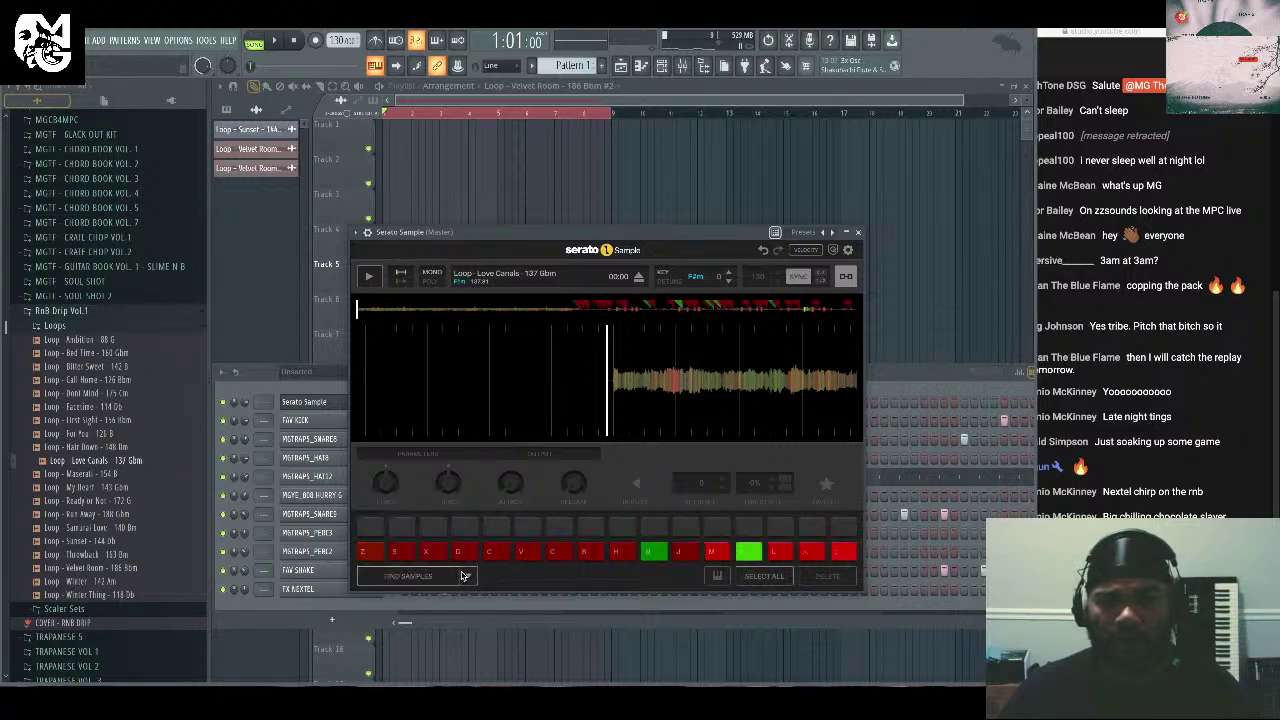
left_click(466, 577)
left_click(382, 510)
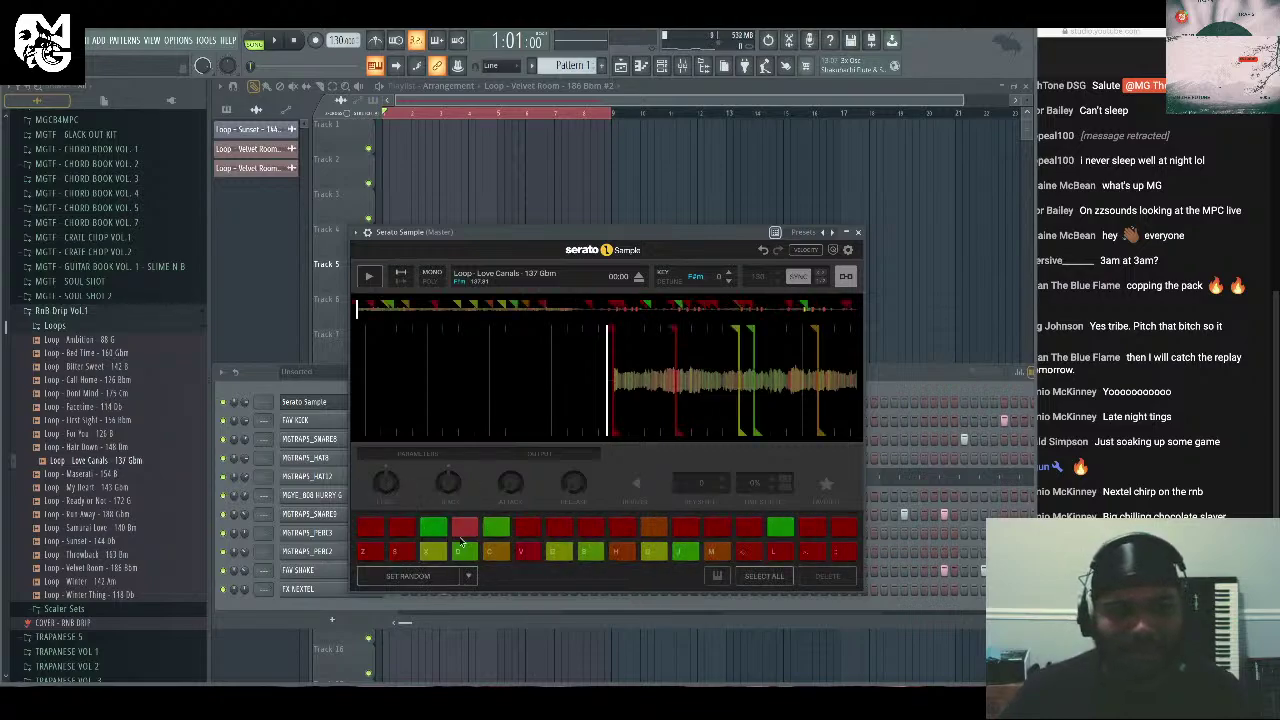
Audition the sample pads, shift the sample's key to Ebm, and randomize the slices again.
left_click(614, 556)
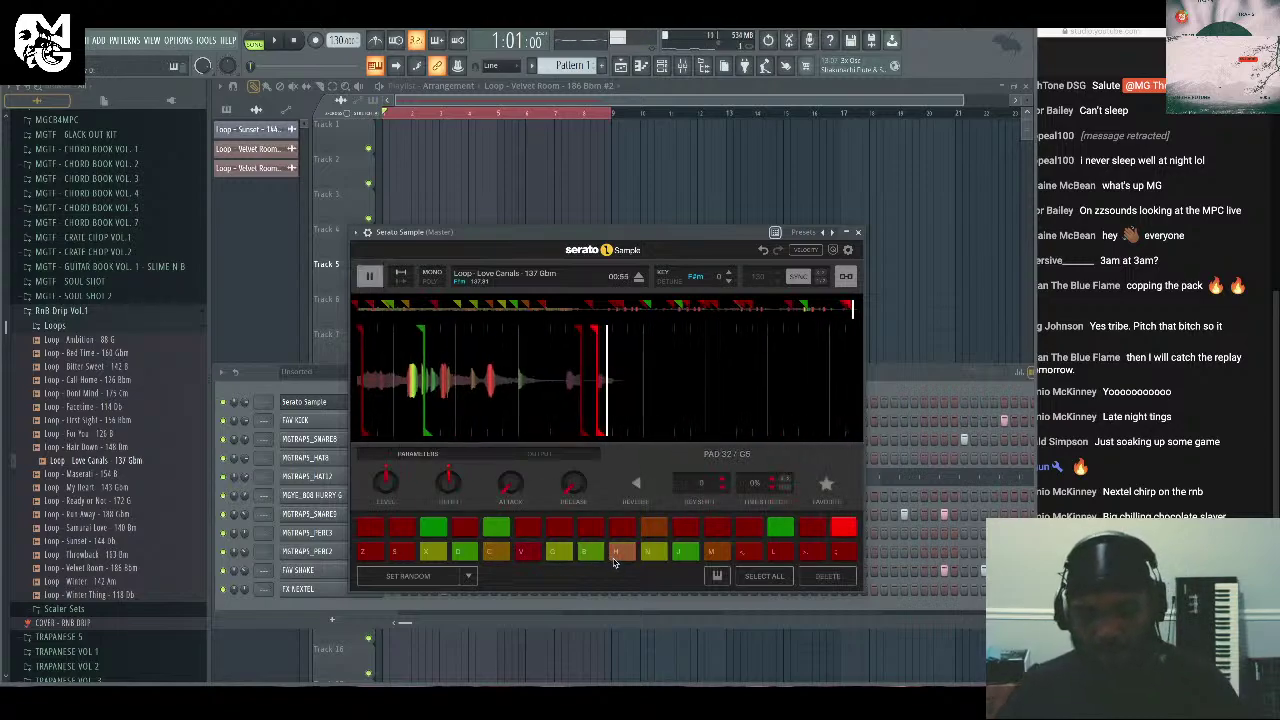
left_click(614, 557)
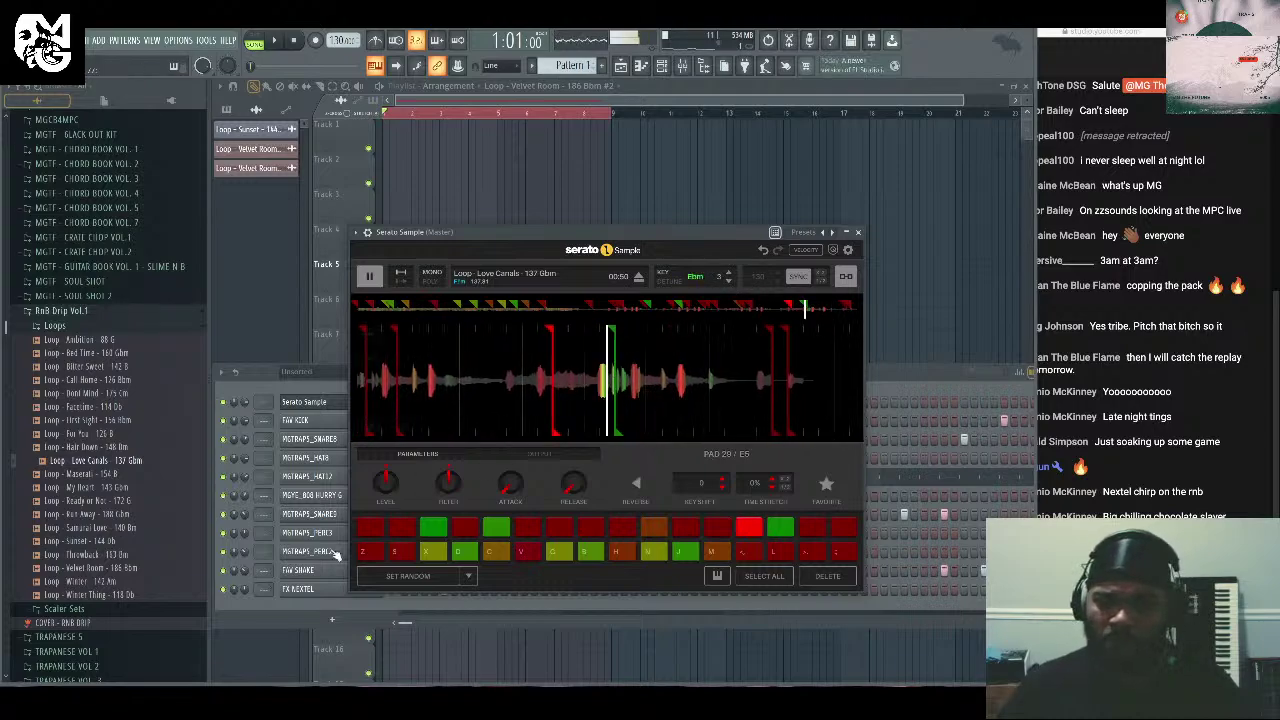
left_click(388, 574)
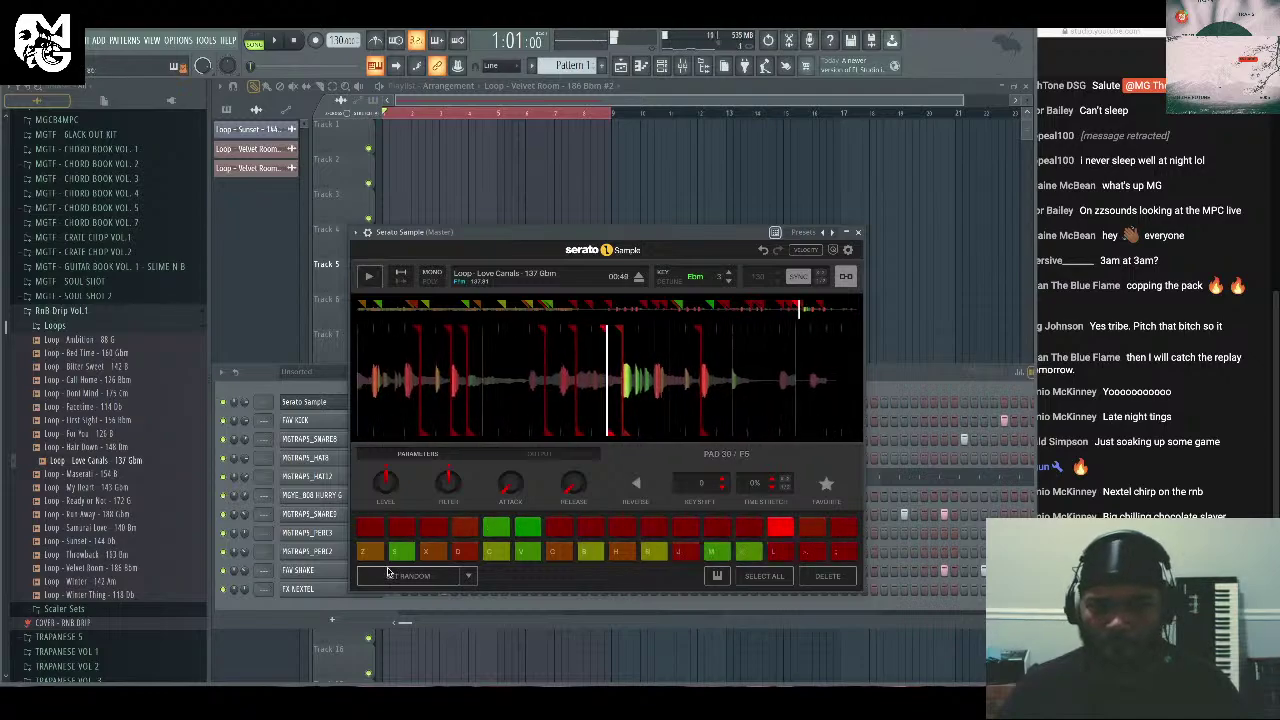
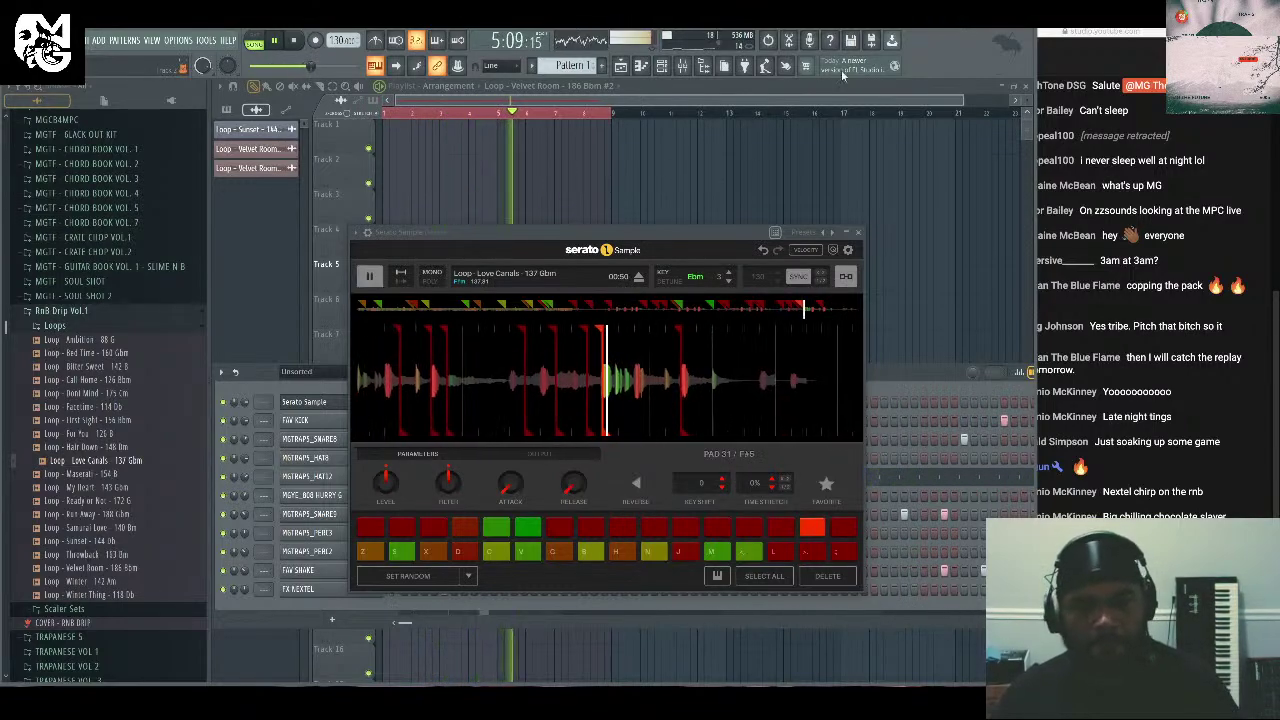
Close Serato Sample and record two long pad notes into Pattern 1 while the arrangement plays.
left_click(860, 232)
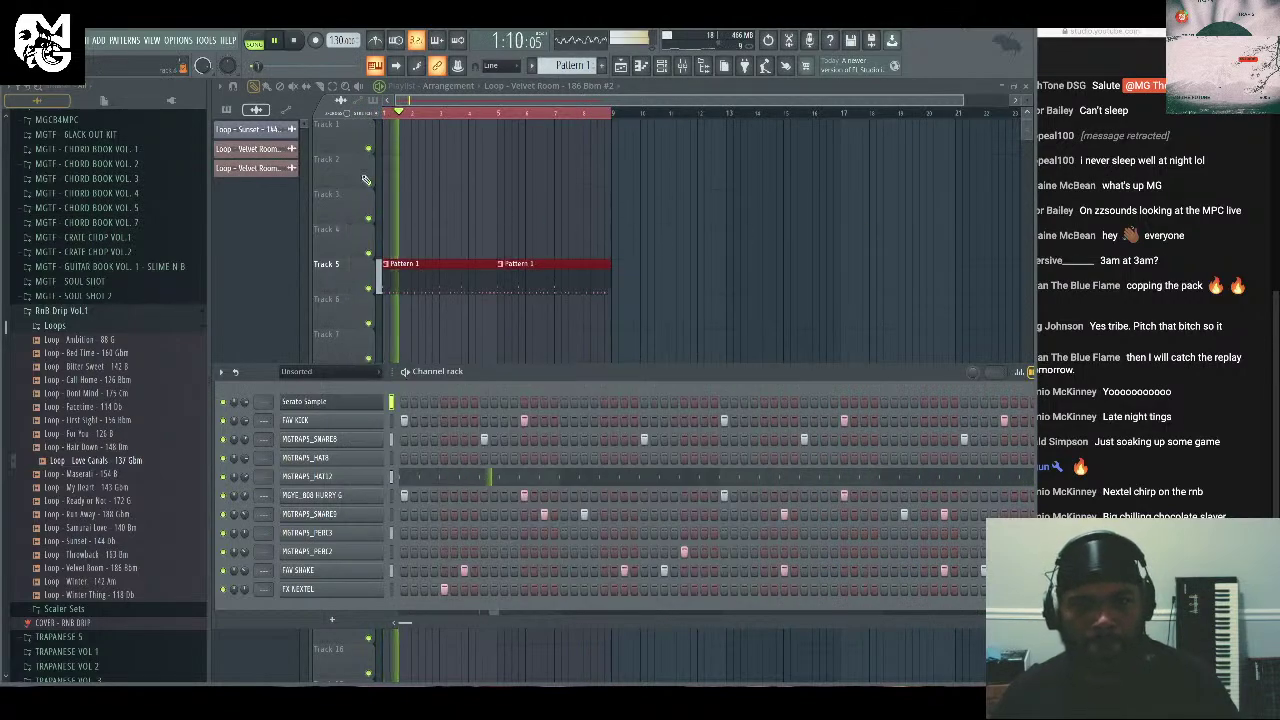
key("space")
left_click(275, 44)
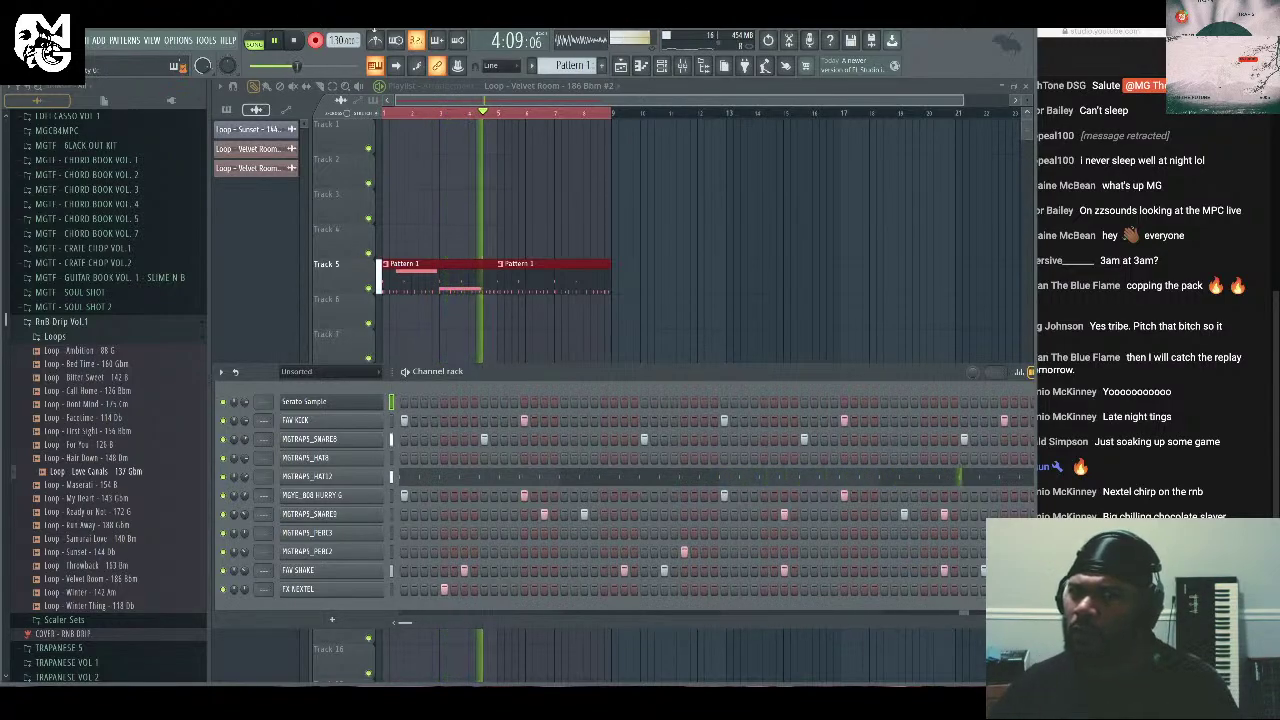
key("space")
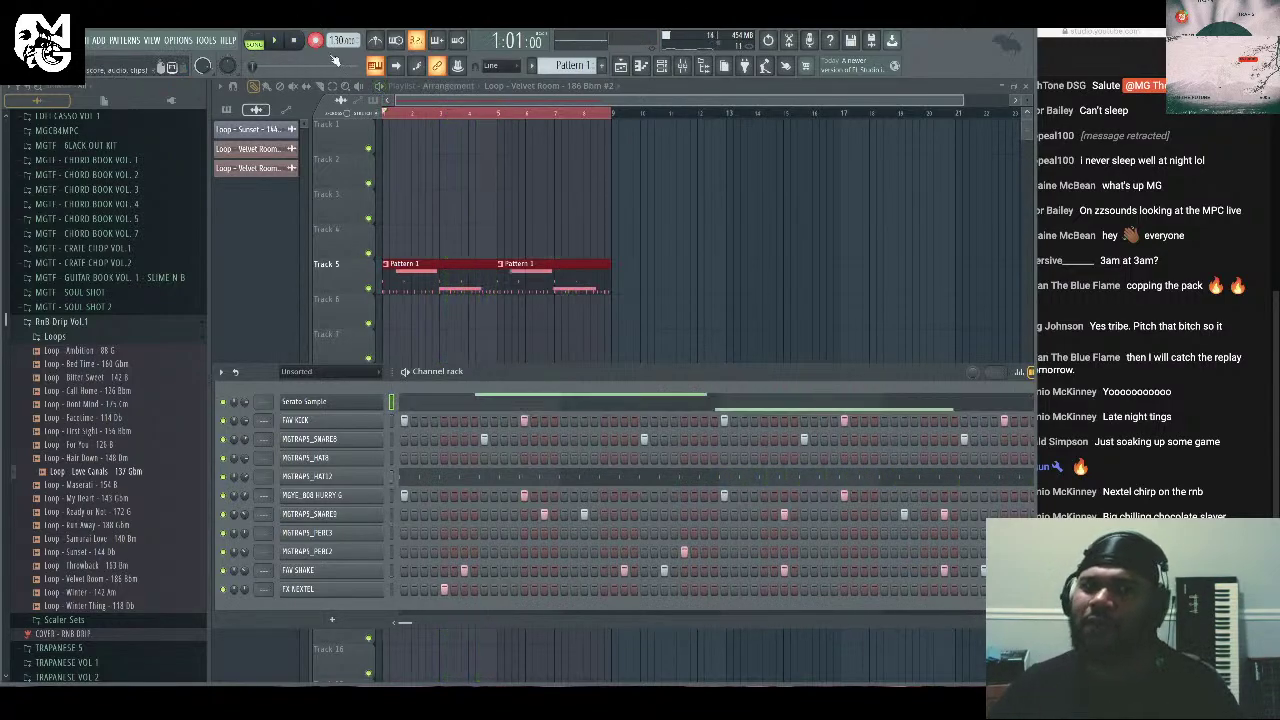
In Serato Sample's piano roll, delete the recorded note at bar 3 and extend the upper note to the middle of bar 3.
left_click(545, 403)
right_click(407, 297)
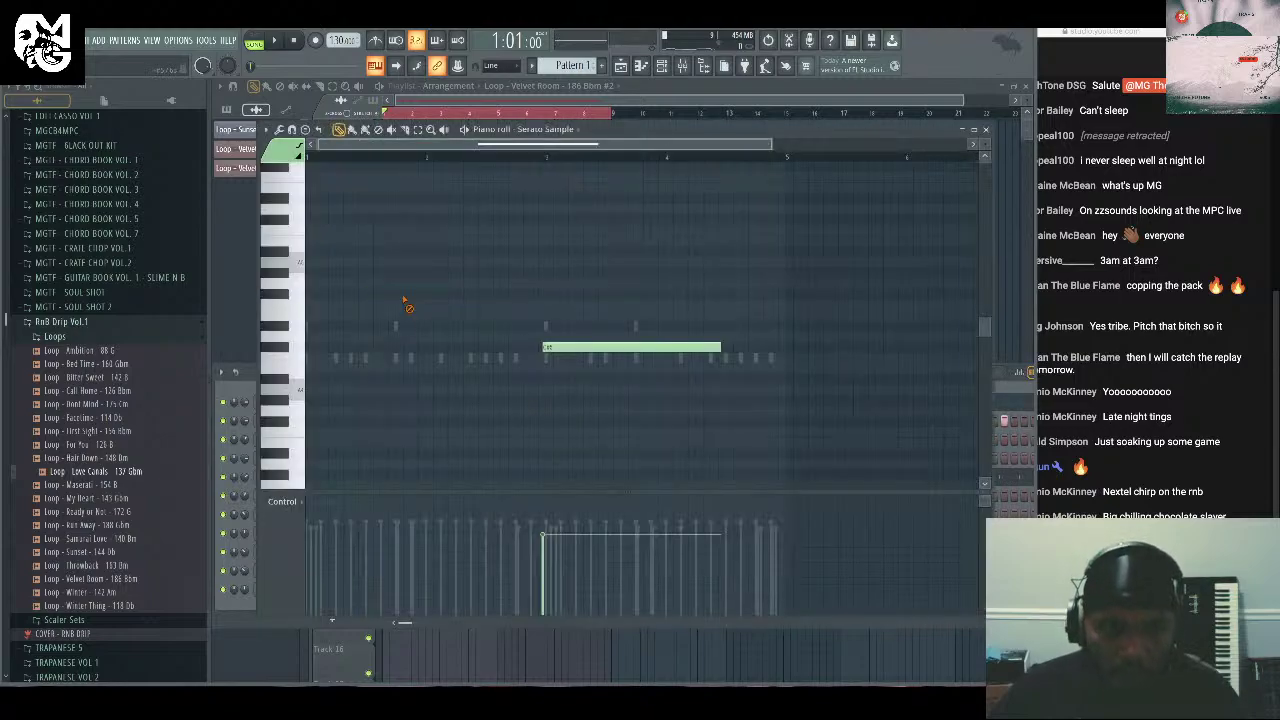
left_click(273, 43)
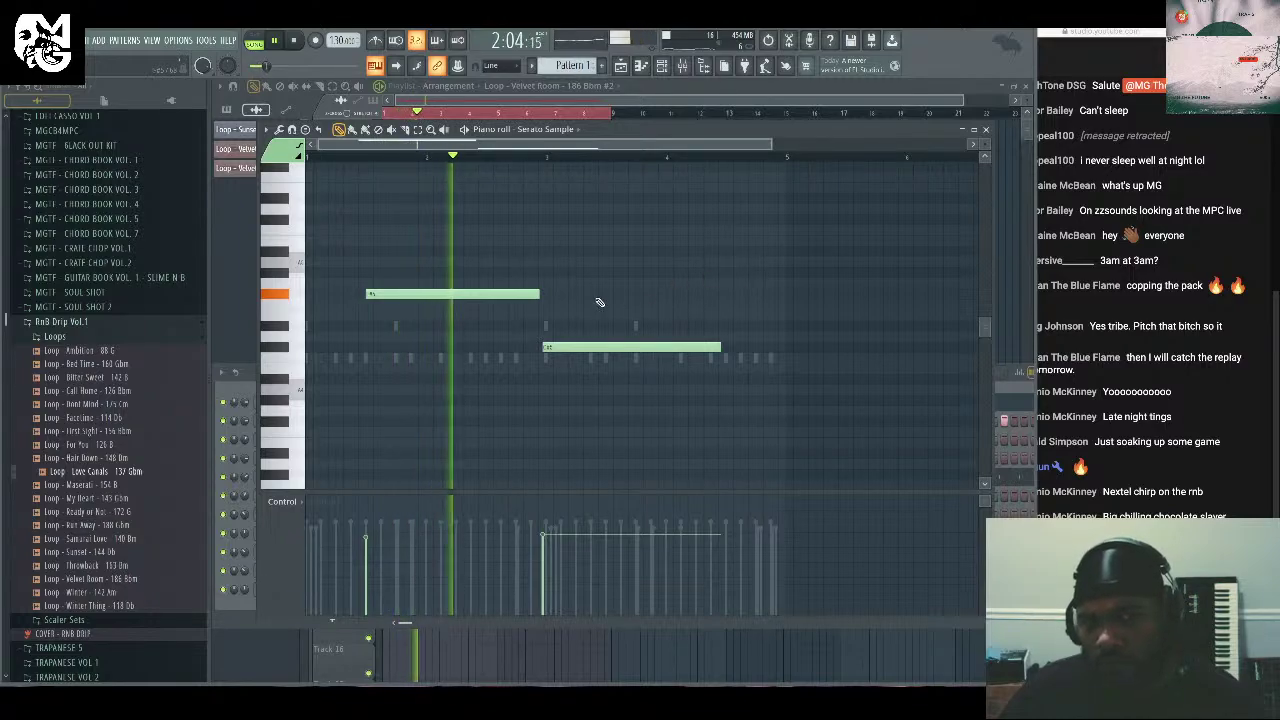
right_click(549, 348)
left_click_drag(539, 295, 607, 303)
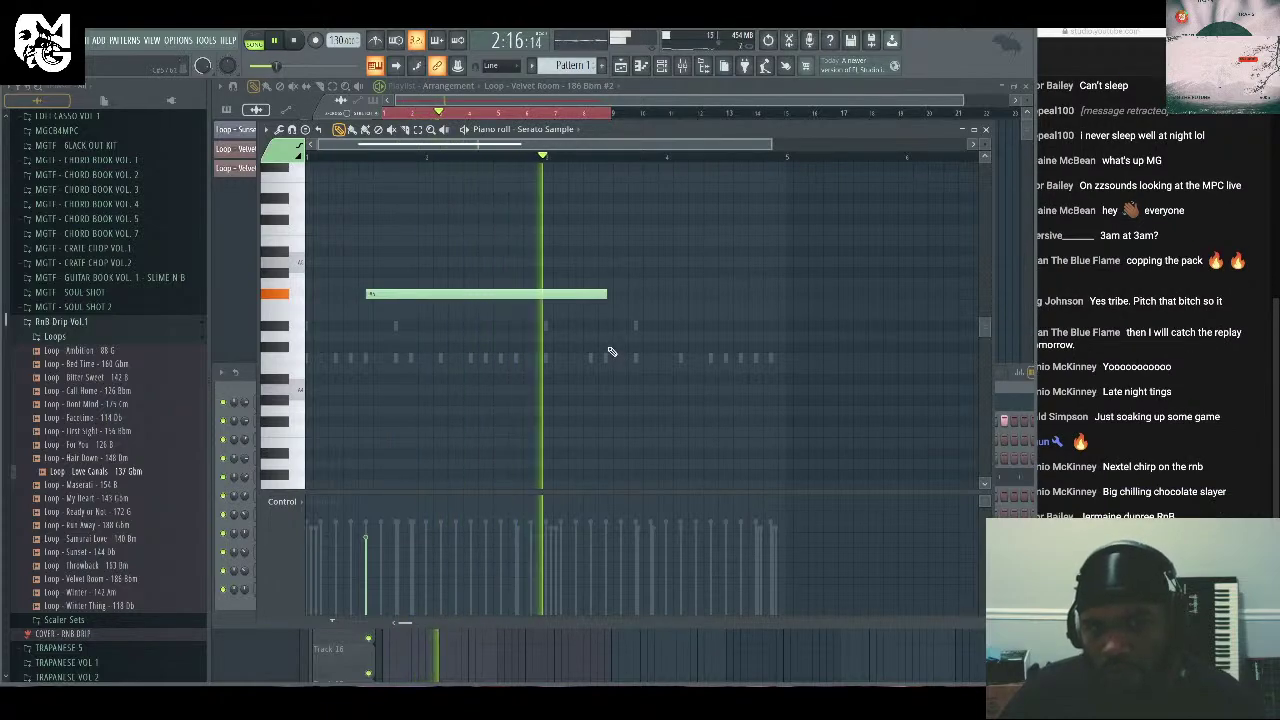
Add two lower notes at the start and middle of bar 4, and shorten both to leave a small gap after each.
left_click(670, 336)
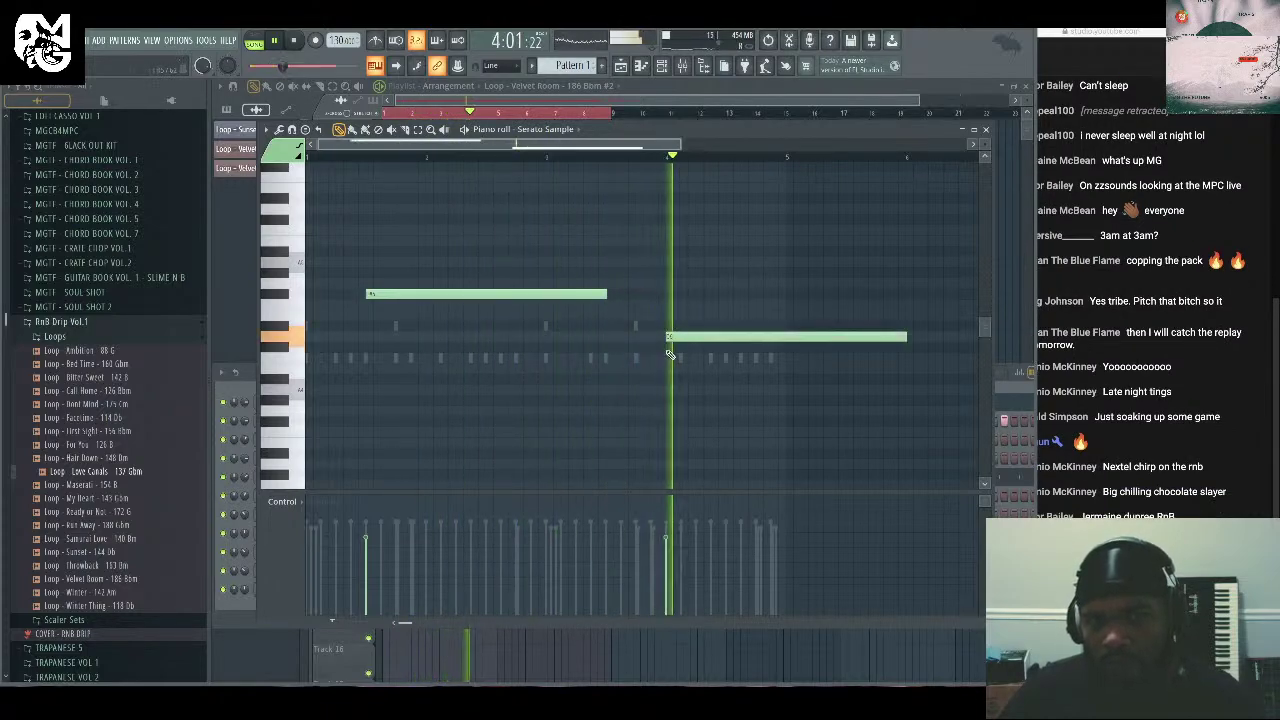
key("space")
left_click_drag(906, 336, 691, 348)
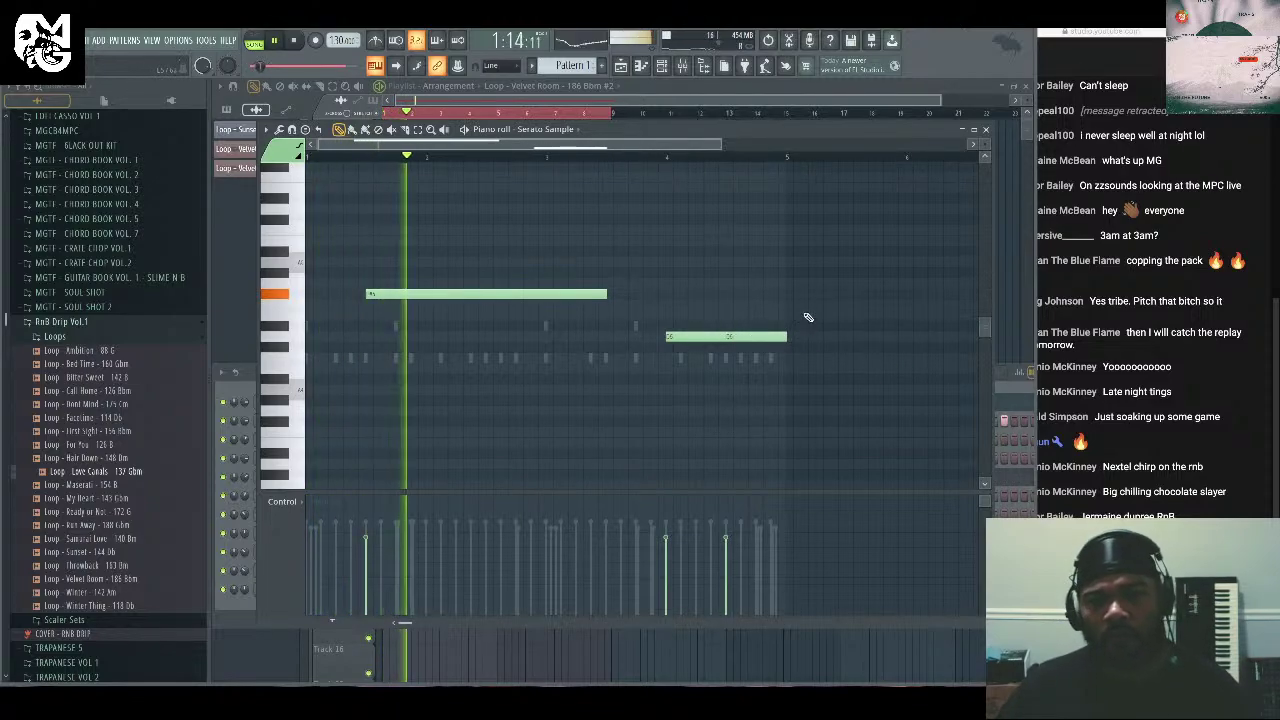
left_click_drag(805, 324, 762, 362)
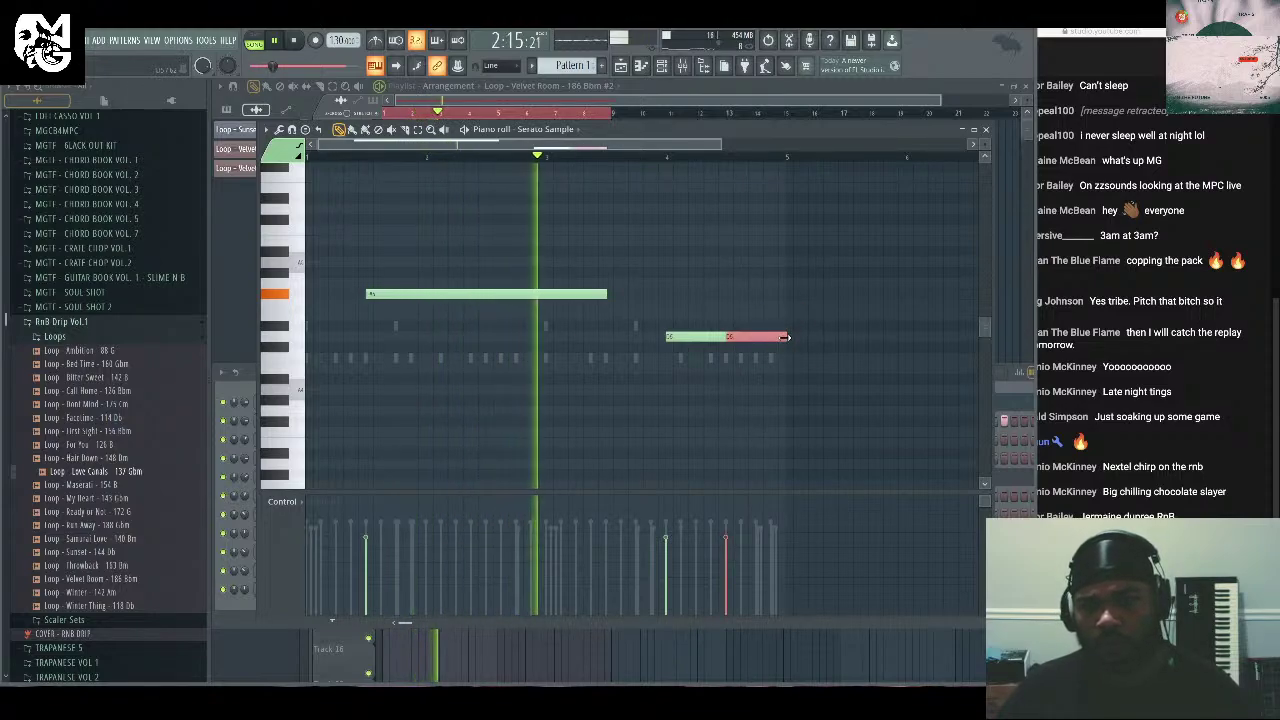
left_click(826, 327)
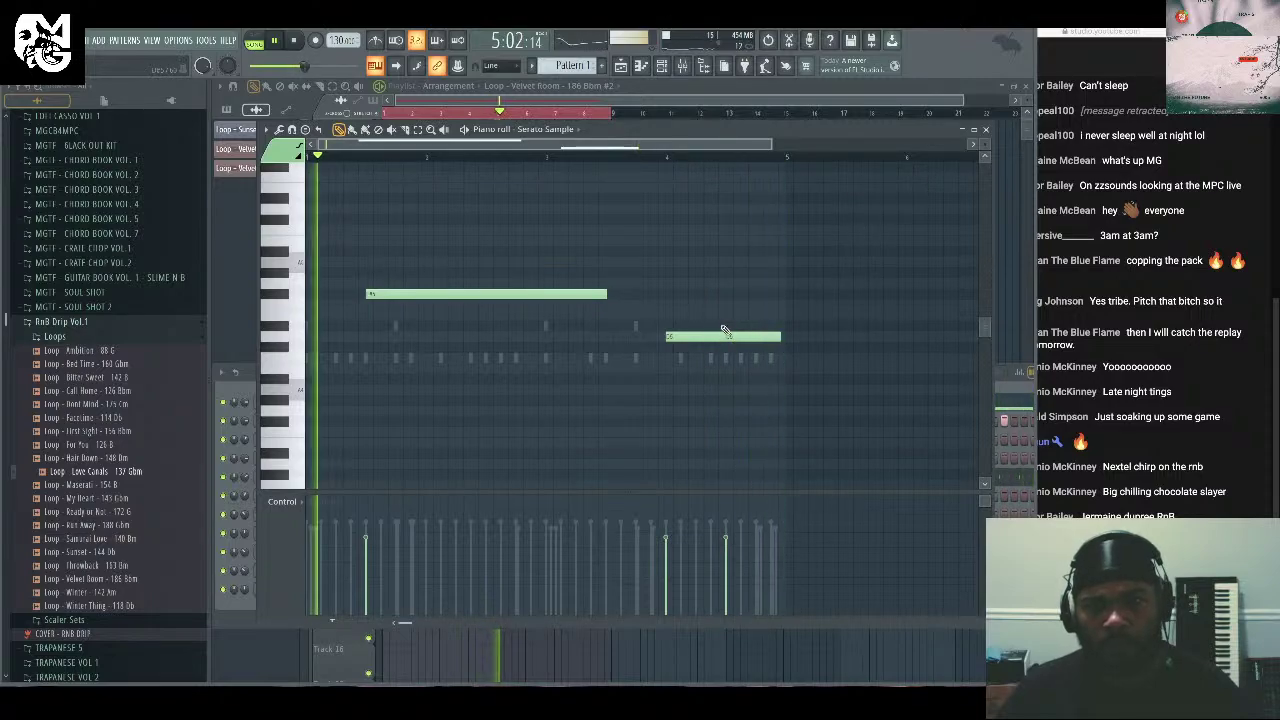
left_click_drag(724, 336, 717, 336)
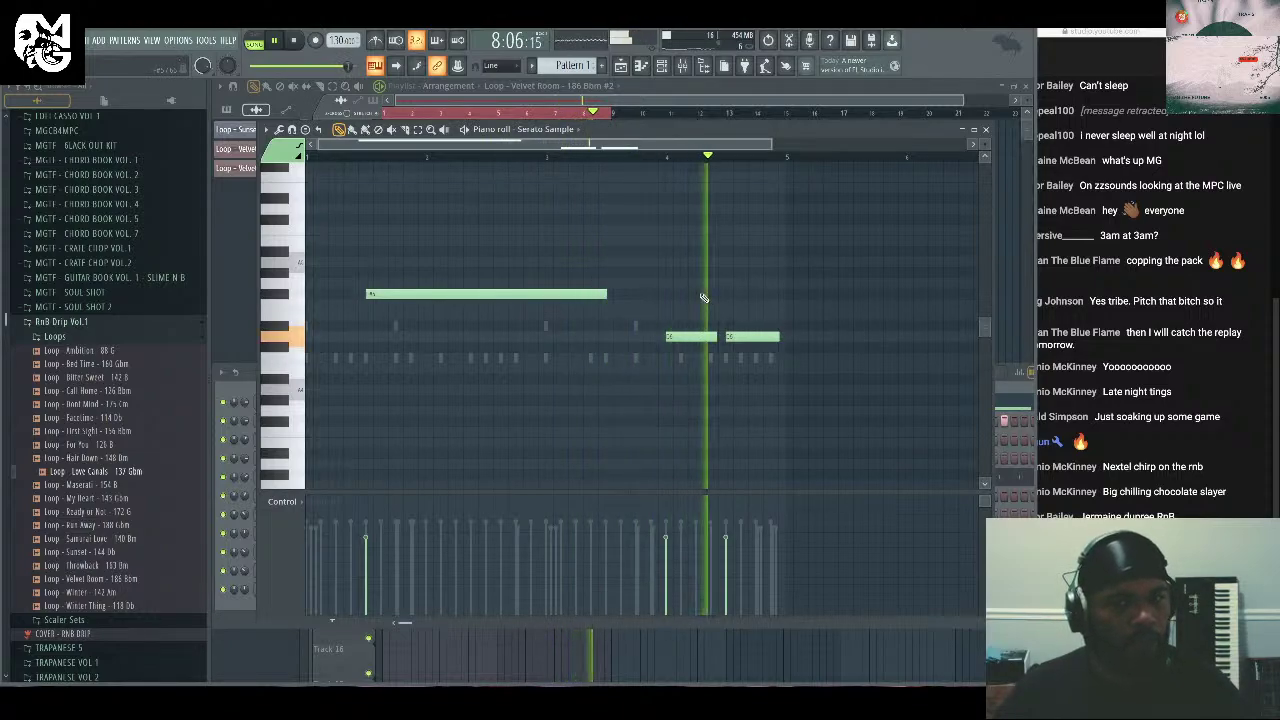
Close the piano roll, route Serato Sample to mixer Insert 16, and adjust that track's volume fader during playback.
left_click(988, 131)
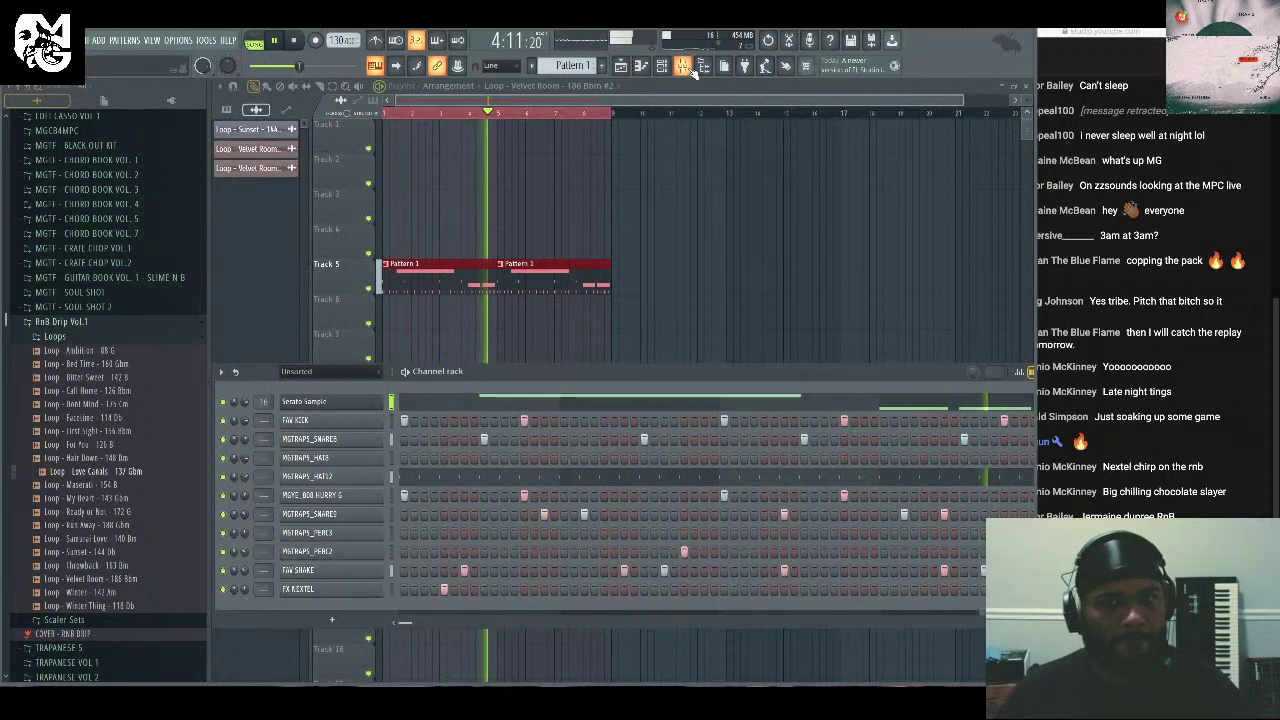
key("F9")
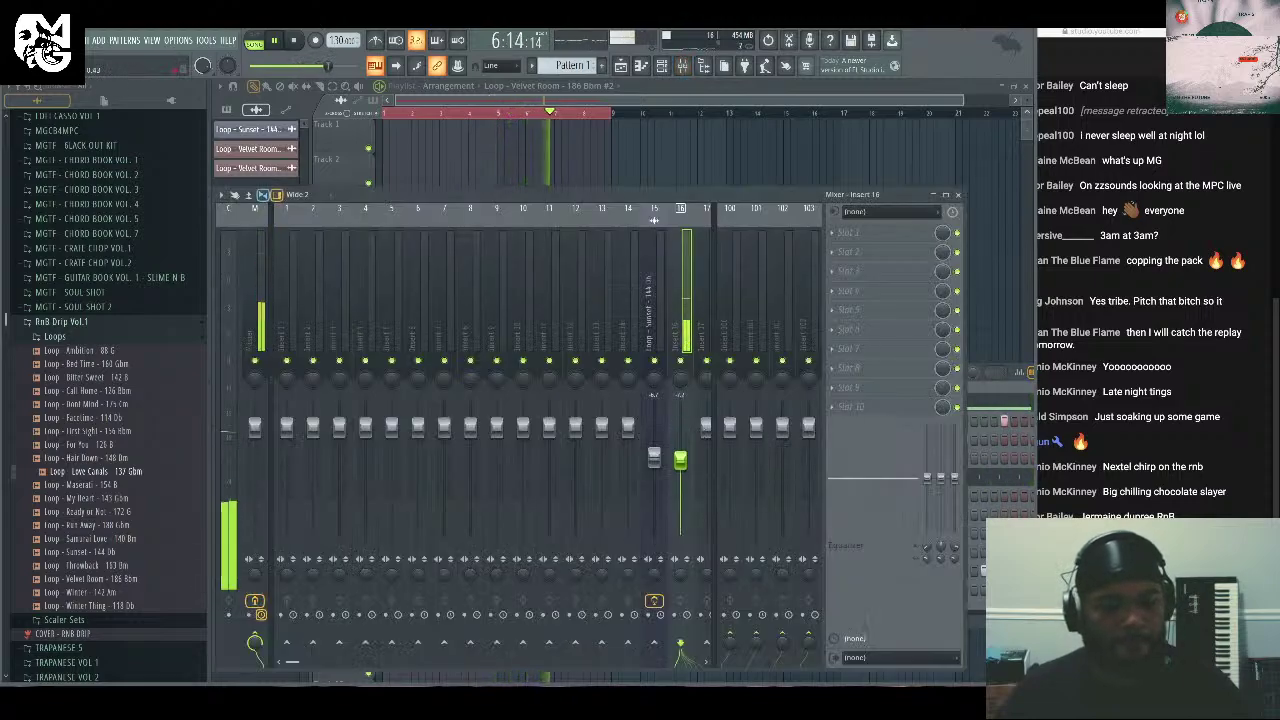
right_click(683, 451)
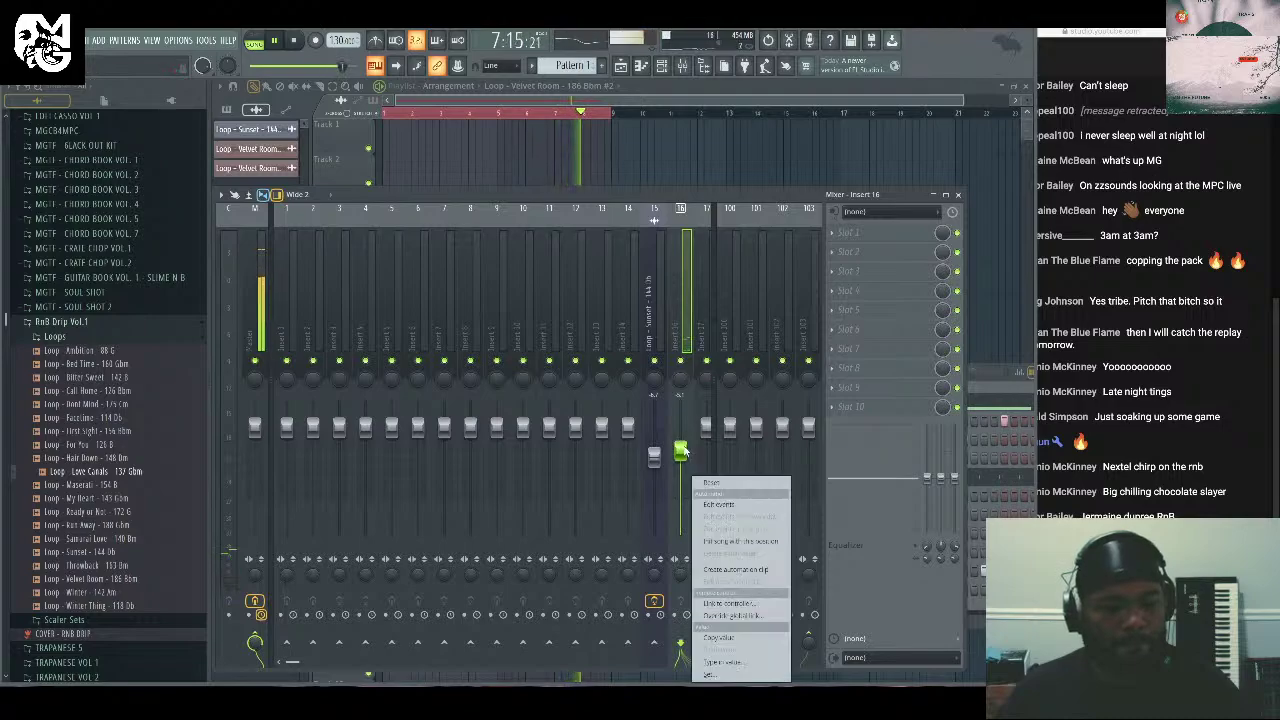
left_click(680, 451)
left_click_drag(680, 451, 680, 441)
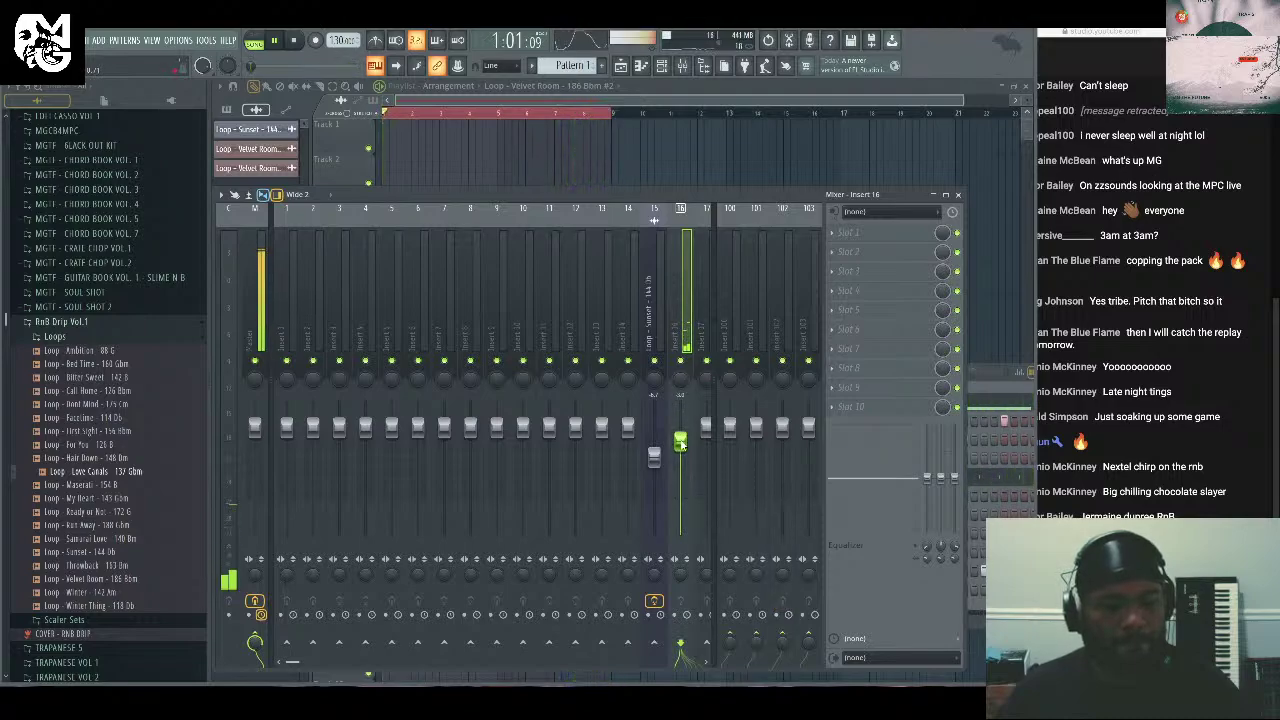
Load Effectrix into the first effect slot of mixer Insert 16 and move its window over the mixer.
left_click(832, 231)
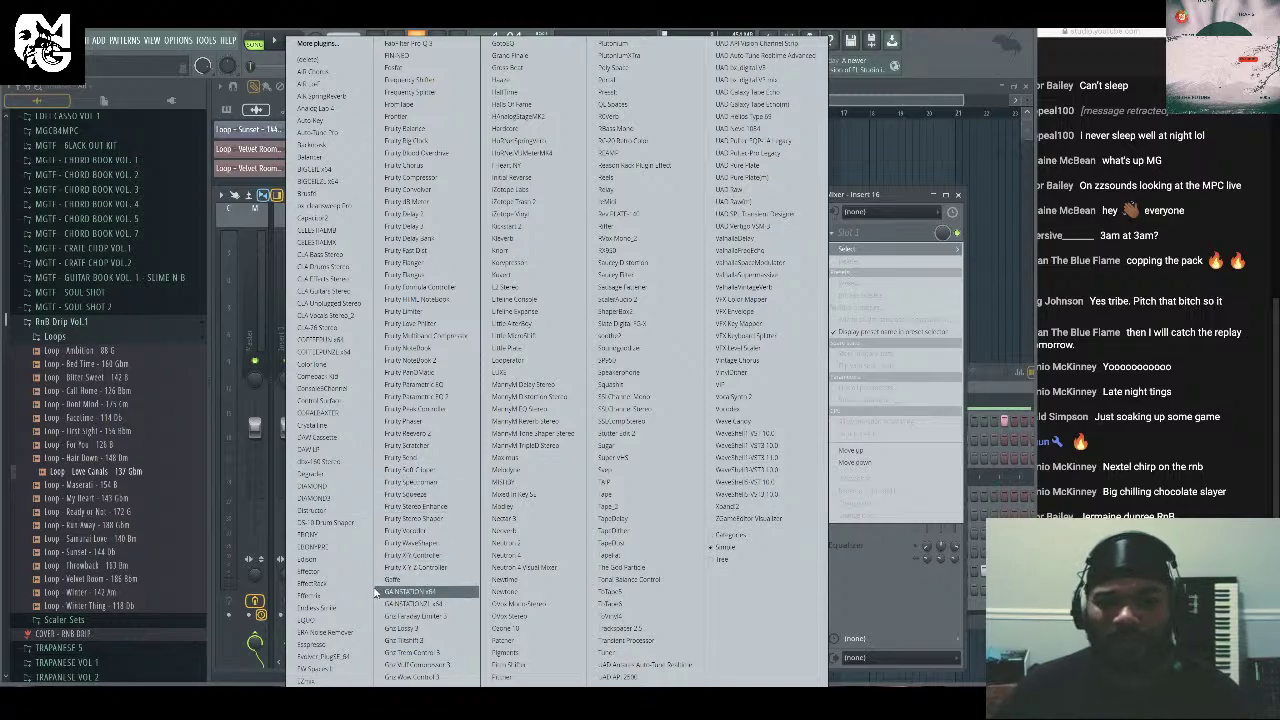
left_click(320, 596)
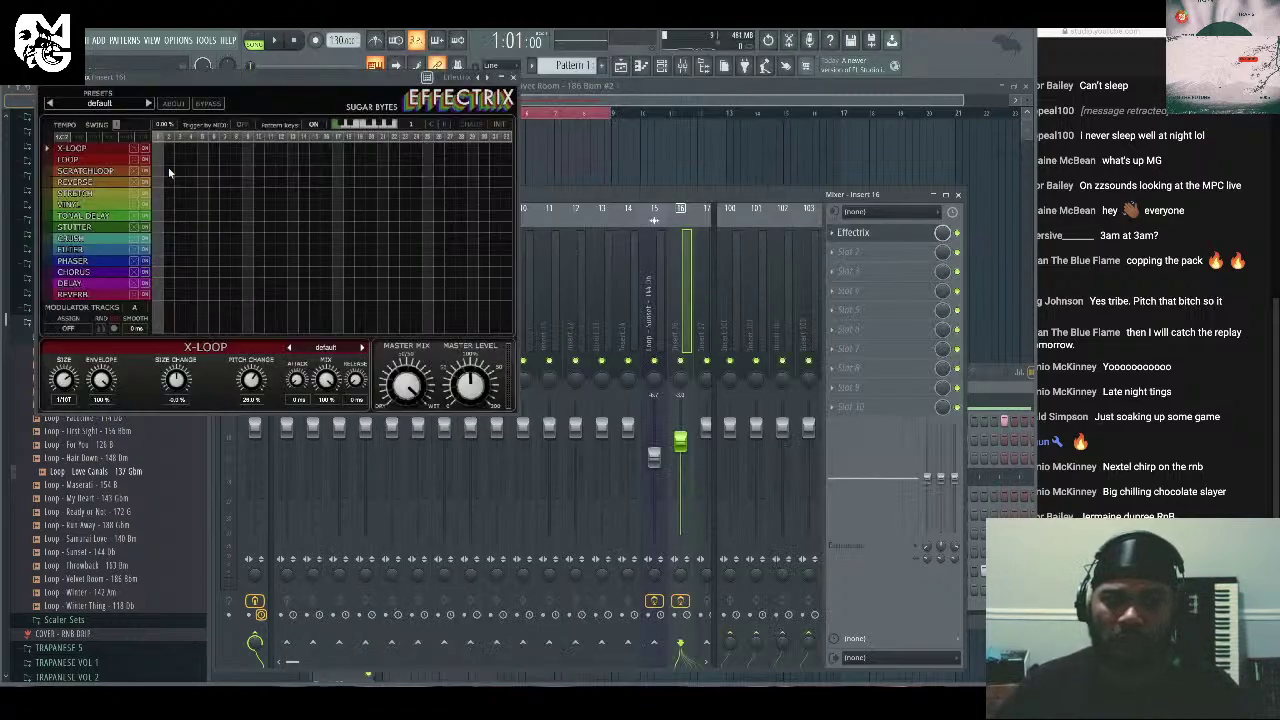
left_click_drag(281, 80, 572, 242)
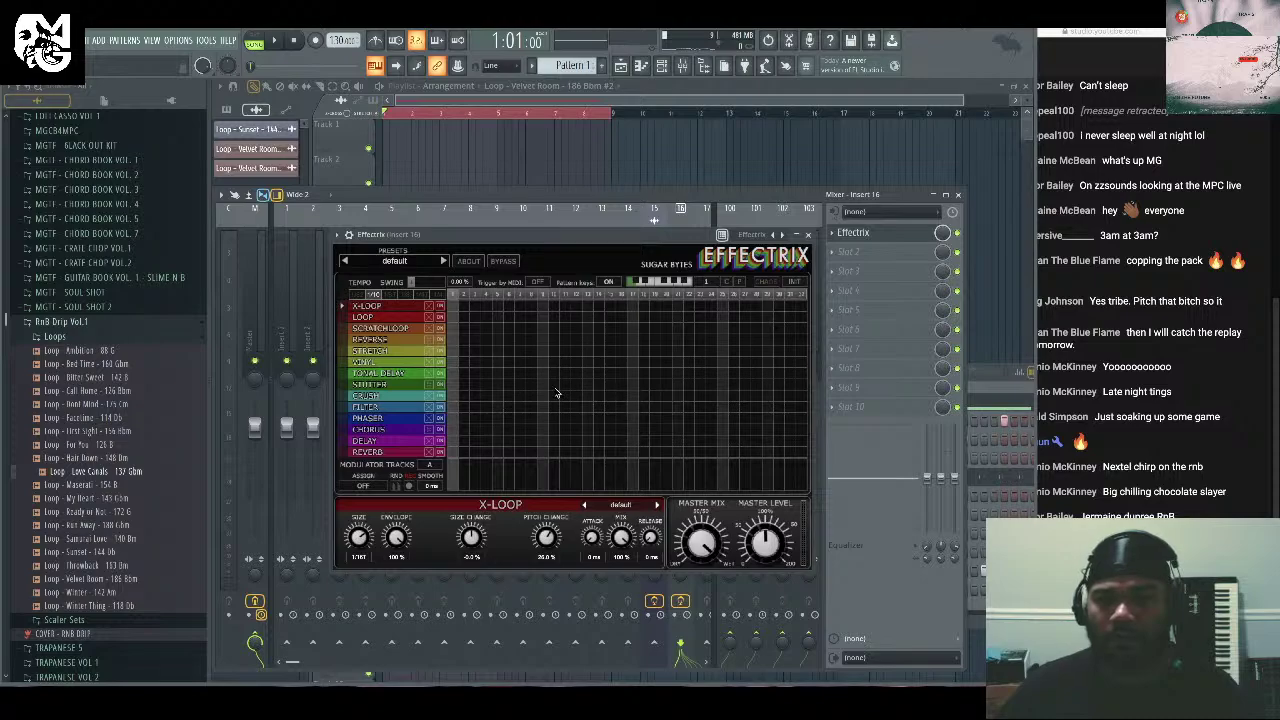
Try Reverse blocks on steps 13–16 and 29–32 of the Effectrix sequencer during playback, and clear both.
left_click(388, 340)
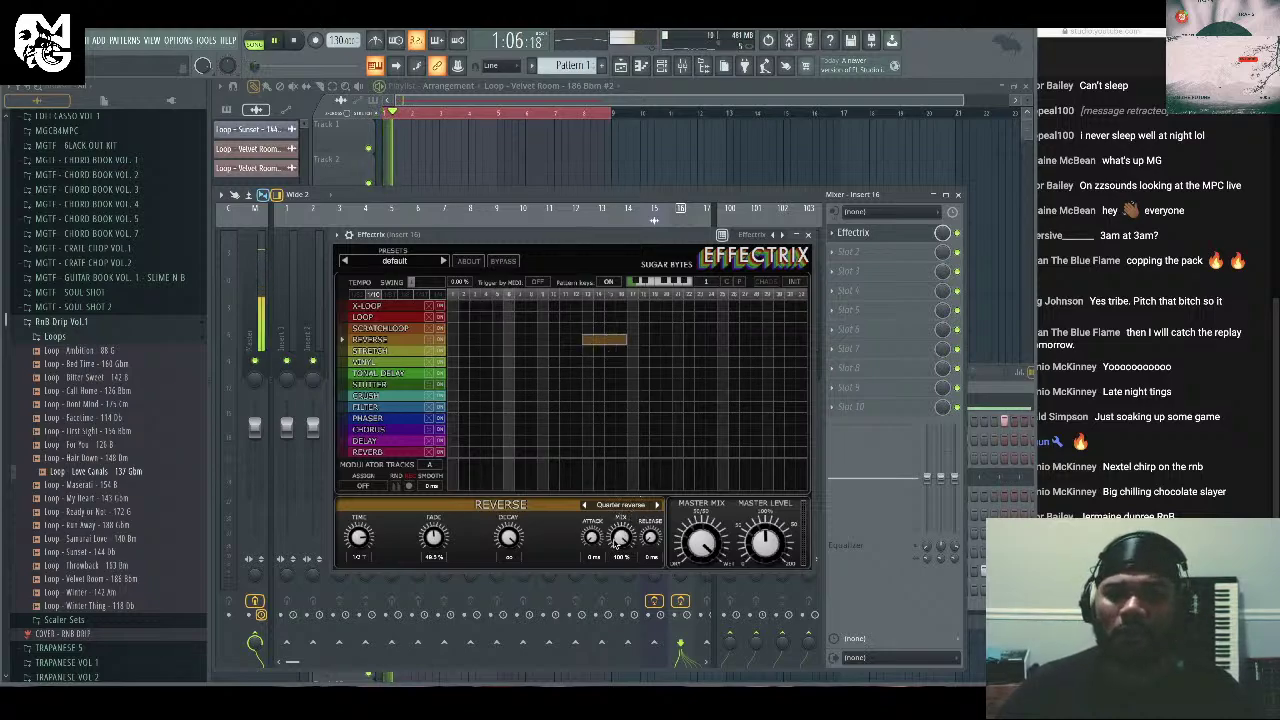
left_click(775, 340)
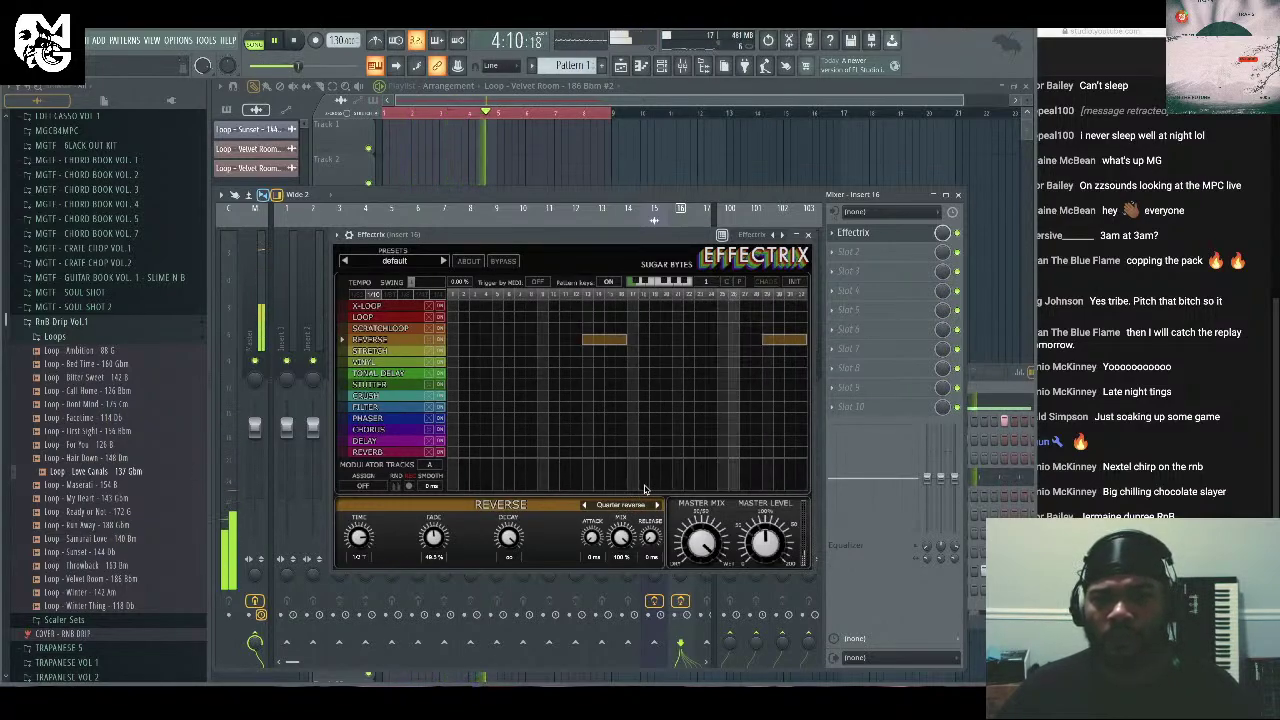
left_click(606, 340)
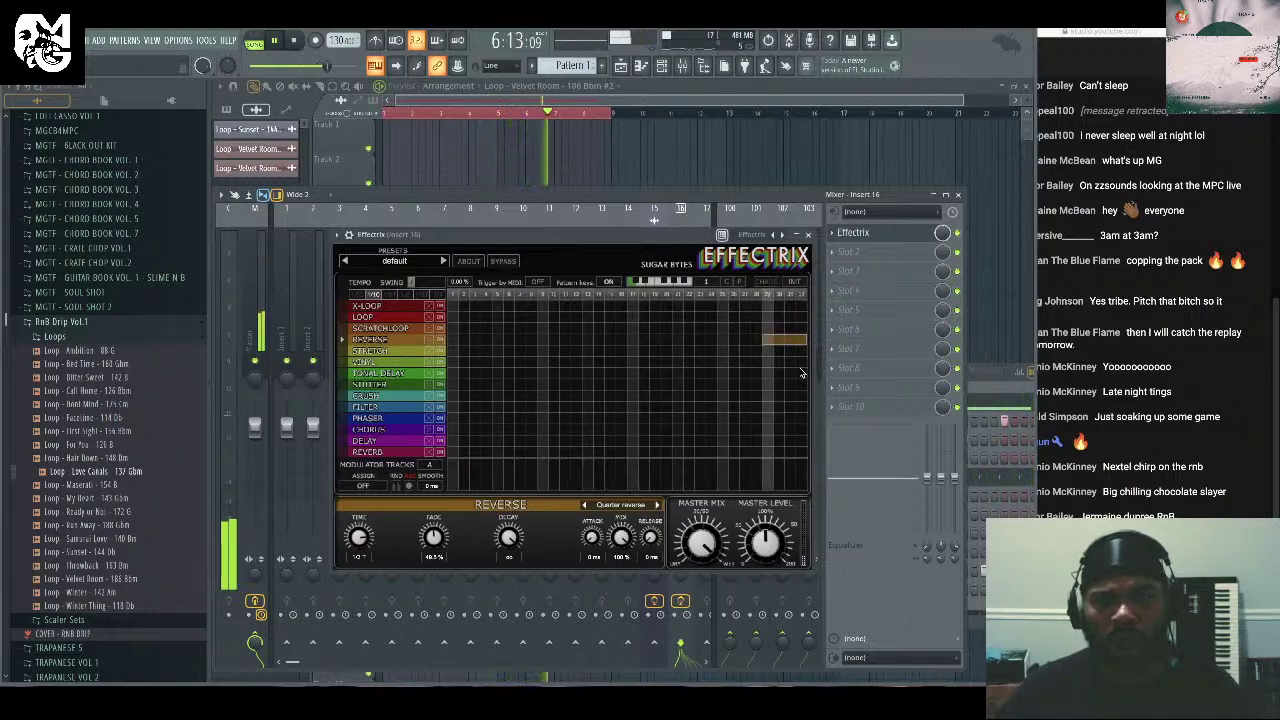
left_click(785, 340)
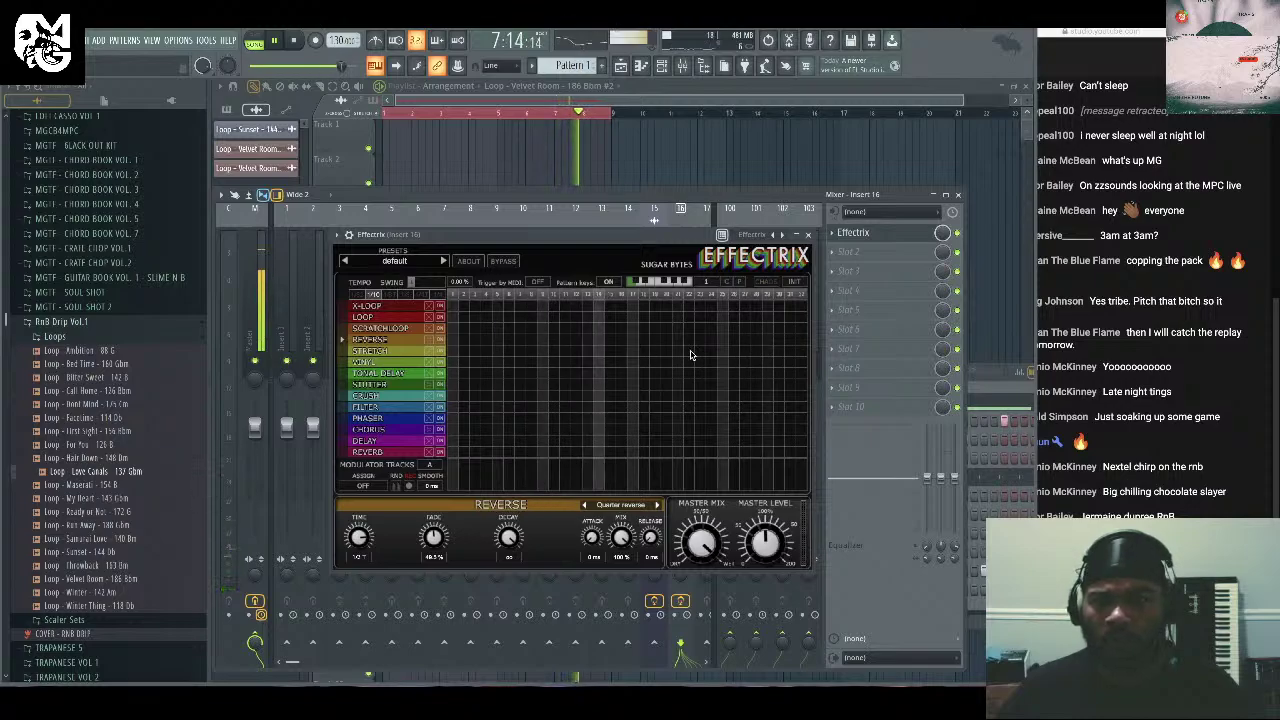
Paint a Reverse block over steps 13–15 in Effectrix, leaving the end of the Reverse row empty.
left_click(598, 340)
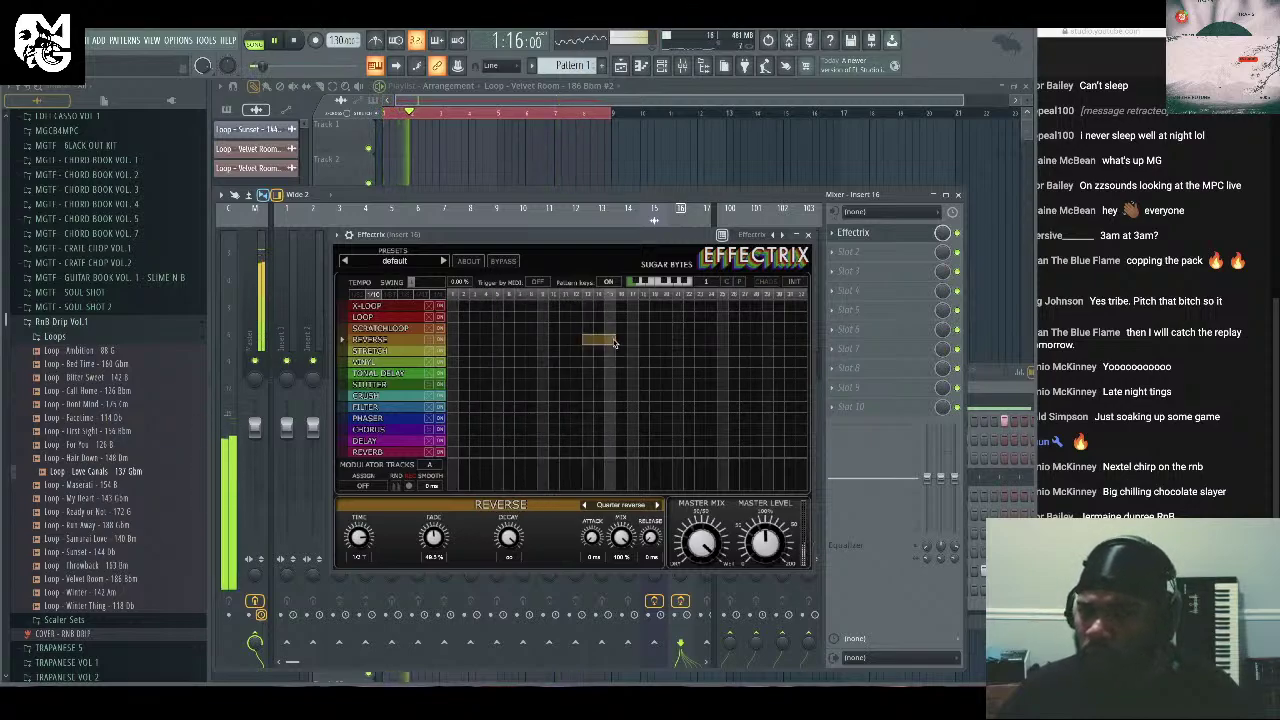
left_click(780, 341)
left_click(785, 340)
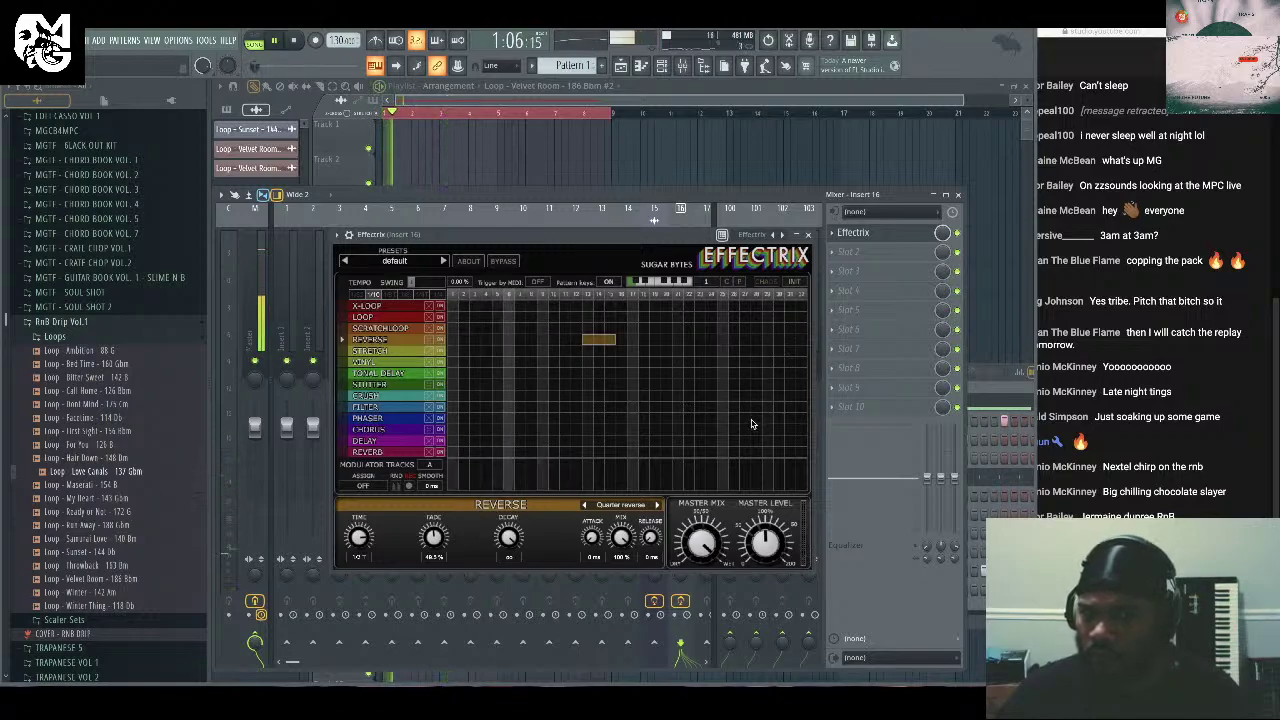
Paint a Phaser block over steps 25–32 with the Standard Phaser preset, then close Effectrix and stop playback.
right_click(740, 431)
left_click_drag(734, 431, 772, 420)
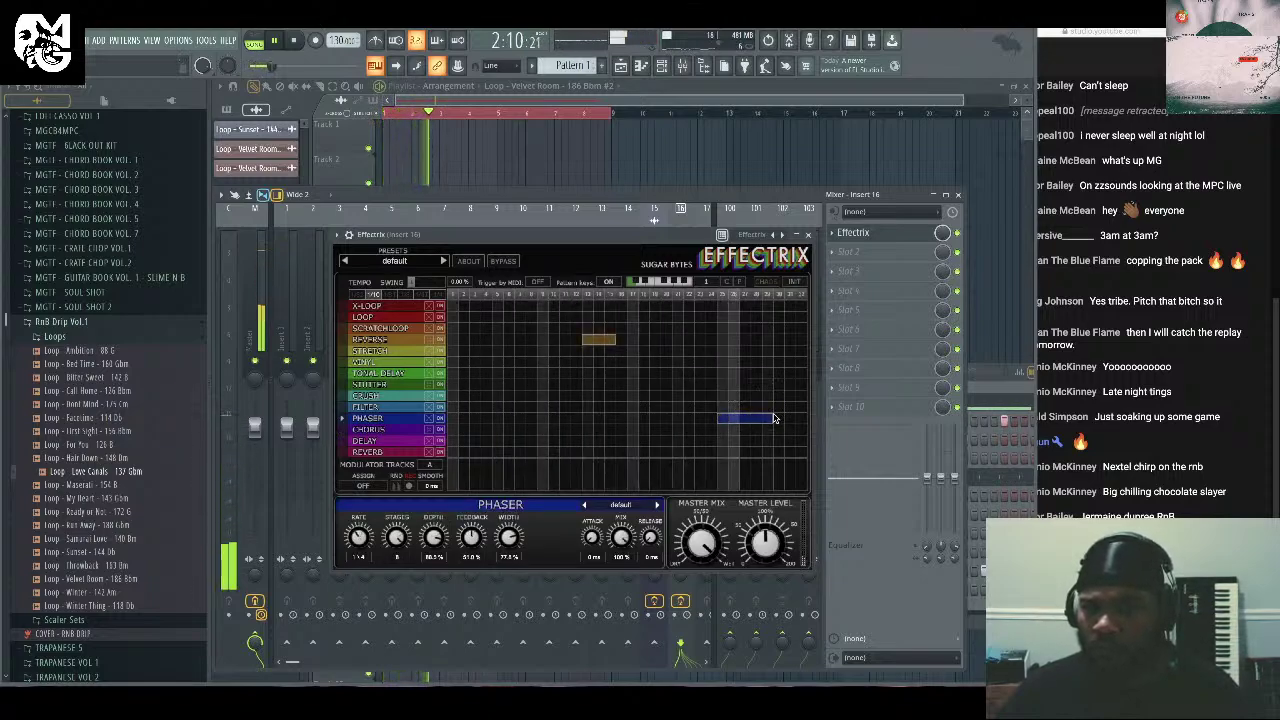
left_click_drag(771, 419, 807, 425)
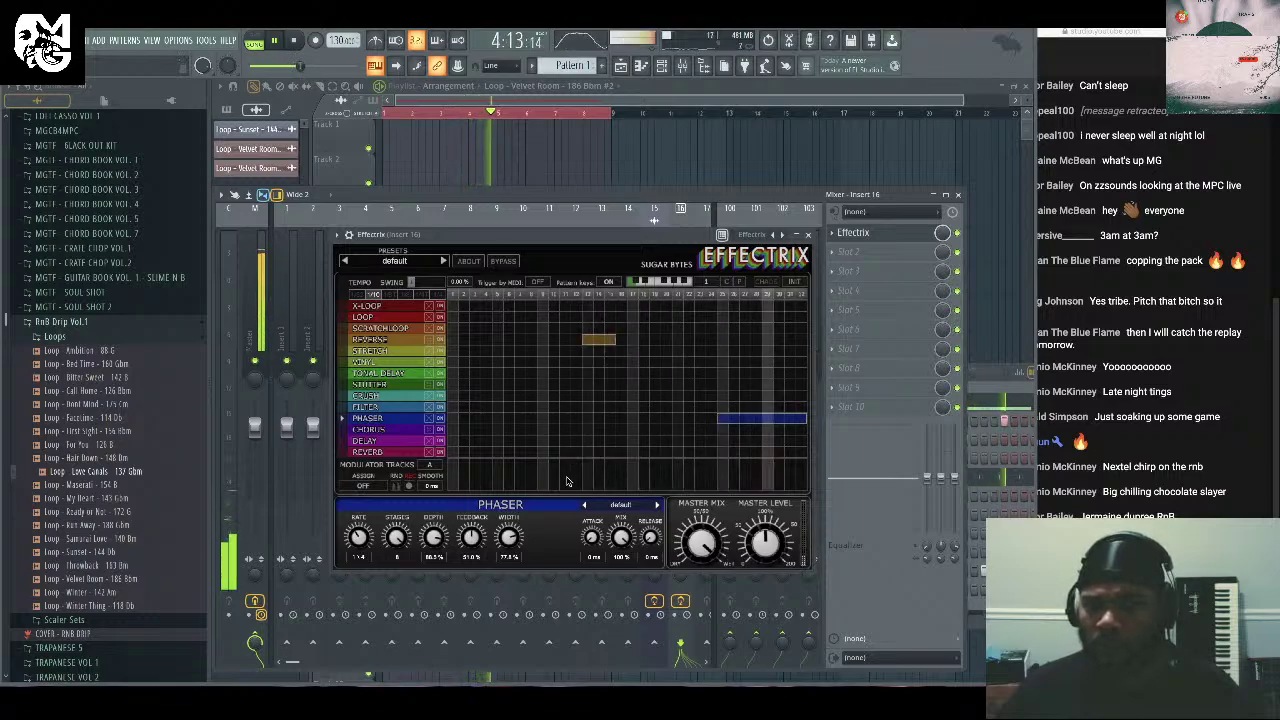
left_click(584, 505)
left_click(584, 505)
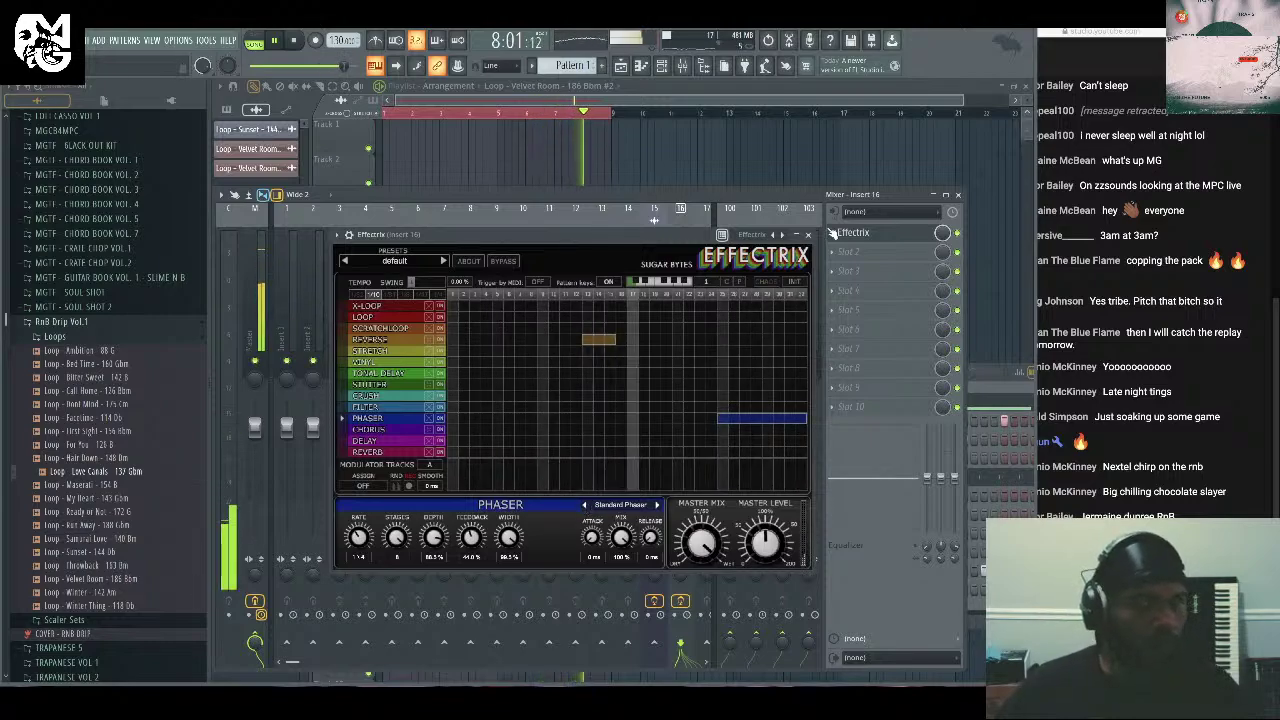
key("Escape")
key("space")
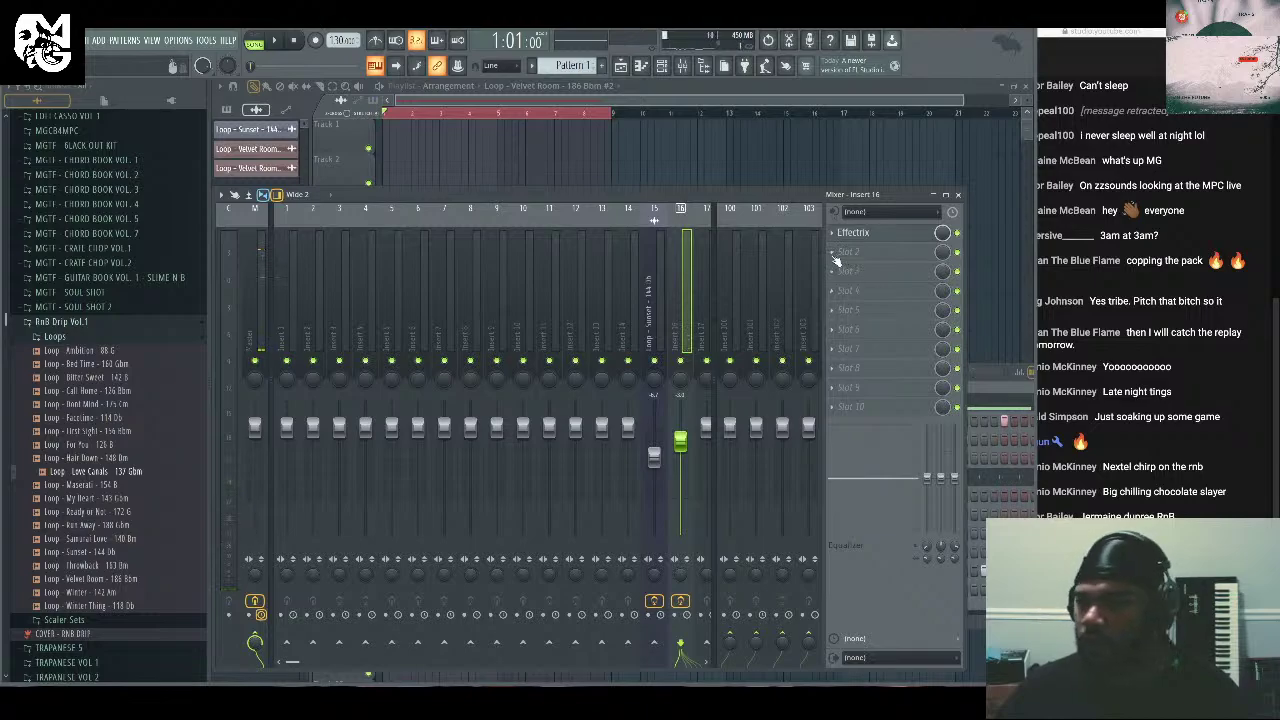
Load UAD Pultec-Pro Legacy into the second effect slot of Insert 16 and close its window.
left_click(836, 260)
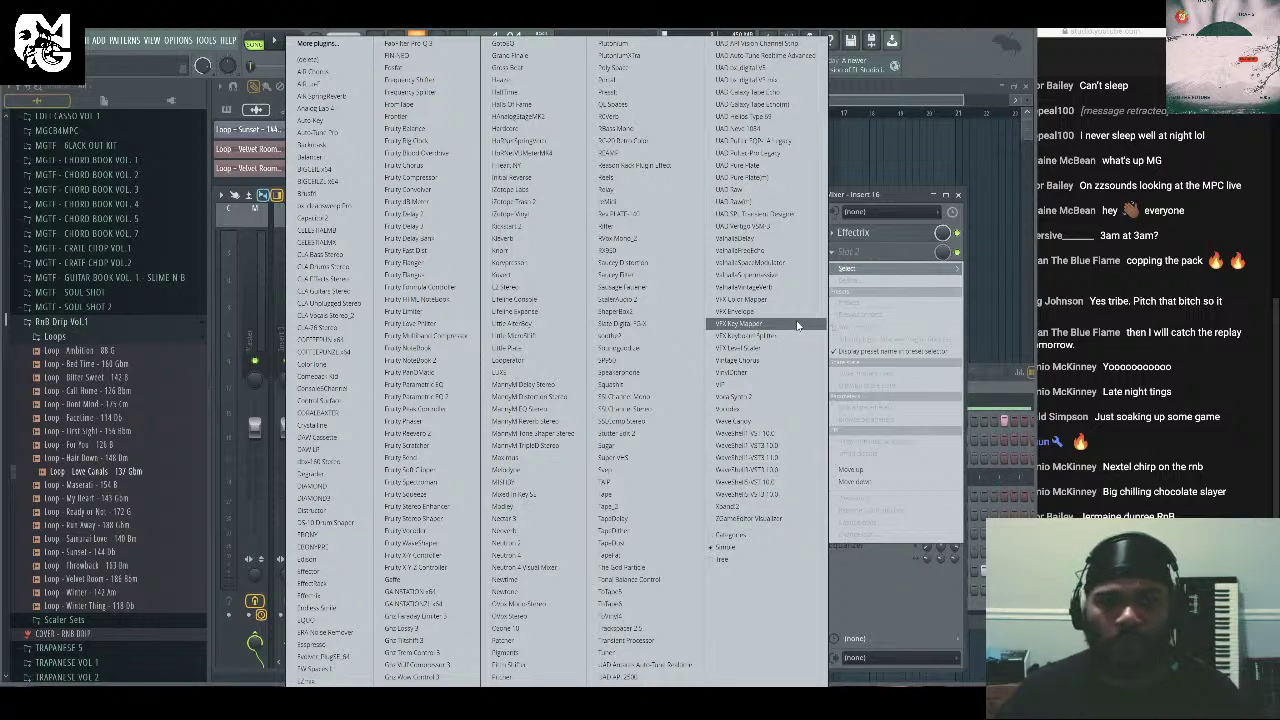
left_click(777, 153)
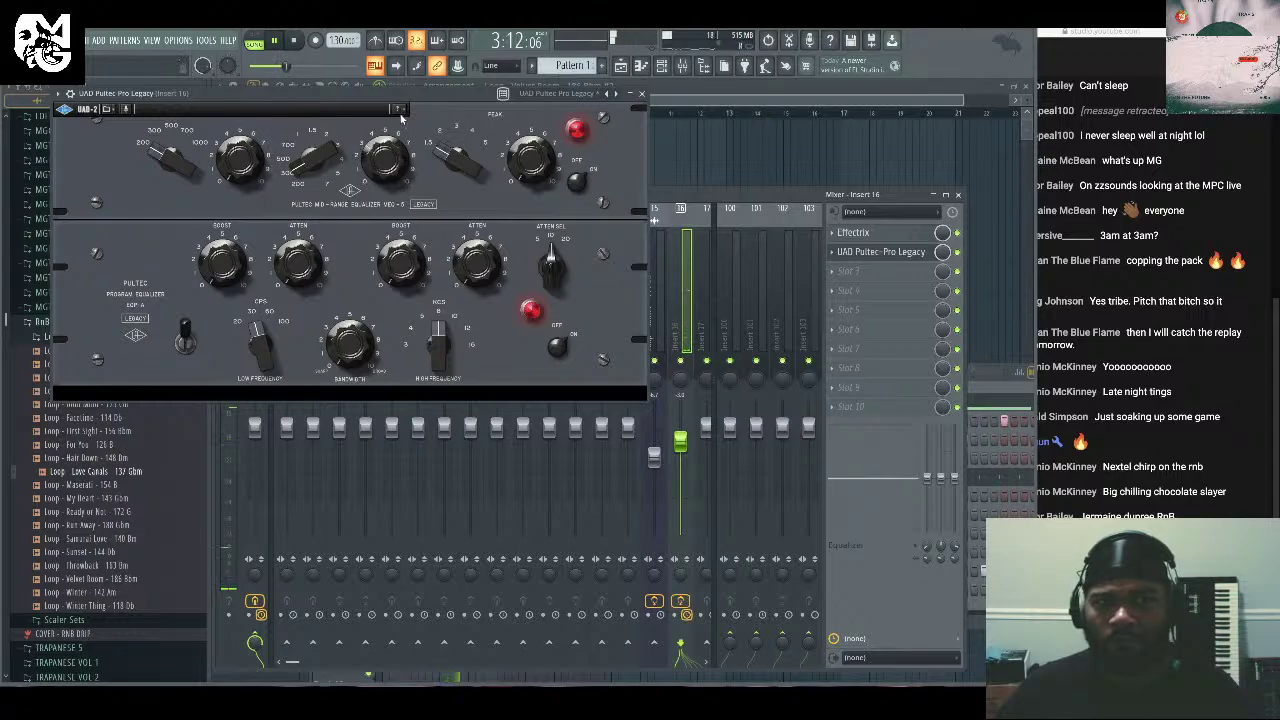
left_click_drag(477, 100, 757, 228)
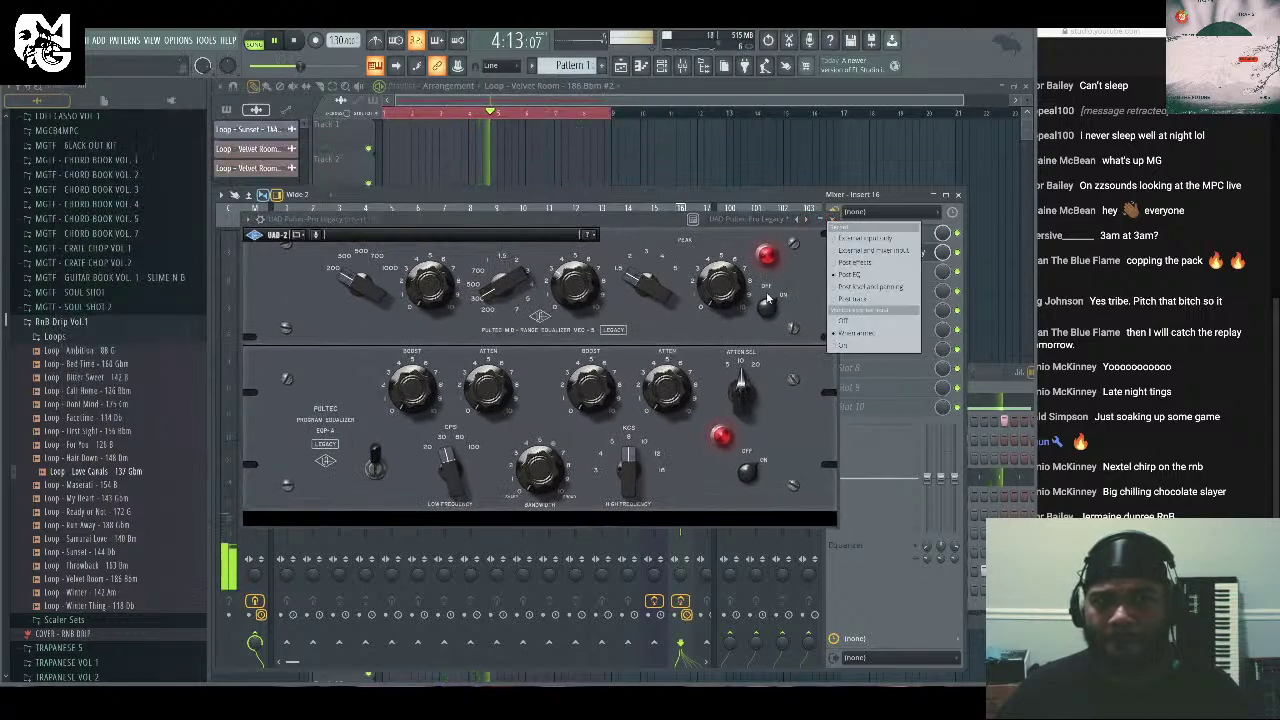
left_click(832, 219)
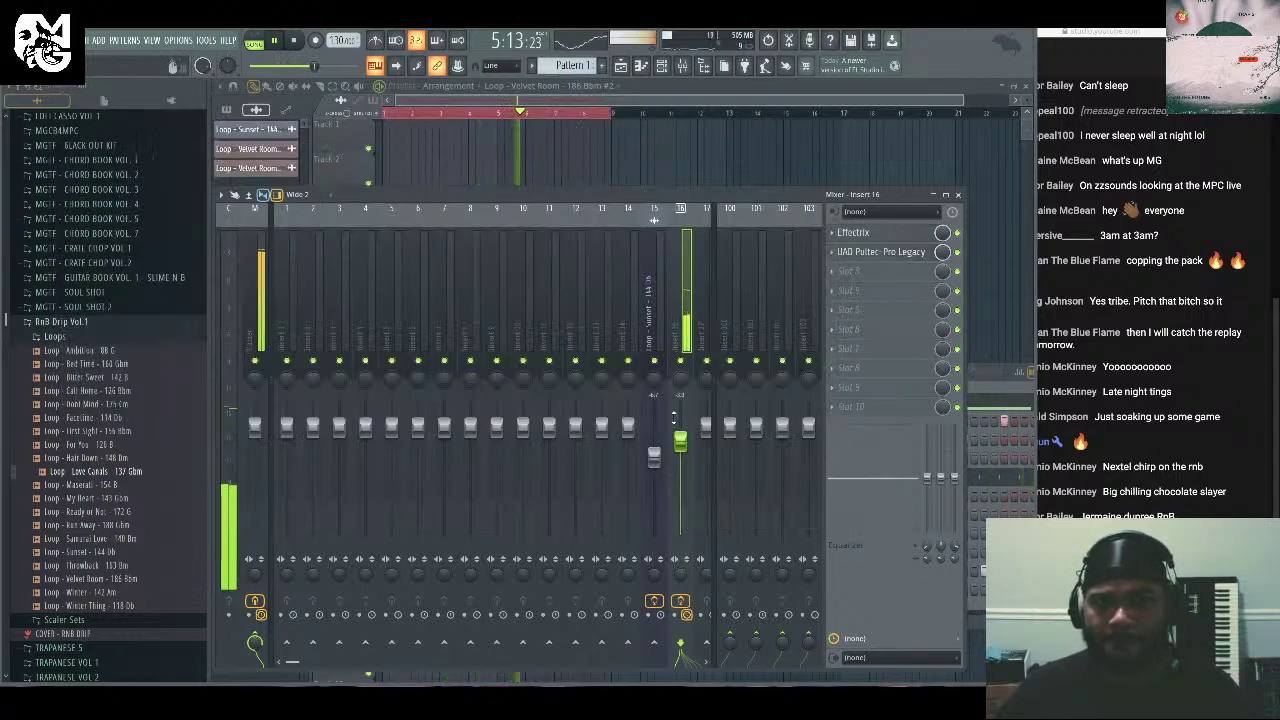
Lower the Insert 16 volume fader during playback, then stop playback and close the mixer.
left_click_drag(680, 440, 680, 463)
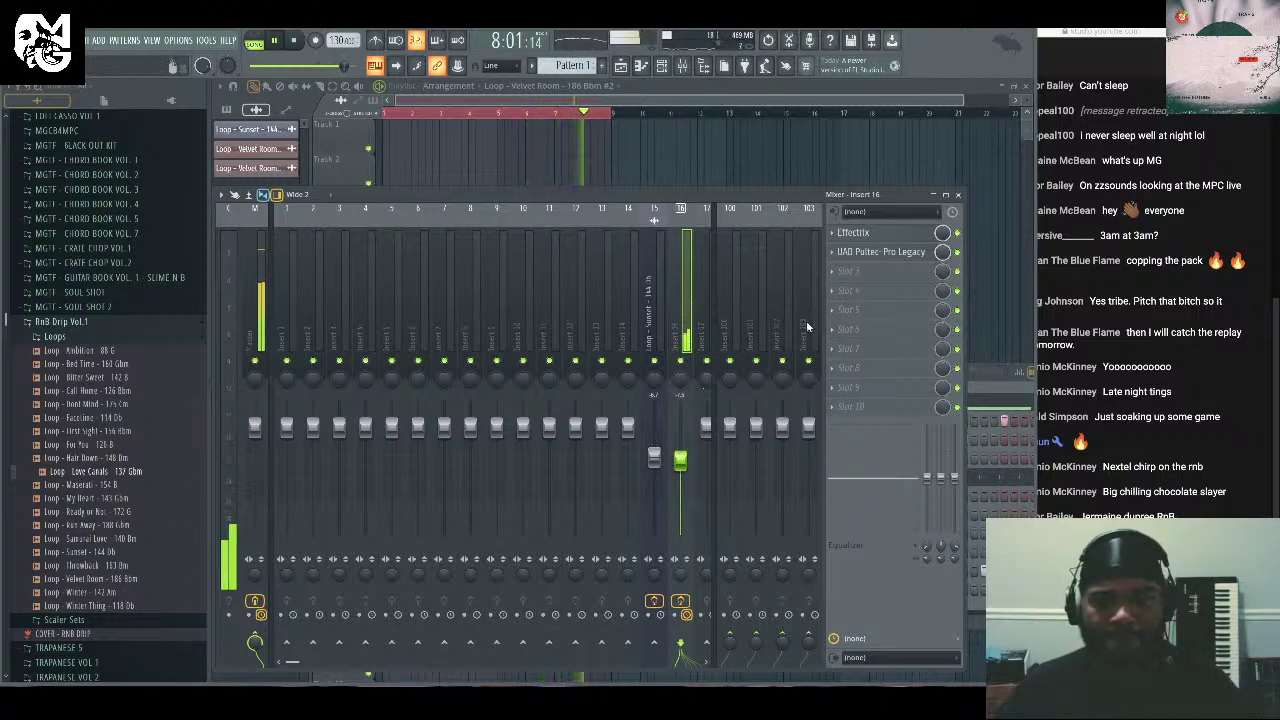
key("space")
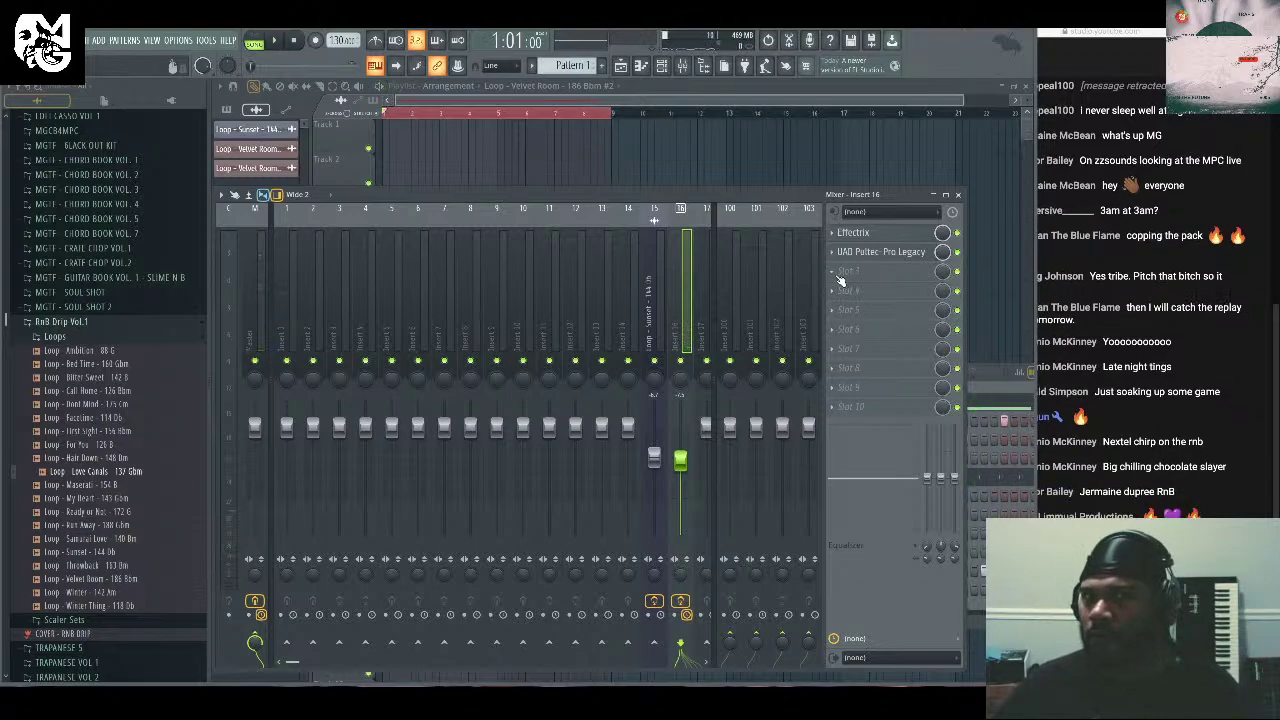
left_click(958, 196)
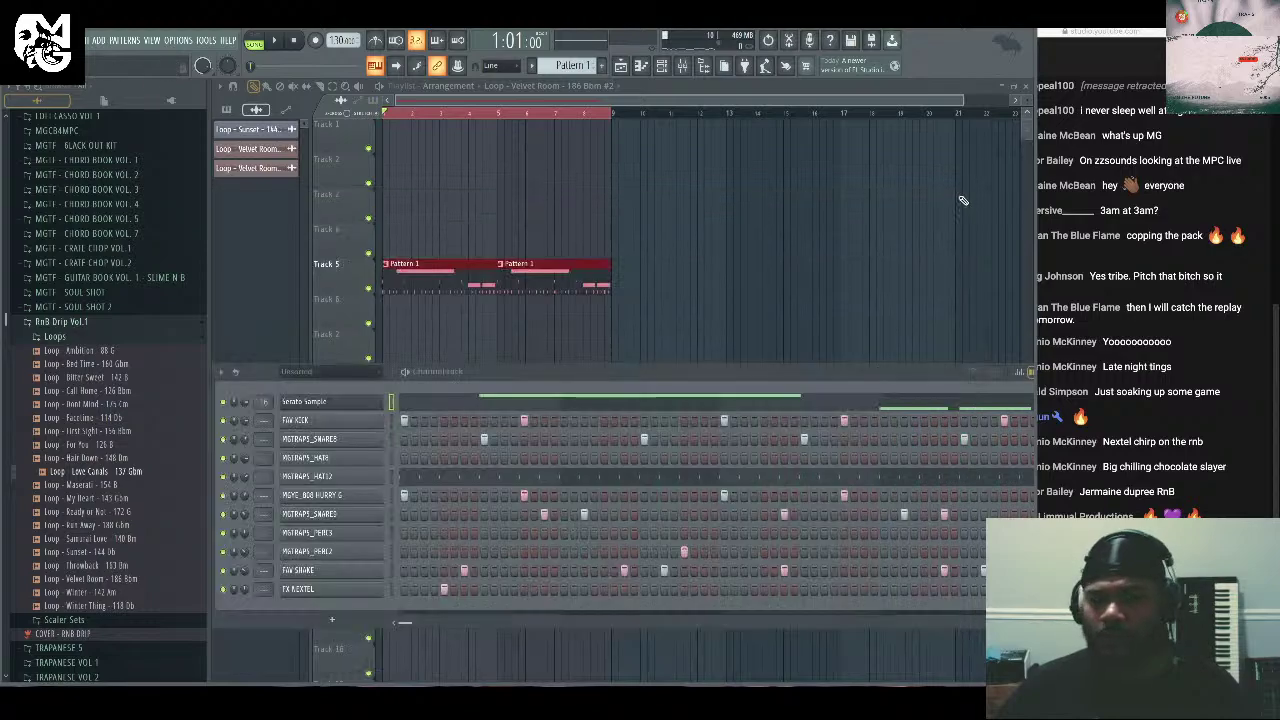
Open Serato Sample to check the Love Canals chops during playback, then stop and close it.
left_click(322, 402)
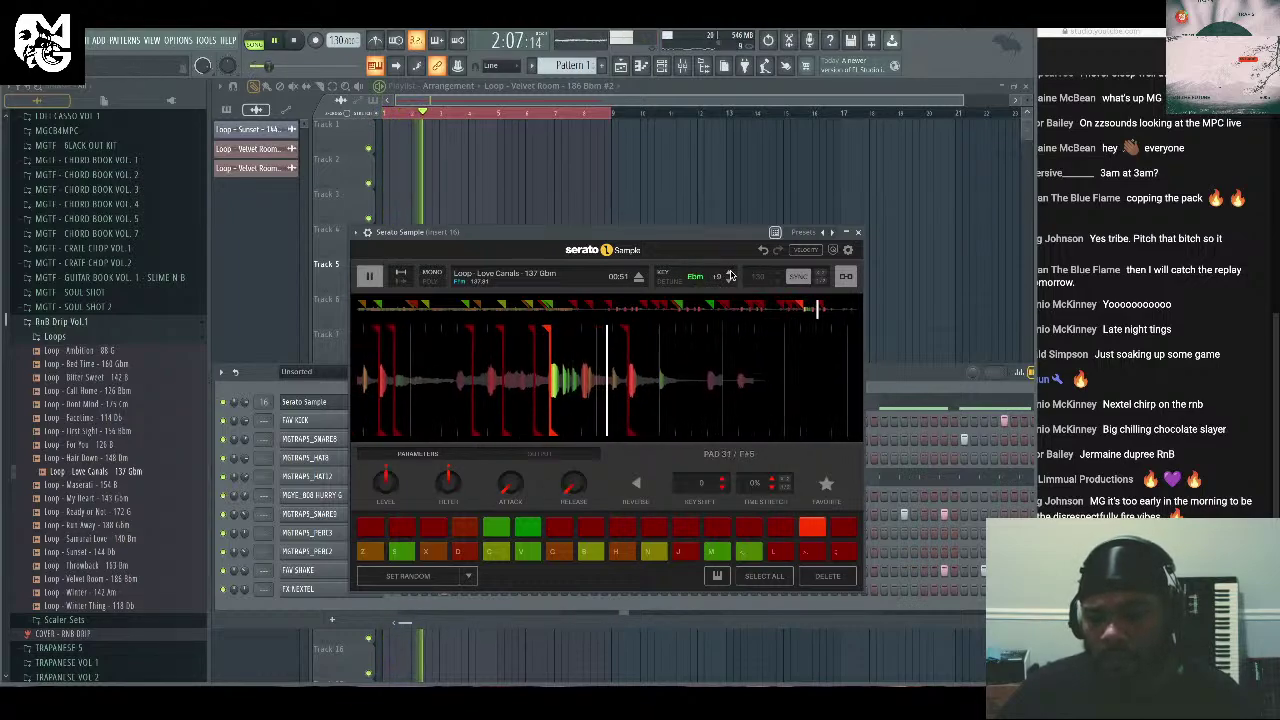
key("space")
key("Escape")
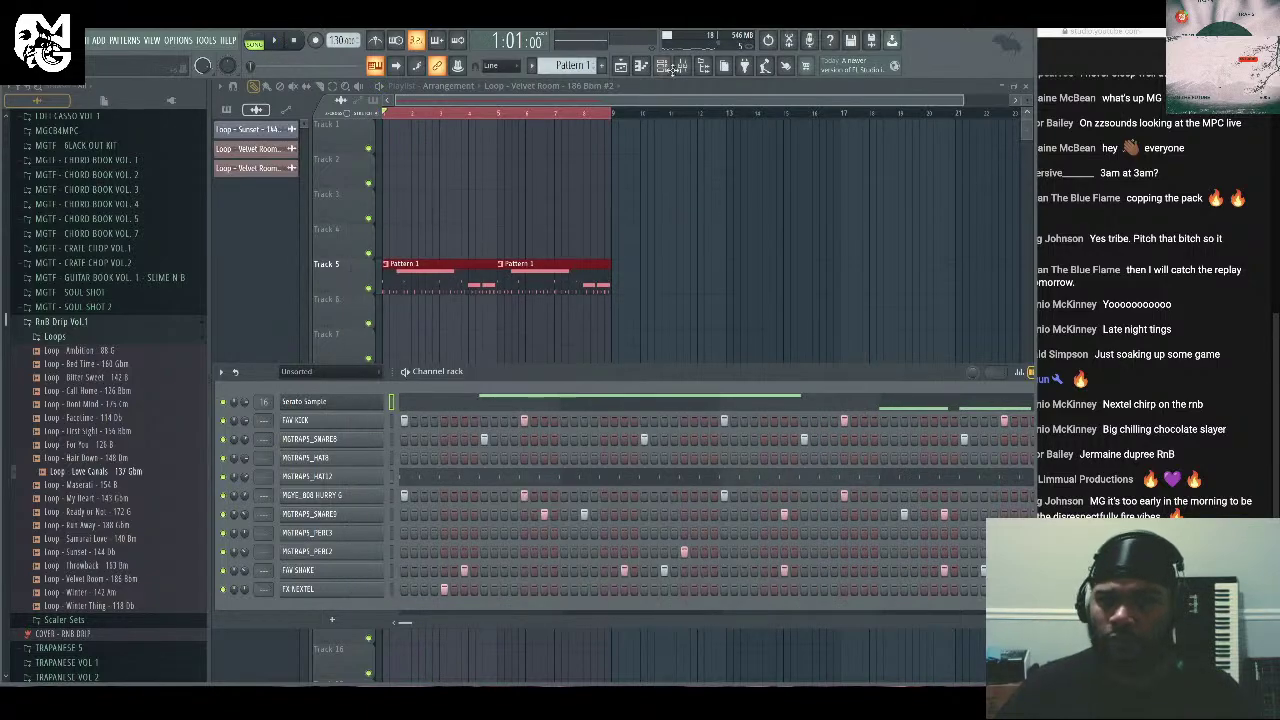
Reopen the mixer and put HalfTime in the fifth effect slot of Insert 16, replacing the mistakenly loaded Halls Of Fame.
left_click(683, 66)
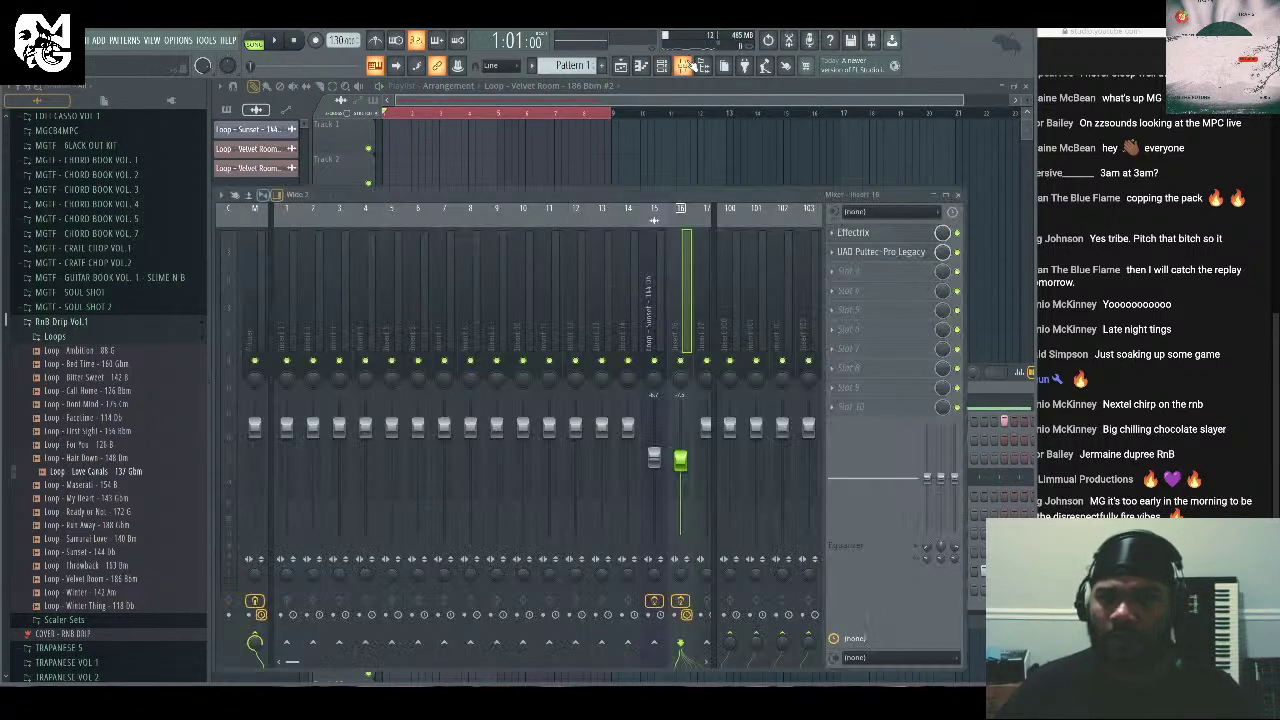
left_click(840, 310)
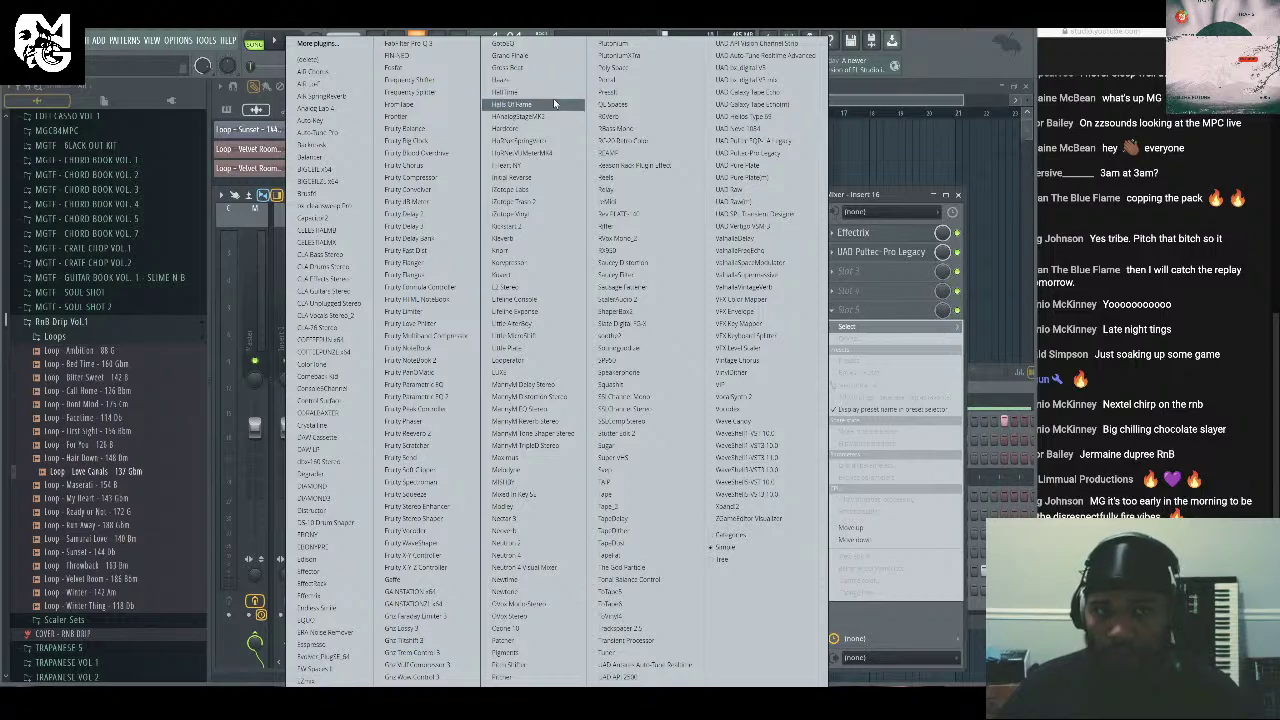
left_click(553, 102)
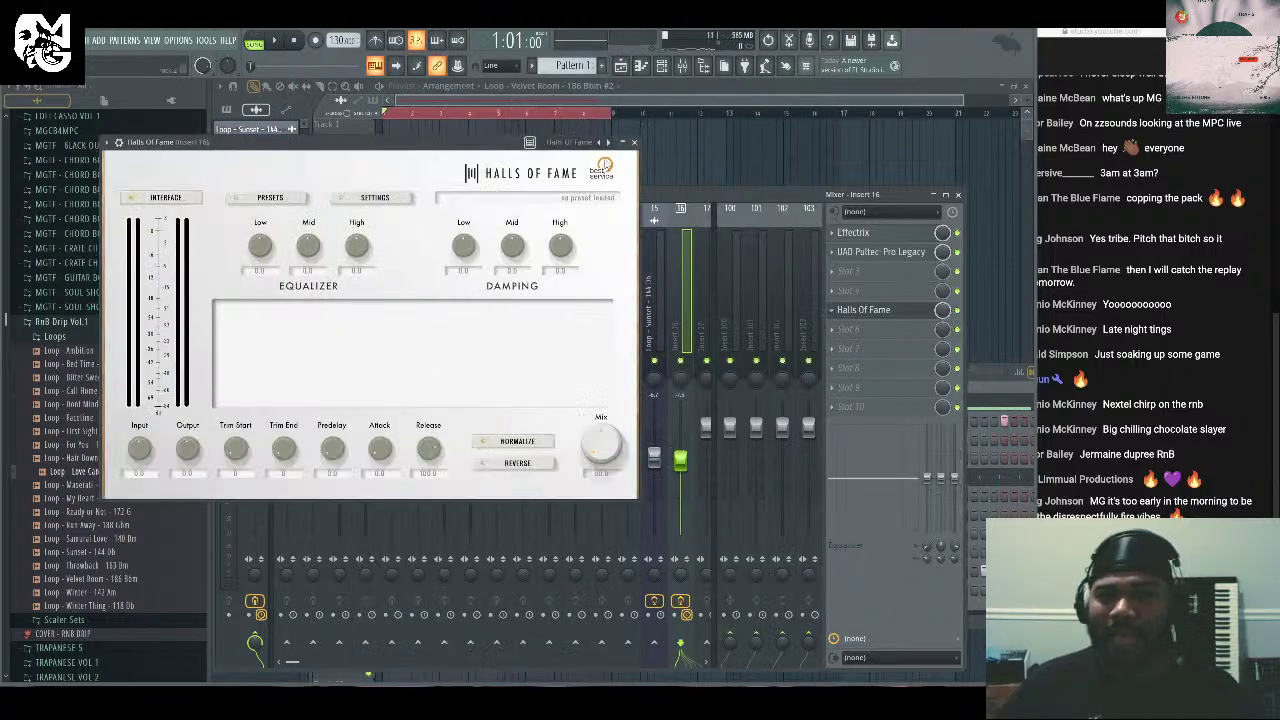
left_click(633, 142)
left_click(845, 316)
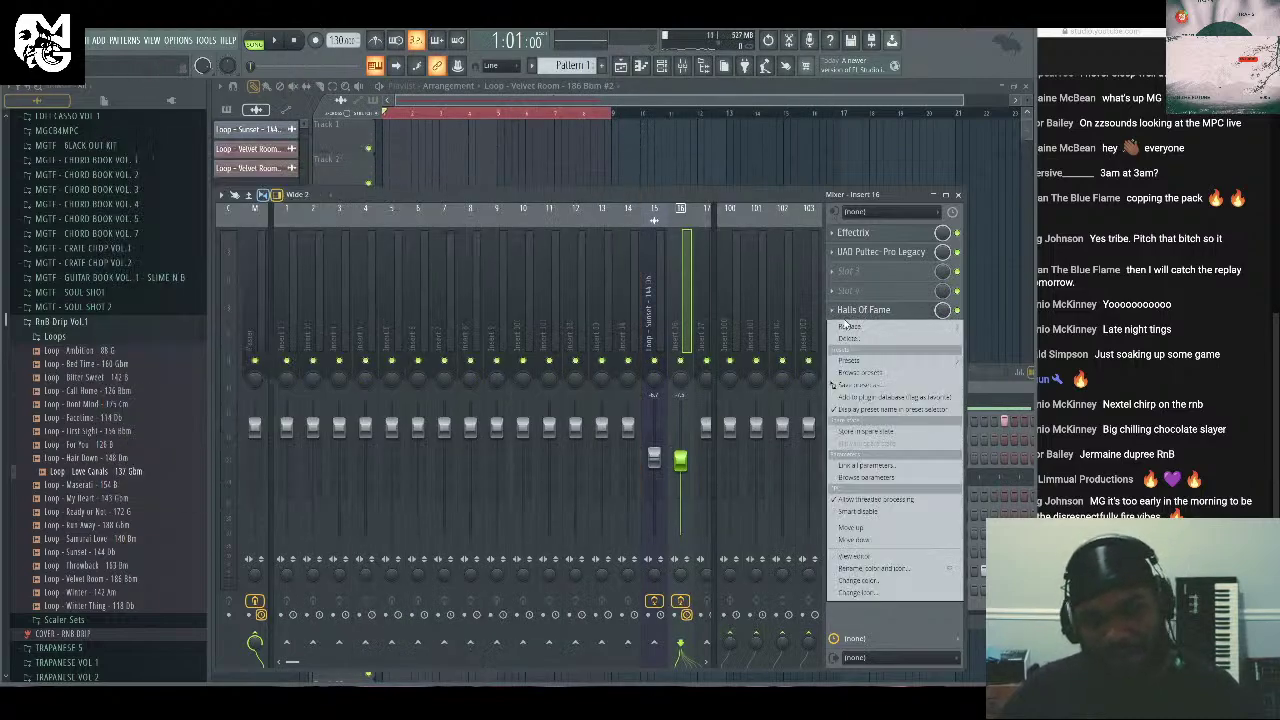
mouse_move(848, 327)
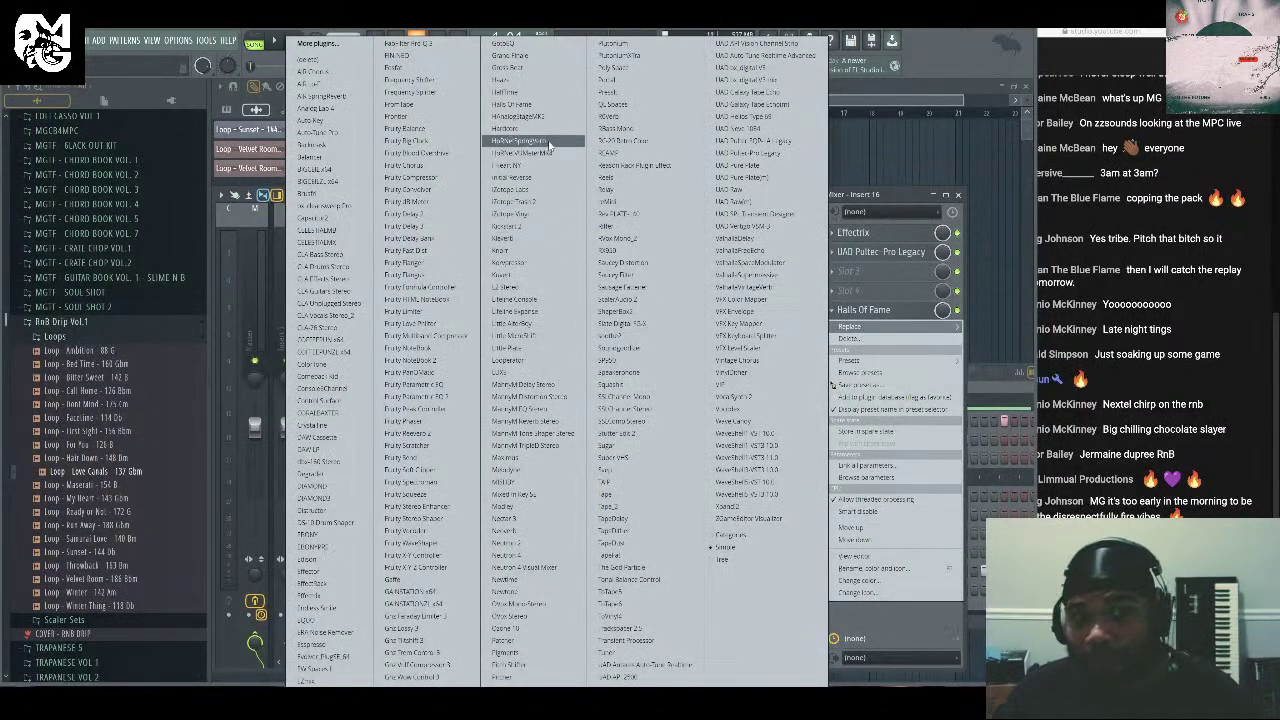
left_click(525, 92)
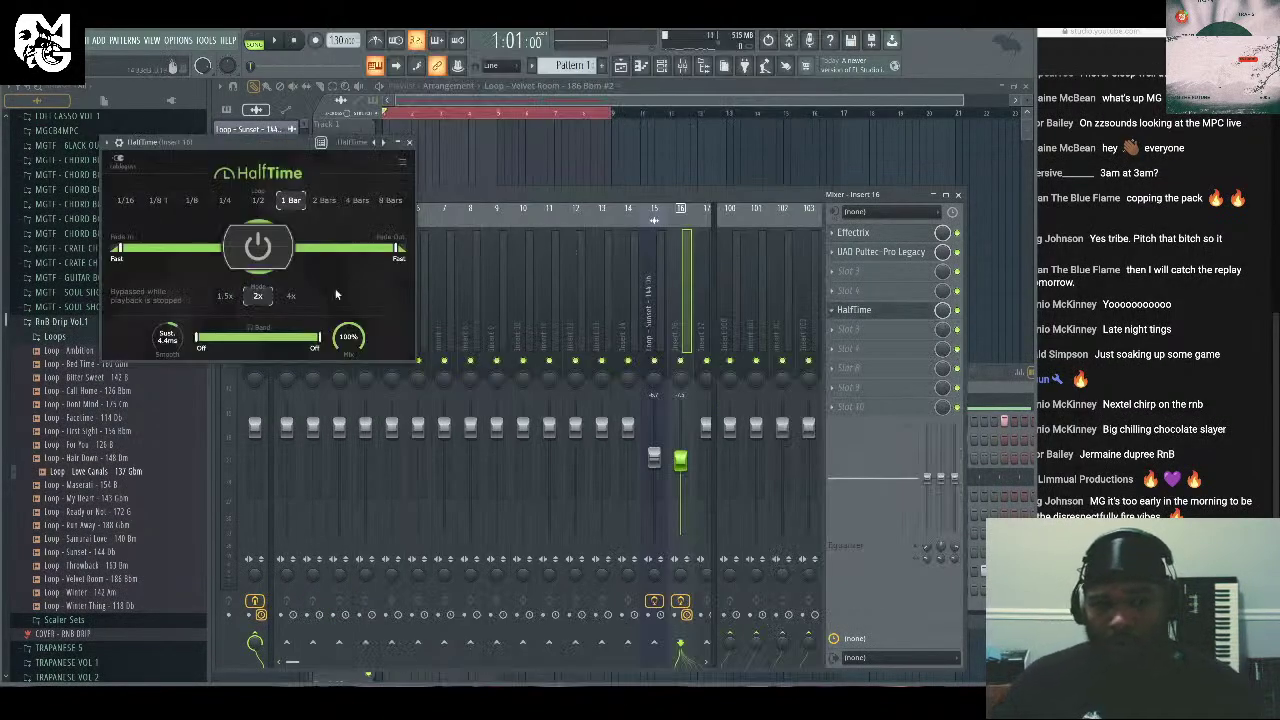
left_click_drag(284, 148, 584, 276)
Set HalfTime's loop to 1/4, band to about 183 Hz–3.67 kHz and mix to 31%, then close it and stop playback.
left_click(561, 328)
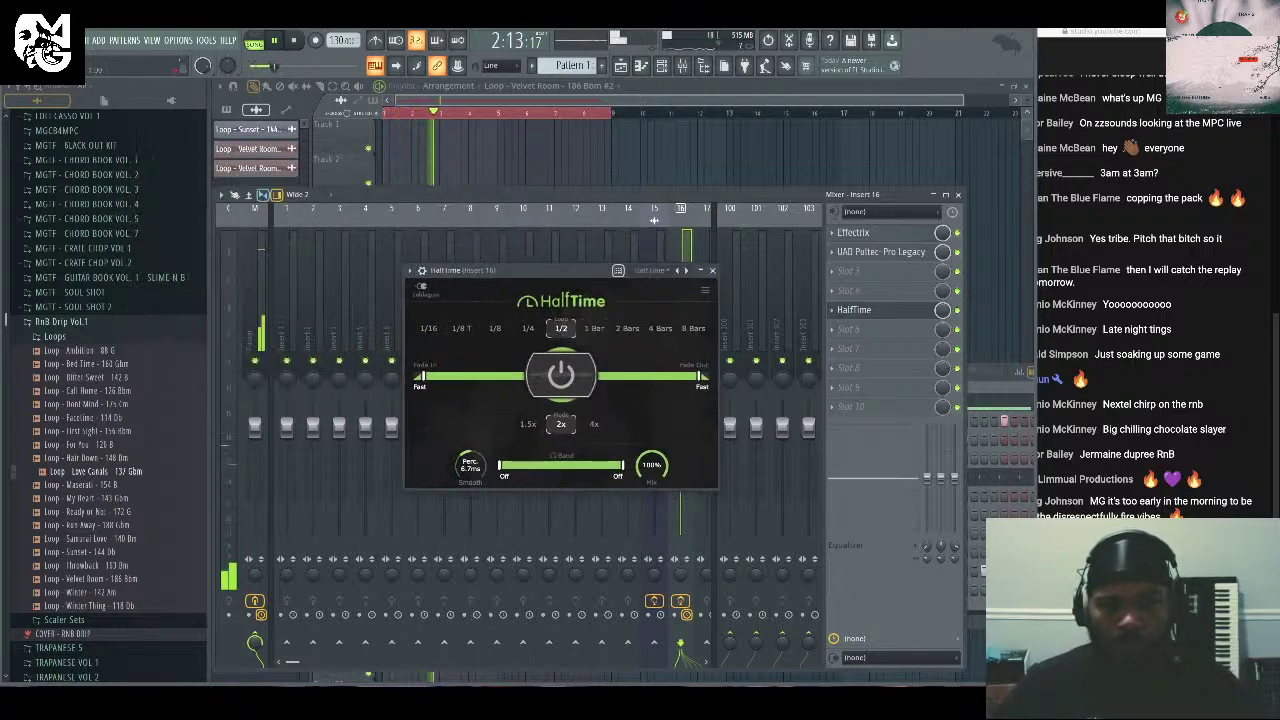
left_click(528, 328)
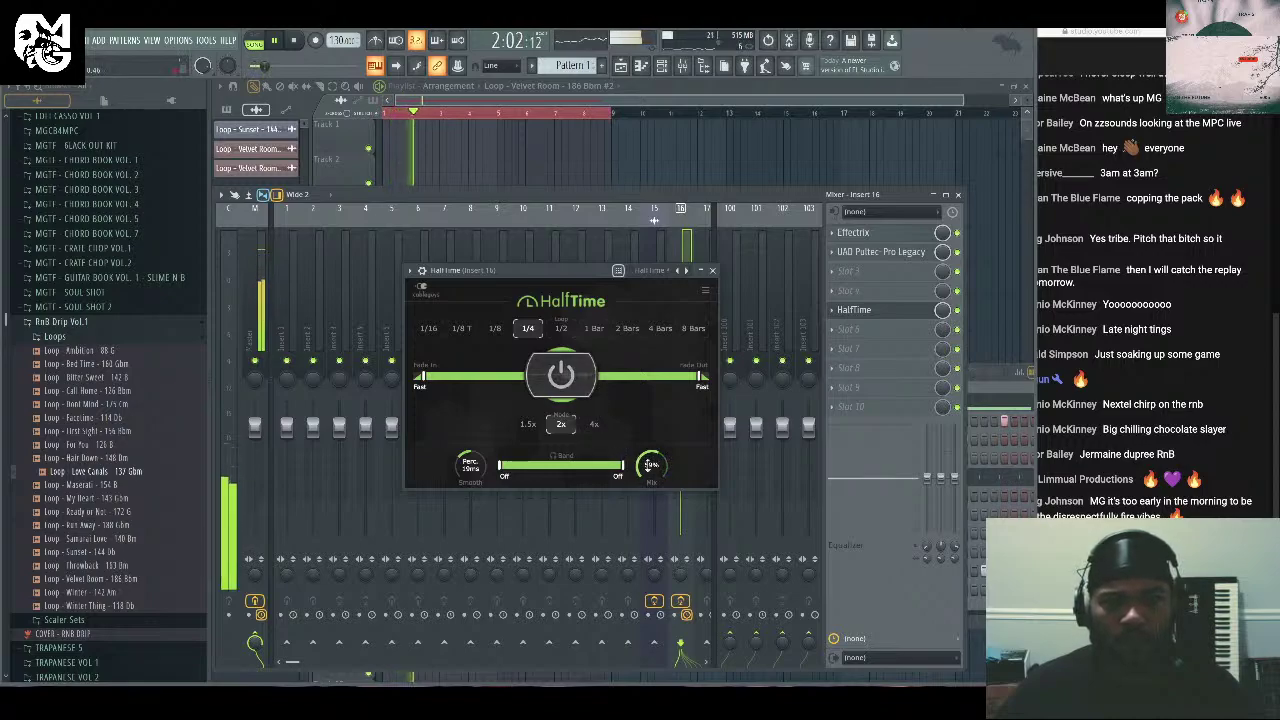
left_click_drag(501, 465, 535, 465)
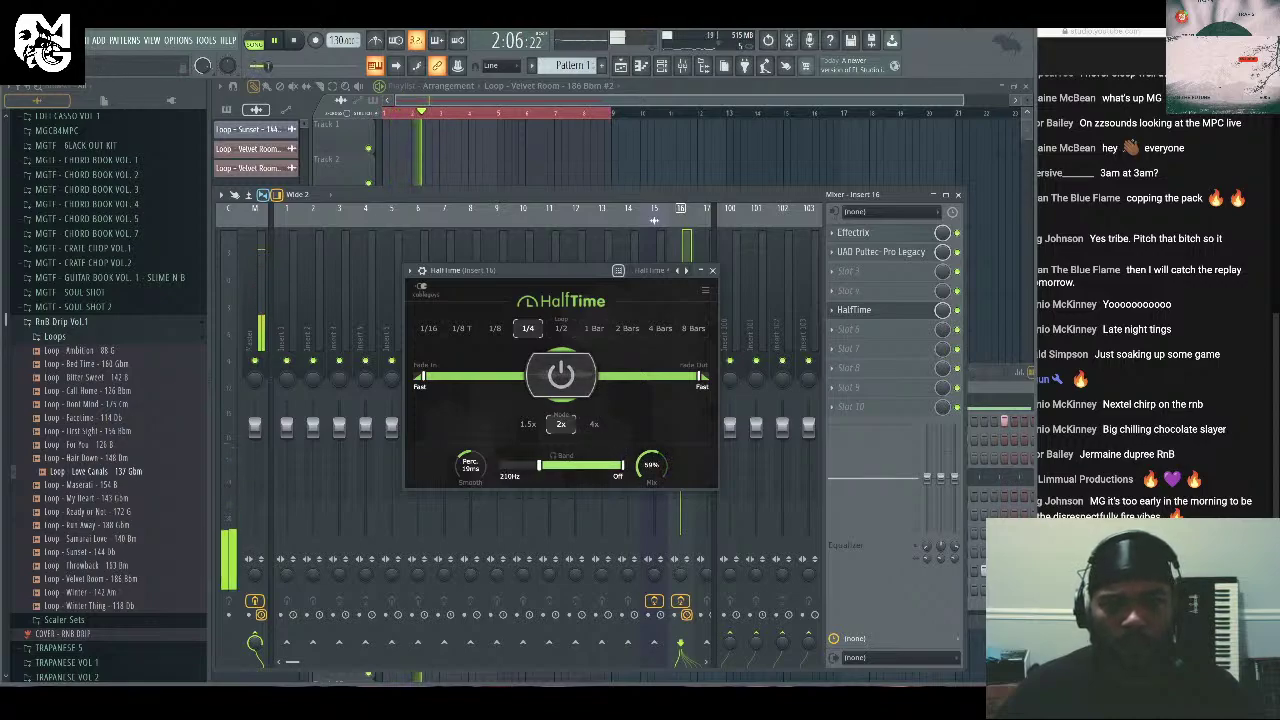
left_click(596, 466)
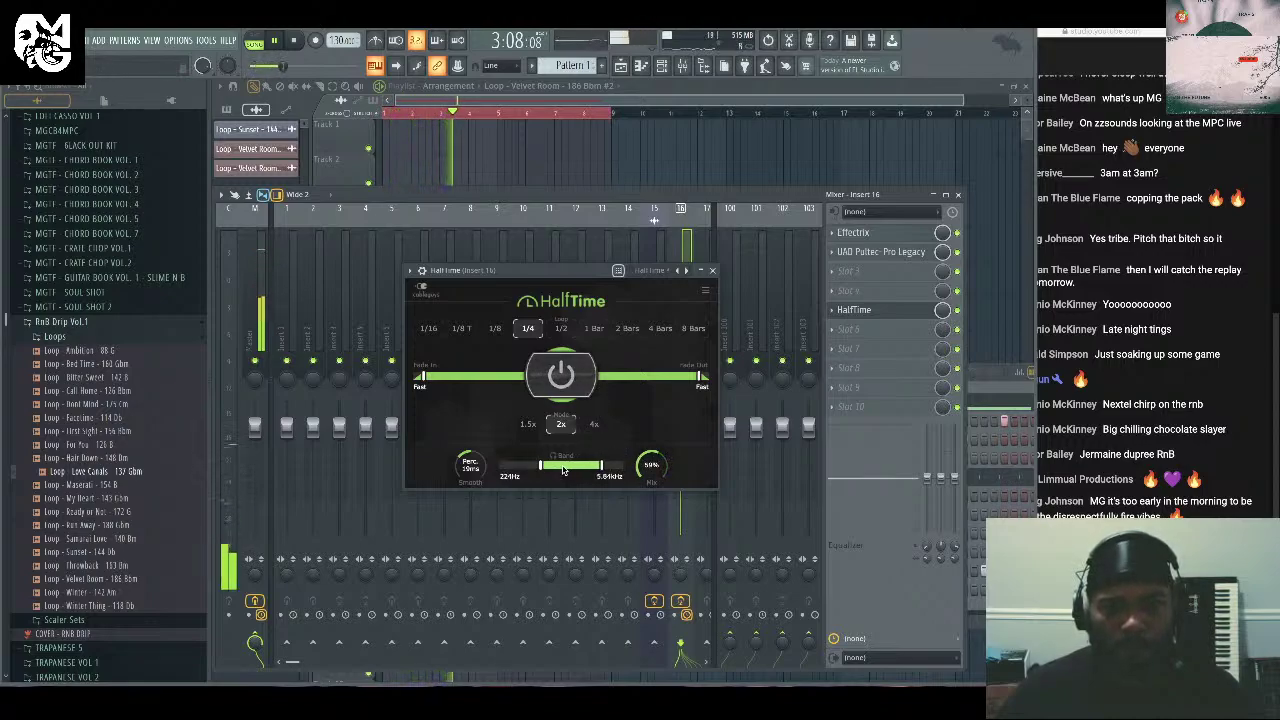
left_click_drag(537, 465, 590, 466)
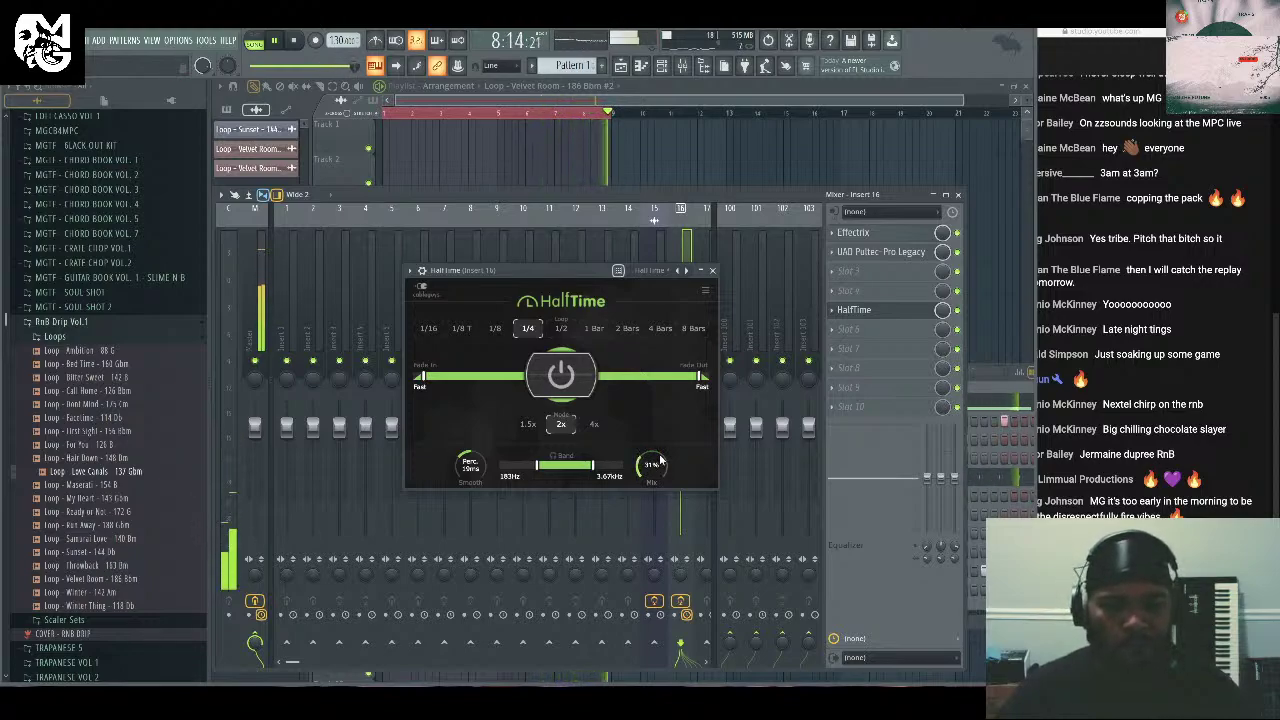
left_click(714, 271)
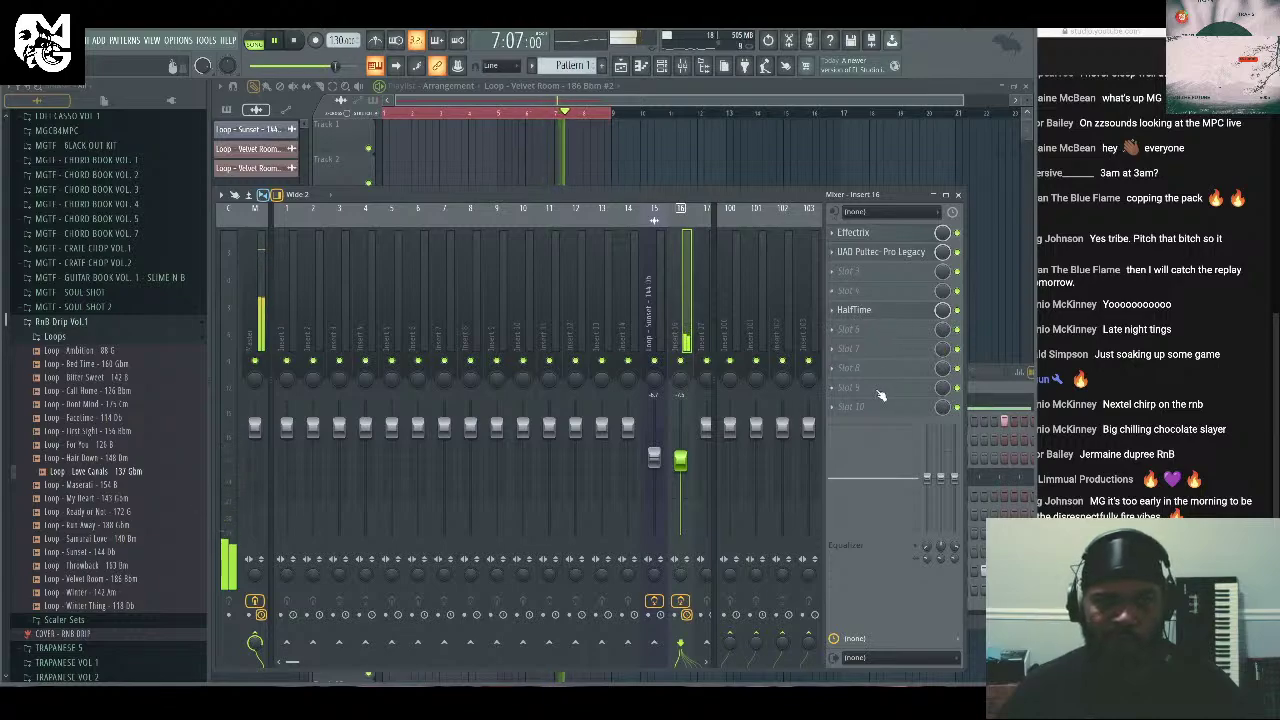
key("space")
Load Lifeline Console into the eighth effect slot of Insert 16, choose the KEY Old Piano Recording preset and start playback.
left_click(840, 372)
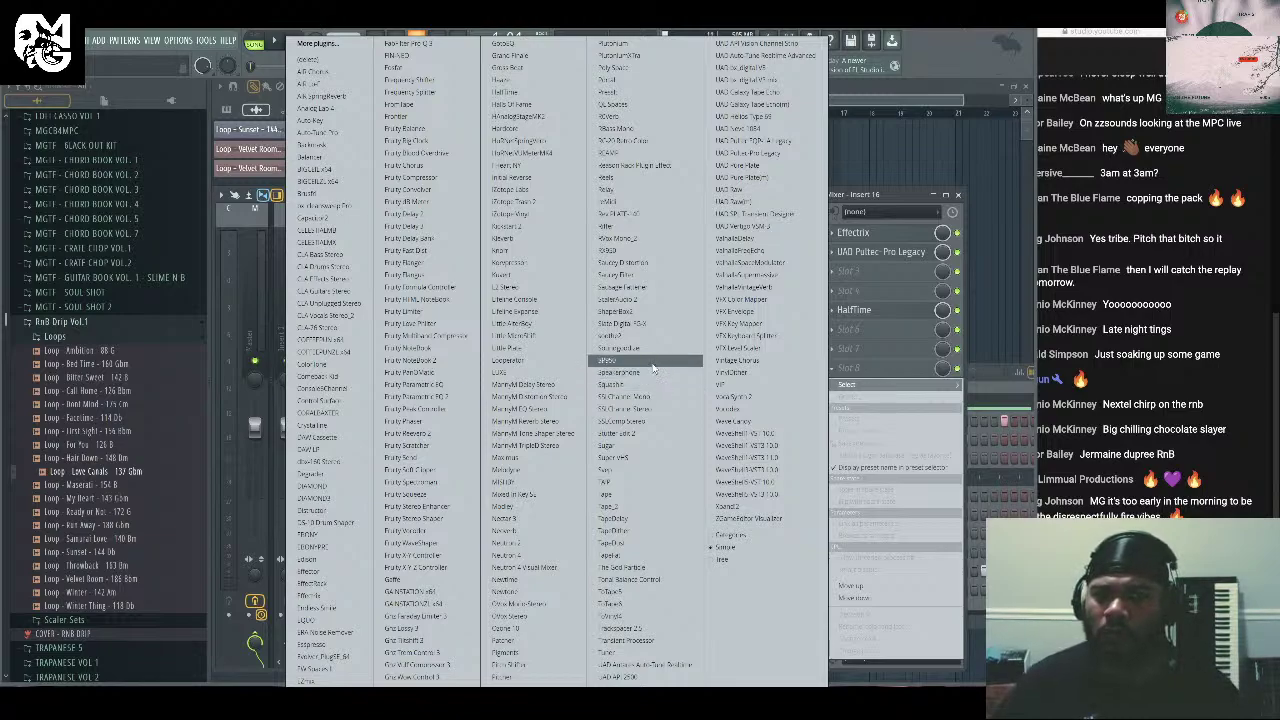
left_click(547, 298)
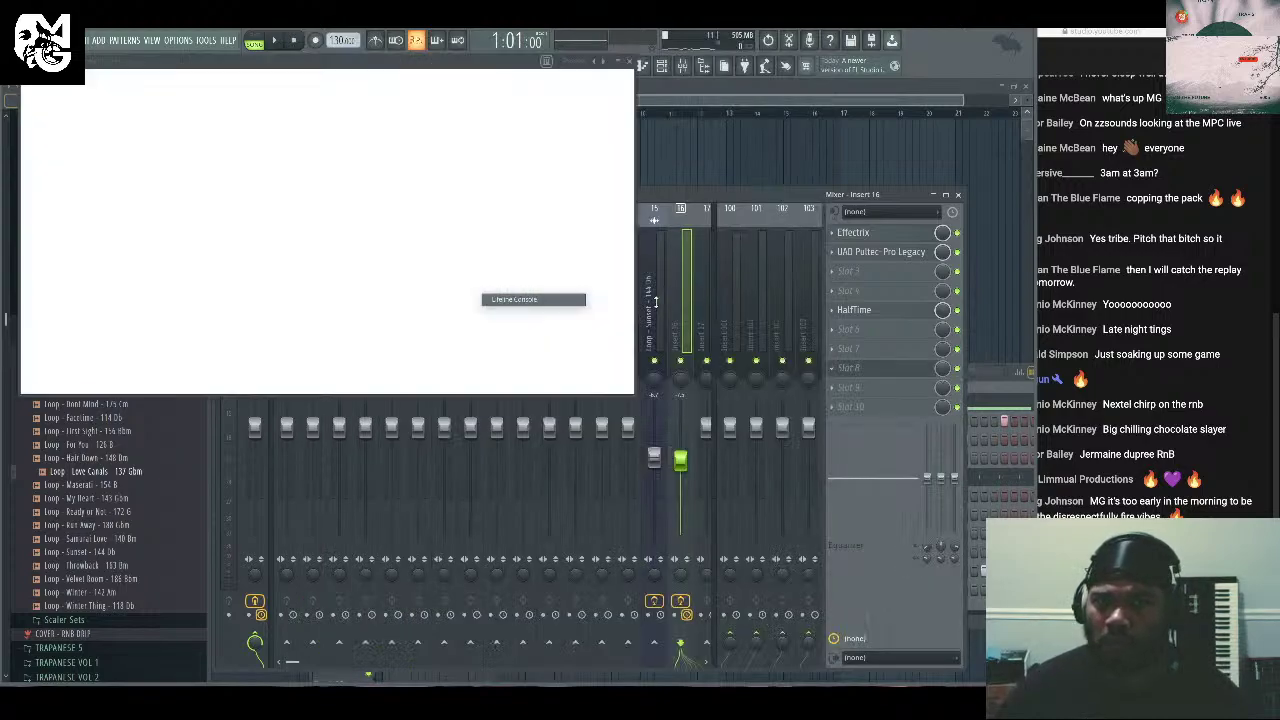
left_click(442, 88)
mouse_move(347, 264)
left_click(501, 262)
key("space")
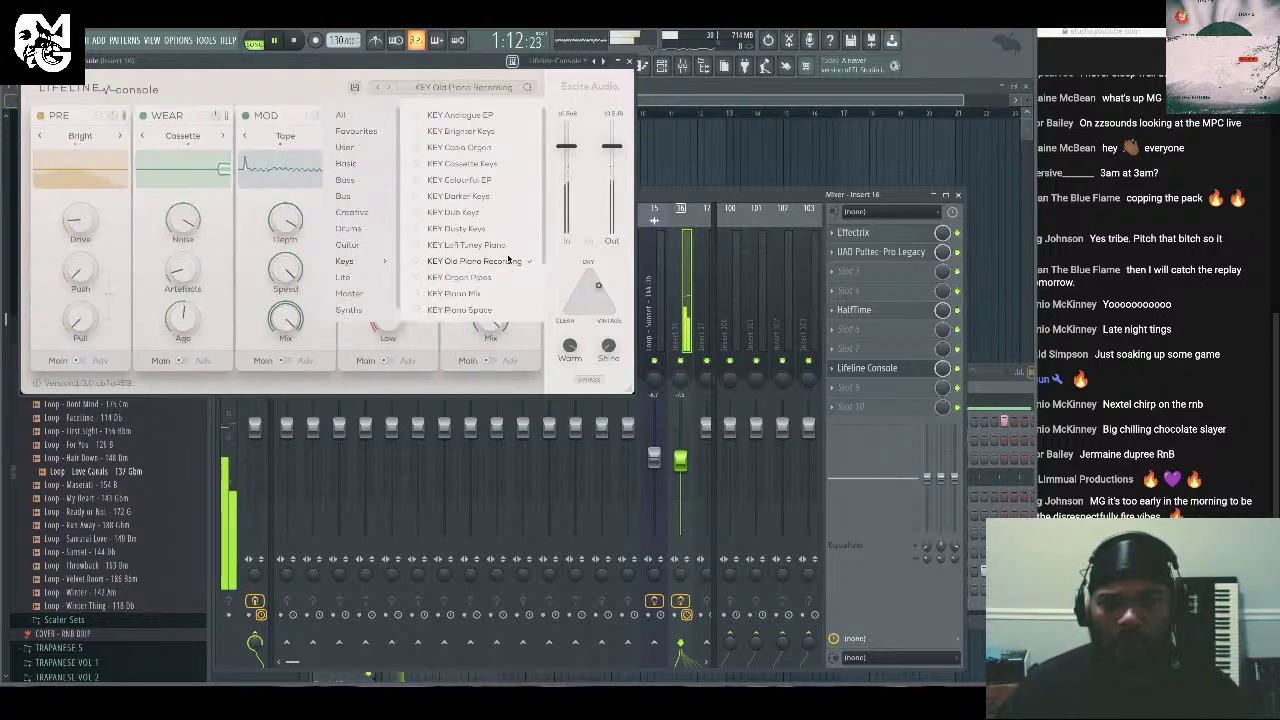
Audition Lifeline Console's keys presets during playback, settle on KEY Brighter Keys, then close the plugin and stop playback.
scroll(485, 235, "down", 1)
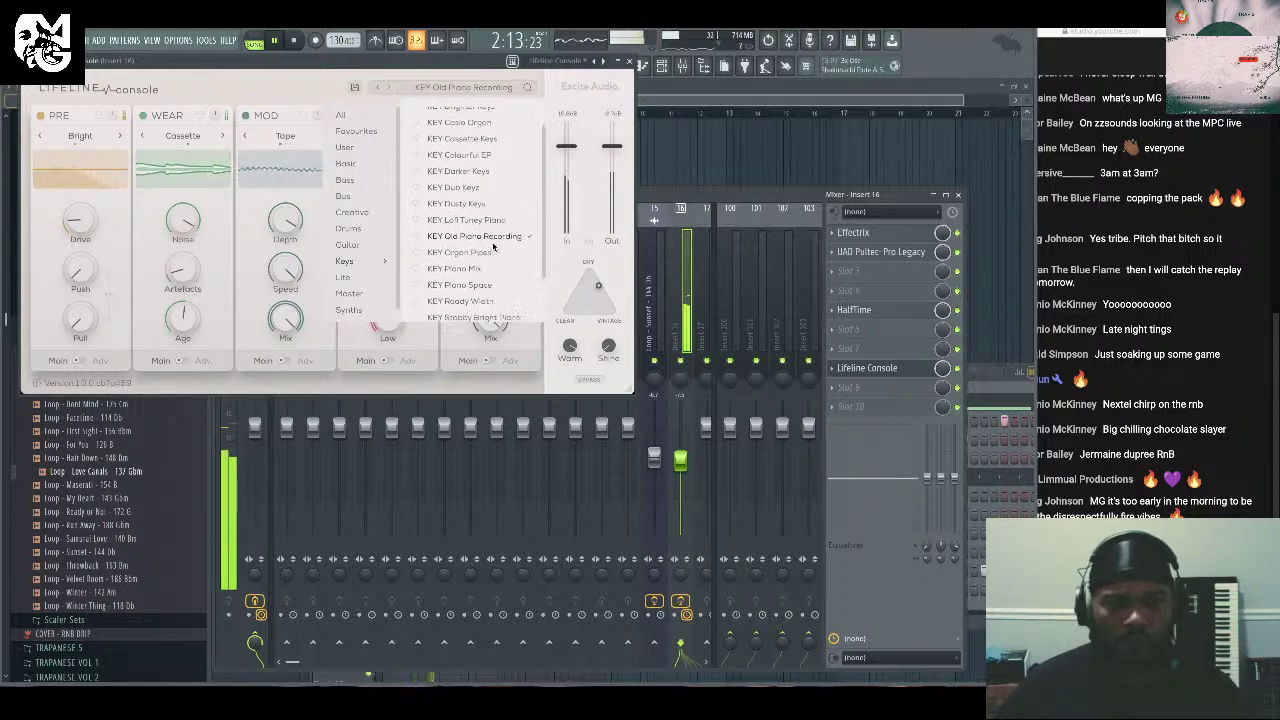
left_click(471, 209)
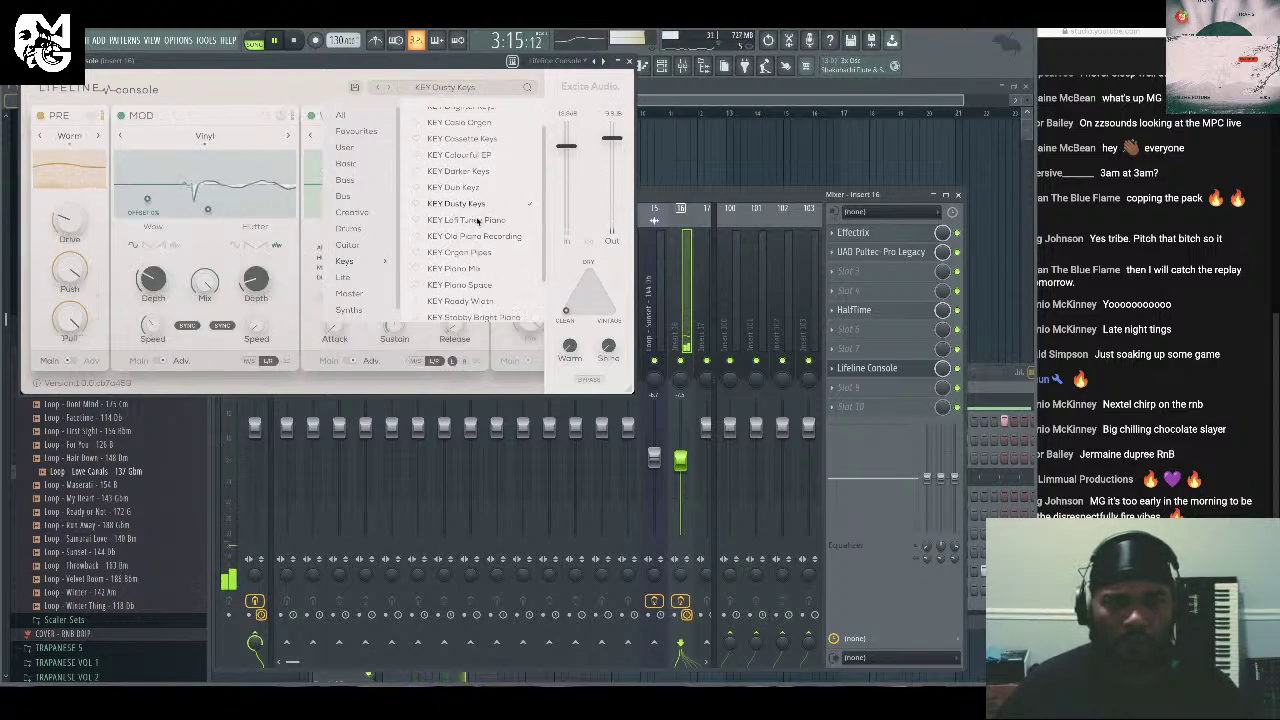
left_click(474, 221)
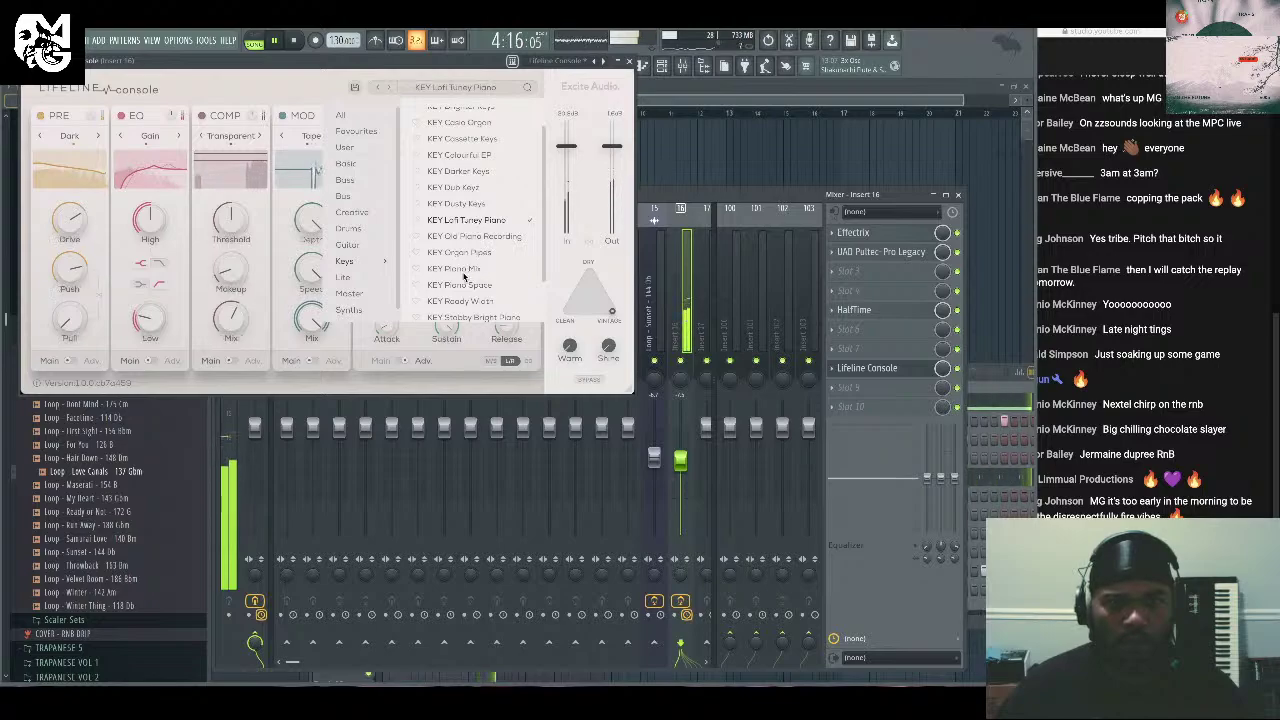
left_click(463, 270)
scroll(463, 285, "down", 1)
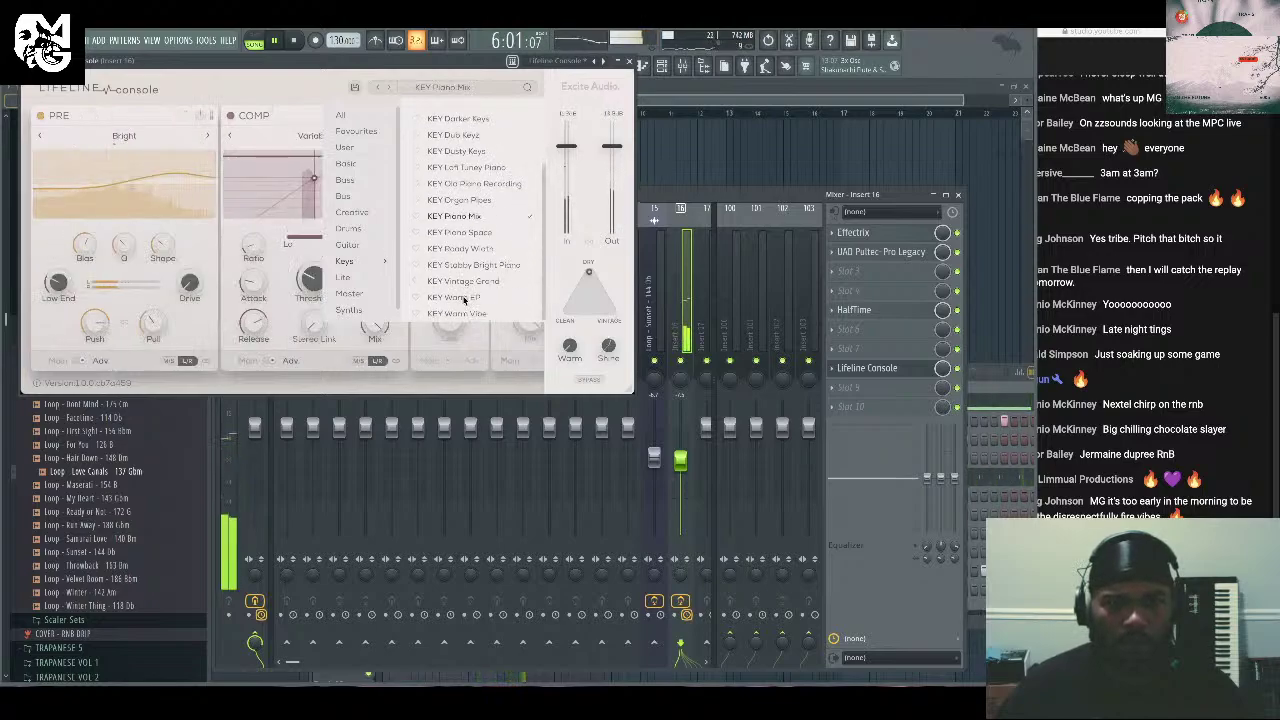
left_click(464, 297)
left_click(458, 313)
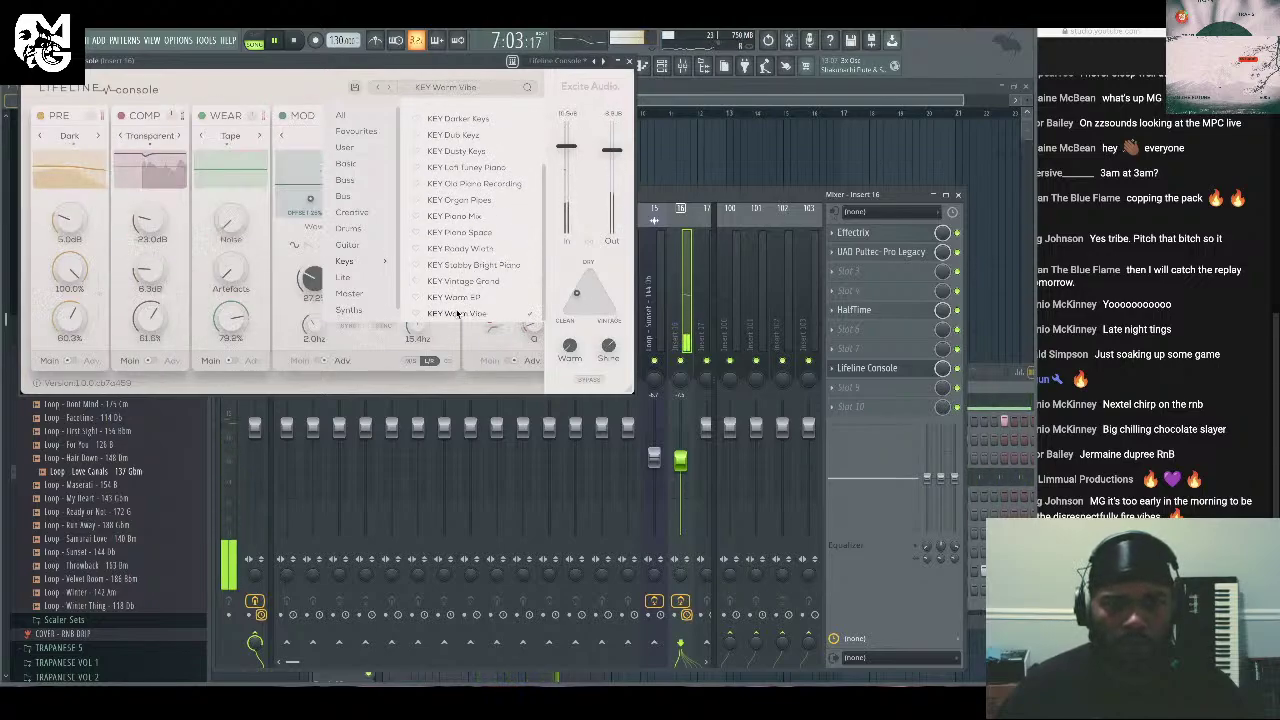
scroll(462, 240, "up", 2)
left_click(469, 133)
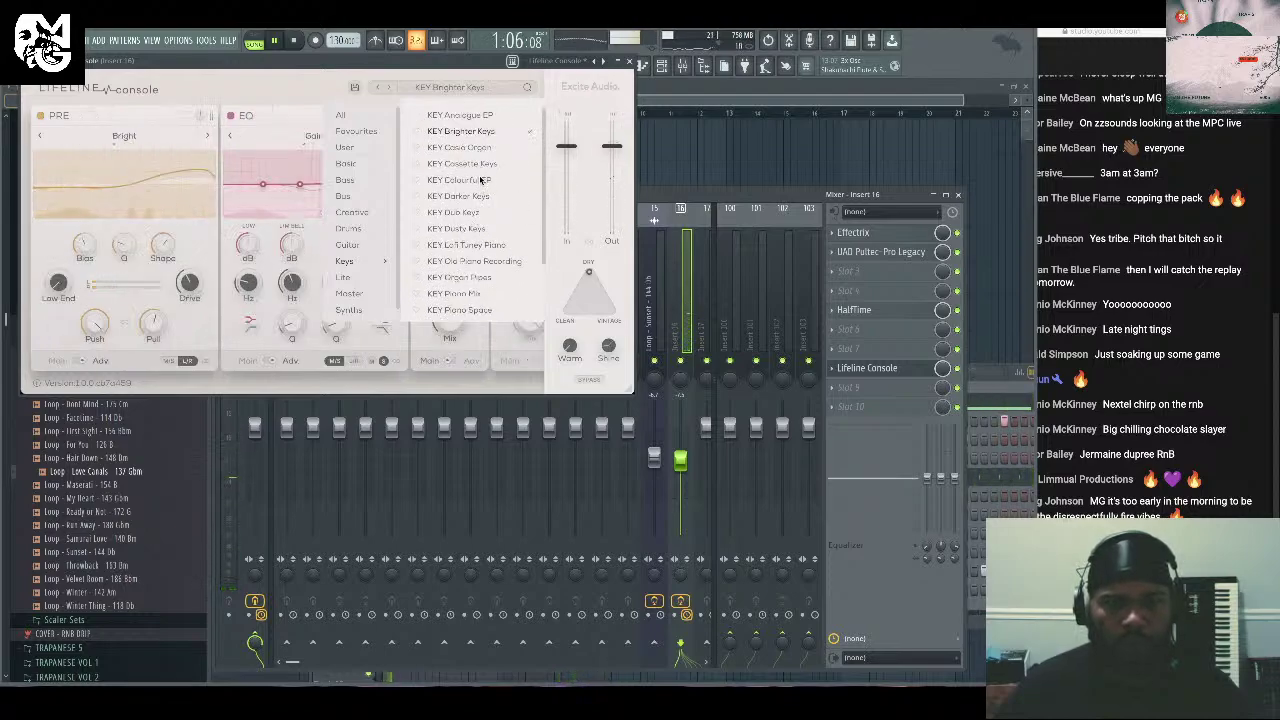
left_click(629, 63)
key("space")
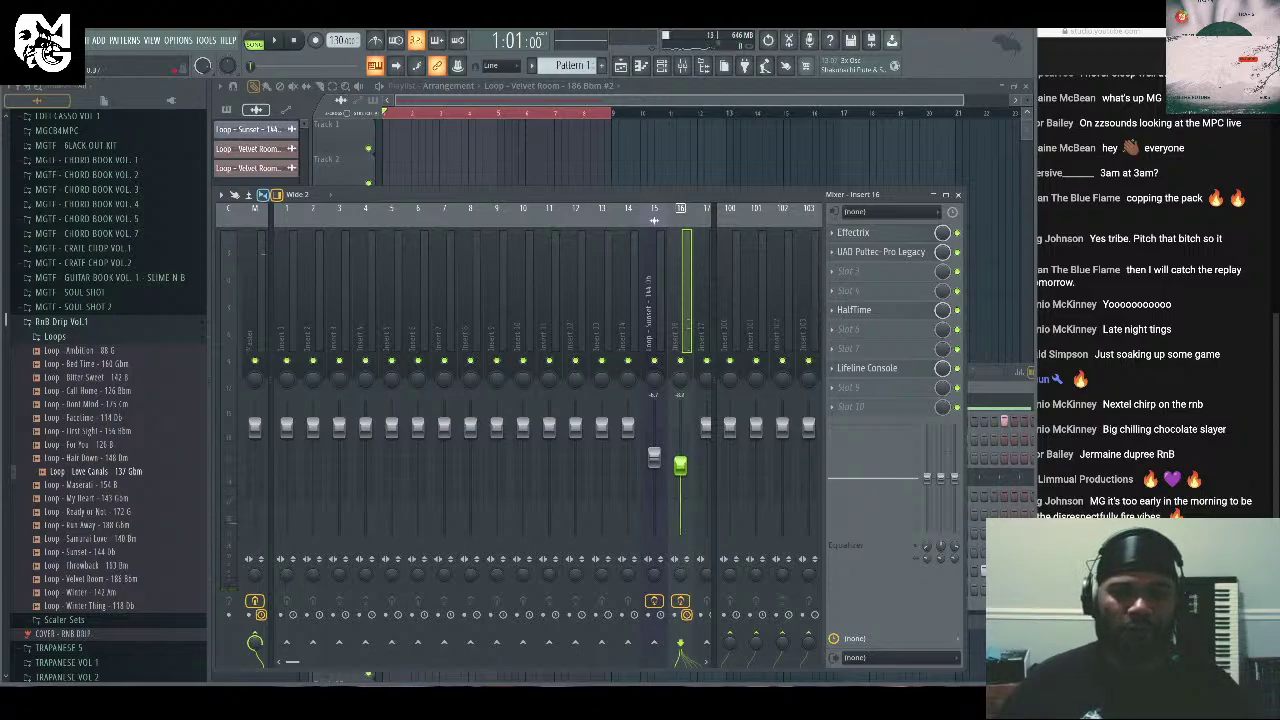
Load RX950 into the seventh effect slot of Insert 16 and set its filter to 67.
key("space")
left_click(841, 350)
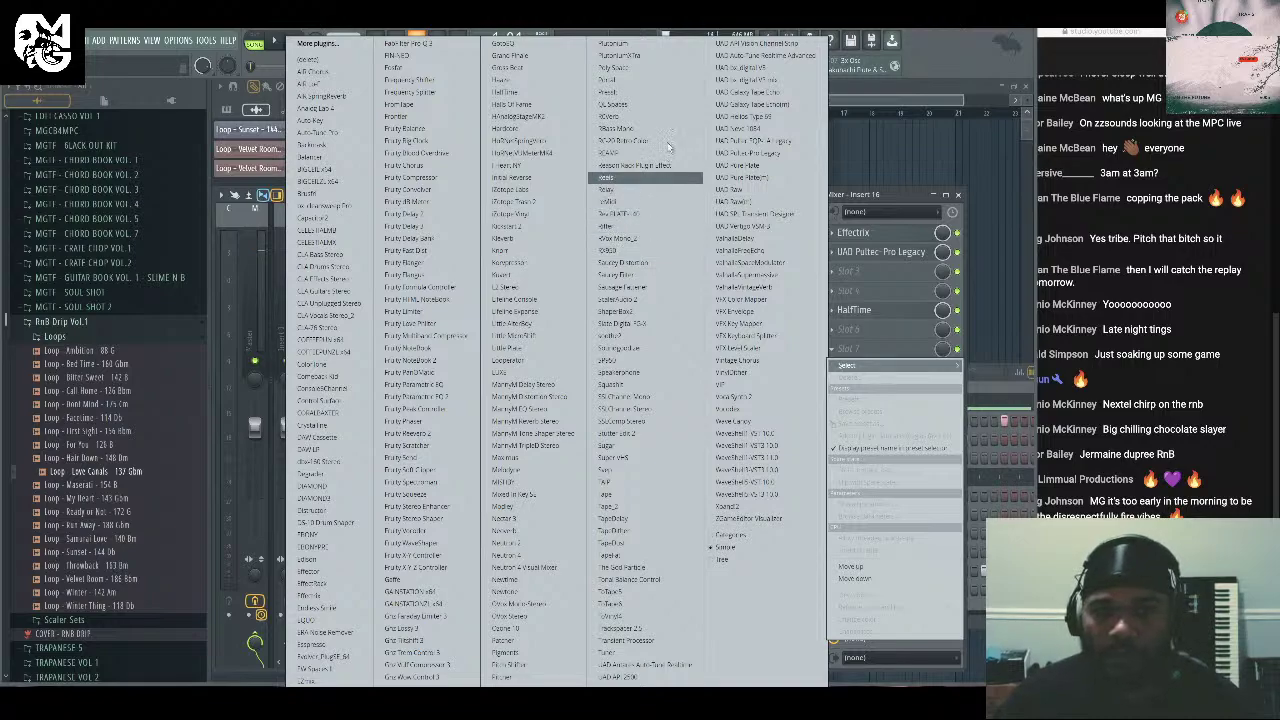
left_click(651, 252)
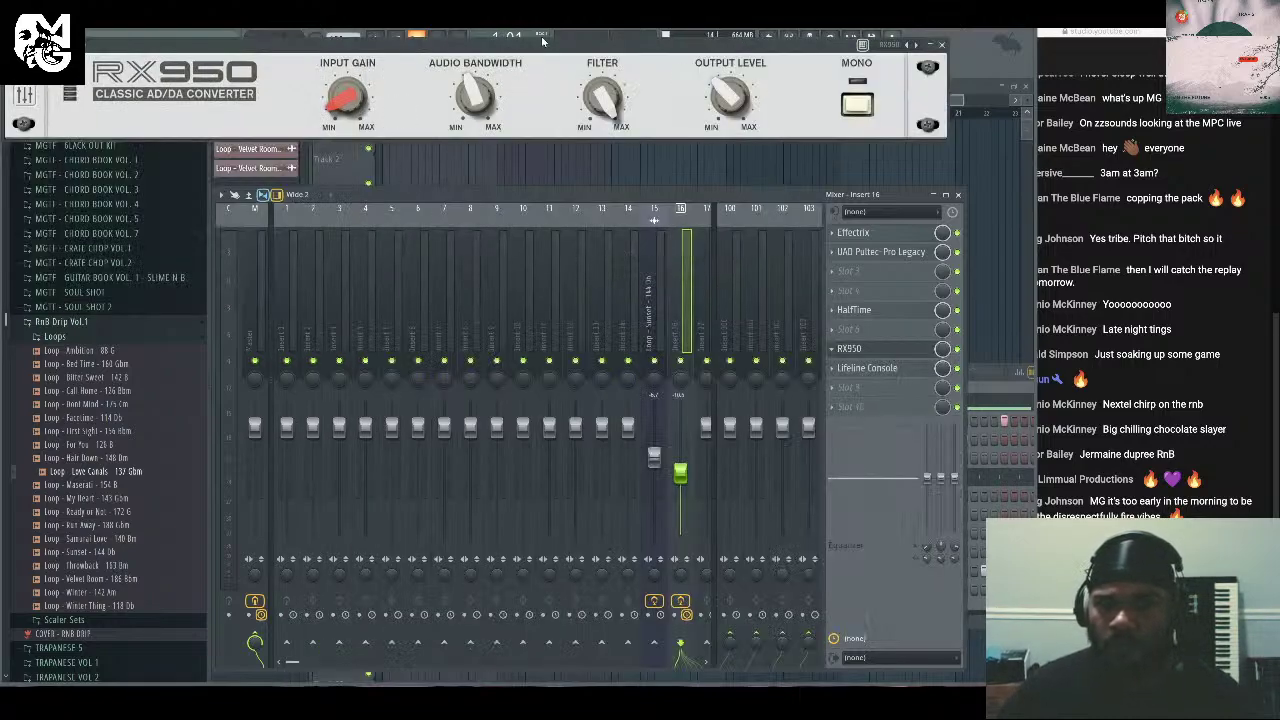
left_click_drag(688, 345, 678, 440)
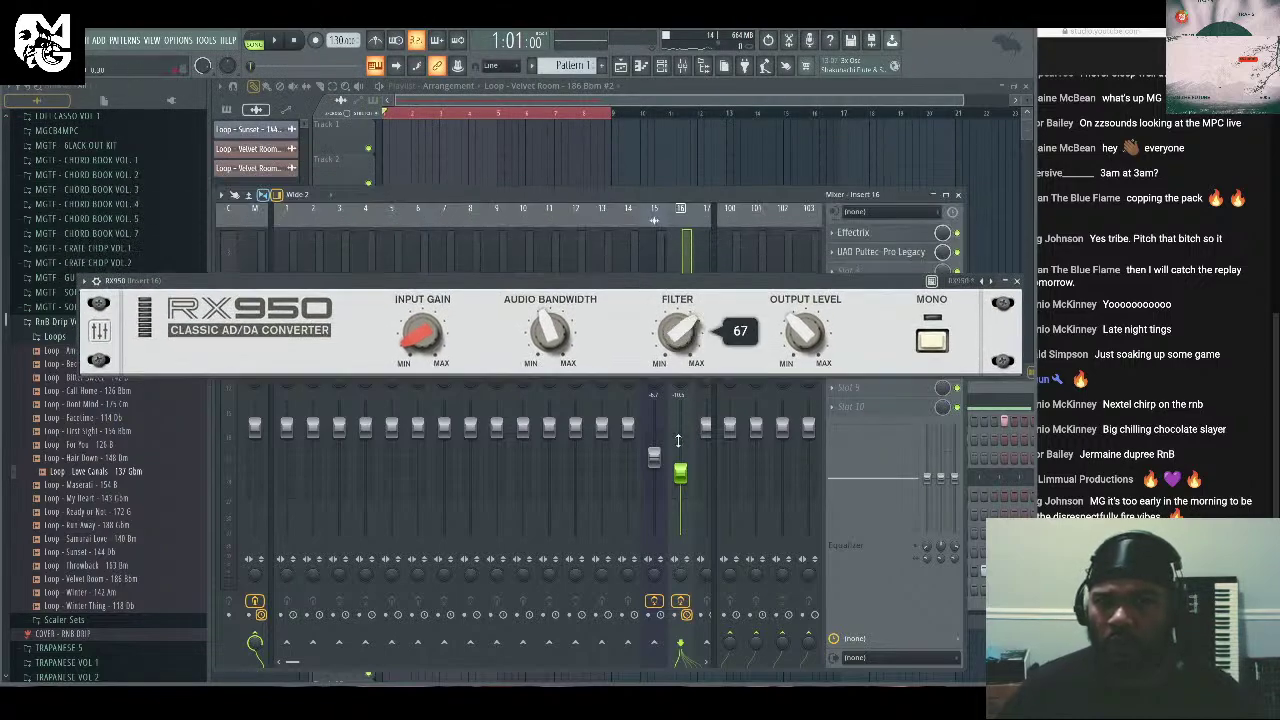
left_click_drag(695, 366, 684, 381)
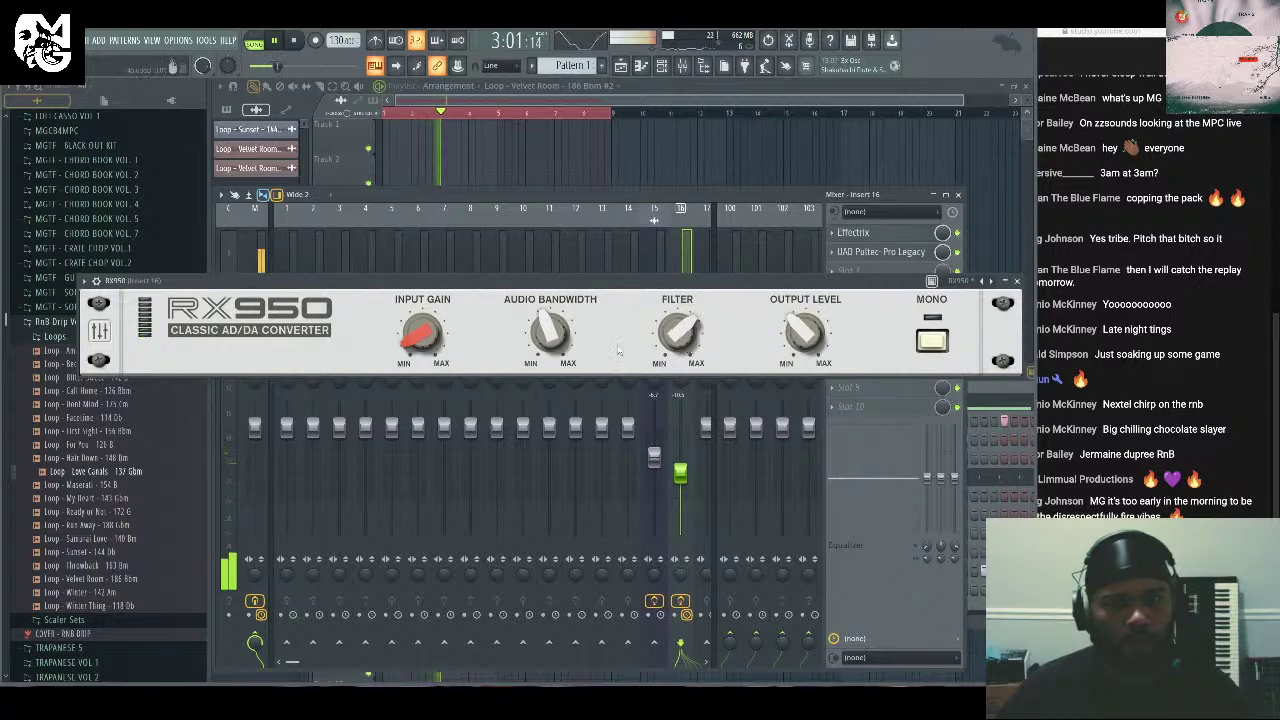
Raise RX950's audio bandwidth to about the midpoint during playback, then close it and stop playback.
mouse_move(555, 304)
mouse_move(555, 304)
left_mouse_down()
mouse_move(562, 272)
mouse_move(562, 313)
left_mouse_up()
left_click_drag(690, 358, 693, 330)
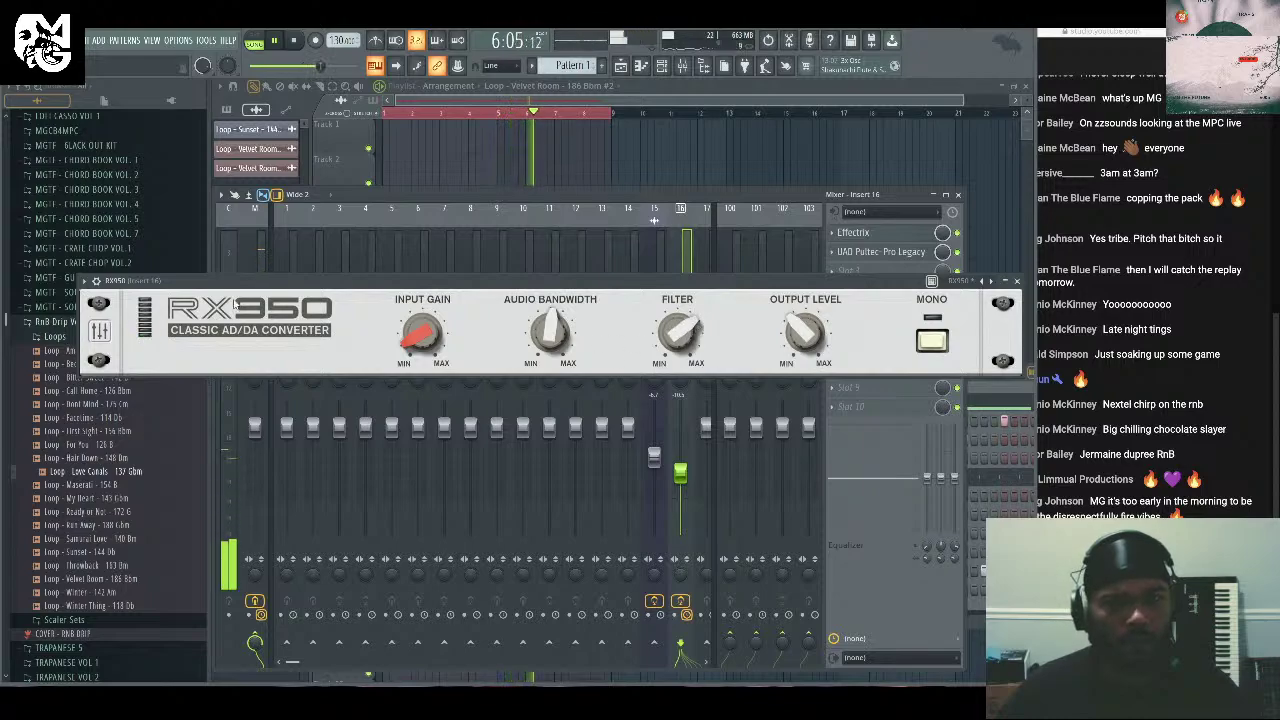
left_click(1016, 281)
key("space")
Load SP950 into the tenth effect slot of Insert 16, set its tune to -8 and its channel mode to Stereo.
left_click(845, 397)
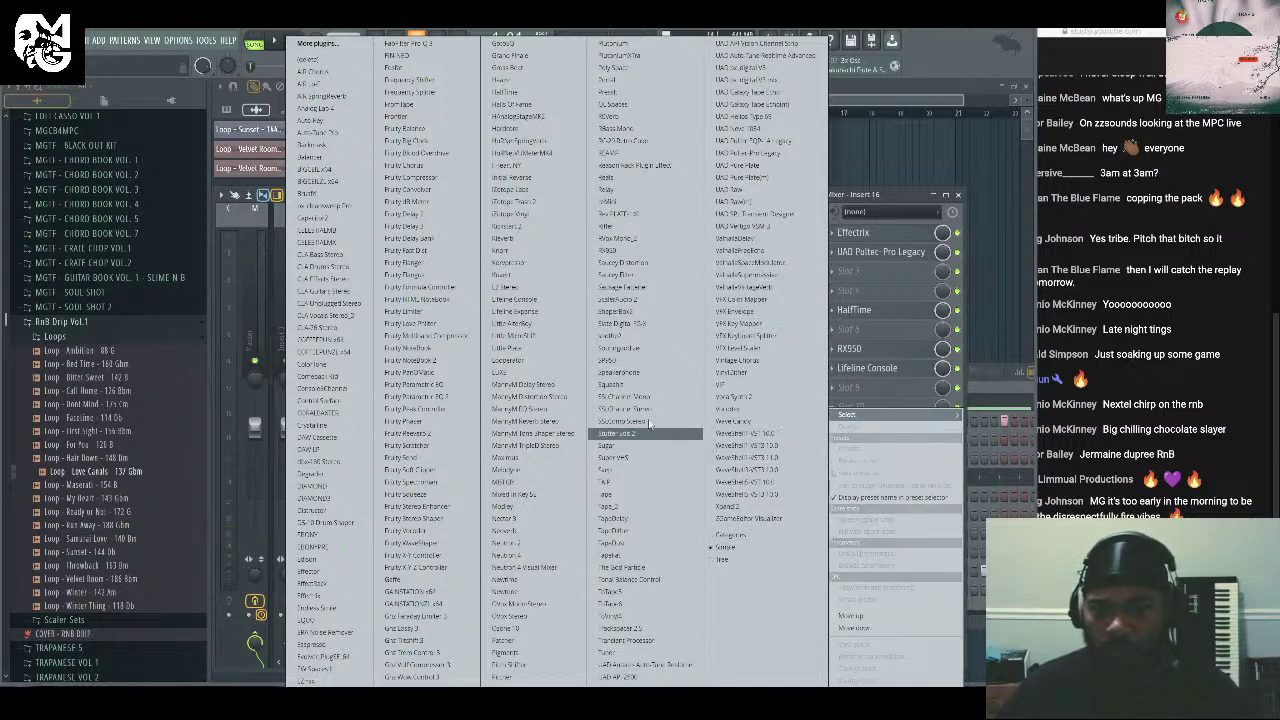
left_click(650, 362)
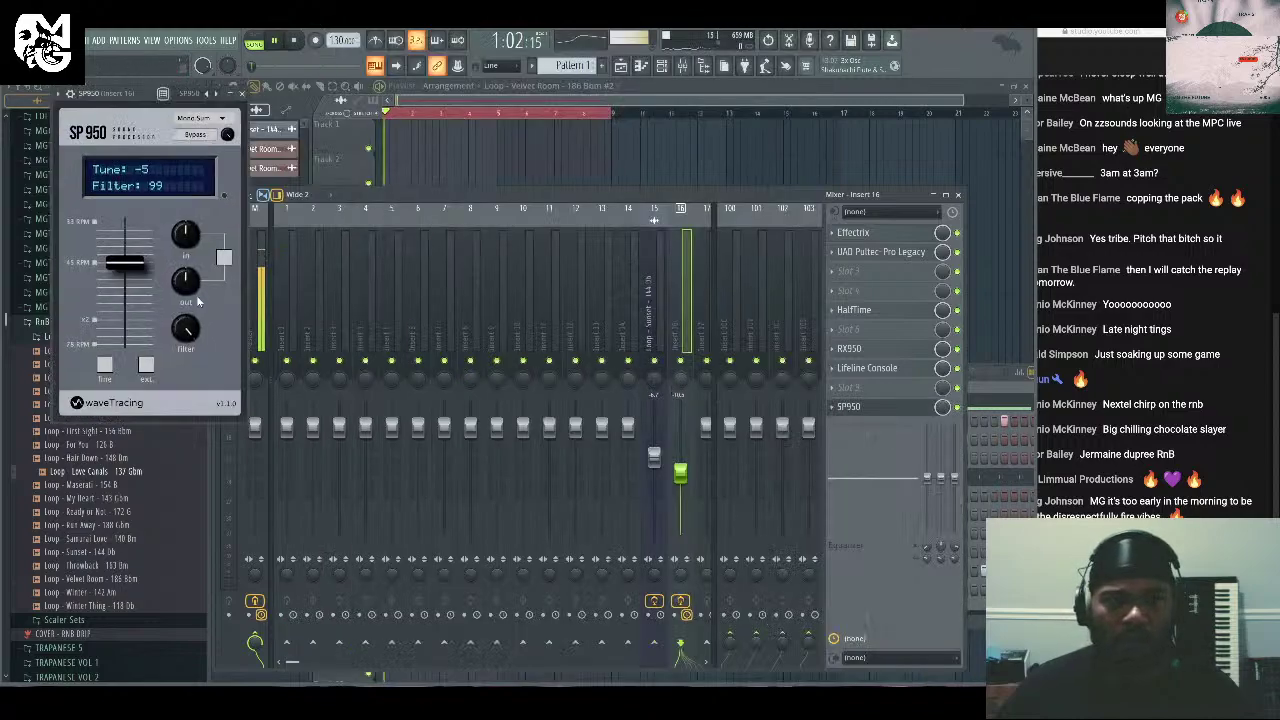
left_click_drag(121, 266, 126, 291)
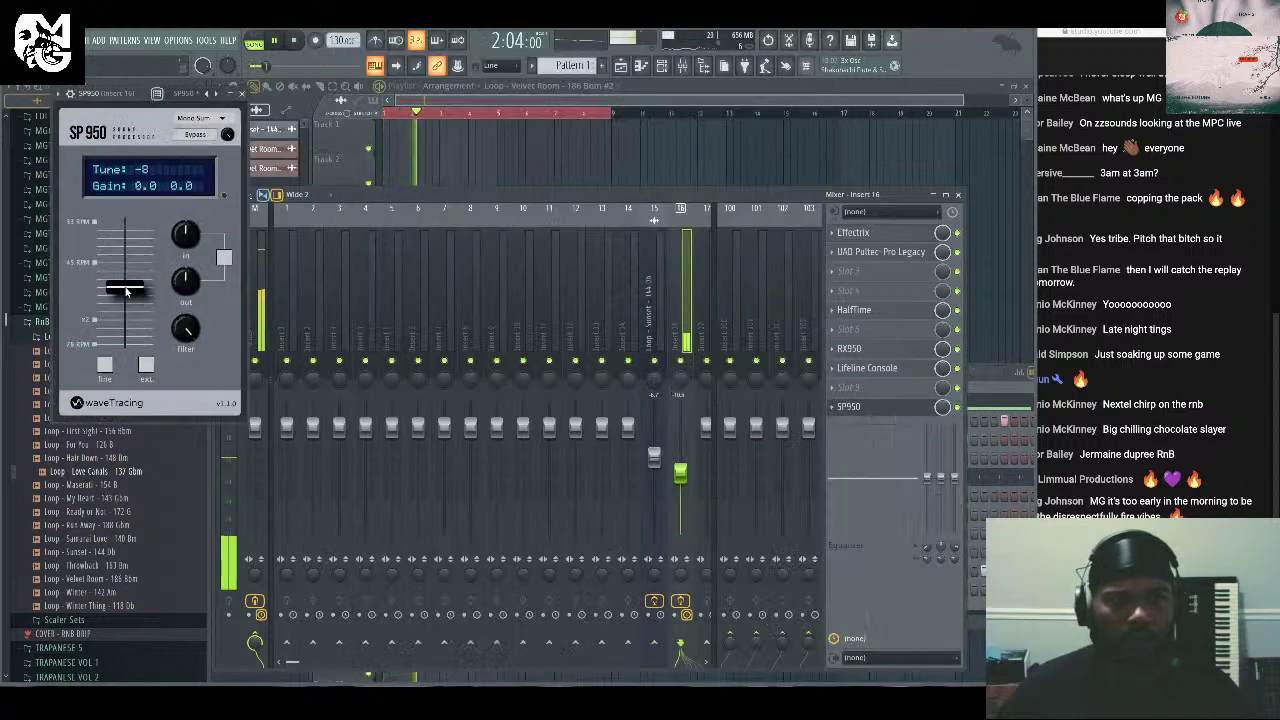
left_click_drag(138, 94, 426, 291)
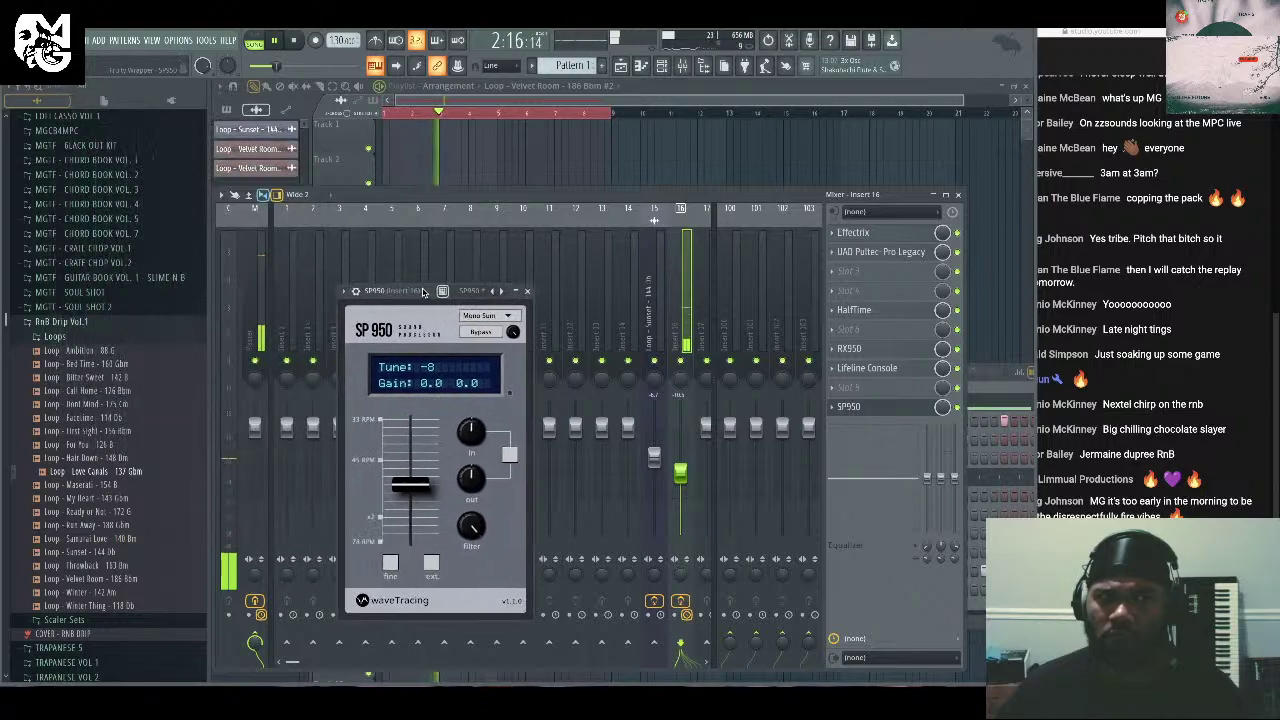
left_click(490, 315)
left_click(508, 362)
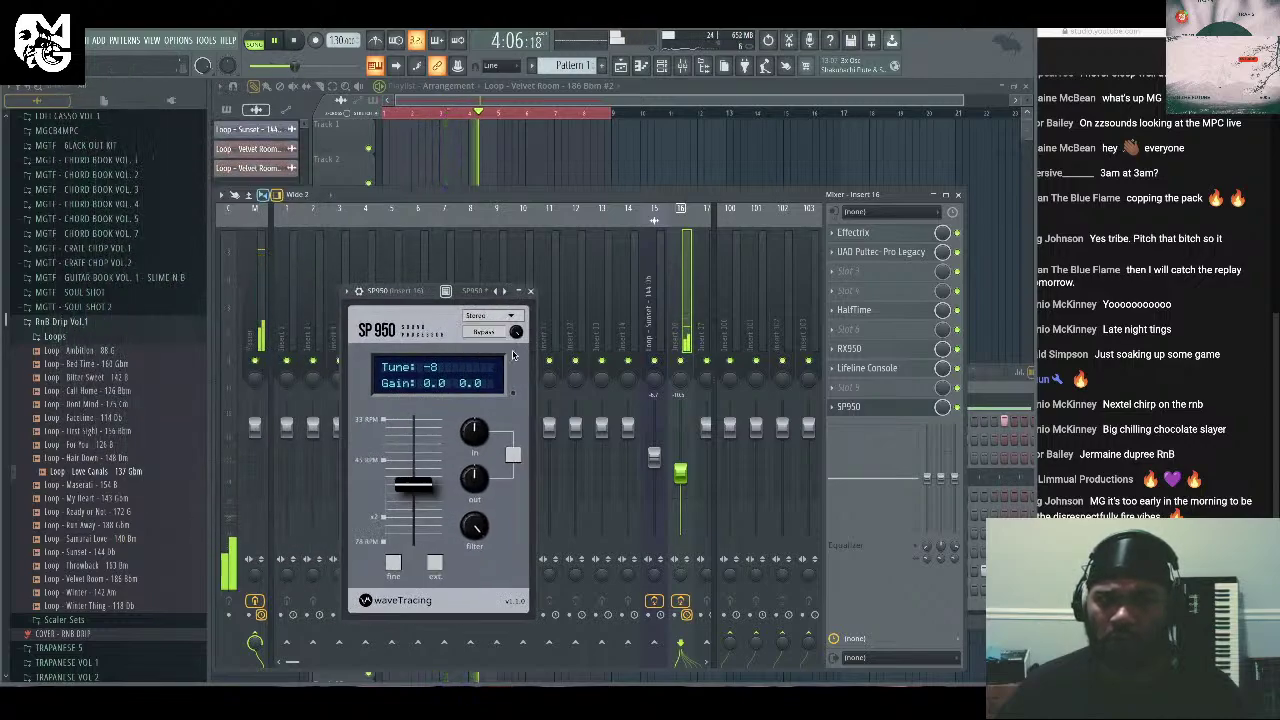
Set SP950's filter to 70 and tune to -12, then close the plugin and mixer and stop playback.
left_click_drag(411, 487, 419, 548)
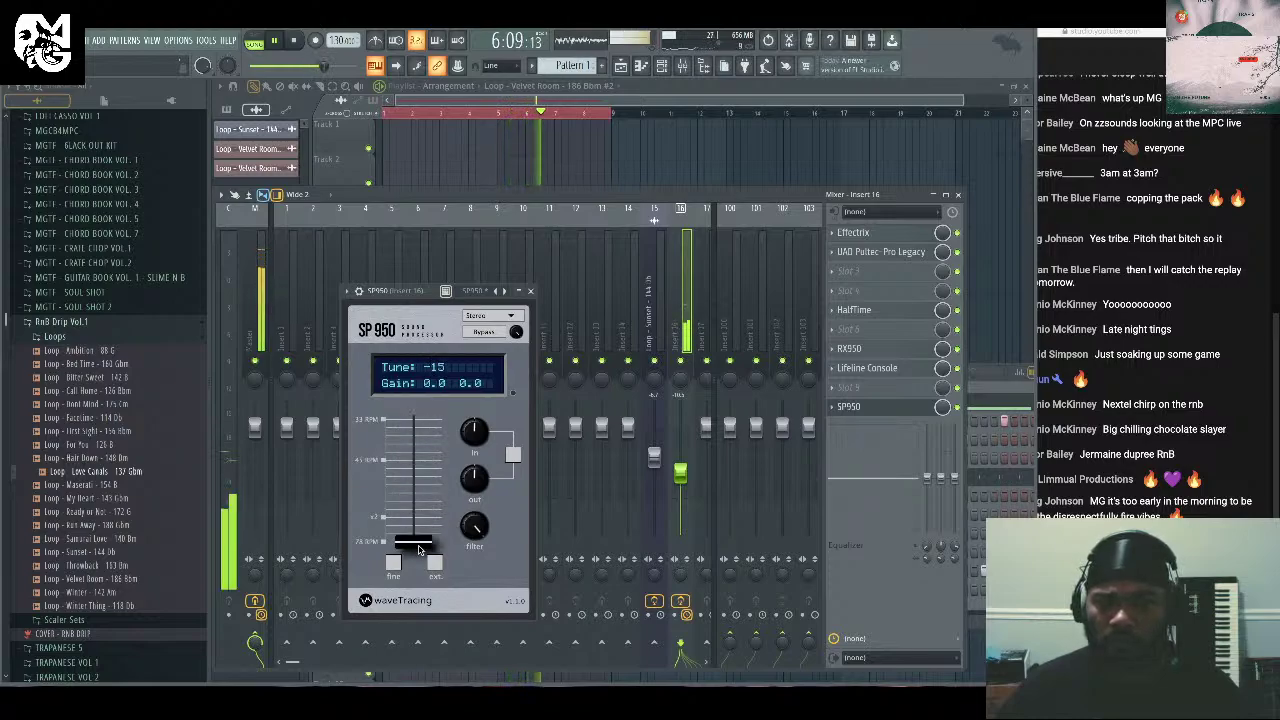
mouse_move(472, 524)
left_click_drag(463, 577, 473, 571)
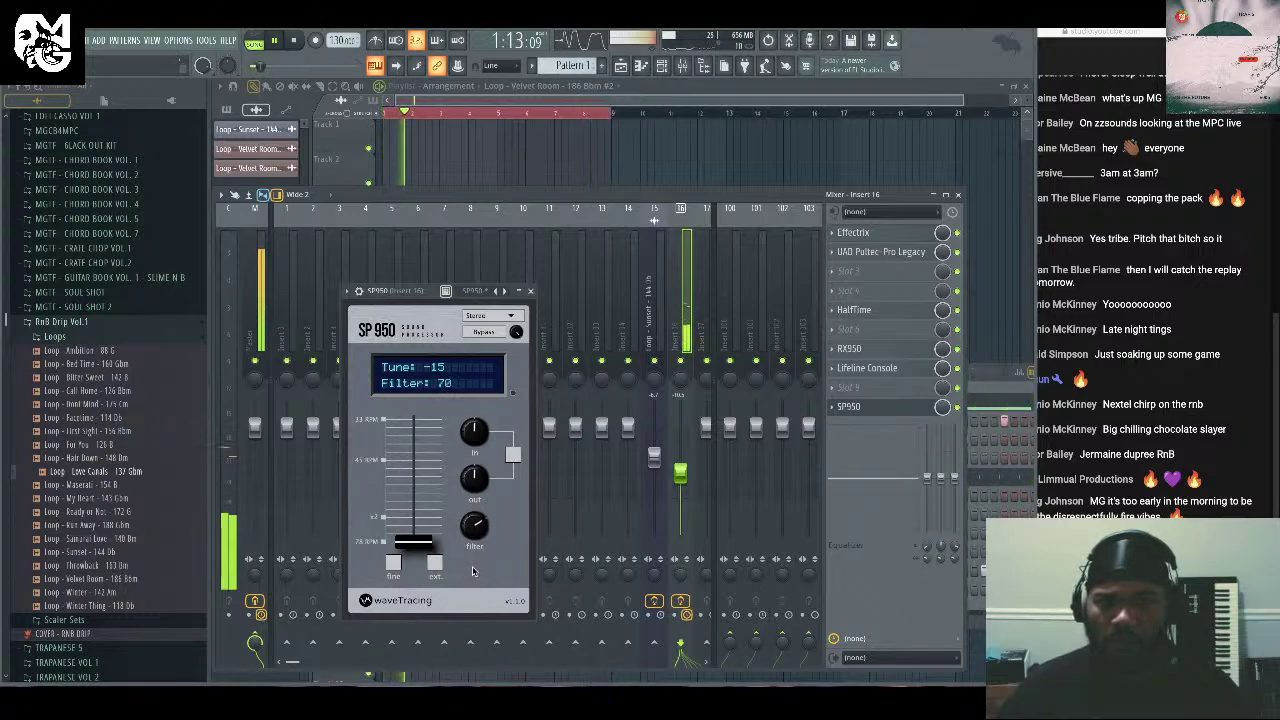
left_click_drag(408, 545, 436, 520)
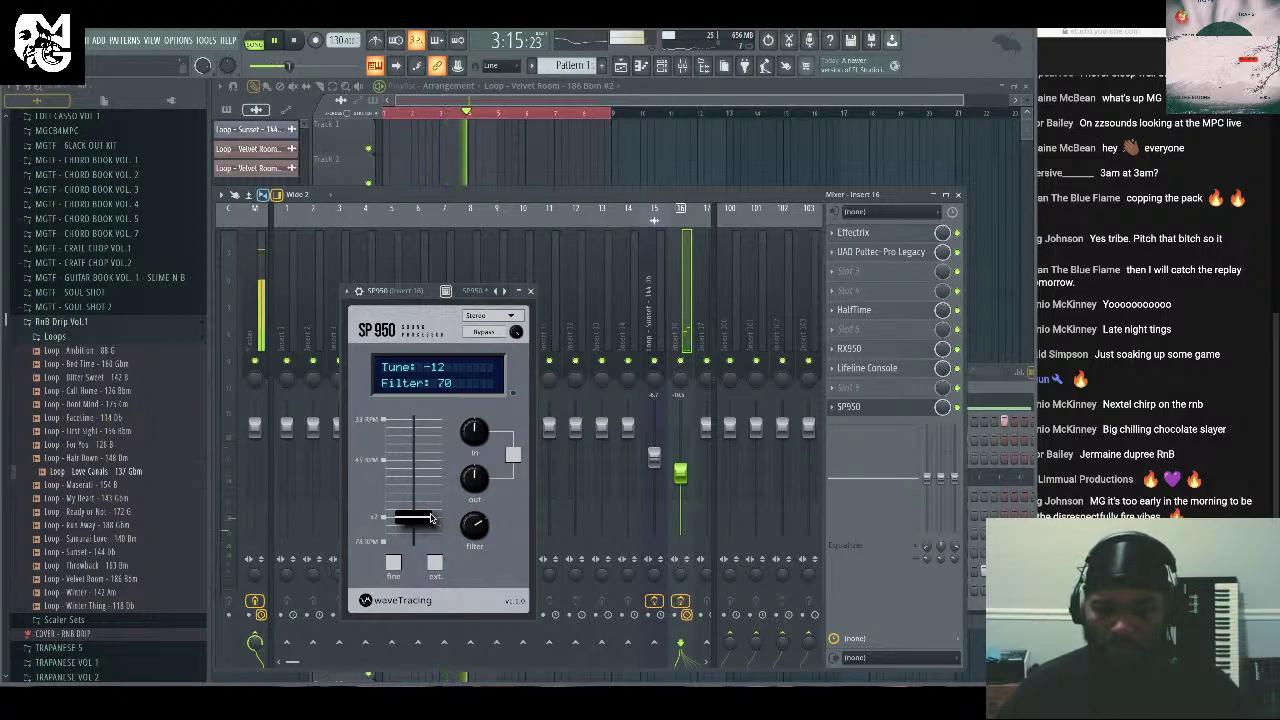
left_click(531, 291)
left_click(957, 195)
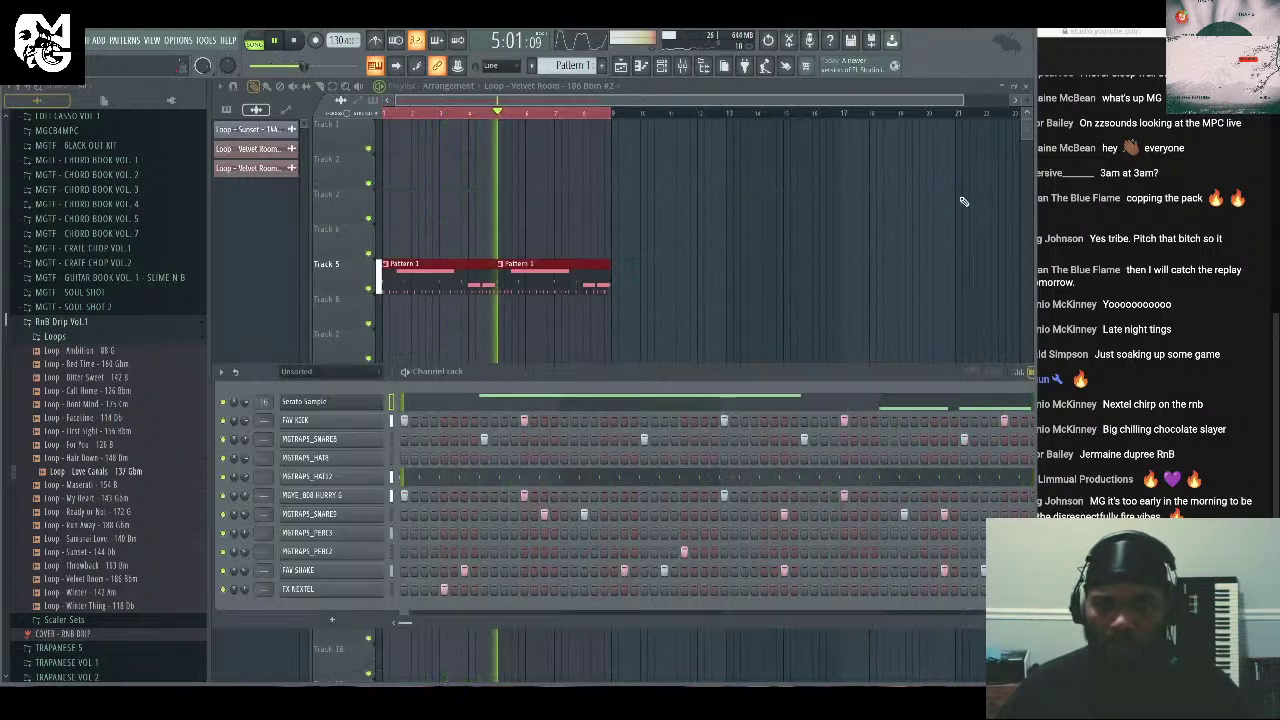
key("space")
Open Serato Sample from the channel rack and audition several Love Canals chops, including pads 3 and 8.
key("F6")
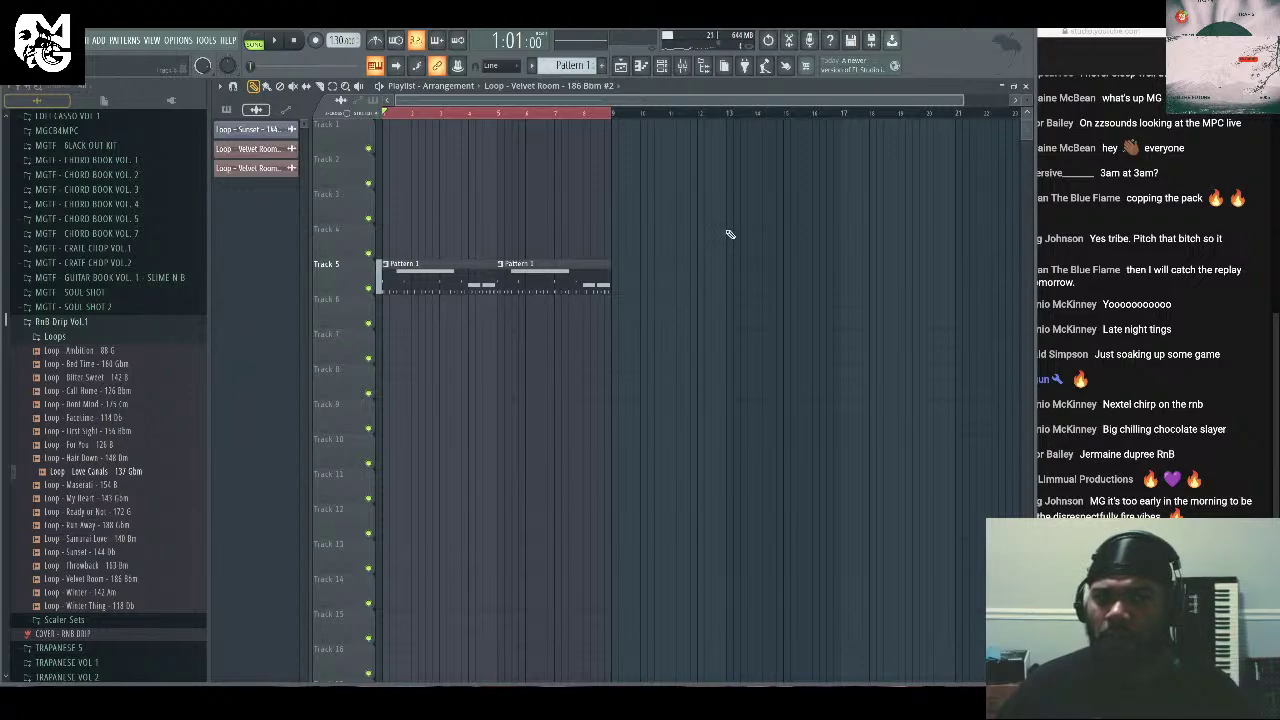
key("F6")
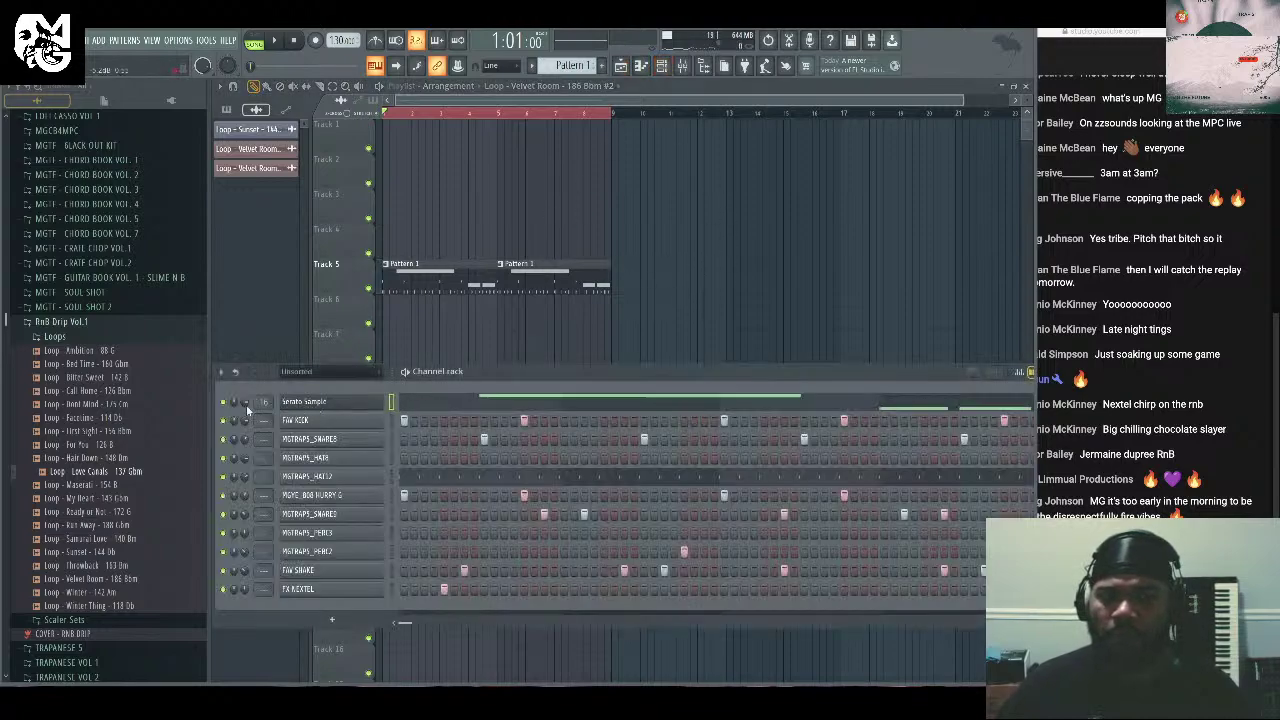
left_click(351, 402)
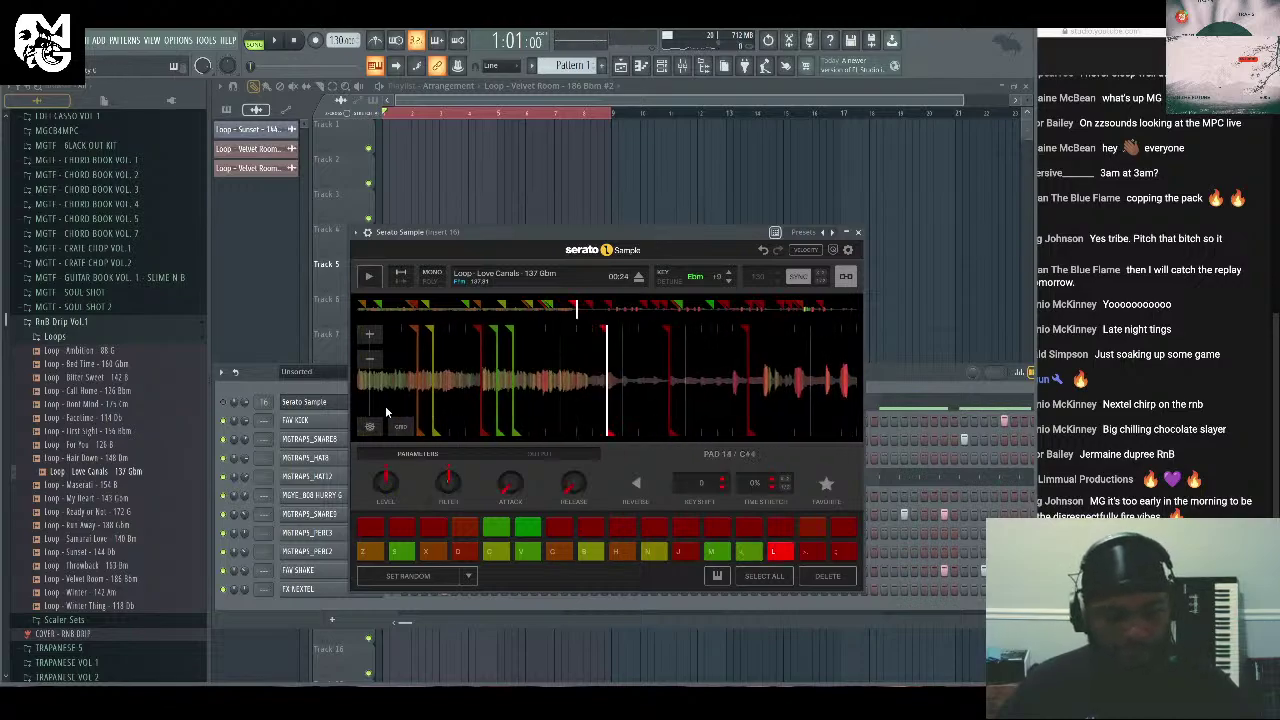
key("z")
key("b")
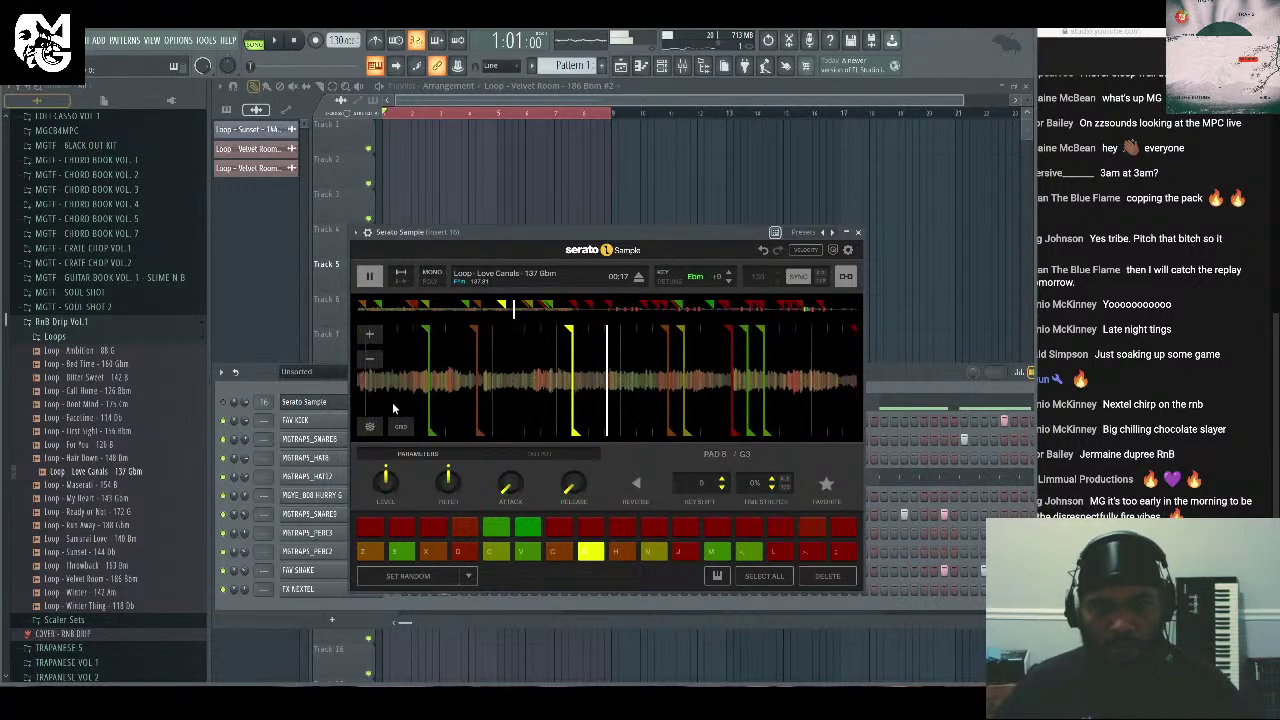
key("x")
key("x")
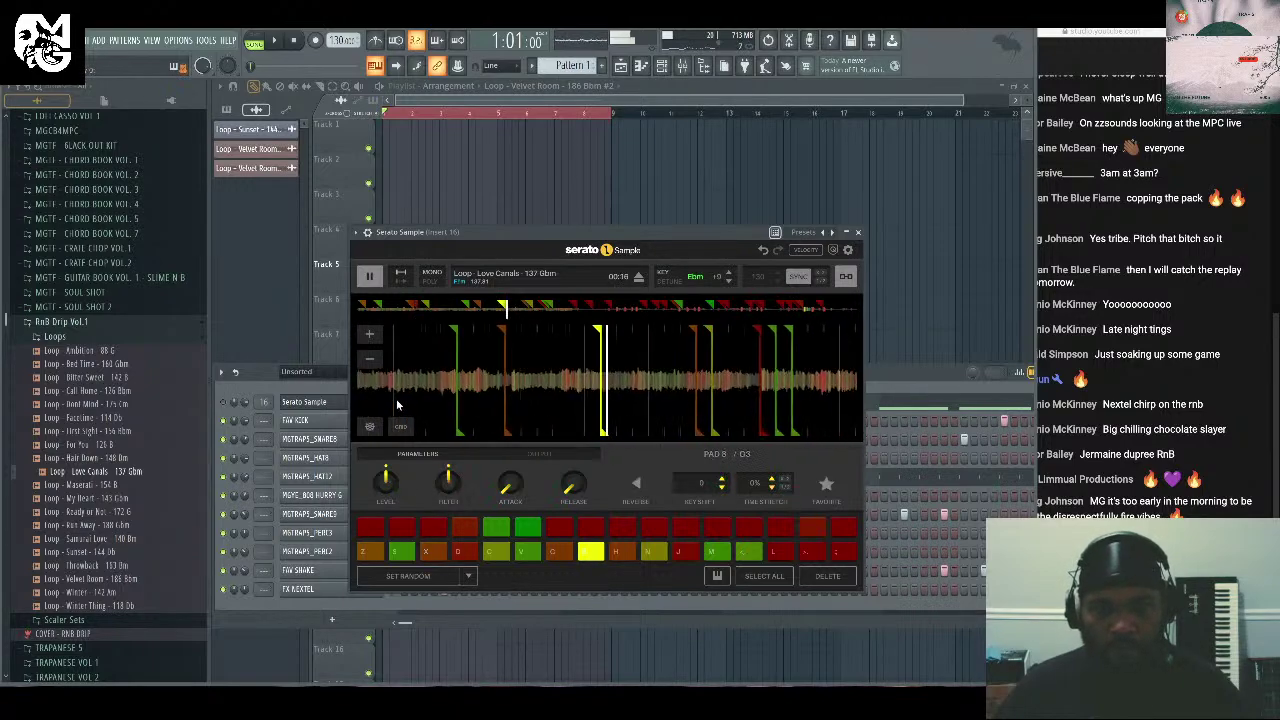
key("x")
key("x")
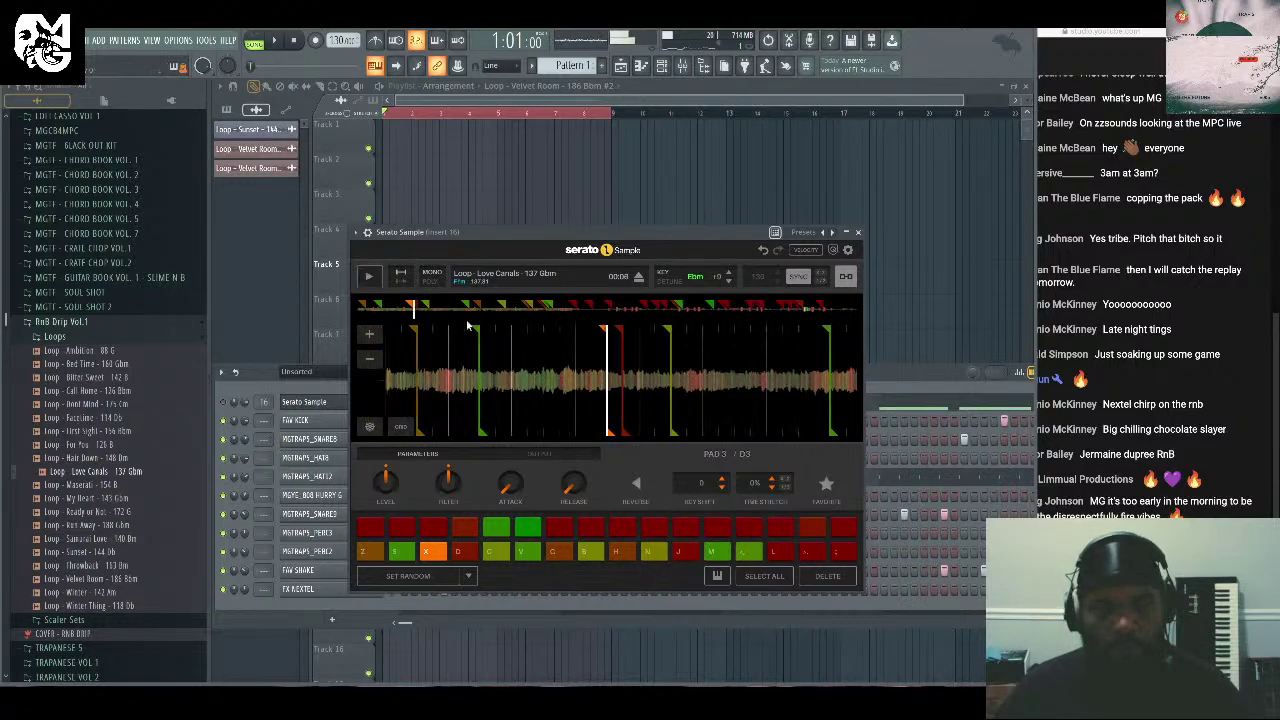
Play the drum pattern and try out a chop sequence over it with Serato Sample pads 3, 4, 8 and 9.
left_click(286, 41)
left_click(284, 40)
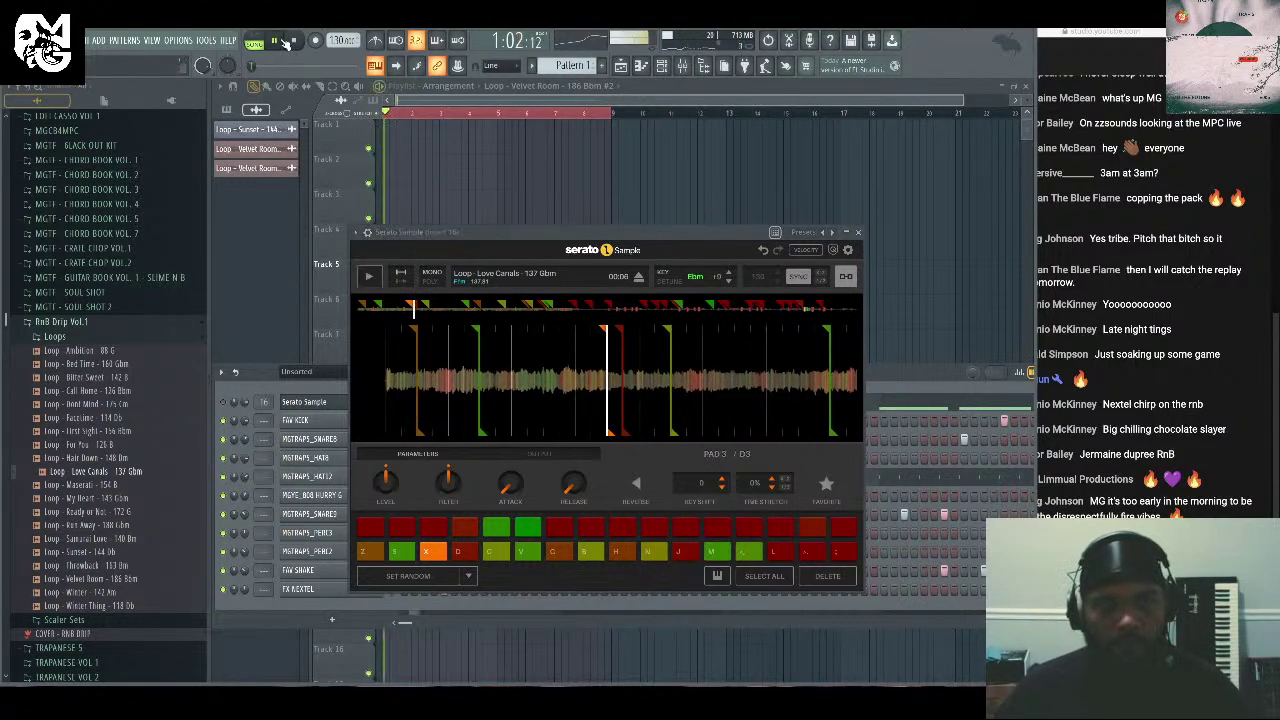
key("x")
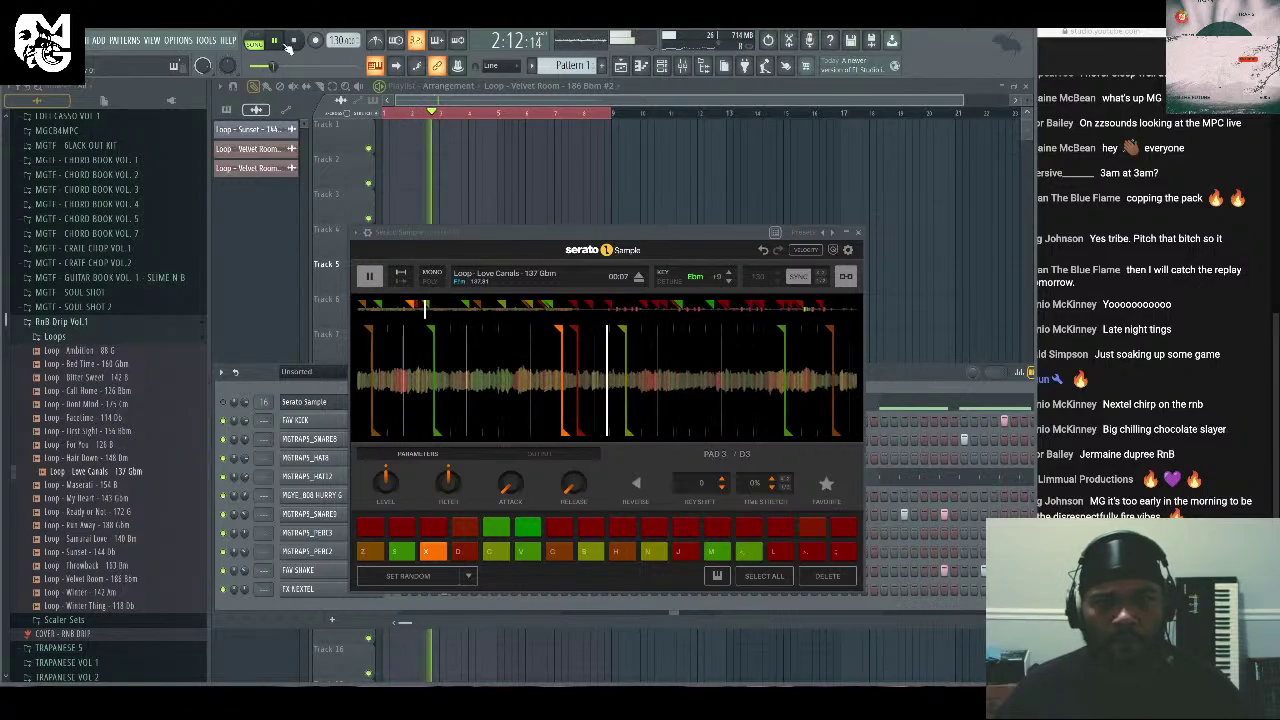
key("g")
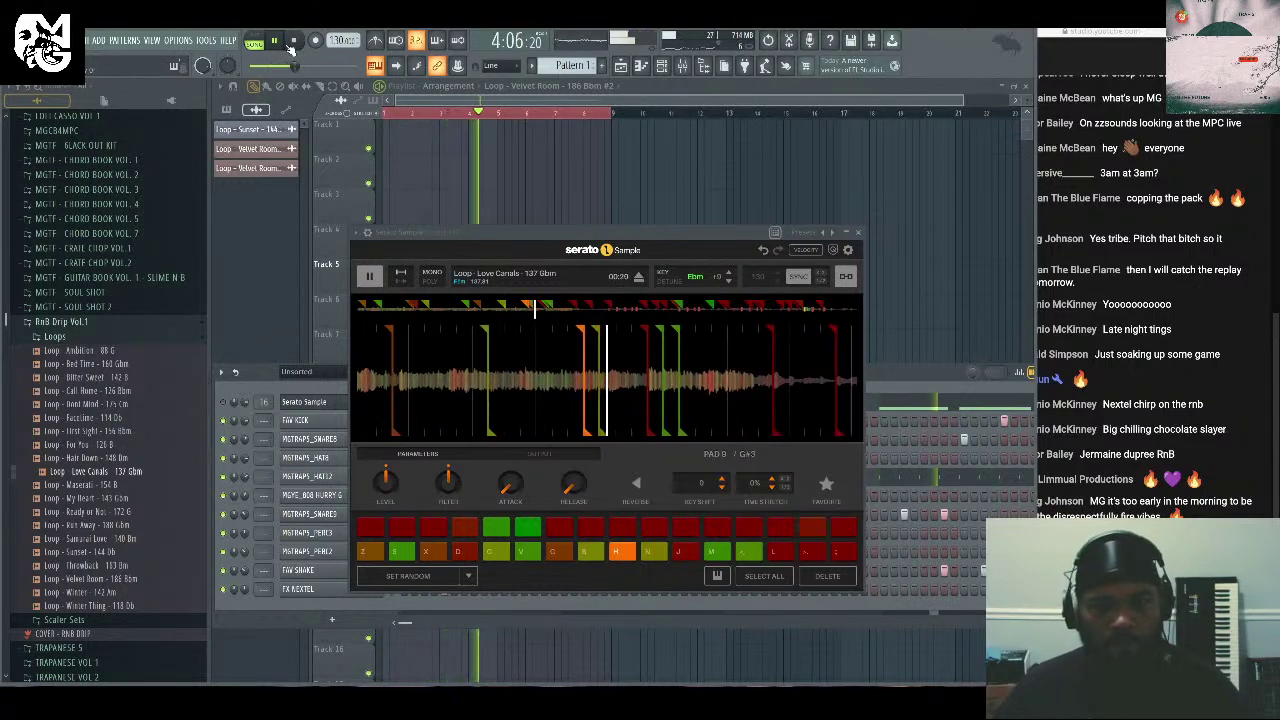
key("n")
key("g")
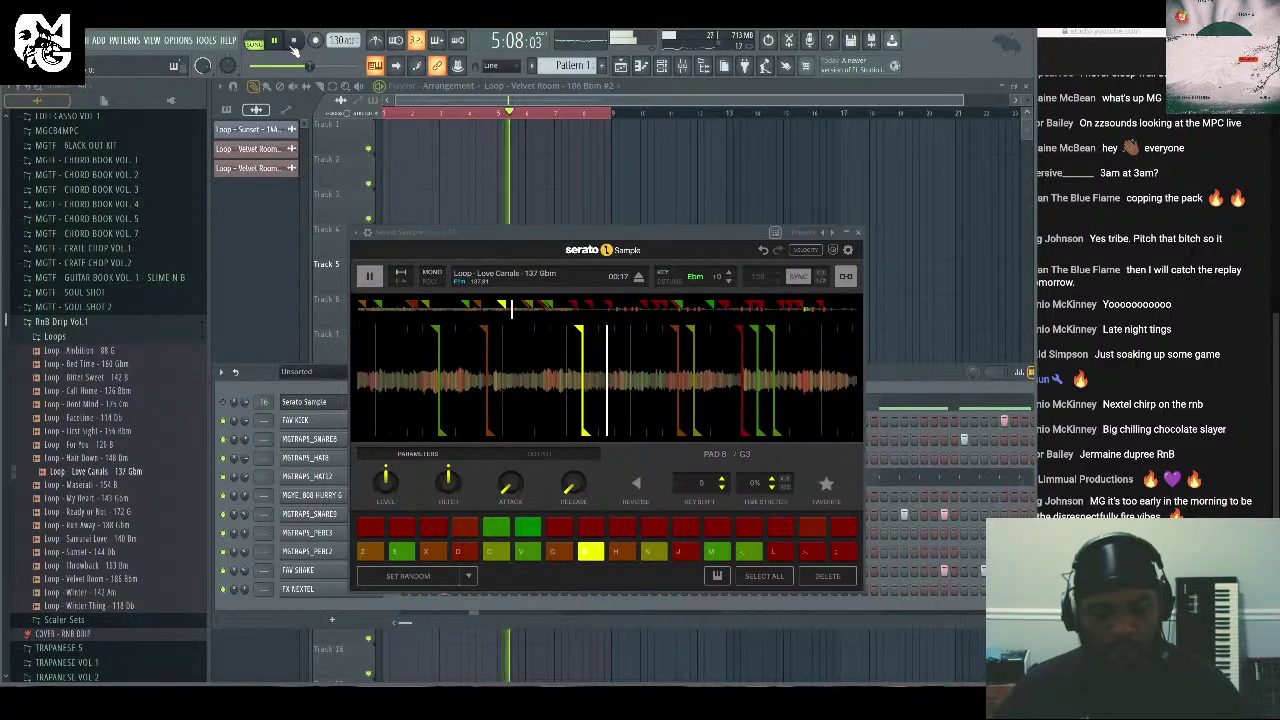
key("h")
key("g")
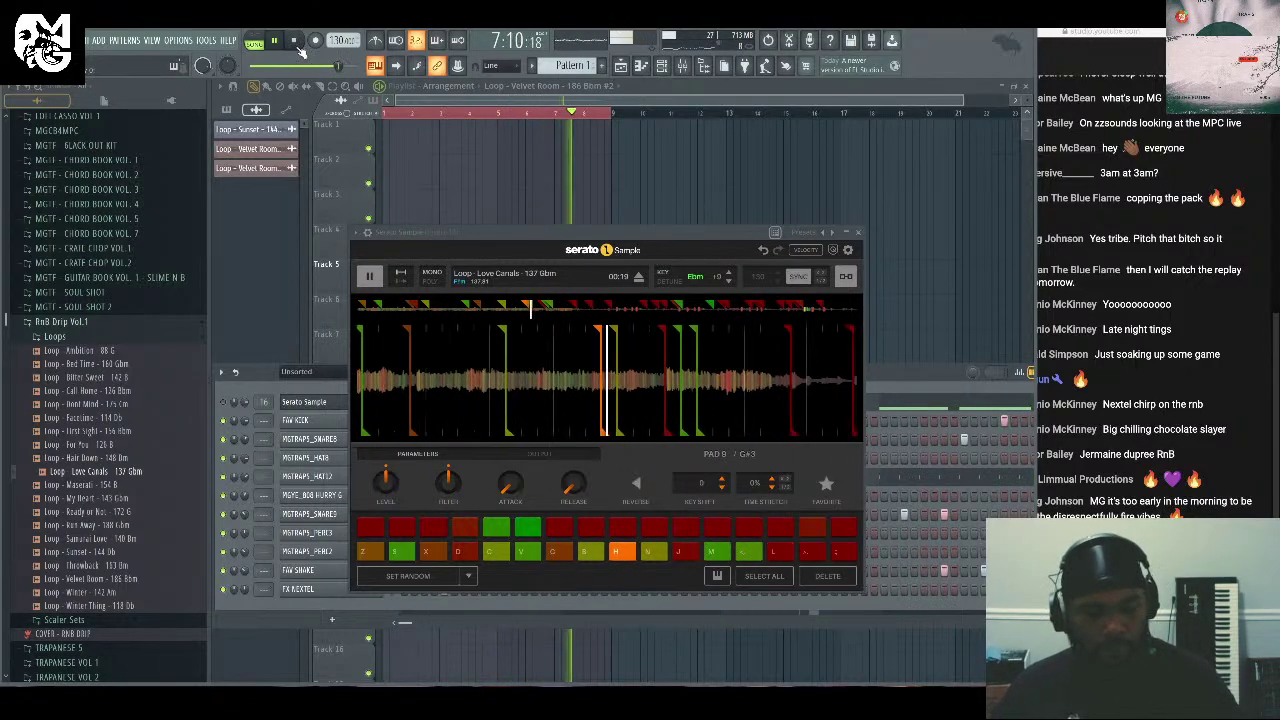
key("d")
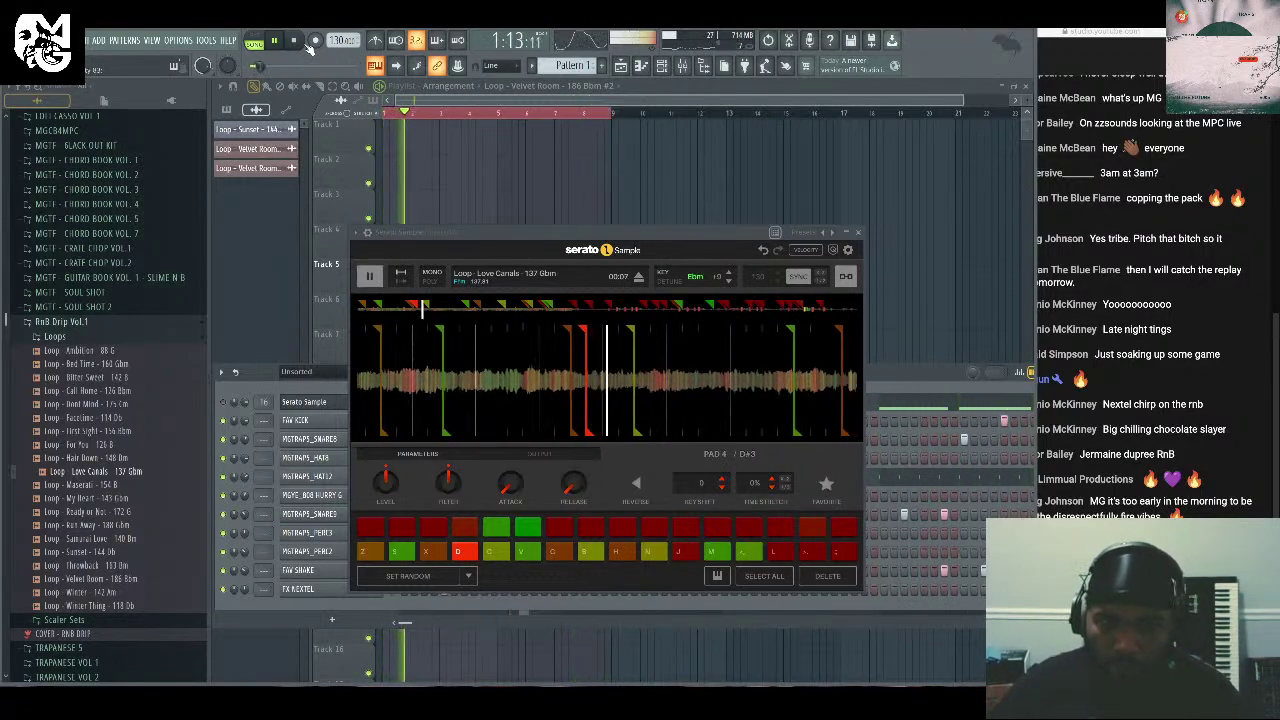
key("c")
key("x")
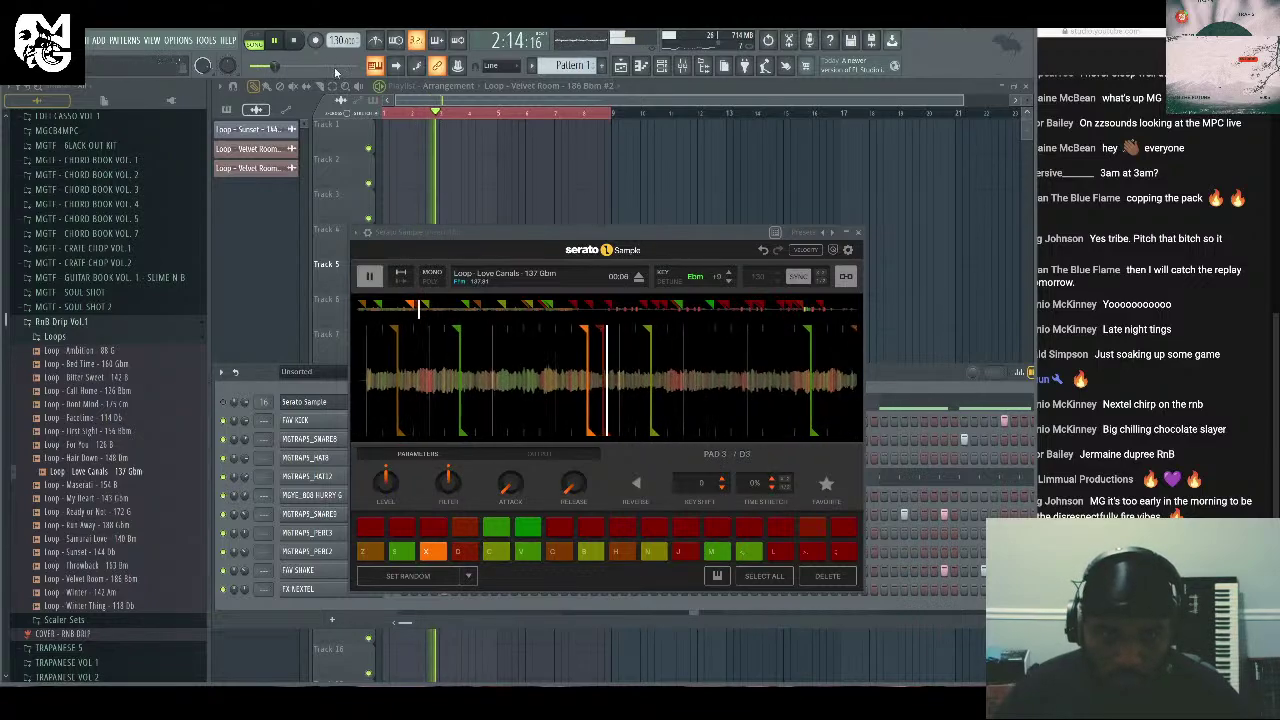
key("d")
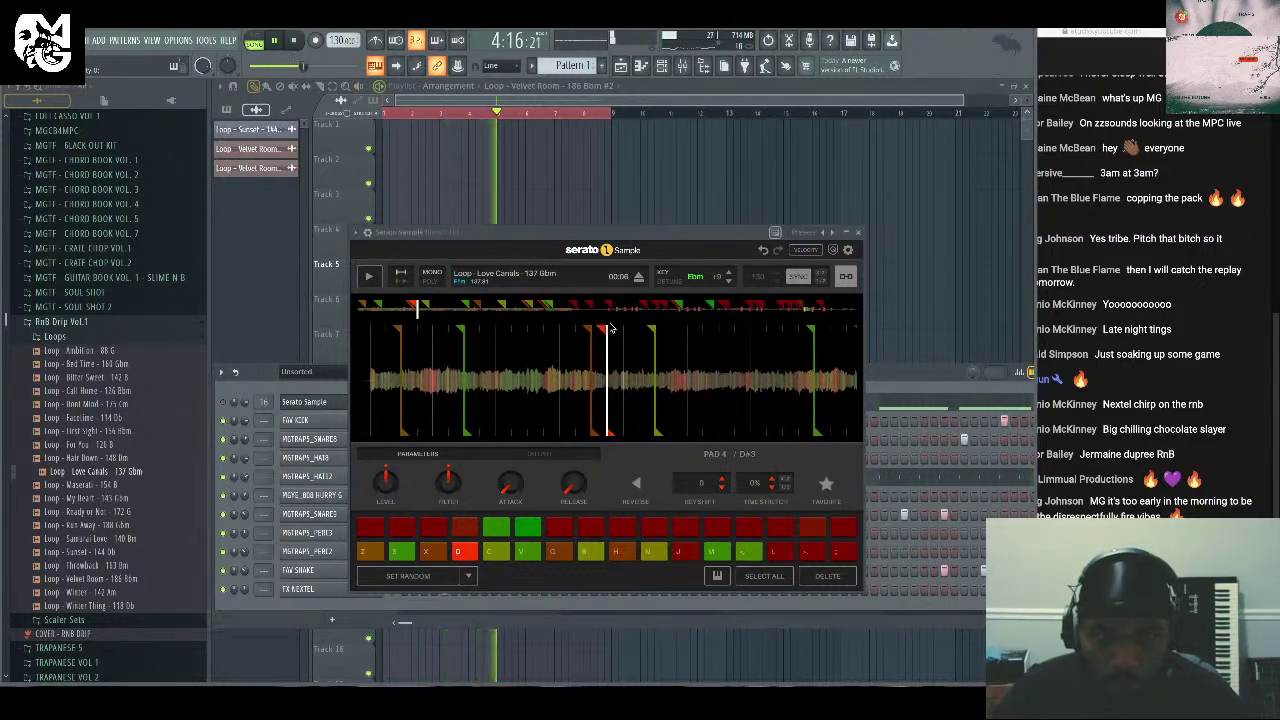
left_click(617, 331)
key("h")
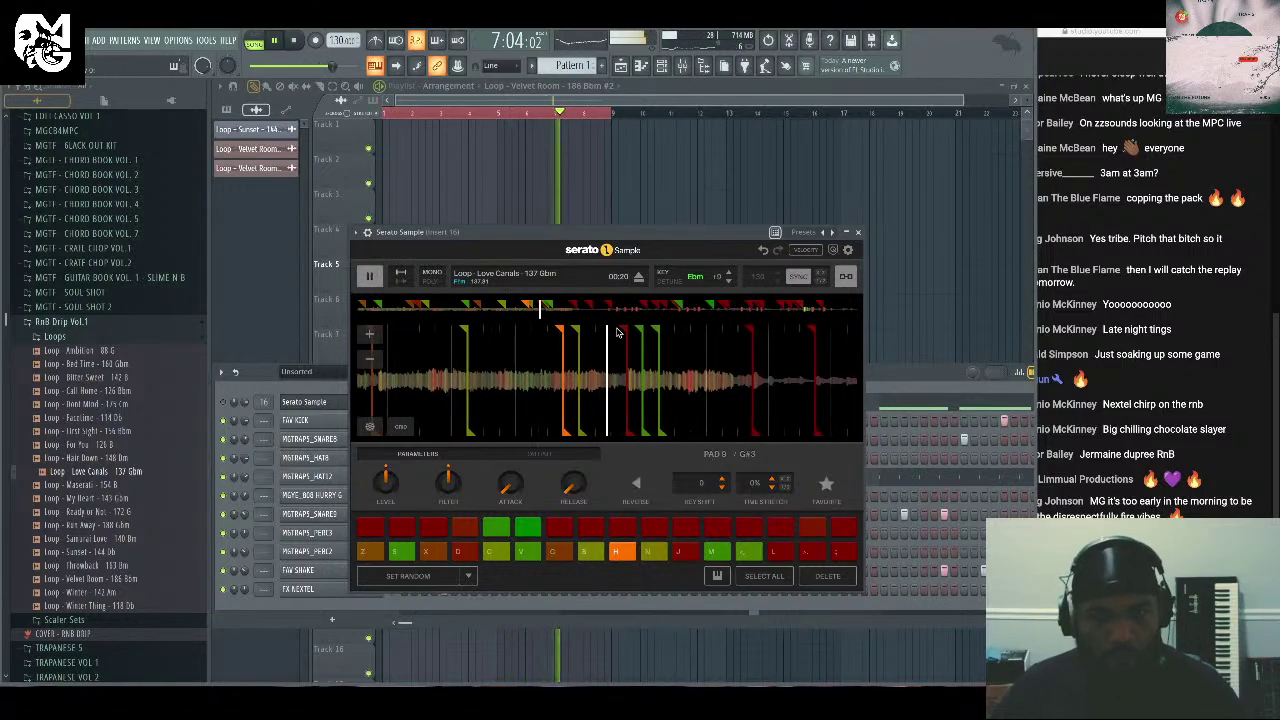
Audition the Love Canals chops on pads 11, 8, 7, 4 and 1 over the looping drum beat.
key("j")
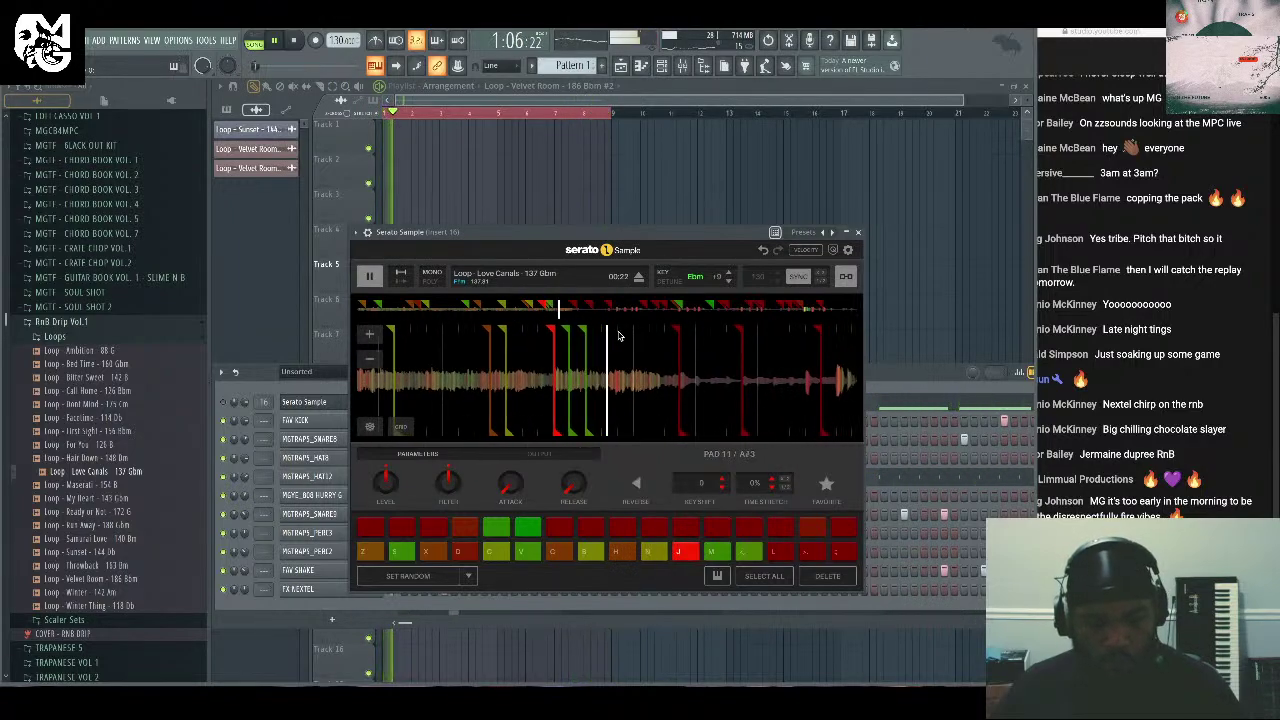
key("b")
key("g")
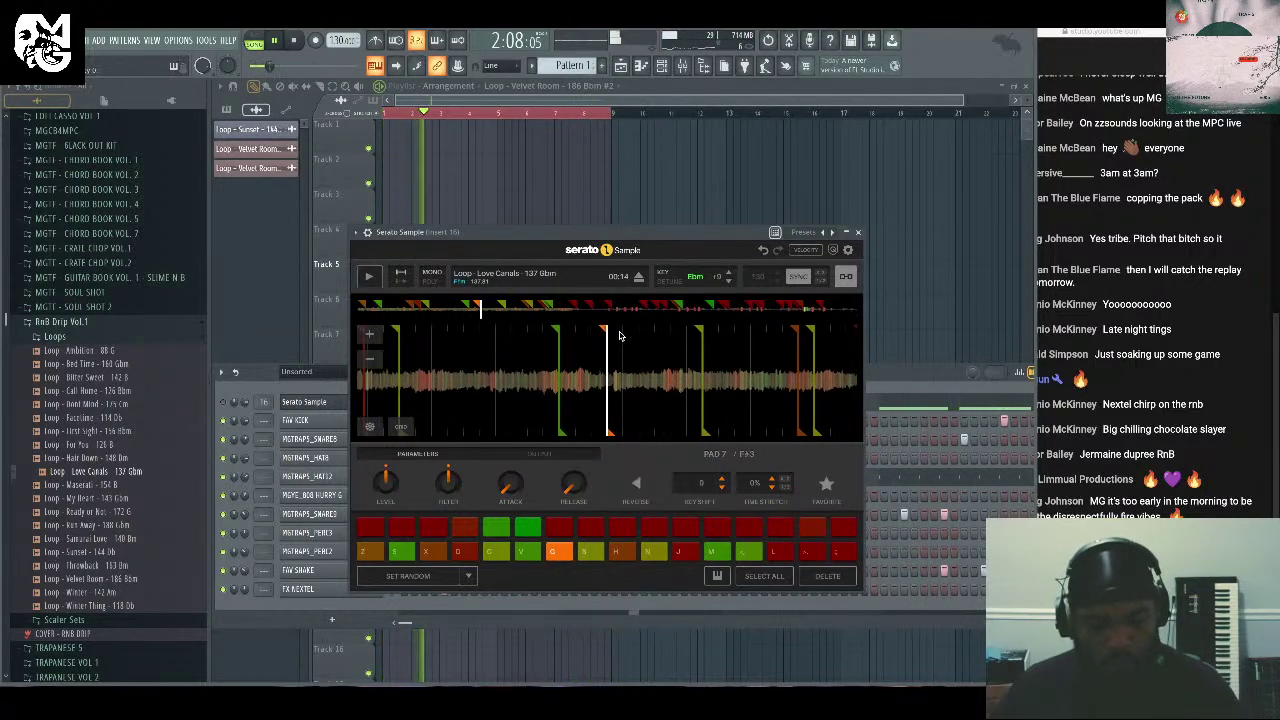
key("j")
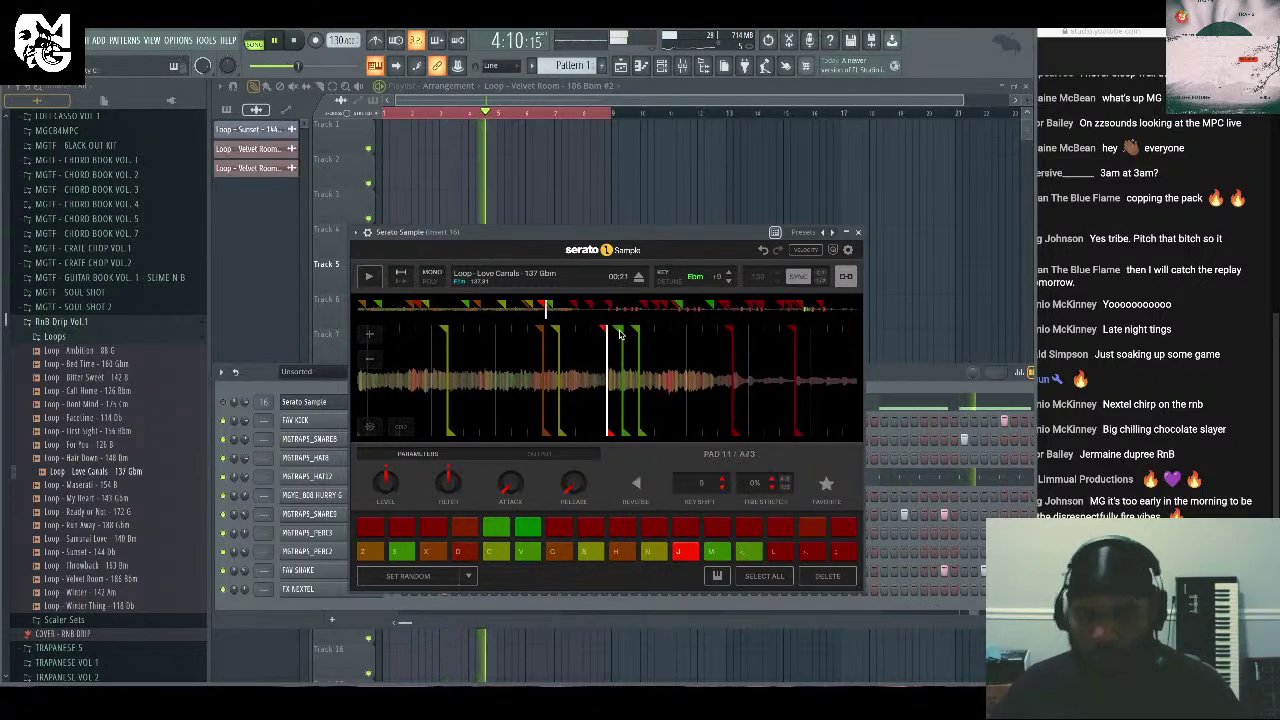
key("b")
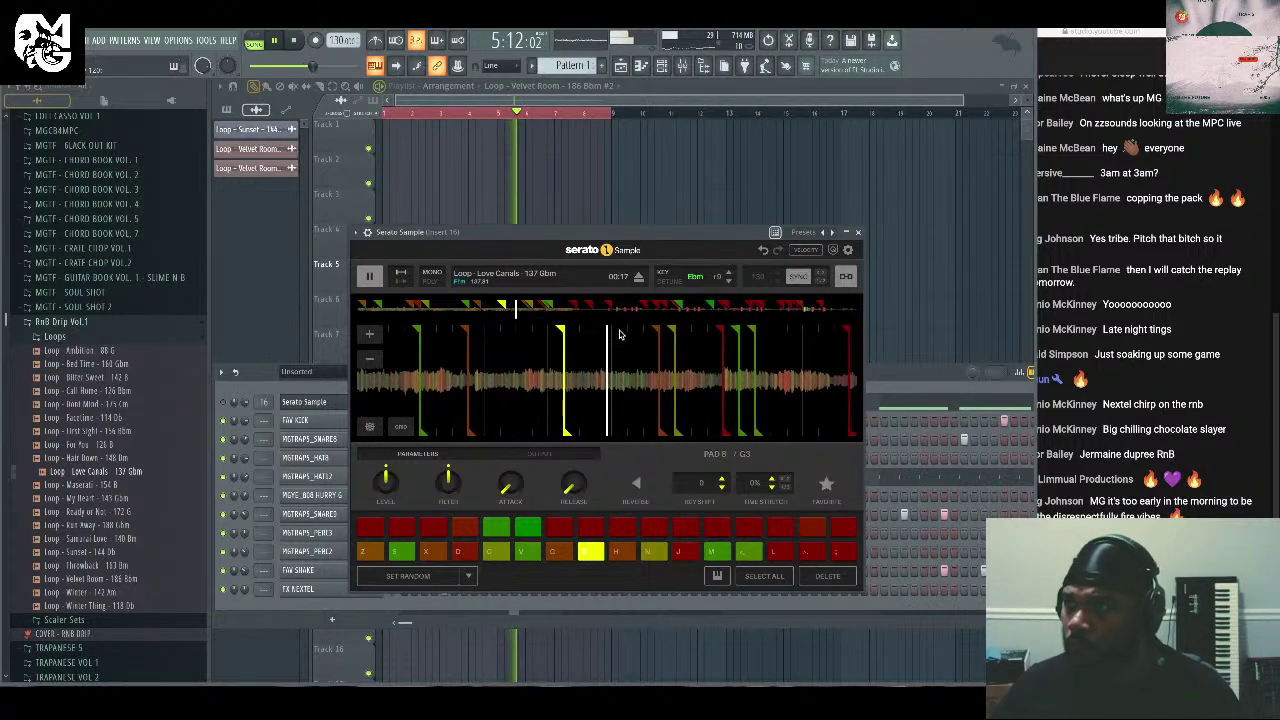
key("d")
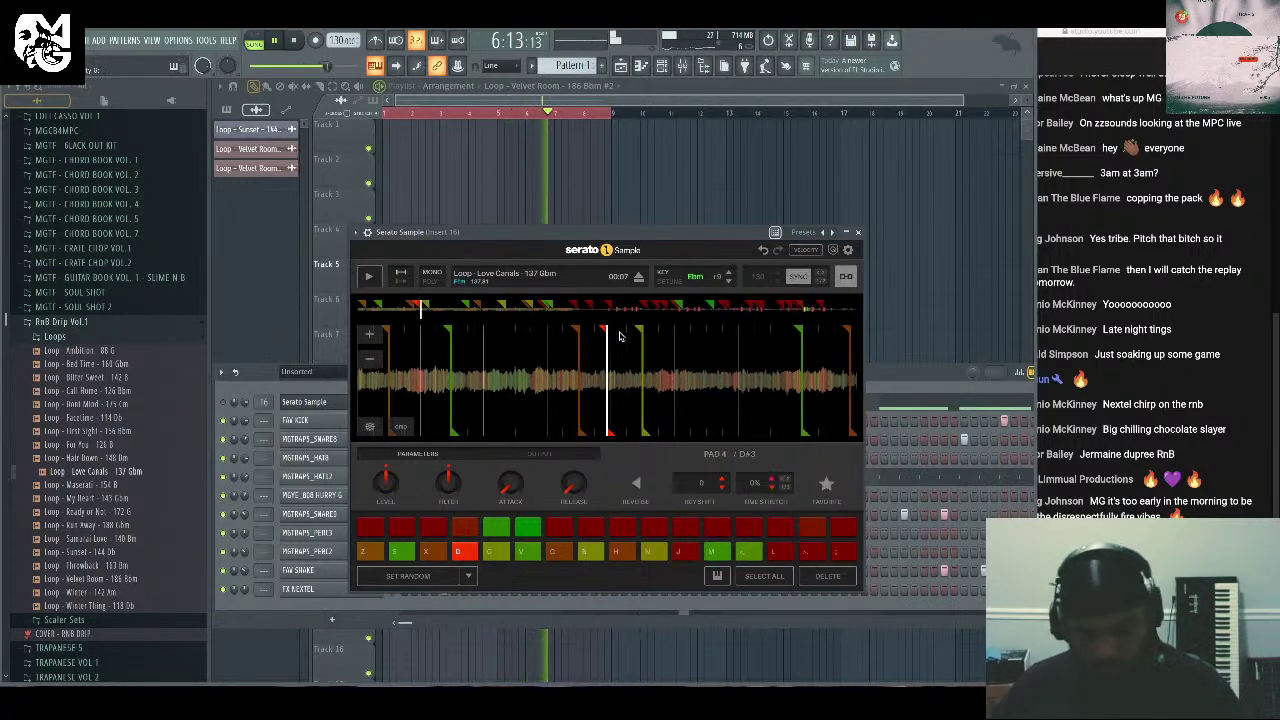
key("z")
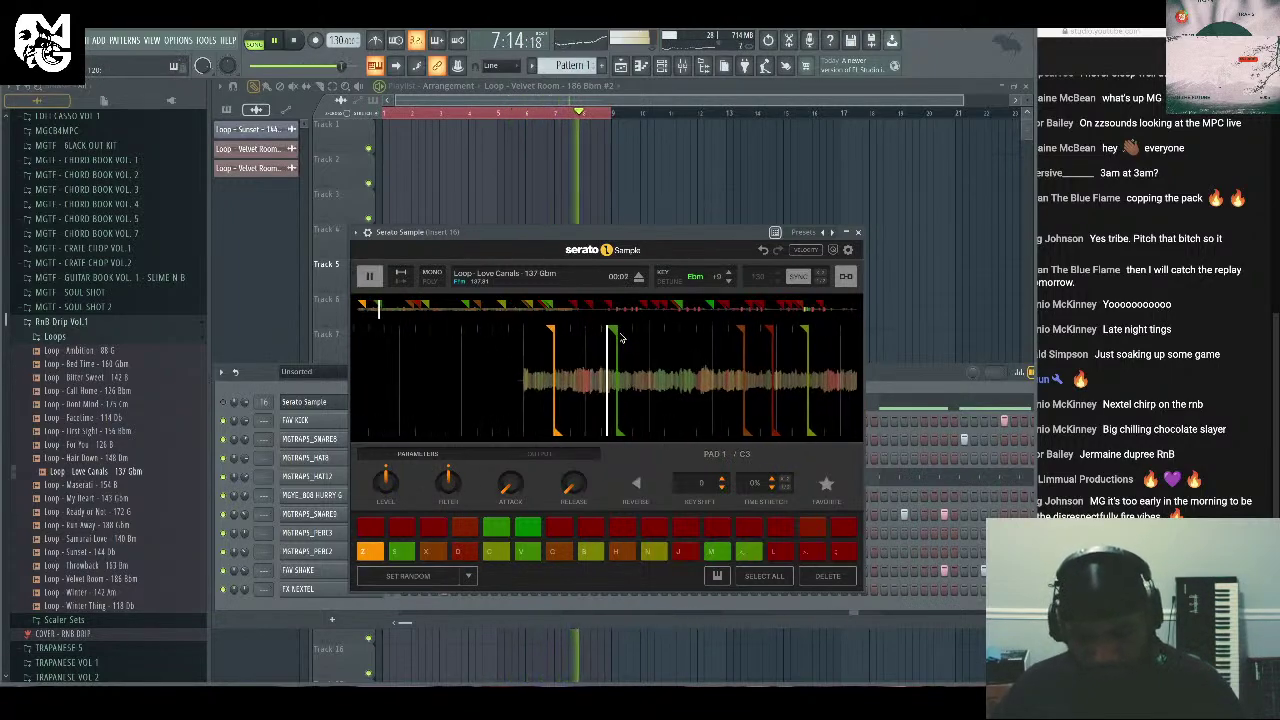
key("g")
key("z")
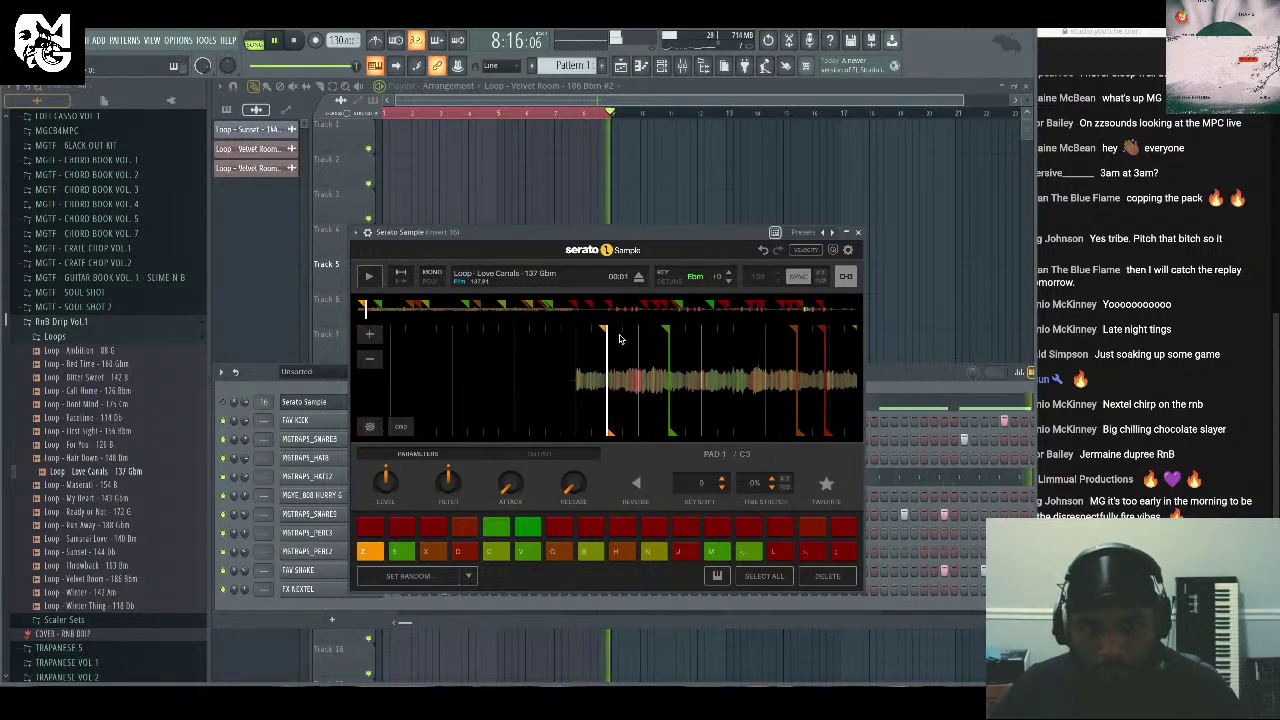
Shift pad 8's cue point slightly later and rehearse a chop sequence with pads 8, 1 and 7 over the beat.
key("b")
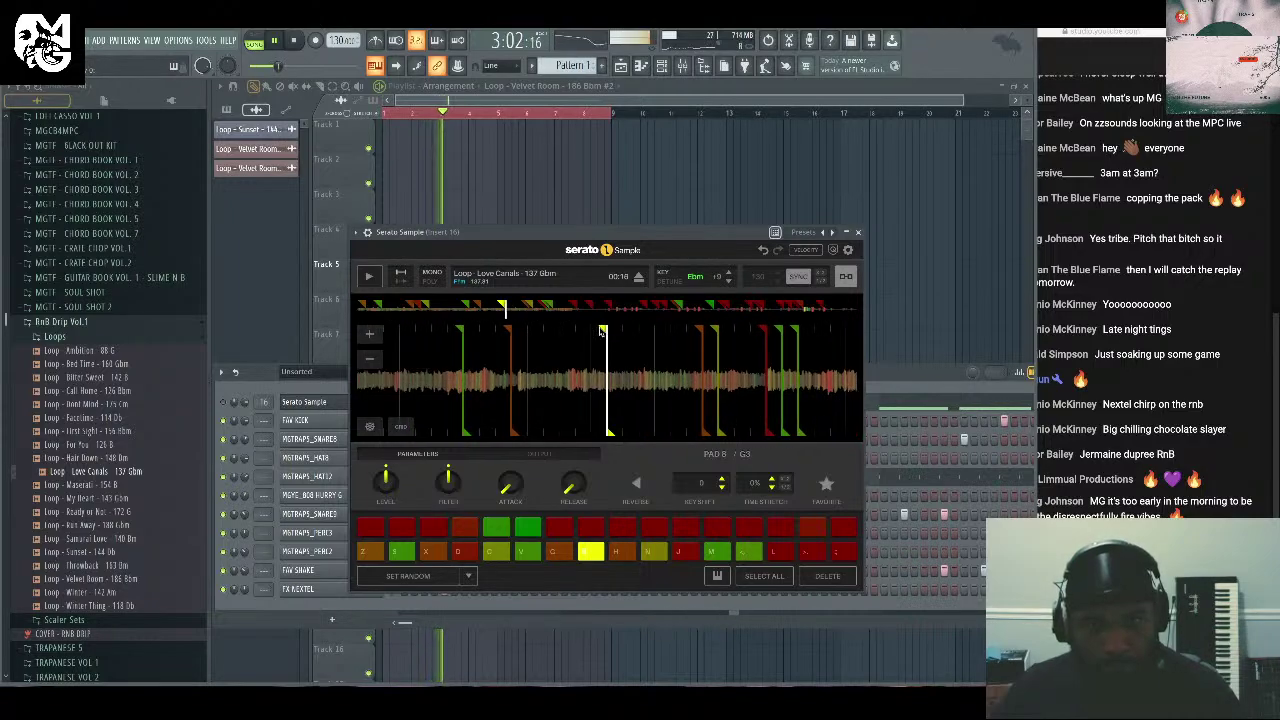
key("b")
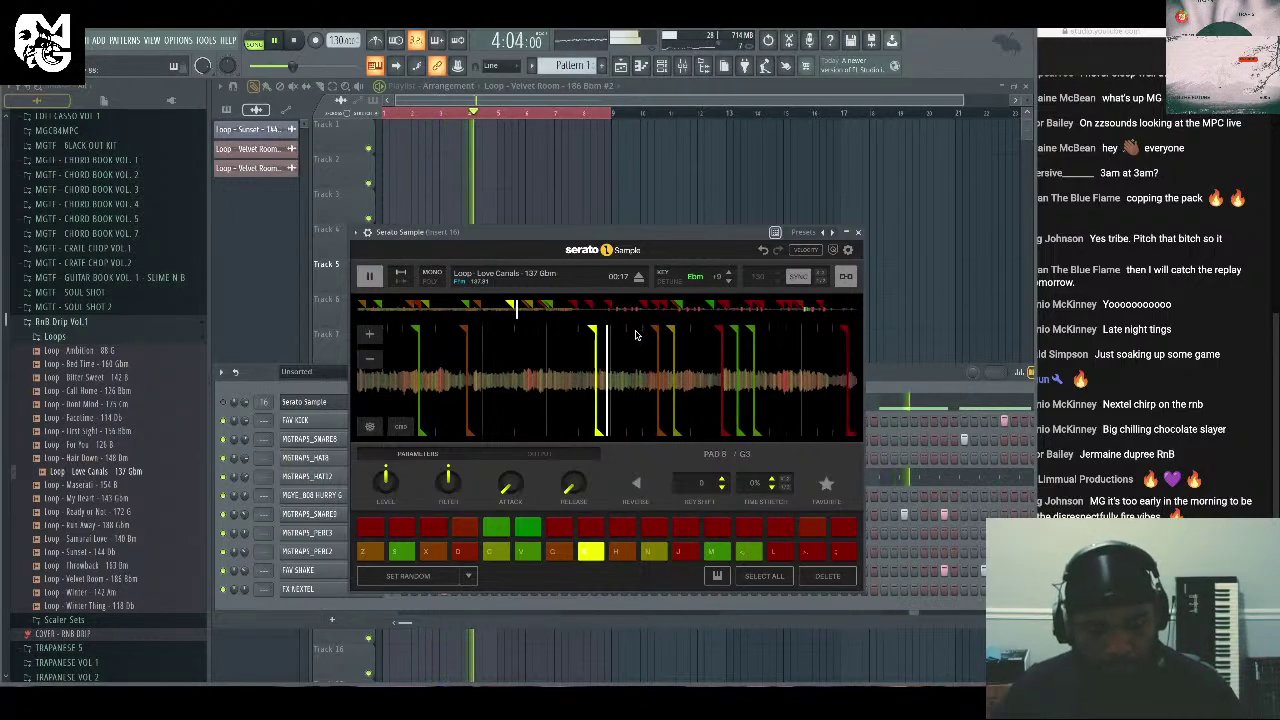
key("z")
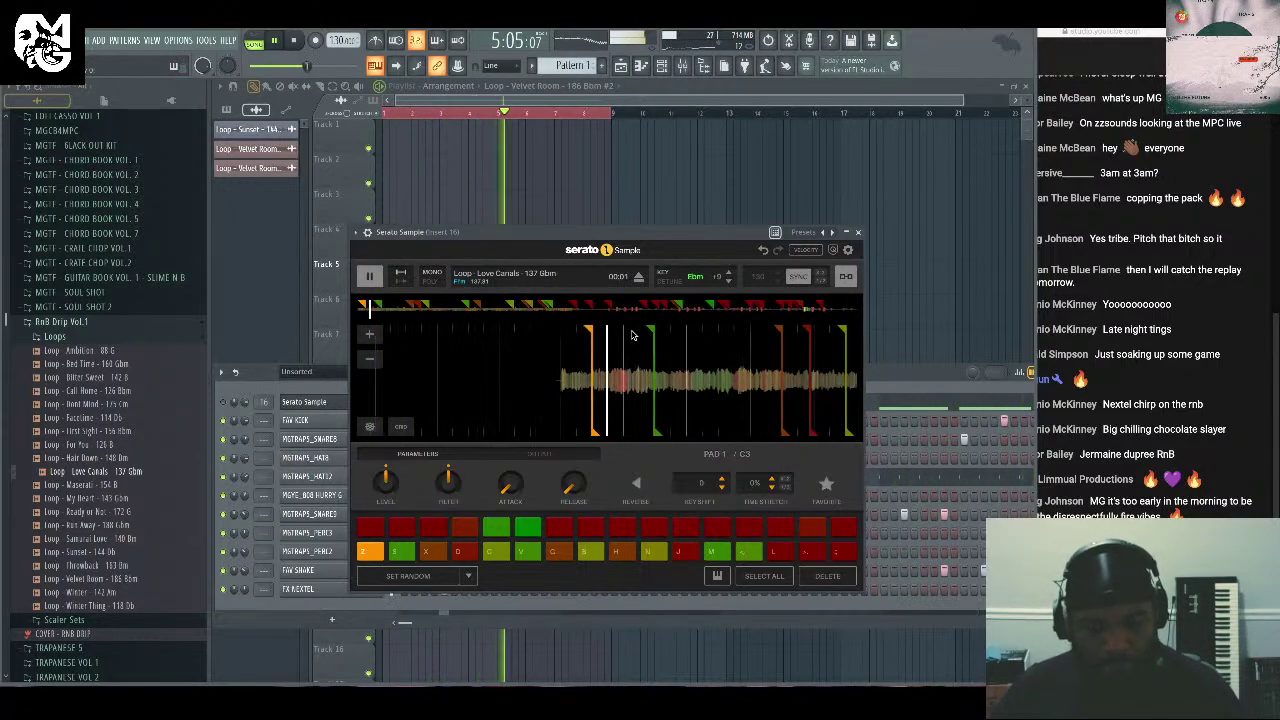
key("b")
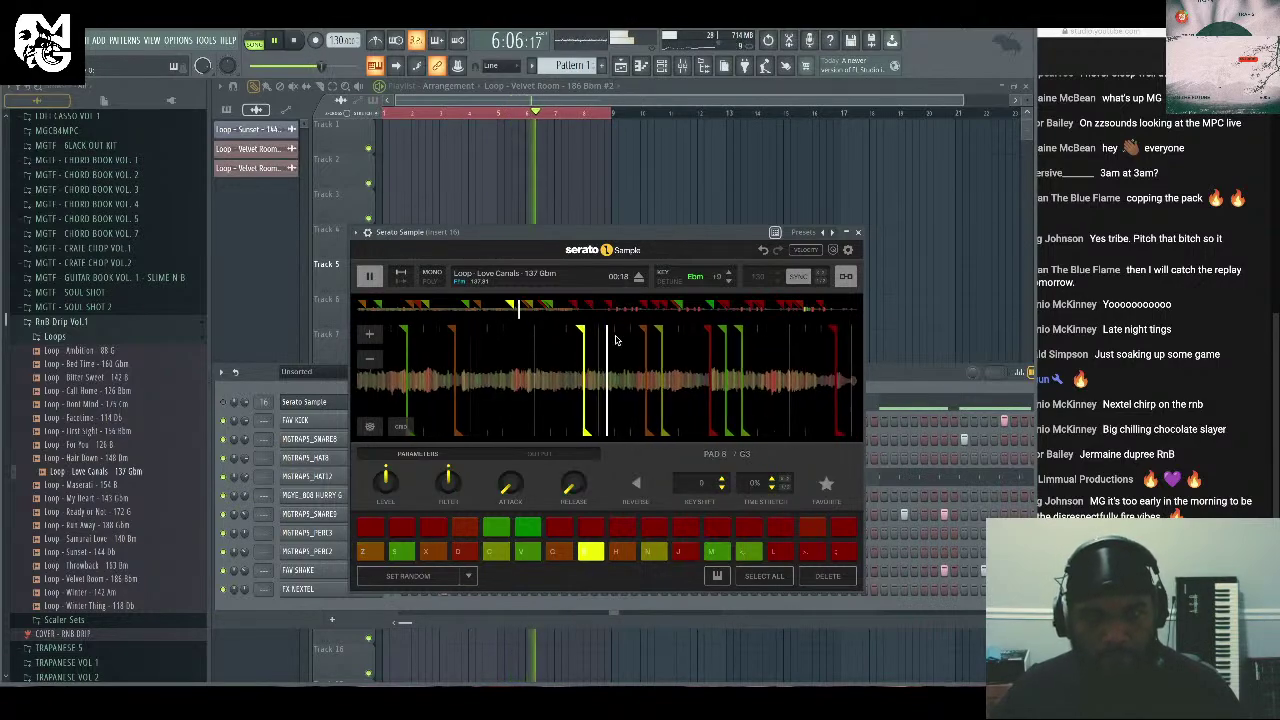
key("z")
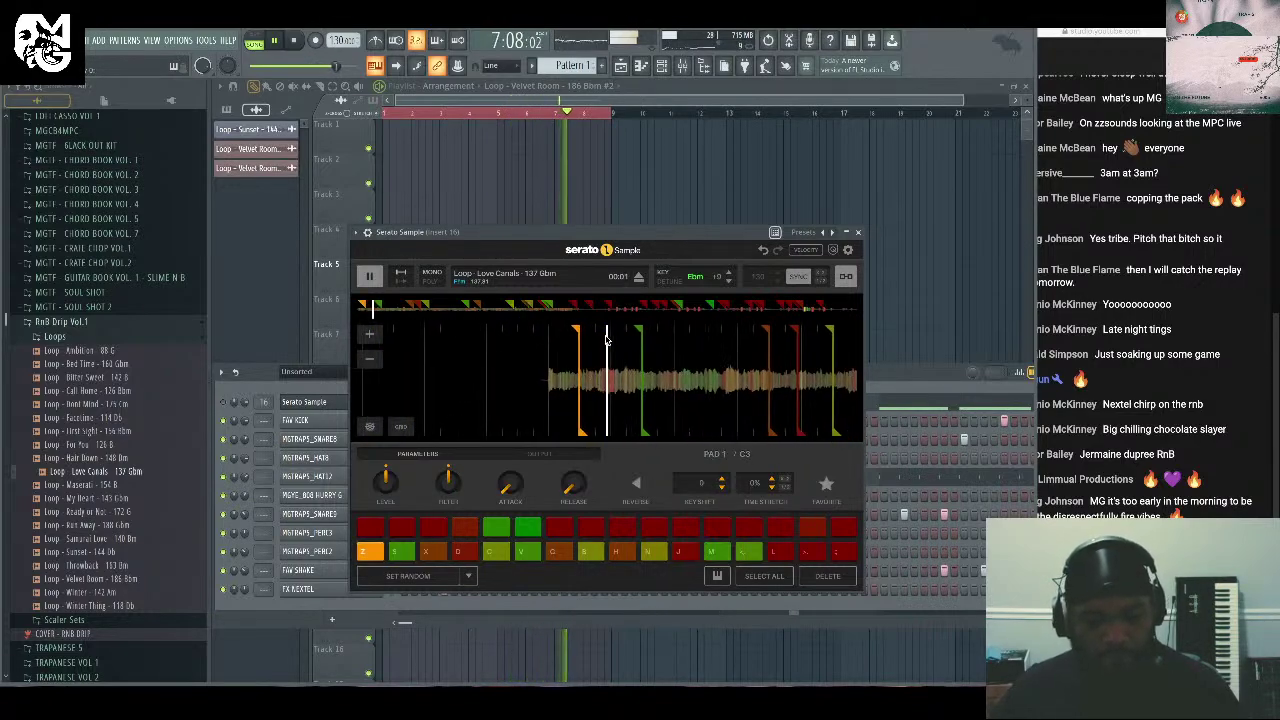
key("g")
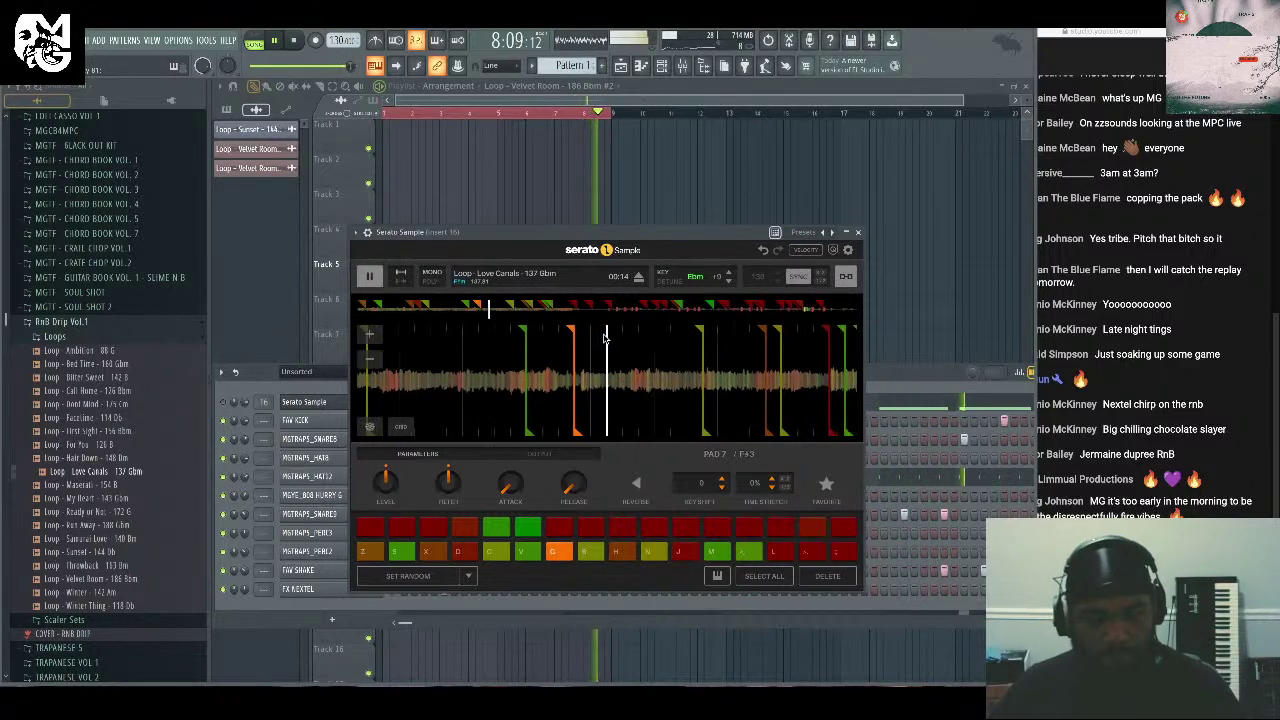
key("space")
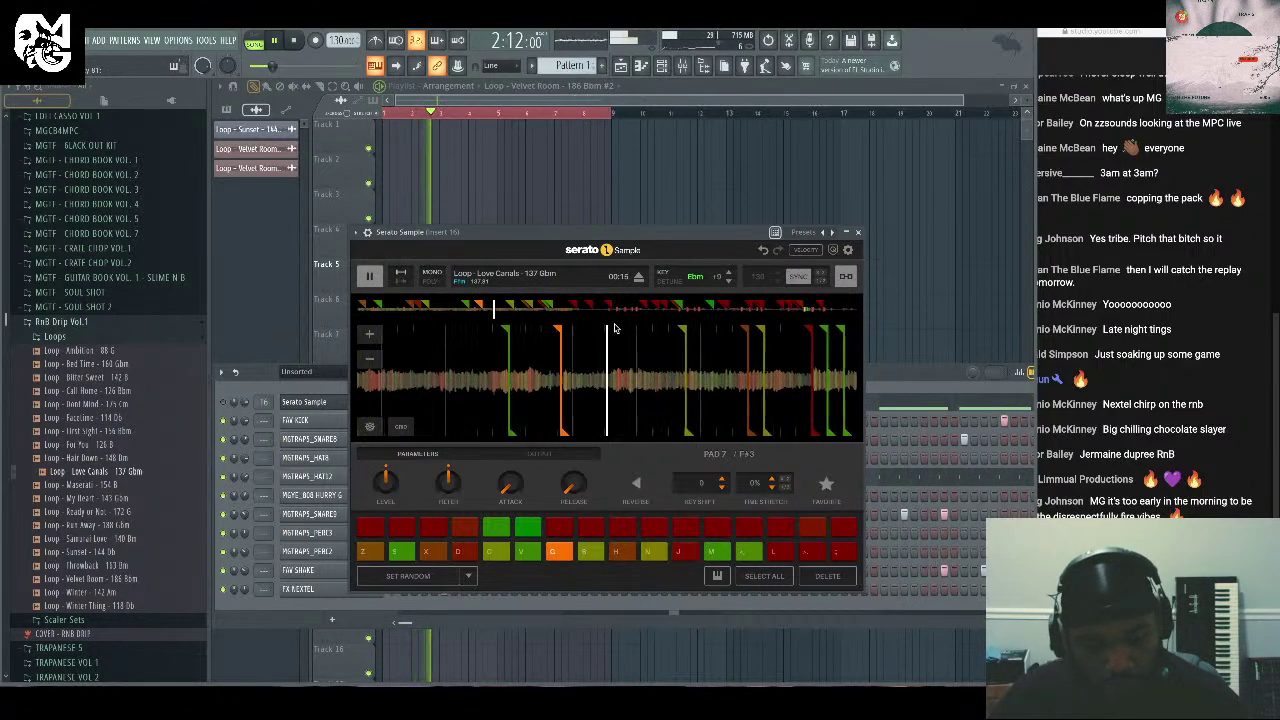
key("z")
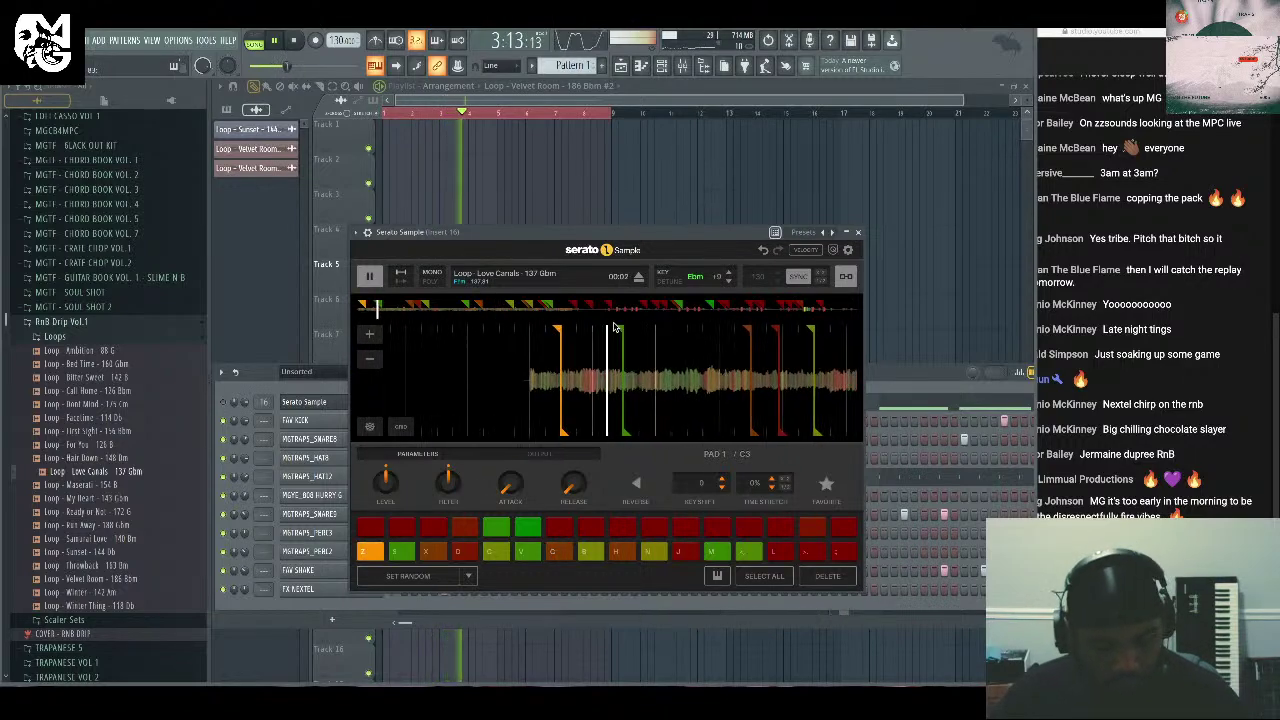
key("g")
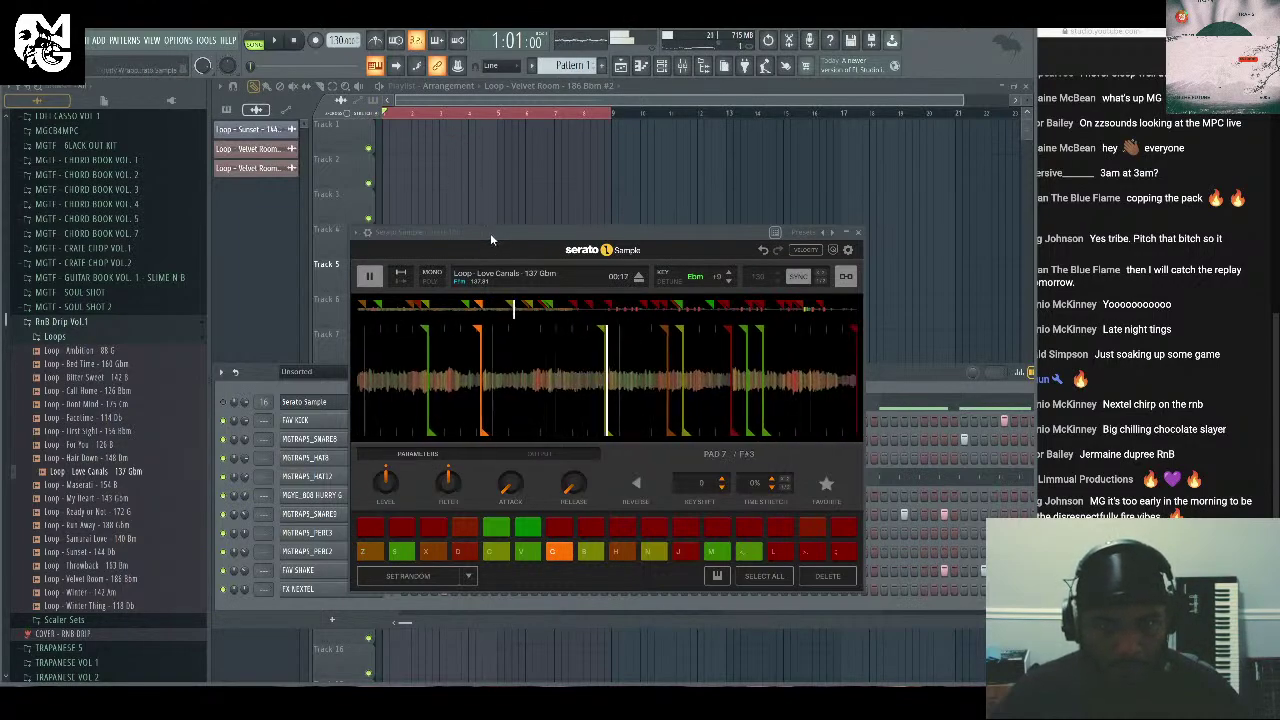
Check pad 8's start point by playing pads 1 and 8 with the song stopped, and restart song playback.
key("space")
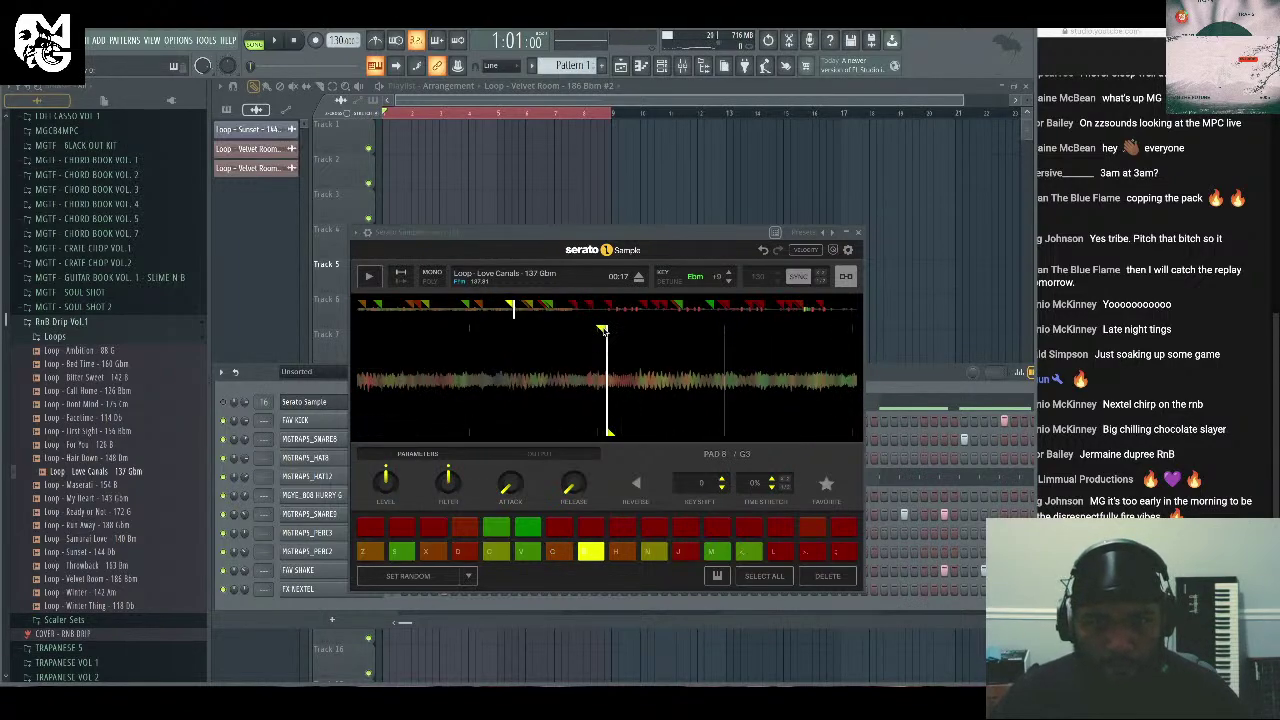
key("space")
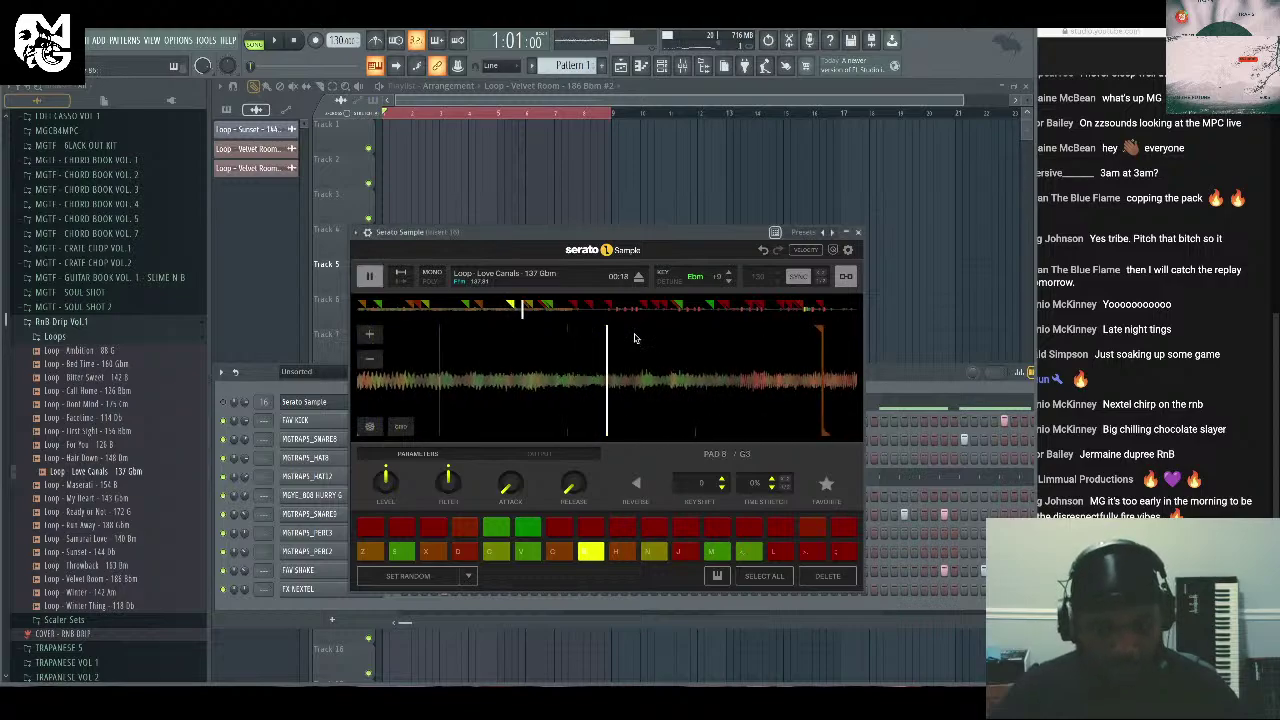
key("z")
key("b")
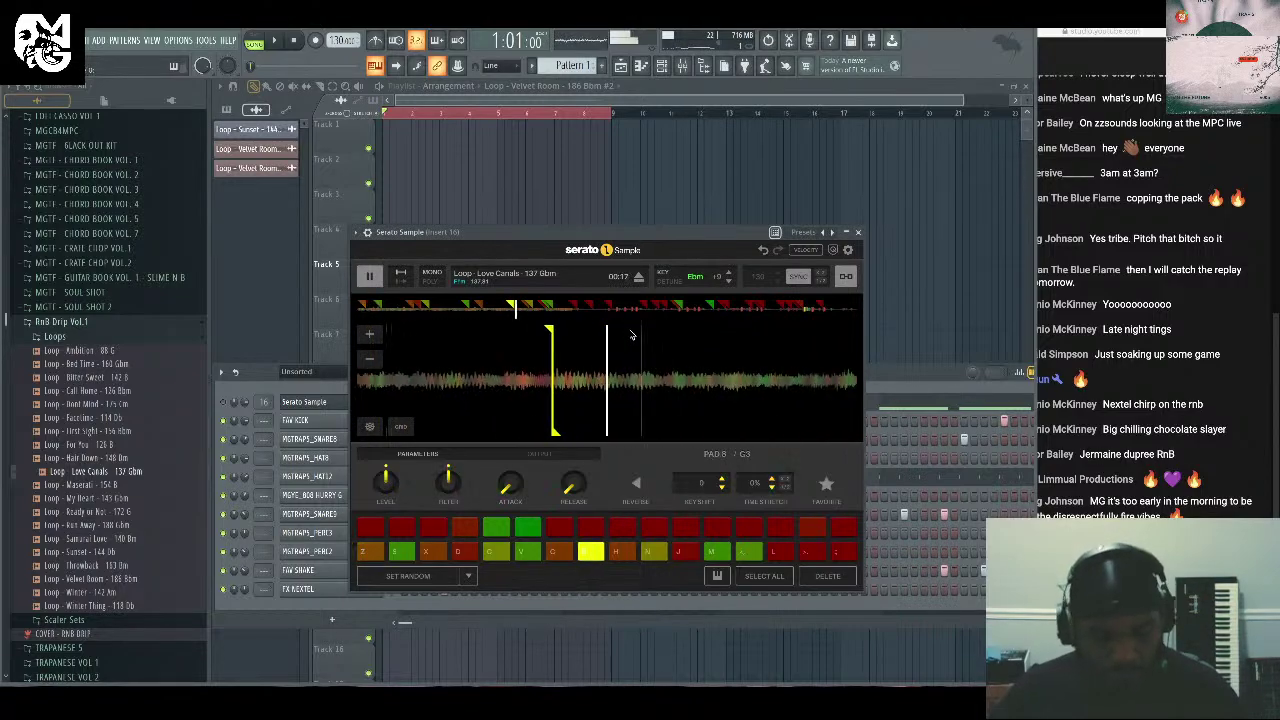
left_click(283, 45)
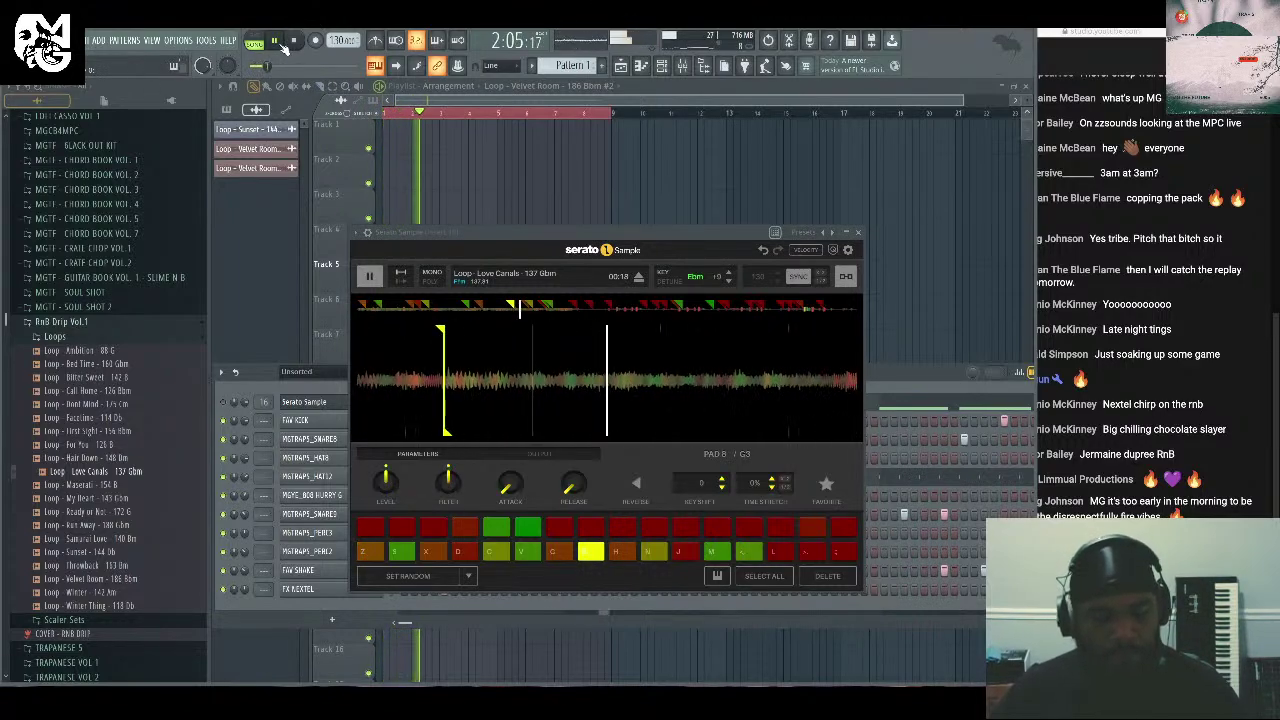
Close the Serato Sample window and clone Pattern 1, making the clone the active pattern.
left_click(857, 232)
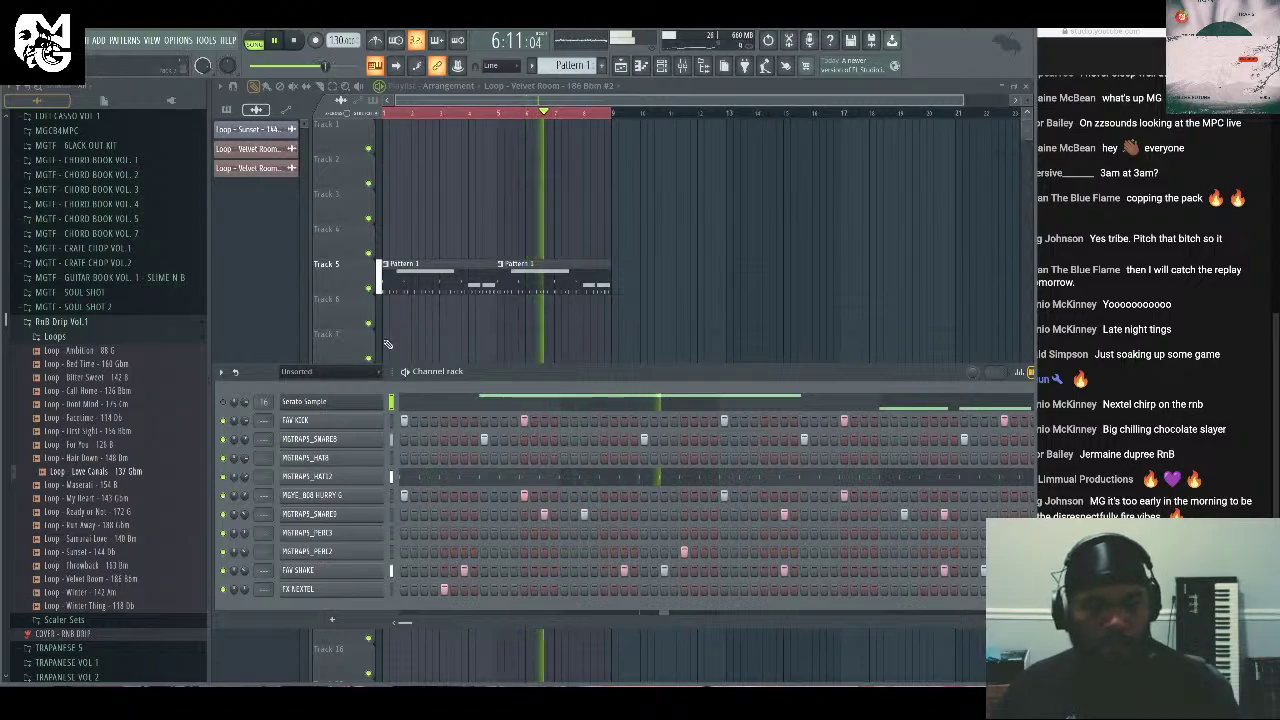
left_click(452, 288)
right_click(250, 130)
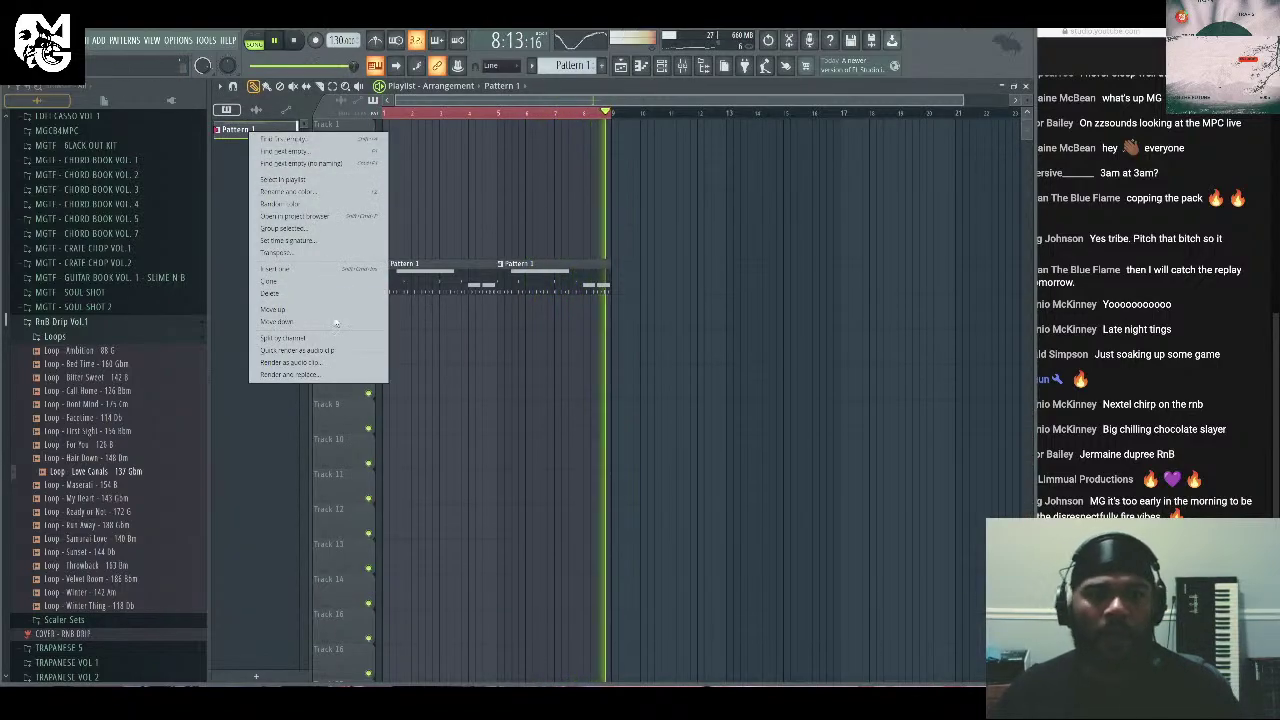
left_click(270, 281)
left_click(262, 149)
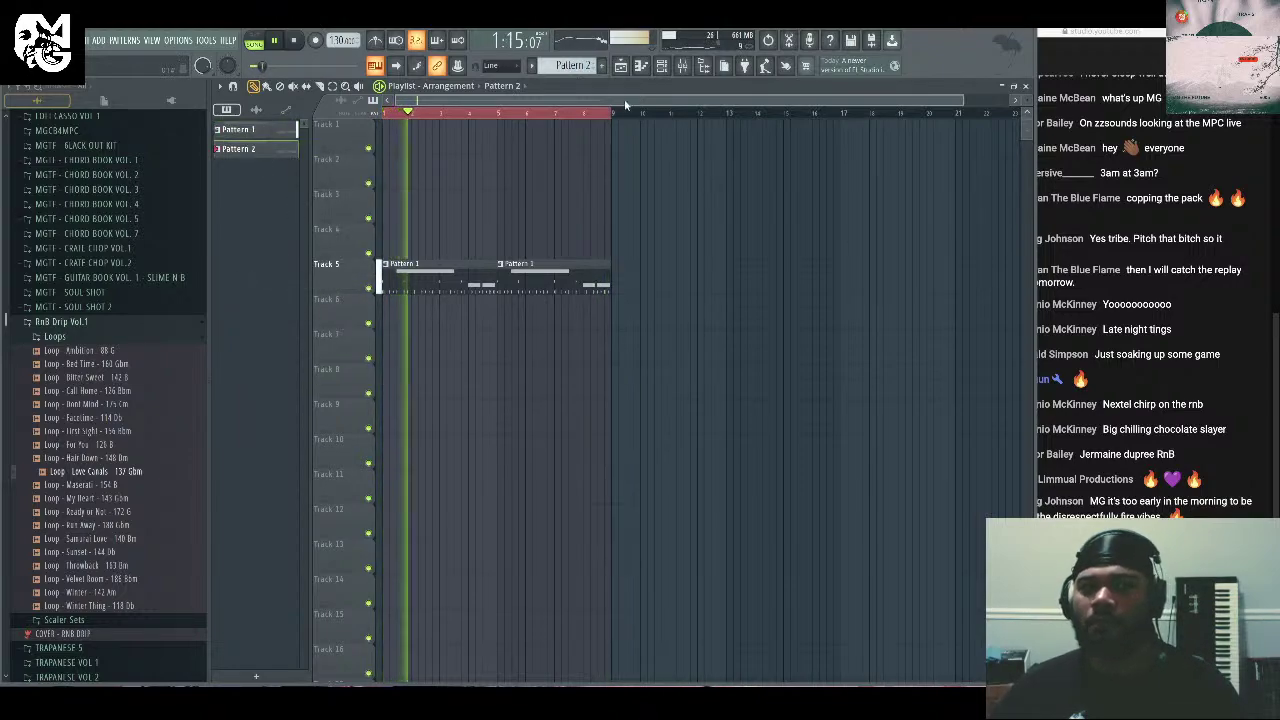
Cut the Serato Sample notes from Pattern 2 and record a new chop performance in their place.
key("F6")
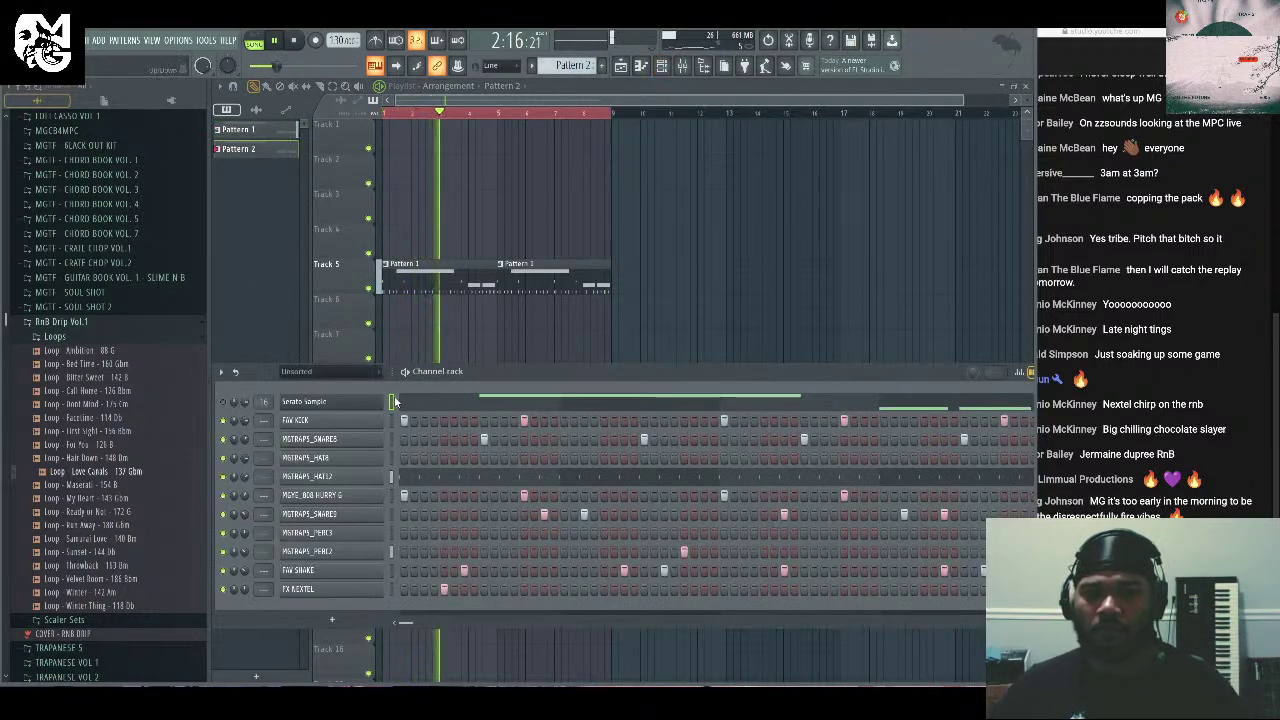
left_click(98, 40)
key("Escape")
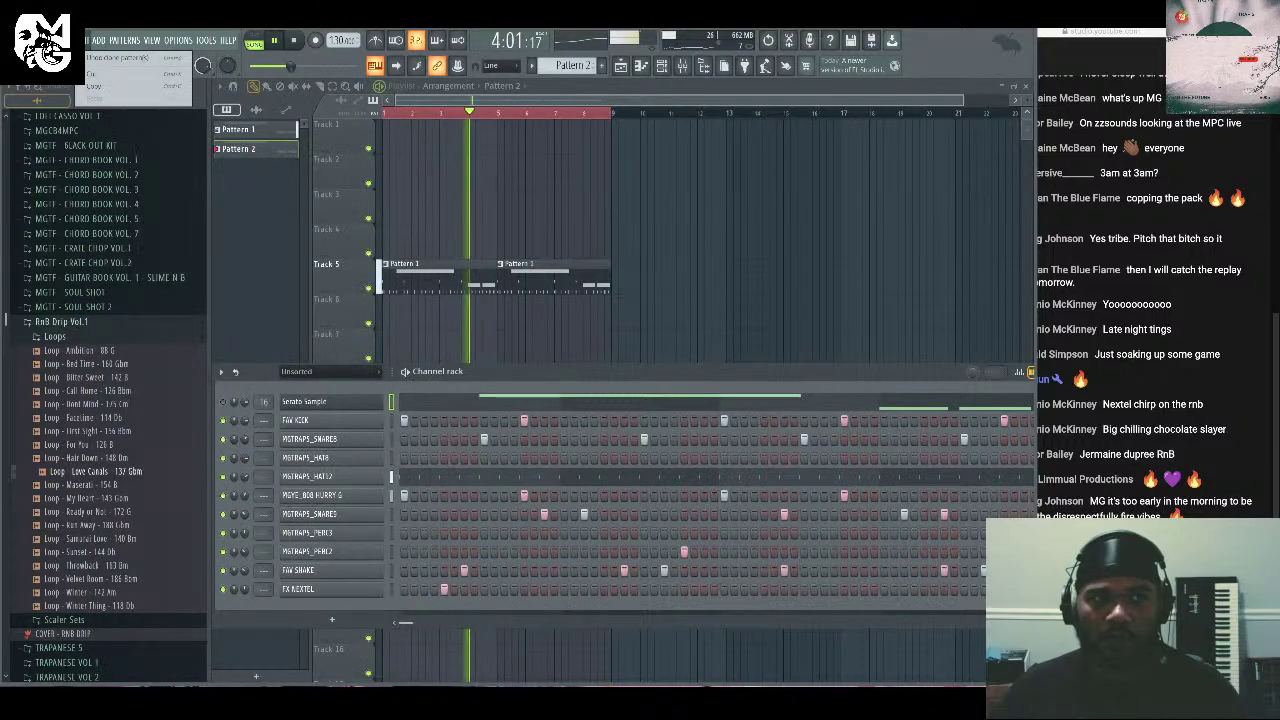
key("space")
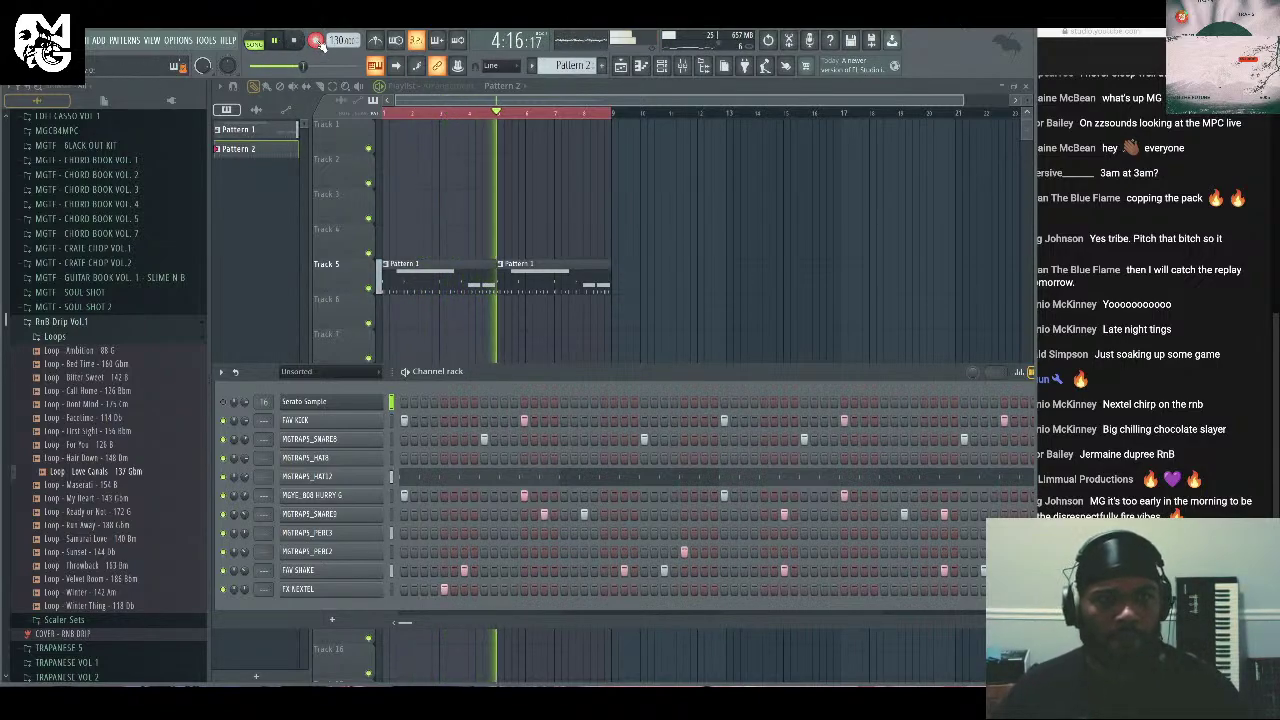
Mute Track 5 and arrange Pattern 2 at bar 1 and Pattern 1 at bar 5 on Track 1.
left_click(369, 288)
key("F6")
left_click_drag(460, 129, 515, 124)
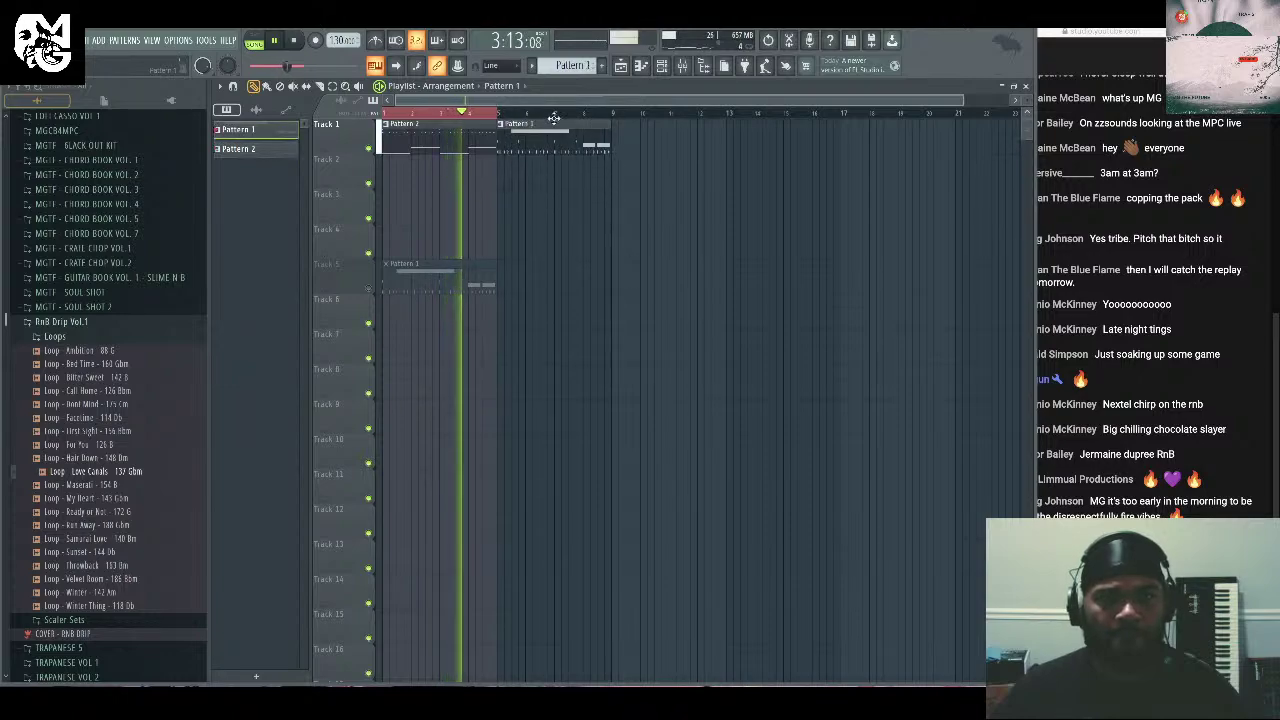
Loop across both patterns up to bar 9 to compare them, and check the effects on mixer Insert 16.
key("ctrl+a")
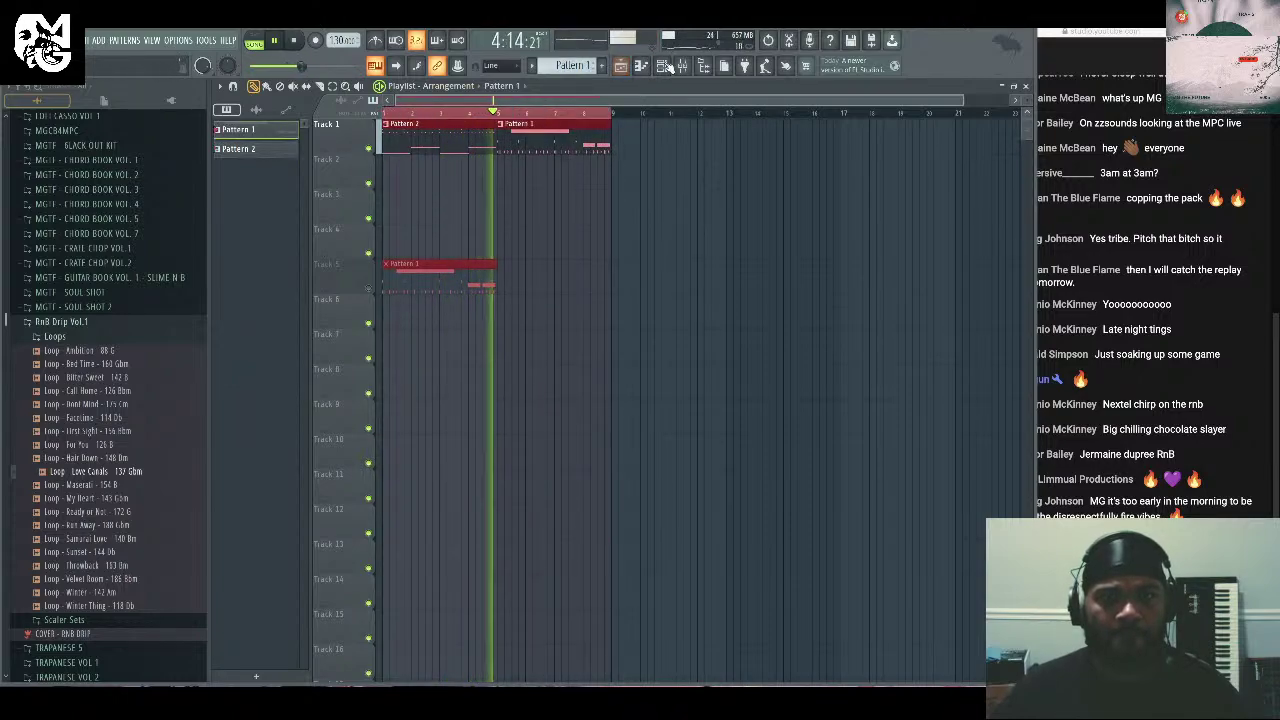
key("F6")
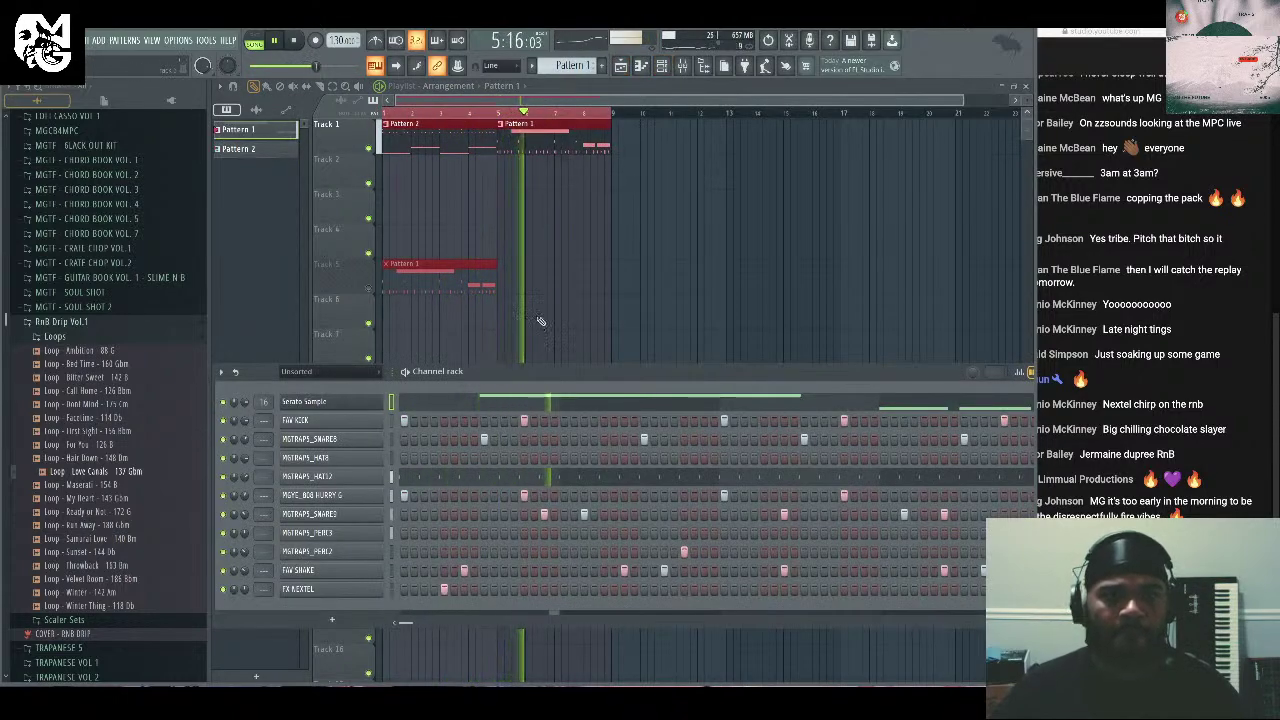
left_click(683, 251)
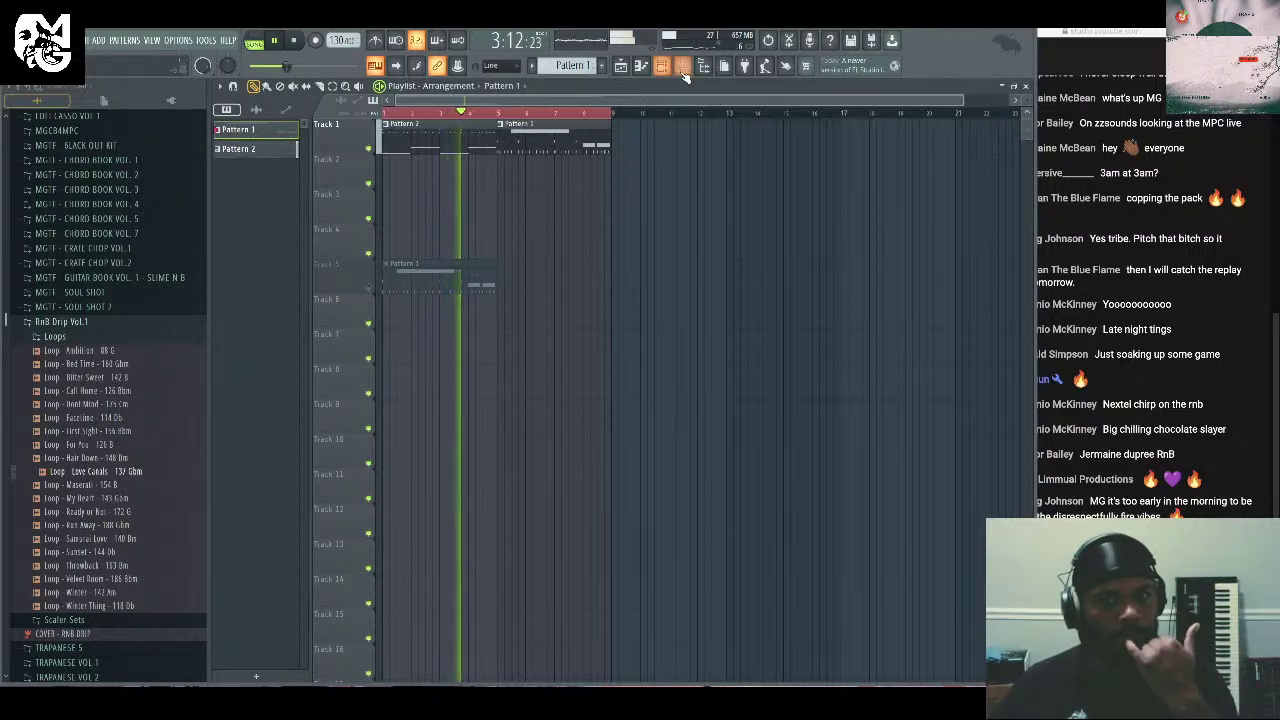
key("F9")
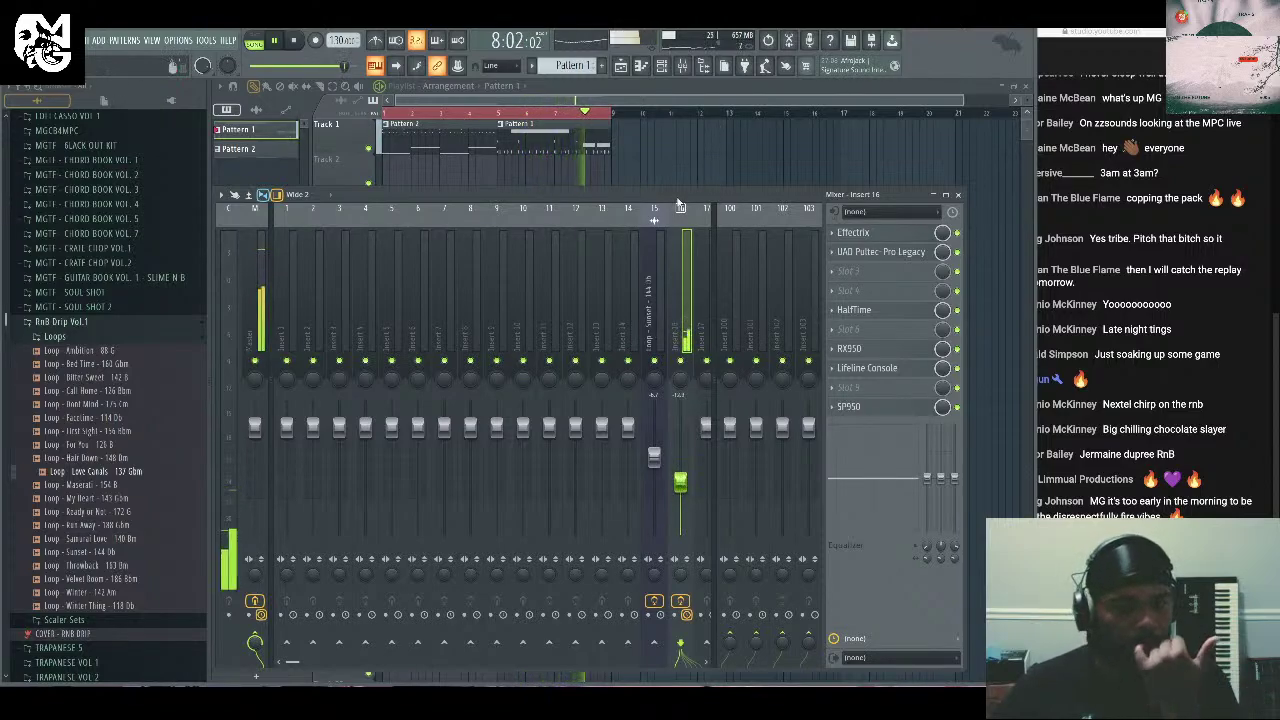
key("F9")
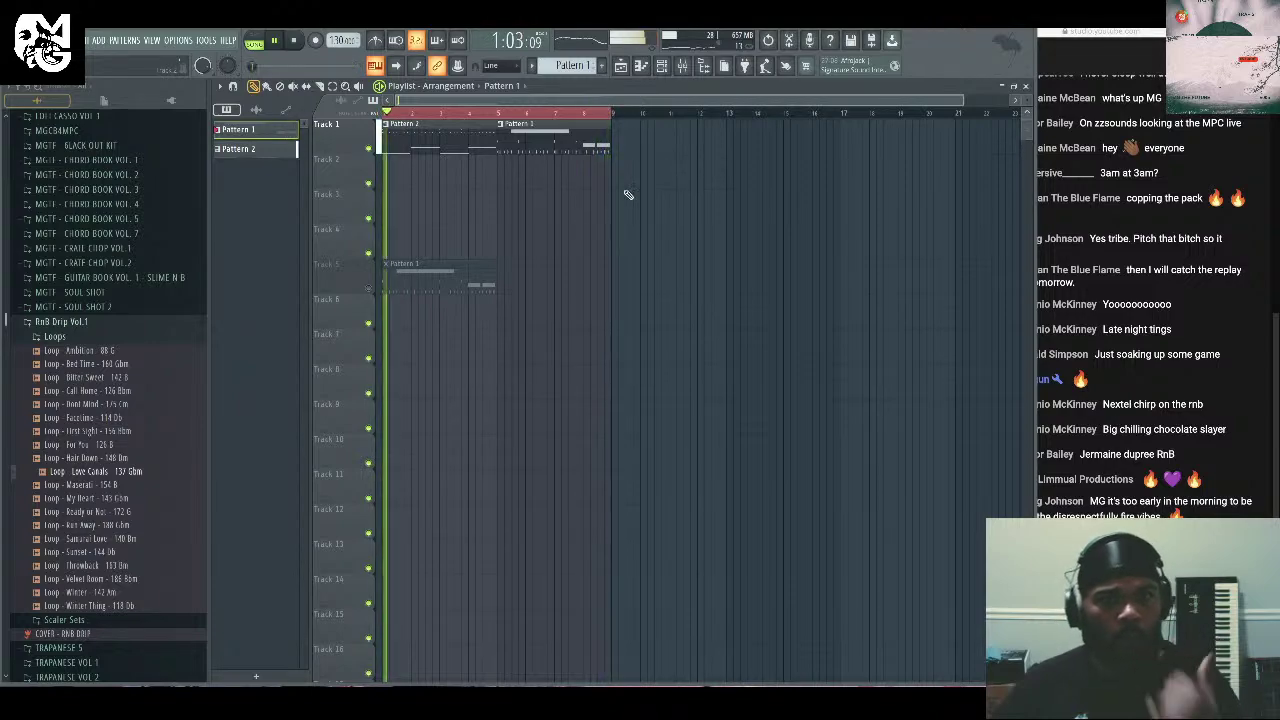
Set the playlist loop range to Pattern 2 from bar 1 to bar 5, show the channel rack and stop playback.
left_click_drag(385, 112, 497, 112)
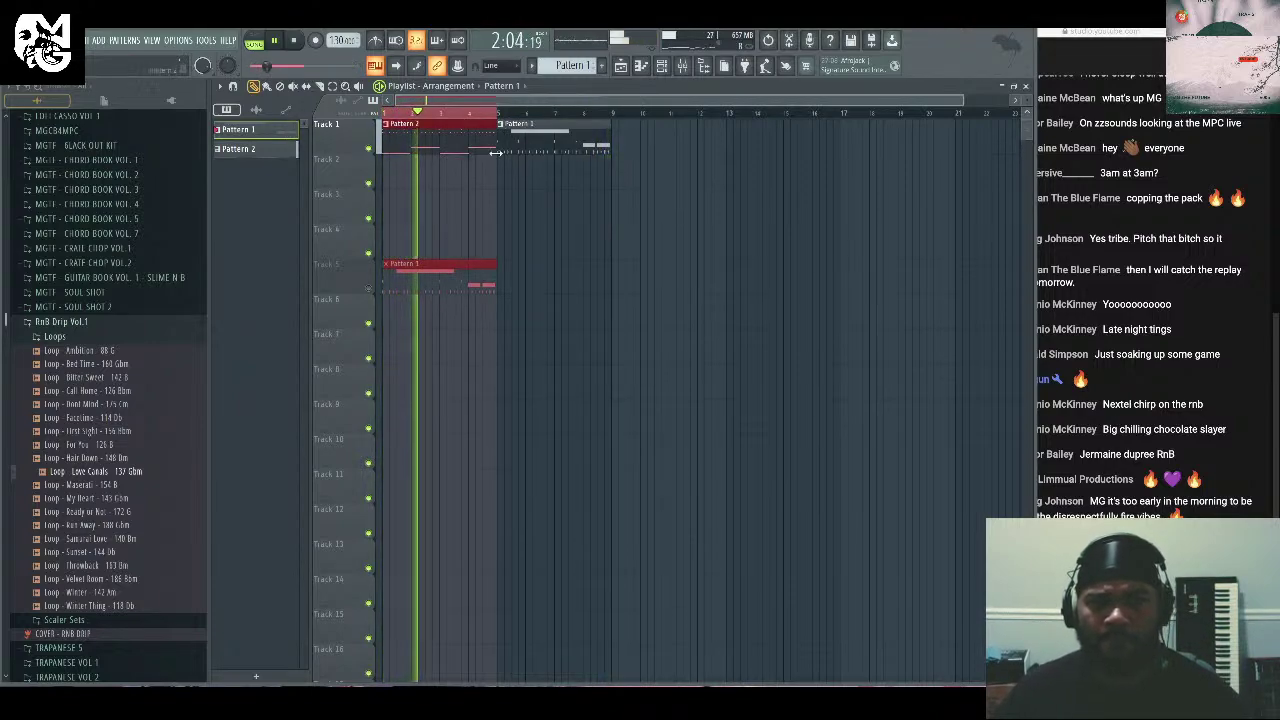
key("F6")
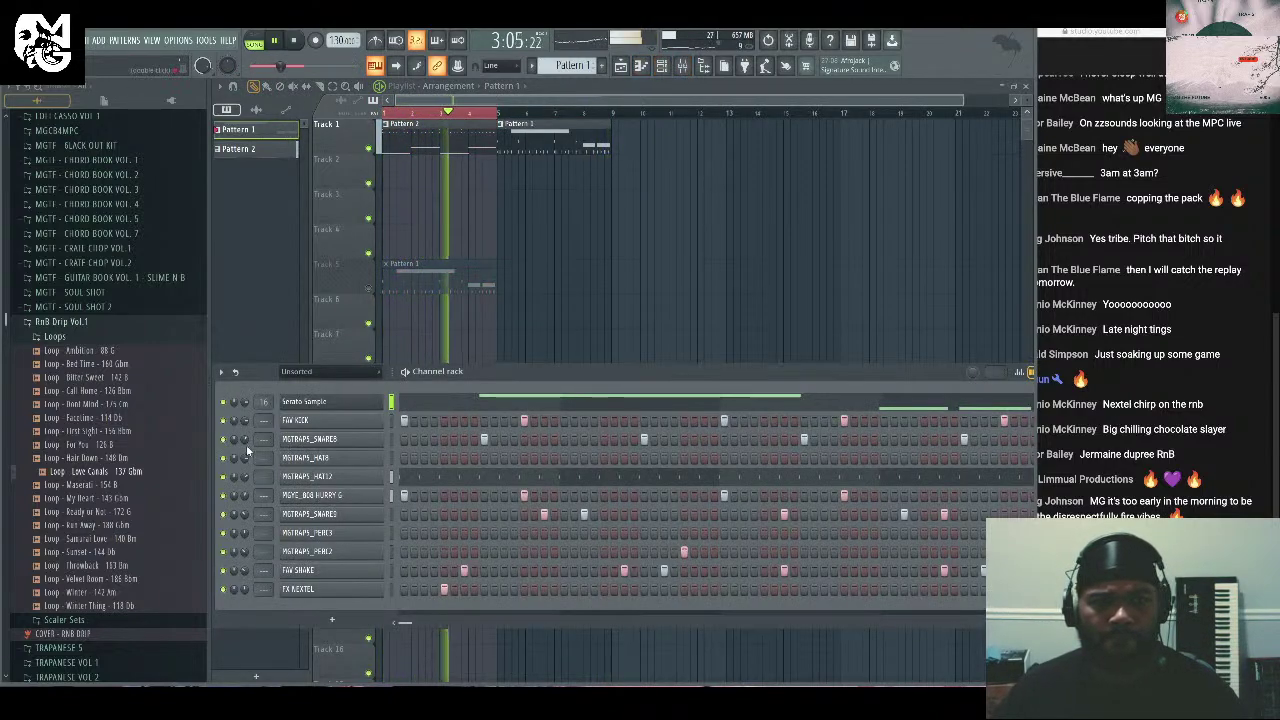
key("space")
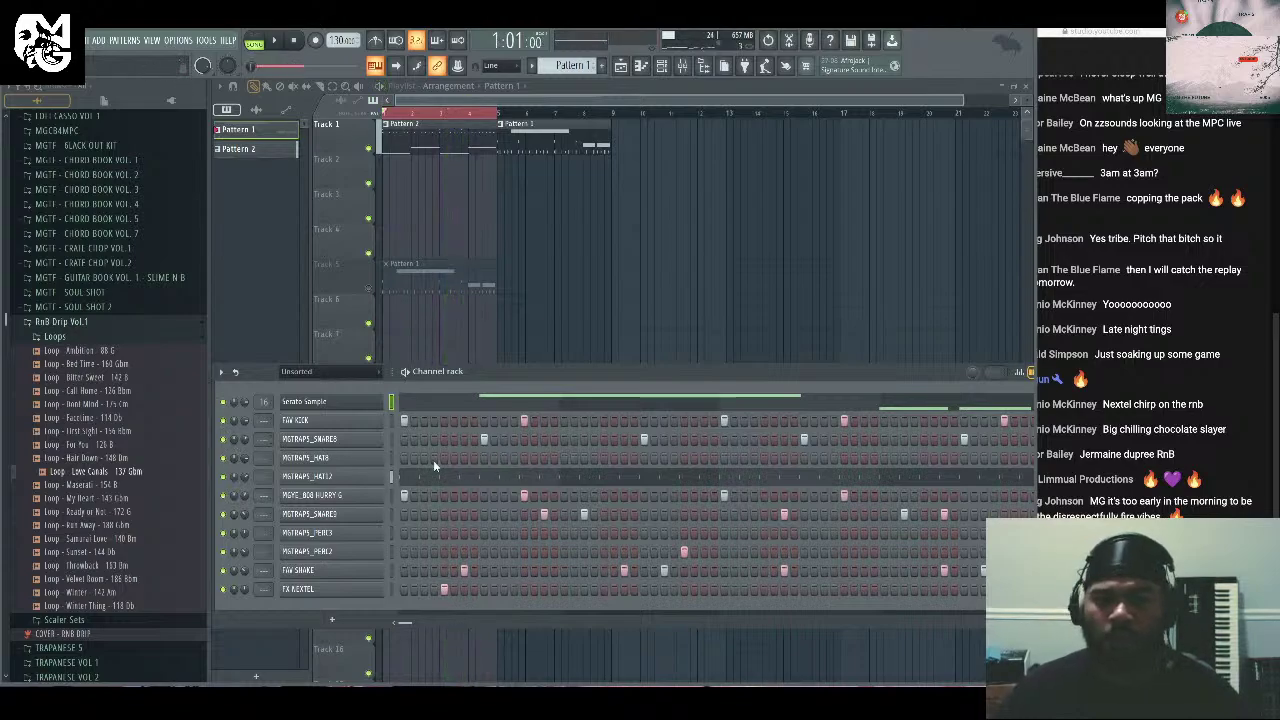
Play Pattern 2 from the playlist and add FAV KICK hits to it on steps 7, 23, 31, 32, 39 and 55.
key("space")
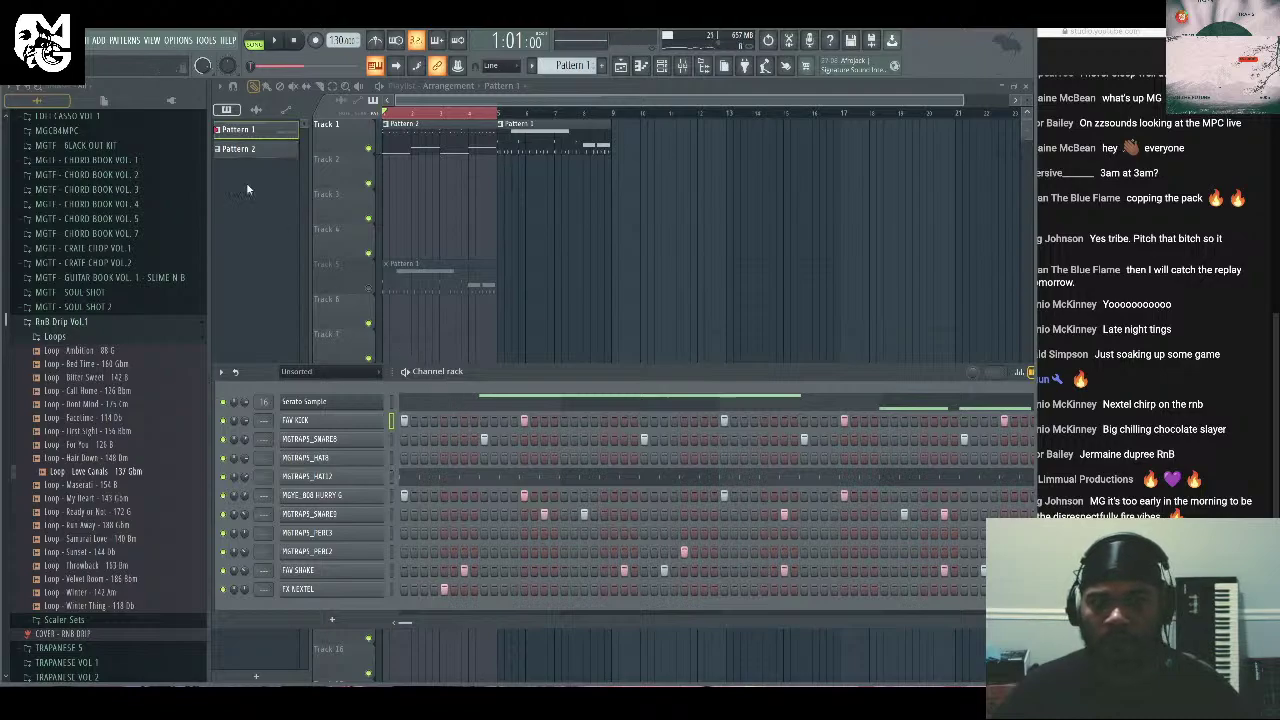
key("F6")
key("F6")
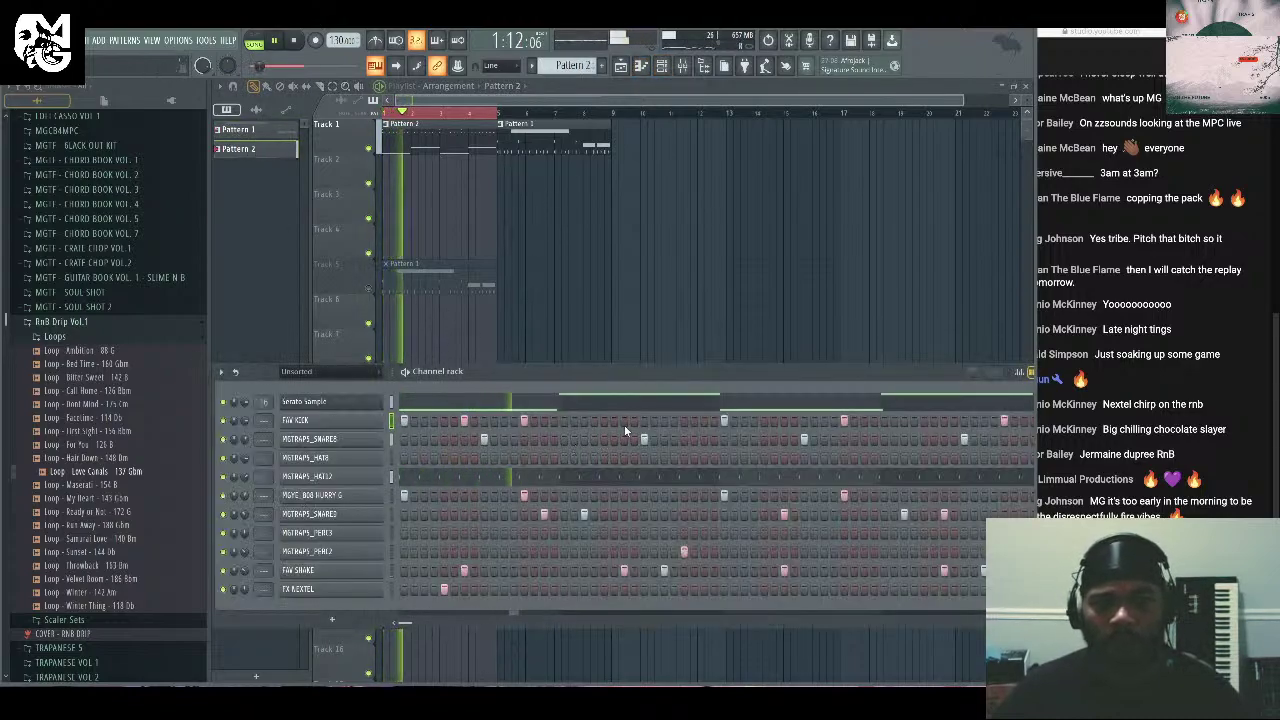
left_click(704, 420)
left_click(714, 420)
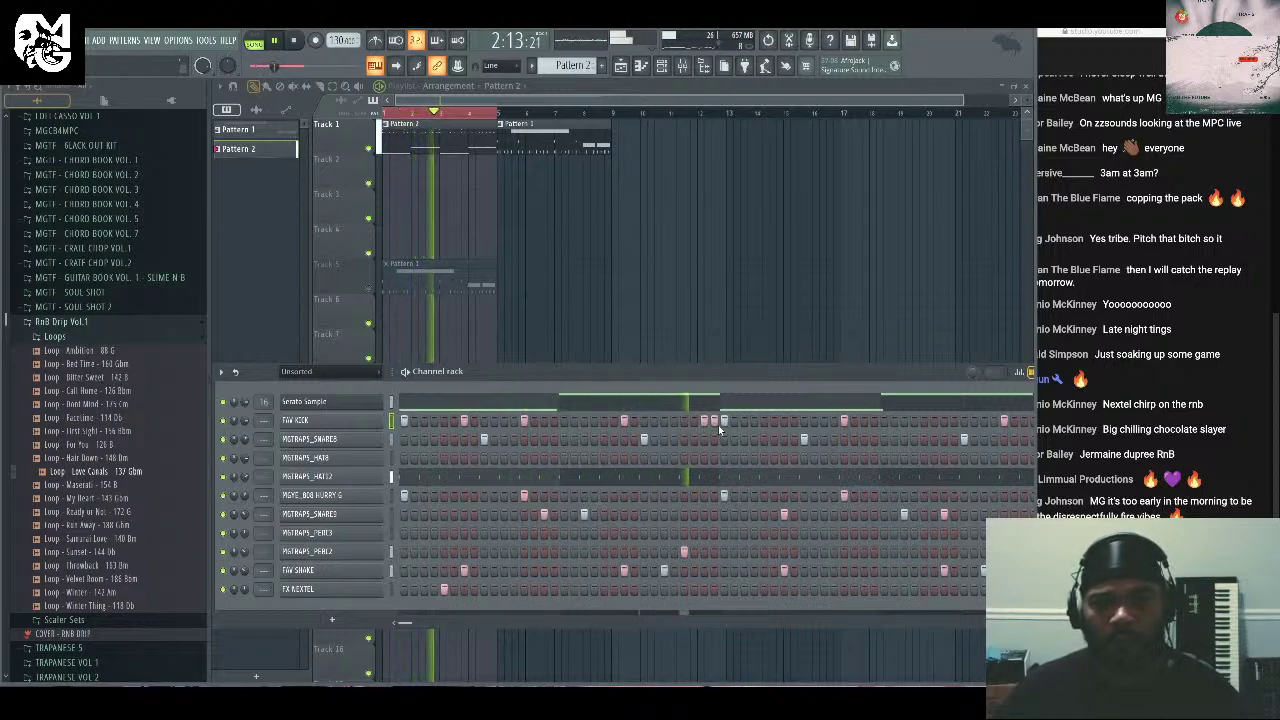
left_click(784, 420)
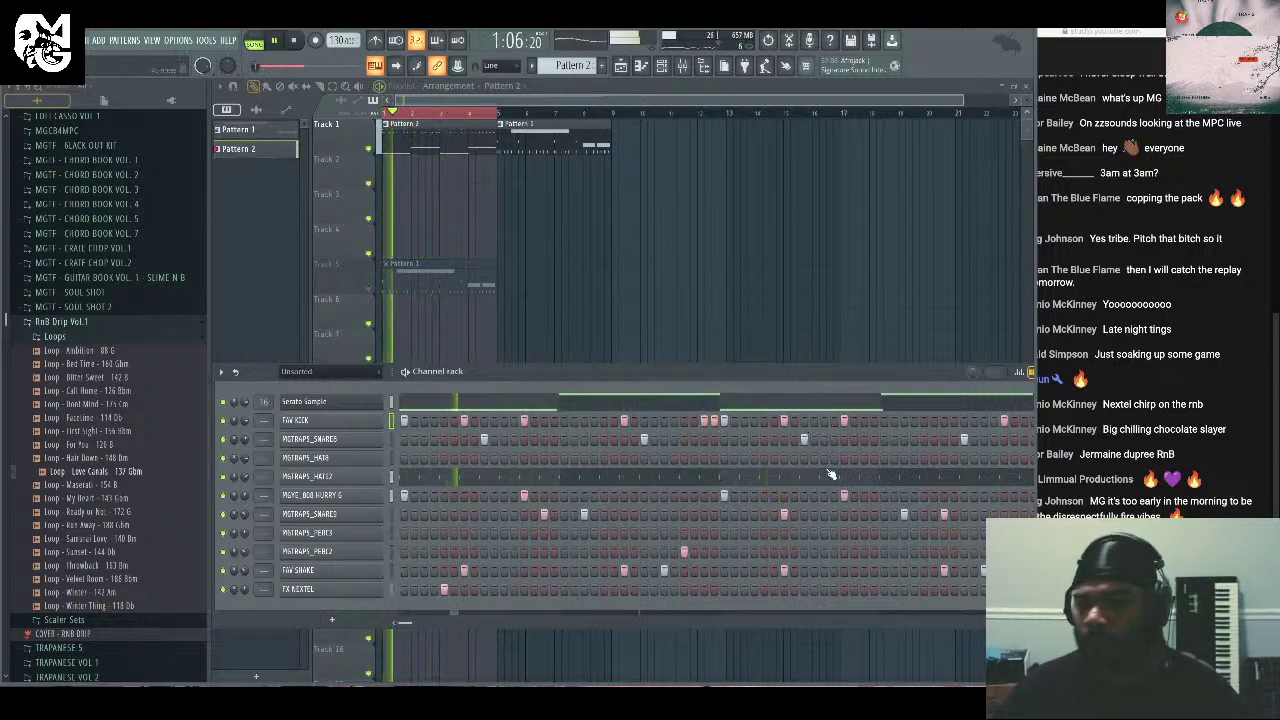
left_click(944, 420)
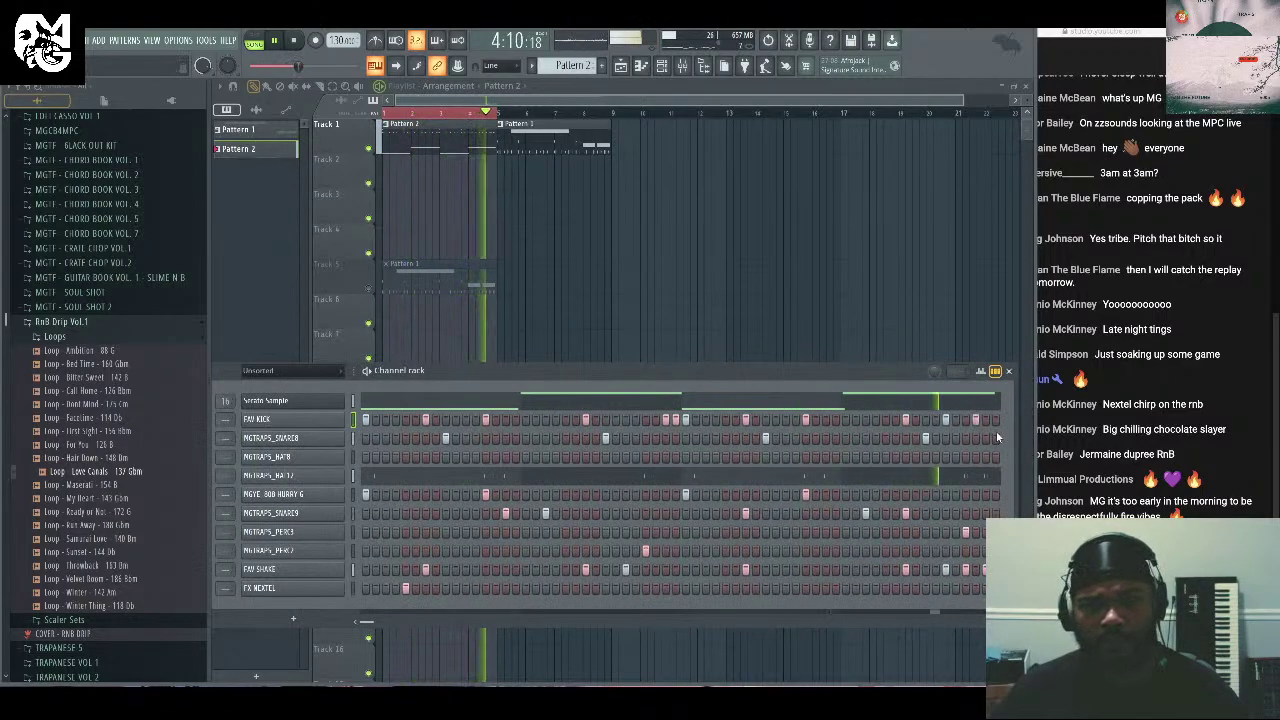
Check the loop's key in Serato Sample and transpose all MGYE 808 HURRY G notes in Pattern 2 to F#5.
left_click(306, 404)
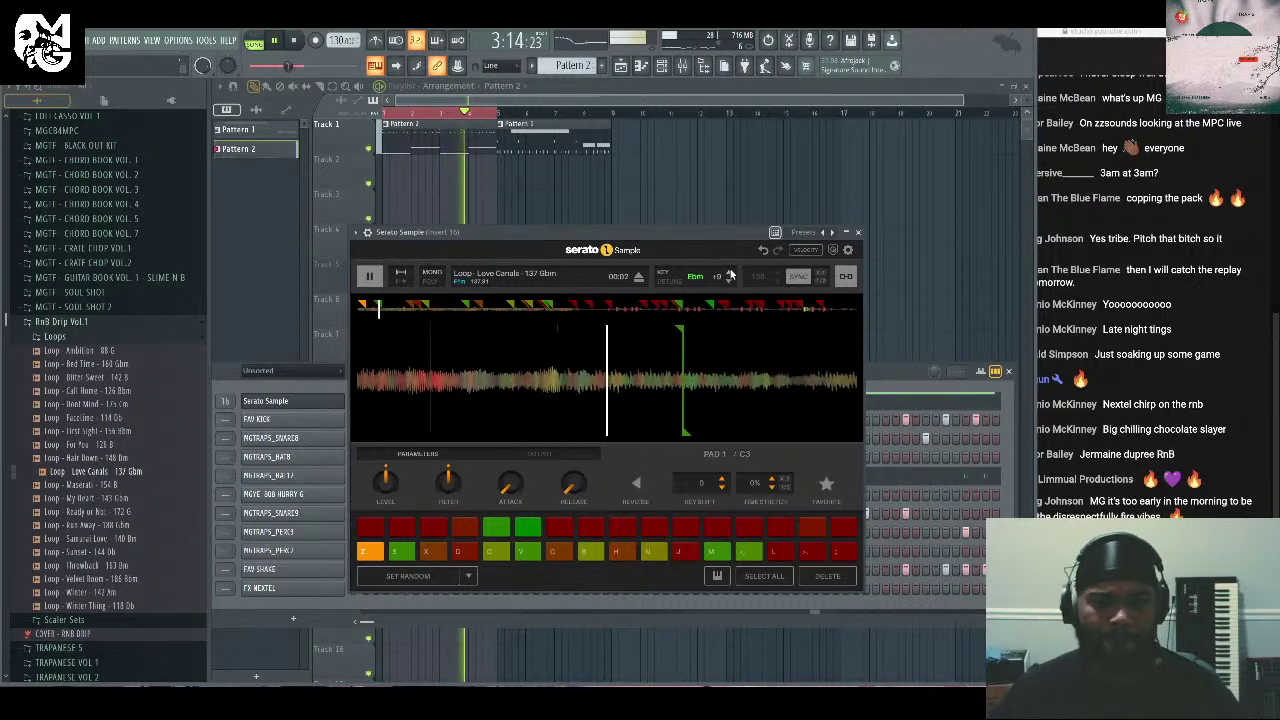
left_click(857, 232)
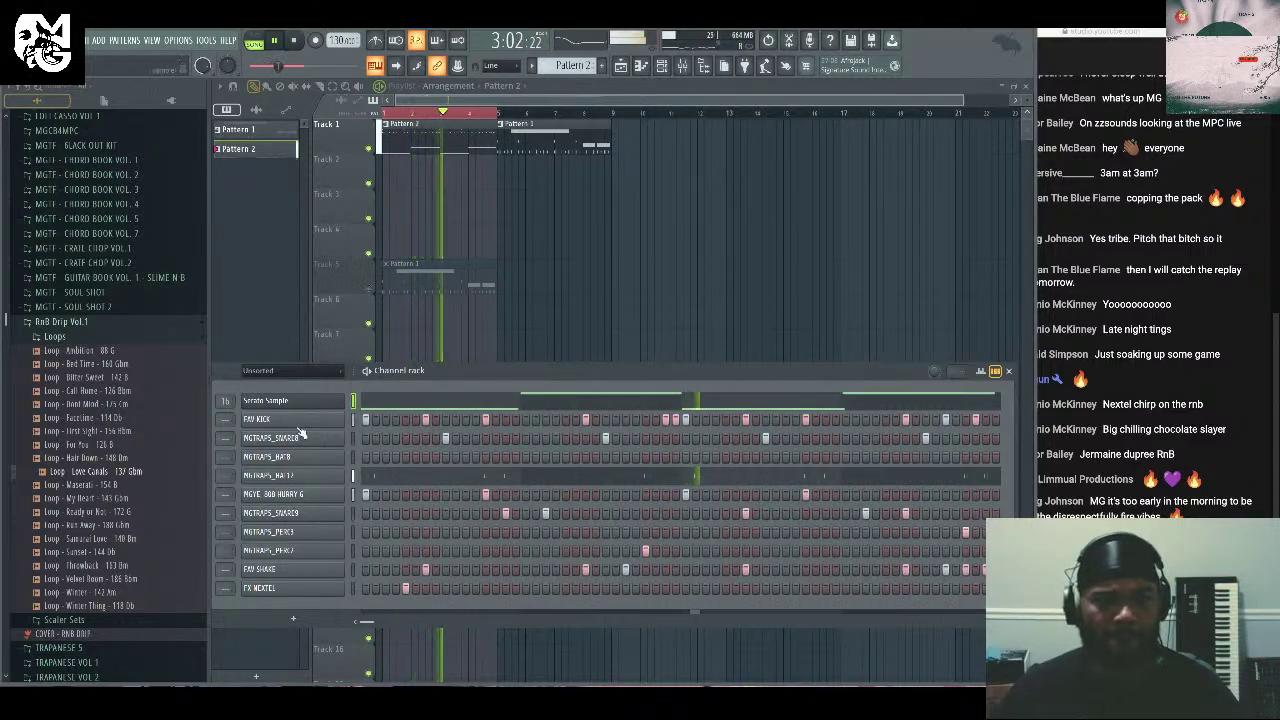
right_click(333, 494)
left_click(370, 494)
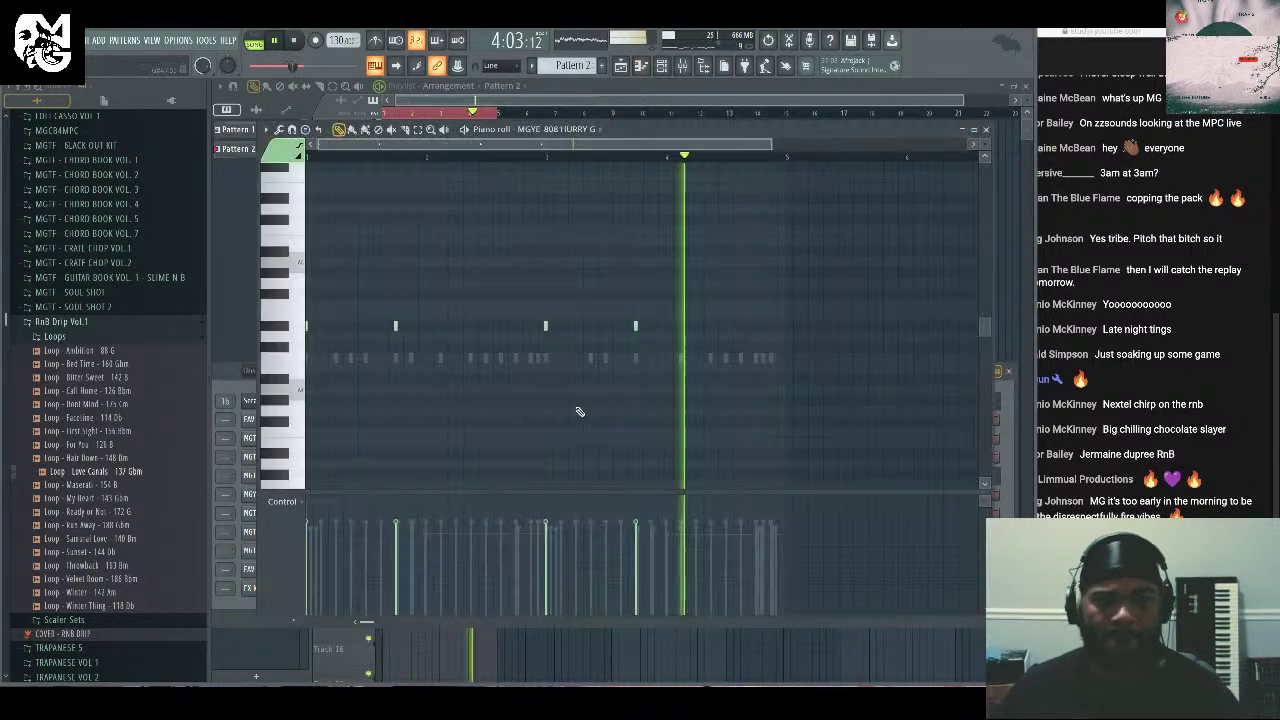
left_click(395, 325)
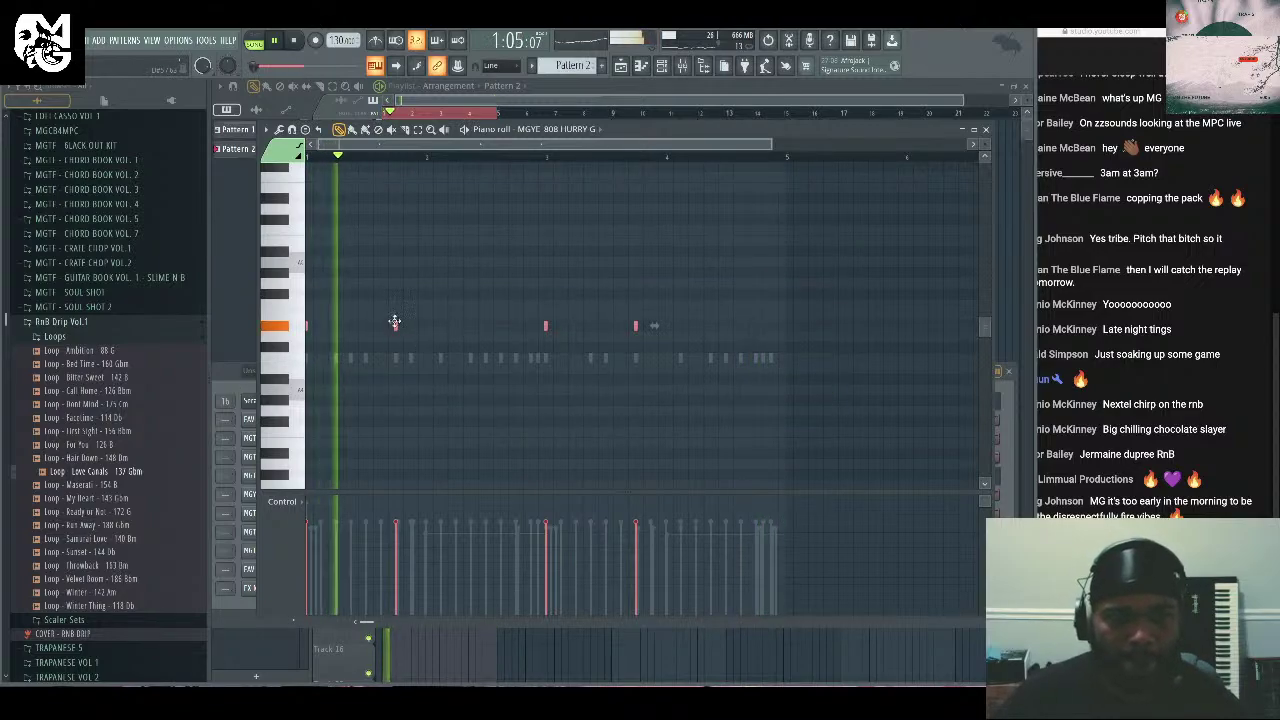
left_click_drag(395, 325, 363, 423)
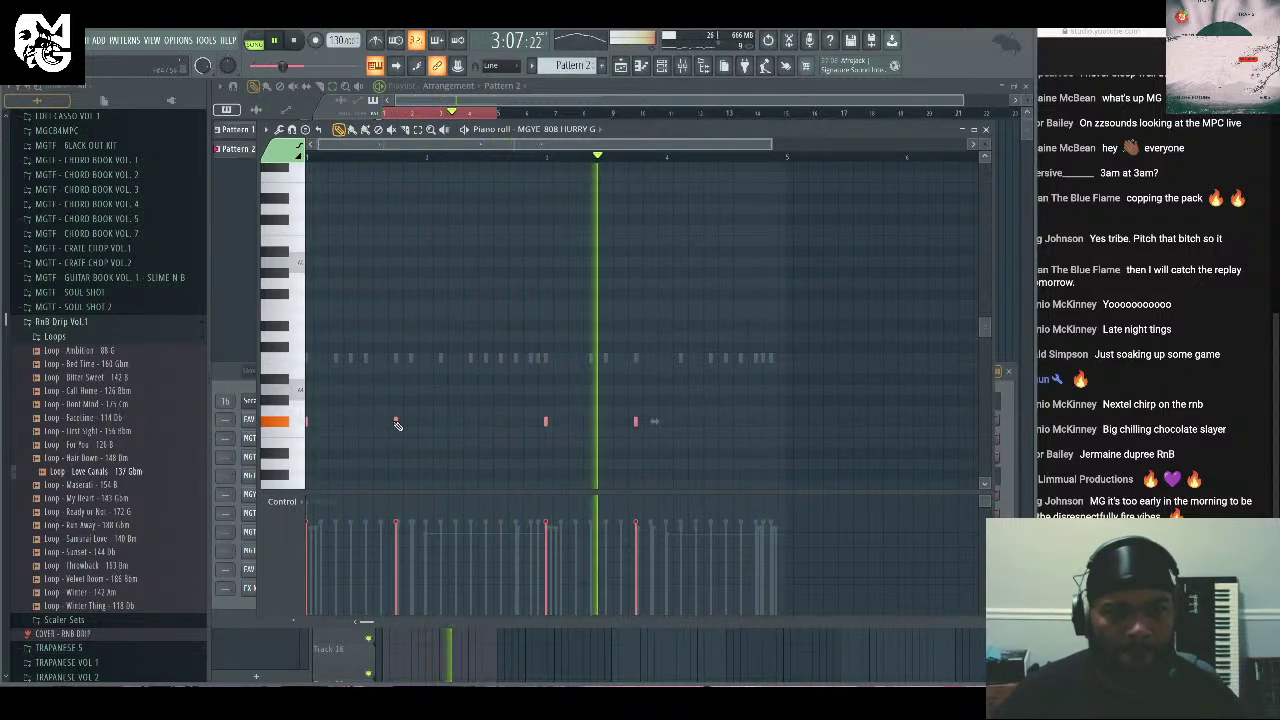
left_click_drag(395, 421, 392, 295)
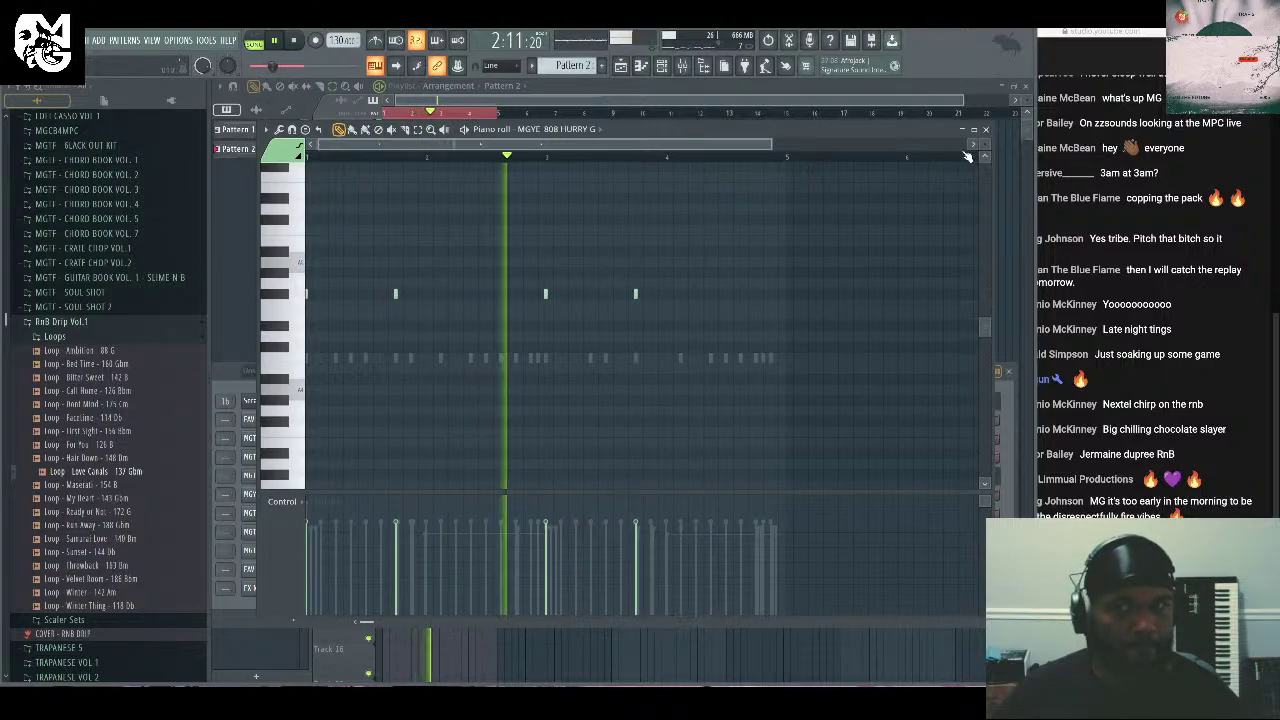
key("F7")
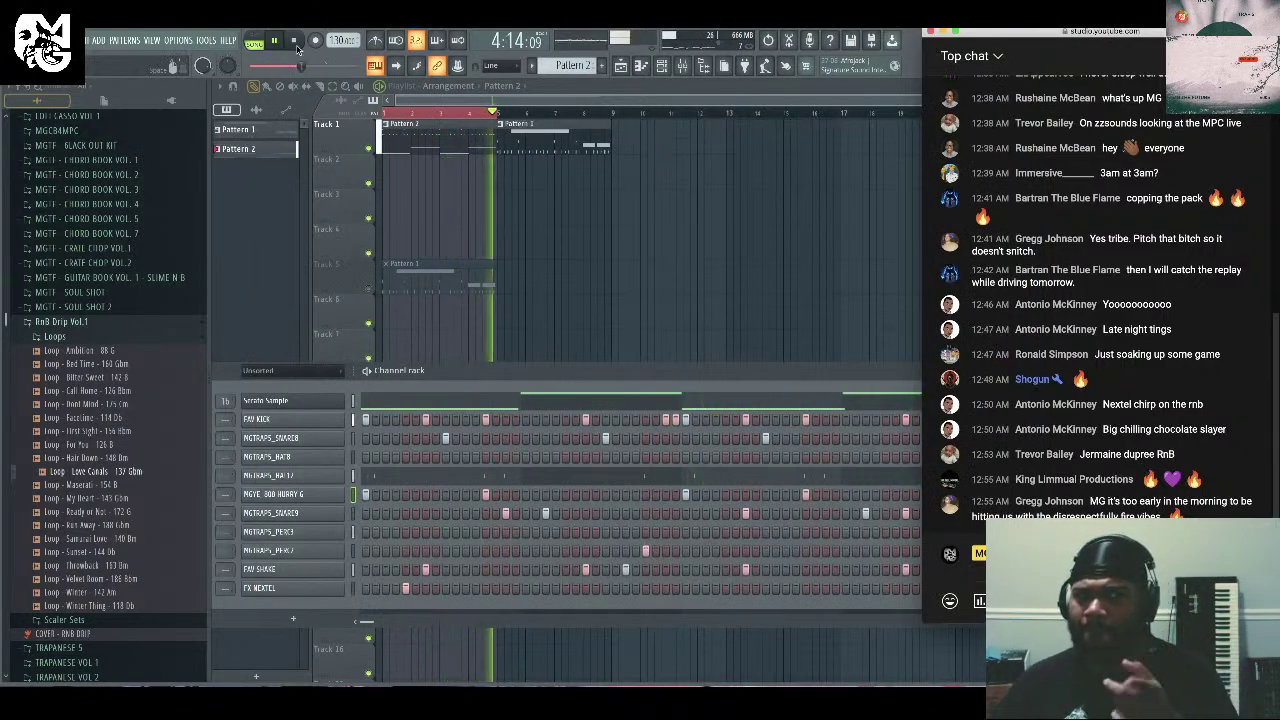
Stop playback and clear all pattern clips and the loop range from the playlist.
left_click(688, 103)
key("space")
left_click(1150, 266)
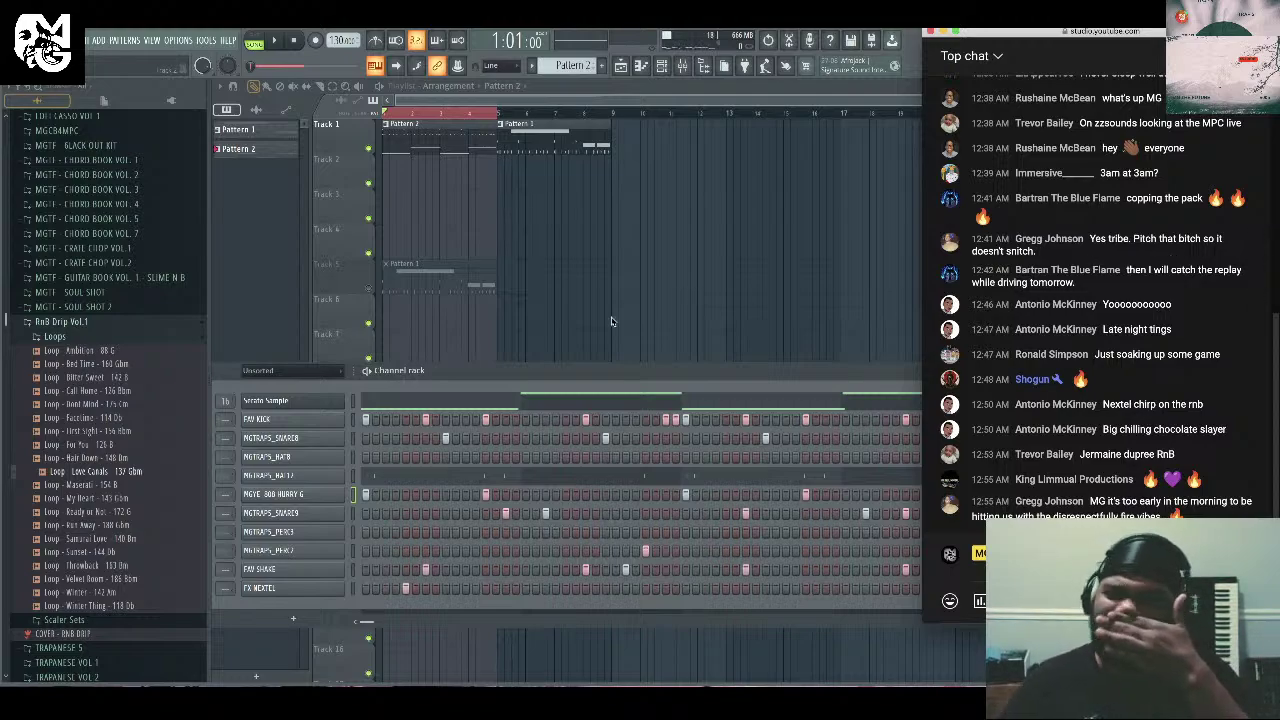
key("F6")
right_click(530, 145)
right_click(466, 141)
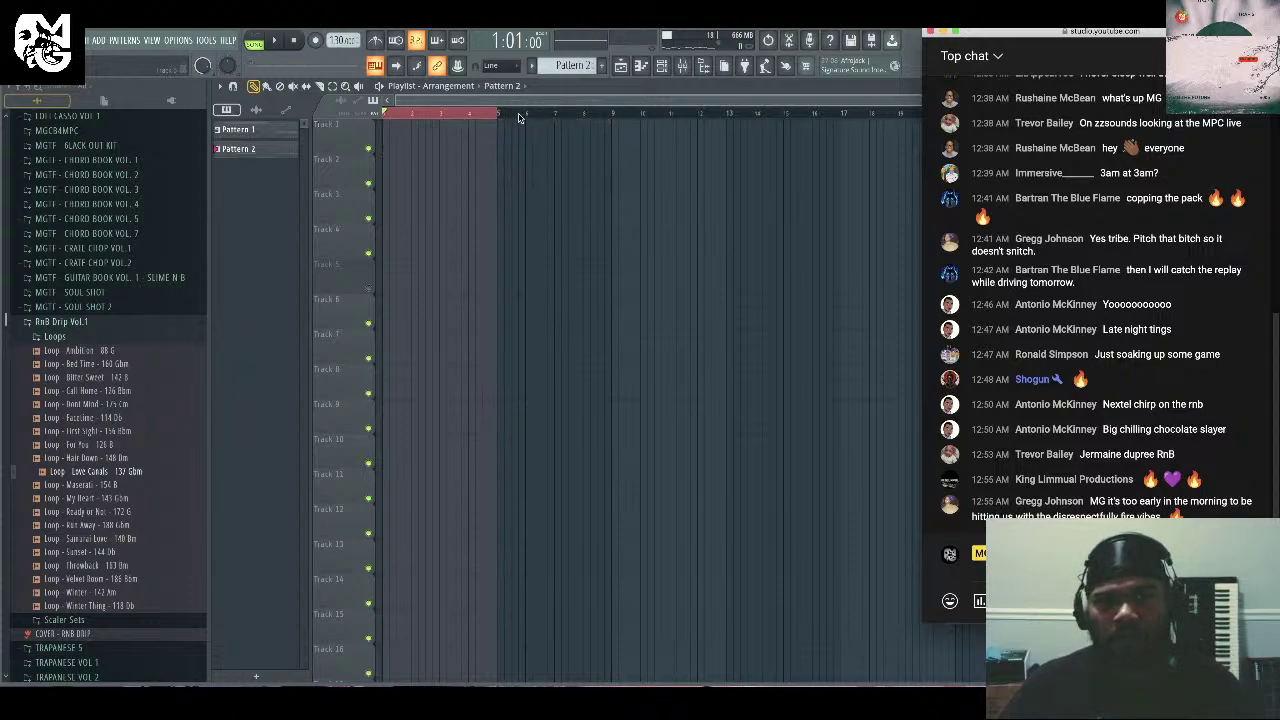
left_click(476, 119)
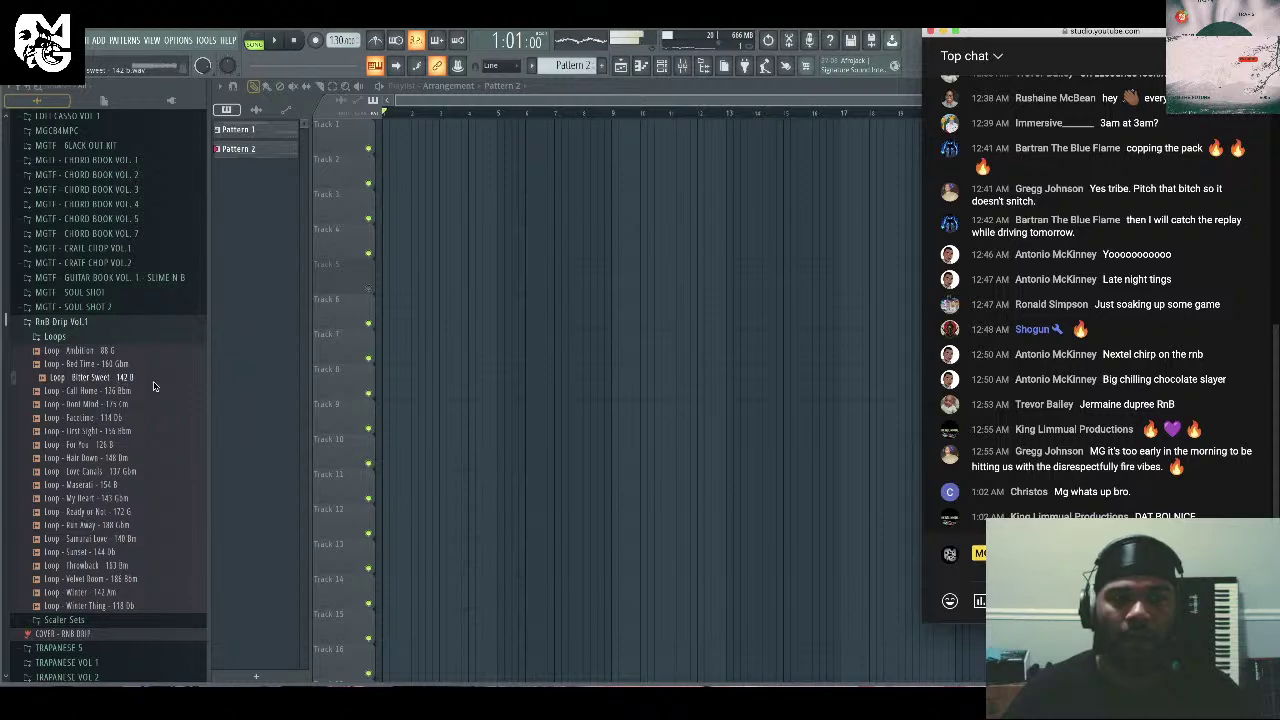
Place the Bitter Sweet 142 B loop on Track 1 at 142 BPM, with its silent start trimmed off and the audio aligned to bar 1.
left_click(294, 42)
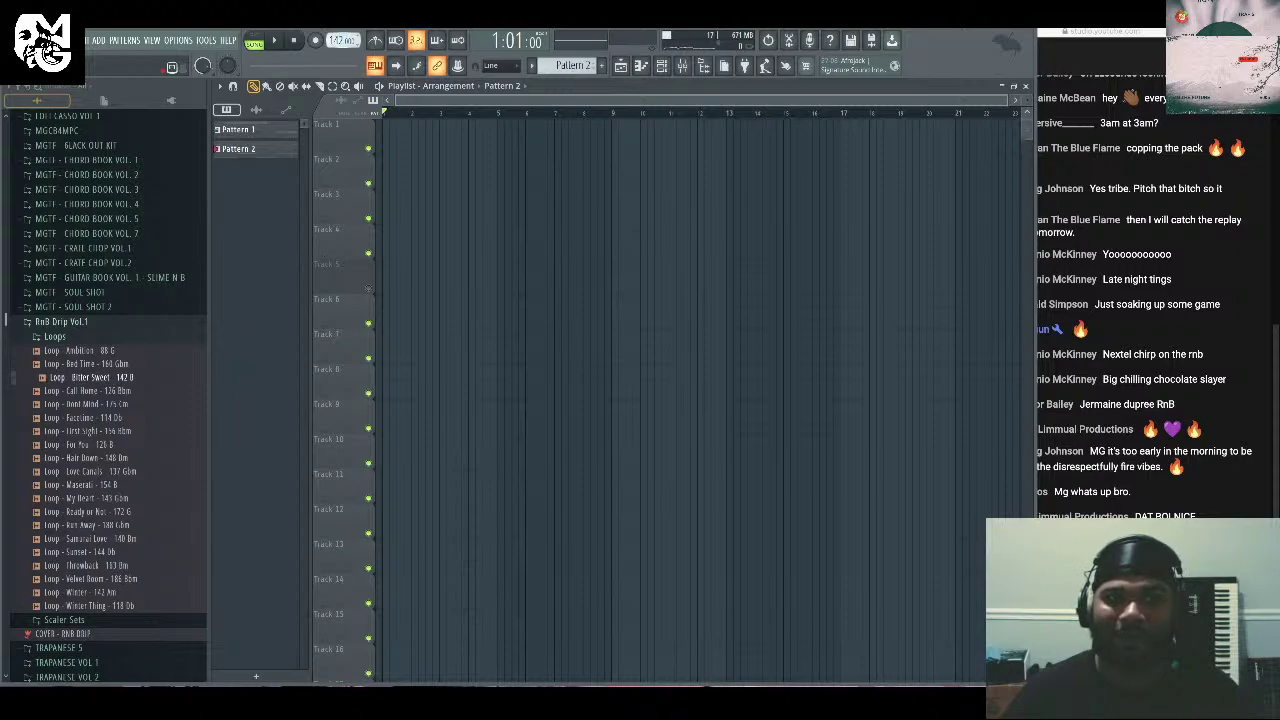
left_click_drag(125, 380, 400, 140)
left_click_drag(821, 100, 390, 90)
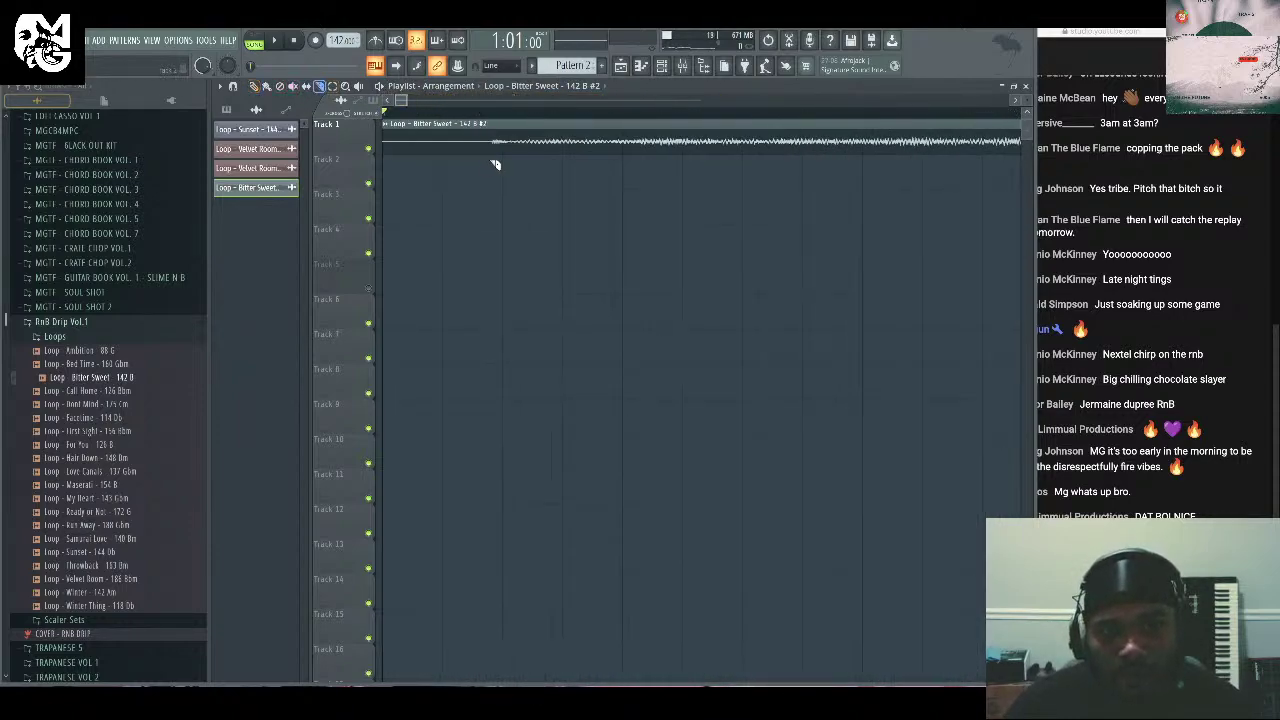
left_click_drag(494, 127, 813, 107)
key("space")
key("space")
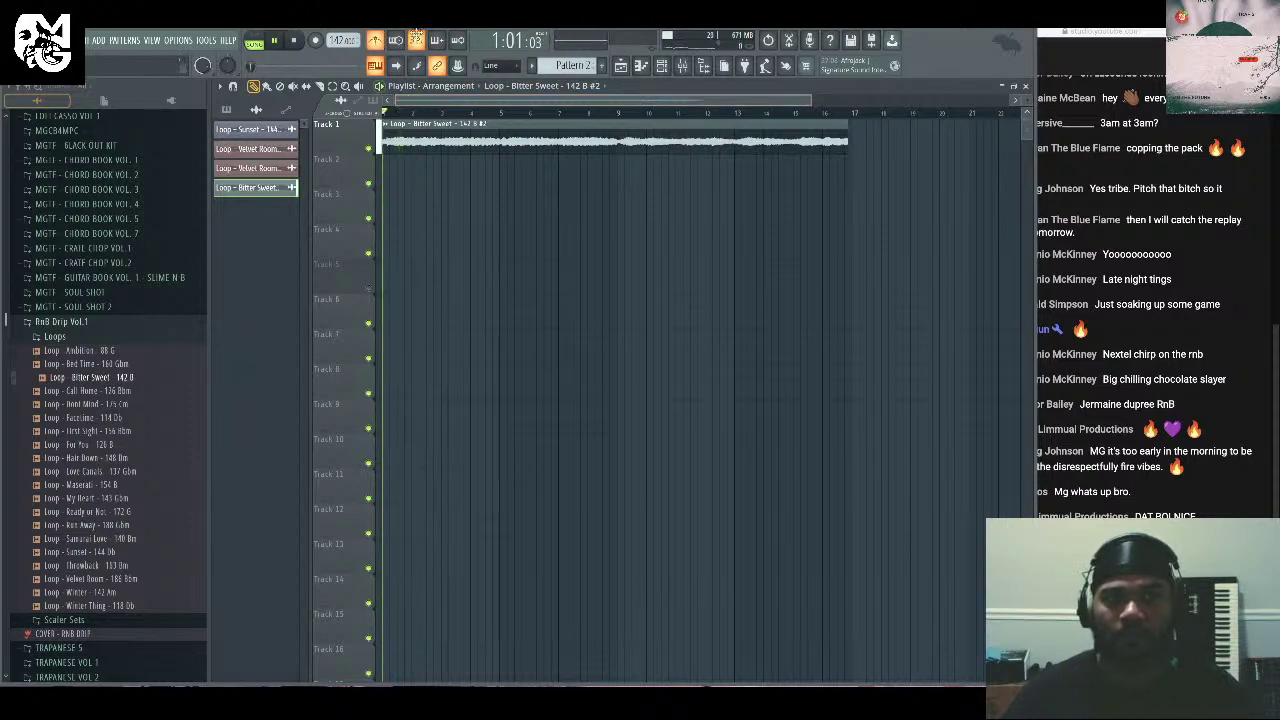
Play the Bitter Sweet clip from bar 9 and set the playlist loop range from bar 9 to bar 13.
left_click(661, 66)
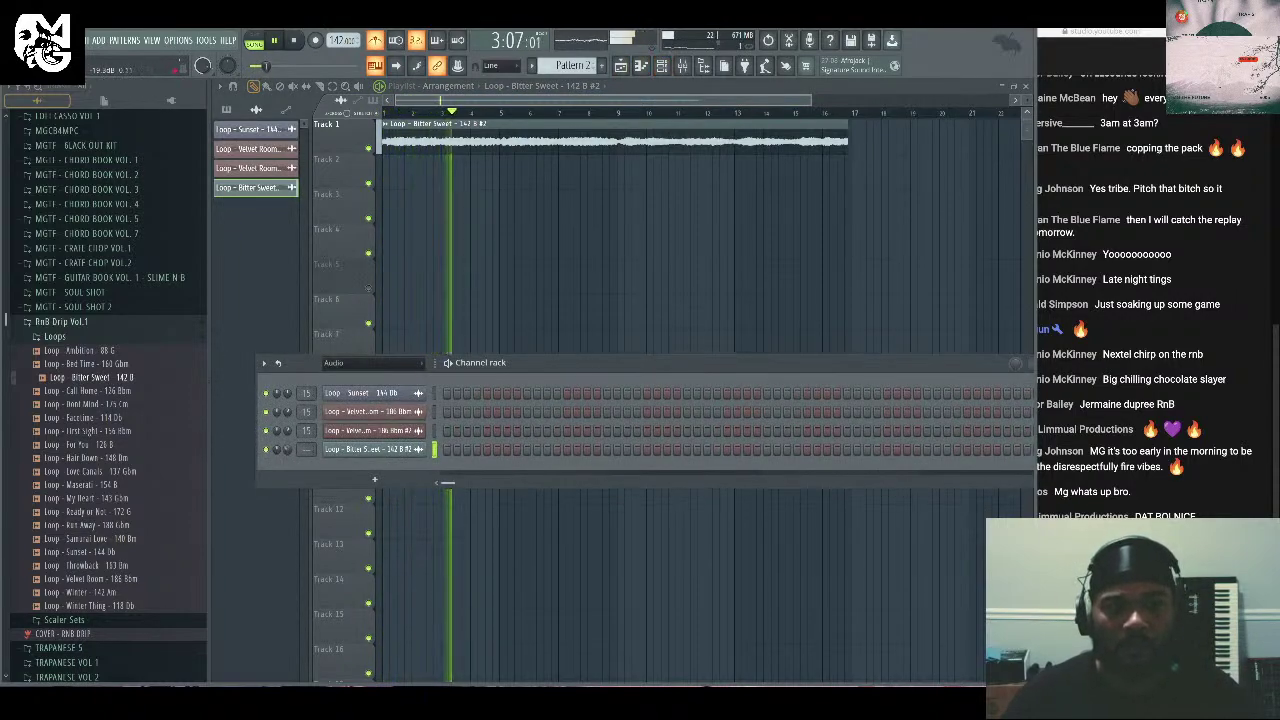
left_click(616, 112)
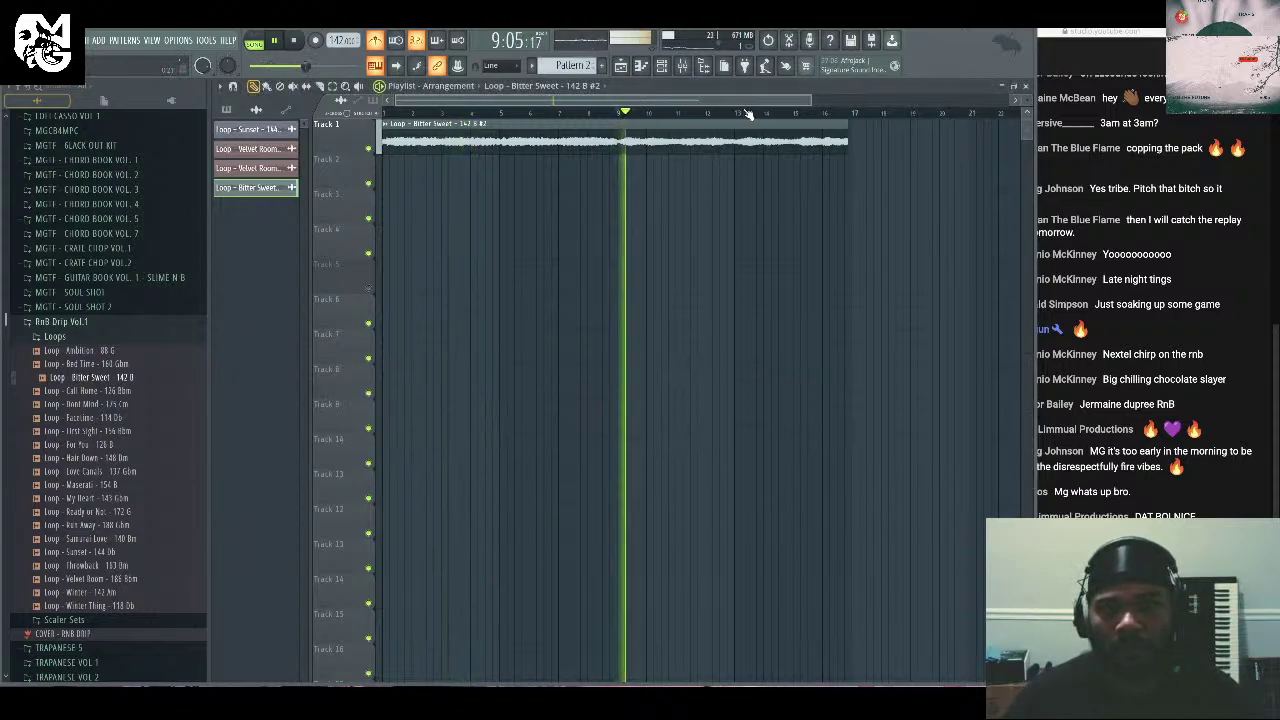
left_click_drag(735, 113, 618, 114)
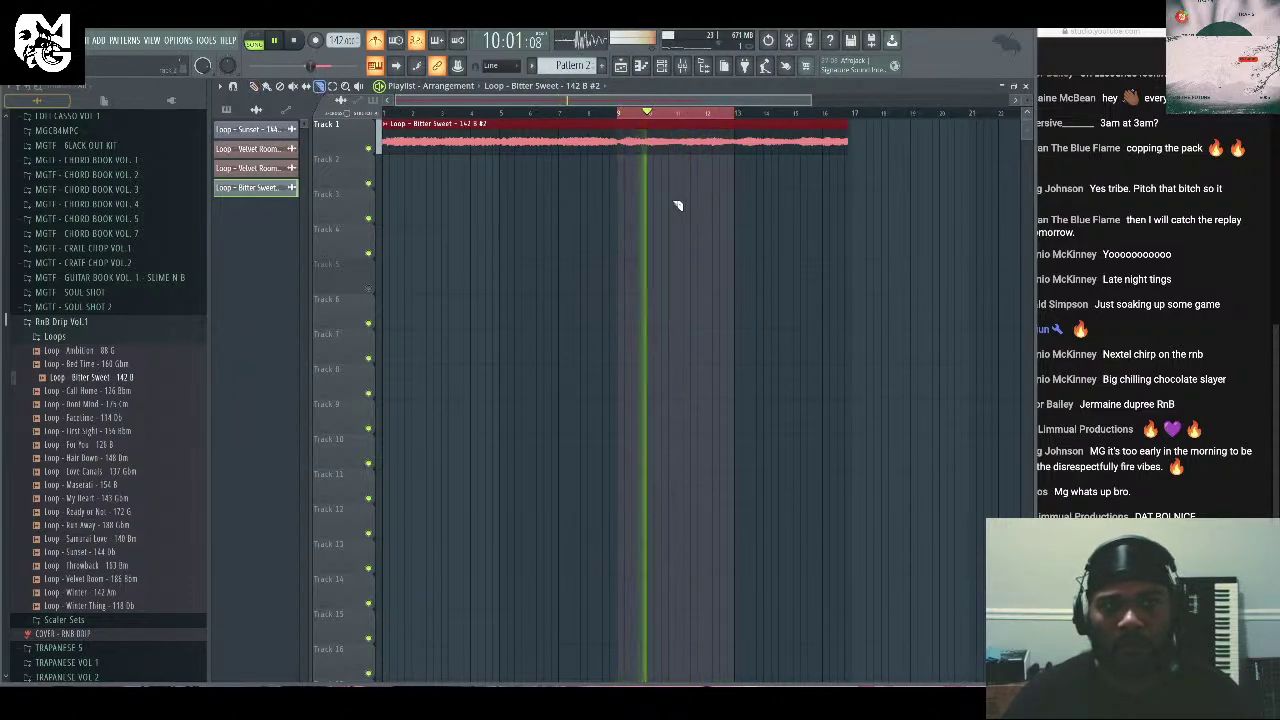
Slice the Bitter Sweet clip at bars 9 and 13, delete the sections outside that range and stop playback.
left_click_drag(617, 172, 623, 118)
left_click_drag(736, 166, 742, 122)
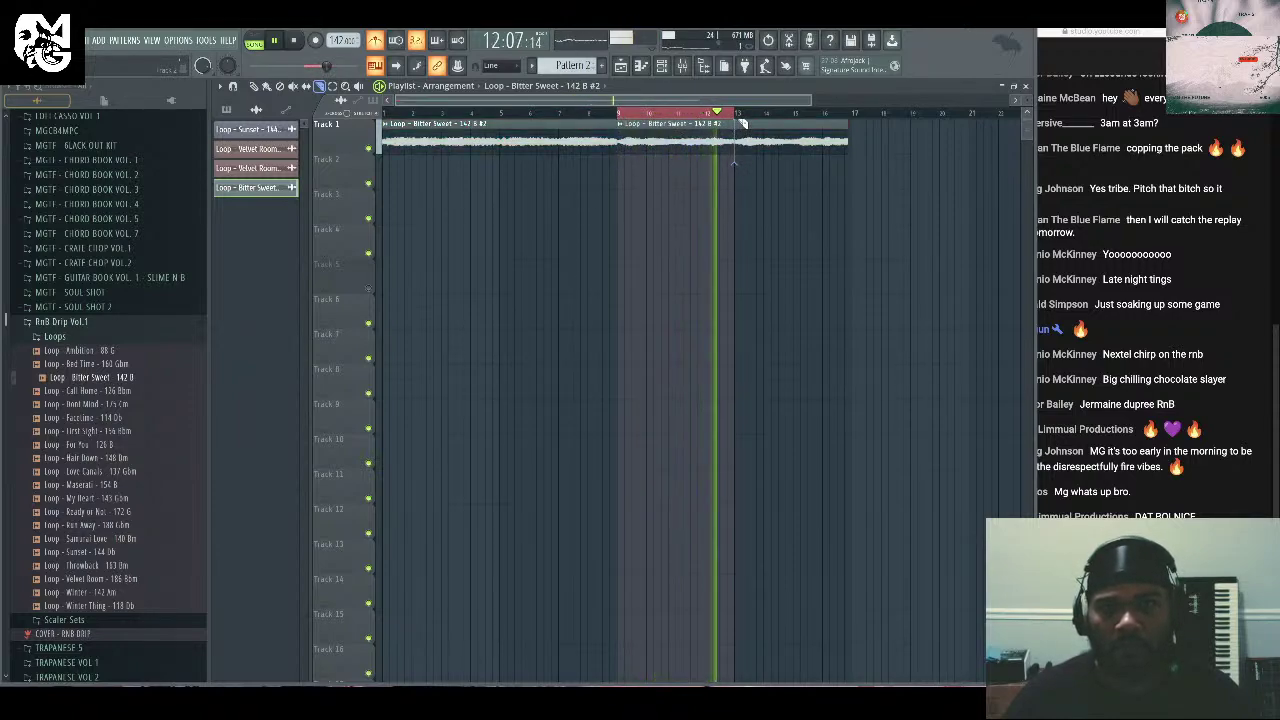
key("p")
right_click(590, 135)
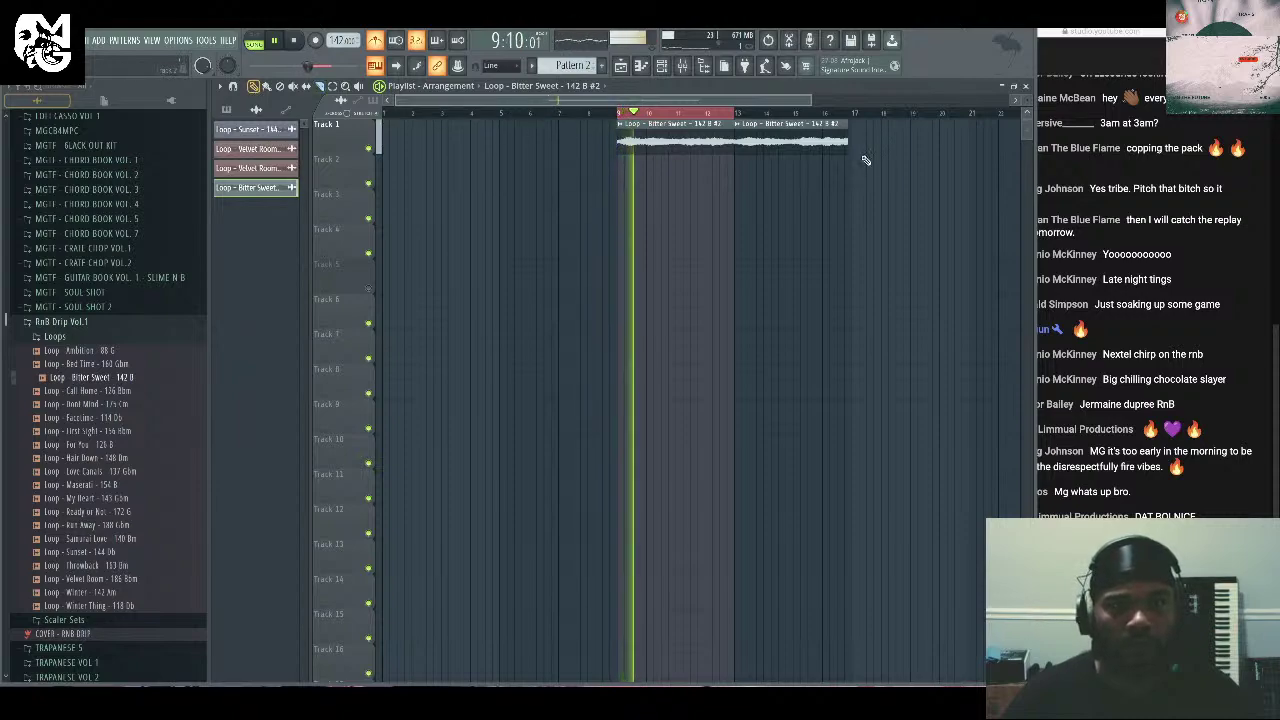
right_click(818, 143)
key("space")
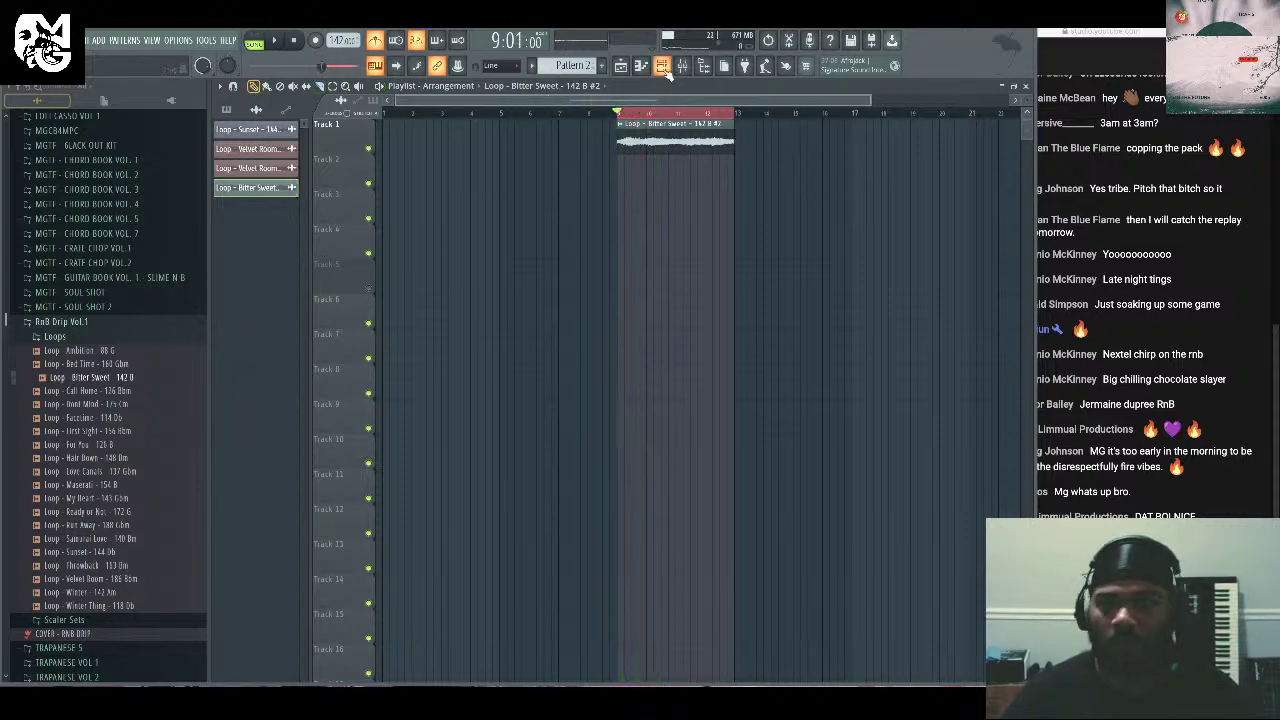
Show the Unsorted channels in the channel rack and create a new pattern named DRILLY.
left_click(663, 68)
left_click(388, 365)
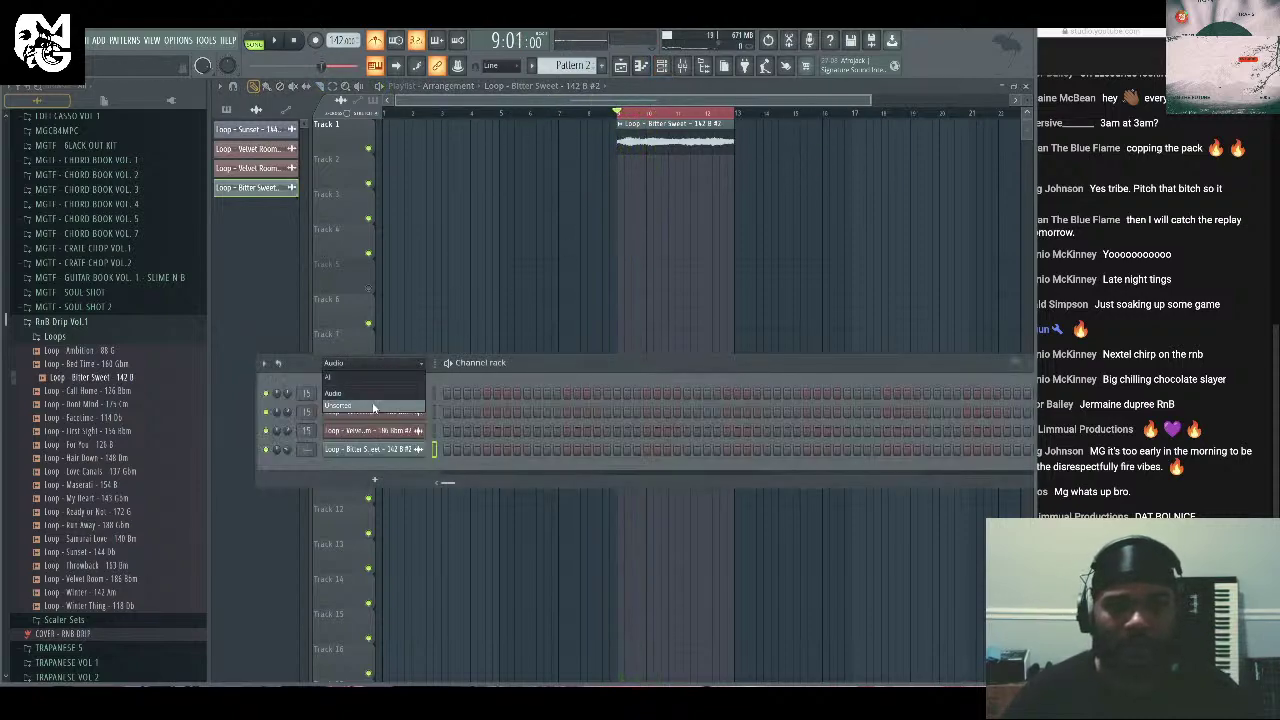
left_click(373, 406)
left_click(606, 65)
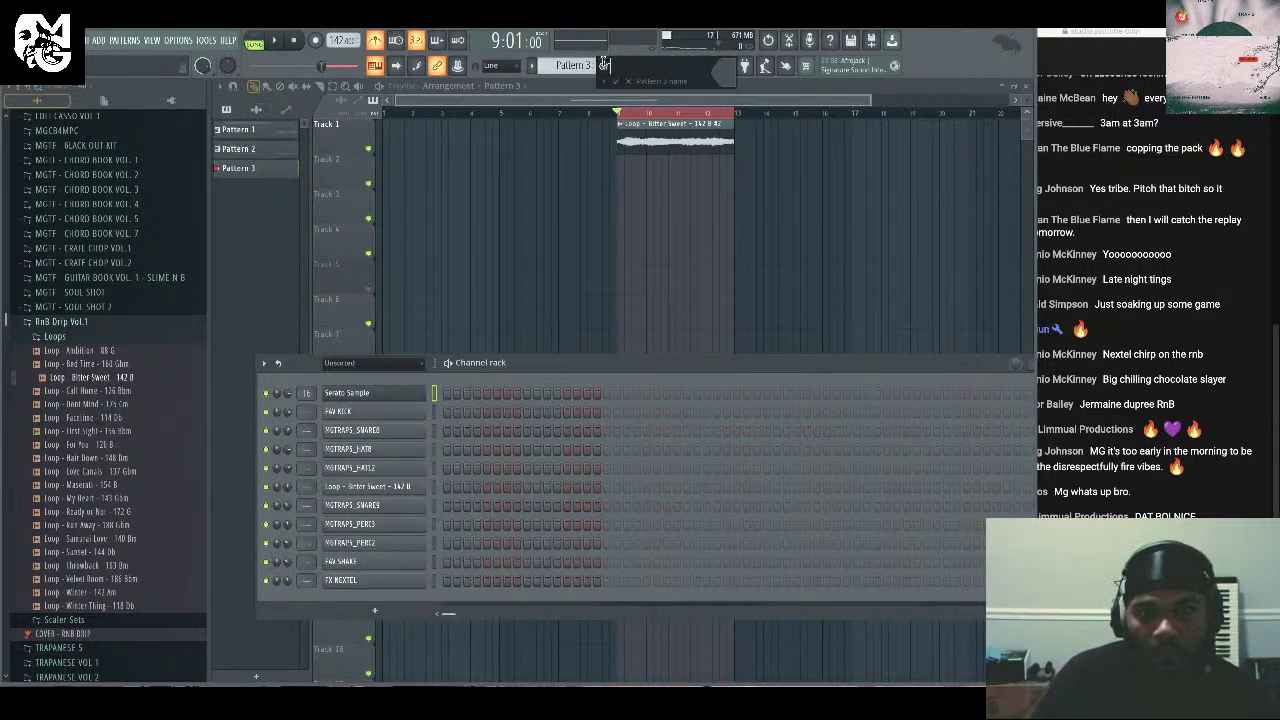
key("Return")
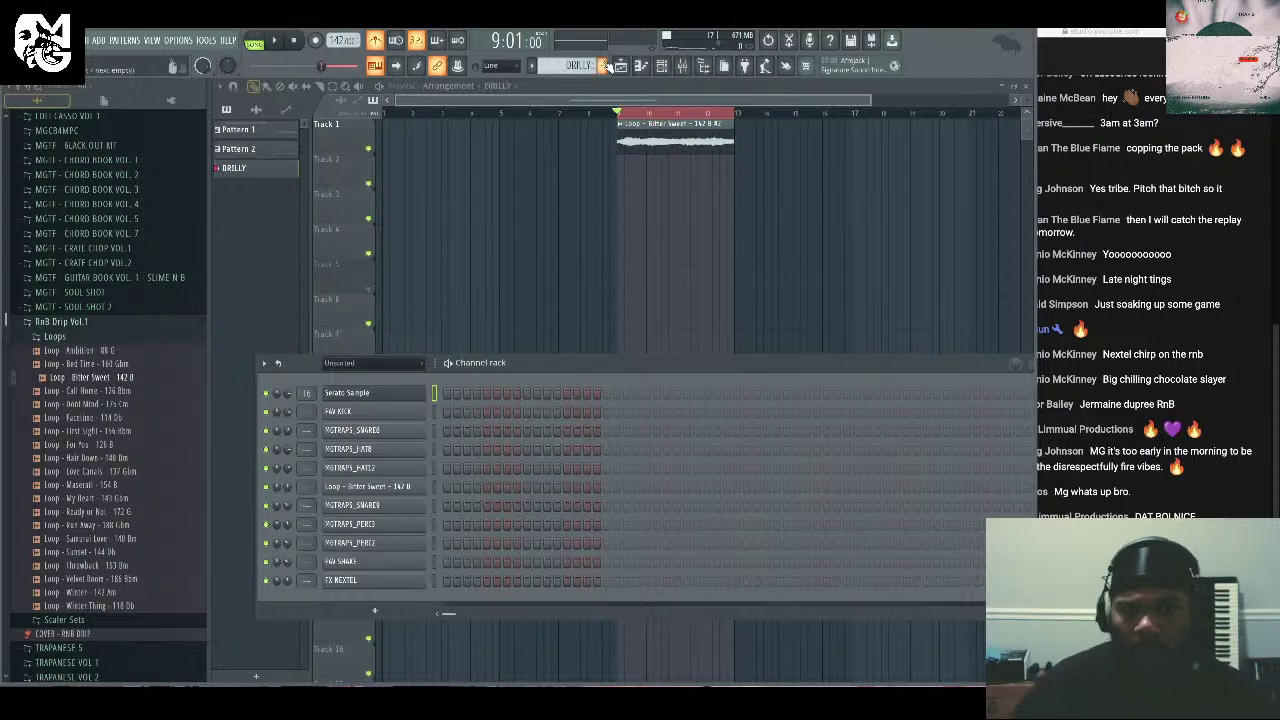
left_click_drag(649, 367, 600, 318)
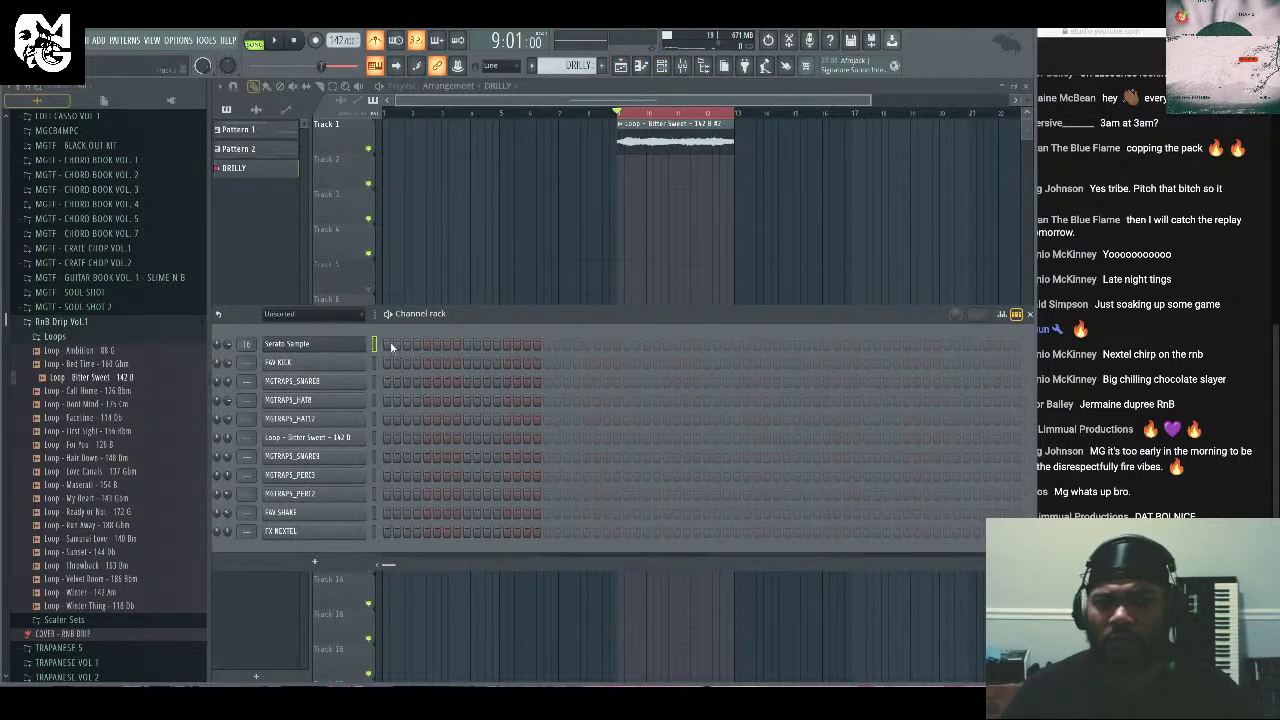
Put FAV KICK on step 1 and MGTRAPS_SNARE9 on step 9, and place DRILLY on Track 2 at bar 9 for playback.
left_click(310, 456)
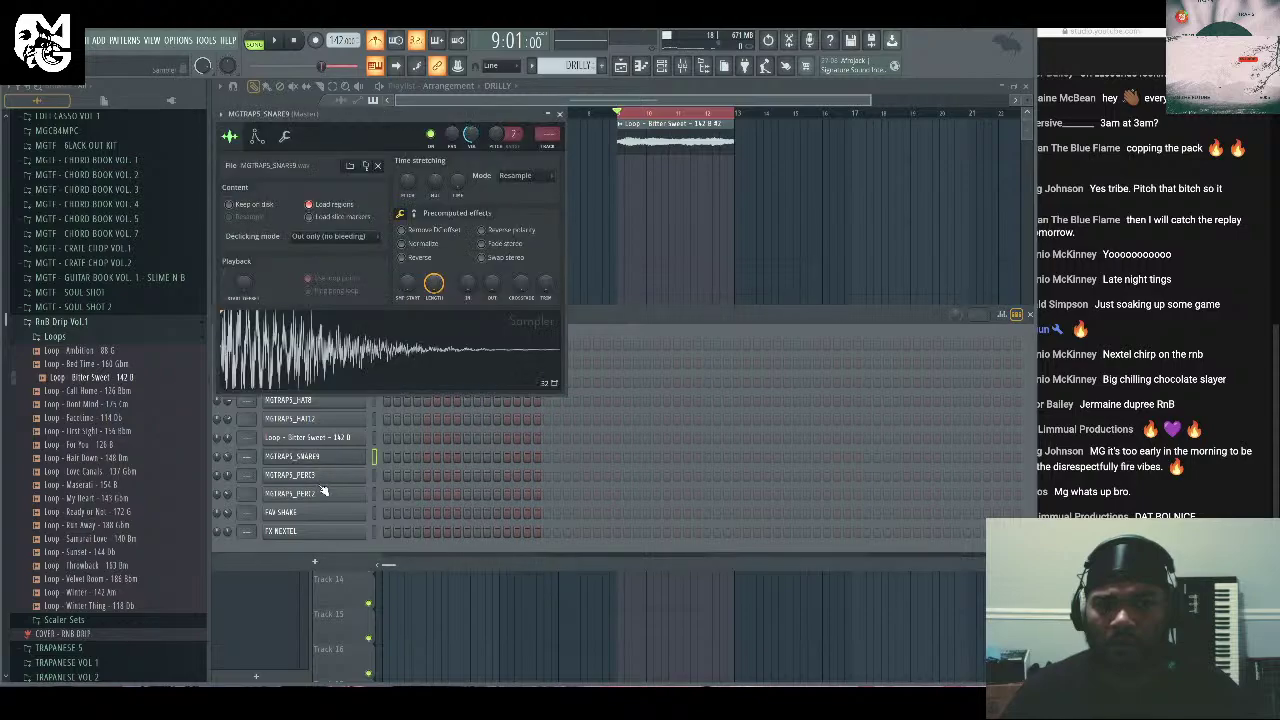
left_click(560, 115)
left_click(466, 457)
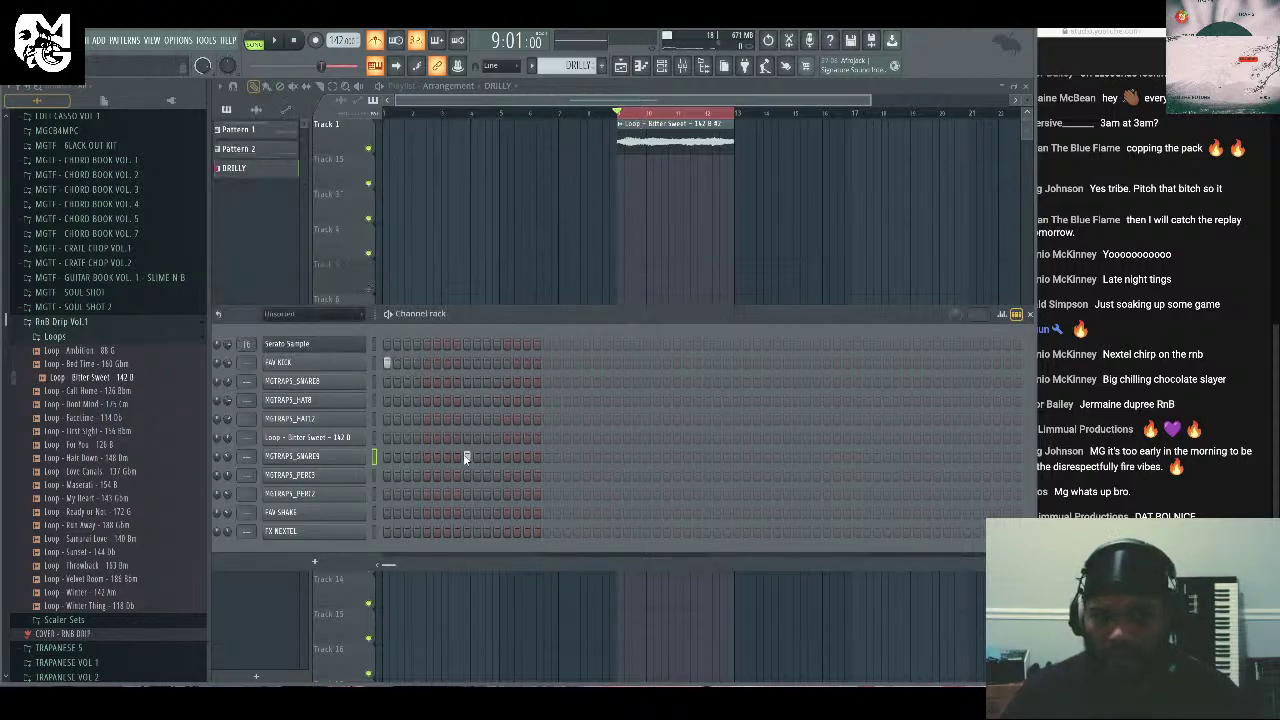
left_click(622, 170)
key("space")
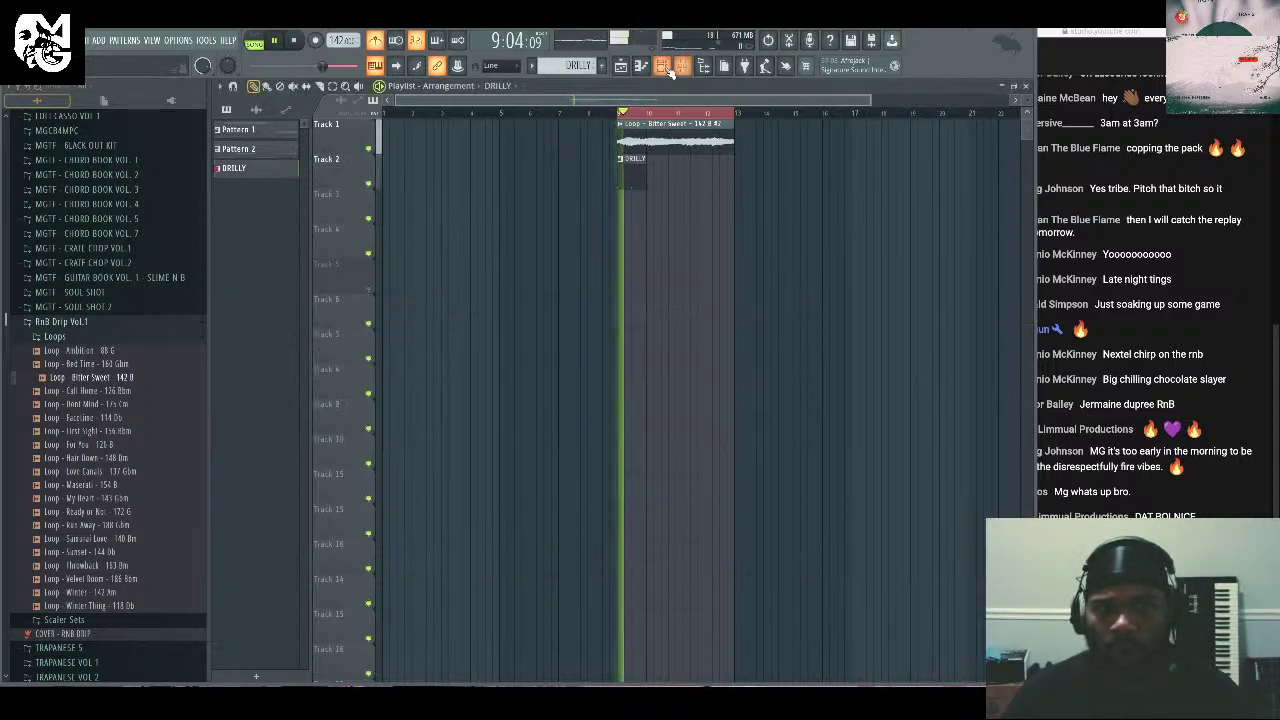
Add FAV KICK hits on steps 25, 33 and 57 and MGTRAPS_SNARE9 hits on steps 29 and 61 of DRILLY.
key("F6")
left_click(667, 456)
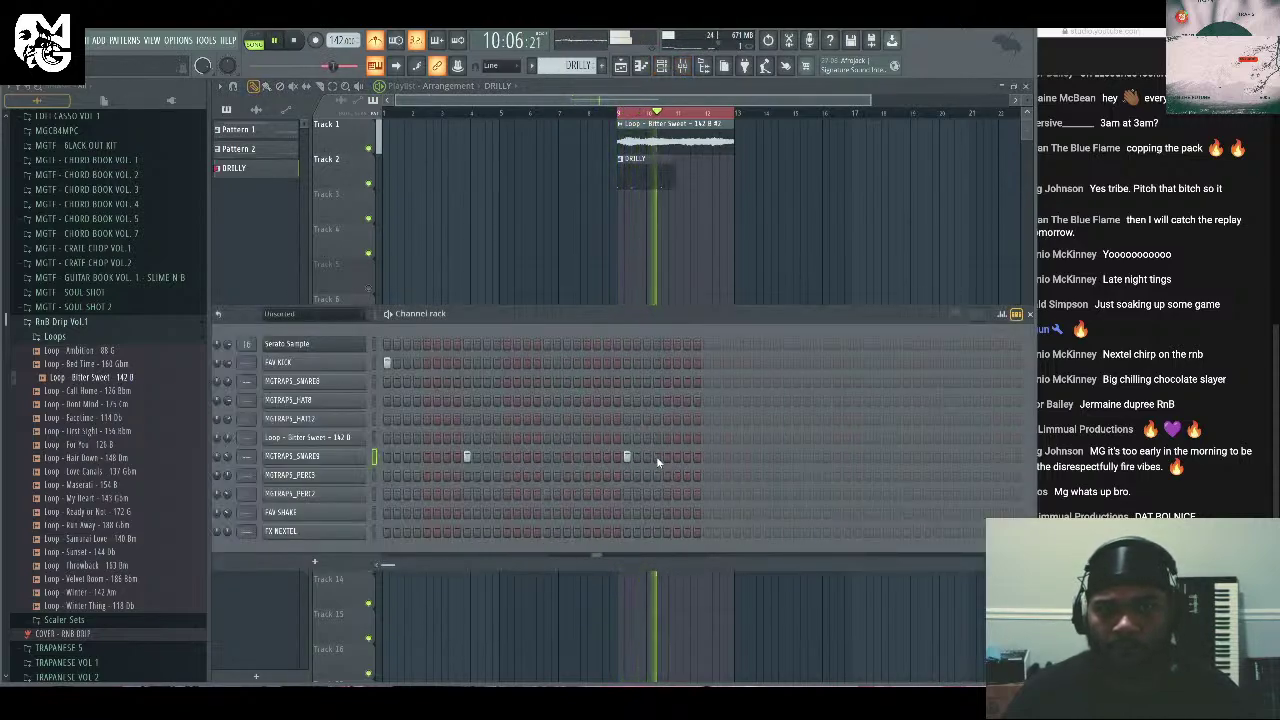
left_click(627, 362)
left_click(707, 362)
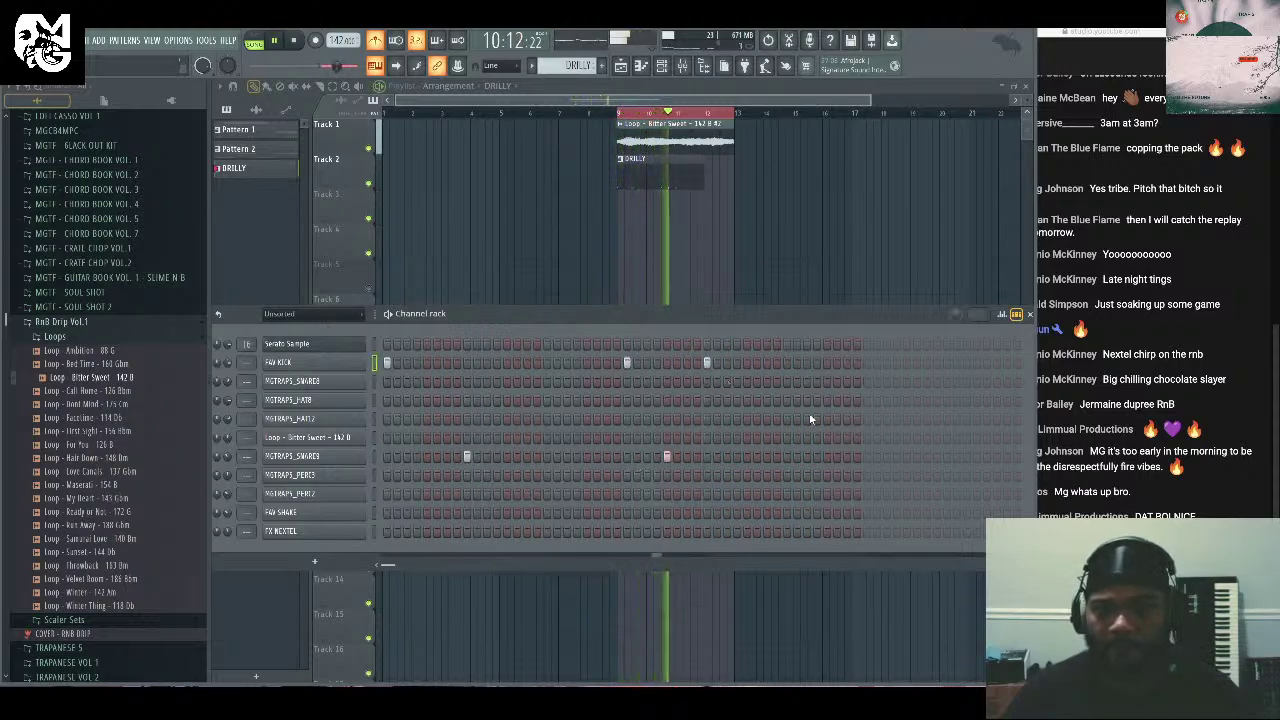
left_click(947, 362)
left_click(987, 456)
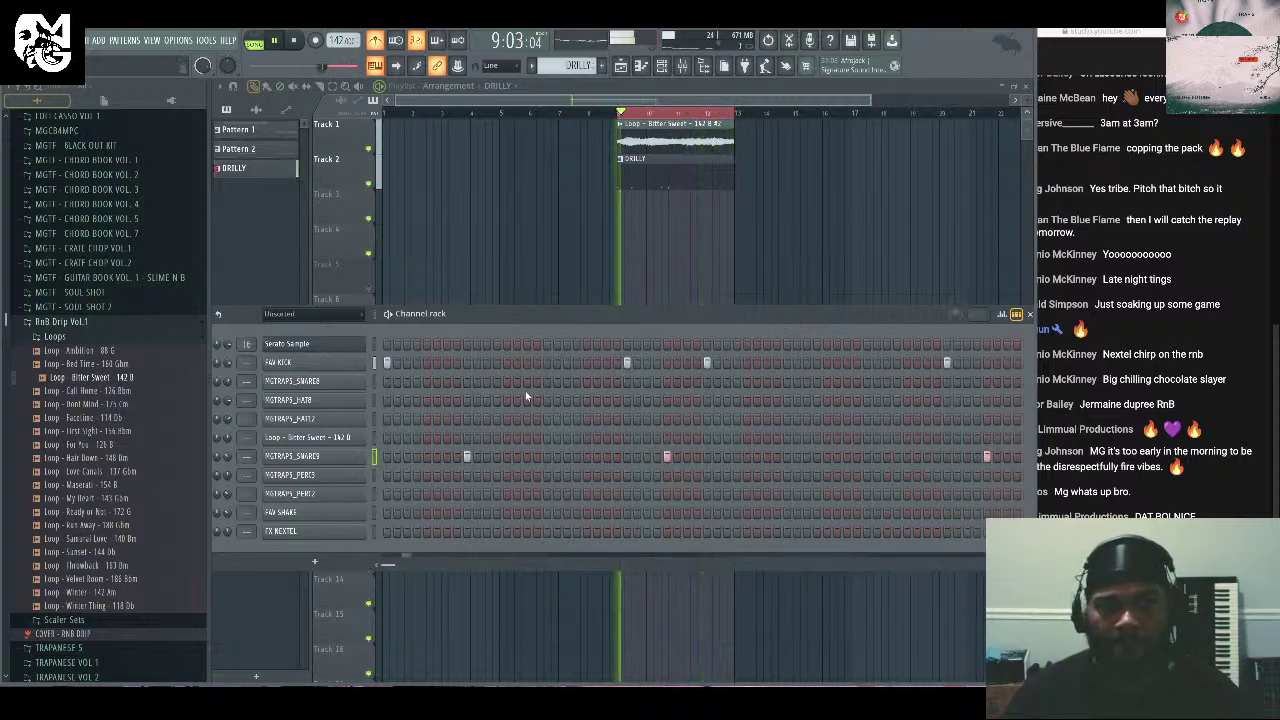
Fill out the DRILLY groove with FAV KICK on steps 13, 45, 61 and 63 and MGTRAPS_SNARE9 on step 41.
left_click(507, 362)
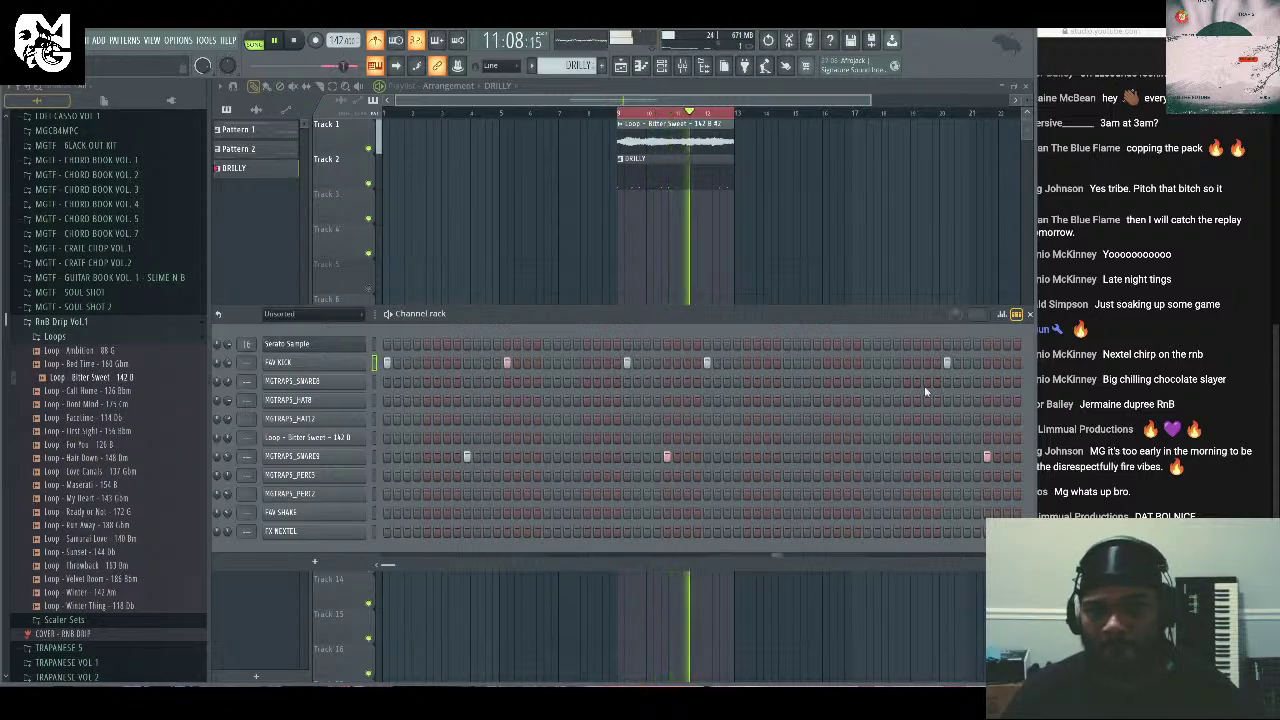
left_click(787, 456)
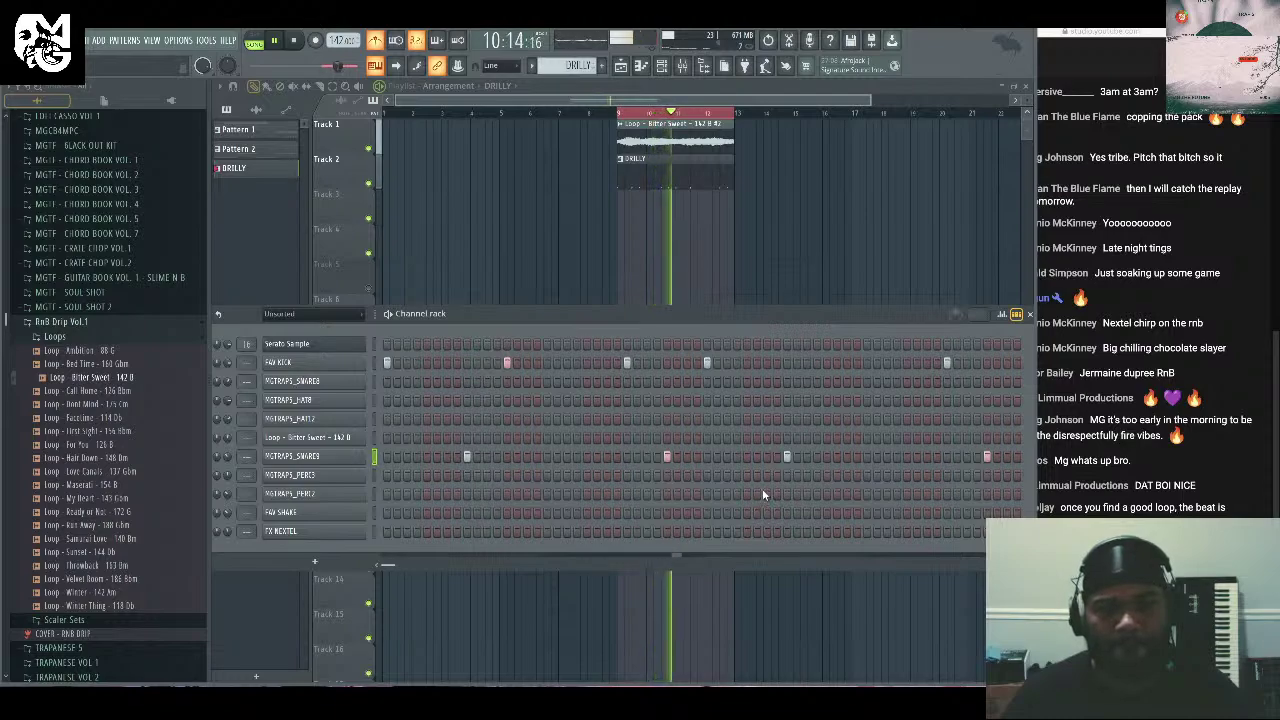
left_click(827, 362)
left_click(987, 362)
left_click(1007, 362)
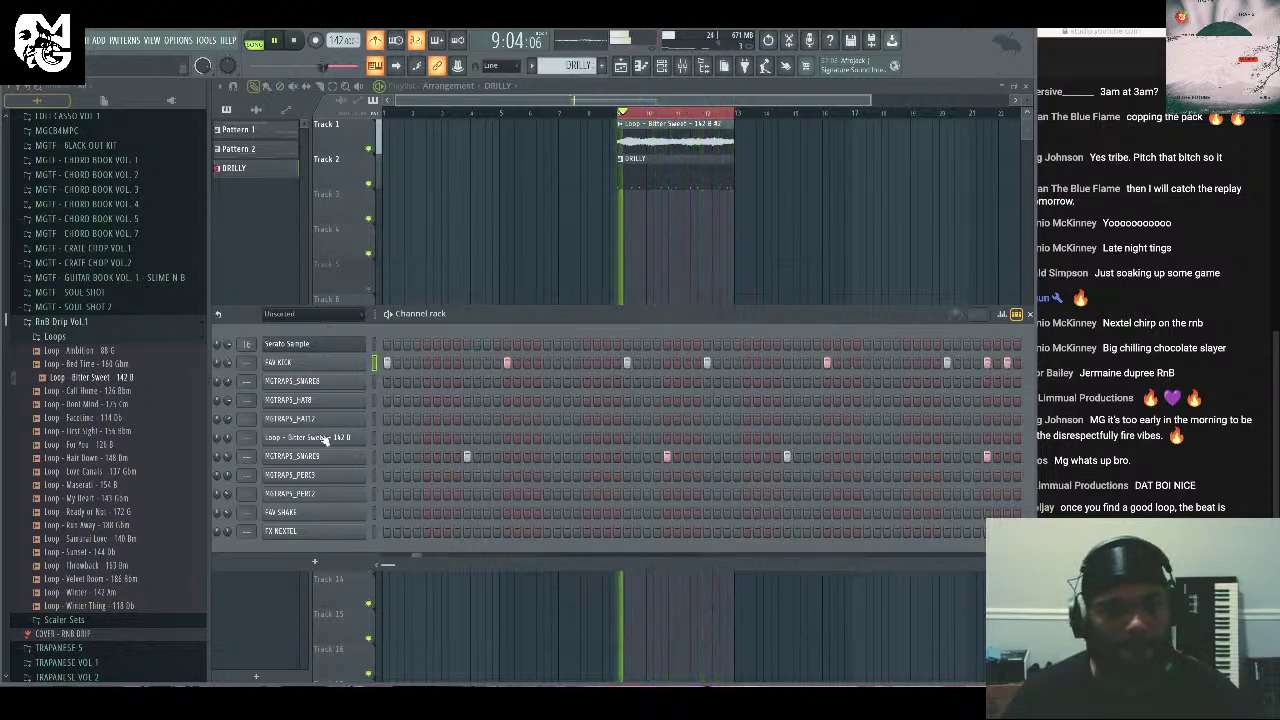
Load 17_TRAPS_DRILLPERC_Siren_143 from the TRAPANESE 5 MIDI - Hi Hats folder onto the MGTRAPS_HAT8 channel.
left_click(102, 325)
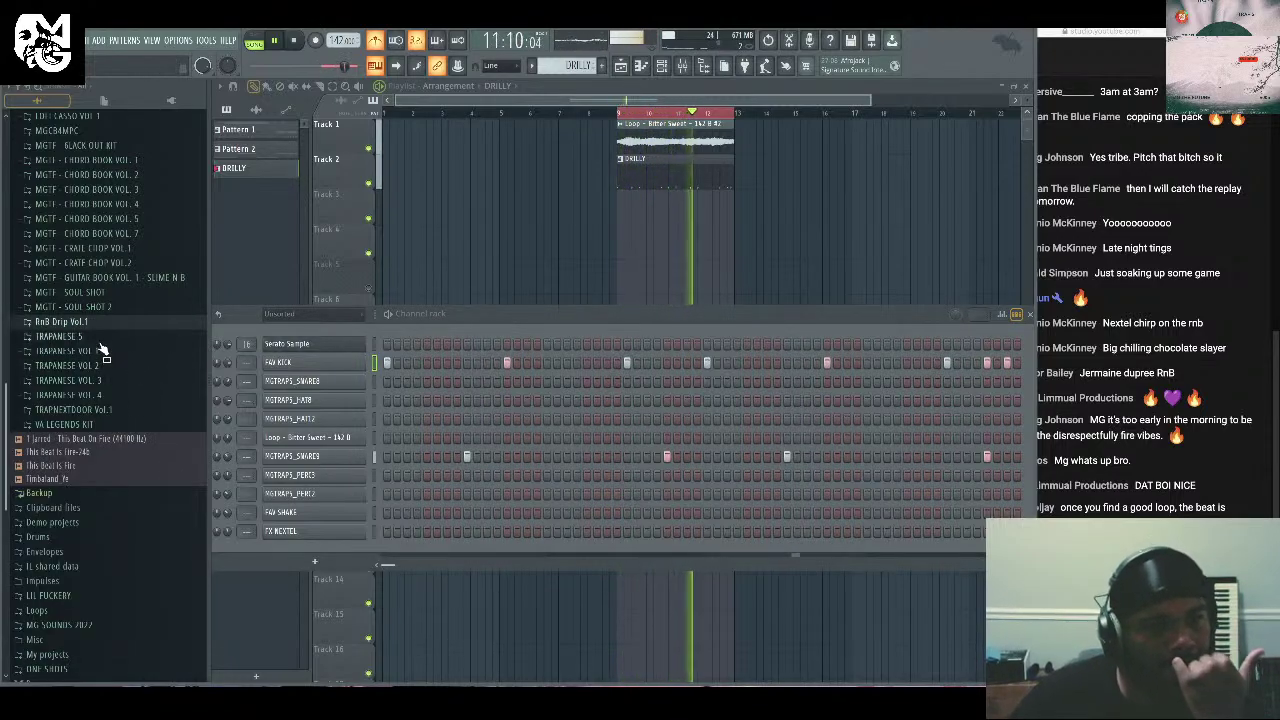
left_click(60, 336)
left_click(384, 411)
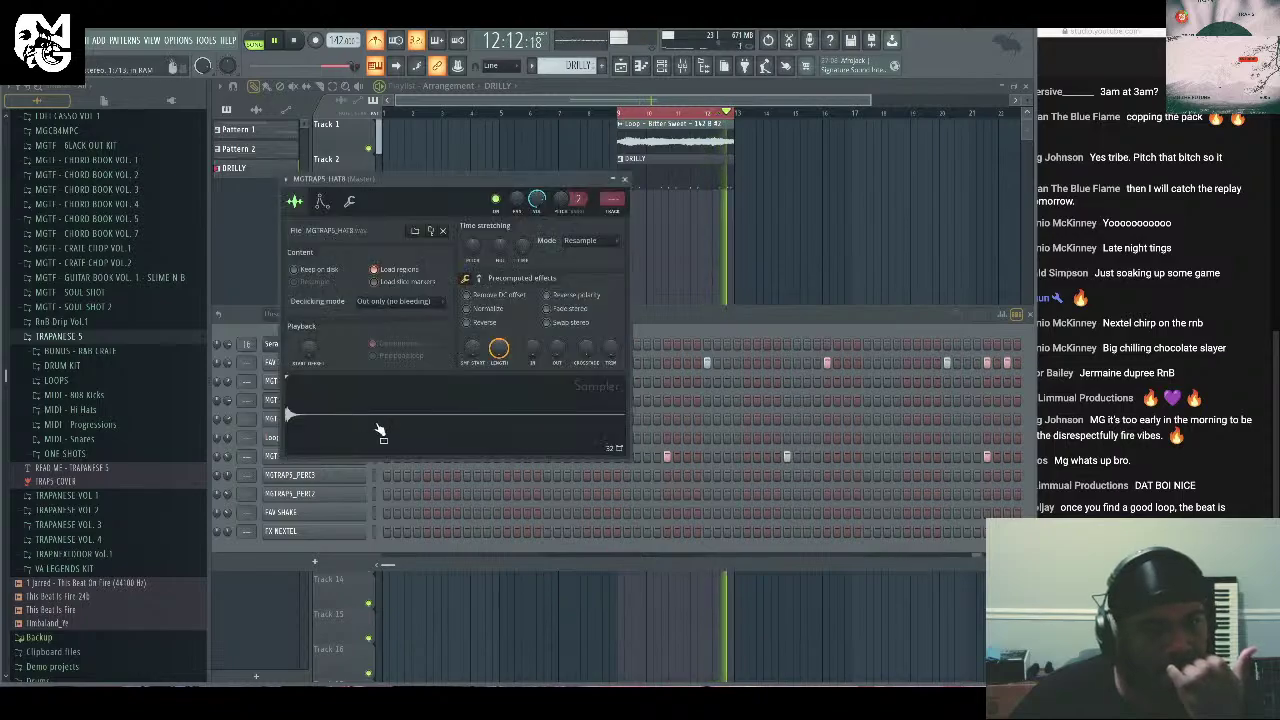
key("Escape")
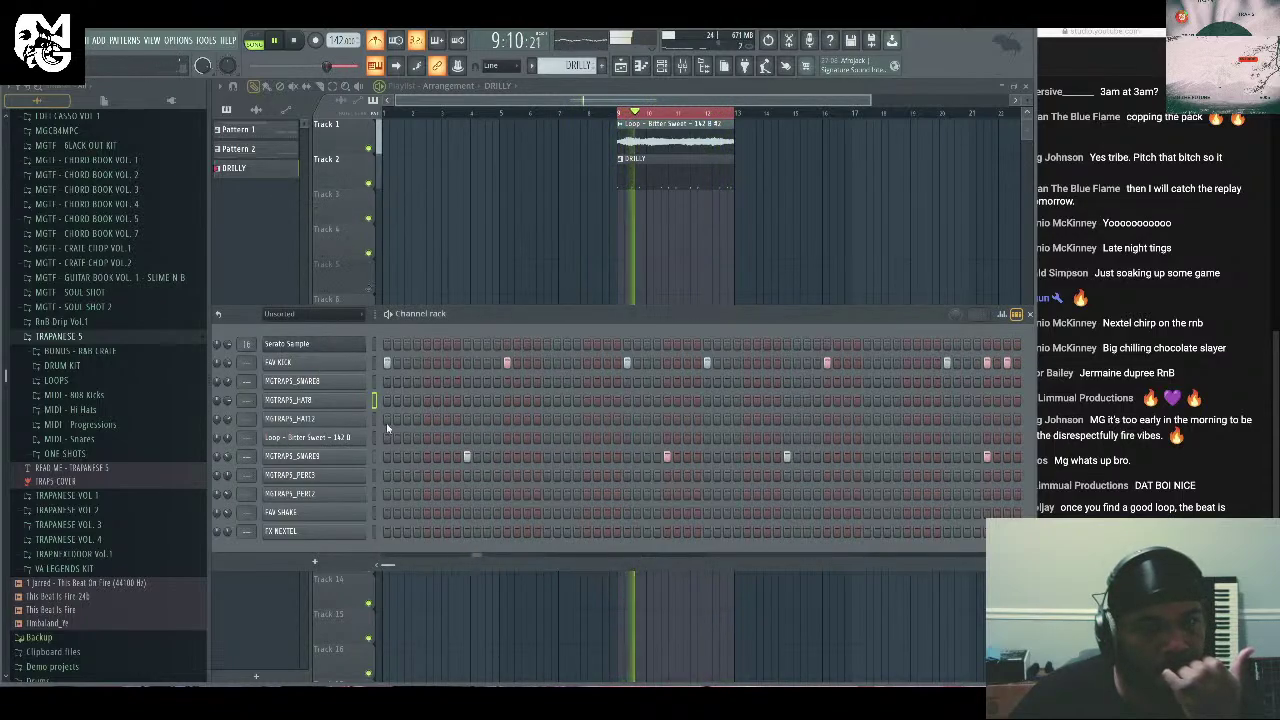
left_click(80, 409)
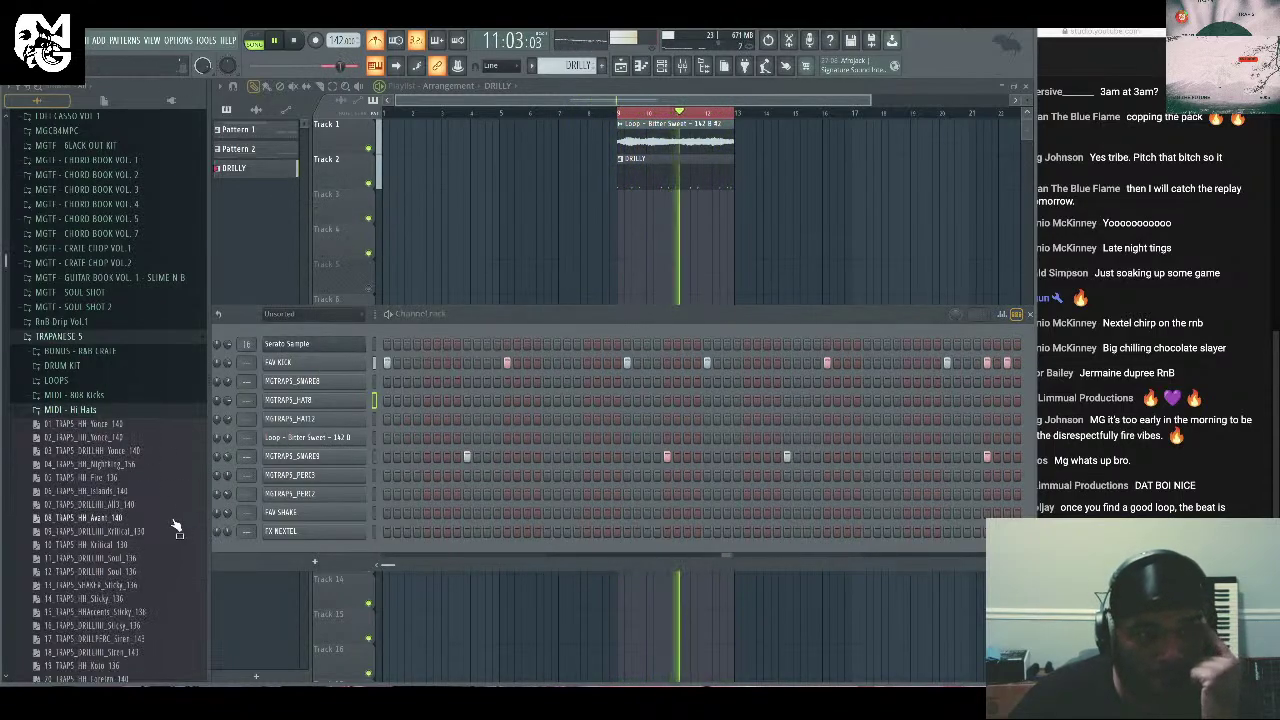
scroll(135, 560, "down", 3)
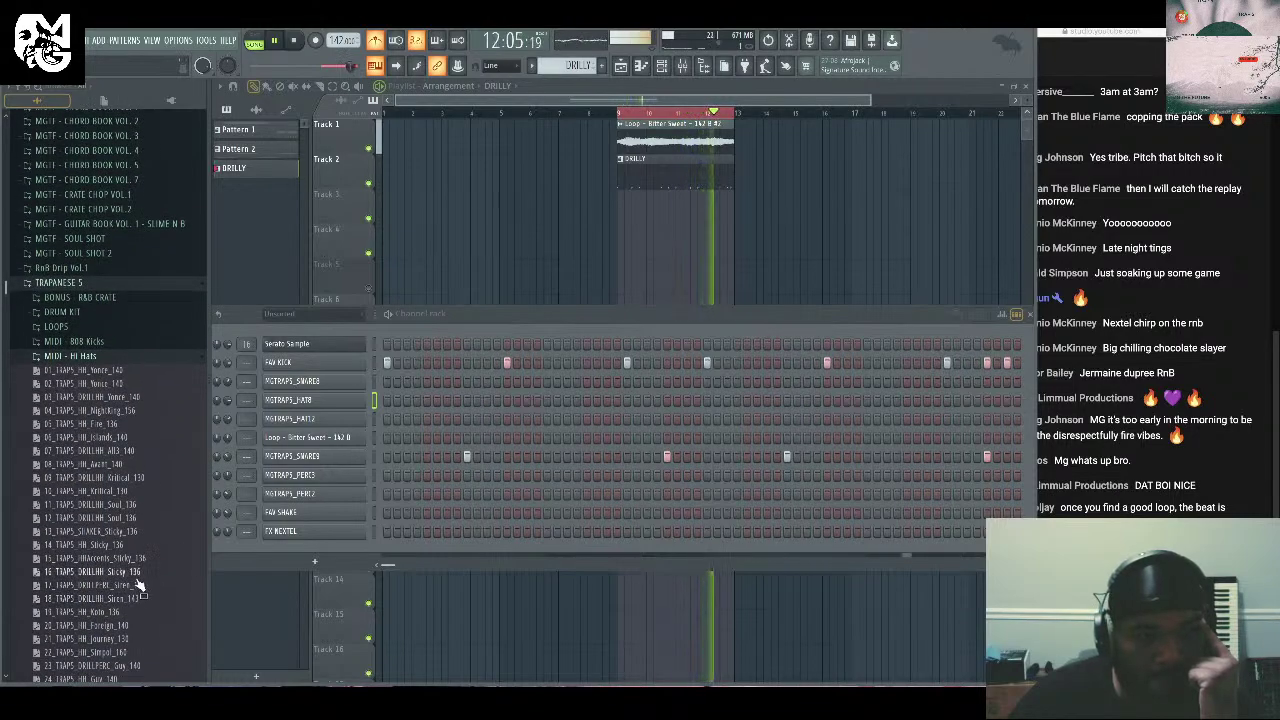
left_click(140, 585)
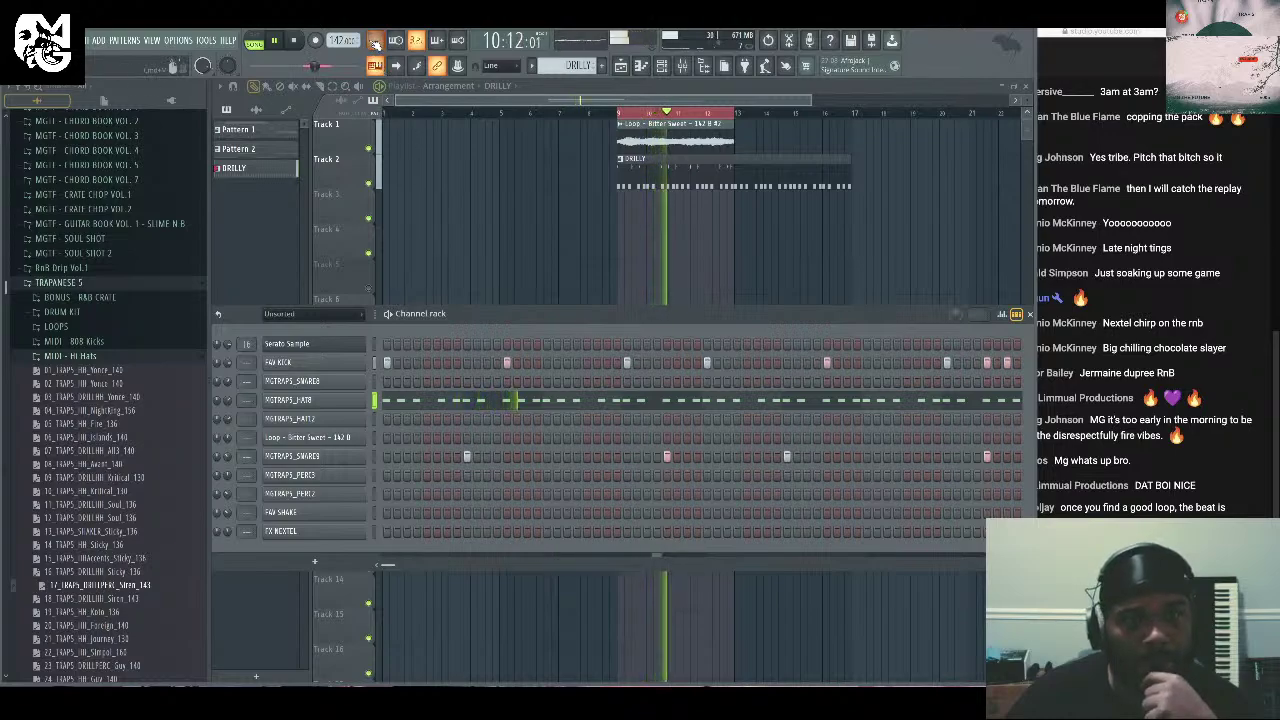
Load 02_TRAPS_HH_Yonce_140 onto the hat channel below MGTRAPS_HAT8 and open the TRAPANESE 5 DRUM KIT folder.
left_click(124, 386)
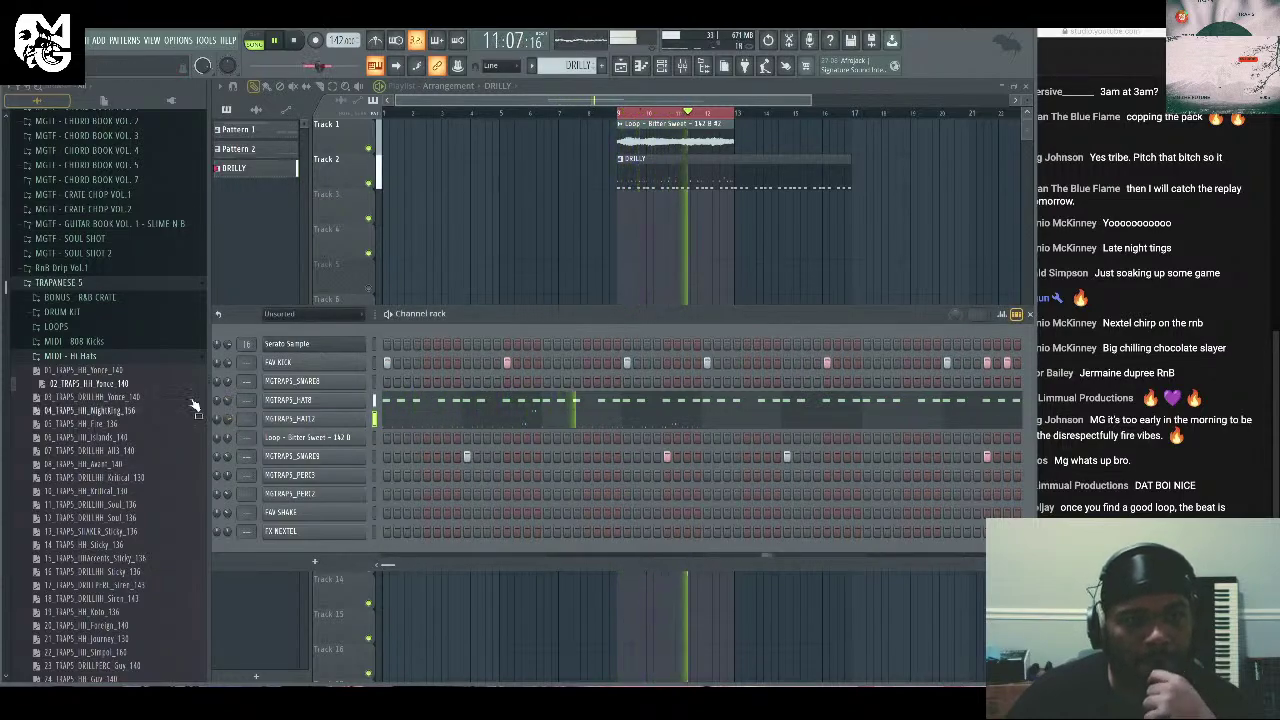
left_click(200, 355)
left_click(122, 312)
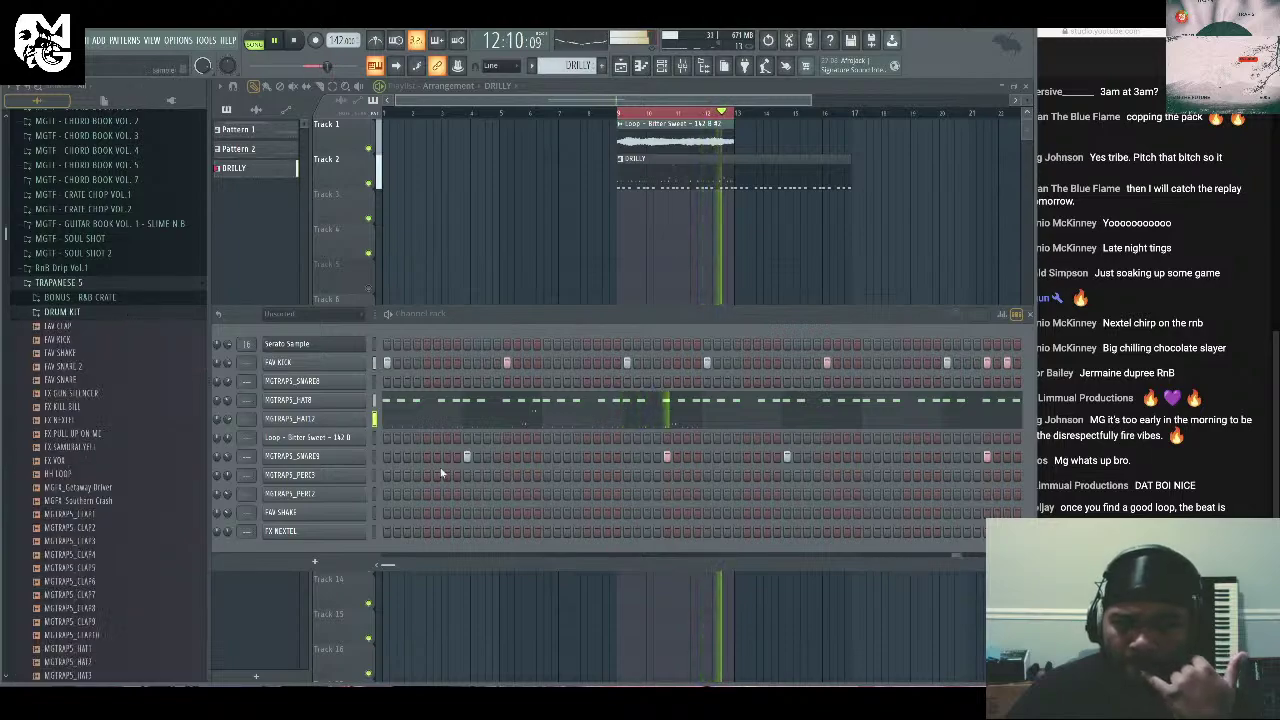
Put FAV SHAKE on steps 23, 27, 57, 61 and 63, clearing the trial MGTRAPS_PERC2 hits from steps 23 and 27.
left_click(607, 493)
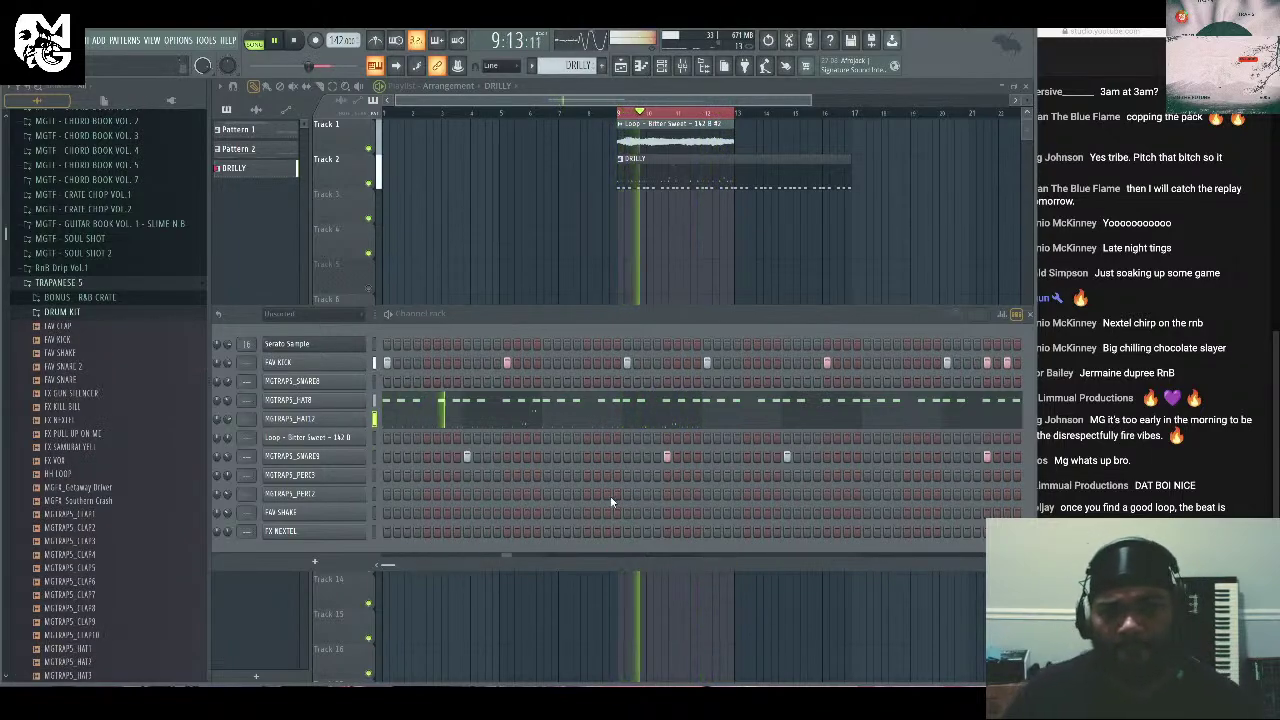
left_click(647, 493)
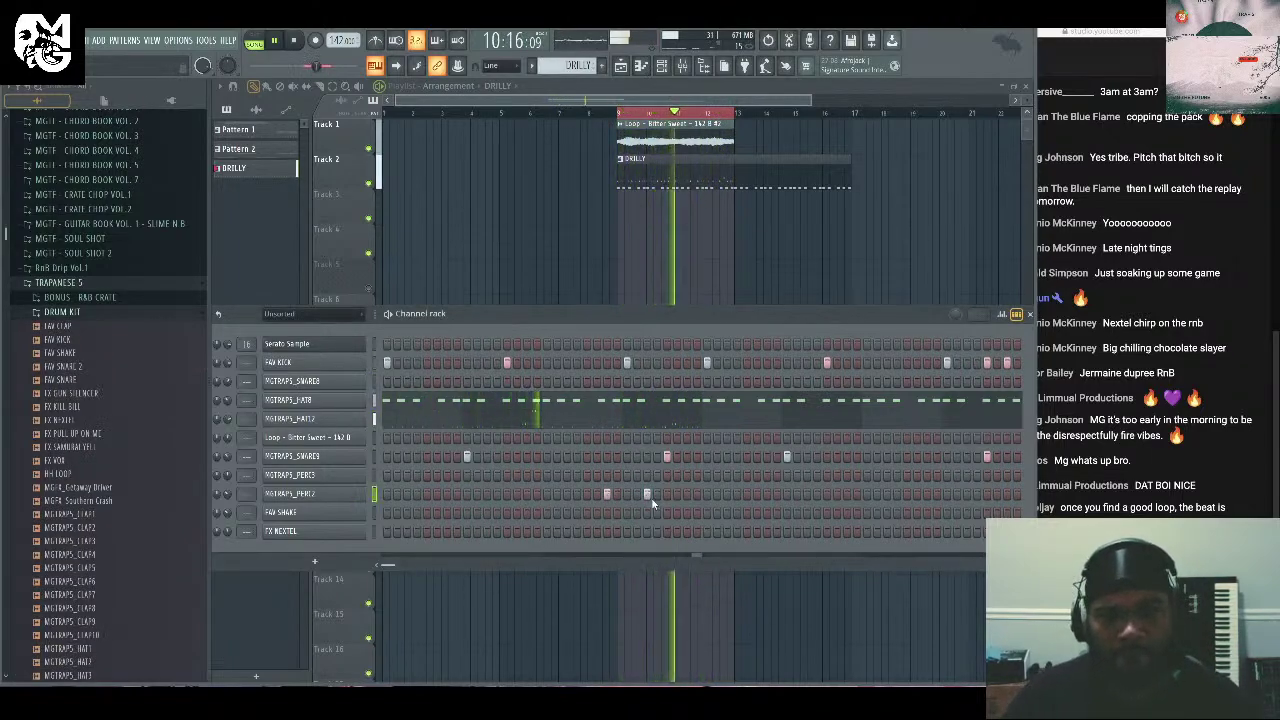
left_click(607, 512)
left_click(647, 512)
right_click(647, 493)
right_click(607, 493)
left_click_drag(947, 512, 1007, 512)
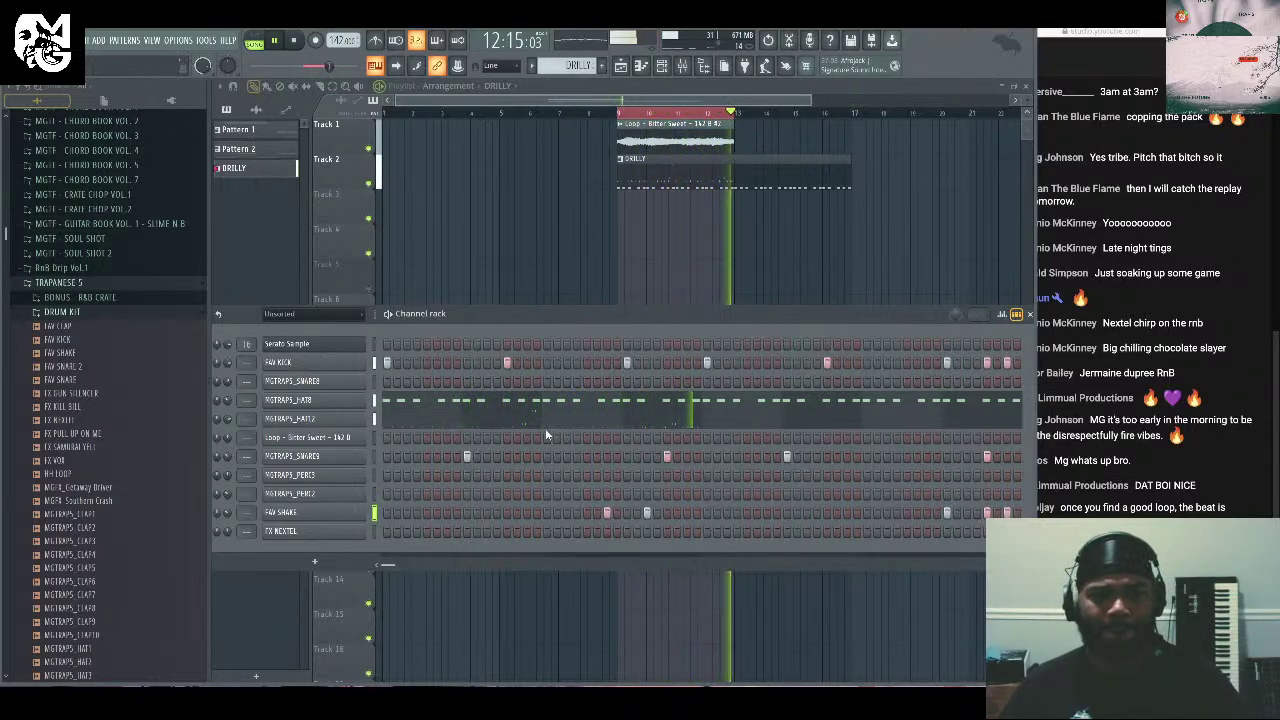
Show the Audio channels in the channel rack and stop playback.
left_click_drag(540, 308, 533, 303)
left_click(320, 299)
left_click(320, 320)
key("space")
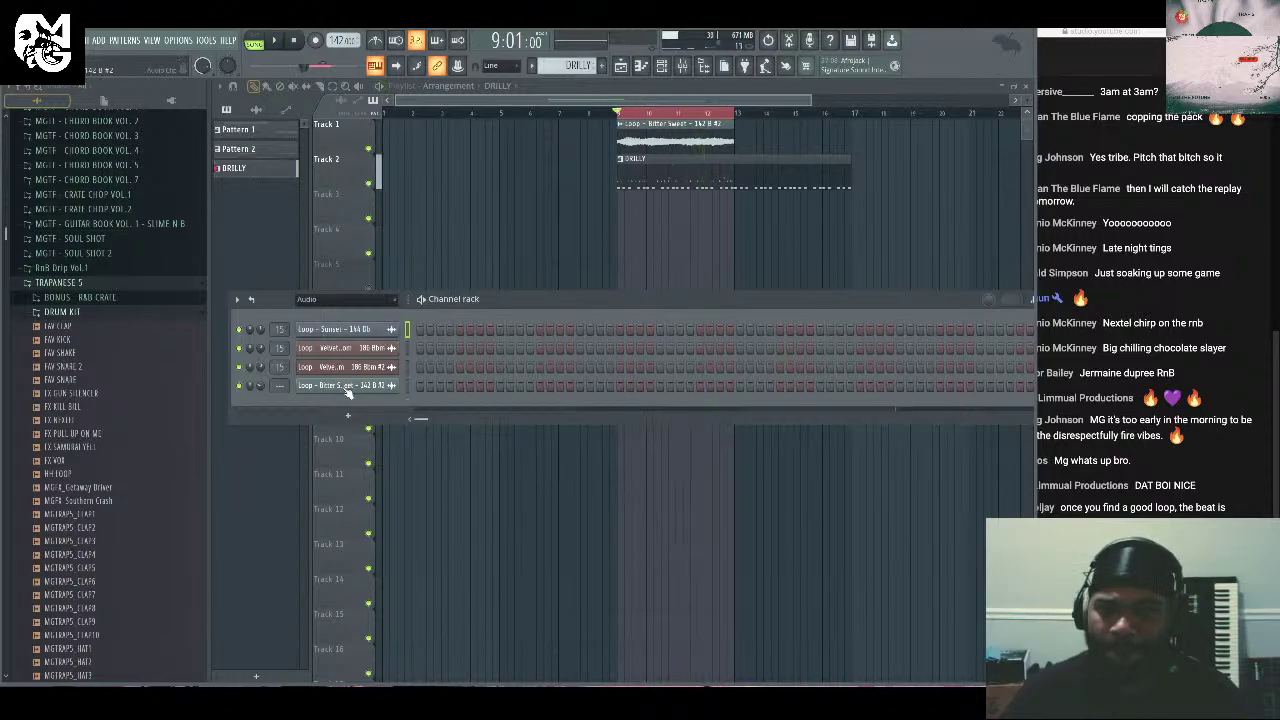
Set the Bitter Sweet clip's time-stretching mode to Stretch Pro, lower its pitch and listen to the result.
left_click(350, 389)
left_click(627, 292)
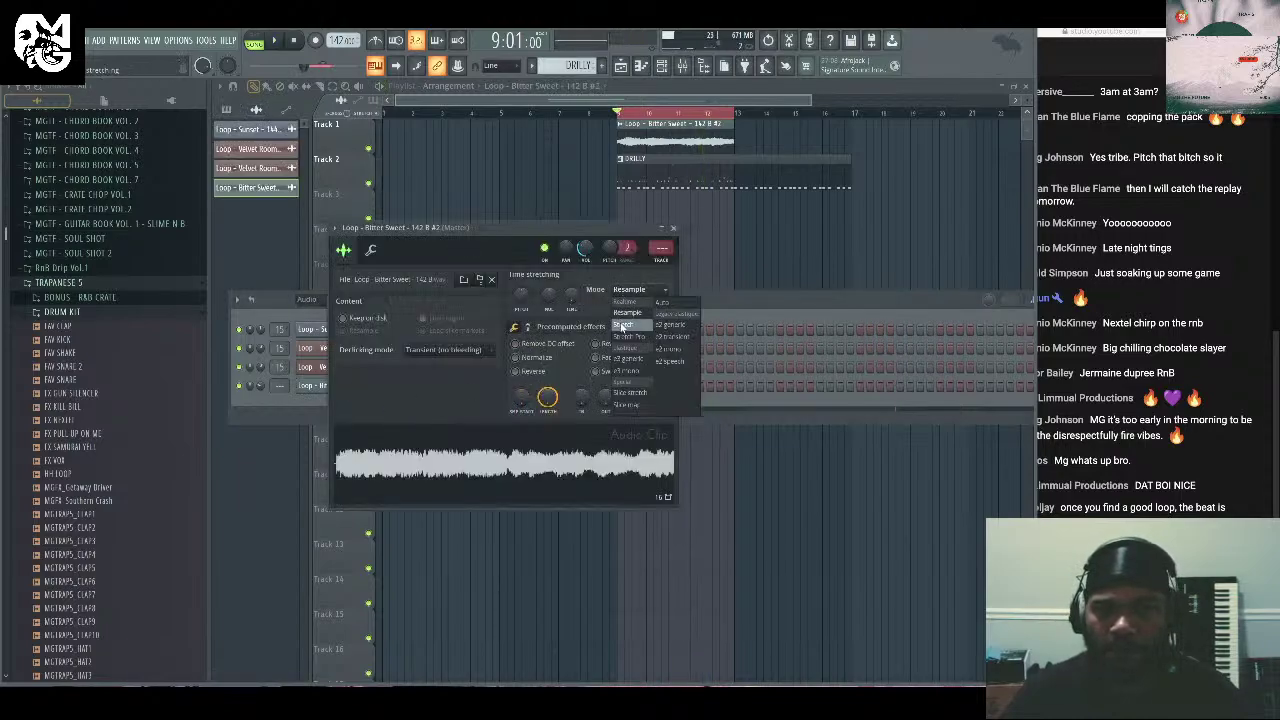
left_click(626, 338)
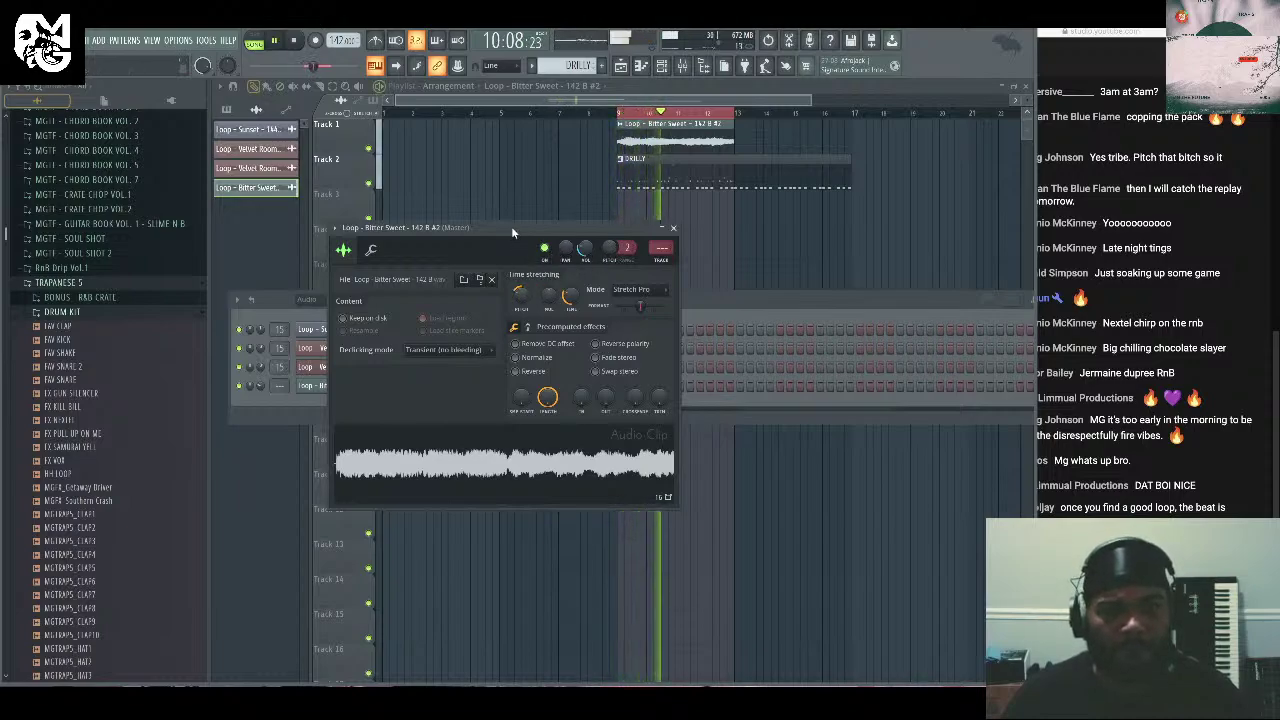
key("space")
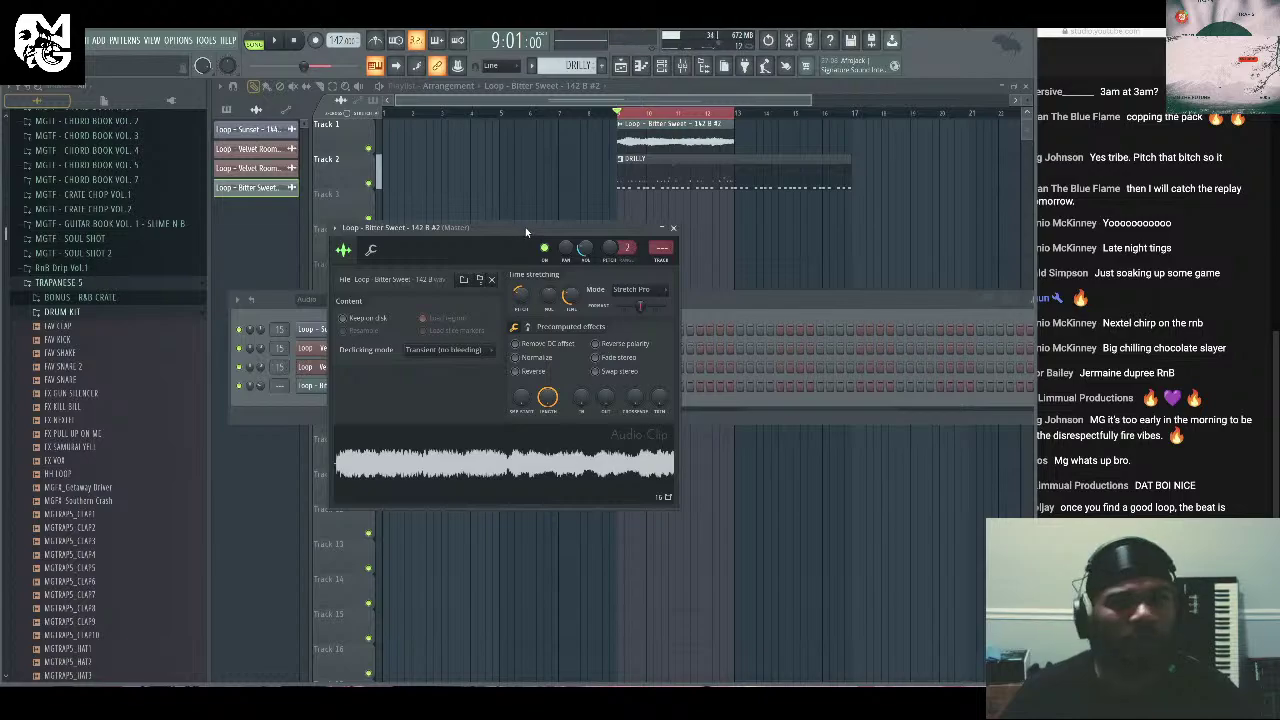
left_click(673, 229)
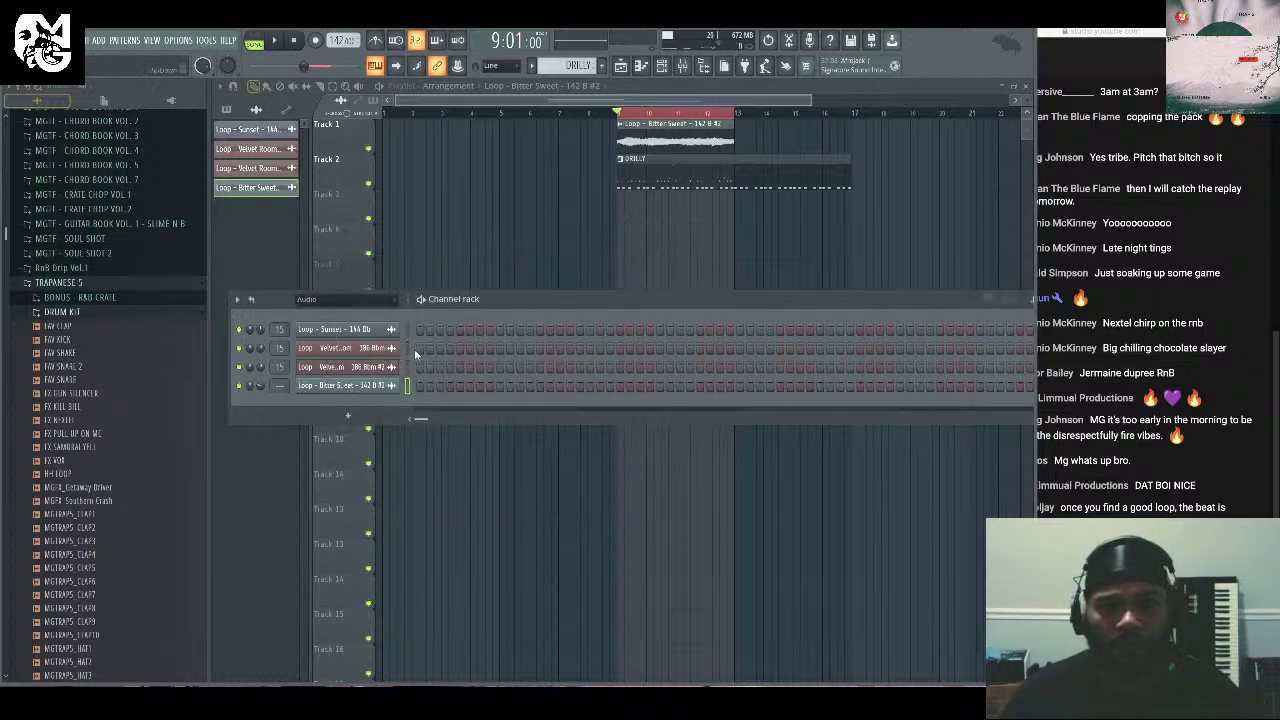
Try routing the Bitter Sweet clip to mixer insert 16 and play it through that insert's effects chain.
left_click(683, 67)
right_click(679, 341)
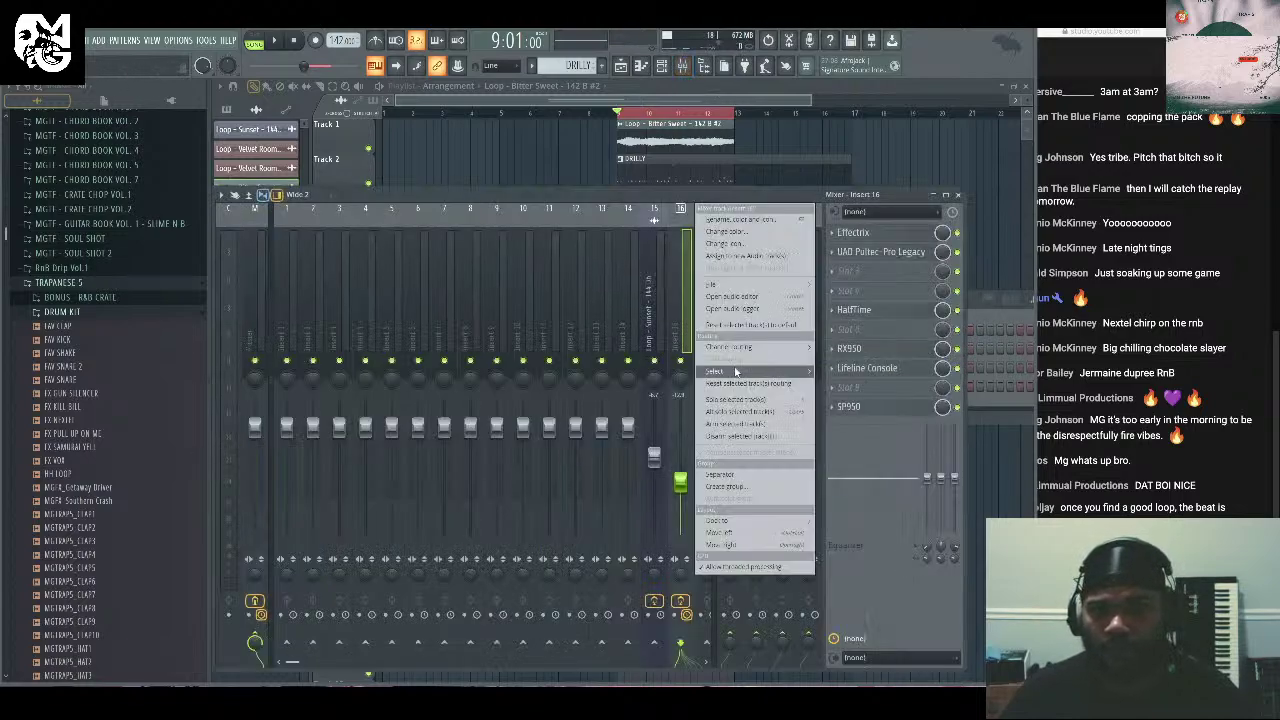
left_click(870, 505)
key("space")
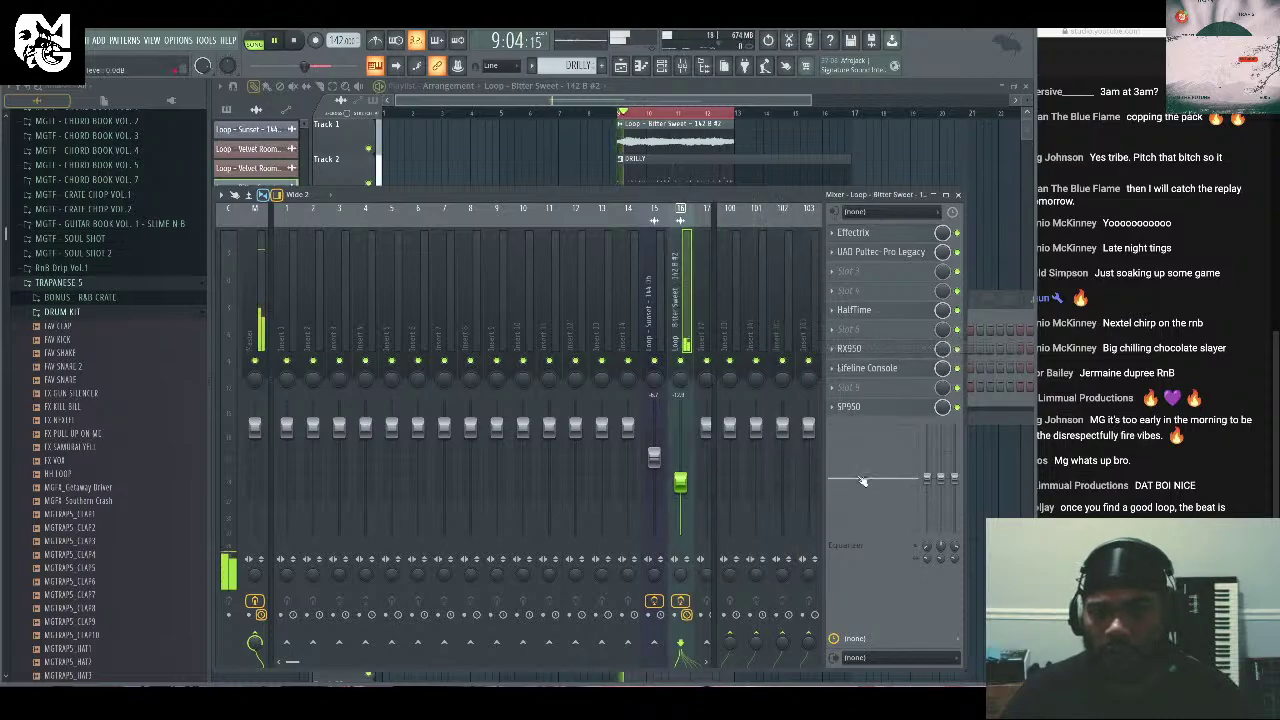
left_click(958, 195)
Route the Bitter Sweet clip to mixer insert 17 and cut that insert's low frequencies with the equalizer during playback.
key("space")
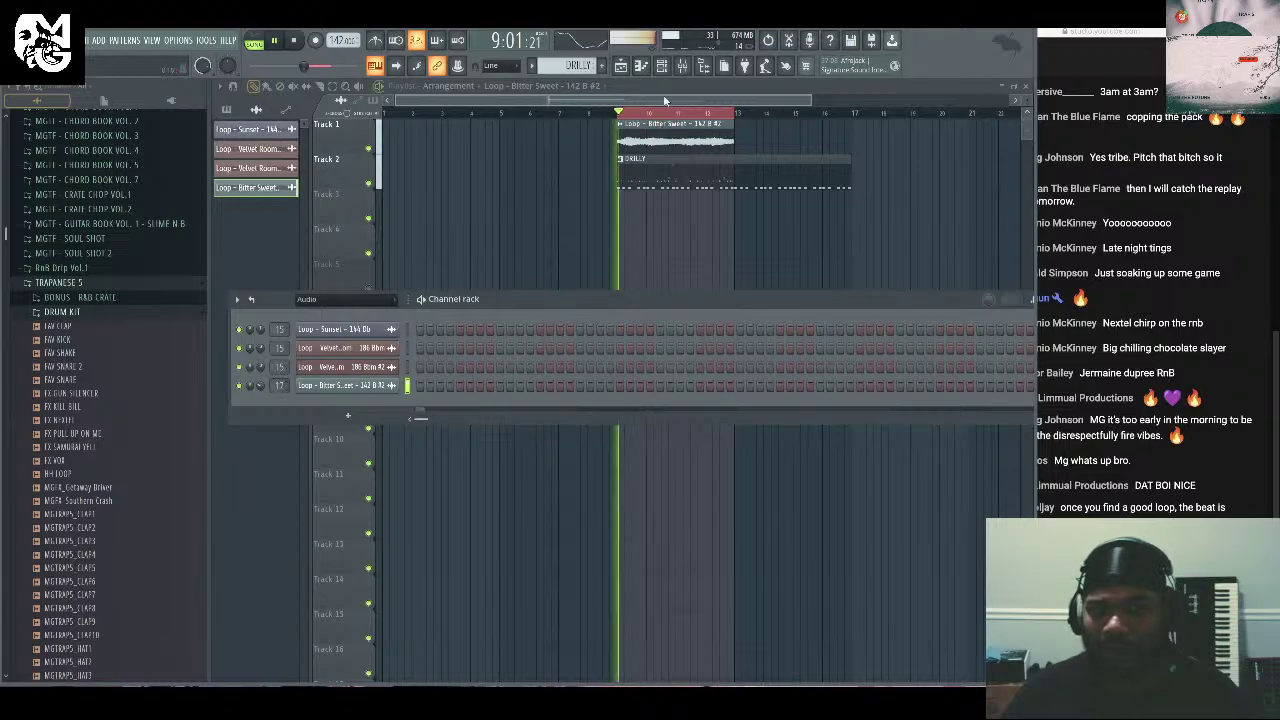
key("F9")
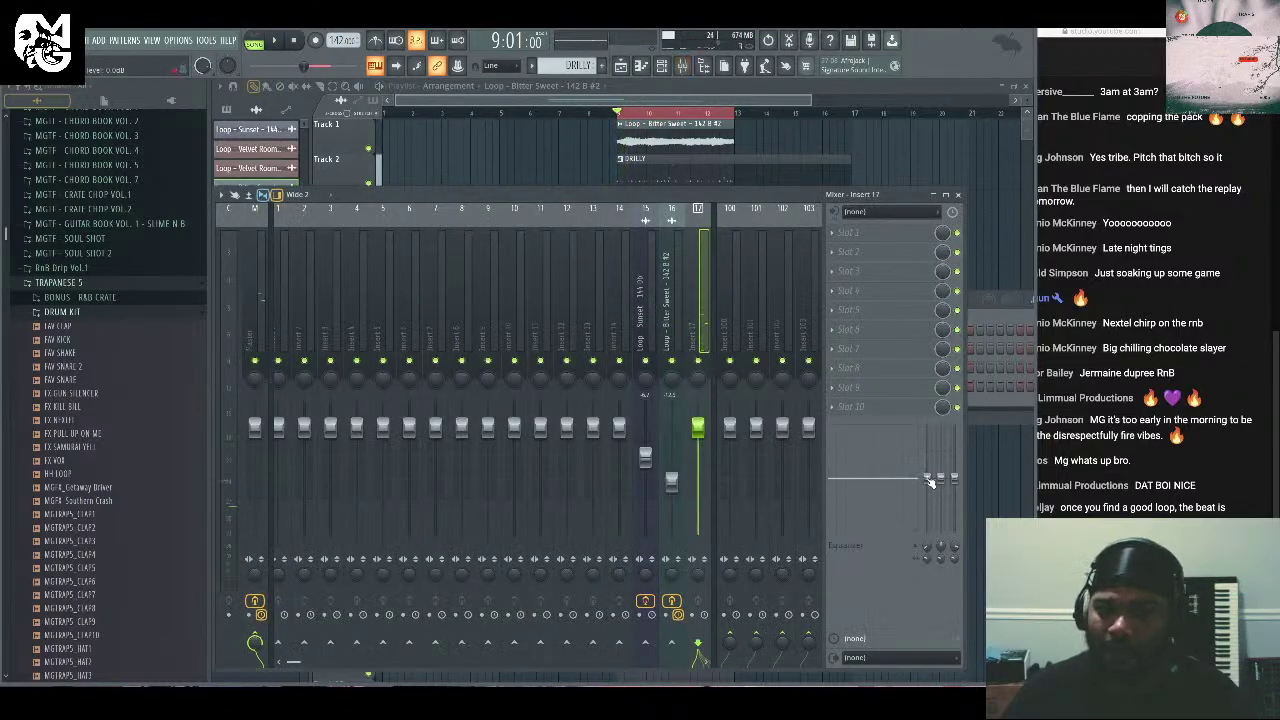
key("space")
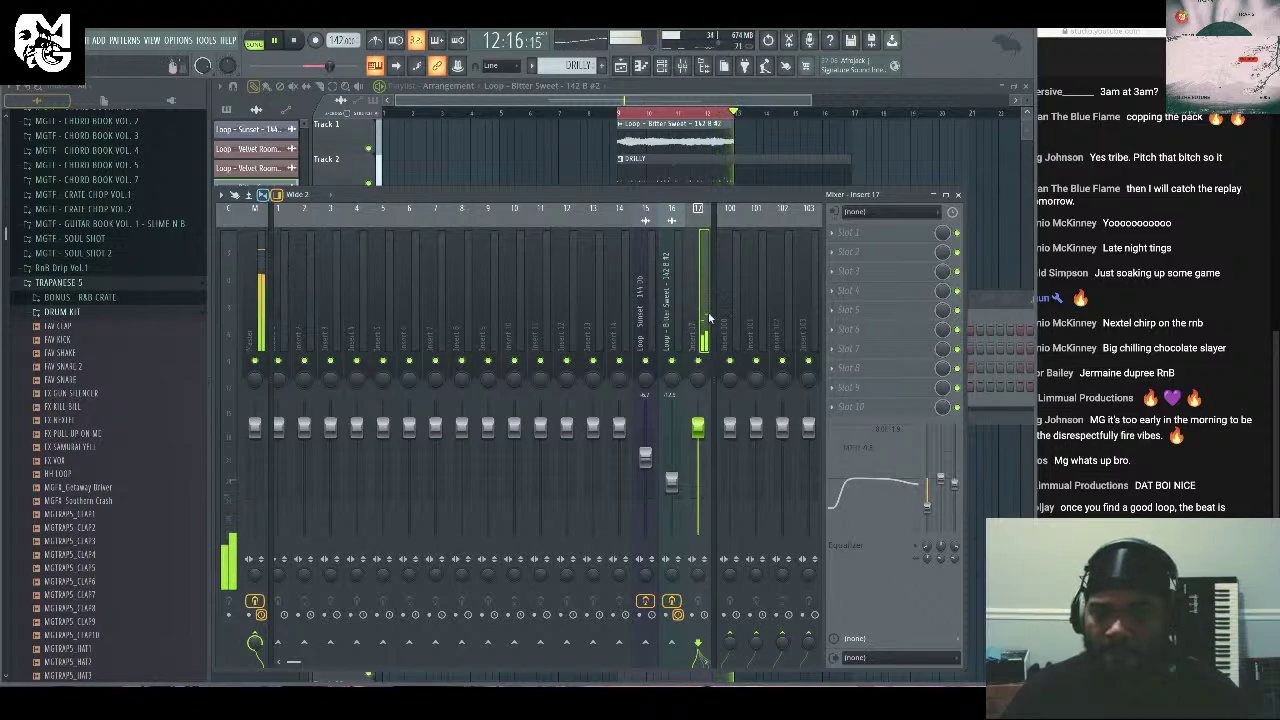
left_click(955, 196)
Try Resample time-stretching on the Bitter Sweet clip, settle on Auto mode and set the clip's pitch lower.
left_click(313, 385)
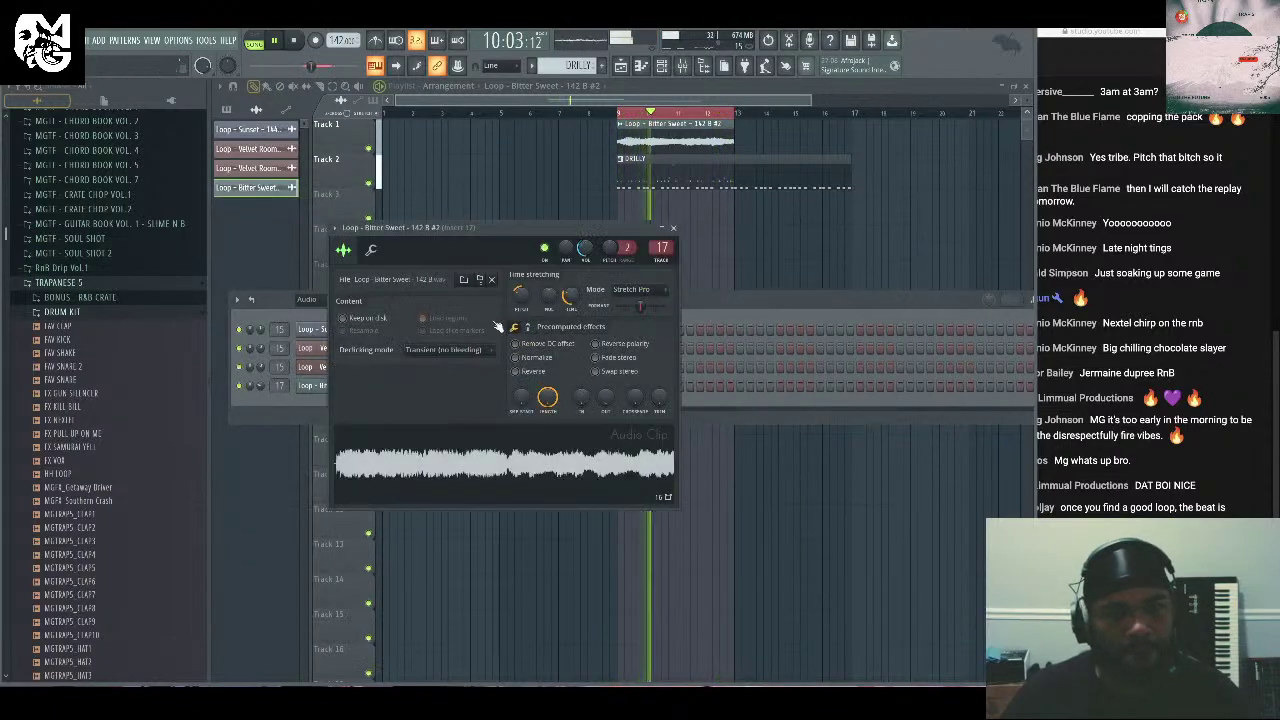
left_click(632, 290)
left_click(630, 304)
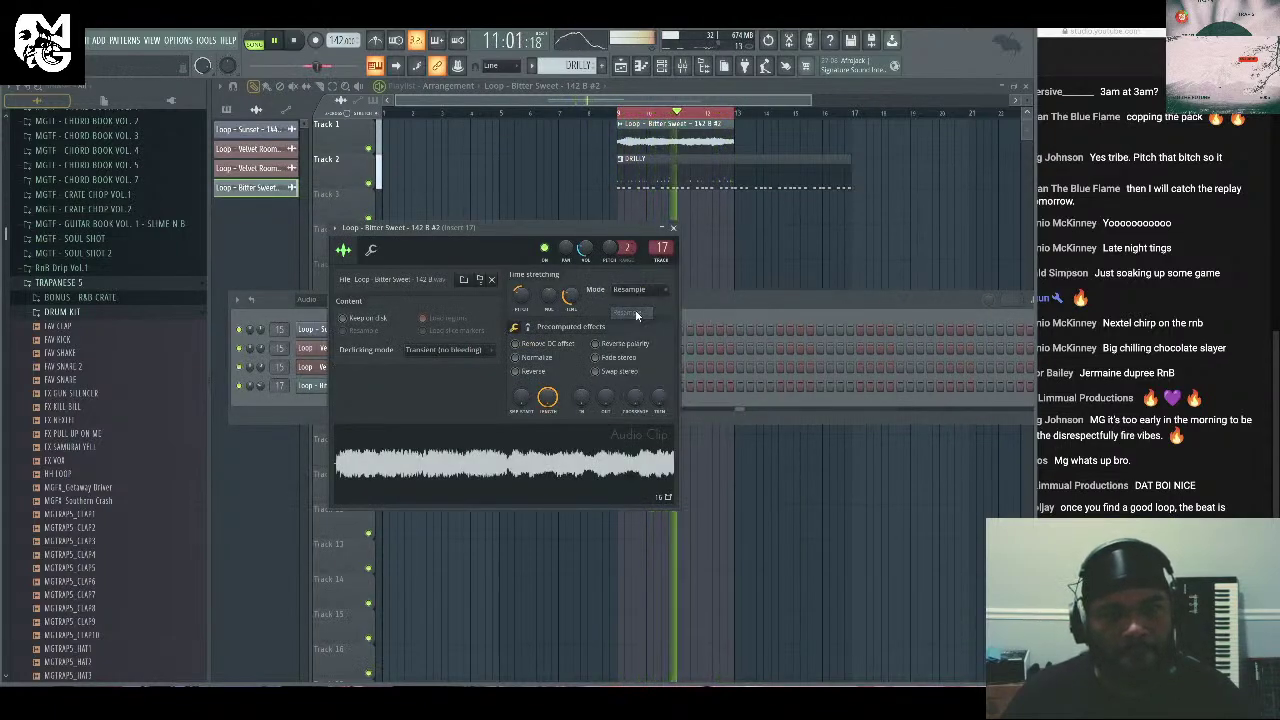
right_click(512, 296)
left_click(522, 303)
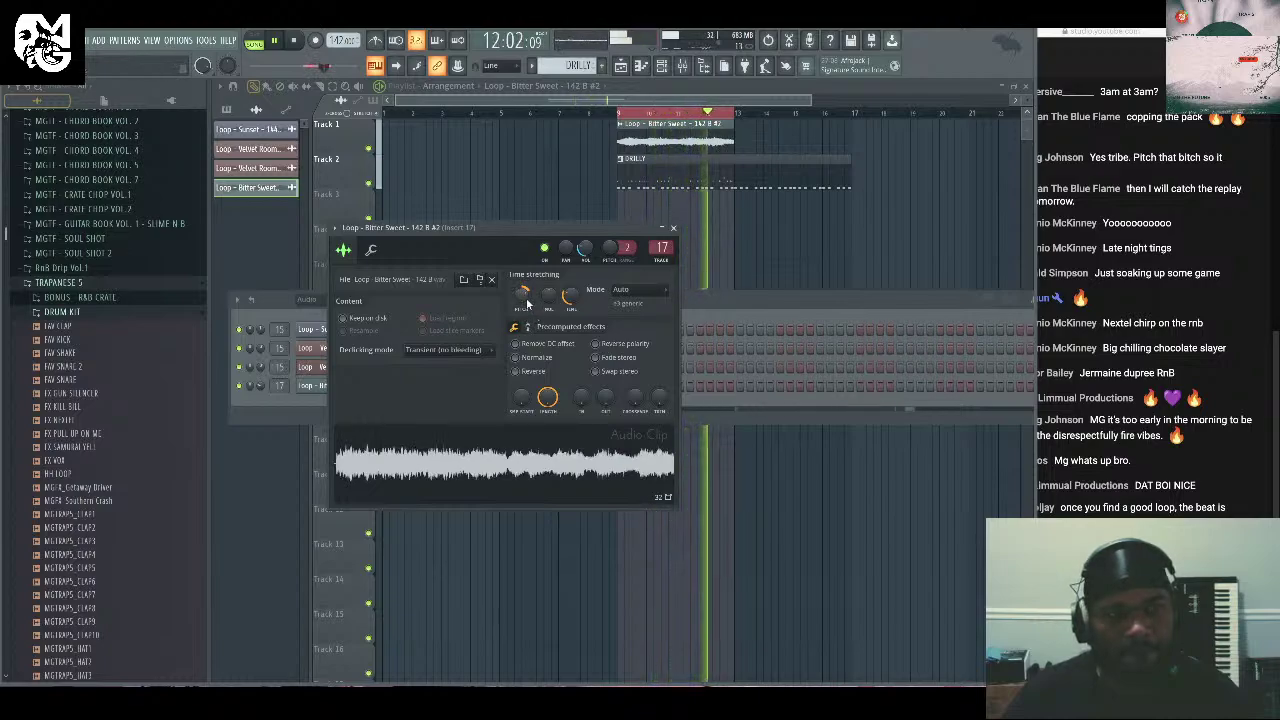
left_click(620, 289)
left_click(625, 330)
left_click(628, 290)
left_click(625, 300)
left_click_drag(518, 294, 518, 310)
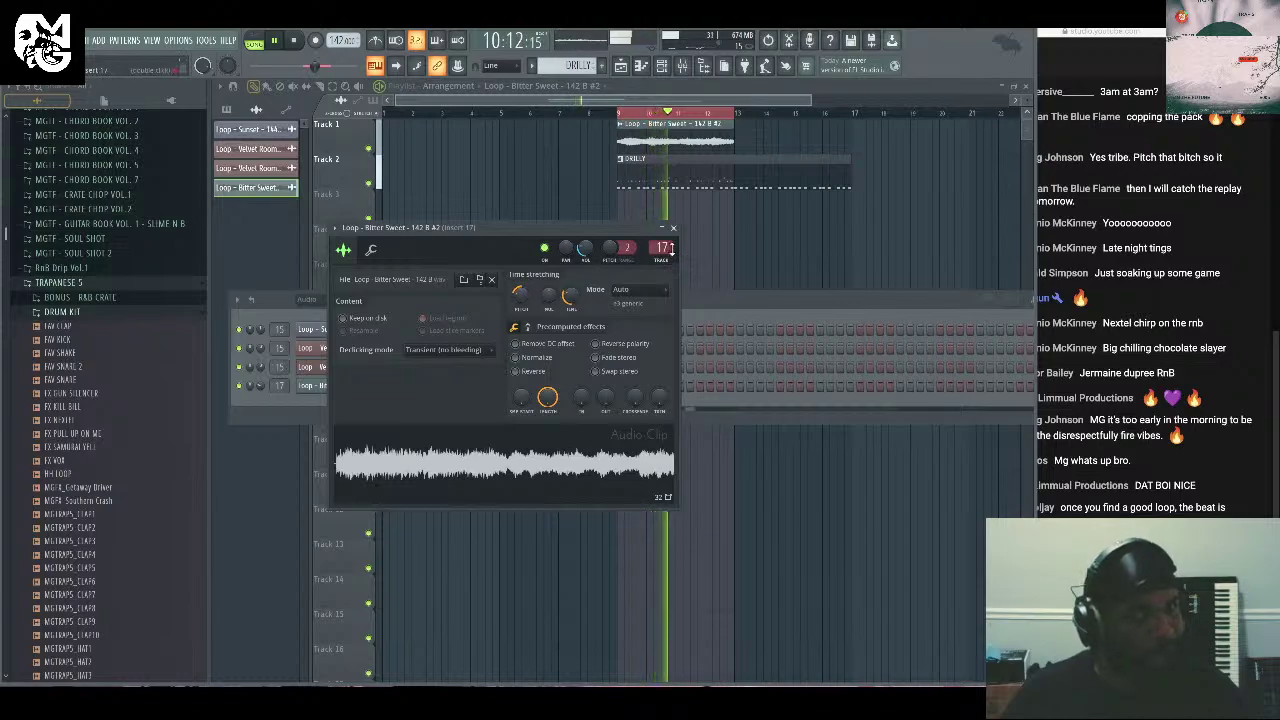
left_click(673, 228)
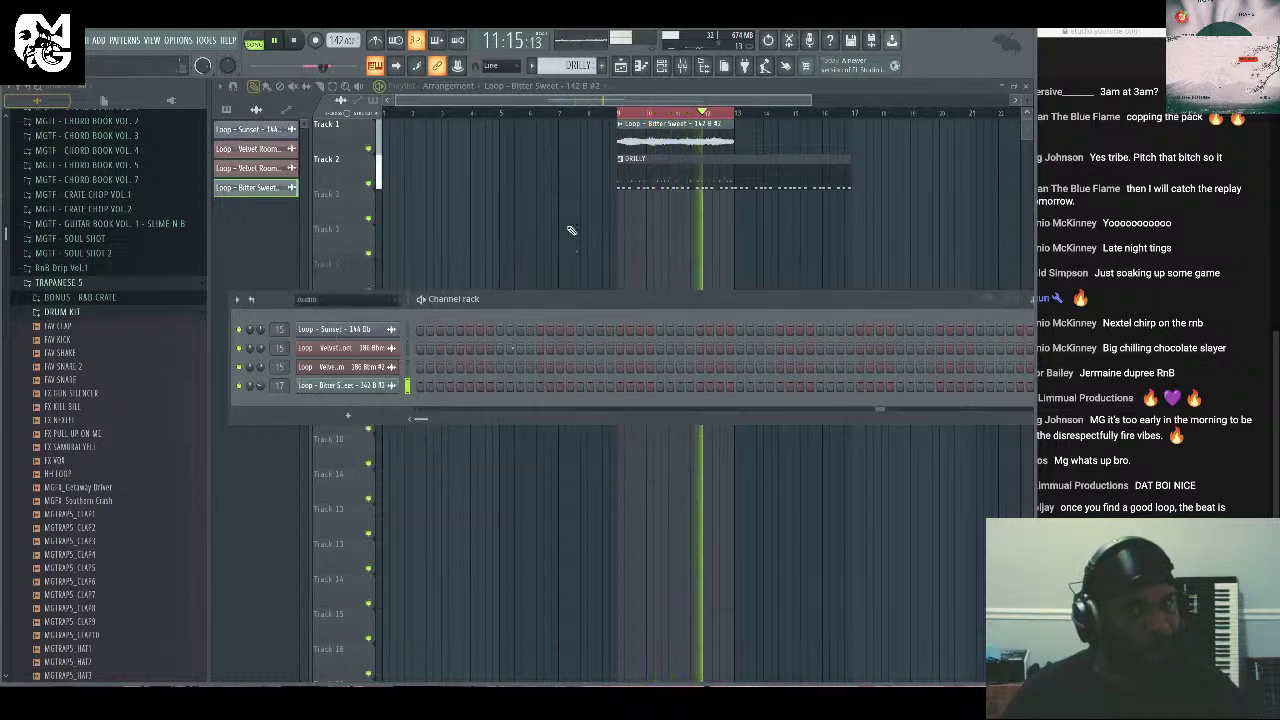
Load the UAD Pultec-Pro Legacy equalizer into effect slot 3 of mixer insert 17.
left_click(683, 66)
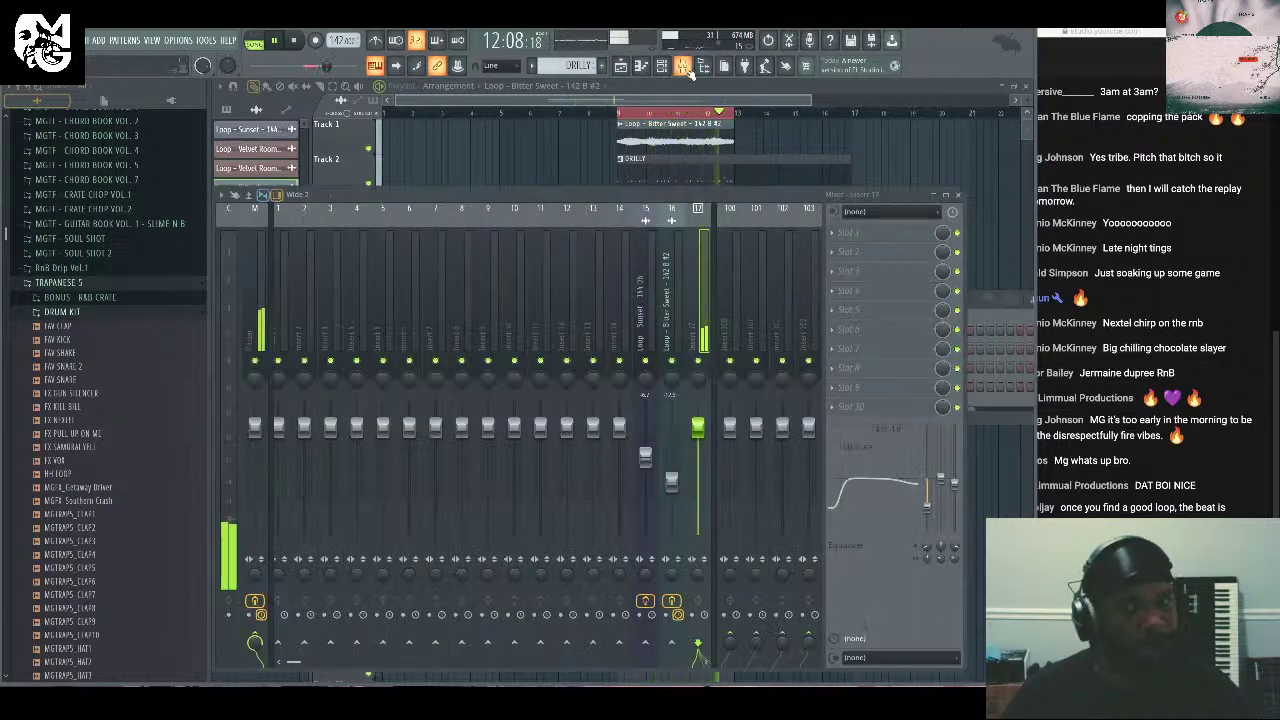
left_click(836, 271)
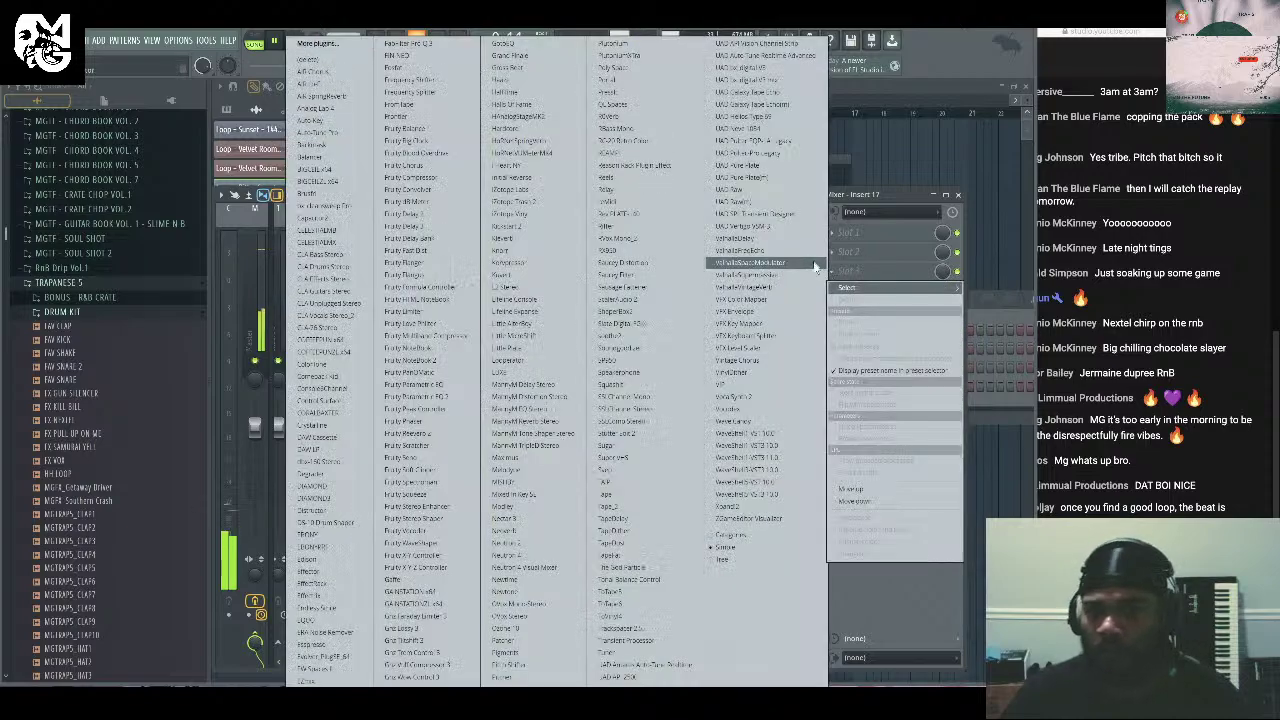
left_click(755, 153)
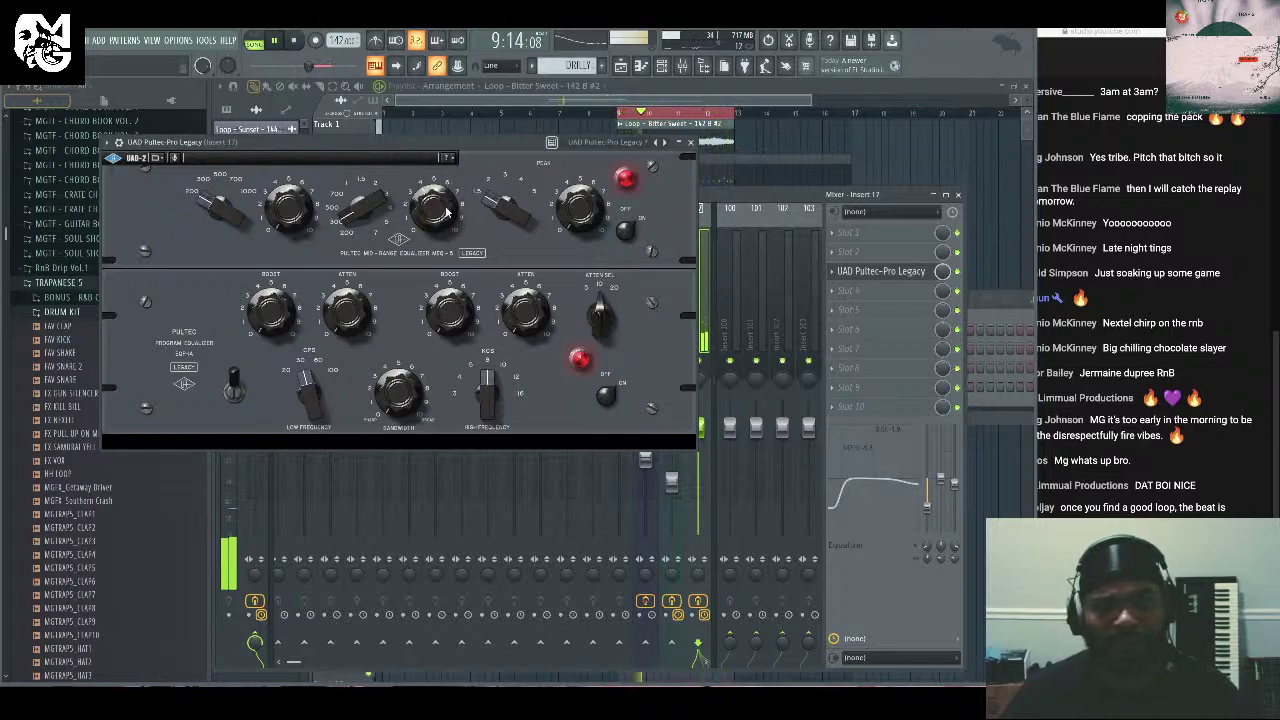
Load the Backmask effect into slot 6 of mixer insert 17 and audition its ALT pattern during playback.
left_click(690, 143)
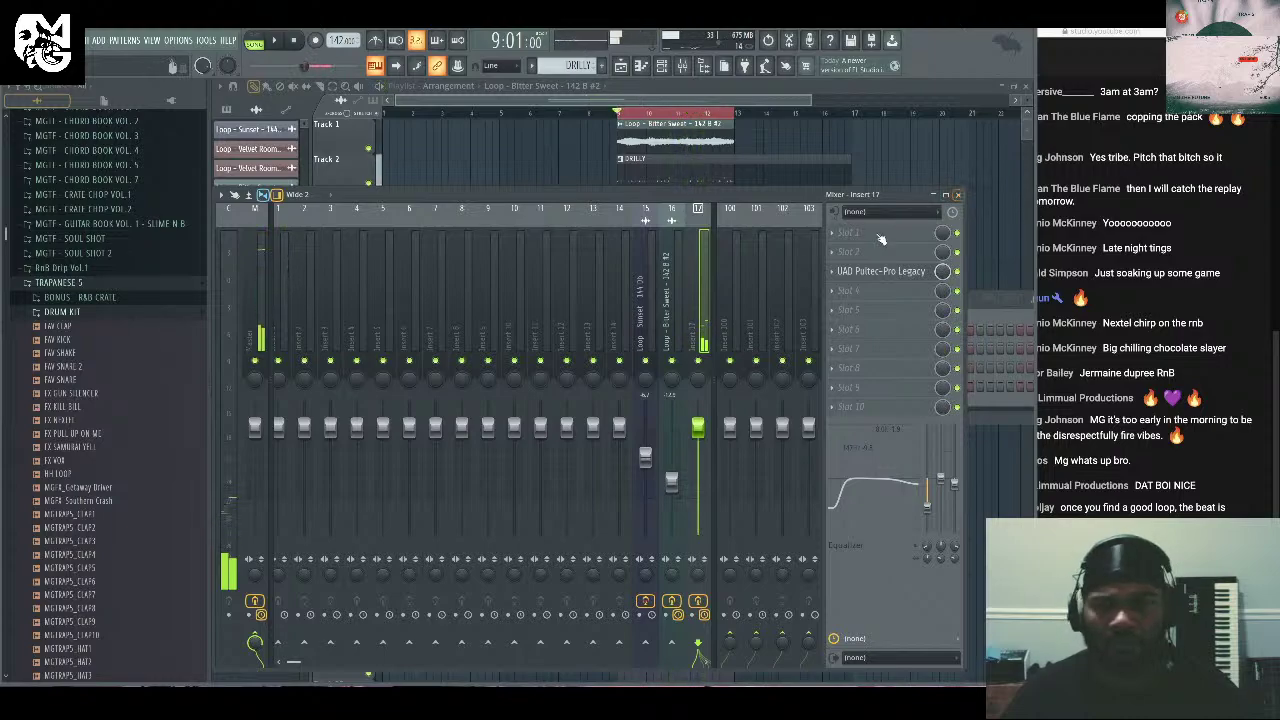
left_click(843, 331)
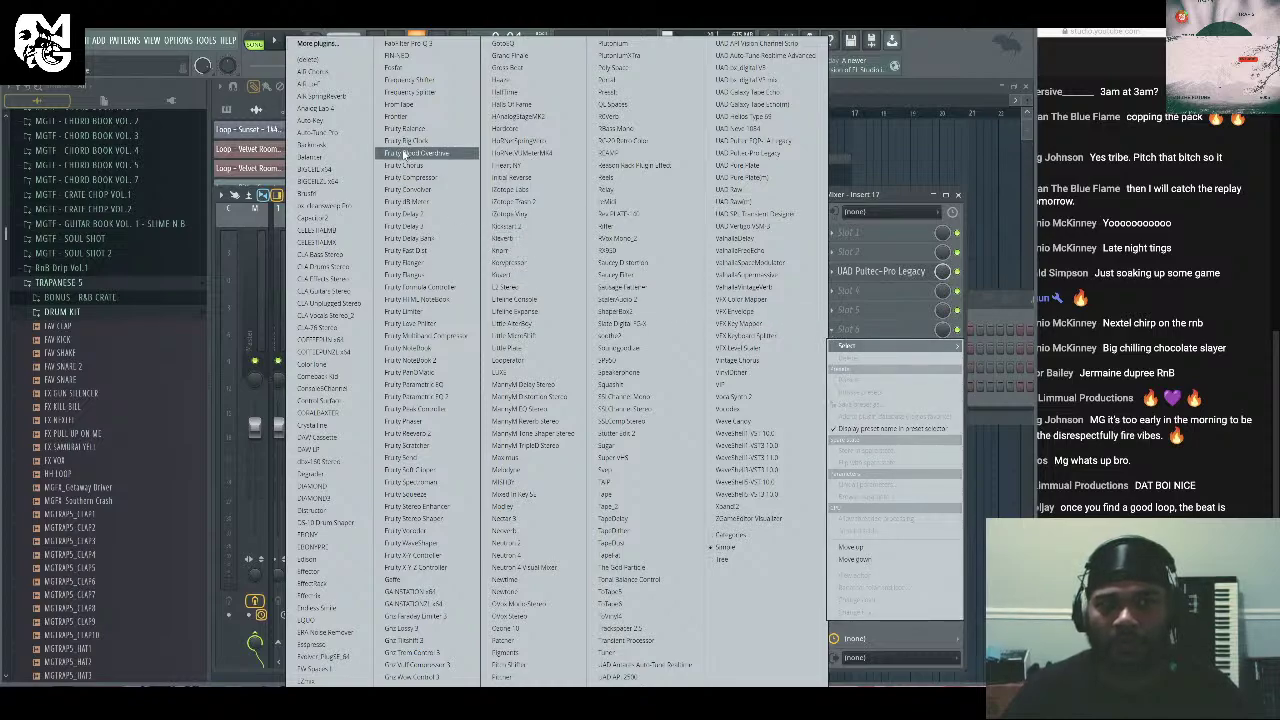
left_click(353, 146)
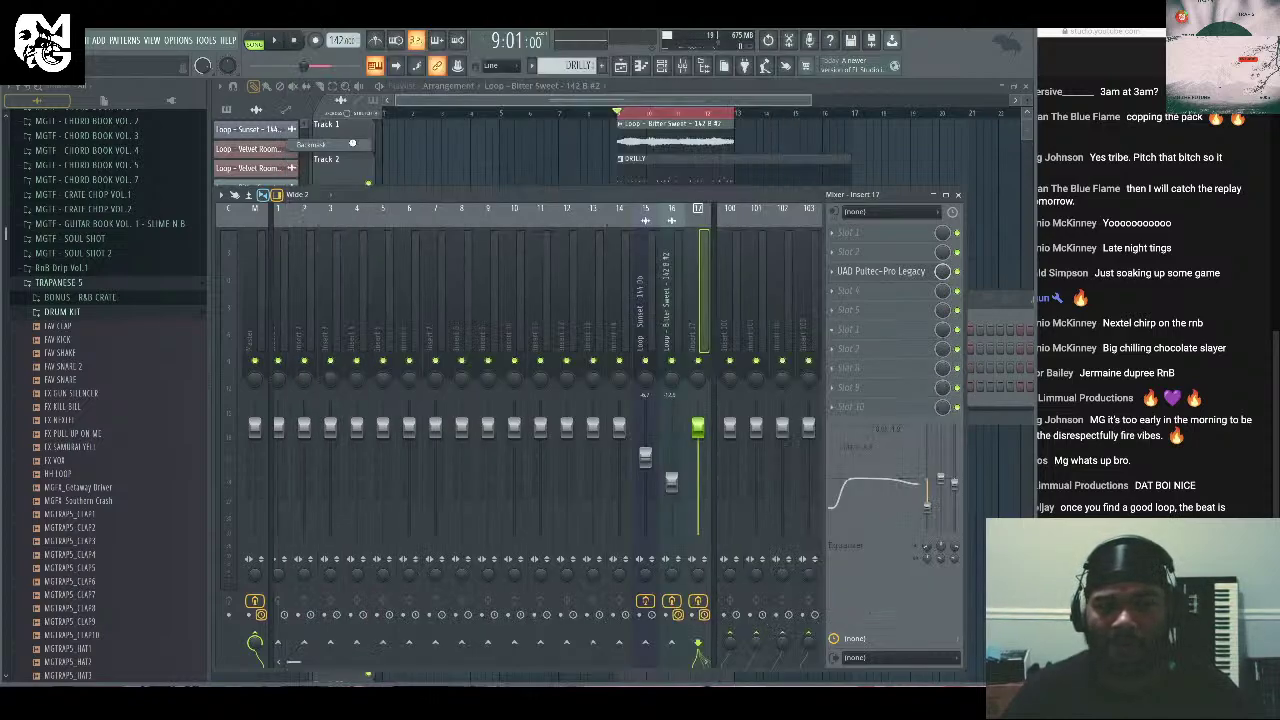
left_click_drag(262, 85, 618, 181)
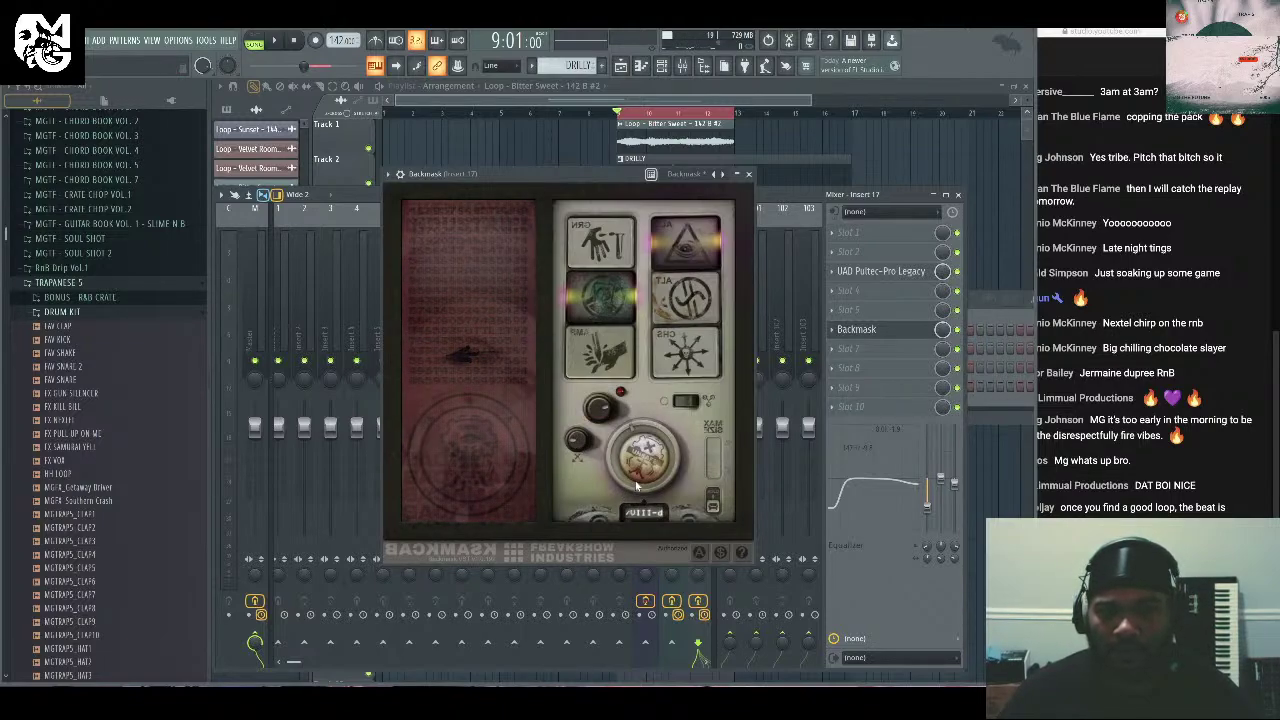
key("space")
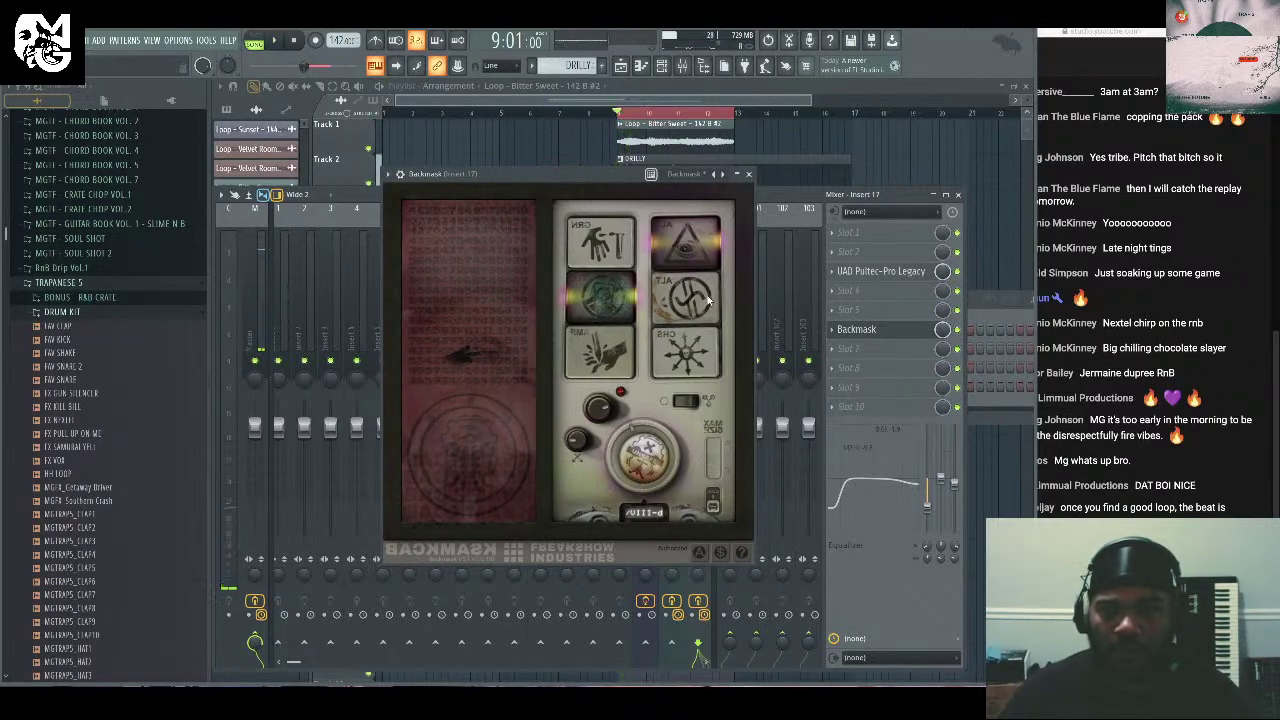
key("space")
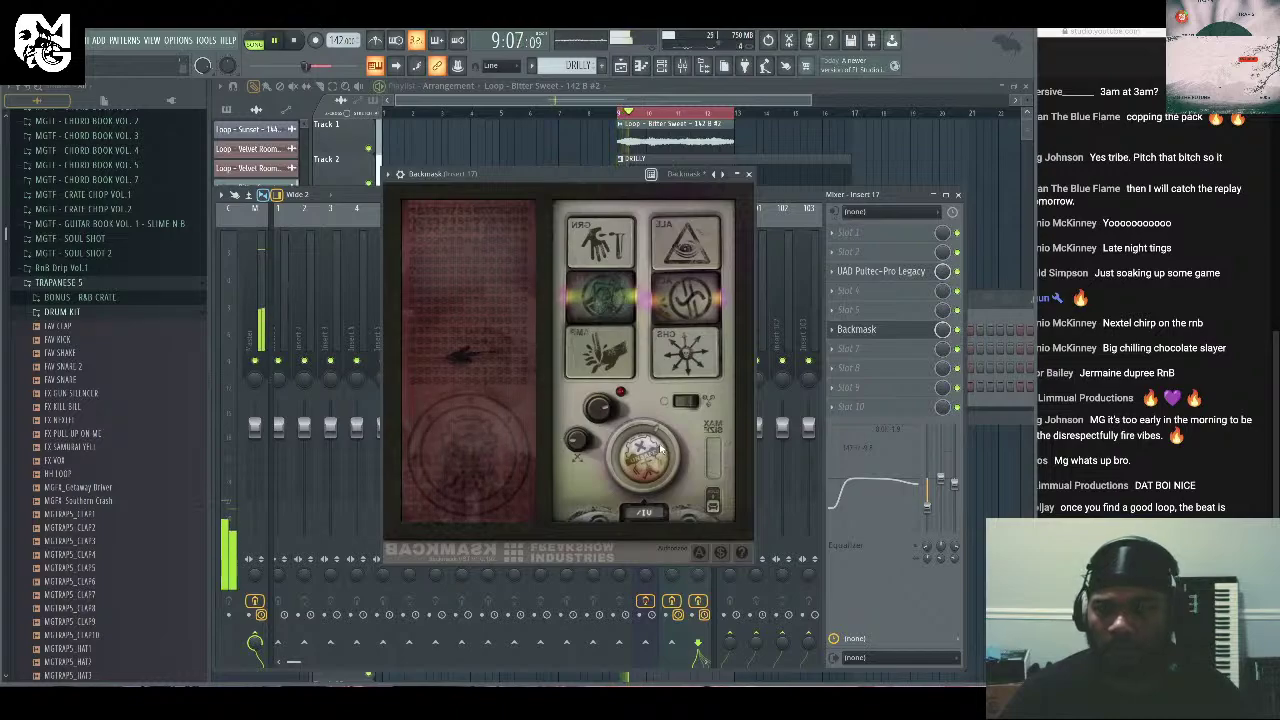
left_click(749, 175)
left_click(838, 343)
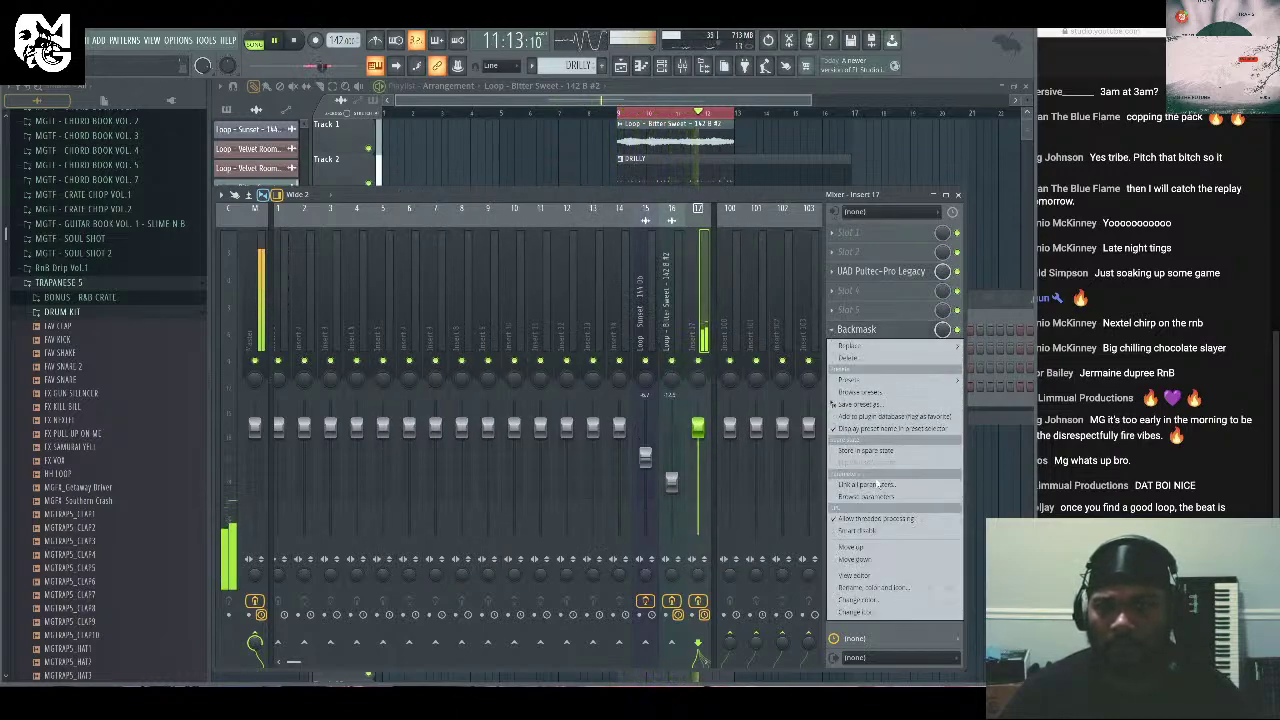
mouse_move(849, 345)
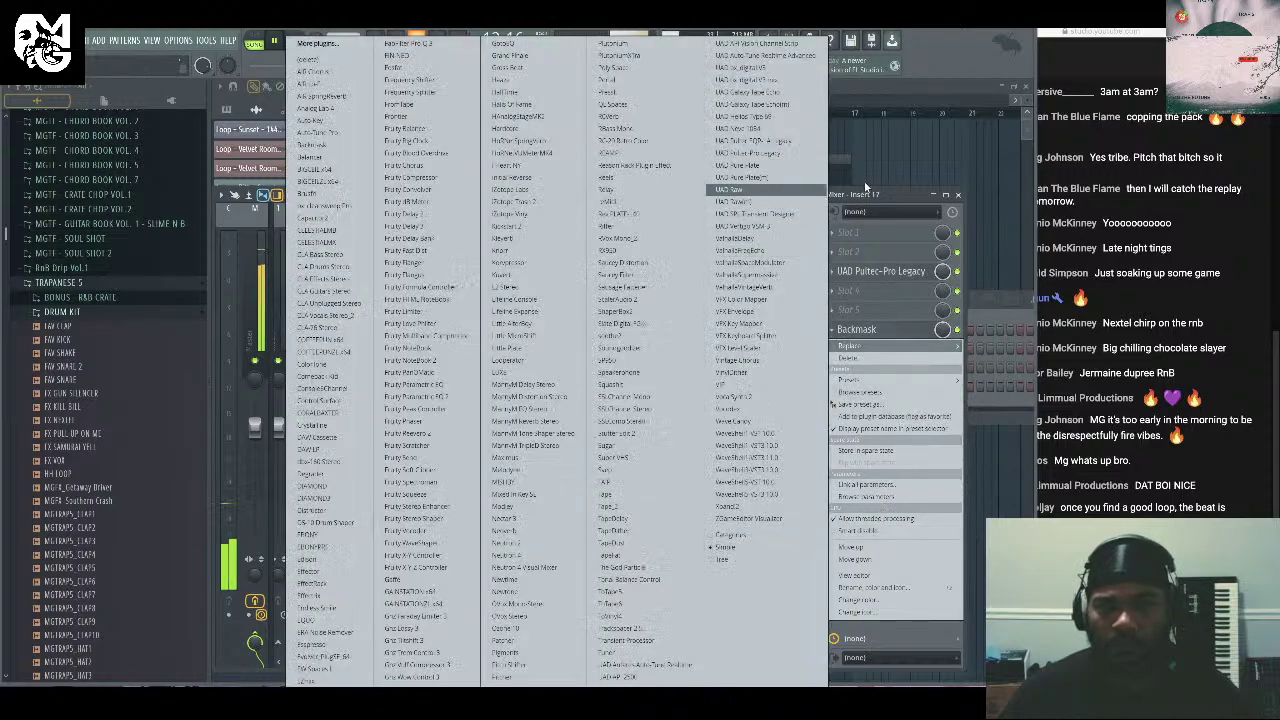
left_click(901, 190)
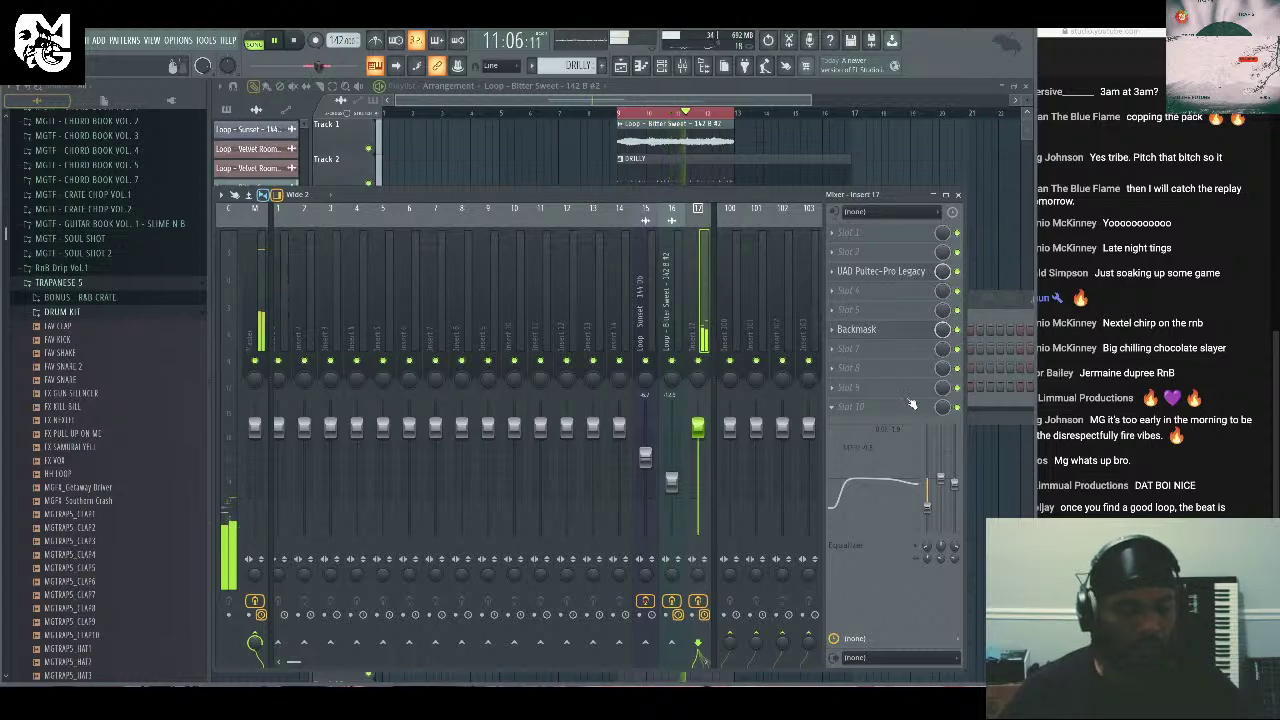
Review the time-stretching settings of the Bitter Sweet clip's channel.
left_click(958, 195)
left_click(369, 390)
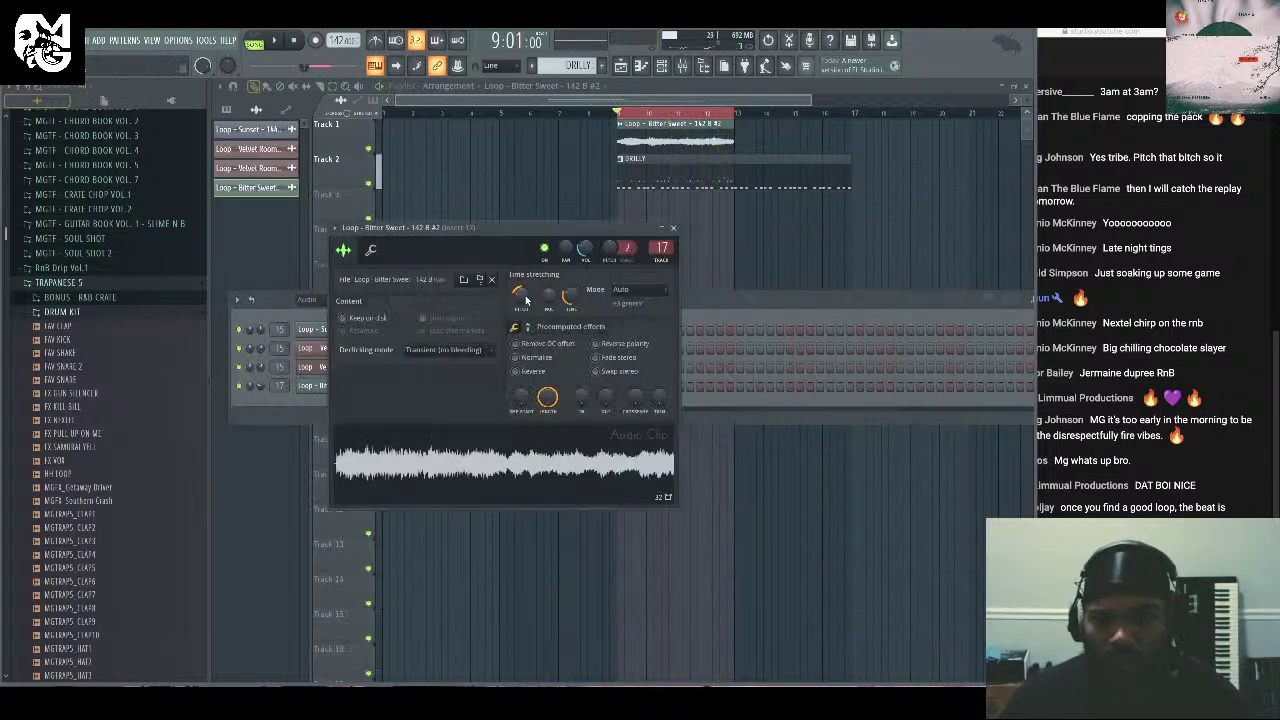
left_click(674, 229)
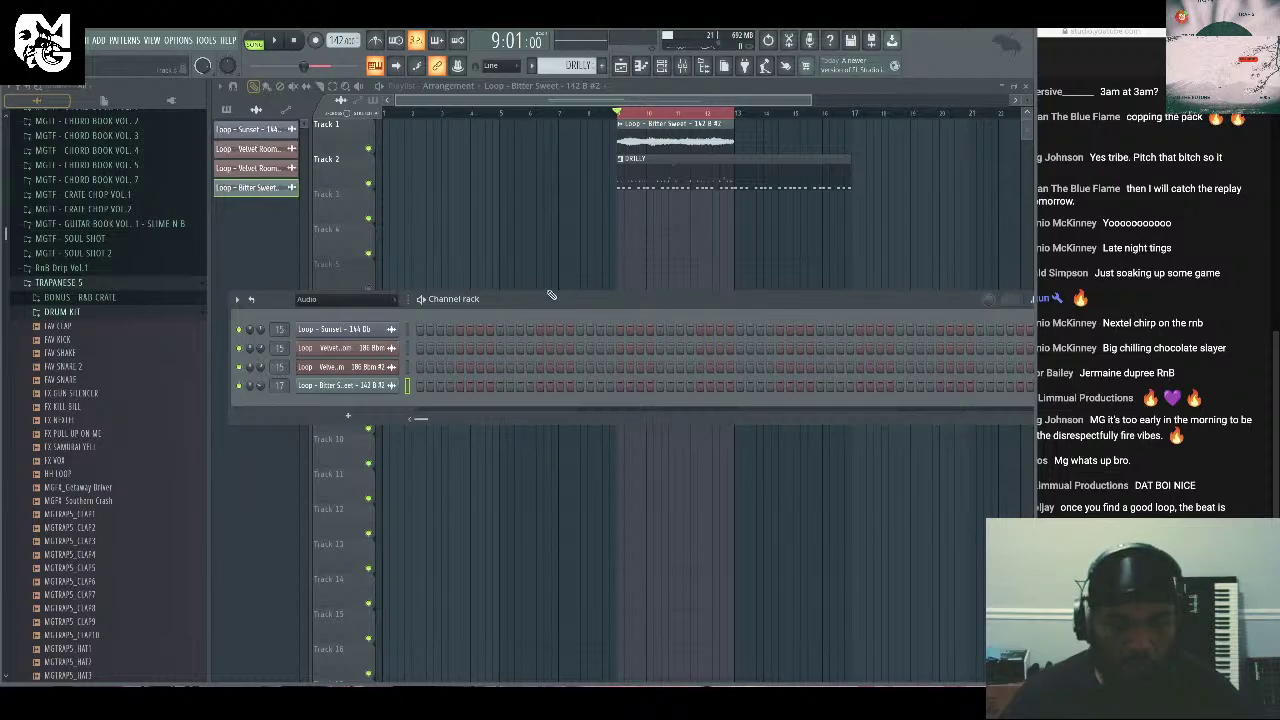
Show the Unsorted channel group, audition the beat and add the MGYE_808 HURRY G sample as a new channel with a hit on step 1.
left_click(335, 342)
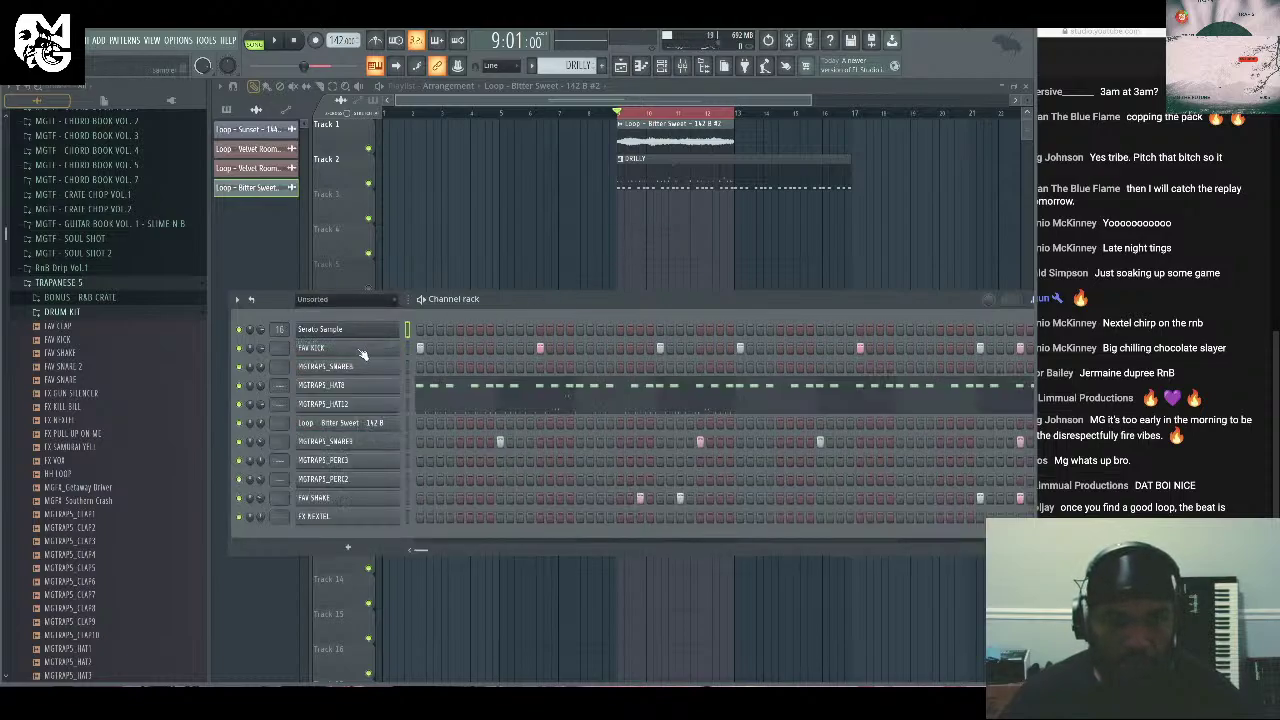
key("space")
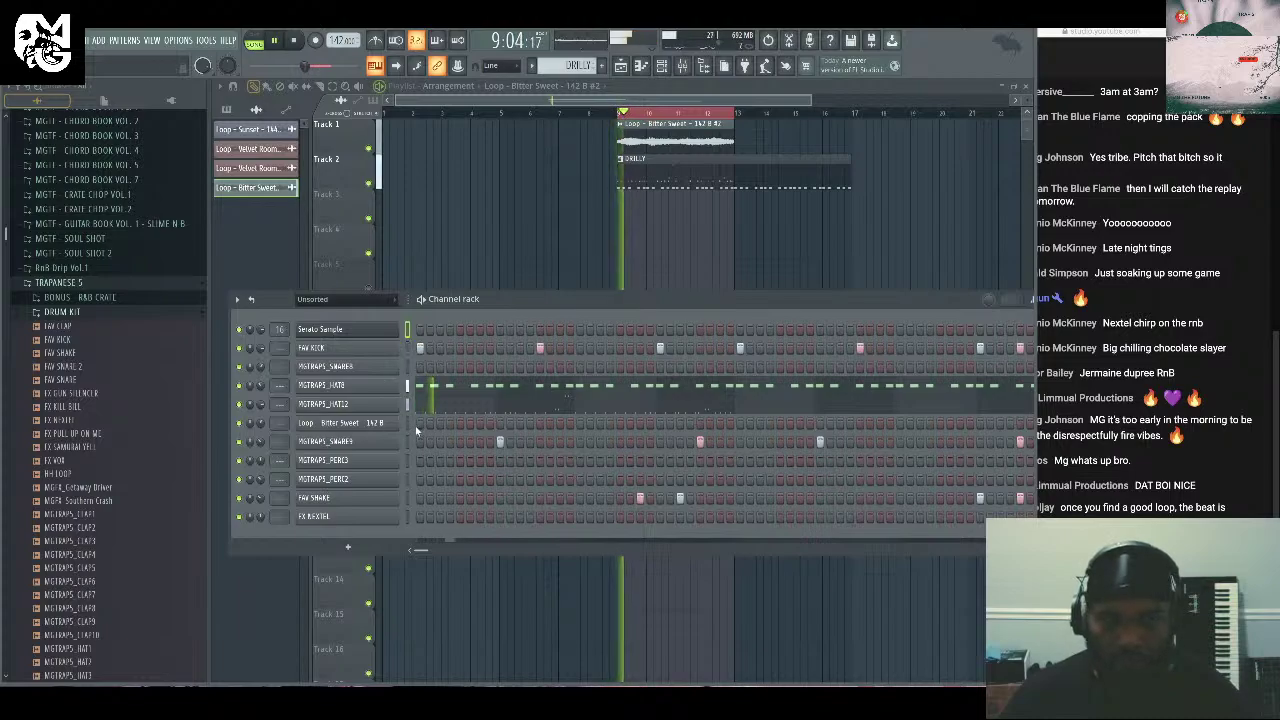
key("space")
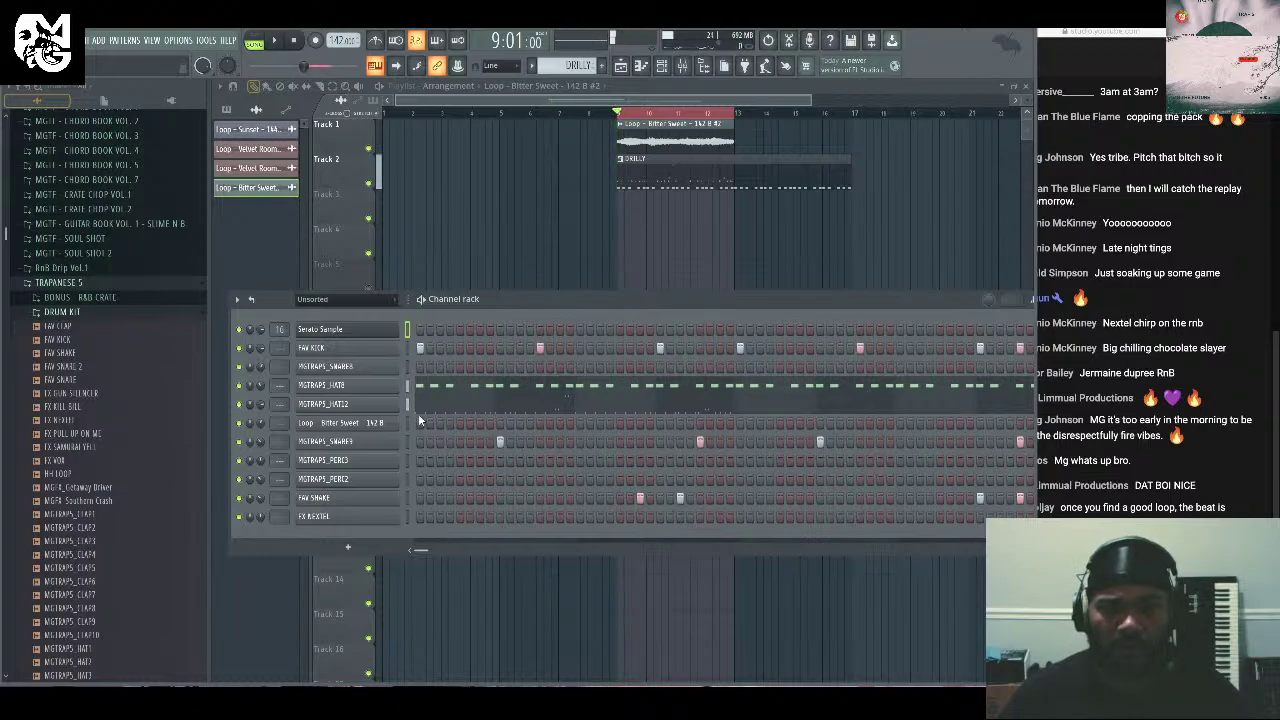
key("space")
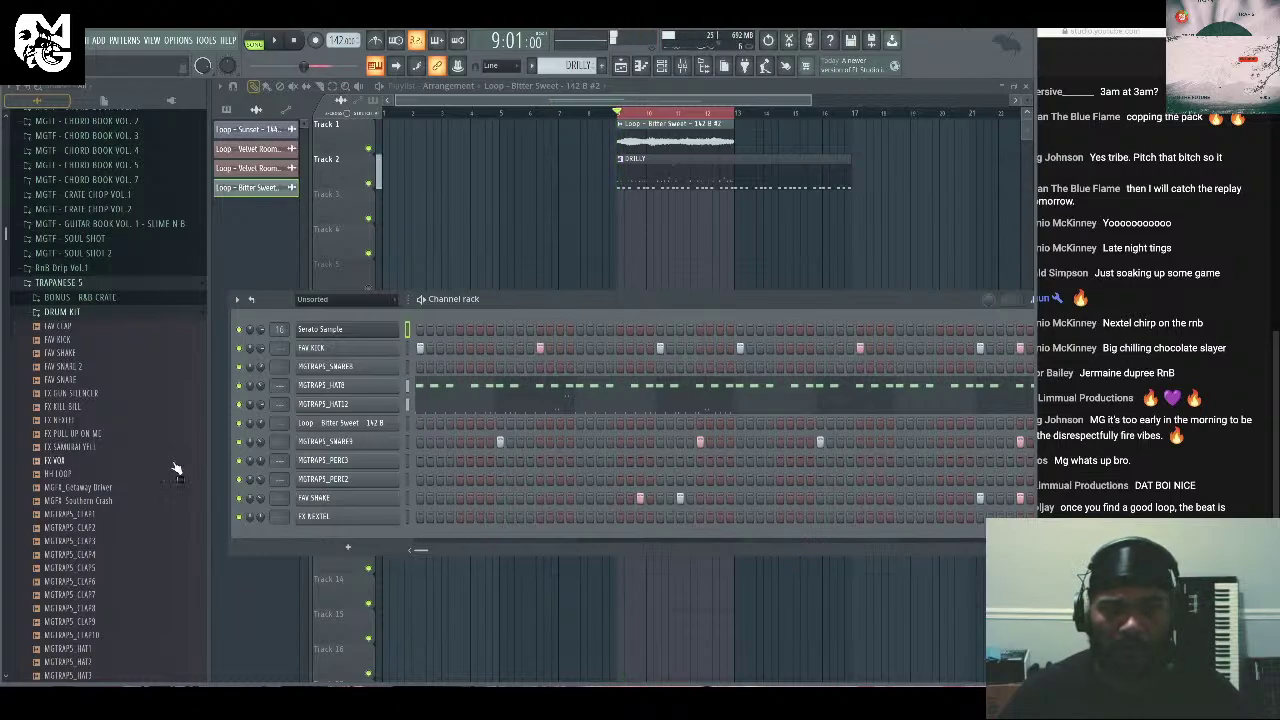
scroll(175, 470, "down", 10)
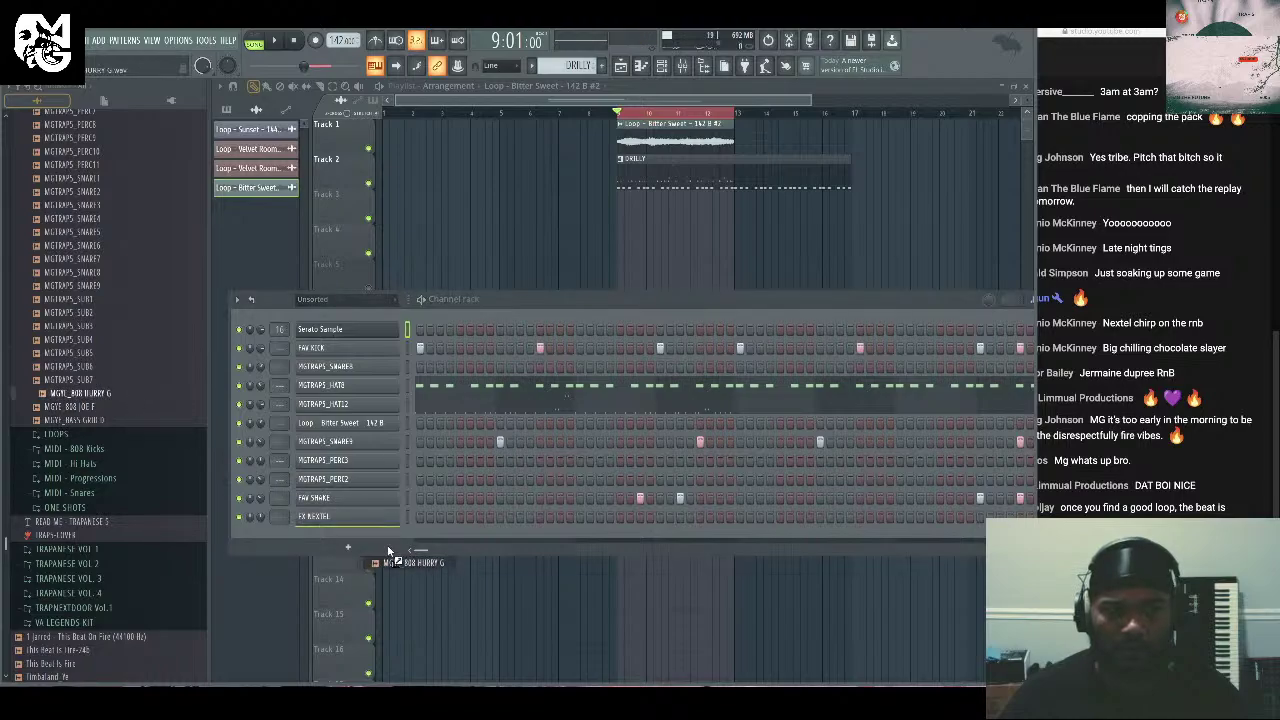
left_click_drag(374, 537, 387, 545)
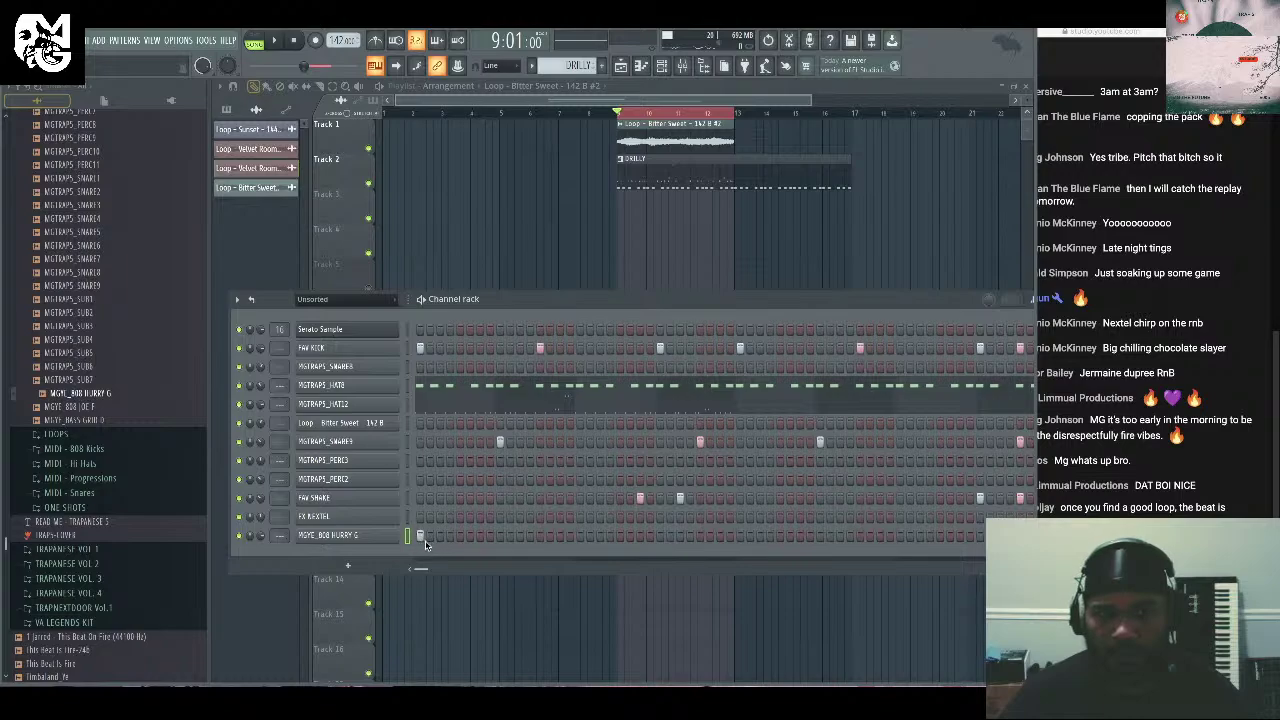
Set the MGYE_808 HURRY G channel's time stretching to Auto and add hits on steps 25, 29, 33, 45, 57 and 61.
left_click(377, 538)
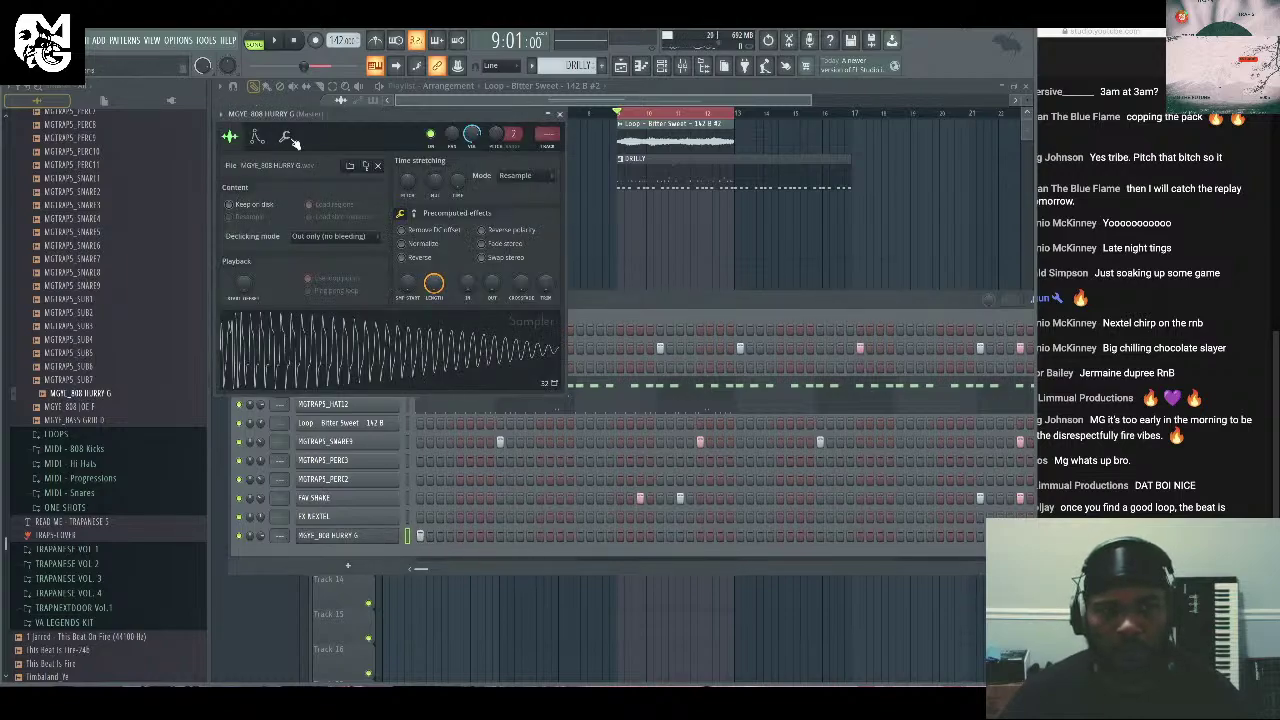
key("space")
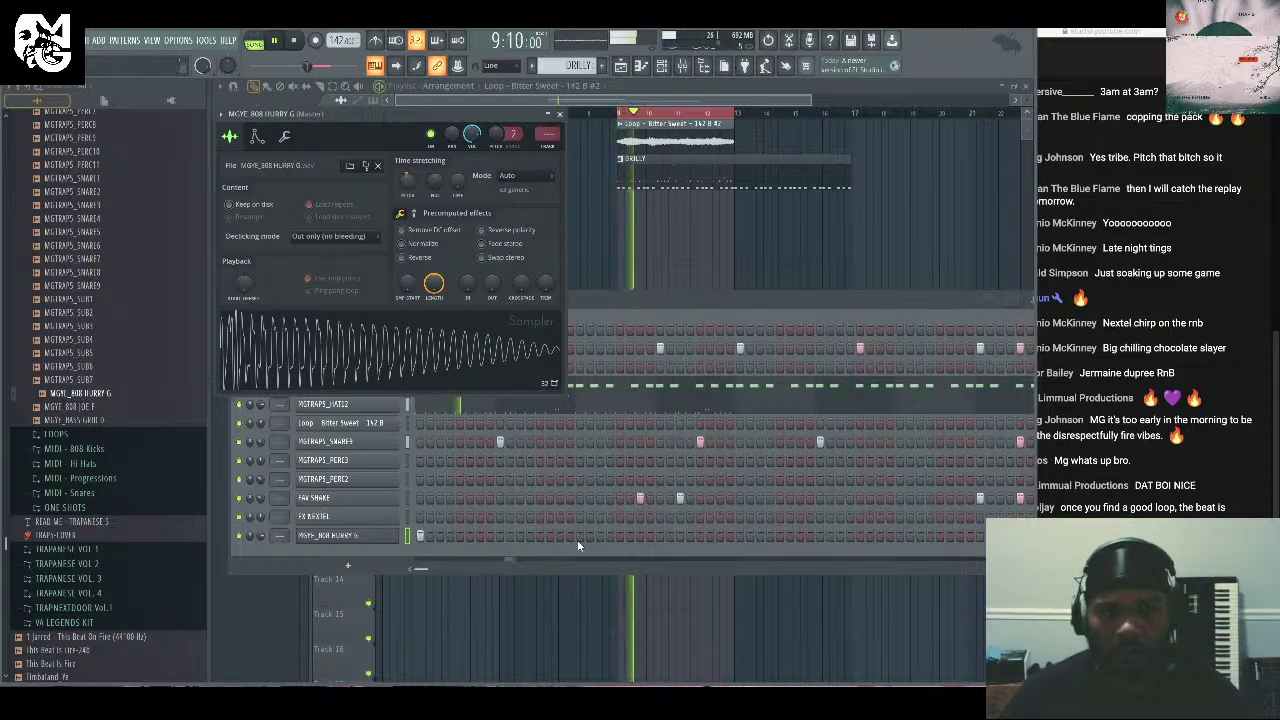
left_click(659, 535)
left_click(699, 535)
left_click(740, 535)
left_click(859, 535)
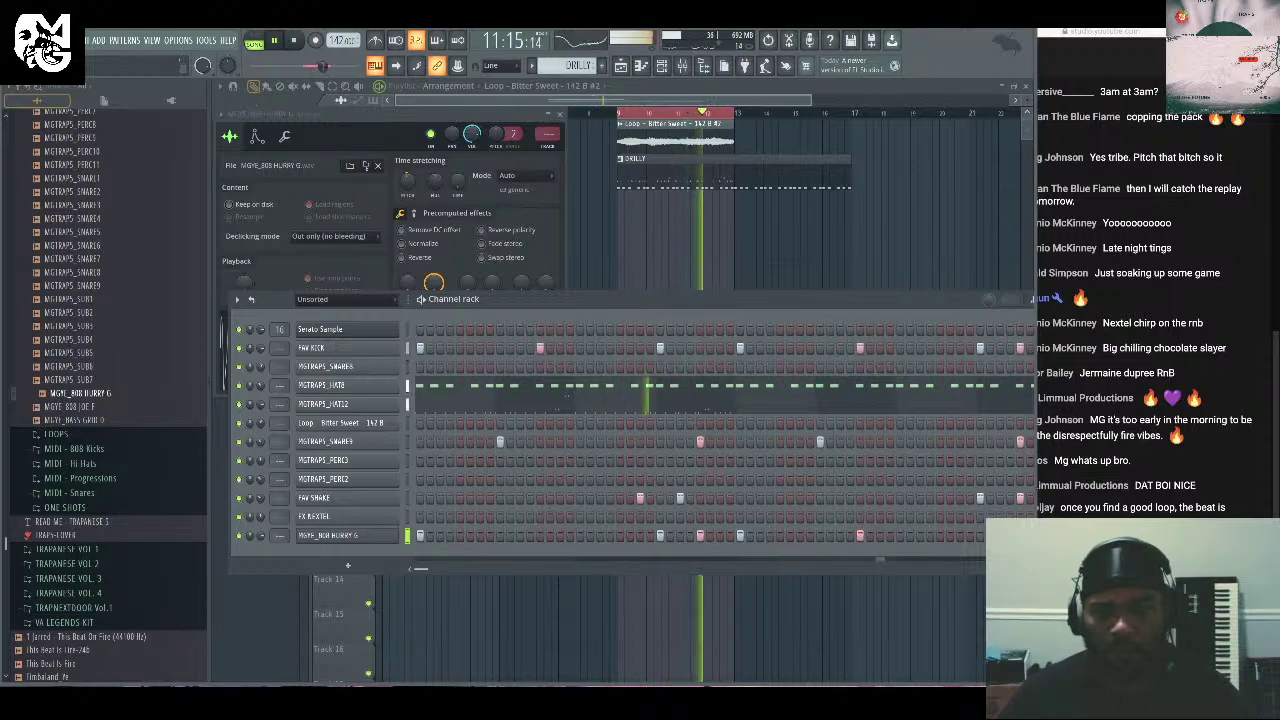
left_click_drag(878, 313, 834, 324)
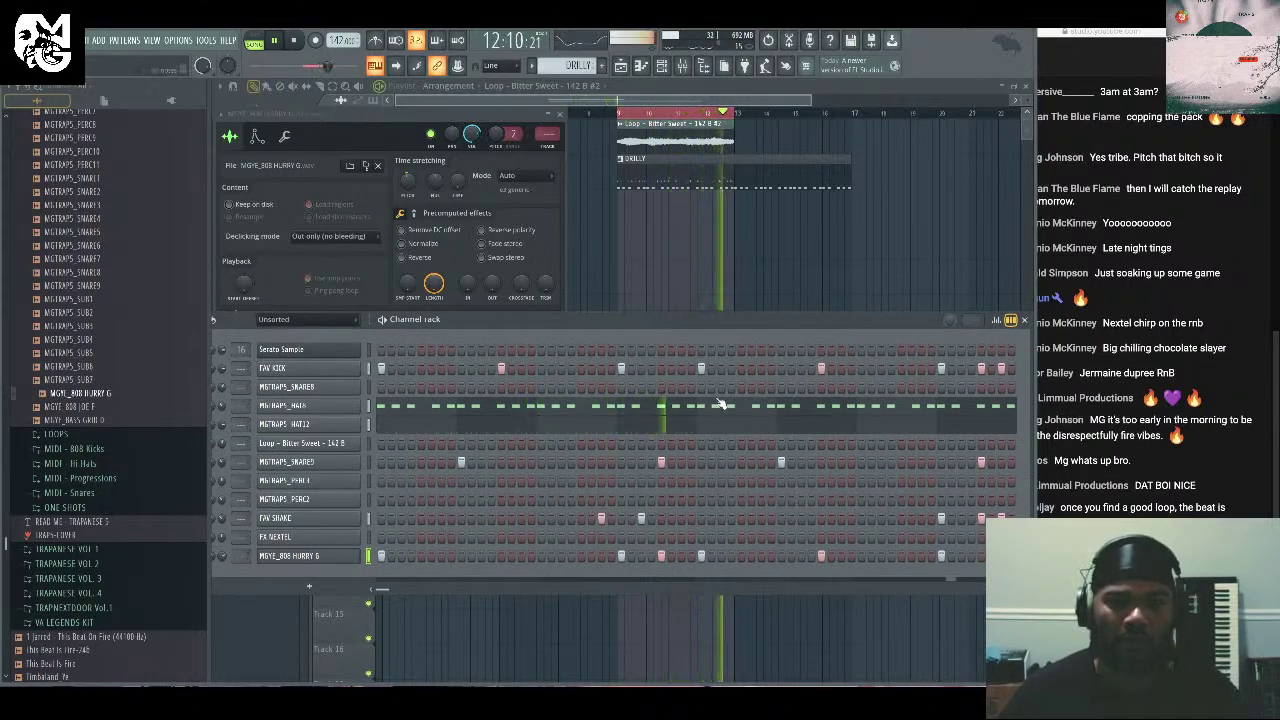
left_click(564, 114)
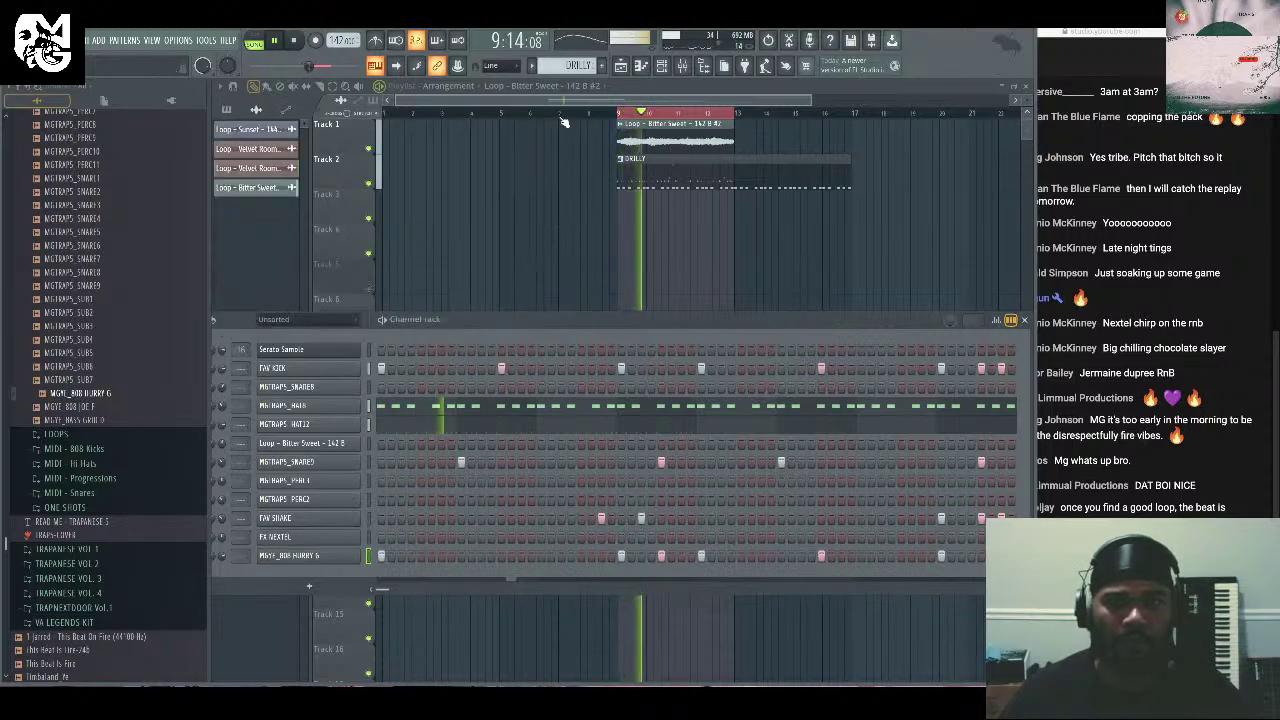
Extend the Bitter Sweet clip on Track 1 to eight bars, spanning bars 5 to 13, and play the looped section.
key("F6")
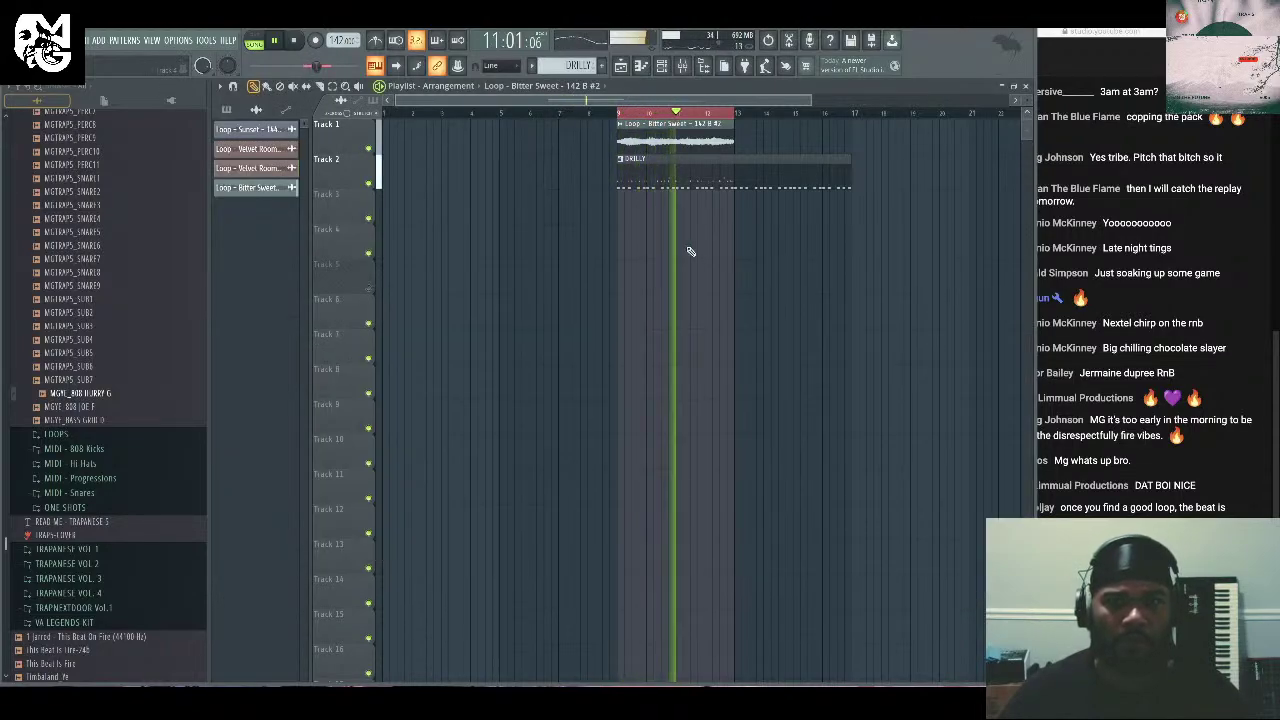
key("space")
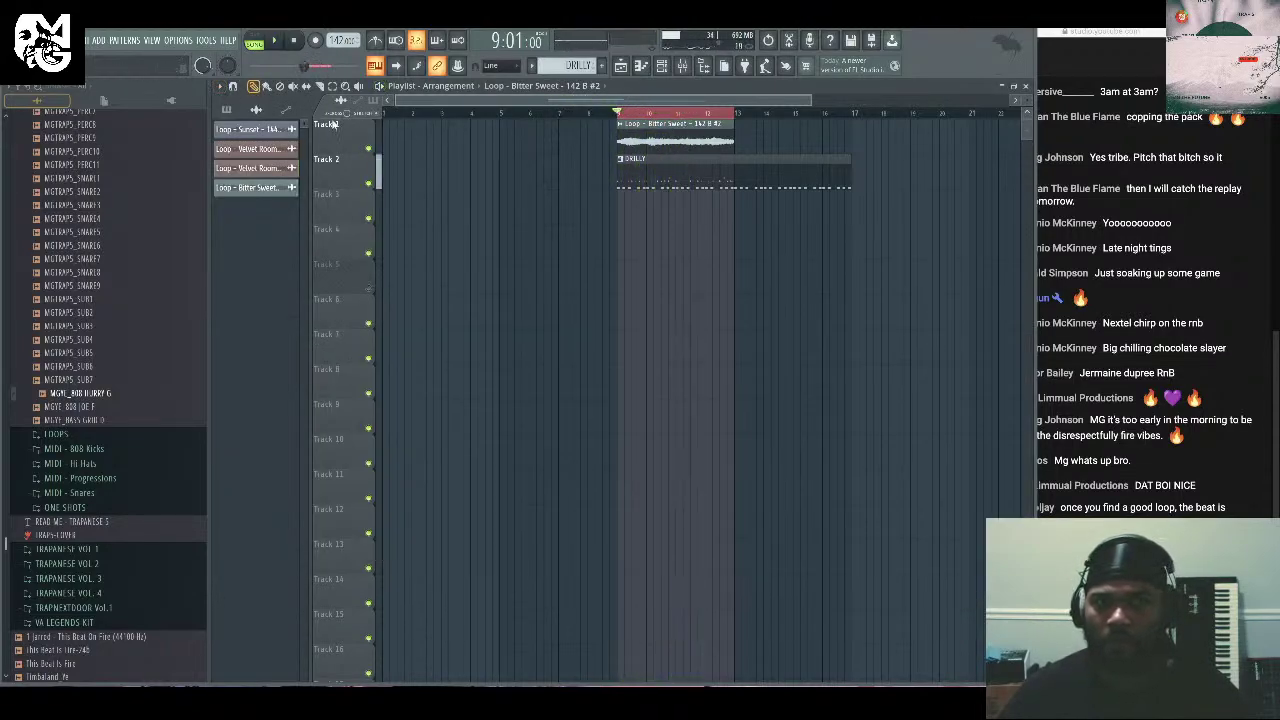
left_click_drag(689, 140, 715, 137)
key("space")
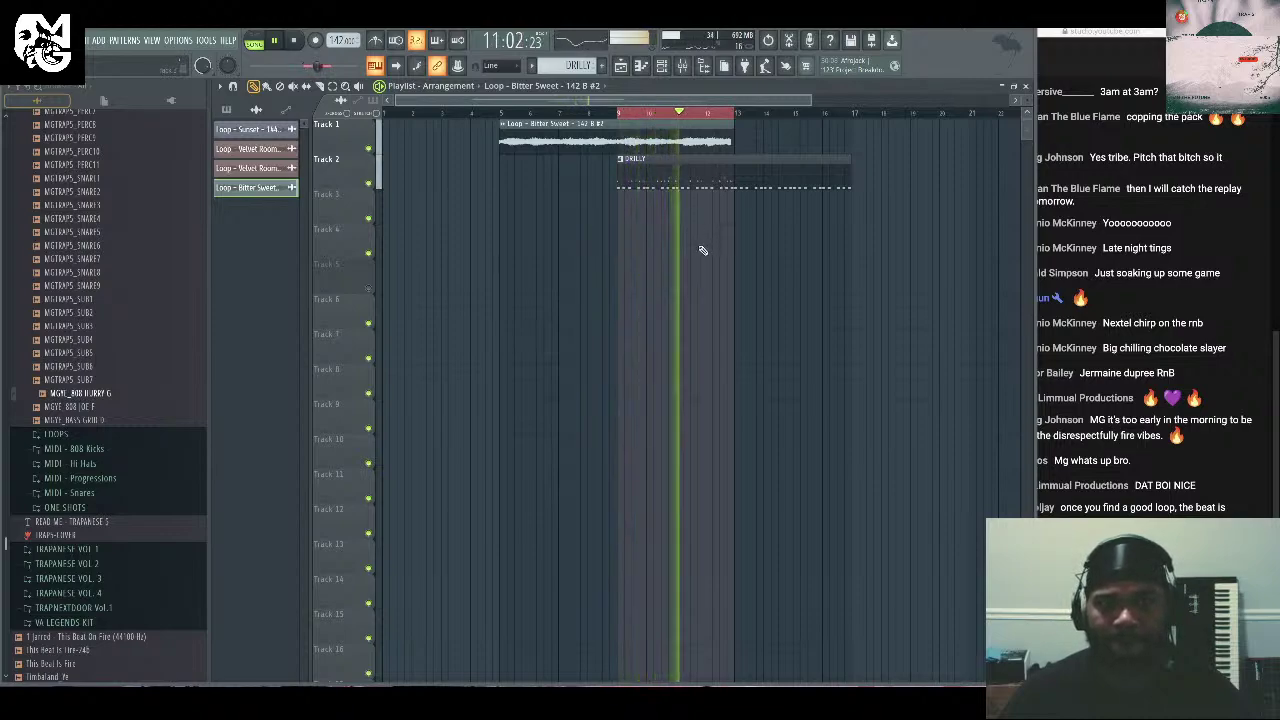
Bring the channel rack back with the Unsorted group and mute the MGYE_808 HURRY G channel.
key("F6")
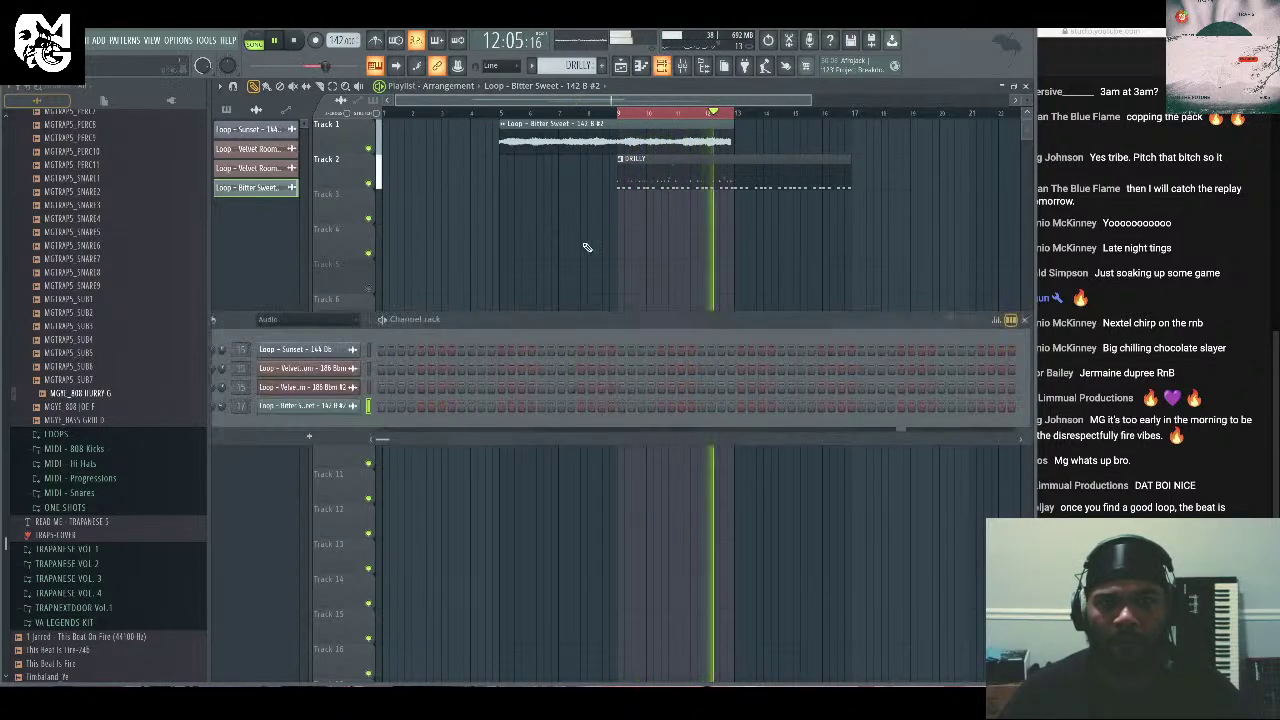
left_click(297, 322)
left_click(272, 428)
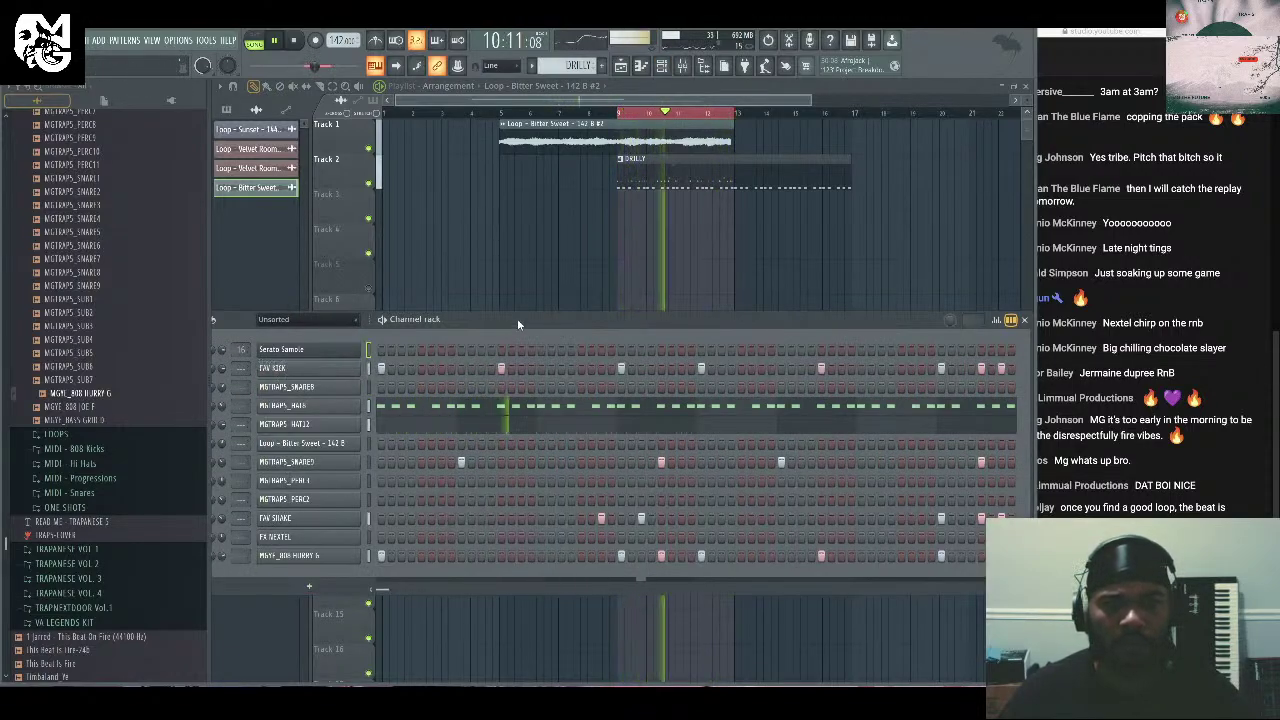
left_click_drag(512, 323, 610, 312)
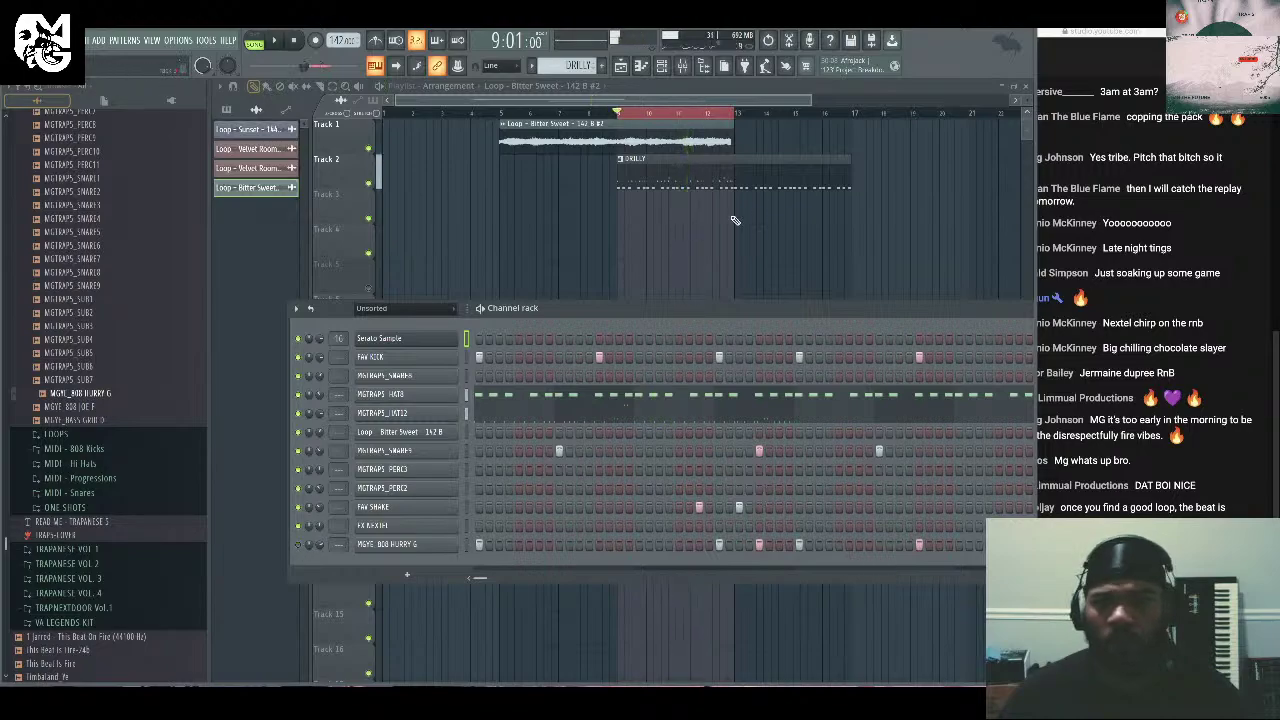
Shorten the DRILLY clip to four bars, place a second one at bar 13 and move the Bitter Sweet clip to start at bar 9.
left_click(804, 175)
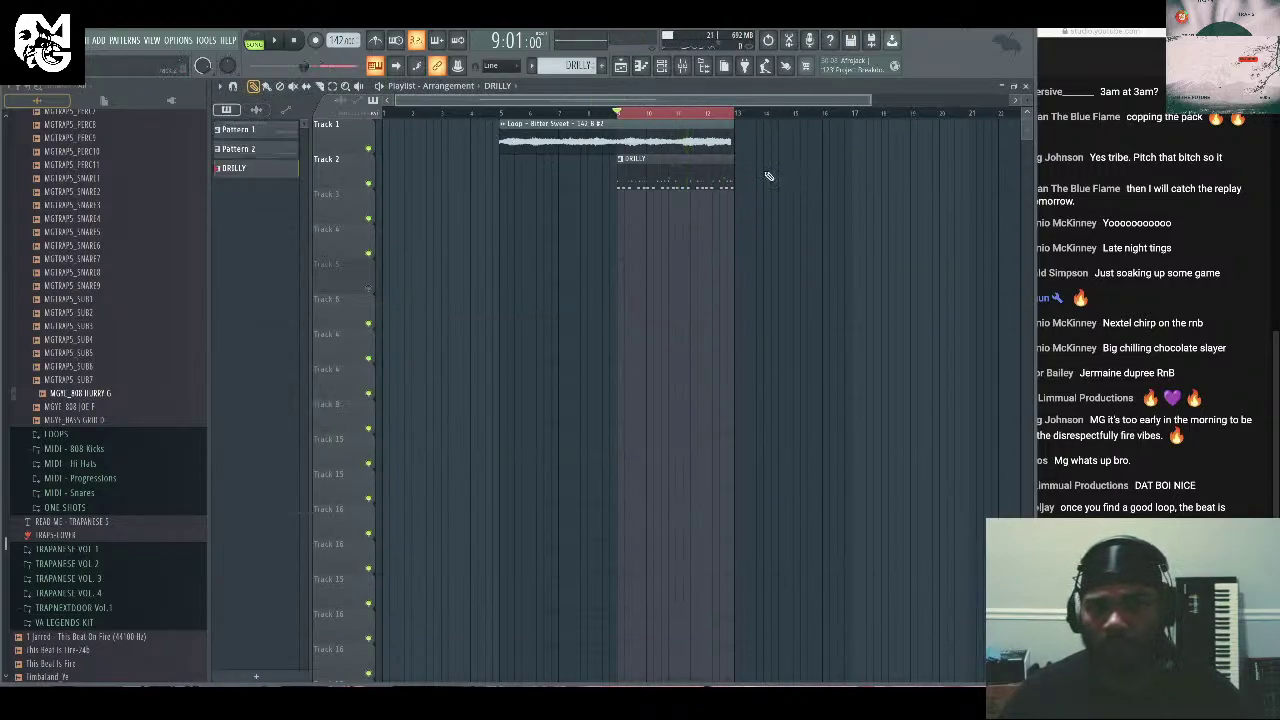
left_click(763, 176)
left_click_drag(693, 147, 812, 147)
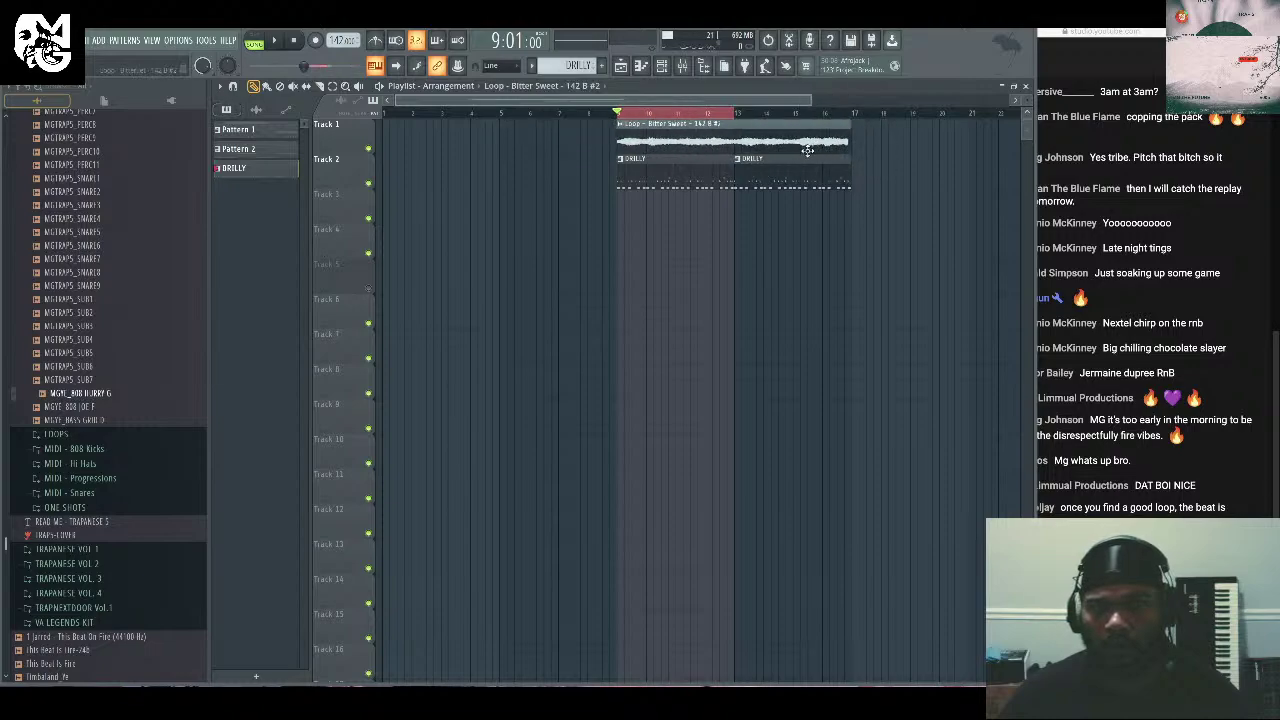
Select all playlist clips and loop playback over bars 9 to 17.
key("space")
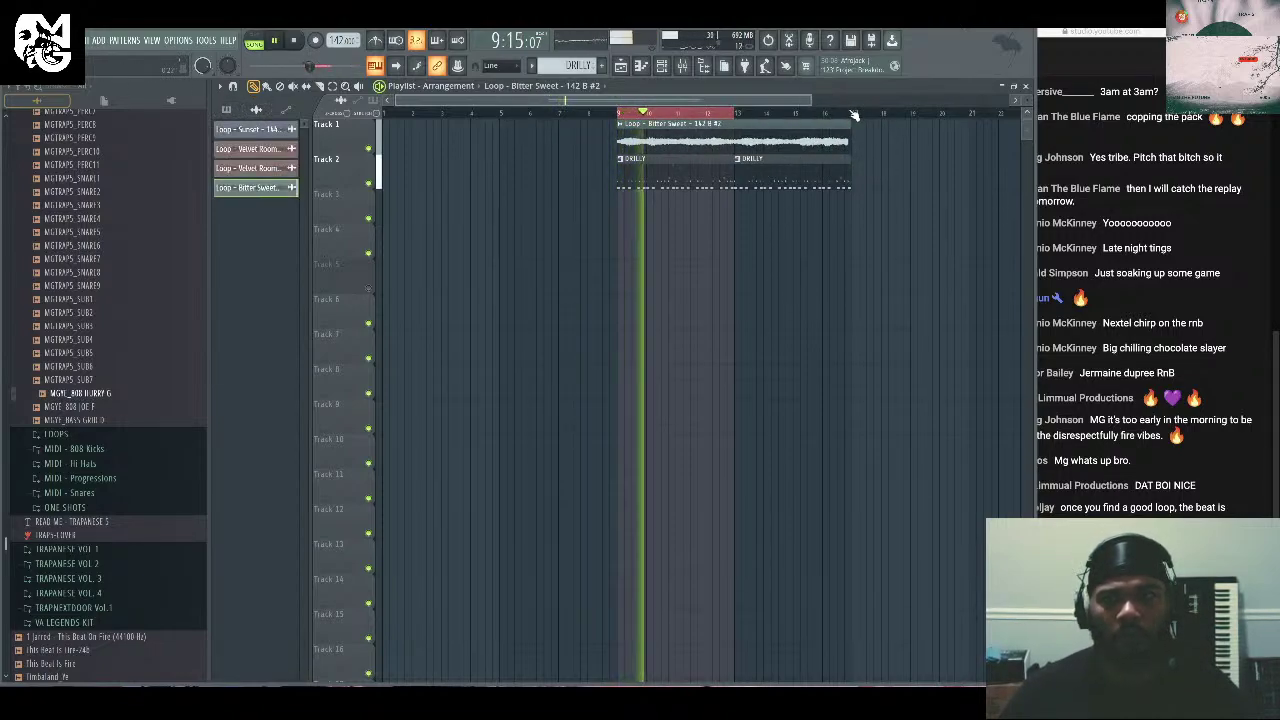
key("ctrl+a")
left_click(1089, 398)
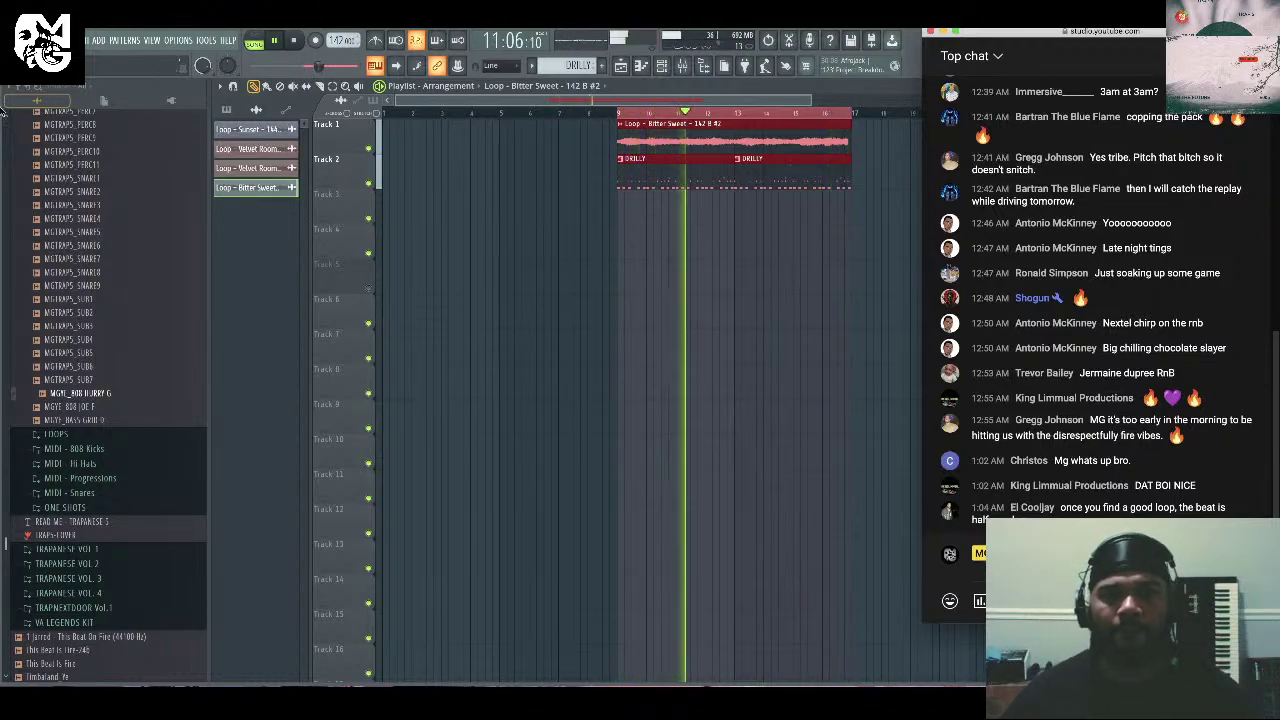
Bring up the mixer and the channel rack's Unsorted group, and mute the MGTRAP5_HAT12 channel.
left_click(720, 67)
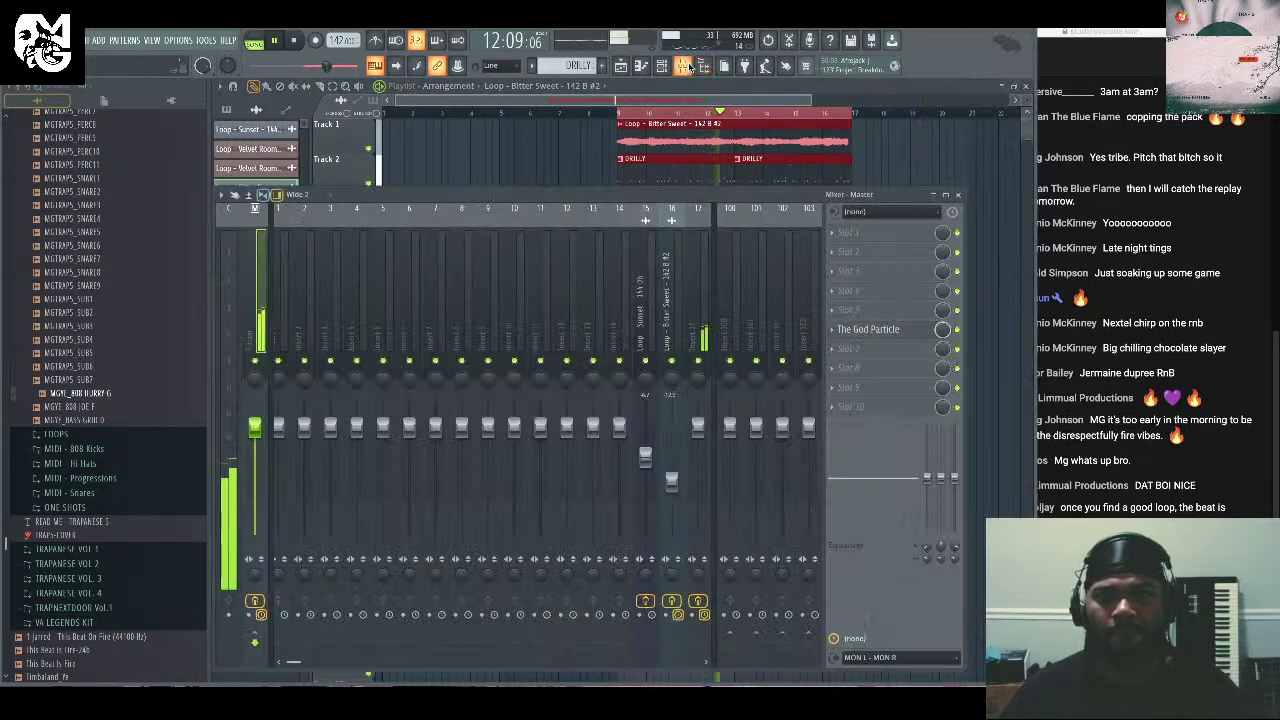
left_click(661, 67)
left_click(405, 308)
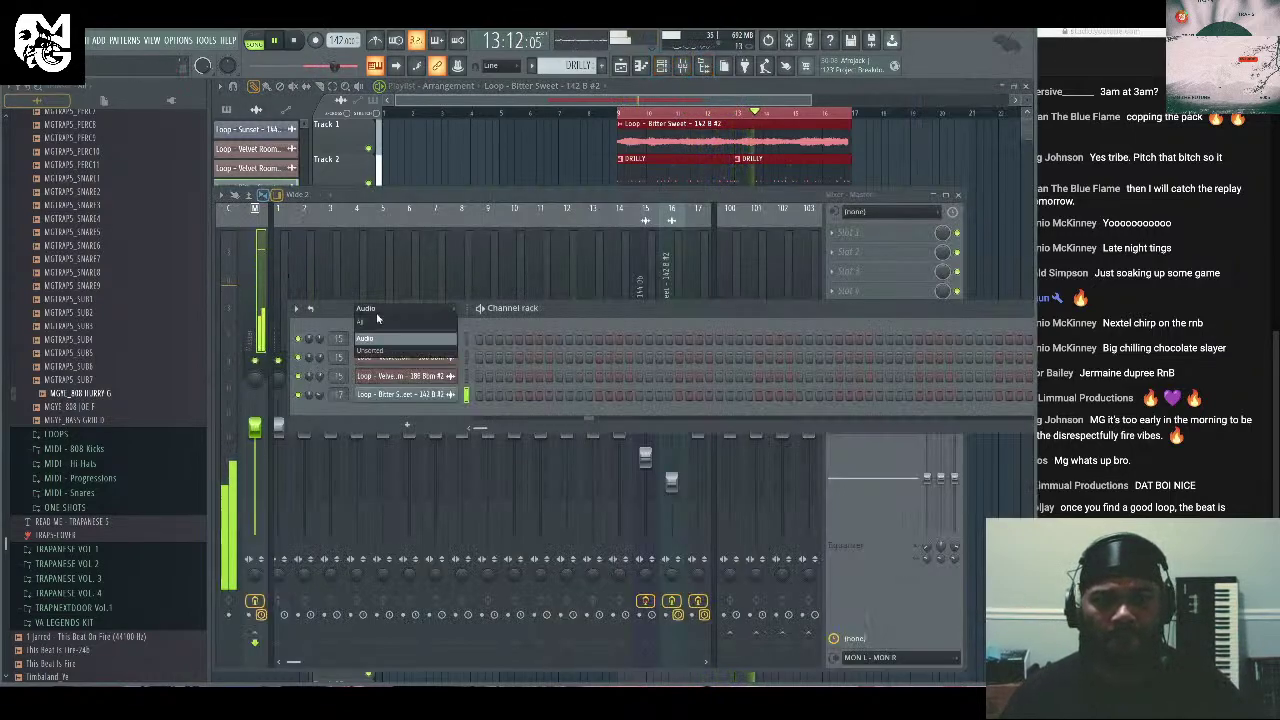
left_click(380, 352)
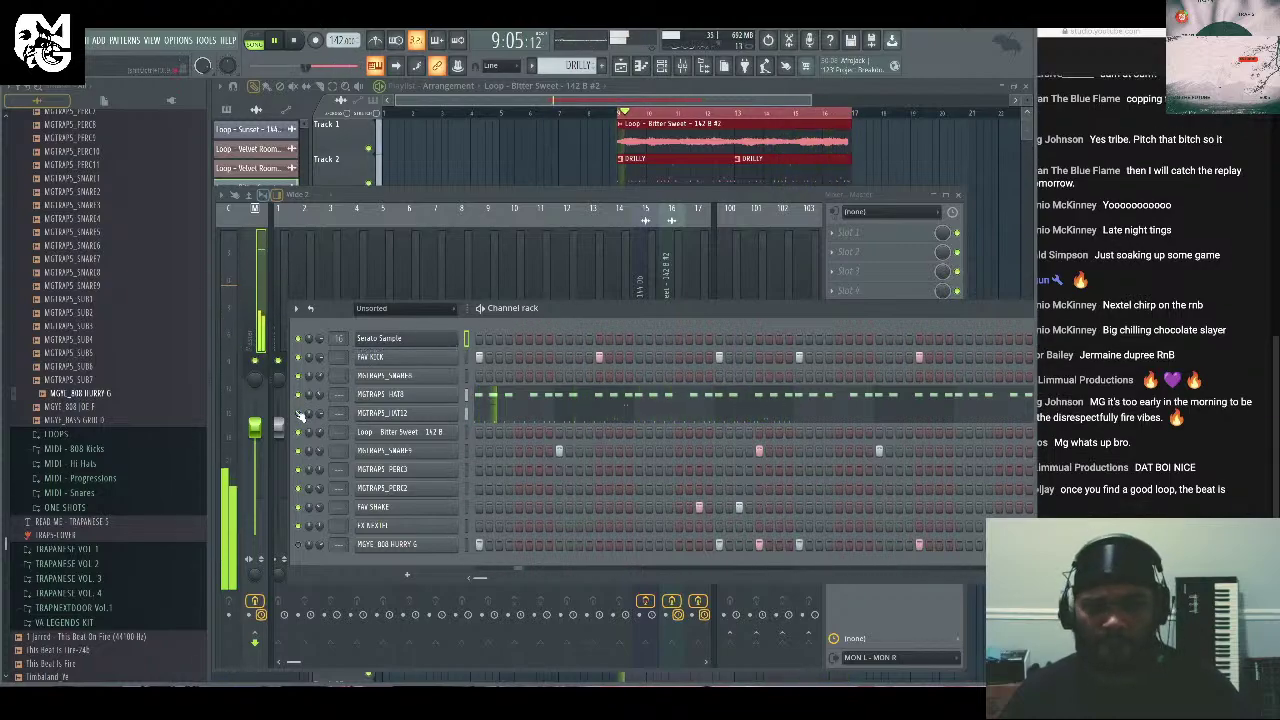
left_click(1163, 484)
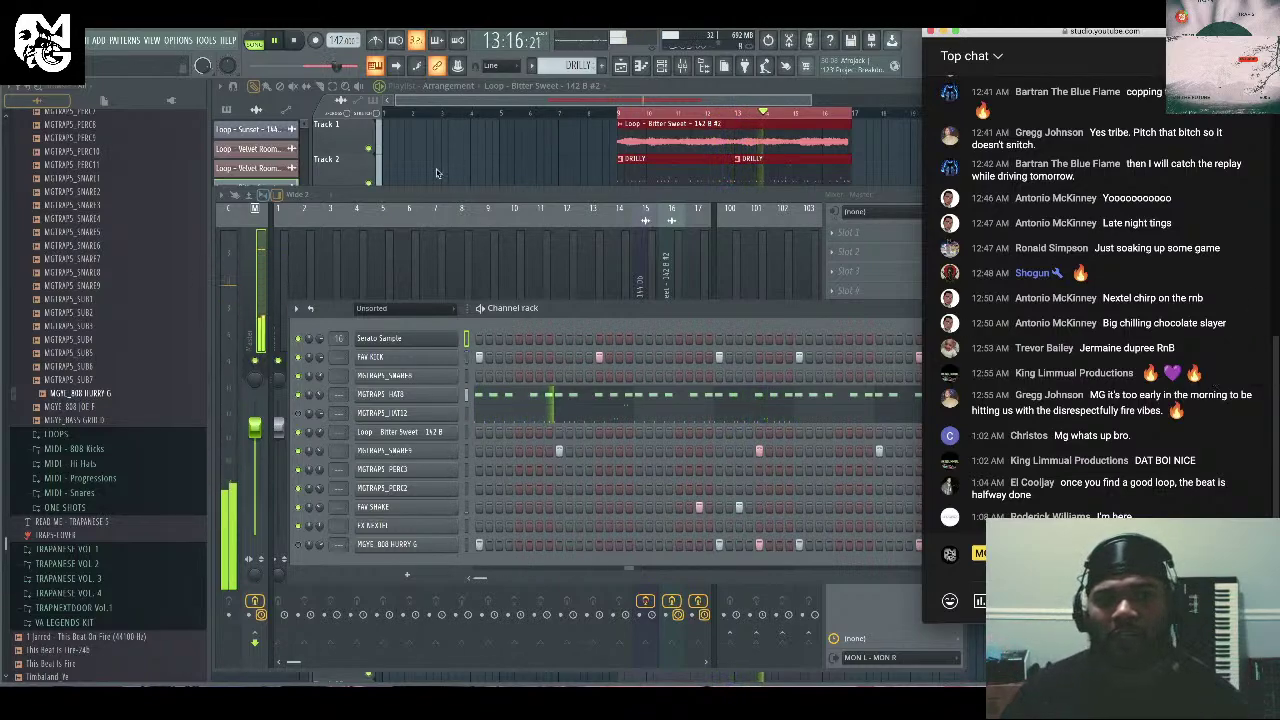
Stop playback, hide the mixer and channel rack, and delete all Bitter Sweet and DRILLY clips from the playlist.
left_click(295, 41)
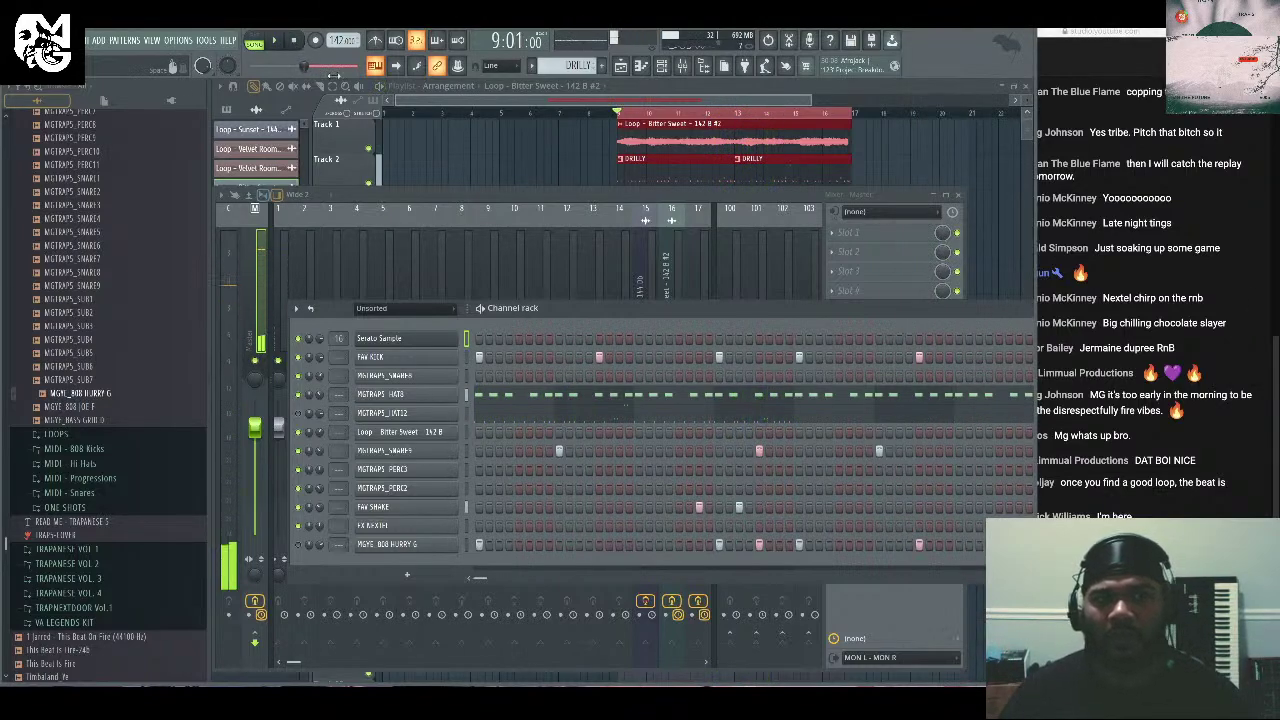
left_click(958, 196)
left_click(661, 66)
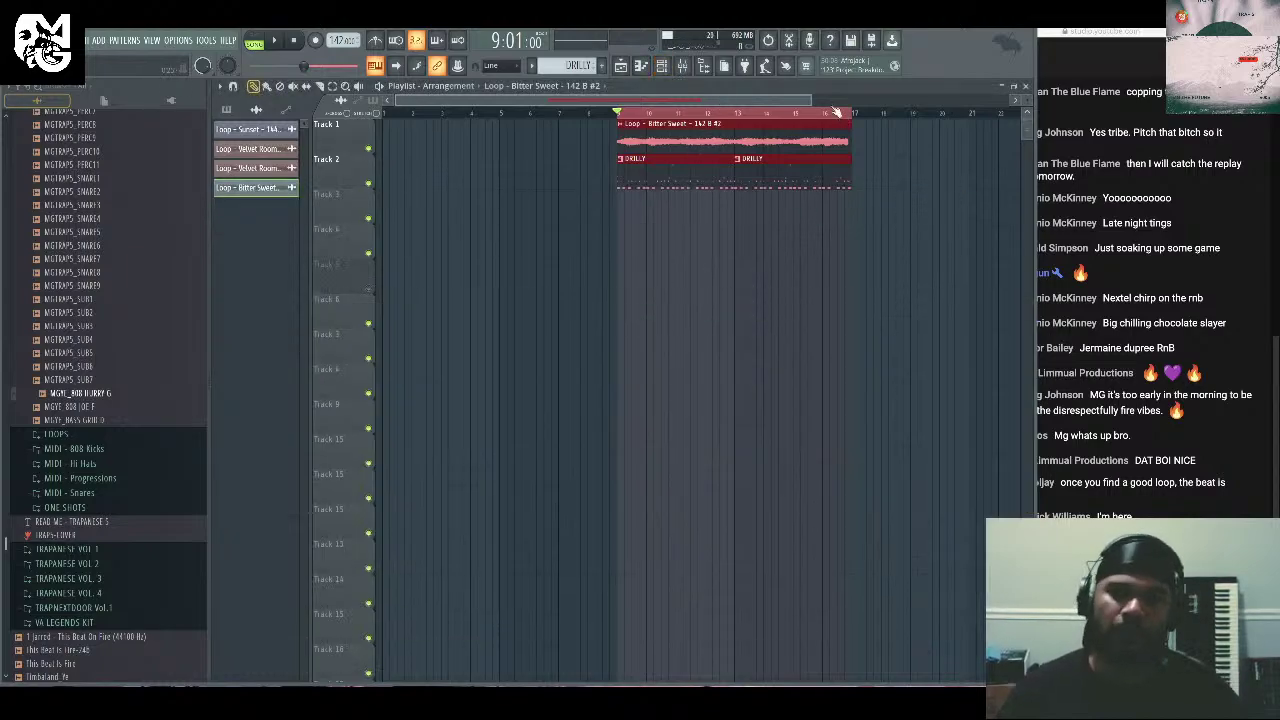
left_click_drag(811, 97, 985, 97)
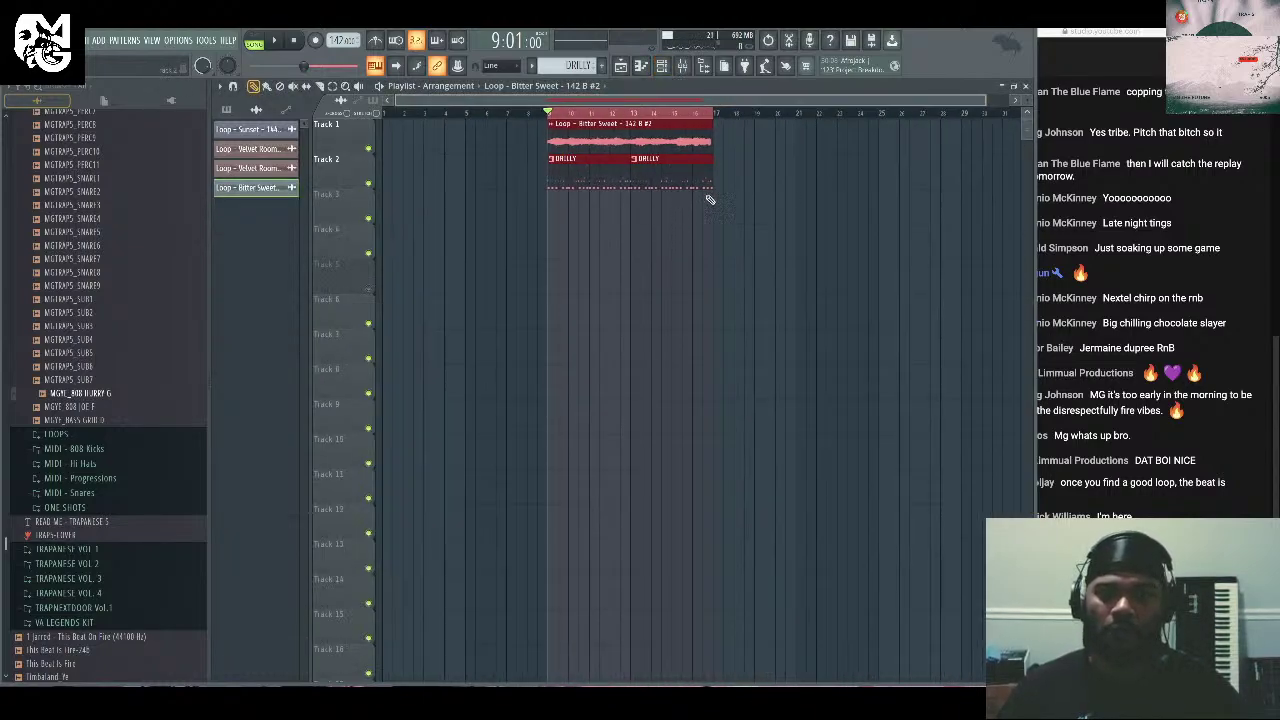
key("Delete")
Load Loop - Dont Mind - 175 Cm from the RnB Drip Vol.1 Loops folder into the Serato Sample channel.
left_click(662, 66)
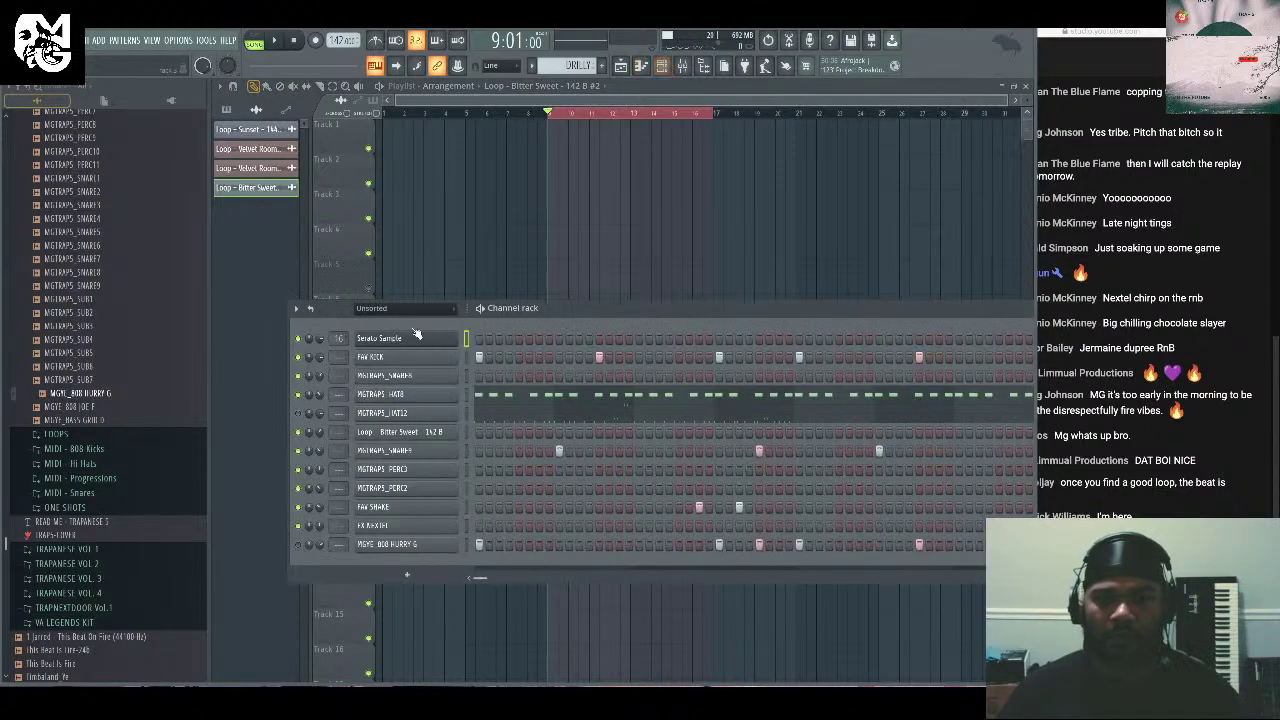
left_click(400, 337)
scroll(100, 360, "up", 10)
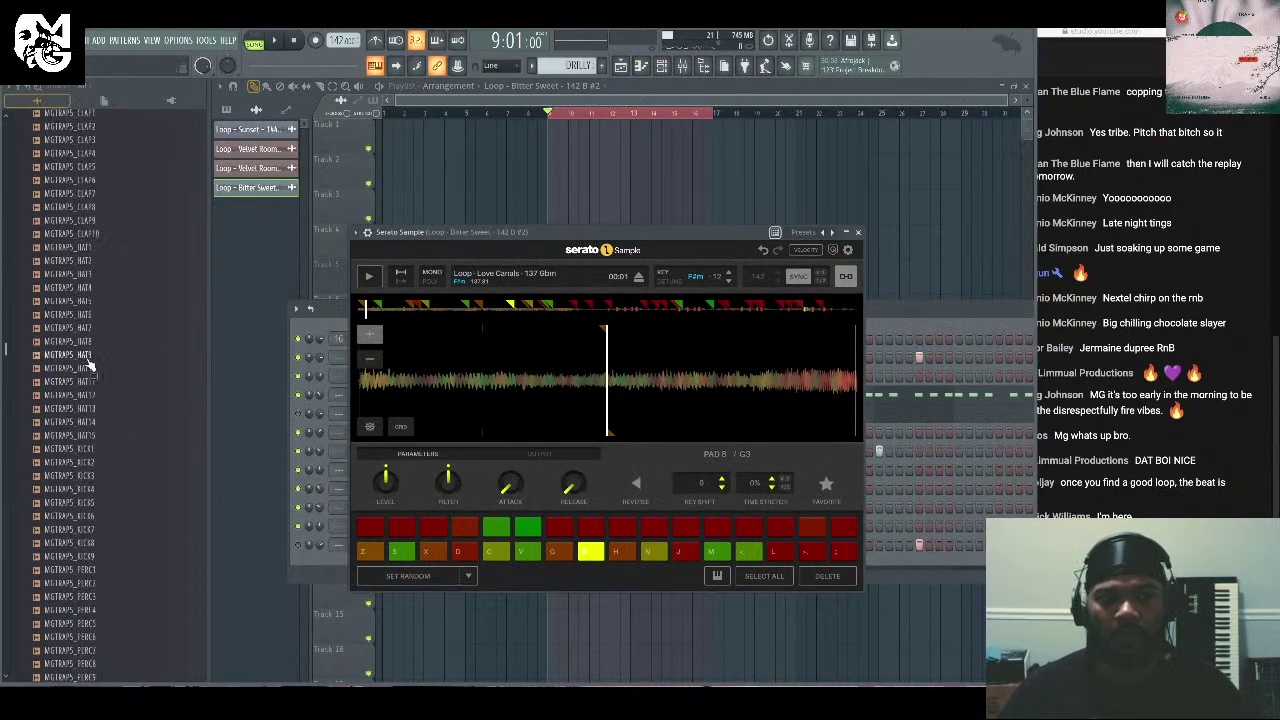
scroll(115, 330, "up", 2)
left_click(110, 285)
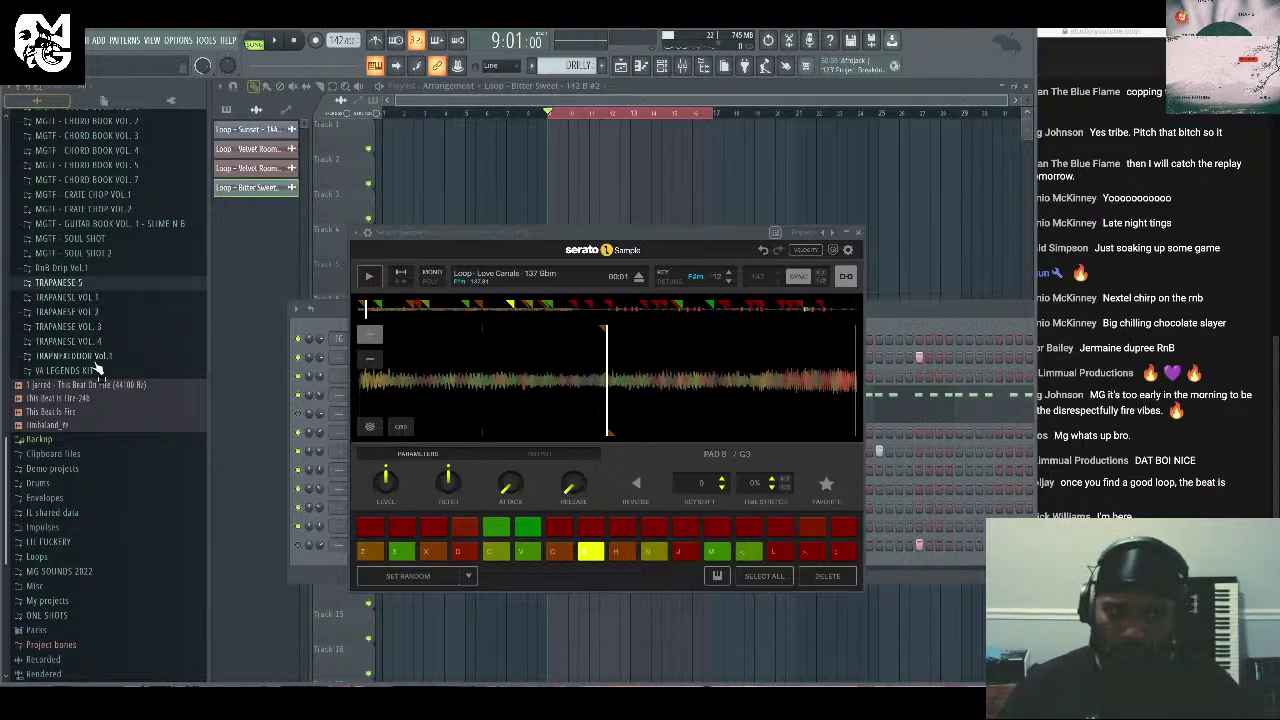
scroll(135, 292, "up", 3)
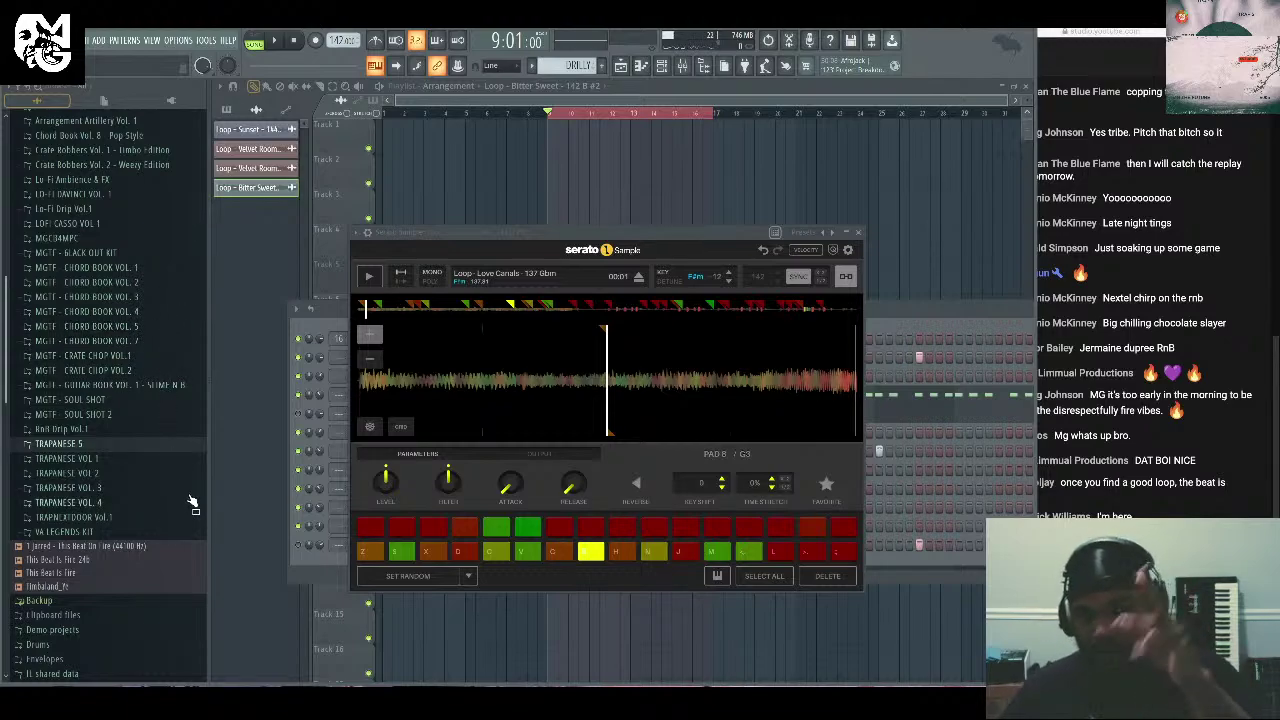
left_click(125, 430)
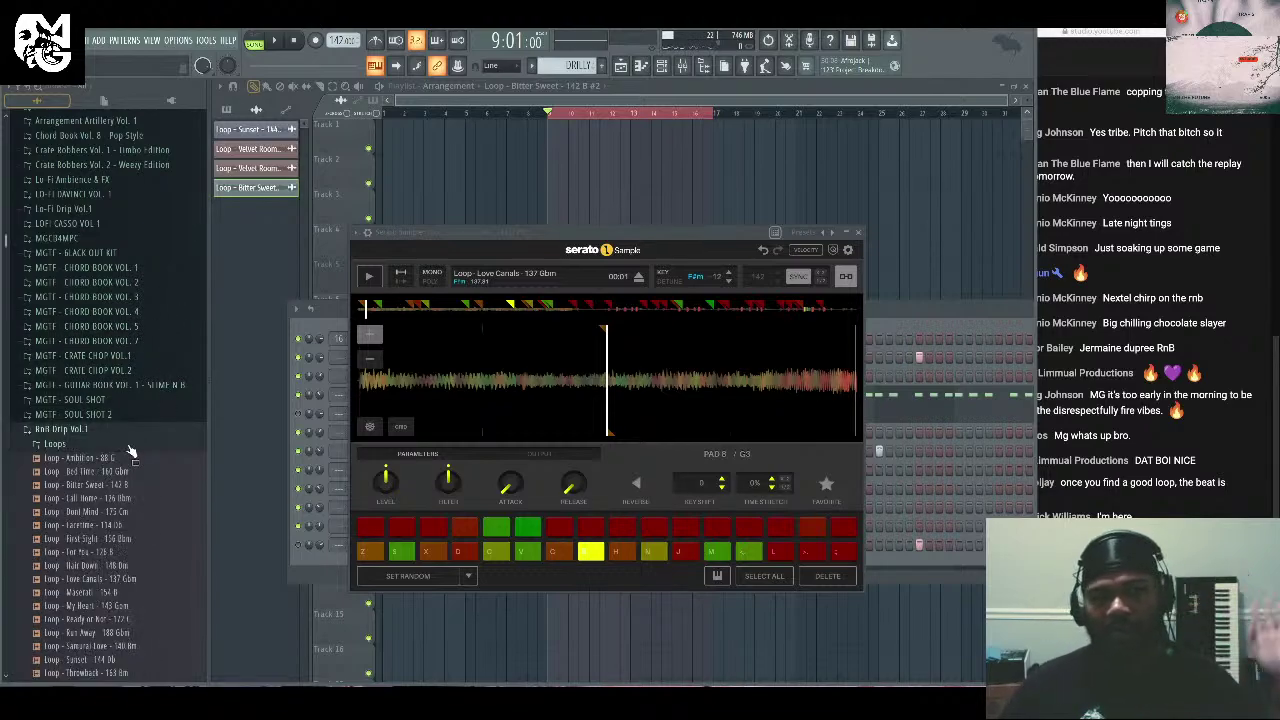
scroll(130, 410, "down", 3)
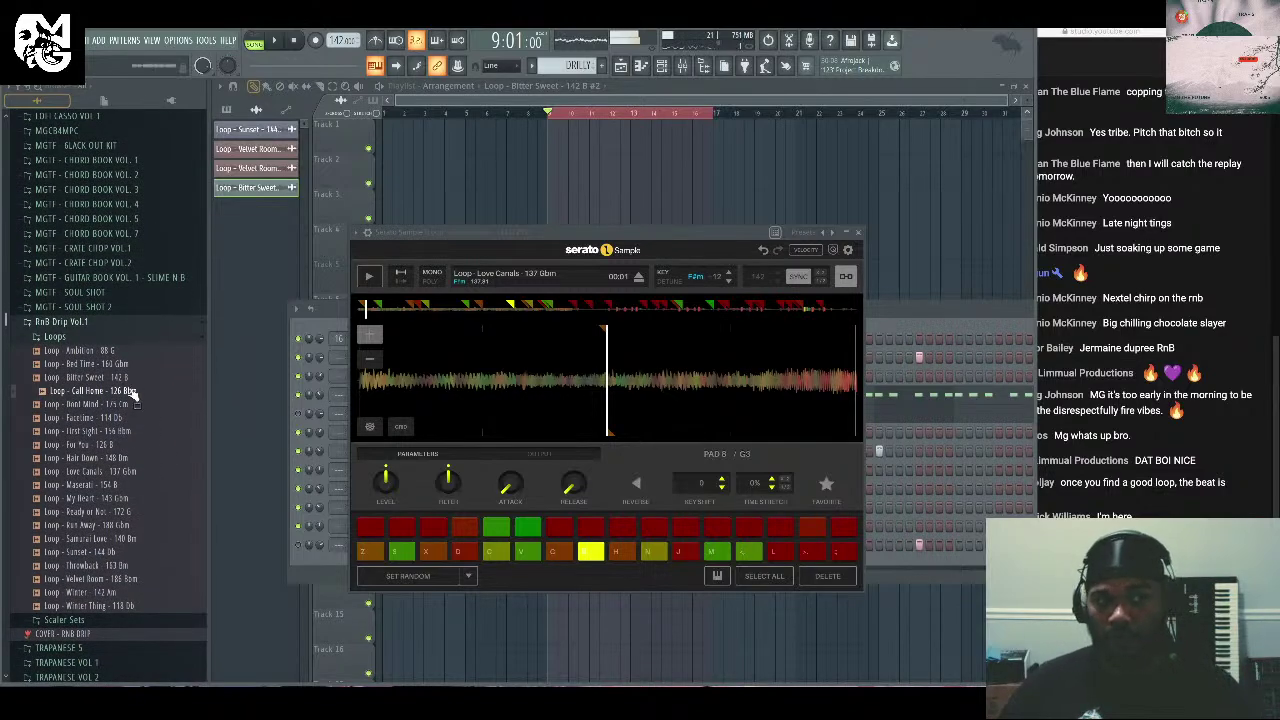
left_click_drag(125, 410, 671, 410)
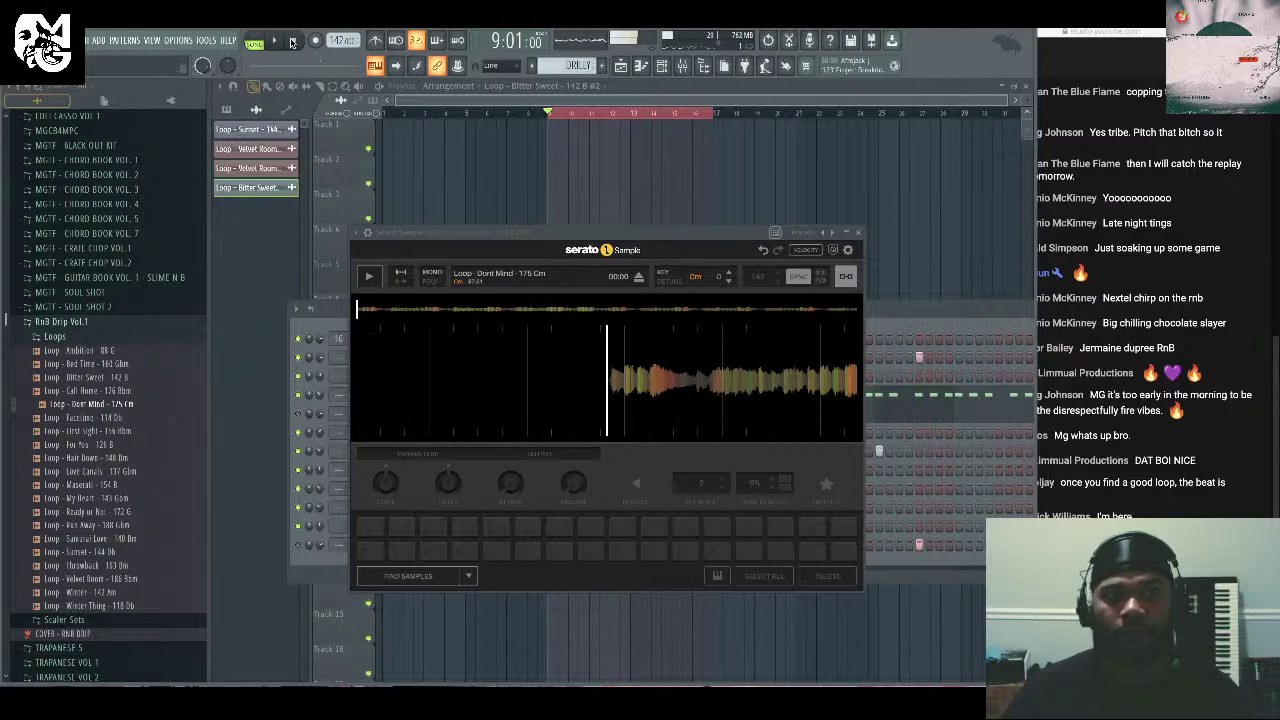
Slice the Dont Mind loop across the pads with Set Random and audition the slices.
left_click(467, 577)
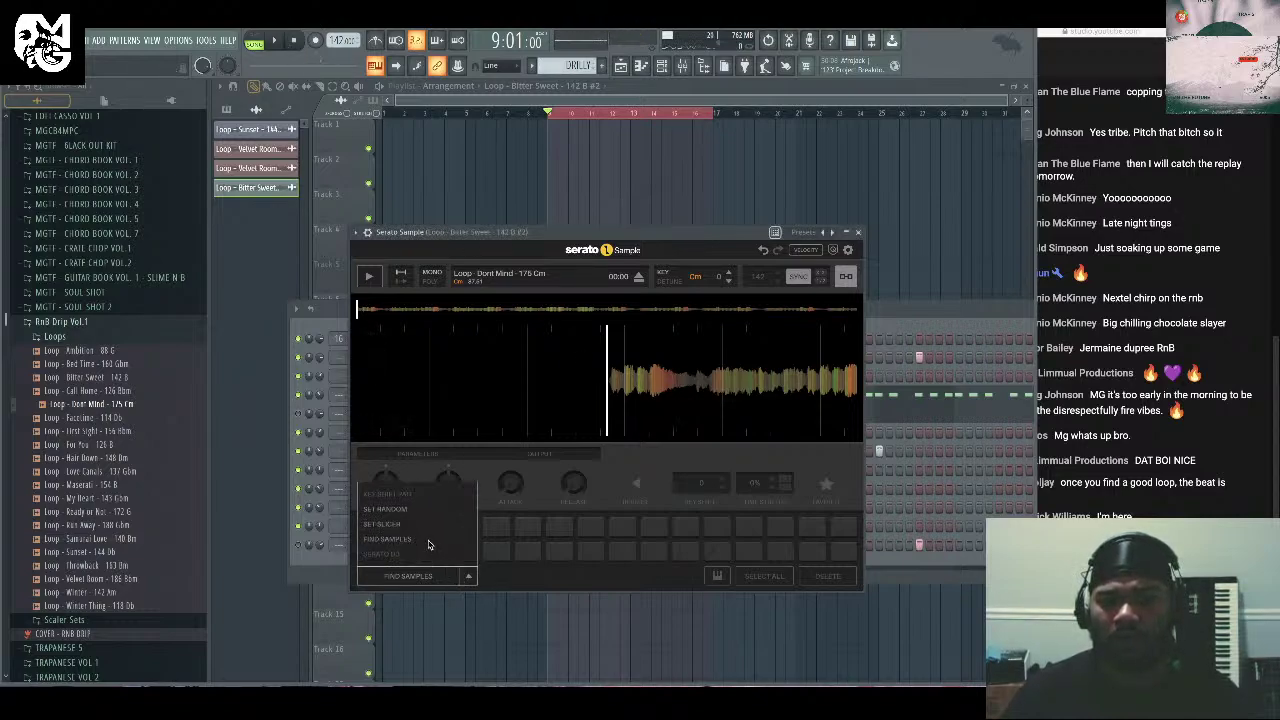
left_click(392, 510)
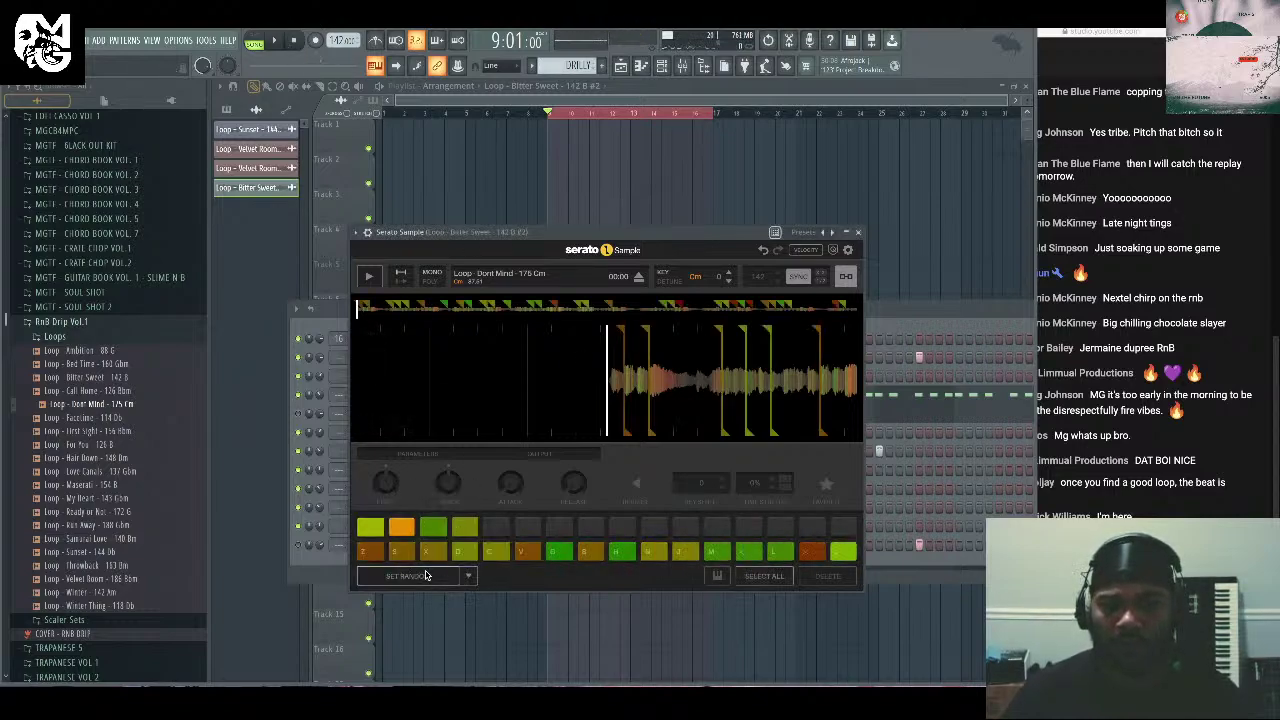
key("space")
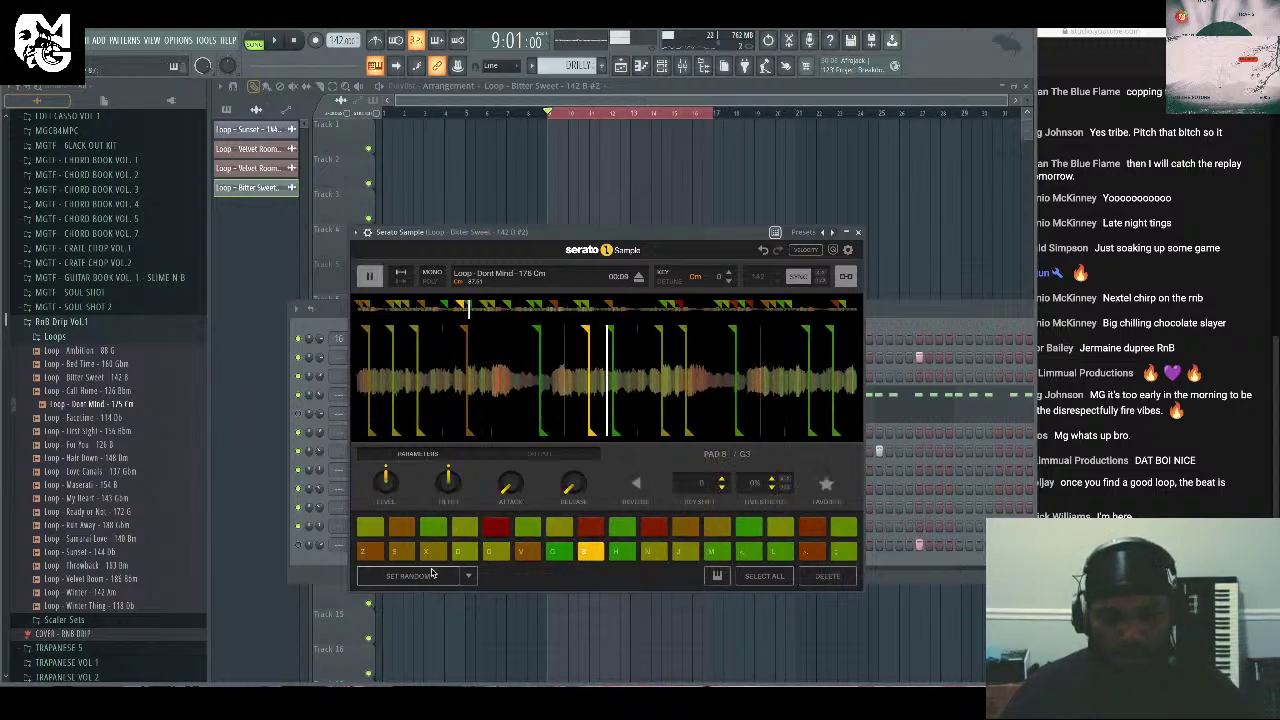
key("space")
Halve the Dont Mind sample's tempo to 71 BPM and audition its pads.
left_click(821, 280)
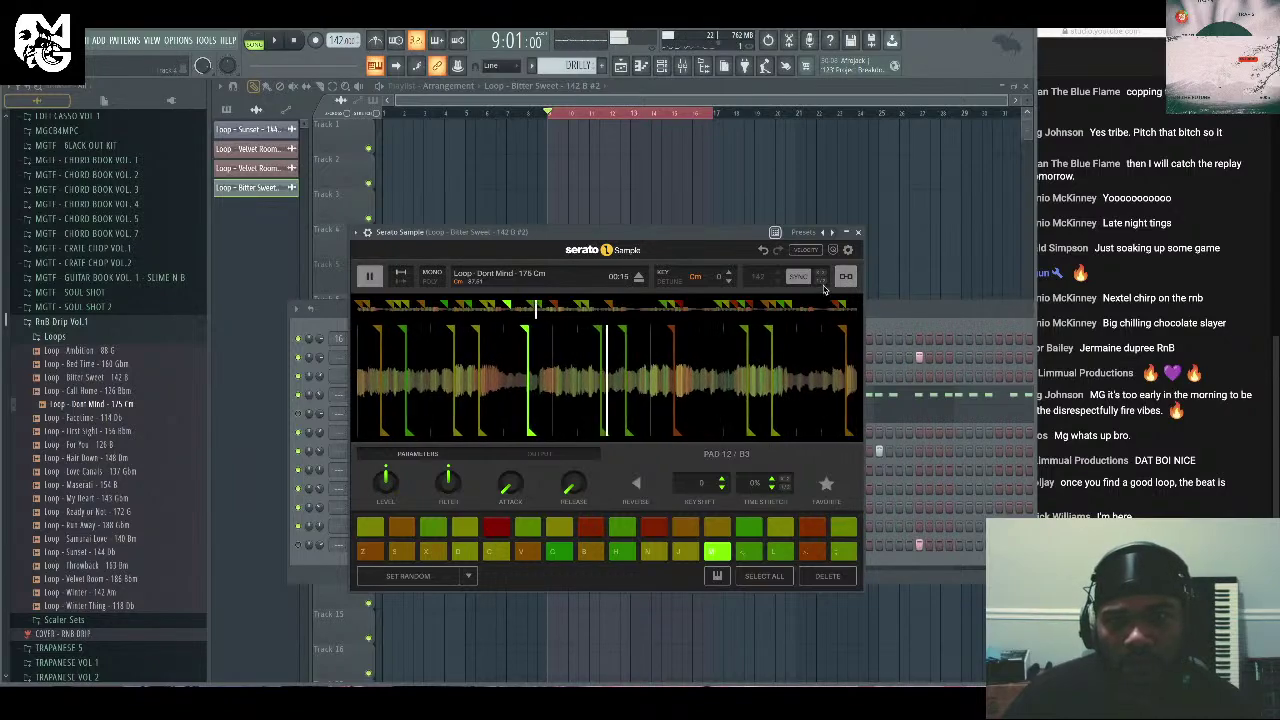
key("space")
left_click(826, 280)
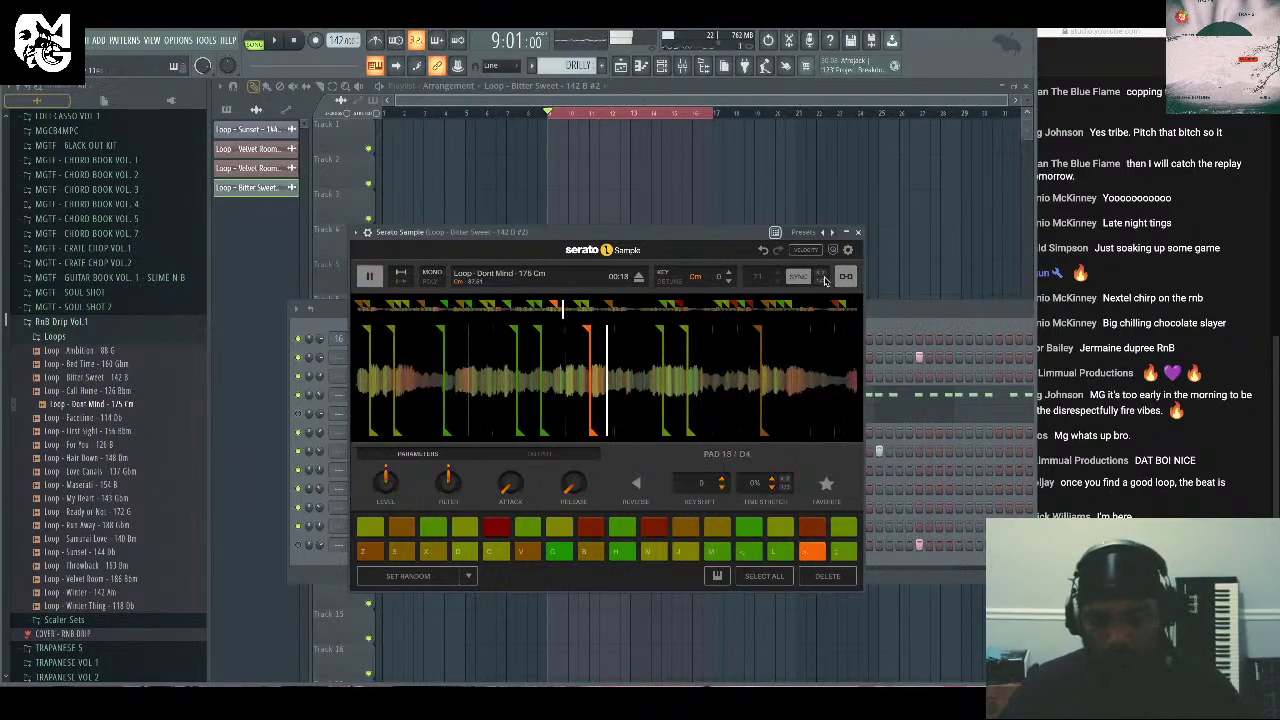
key("r")
key("3")
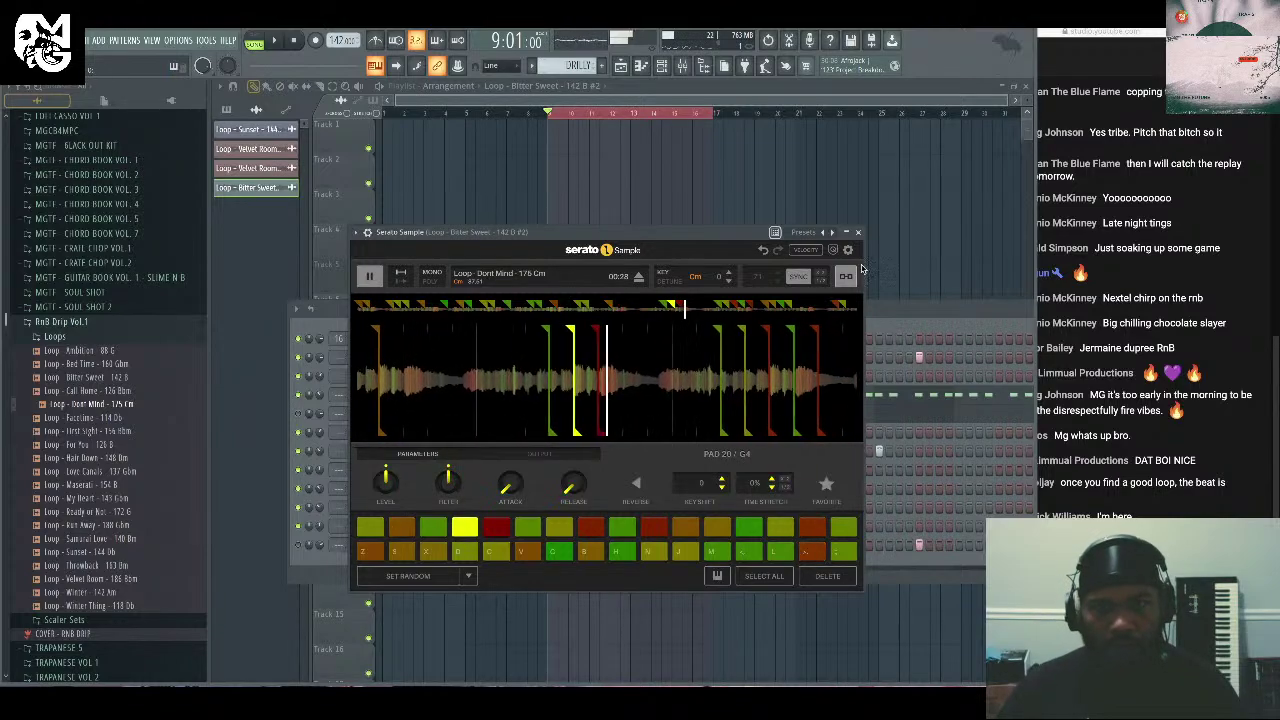
Route the Serato Sample channel to mixer track 17 and shift the Dont Mind sample's key by -5 to Gm.
left_click(857, 232)
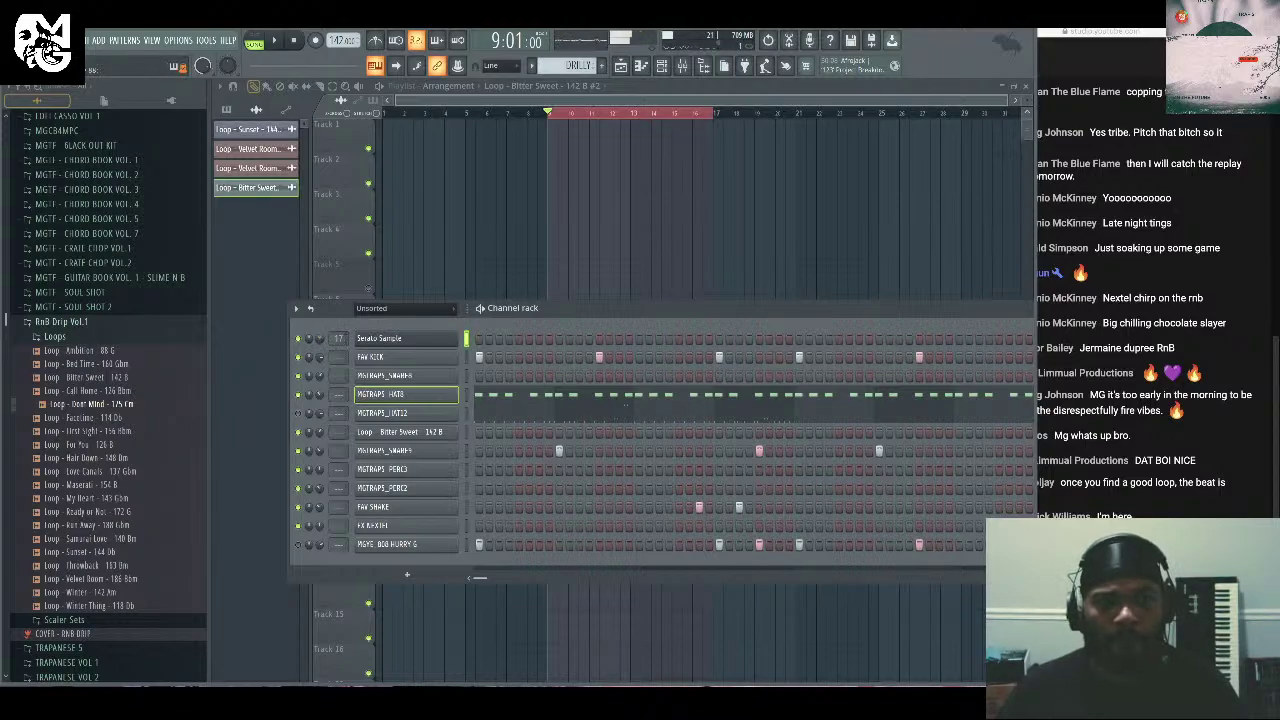
left_click(408, 339)
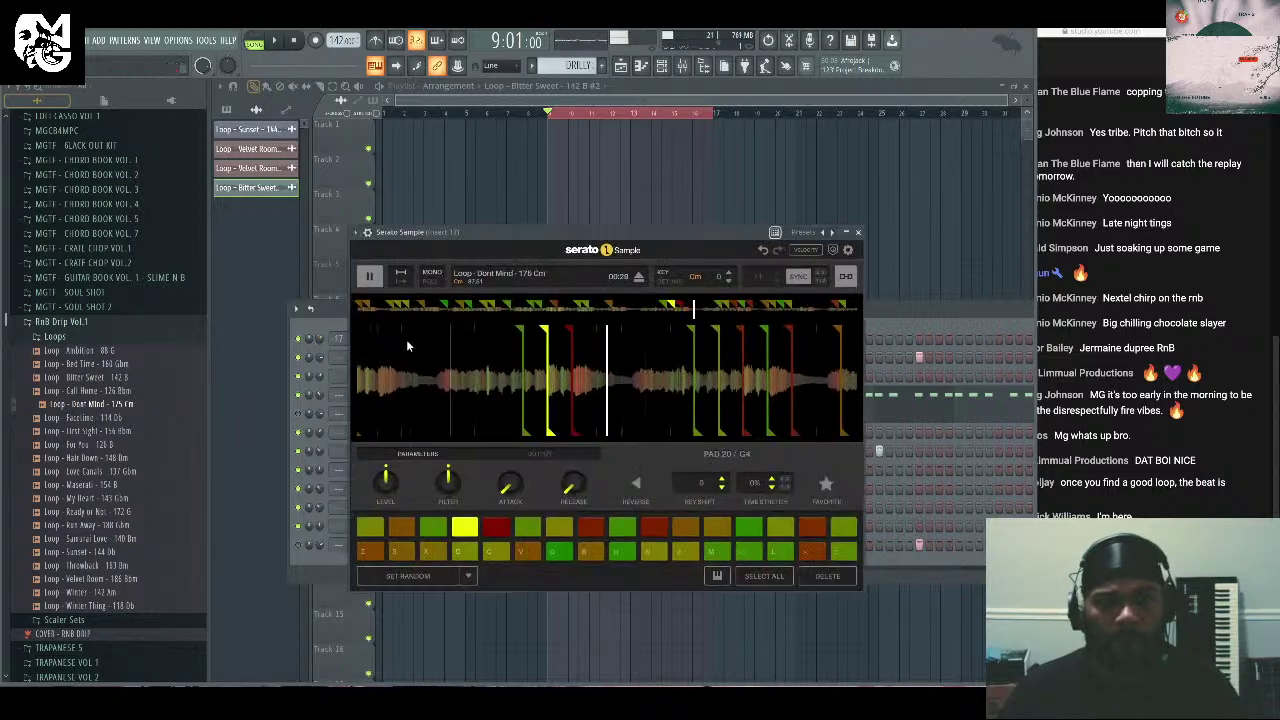
left_click(728, 273)
left_click(729, 281)
left_click(729, 281)
left_click(729, 281)
left_click(729, 281)
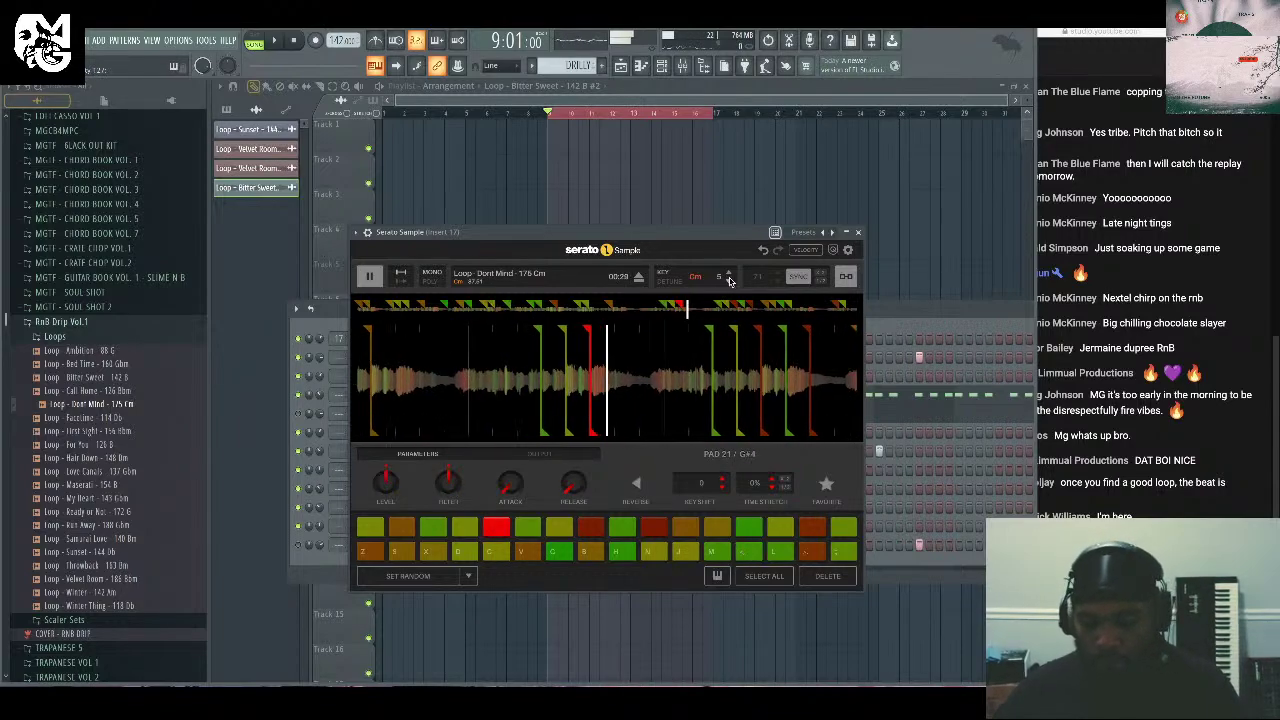
Rehearse a chop melody on the Dont Mind pads around G4 to C5, then close the sampler window.
key("e")
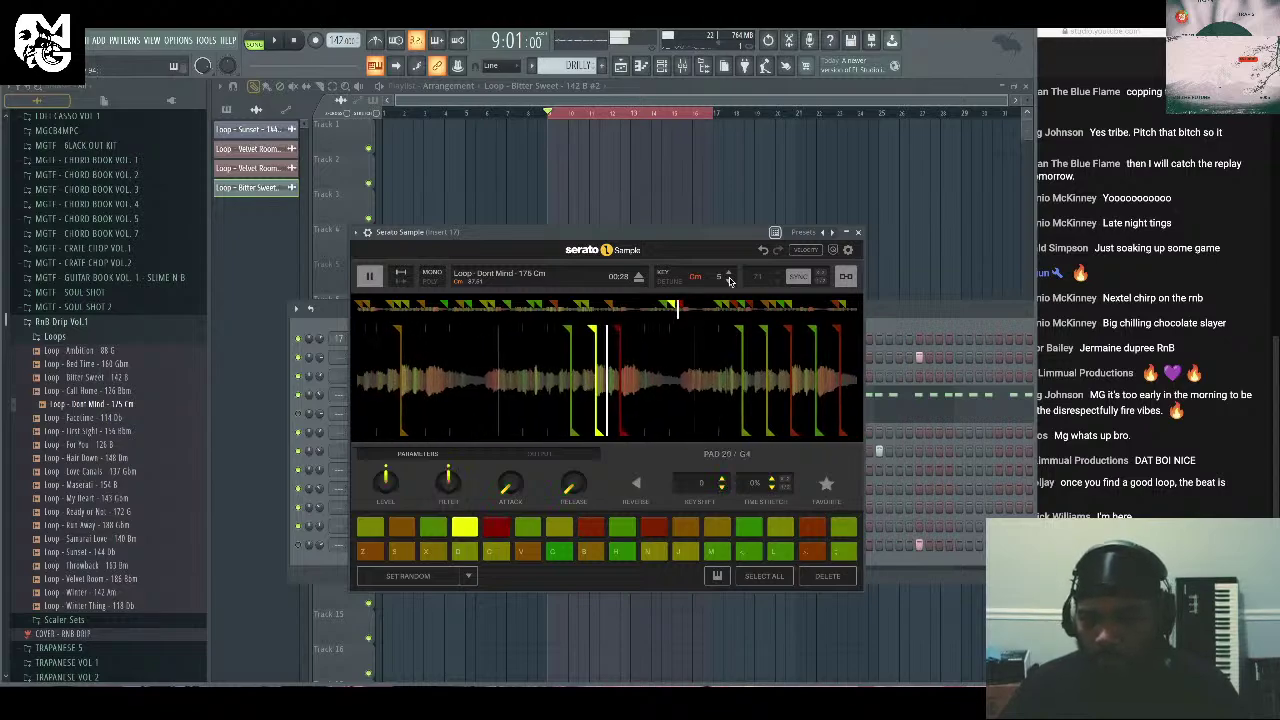
key("e")
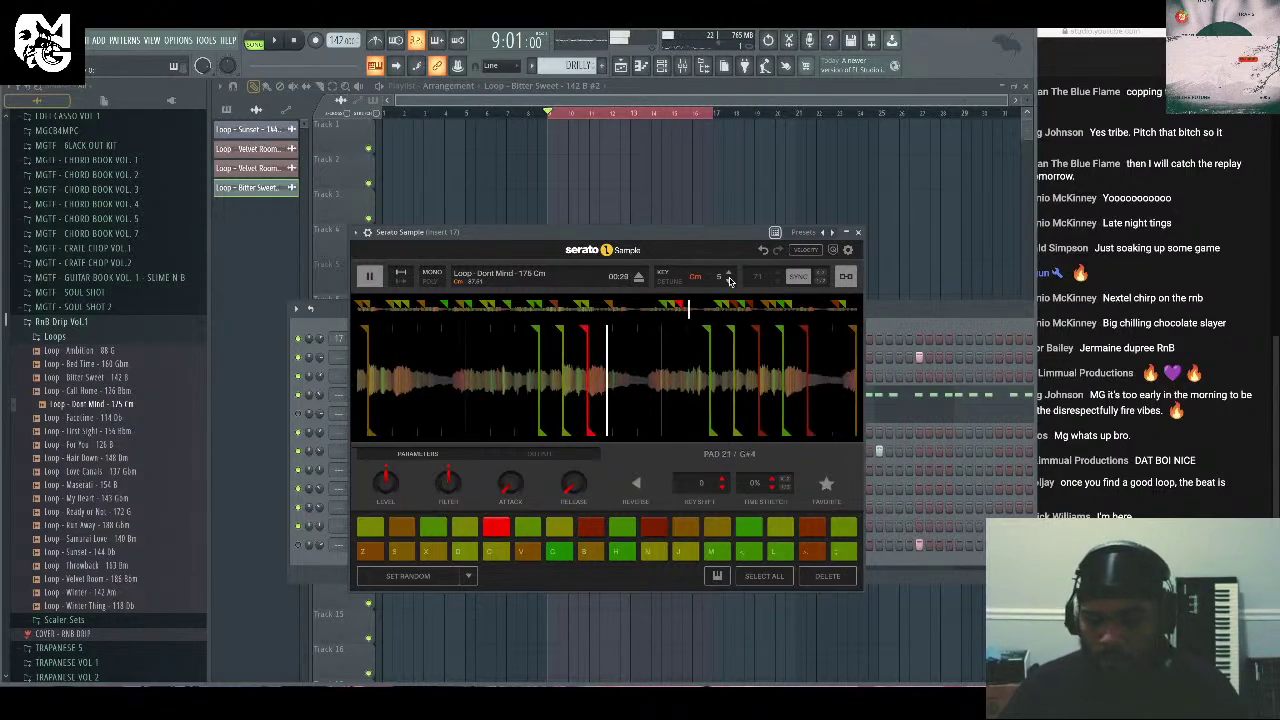
key("3")
key("r")
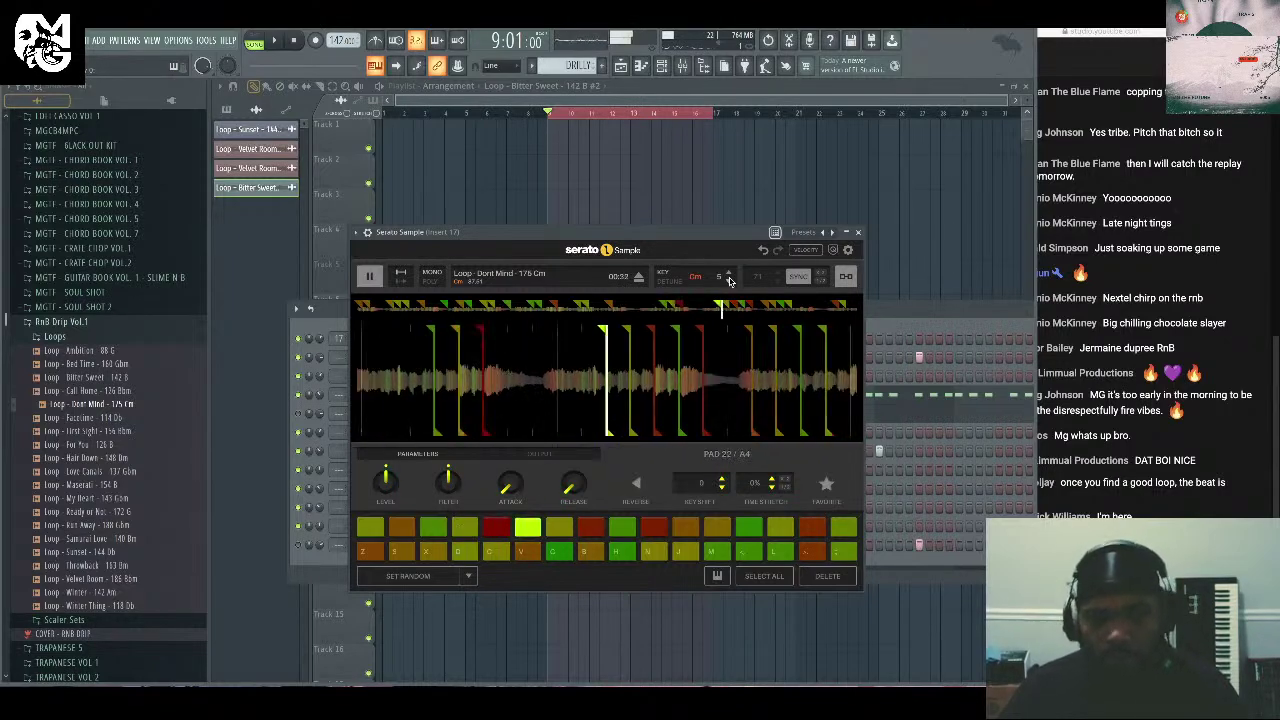
key("6")
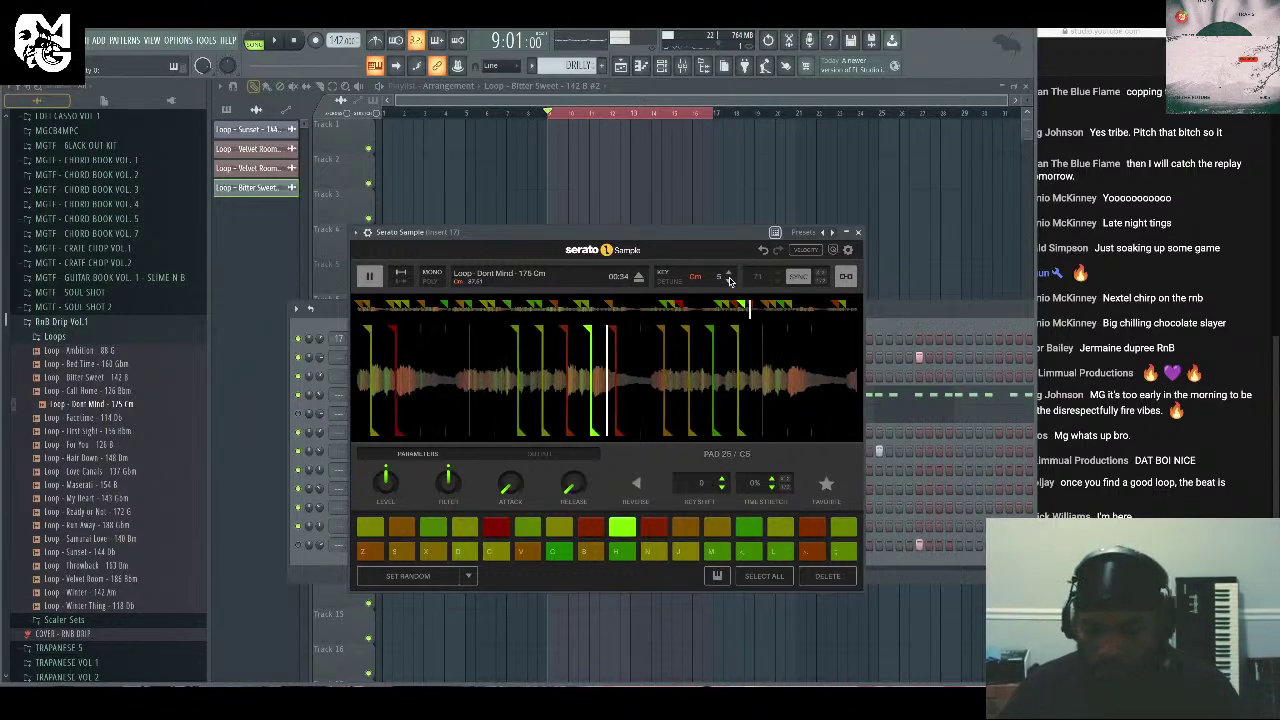
key("3")
key("e")
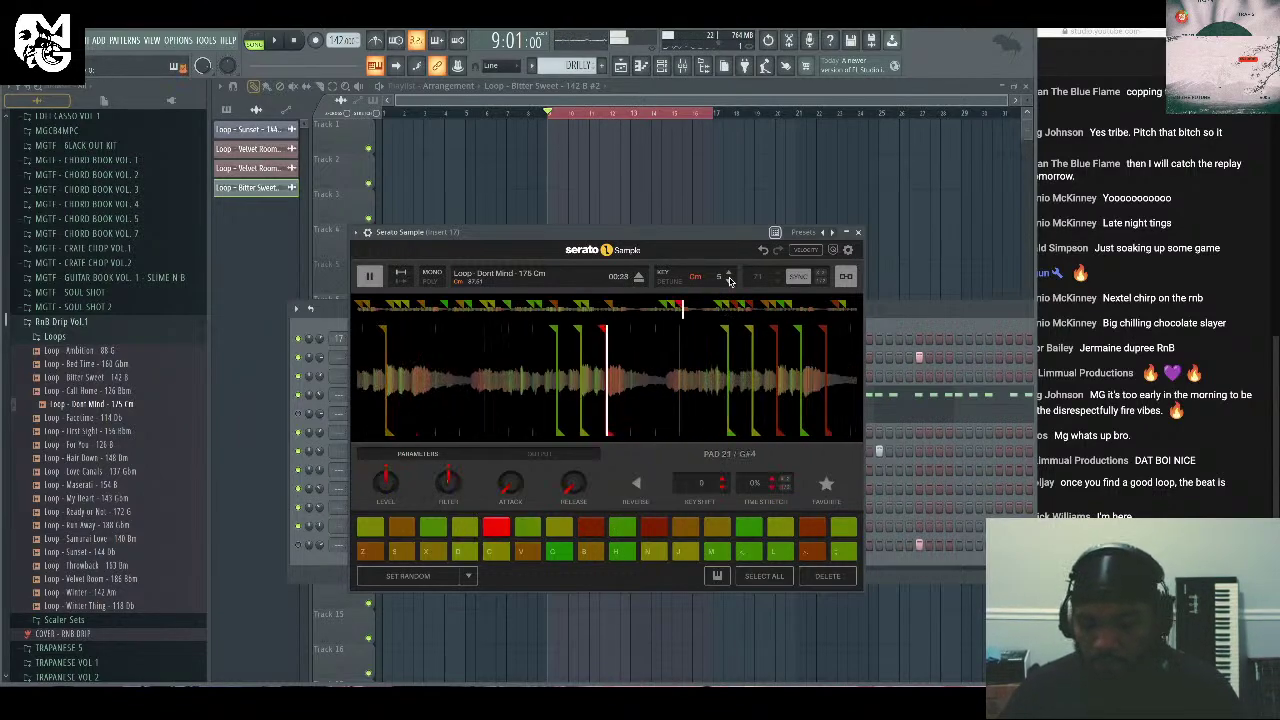
key("6")
key("3")
key("r")
key("e")
key("t")
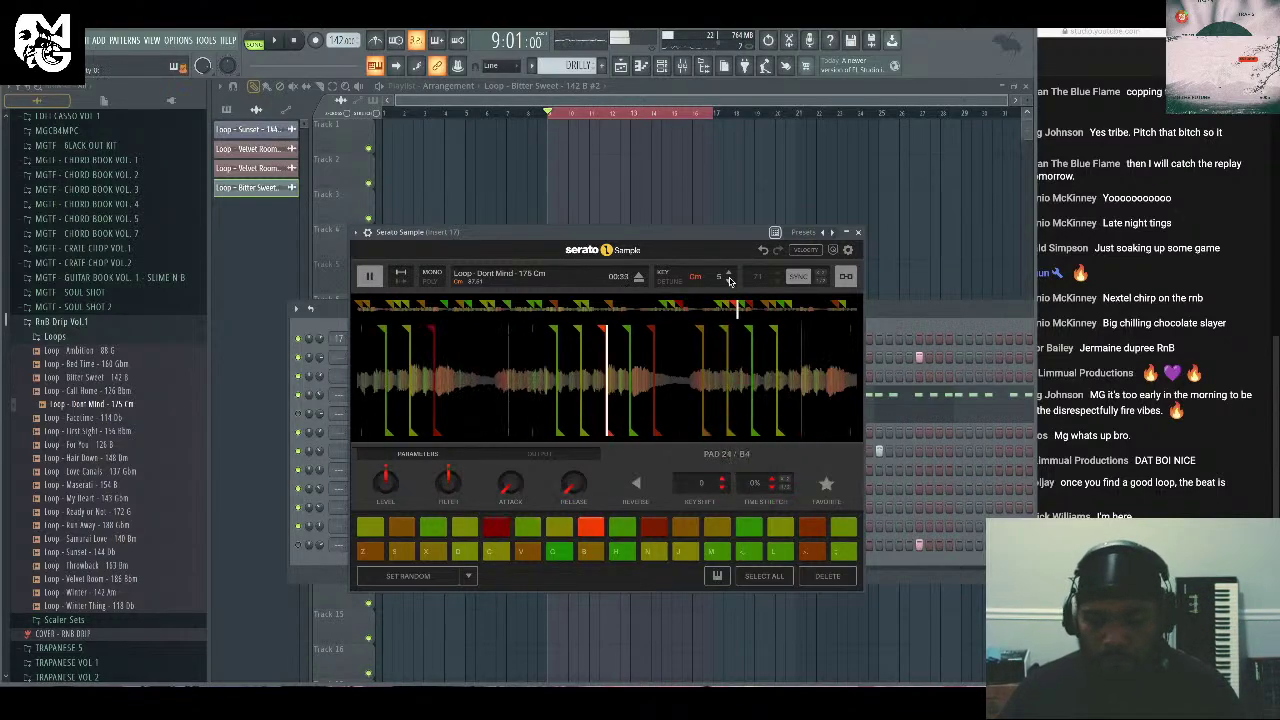
key("3")
key("e")
key("6")
key("3")
key("r")
key("e")
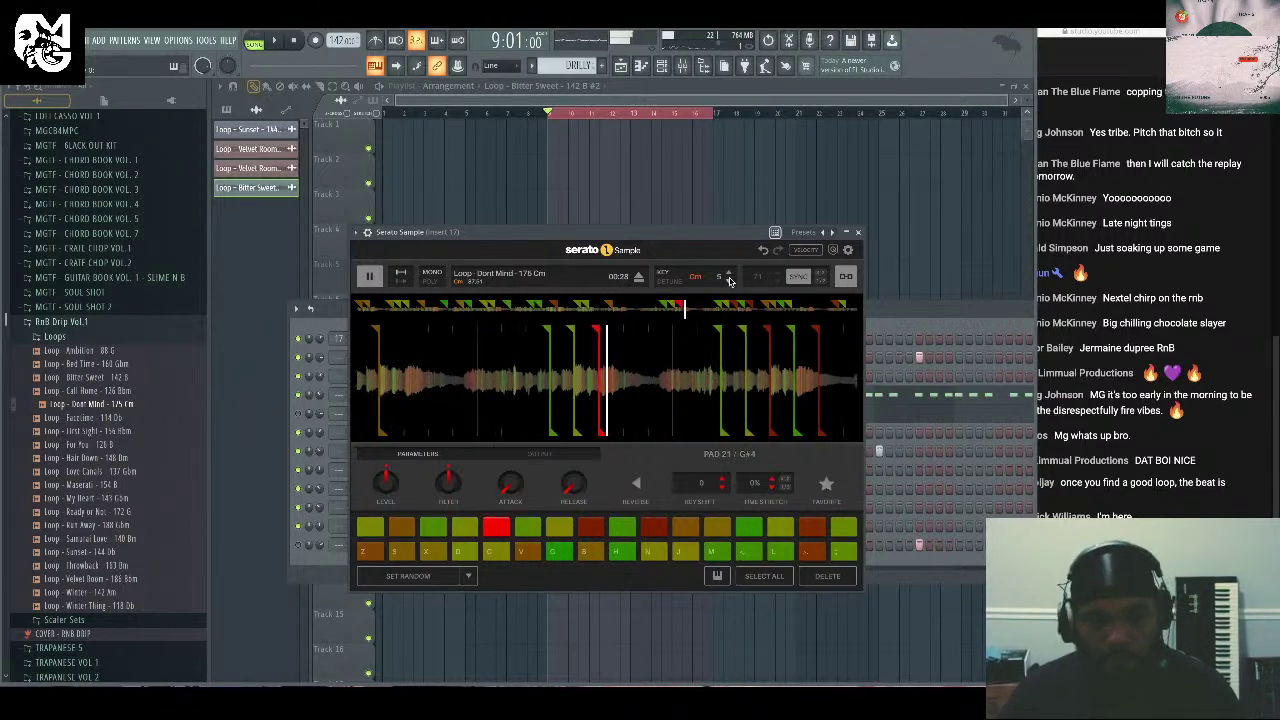
key("5")
key("3")
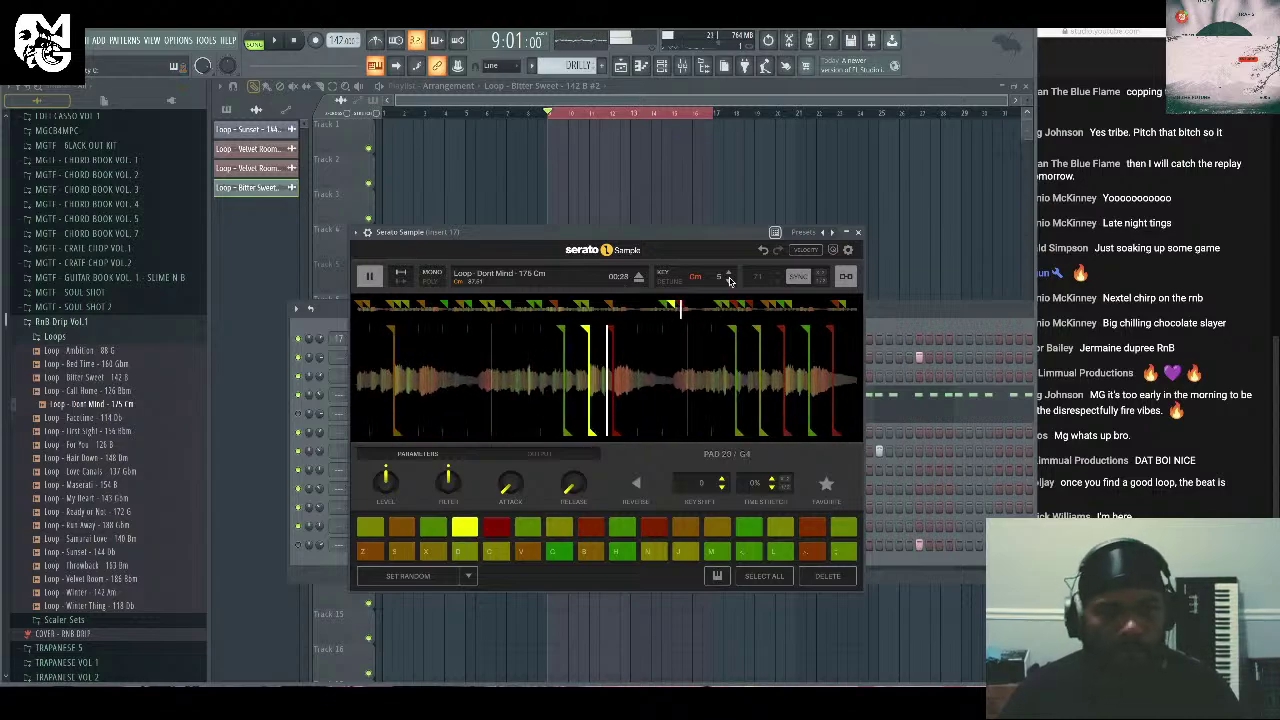
key("r")
key("e")
key("3")
key("e")
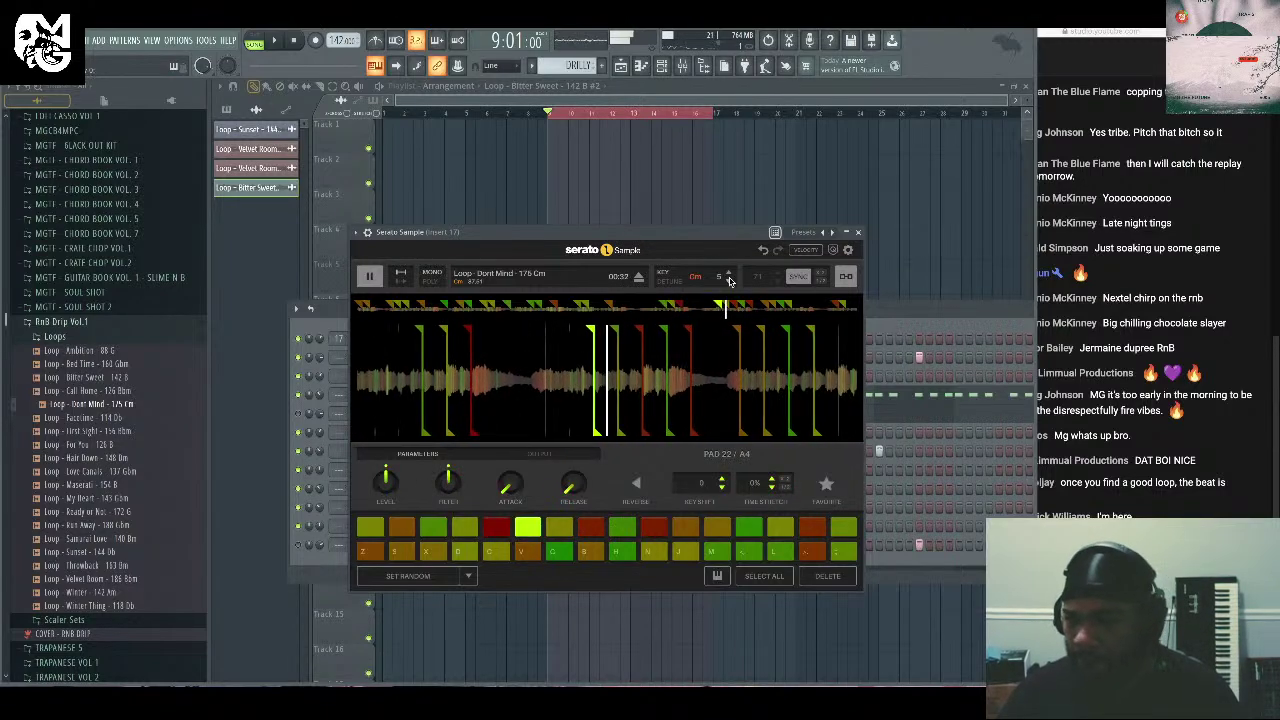
key("5")
key("3")
key("r")
key("e")
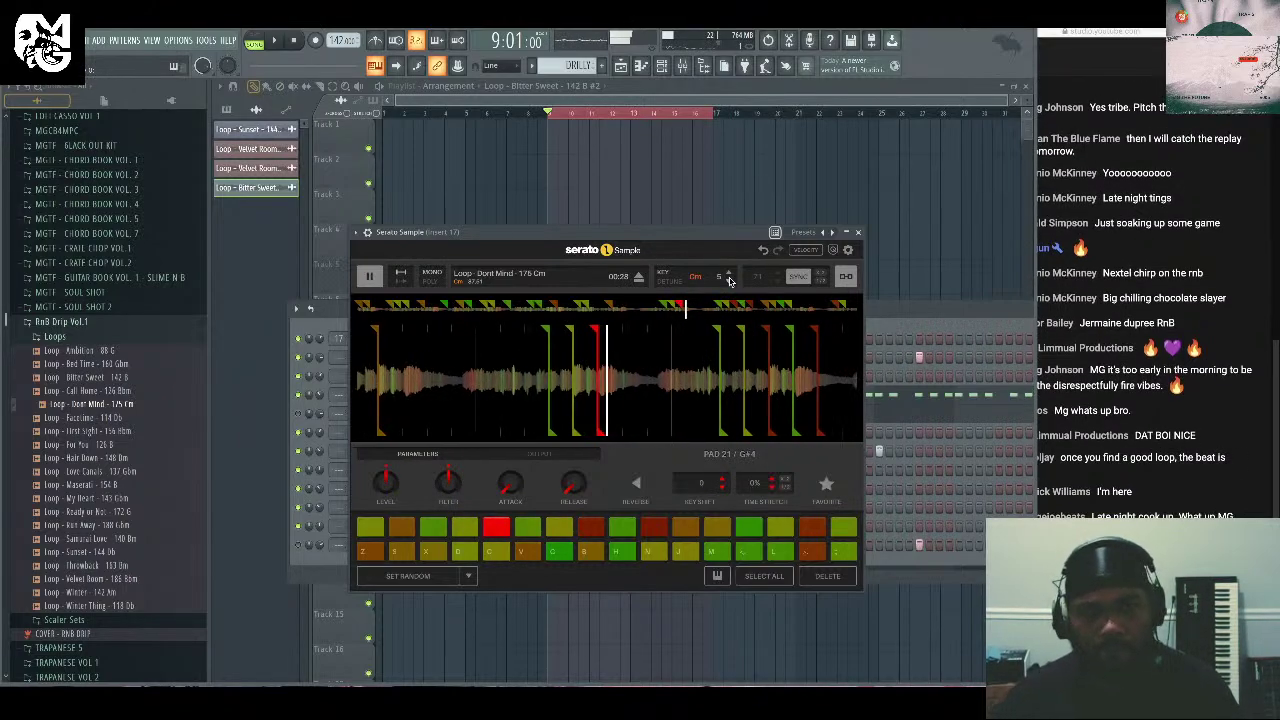
key("3")
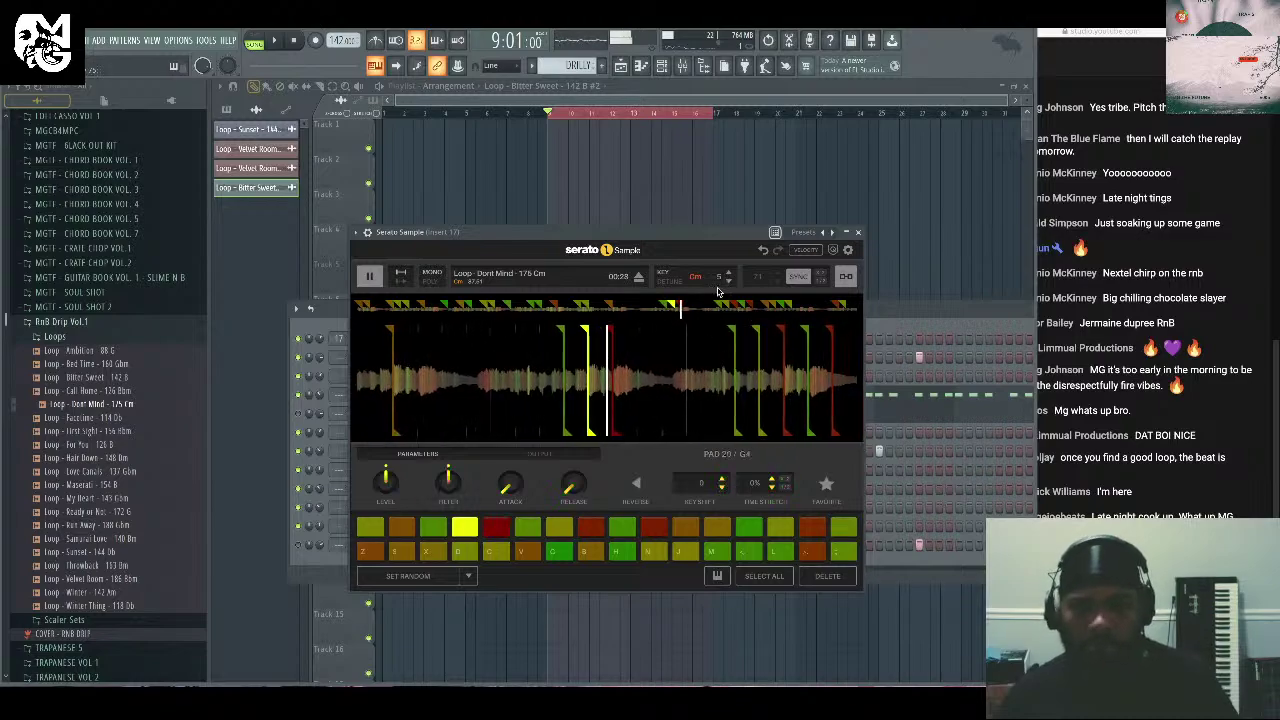
key("r")
left_click(858, 233)
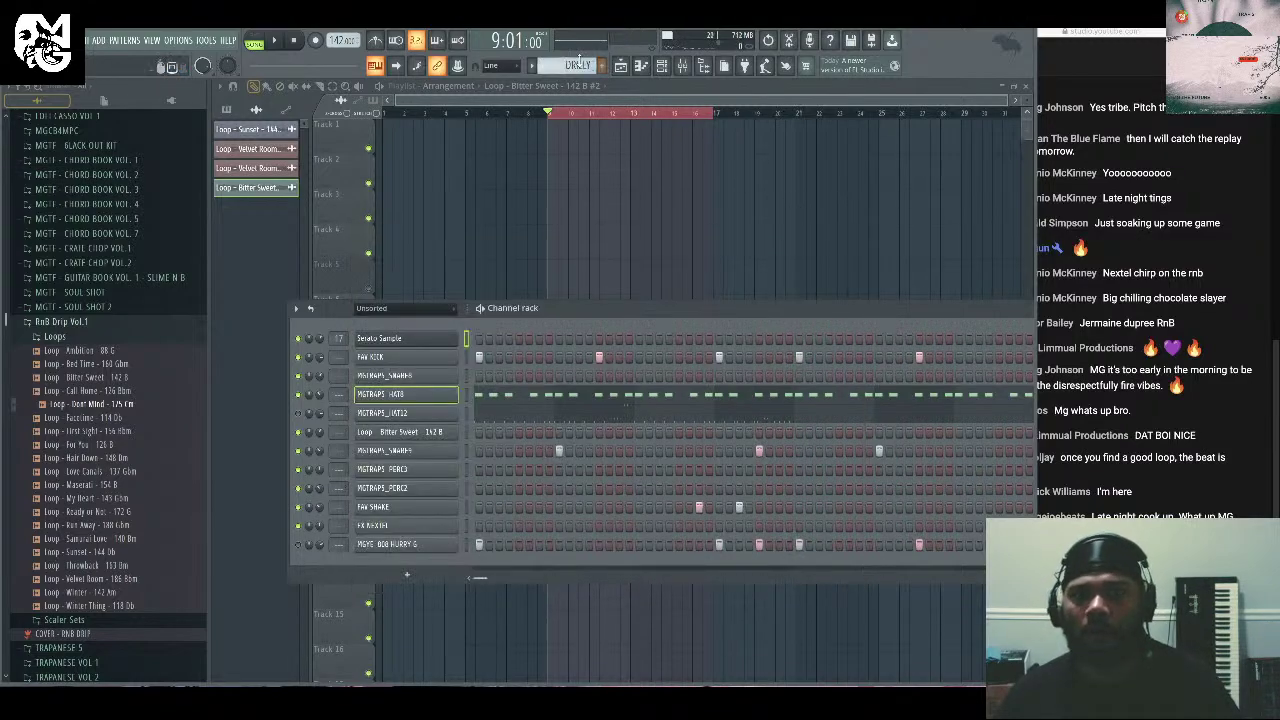
Create Pattern 4 and record the Serato Sample chop melody into it in pattern mode with the metronome on.
left_click(604, 68)
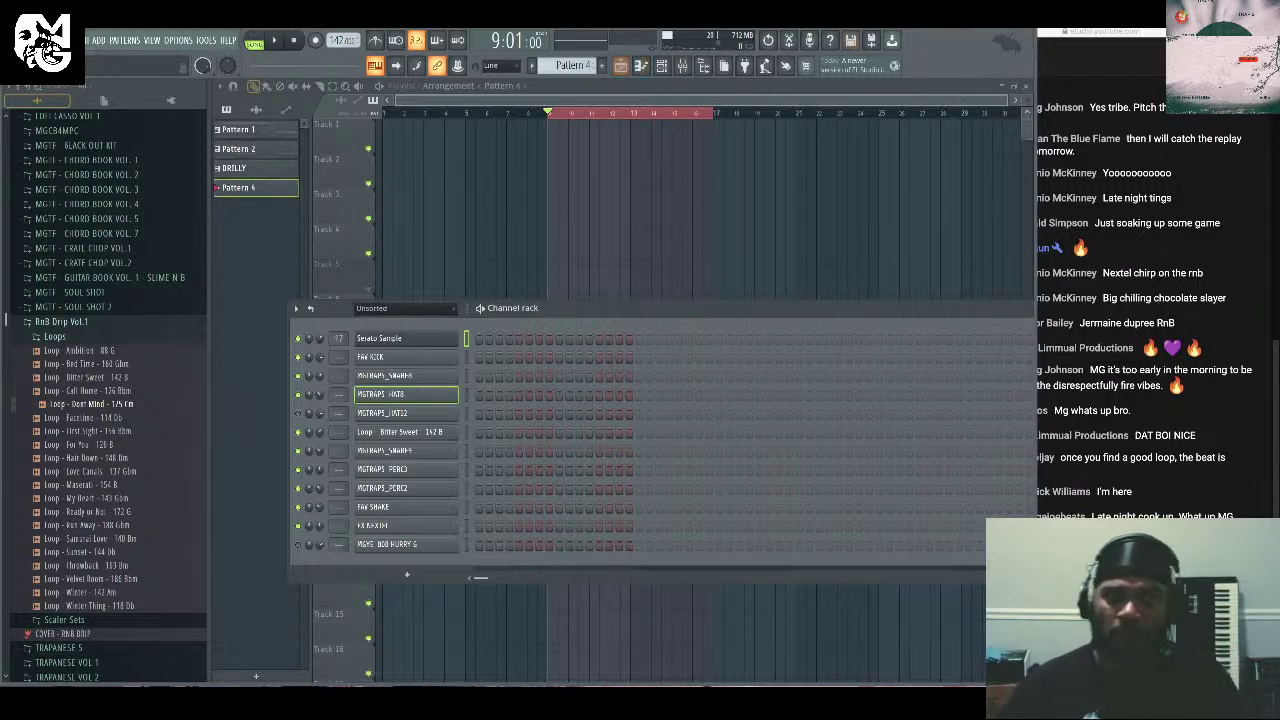
left_click(375, 40)
left_click(314, 40)
left_click(258, 42)
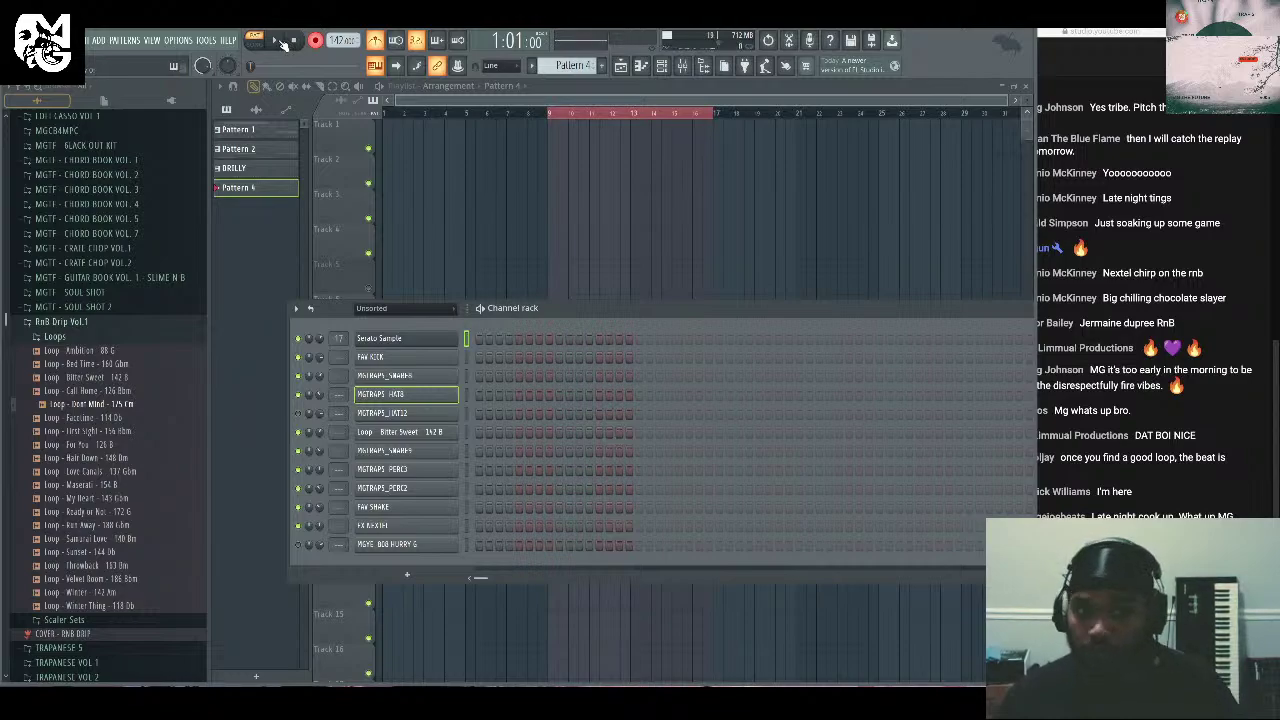
left_click(281, 42)
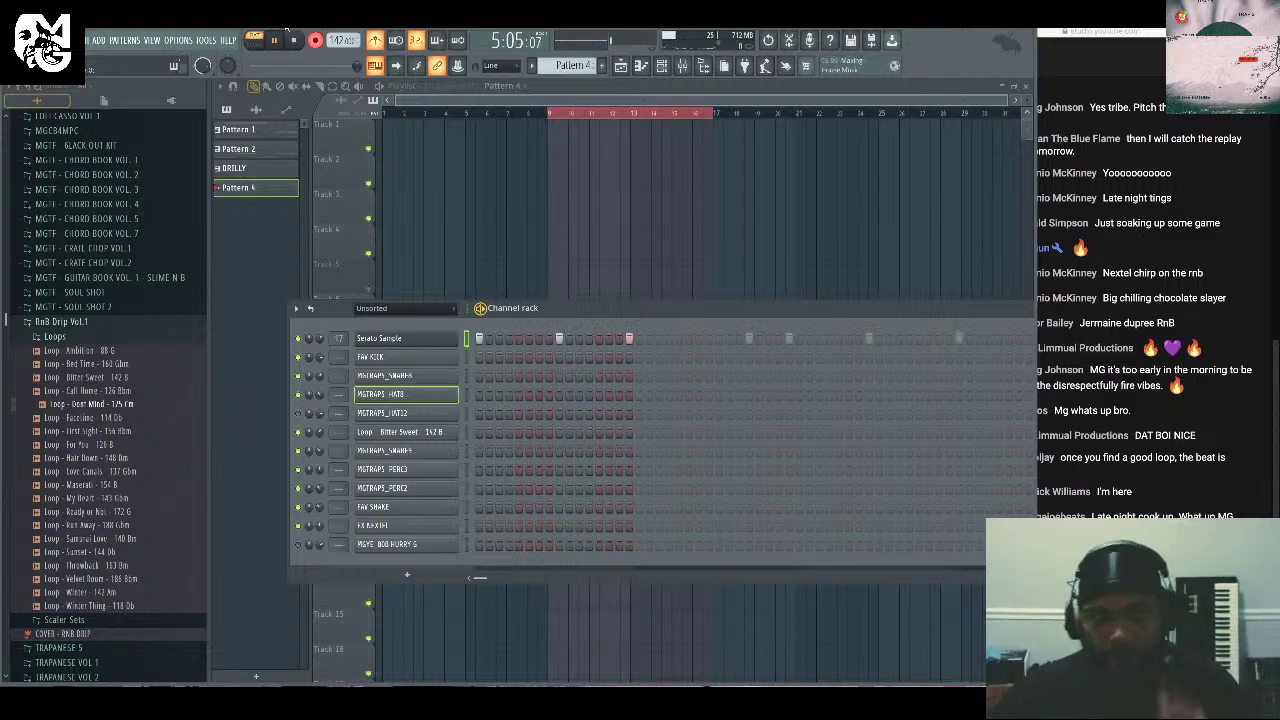
left_click(297, 40)
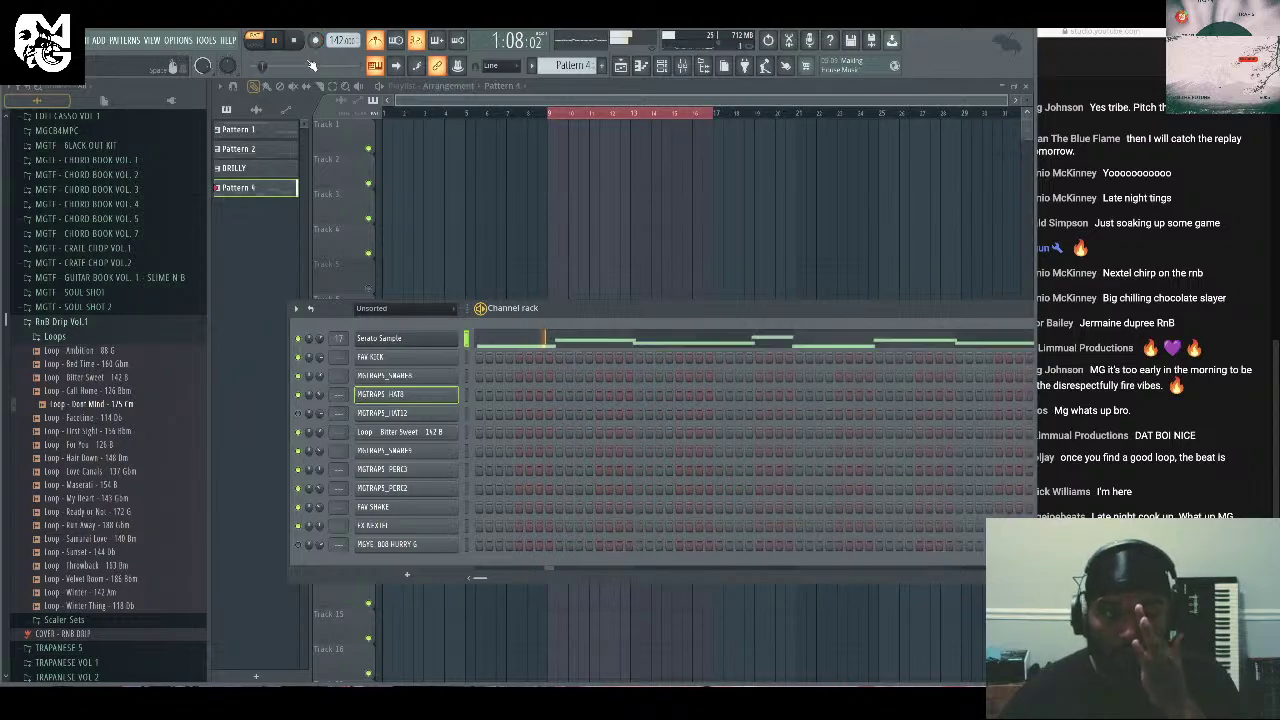
Program MGTRAP5_SNARE8 hits on steps 9, 25, 41 and 57 of Pattern 4.
left_click_drag(669, 324, 592, 272)
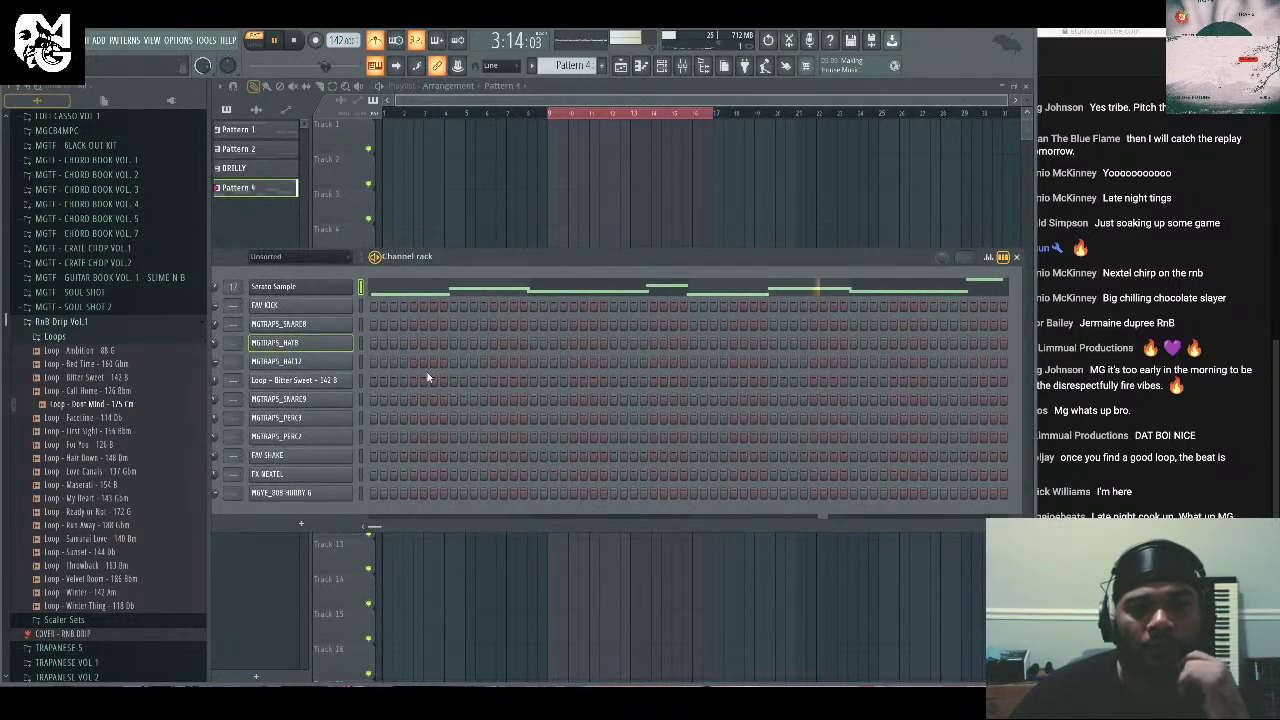
left_click(453, 324)
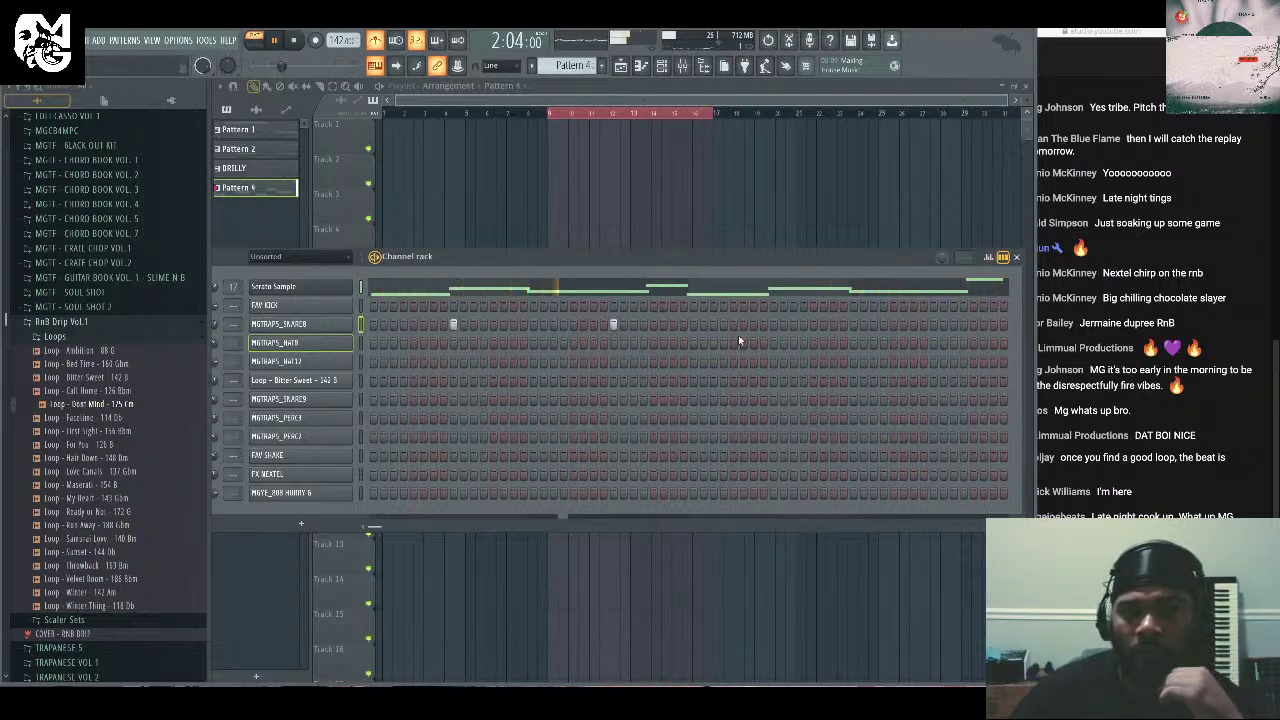
left_click(933, 325)
Program FAV KICK hits on steps 1, 7, 21, 33, 39, 45, 57 and 61.
left_click(476, 252)
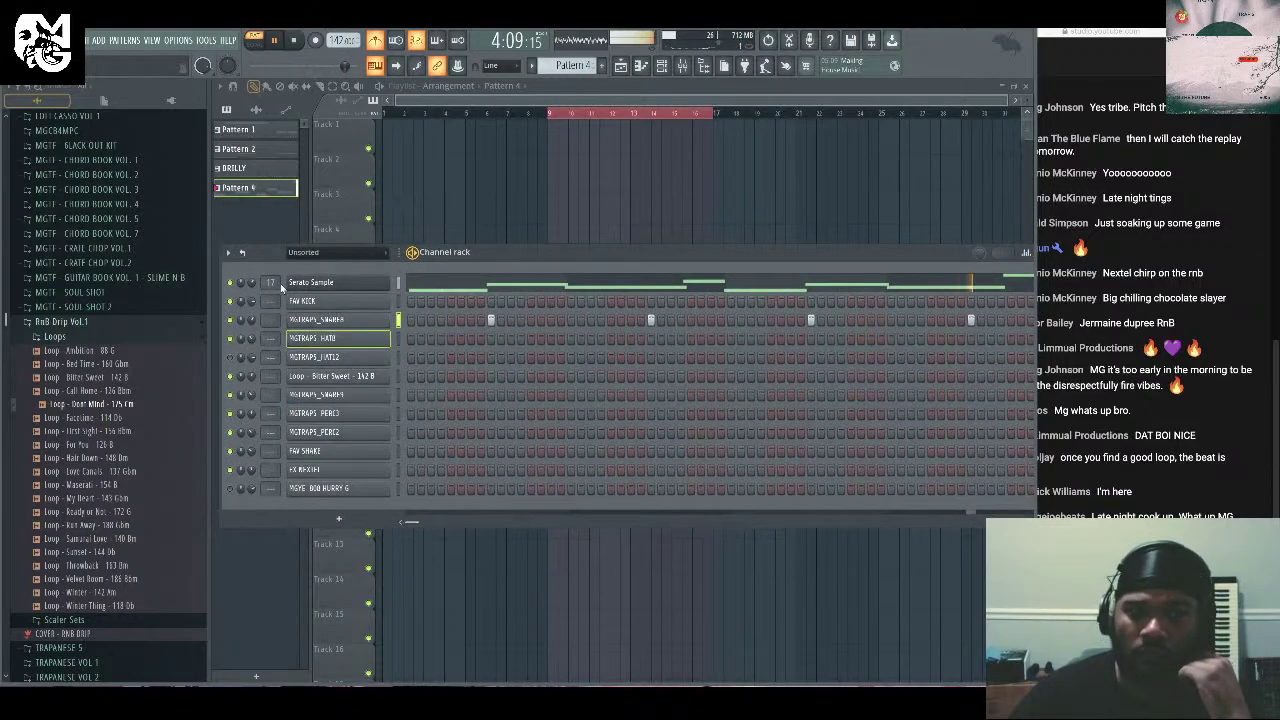
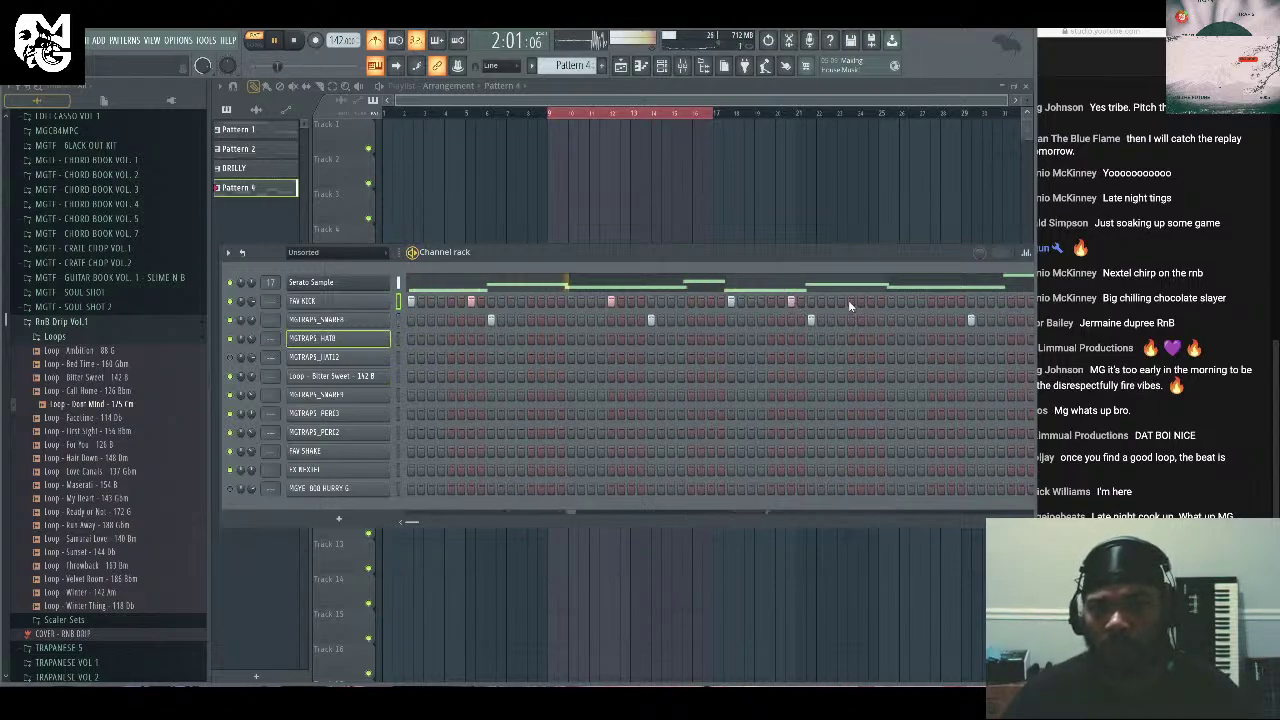
left_click_drag(930, 252, 835, 231)
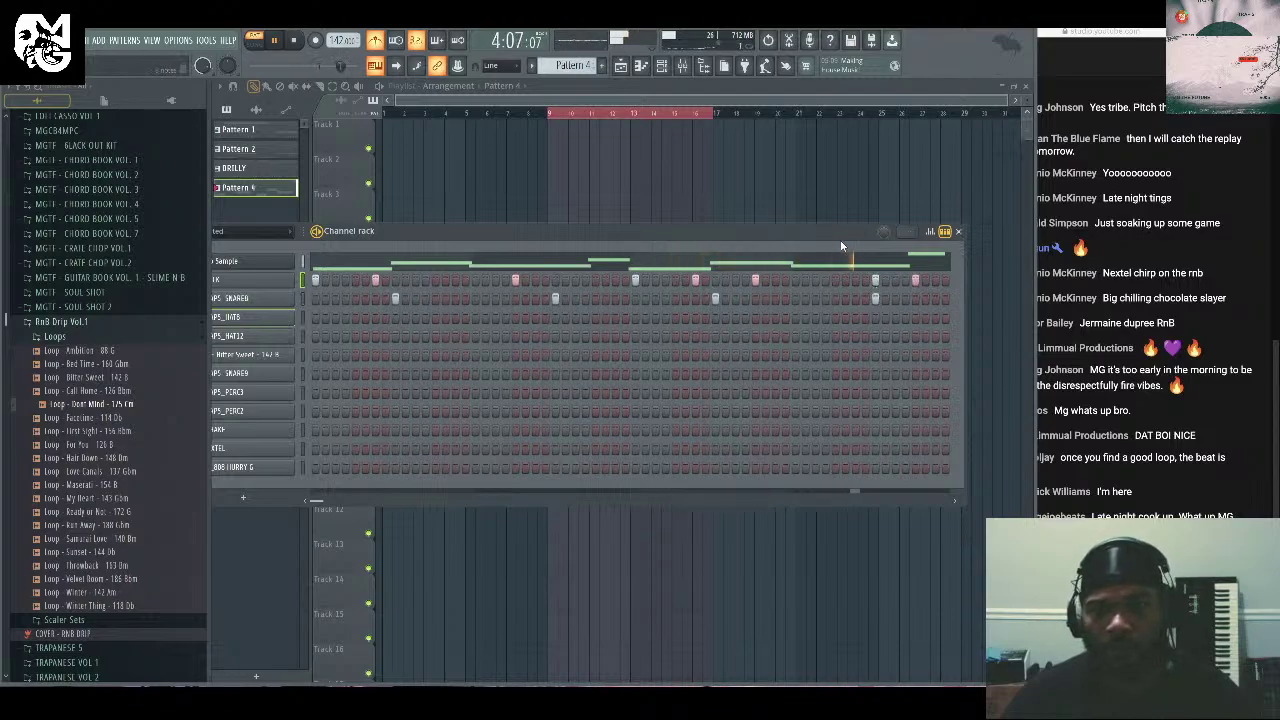
left_click_drag(833, 232, 883, 235)
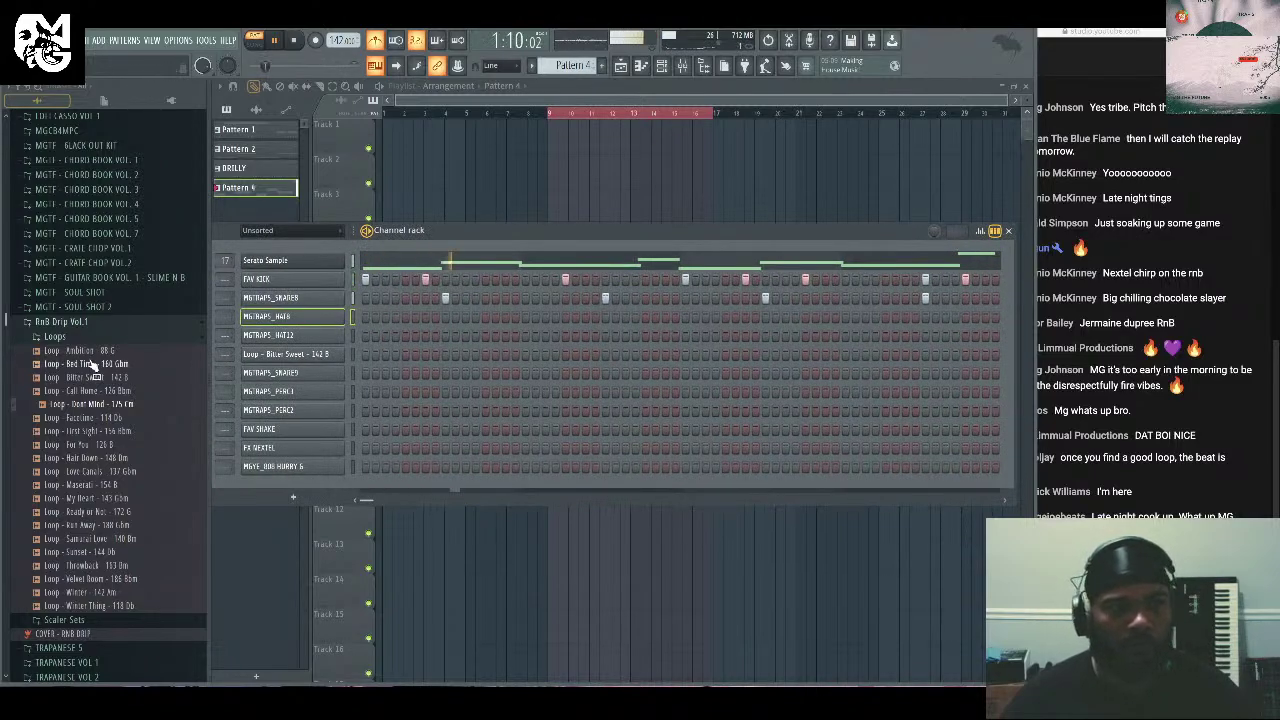
Load the MGTF - TRAP4HH - 04 hi-hat MIDI from TRAPANESE VOL. 4 onto the MGTRAP5_HAT8 channel.
left_click(119, 323)
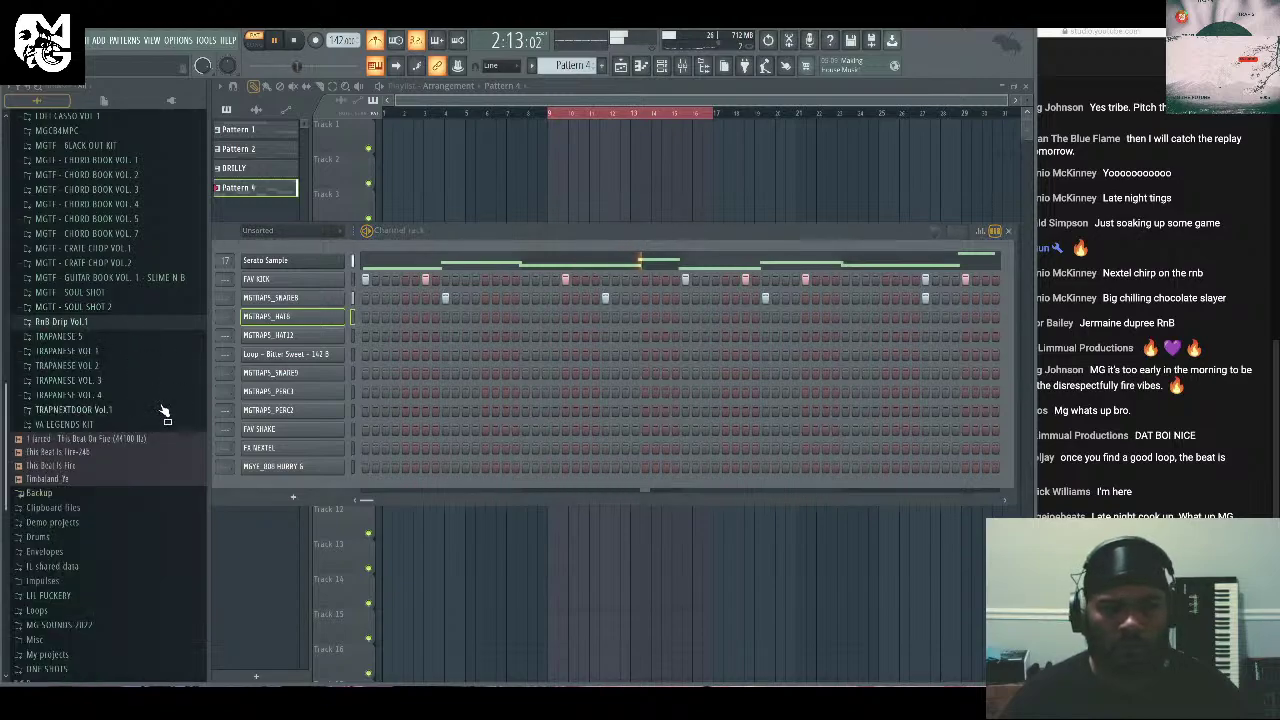
left_click(138, 398)
left_click(143, 399)
left_click(143, 400)
key("space")
left_click(138, 441)
left_click(138, 442)
key("space")
left_click_drag(628, 229, 702, 216)
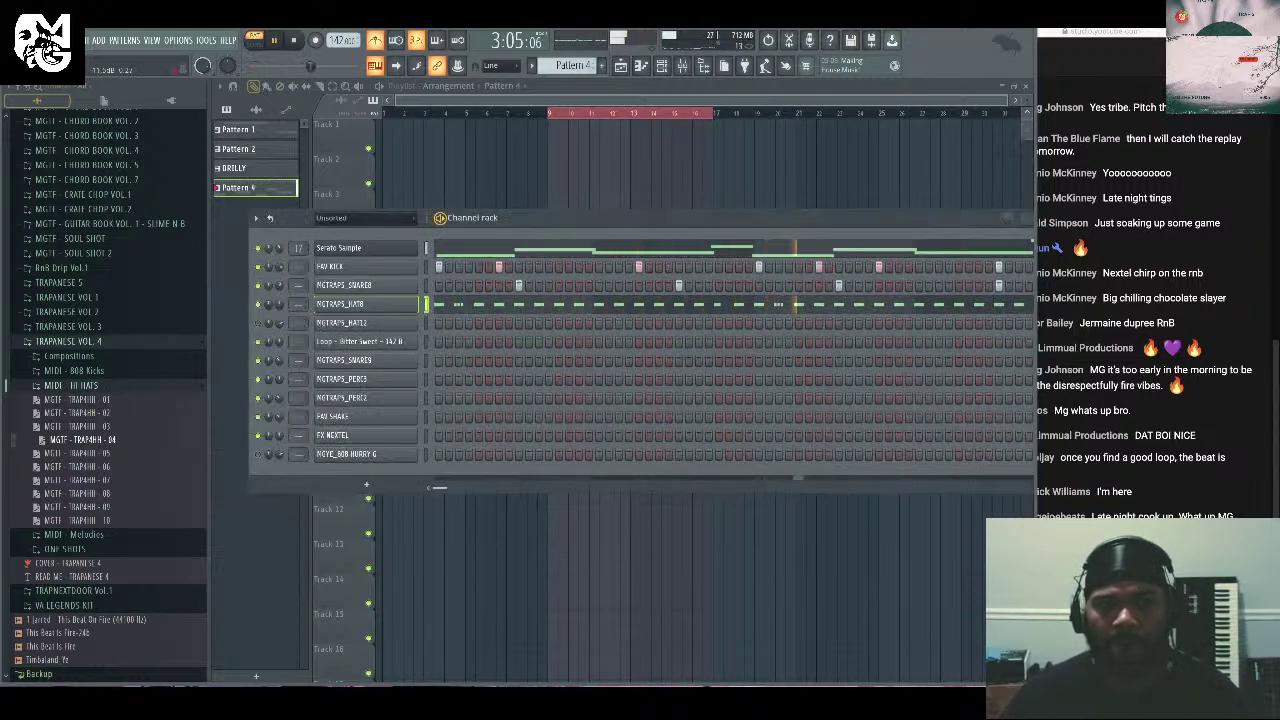
Add MGTRAP5_PERC5 from the TRAPANESE 5 kit as a new channel and place hits on steps 29 and 57.
left_click(138, 342)
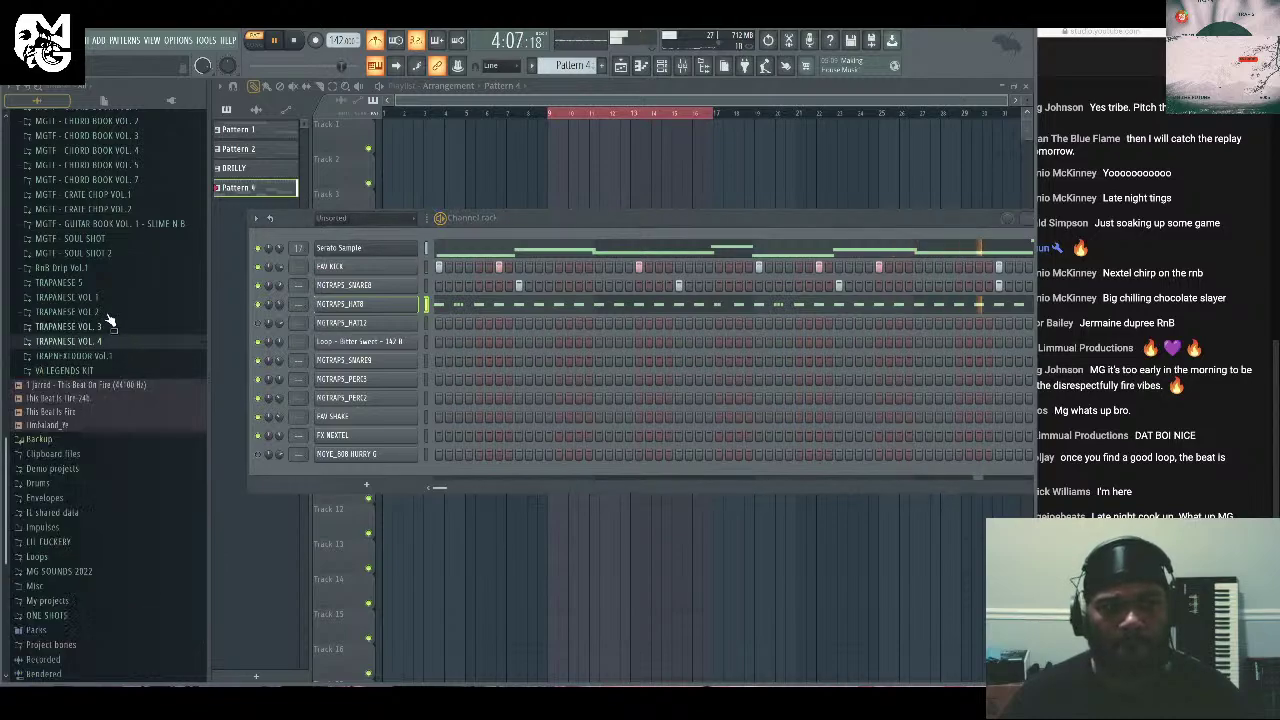
left_click(110, 283)
scroll(155, 432, "down", 10)
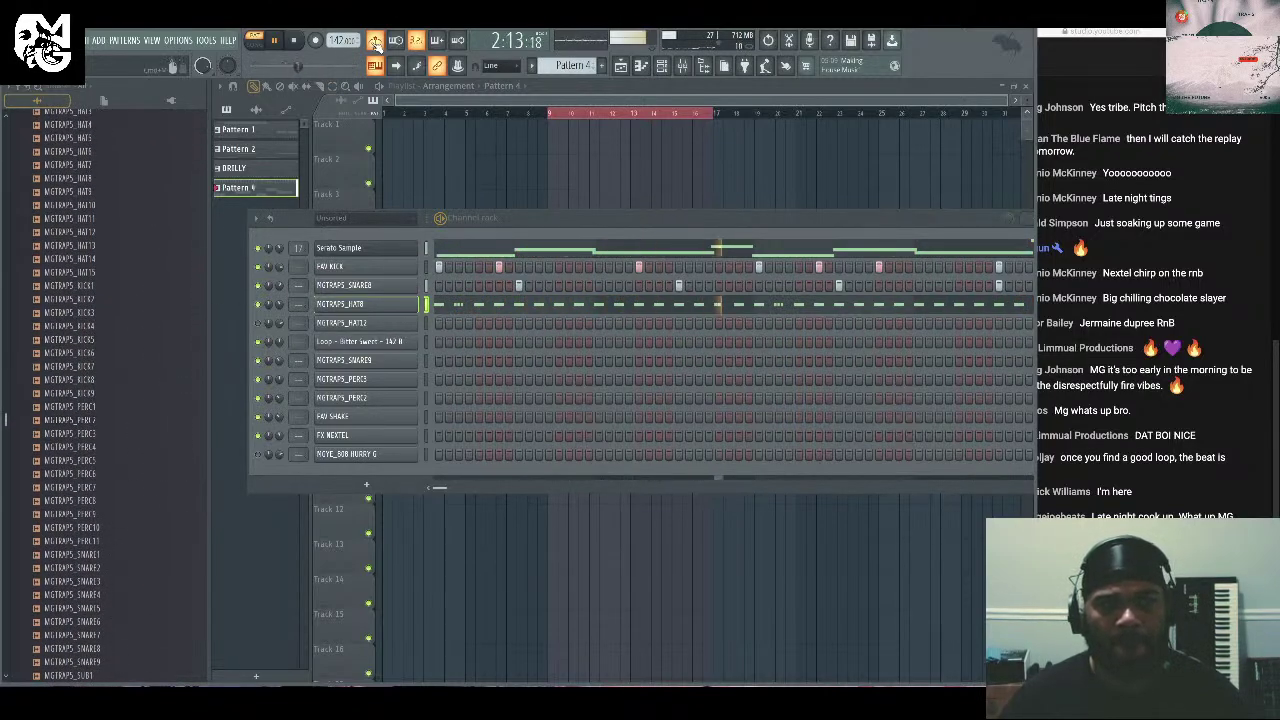
scroll(100, 480, "down", 2)
left_click_drag(121, 407, 368, 482)
left_click(719, 473)
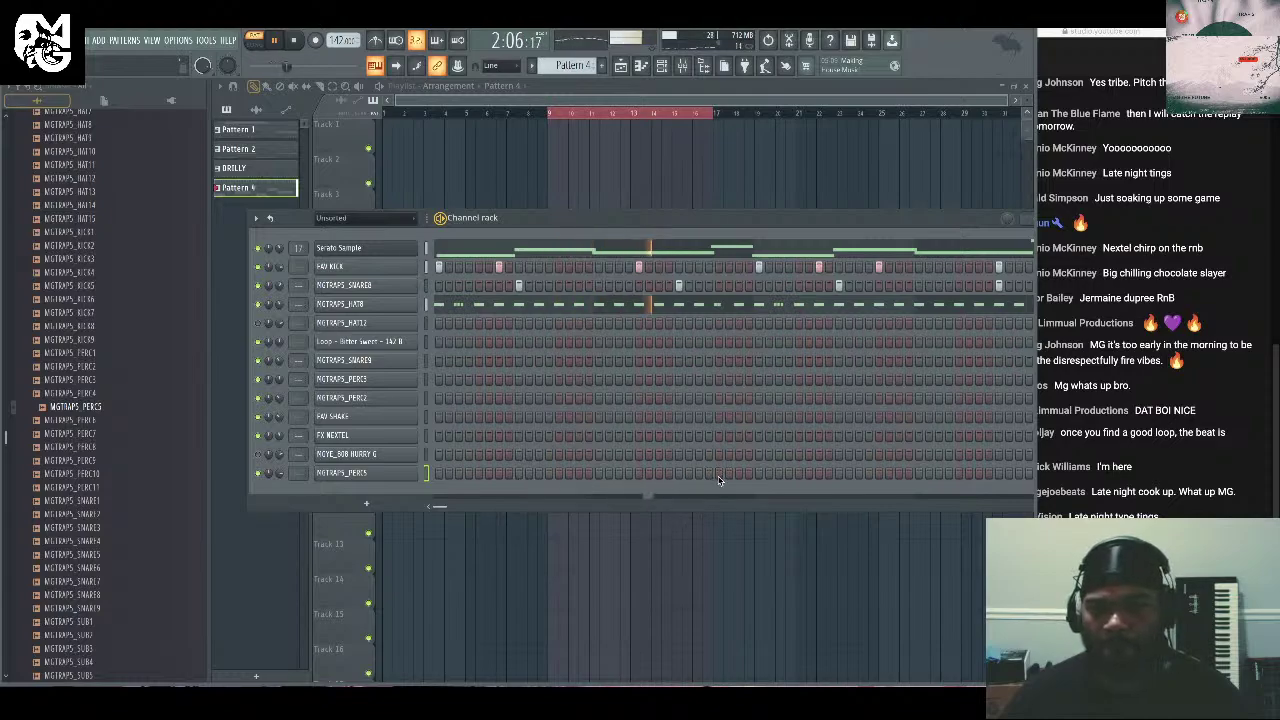
left_click_drag(699, 222, 628, 177)
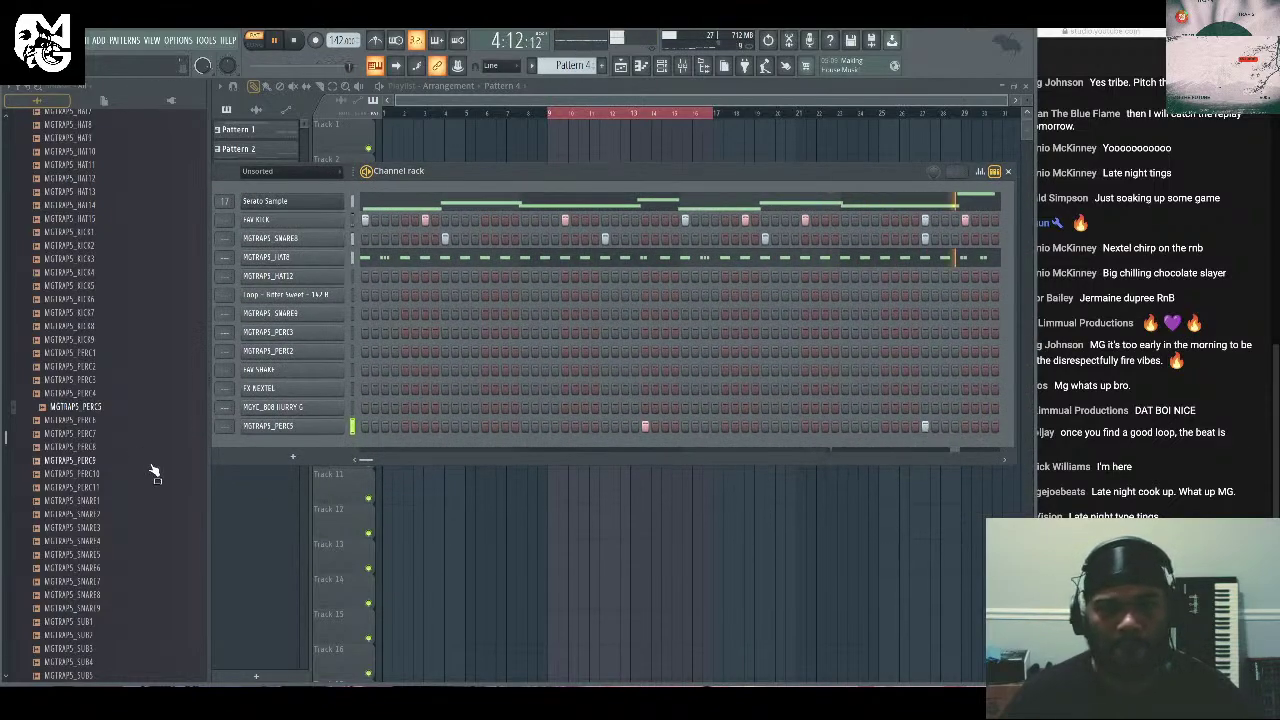
Add MGTRAP5_PERC4 as a new channel and place hits on steps 5, 6, 37 and 39.
left_click(126, 395)
left_click_drag(126, 400, 295, 452)
left_click_drag(403, 447, 415, 446)
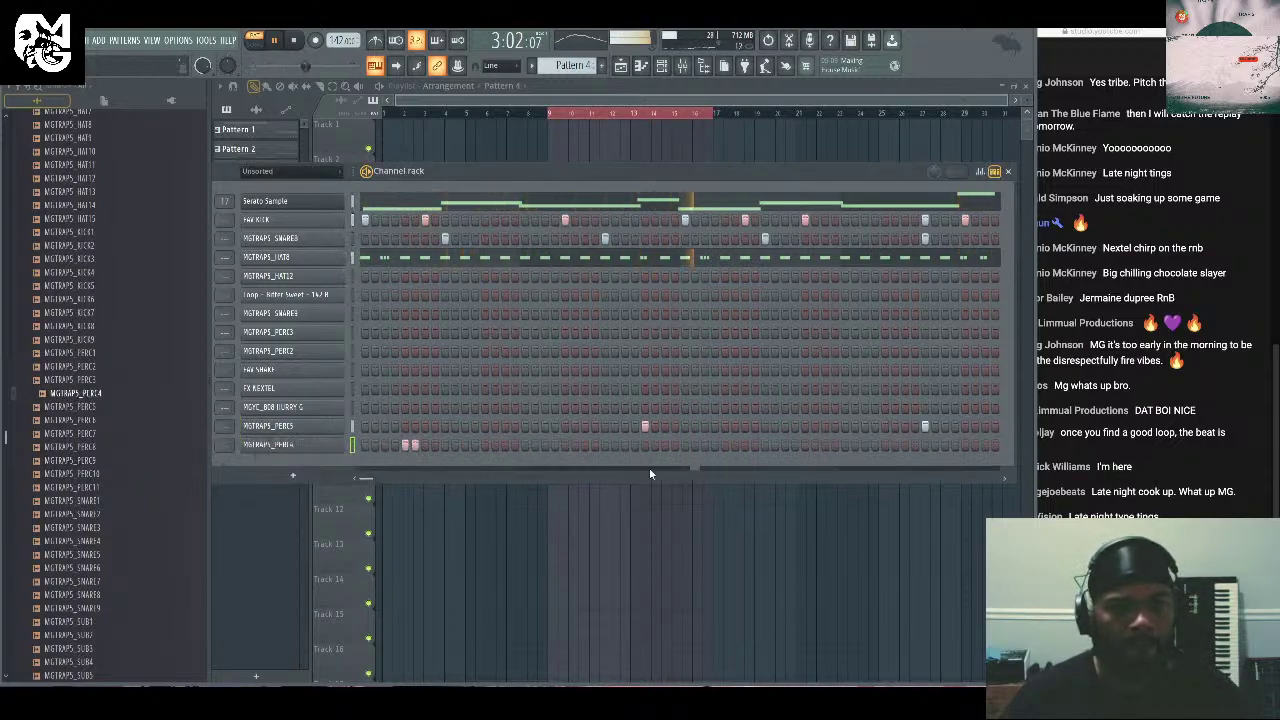
left_click(733, 446)
left_click(593, 169)
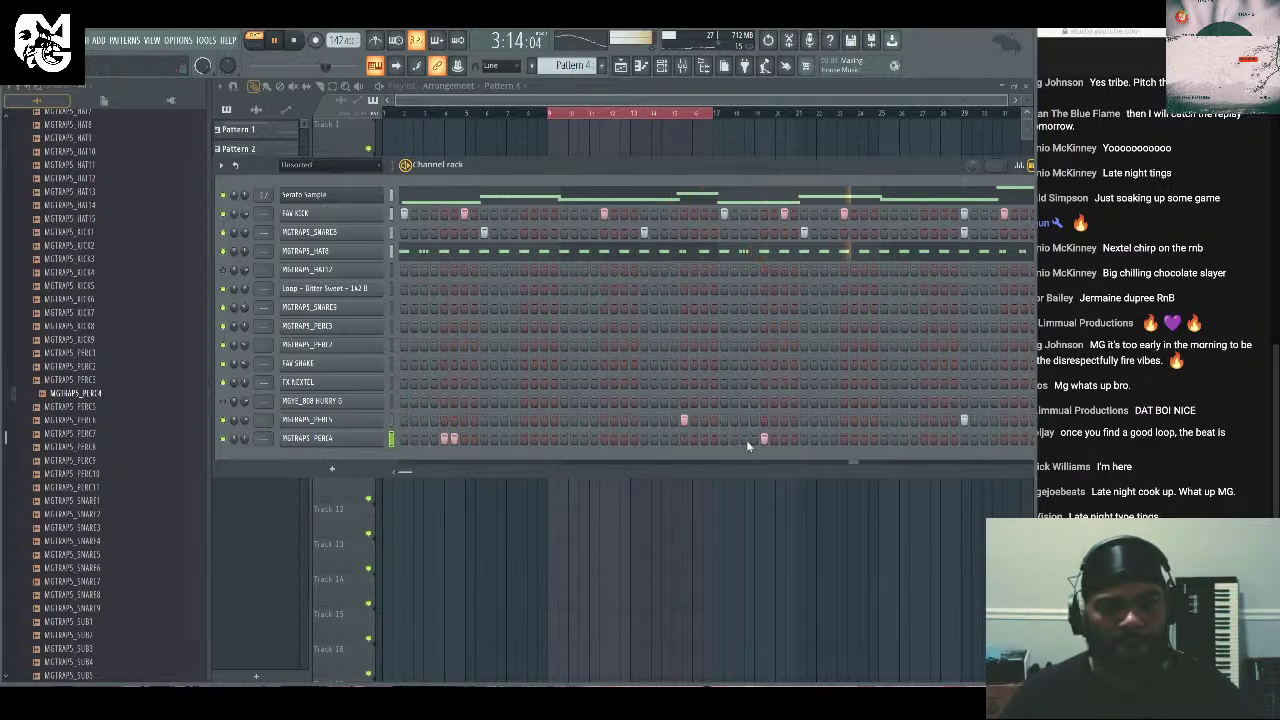
left_click(782, 439)
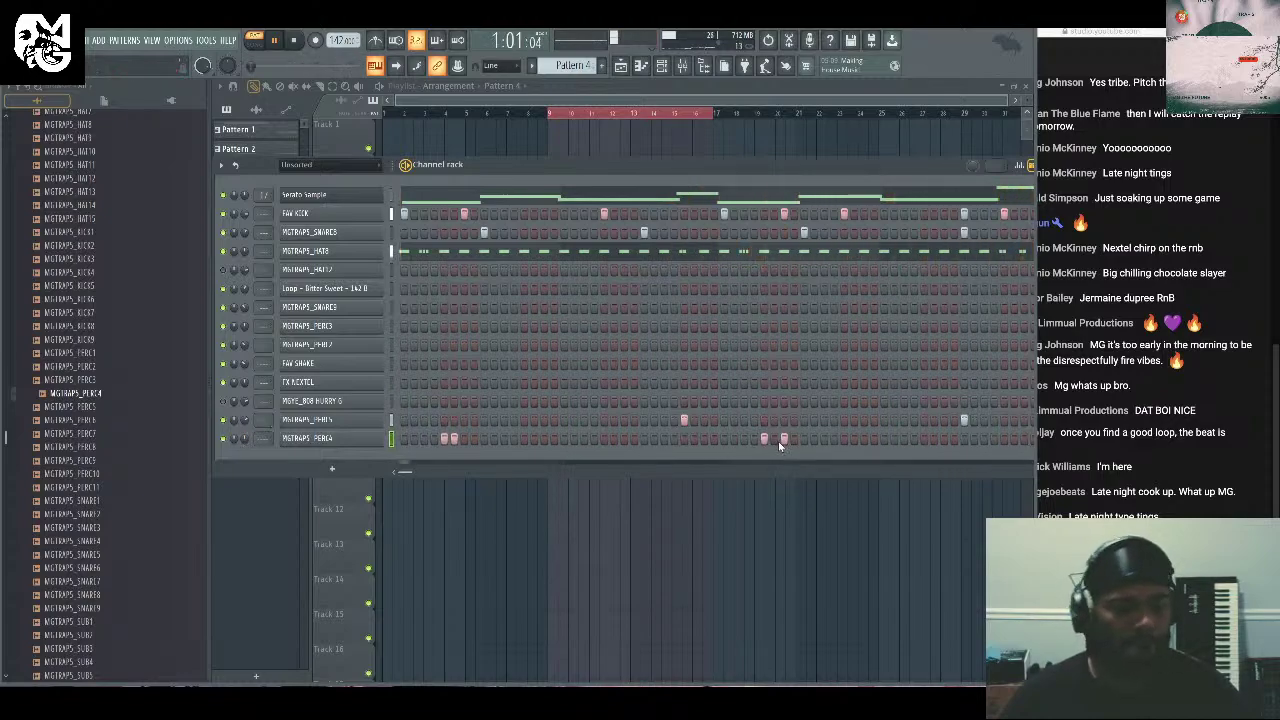
left_click(763, 438)
left_click(763, 438)
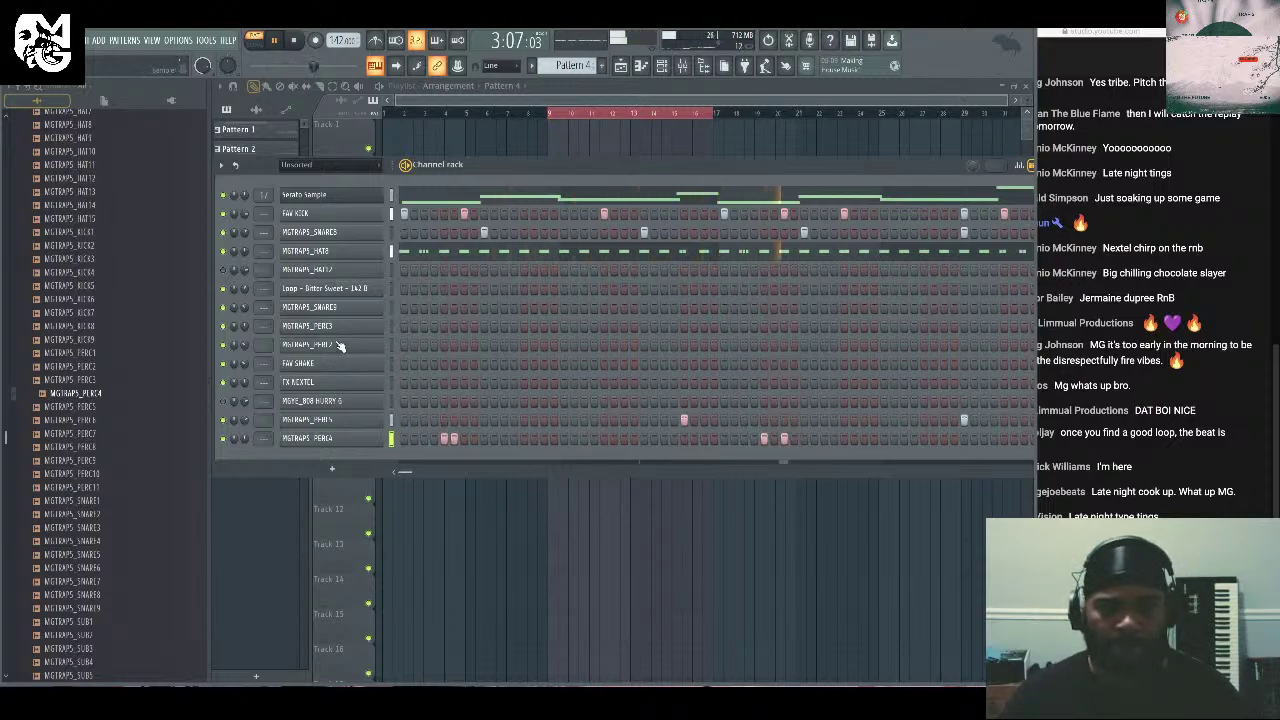
Place a PERC2 hit on step 13 and a PERC3 hit on step 45, and shift PERC4's last hit to step 38.
left_click(524, 344)
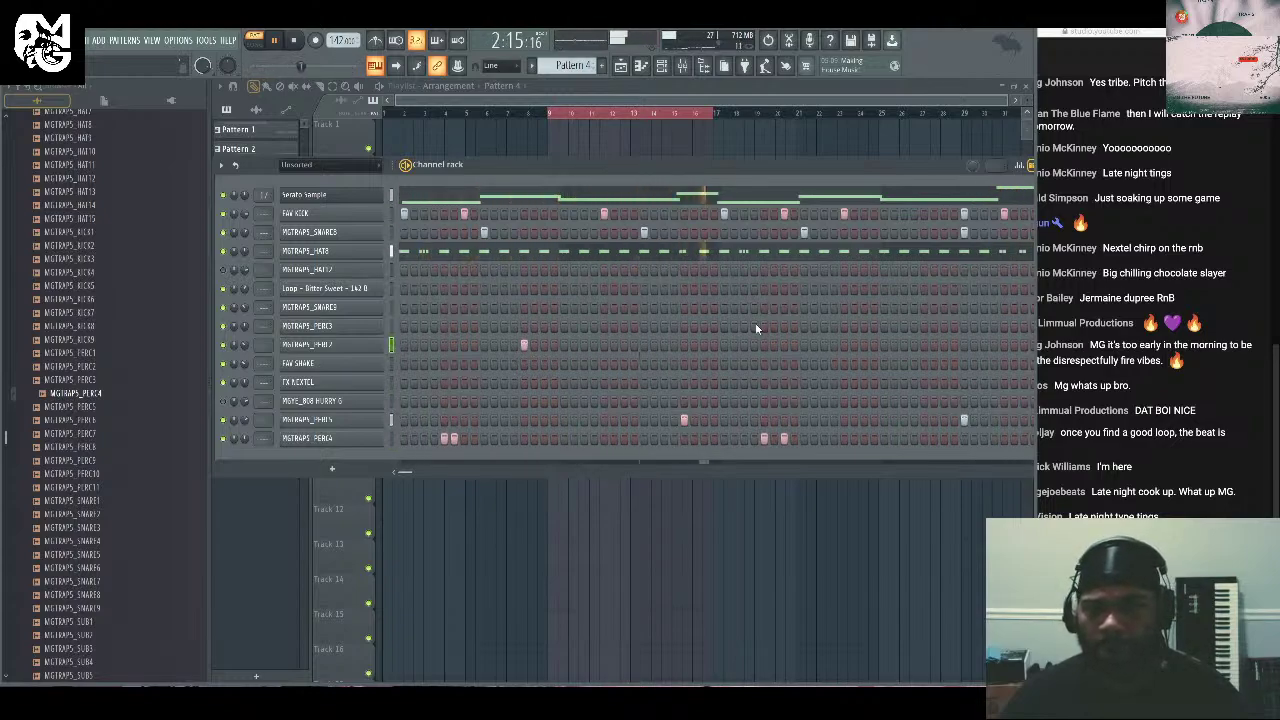
left_click(845, 327)
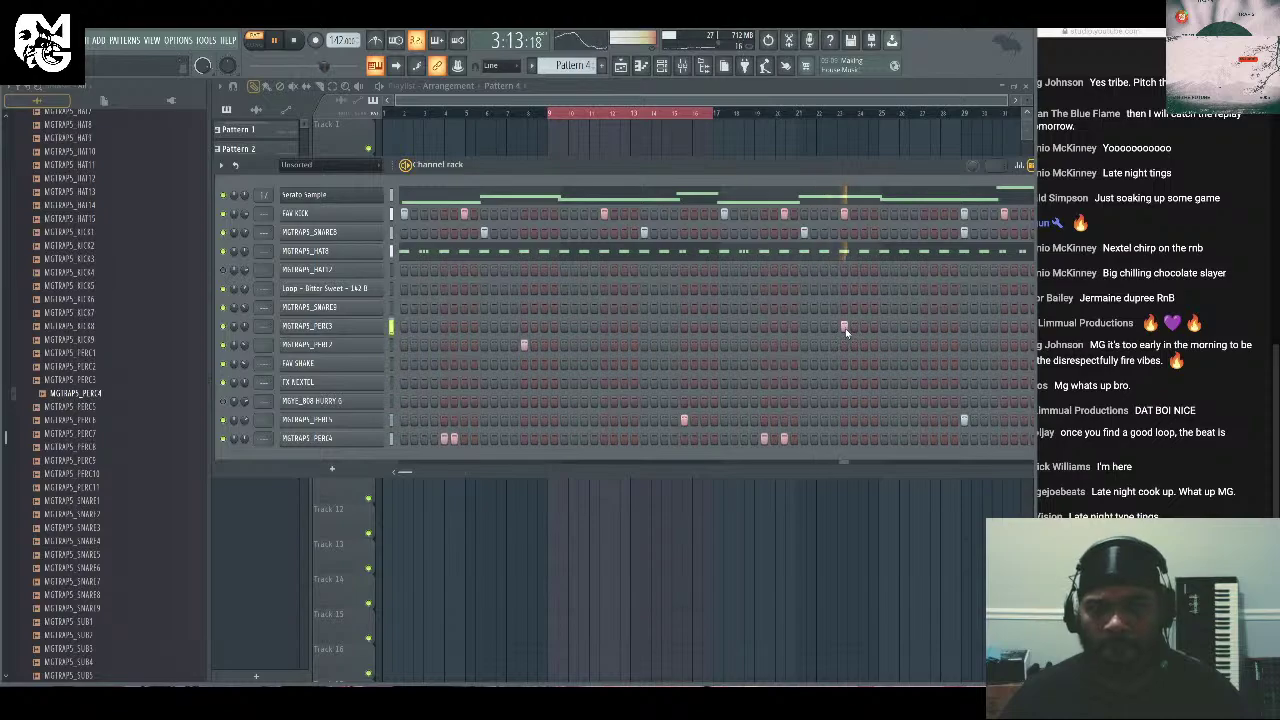
left_click(774, 440)
left_click(998, 508)
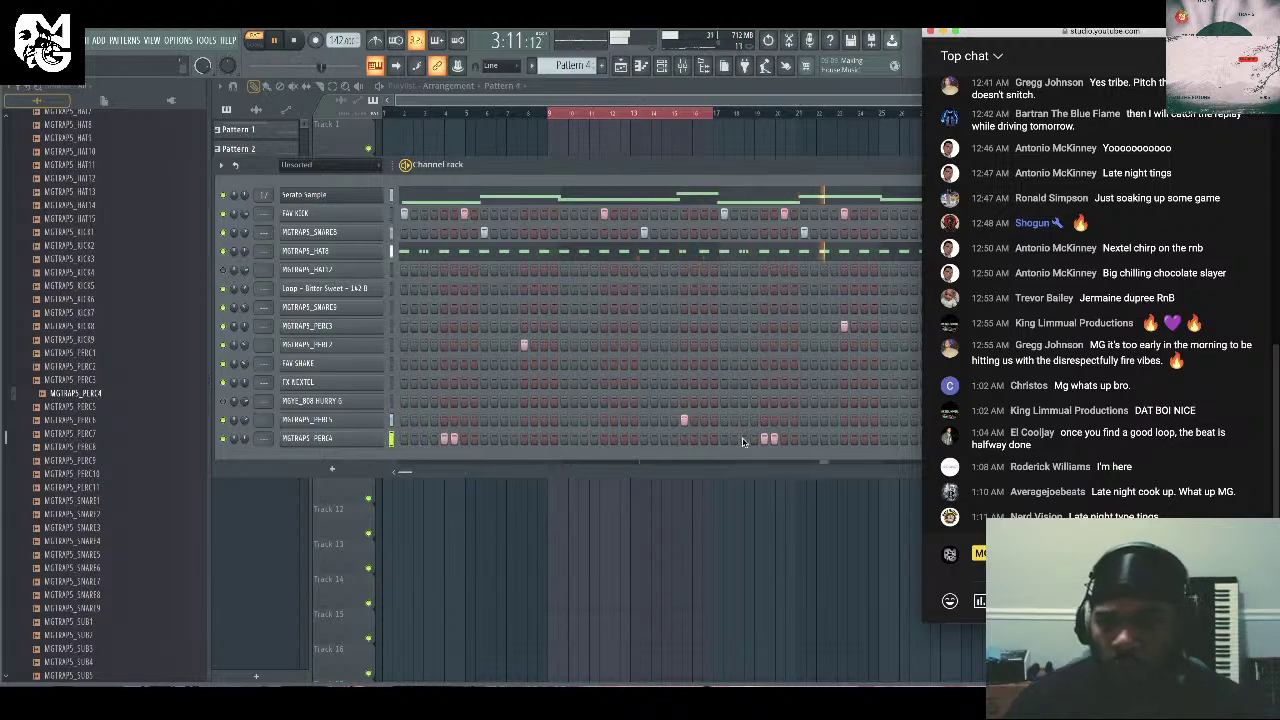
left_click(689, 168)
mouse_move(728, 163)
left_mouse_down()
mouse_move(706, 157)
mouse_move(729, 179)
left_mouse_up()
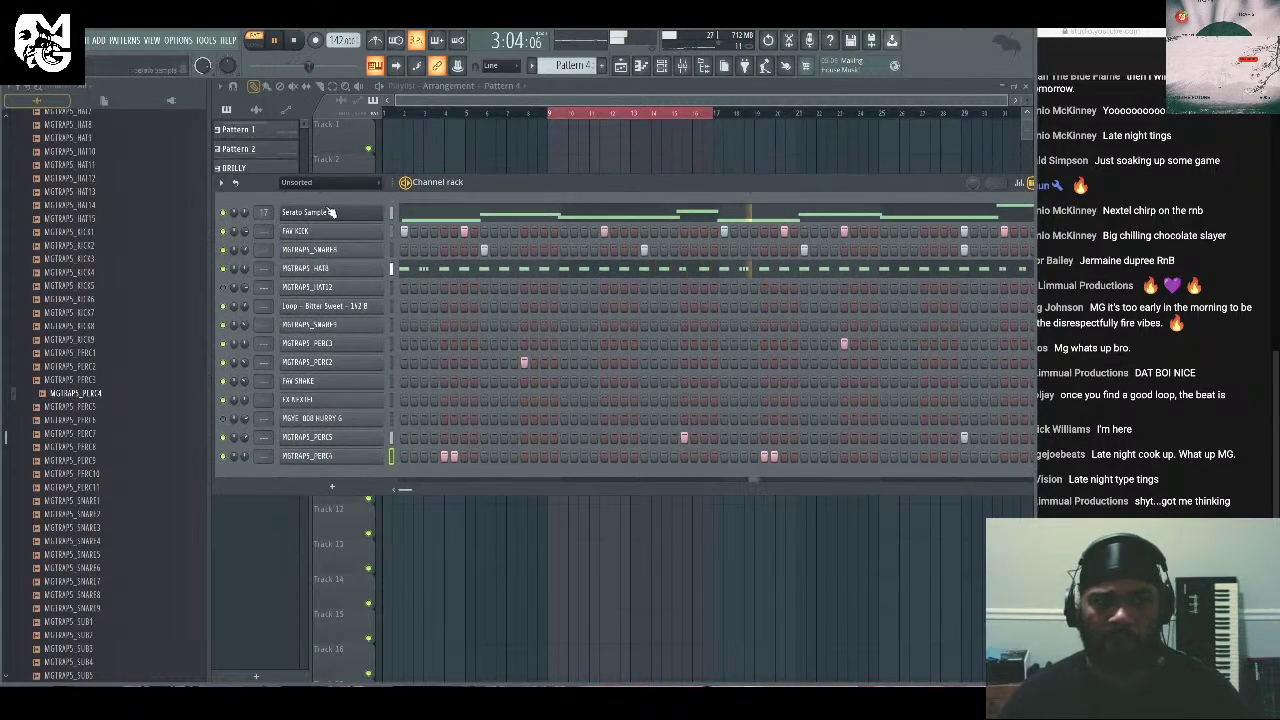
left_click(365, 216)
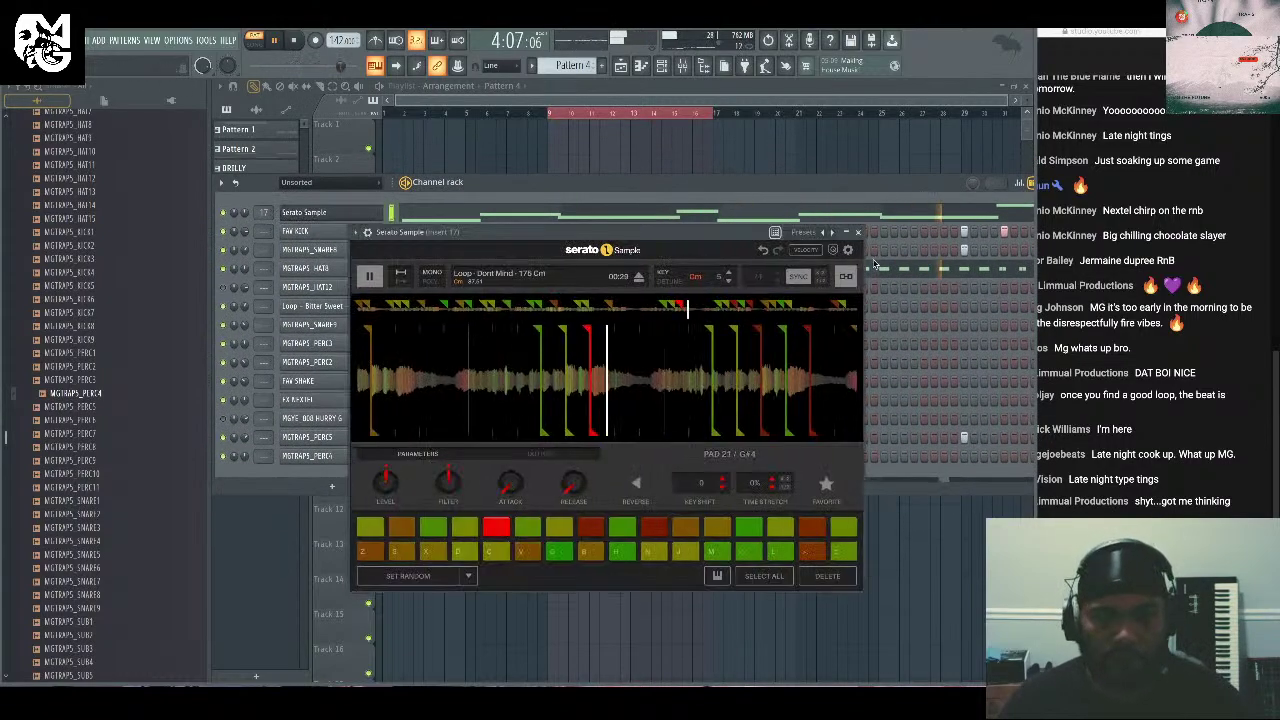
left_click(365, 216)
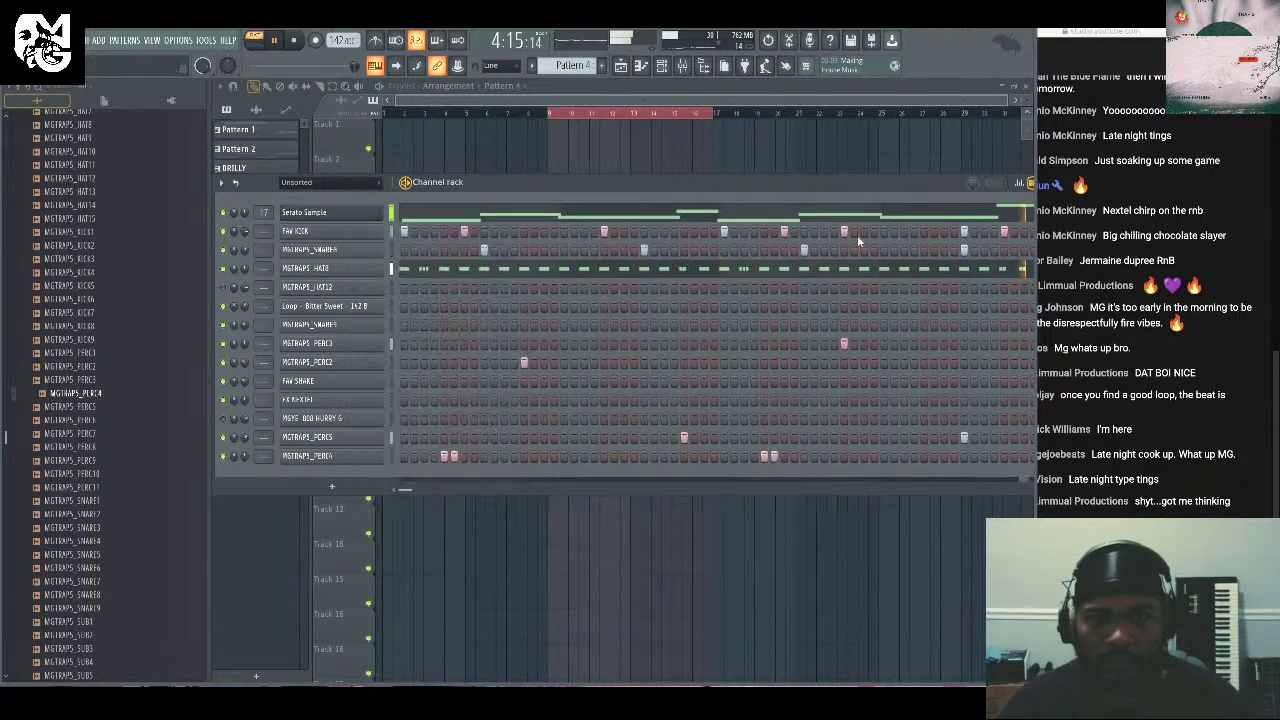
Enable the MGYE_808 HURRY G channel and place hits on steps 1, 7, 21, 33, 39 and 45 to follow the kick.
left_click(308, 418)
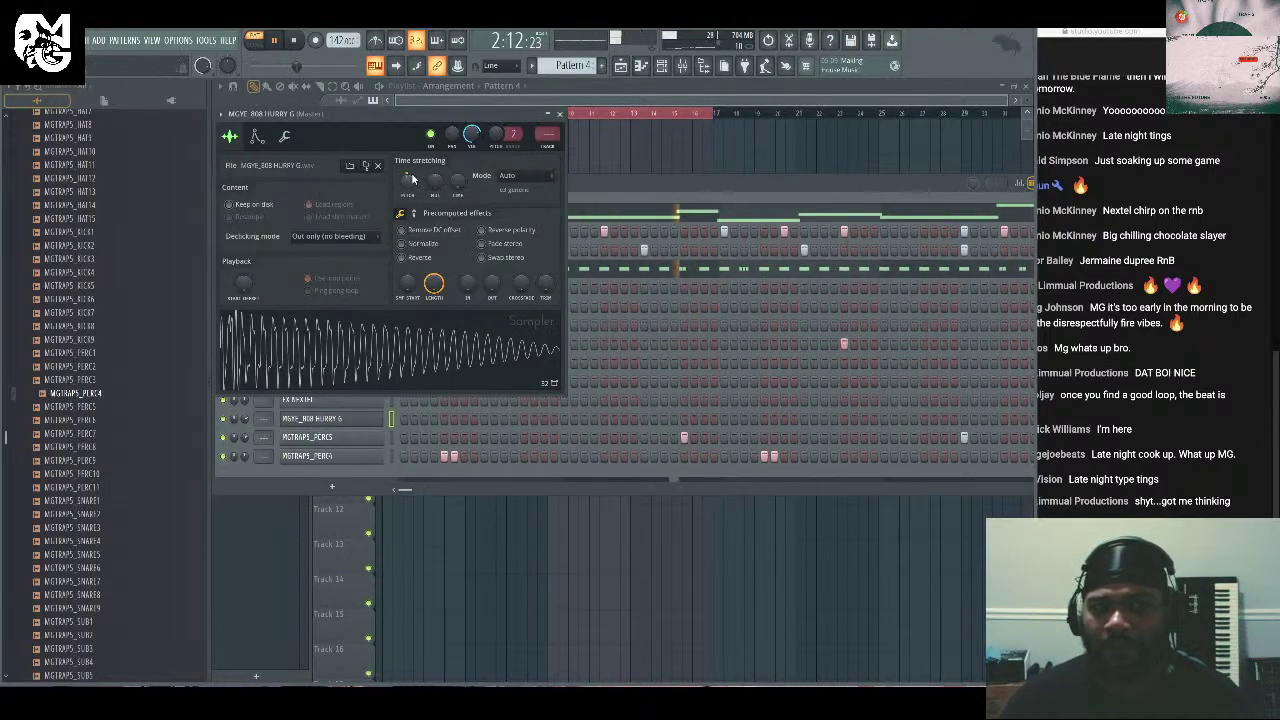
left_click(561, 114)
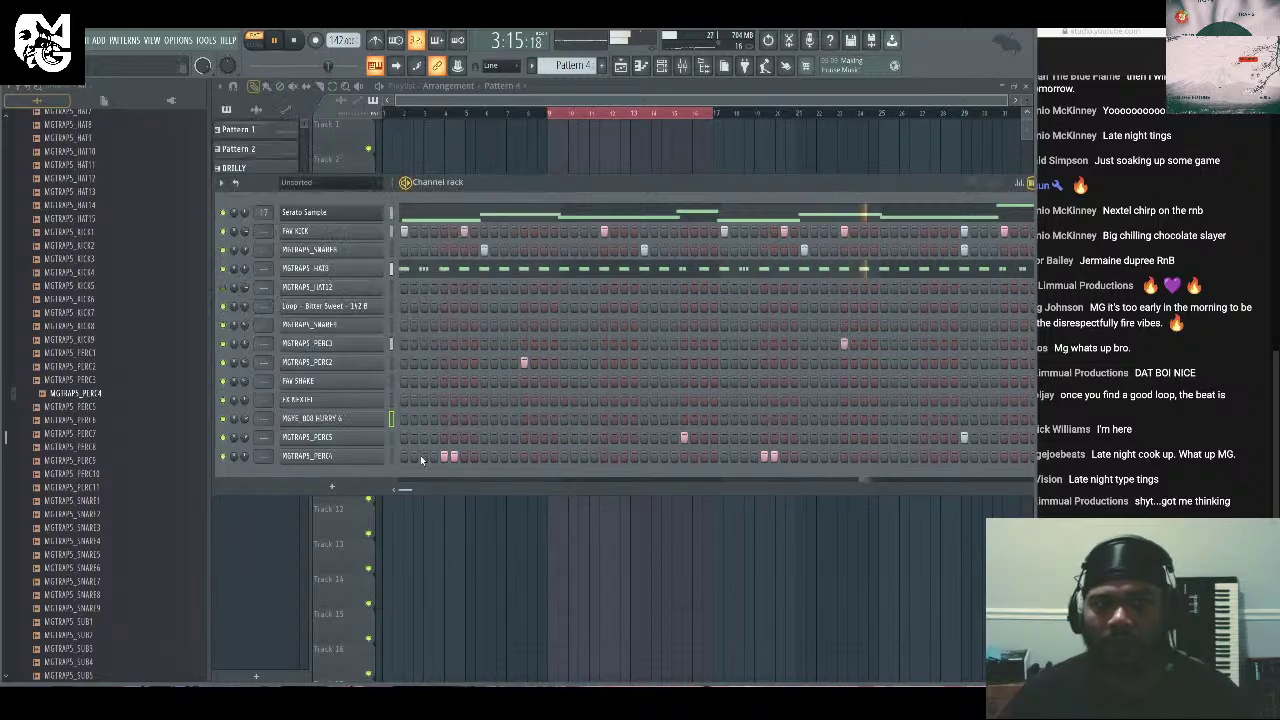
left_click(465, 419)
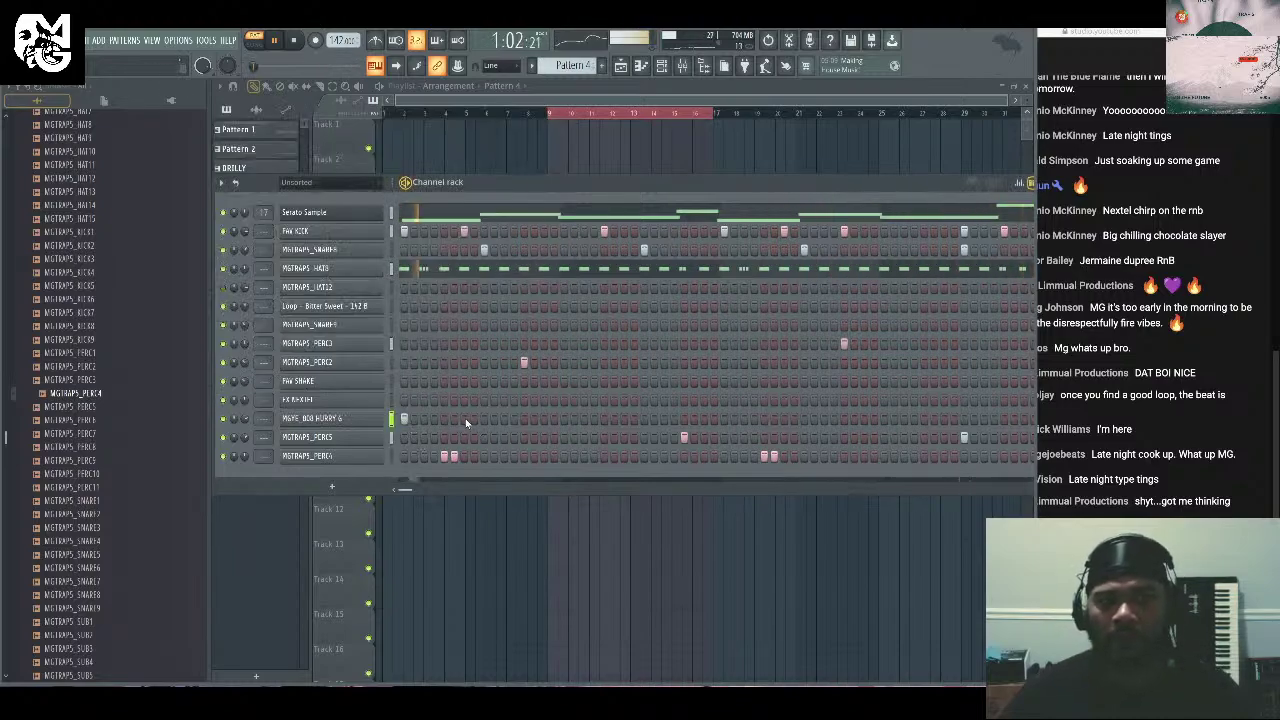
left_click(604, 418)
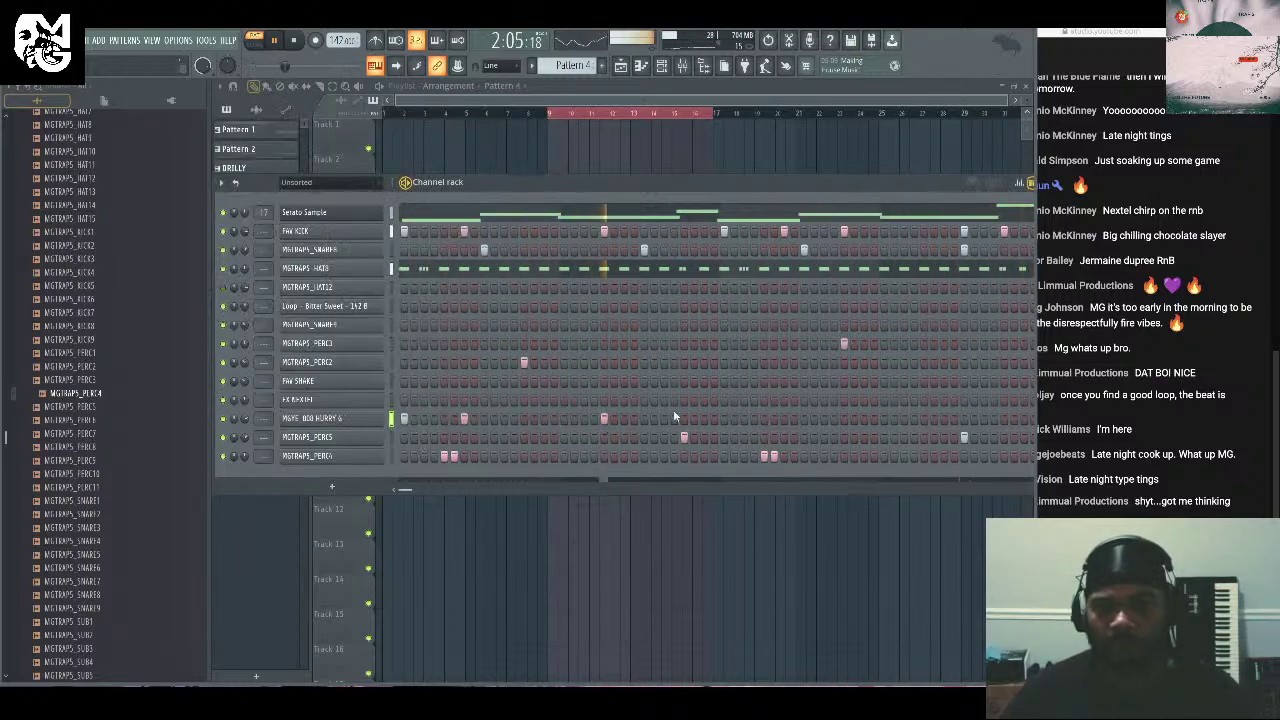
left_click(724, 418)
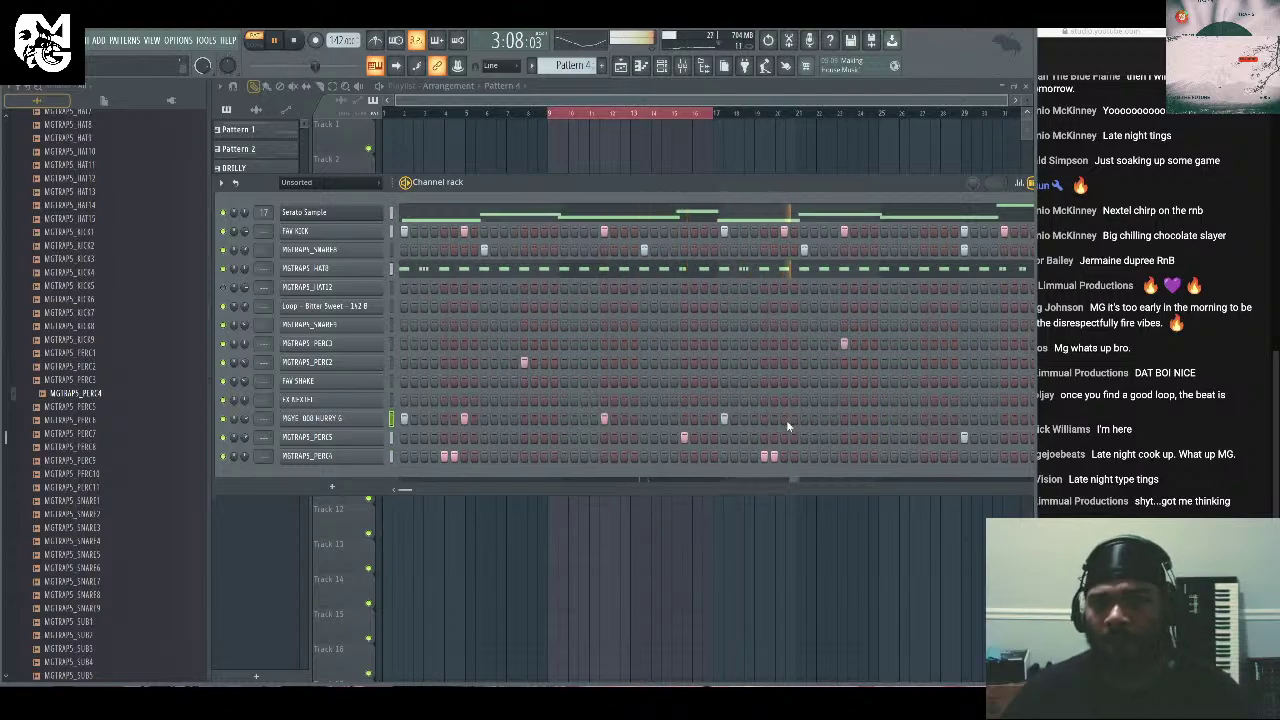
left_click(784, 418)
key("space")
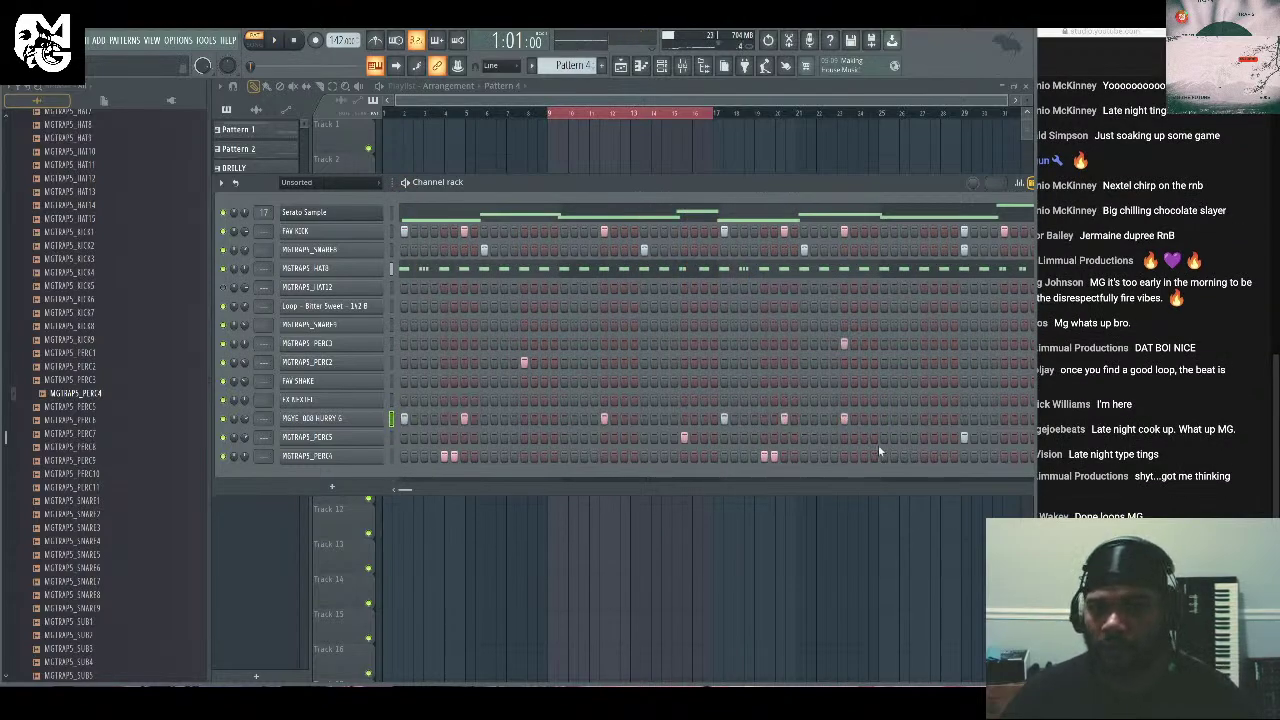
Add a closing 808 hit on step 57 and clear the trial 808 hit on step 61 during playback.
left_click_drag(881, 186, 845, 175)
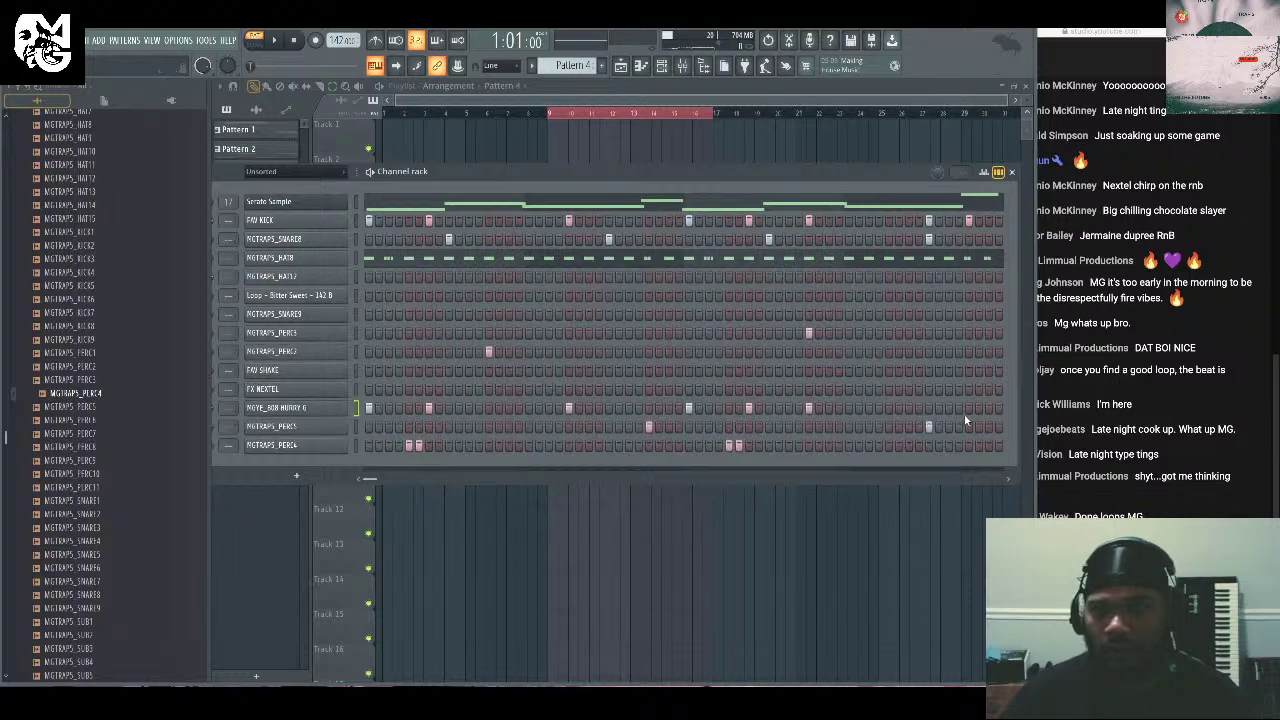
key("space")
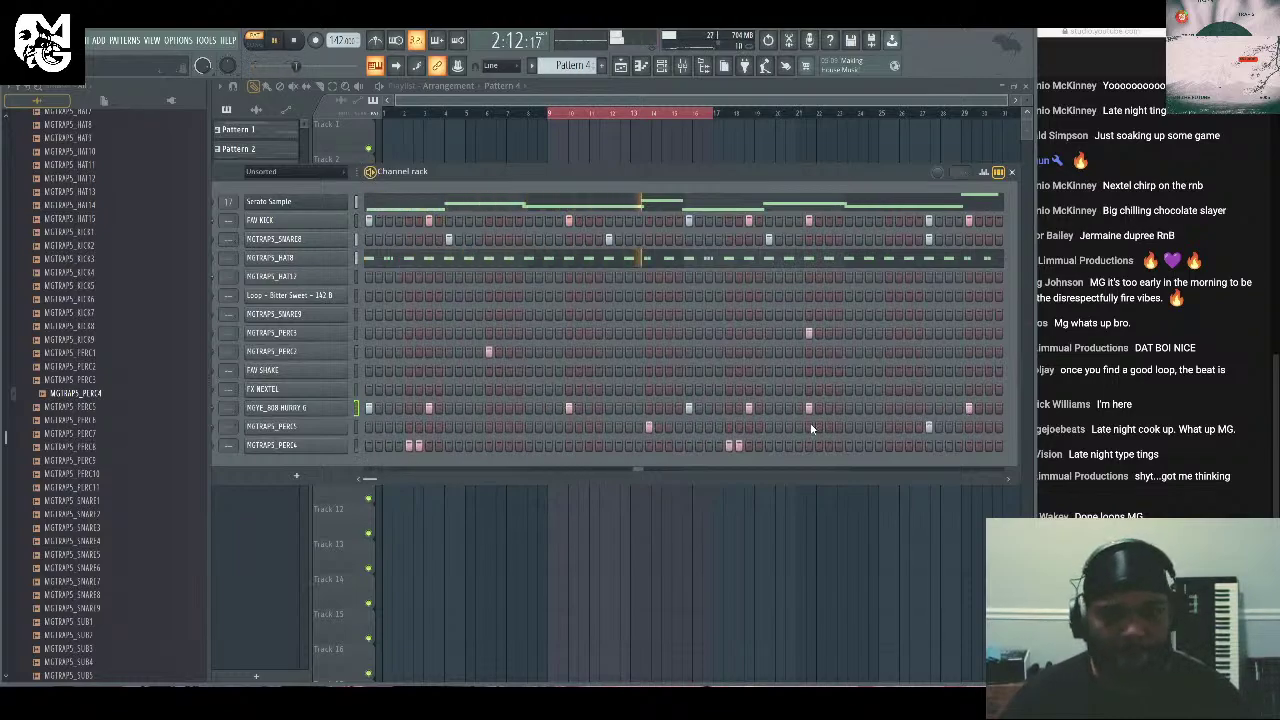
left_click(929, 407)
left_click(968, 407)
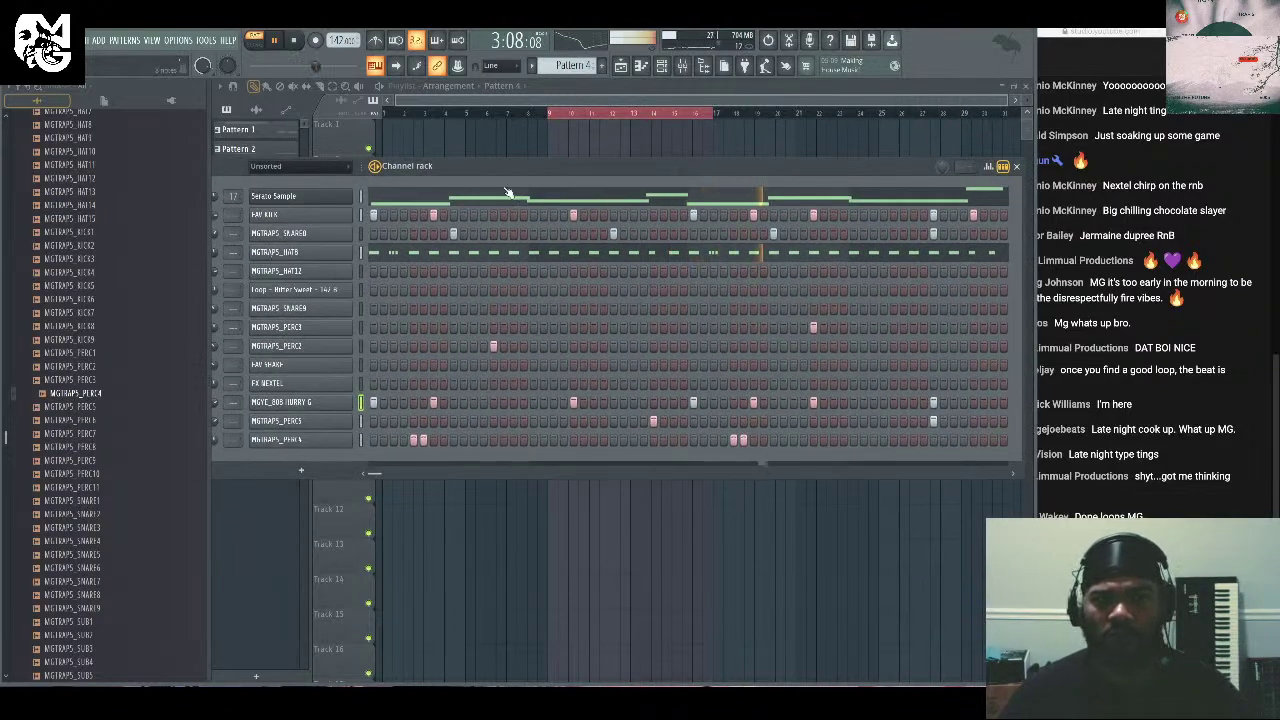
Reposition the channel rack and select all pads of the Dont Mind loop in Serato Sample.
left_click_drag(514, 163, 551, 171)
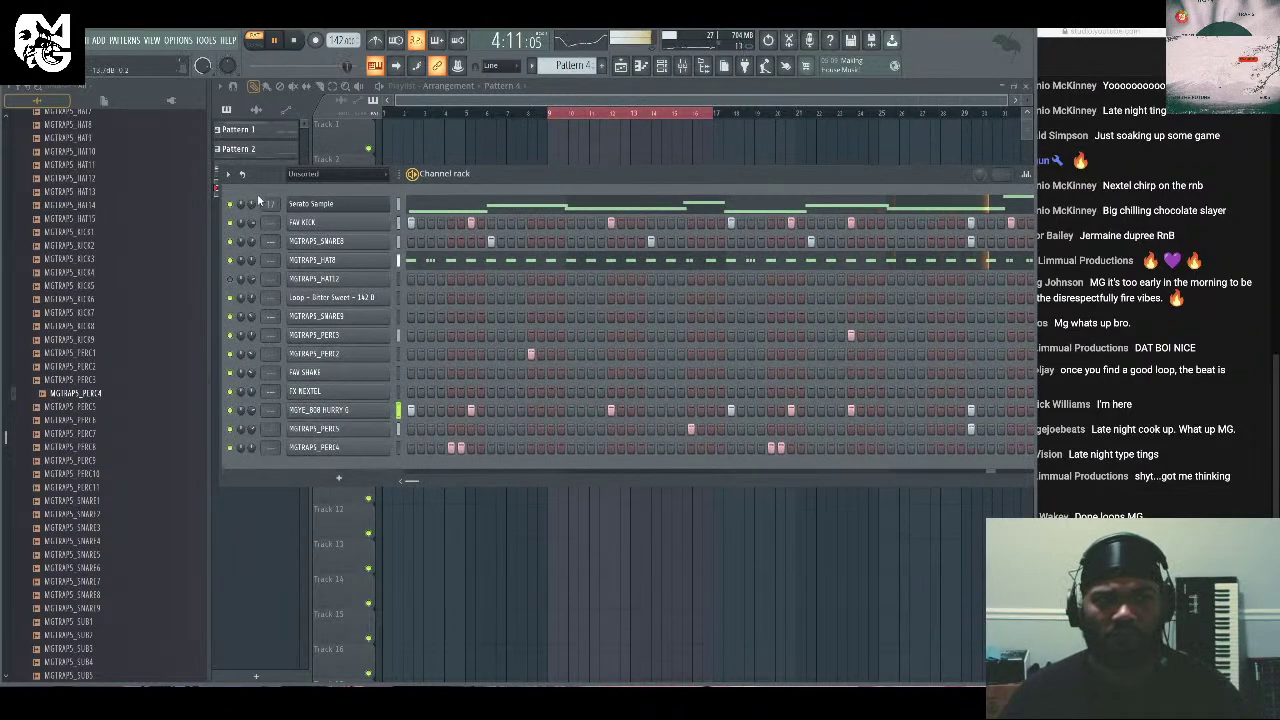
left_click(318, 204)
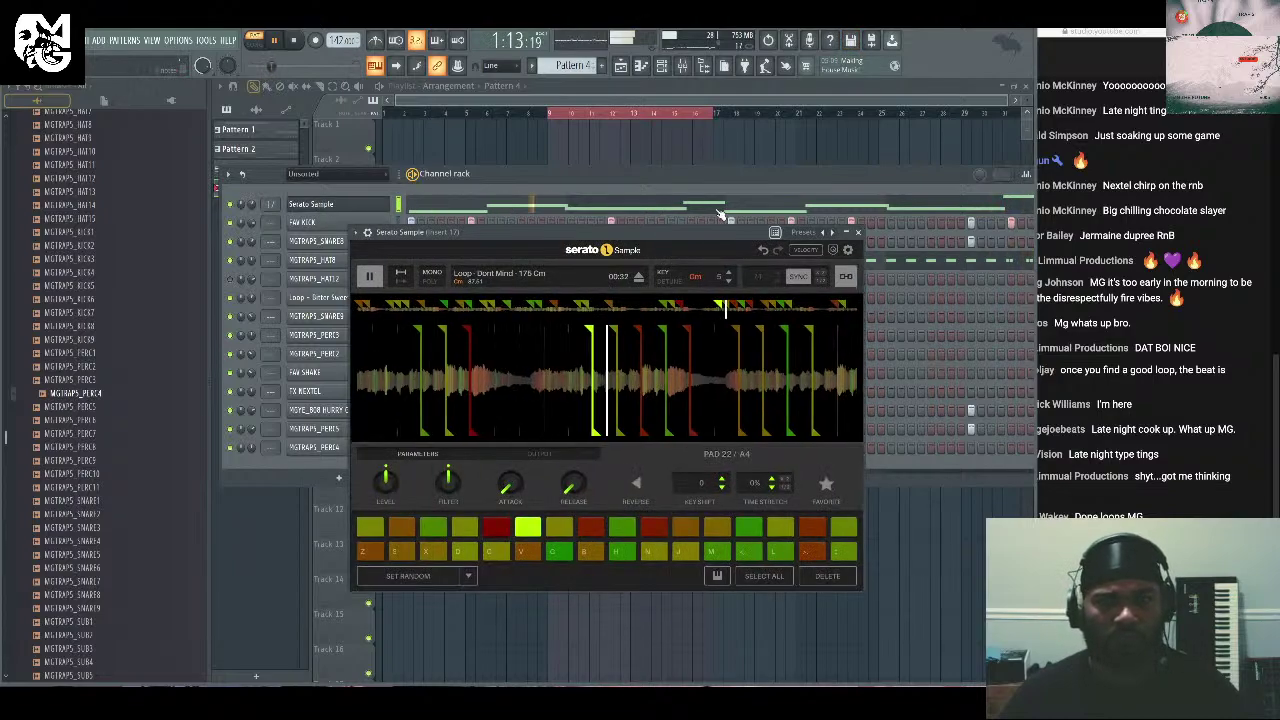
left_click(760, 575)
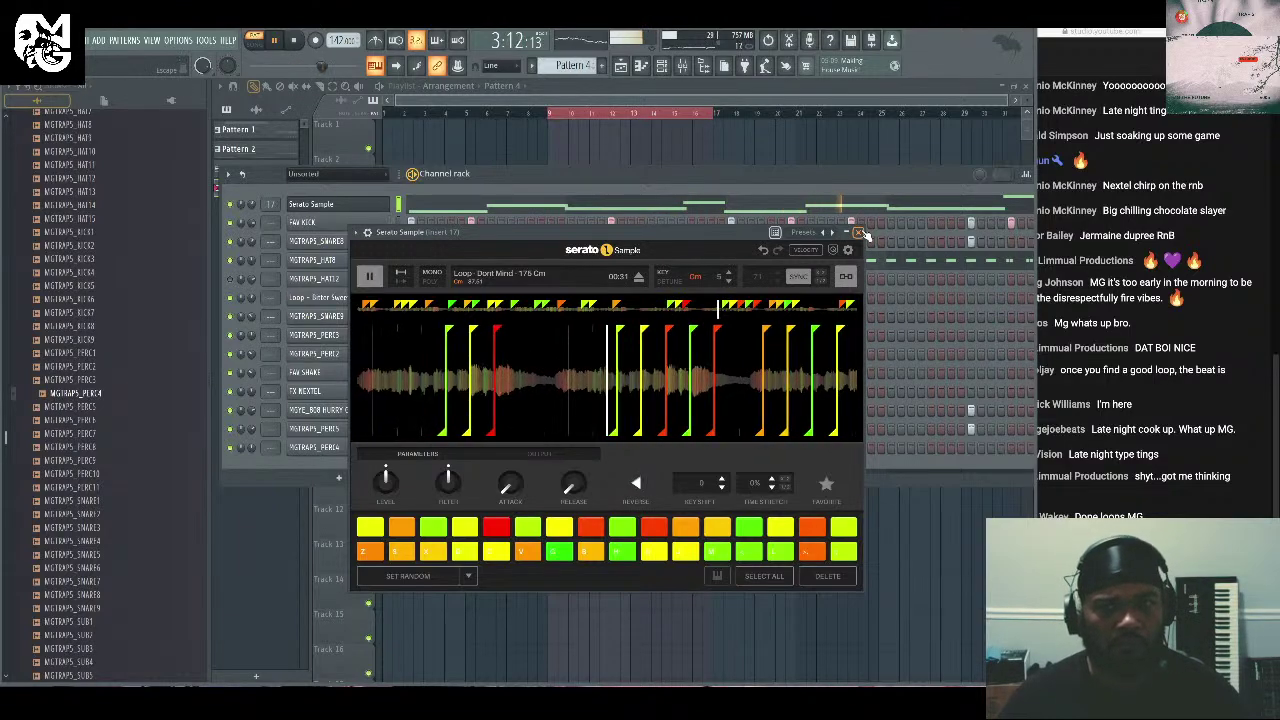
left_click(860, 232)
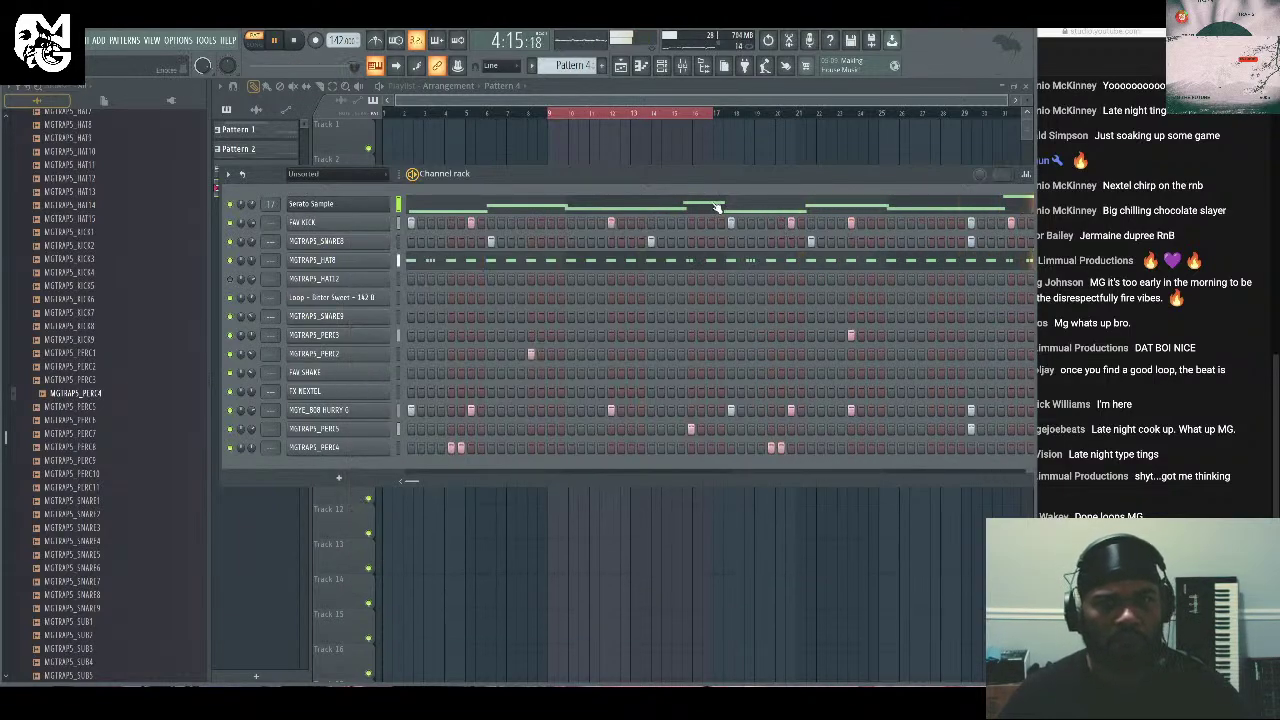
left_click(336, 206)
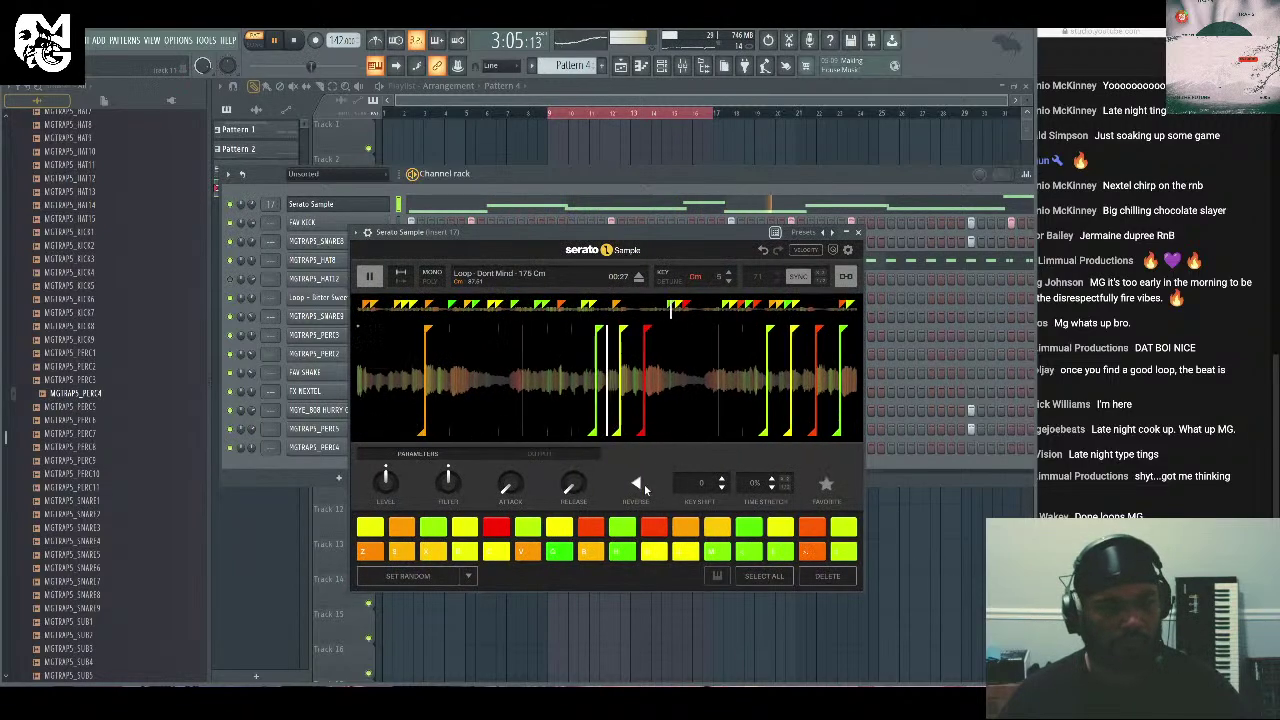
left_click(858, 233)
Load HalfTime into slot 8 of mixer insert 17 and set its length to 1/4.
key("F9")
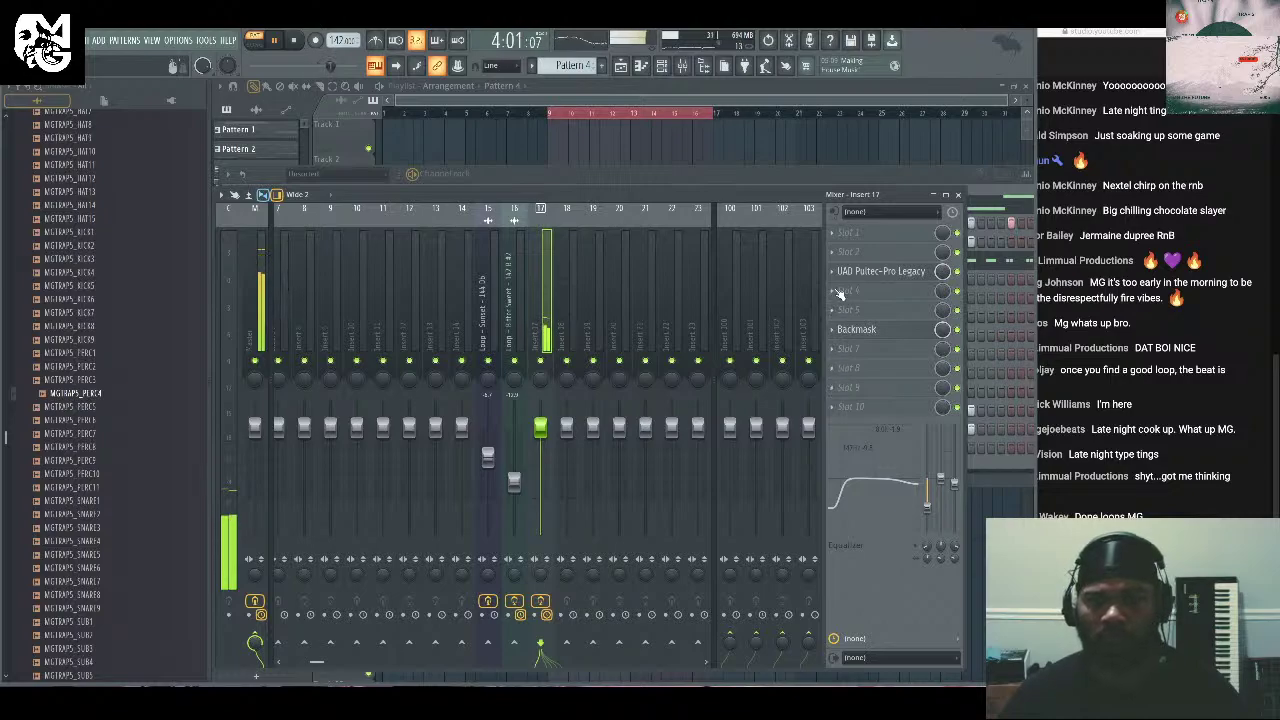
left_click(840, 369)
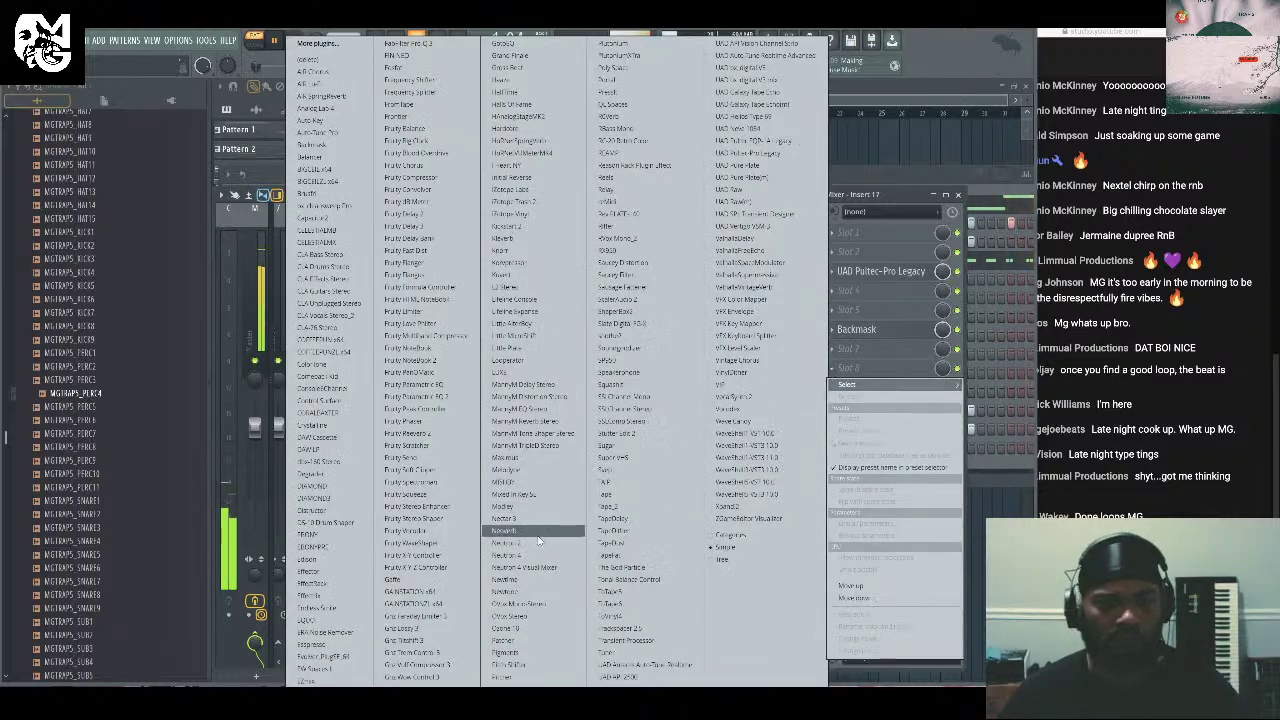
left_click(505, 92)
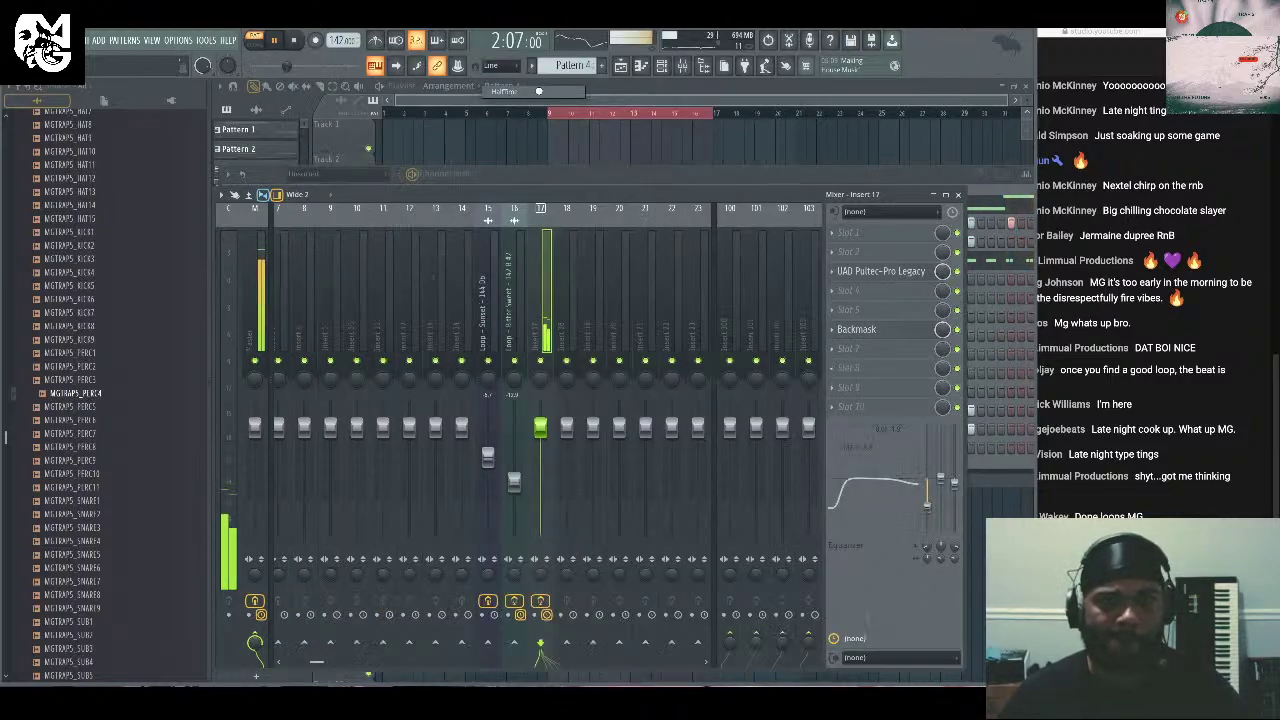
left_click(176, 151)
Set HalfTime's smoothing to Perc. 15ms, its mix to 74% and its band to 183Hz–3.55kHz.
left_click_drag(118, 288, 118, 280)
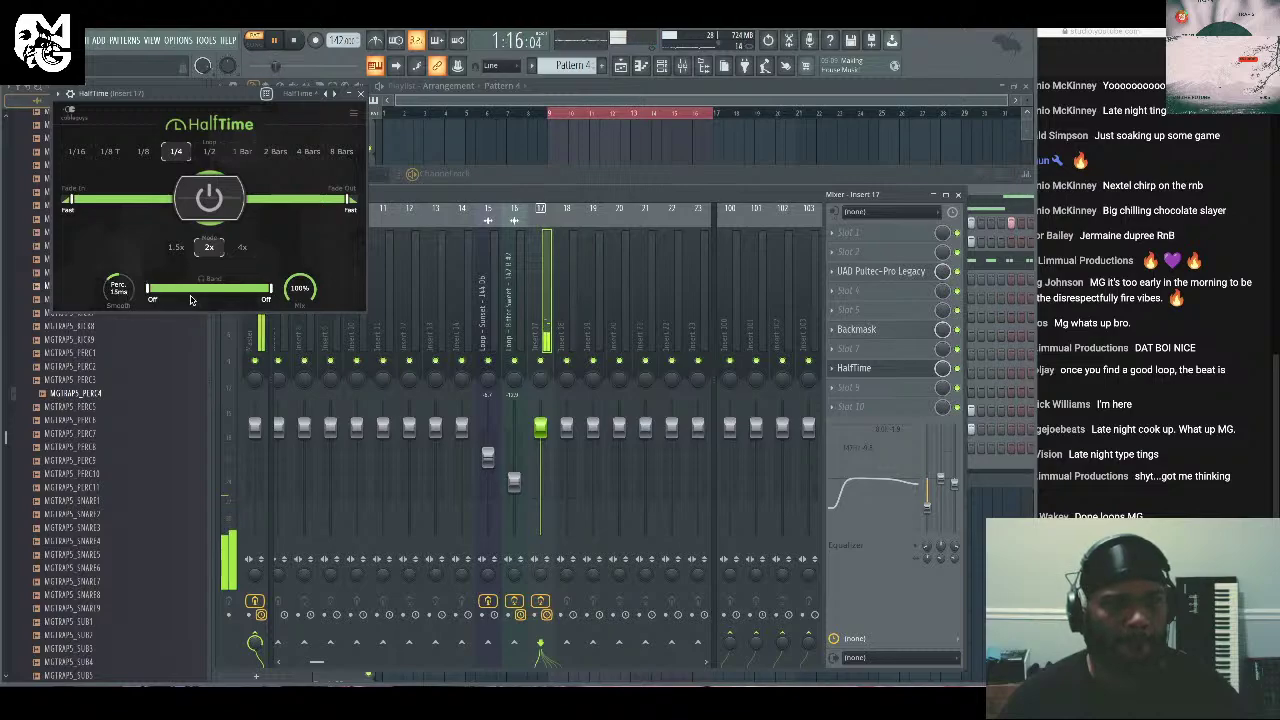
left_click_drag(299, 288, 299, 306)
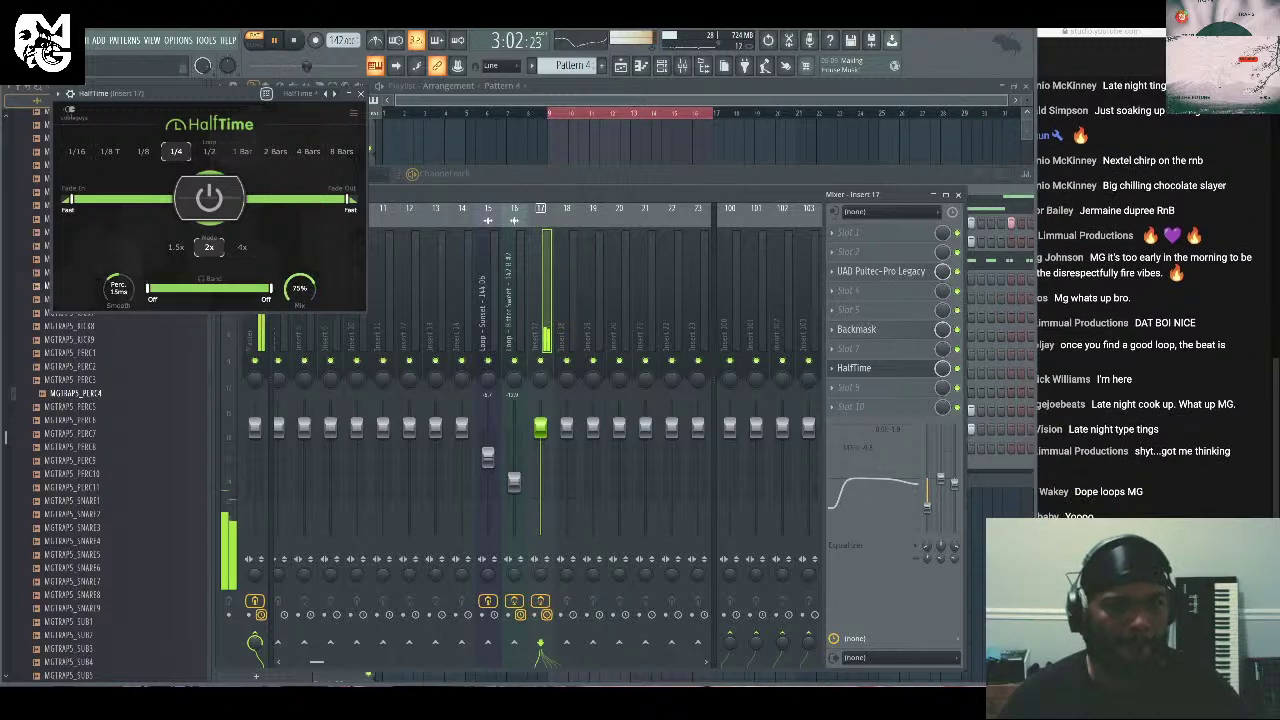
left_click_drag(148, 288, 186, 288)
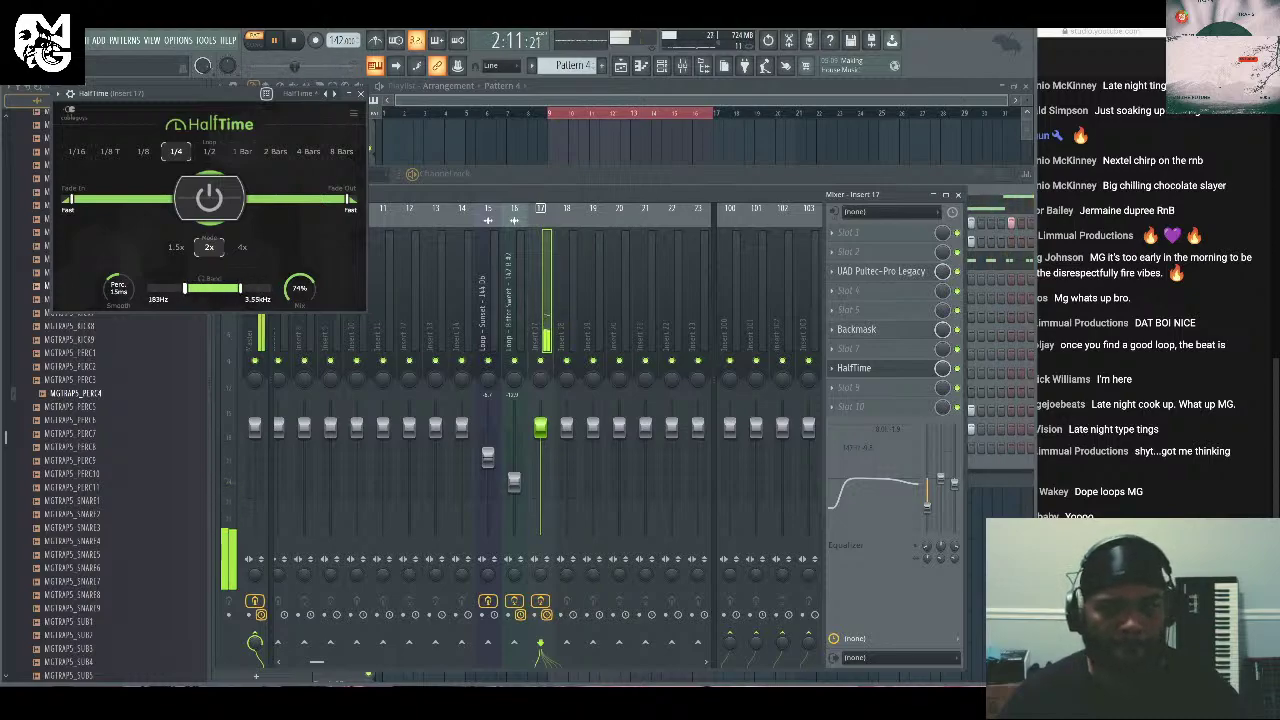
Add an MGYE_808 HURRY G hit on step 59, bring back the mixer and stop playback.
key("F6")
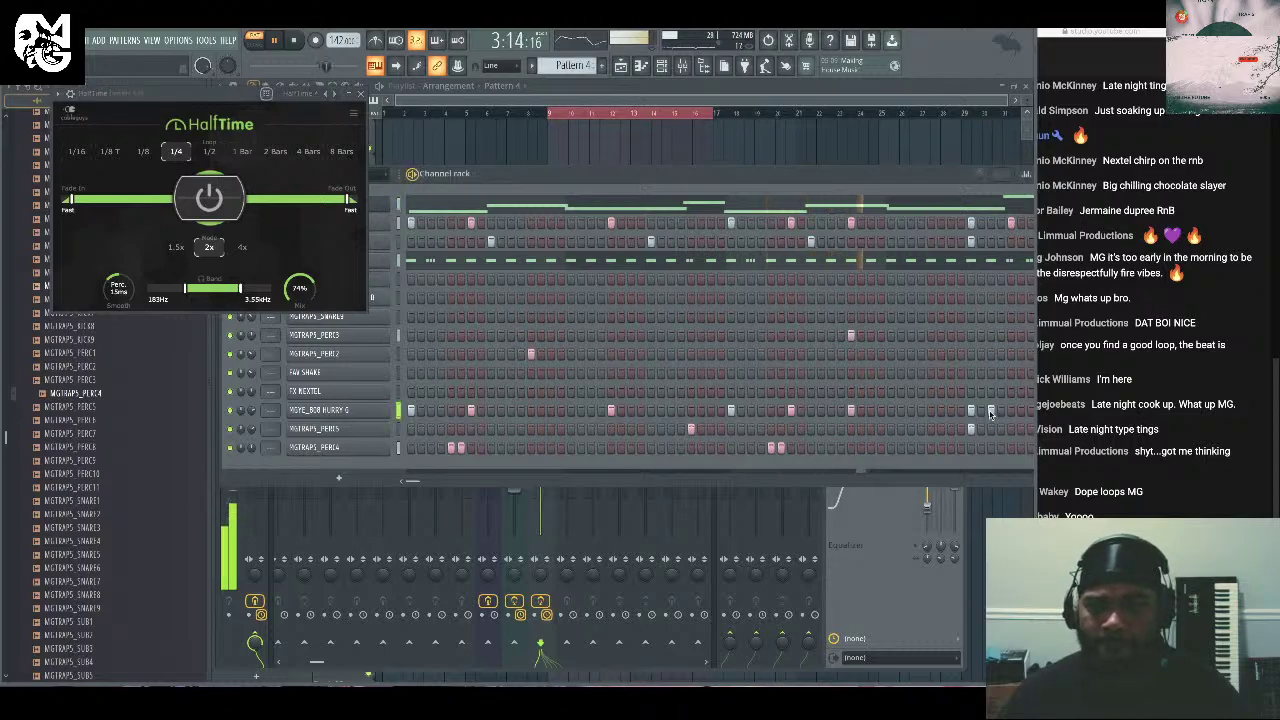
left_click(1150, 402)
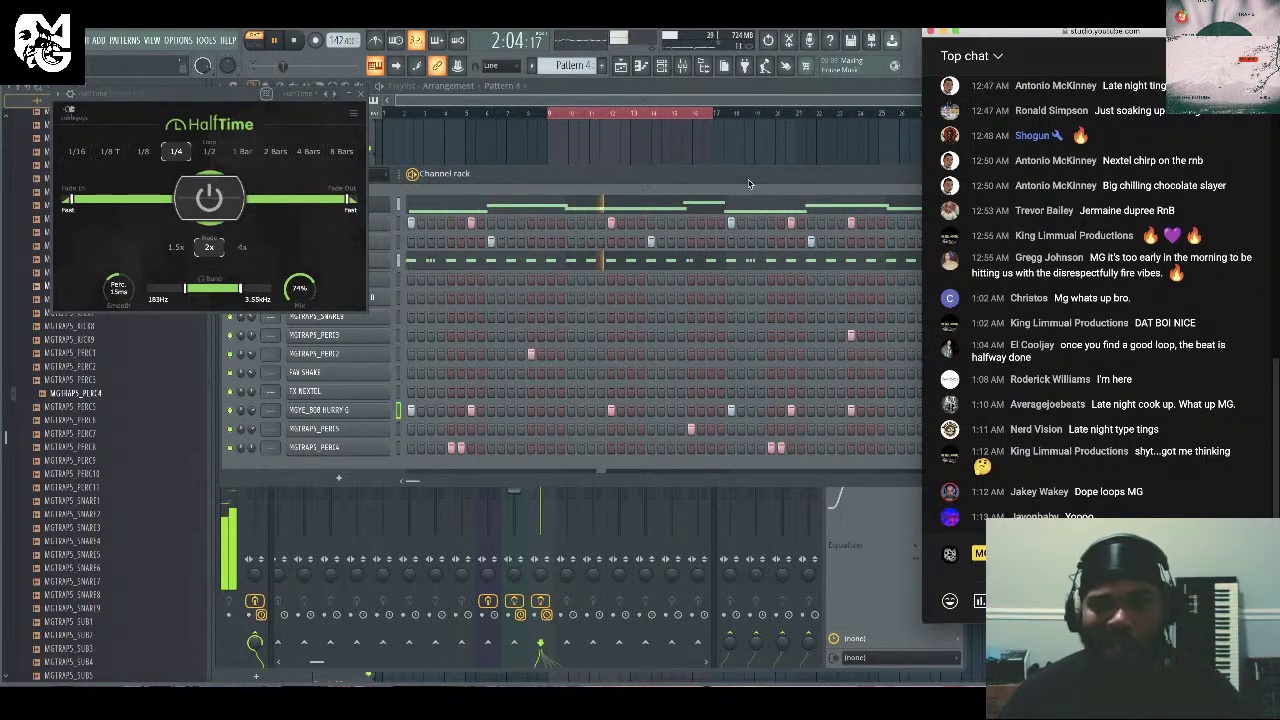
left_click(713, 189)
key("F9")
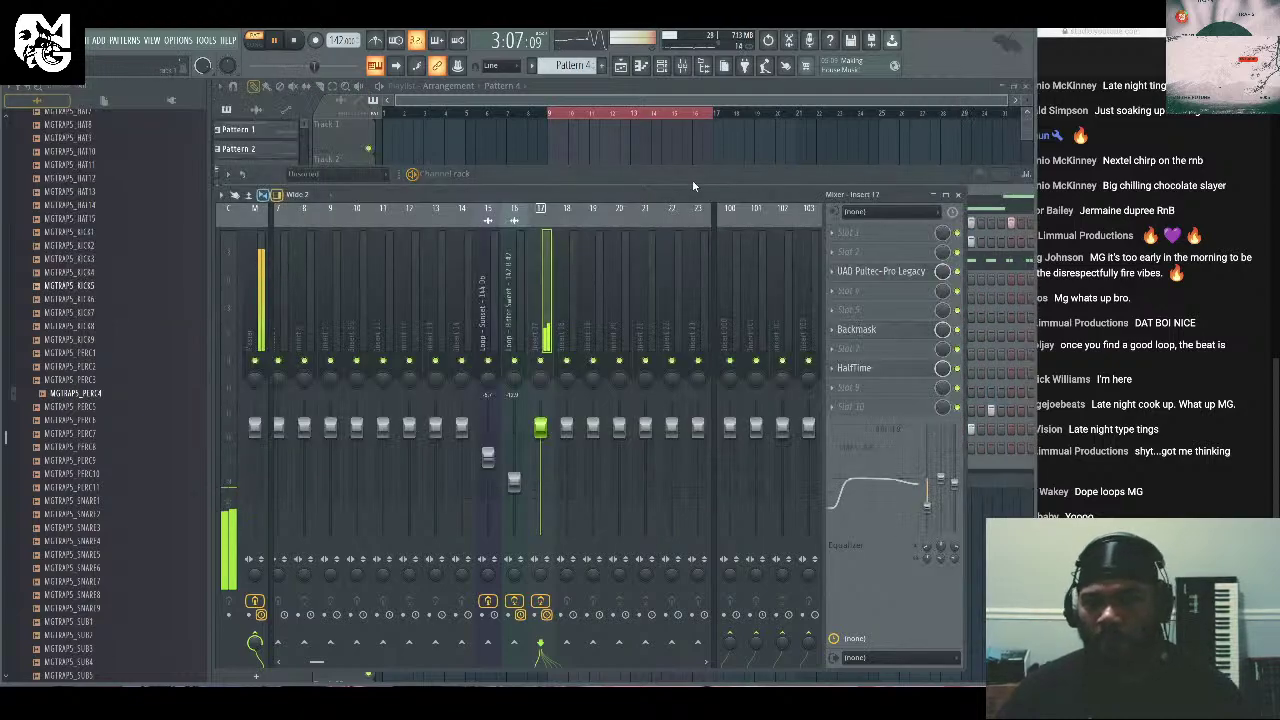
left_click(293, 40)
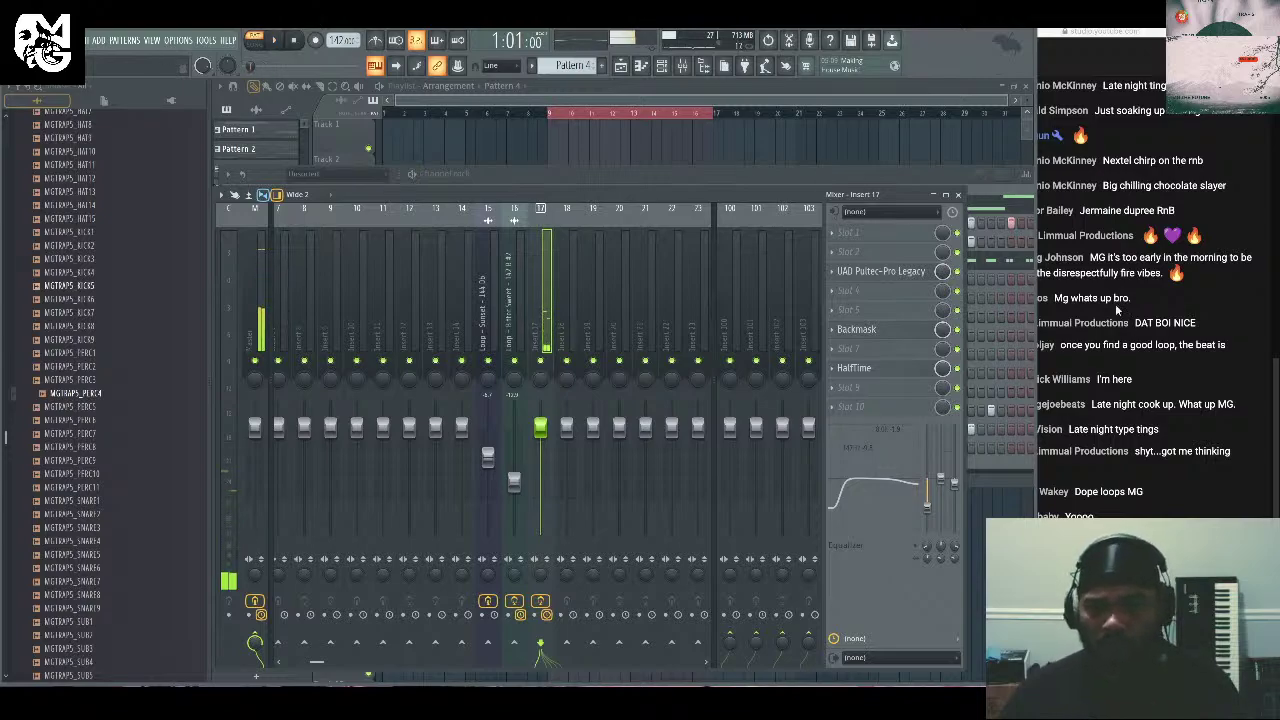
Start a new empty project without saving changes to the current one, and close the mixer.
left_click(1228, 400)
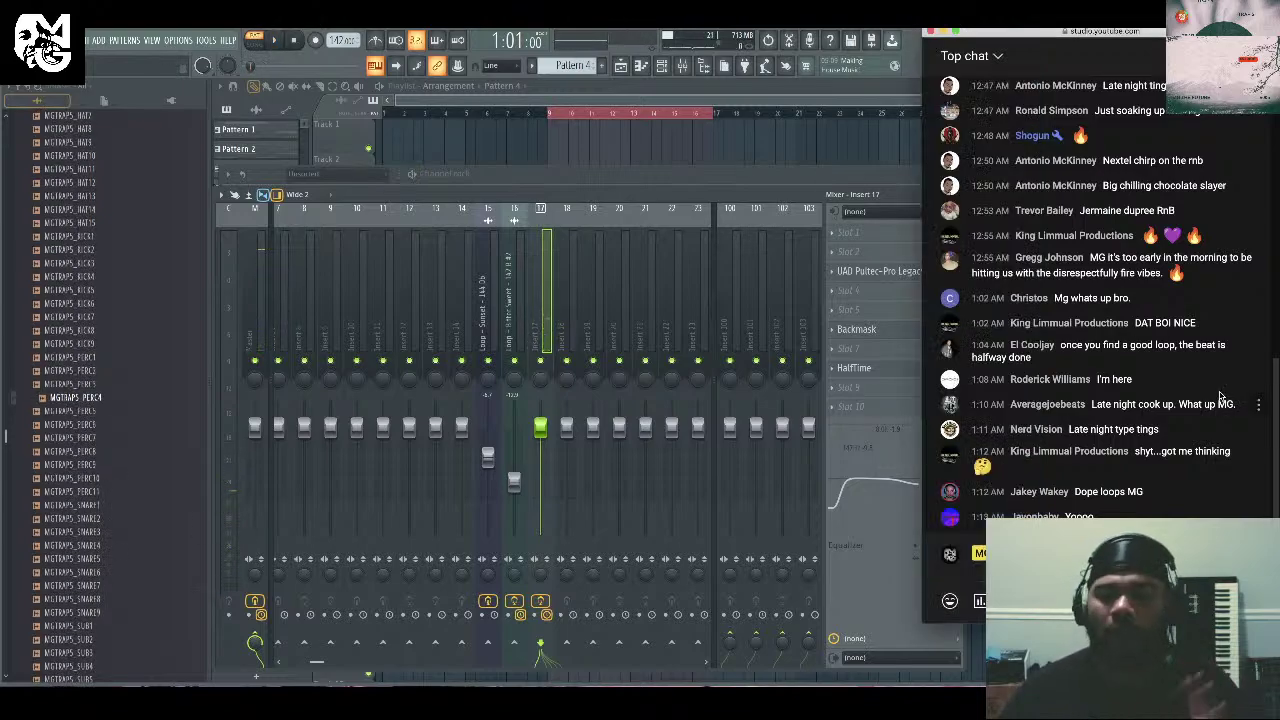
left_click(80, 40)
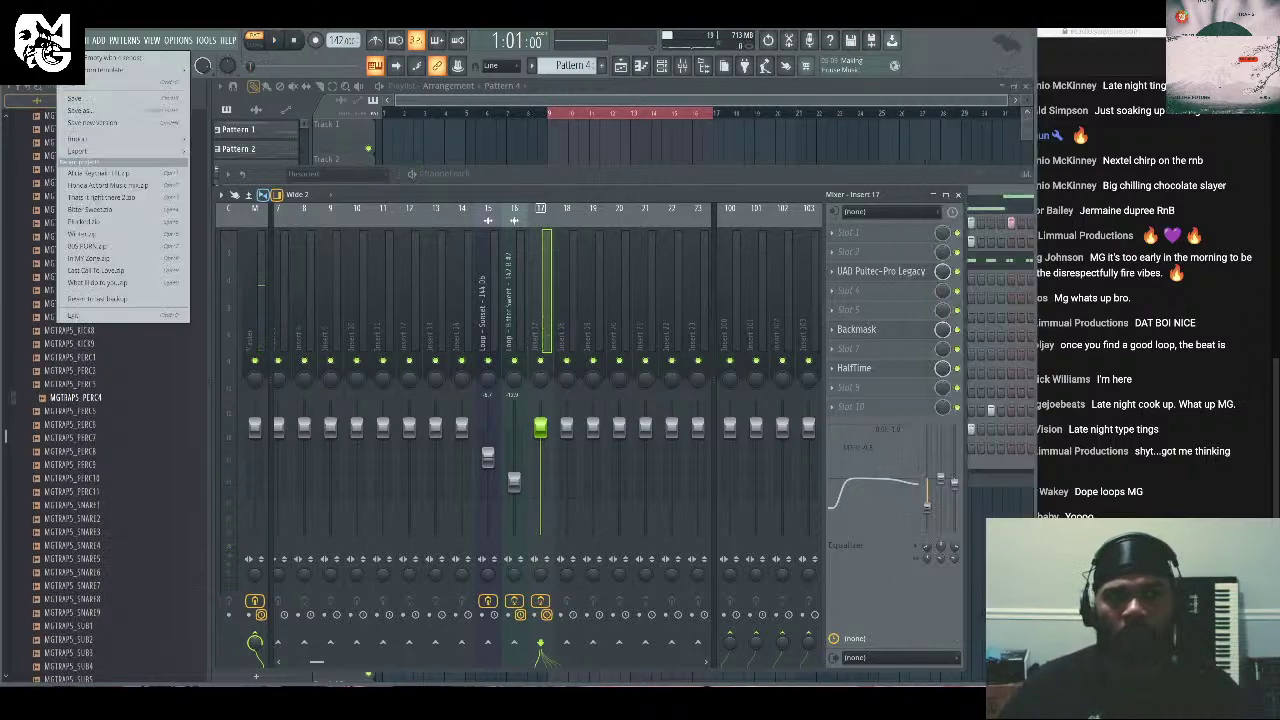
left_click(103, 58)
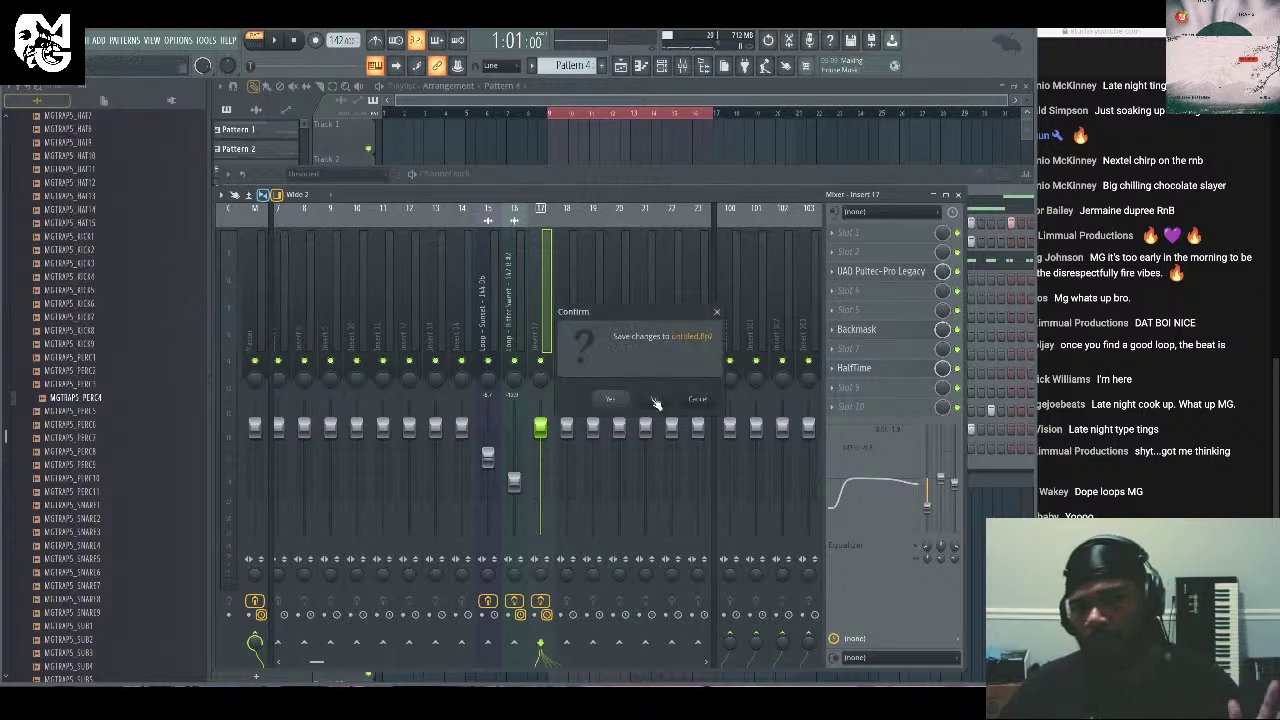
left_click(1245, 432)
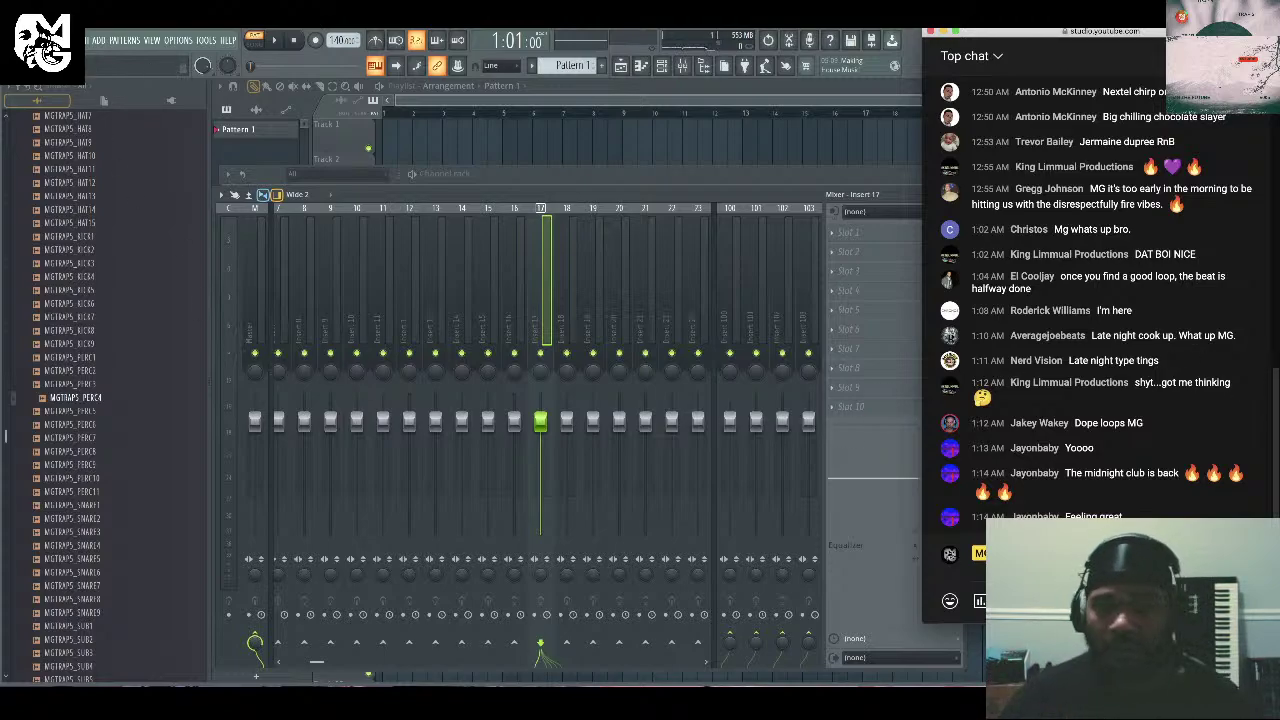
key("alt+f")
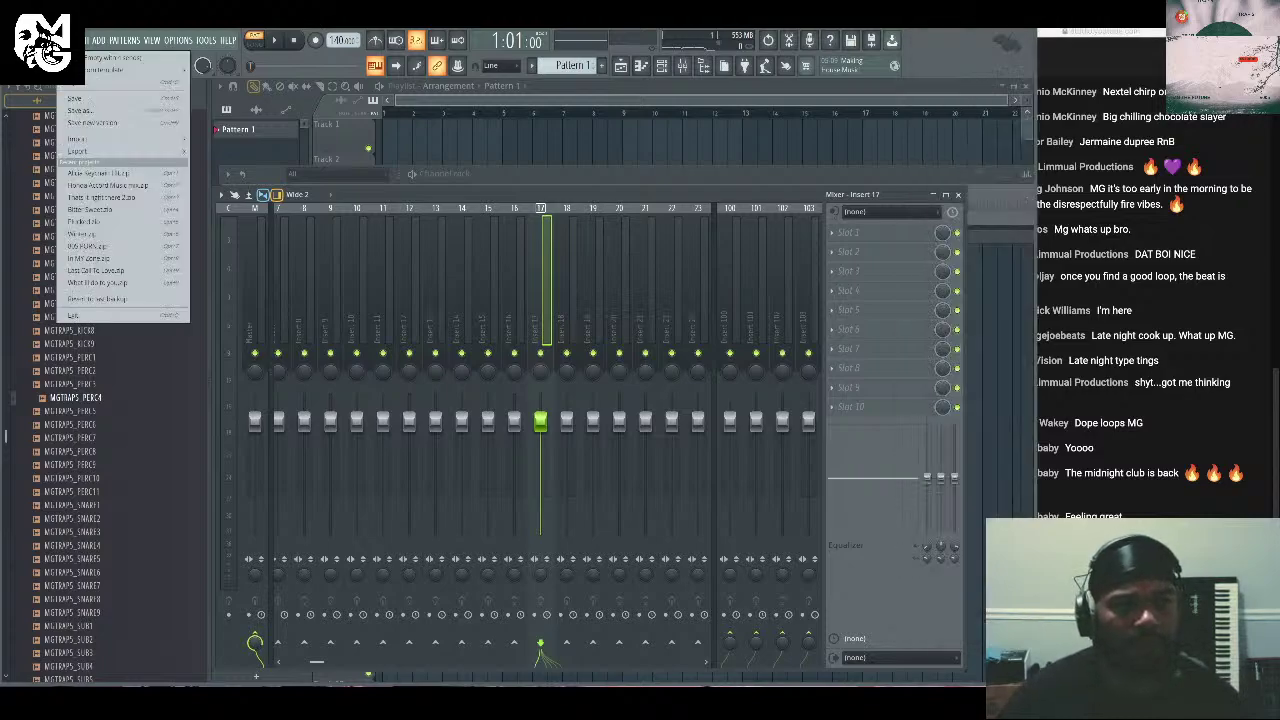
key("Escape")
left_click(958, 195)
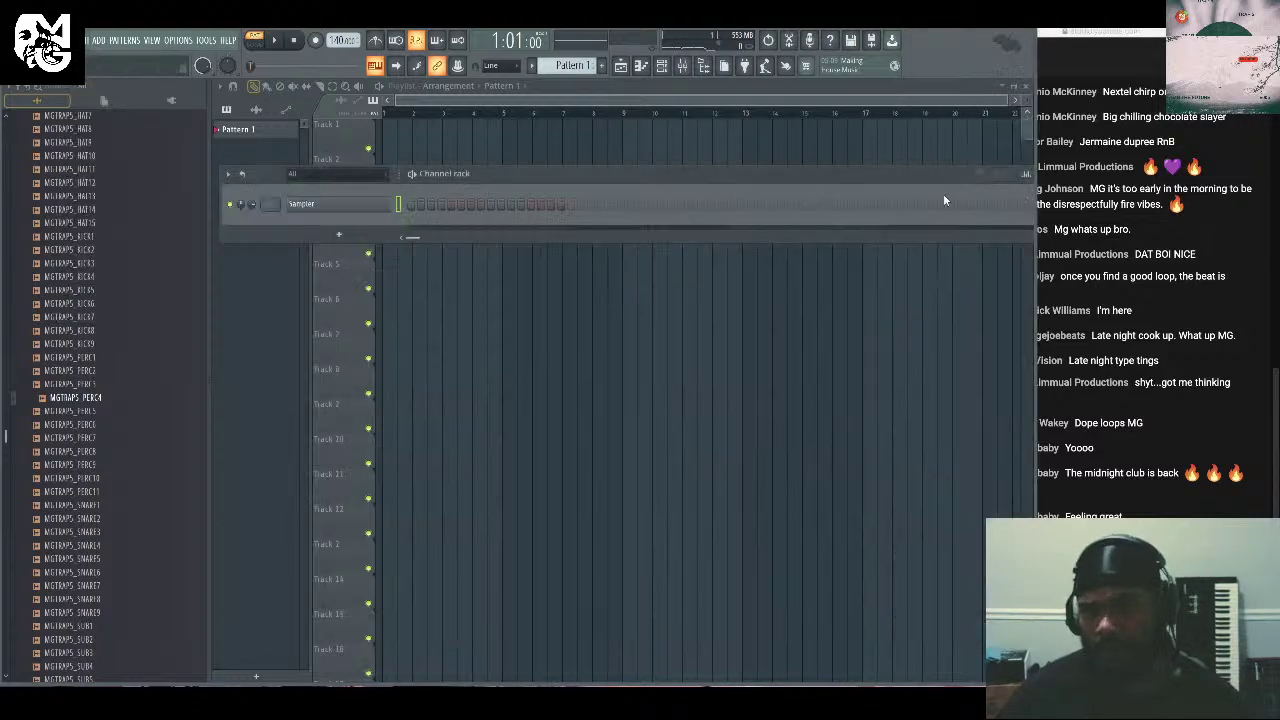
Insert a Scaler 2 channel and load the RBD - Ambition-1-Pattern 1 chord set from the MGTF - RnB Drip user folder.
right_click(347, 203)
mouse_move(420, 301)
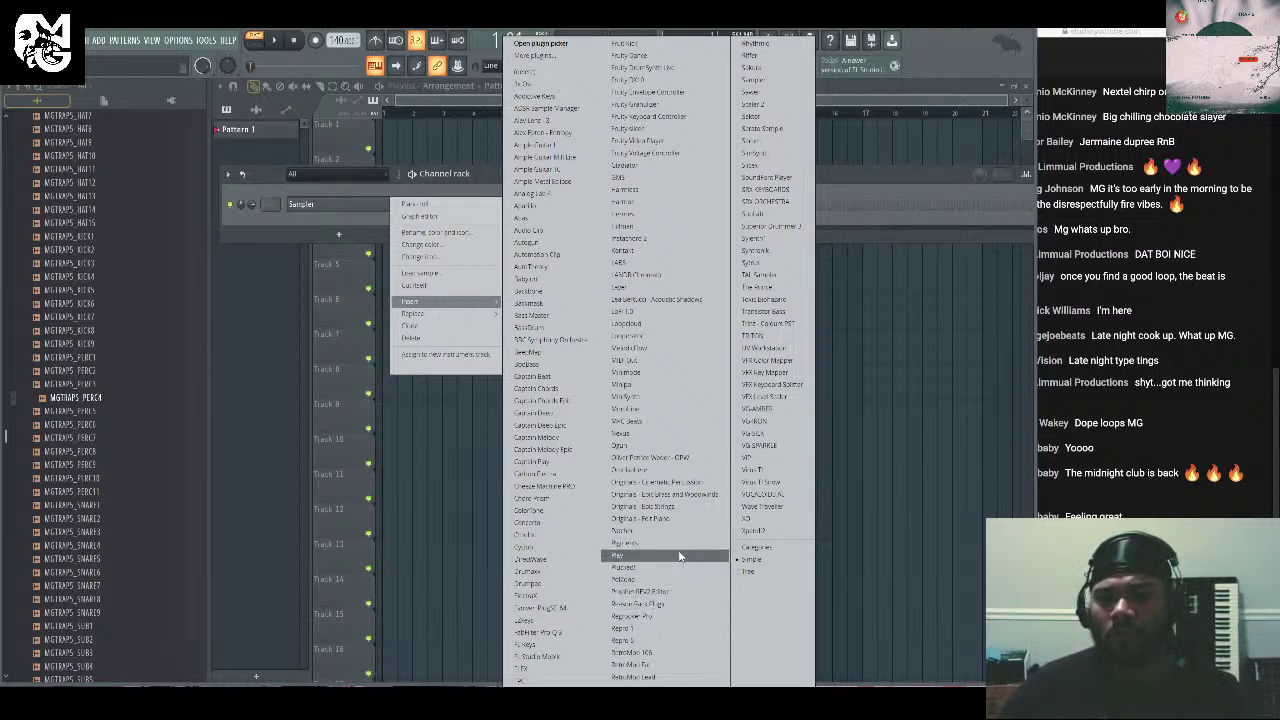
left_click(789, 106)
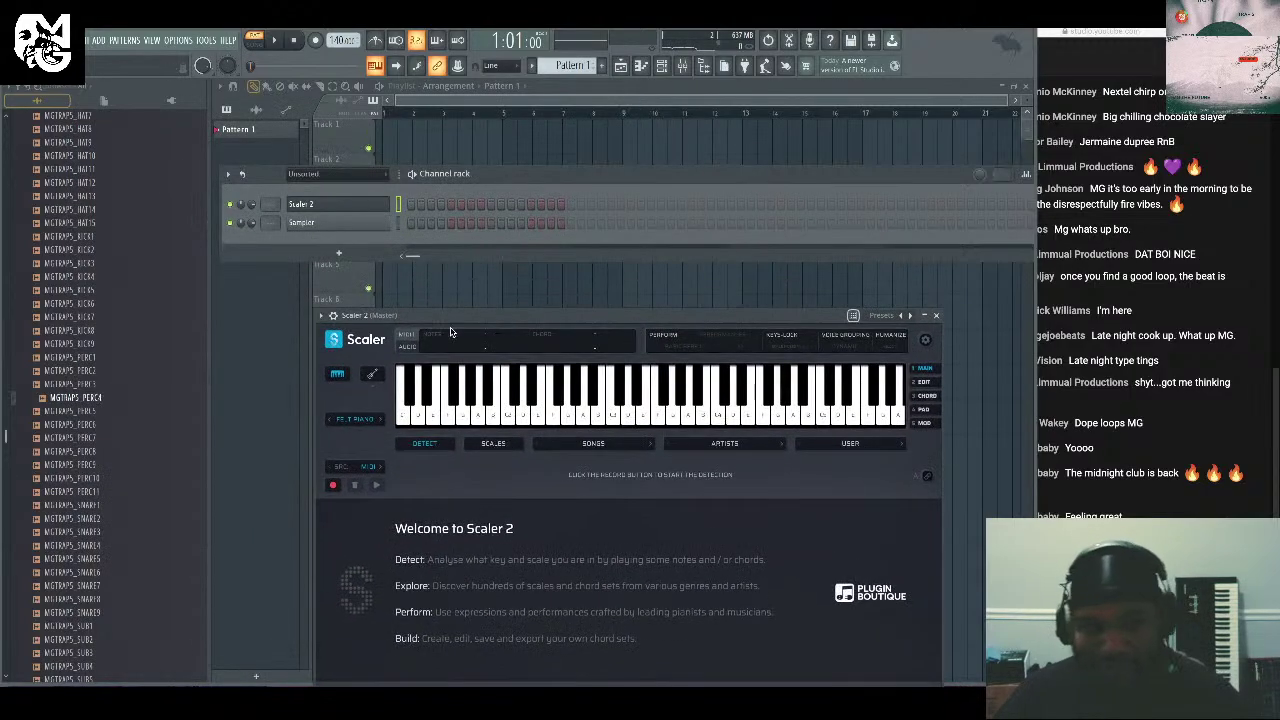
left_click(850, 444)
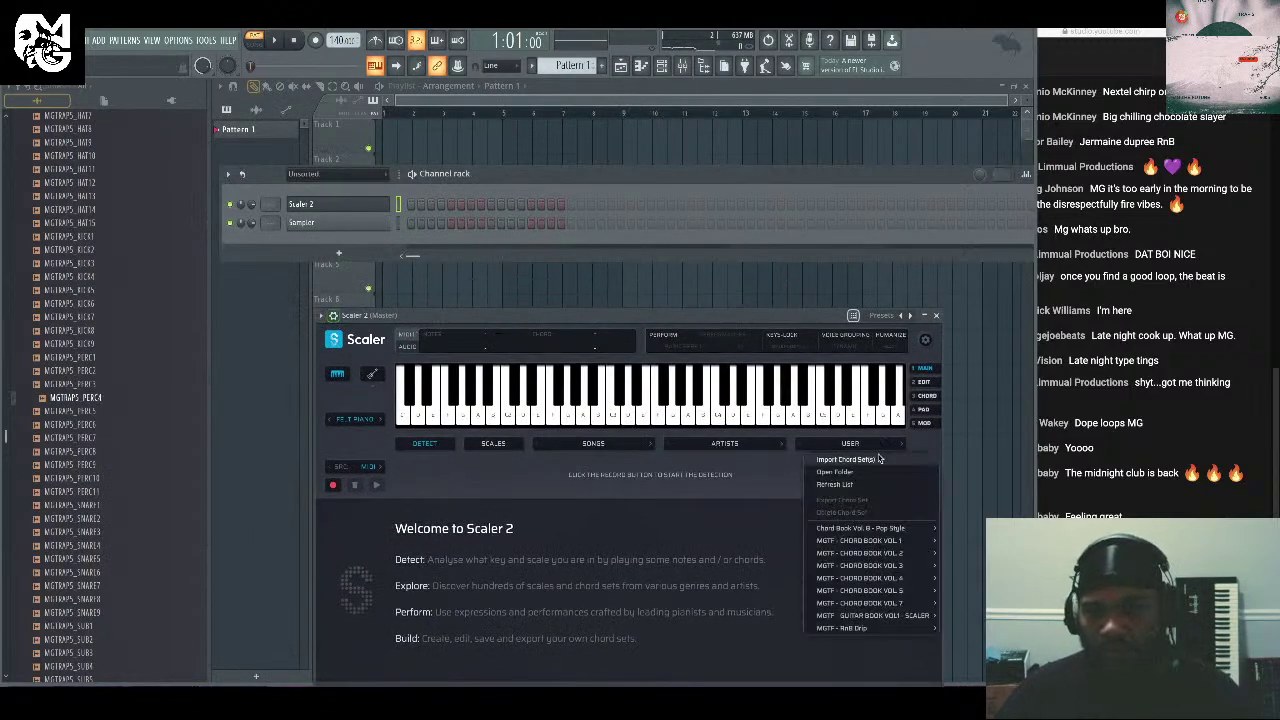
mouse_move(882, 632)
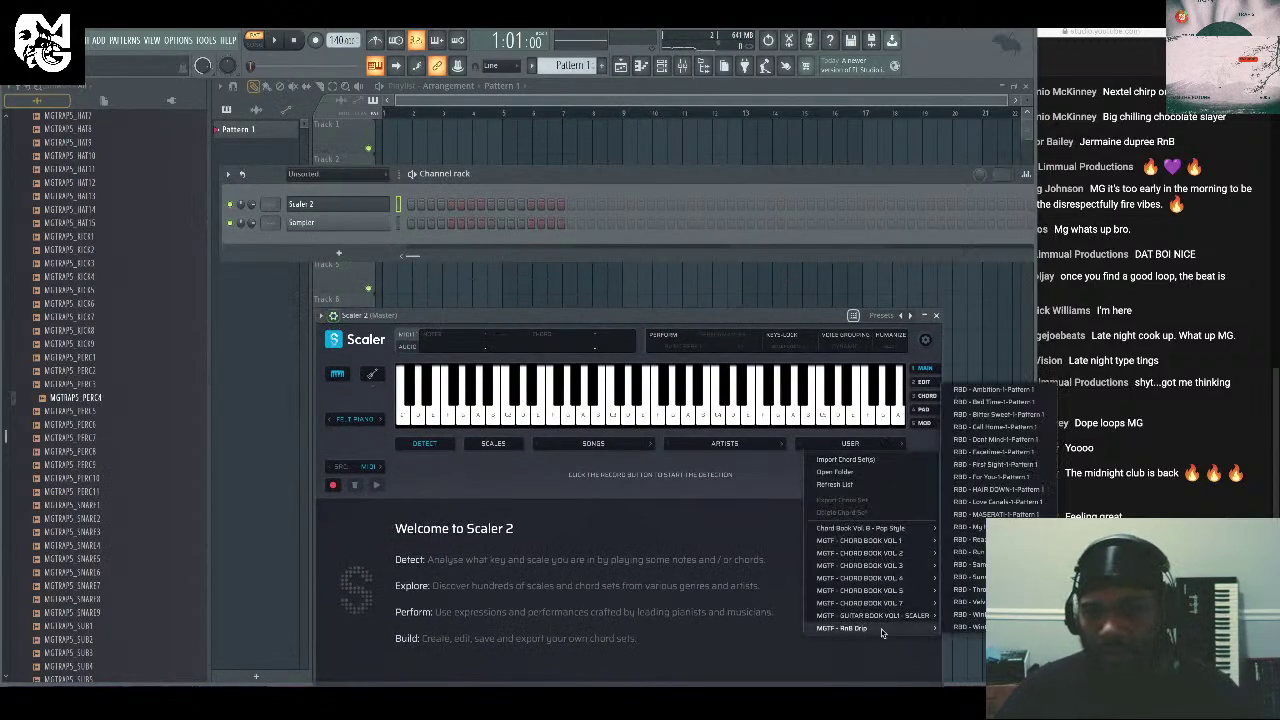
left_click(985, 389)
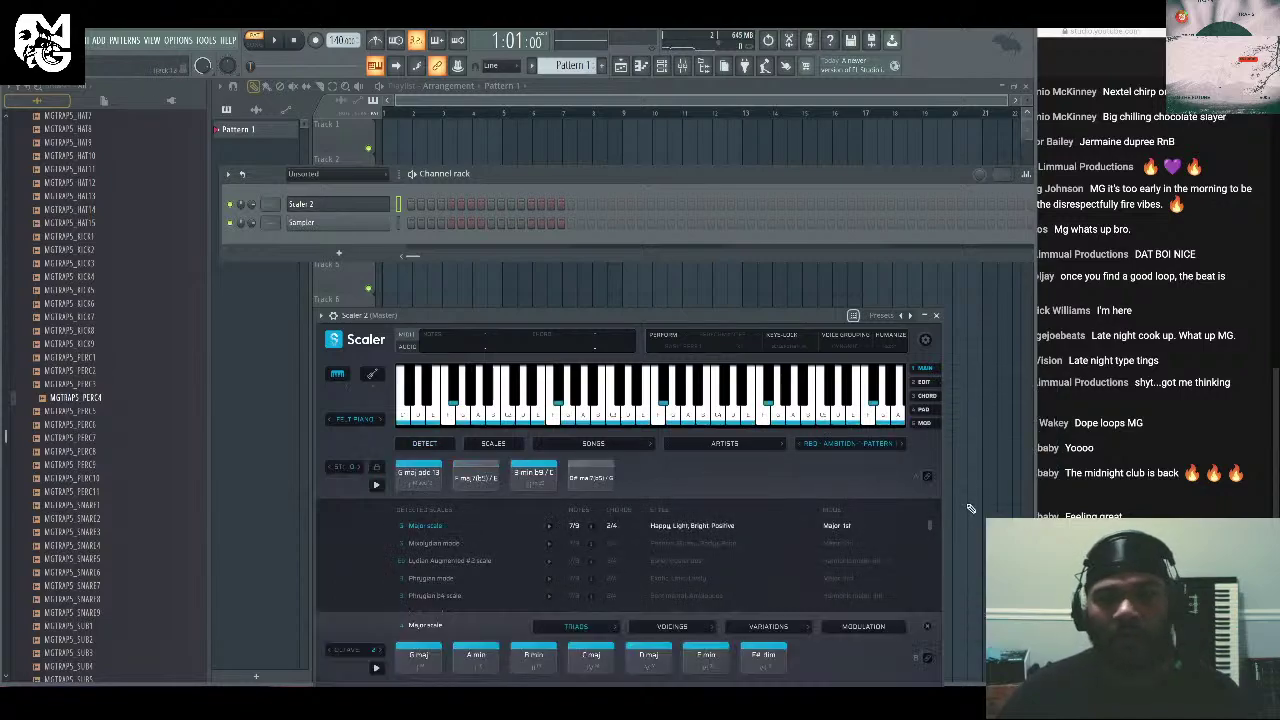
Bind the Ambition chord set in section A to MIDI and set the Moderato performance to Maestoso.
left_click(925, 478)
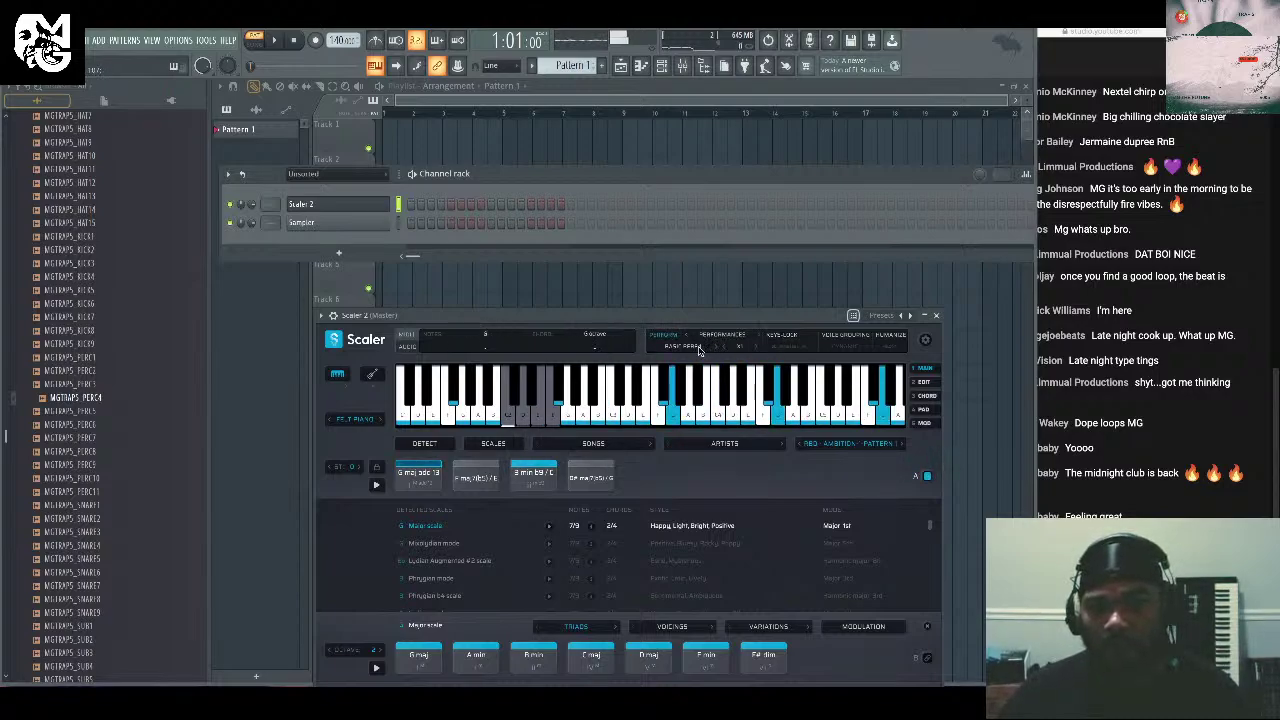
left_click(668, 341)
mouse_move(713, 398)
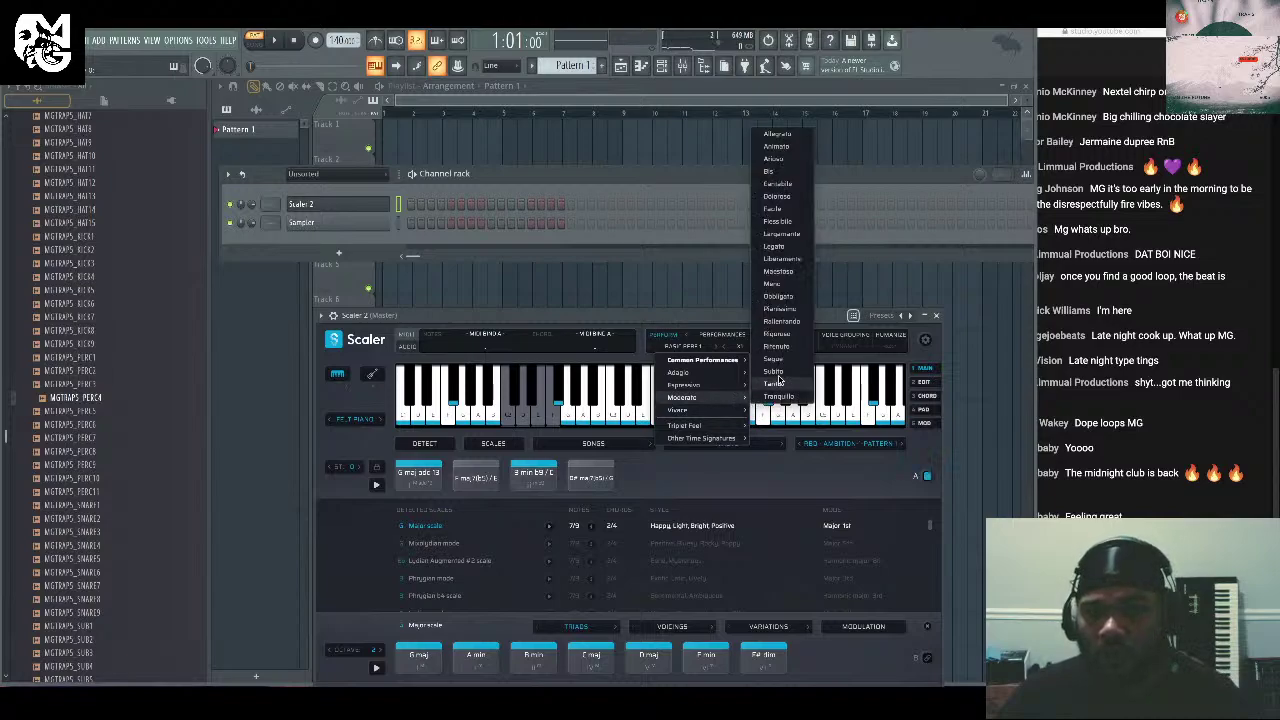
left_click(784, 271)
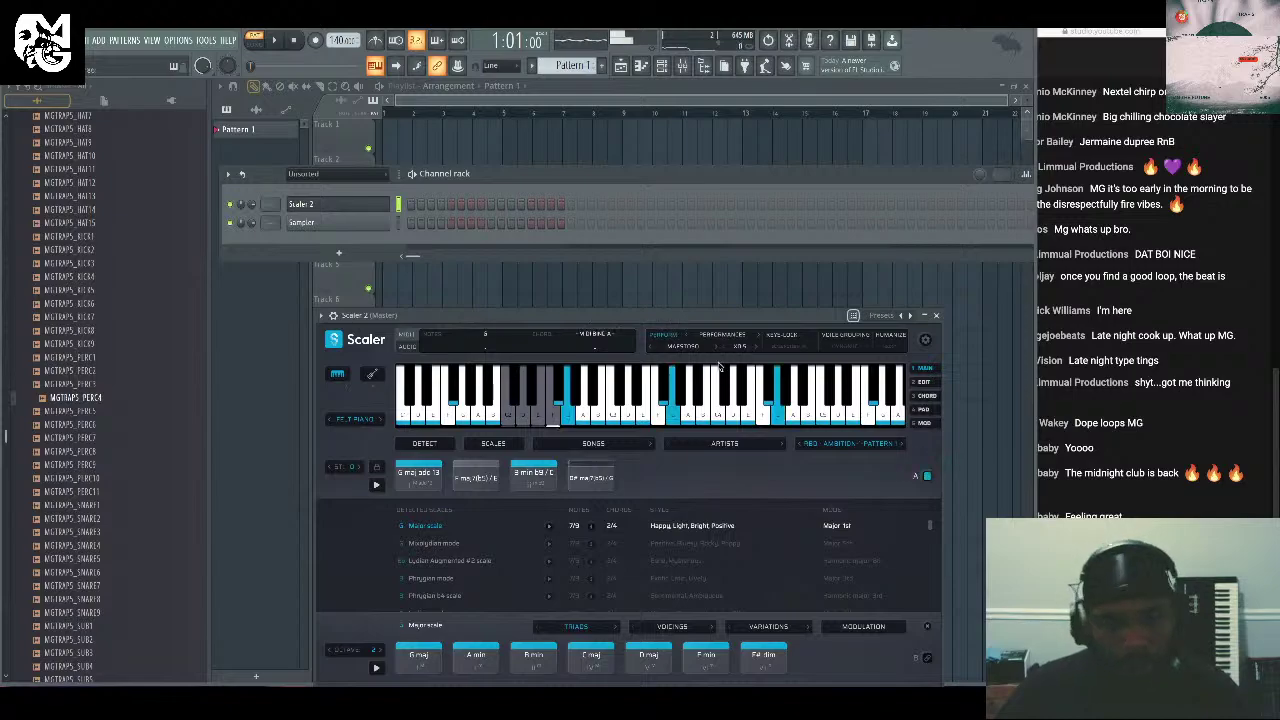
Set Scaler 2's MIDI output port to 1 in the plugin wrapper settings and close its window.
left_click(336, 316)
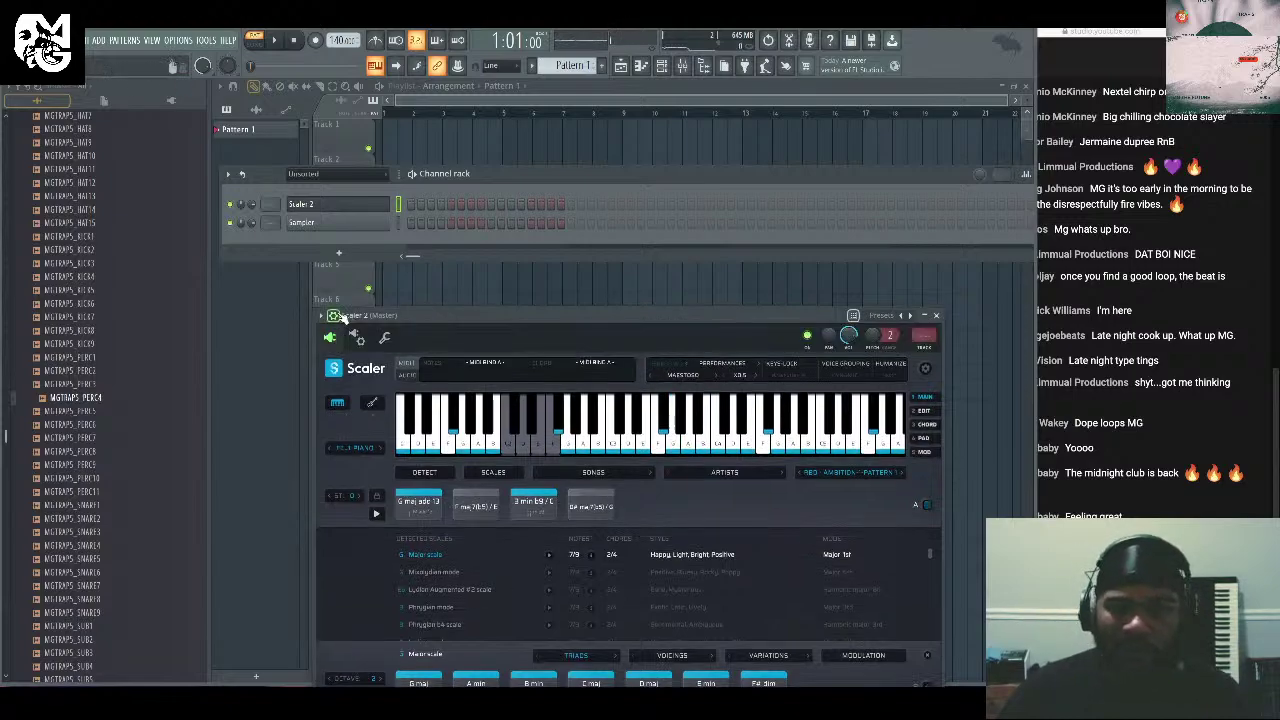
left_click(385, 340)
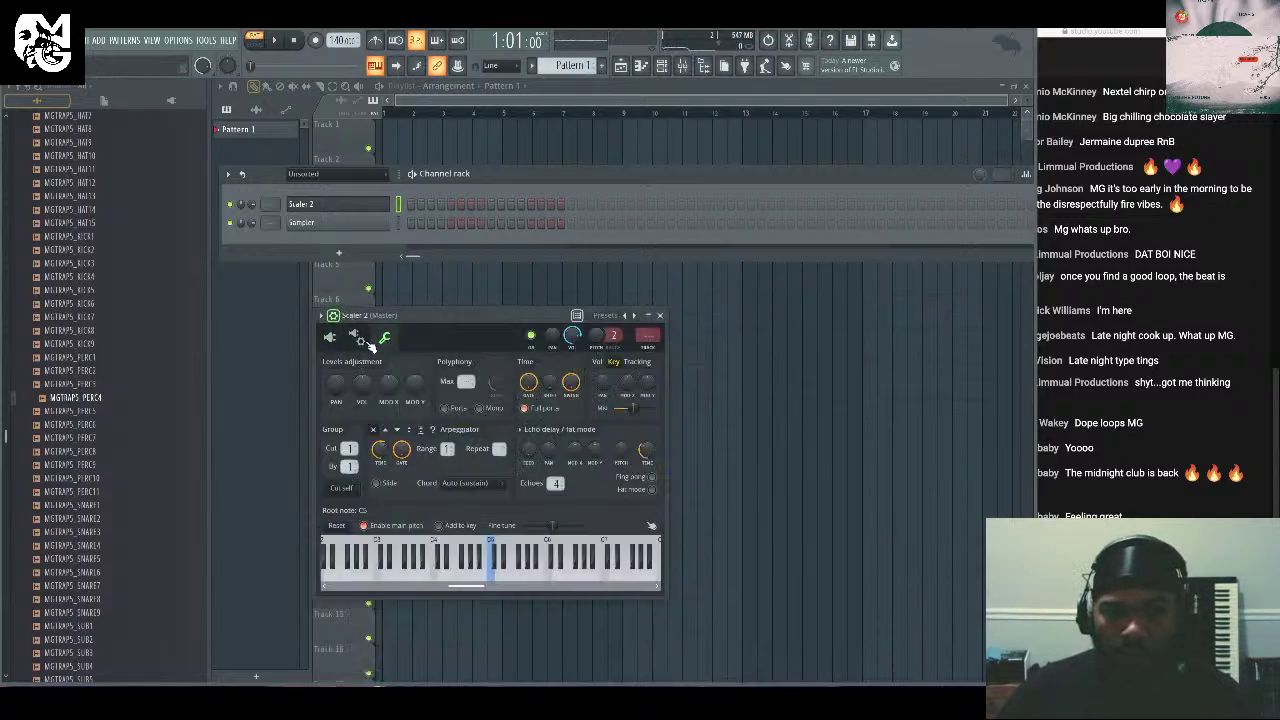
left_click(360, 339)
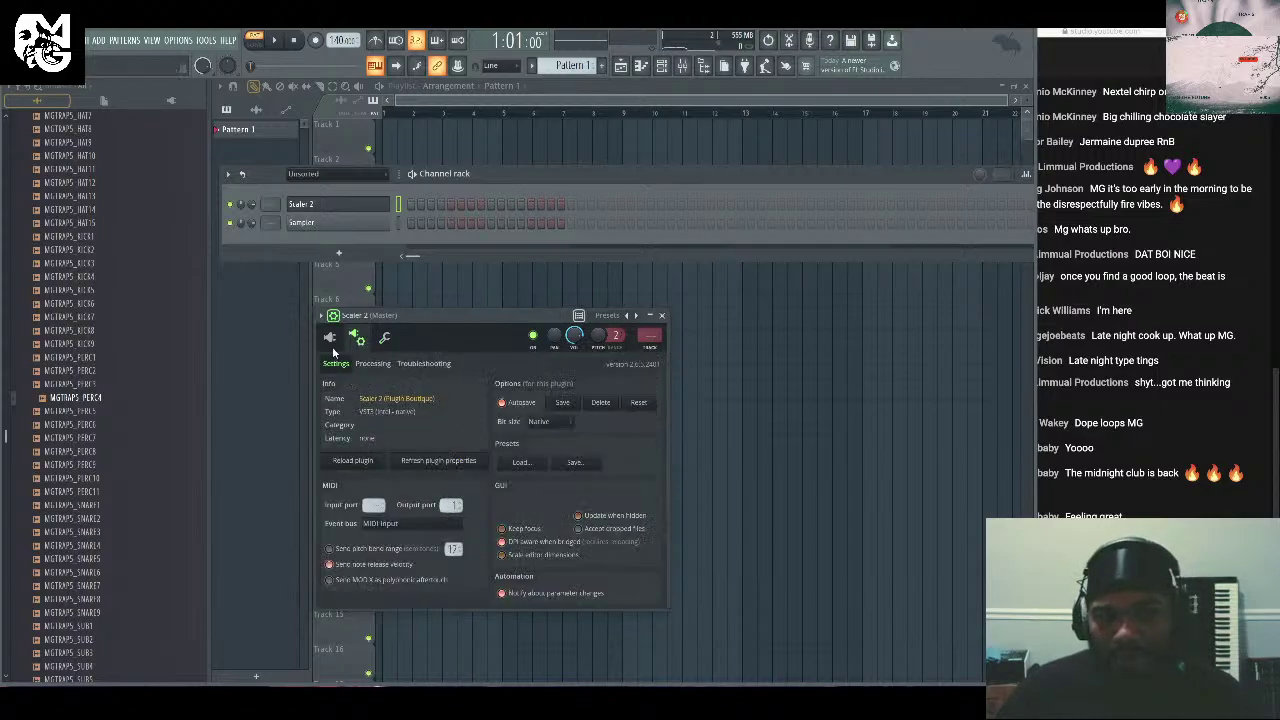
left_click(331, 338)
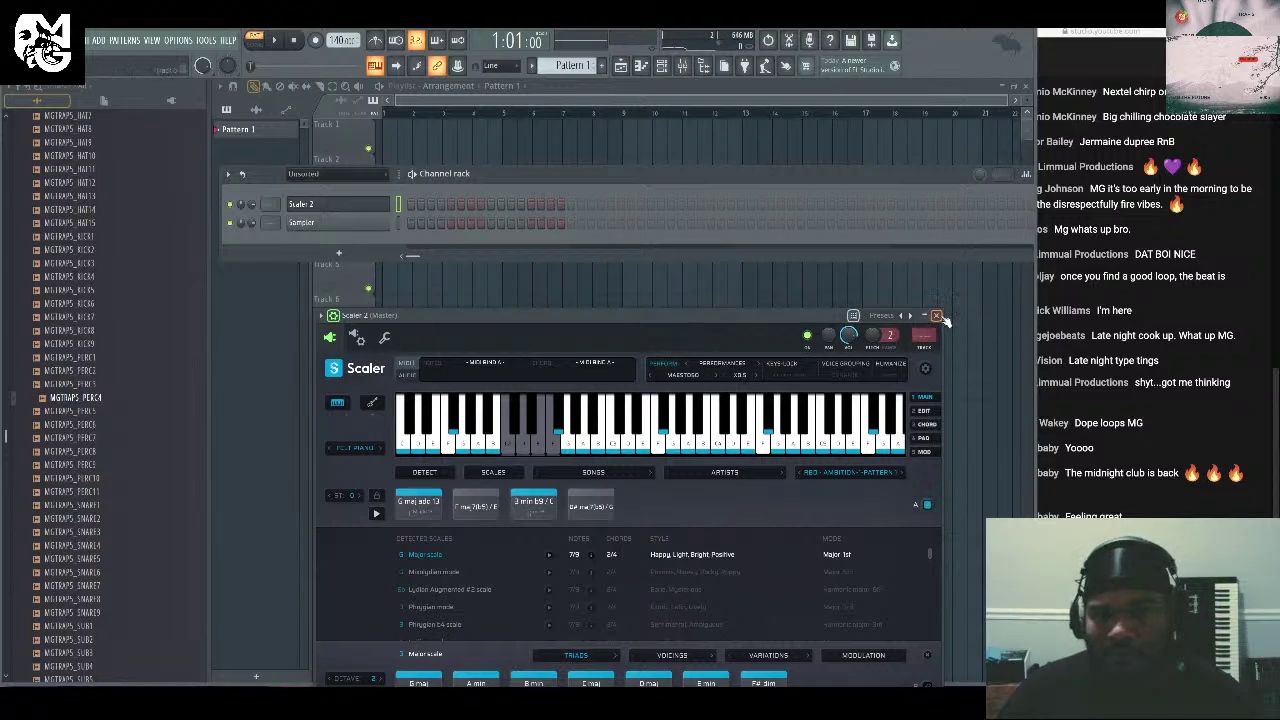
left_click(936, 316)
Insert an ElectraX channel alongside Scaler 2.
right_click(353, 206)
mouse_move(430, 289)
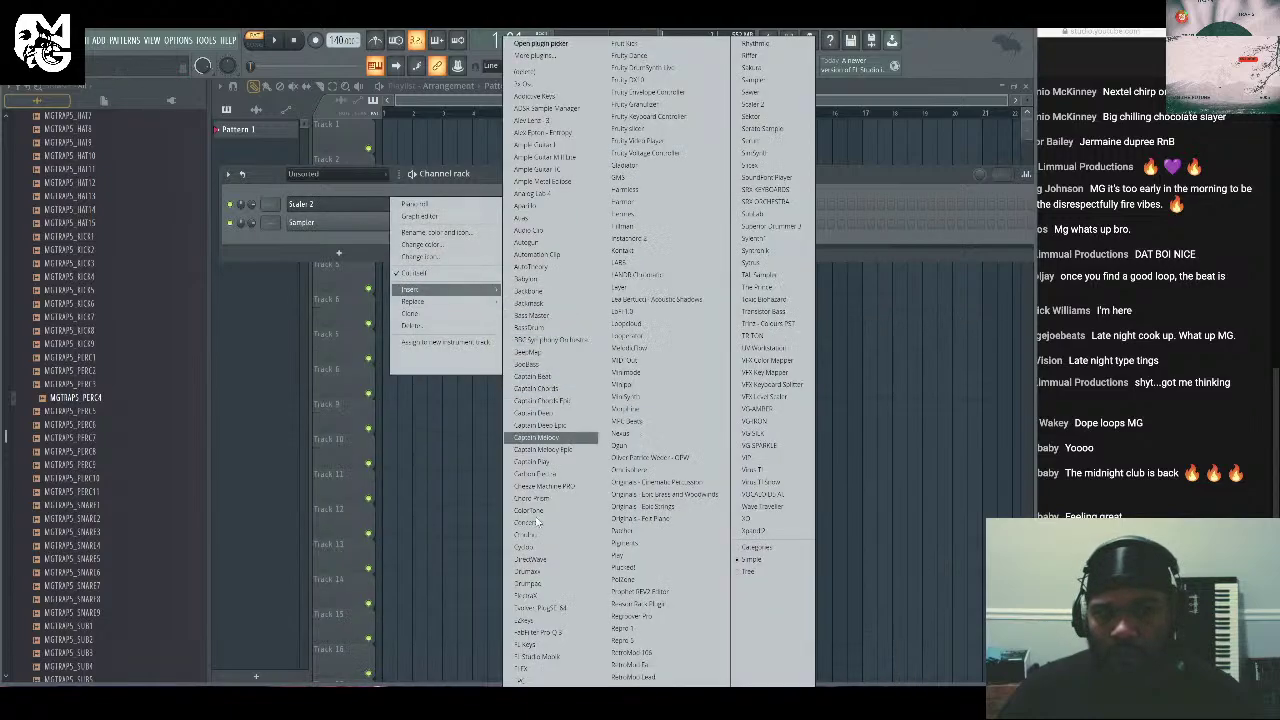
left_click(544, 595)
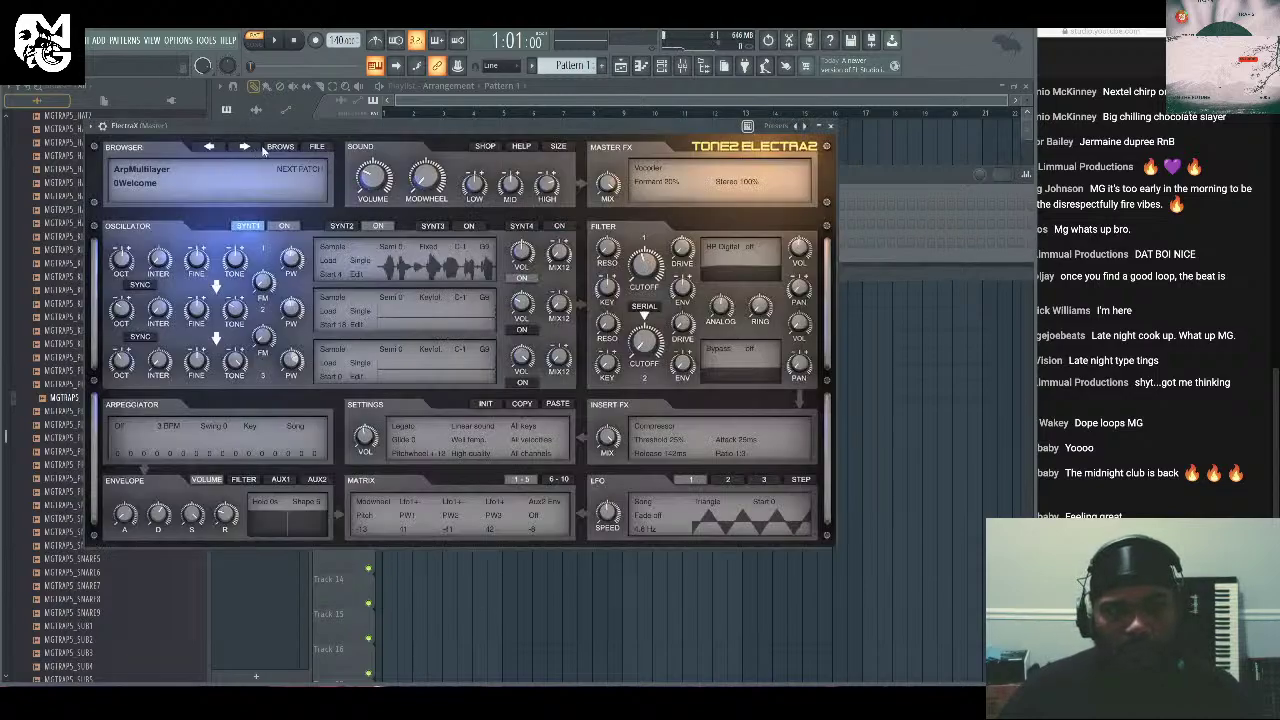
Browse the ElectraX XP2 banks, load the [Key] Atari patch from XP2 - Shawdi P Lit, and close the instrument window.
left_click(266, 148)
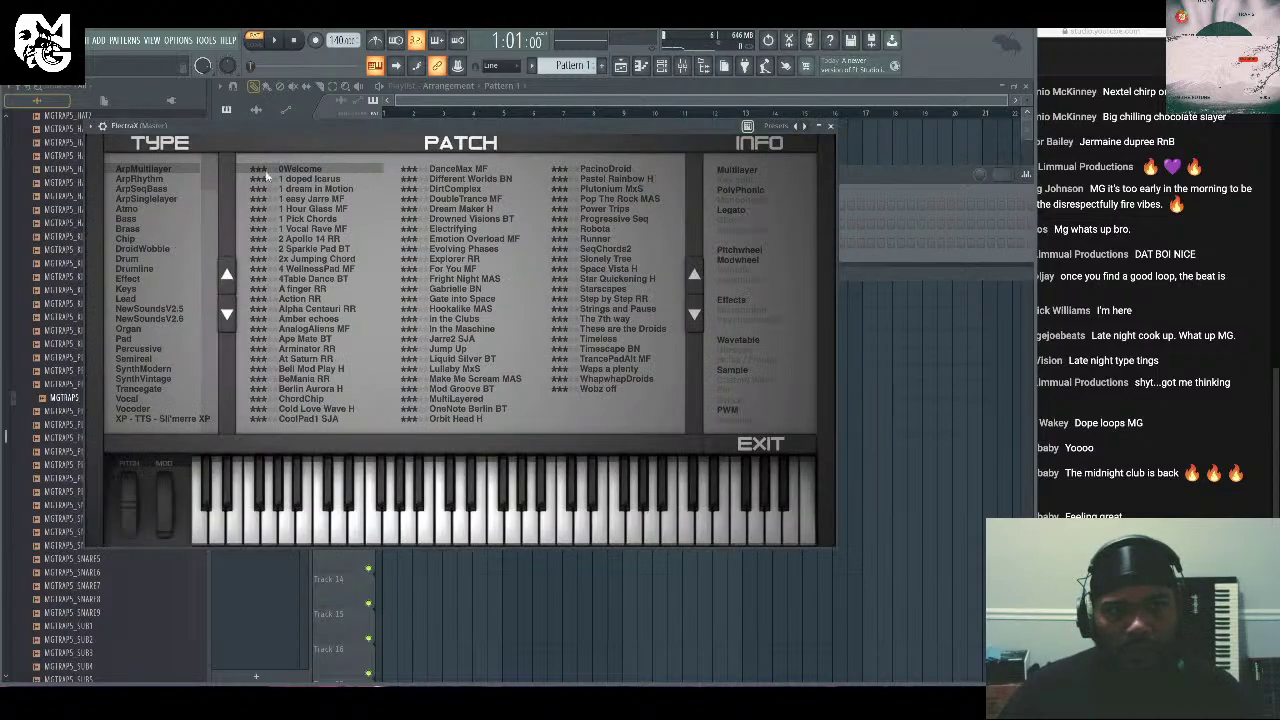
scroll(200, 365, "down", 3)
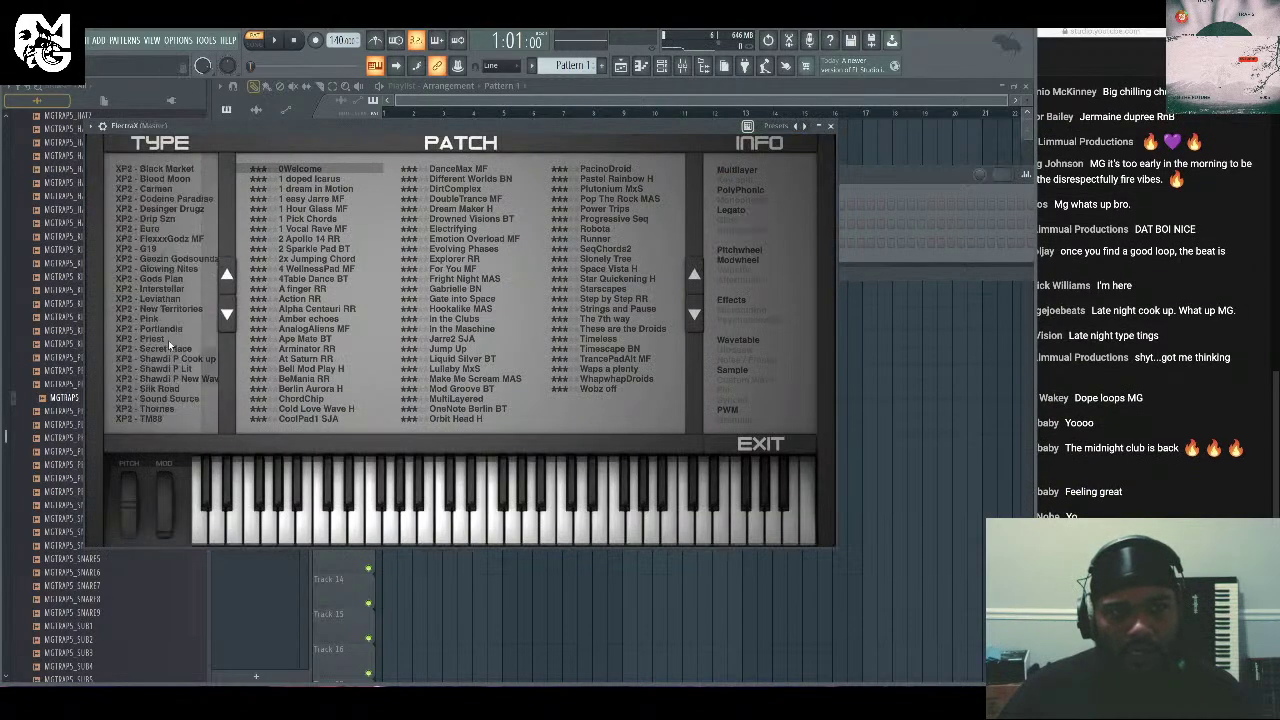
left_click(153, 330)
left_click(165, 329)
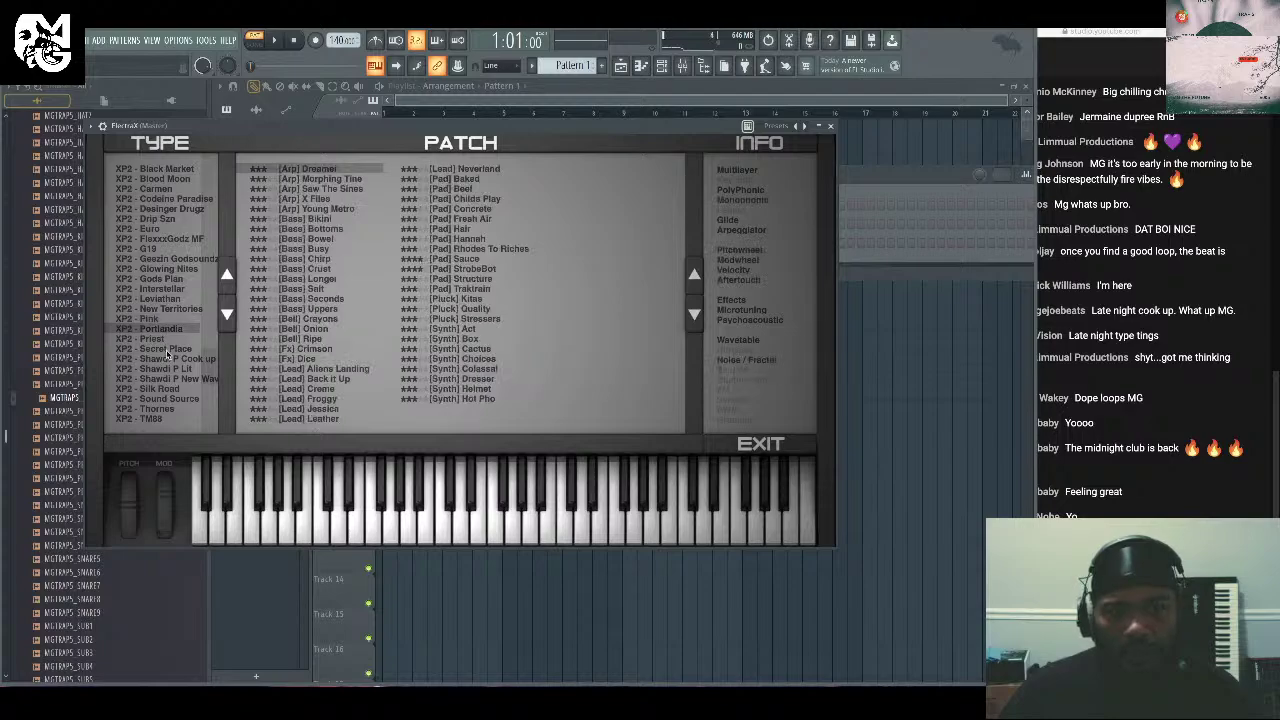
left_click(168, 350)
left_click(171, 369)
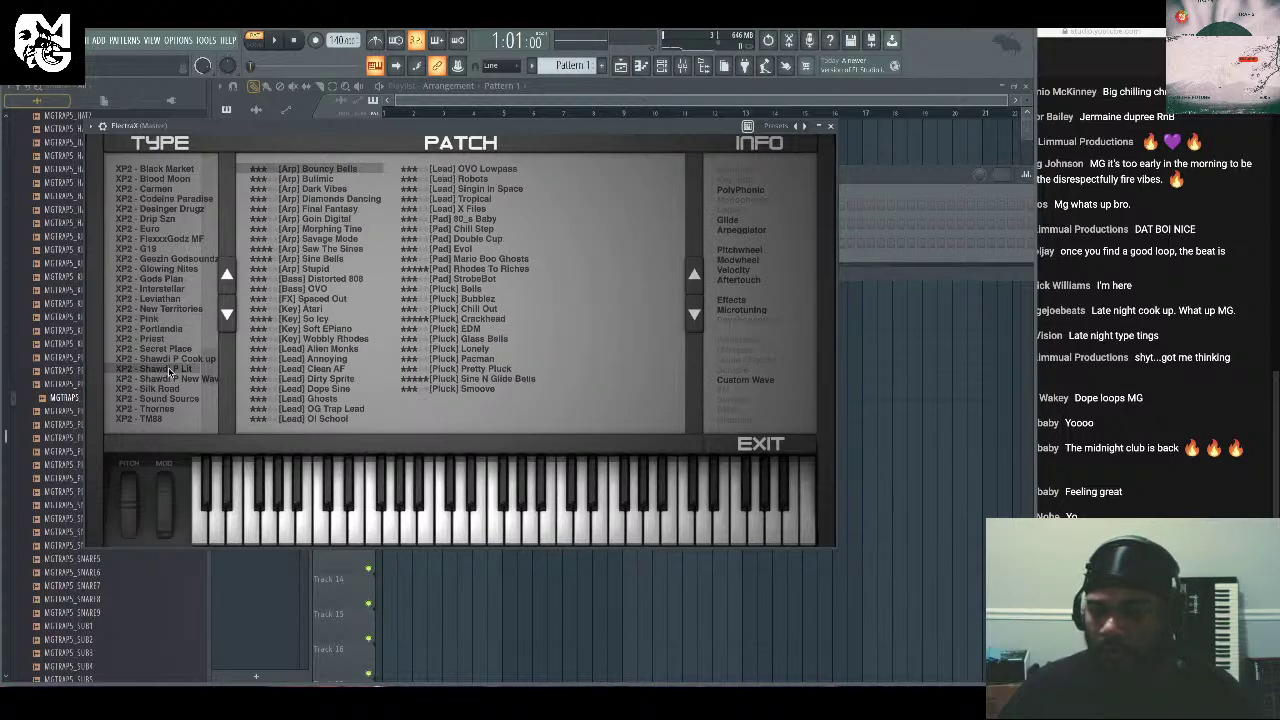
left_click(308, 311)
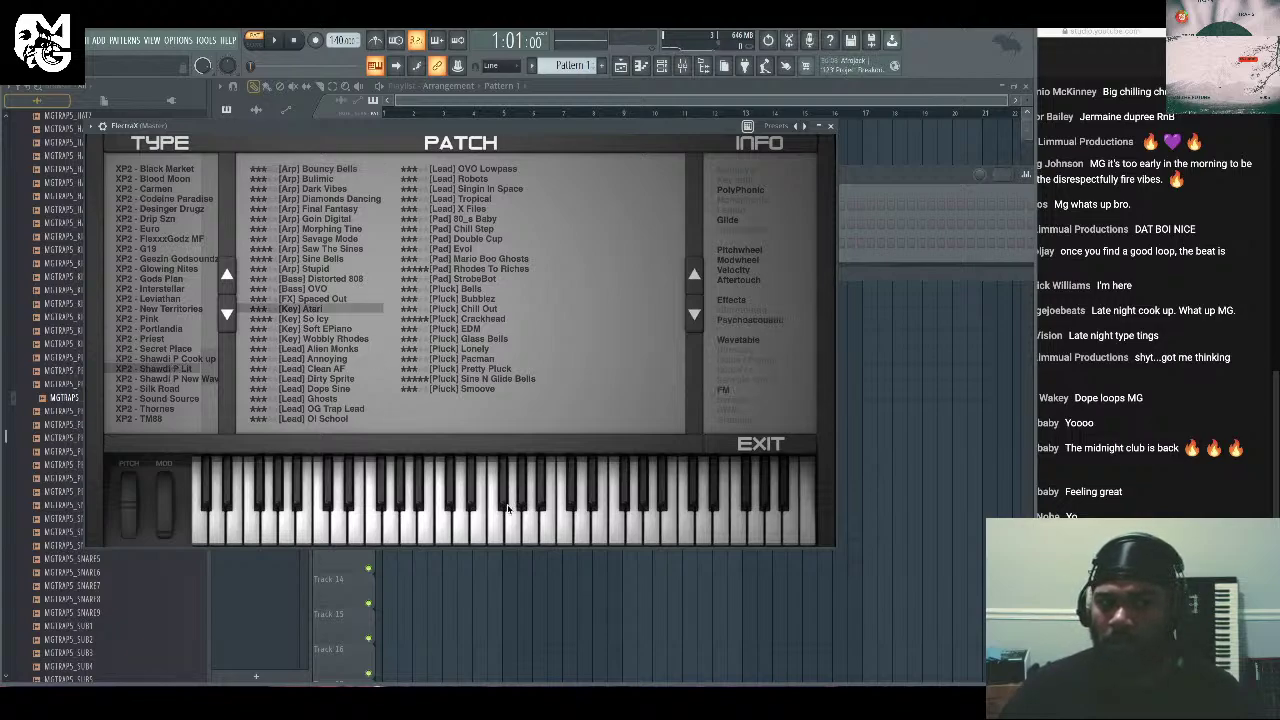
left_click(832, 127)
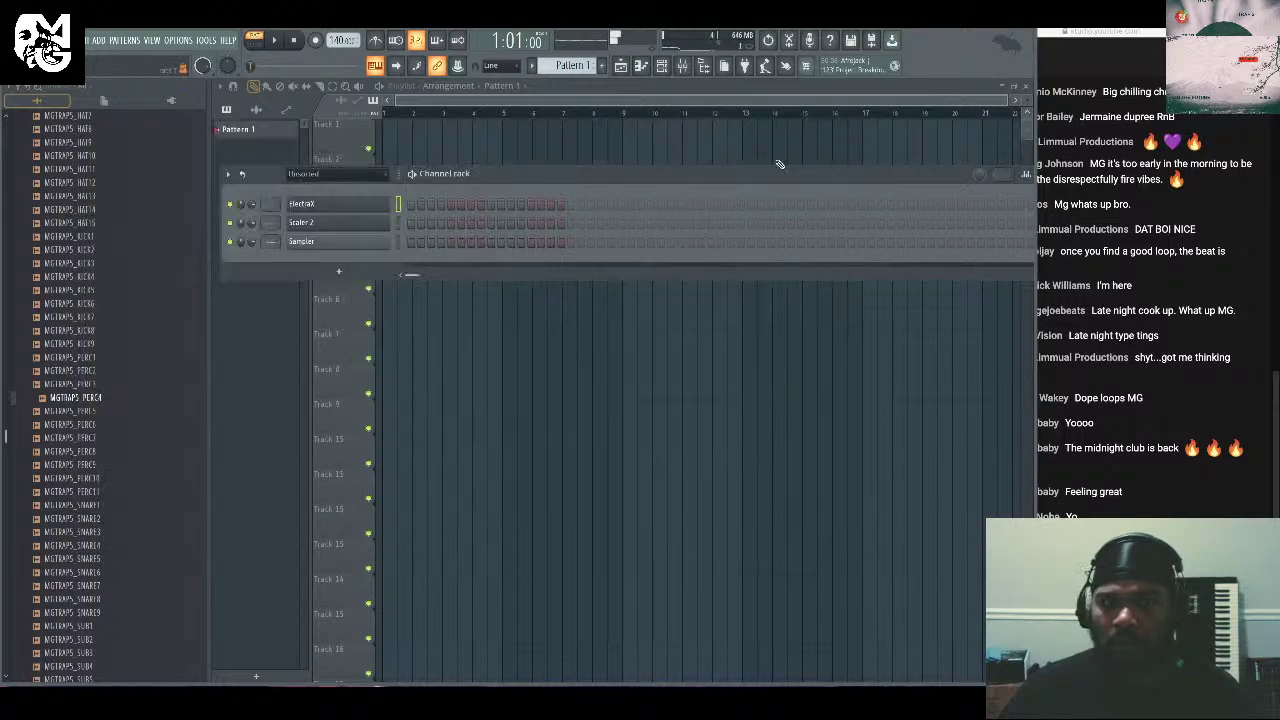
Set ElectraX's MIDI input port to match Scaler 2's output port in the plugin wrapper settings and close its window.
left_click(345, 218)
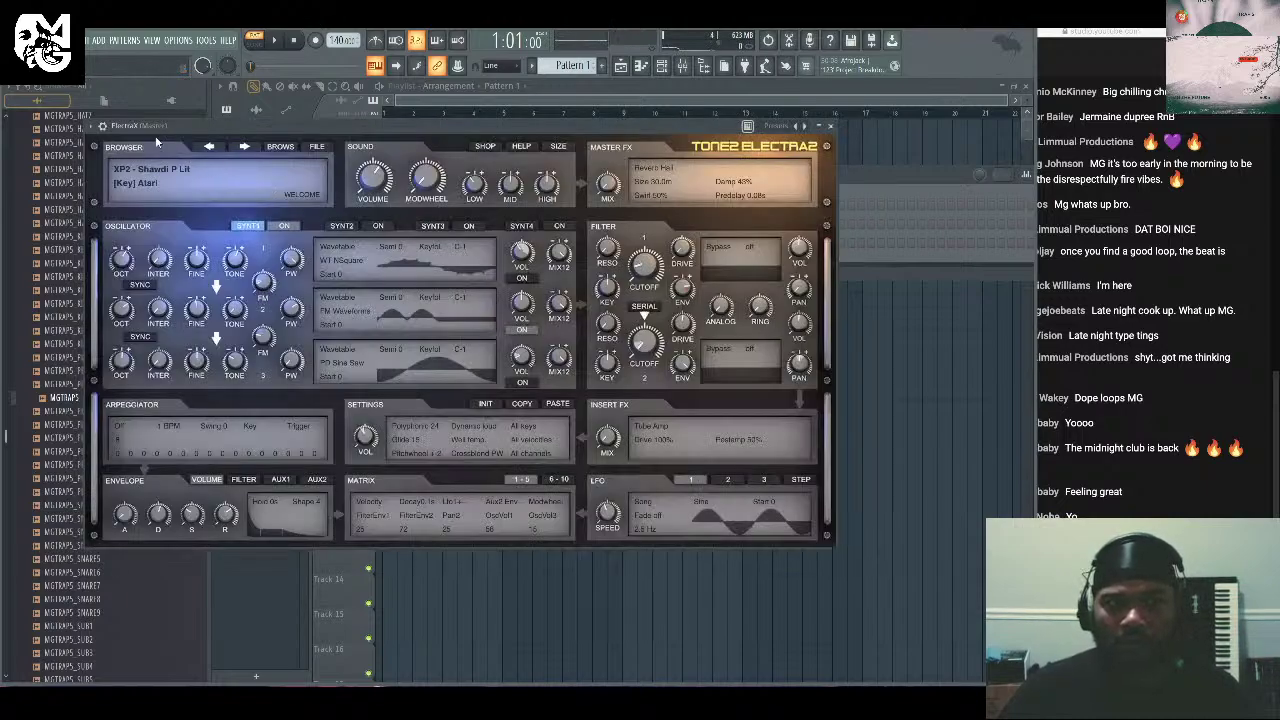
left_click(108, 131)
left_click(128, 148)
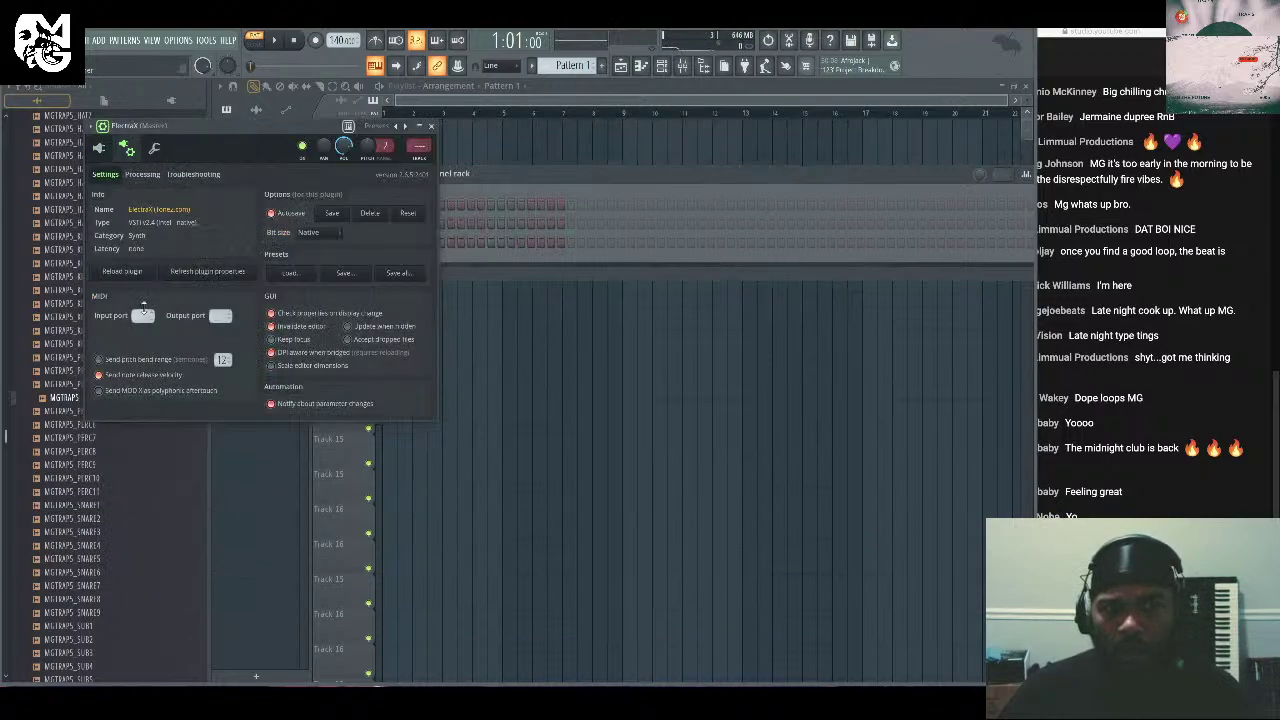
left_click(100, 148)
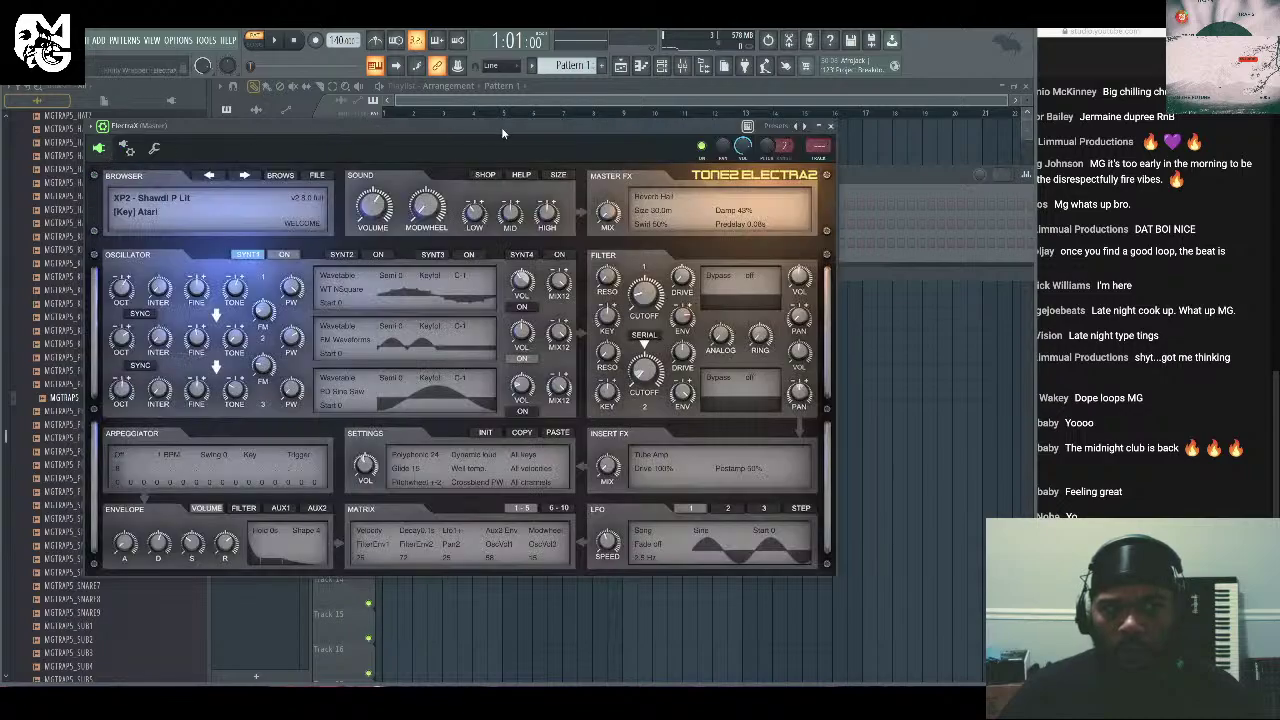
left_click(832, 127)
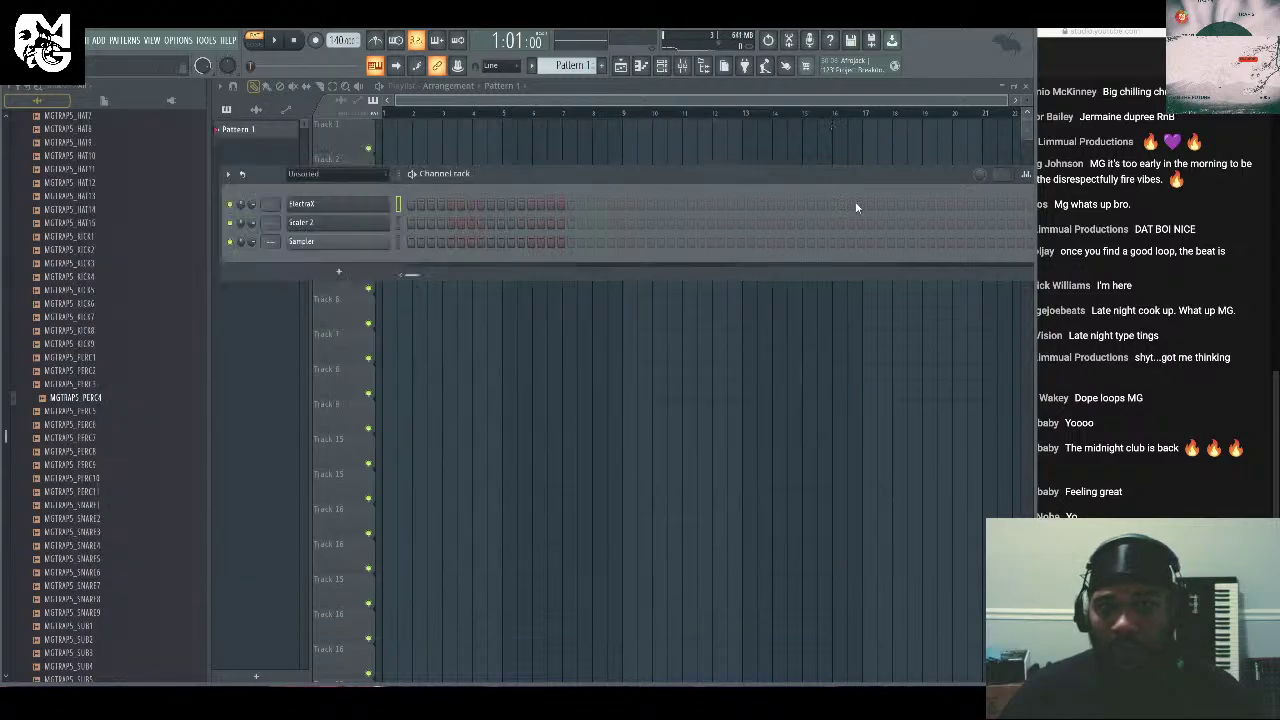
Turn off Scaler 2's internal instrument sound and switch to the RBD - Bedtime-1-Pattern 1 chord set.
left_click(340, 230)
left_click(352, 446)
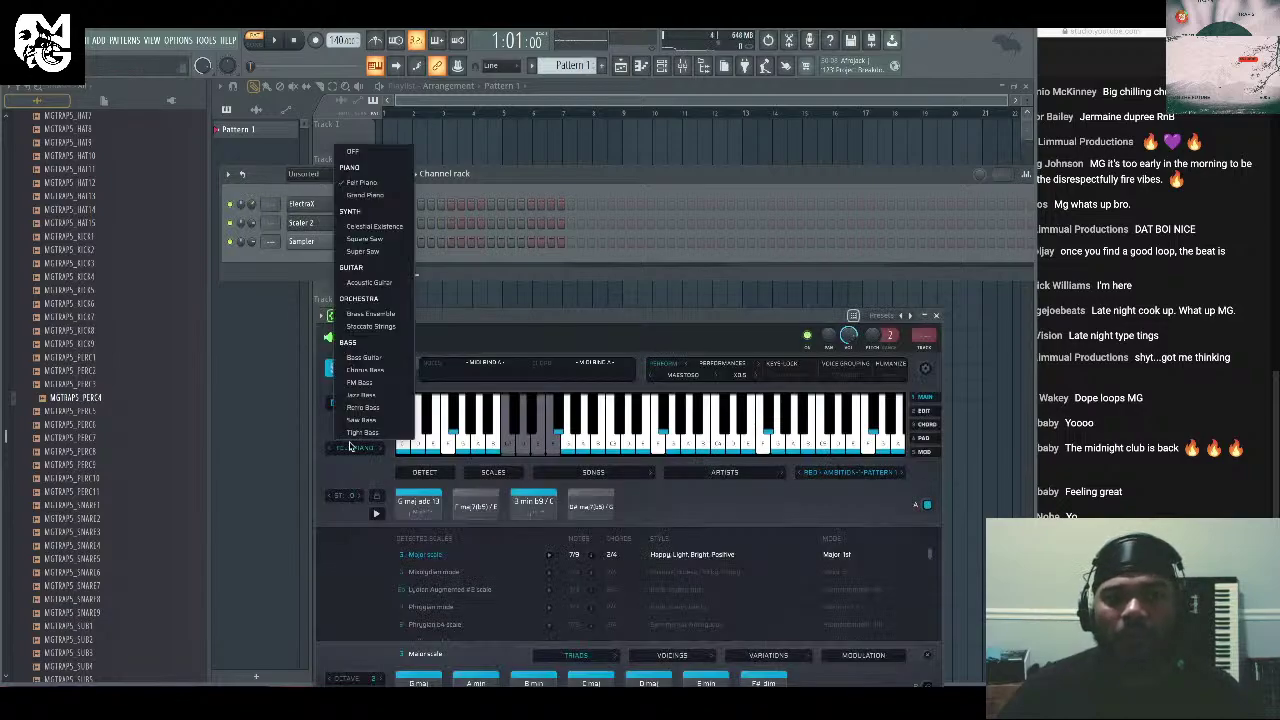
left_click(352, 151)
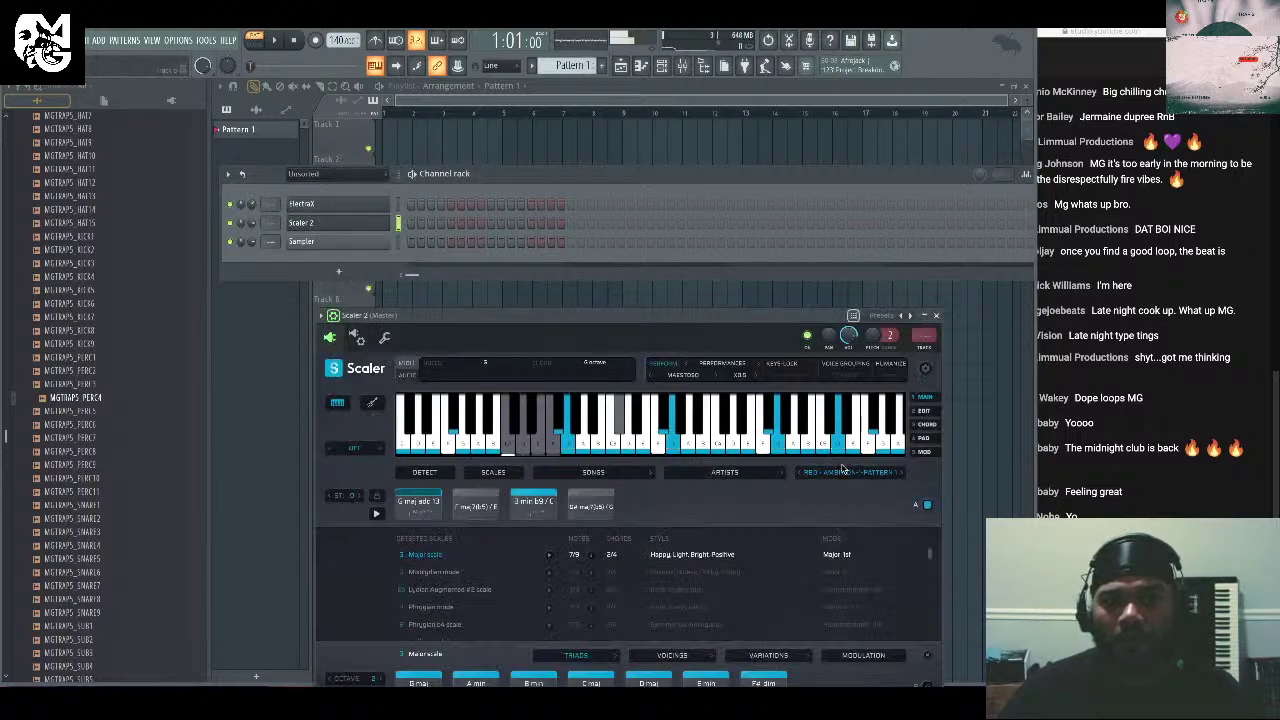
left_click(901, 473)
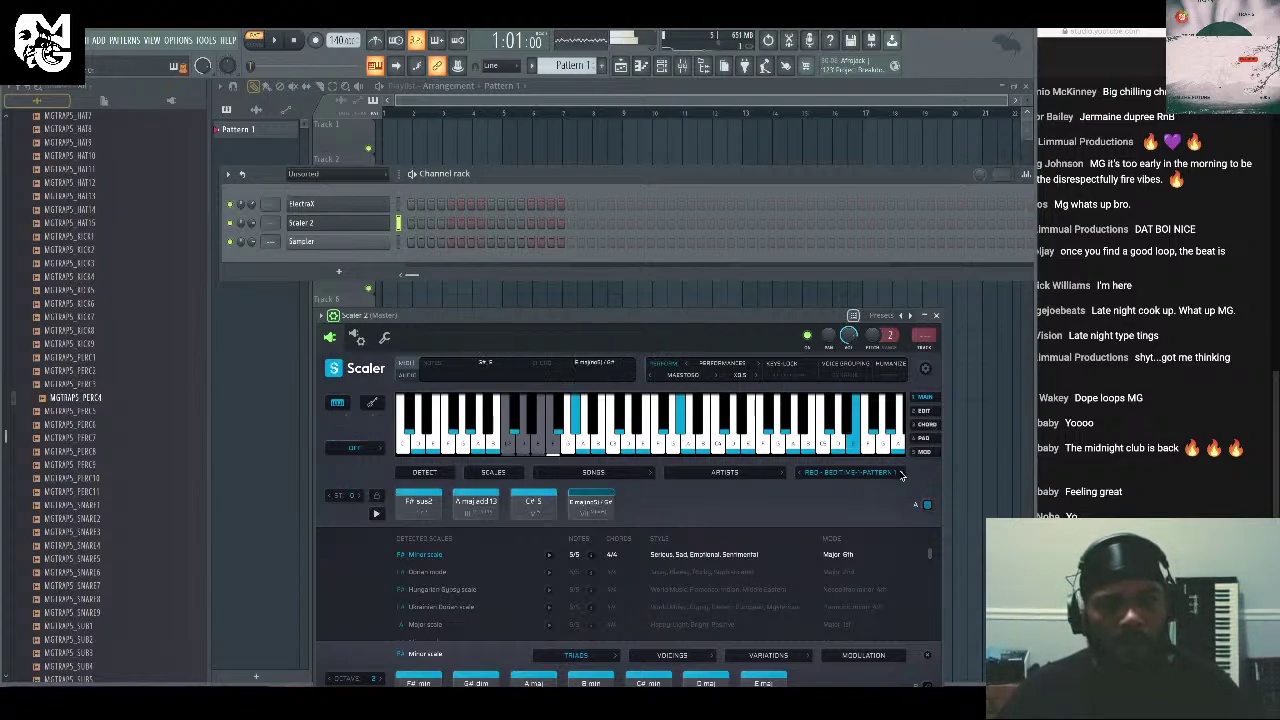
With the metronome on, record four chord-trigger notes for Scaler 2 into Pattern 1 and show them in the piano roll.
left_click(376, 40)
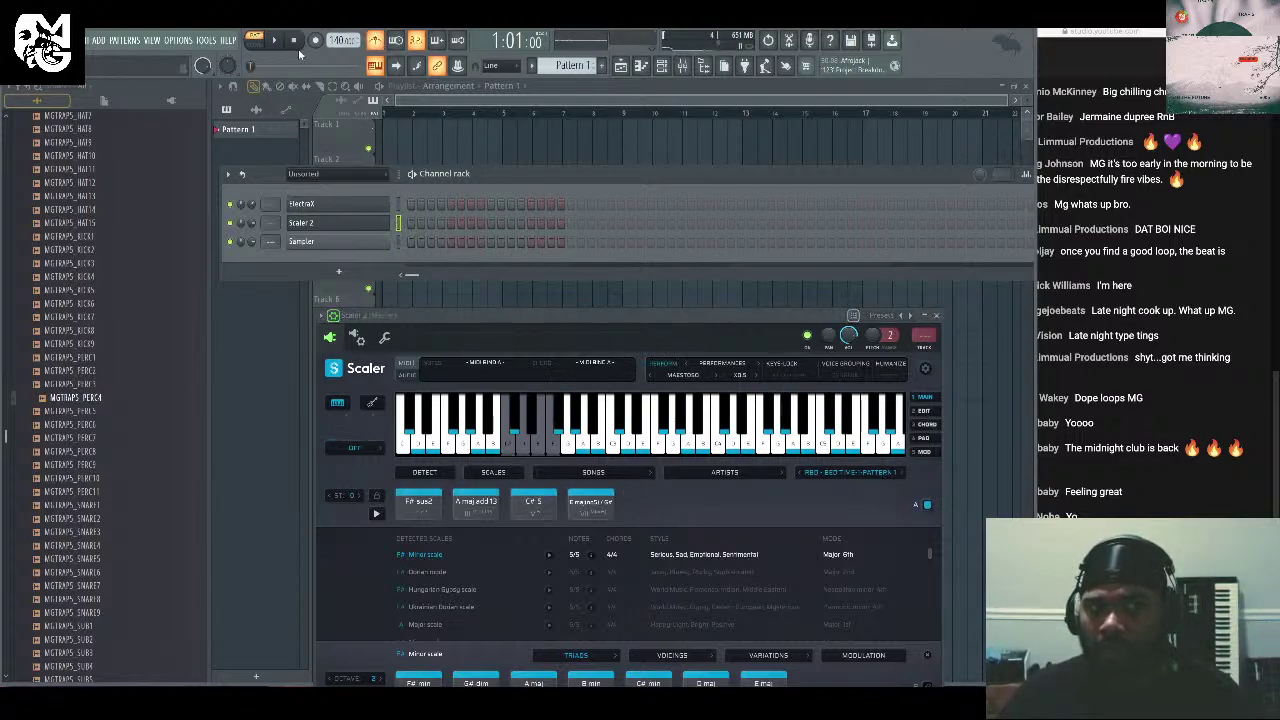
left_click(274, 41)
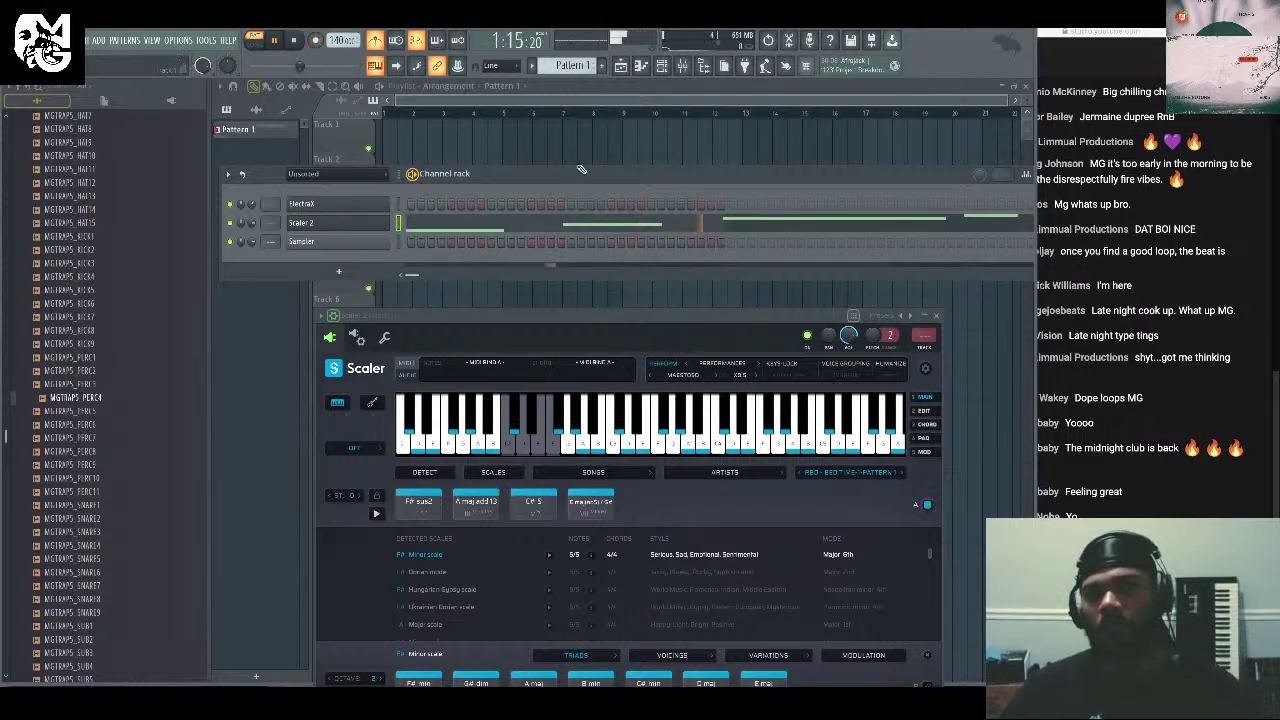
left_click(874, 232)
left_click(933, 317)
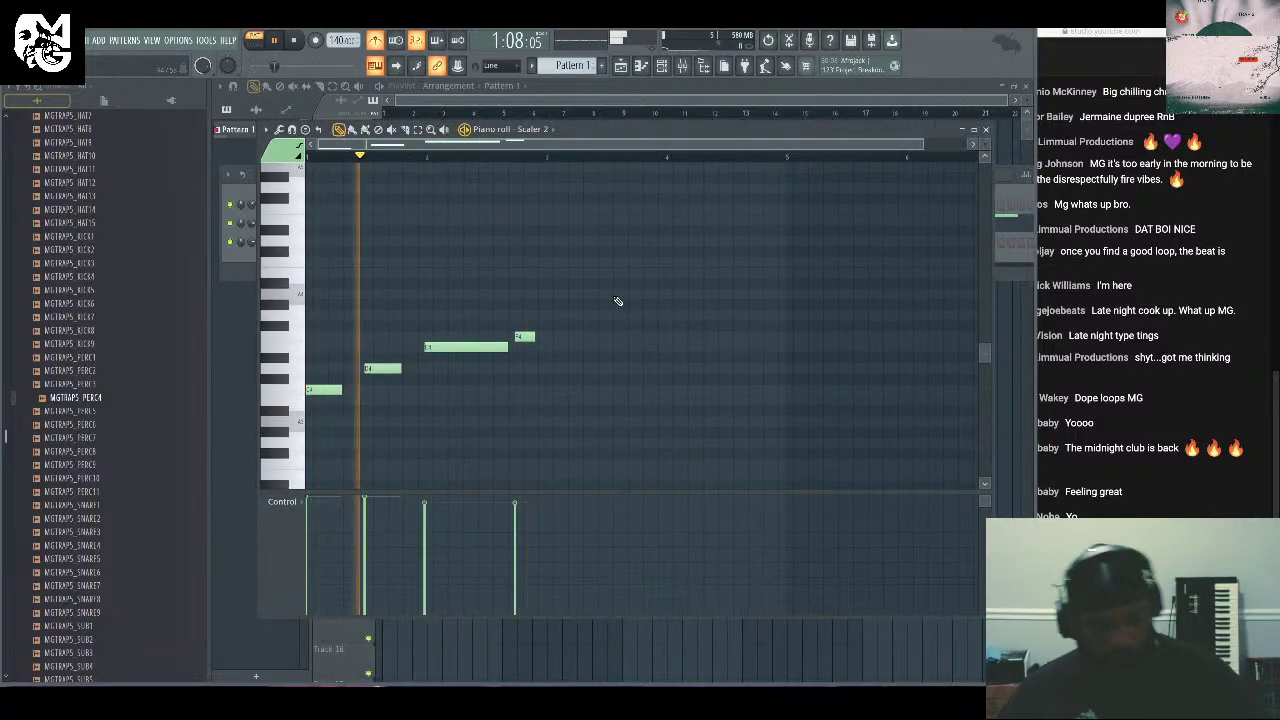
Select all the recorded Scaler 2 trigger notes, quantize them to the grid, and close the piano roll.
key("ctrl+z")
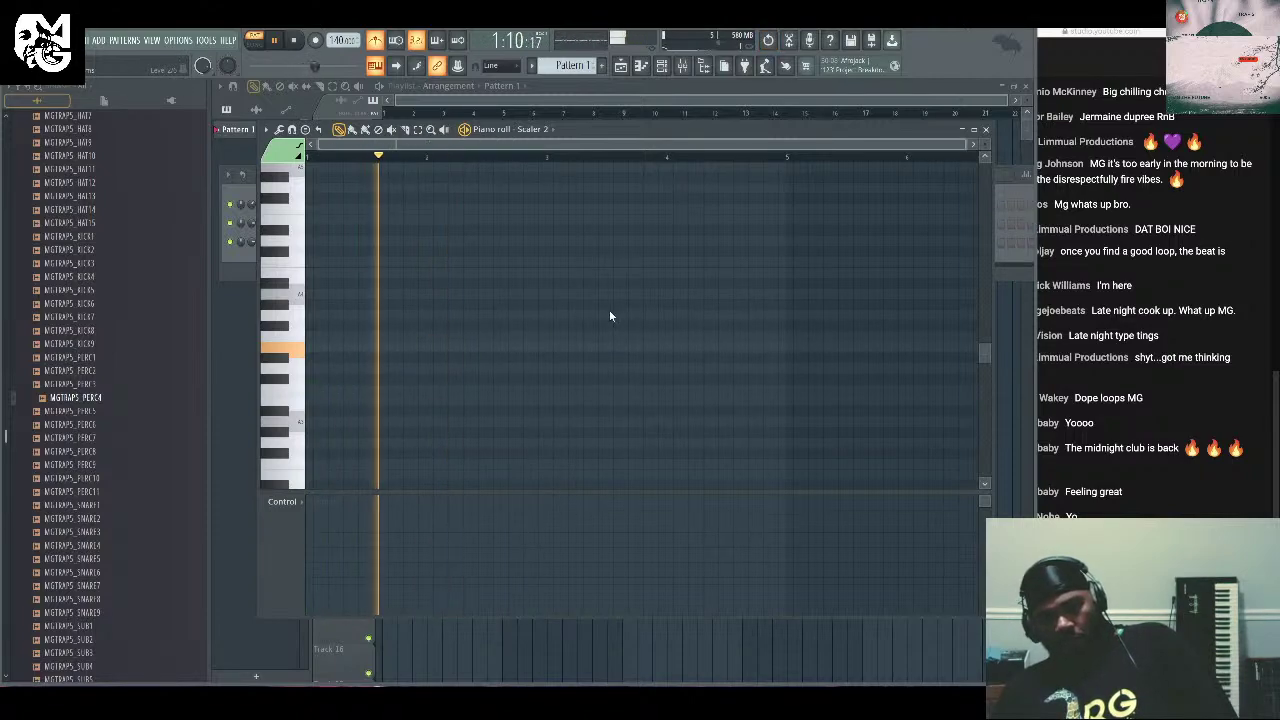
key("ctrl+z")
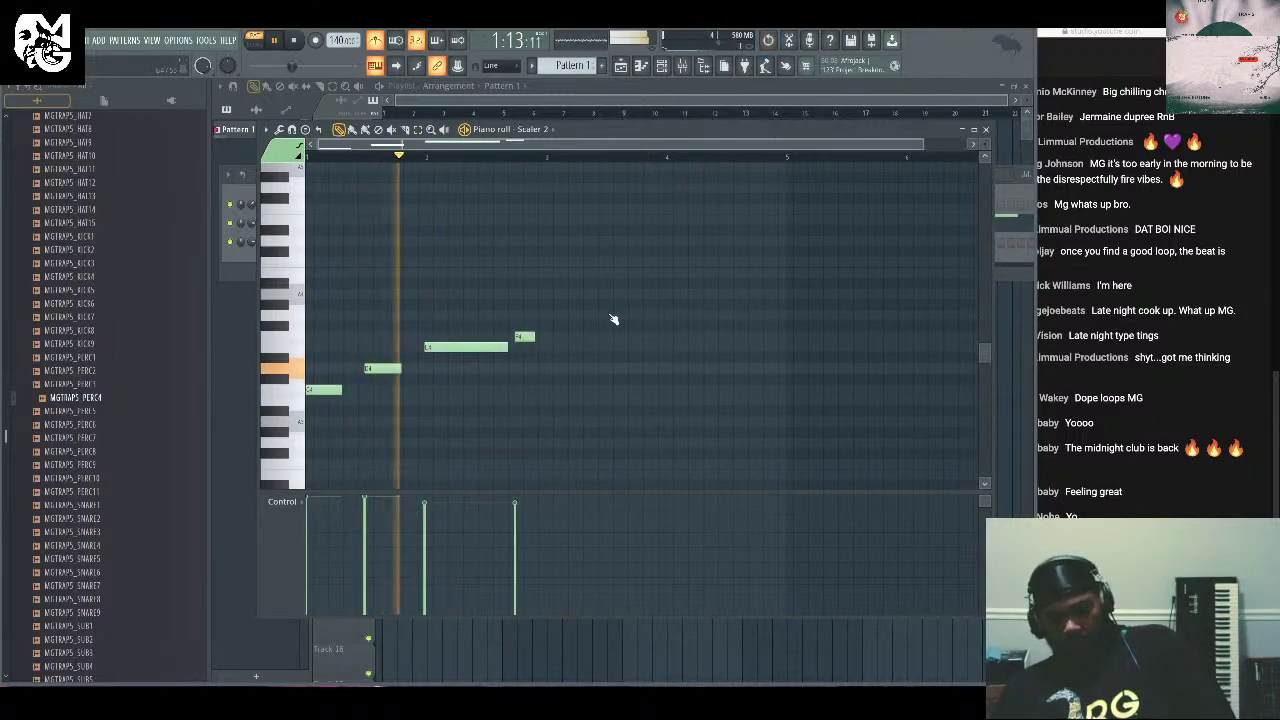
key("ctrl+a")
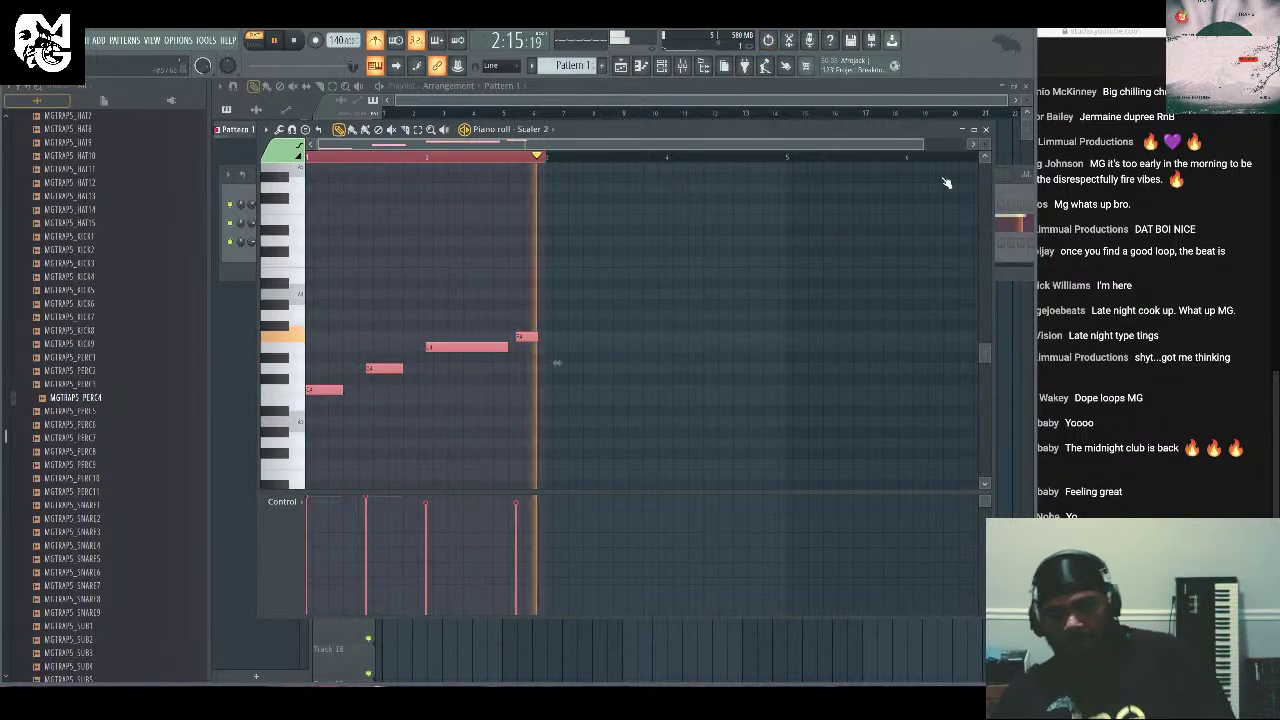
left_click(985, 129)
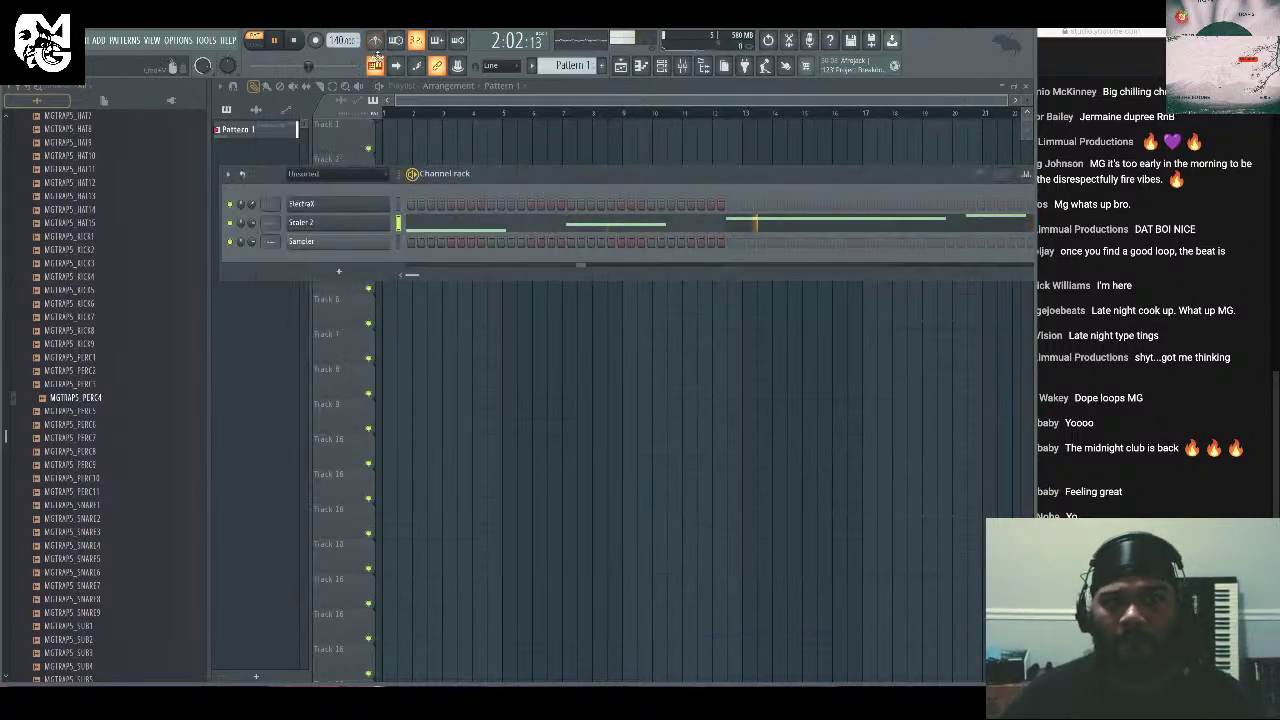
Try Scaler 2's chord set transposed down five semitones during playback, return the transposition to 0, and close the plugin.
left_click(320, 222)
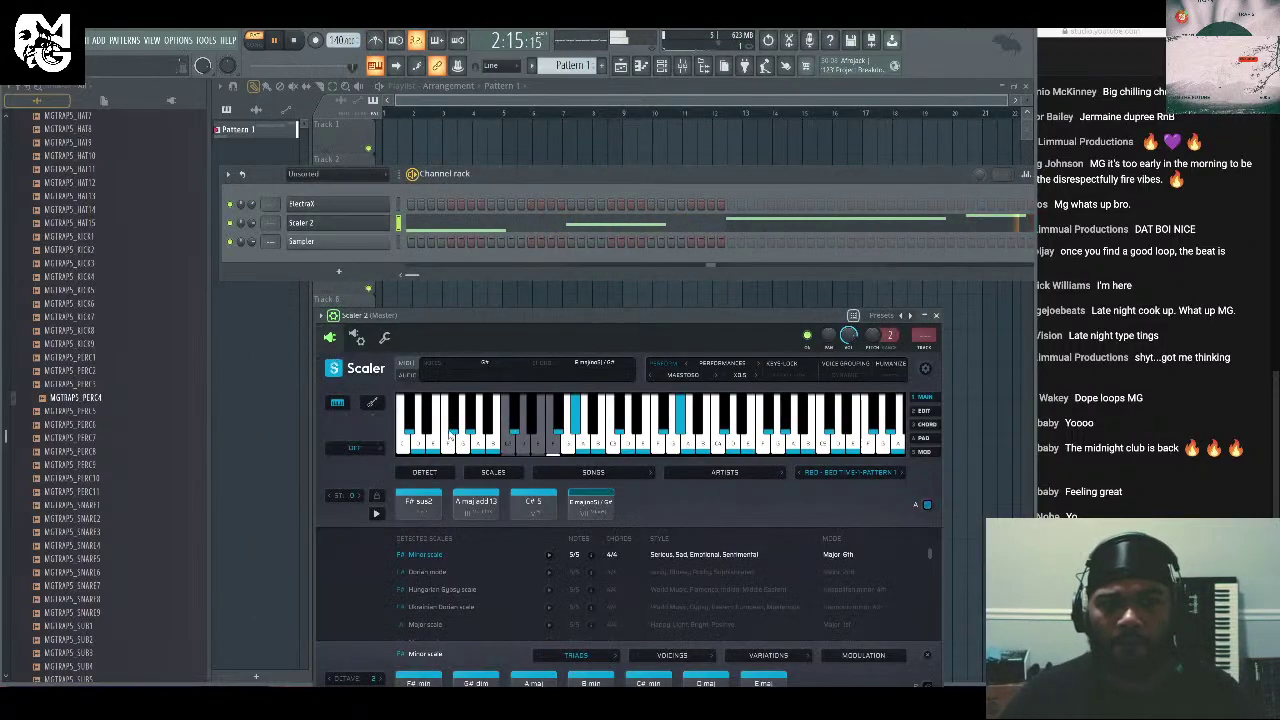
left_click(330, 496)
left_click(327, 497)
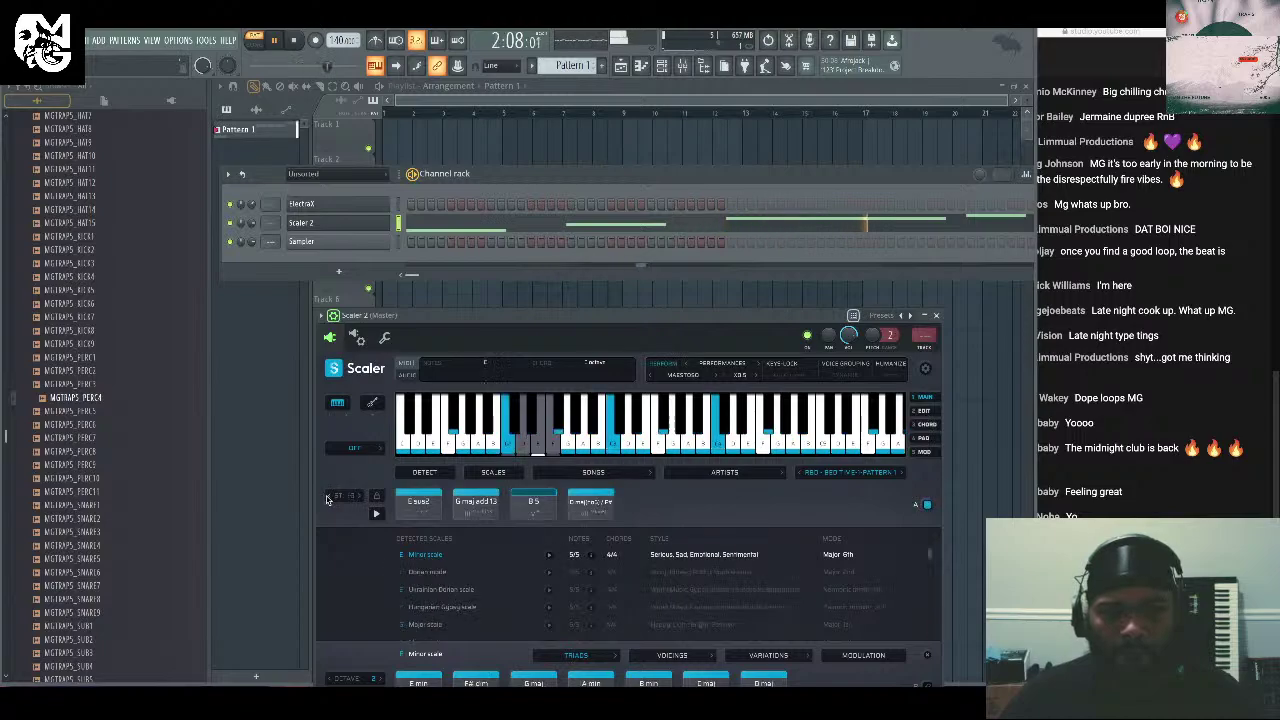
left_click(327, 497)
left_click(327, 497)
left_click(327, 497)
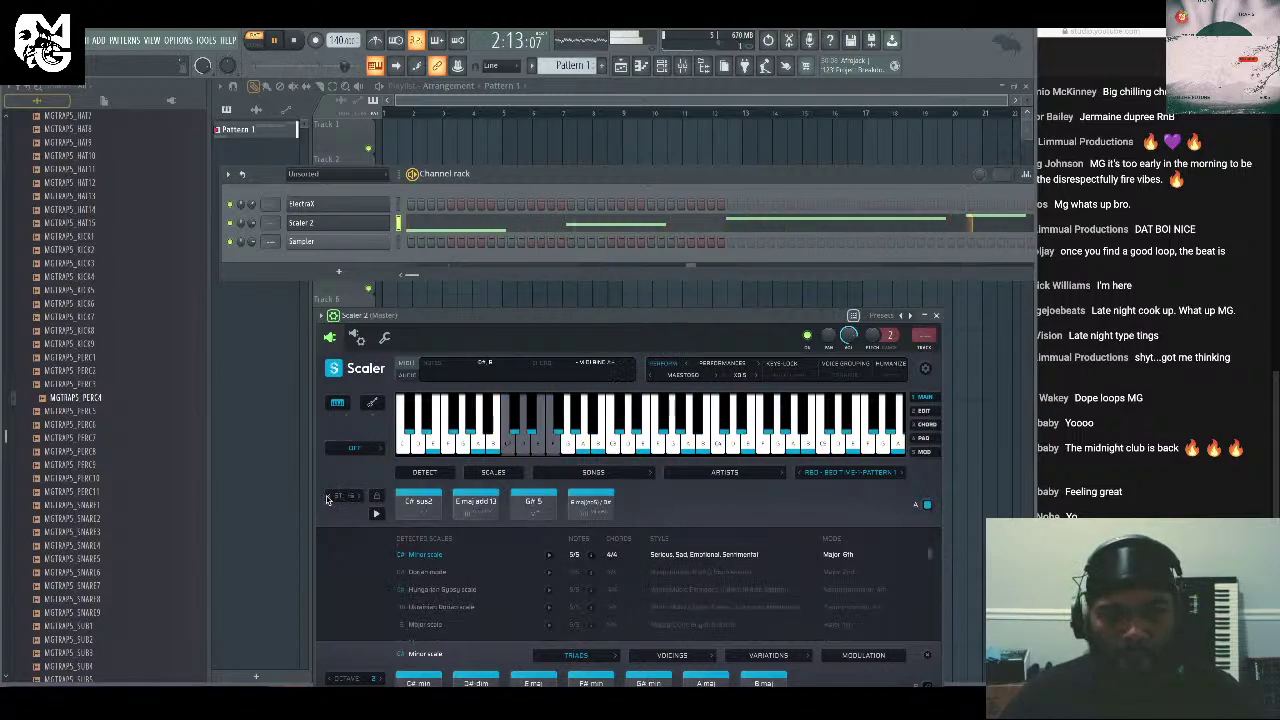
left_click(360, 497)
left_click(360, 497)
left_click(360, 497)
left_click(360, 497)
left_click(360, 497)
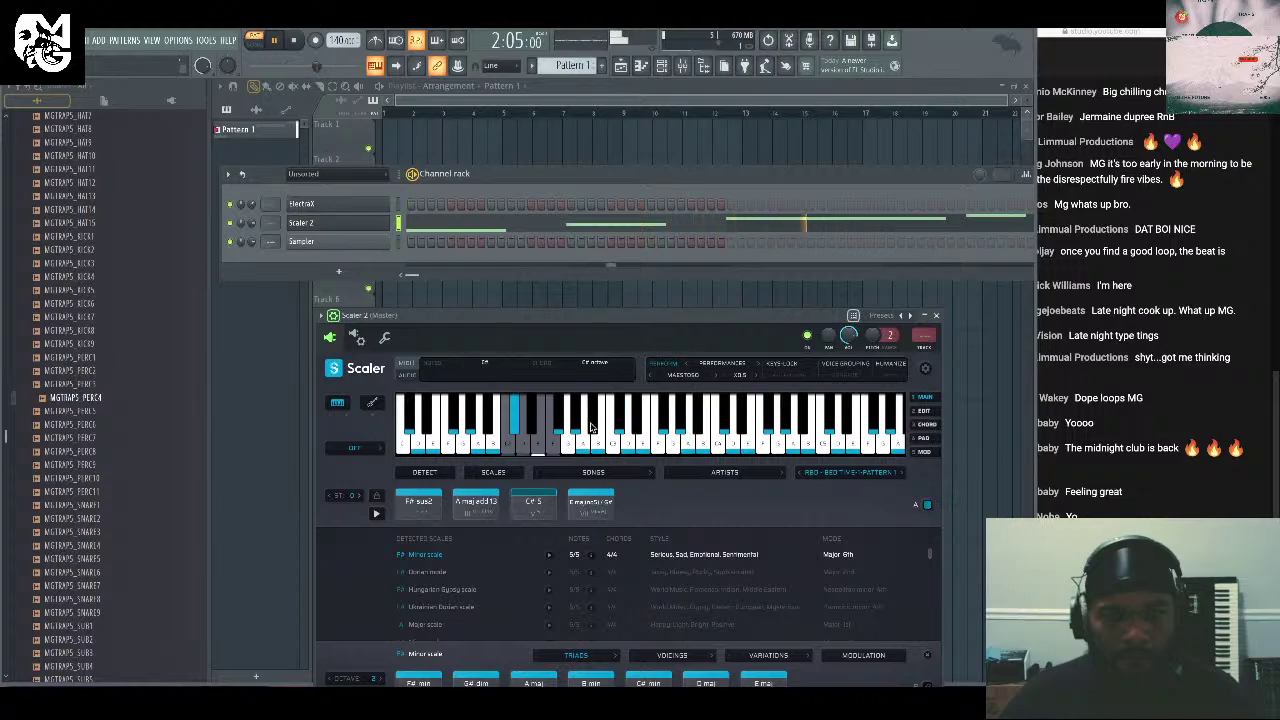
left_click(938, 318)
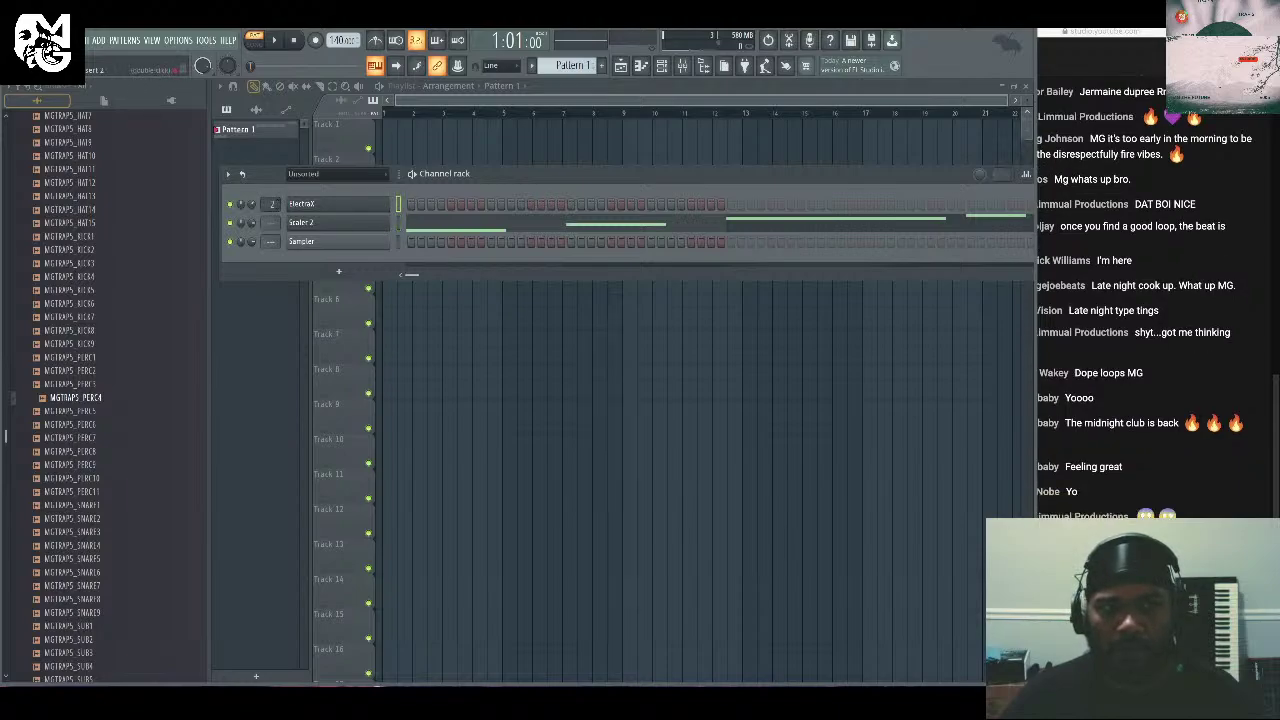
Audition ElectraX's Shawdi P Lit patches during playback, including So Icy, Wobbly Rhodes, Bells, Chill Out and Glass Bells.
left_click(351, 204)
left_click(281, 177)
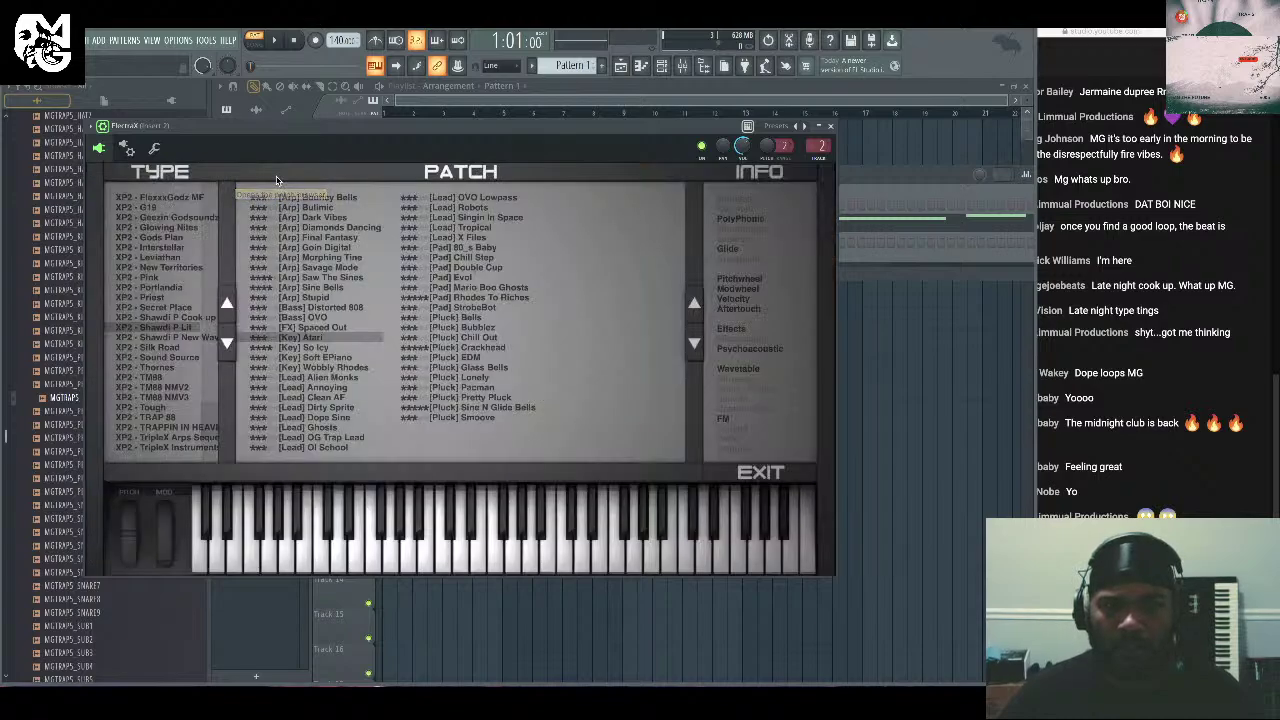
key("space")
left_click(312, 348)
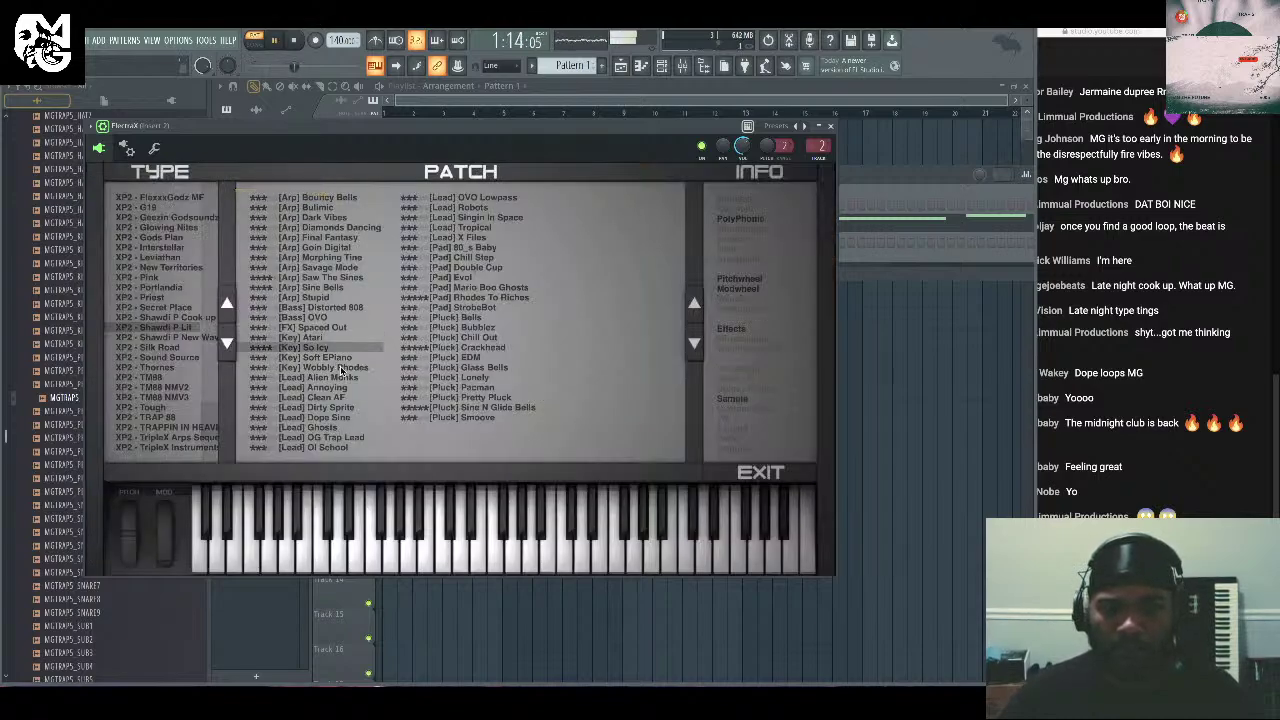
left_click(344, 369)
left_click(481, 318)
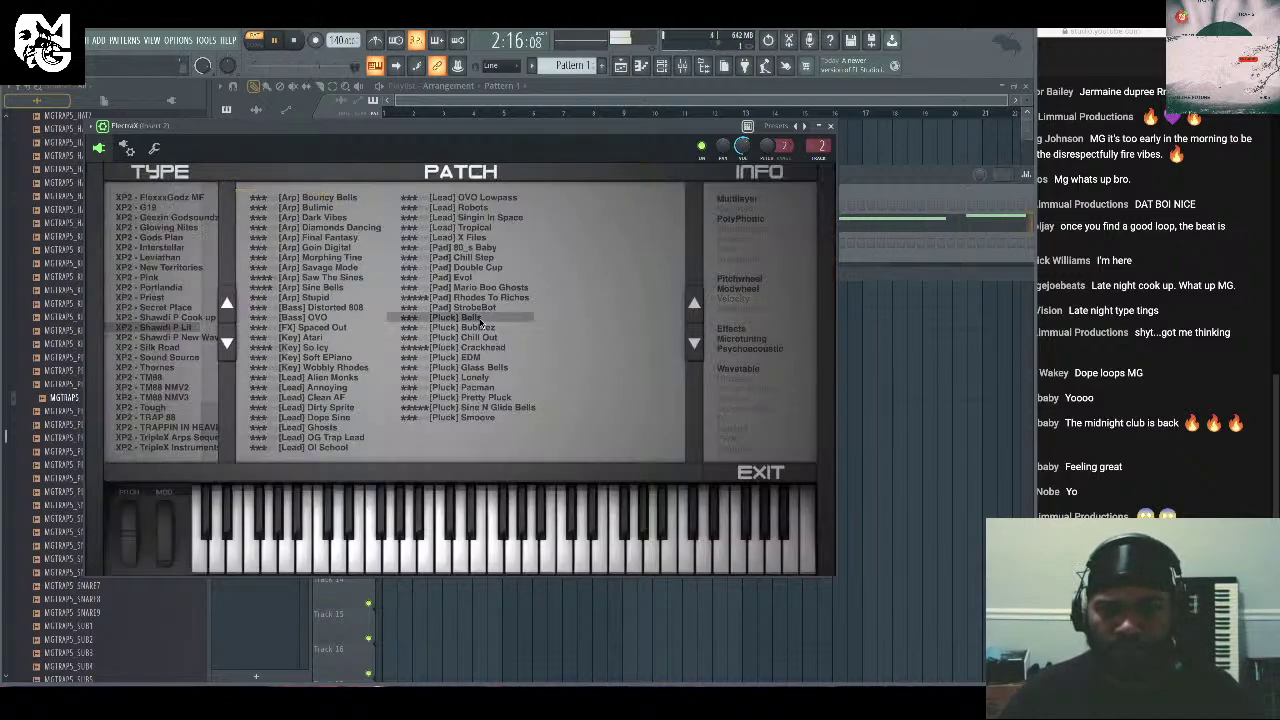
left_click(492, 338)
left_click(467, 369)
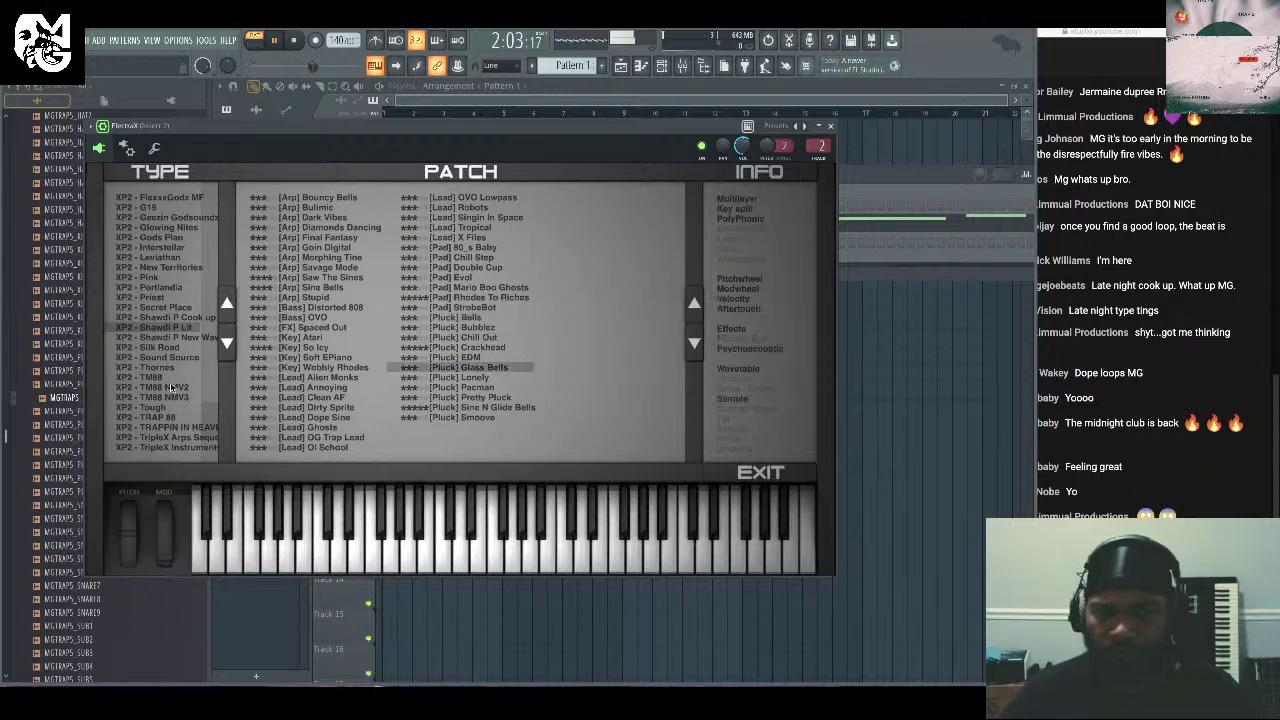
Load the Nightmare V3 - Keys 88 patch from ElectraX's XP2 - TM88 NMV3 bank and close the instrument window.
left_click(178, 398)
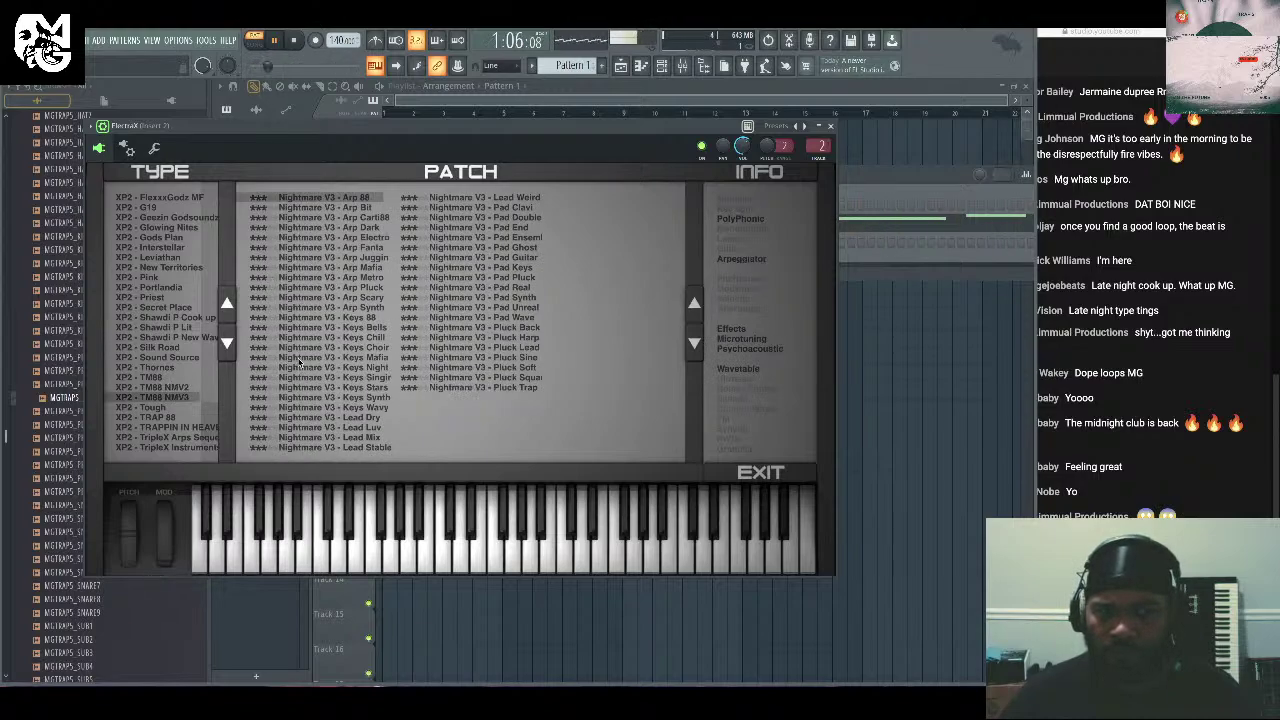
left_click(368, 318)
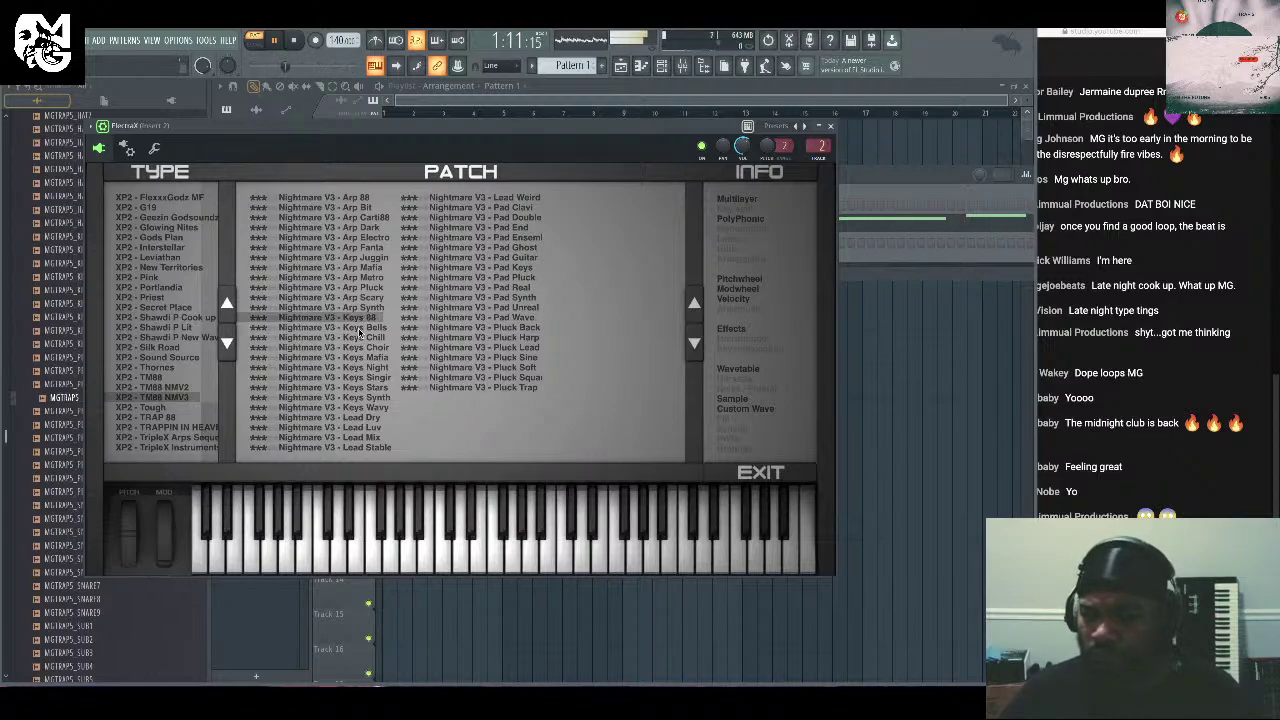
left_click(830, 126)
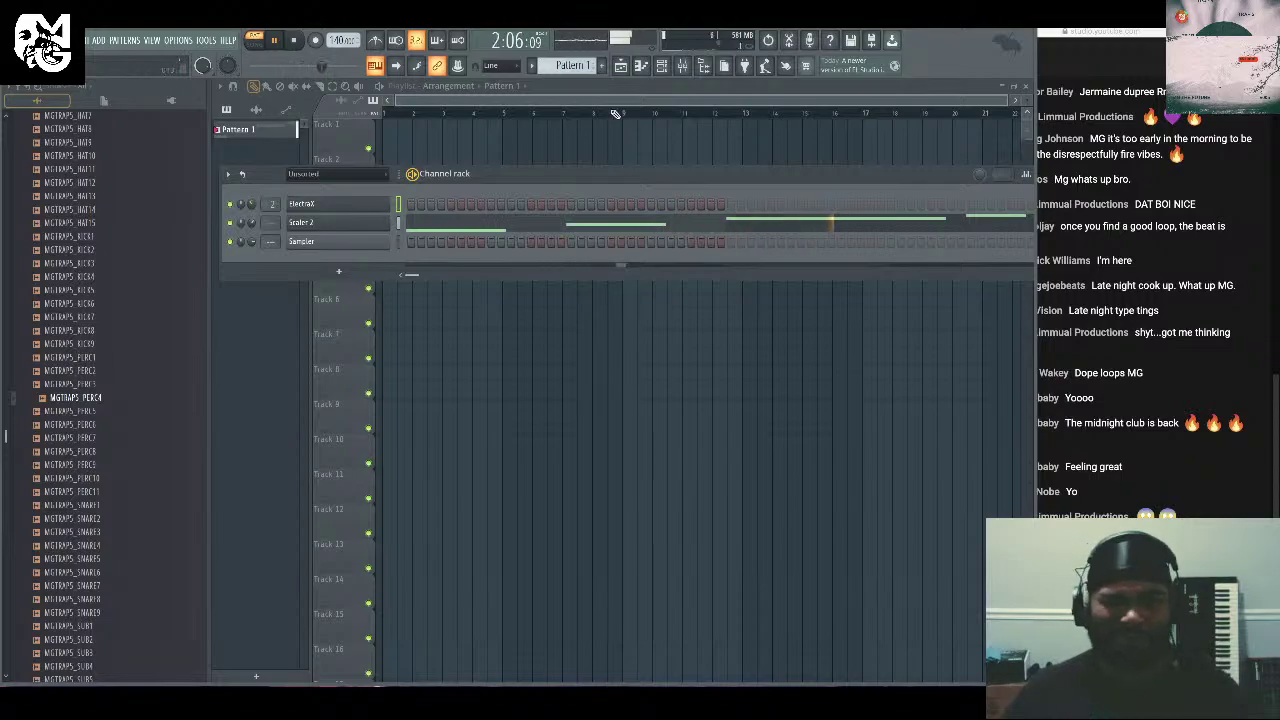
Add the Backmask effect to slot 1 of ElectraX's mixer track, Insert 2.
left_click(682, 65)
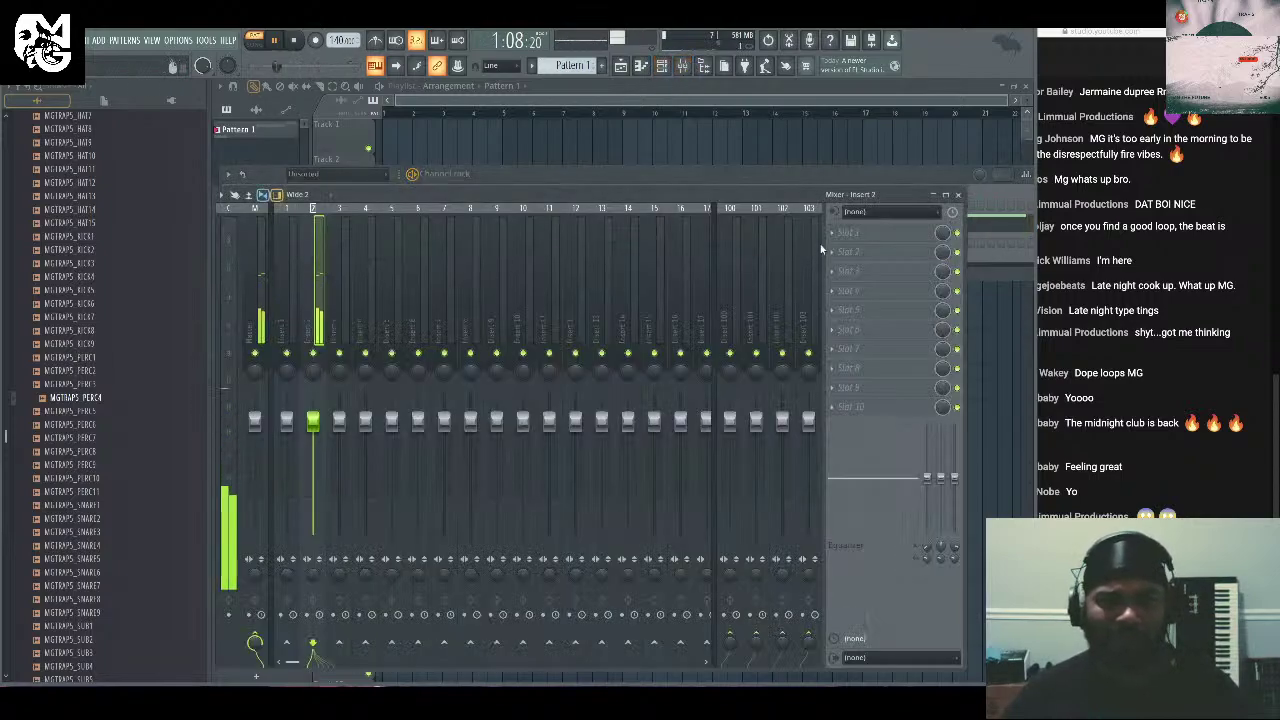
left_click(838, 233)
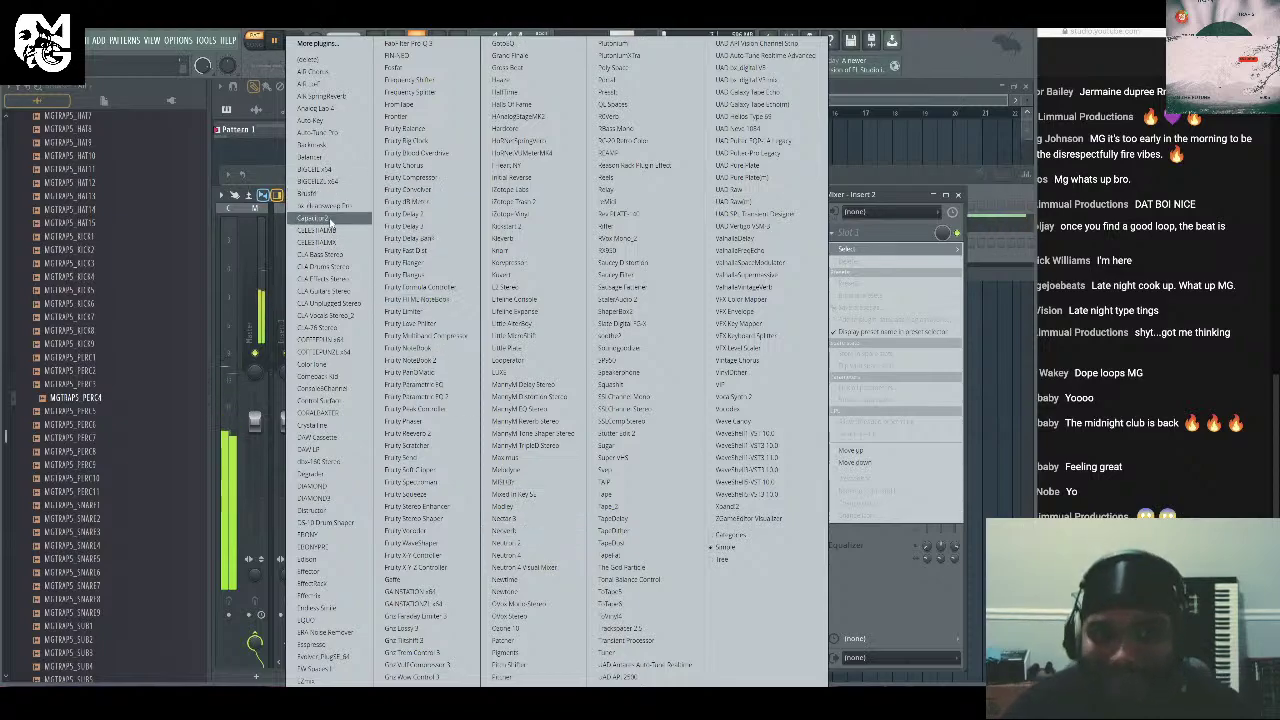
left_click(343, 147)
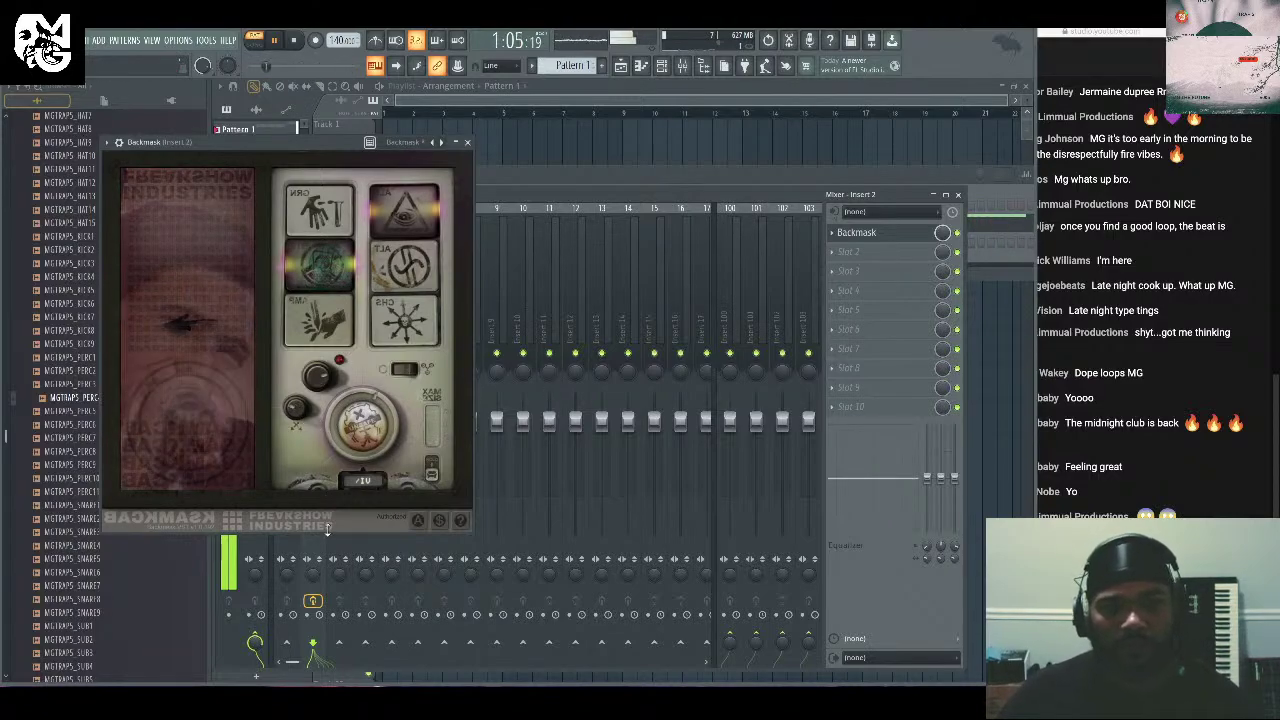
Change Backmask's selected mode during playback and close the effect window.
left_click_drag(370, 425, 405, 403)
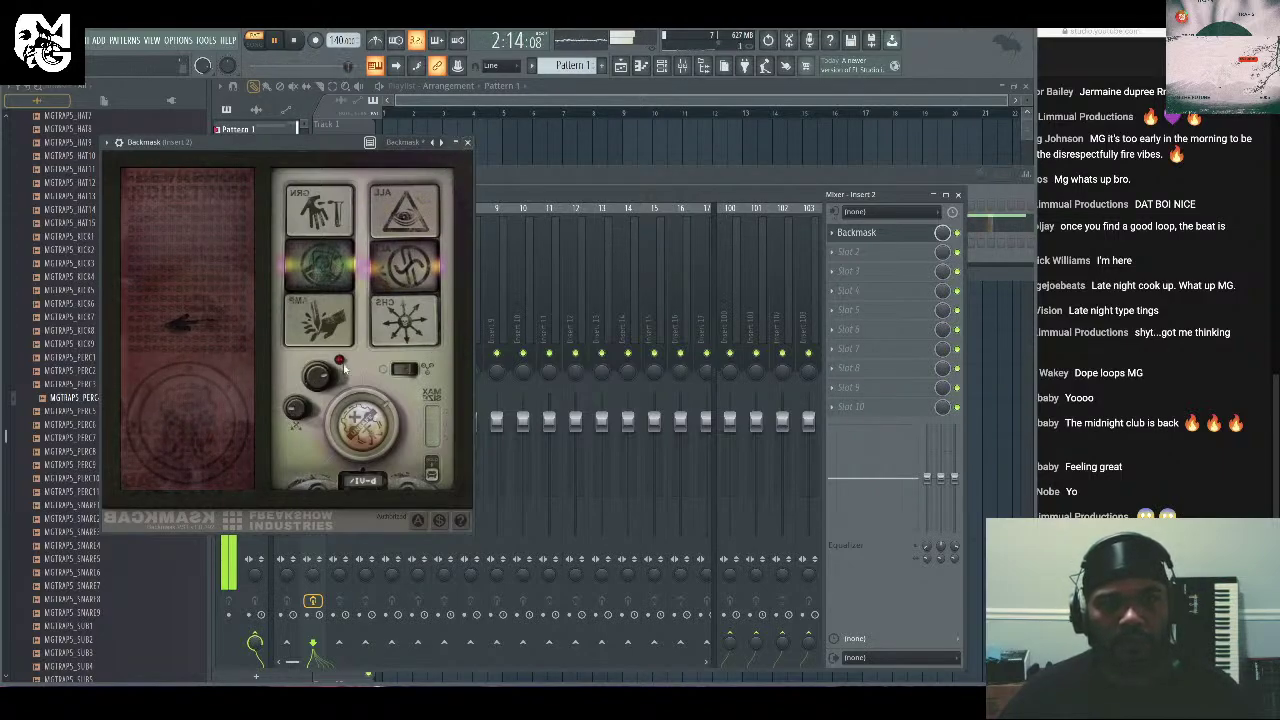
left_click(467, 142)
Add HalfTime to slot 3 of Insert 2 with a 1/4 loop, 58% mix and band starting at 292 Hz, and close it.
left_click(832, 271)
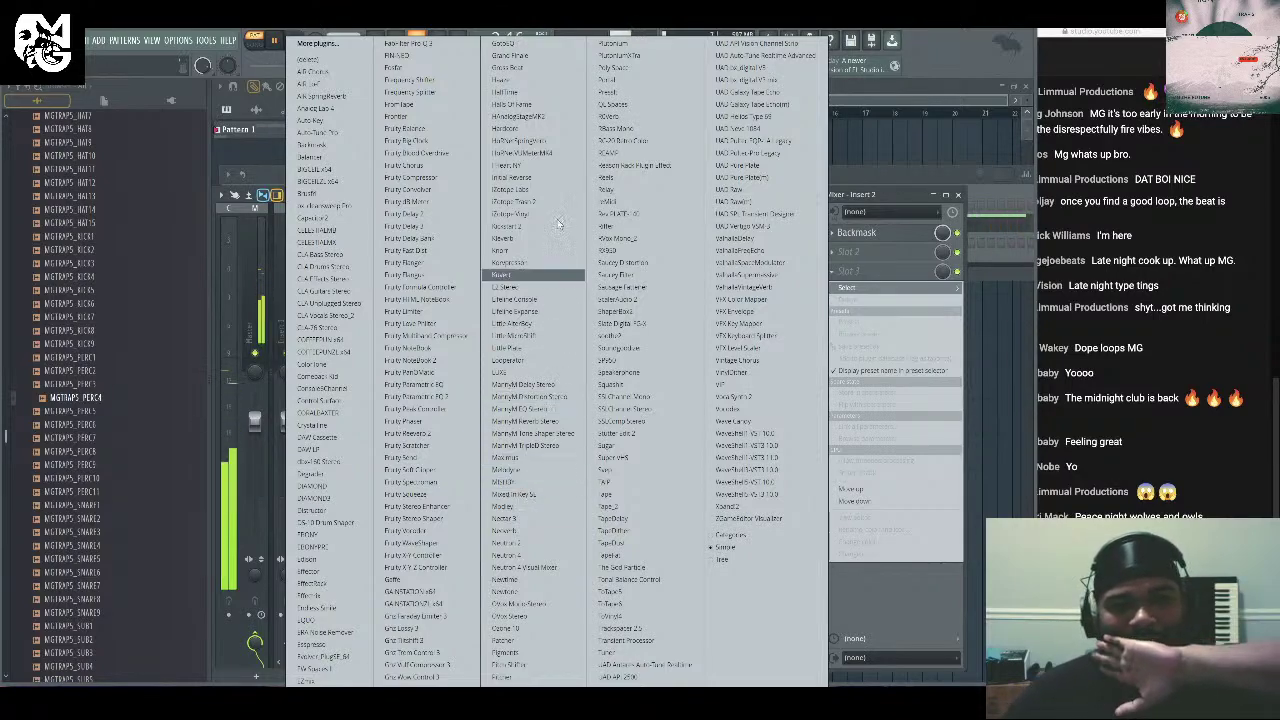
left_click(545, 91)
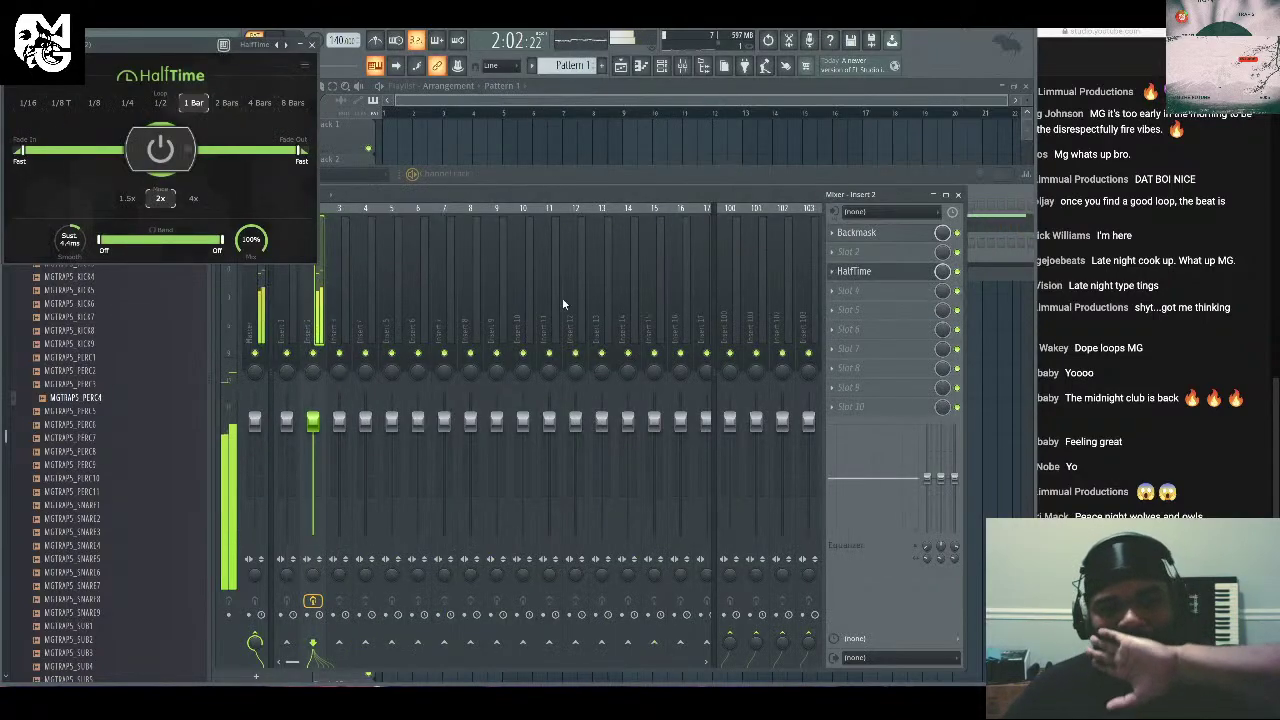
left_click_drag(185, 44, 570, 224)
left_click(512, 283)
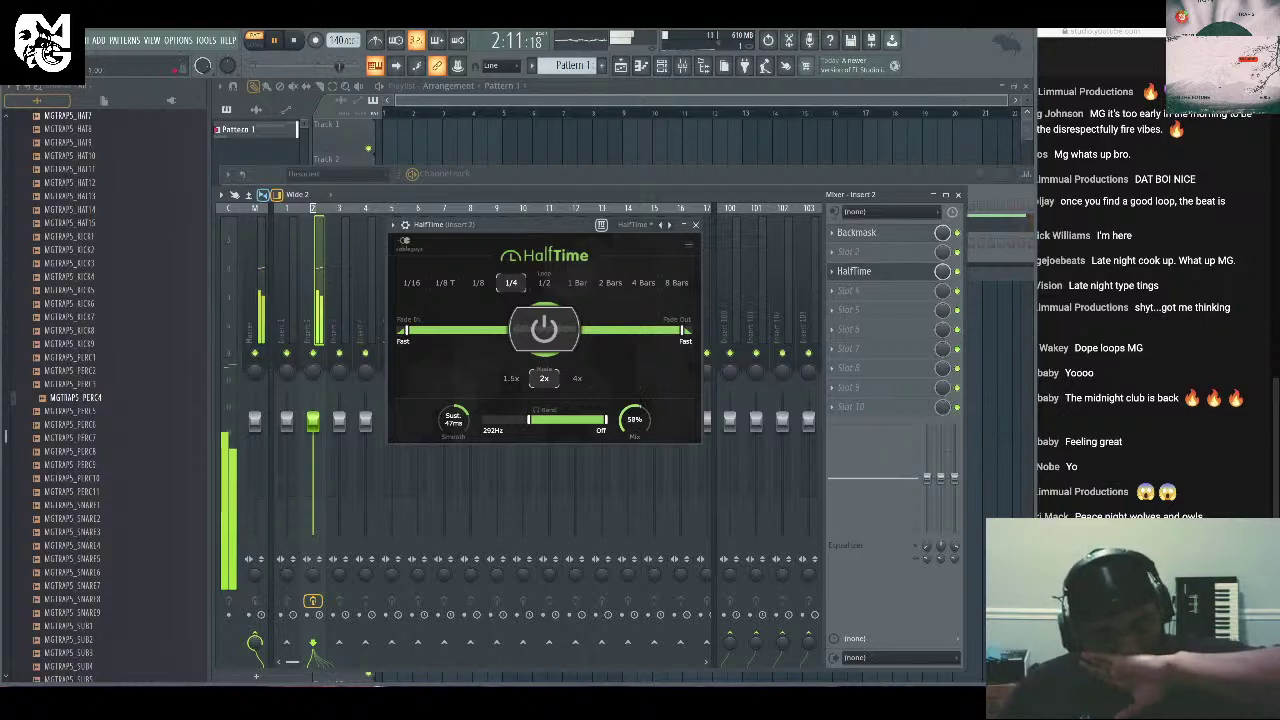
left_click(695, 224)
Add UAD Pultec-Pro Legacy to slot 6, adjust its low and high frequency selectors, and close the mixer with playback stopped.
left_click(840, 329)
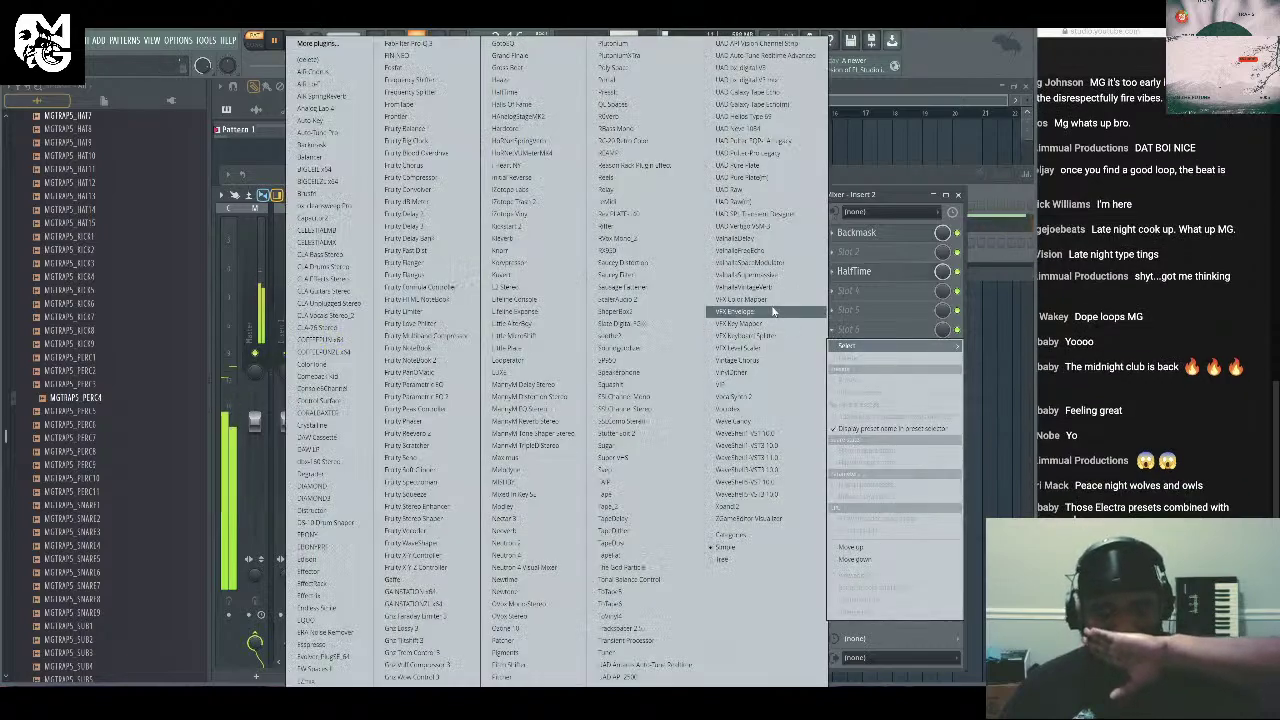
left_click(790, 157)
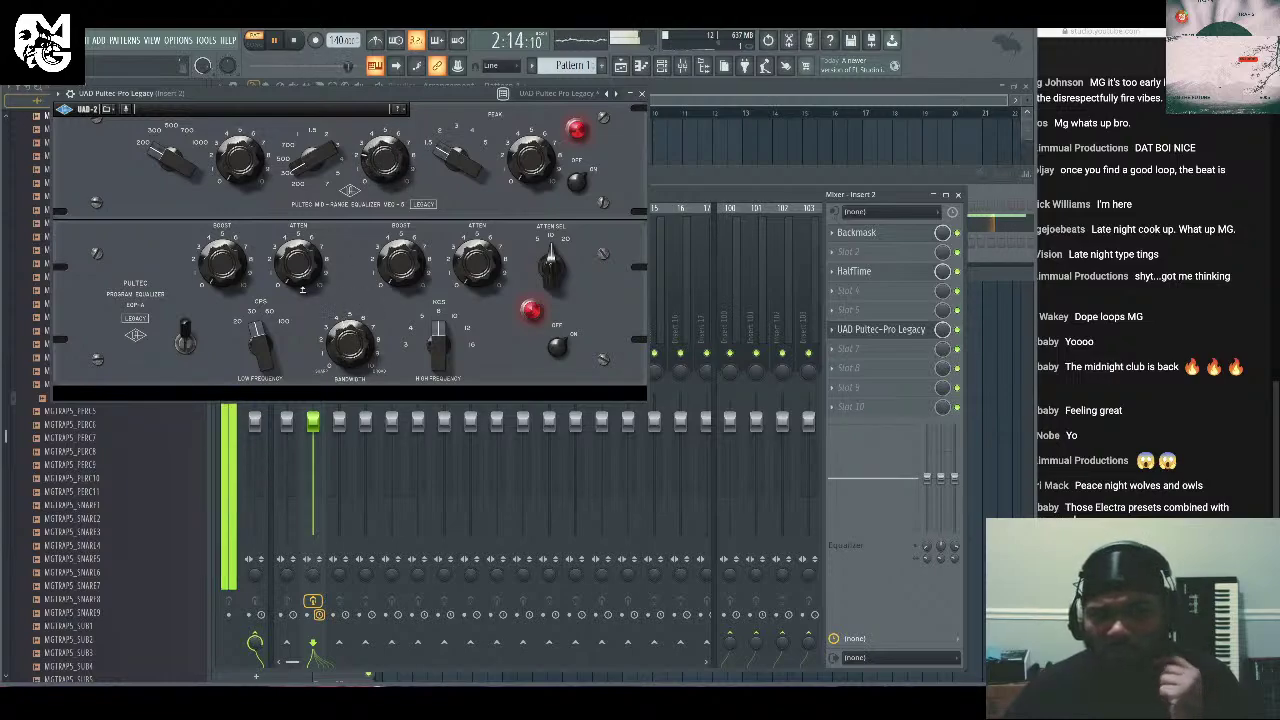
left_click_drag(259, 346, 266, 384)
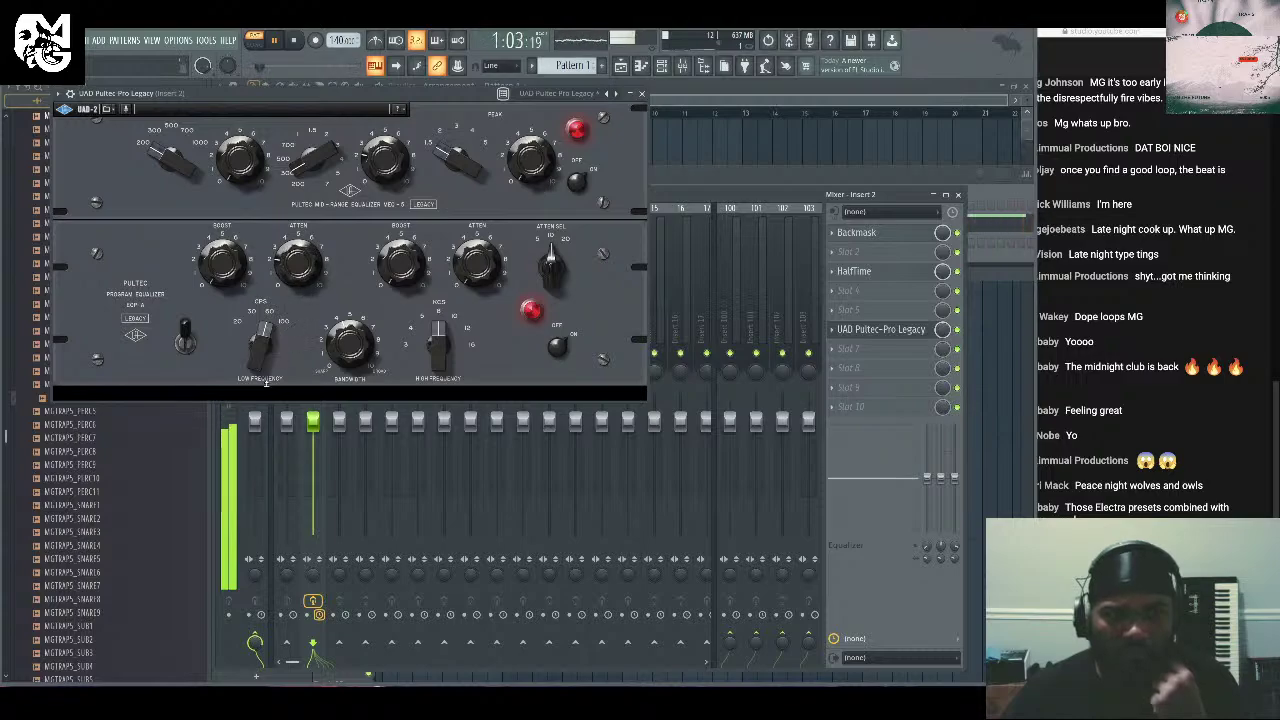
left_click_drag(435, 341, 428, 304)
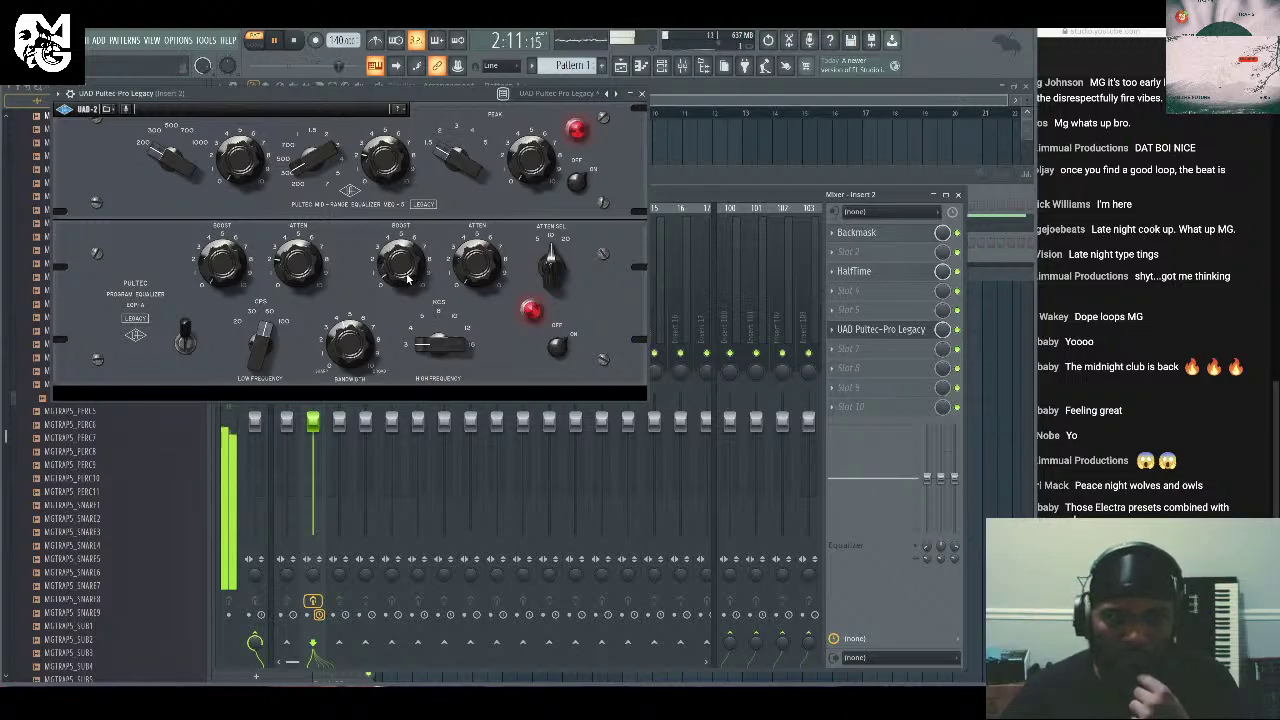
left_click(641, 93)
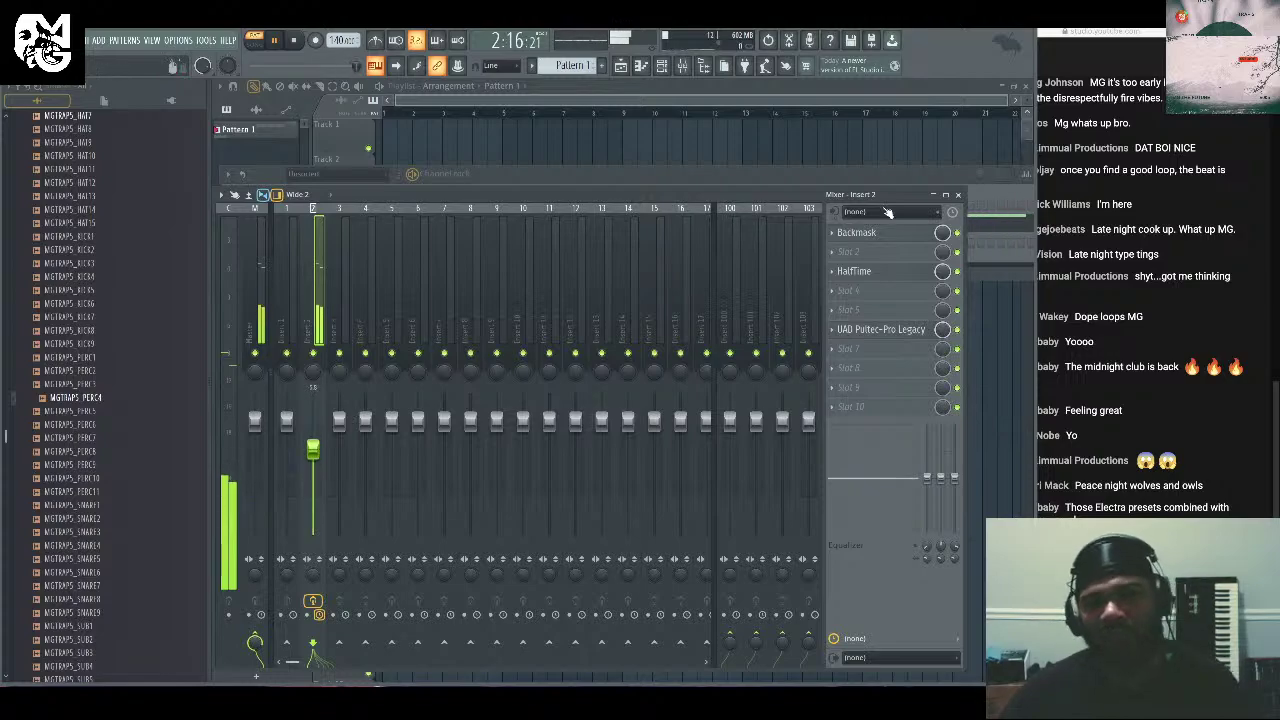
left_click(958, 195)
key("space")
Add the FAV CLAP sample from the Trapanese 5 drum kit as a channel and place claps on steps 9 and 25.
scroll(100, 280, "up", 12)
left_click_drag(100, 277, 337, 252)
left_click_drag(586, 180, 576, 211)
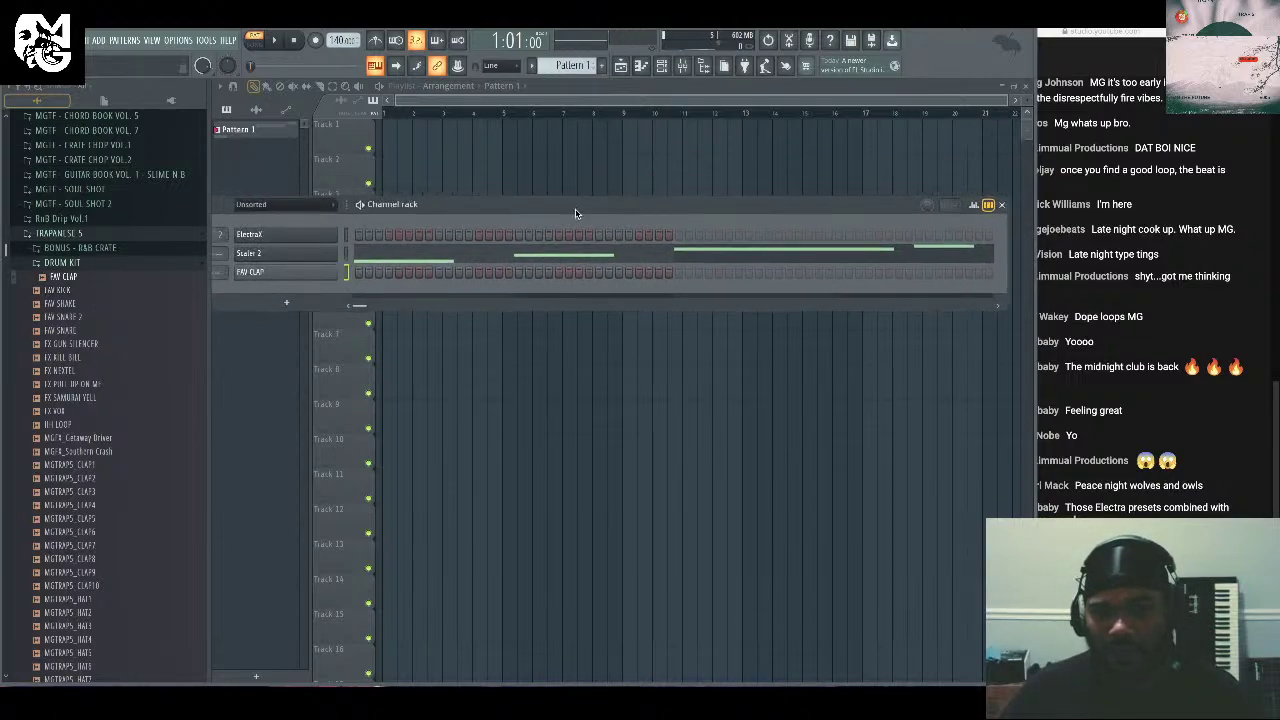
left_click(438, 272)
left_click(598, 272)
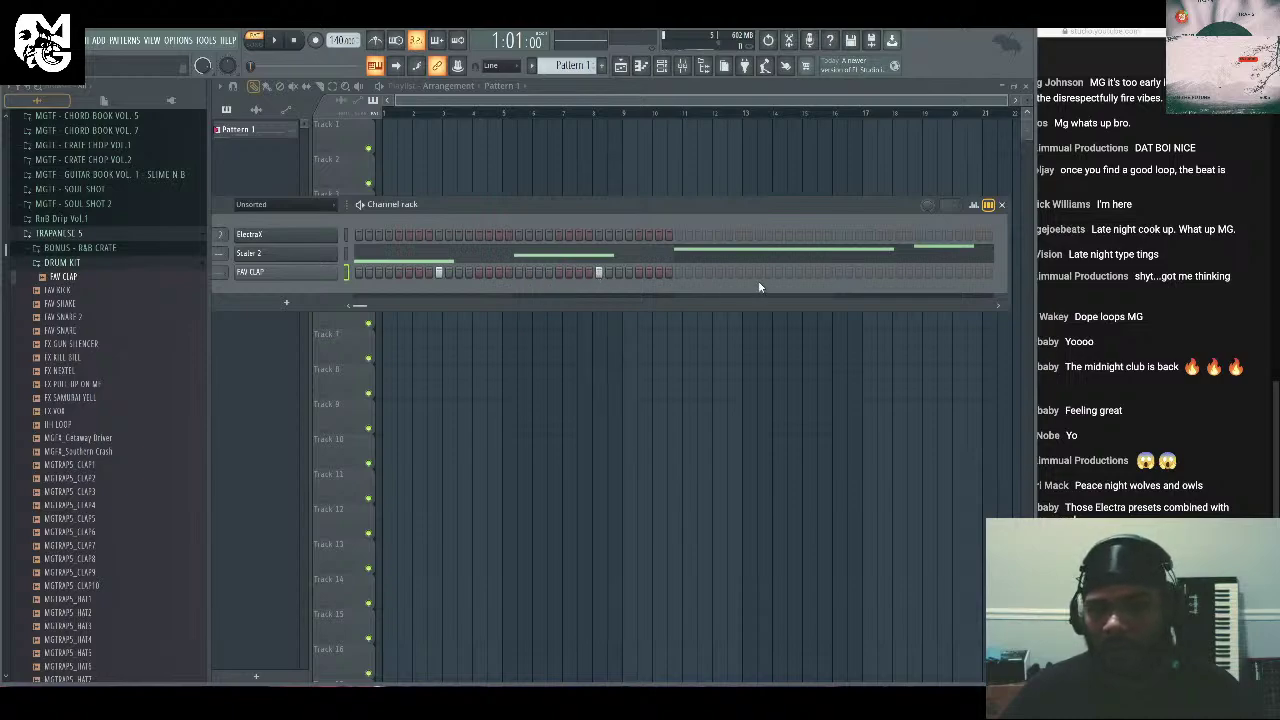
Try extra FAV CLAP hits on steps 41 and 57 with playback, and take them off again.
left_click(758, 272)
left_click(918, 273)
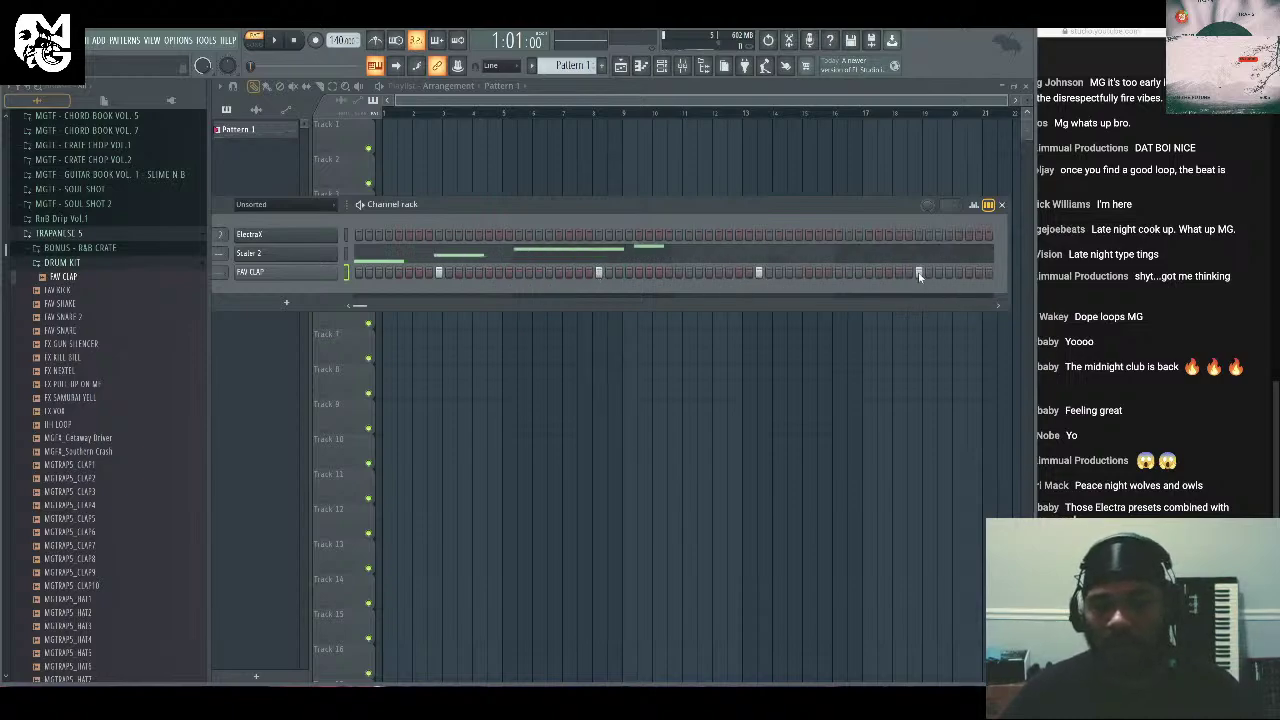
right_click(918, 273)
right_click(761, 272)
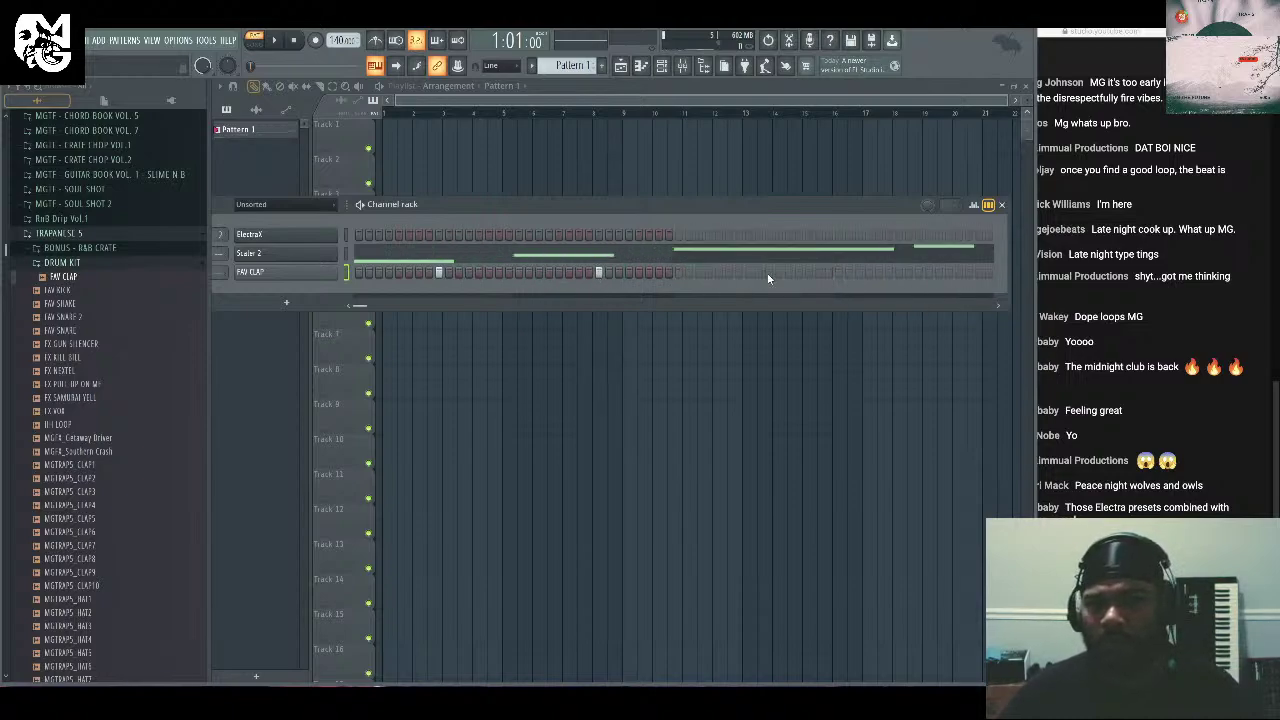
left_click(756, 272)
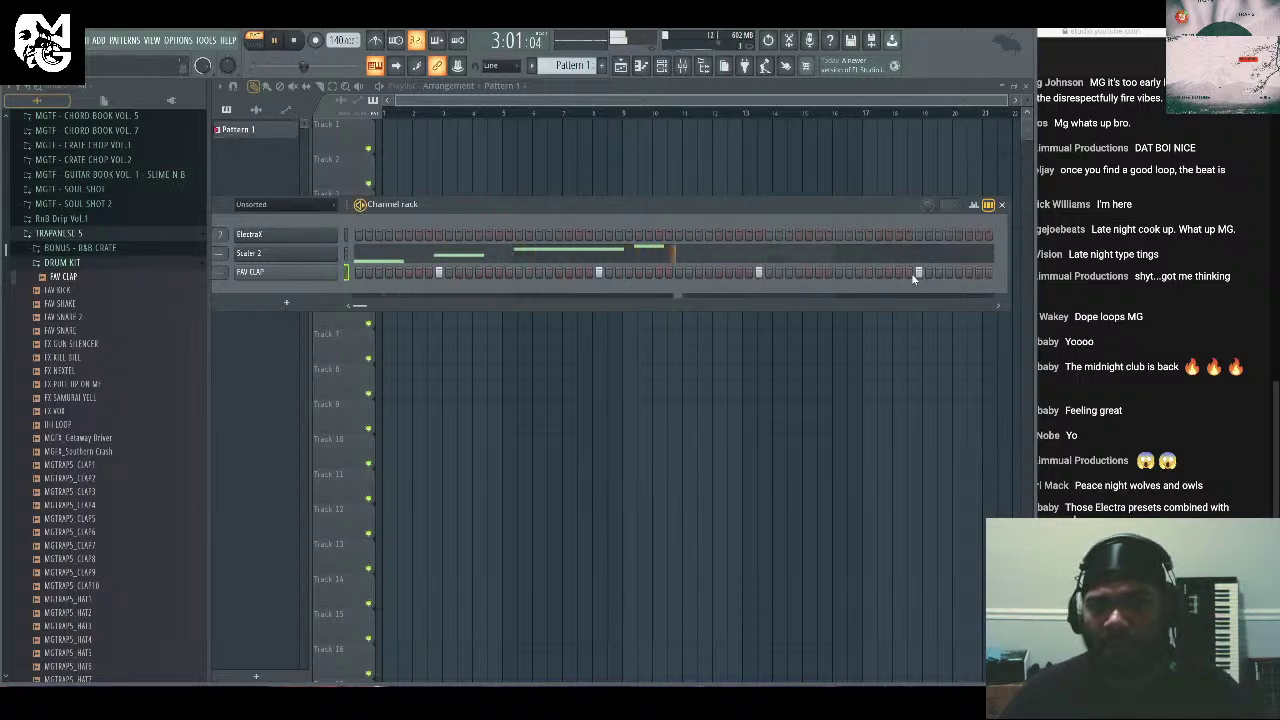
key("space")
left_click(768, 275)
left_click(920, 275)
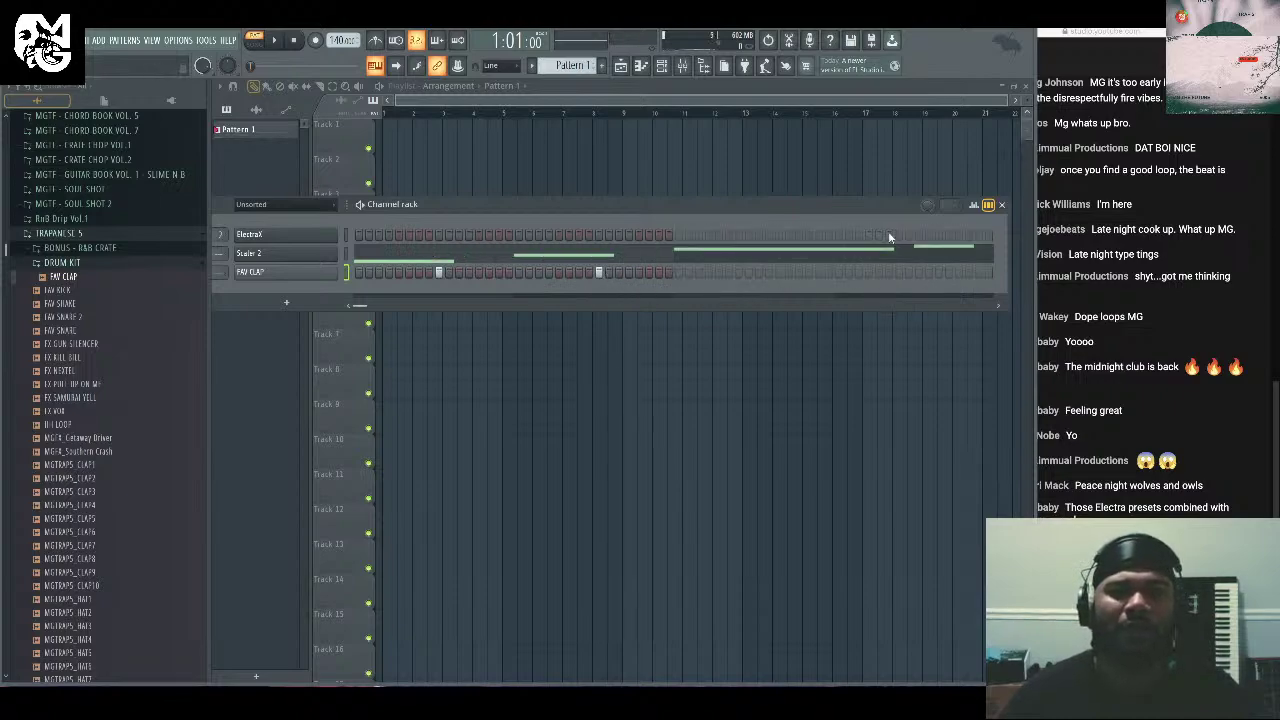
Check the FAV CLAP hits in the piano roll and channel rack during playback, and stop playback.
right_click(315, 272)
left_click(380, 274)
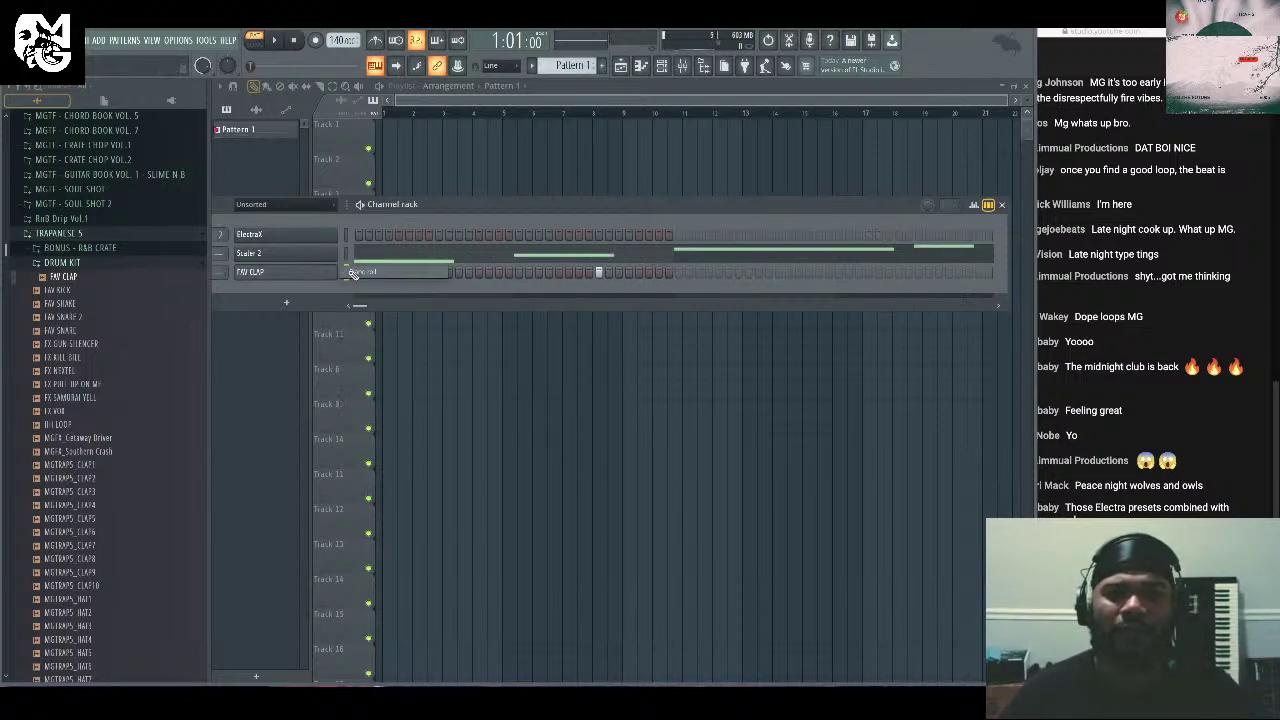
key("space")
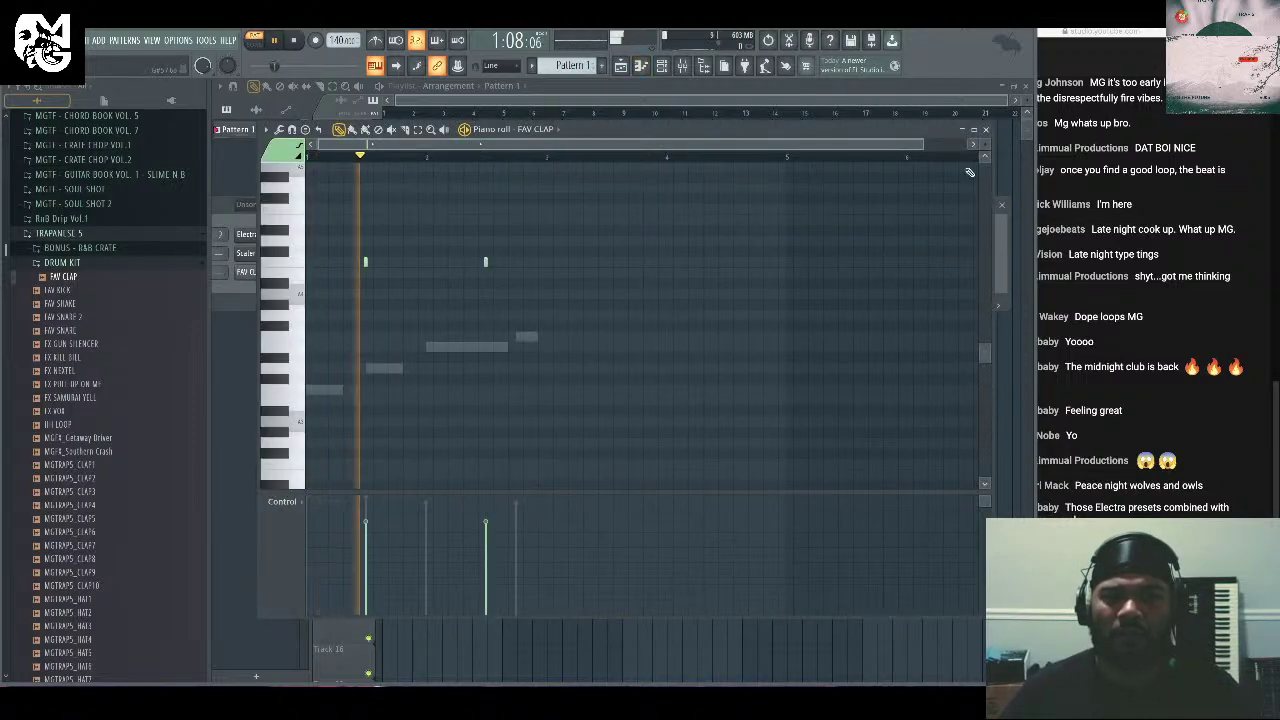
key("F7")
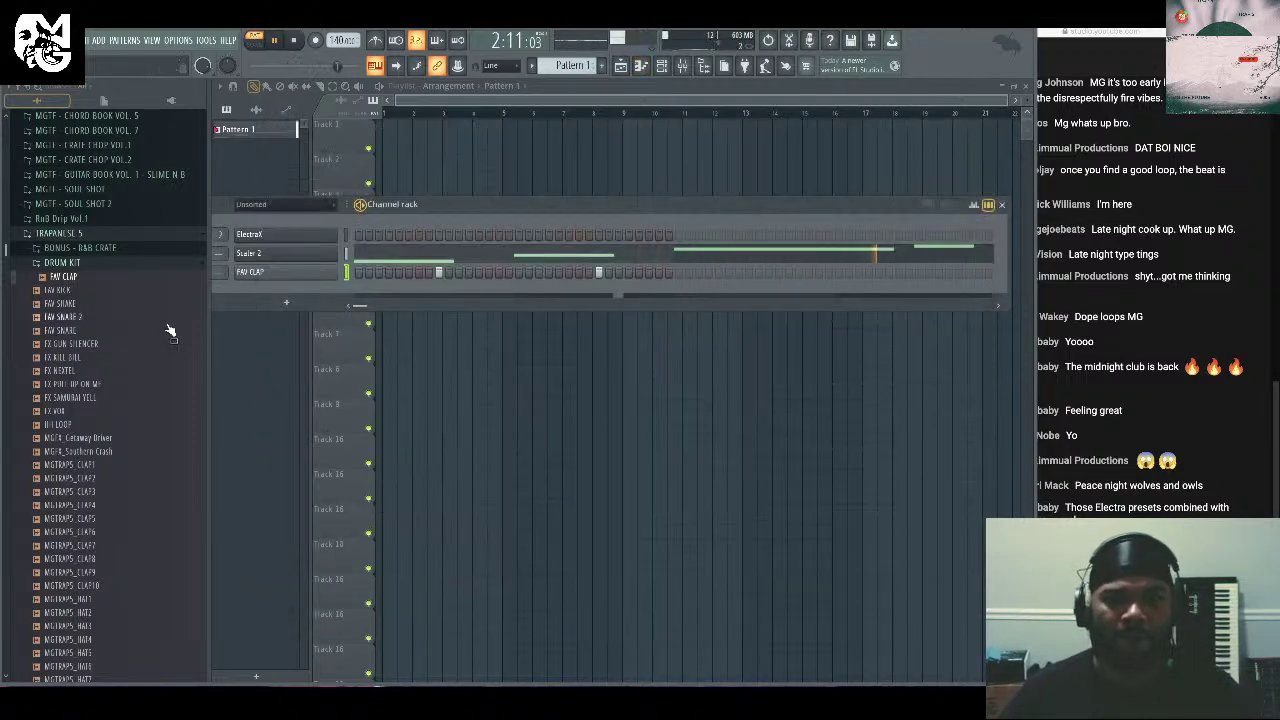
left_click_drag(517, 210, 552, 199)
key("space")
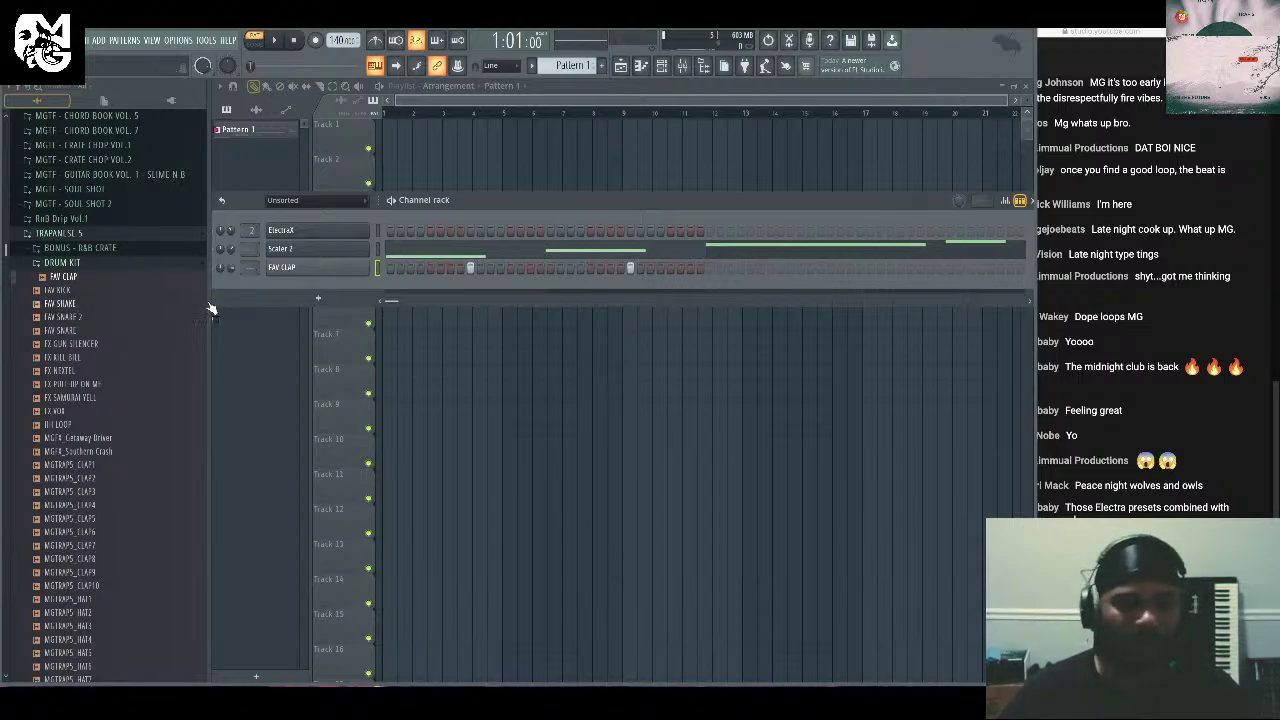
Find the MGYE_808 JOE F sample in the drum kit and add it as a new channel below FAV CLAP.
scroll(120, 525, "down", 15)
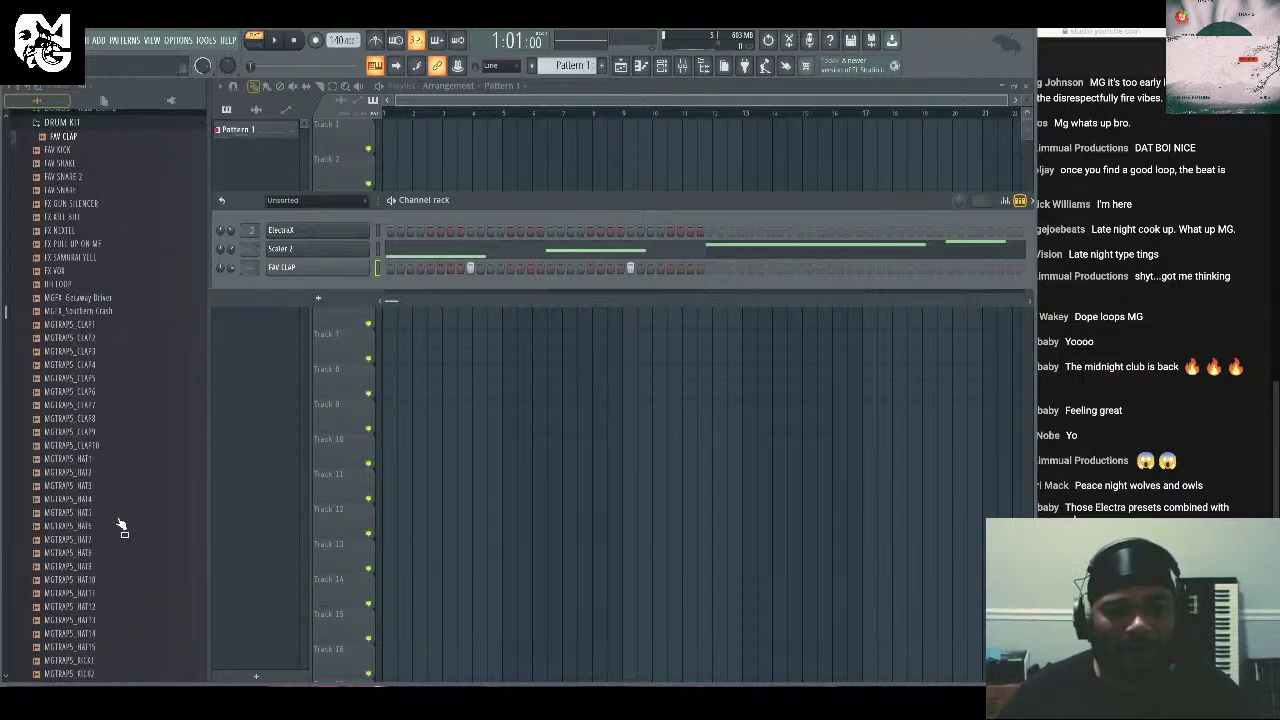
scroll(120, 525, "down", 1)
left_click(128, 493)
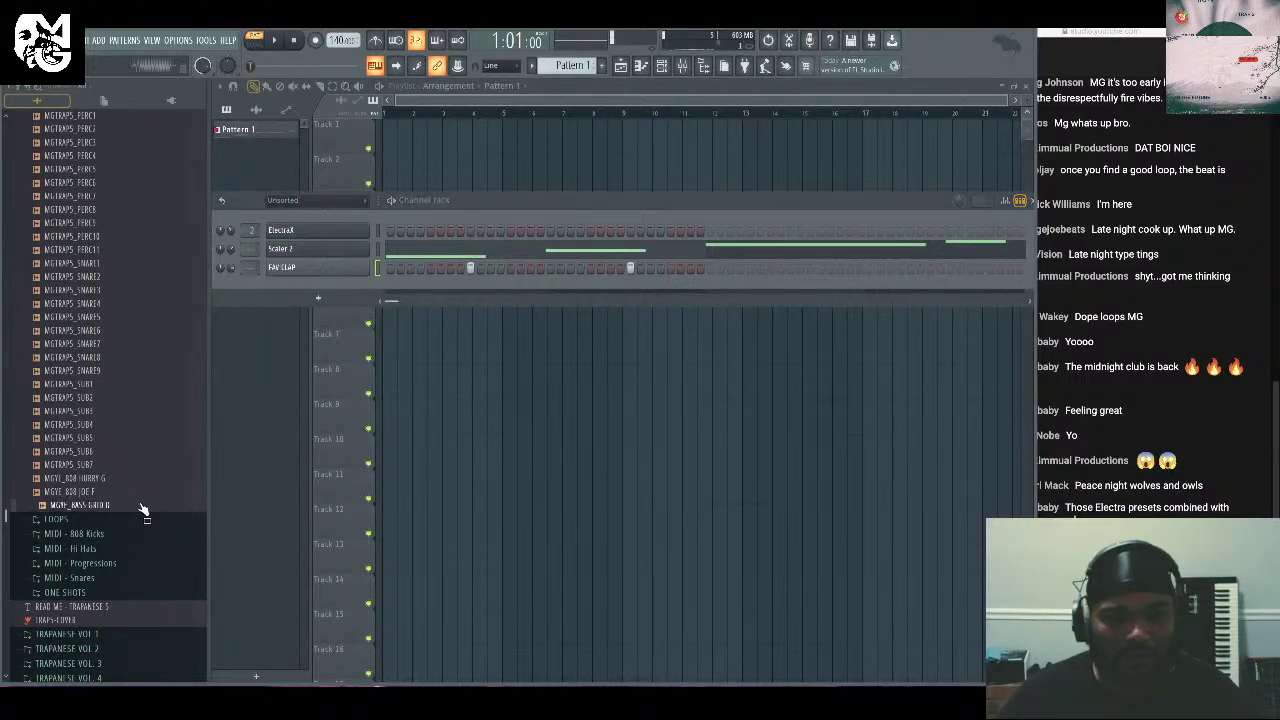
left_click_drag(225, 450, 333, 286)
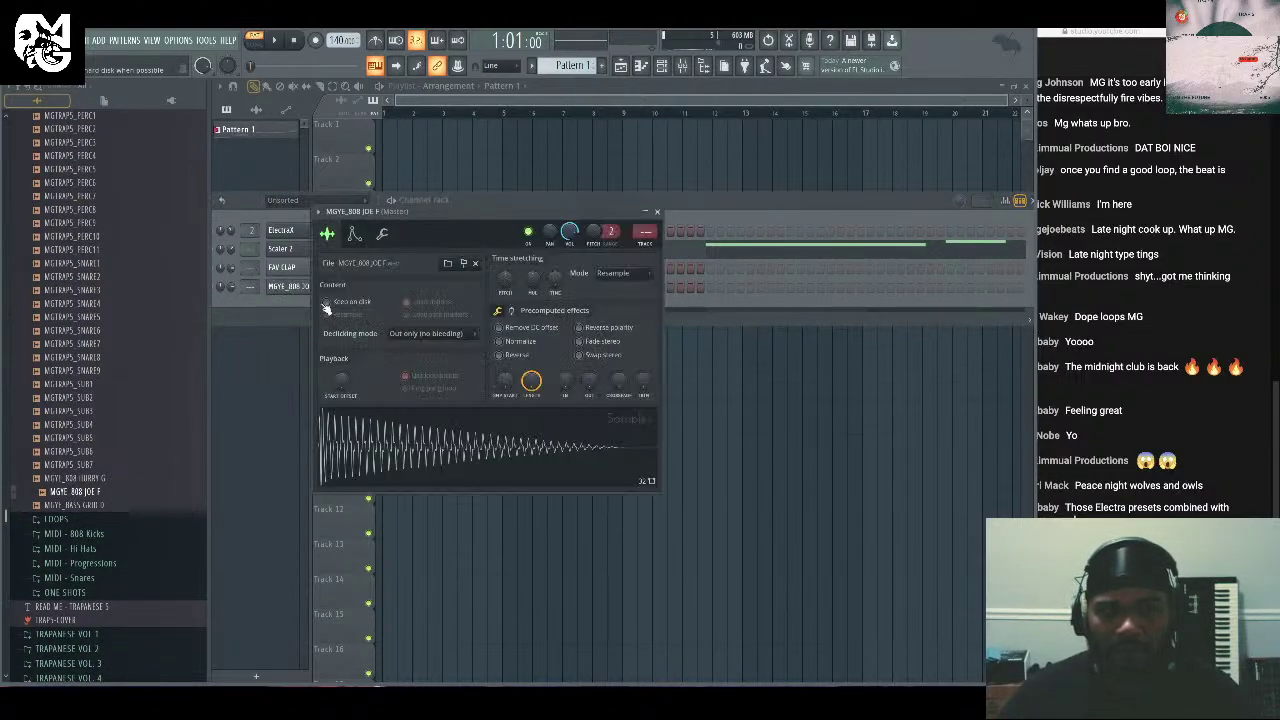
Set the 808 channel to cut itself and enable its volume envelope with a long hold.
left_click(382, 234)
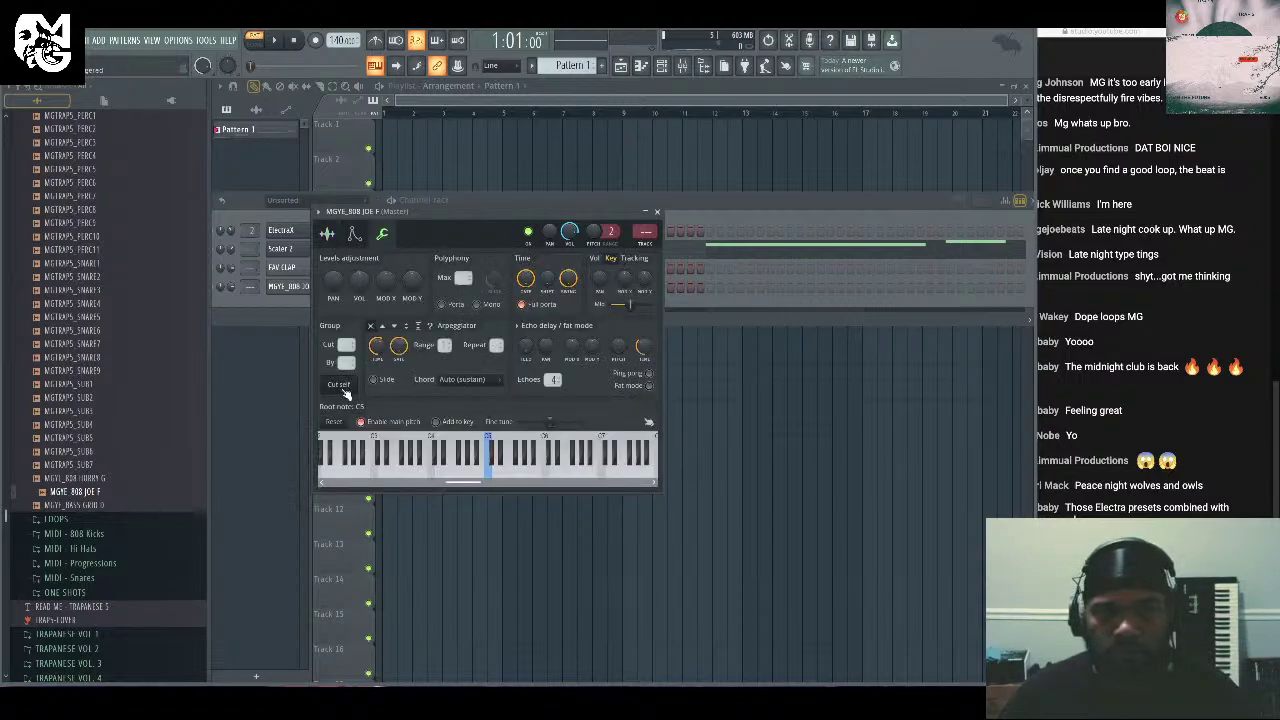
left_click(352, 234)
left_click_drag(350, 357, 378, 360)
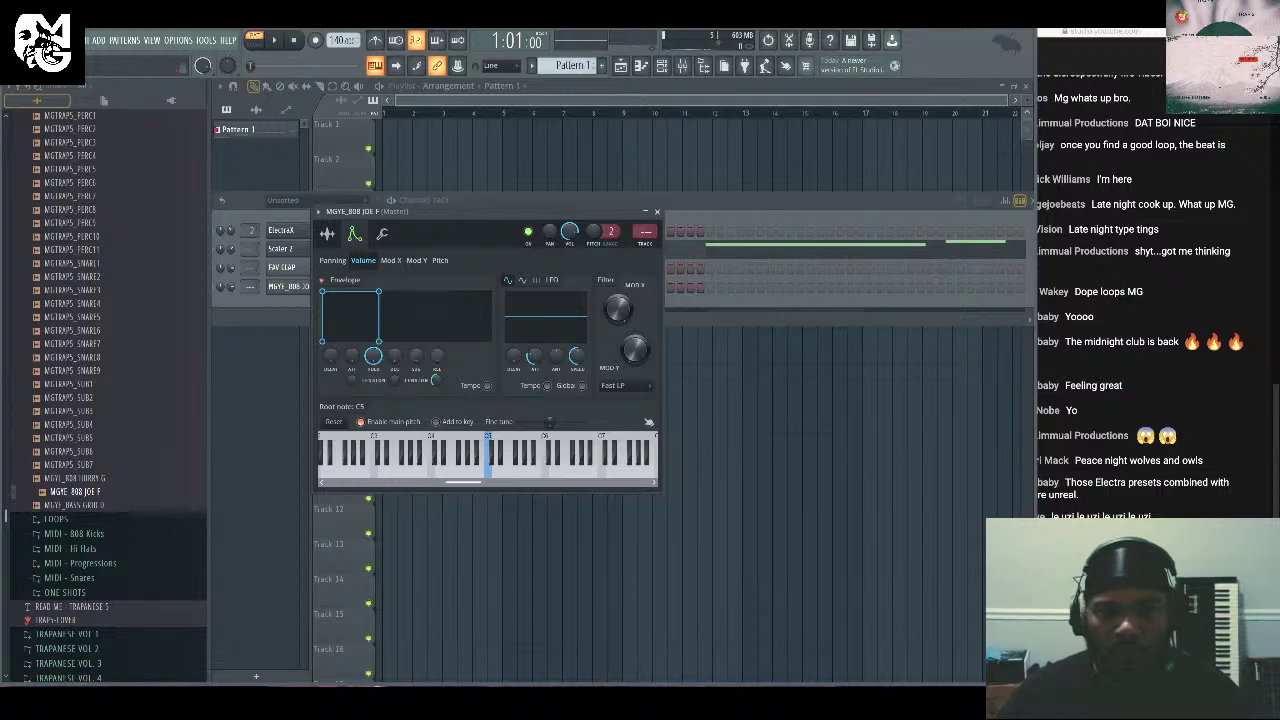
Close the 808's sampler window and place 808 hits on steps 1, 13 and 21 during playback.
key("space")
left_click(656, 212)
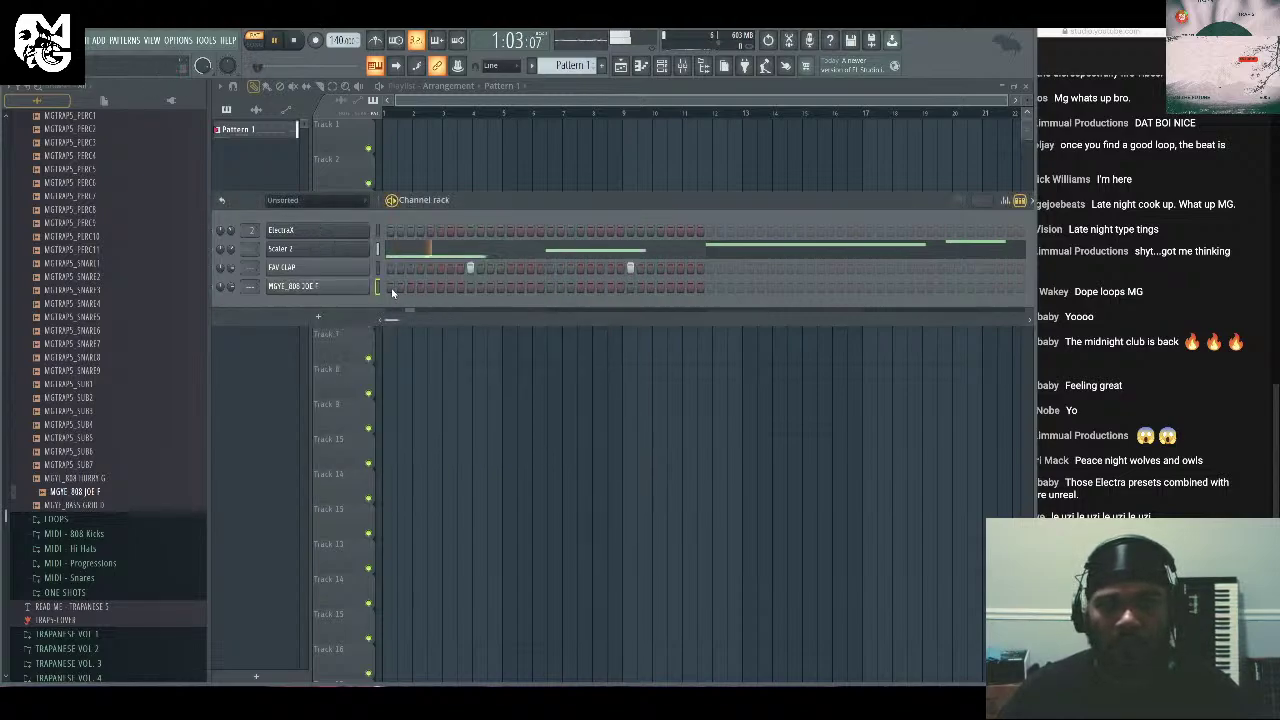
key("space")
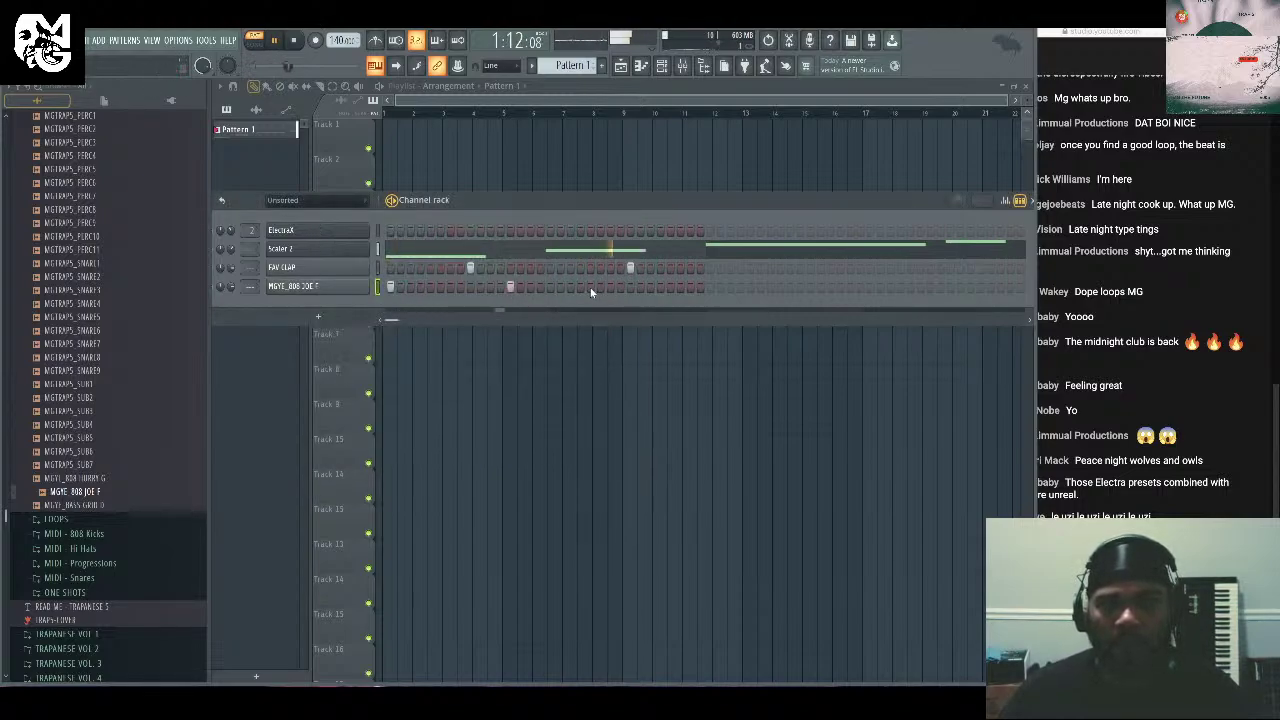
key("space")
Open the 808's piano roll beside Scaler 2's chords and raise all three notes six semitones to F#.
left_click(330, 248)
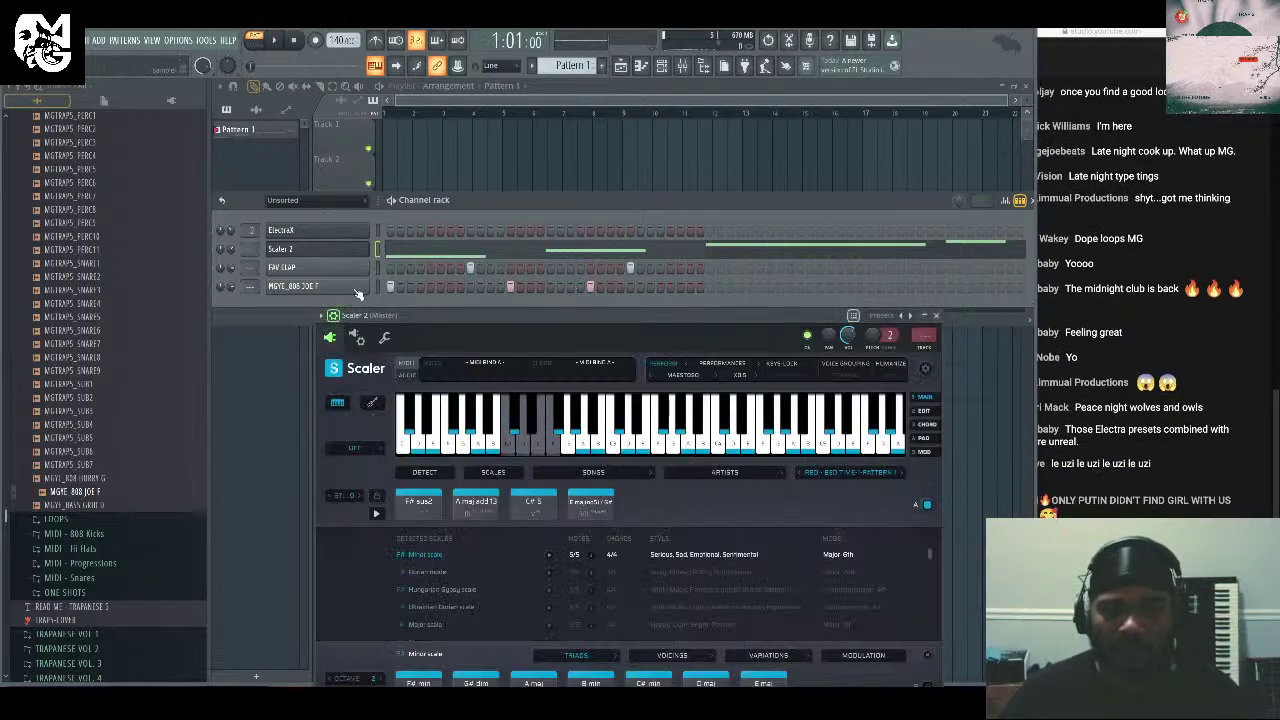
right_click(356, 290)
left_click(398, 286)
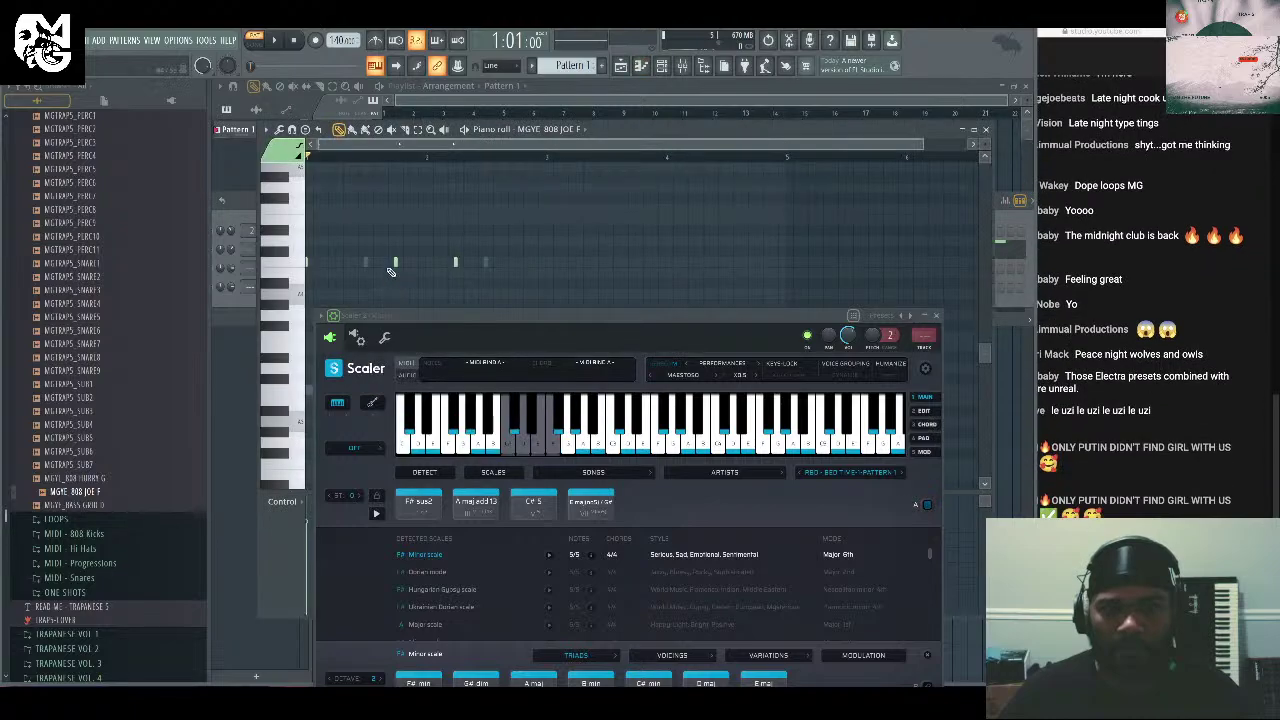
left_click_drag(498, 247, 306, 267)
left_click(394, 263)
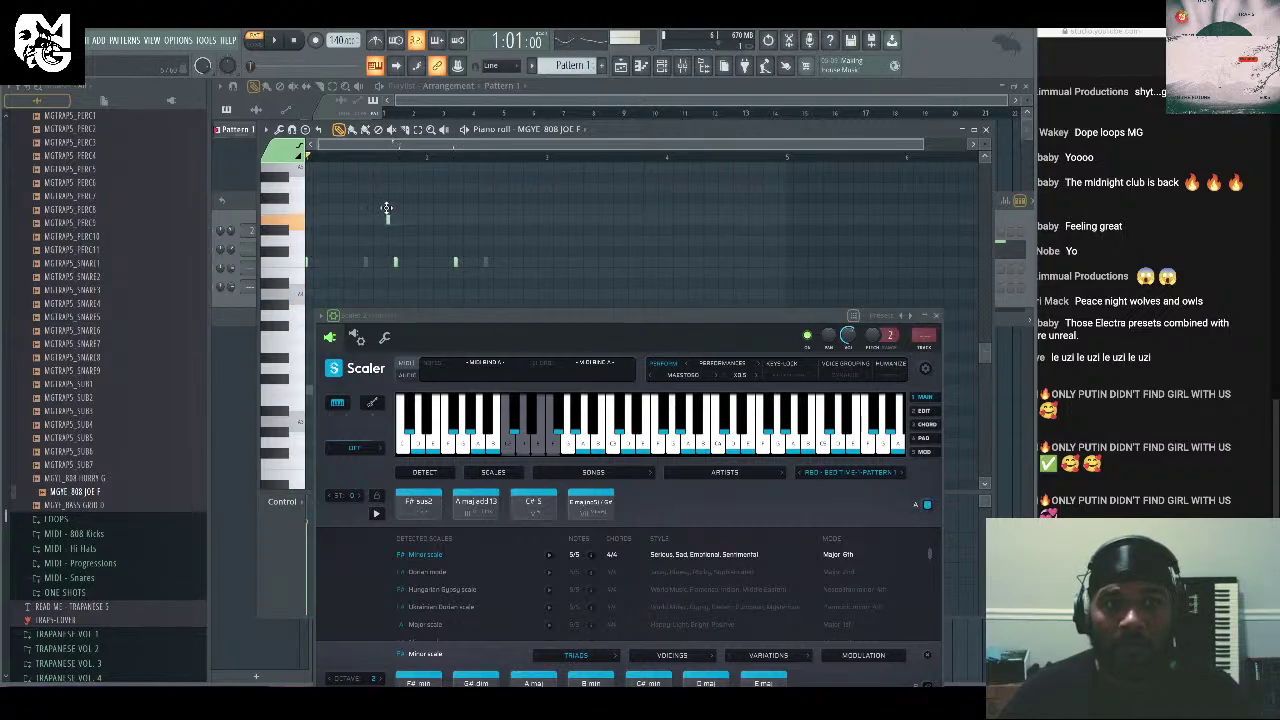
left_click(380, 198)
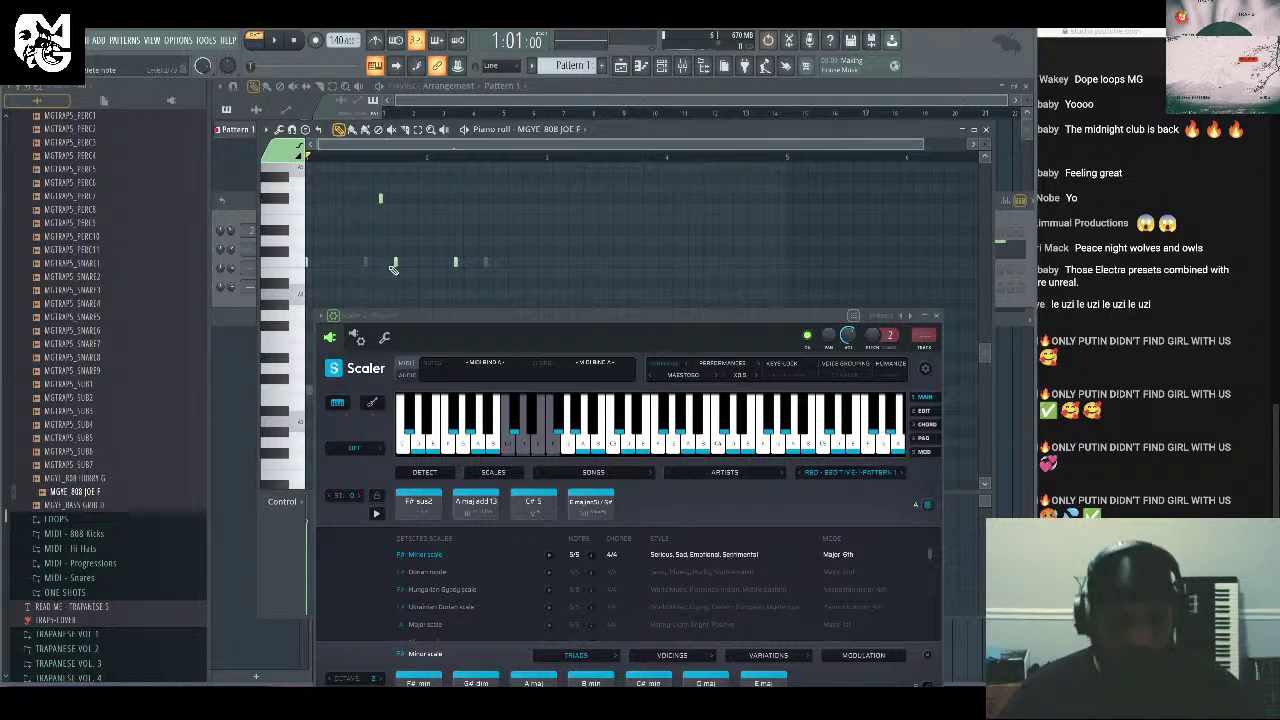
left_click_drag(380, 198, 395, 262)
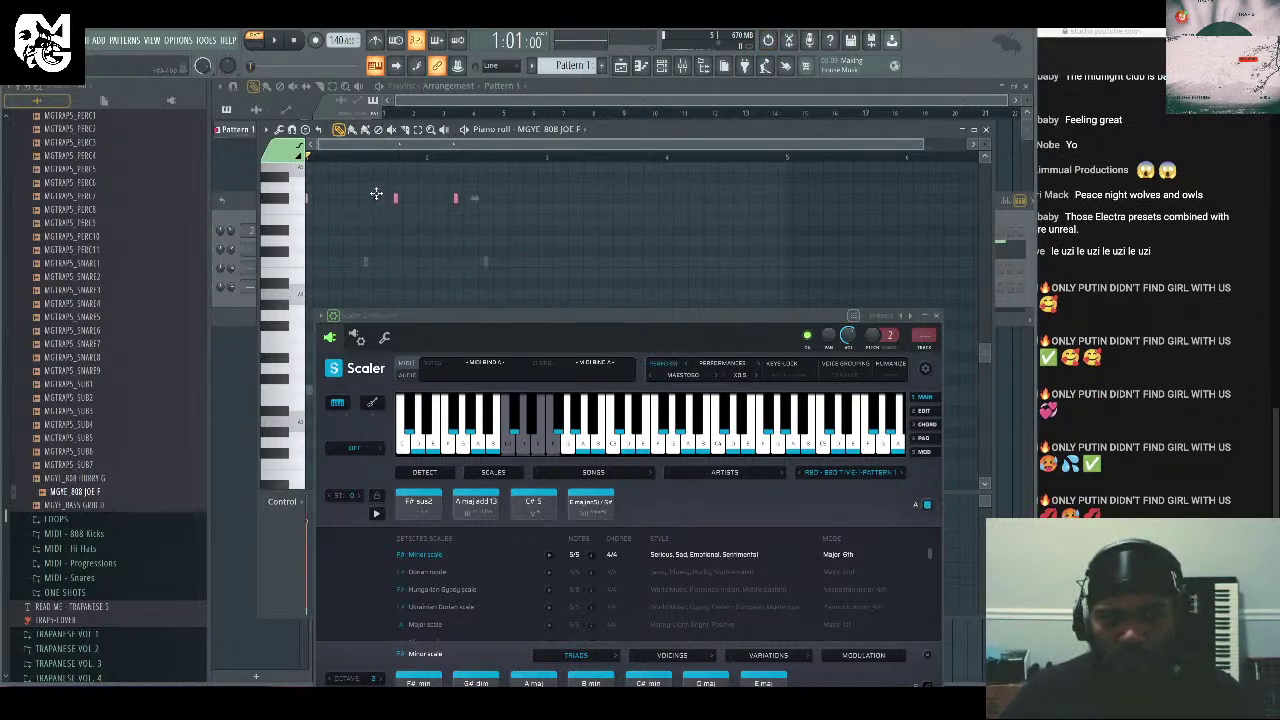
Play back the 808 line against the chords and raise its second note three semitones to A.
key("space")
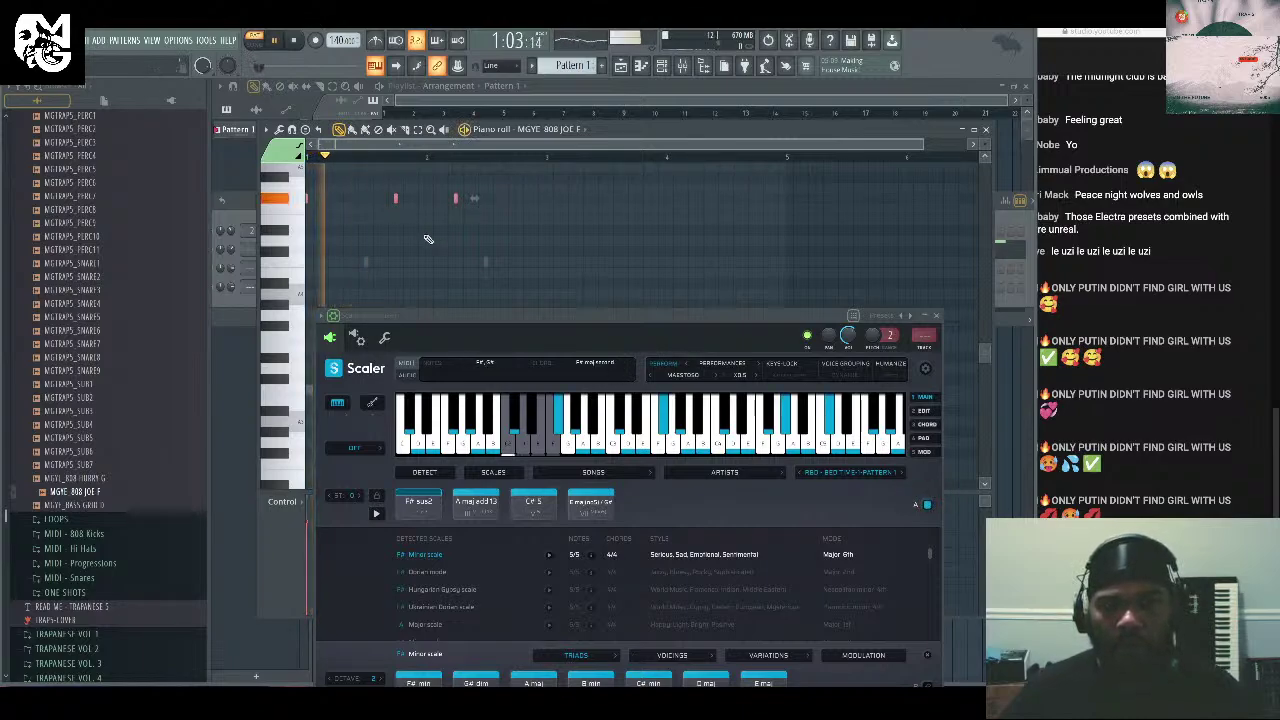
left_click(455, 263)
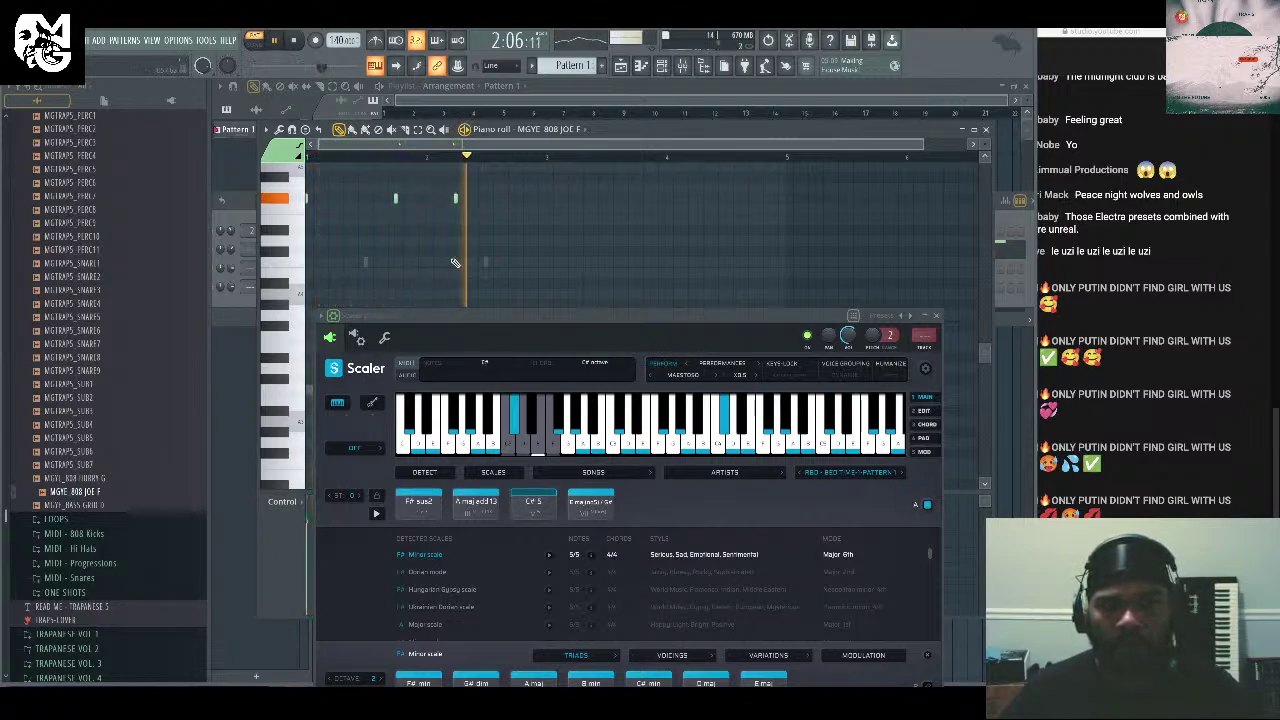
key("space")
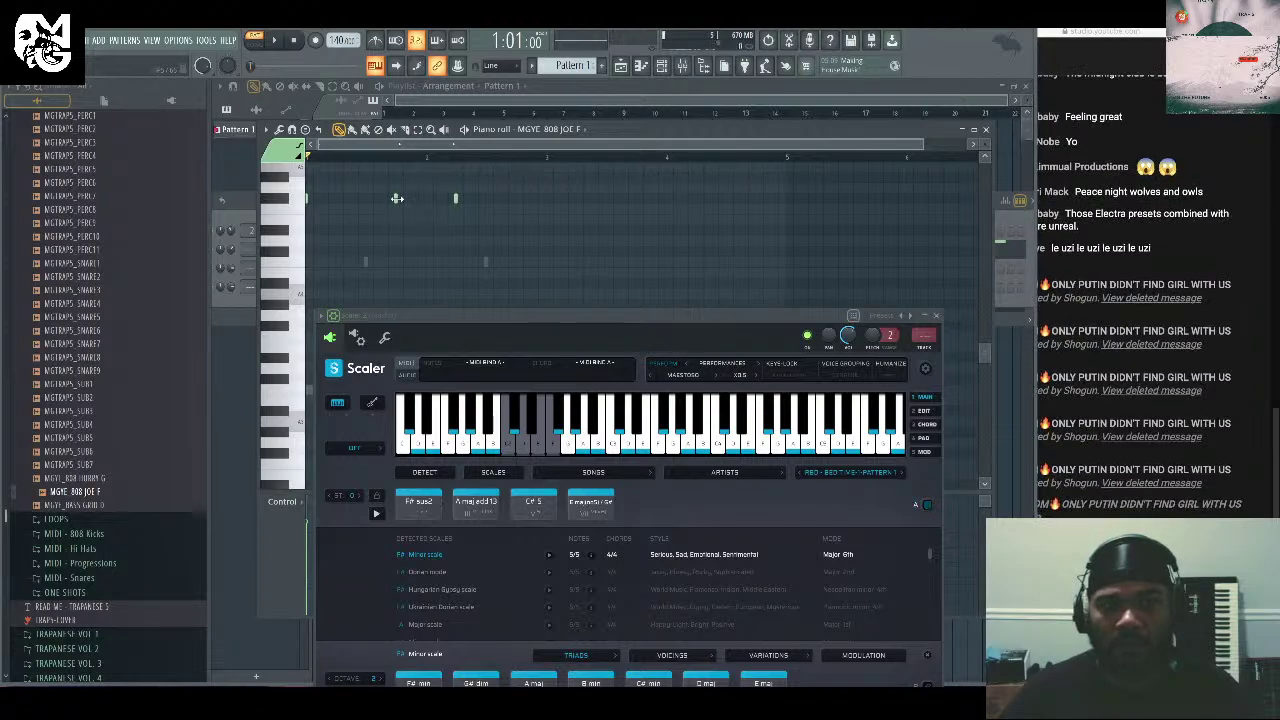
left_click_drag(394, 199, 395, 231)
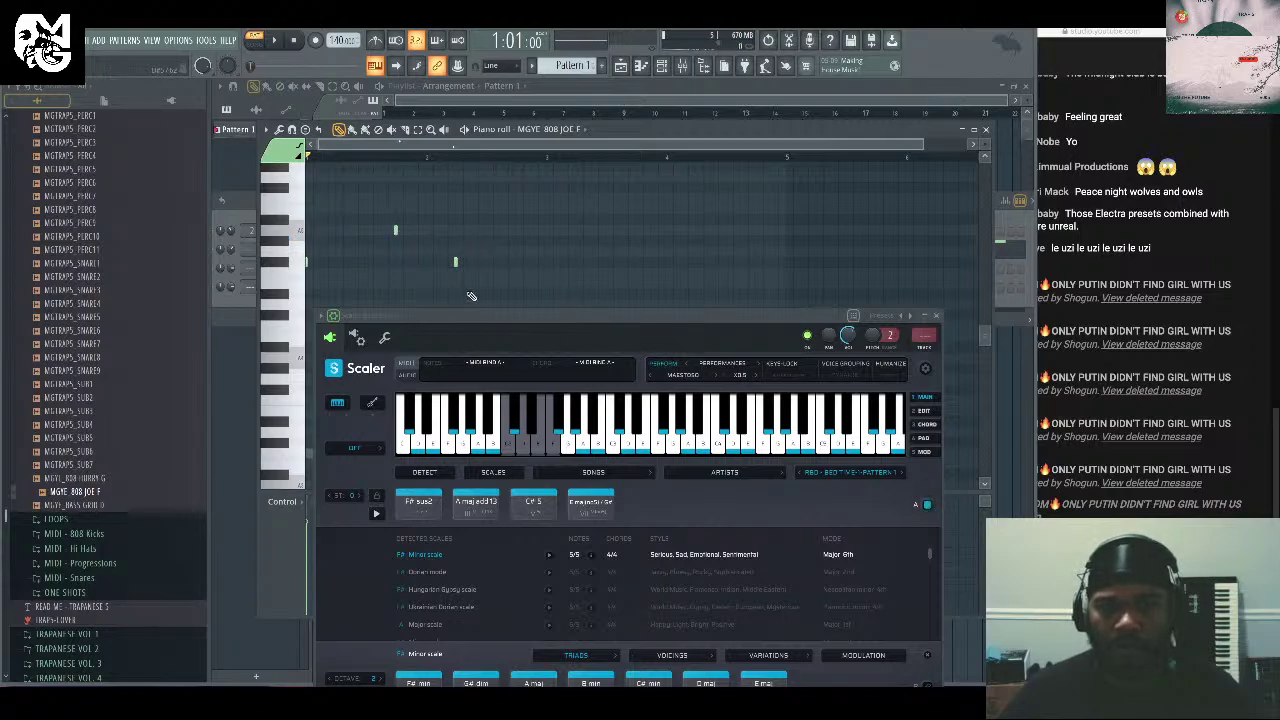
Move the 808's third note down to C#, lower the first two notes an octave and start playback.
left_click_drag(460, 284, 463, 307)
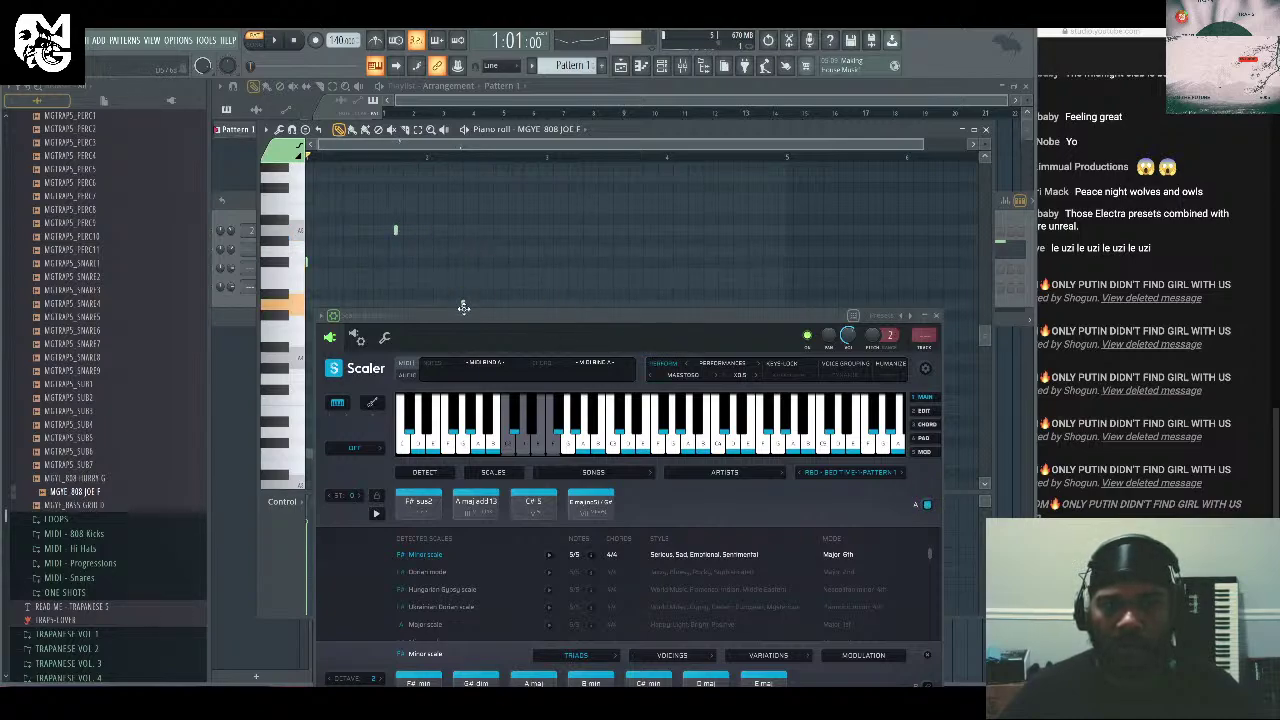
scroll(528, 180, "down", 3)
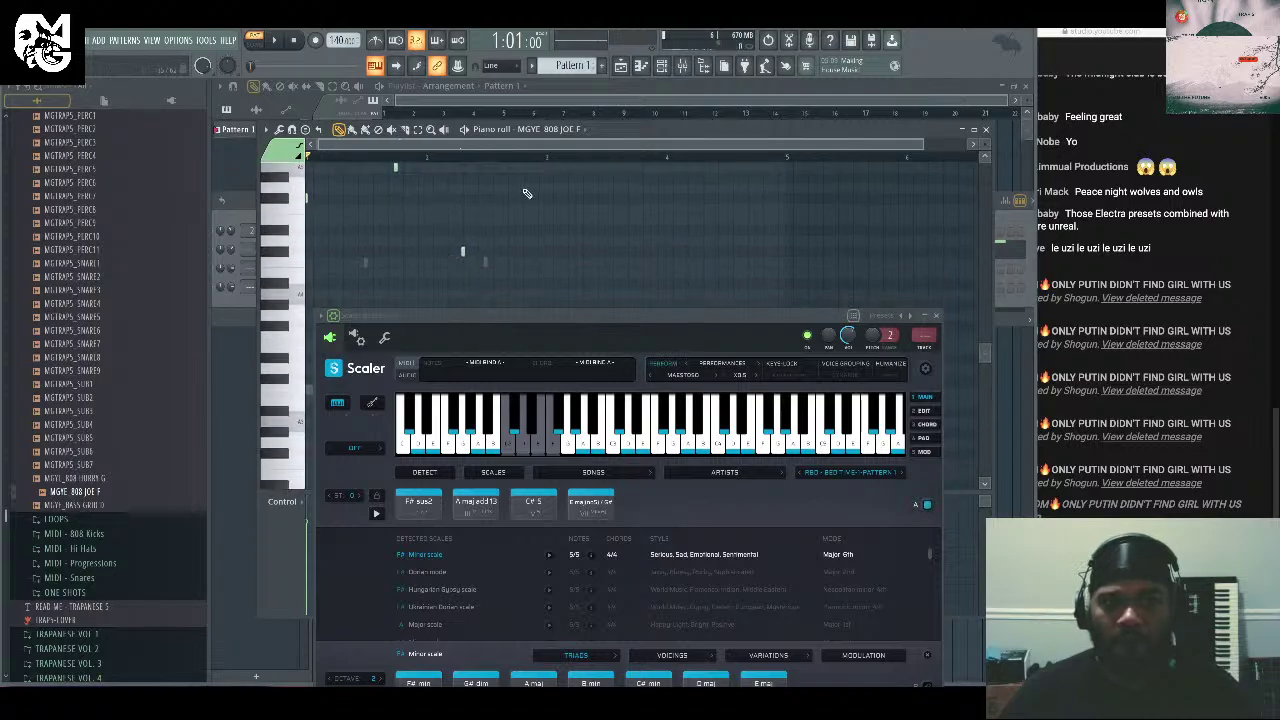
scroll(418, 268, "up", 3)
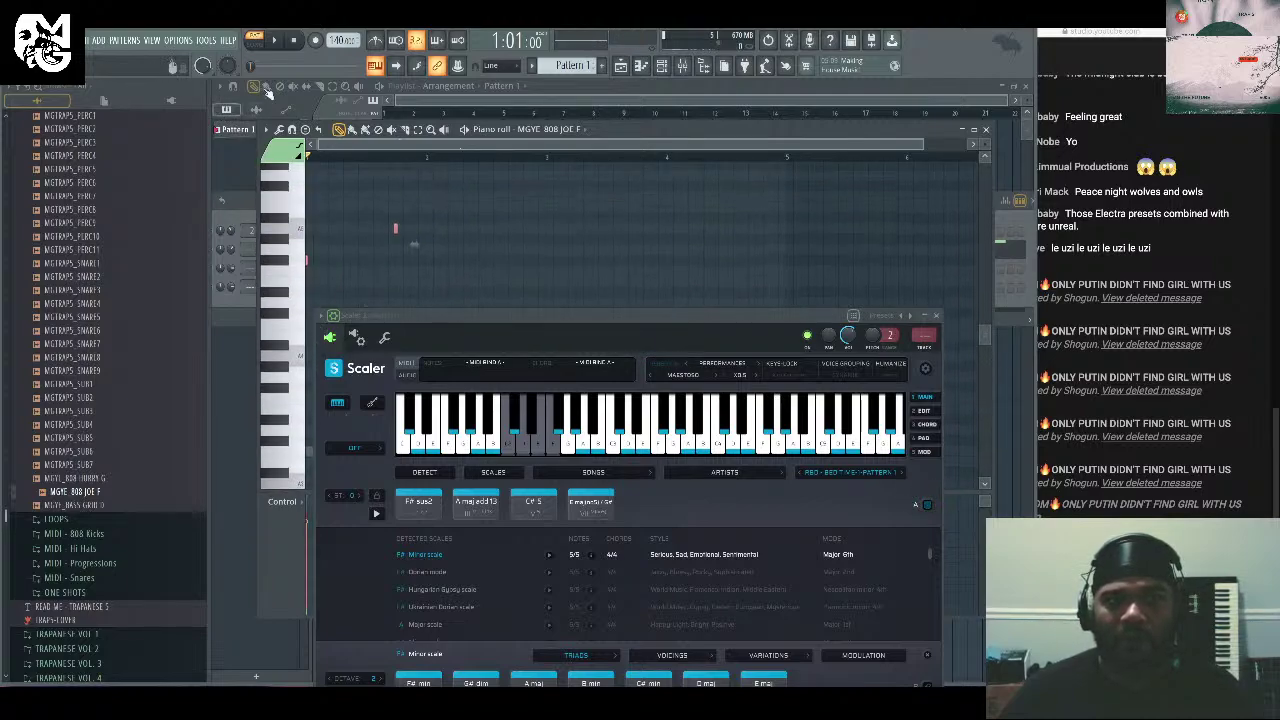
key("space")
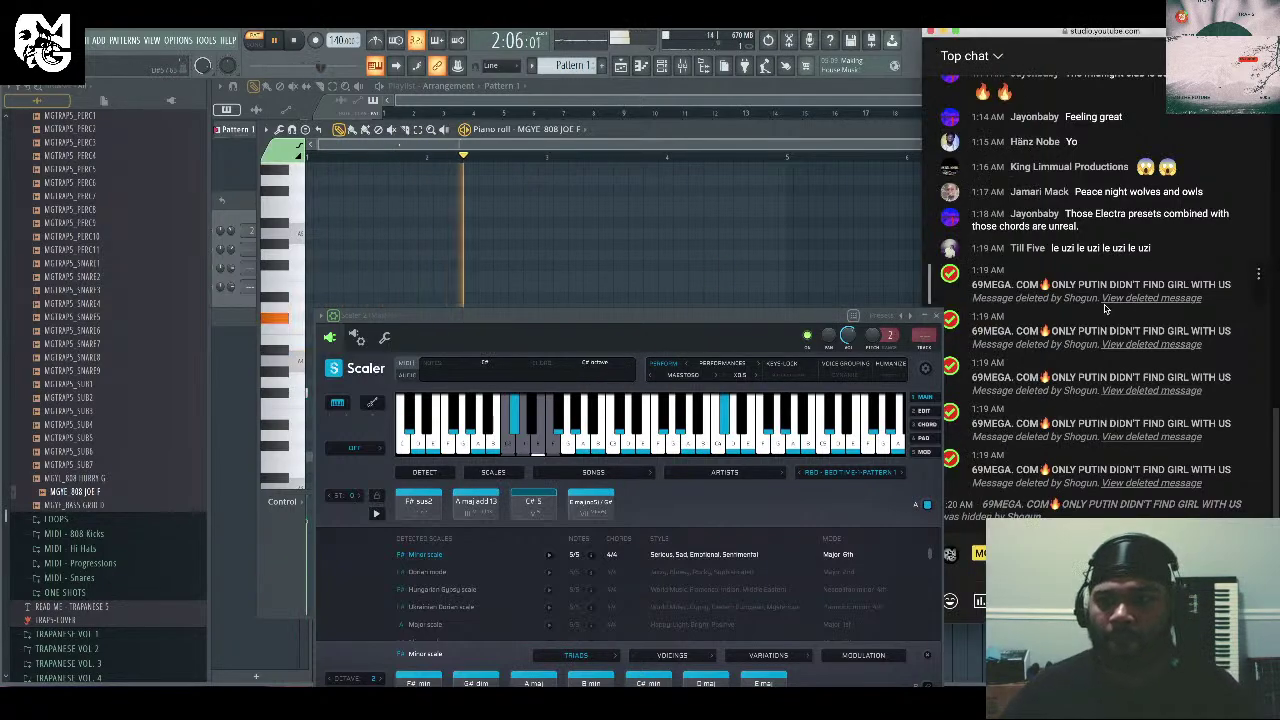
Close Scaler 2's window, shift the third 808 note to step 23 and add C# notes on steps 25 and 27, the last an octave higher.
left_click(934, 317)
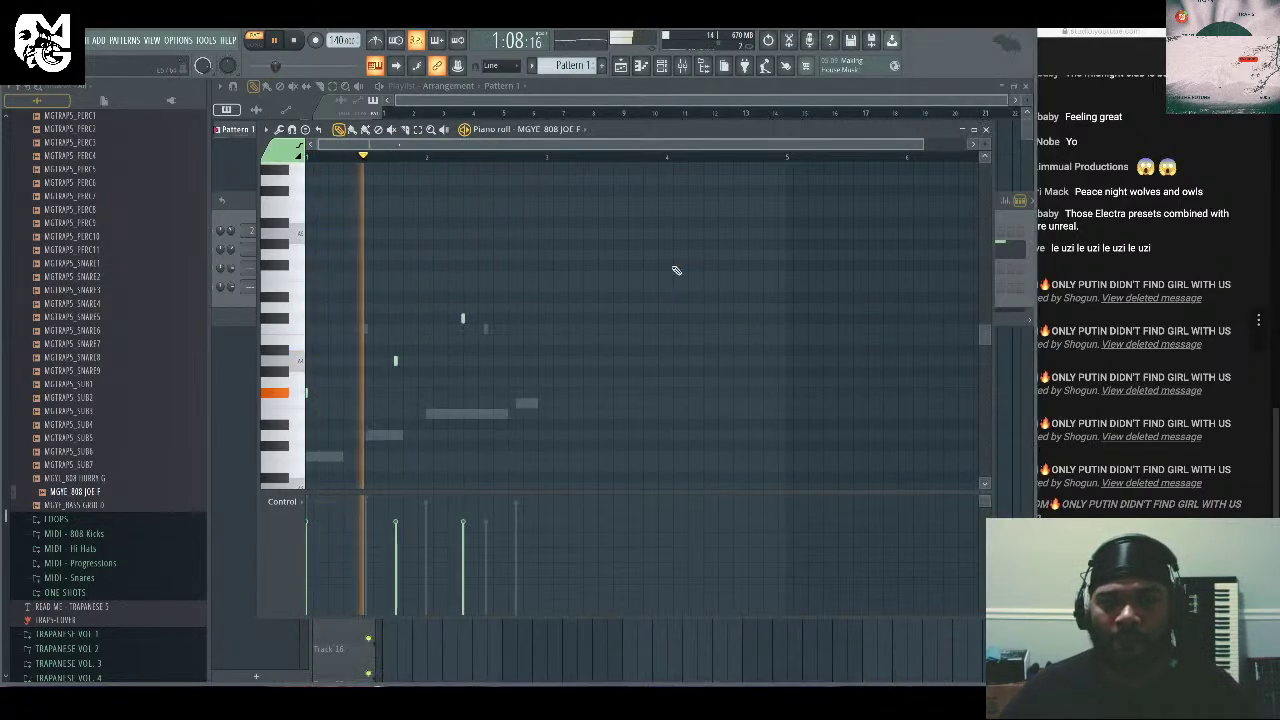
left_click_drag(925, 139, 666, 143)
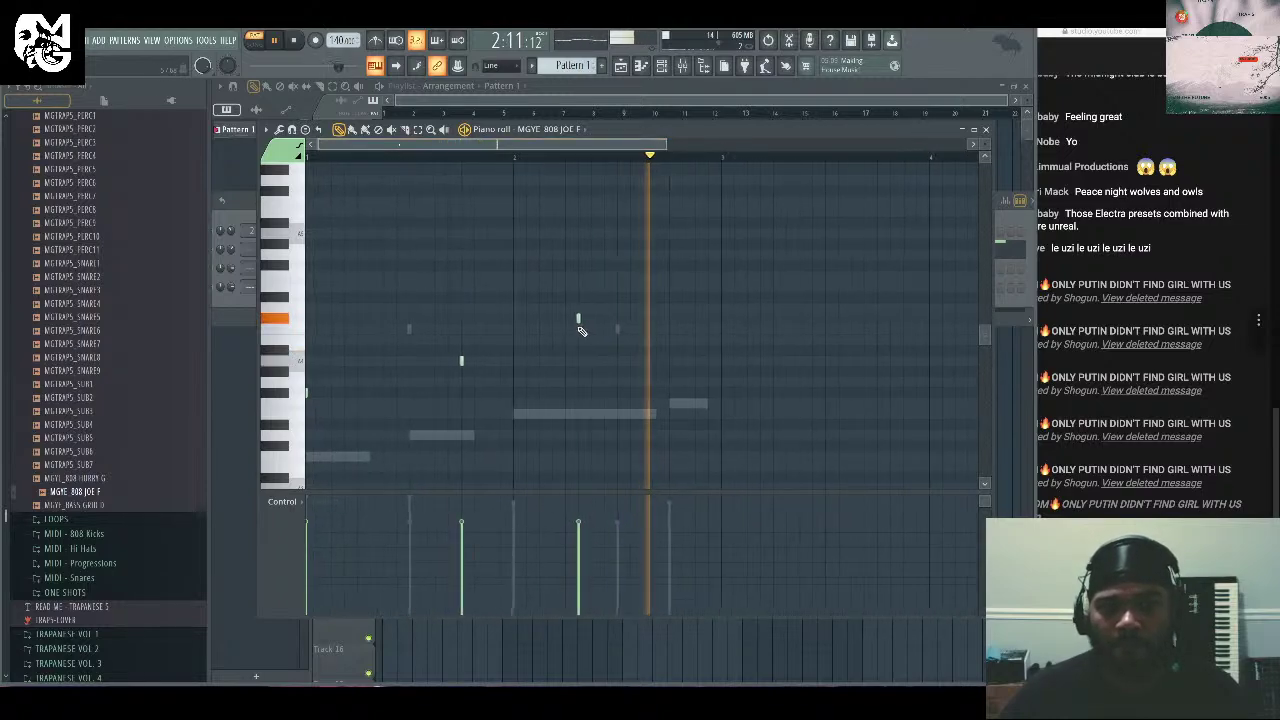
left_click(598, 323)
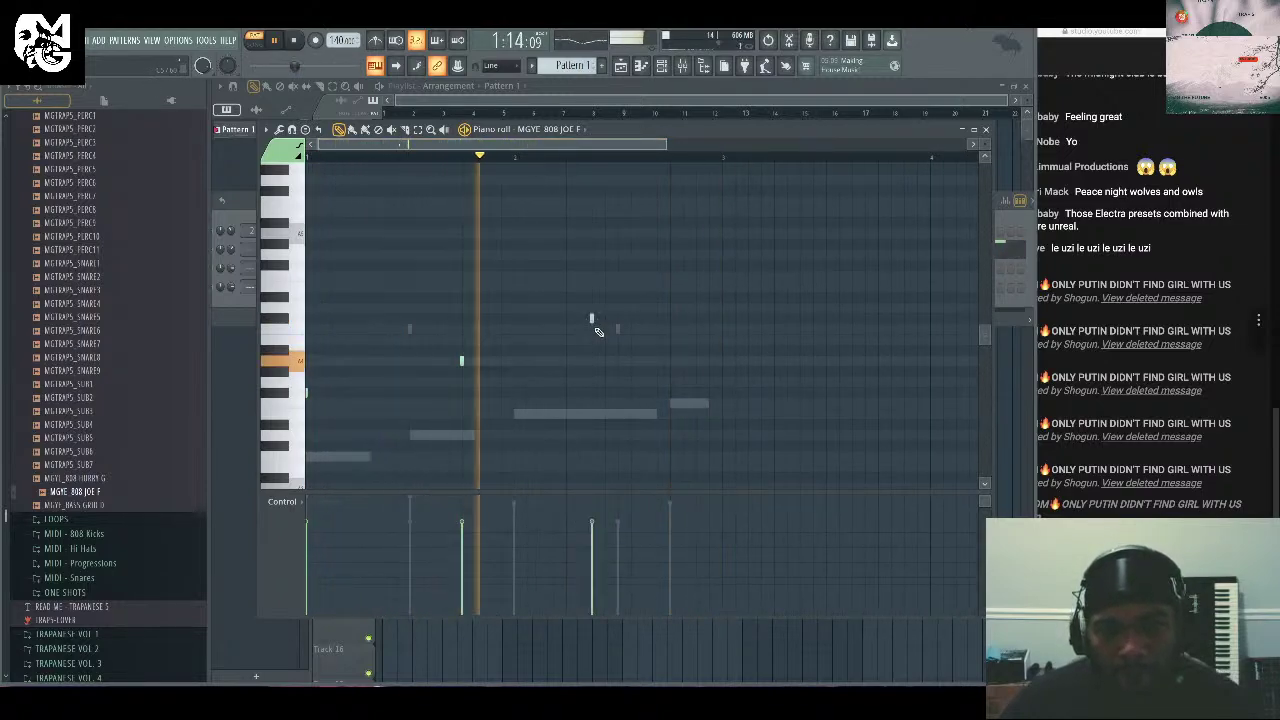
left_click(616, 319)
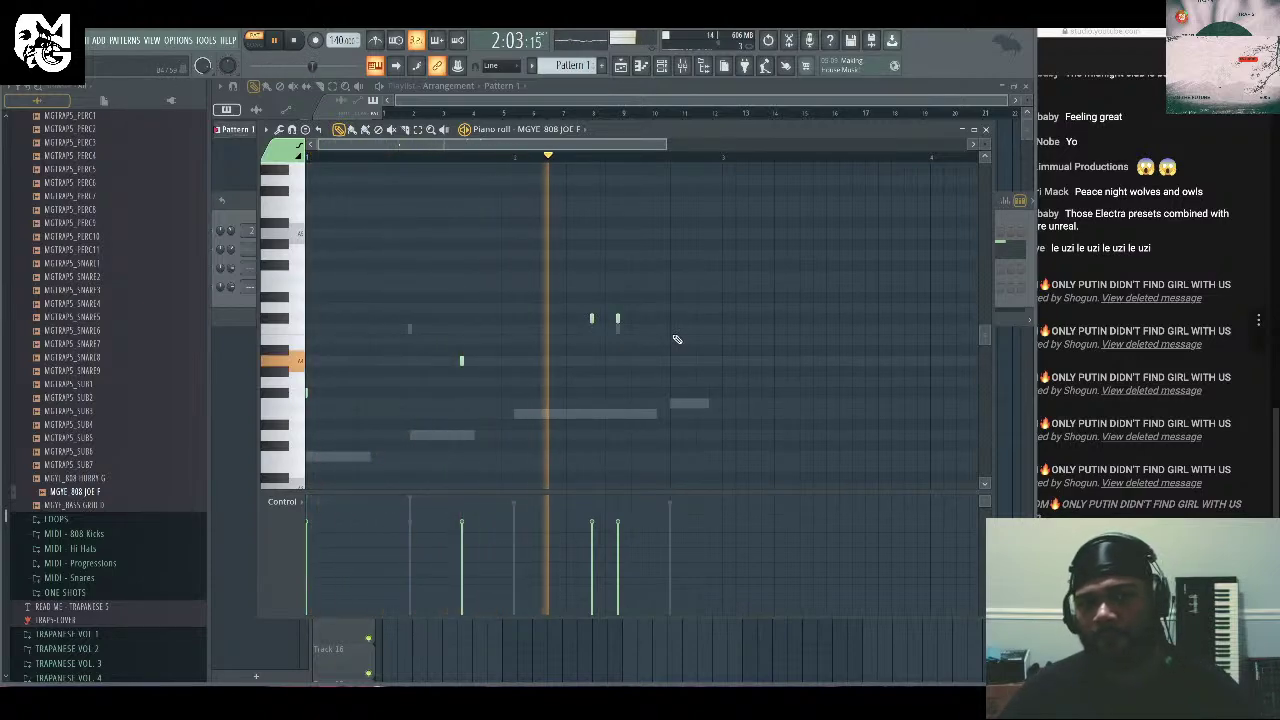
left_click(643, 318)
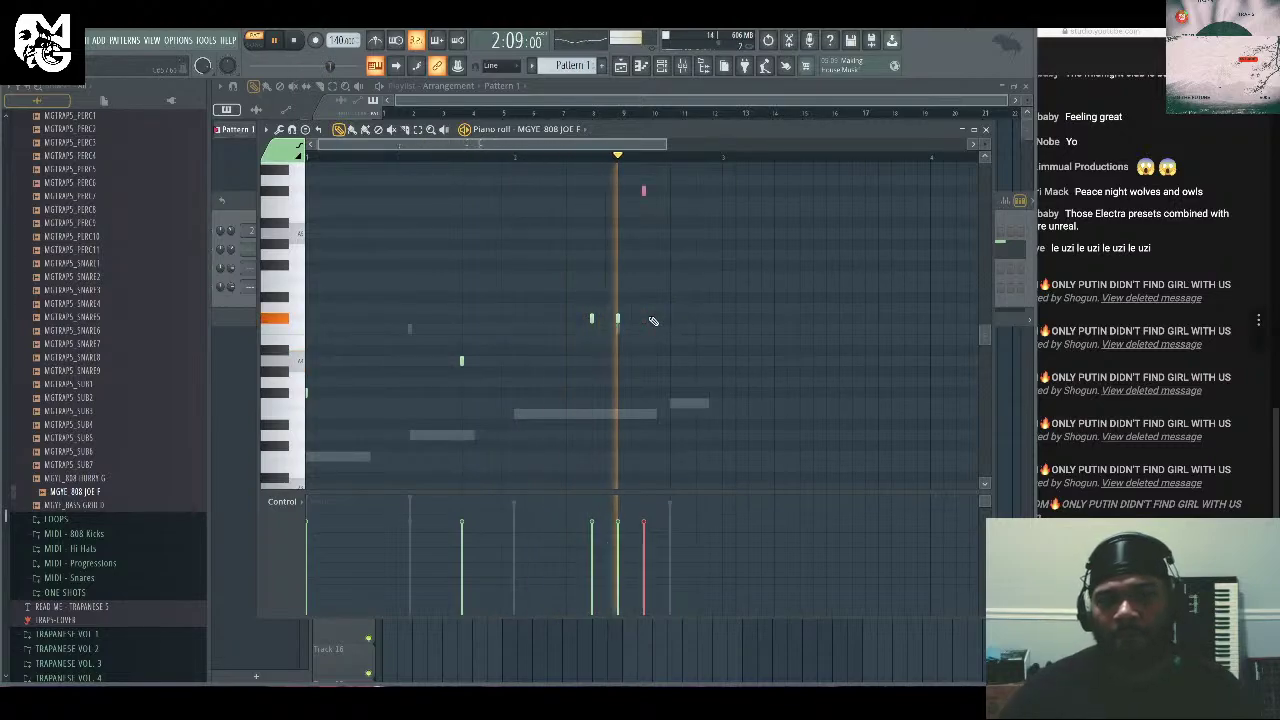
key("ctrl+Up")
Stop playback, raise all 808 note velocities to maximum and close the piano roll.
scroll(680, 321, "up", 1)
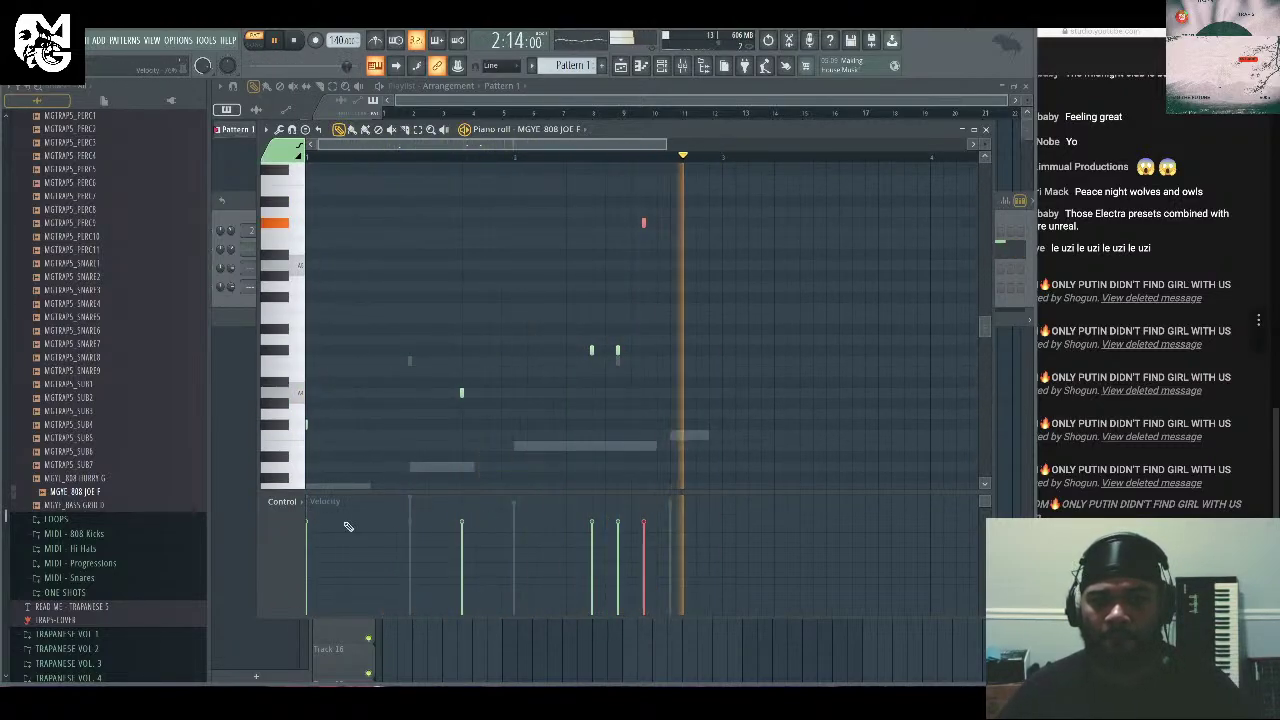
key("space")
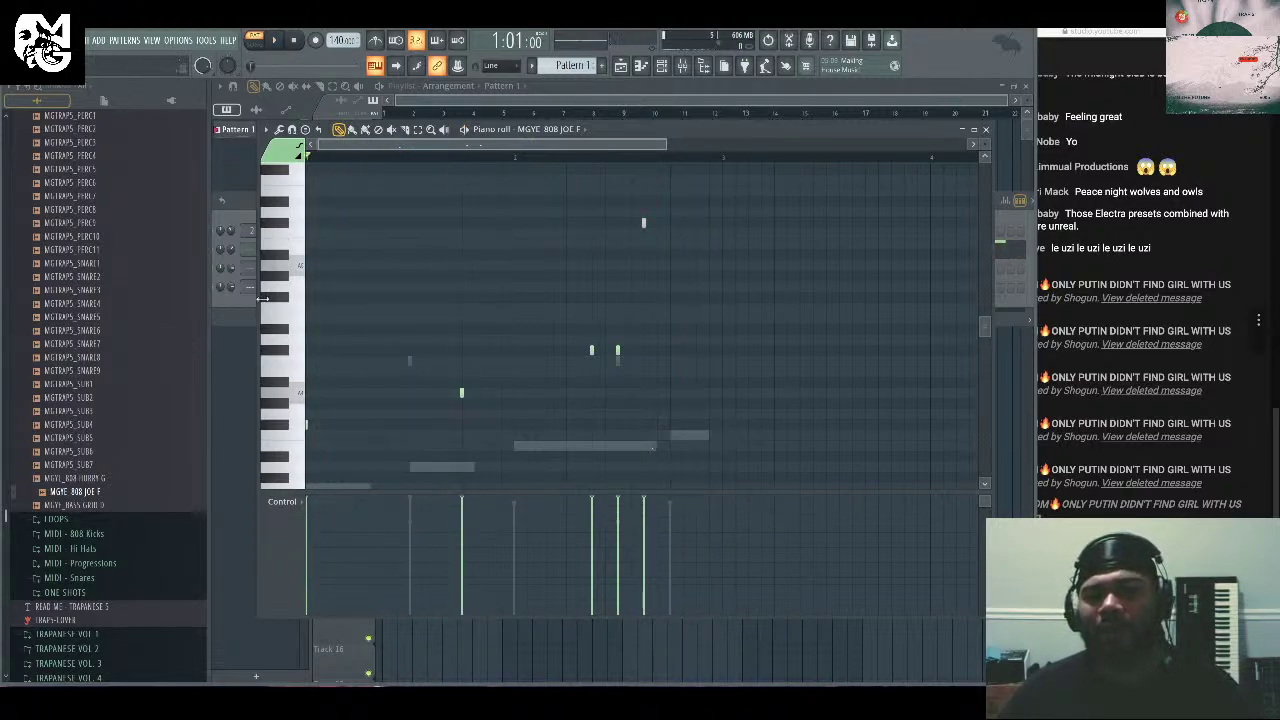
left_click(988, 130)
Add the MGTRAP5_HAT15 sample as a new channel and place its hits on steps 5, 13, 21 and 29 during playback.
scroll(121, 317, "up", 8)
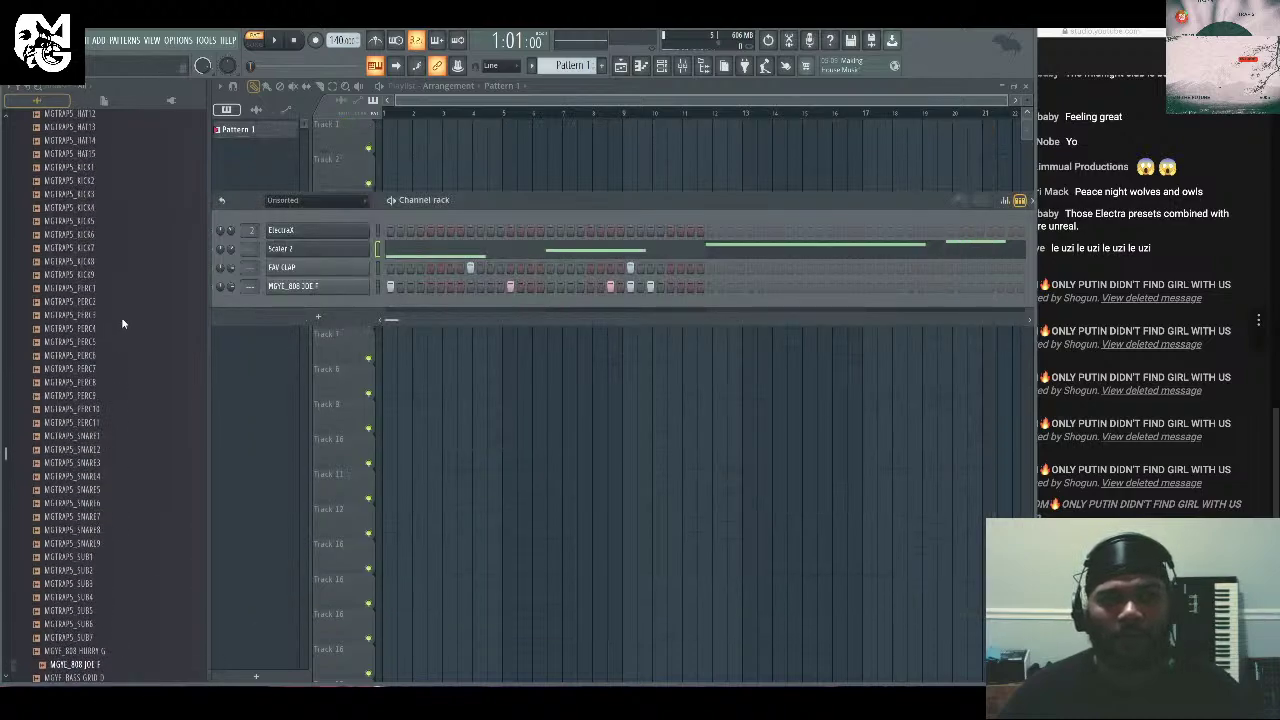
left_click_drag(104, 358, 360, 316)
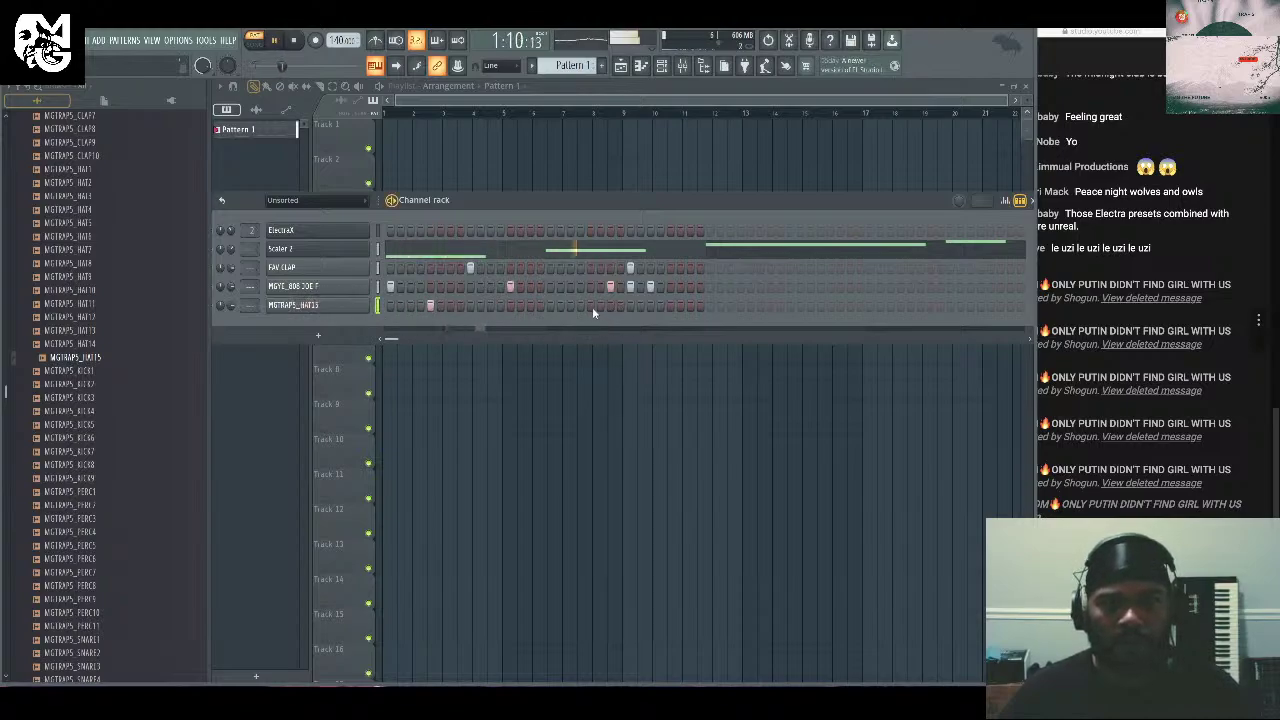
left_click(510, 305)
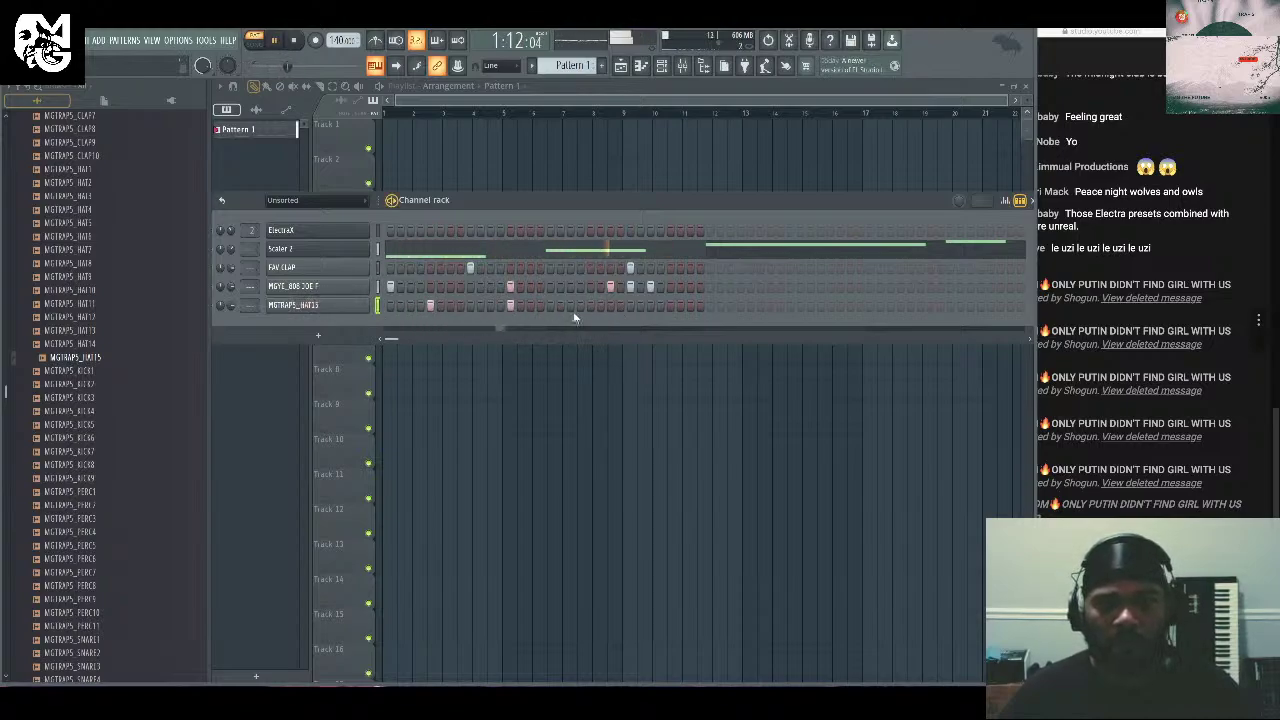
Audition other hi-hat samples from the drum kit and add MGTRAP5_HAT8 as a new channel.
left_click(122, 304)
left_click(112, 290)
left_click(104, 277)
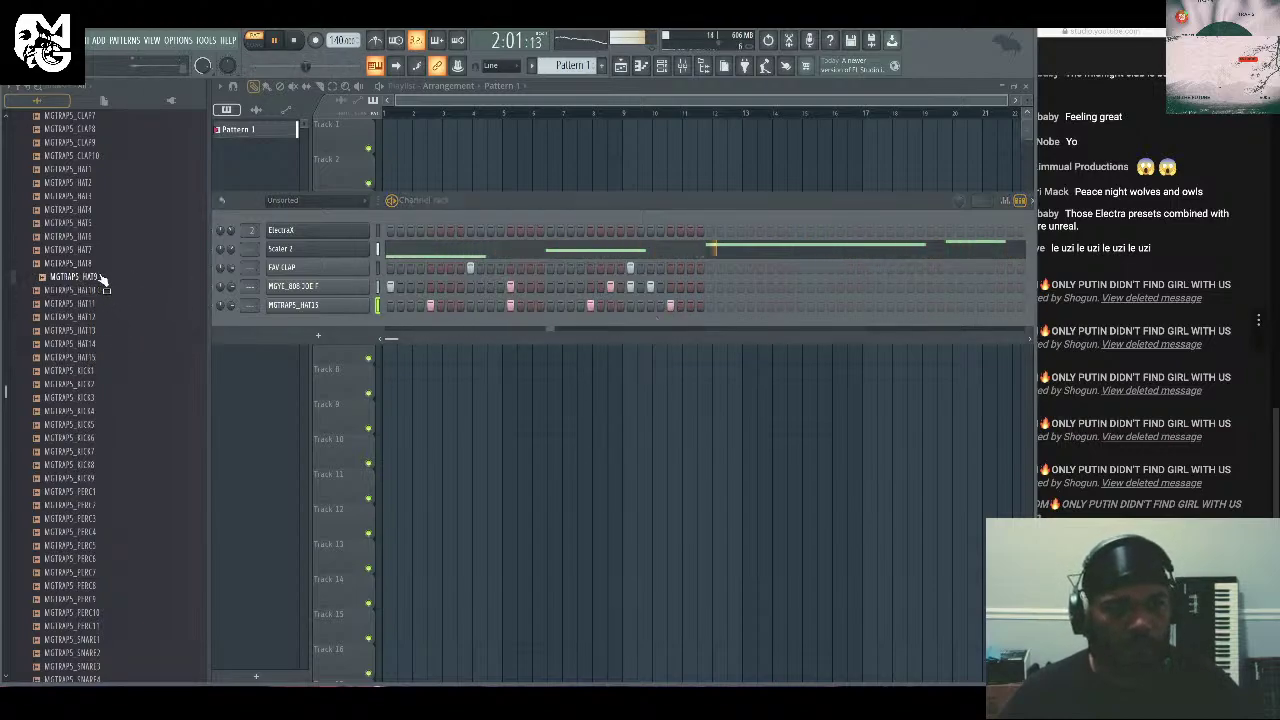
left_click_drag(75, 263, 300, 330)
Load 08_TRAP5_HH_Avant_140 from the MIDI - Hi Hats folder onto the MGTRAP5_HAT8 channel.
scroll(122, 345, "down", 10)
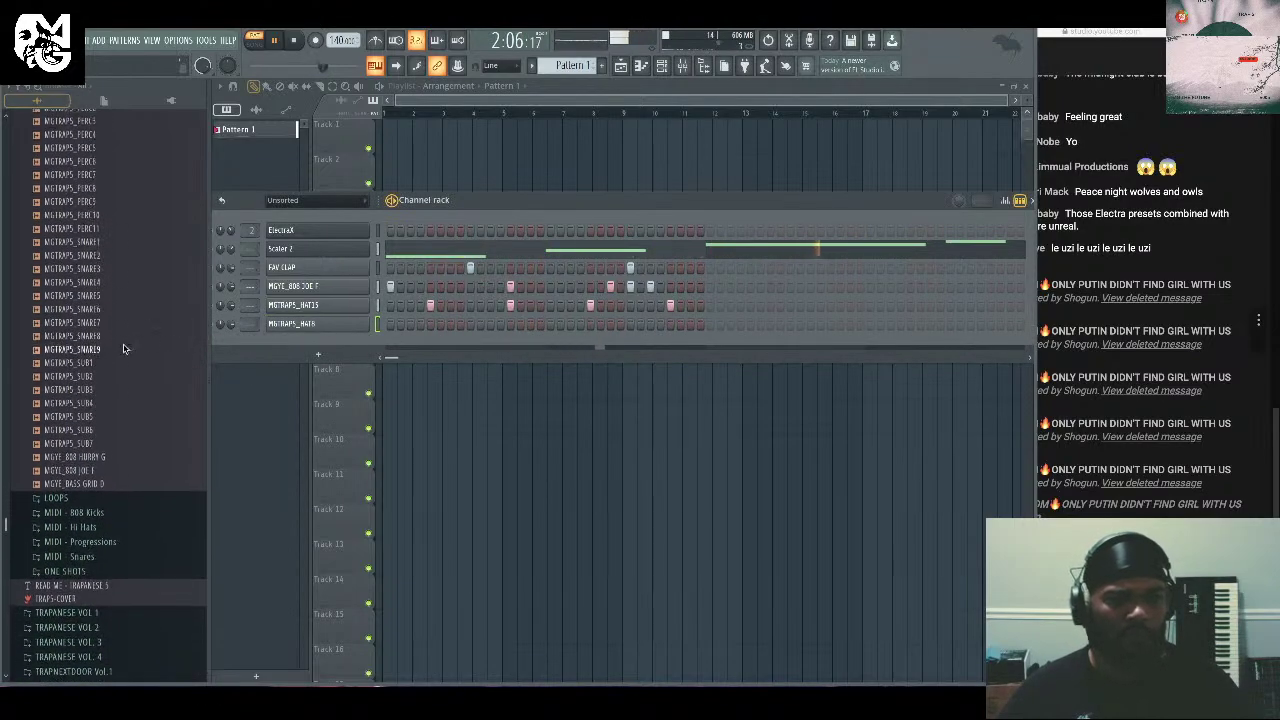
left_click(117, 526)
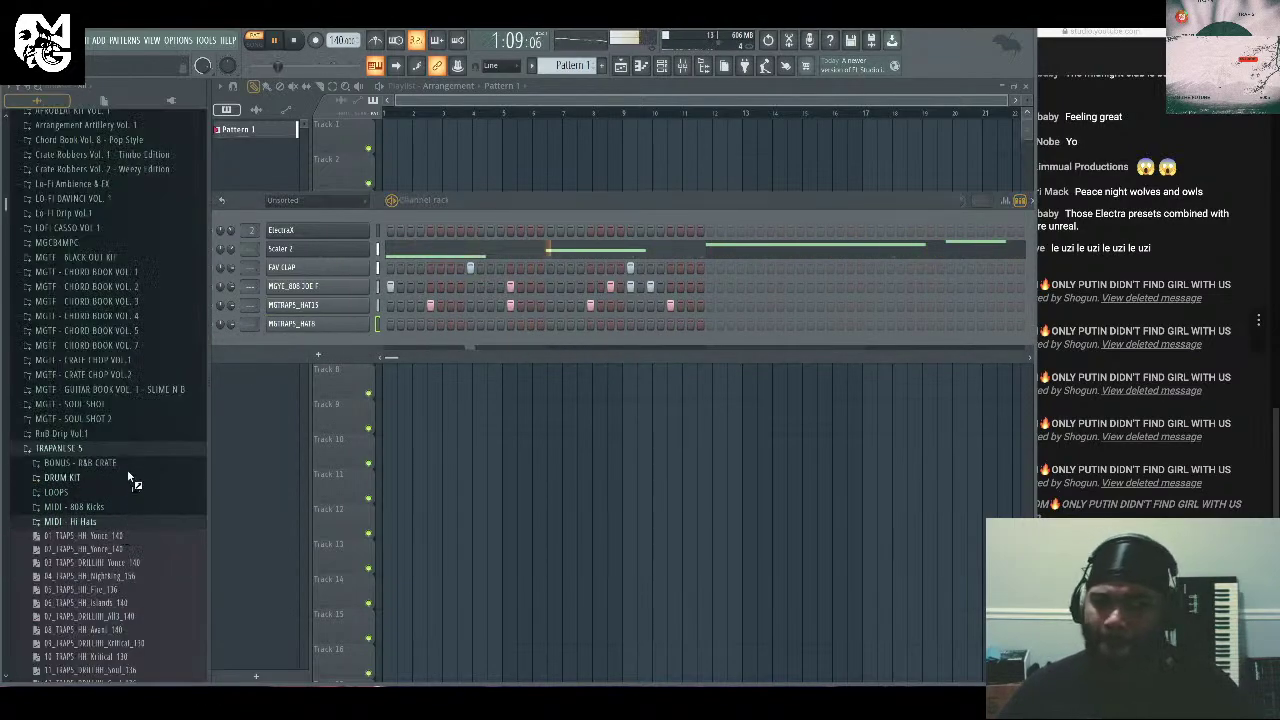
scroll(130, 470, "down", 3)
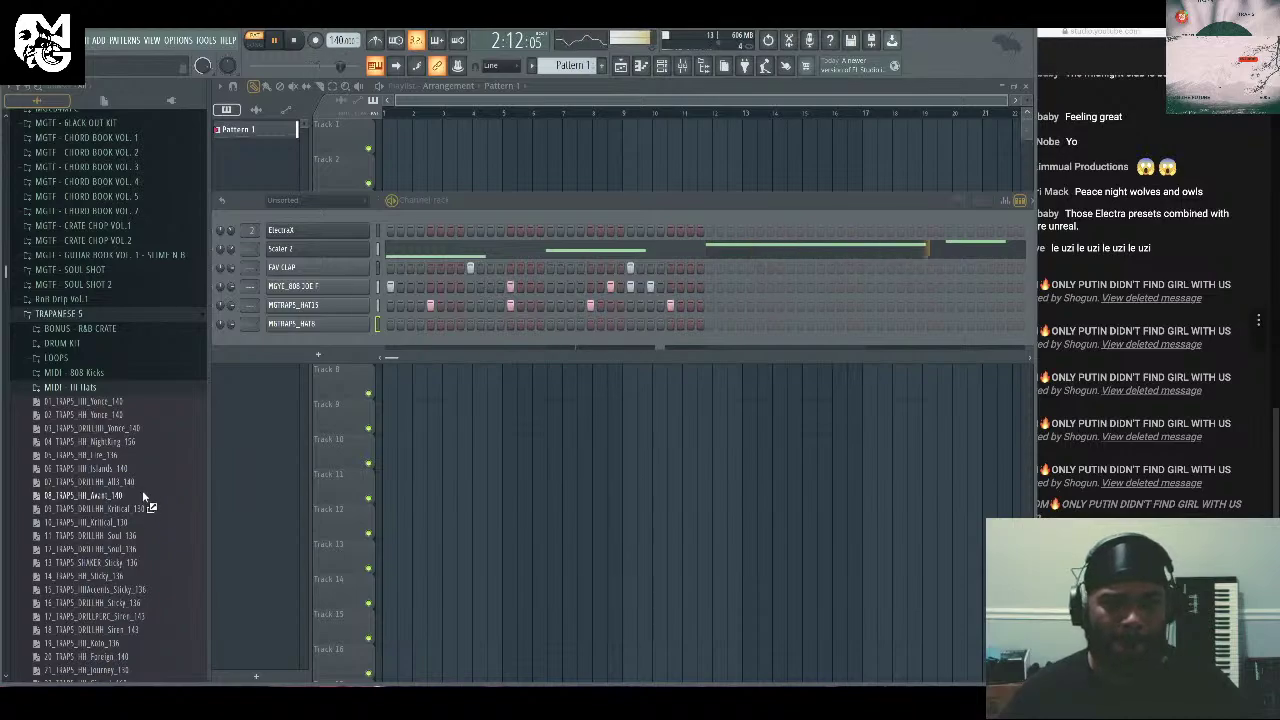
left_click(142, 490)
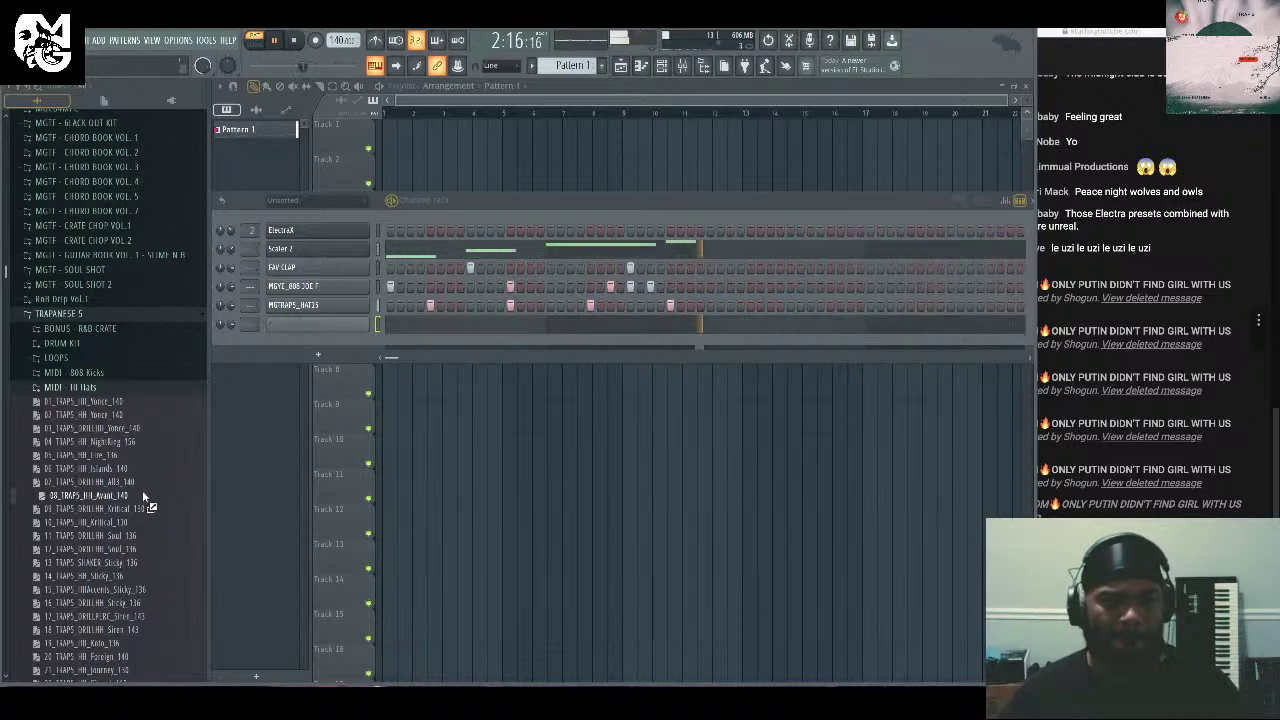
Open MGTRAP5_HAT8's piano roll and delete all hi-hat notes from bar 3 onward.
left_click(608, 333)
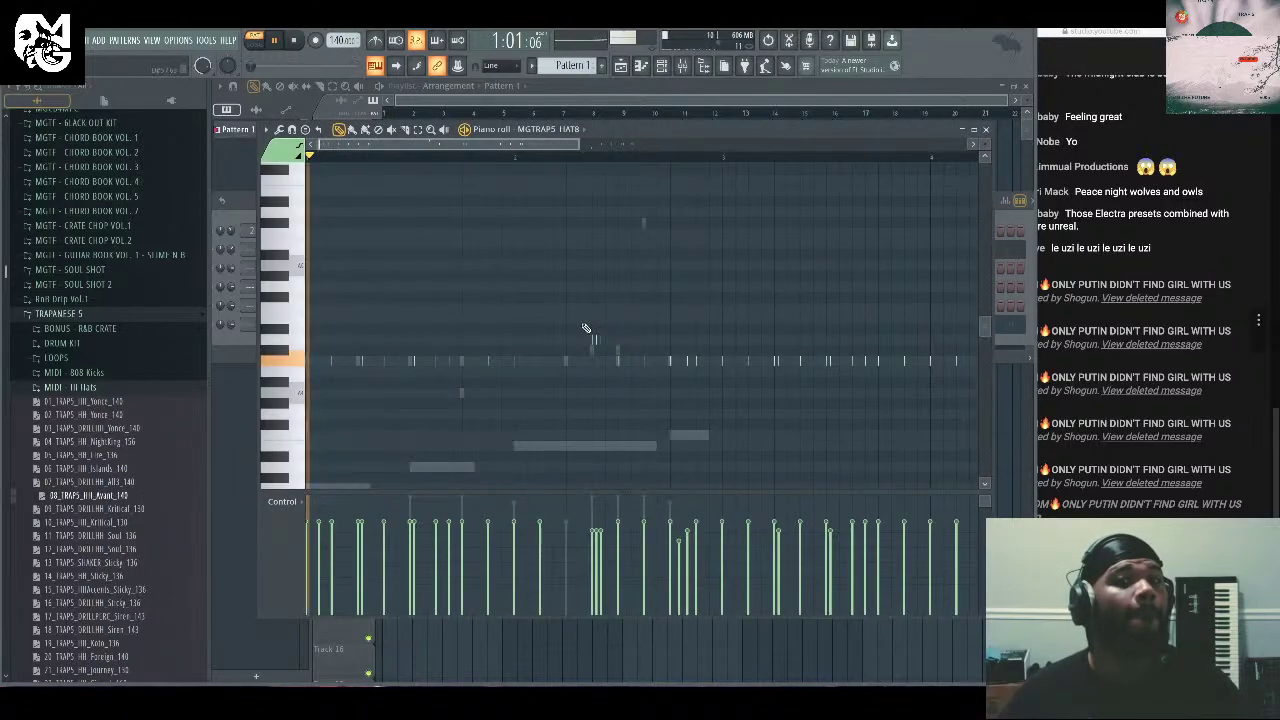
left_click_drag(872, 335, 561, 453)
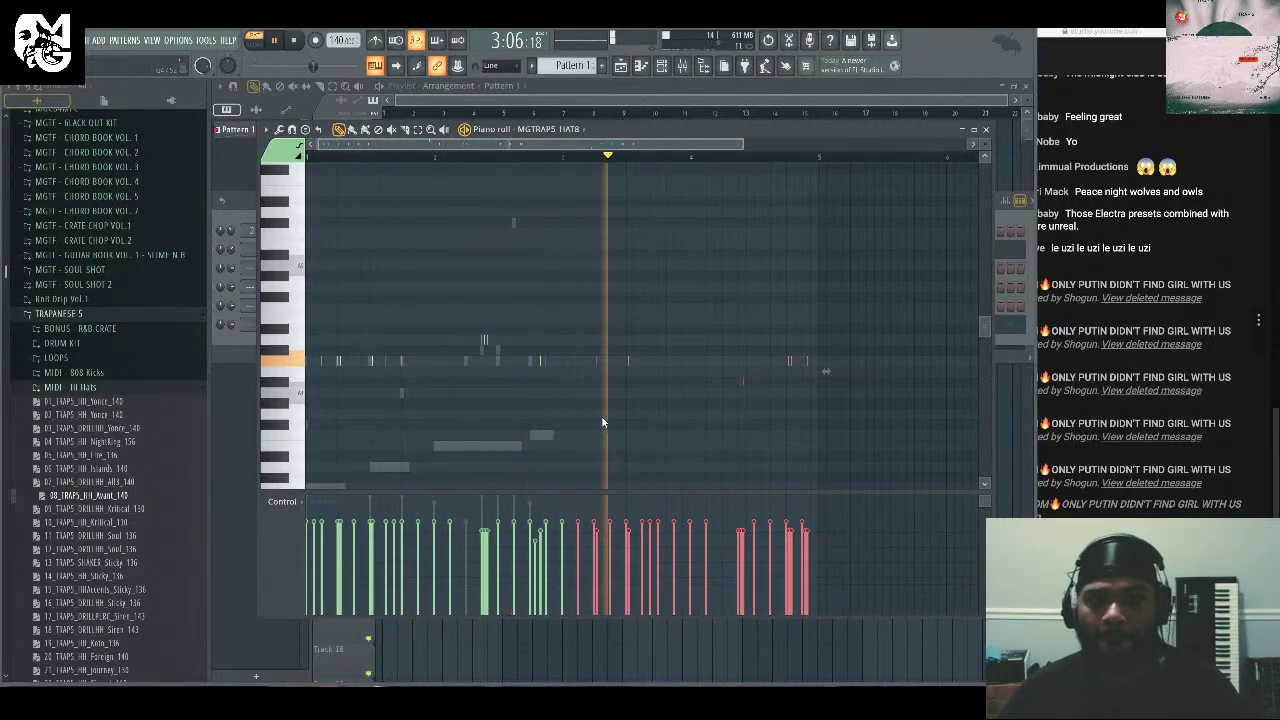
key("Delete")
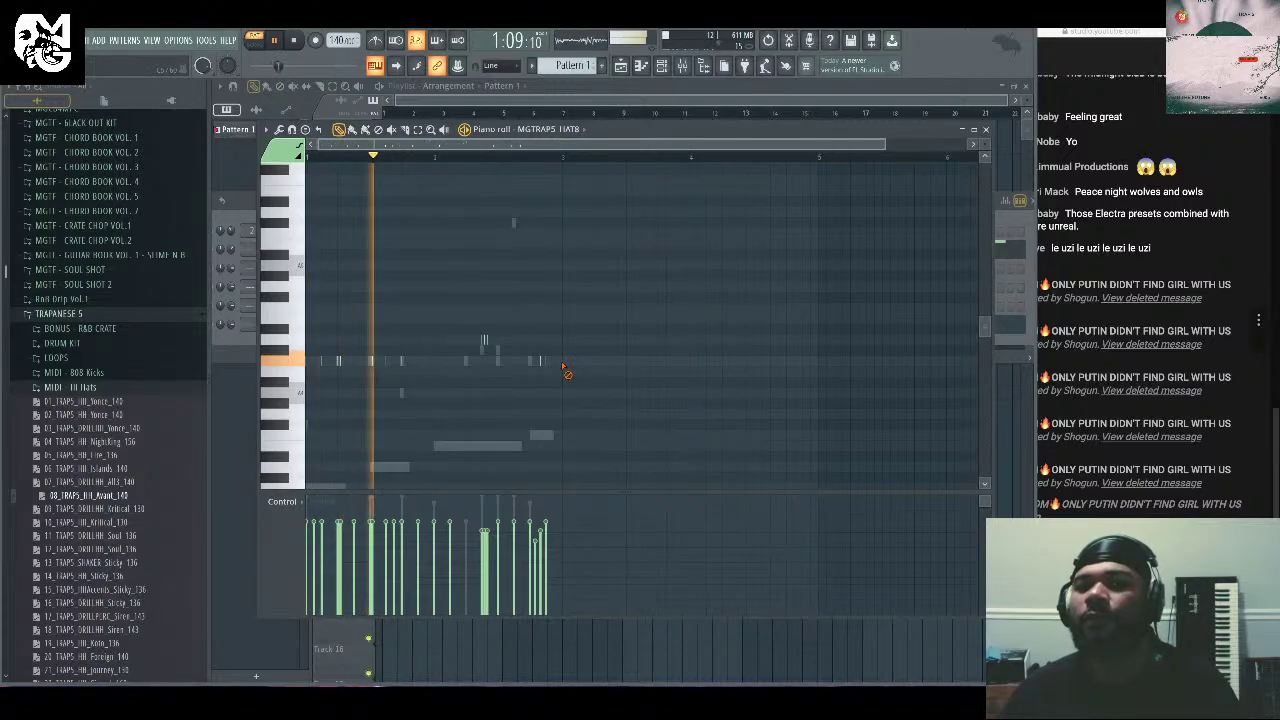
left_click(1145, 231)
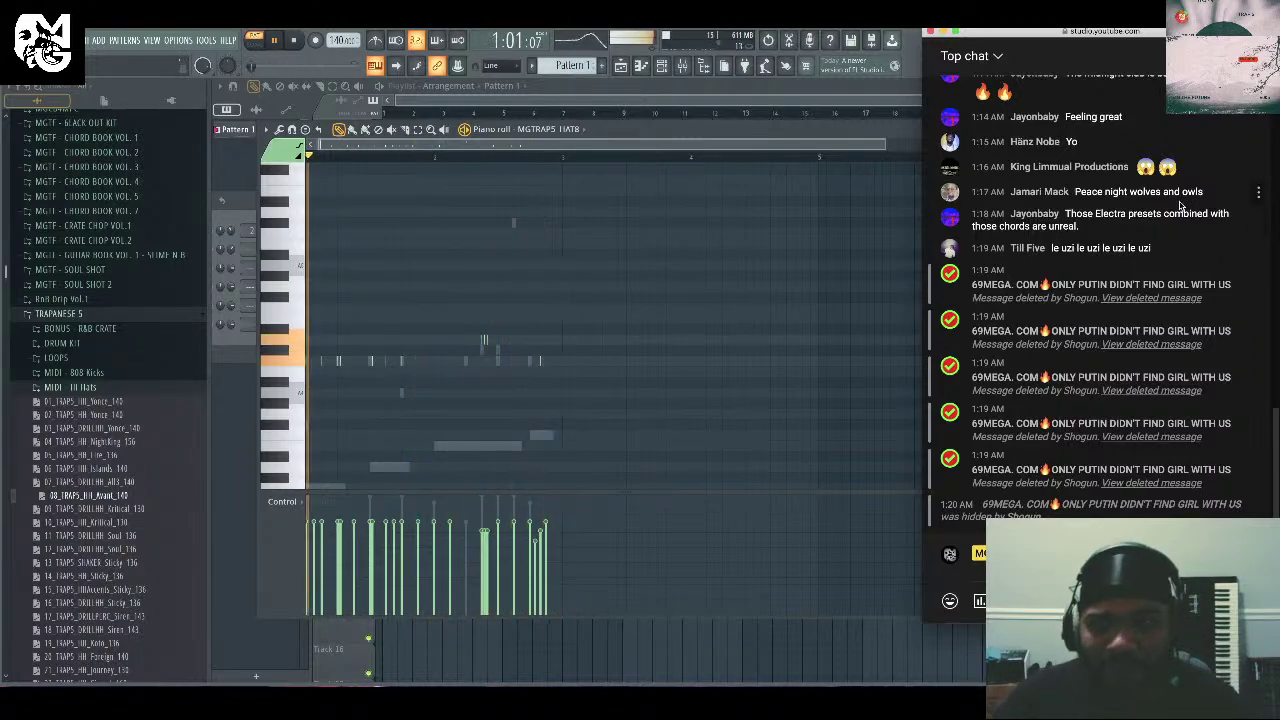
scroll(1150, 300, "up", 3)
scroll(1138, 330, "up", 1)
scroll(1138, 330, "down", 5)
left_click(826, 139)
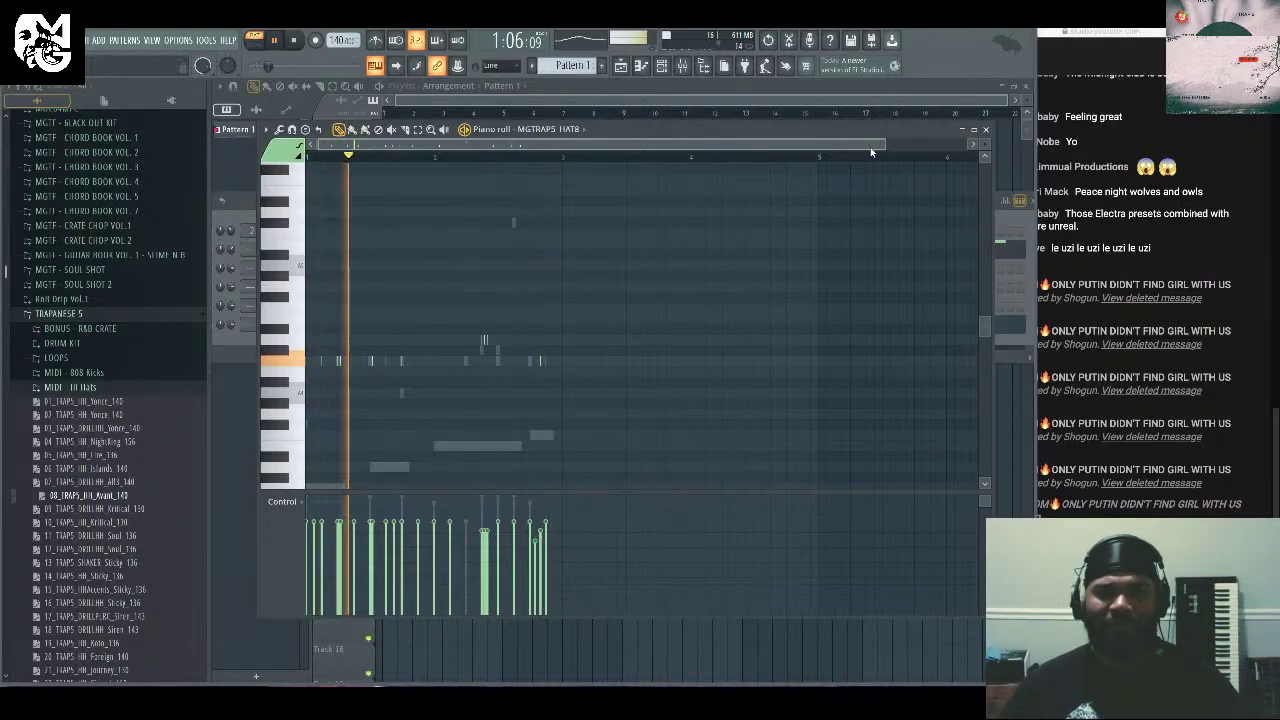
Close the piano roll, then try ElectraX's Nightmare V3 - Keys Bells patch and switch to Nightmare V3 - Keys Chill.
key("F7")
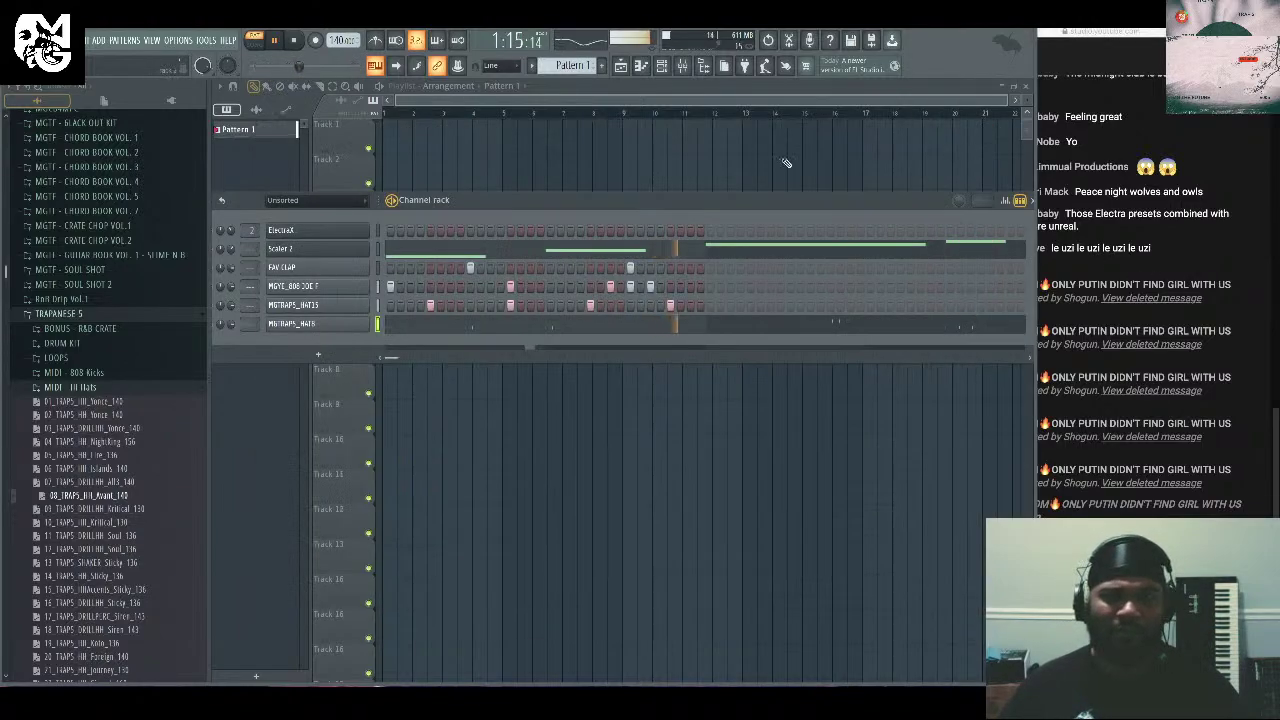
left_click(341, 234)
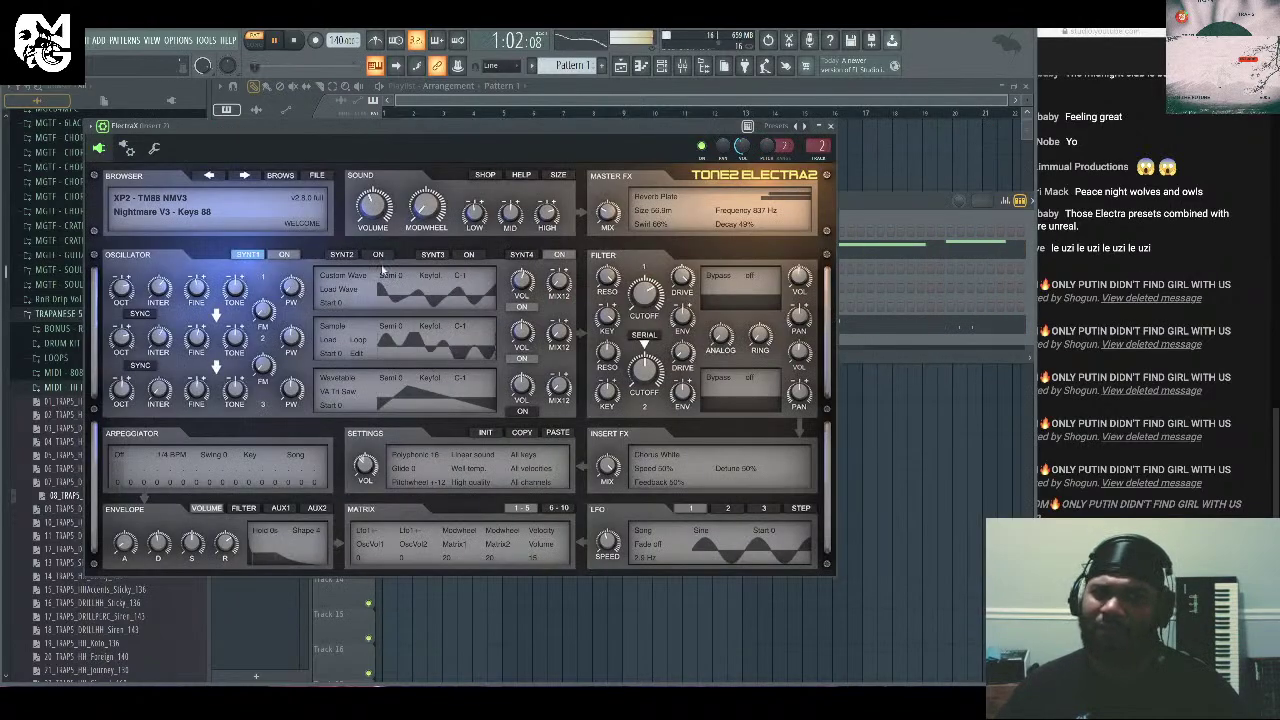
left_click(284, 176)
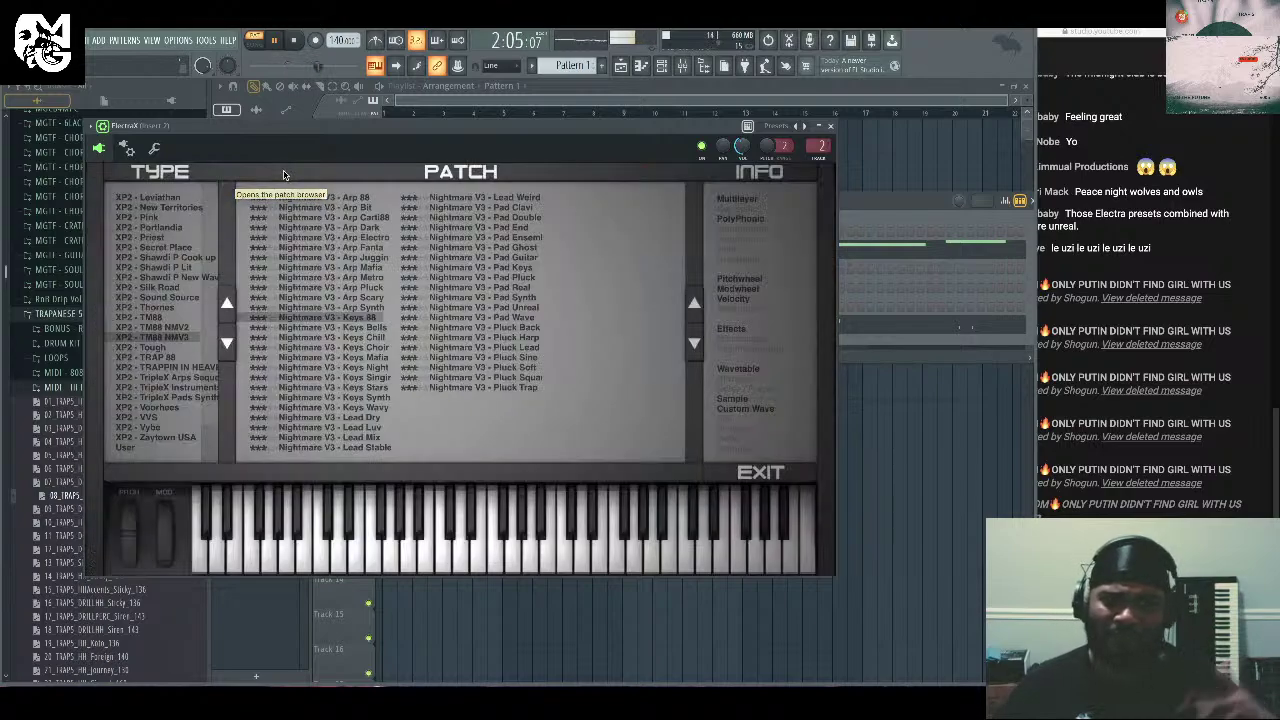
left_click(365, 329)
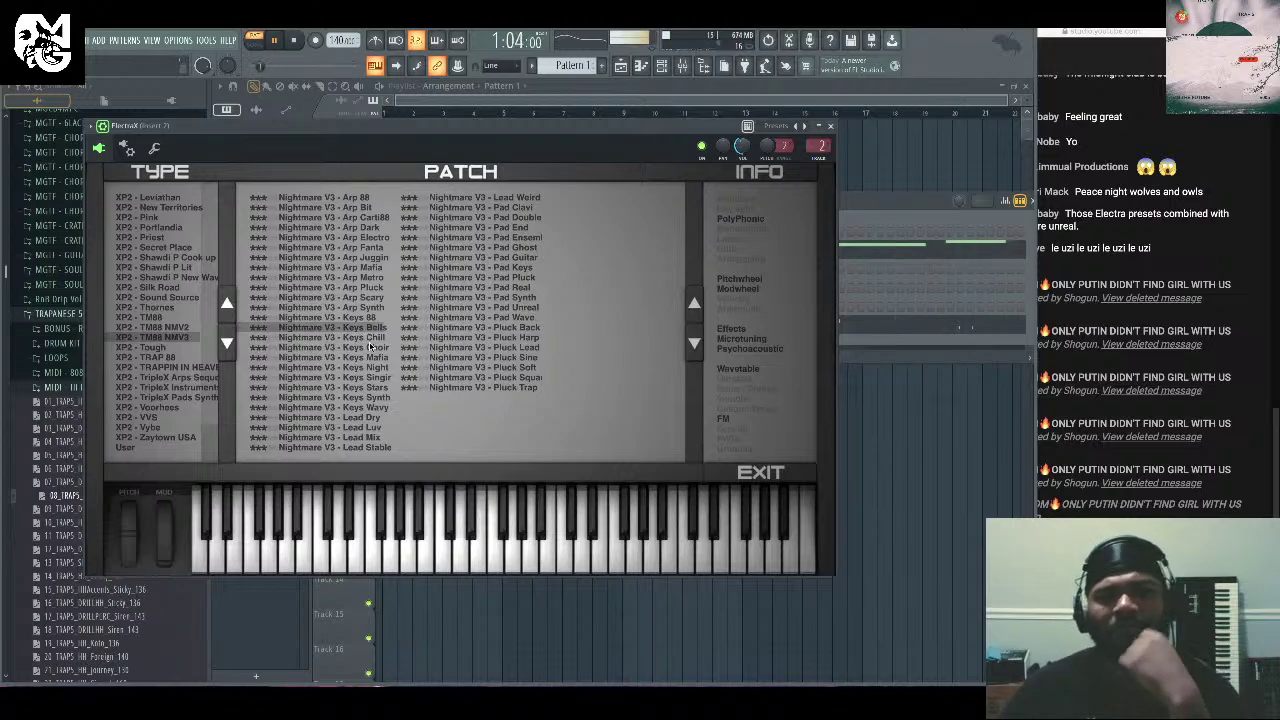
left_click(368, 338)
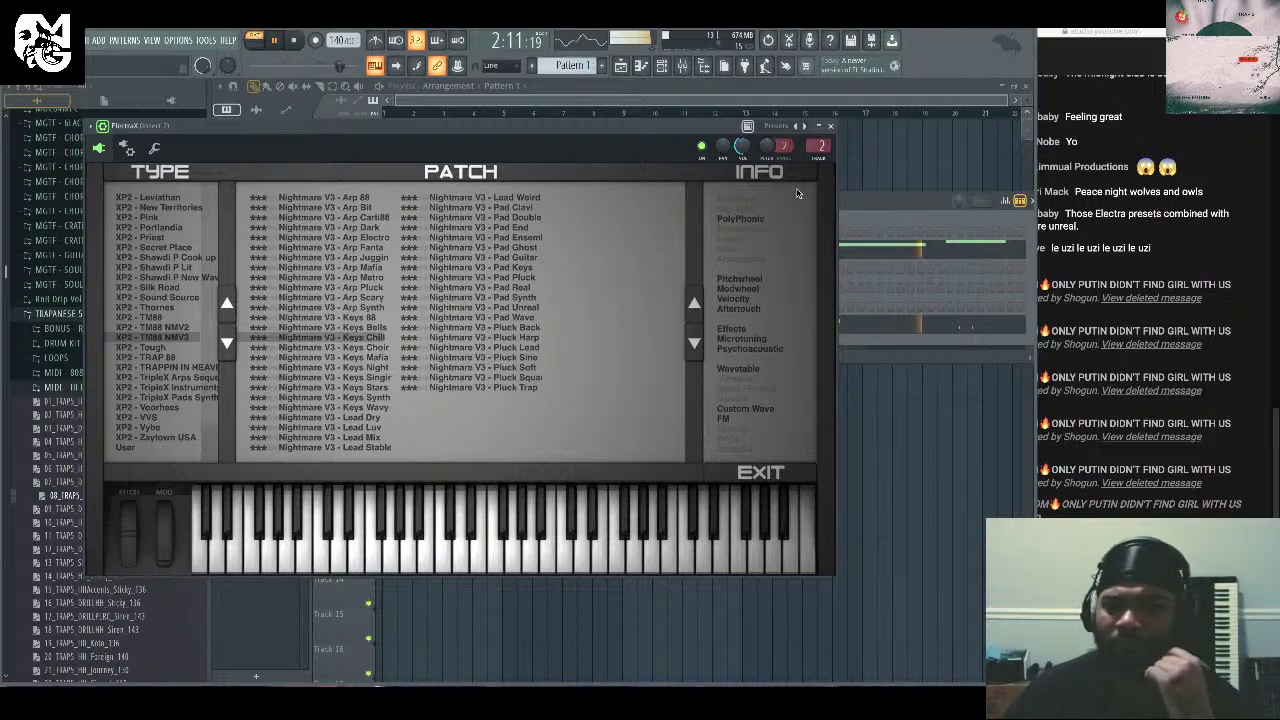
left_click(832, 128)
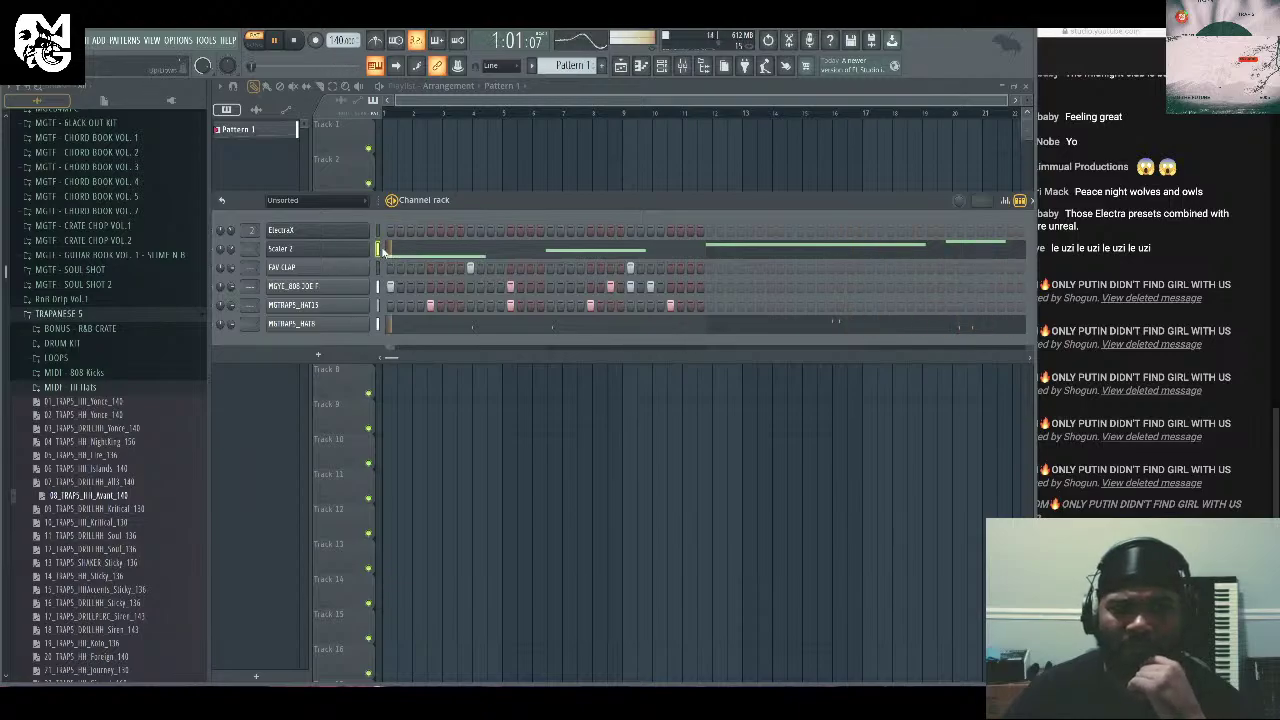
Open Scaler 2 and copy its four loop chords, from F# sus2 through the E major chord, in order into the pattern slots.
left_click(330, 249)
left_click_drag(628, 322, 631, 97)
left_click_drag(415, 279, 418, 546)
left_click_drag(472, 279, 472, 540)
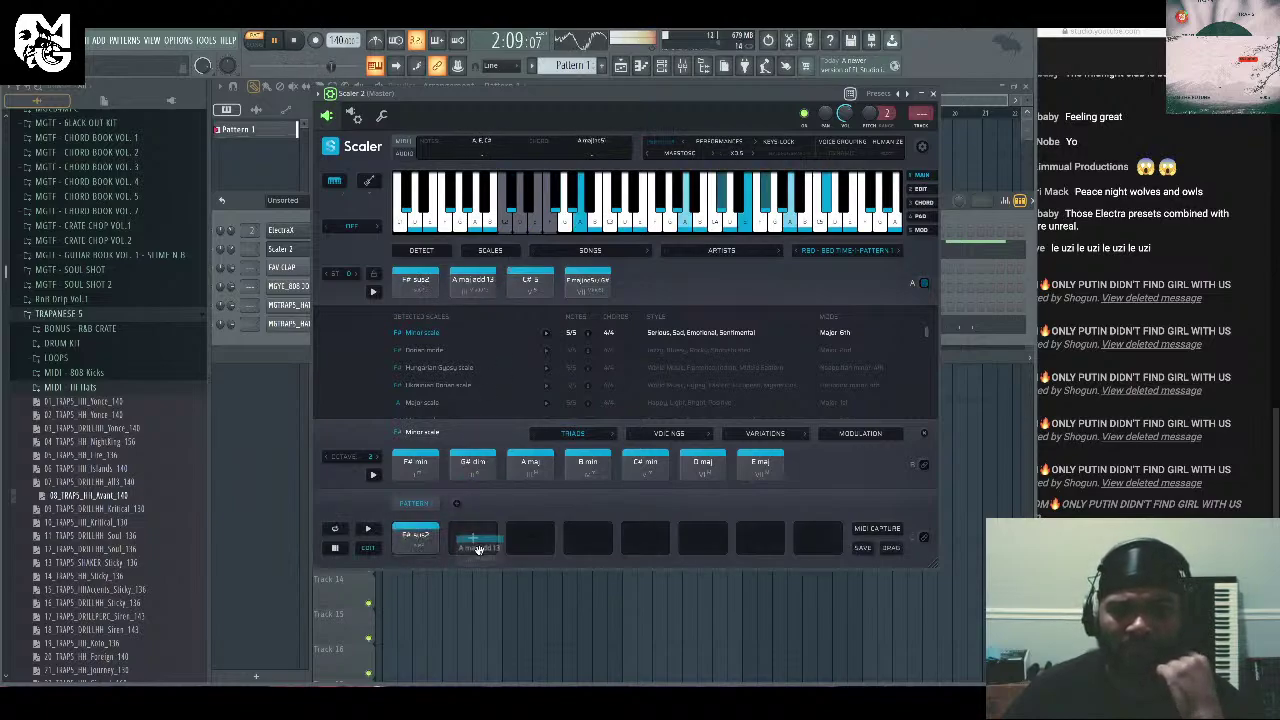
left_click_drag(530, 285, 530, 535)
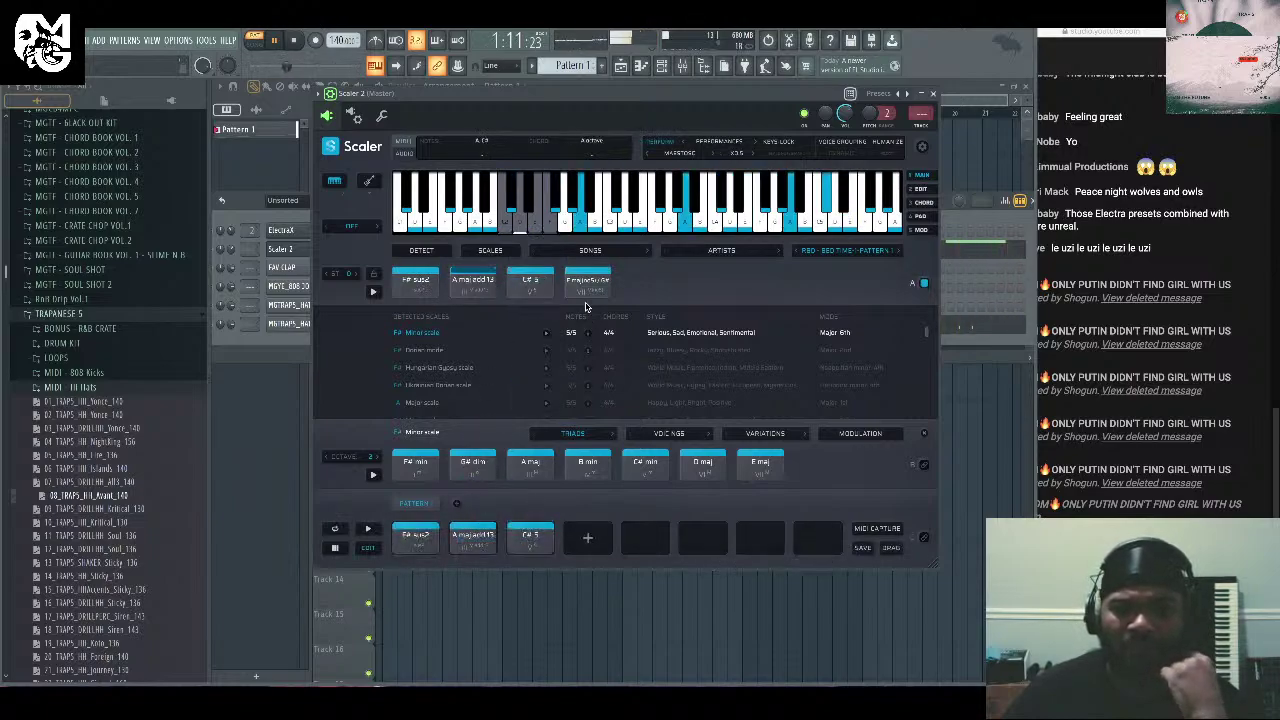
left_click_drag(575, 497, 588, 536)
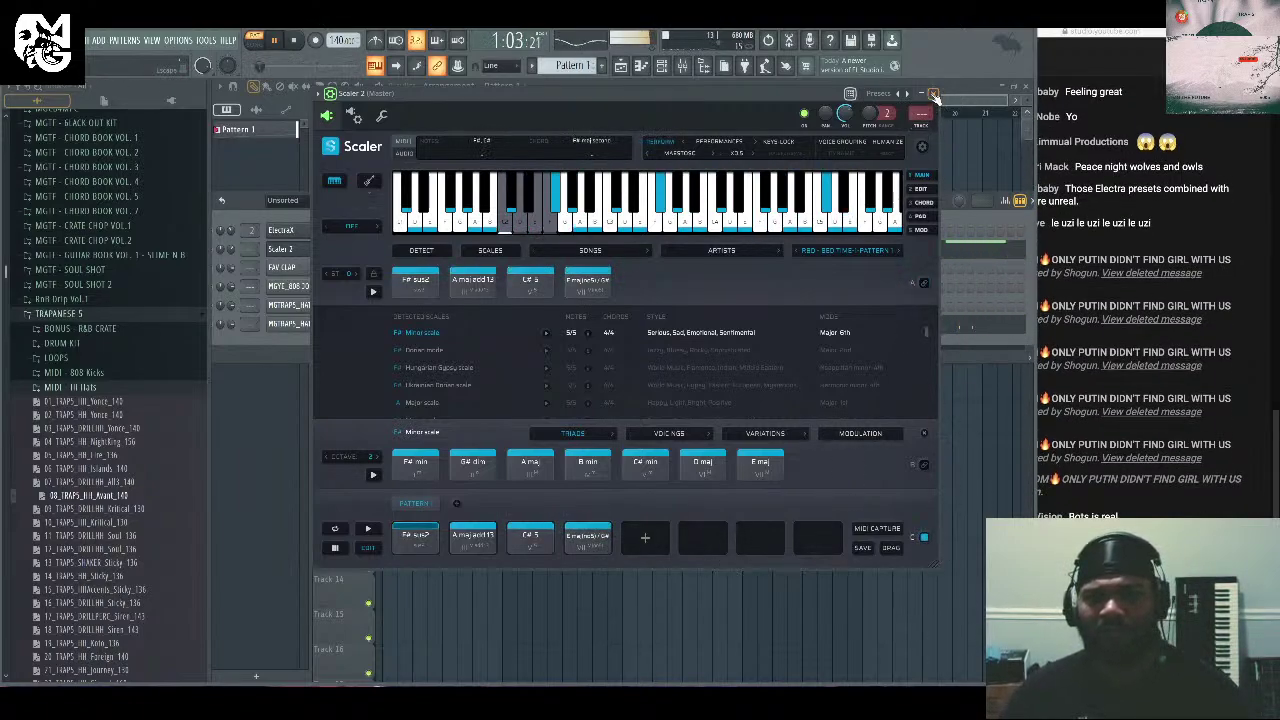
Close Scaler 2, burn its channel to MIDI, and transfer the resulting chord notes onto the ElectraX channel.
left_click(933, 93)
key("space")
right_click(325, 252)
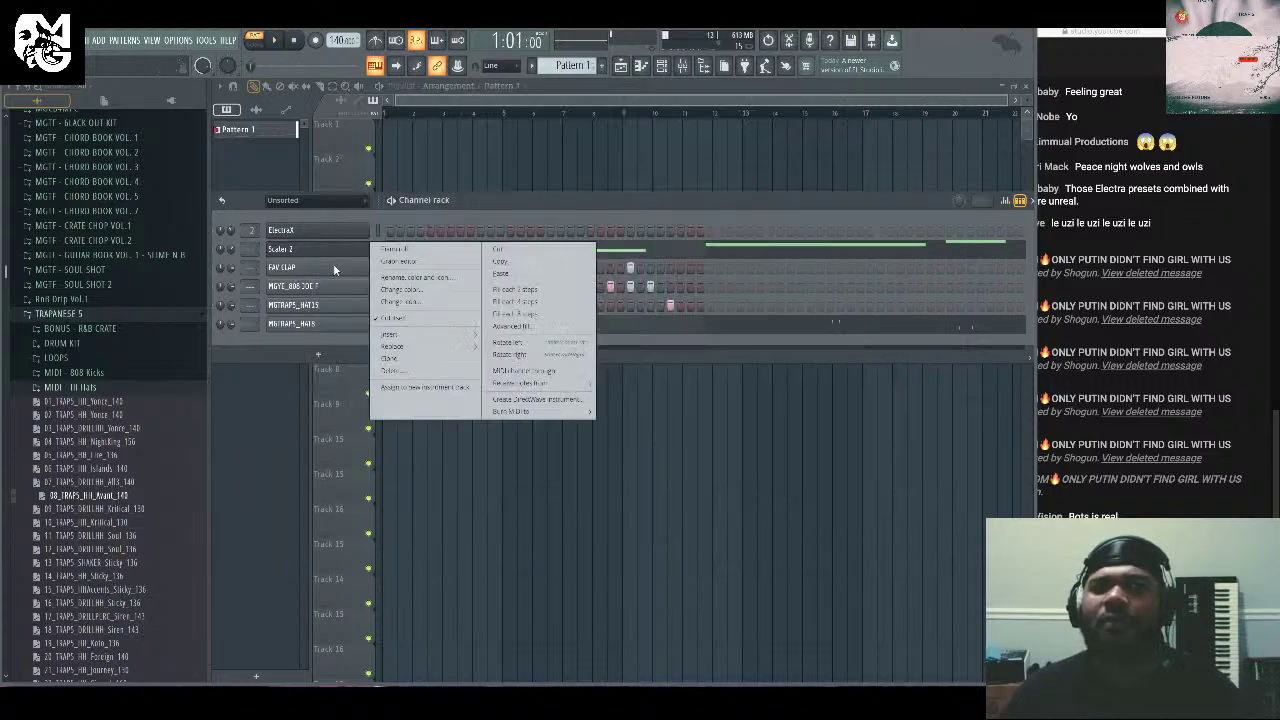
left_click(604, 412)
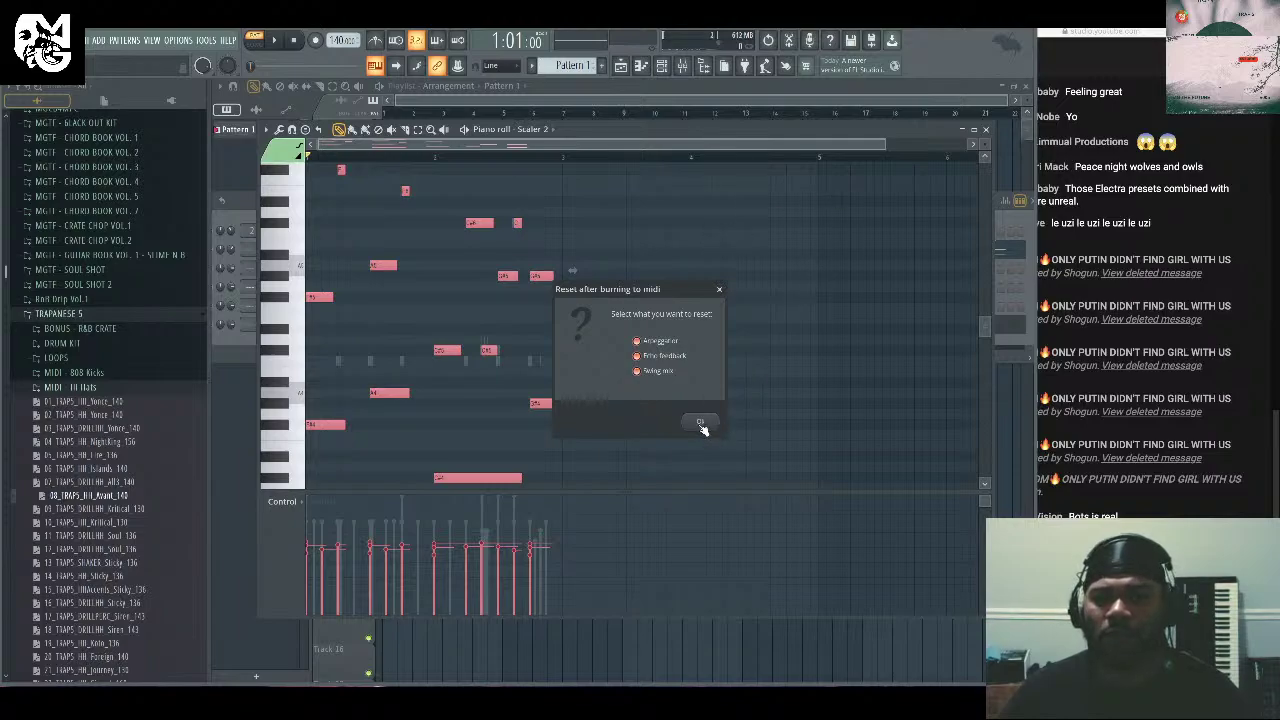
left_click(701, 424)
left_click(985, 131)
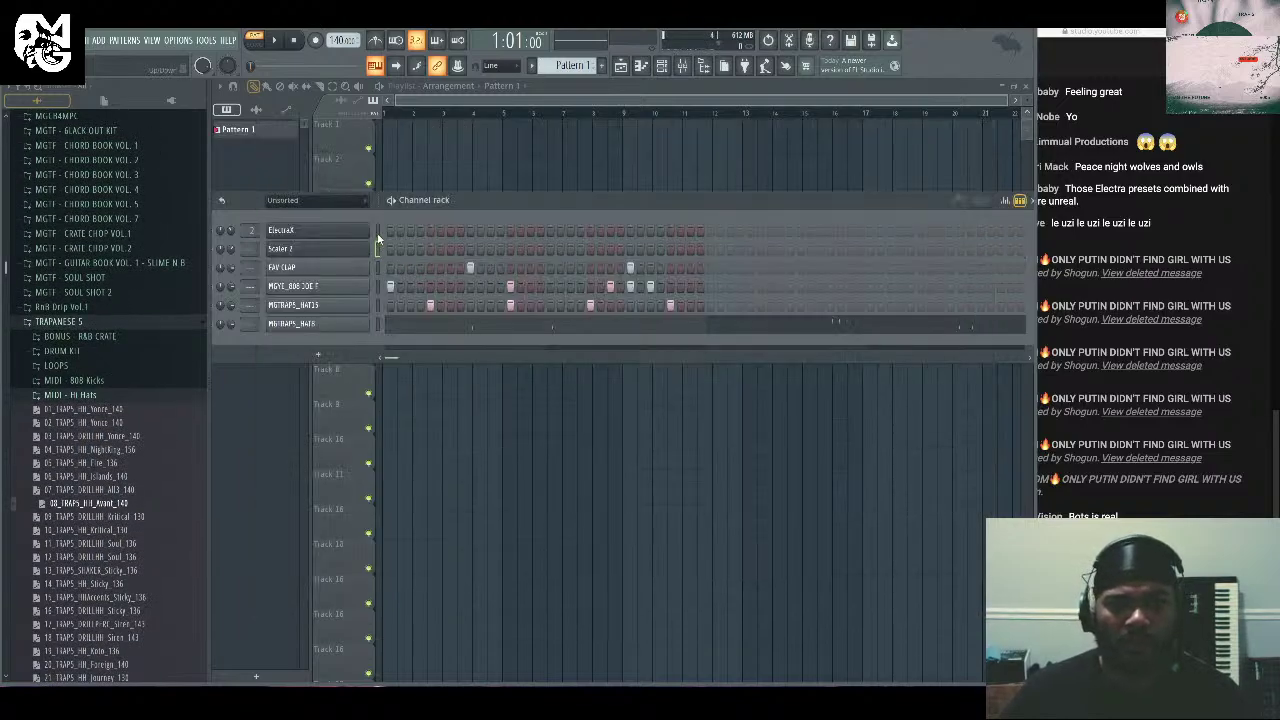
left_click(378, 231)
key("space")
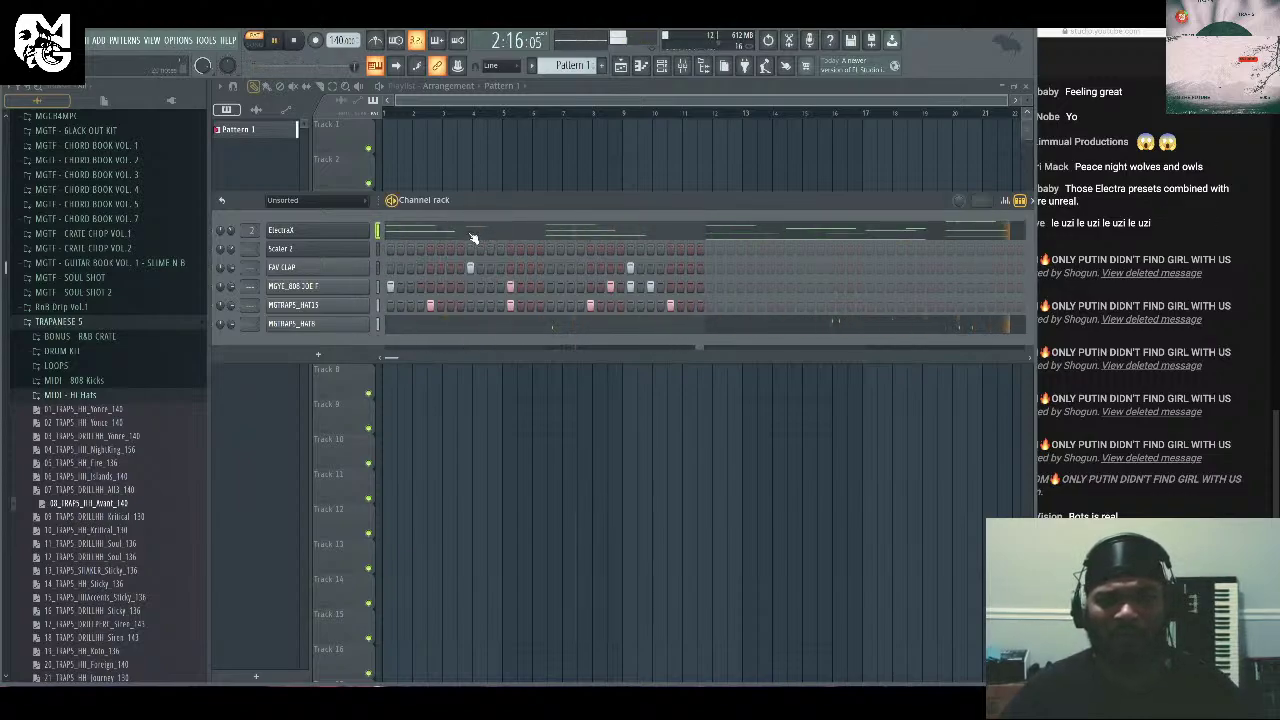
Clone the ElectraX channel, try the Nightmare V3 - Lead Dry patch on the copy and switch to Nightmare V3 - Lead Luv.
right_click(370, 230)
left_click(402, 339)
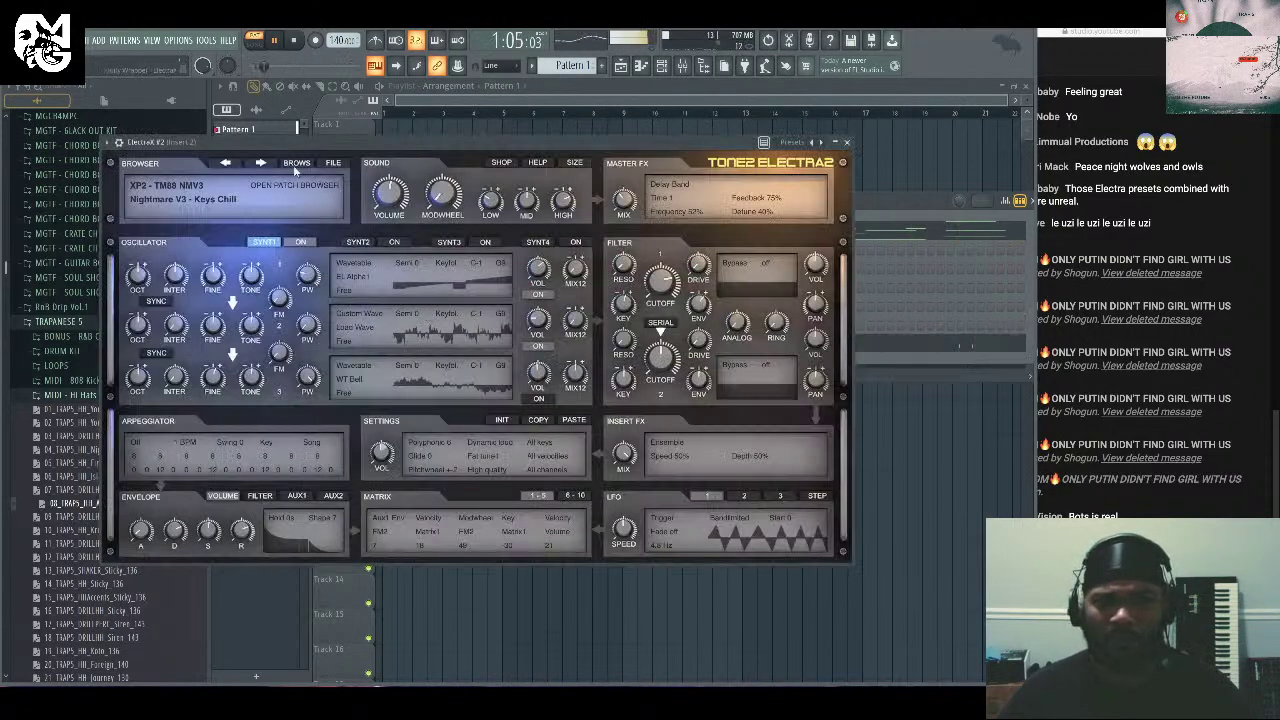
left_click(297, 172)
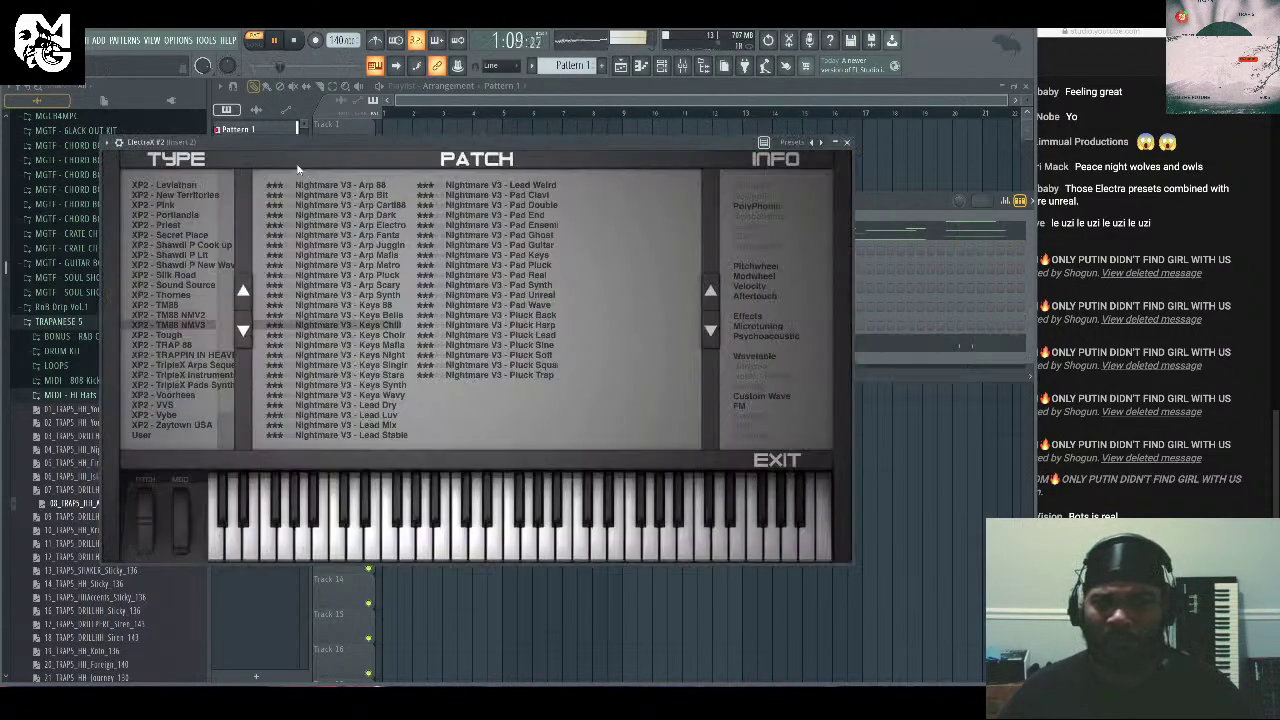
left_click(540, 186)
left_click(370, 407)
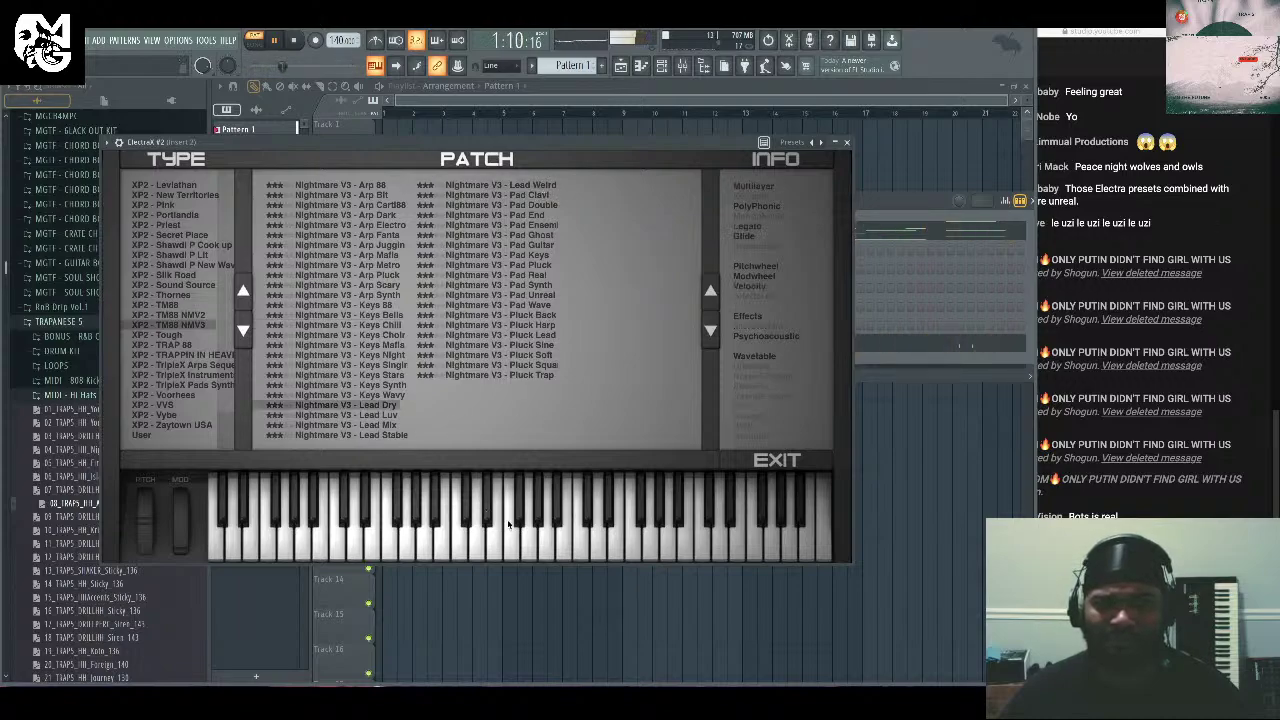
left_click(355, 414)
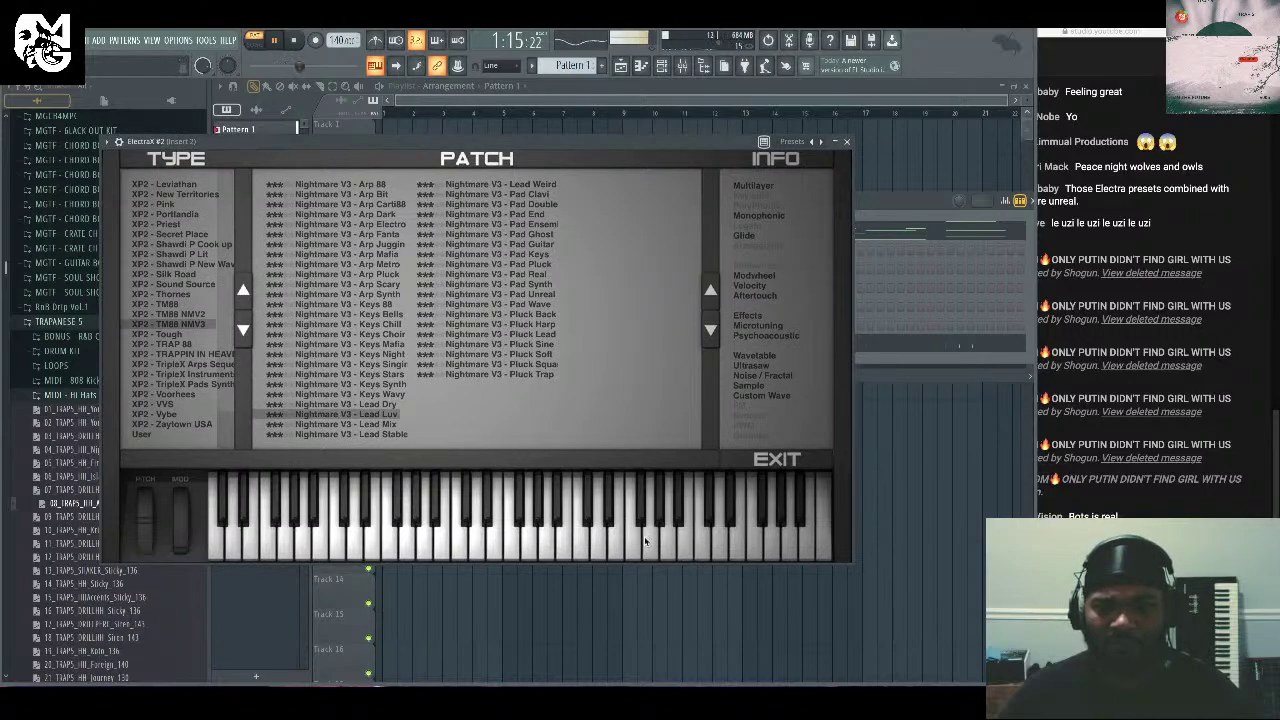
left_click(847, 141)
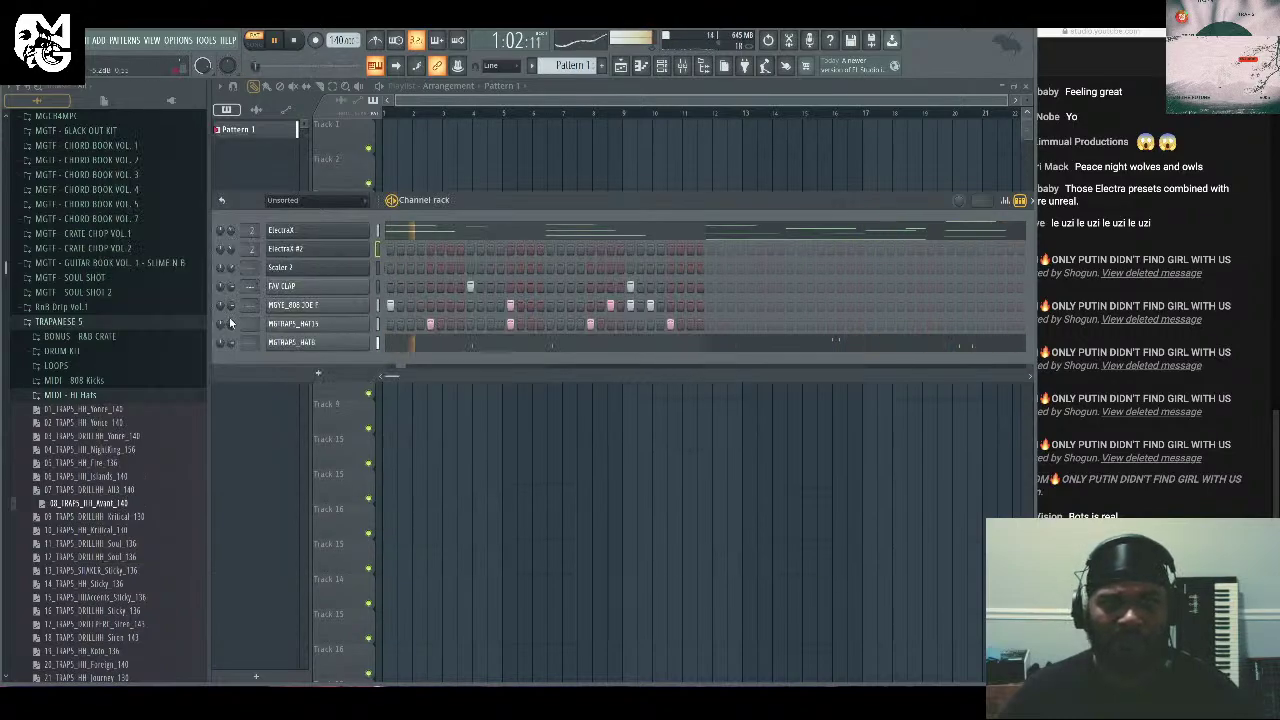
Open ElectraX #2's piano roll and place a lengthened G# note at the start of bar 1.
left_click_drag(471, 198, 568, 204)
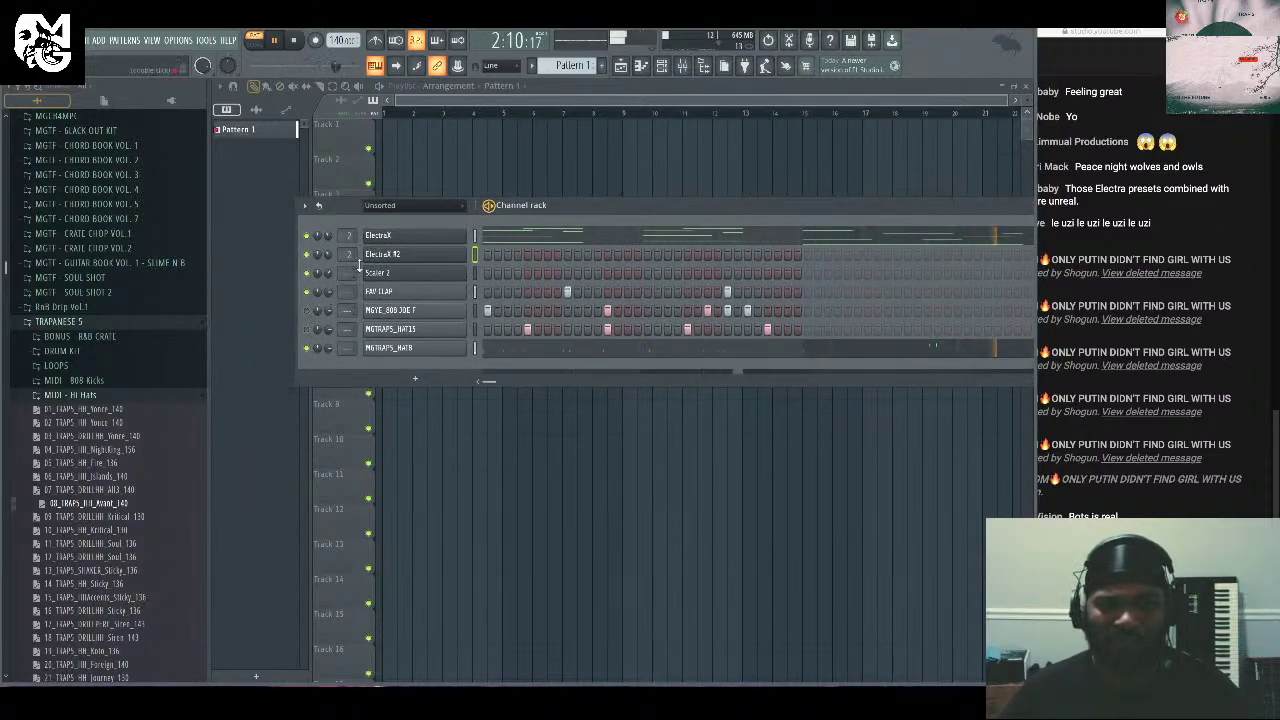
right_click(453, 234)
left_click(433, 257)
right_click(462, 262)
left_click(475, 264)
scroll(350, 305, "up", 1)
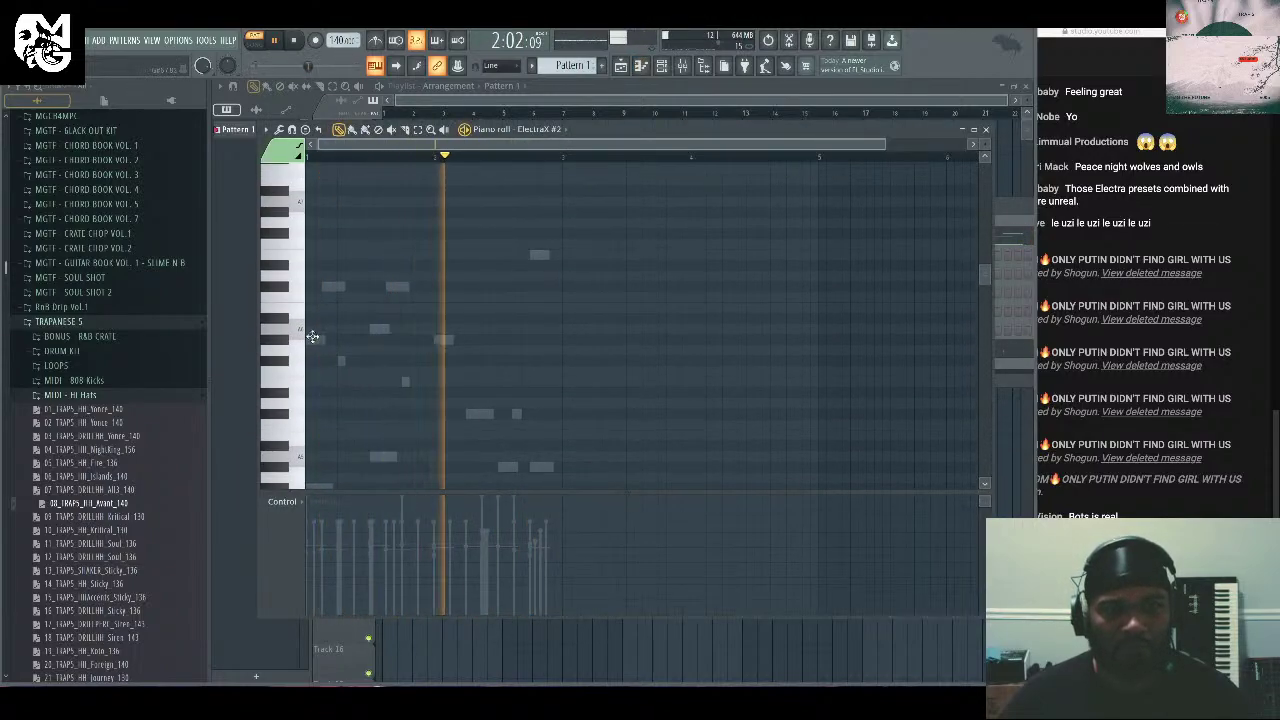
left_click(312, 339)
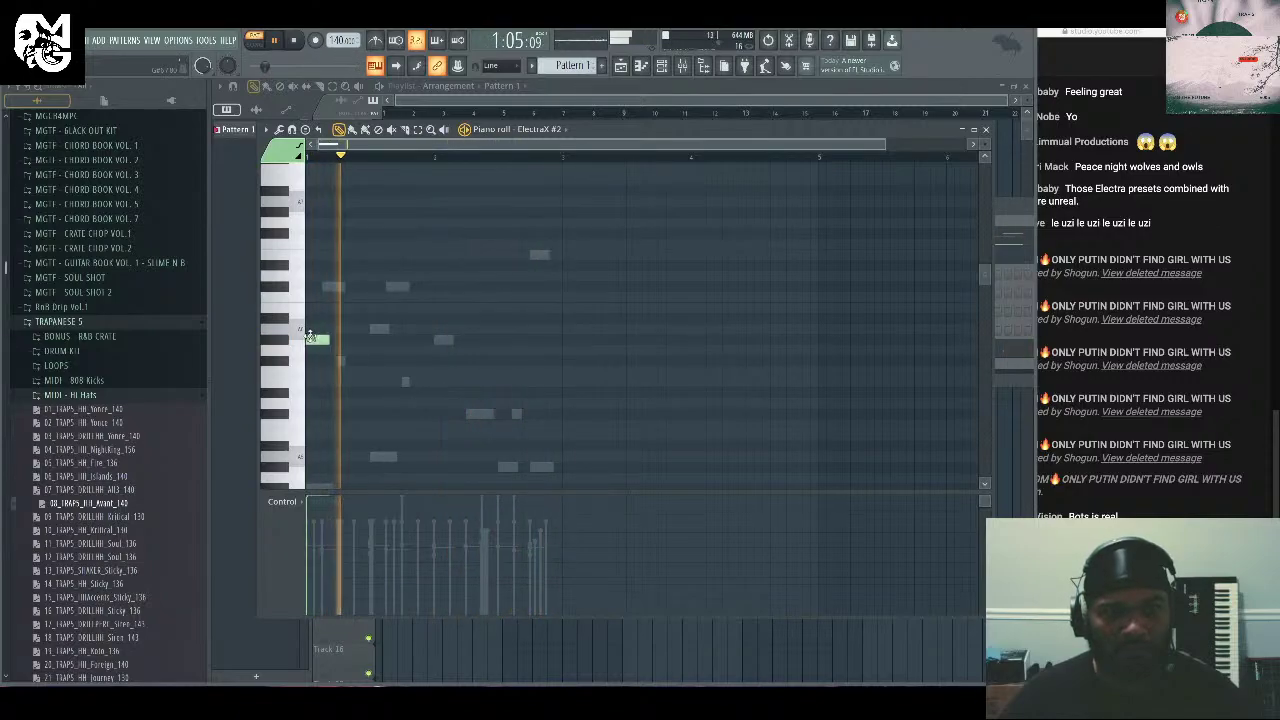
left_click_drag(328, 339, 343, 341)
key("space")
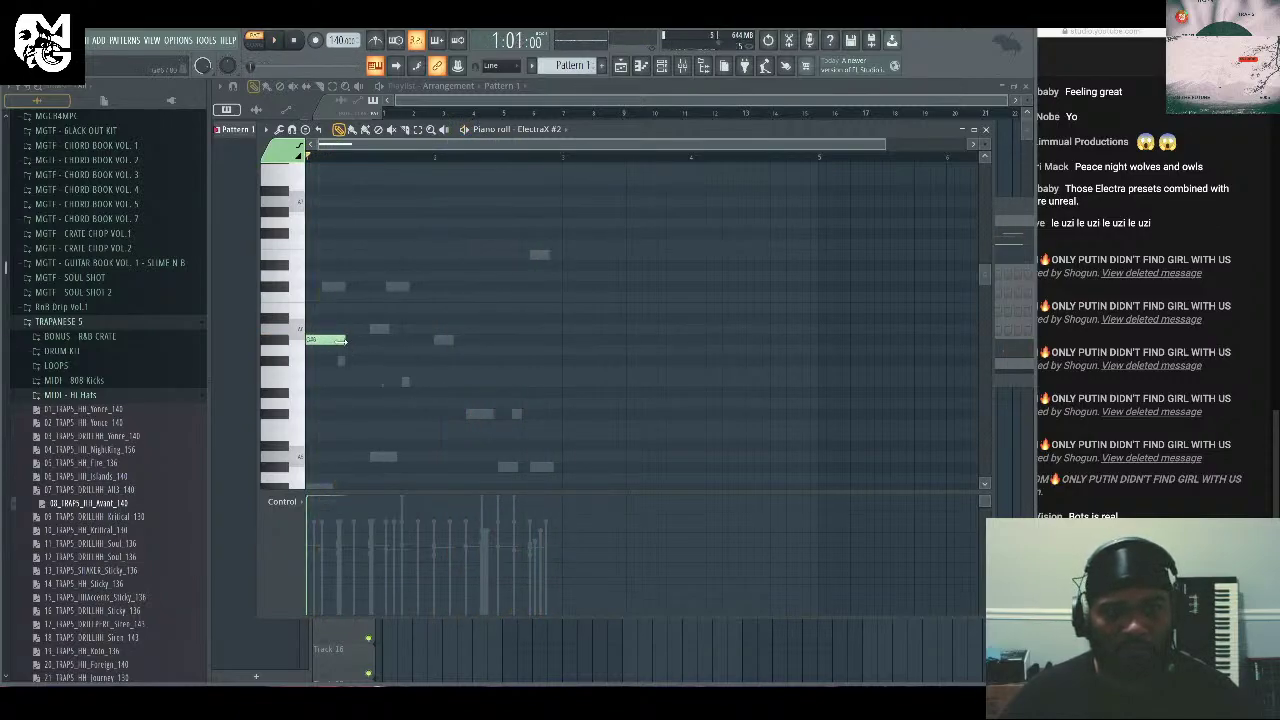
key("space")
Shorten the opening G# to one beat and add C#, A and C# notes through the rest of bar 1.
scroll(390, 330, "down", 4)
scroll(420, 320, "up", 2)
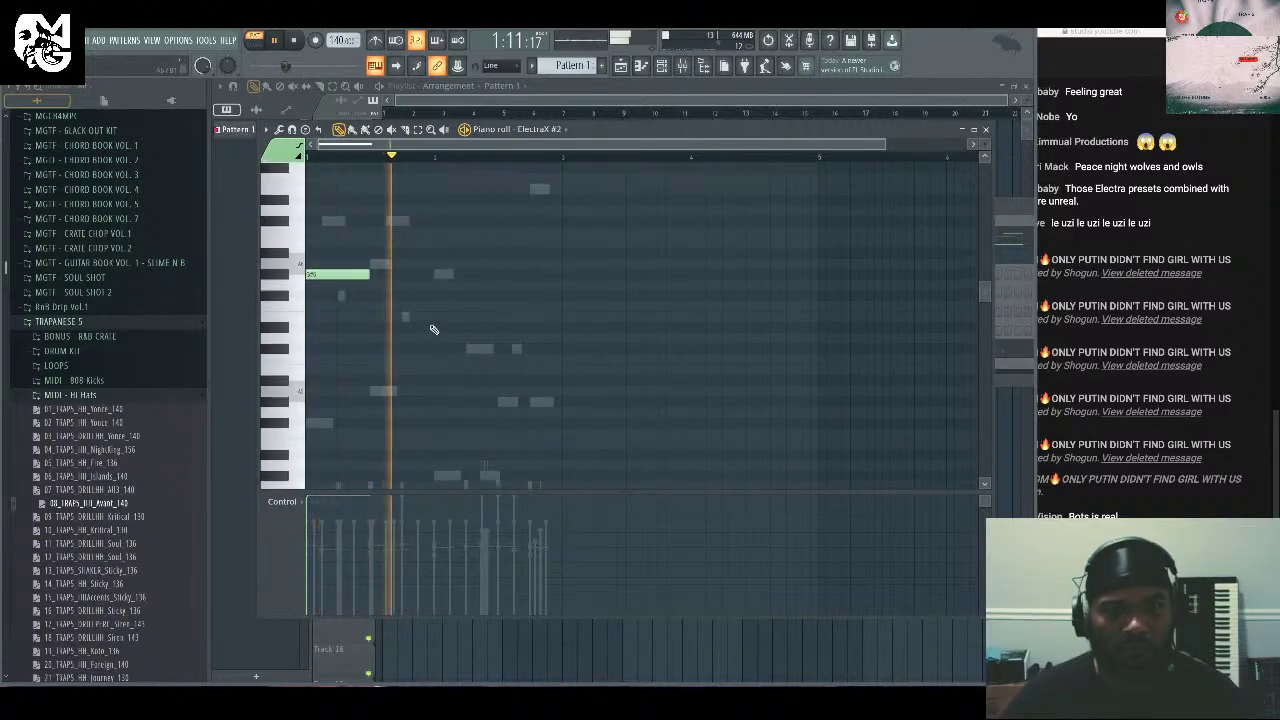
scroll(421, 304, "up", 2)
scroll(407, 342, "down", 10)
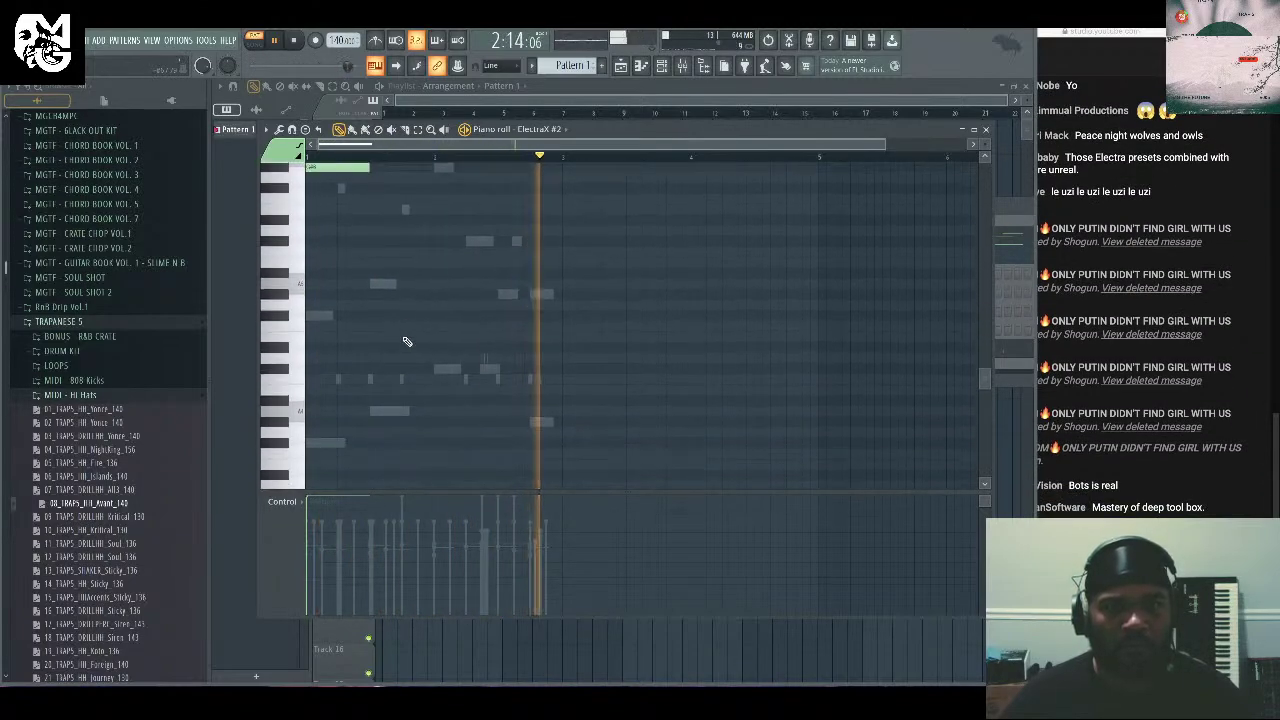
scroll(414, 300, "up", 3)
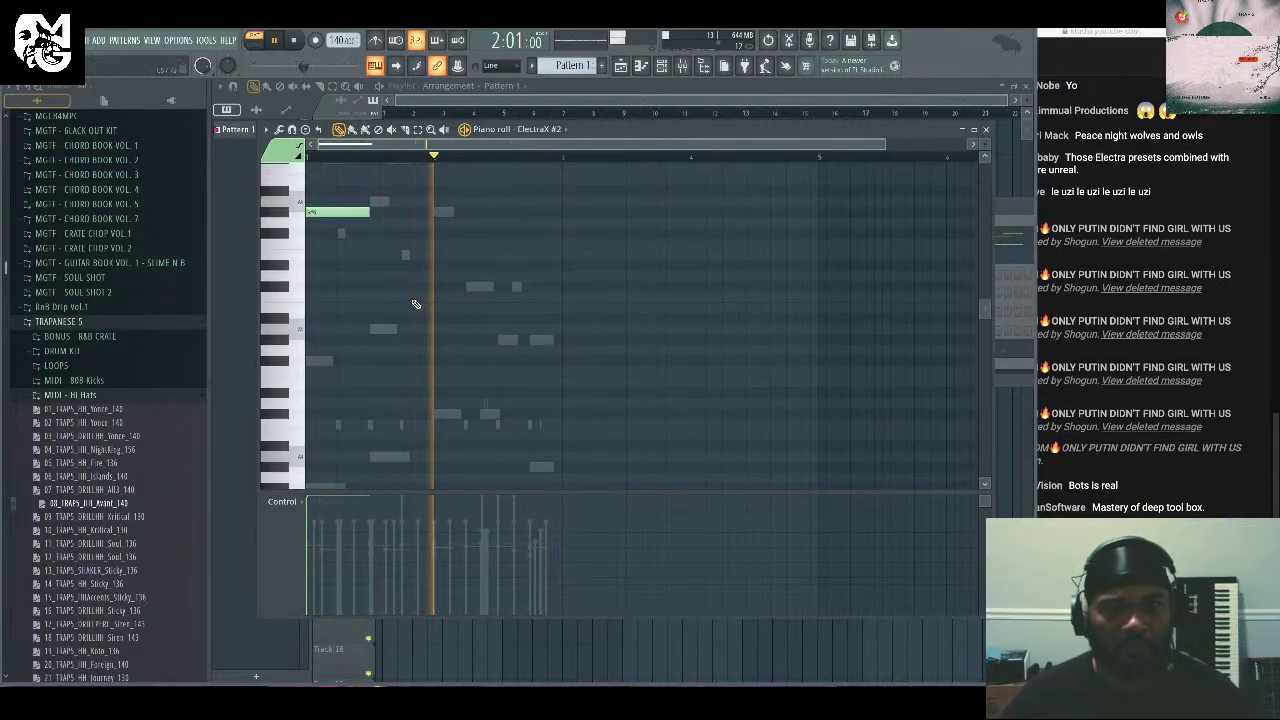
scroll(416, 304, "up", 2)
left_click_drag(368, 276, 338, 280)
left_click(345, 222)
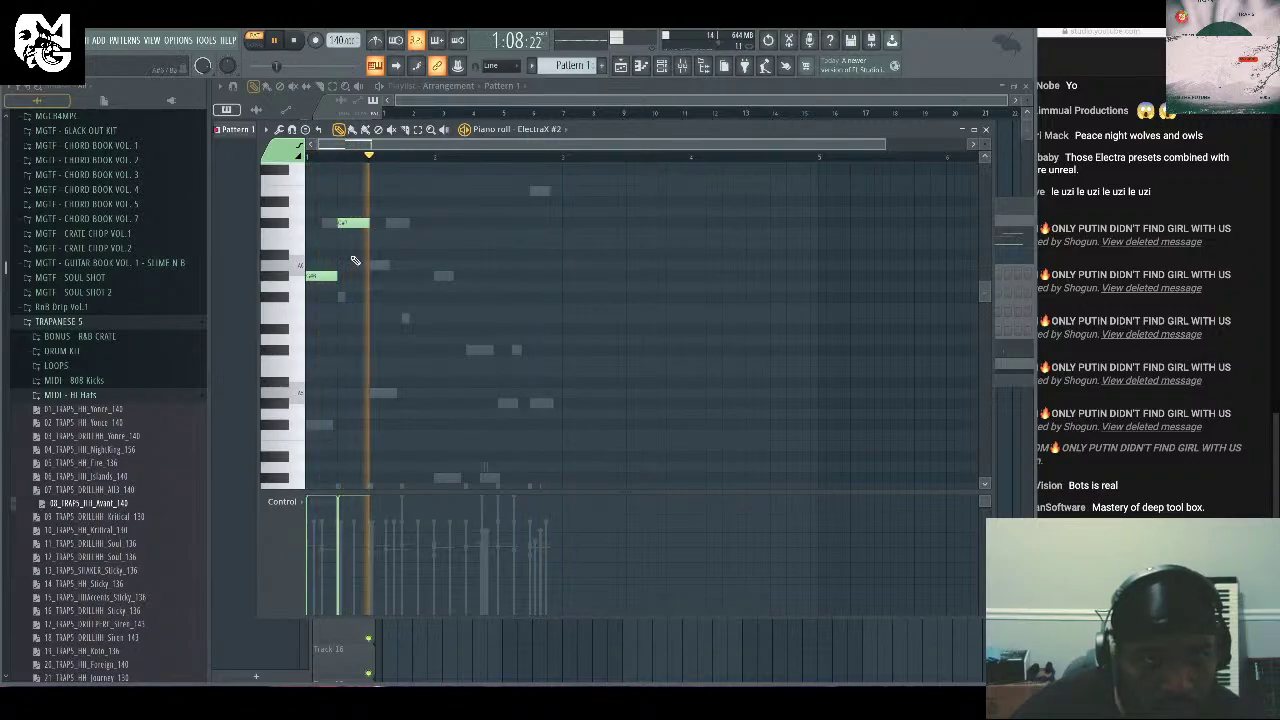
left_click(405, 222)
left_click(378, 265)
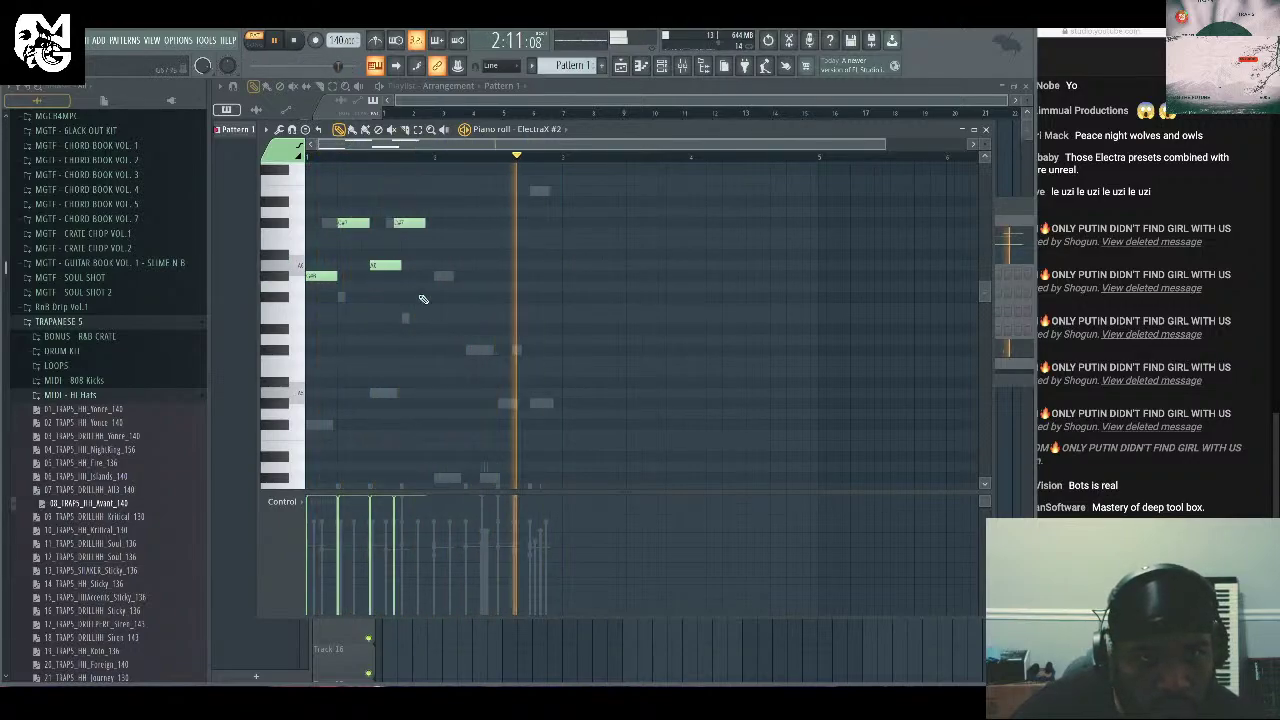
Add A, C# and G# notes on the first three beats of bar 2, plus a closing G# raised one octave.
left_click(440, 265)
left_click(471, 350)
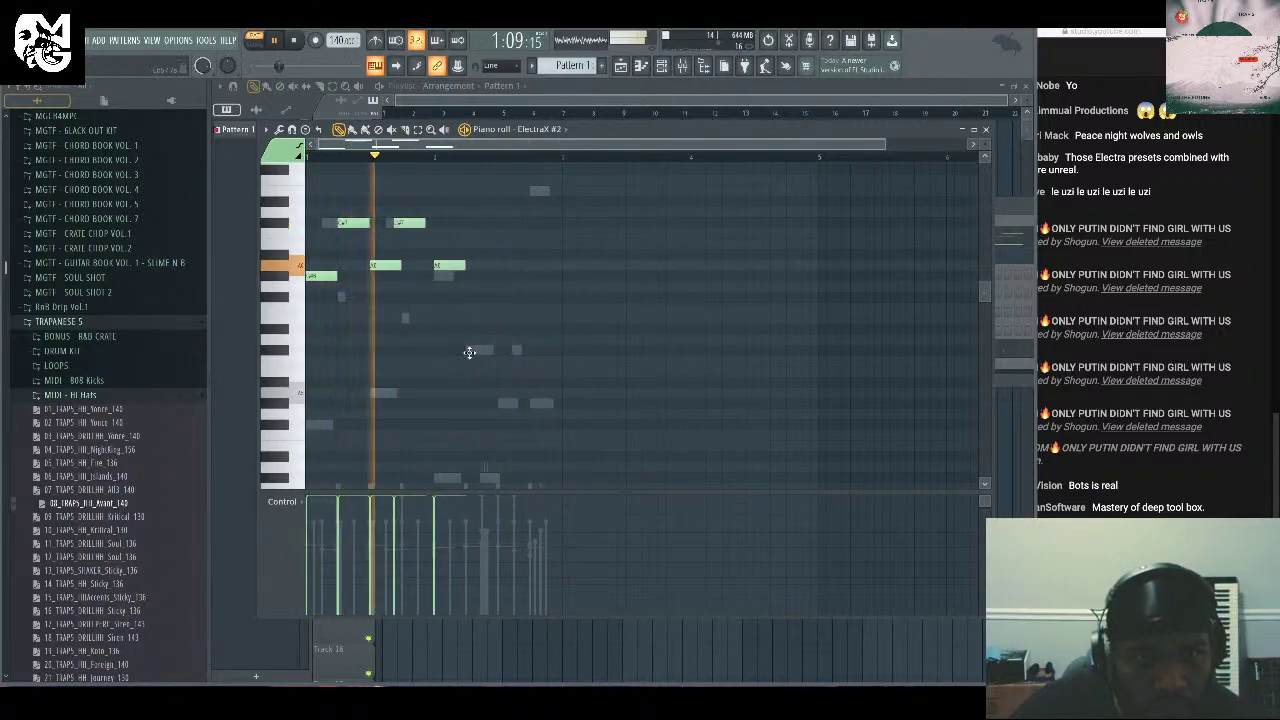
left_click(503, 404)
scroll(520, 420, "down", 3)
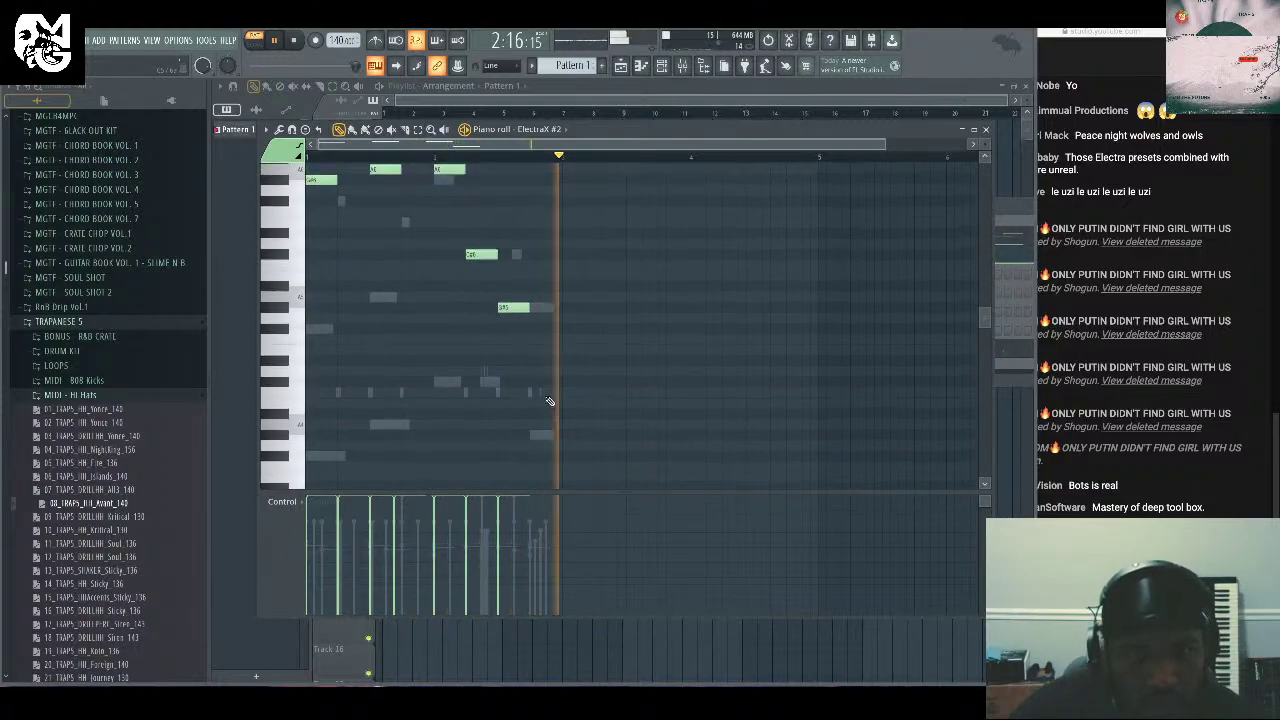
left_click(535, 436)
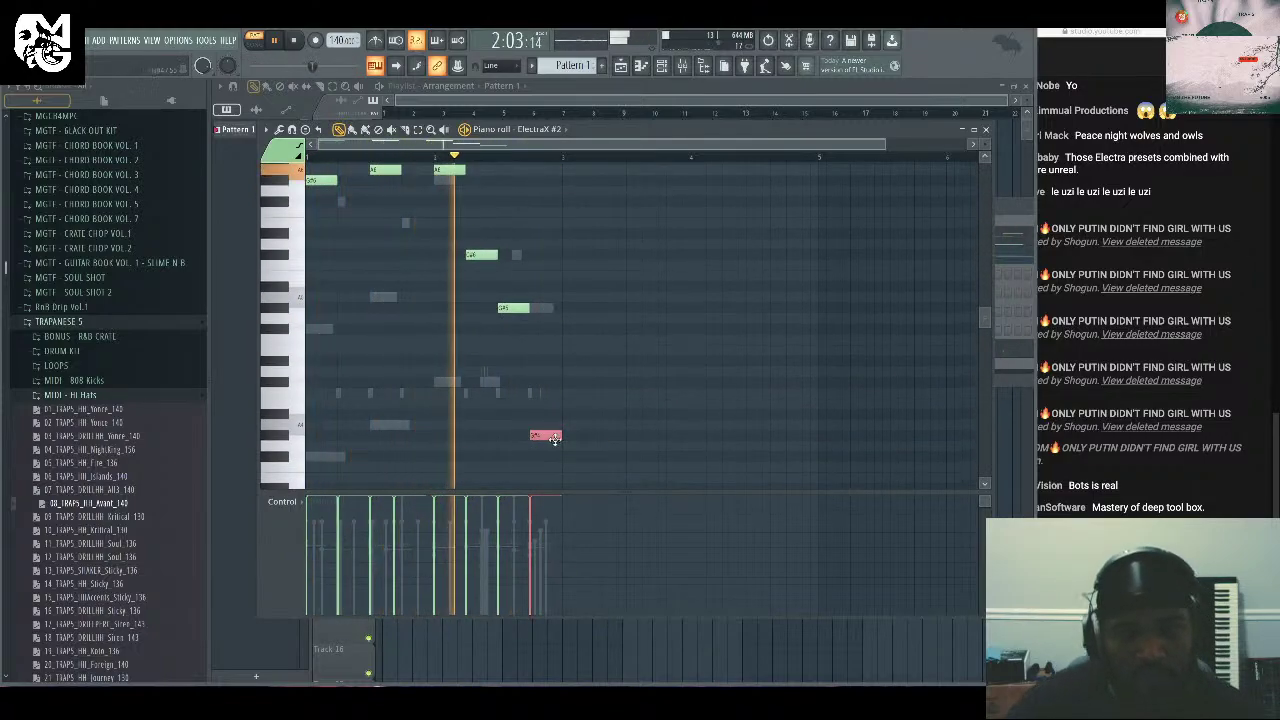
key("ctrl+Up")
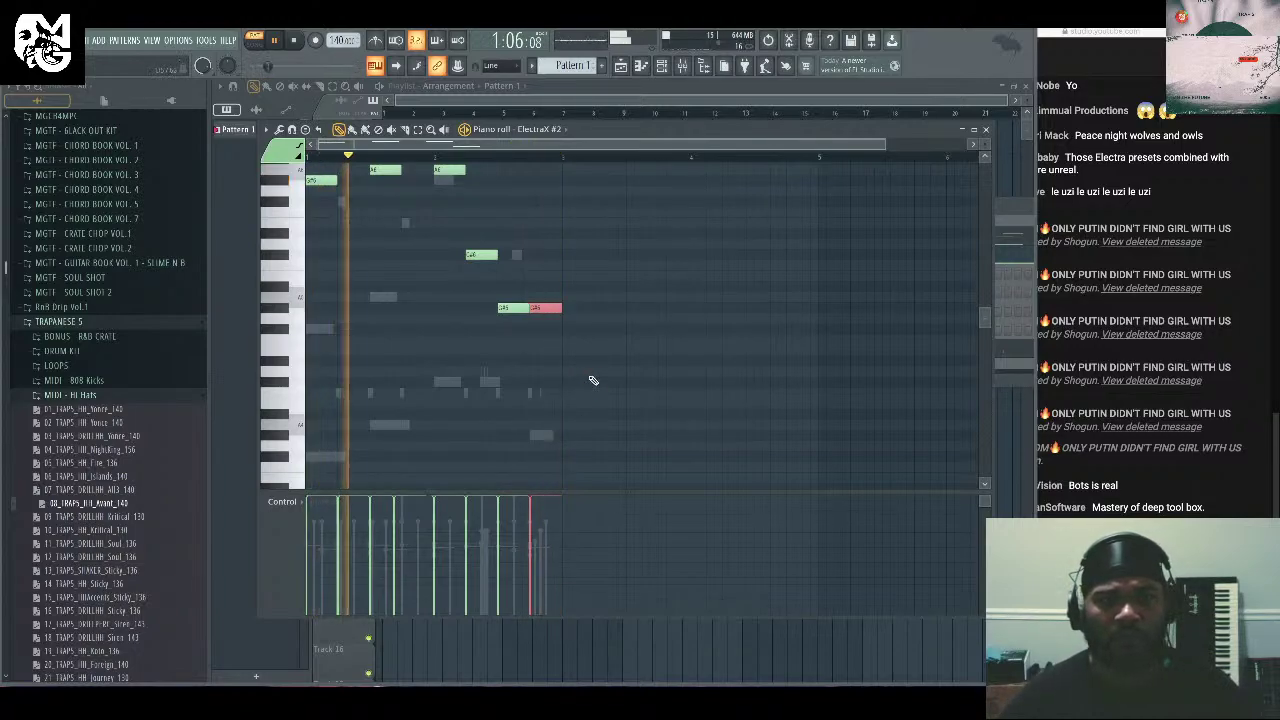
Add a C# on bar 2's first beat, raise it one octave, and delete the notes on beats 2 and 4.
left_click(440, 381)
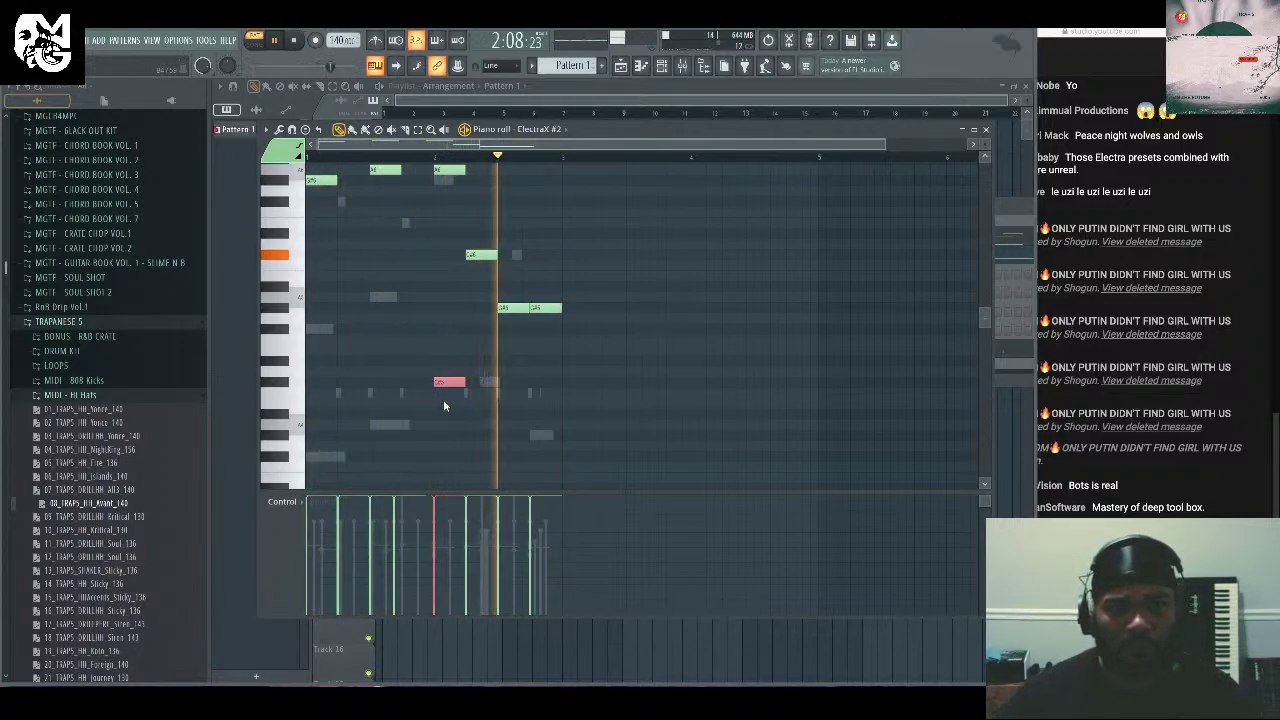
key("ctrl+Up")
right_click(481, 254)
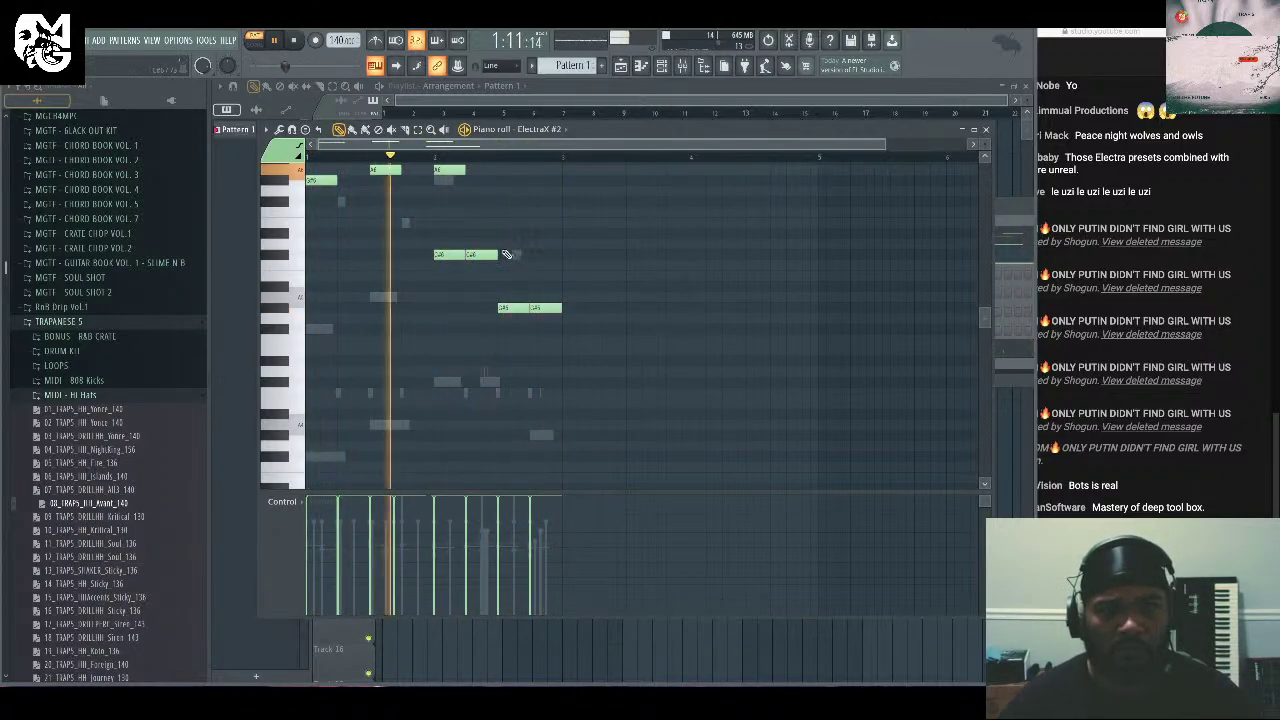
right_click(548, 306)
Move bar 2's A to the second beat, add a high E on the last beat and close the piano roll.
scroll(551, 305, "up", 3)
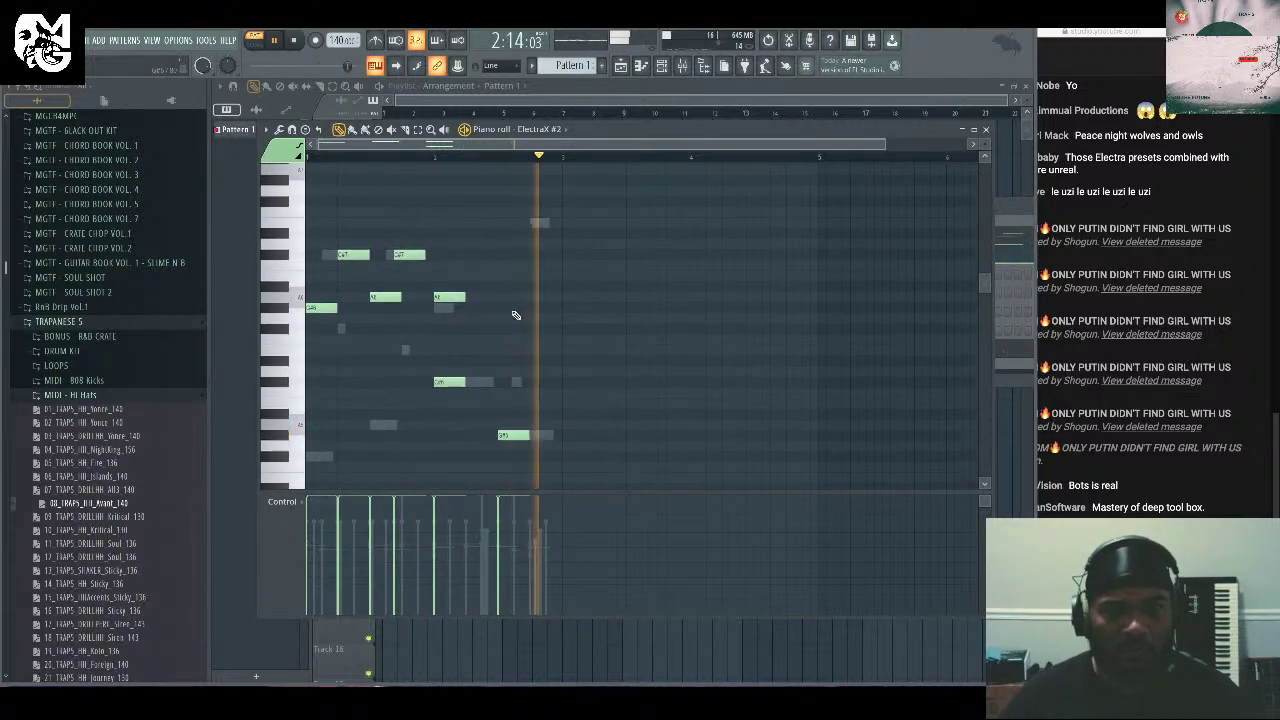
left_click_drag(436, 301, 468, 301)
left_click(530, 222)
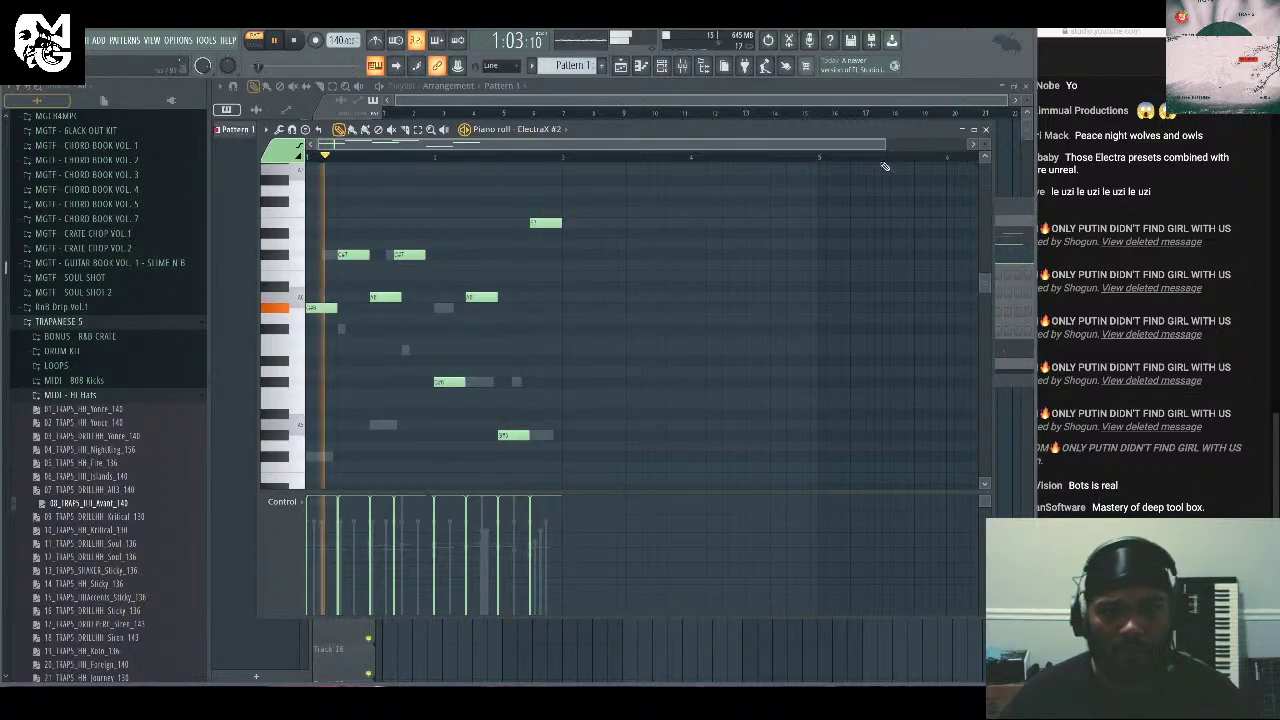
left_click(988, 132)
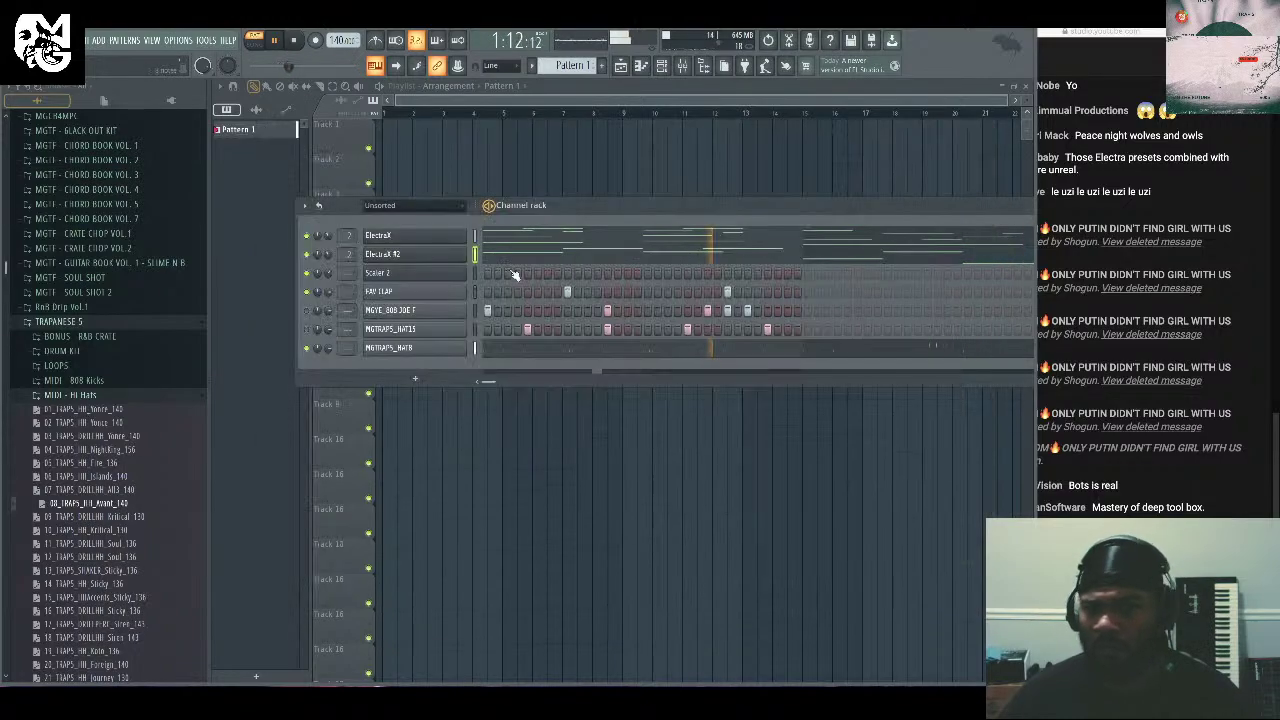
Route ElectraX #2 to mixer insert 3 and shift bar 1's second C# onto beat 4.
left_click(404, 255)
left_click(846, 143)
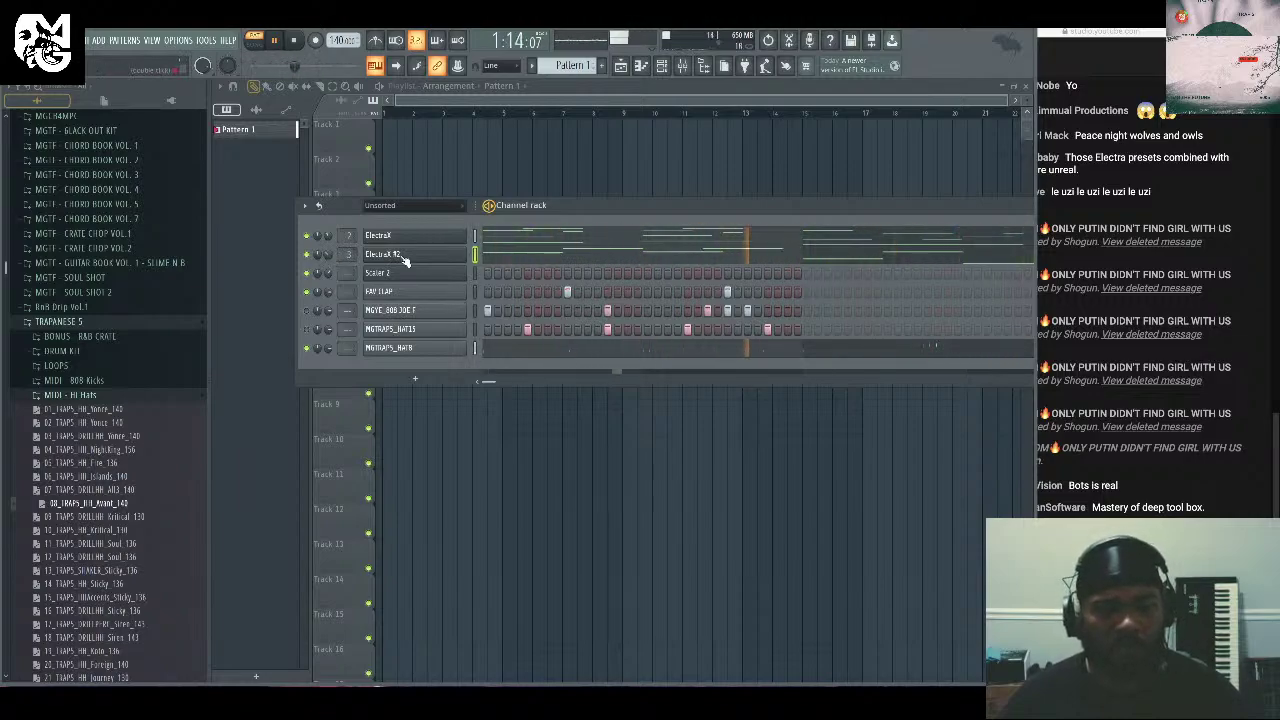
left_click(704, 262)
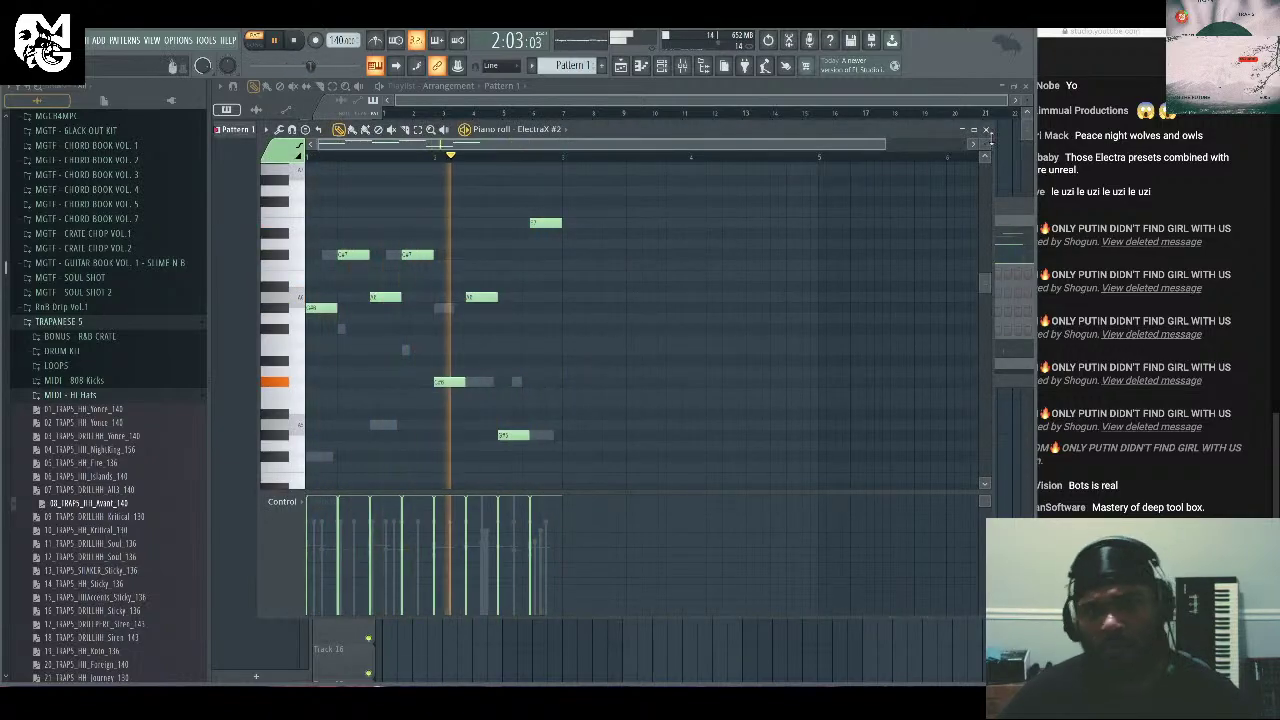
left_click(984, 130)
Try Nightmare V3 - Lead Mix on ElectraX #2, settle on Nightmare V3 - Lead Stable and reopen its piano roll.
left_click(436, 260)
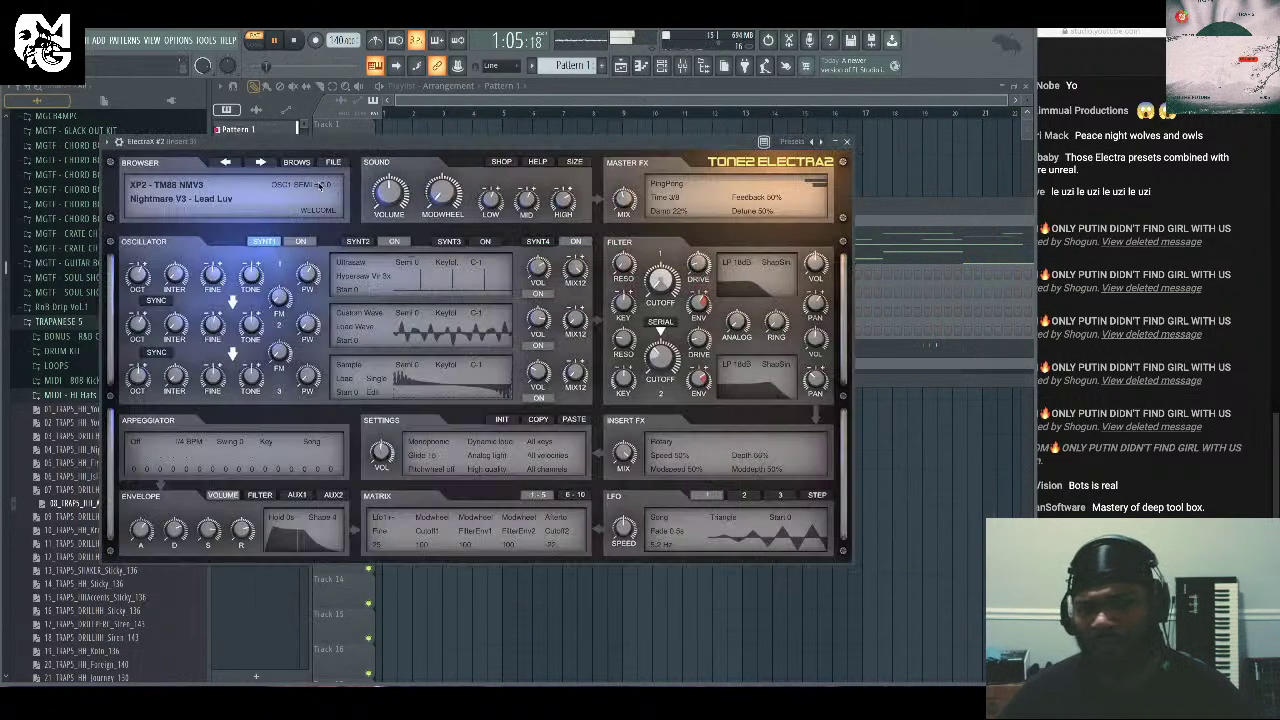
left_click(292, 163)
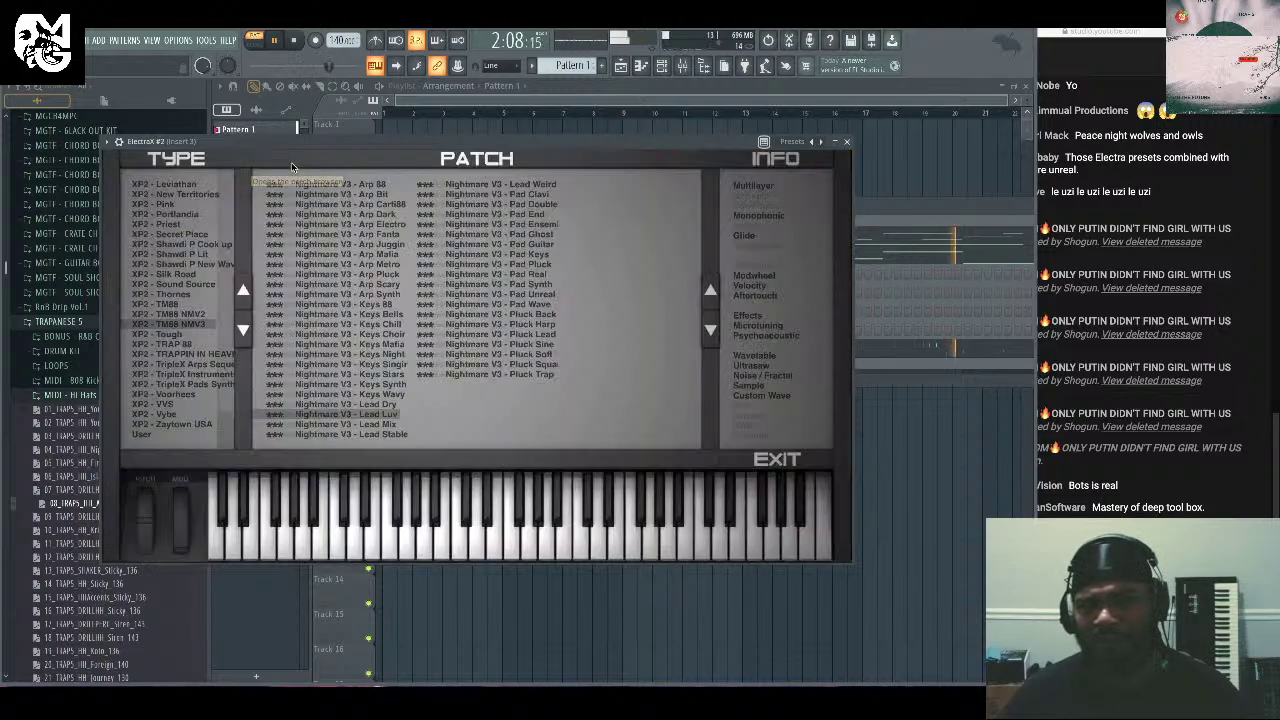
left_click(367, 426)
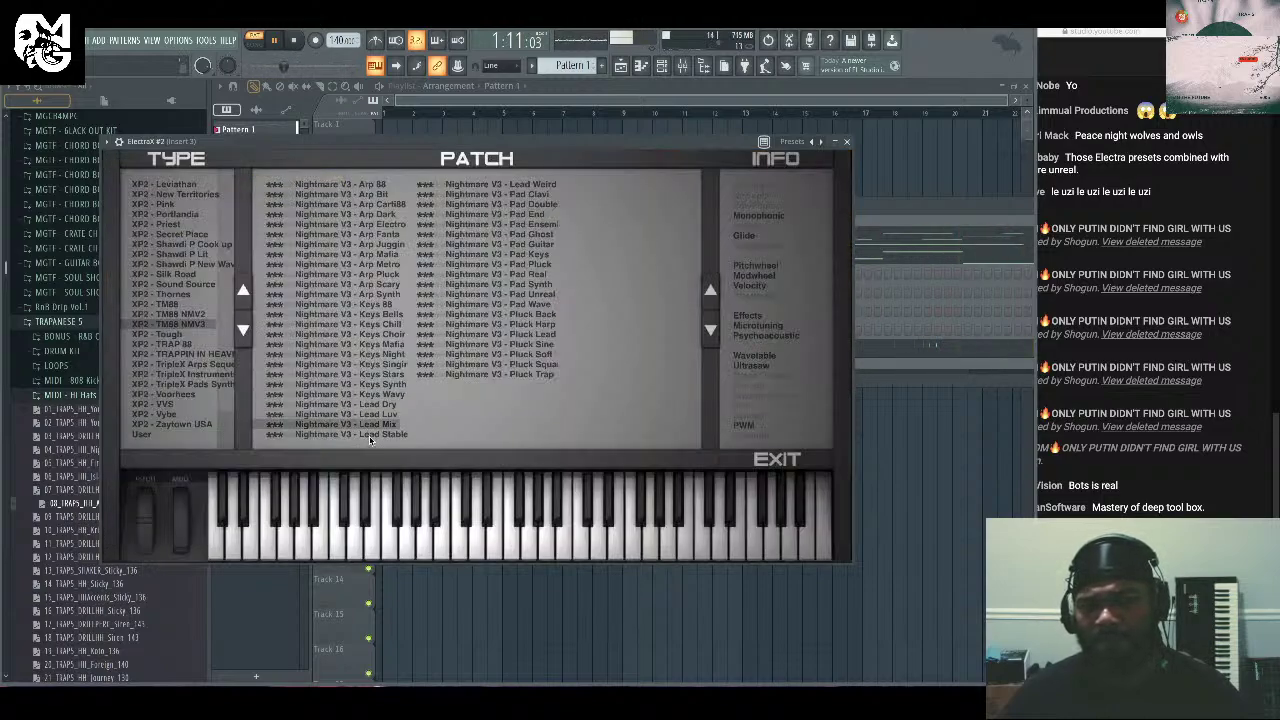
left_click(370, 438)
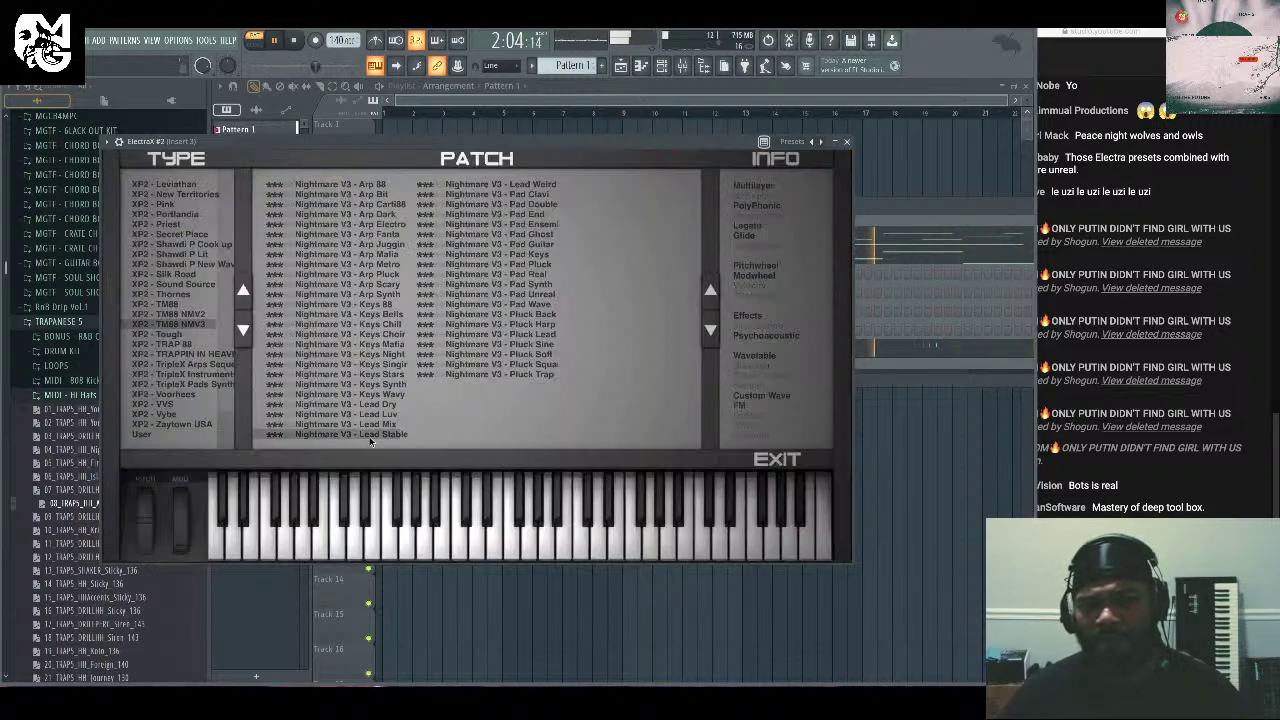
left_click(537, 185)
key("Up")
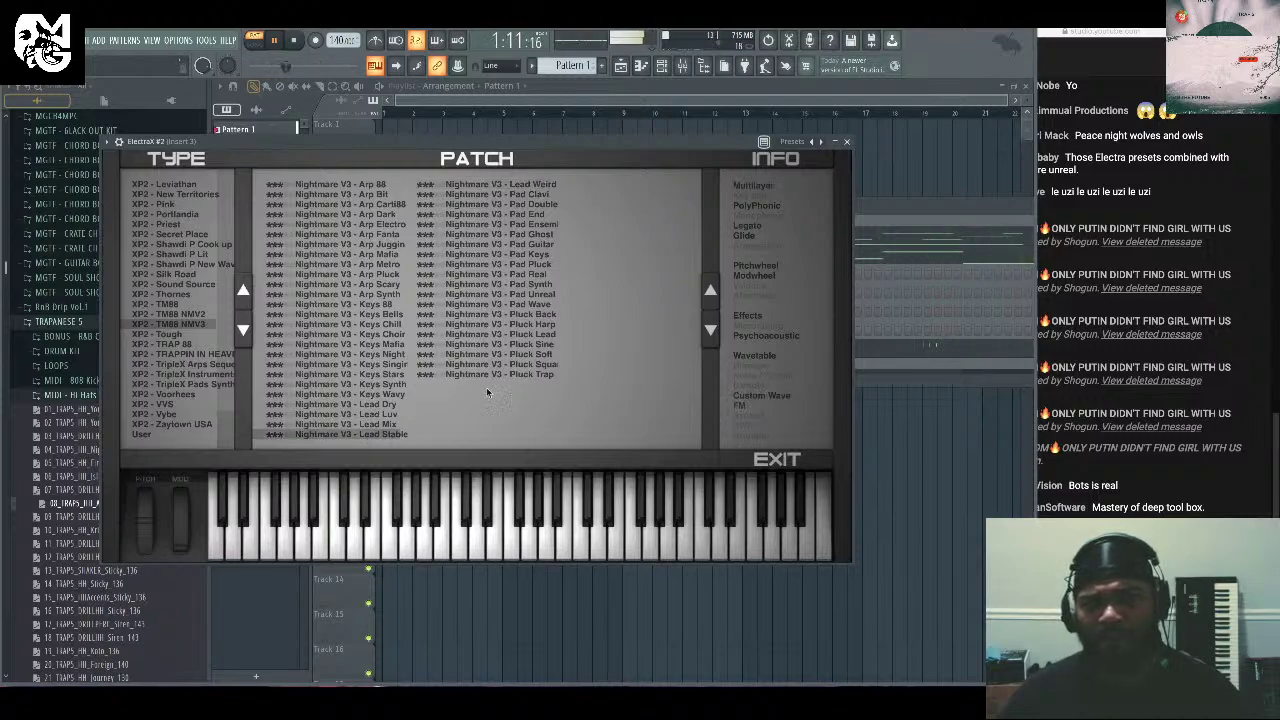
left_click(848, 143)
left_click(520, 258)
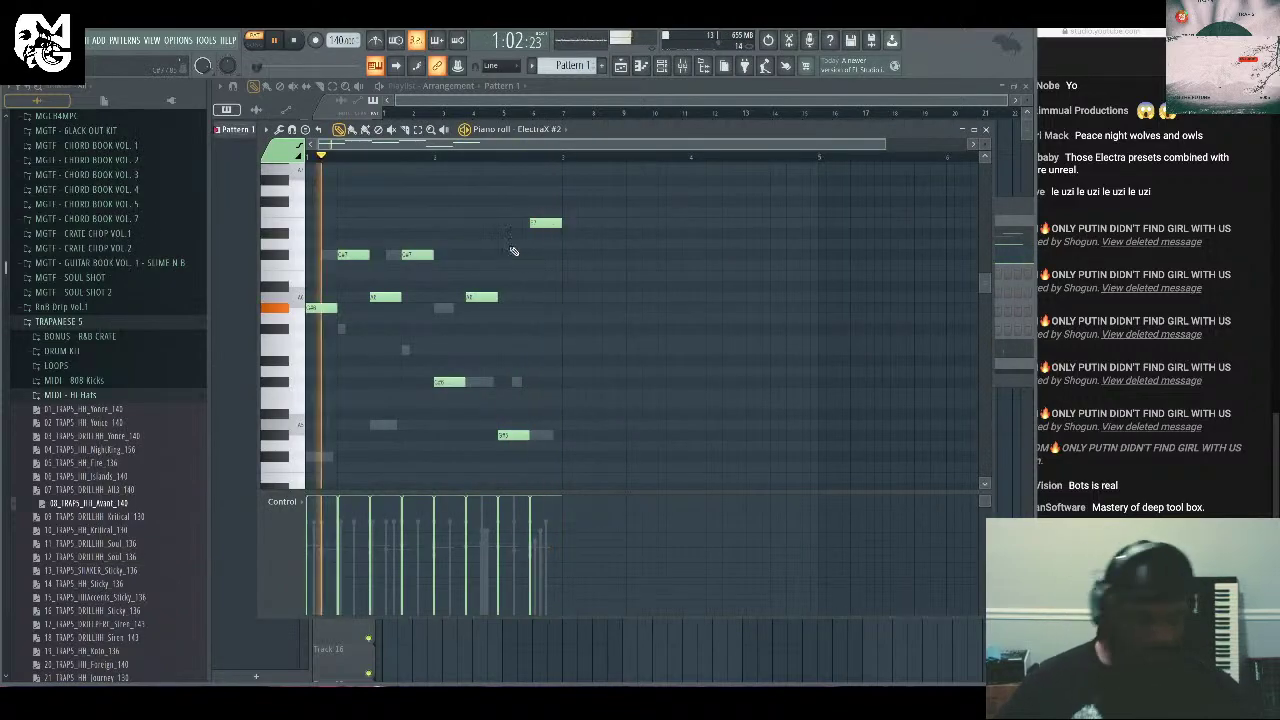
Raise all of the ElectraX #2 melody notes one octave and close the piano roll.
scroll(510, 240, "down", 3)
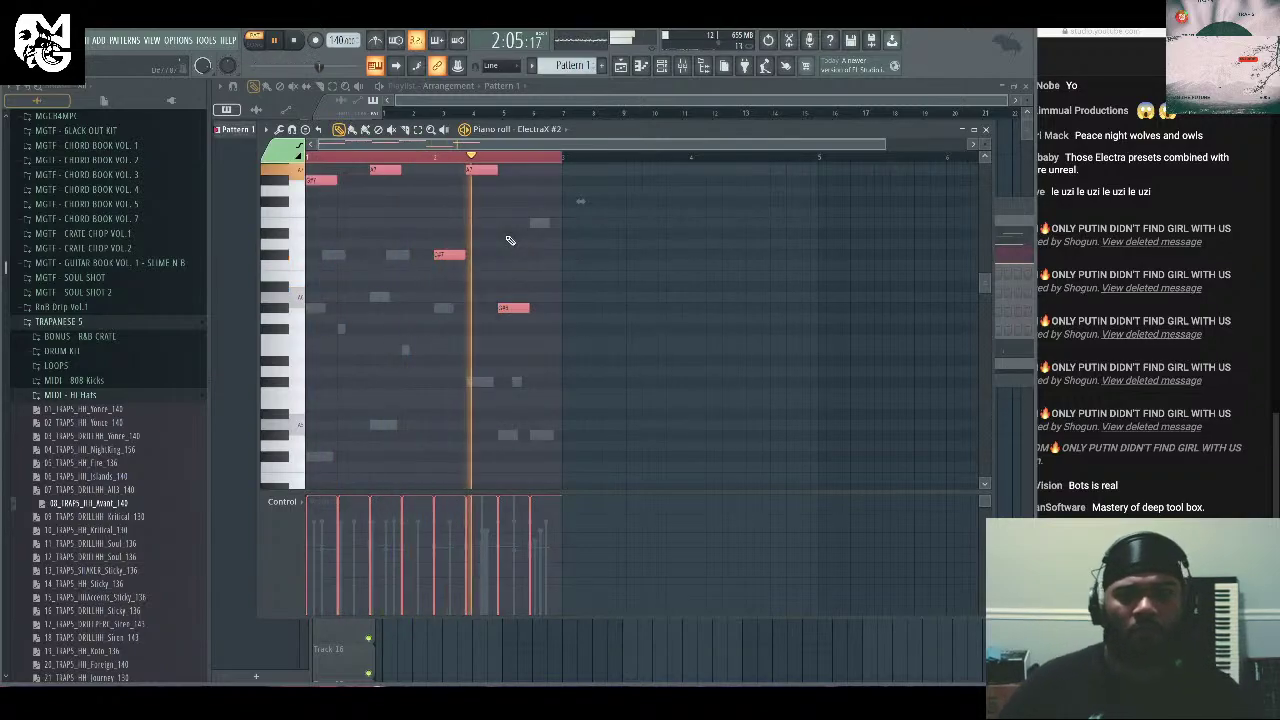
left_click(985, 129)
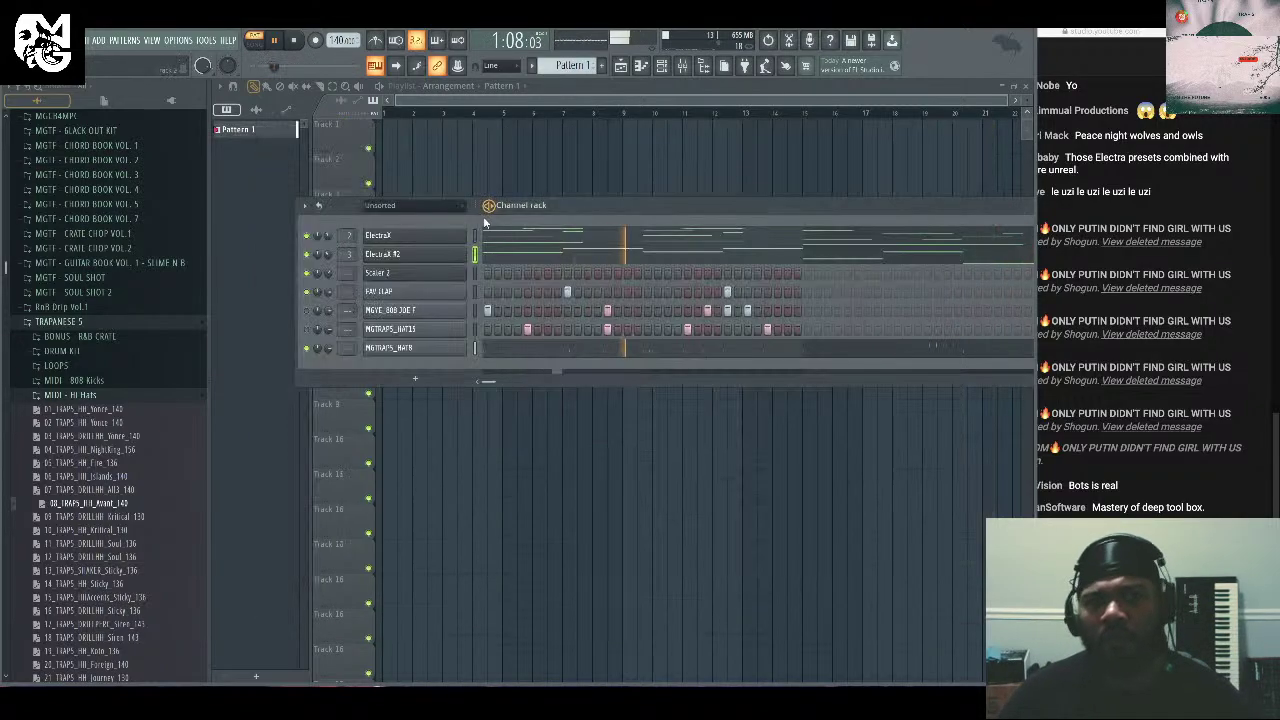
Set ElectraX #2's second filter to the LP 18dB type with Soft drive and close the plugin.
left_click(400, 258)
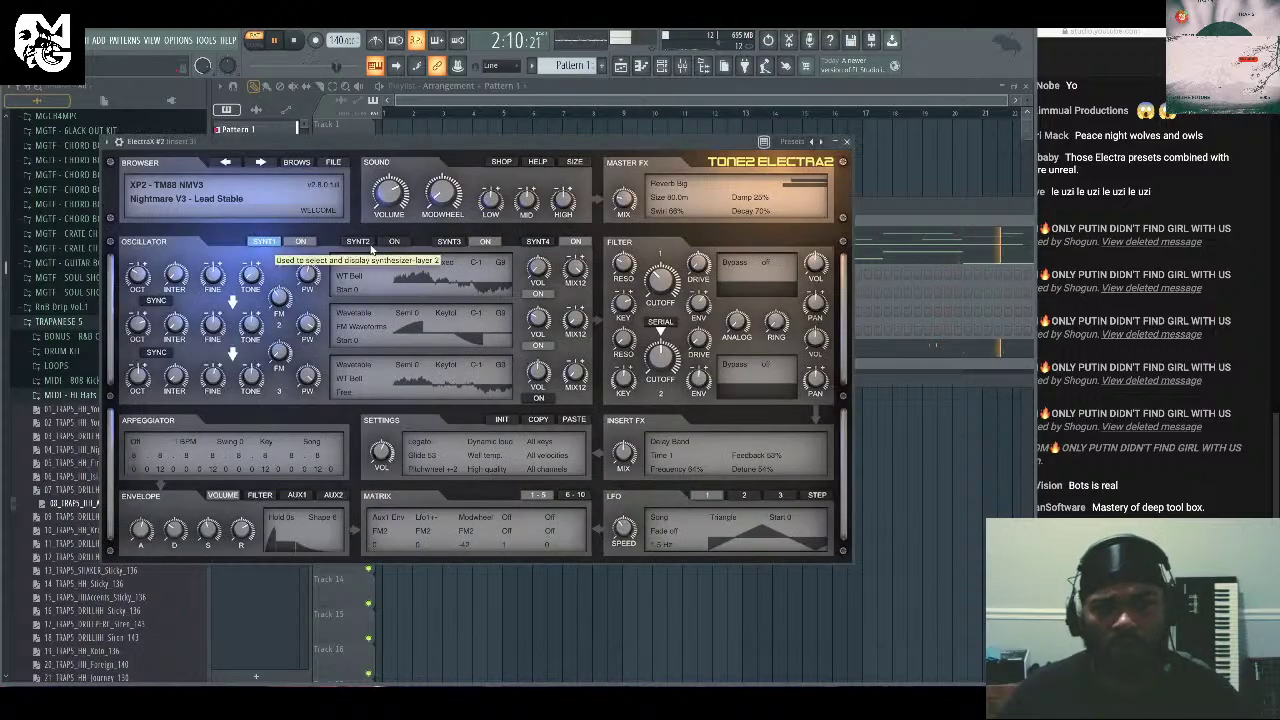
left_click(734, 364)
left_click(762, 408)
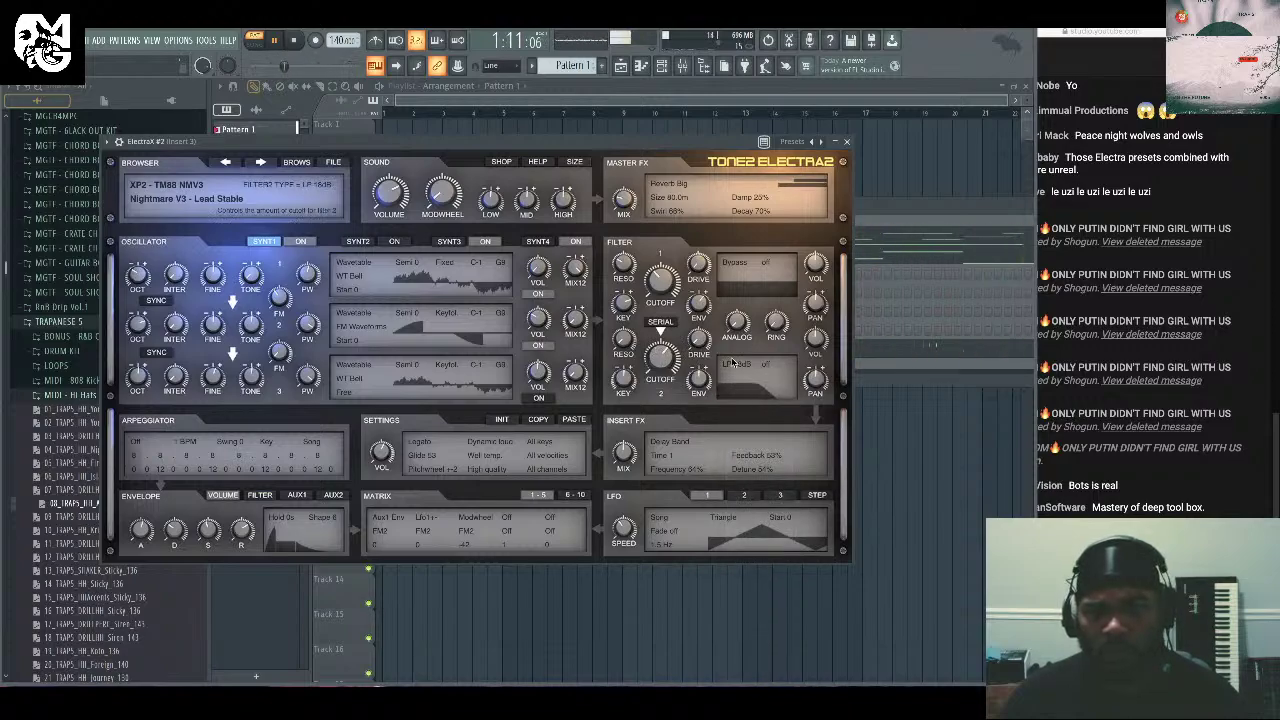
left_click(765, 366)
left_click(789, 409)
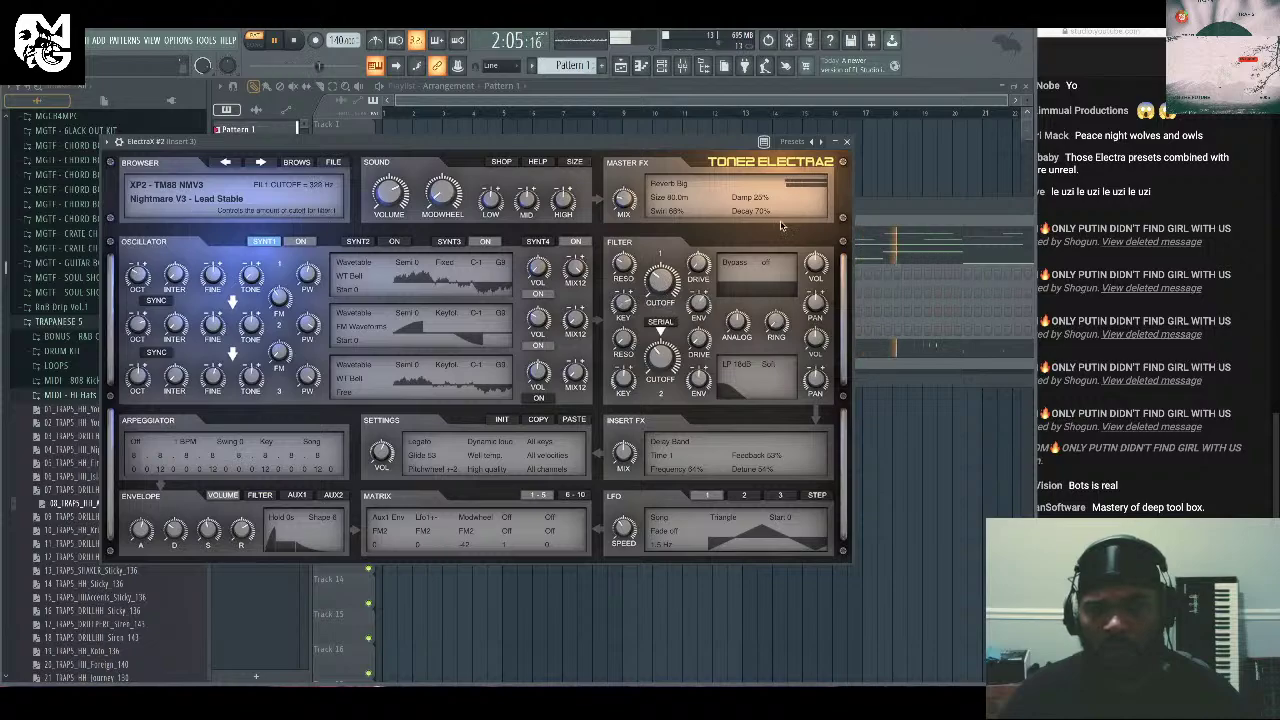
left_click(846, 143)
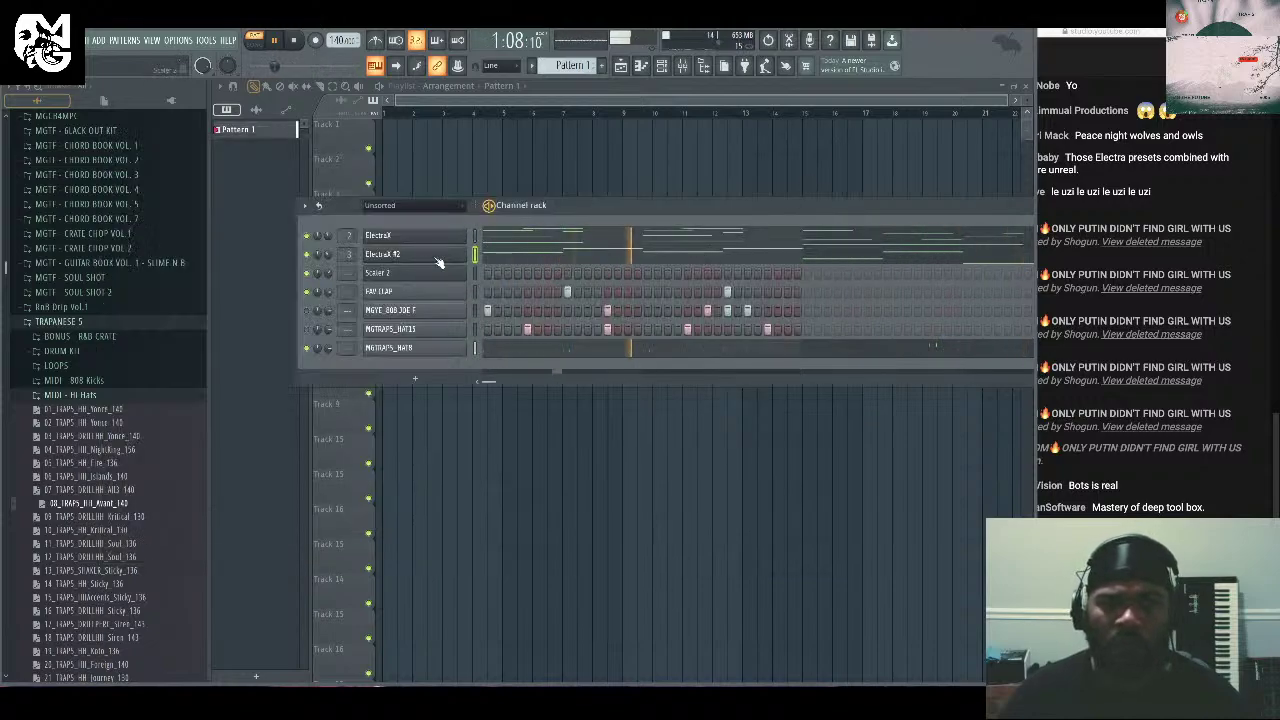
Clone the ElectraX #2 channel and load the patch Nightmare V3 - Keys Choir on the copy.
right_click(397, 256)
left_click(513, 360)
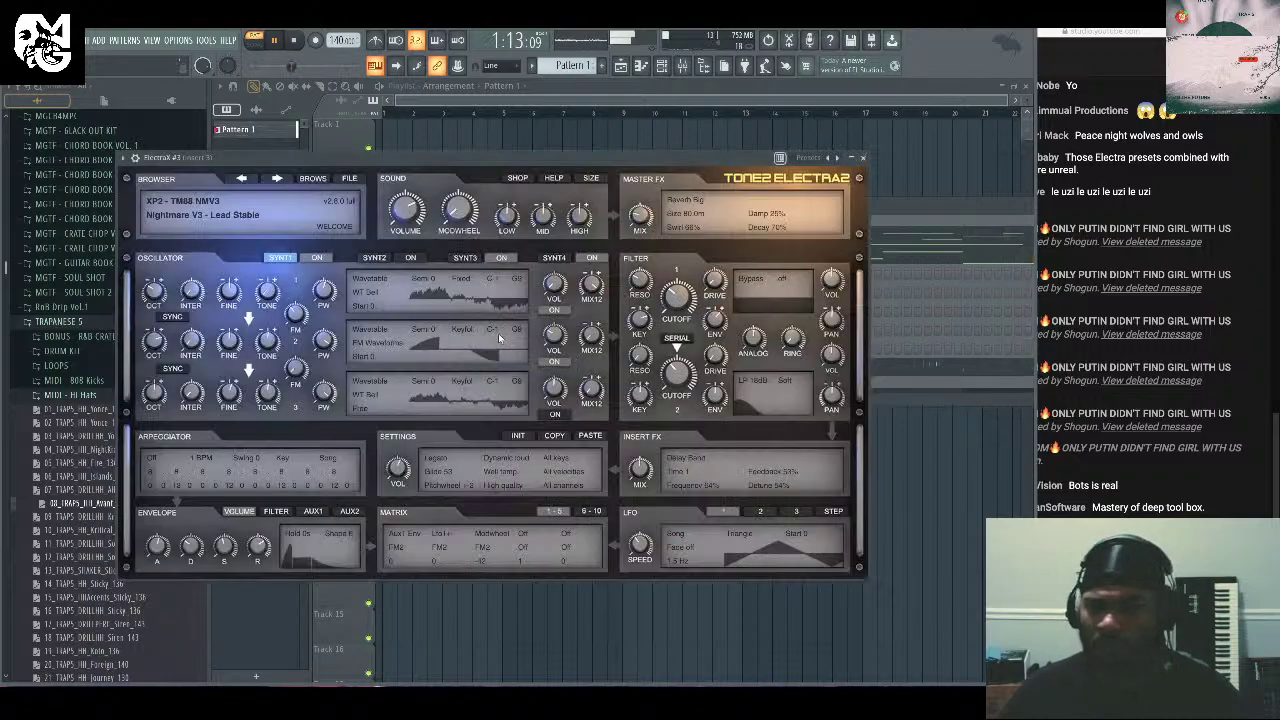
left_click(312, 178)
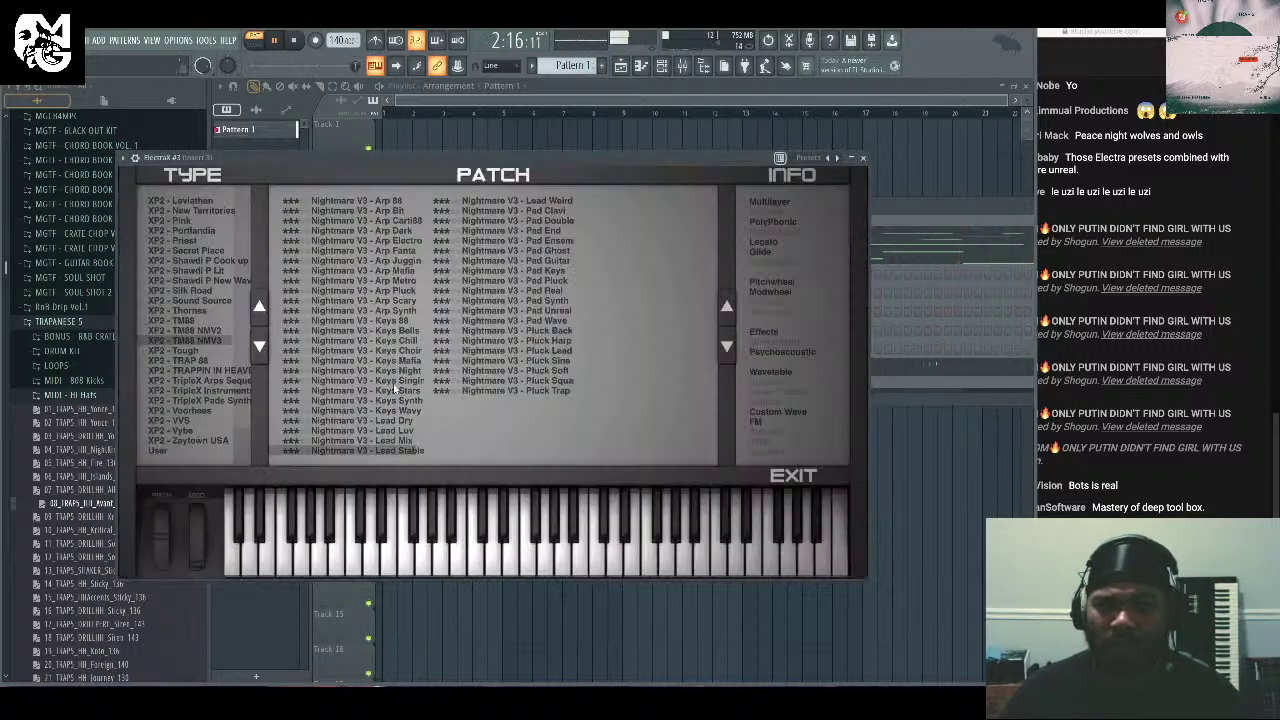
left_click(390, 351)
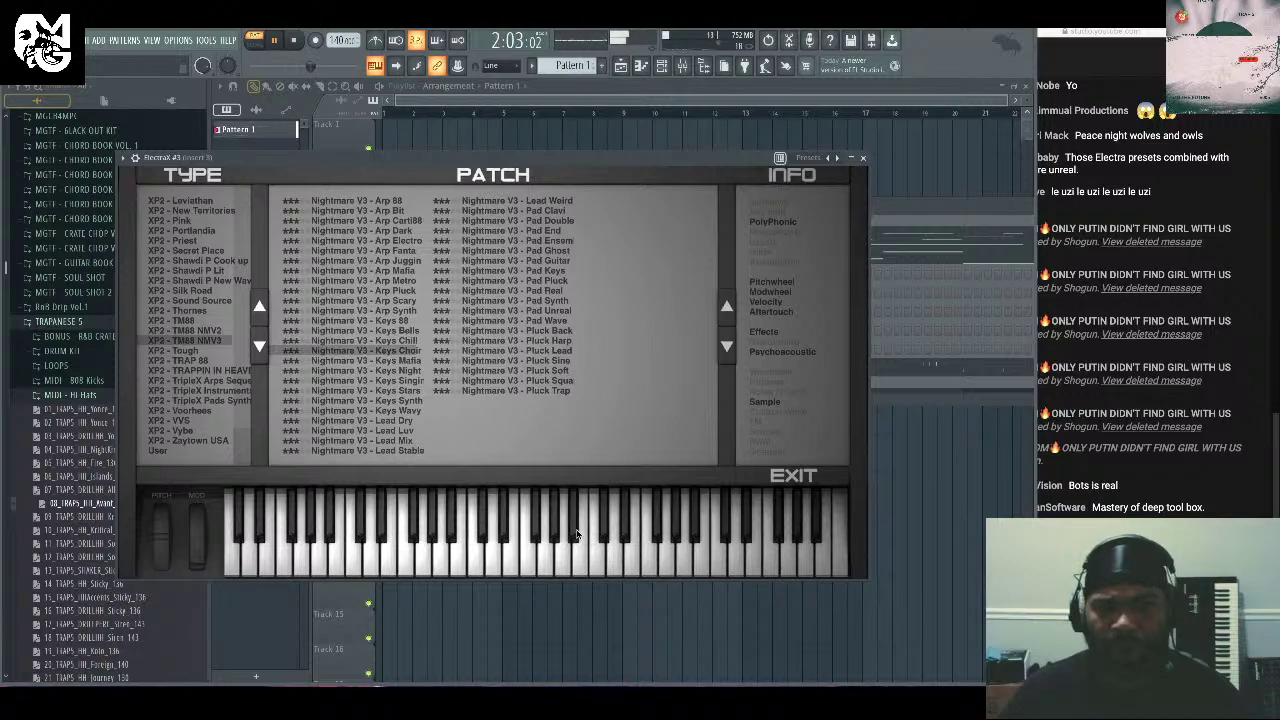
left_click(864, 158)
Open ElectraX #3's piano roll and add a one-beat F# at the start of bar 1.
right_click(450, 275)
left_click(490, 280)
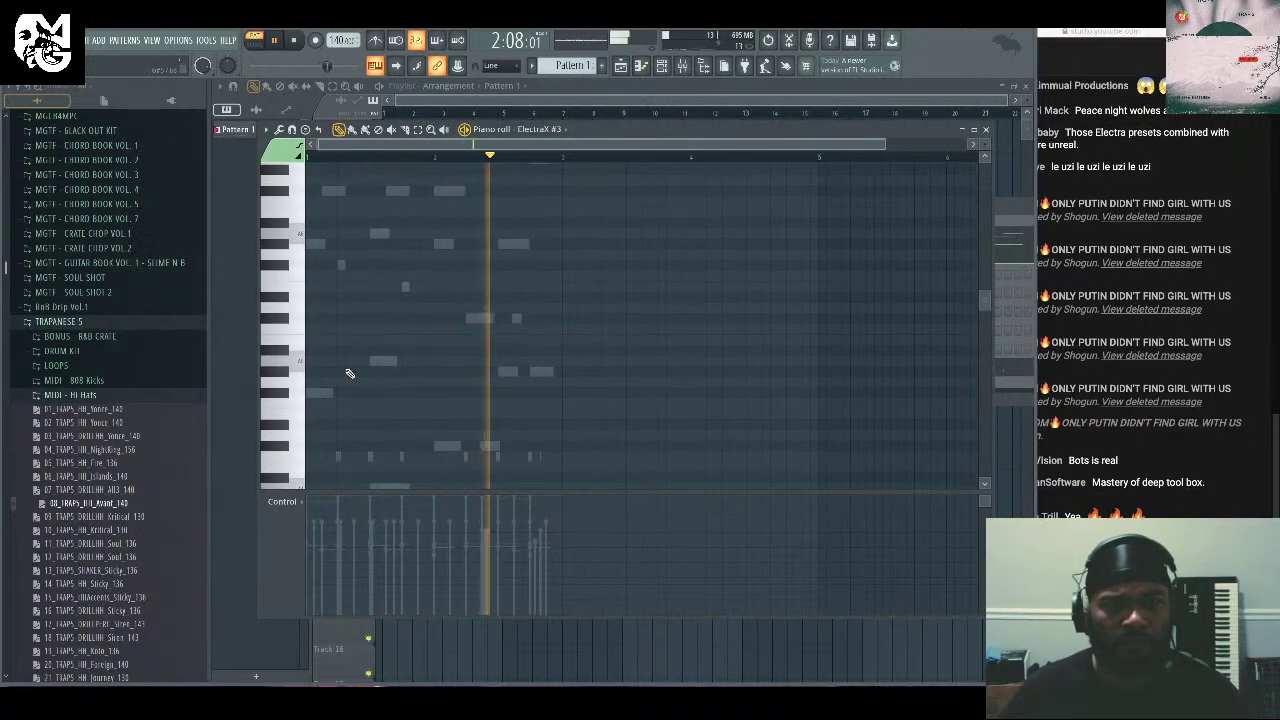
left_click(318, 391)
scroll(317, 400, "down", 2)
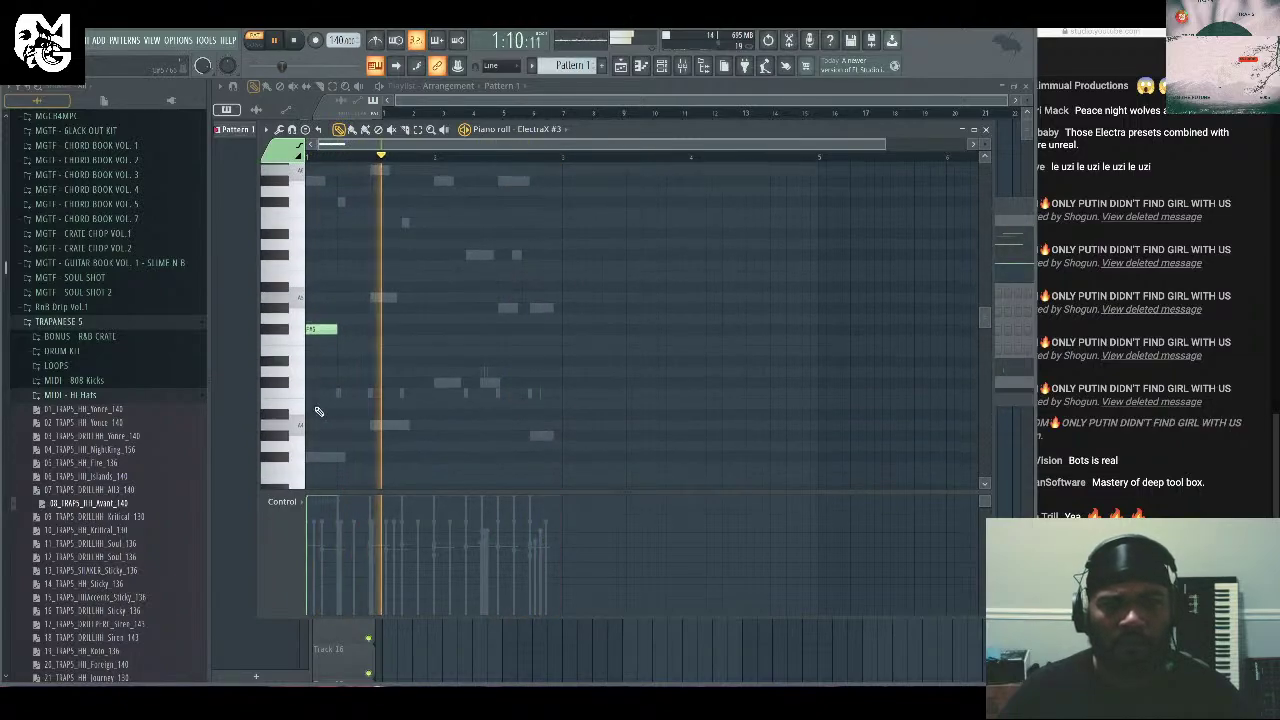
Add lower F#, A, C# and G# notes across bars 1 and 2 of the ElectraX #3 piano roll, following the ghost notes.
left_click(322, 456)
left_click(385, 424)
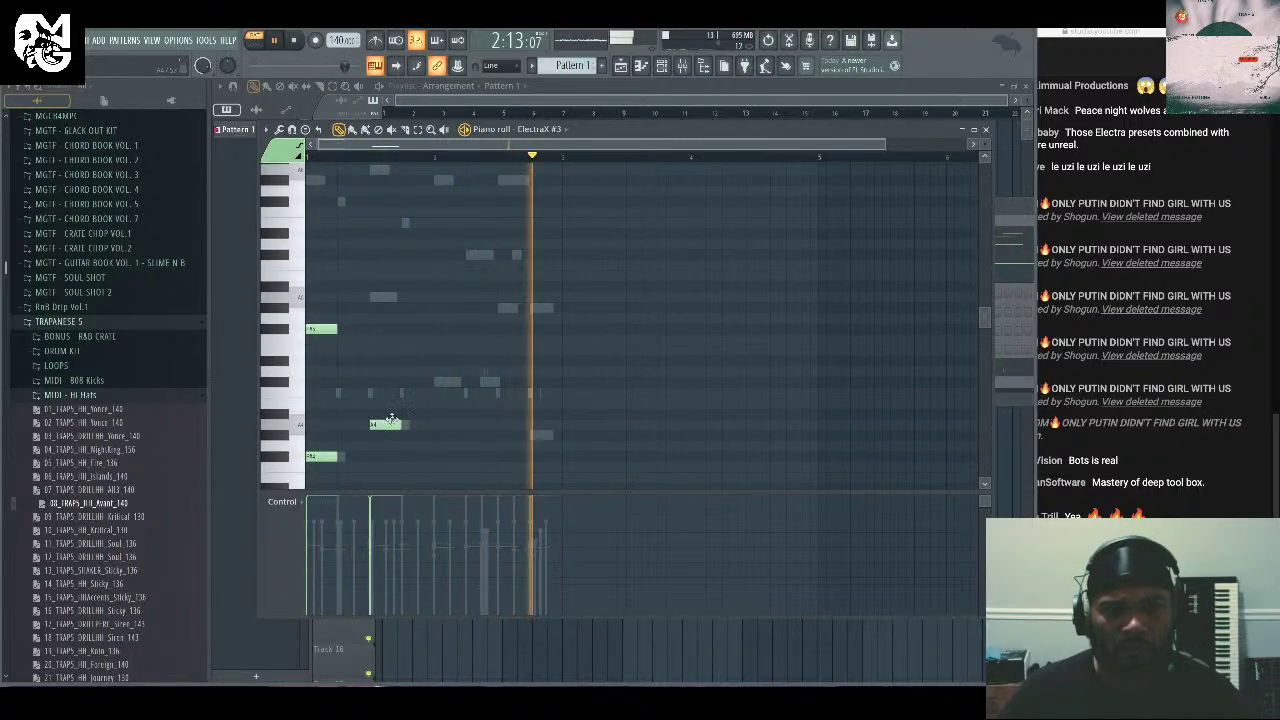
left_click(445, 382)
left_click(540, 435)
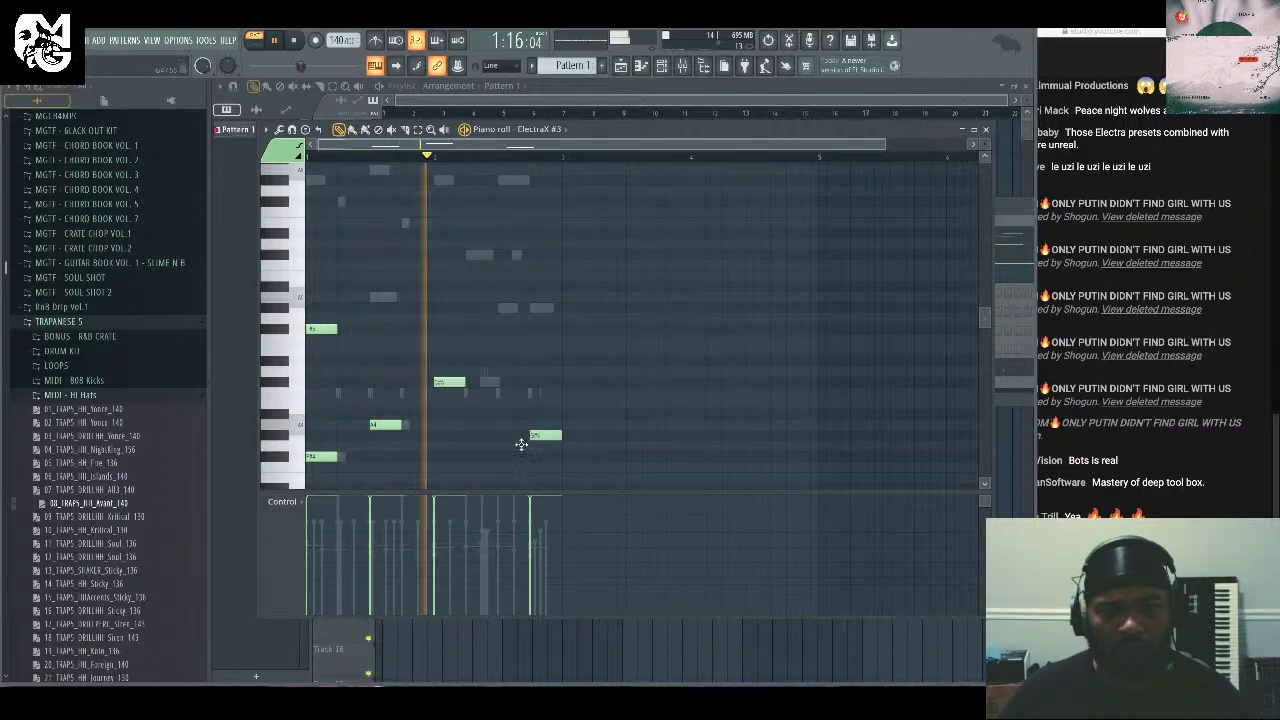
Add an upper A in bar 1 and two upper G# notes in bar 2, lowering the first G# by an octave.
left_click(385, 297)
scroll(437, 233, "up", 1)
left_click(443, 212)
left_click(540, 339)
left_click(452, 212, "ctrl")
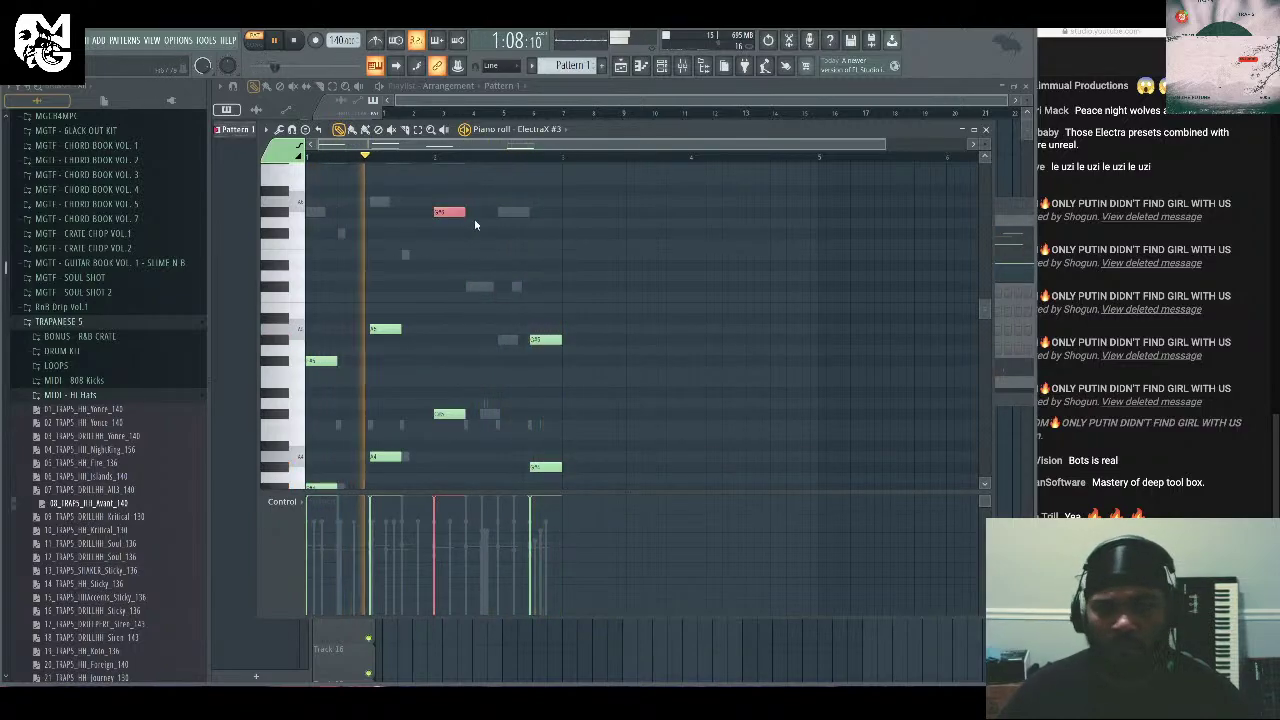
key("ctrl+Down")
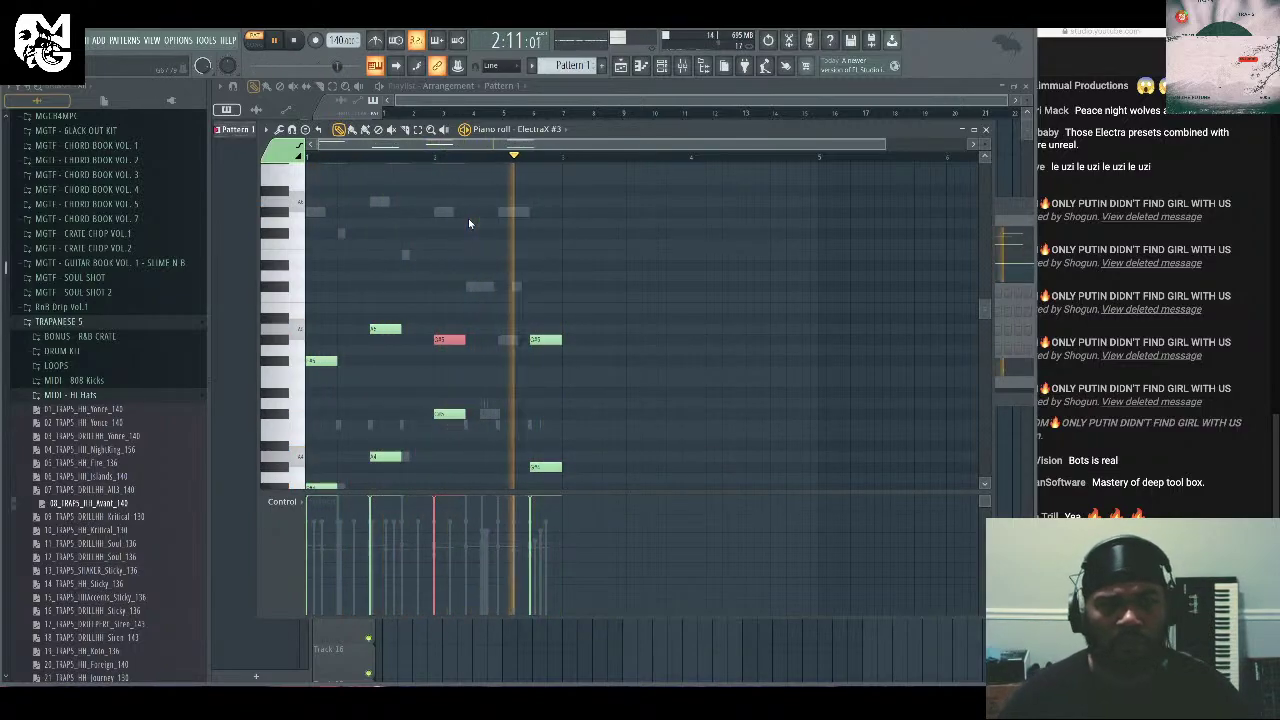
Extend the bar 2 upper line with a C# and an octave-lowered G#, and delete the last upper G#.
scroll(470, 260, "up", 2)
left_click(480, 286)
left_click(469, 319)
left_click(516, 243)
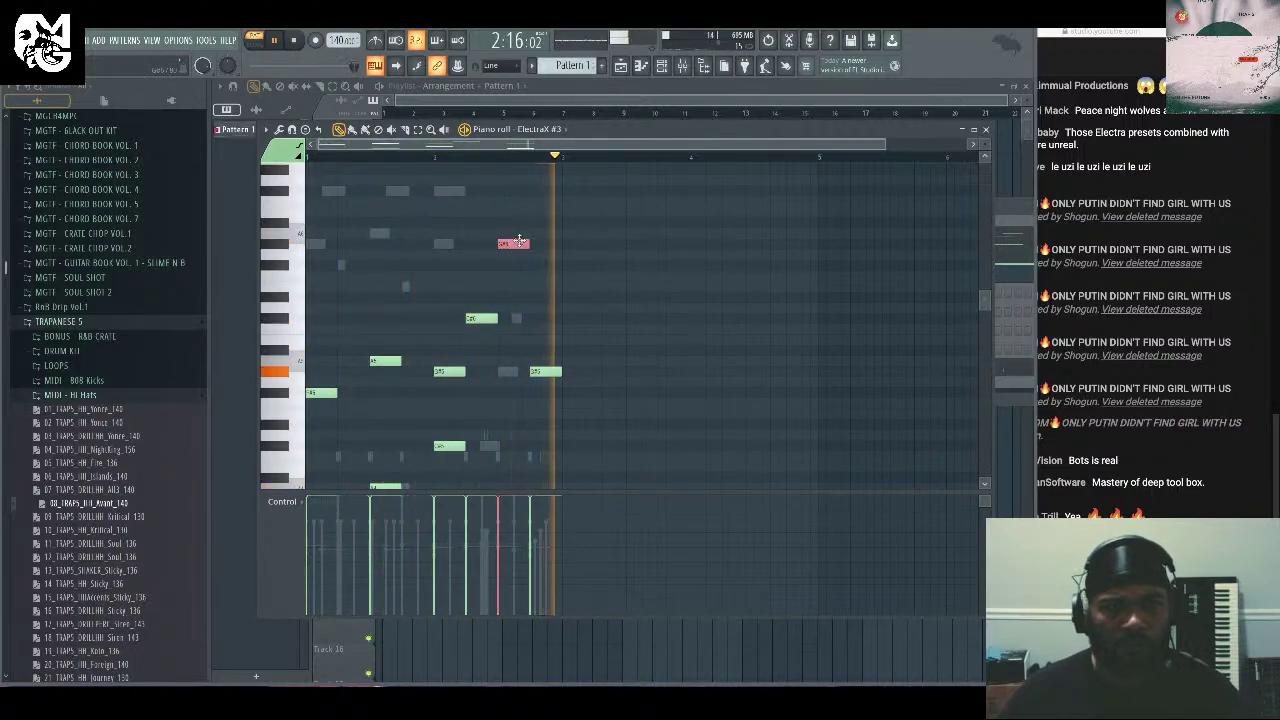
key("ctrl+Down")
key("ctrl+d")
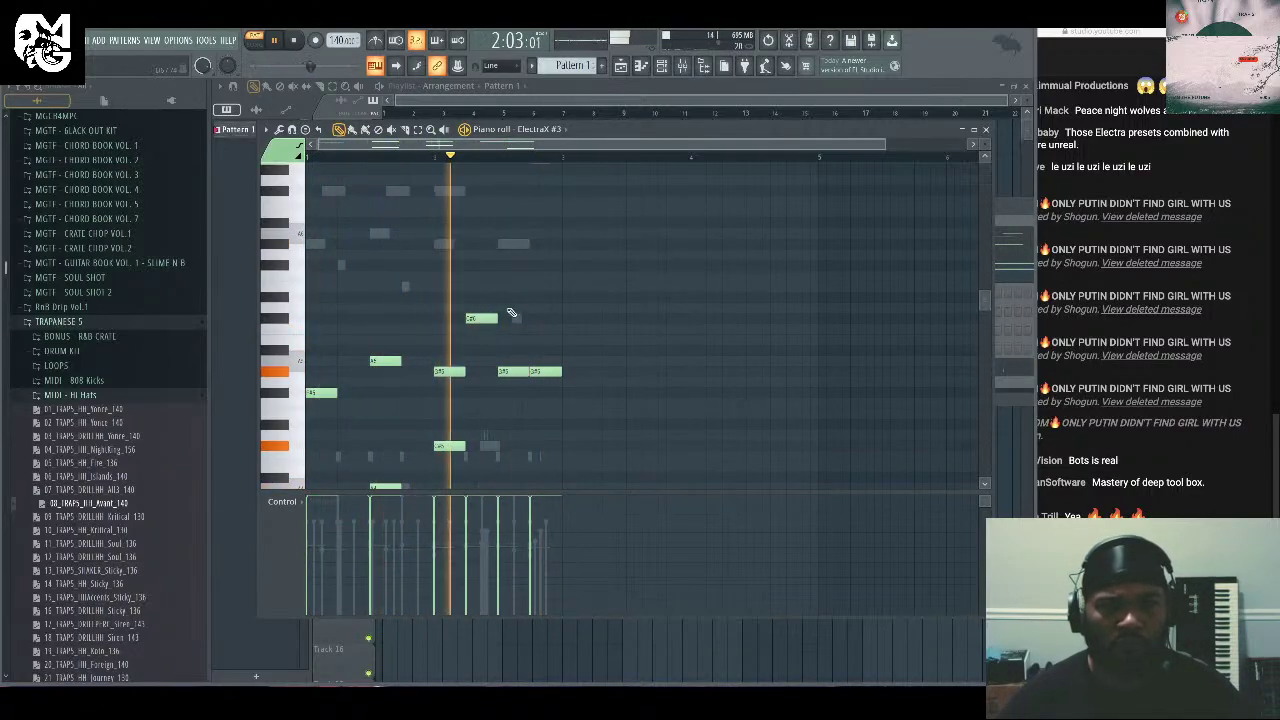
scroll(540, 316, "down", 3)
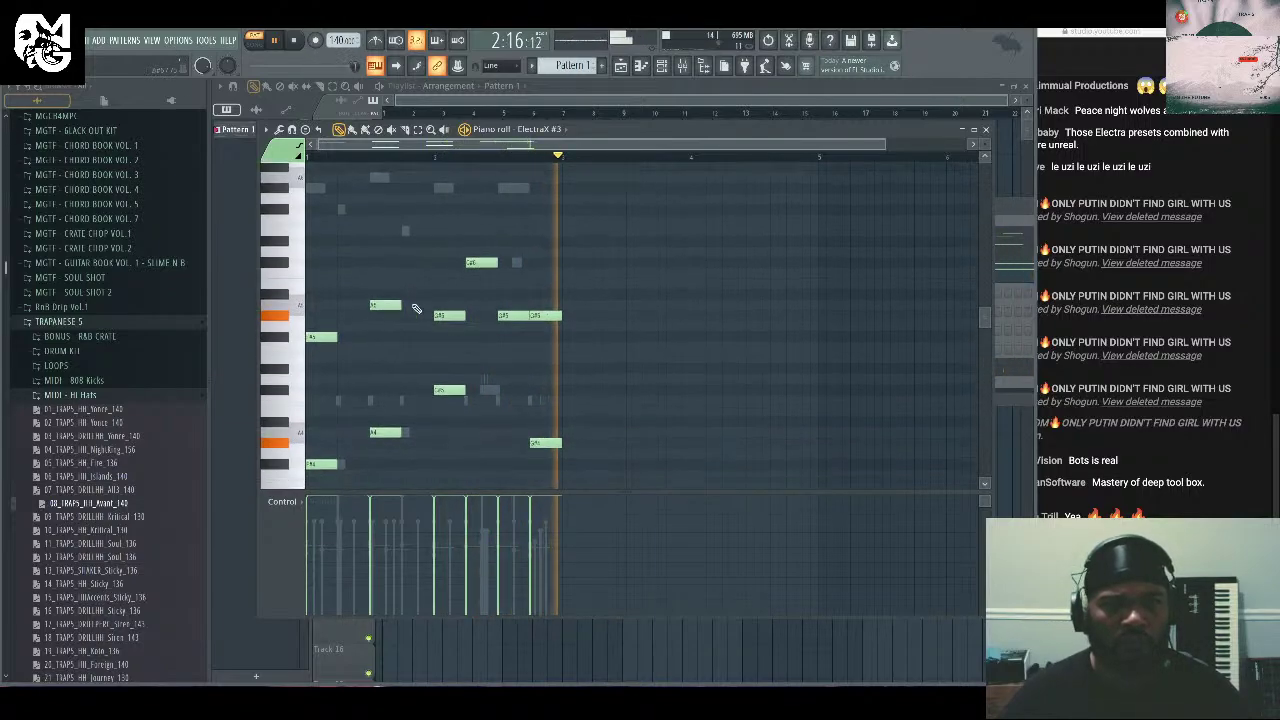
right_click(556, 309)
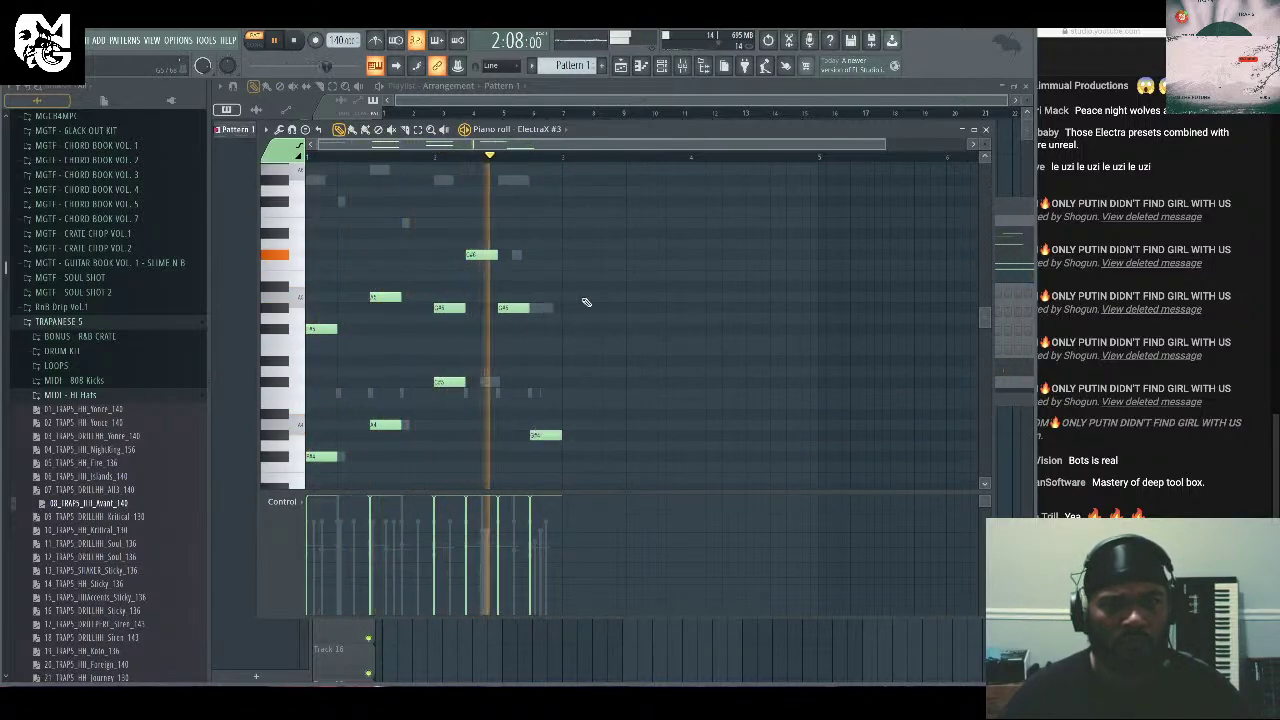
Leave the ElectraX #3 piano roll and bring up the channel rack, repositioned higher over the playlist.
key("F7")
key("F6")
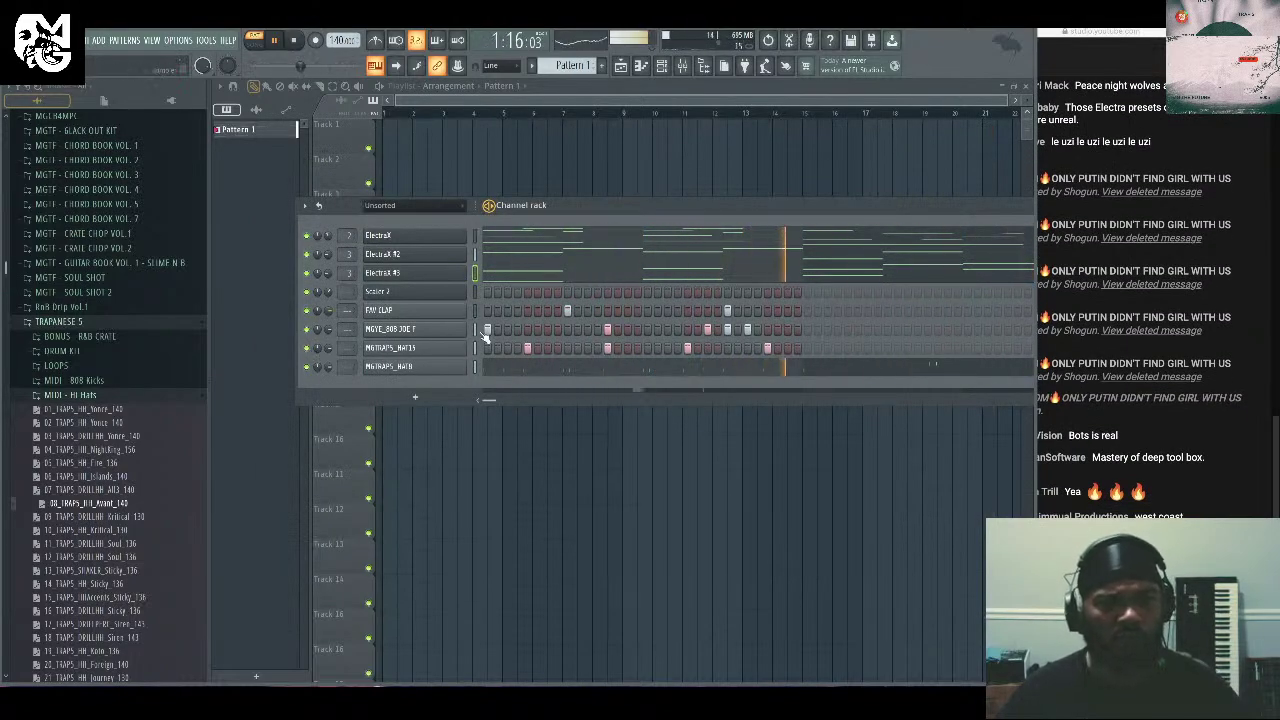
left_click_drag(727, 209, 693, 167)
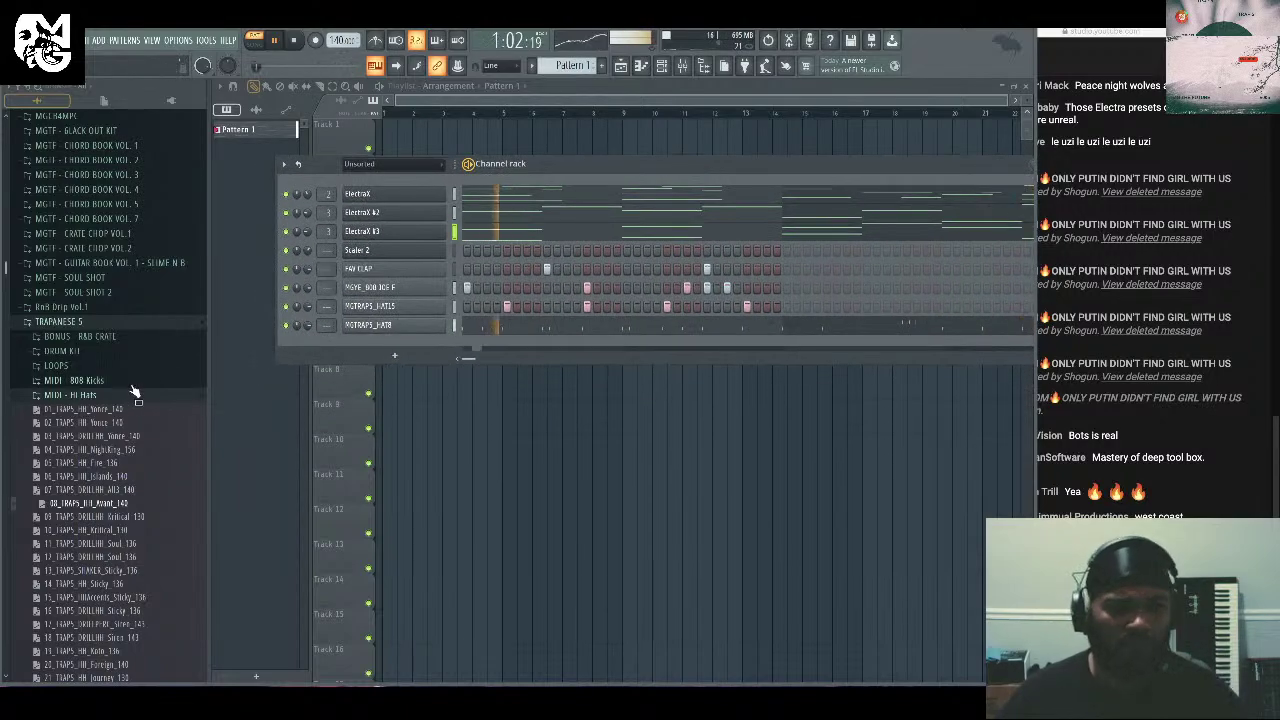
Audition snares in the TRAPANESE 5 DRUM KIT folder and add MGTRAP5_SNARE2 as a new channel below the hats.
left_click(123, 398)
left_click(100, 351)
scroll(170, 428, "down", 3)
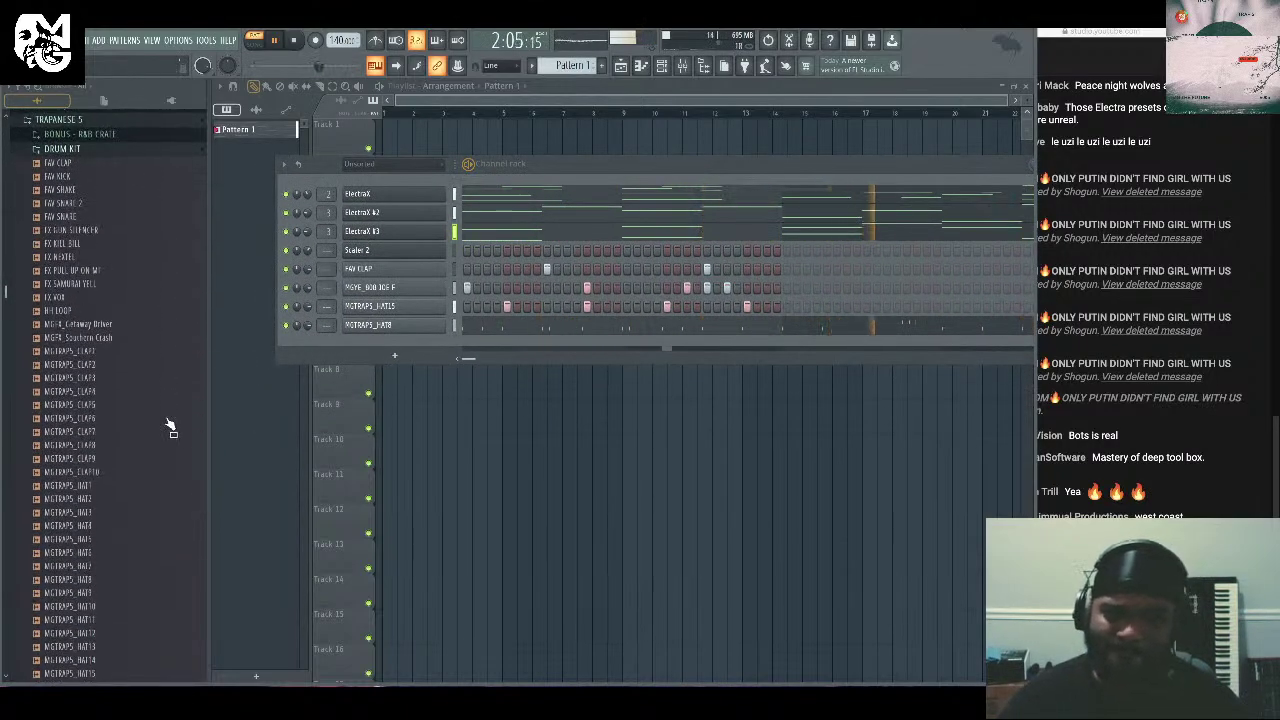
scroll(170, 428, "down", 10)
left_click(118, 486)
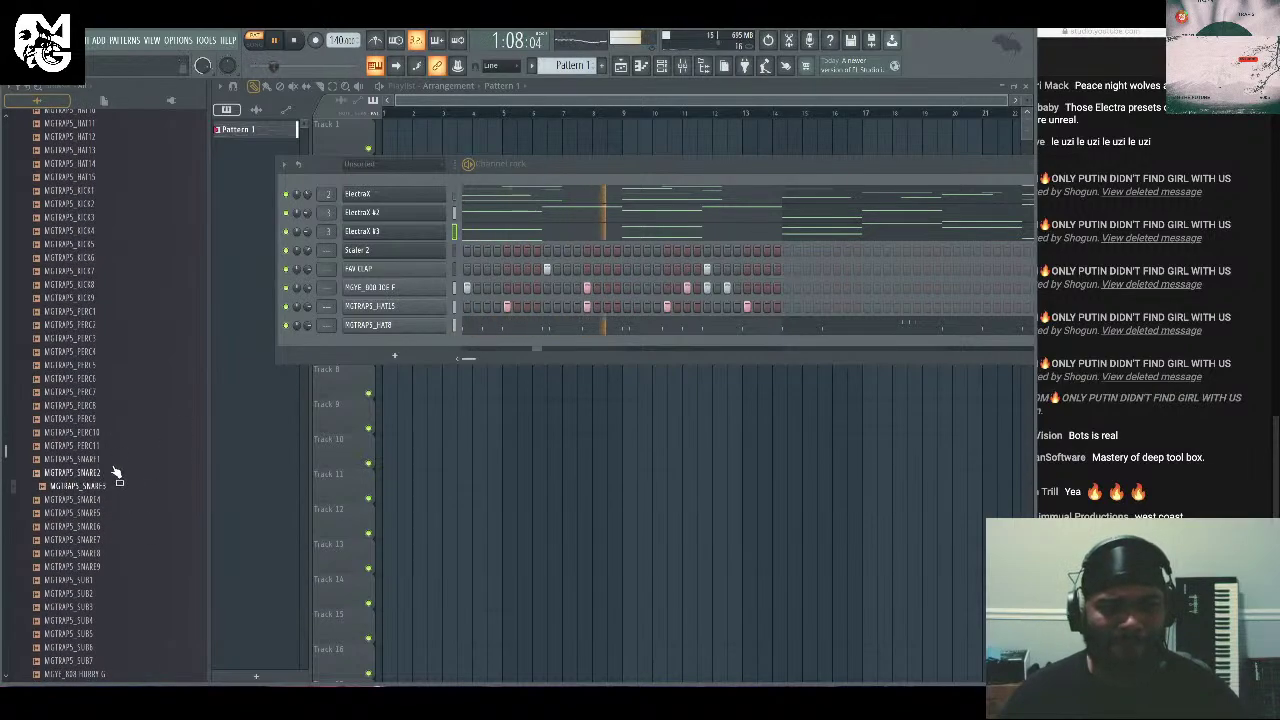
left_click(111, 473)
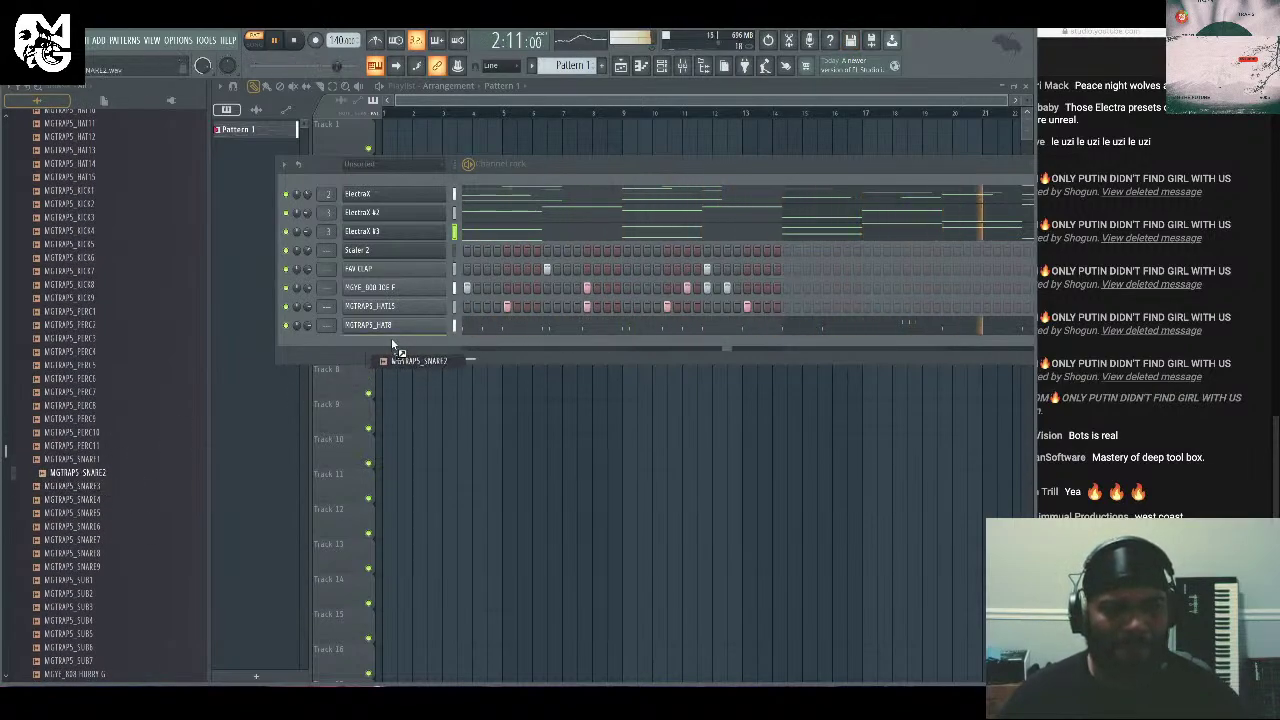
left_click_drag(391, 343, 393, 345)
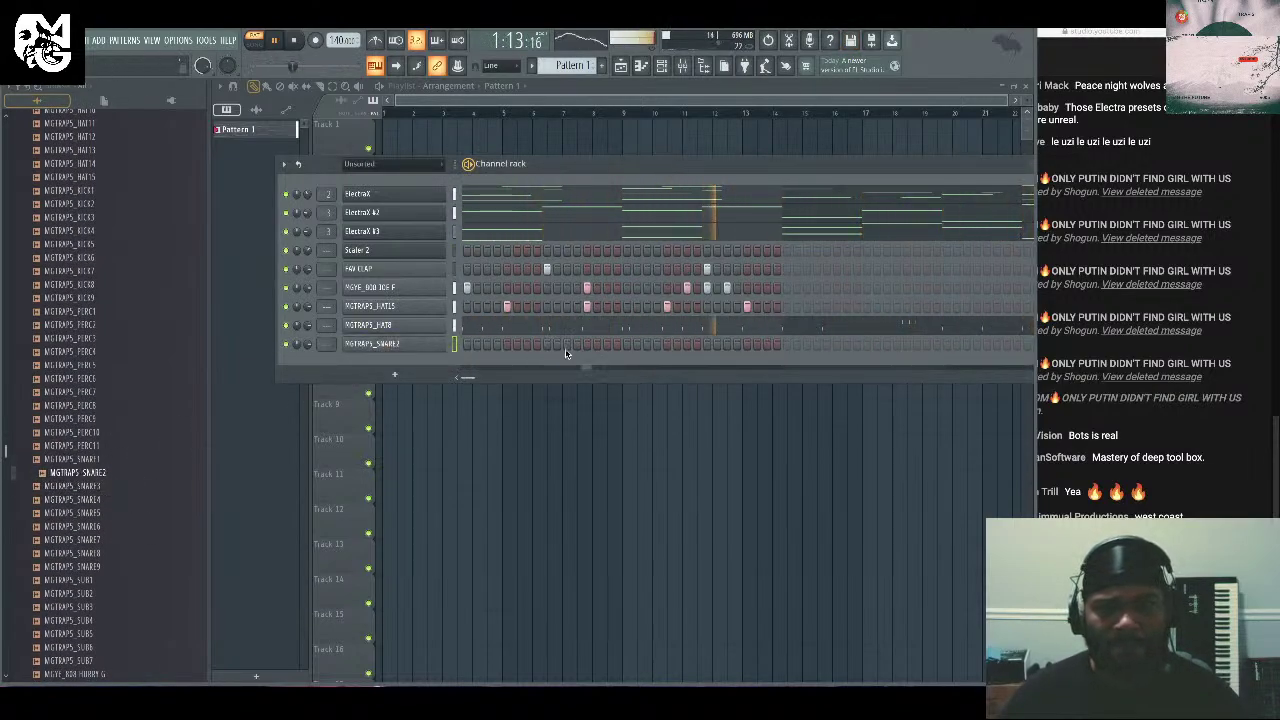
Program snare hits on steps 7, 9, 25 and 31, and swap the channel's sample for MGTRAP5_SNARE9.
left_click(527, 345)
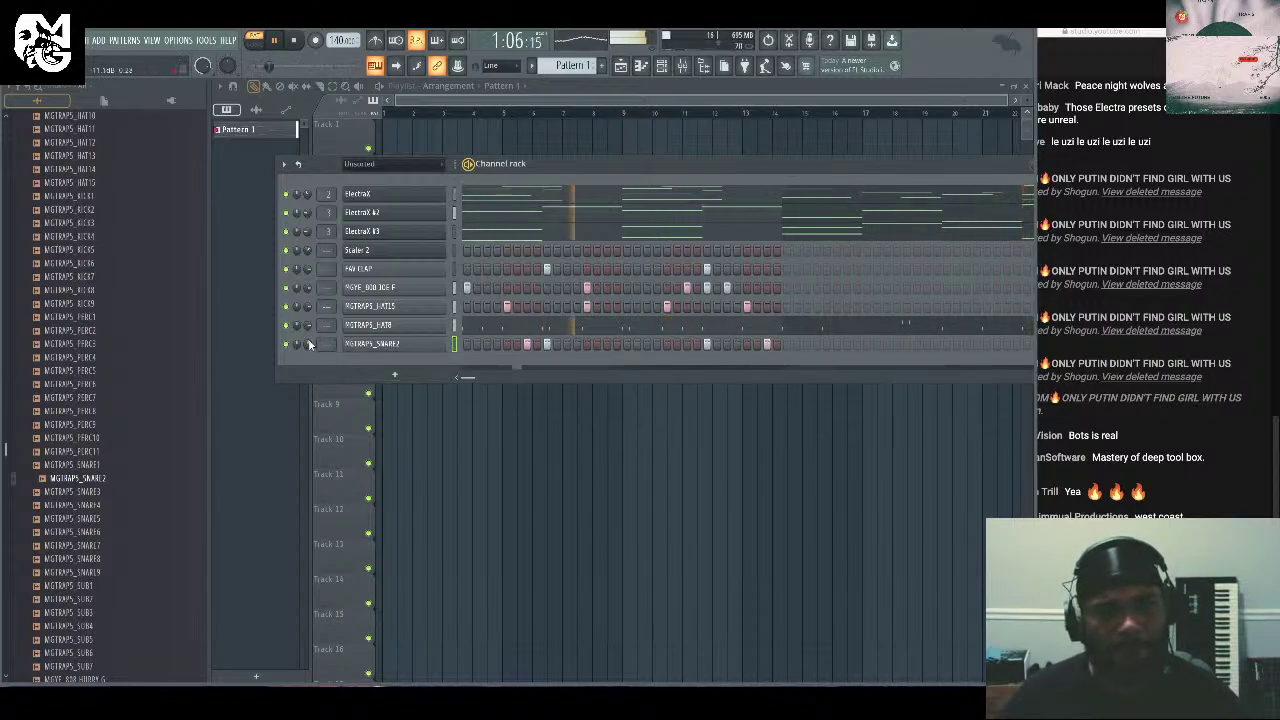
left_click_drag(840, 172, 819, 162)
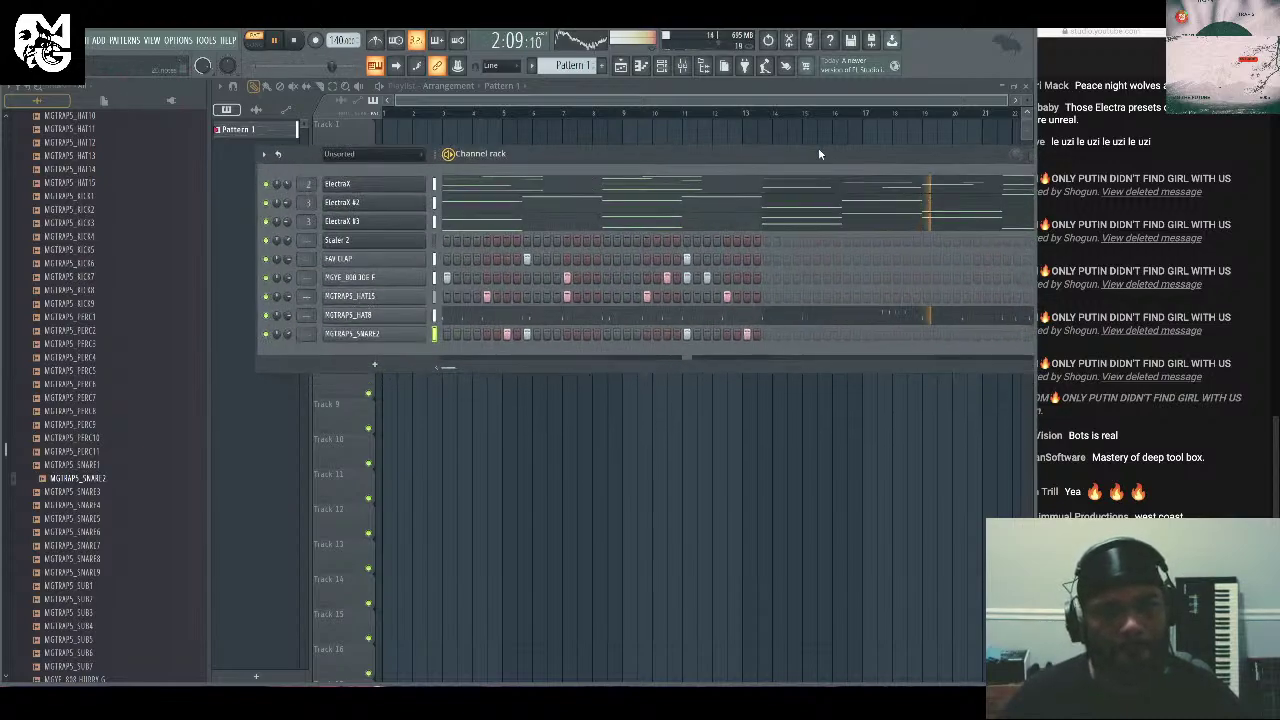
left_click(111, 572)
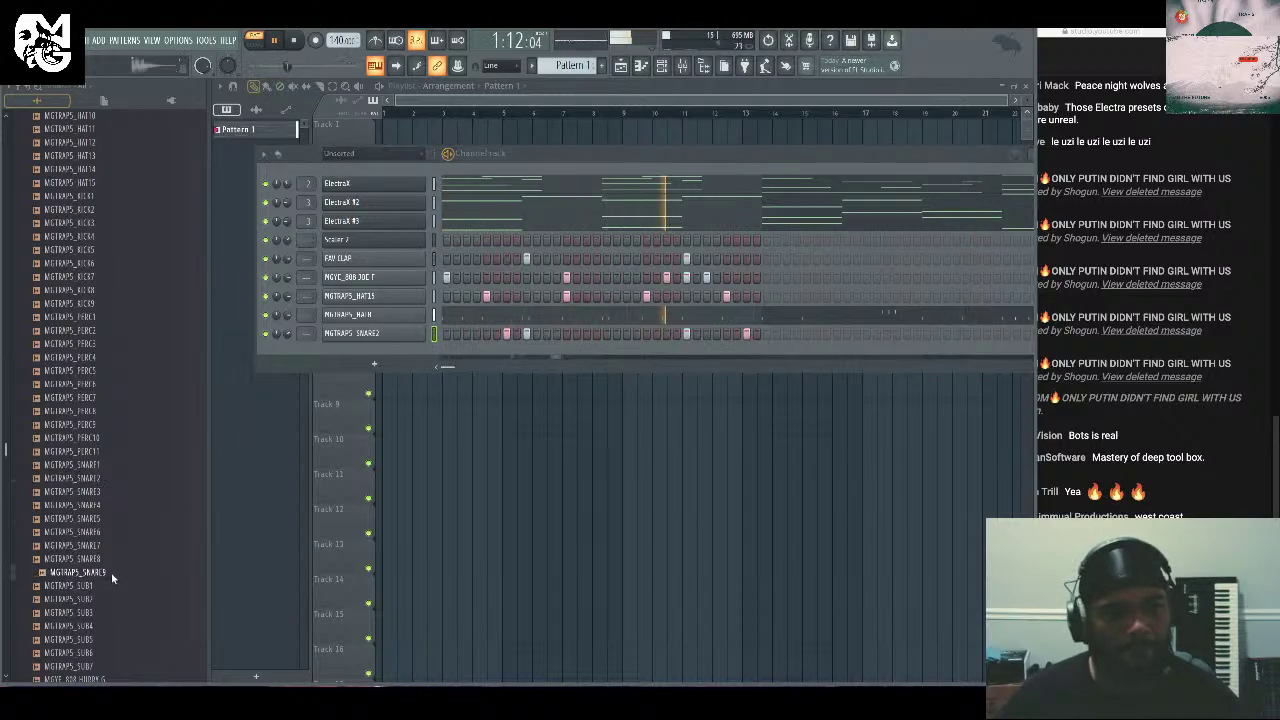
left_click_drag(823, 148, 779, 146)
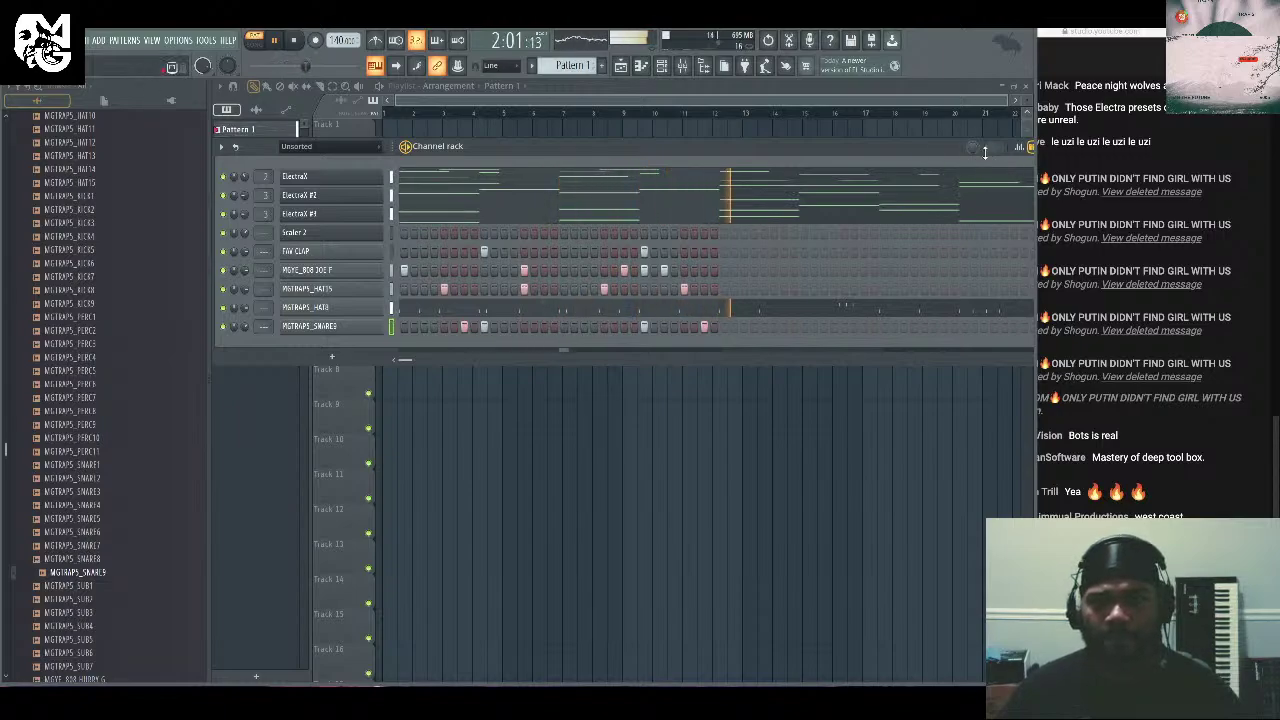
Add swing to the channel rack and set the project tempo to 136.
left_click(1018, 147)
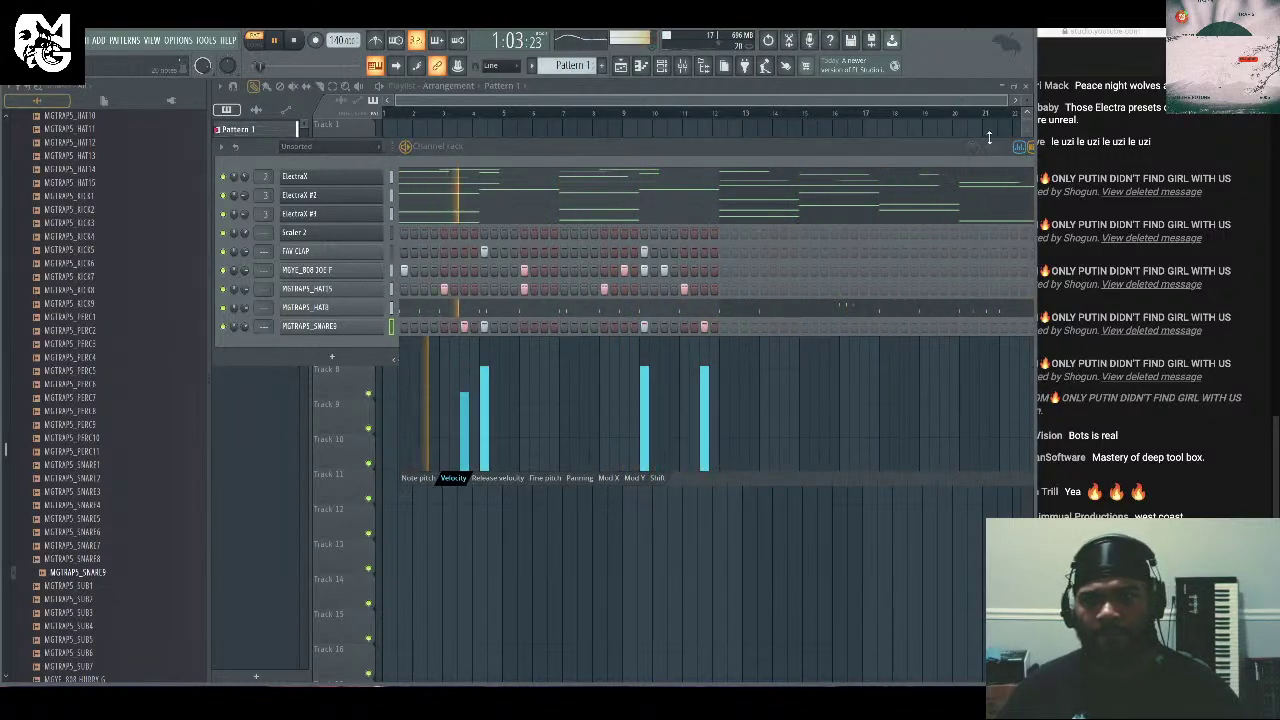
left_click(991, 145)
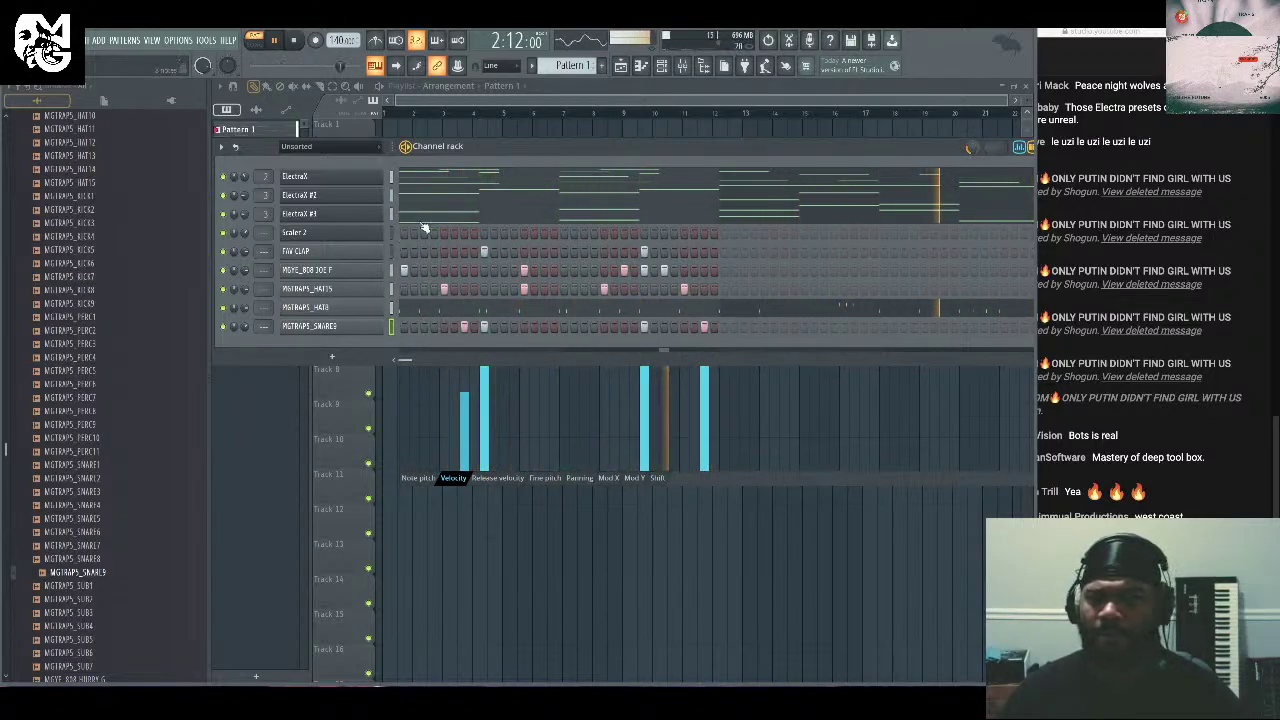
mouse_move(342, 40)
left_mouse_down()
mouse_move(342, 20)
mouse_move(342, 37)
left_mouse_up()
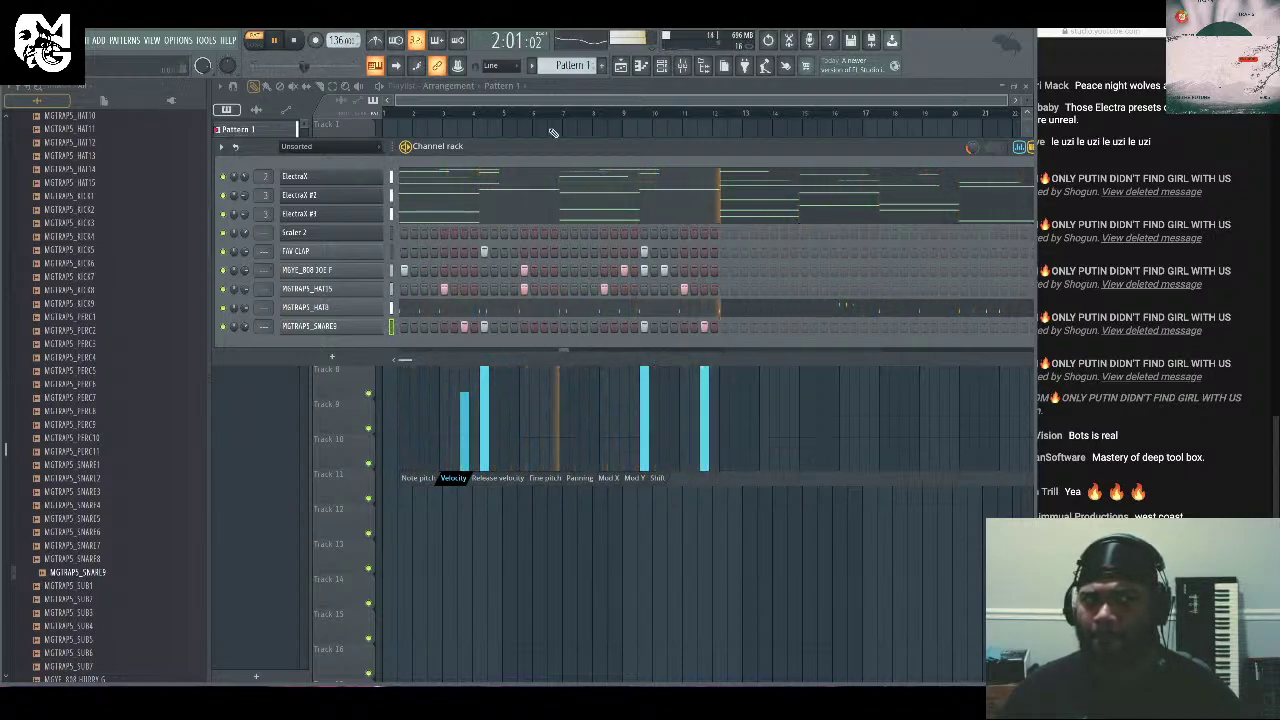
double_click(586, 147)
left_click(1230, 317)
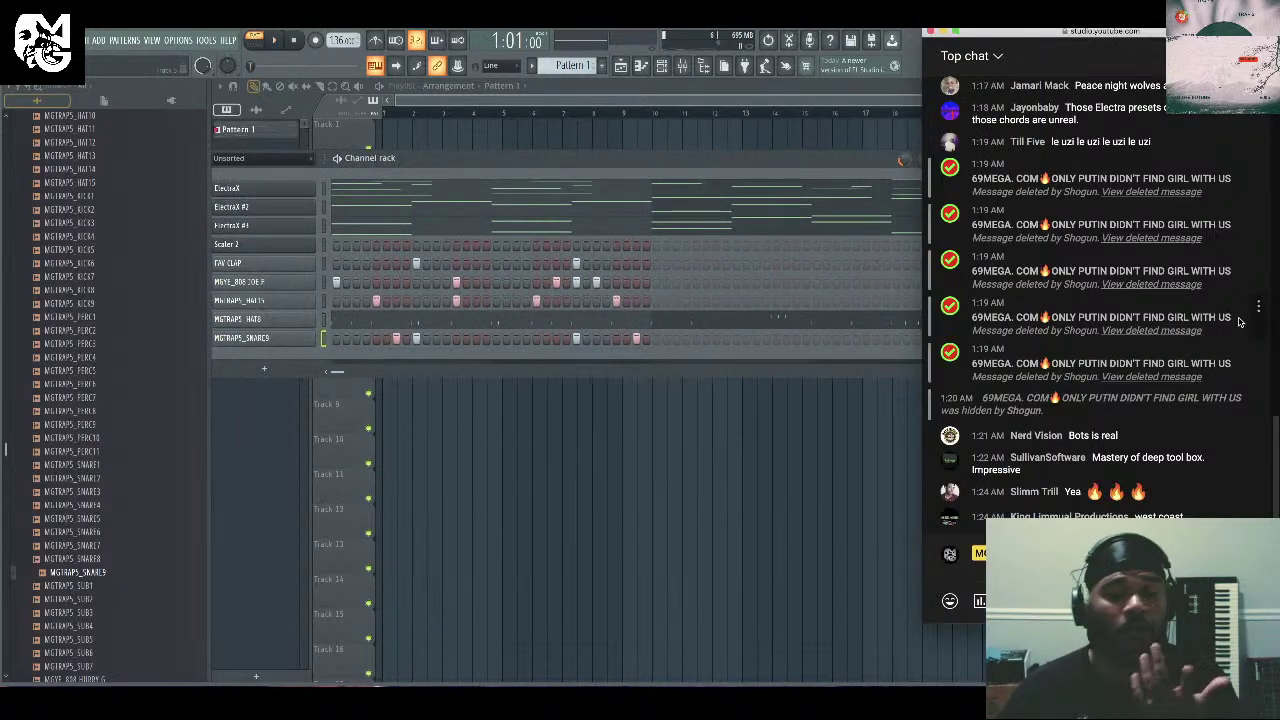
left_click(770, 178)
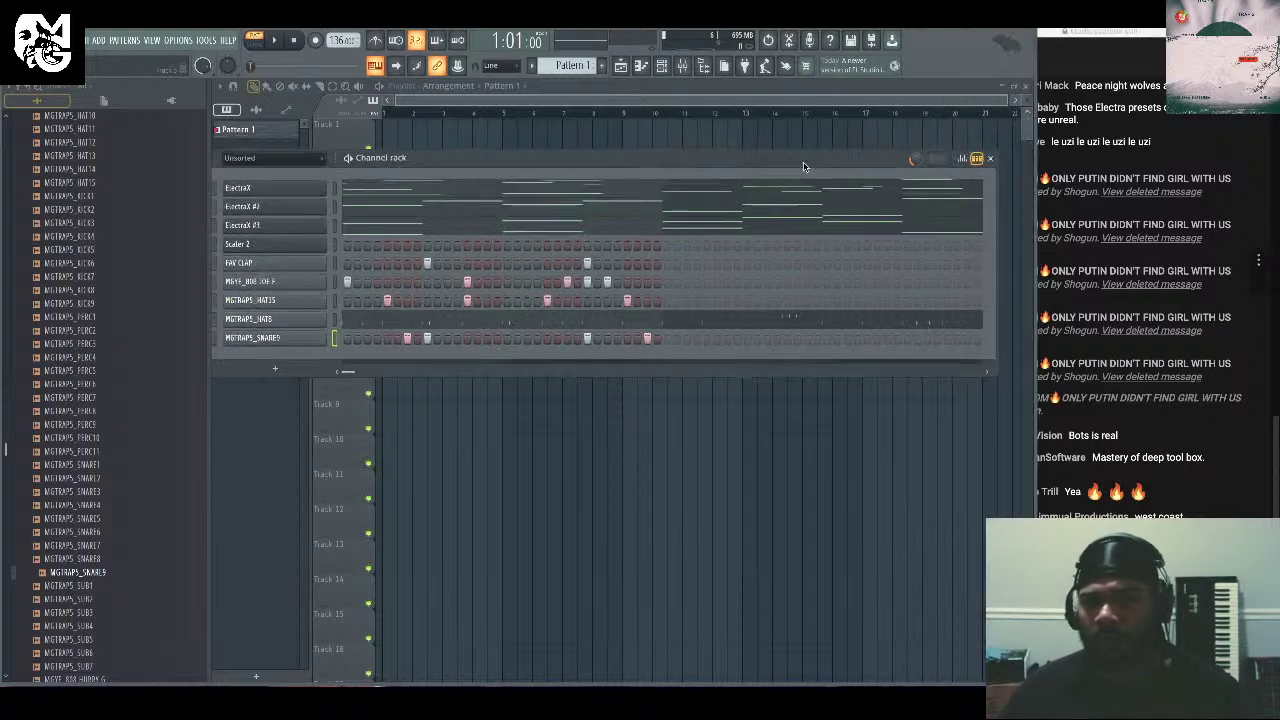
left_click(320, 247)
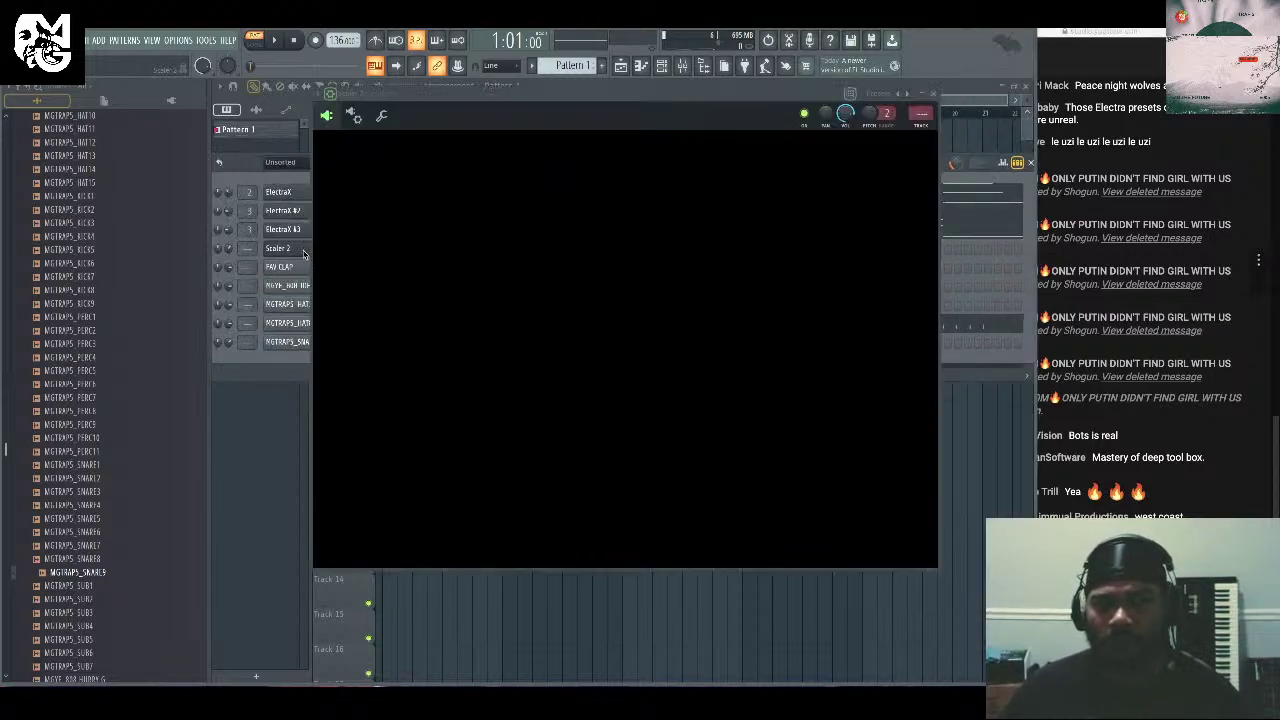
left_click(933, 93)
key("alt+Tab")
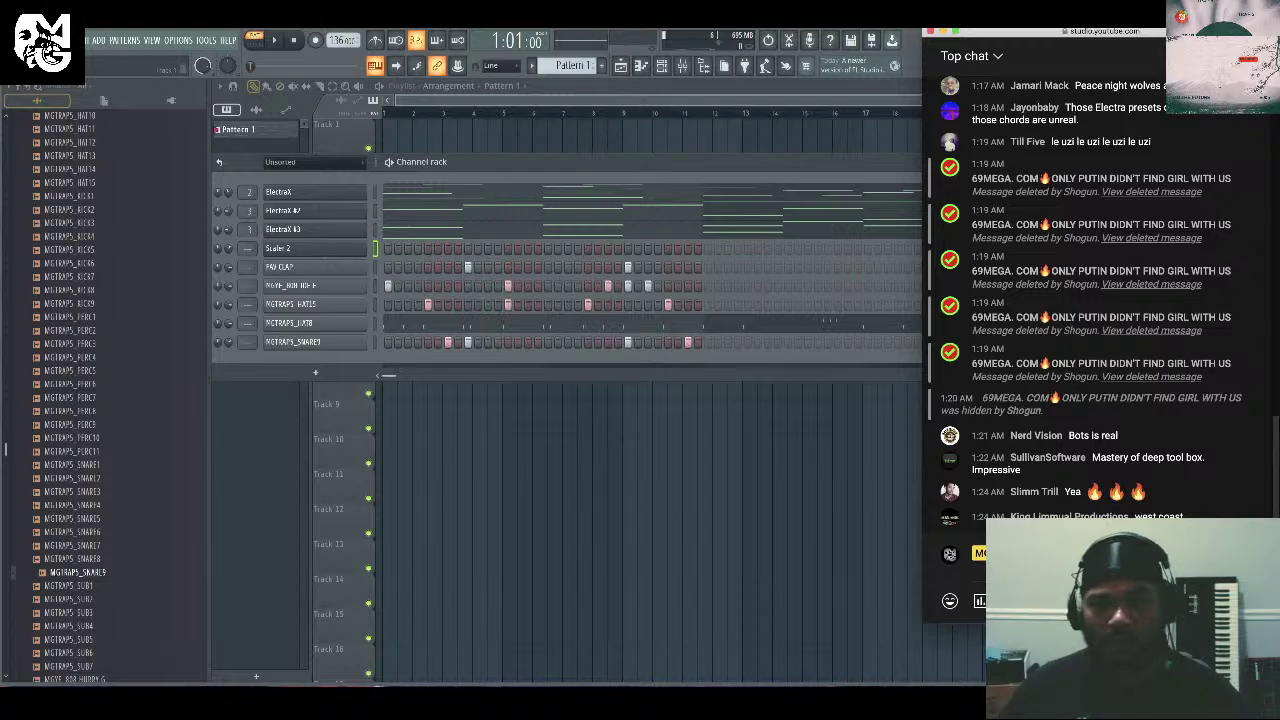
left_click(736, 362)
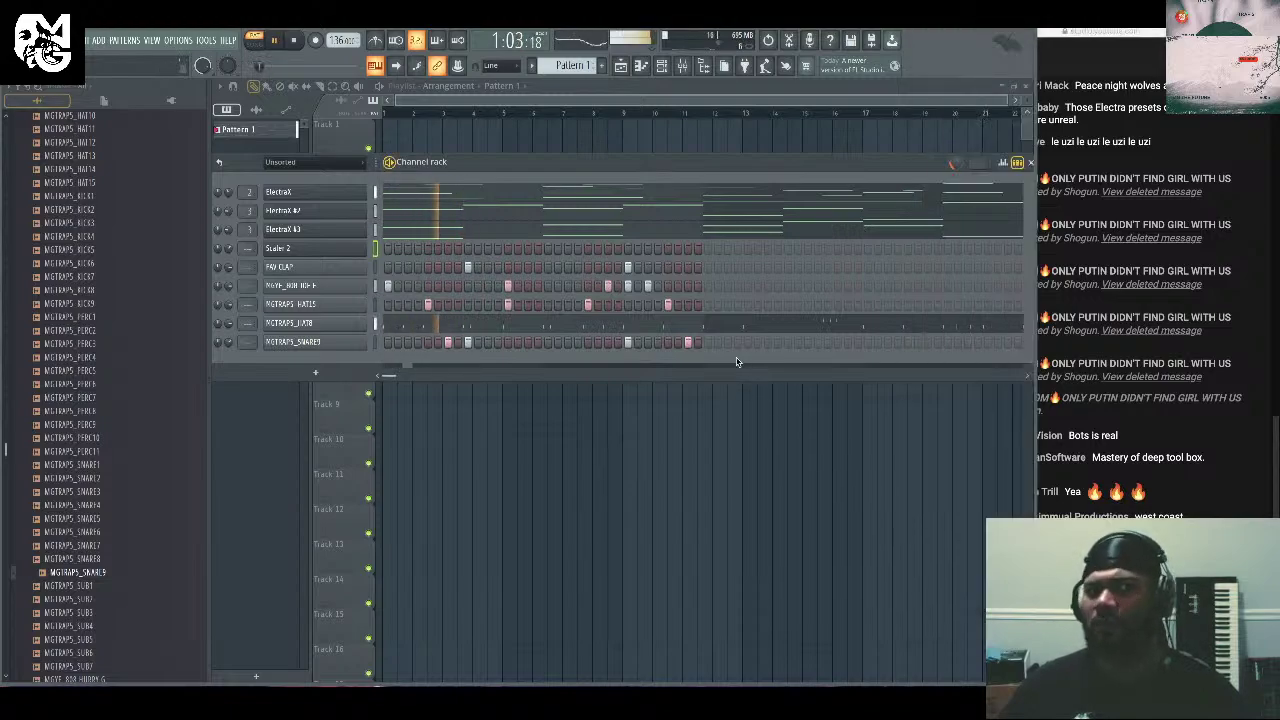
key("alt+Tab")
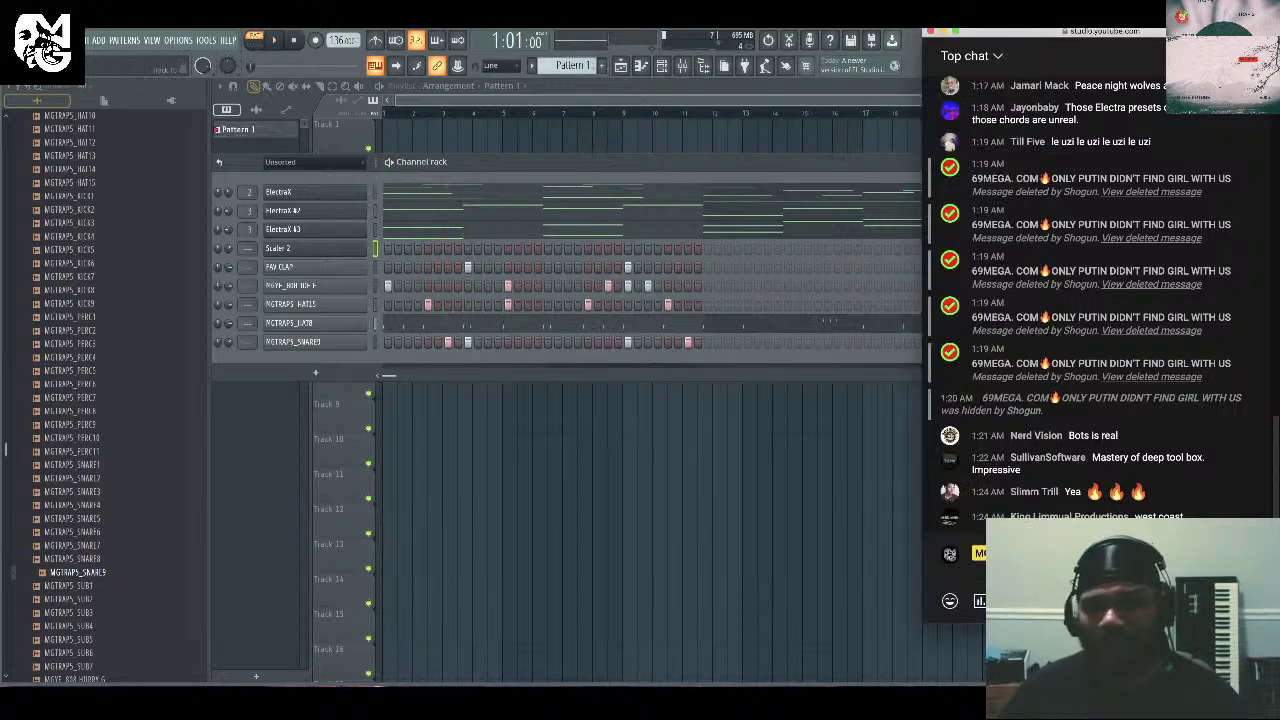
Add MGTRAP5_KICK6 from the drum kit as a new channel and program kicks on steps 1, 13, 23 and 25.
left_click(714, 378)
key("space")
scroll(110, 330, "up", 3)
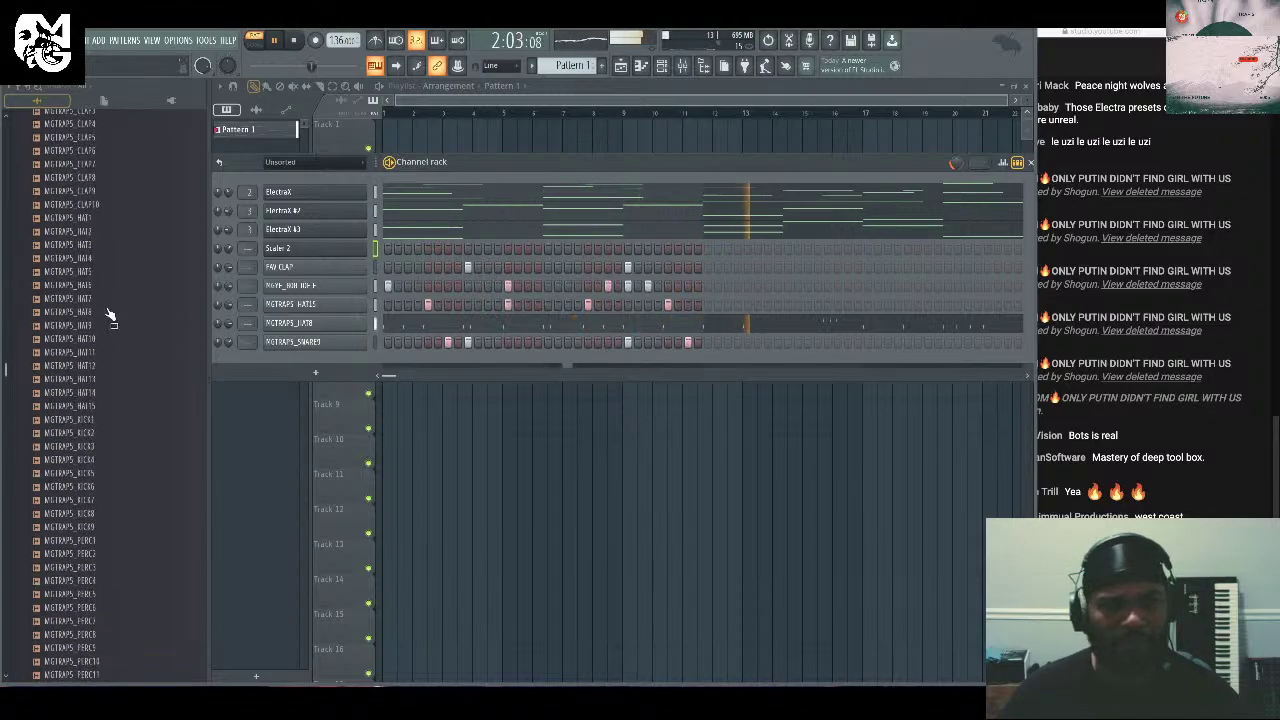
left_click(128, 372)
left_click_drag(128, 386, 384, 358)
key("space")
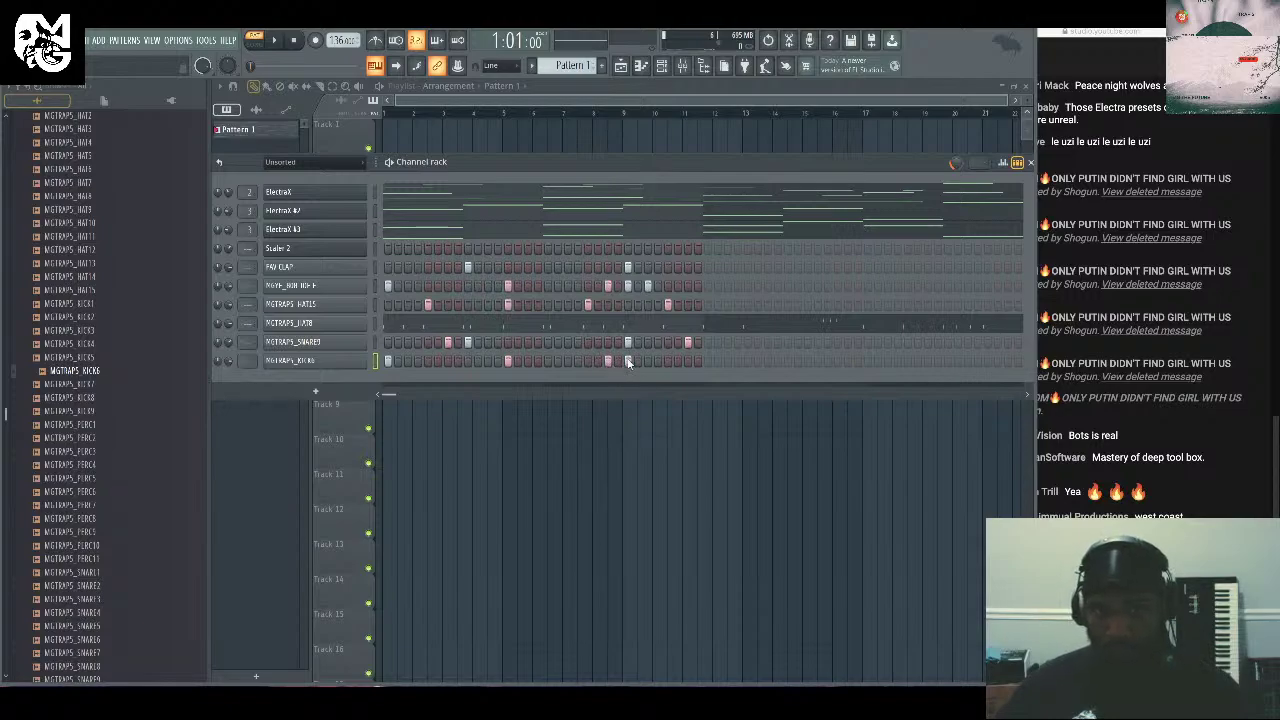
Play the pattern and add kick hits on steps 7, 19, 24, 29 and 31.
key("space")
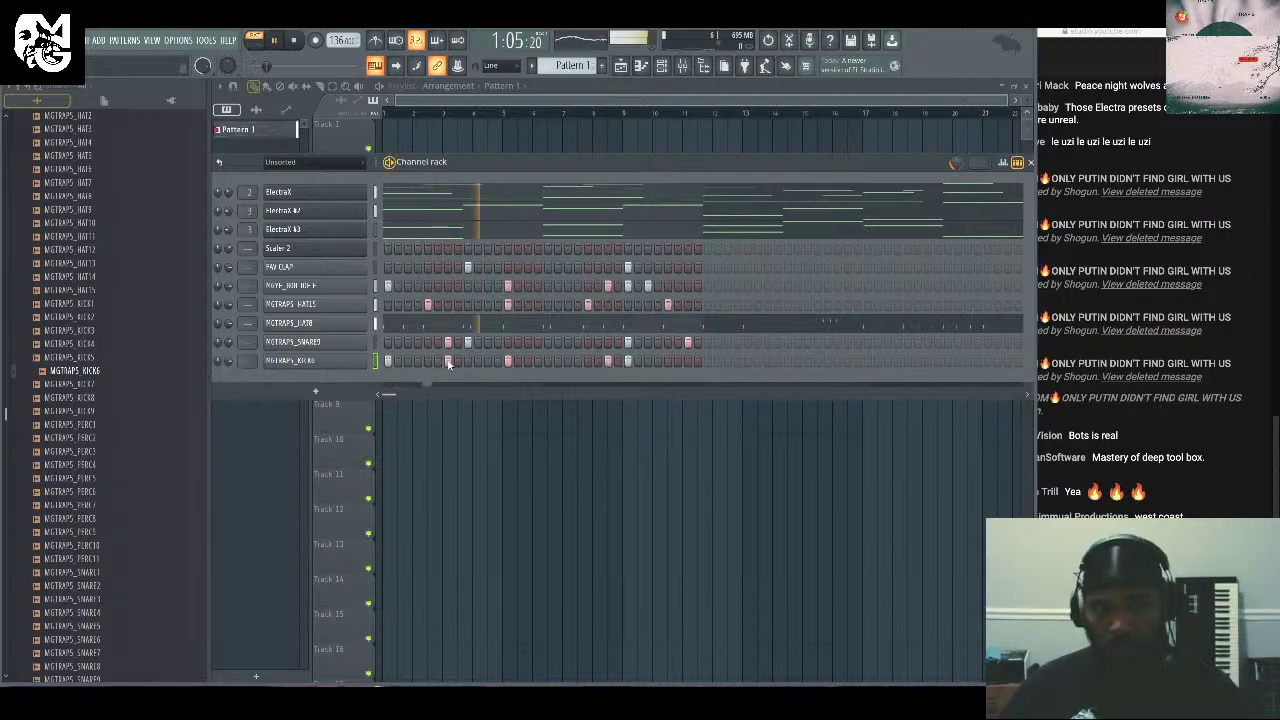
left_click(618, 360)
left_click(667, 360)
left_click(688, 360)
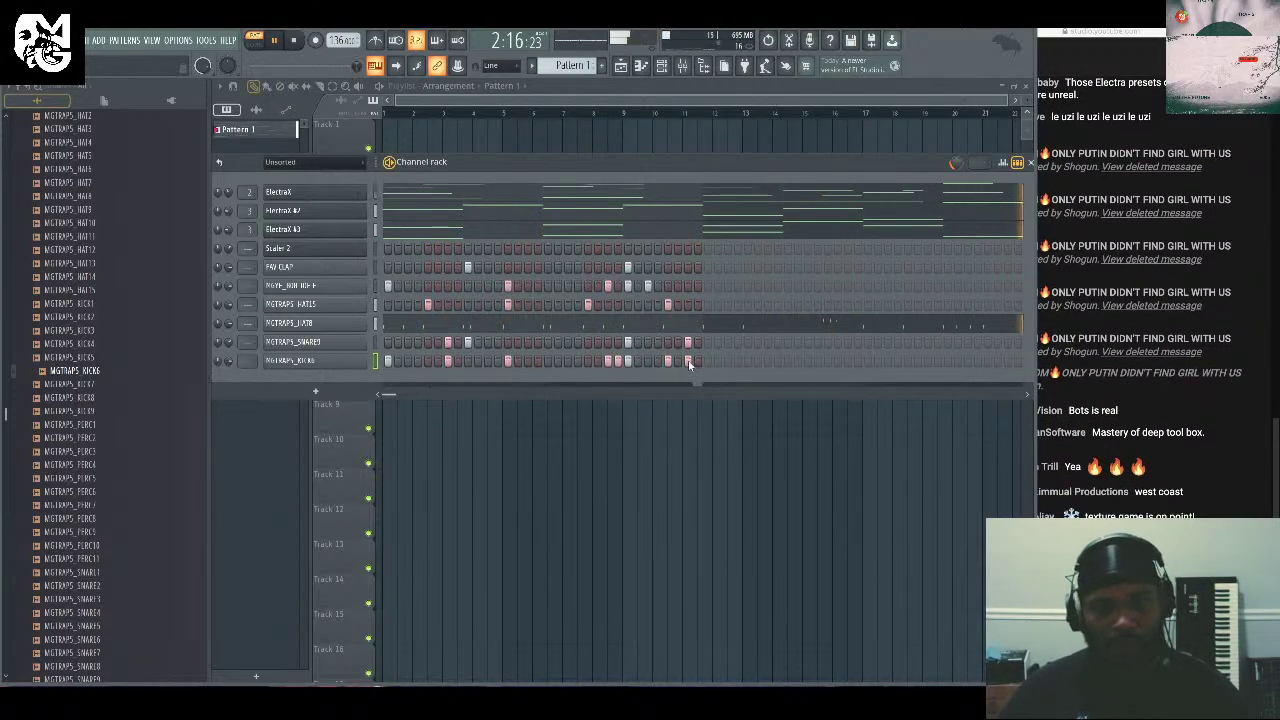
left_click(567, 360)
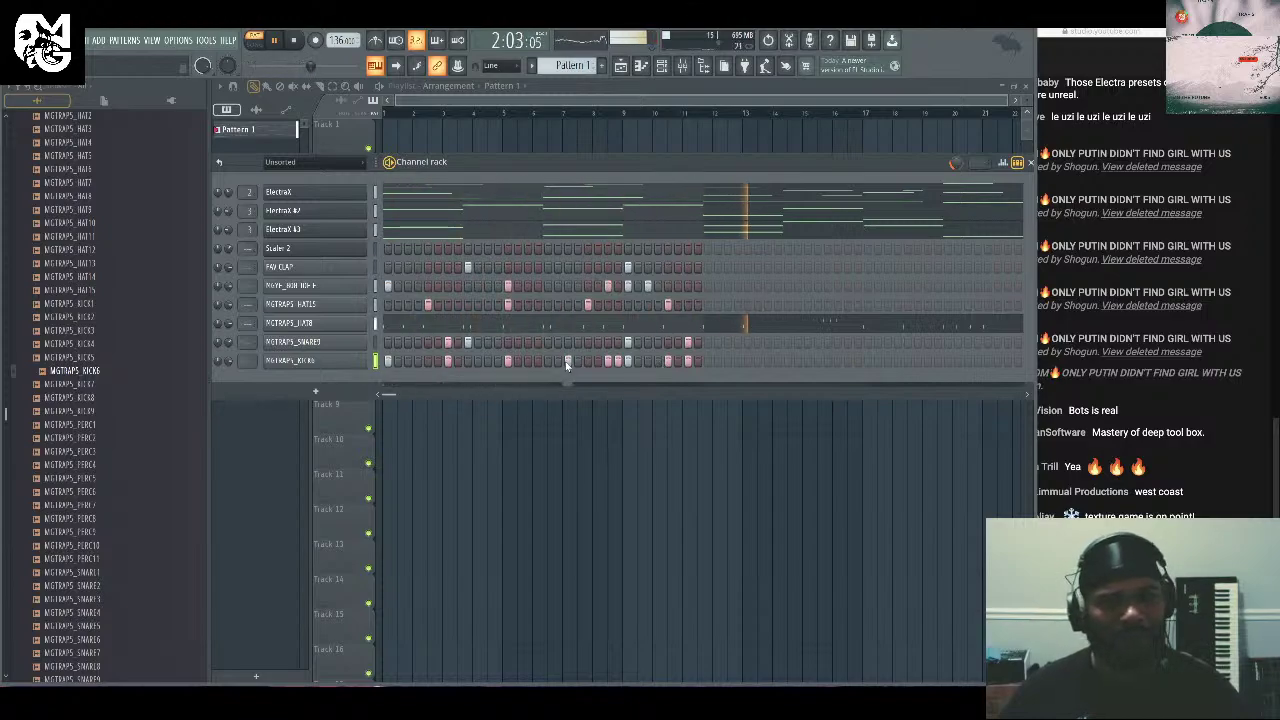
Remove the kick hits on steps 24 and 25, and put the kick back on step 23.
left_click(1237, 348)
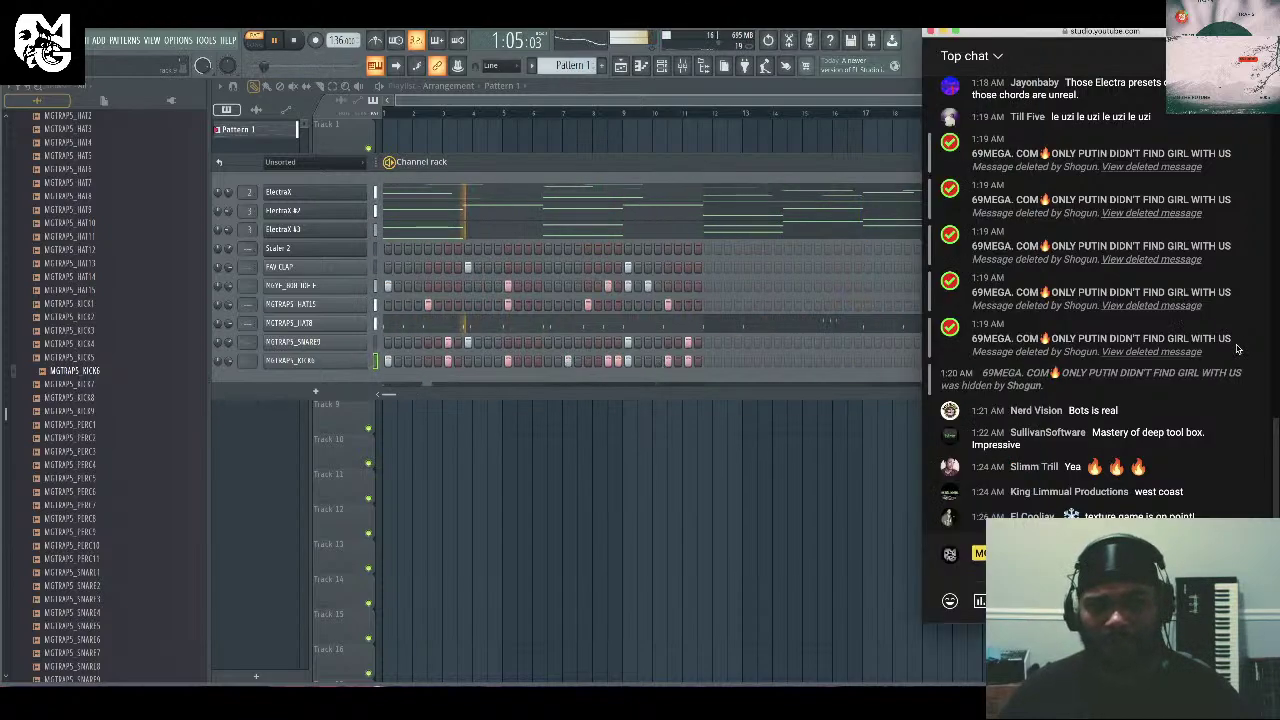
right_click(627, 360)
right_click(617, 360)
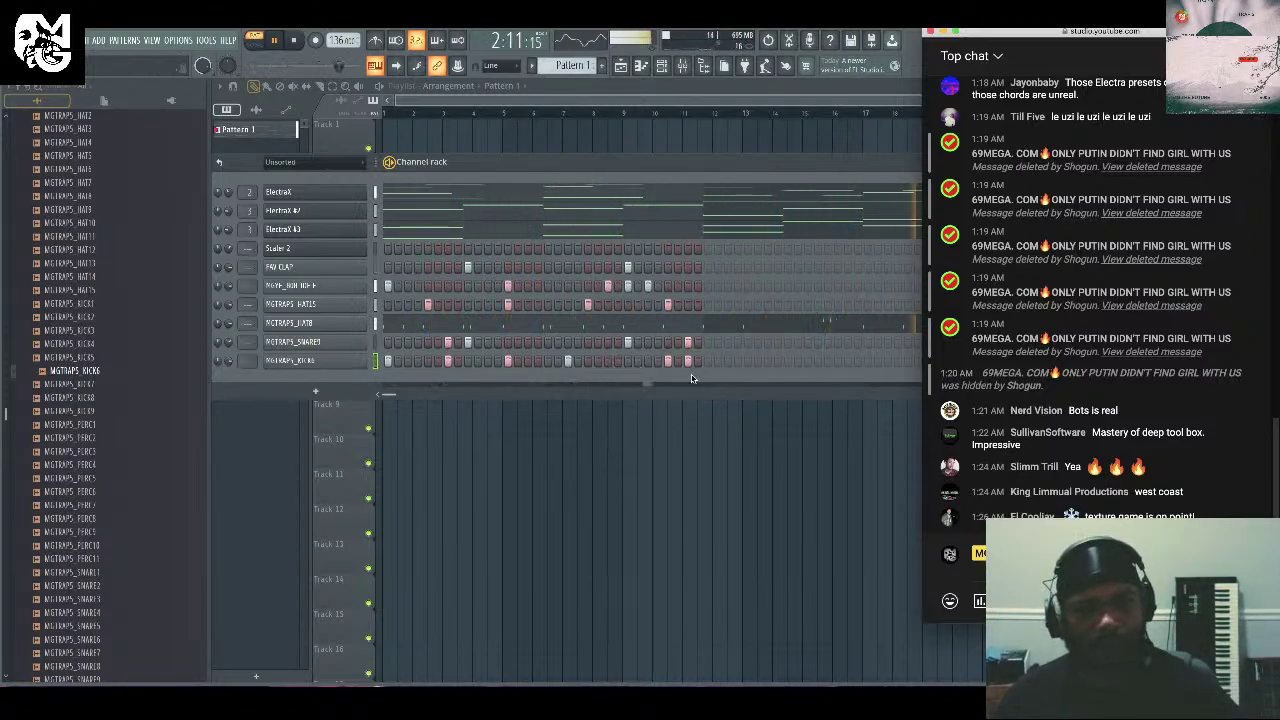
left_click(608, 361)
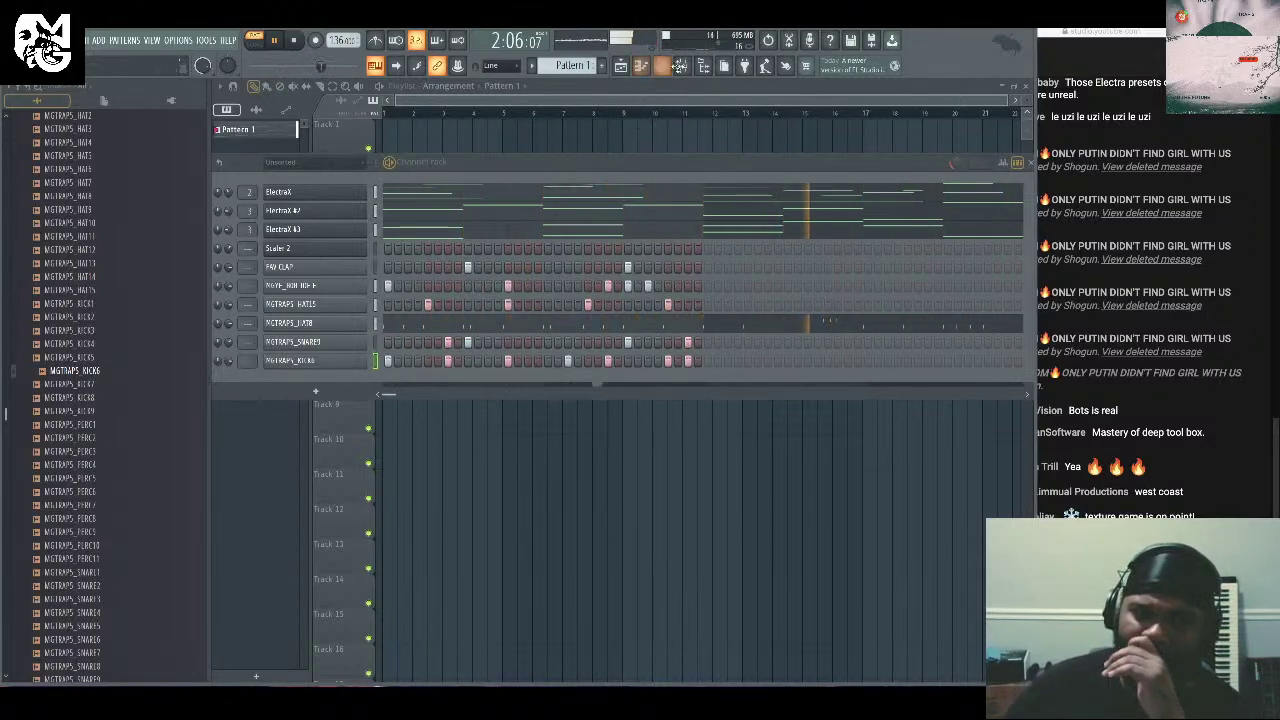
Load HalfTime into slot 4 of the Master track, audition the 1/2 and 1/8 loop lengths, and settle on 1/4.
left_click(683, 66)
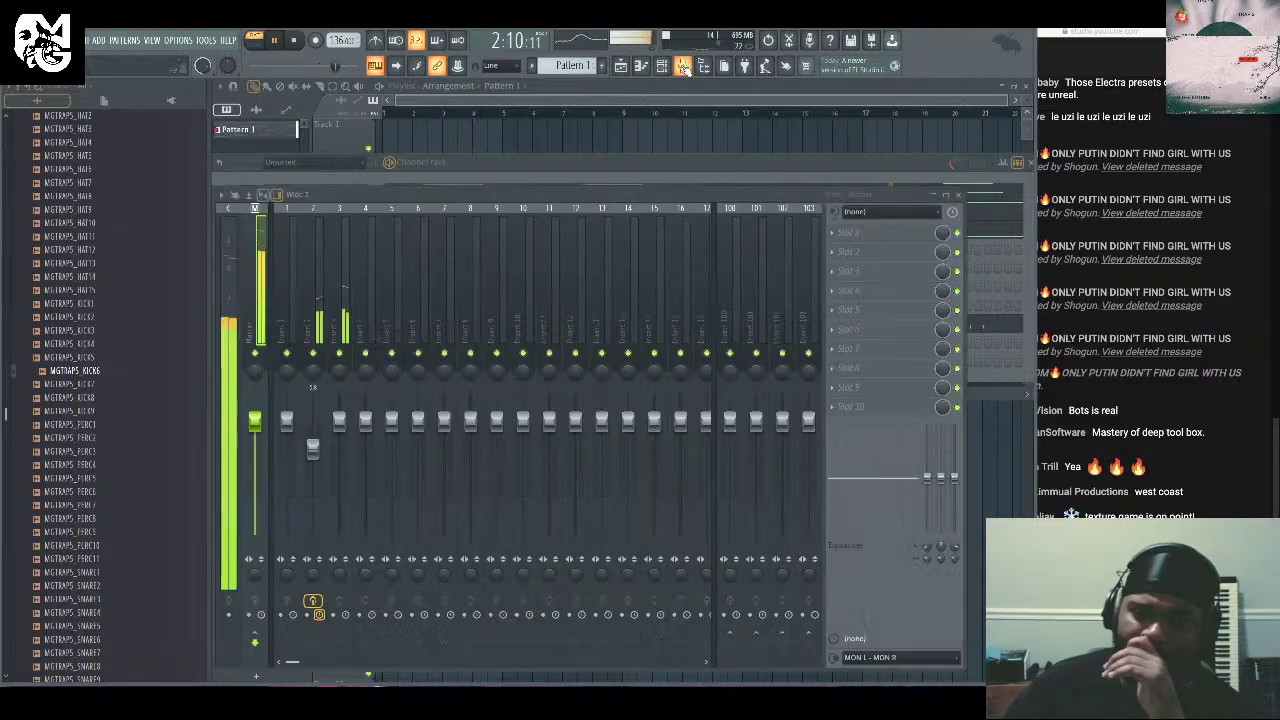
left_click(840, 292)
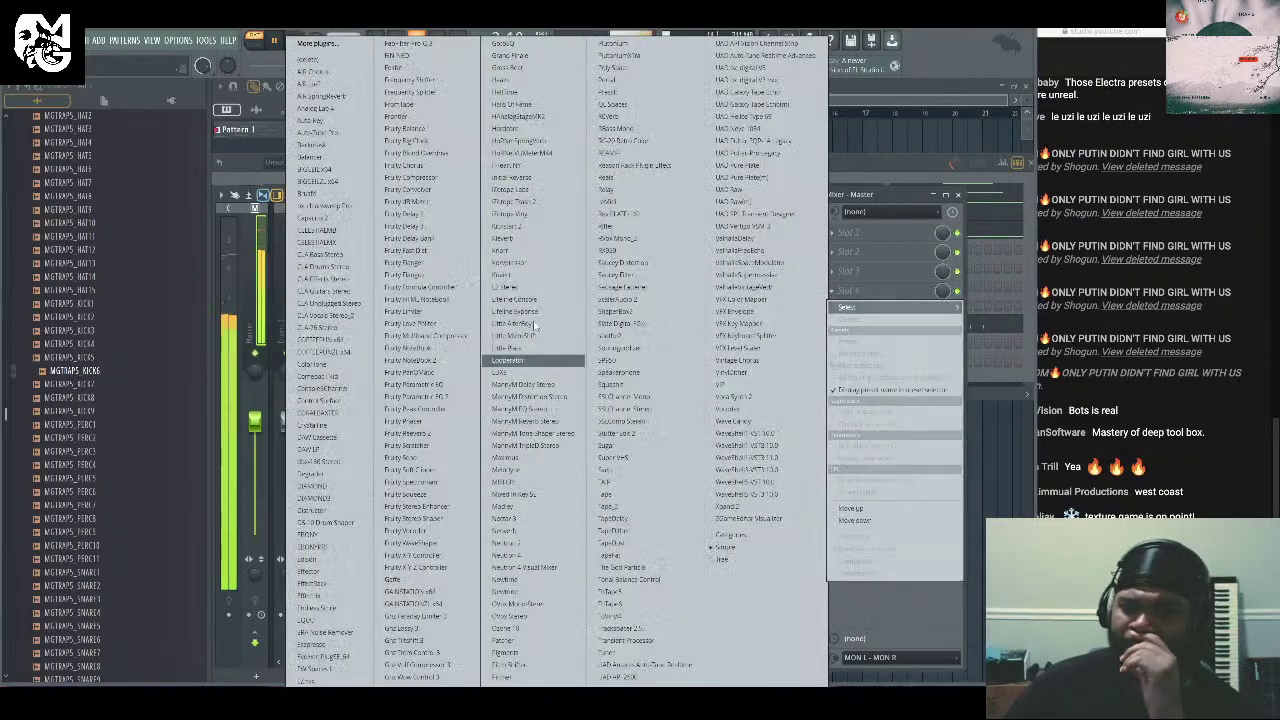
left_click(512, 91)
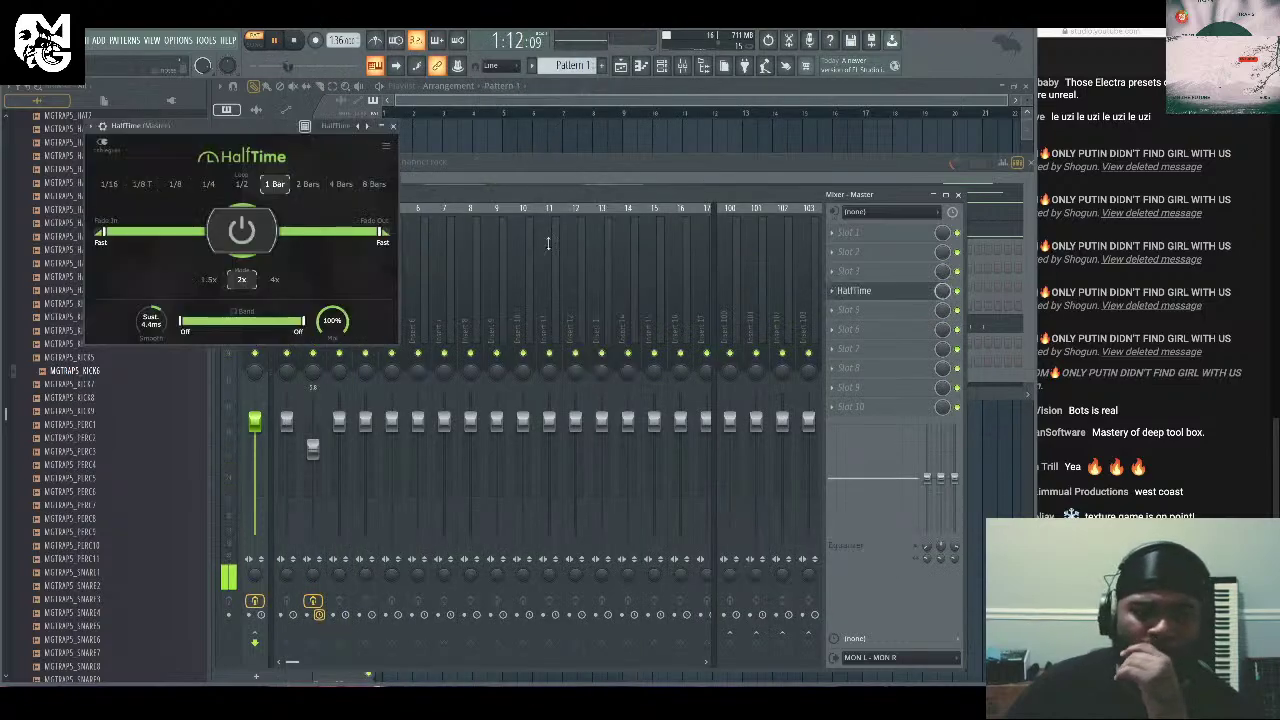
left_click(241, 184)
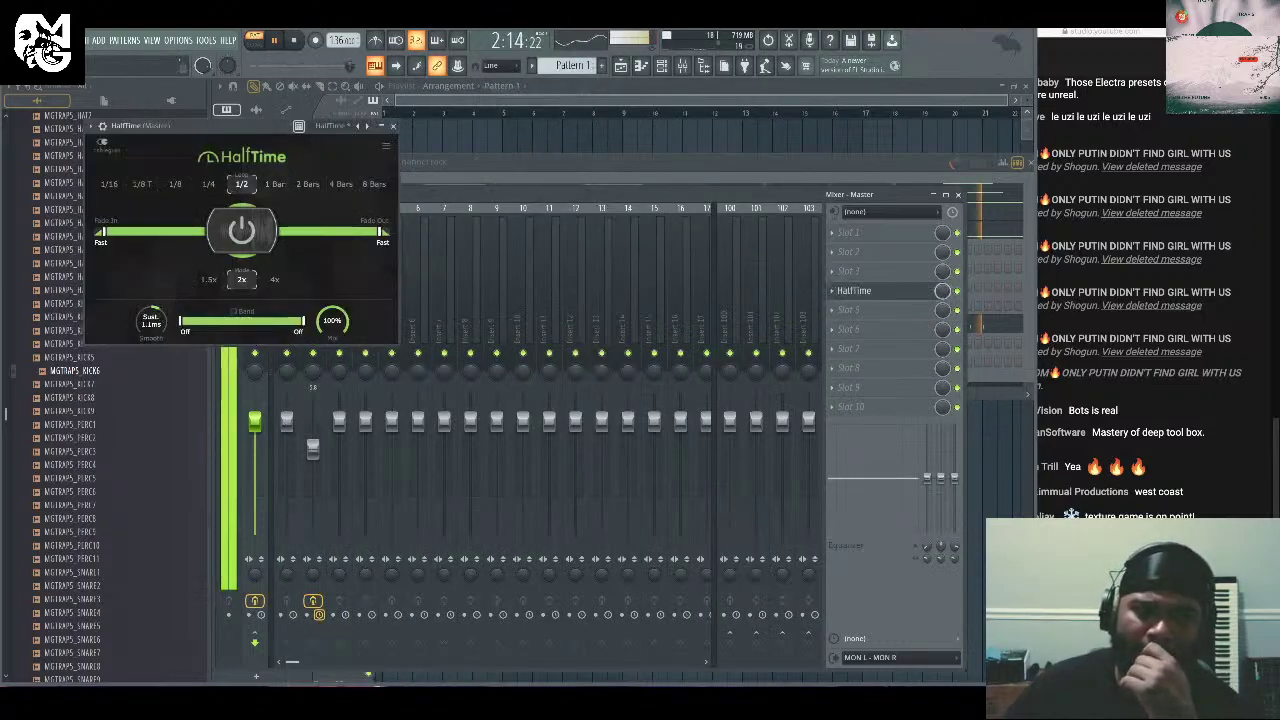
left_click(175, 184)
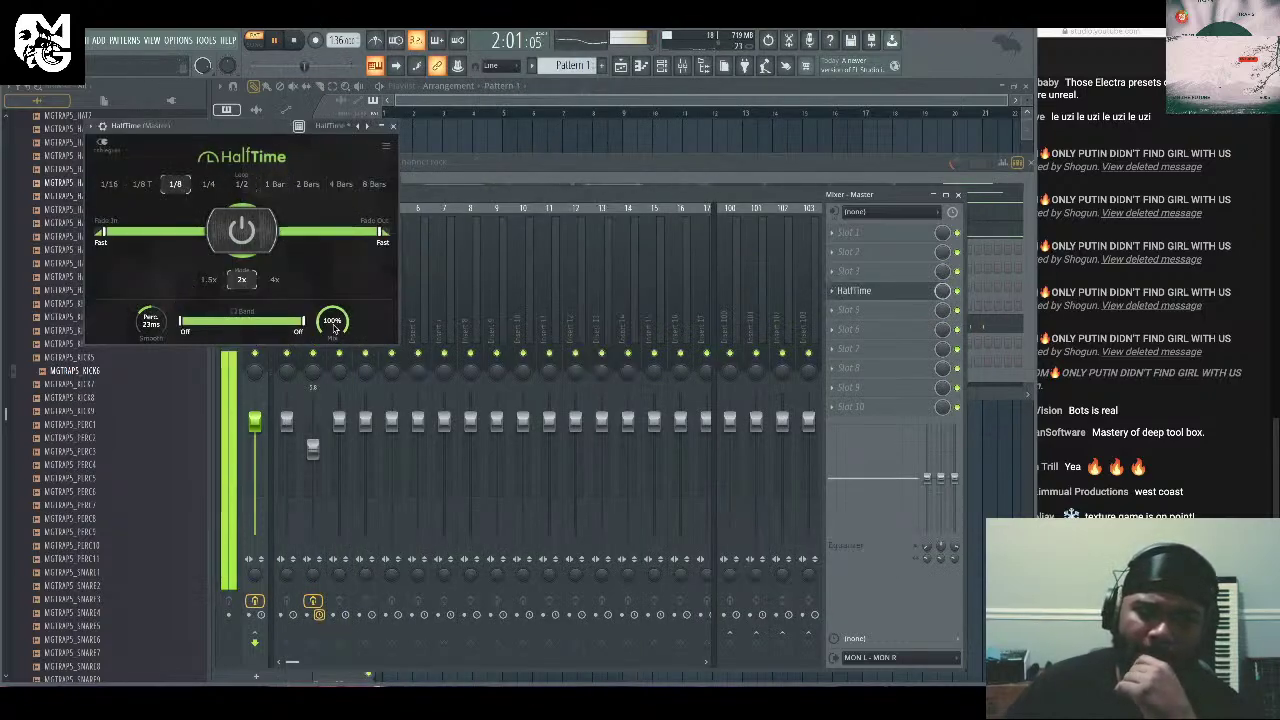
left_click(208, 184)
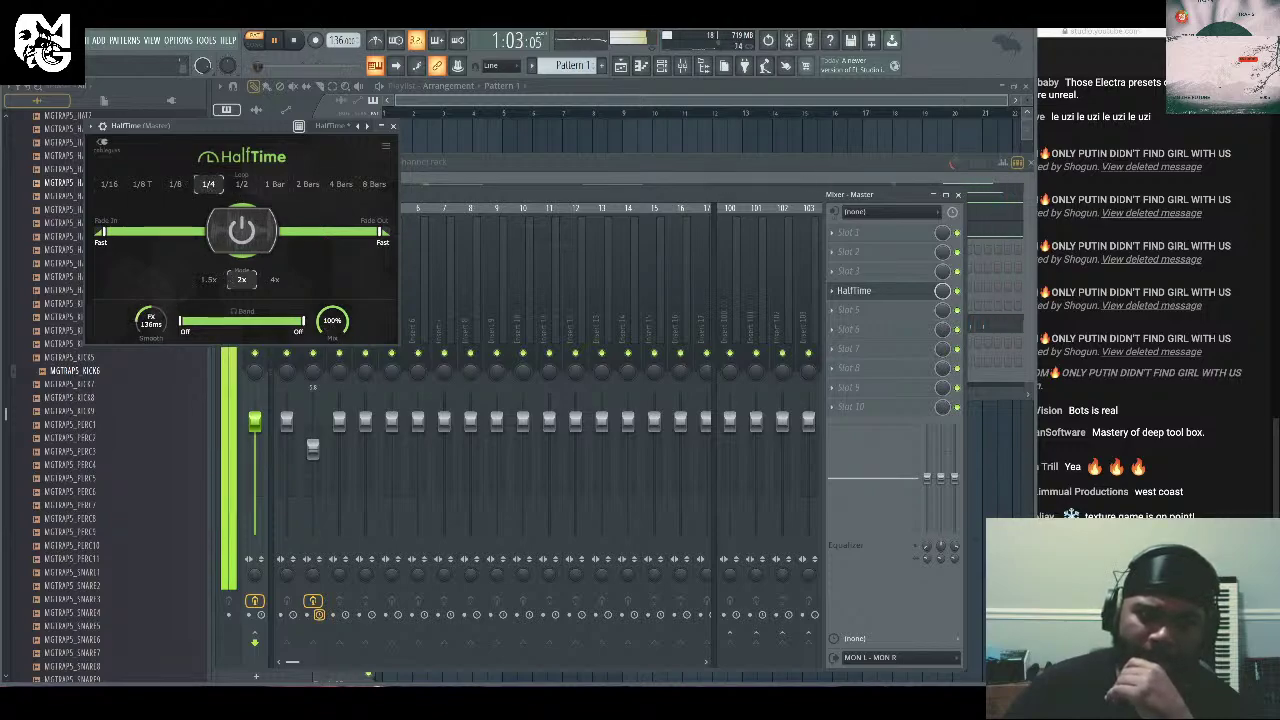
Set HalfTime to 1.5x mode with fade in and fade out both at 1/16.
left_click(208, 280)
left_click_drag(100, 232, 115, 232)
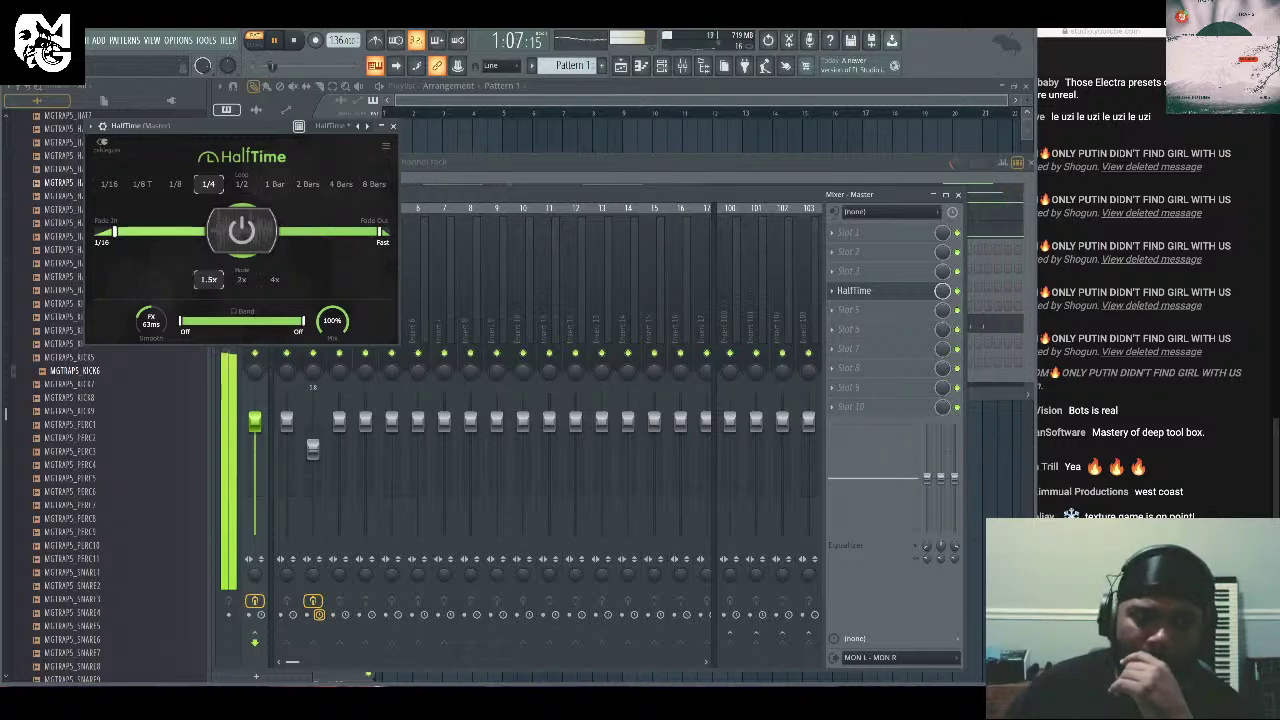
scroll(348, 236, "down", 1)
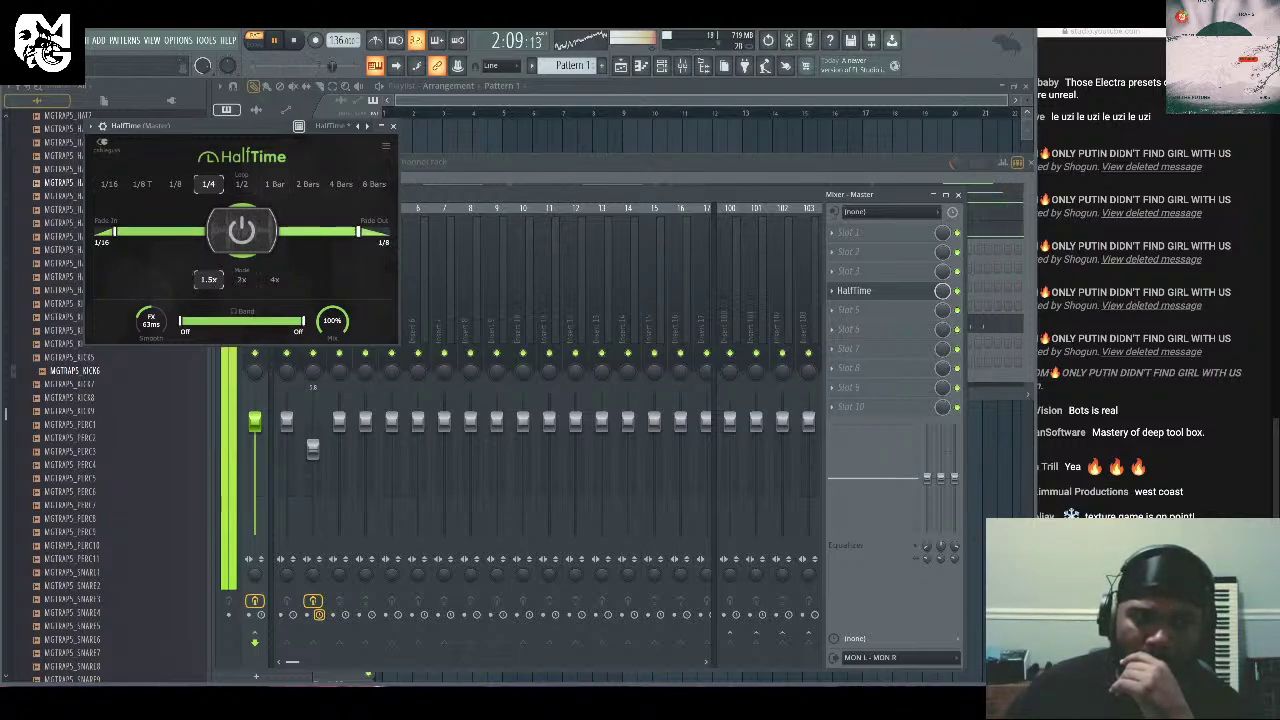
left_click(241, 184)
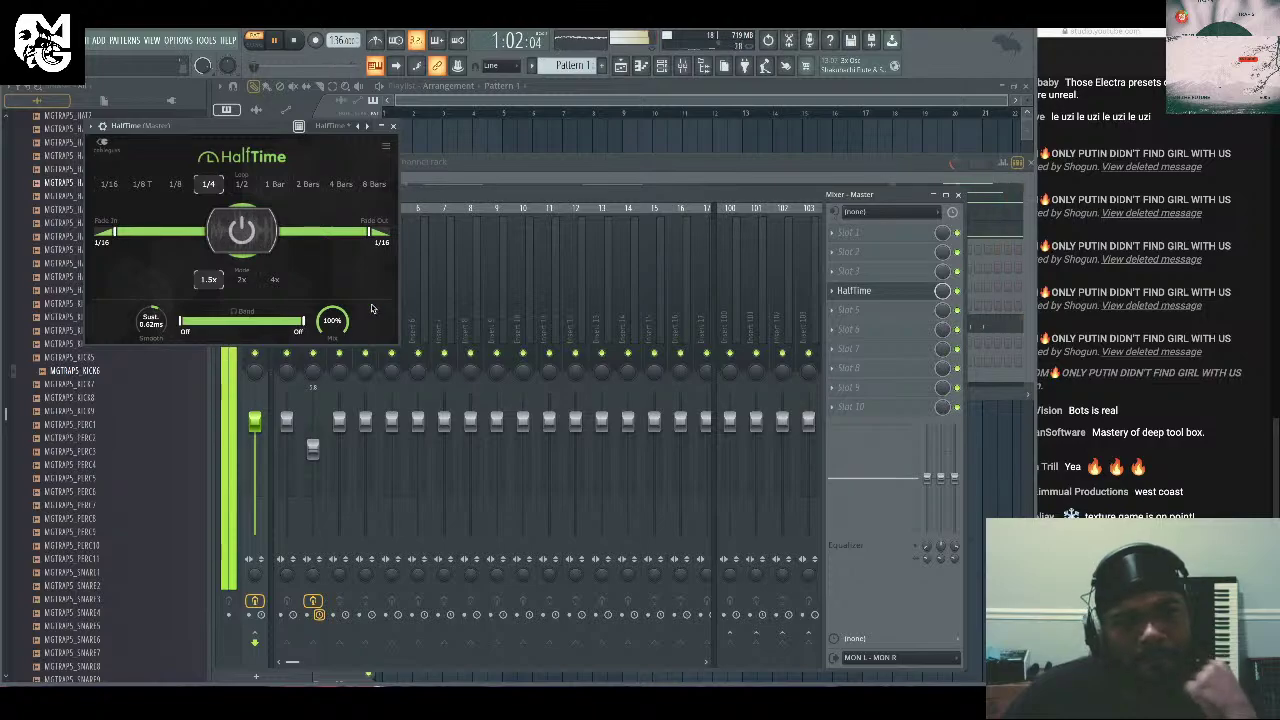
left_click(299, 128)
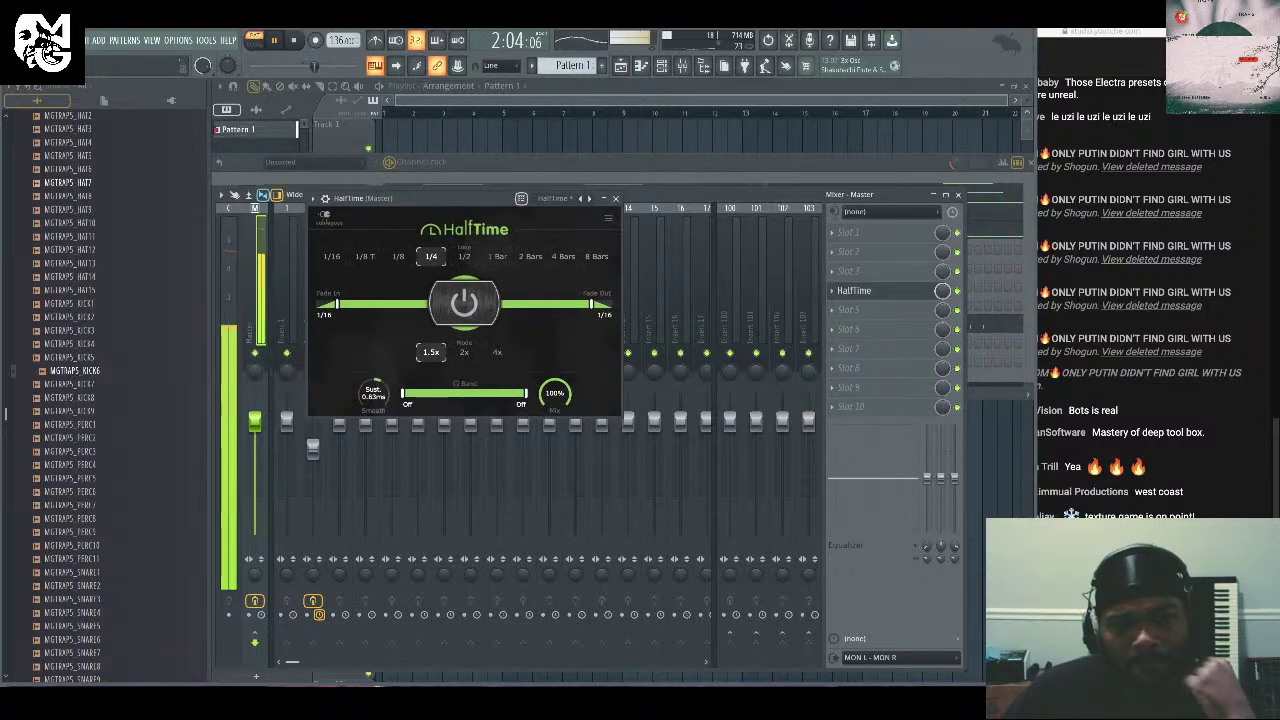
Compare the beat with HalfTime bypassed and enabled, and set the effect's loop length to 1/2.
left_click(465, 303)
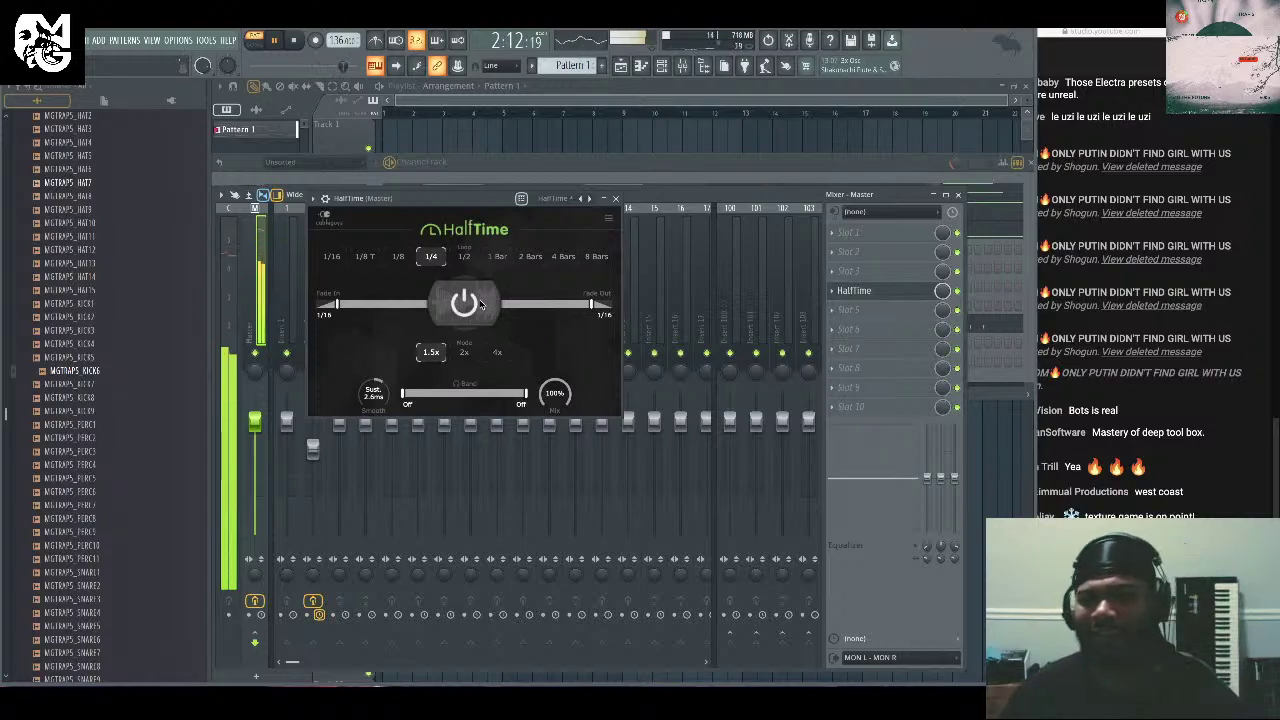
left_click(615, 198)
left_click(638, 166)
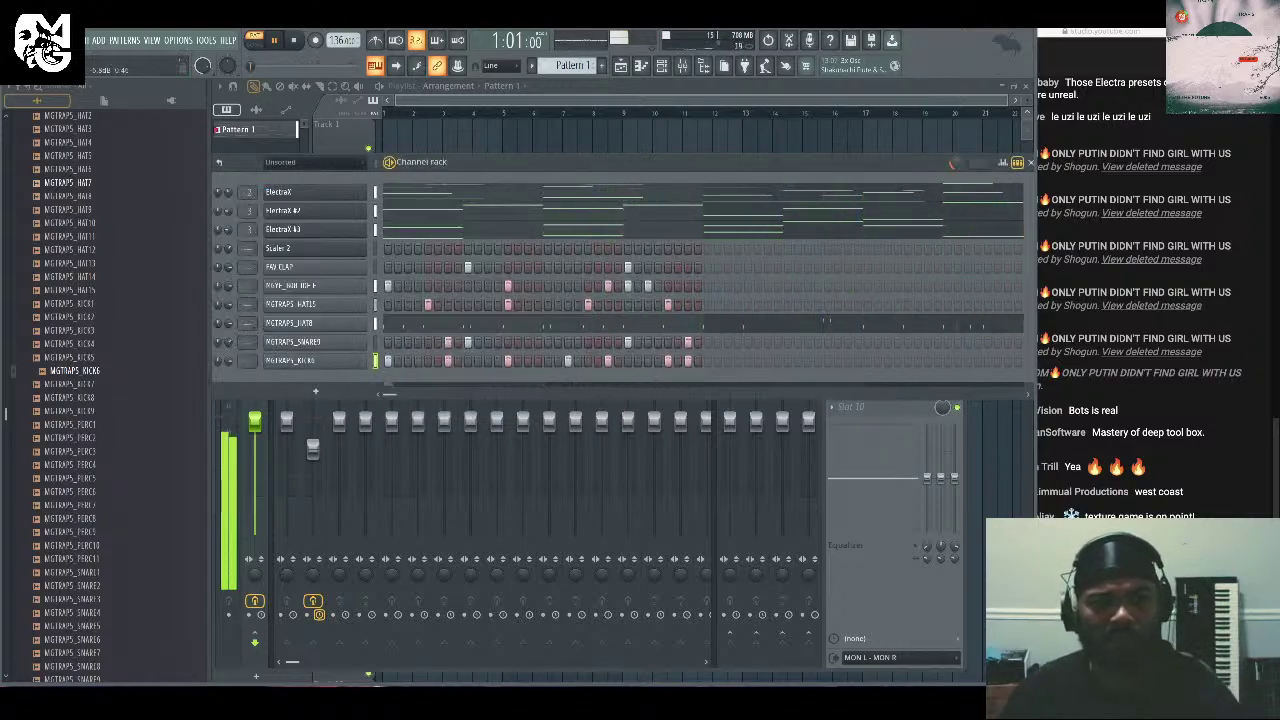
left_click(481, 390)
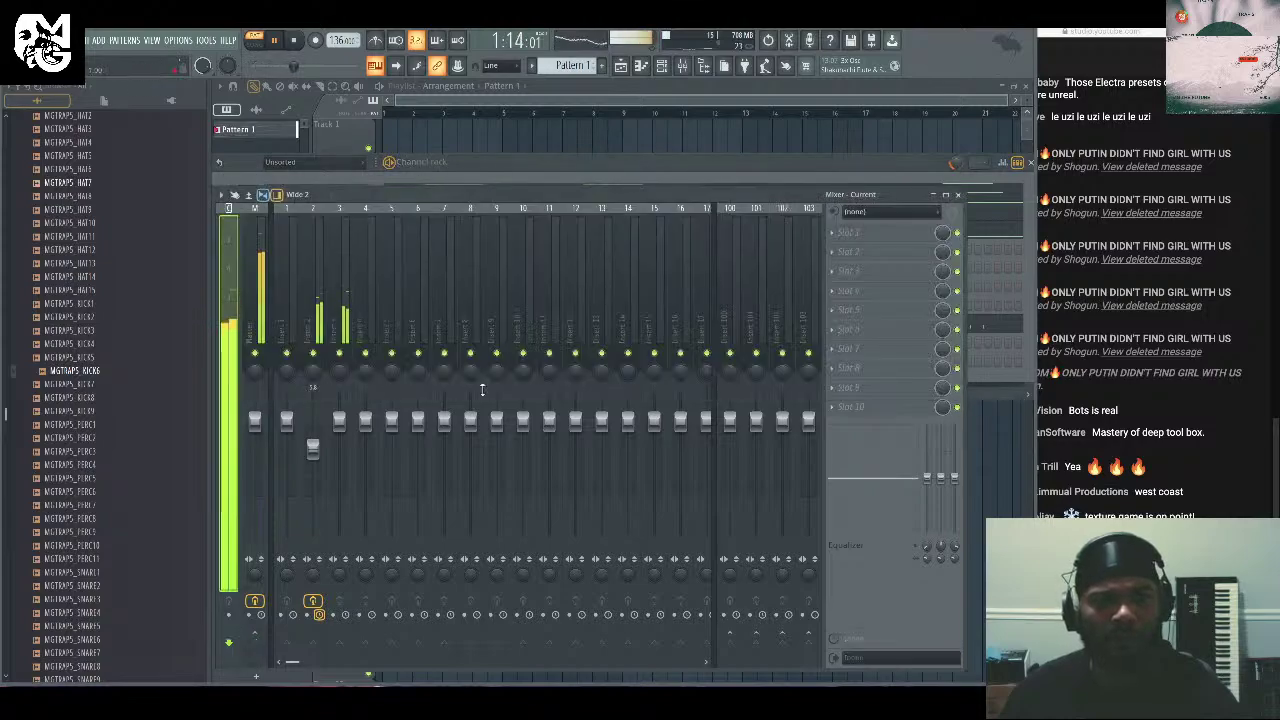
left_click(259, 255)
left_click(851, 290)
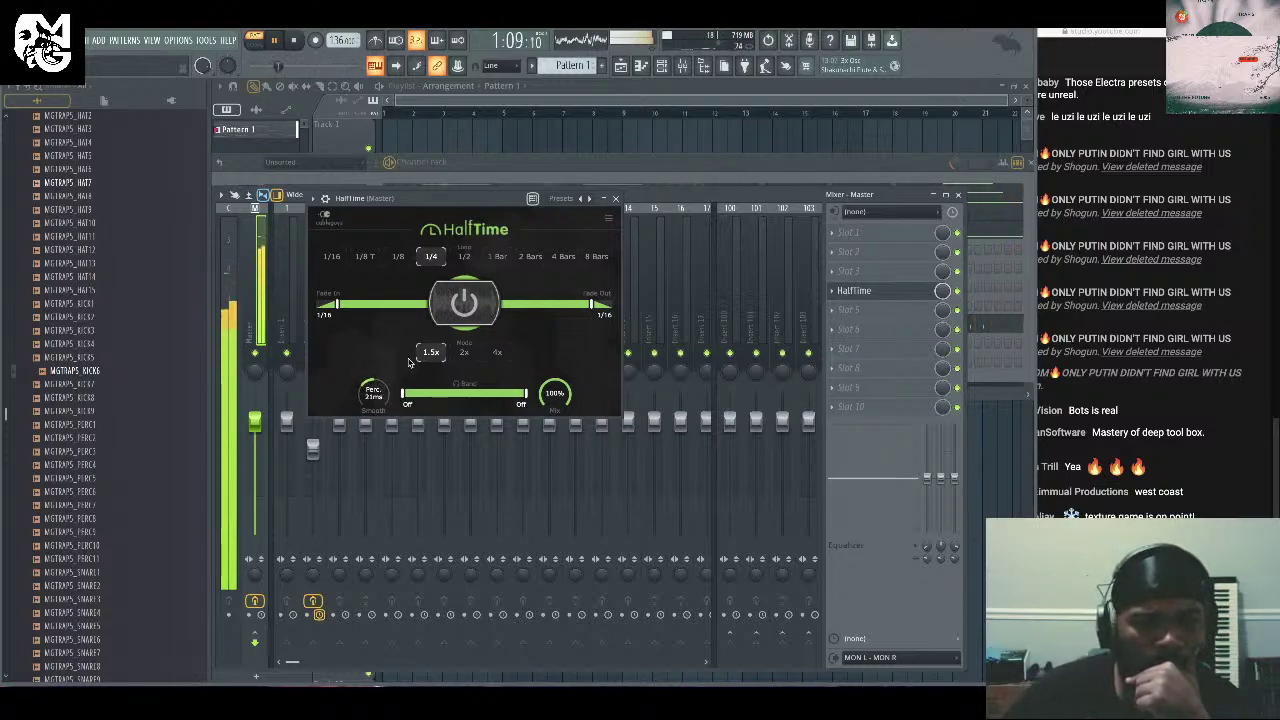
left_click(464, 256)
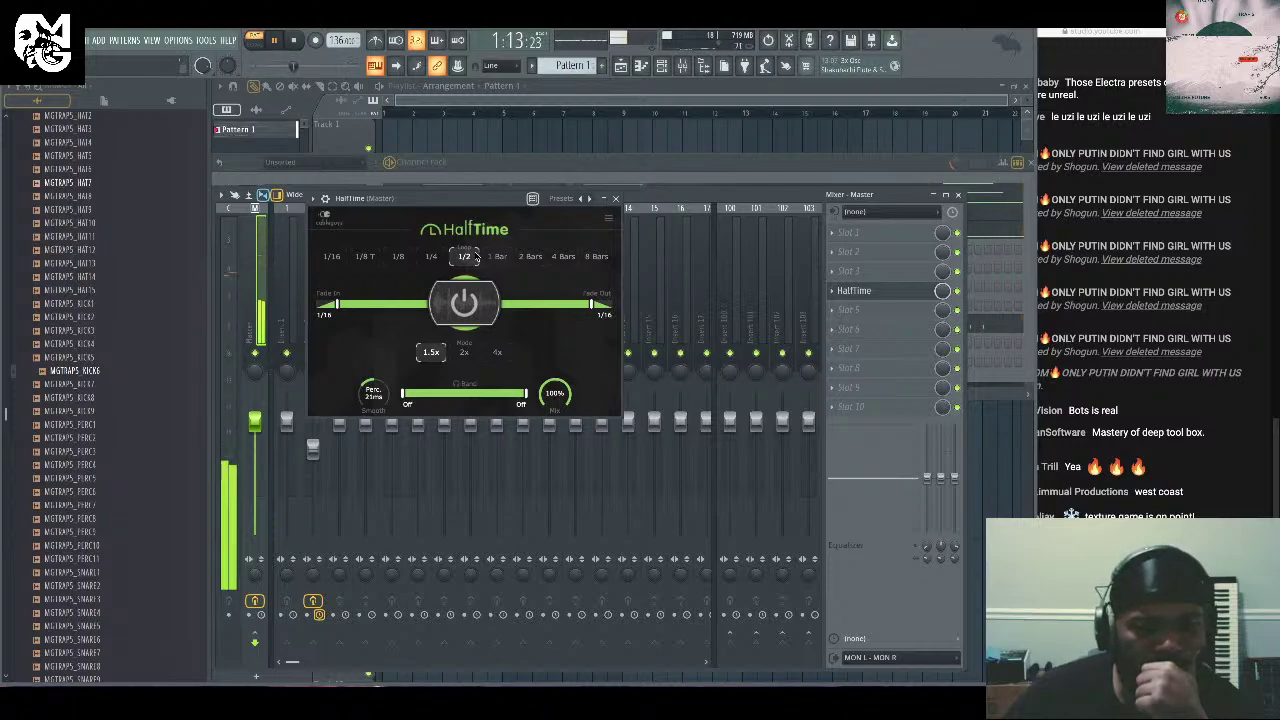
left_click(617, 200)
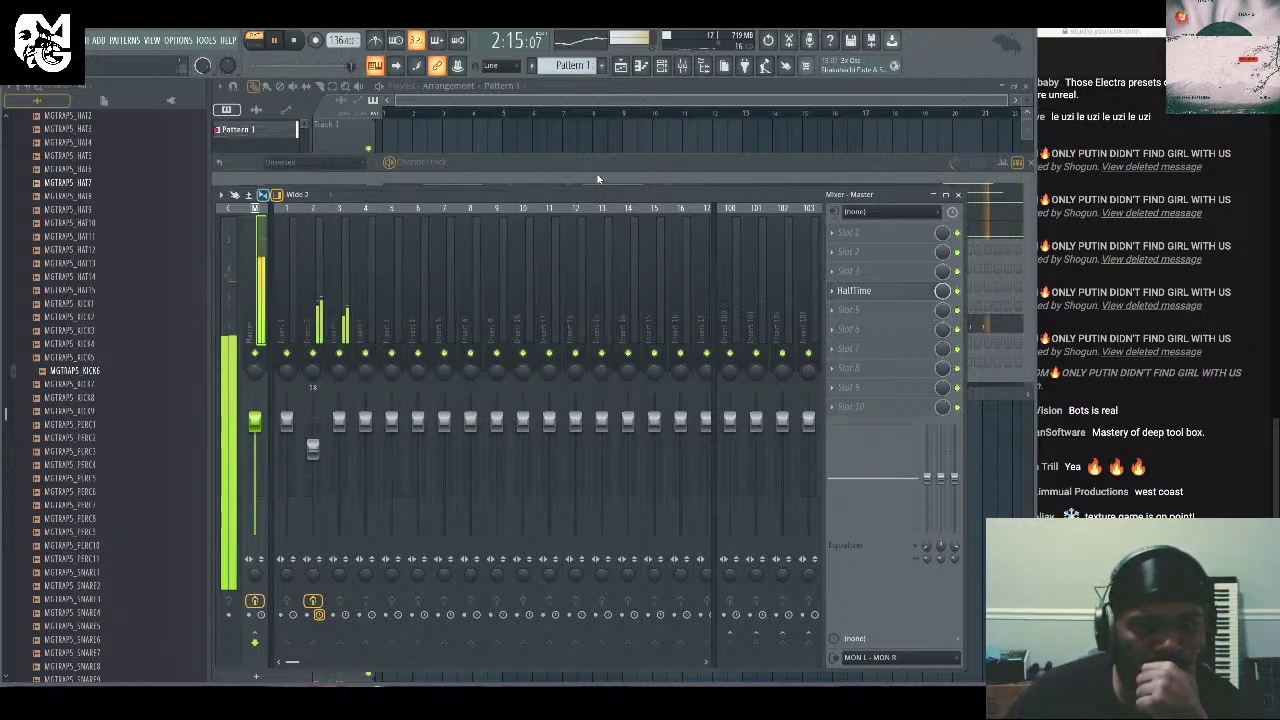
left_click(597, 170)
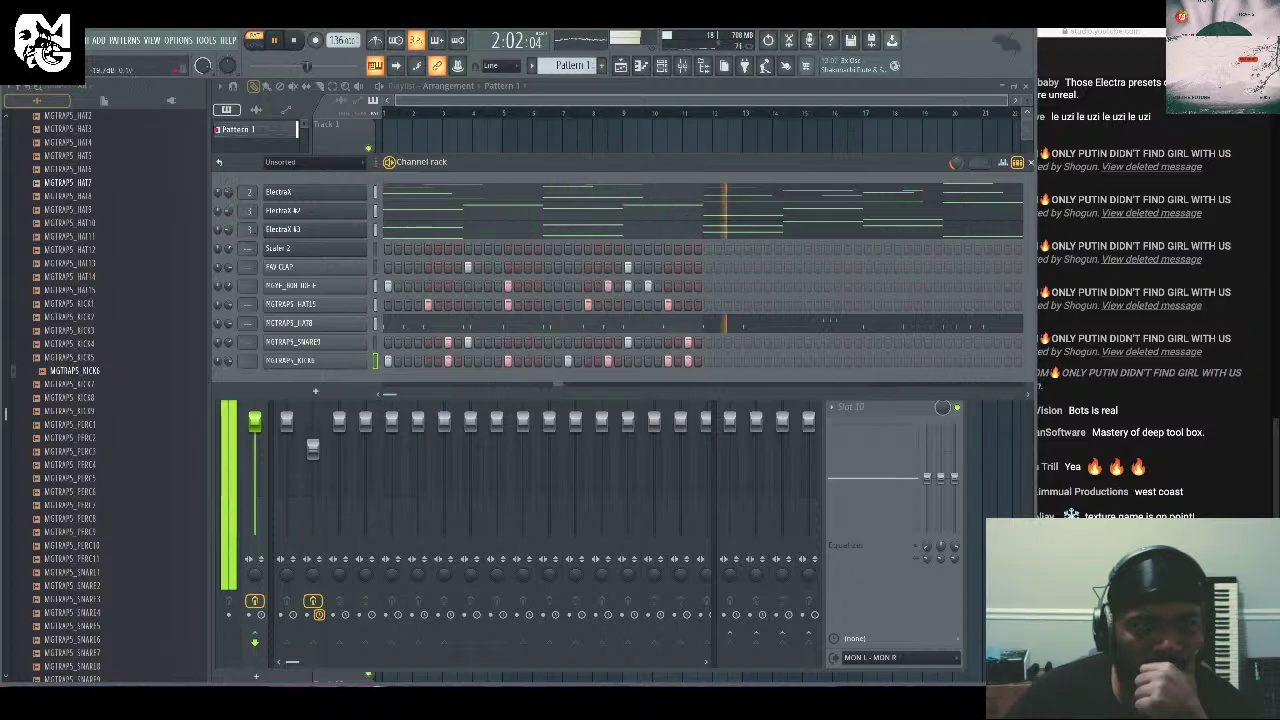
Load The God Particle into slot 8 of the Master track.
left_click(230, 419)
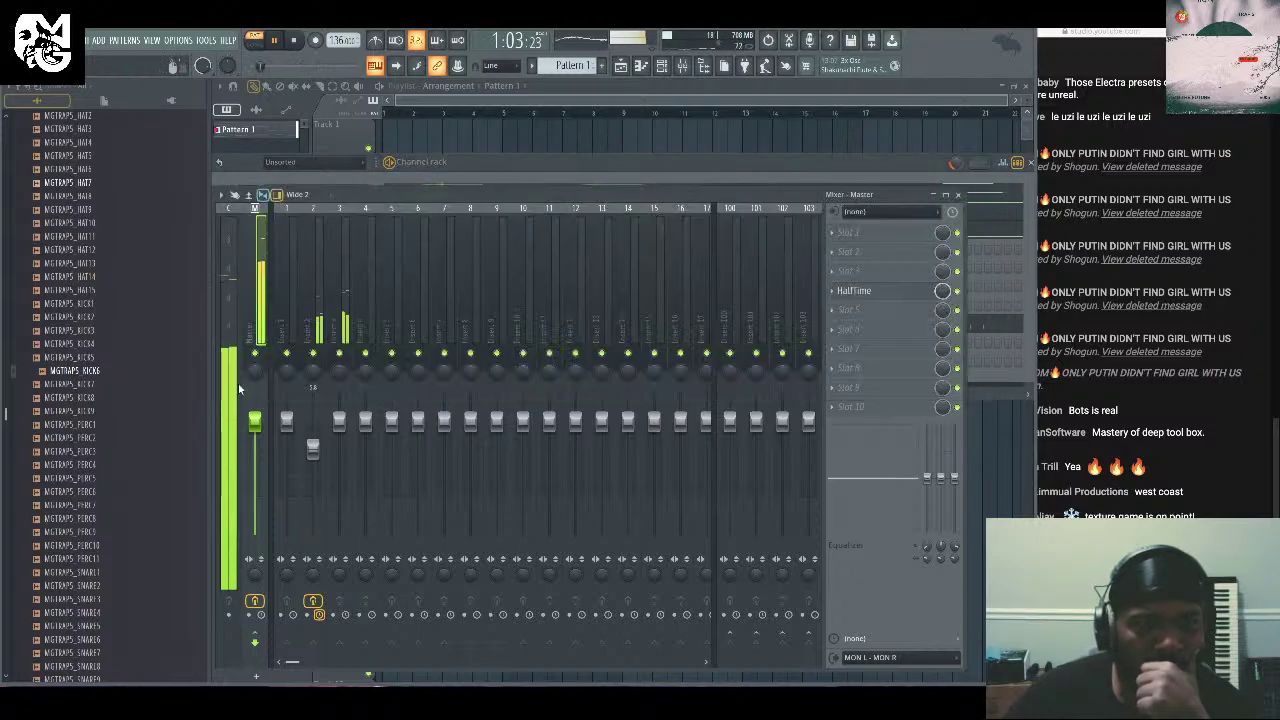
left_click(870, 290)
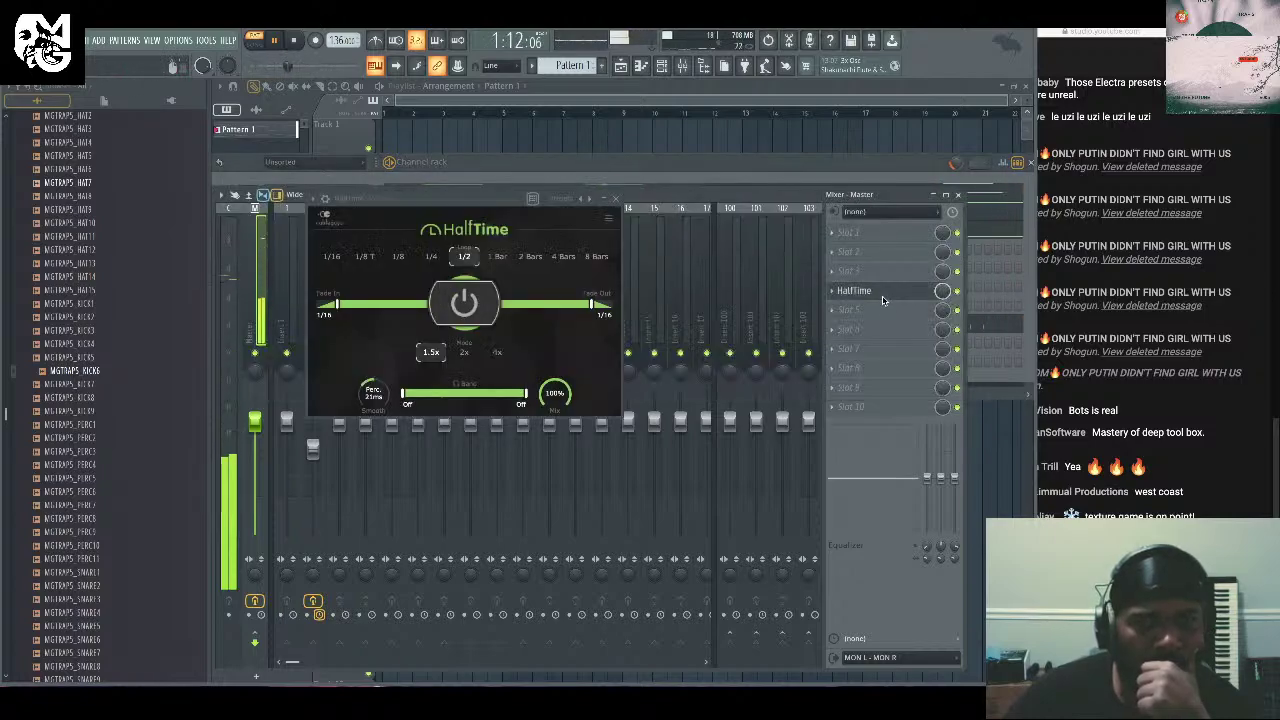
left_click(836, 370)
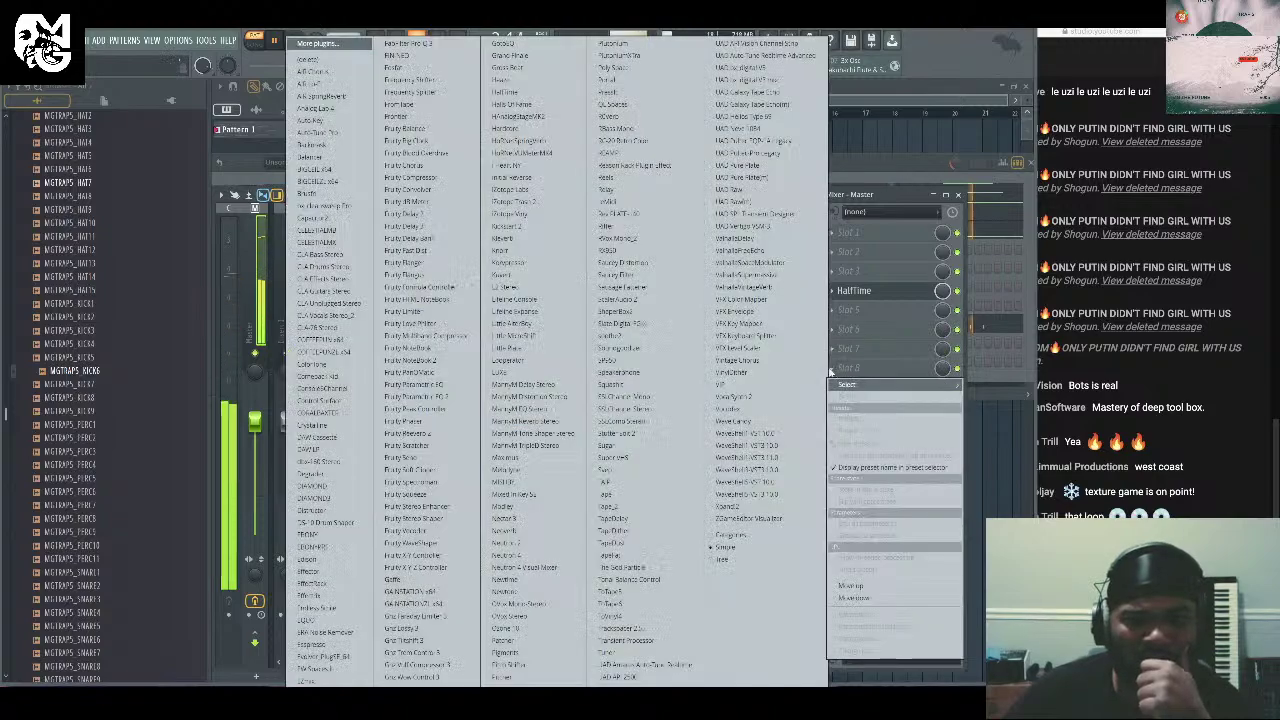
left_click(655, 567)
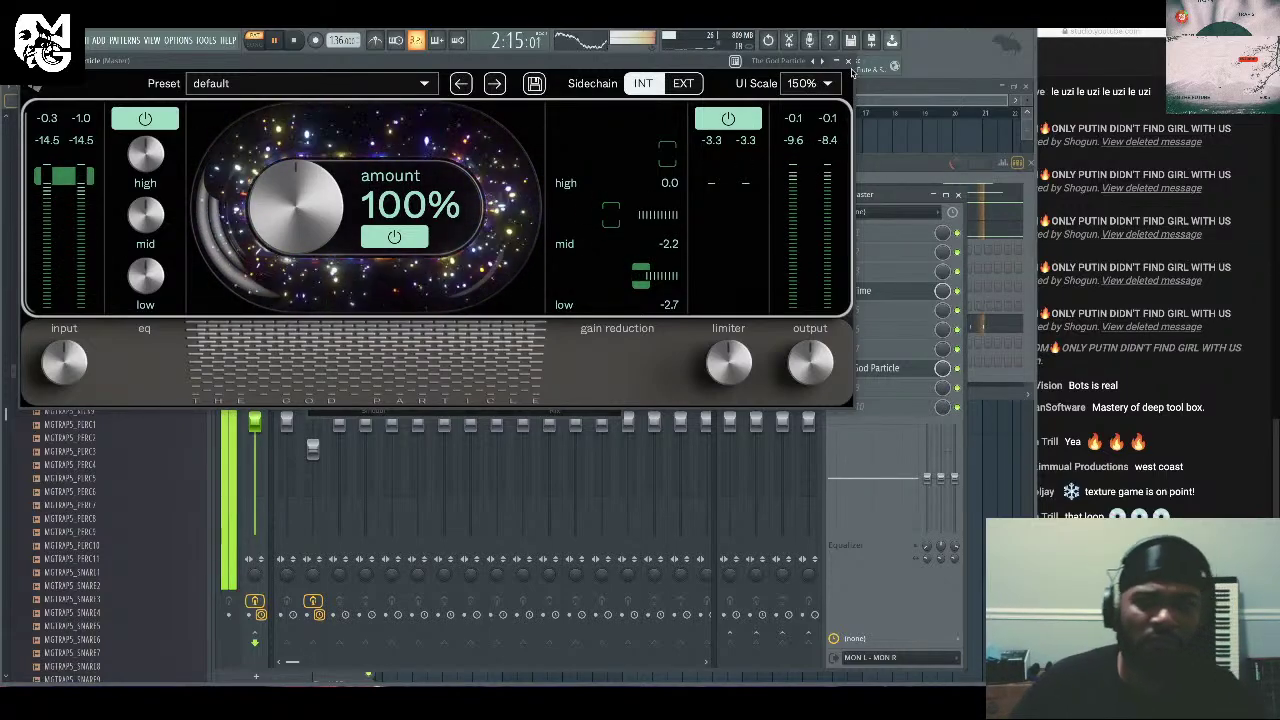
left_click(848, 62)
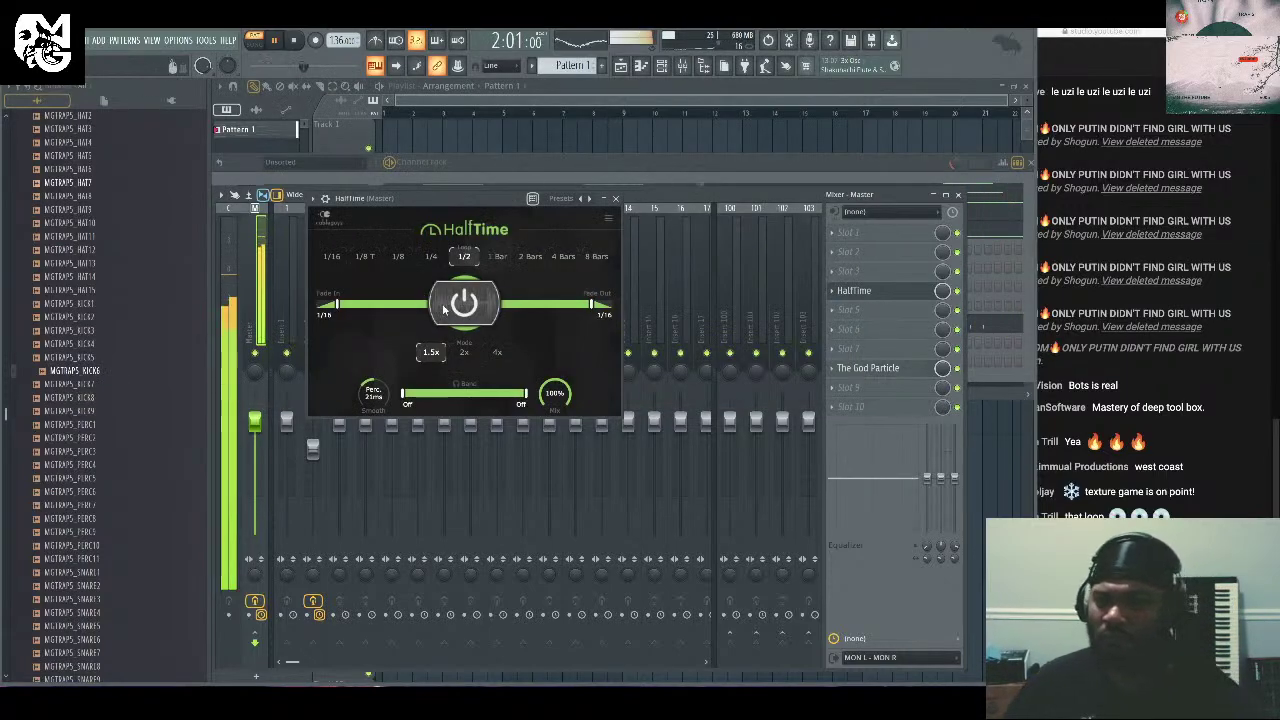
Bypass HalfTime, close it and the mixer, and reposition the channel rack so the mute switches are accessible.
left_click(463, 303)
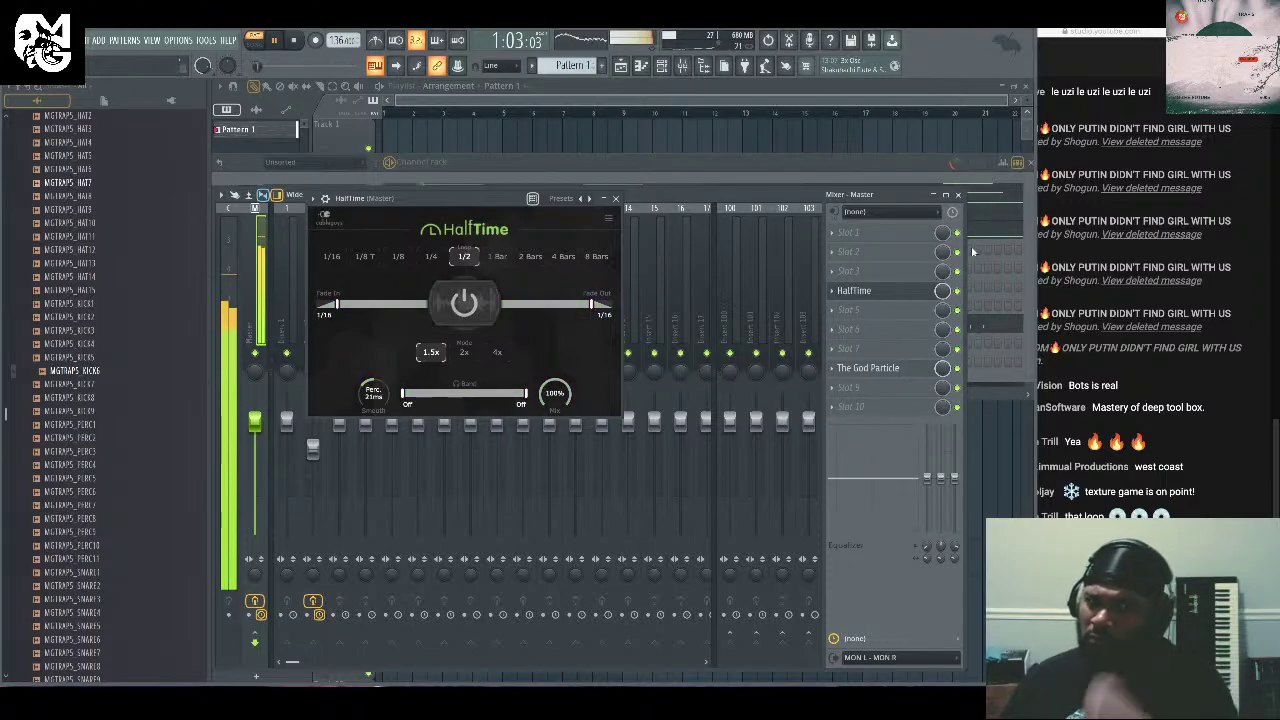
left_click(960, 194)
left_click(1212, 452)
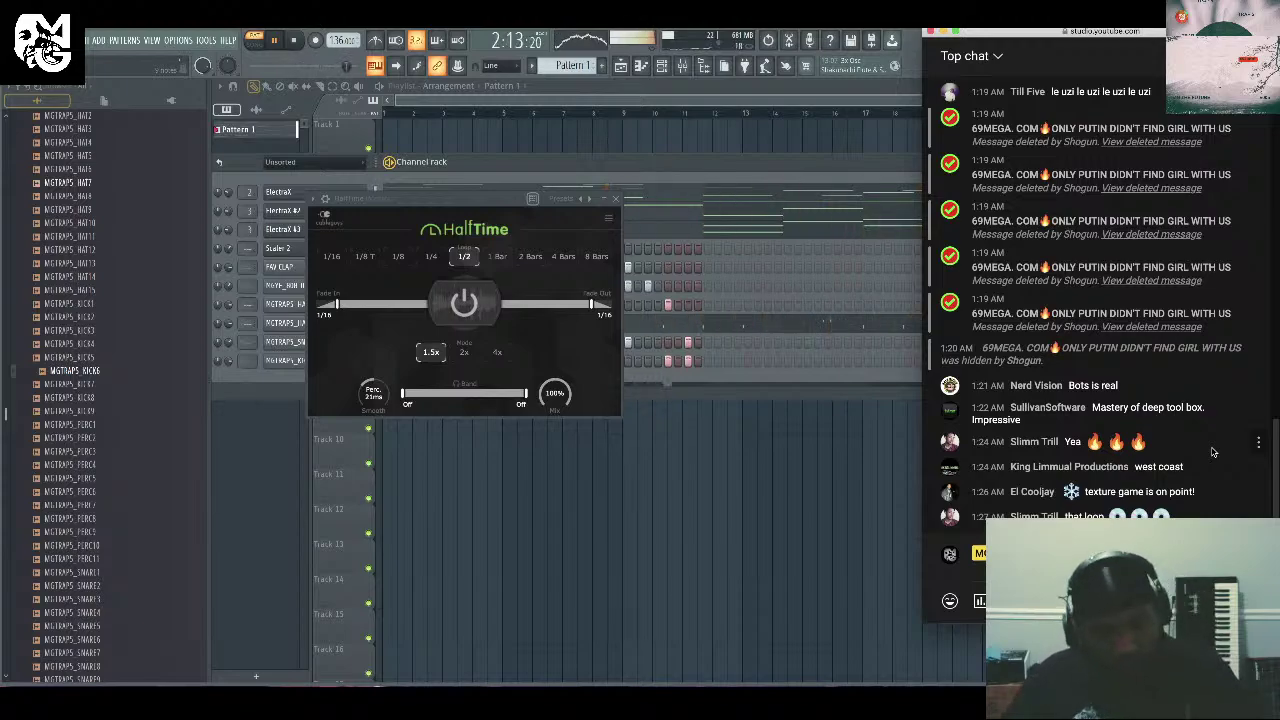
left_click(580, 153)
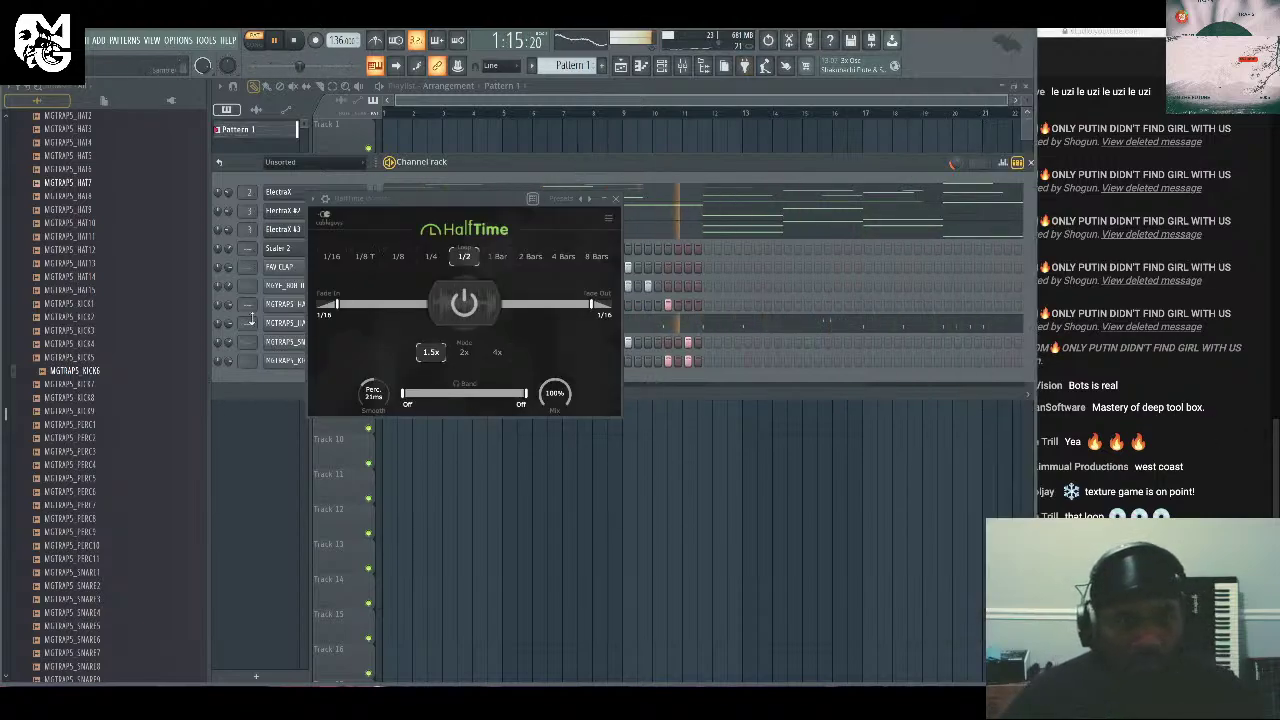
left_click_drag(463, 162, 585, 167)
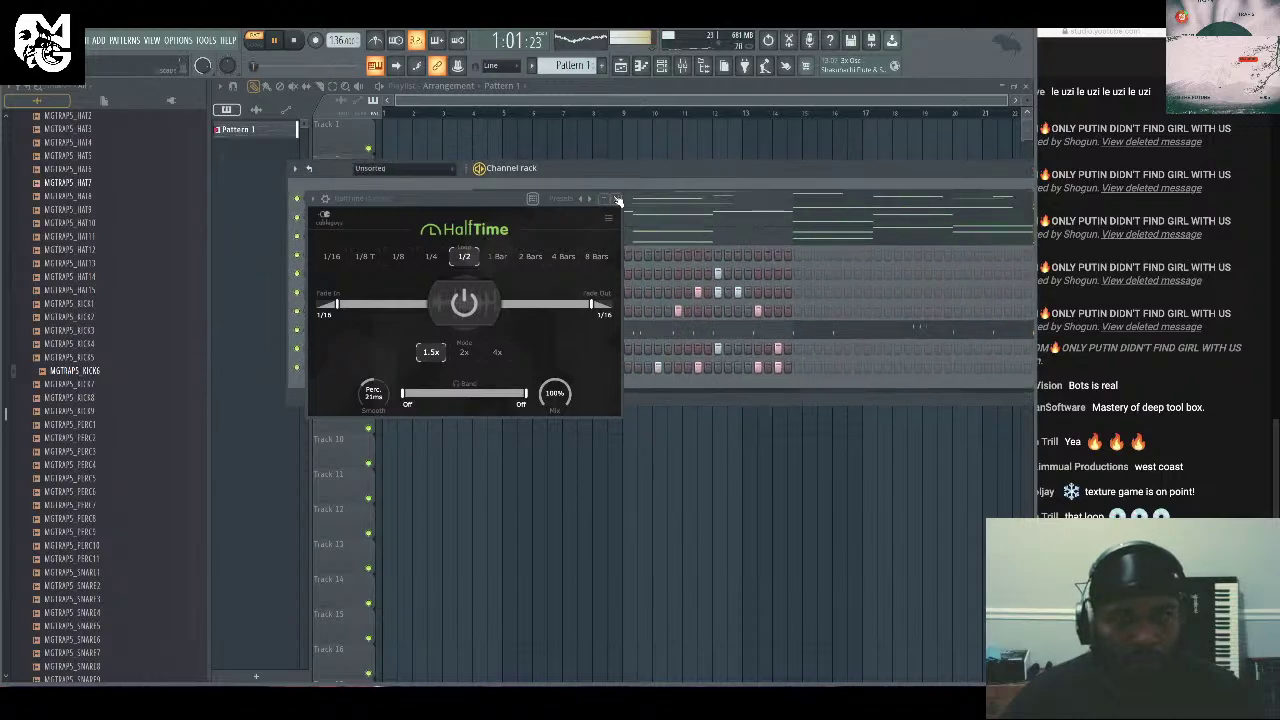
left_click(617, 199)
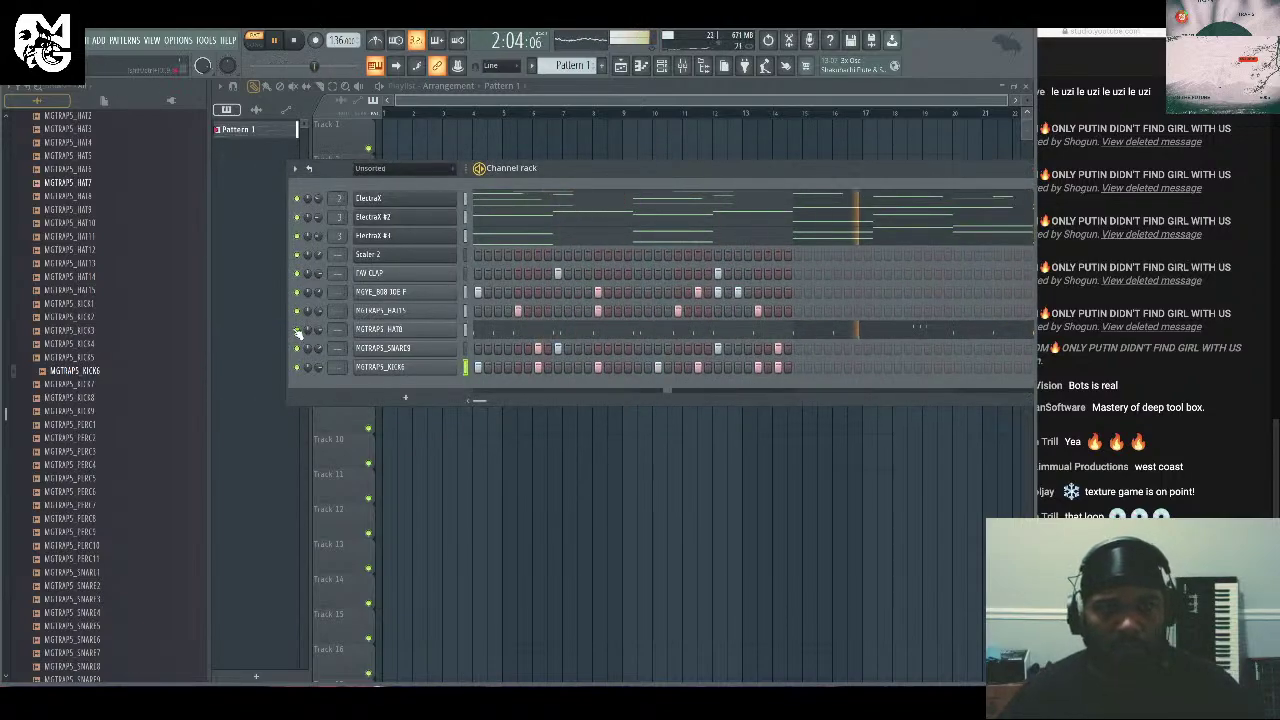
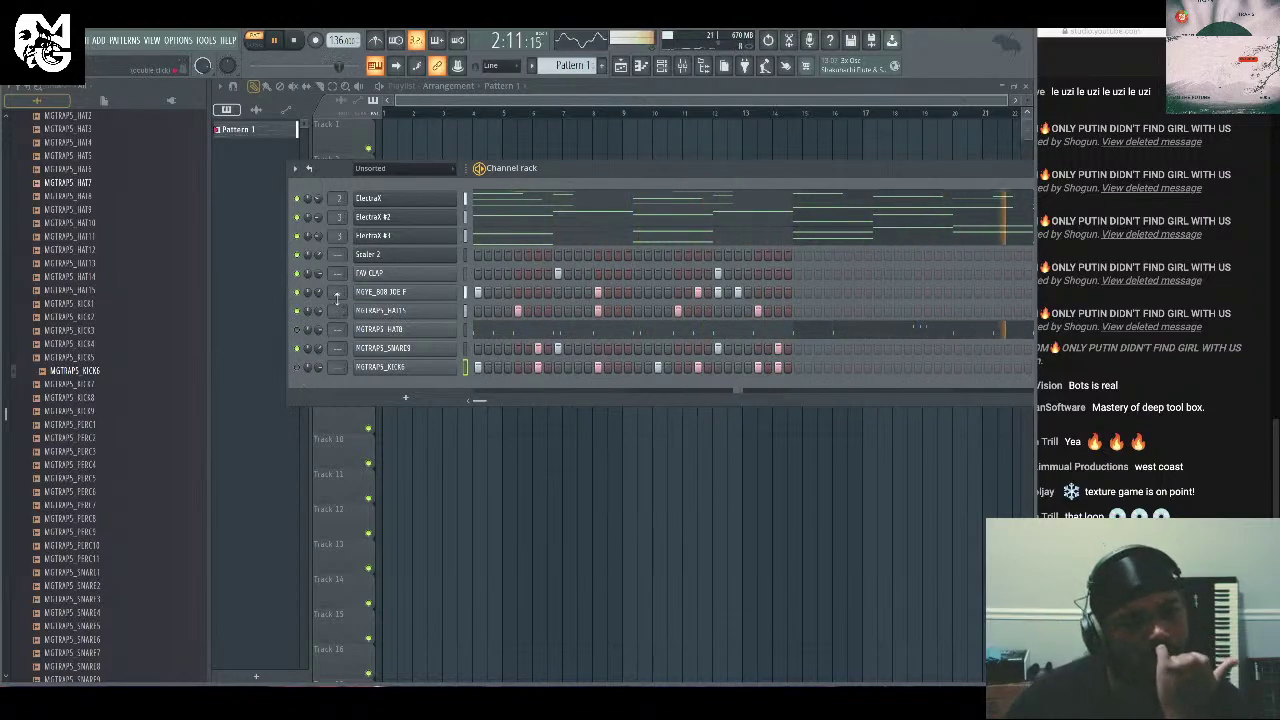
Start a new project without saving the changes to untitled.flp.
left_click(1080, 209)
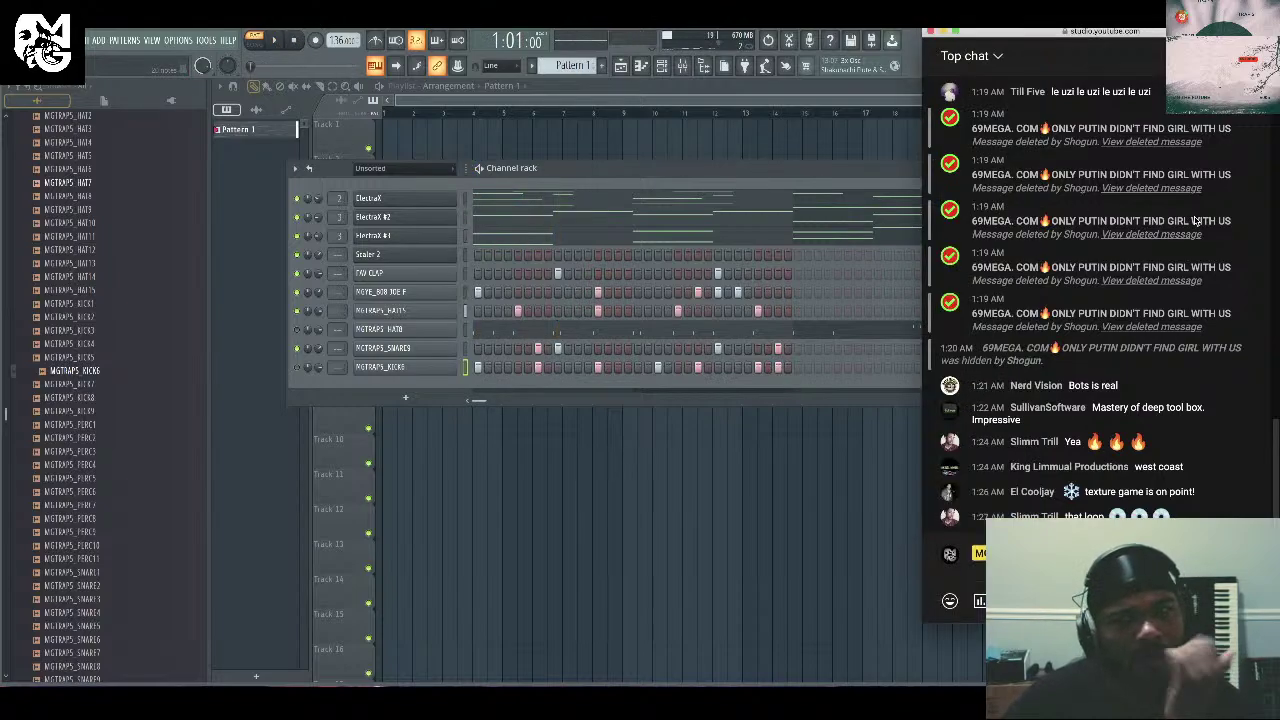
left_click(62, 40)
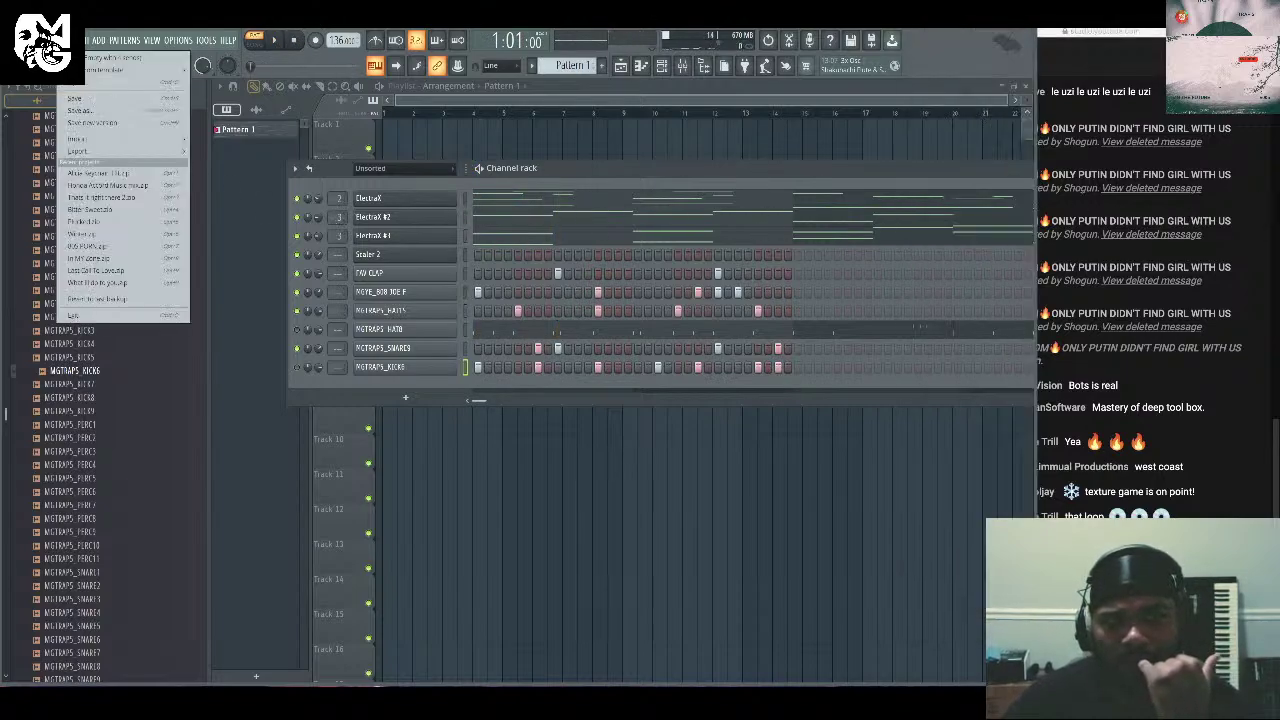
left_click(115, 57)
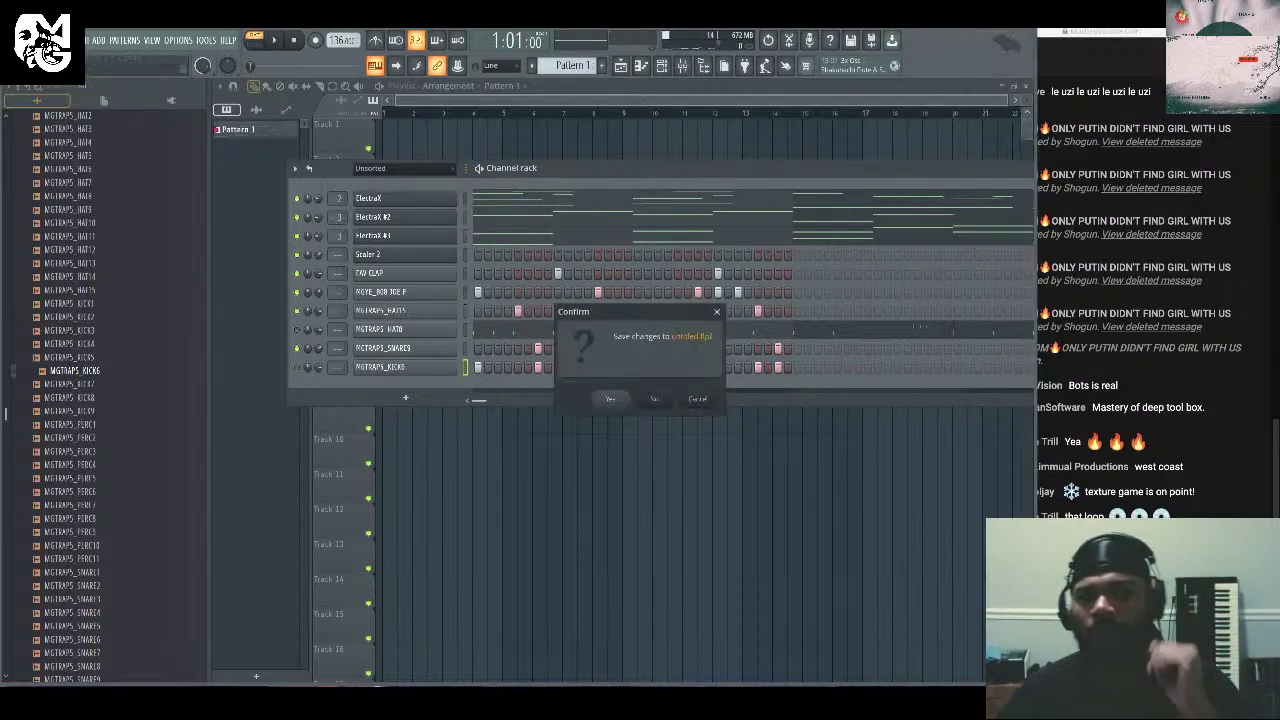
left_click(655, 399)
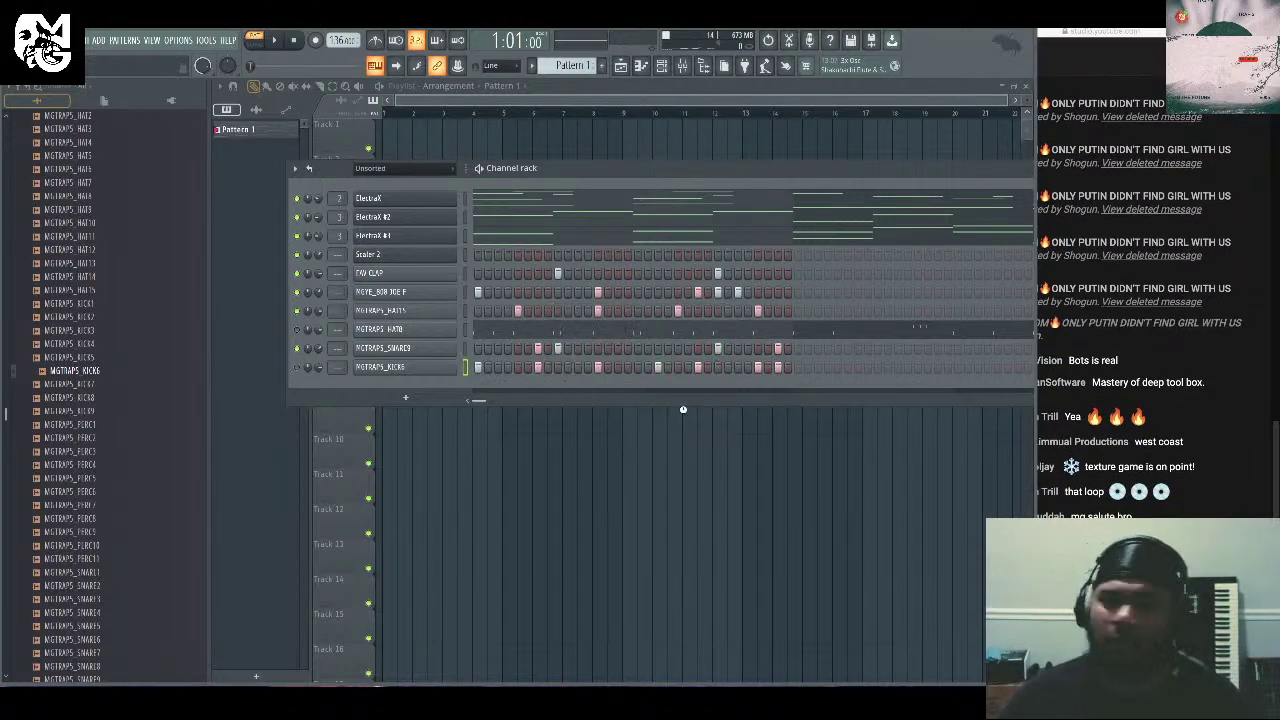
Move the channel rack lower over the playlist and insert a Scaler 2 channel.
left_click_drag(671, 178, 597, 250)
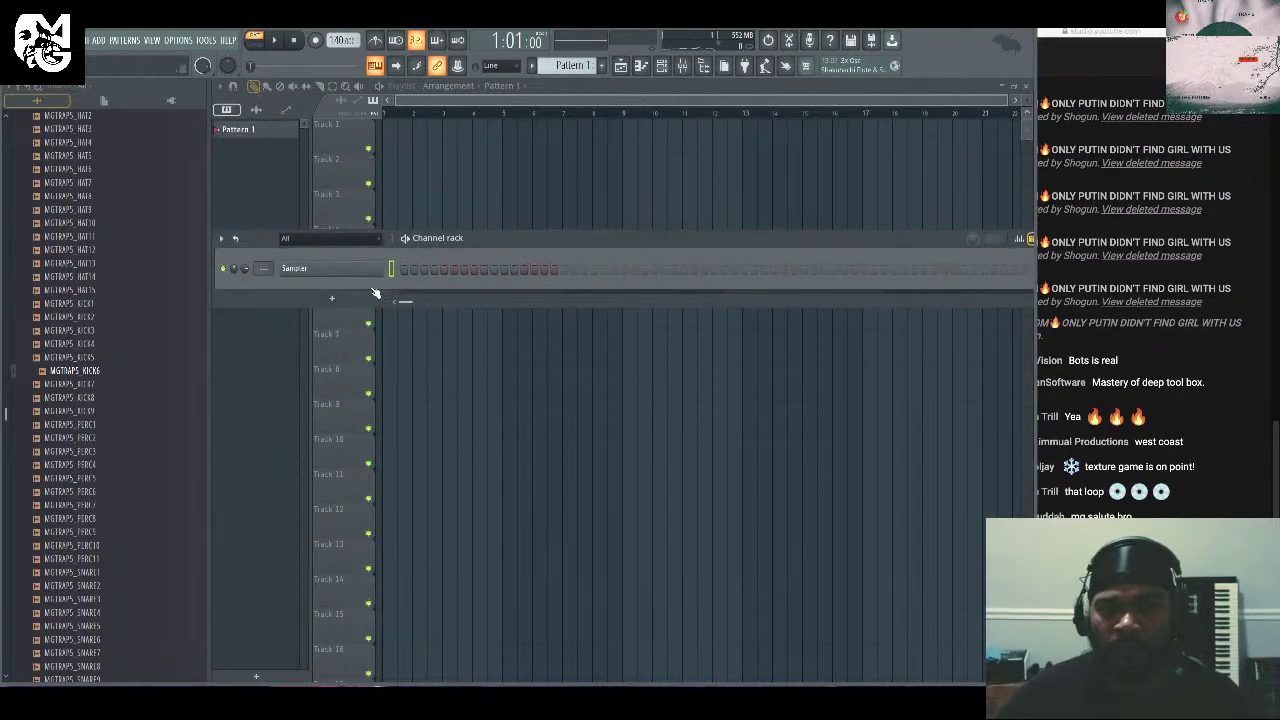
right_click(384, 266)
mouse_move(466, 368)
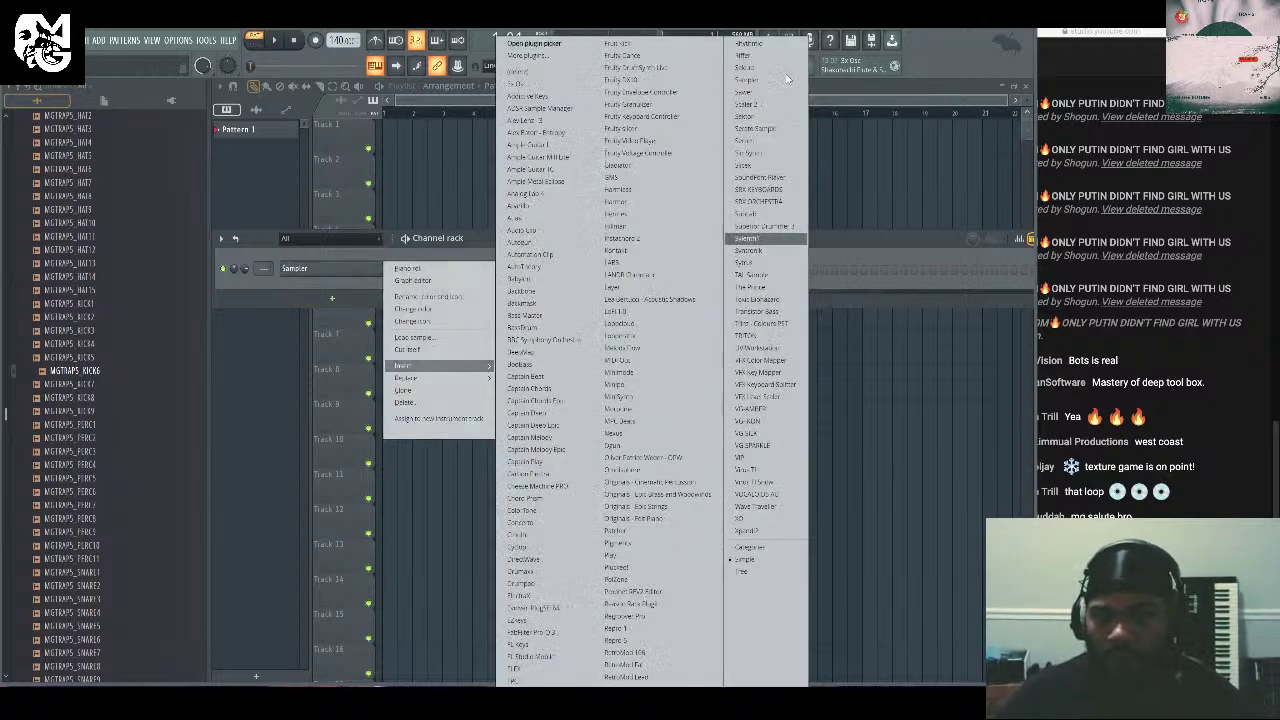
left_click(778, 105)
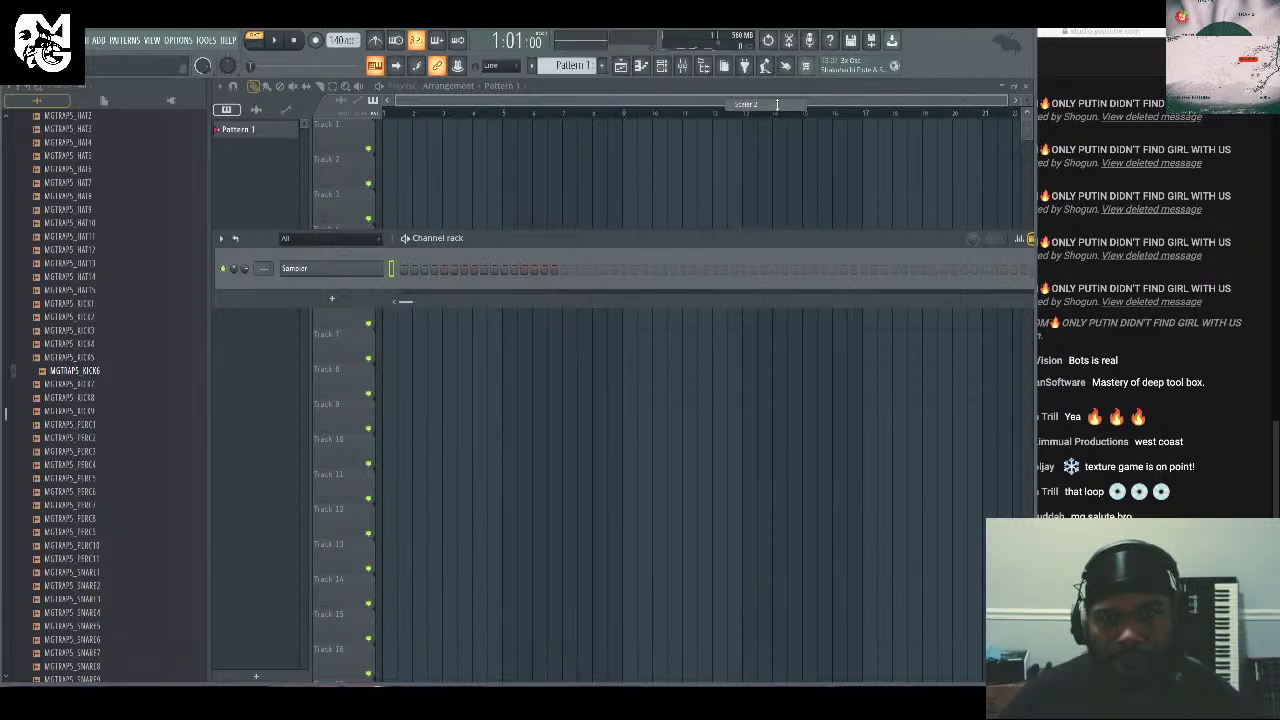
left_click(1228, 394)
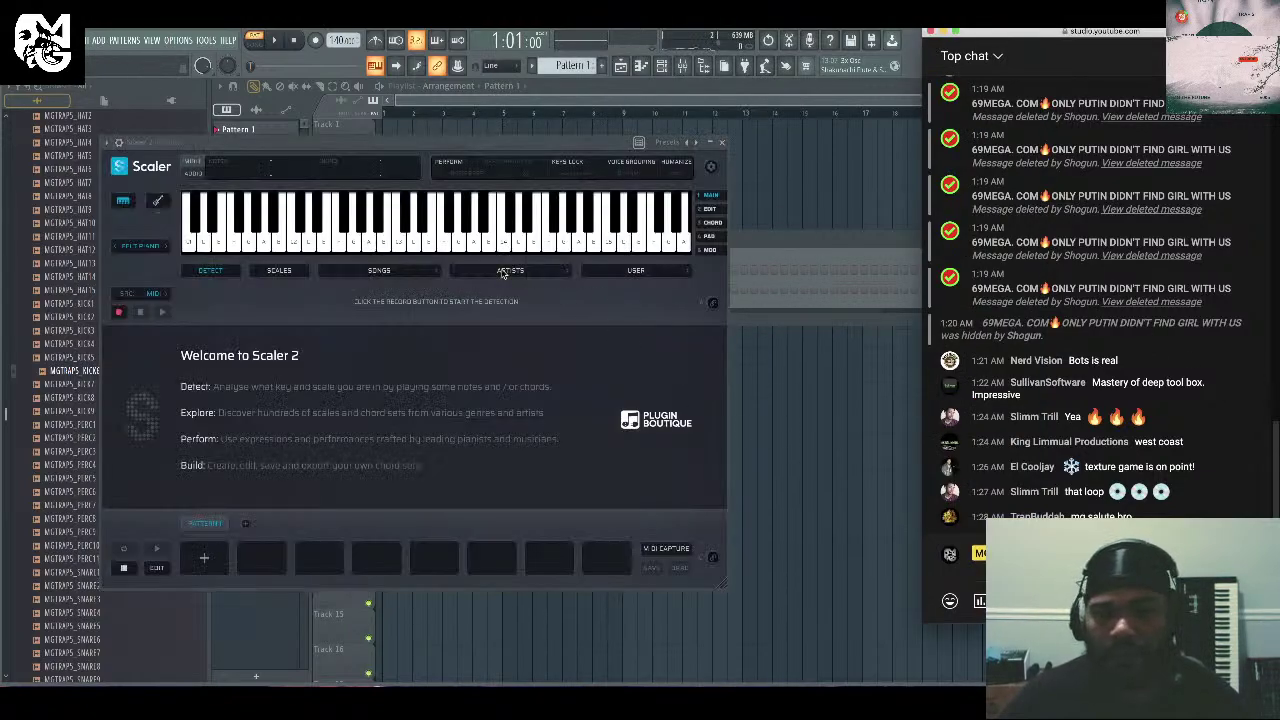
left_click(637, 271)
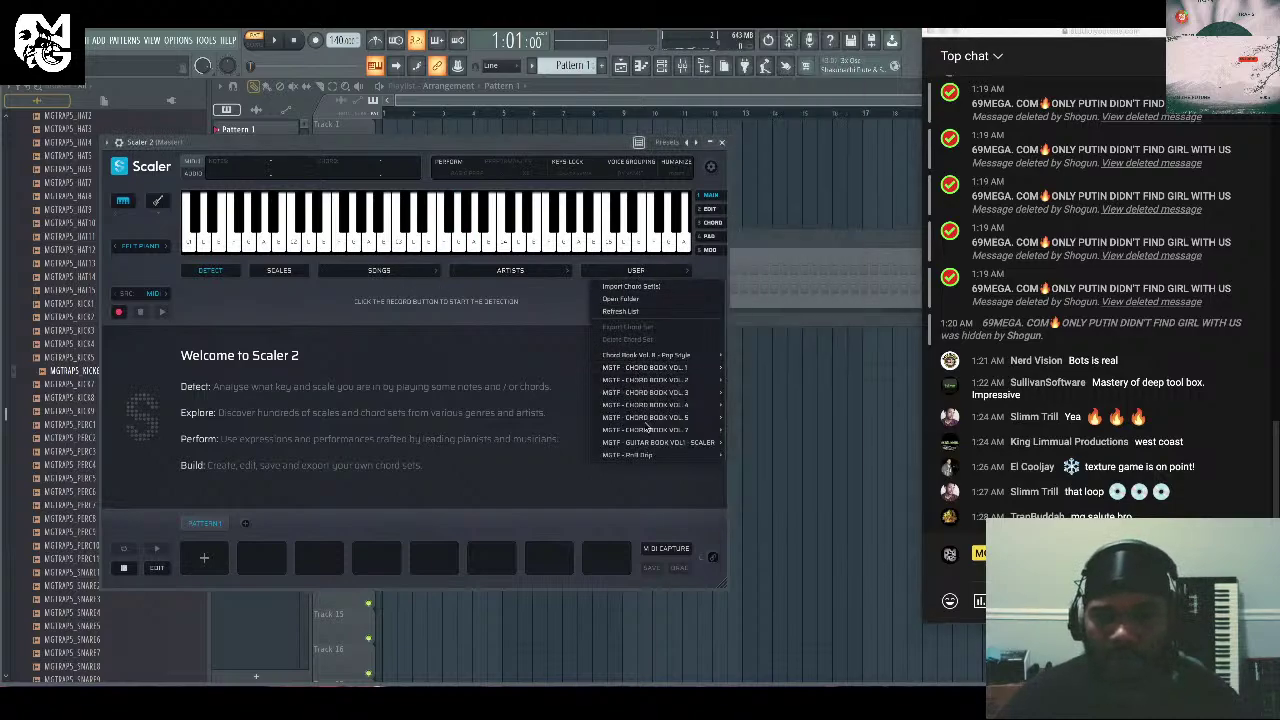
mouse_move(703, 456)
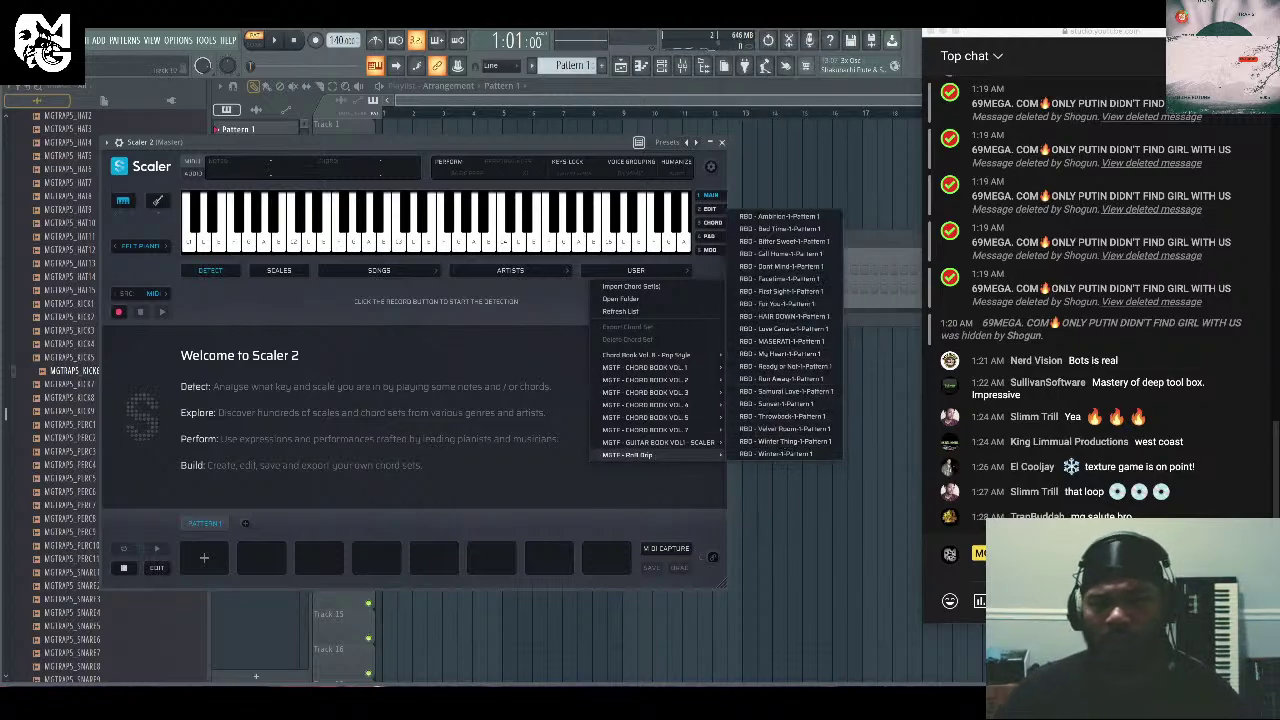
key("super+Tab")
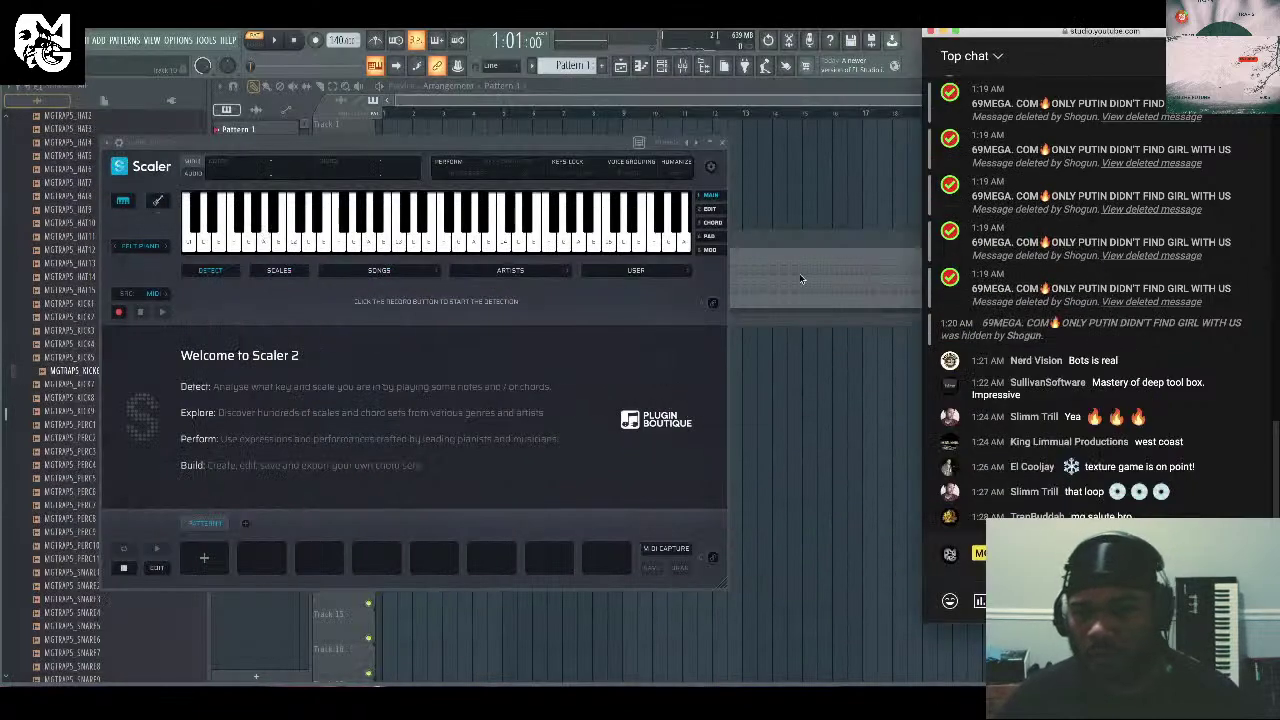
Set Scaler 2's MIDI output port to 1 and close the plugin window.
left_click(117, 142)
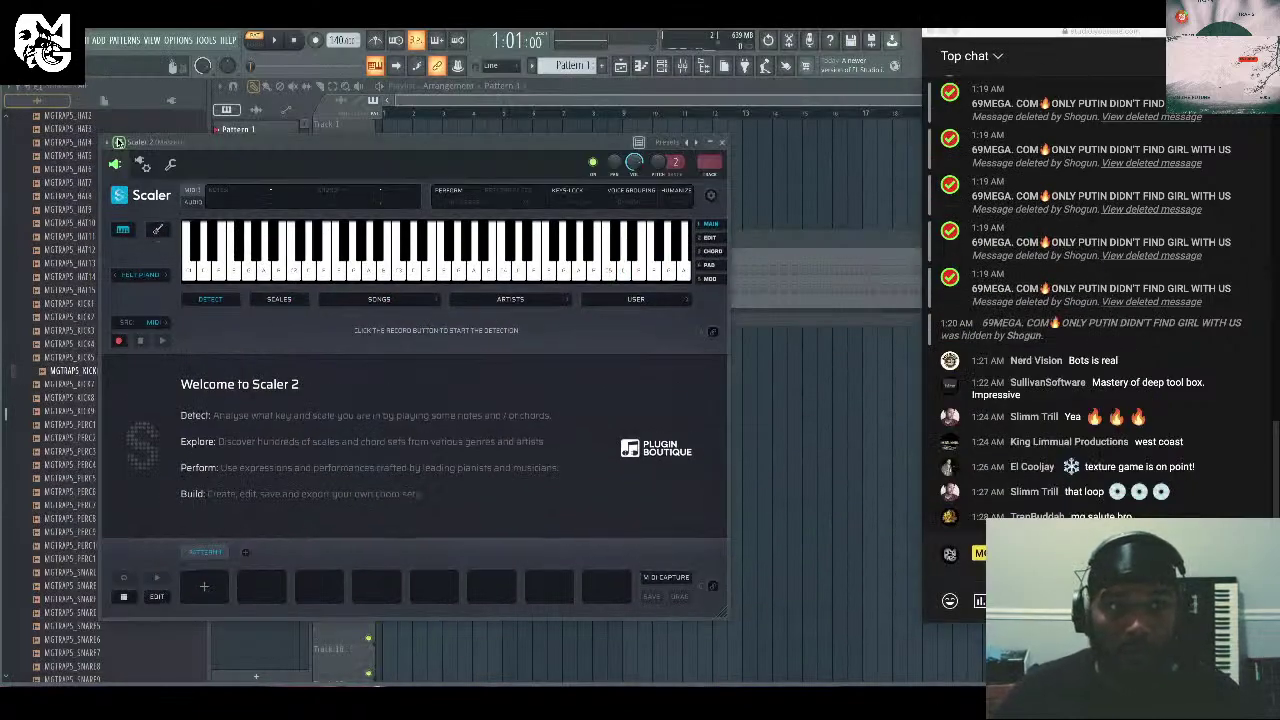
left_click(143, 164)
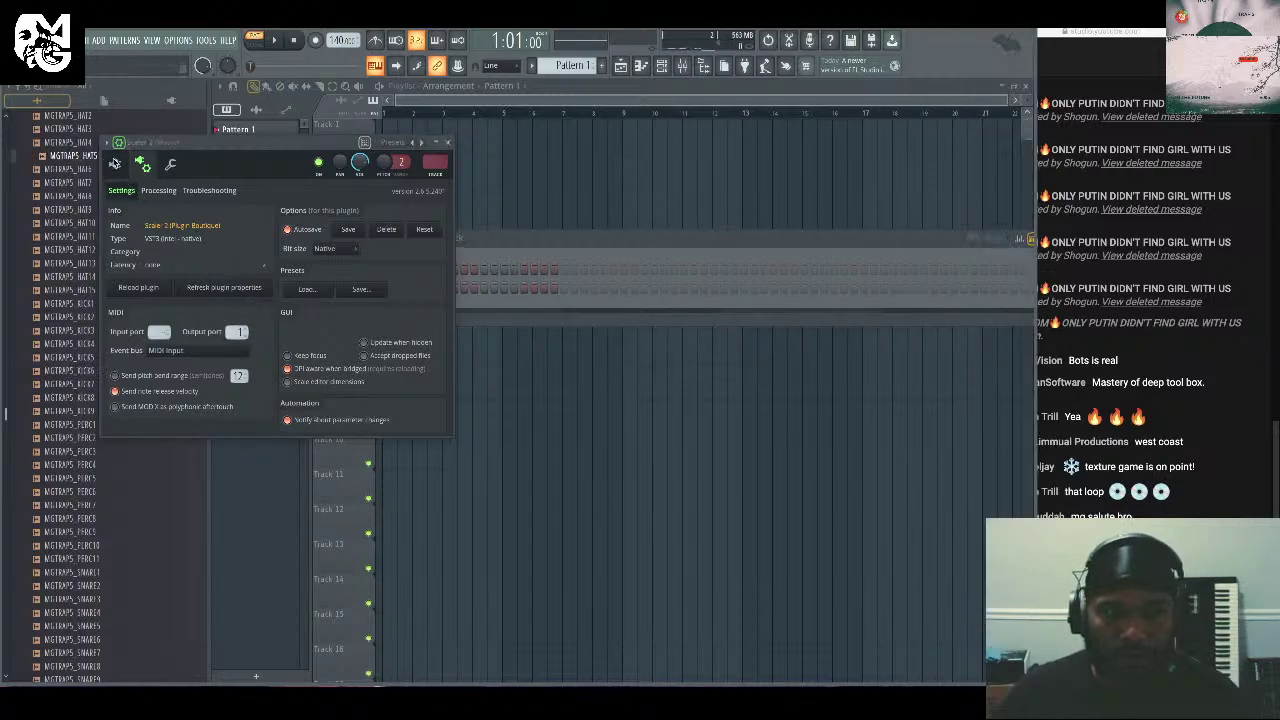
left_click(117, 164)
left_click(722, 142)
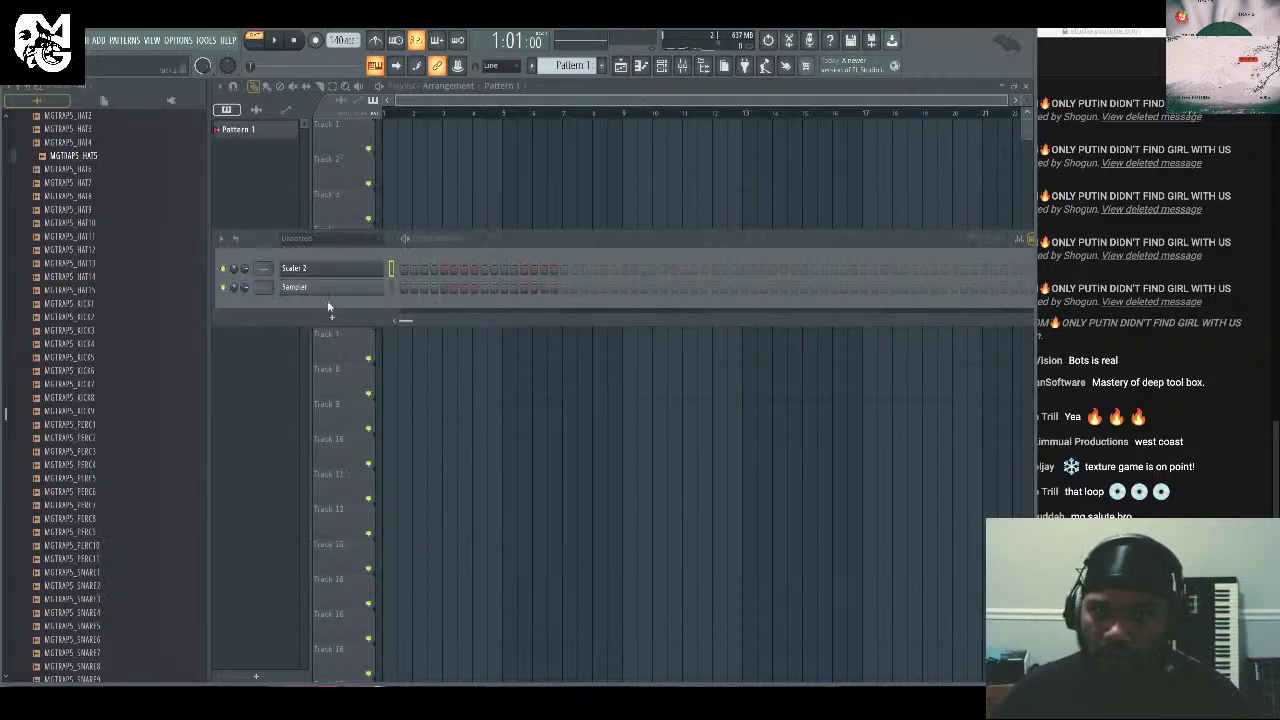
Insert an Omnisphere channel above Scaler 2 and set its MIDI input port to 1.
right_click(340, 268)
mouse_move(453, 358)
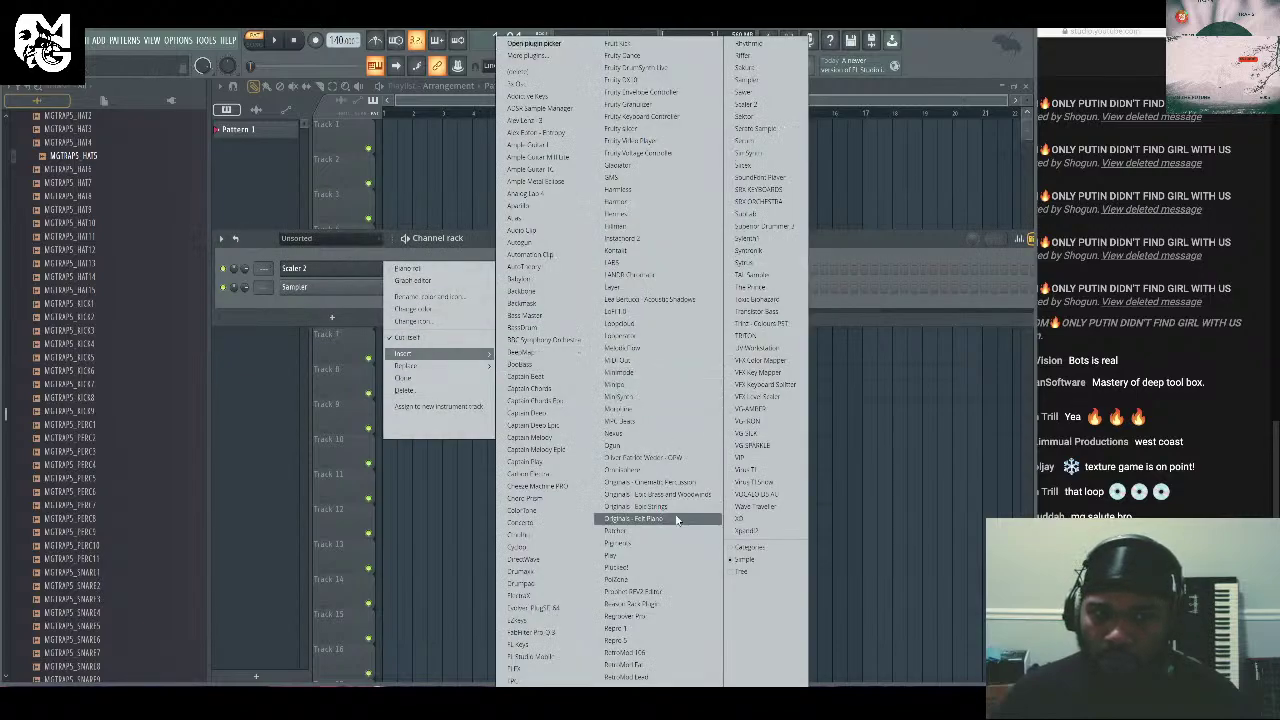
left_click(663, 474)
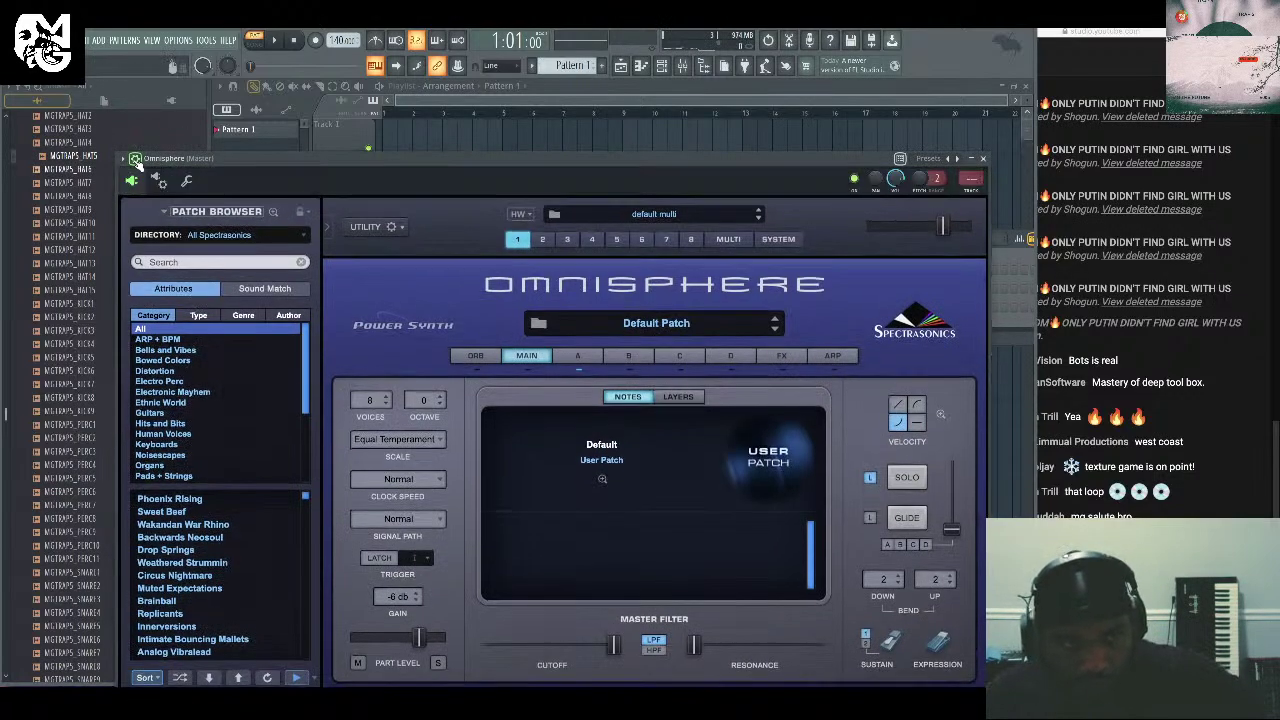
left_click(162, 182)
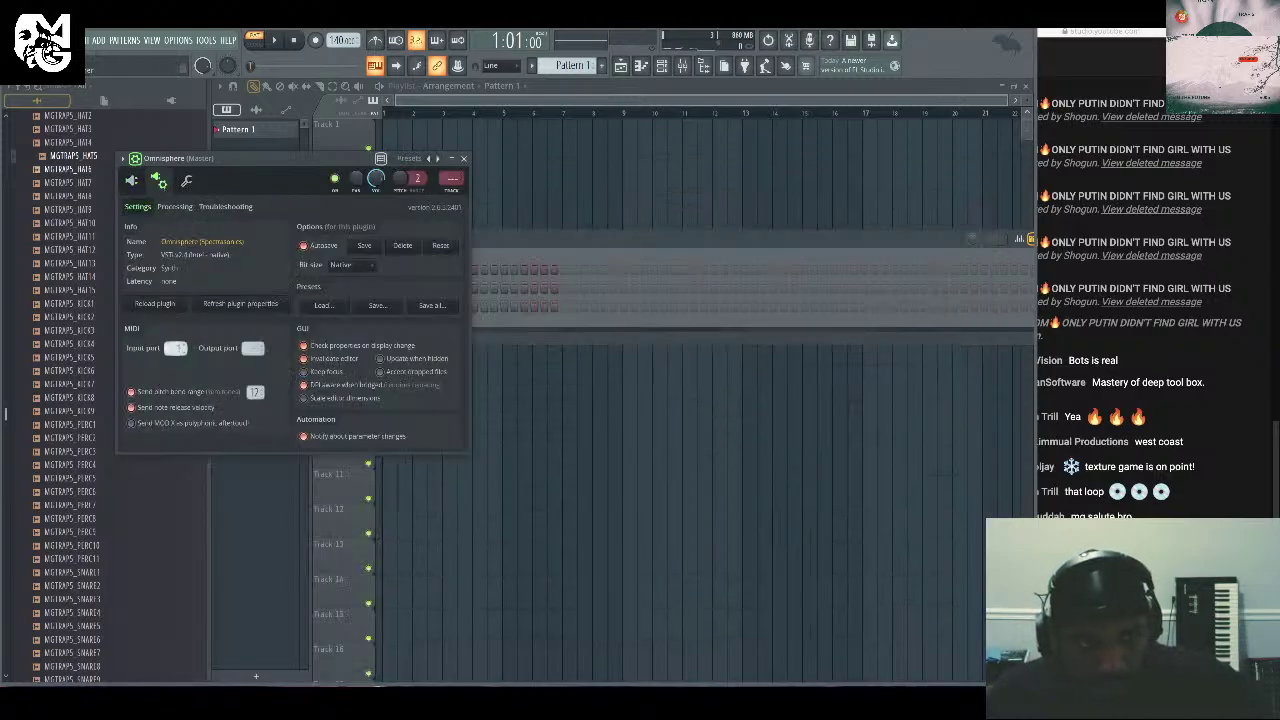
left_click(131, 181)
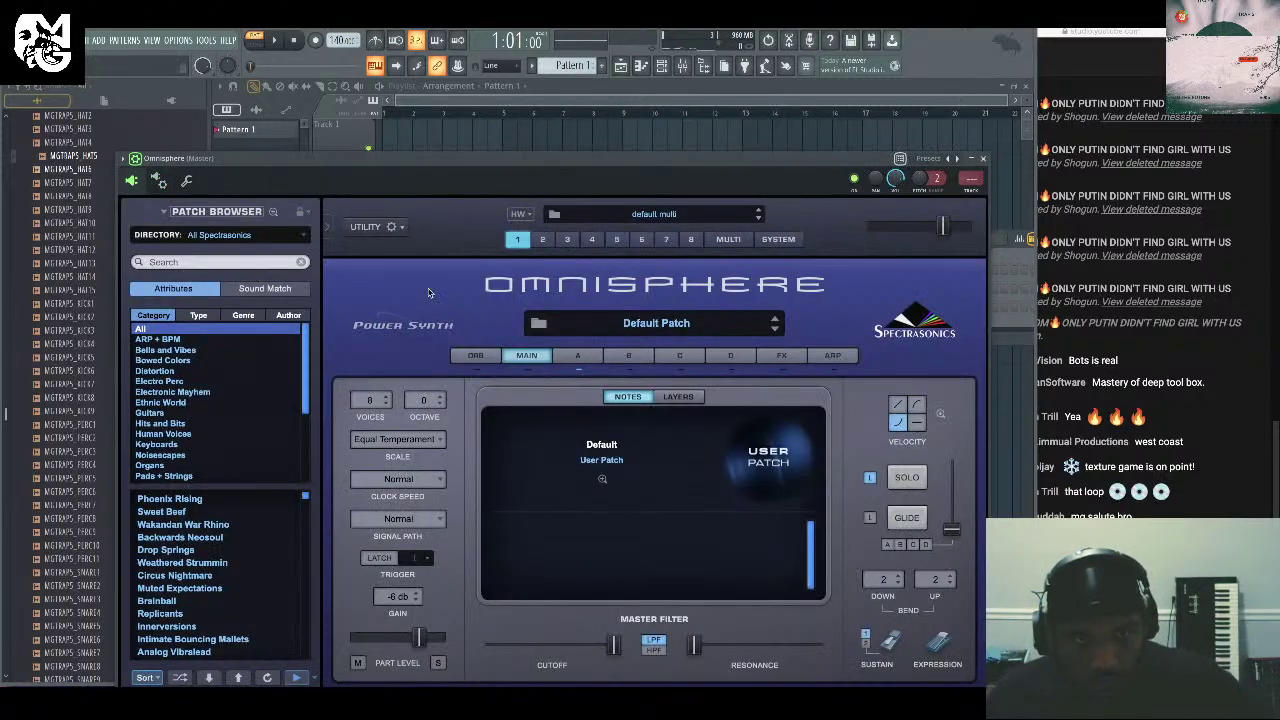
Load the patch KEY - Secret Sine from the KEYS category of QAPT Presents TIMELESS in Omnisphere and close its window.
left_click(549, 319)
left_click(225, 243)
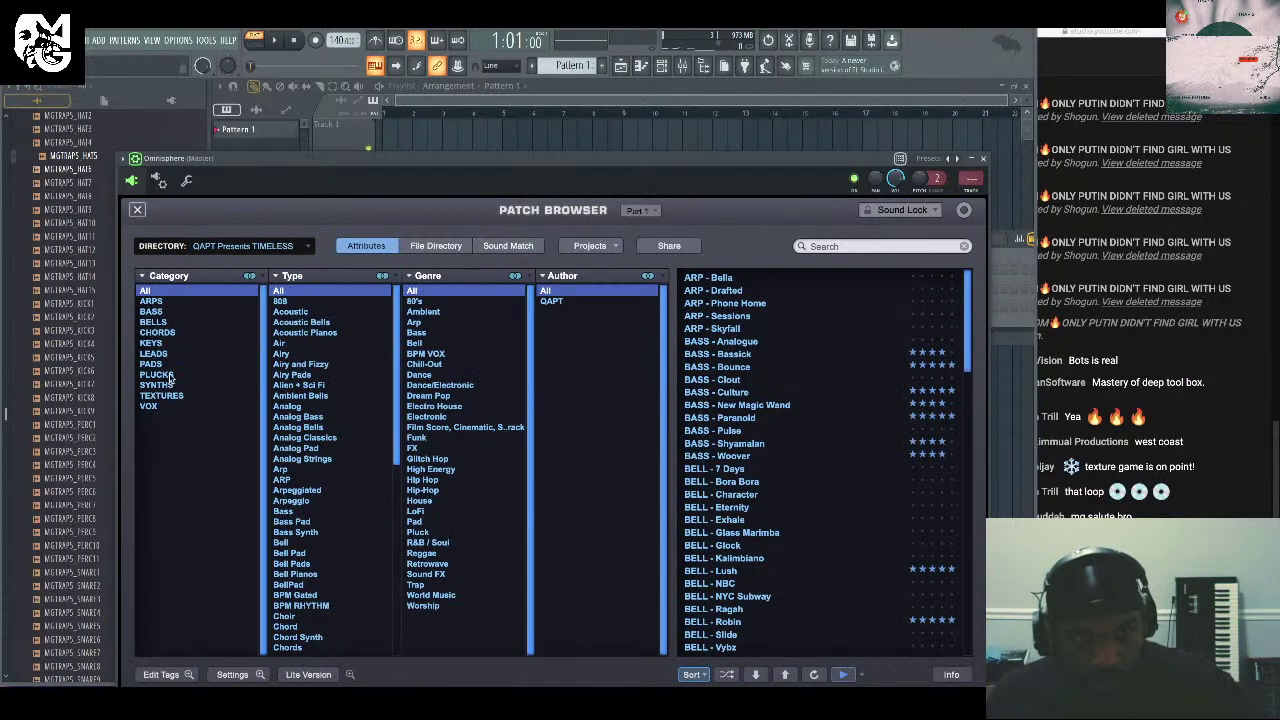
left_click(152, 343)
left_click(797, 441)
left_click(784, 430)
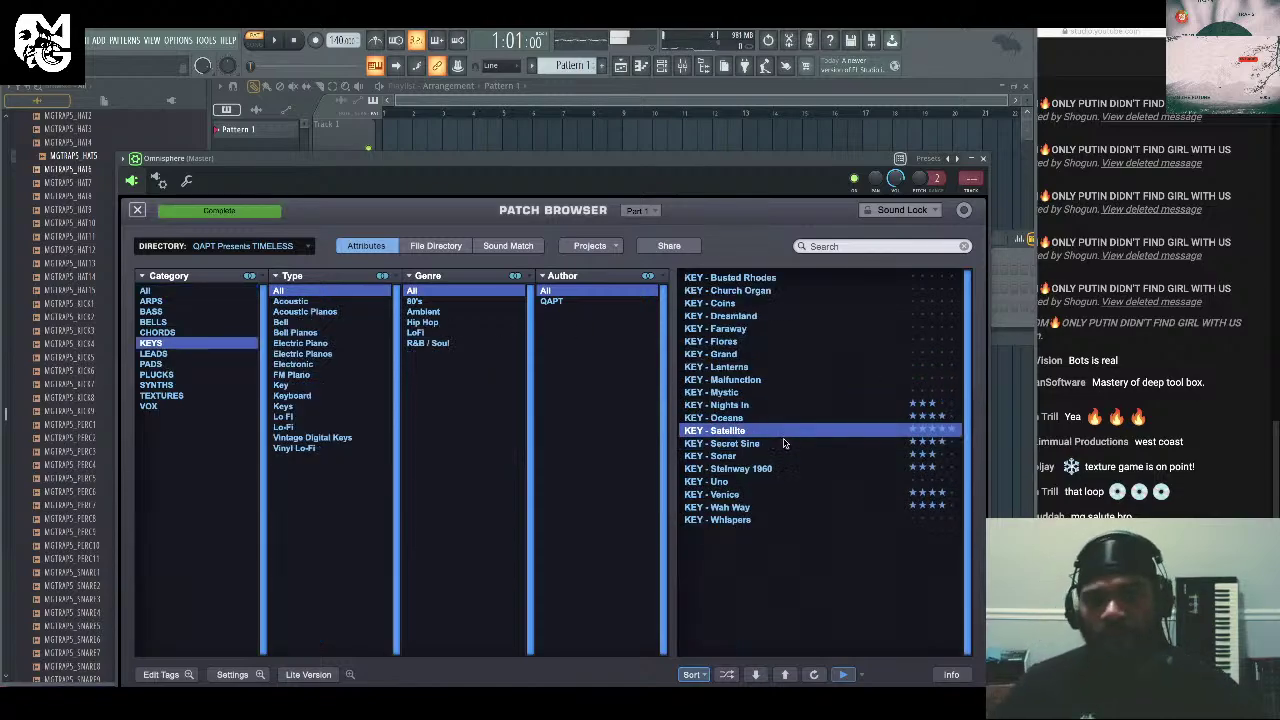
left_click(784, 443)
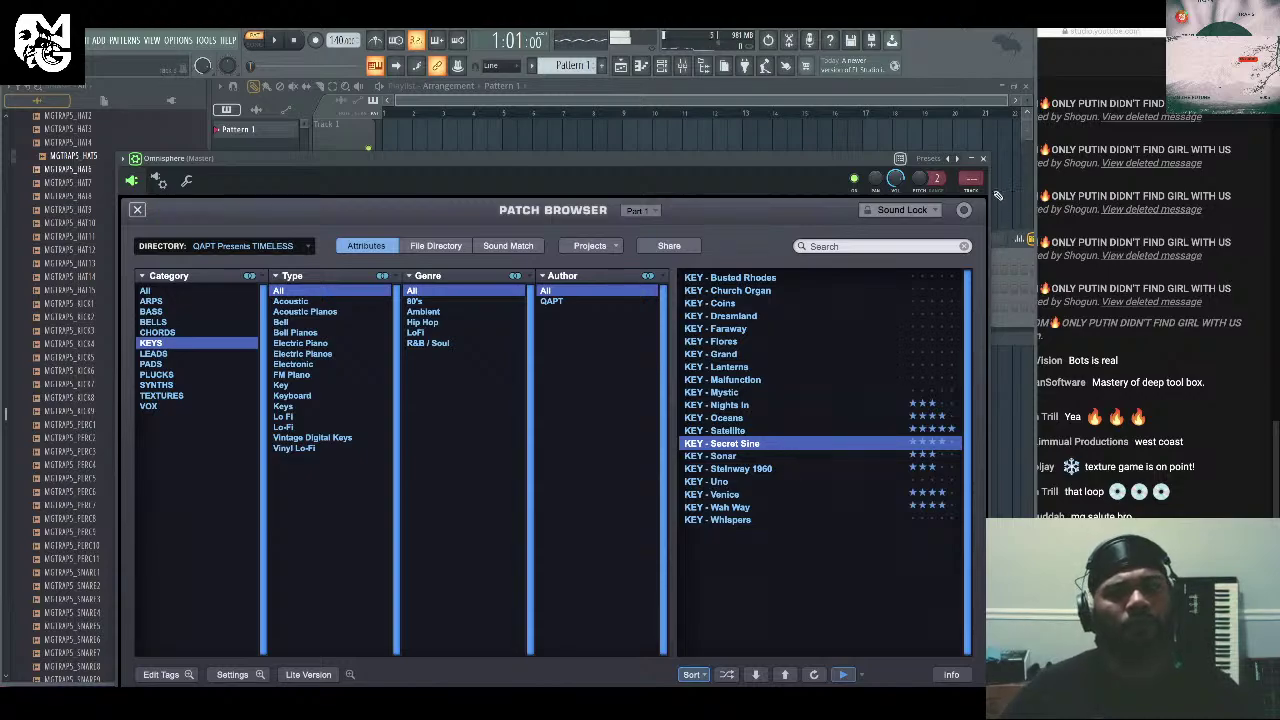
left_click(984, 159)
Reopen Scaler 2 and switch its internal Felt Piano sound off.
left_click(238, 273)
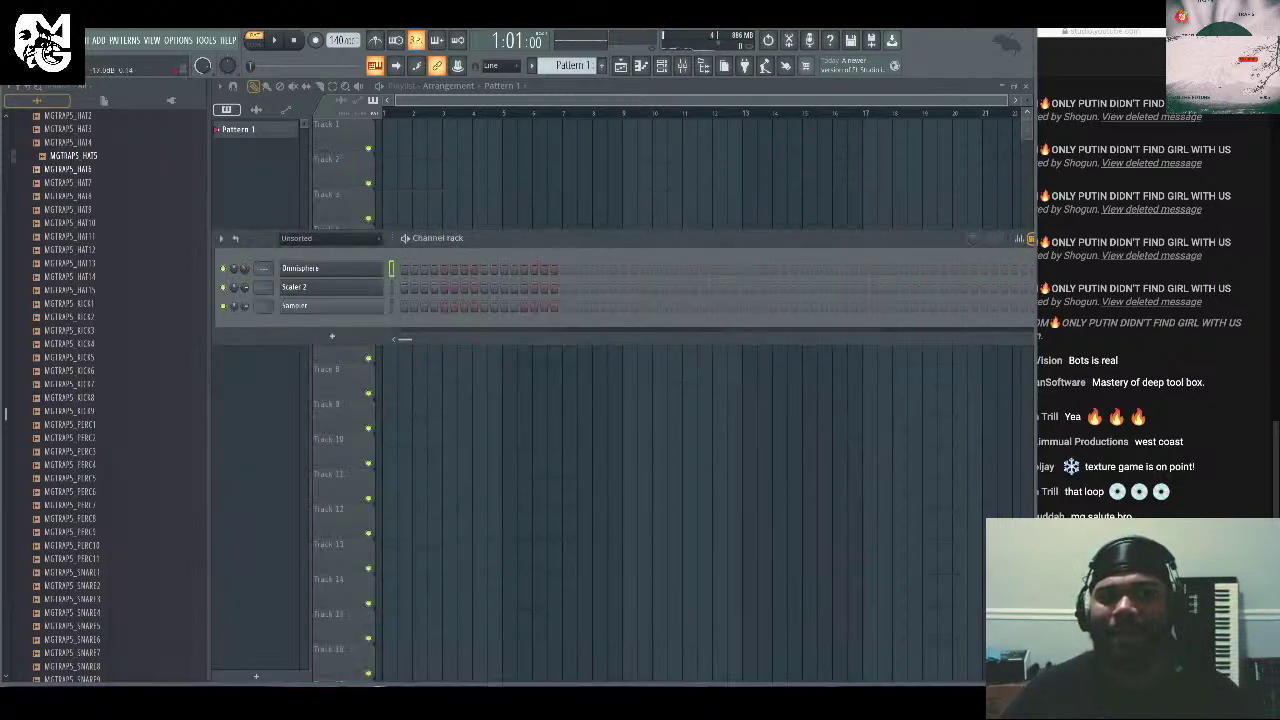
left_click(286, 273)
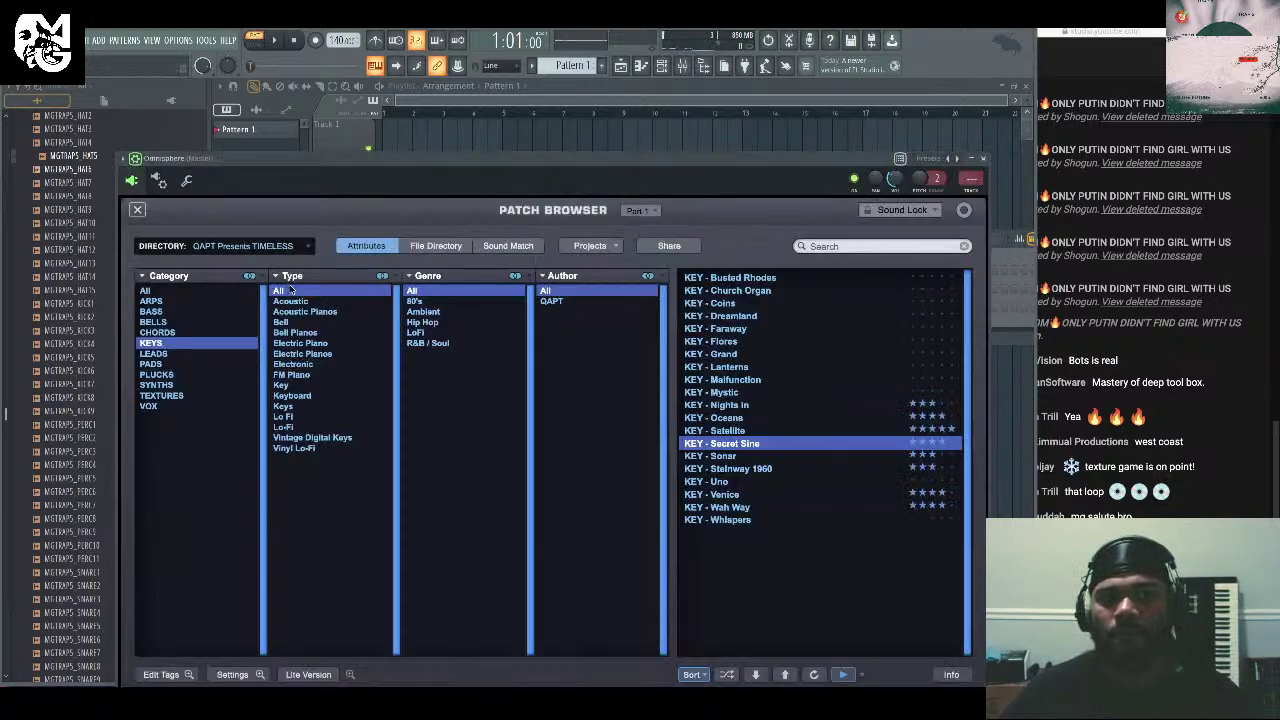
left_click(984, 160)
left_click(294, 287)
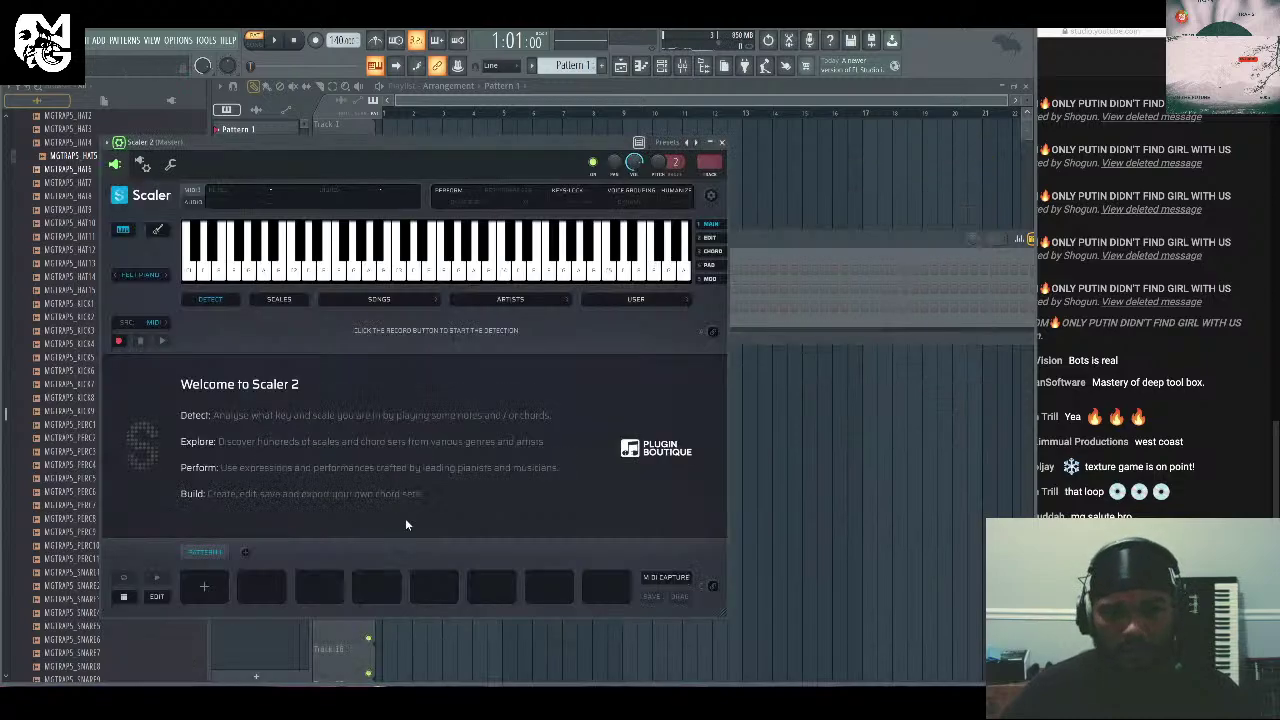
left_click(140, 274)
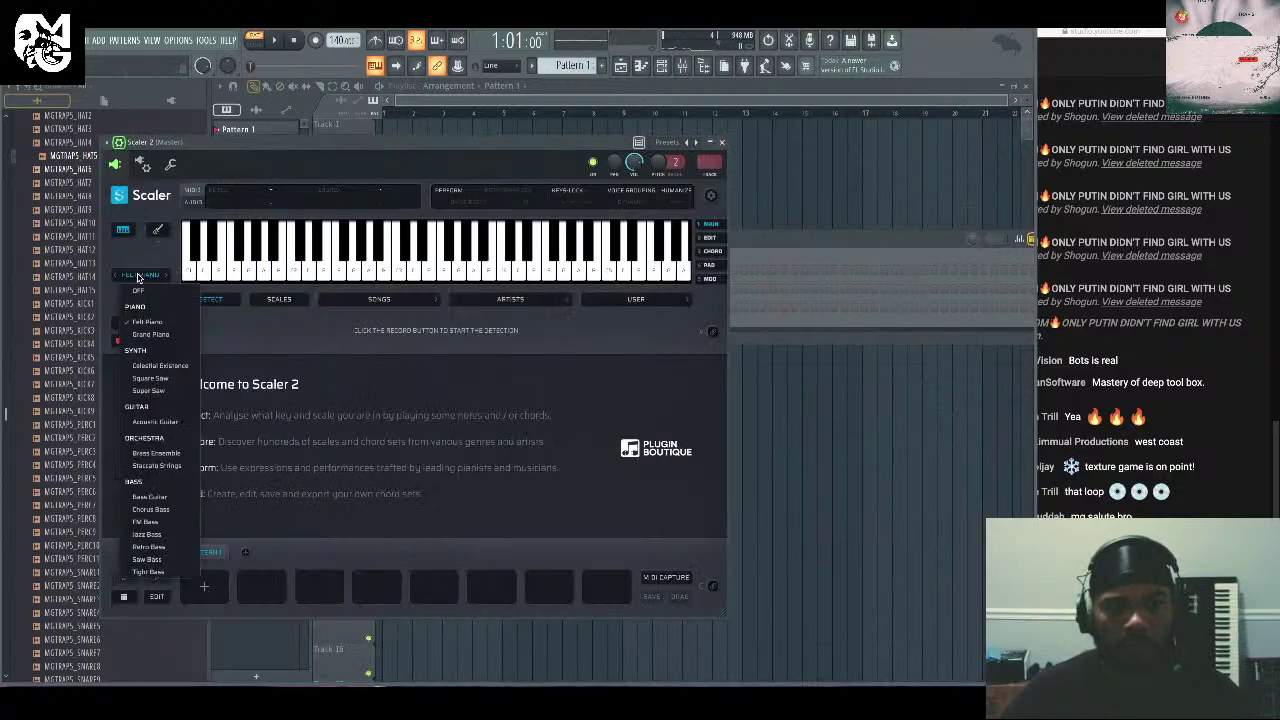
left_click(142, 293)
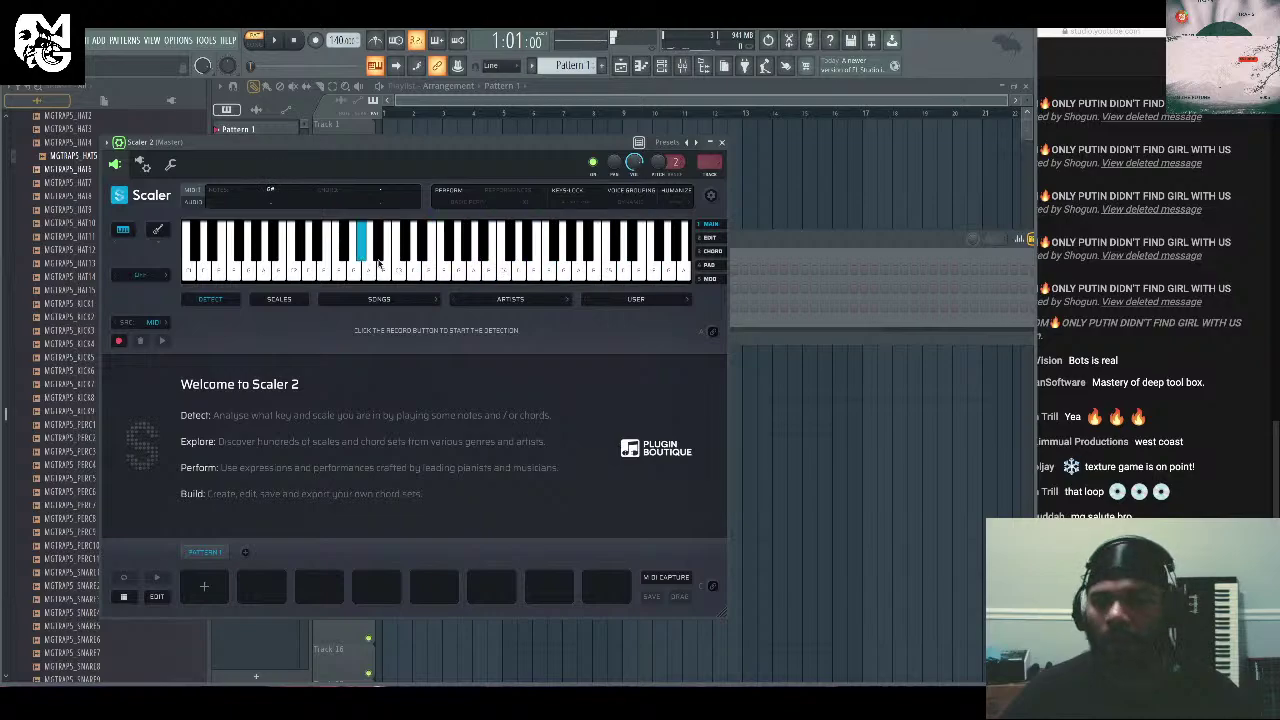
Load the Dont Mind chord set from the RnB Drip user collection into Scaler 2.
left_click(636, 299)
mouse_move(650, 483)
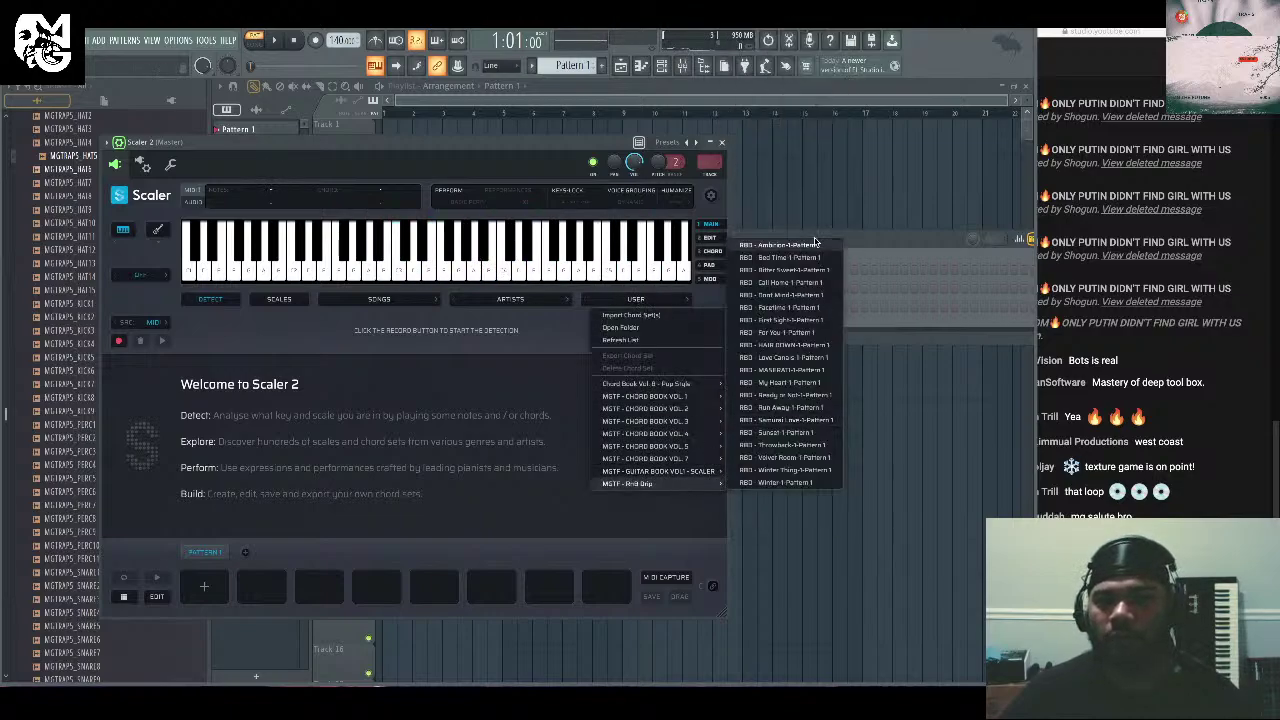
left_click(795, 295)
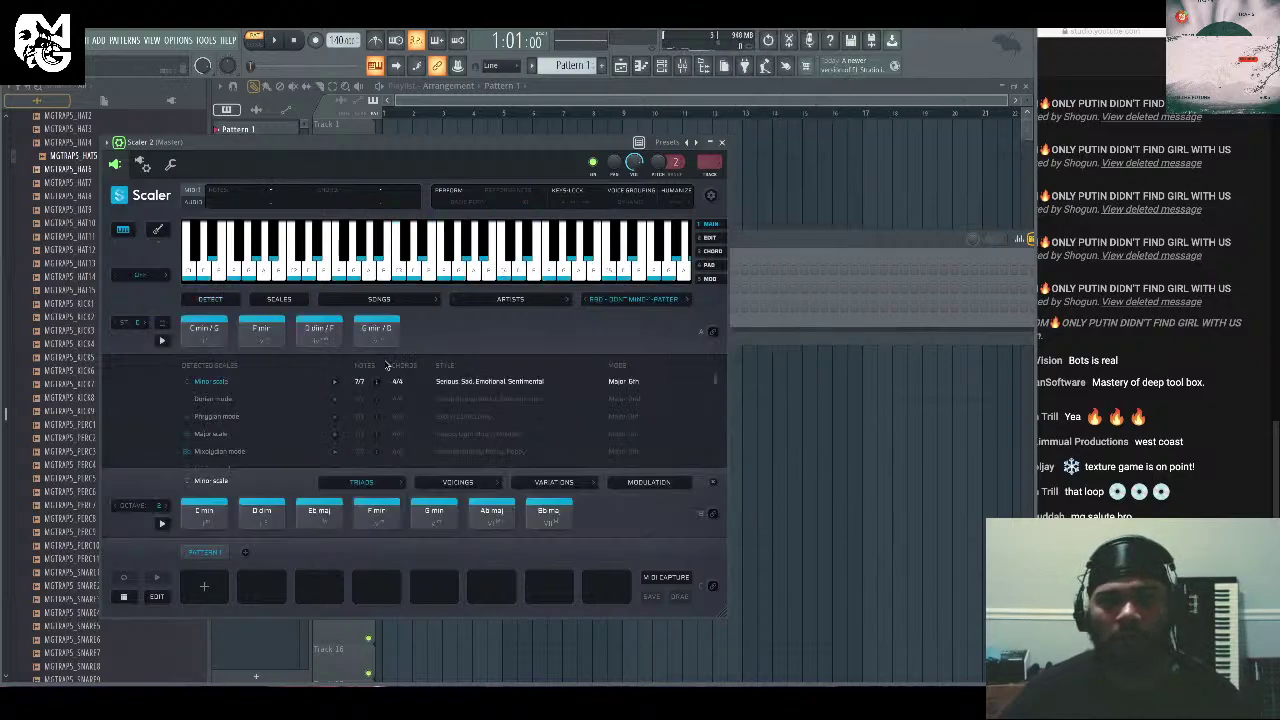
Enable MIDI binding for the section A chords and transpose the chord set down to F# minor.
left_click(714, 332)
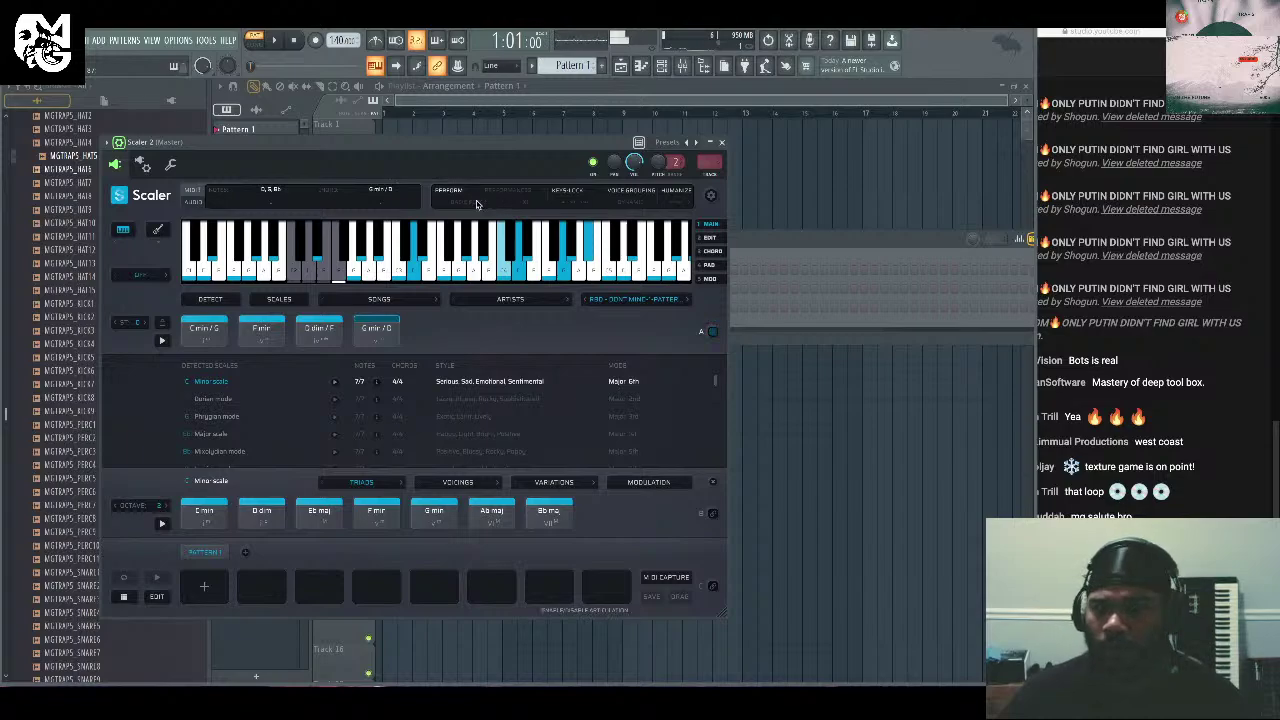
left_click(118, 323)
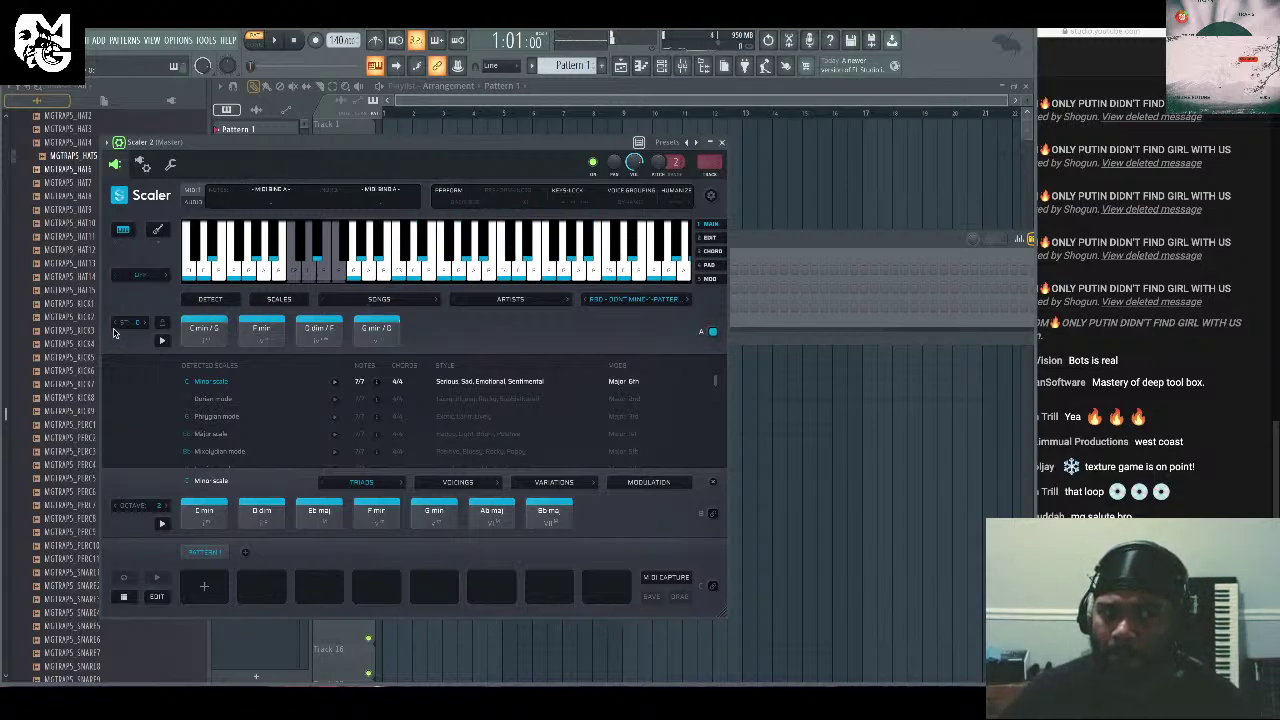
left_click(113, 326)
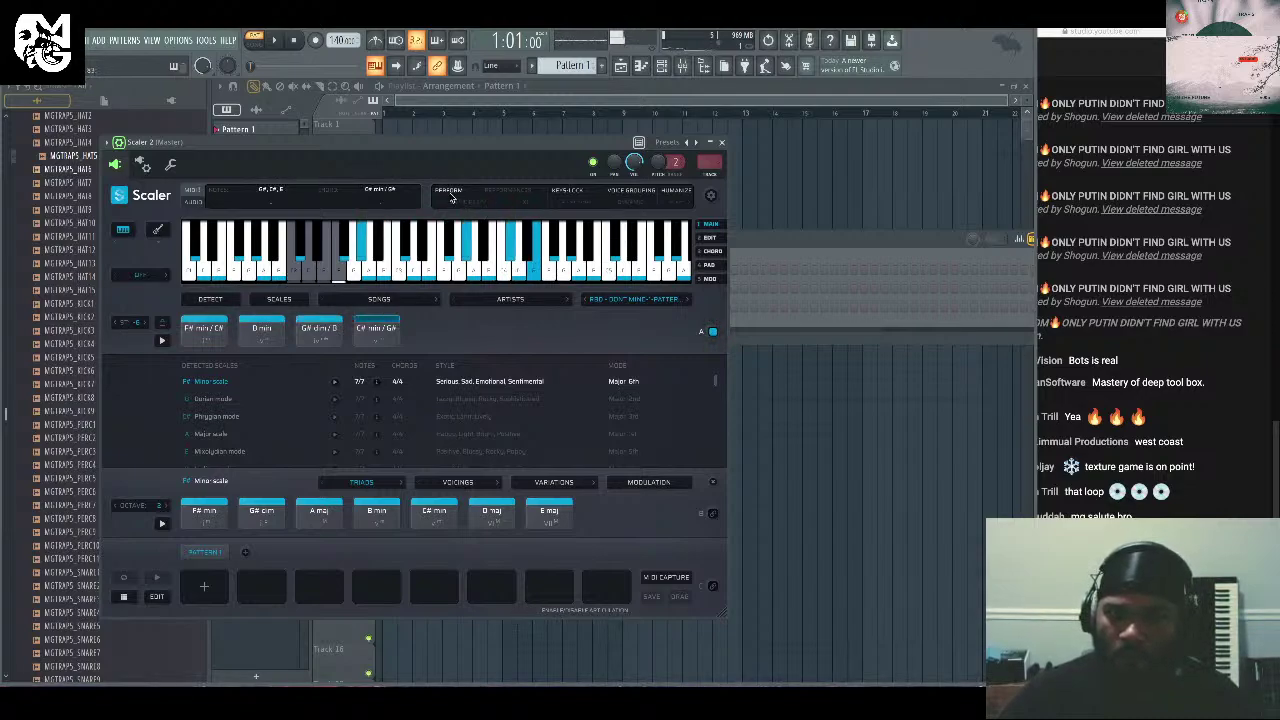
Turn on Scaler 2's Perform mode with the Expressive performance Cantando.
left_click(491, 206)
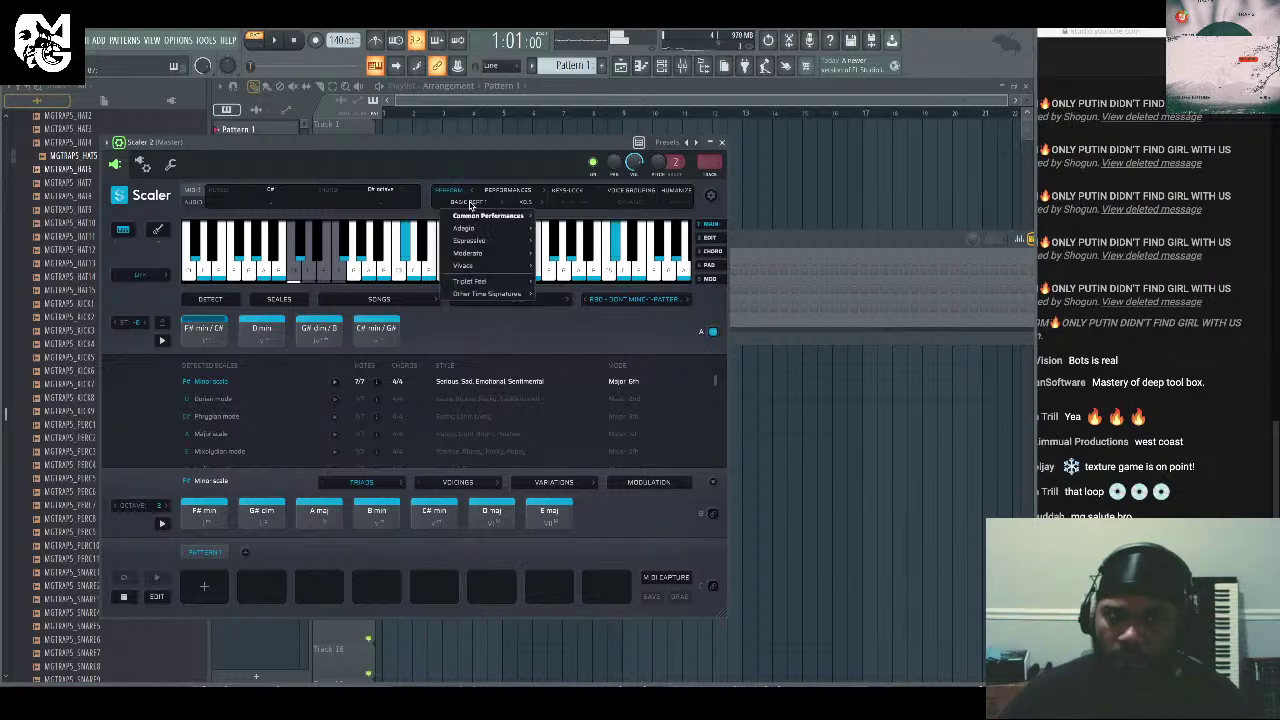
mouse_move(503, 243)
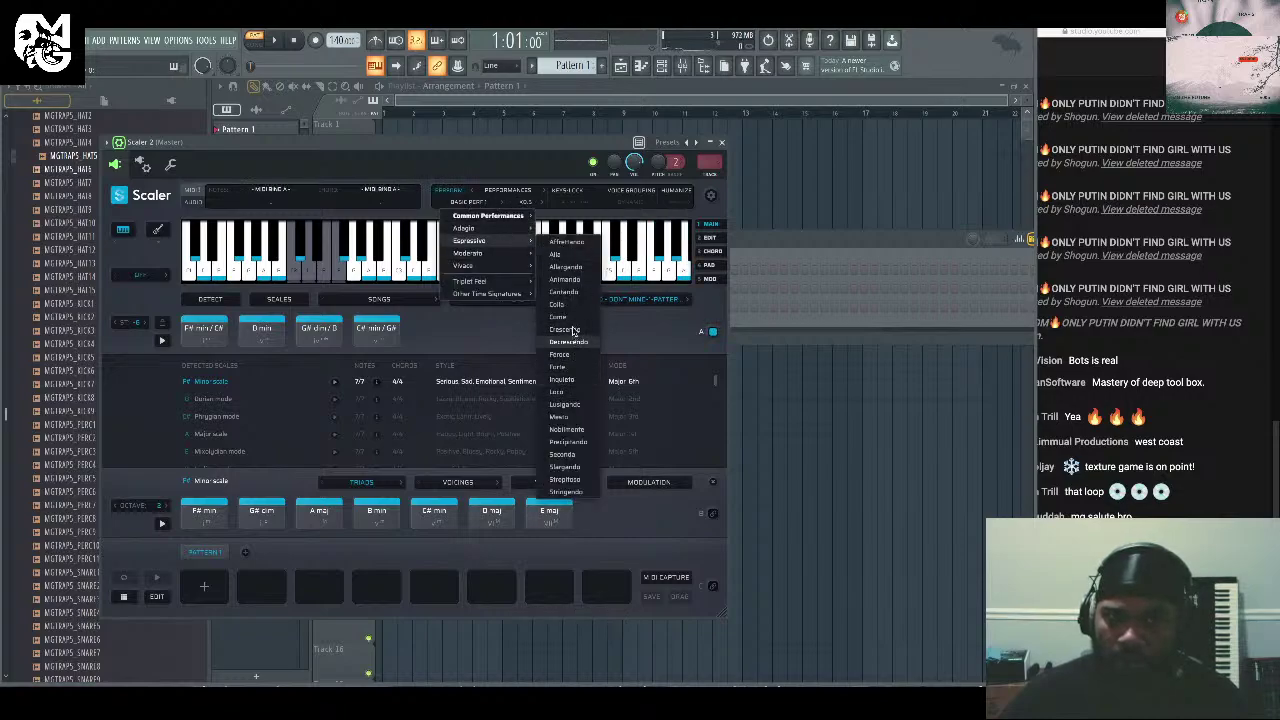
left_click(576, 292)
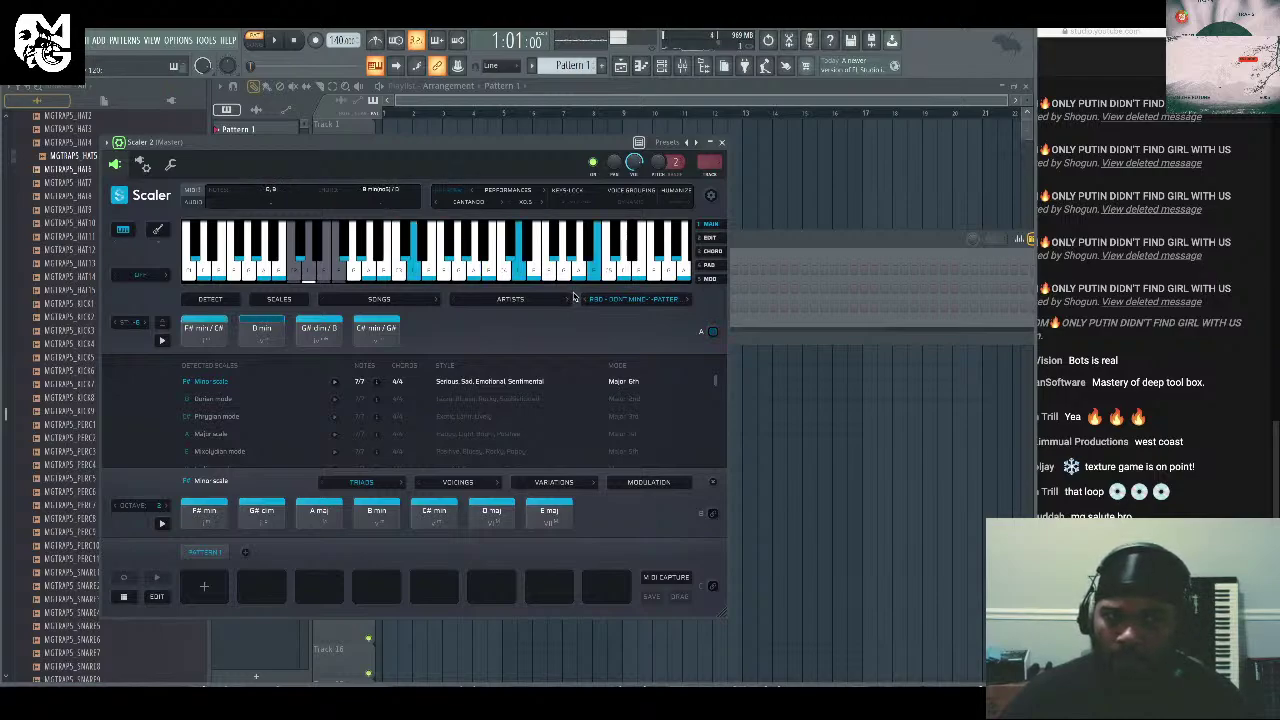
Close Scaler 2 and record its four-chord progression into Pattern 1 with the metronome on, then disarm recording.
left_click(1199, 358)
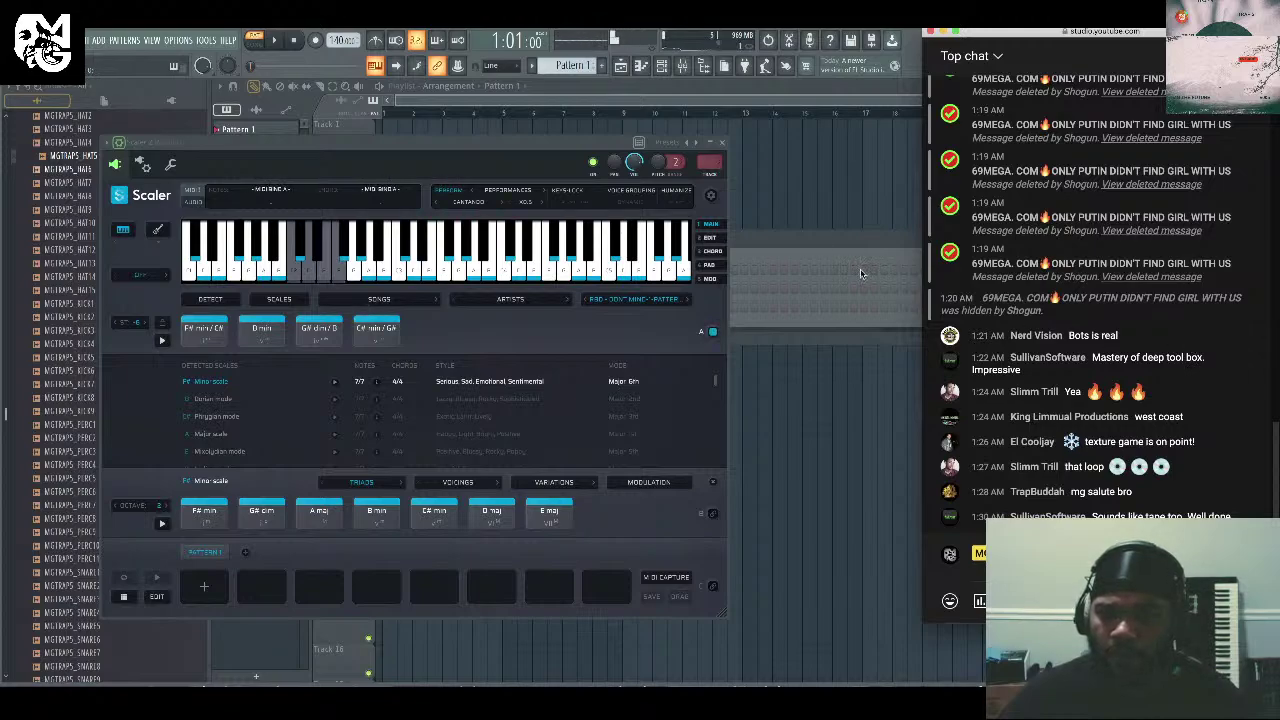
left_click(745, 164)
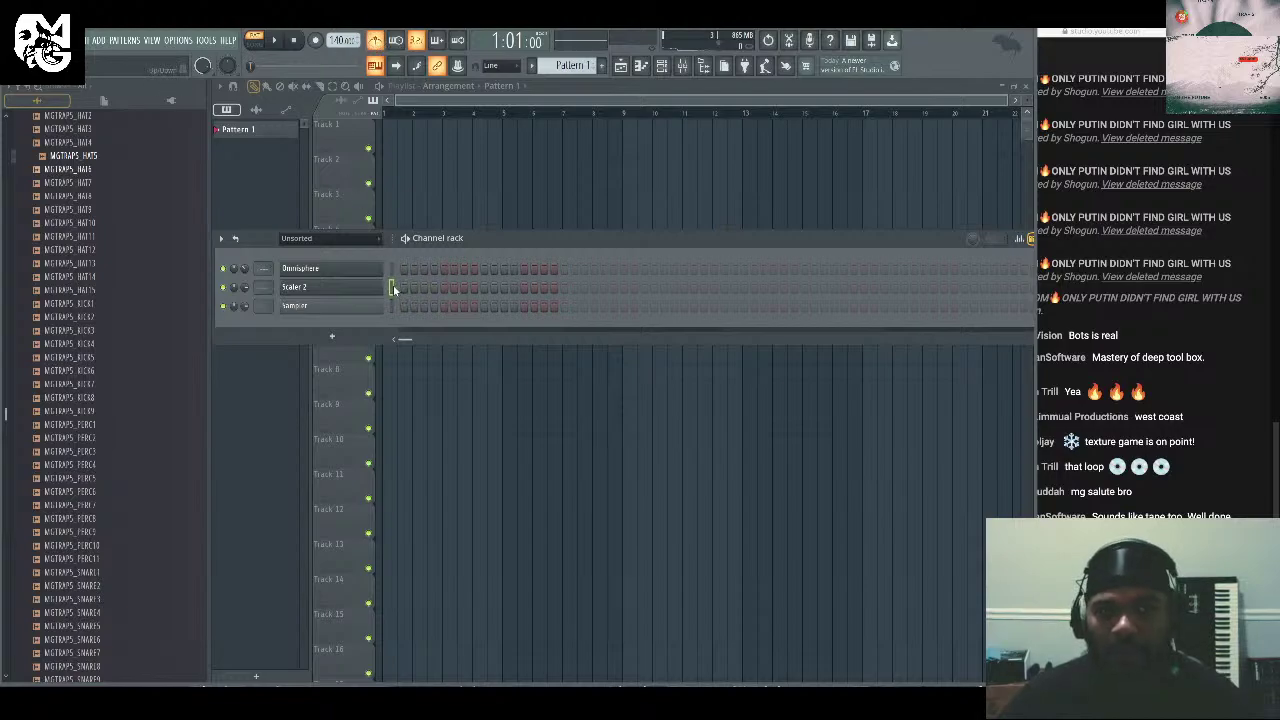
left_click(1193, 380)
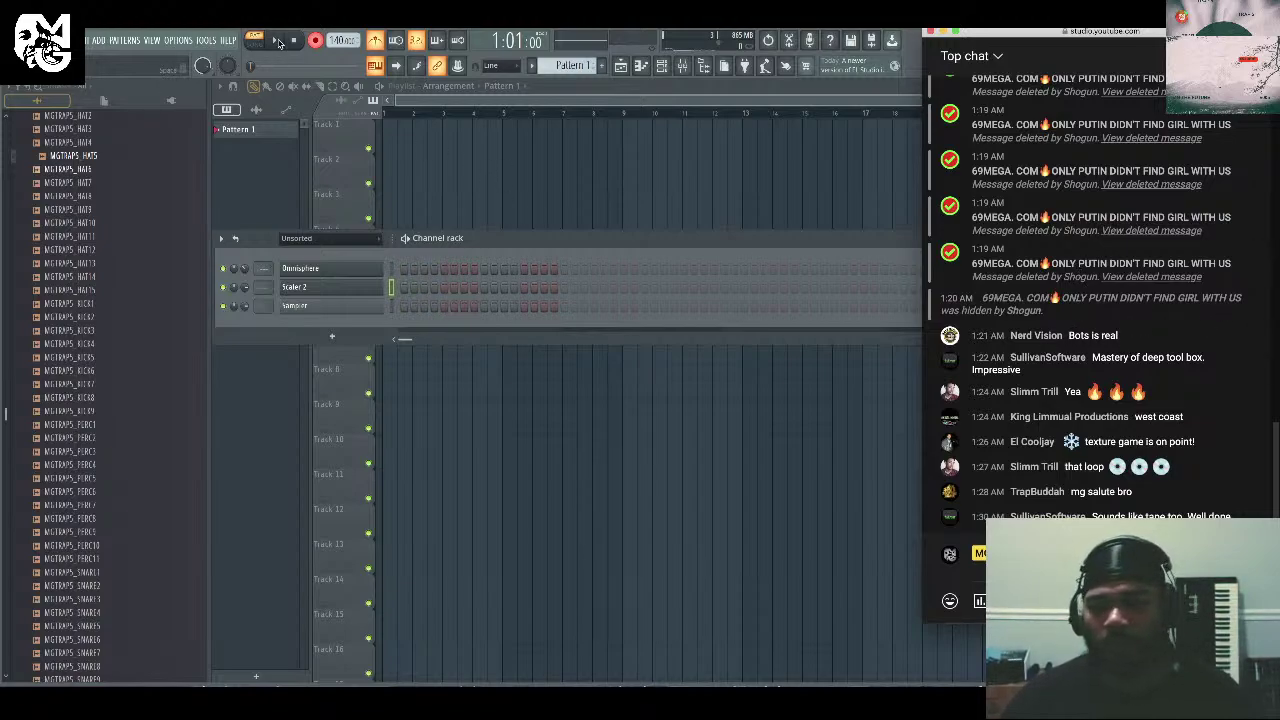
left_click(276, 44)
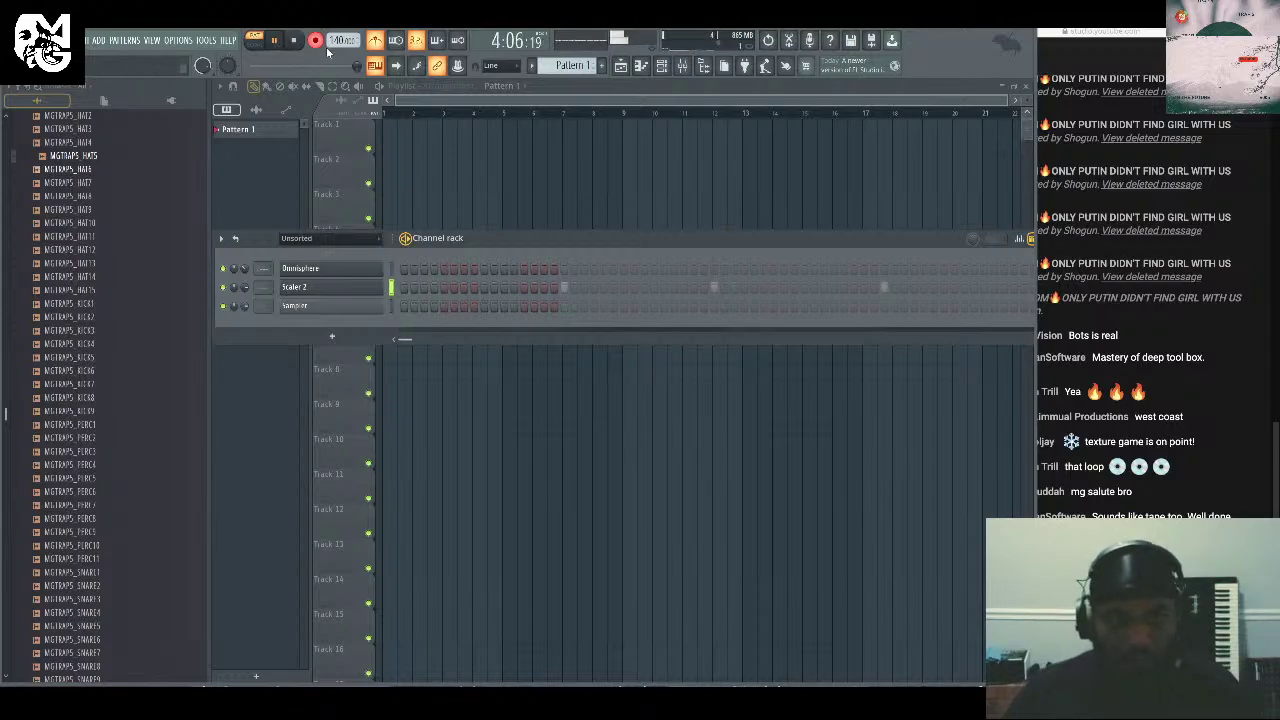
left_click(317, 41)
Check the recorded chord trigger notes in Scaler 2's piano roll, then stop playback and reopen the Scaler 2 window.
left_click(500, 290)
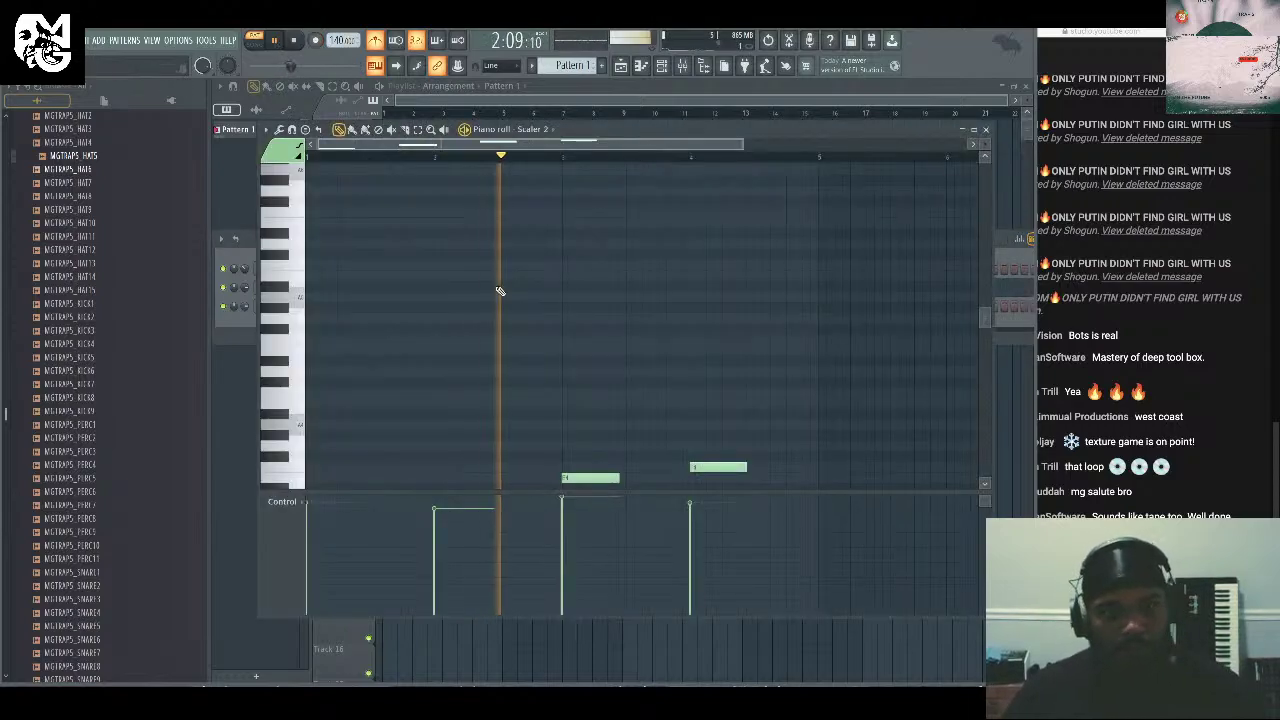
key("ctrl+a")
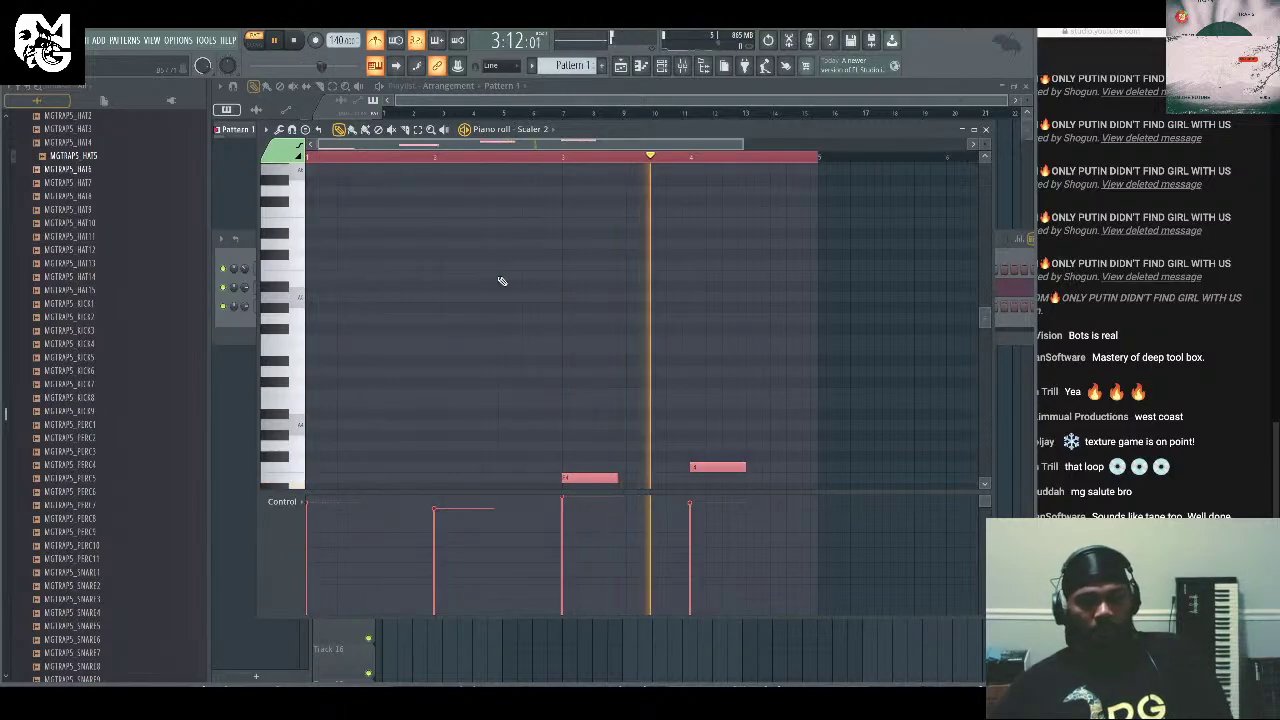
scroll(609, 257, "down", 4)
left_click(803, 208)
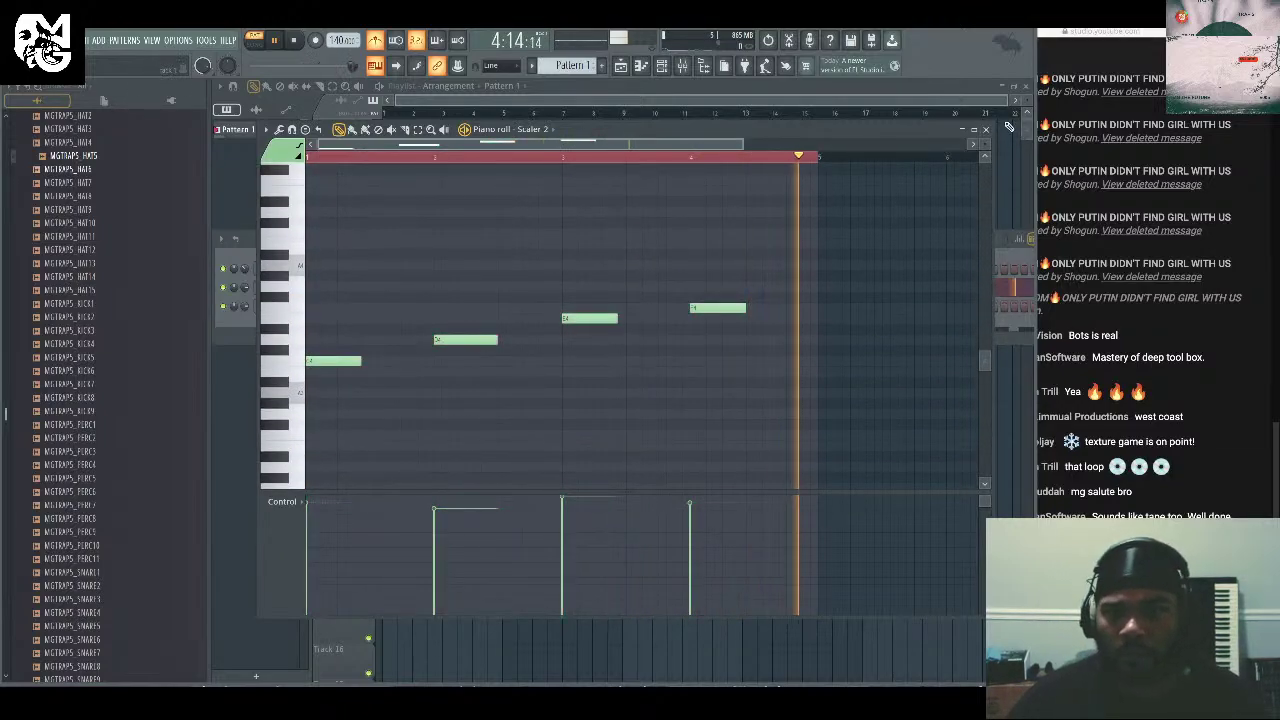
left_click(985, 129)
key("space")
left_click(300, 286)
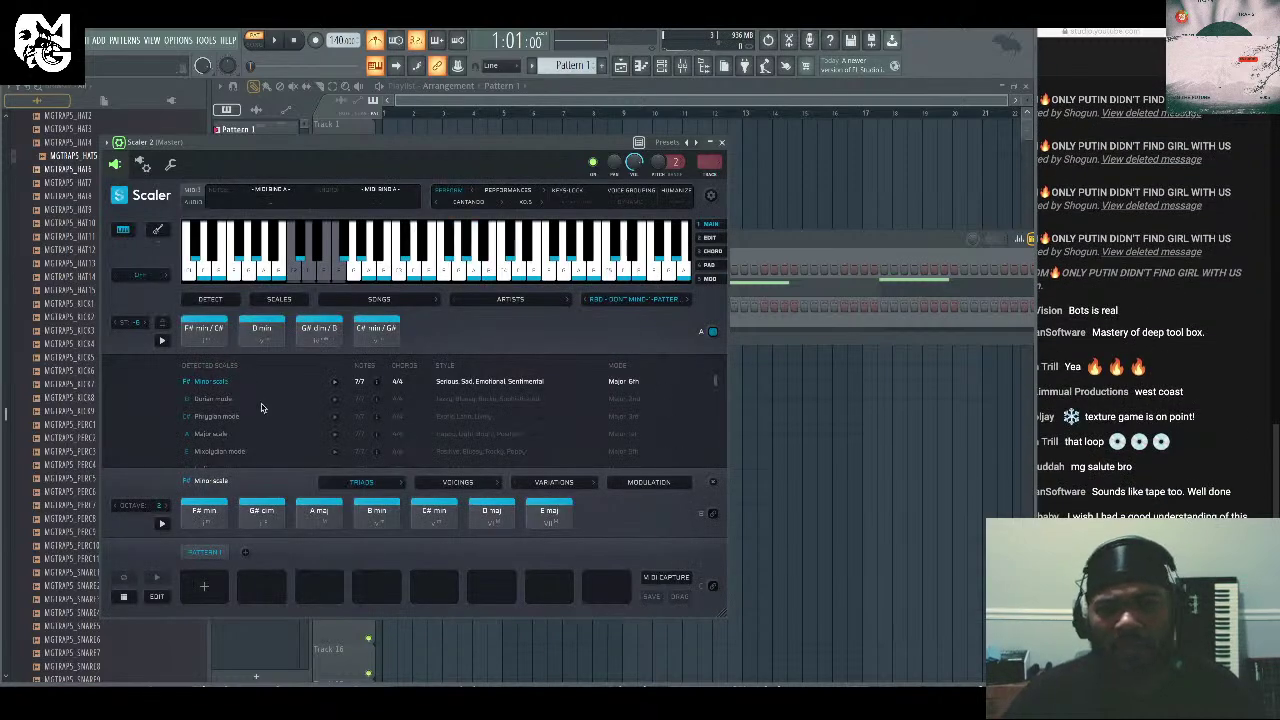
Fill Scaler 2's Pattern 1 slots with the section A chords F# min/C#, B min, G# dim/B and C# min/G#, then close Scaler 2.
left_click_drag(204, 330, 204, 588)
left_click_drag(260, 345, 261, 588)
left_click_drag(320, 335, 376, 586)
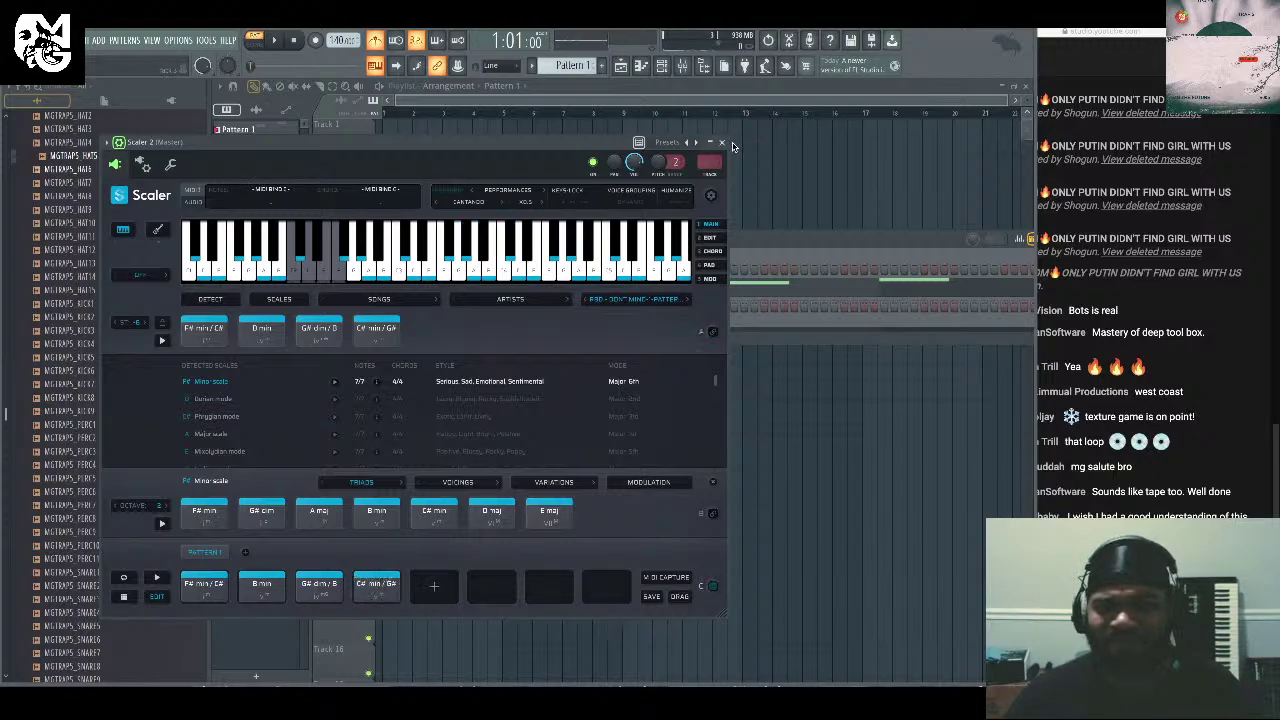
left_click(722, 143)
Burn the Scaler 2 channel's MIDI into its piano roll, resetting arpeggiator, echo feedback and swing mix, and close the piano roll.
right_click(382, 284)
mouse_move(585, 449)
left_click(643, 451)
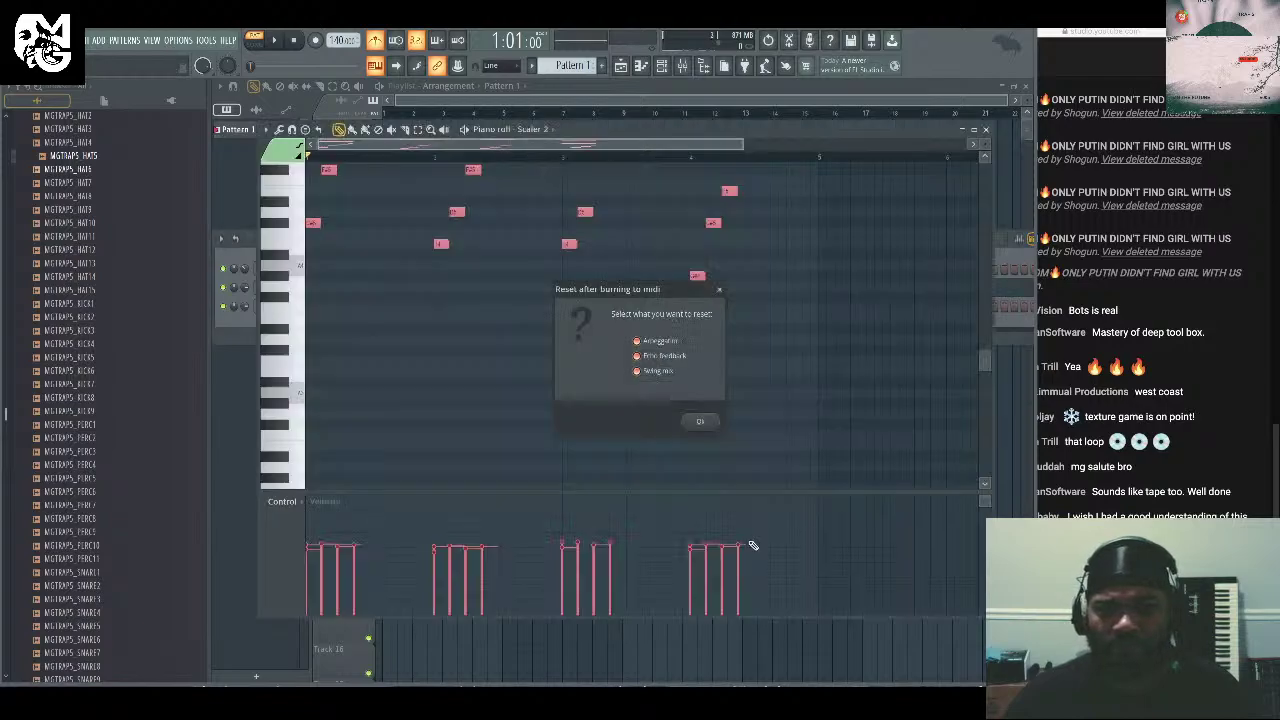
left_click(701, 424)
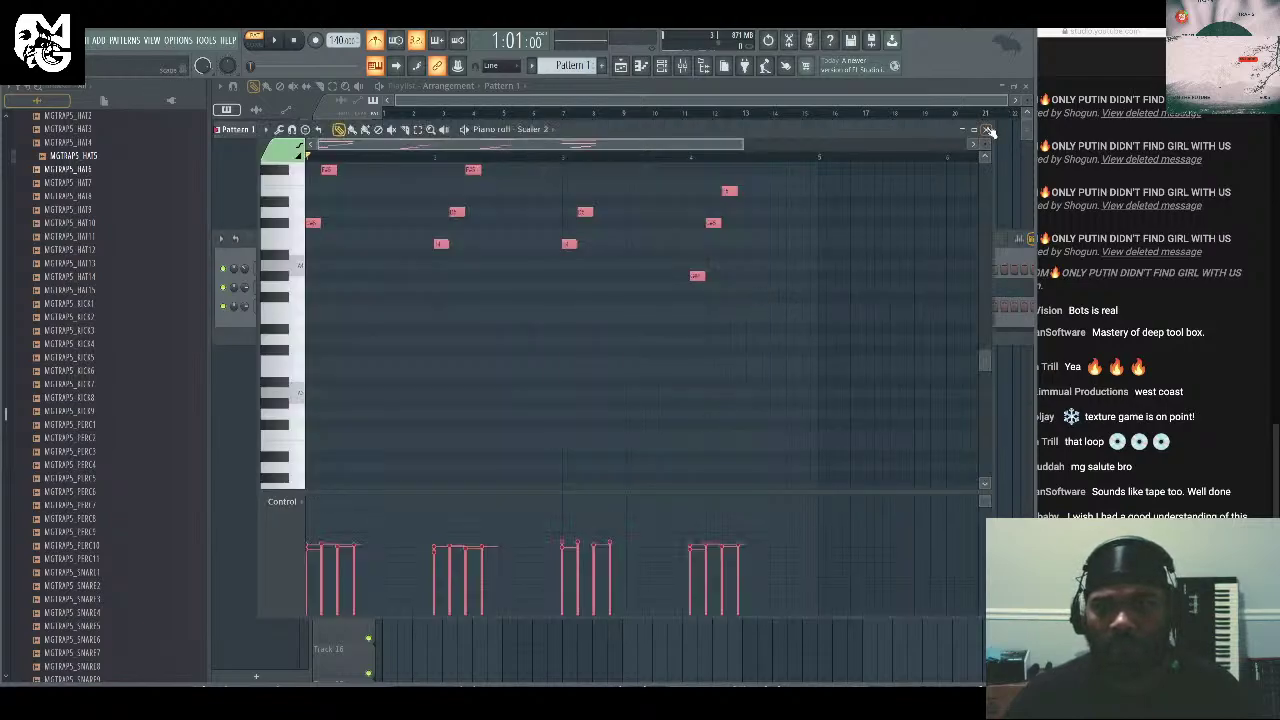
left_click(989, 130)
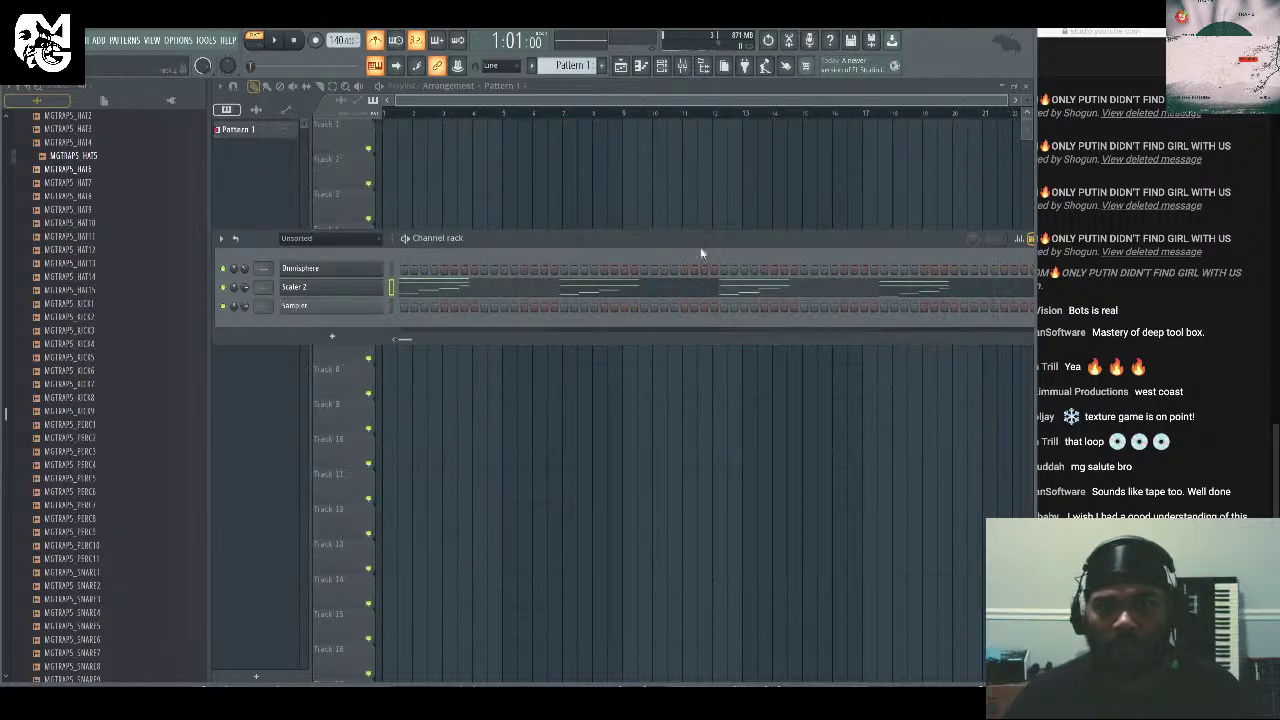
Move the burned notes from the Scaler 2 channel to the Omnisphere channel and play the pattern.
key("ctrl+x")
left_click(391, 268)
key("ctrl+v")
key("space")
mouse_move(571, 240)
left_mouse_down()
mouse_move(595, 258)
mouse_move(576, 244)
left_mouse_up()
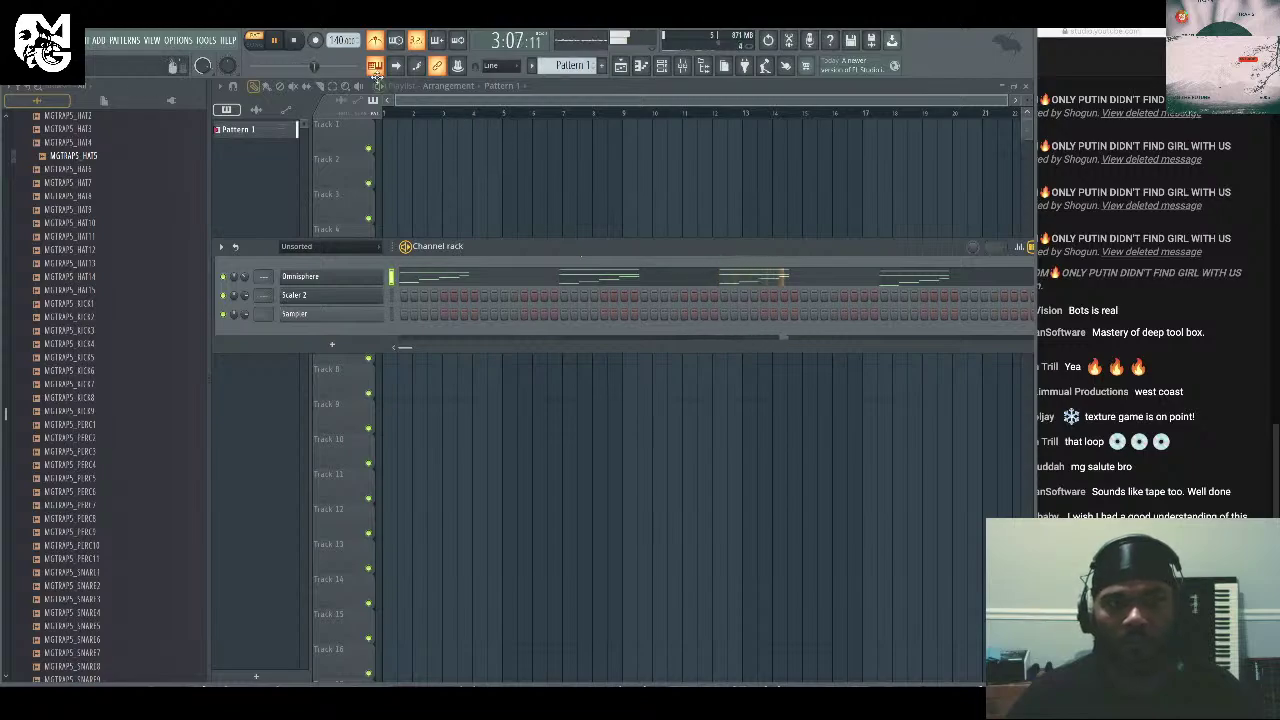
Clone the Omnisphere channel and set the clone's patch browser directory to the user directory QAPT Presents TIMELESS.
right_click(345, 280)
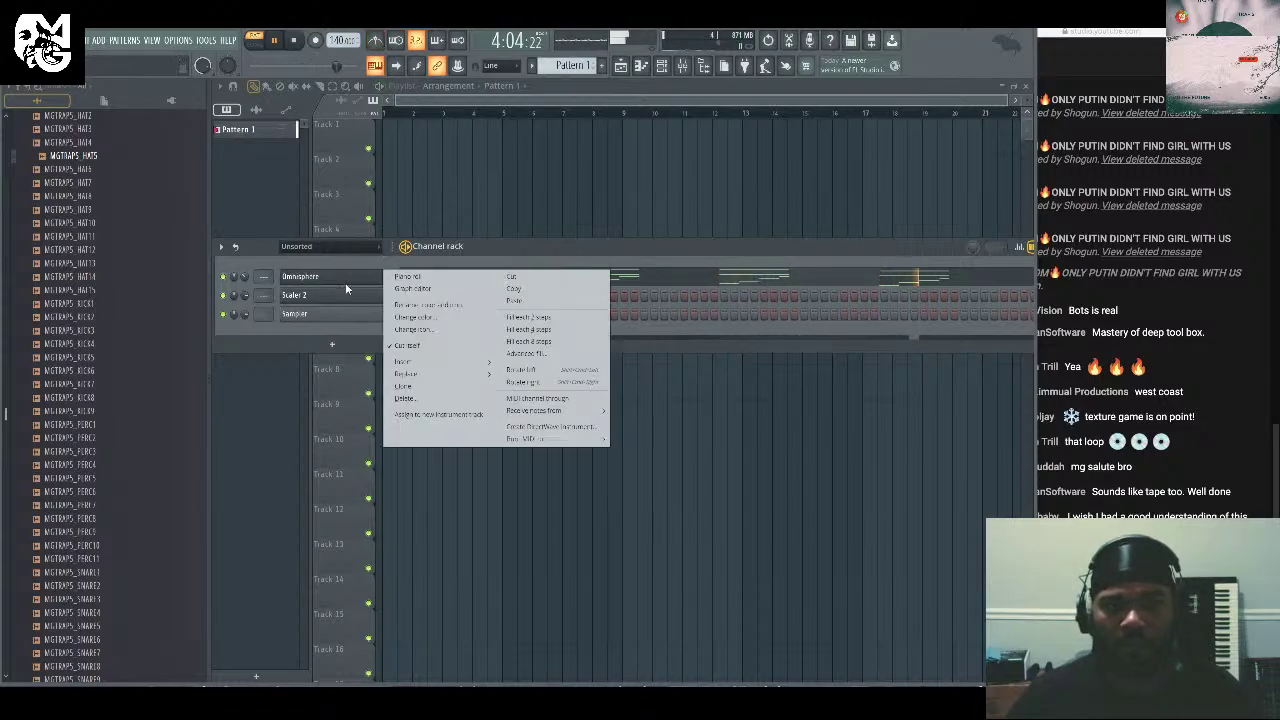
left_click(452, 387)
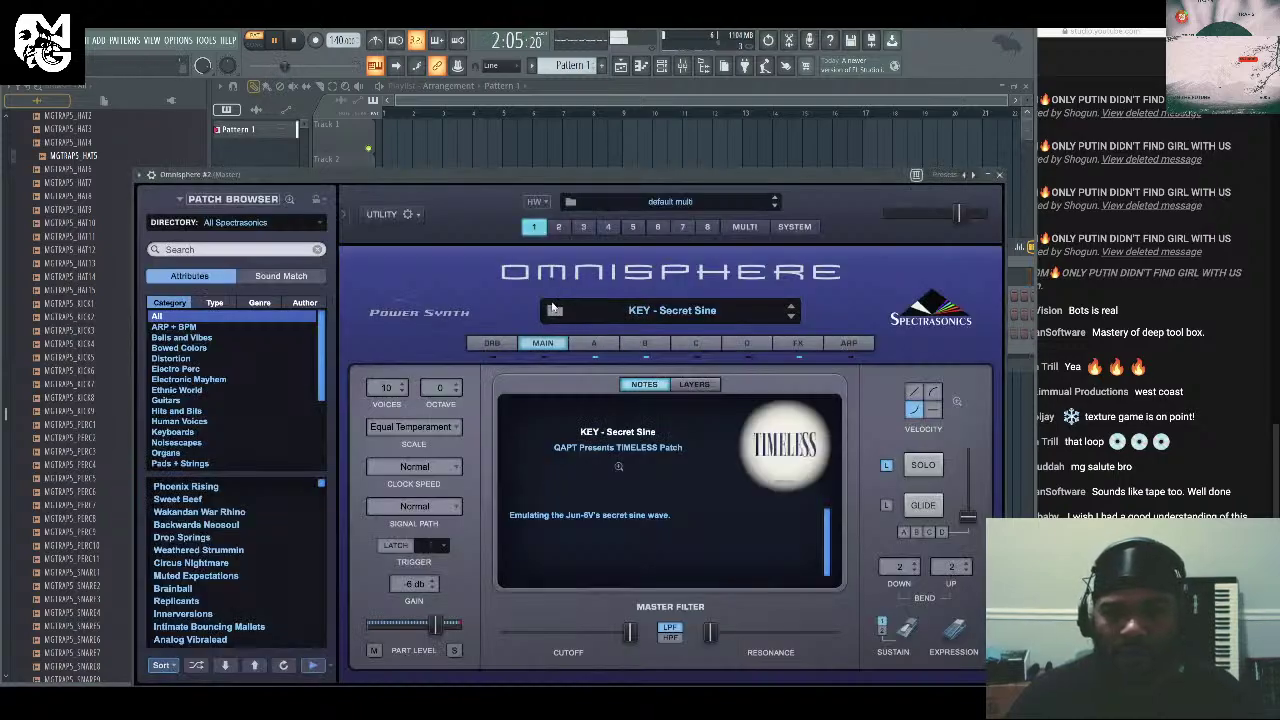
left_click(553, 309)
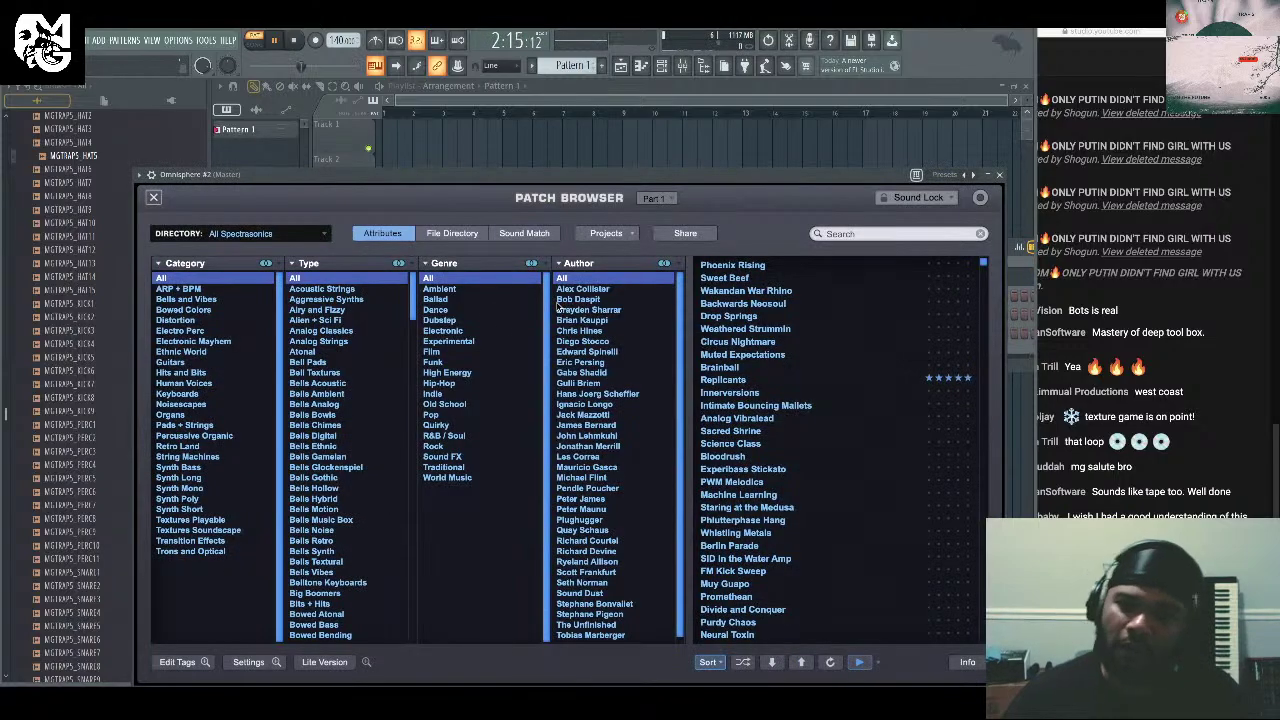
left_click(291, 236)
mouse_move(300, 317)
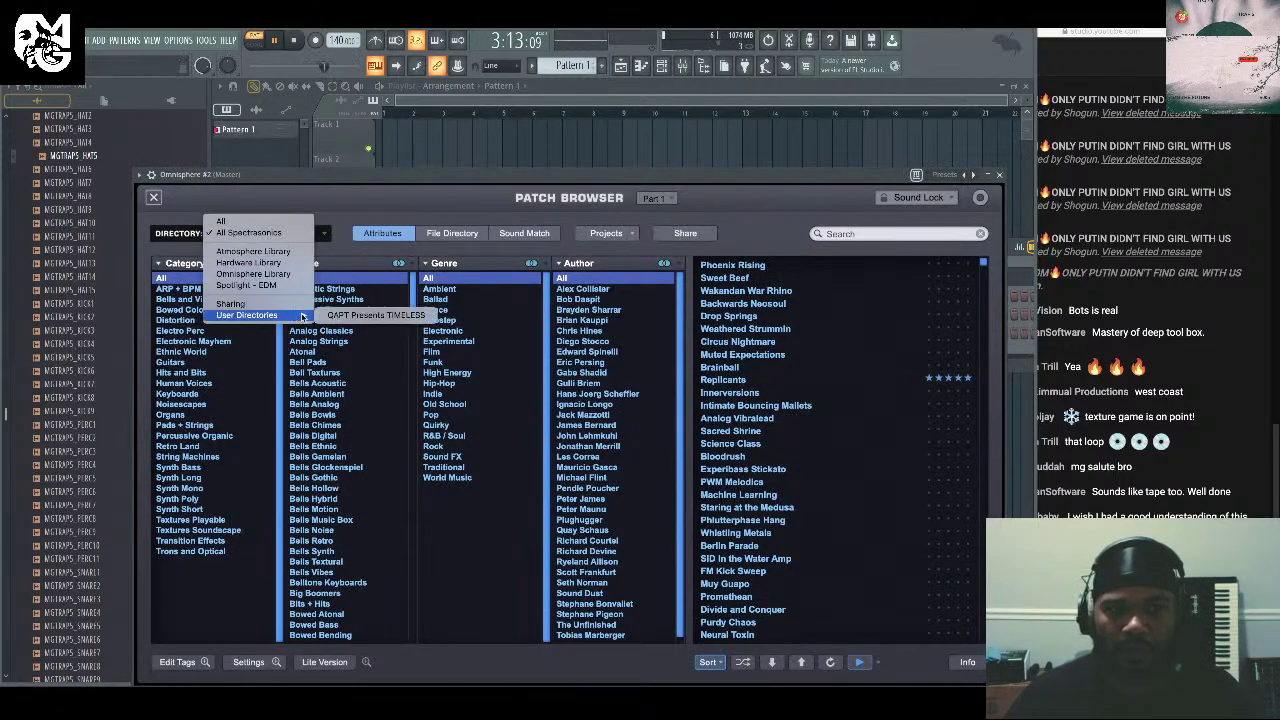
left_click(365, 322)
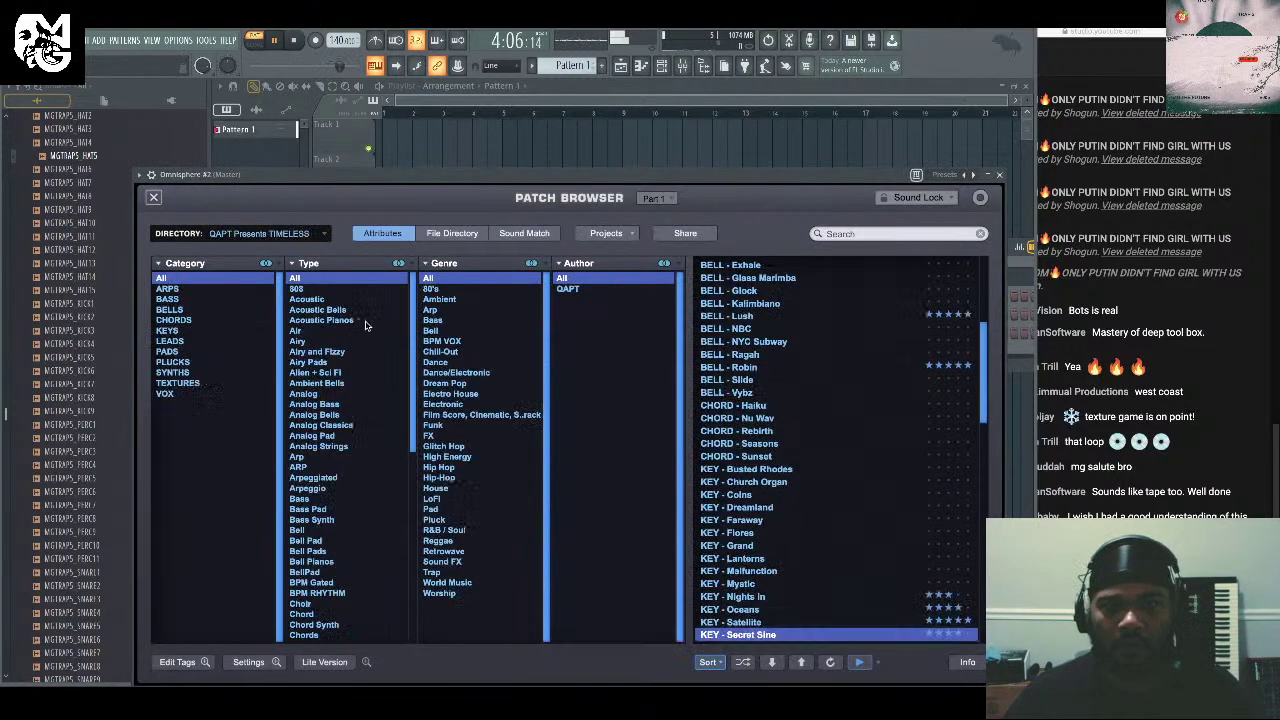
Load the patch PAD - Wilde from the PADS category and close the cloned Omnisphere window.
left_click(184, 362)
left_click(212, 352)
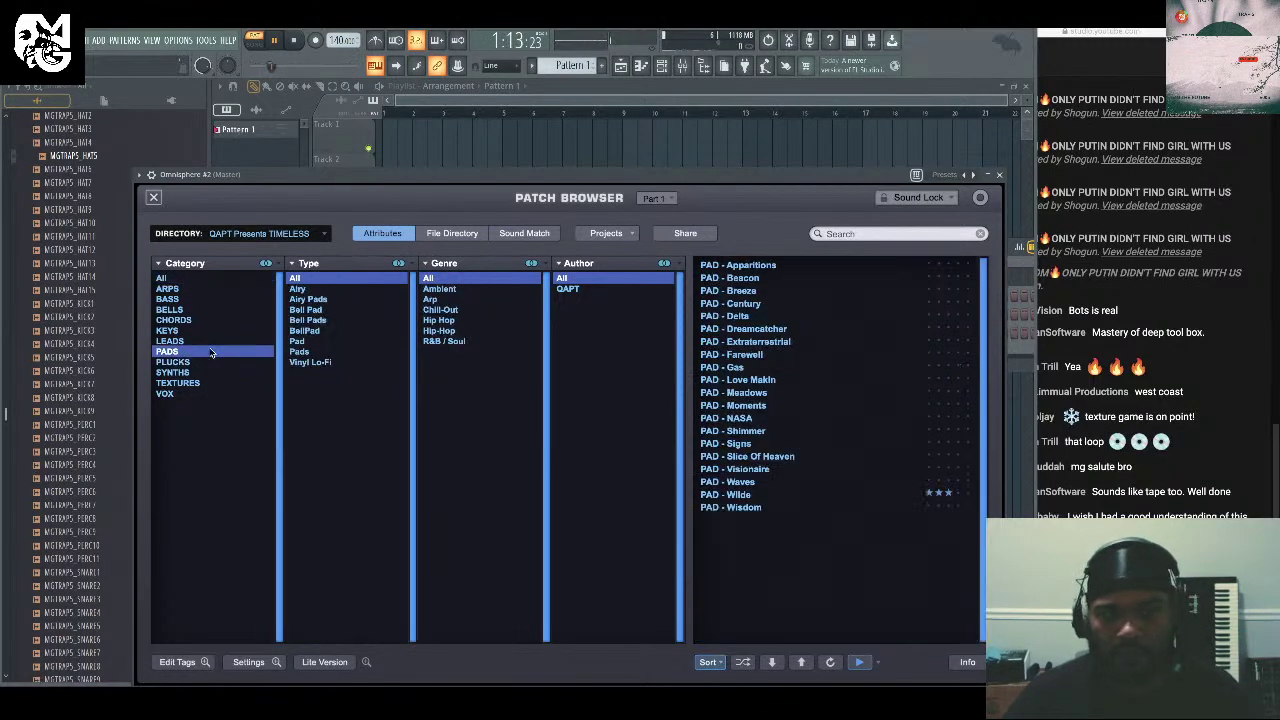
left_click(786, 505)
left_click(806, 492)
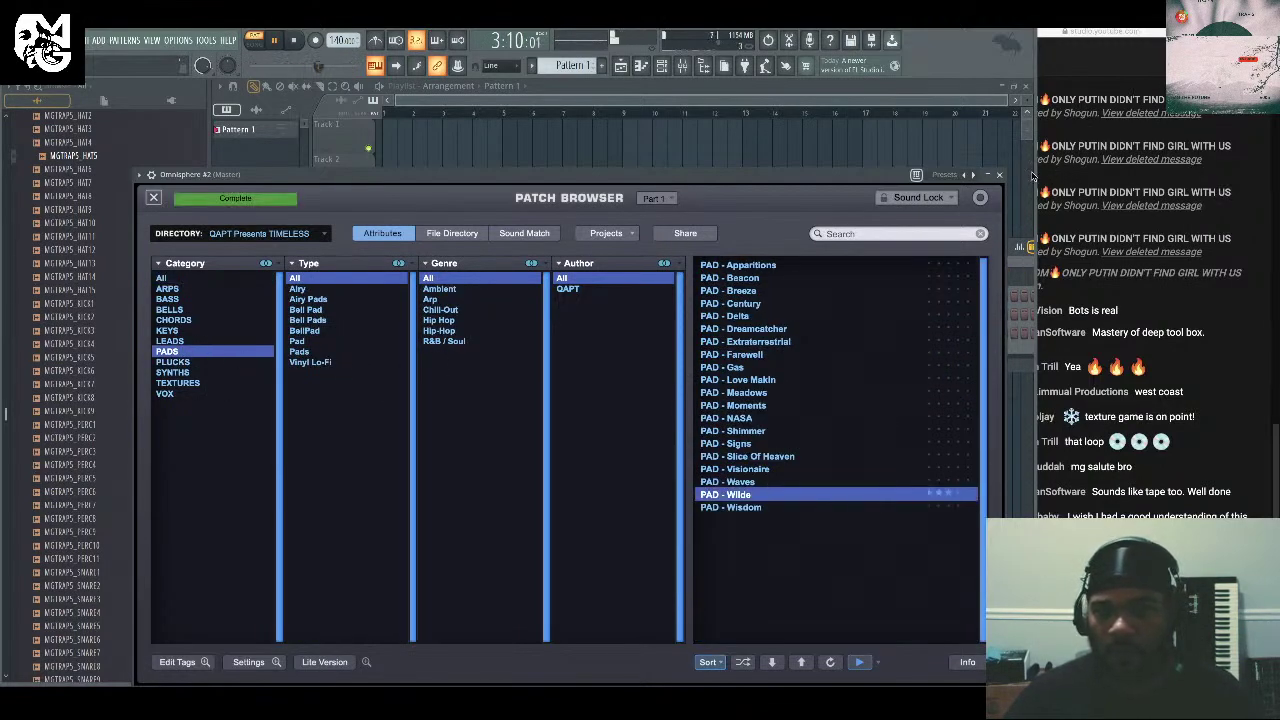
left_click(1001, 177)
Open the piano roll of the Omnisphere #2 channel at the range of the ghost chord notes.
right_click(380, 288)
left_click(398, 303)
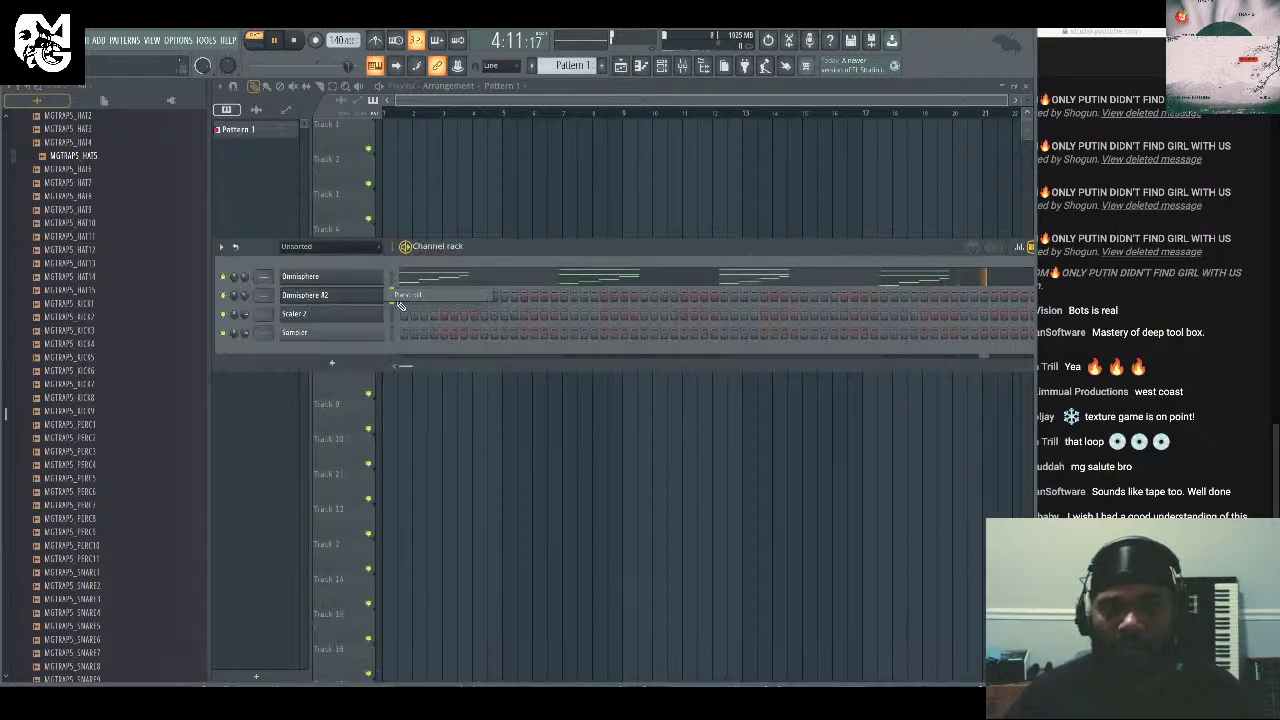
scroll(360, 280, "up", 5)
Try half-bar block chords over the ghost notes: C#5, F#5, A5 in bar 1 and B4, D5, F#5 in bar 2.
left_click(312, 382)
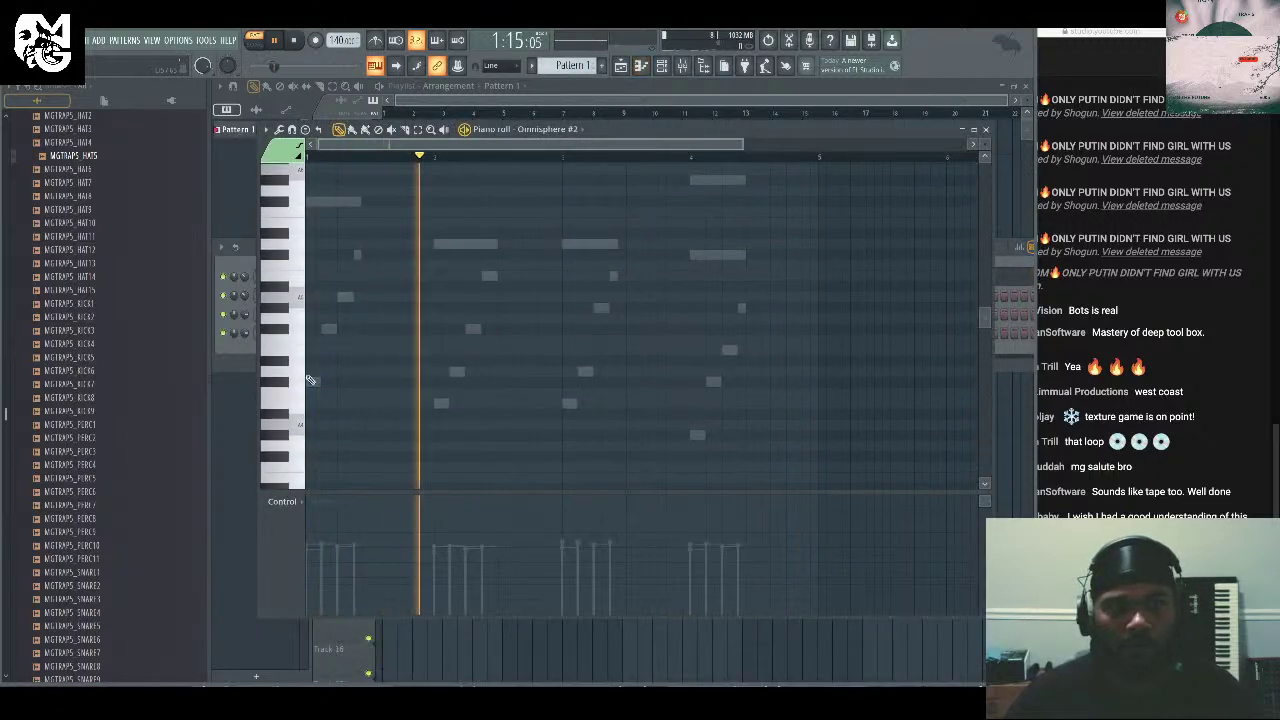
left_click(316, 329)
left_click(322, 296)
left_click_drag(310, 287, 367, 383)
left_click(440, 403)
left_click(438, 371)
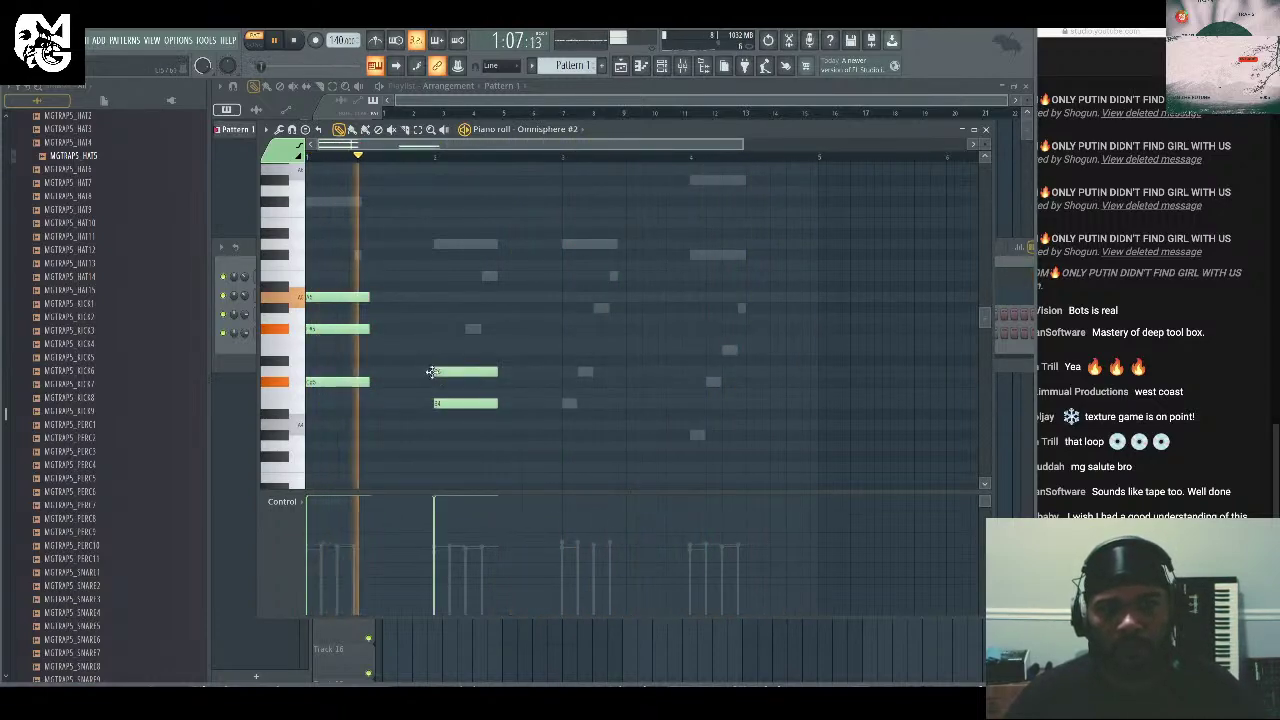
left_click(432, 328)
Try half-bar block chords of B4, D5, G#5 in bar 3 and G#4, C#5, E5 in bar 4.
left_click(569, 403)
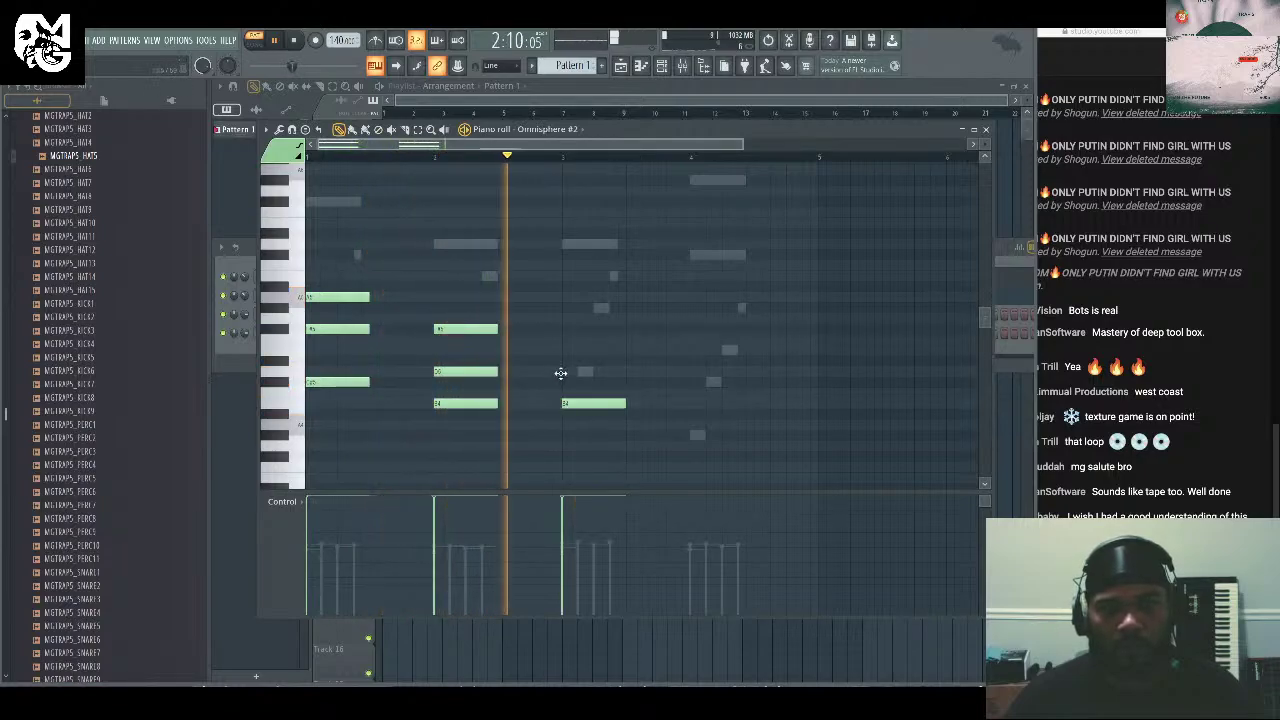
left_click(560, 371)
left_click(563, 309)
left_click(692, 435)
left_click(692, 382)
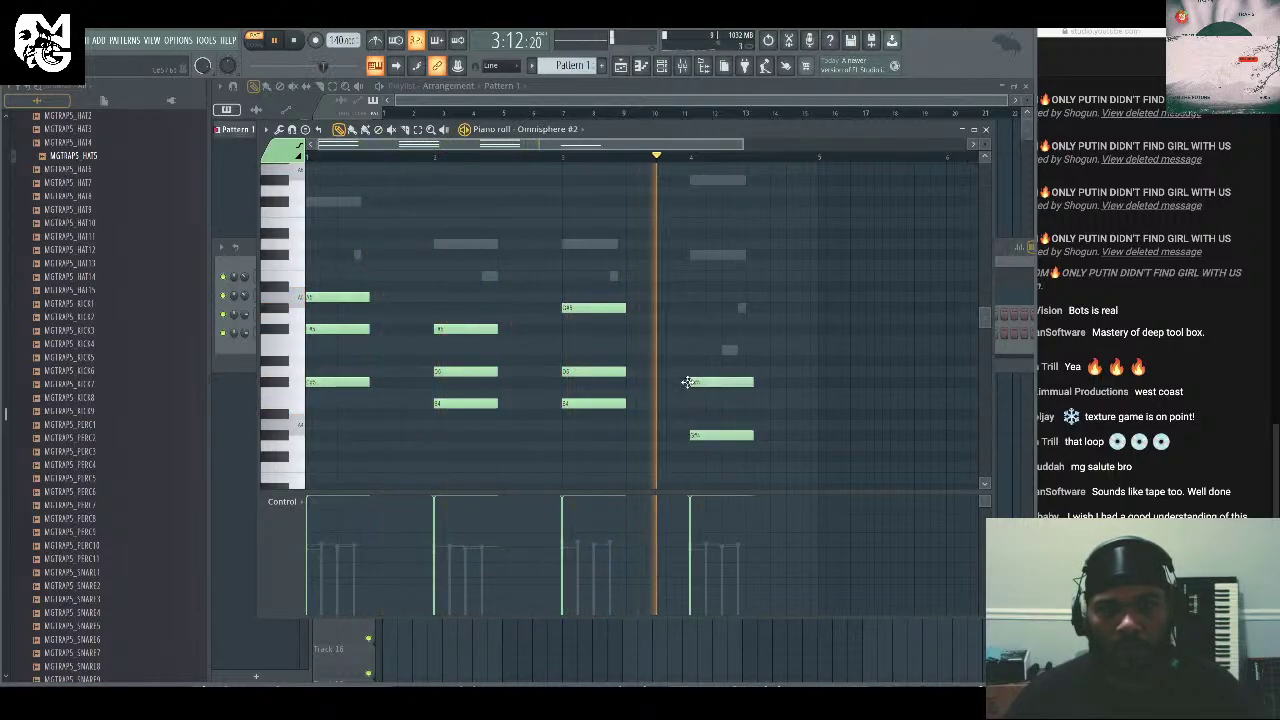
left_click(695, 351)
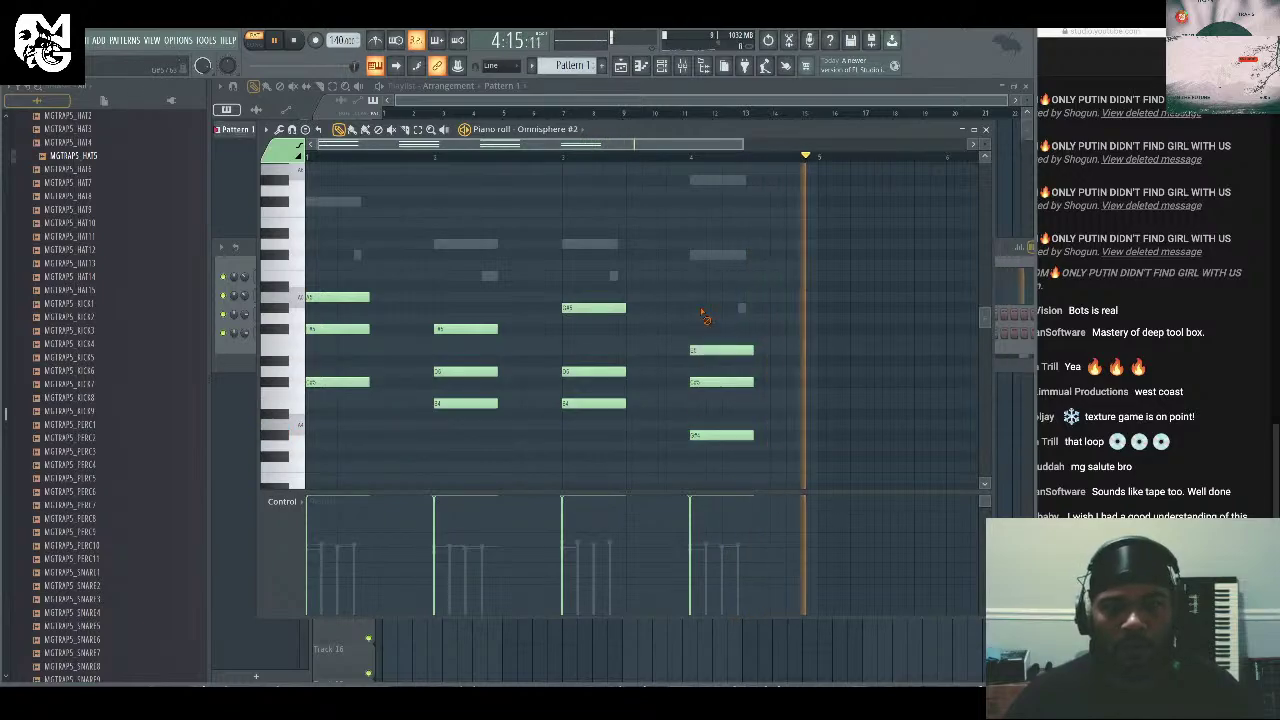
Add half-bar high note pairs over bars 1 to 4: F#6 and C#7, D6 and B6, D6 and B6, C#6 and G#6.
scroll(704, 317, "up", 1)
left_click(315, 231)
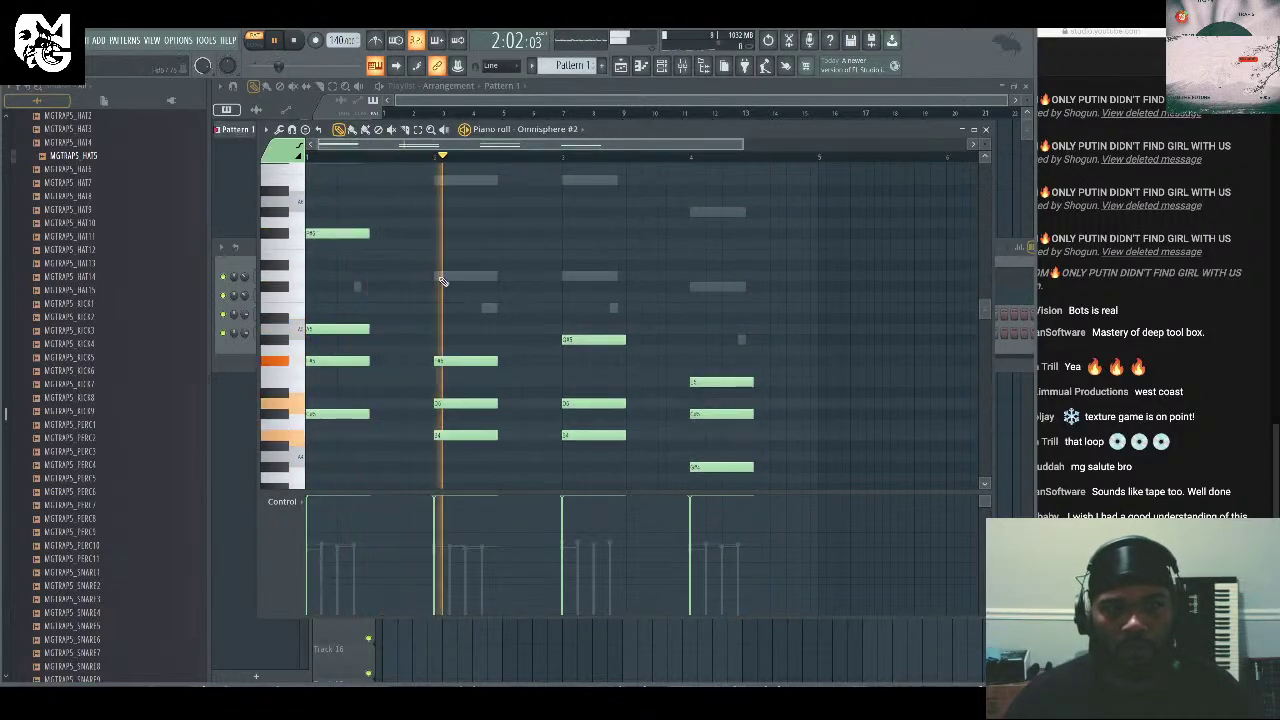
left_click(437, 274)
left_click(566, 275)
left_click(692, 286)
scroll(660, 286, "up", 3)
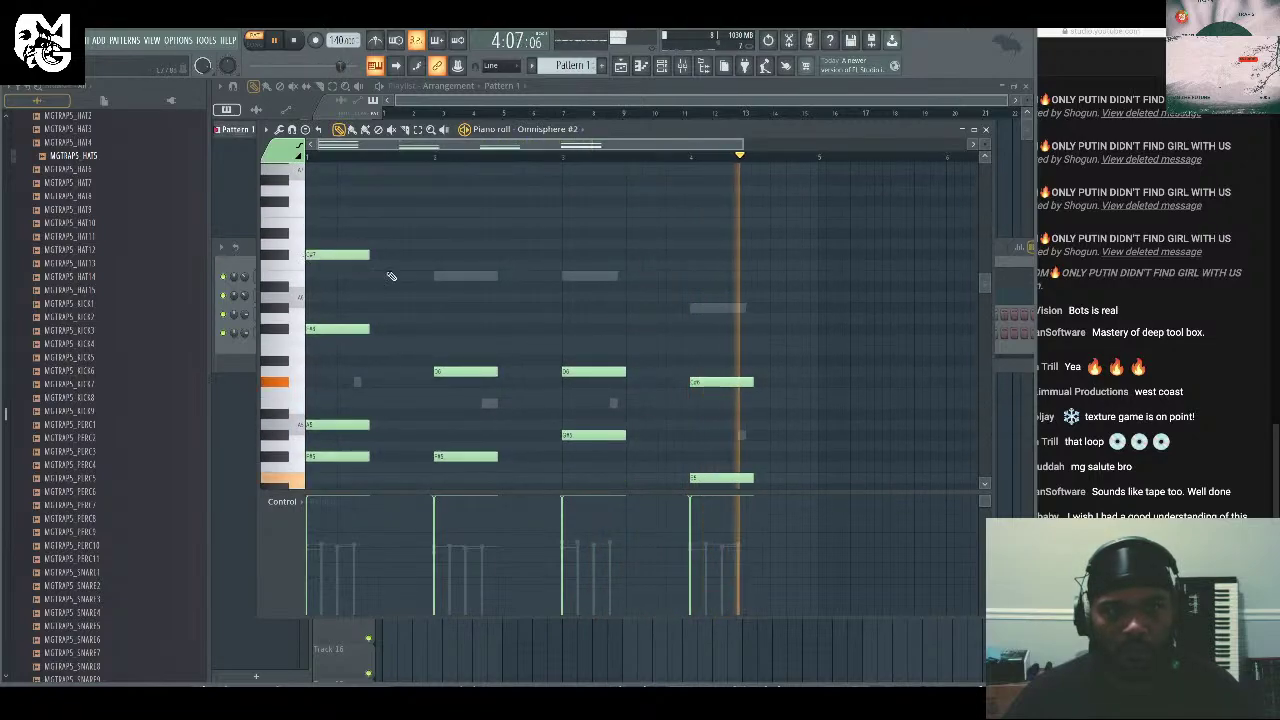
left_click(437, 277)
left_click(566, 276)
left_click(694, 308)
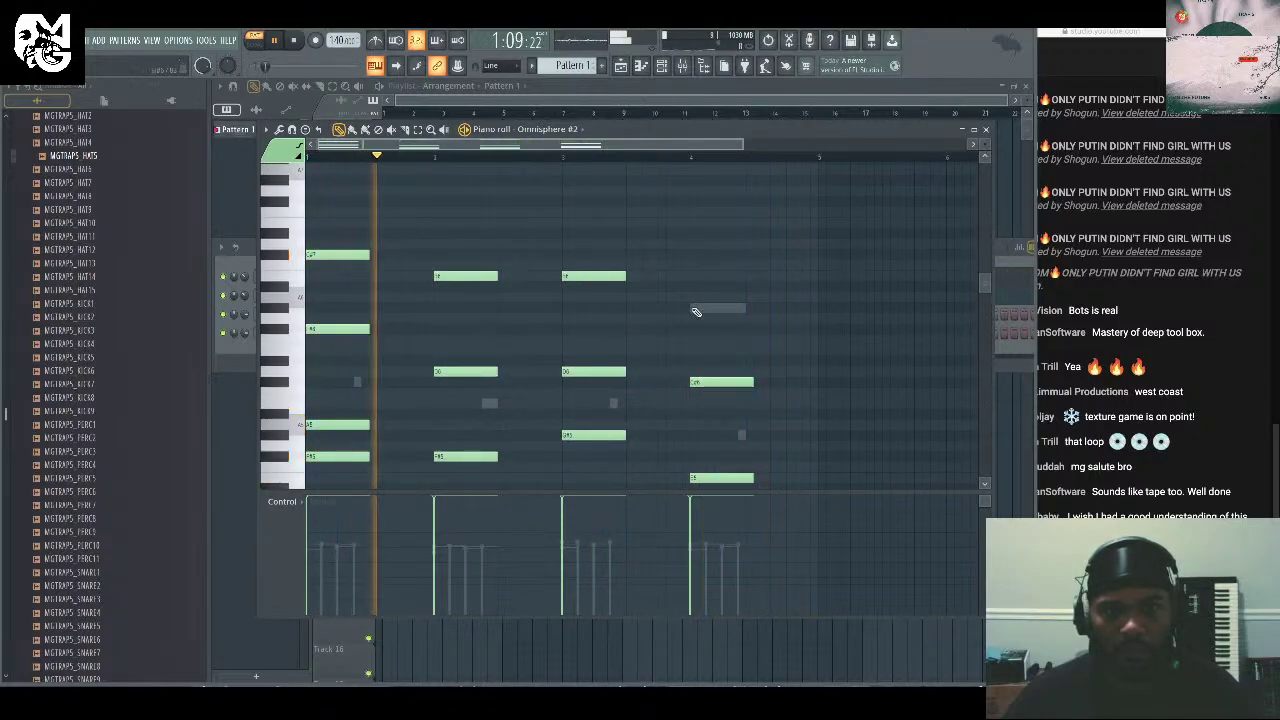
Delete the three lower chord notes in each of the four bars, keeping only the high note pairs.
scroll(655, 345, "down", 2)
scroll(380, 330, "down", 3)
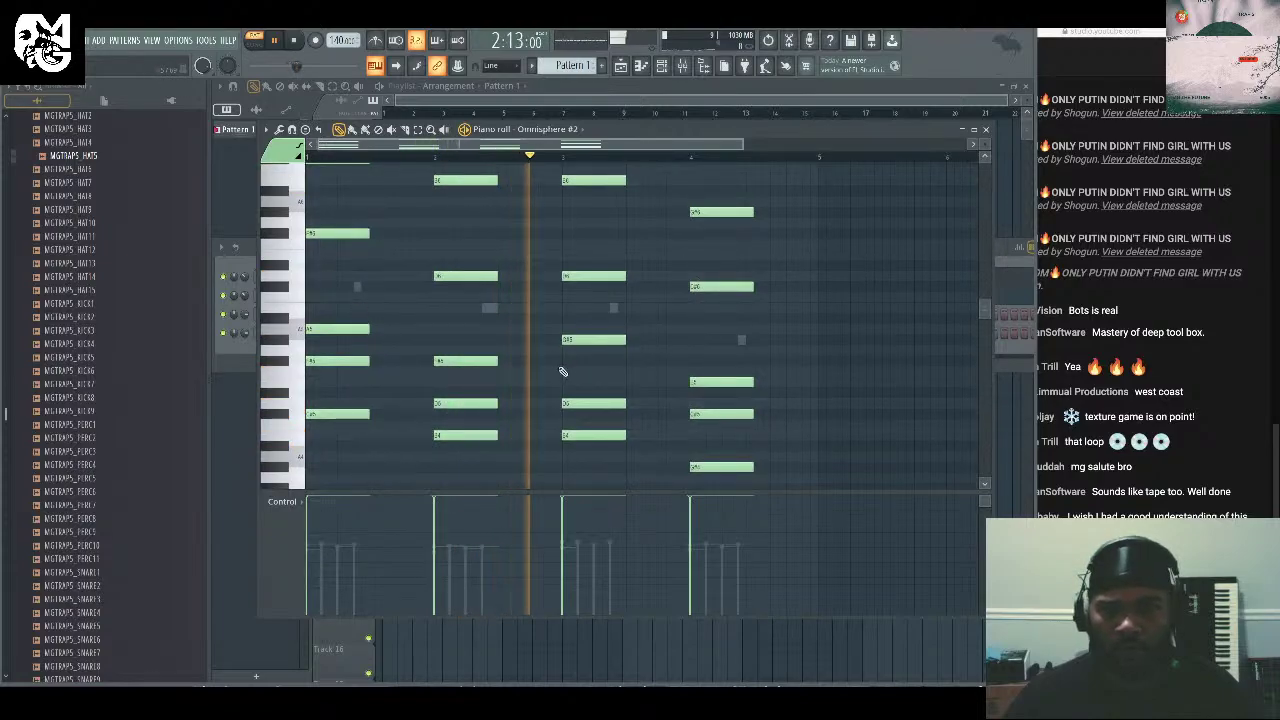
scroll(565, 372, "up", 1)
right_click(337, 297)
right_click(337, 329)
right_click(337, 382)
right_click(465, 329)
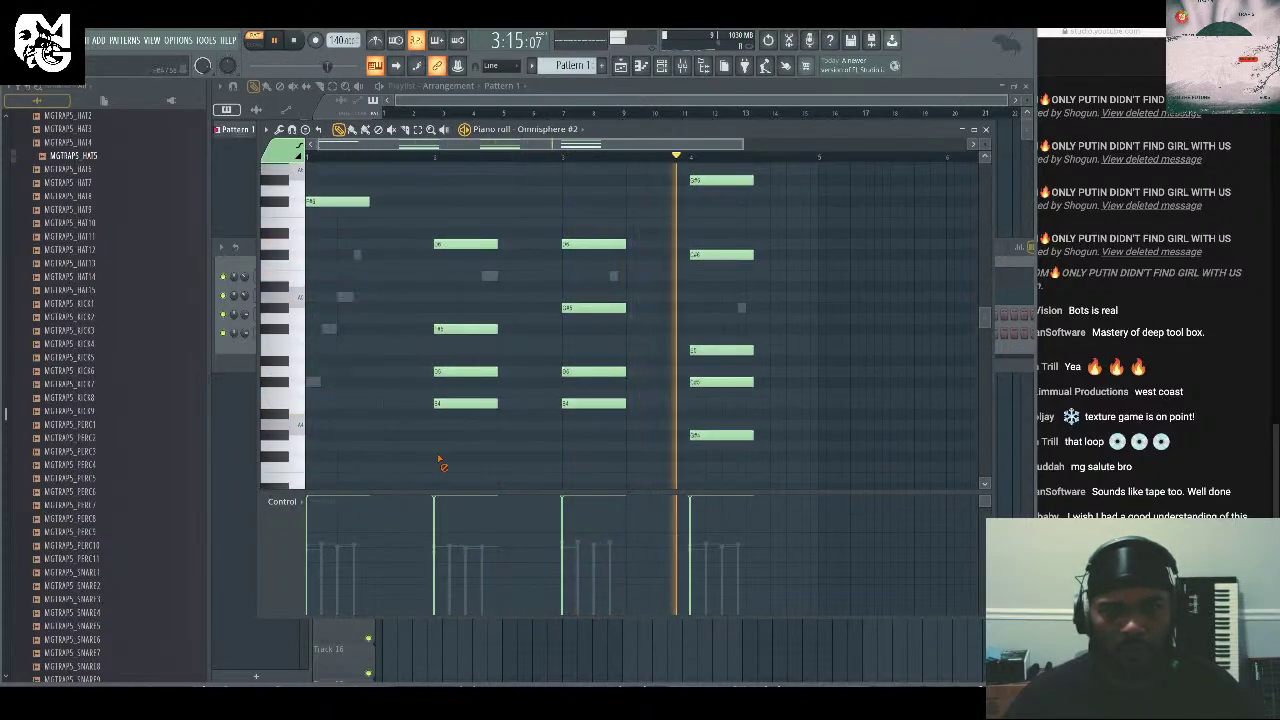
right_click(465, 372)
right_click(465, 404)
right_click(594, 307)
right_click(594, 372)
right_click(594, 403)
right_click(722, 350)
right_click(722, 382)
right_click(722, 435)
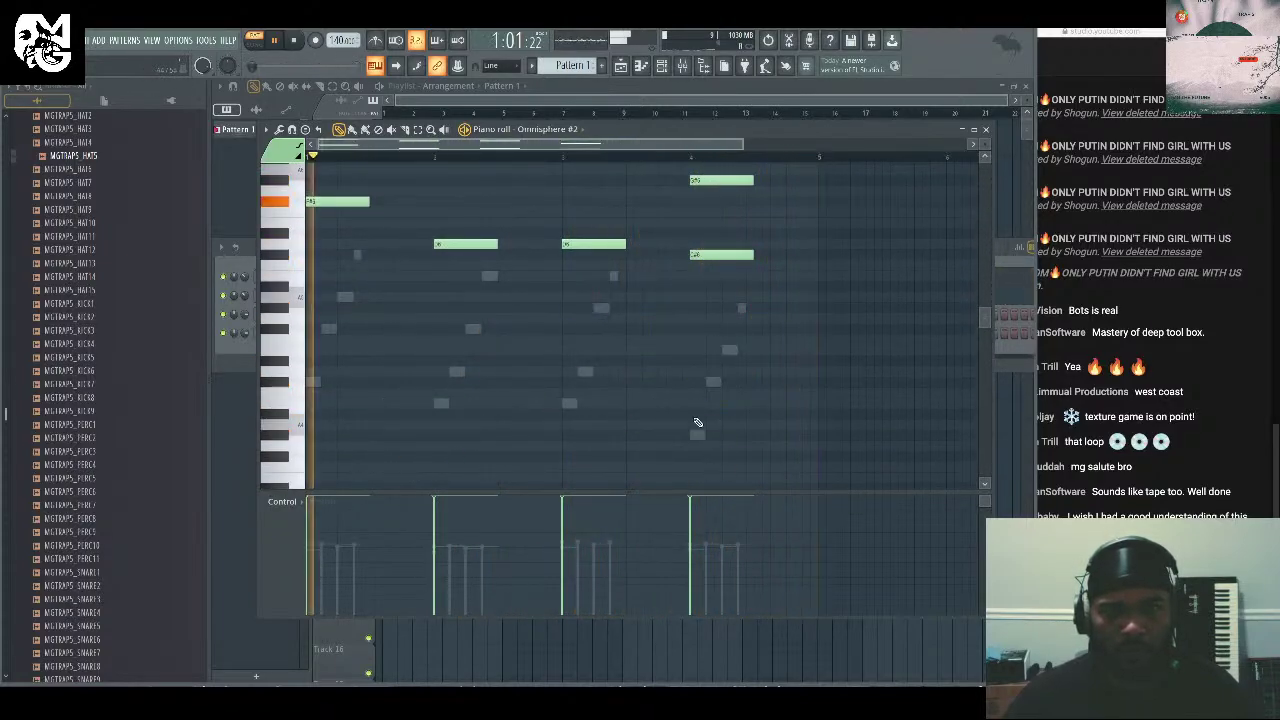
Transpose all Omnisphere #2 pad notes down one octave, then close the piano roll and stop playback.
scroll(662, 427, "up", 2)
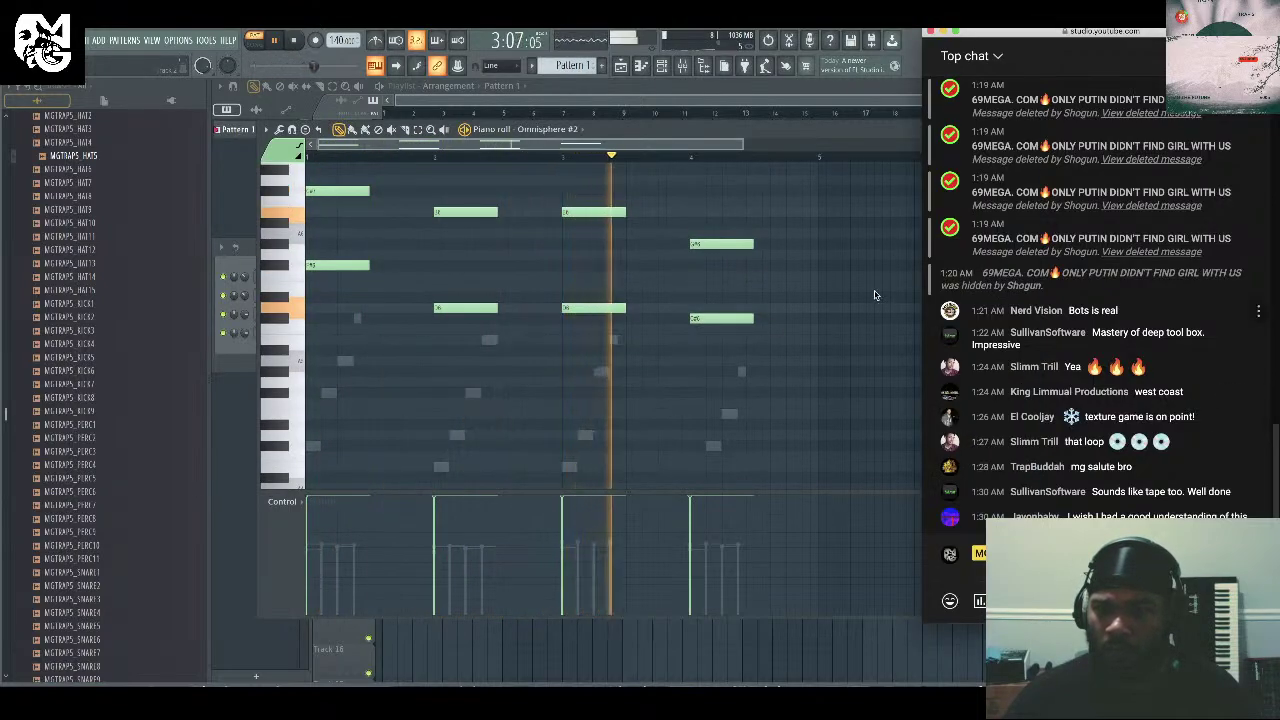
left_click(786, 209)
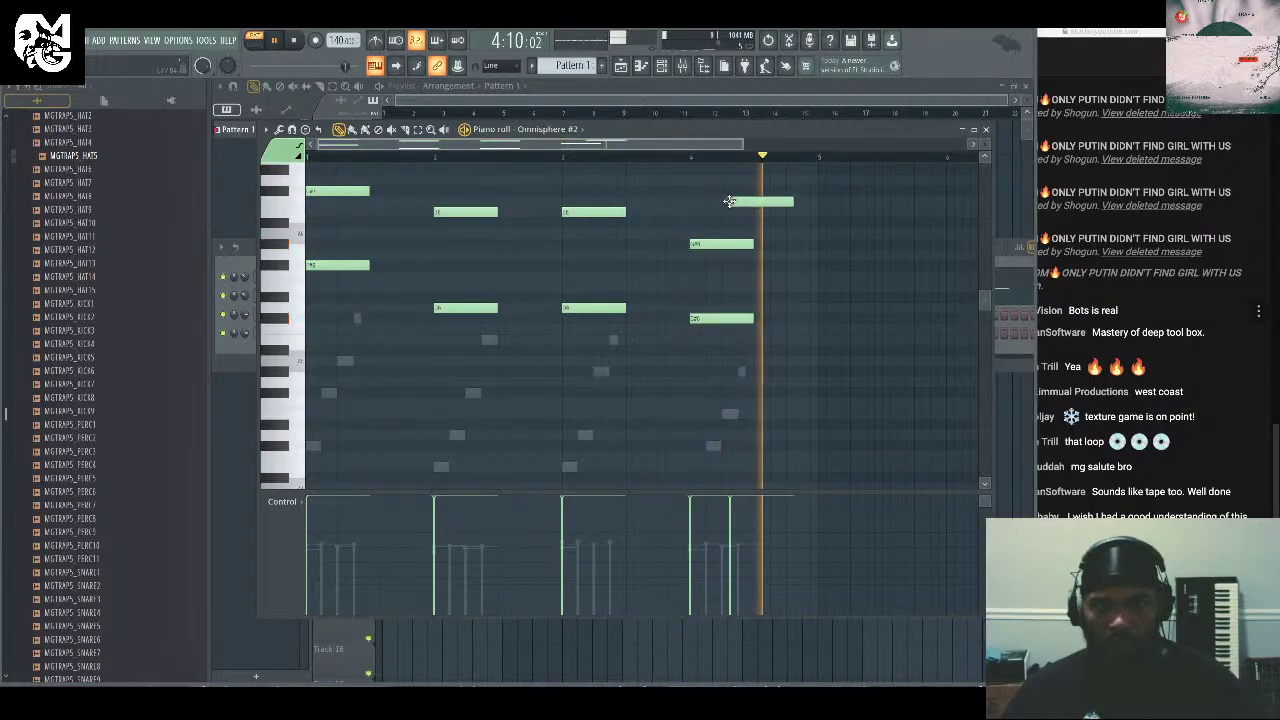
key("ctrl+a")
key("ctrl+Down")
key("space")
key("space")
key("ctrl+d")
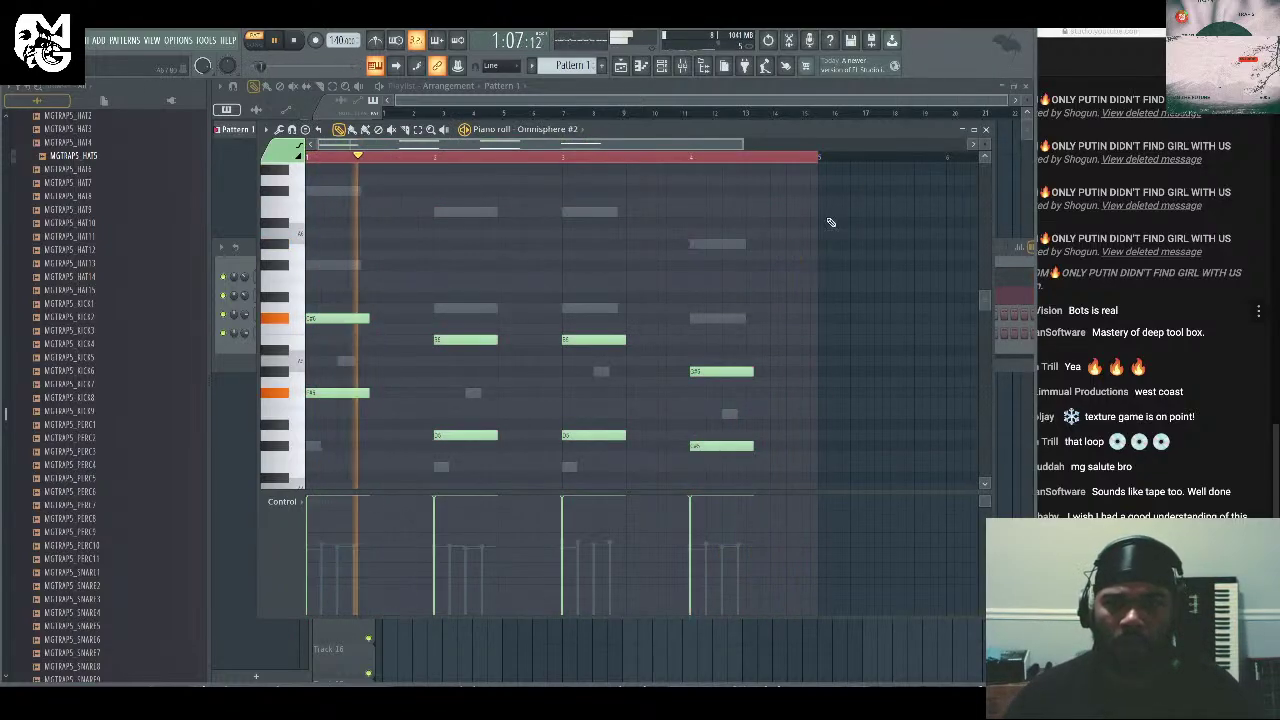
left_click(985, 130)
key("space")
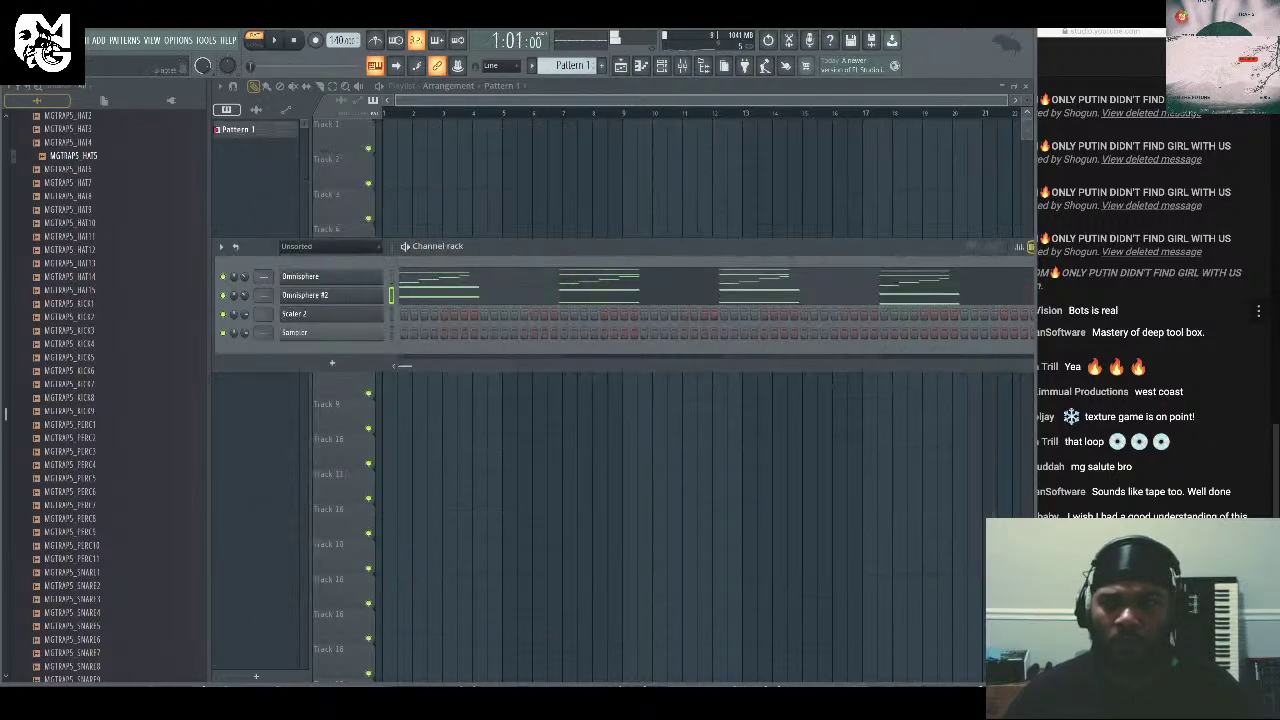
Clone the Omnisphere #2 channel and set the new clone's patch browser directory to QAPT Presents TIMELESS.
left_click(1216, 426)
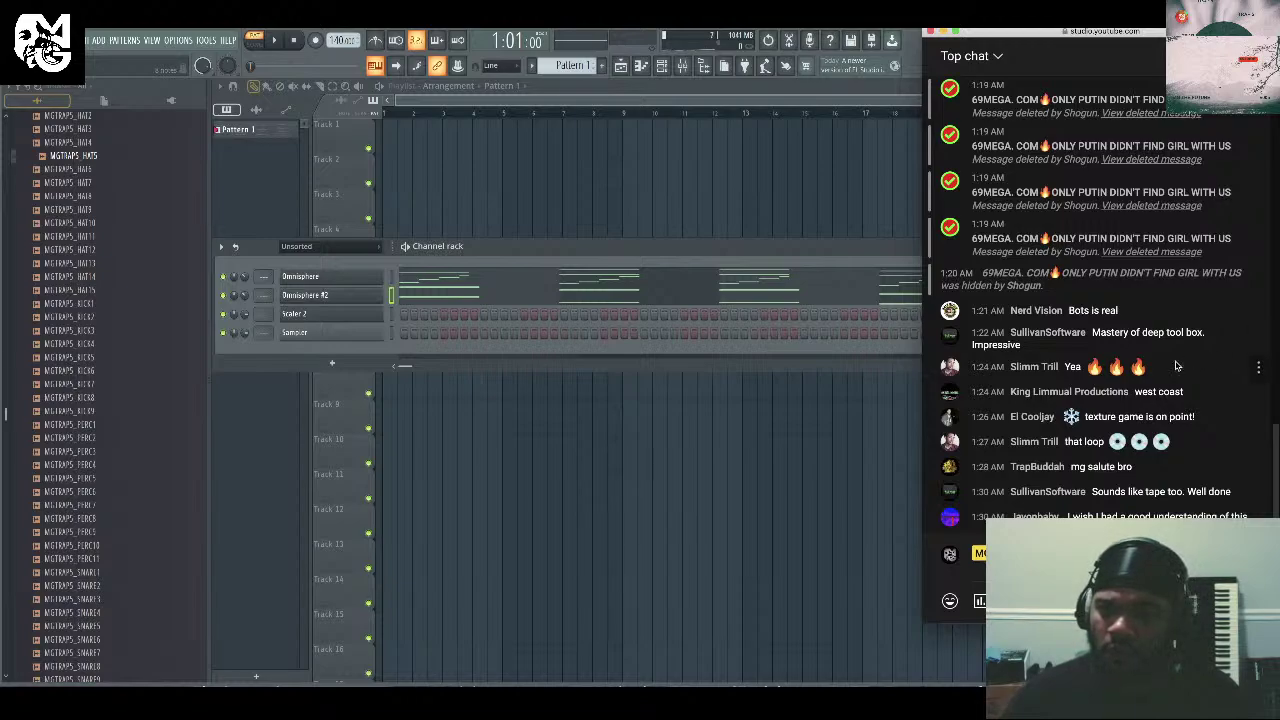
right_click(340, 293)
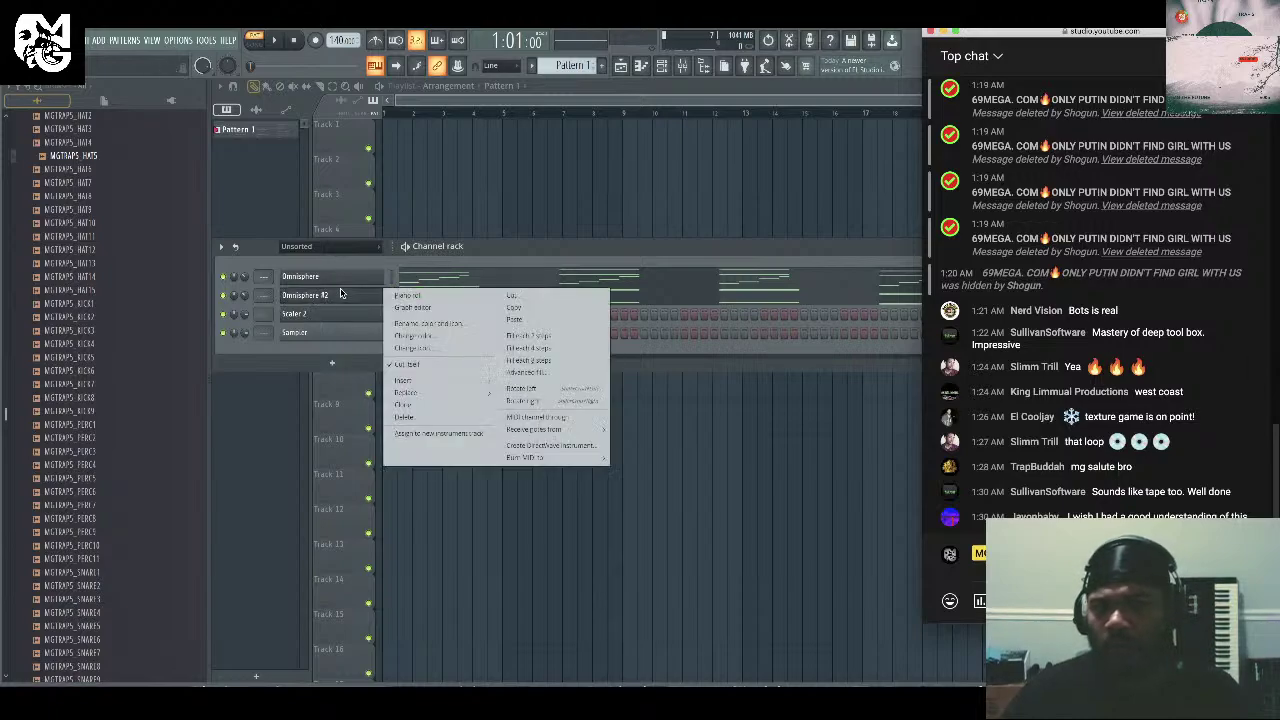
left_click(403, 405)
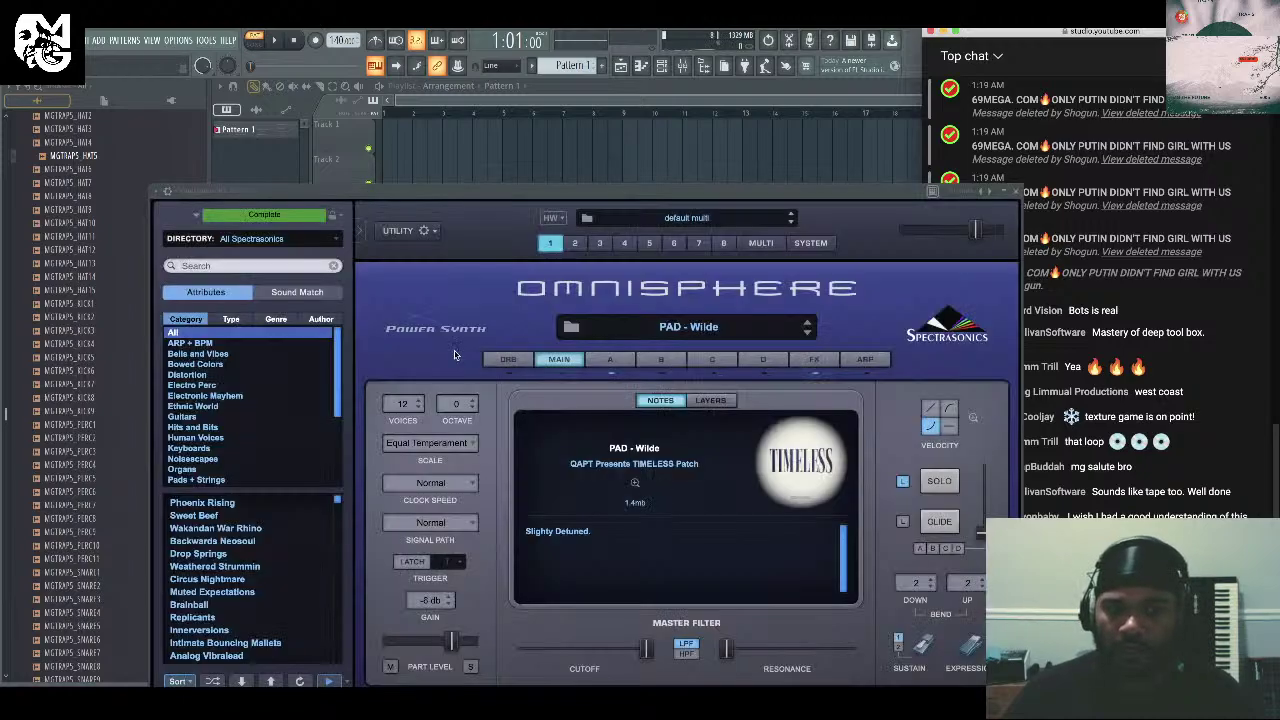
left_click(563, 335)
left_click(308, 252)
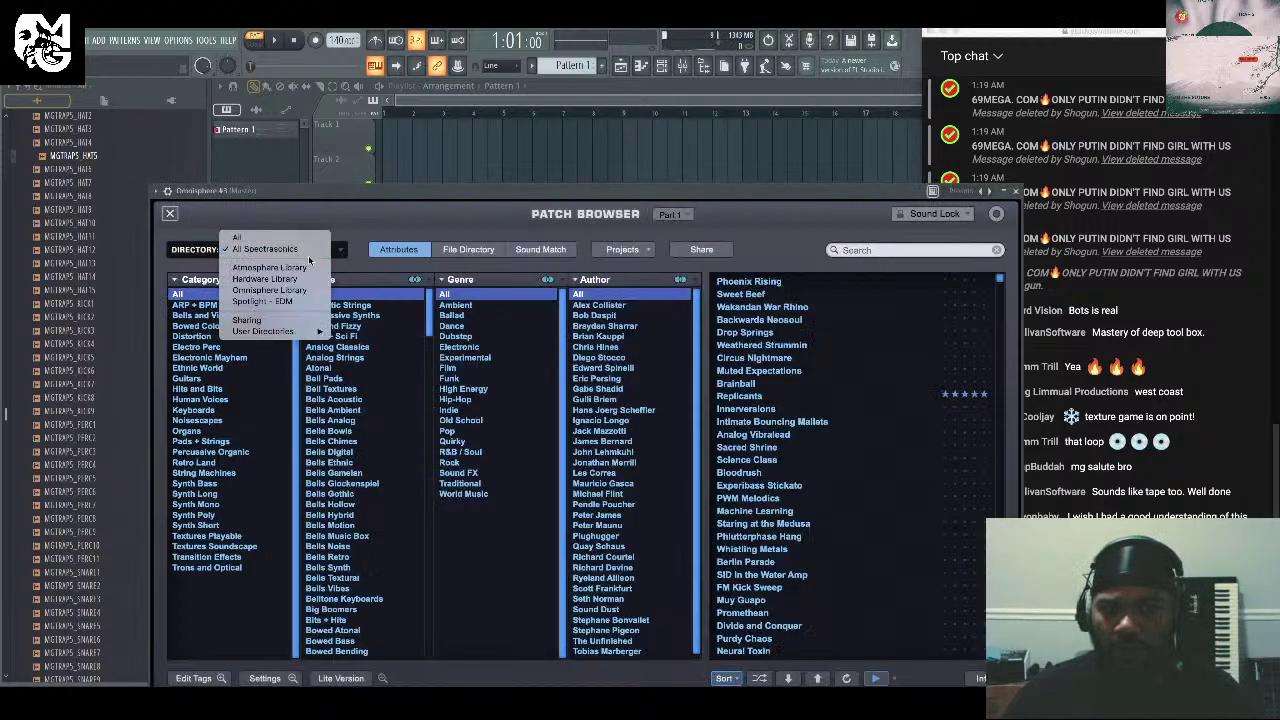
mouse_move(294, 334)
left_click(394, 333)
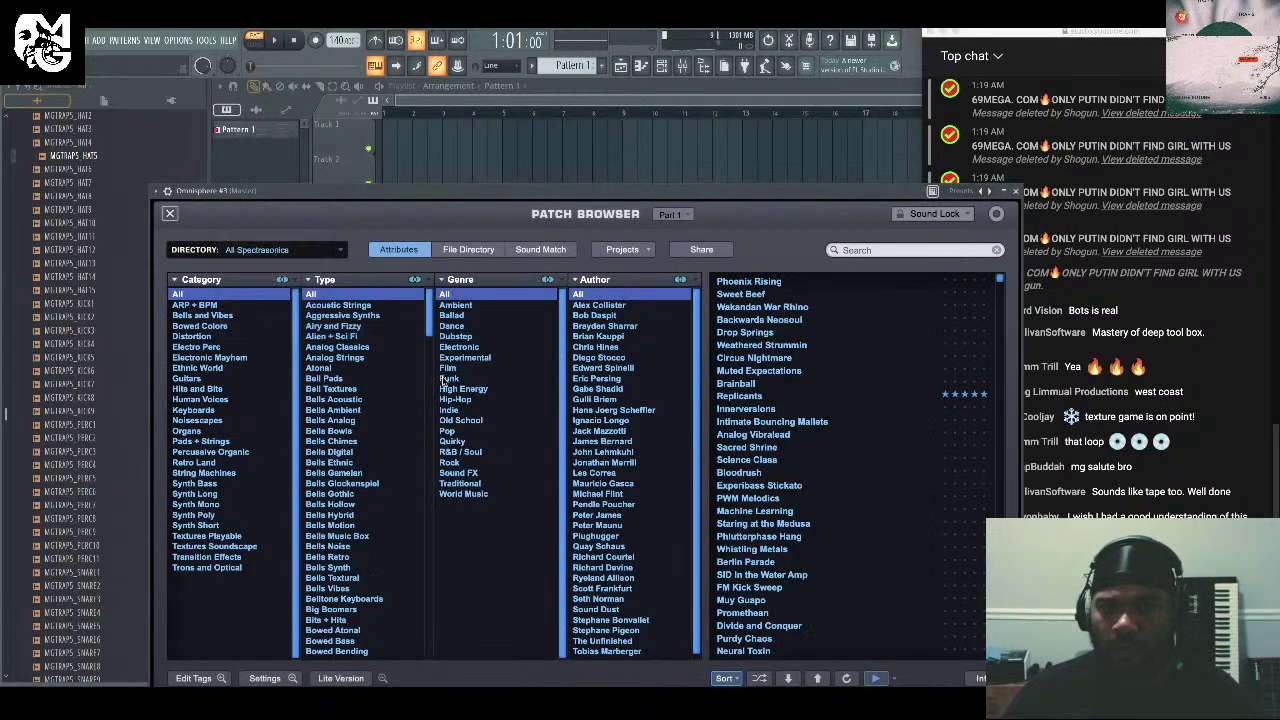
Try BASS - New Magic Wand from the BASS category, then load BASS - Culture instead.
left_click(186, 316)
left_click(868, 344)
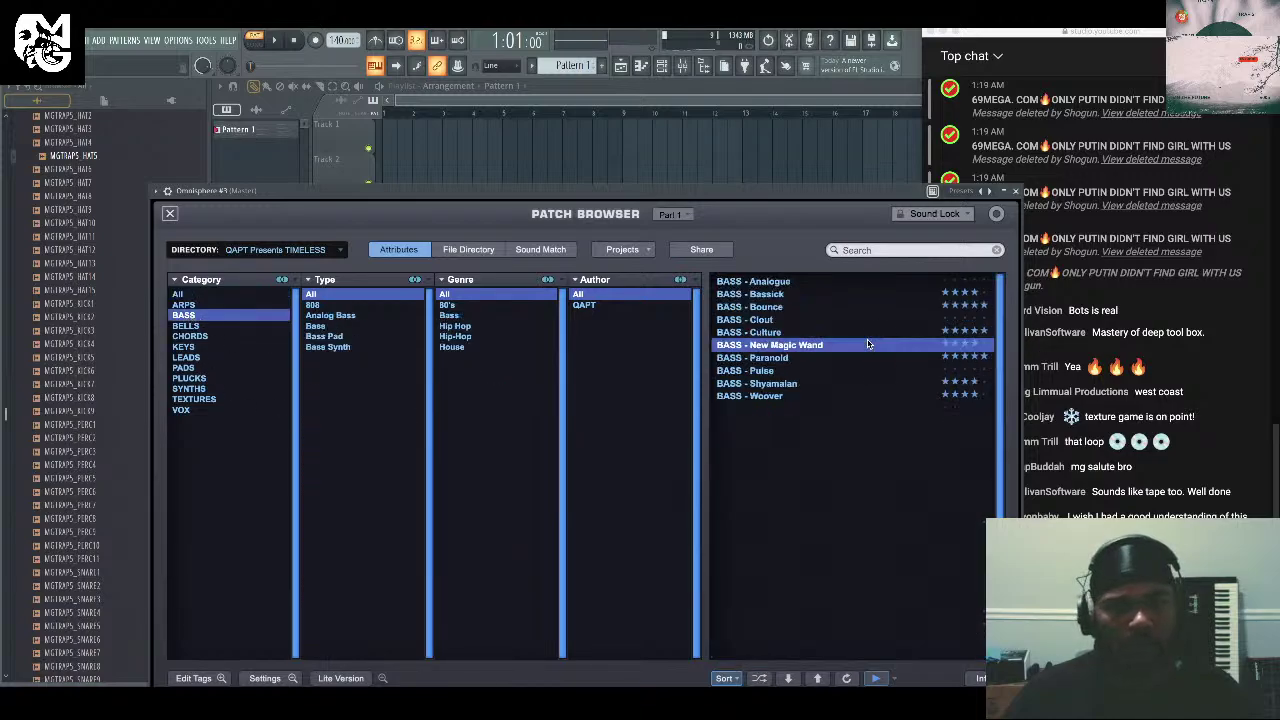
left_click(838, 333)
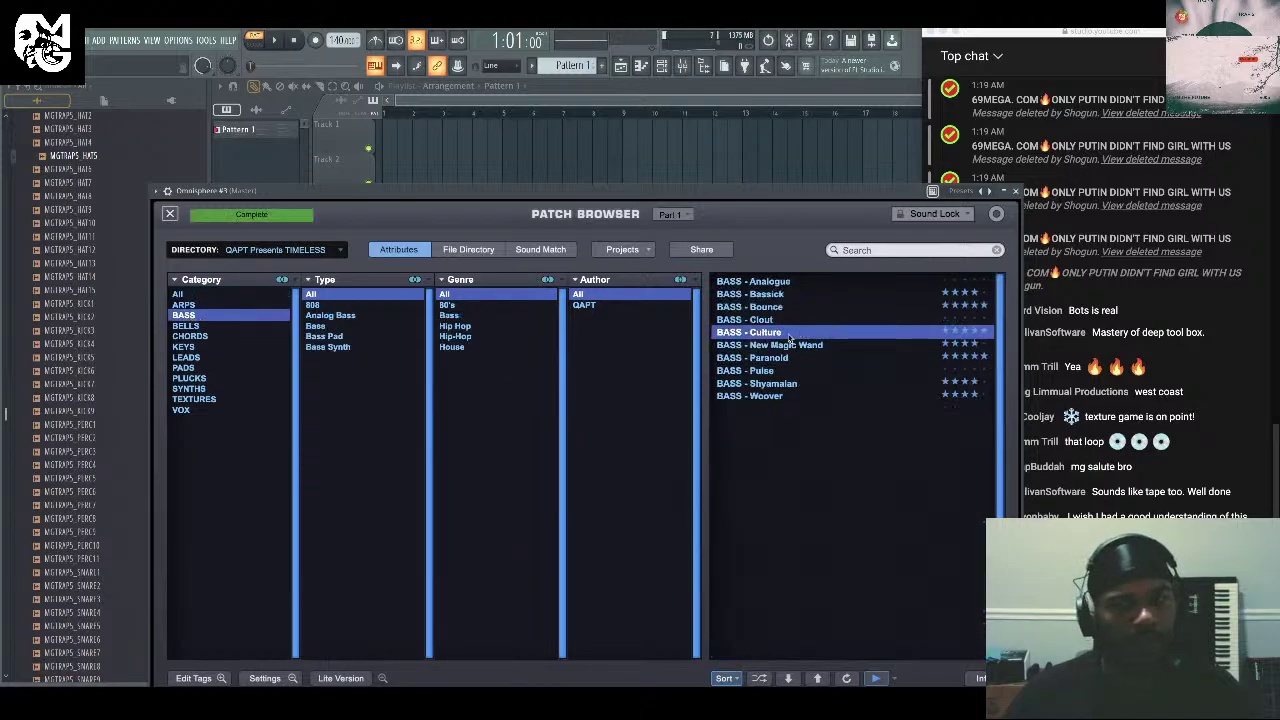
Audition BASS patches including New Magic Wand, Bassick, Woover, Shyamalan and Paranoid, then load BASS - Bounce and close the plugin window.
left_click(775, 346)
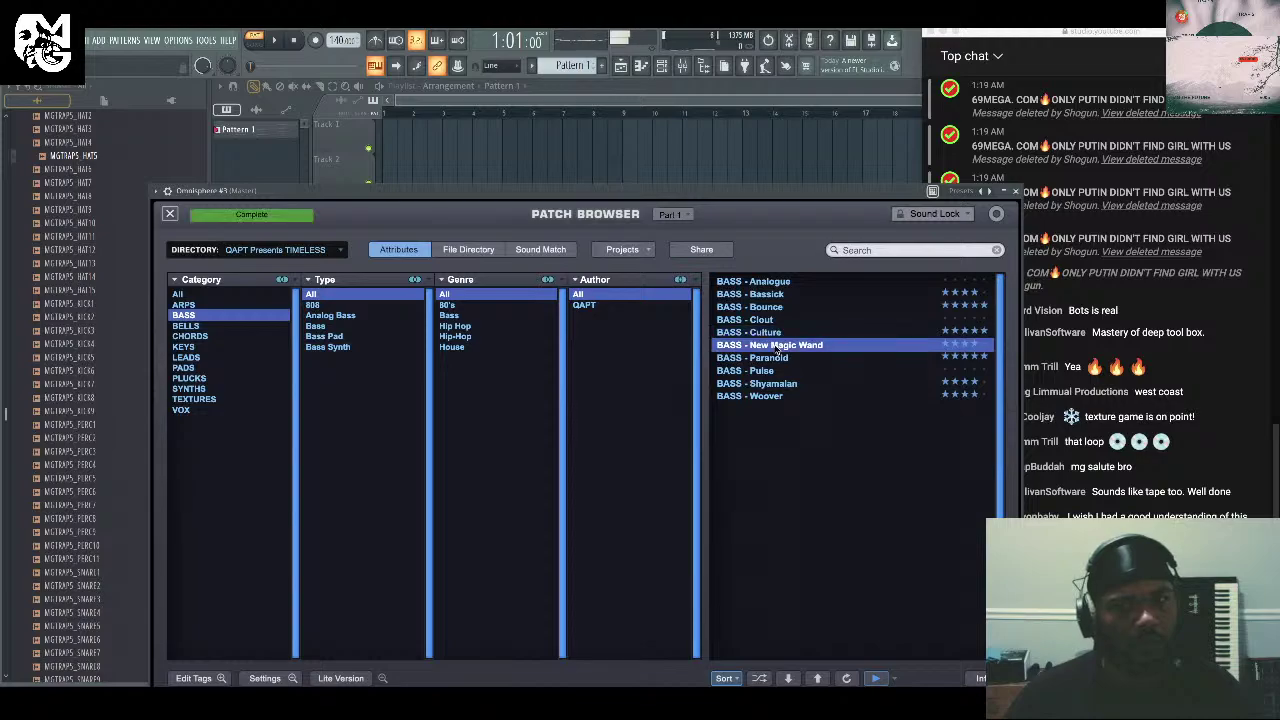
left_click(785, 308)
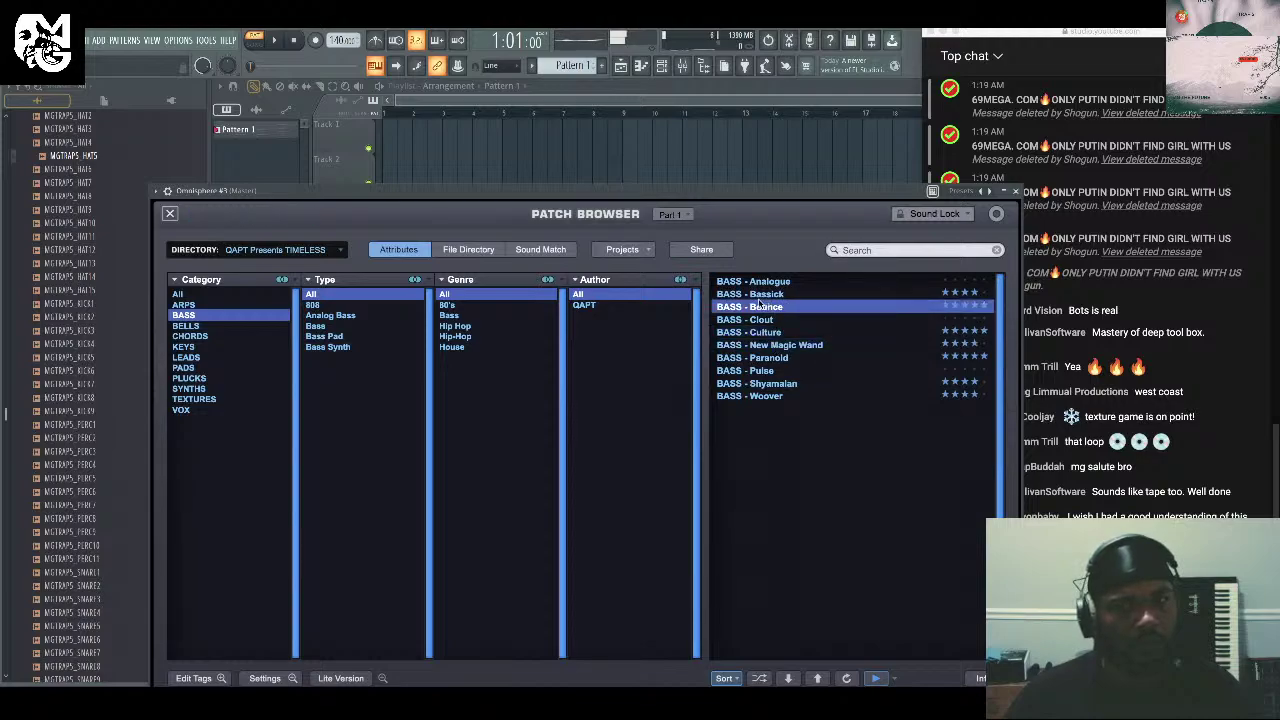
left_click(752, 295)
left_click(772, 396)
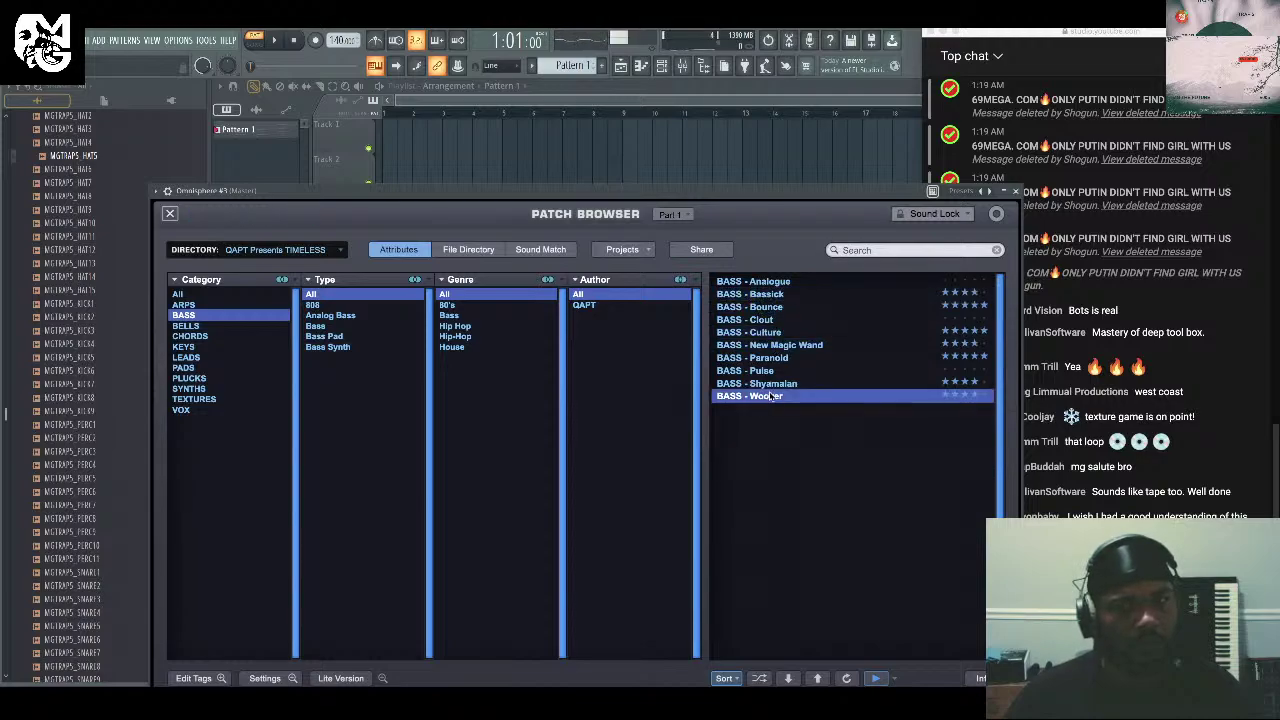
left_click(777, 384)
left_click(763, 358)
left_click(760, 346)
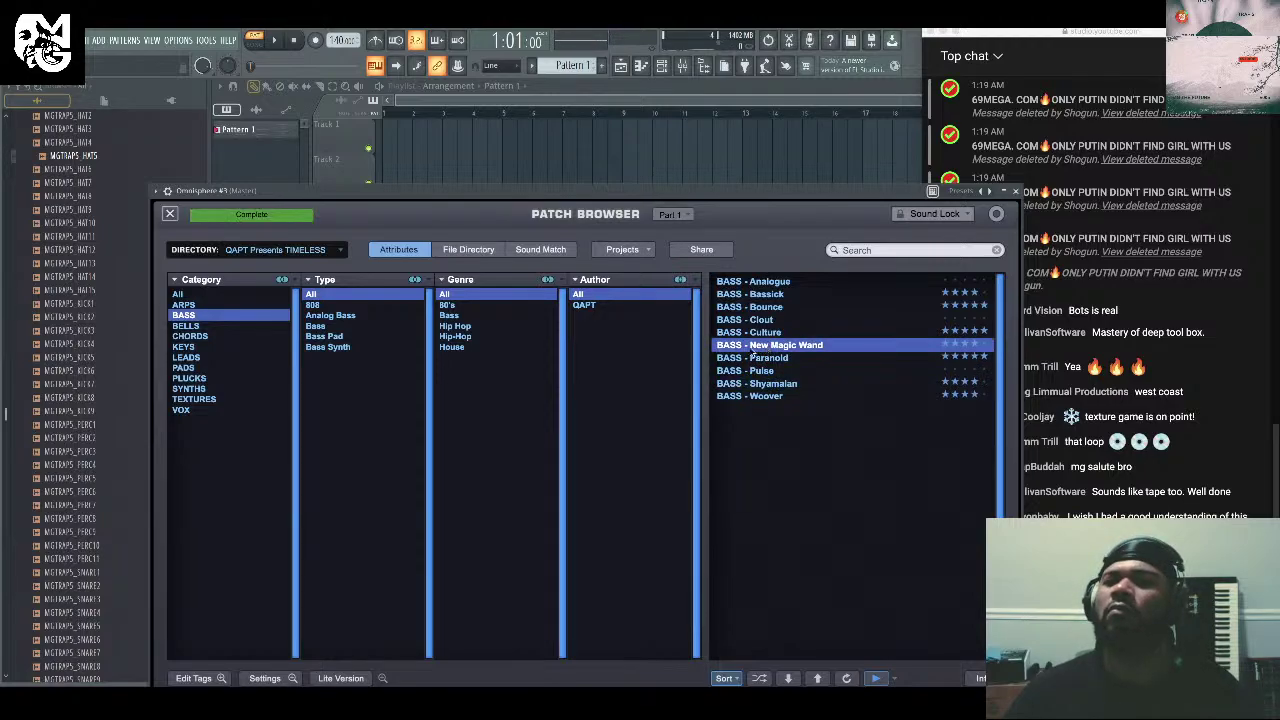
left_click(753, 333)
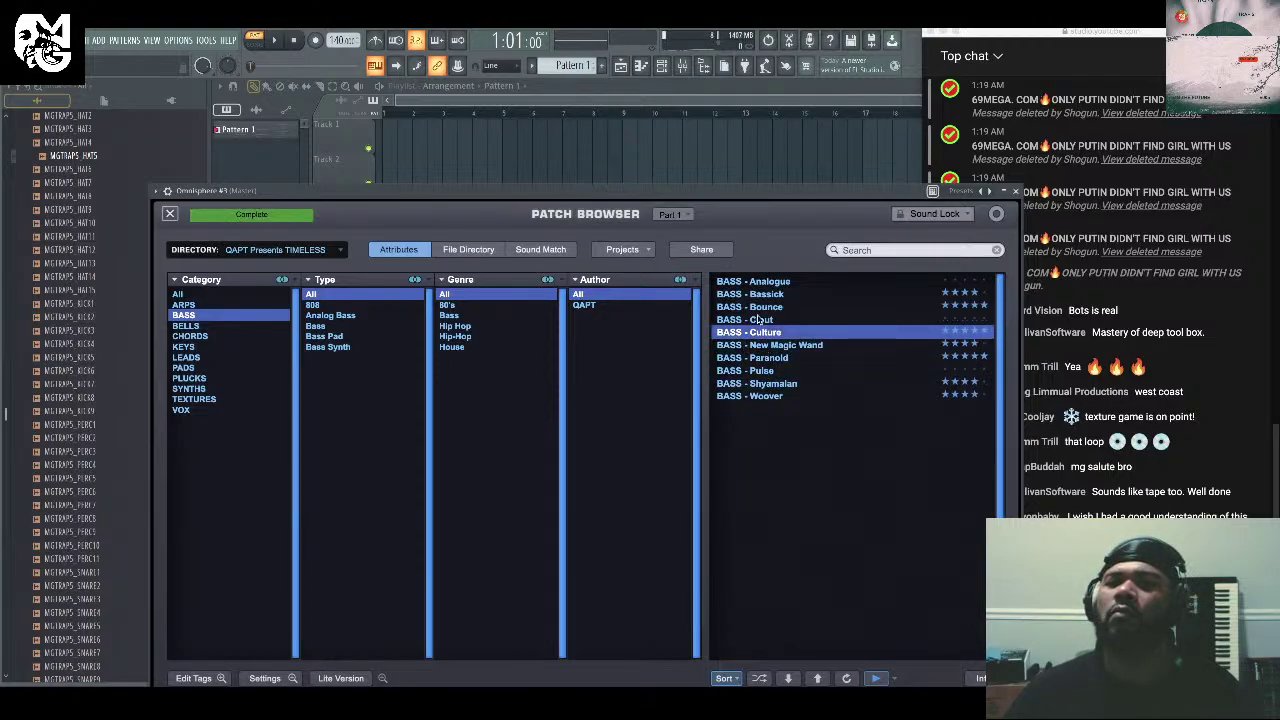
left_click(758, 309)
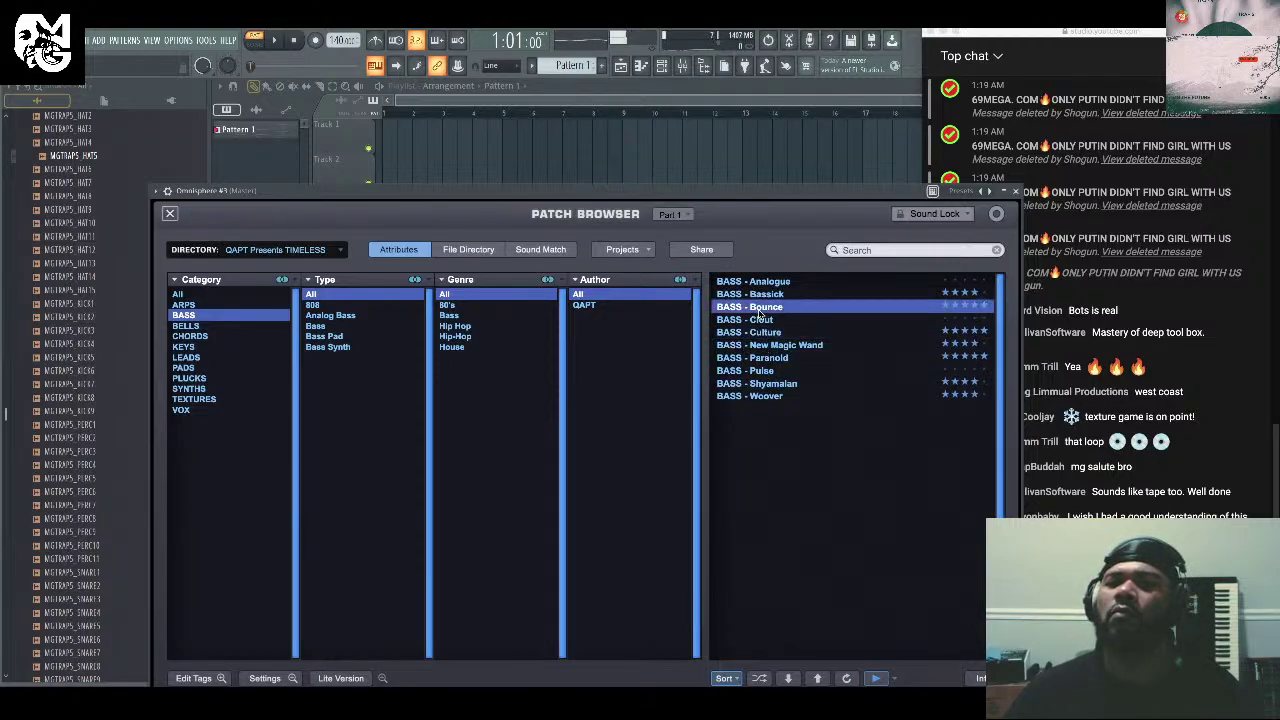
left_click(1016, 192)
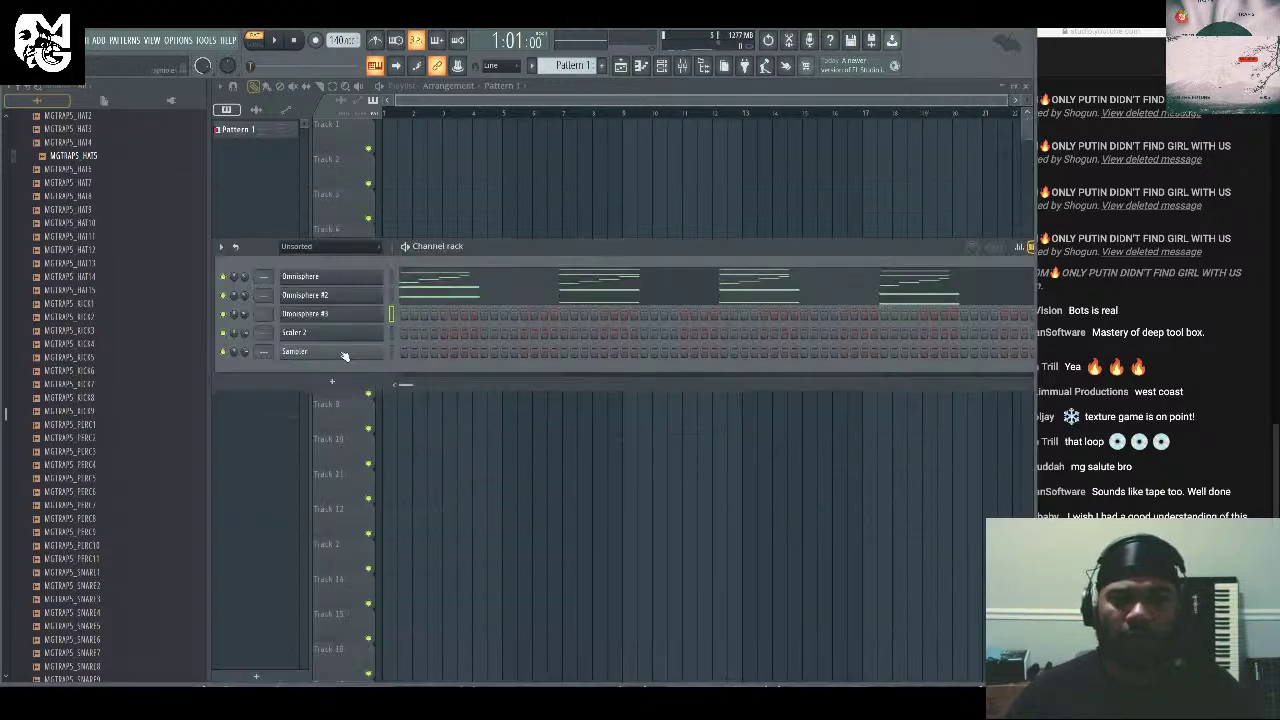
Add the MGTRAP5_CLAP4 sample as a new channel and place a clap on beat 3 of each of the four bars during playback.
scroll(90, 320, "up", 9)
left_click(134, 356)
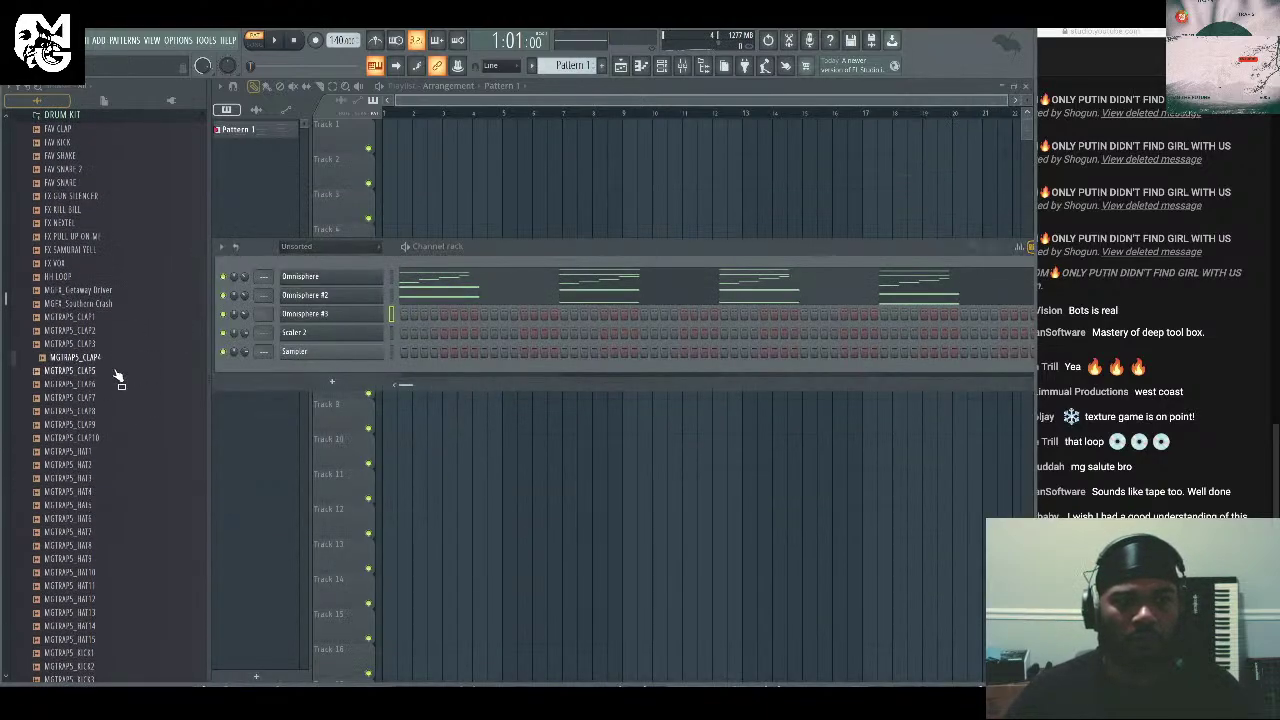
left_click_drag(118, 365, 345, 376)
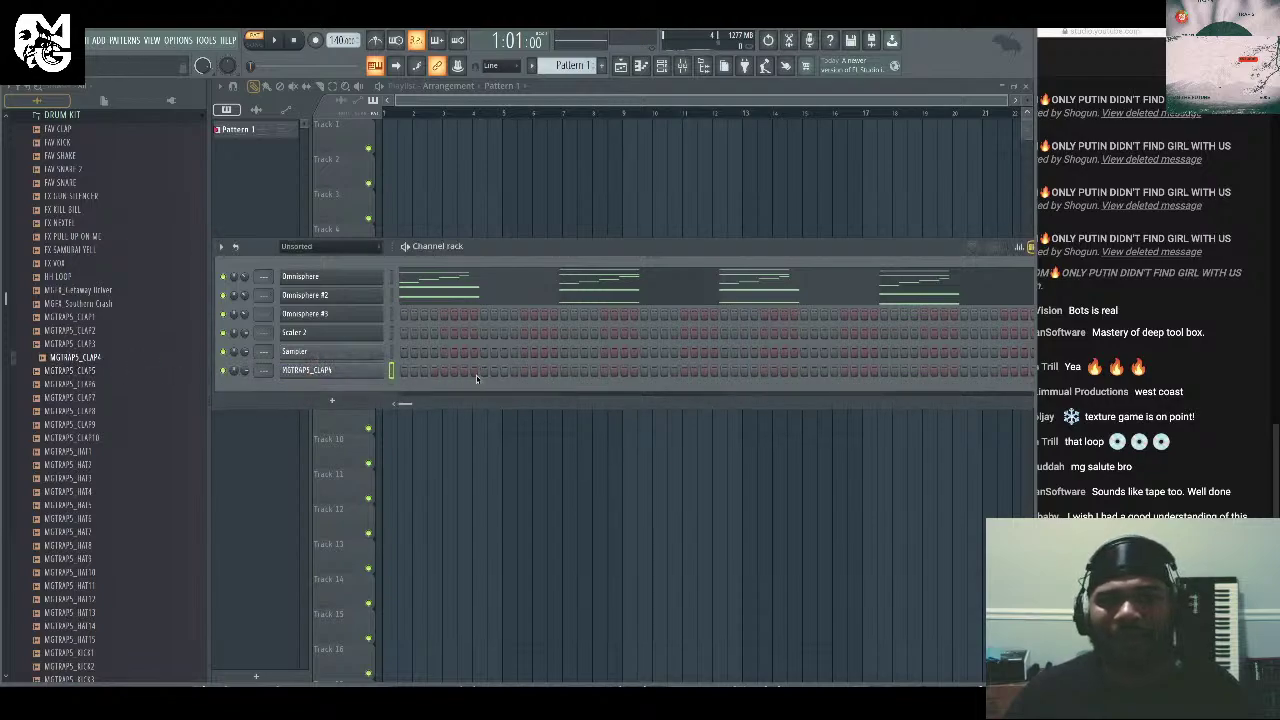
key("space")
left_click(644, 371)
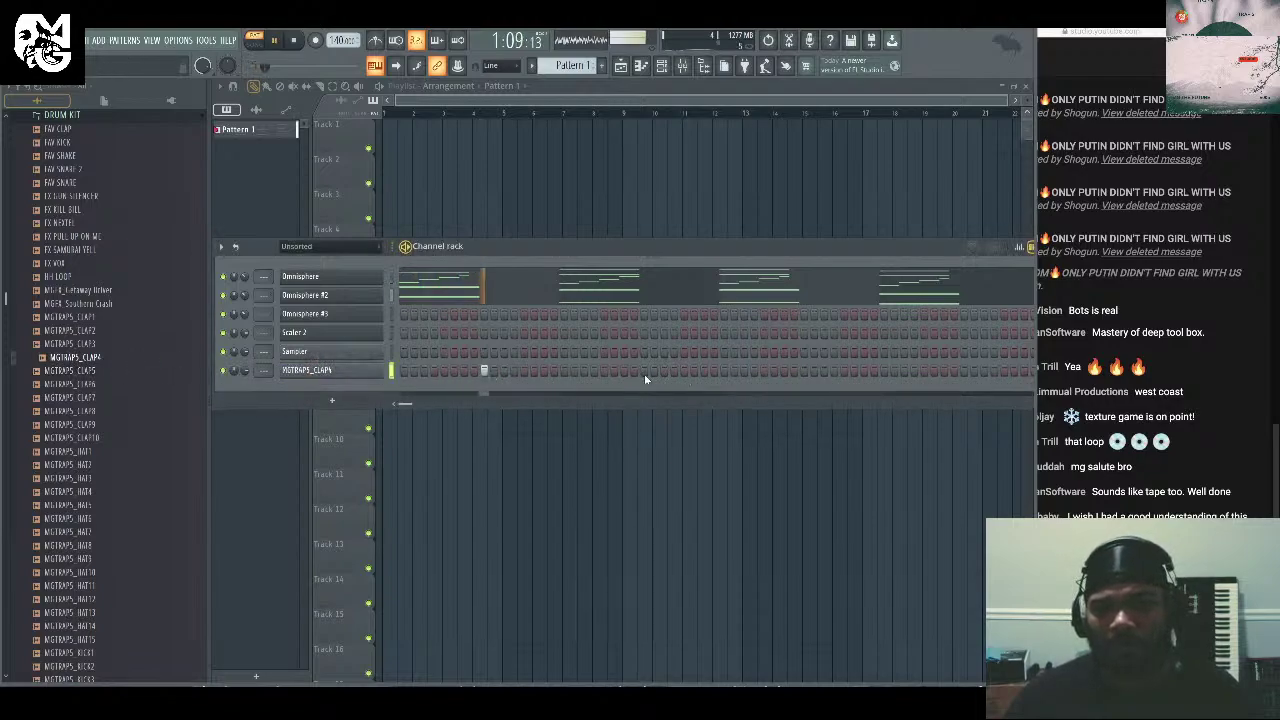
left_click(804, 371)
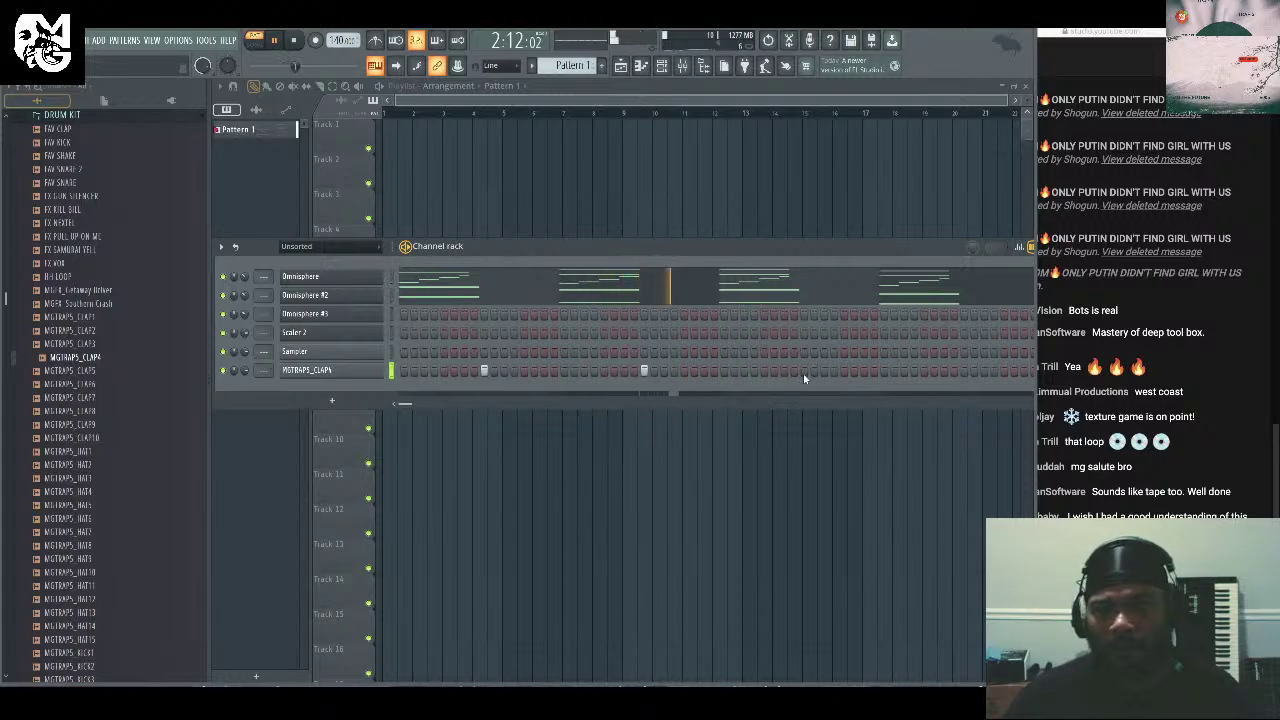
left_click(964, 370)
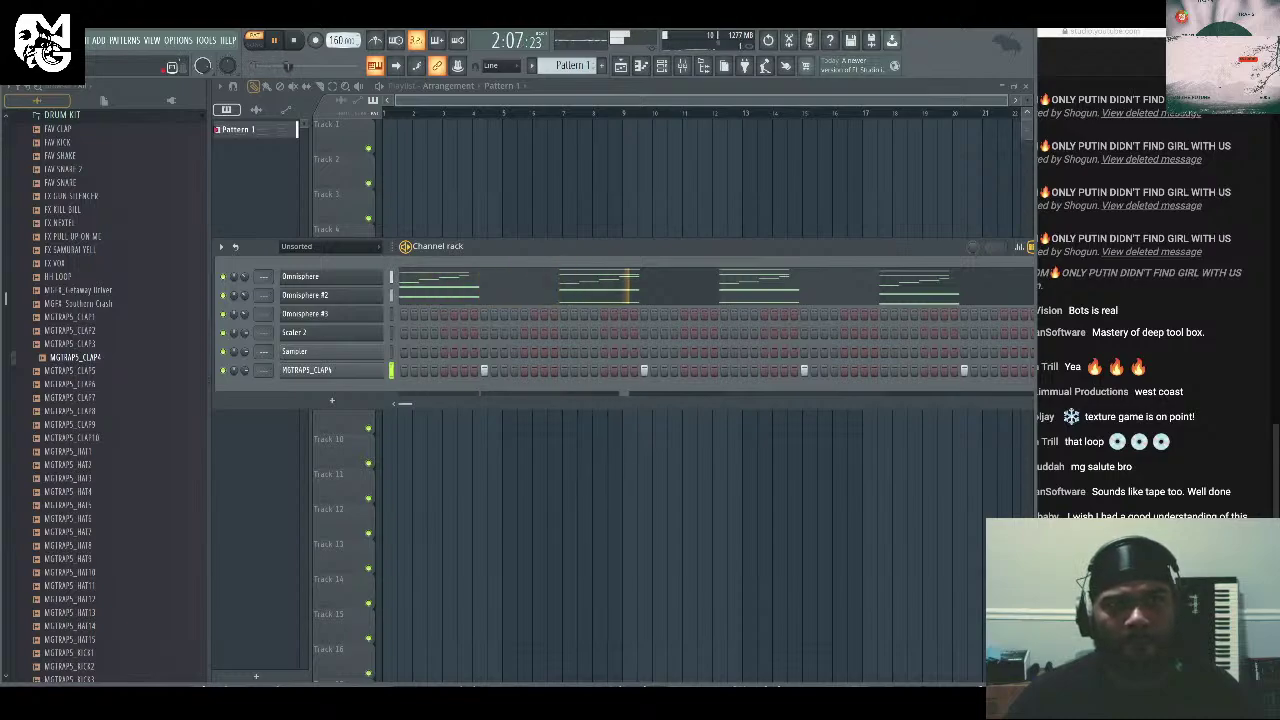
Open the Omnisphere #3 piano roll, stop playback, and check the progression's scale in Scaler 2 before closing it.
right_click(378, 311)
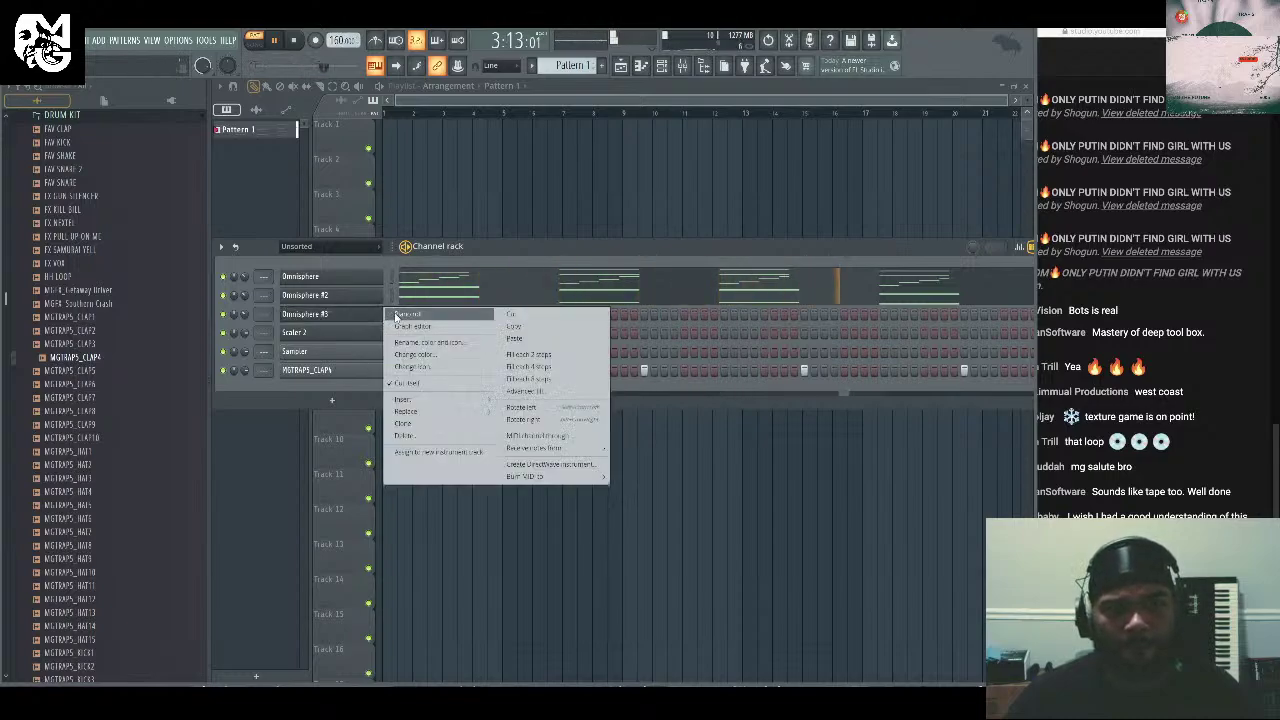
left_click(390, 313)
scroll(360, 334, "down", 2)
key("space")
left_click(236, 384)
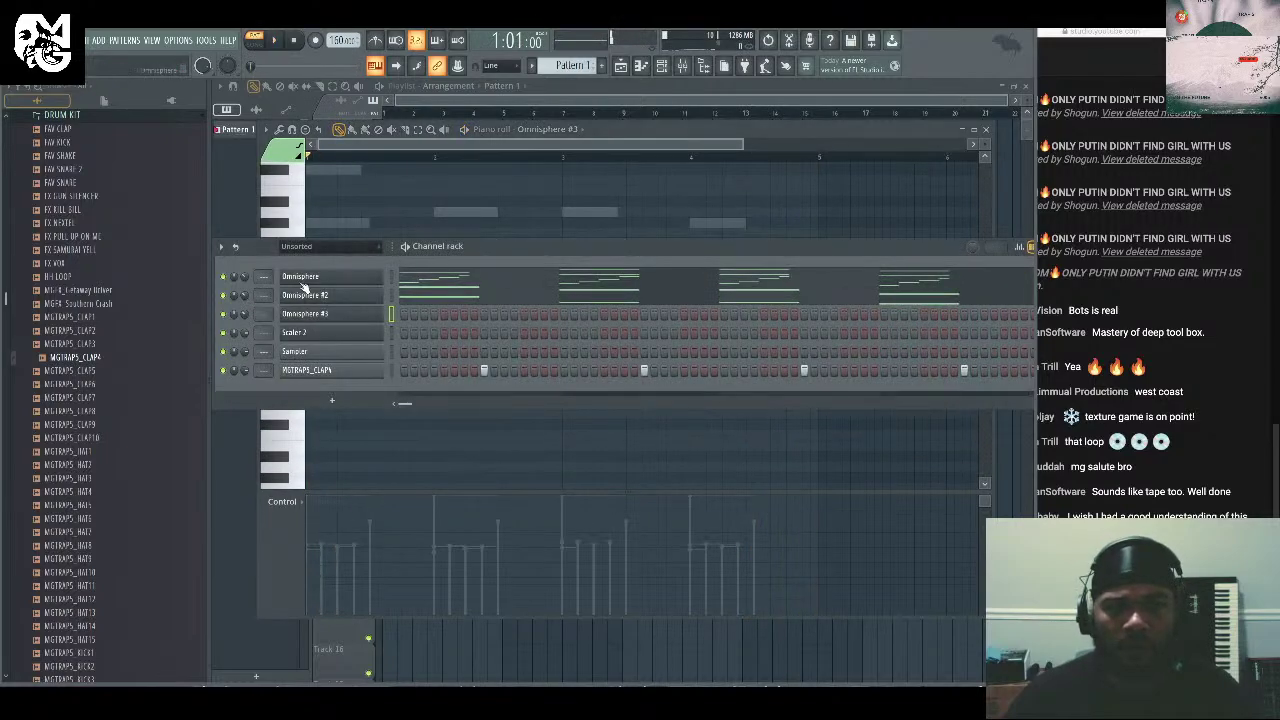
left_click(345, 332)
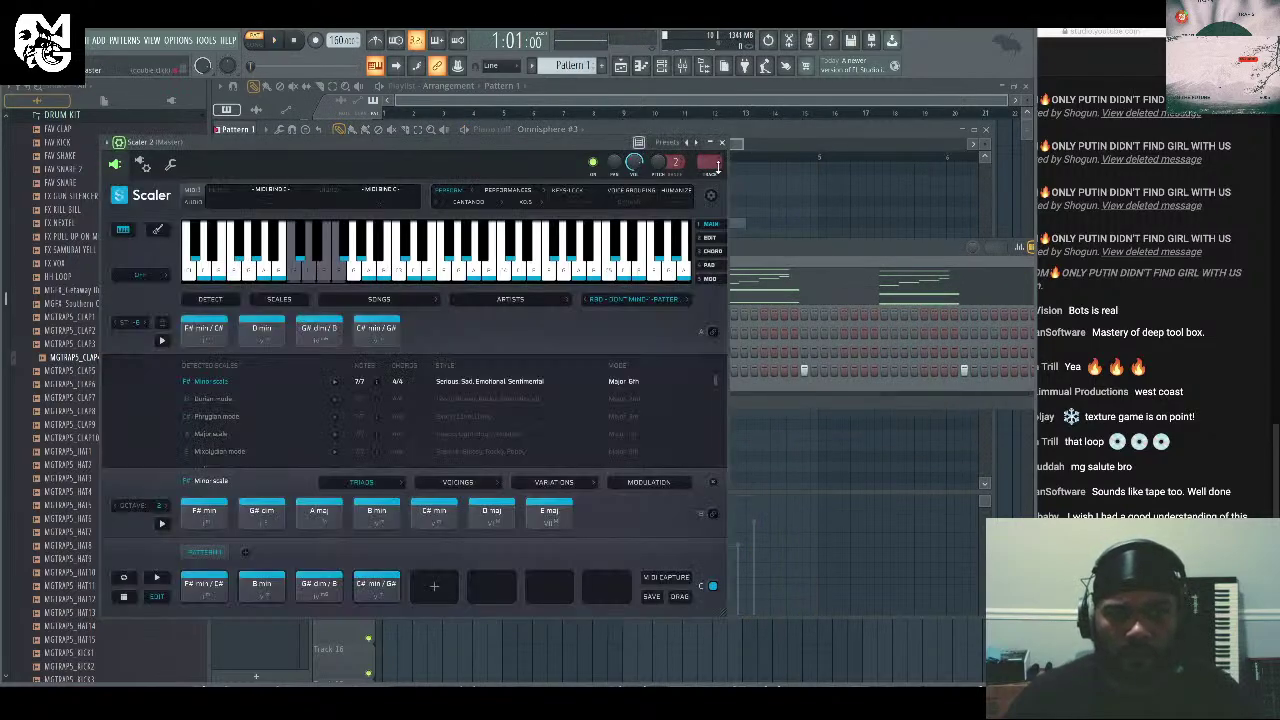
left_click(724, 143)
Reopen the Omnisphere #3 piano roll and look at its scale highlighting options without changing them.
right_click(332, 336)
key("Escape")
right_click(352, 340)
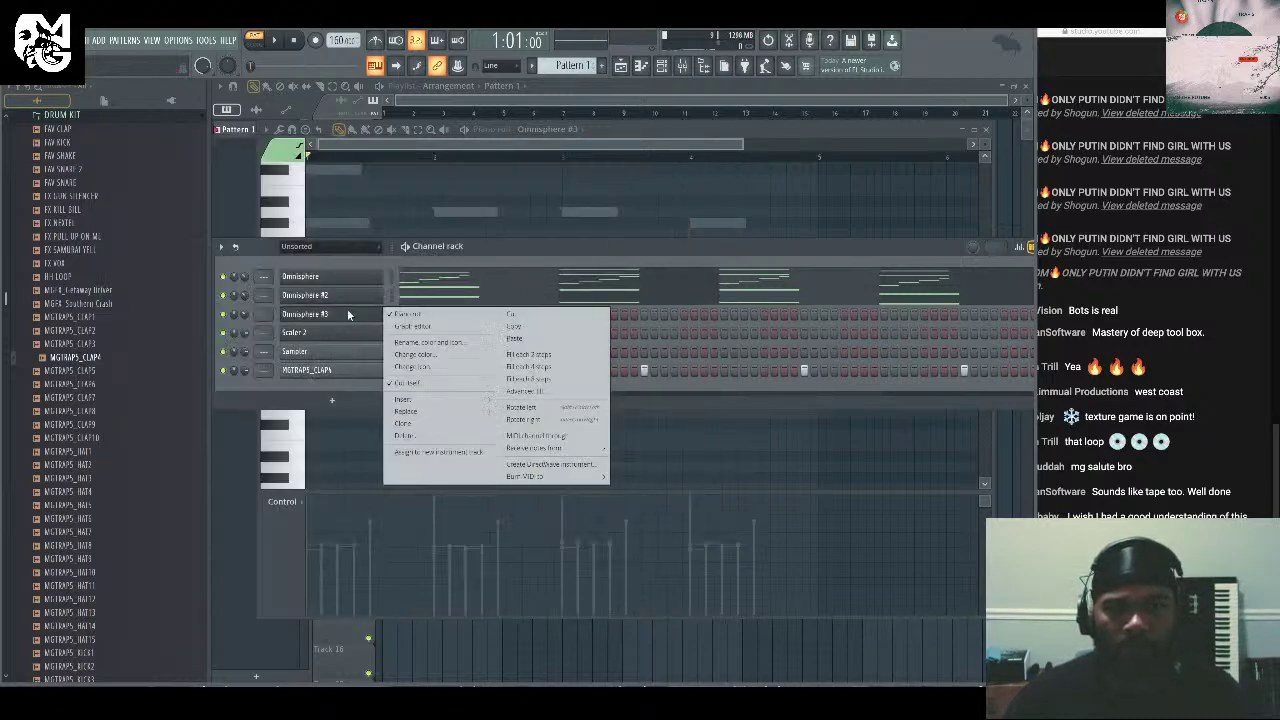
key("Escape")
right_click(412, 300)
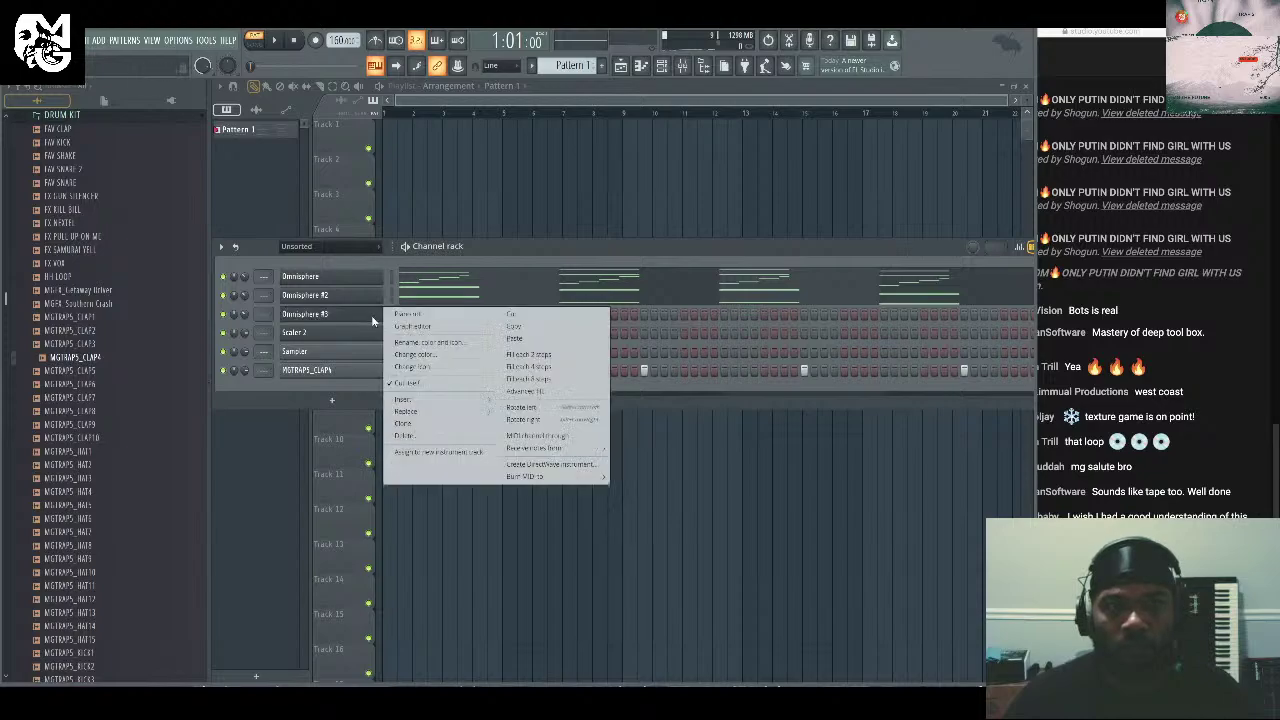
left_click(410, 312)
left_click(265, 131)
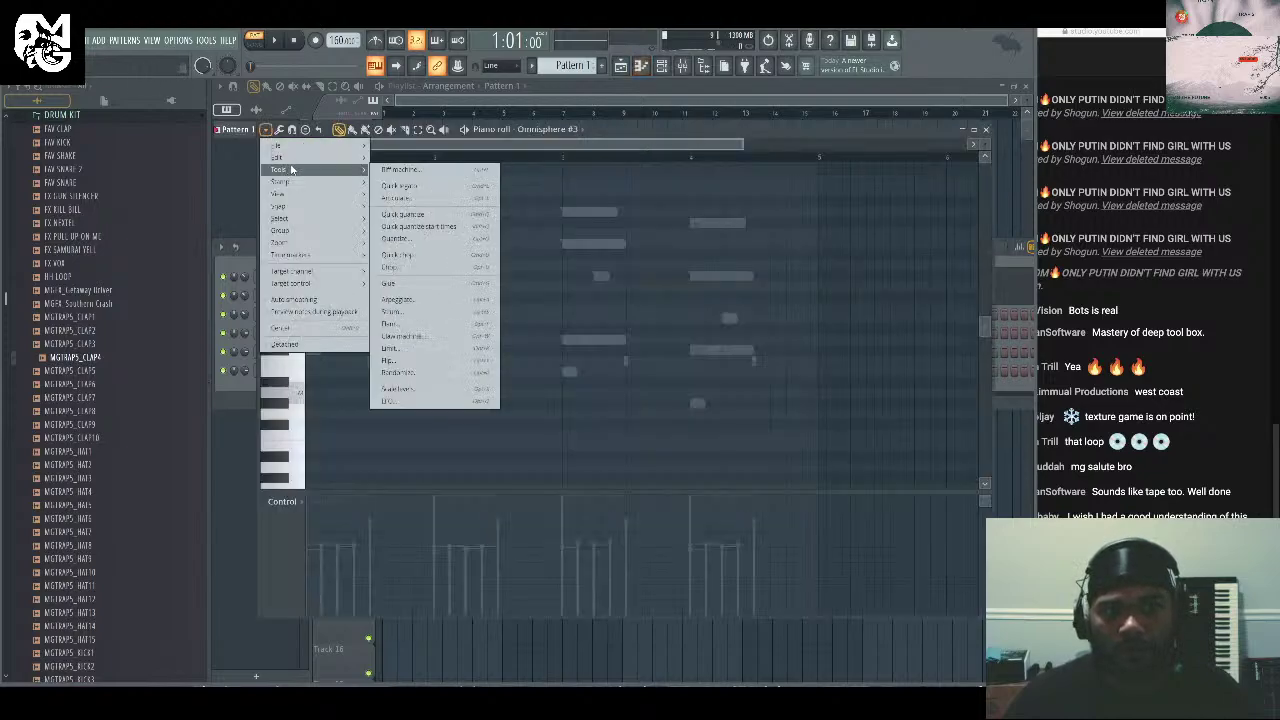
mouse_move(312, 206)
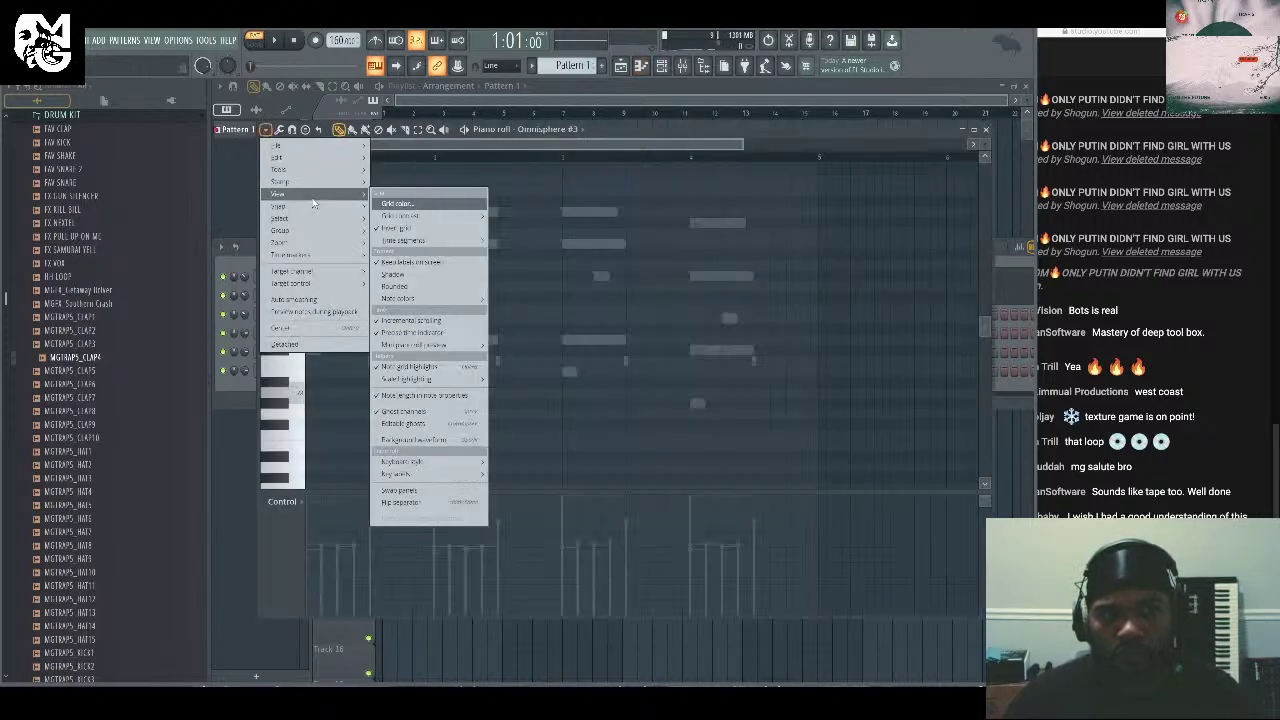
mouse_move(460, 383)
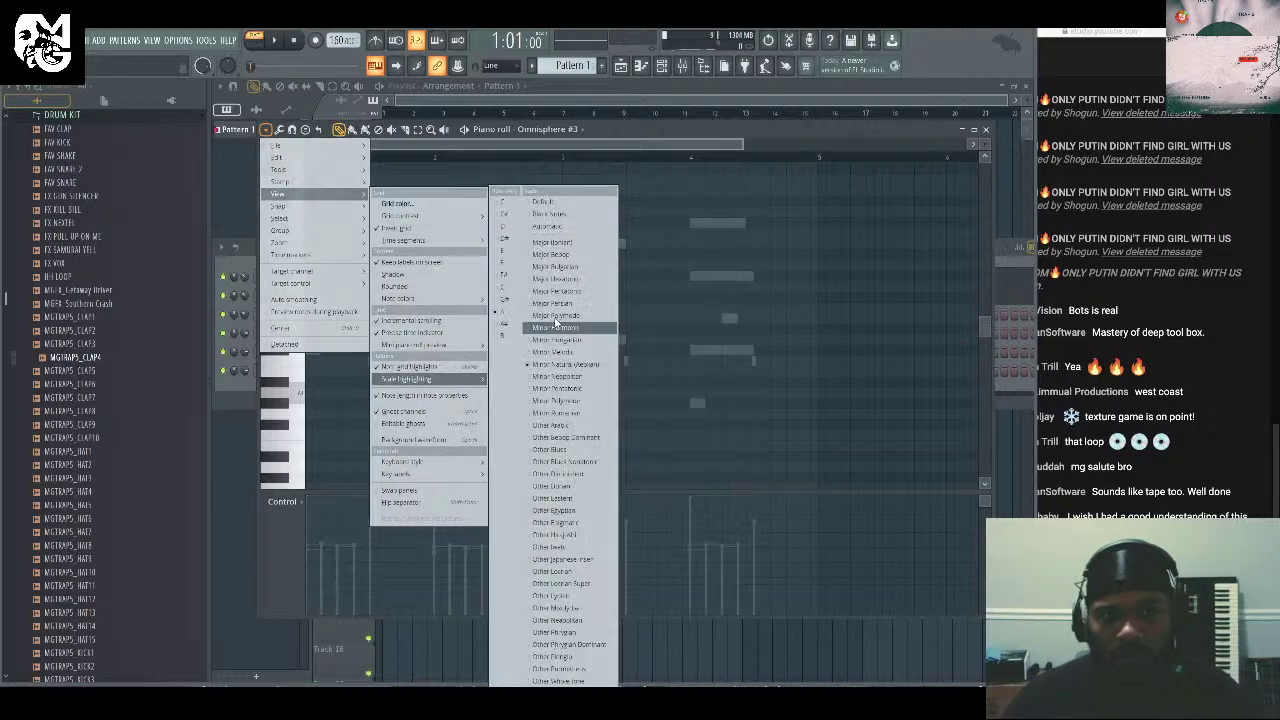
left_click(810, 337)
Draw three spaced one-beat F# bass notes across bar 1, on steps 1, 7 and 13, and start playback.
left_click_drag(342, 297, 296, 303)
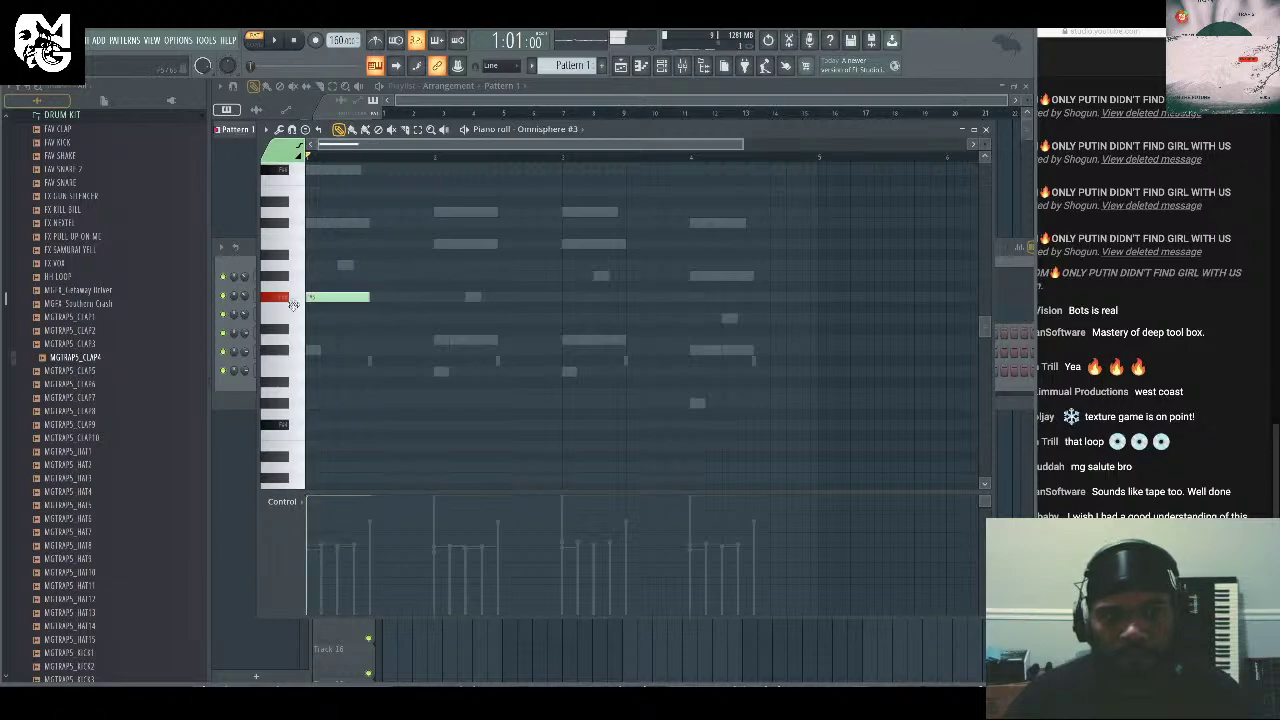
left_click(341, 303)
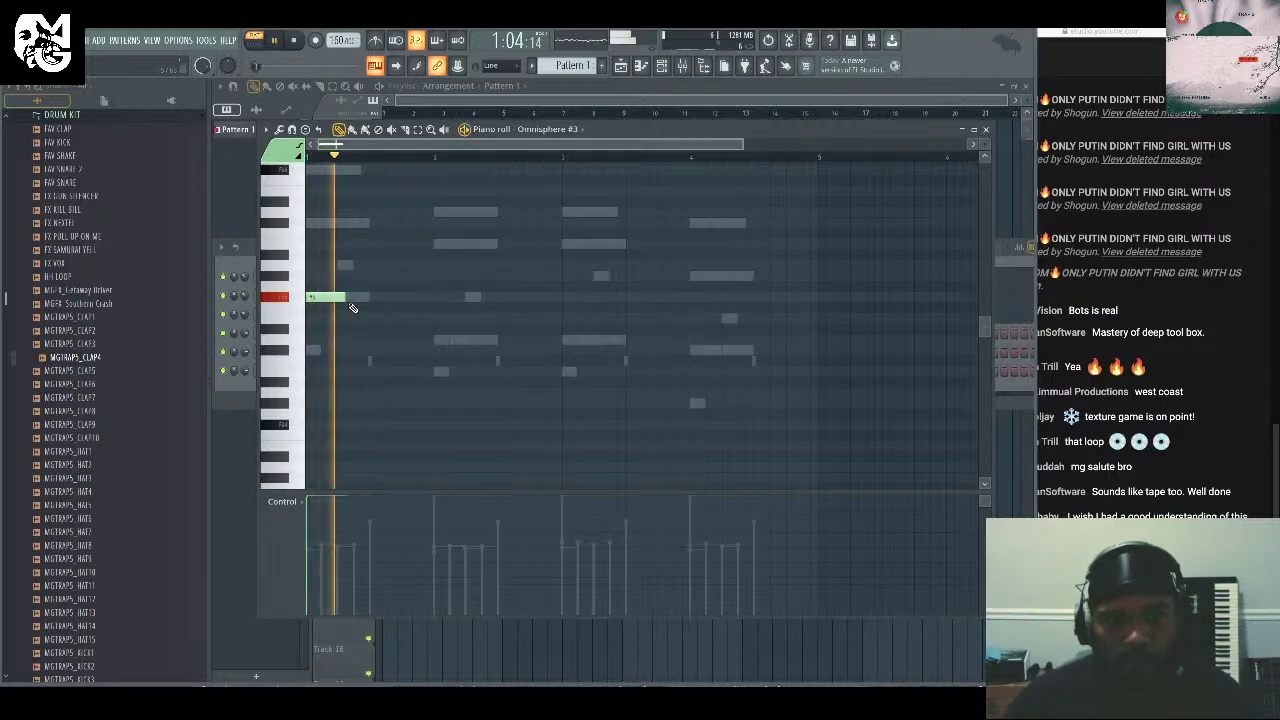
left_click(358, 298)
key("space")
left_click(406, 298)
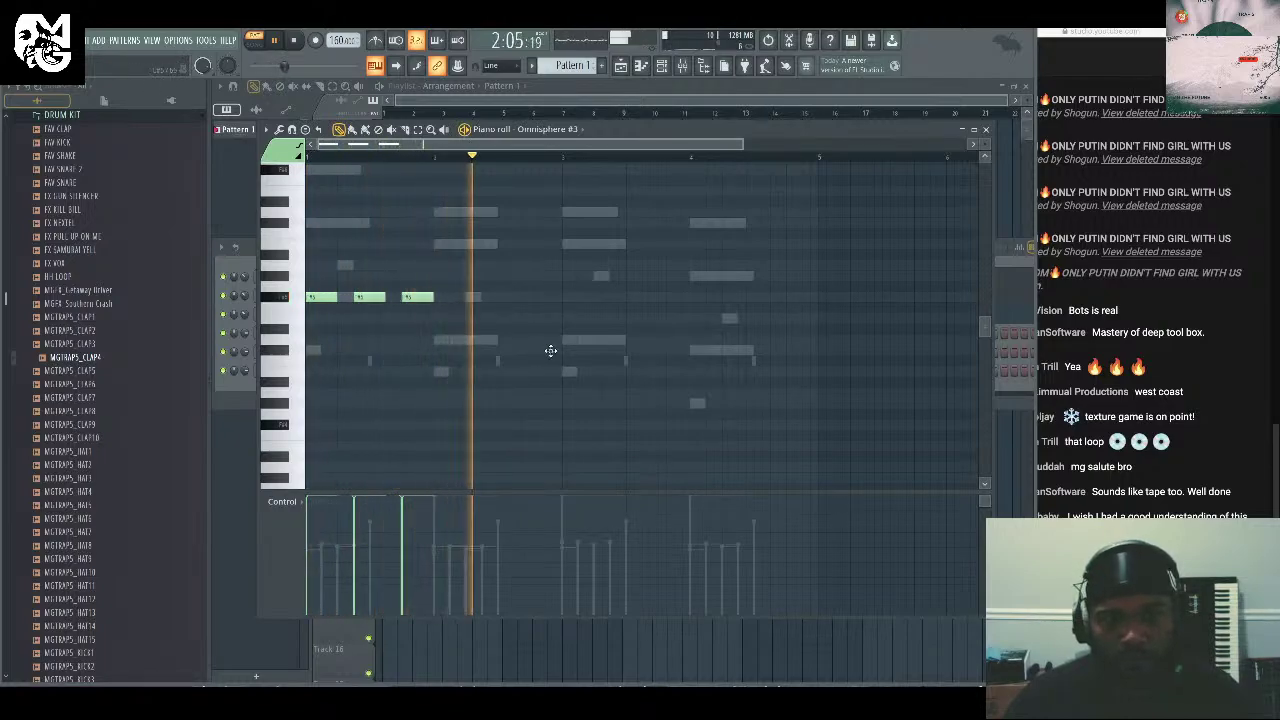
Draw three spaced one-beat D bass notes across bar 3, on steps 1, 7 and 13.
left_click(575, 342)
left_click(622, 341)
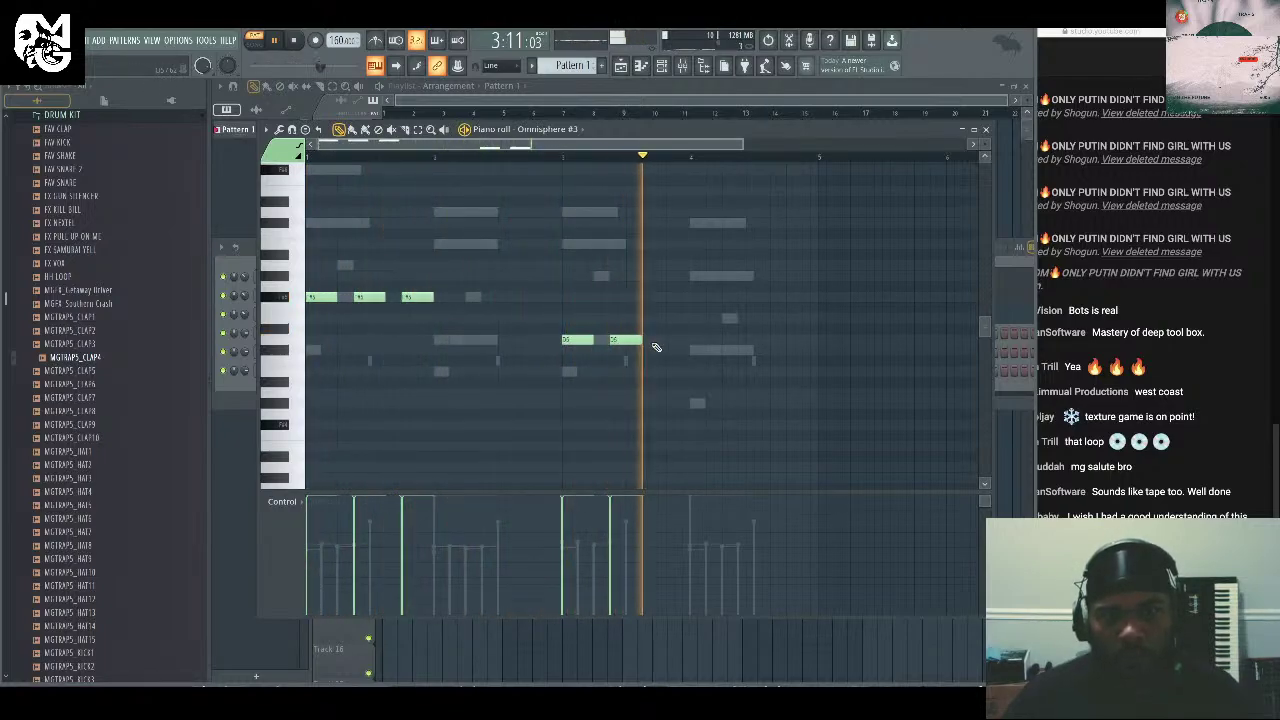
left_click(668, 341)
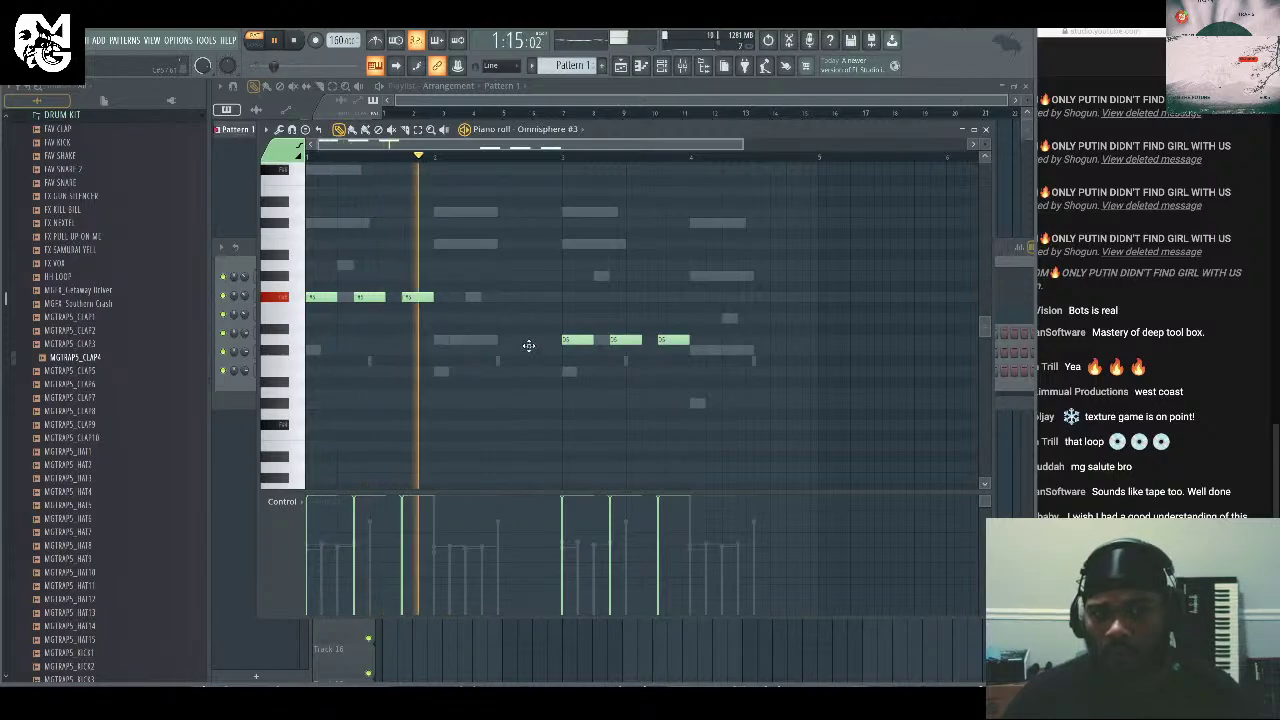
Place a C# bass note on beat 3 of bar 4, and replace the trial D note on beat 3 of bar 2 with a B.
left_click(499, 342)
right_click(503, 343)
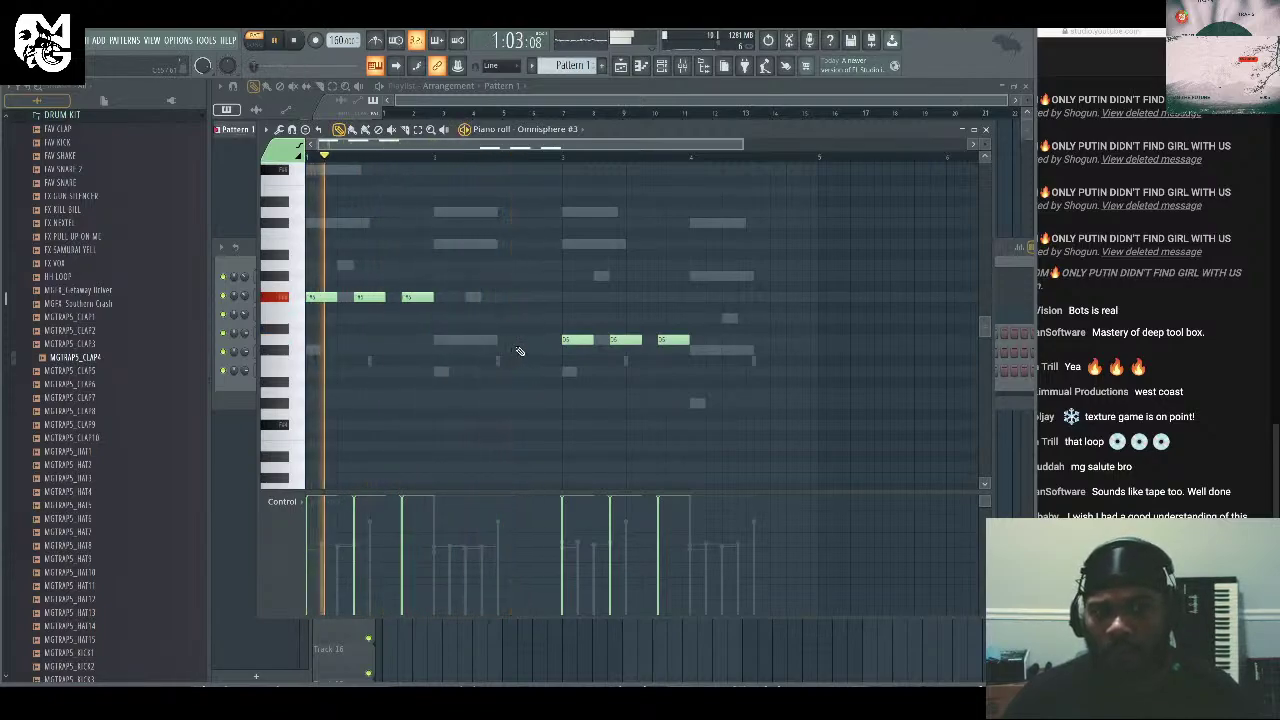
left_click(504, 342)
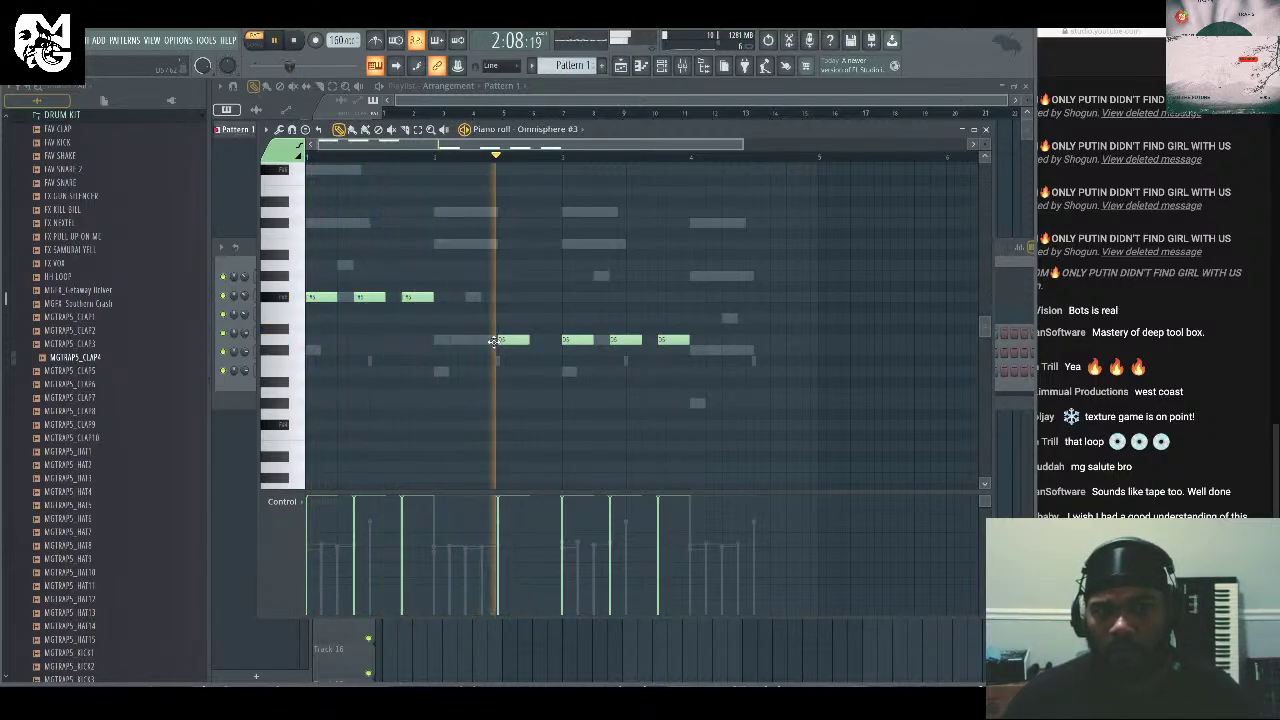
left_click(764, 351)
right_click(510, 342)
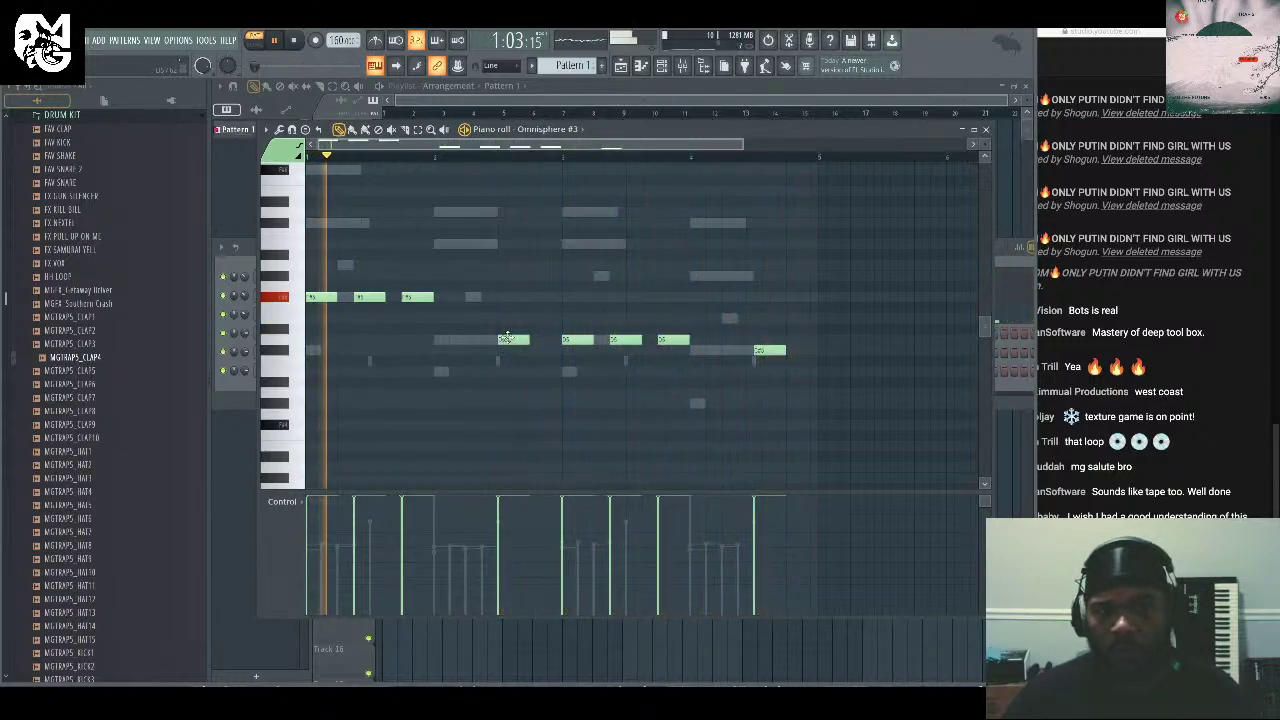
left_click(502, 245)
Try all bass notes an octave higher, settle them one octave below the drawn pitch, and close the piano roll.
key("ctrl+a")
key("ctrl+Up")
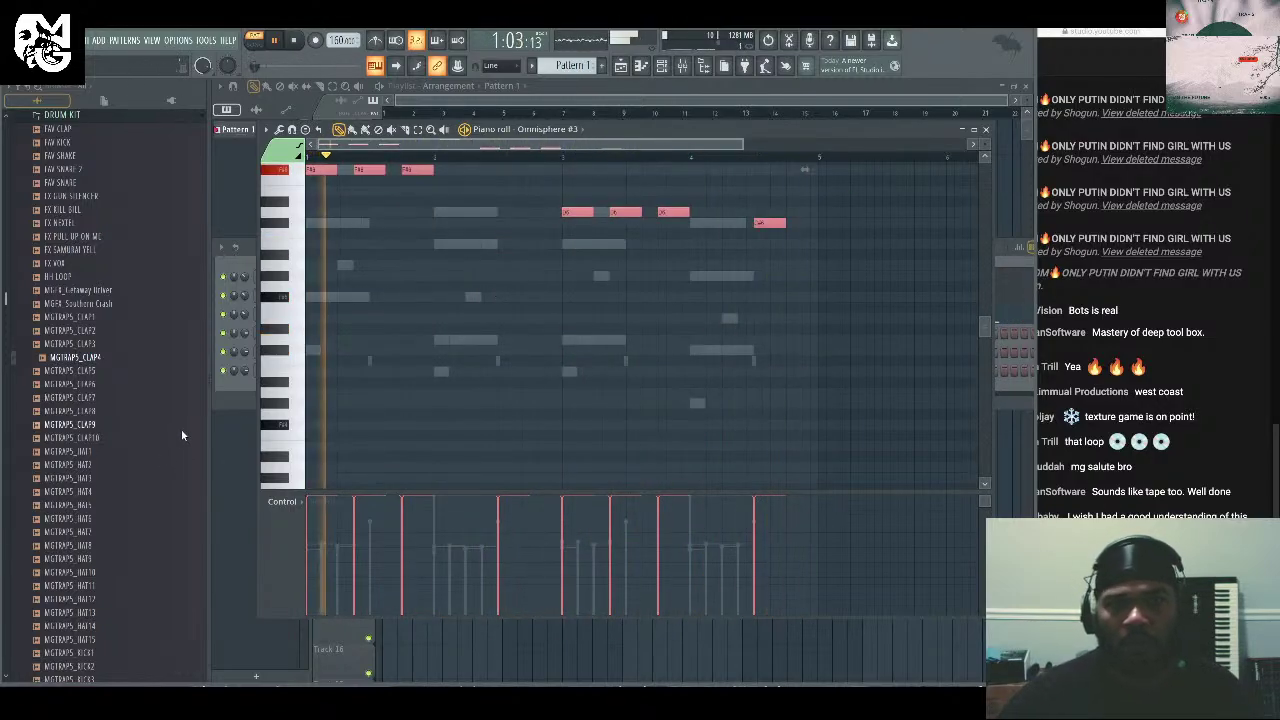
key("ctrl+Down")
key("ctrl+Down")
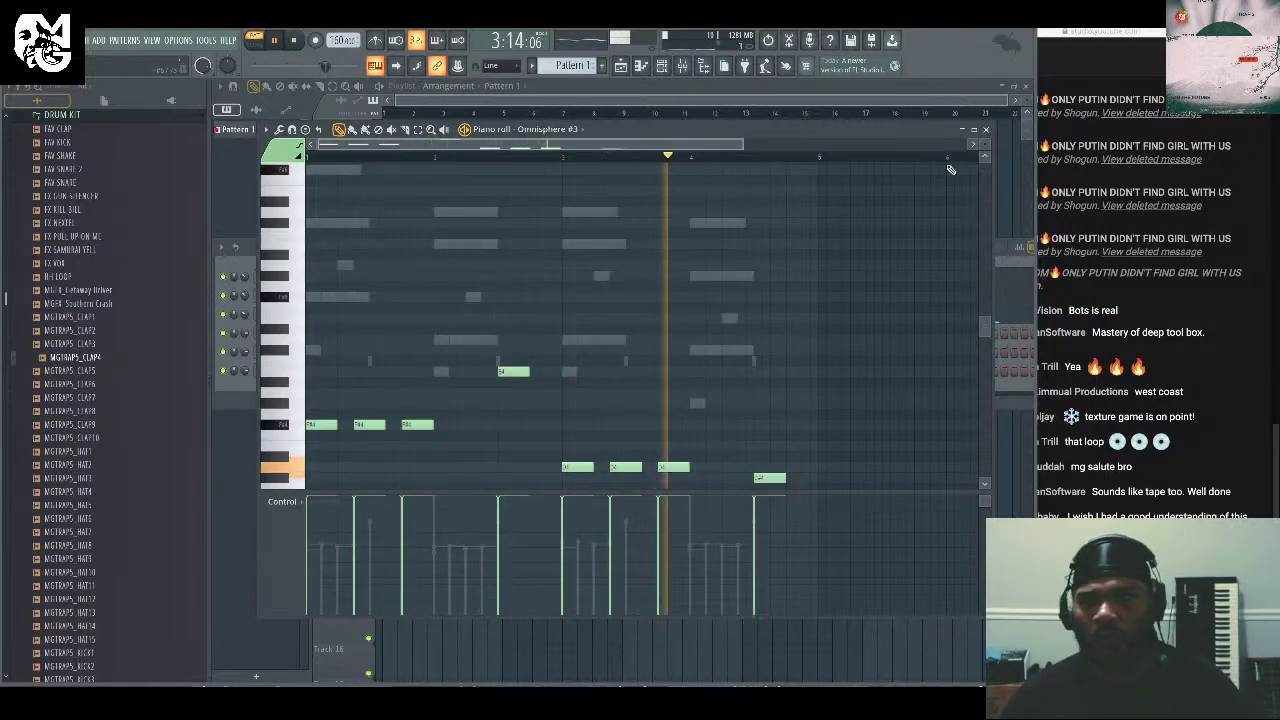
key("F7")
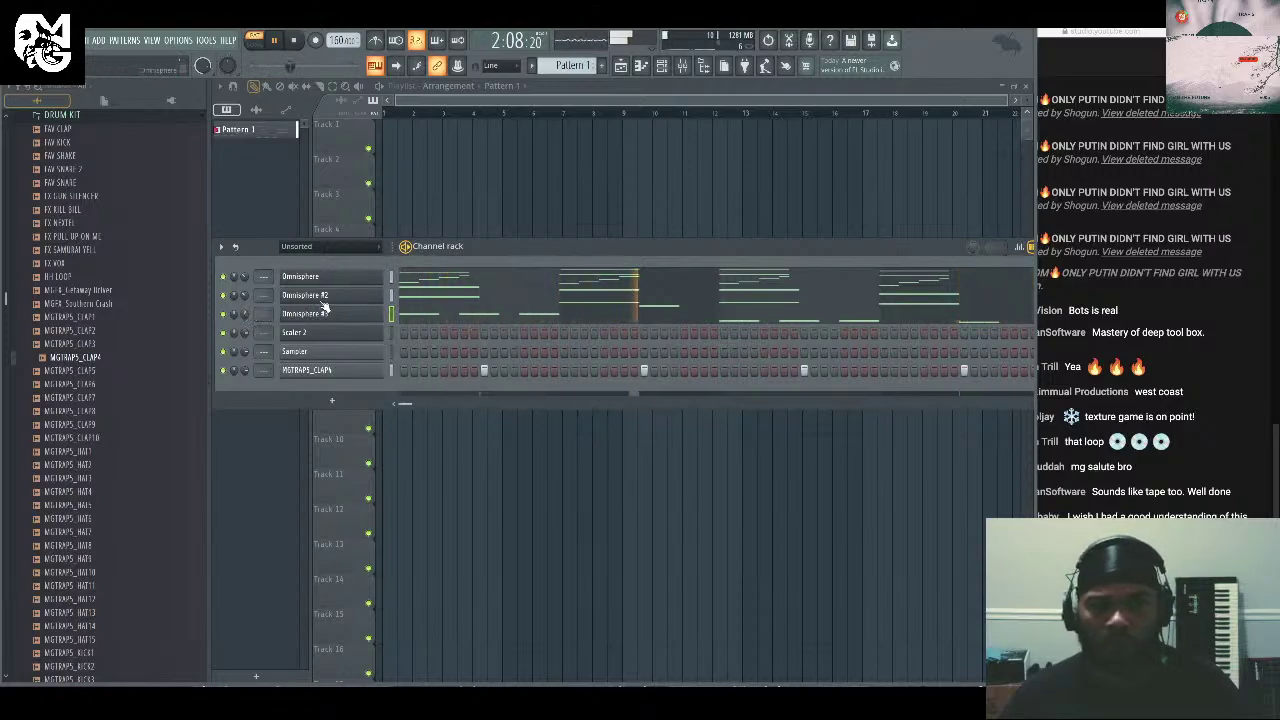
Clone the Omnisphere #2 channel and switch the clone's patch browser to the QAPT Presents TIMELESS directory.
right_click(386, 292)
left_click(418, 407)
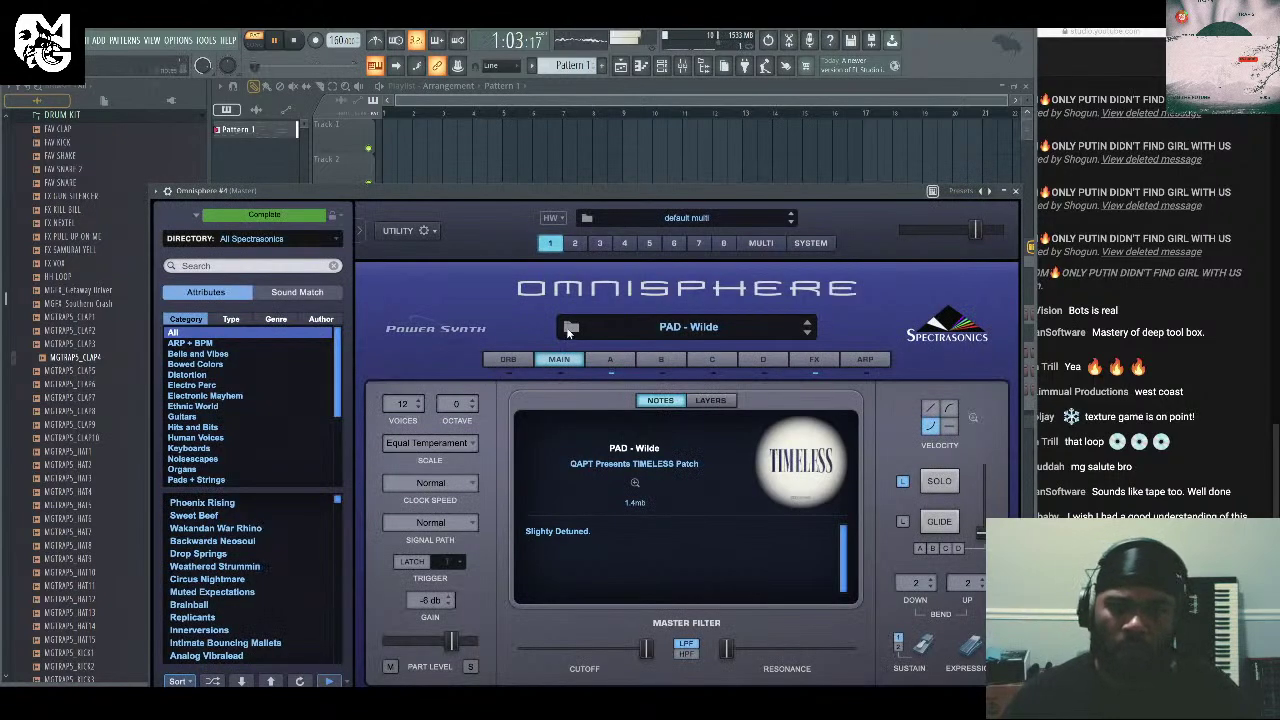
left_click(568, 330)
left_click(280, 249)
mouse_move(300, 331)
left_click(345, 331)
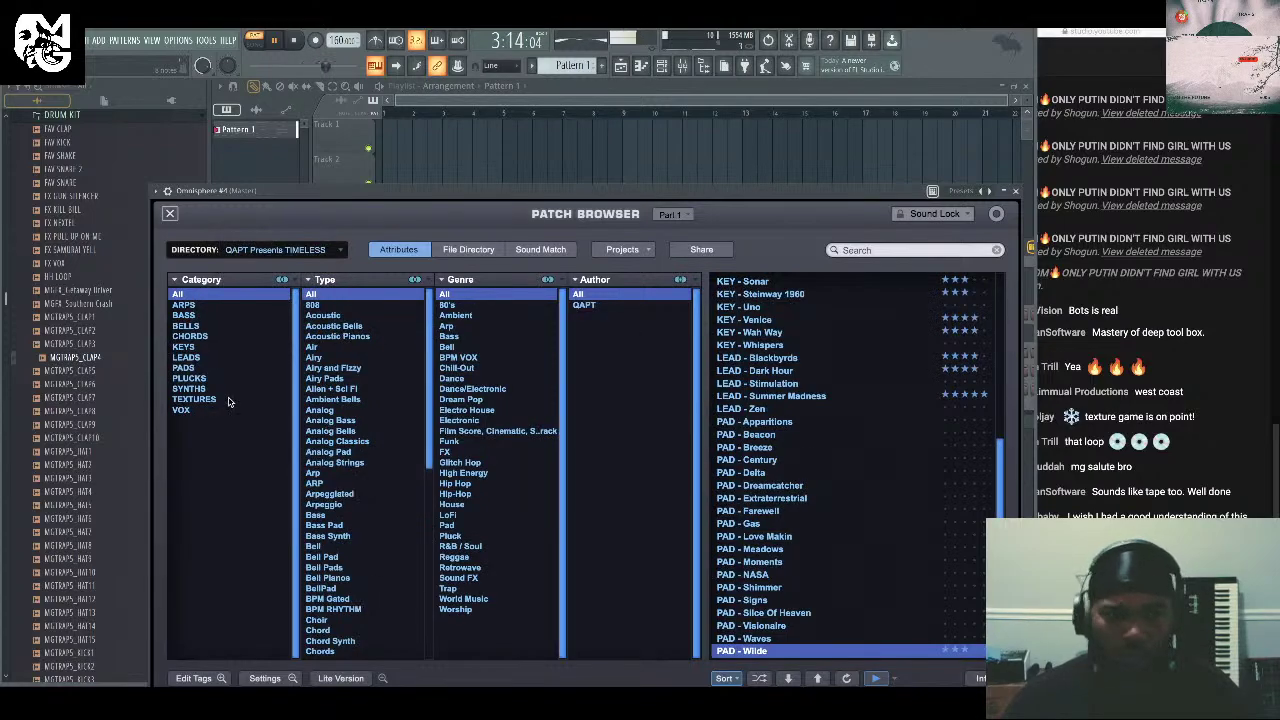
Try LEAD - Summer Madness and LEAD - Dark Hour from the LEADS category, then load LEAD - Blackbyrds.
left_click(188, 357)
left_click(783, 318)
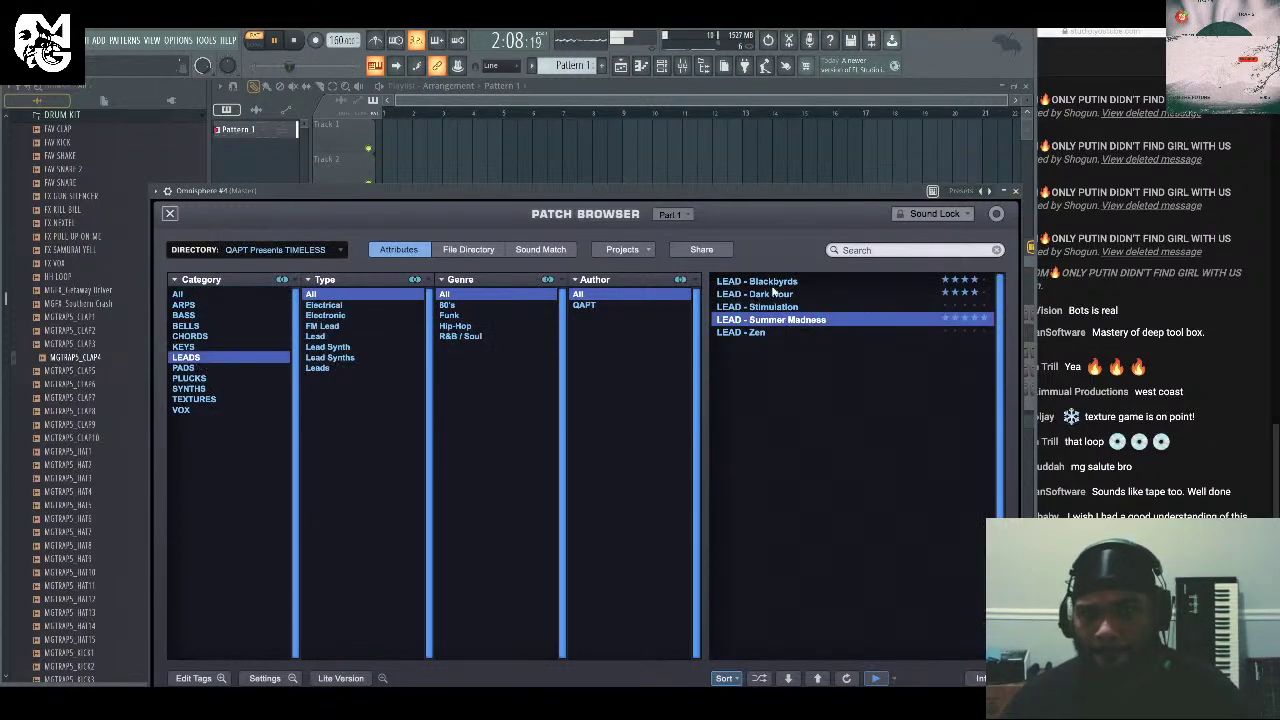
left_click(774, 294)
left_click(789, 282)
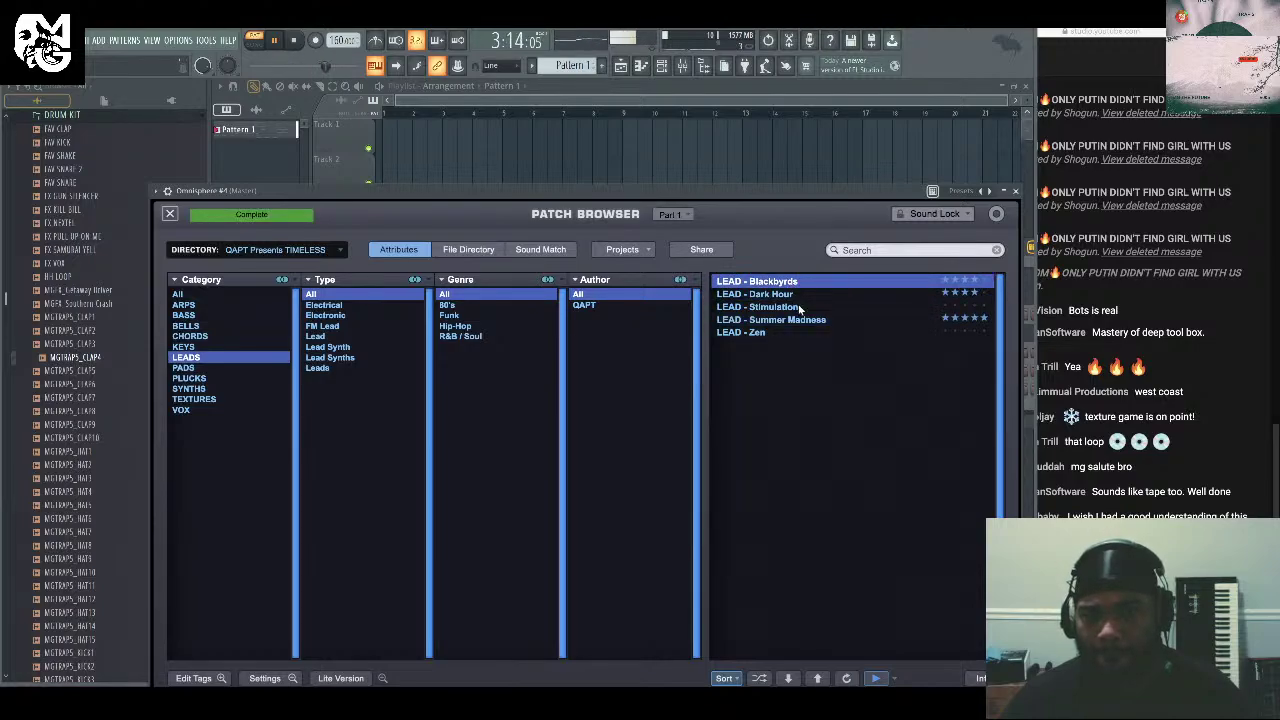
Close the Omnisphere #4 window and open that channel's piano roll at the upper octaves.
left_click(1015, 190)
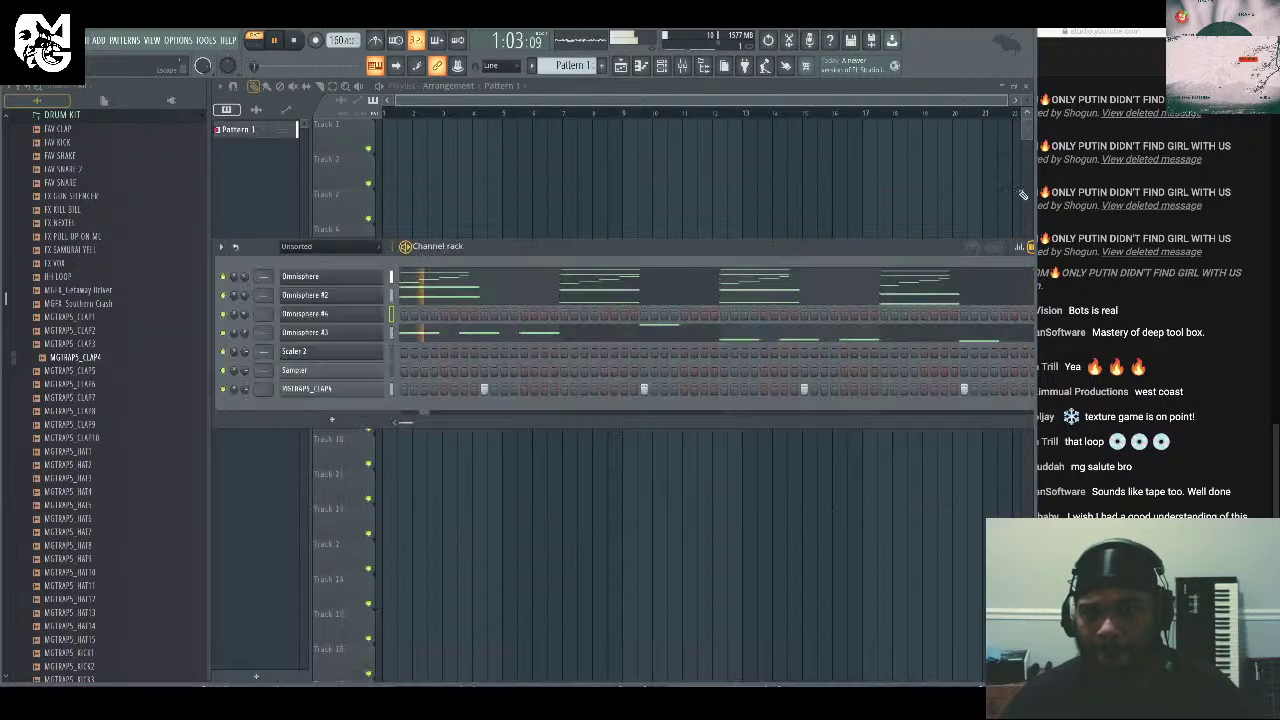
right_click(385, 311)
left_click(405, 314)
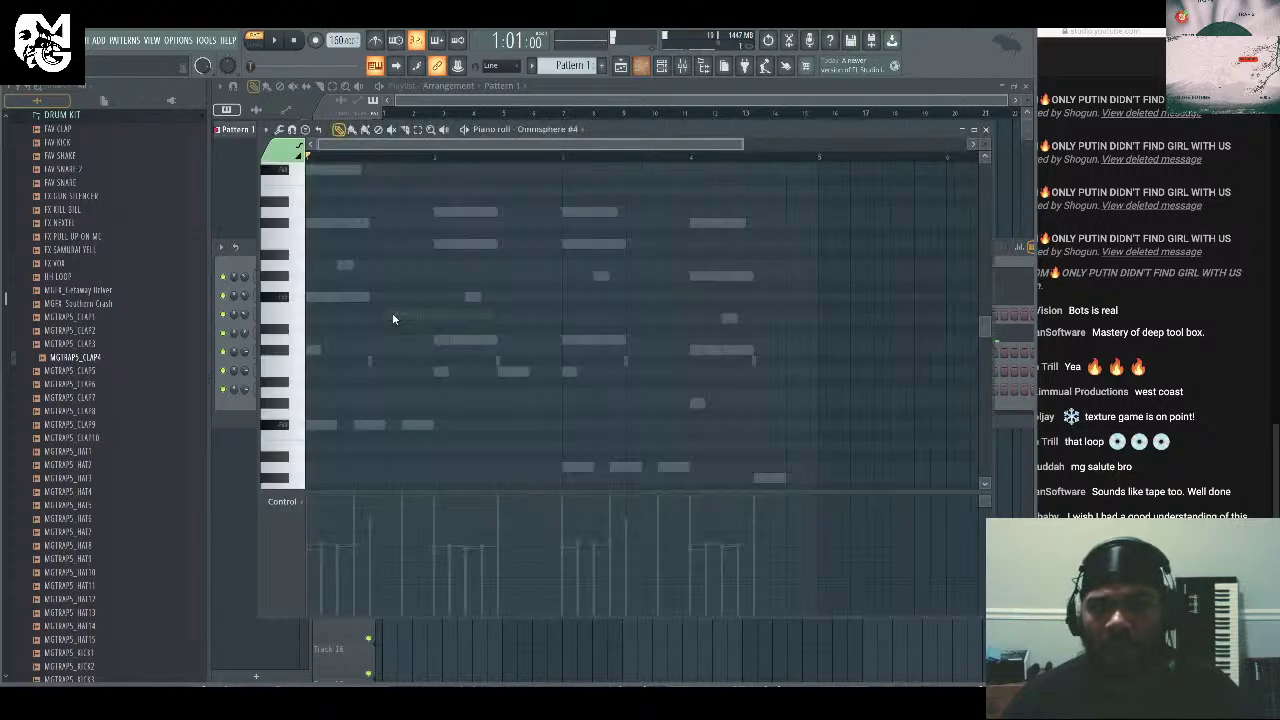
scroll(377, 241, "up", 2)
Try snap values of 1/3 step, 1/6 beat and 1/3 beat, placing an F#6 note at the start of bar 1.
left_click(492, 66)
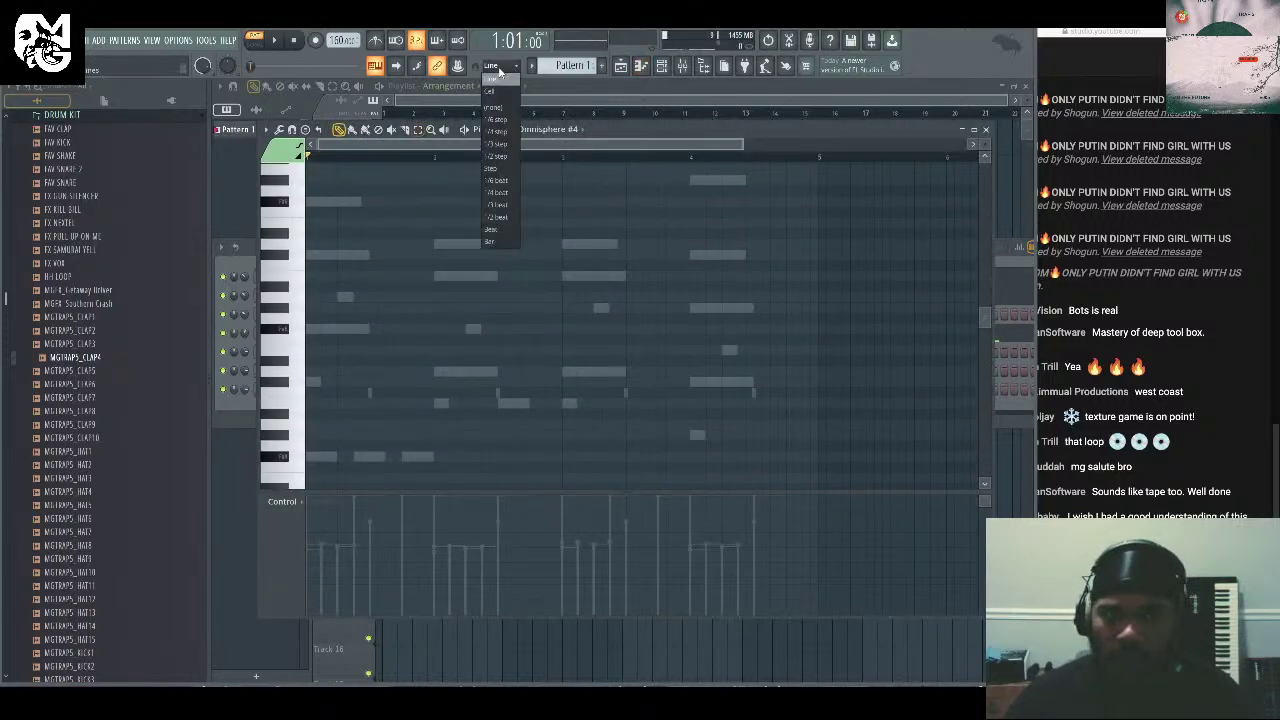
left_click(493, 144)
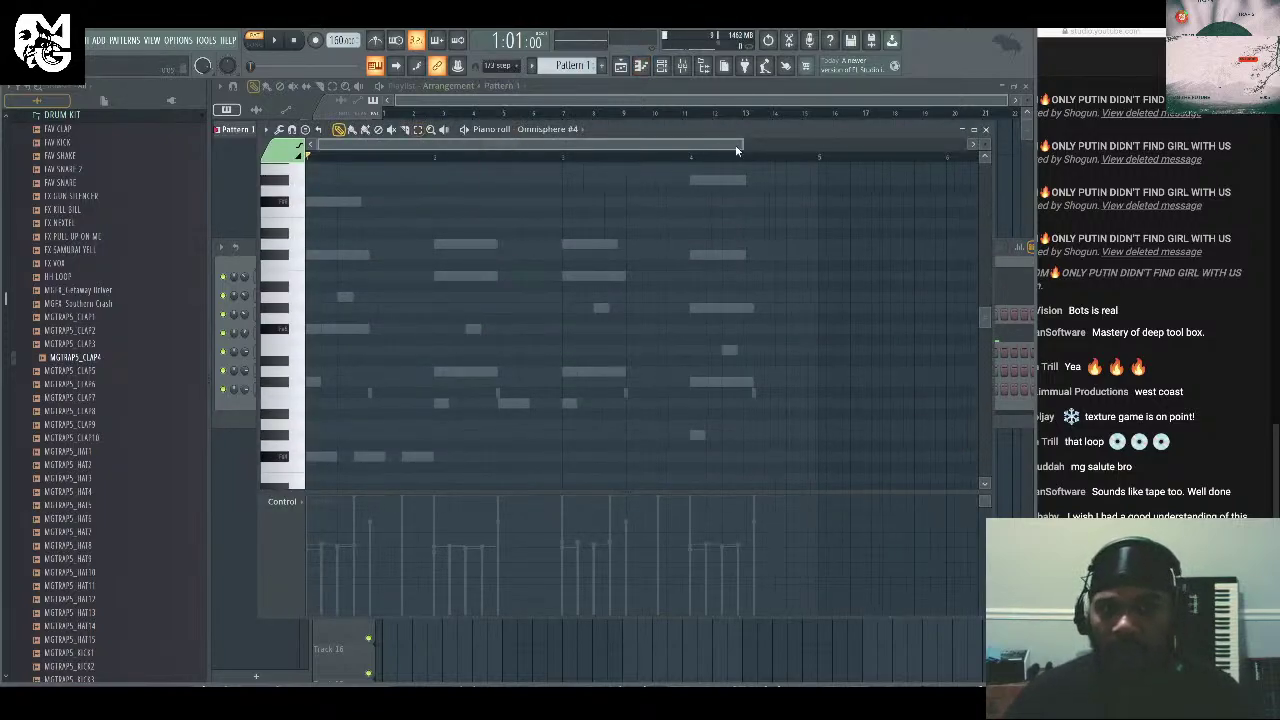
left_click_drag(744, 143, 486, 143)
left_click_drag(423, 201, 243, 204)
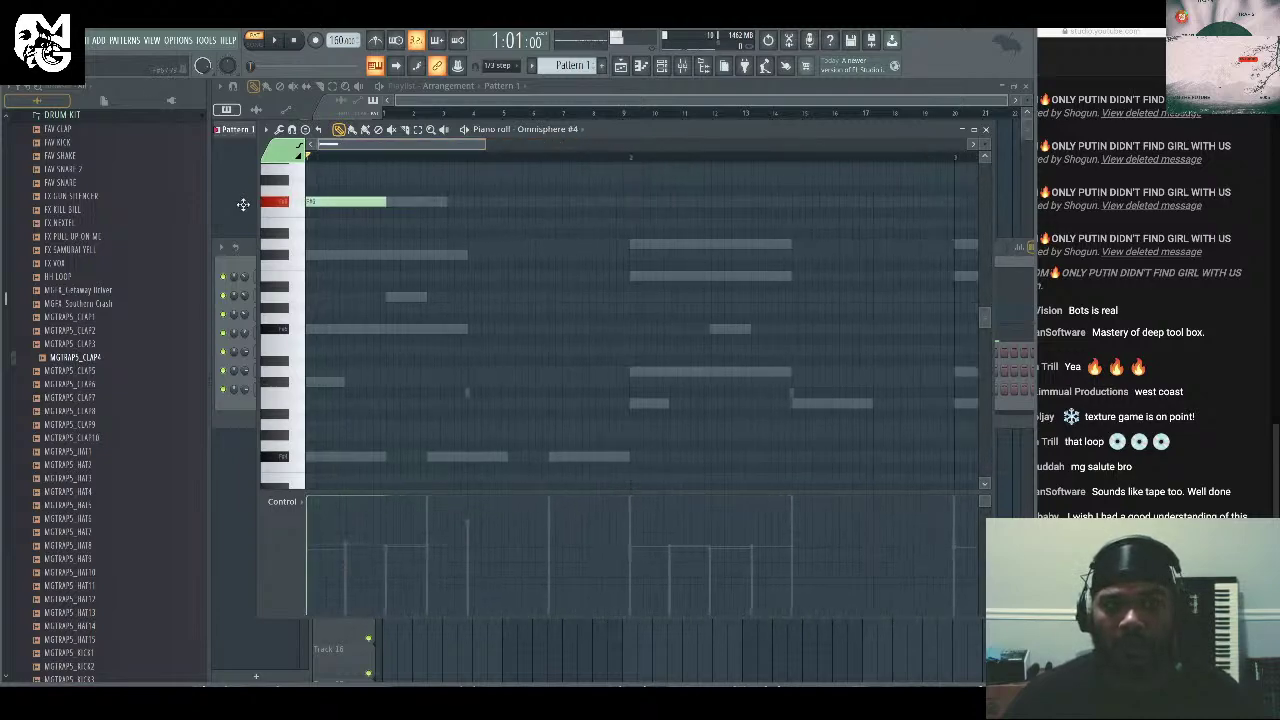
left_click(497, 66)
left_click(503, 183)
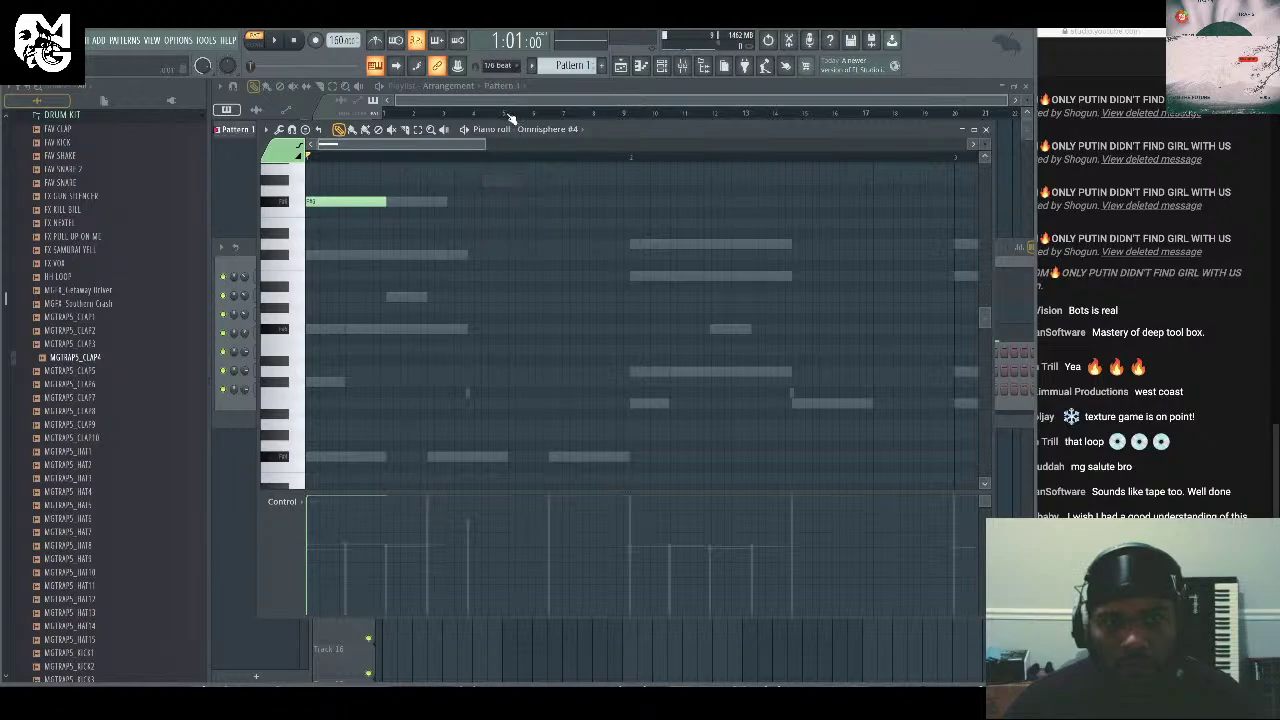
left_click(500, 66)
left_click(512, 206)
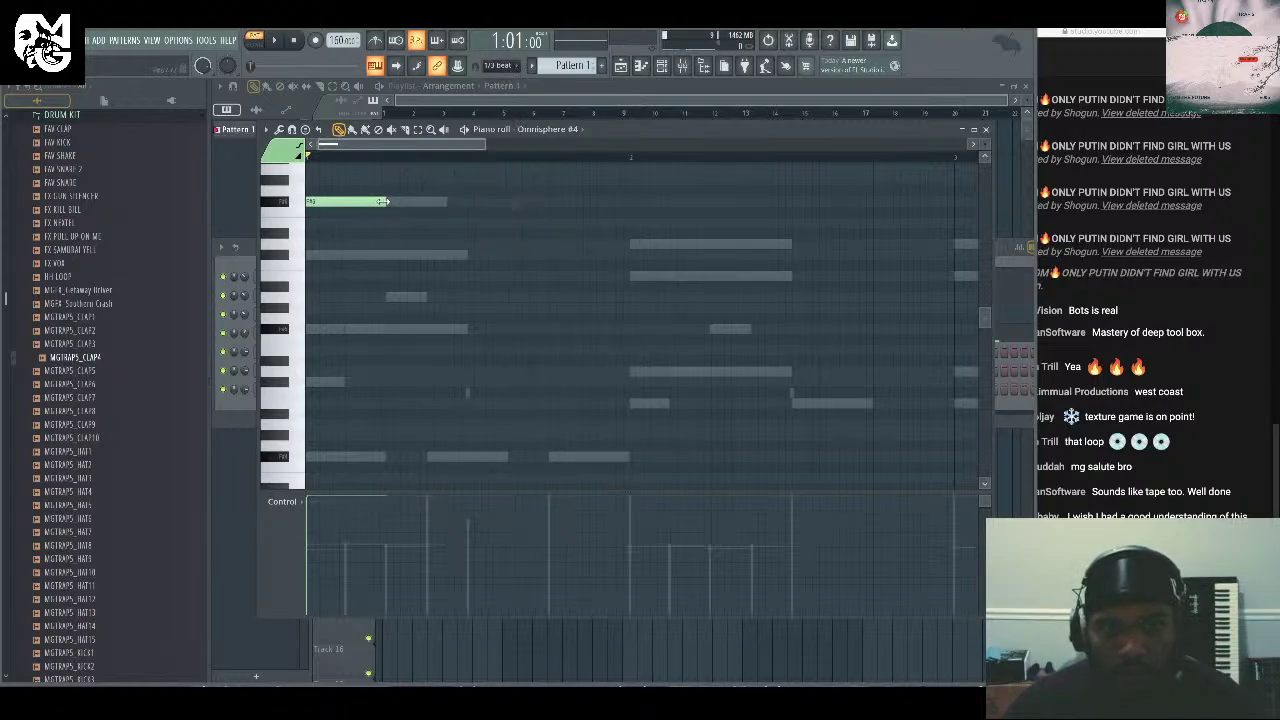
Compare the 1/6 beat and 1/3 step snap settings and settle on 1/3 beat.
scroll(414, 214, "up", 3)
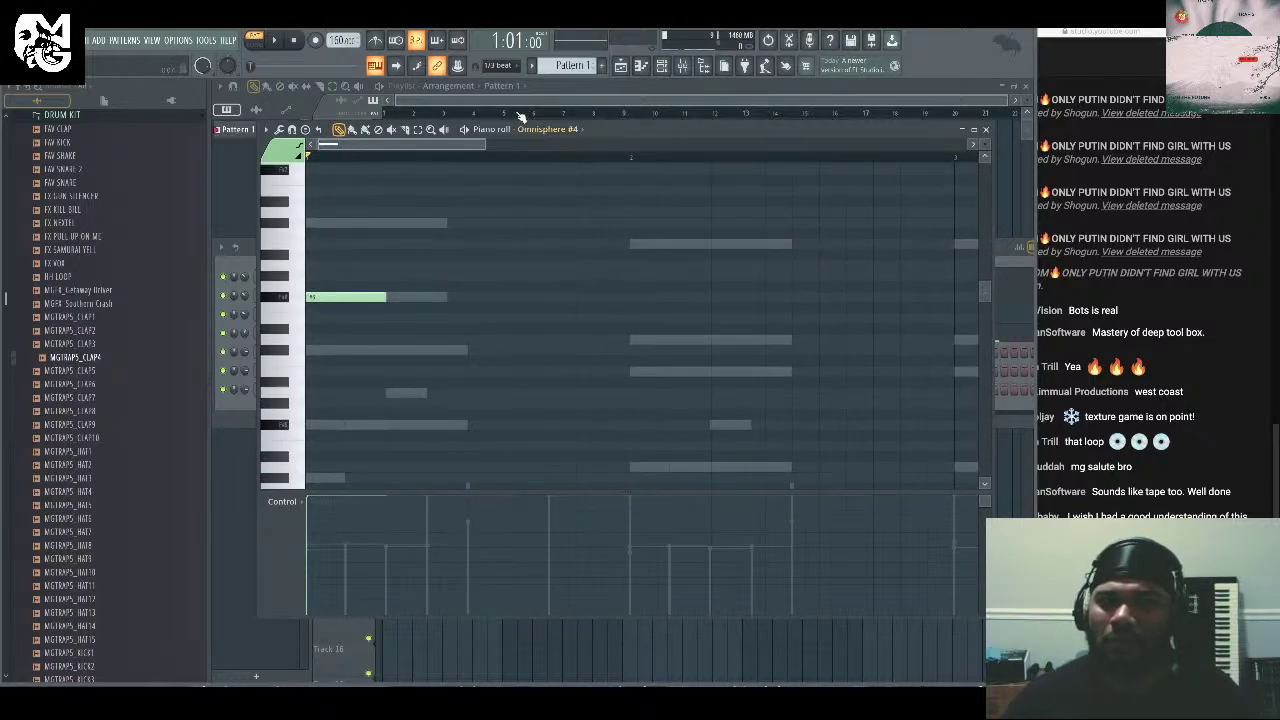
left_click(505, 66)
left_click(500, 181)
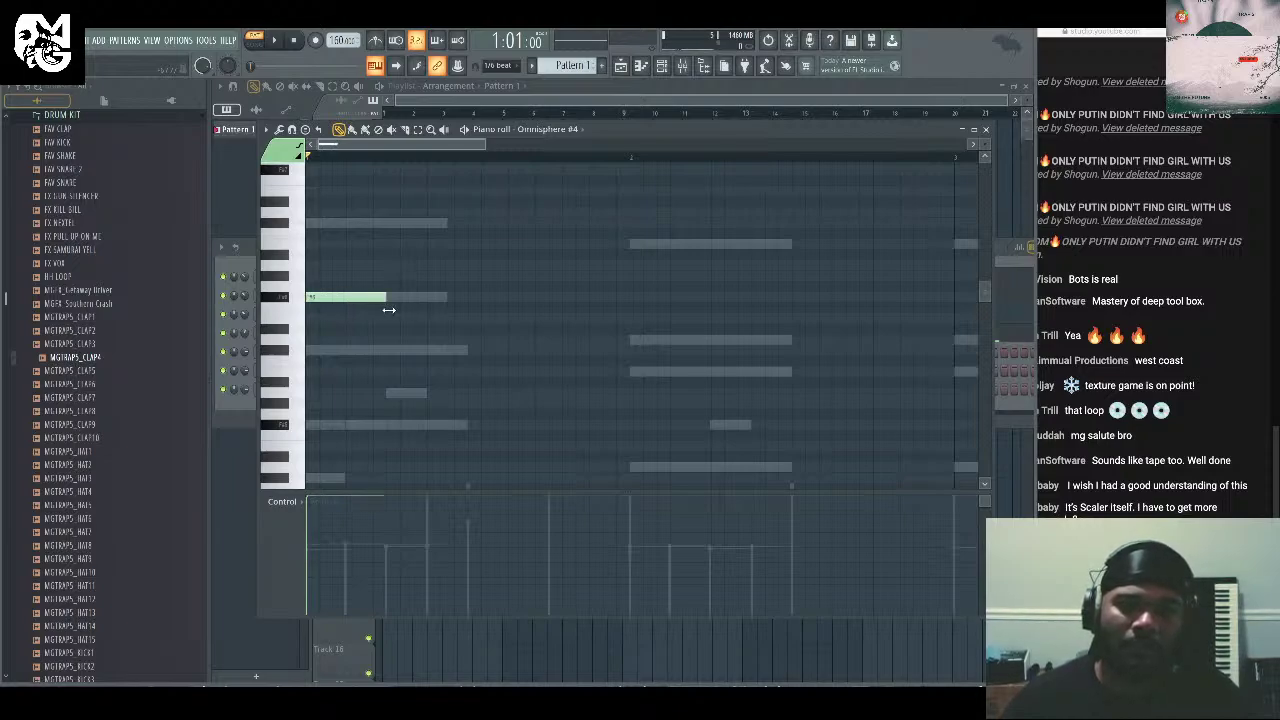
left_click(503, 70)
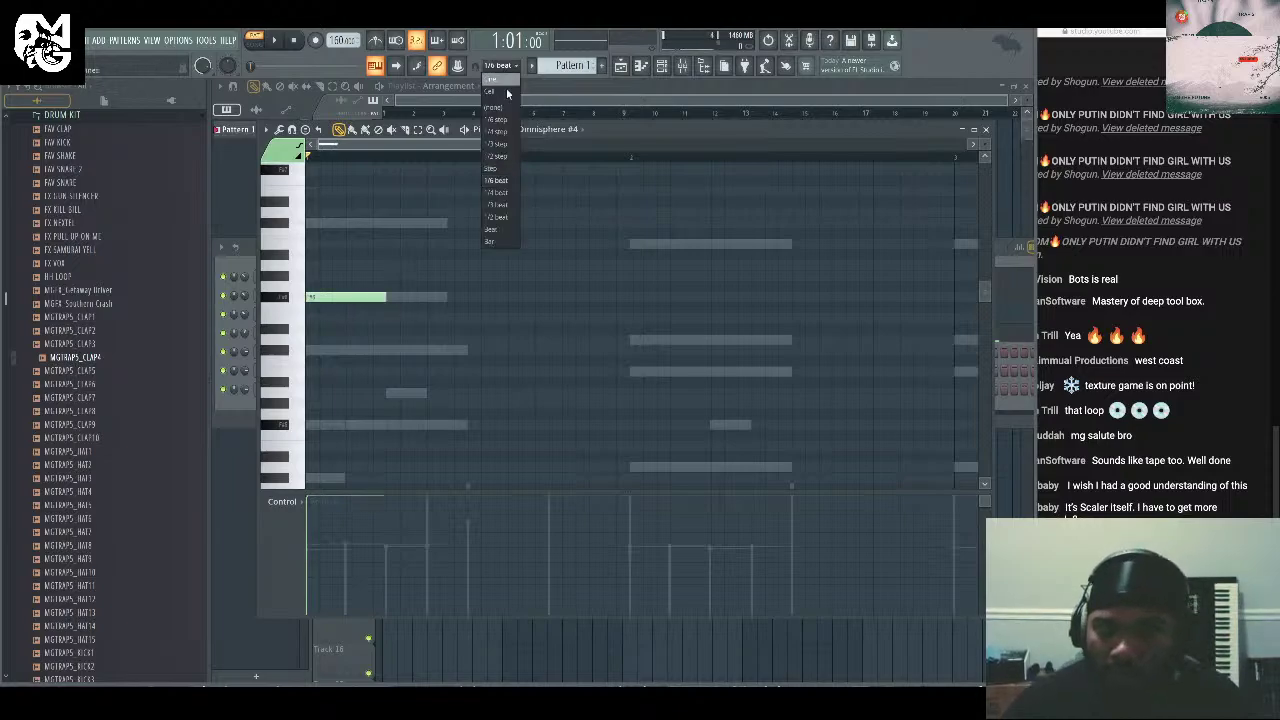
left_click(503, 146)
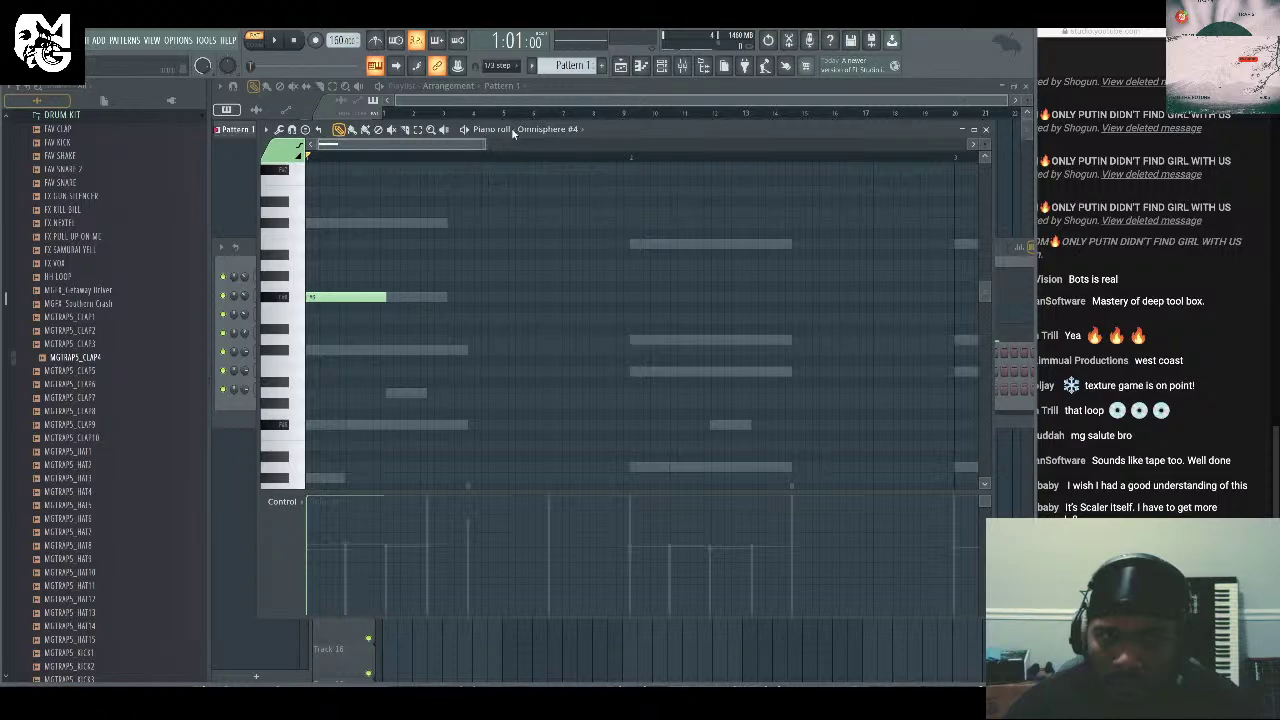
left_click(503, 65)
left_click(503, 207)
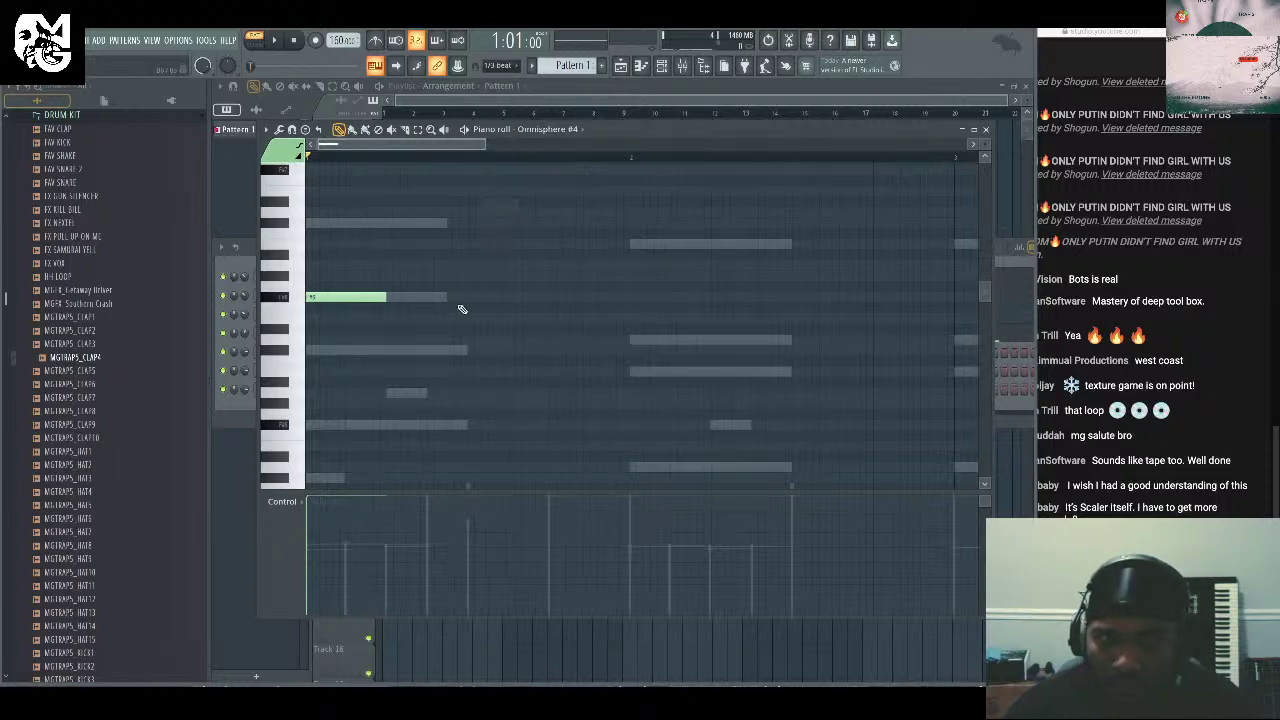
Shorten the F#6 note to 1/3 beat, add a C#6 directly after it and a C#7 on beat 2, and audition the figure.
key("space")
key("space")
left_click(340, 350)
key("space")
key("space")
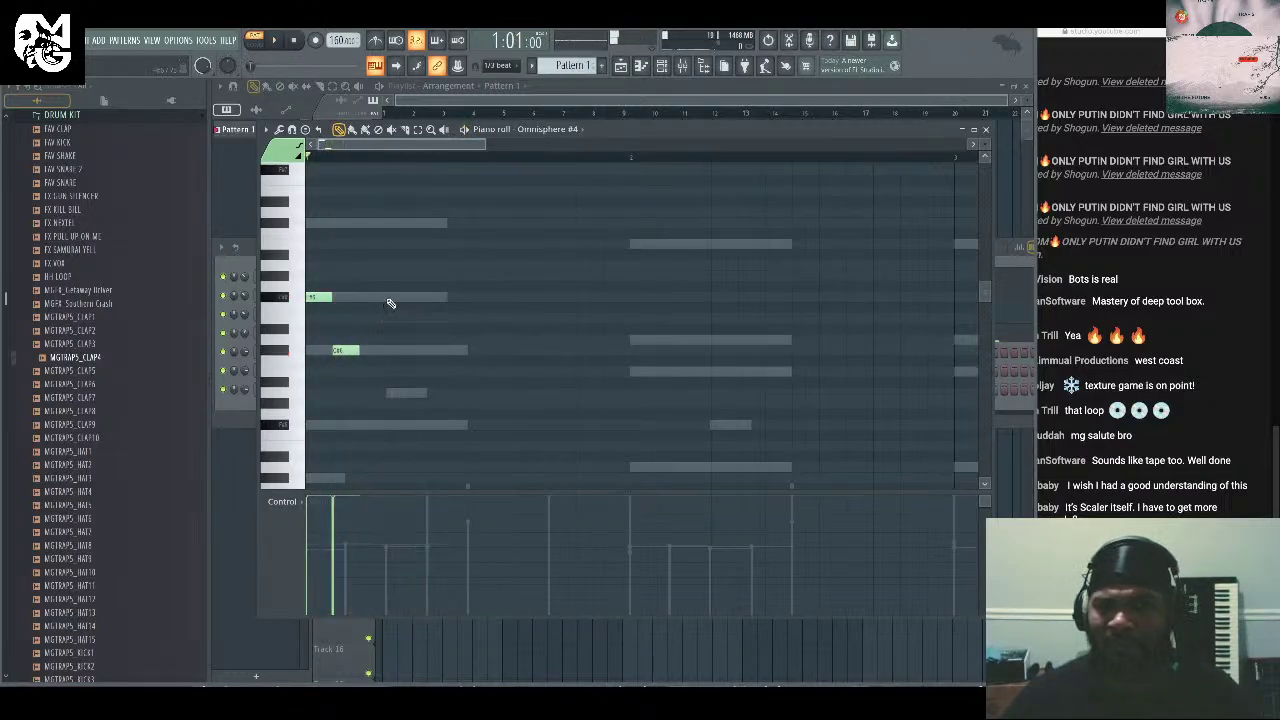
key("space")
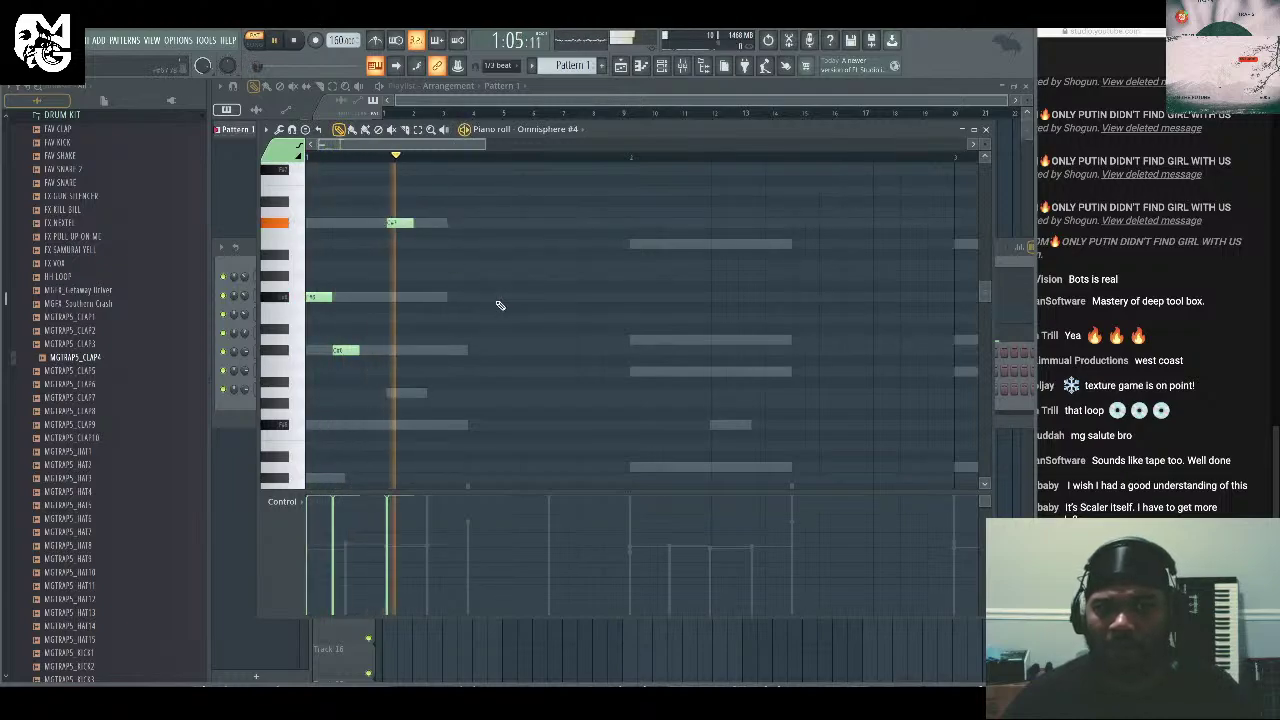
key("space")
Duplicate the three-note lead figure to start on beat 3 of bar 1 and play it back.
left_click_drag(480, 200, 302, 392)
left_click_drag(311, 297, 472, 300)
key("space")
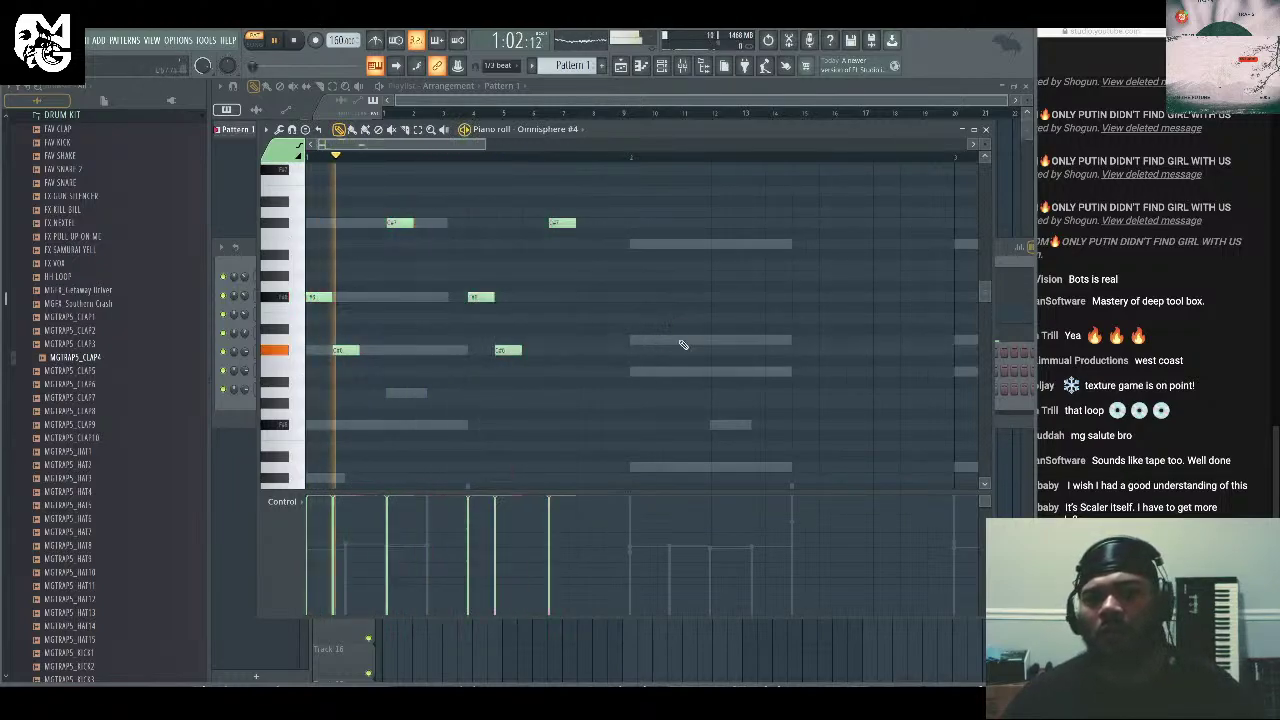
key("space")
Try a D6, B5 and B6 figure from the start of bar 2, moving the B6 to beat 2.
left_click(643, 342)
left_click(643, 341)
left_click(657, 370)
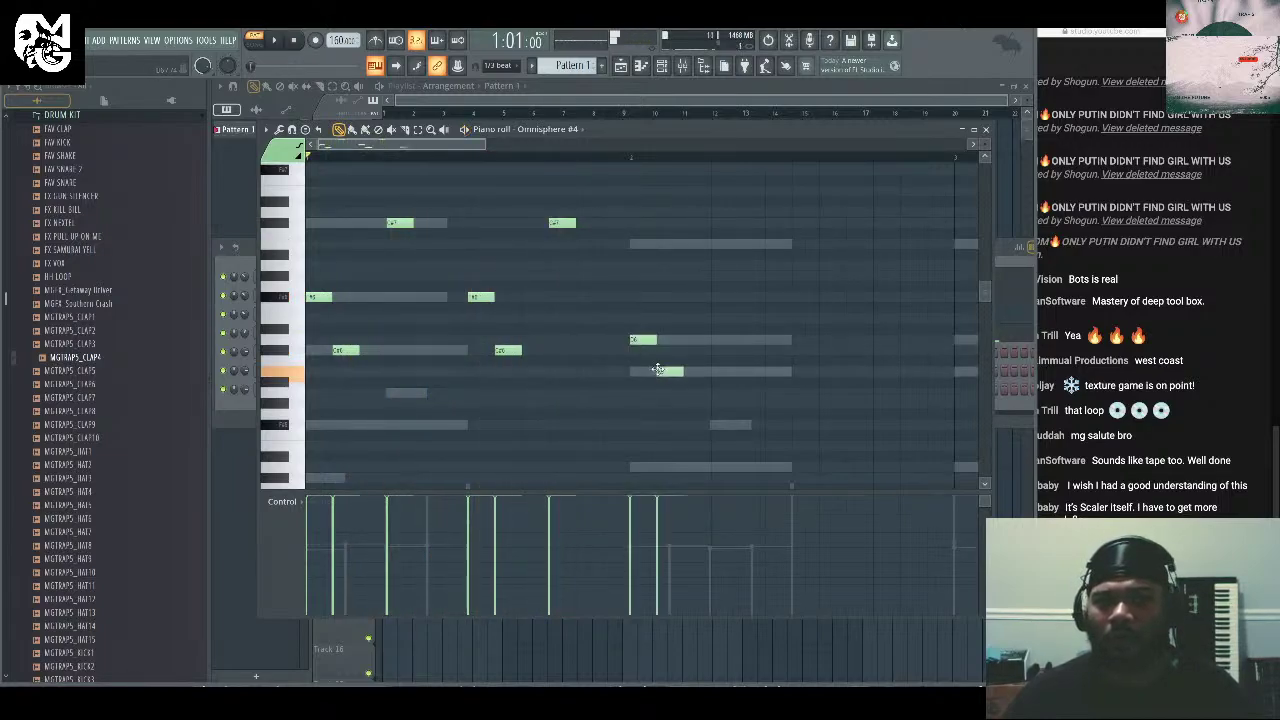
left_click(690, 245)
key("space")
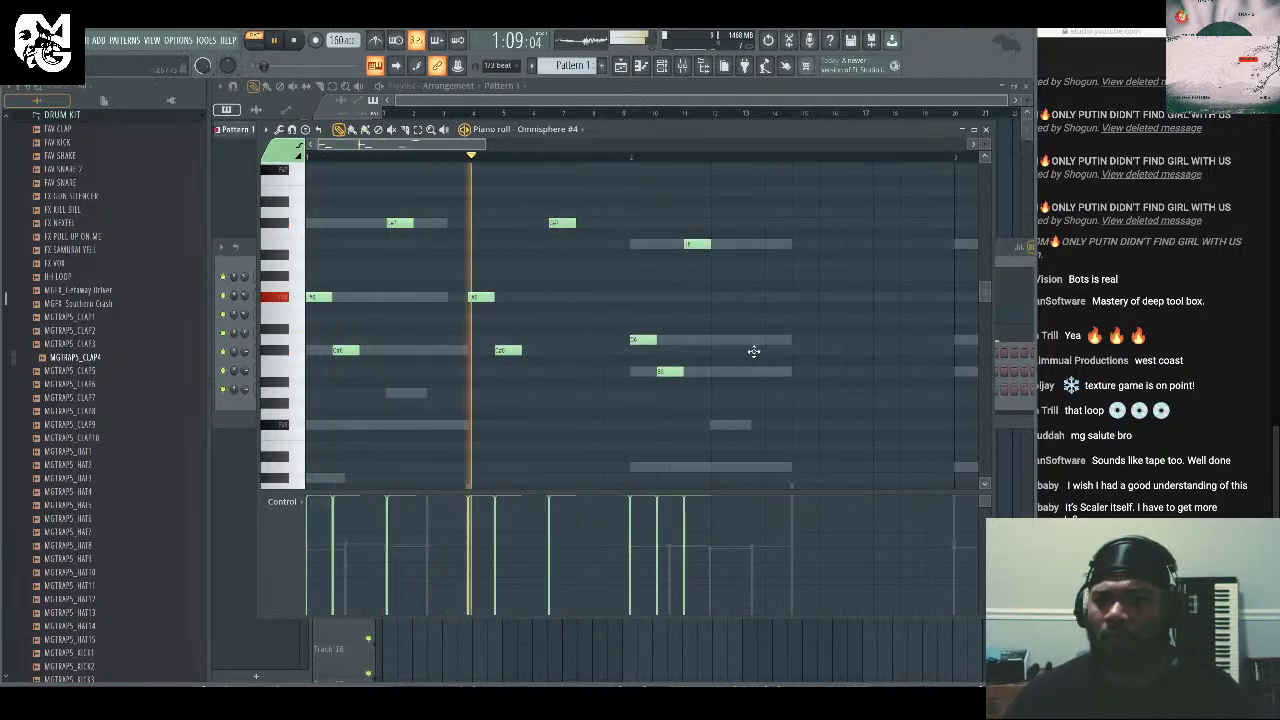
key("space")
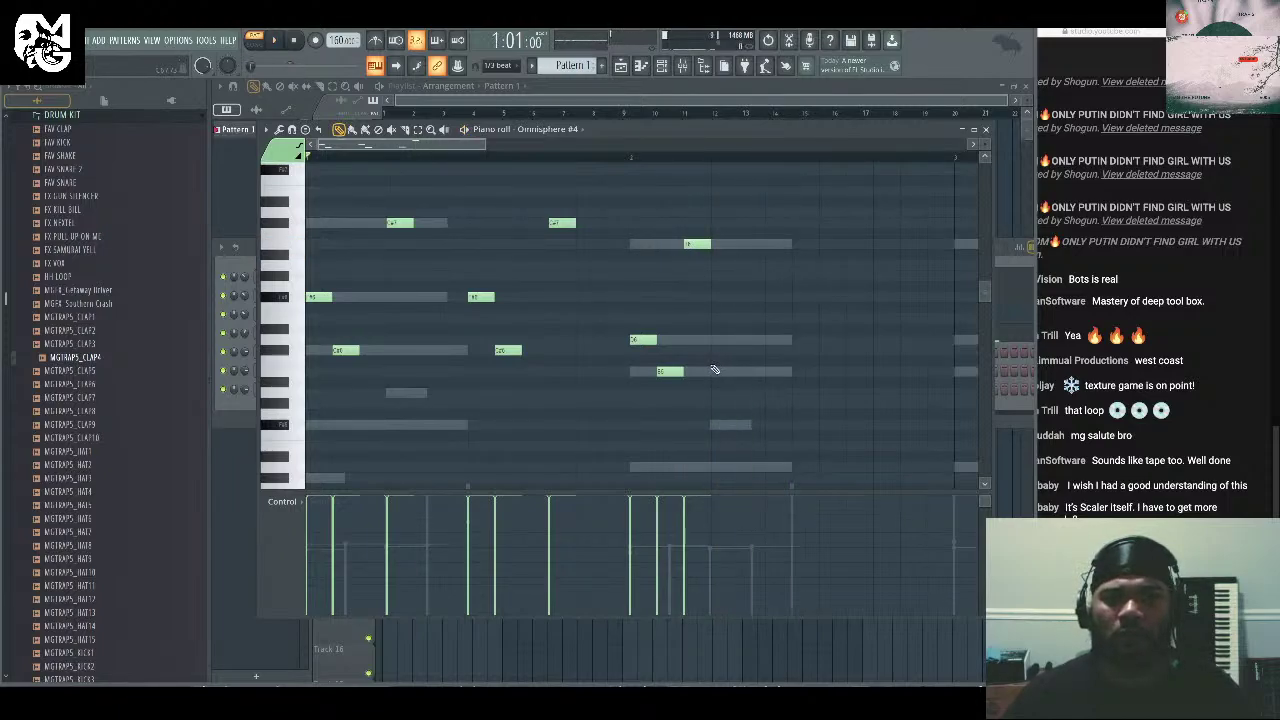
left_click_drag(697, 243, 726, 247)
key("space")
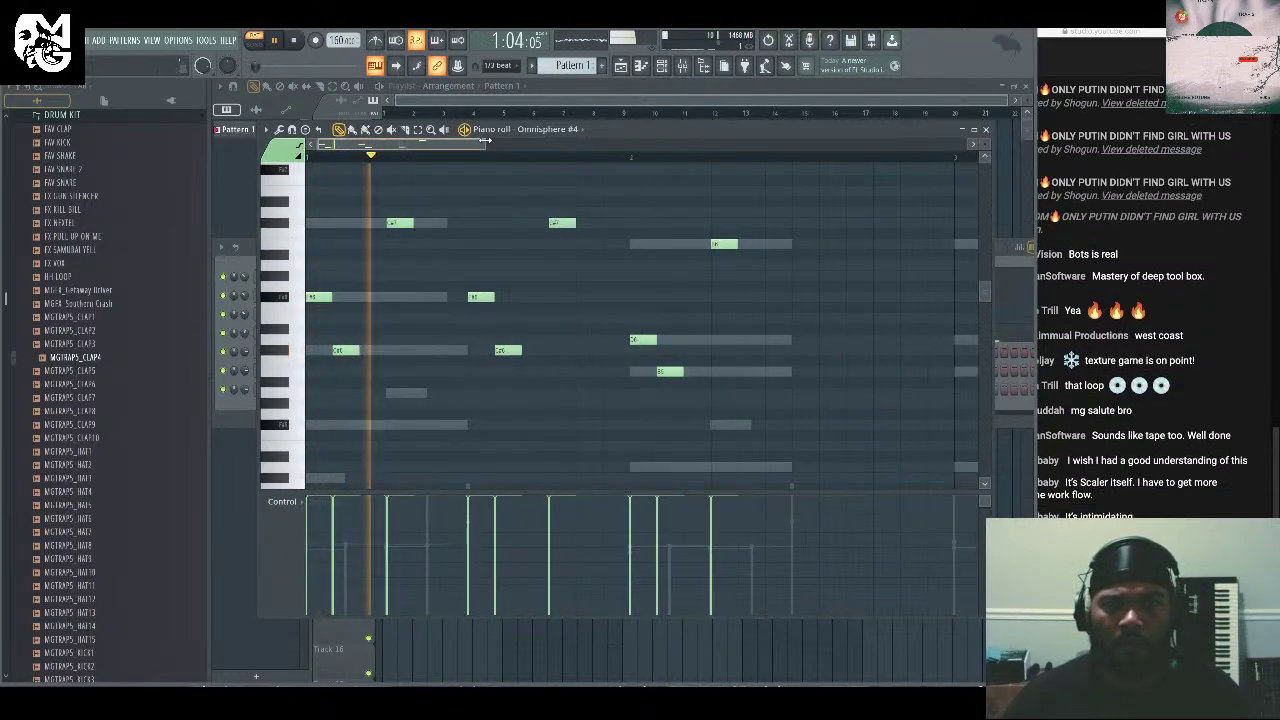
Listen to the triplet-timed lead once more and delete all its notes from bars 1 and 2.
left_click_drag(485, 141, 752, 142)
key("space")
left_click_drag(754, 144, 493, 144)
right_click(650, 372)
right_click(625, 340)
right_click(497, 350)
right_click(471, 297)
right_click(395, 222)
right_click(548, 222)
right_click(343, 350)
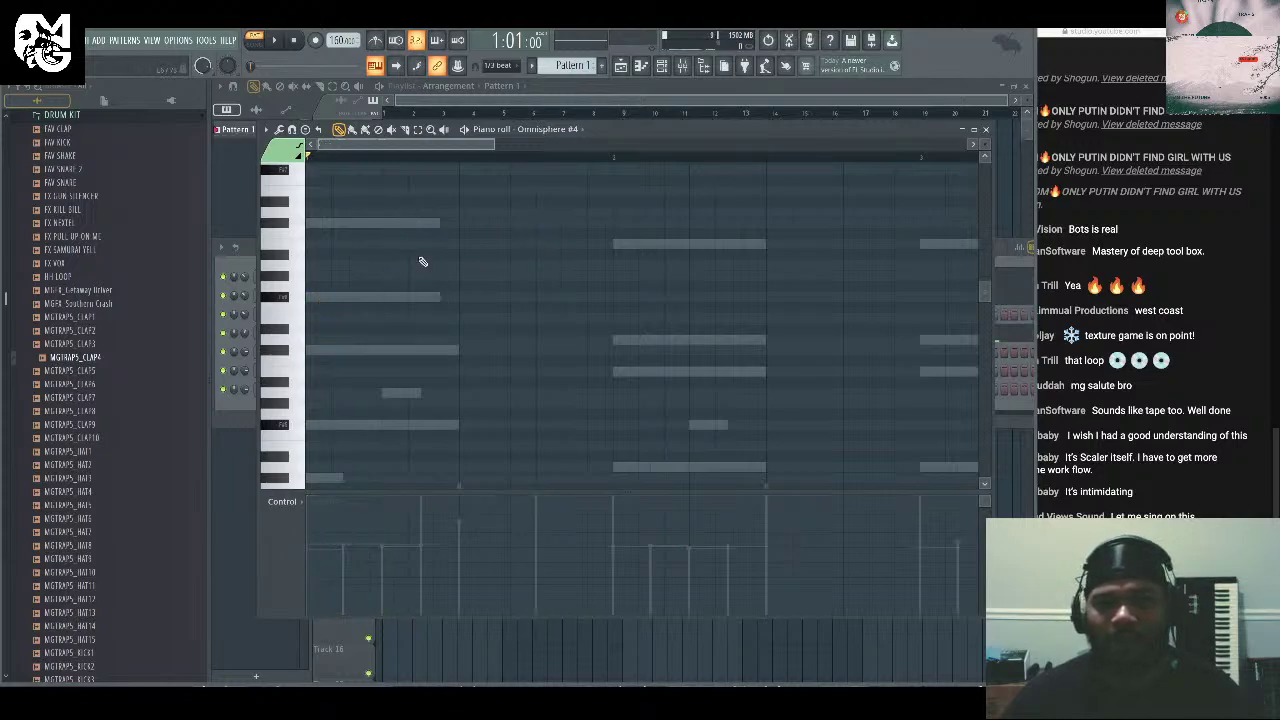
Set the snap to Line and place C#6, F#6 and C#7 notes half a beat apart from the start of bar 1.
left_click(499, 66)
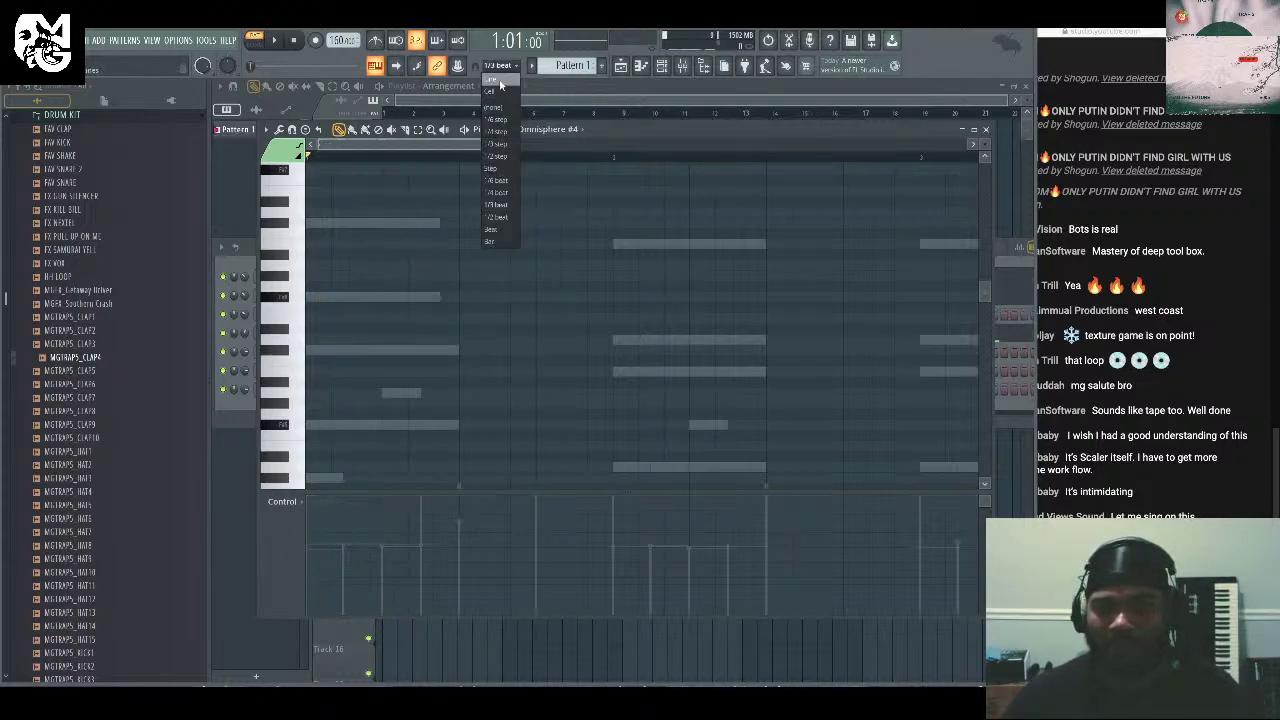
left_click(500, 86)
left_click(328, 350)
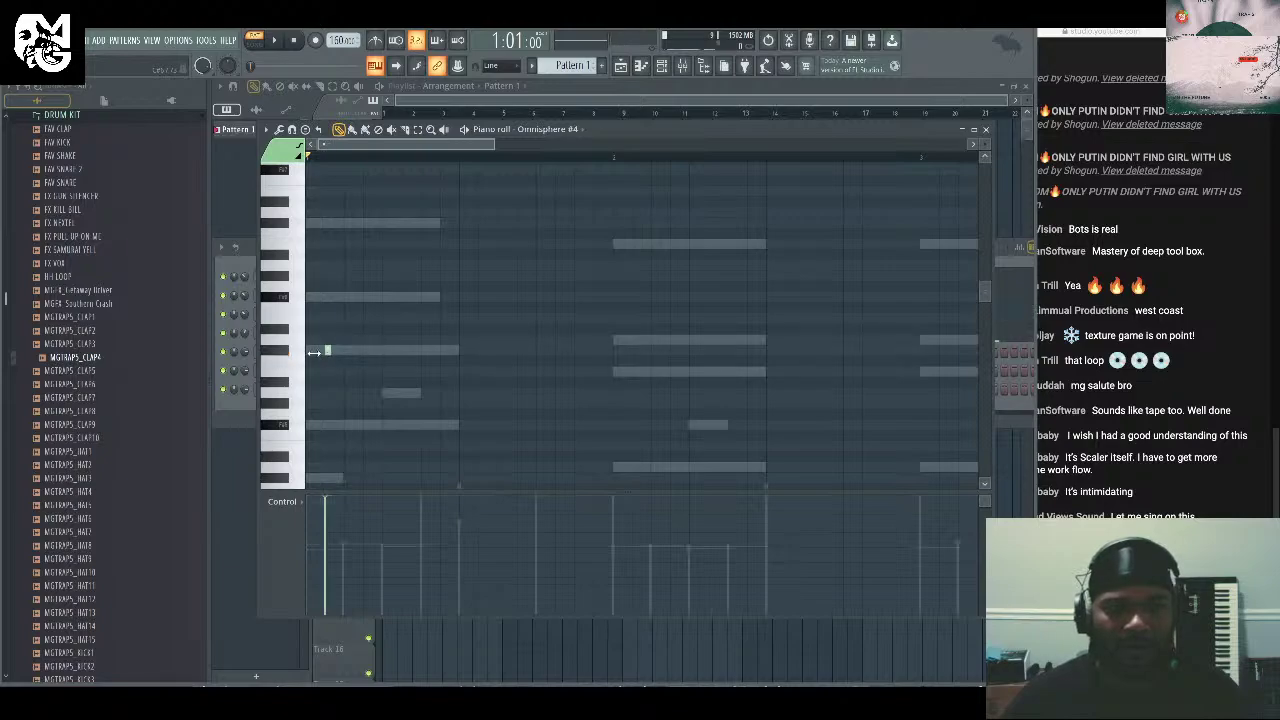
left_click_drag(340, 350, 295, 347)
left_click(350, 297)
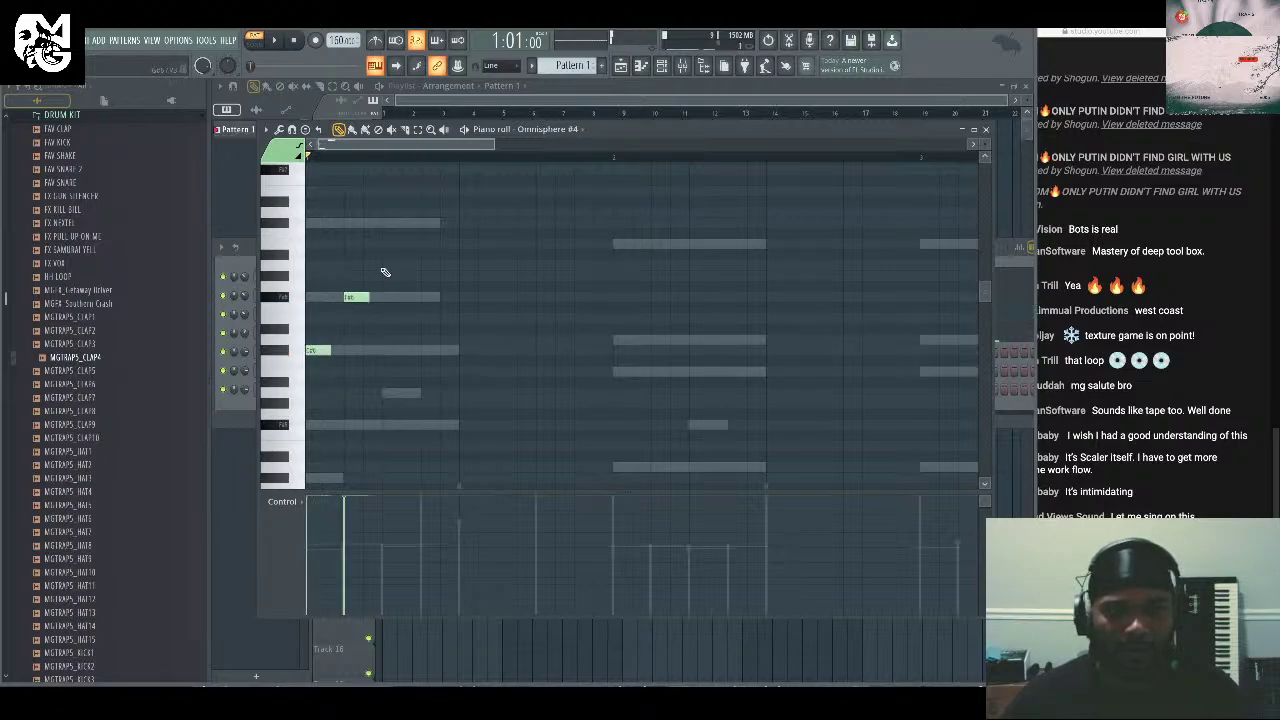
key("space")
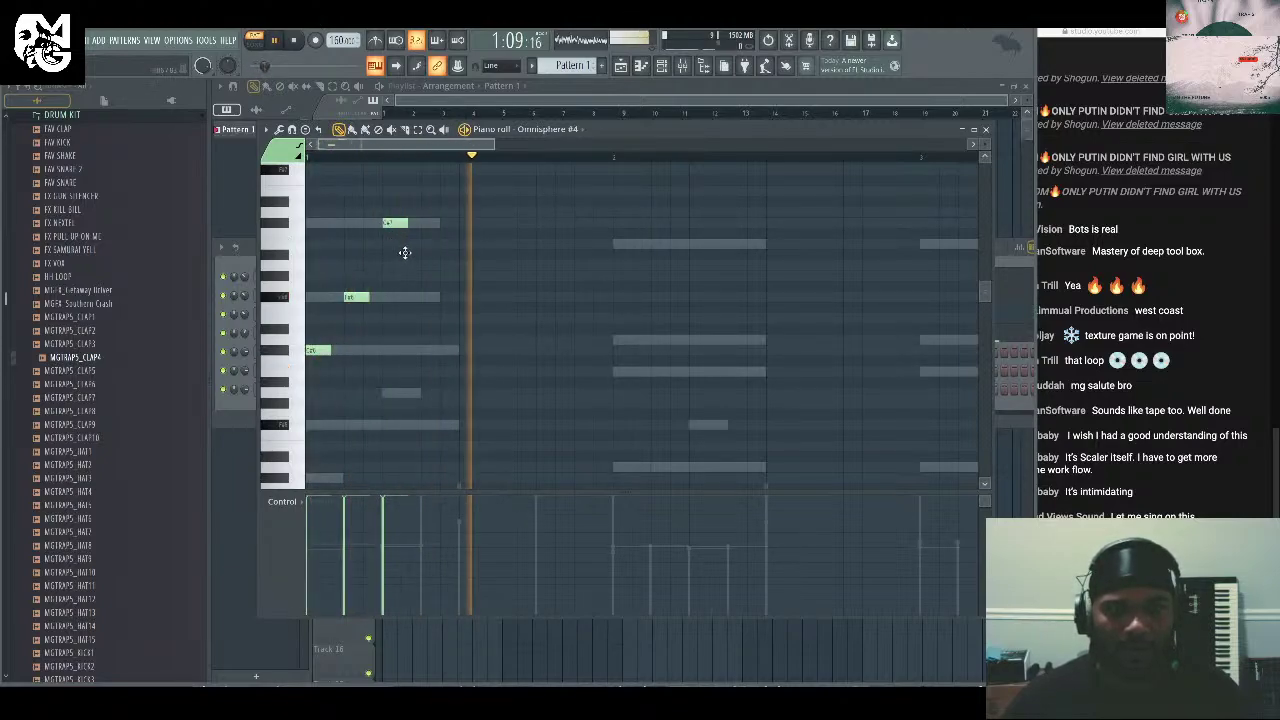
key("space")
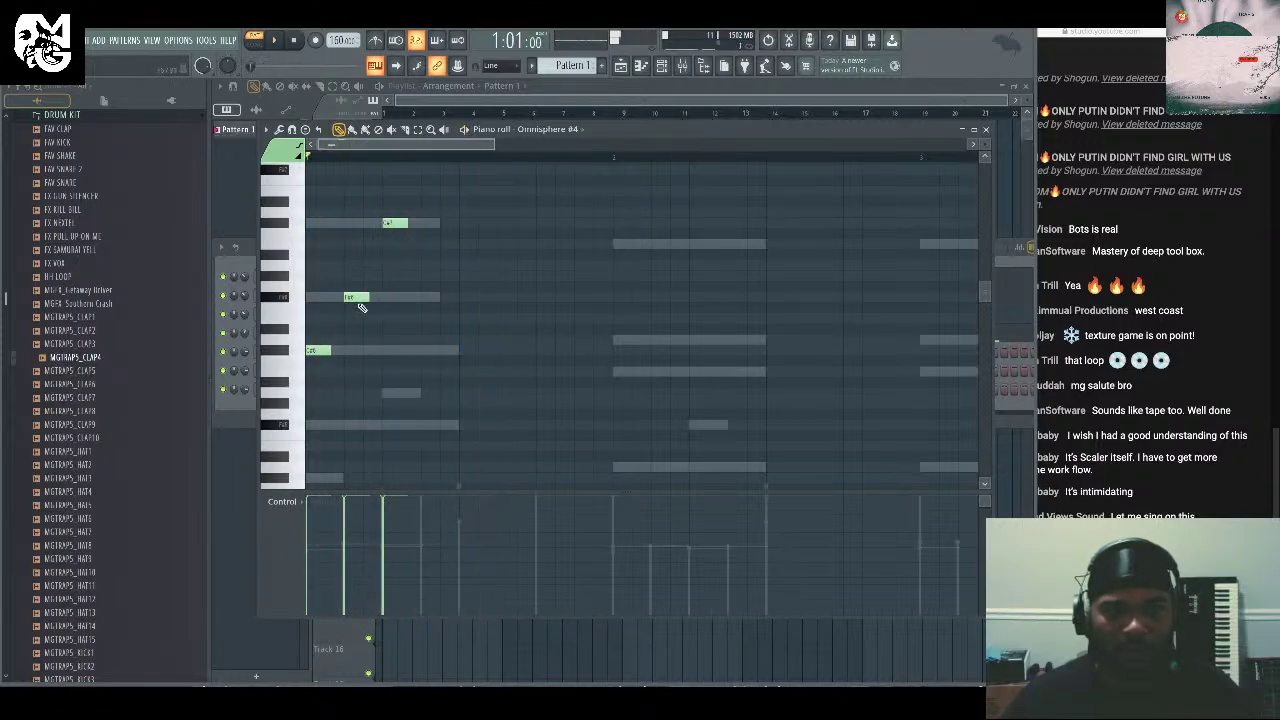
Swap the pitches of the first two lead notes so bar 1 runs F#6, C#6, C#7, and audition it.
left_click_drag(319, 346, 316, 301)
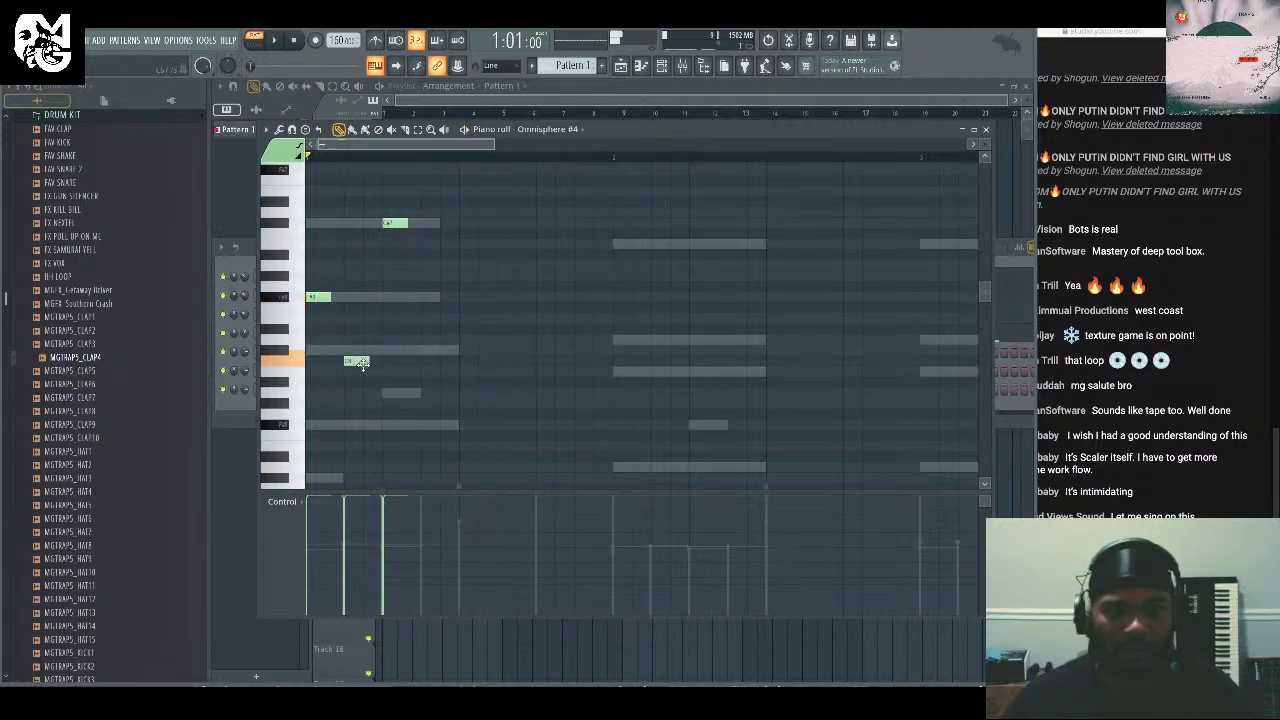
key("space")
key("space")
Place B6, D6 and F#5 notes half a beat apart from the start of bar 2 while playing the pattern.
key("space")
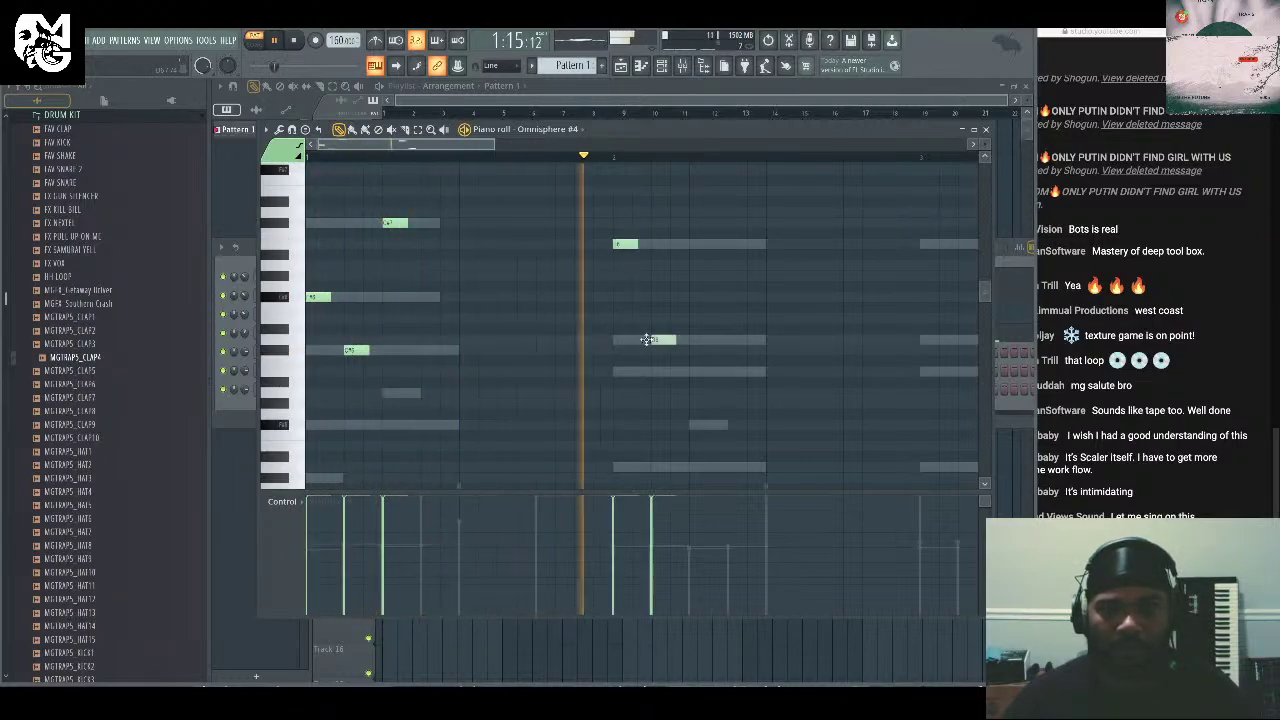
key("space")
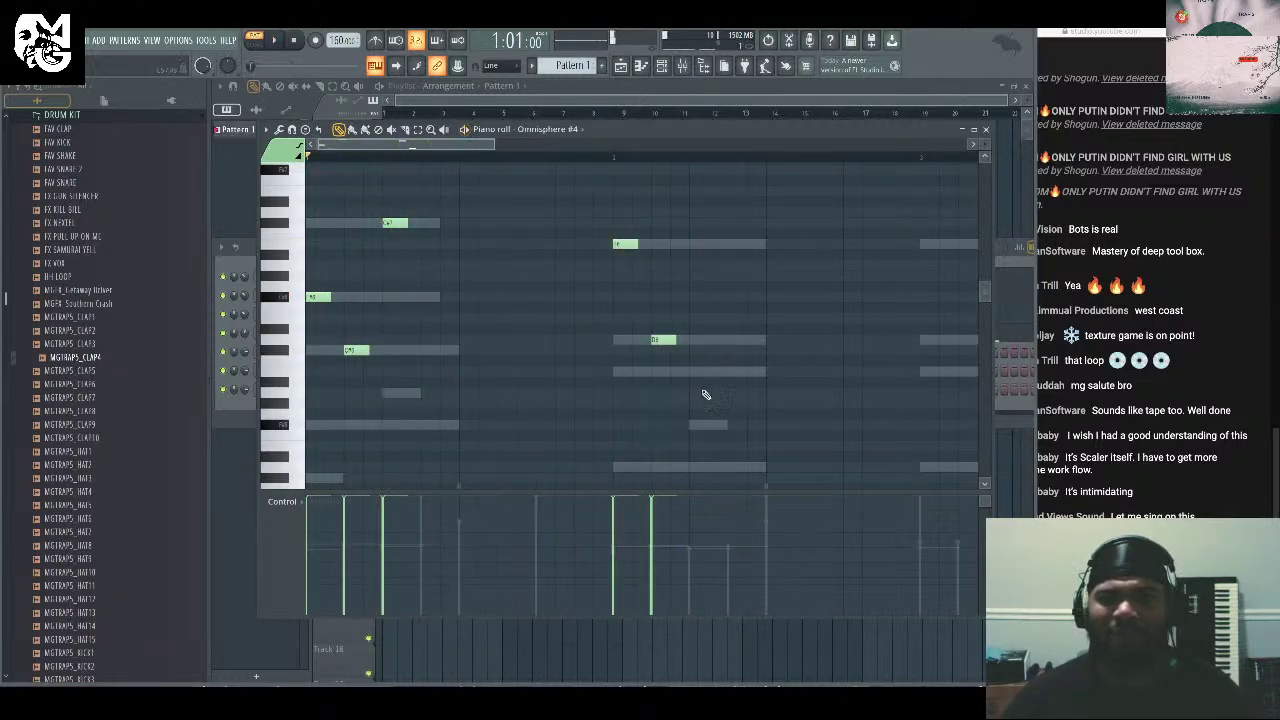
key("space")
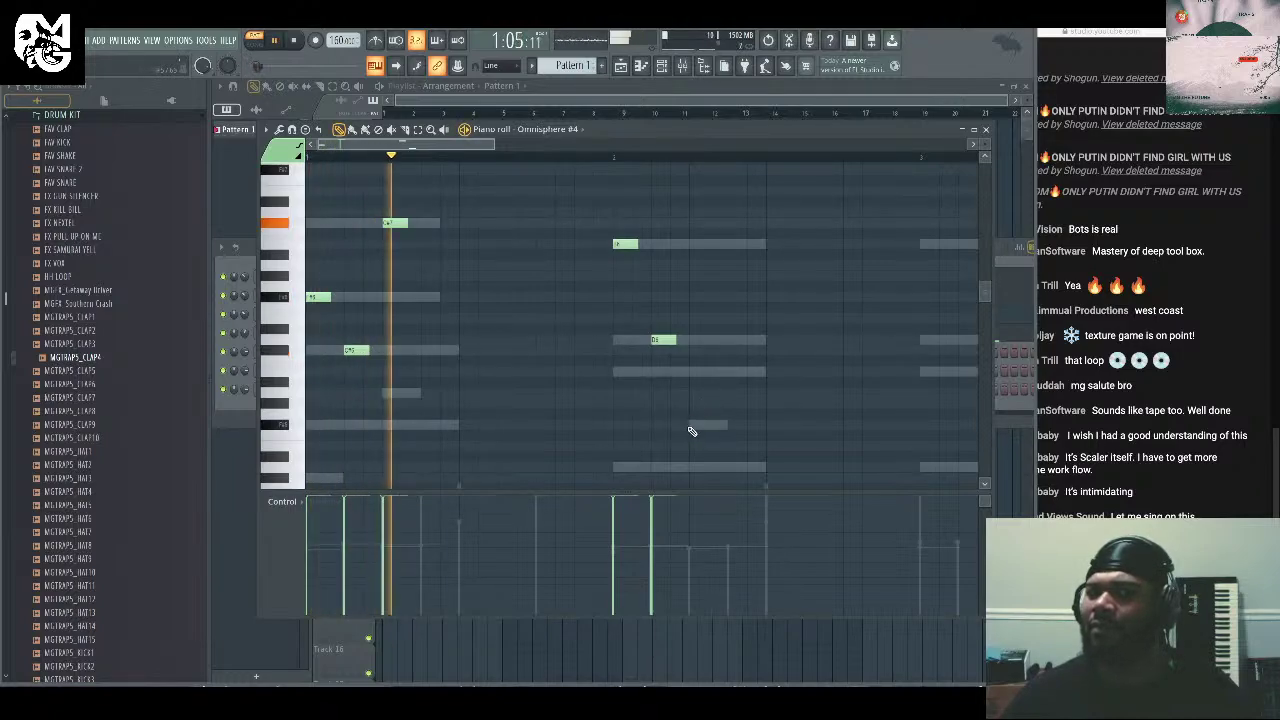
left_click(692, 425)
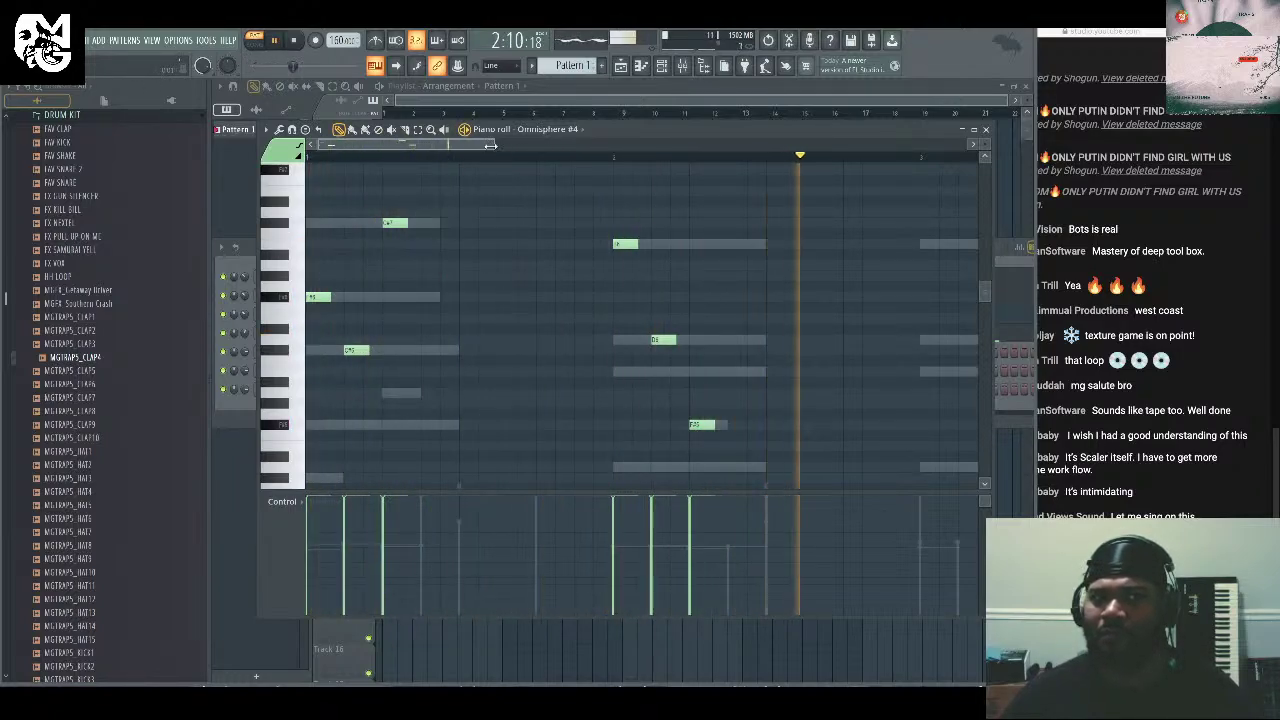
key("space")
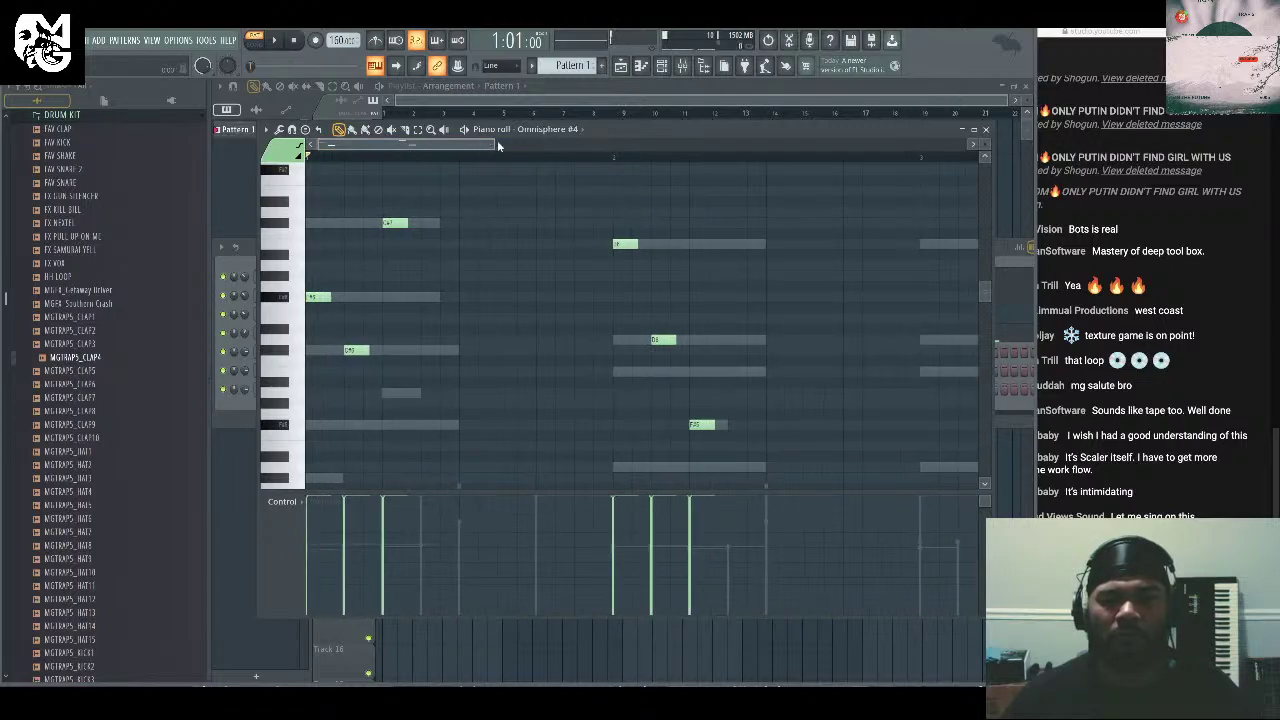
Raise the F#5 note on beat 2 of bar 2 by an octave to F#6 and play the lead.
left_click_drag(497, 143, 616, 143)
left_click_drag(609, 398, 481, 429)
key("ctrl+Up")
left_click(645, 392)
key("space")
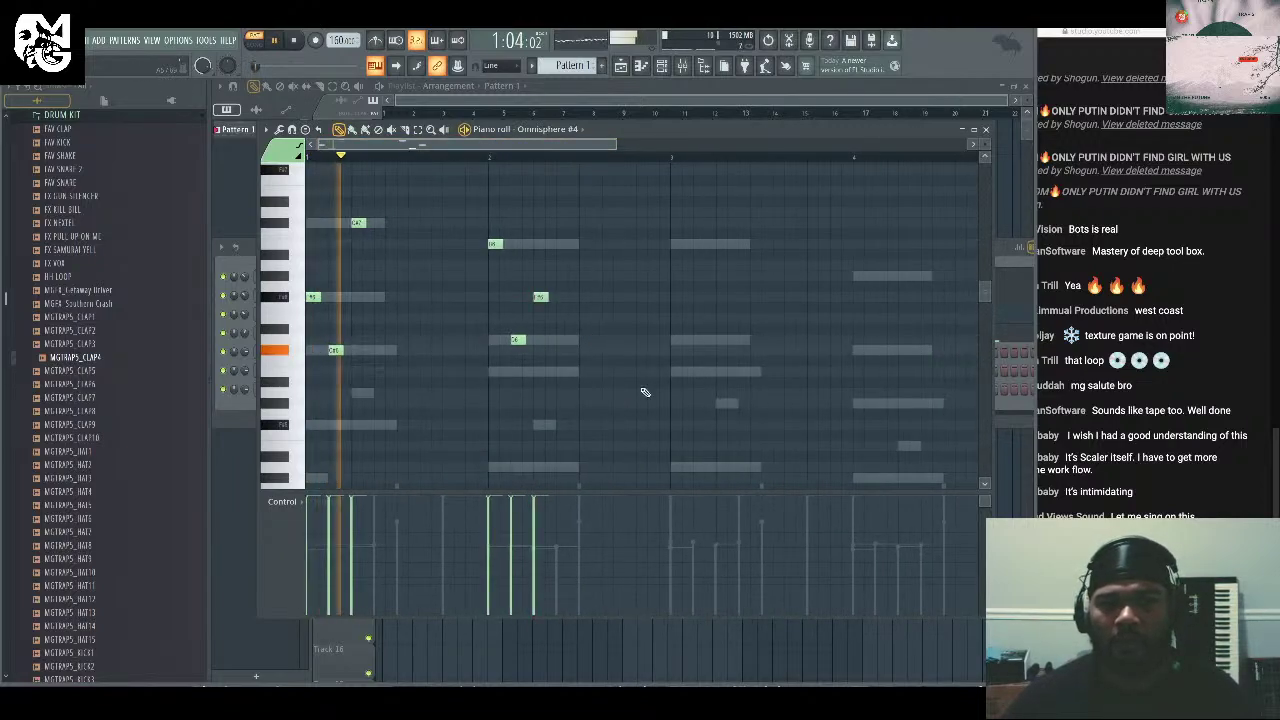
Rearrange the bar 2 lead notes into the order D6, B6, B5, and play the pattern.
key("space")
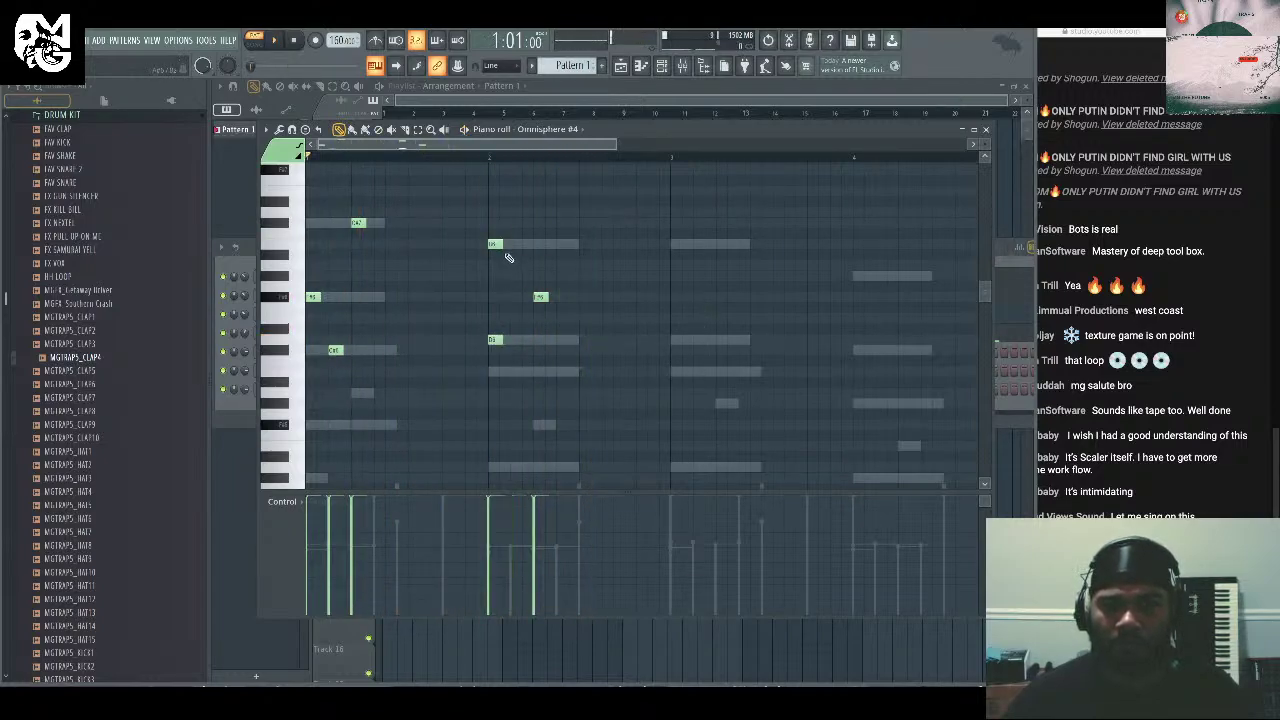
left_click(541, 297)
key("space")
Place lead notes half a beat apart, D6, B5, B6 from bar 3 and C#6, G#6, G#5 from bar 4, and close the piano roll.
left_click(1196, 446)
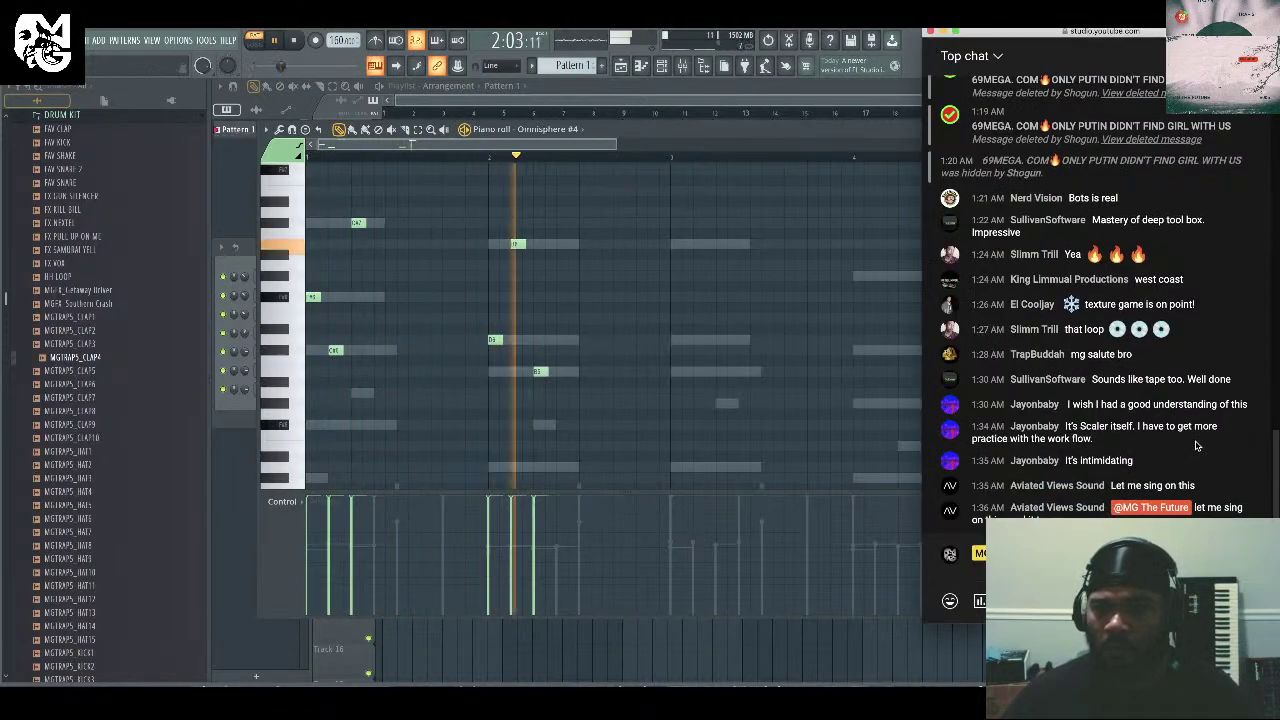
left_click(677, 341)
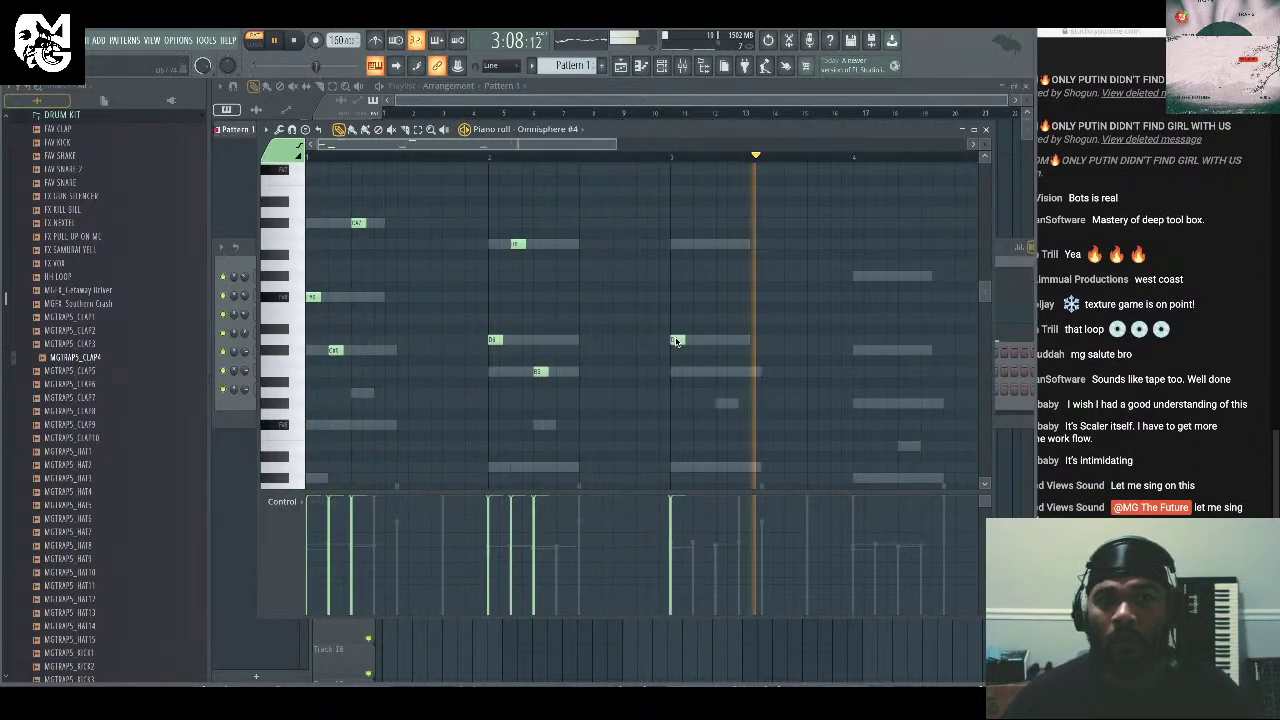
left_click(700, 371)
left_click(722, 244)
left_click(859, 349)
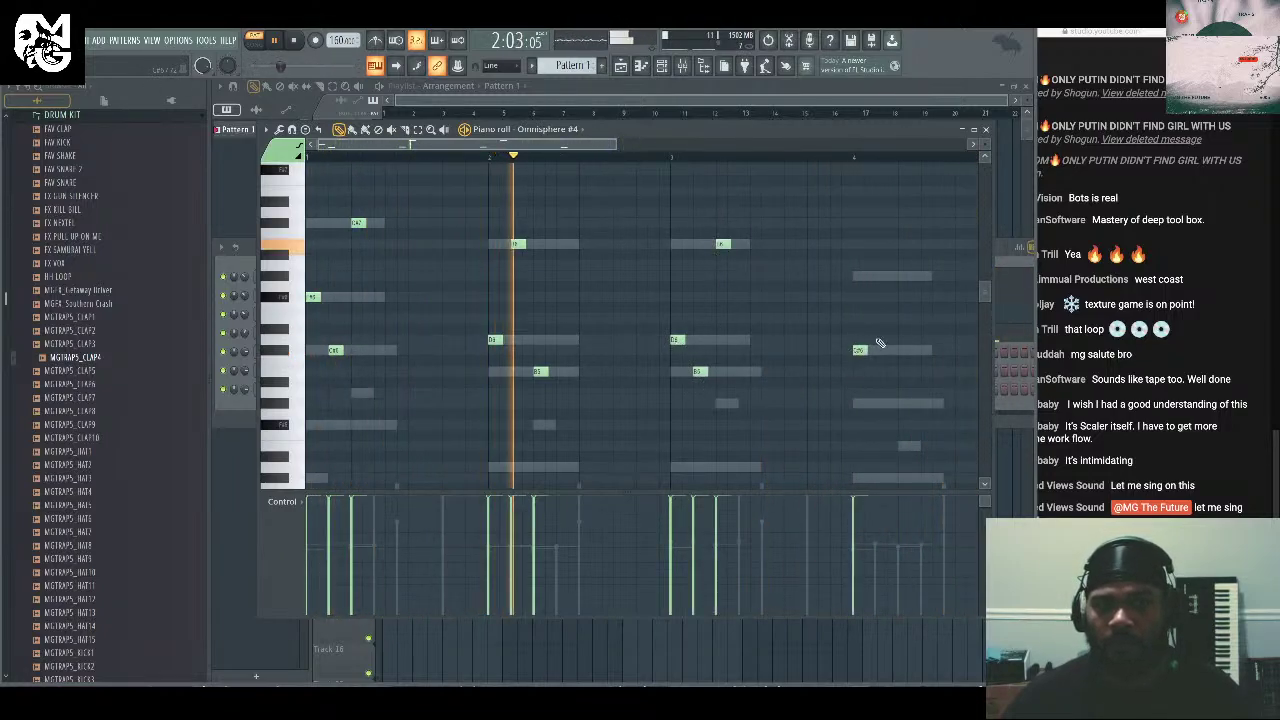
left_click(881, 276)
left_click(898, 403)
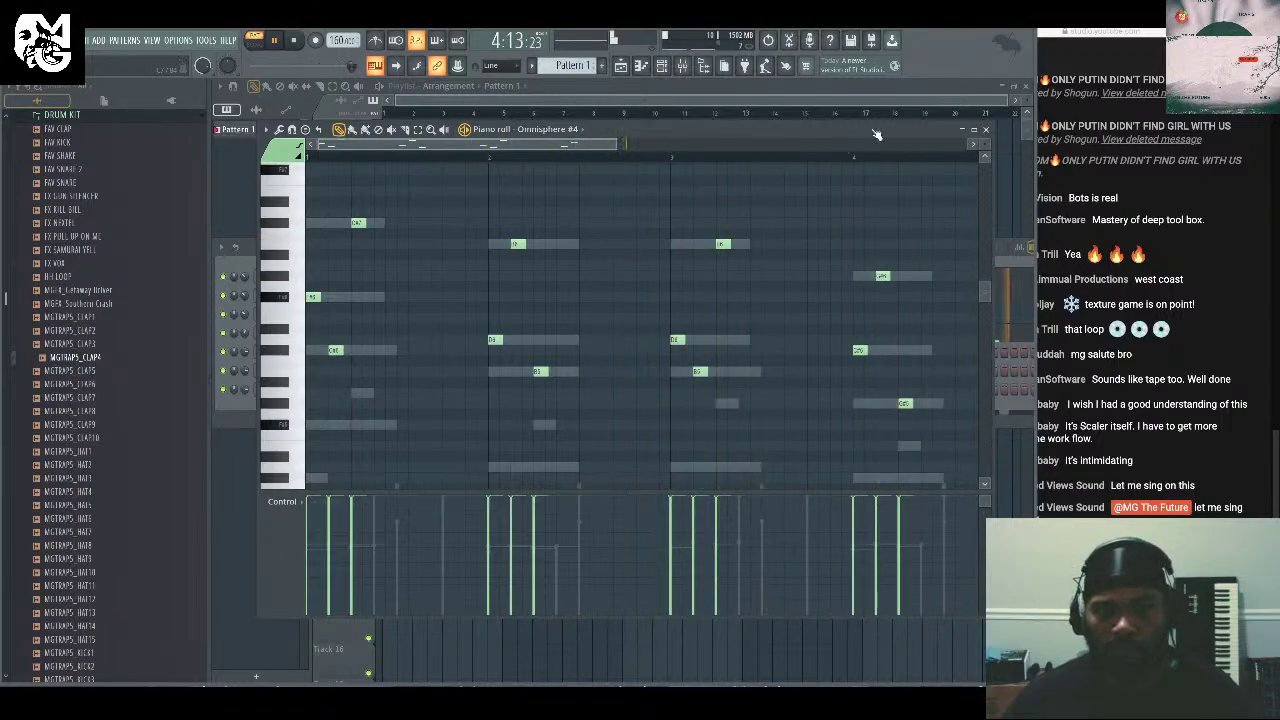
left_click(985, 129)
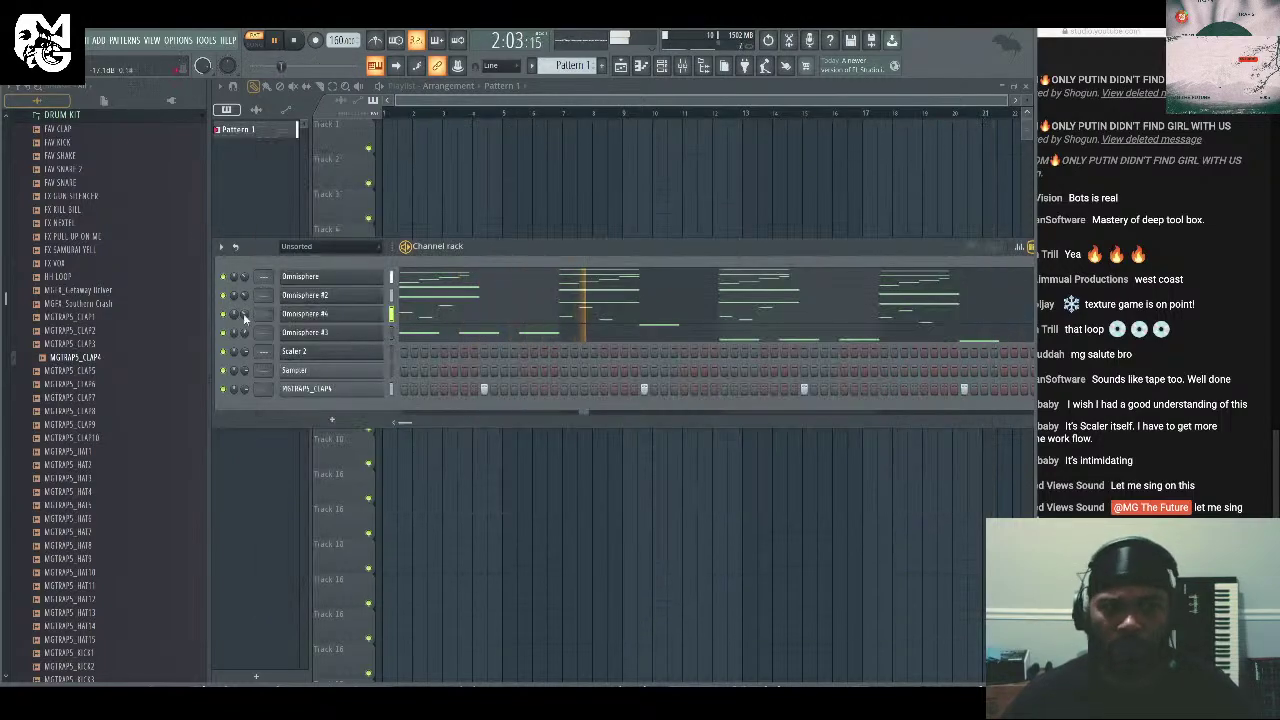
right_click(330, 316)
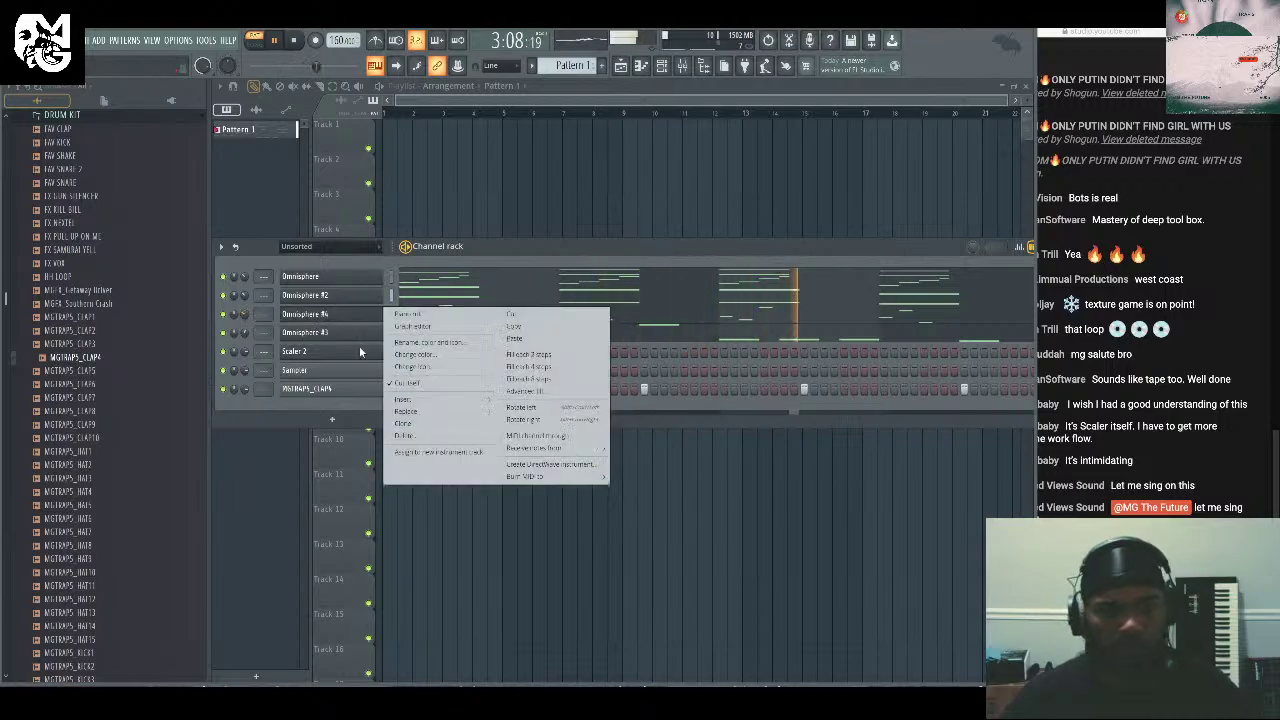
left_click(705, 308)
left_click(695, 316)
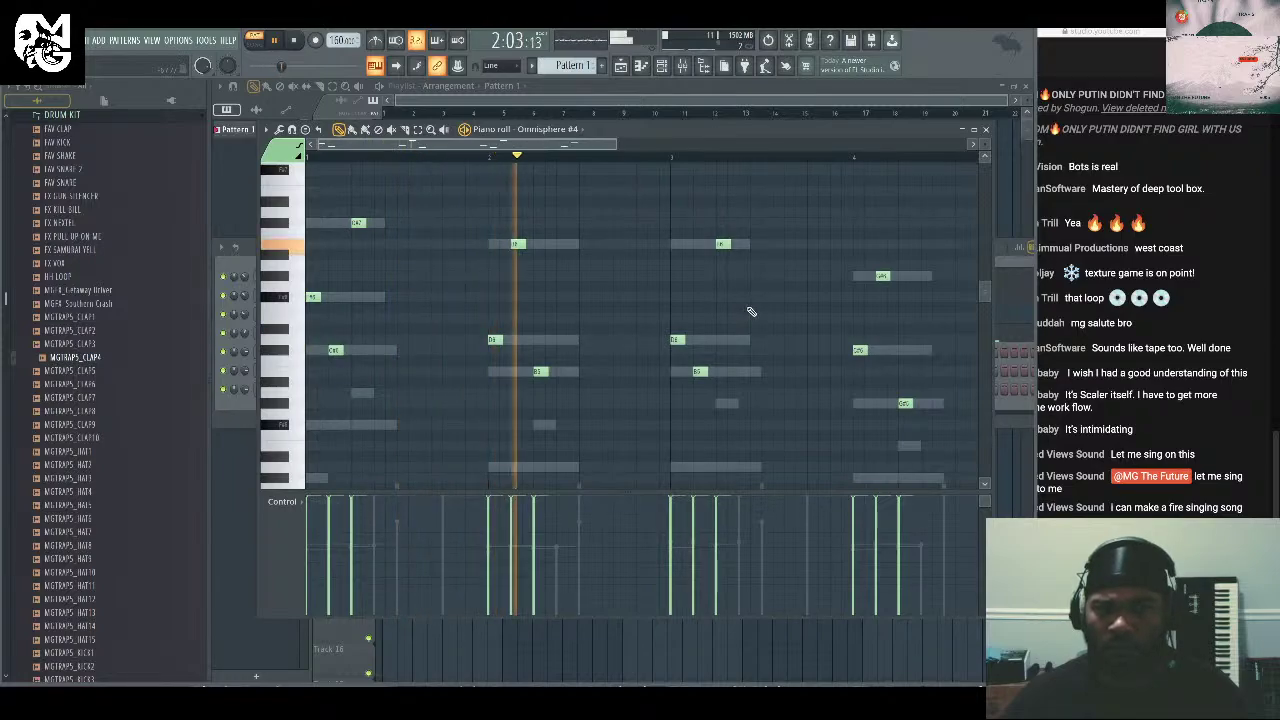
scroll(748, 315, "down", 3)
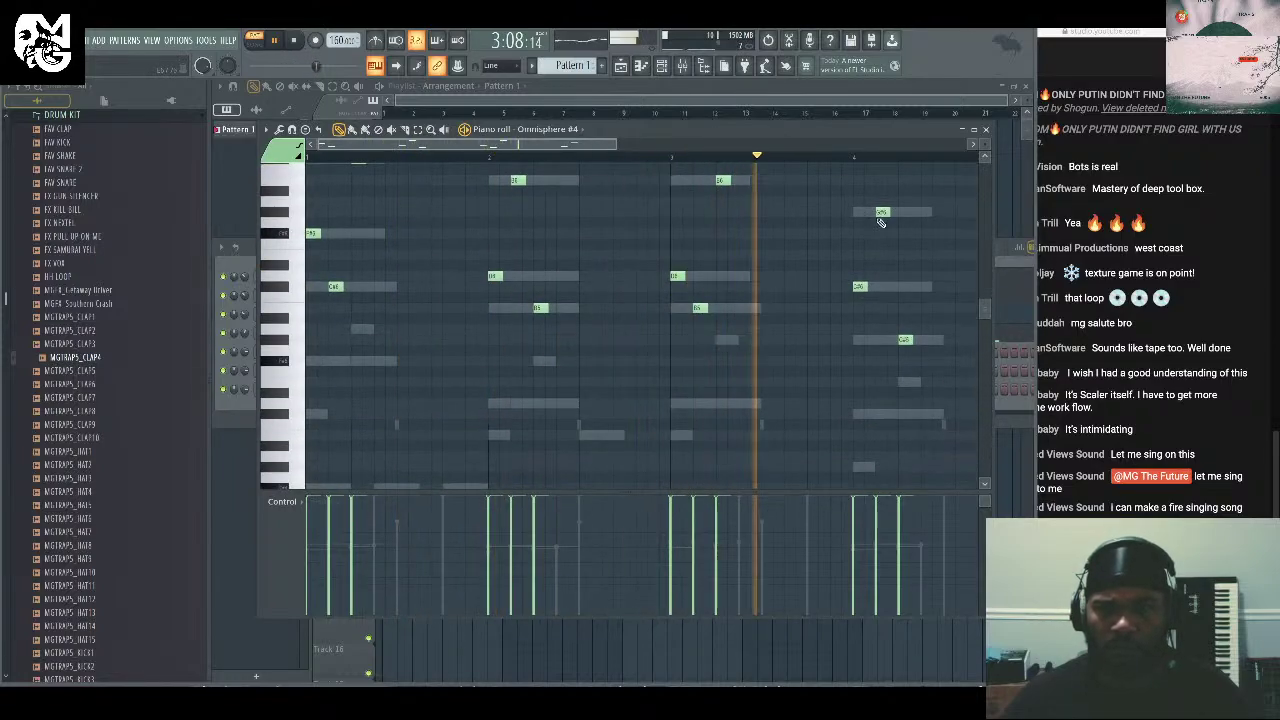
left_click(985, 129)
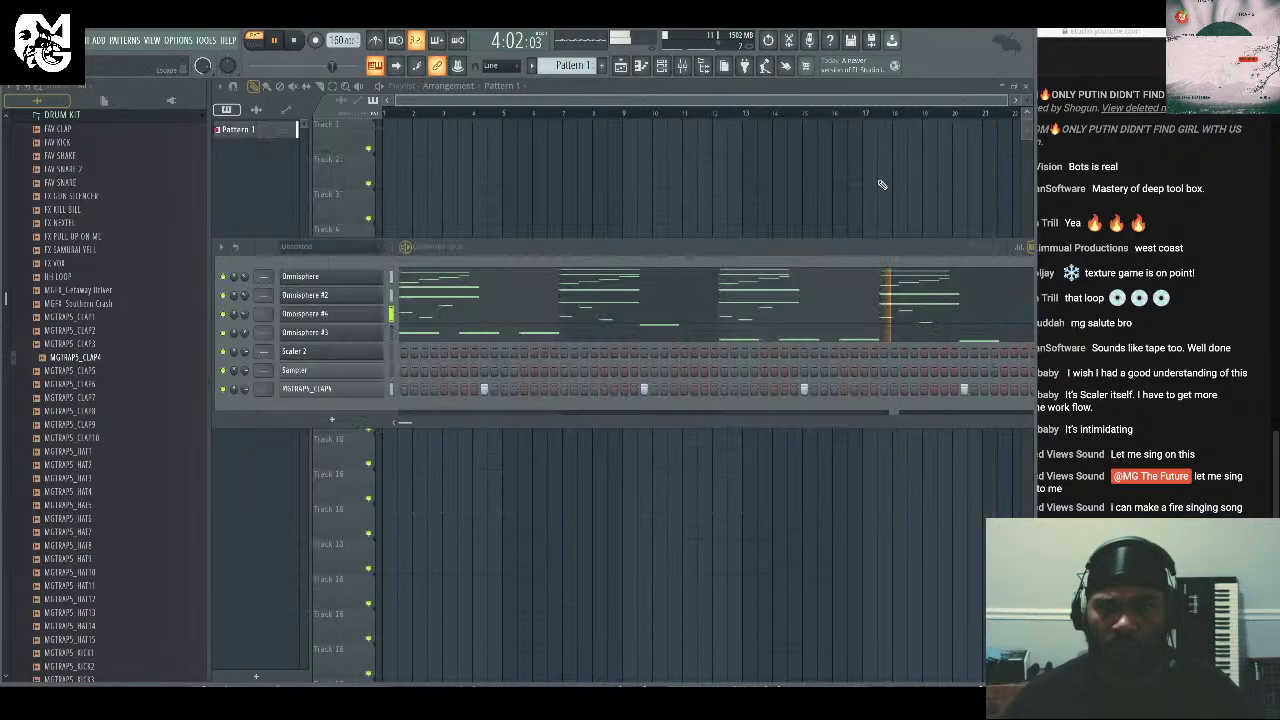
Clone the Omnisphere #4 channel and set the clone's patch browser to the QAPT Presents TIMELESS user directory.
right_click(353, 314)
left_click(452, 424)
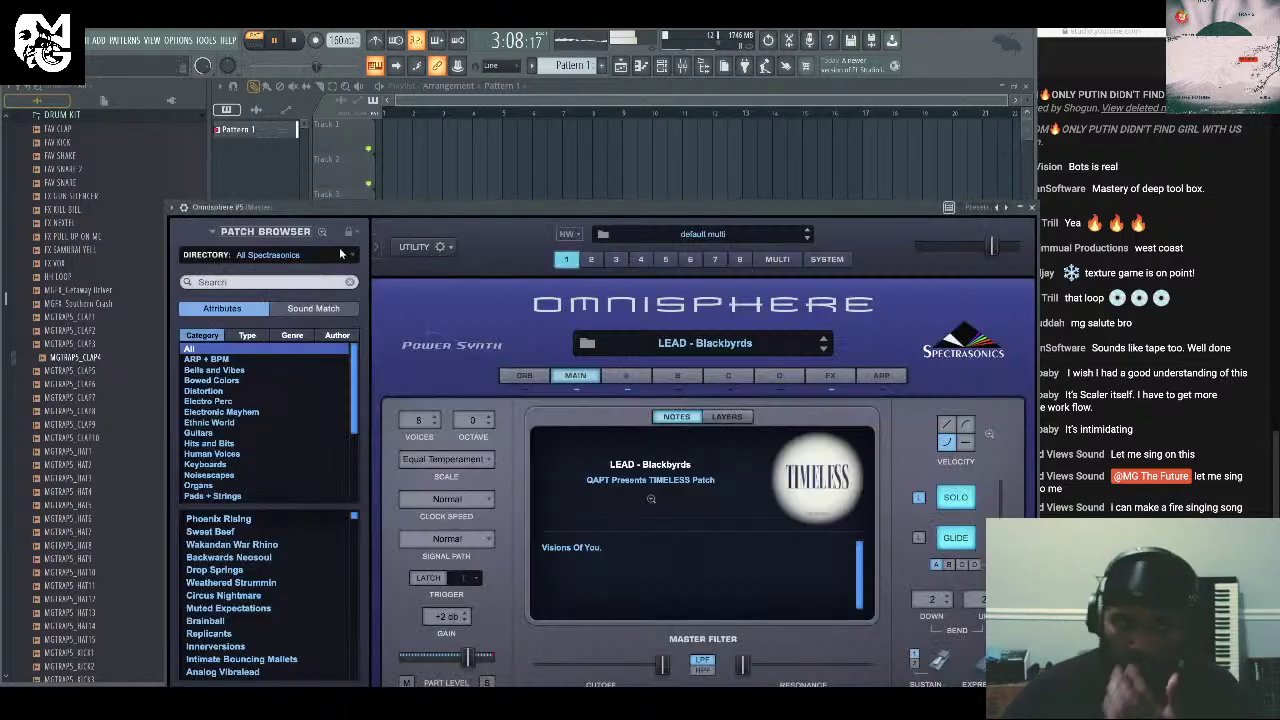
left_click(586, 345)
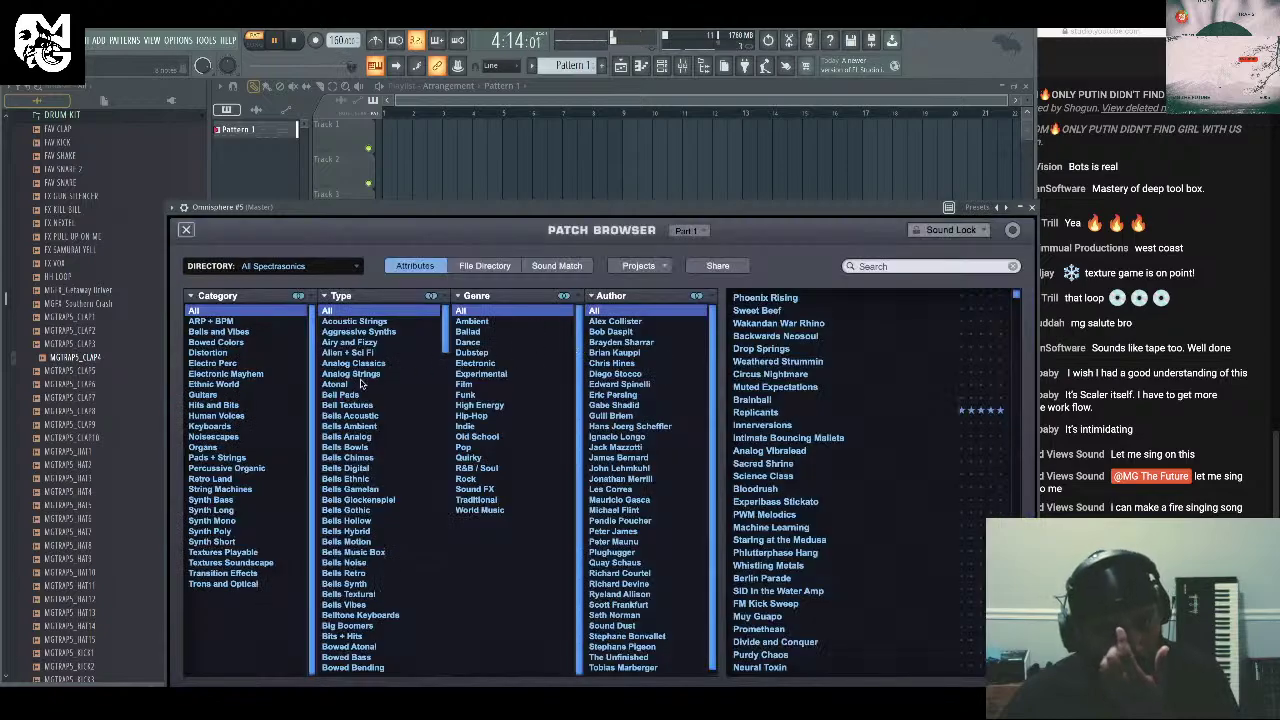
left_click(298, 267)
mouse_move(331, 347)
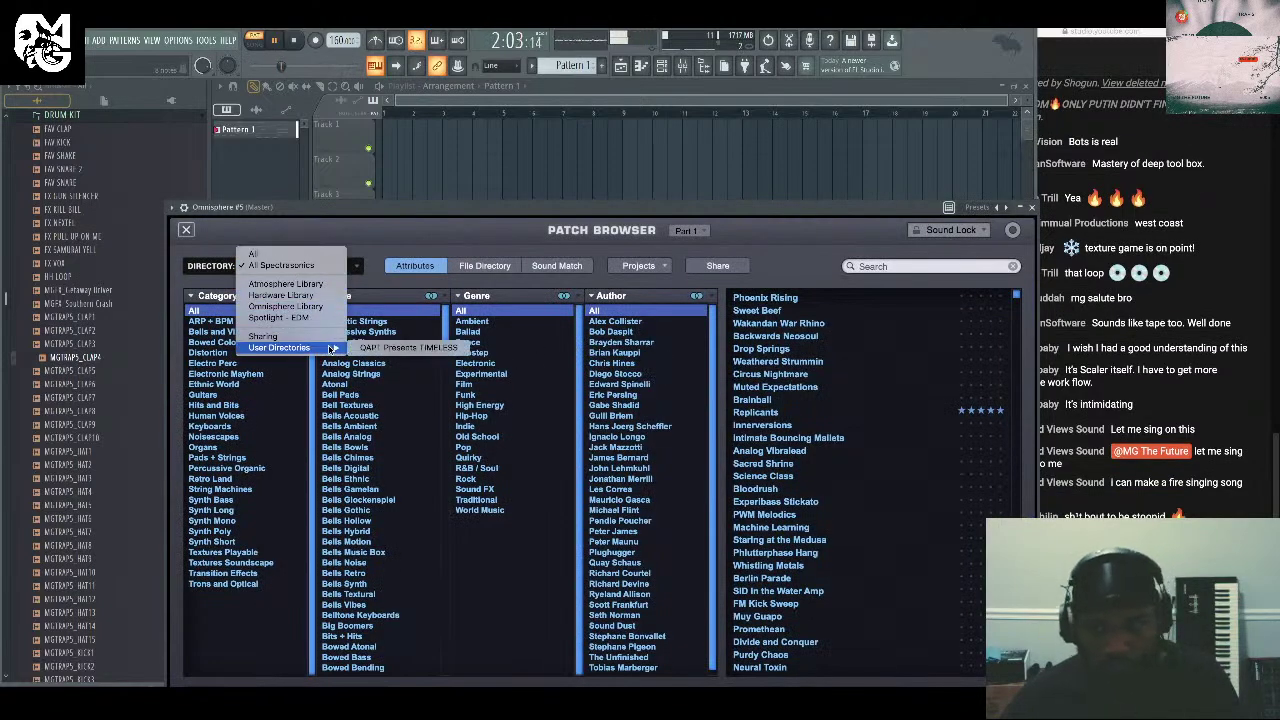
left_click(411, 349)
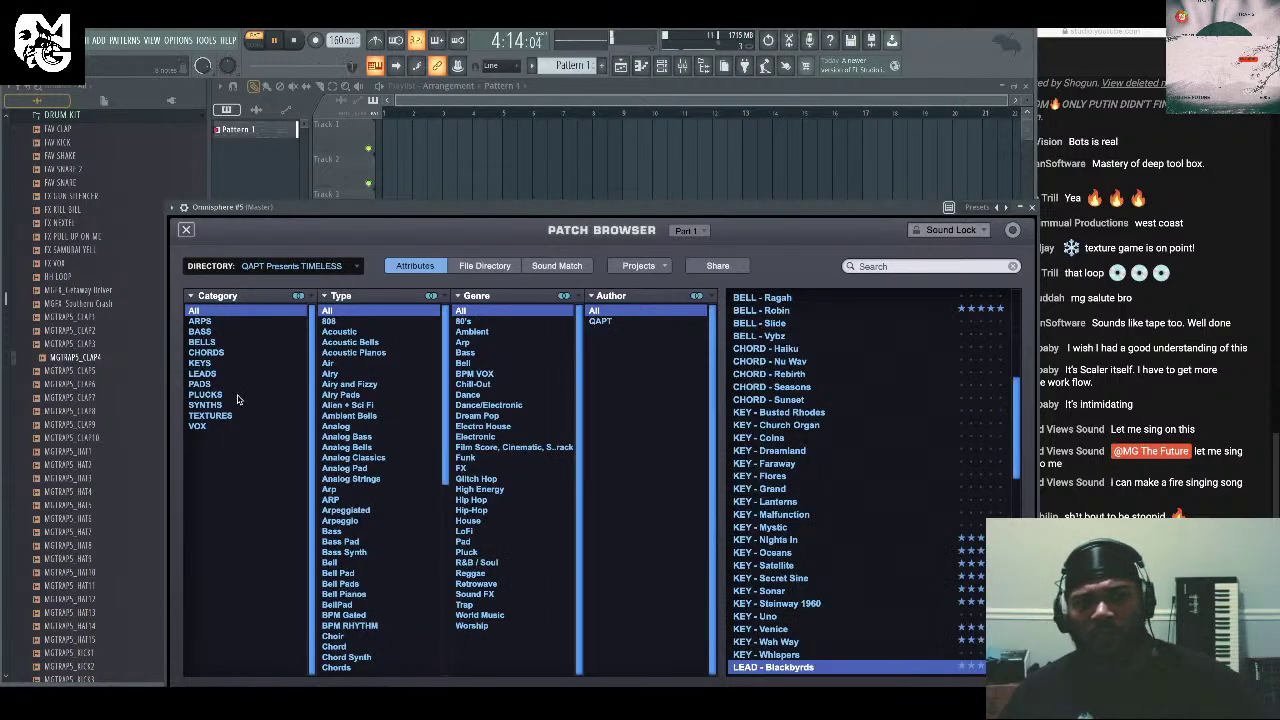
Load the VOX - Holy patch into the cloned Omnisphere and open that channel's empty piano roll.
scroll(940, 436, "down", 4)
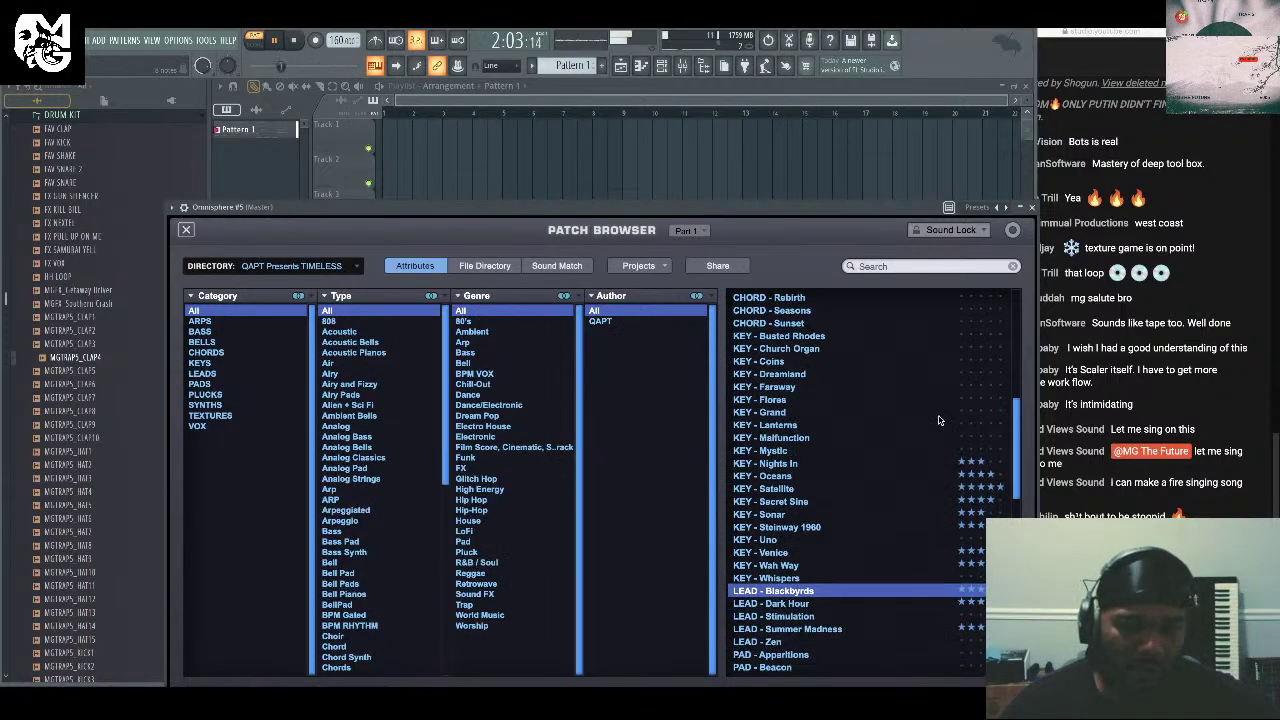
scroll(903, 437, "down", 5)
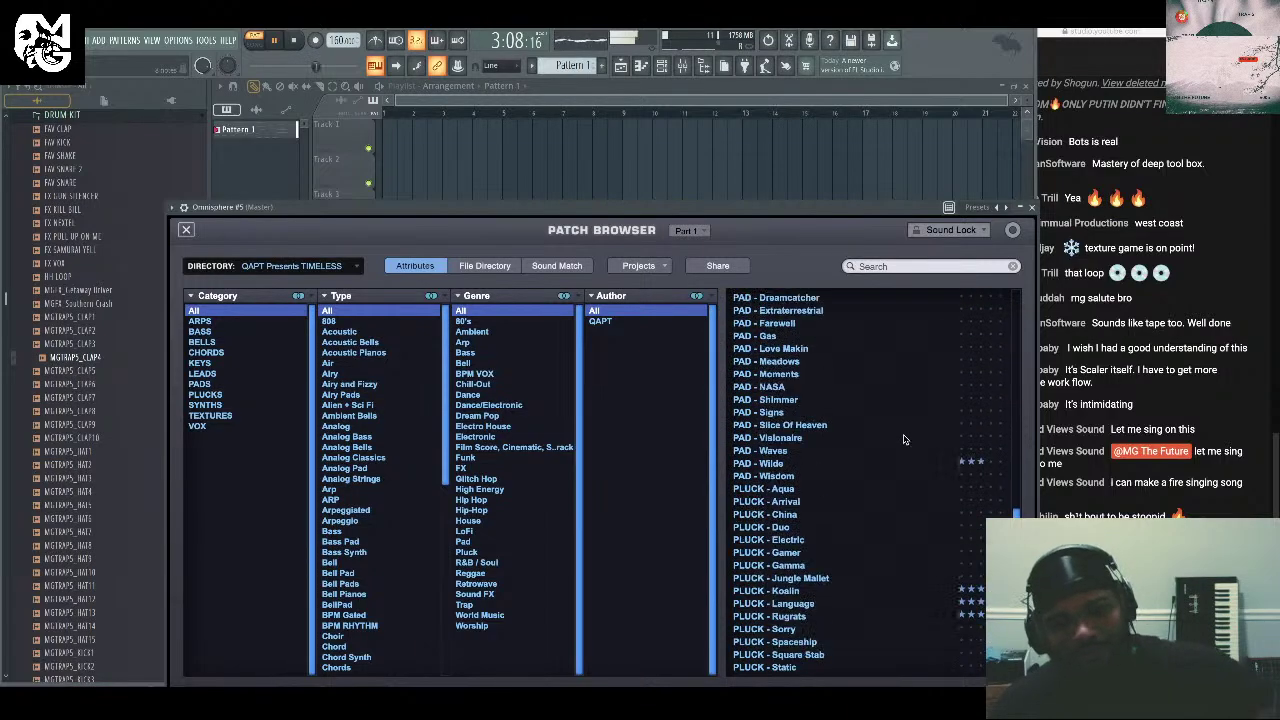
scroll(840, 555, "down", 1)
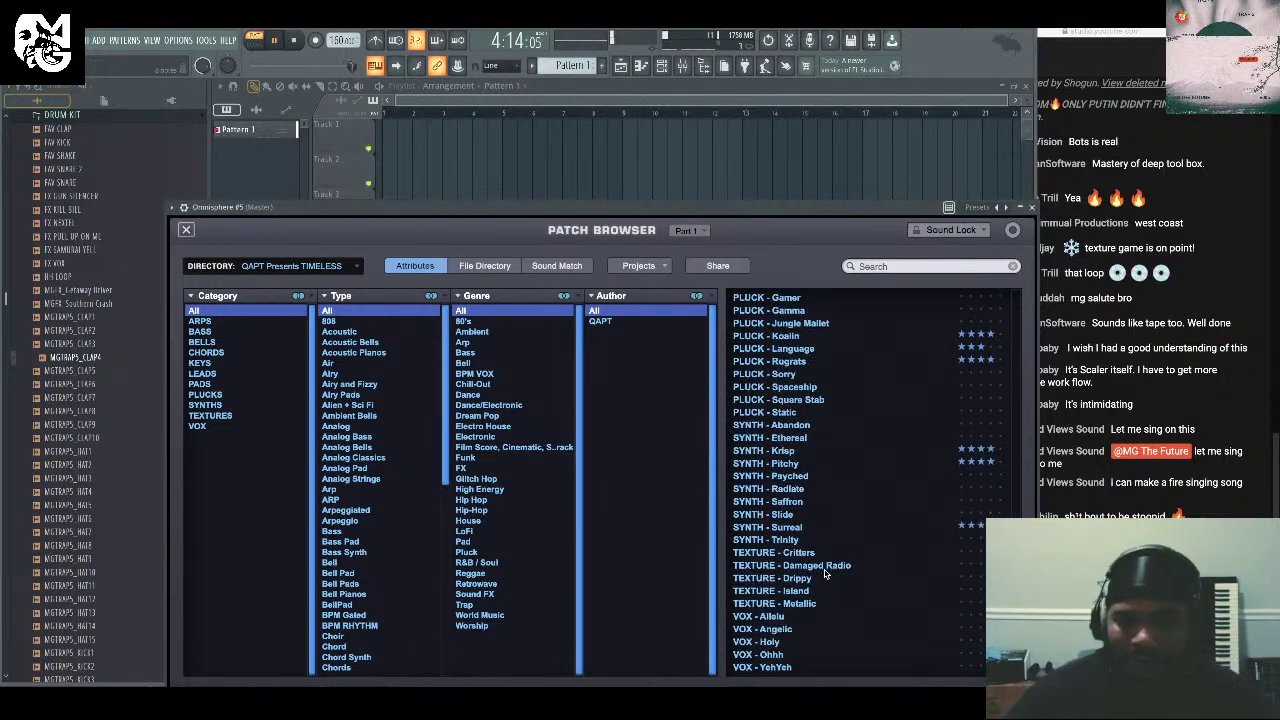
left_click(775, 643)
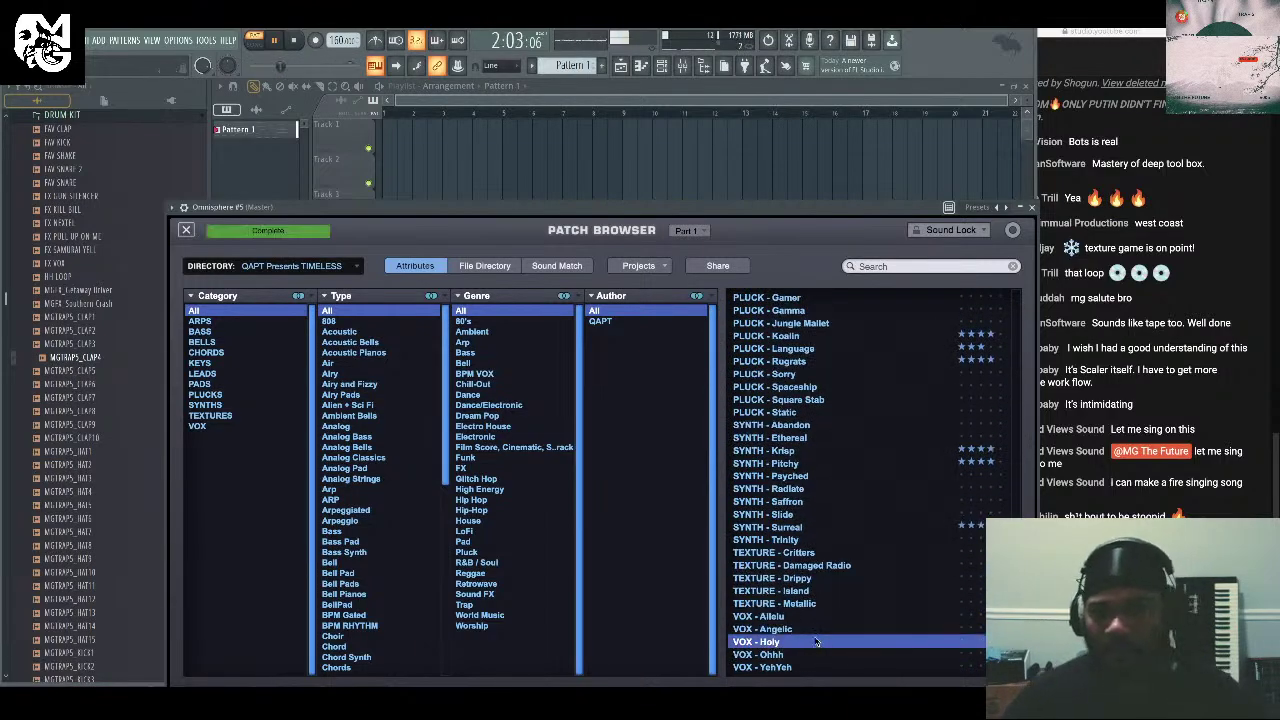
left_click(1032, 207)
right_click(383, 335)
left_click(405, 332)
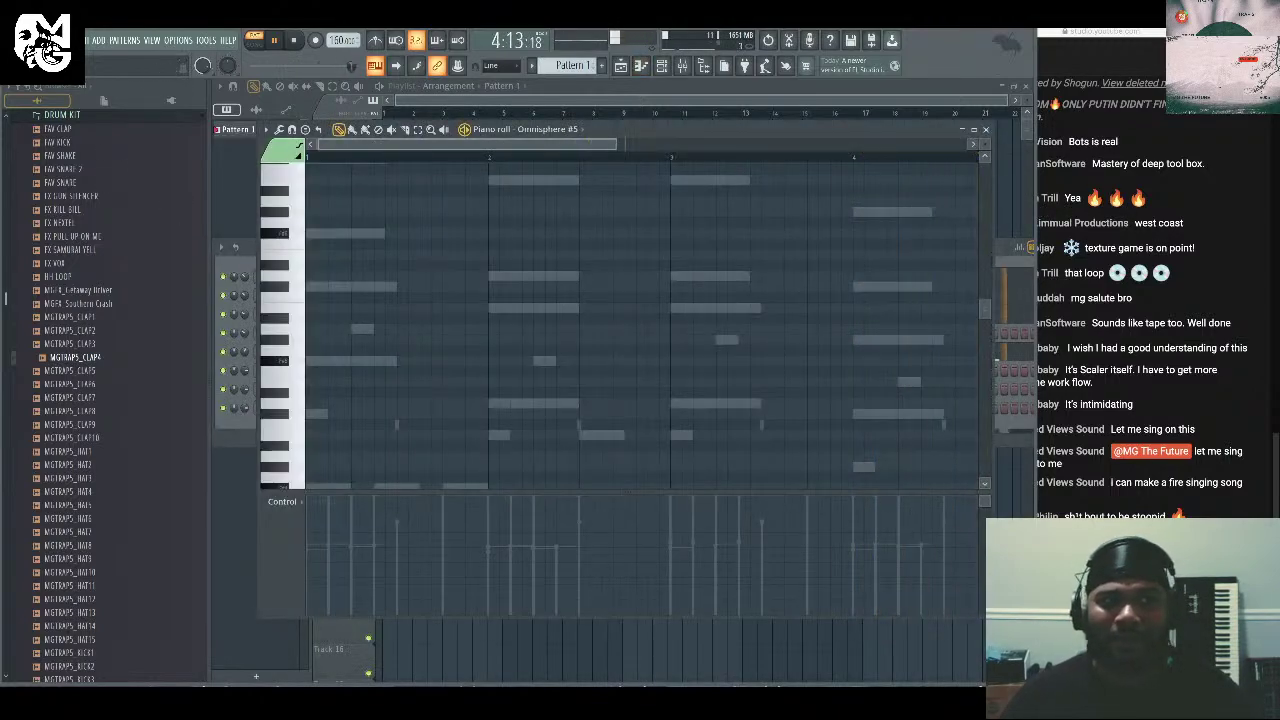
Save the project as MGTF - LIVE - RNB DRIP 2 in the 09 September 2022 folder of Catalog (2022).
key("ctrl+s")
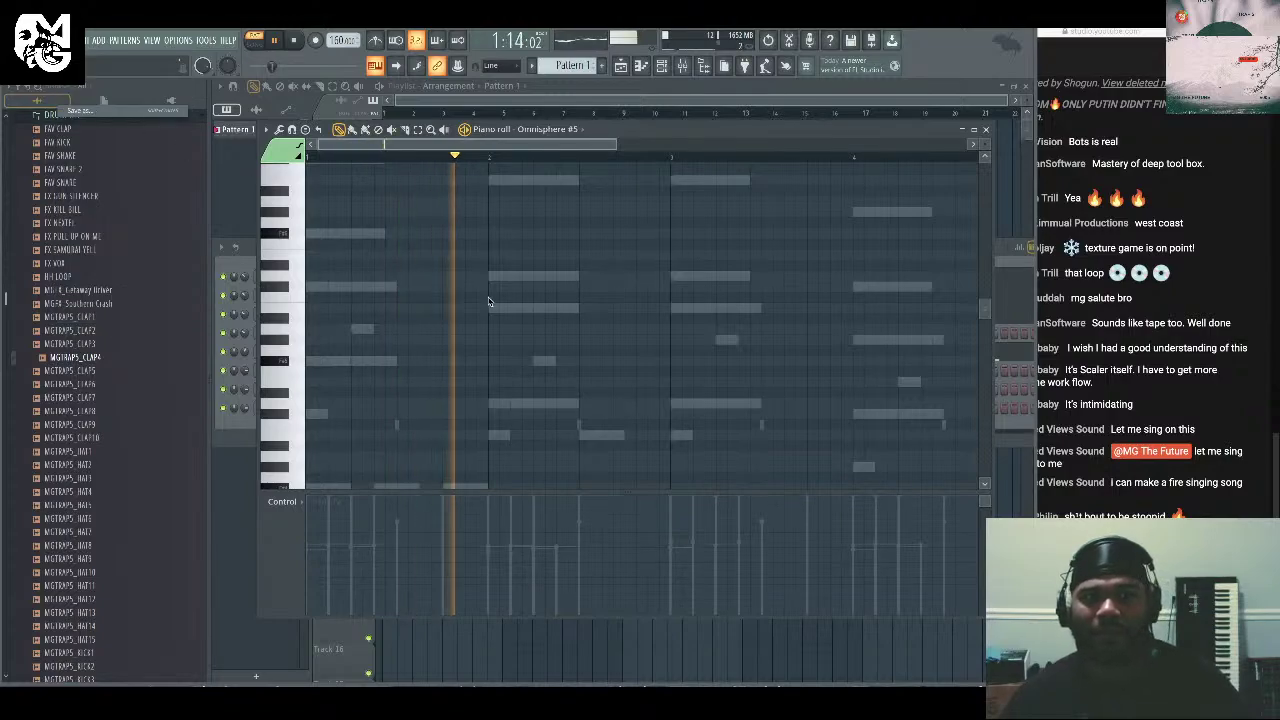
scroll(447, 298, "down", 5)
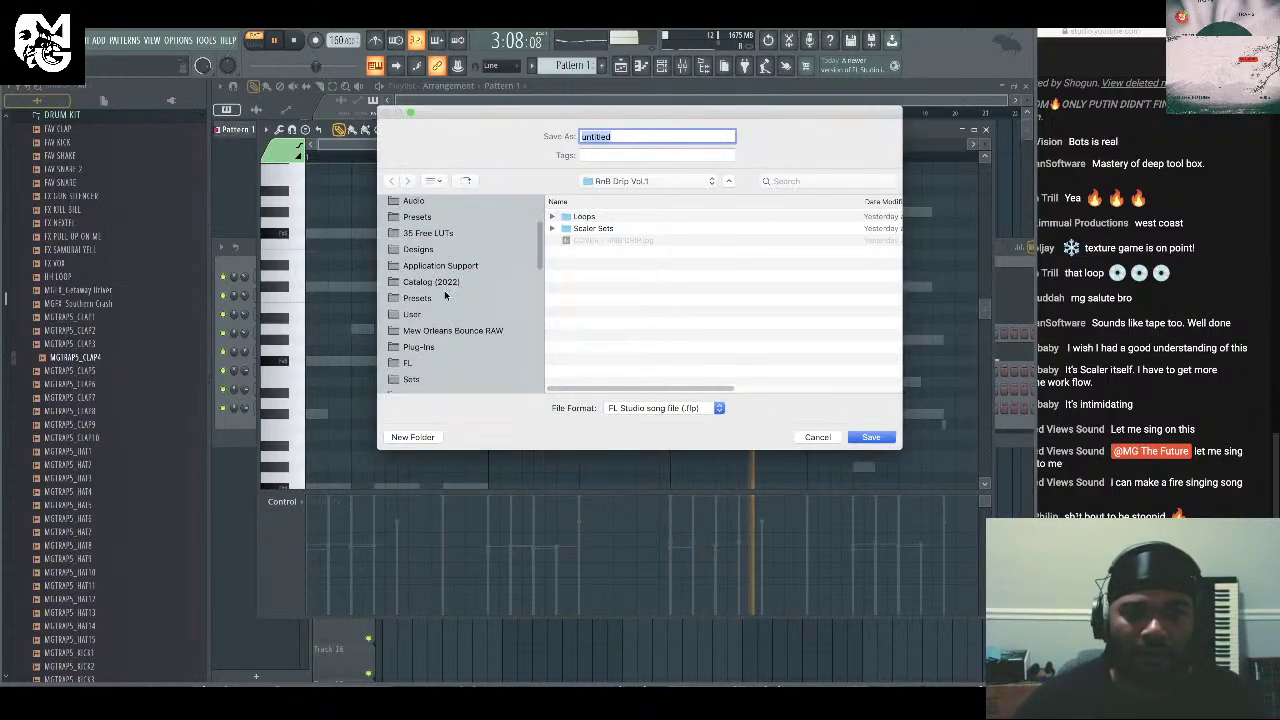
left_click(431, 281)
double_click(600, 290)
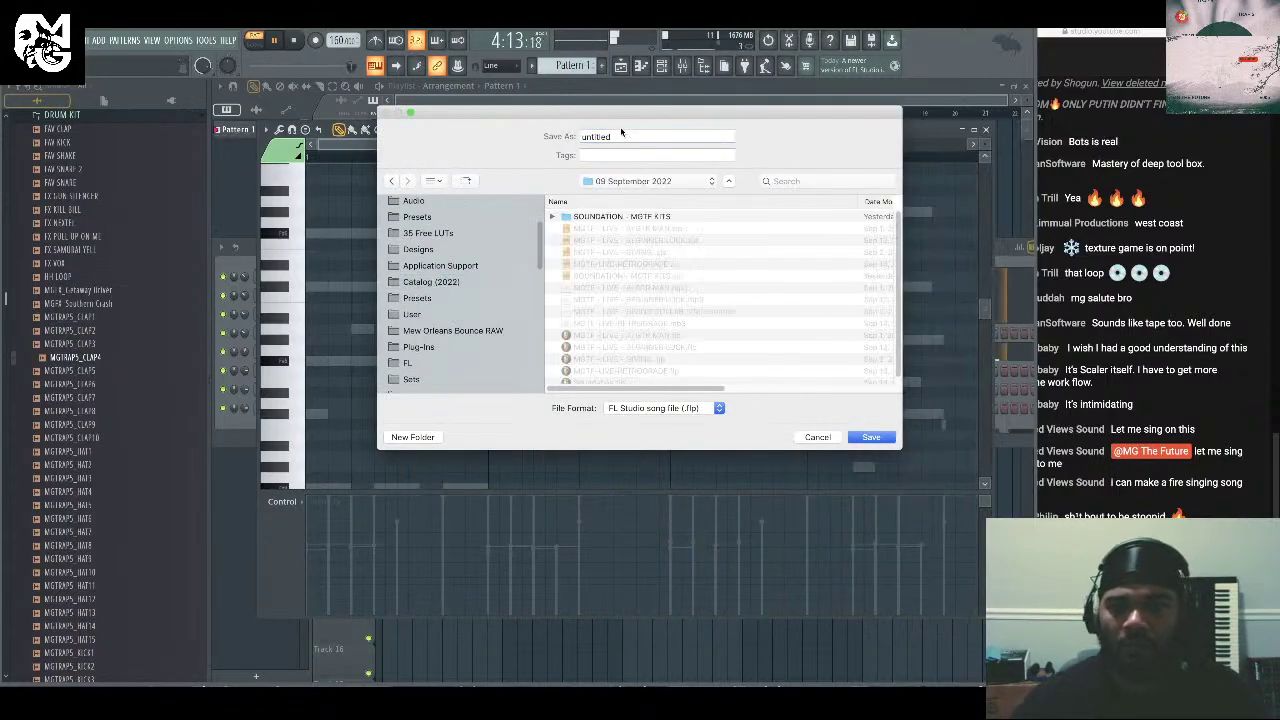
double_click(626, 136)
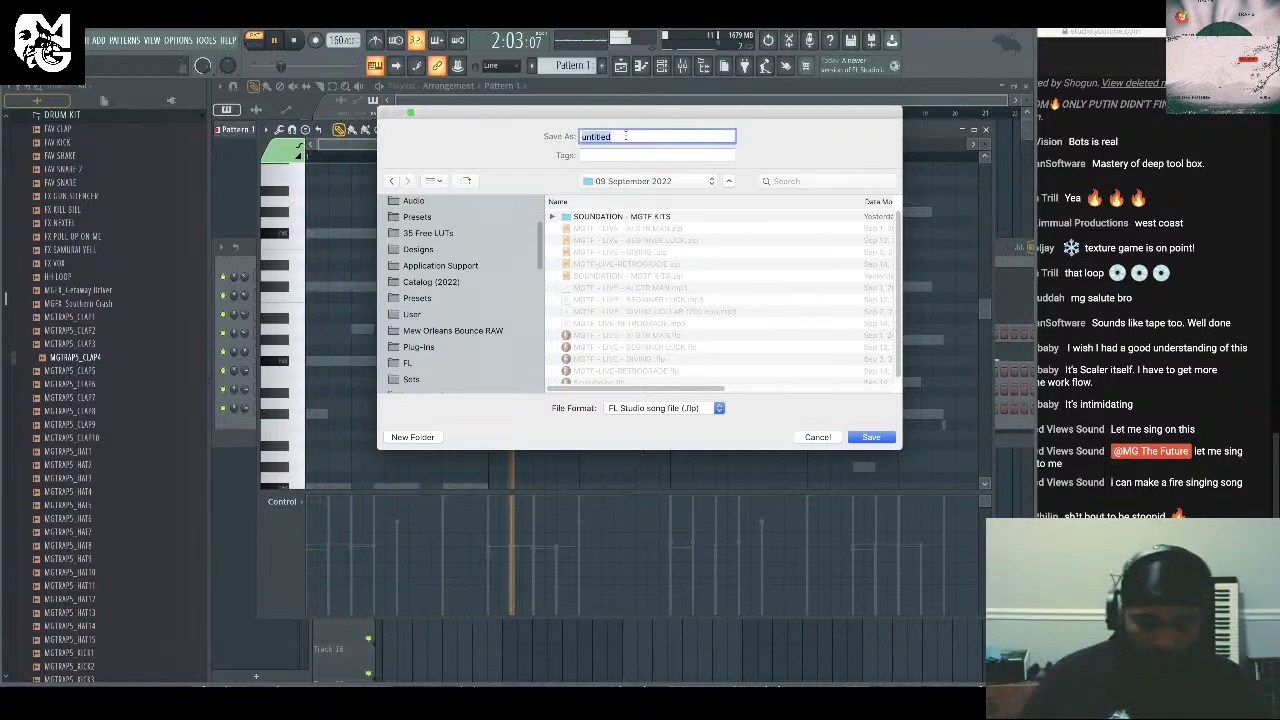
type("MGTF - LIVE - ")
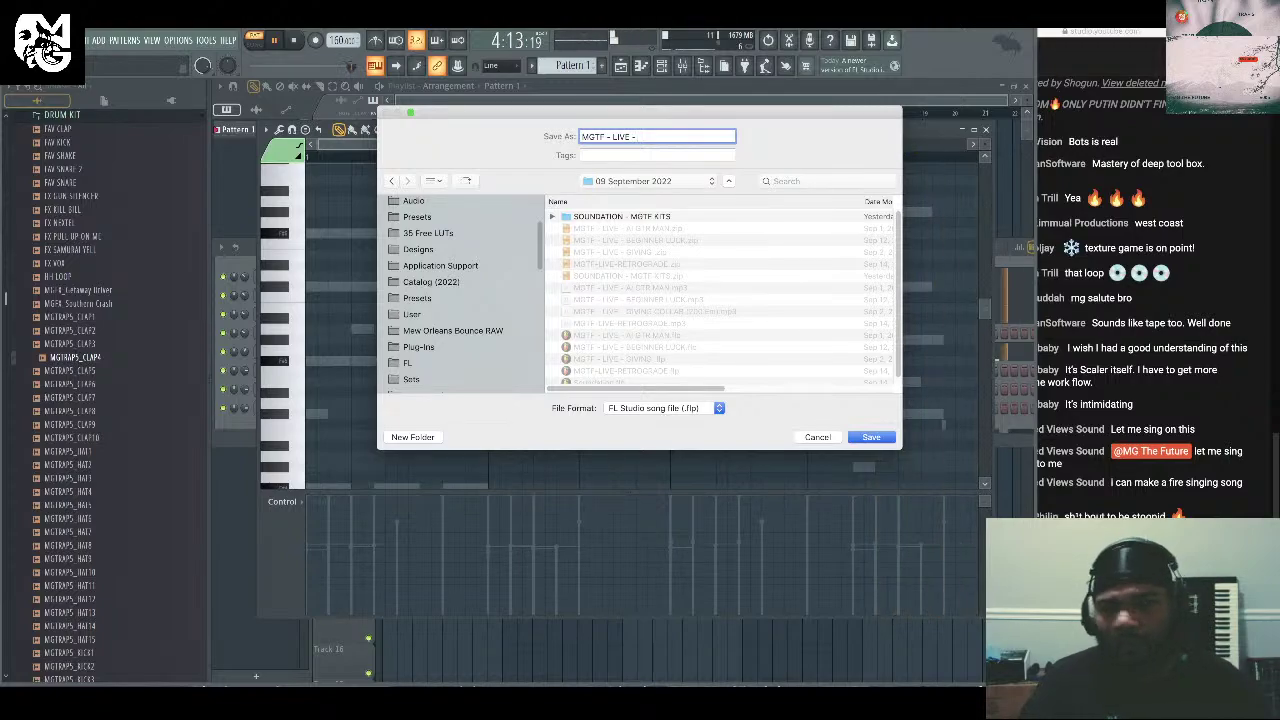
type("RNB DRIP 2")
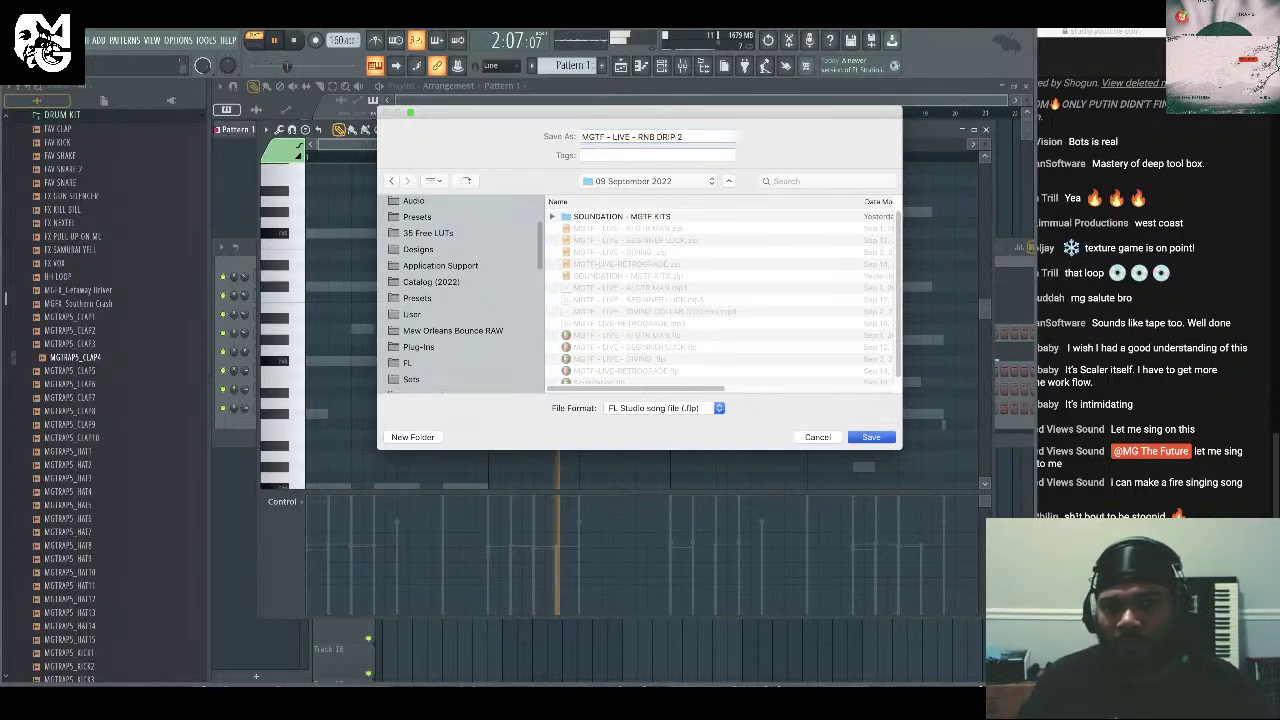
key("Return")
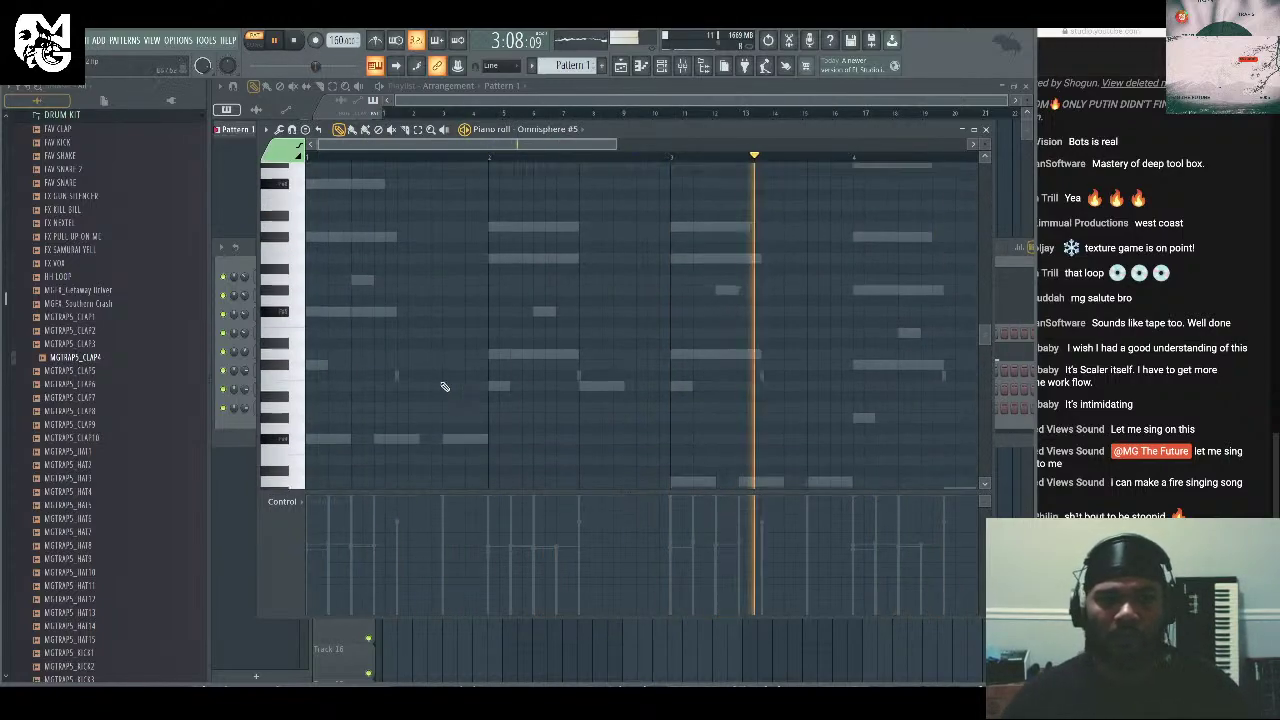
Draw vox notes about two beats long at the start of each bar: C#7, B6, B6 and G#6.
scroll(400, 340, "up", 3)
left_click(309, 255)
left_click_drag(320, 255, 398, 255)
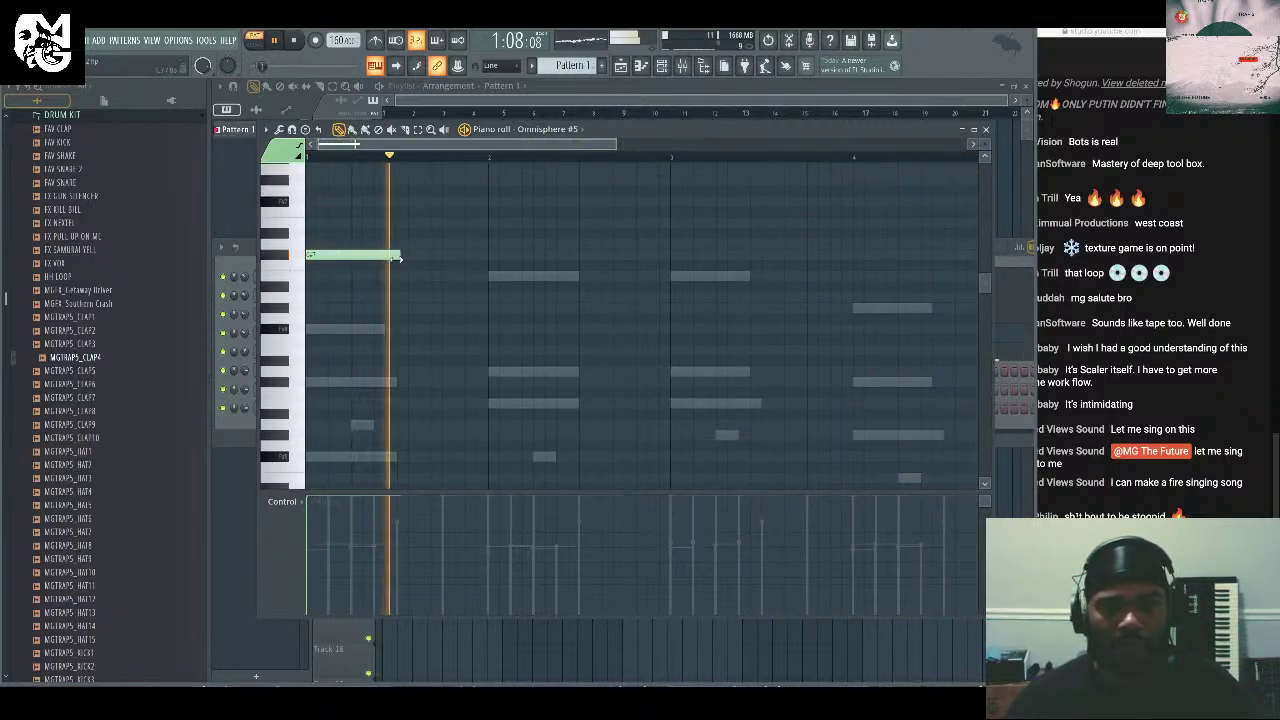
left_click(500, 276)
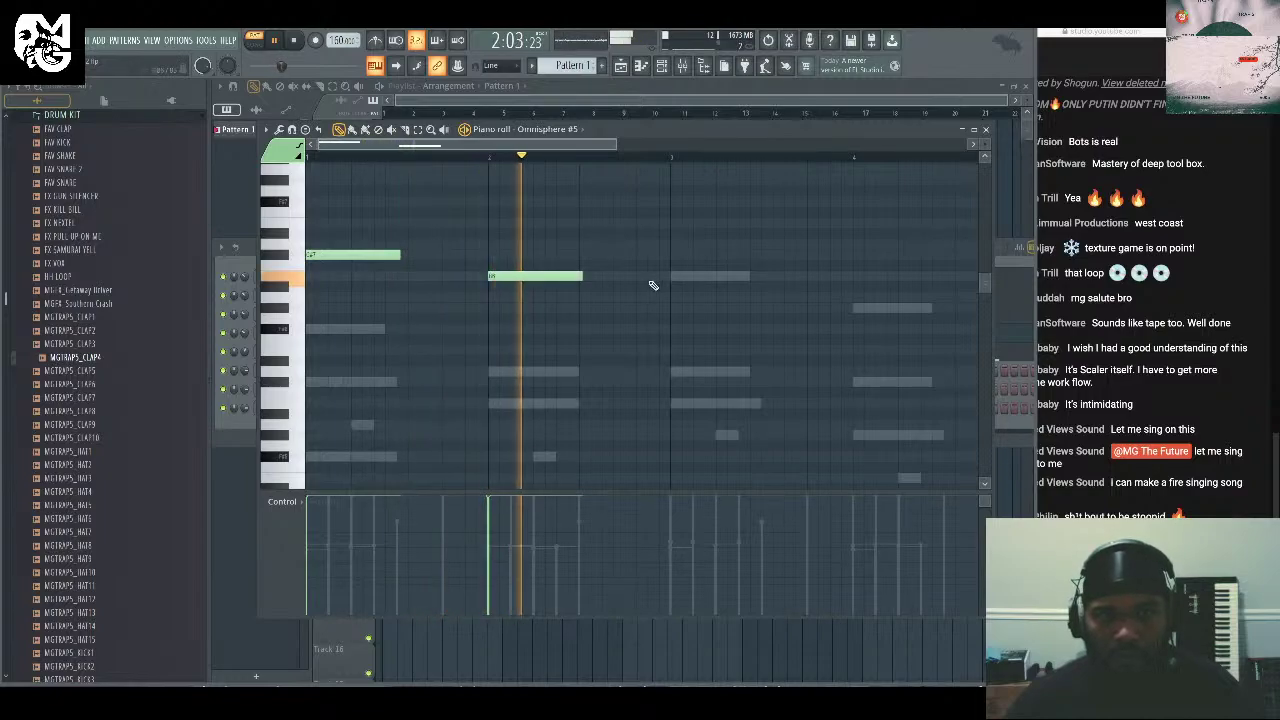
left_click(676, 279)
left_click(860, 308)
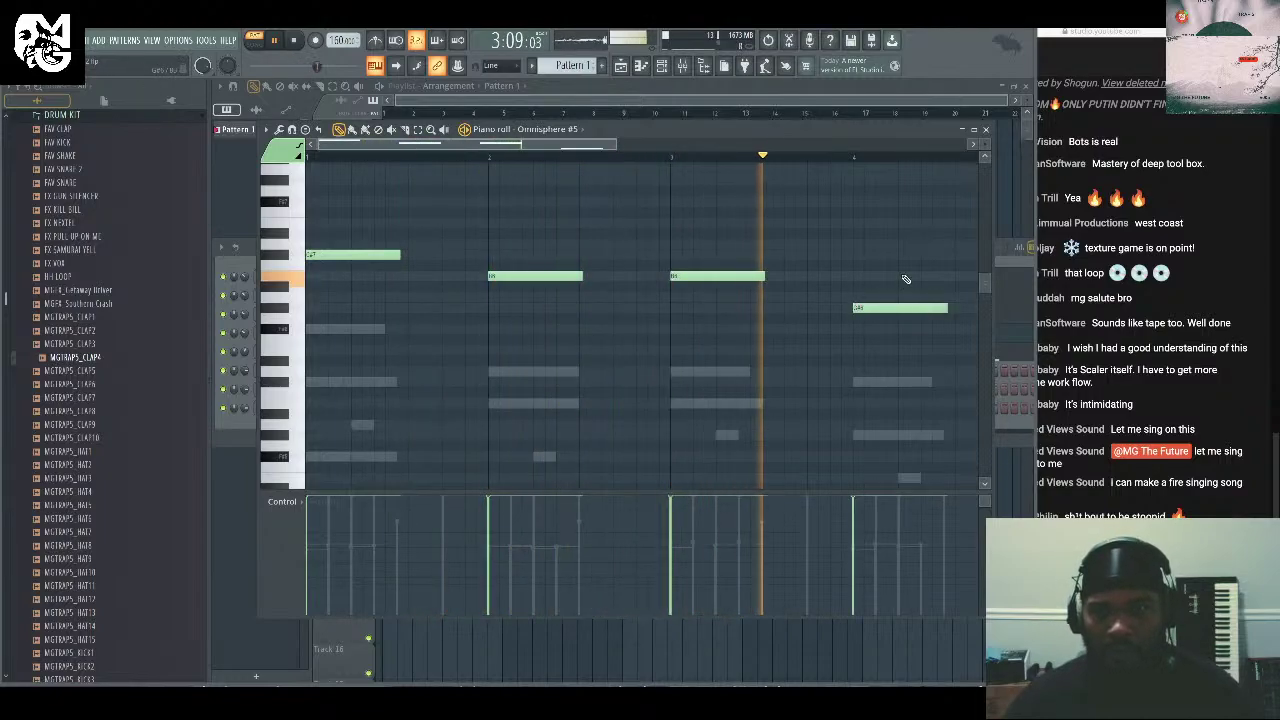
Select all four vox notes and lower them two octaves to C#5, B4, B4 and G#4.
left_click_drag(920, 229, 318, 362)
key("ctrl+Down")
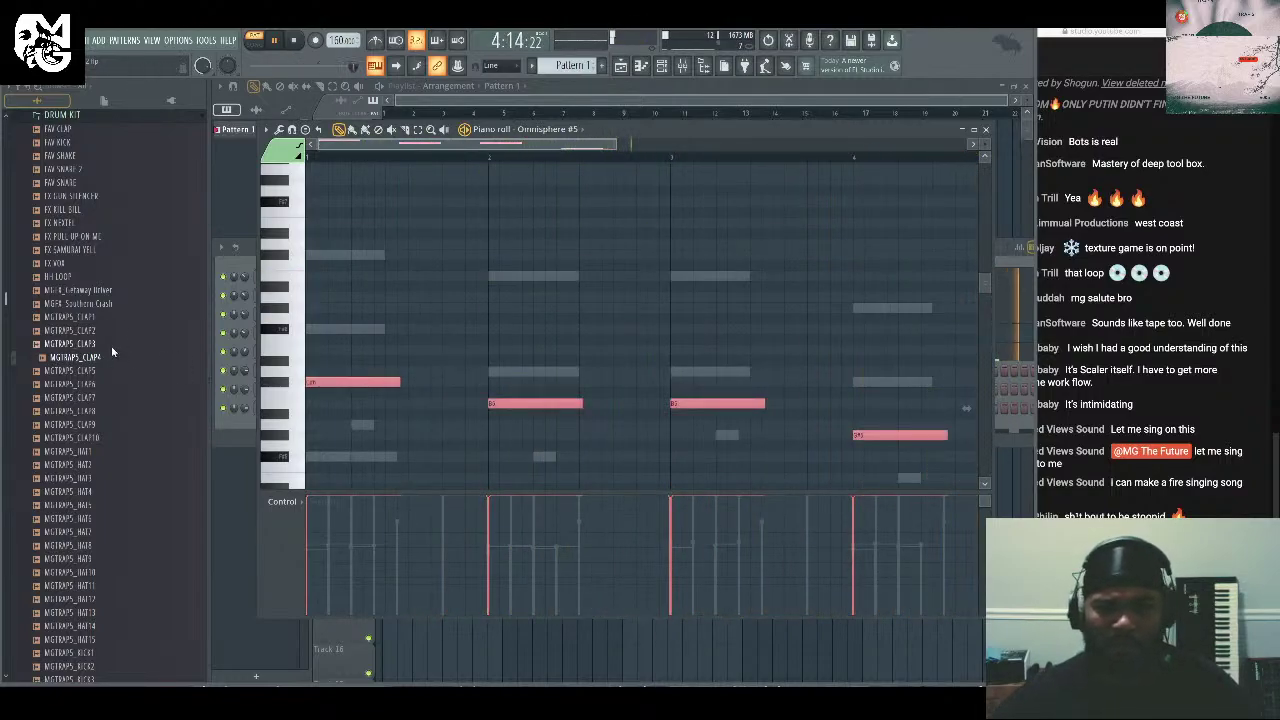
key("ctrl+d")
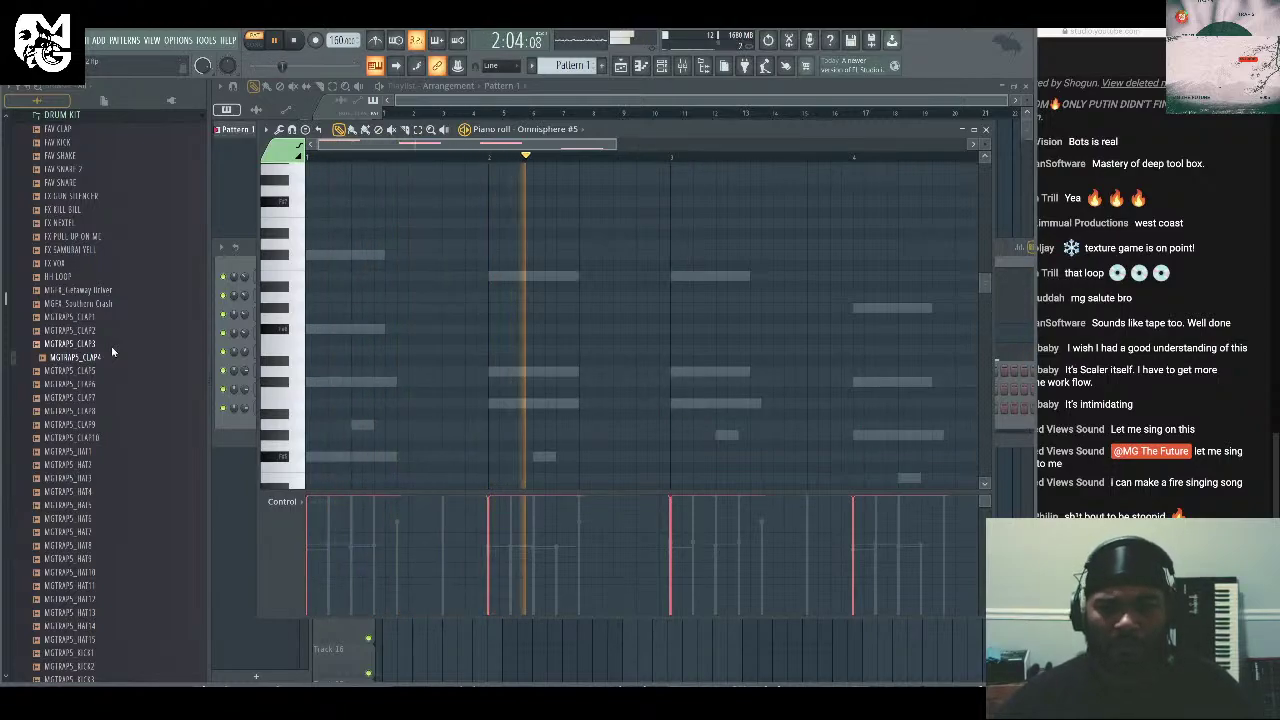
key("ctrl+z")
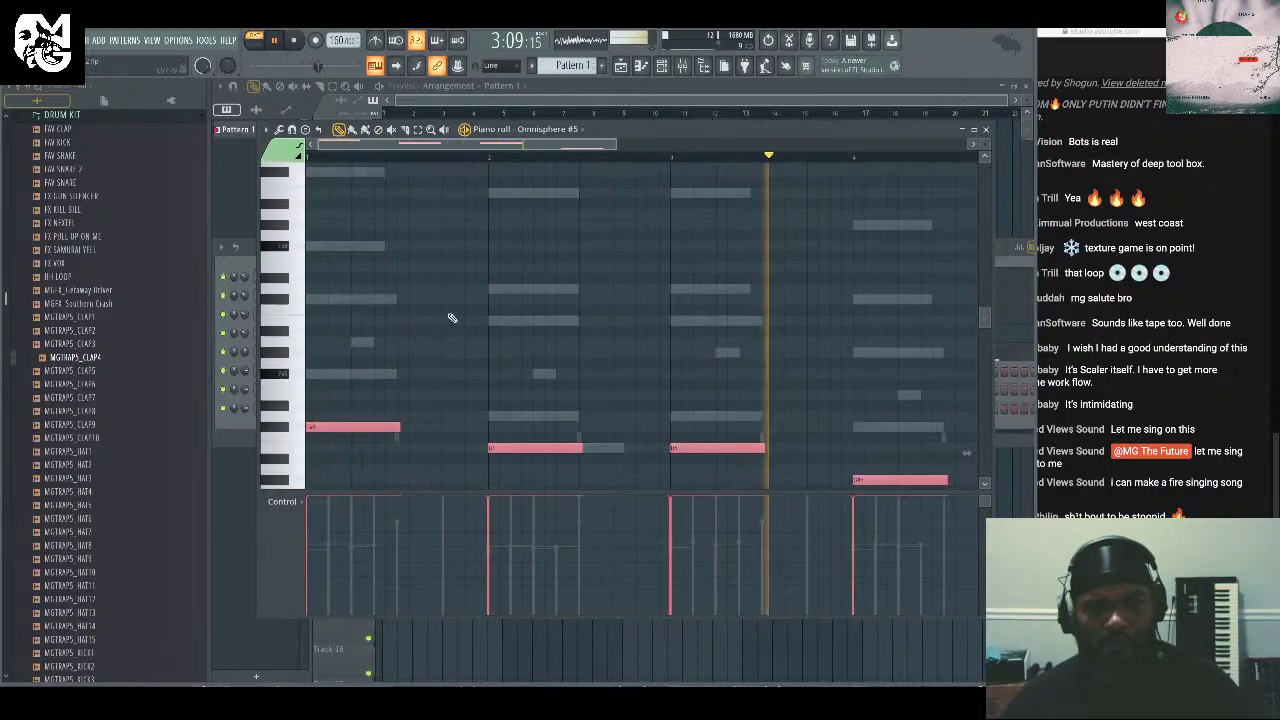
Duplicate the vox notes and move the copies one octave above the originals, to C#6, B5, B5 and G#5.
key("ctrl+Up")
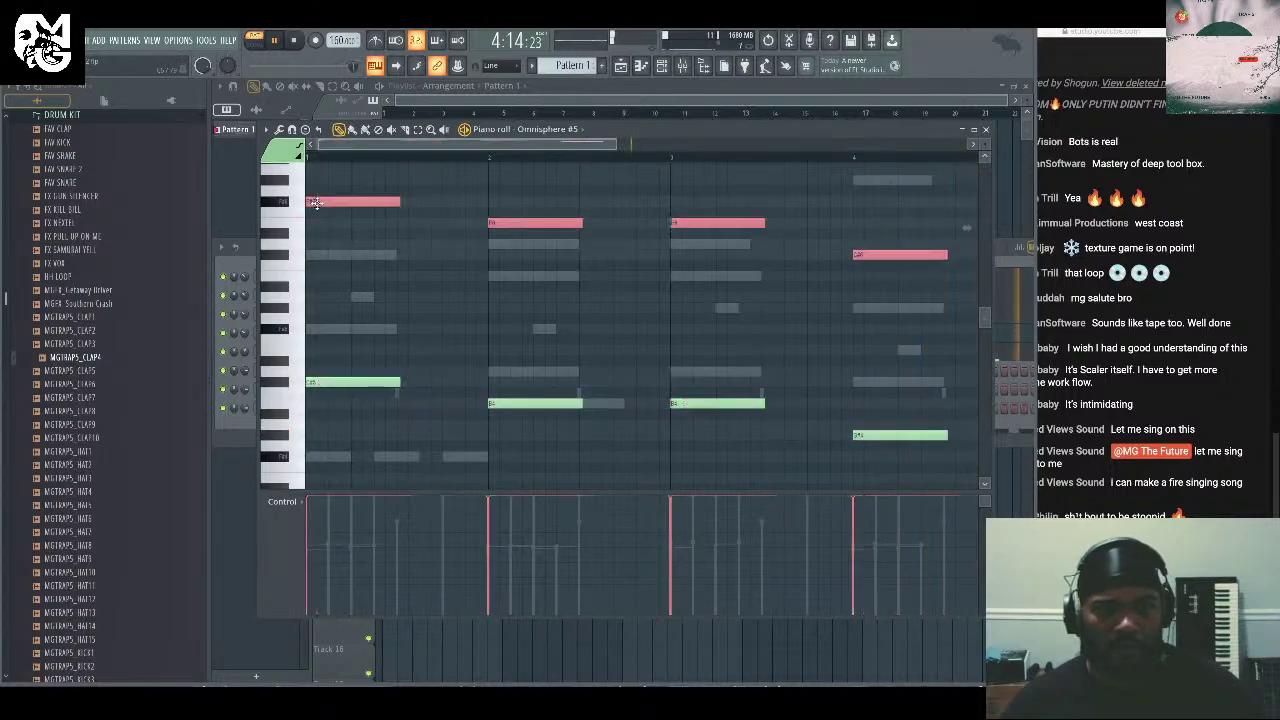
scroll(395, 265, "up", 3)
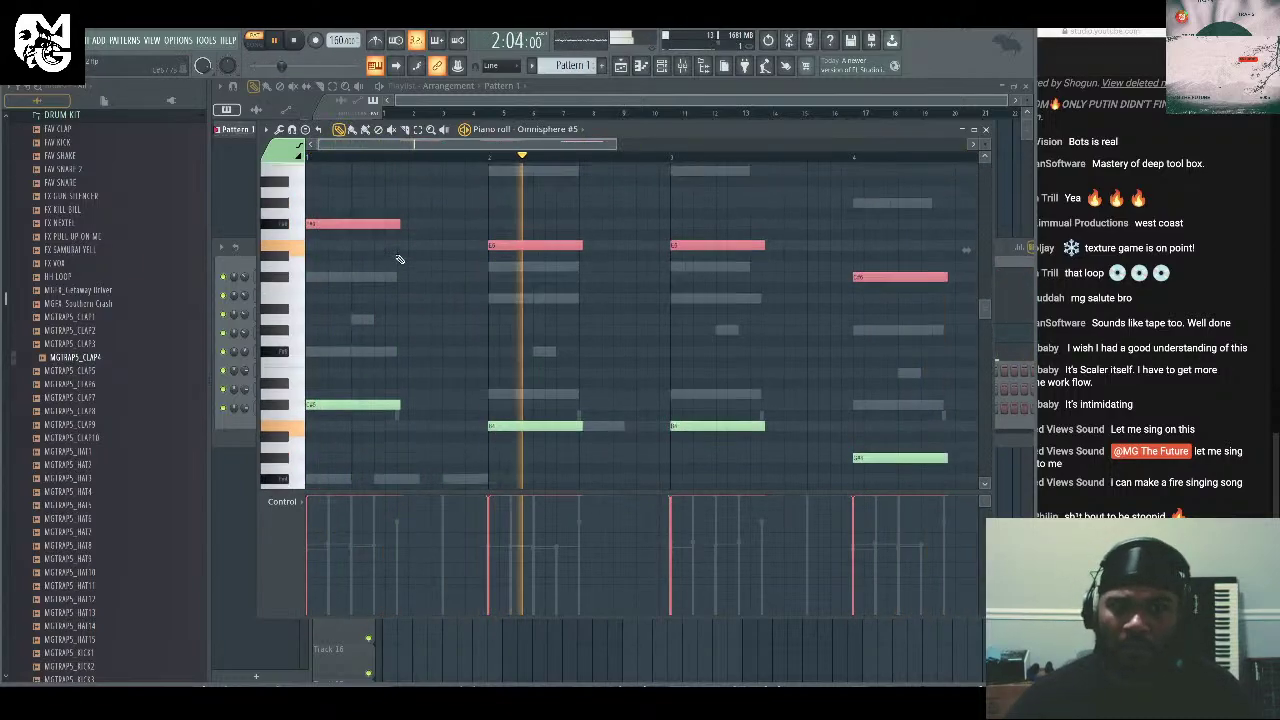
scroll(385, 270, "down", 1)
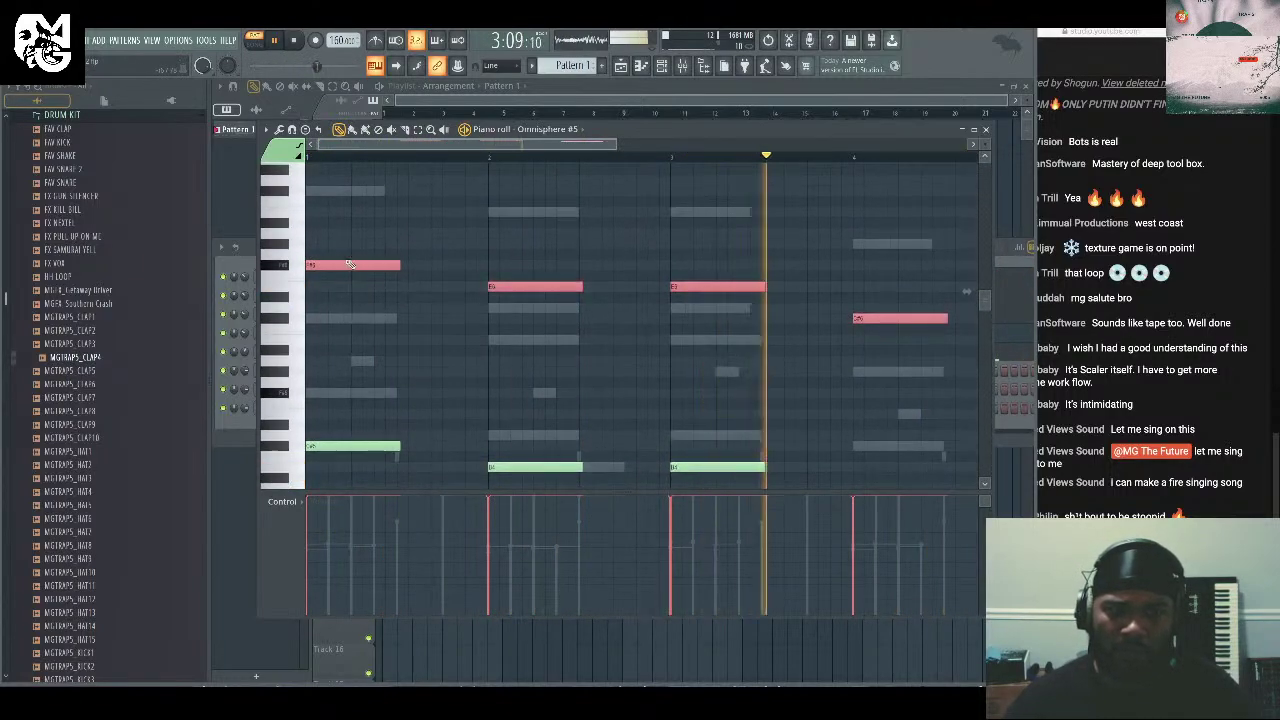
scroll(349, 263, "down", 2)
scroll(349, 263, "up", 2)
scroll(322, 316, "up", 2)
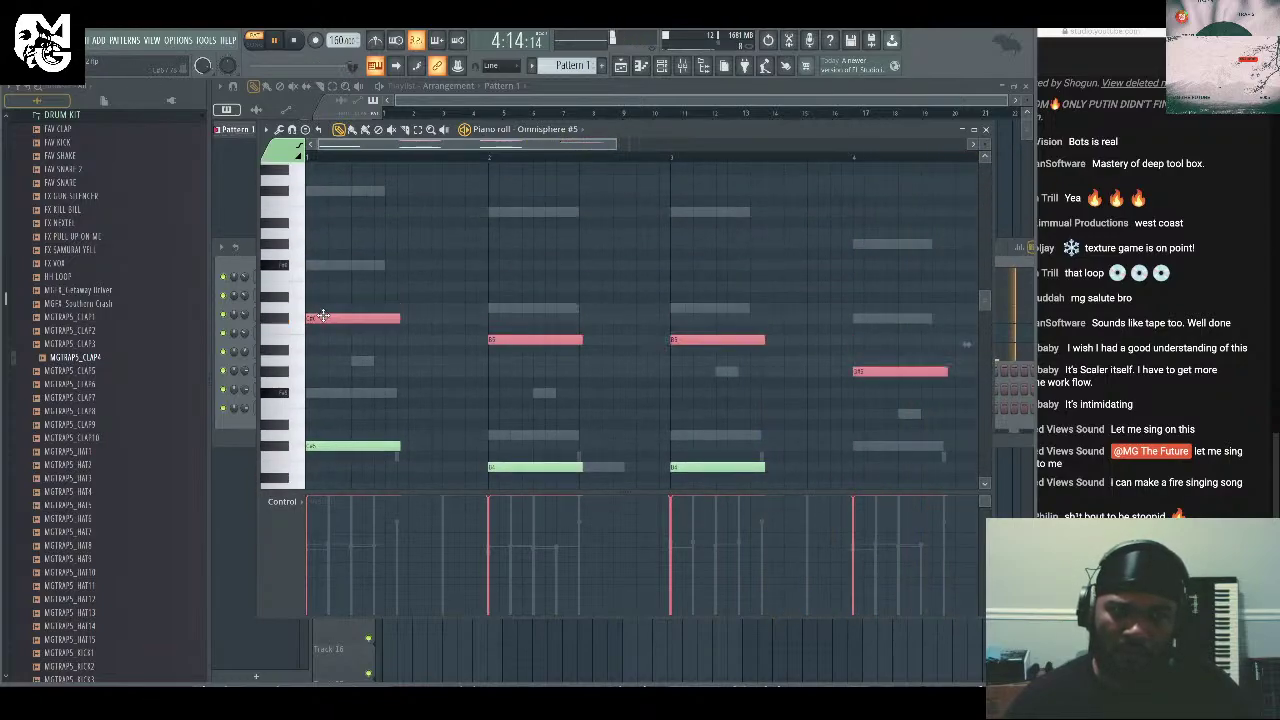
Try the upper vox copies one octave higher, then return them to C#6, B5, B5 and G#5.
scroll(322, 316, "down", 4)
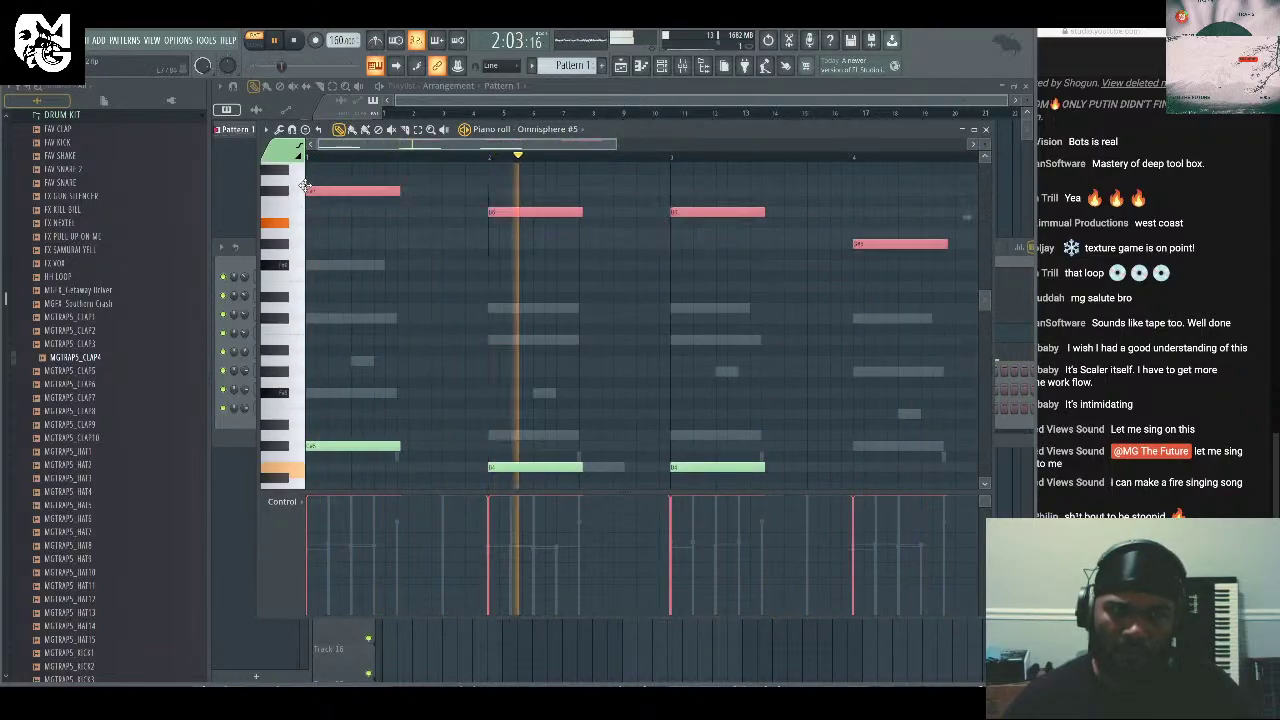
scroll(306, 189, "up", 1)
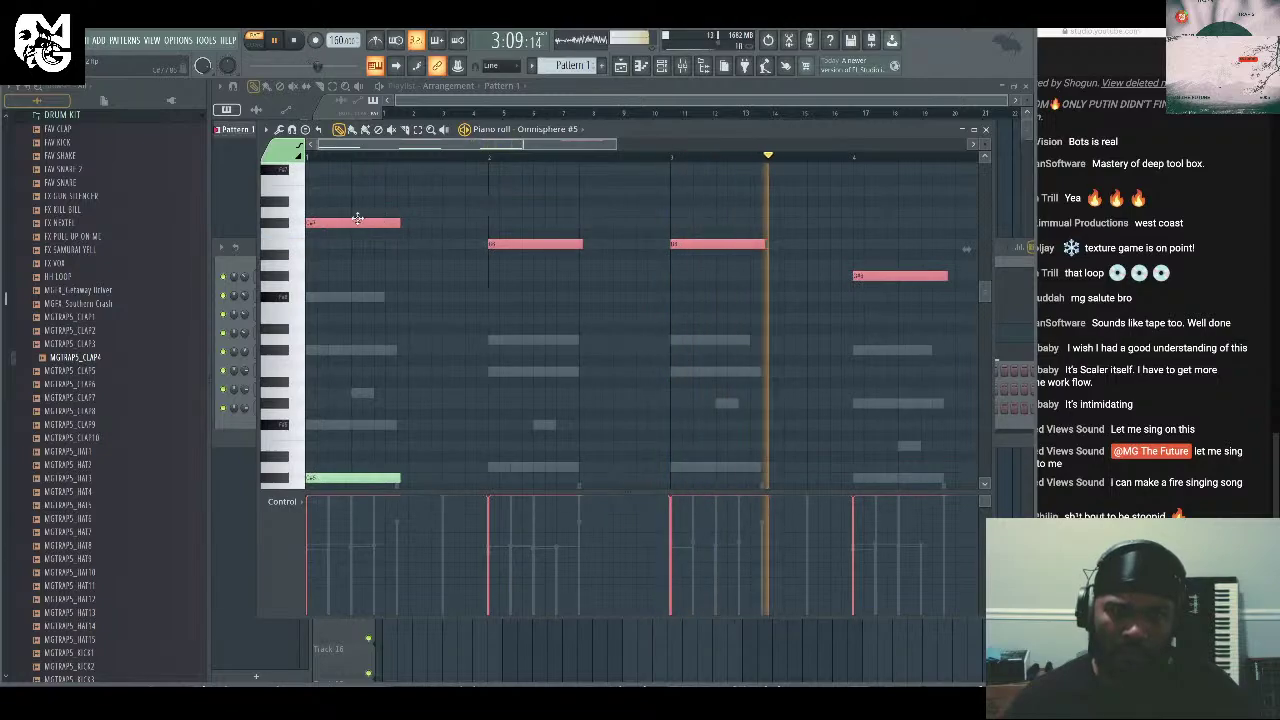
scroll(352, 320, "up", 4)
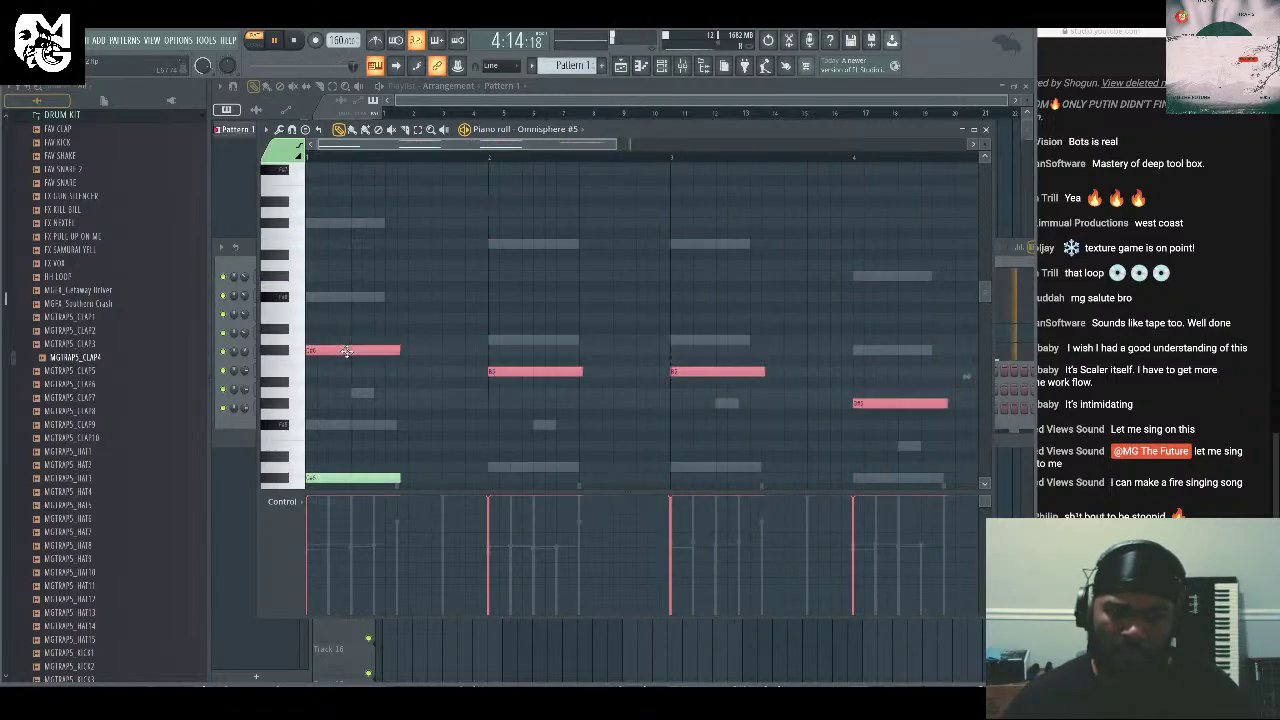
Close the vox piano roll and clone the Omnisphere #5 channel.
key("F7")
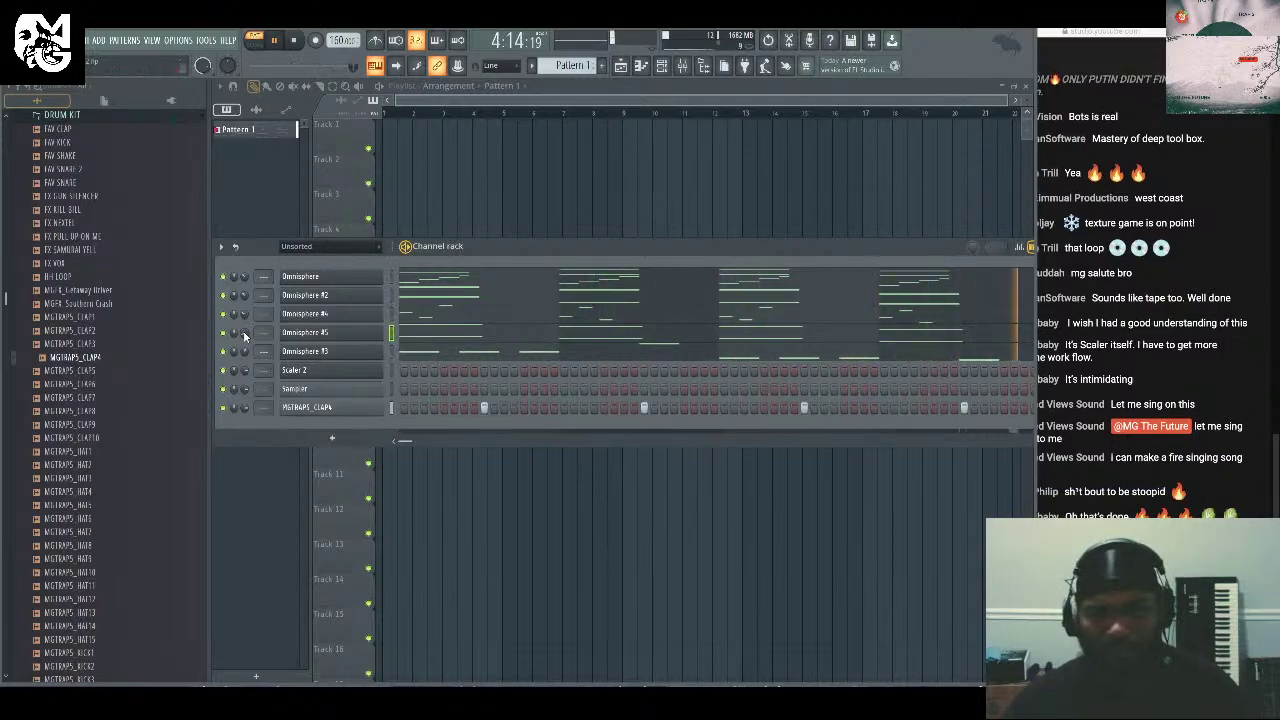
right_click(309, 338)
left_click(412, 442)
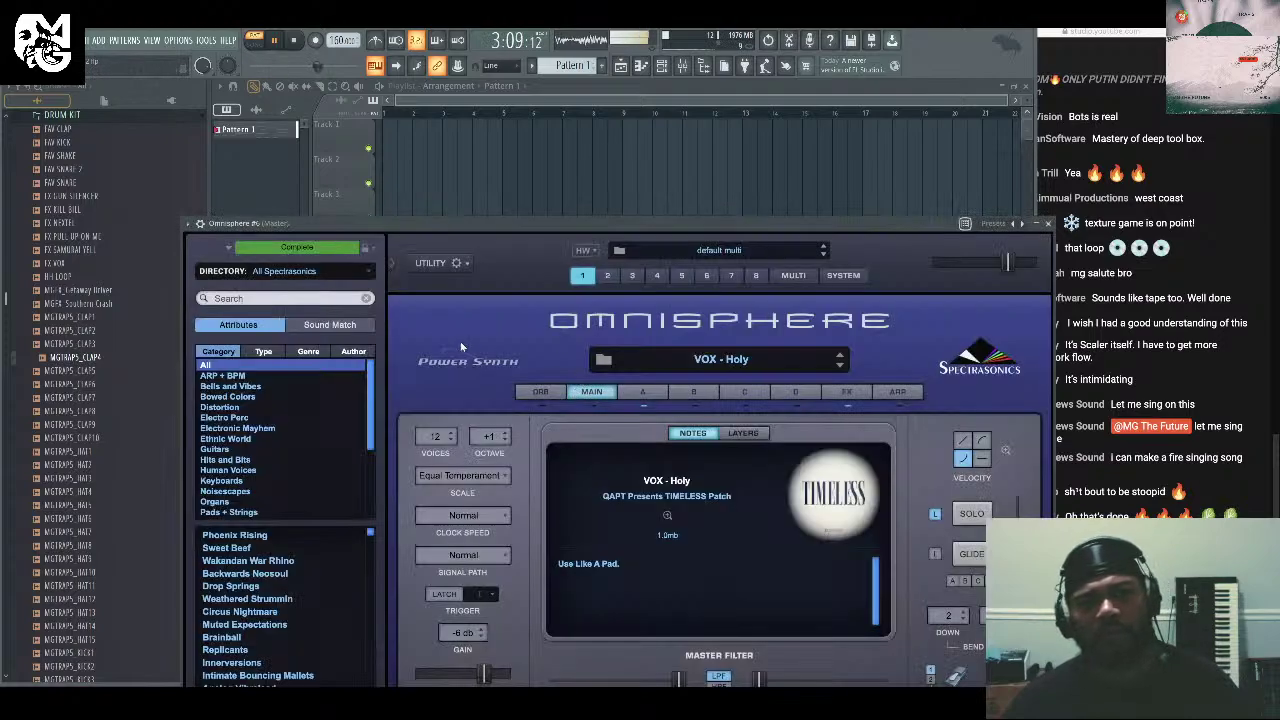
Load the BELL - Lush patch from the BELLS category of the QAPT Presents TIMELESS directory into the cloned Omnisphere.
left_click(518, 320)
left_click(290, 282)
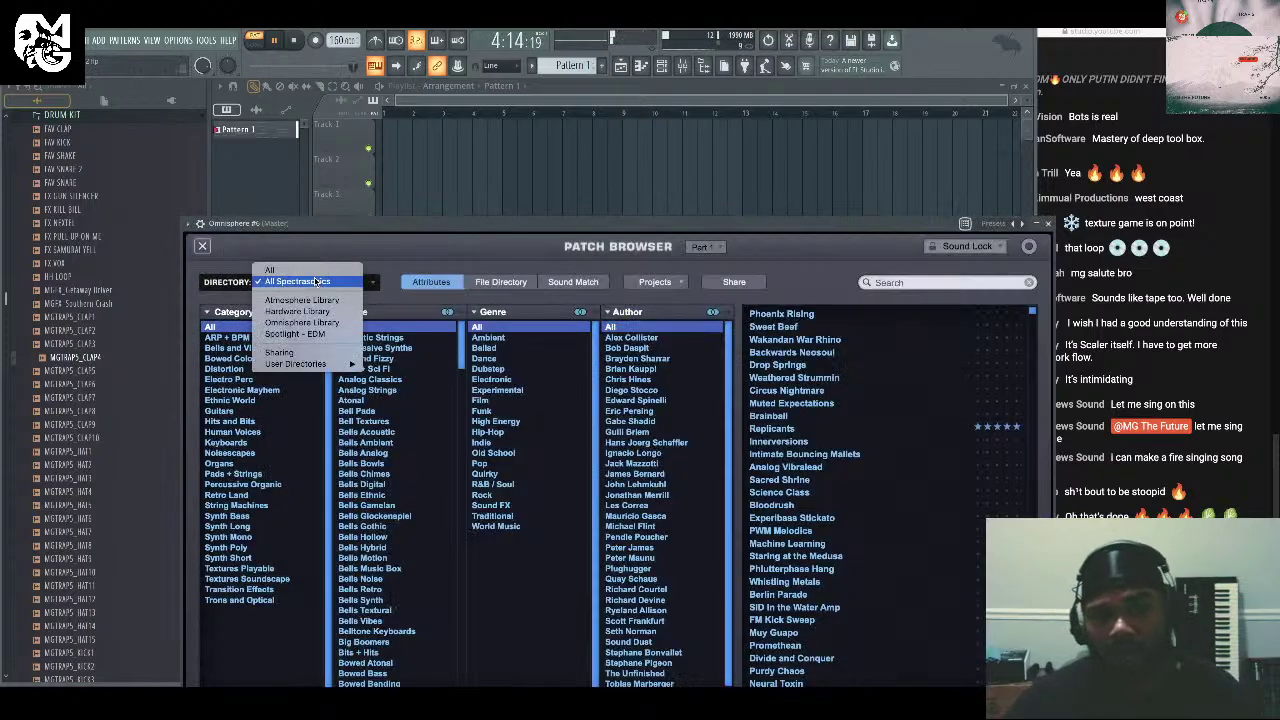
mouse_move(325, 365)
left_click(408, 366)
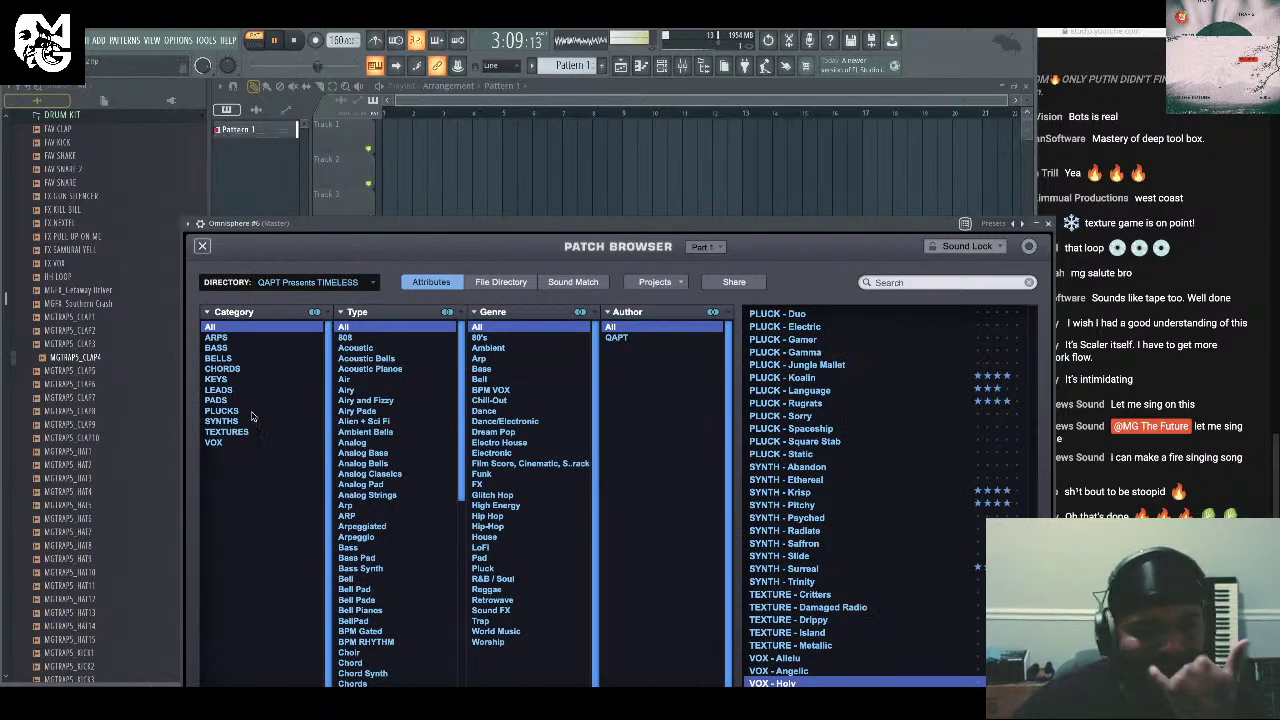
left_click(220, 358)
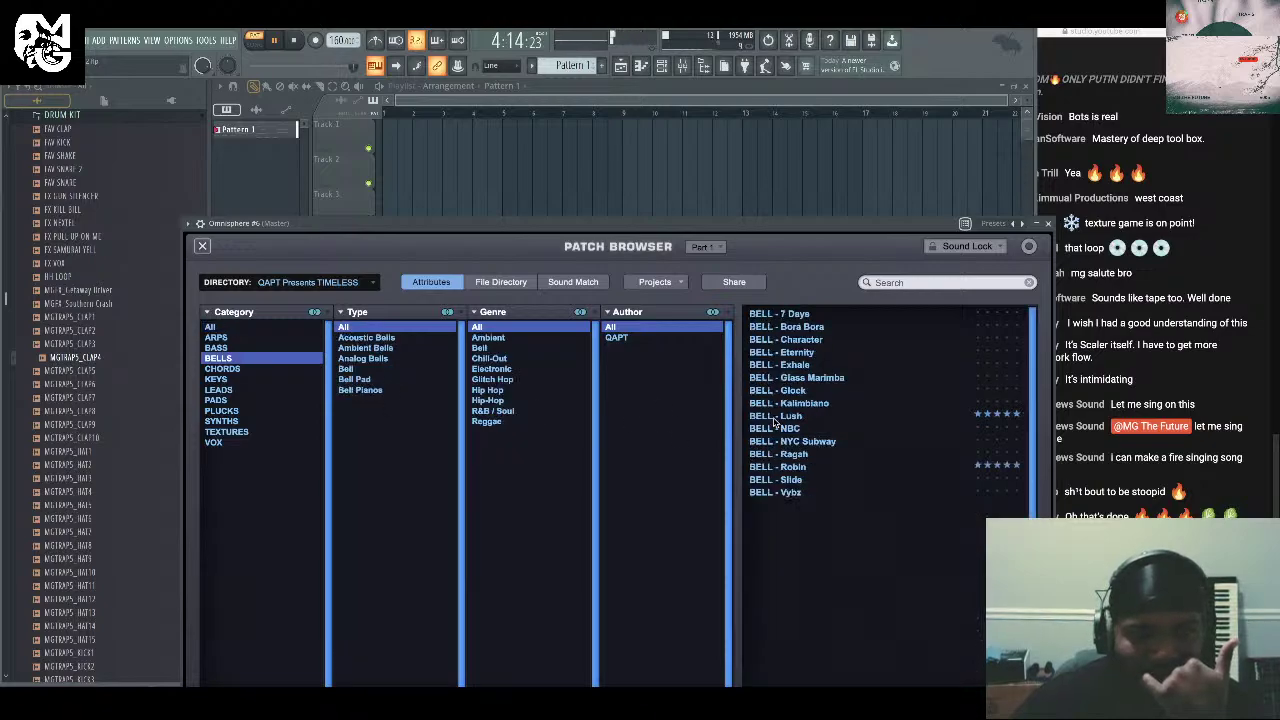
left_click(828, 404)
left_click(823, 416)
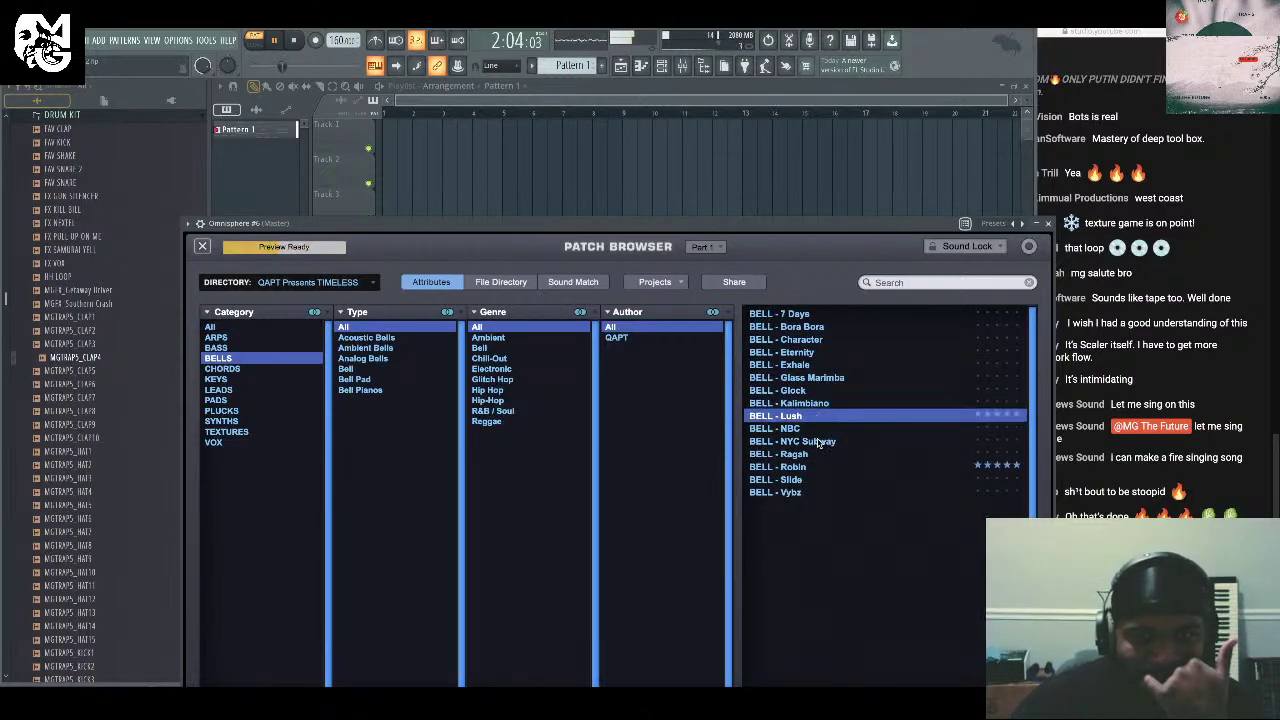
left_click(1048, 222)
Draw bell notes about one beat long near the end of each bar in Omnisphere #6: A5, F#5, G#5 and E5.
right_click(388, 340)
left_click(402, 352)
scroll(445, 345, "down", 3)
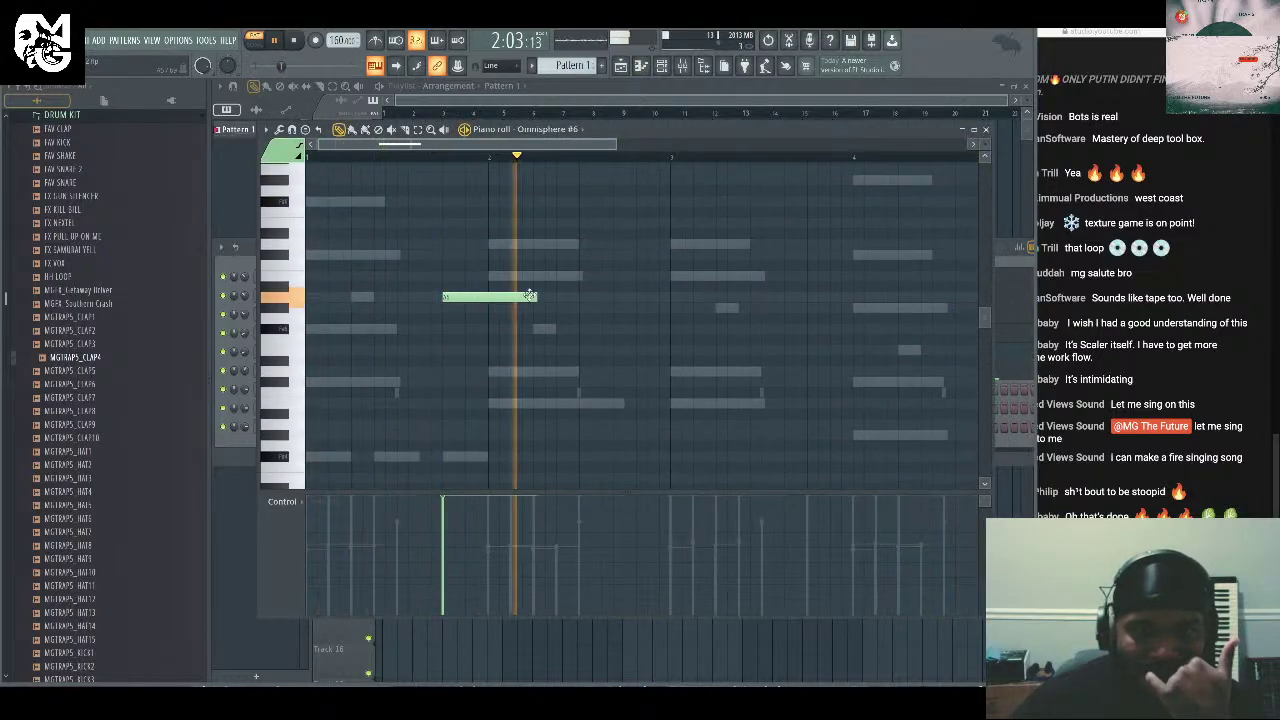
left_click_drag(536, 298, 491, 307)
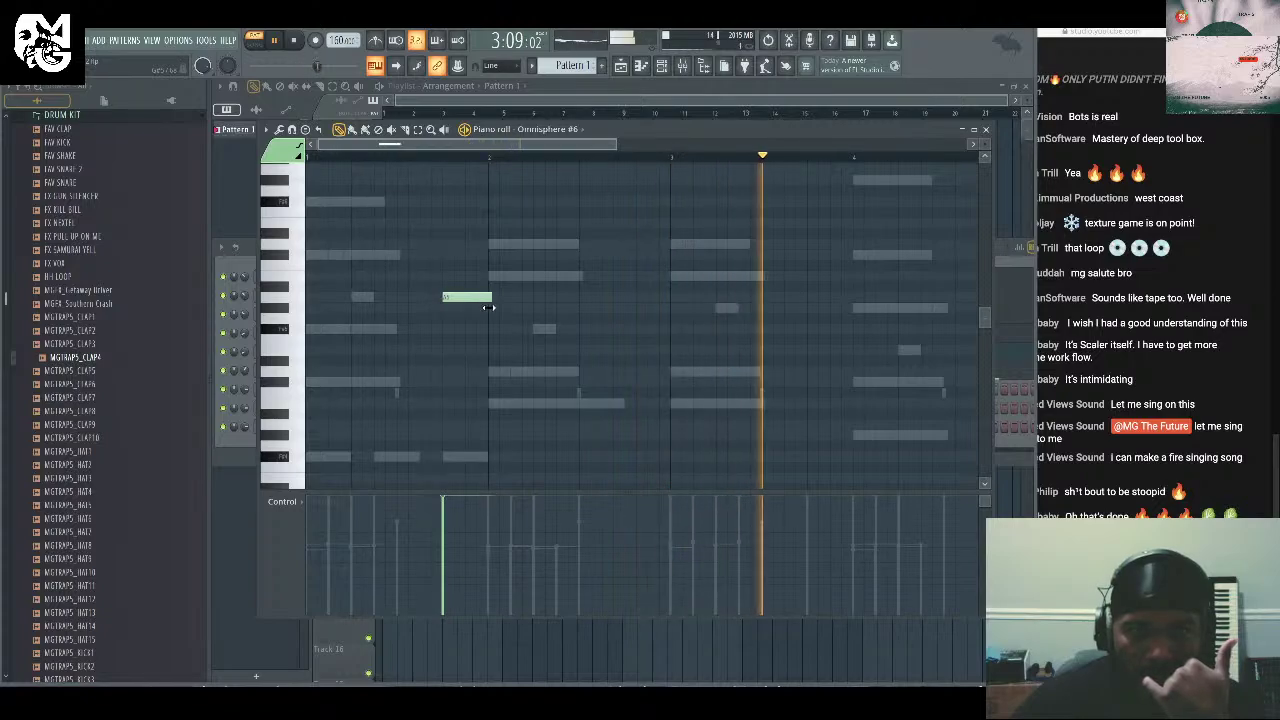
left_click(622, 330)
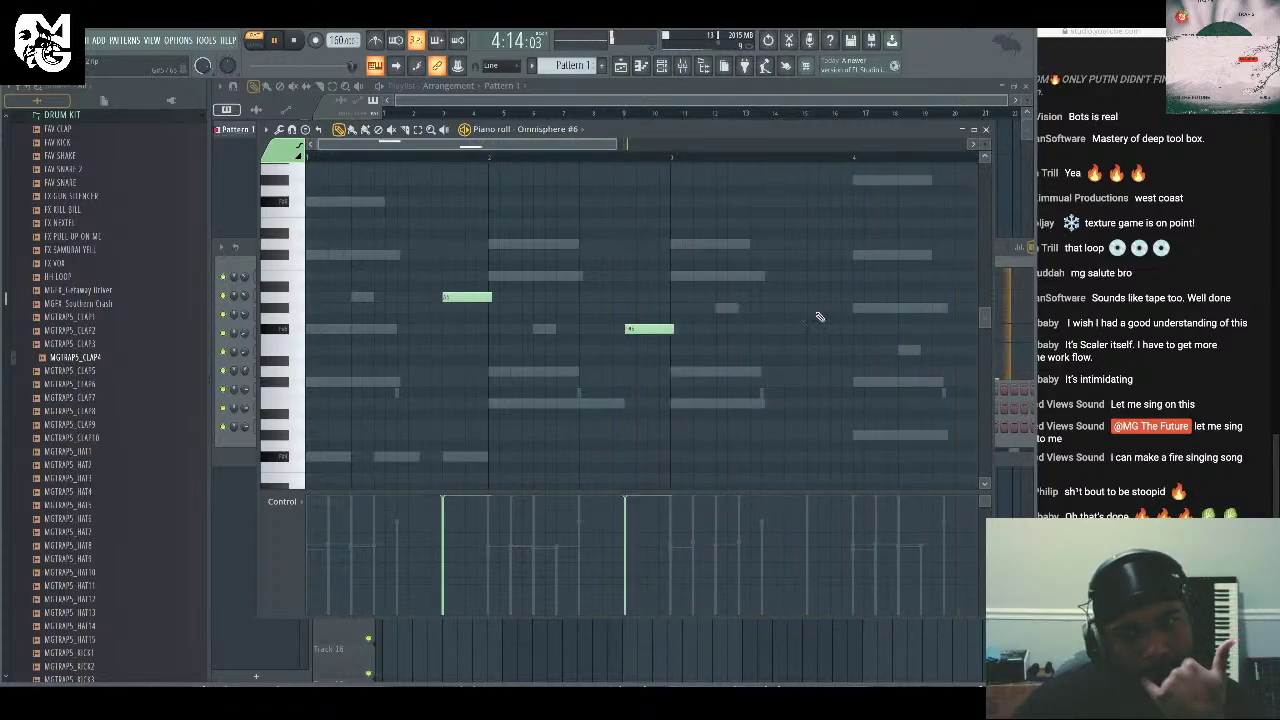
left_click(802, 308)
scroll(803, 209, "right", 5)
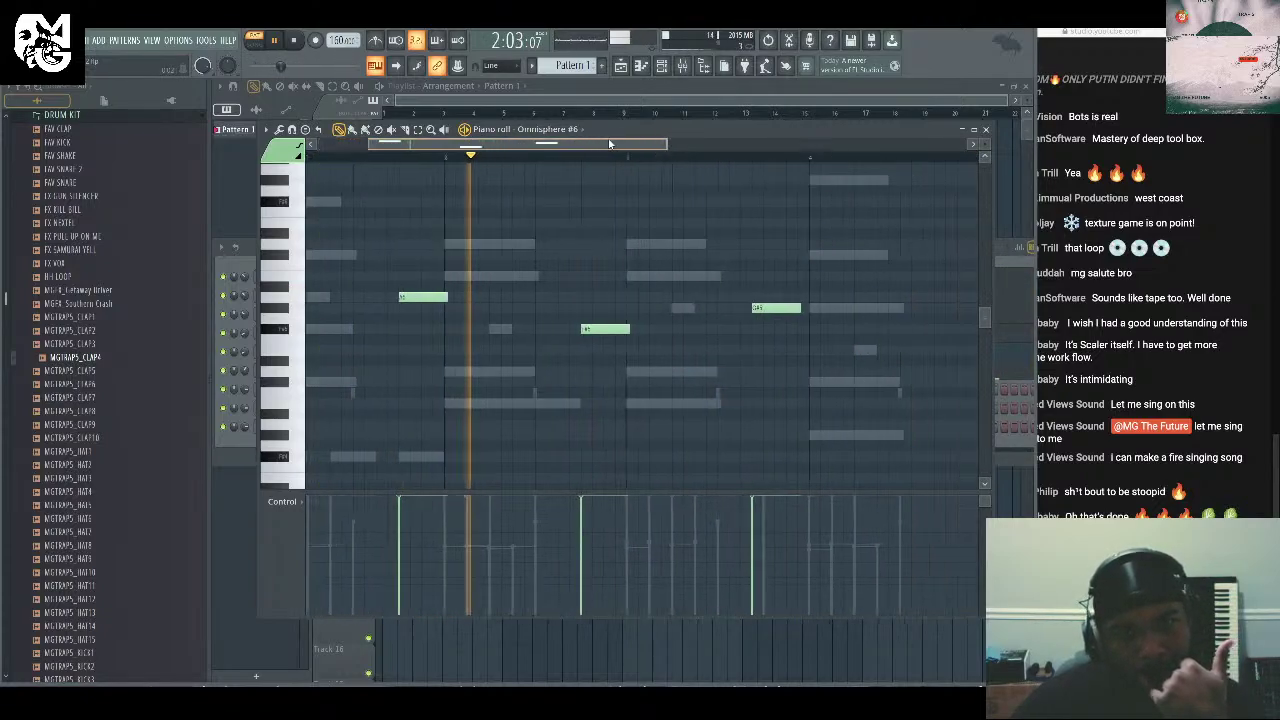
left_click(841, 350)
Select all four bell notes and raise them one octave to A6, F#6, G#6 and E6.
left_click_drag(886, 266, 200, 467)
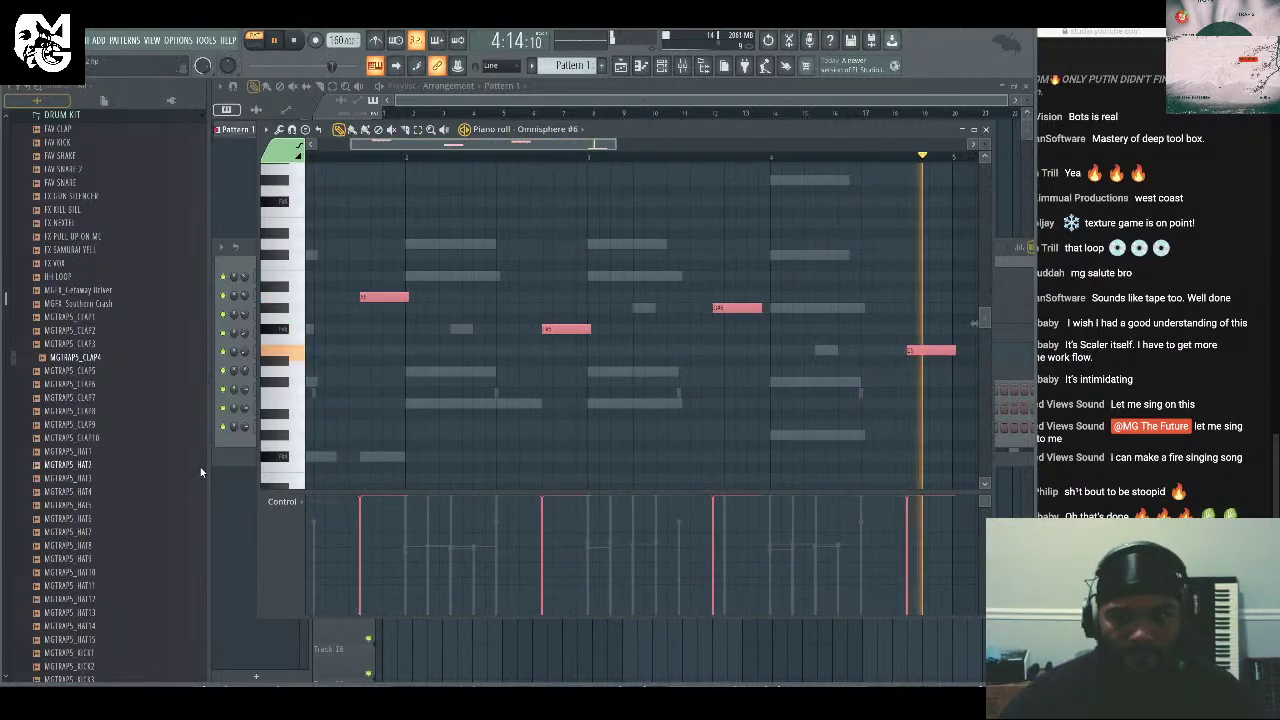
key("shift+Up")
key("space")
Shorten the third and fourth bell notes to about three-quarters of a beat, starting the third on bar 3's last beat.
left_click(770, 252)
scroll(770, 258, "up", 1)
scroll(750, 252, "up", 2)
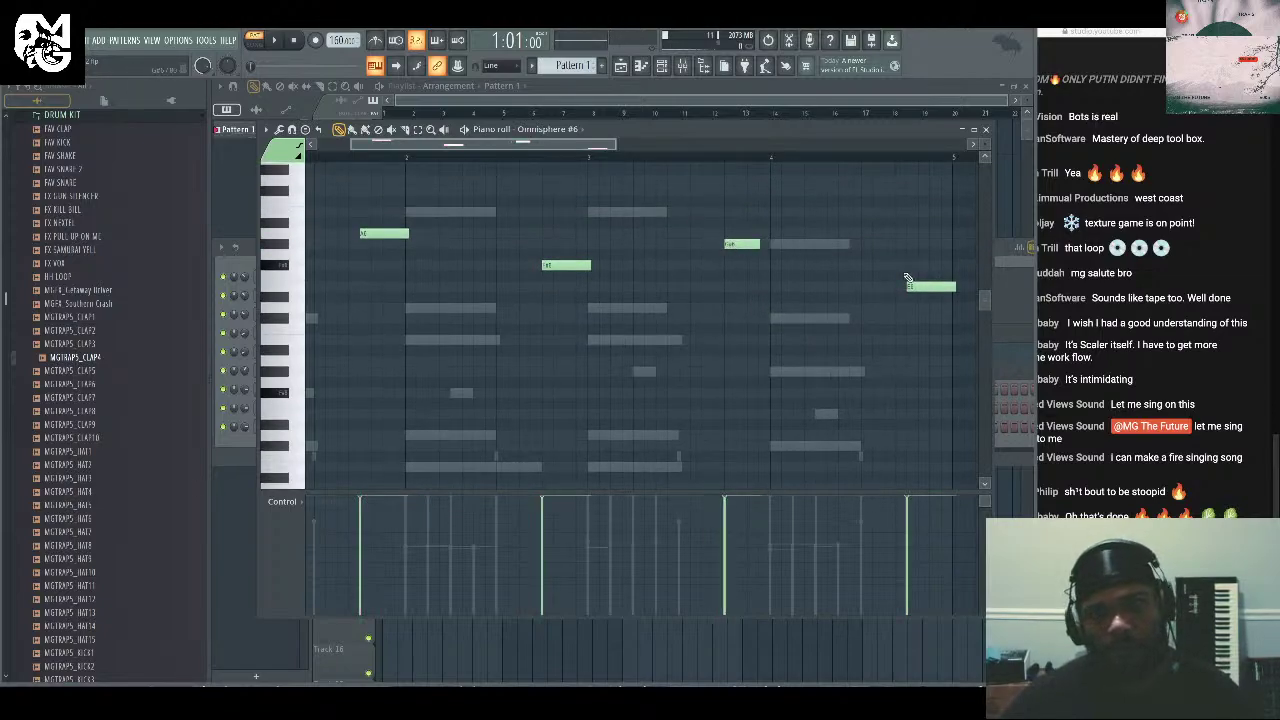
left_click_drag(943, 286, 936, 286)
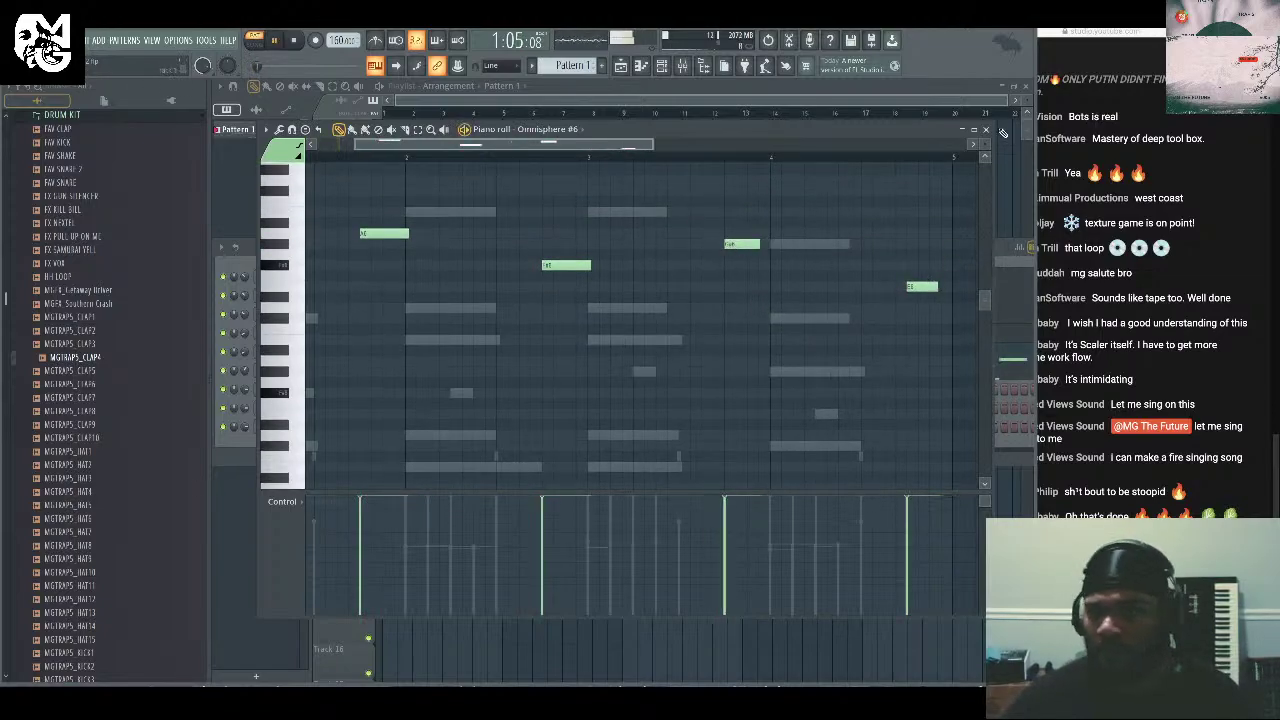
left_click(985, 130)
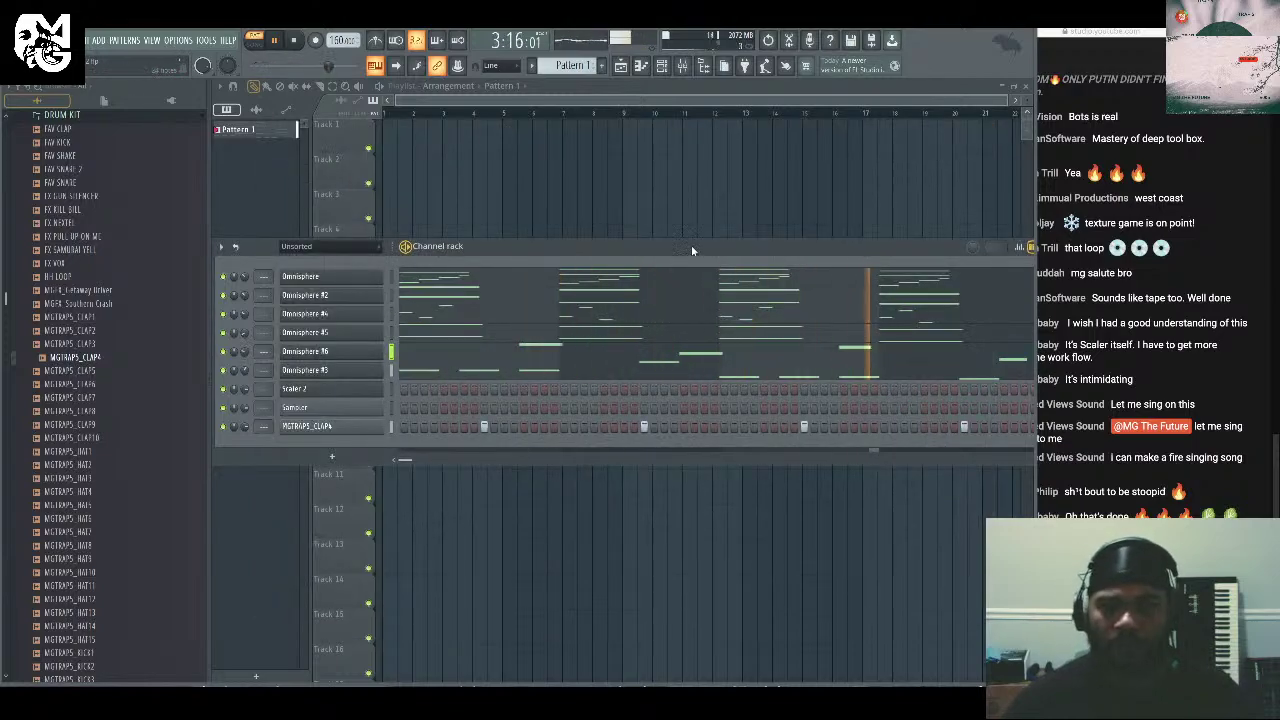
Stop playback and read the messages in the live stream chat.
left_click(1205, 383)
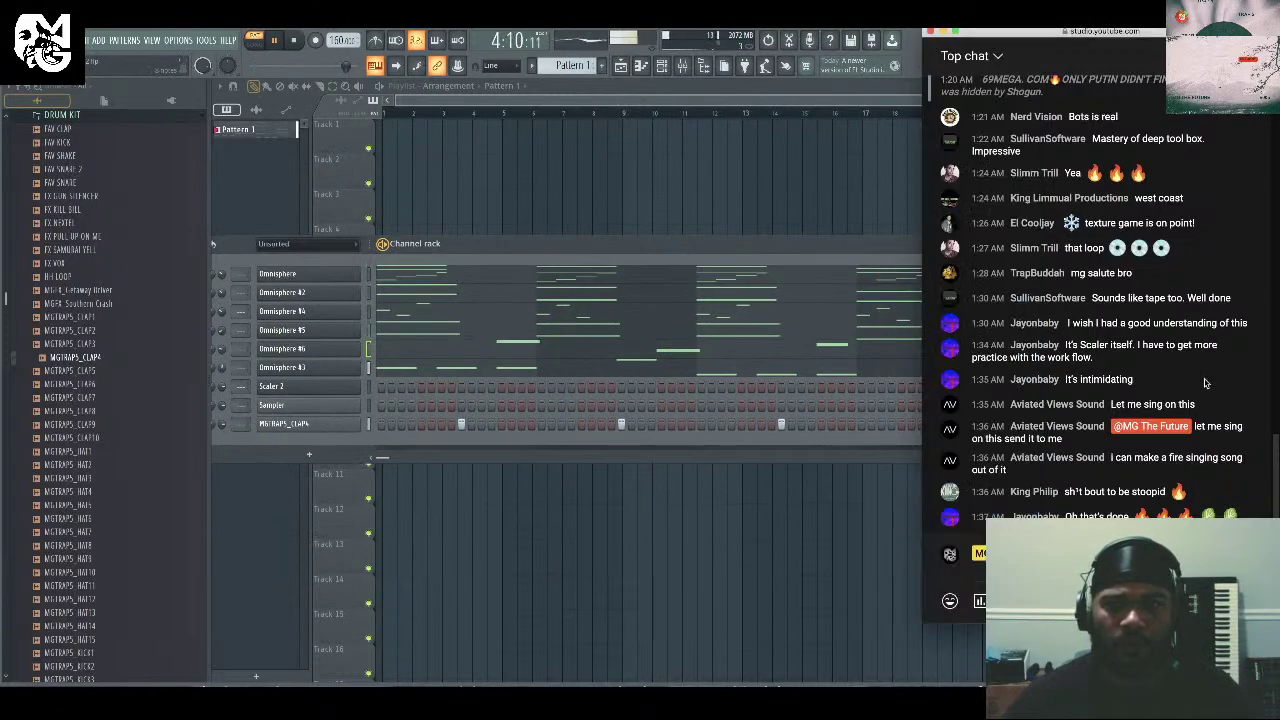
left_click(292, 44)
left_click(1232, 386)
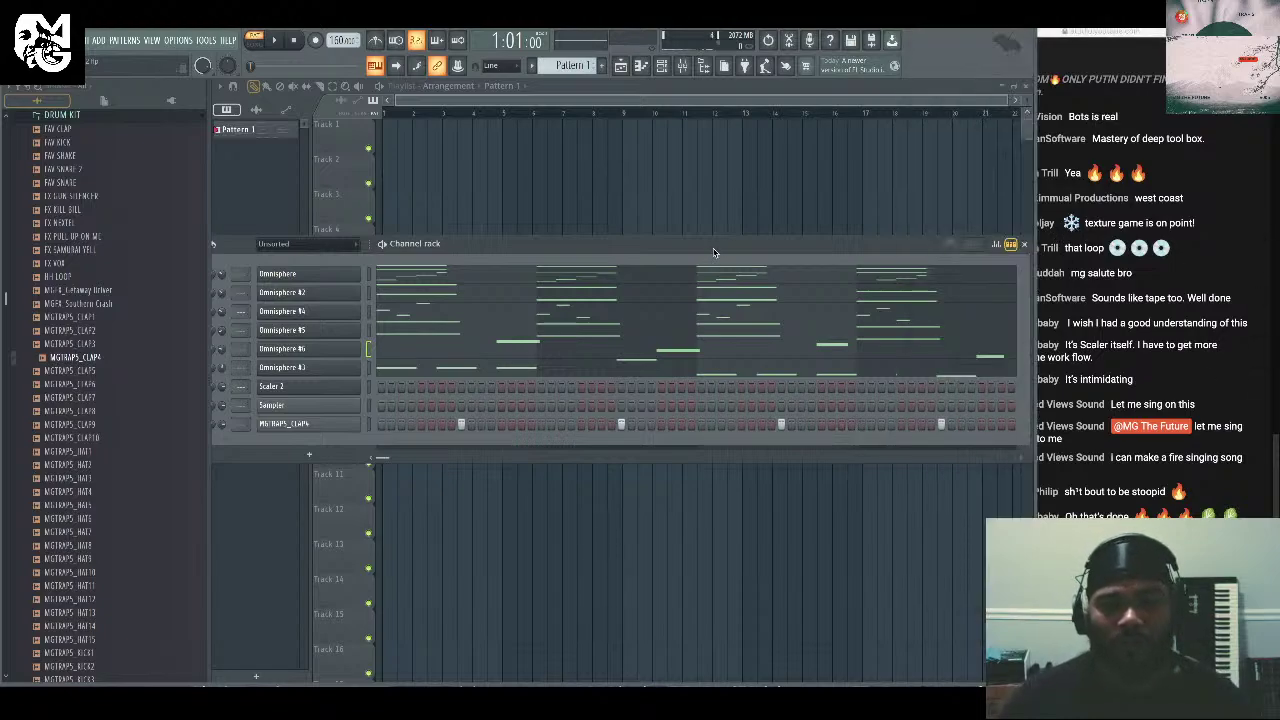
Move the channel rack up to the upper edge of the playlist and check the live stream chat again.
left_click_drag(714, 253, 714, 95)
left_click(1198, 303)
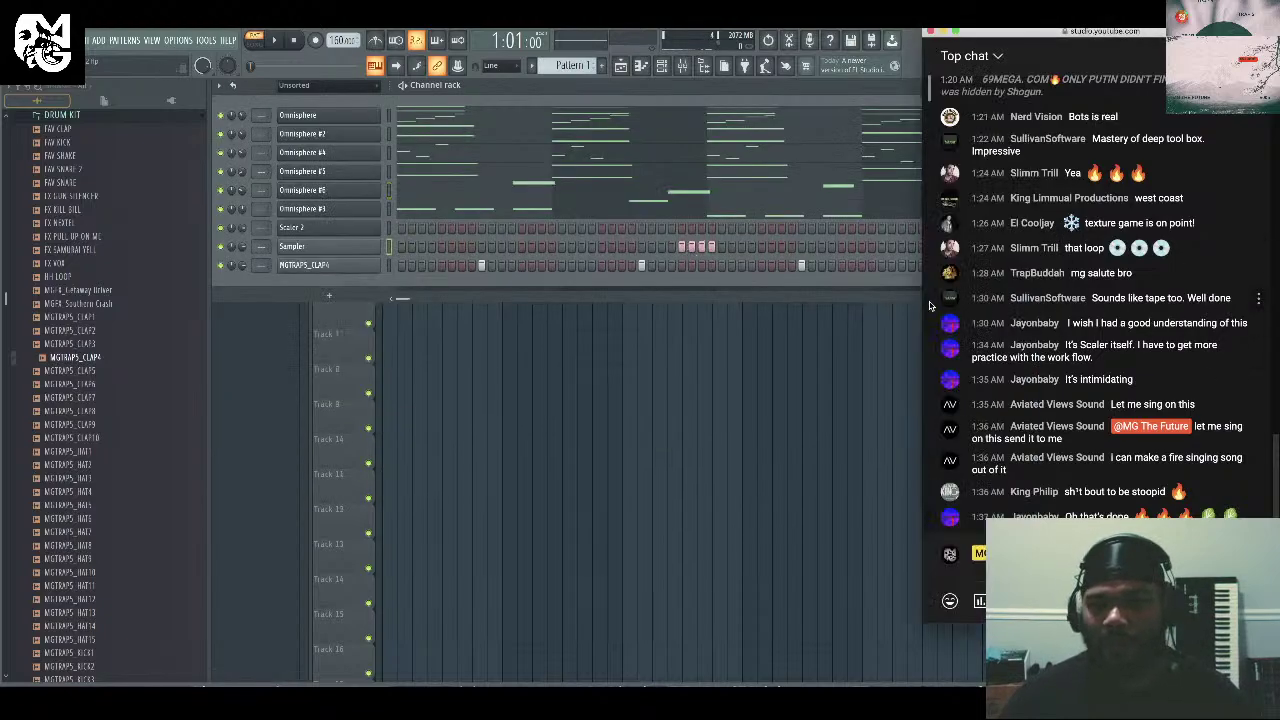
left_click(700, 183)
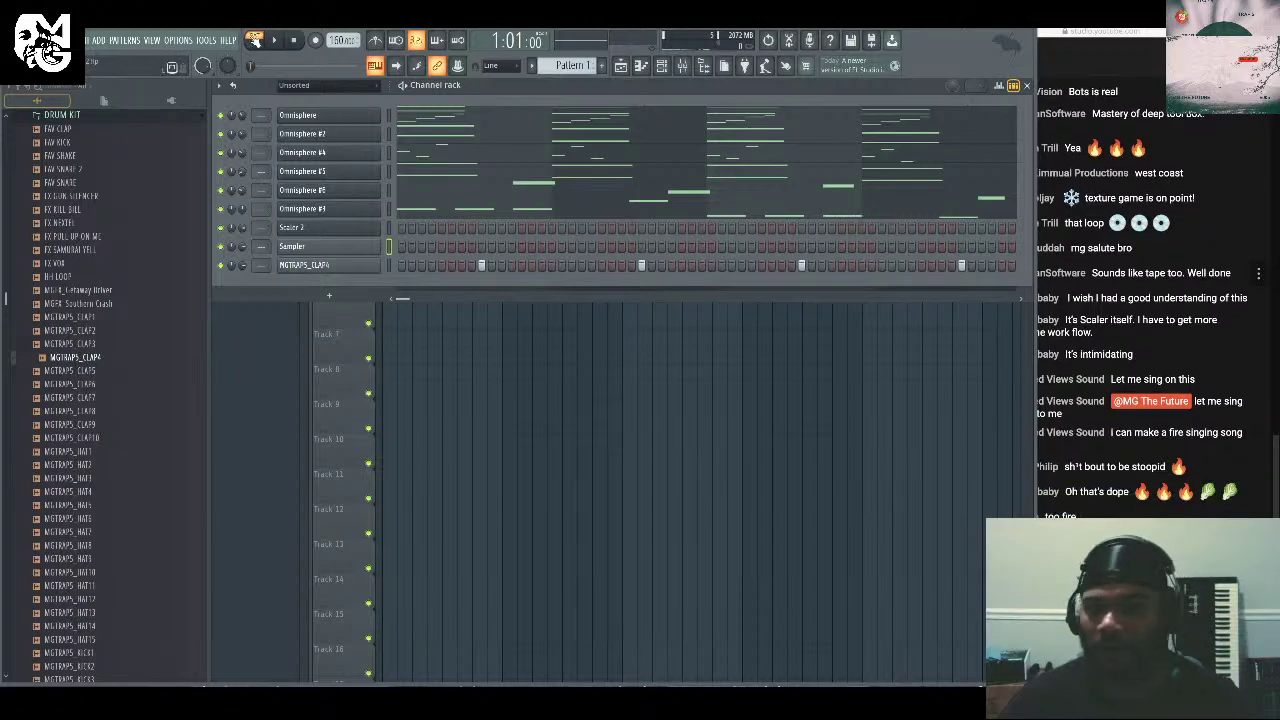
left_click(1155, 332)
left_click(666, 95)
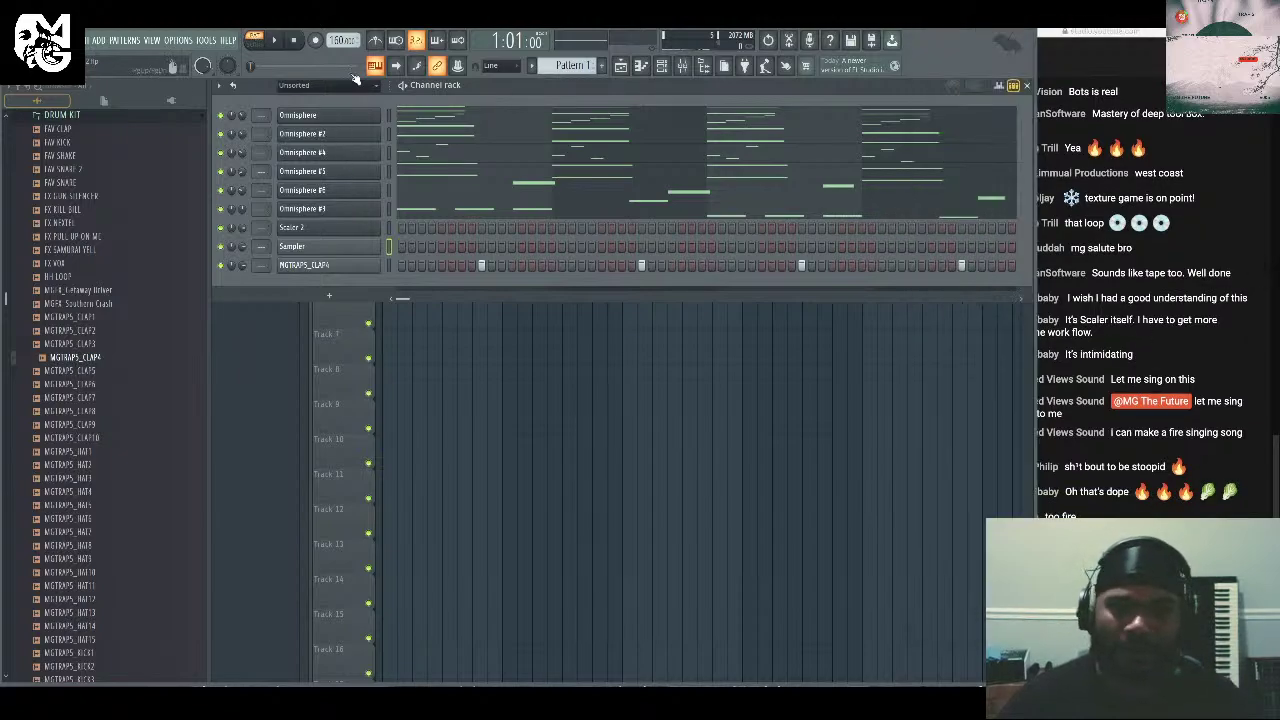
Add the FAV KICK sample from the TRAPANESE 5 drum kit as a new channel below MGTRAP5_CLAP4.
scroll(150, 350, "up", 4)
left_click(108, 250)
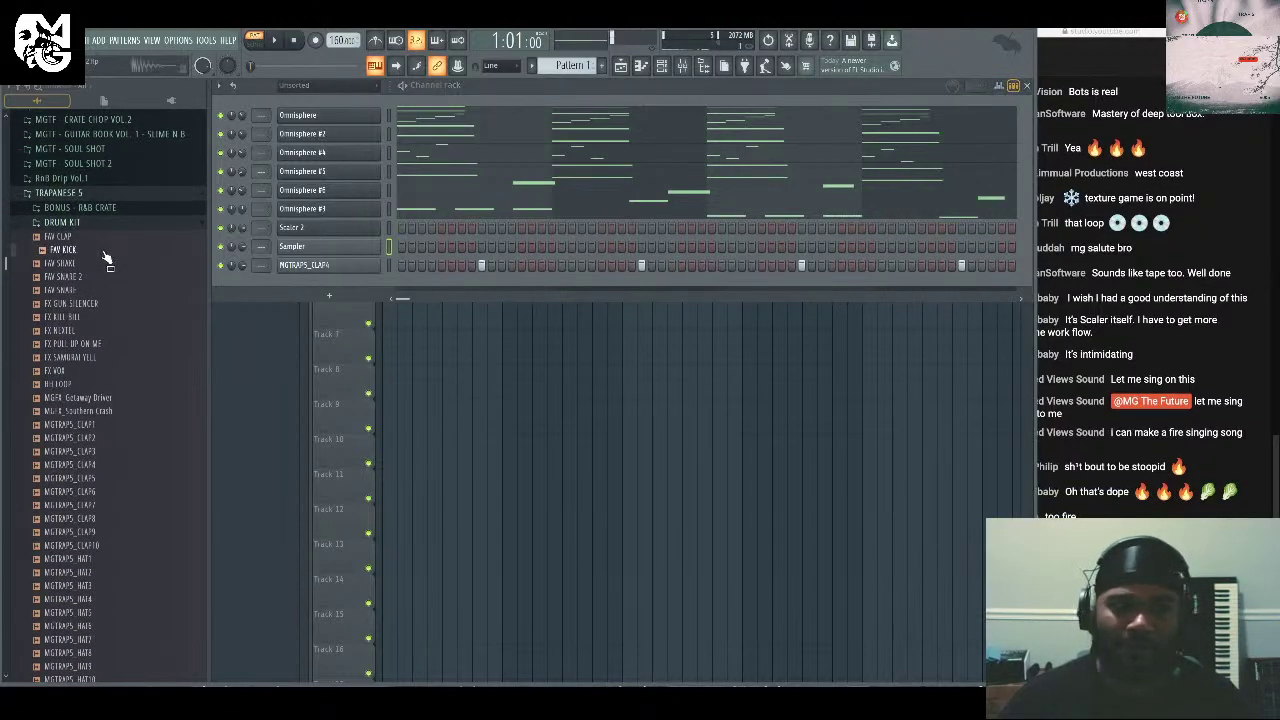
left_click_drag(367, 291, 397, 291)
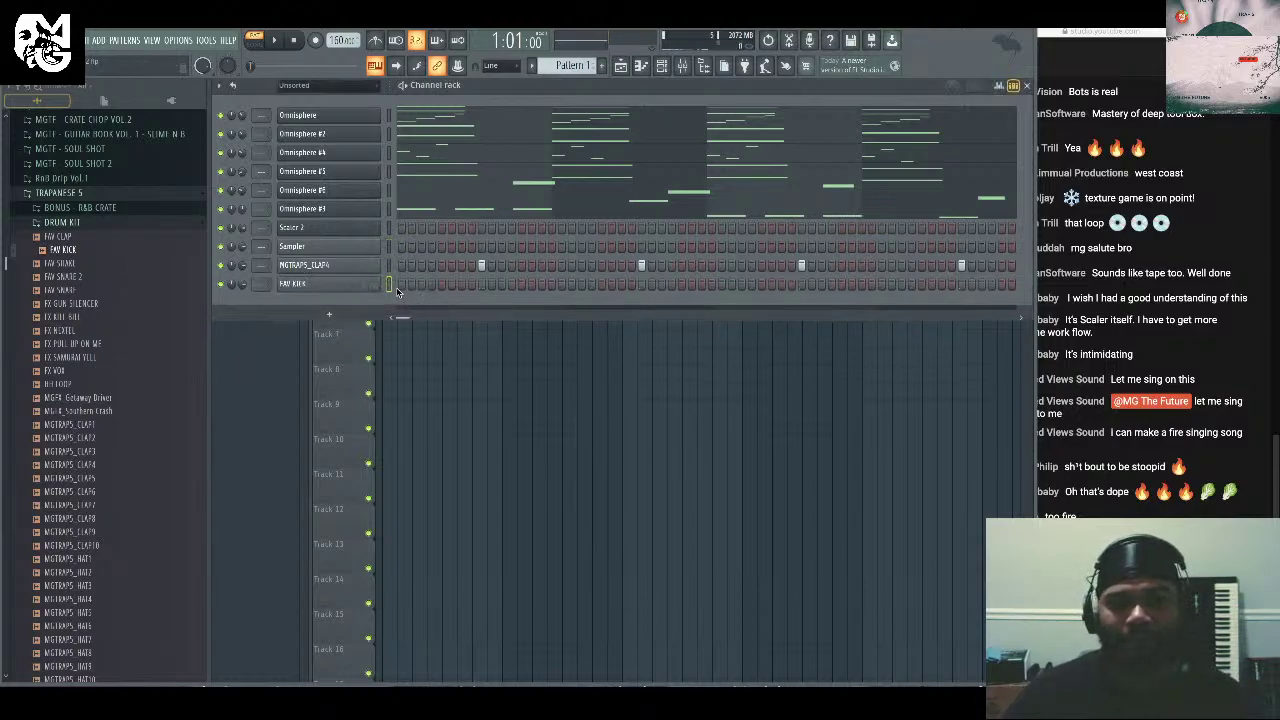
Place FAV KICK hits on steps 1, 13, 33 and 45 of the pattern and play it back.
left_click(521, 284)
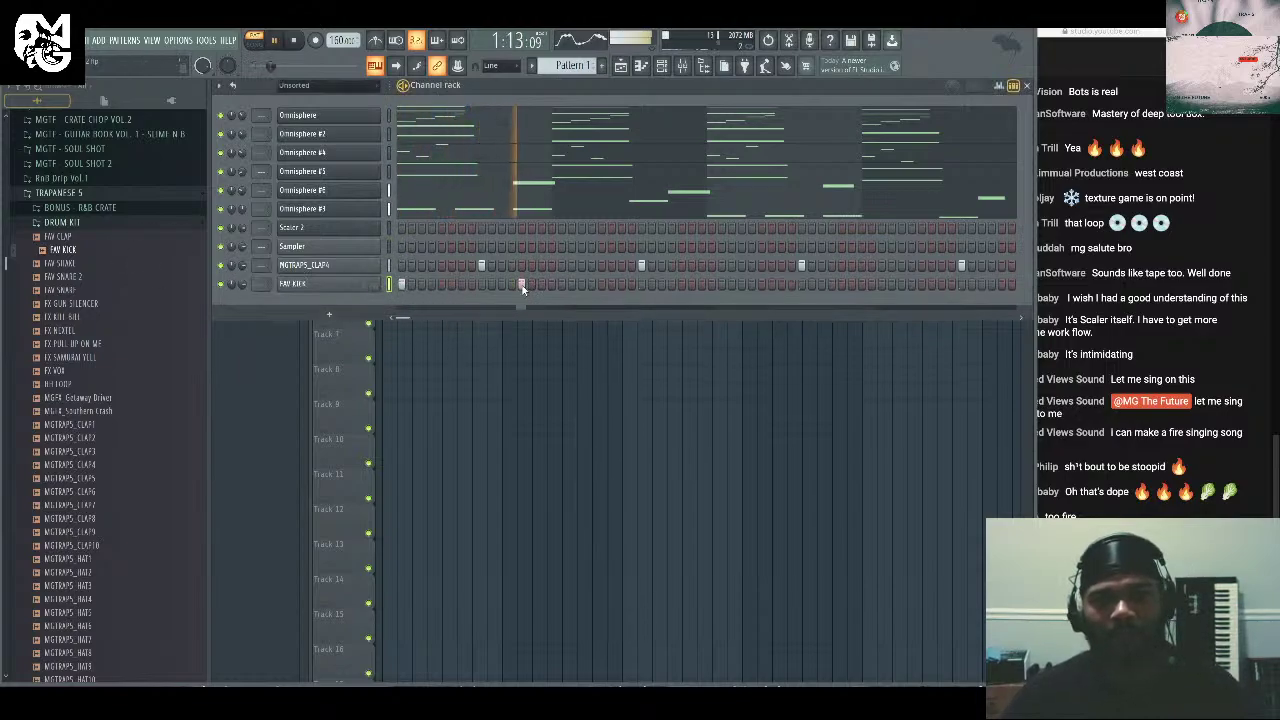
left_click(721, 284)
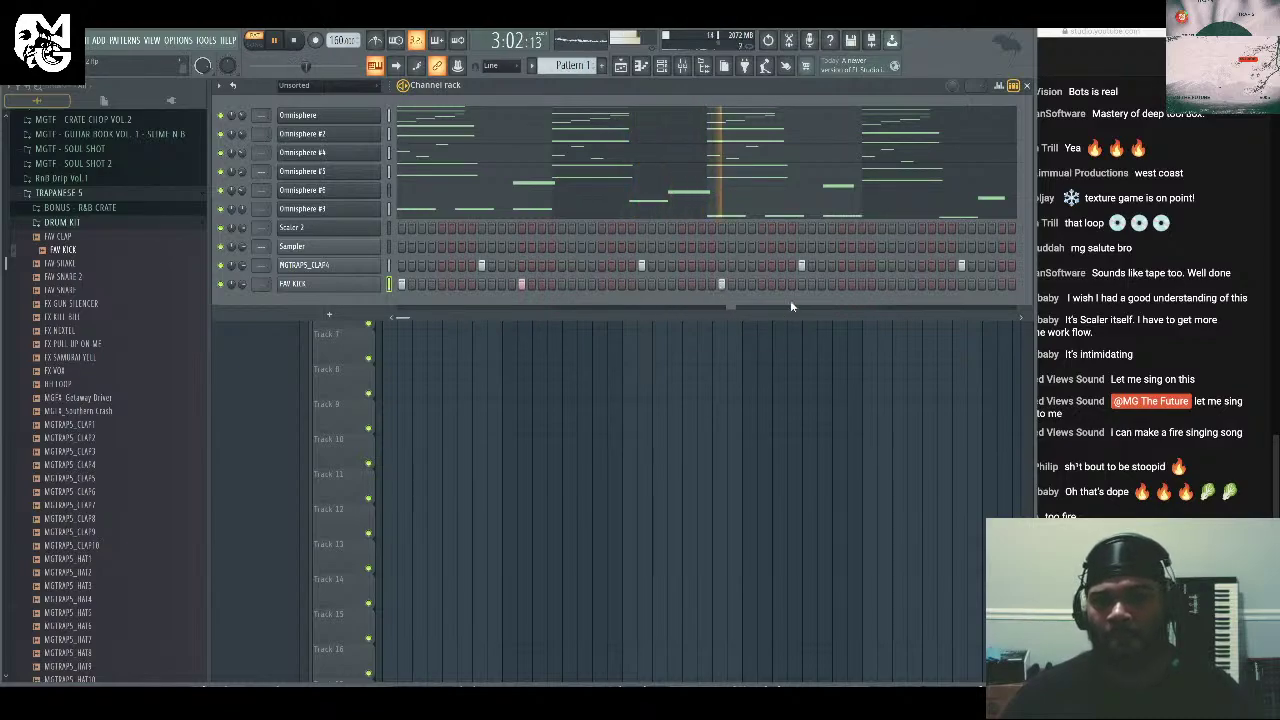
left_click(841, 284)
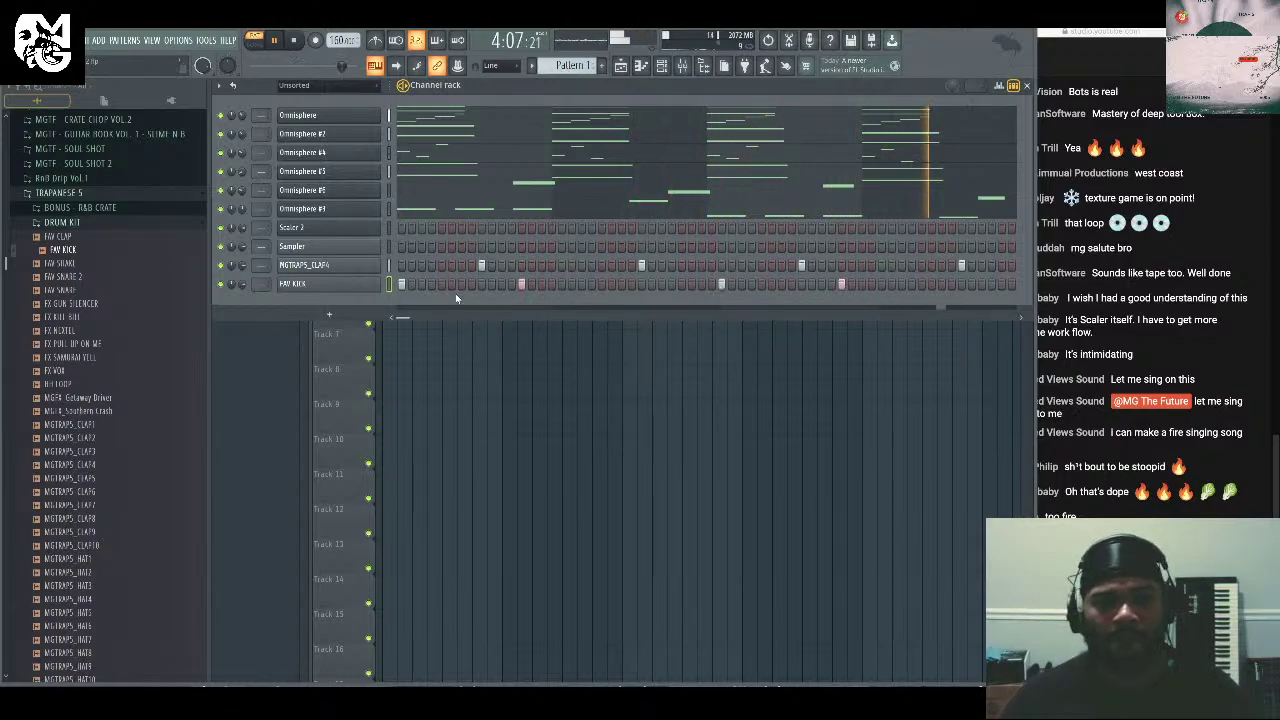
key("space")
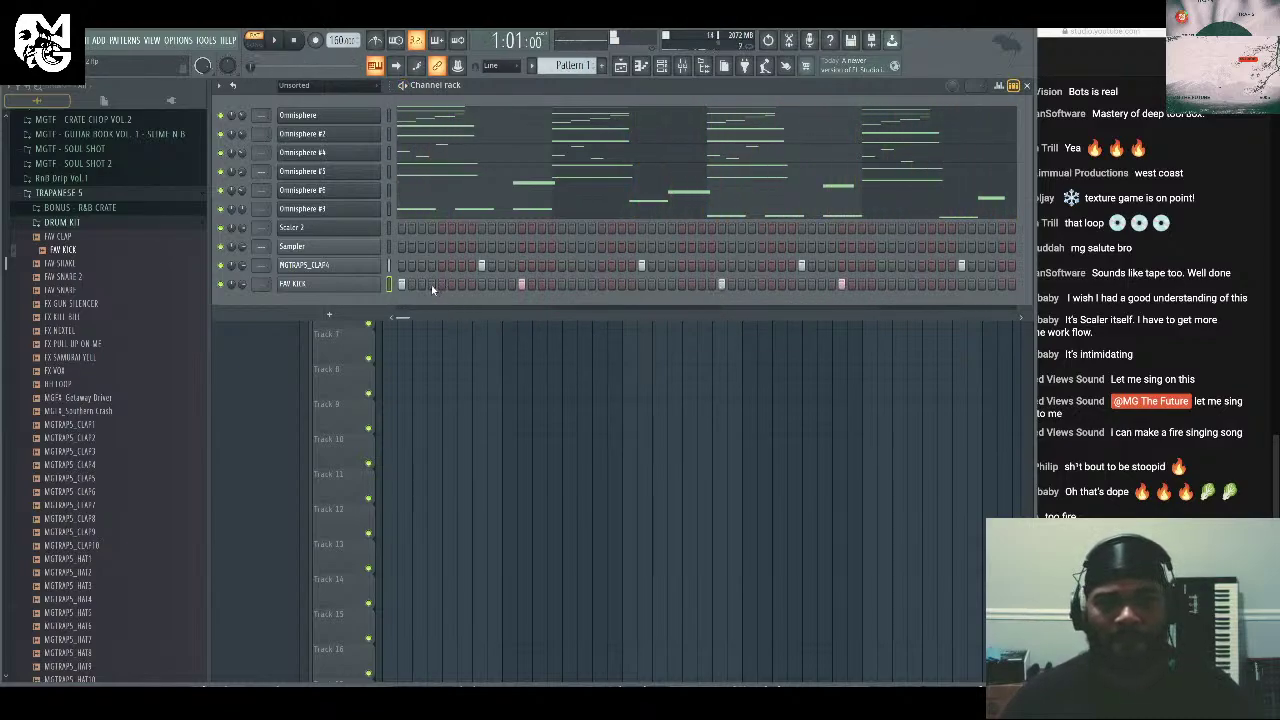
Add further FAV KICK hits on steps 3, 21, 39 and 53 while auditioning the pattern.
left_click(422, 285)
key("space")
left_click(601, 285)
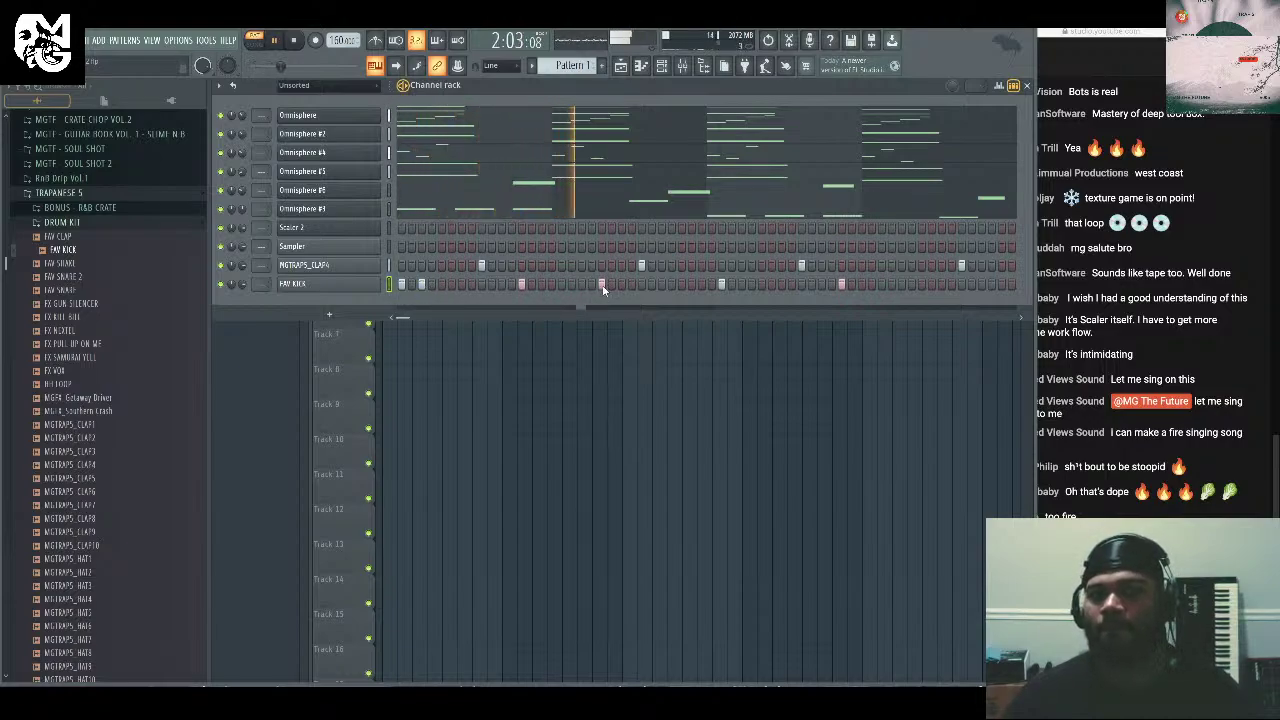
left_click(780, 285)
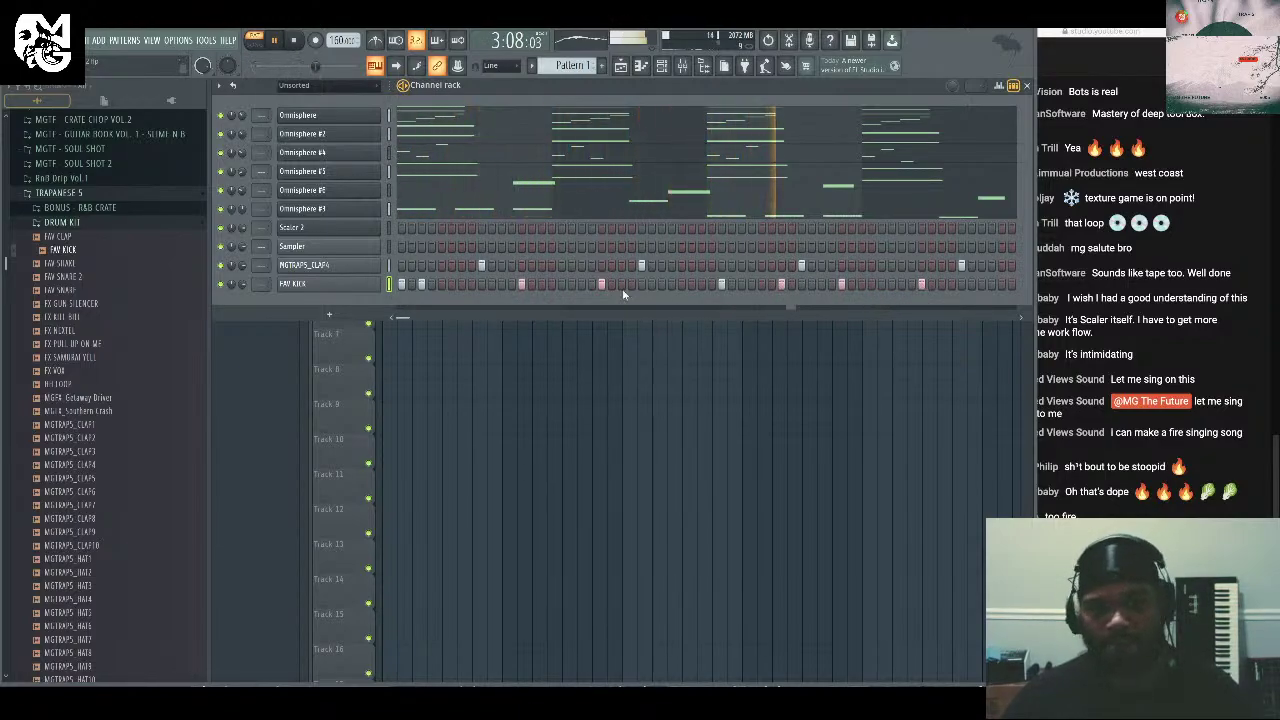
Remove the FAV KICK hits on steps 3 and 53, and add hits on steps 7 and 61.
scroll(147, 360, "down", 2)
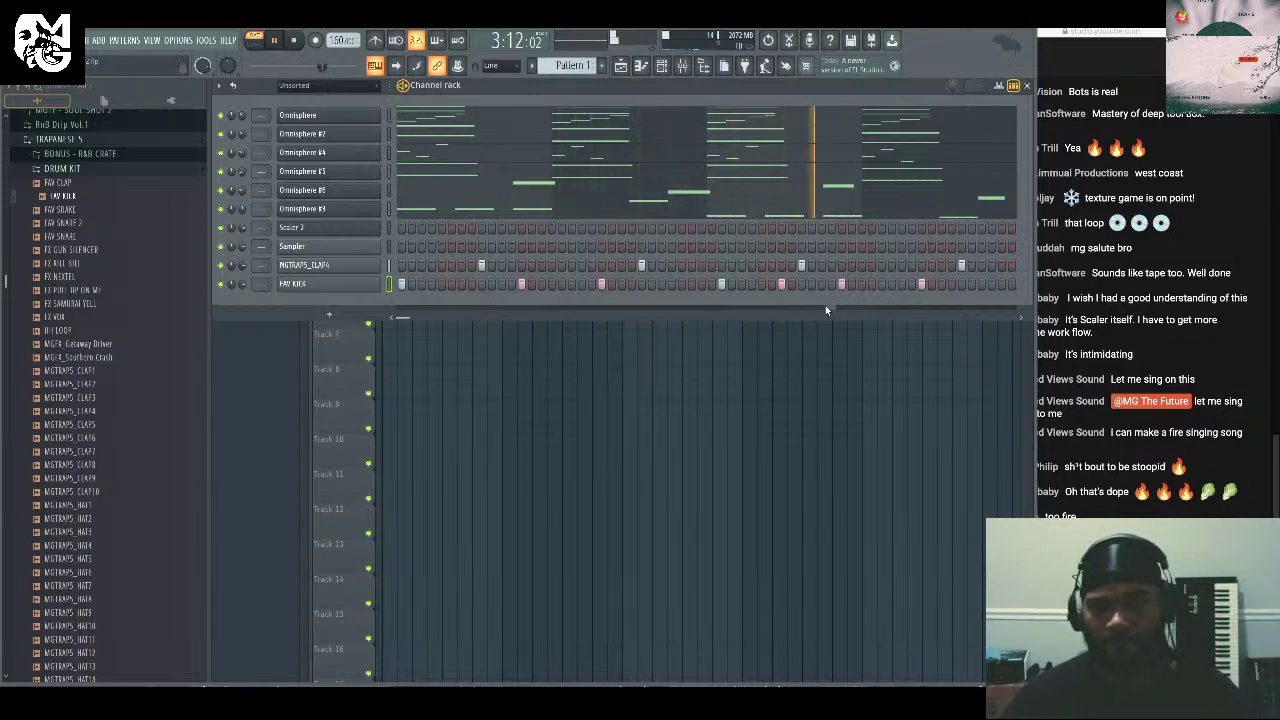
left_click(920, 286)
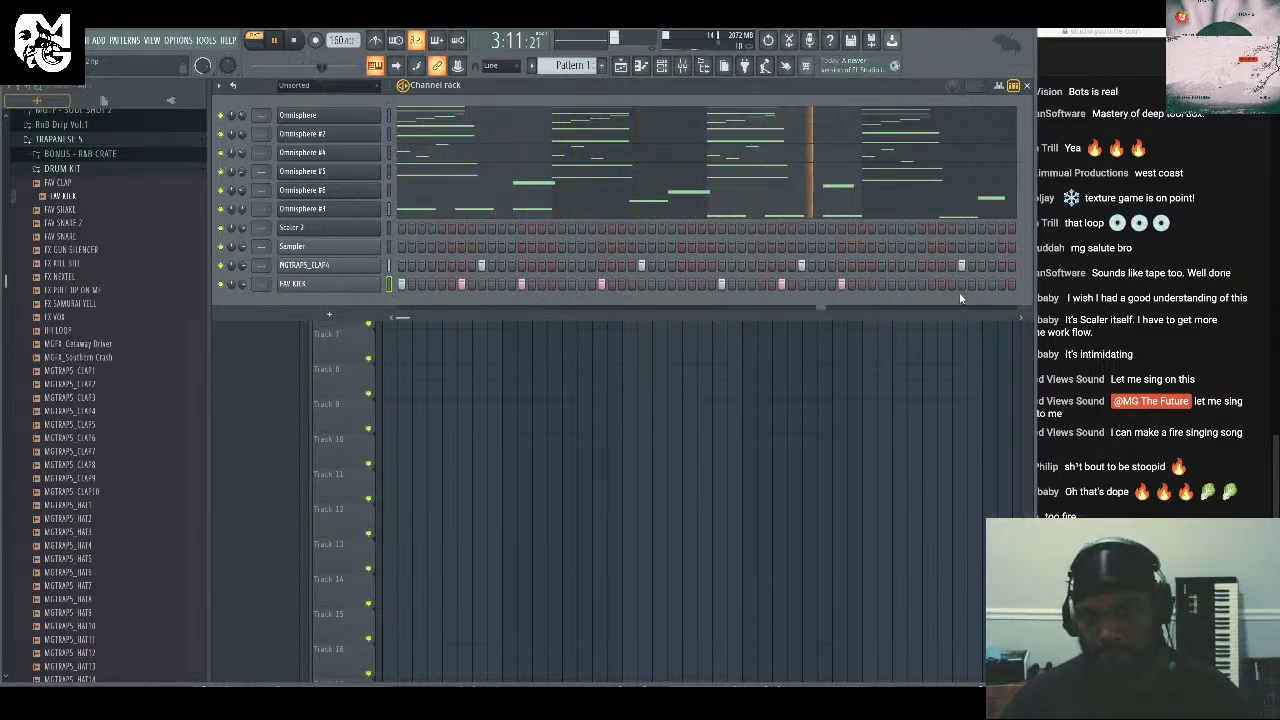
left_click(997, 285)
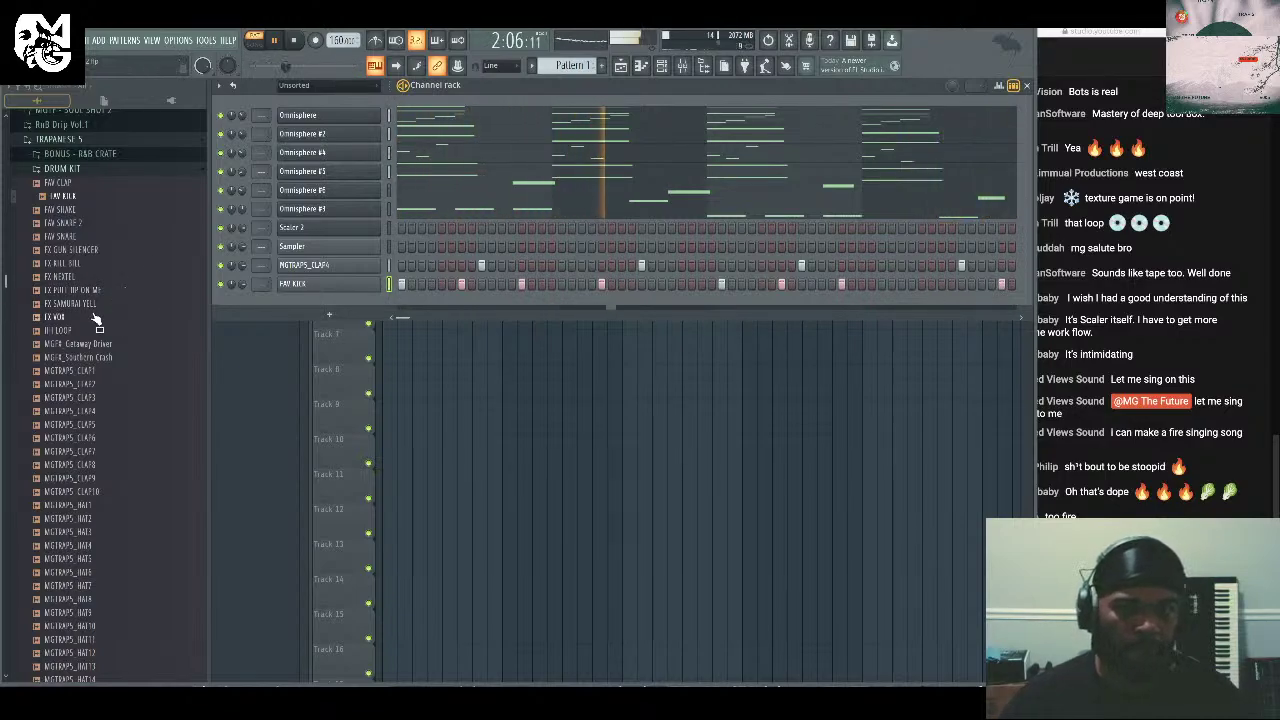
Add the FX VOX sample as a new channel below FAV KICK and place a hit on step 29.
left_click_drag(97, 318, 322, 318)
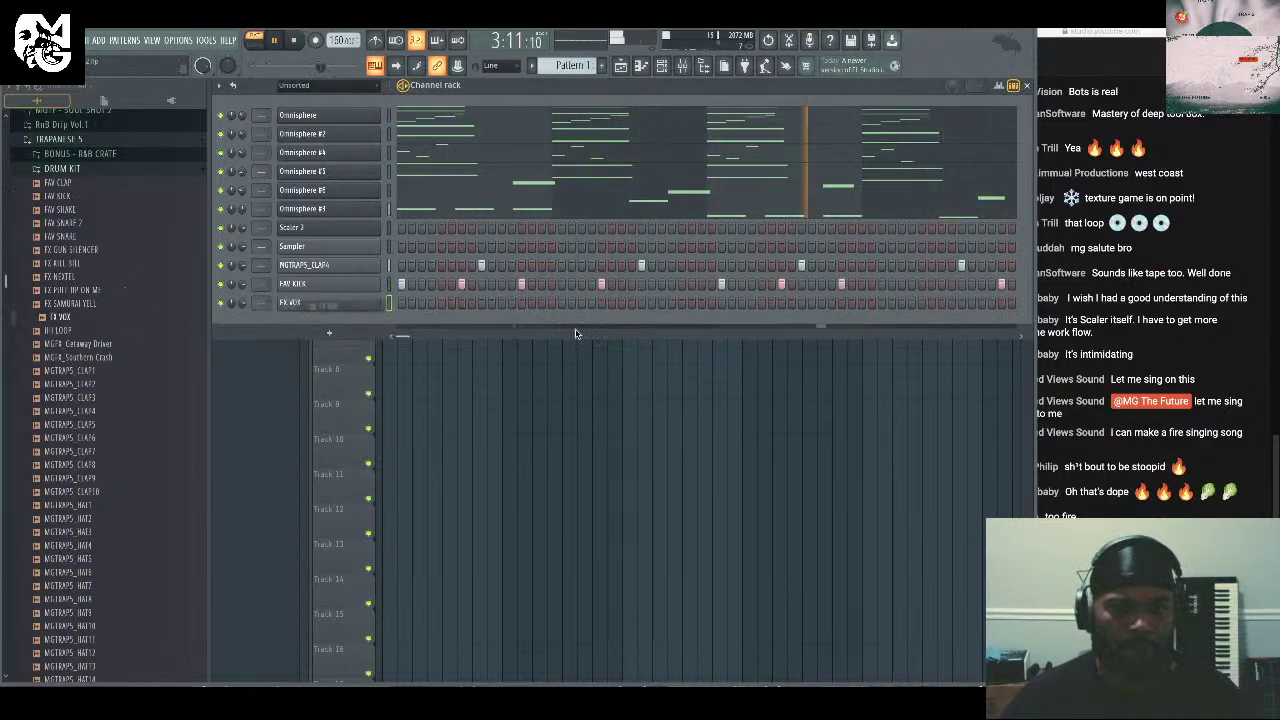
left_click(681, 303)
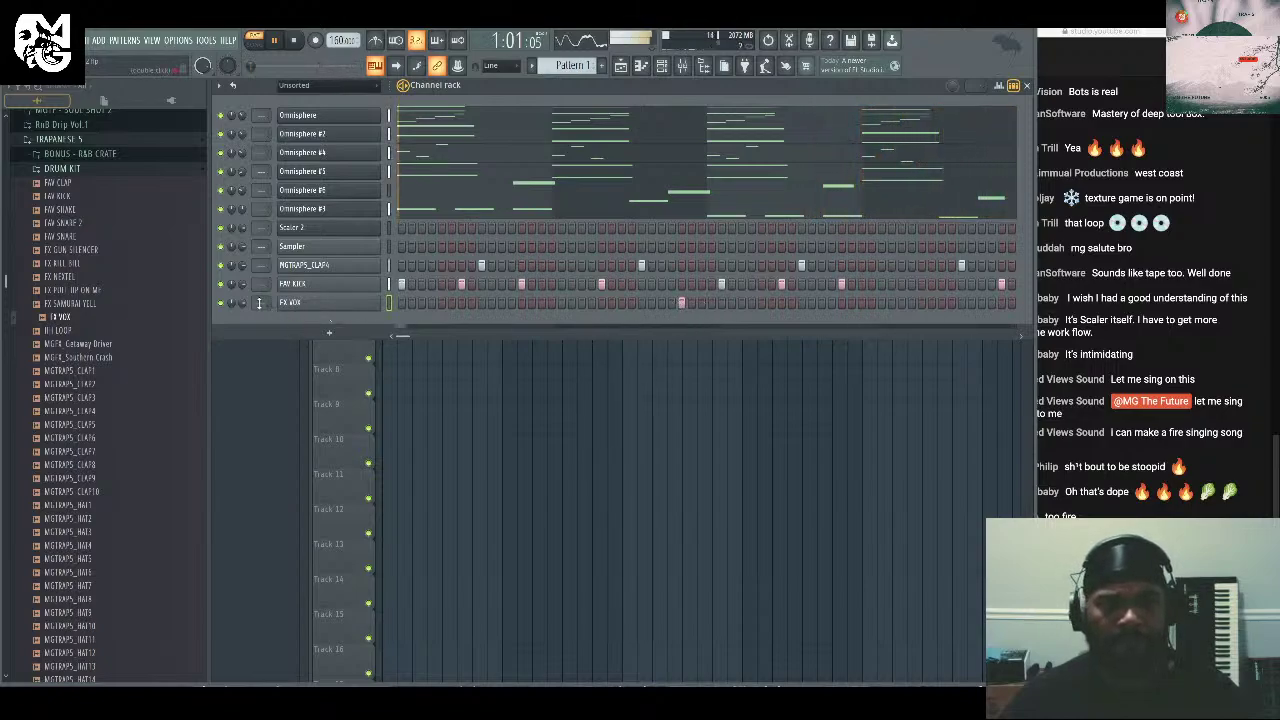
Add the MGTRAP5_HAT4 sample as a new channel below FX VOX and place hits on steps 1, 13, 33 and 45.
scroll(118, 330, "down", 4)
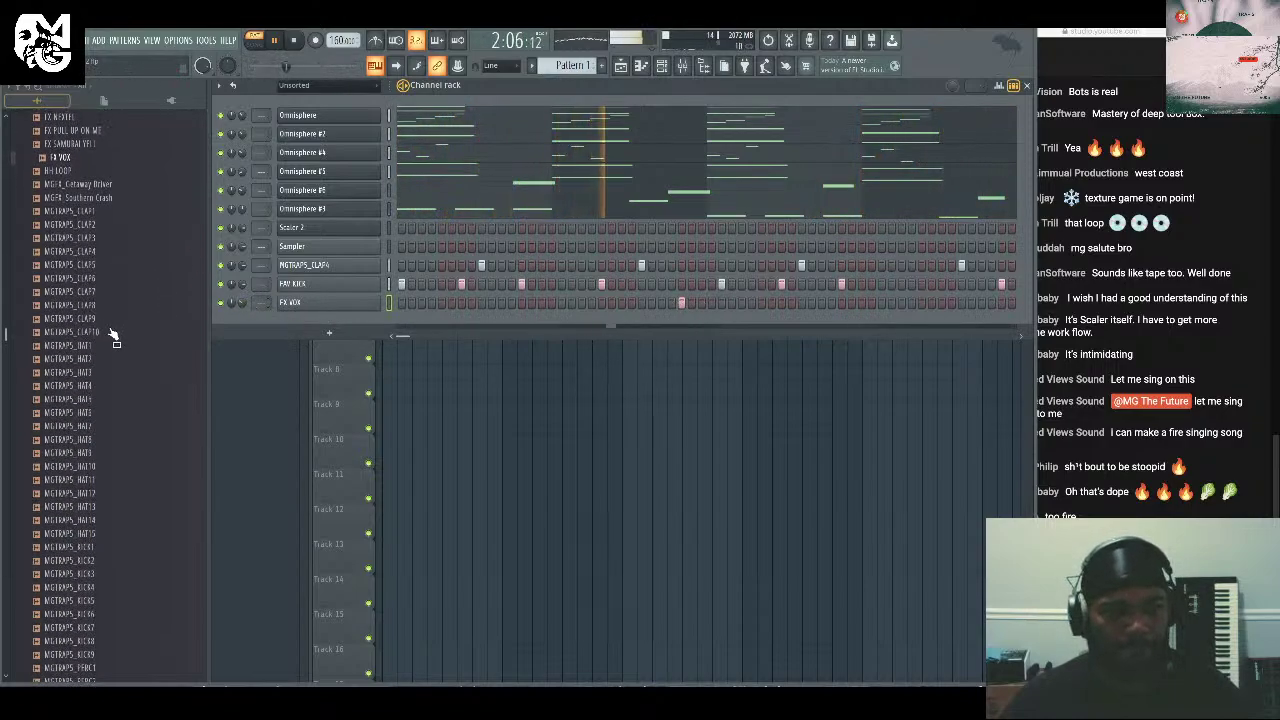
left_click_drag(76, 388, 310, 324)
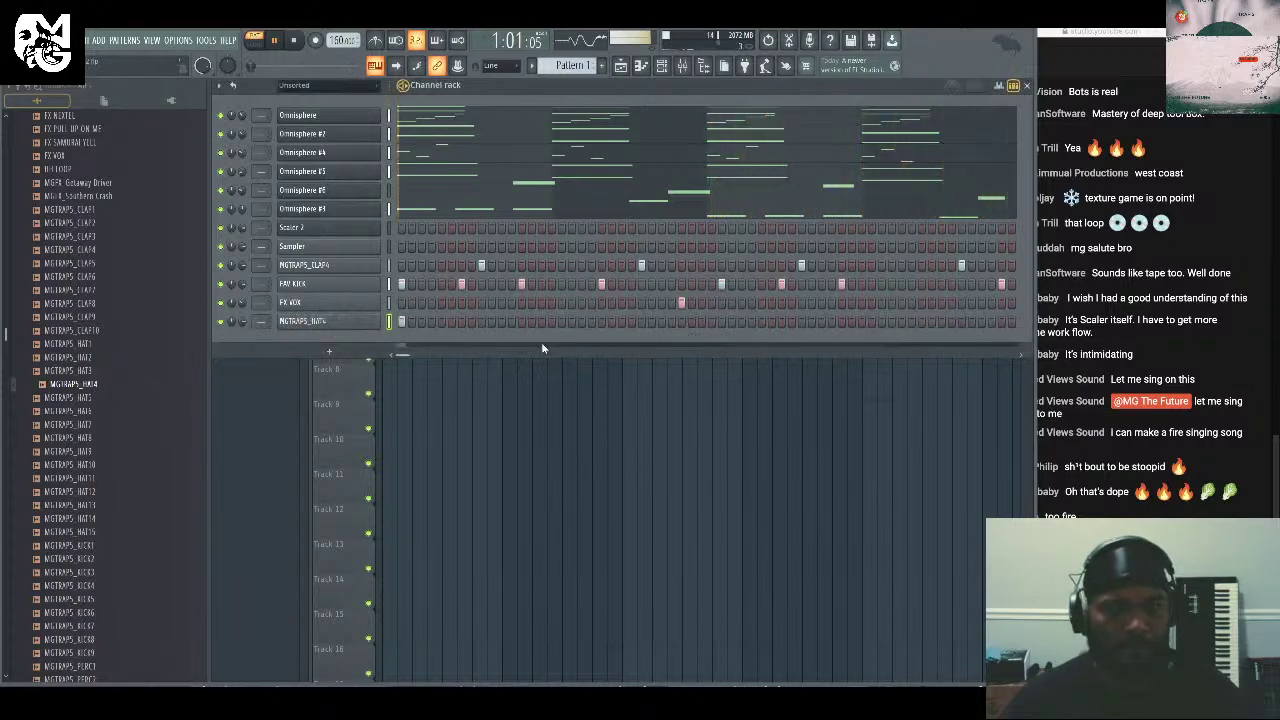
left_click(521, 322)
left_click(721, 321)
left_click(841, 322)
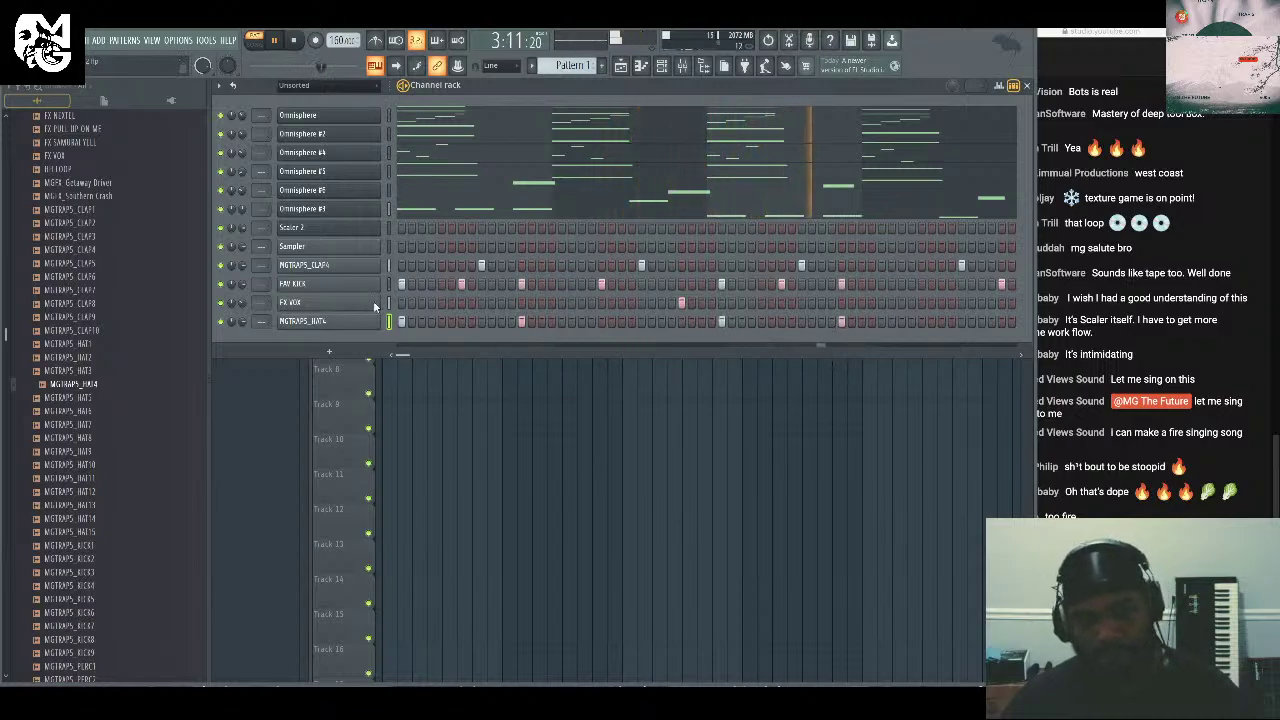
Audition more hats and add the MGTRAP5_HAT10 sample as a new channel below MGTRAP5_HAT4.
left_click(110, 452)
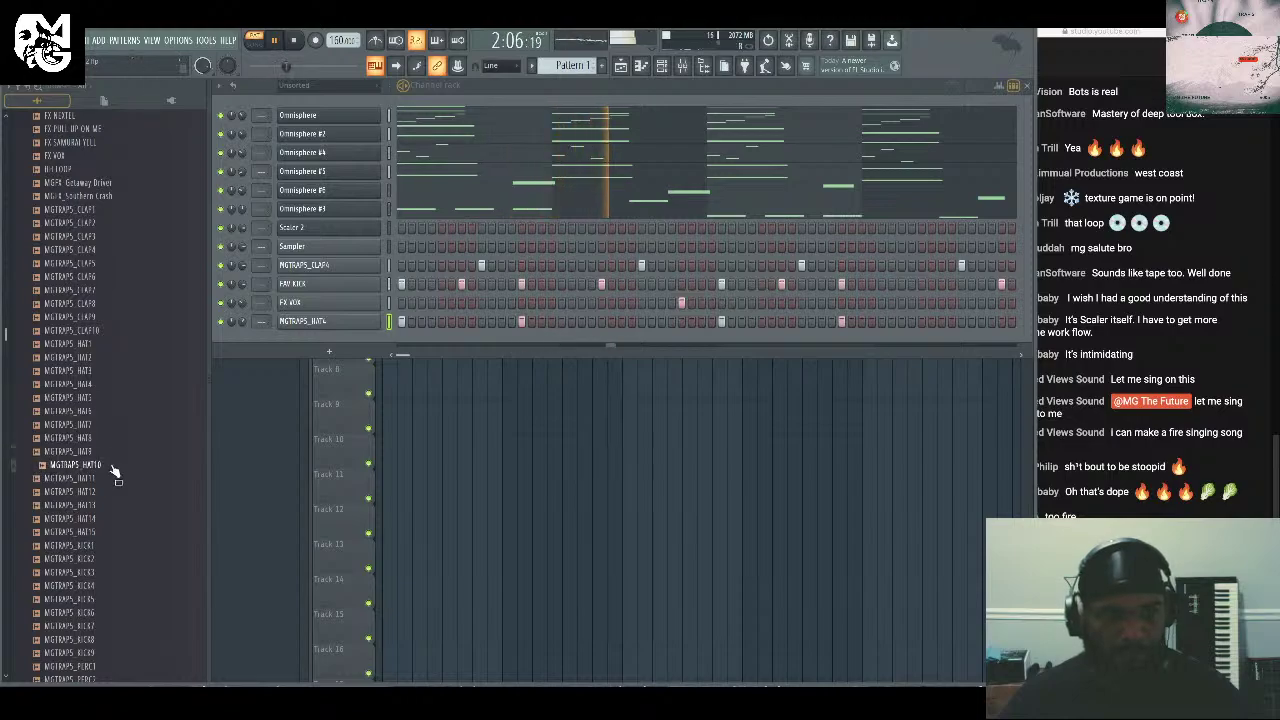
left_click_drag(97, 465, 312, 345)
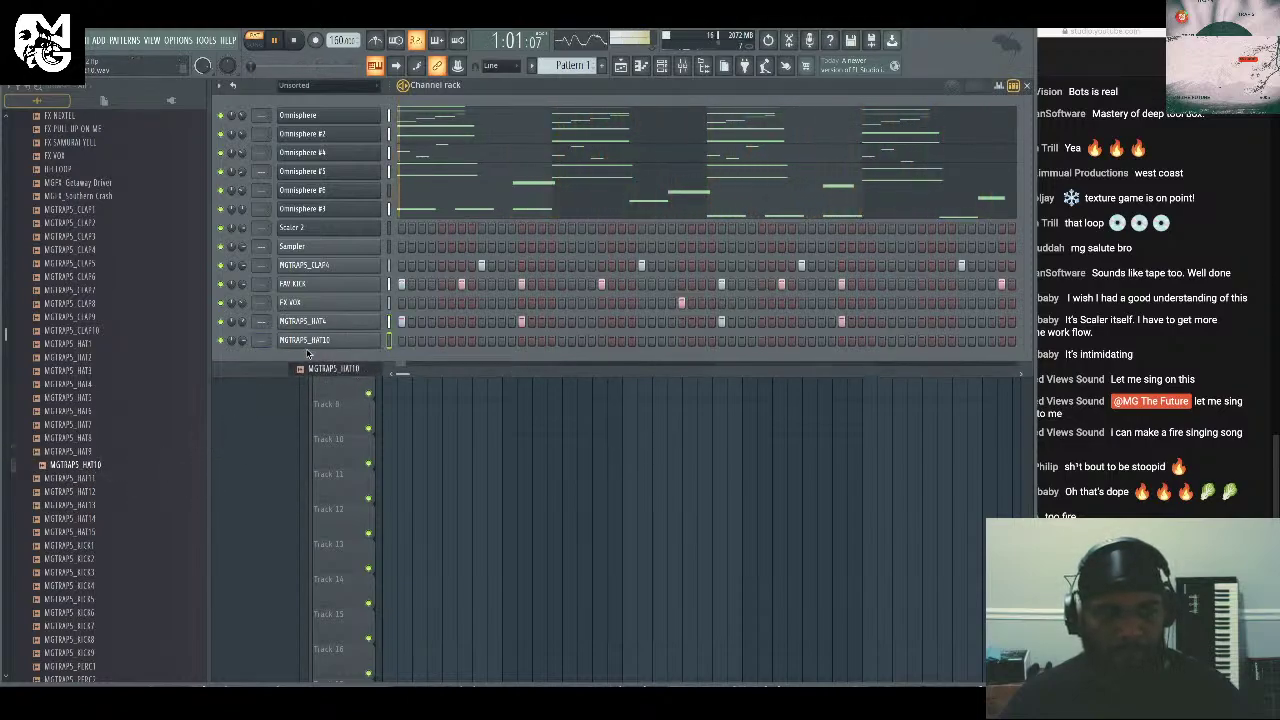
right_click(378, 340)
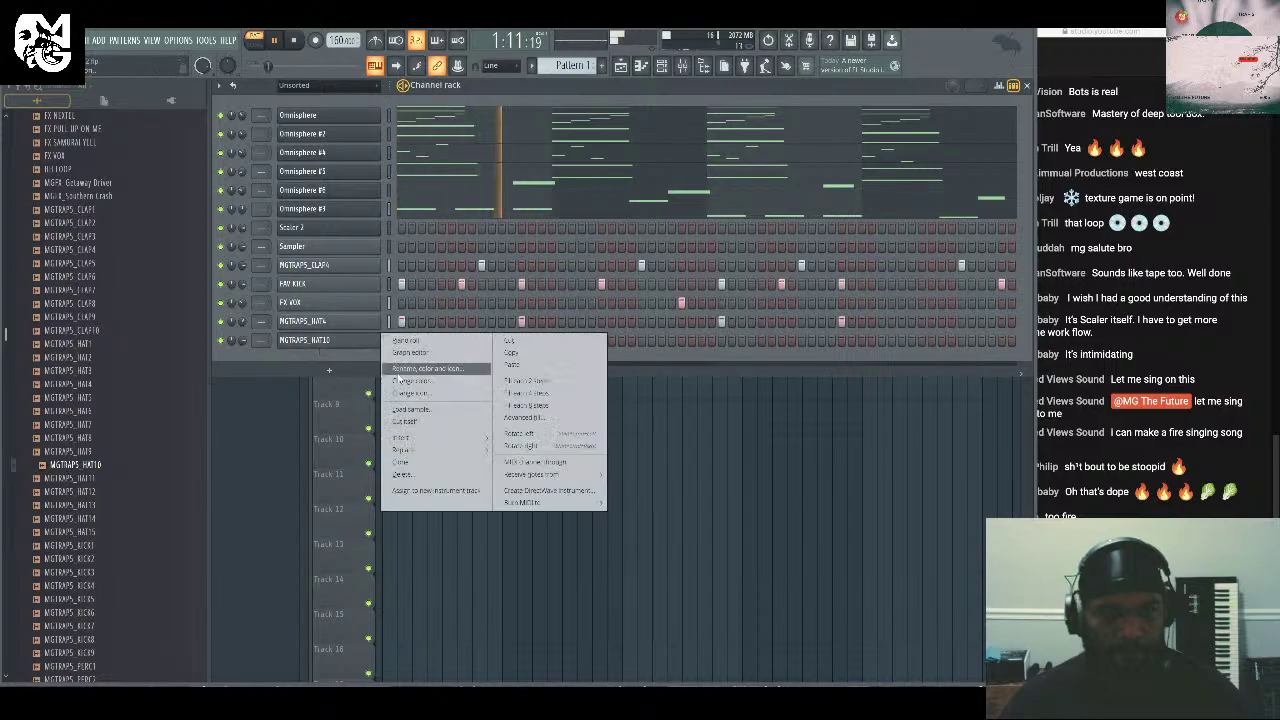
Check the Sampler settings of the FX VOX channel.
left_click(322, 305)
left_click(322, 305)
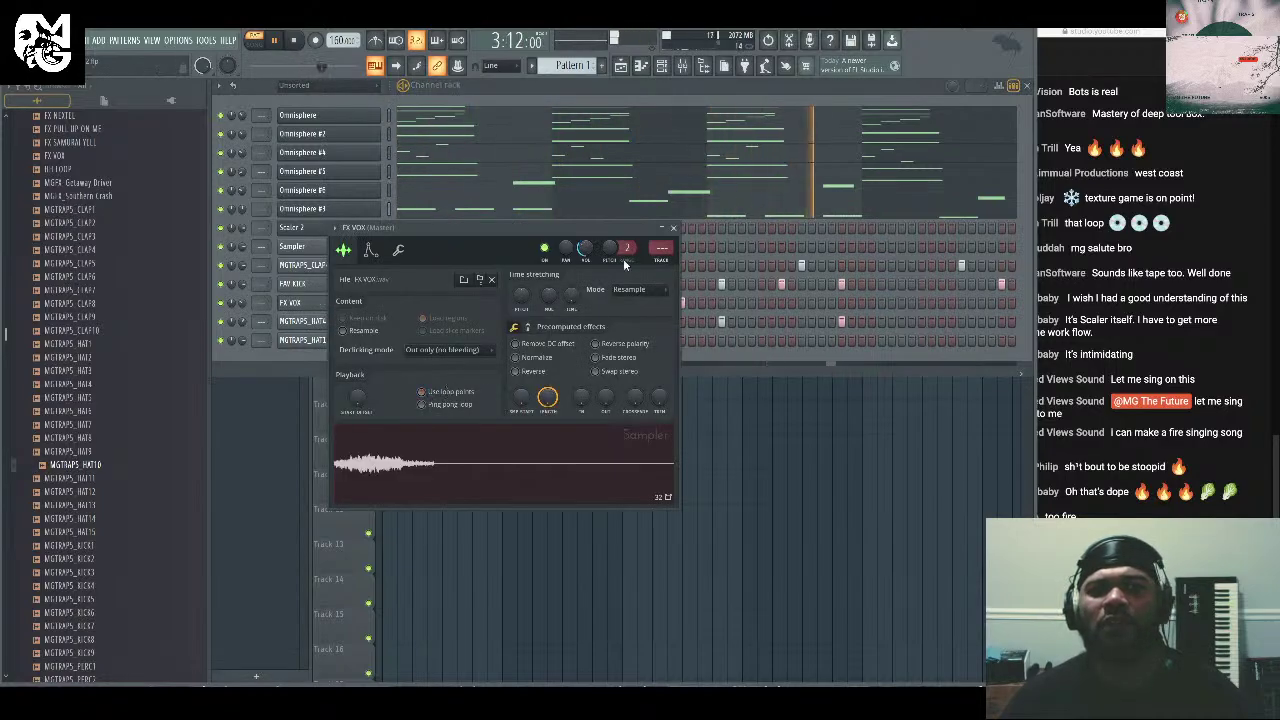
key("Escape")
Fill the MGTRAP5_HAT10 channel on every second step and swap its sample for MGTRAP5_HAT14.
right_click(298, 340)
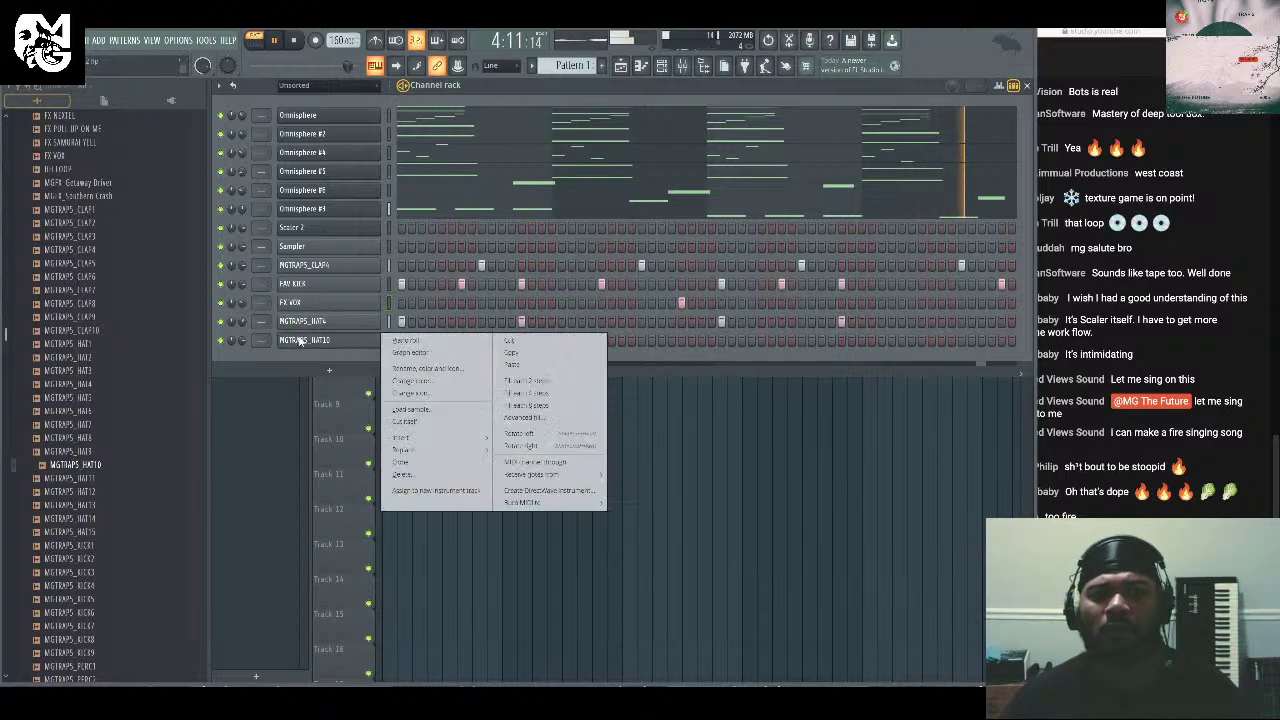
left_click(522, 381)
key("Down")
key("Down")
key("Down")
key("Down")
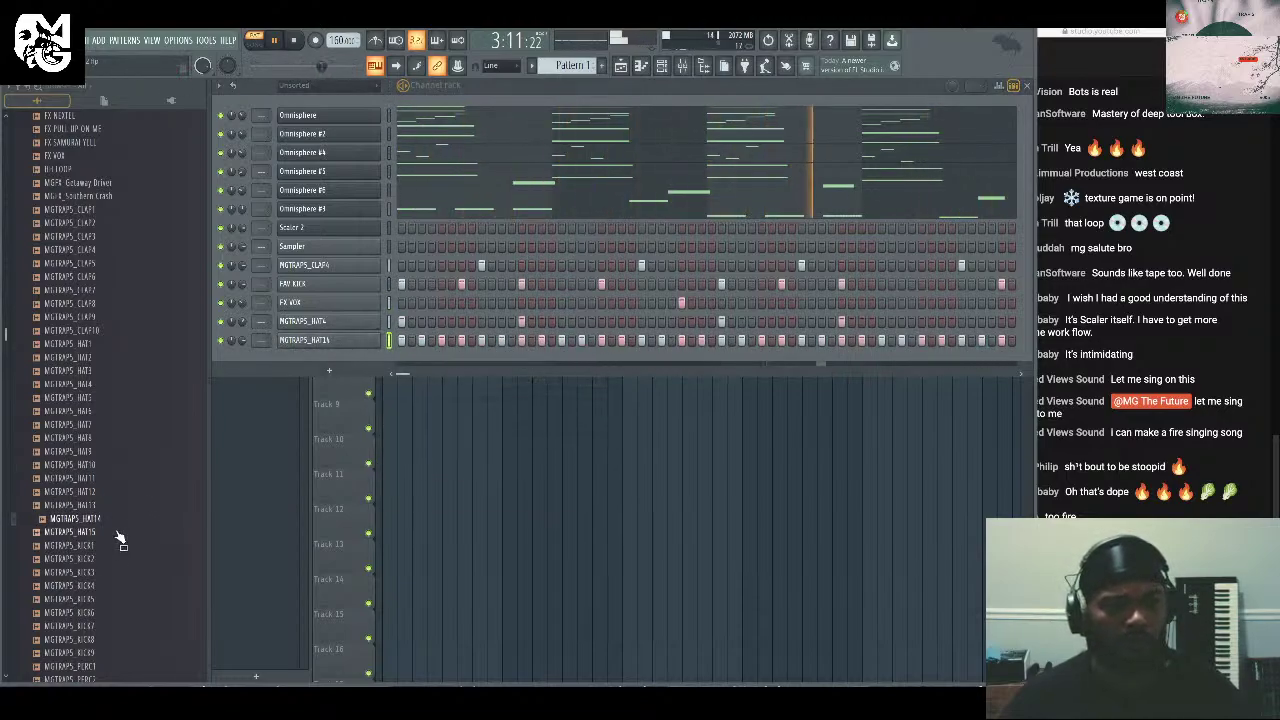
Replace the FAV KICK sample with MGTRAP5_KICK3 after auditioning kicks, and add kick hits on steps 31 and 55.
key("Down")
key("Down")
key("Down")
key("Down")
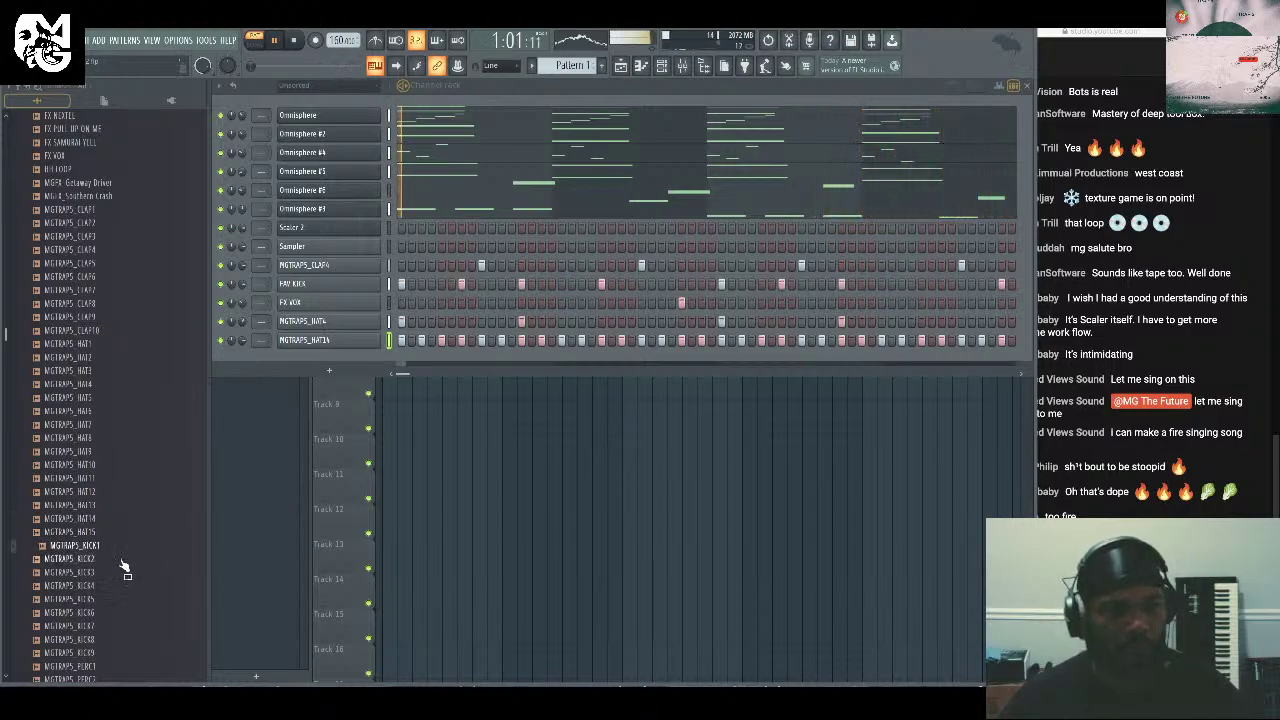
key("Down")
key("Up")
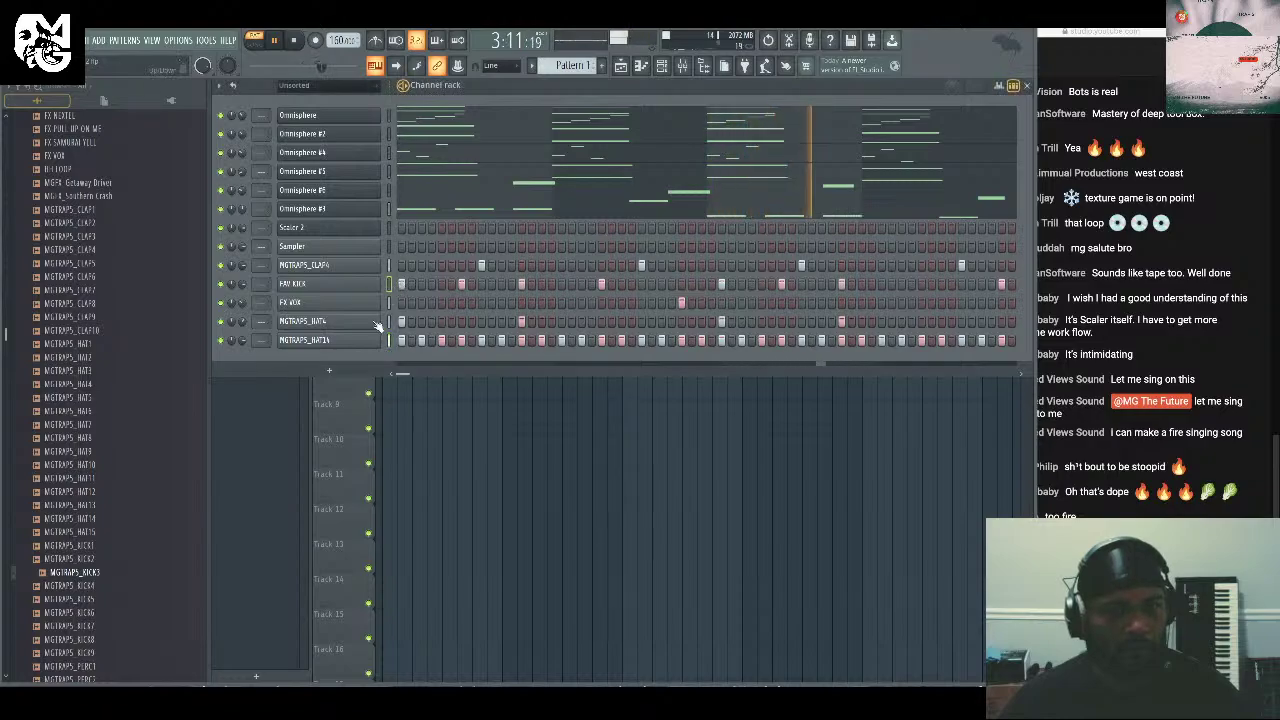
left_click_drag(137, 576, 320, 284)
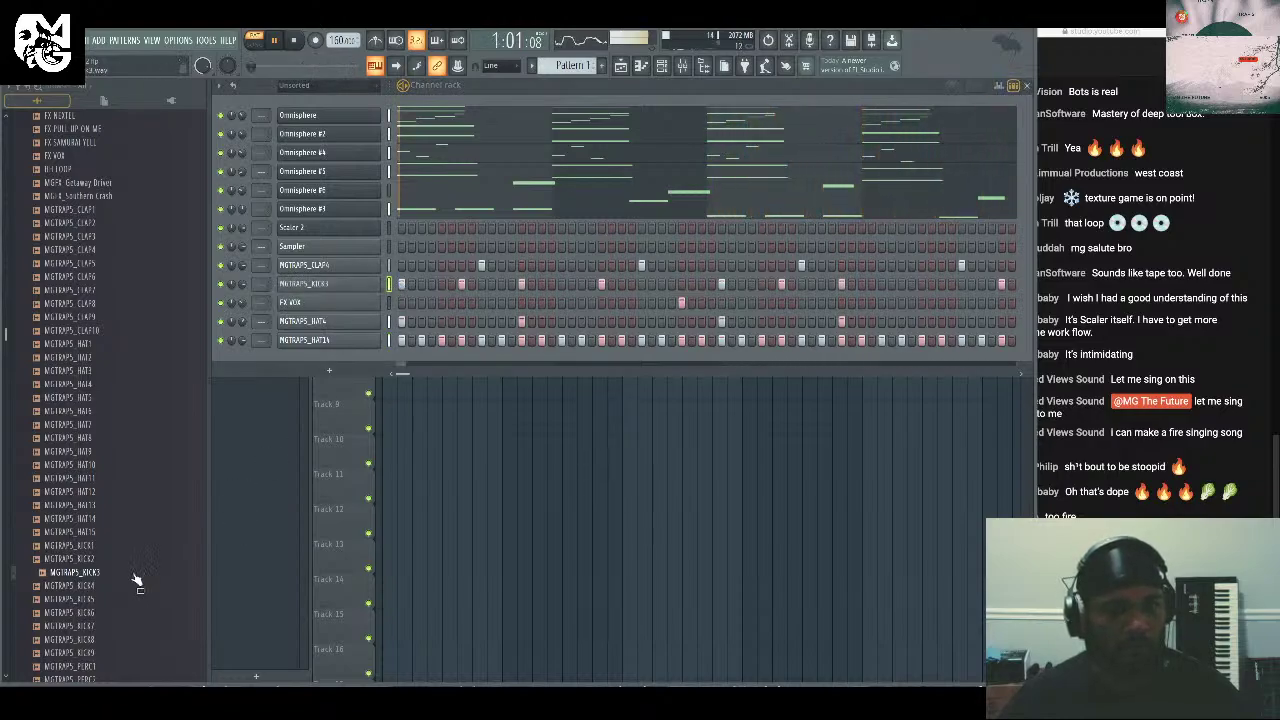
left_click(581, 284)
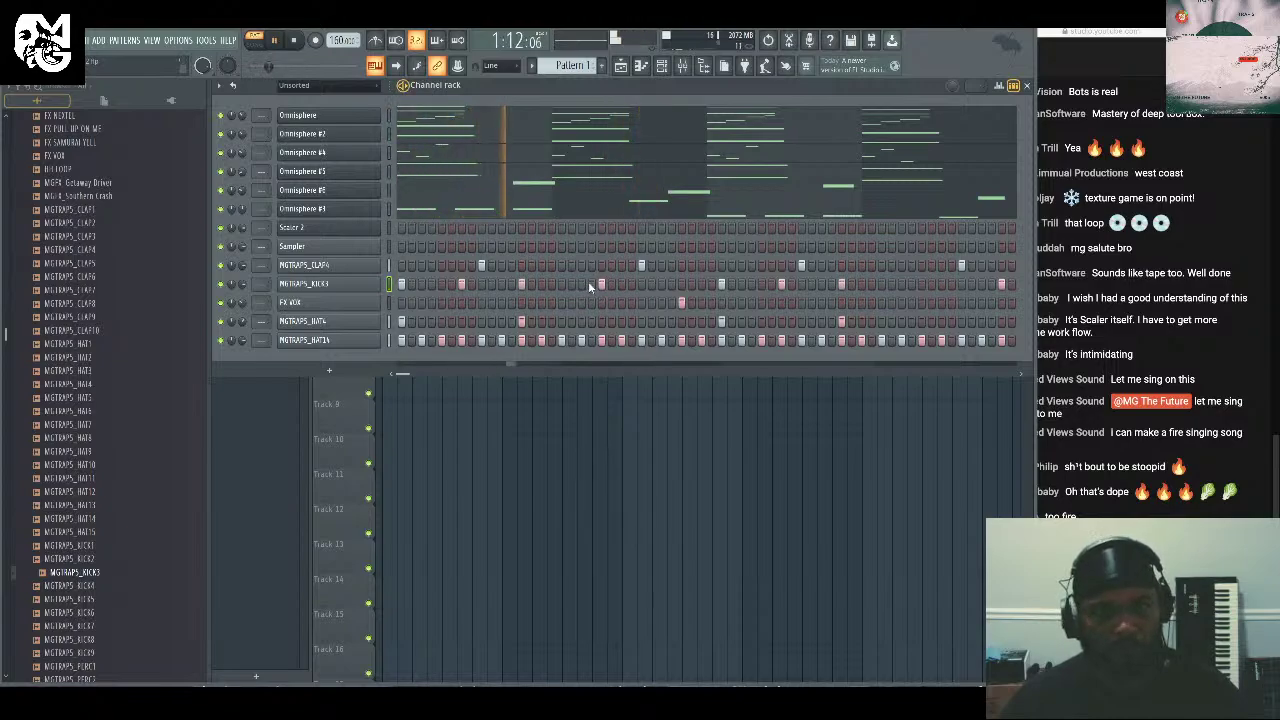
left_click(702, 285)
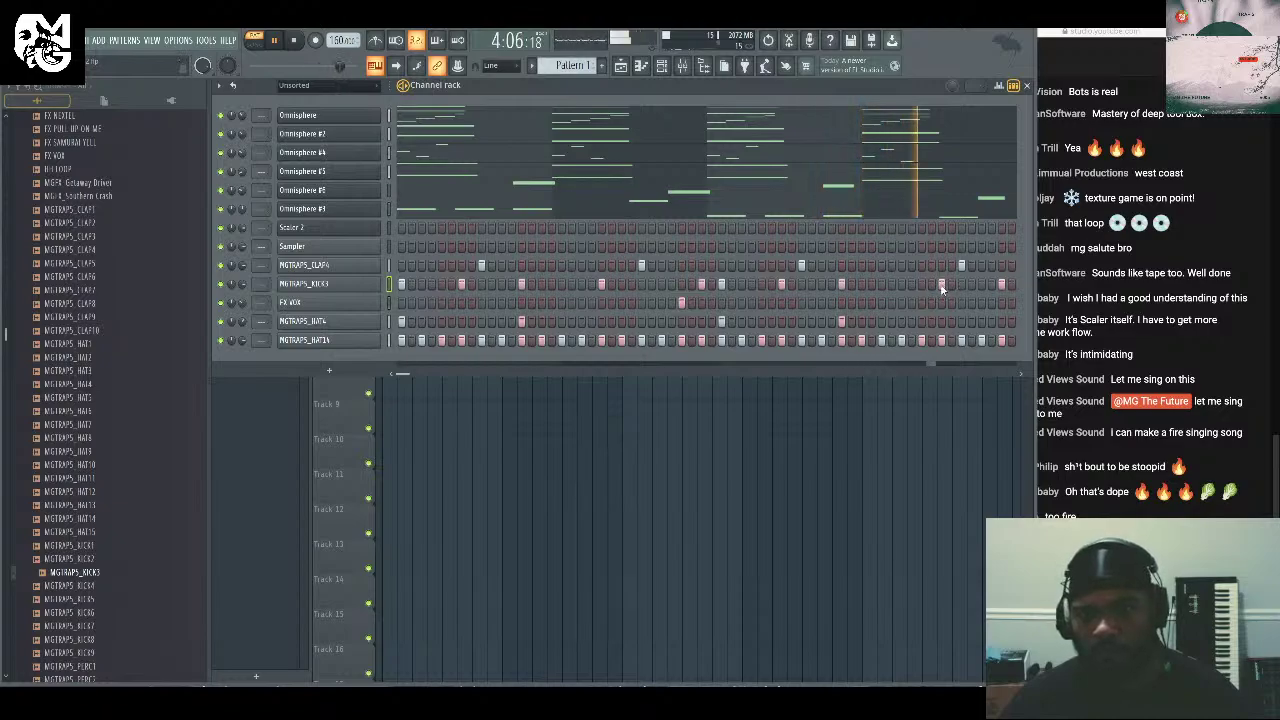
Add the MGTRAP5_PERC4 sample as a new channel and place hits on steps 3, 19, 35 and 51.
scroll(115, 380, "down", 7)
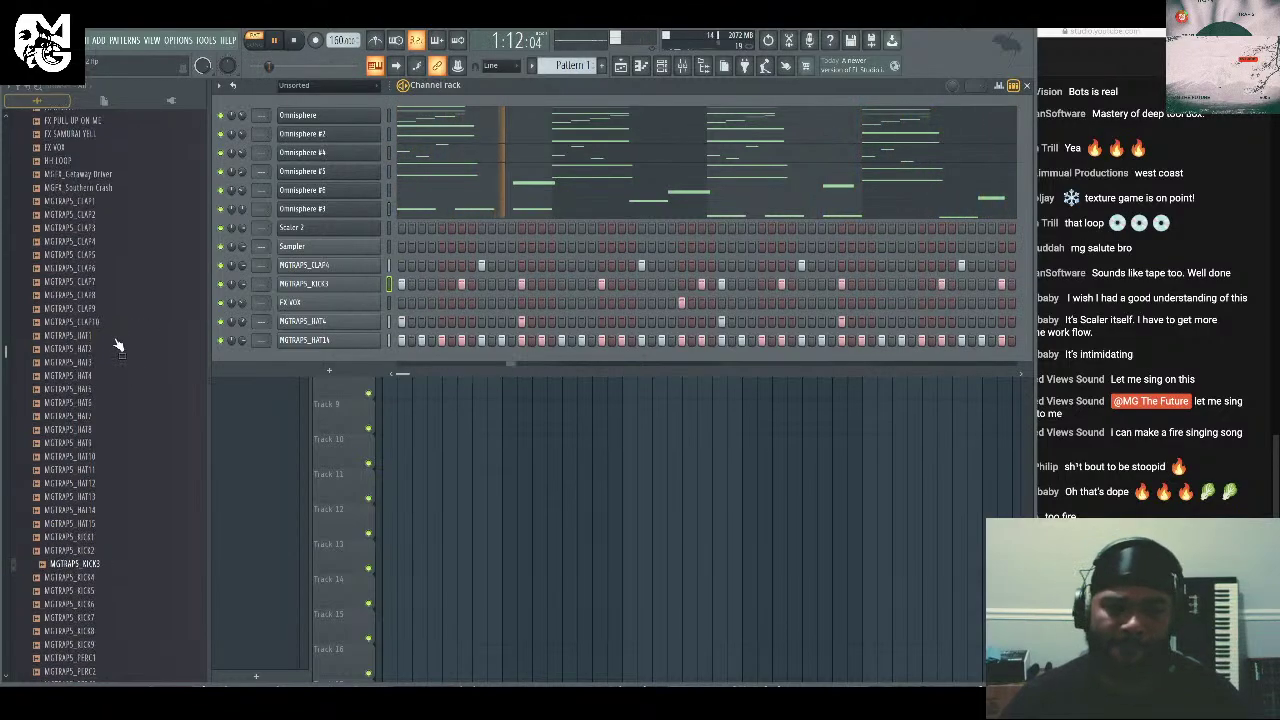
left_click(120, 413)
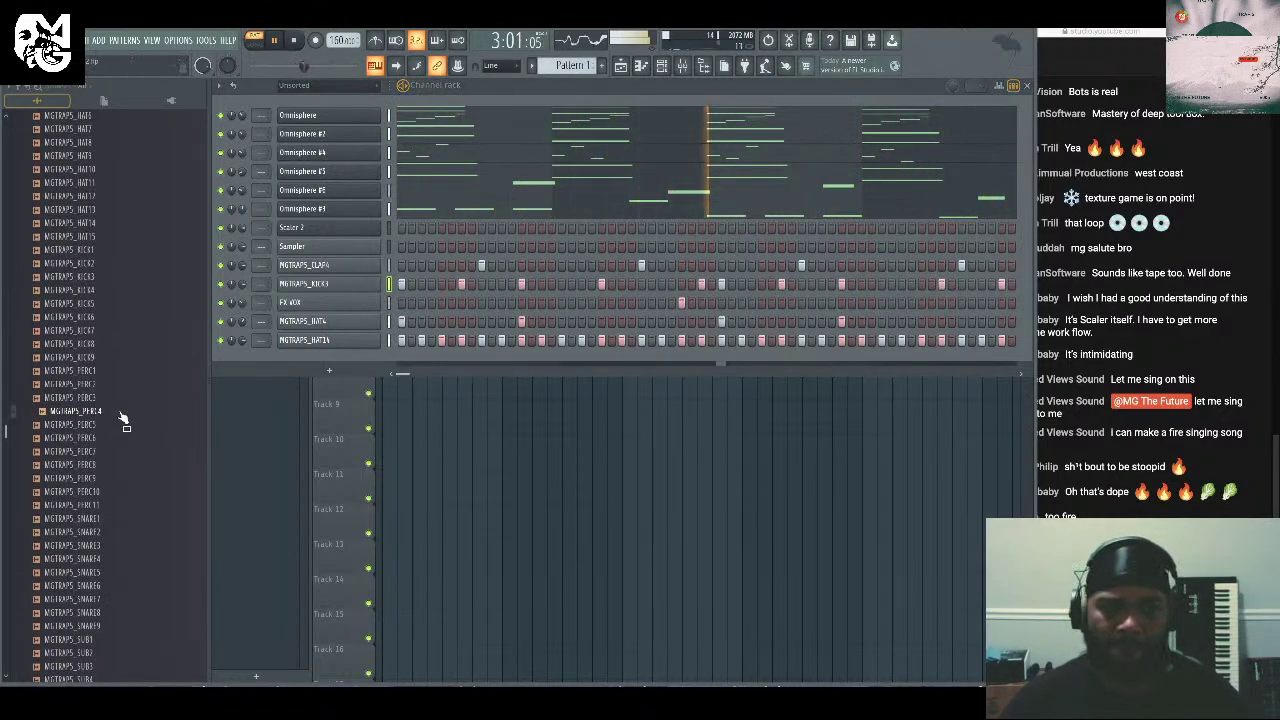
left_click_drag(120, 415, 336, 352)
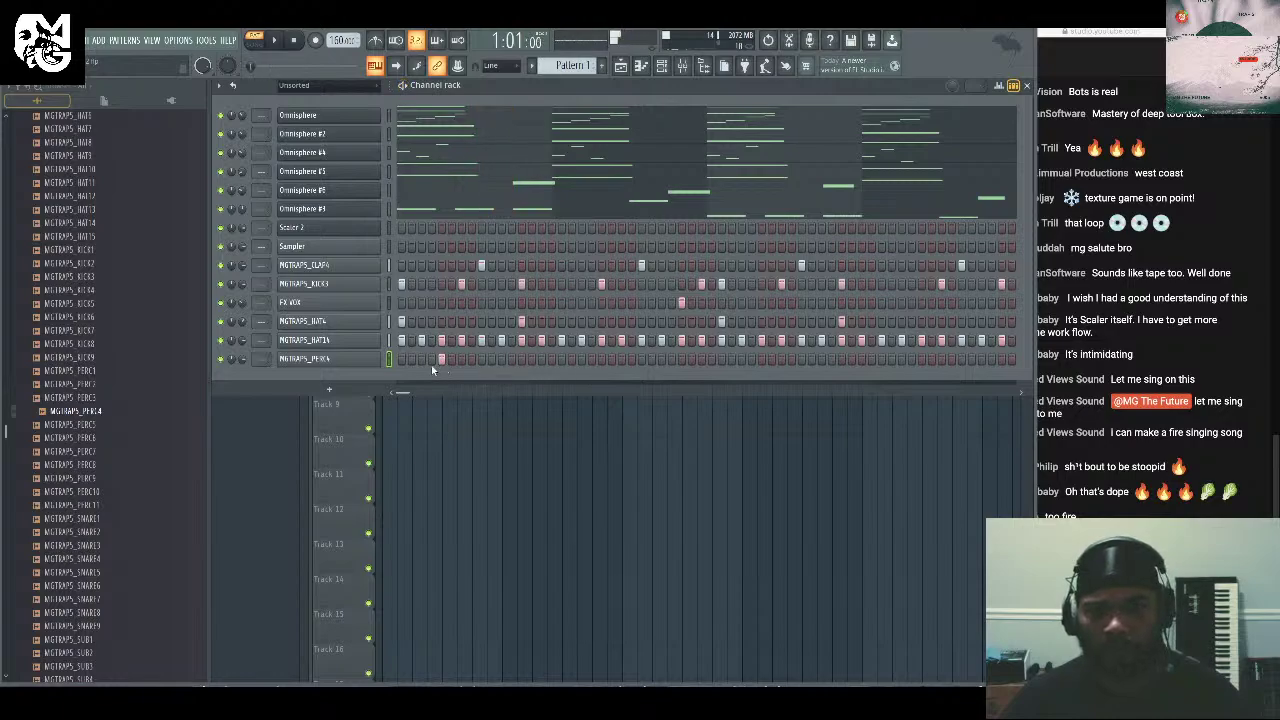
left_click(581, 359)
left_click(741, 359)
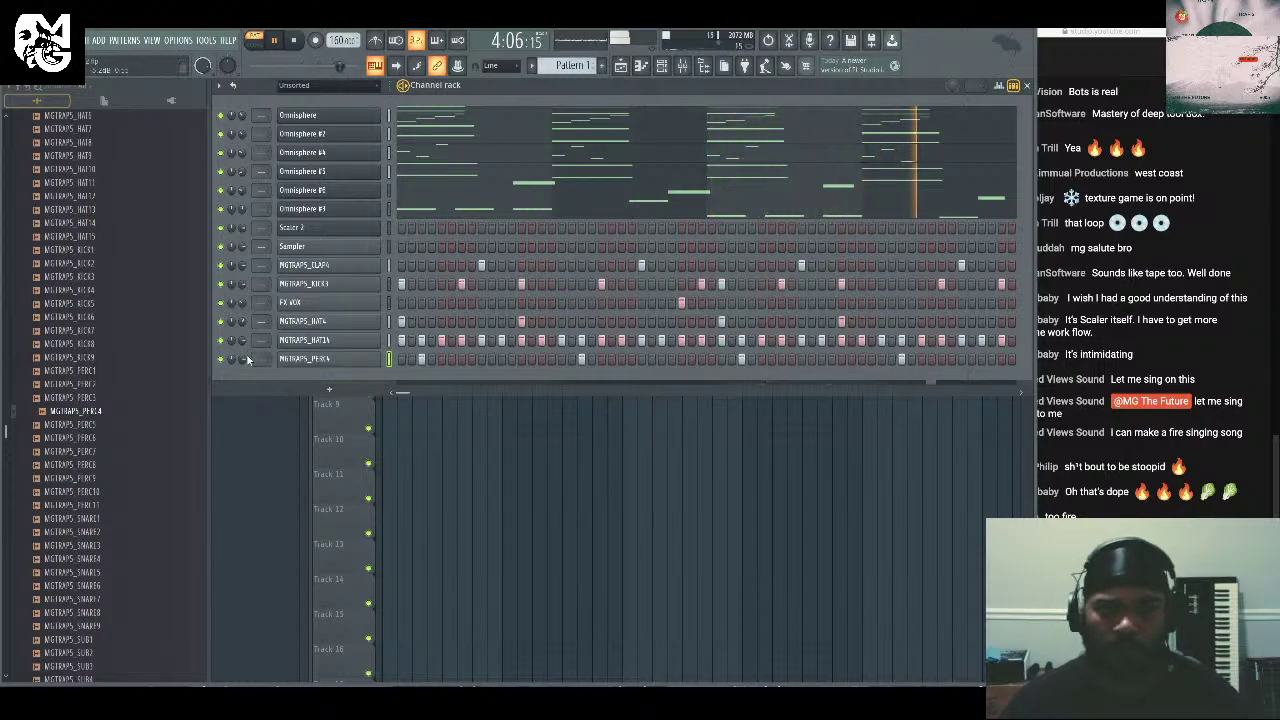
Check the Sampler settings of the PERC4, HAT14, HAT4, KICK3 and CLAP4 channels in turn while the pattern plays.
left_click(307, 360)
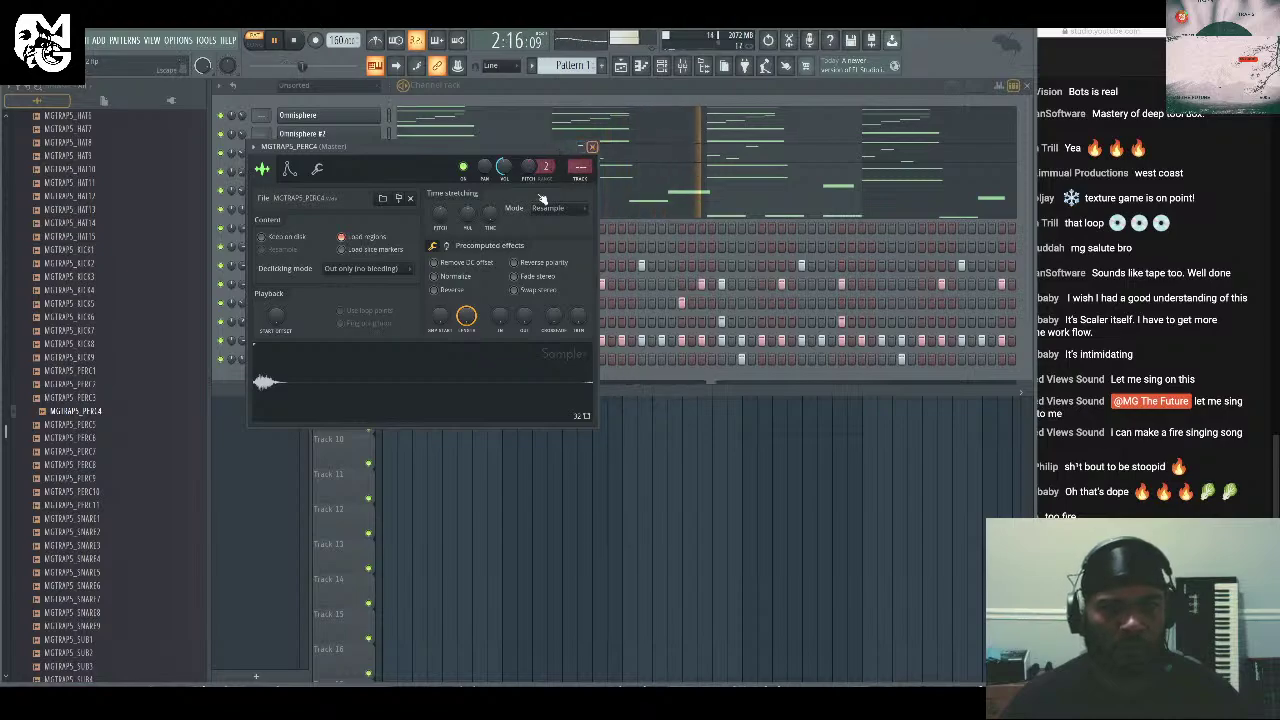
key("Escape")
left_click(380, 333)
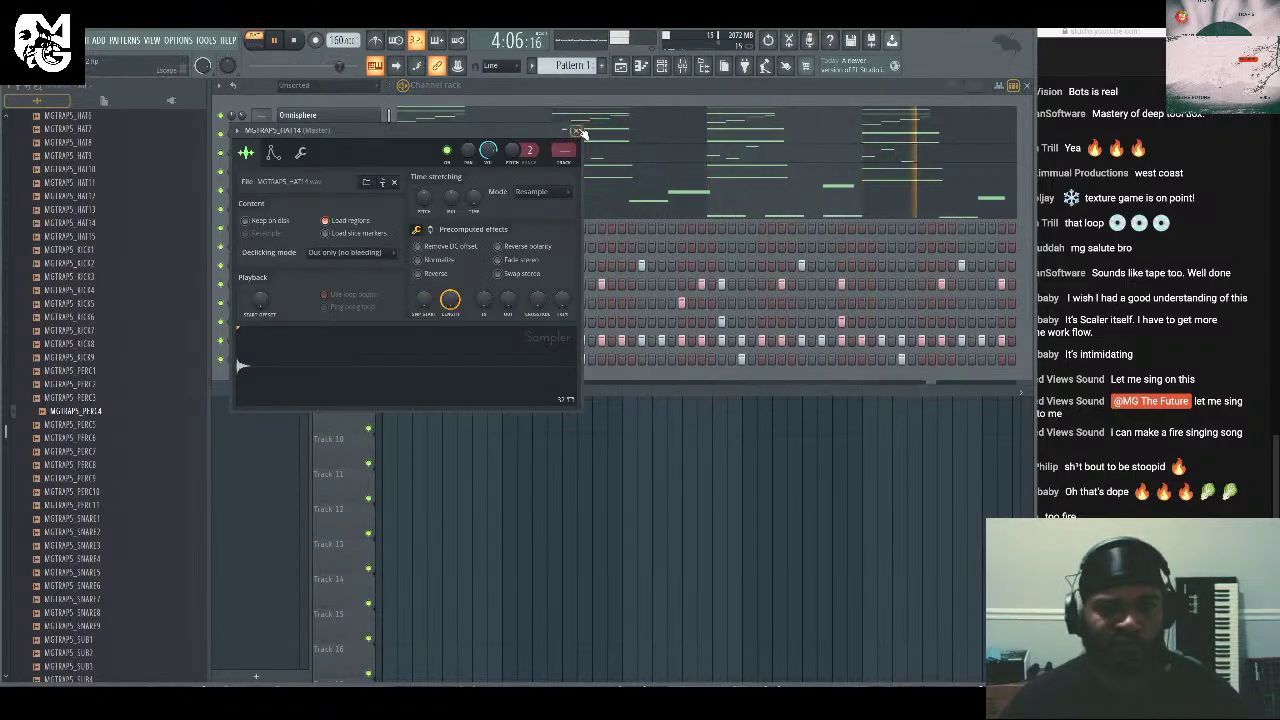
key("Escape")
left_click(331, 296)
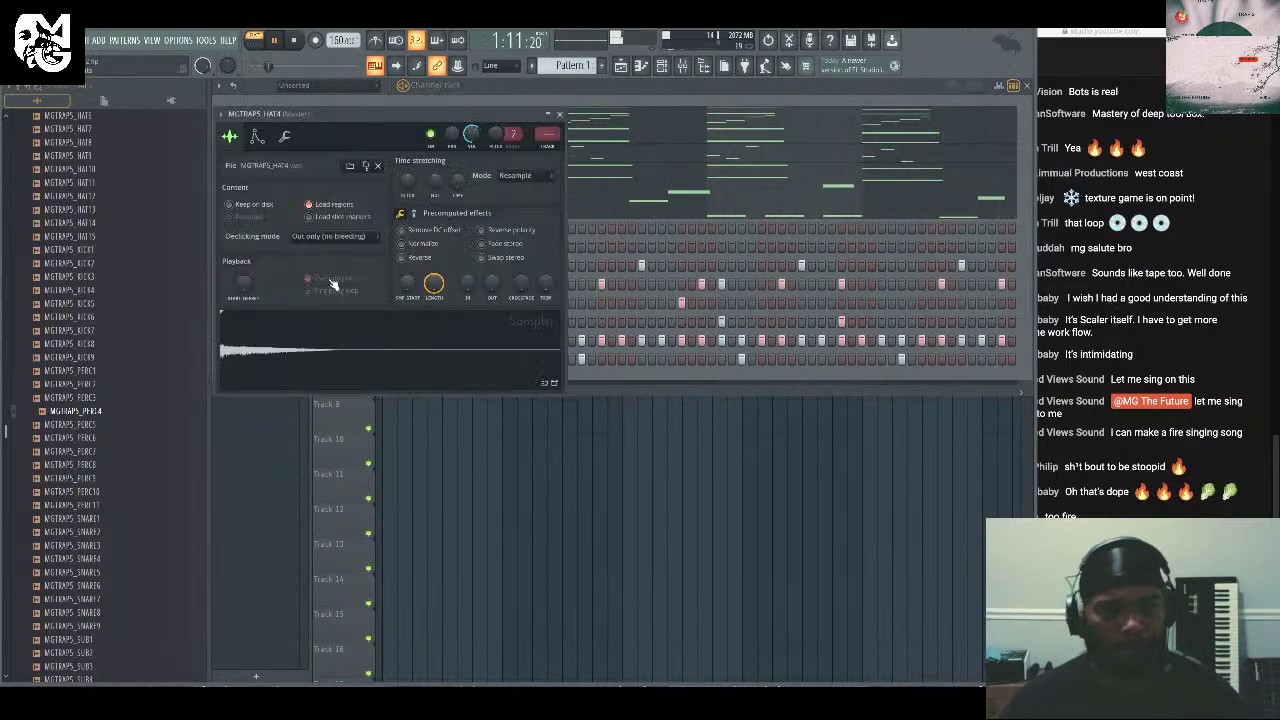
left_click(560, 118)
left_click(300, 283)
left_click(657, 212)
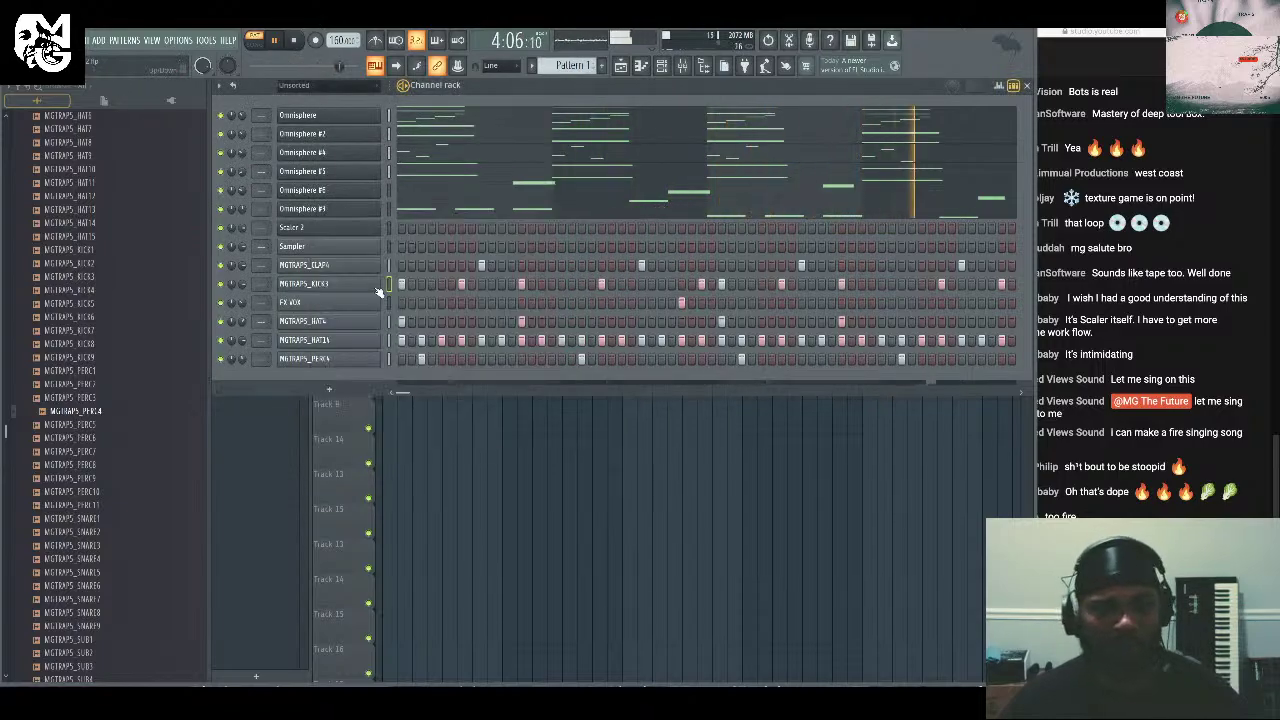
left_click(295, 321)
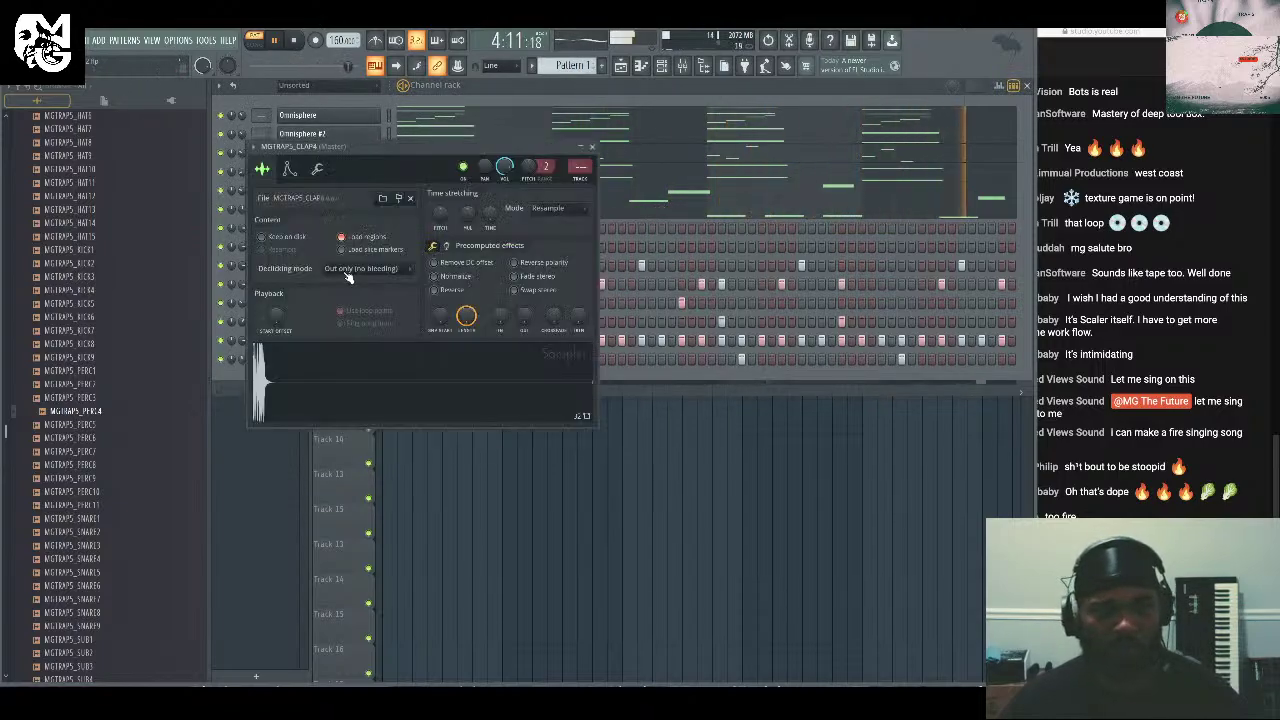
left_click(593, 147)
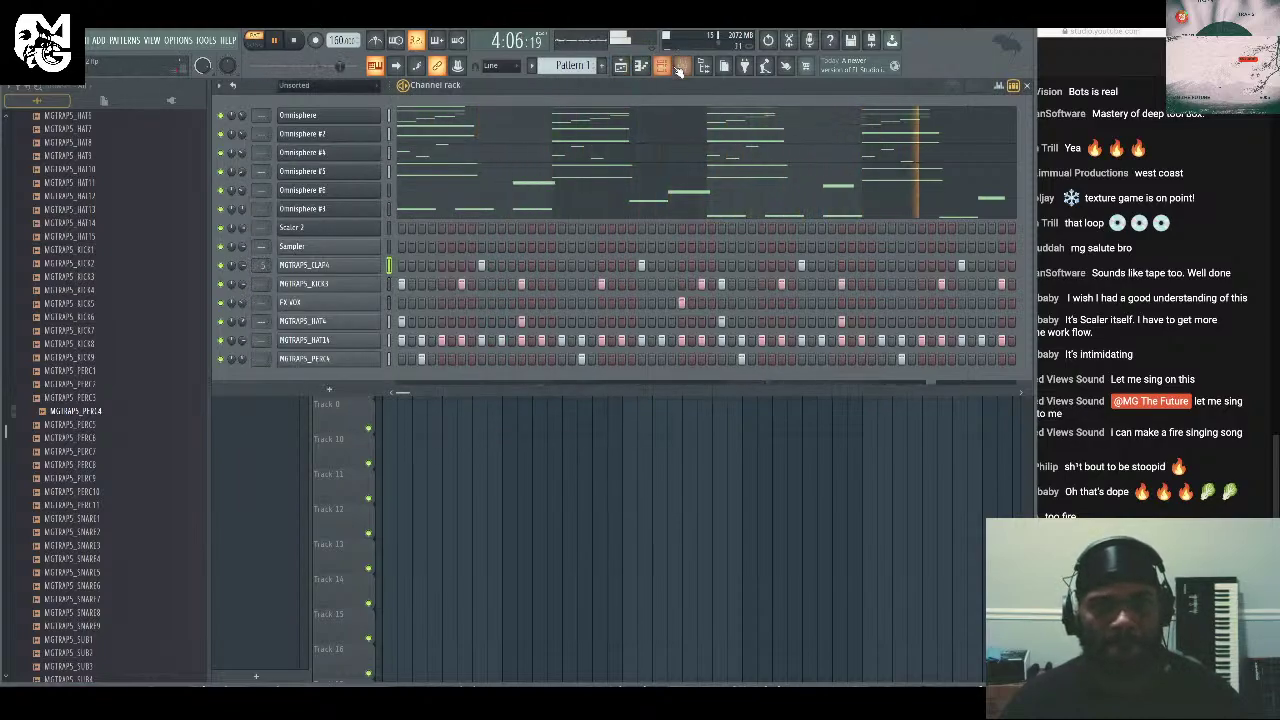
Route the MGTRAP5_CLAP4 channel to mixer Insert 5 and load Fruity Reeverb 2 there with changed reverb settings.
left_click(262, 265)
left_click(858, 232)
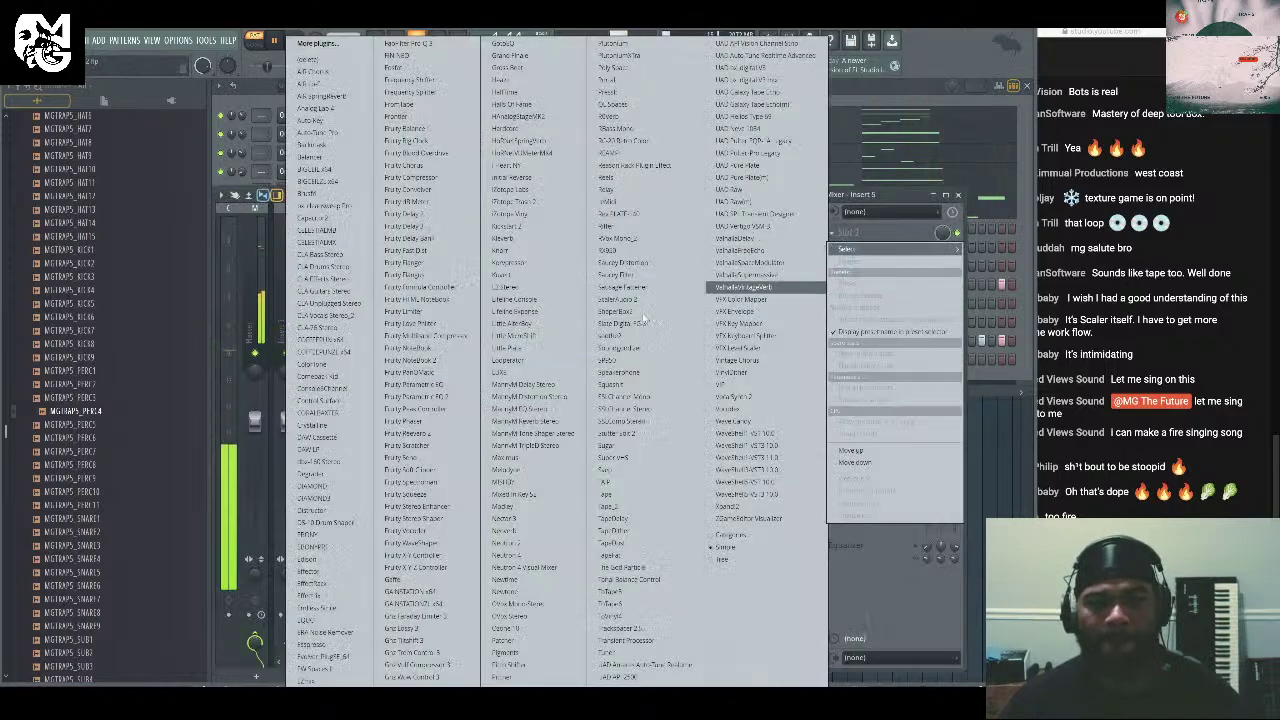
left_click(443, 433)
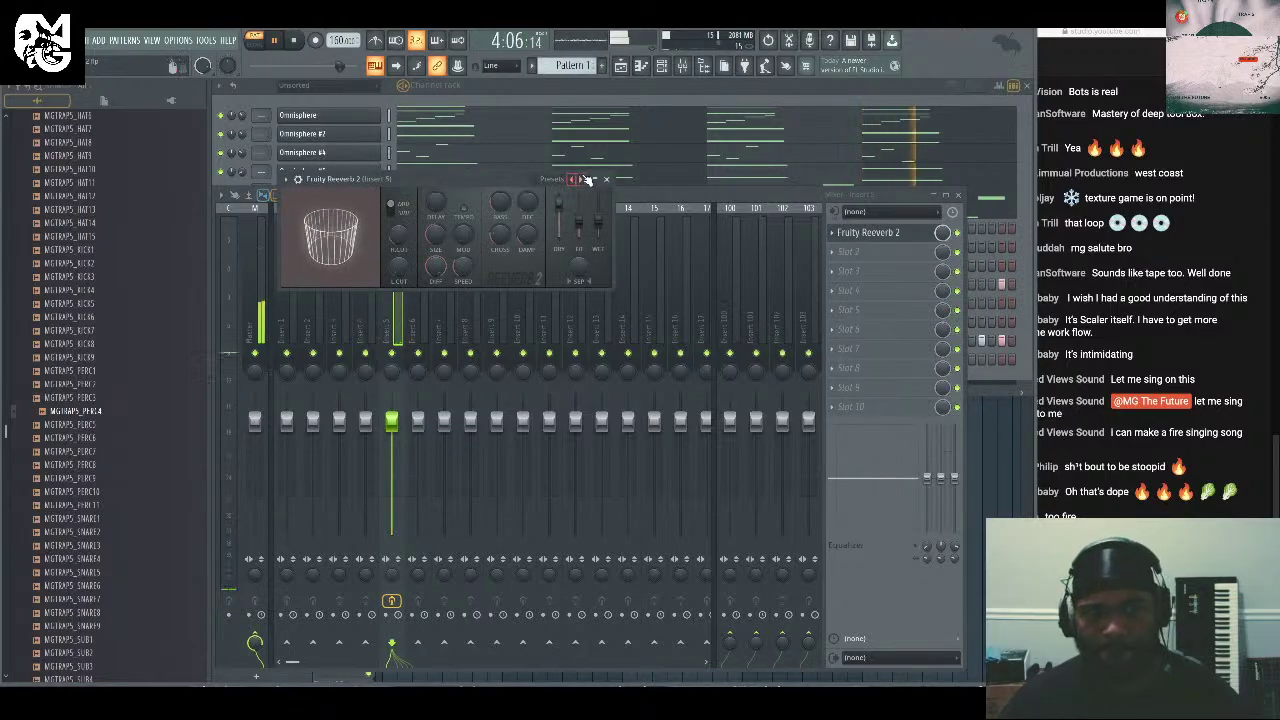
left_click(580, 179)
left_click(506, 190)
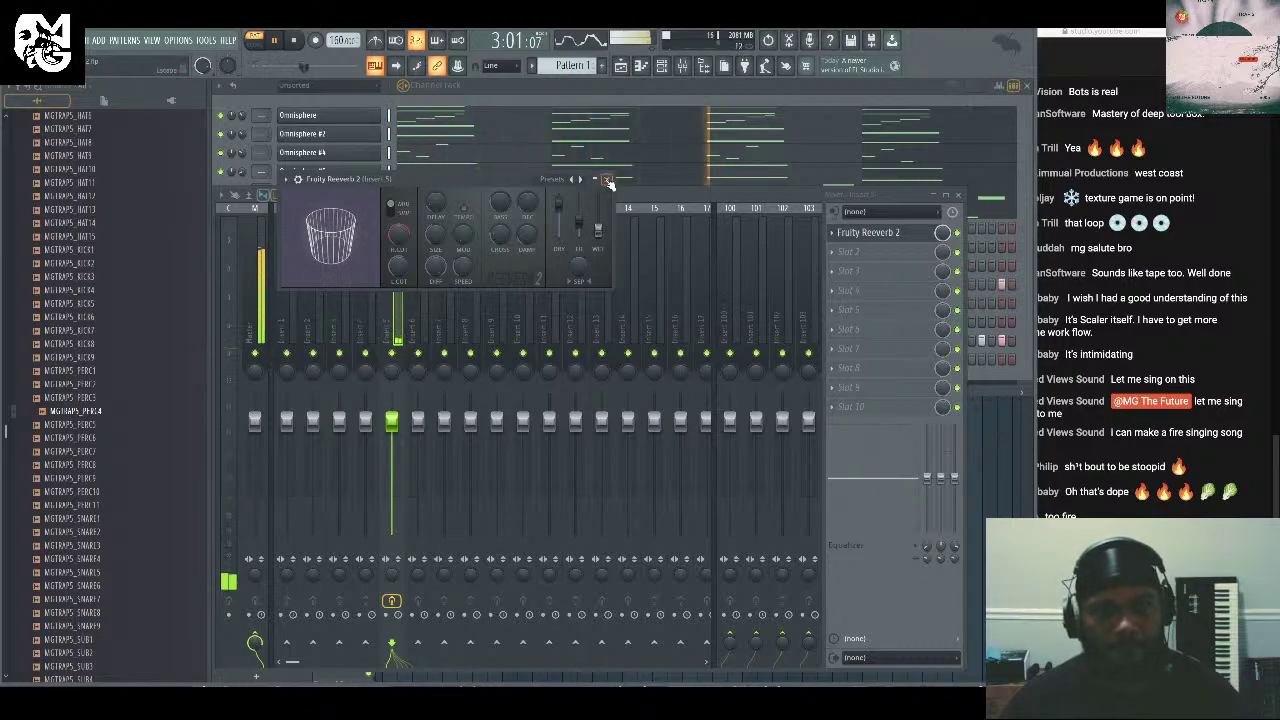
left_click(868, 232)
left_click(958, 196)
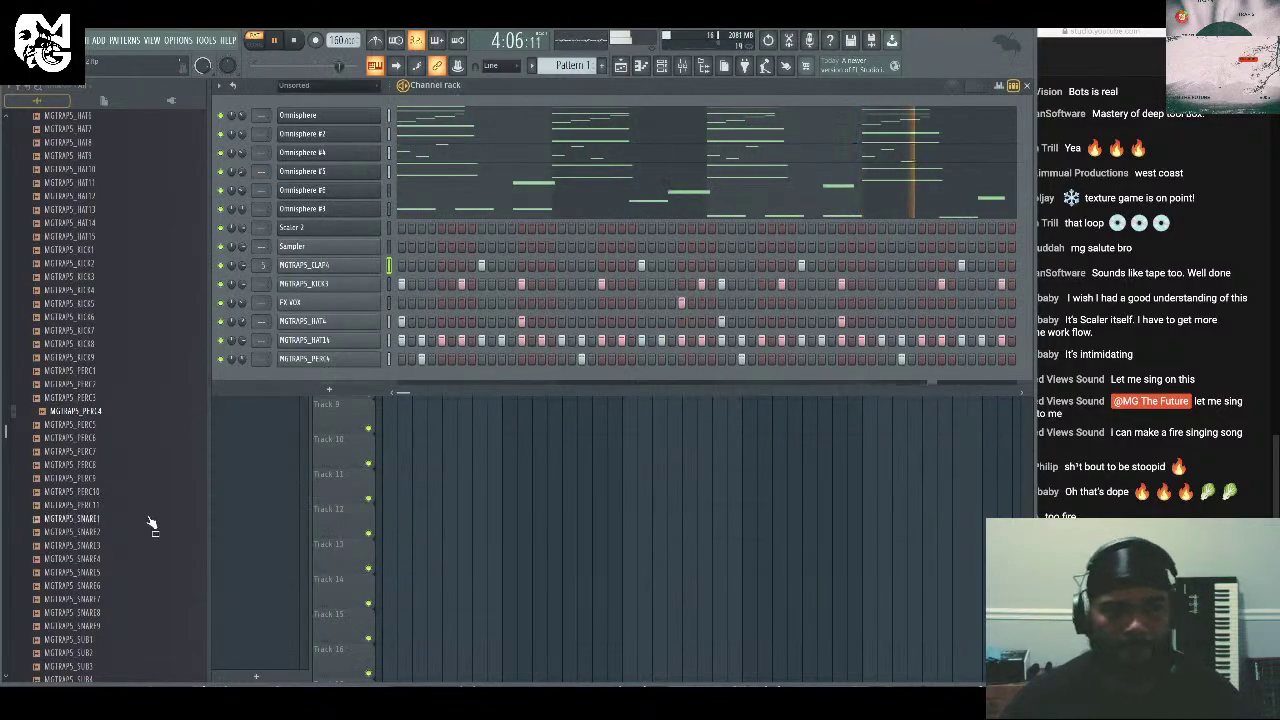
Add the MGTRAP5_PERC10 sample as a new channel and place hits on steps 15 and 47.
left_click_drag(128, 503, 340, 385)
key("space")
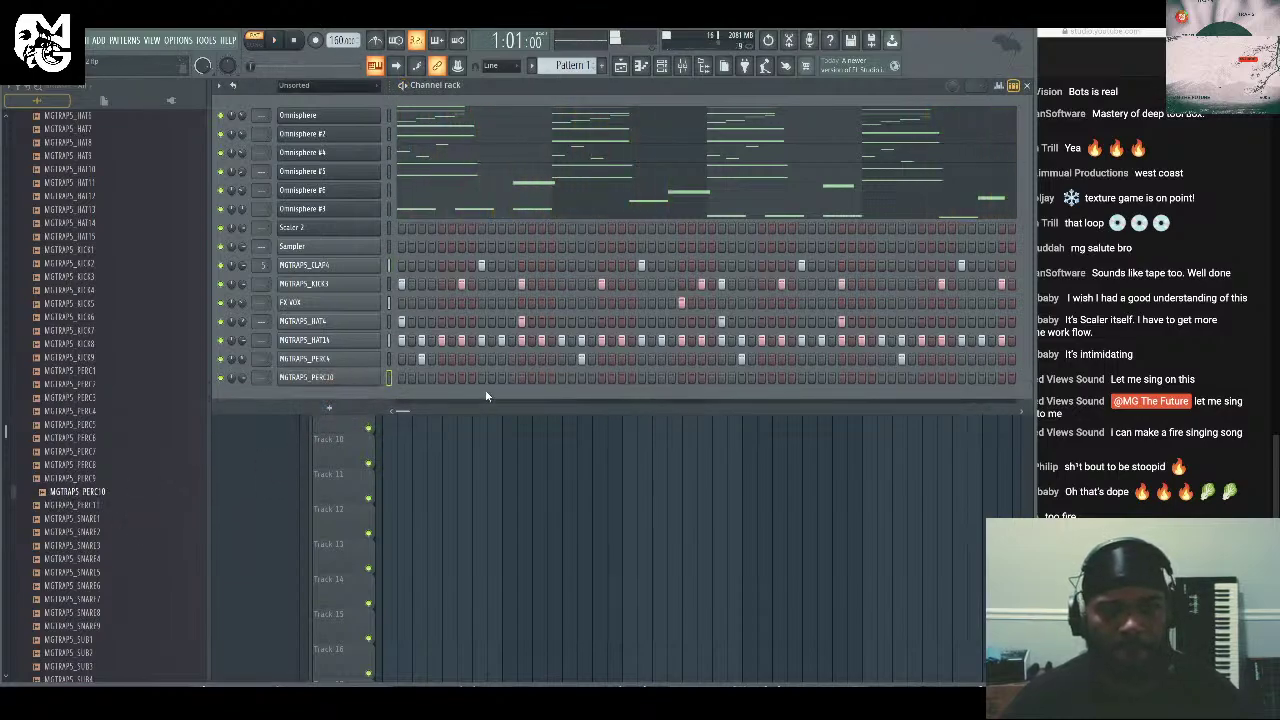
left_click(481, 378)
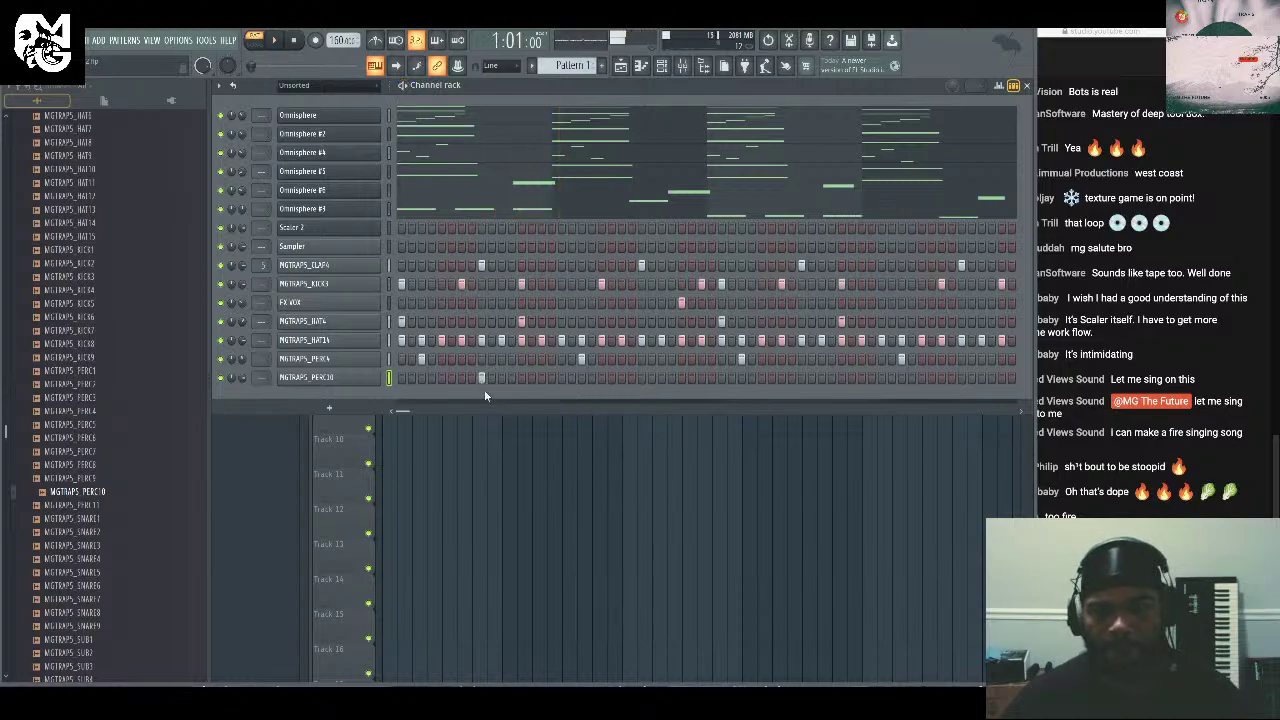
left_click(540, 378)
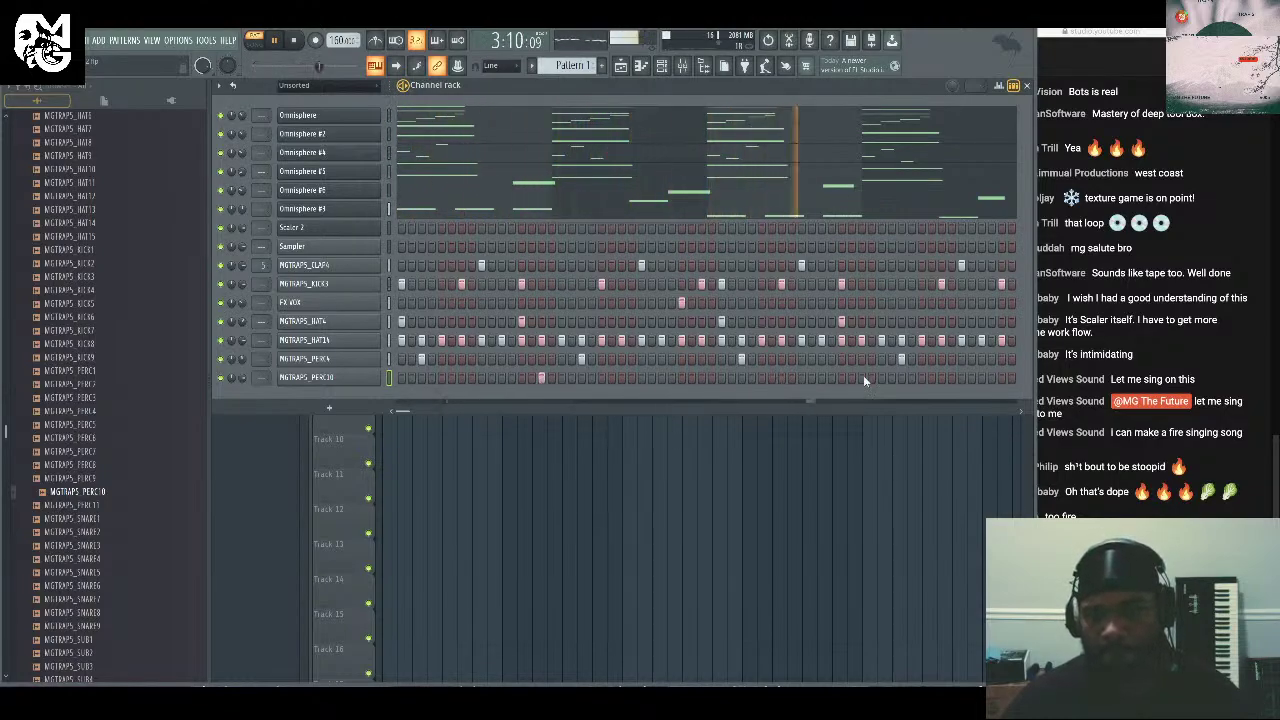
Add the MGTRAP5_PERC8 sample as a new channel and place hits on steps 9, 15, 19, 41 and 47.
left_click(127, 481)
left_click(117, 466)
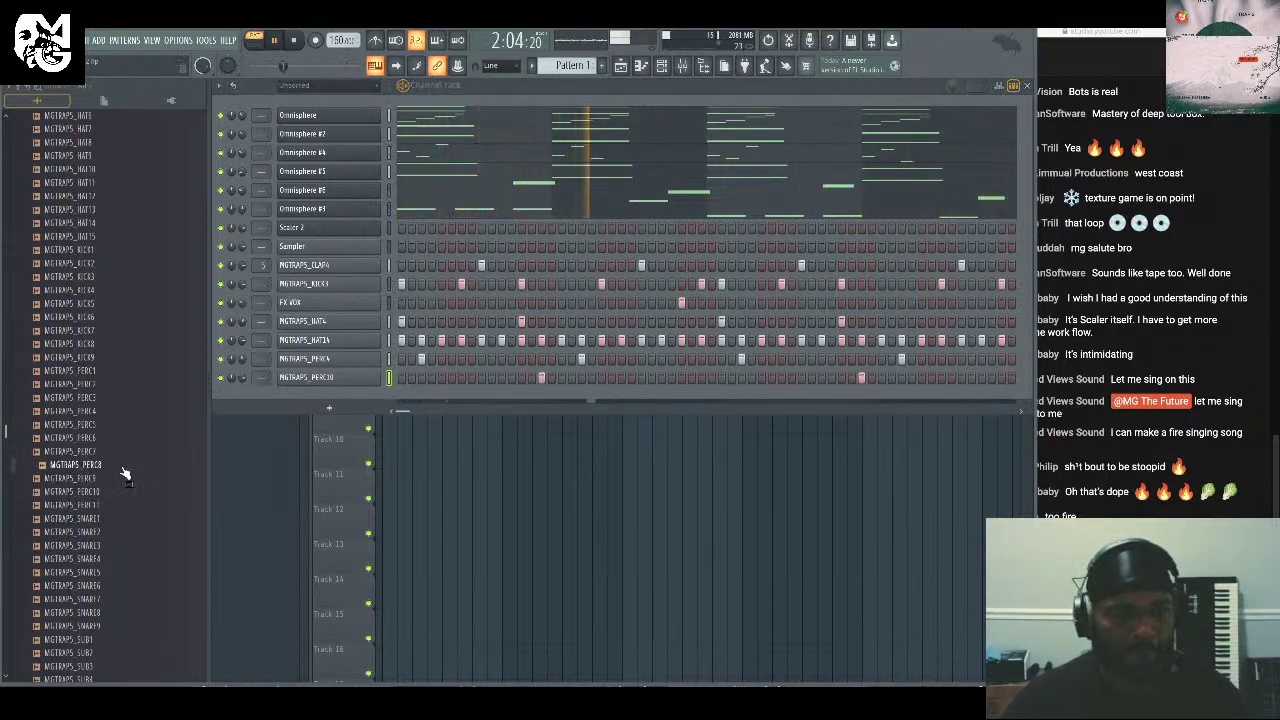
left_click_drag(117, 466, 350, 400)
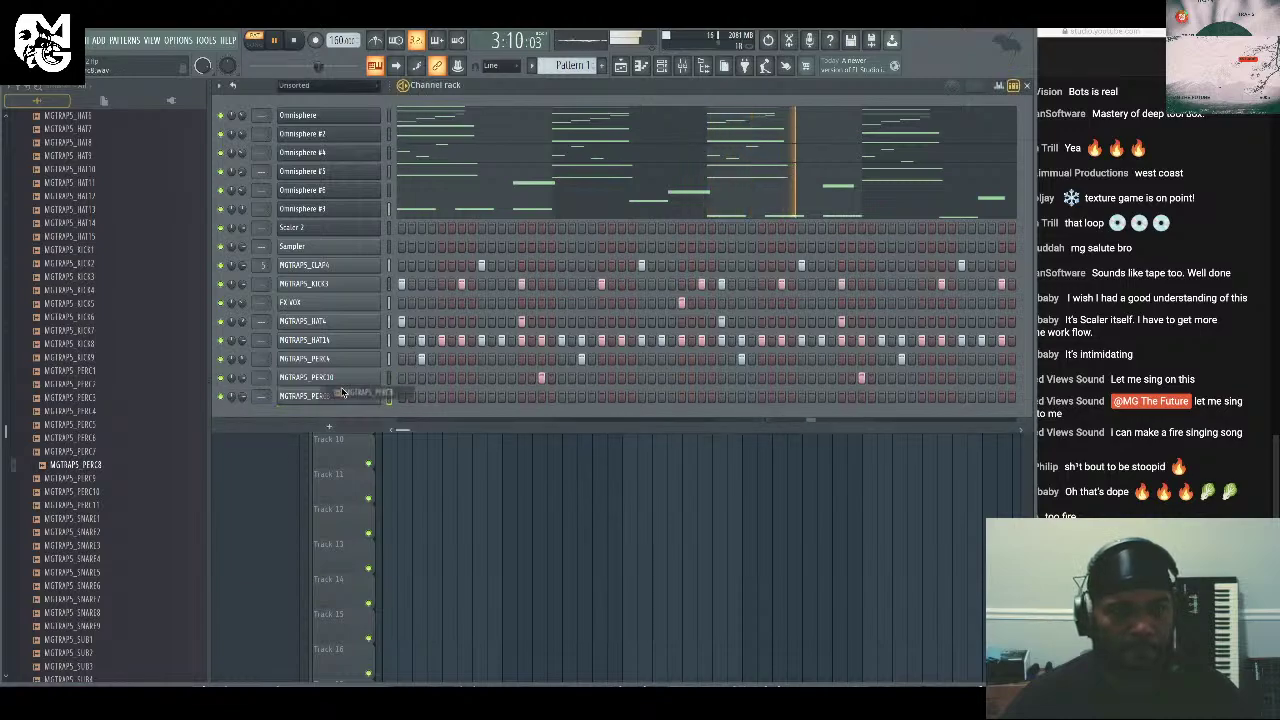
left_click(541, 396)
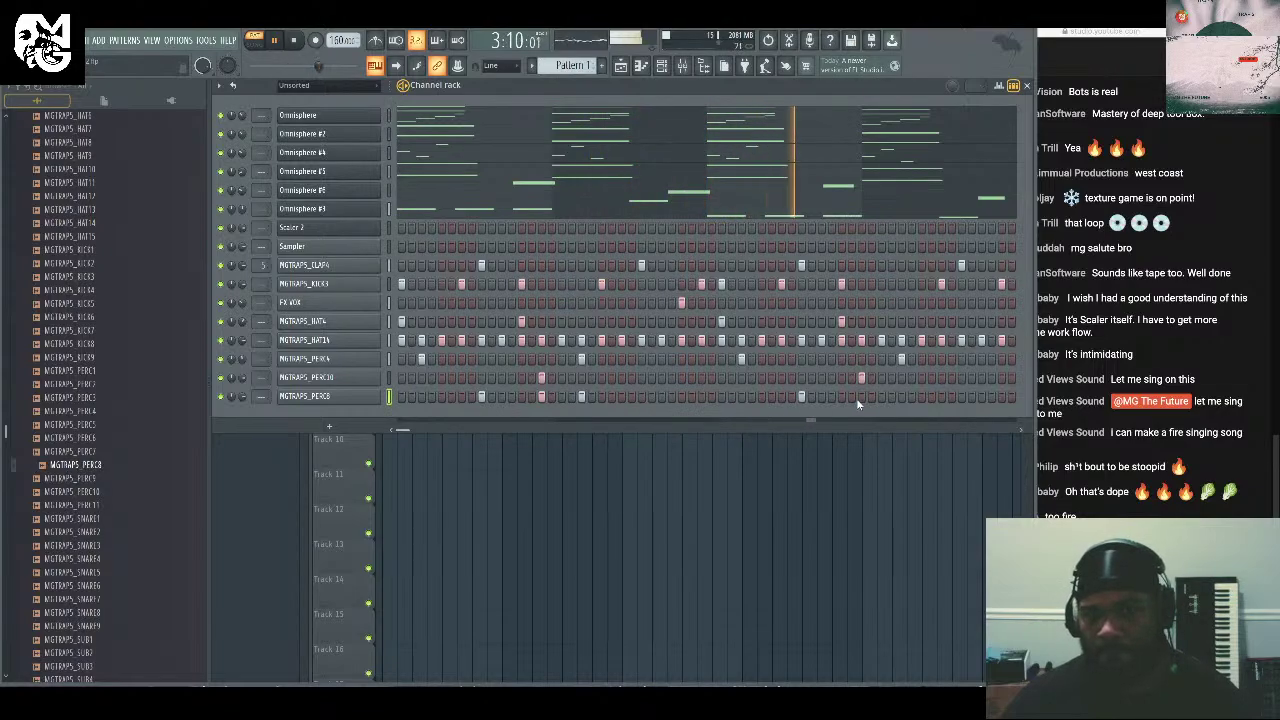
Check the MGTRAP5_PERC8 channel's Sampler settings, and add the MGTRAP5_PERC6 sample as a new channel with a hit on step 61.
left_click(300, 396)
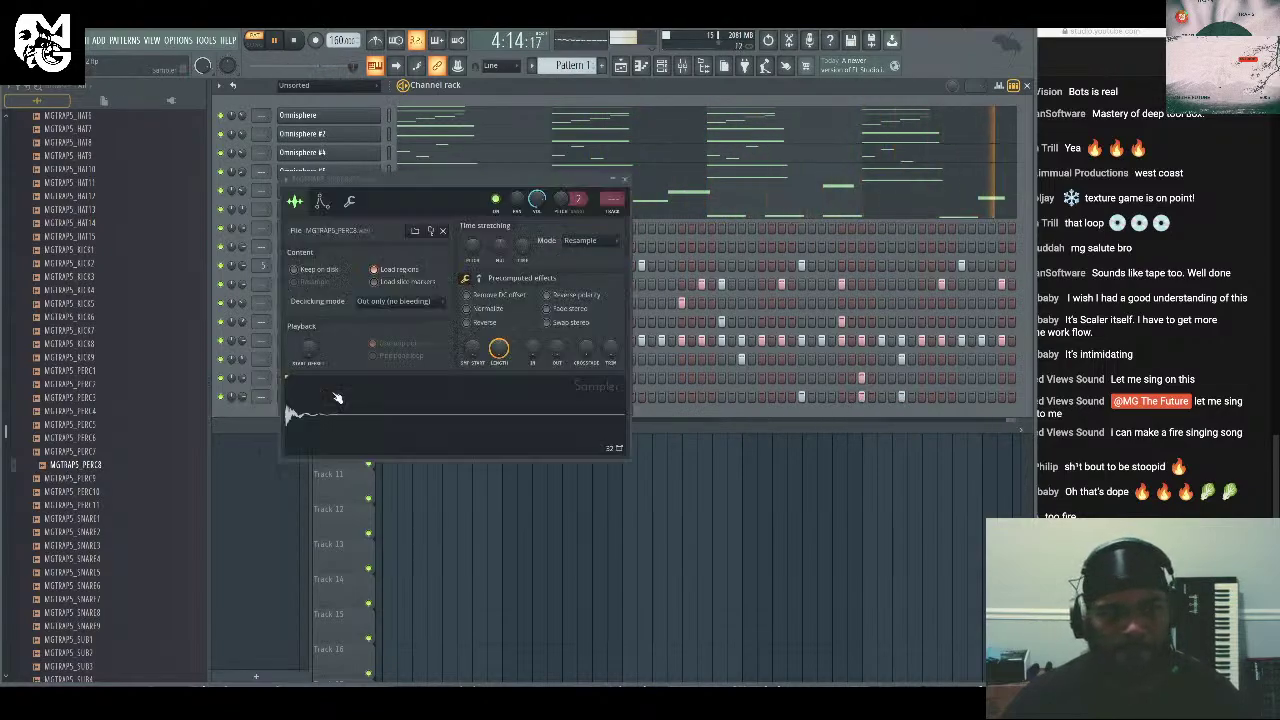
left_click(624, 181)
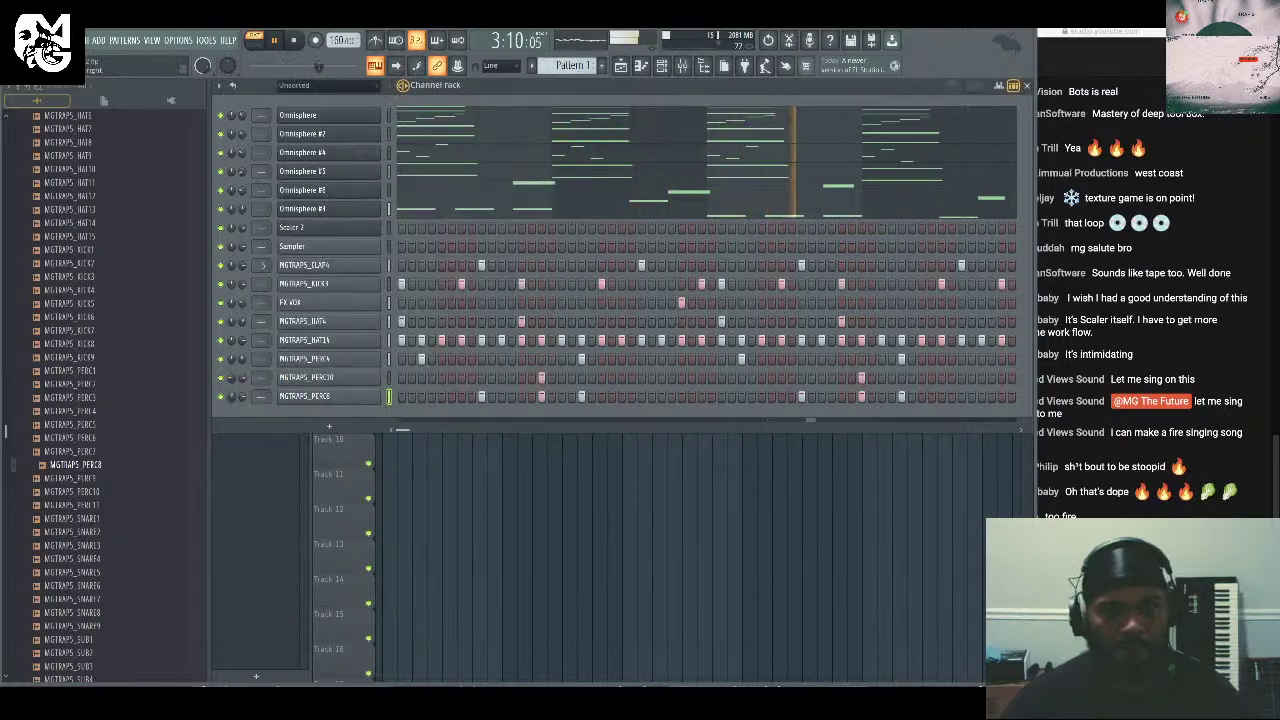
left_click(118, 425)
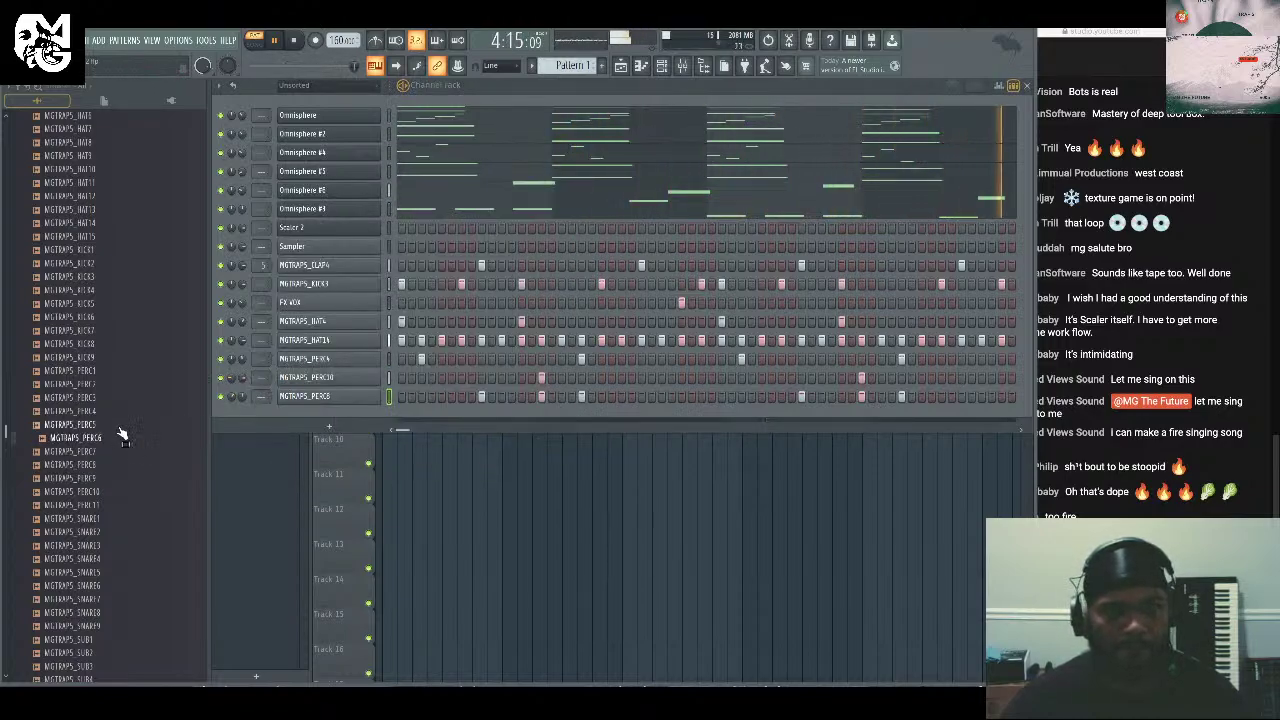
left_click_drag(114, 441, 292, 418)
left_click(1003, 417)
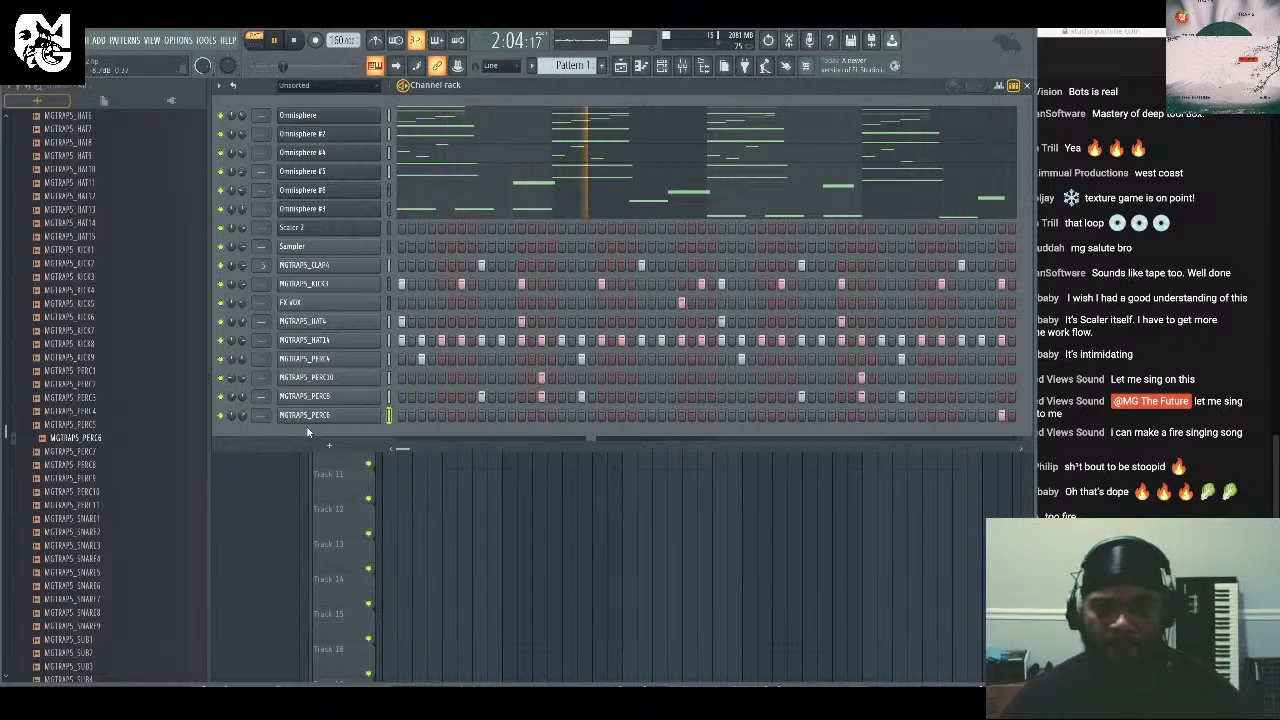
Solo the last Omnisphere channel to hear it on its own, and bring the full pattern back.
right_click(380, 356)
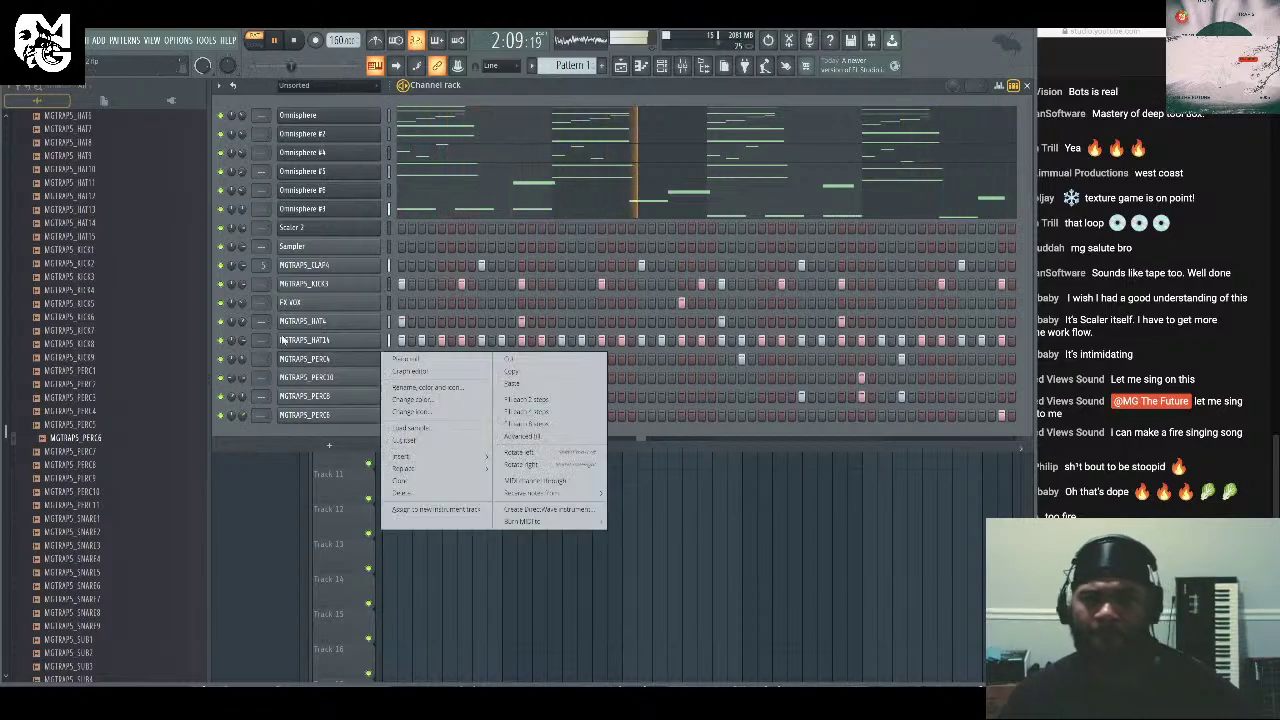
left_click(224, 215)
right_click(224, 215)
left_click(224, 215)
right_click(229, 214)
left_click(226, 211)
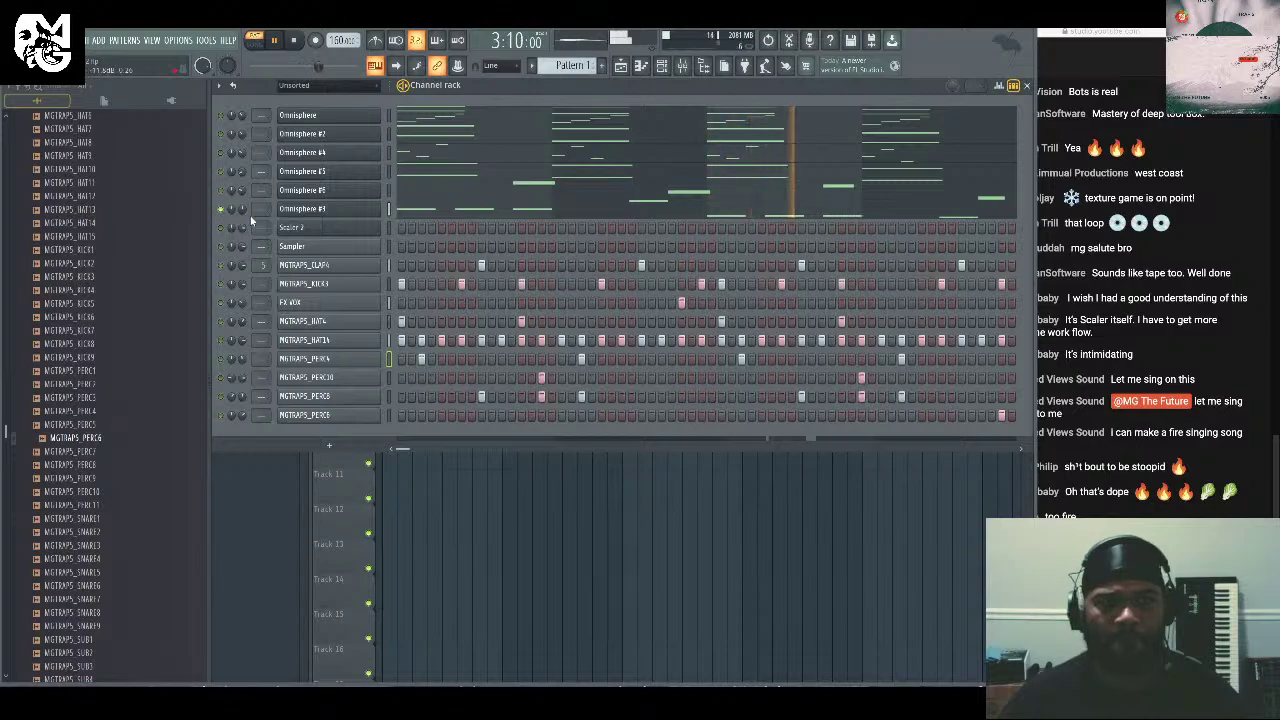
right_click(228, 212)
left_click(248, 222)
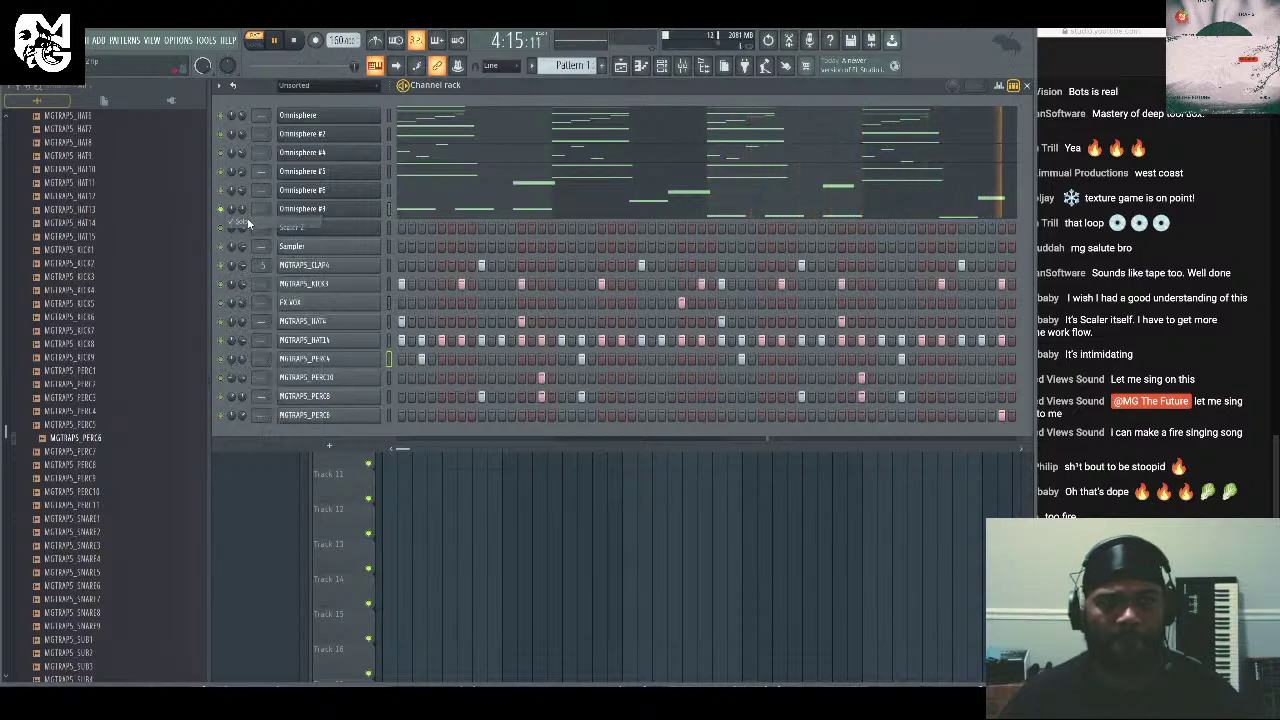
Glance at the live chat and save the current project.
left_click(1233, 323)
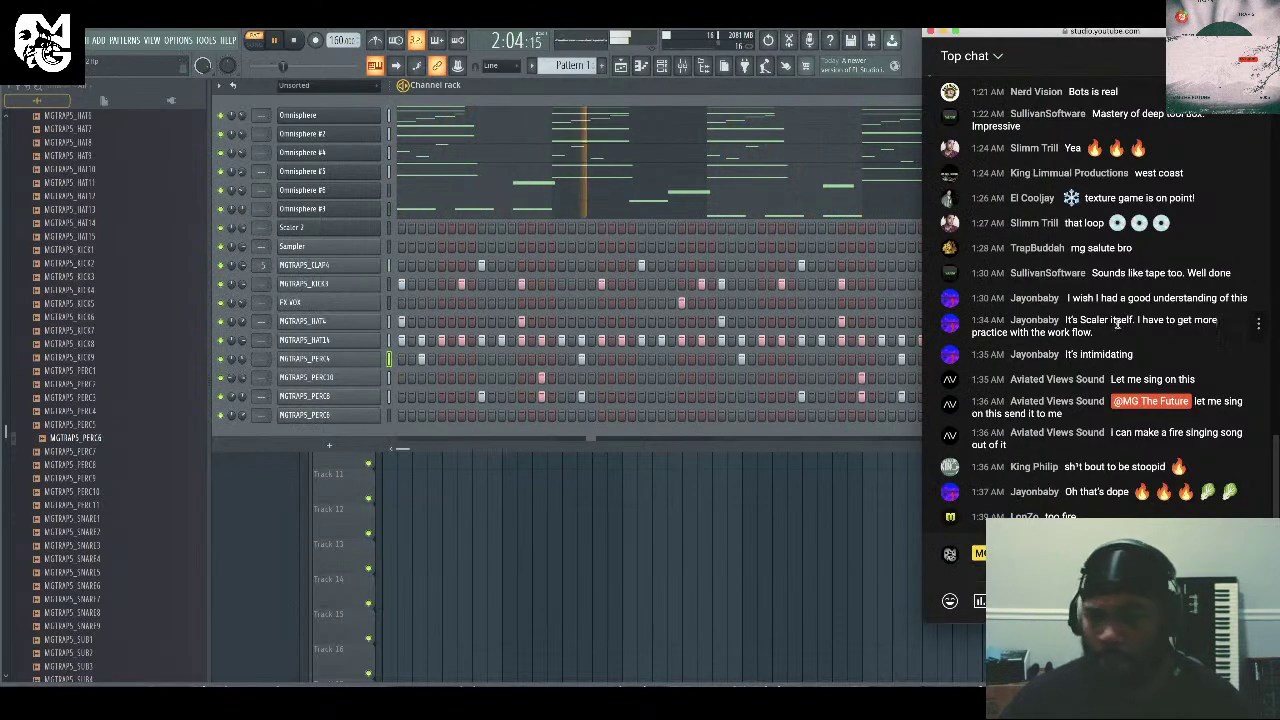
left_click(62, 40)
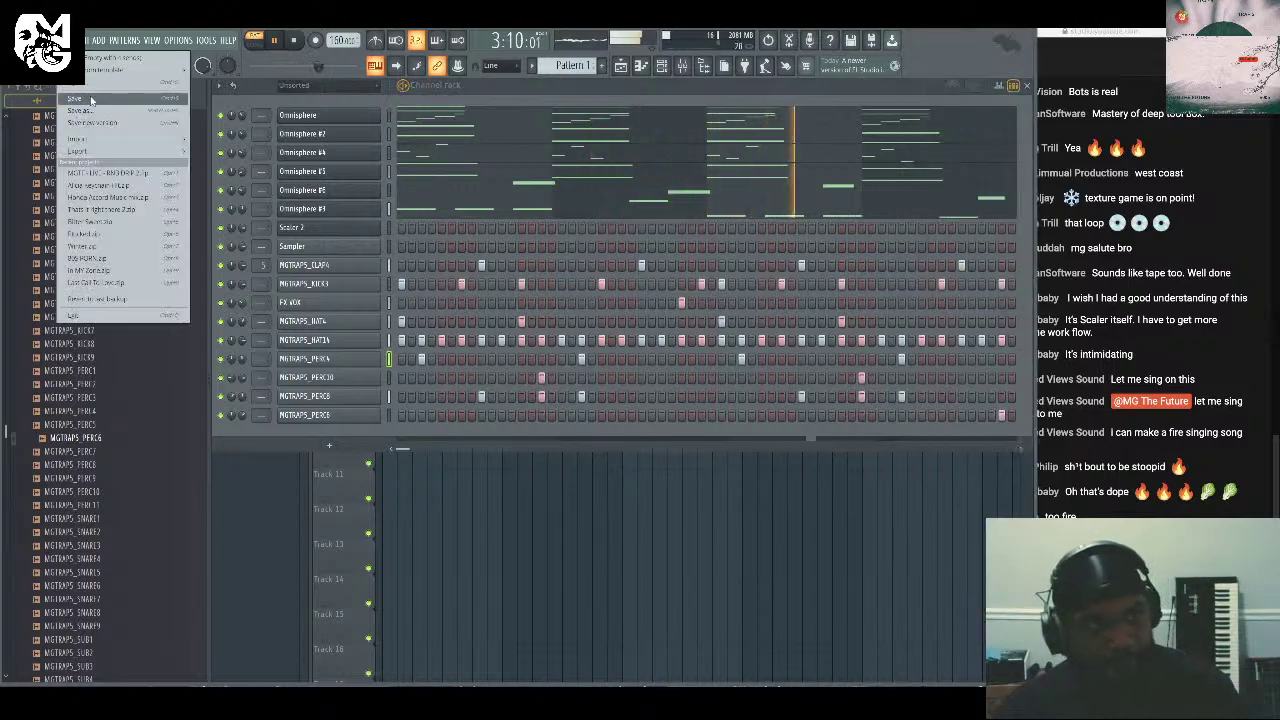
left_click(92, 98)
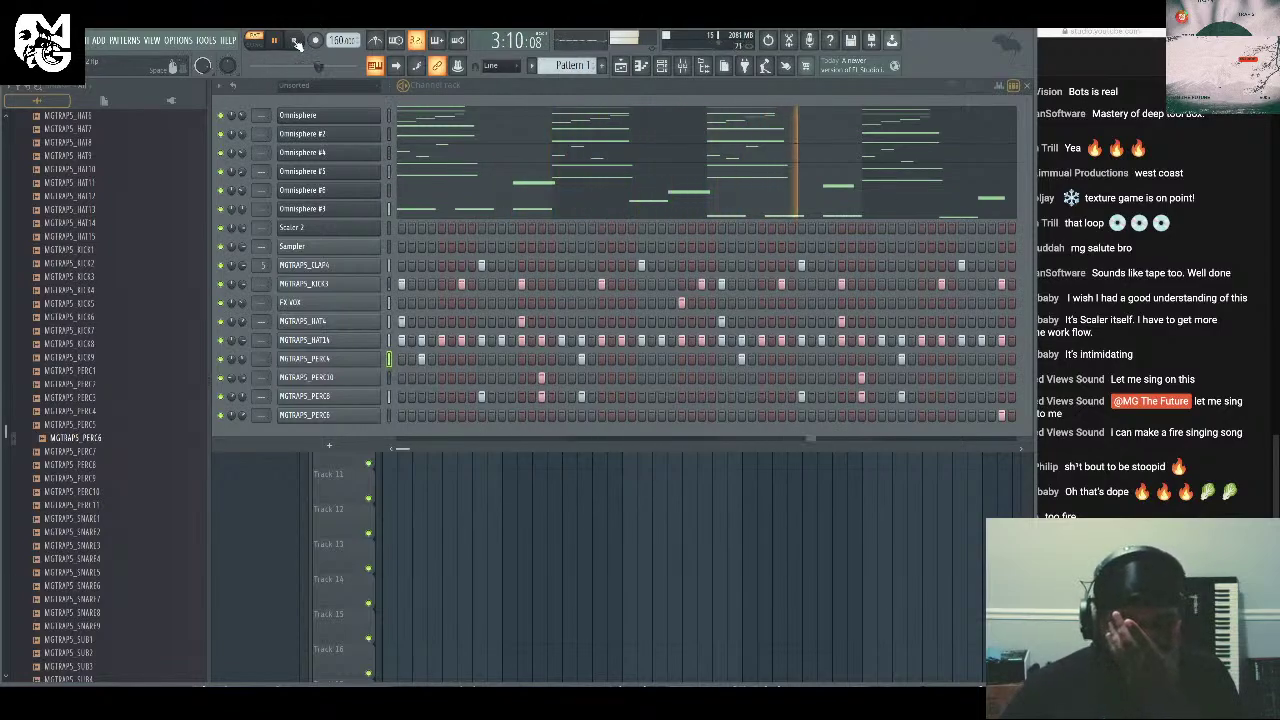
Audition the pattern with individual Omnisphere layers muted, and turn all the channels back on.
left_click(220, 190)
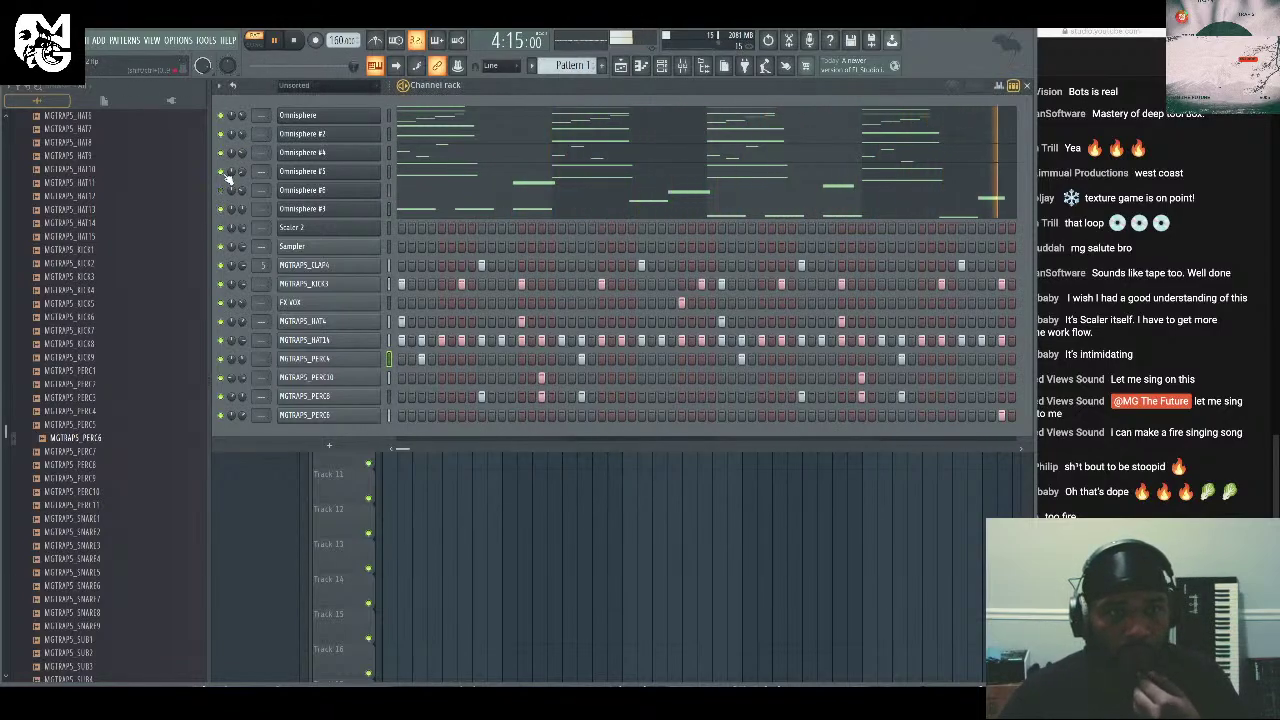
left_click(220, 171)
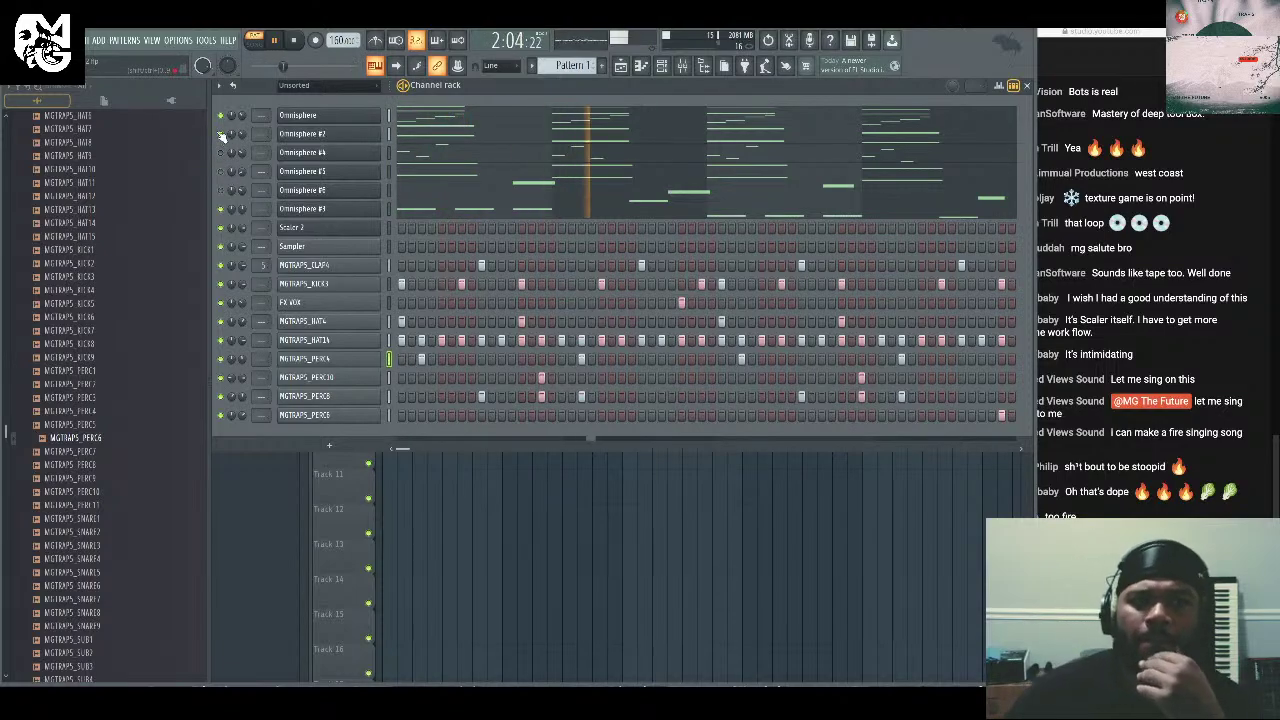
left_click(1209, 488)
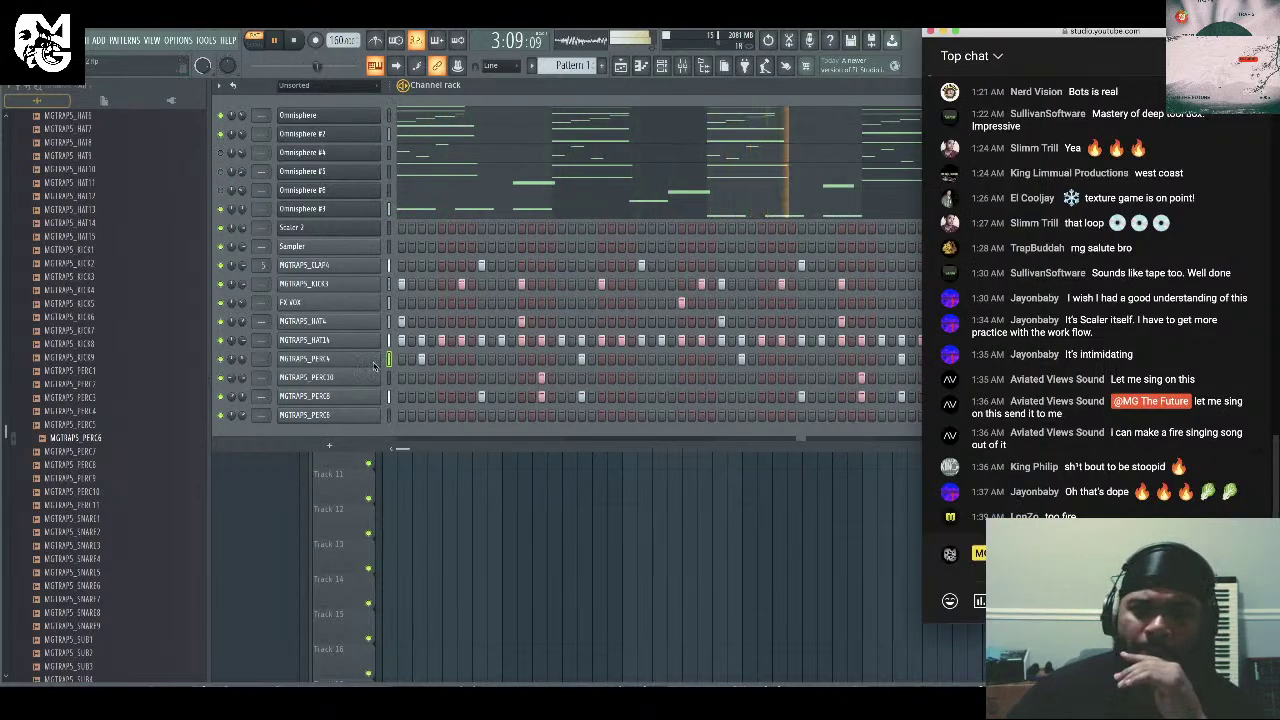
left_click(222, 184)
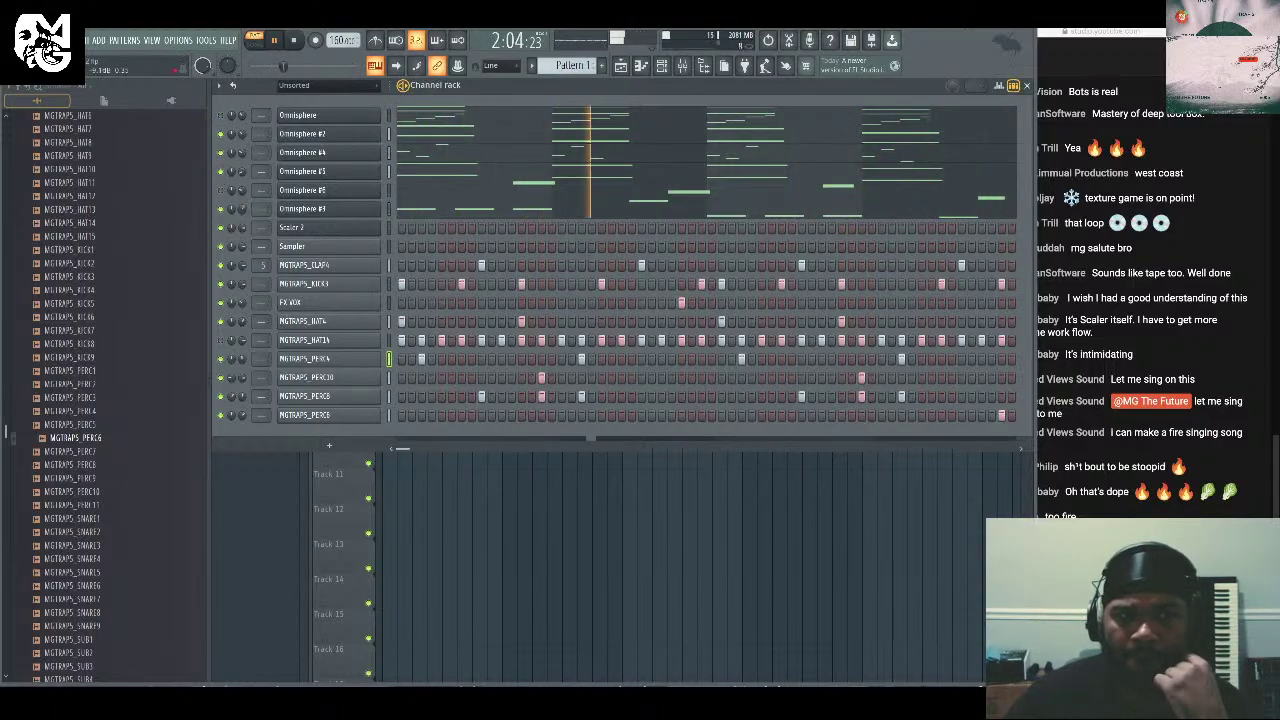
left_click(1135, 341)
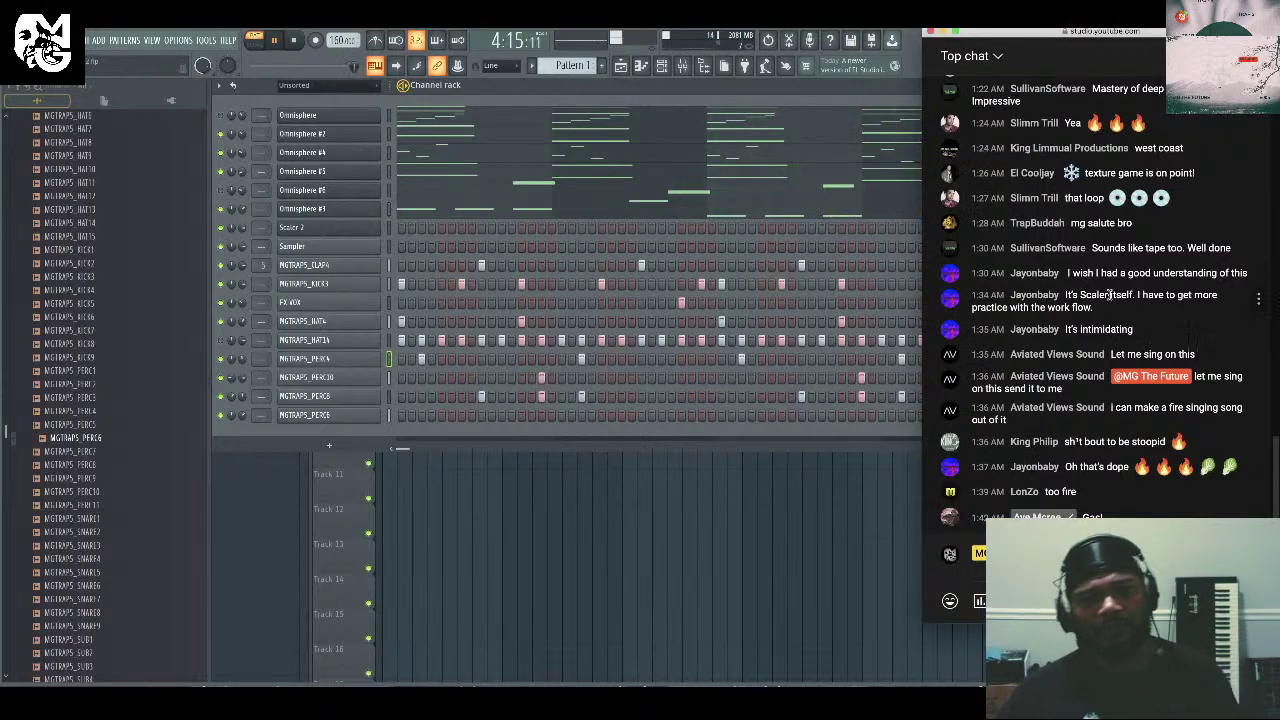
left_click(528, 91)
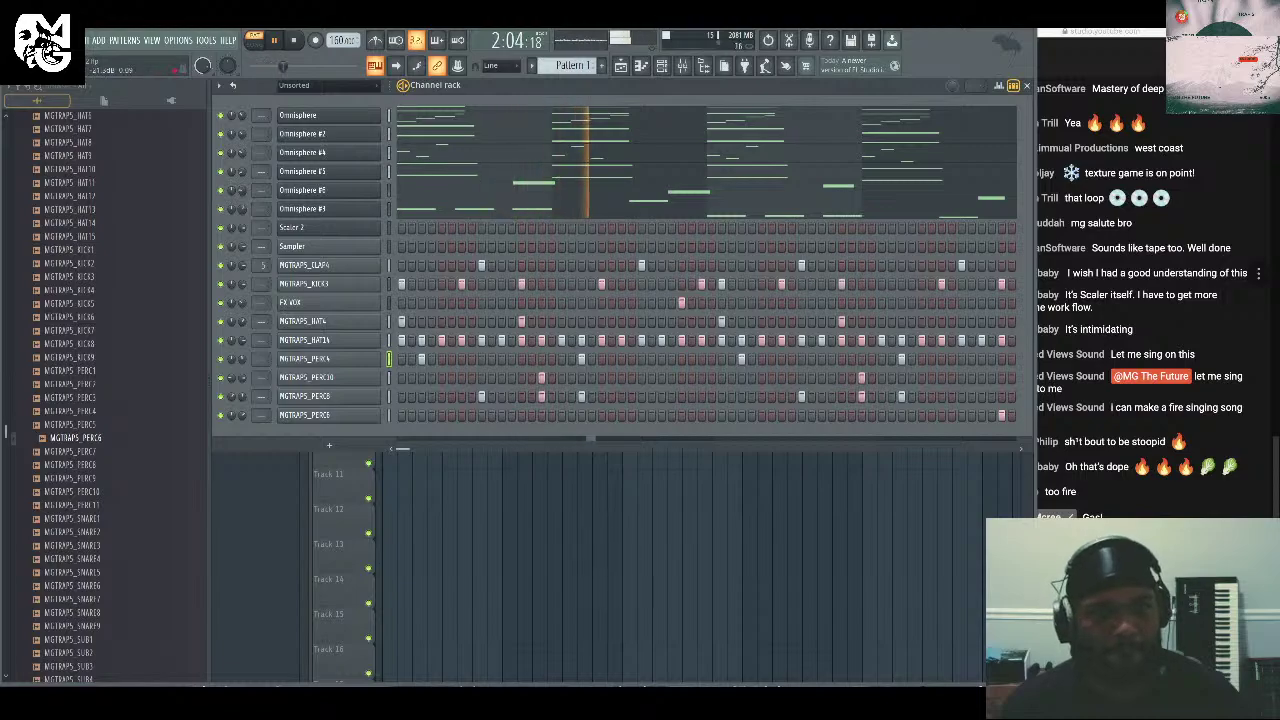
Save the project again and stop playback.
key("alt+f")
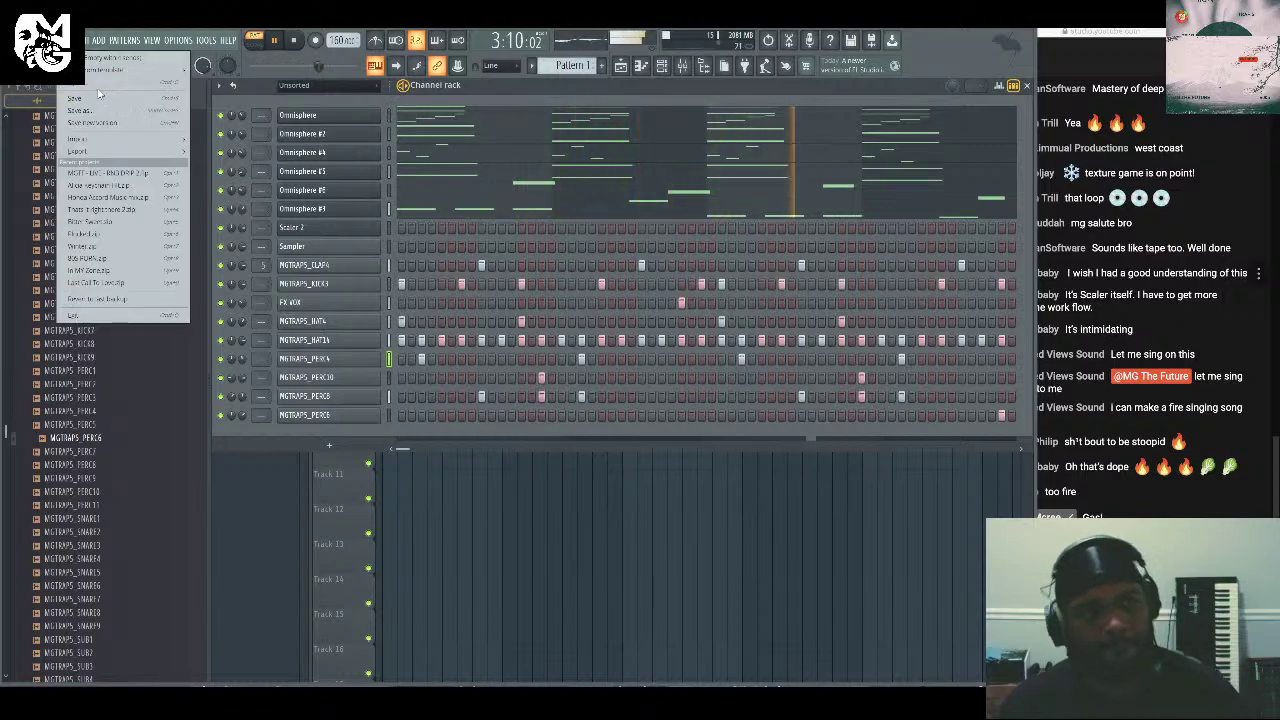
key("Escape")
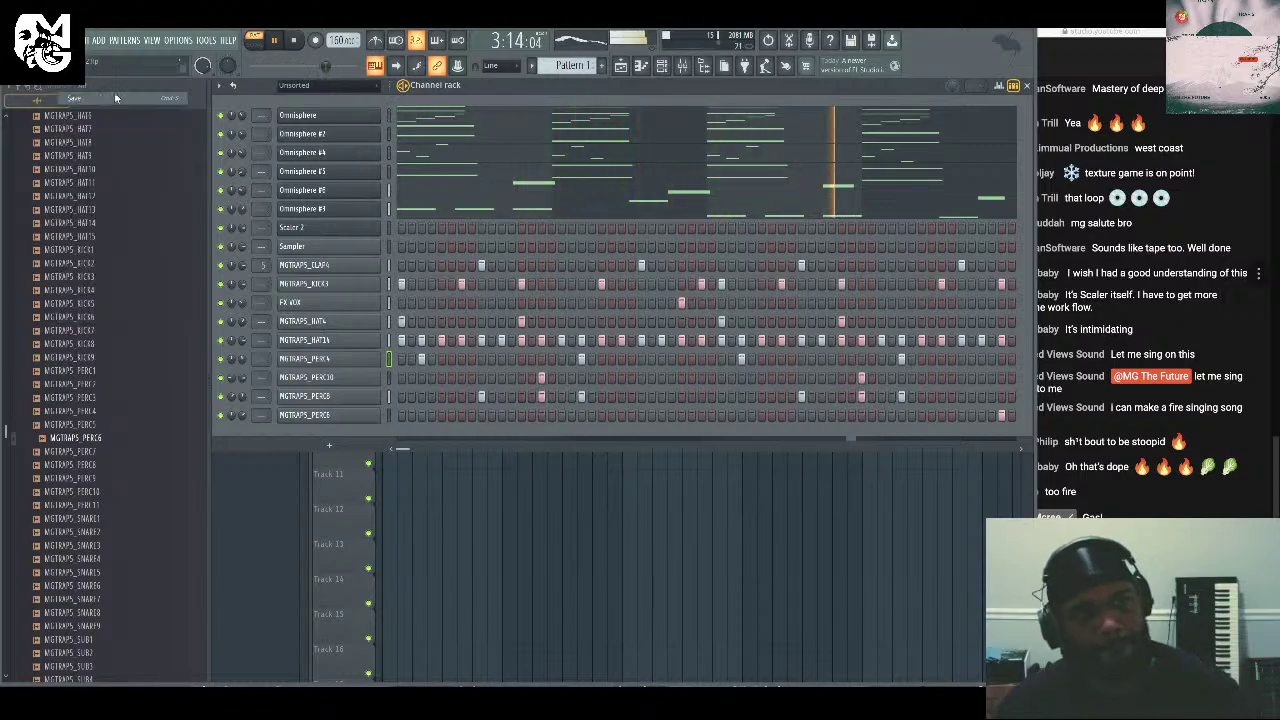
left_click(296, 40)
Switch to the web browser and show the RnB Drip Vol. 1 product page on mgthefuture.com.
key("super+d")
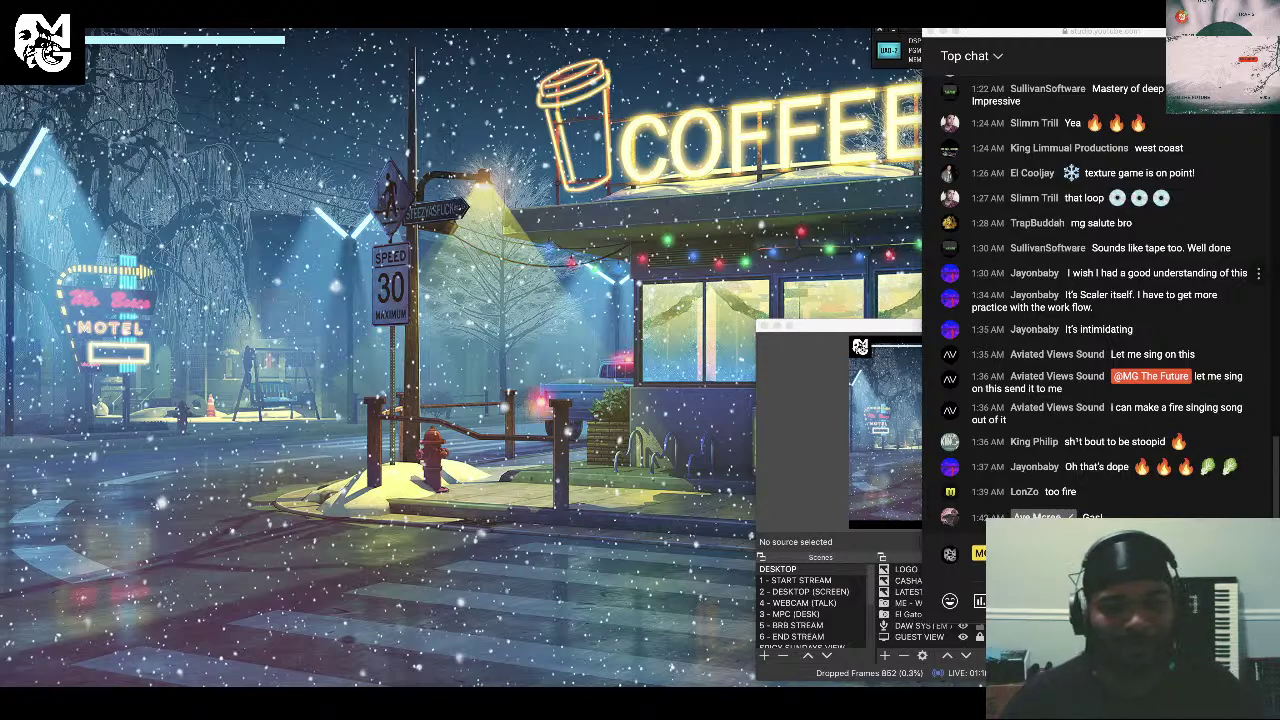
key("alt+Tab")
left_click_drag(1050, 251, 811, 257)
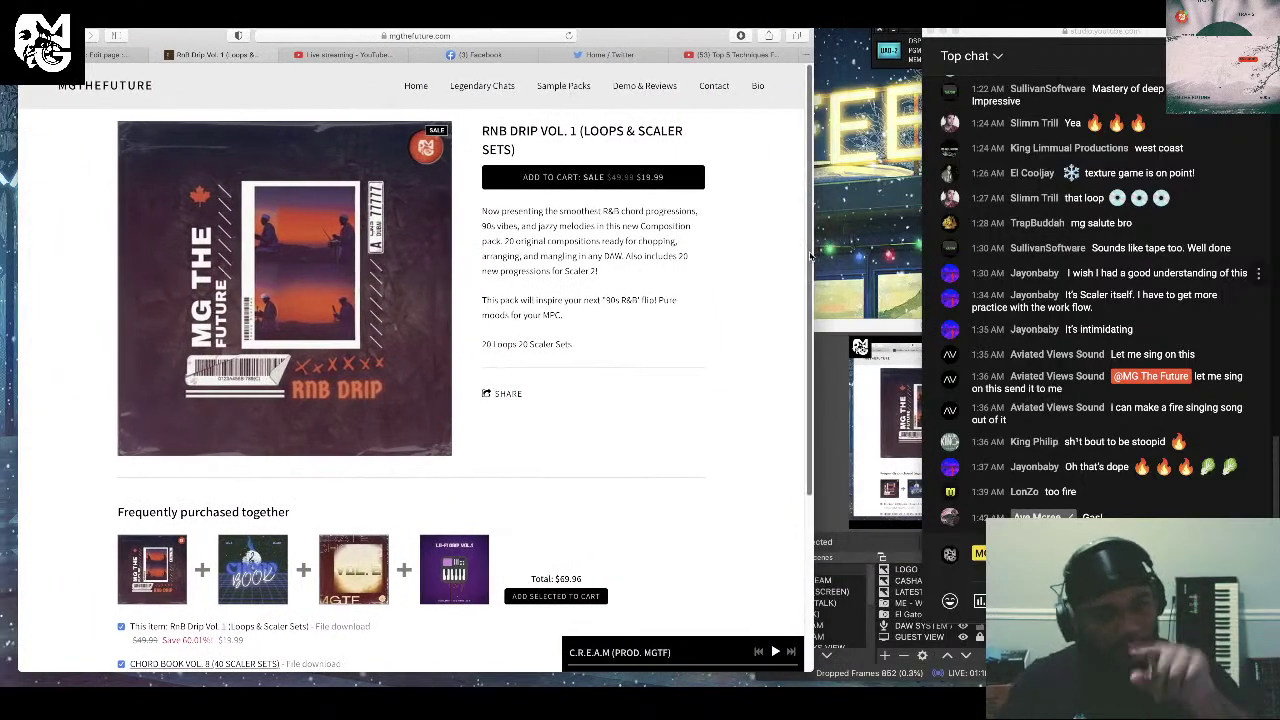
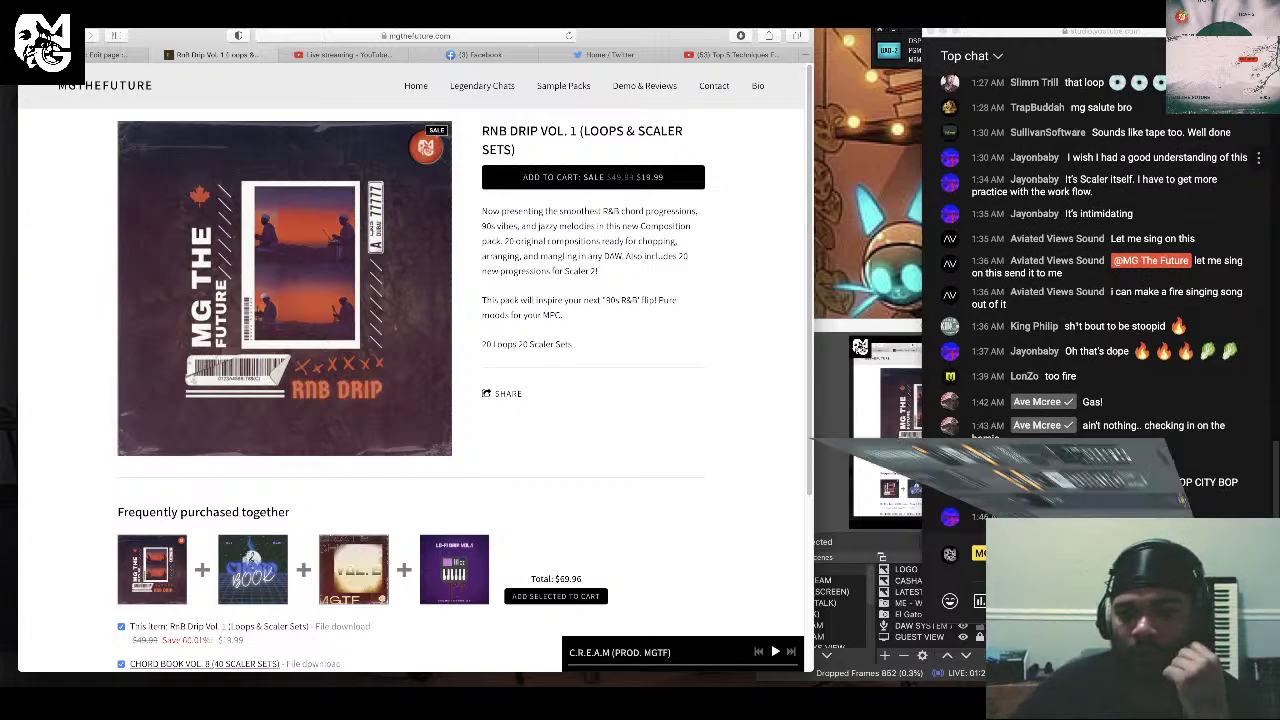
Return to FL Studio and start a new empty project.
key("alt+Tab")
left_click(70, 40)
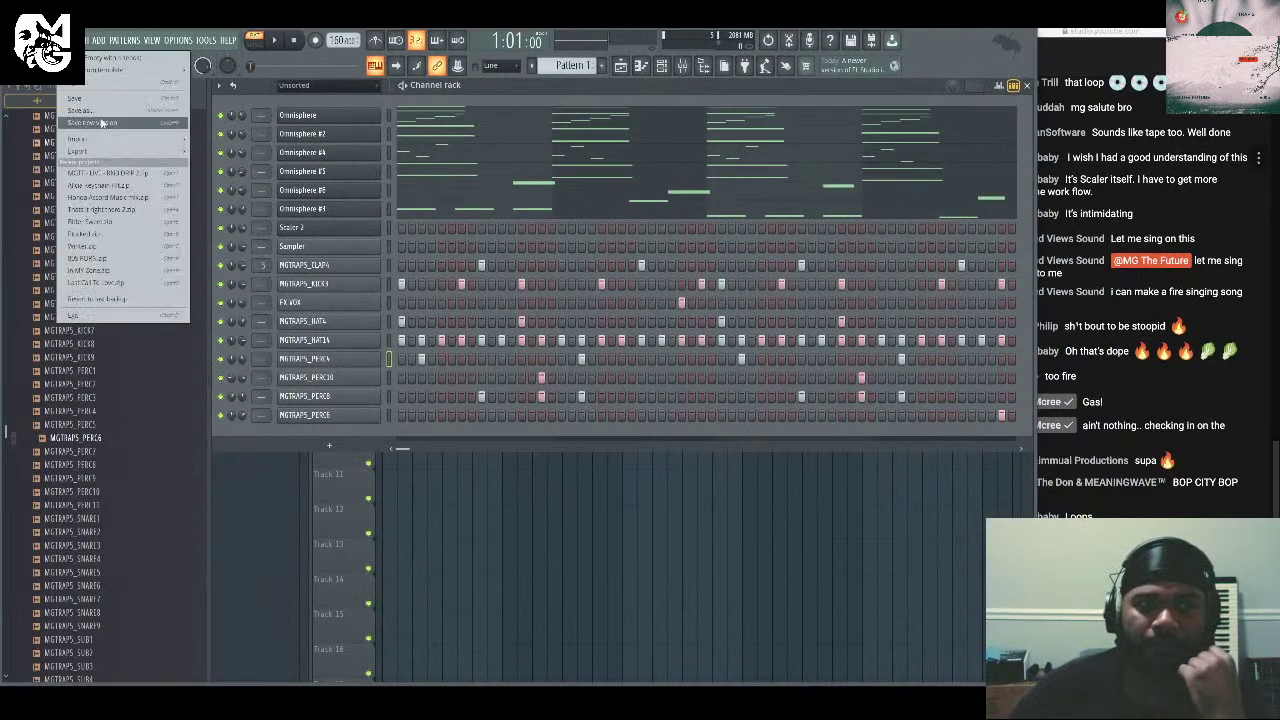
left_click(70, 40)
left_click(70, 40)
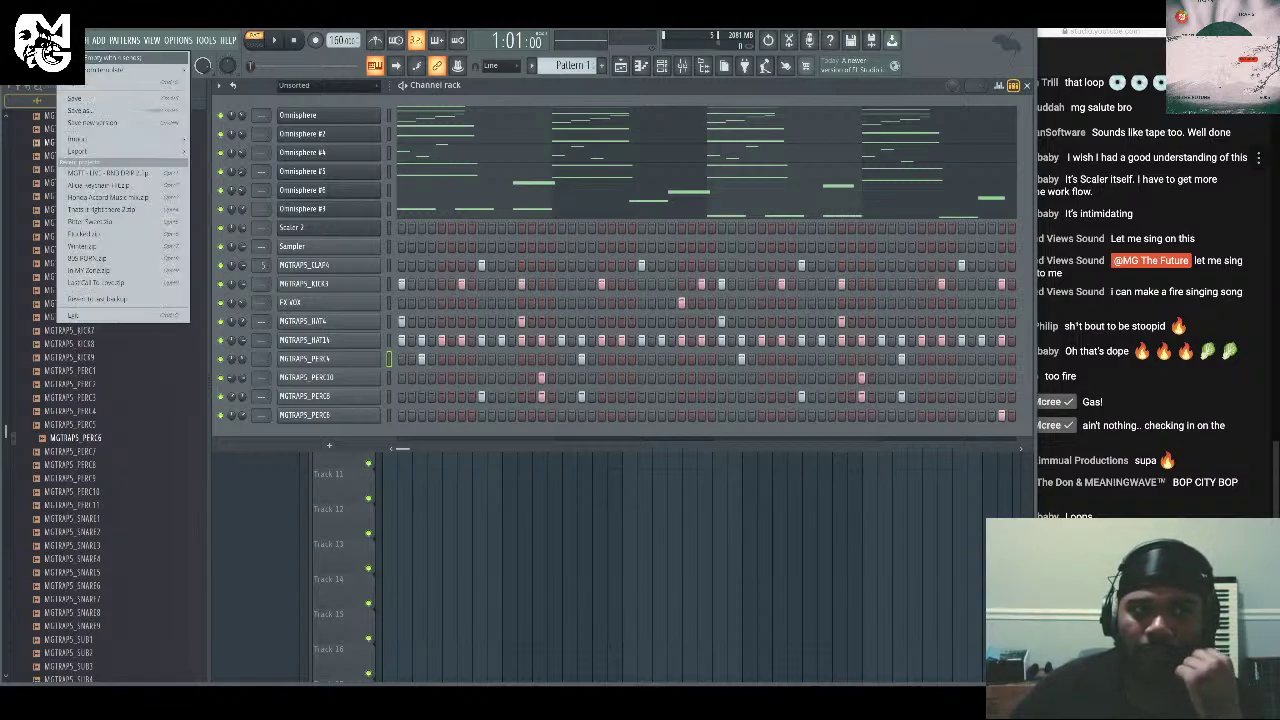
left_click(110, 57)
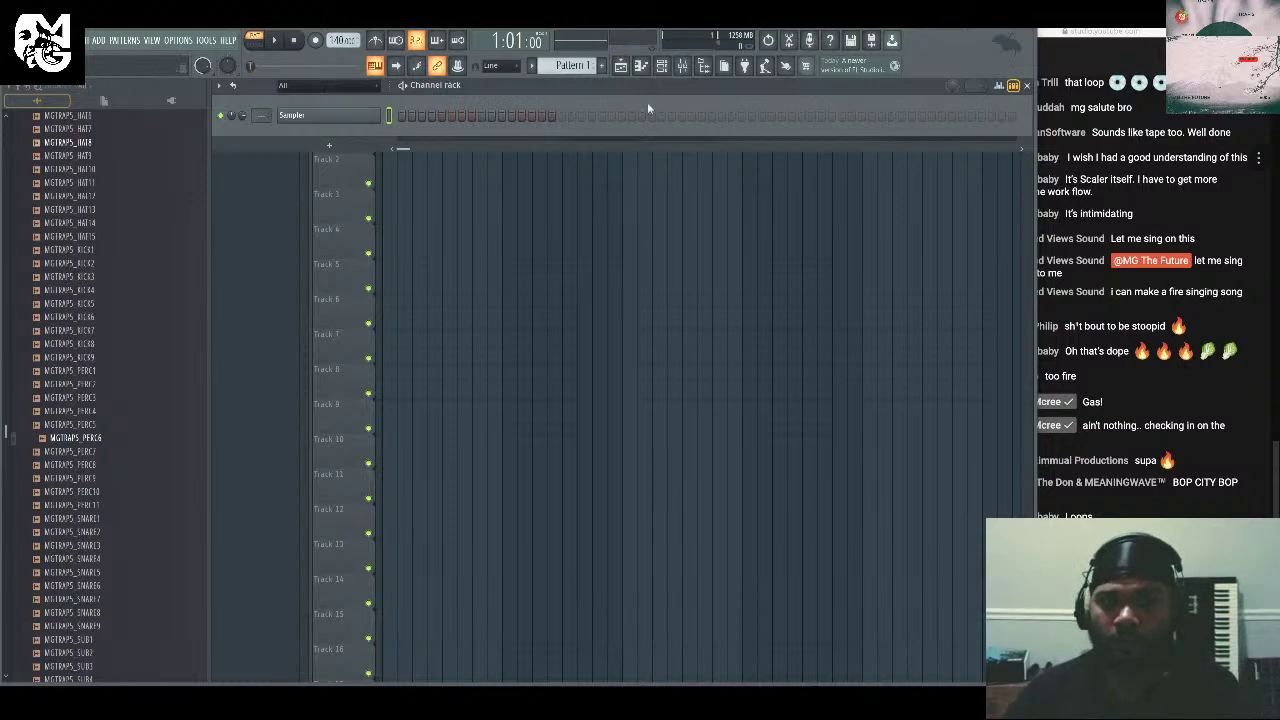
Insert a Scaler 2 channel in the Channel rack and move its plugin window clear of the browser list.
double_click(547, 86)
right_click(330, 274)
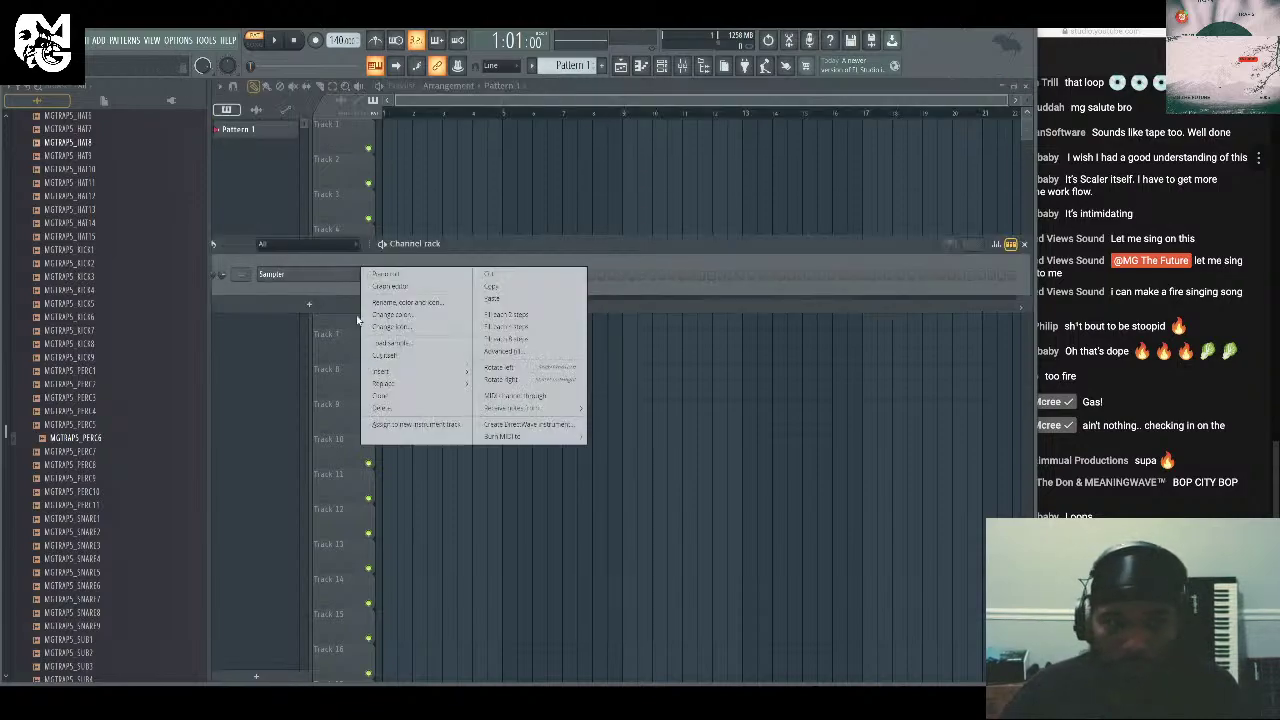
mouse_move(420, 371)
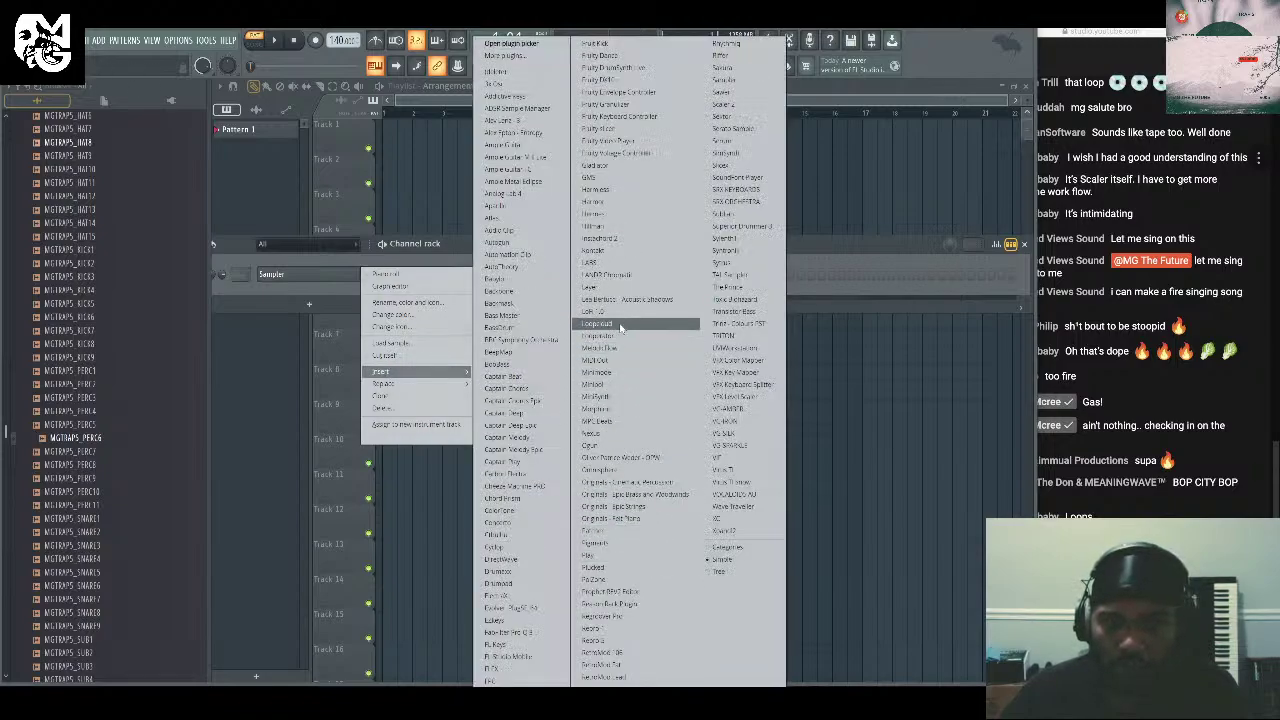
left_click(726, 106)
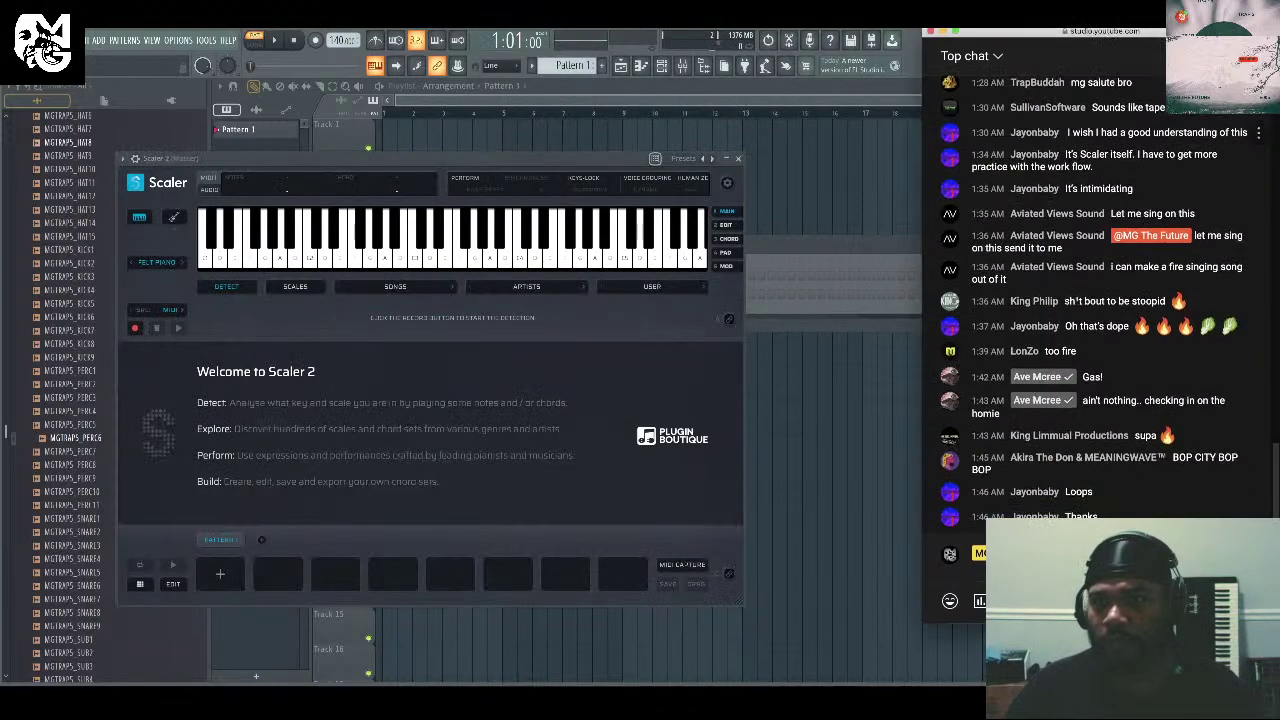
left_click_drag(600, 157, 719, 153)
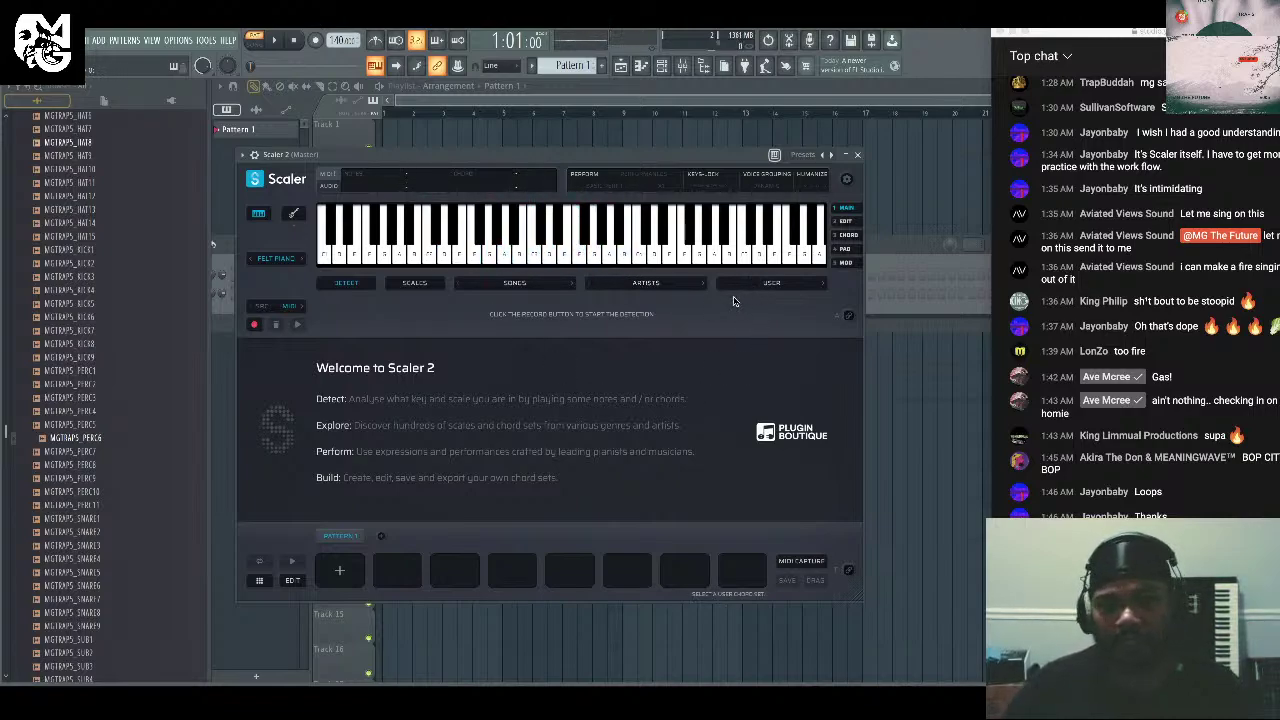
Load the Throwback chord set from the MGTF - RnB Drip user collection in Scaler 2 and audition its chords.
left_click(771, 285)
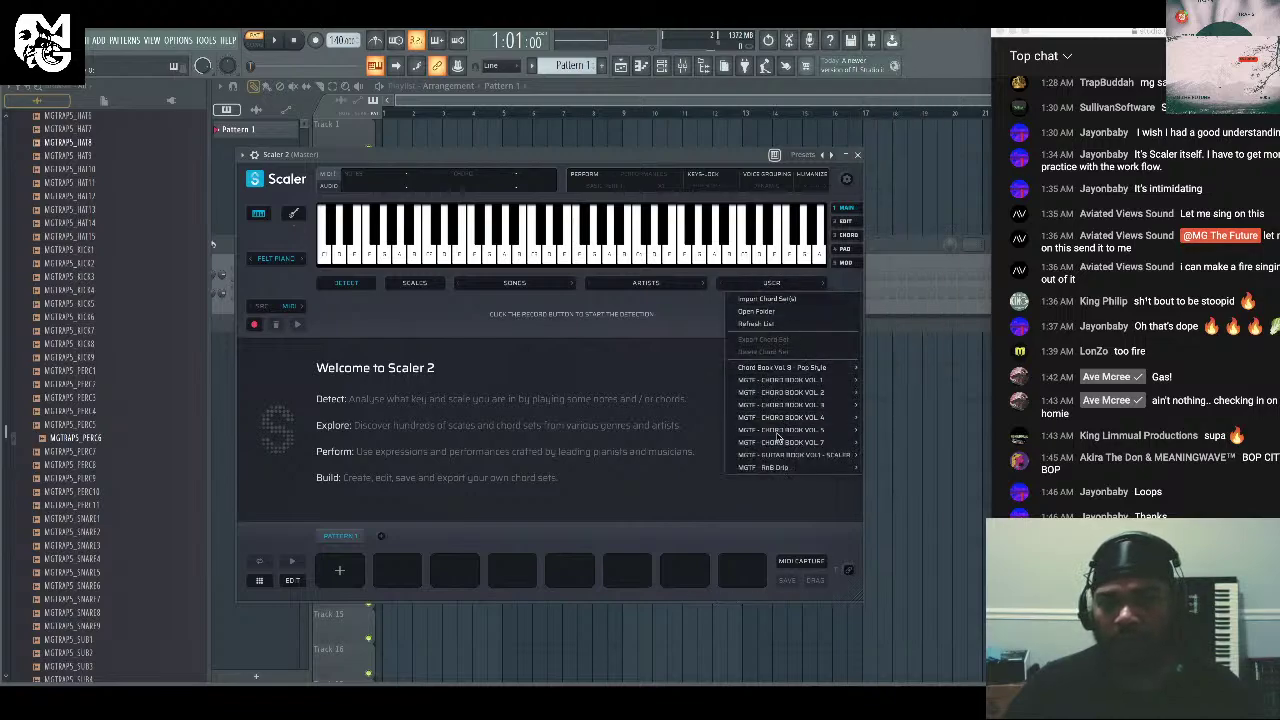
mouse_move(800, 467)
left_click(915, 429)
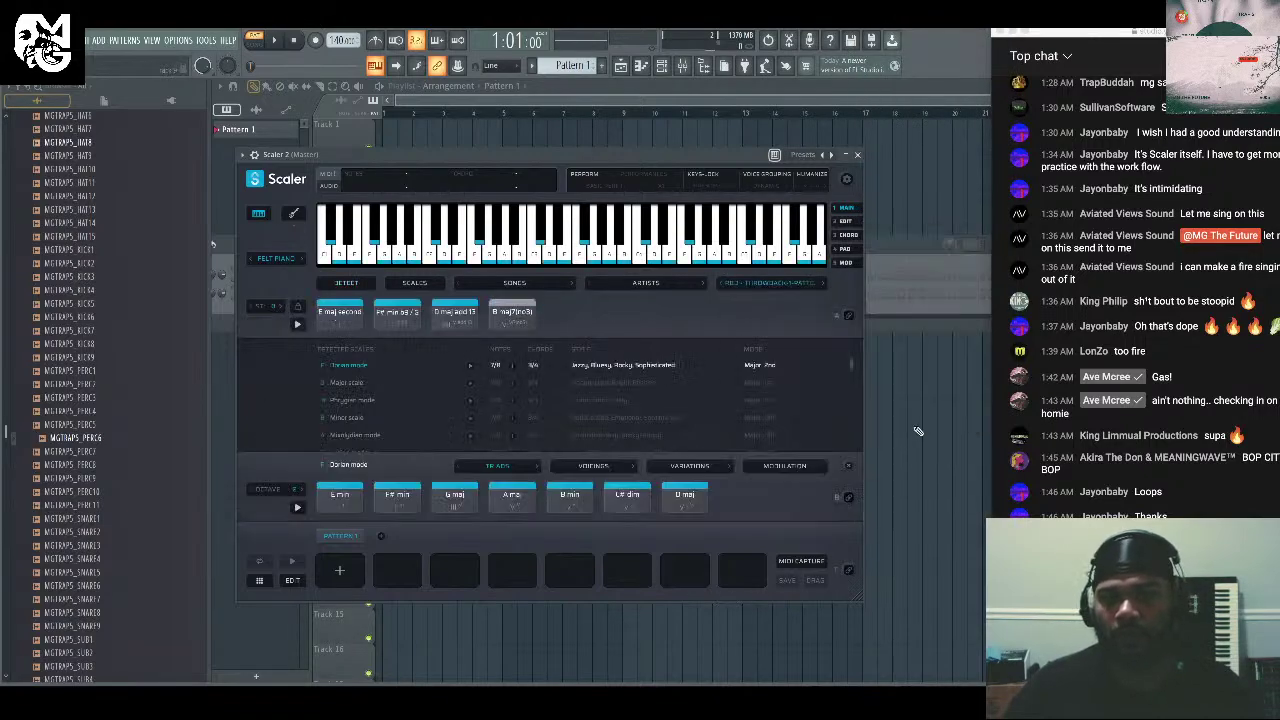
left_click(453, 322)
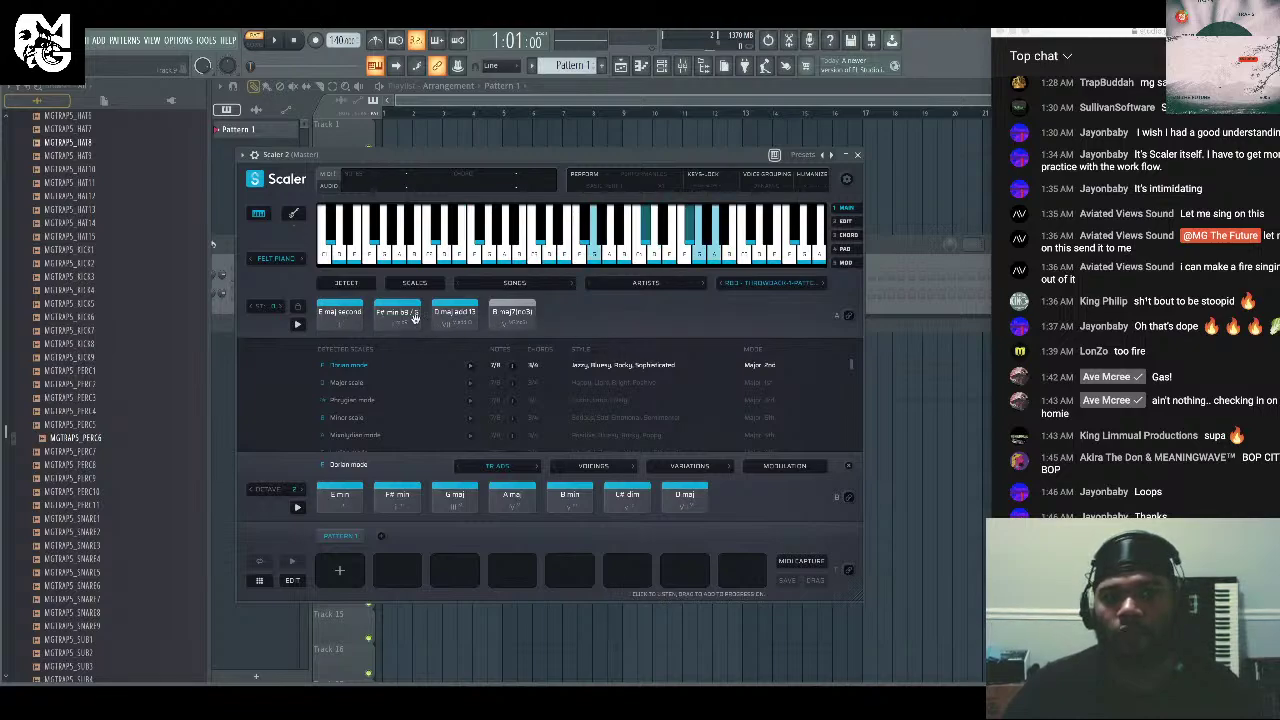
left_click(518, 314)
left_click(323, 326)
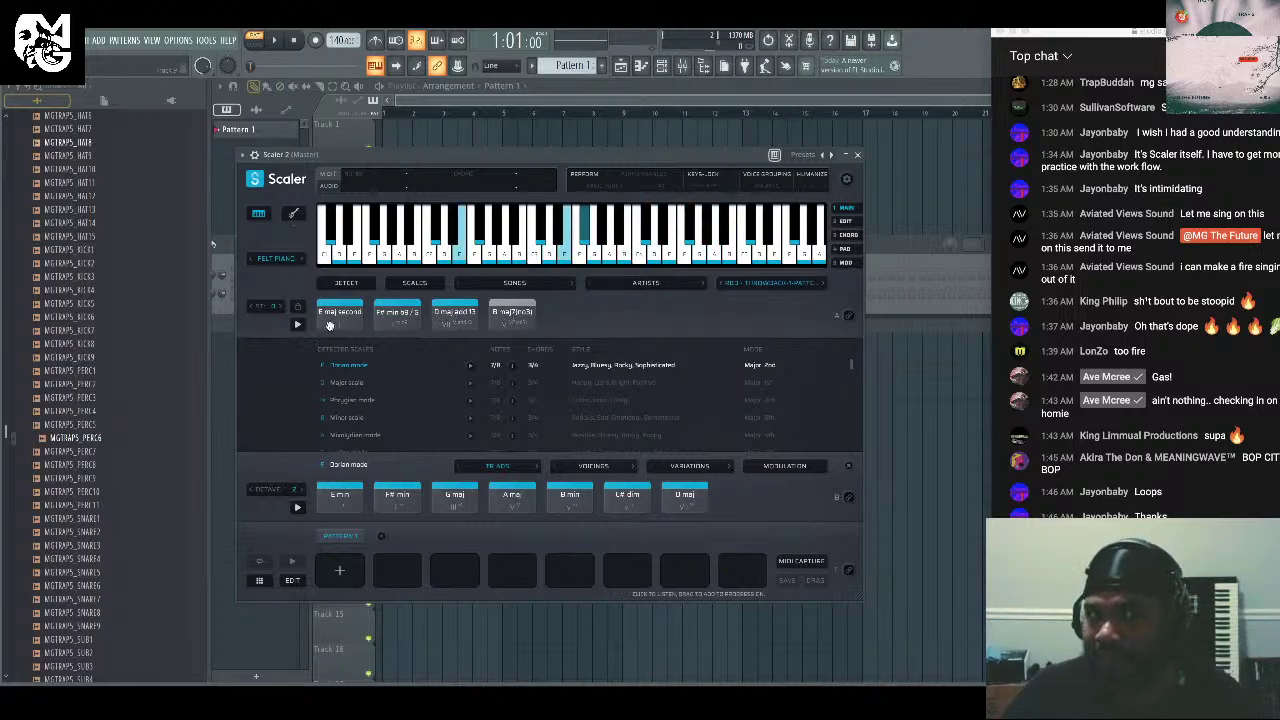
Turn on MIDI binding for section A in Scaler 2 and play the bound chords.
left_click(847, 316)
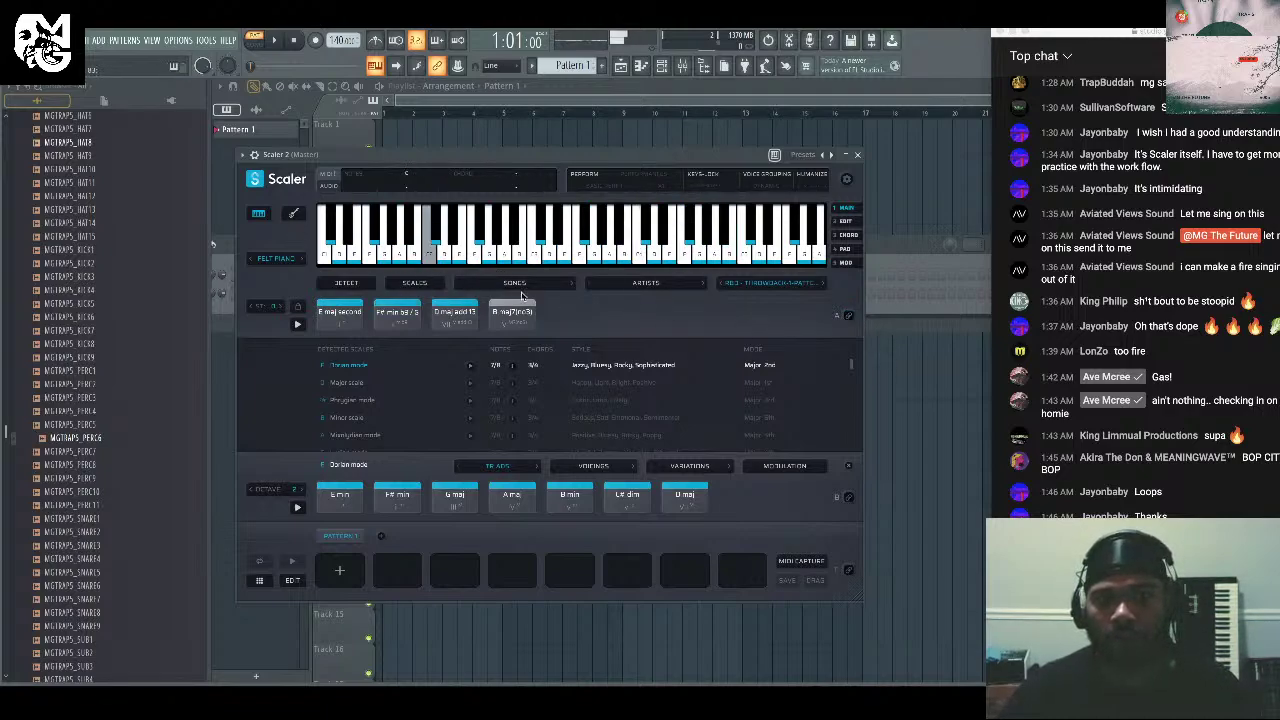
left_click(848, 318)
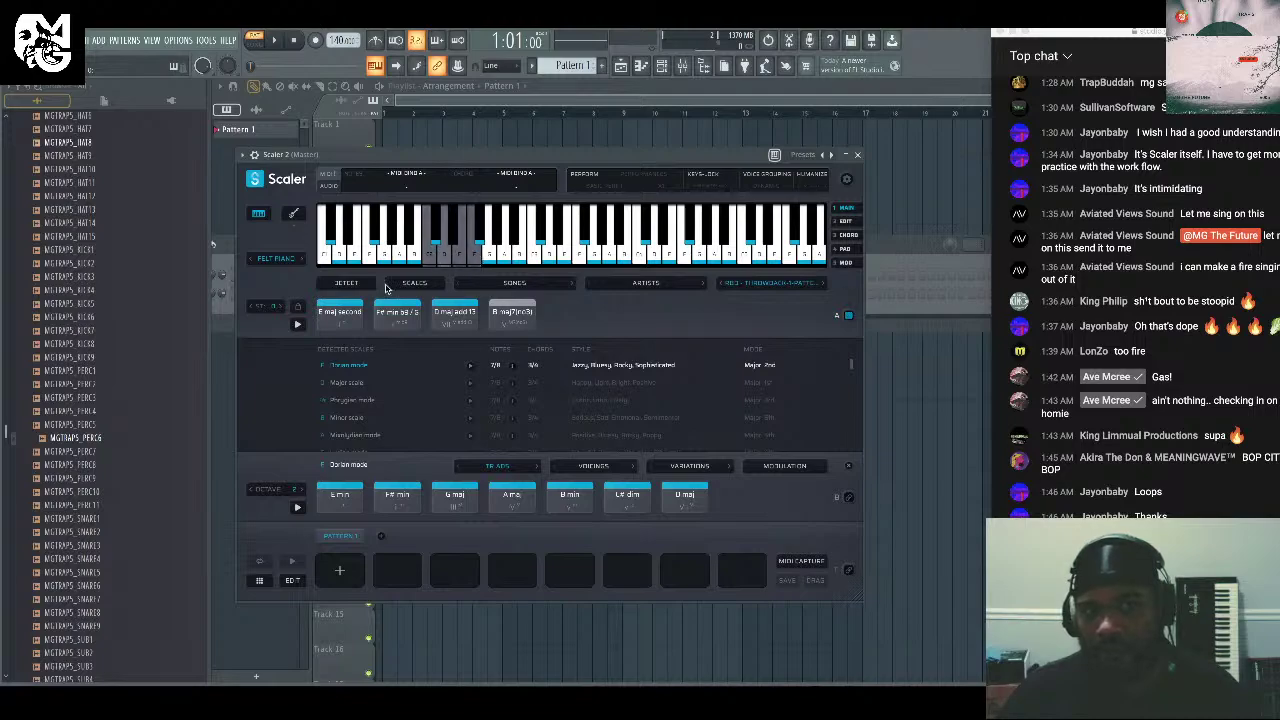
left_click(394, 313)
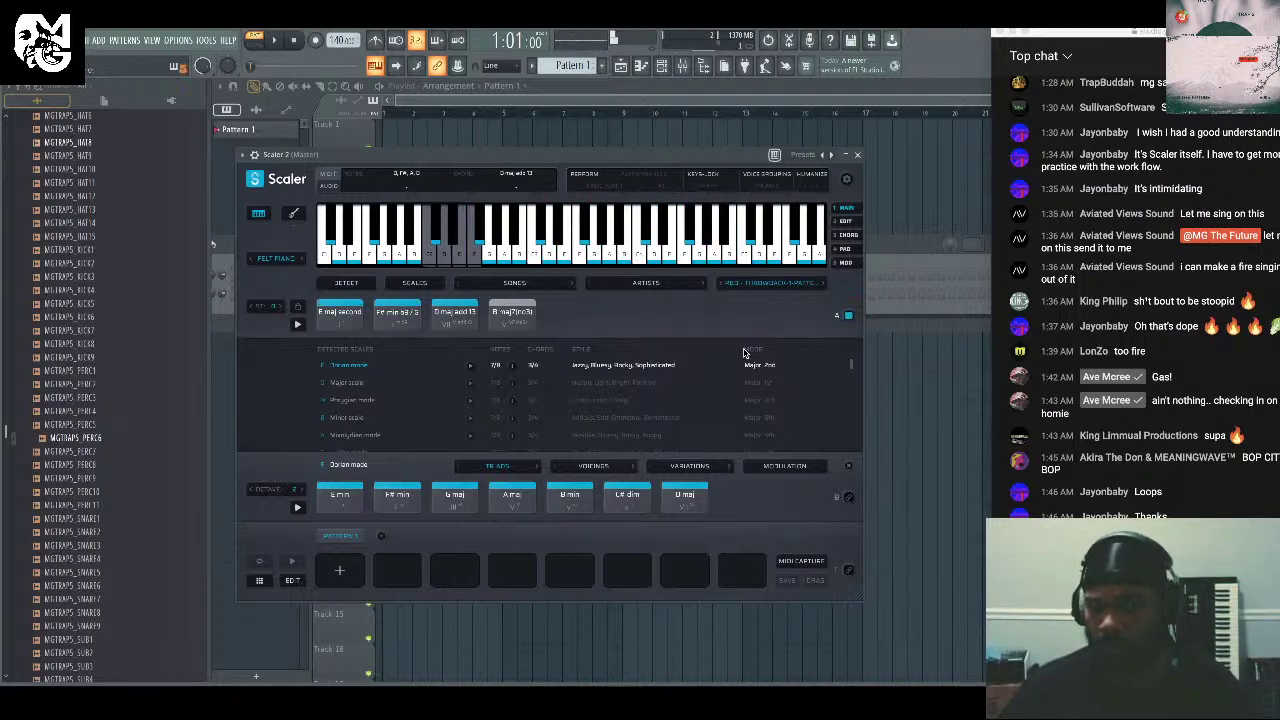
Audition the first section A chord in Scaler 2 and set the voice grouping to Extracted.
left_click(340, 316)
right_click(340, 316)
left_click(363, 416)
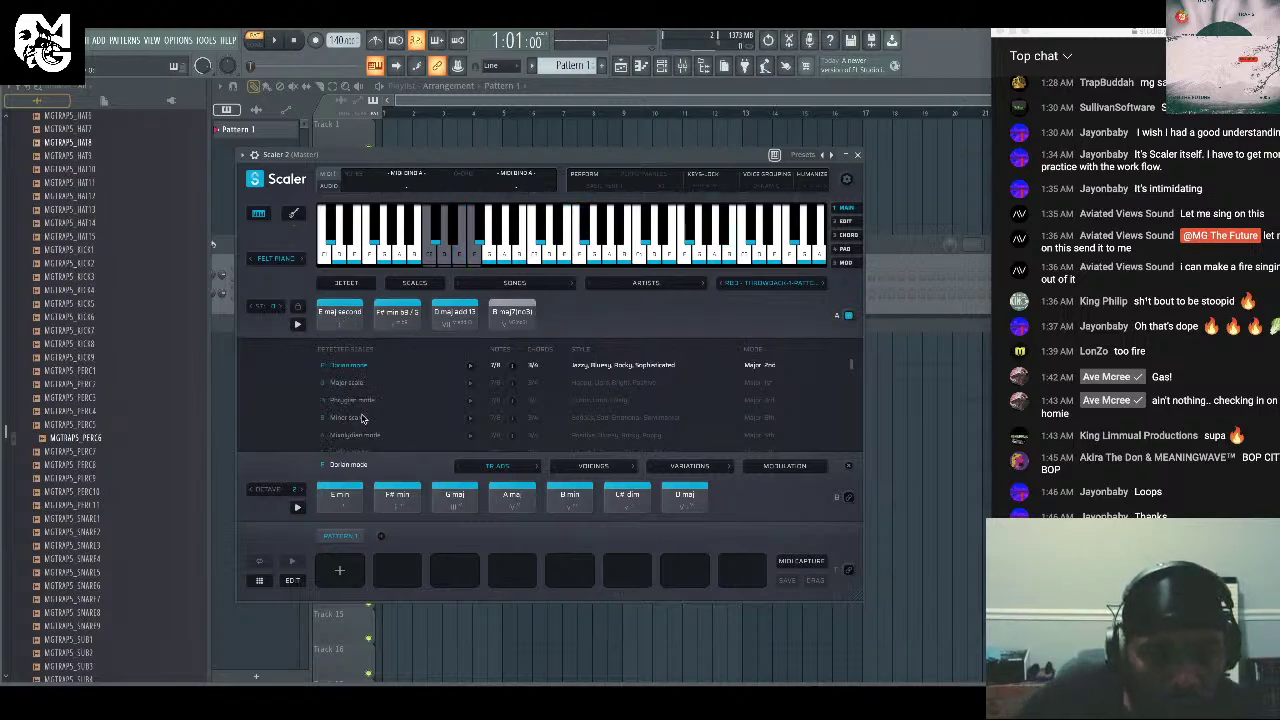
left_click(765, 187)
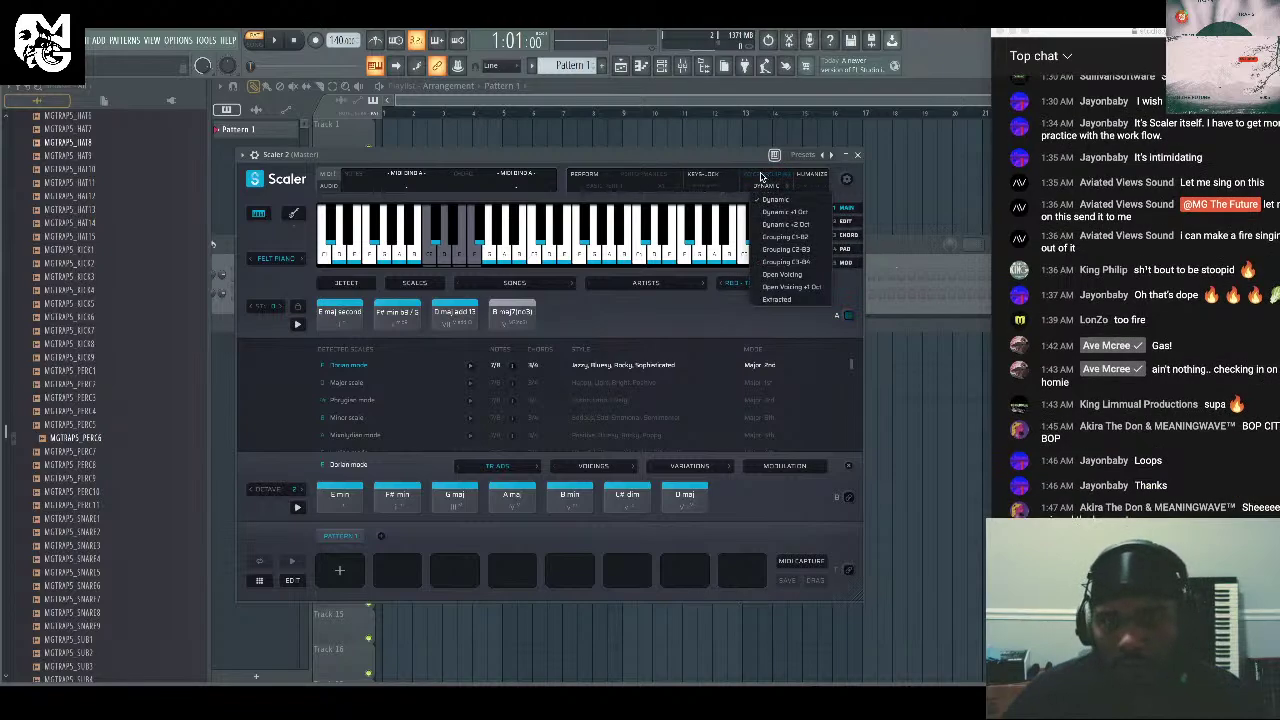
left_click(745, 184)
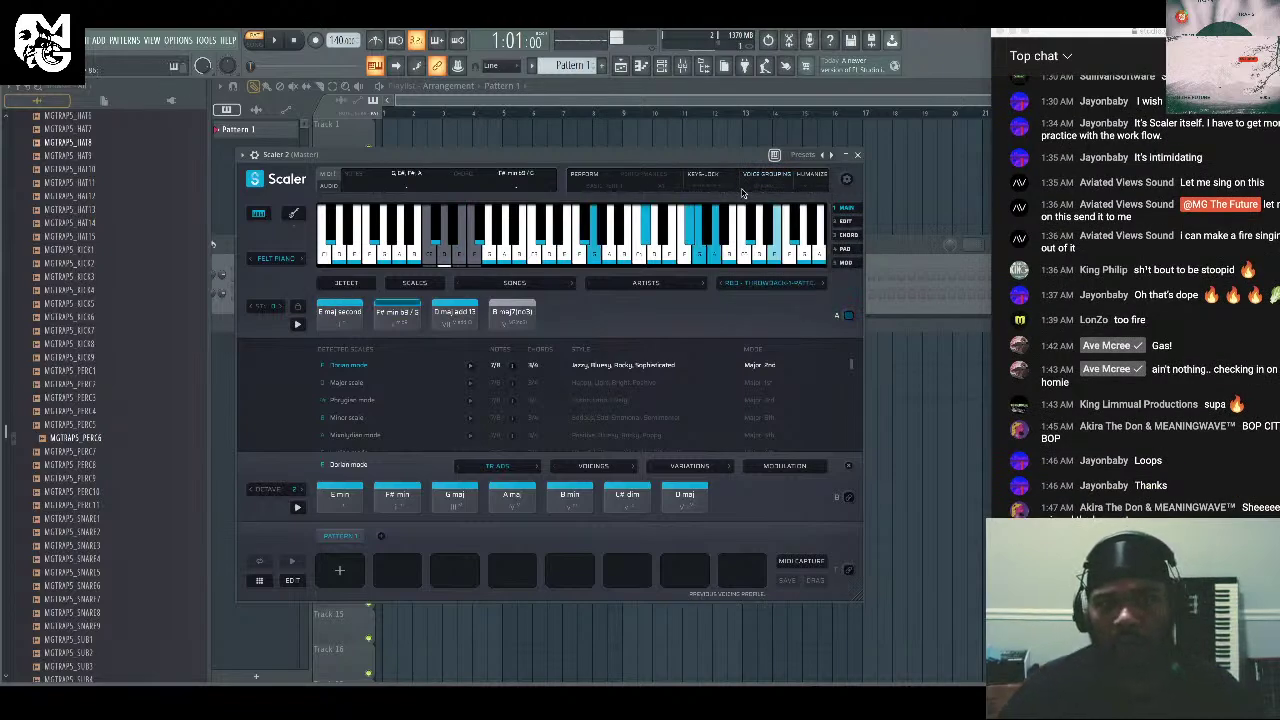
left_click(771, 188)
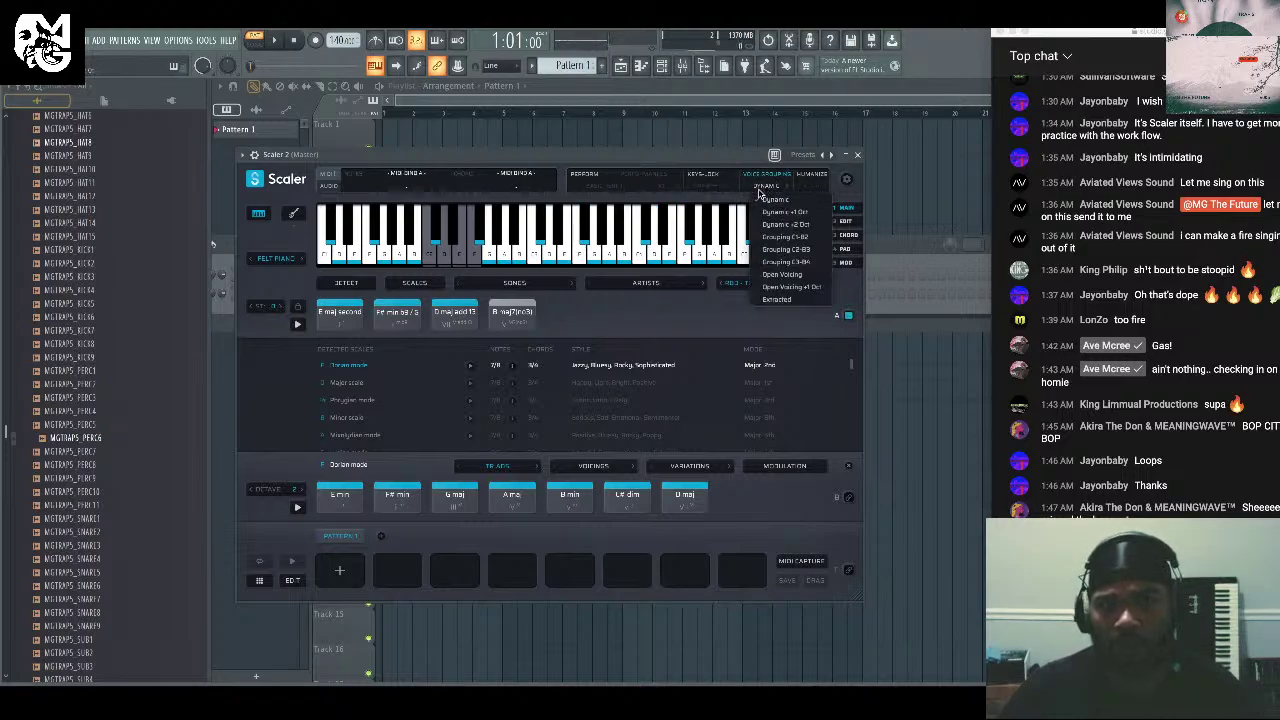
left_click(777, 299)
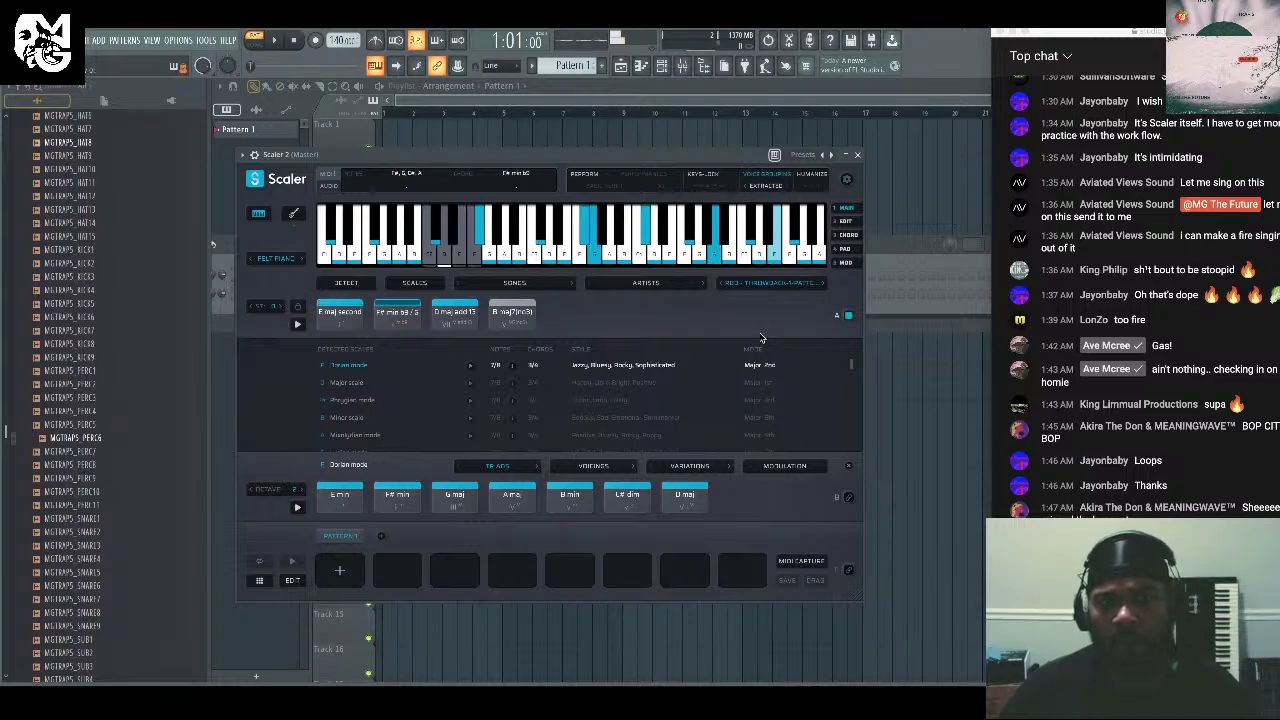
Apply the Simile performance from the Vivace group and set the voice grouping to Dynamic.
left_click(597, 188)
mouse_move(645, 253)
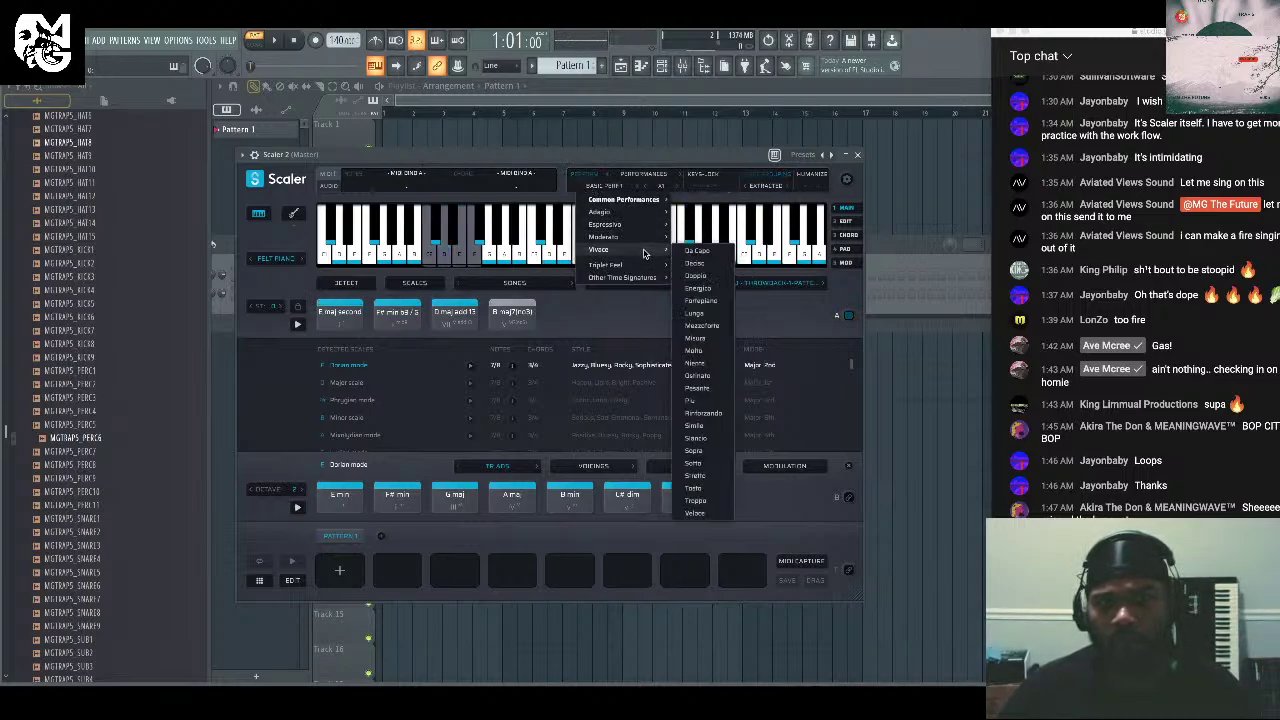
left_click(701, 423)
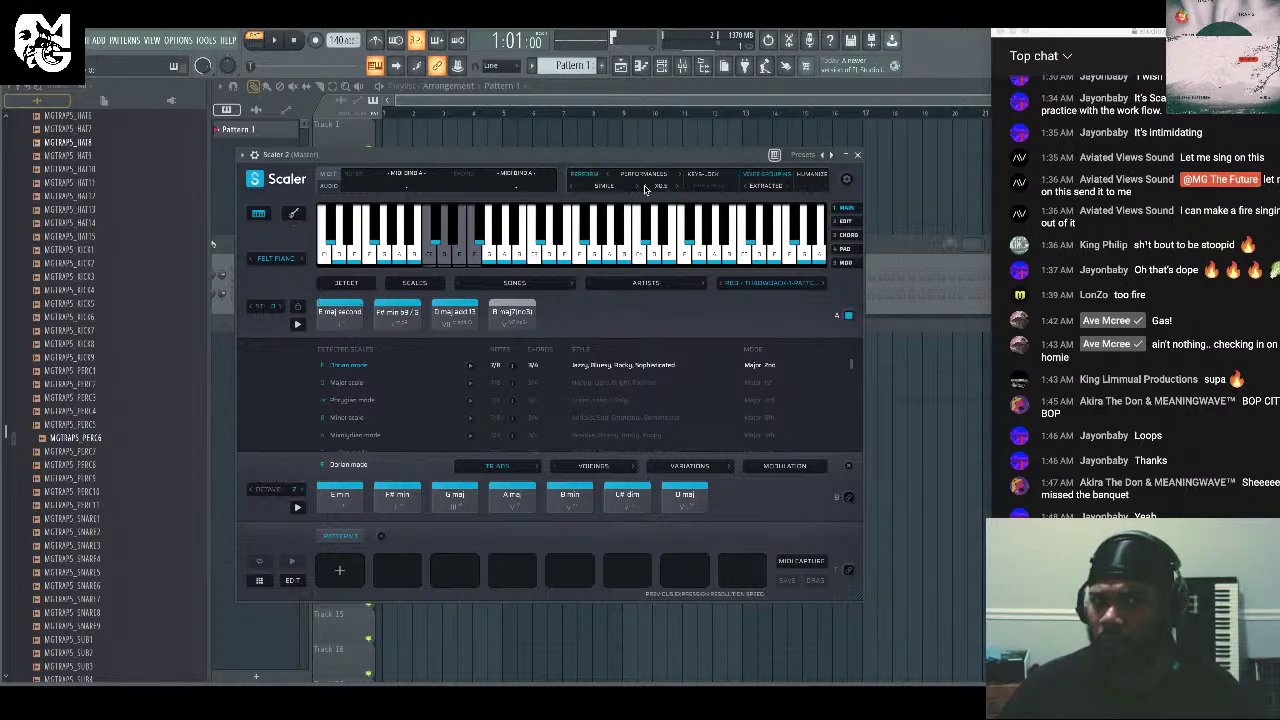
left_click(765, 186)
left_click(772, 200)
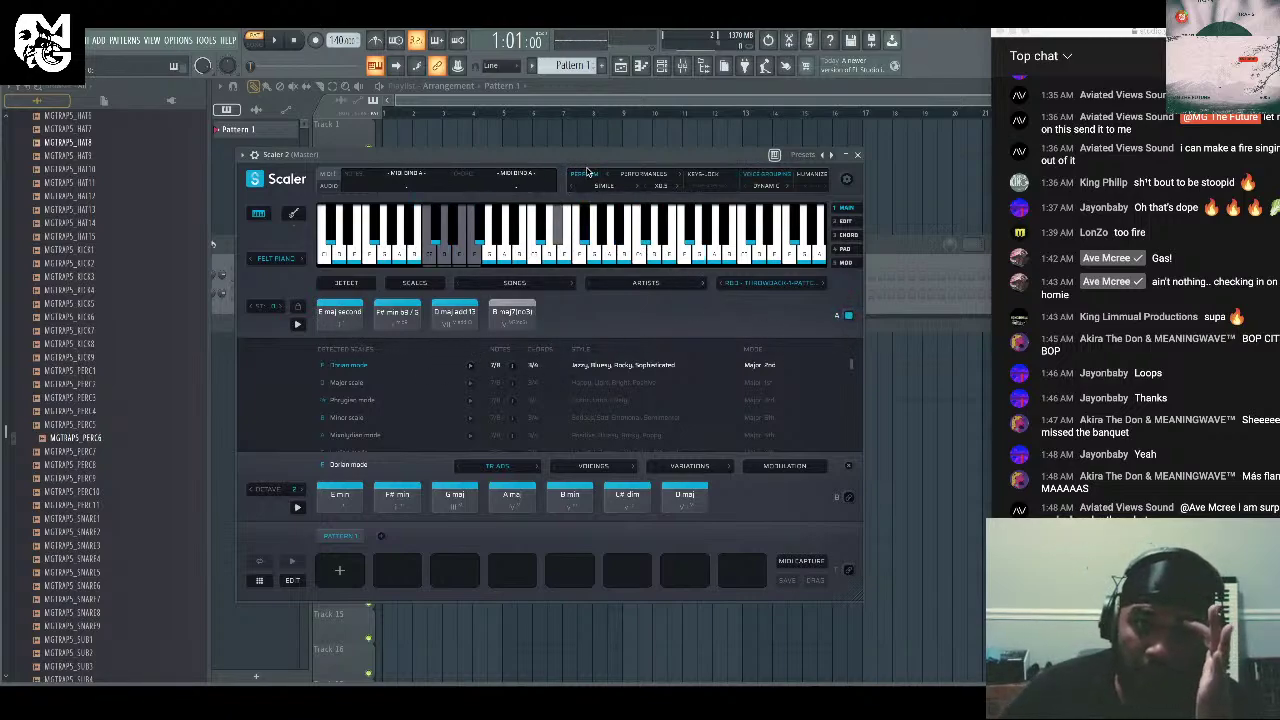
Switch the perform mode from Performances to Phrases and apply the Ballabile phrase from the Con Moto group.
left_click(649, 176)
left_click(597, 180)
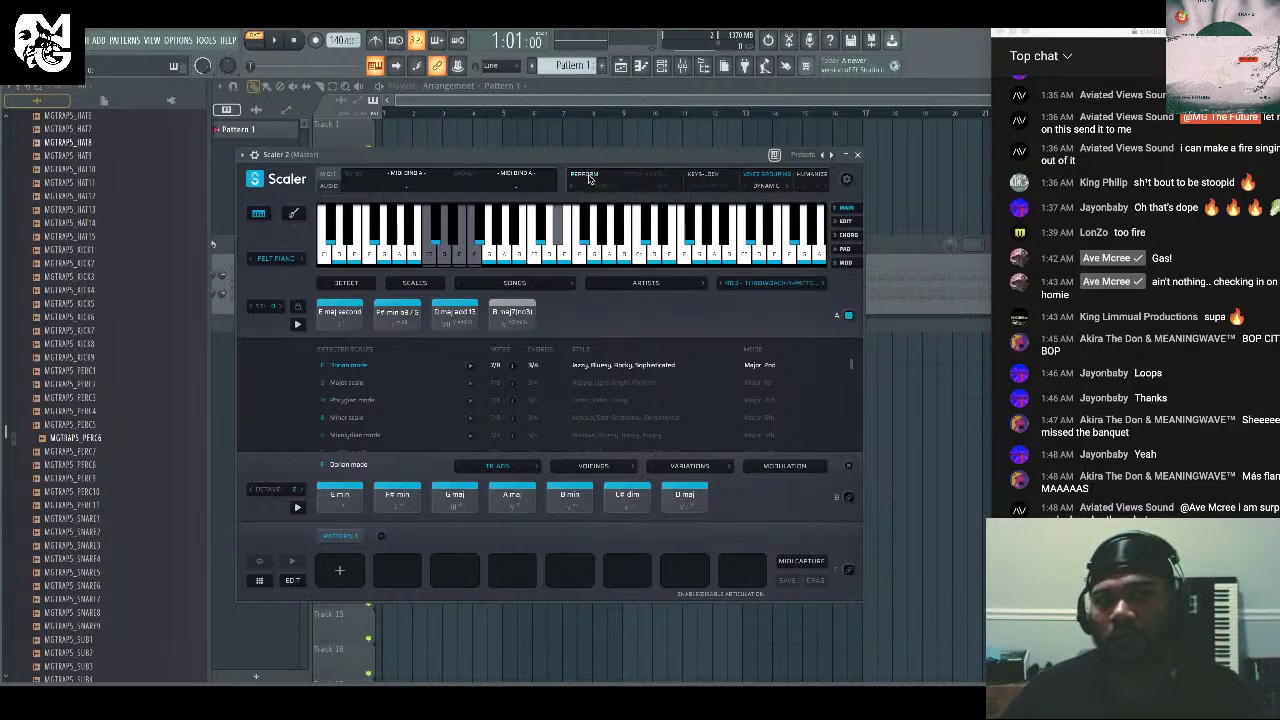
left_click(634, 176)
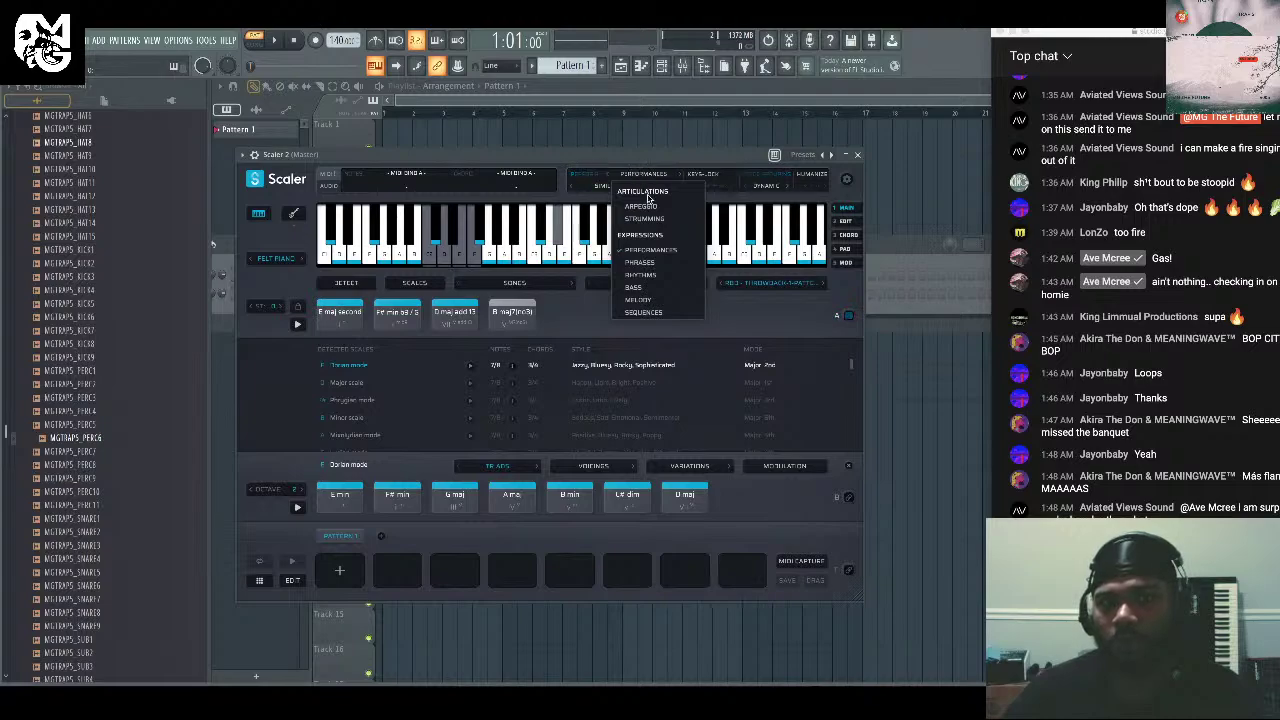
left_click(644, 262)
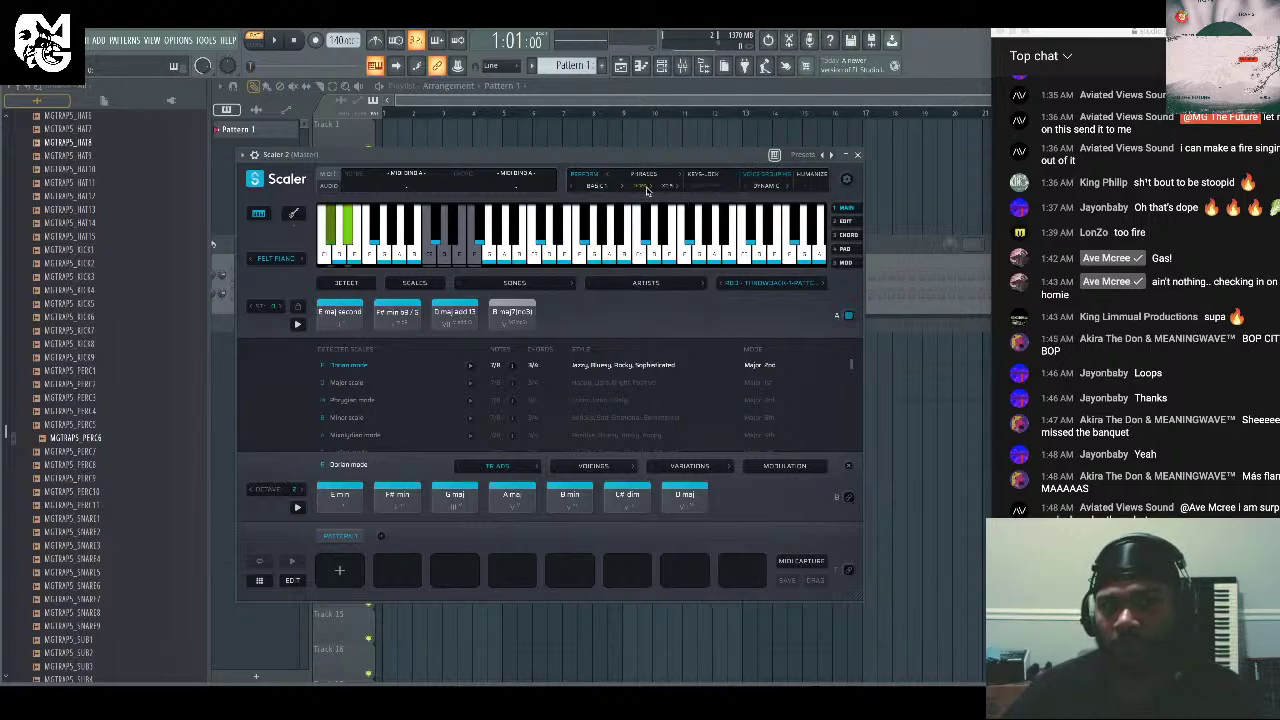
left_click(647, 213)
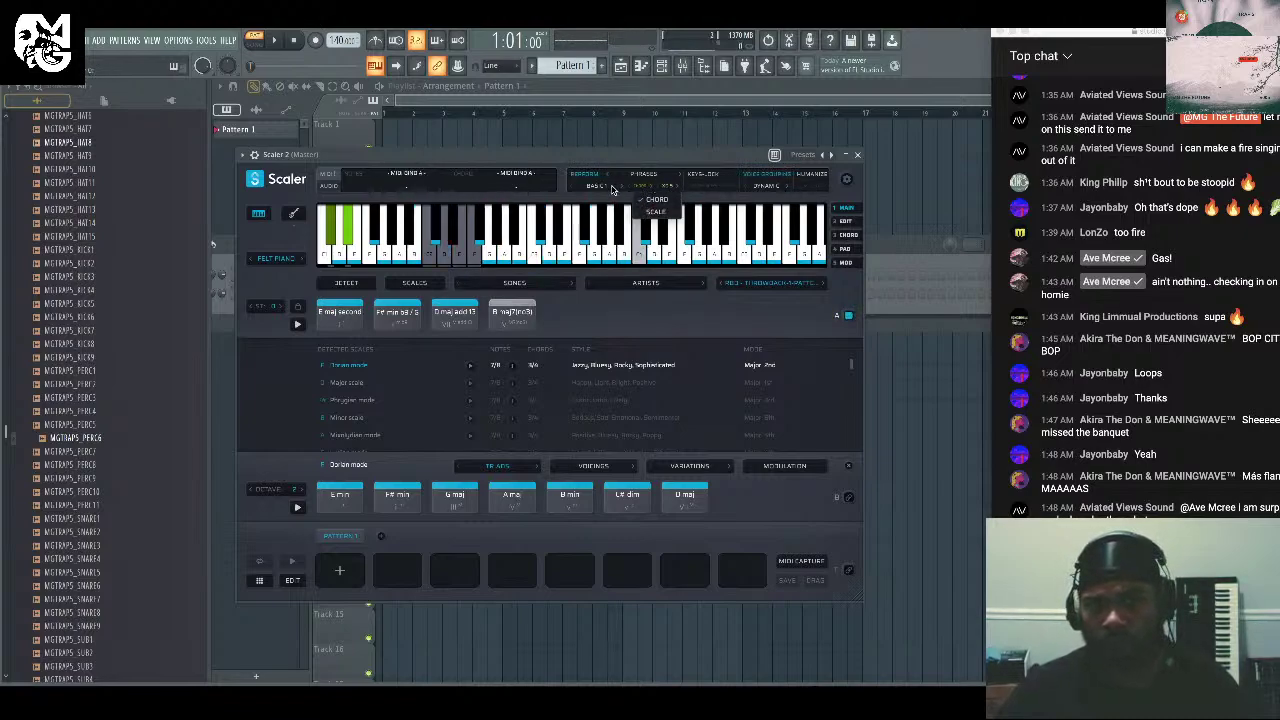
left_click(610, 187)
mouse_move(640, 237)
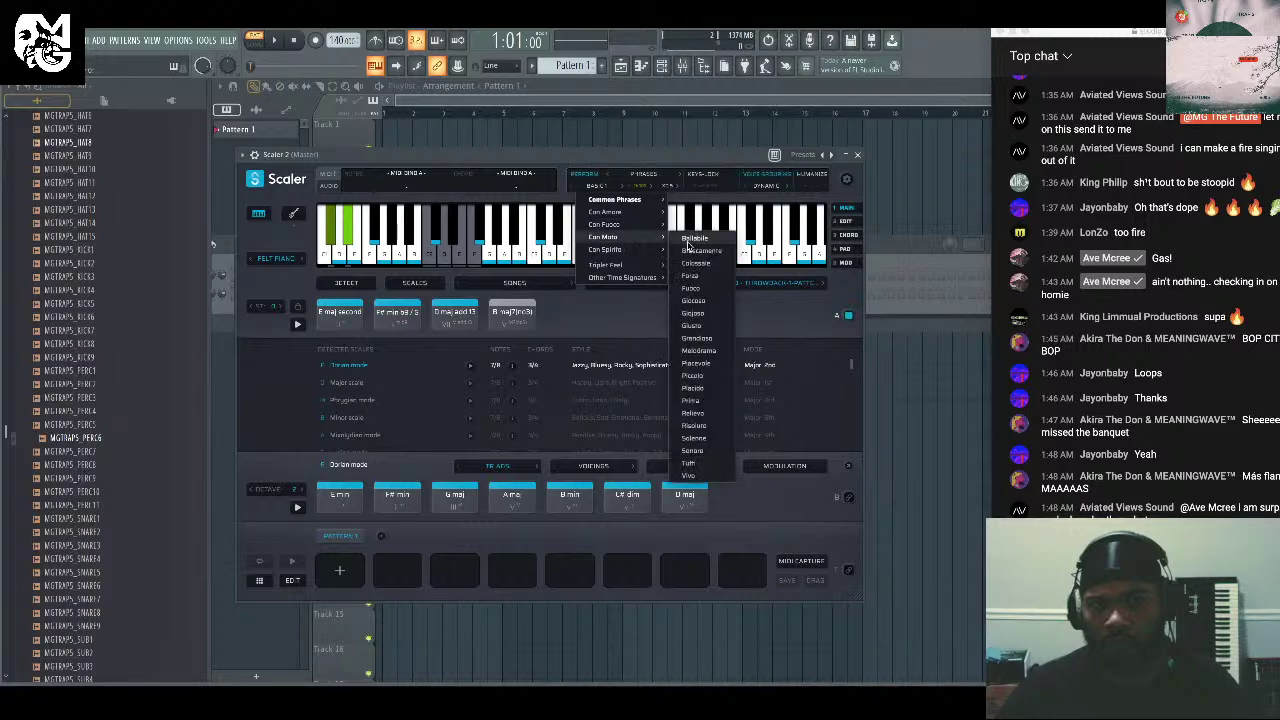
left_click(687, 242)
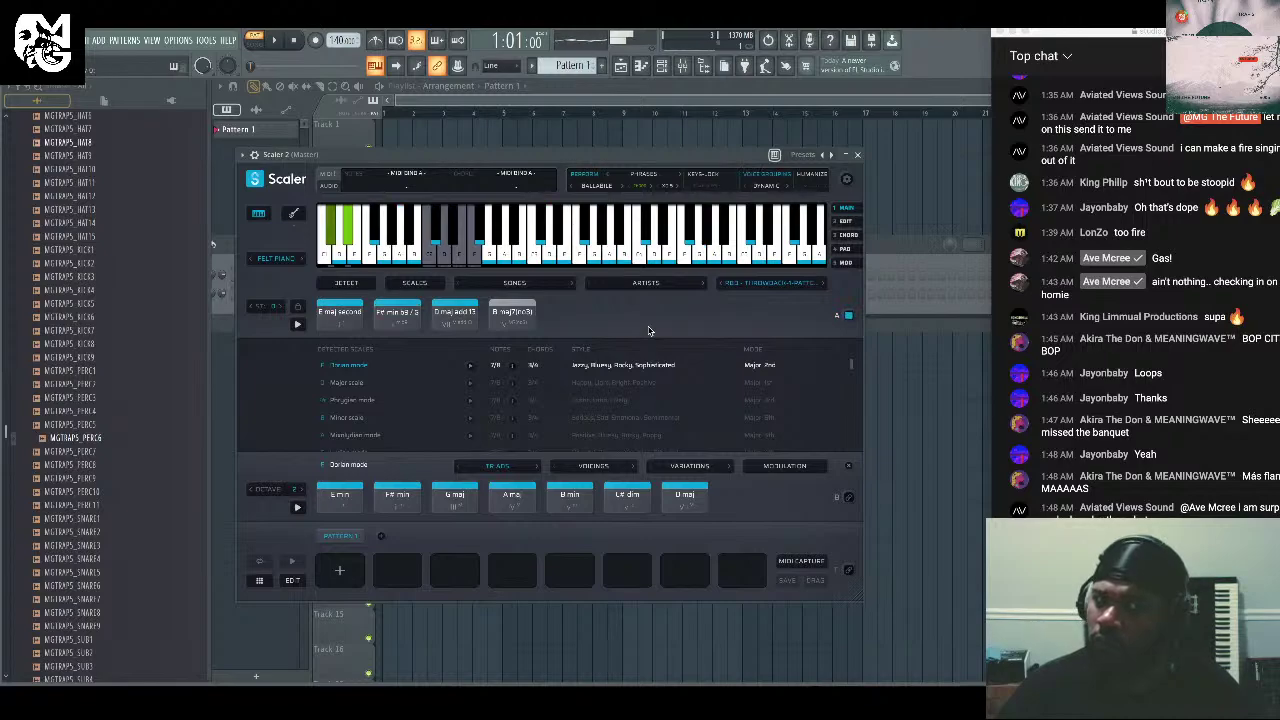
Load the Velvet Room chord set and record its bound chords into Pattern 1.
left_click(824, 285)
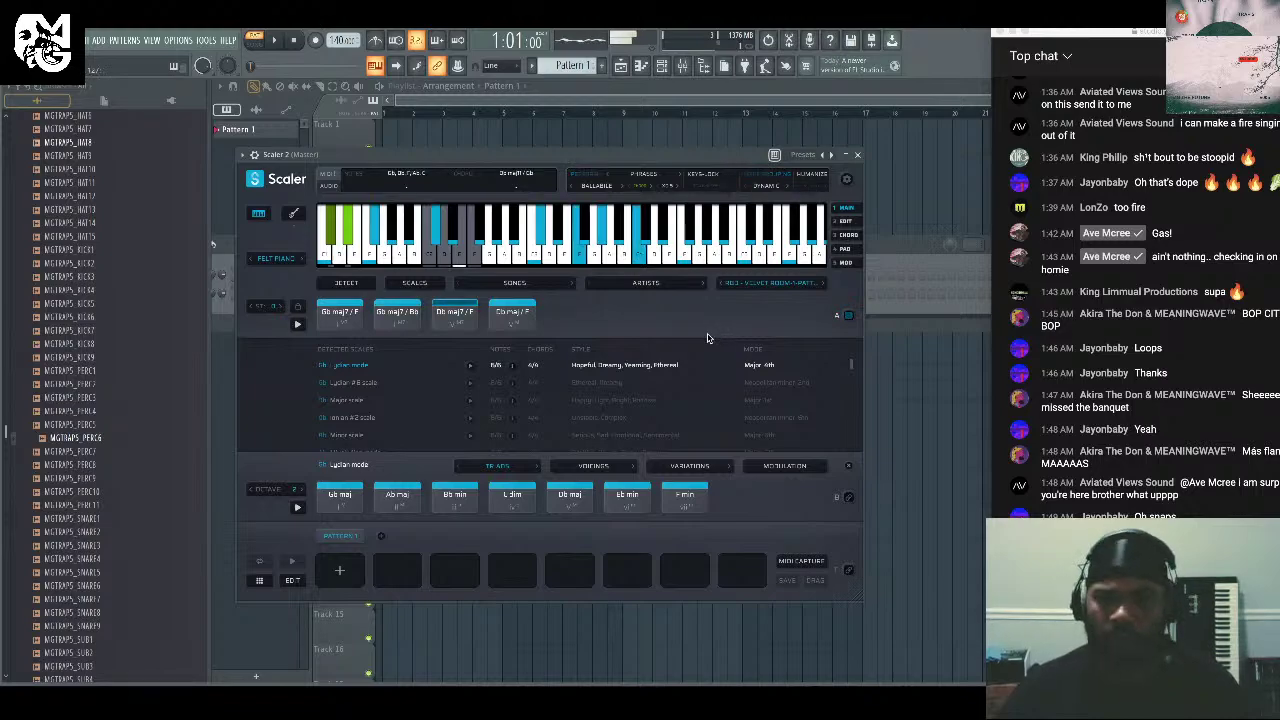
left_click(857, 156)
left_click(315, 40)
left_click(280, 44)
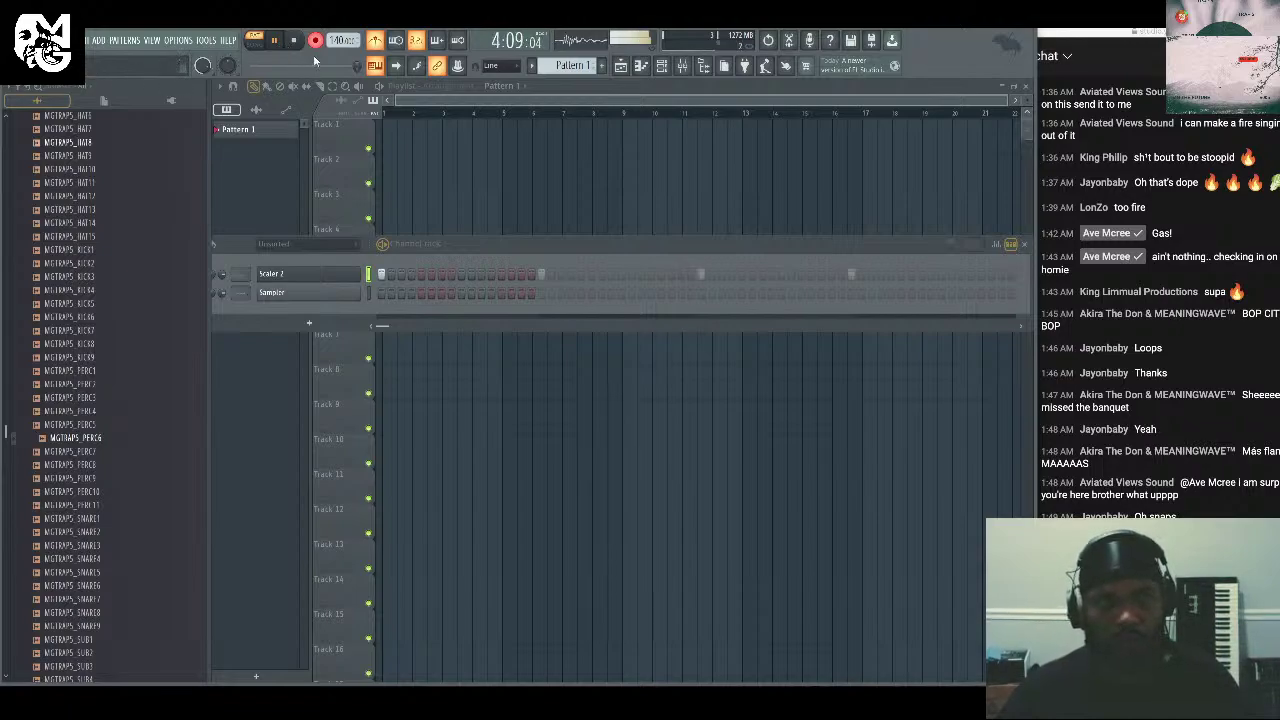
left_click(296, 41)
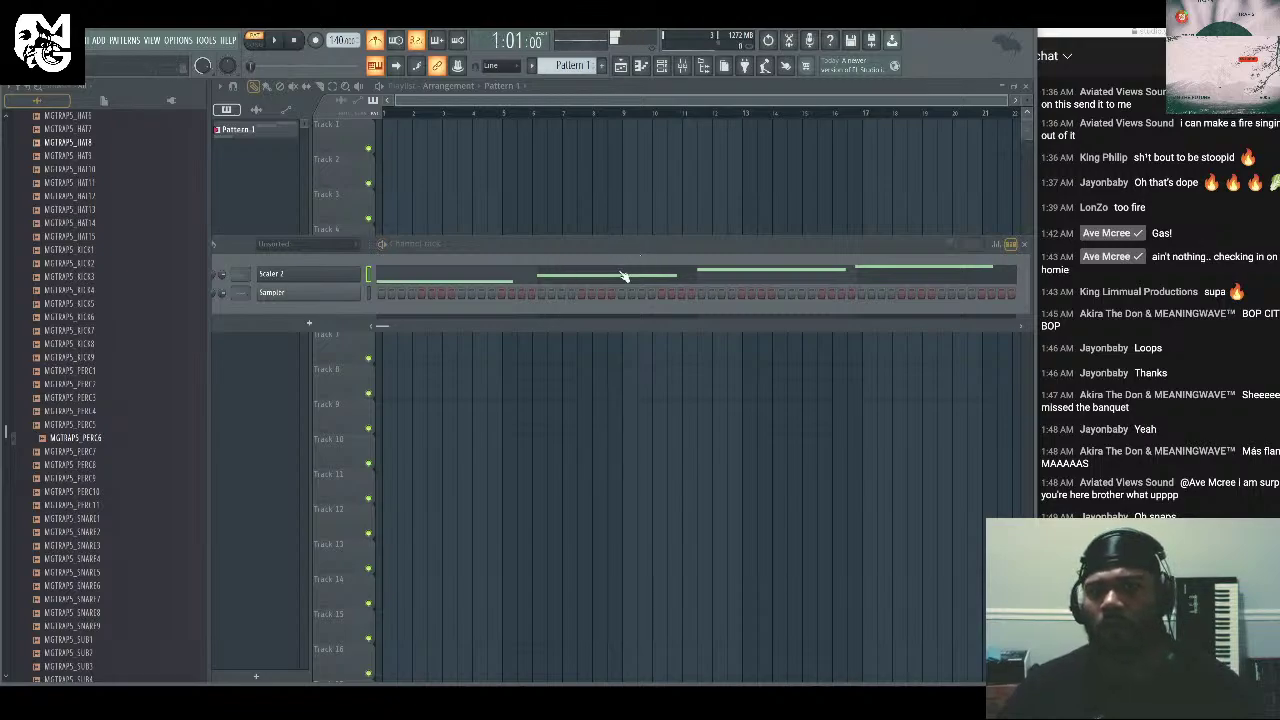
Open the recorded Scaler 2 notes in the piano roll, select them all and close the editor.
left_click(622, 276)
scroll(523, 277, "down", 5)
scroll(529, 279, "down", 3)
key("ctrl+a")
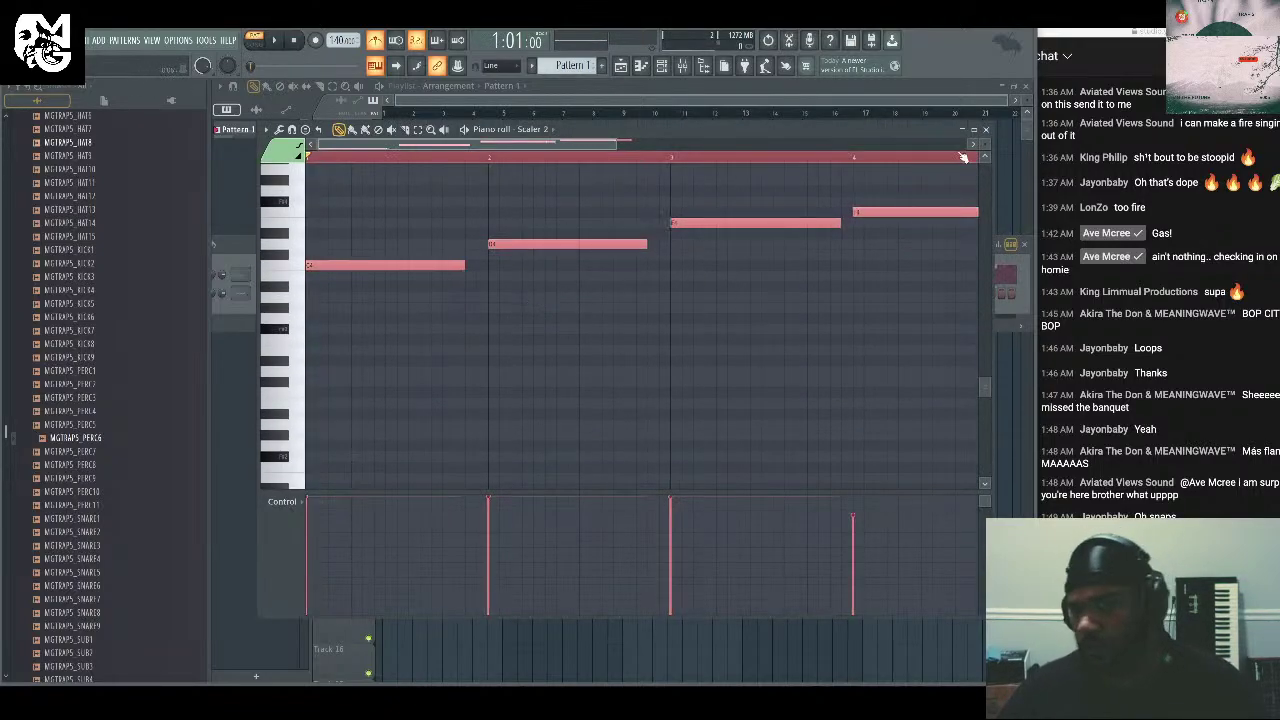
left_click(985, 131)
Reopen Scaler 2, load the Winter Thing chord set and play Pattern 1 with it.
left_click(354, 279)
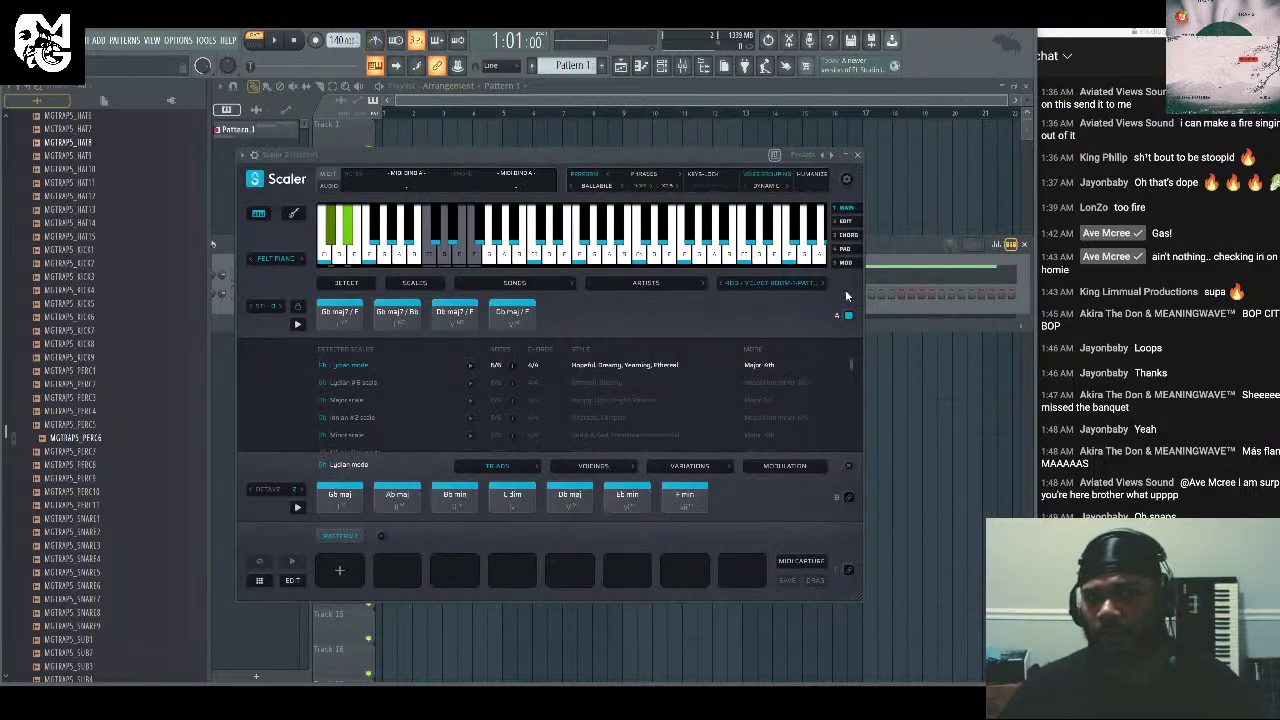
left_click(821, 282)
key("space")
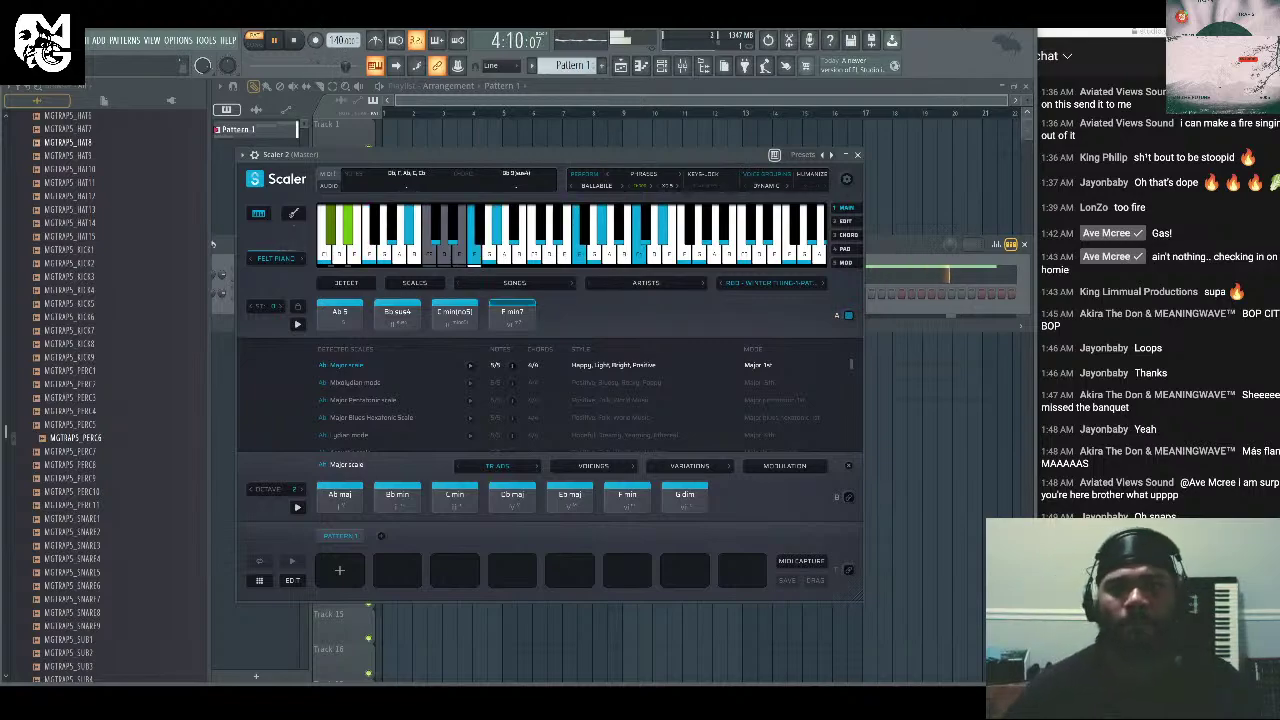
key("space")
left_click_drag(708, 153, 796, 172)
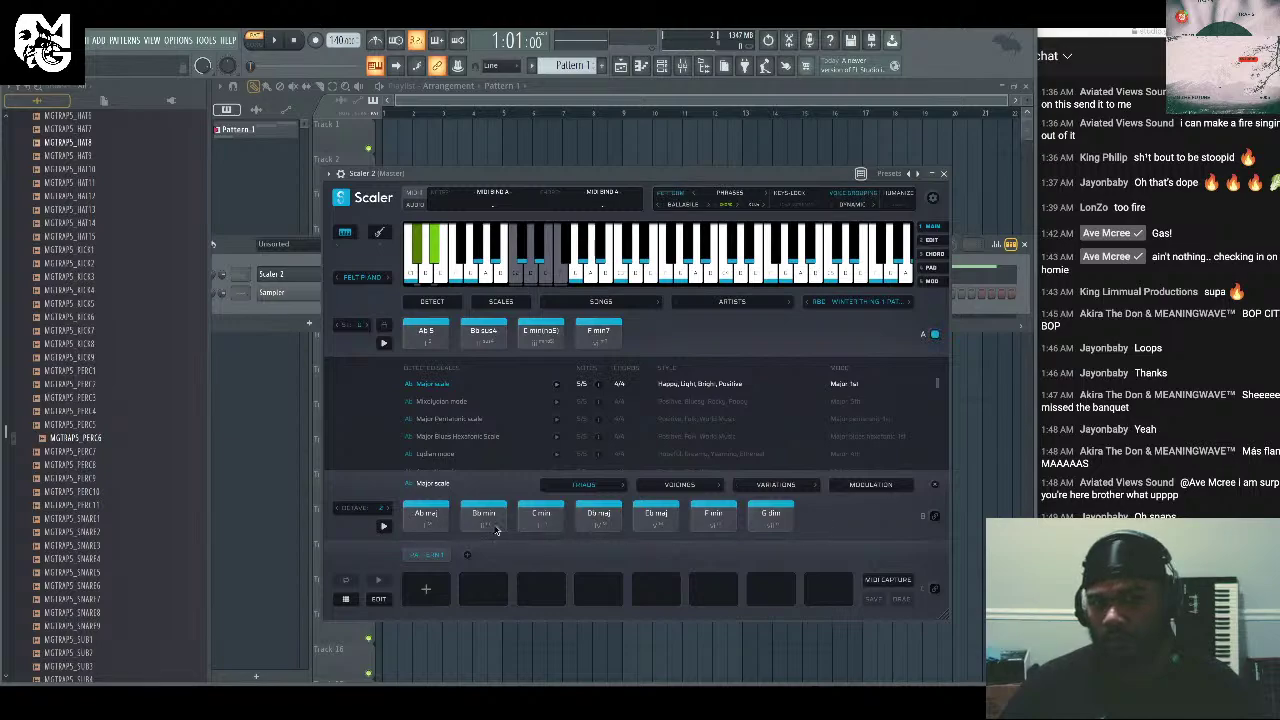
Audition the Ab maj, C min, Db maj and Eb maj triads of the Ab major scale in section B.
left_click(426, 520)
left_click(541, 518)
left_click(595, 518)
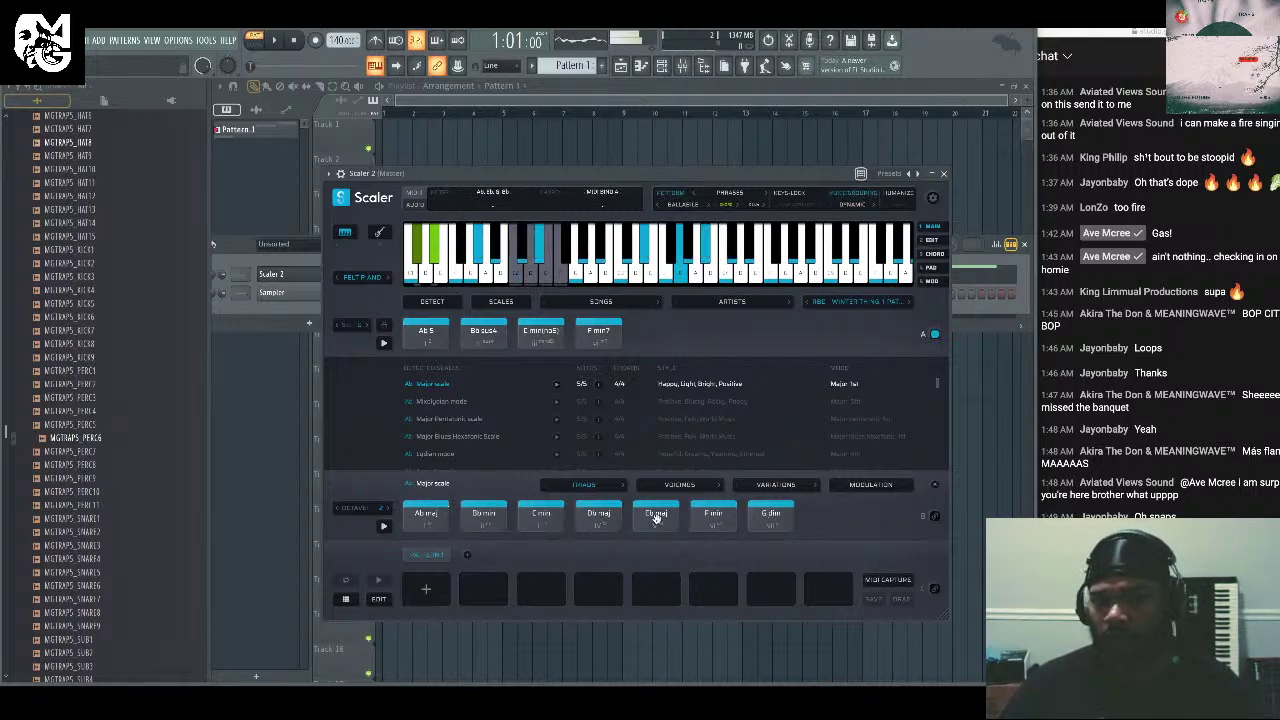
left_click(423, 520)
left_click(595, 518)
left_click(655, 518)
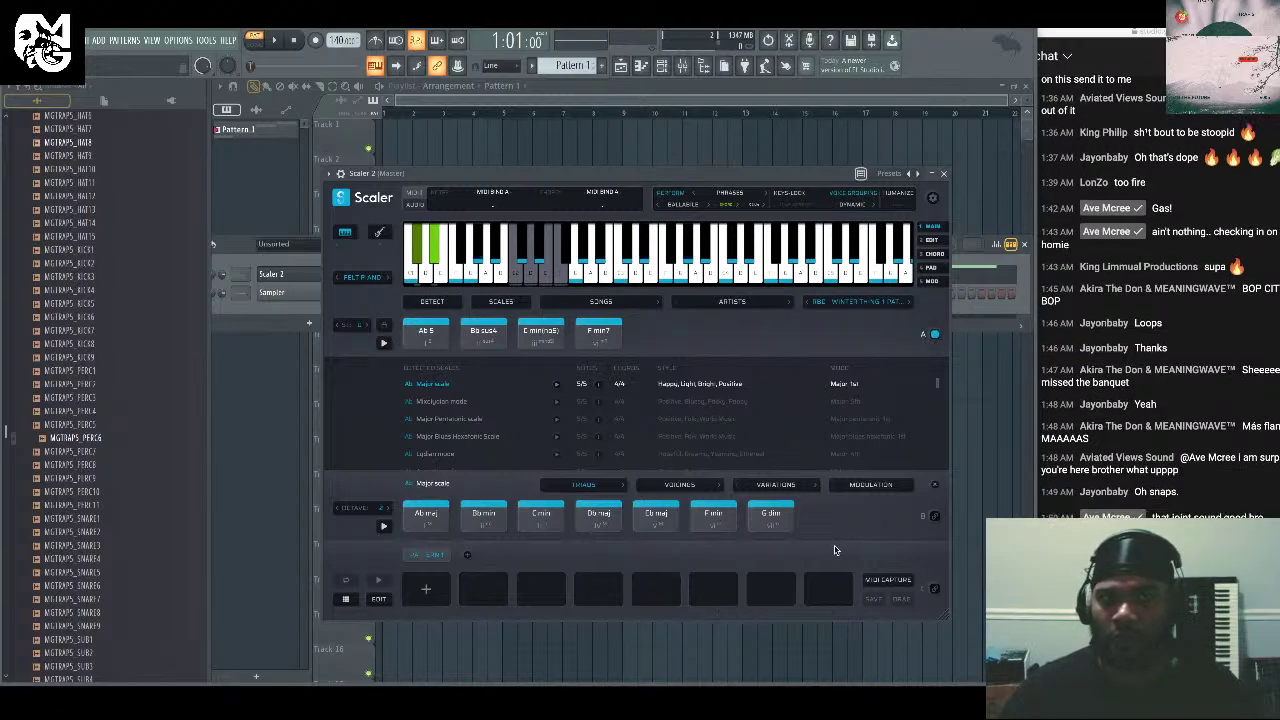
Audition the Ab 5 chord, transpose the section A chords to C major and play them back.
left_click(427, 333)
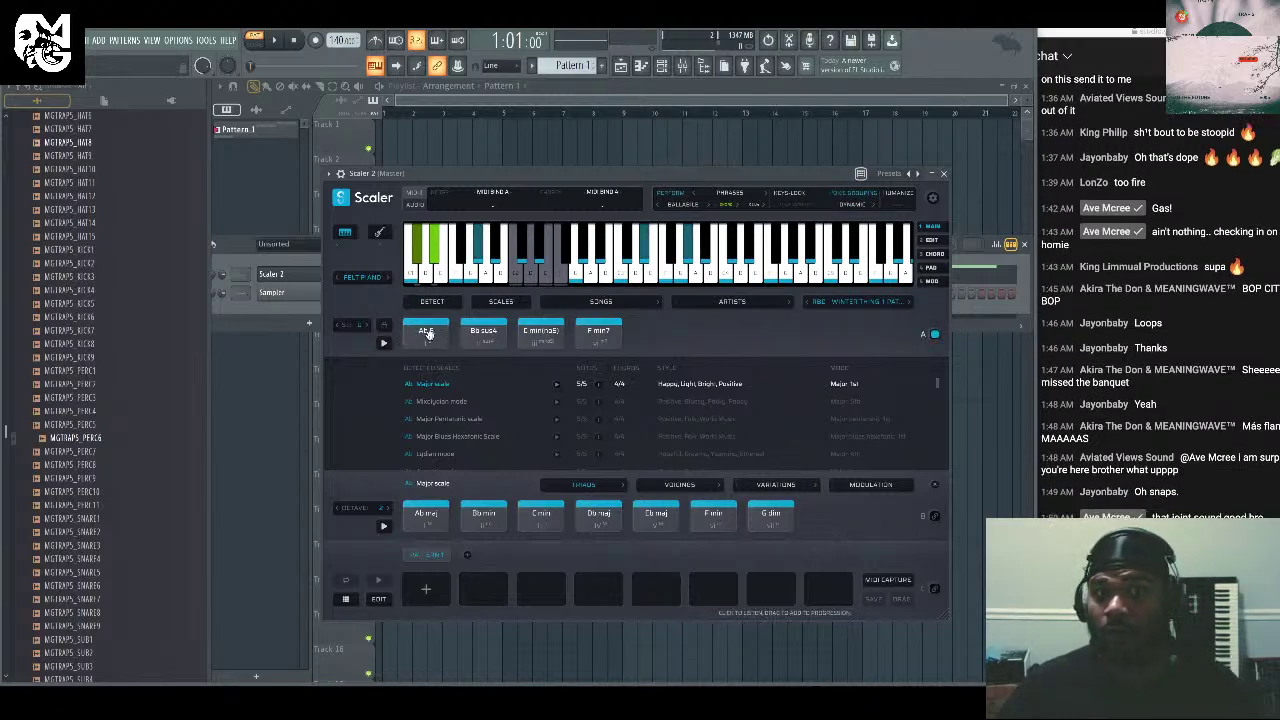
scroll(340, 330, "down", 3)
left_click(358, 330)
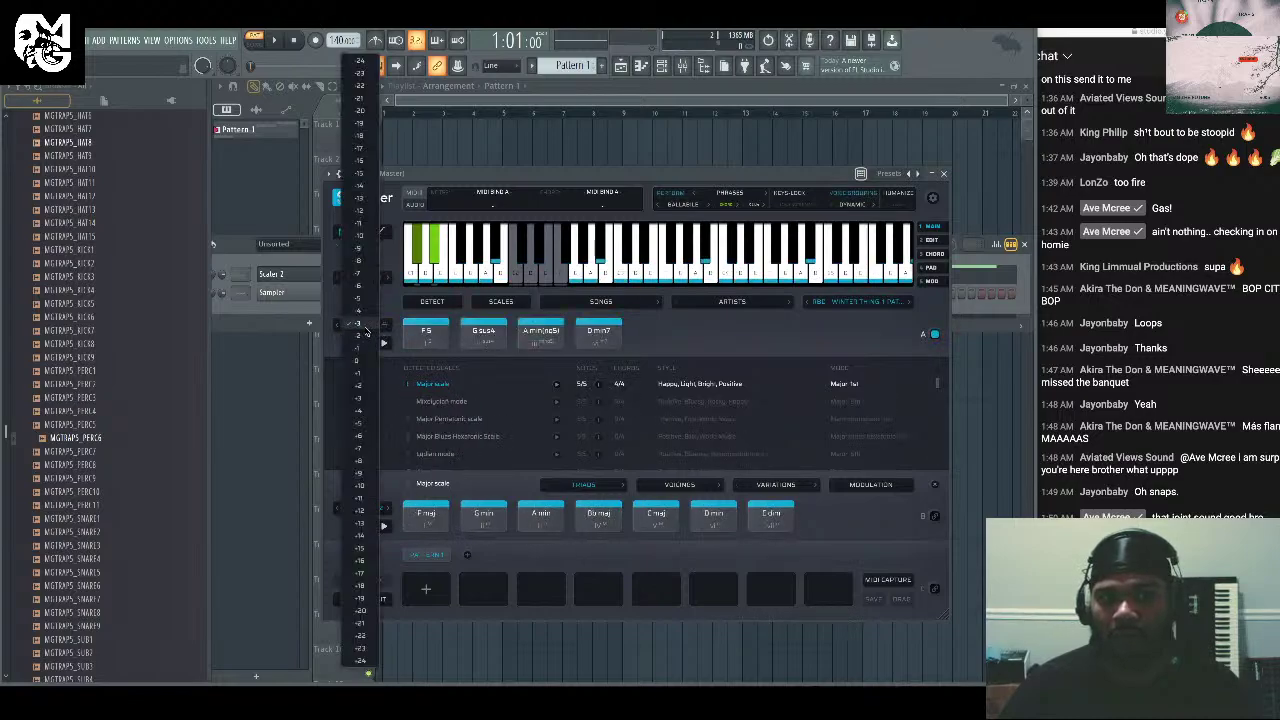
left_click(358, 360)
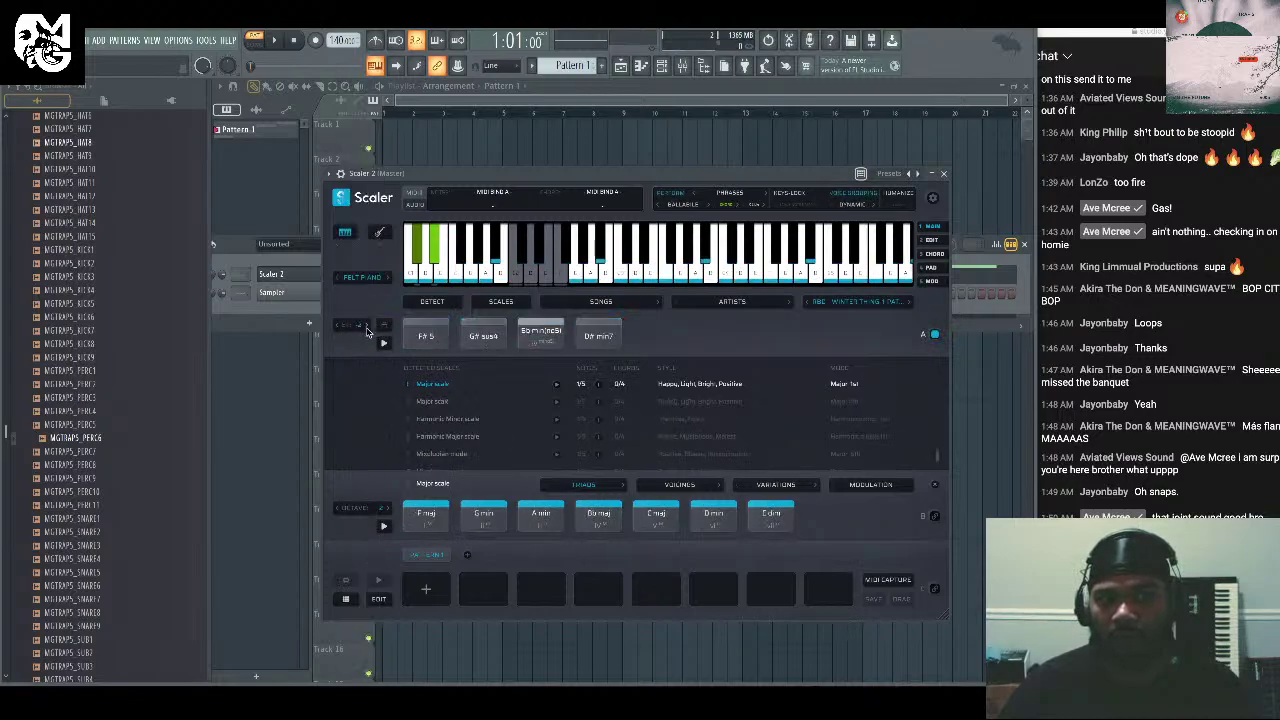
scroll(368, 330, "up", 3)
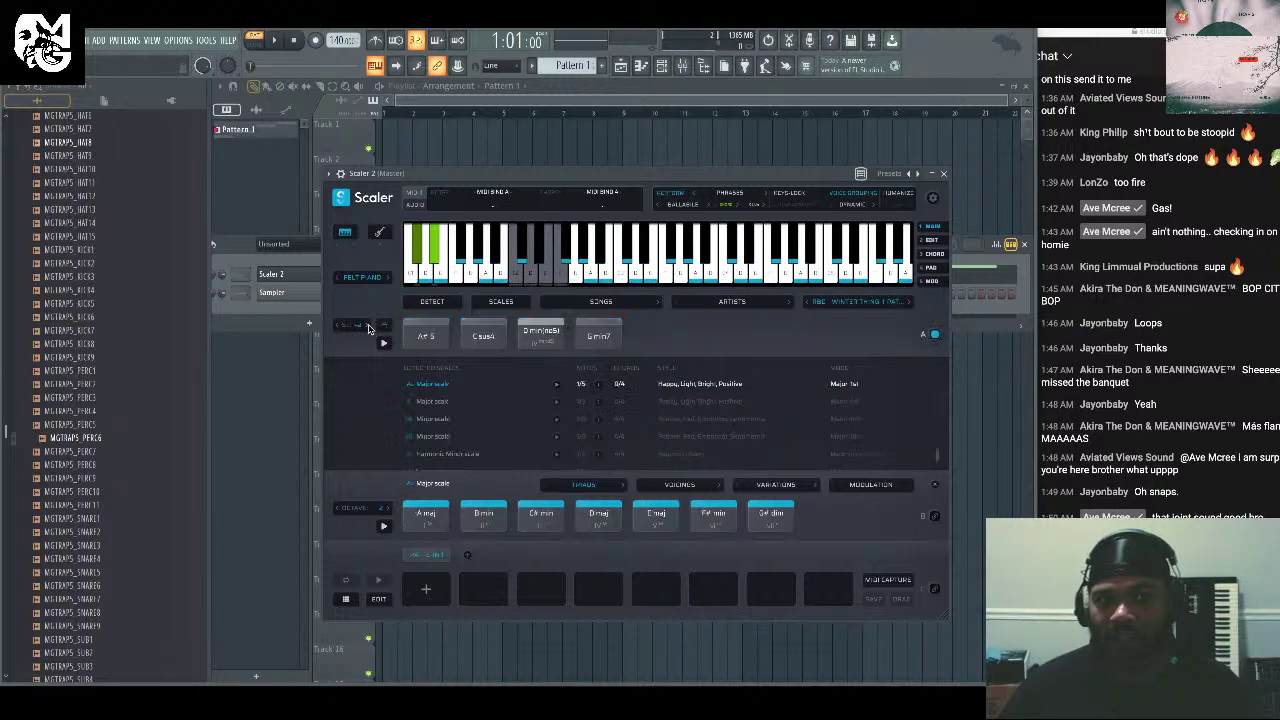
left_click(384, 341)
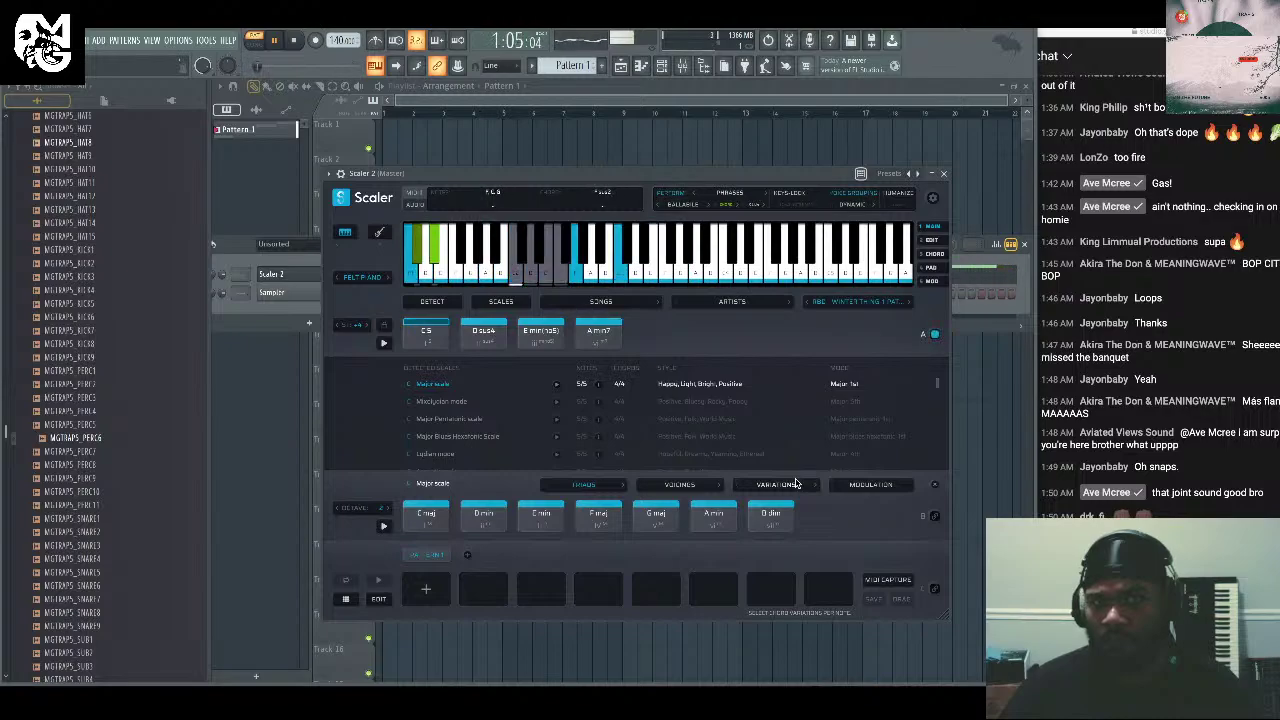
Load the Winter chord set, play Pattern 1 with it and keep Phrases as the perform type.
left_click(909, 303)
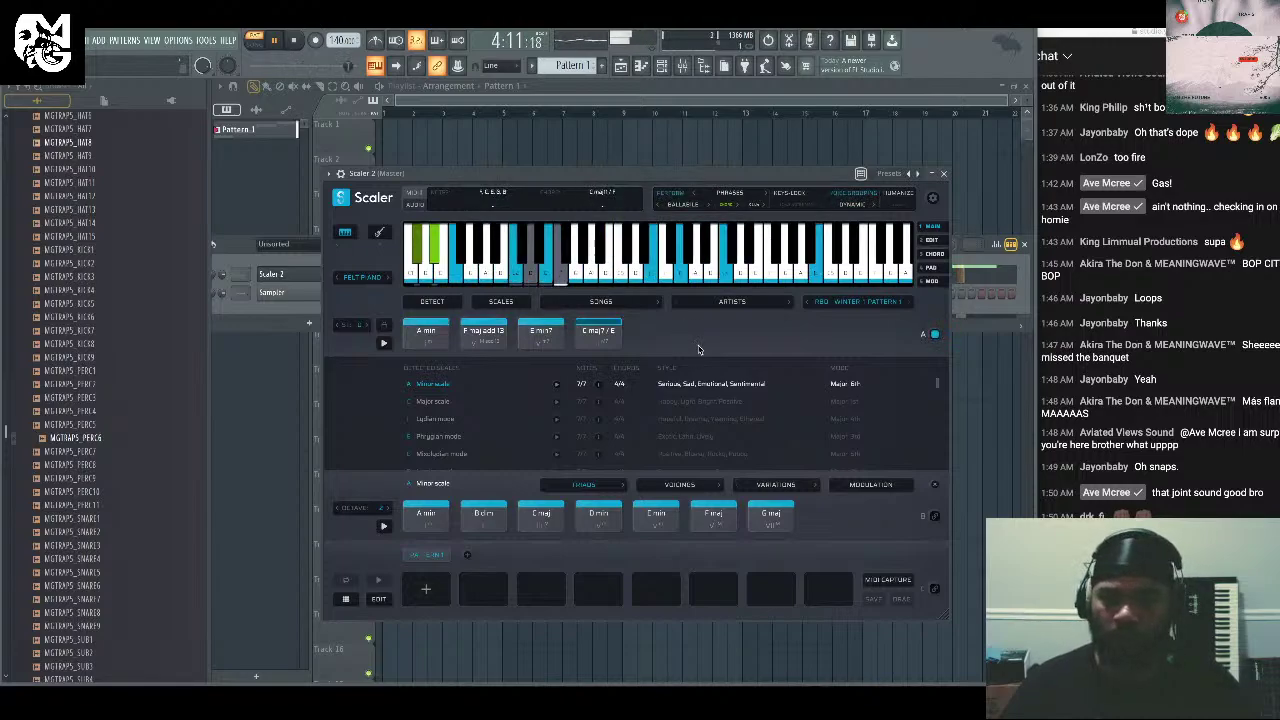
left_click(1175, 347)
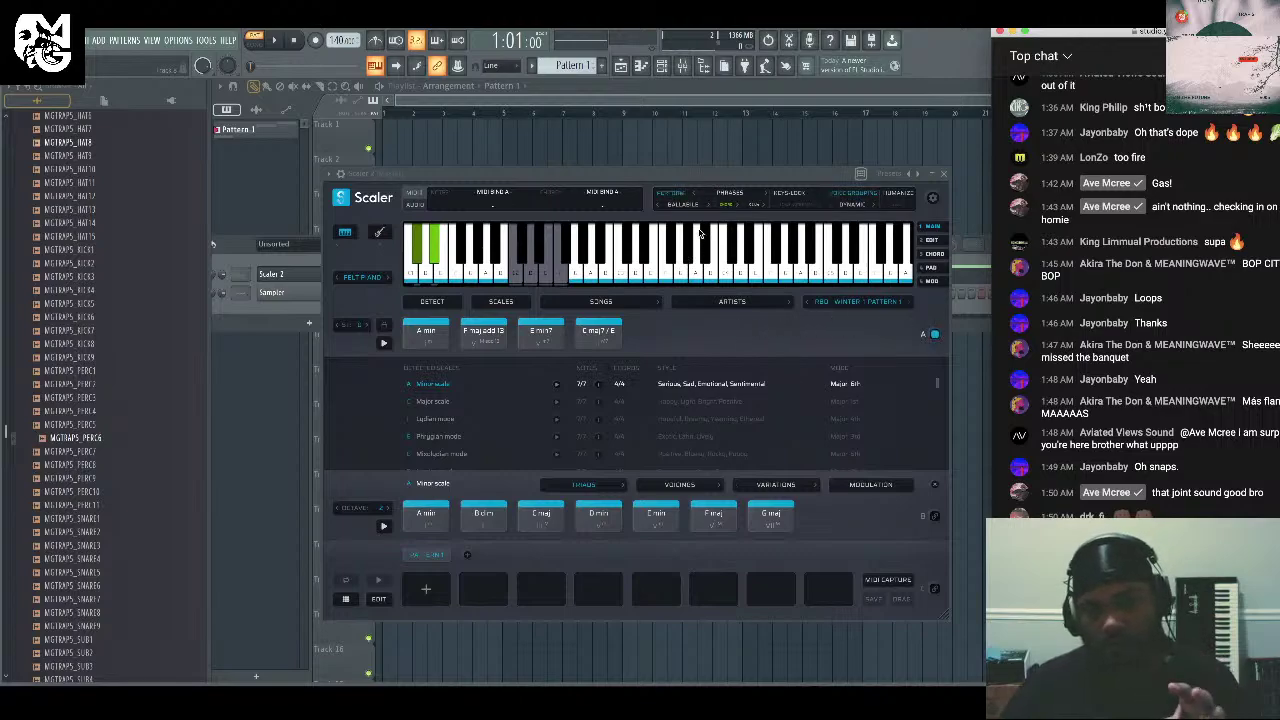
left_click(735, 192)
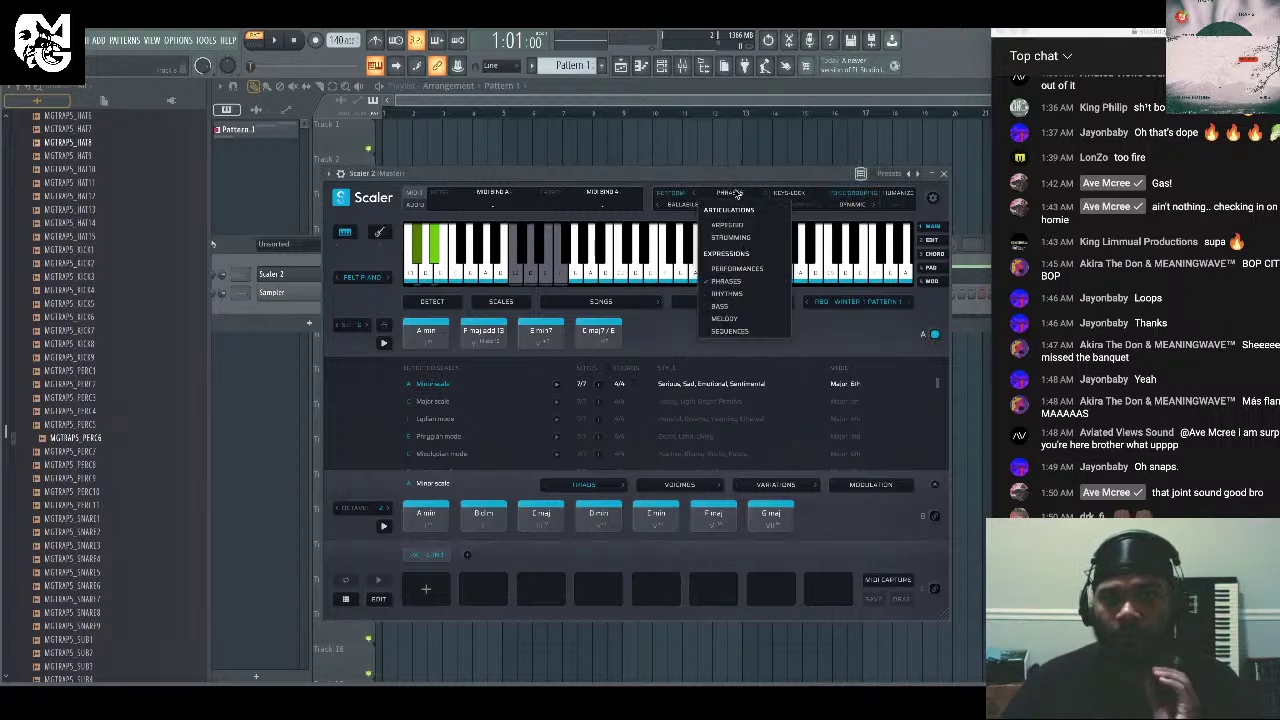
left_click(748, 286)
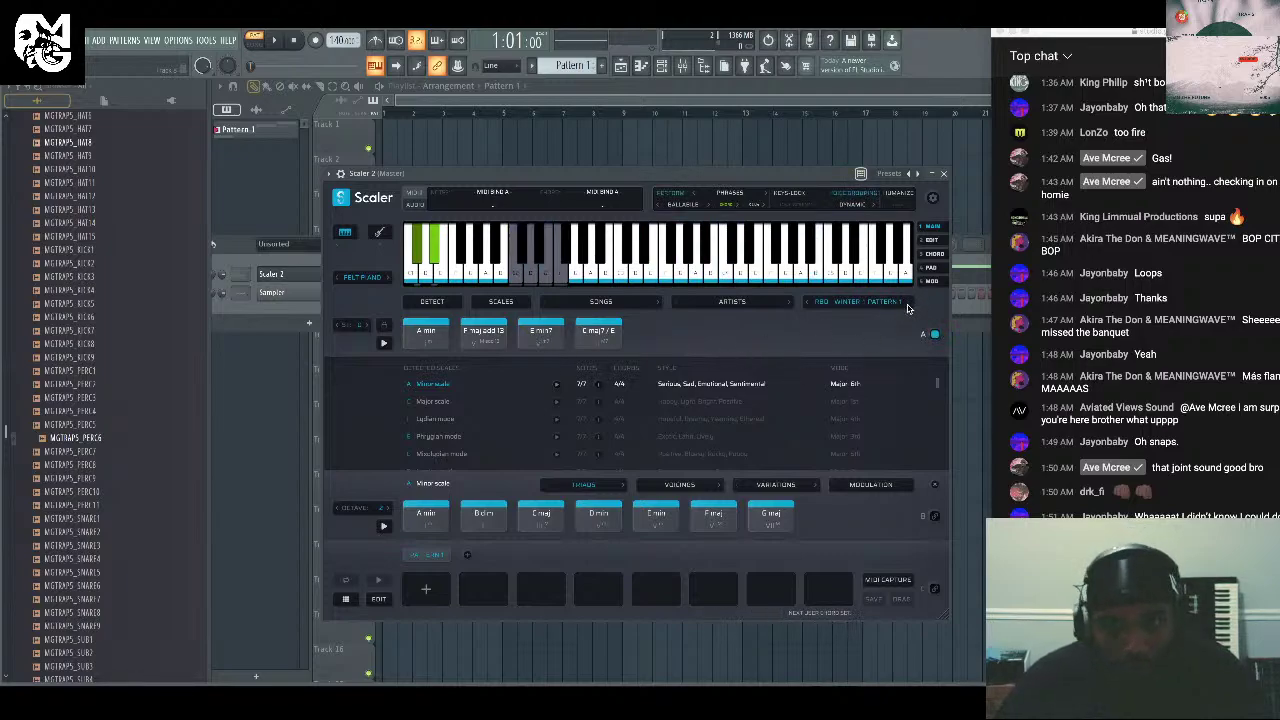
Load the For You chord set from the MGTF - RnB Drip collection and play Pattern 1 with it.
left_click(826, 319)
mouse_move(896, 487)
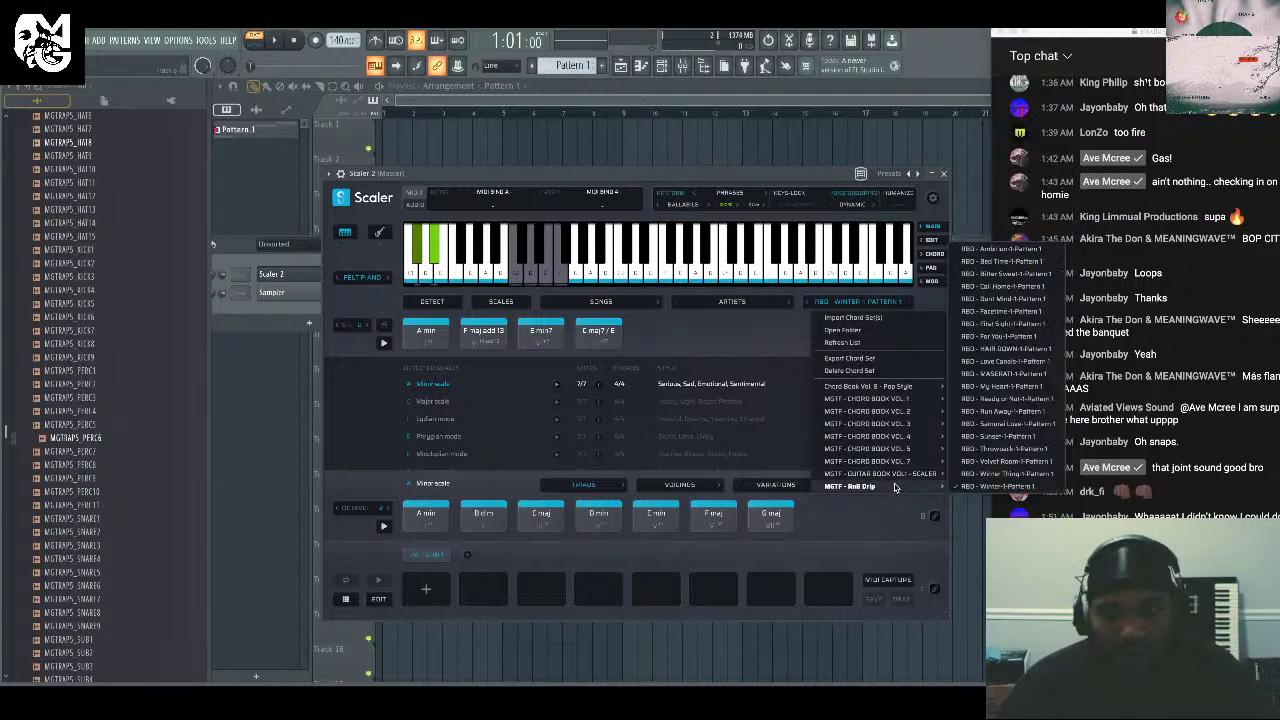
left_click(1003, 336)
key("space")
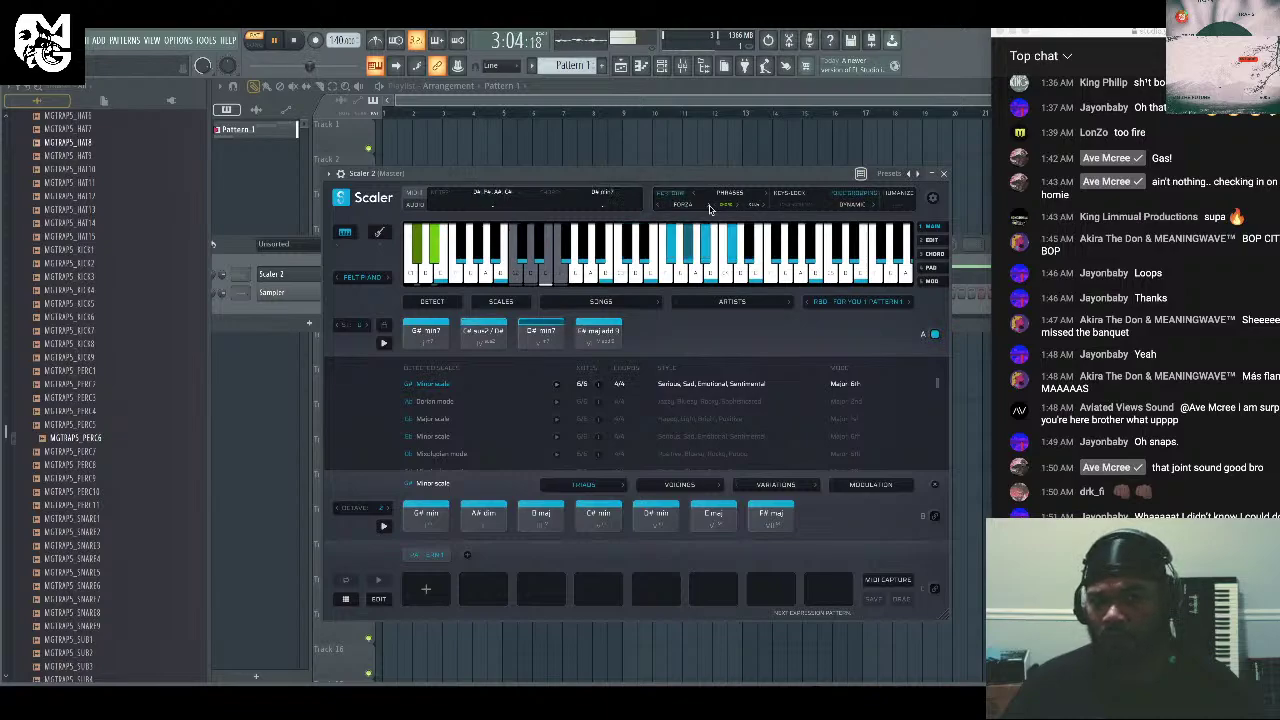
Transpose the For You chords to C# minor and change the phrase to Fuoco.
left_click(337, 330)
left_click(337, 330)
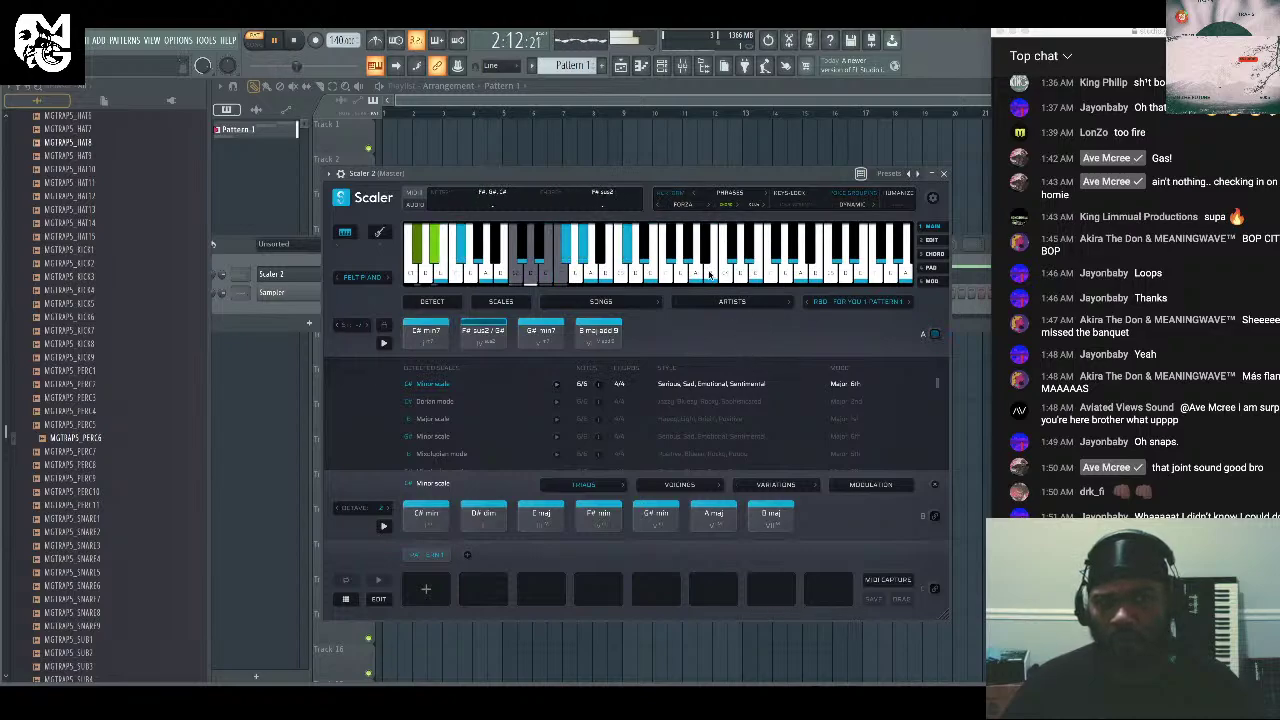
left_click(711, 207)
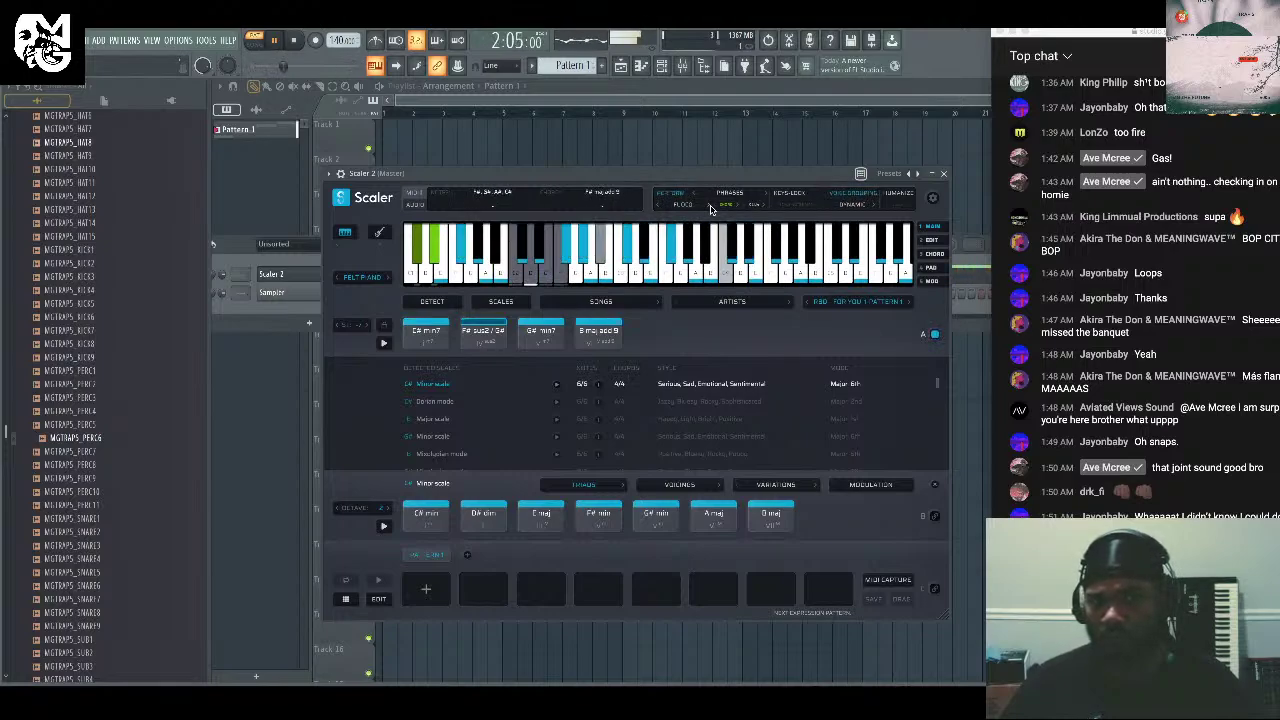
Look over the Scaler 2 wrapper settings, stop playback and return to the plugin view.
left_click(341, 174)
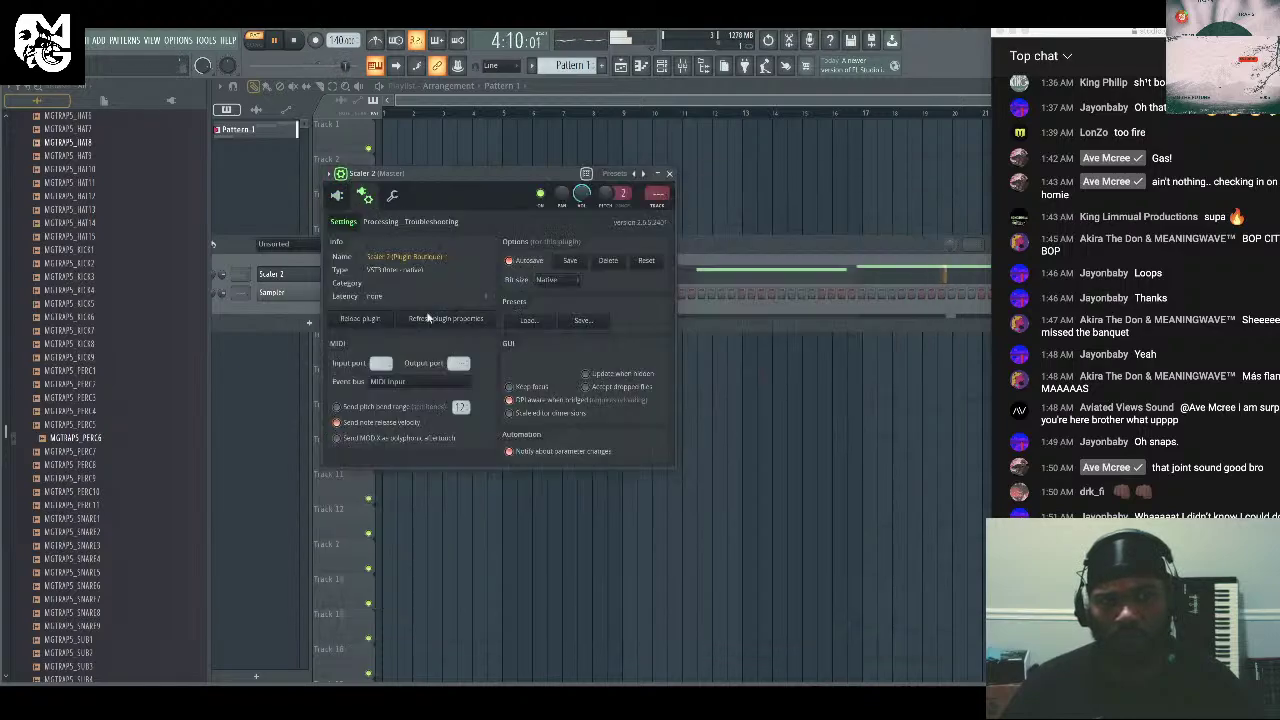
key("space")
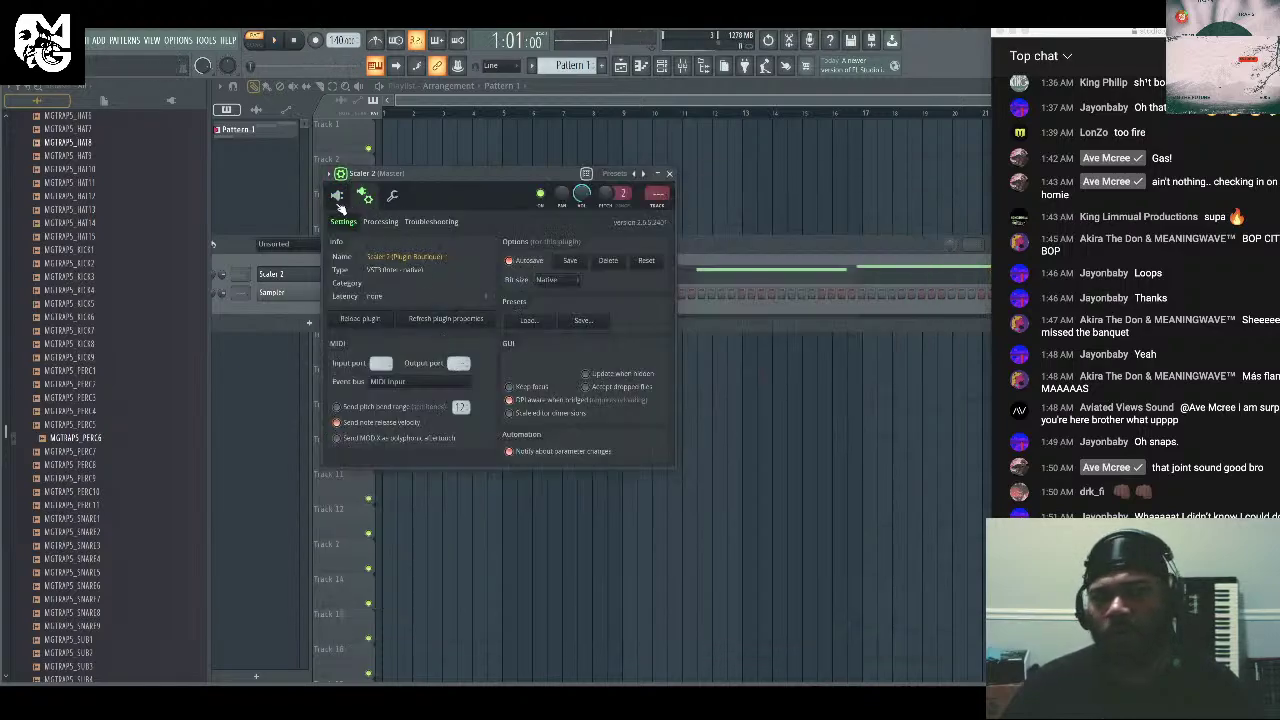
left_click(338, 196)
left_click(366, 197)
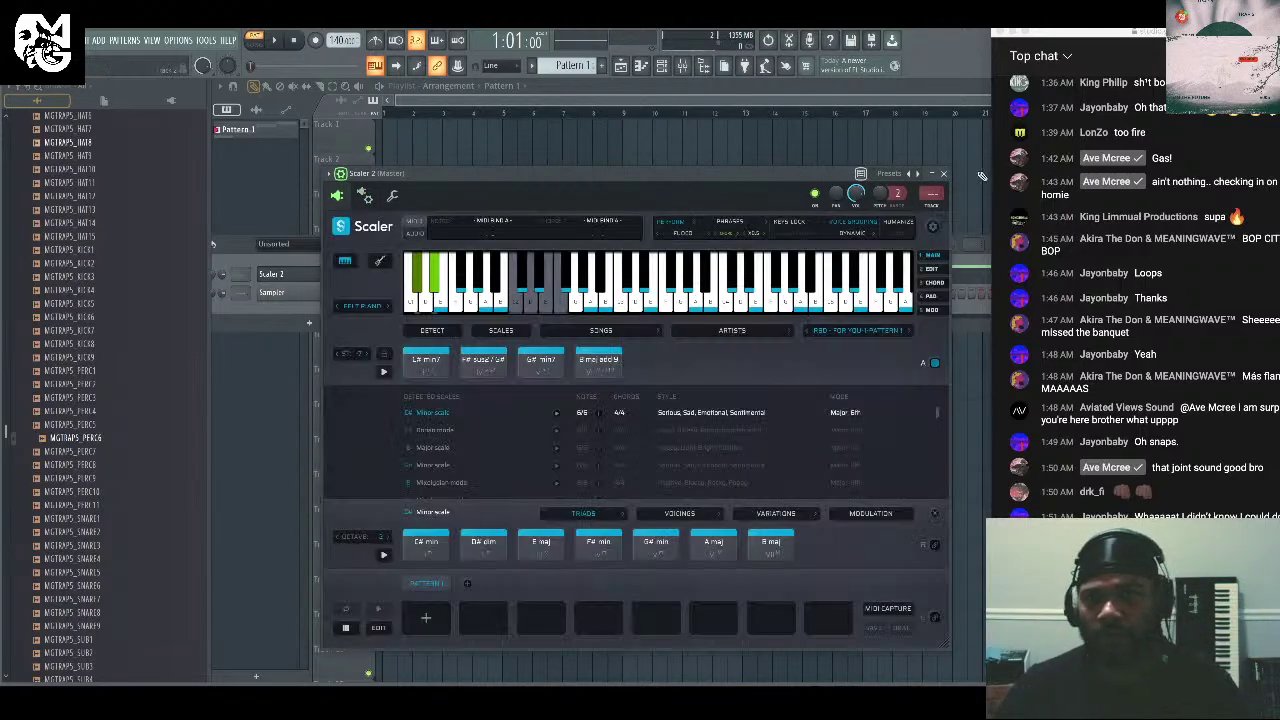
Close the Scaler 2 window and open the options of its channel in the Channel rack.
left_click(944, 175)
right_click(350, 280)
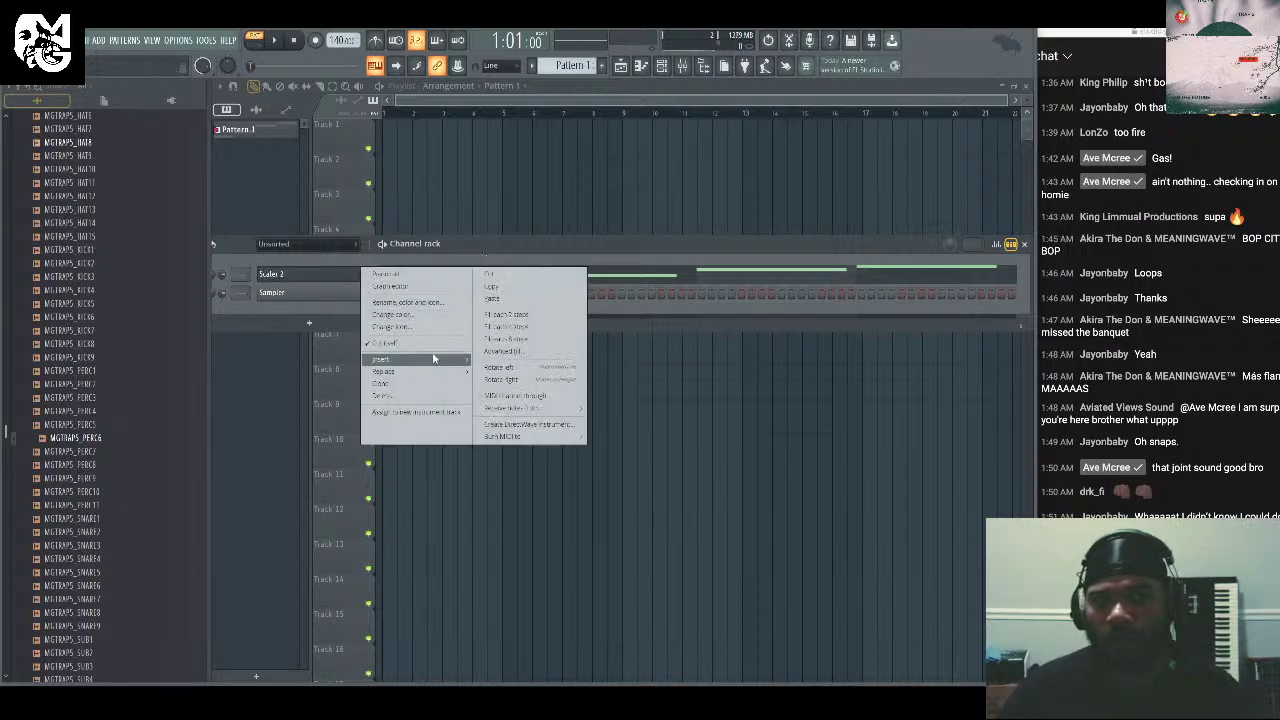
Insert an Omnisphere channel into the channel rack and reposition its plugin window so the patch controls are accessible.
mouse_move(428, 358)
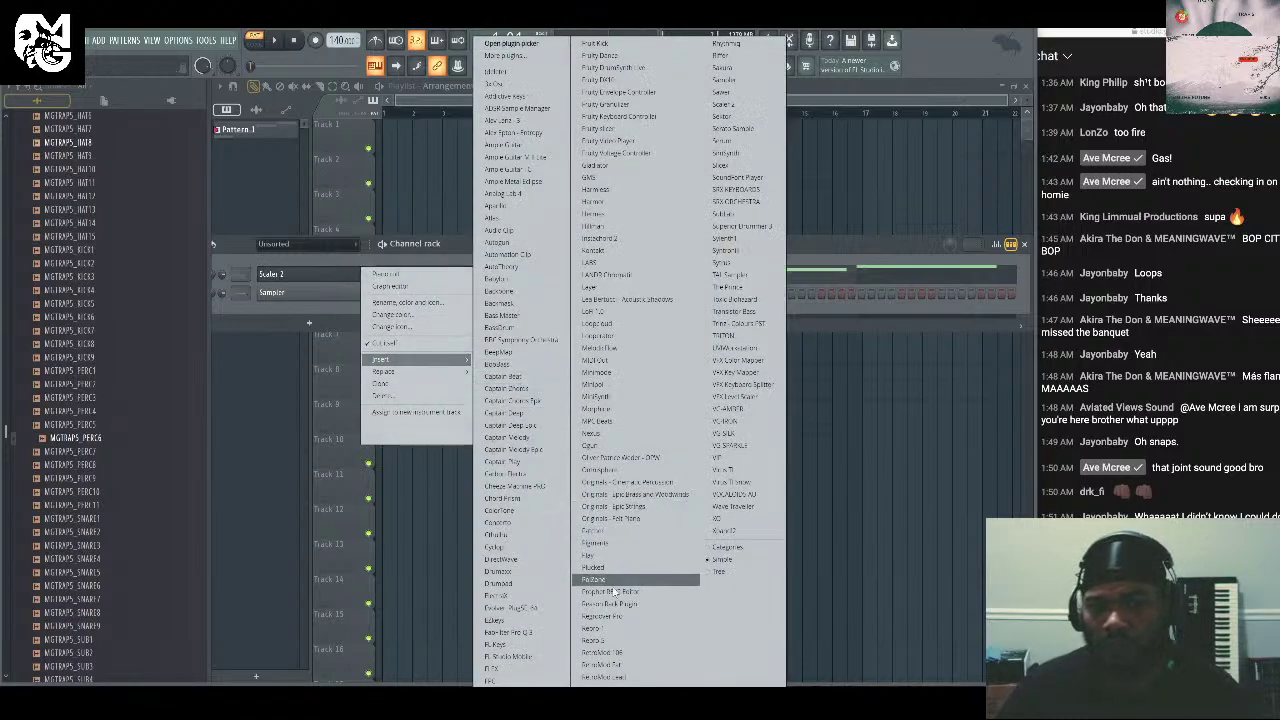
left_click(640, 470)
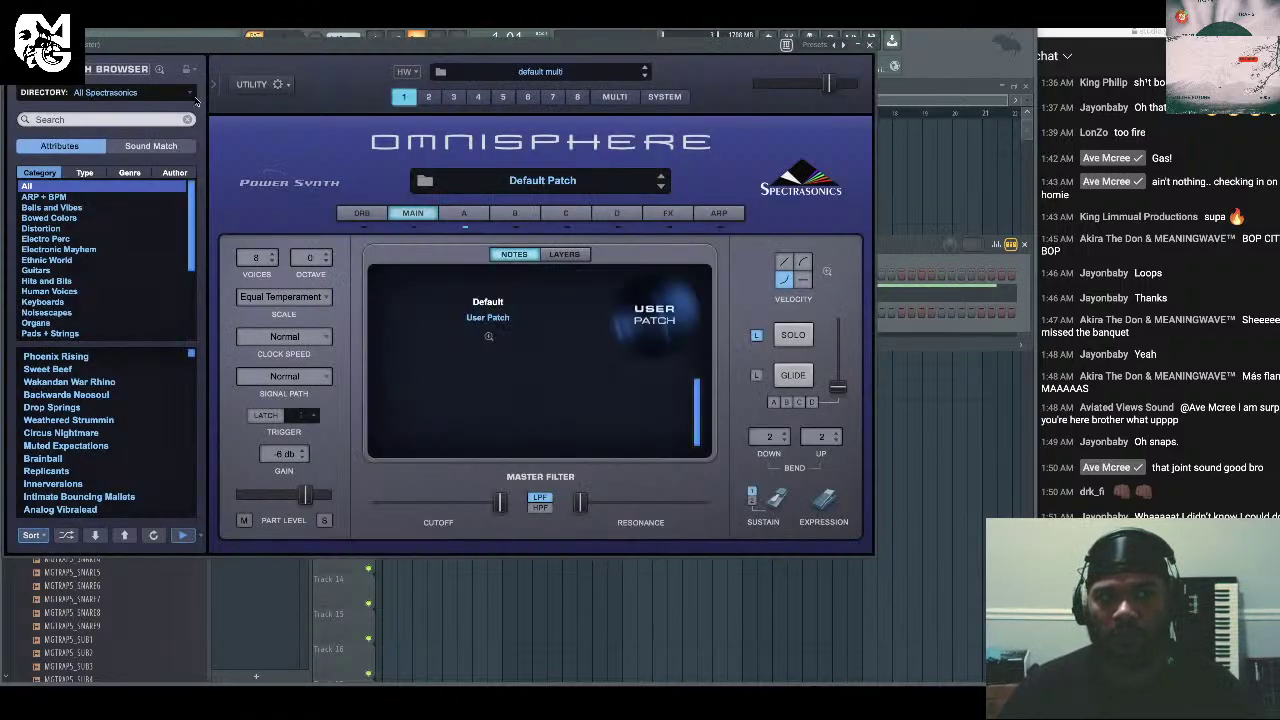
left_click(95, 97)
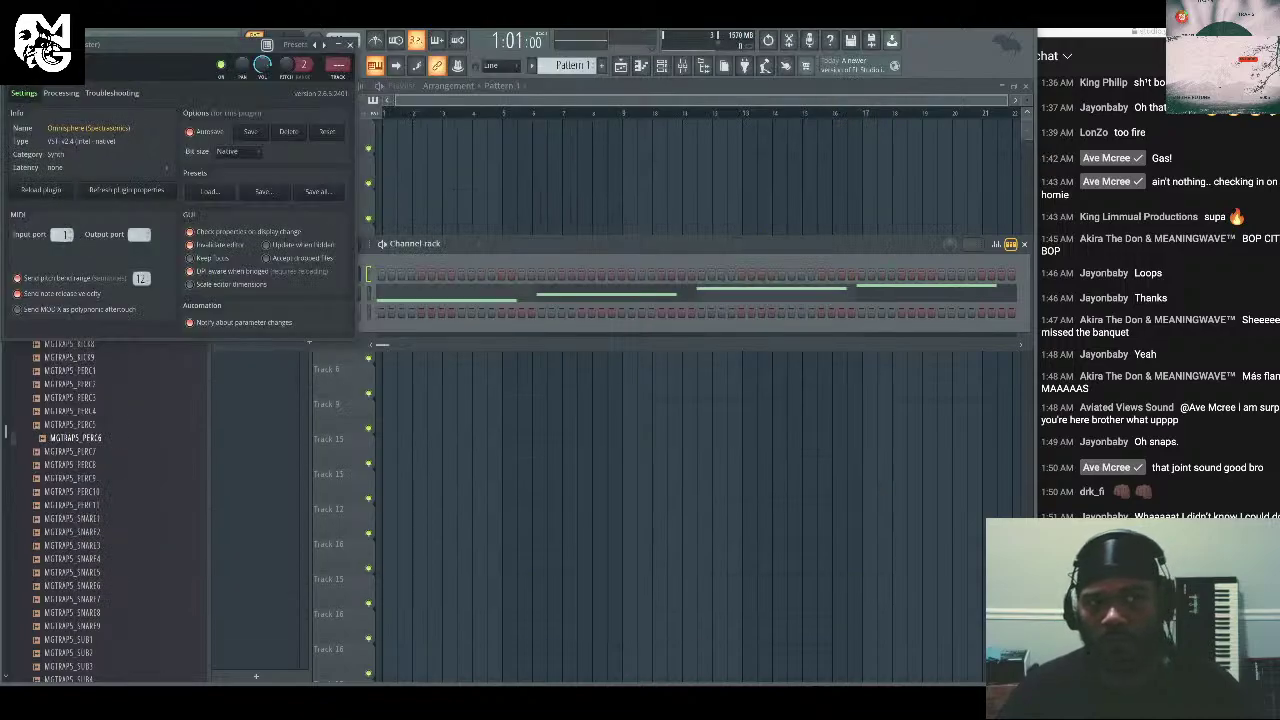
left_click(207, 52)
left_click_drag(207, 52, 306, 170)
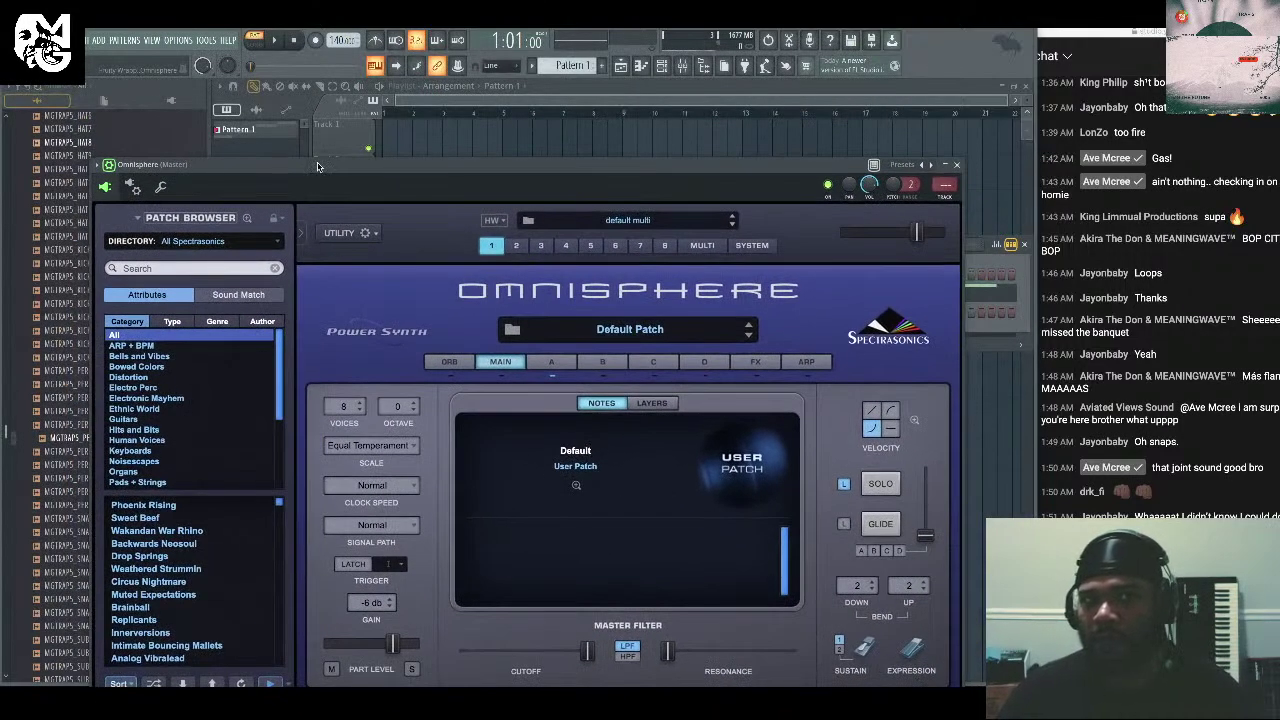
Load the Organic DX-1 patch in Omnisphere from the Keyboards category sorted by ratings, and close the plugin window.
left_click(512, 334)
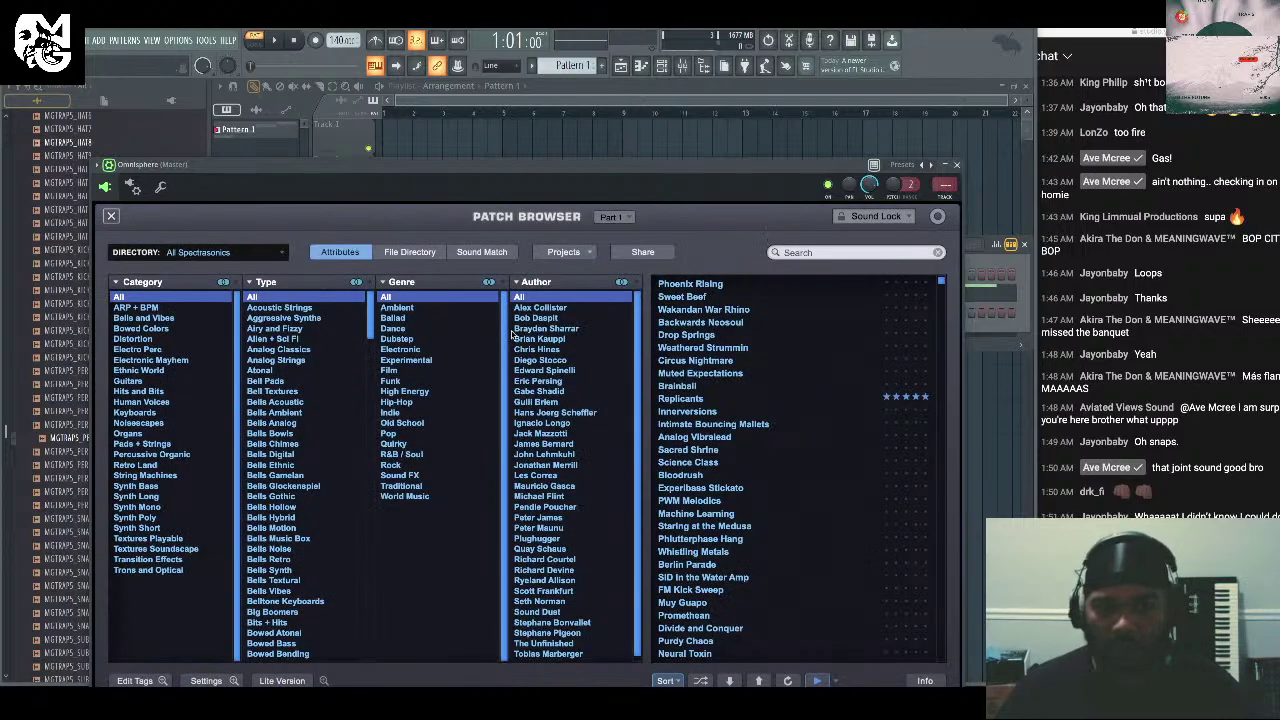
left_click(141, 413)
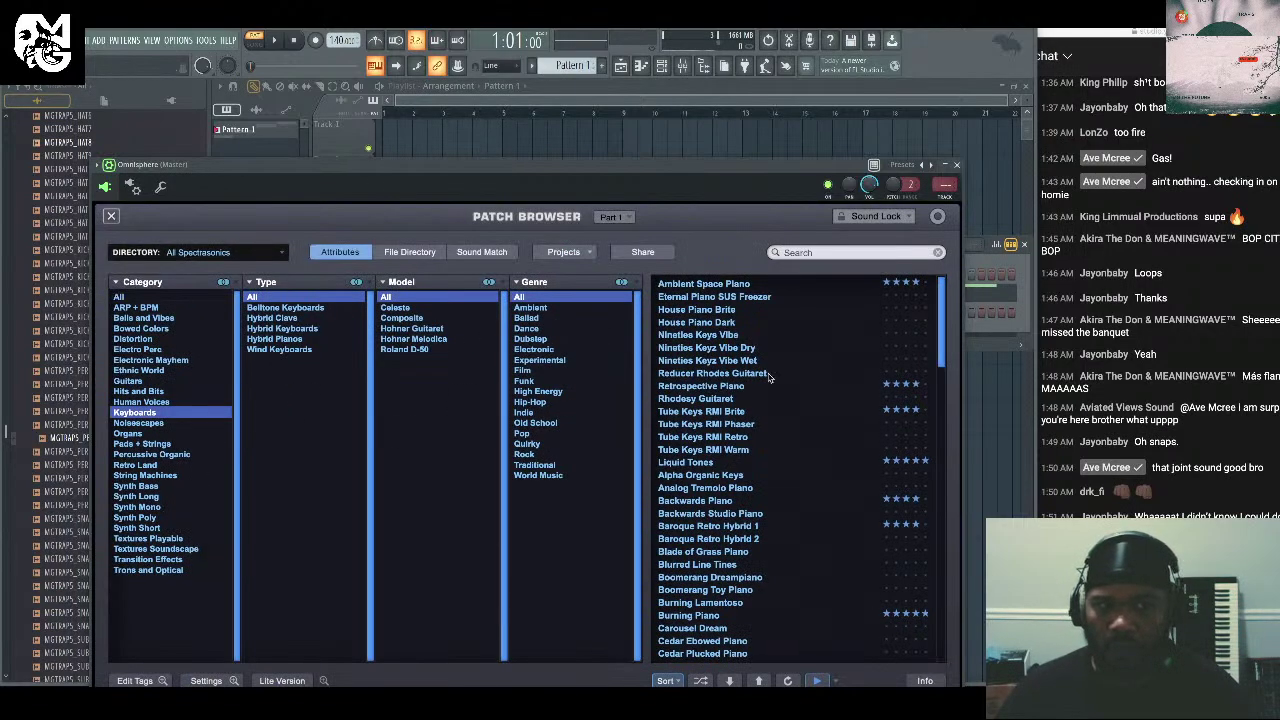
left_click(668, 680)
left_click(672, 680)
left_click(676, 679)
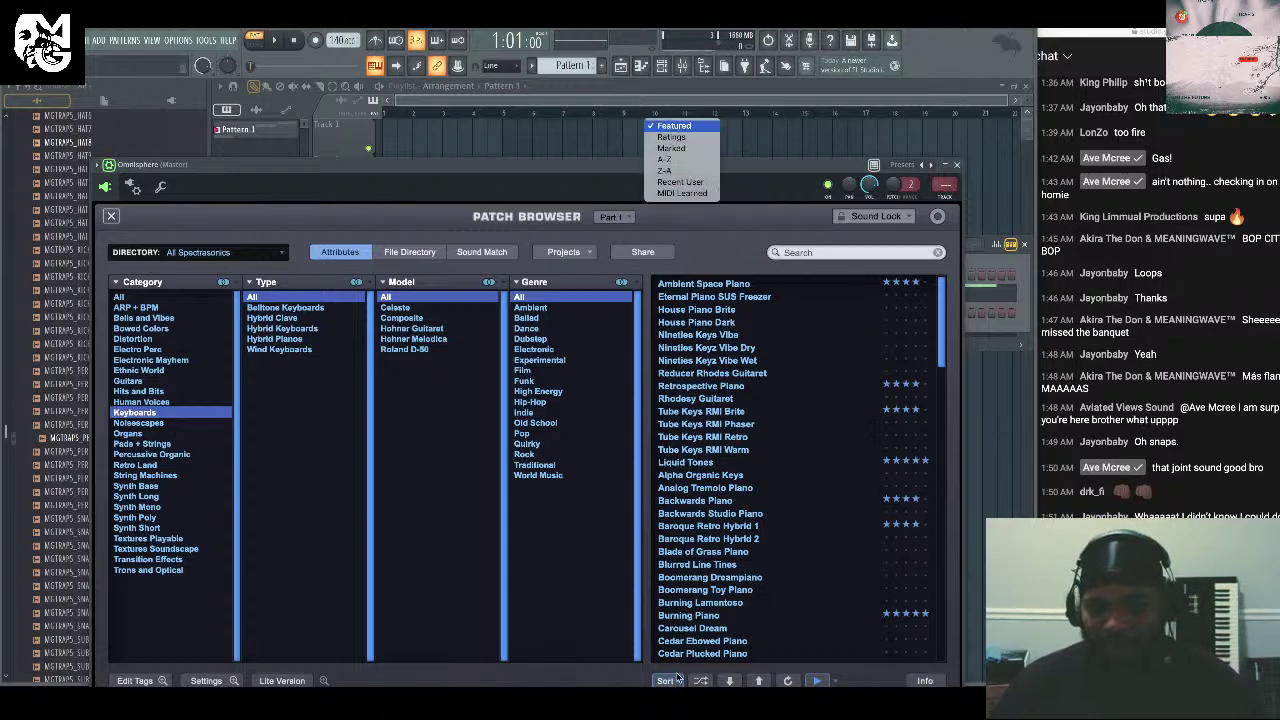
left_click(671, 137)
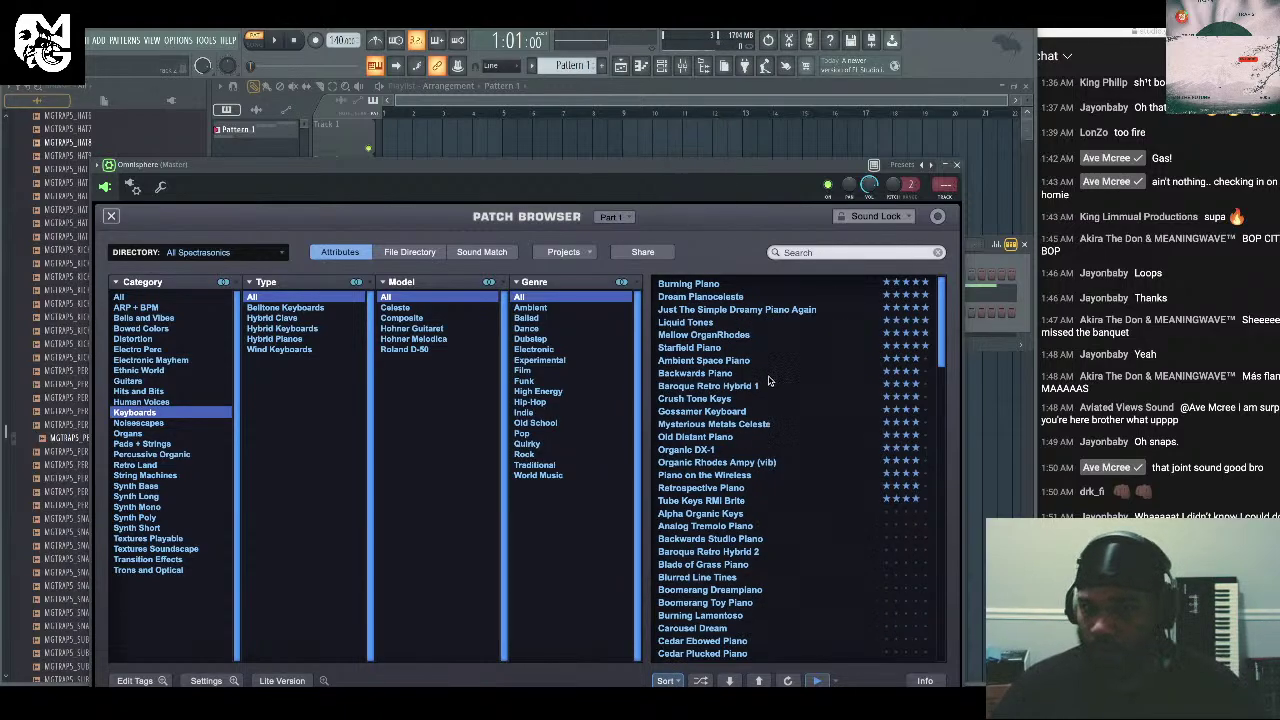
left_click(714, 451)
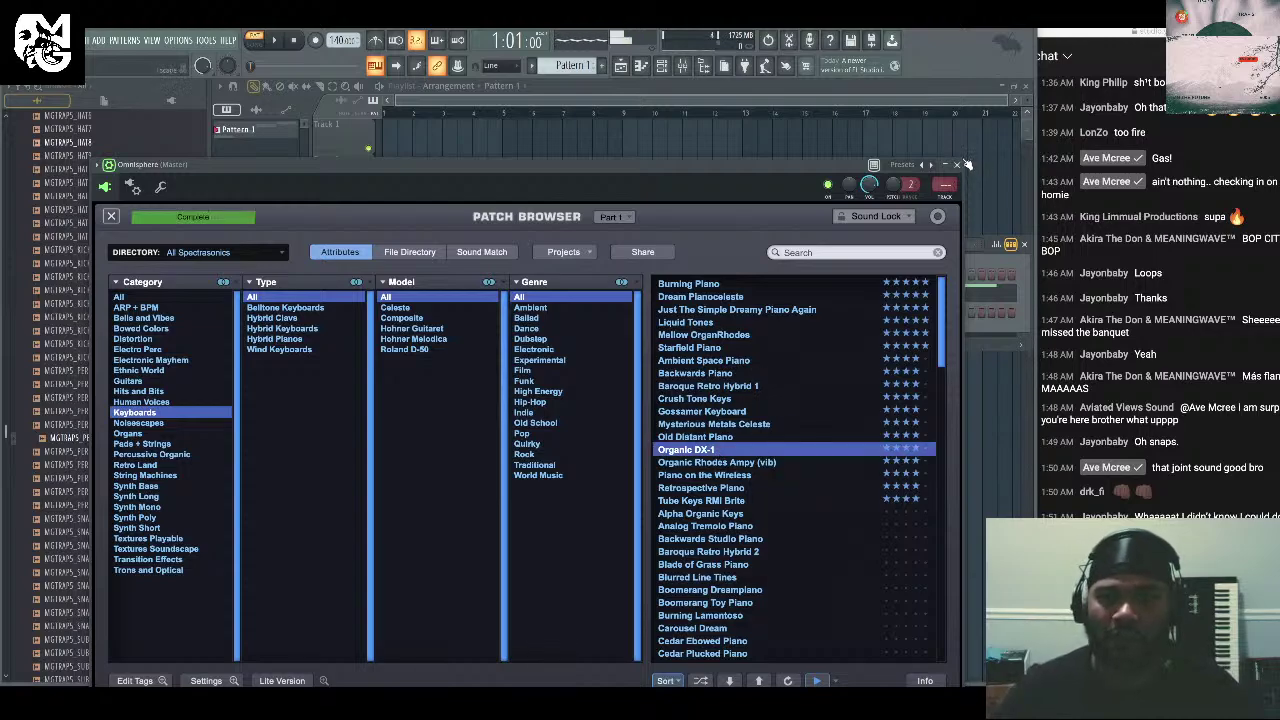
left_click(960, 165)
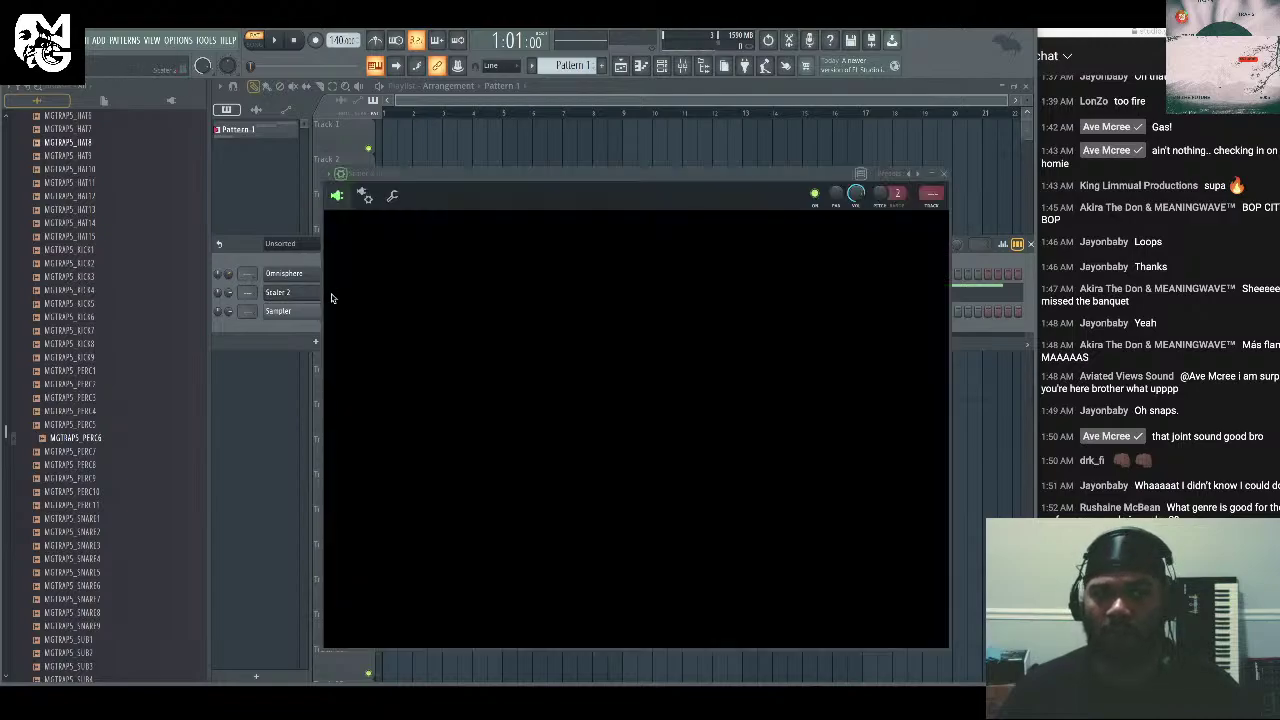
Review the chord set and detected scales in Scaler 2, and close its window.
left_click(350, 314)
left_click(425, 308)
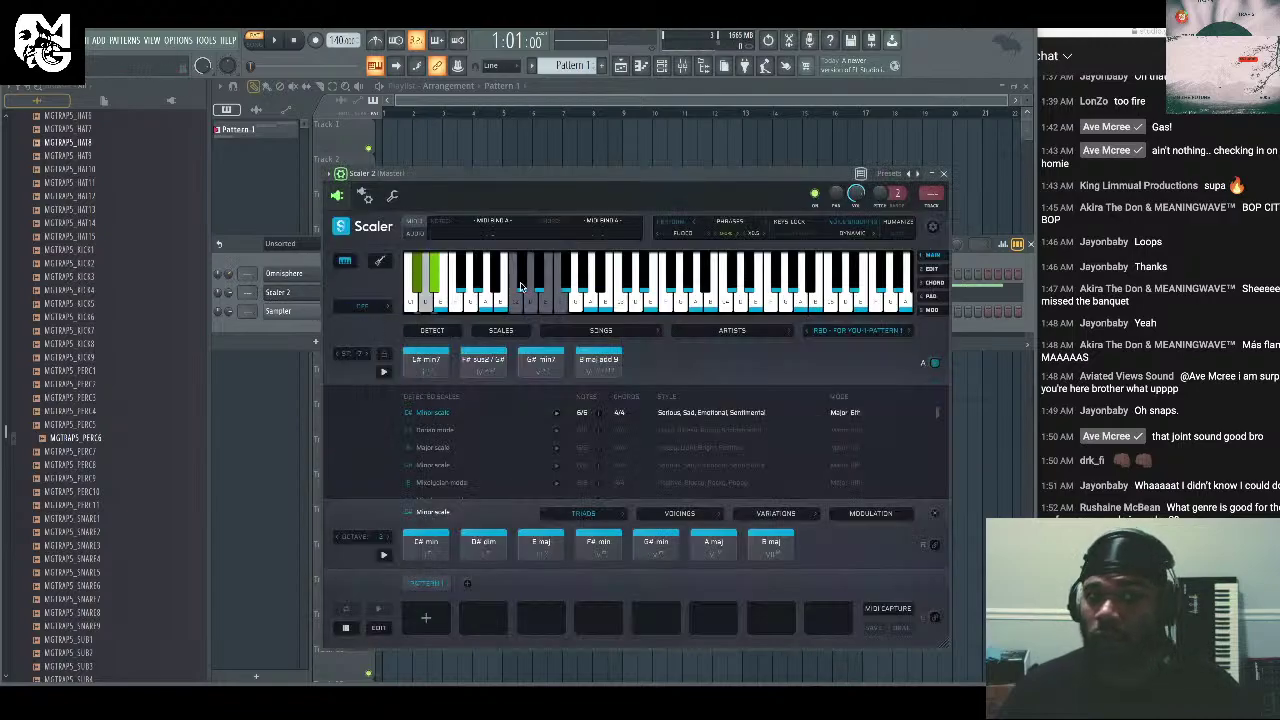
left_click(945, 175)
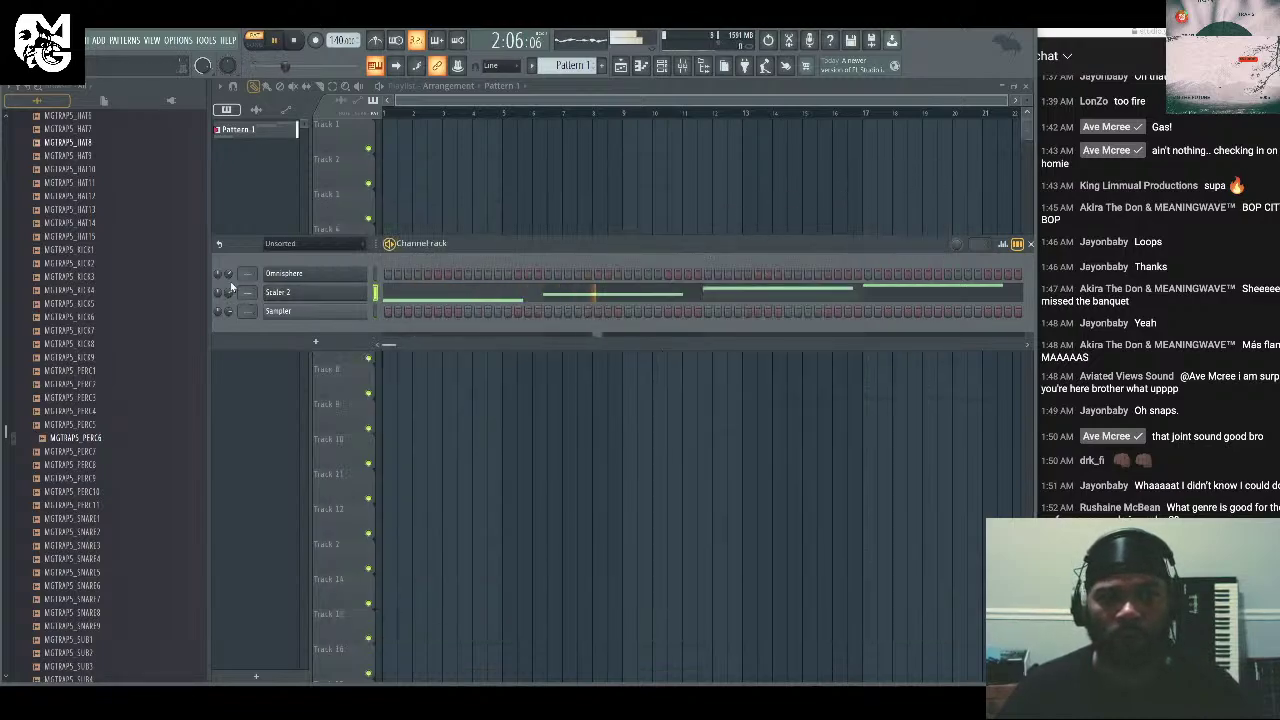
Examine the Organic DX-1 patch's main page, effects rack and layers A and B in Omnisphere.
left_click(328, 273)
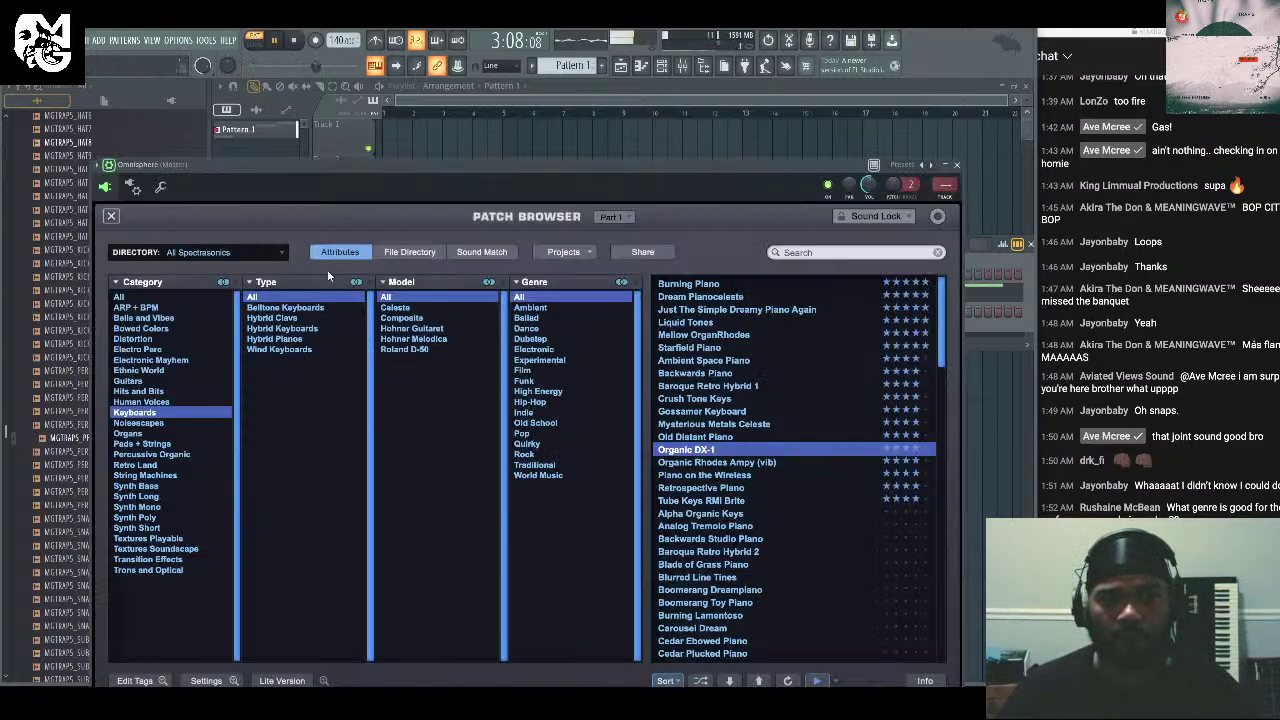
left_click(114, 217)
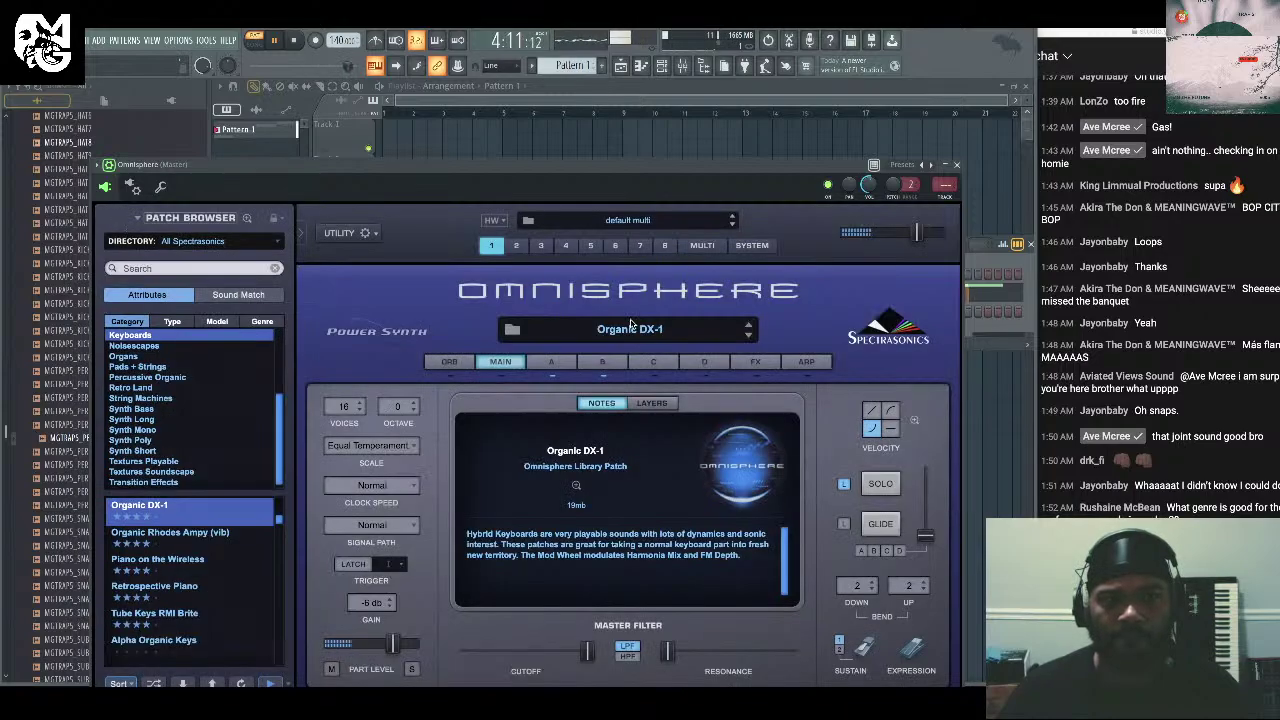
left_click(763, 364)
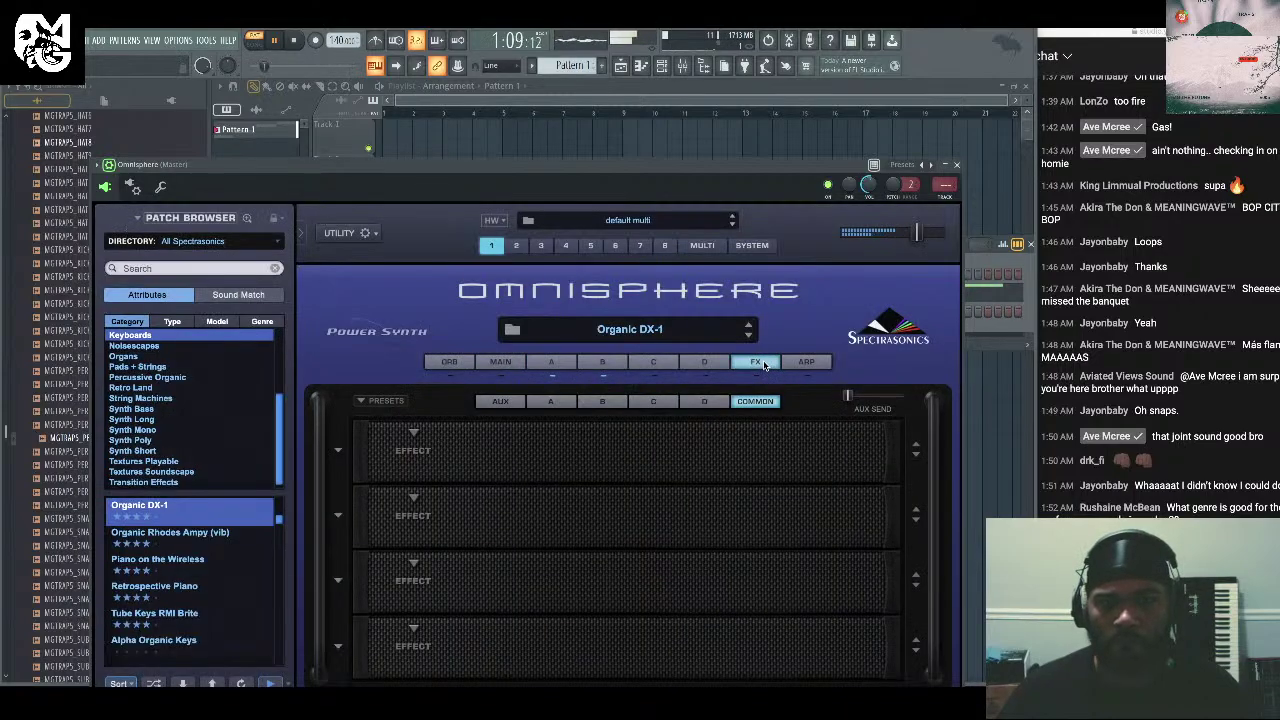
left_click(555, 362)
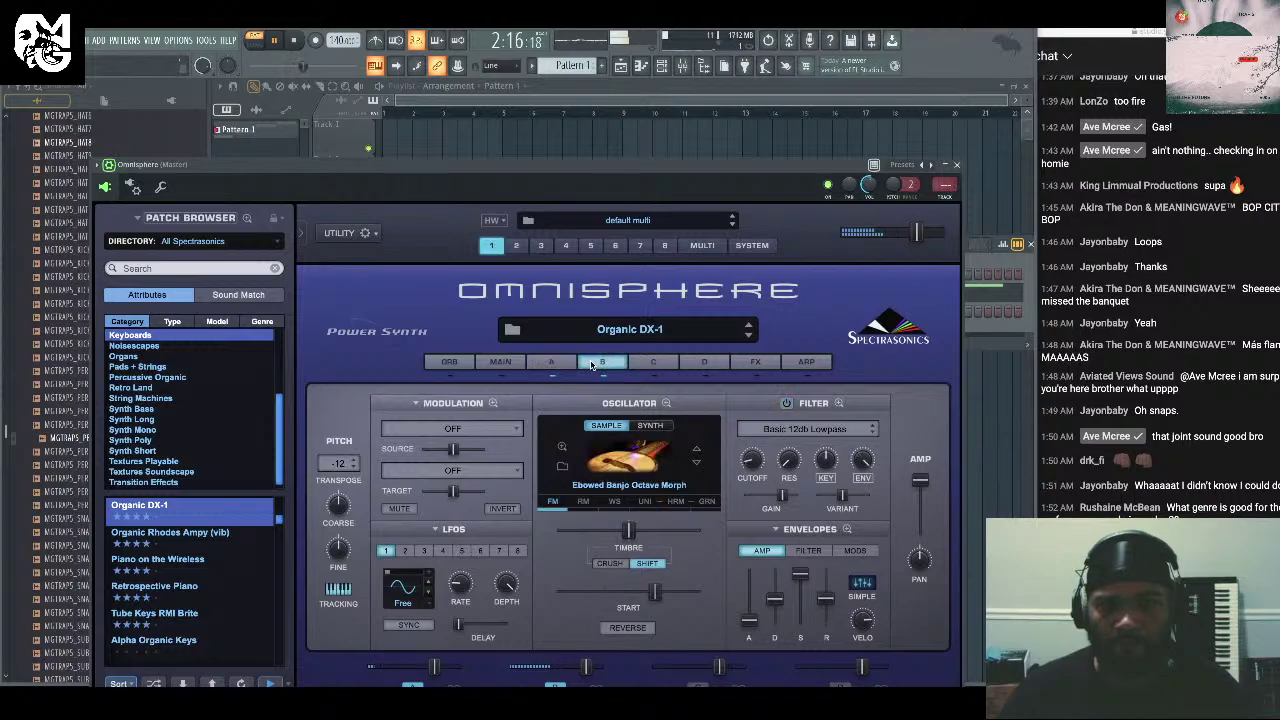
left_click(602, 362)
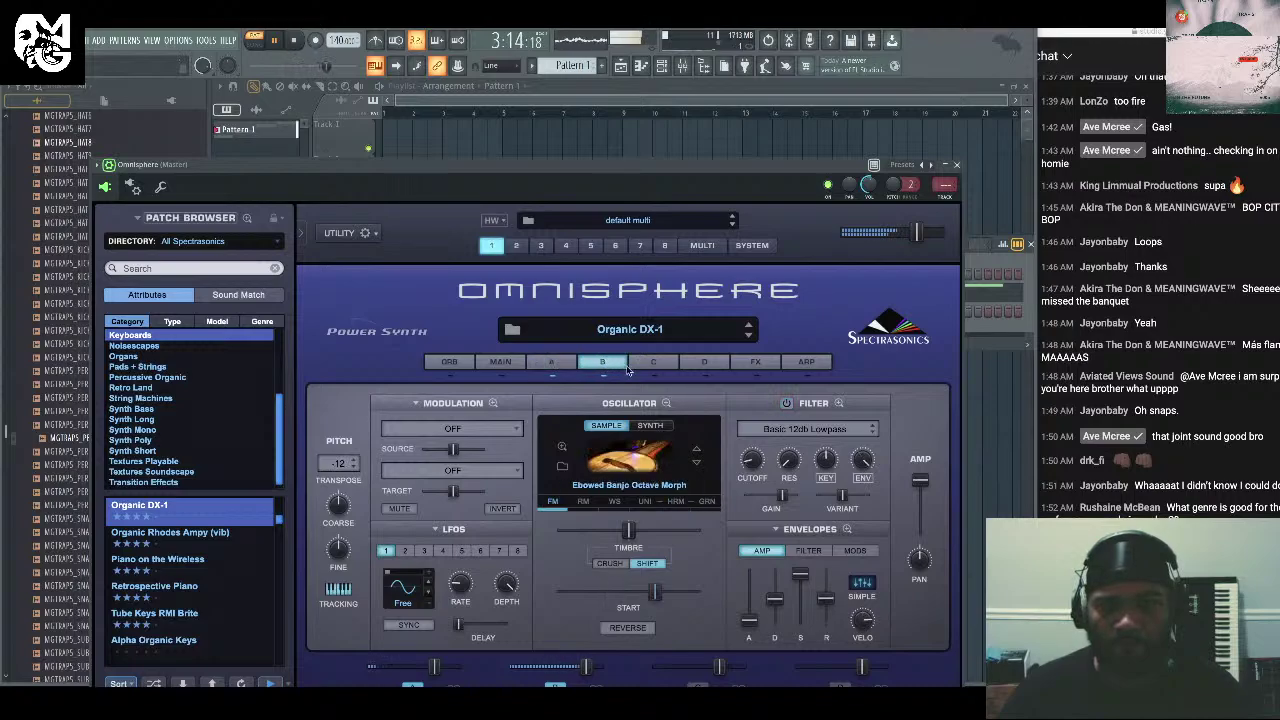
Add a Power Filter to the first slot of Omnisphere's common effects rack.
left_click(757, 363)
left_click(413, 433)
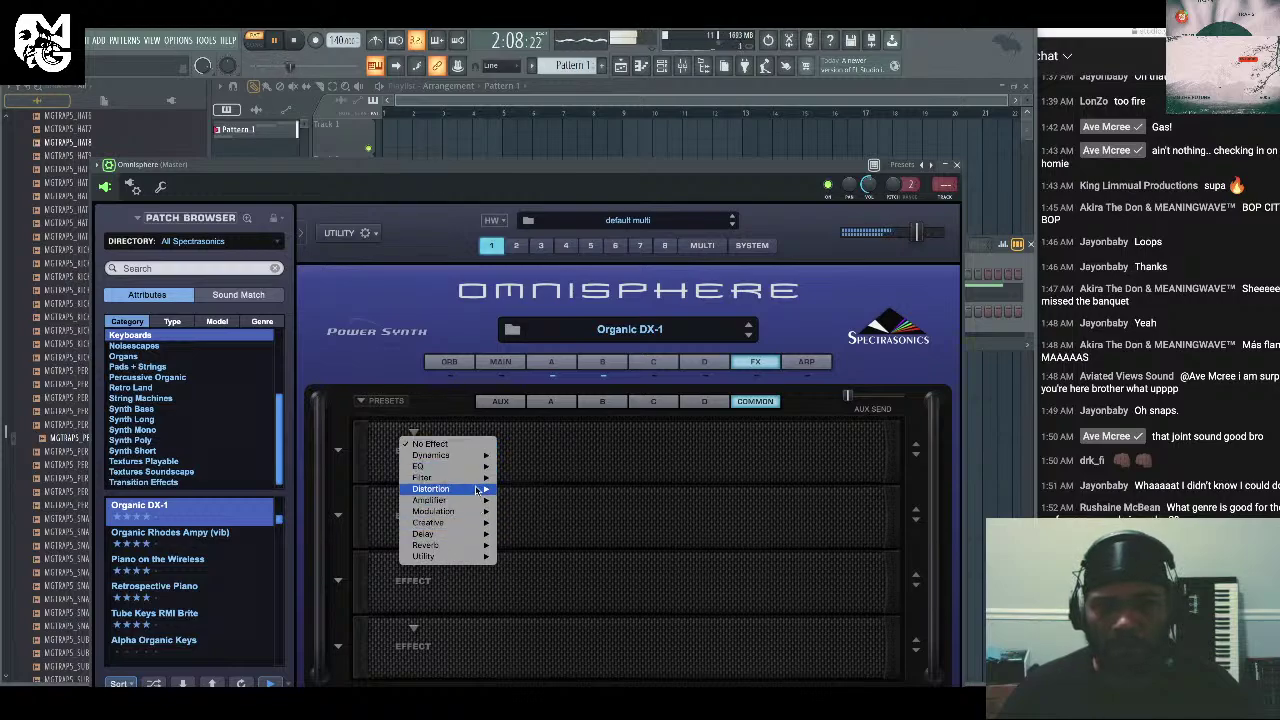
mouse_move(475, 477)
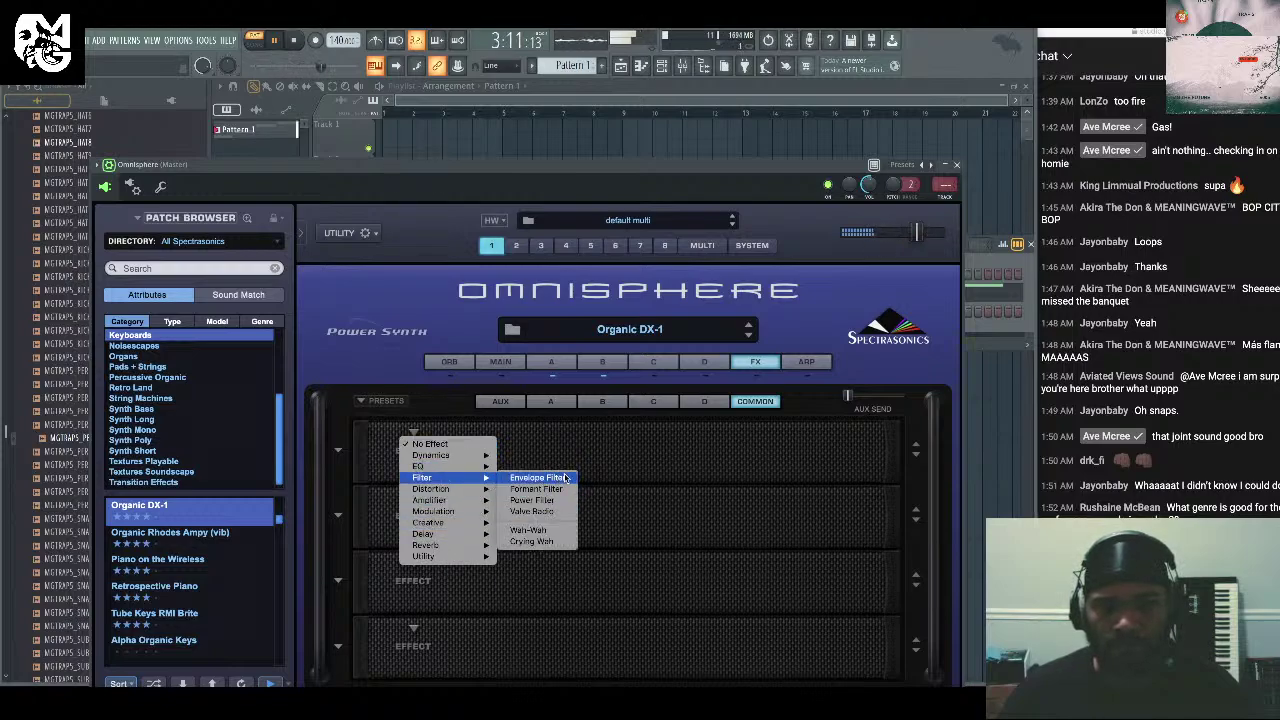
left_click(538, 500)
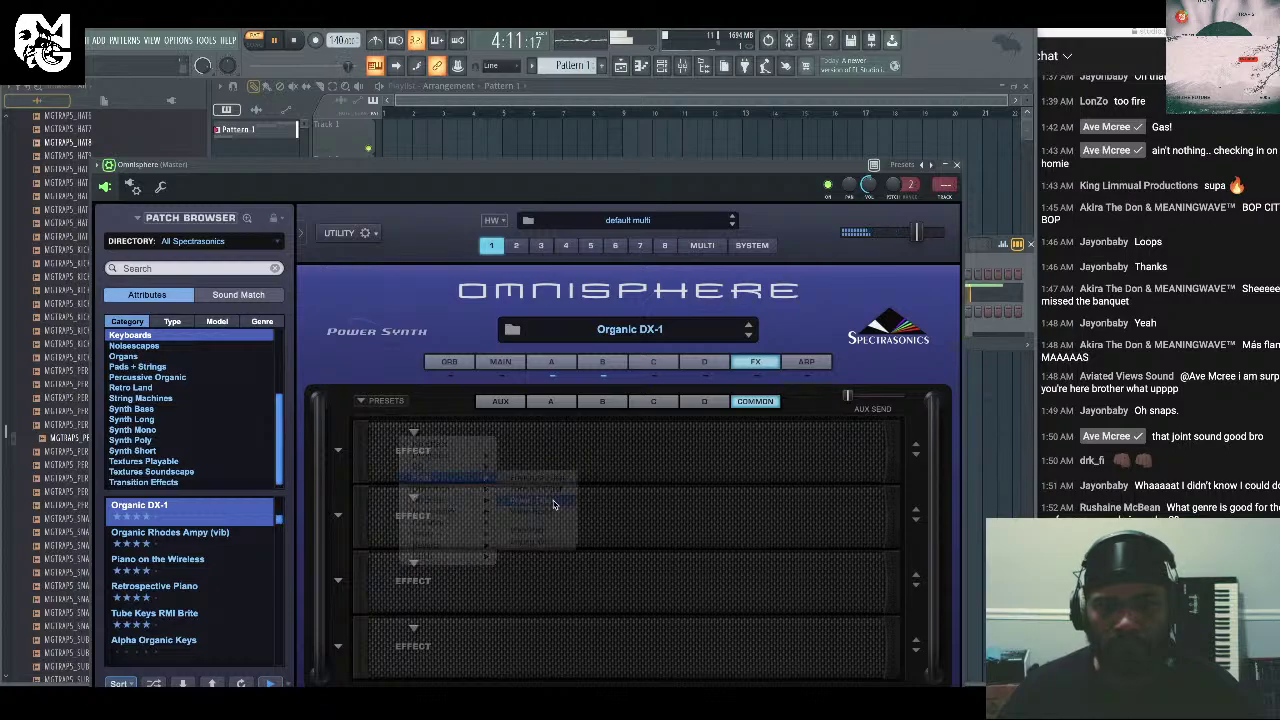
Audition Power Filter presets, including Dark Ringer, Growling Ringer, Slow Sweeper, Subsonic Heartbeat and Bandpass Cleaner.
left_click(338, 452)
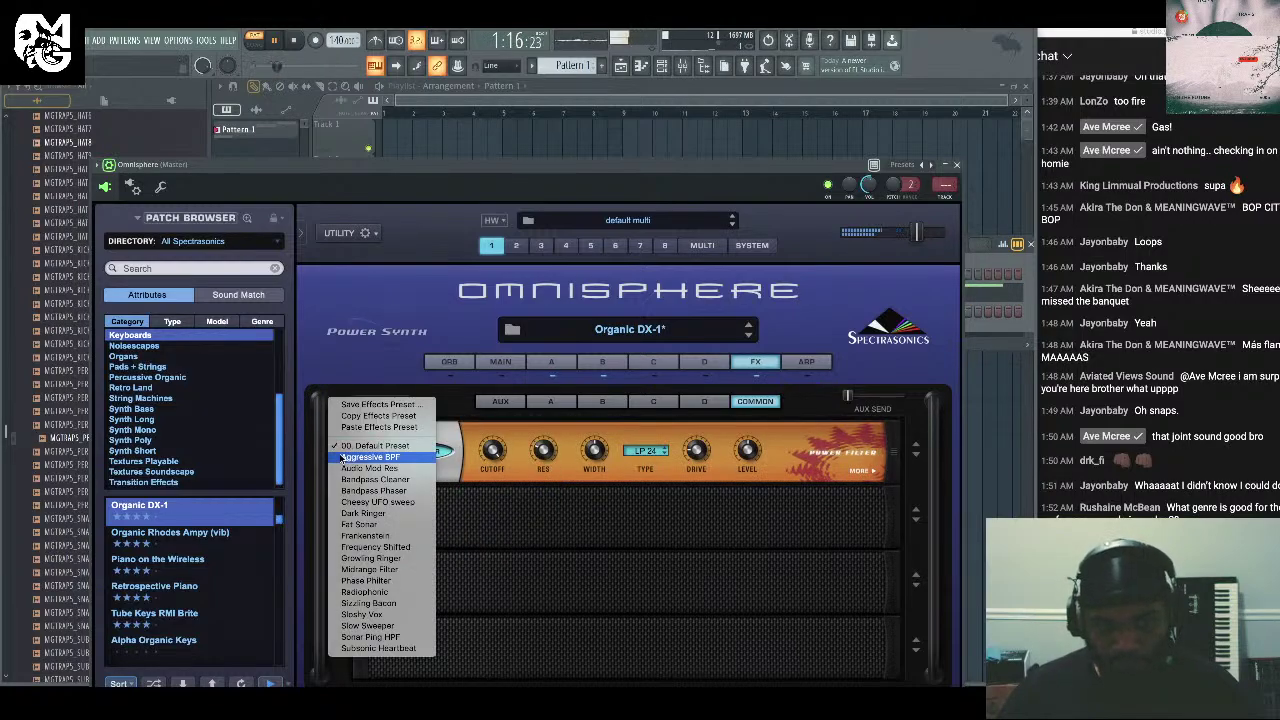
left_click(336, 451)
left_click(336, 451)
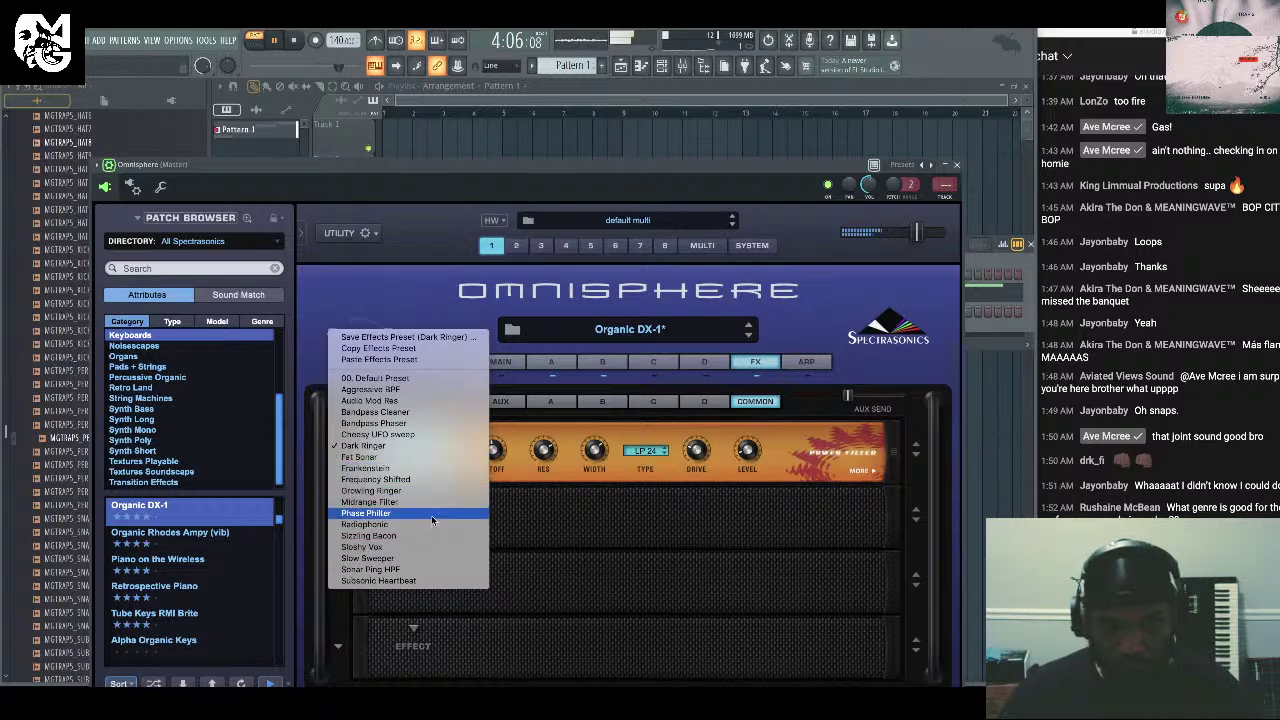
left_click(428, 502)
left_click(340, 452)
left_click(360, 434)
left_click(340, 452)
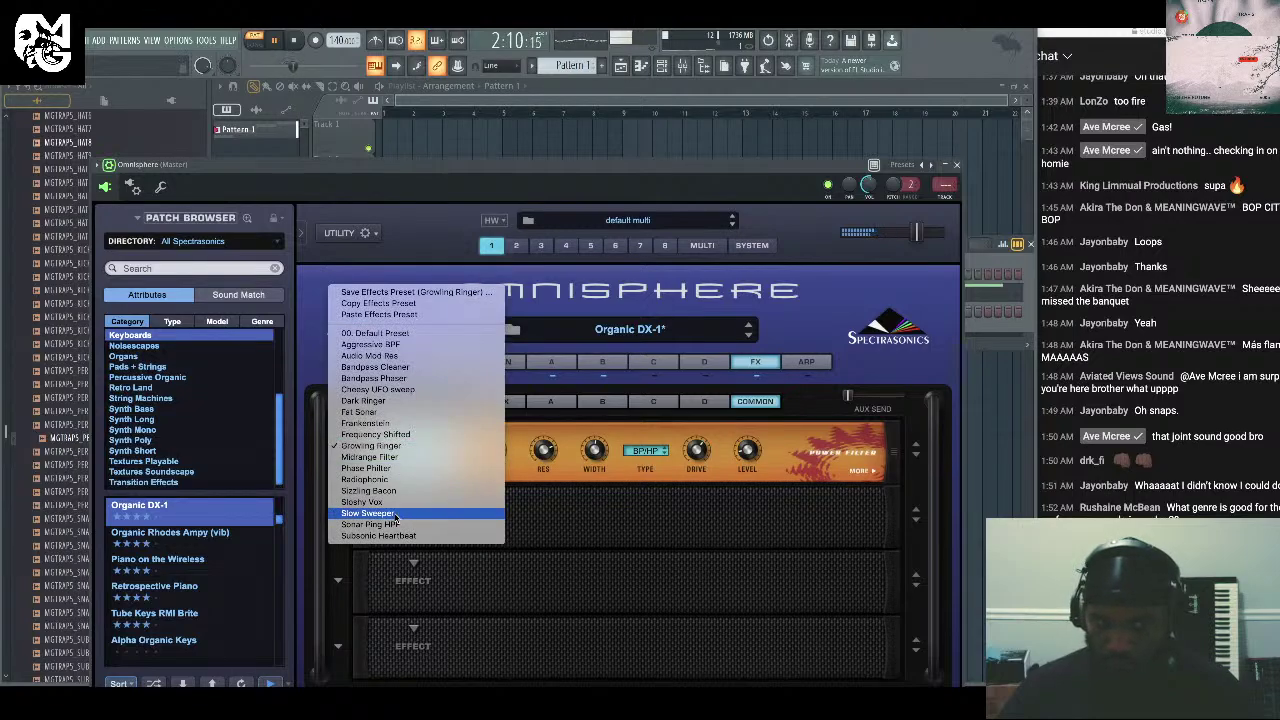
left_click(394, 514)
left_click(340, 450)
left_click(426, 473)
left_click(340, 450)
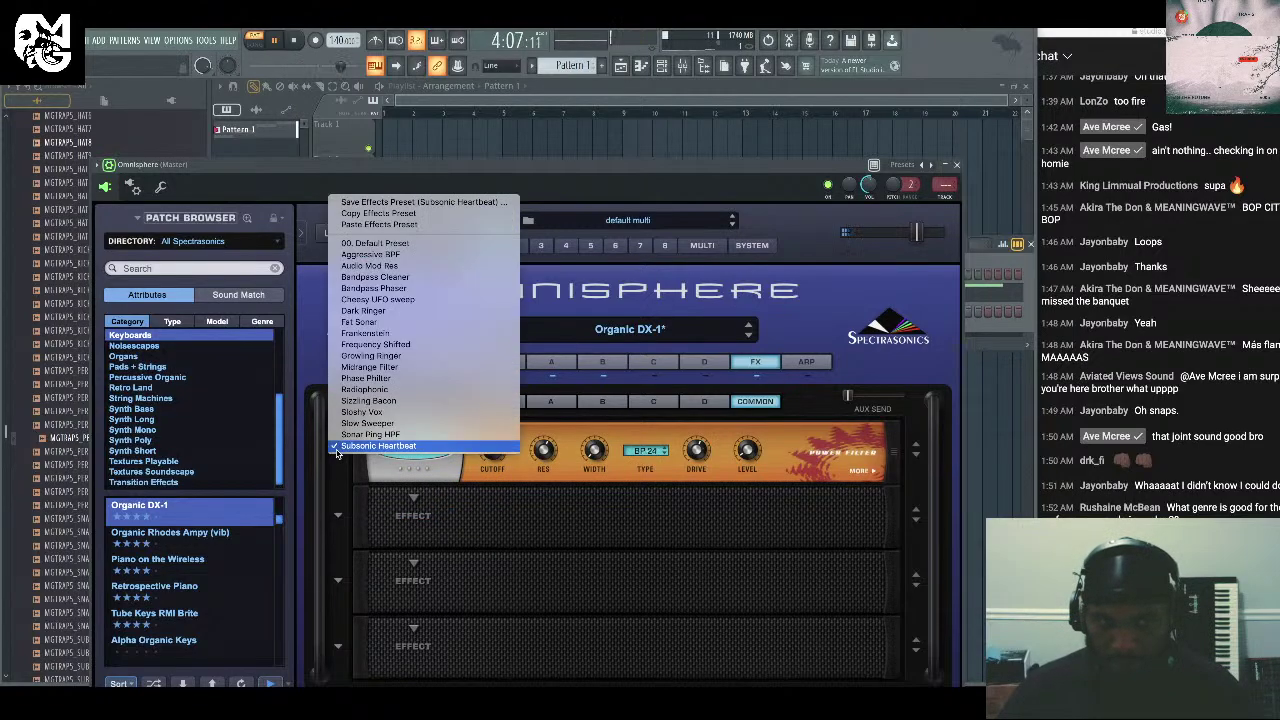
left_click(453, 277)
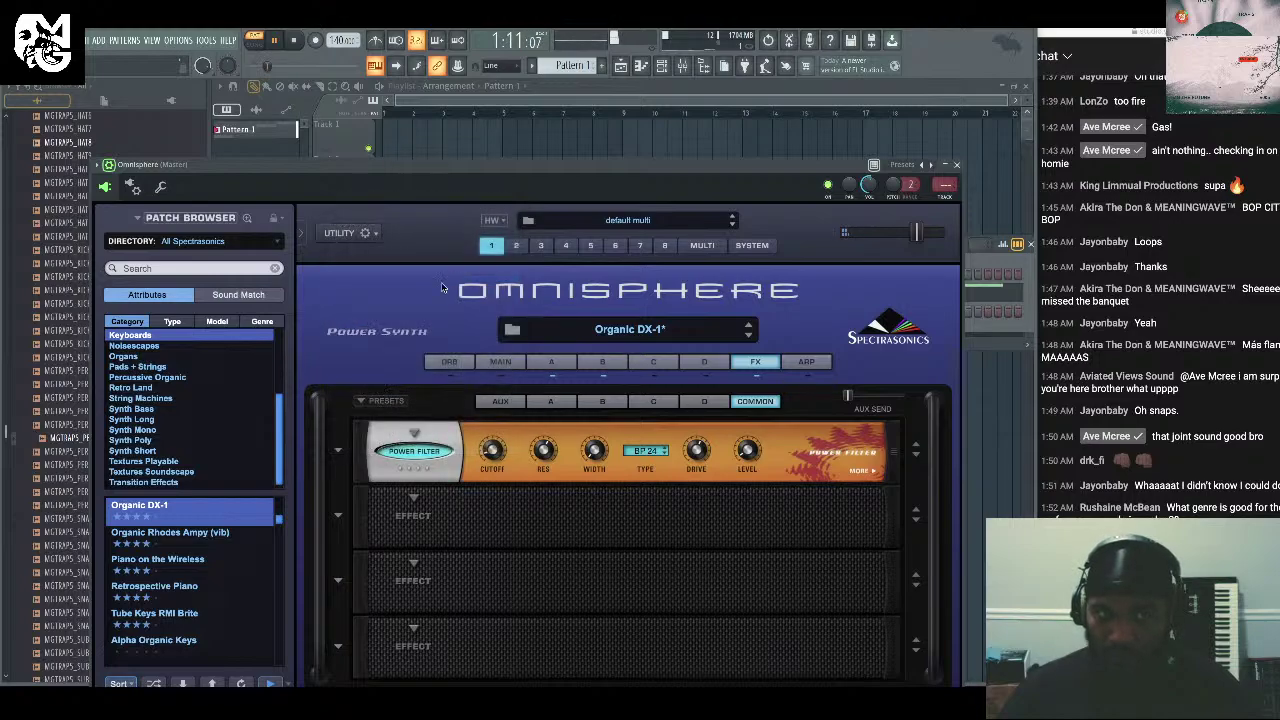
Apply the Bandpass Phaser preset to the Power Filter, slightly lower Omnisphere's master level, and close its window.
left_click(345, 450)
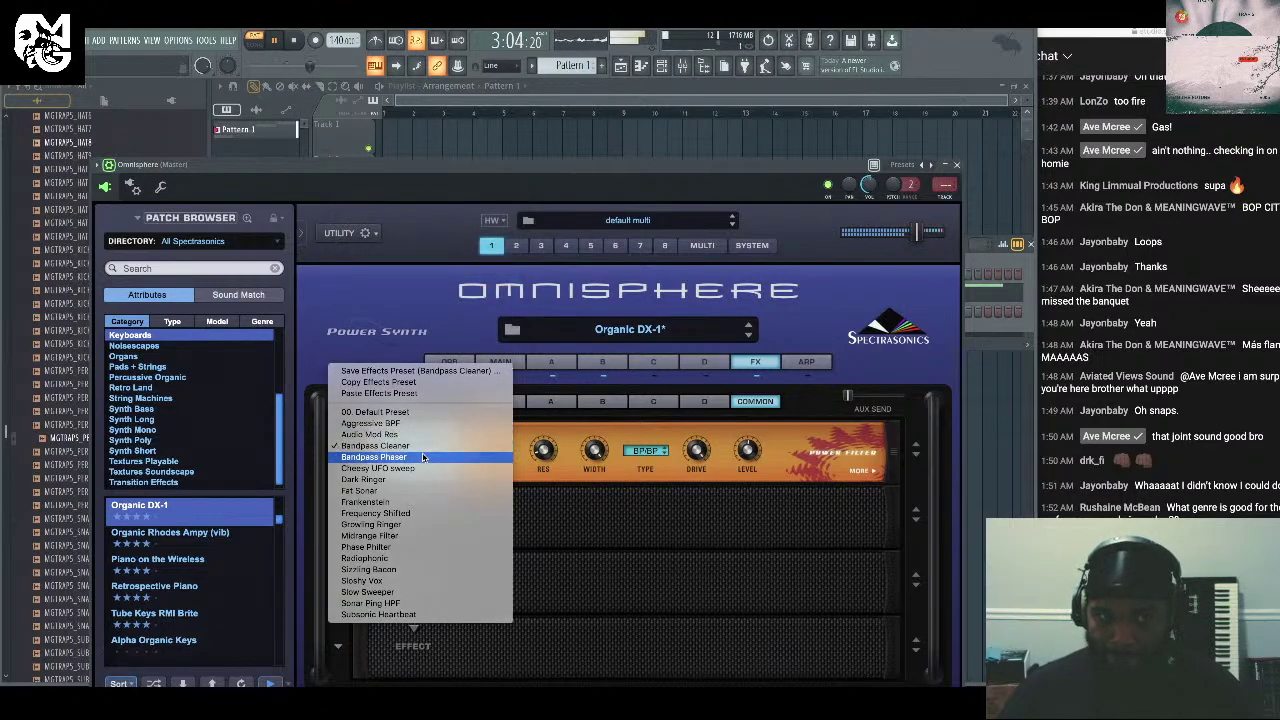
left_click(403, 455)
left_click(406, 454)
left_click_drag(897, 225, 883, 226)
left_click(956, 165)
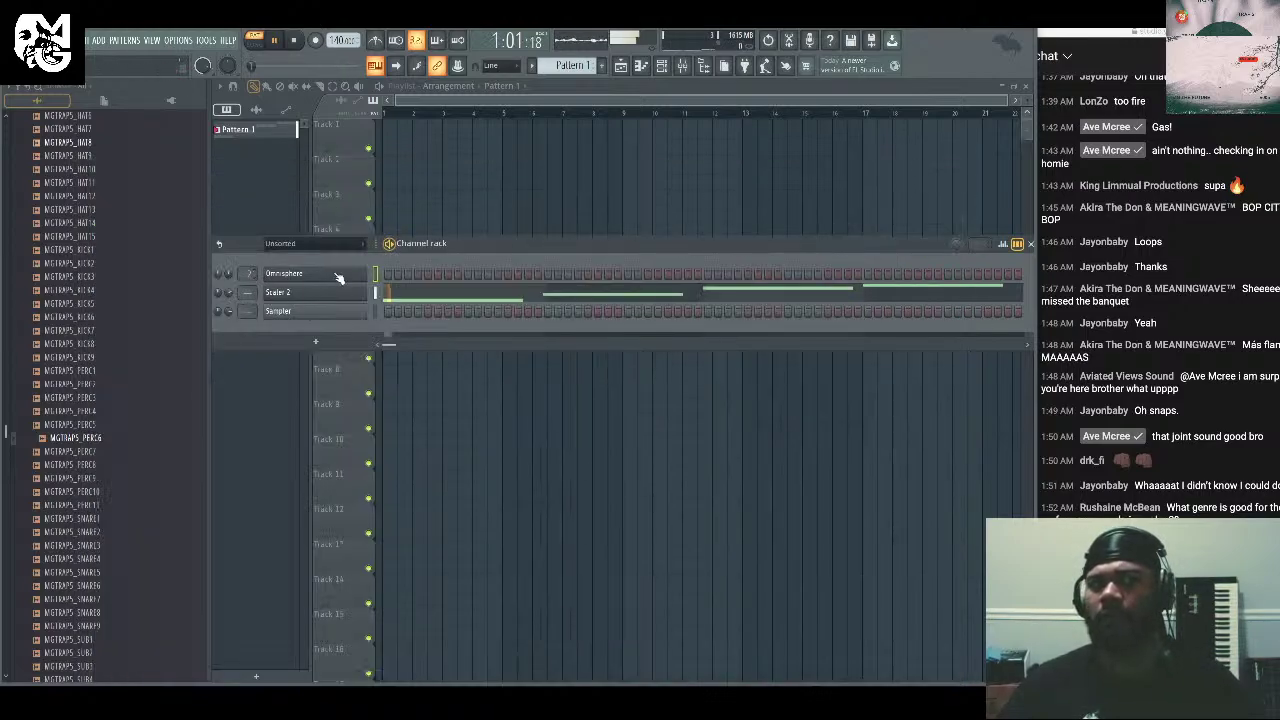
Switch the Scaler 2 chord set to Hair Down-1.
left_click(310, 300)
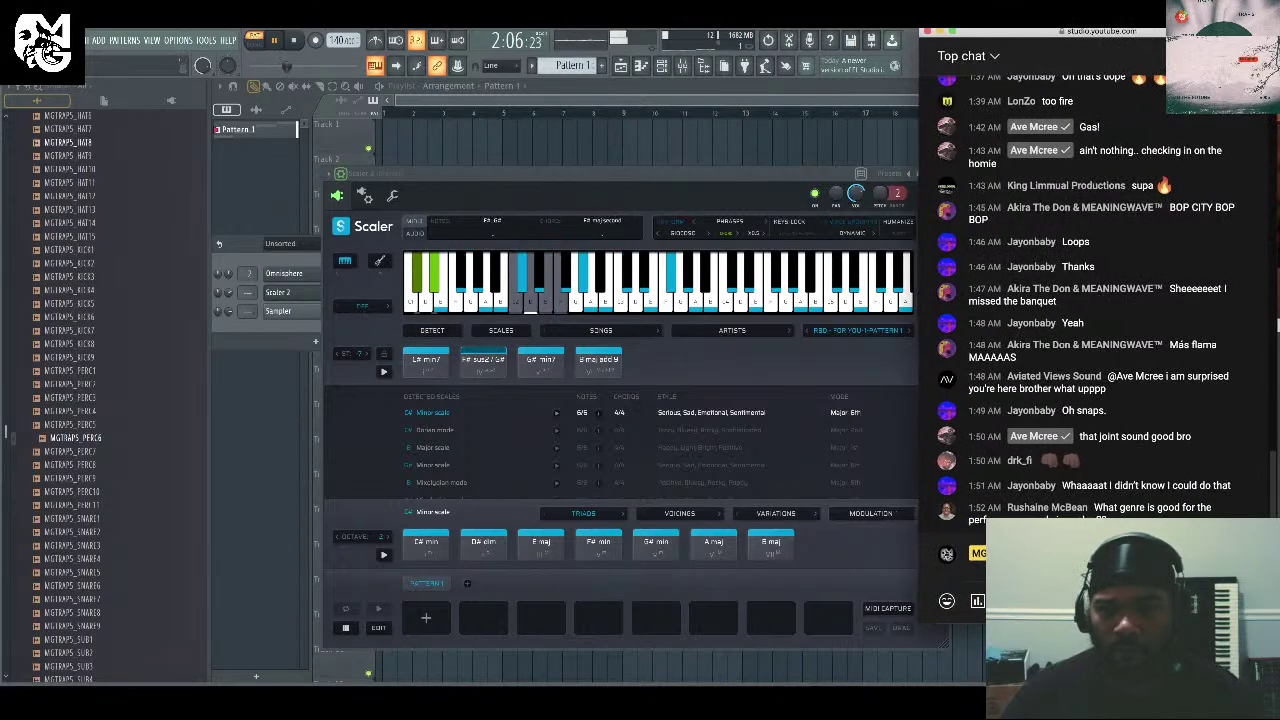
left_click(915, 355)
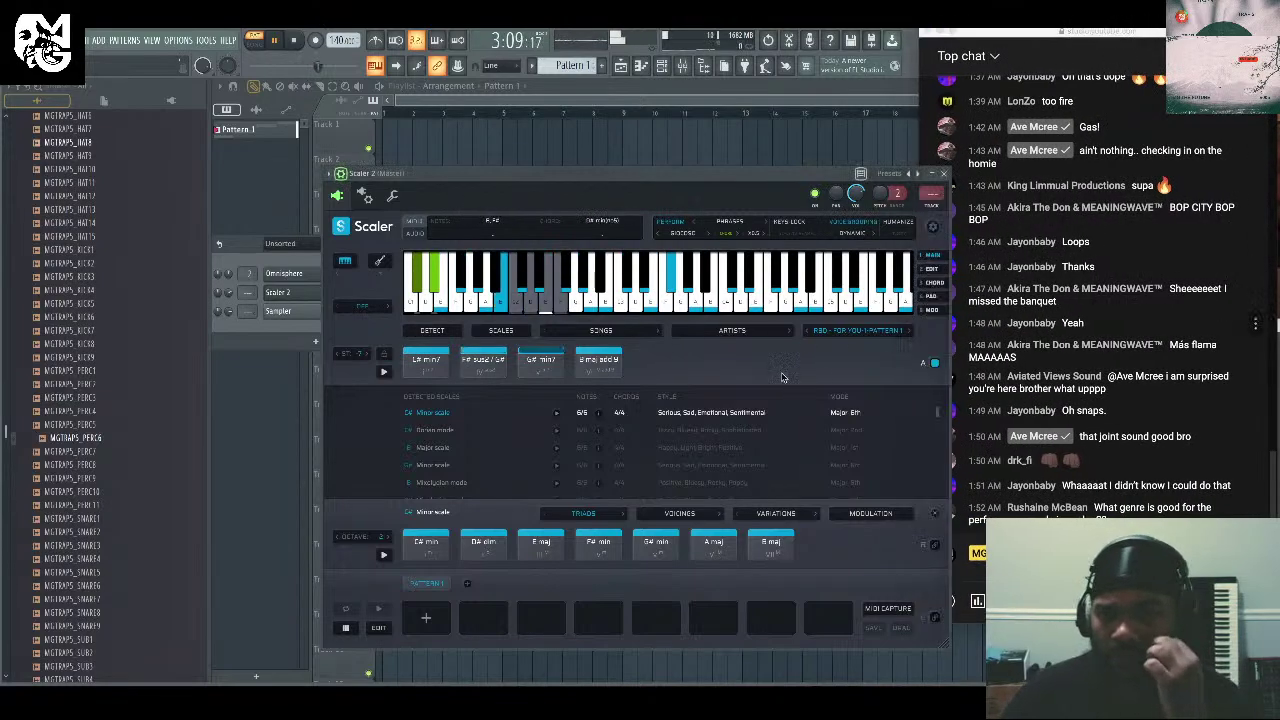
left_click(908, 332)
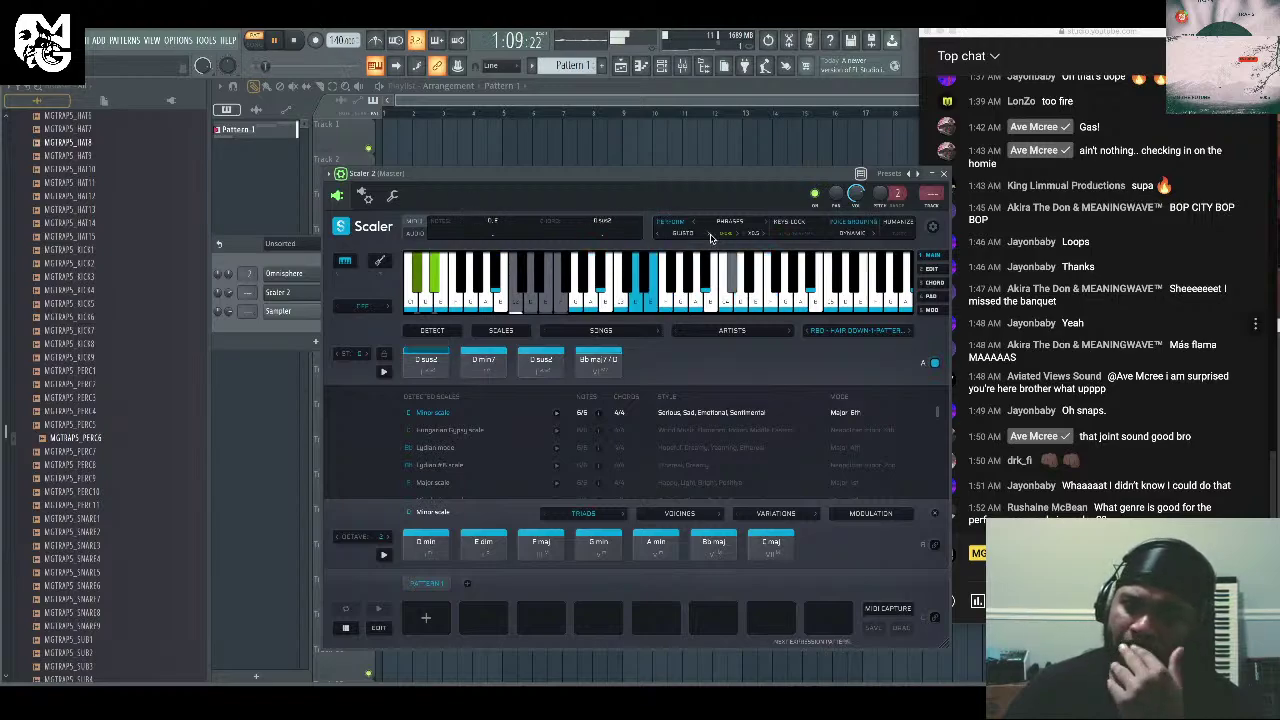
Load the KEY - Satellite patch in Omnisphere from the KEYS category of the QAPT Presents TIMELESS user directory.
left_click(292, 274)
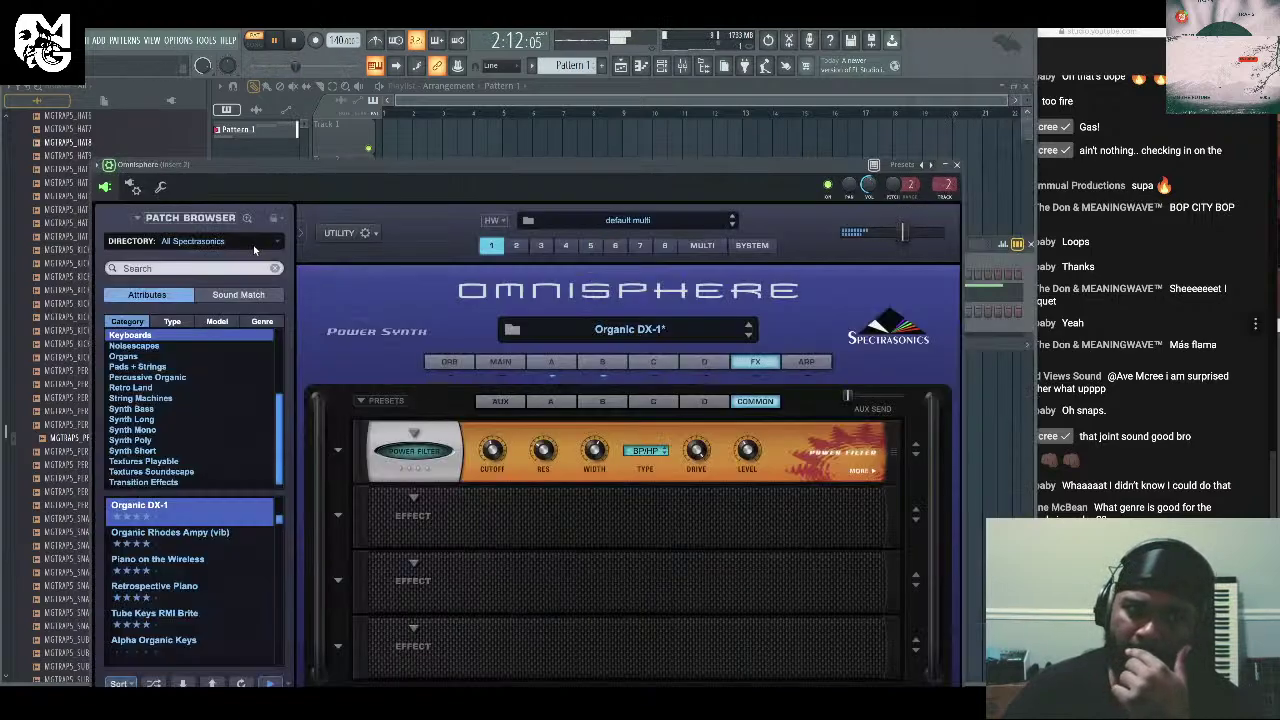
left_click(512, 331)
left_click(246, 255)
mouse_move(210, 333)
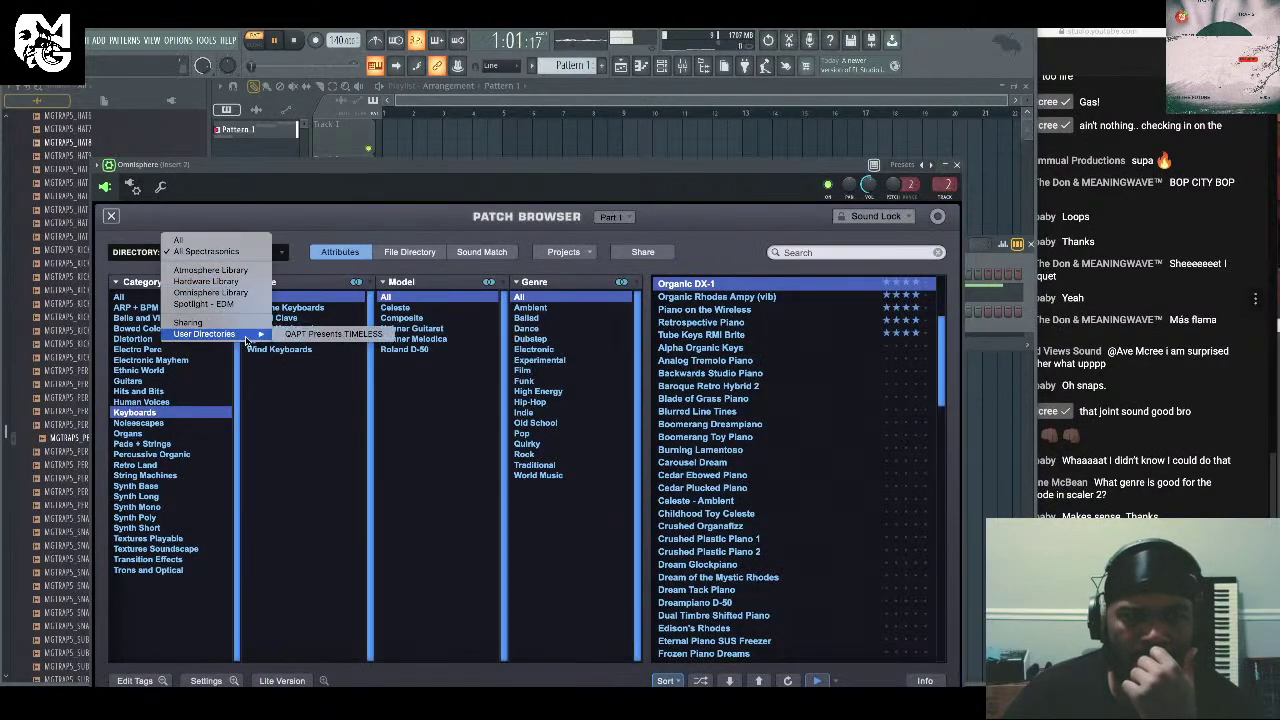
left_click(302, 334)
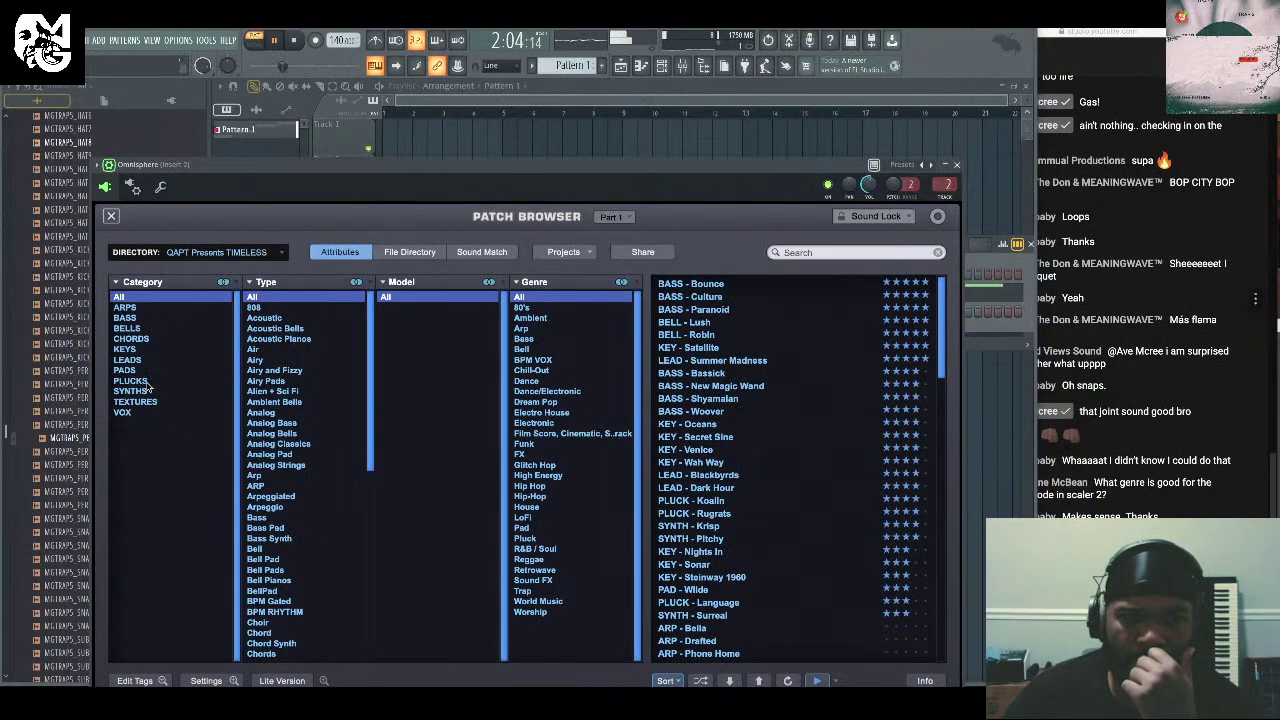
left_click(138, 350)
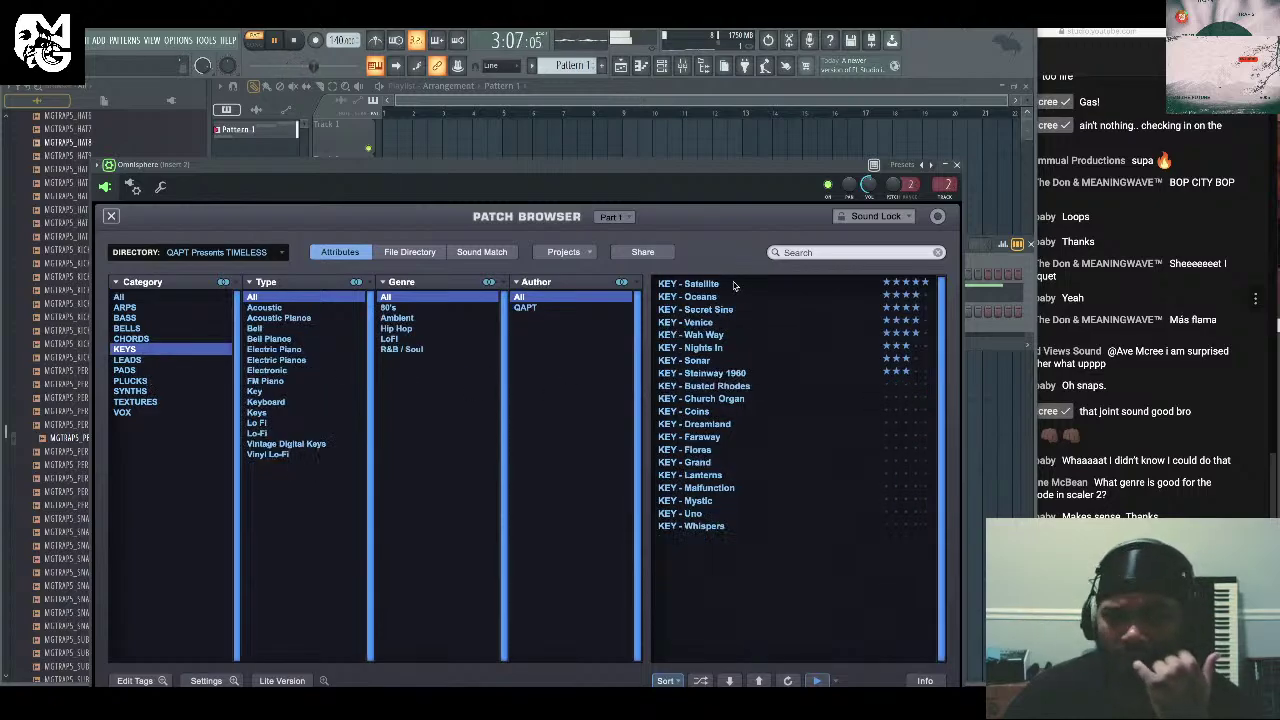
left_click(700, 284)
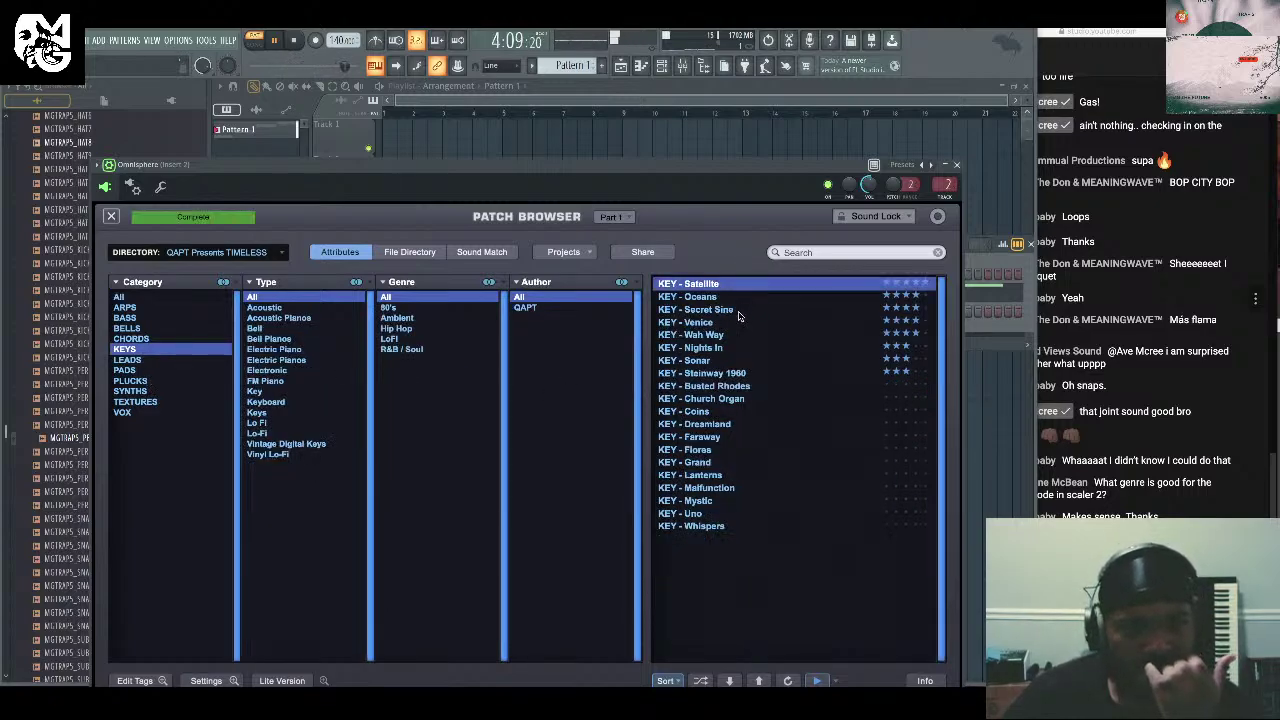
Load the KEY - Venice patch in Omnisphere and close its window.
left_click(740, 320)
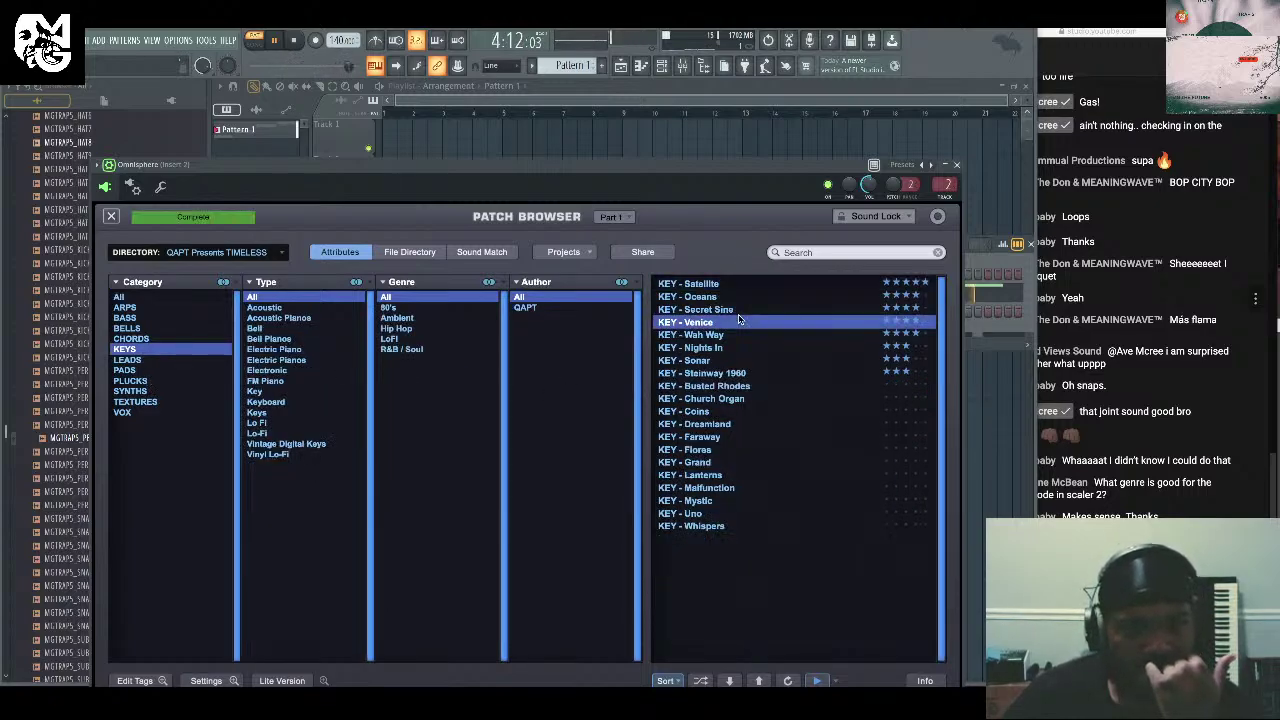
left_click(957, 165)
Load the MGTRAP5_CLAP10 sample into the Sampler channel and place claps on steps 9, 25, 41 and 57.
scroll(150, 300, "up", 6)
scroll(140, 305, "down", 3)
left_click(114, 314)
left_click(113, 331)
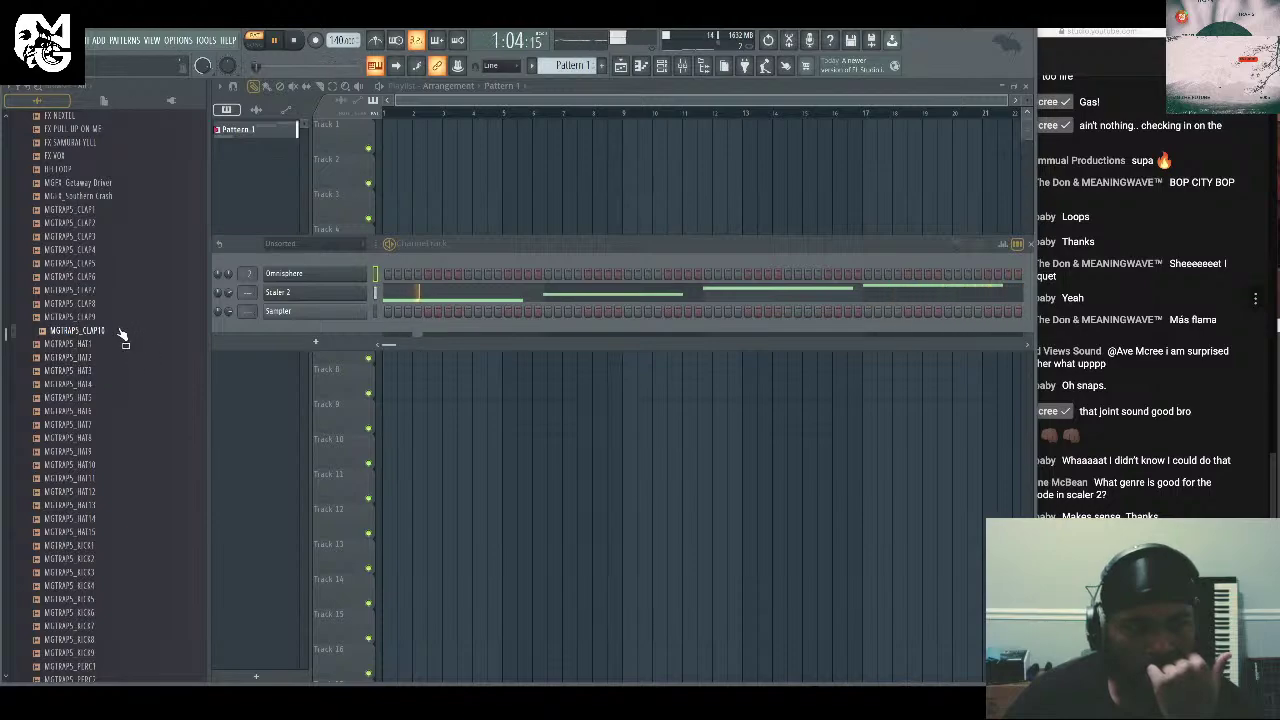
left_click_drag(120, 335, 305, 313)
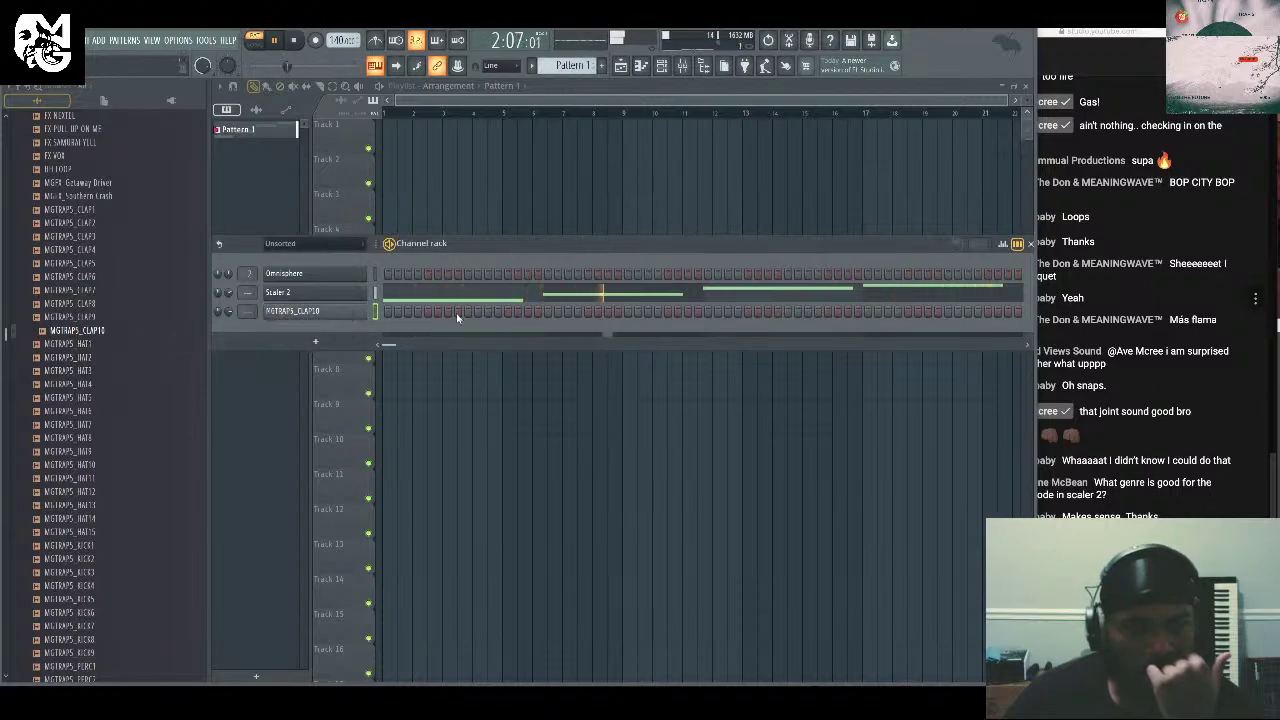
left_click(628, 311)
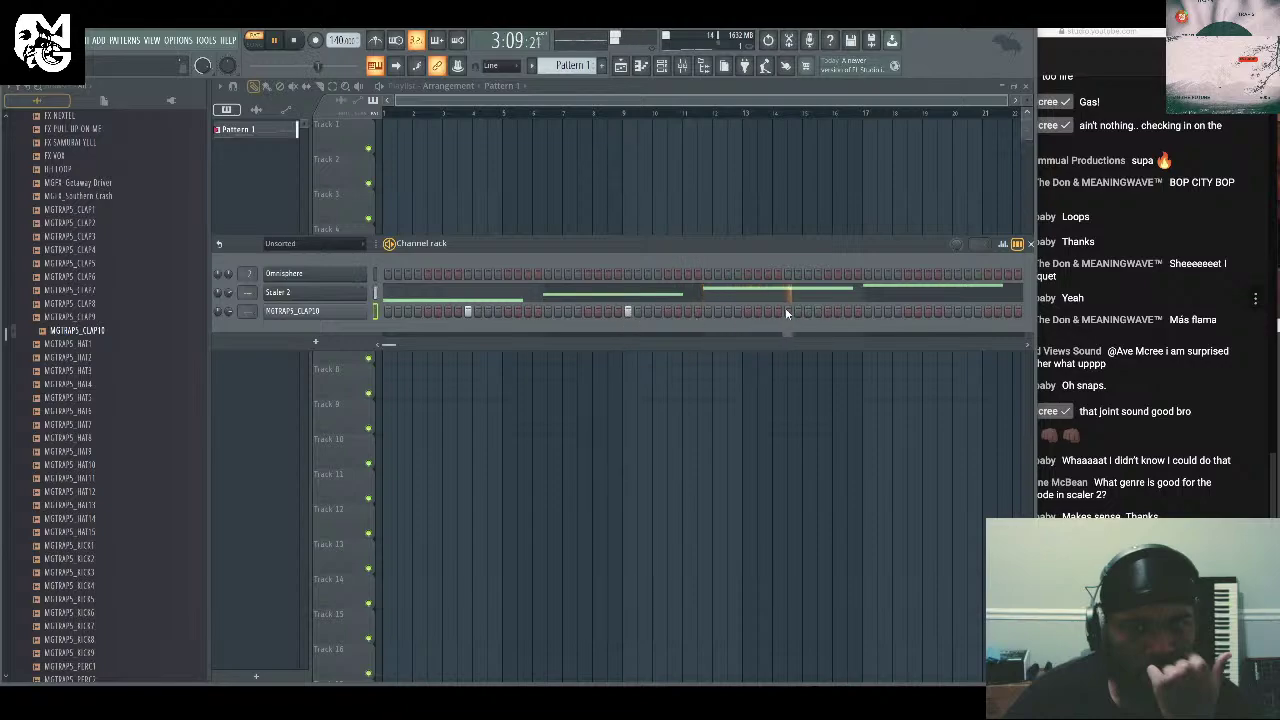
Add FAV KICK as a new channel and place kicks on steps 3, 5, 19, 23, 35, 37, 51, 55 and 59.
scroll(110, 340, "up", 8)
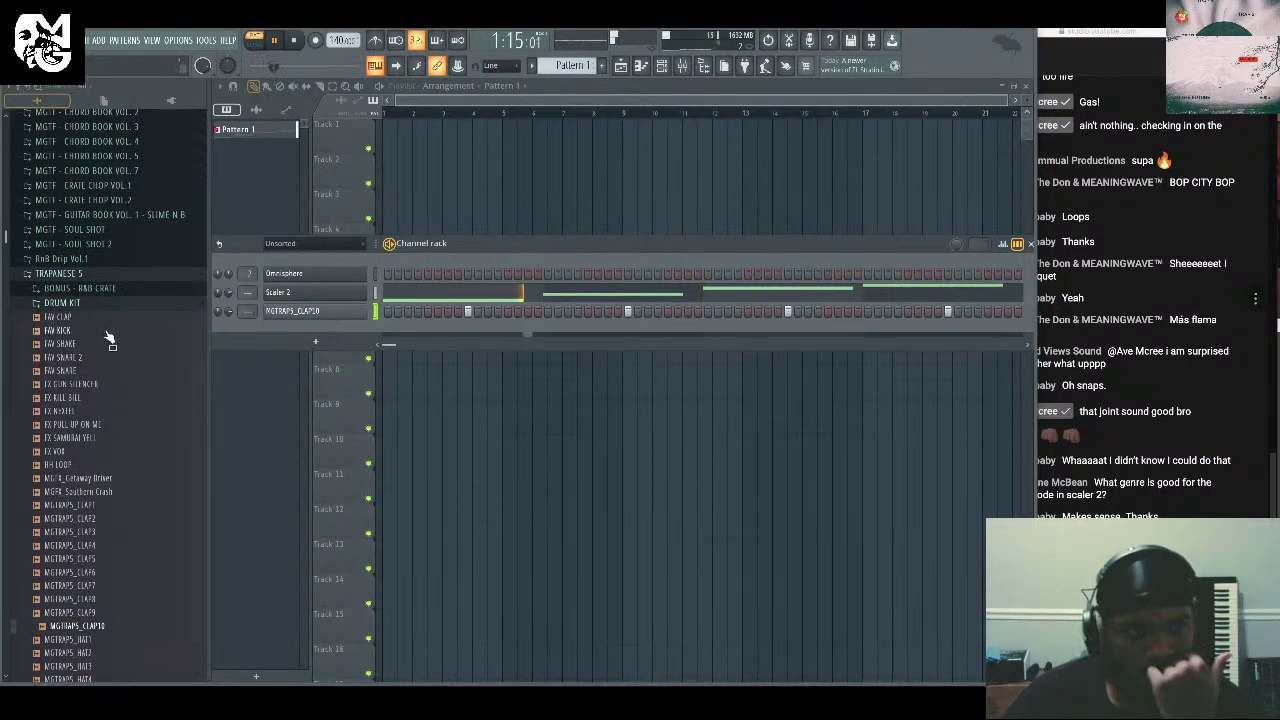
left_click_drag(108, 331, 295, 333)
key("space")
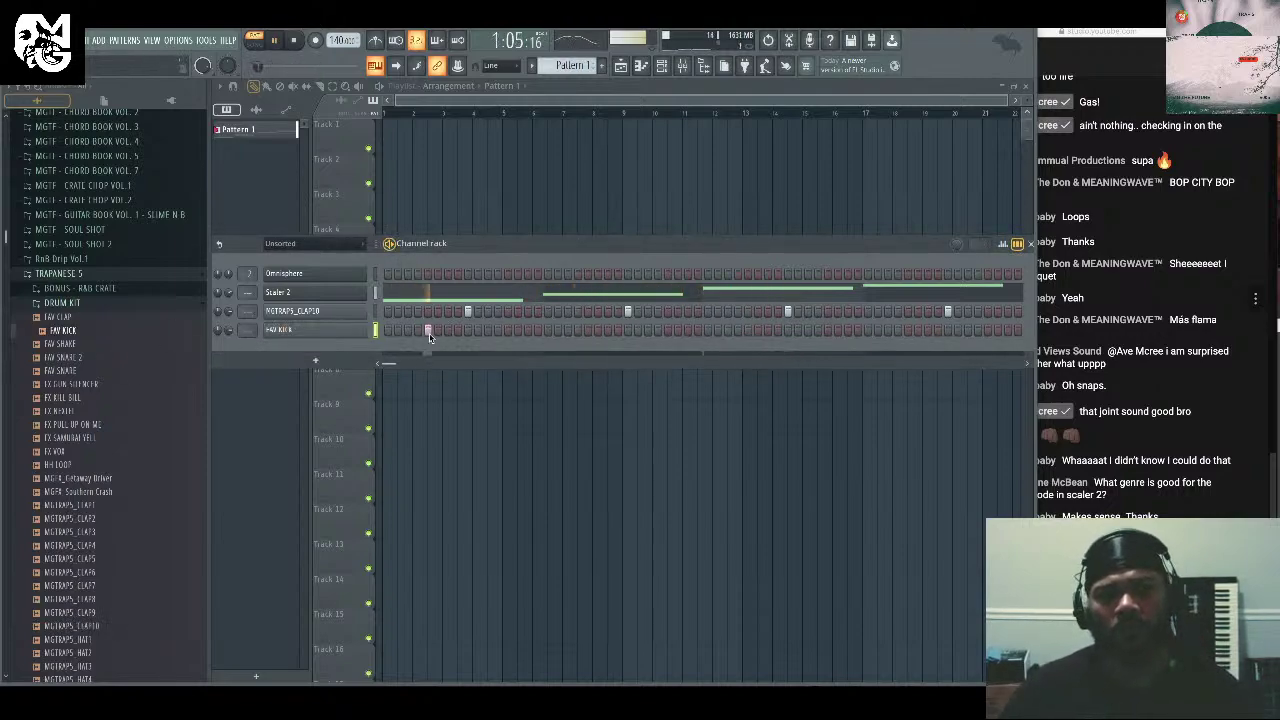
left_click(408, 331)
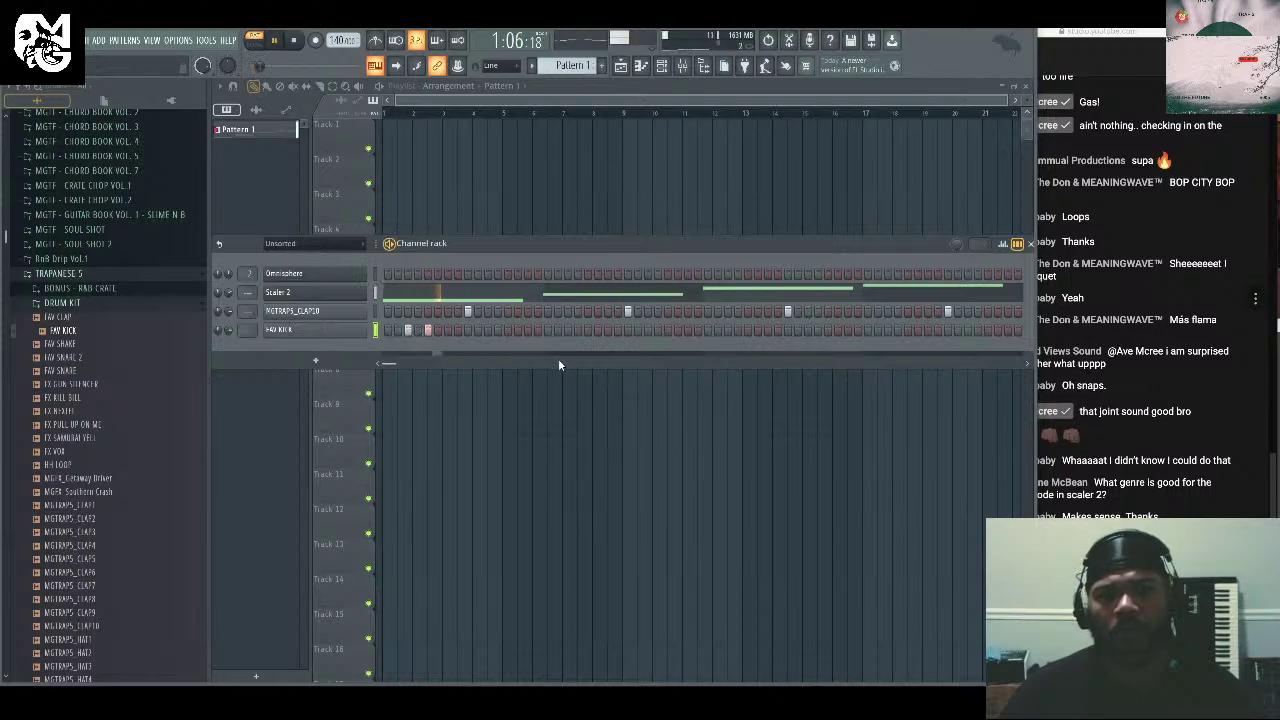
left_click(728, 331)
left_click(748, 331)
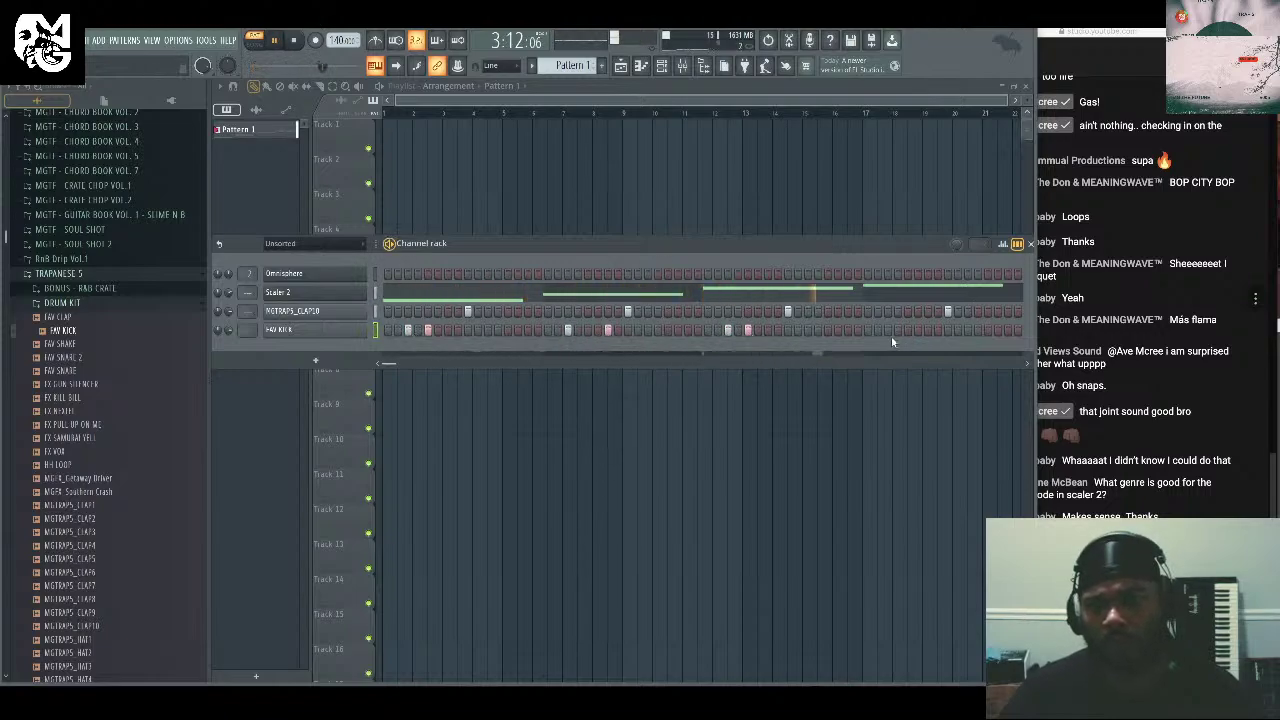
left_click(928, 331)
left_click(968, 331)
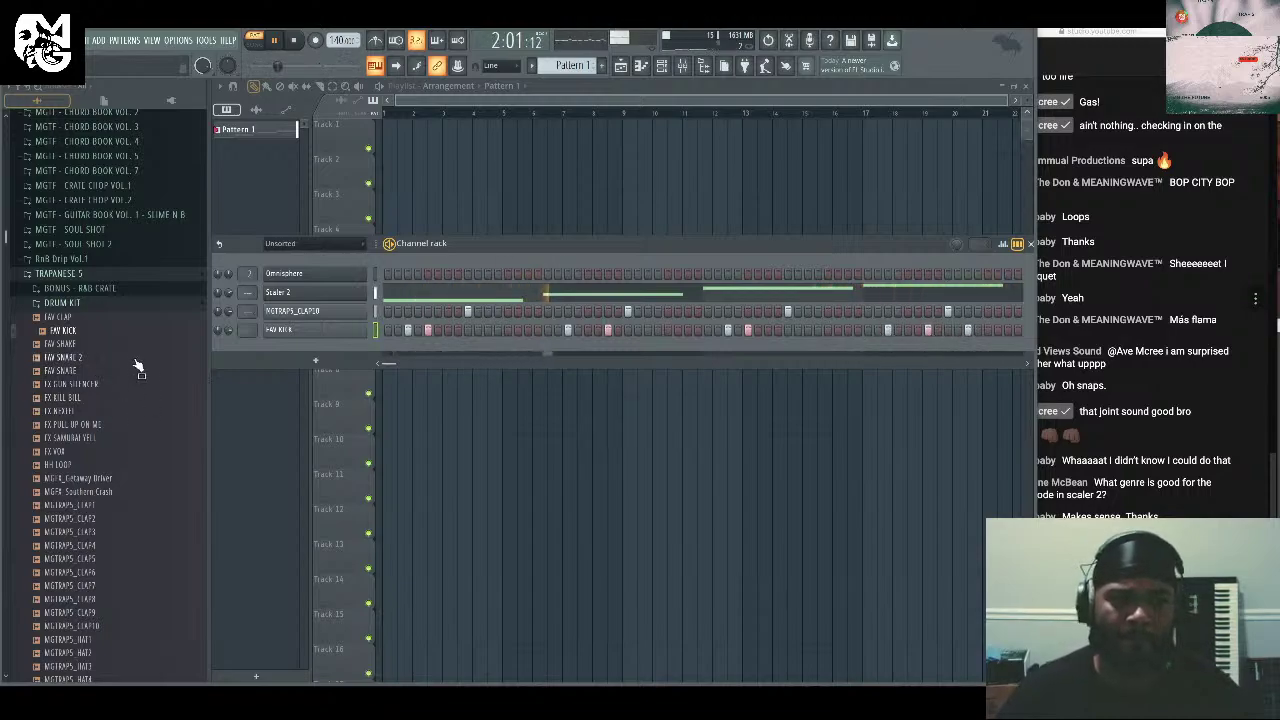
Add the FX VOX sample as a new channel and trigger it on step 61.
scroll(141, 481, "down", 2)
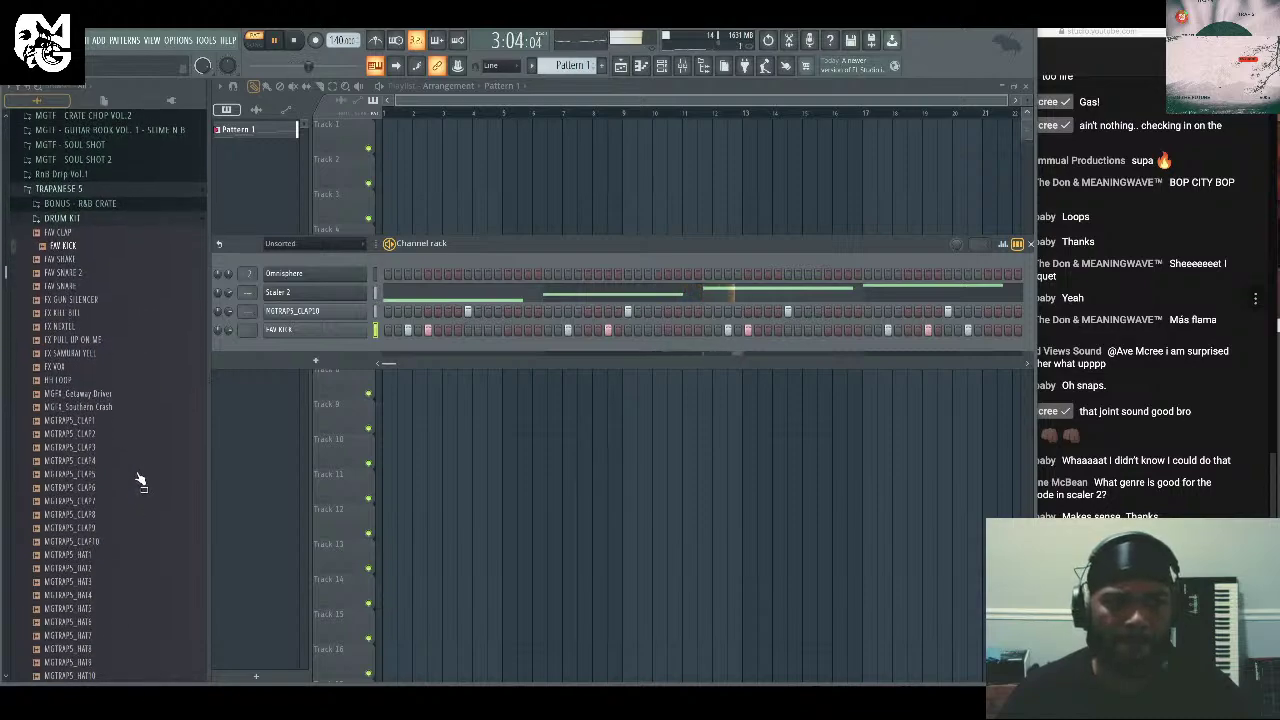
scroll(110, 385, "down", 2)
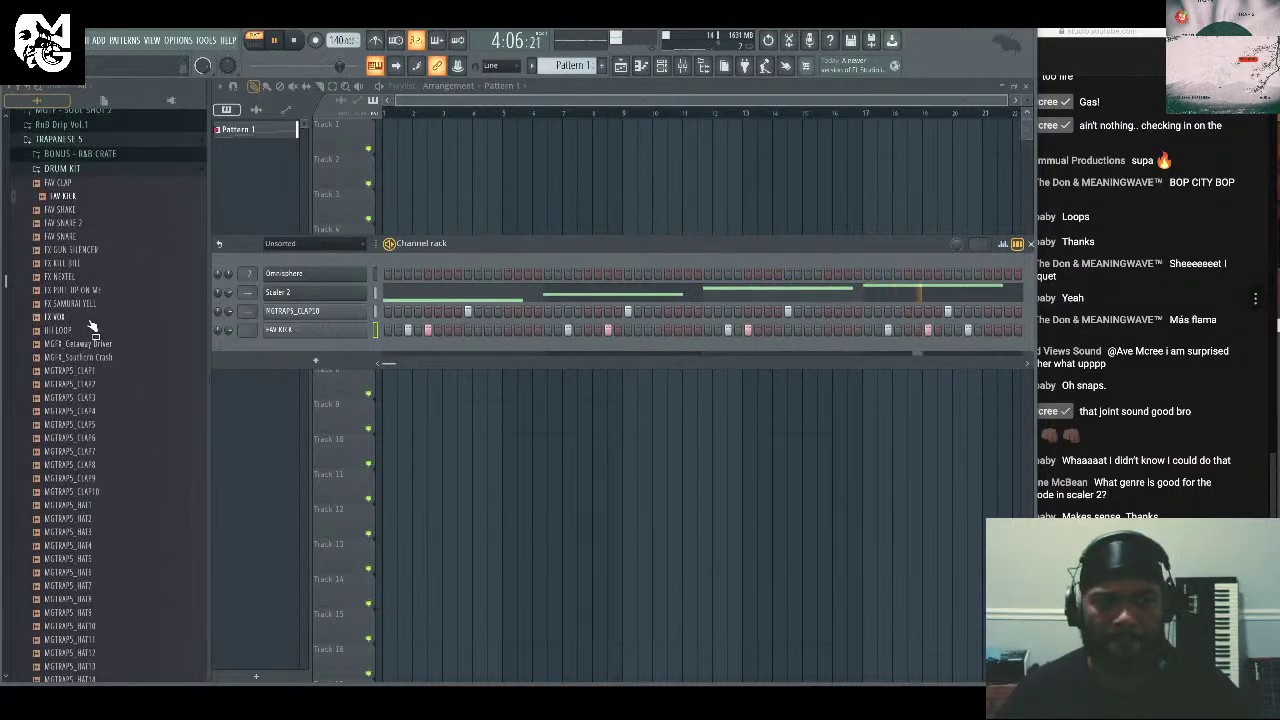
left_click_drag(90, 318, 349, 357)
left_click(989, 348)
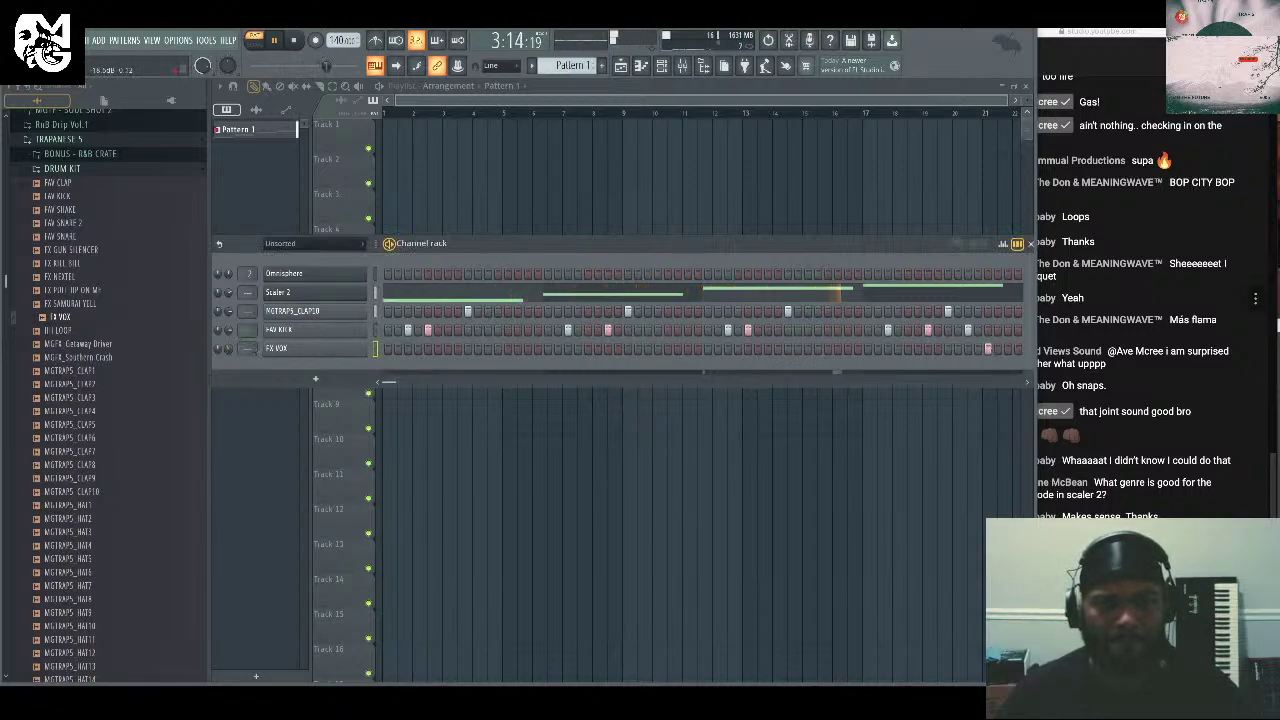
Add the MGTRAP5_HAT5 sample as a new channel and check the FX VOX sampler settings.
scroll(168, 434, "down", 2)
left_click_drag(126, 513, 327, 380)
left_click(276, 348)
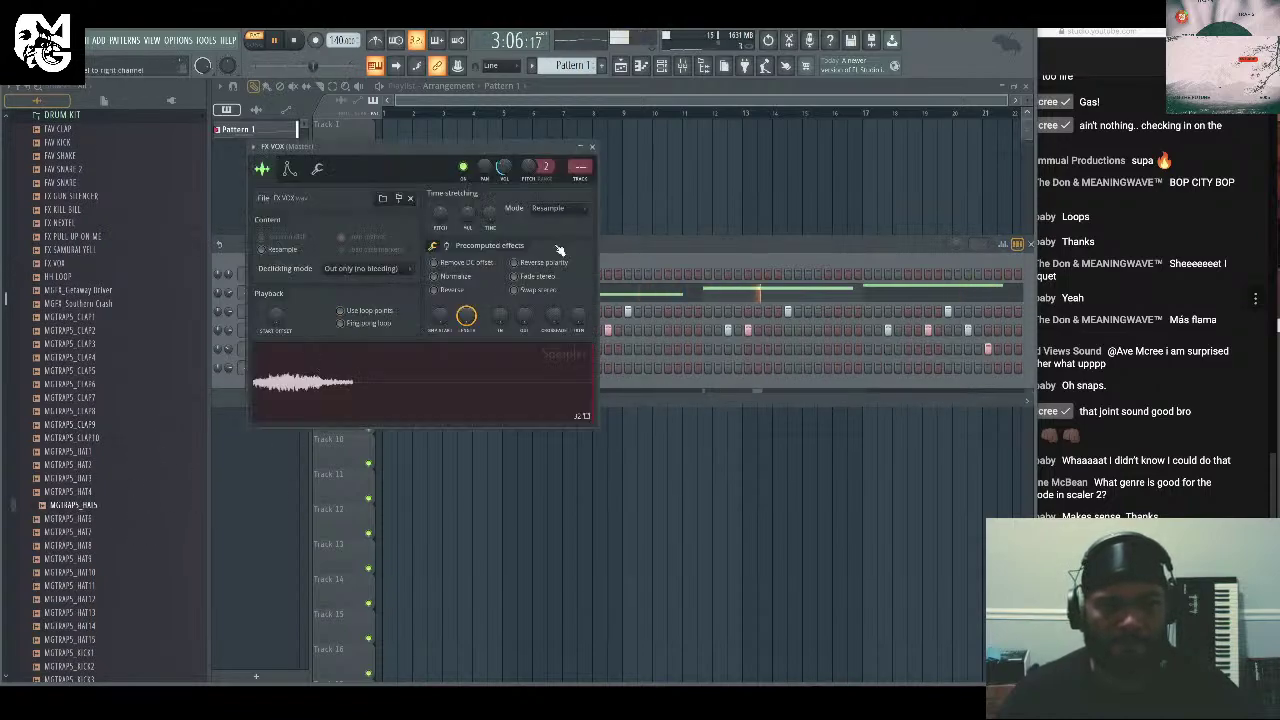
left_click(594, 147)
Load the 10_TRAP5_HH_Kritical_130 pattern from the MIDI - Hi Hats folder onto the MGTRAP5_HAT5 channel.
scroll(106, 451, "down", 10)
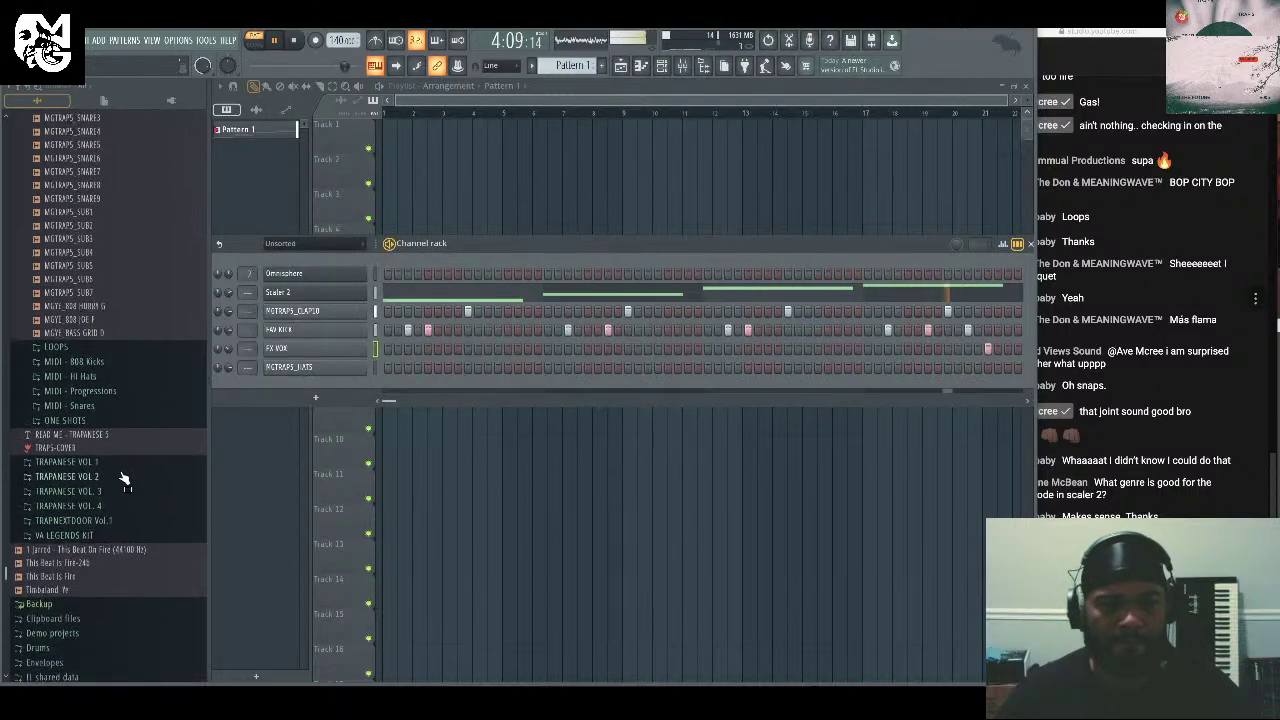
left_click(128, 376)
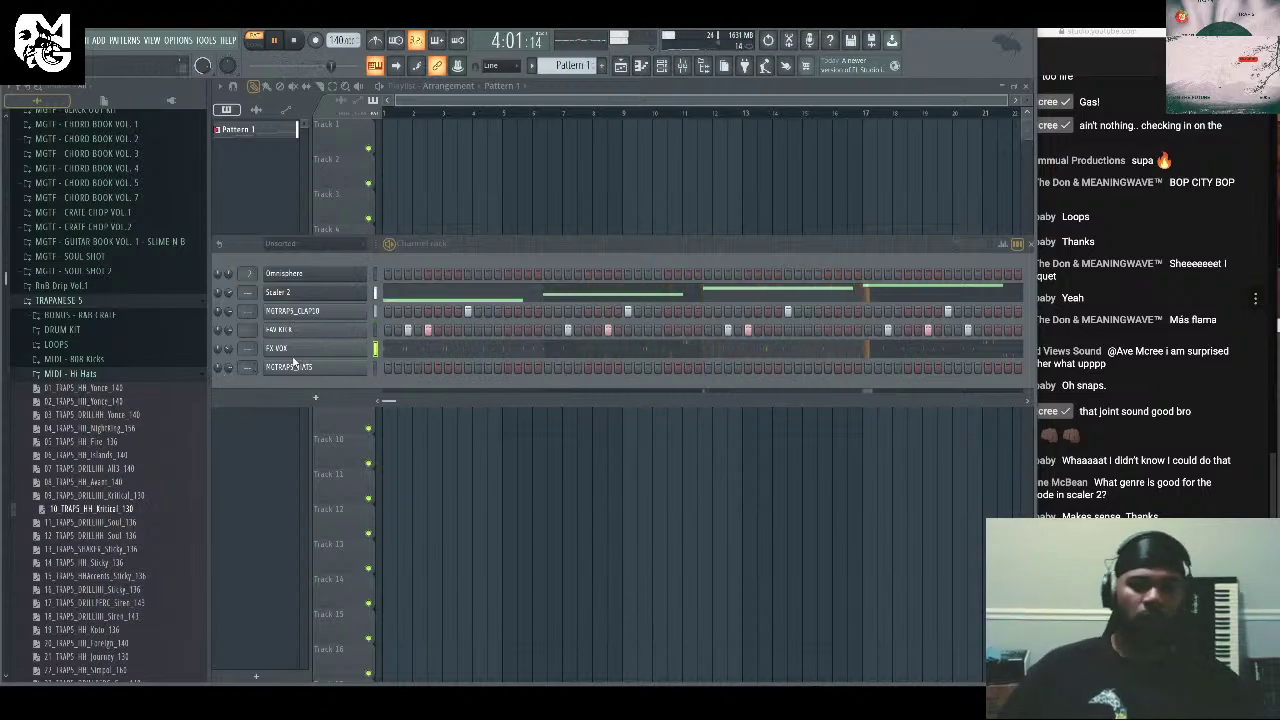
left_click(376, 367)
left_click_drag(134, 510, 224, 372)
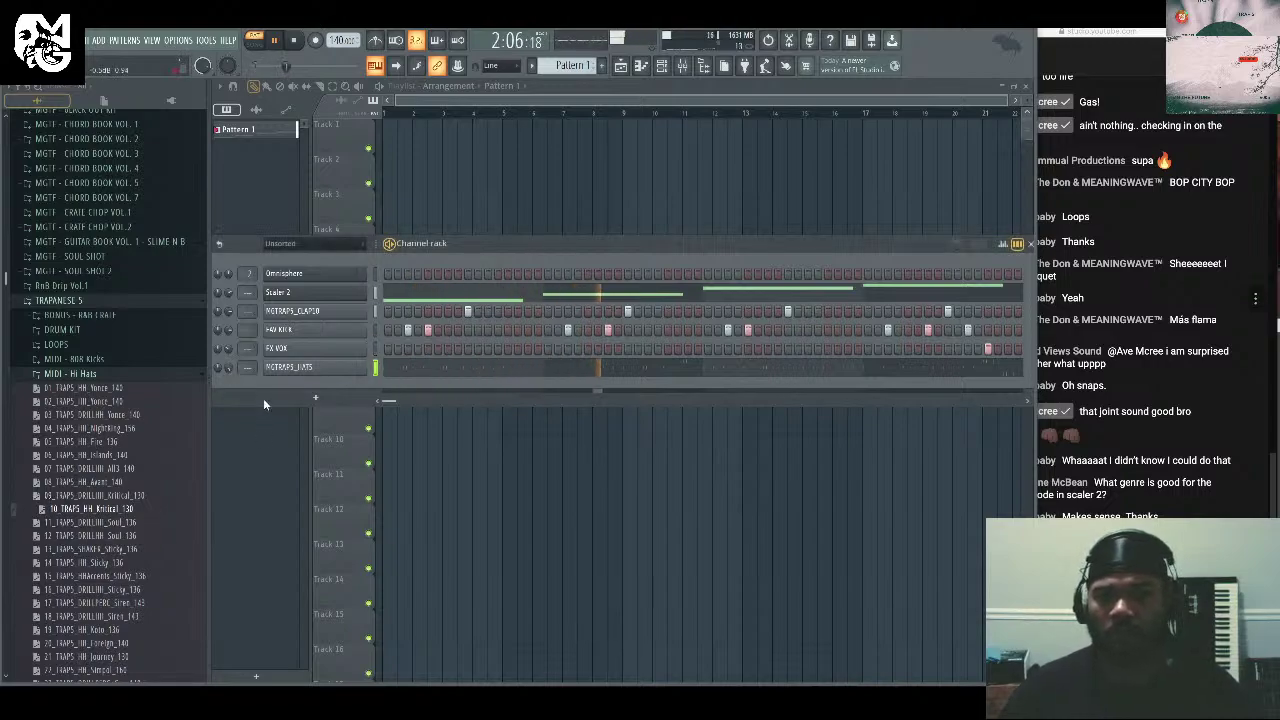
Check the chords of the Hair Down progression in Scaler 2.
left_click(336, 291)
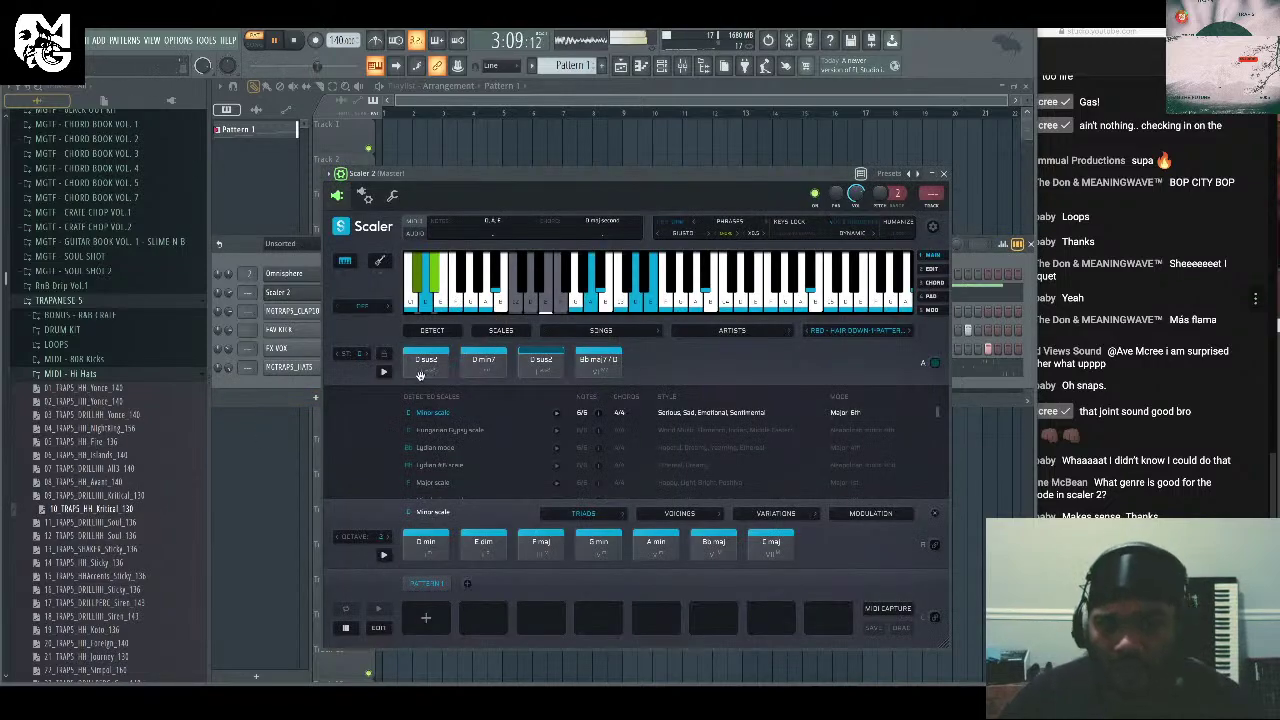
left_click(945, 175)
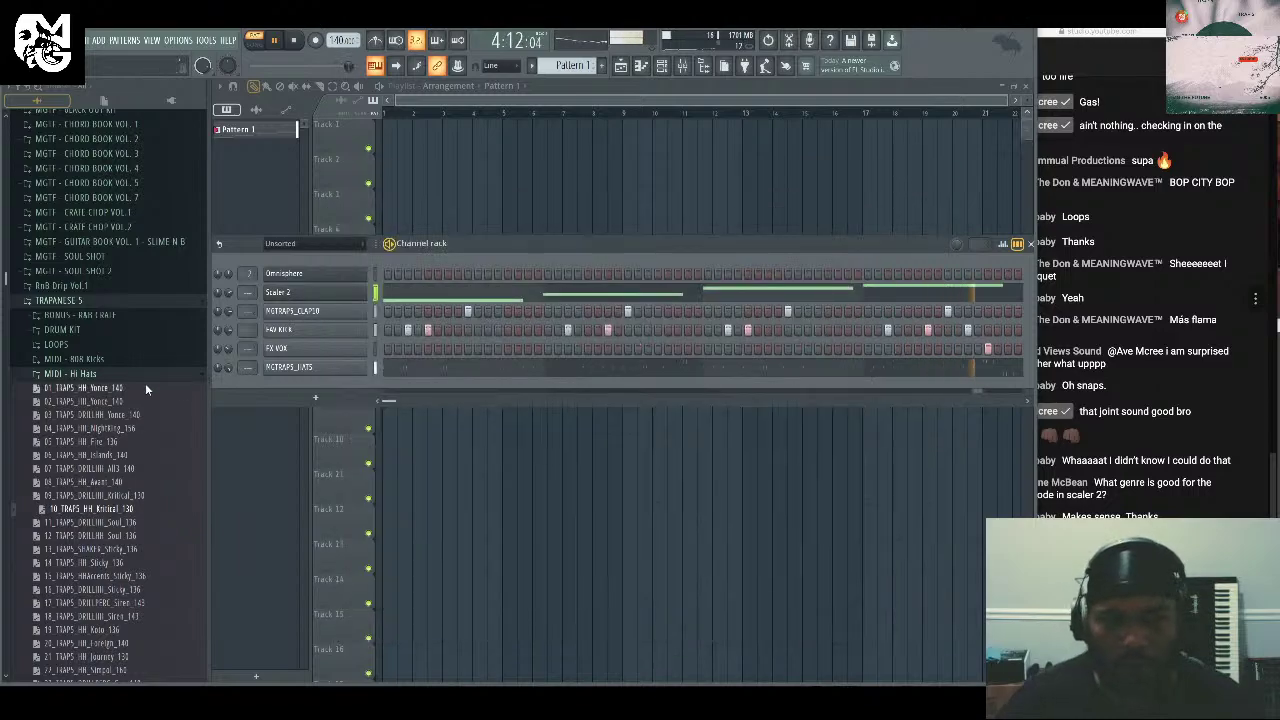
Stop playback and add 808 PopularGuy C from the TRAPNEXTDOOR Vol.1 808s folder as a new channel.
left_click(130, 372)
left_click(117, 330)
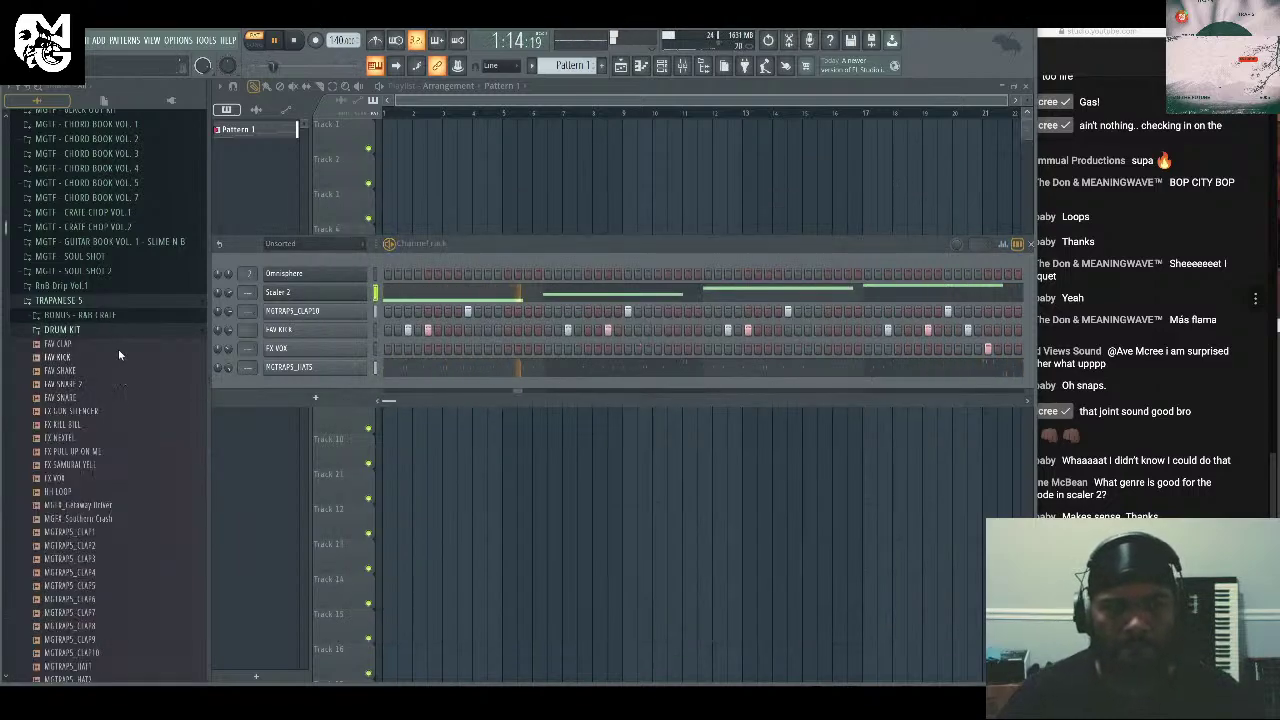
left_click(100, 314)
key("space")
left_click(77, 300)
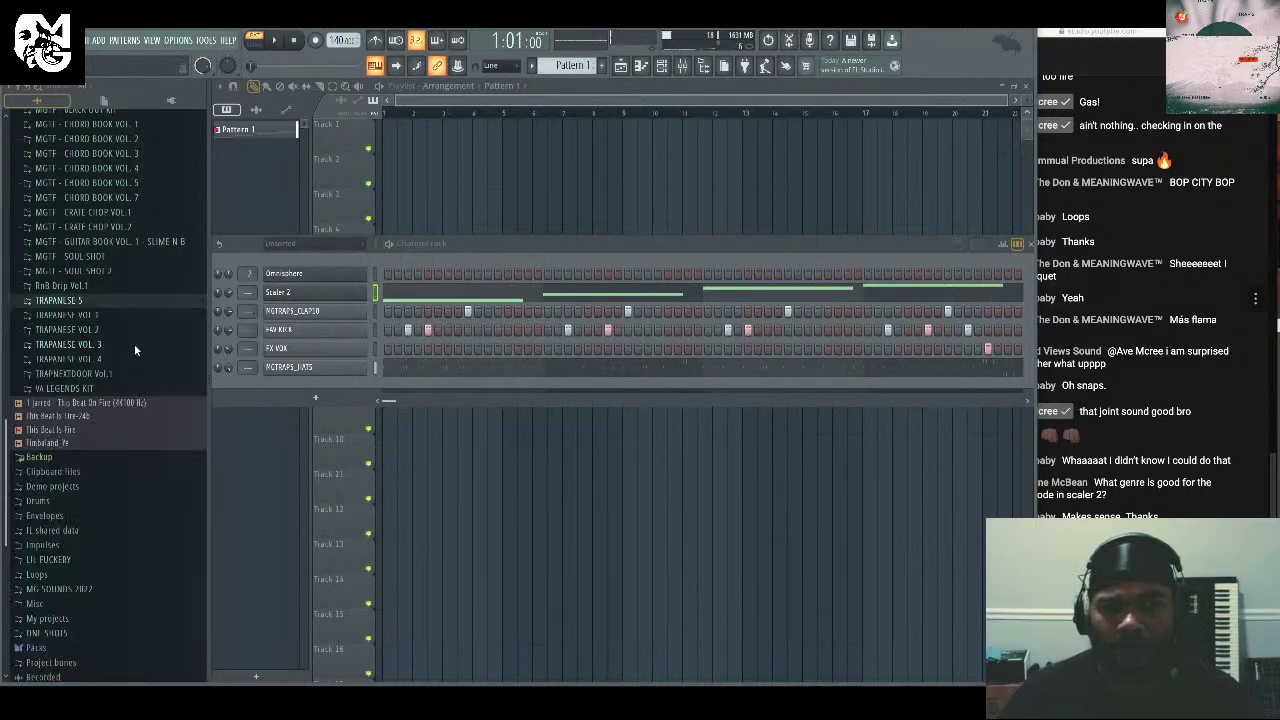
left_click(75, 373)
left_click(111, 387)
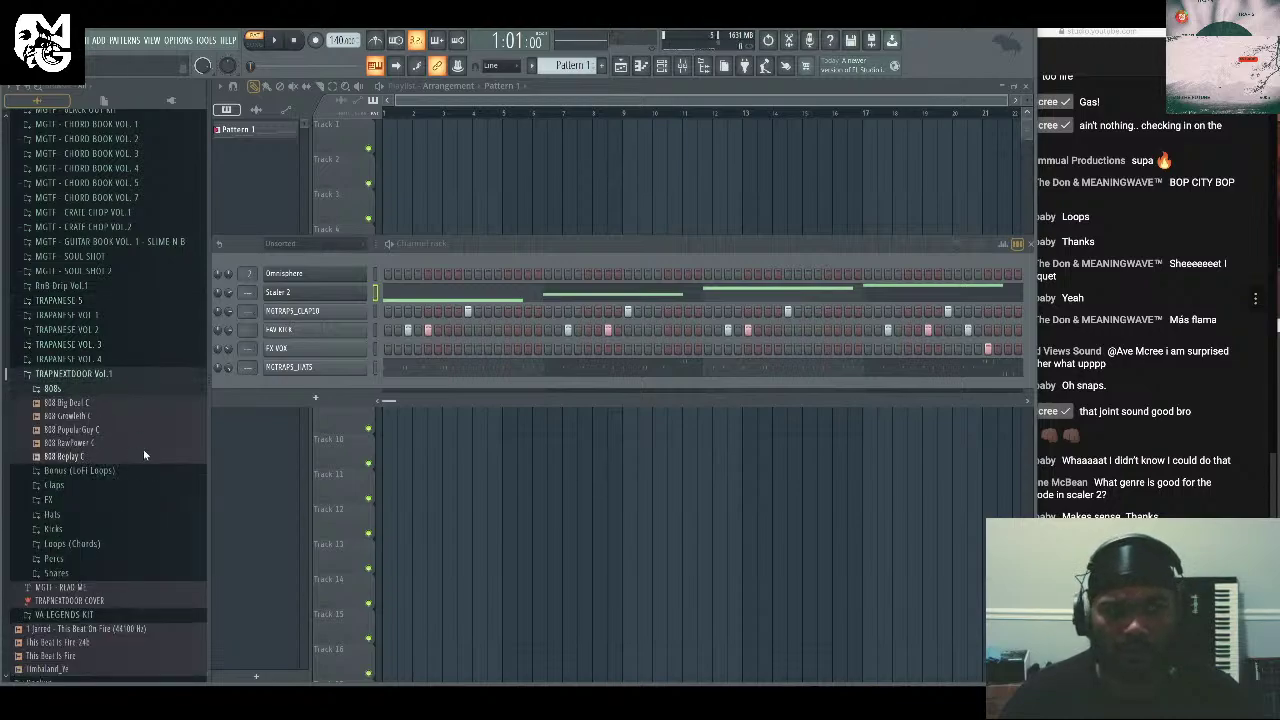
left_click_drag(107, 435, 320, 388)
Retune the 808 PopularGuy C sample with its time-stretching pitch, using the Auto stretch mode.
left_click(338, 388)
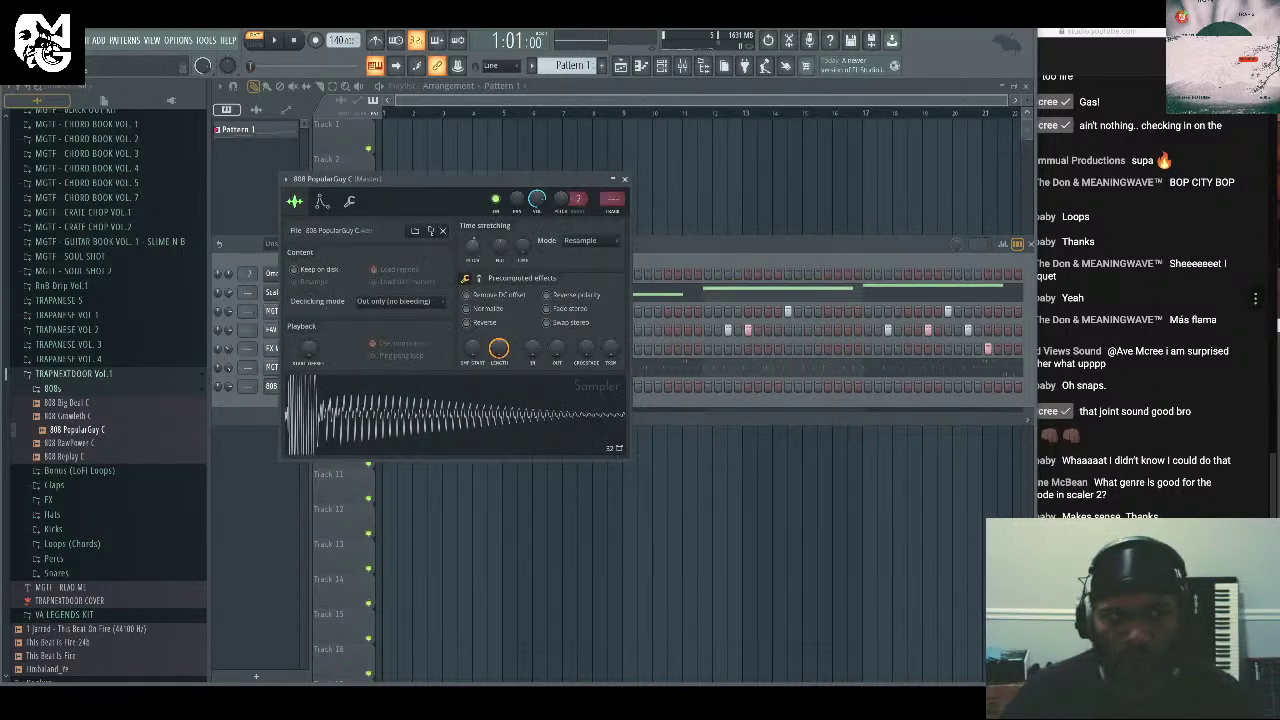
left_click_drag(473, 245, 476, 251)
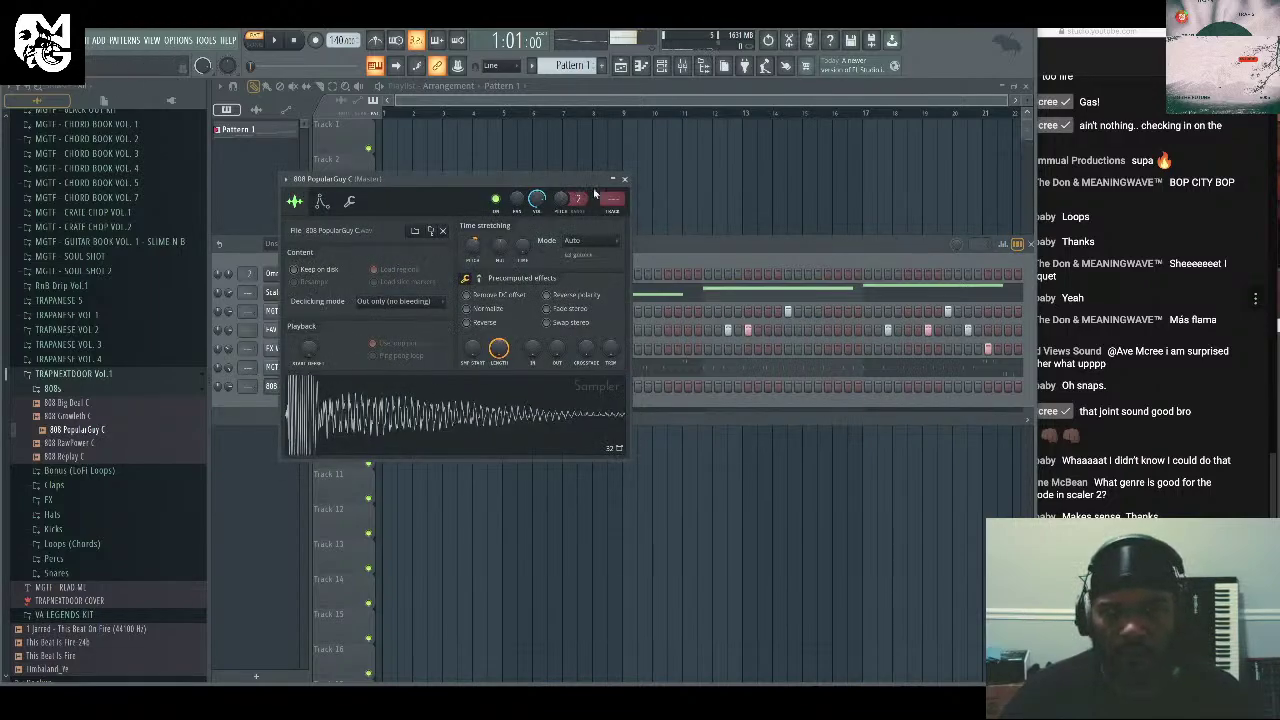
left_click(624, 179)
Play the pattern and place 808 PopularGuy C hits on steps 1, 29, 33, 57 and 61.
key("space")
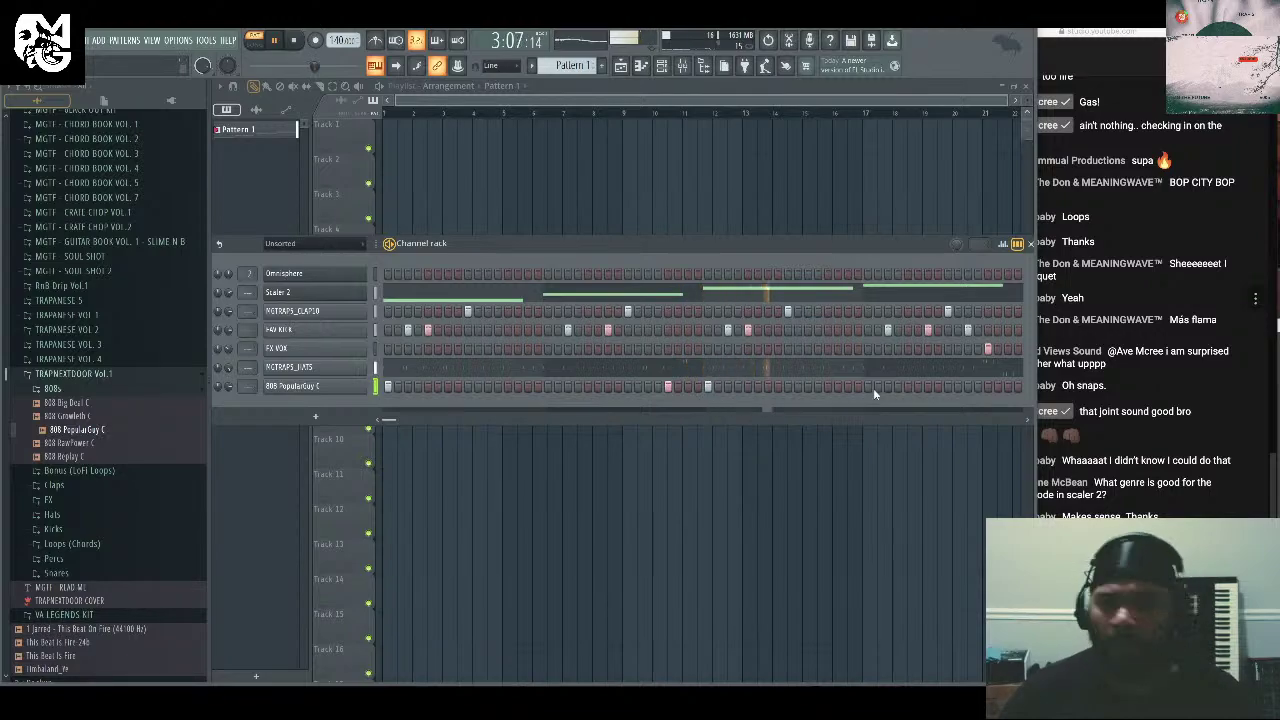
left_click(948, 387)
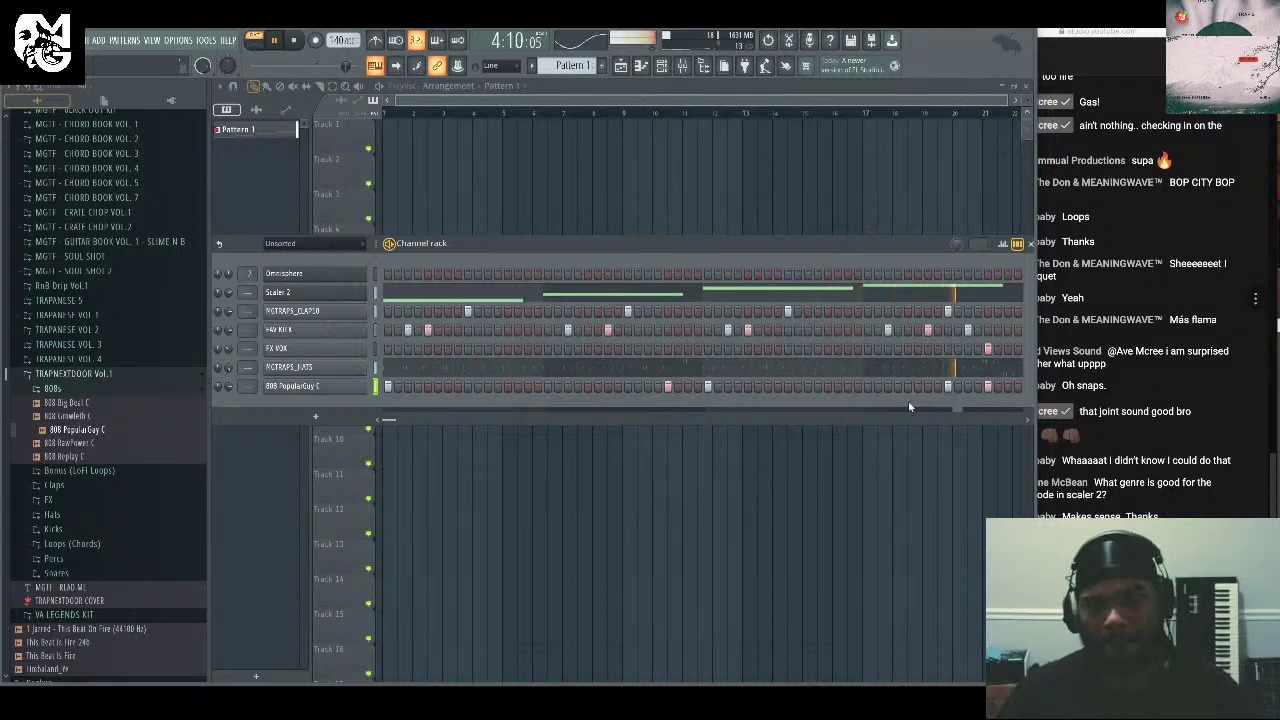
Set the 808 PopularGuy C channel to cut itself and close its settings.
left_click(292, 386)
left_click(351, 203)
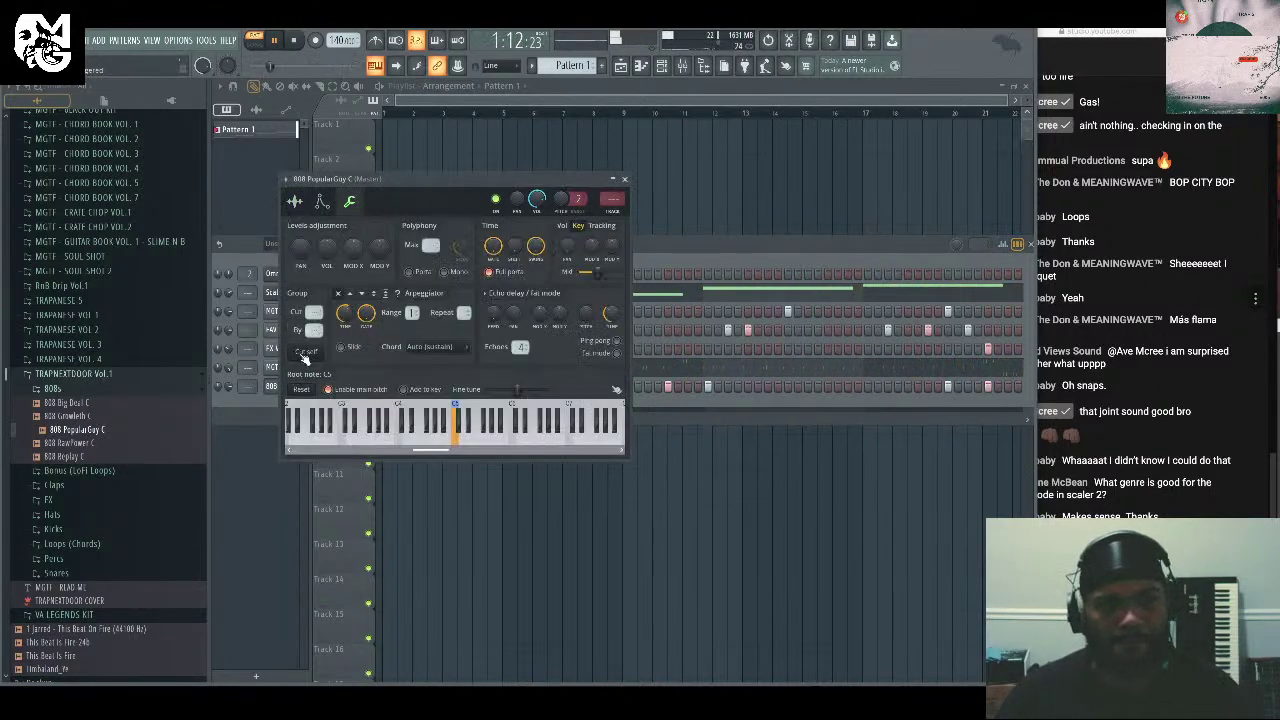
left_click(624, 180)
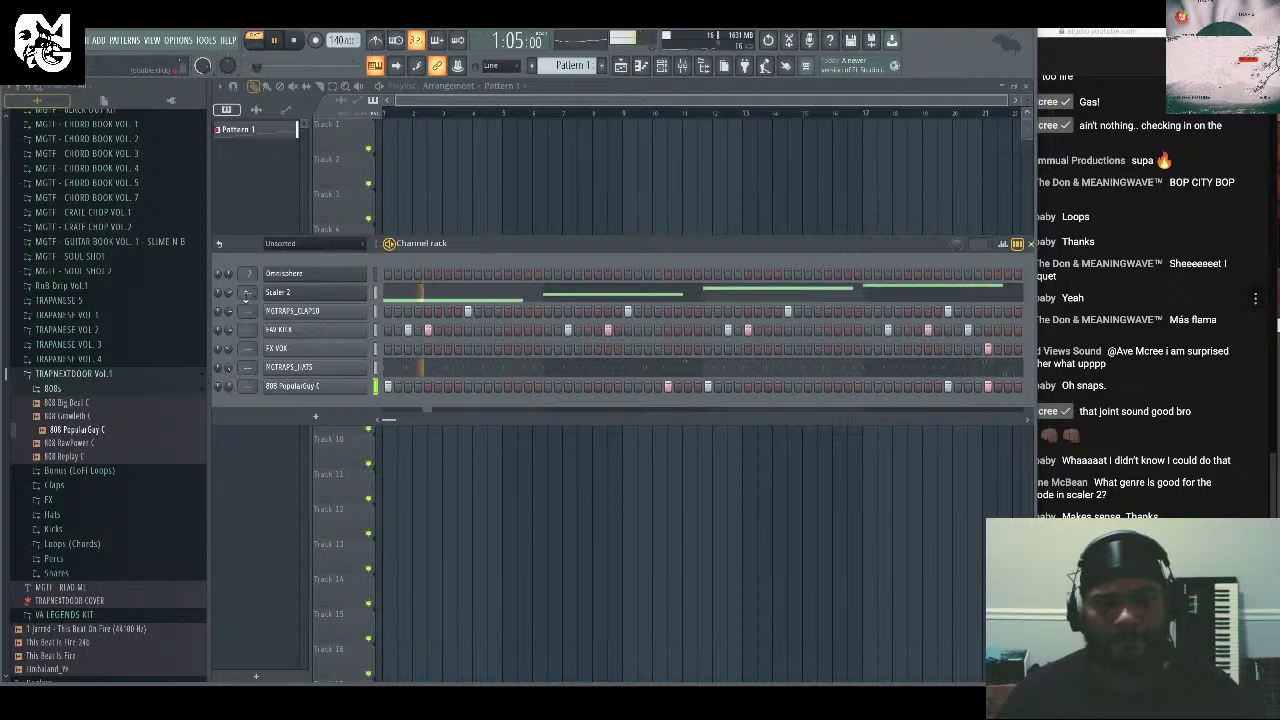
Audition the Nights In, Steinway 1960, Flores and Faraway key patches in Omnisphere.
left_click_drag(223, 277, 229, 271)
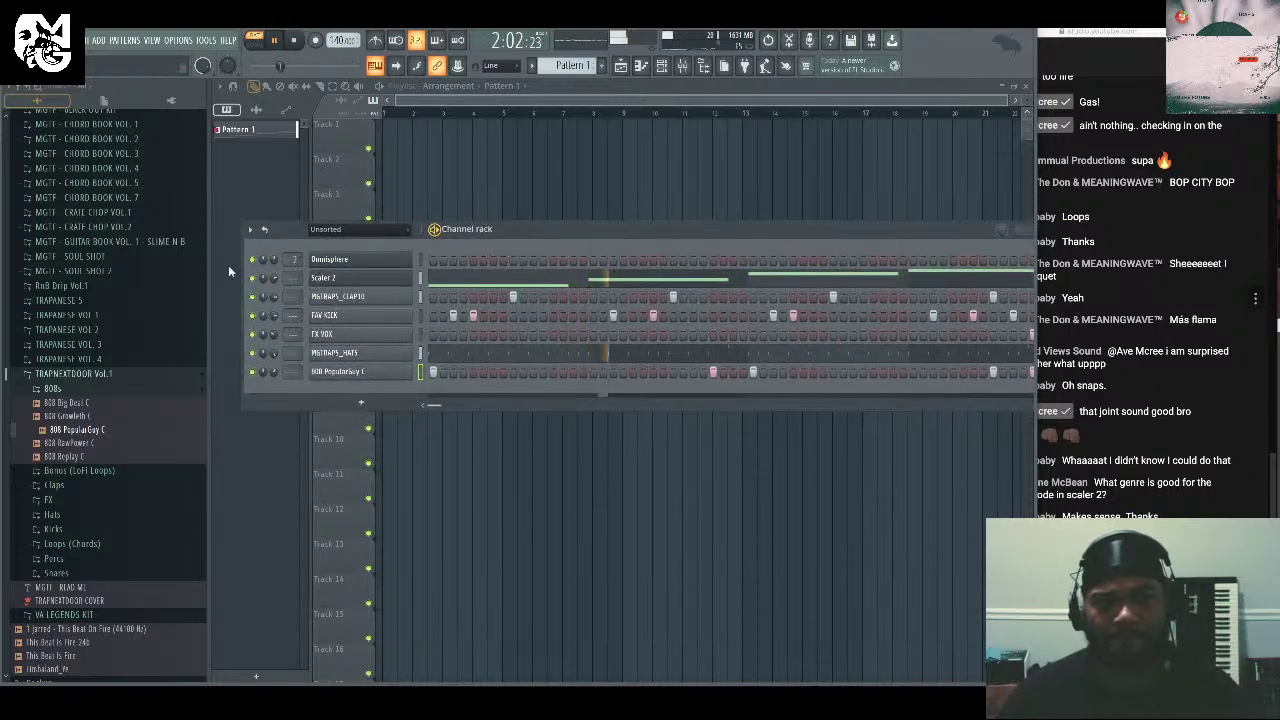
left_click(310, 261)
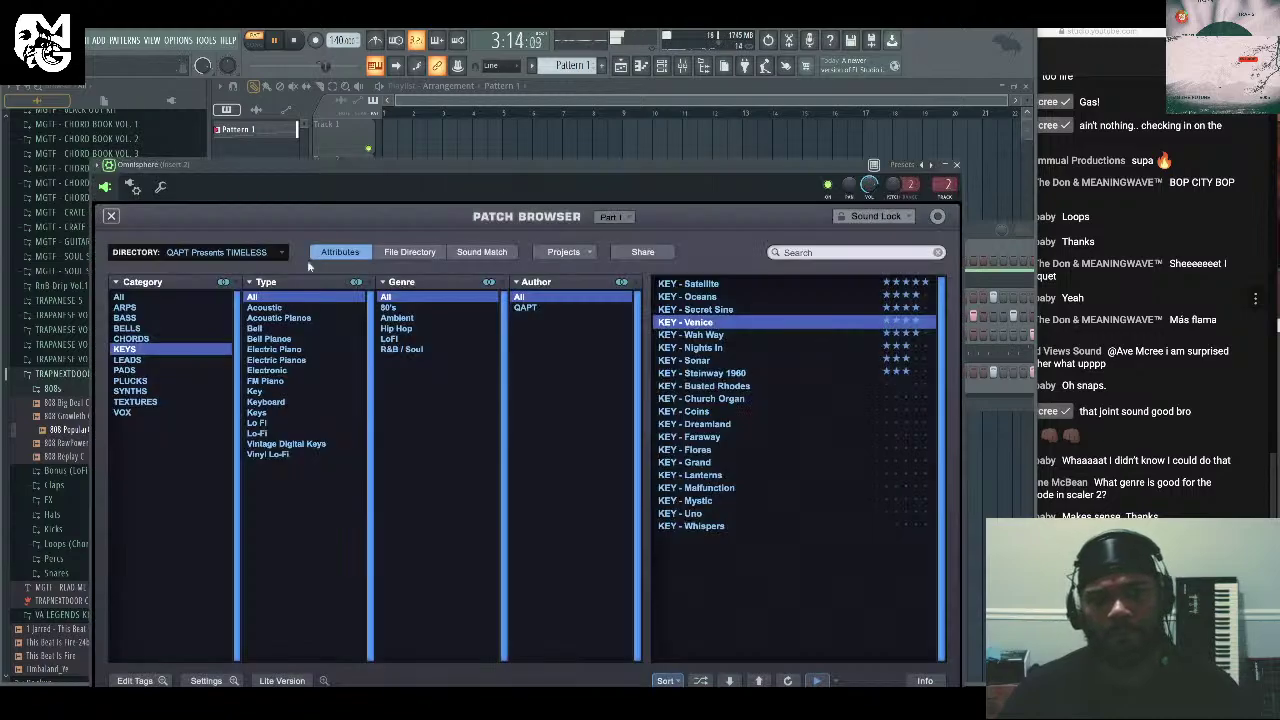
left_click(727, 346)
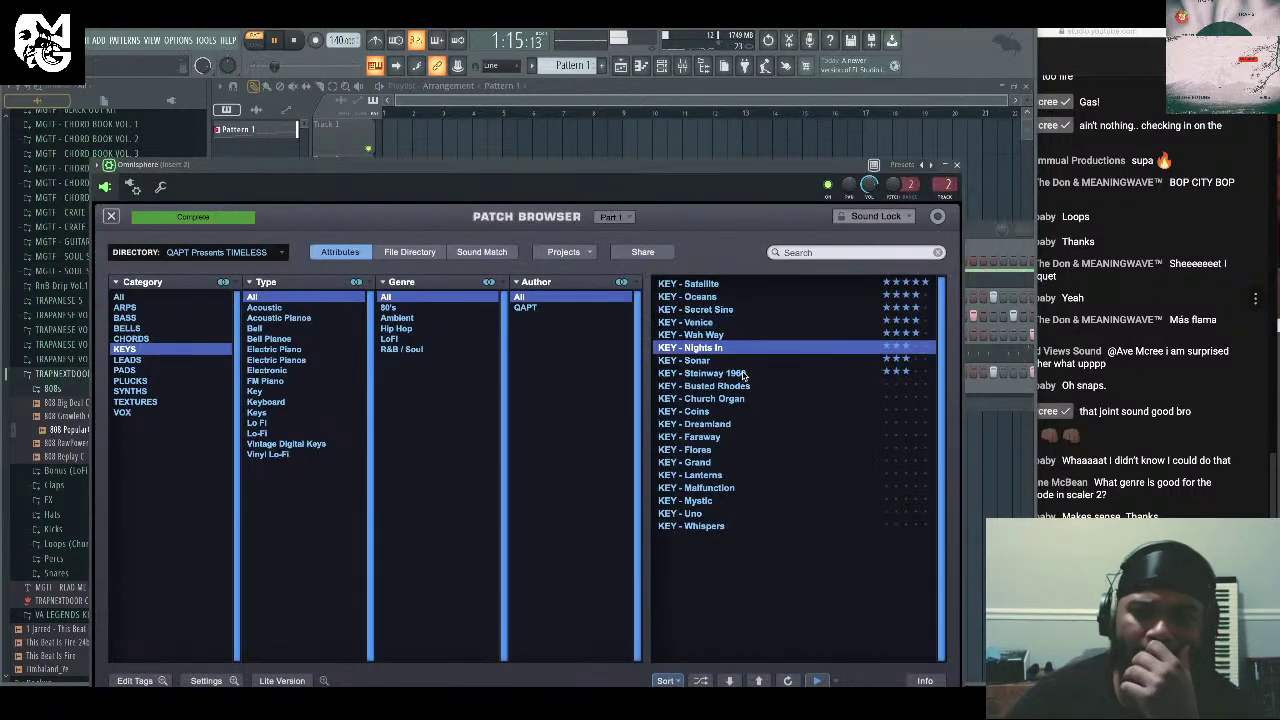
left_click(740, 374)
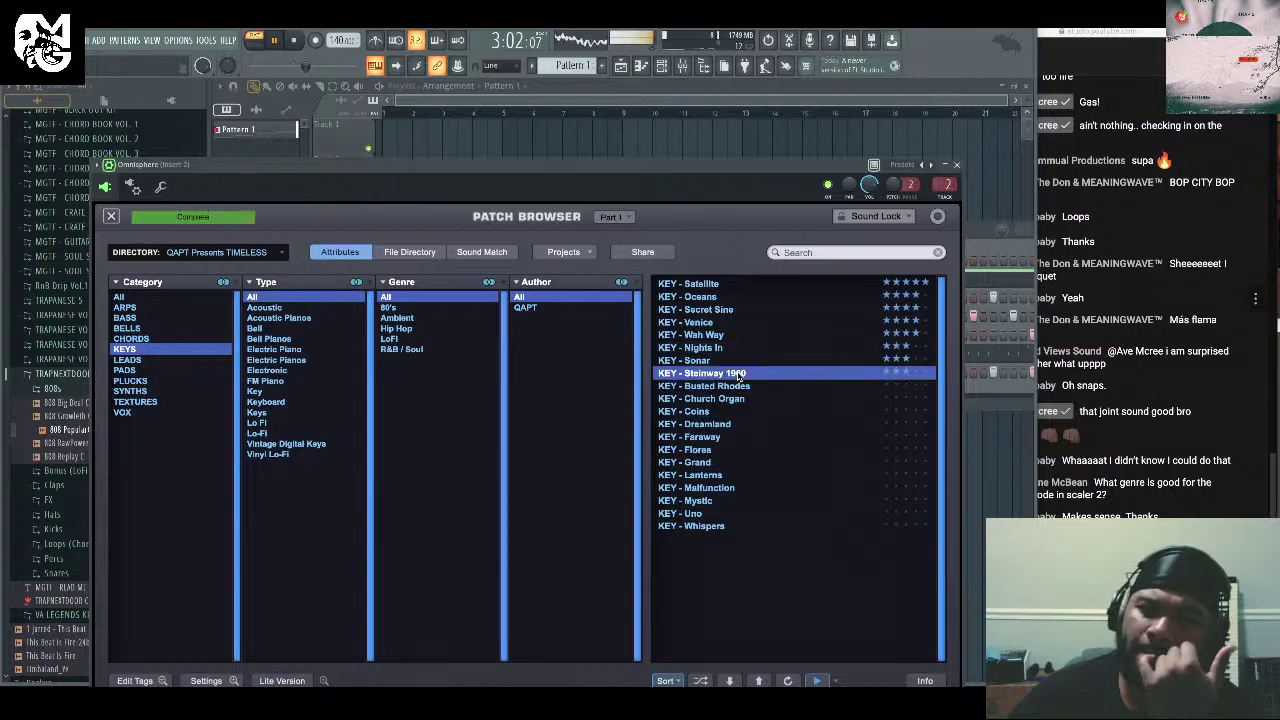
left_click(719, 451)
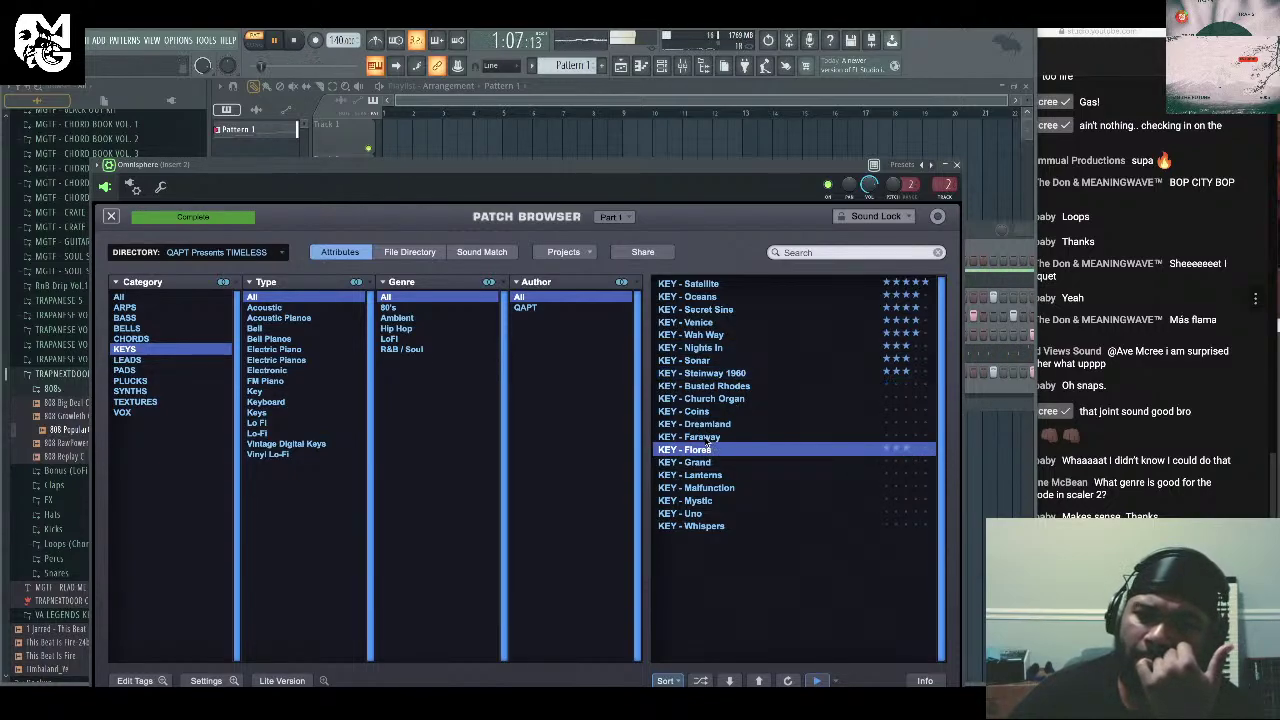
left_click(708, 440)
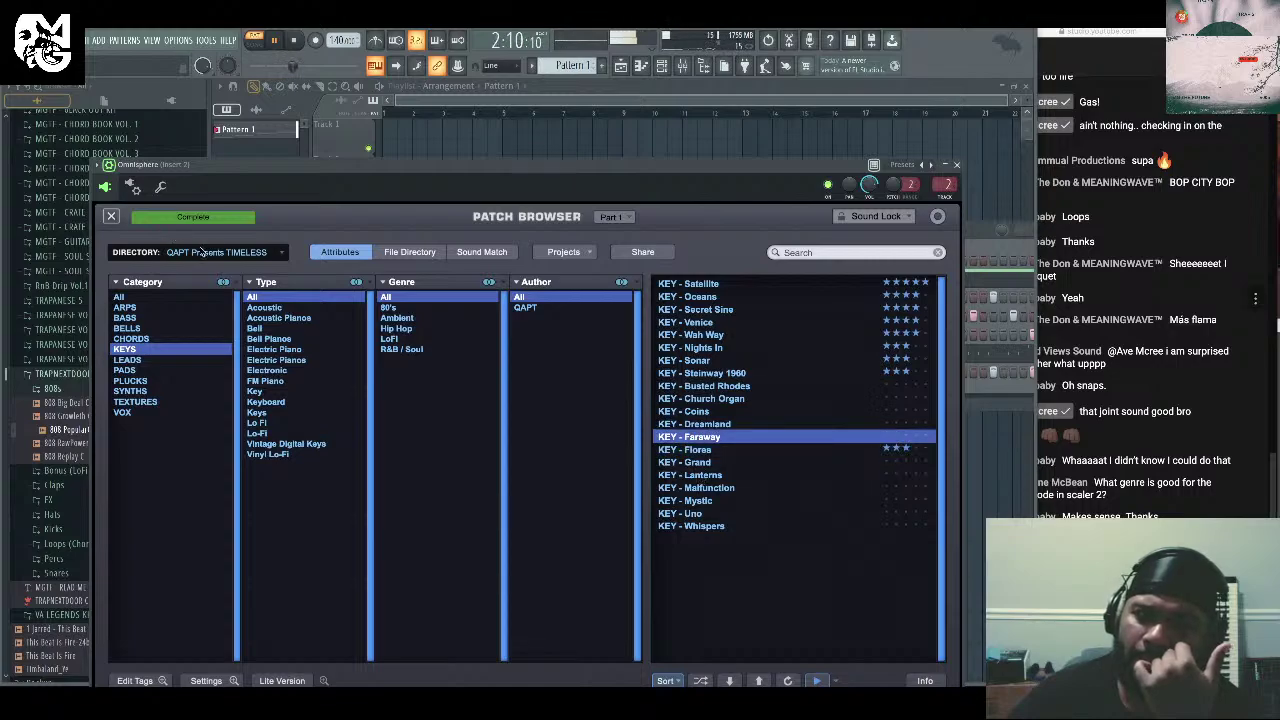
Switch the Omnisphere patch directory to Sharing and load the KEYS - gui patch.
left_click(197, 250)
left_click(200, 241)
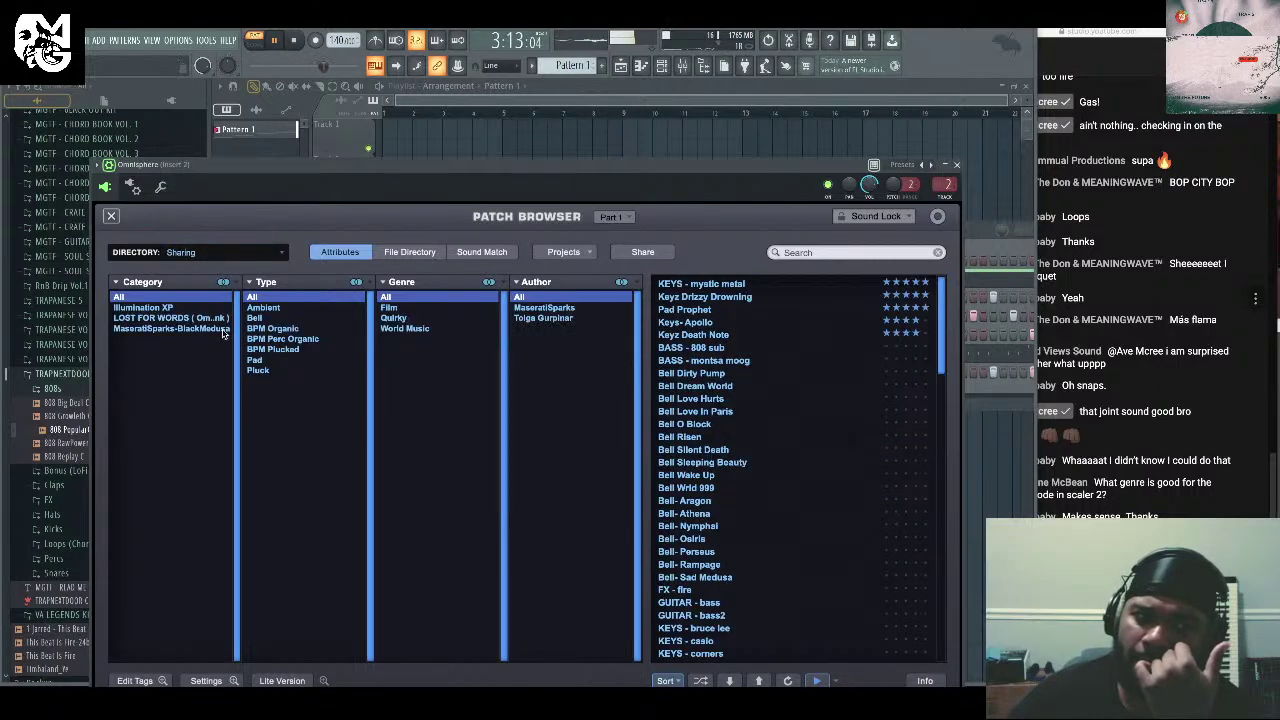
scroll(736, 500, "down", 3)
left_click(736, 615)
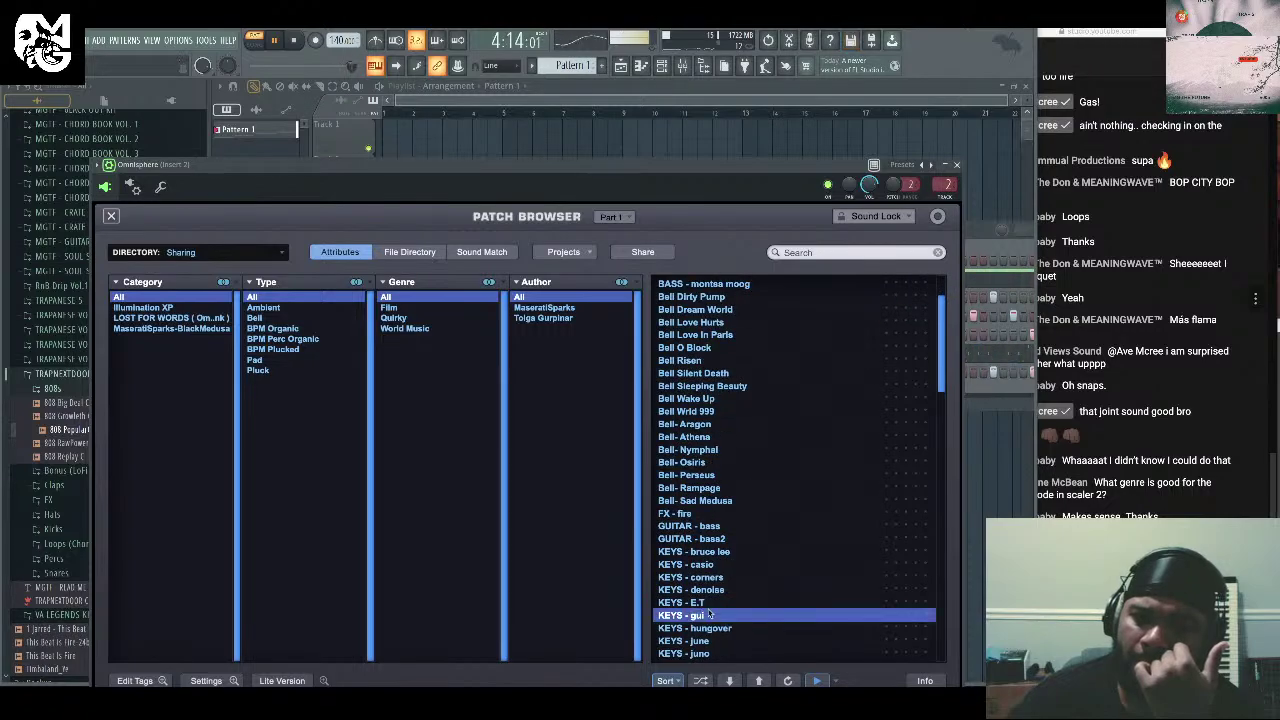
Audition the KEYS - hungover, june, juno, overdose and swim patches in the Sharing directory.
scroll(736, 580, "down", 3)
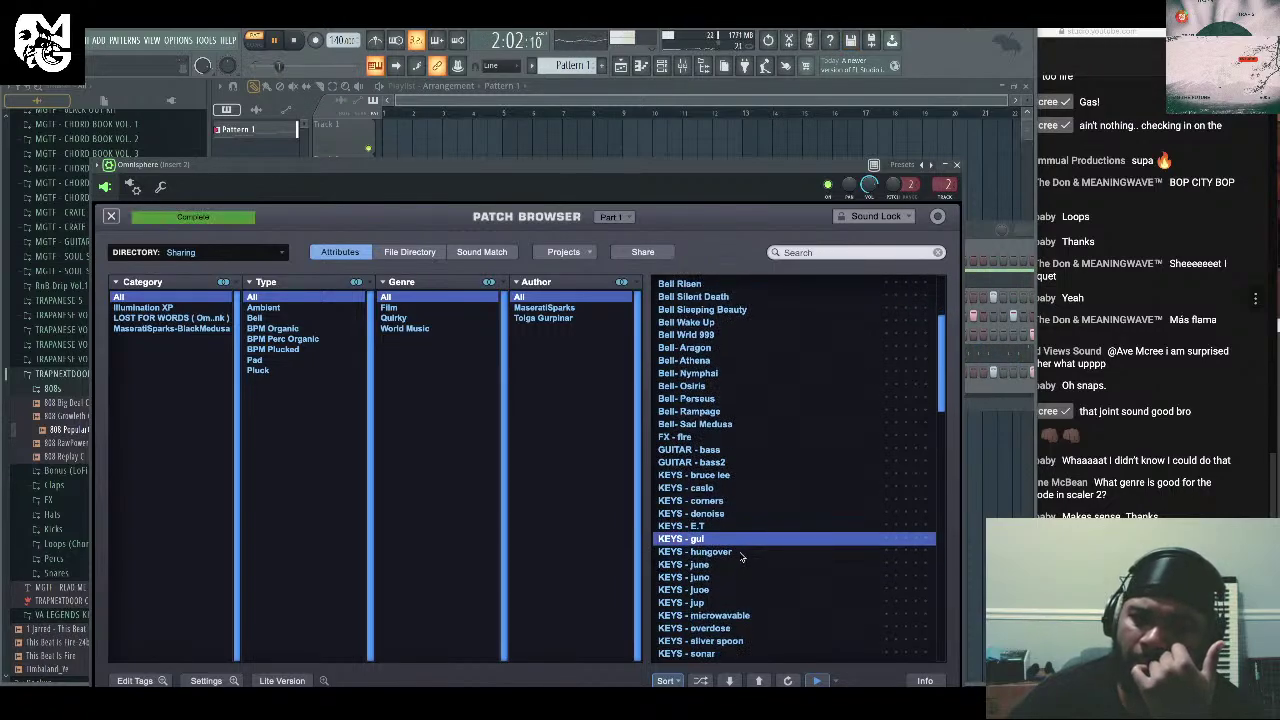
left_click(742, 556)
left_click(731, 566)
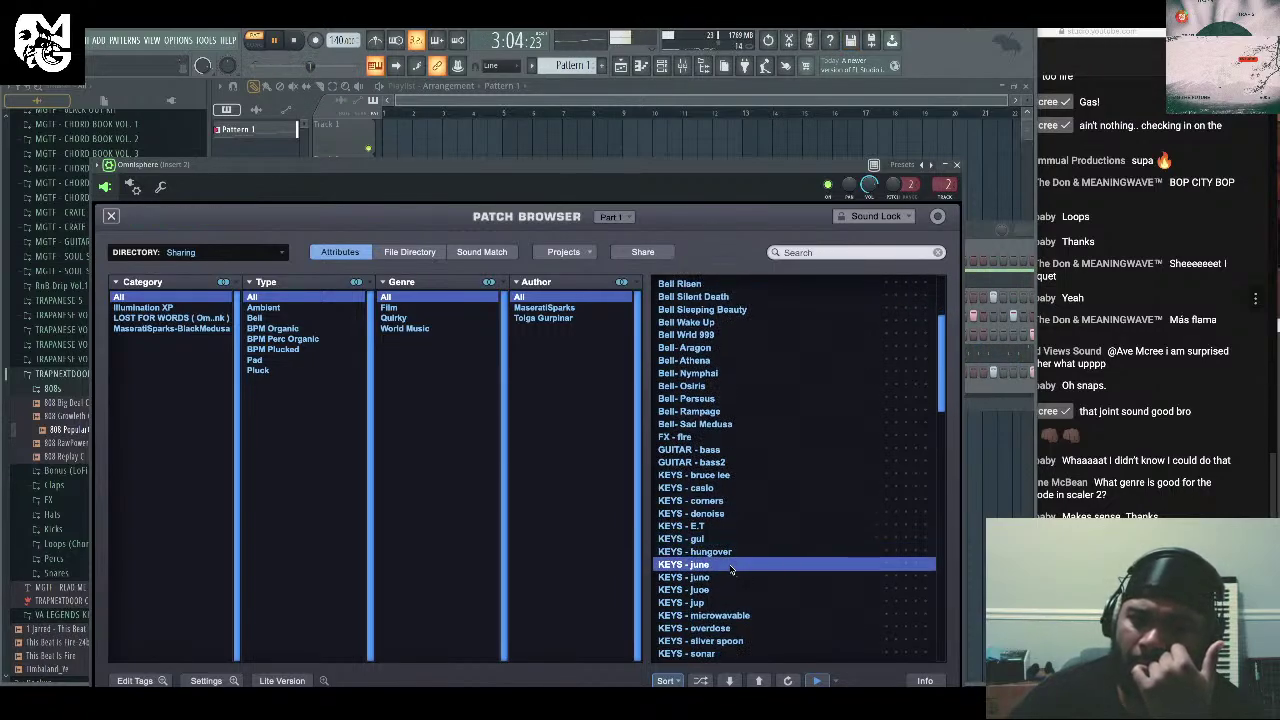
left_click(724, 580)
scroll(729, 565, "down", 1)
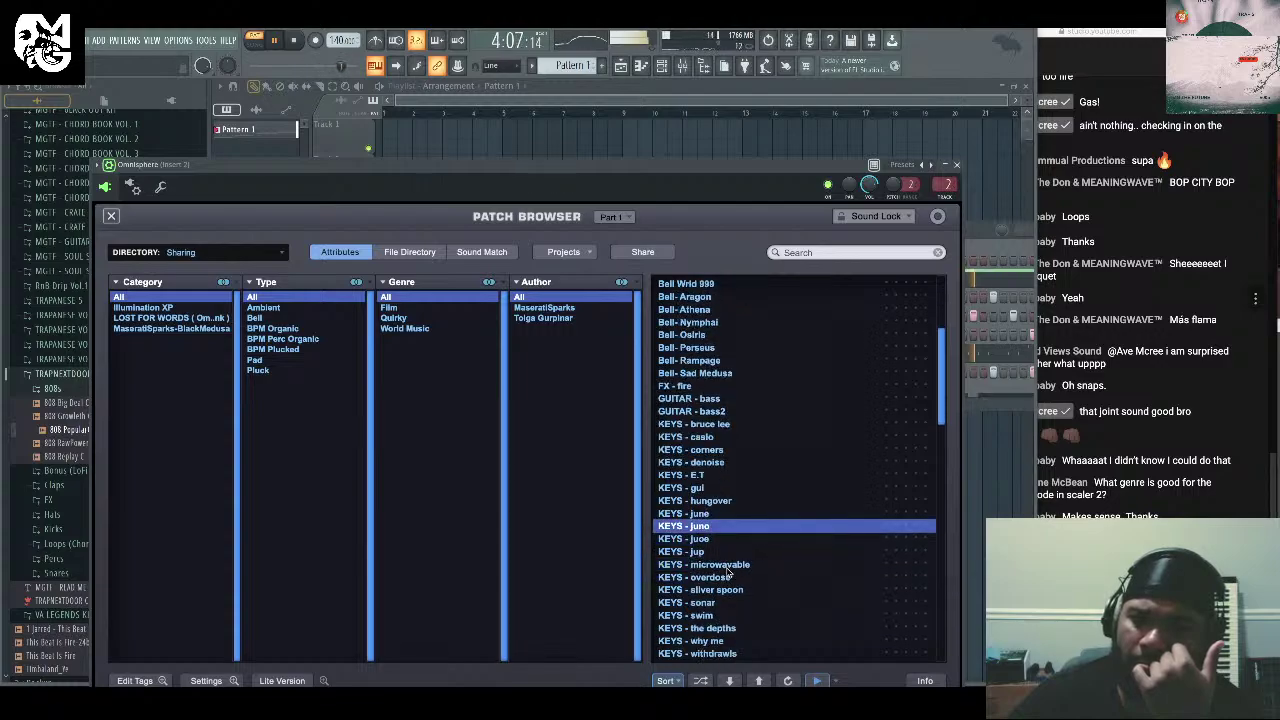
left_click(728, 578)
scroll(745, 560, "down", 2)
left_click(763, 537)
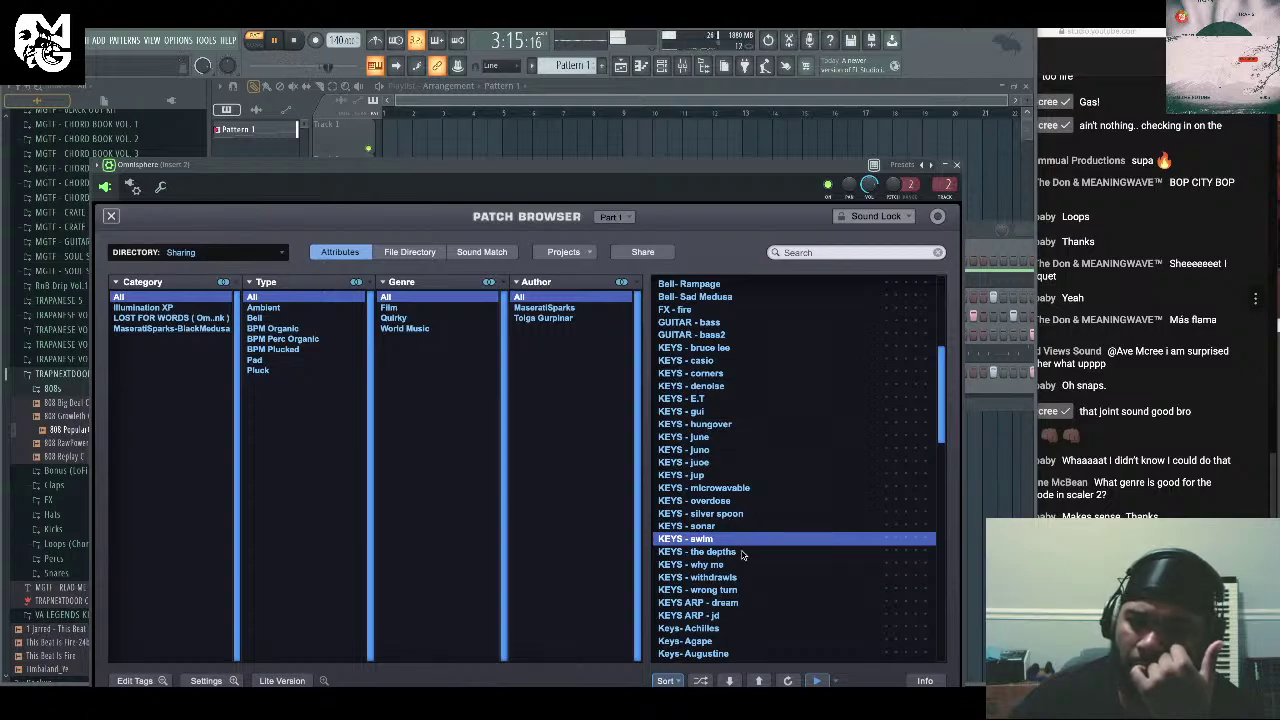
Rate the KEYS - swim patch four stars and audition the KEYS - the depths, KEYS - withdrawls and Keys- Achilles patches.
left_click(744, 556)
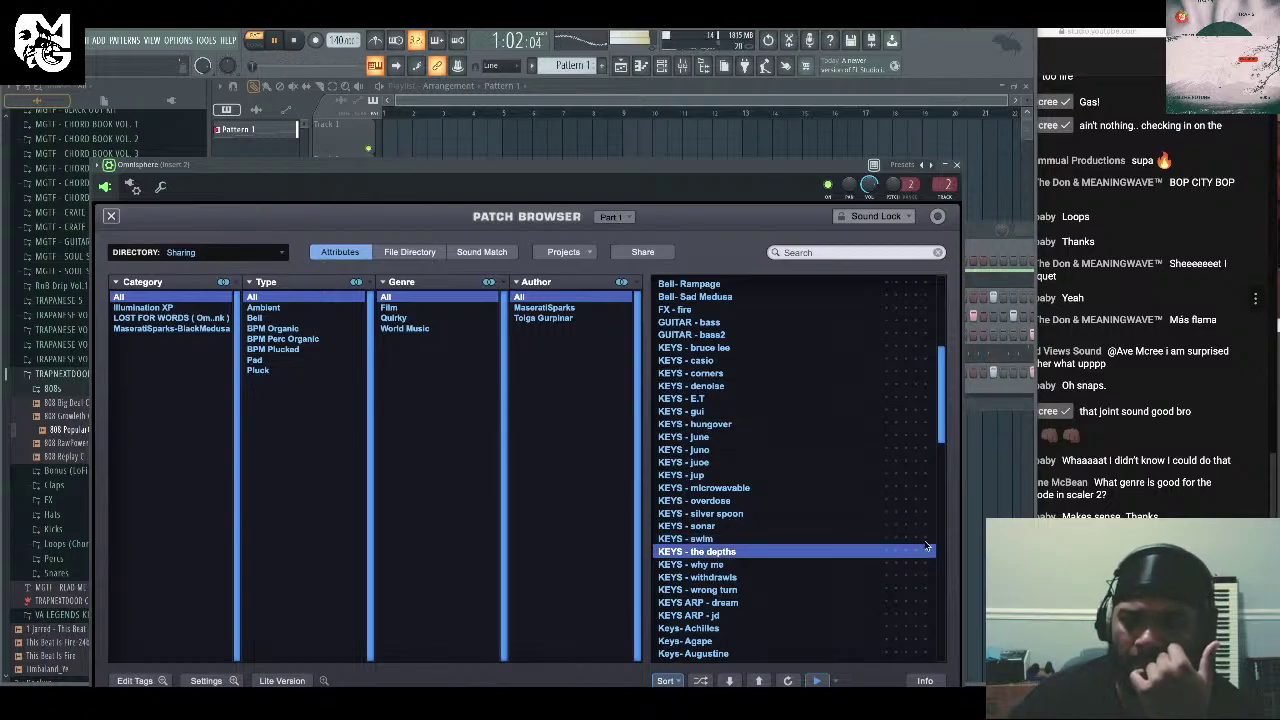
left_click(735, 578)
scroll(737, 581, "down", 2)
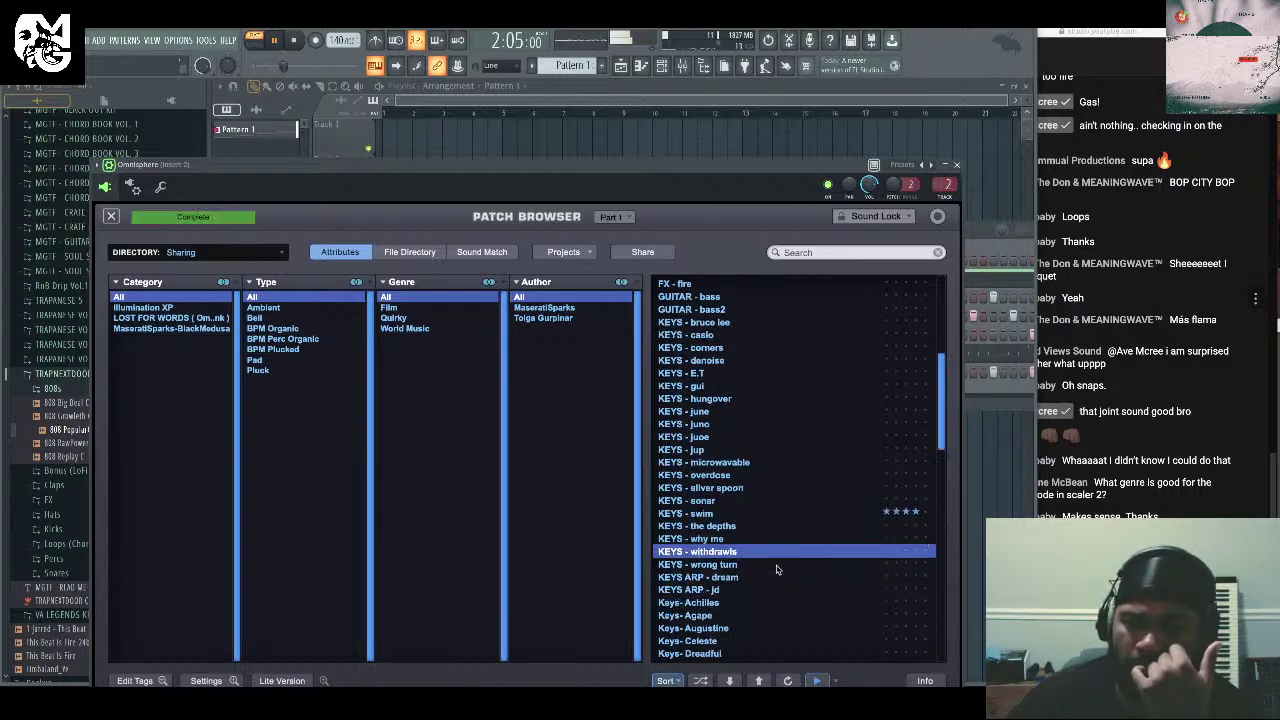
left_click(737, 581)
scroll(835, 530, "down", 5)
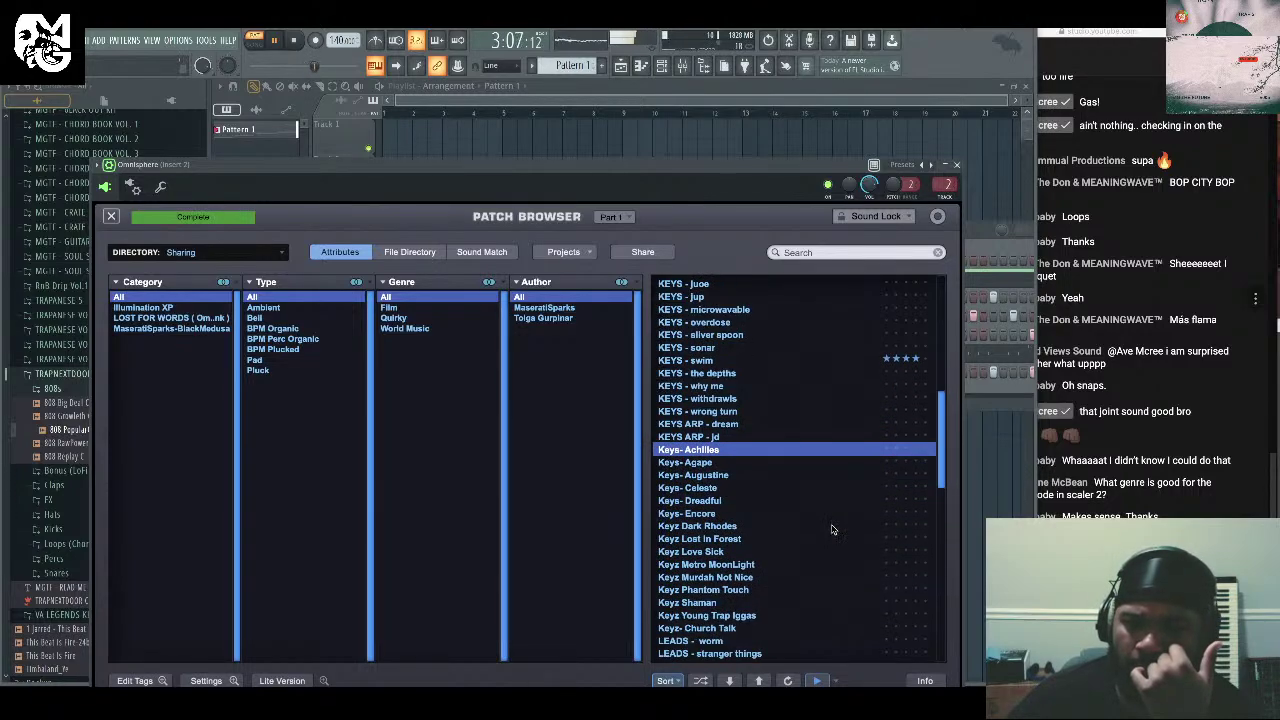
Audition the Keys- Agape, Augustine, Celeste and Encore patches, followed by Keyz Phantom Touch and Keyz Shaman.
left_click(752, 465)
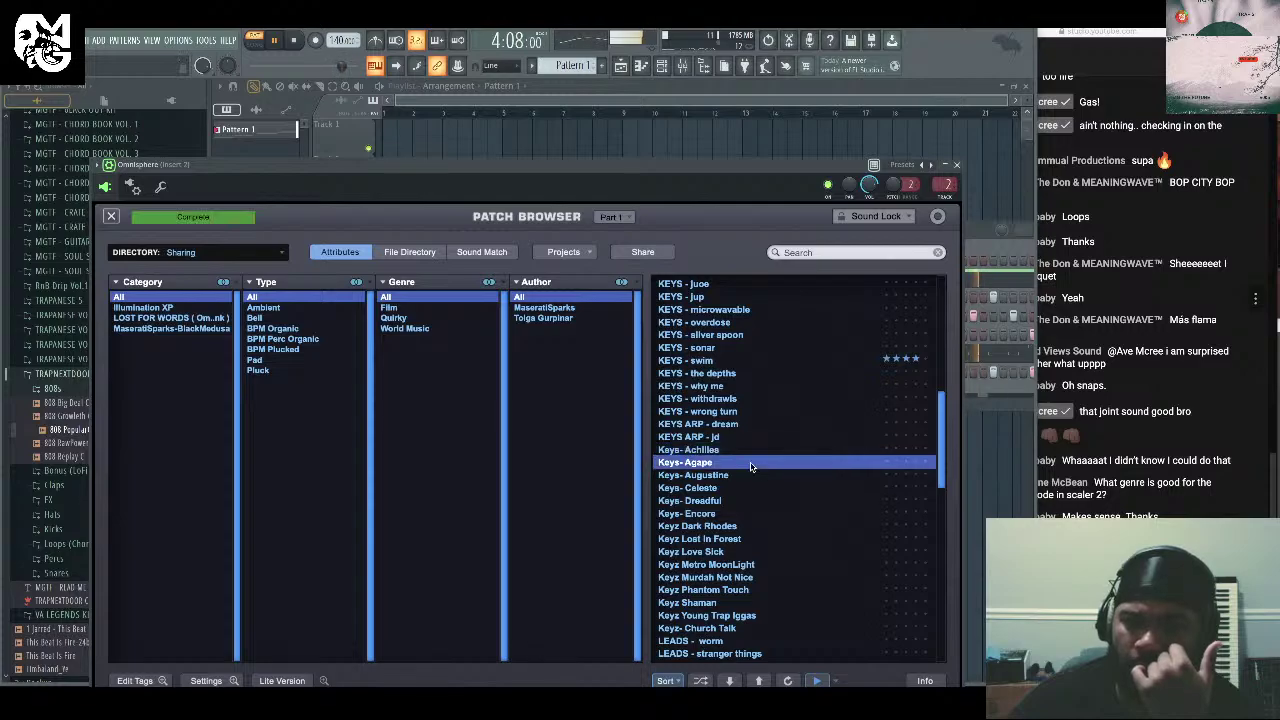
left_click(764, 476)
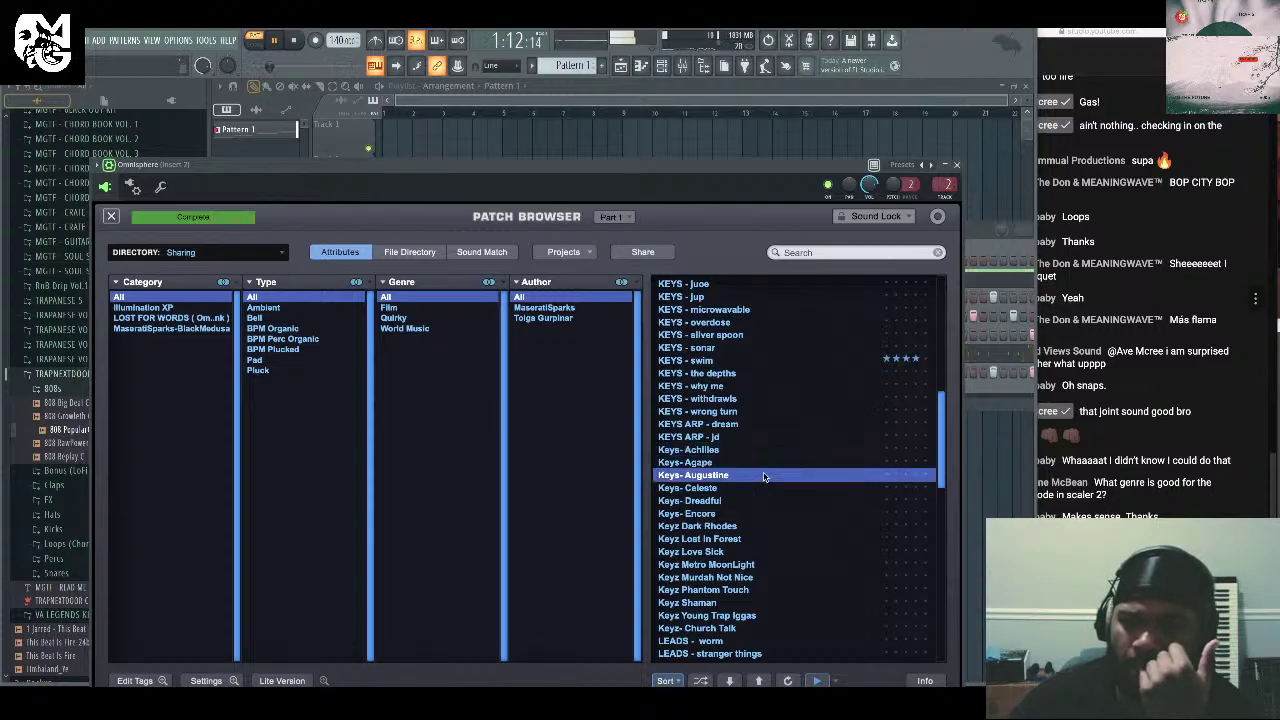
left_click(760, 489)
scroll(782, 486, "down", 2)
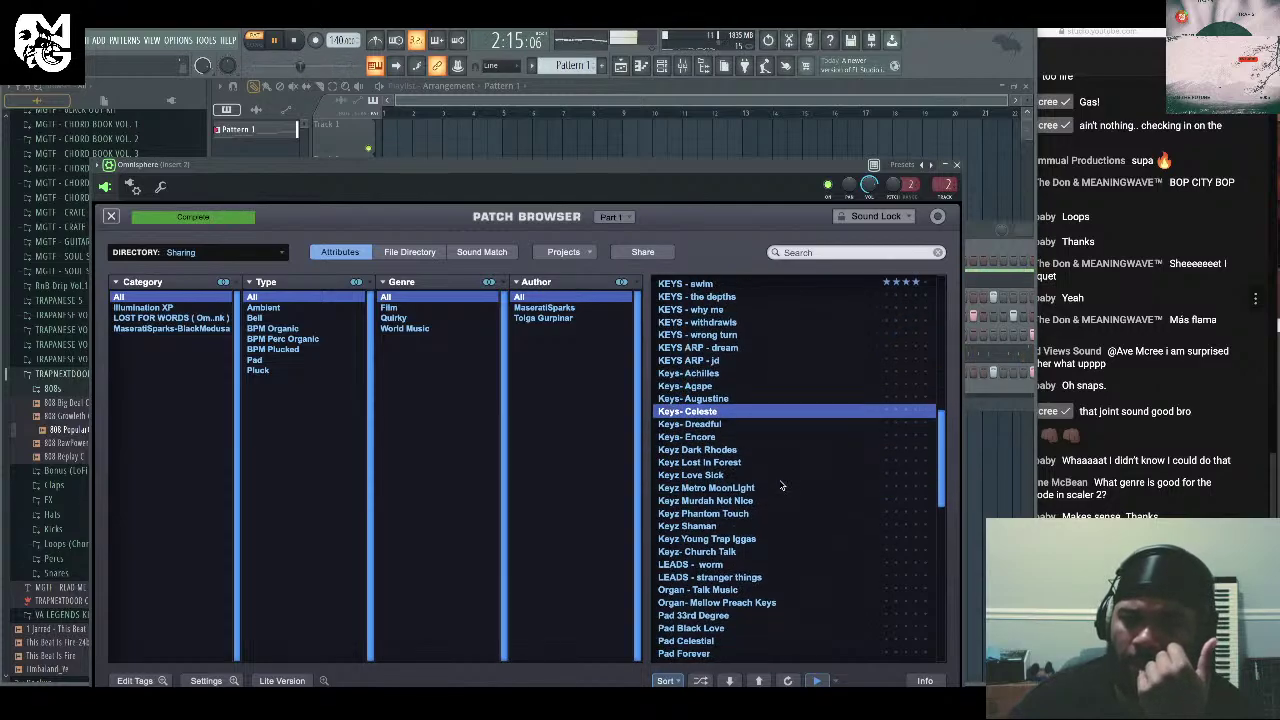
left_click(782, 440)
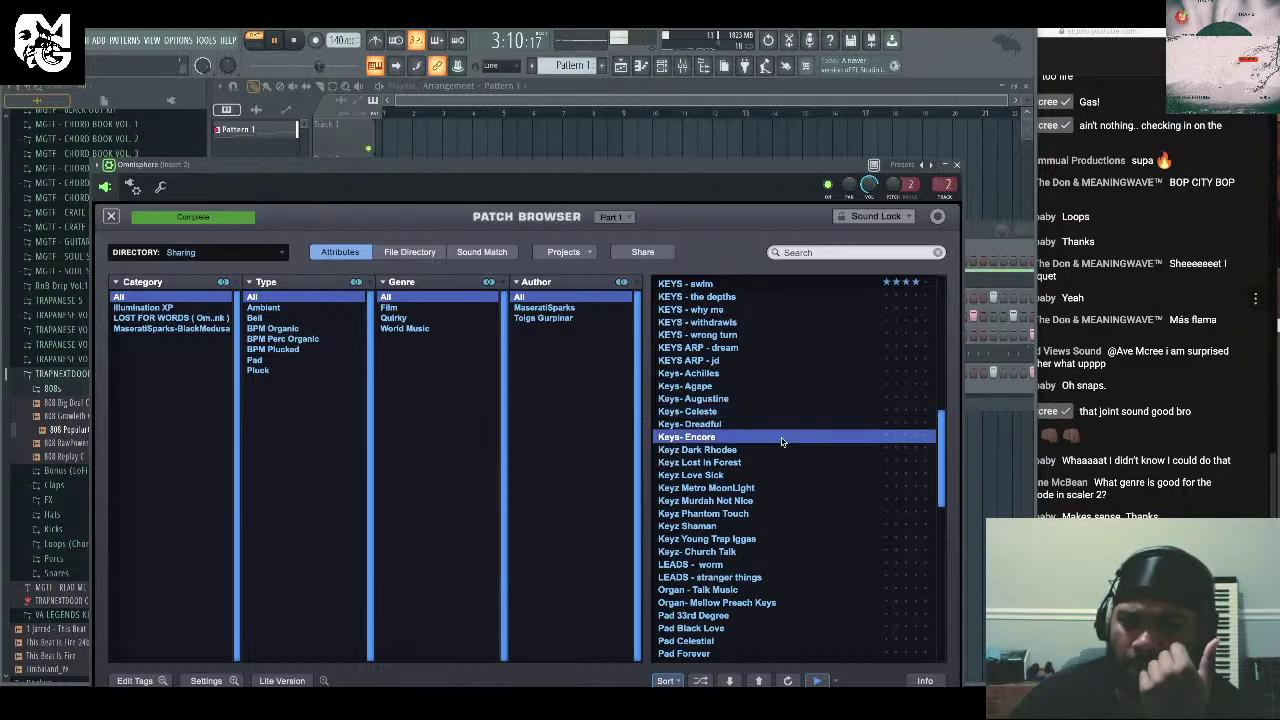
left_click(783, 514)
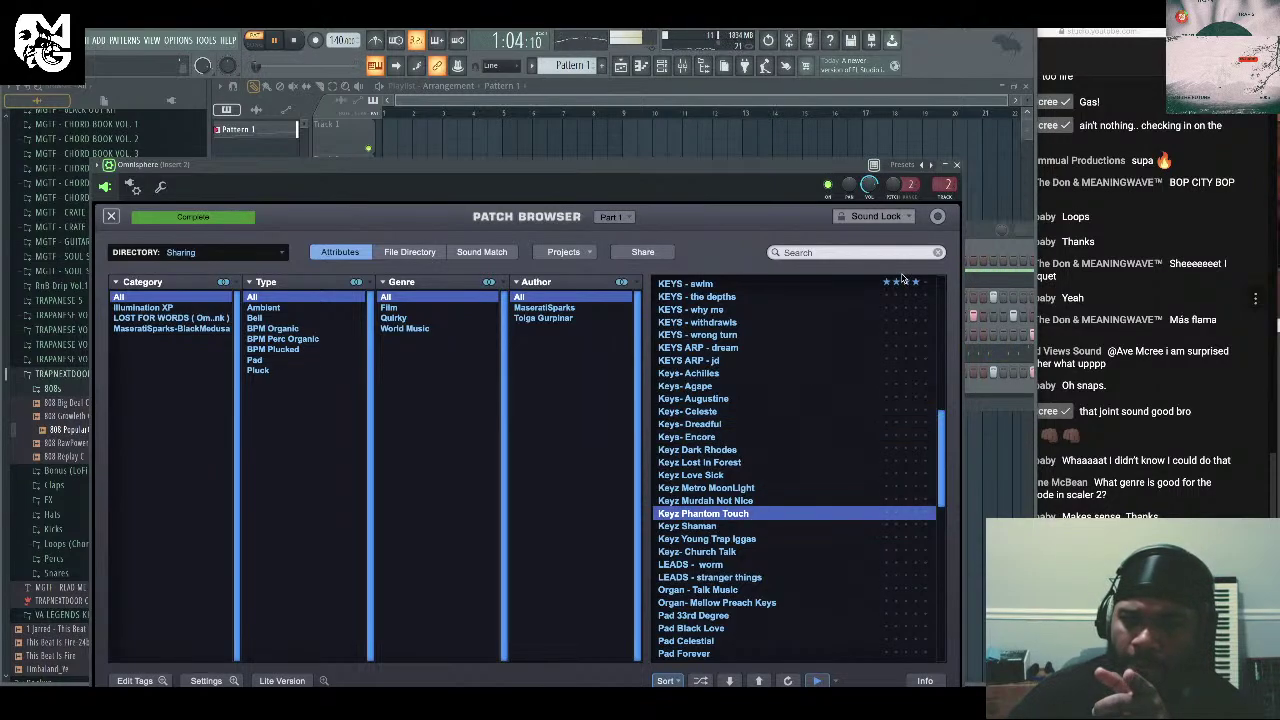
left_click(759, 526)
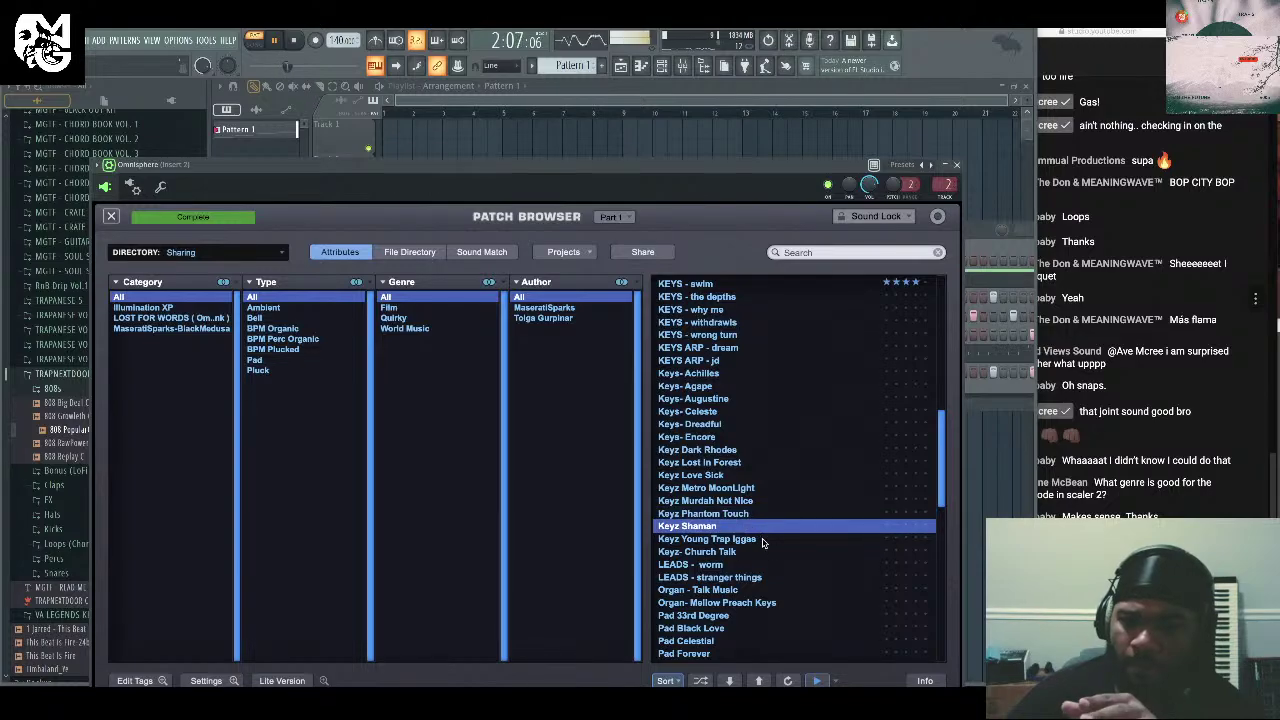
Close the Omnisphere window and restart the pattern's playback from the beginning.
left_click(956, 164)
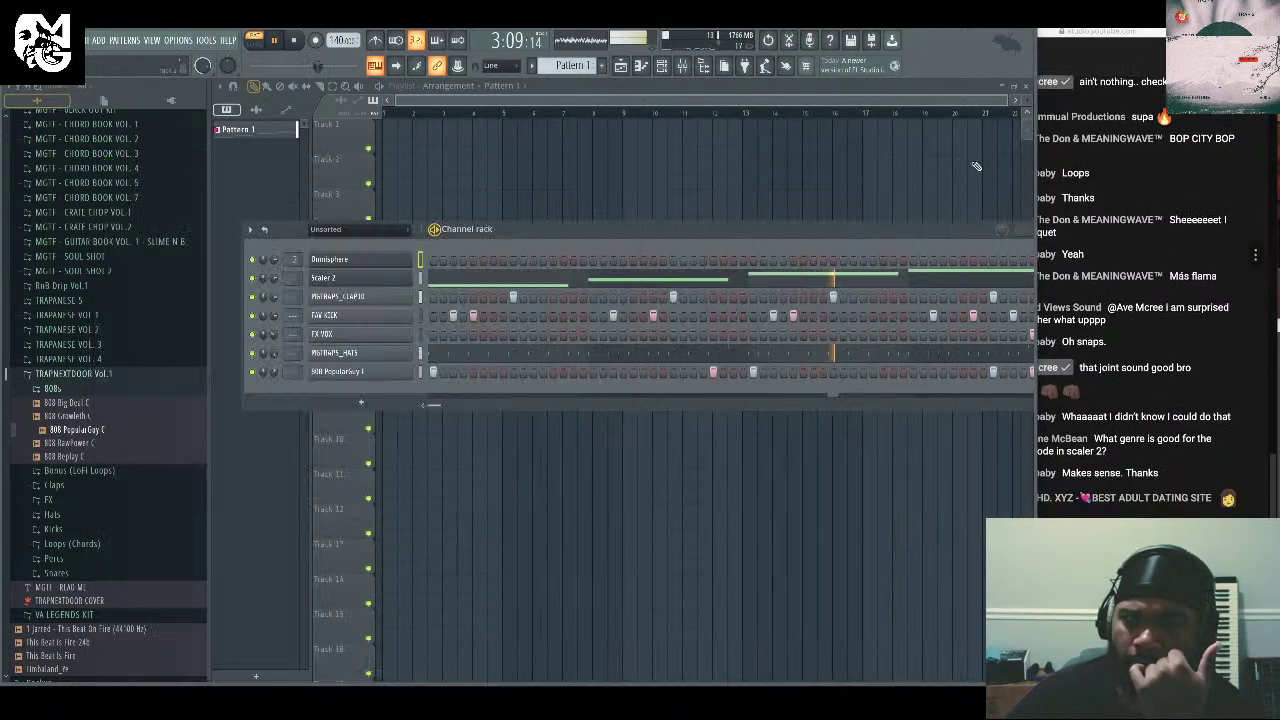
left_click(294, 40)
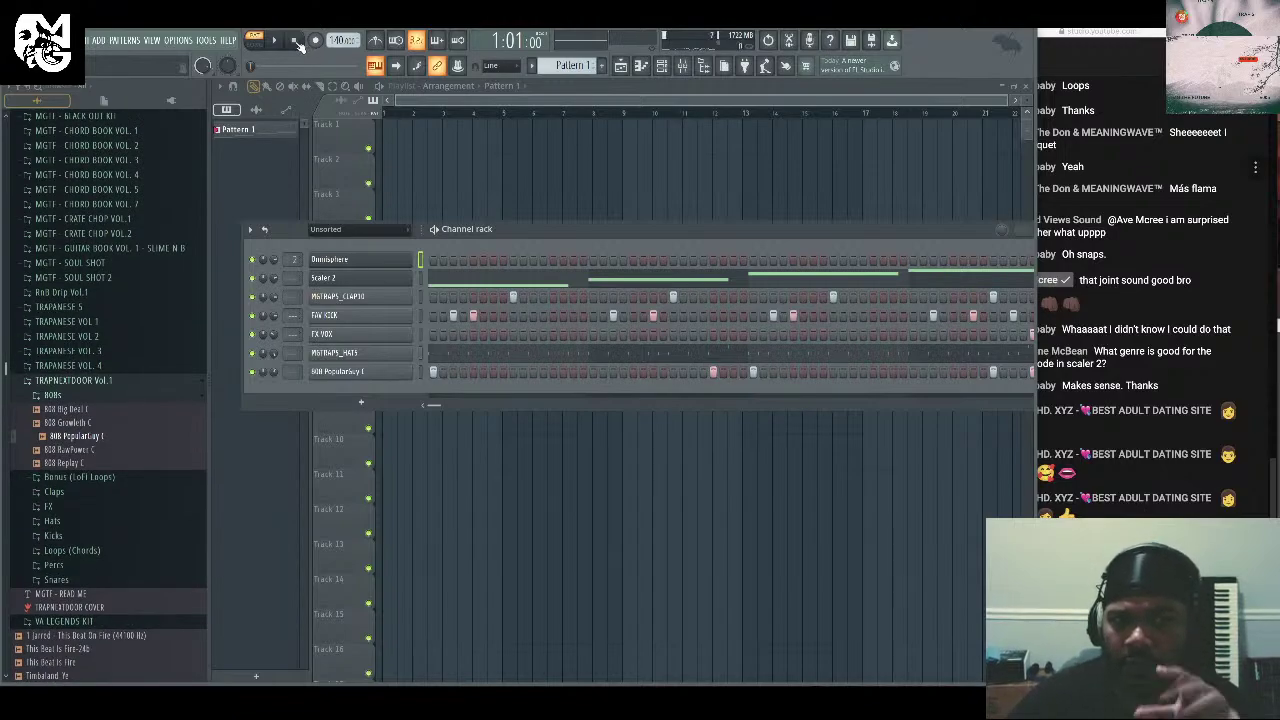
left_click(274, 40)
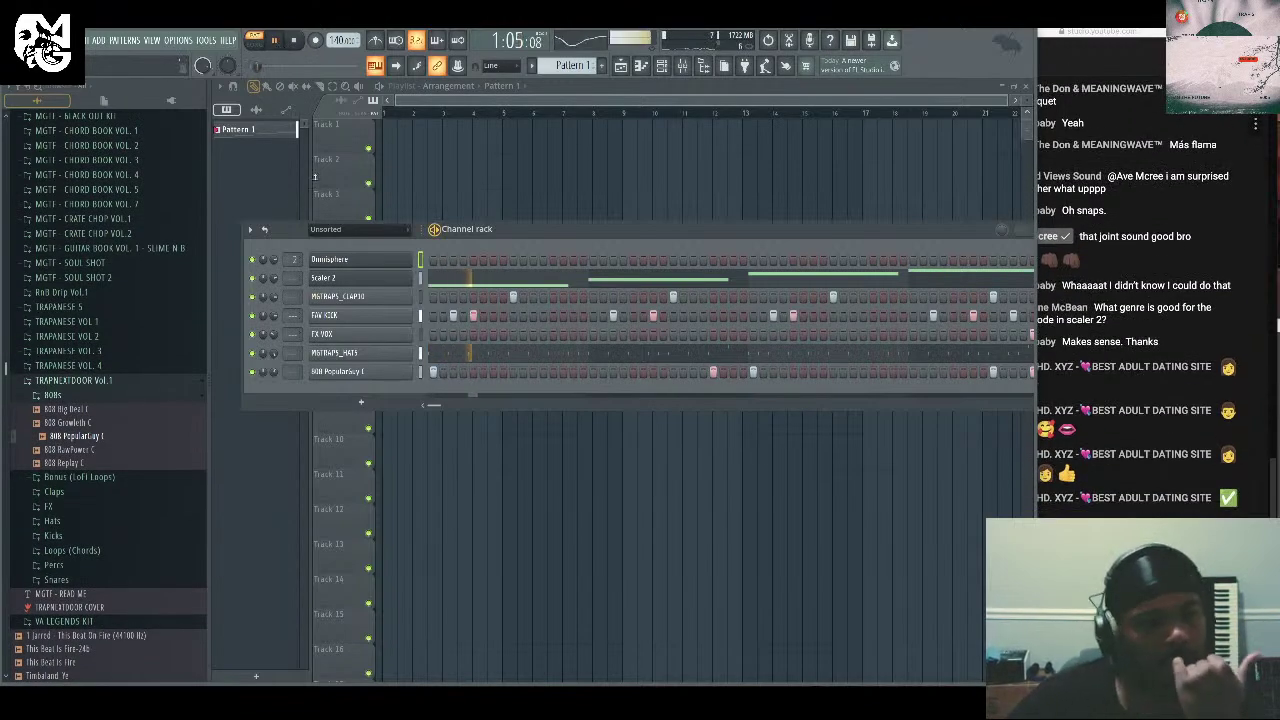
Reopen Omnisphere and switch the patch directory to the QAPT Presents TIMELESS user directory.
left_click(348, 279)
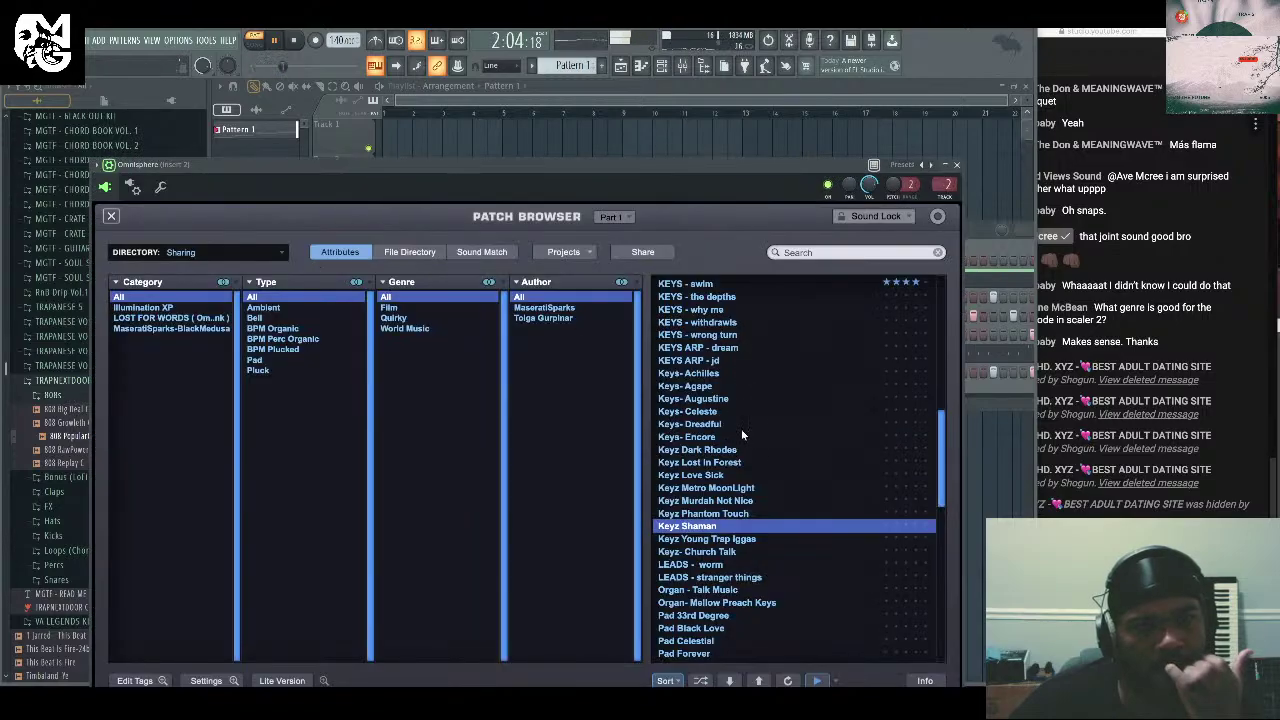
scroll(745, 440, "down", 2)
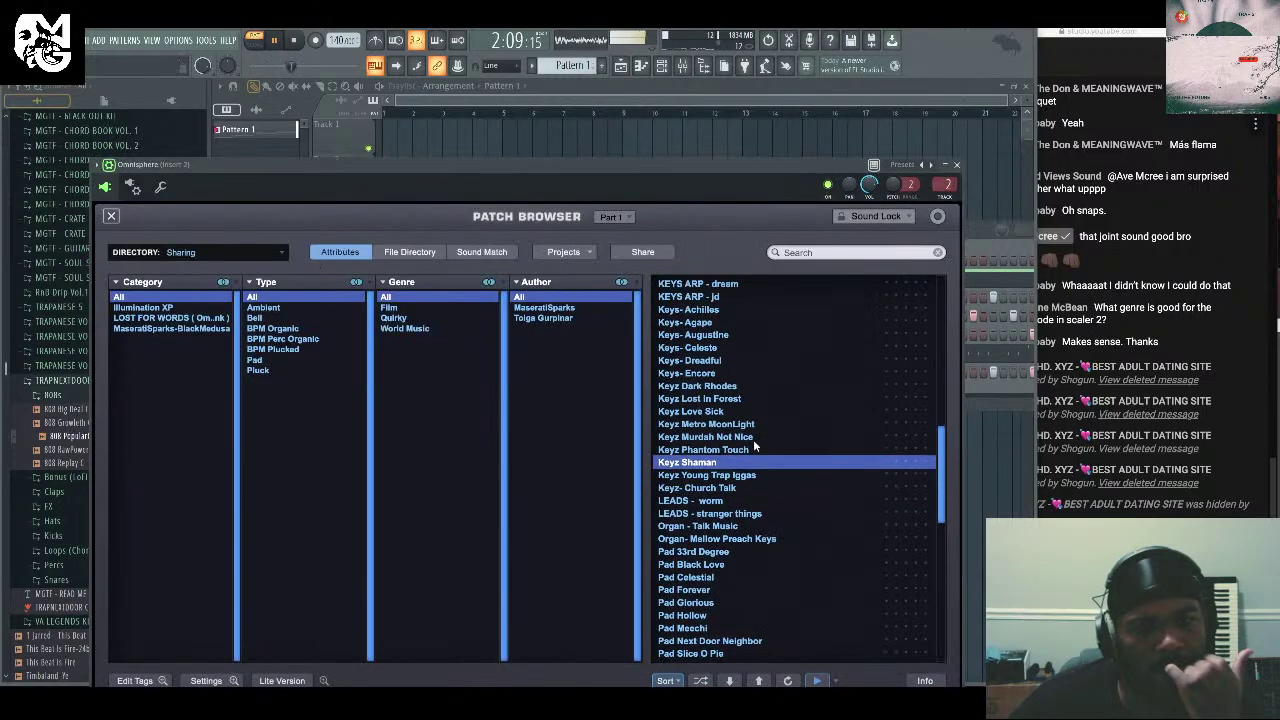
left_click(222, 252)
mouse_move(225, 262)
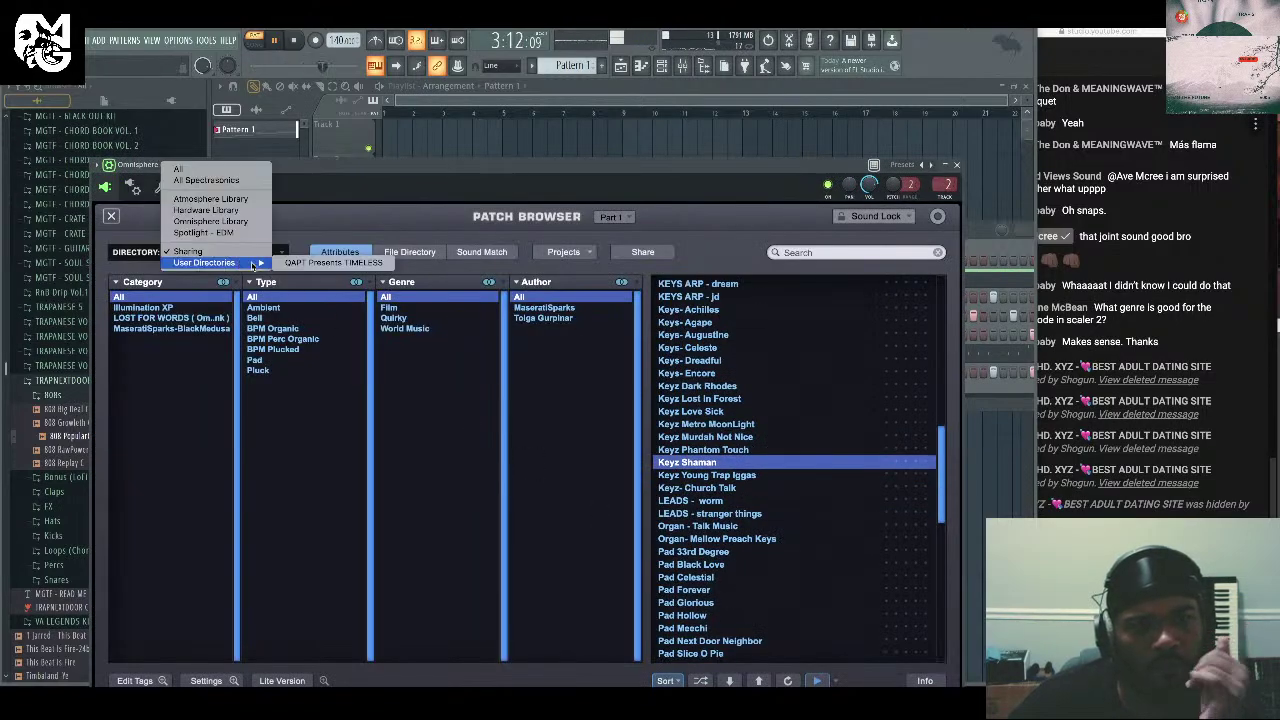
left_click(315, 266)
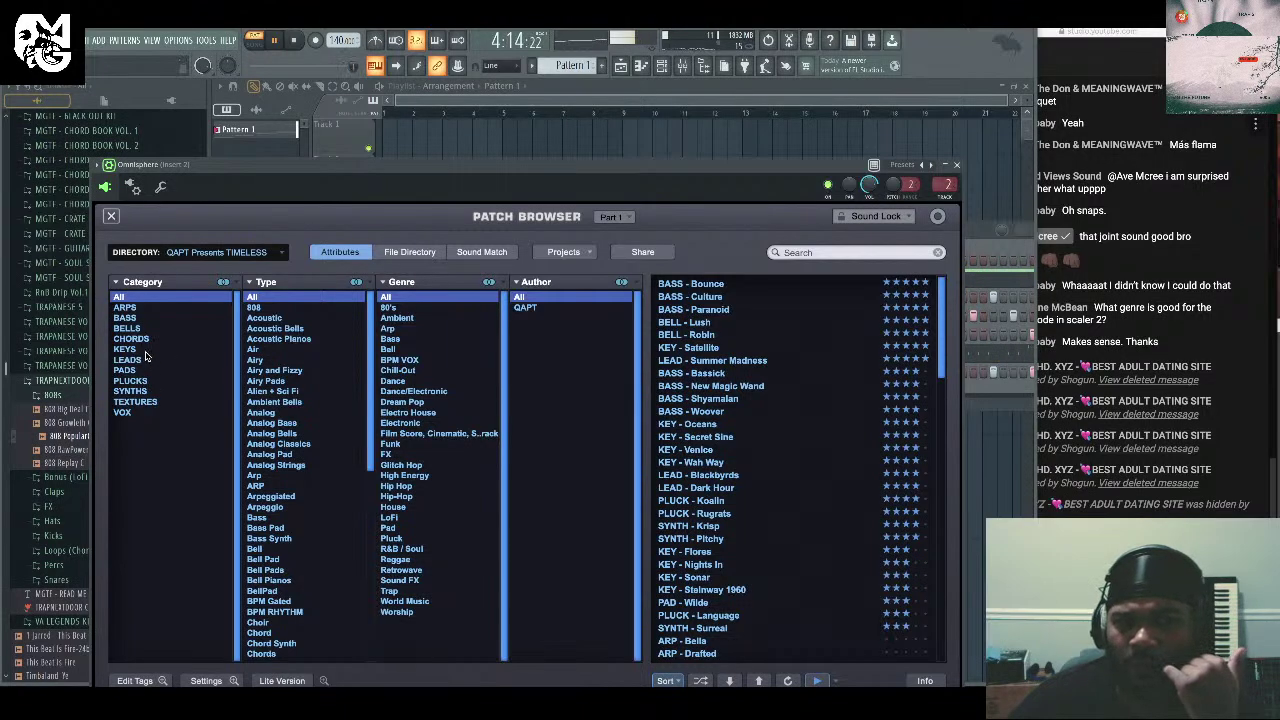
Filter the patches to the CHORDS category and audition CHORD - Rebirth and CHORD - Seasons.
left_click(145, 350)
left_click(146, 340)
left_click(706, 311)
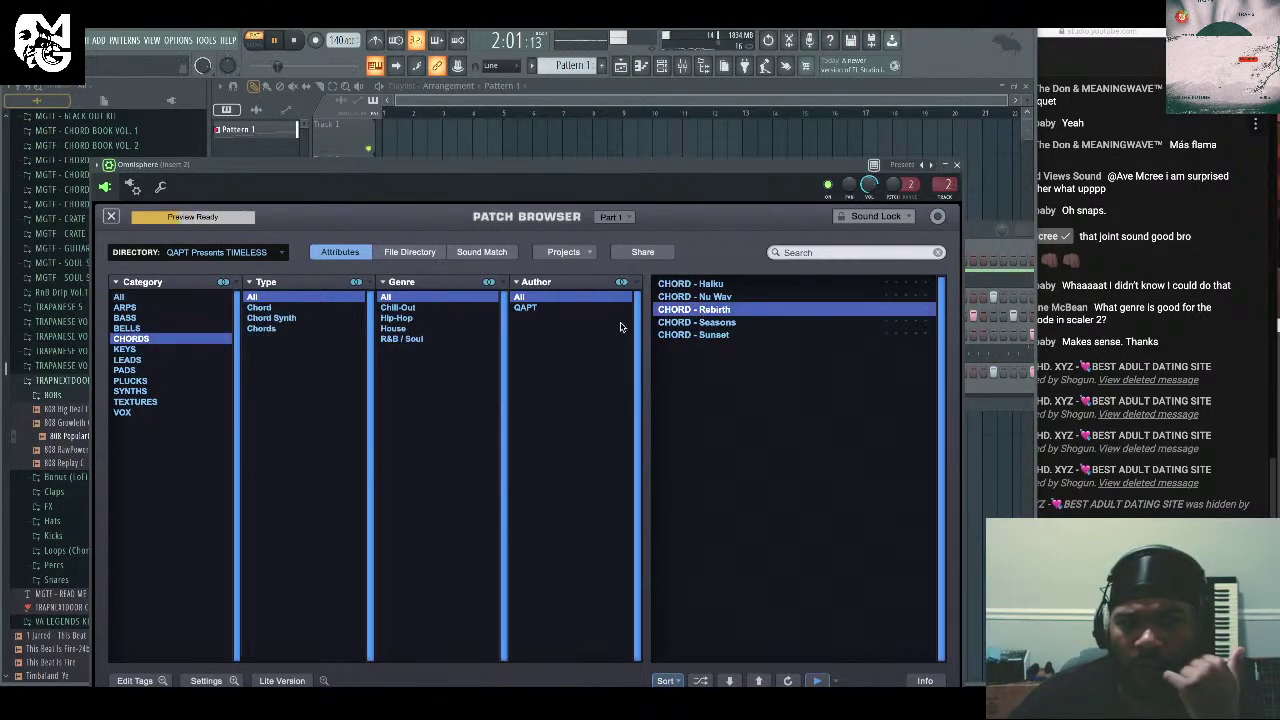
left_click(728, 324)
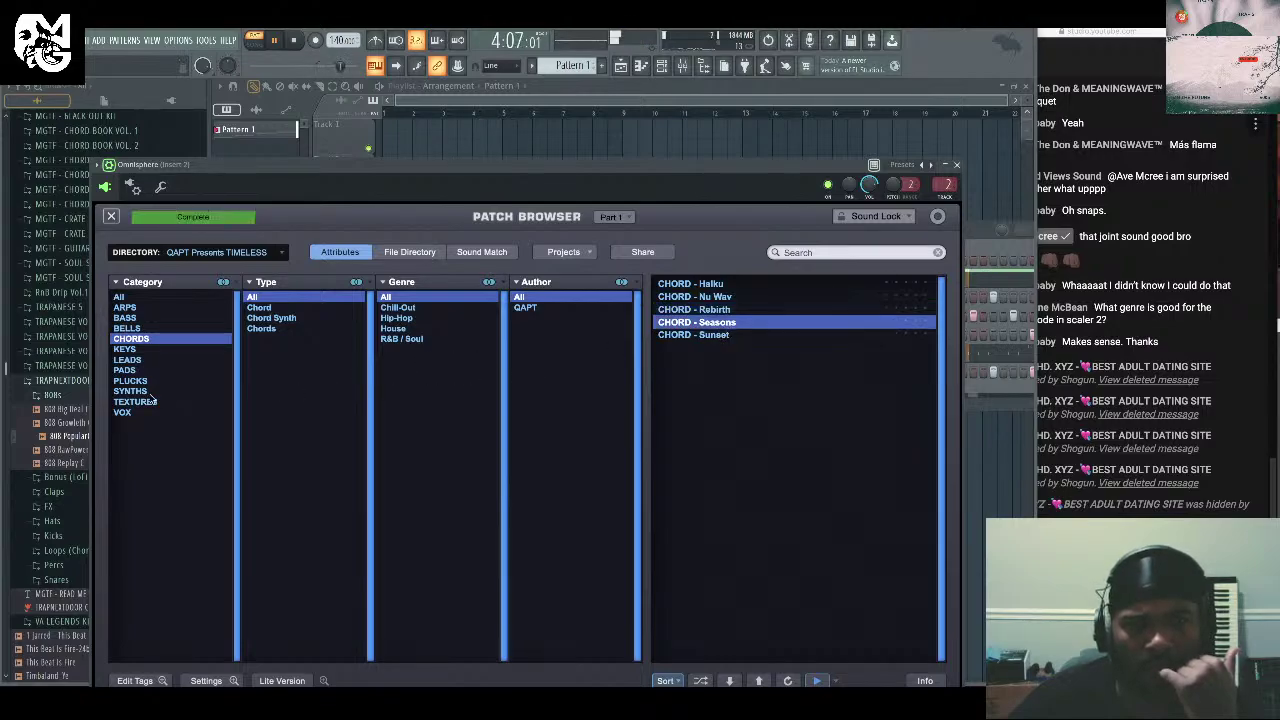
Filter the patches to the SYNTHS category and audition SYNTH - Radiate, Surreal, Pitchy and Krisp.
left_click(140, 391)
left_click(795, 360)
left_click(779, 310)
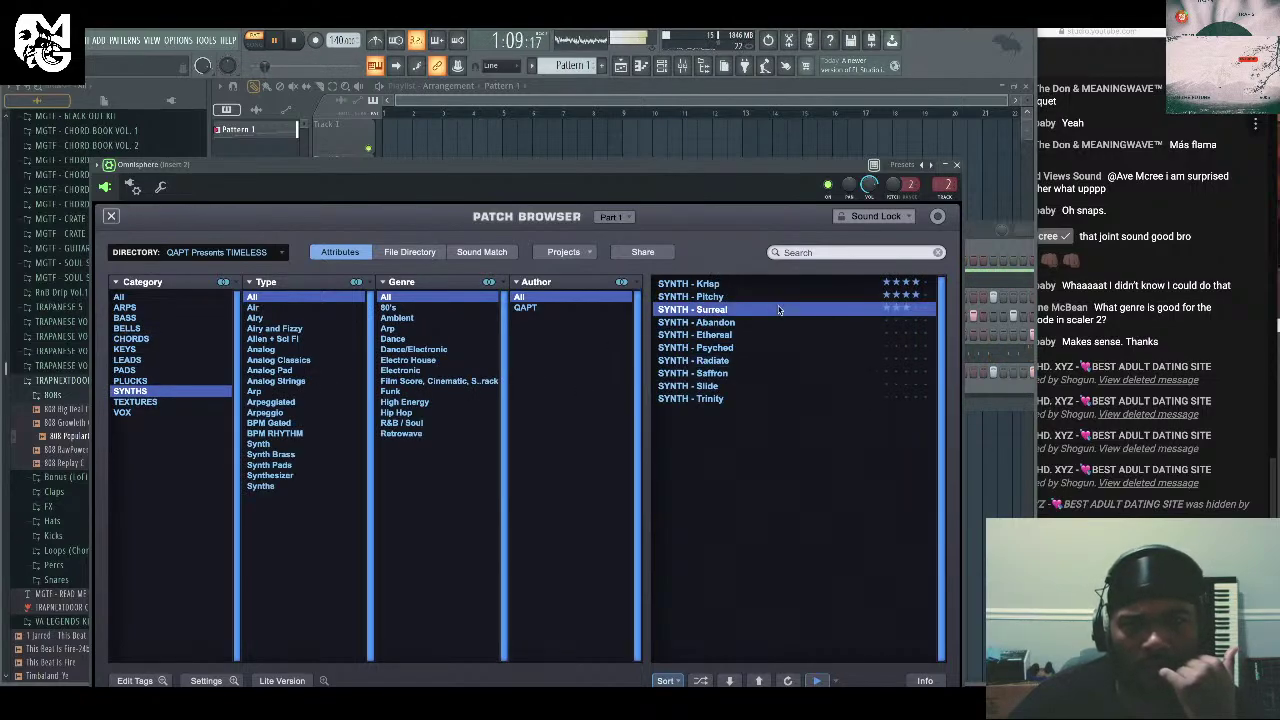
left_click(720, 297)
left_click(749, 285)
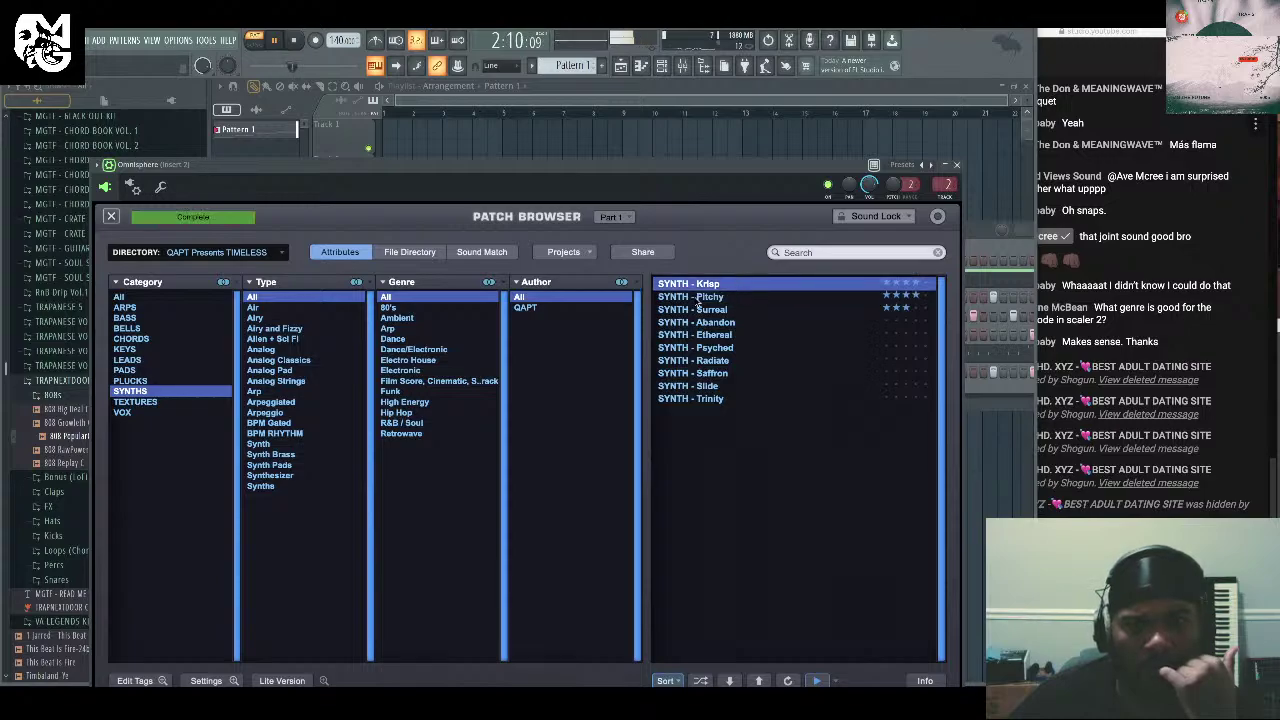
Load PLUCK - Gamma from the PLUCKS category and close Omnisphere.
left_click(158, 381)
left_click(737, 399)
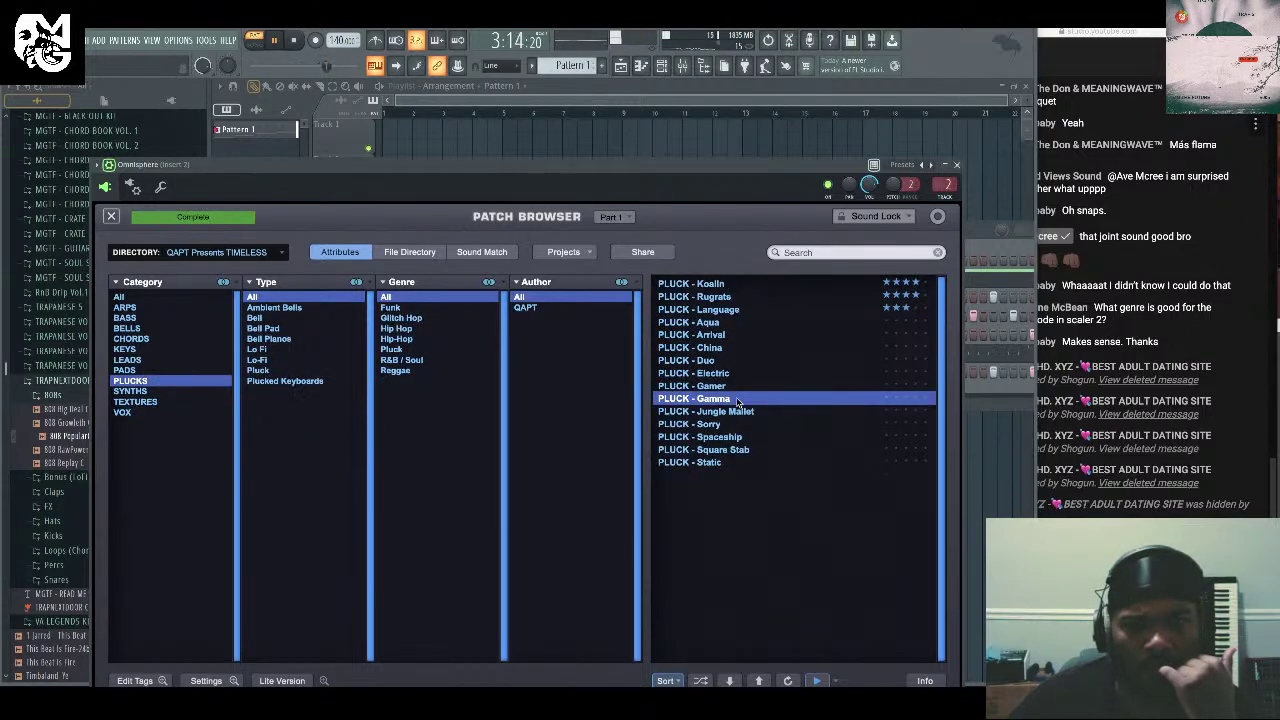
left_click(957, 163)
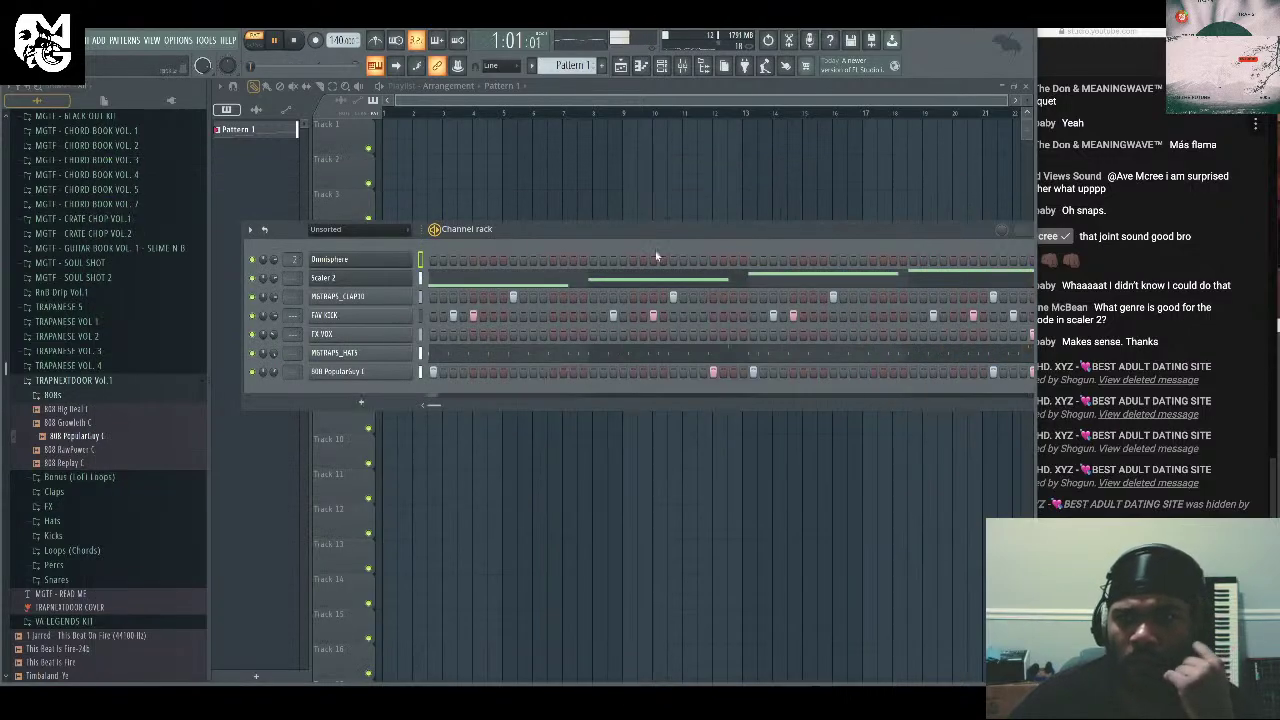
Open Scaler 2 and audition successive Phrases performance patterns over the playing chord progression.
left_click(337, 277)
left_click(710, 233)
left_click(711, 236)
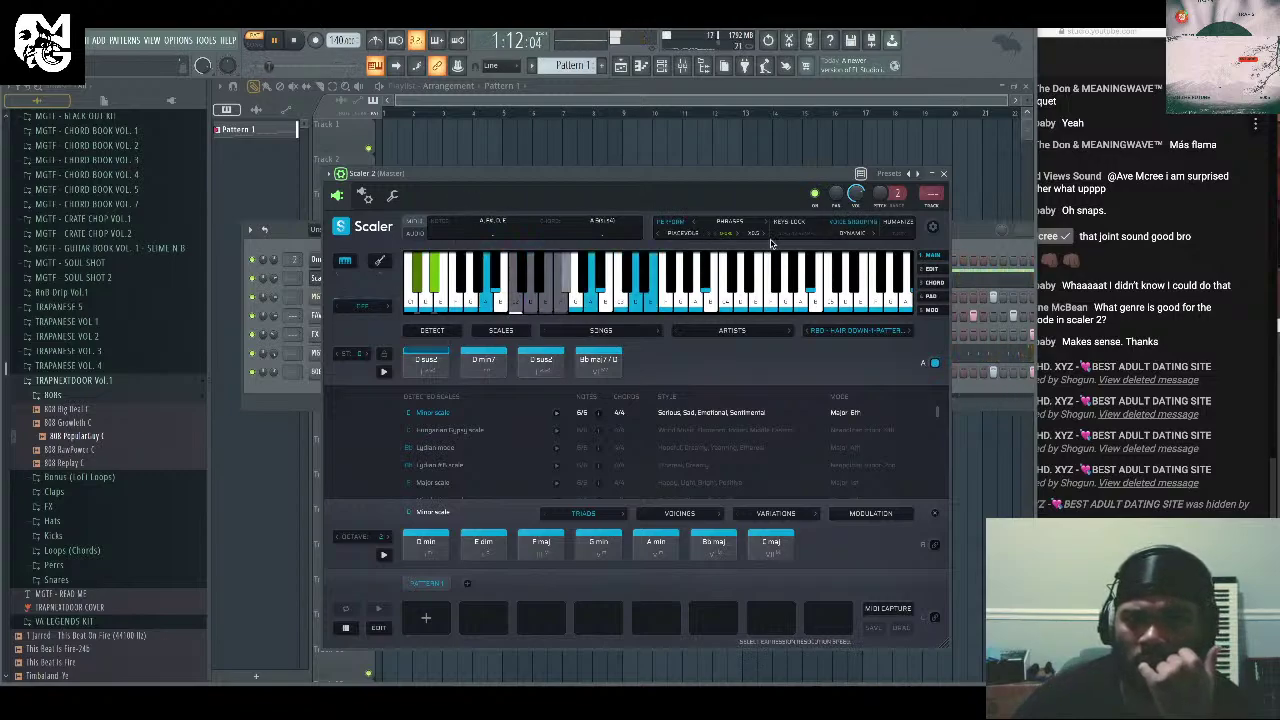
left_click(708, 237)
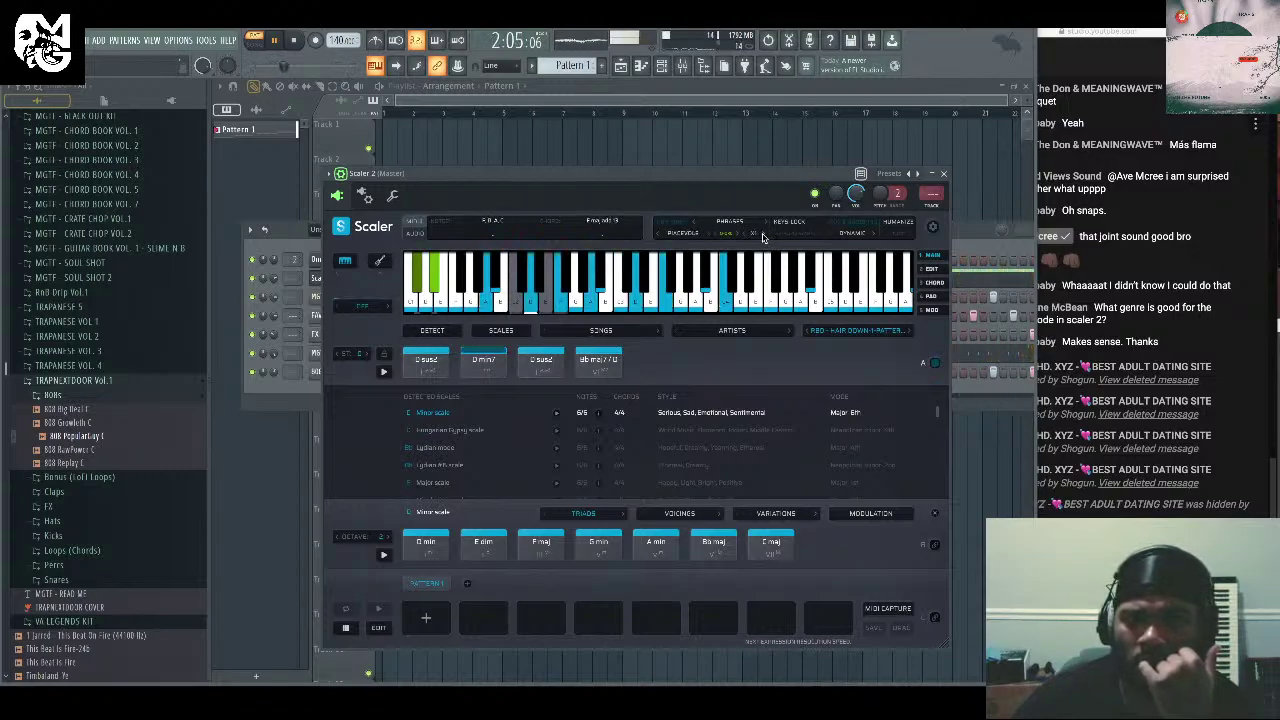
left_click(709, 237)
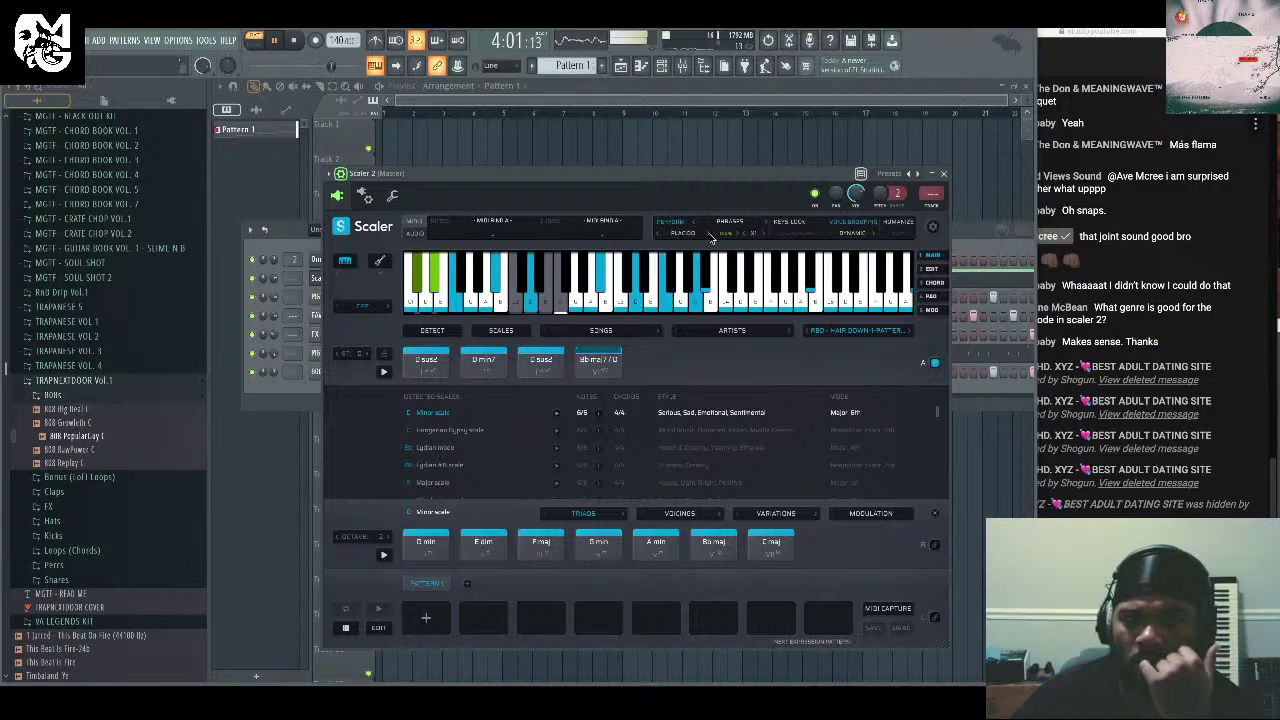
left_click(709, 237)
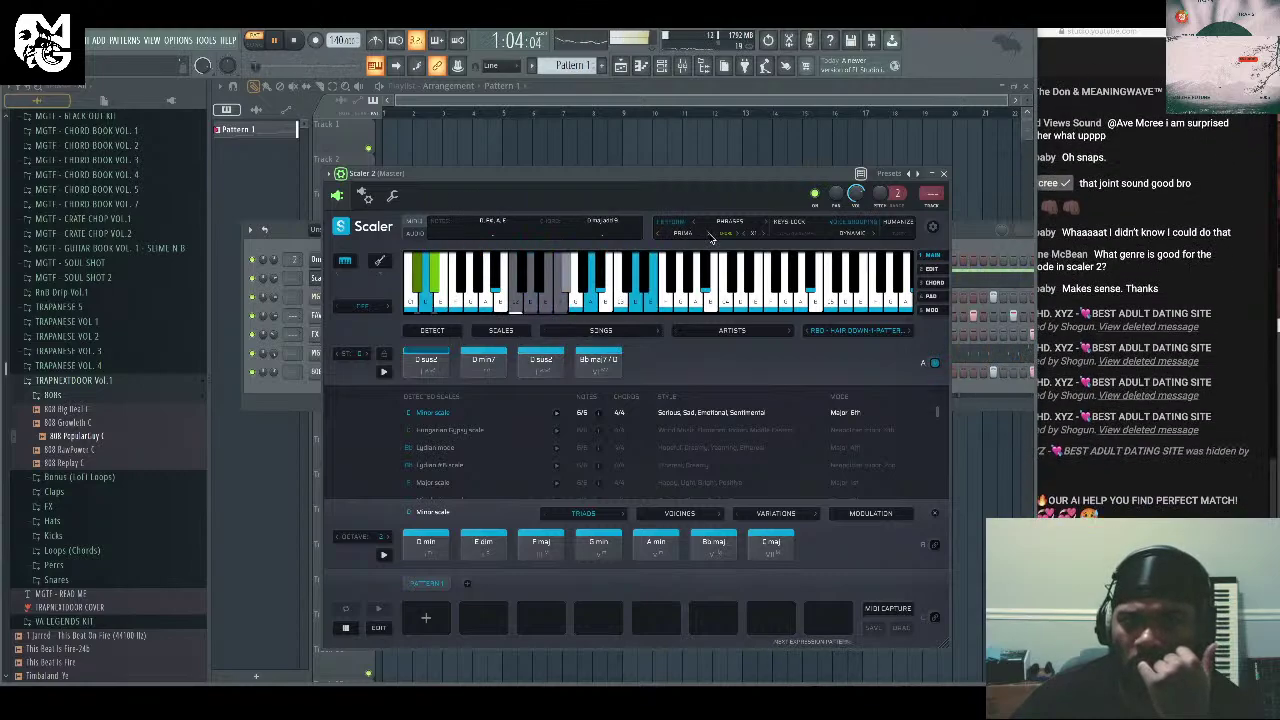
Switch to the YouTube Studio live chat and hide the spam account advertising 69MEGA from the channel.
left_click(1258, 490)
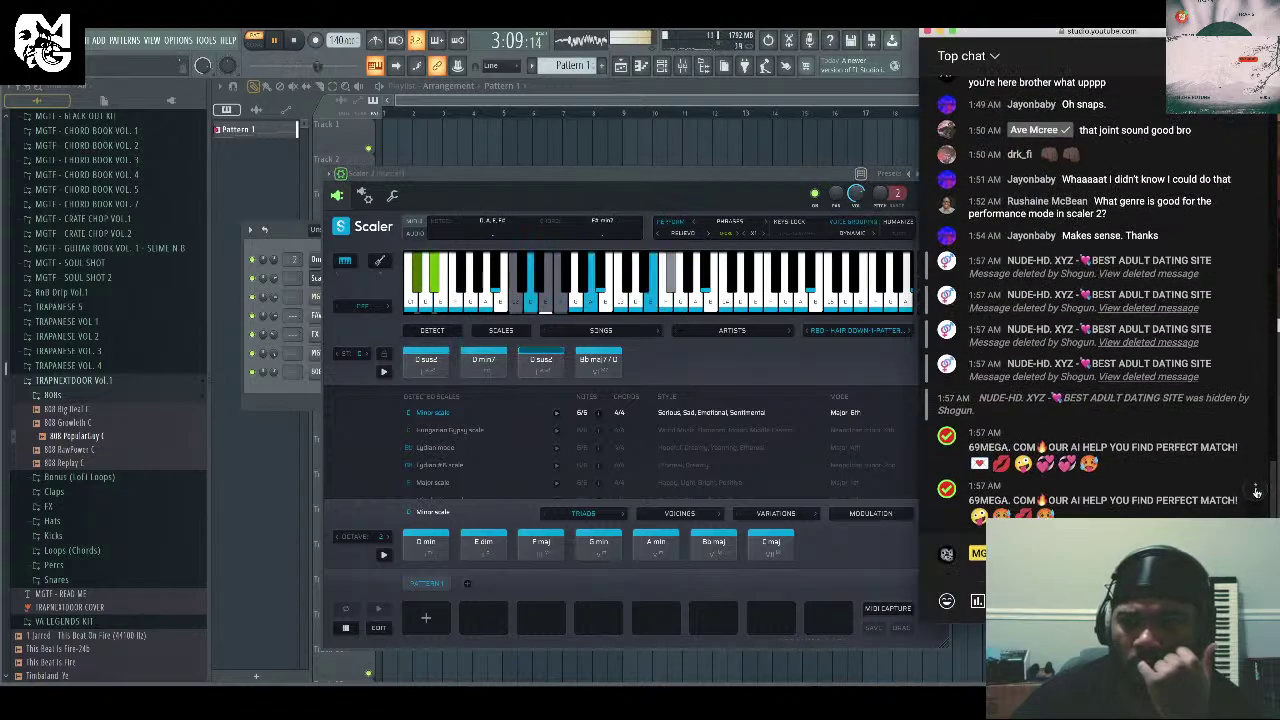
left_click(1258, 490)
left_click(1128, 428)
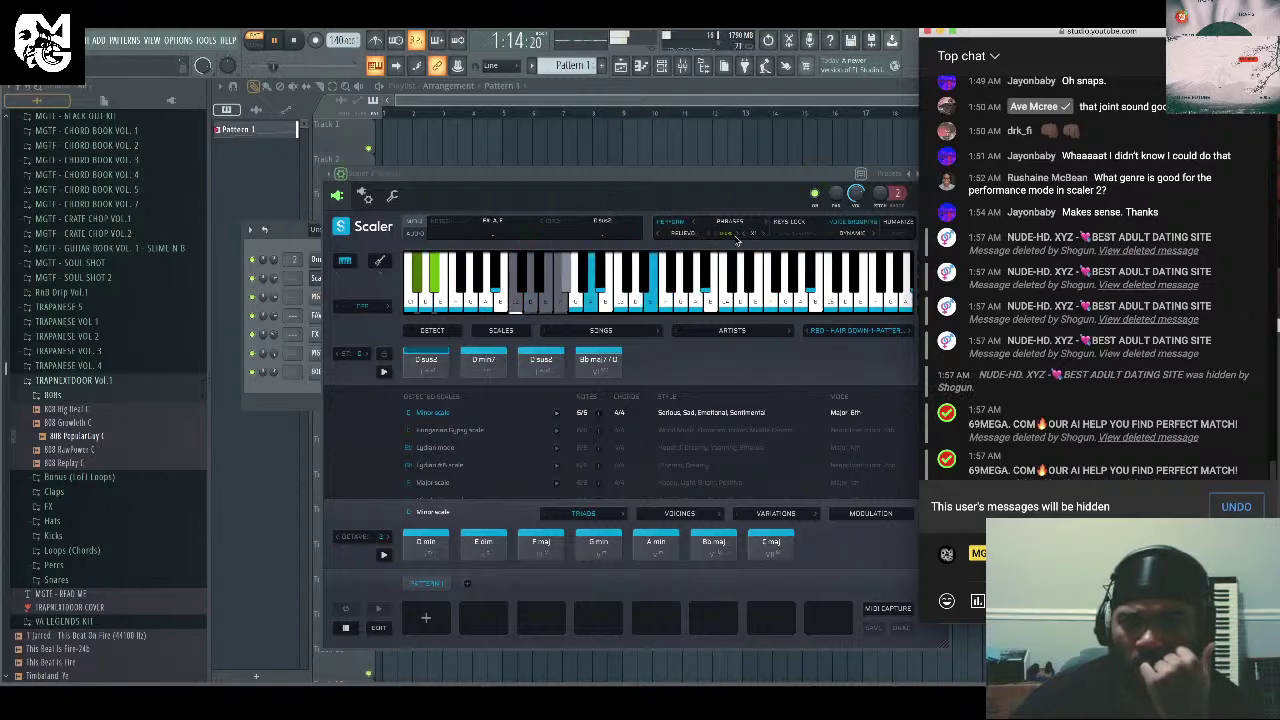
Return to Scaler 2, move its window clear of the chat, and switch the performance expression type to Melody.
left_click(736, 183)
left_click_drag(736, 183, 695, 163)
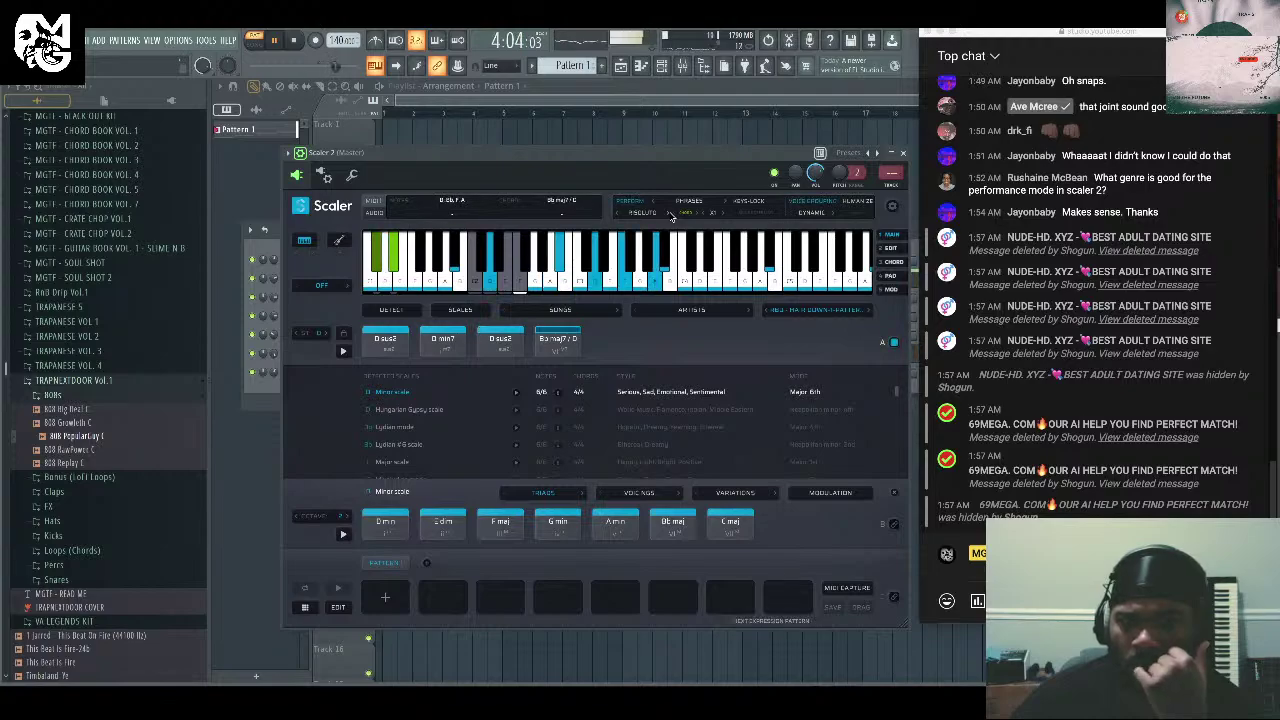
left_click(675, 213)
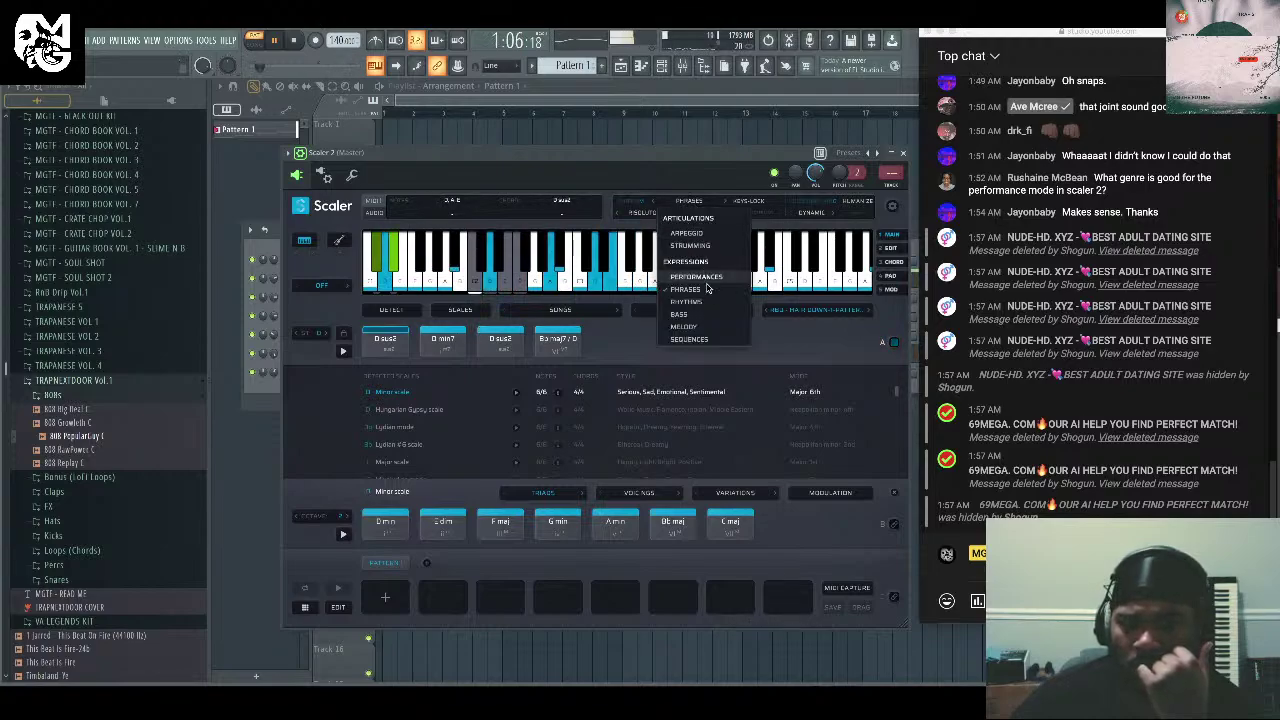
left_click(699, 327)
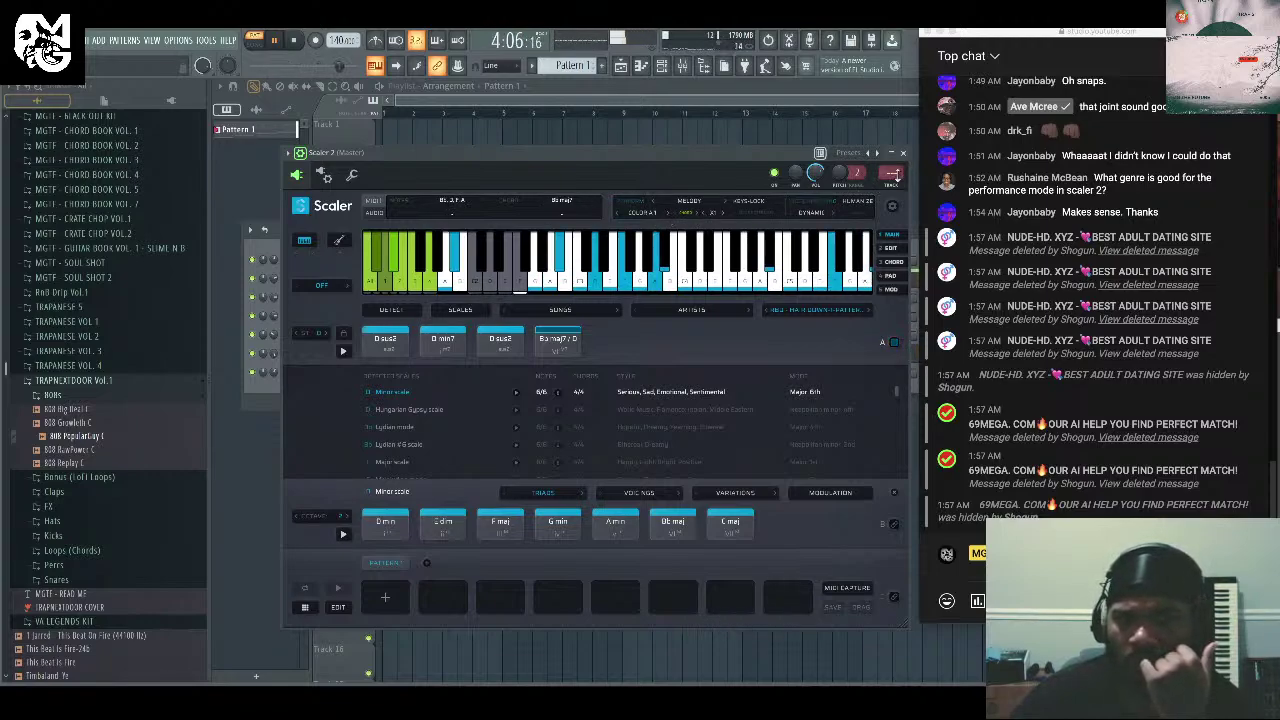
Close Scaler 2, load HalfTime in the first effect slot of mixer Insert 2, set its time division to 1/2 and close it.
left_click(903, 152)
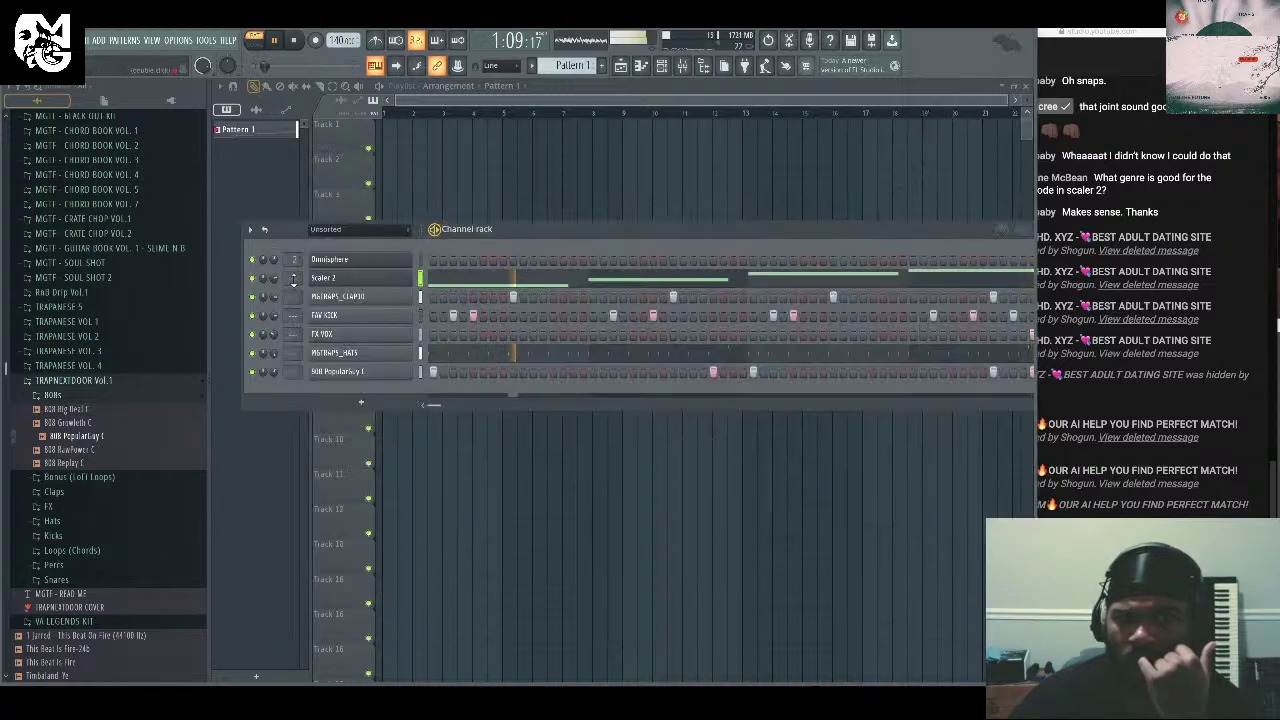
key("F9")
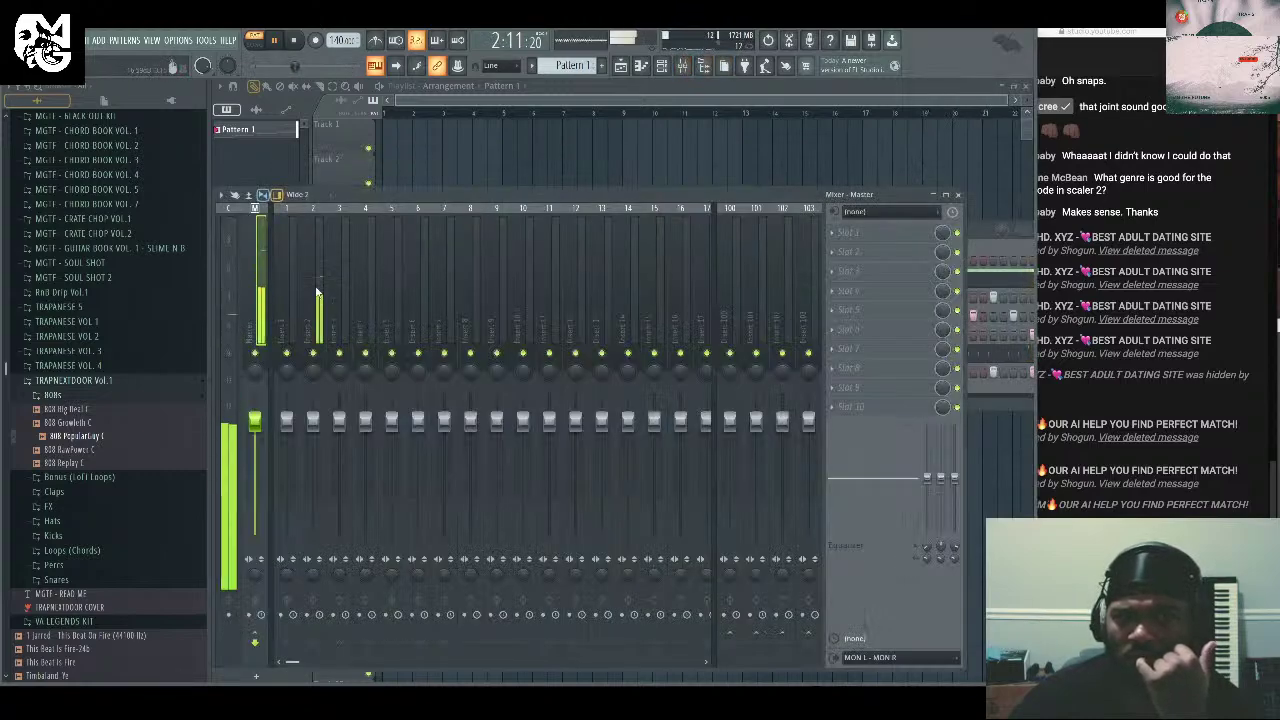
left_click(848, 232)
mouse_move(845, 248)
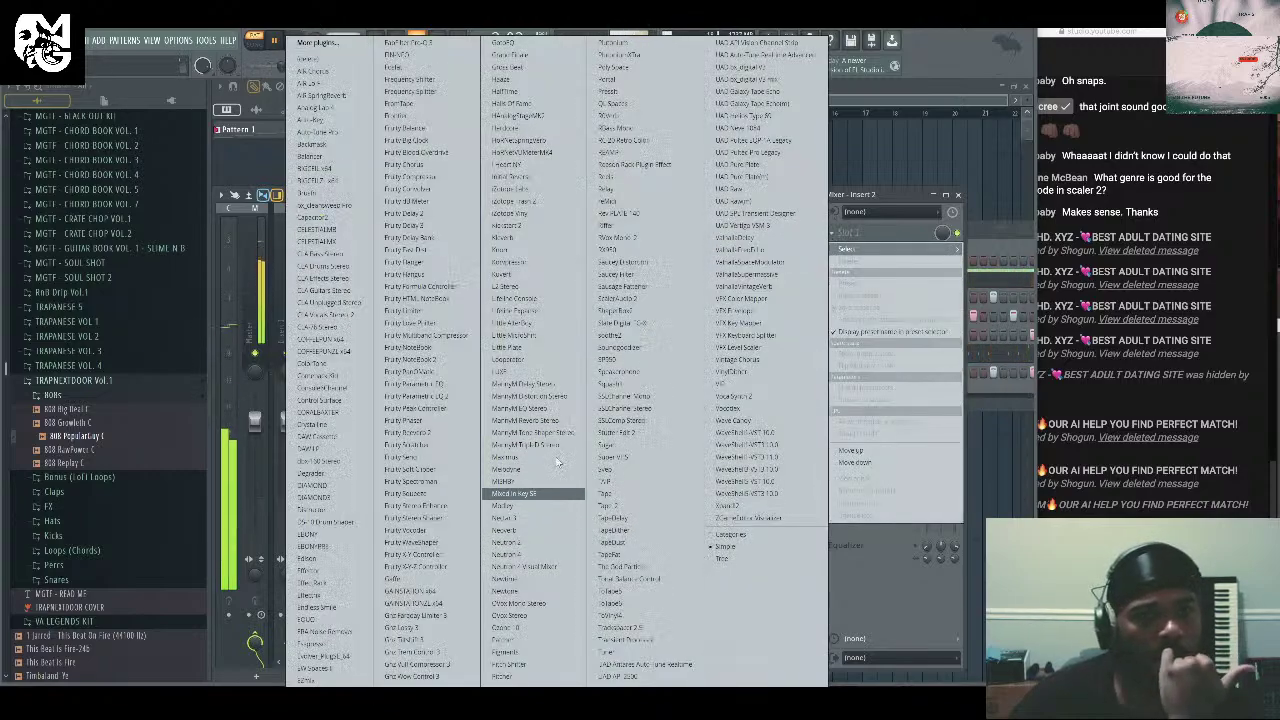
left_click(568, 91)
left_click(257, 200)
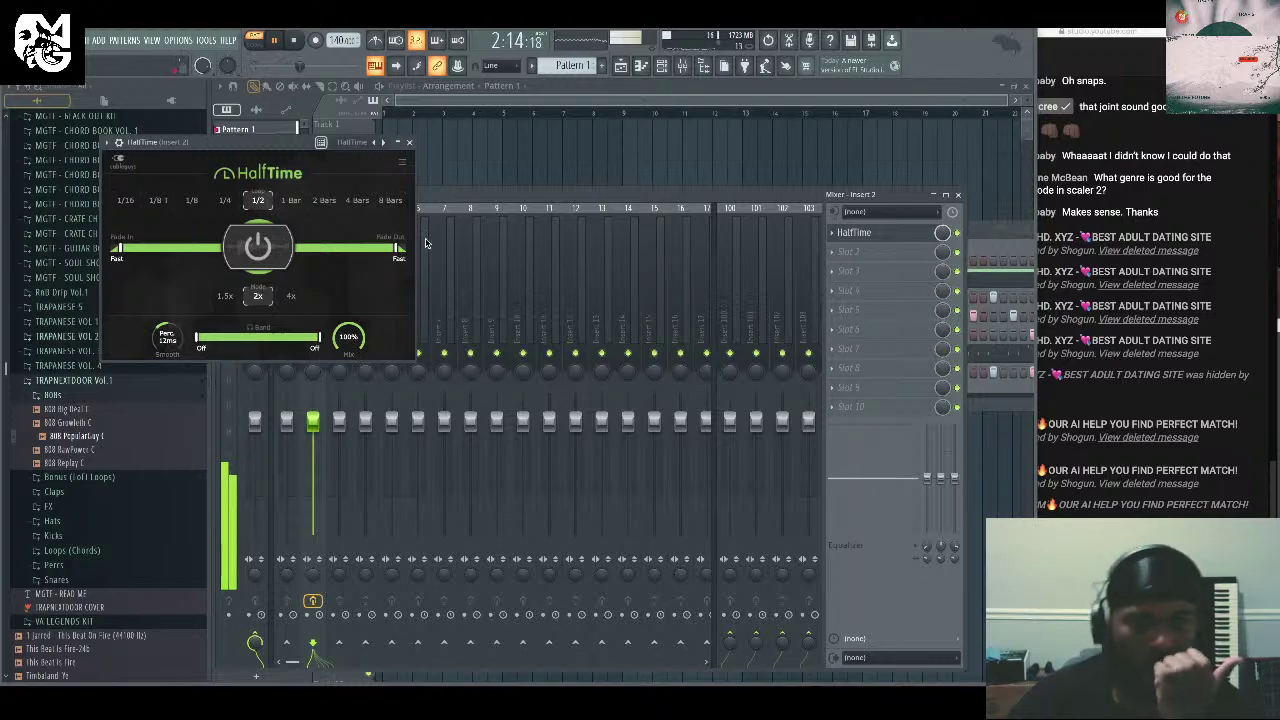
left_click(408, 142)
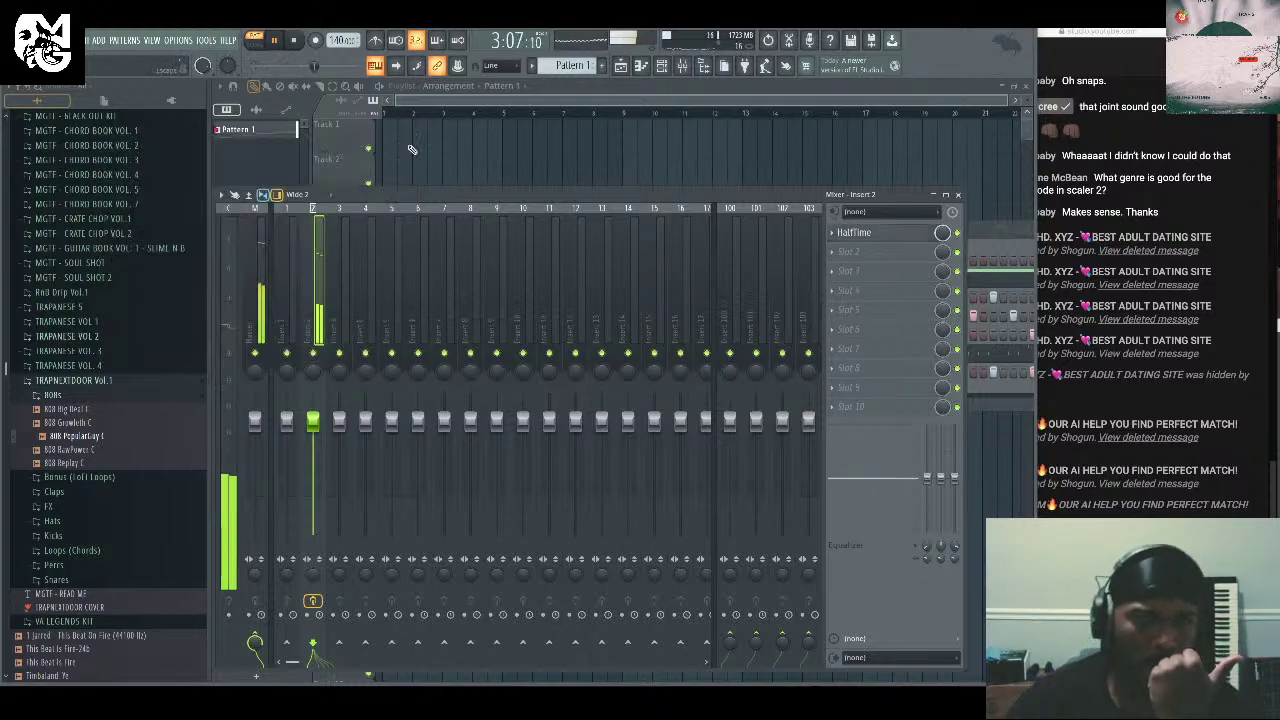
Load Effectrix in the third effect slot of Insert 2 and apply the Eight Reverse preset to its Reverse effect.
left_click(838, 276)
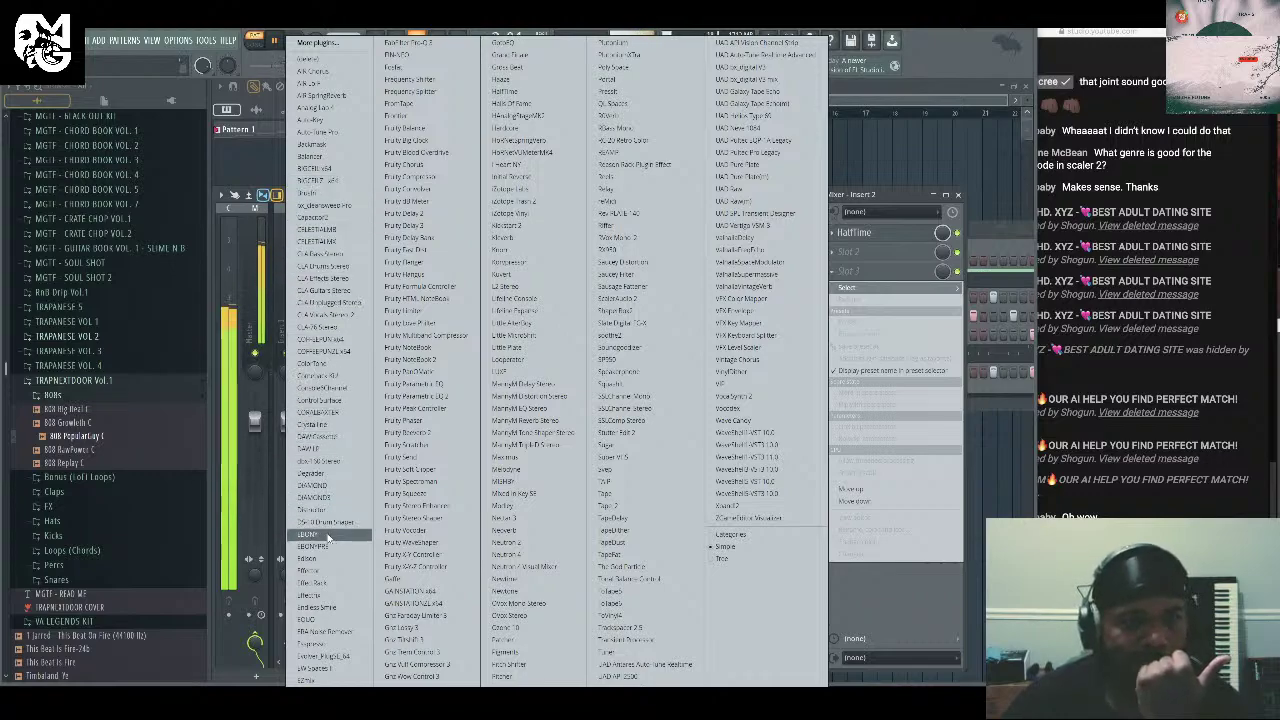
left_click(320, 584)
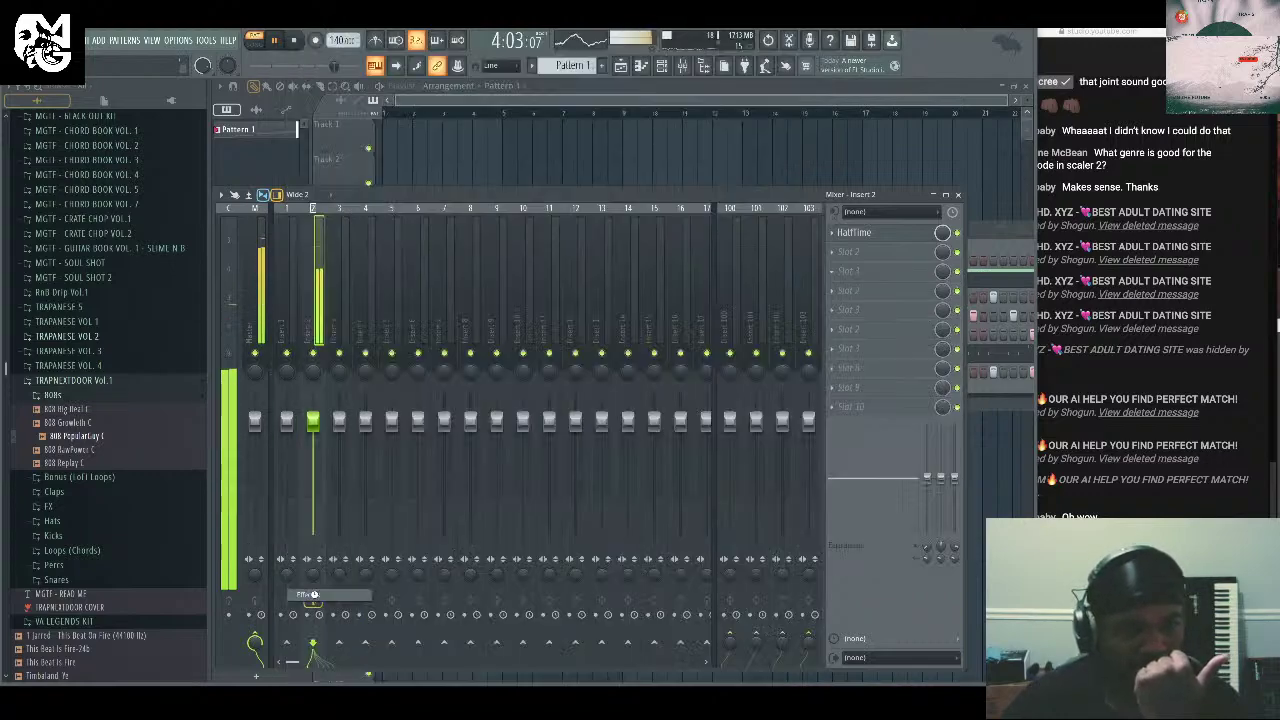
left_click(455, 329)
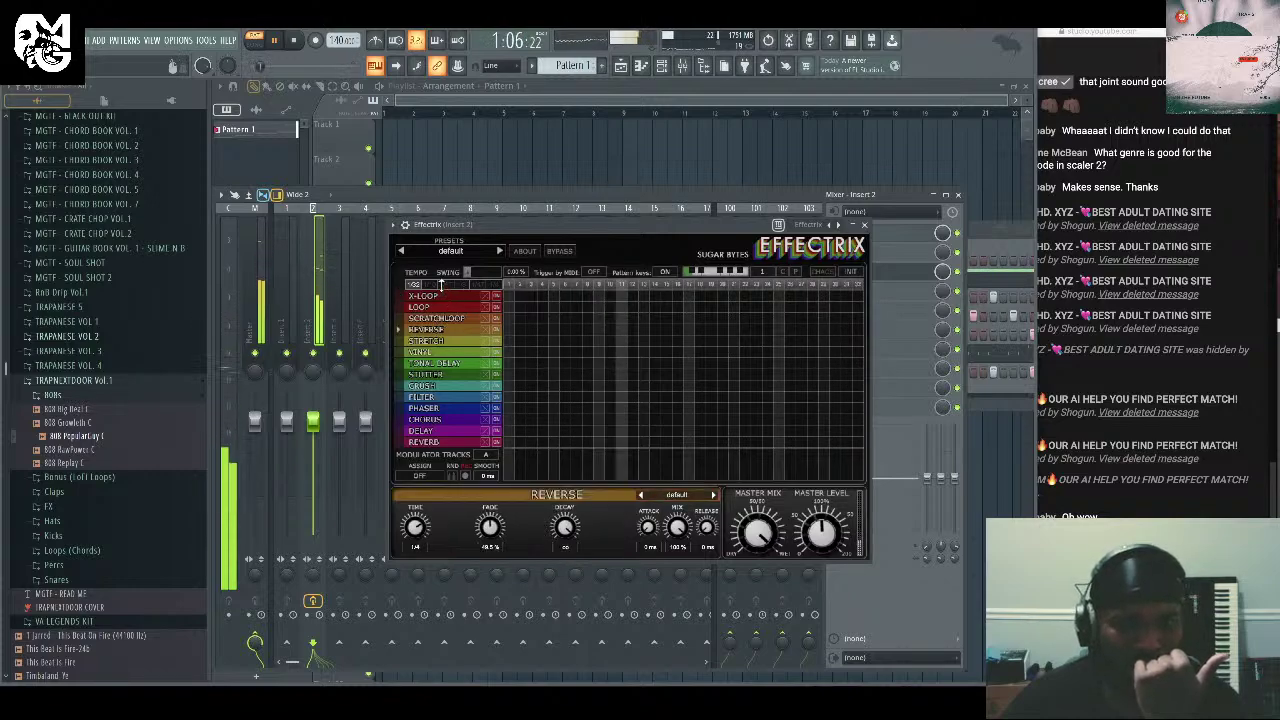
left_click(713, 494)
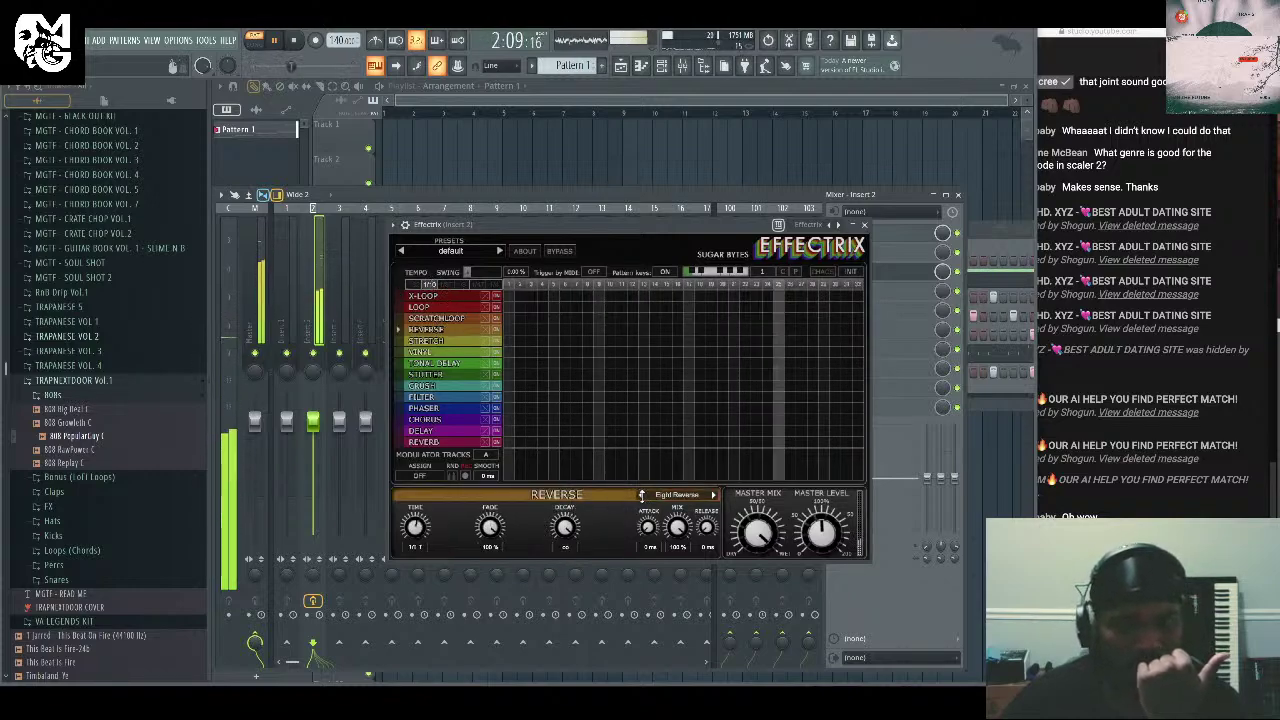
Place Reverse blocks on steps 14–16 and 30–32 of the Effectrix sequencer and change the Reverse preset to Quarter reverse.
left_click_drag(640, 329, 682, 330)
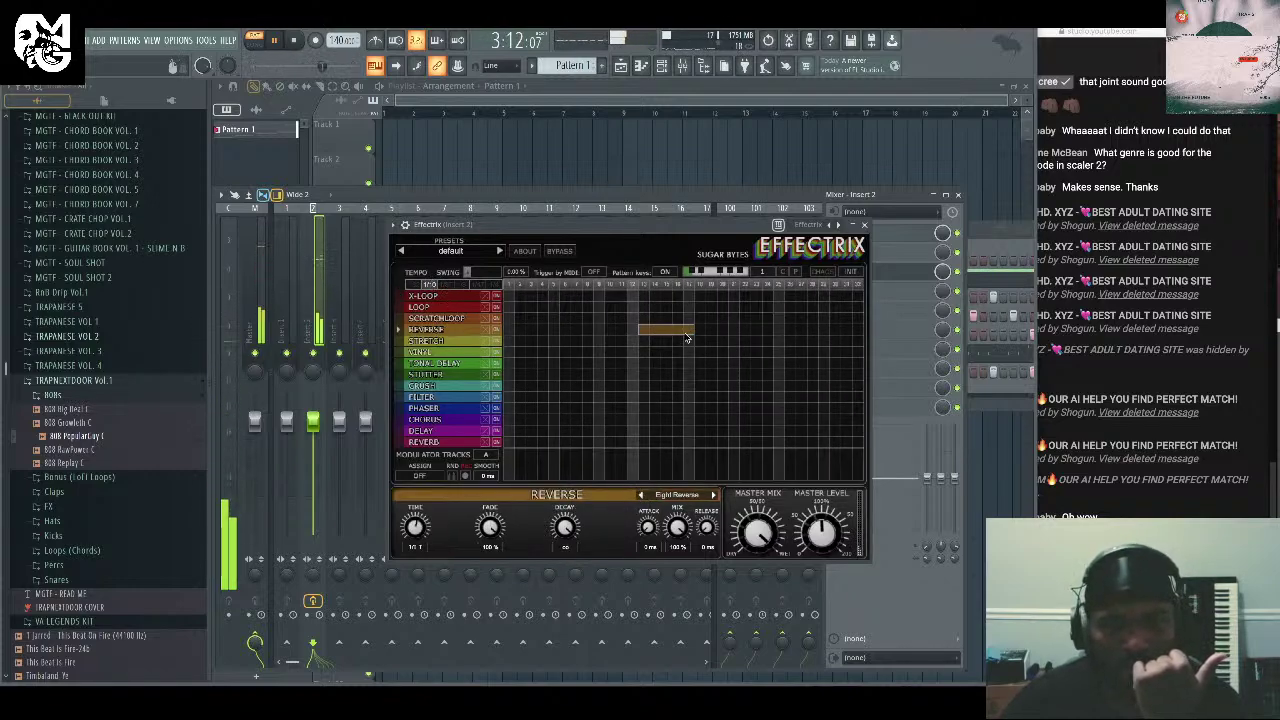
left_click_drag(820, 330, 858, 331)
left_click_drag(676, 330, 688, 330)
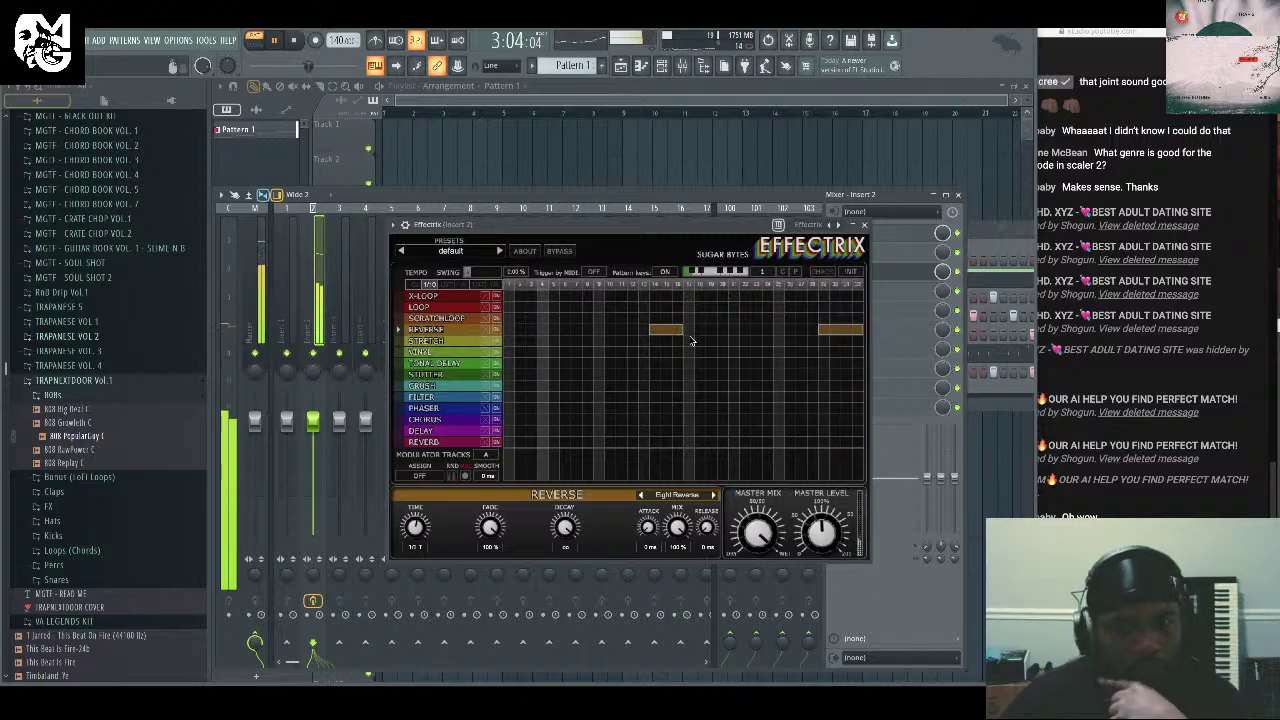
left_click_drag(847, 330, 858, 330)
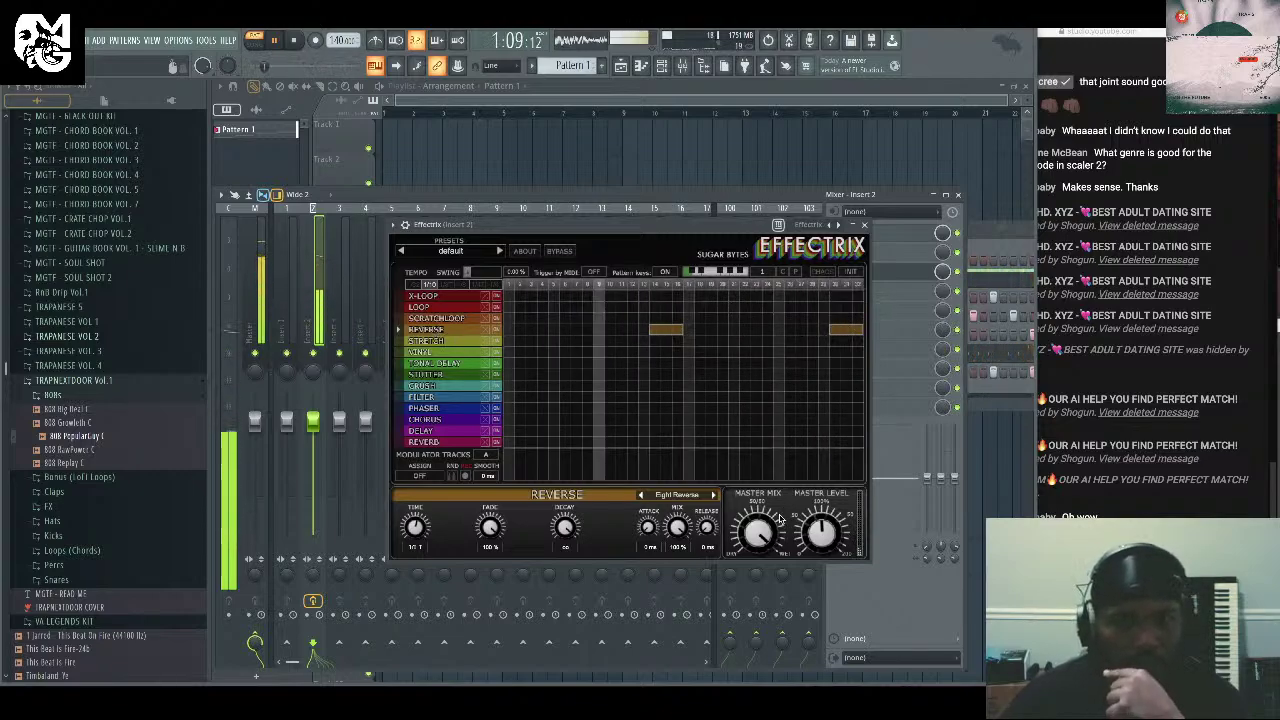
left_click_drag(706, 527, 712, 490)
left_click(713, 494)
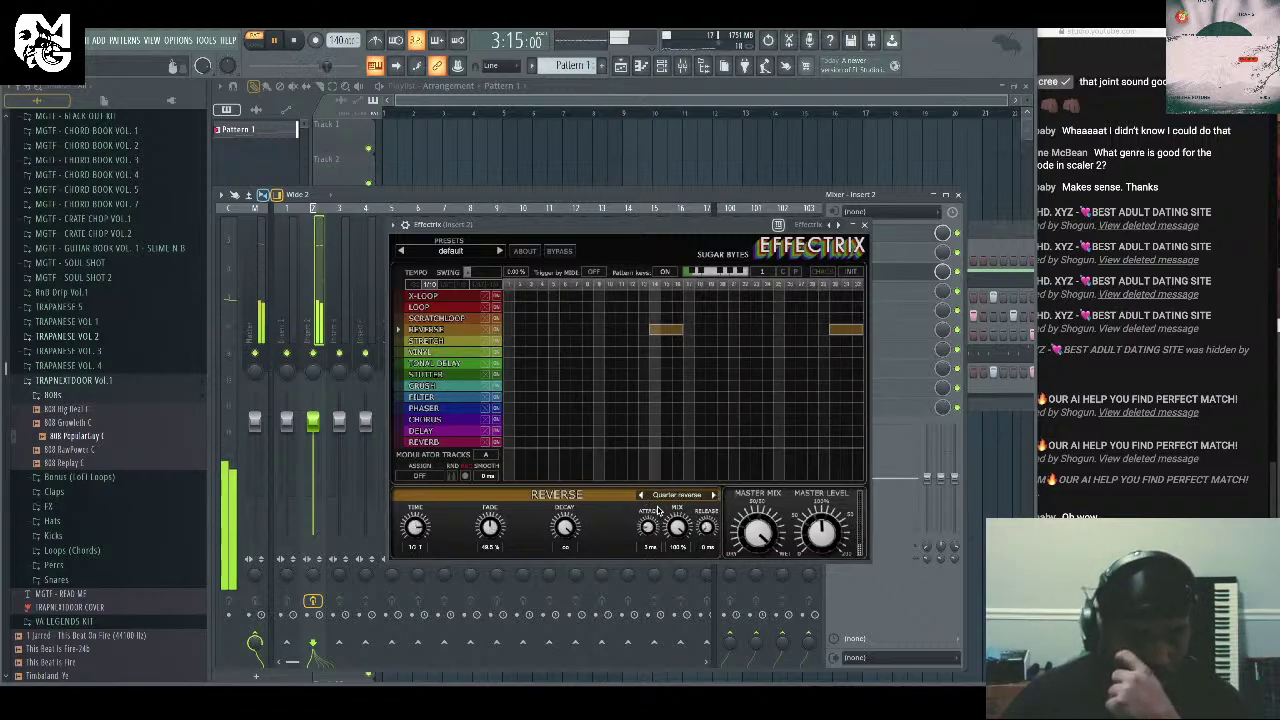
Place Phaser blocks on steps 9–12 and 25–28, apply the Phase Rider preset and close Effectrix.
left_click(446, 409)
left_click_drag(596, 408, 634, 409)
left_click_drag(776, 408, 814, 409)
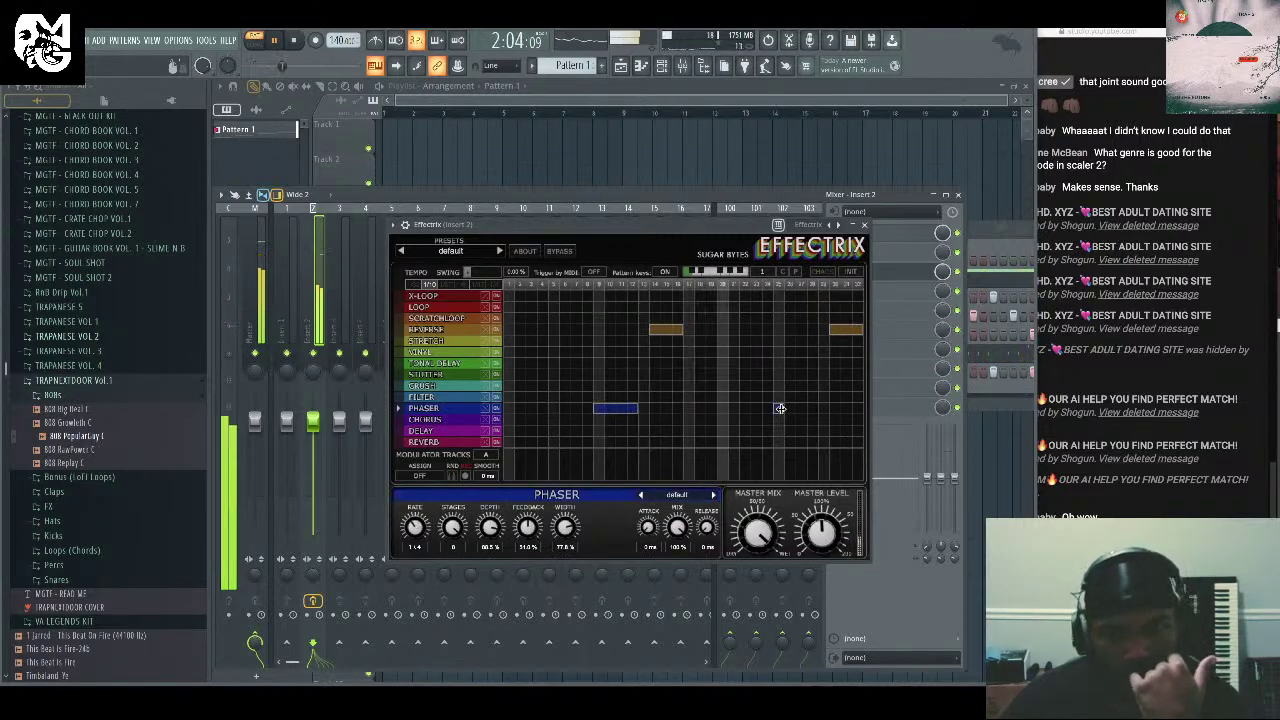
left_click(713, 495)
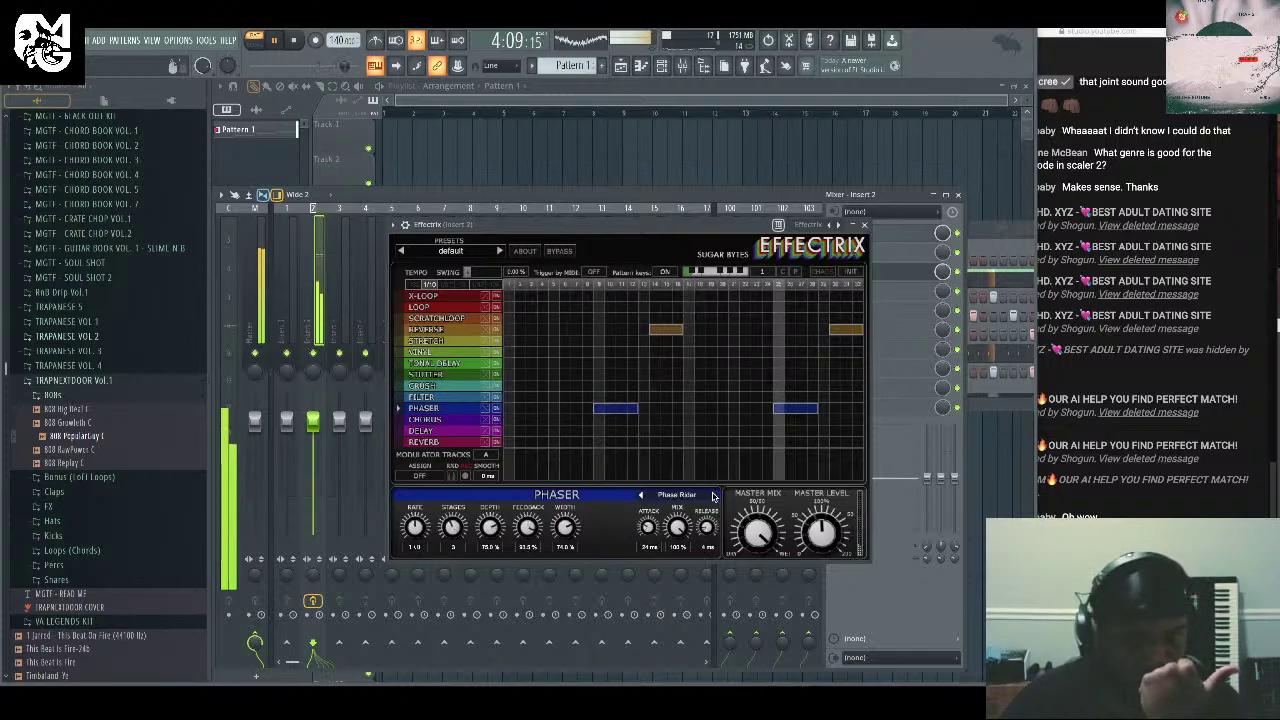
left_click(864, 224)
Load Saucey Filter in the sixth slot of Insert 2, lower its pre LP cutoff, turn the main filter toward low pass and close it.
left_click(838, 350)
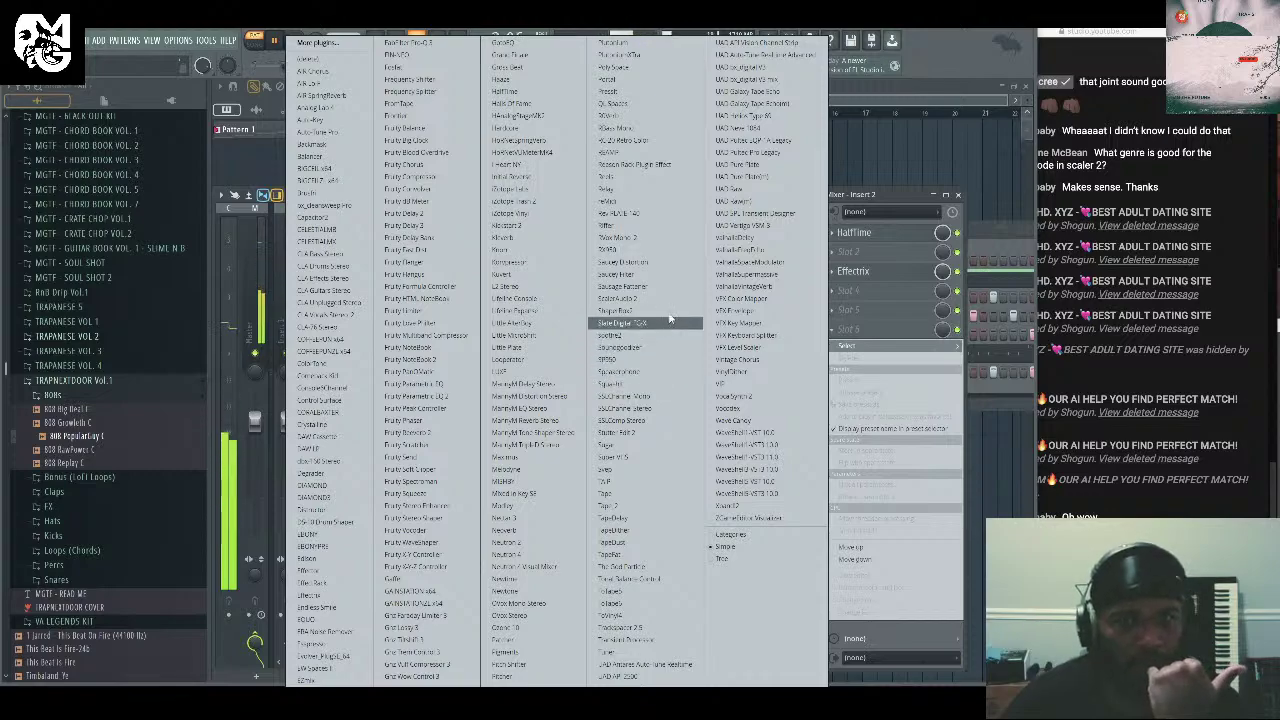
left_click(672, 274)
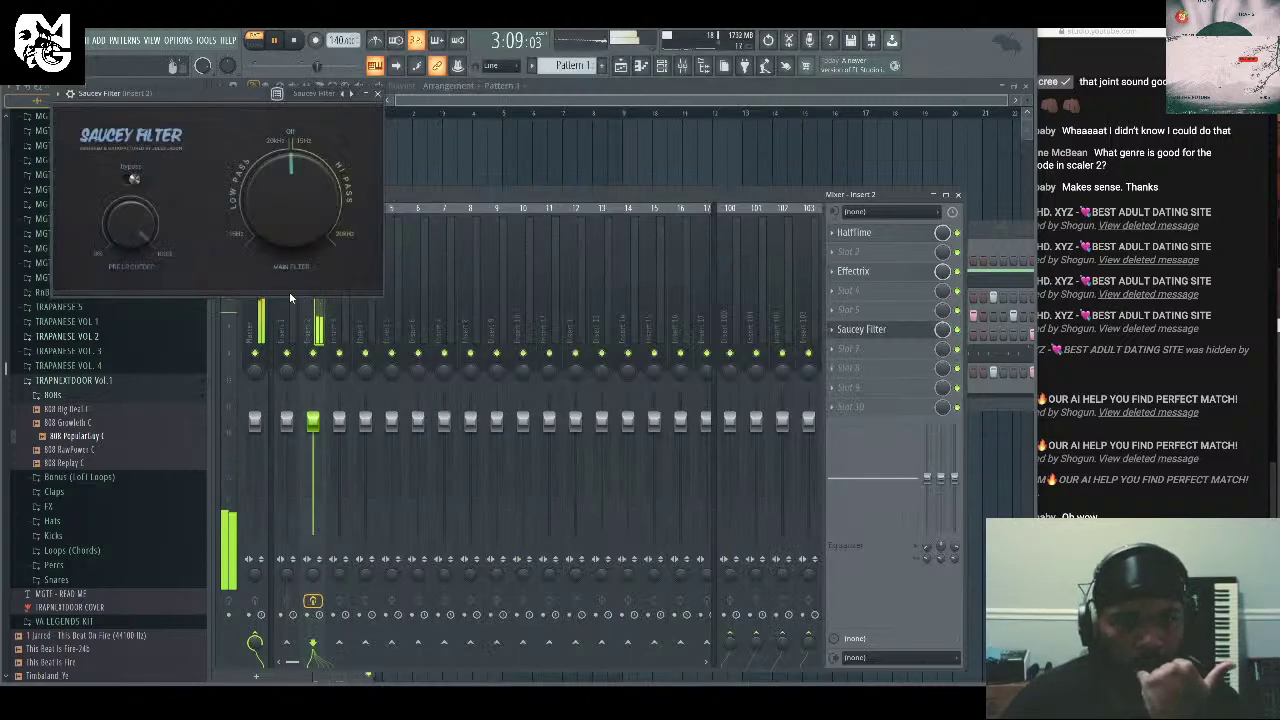
left_click_drag(128, 232, 172, 318)
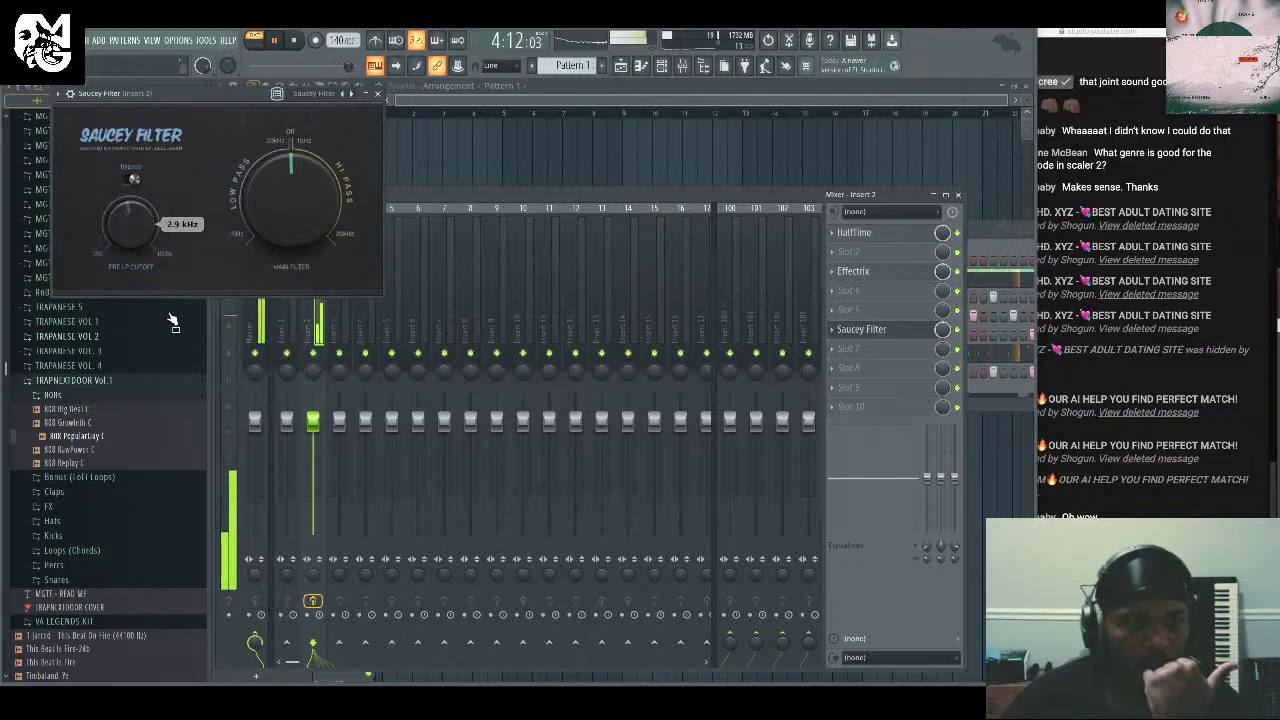
left_click_drag(288, 198, 284, 227)
mouse_move(141, 241)
left_click_drag(141, 241, 148, 257)
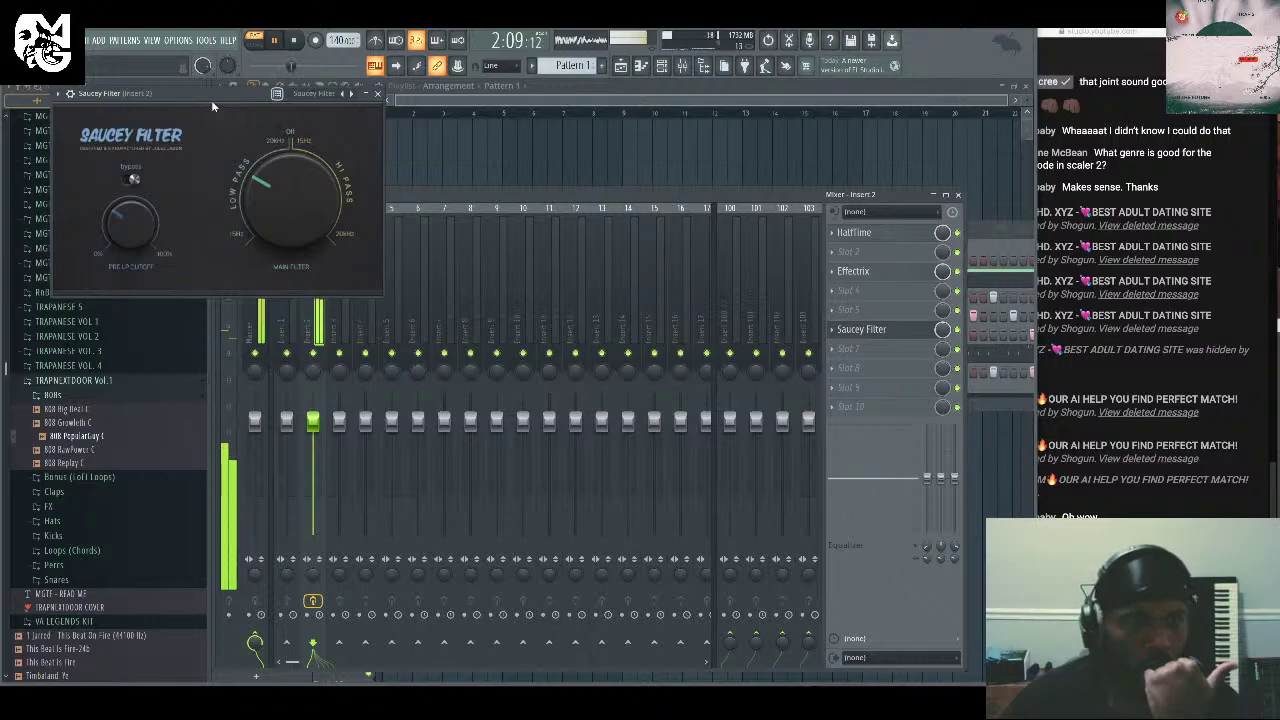
left_click_drag(241, 102, 631, 241)
left_click_drag(662, 345, 666, 347)
left_click(767, 232)
Lower the Insert 2 fader slightly and return from the mixer to the Channel rack.
left_click_drag(313, 420, 313, 436)
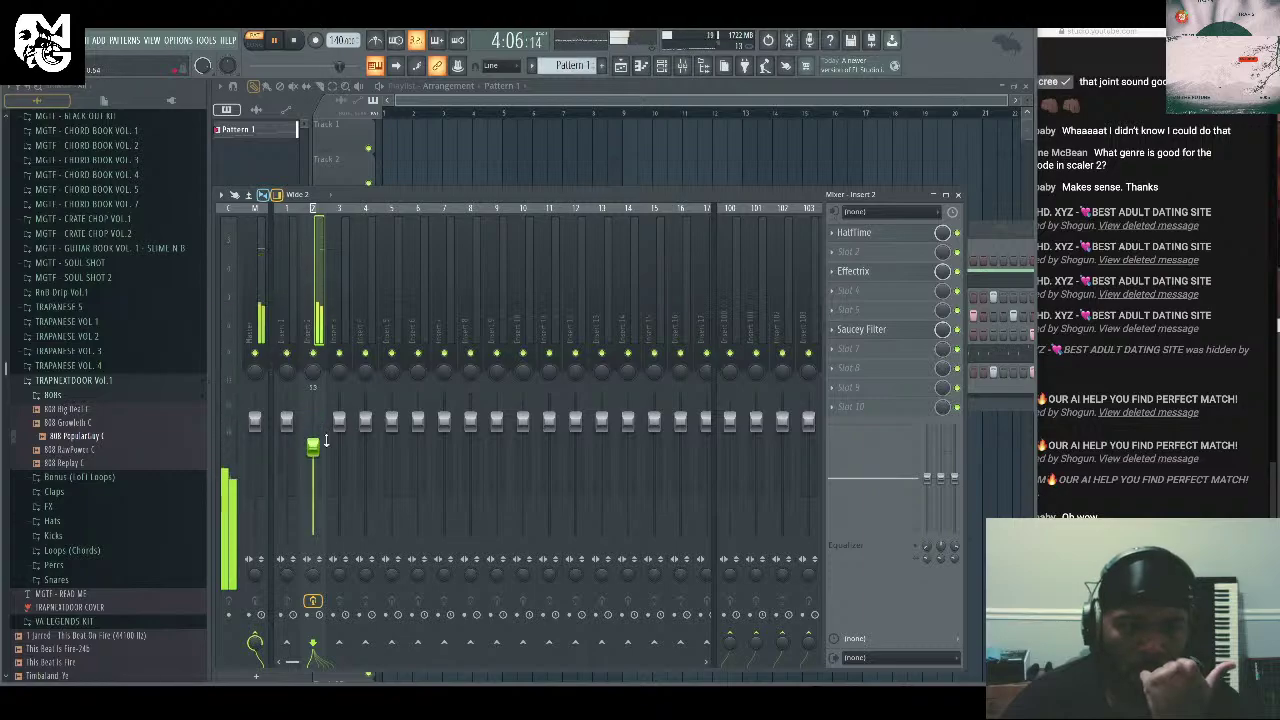
key("F9")
key("F6")
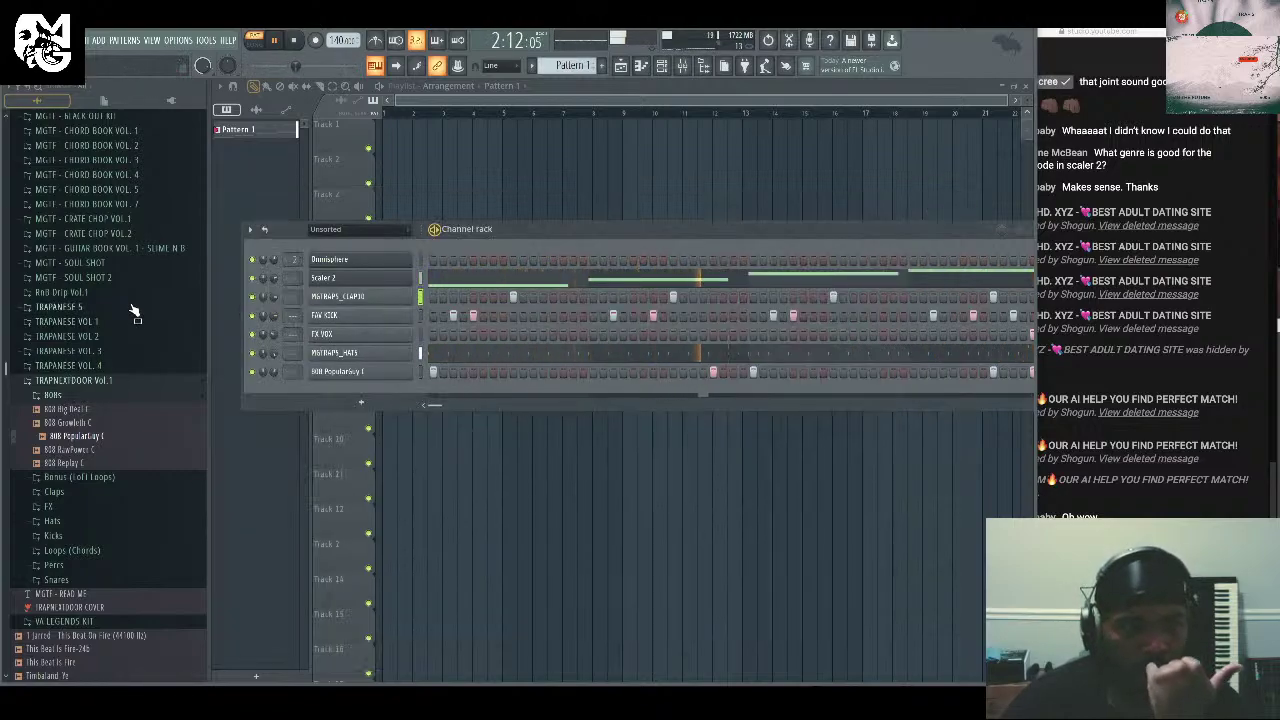
Browse the clap samples in the TRAPANESE 5 drum kit and collapse the DRUM KIT folder.
left_click(95, 306)
left_click(127, 337)
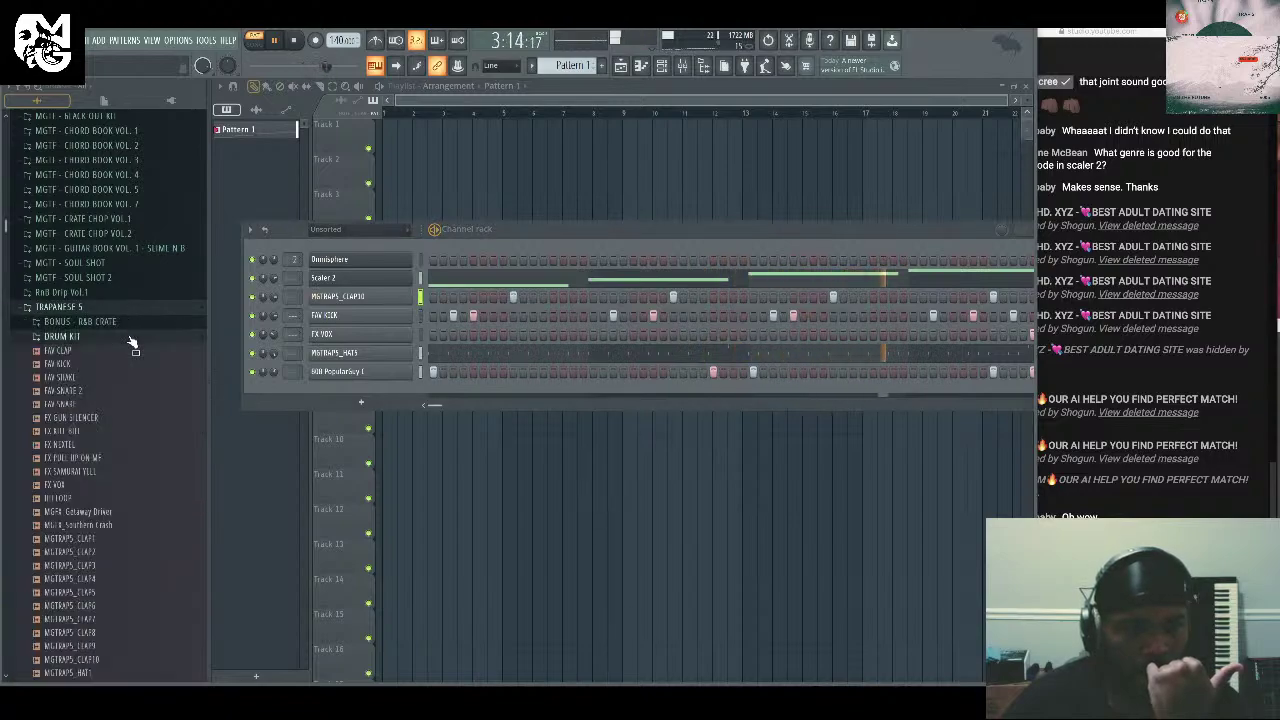
scroll(133, 490, "down", 5)
scroll(131, 495, "up", 5)
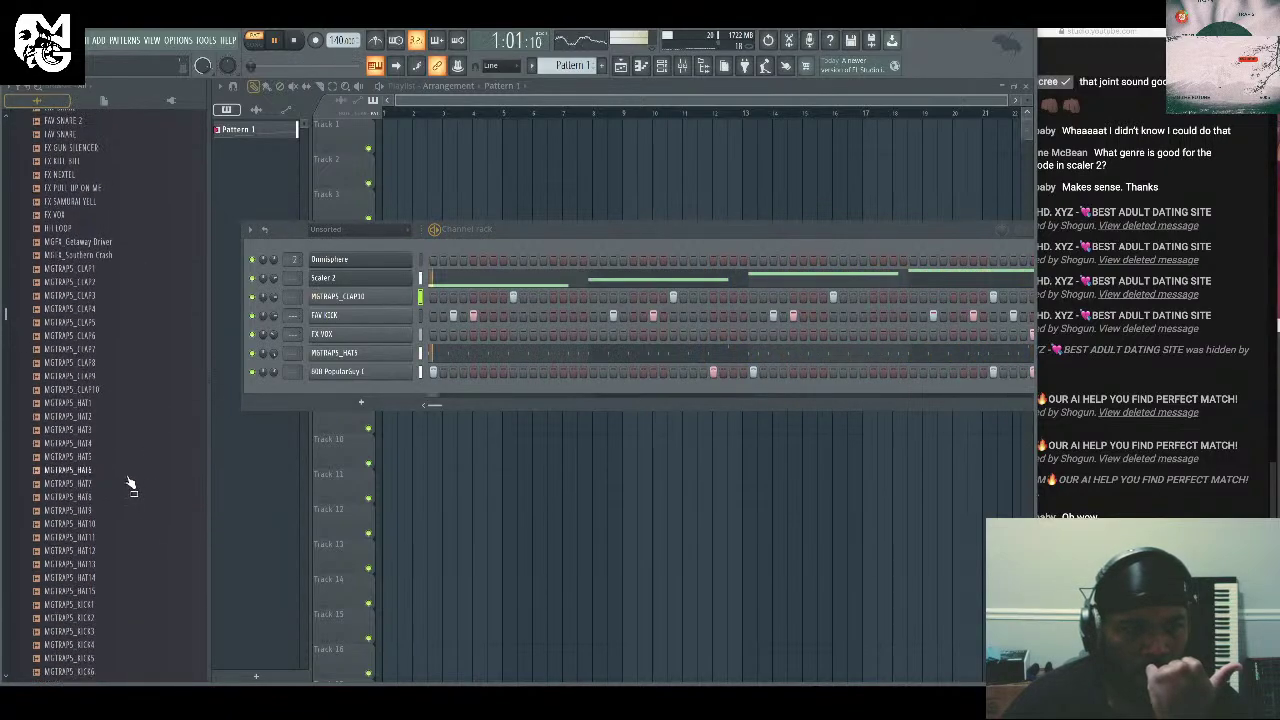
scroll(100, 209, "up", 3)
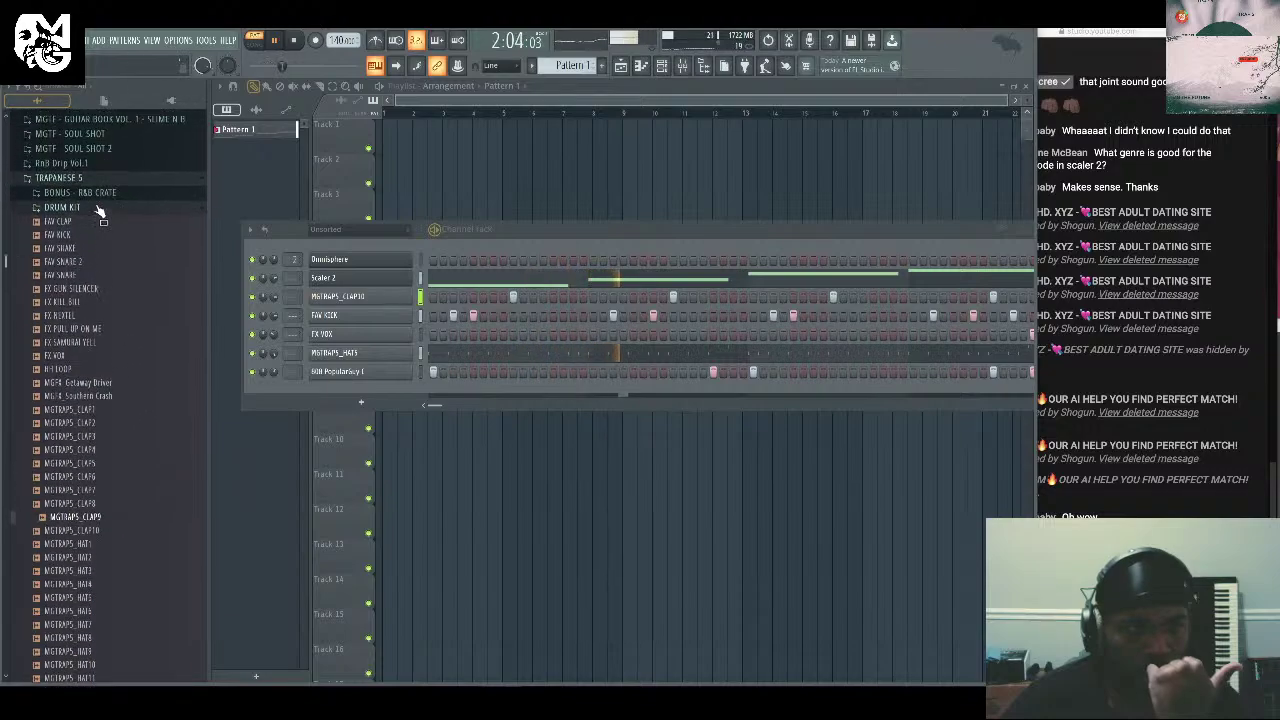
left_click(95, 228)
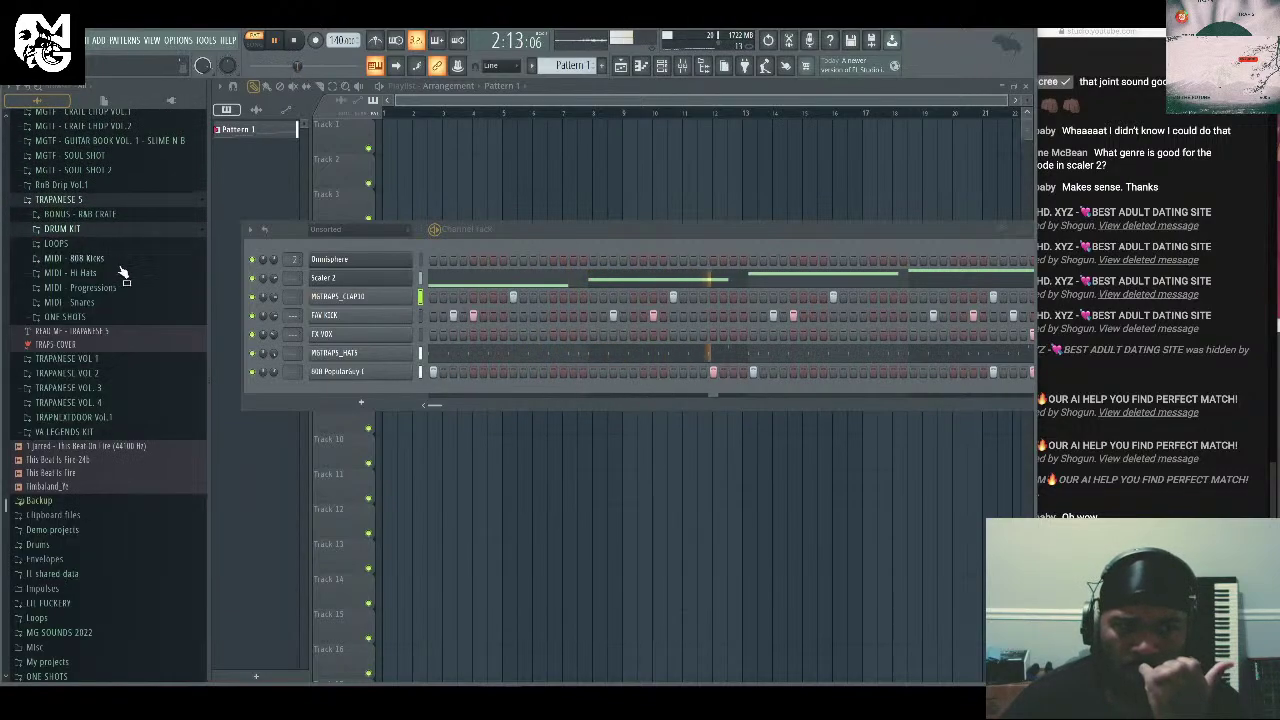
Replace the clap channel's sample with Snare Distro from the TRAPNEXTDOOR Vol.1 Snares and add hits on steps 15, 31, 47, 61 and 63.
left_click(160, 418)
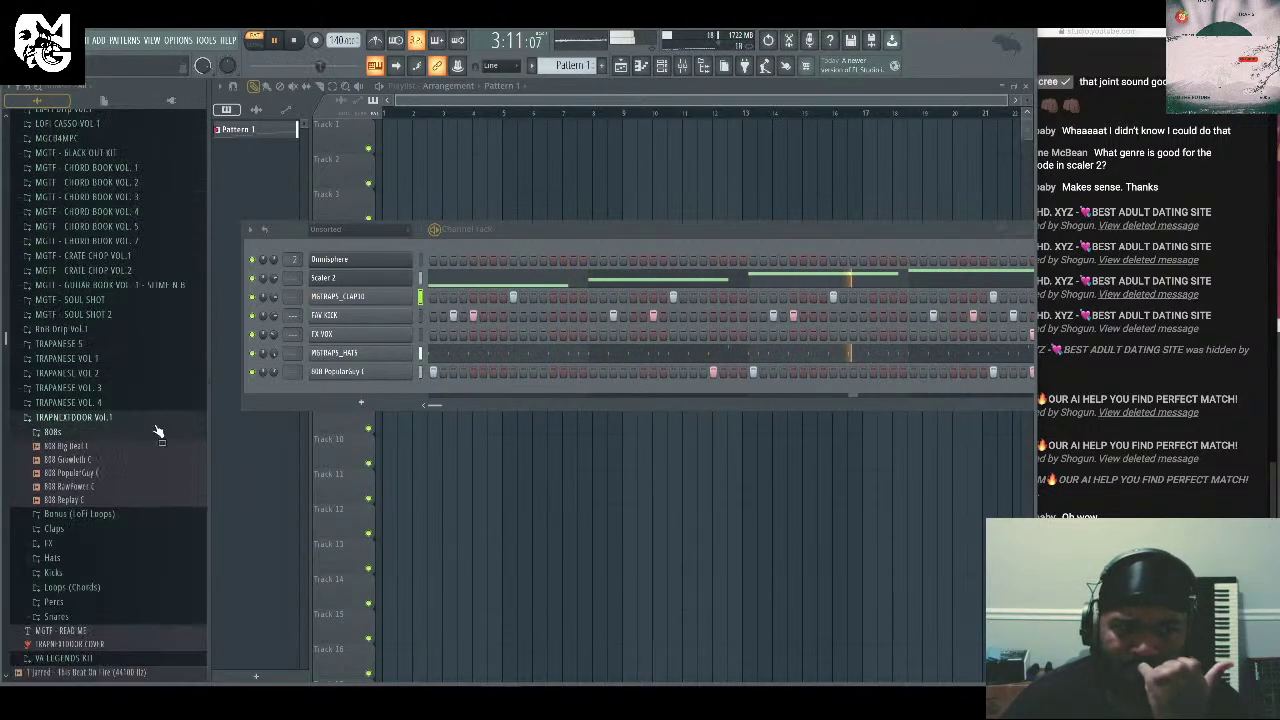
left_click(118, 616)
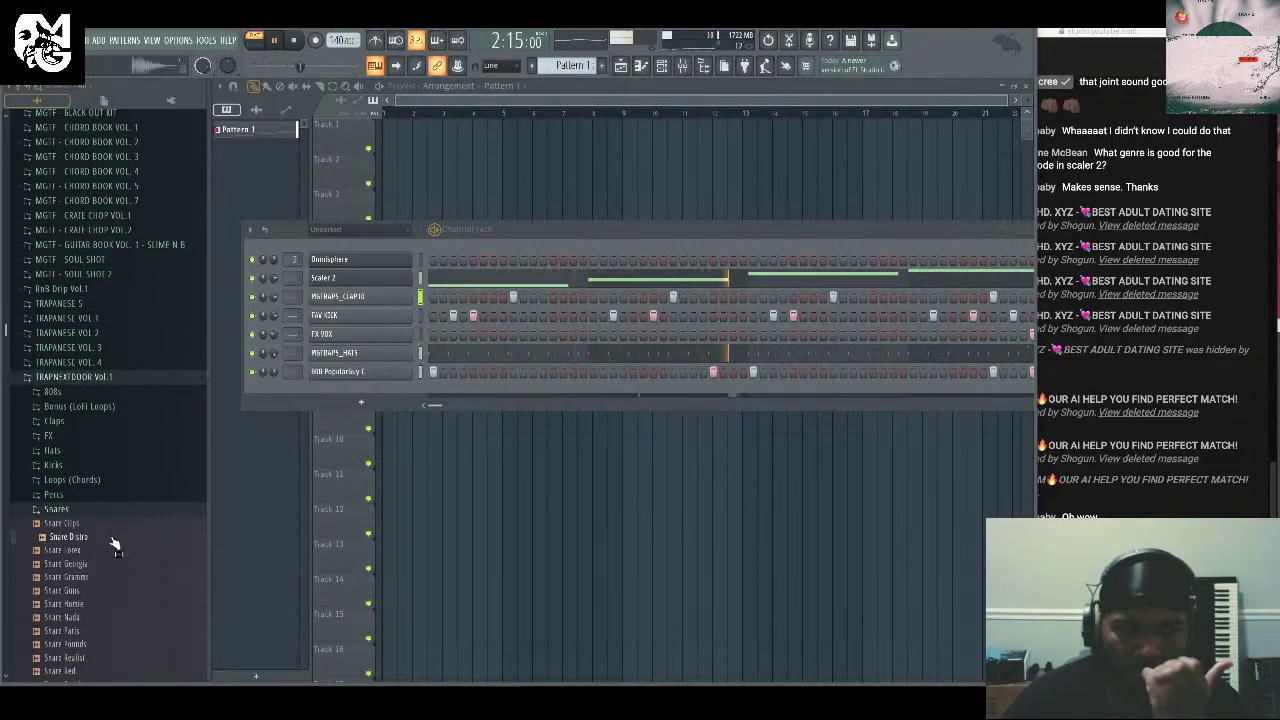
left_click(111, 540)
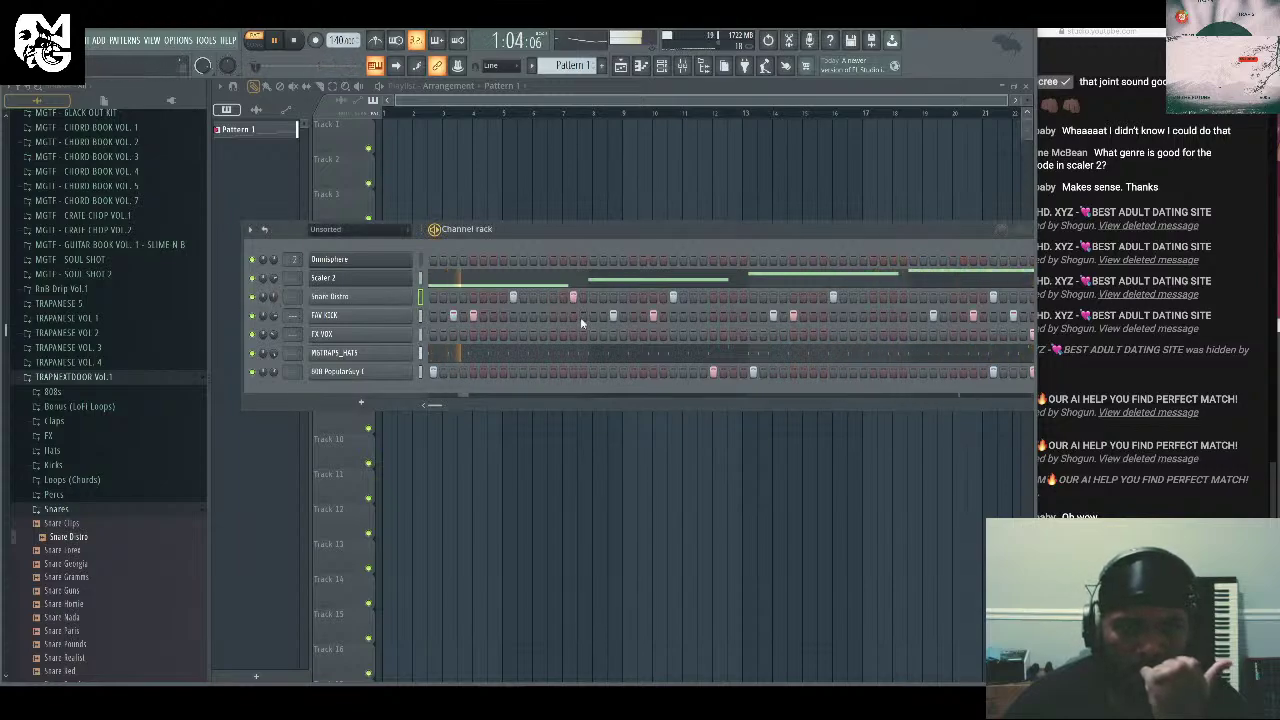
left_click(733, 297)
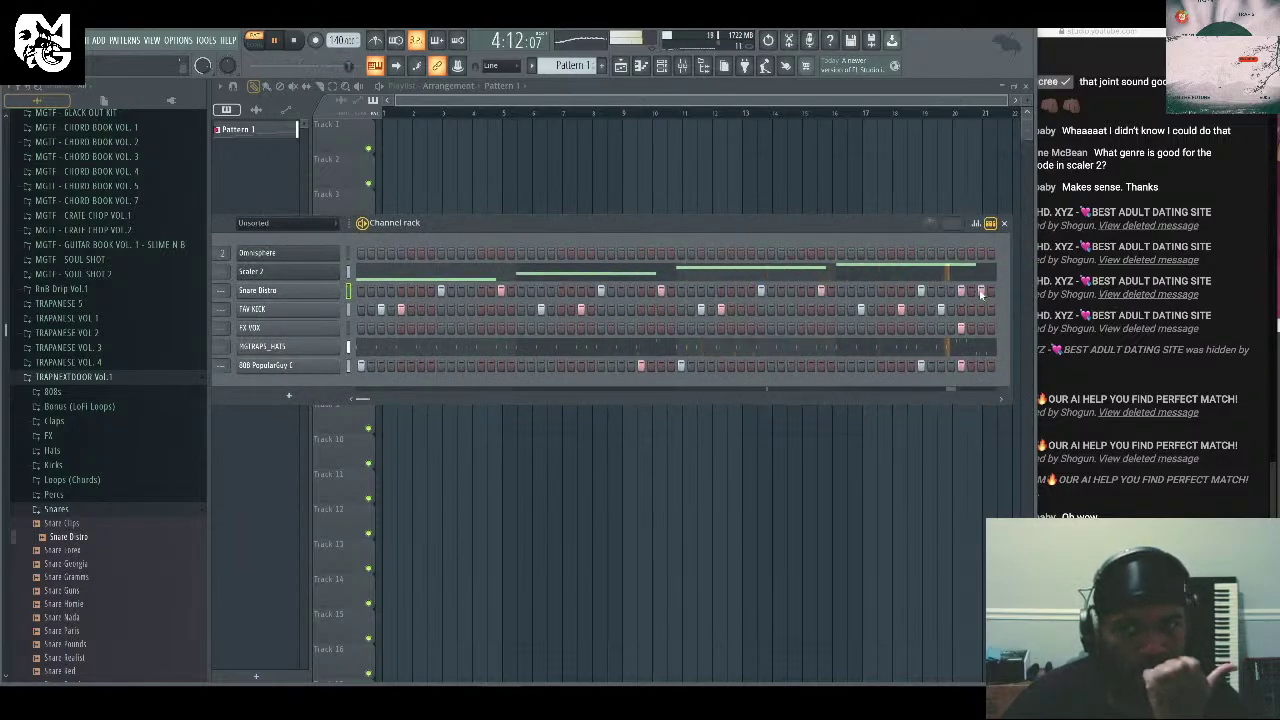
Audition the other snares in the TRAPNEXTDOOR Vol.1 kit and swap the snare channel's sample for Snare Scenic.
left_click(108, 632)
left_click(100, 644)
left_click(98, 659)
key("Down")
key("Down")
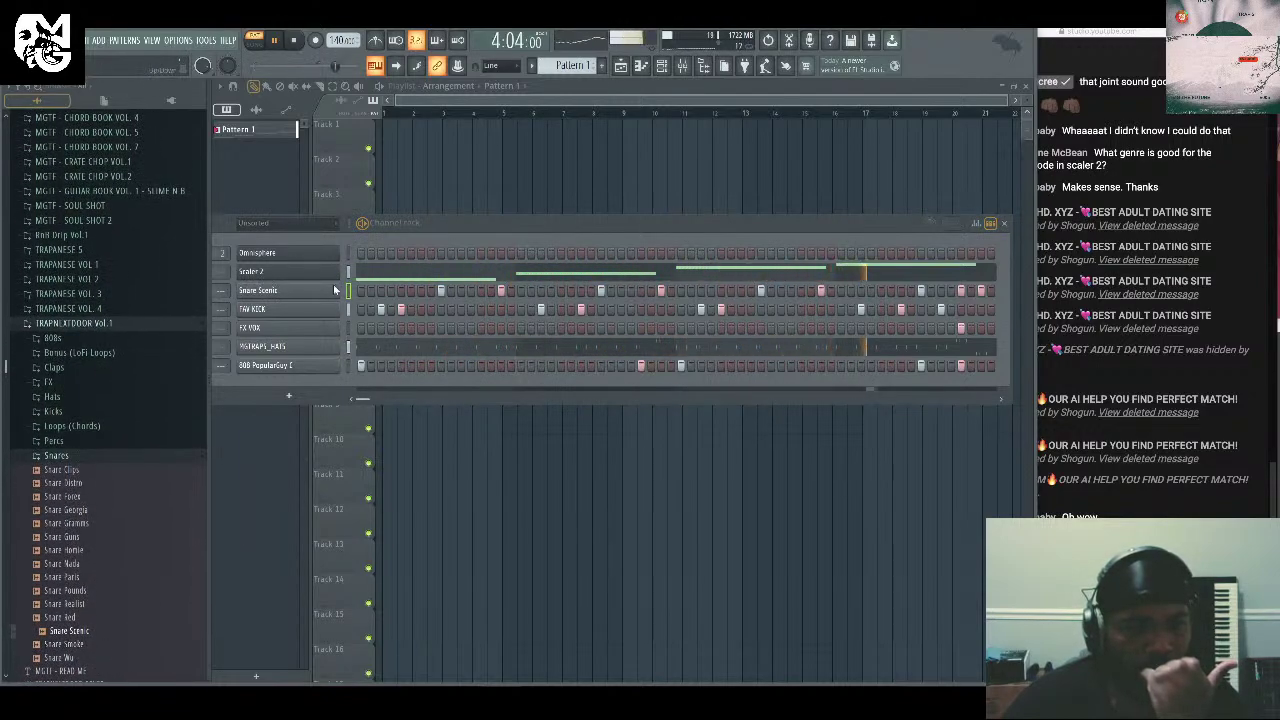
Open the Channel rack's graph editor and raise the snare velocities in the first three bars, with main hits at maximum and added hits slightly lower.
left_click_drag(455, 212, 480, 205)
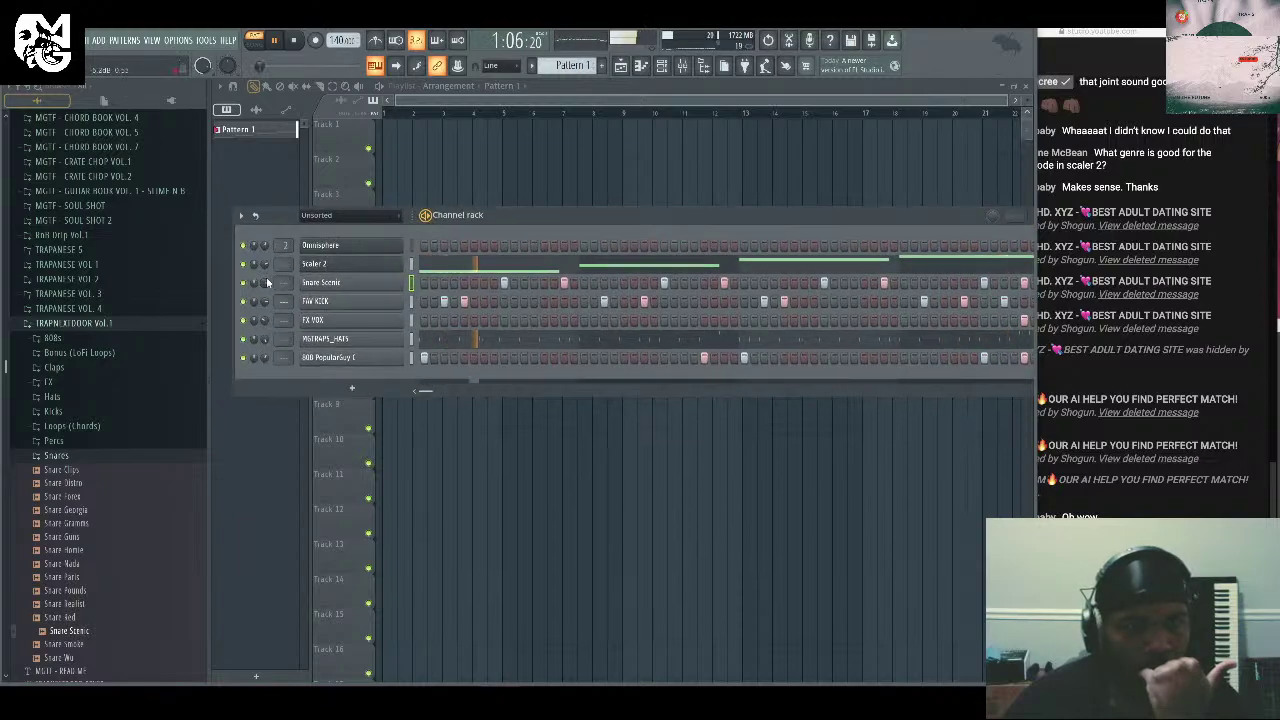
left_click_drag(639, 227, 511, 214)
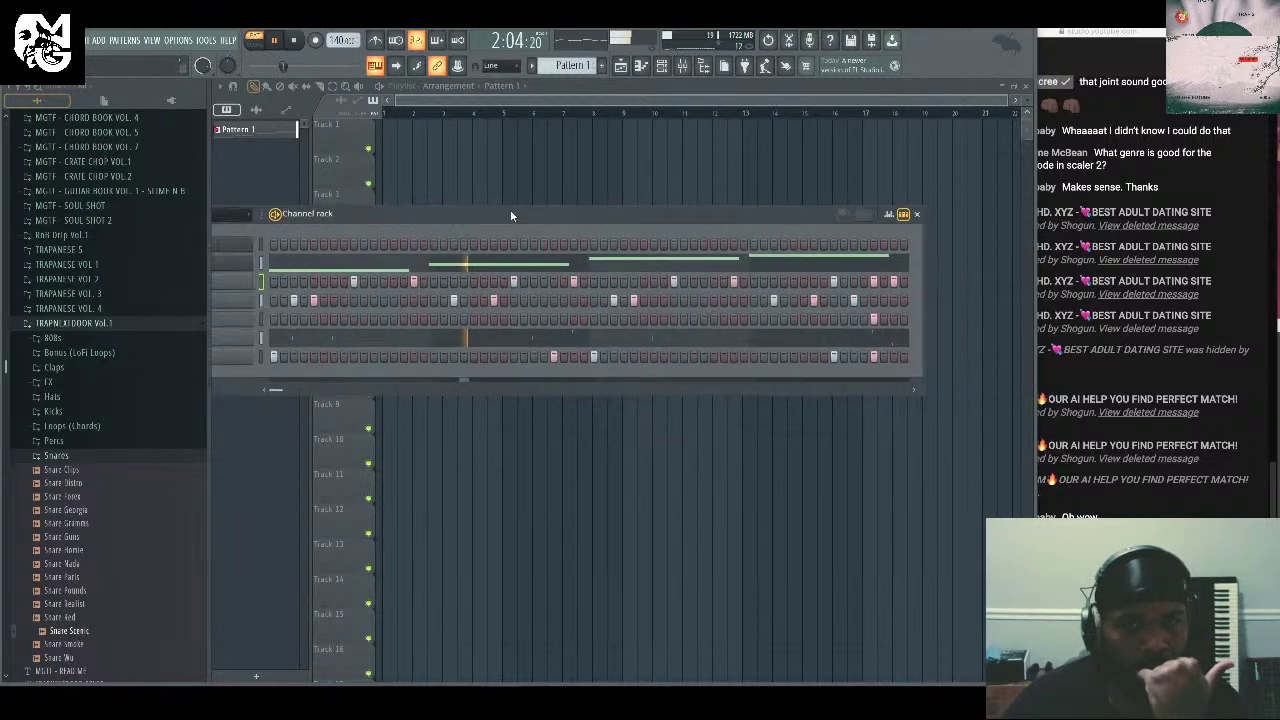
left_click(889, 214)
left_click(889, 214)
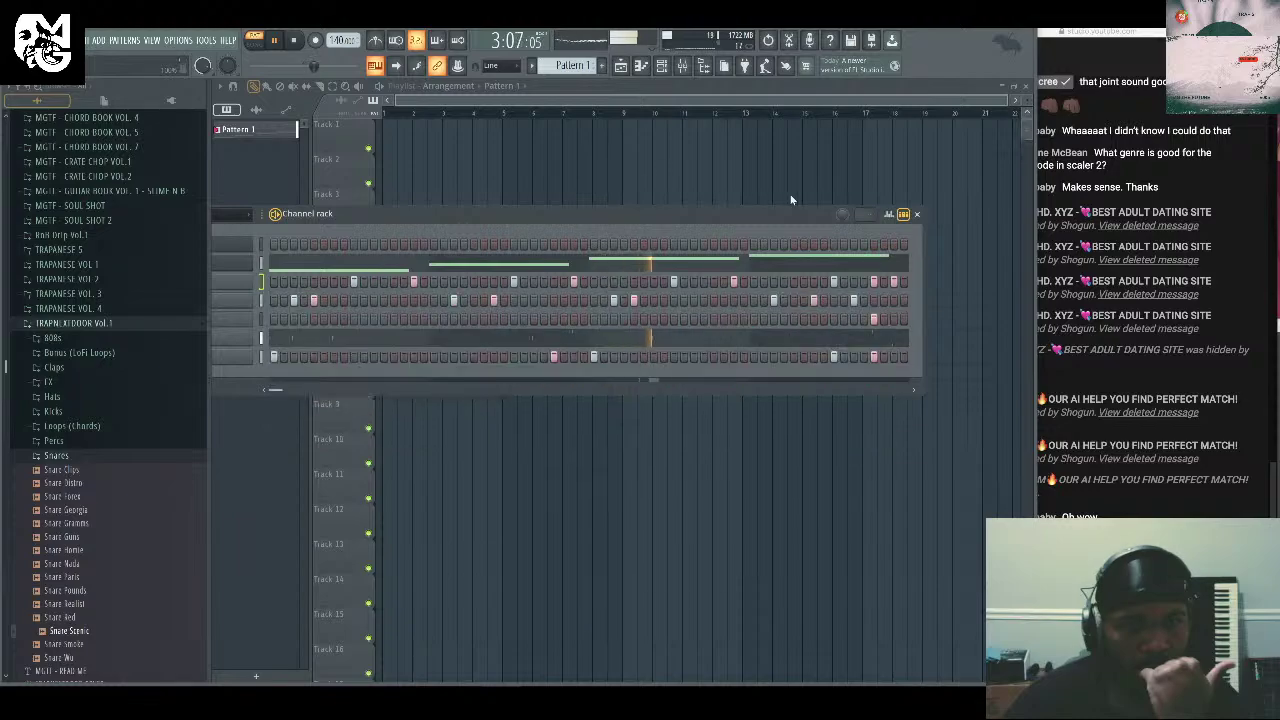
left_click(889, 214)
left_click(414, 303)
left_click(574, 303)
left_click(734, 303)
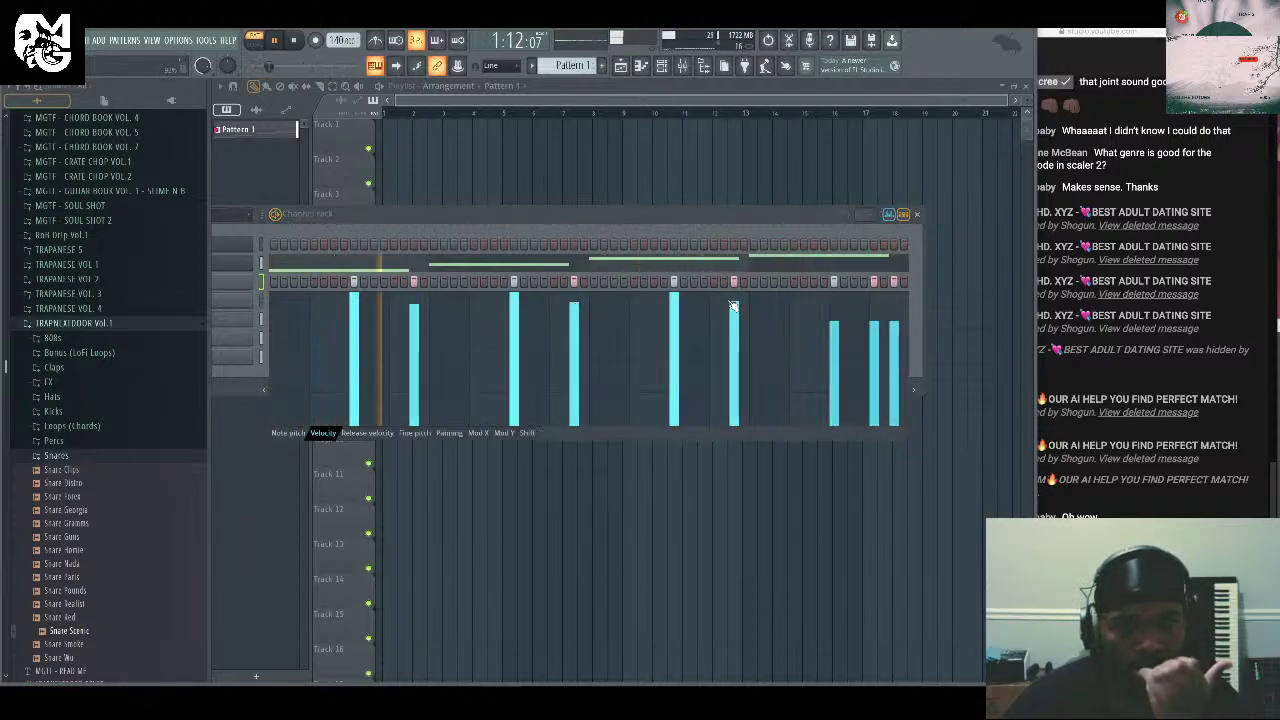
Raise the last bar's snare velocities to maximum on steps 57 and 63 and slightly lower on step 61.
left_click(874, 294)
left_click(834, 293)
left_click(894, 293)
left_click(874, 305)
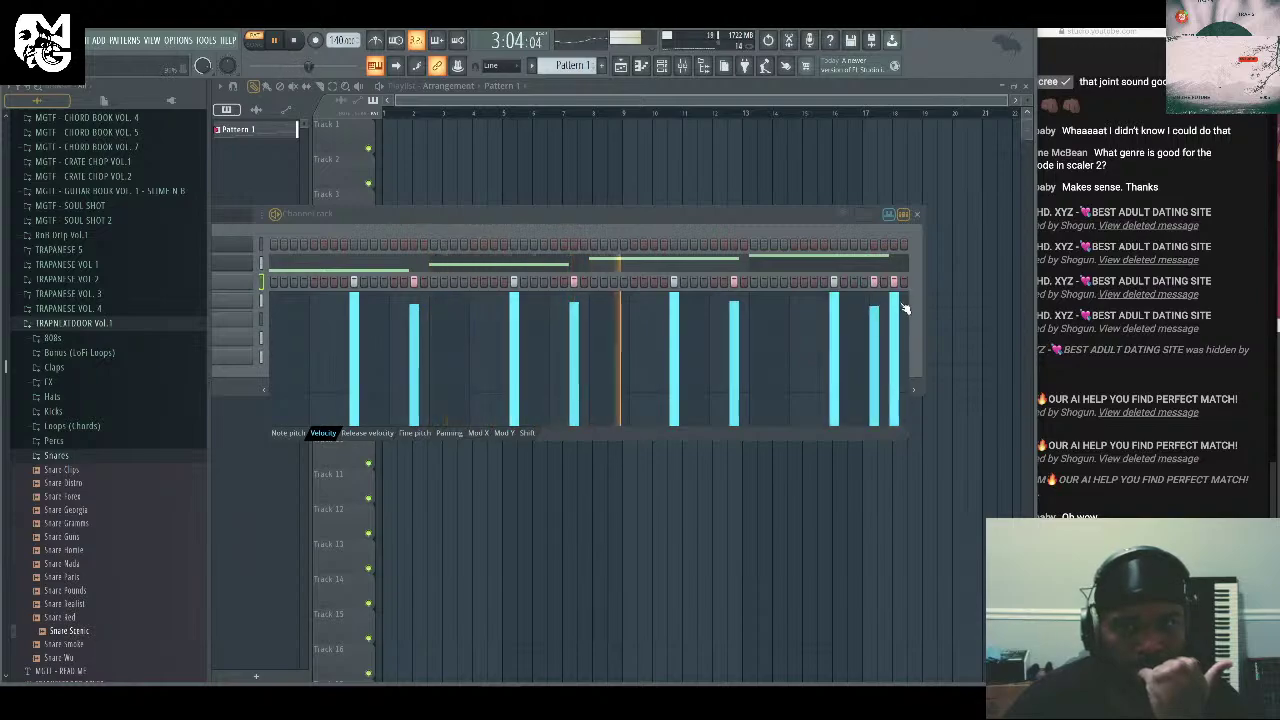
Hide the Channel rack's graph editor, reposition the rack and check the MGTRAPS_HATS channel's settings.
left_click(889, 214)
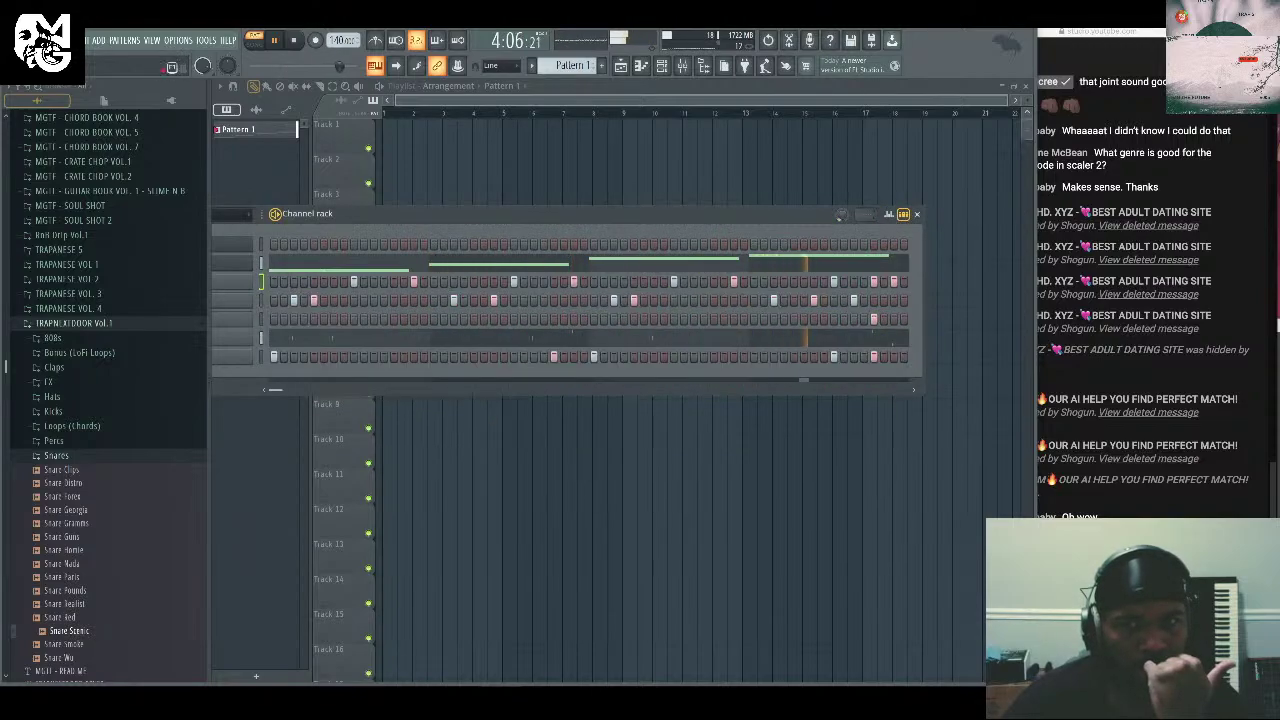
left_click_drag(808, 213, 918, 206)
left_click(288, 329)
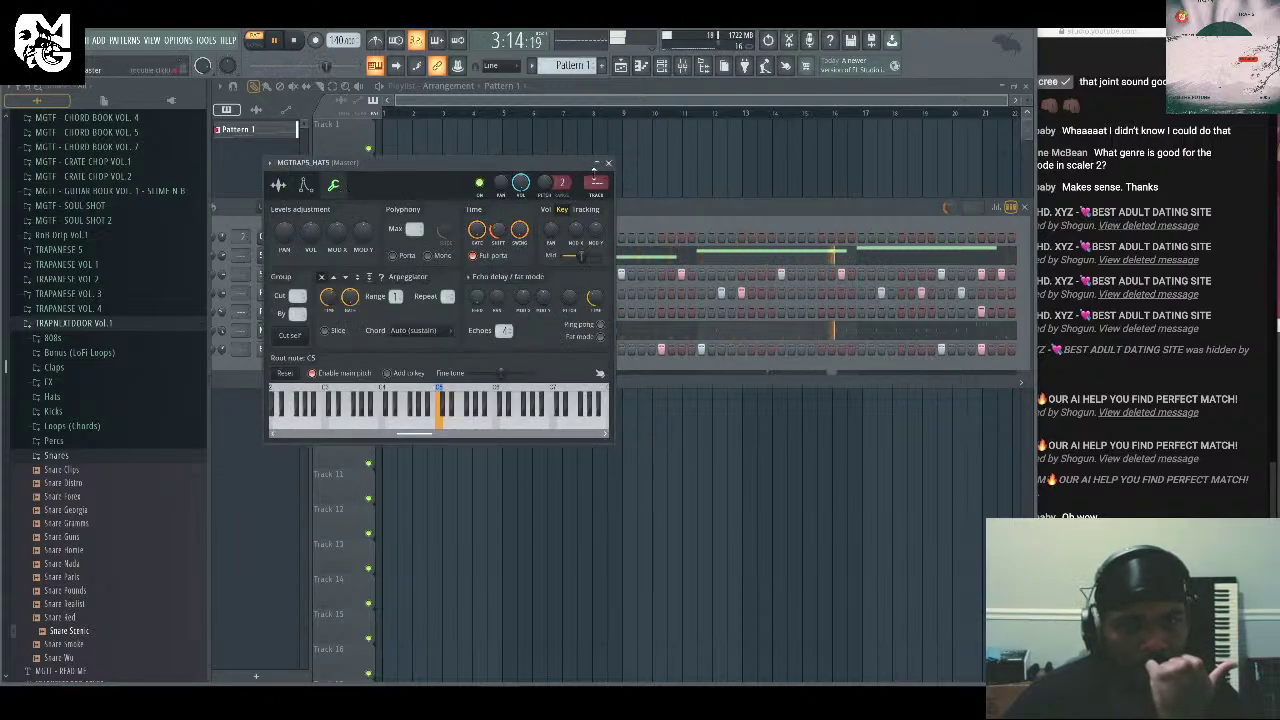
left_click(608, 162)
left_click(321, 330)
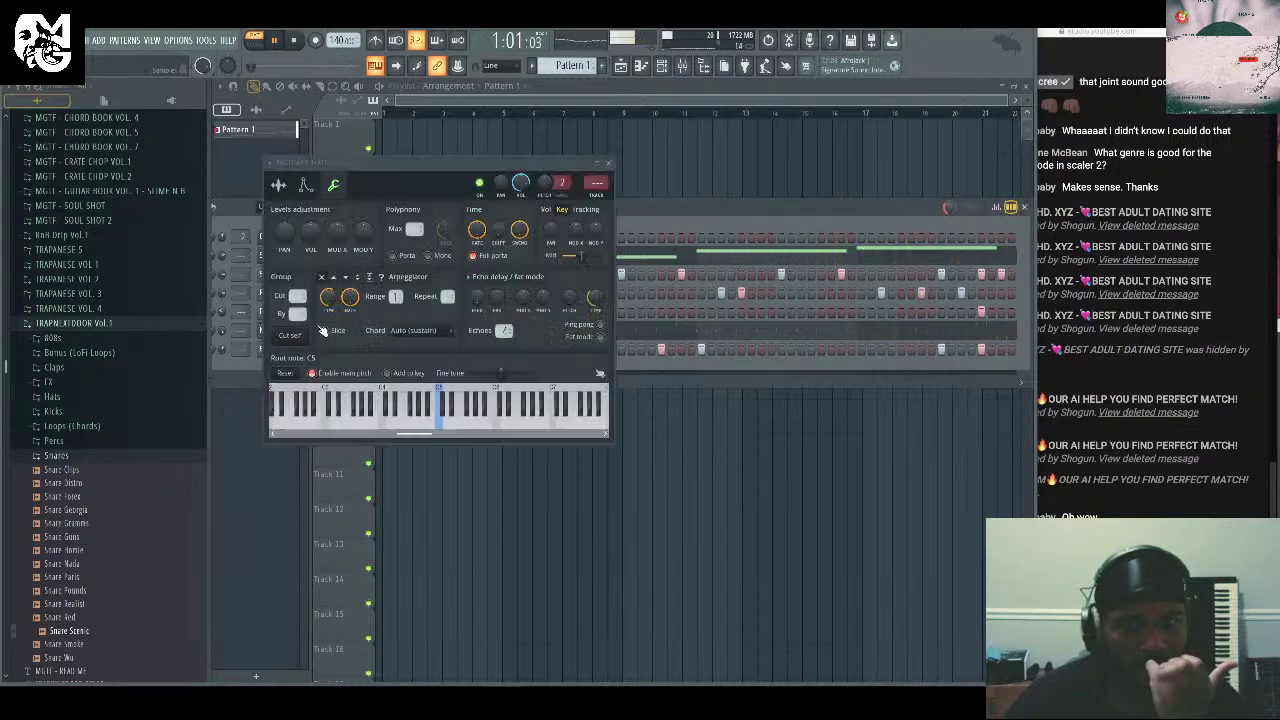
left_click(608, 162)
Open Scaler 2, switch its expression type to Sequences and try the Ostinato 1 pattern.
left_click(329, 263)
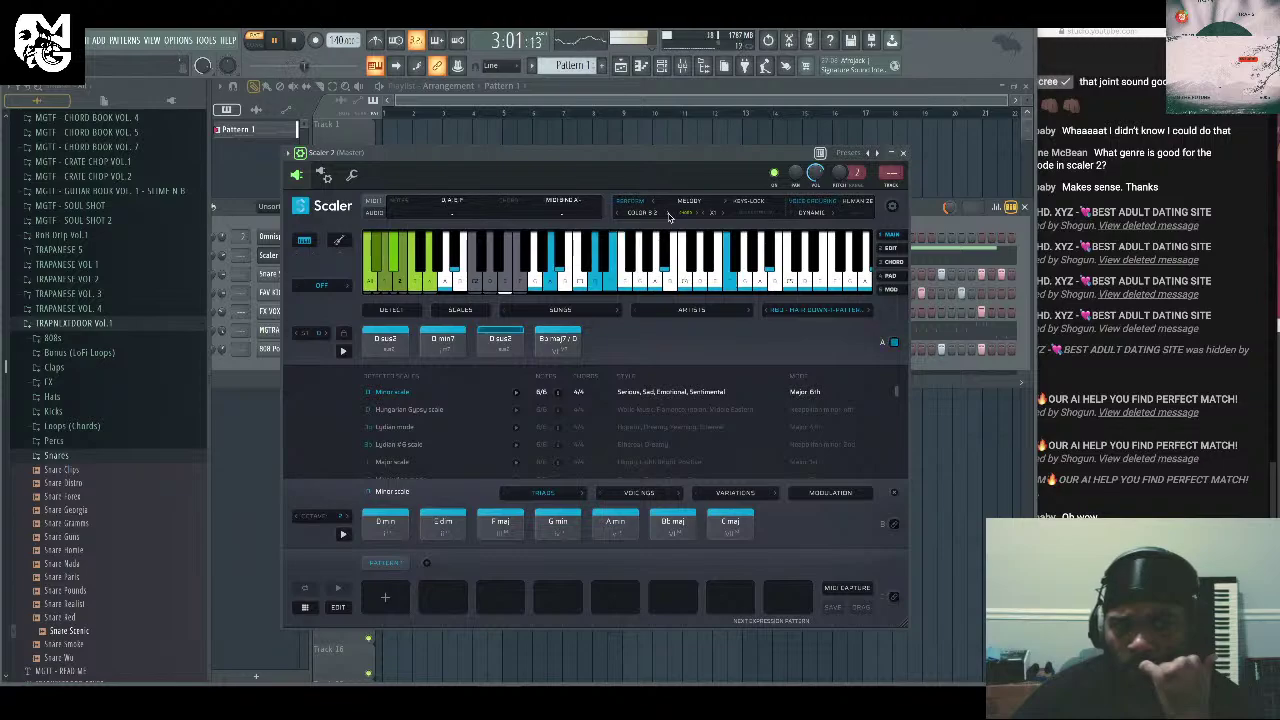
left_click(669, 216)
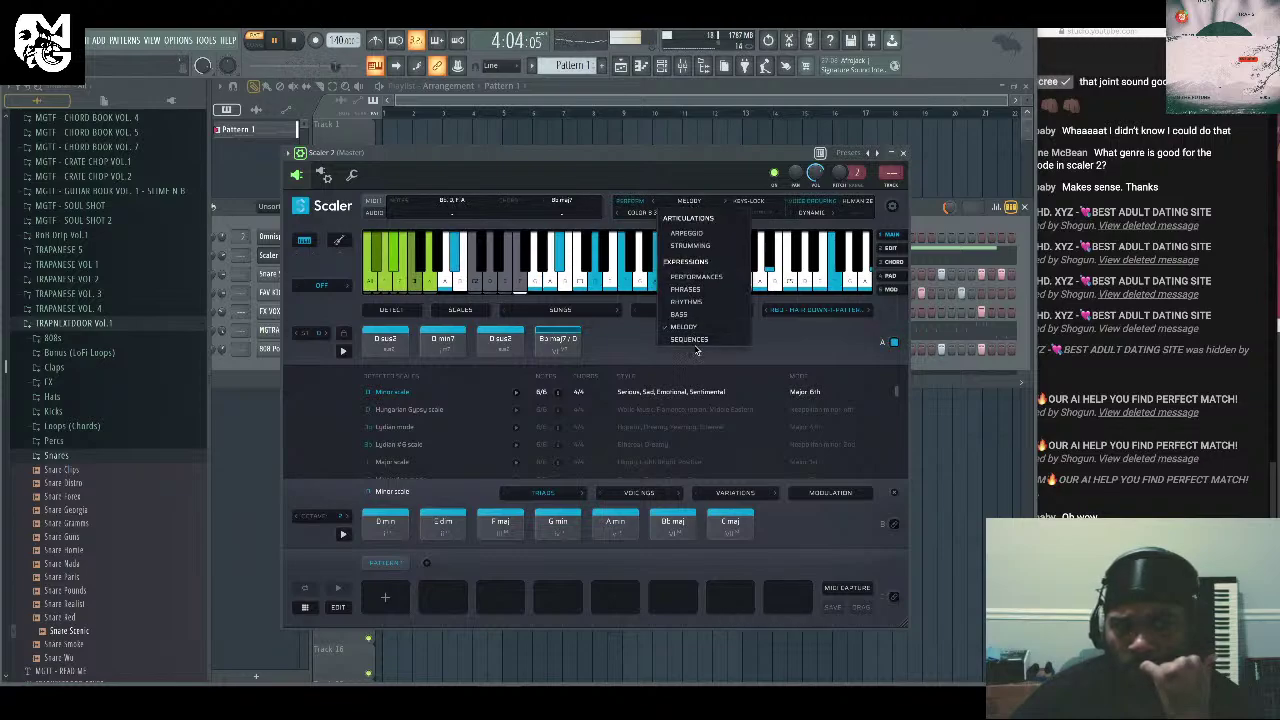
left_click(696, 343)
left_click(669, 216)
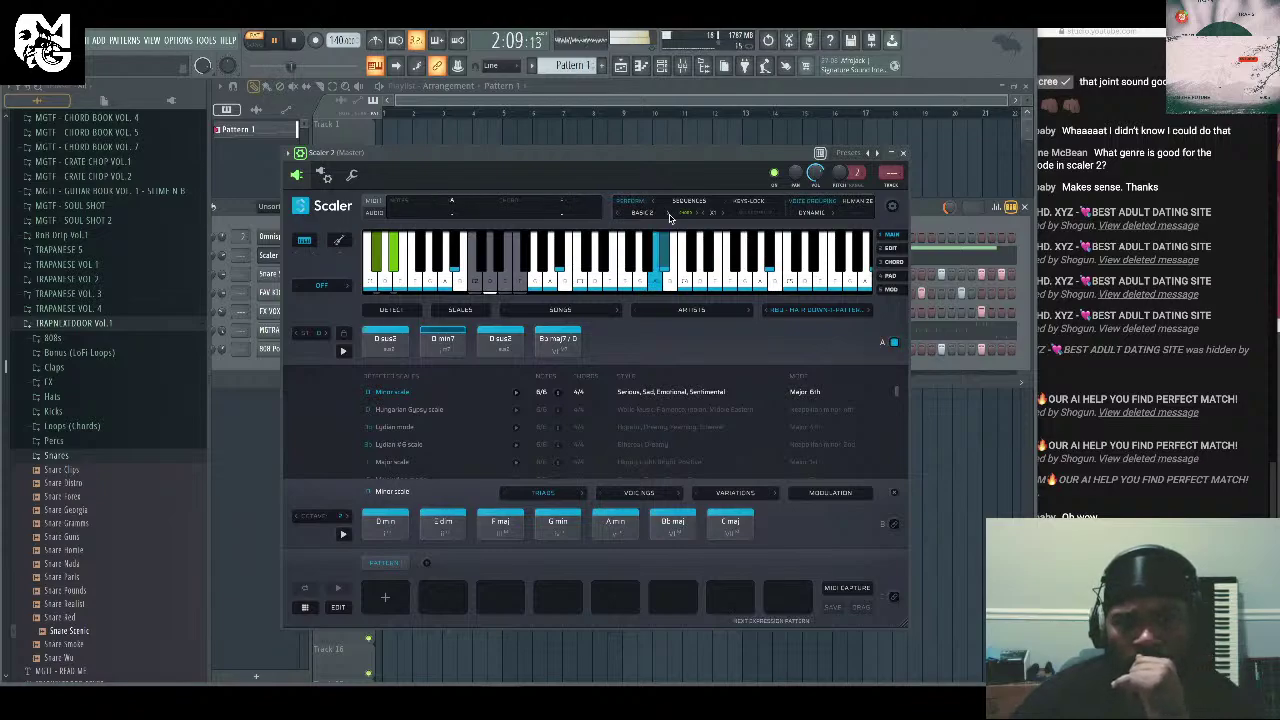
left_click(669, 216)
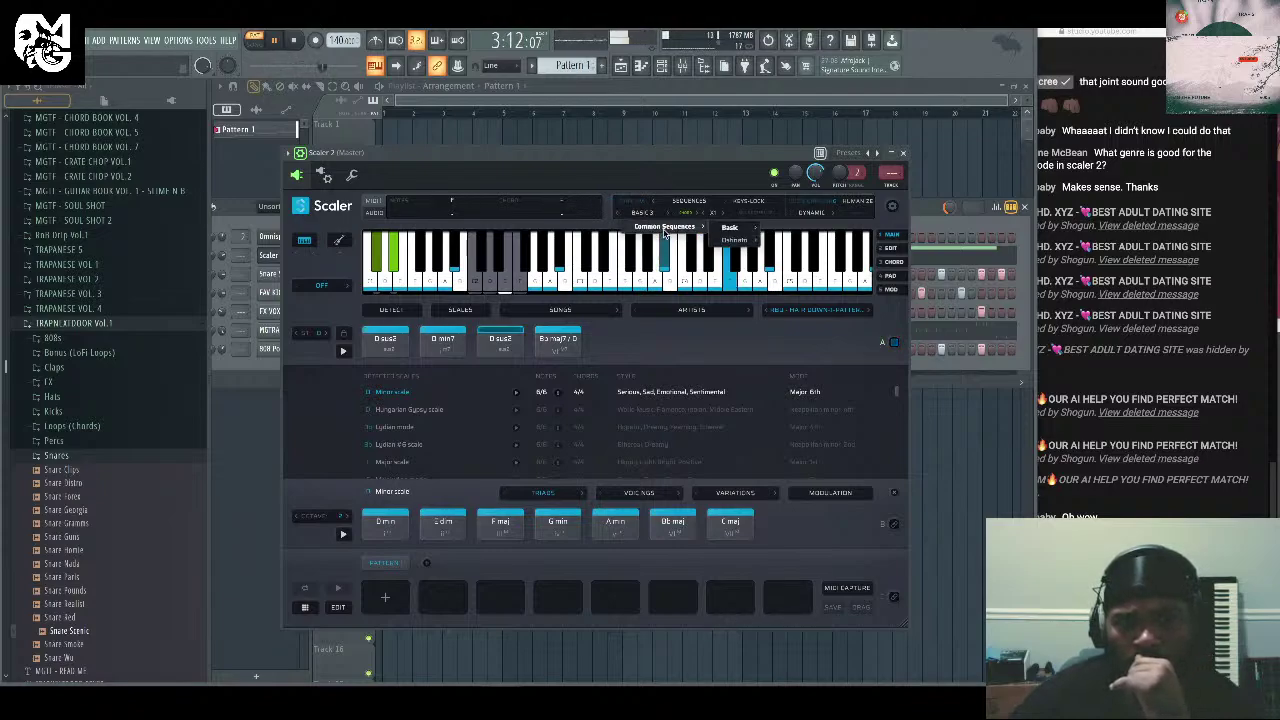
mouse_move(735, 240)
left_click(789, 241)
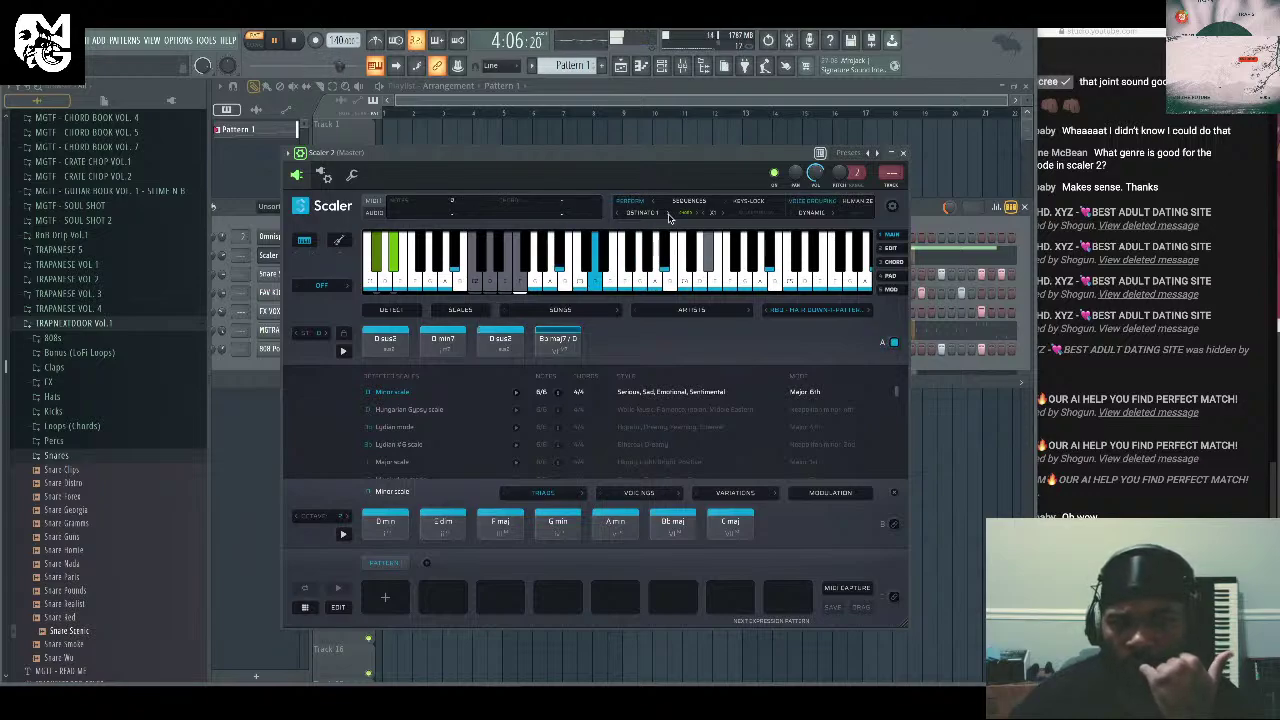
Audition the Love Canals, Maserati and My Heart chord sets in Scaler 2, transposing Maserati down six semitones to D minor.
left_click(868, 313)
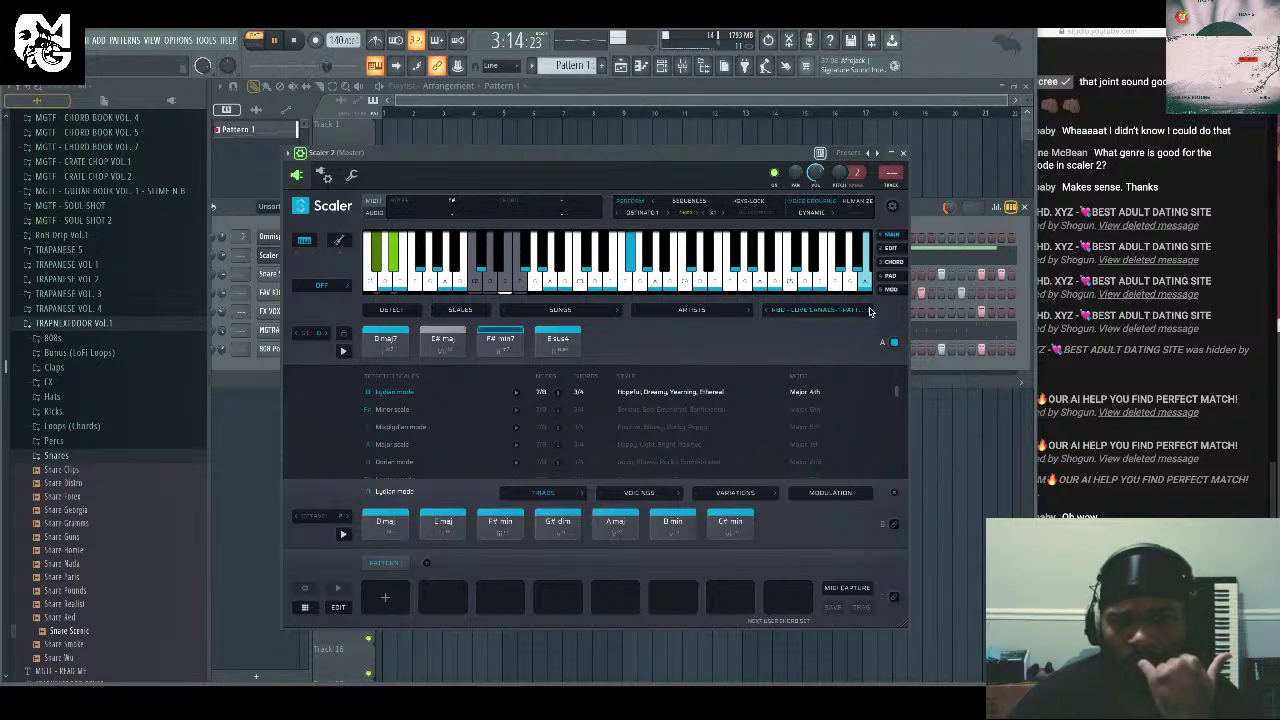
left_click(870, 316)
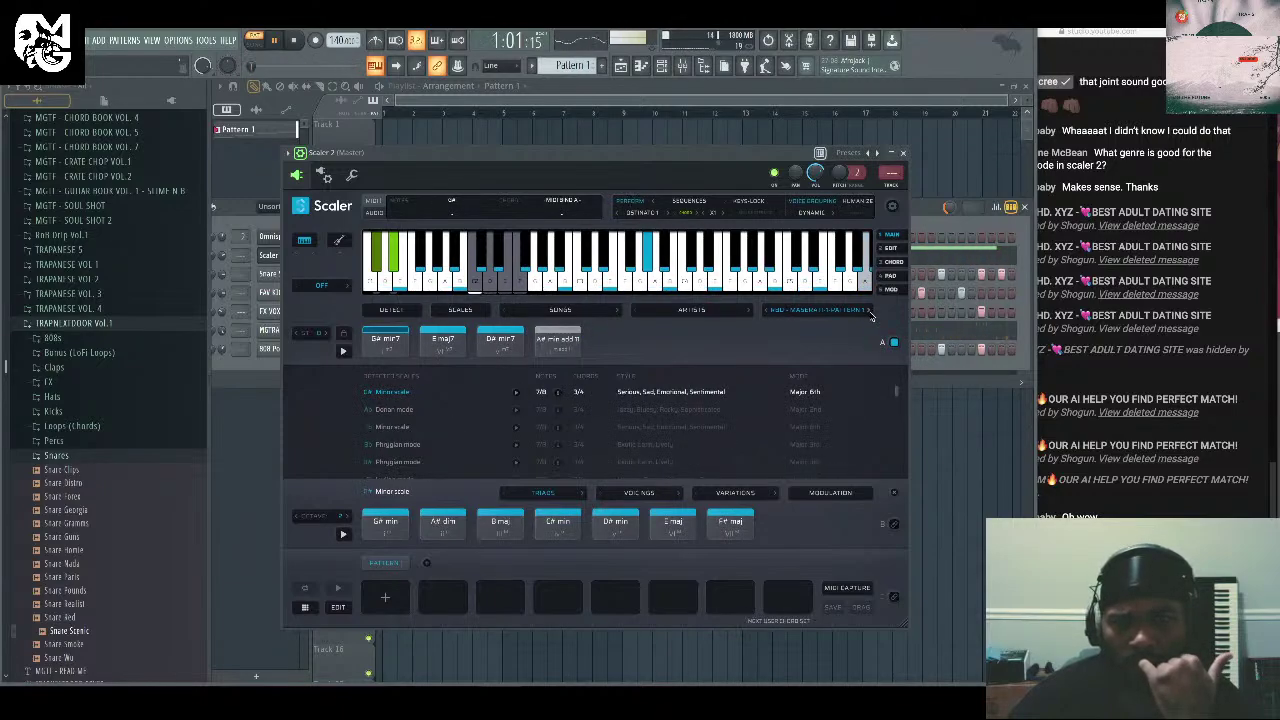
left_click(296, 337)
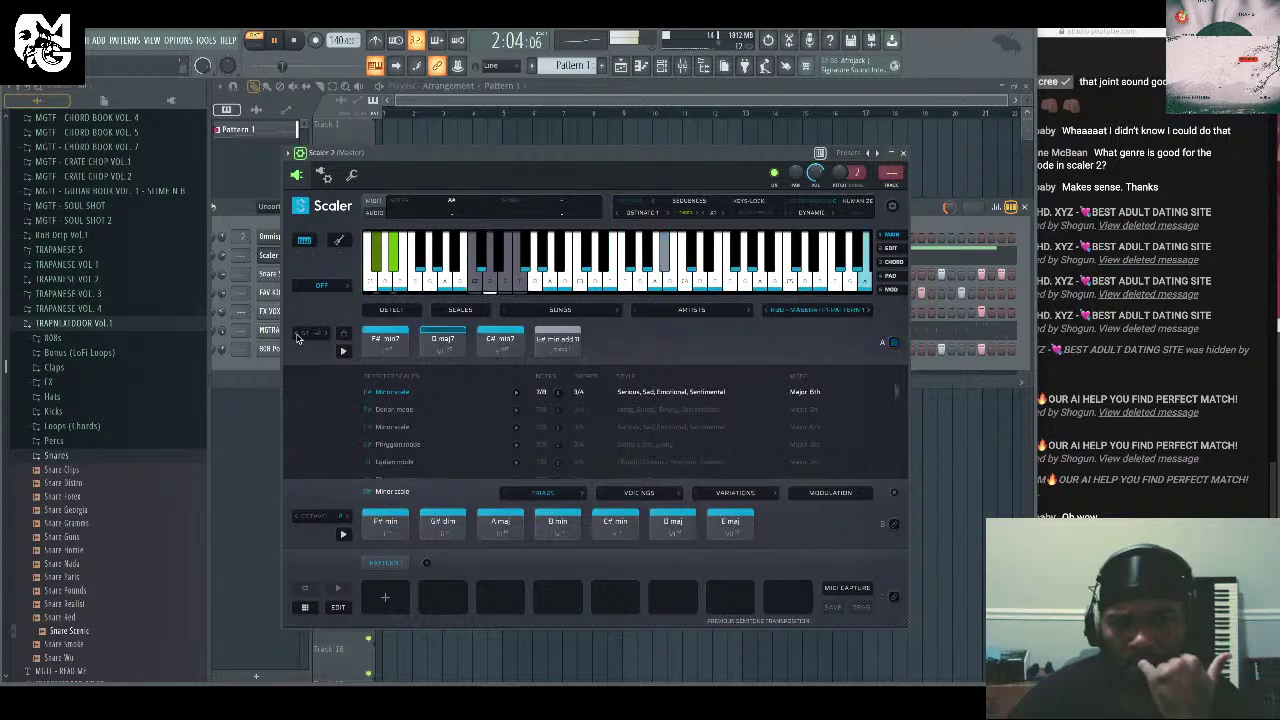
left_click(296, 337)
left_click(296, 337)
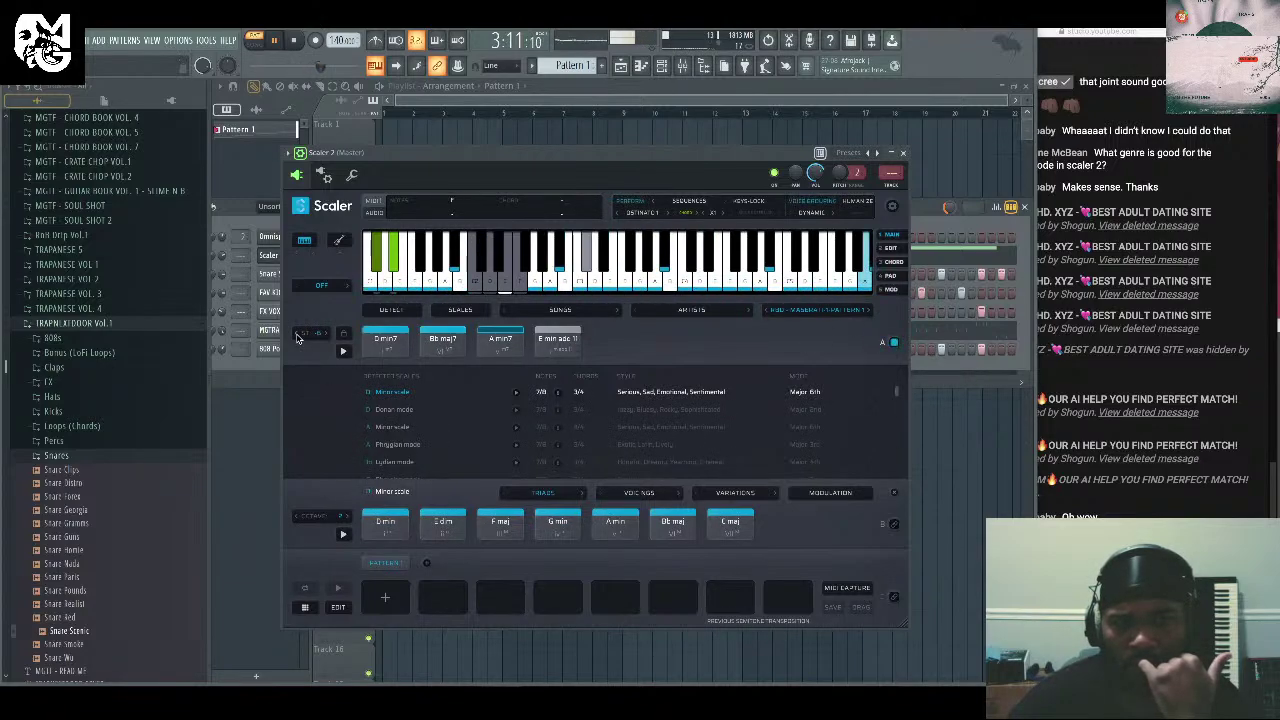
left_click(868, 311)
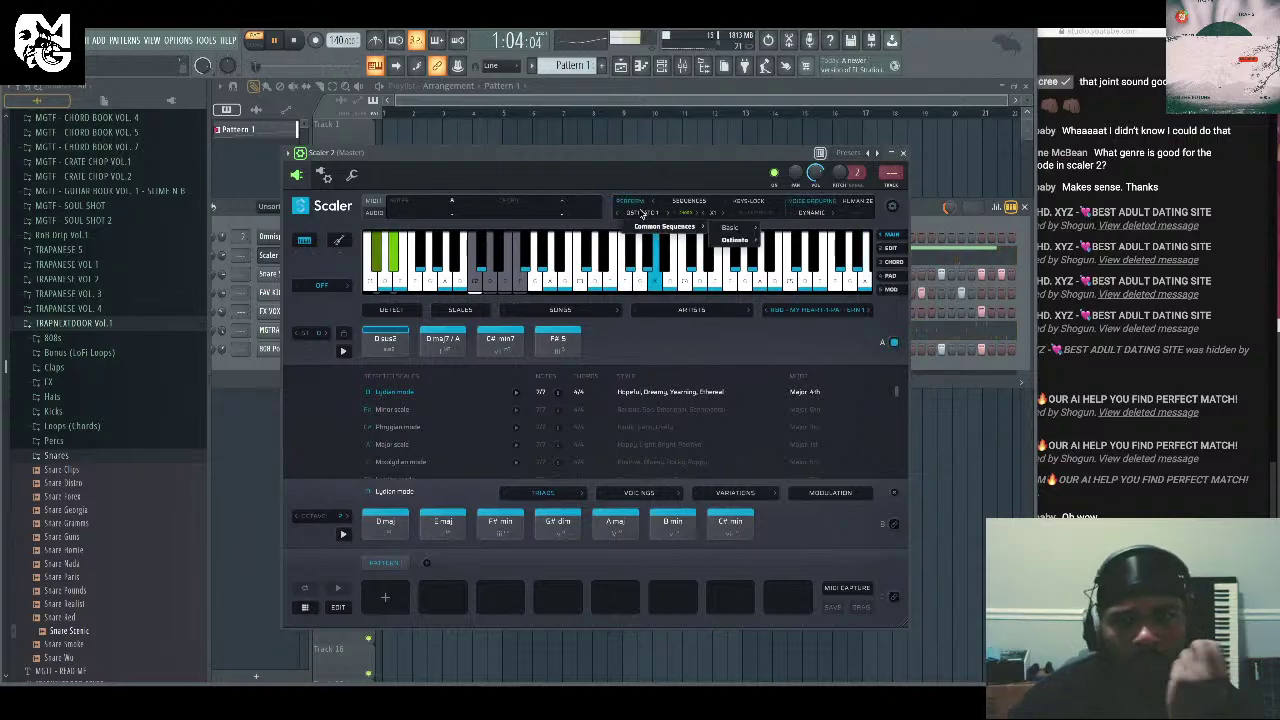
Switch Scaler 2's expression type to Performances and try the Expressive patterns Slargando and Stringendo.
left_click(686, 205)
left_click(668, 215)
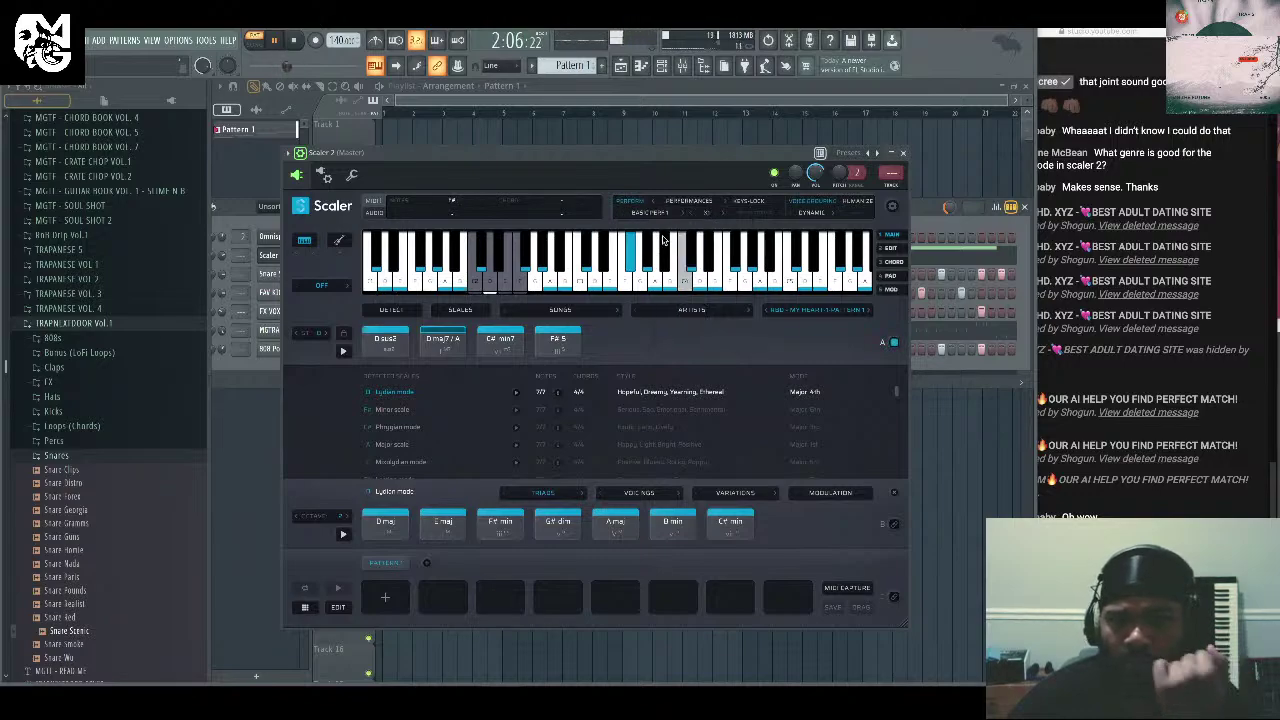
left_click(648, 215)
mouse_move(693, 251)
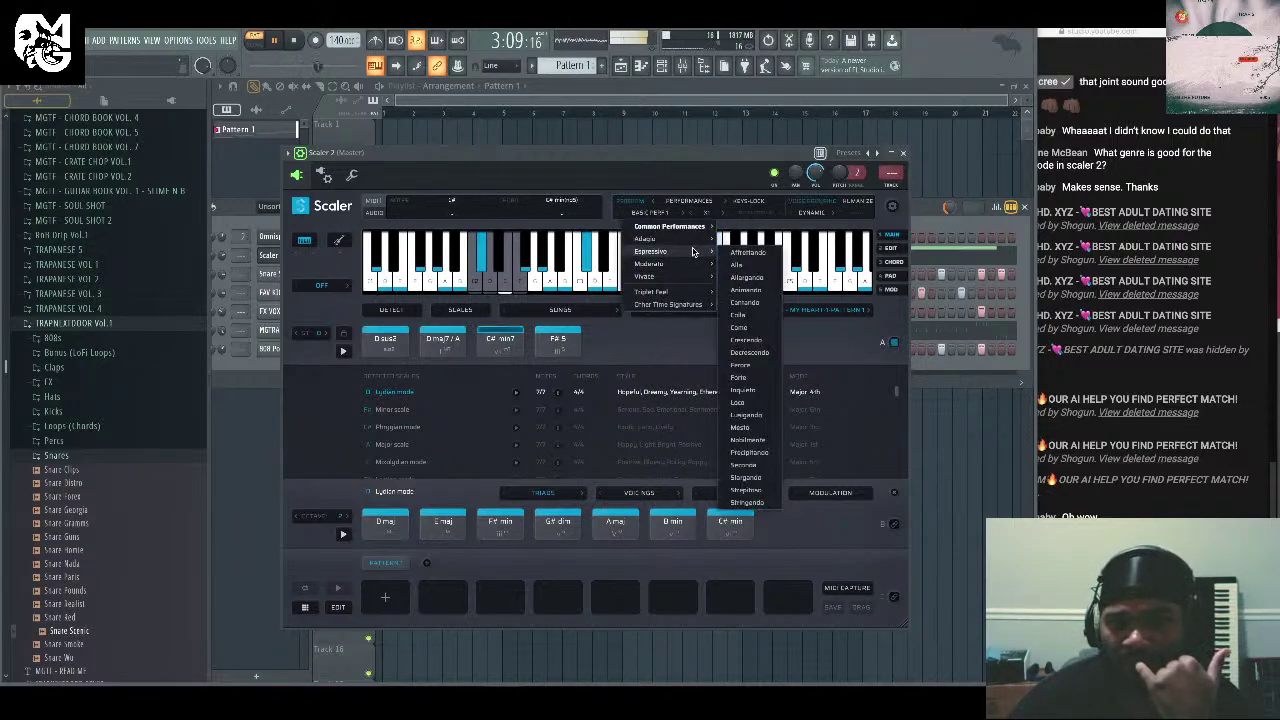
left_click(746, 477)
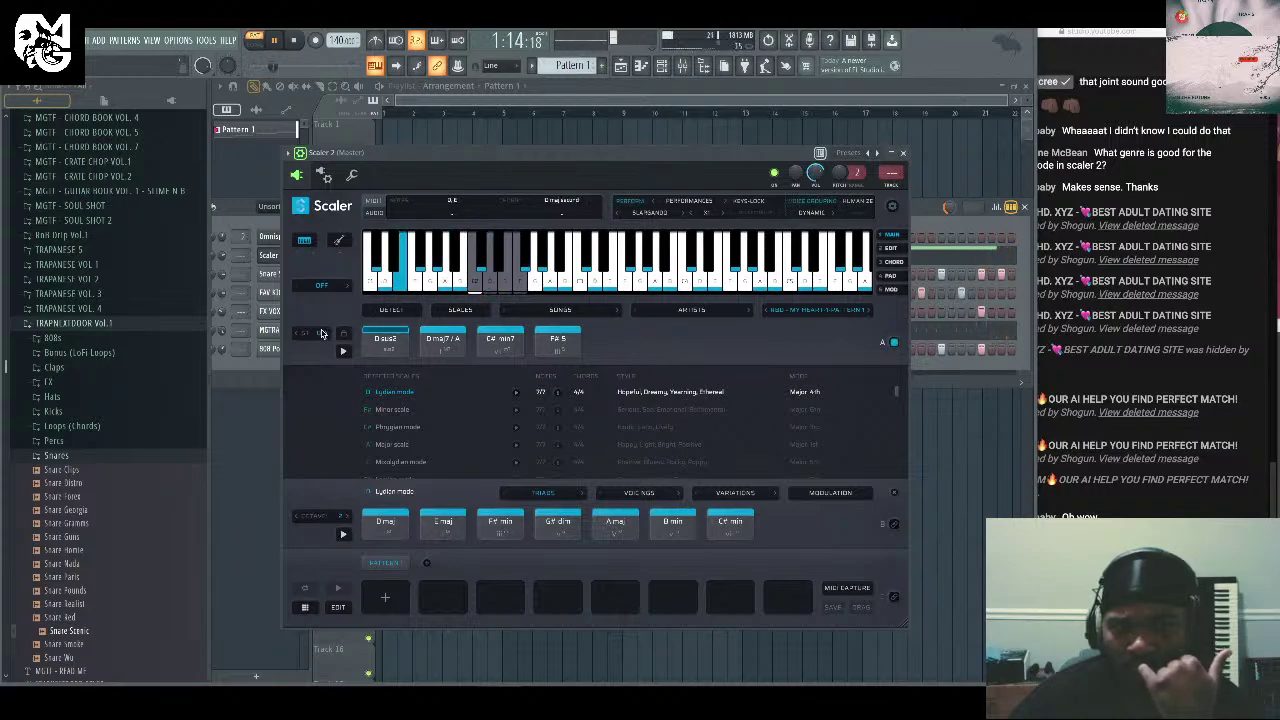
left_click(688, 214)
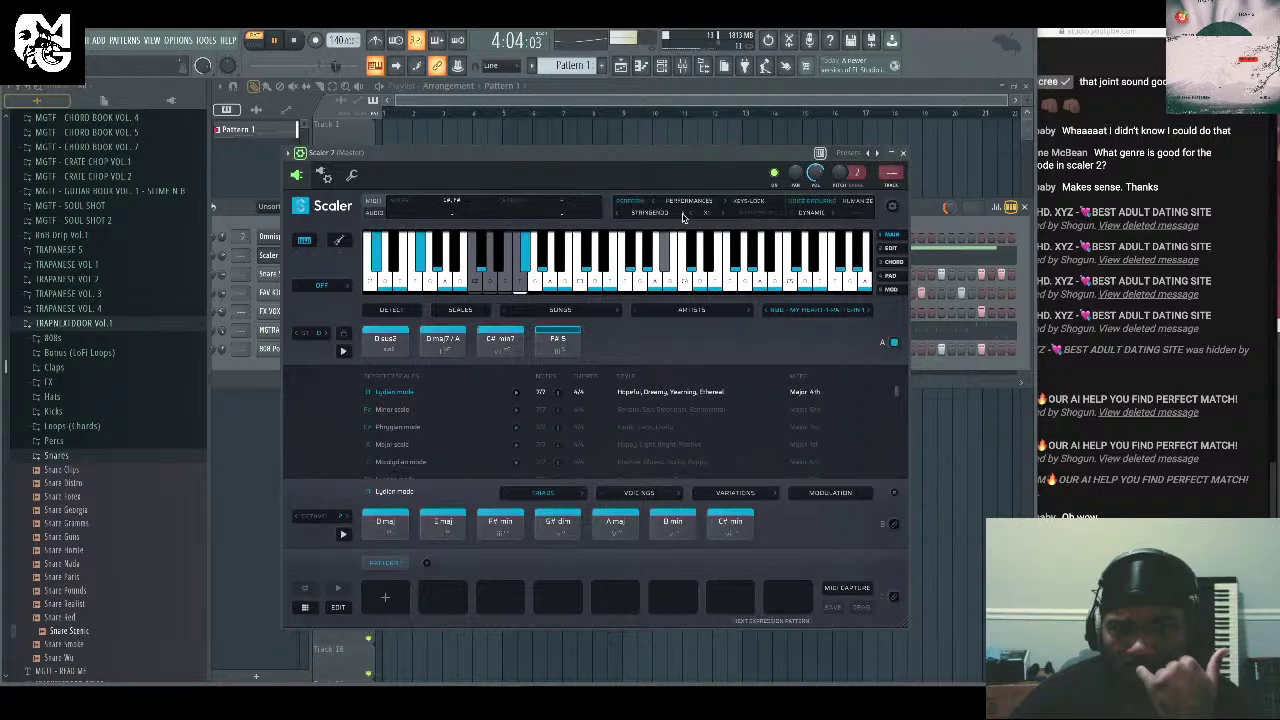
Try a Moderato performance with the chords transposed to +24 semitones, and advance to the Rallentando pattern.
left_click(649, 214)
mouse_move(690, 263)
left_click(755, 427)
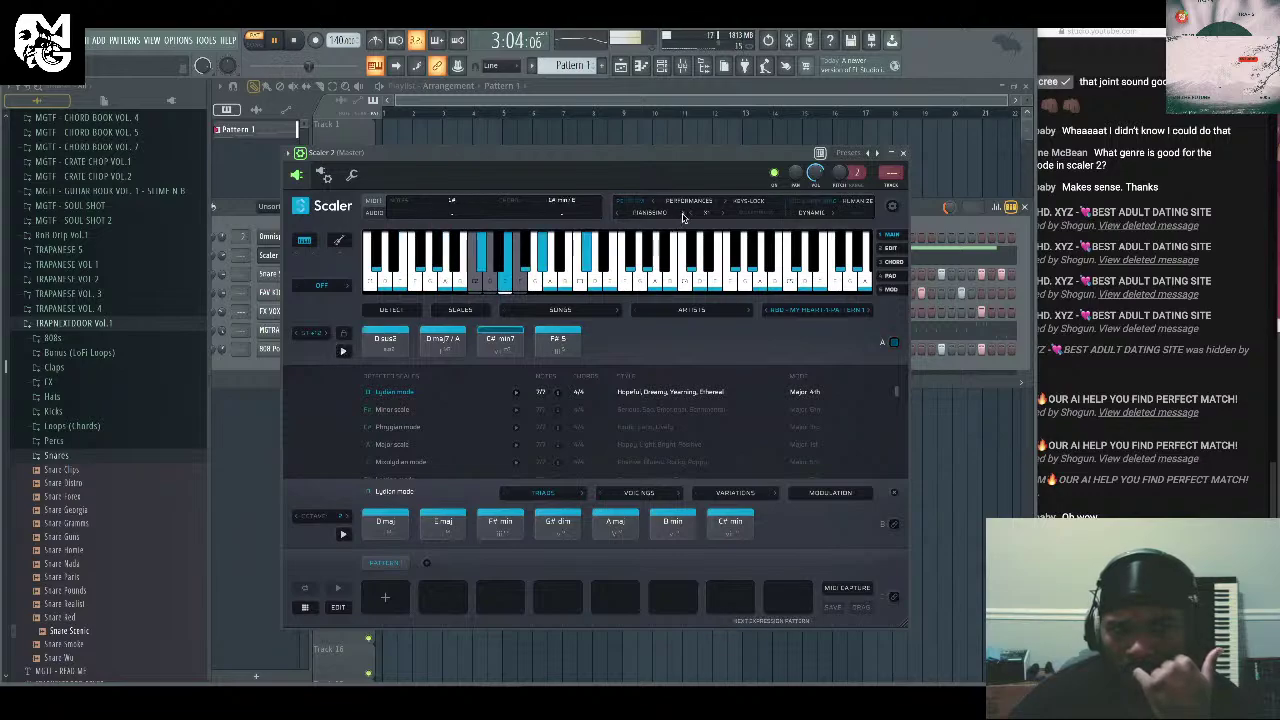
left_click(320, 332)
left_click(320, 332)
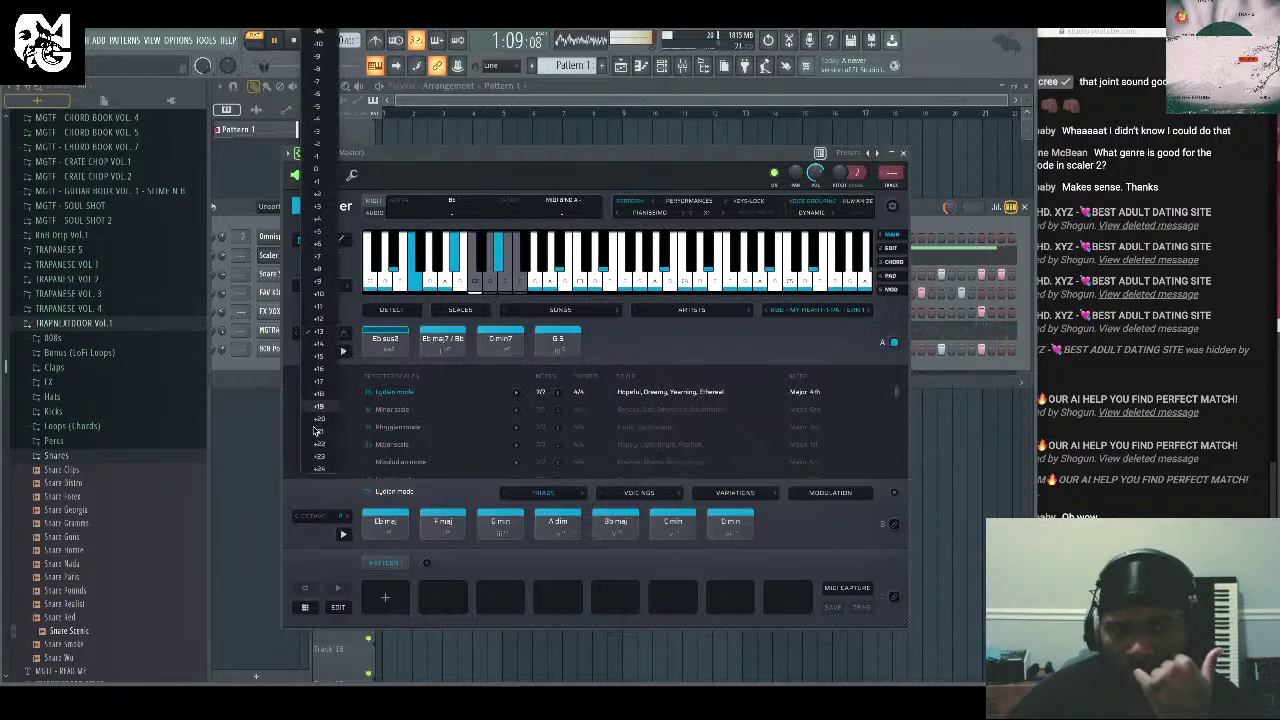
left_click(336, 459)
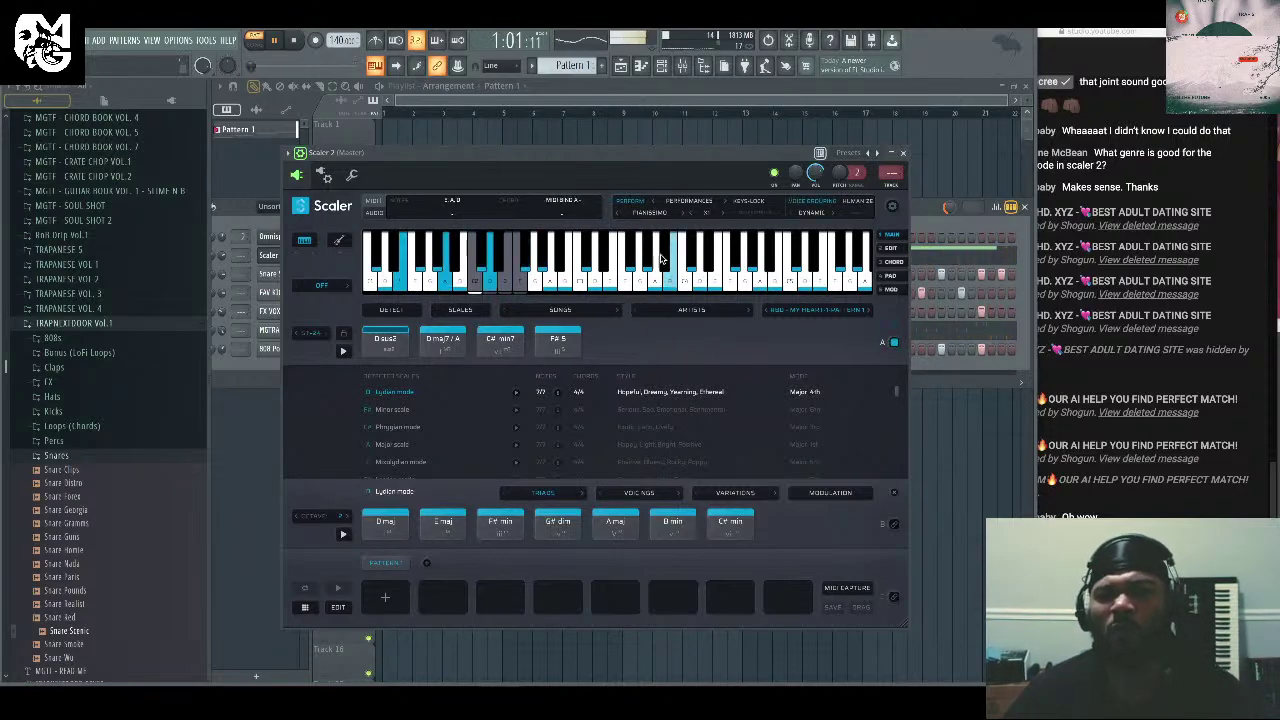
left_click(684, 216)
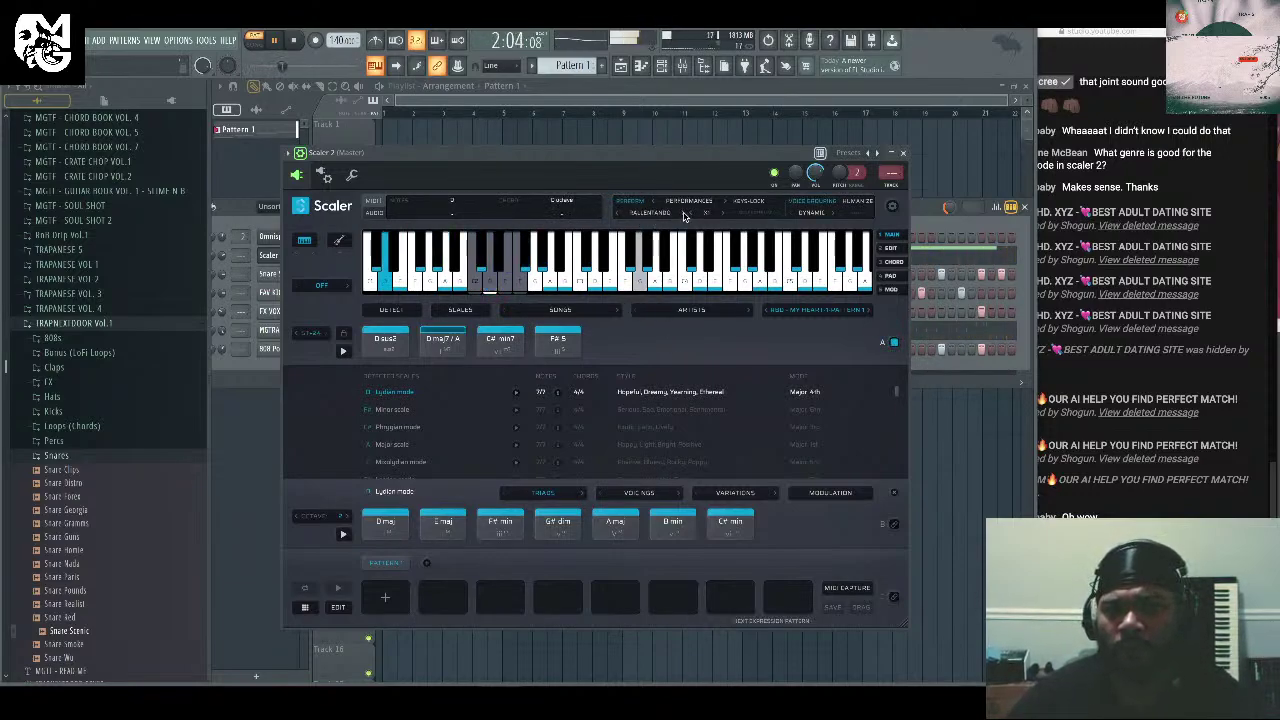
Close Scaler 2 and check mixer Insert 2 with its HalfTime, Effectrix and filter effects.
key("F9")
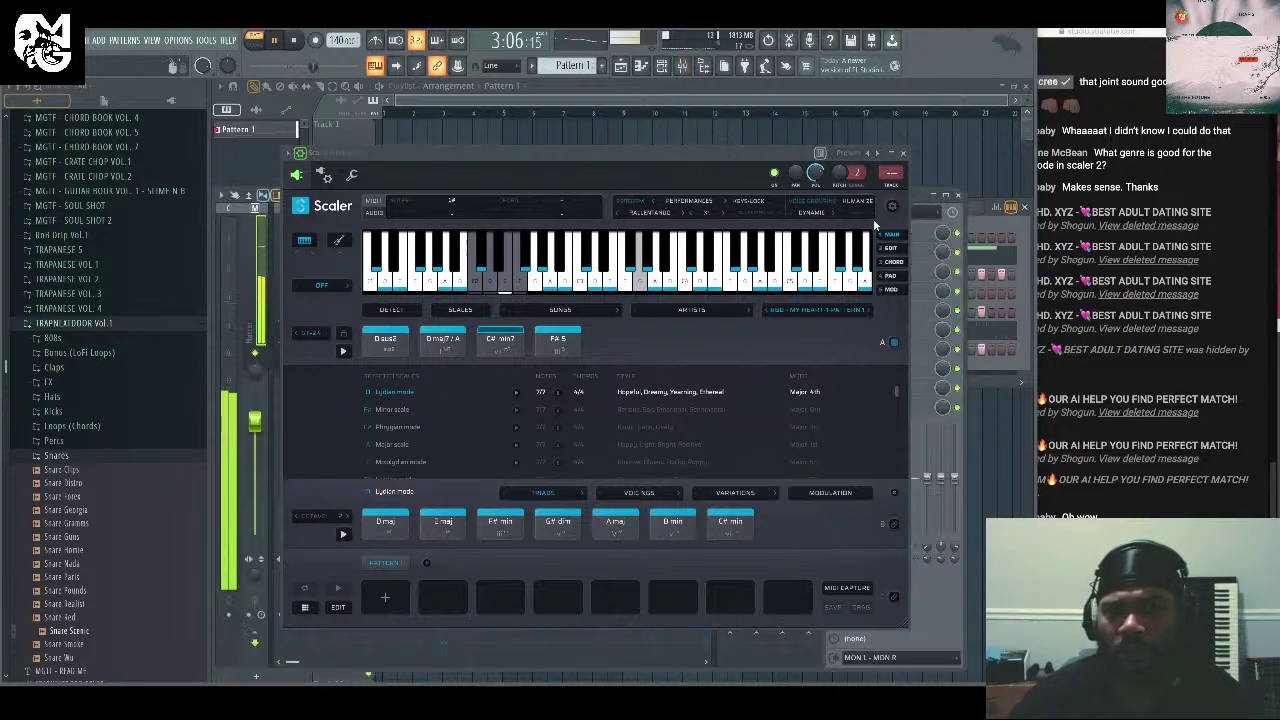
key("Escape")
left_click(307, 330)
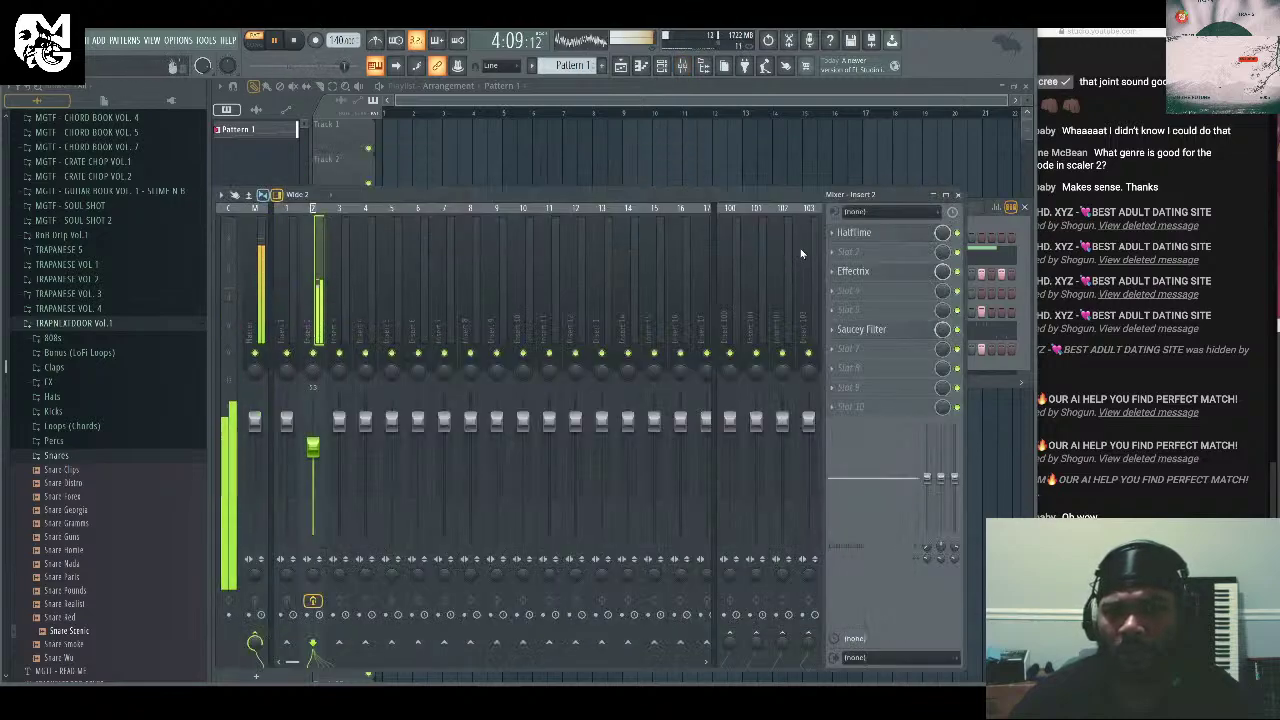
left_click(957, 196)
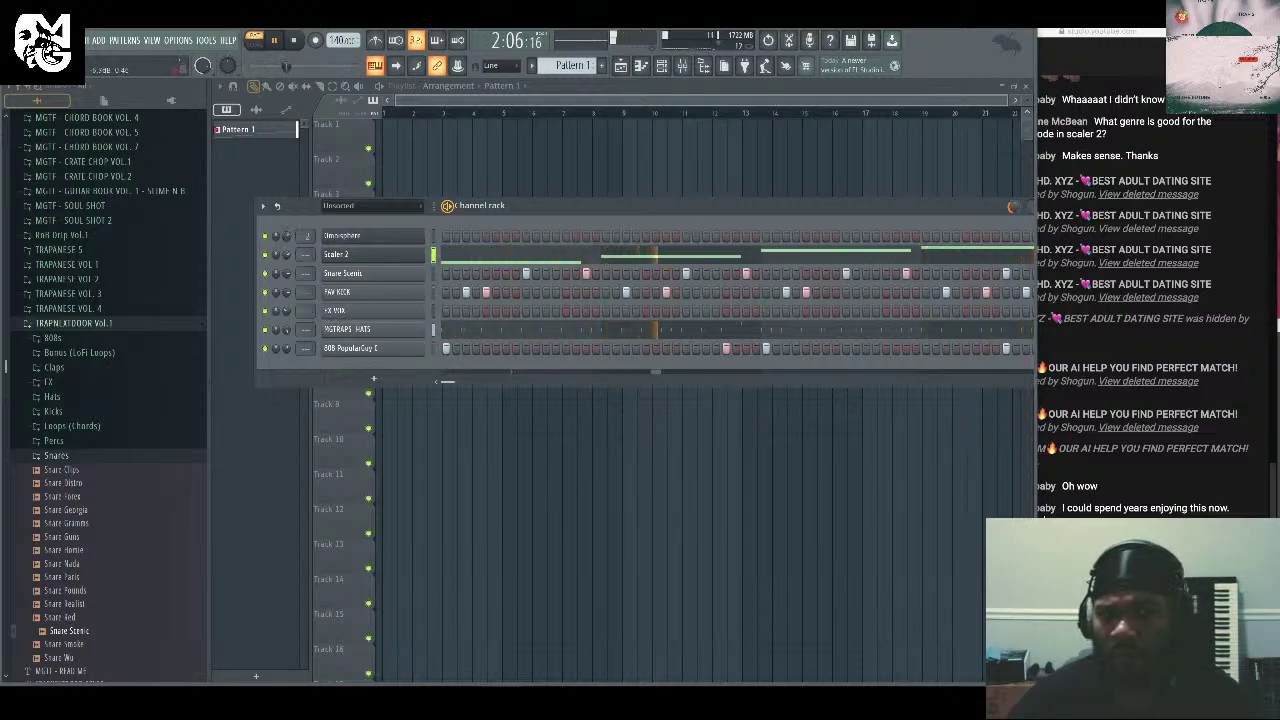
In Omnisphere's patch browser, rate PLUCK - Gamma four stars, audition other plucks and settle on PLUCK - Aqua.
left_click(360, 235)
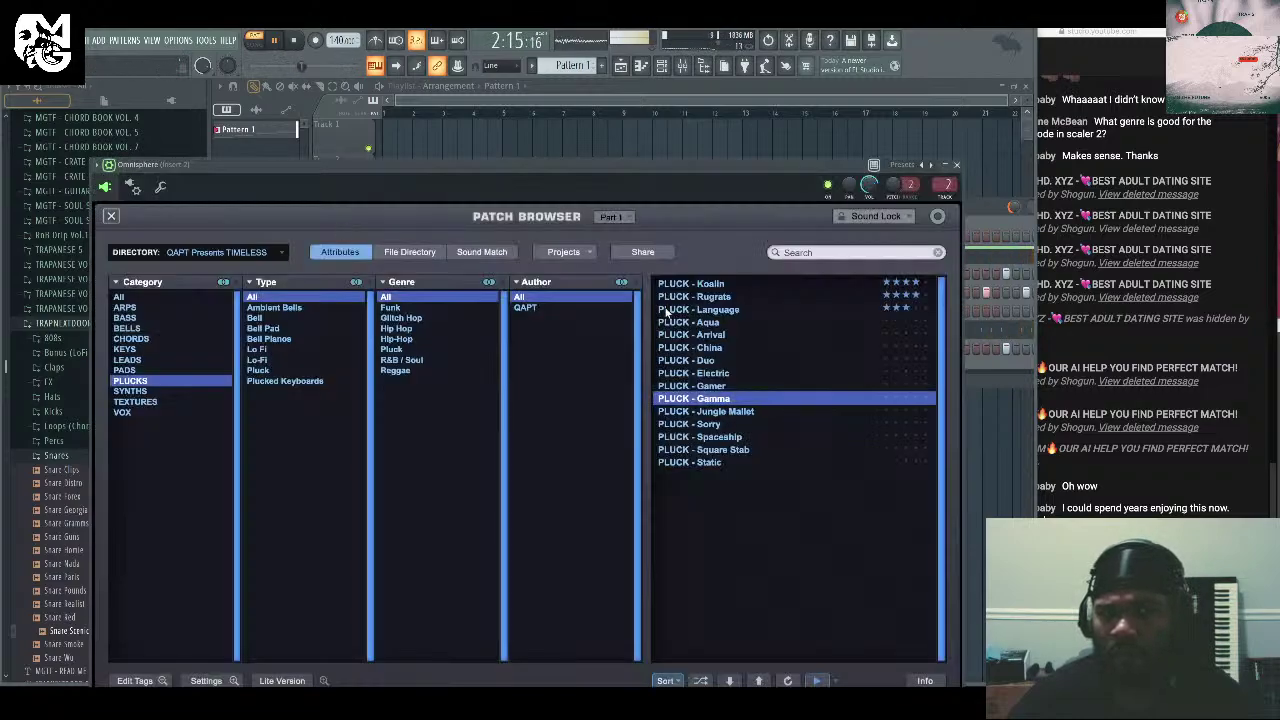
left_click(760, 412)
left_click(905, 398)
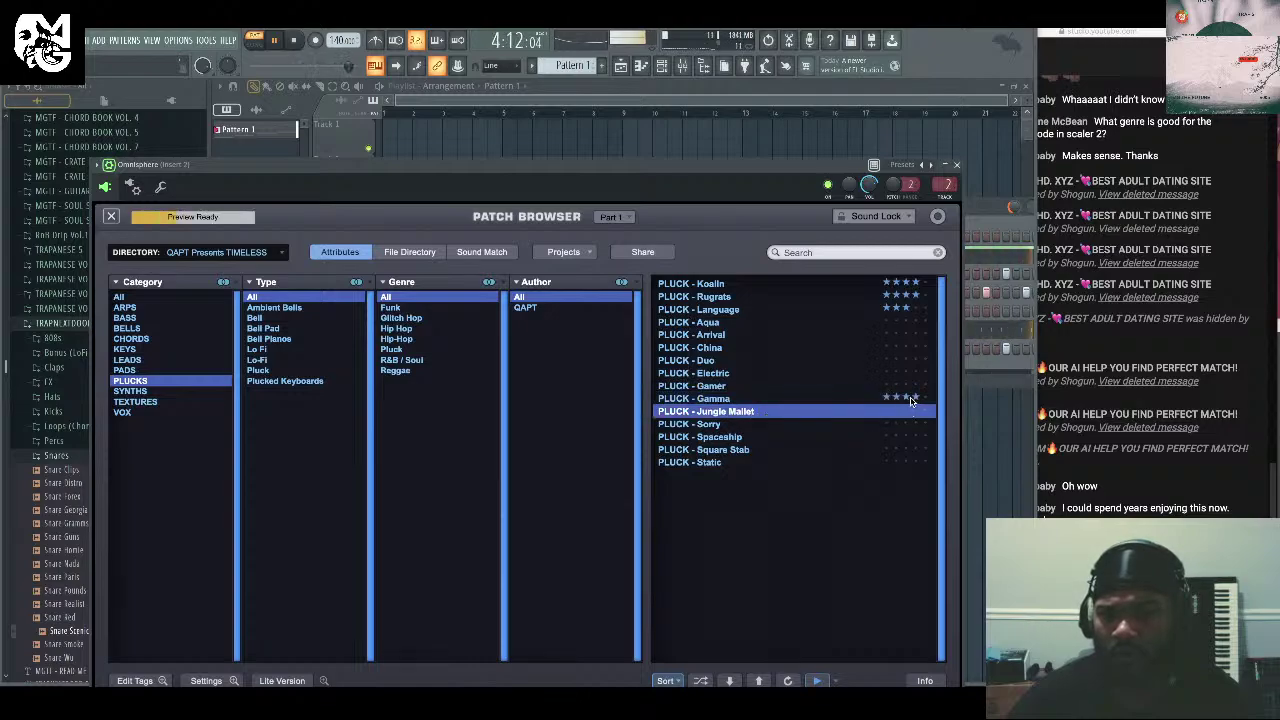
left_click(720, 450)
key("alt+Tab")
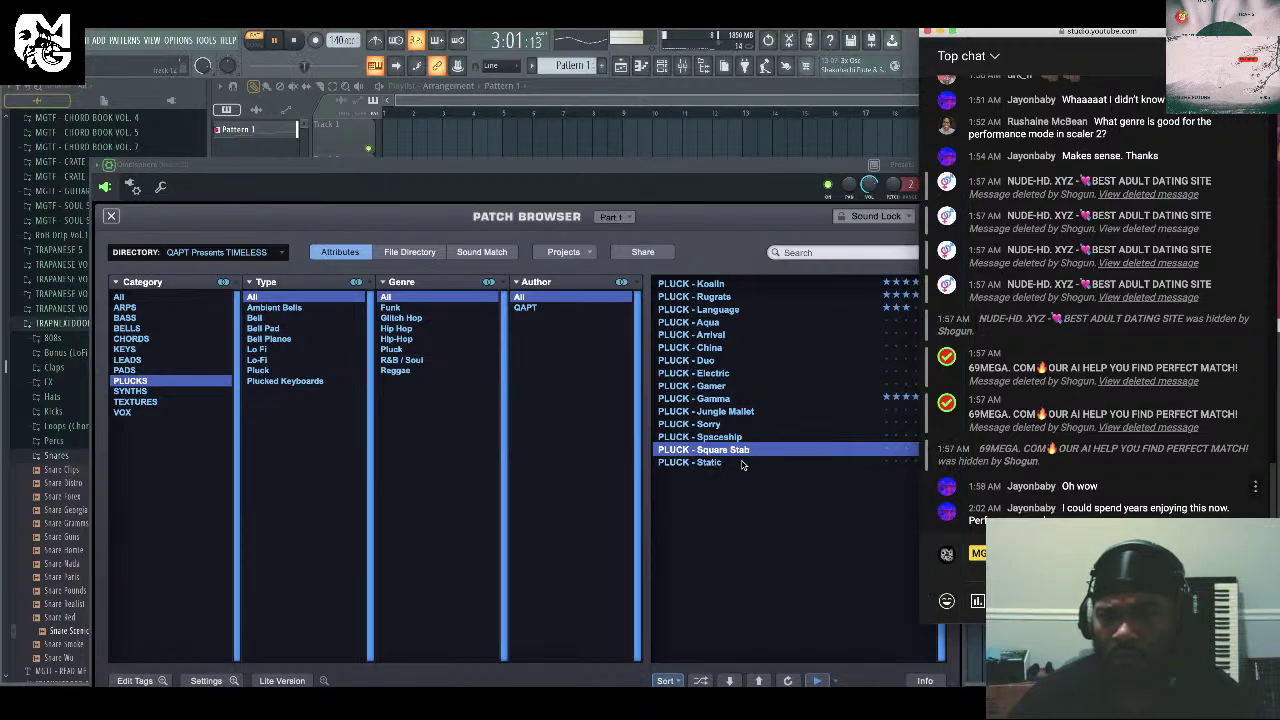
left_click(745, 324)
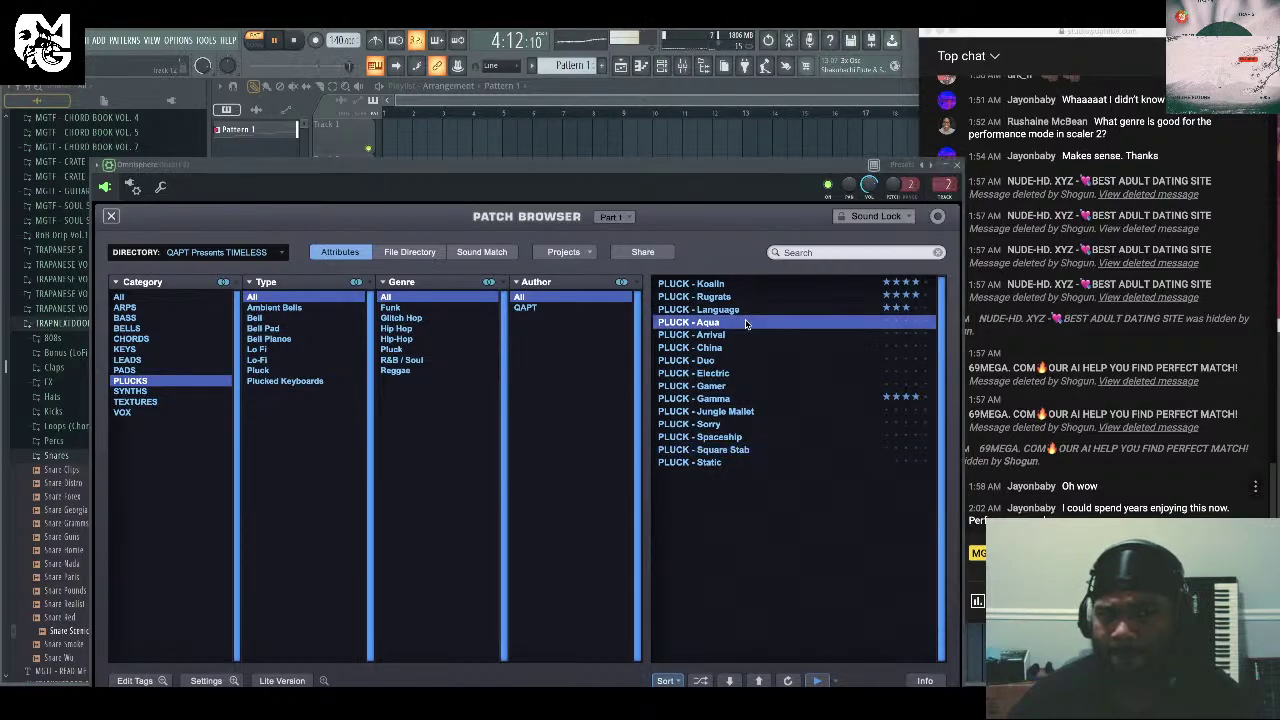
left_click(957, 165)
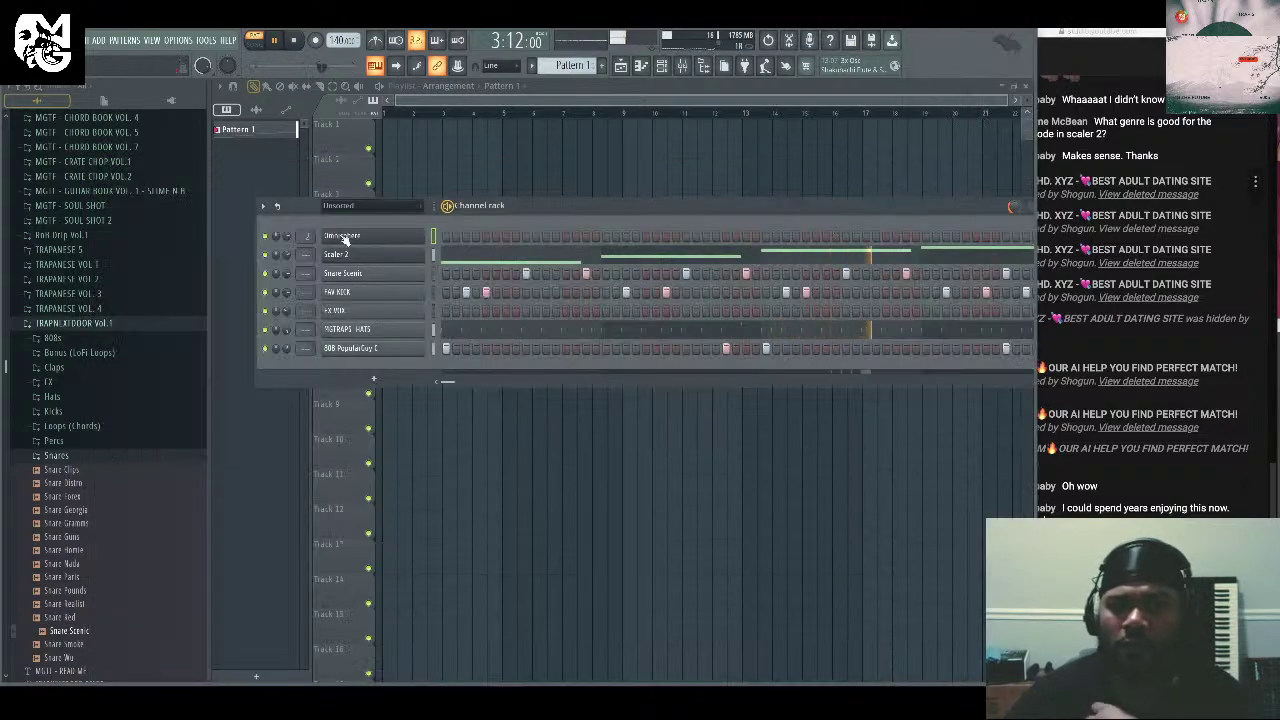
Load the First Sight chord set from MGTF - RnB Drip in Scaler 2 and transpose it up four semitones to D minor.
left_click(372, 255)
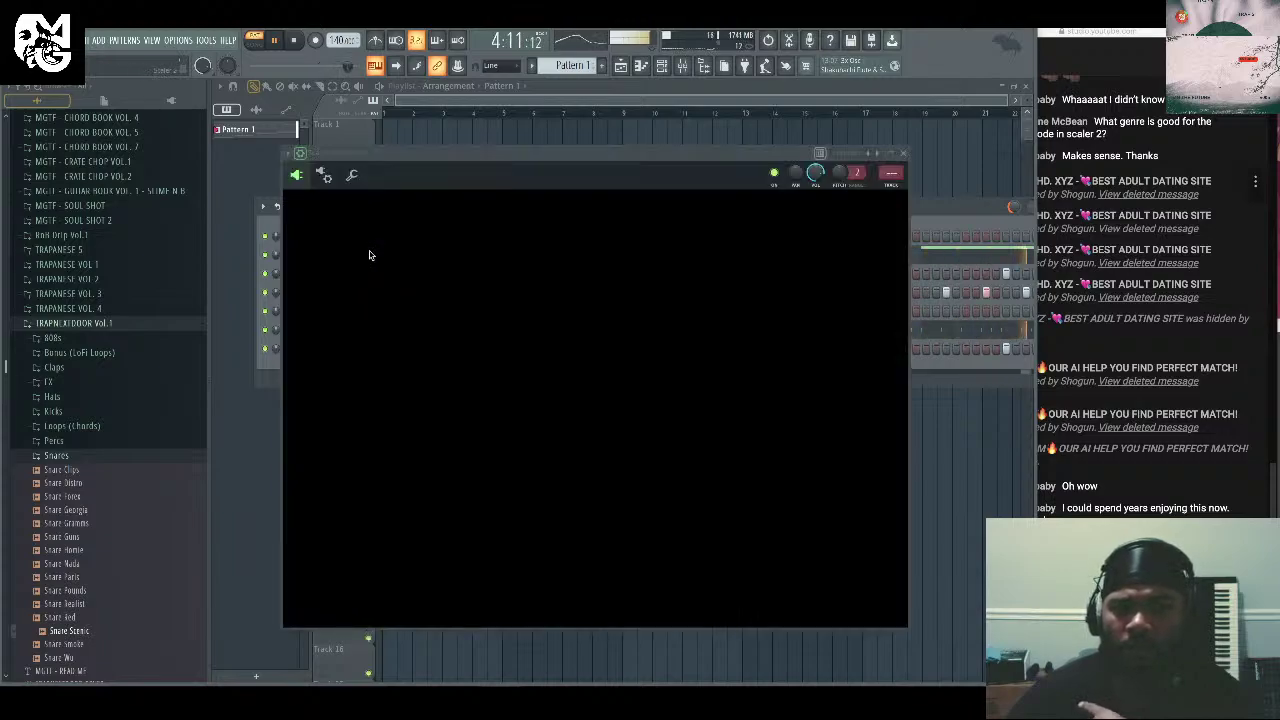
left_click(830, 309)
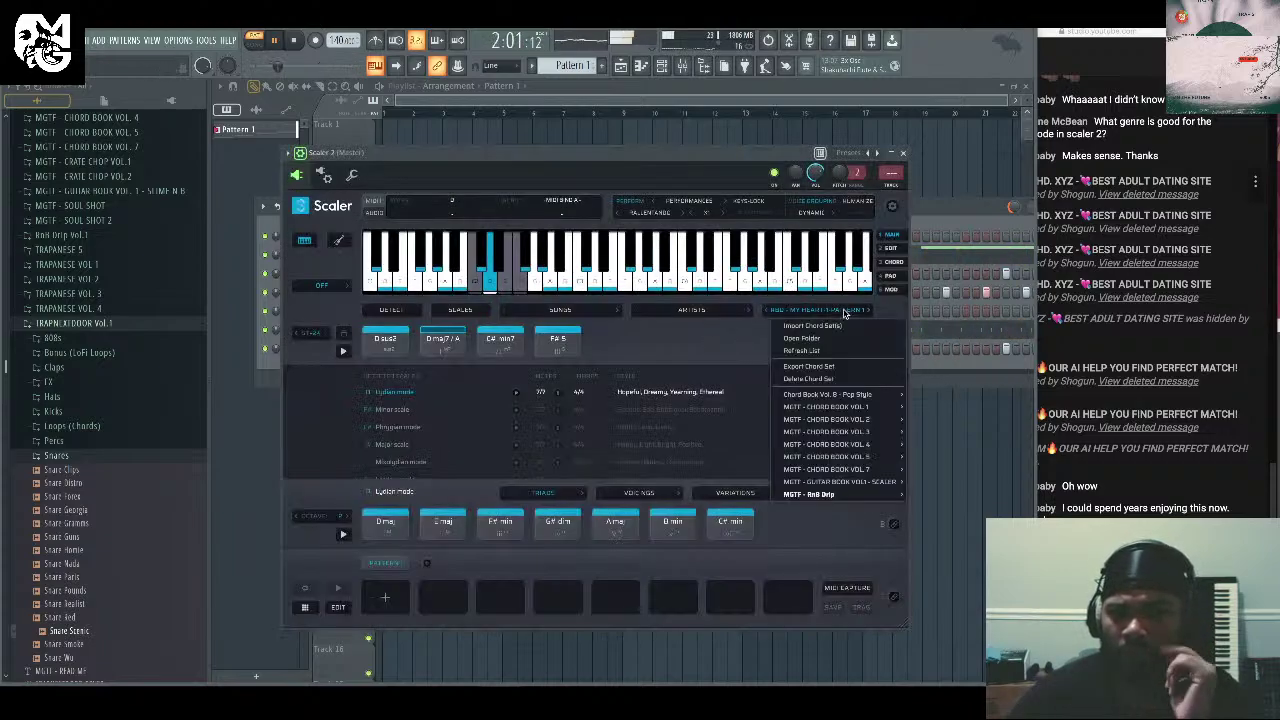
mouse_move(870, 483)
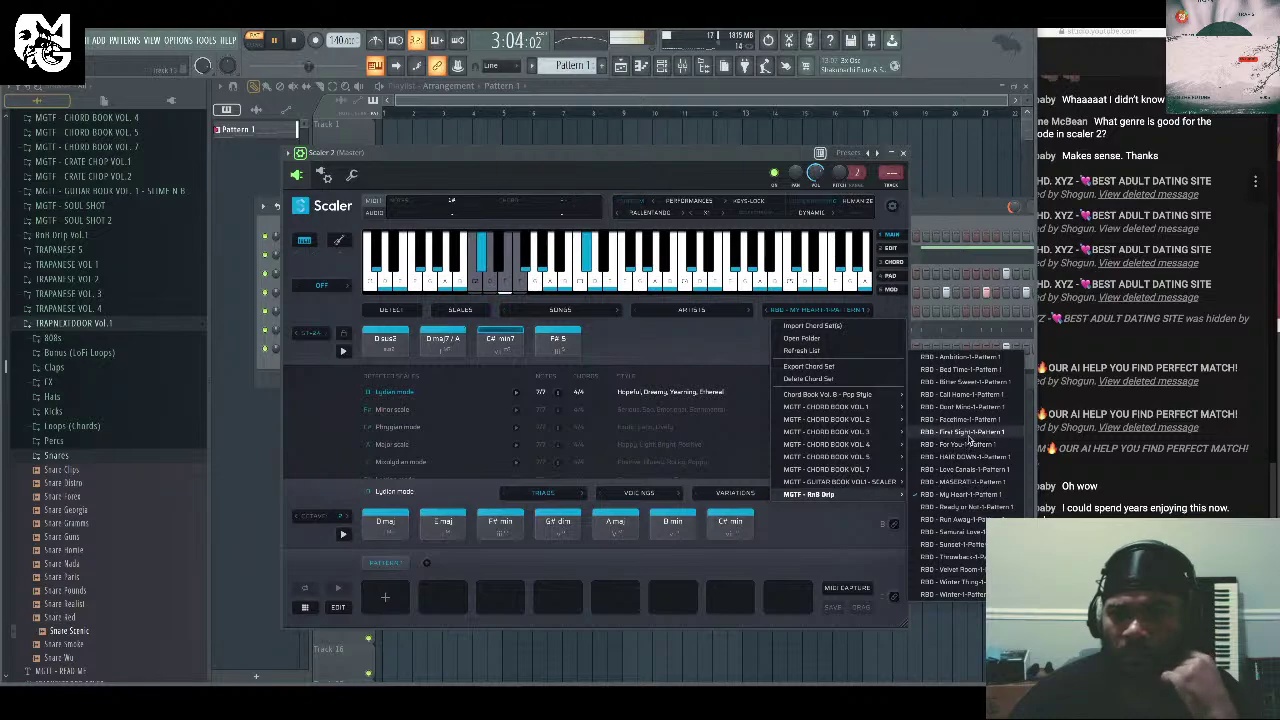
left_click(965, 436)
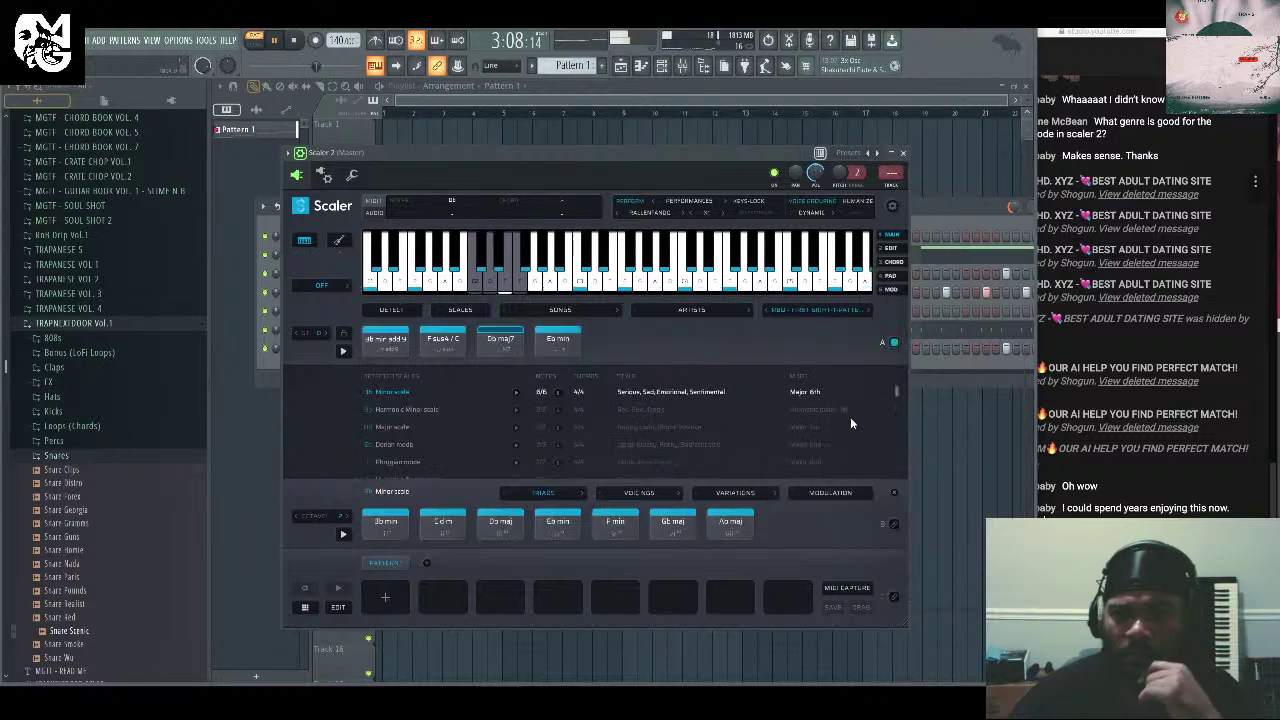
left_click(329, 336)
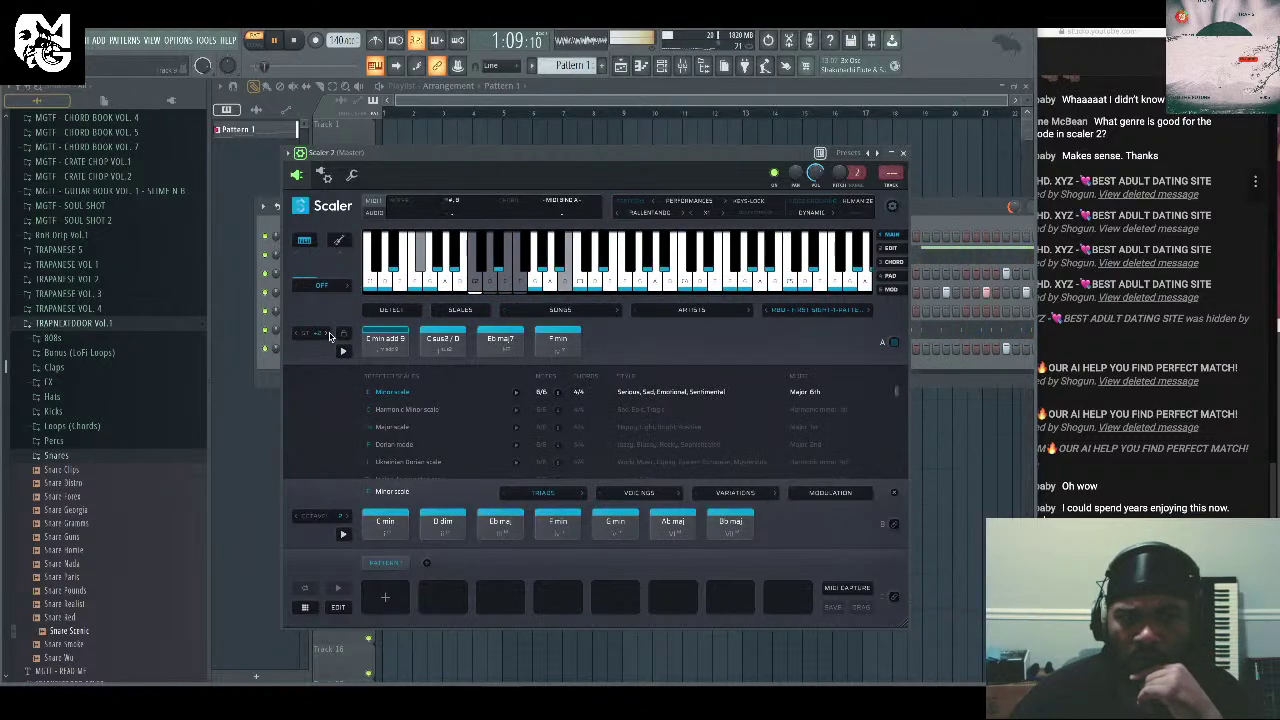
left_click(329, 336)
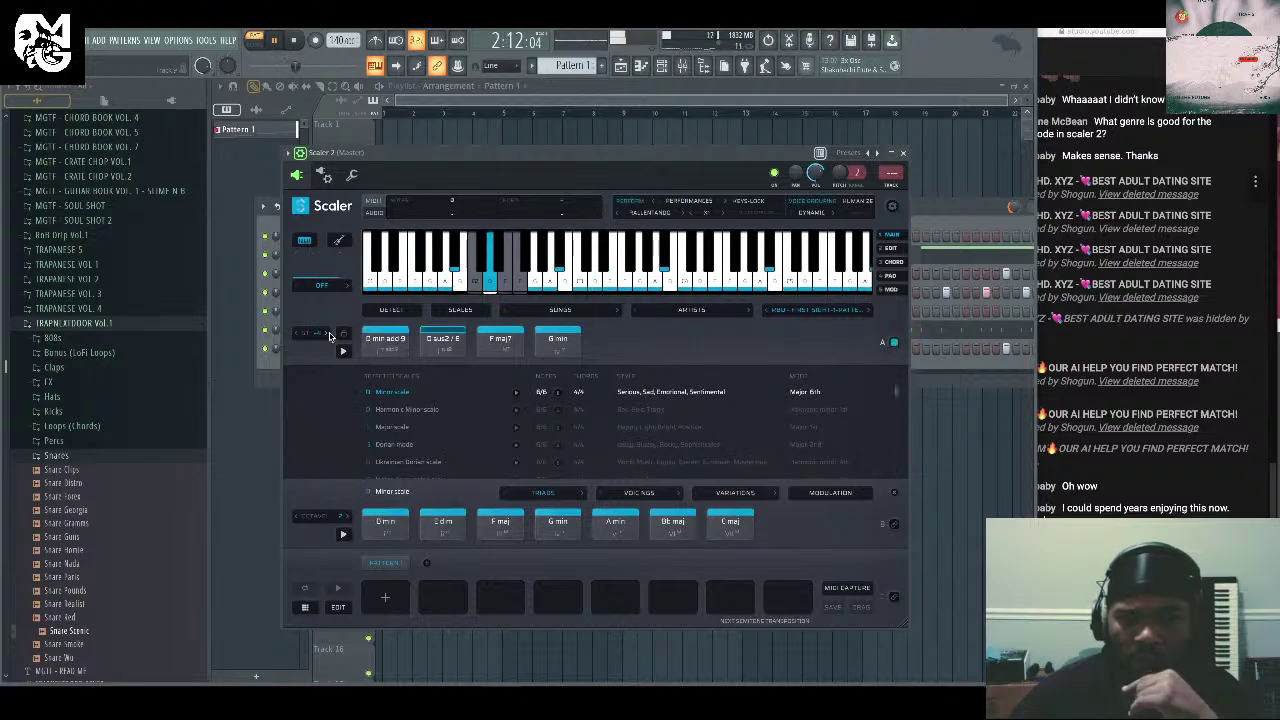
Set the Scaler 2 performance to Chordal Perf 1 from the common chordal performances.
left_click(658, 213)
mouse_move(700, 239)
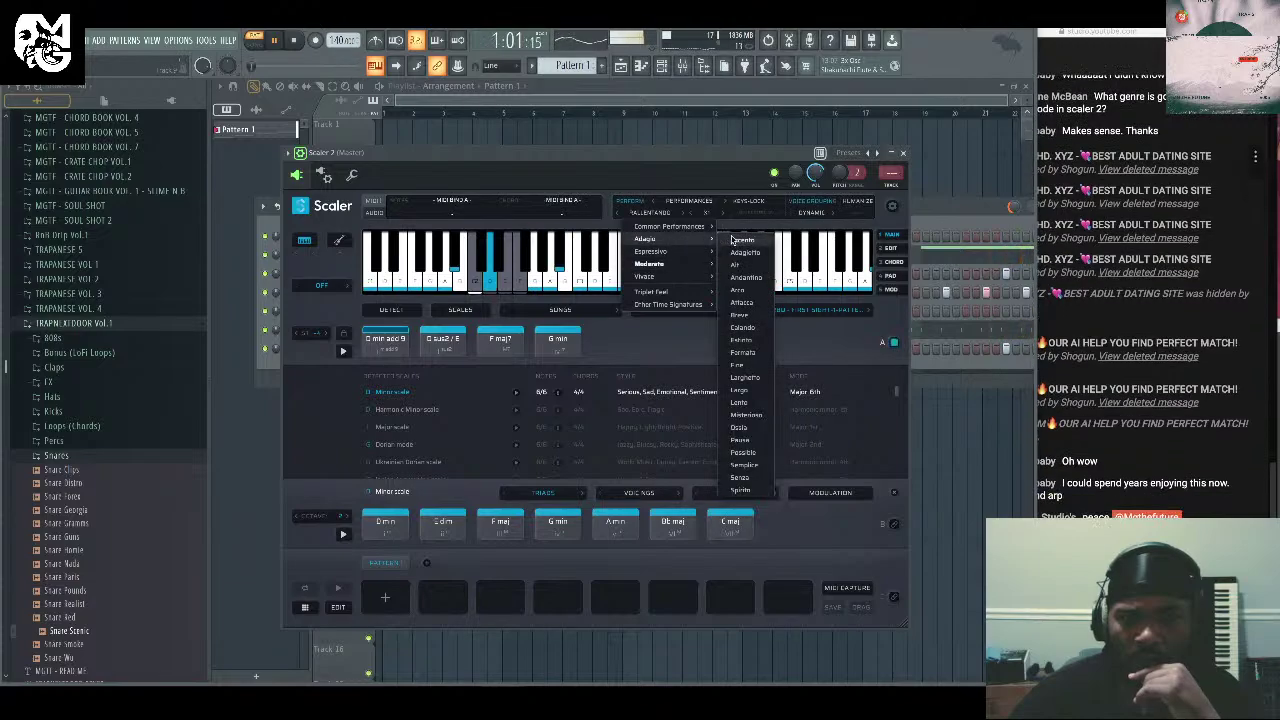
mouse_move(741, 240)
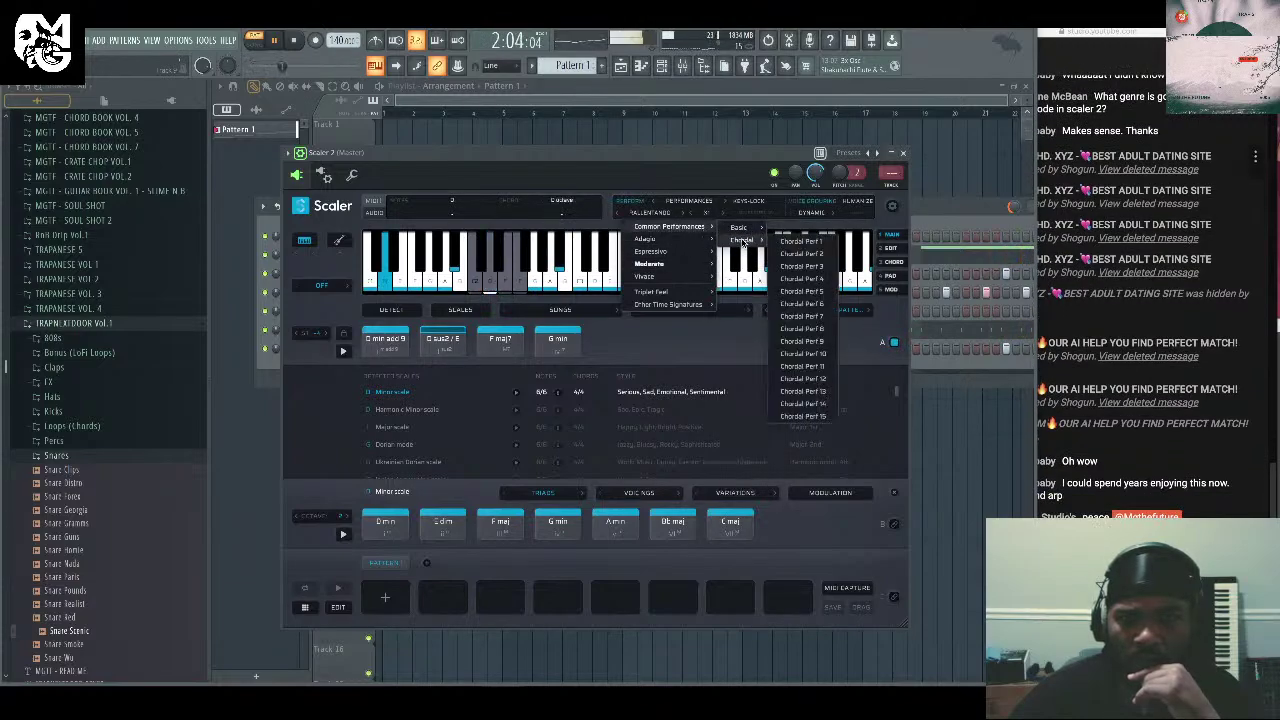
left_click(784, 241)
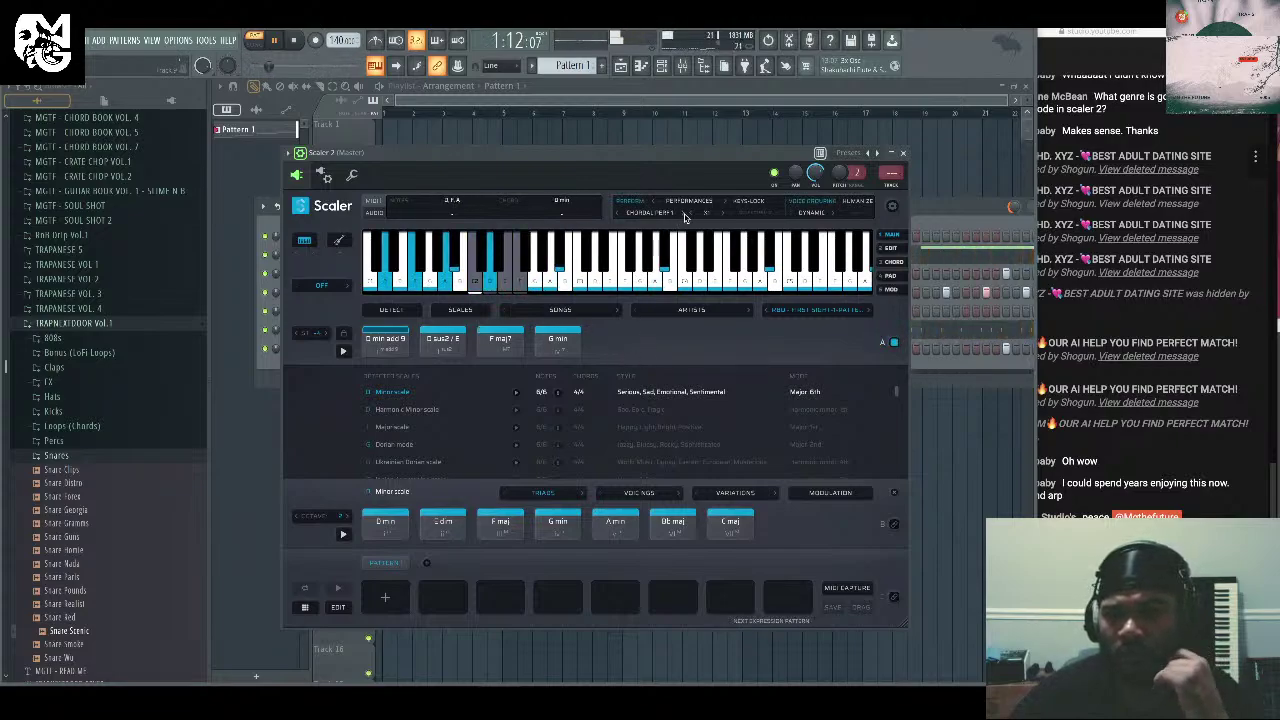
Switch to the live chat, read the earlier messages and stop the pattern playback.
left_click(1180, 401)
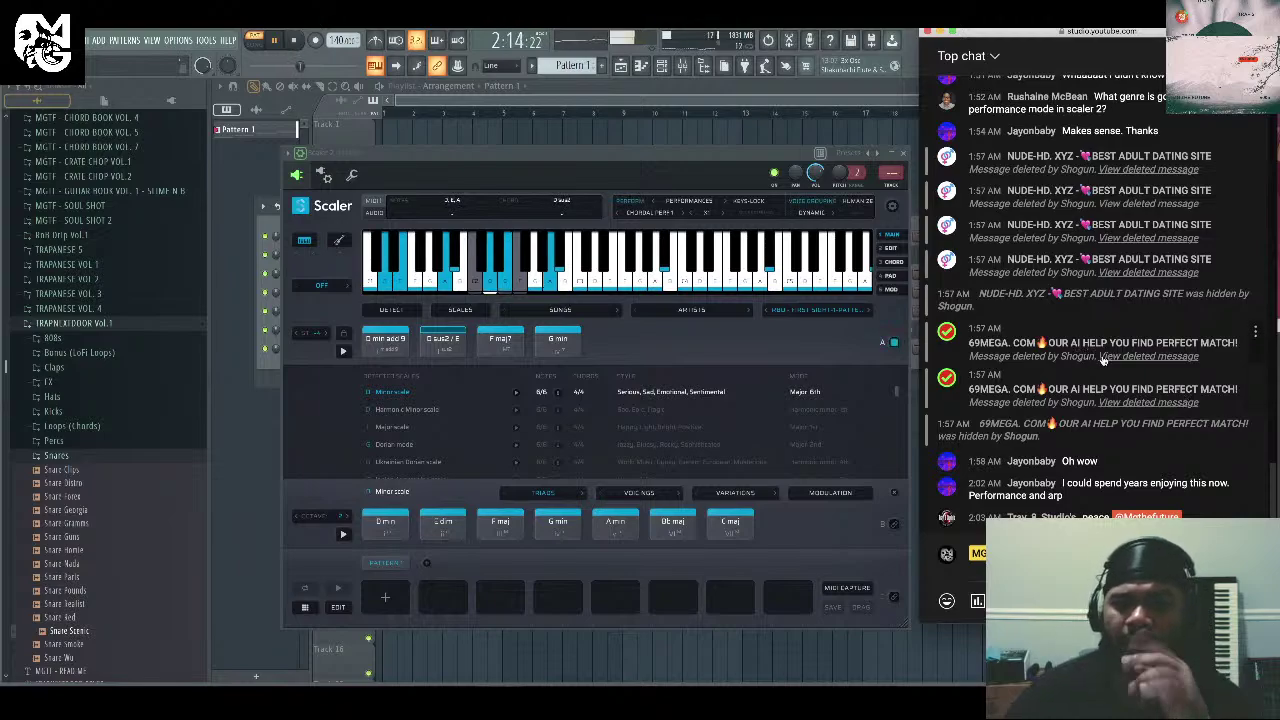
scroll(1098, 360, "up", 1)
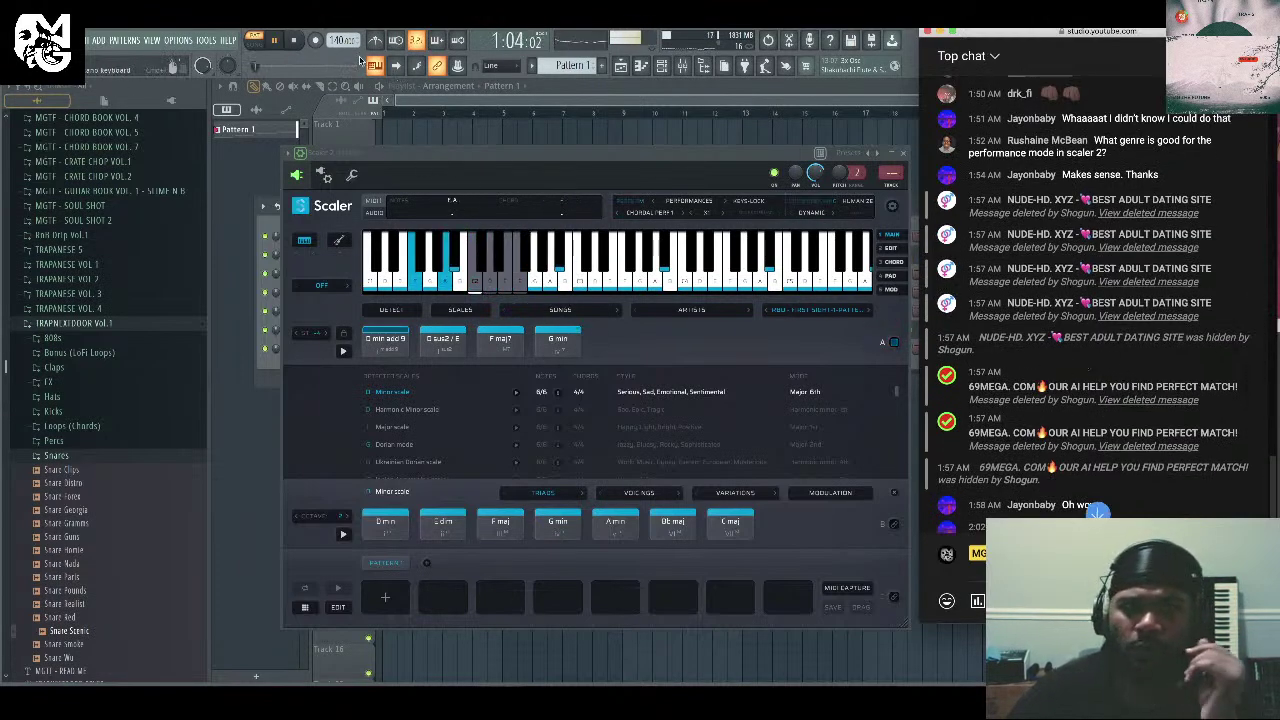
left_click(297, 47)
left_click(295, 42)
left_click(1245, 270)
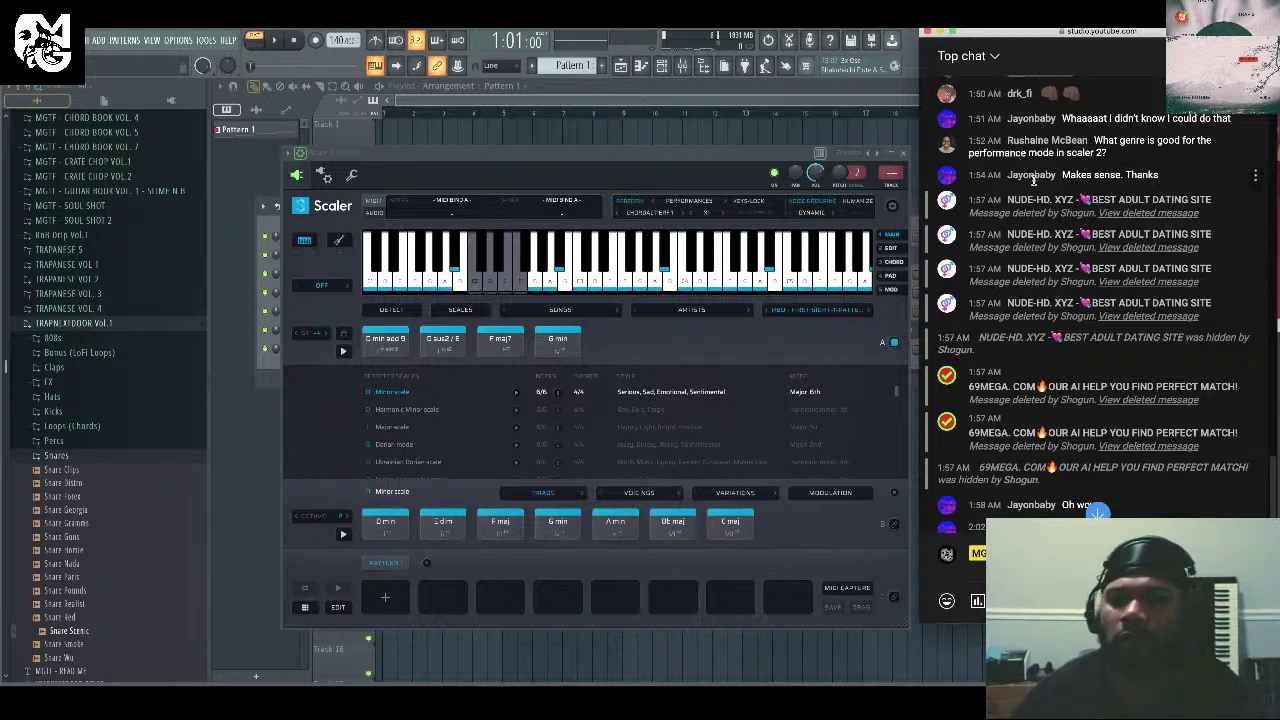
Keep the Performances expression type in Scaler 2 and choose the Doloroso pattern from the Moderato group.
left_click(655, 213)
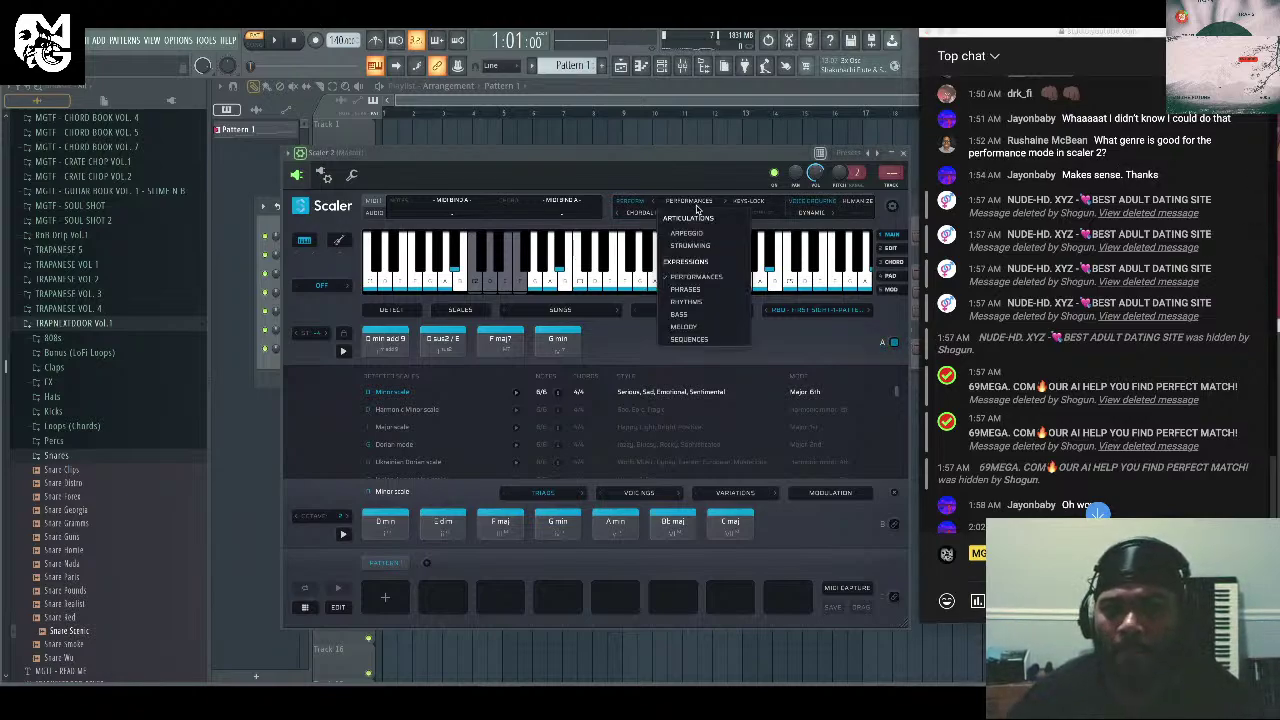
left_click(699, 278)
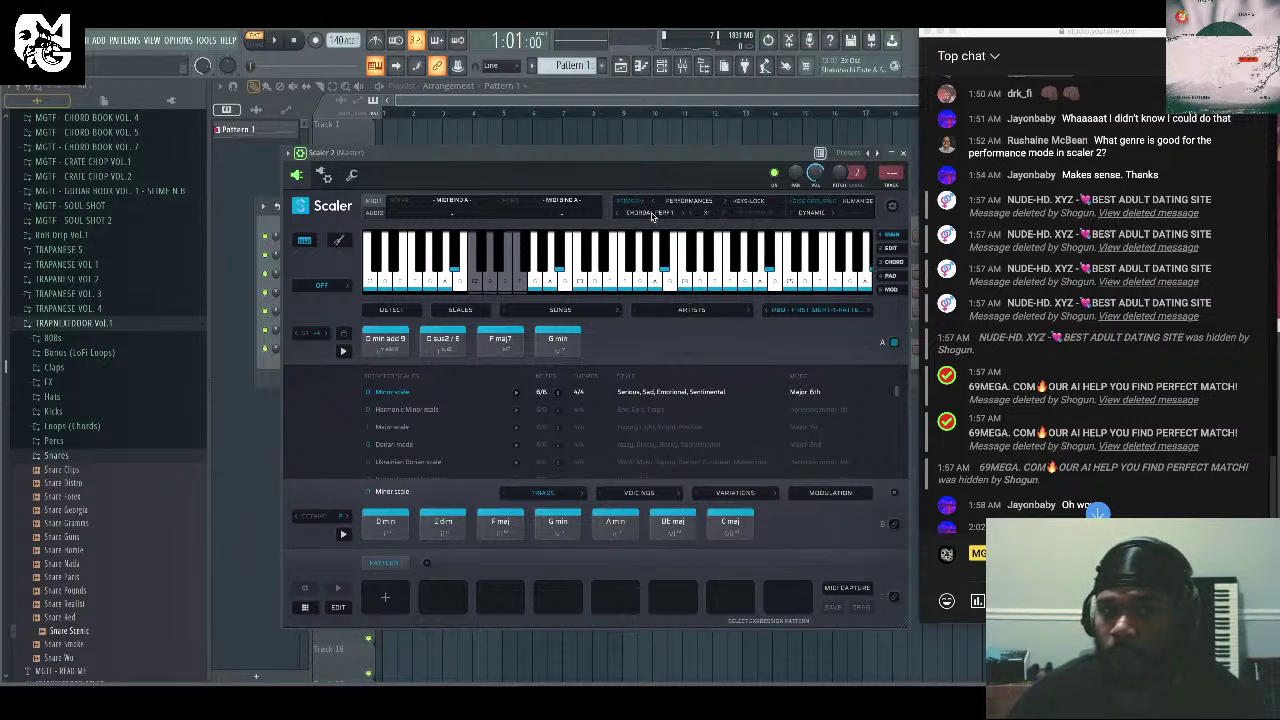
left_click(652, 216)
mouse_move(676, 266)
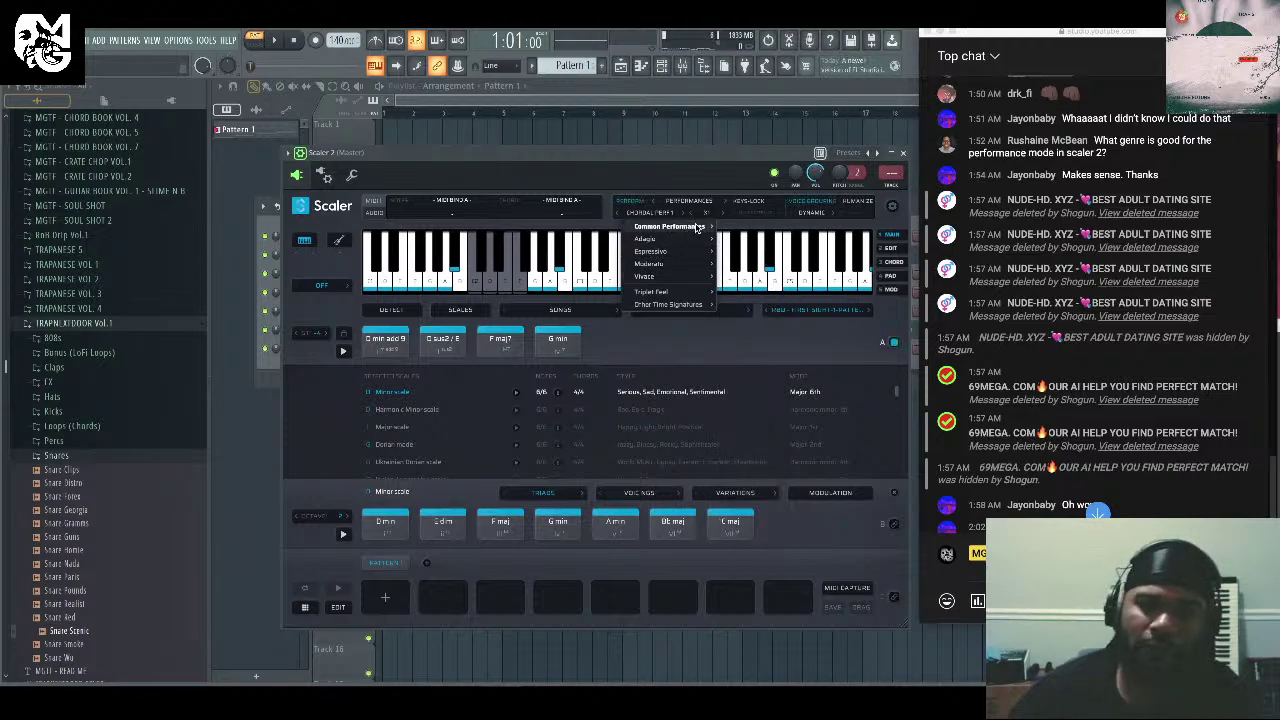
mouse_move(667, 230)
mouse_move(741, 240)
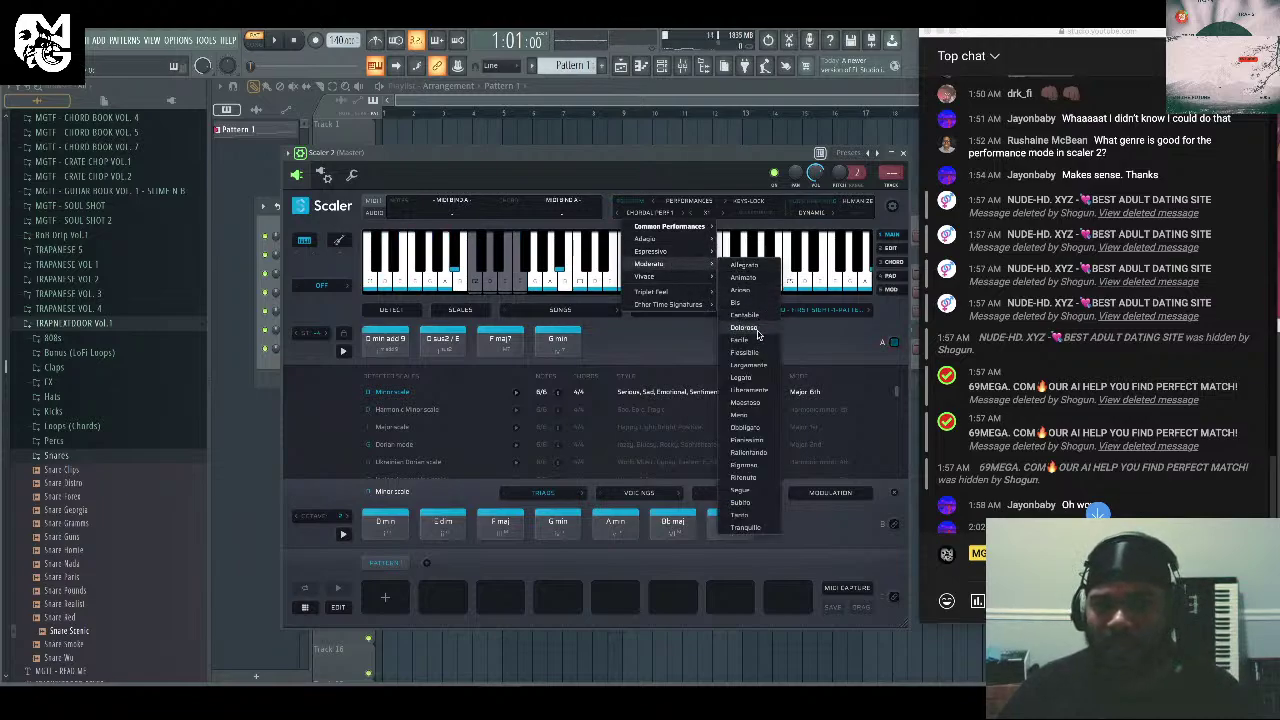
left_click(756, 330)
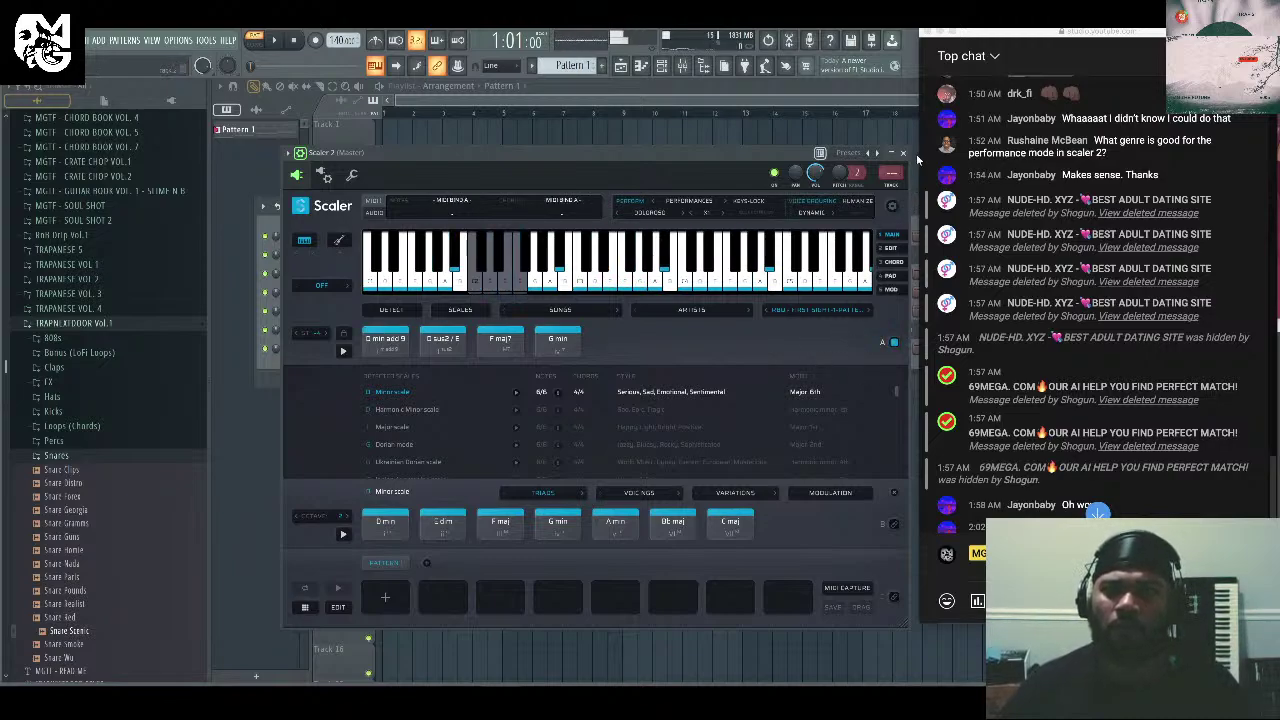
Close Scaler 2, clear its notes in Pattern 1 and record a new take of chord triggers on the Scaler 2 channel.
left_click(620, 226)
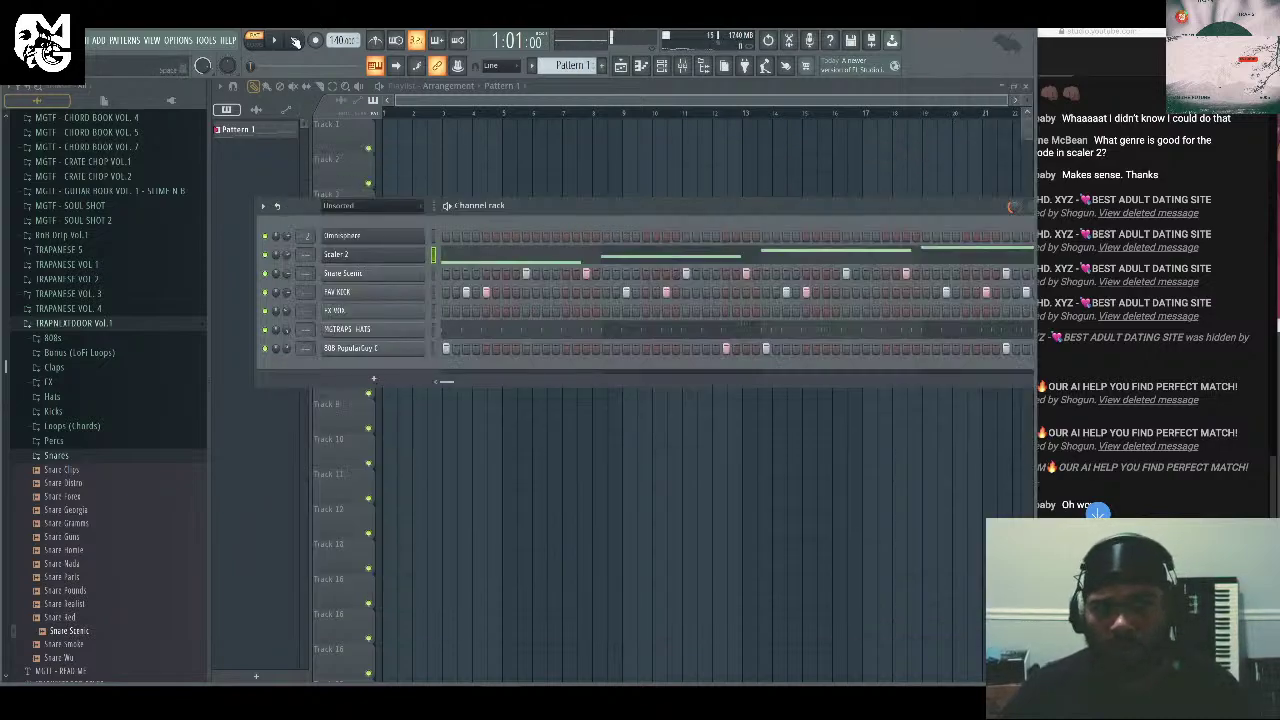
left_click(257, 40)
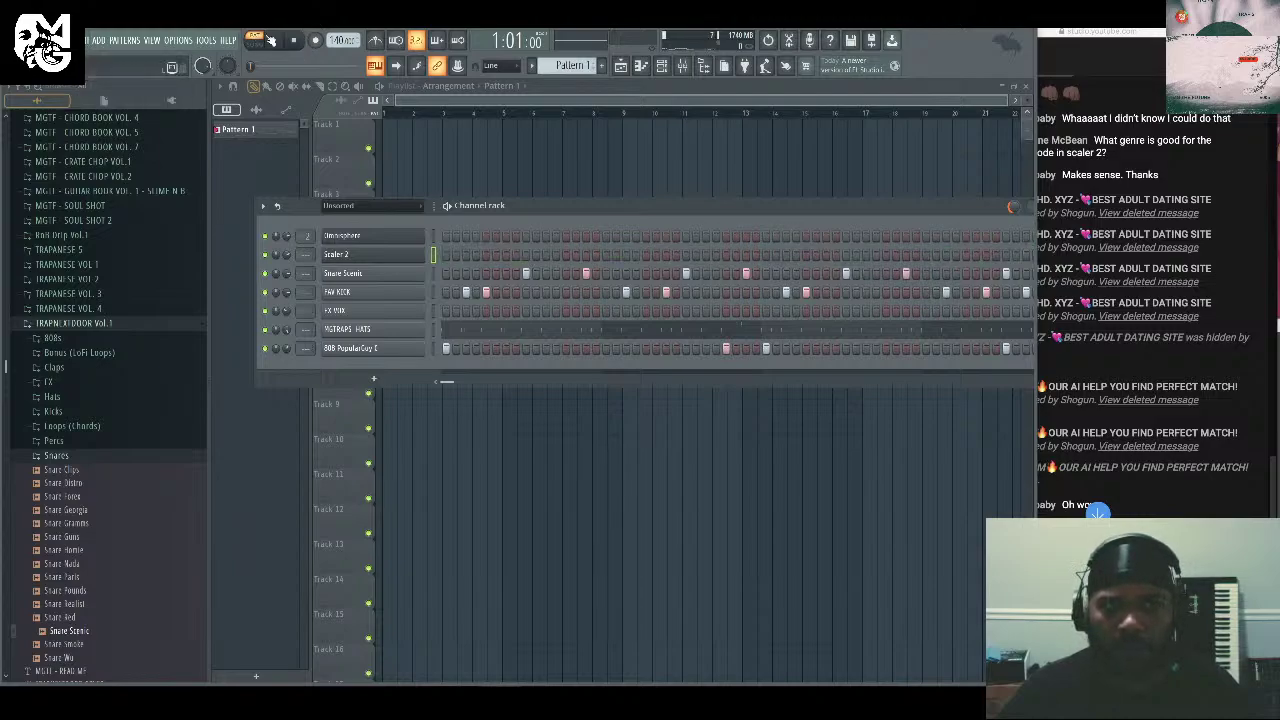
left_click(276, 41)
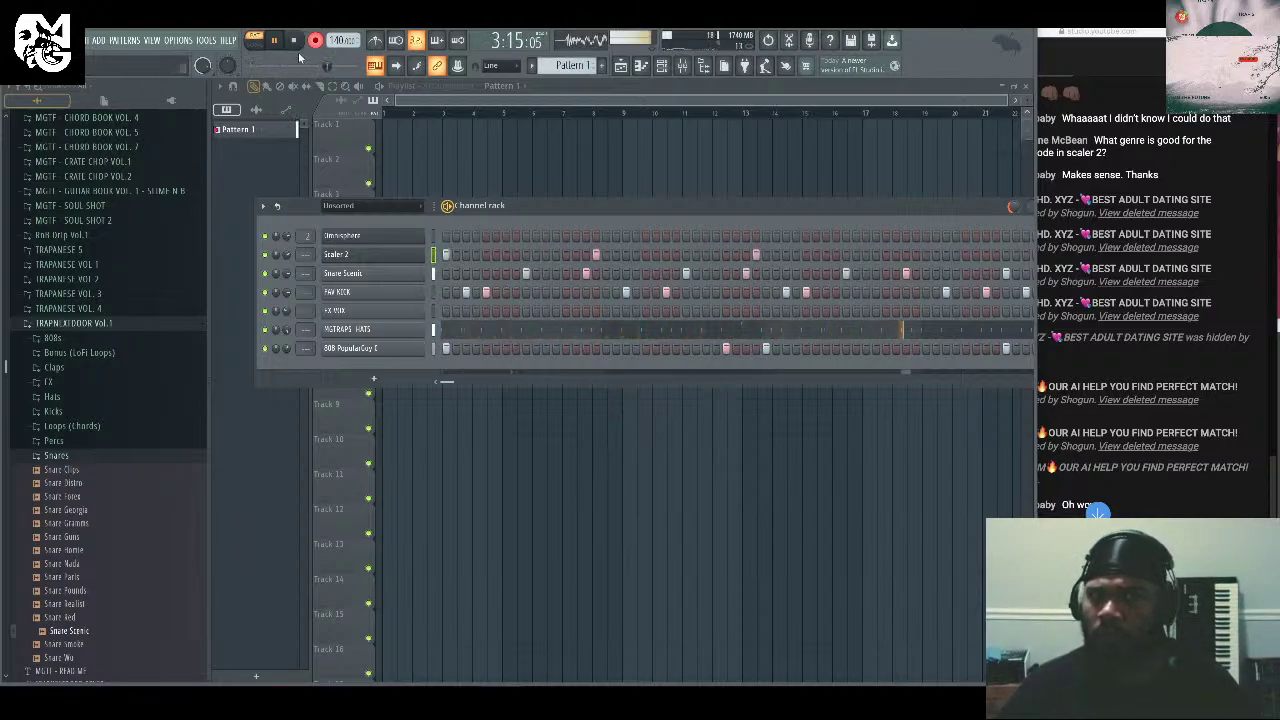
left_click(315, 40)
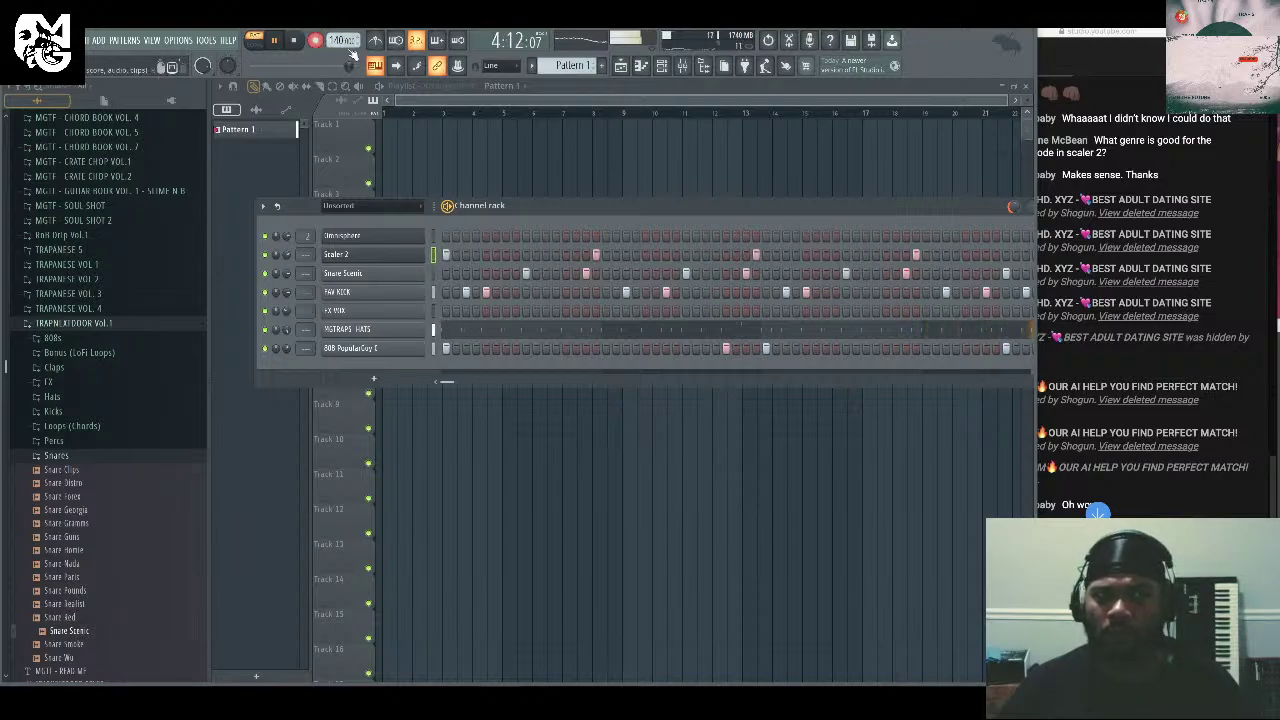
Reprogram the 808 PopularGuy C channel with hits on steps 5, 21, 31, 47, 57 and 61.
left_click(1163, 388)
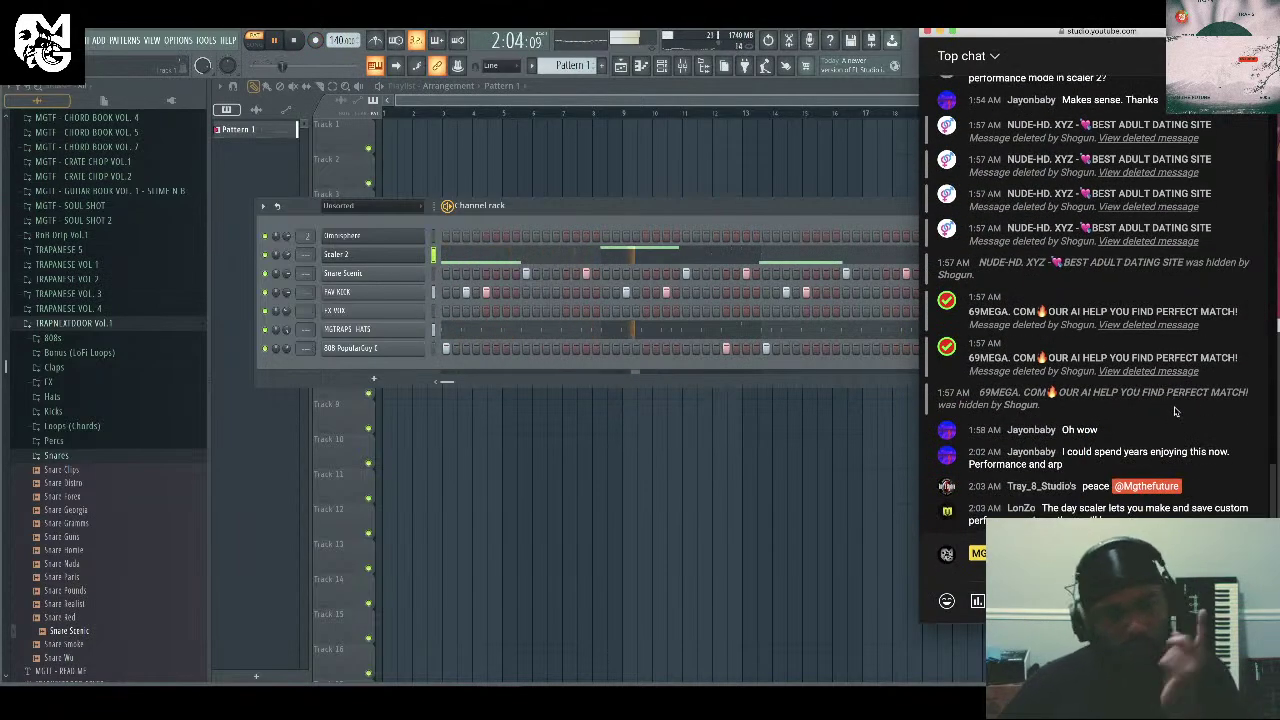
left_click(830, 208)
left_click_drag(830, 206, 788, 203)
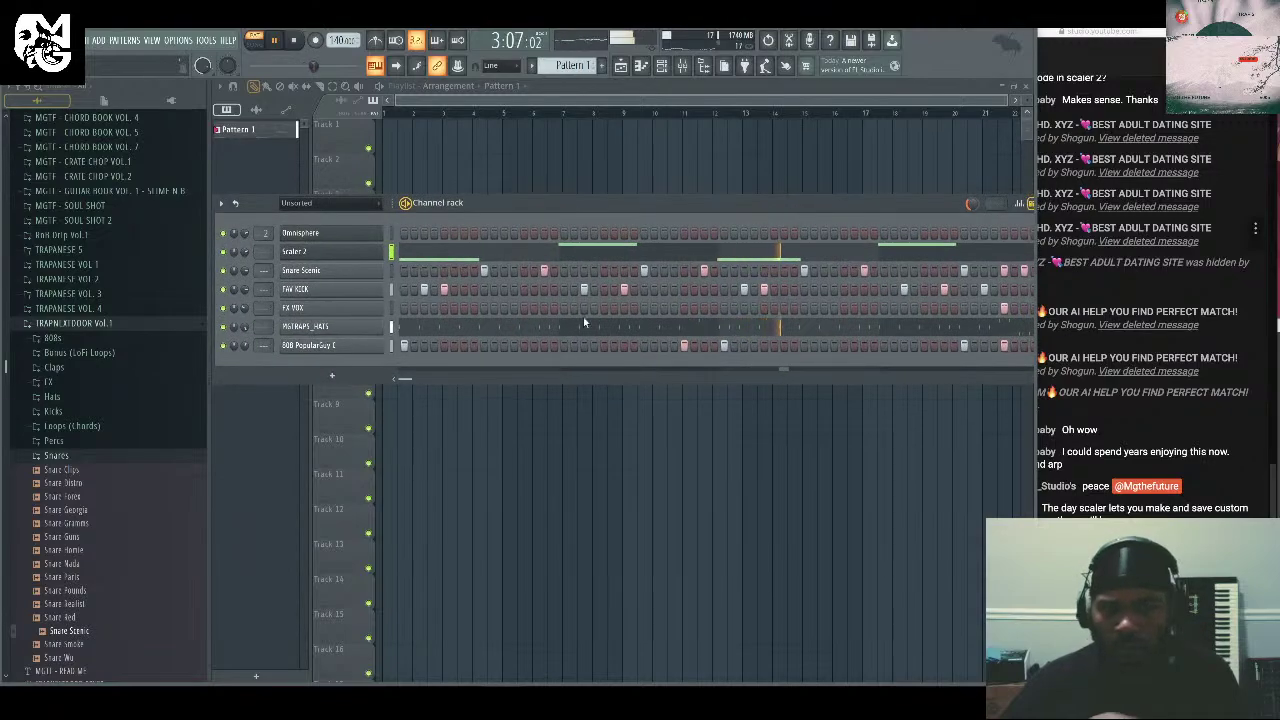
left_click(391, 345)
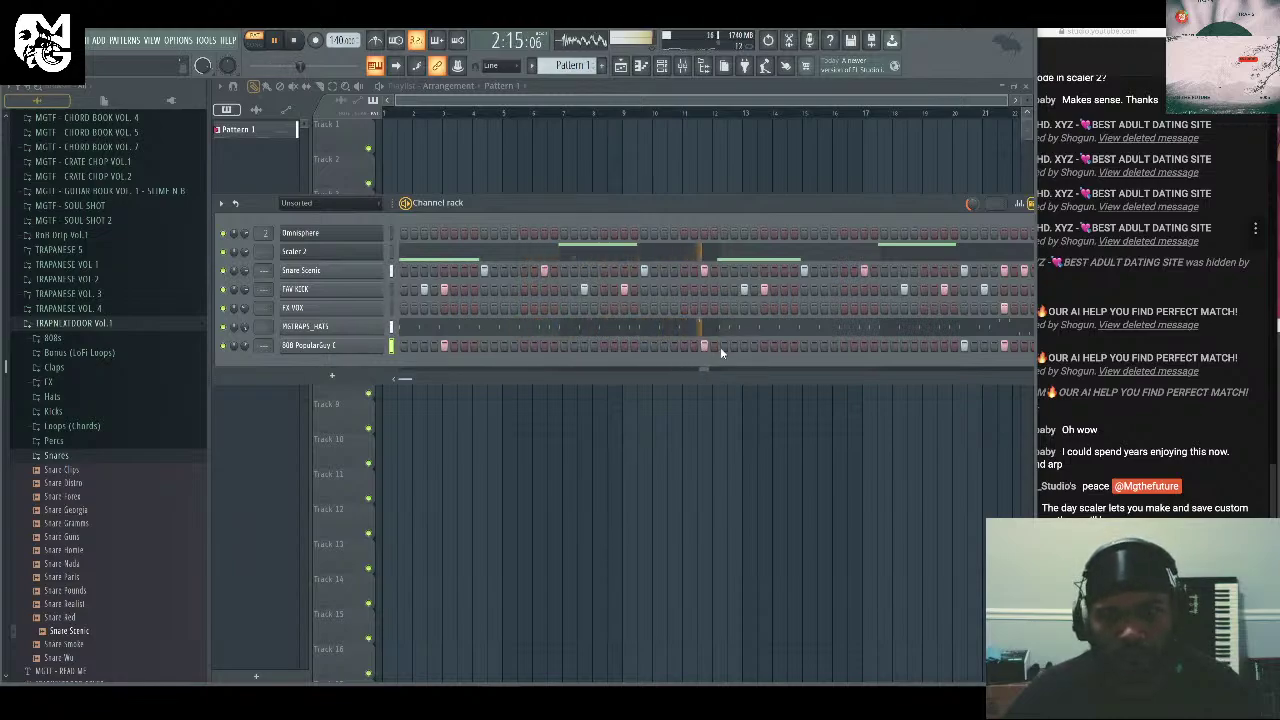
left_click(864, 345)
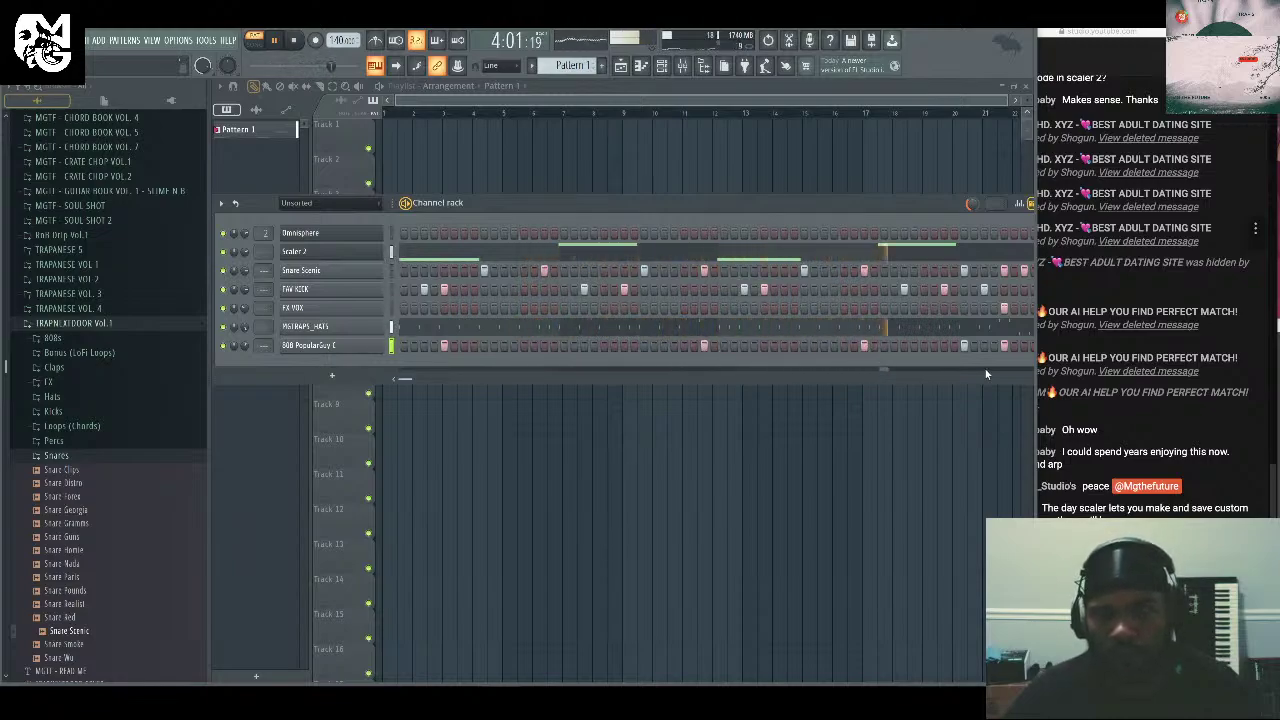
left_click(1003, 345)
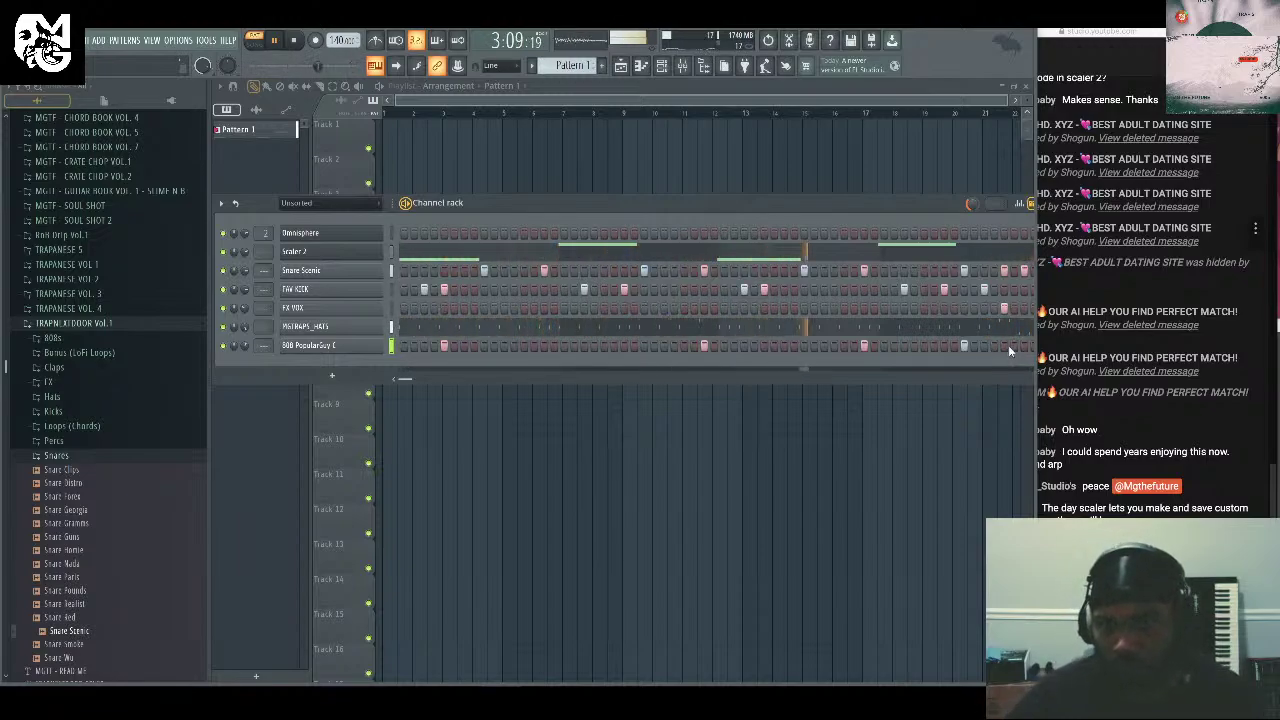
left_click(1004, 345)
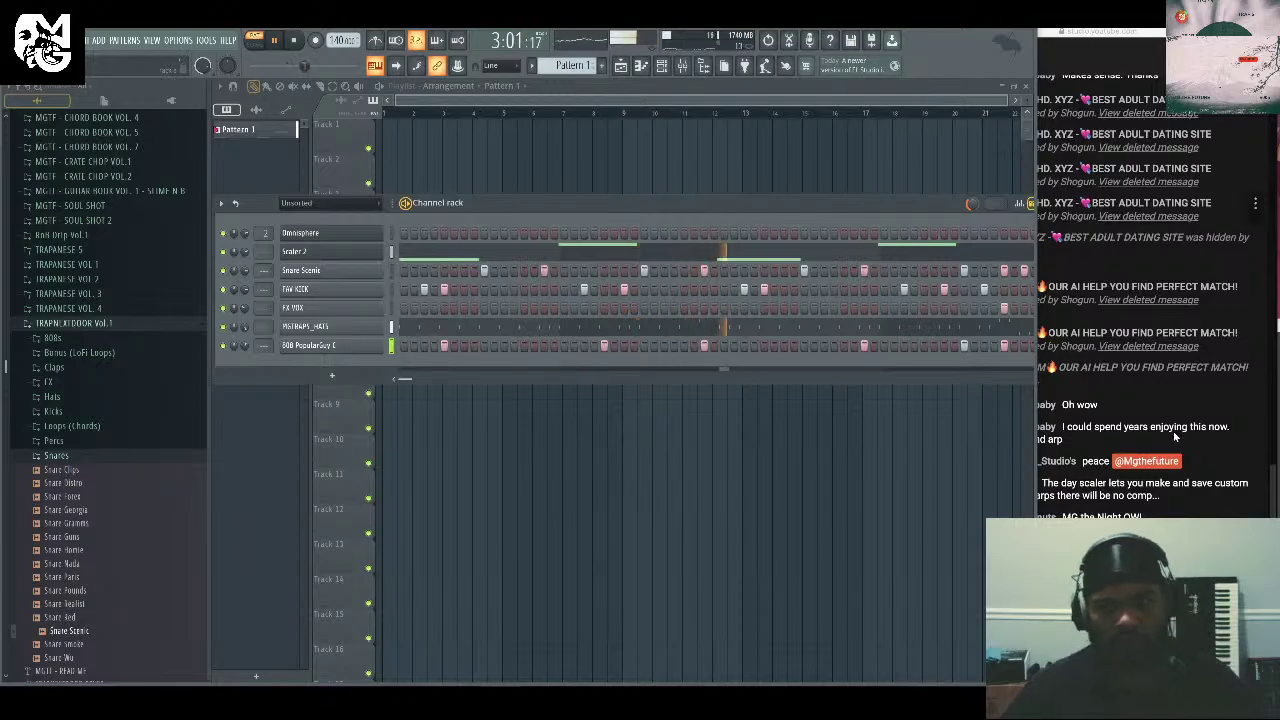
Read the new live chat messages and check the Scaler 2 window during playback, then close it.
left_click(1175, 436)
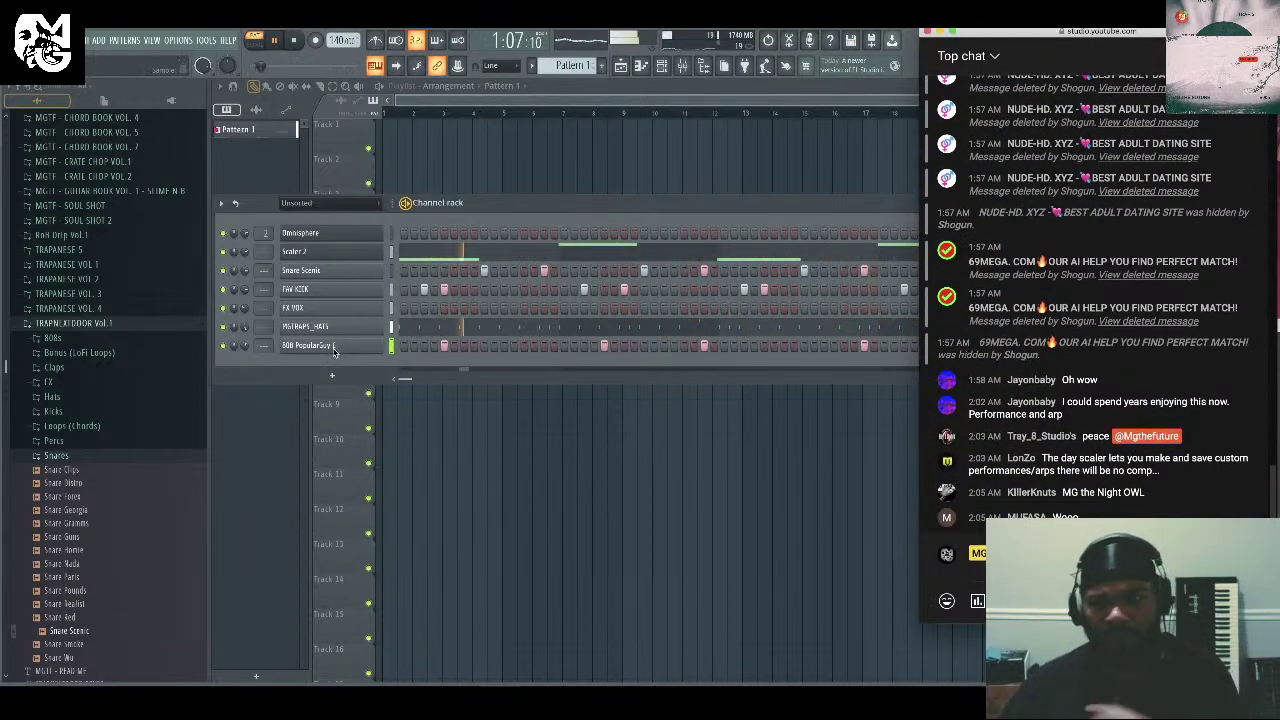
left_click(337, 251)
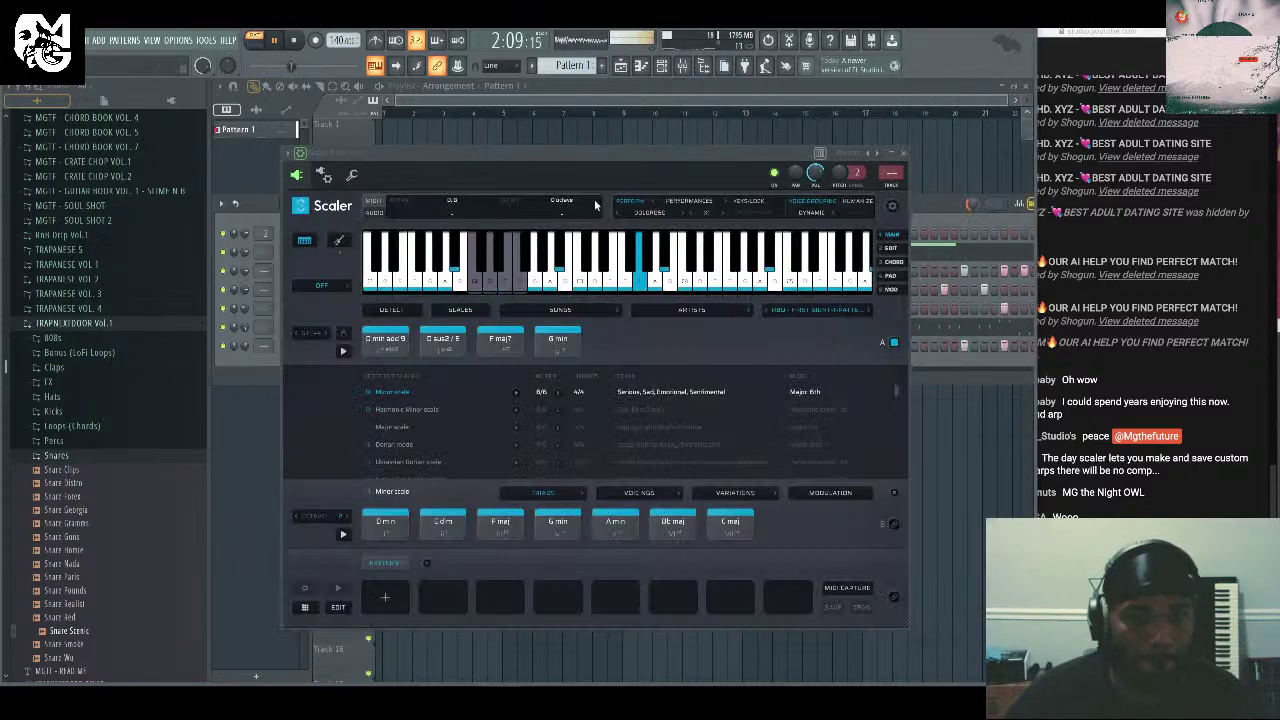
left_click(905, 154)
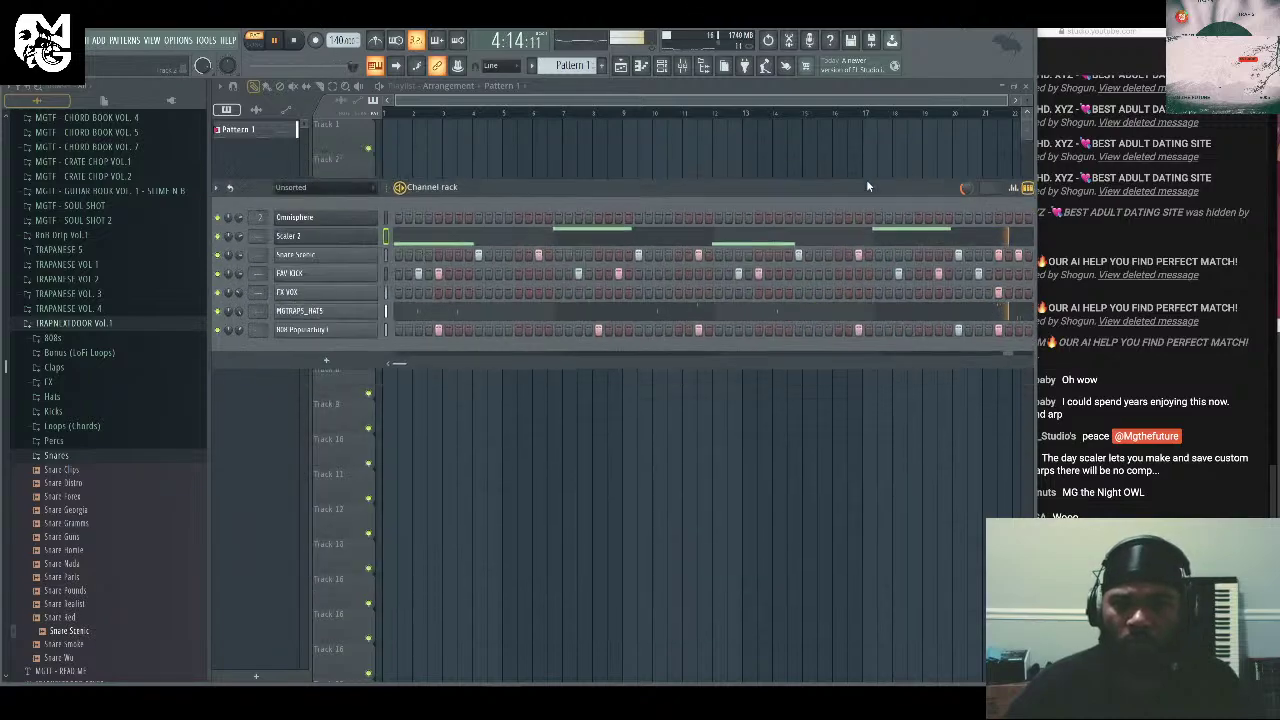
Move the channel rack fully into view and display the Scaler 2 note pitches in the graph editor.
left_click_drag(856, 179, 849, 178)
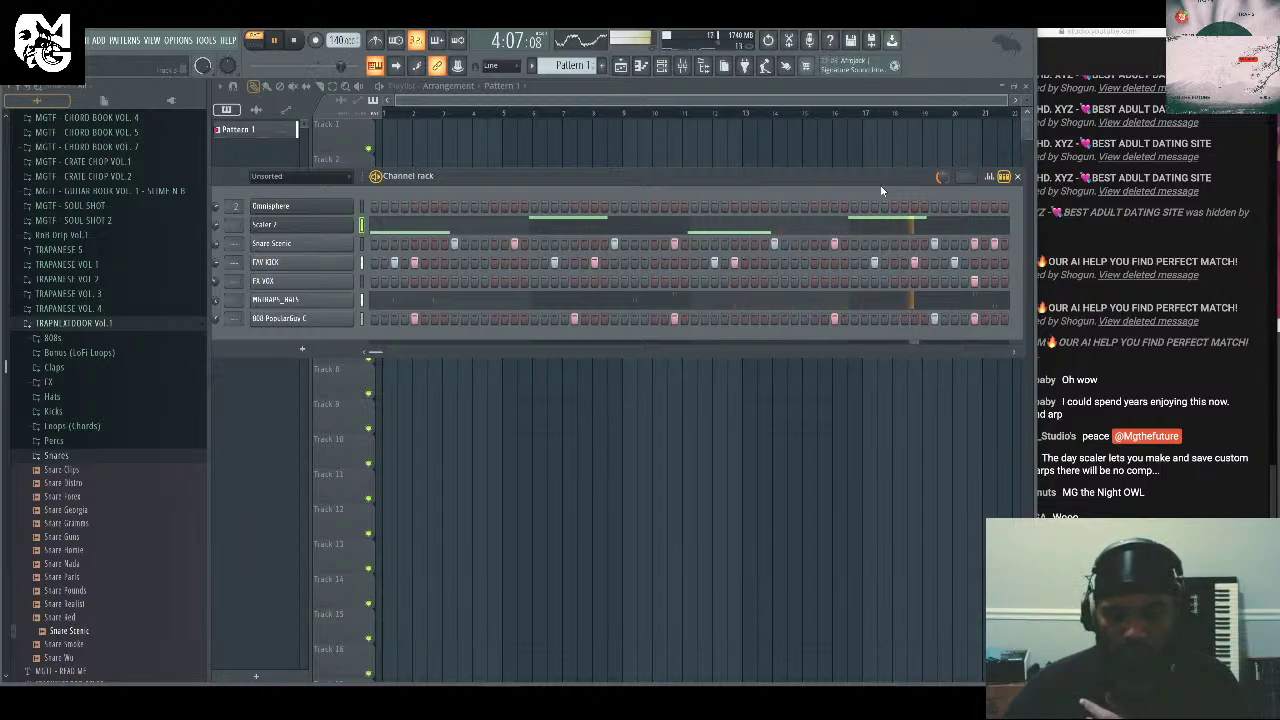
left_click(989, 176)
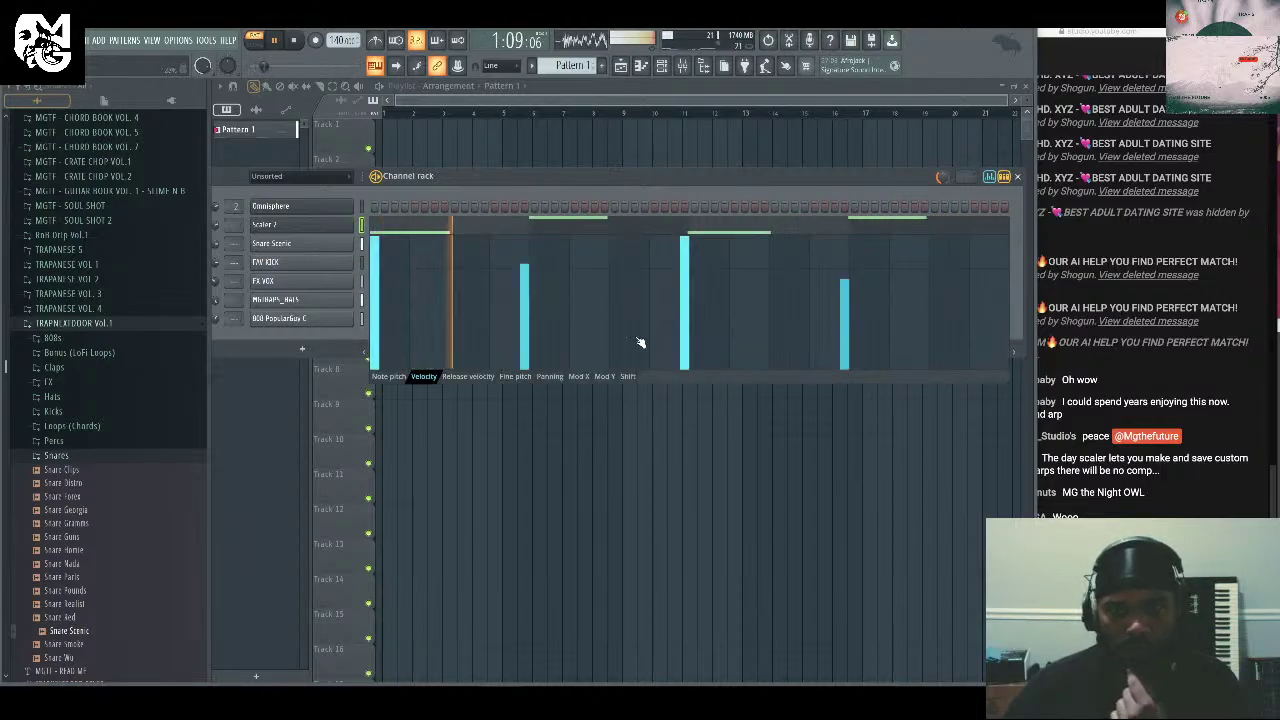
left_click(389, 376)
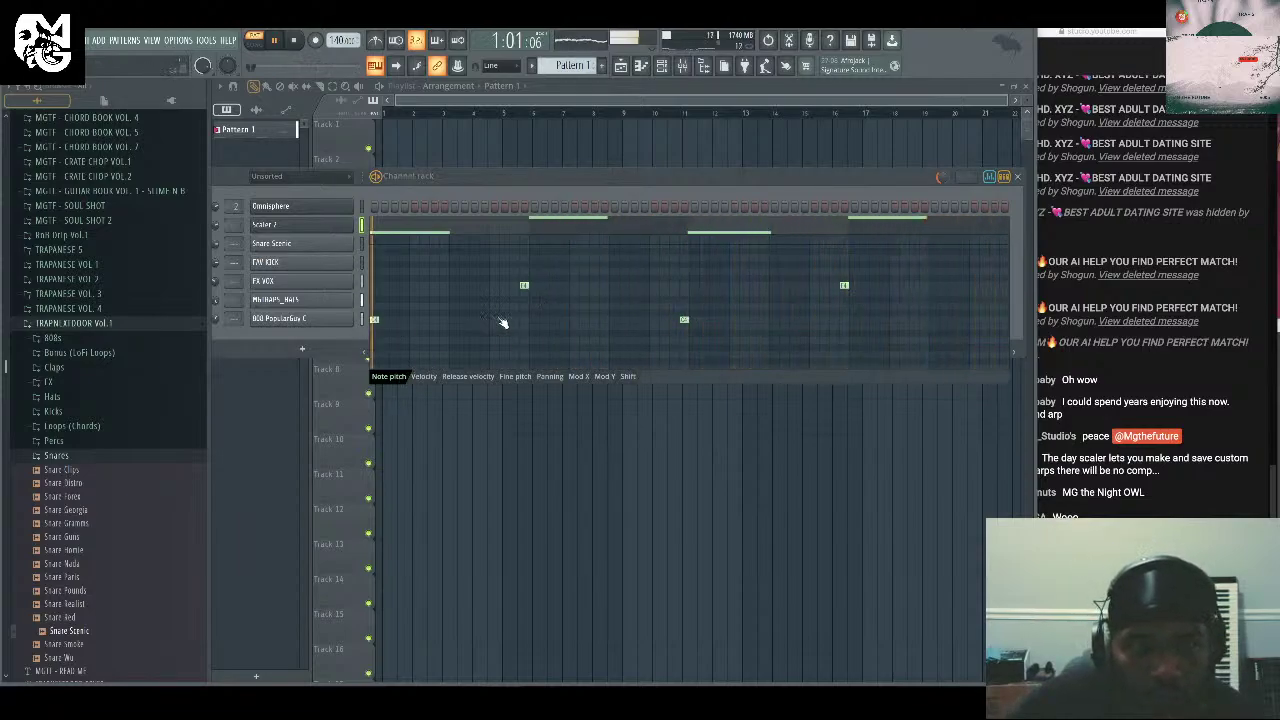
Raise the note pitch of the 808 PopularGuy C hits on steps 21, 31, 57 and 61 in the graph editor.
left_click(362, 320)
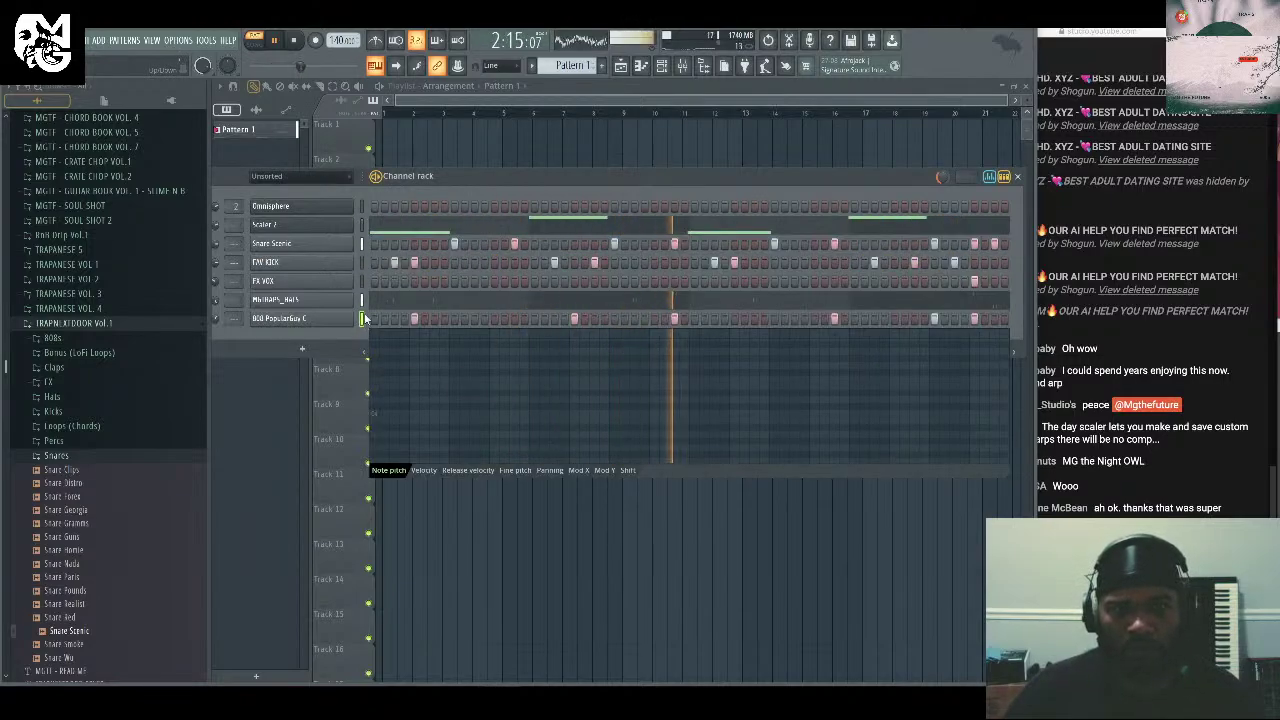
left_click(423, 470)
left_click(388, 470)
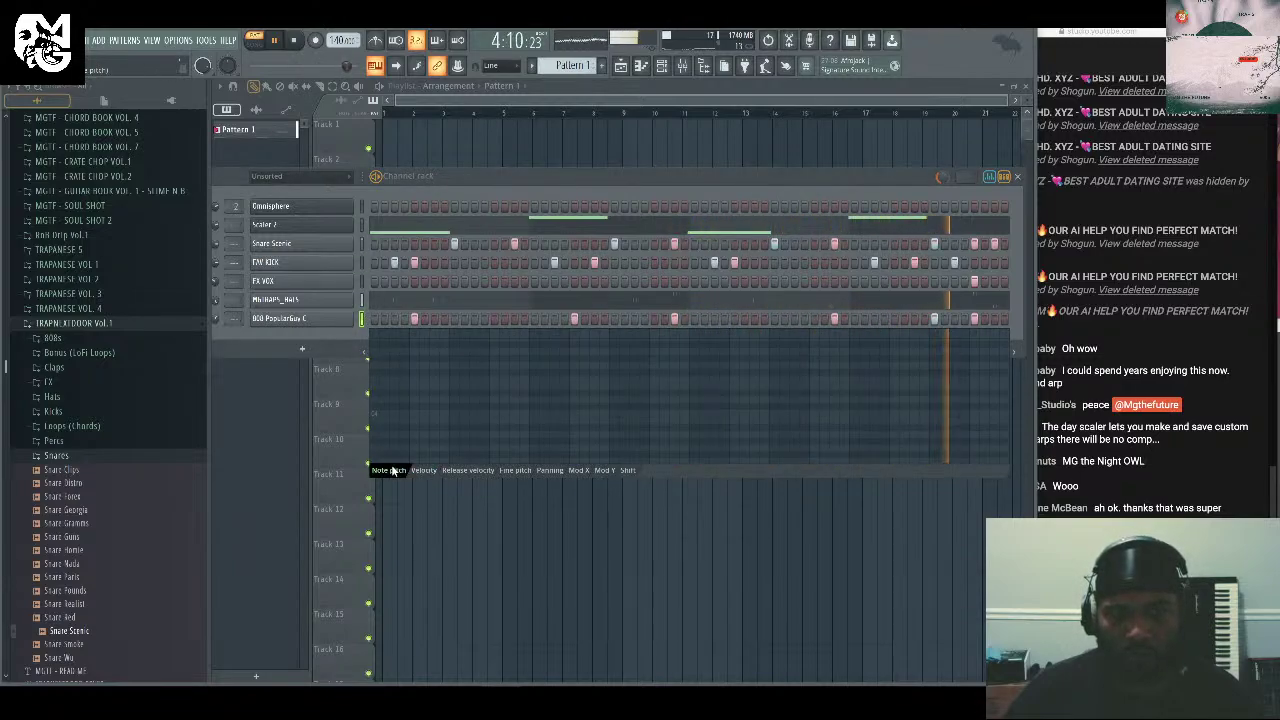
left_click(579, 380)
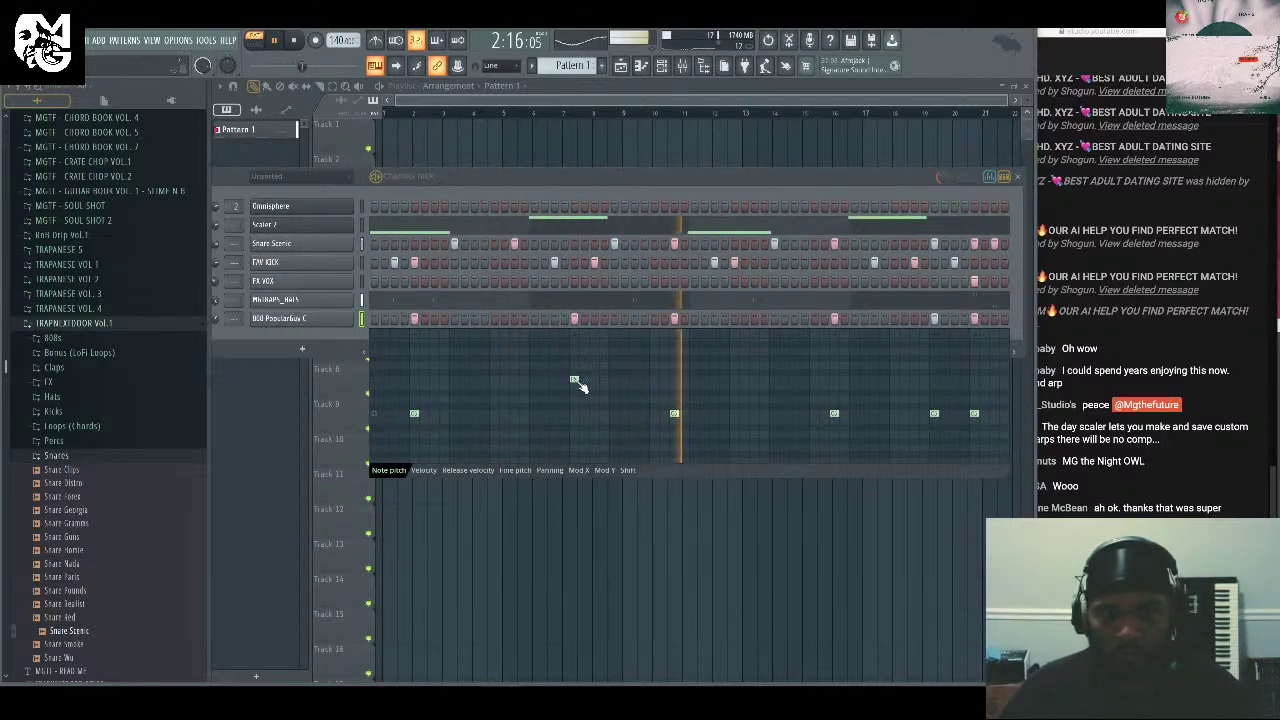
left_click(675, 380)
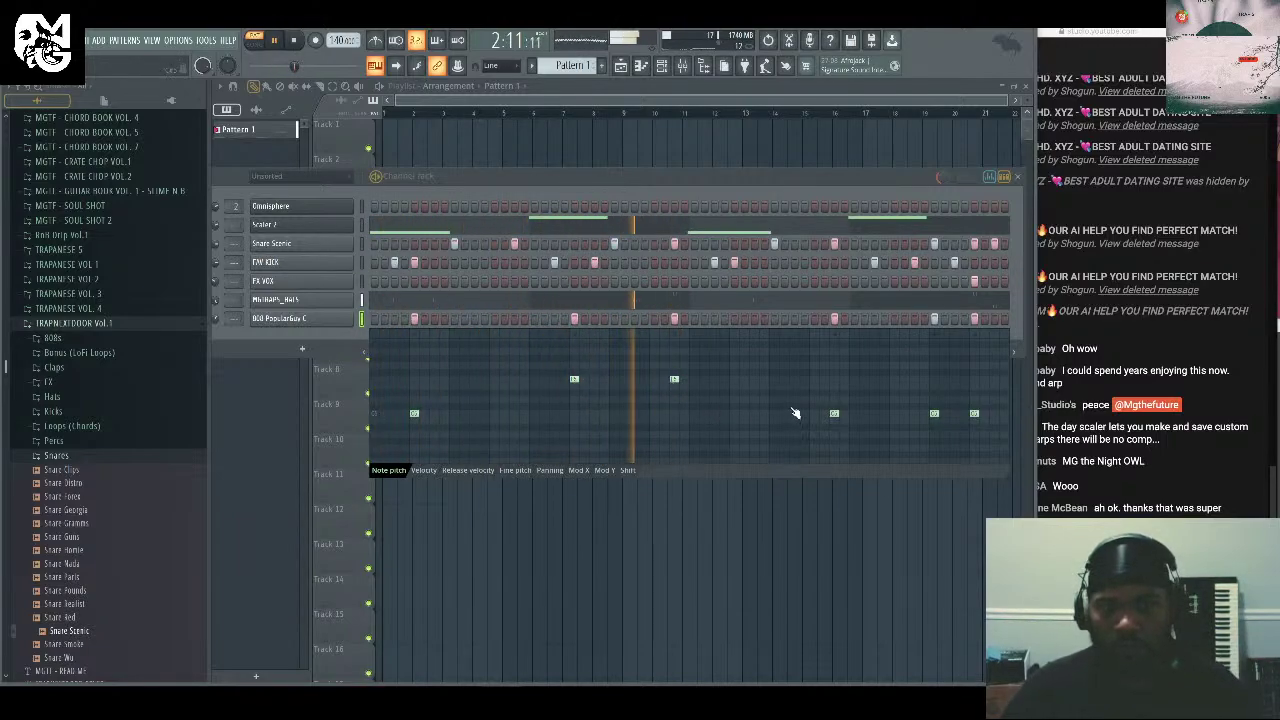
left_click(934, 380)
left_click(974, 380)
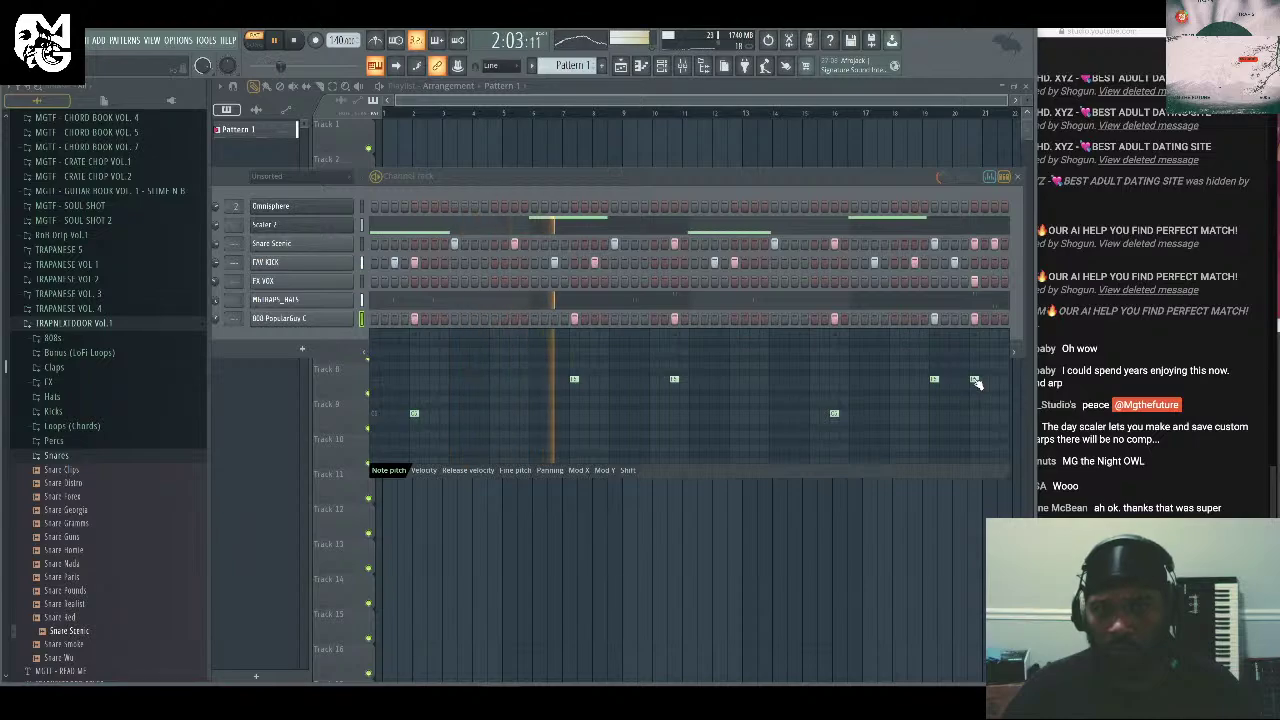
Lower the 808 hits on steps 31 and 61 back to the base pitch, close the graph editor and check the live chat.
left_click(674, 413)
left_click(974, 413)
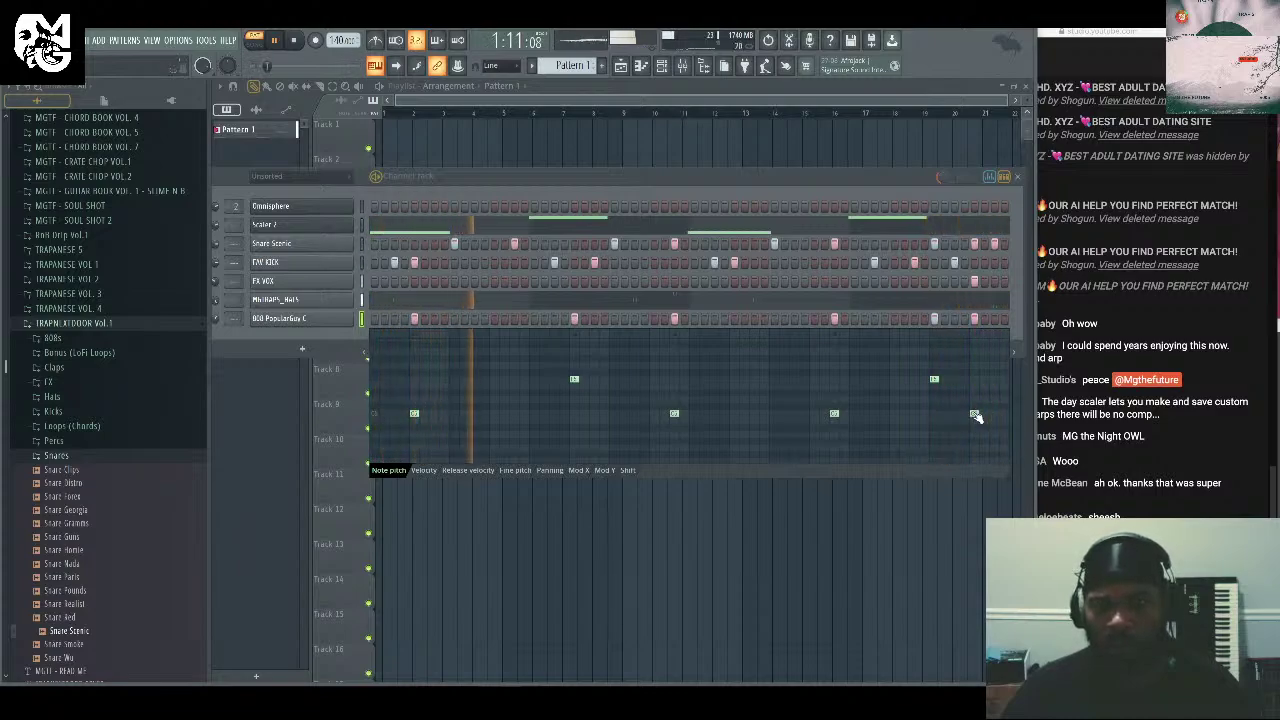
left_click(990, 177)
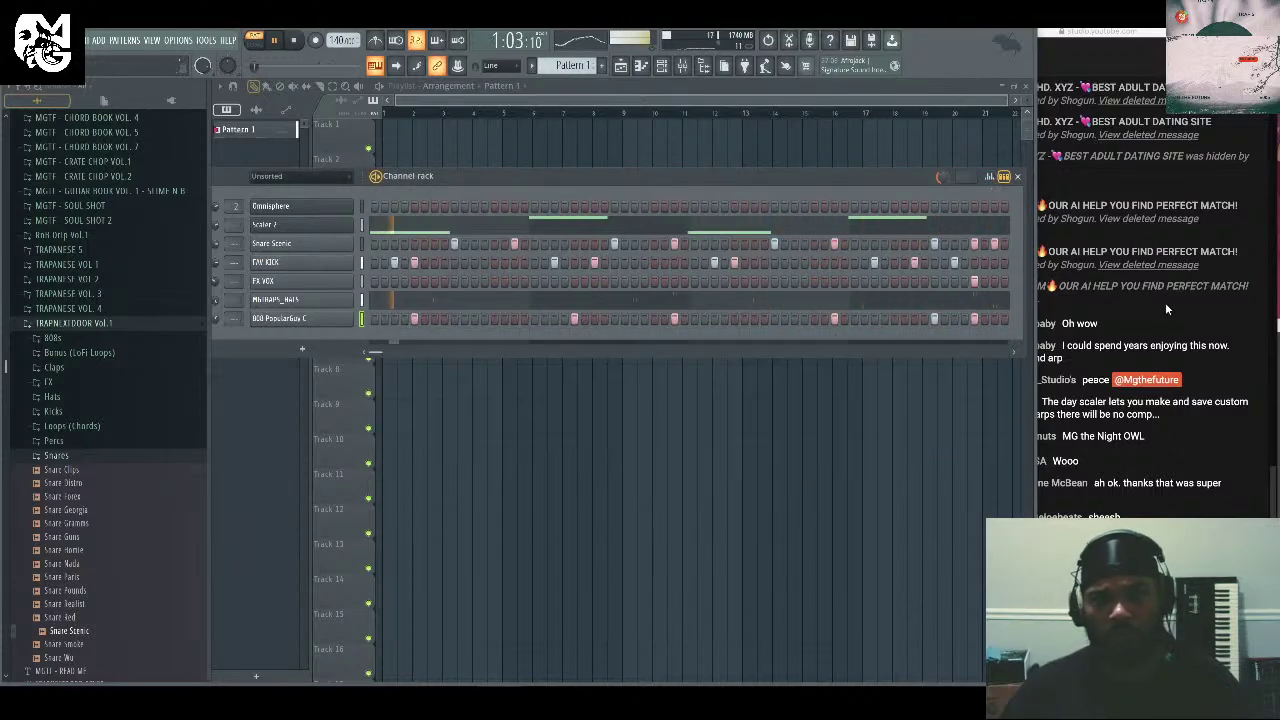
left_click(1203, 328)
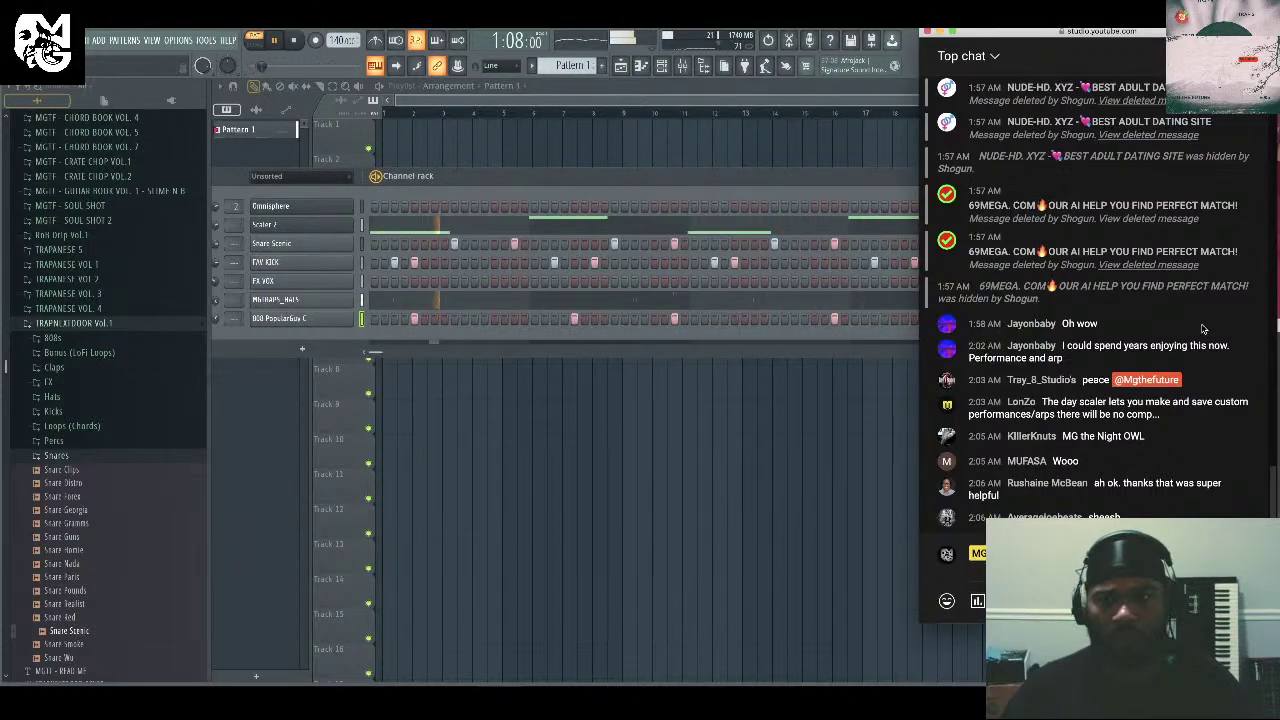
Load the 21_TRAP5_HH_Journey_130 hi-hat MIDI from the TRAPANESE 5 kit onto the hats channel and check that channel's cut settings.
left_click(366, 308)
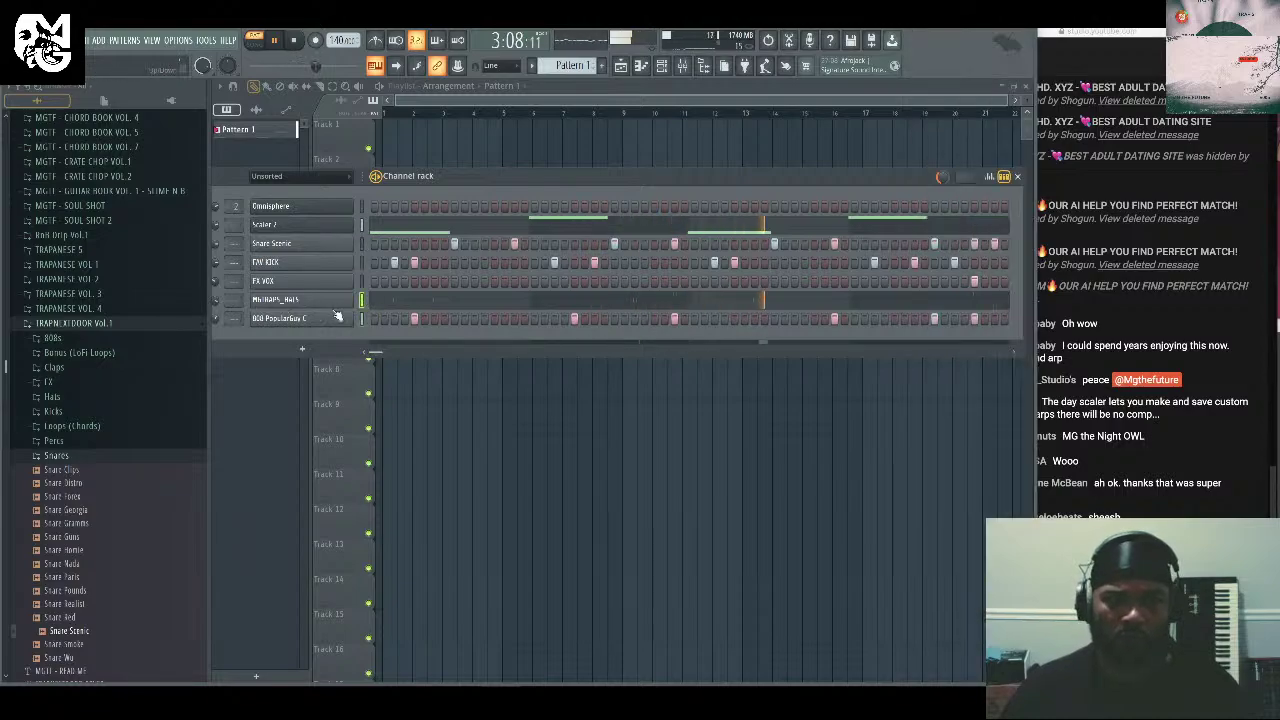
left_click(116, 250)
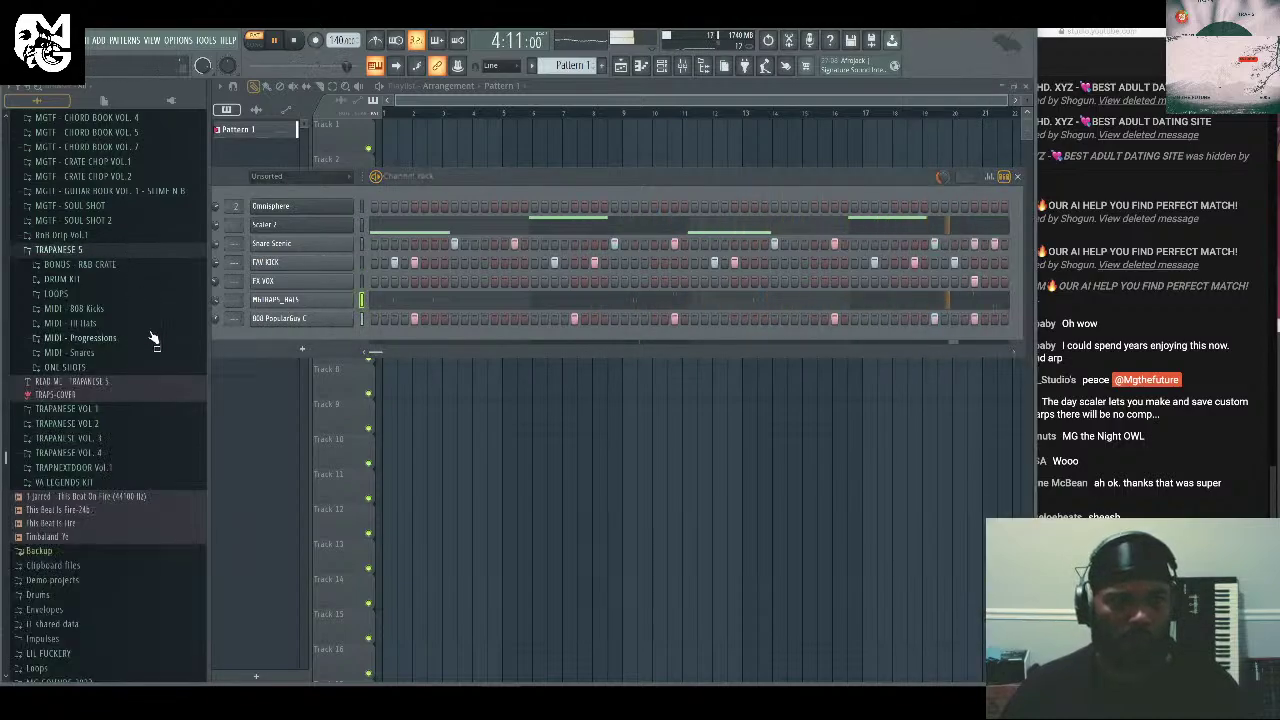
left_click(148, 323)
left_click_drag(152, 586, 143, 515)
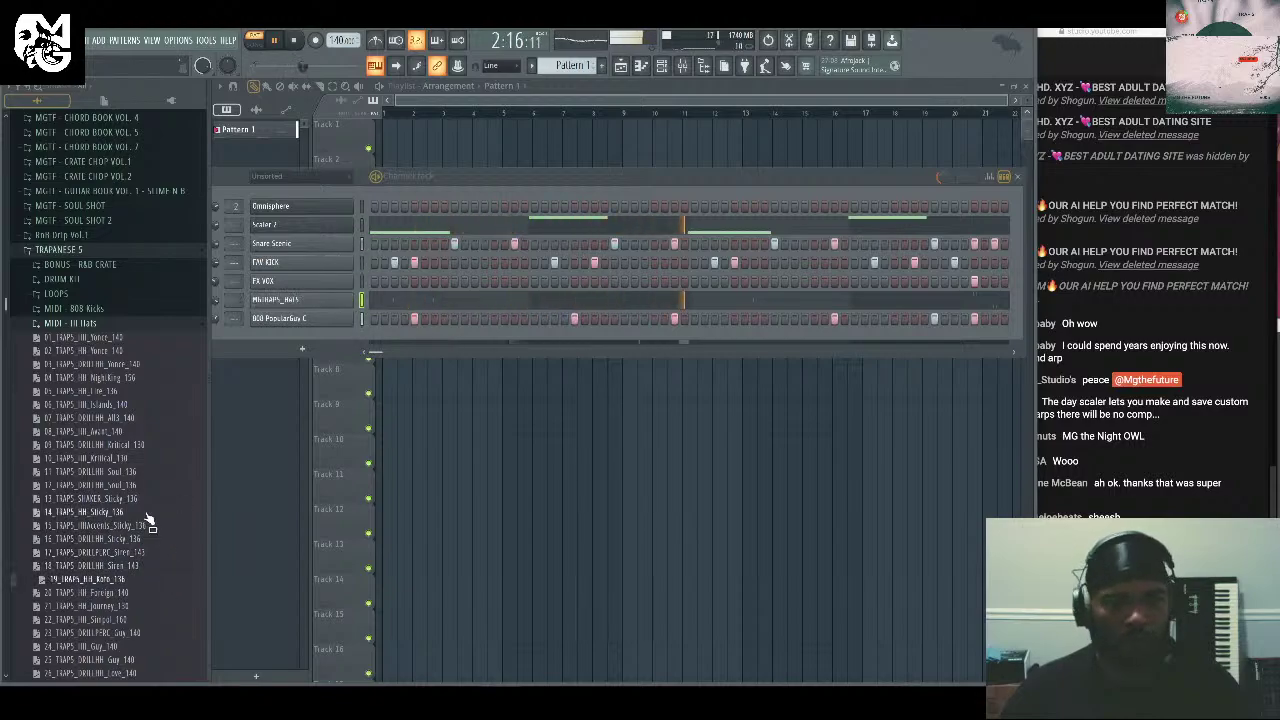
scroll(150, 530, "down", 3)
left_click(153, 502)
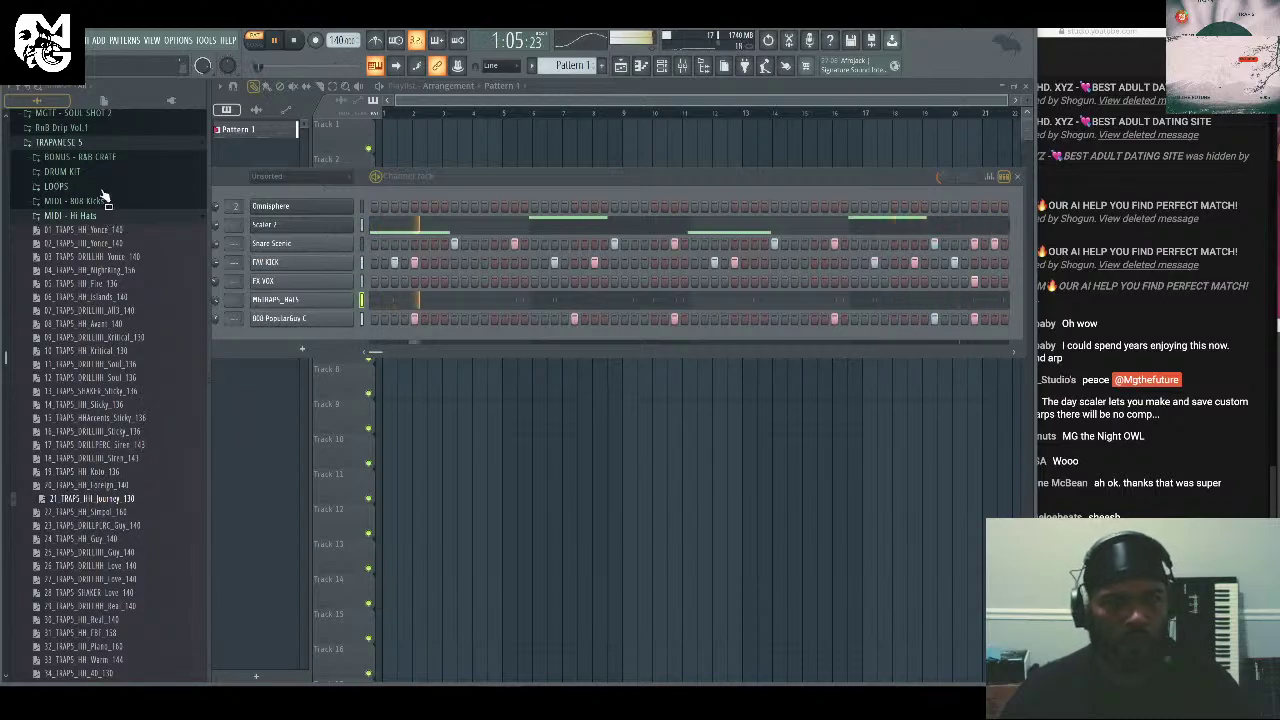
left_click(275, 297)
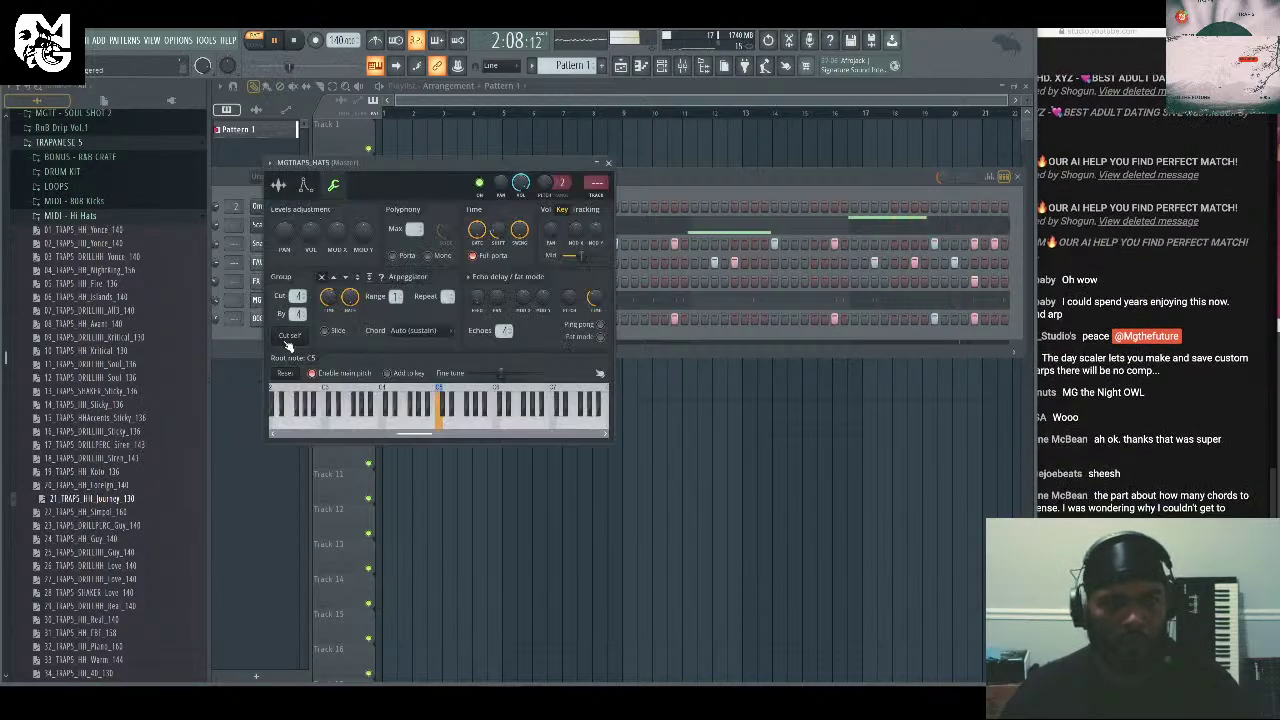
left_click(607, 162)
Replace the snare sample with MGTRAP5_SNARE9 and the hi-hat sample with MGTRAP5_HAT10 from the TRAPANESE 5 drum kit.
left_click(110, 174)
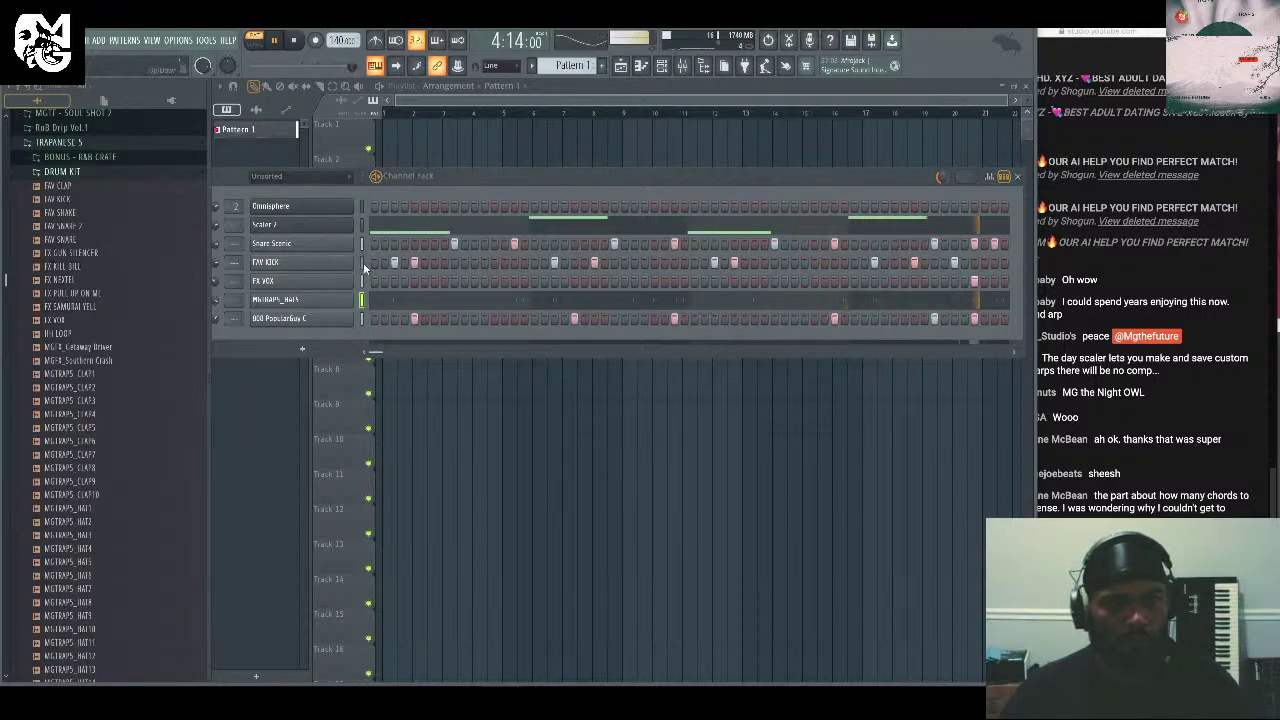
left_click_drag(363, 252, 130, 603)
scroll(125, 340, "down", 2)
scroll(131, 446, "down", 10)
left_click(217, 245)
left_click(362, 300)
scroll(135, 303, "up", 1)
scroll(135, 303, "up", 5)
left_click(120, 334)
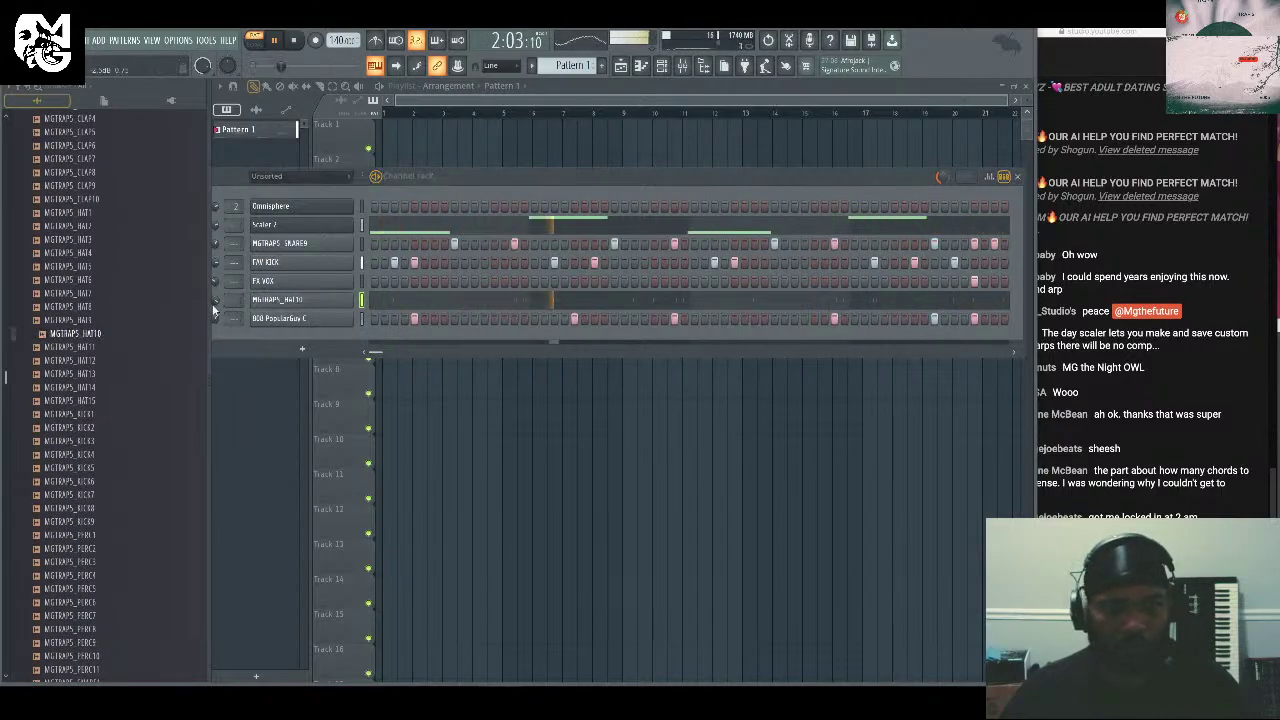
Check the live chat and reposition the channel rack so its channel names and controls show in full.
left_click_drag(543, 190, 489, 170)
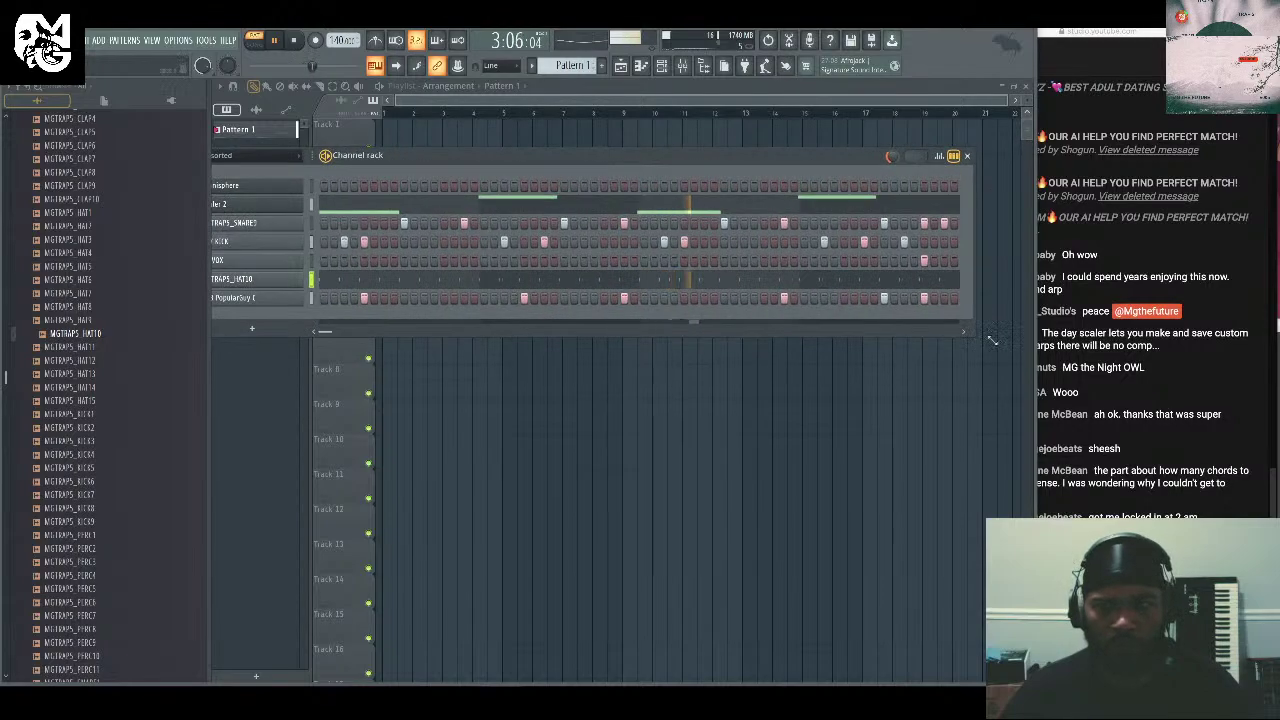
left_click(1148, 418)
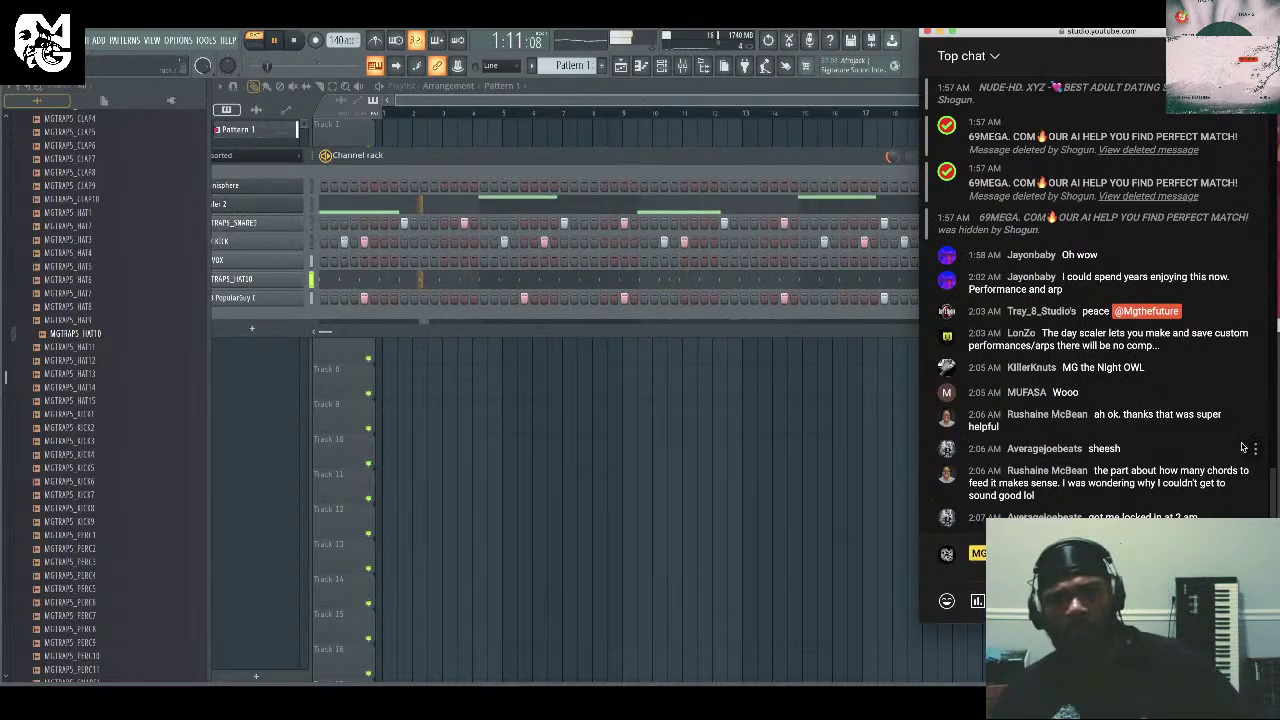
left_click_drag(713, 160, 803, 160)
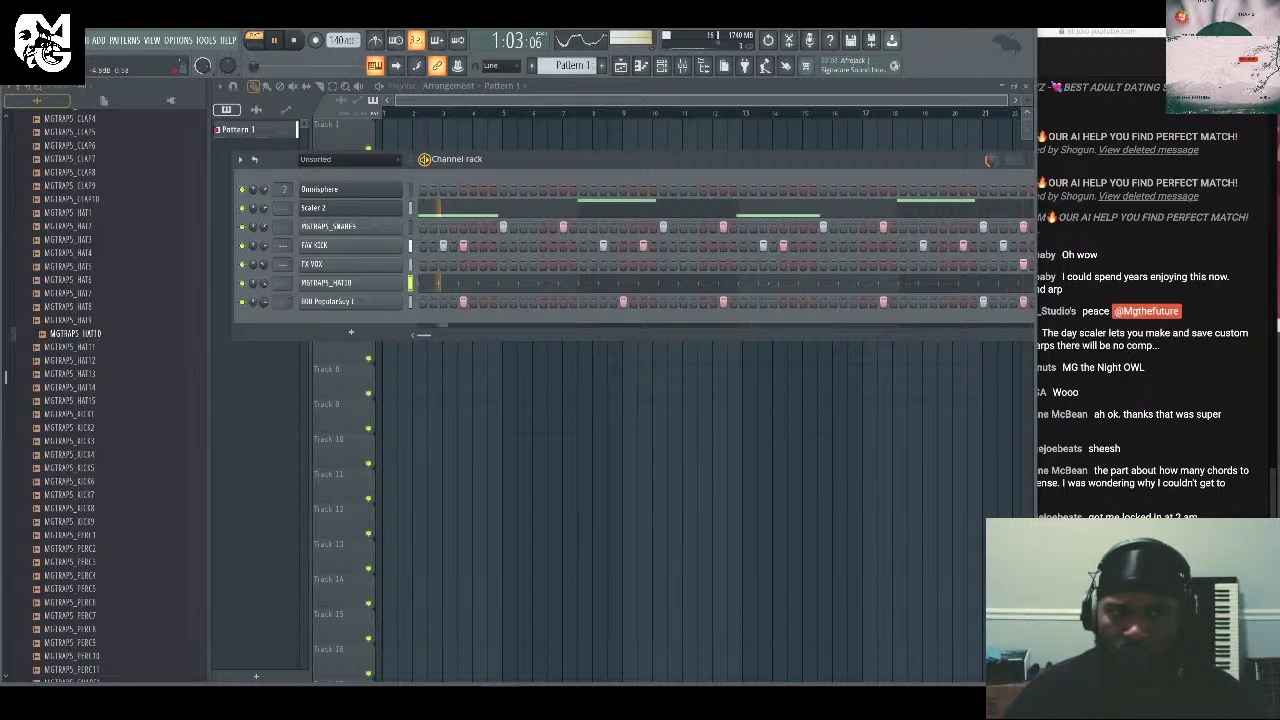
Load The God Particle into slot 5 of the mixer's Master track.
key("F9")
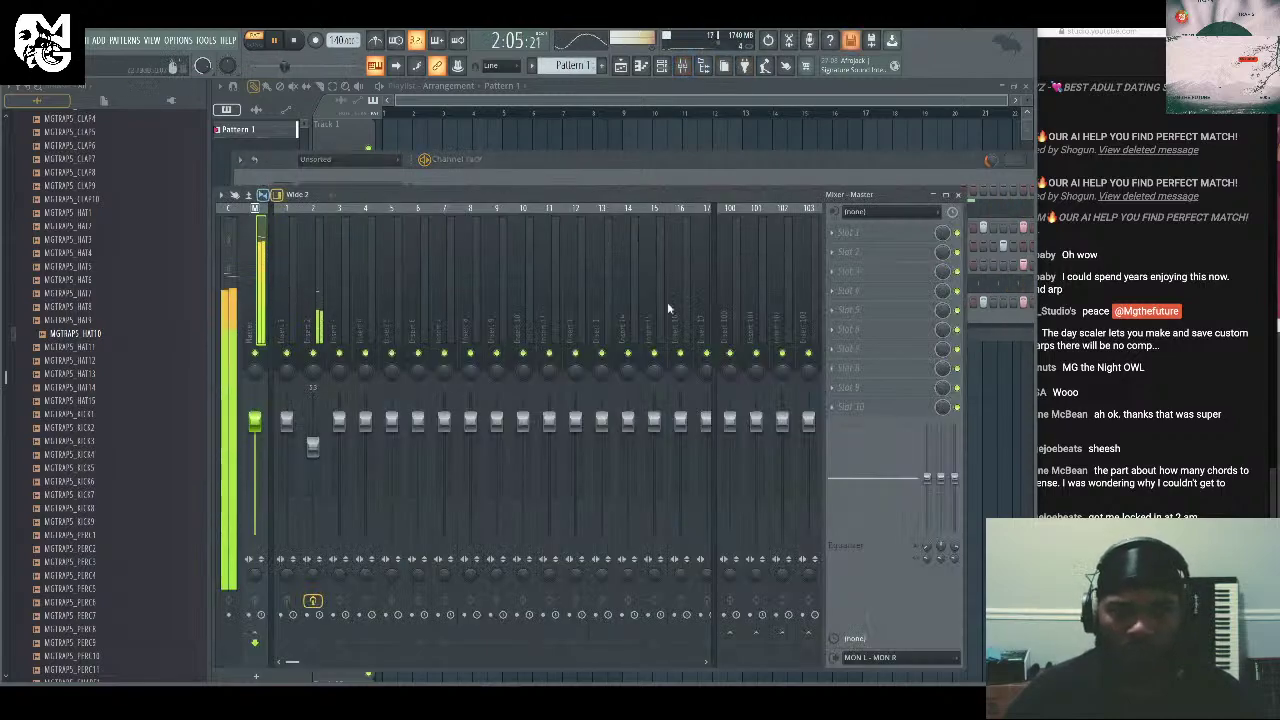
left_click(845, 310)
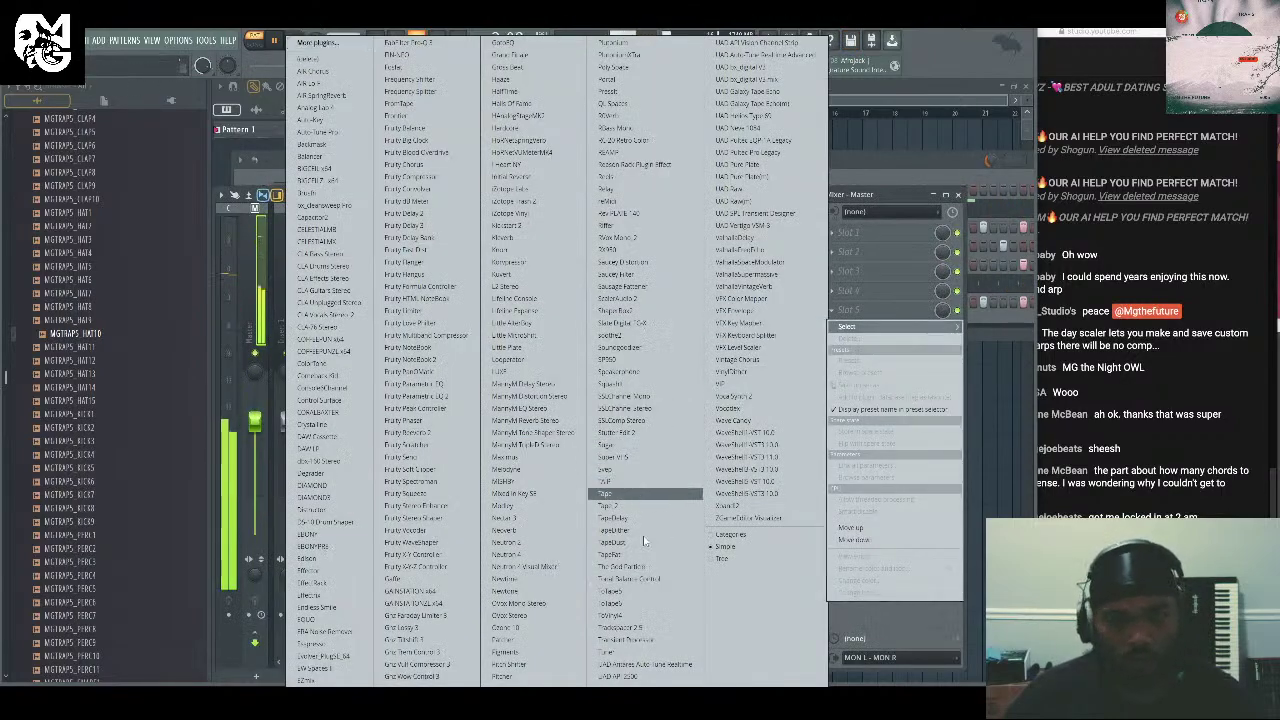
left_click(630, 566)
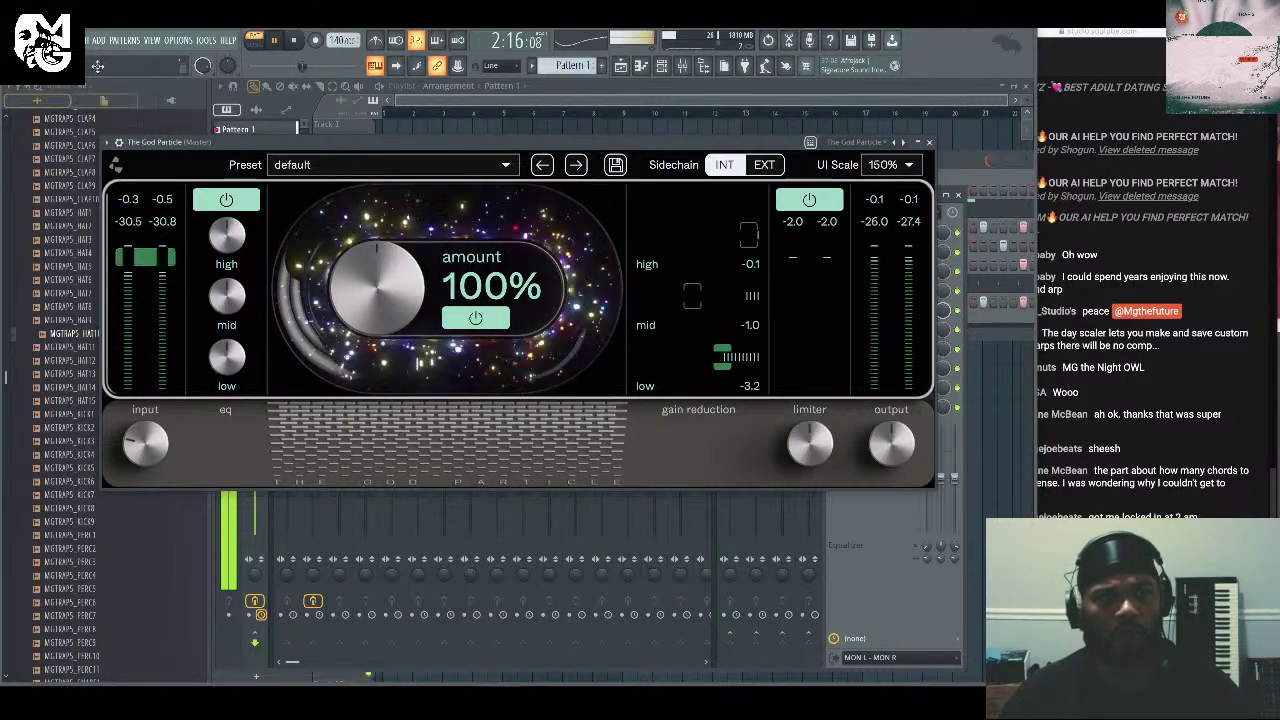
Save the project as "MGTF - LIVE - RNB DRIP 3" in the 09 September 2022 folder.
left_click(62, 40)
left_click(100, 140)
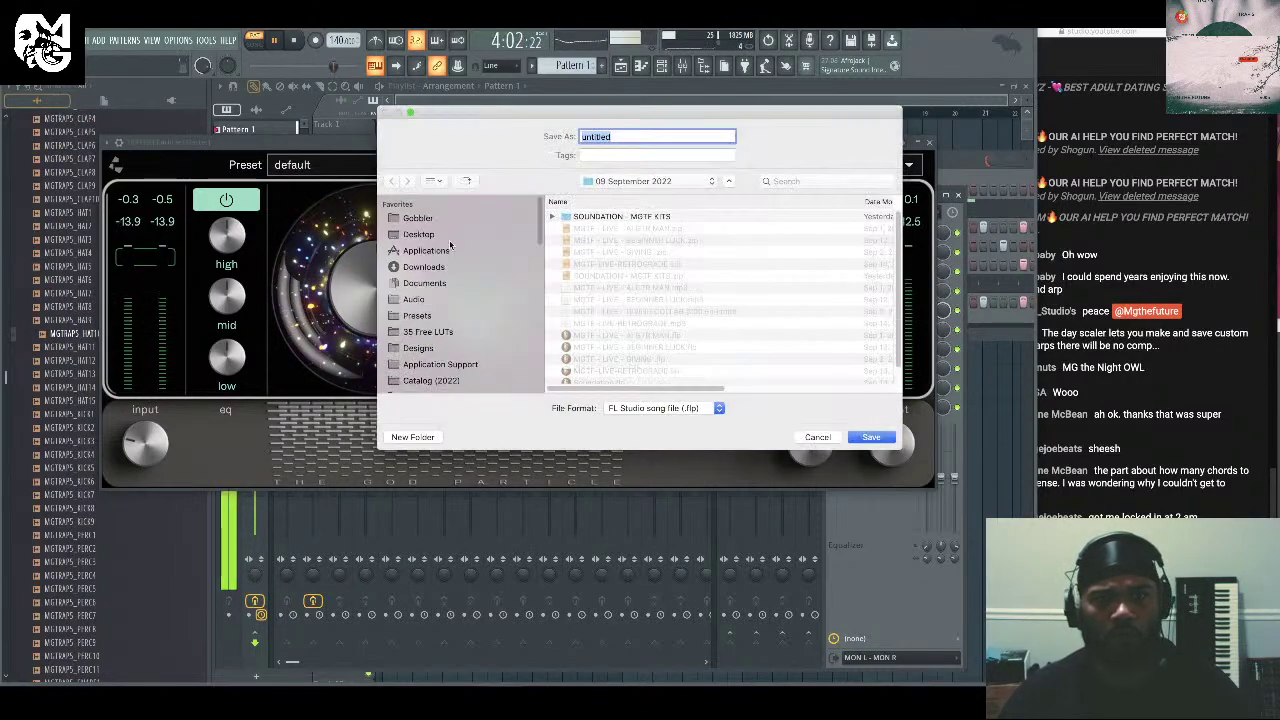
scroll(674, 286, "down", 2)
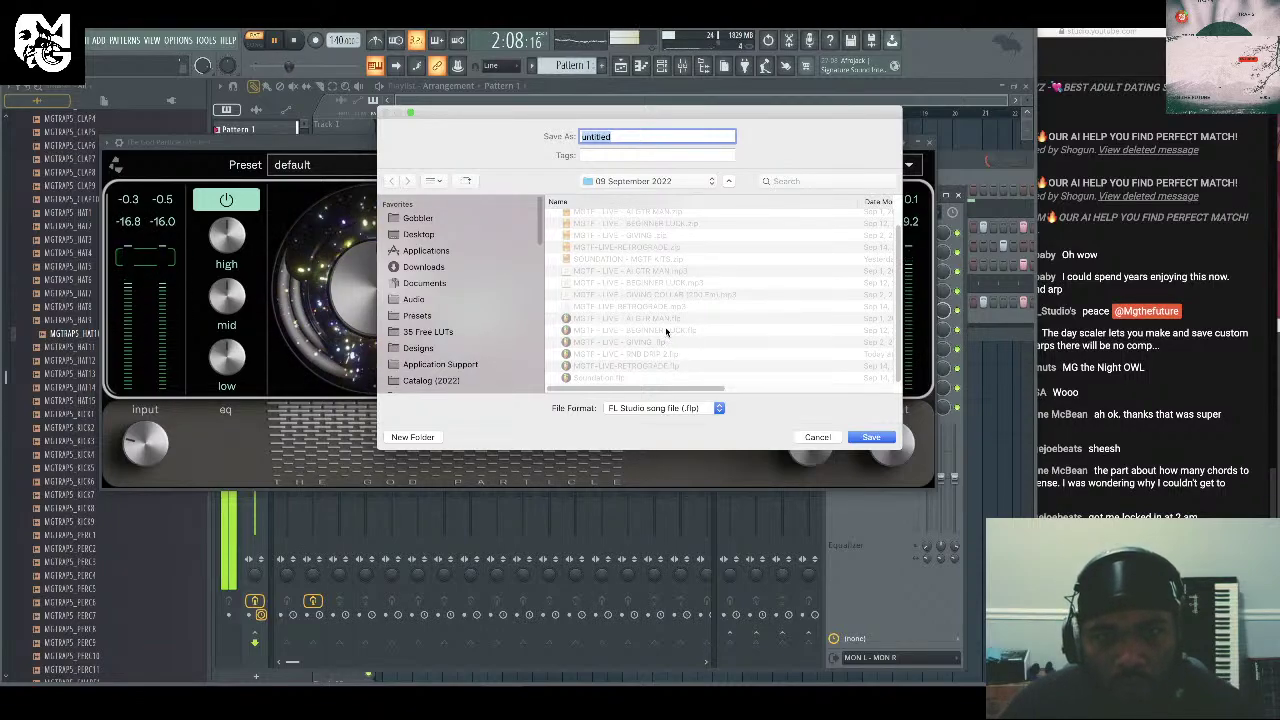
left_click(640, 354)
left_click(697, 135)
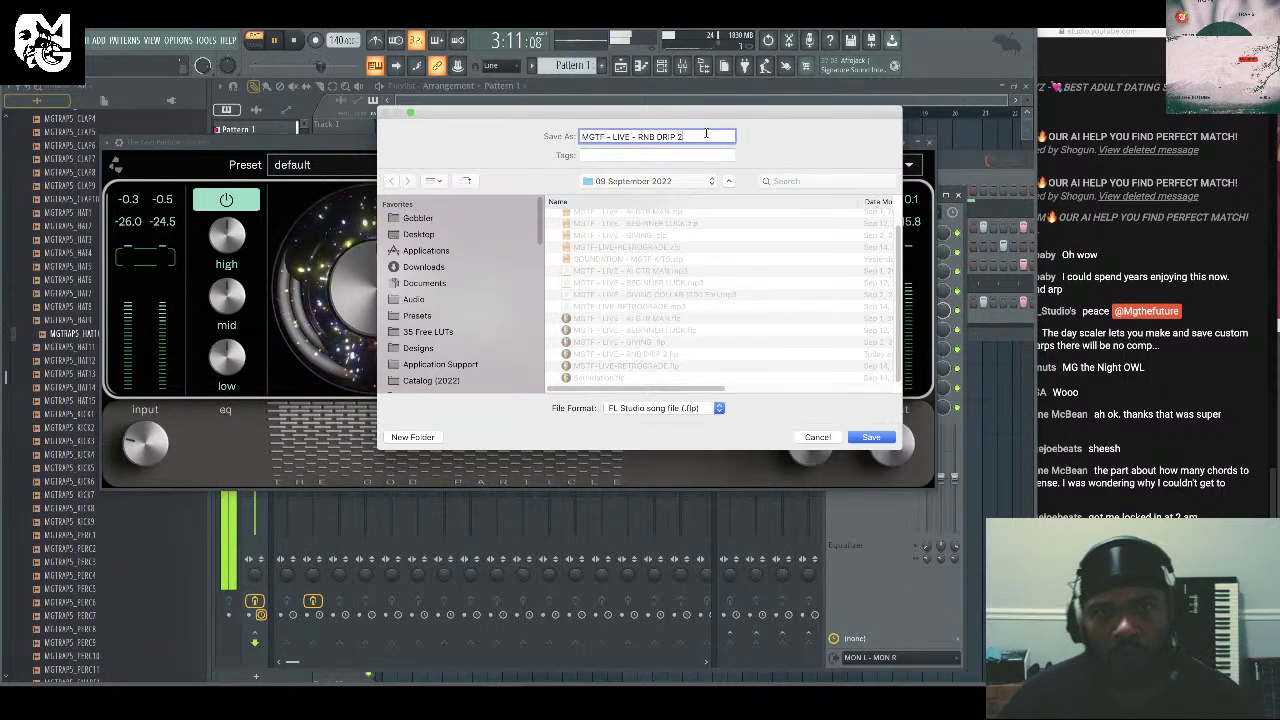
key("BackSpace")
type("3")
key("Return")
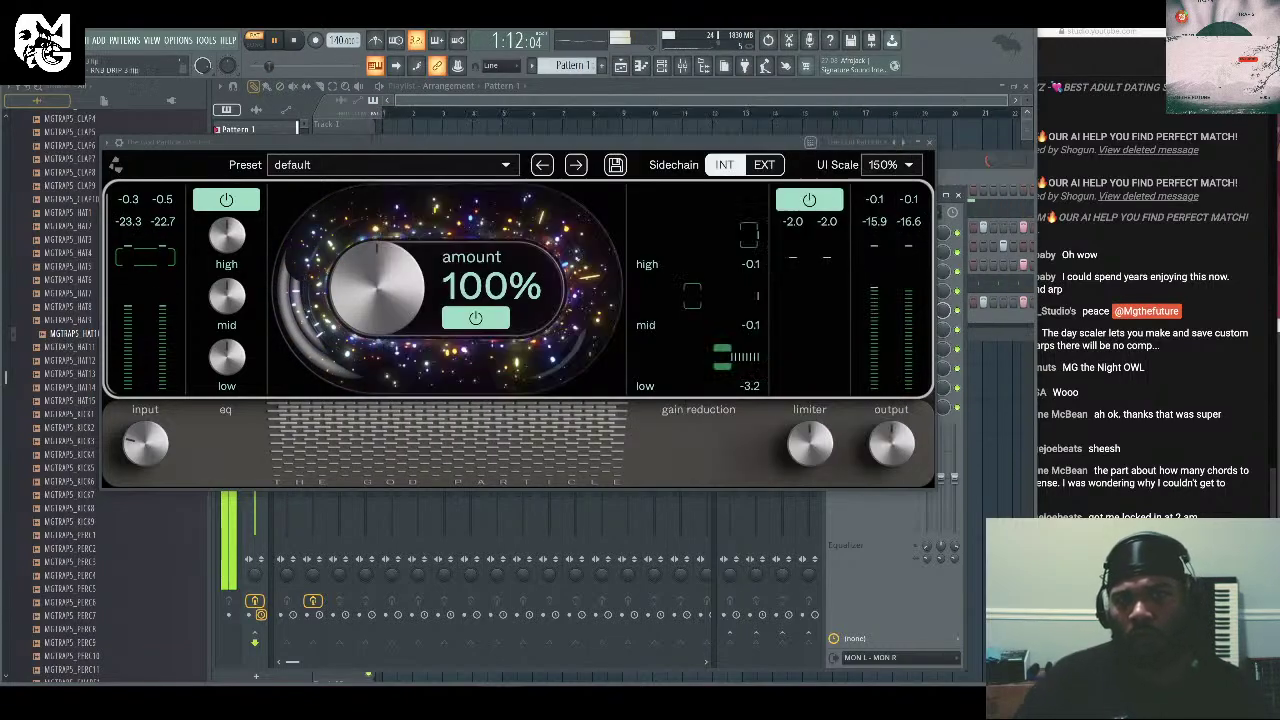
Close The God Particle and the mixer, stop playback and read the live chat.
left_click(933, 146)
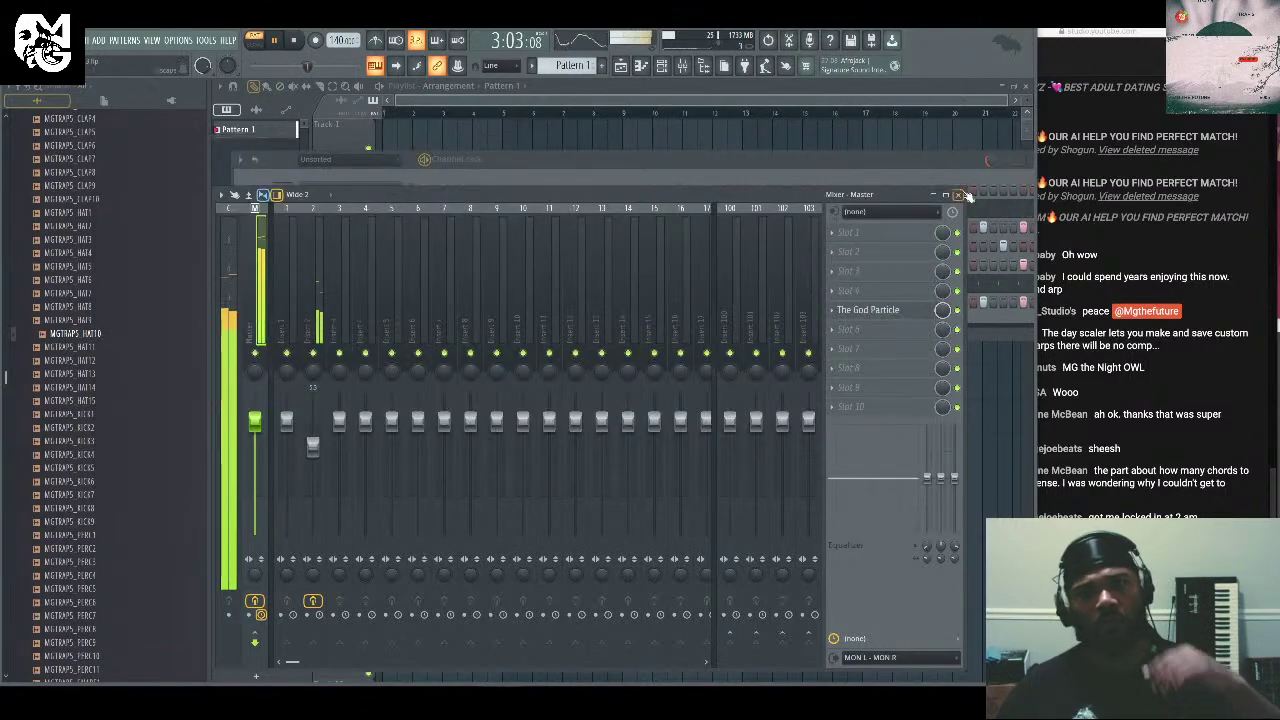
left_click(957, 194)
left_click(294, 40)
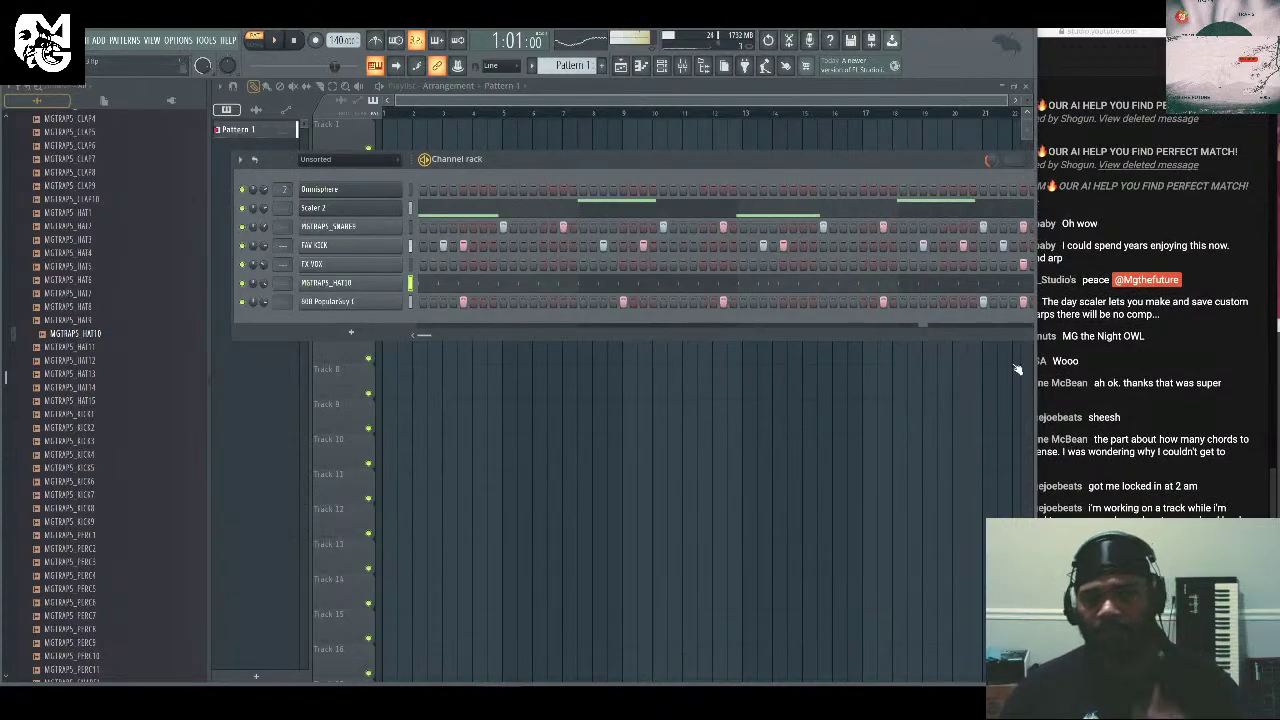
left_click(1169, 462)
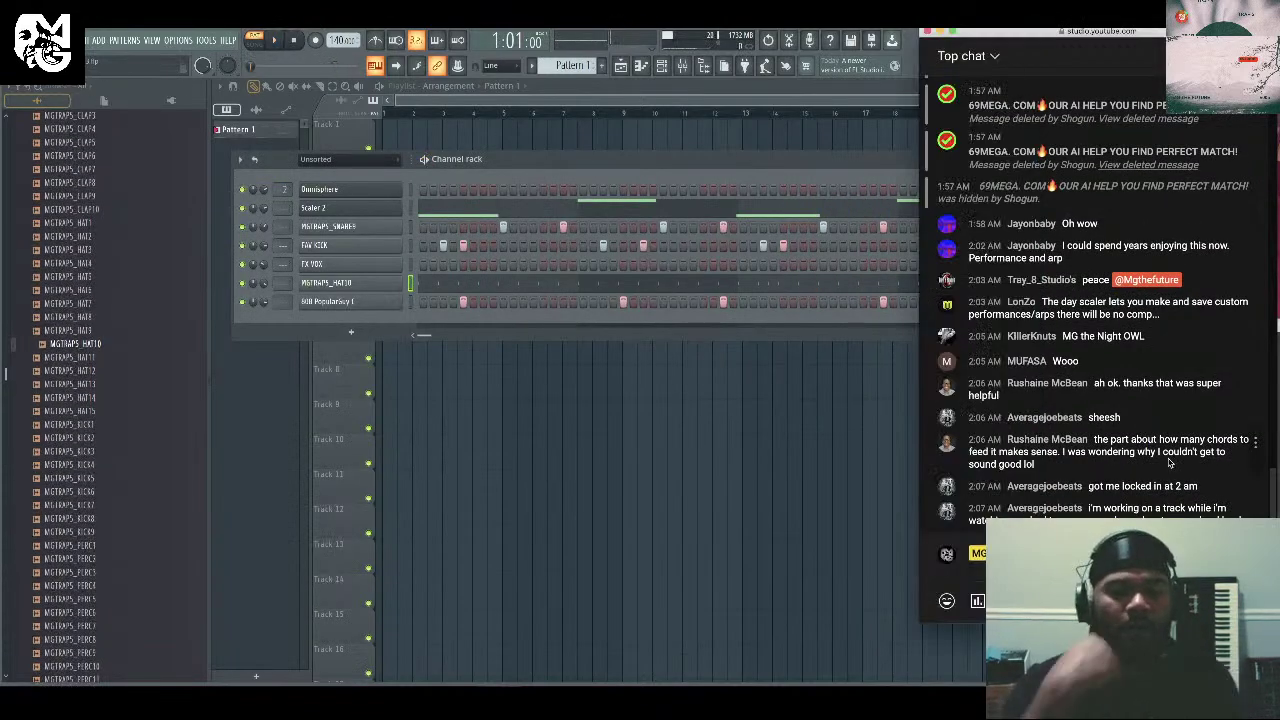
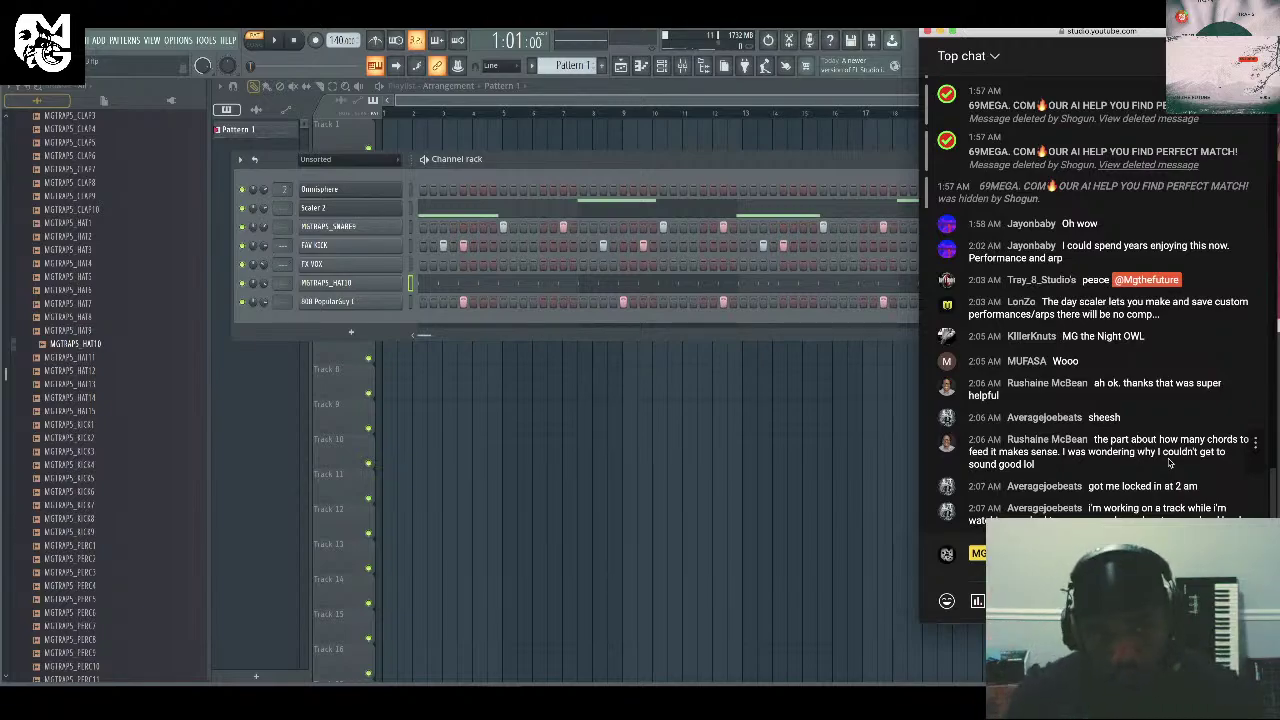
Open Scaler 2 from the channel rack and move its window fully into view.
left_click(346, 210)
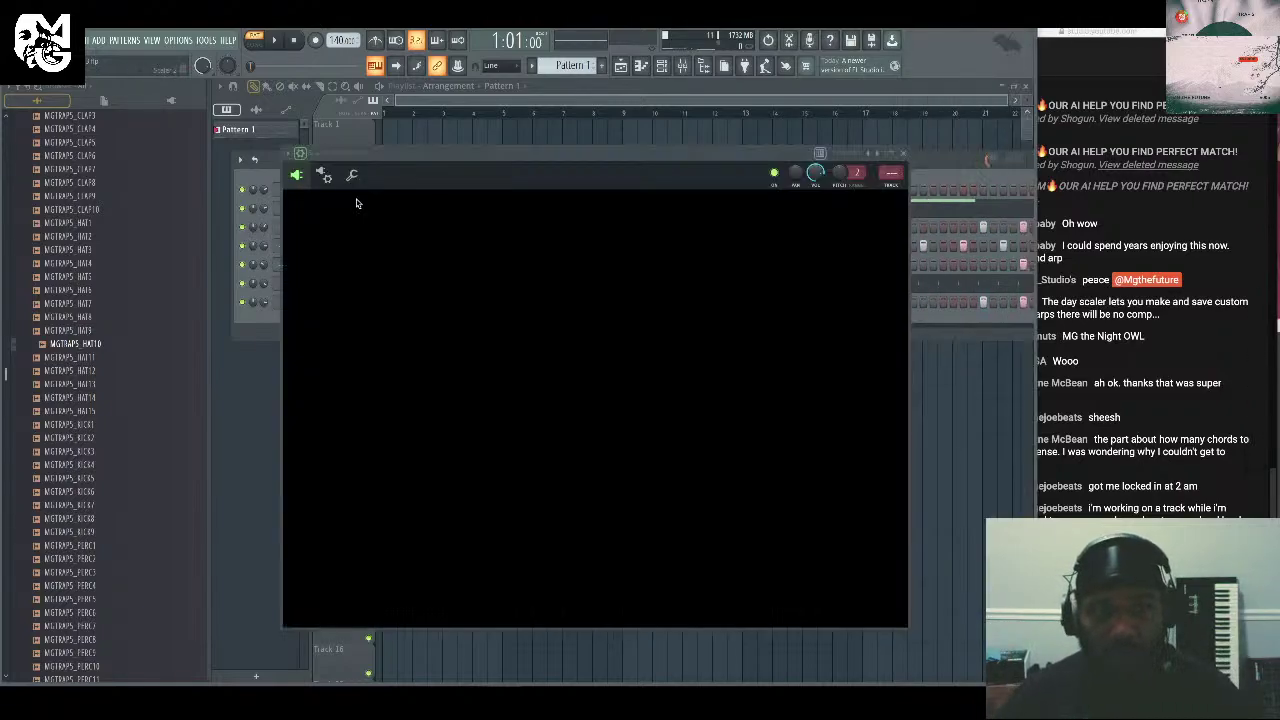
left_click_drag(808, 158, 768, 100)
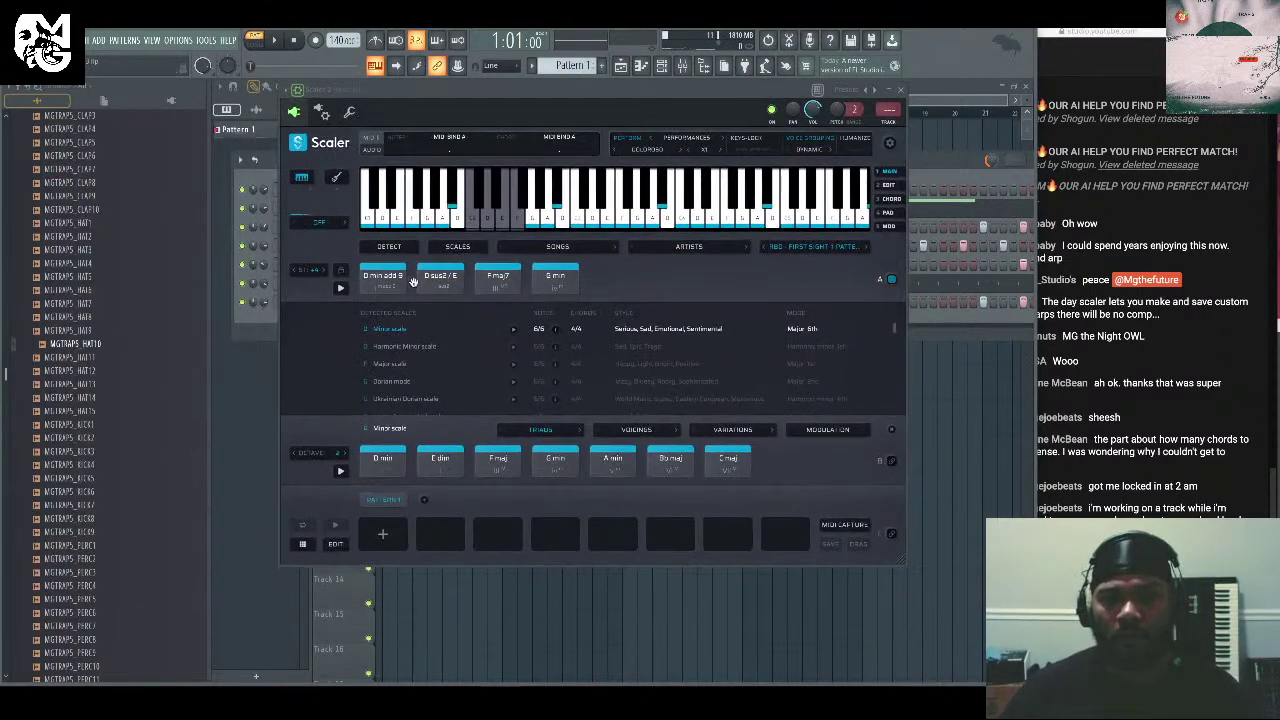
left_click(382, 533)
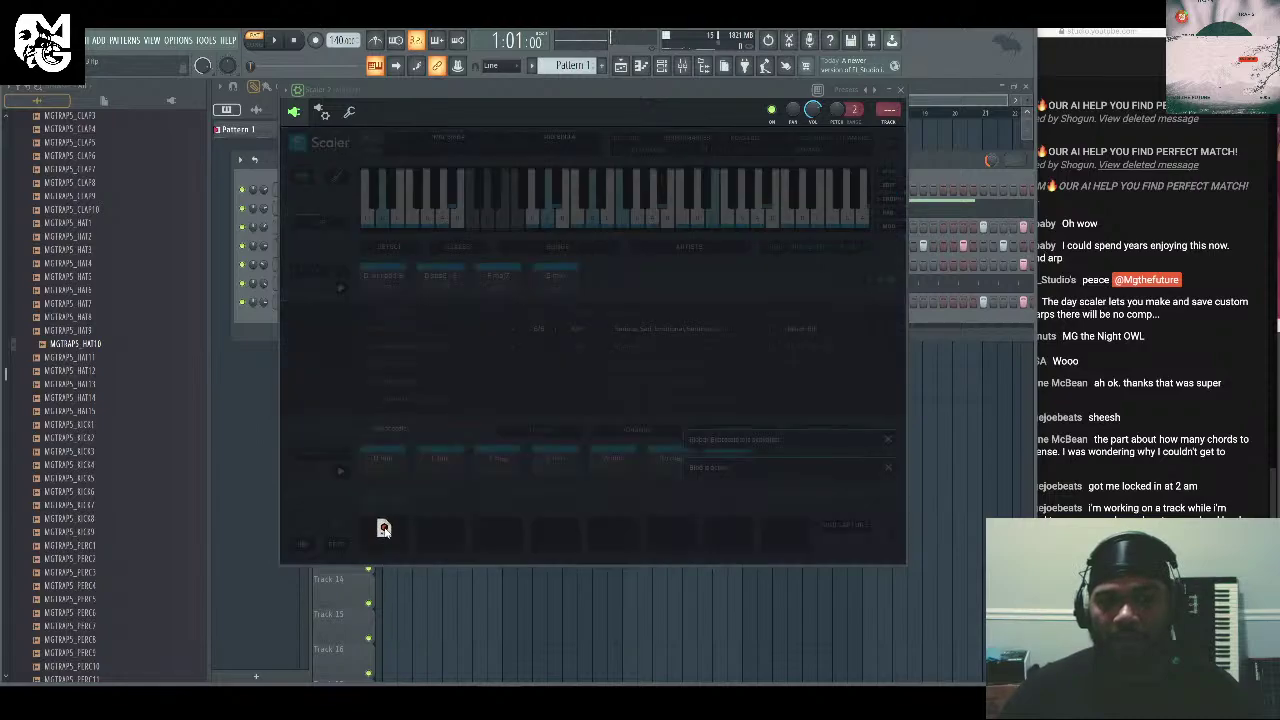
left_click_drag(583, 141, 583, 145)
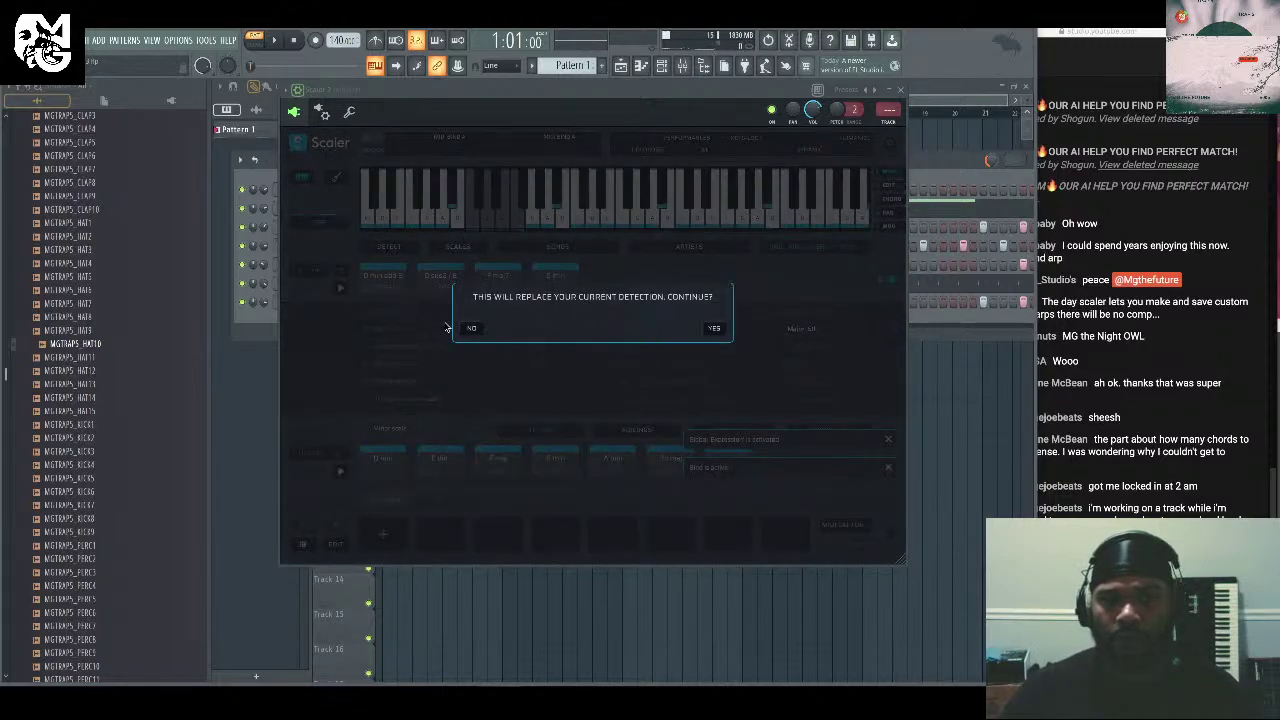
left_click(472, 330)
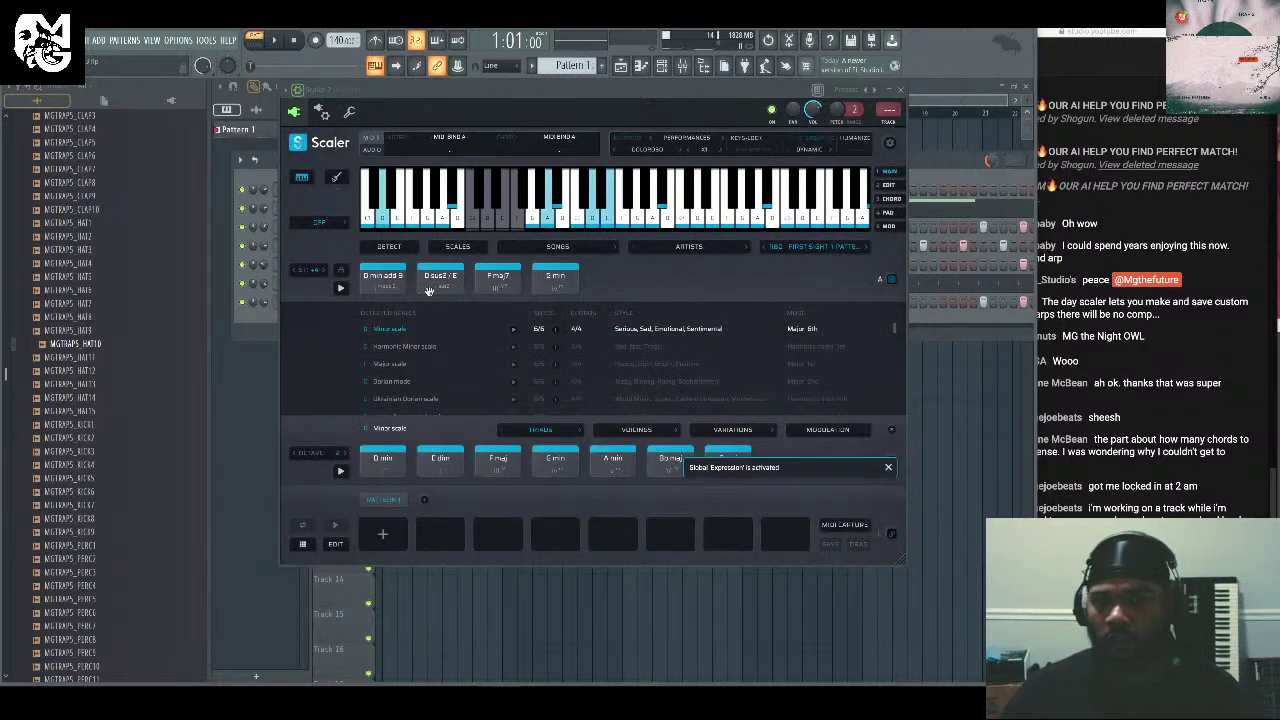
Add the D min add 9 and G min chords to Scaler 2's chord pattern and bind MIDI to section C.
left_click_drag(380, 287, 383, 532)
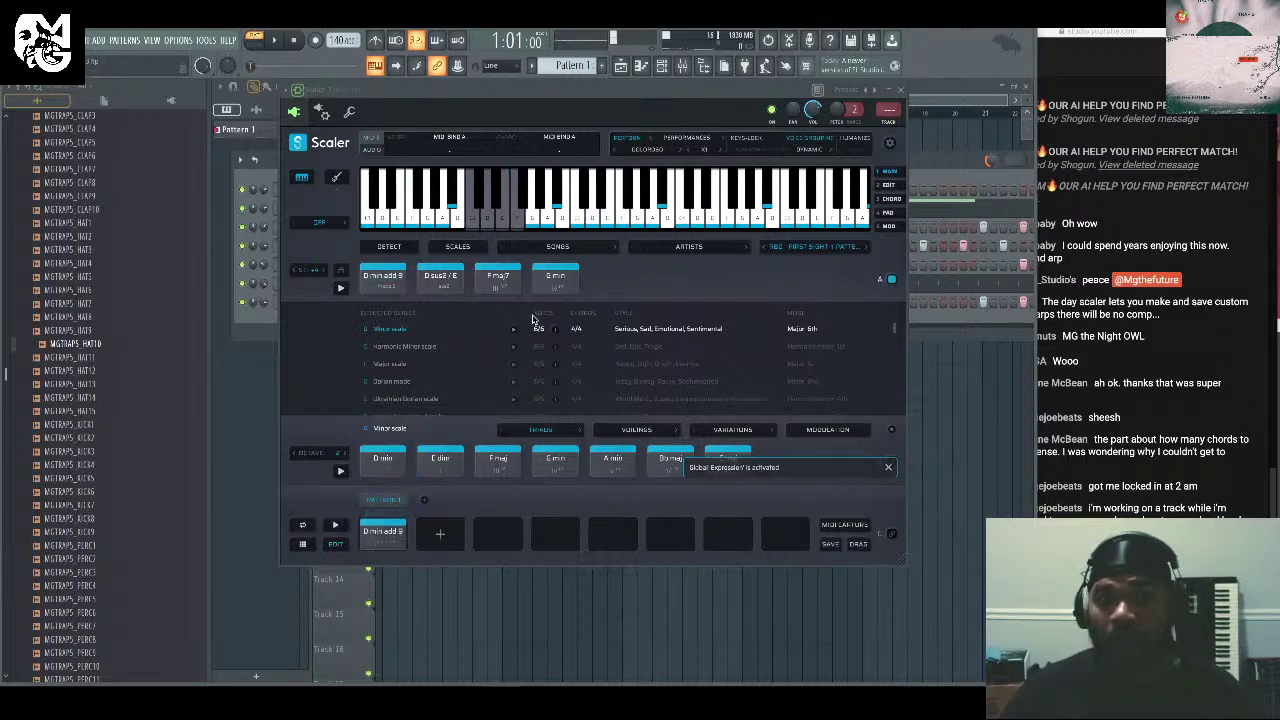
left_click(558, 277)
left_click_drag(558, 277, 434, 531)
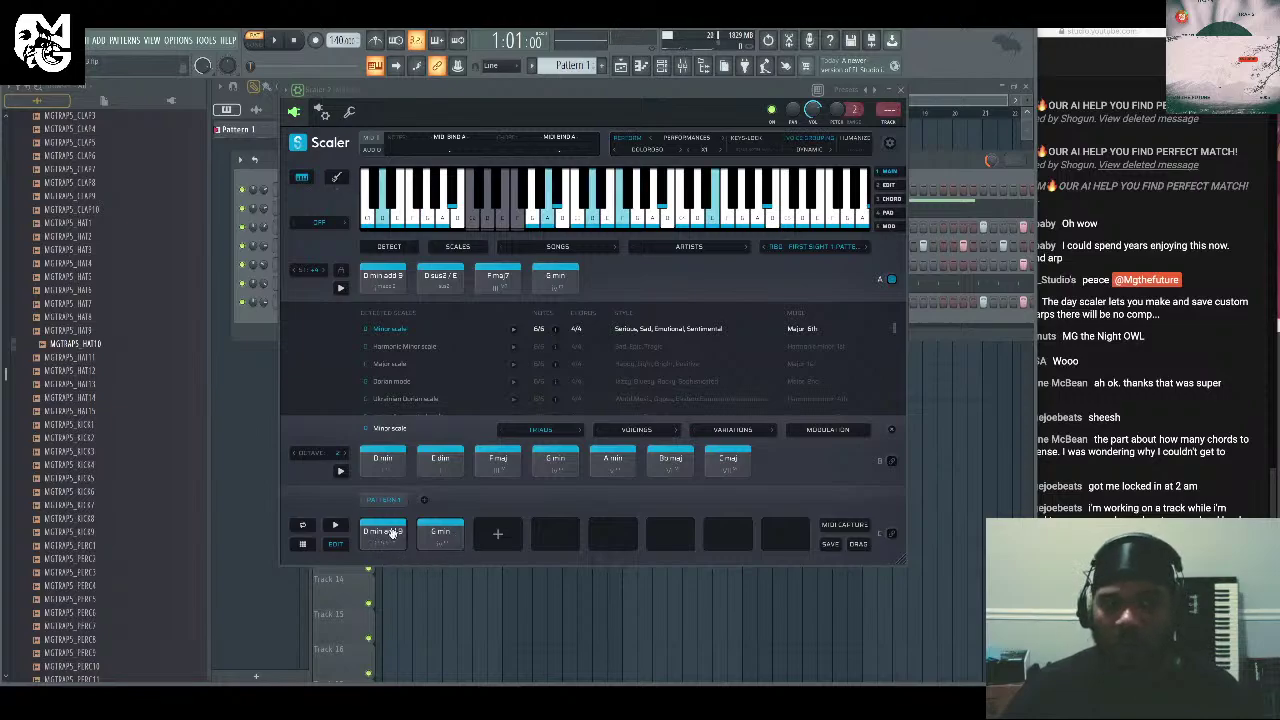
left_click(891, 534)
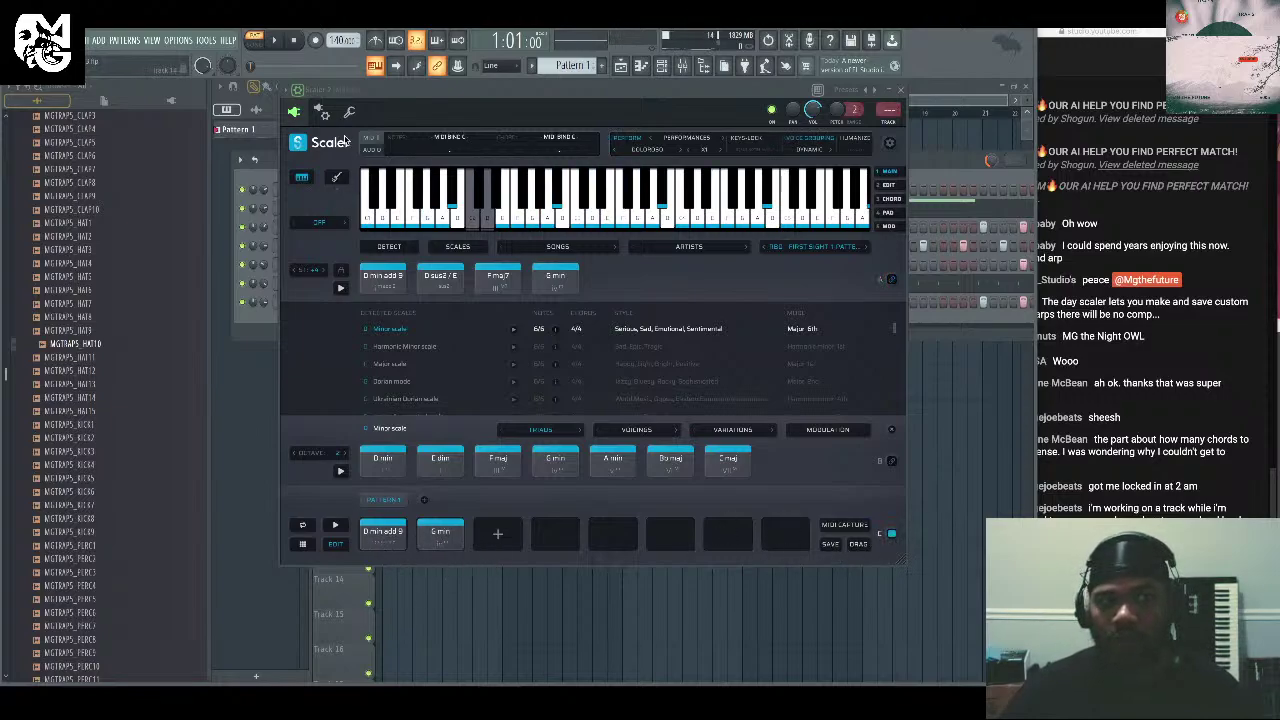
Play the pattern to hear the section C chords, stop playback and close Scaler 2.
left_click(276, 42)
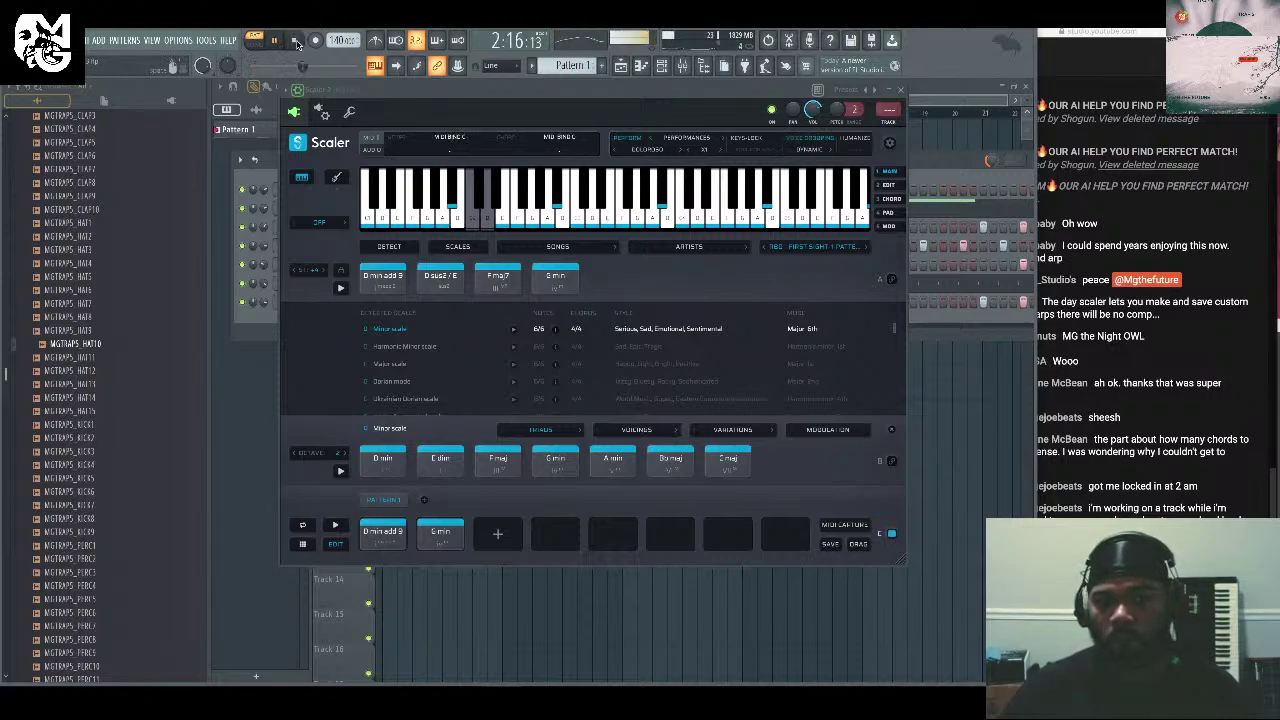
key("space")
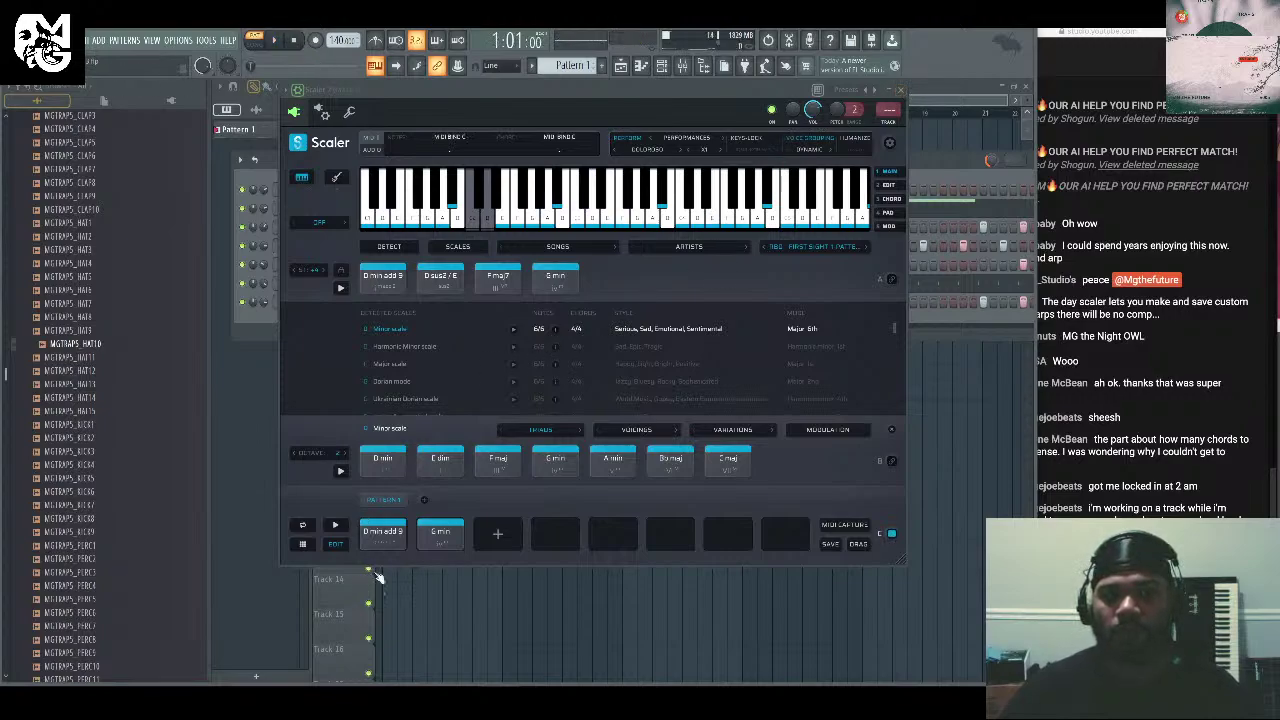
left_click(901, 90)
Lower the second and fourth Scaler 2 notes to C#4 in the piano roll and audition the pattern.
left_click(532, 210)
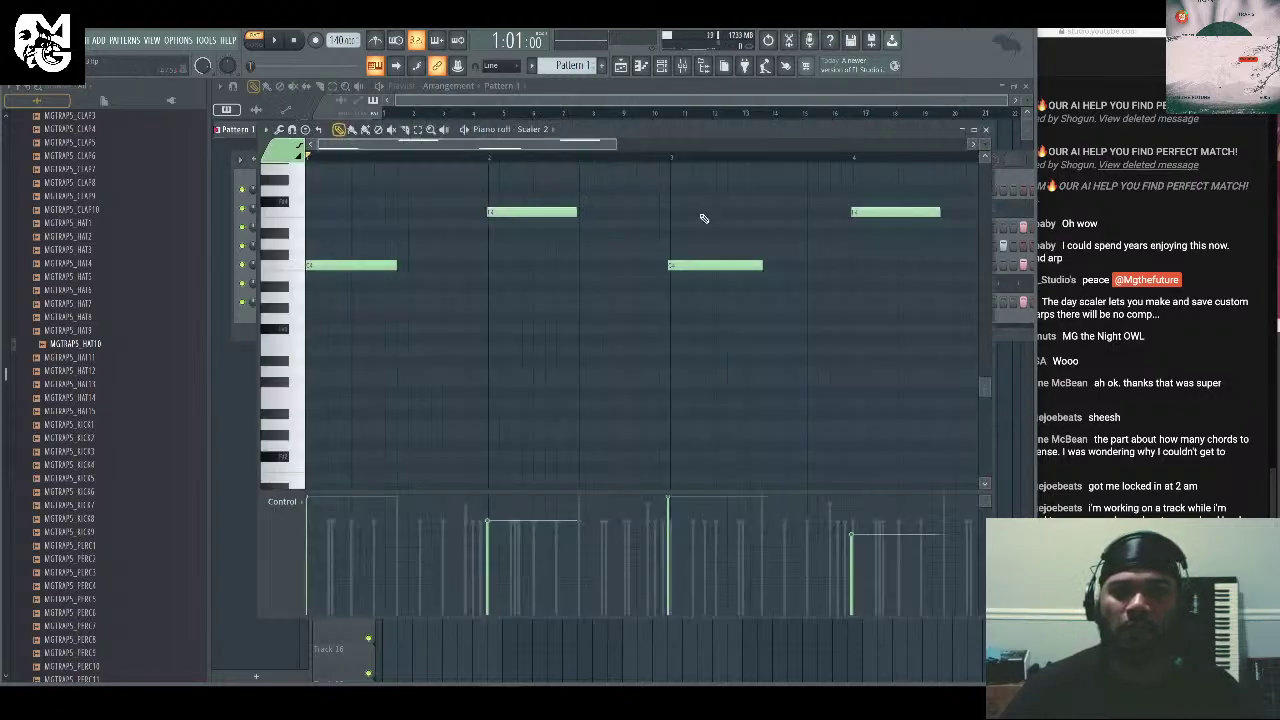
left_click_drag(937, 205, 516, 252)
key("space")
left_click(652, 230)
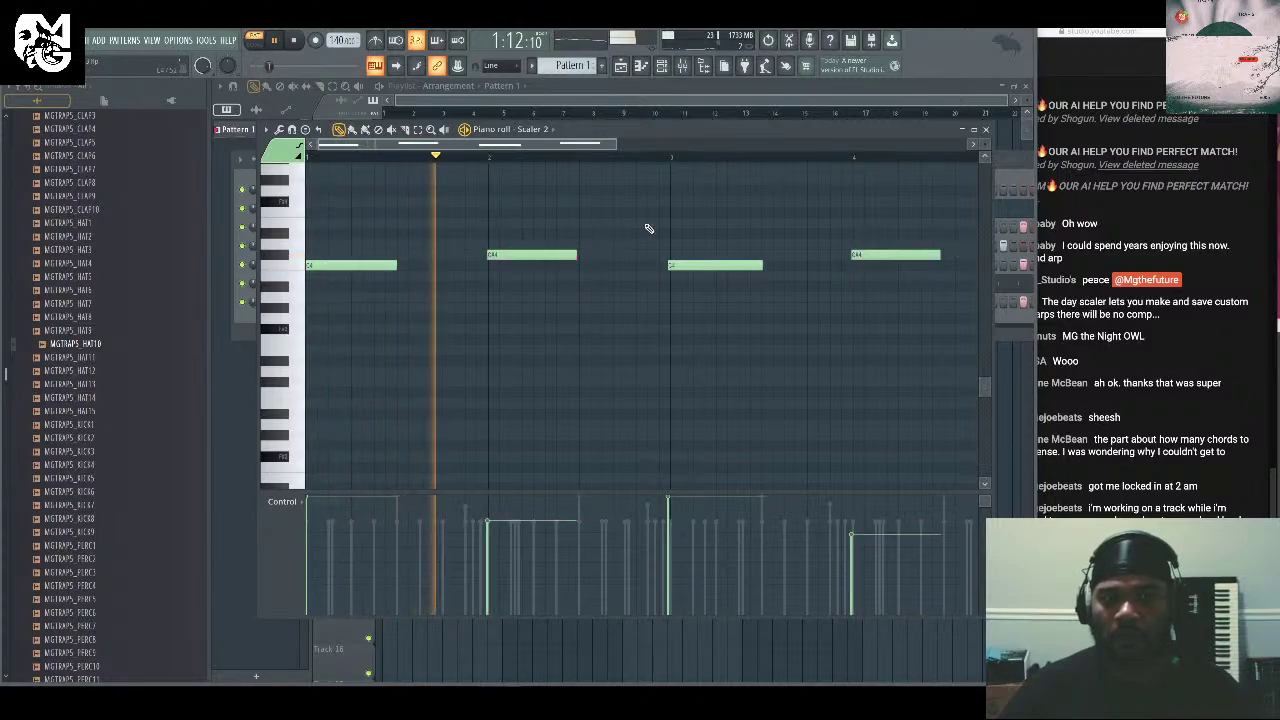
key("space")
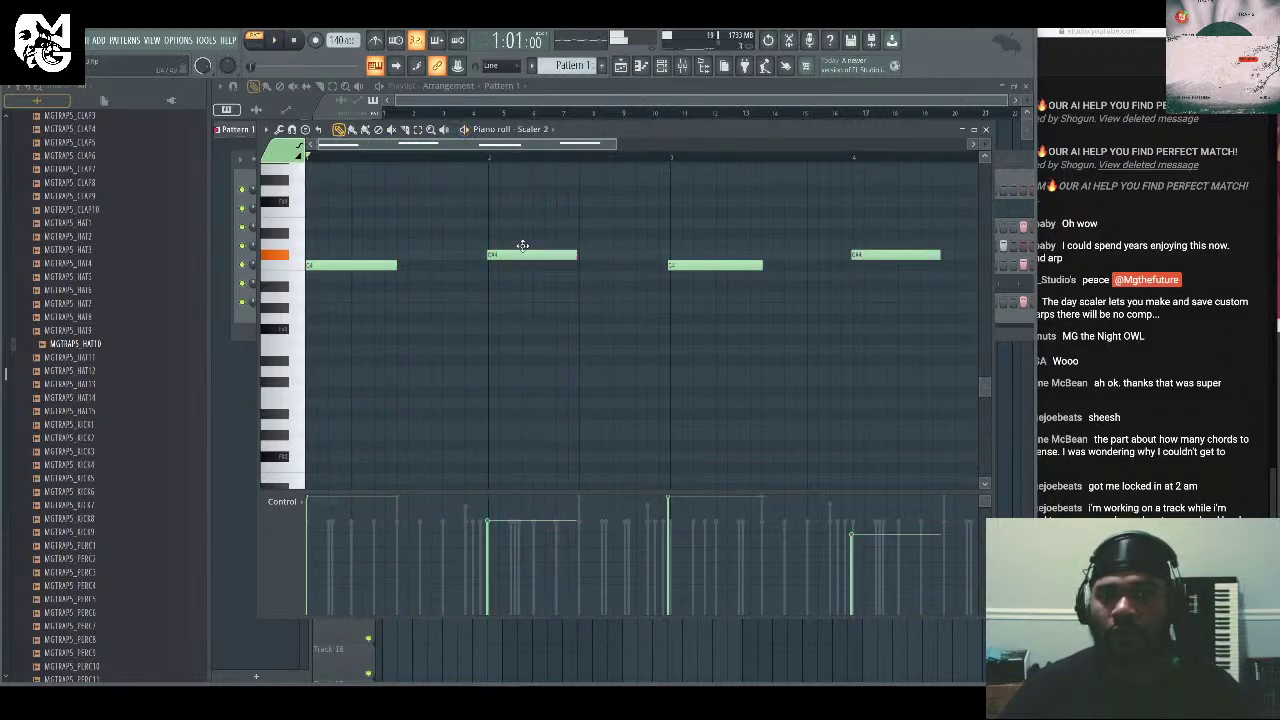
Raise the second and fourth Scaler 2 notes to D4 and play the pattern.
left_click_drag(521, 249, 529, 241)
left_click_drag(853, 251, 862, 236)
key("space")
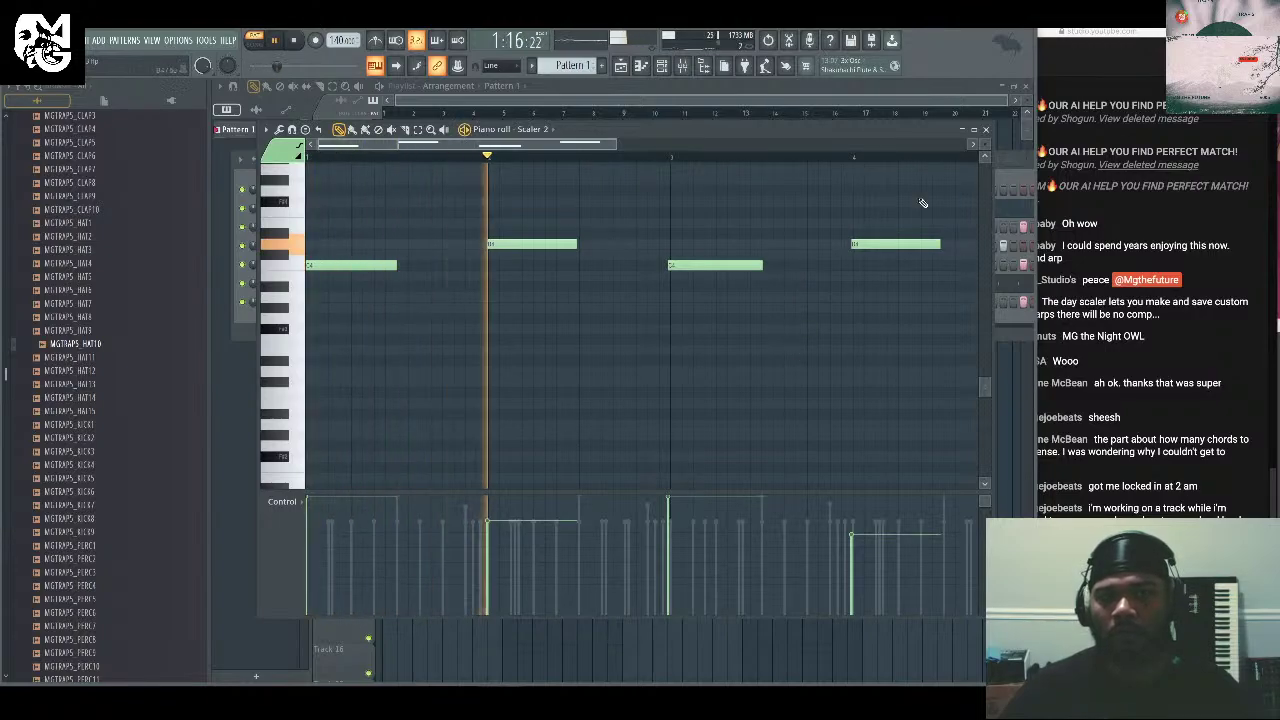
Stop playback, burn Scaler 2's MIDI to the current pattern with arpeggiator, echo feedback and swing mix reset, and close the piano roll.
key("F6")
key("space")
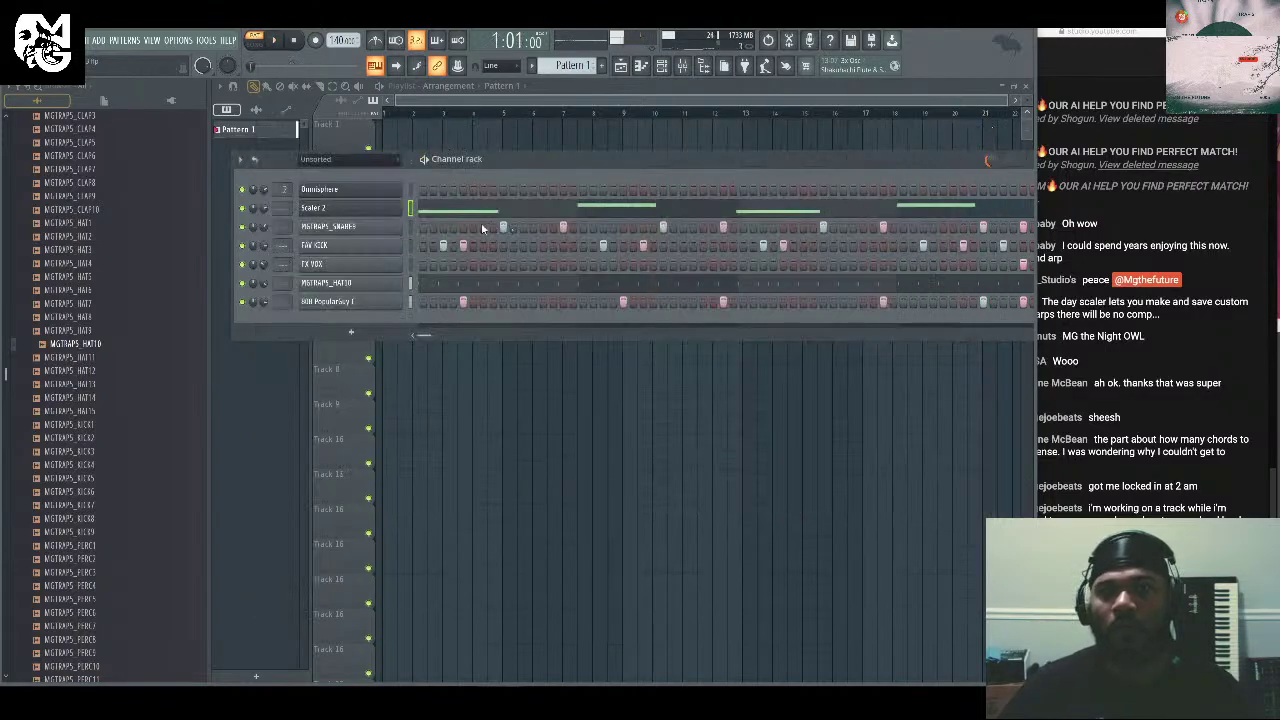
right_click(400, 204)
mouse_move(606, 373)
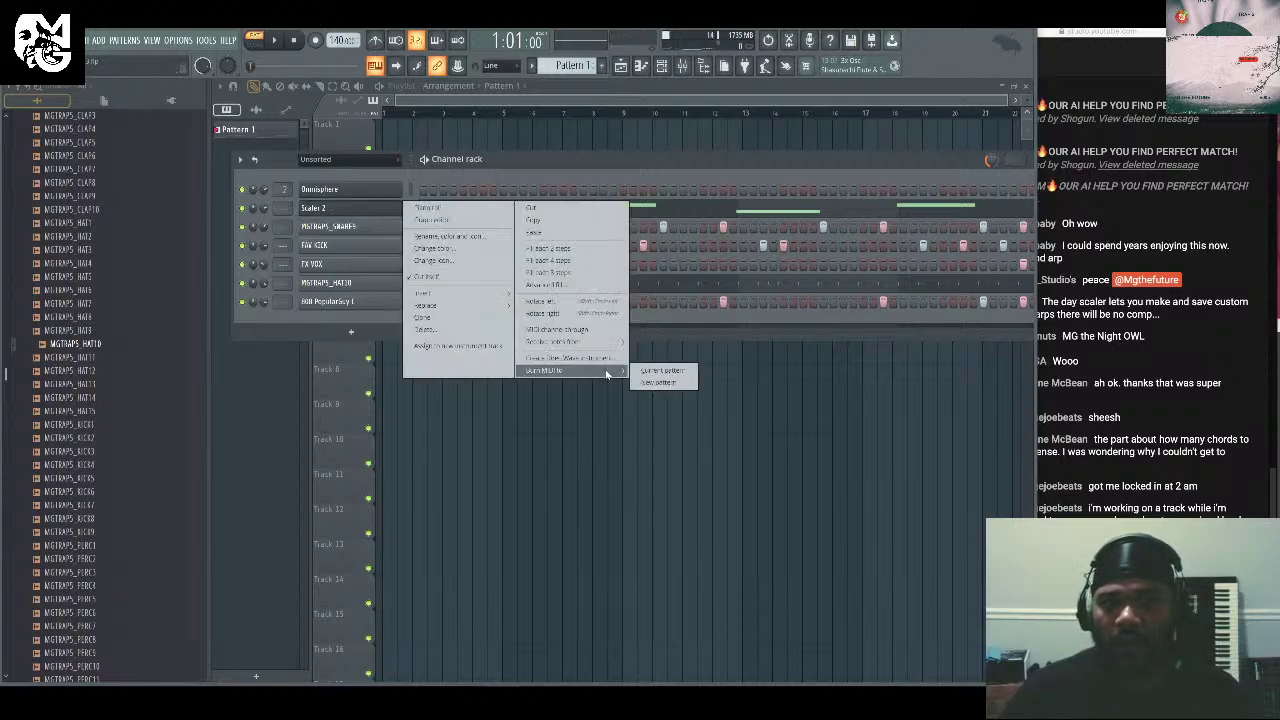
left_click(663, 371)
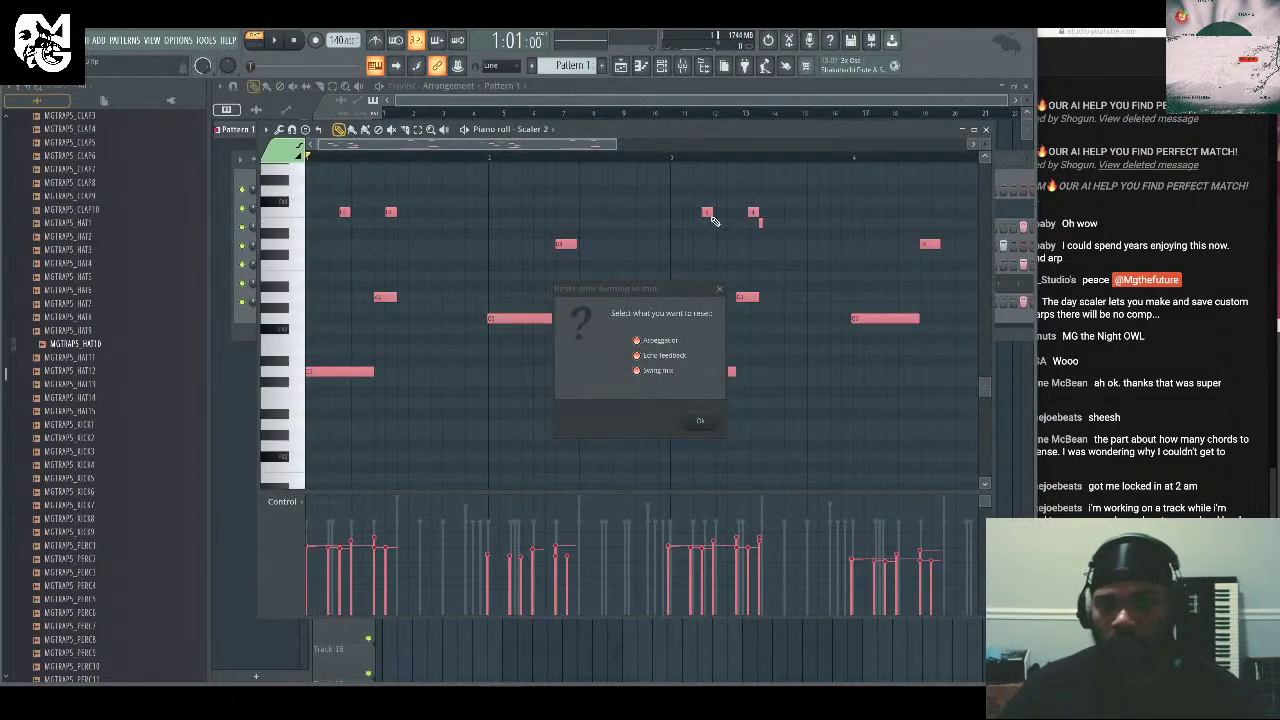
left_click(703, 421)
scroll(500, 283, "up", 5)
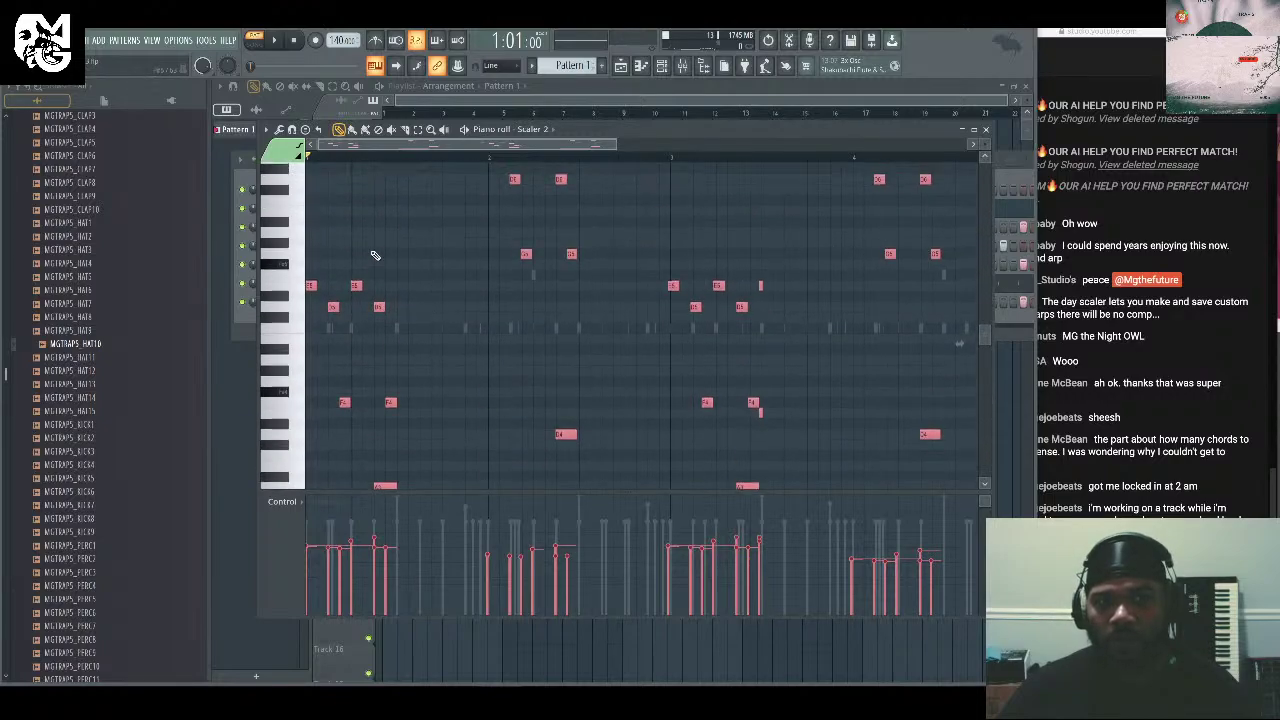
scroll(351, 208, "down", 2)
scroll(540, 300, "up", 5)
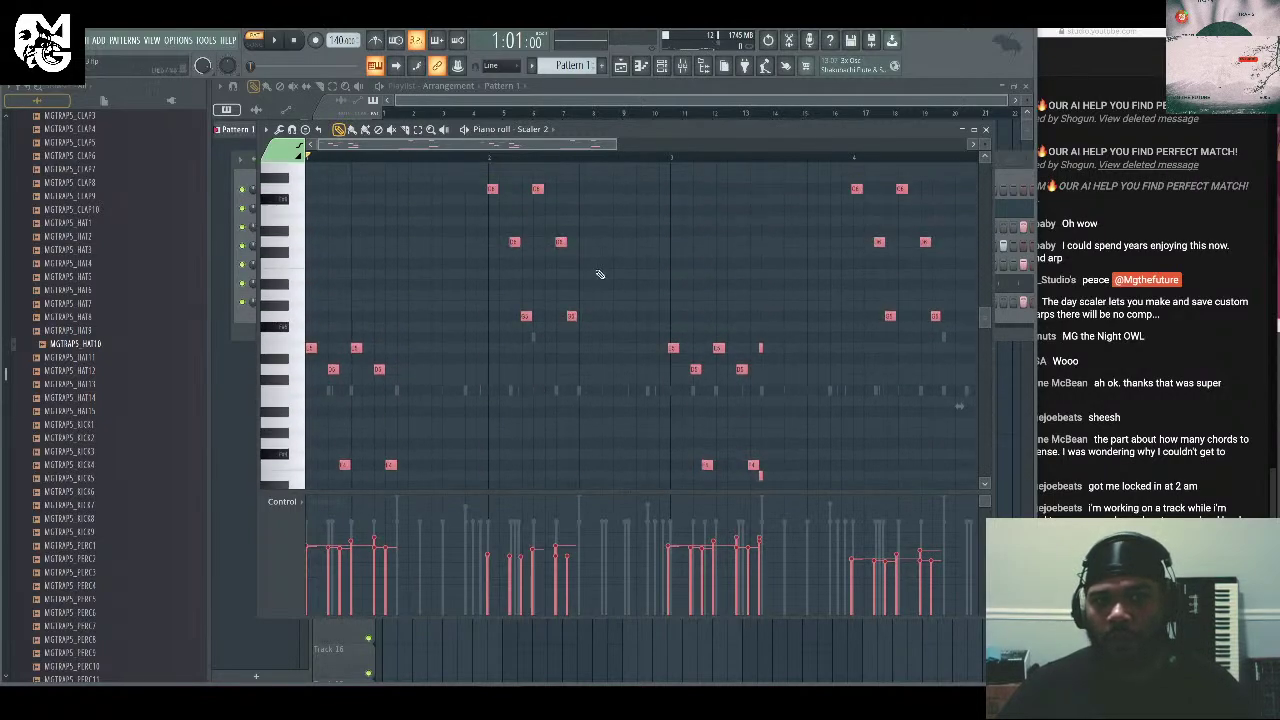
left_click(985, 130)
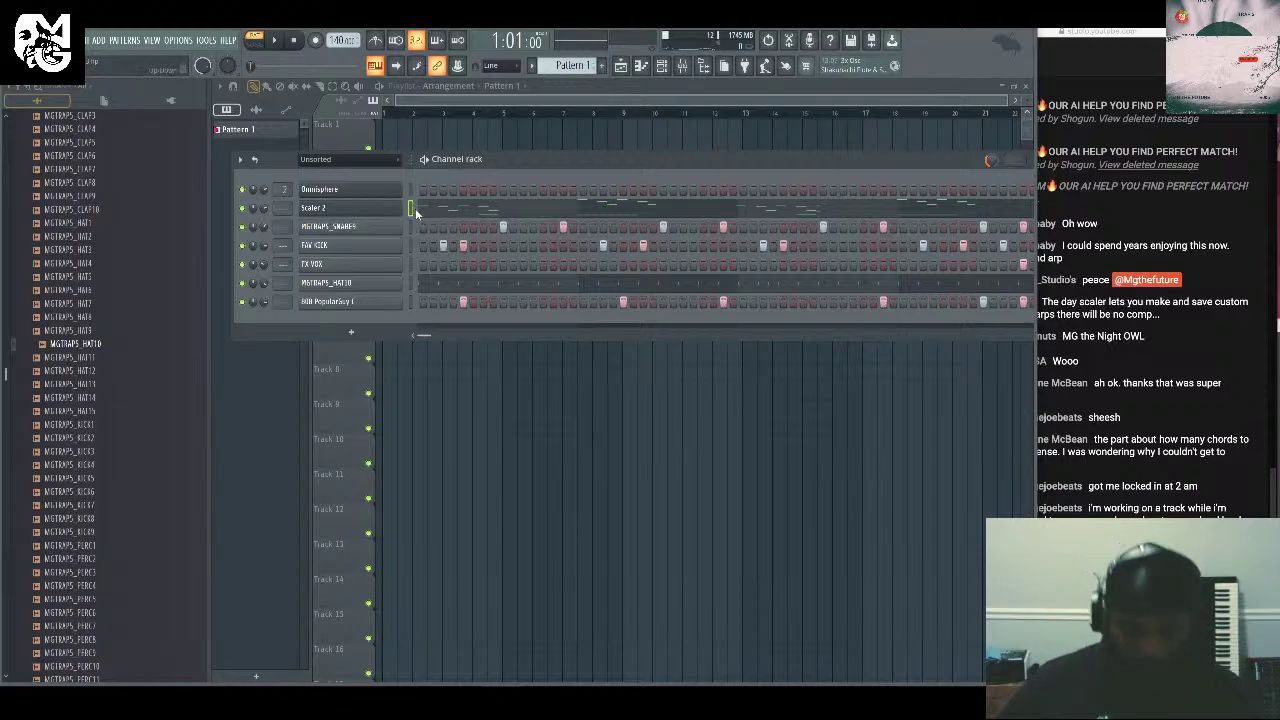
Move the burned notes from the Scaler 2 channel to the Omnisphere channel and clone Omnisphere.
key("ctrl+x")
key("Up")
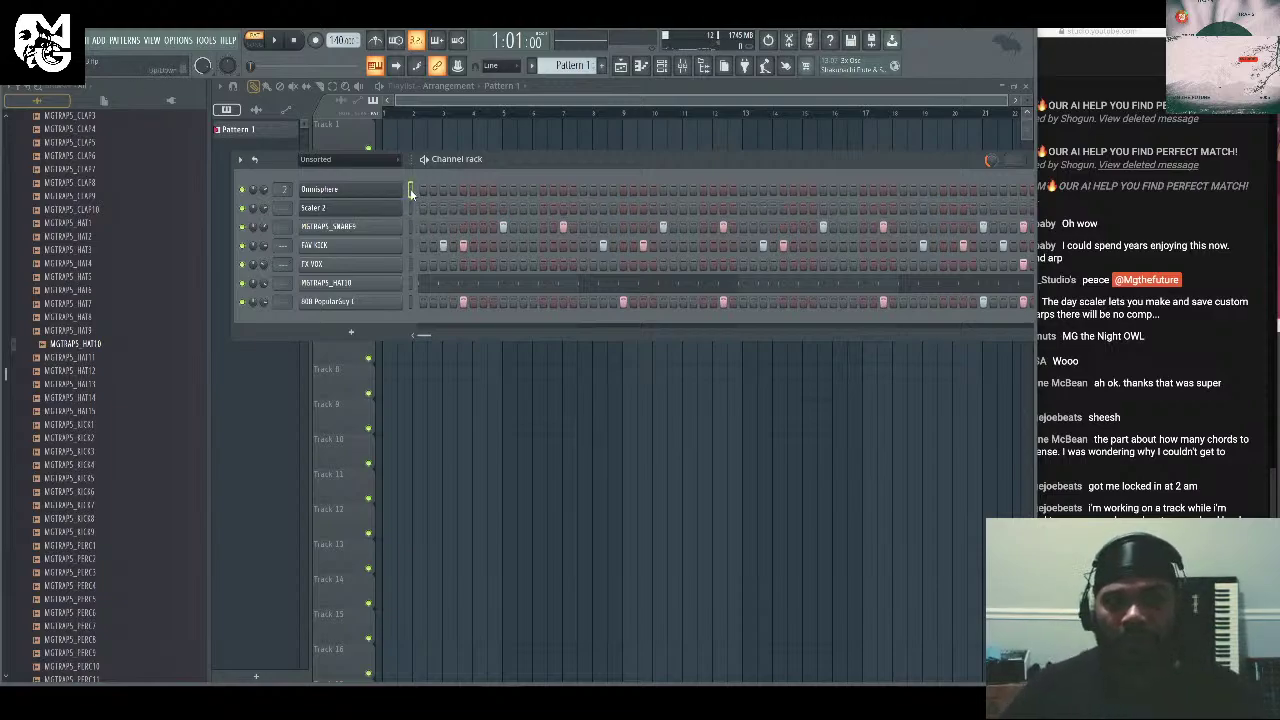
key("ctrl+v")
right_click(385, 189)
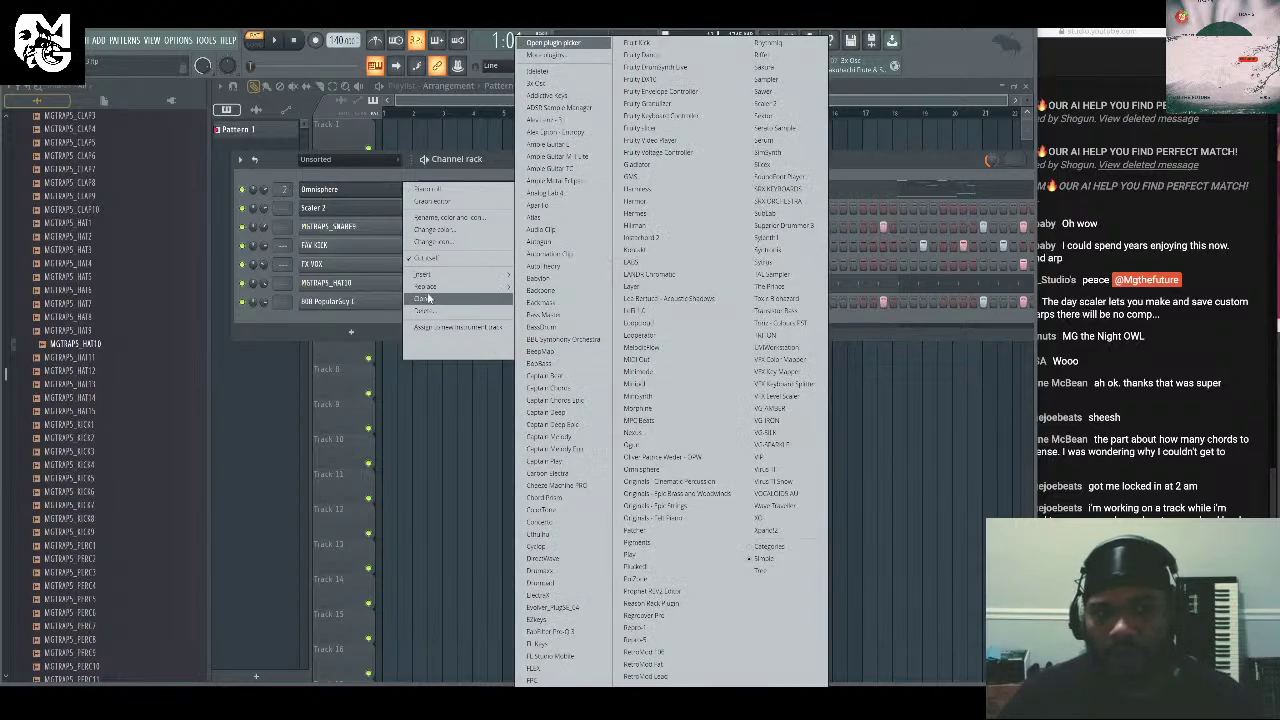
left_click(428, 298)
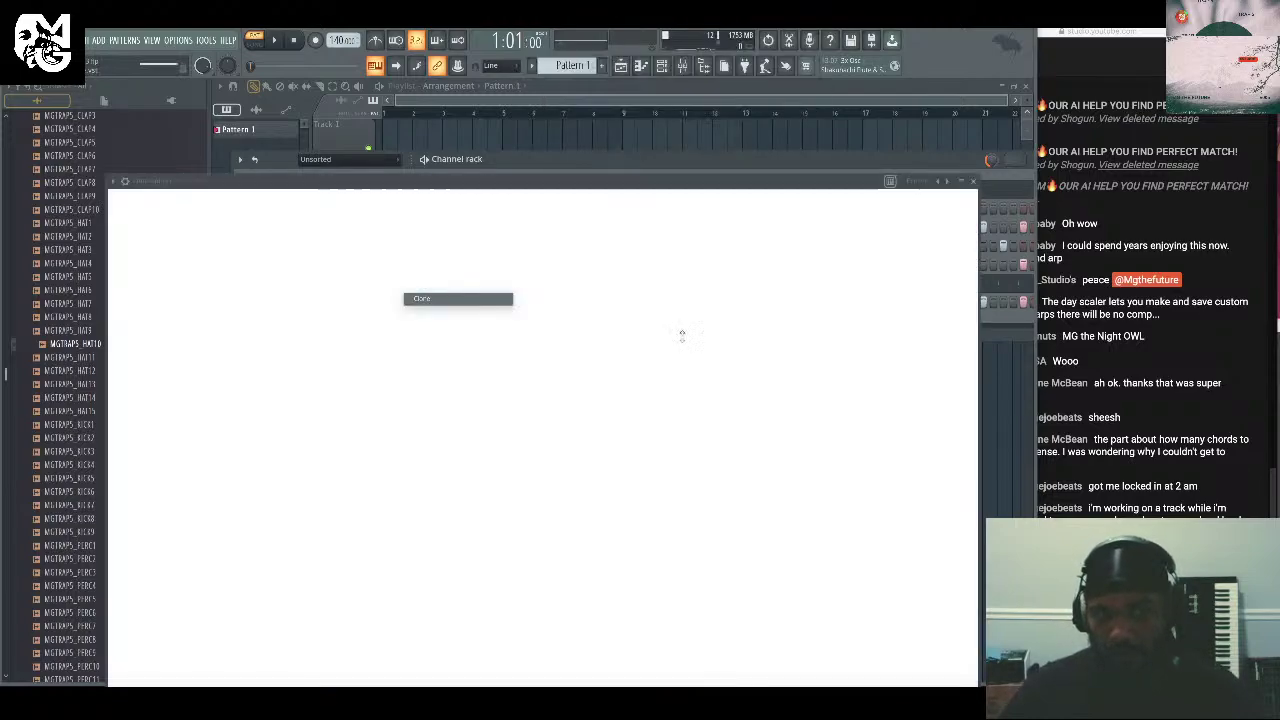
Load PAD - Wilde from the PADS category of the QAPT Presents TIMELESS directory in the cloned Omnisphere and close the plugin.
left_click(527, 316)
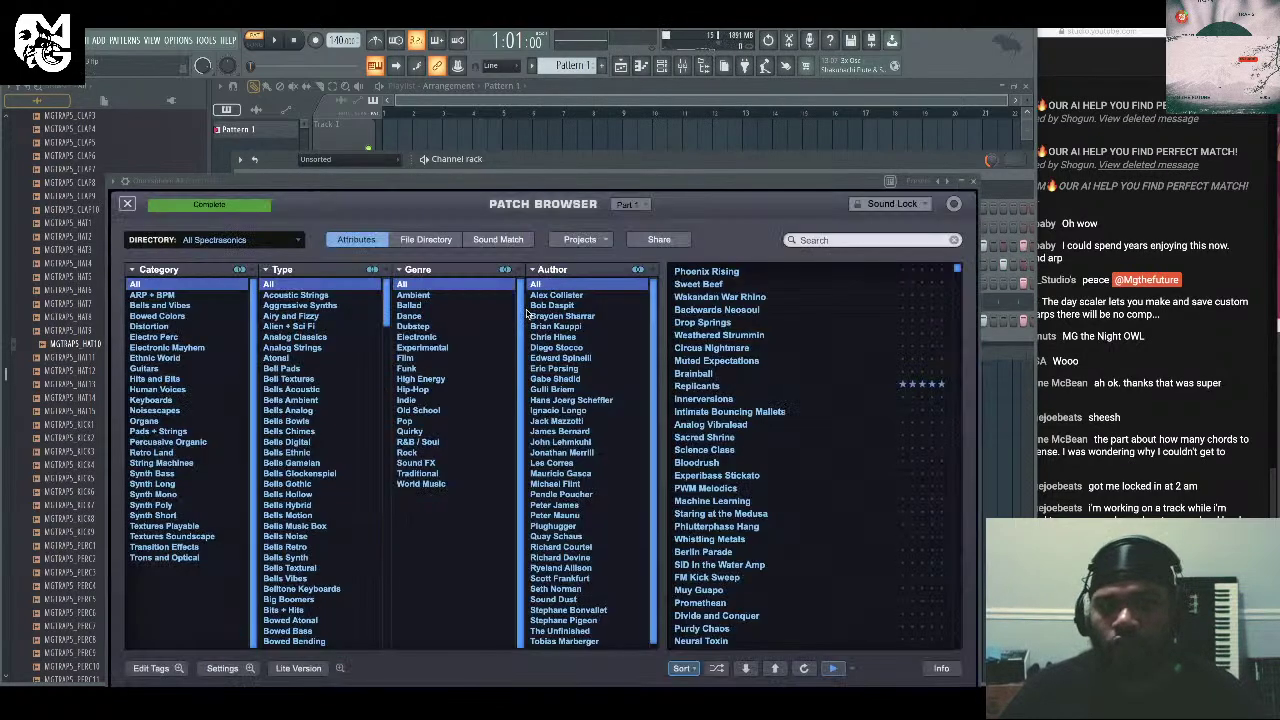
left_click(236, 239)
mouse_move(268, 321)
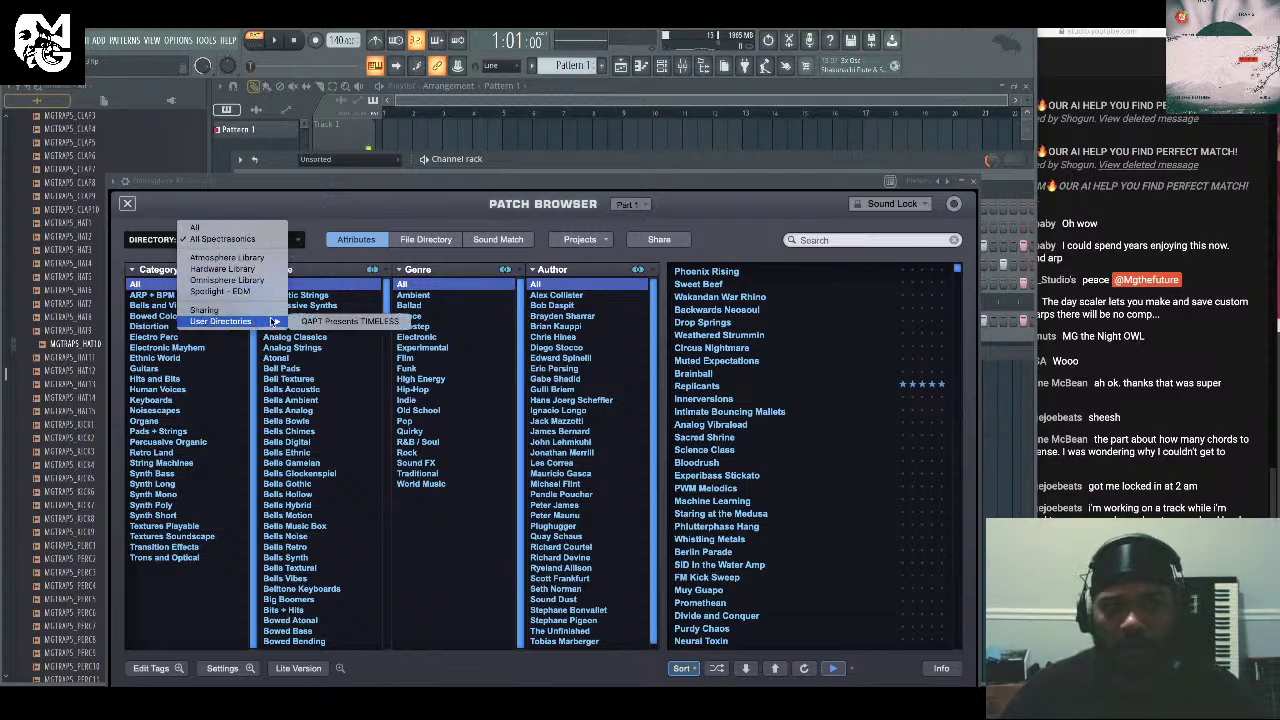
left_click(372, 321)
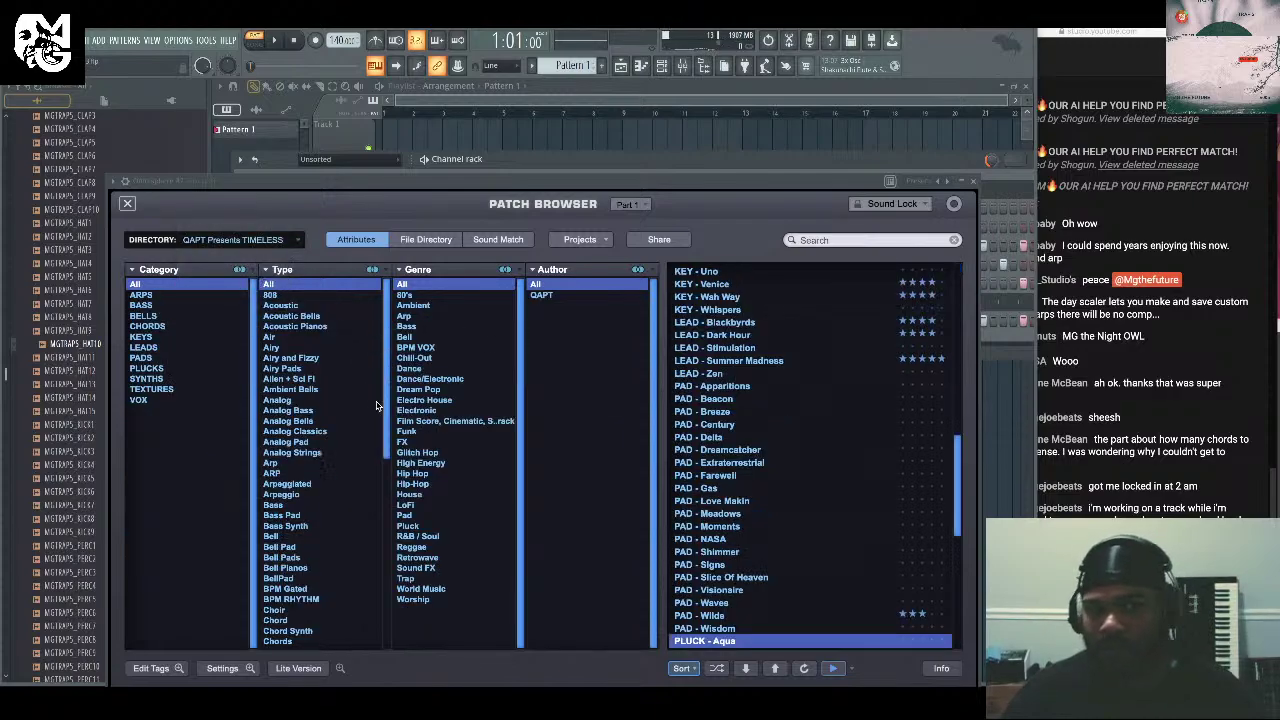
left_click(142, 357)
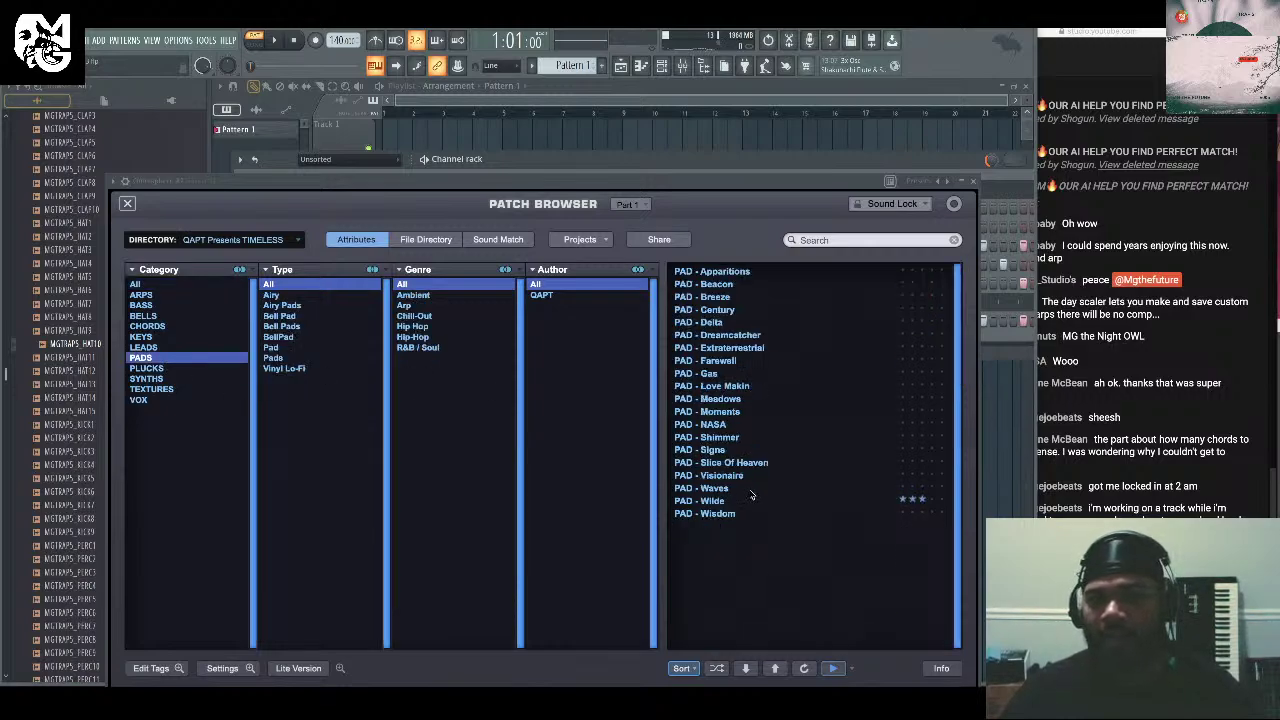
left_click(751, 491)
left_click(751, 500)
left_click(976, 184)
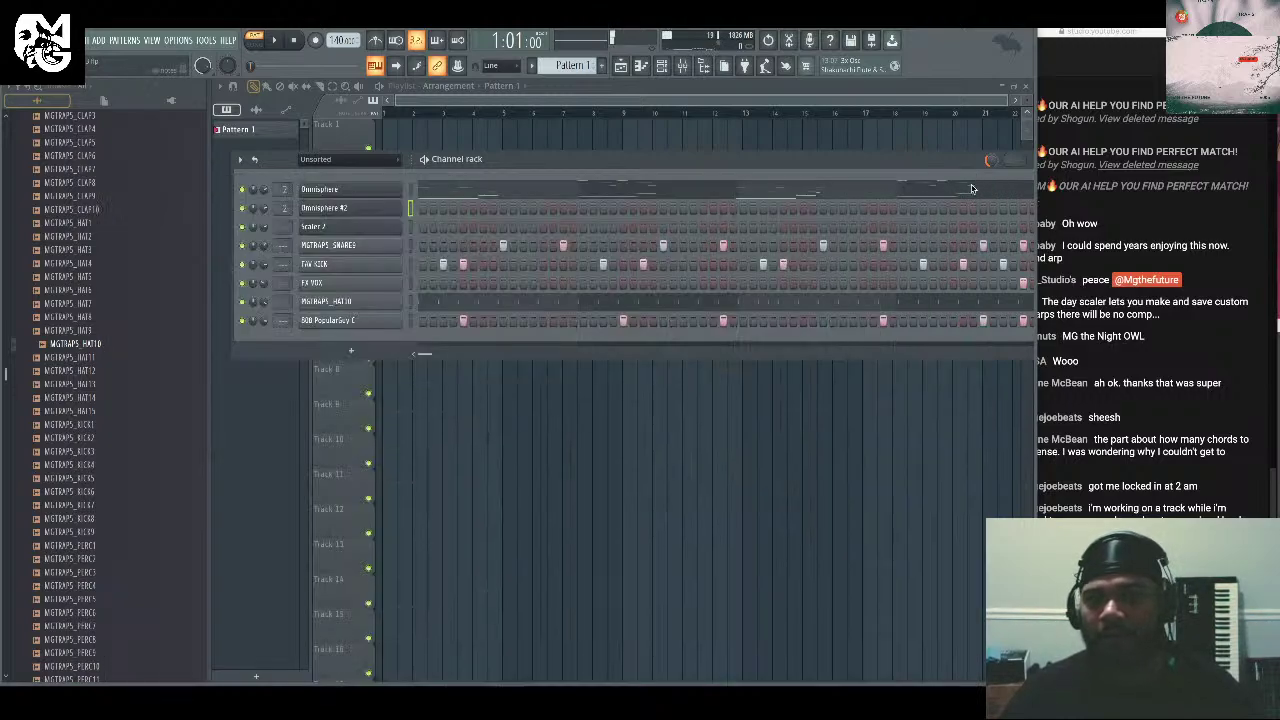
Draw two-note chords in Omnisphere #2's piano roll: D#3 and A3 in bar 1, G3 and D4 in bar 2.
right_click(381, 210)
left_click(440, 215)
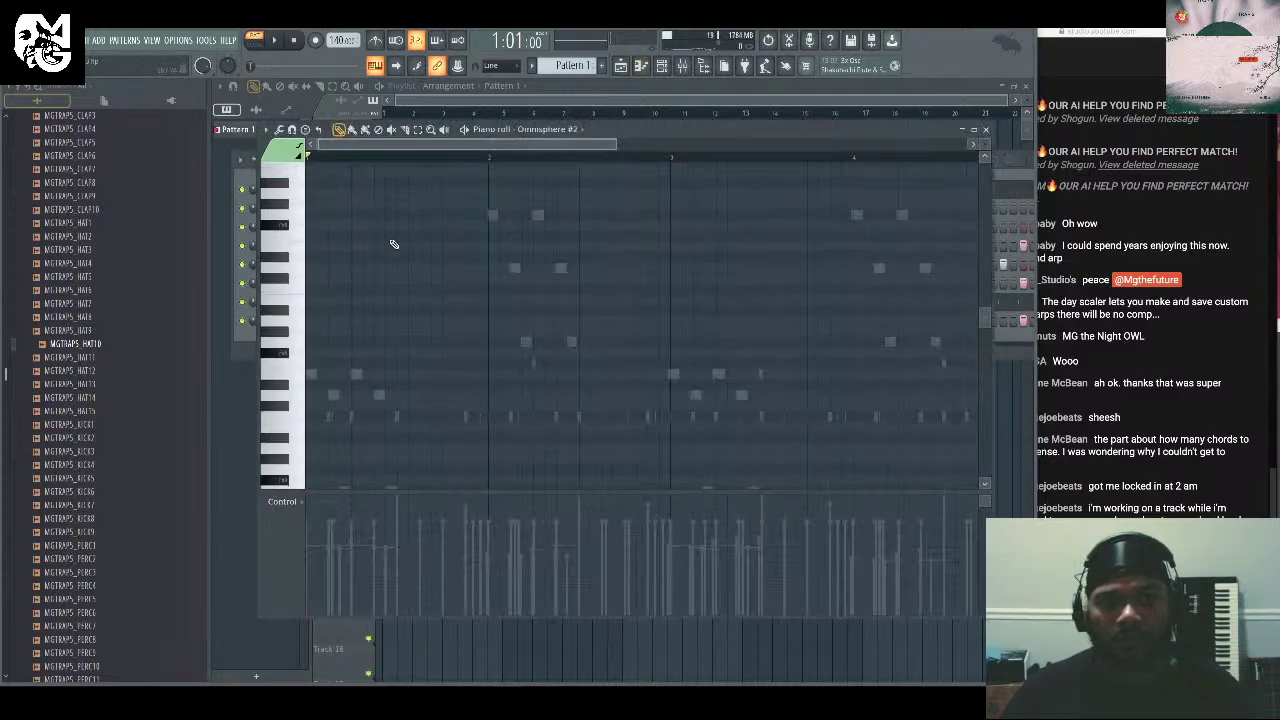
scroll(395, 241, "up", 4)
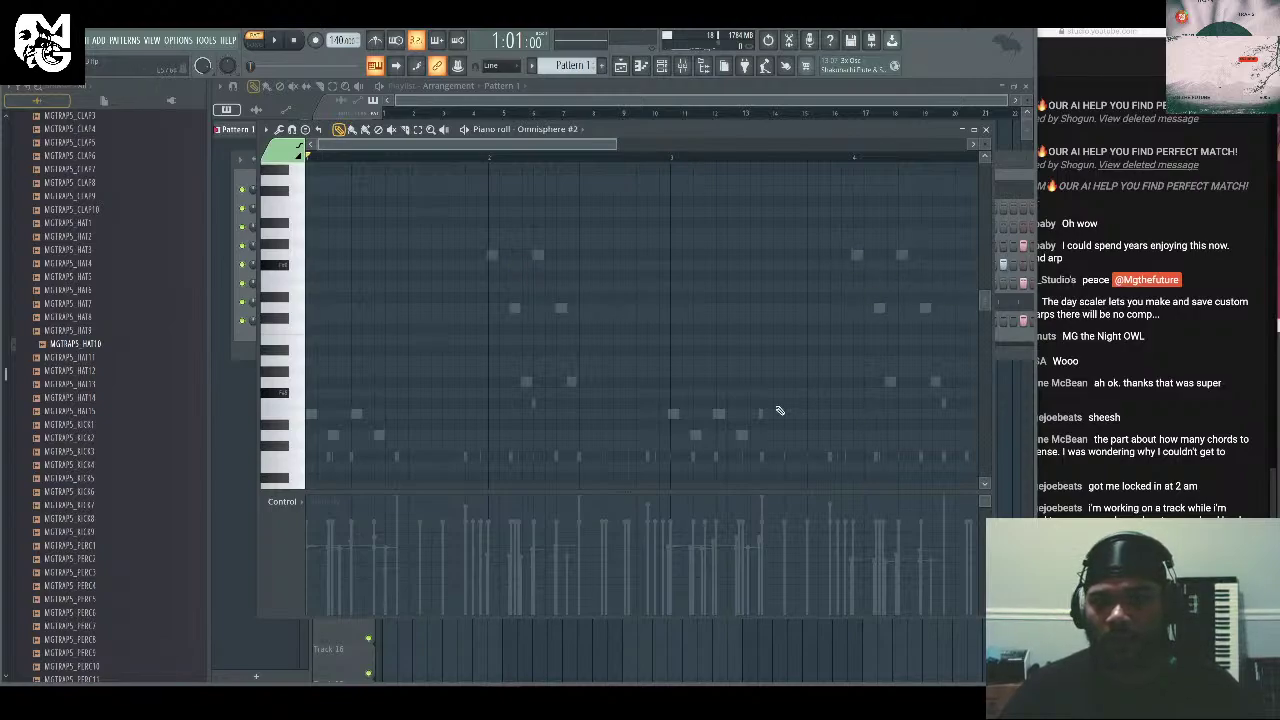
scroll(797, 415, "down", 3)
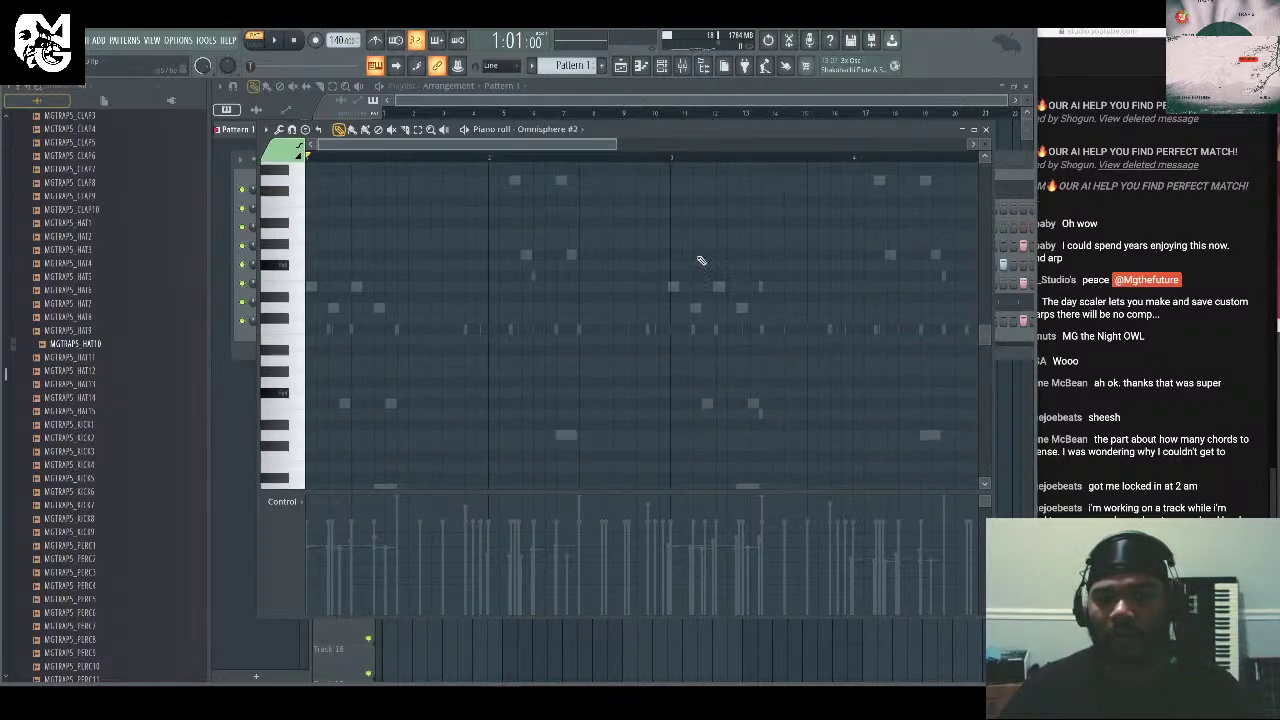
scroll(486, 297, "down", 5)
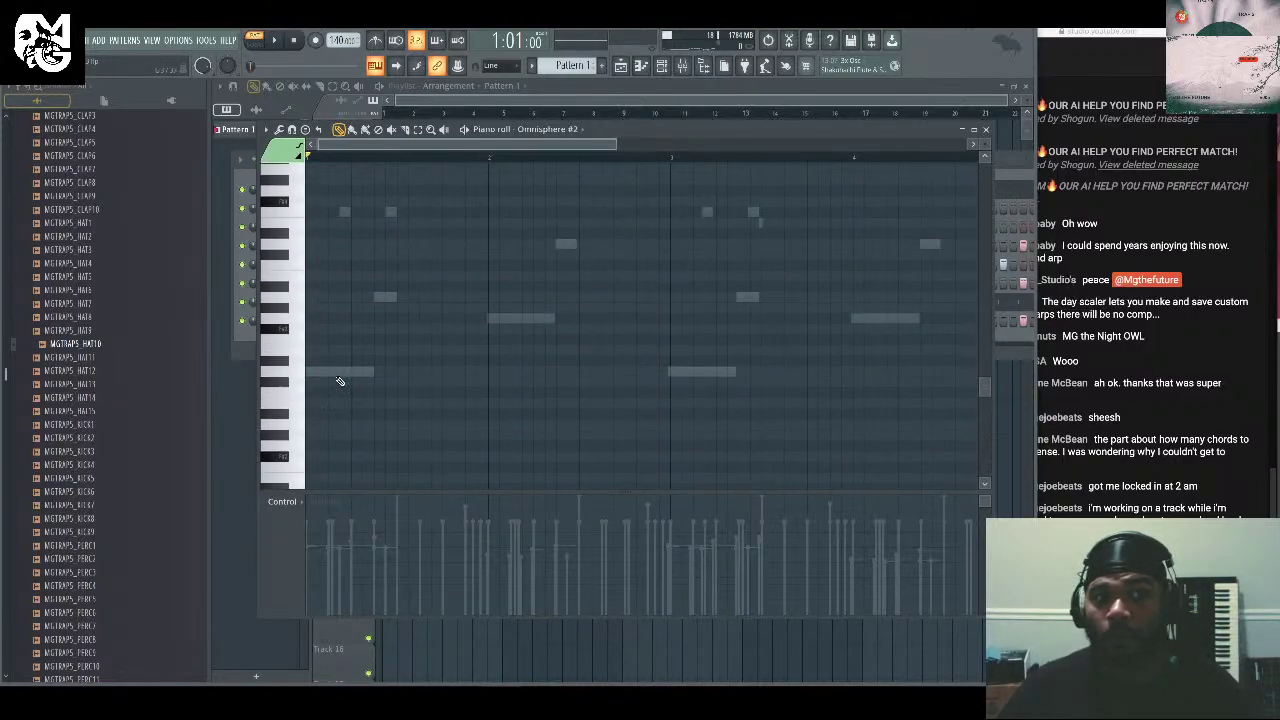
left_click(344, 371)
left_click(321, 297)
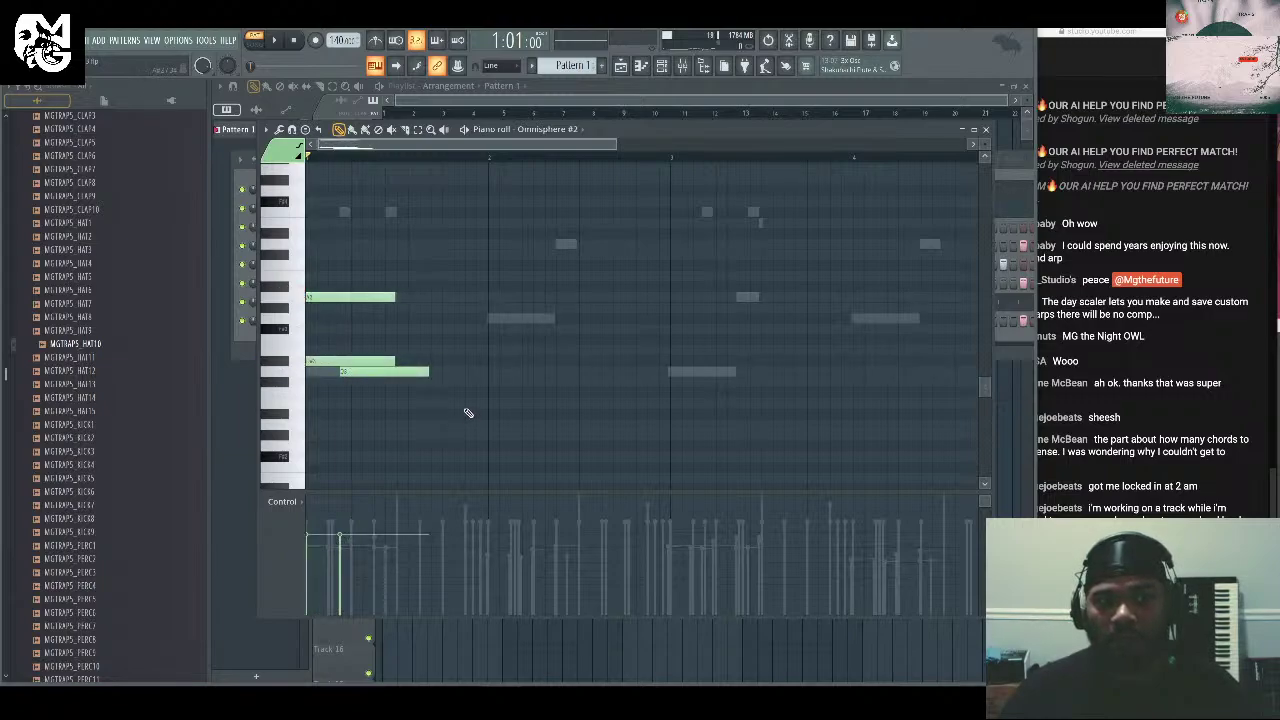
right_click(407, 370)
left_click(487, 319)
left_click(514, 243)
Lower the bottom note of the bar 1 chord to D3 and duplicate both chords into bars 3 and 4.
left_click_drag(636, 218, 350, 412)
left_click_drag(341, 358, 341, 371)
left_click_drag(656, 218, 337, 382)
key("ctrl+b")
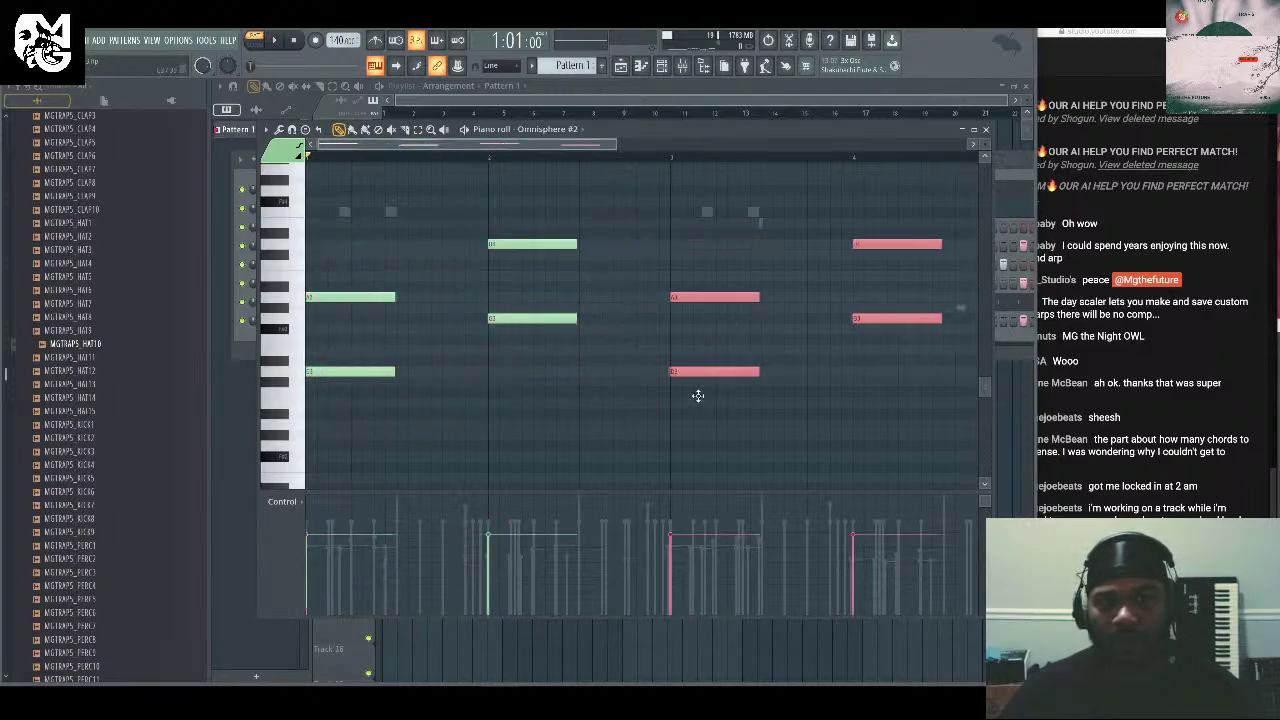
Raise all the Omnisphere #2 notes by one octave and play the pattern.
left_click_drag(918, 208, 302, 452)
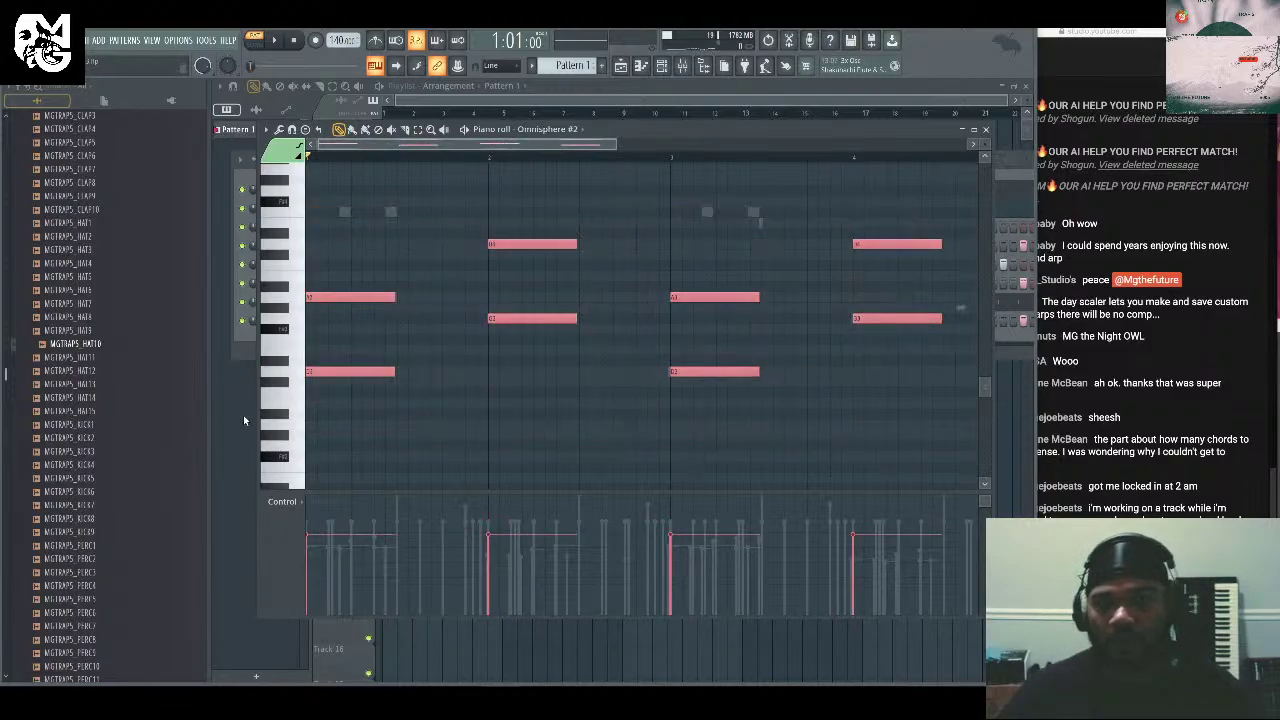
key("ctrl+Up")
key("space")
scroll(600, 337, "up", 3)
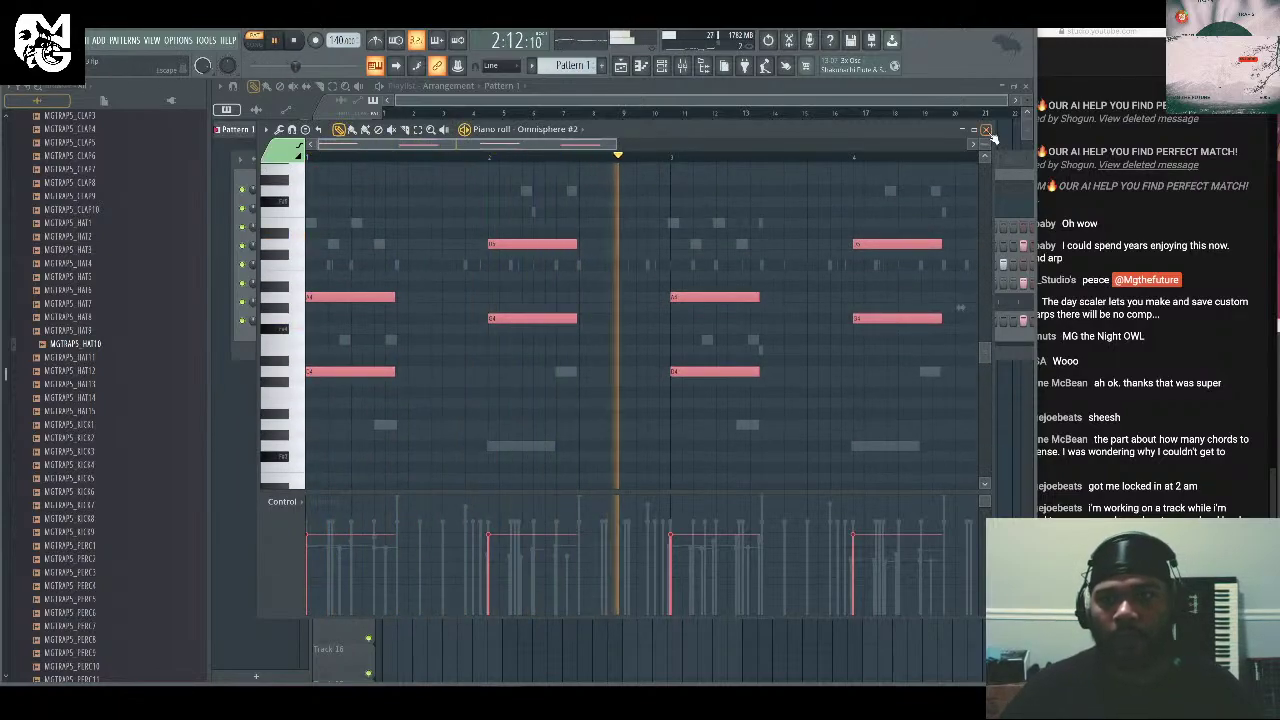
key("F6")
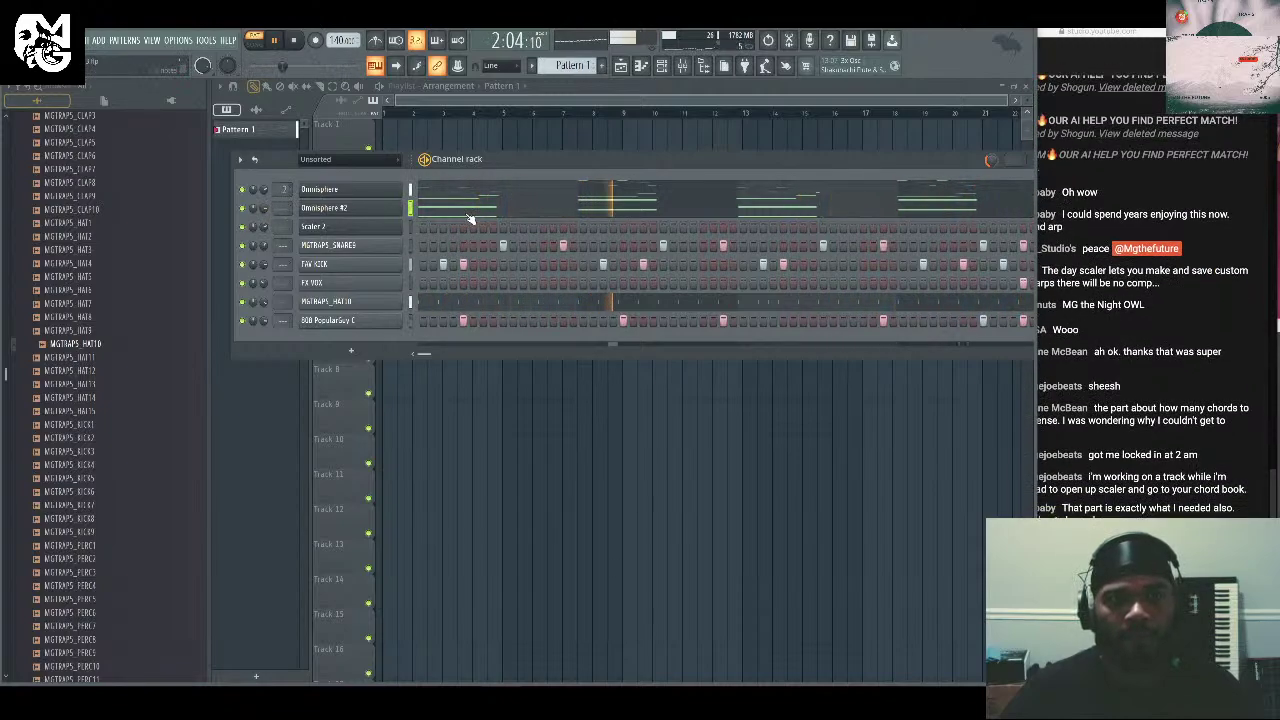
Raise the Omnisphere #2 notes another octave, audition the pattern and stop playback.
left_click(780, 207)
key("space")
key("ctrl+Up")
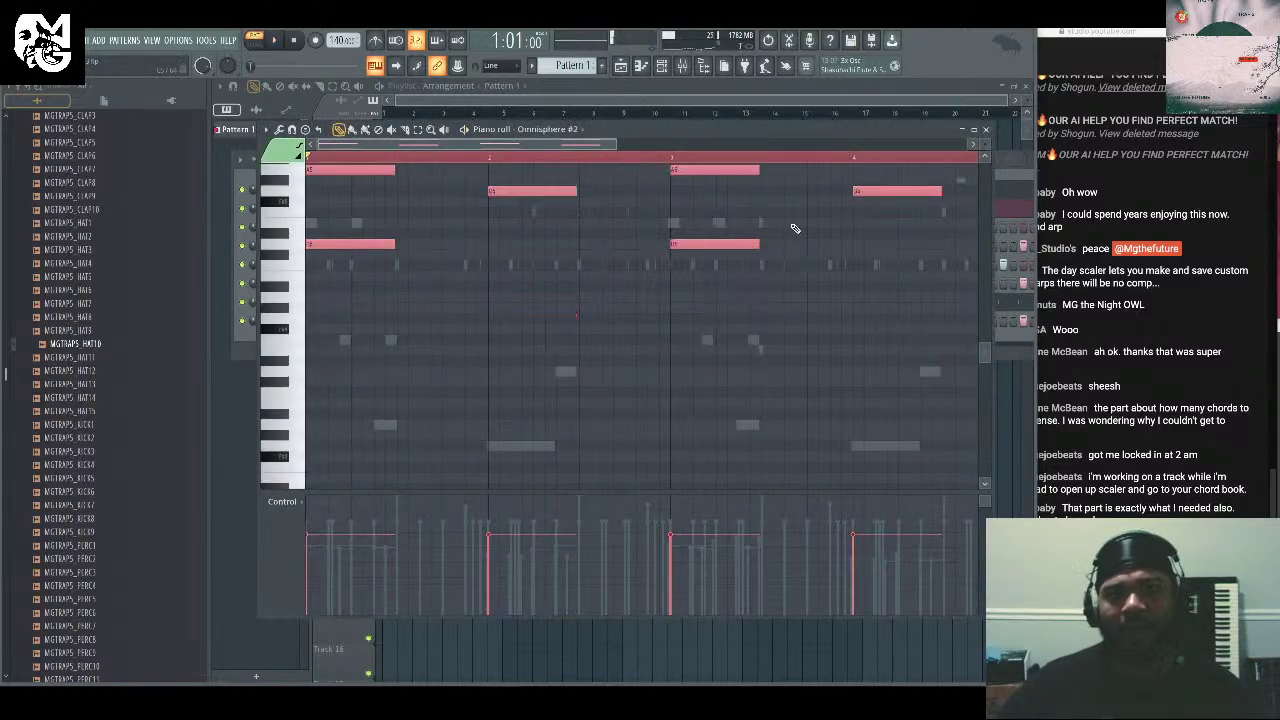
key("space")
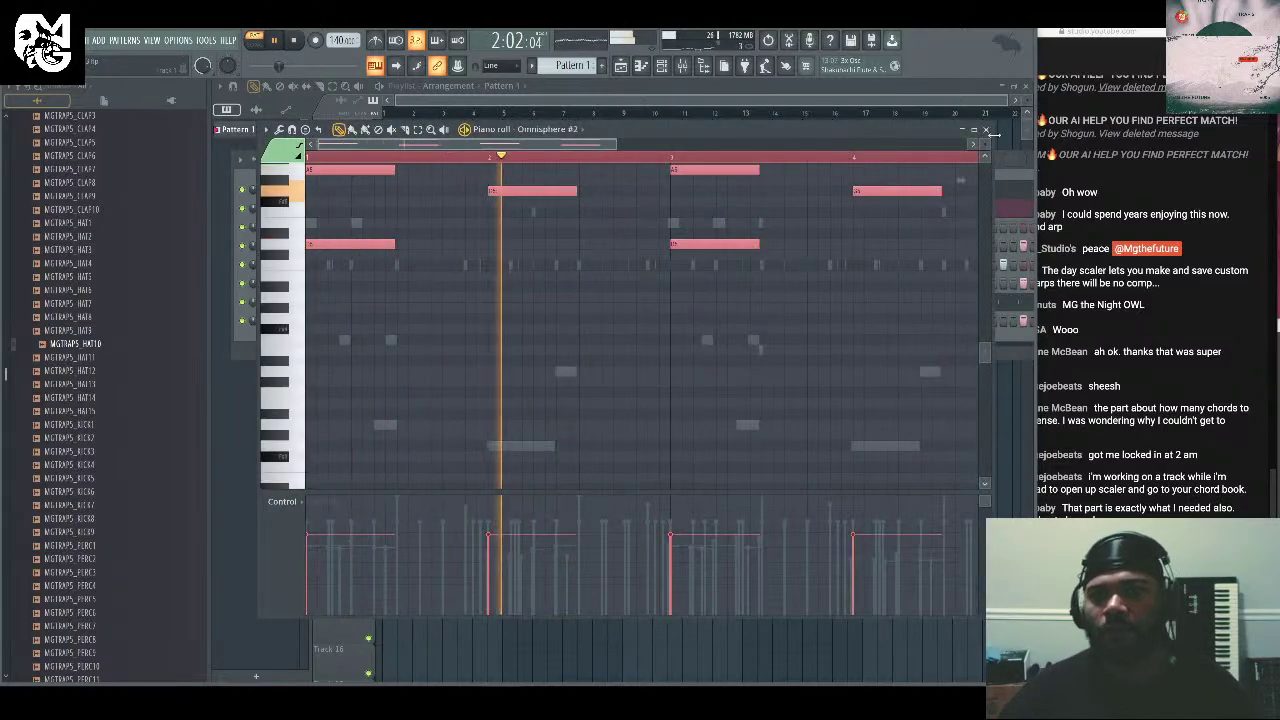
key("F7")
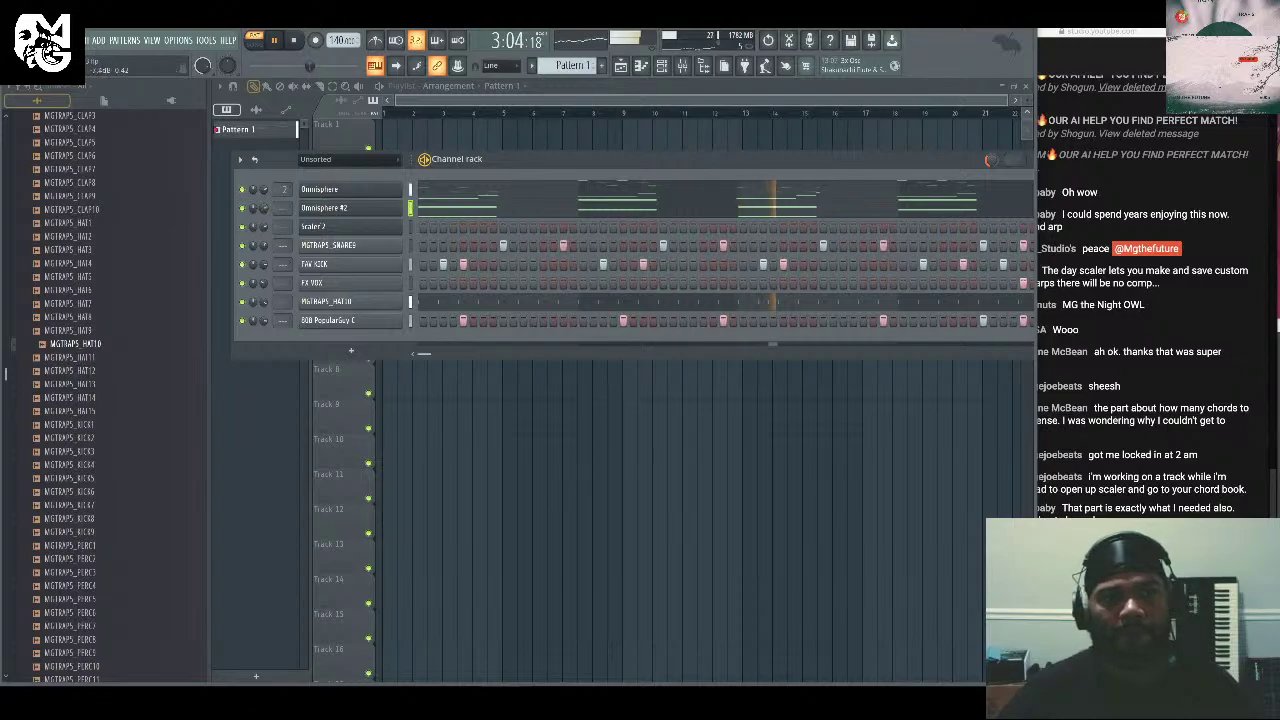
key("space")
Clone Omnisphere #2 and show the QAPT Presents TIMELESS directory in the clone's patch browser.
right_click(345, 210)
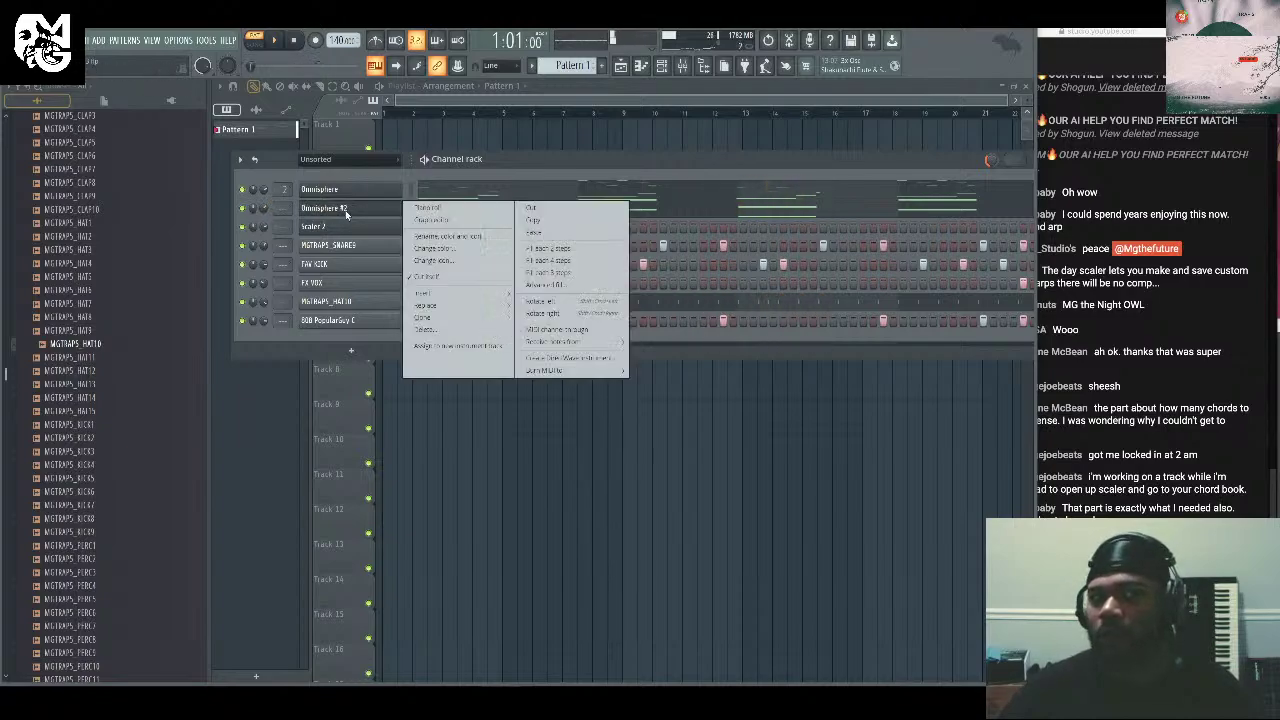
left_click(478, 320)
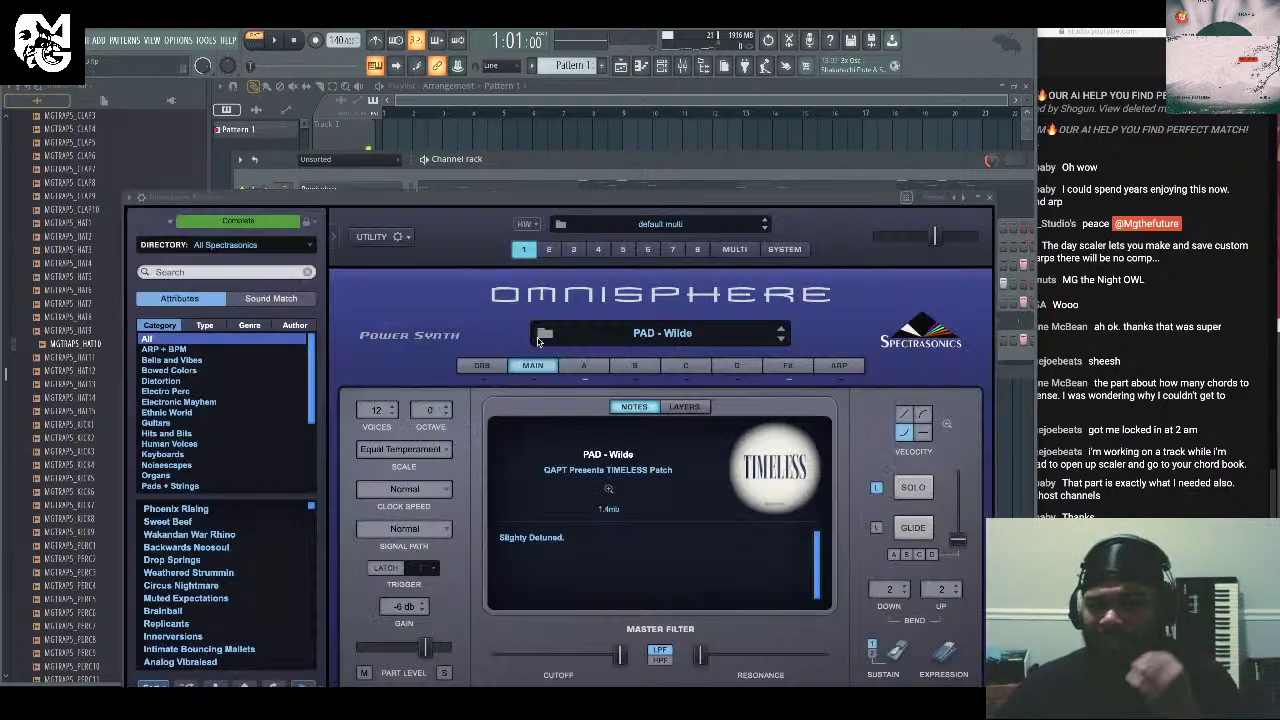
left_click(539, 337)
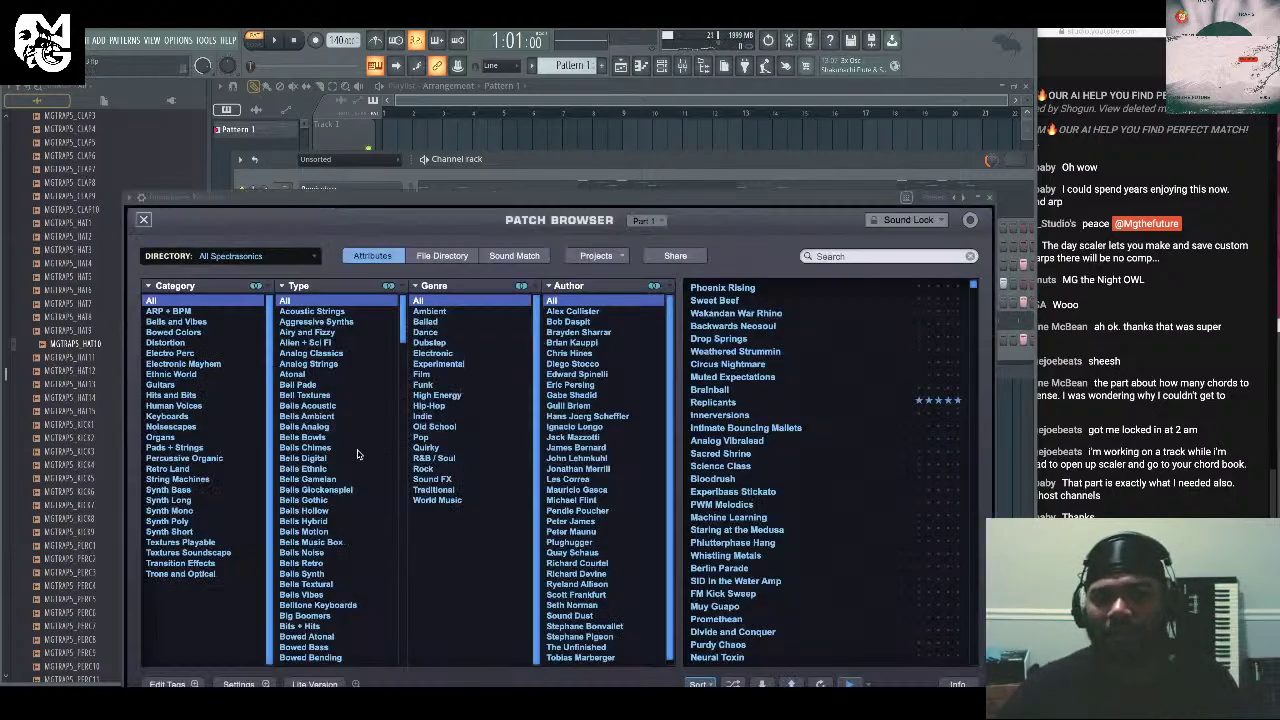
left_click(264, 258)
mouse_move(266, 340)
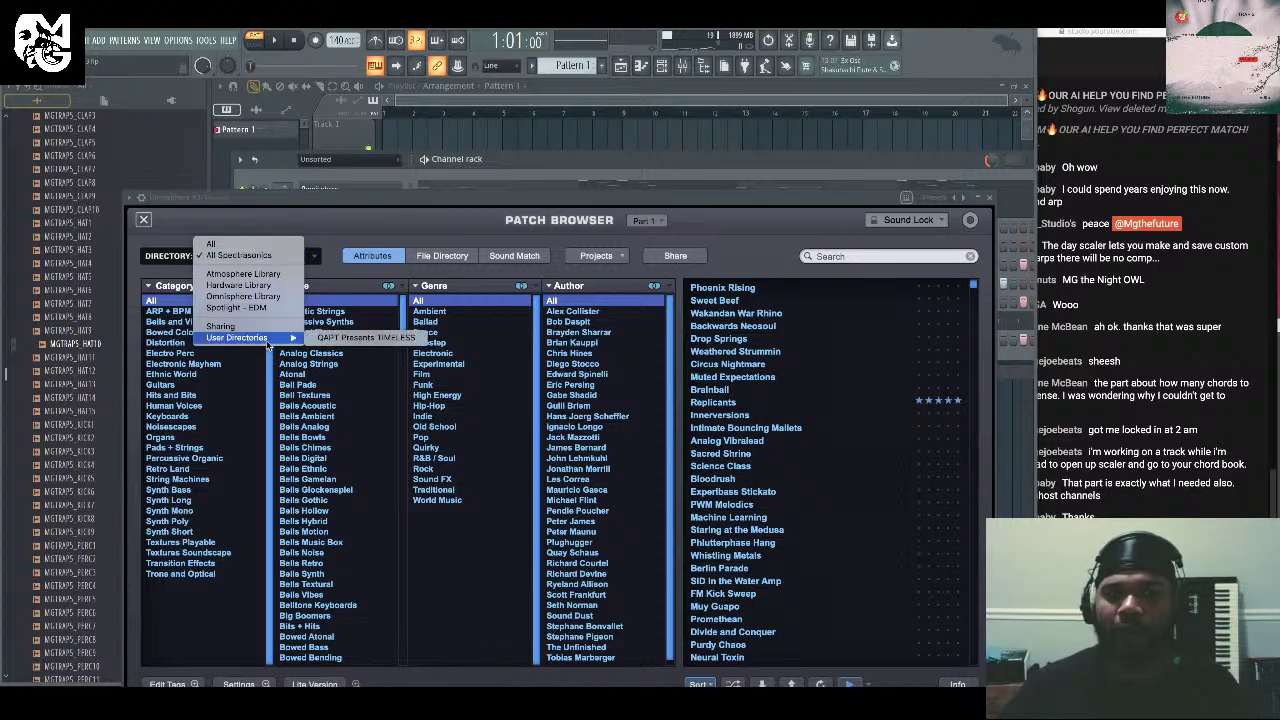
left_click(366, 338)
Audition TIMELESS pluck, synth and texture patches for Omnisphere #3, including PLUCK - Koalin, SYNTH - Ethereal, TEXTURE - Damaged Radio and SYNTH - Surreal.
scroll(771, 430, "up", 2)
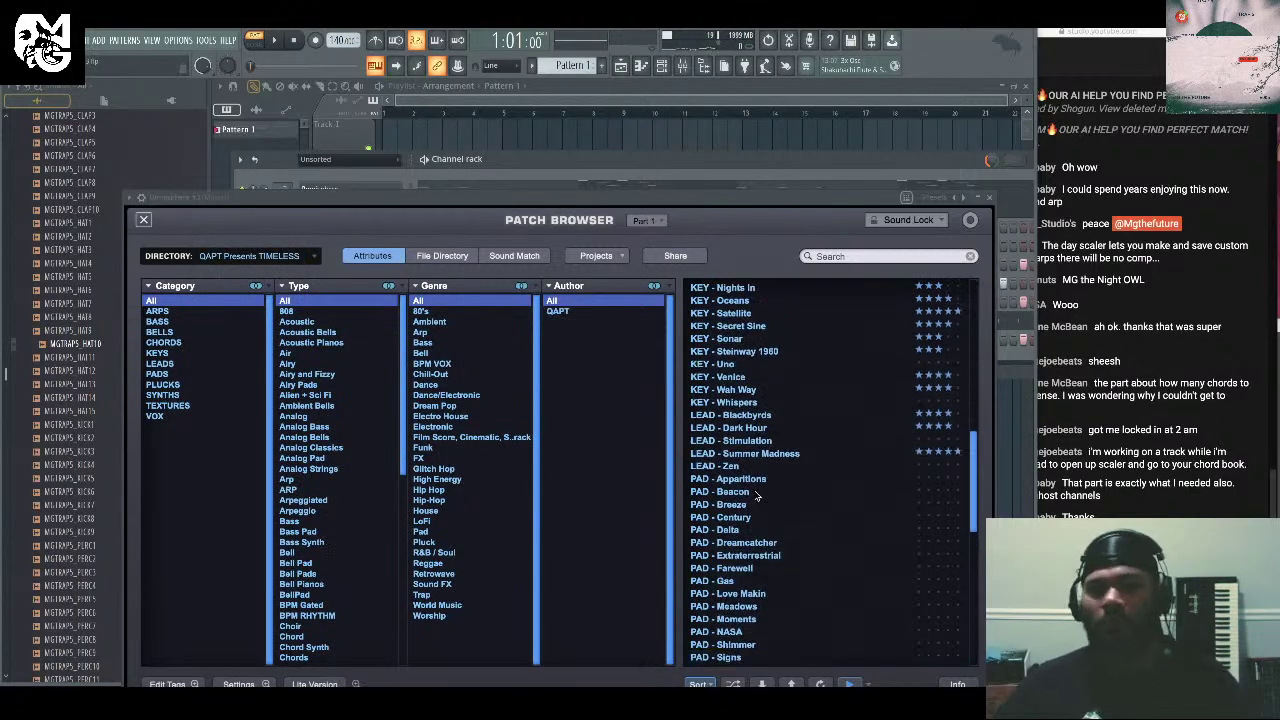
scroll(755, 495, "down", 10)
left_click(794, 520)
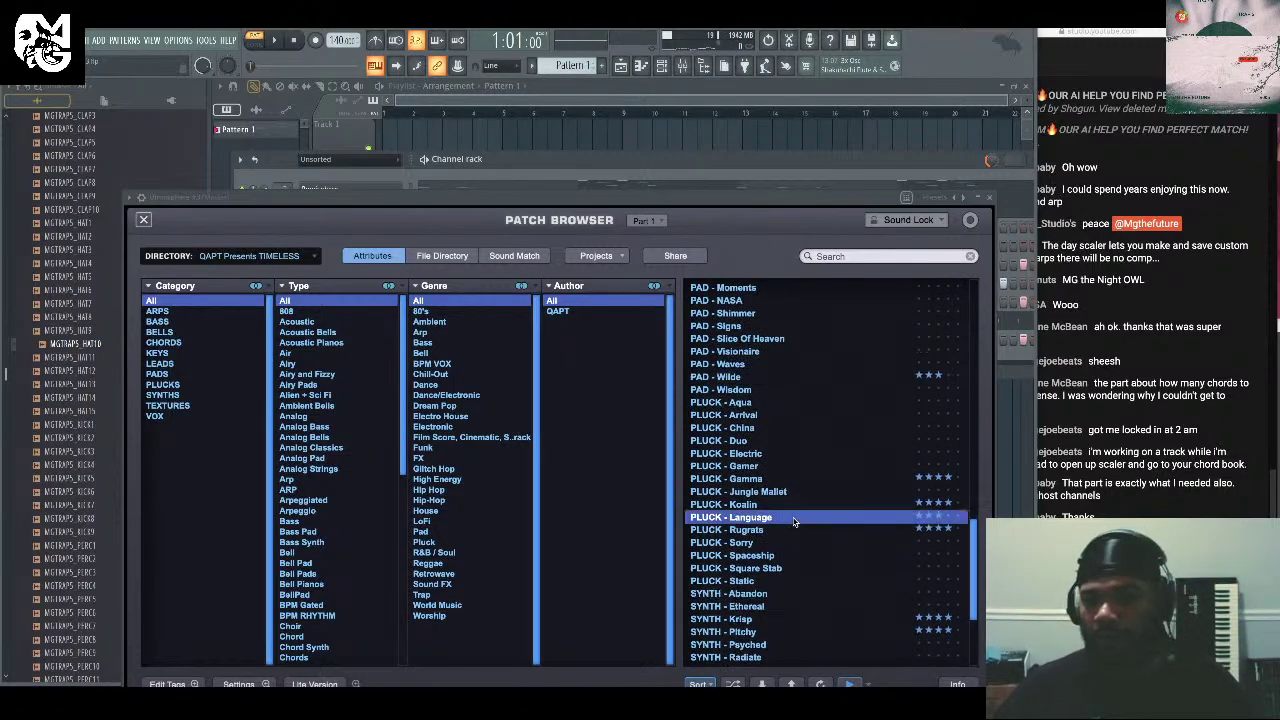
left_click(773, 505)
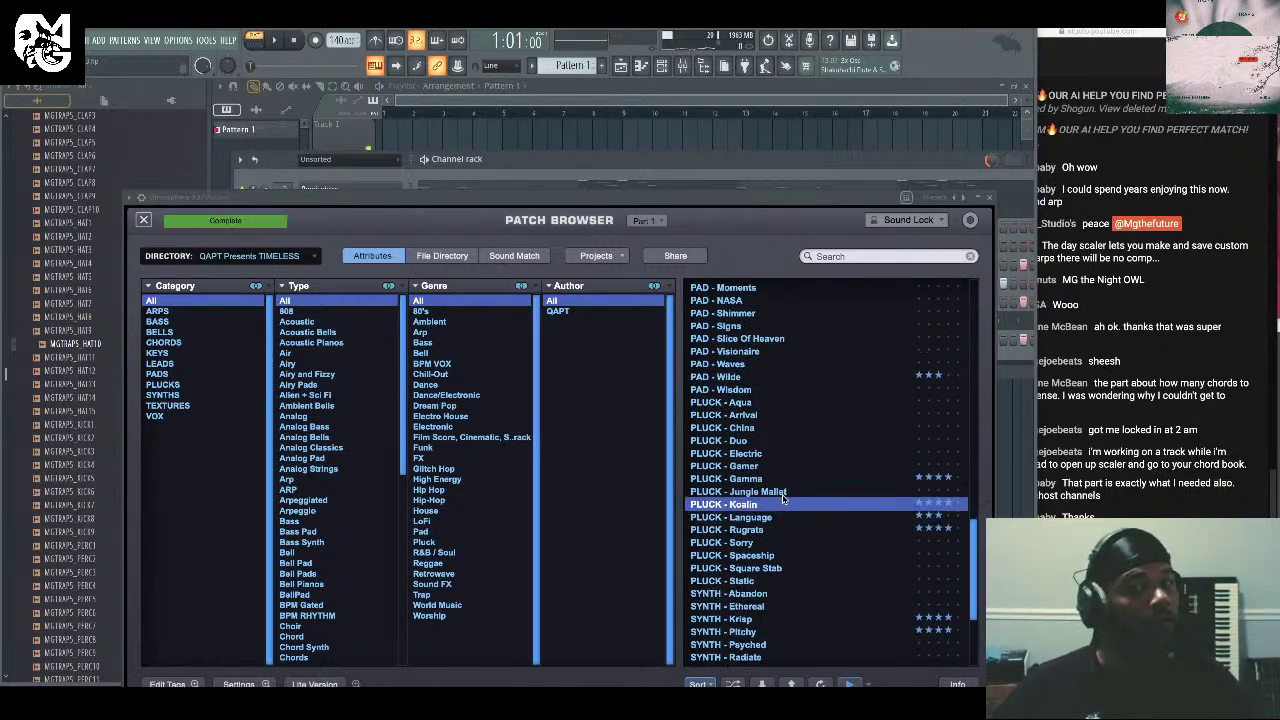
left_click(781, 492)
left_click(772, 610)
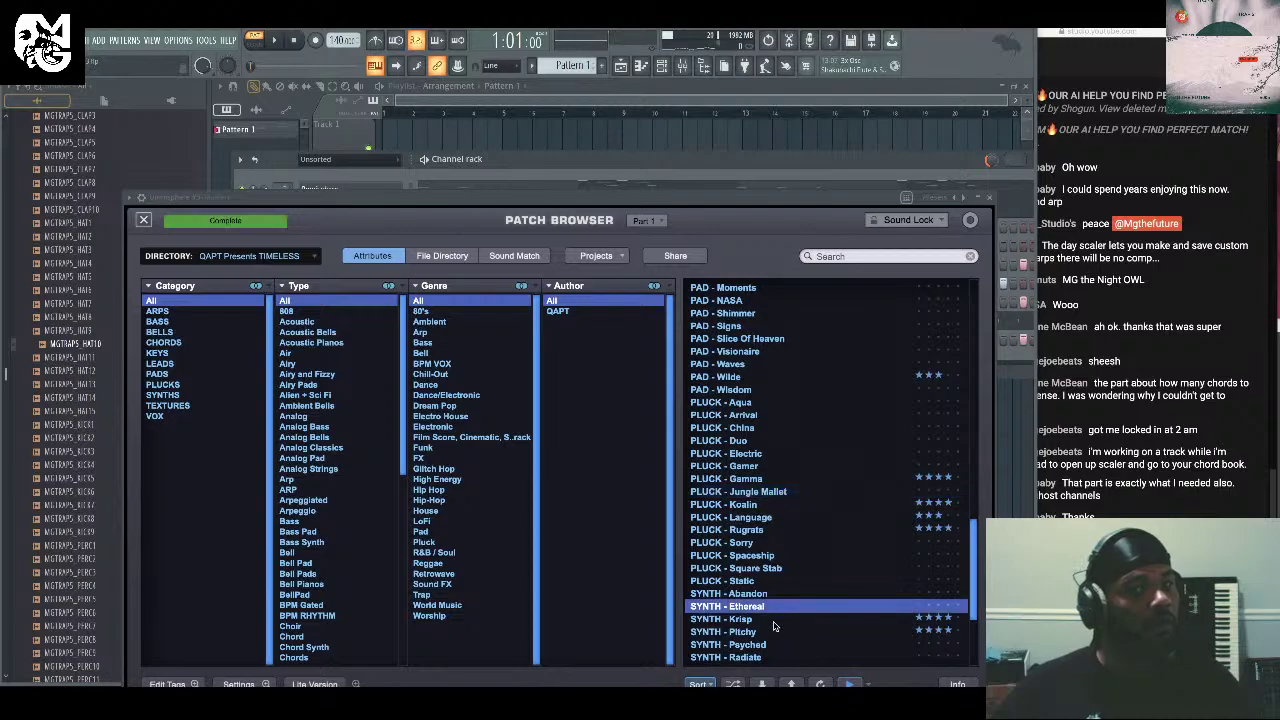
left_click(773, 621)
scroll(800, 560, "down", 3)
left_click(768, 631)
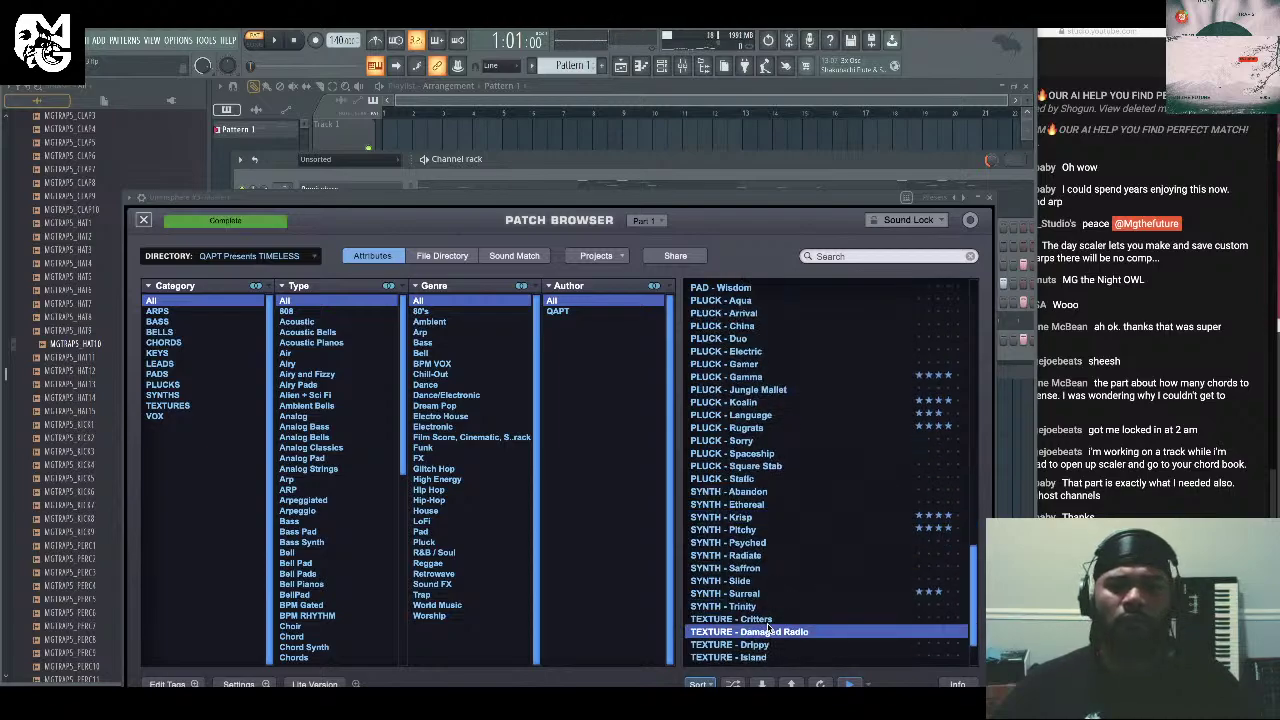
left_click(759, 607)
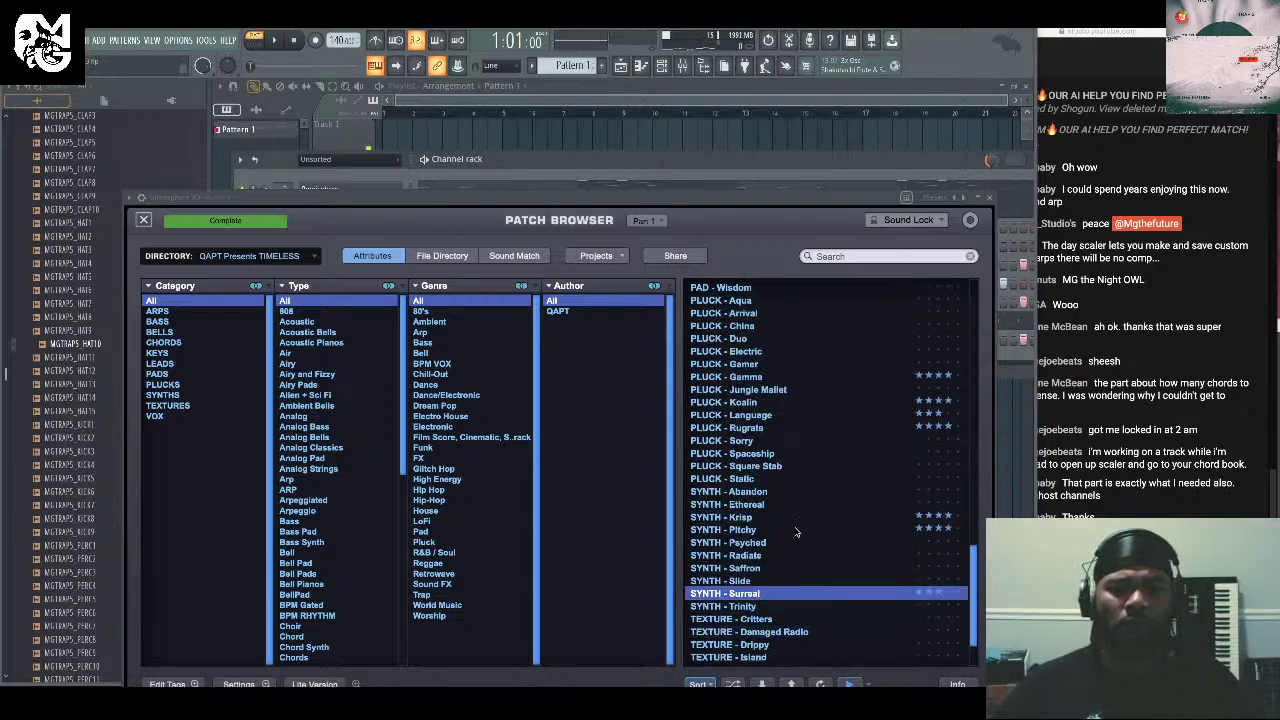
Audition the LEAD patches for Omnisphere #3, including Dark Hour, Summer Madness, Zen and Stimulation.
scroll(780, 540, "up", 10)
left_click(772, 390)
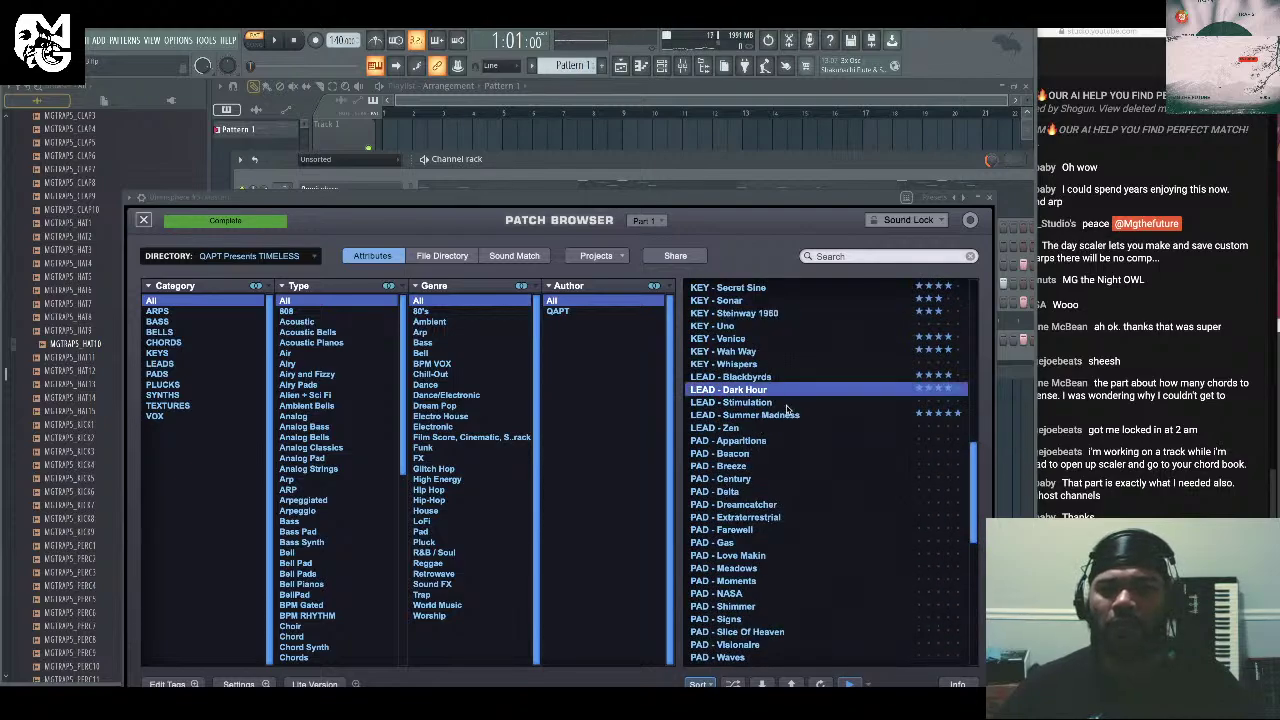
left_click(787, 412)
left_click(780, 404)
left_click(745, 428)
left_click(758, 403)
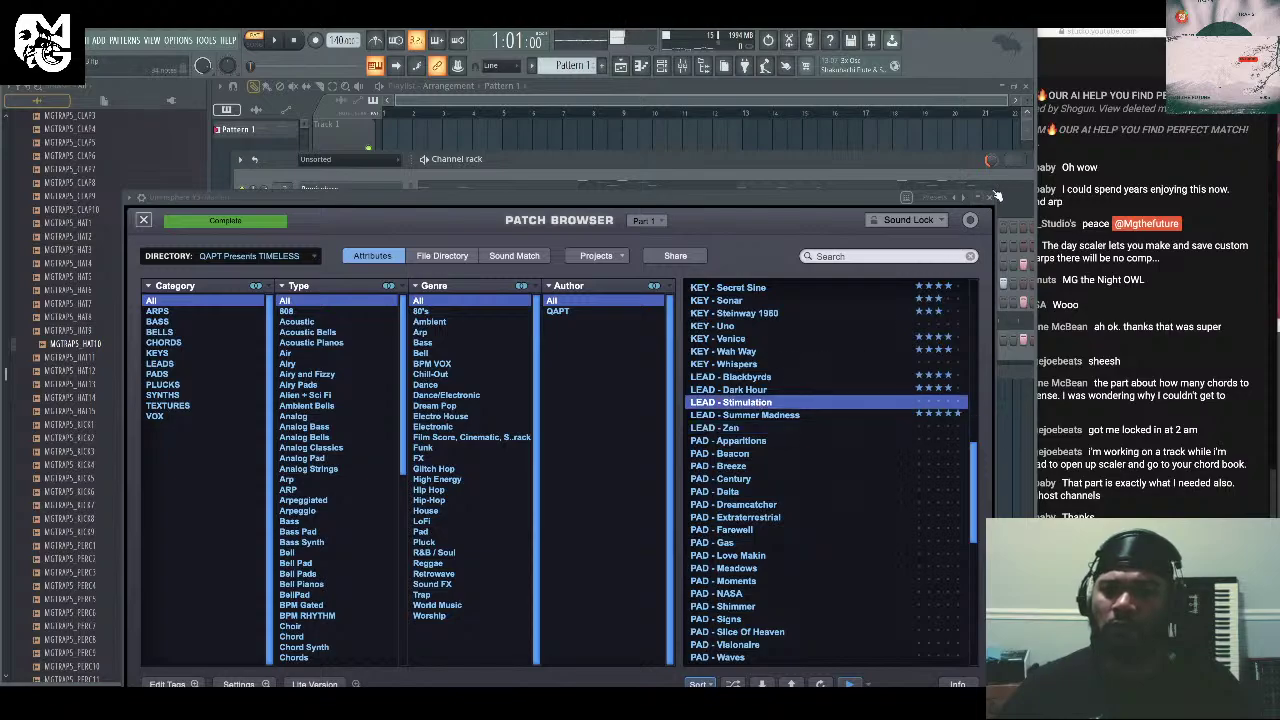
Load the KEY - Grand patch in Omnisphere #3 and close its plugin window.
scroll(777, 380, "up", 2)
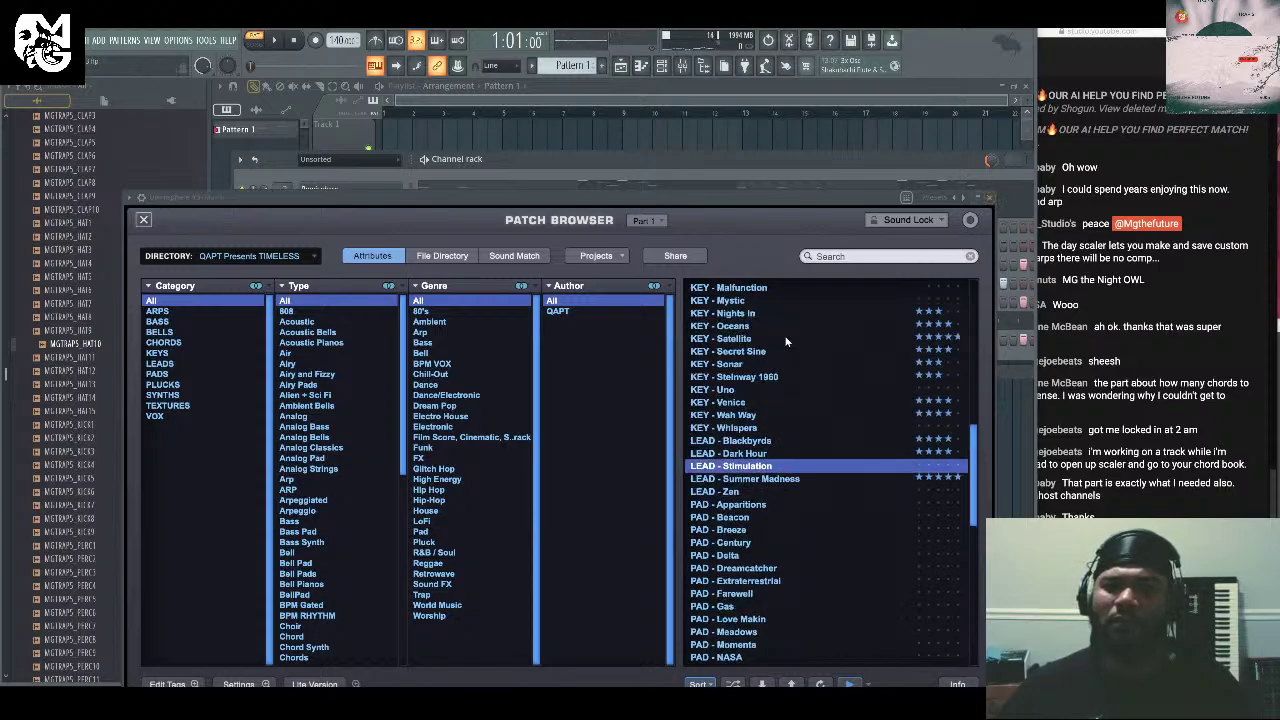
left_click(786, 342)
scroll(778, 340, "up", 2)
left_click(765, 315)
scroll(790, 355, "up", 1)
scroll(800, 410, "up", 8)
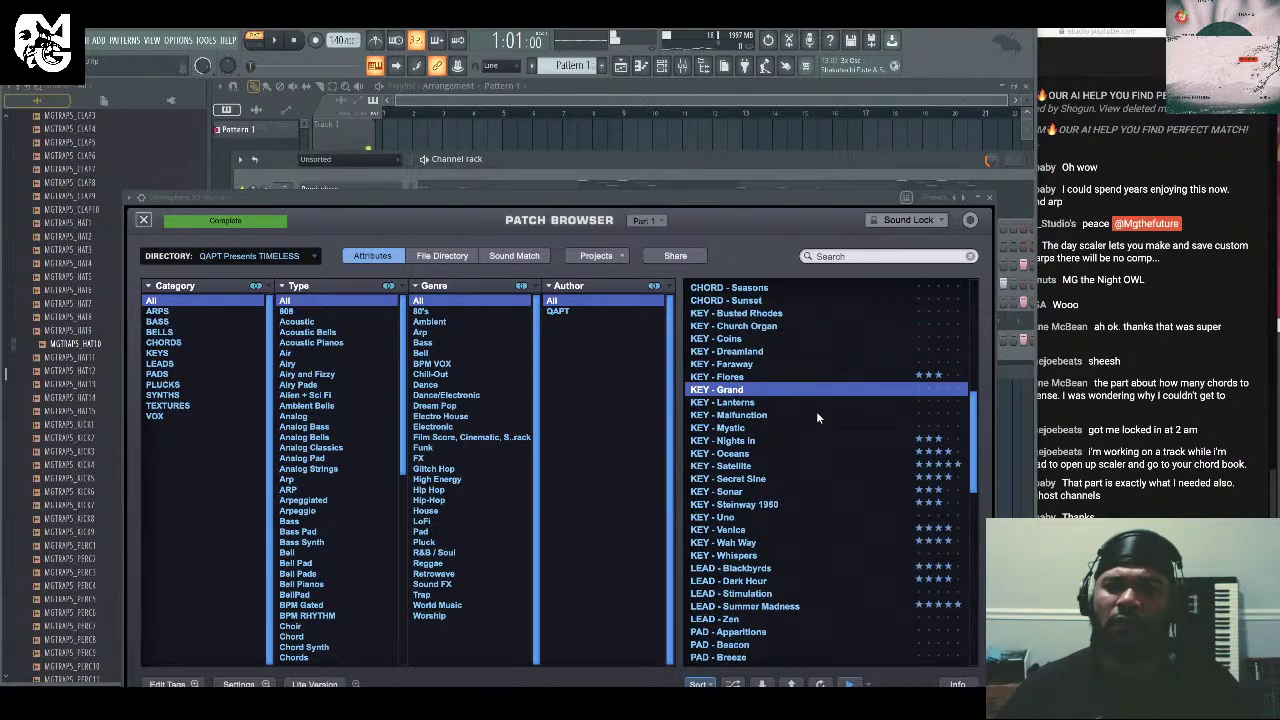
left_click(993, 198)
Open the Omnisphere #3 piano roll and draw a half-bar bass note at the start of each of bars 1 to 4.
right_click(380, 228)
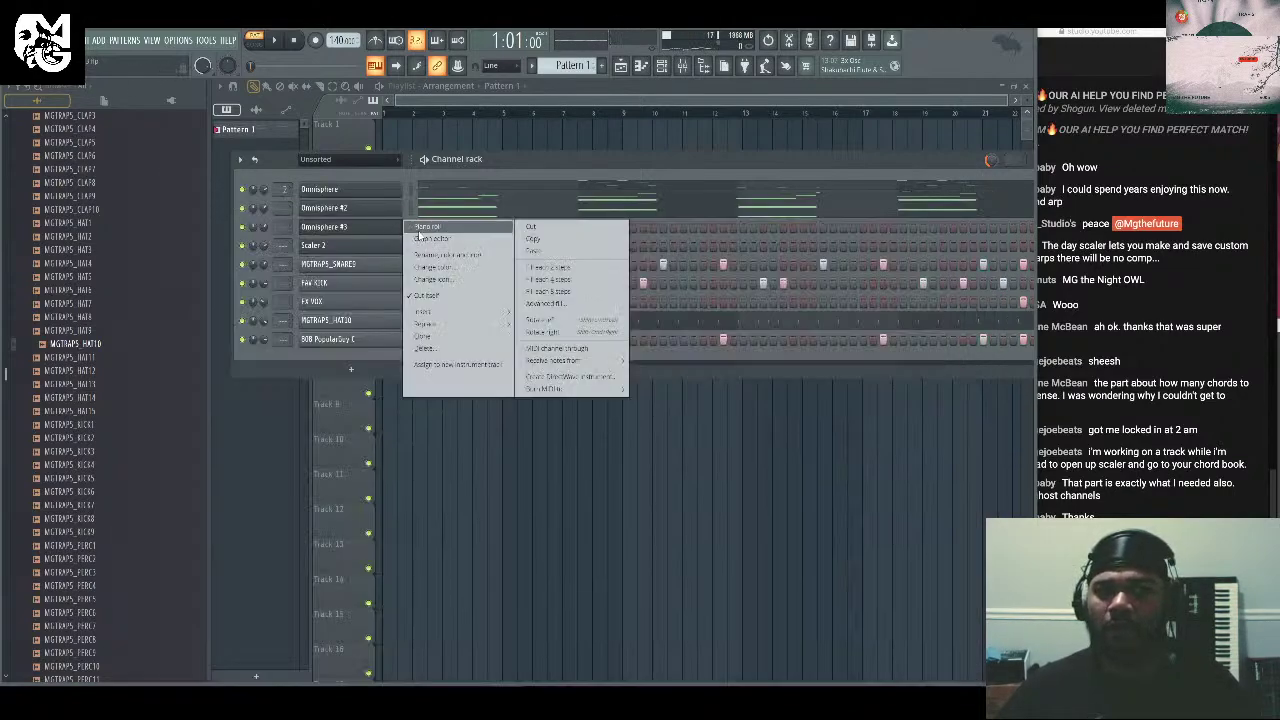
left_click(430, 227)
left_click(351, 337)
left_click_drag(351, 337, 306, 339)
left_click(487, 288)
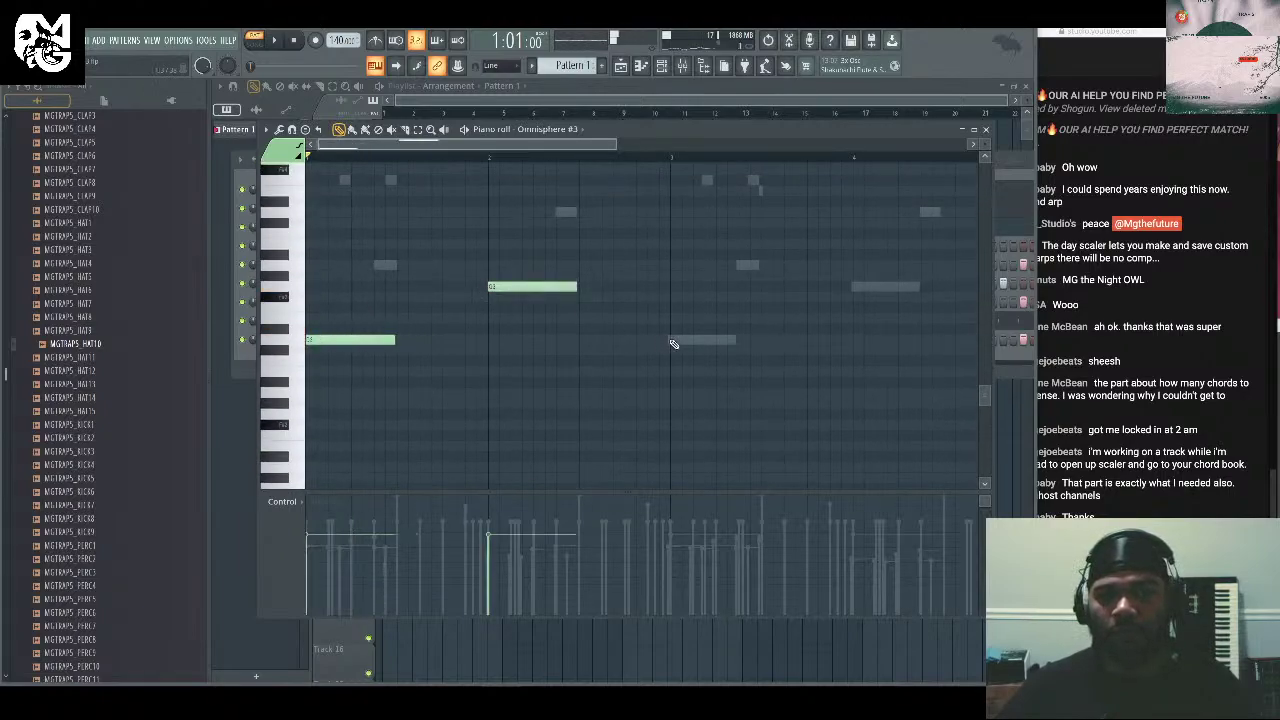
left_click(674, 342)
left_click(852, 288)
scroll(429, 286, "up", 2)
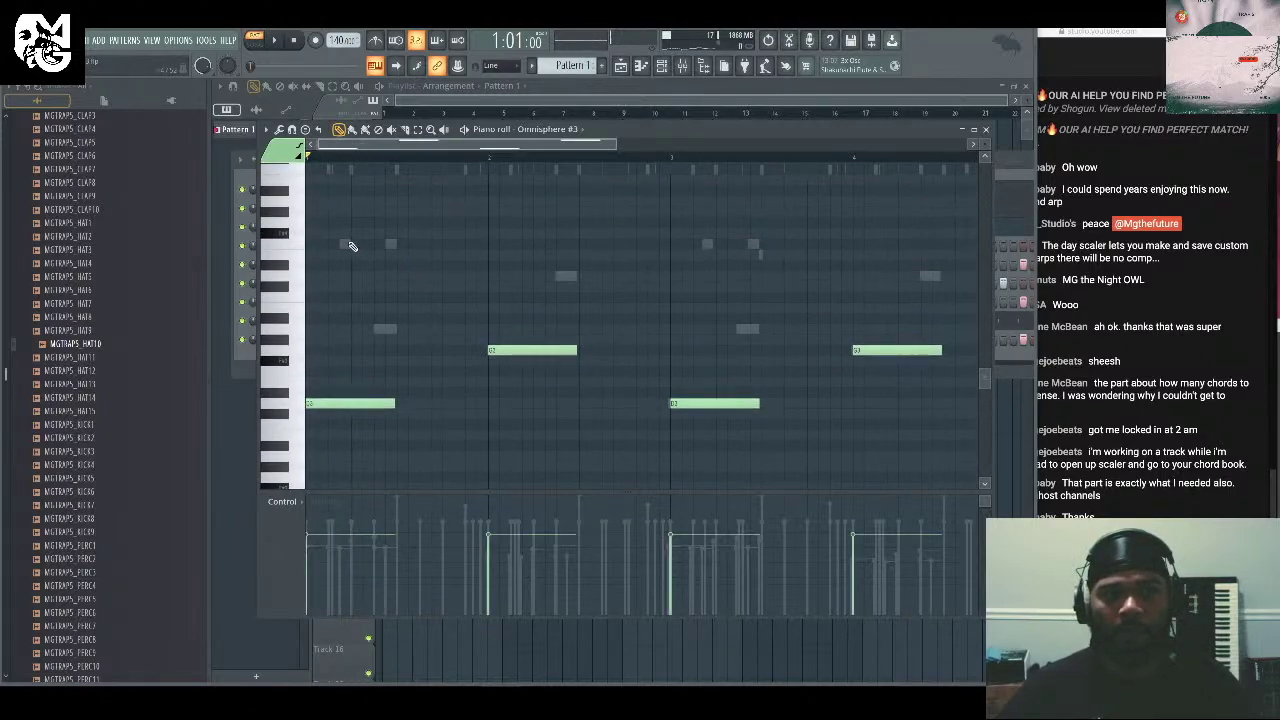
Add middle notes to the bar 1 and 3 chords and upper notes at the start of all four bars, auditioning the pattern.
left_click(349, 245)
left_click_drag(370, 244, 330, 244)
scroll(527, 289, "up", 3)
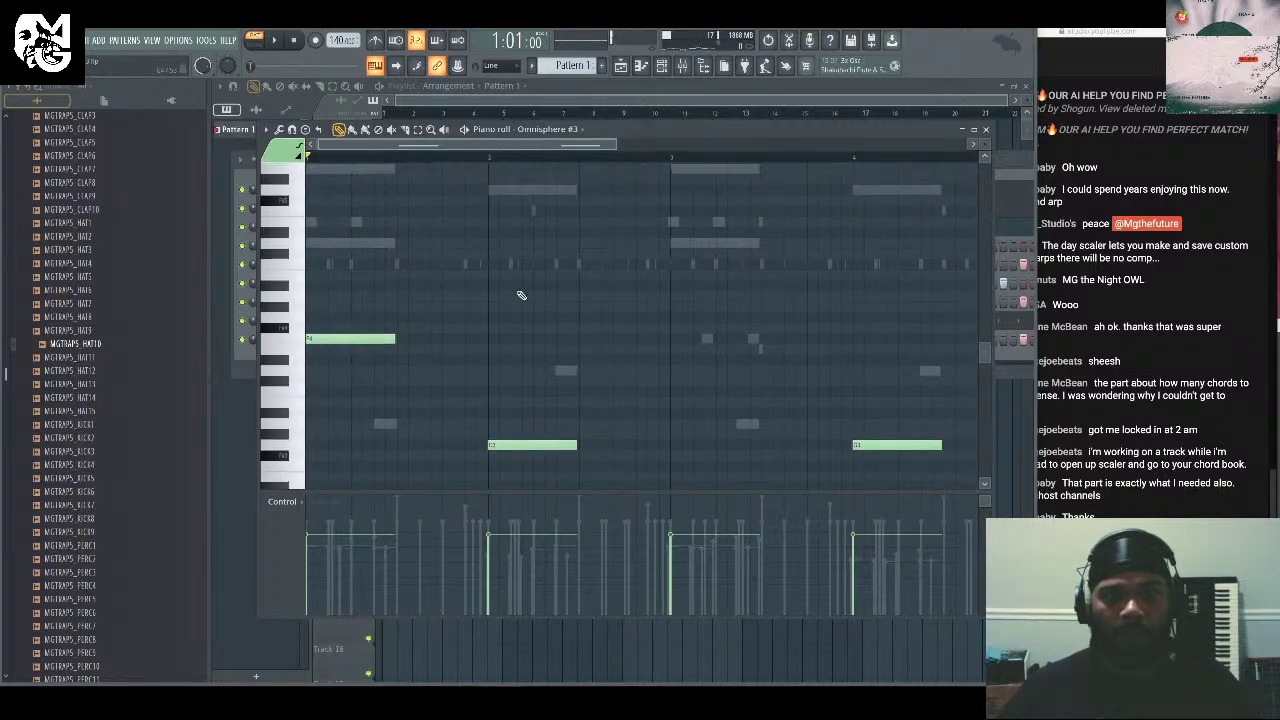
scroll(331, 302, "up", 2)
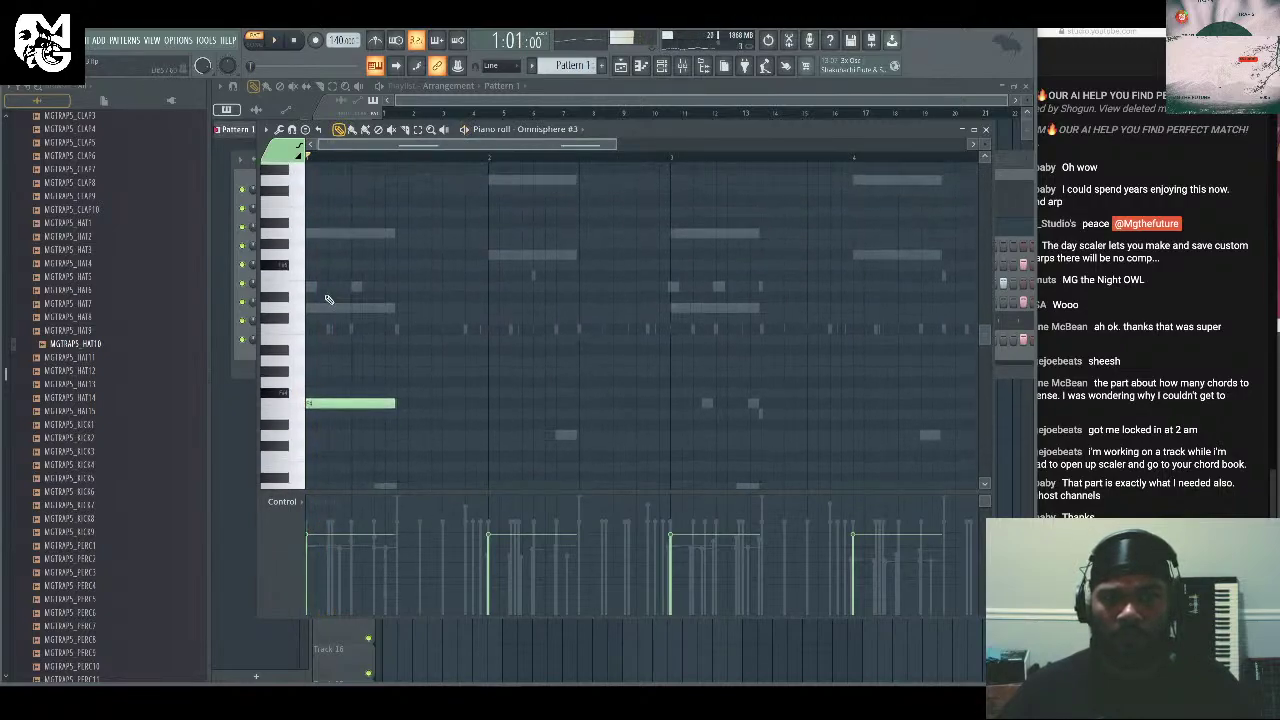
mouse_move(307, 235)
left_mouse_down()
mouse_move(317, 310)
mouse_move(330, 232)
left_mouse_up()
key("space")
scroll(521, 281, "down", 3)
scroll(620, 280, "up", 1)
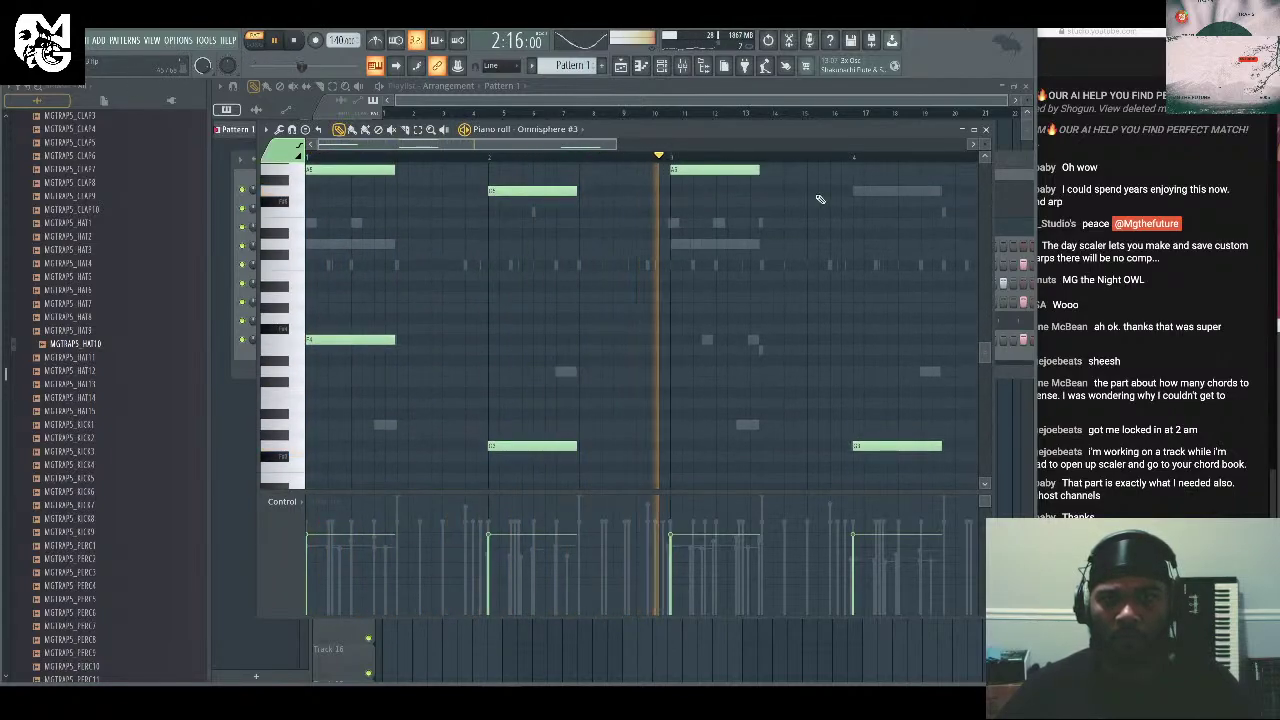
left_click(868, 191)
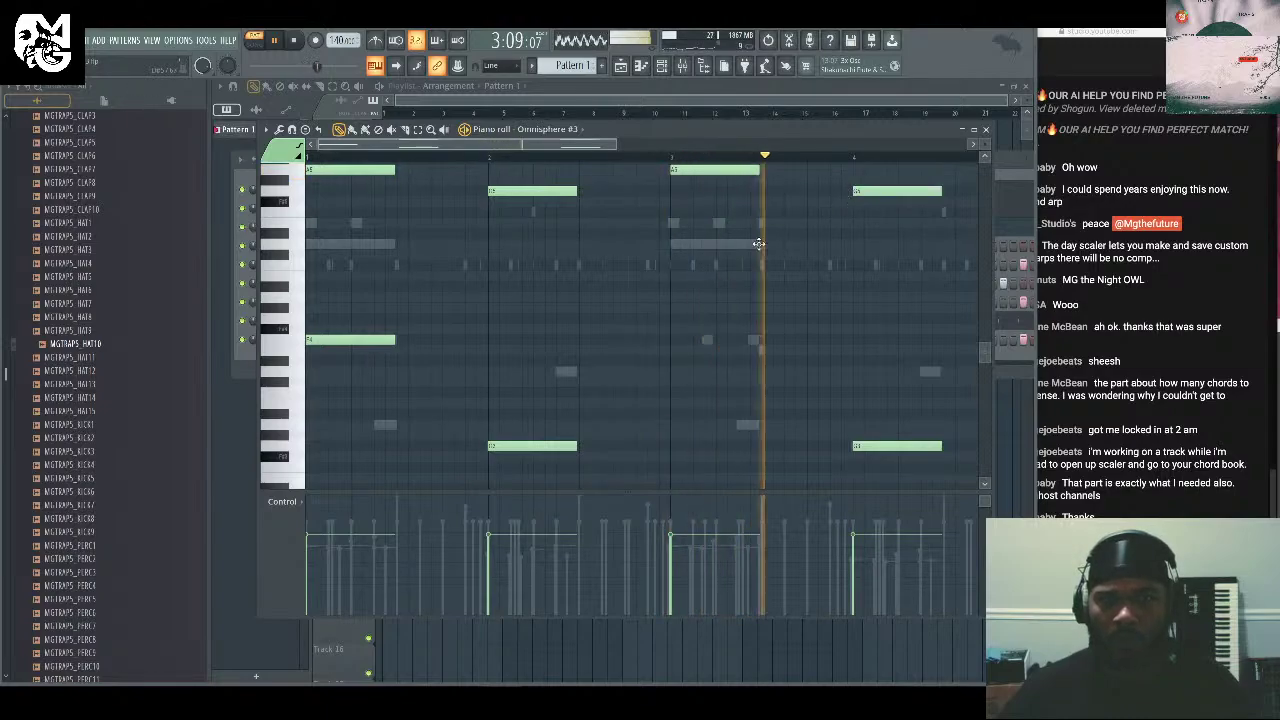
left_click(673, 341)
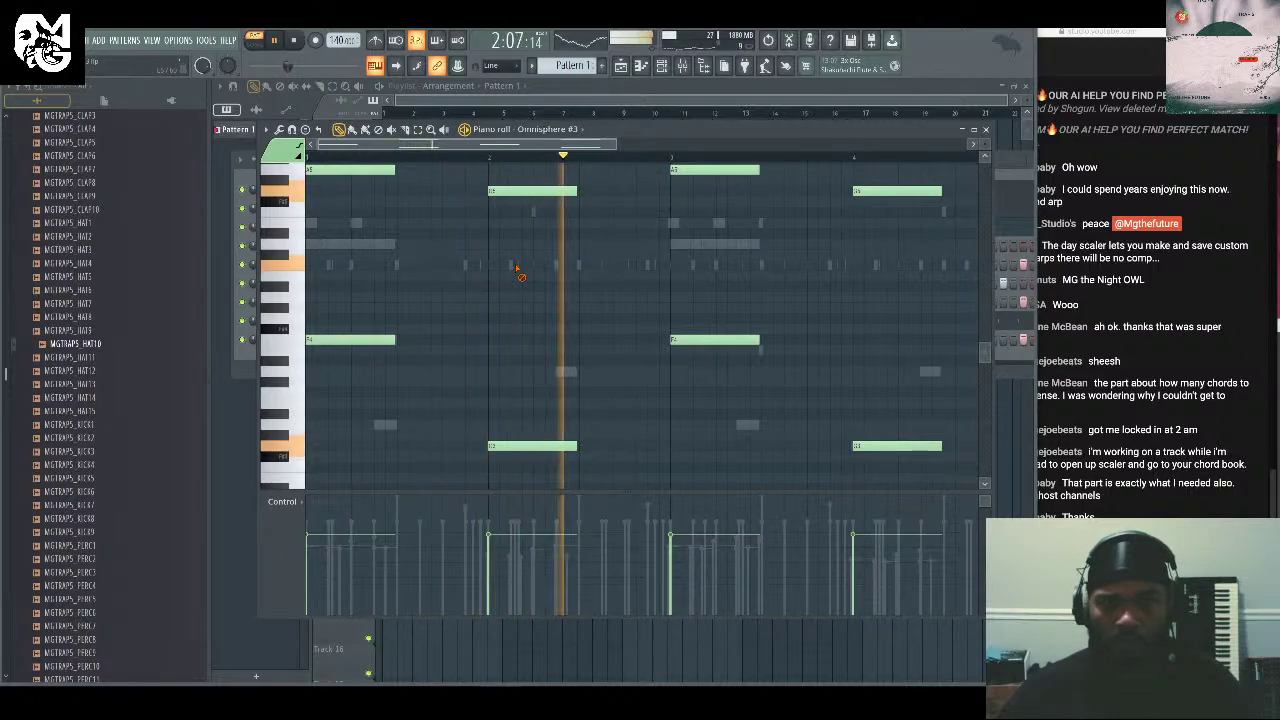
Add a third note to the bar 2 chord, lower it one octave, and audition the pattern before stopping playback.
key("space")
scroll(512, 278, "up", 3)
left_click(491, 243)
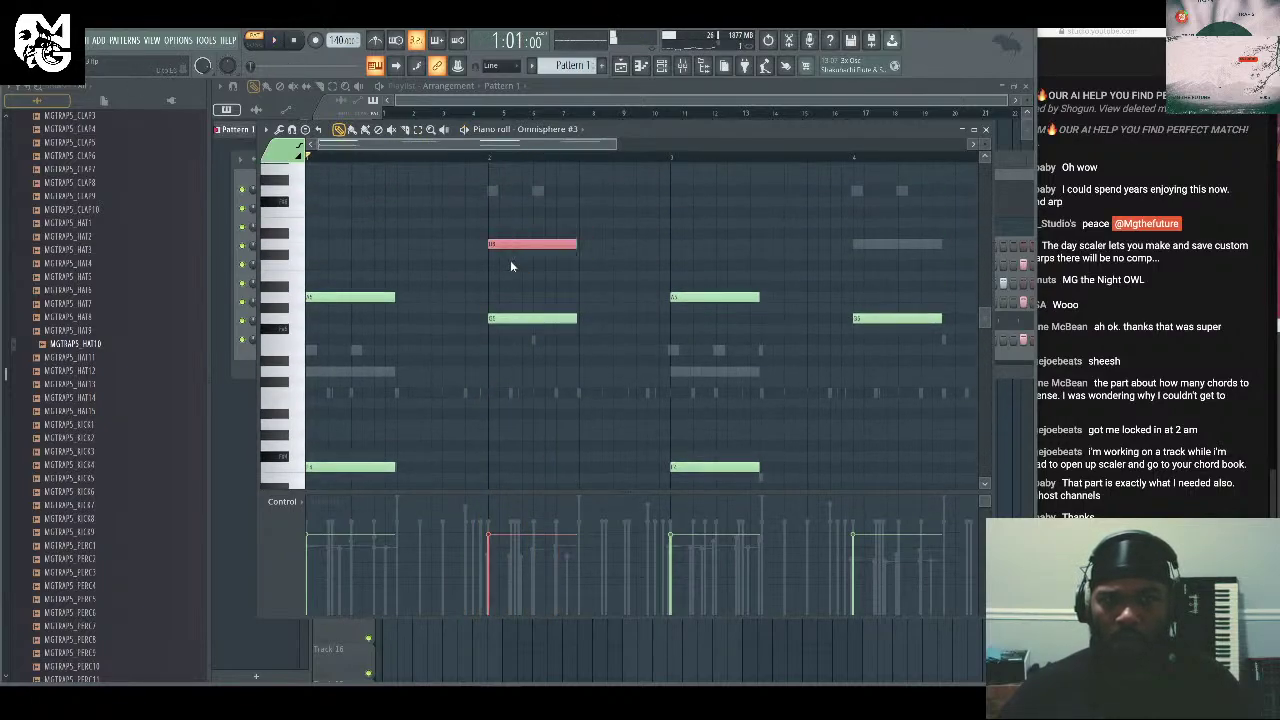
key("ctrl+Down")
key("space")
left_click(853, 246)
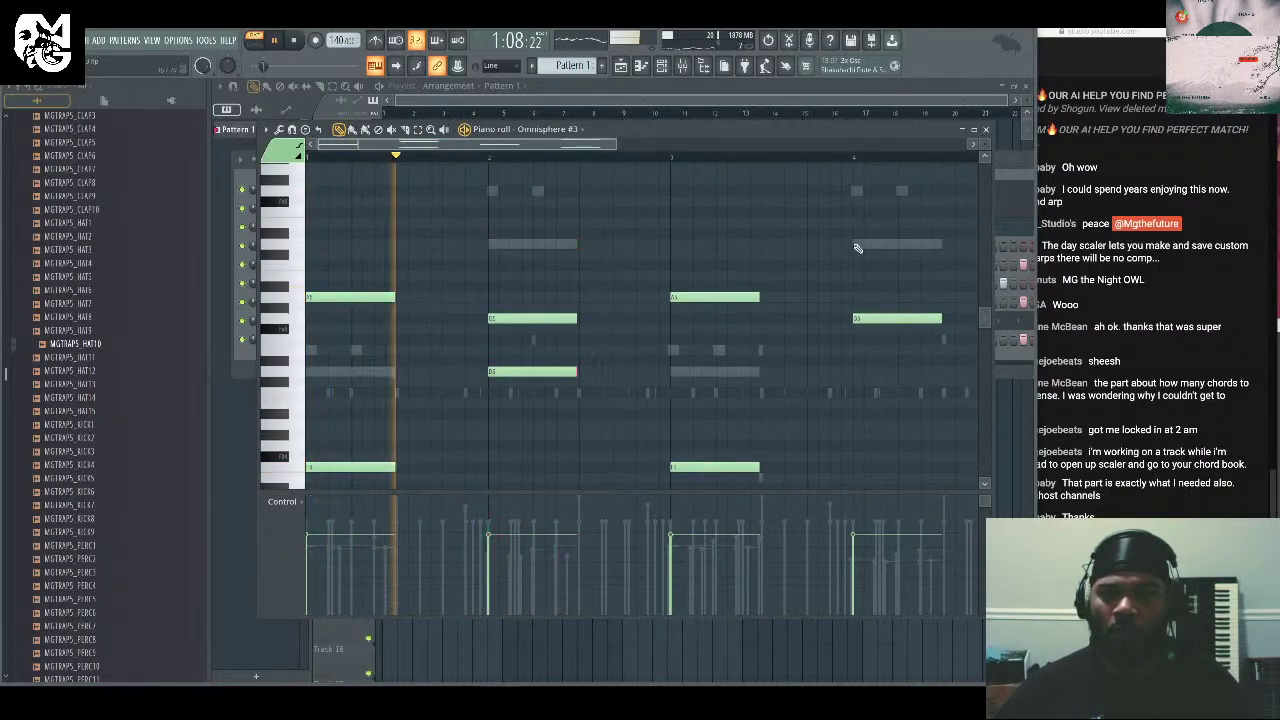
scroll(774, 249, "down", 3)
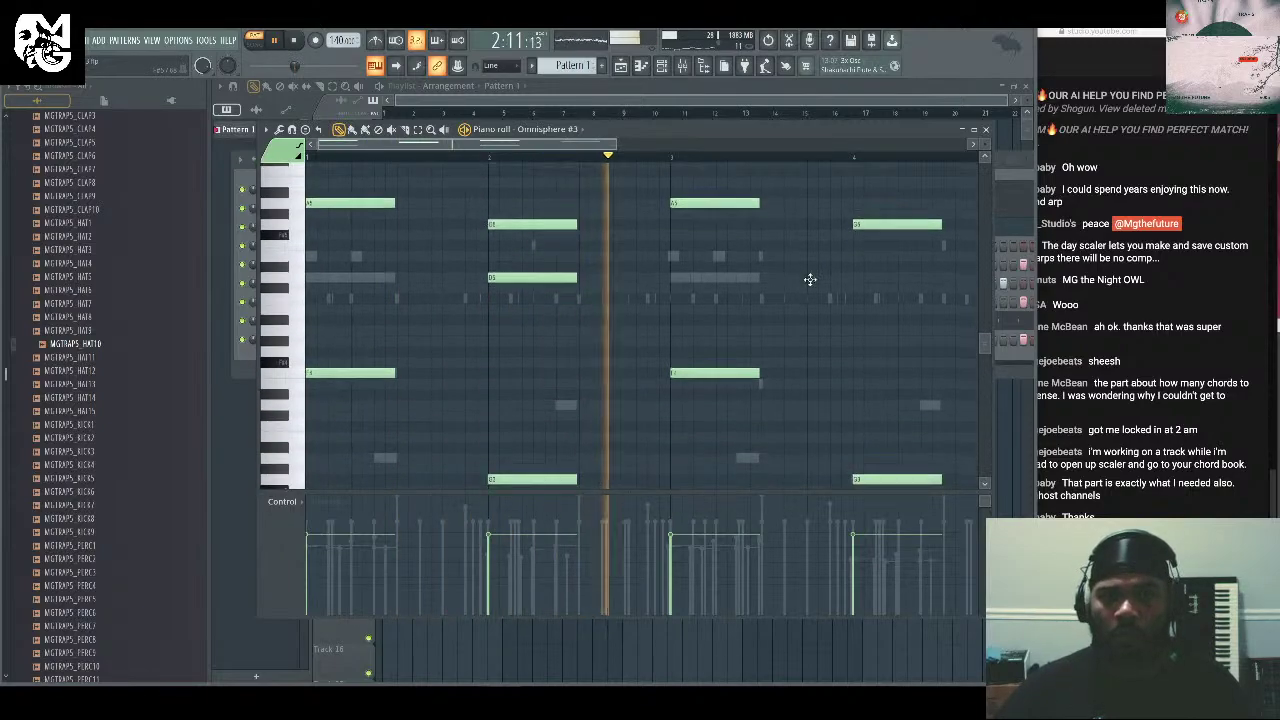
scroll(820, 263, "up", 5)
scroll(665, 300, "down", 3)
scroll(665, 300, "down", 3)
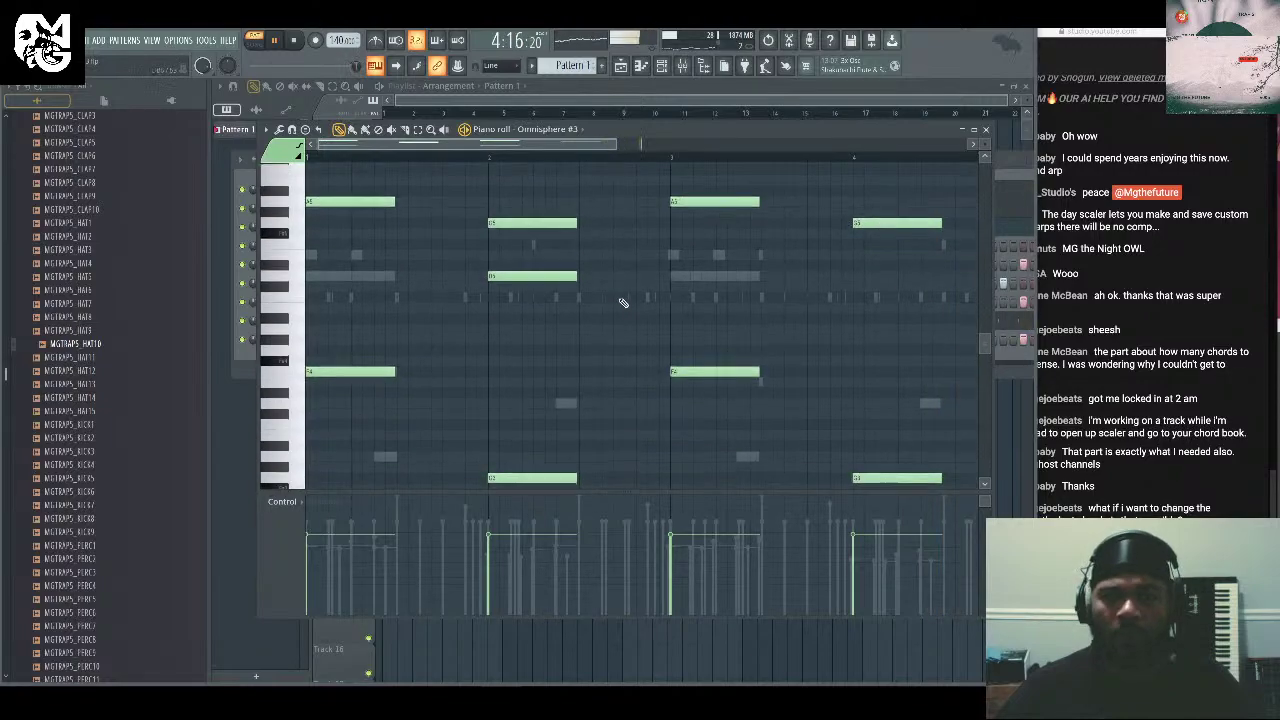
key("space")
Clone Omnisphere #3 and show the QAPT Presents TIMELESS directory in the clone's patch browser.
key("F6")
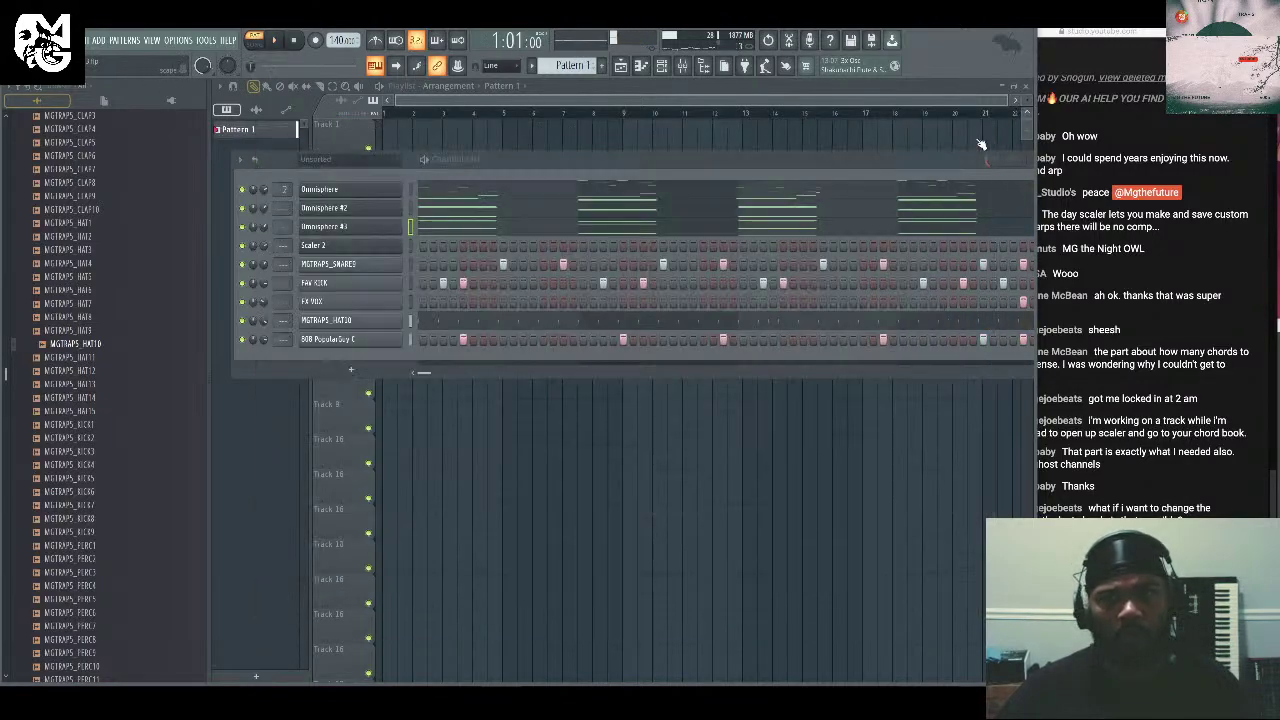
right_click(402, 222)
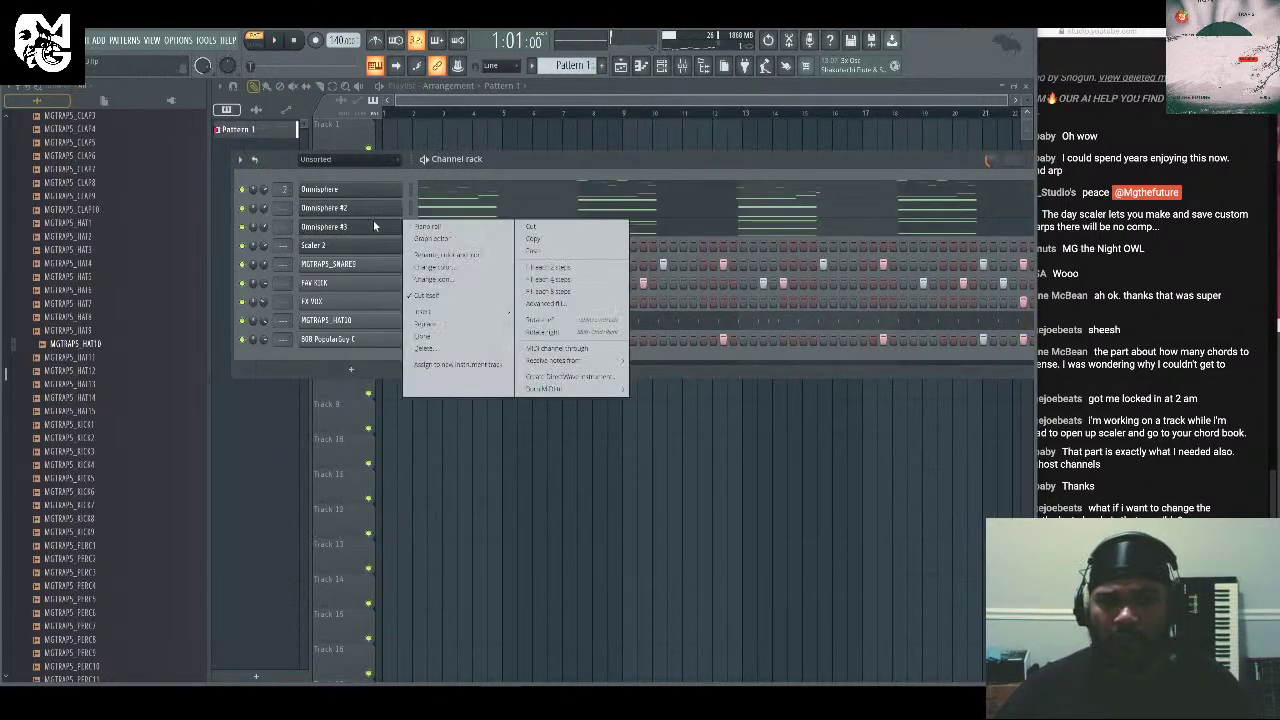
left_click(466, 339)
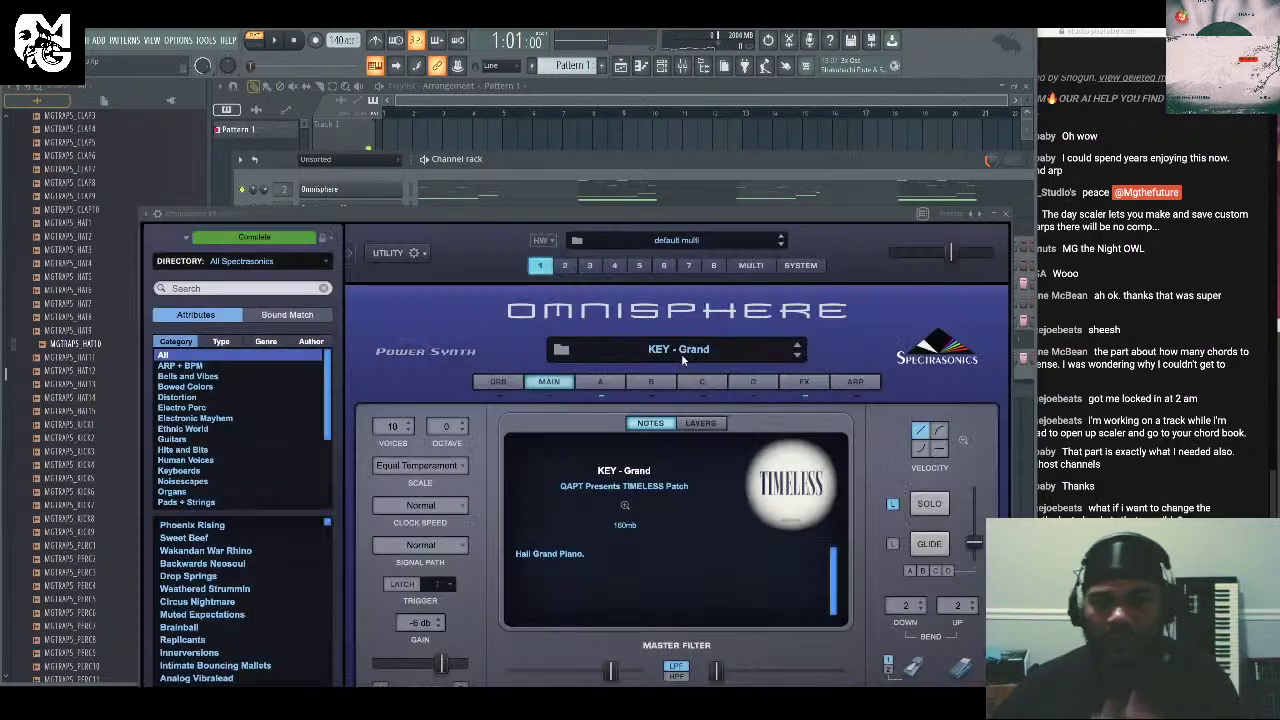
left_click(564, 349)
scroll(865, 434, "down", 1)
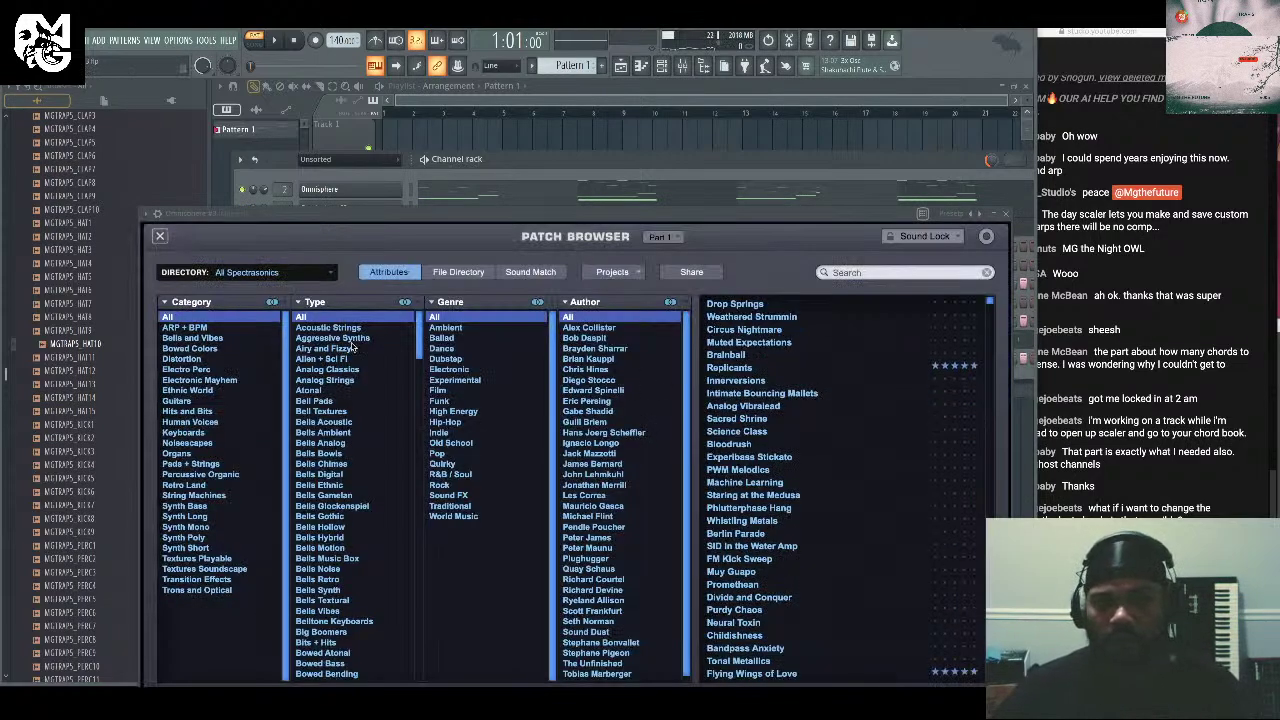
left_click(270, 272)
mouse_move(300, 354)
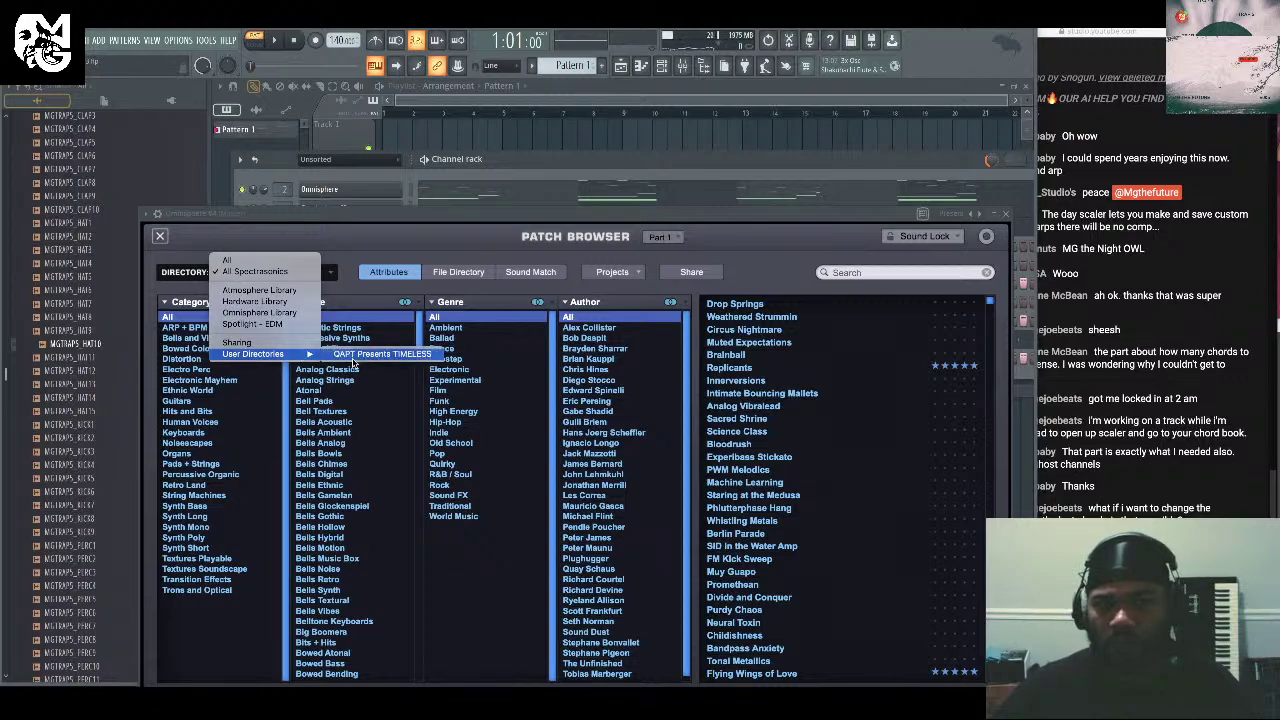
left_click(365, 355)
Audition the PLUCK patches Gamer, Arrival and Duo, load PLUCK - Koalin in Omnisphere #4, and close its window.
scroll(812, 451, "down", 12)
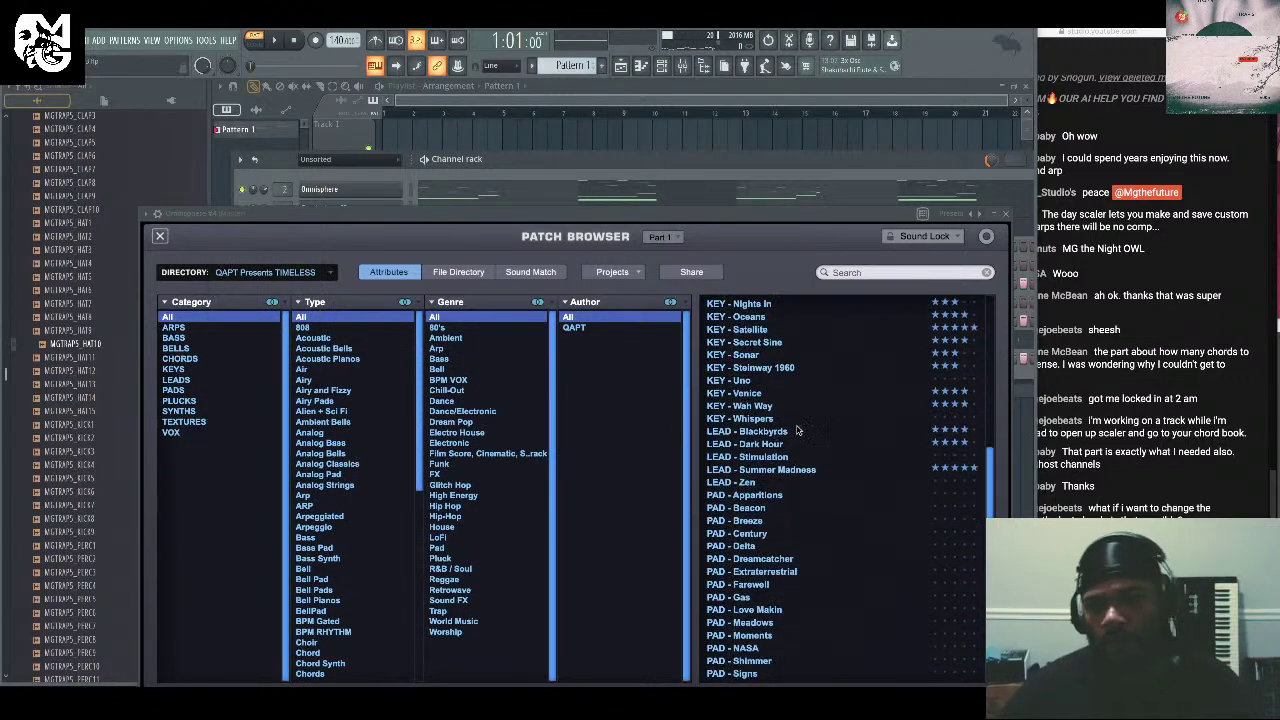
scroll(790, 450, "down", 6)
left_click(798, 557)
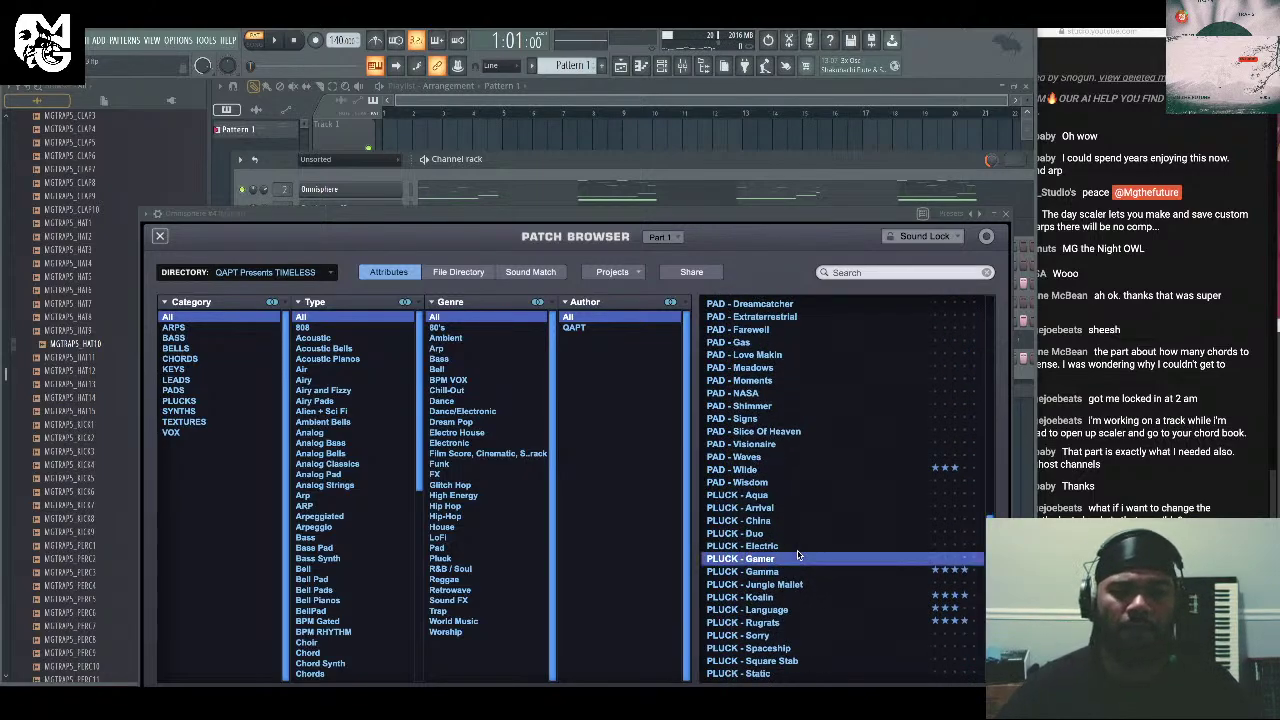
left_click(779, 507)
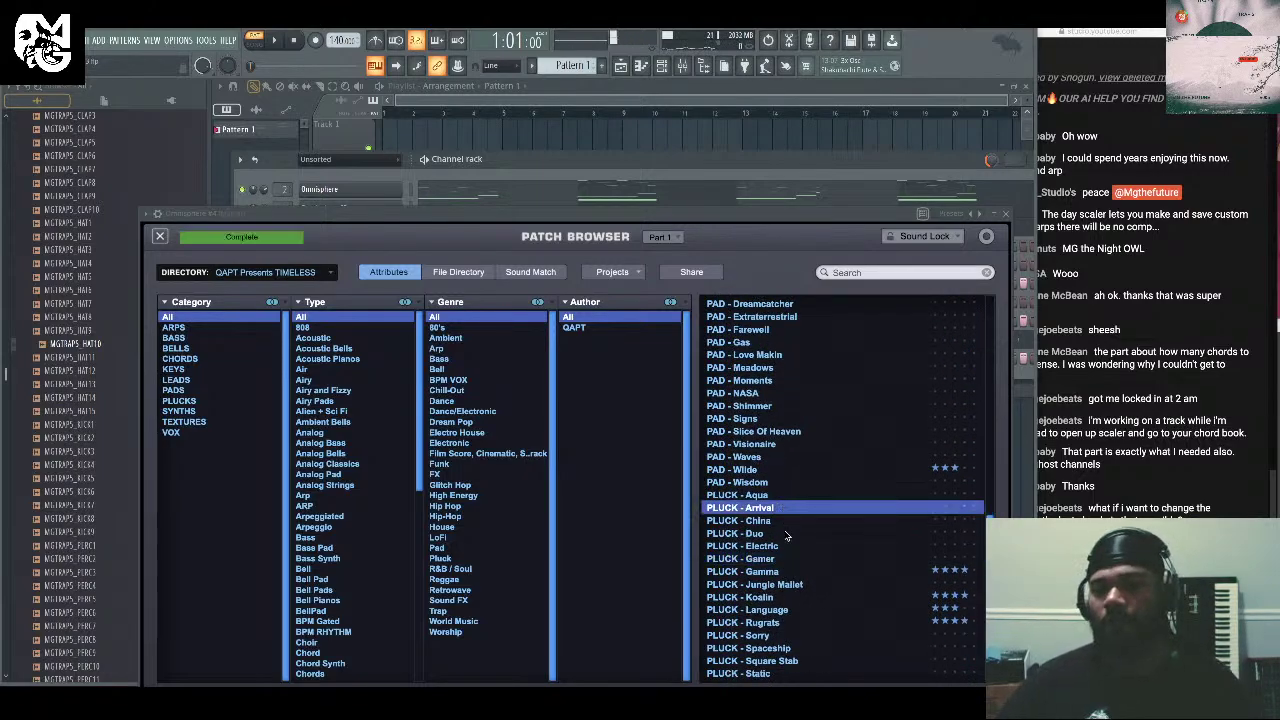
left_click(785, 534)
left_click(807, 597)
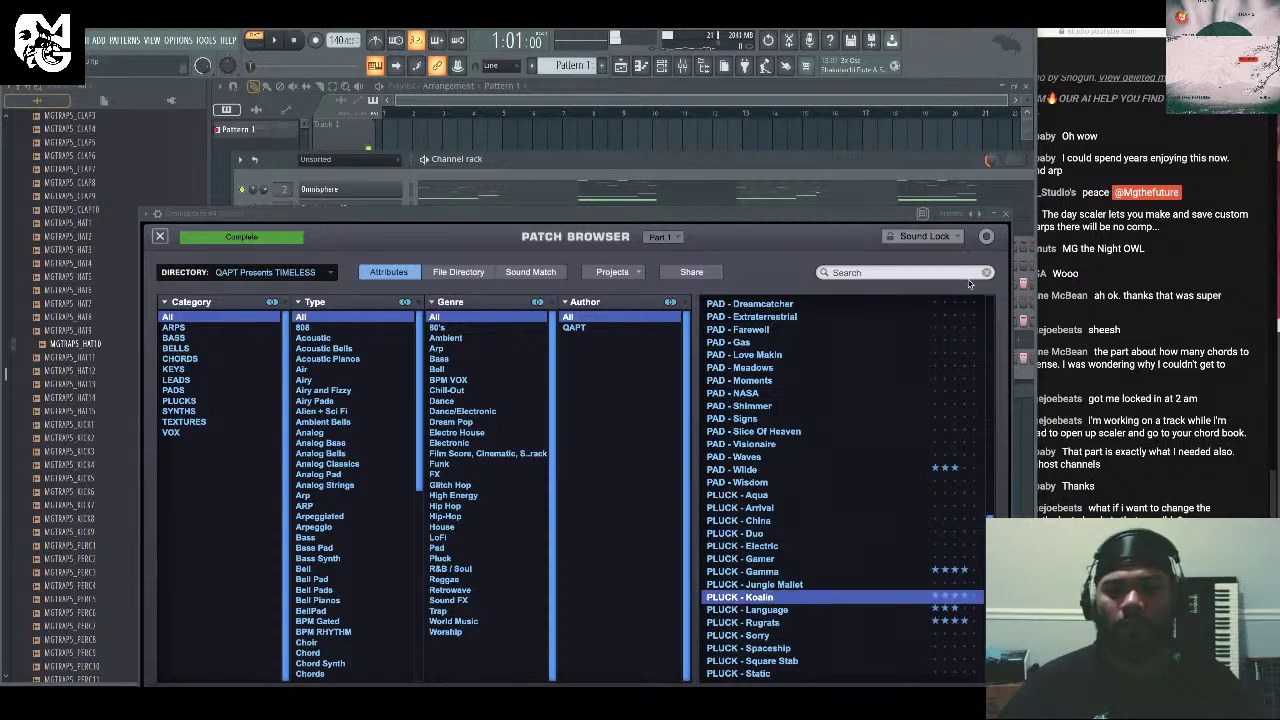
left_click(1007, 214)
Add short notes on beats 1 and 2 of bar 1 in Omnisphere #4's piano roll and start playback.
right_click(378, 248)
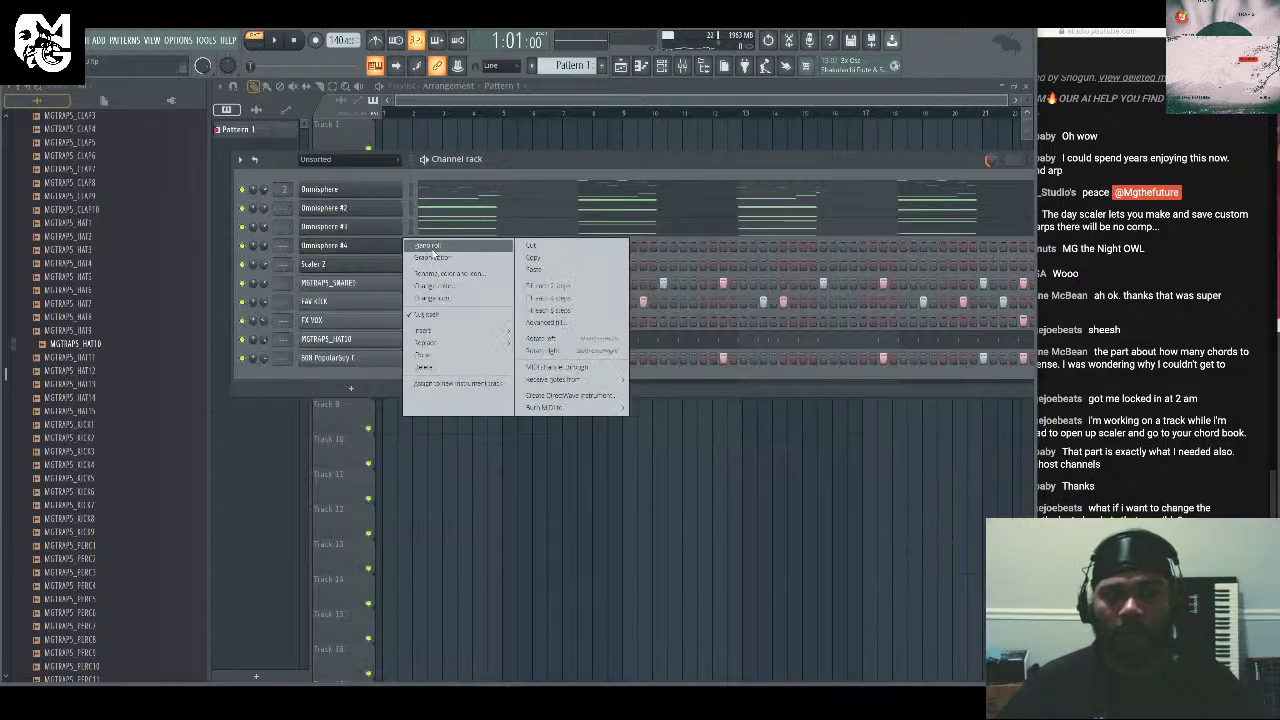
left_click(412, 250)
scroll(380, 300, "down", 1)
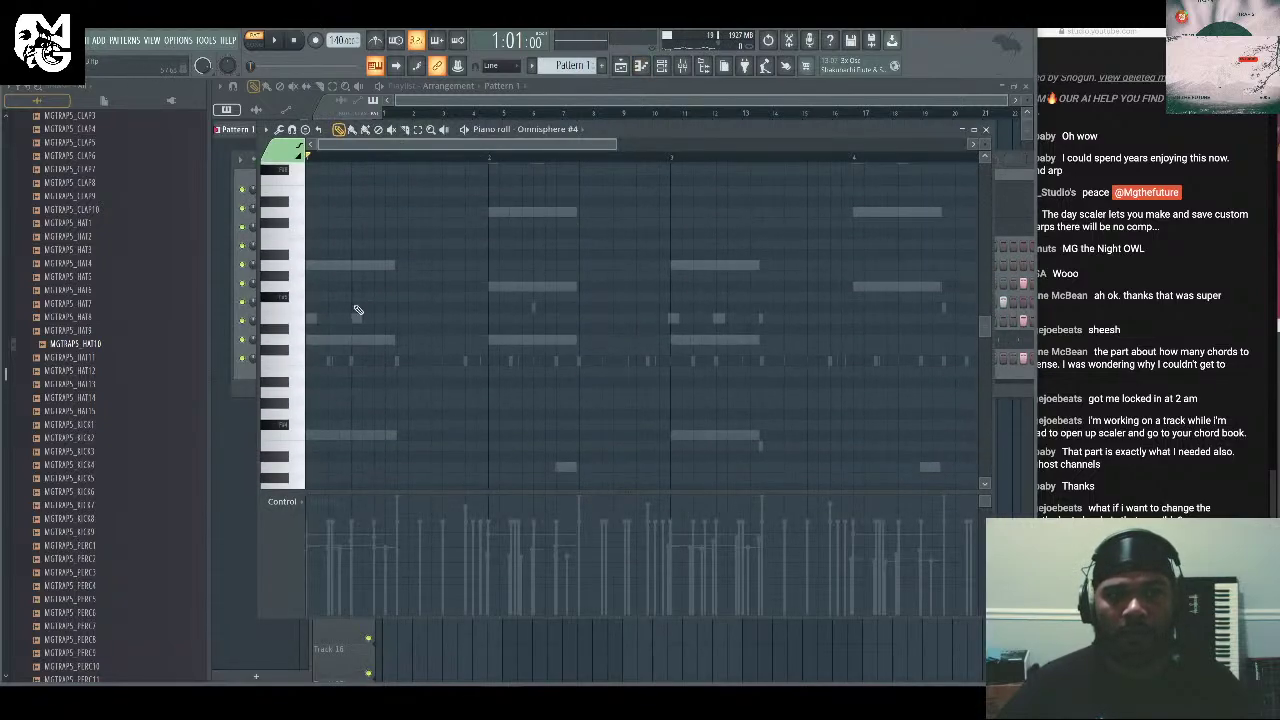
left_click(313, 320)
left_click_drag(383, 319, 315, 266)
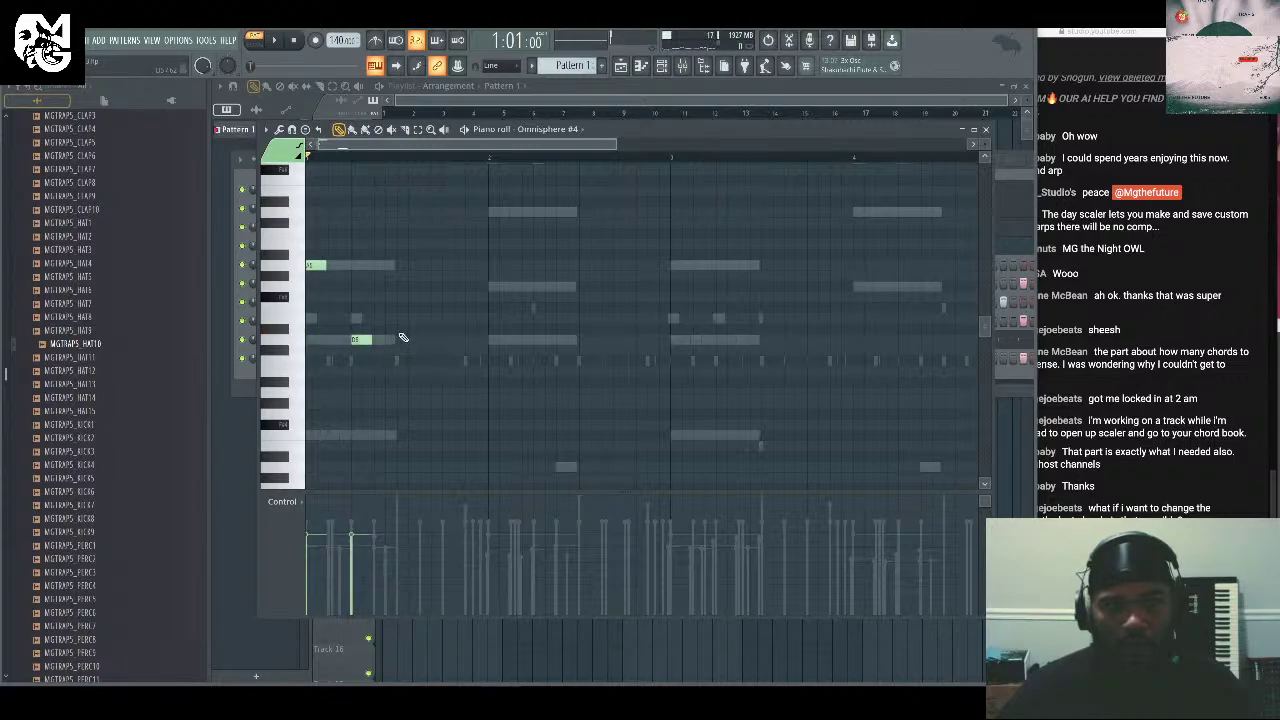
key("space")
right_click(408, 318)
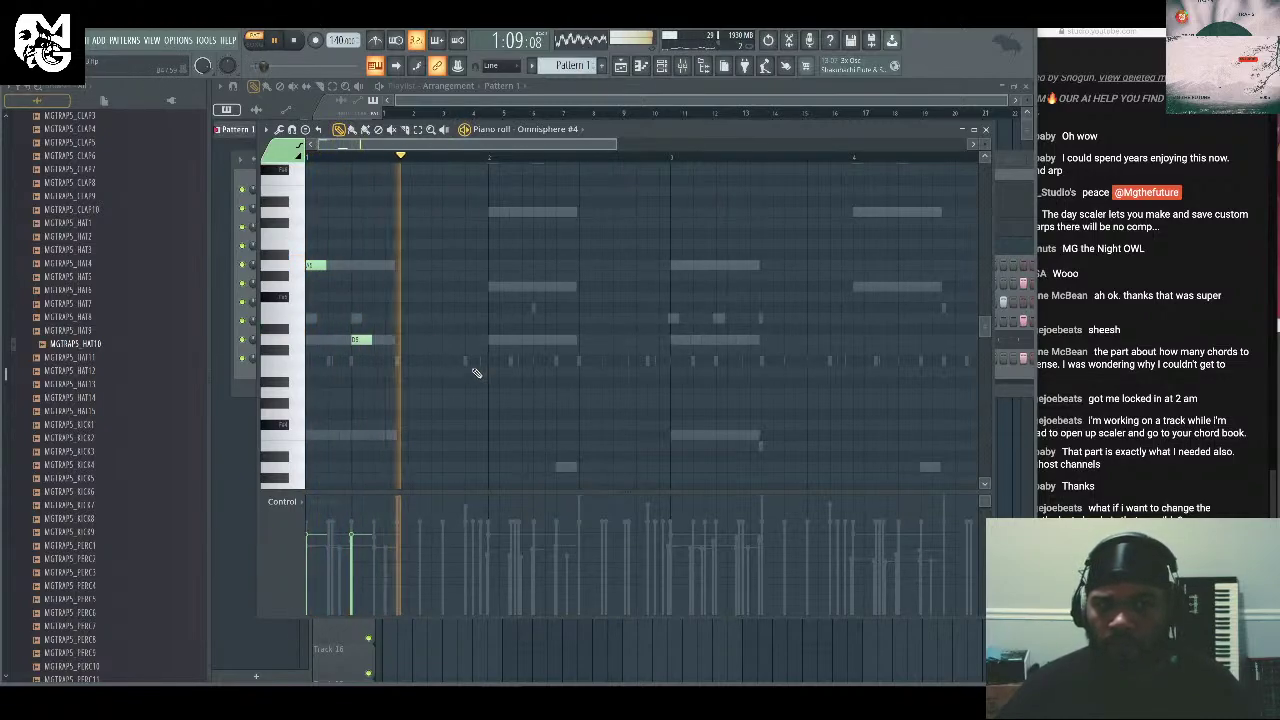
Place short notes on beats 1 and 2 of bars 2, 3 and 4, following the ghost chord tones.
left_click(494, 212)
left_click(538, 287)
left_click(674, 265)
left_click(717, 340)
left_click(857, 212)
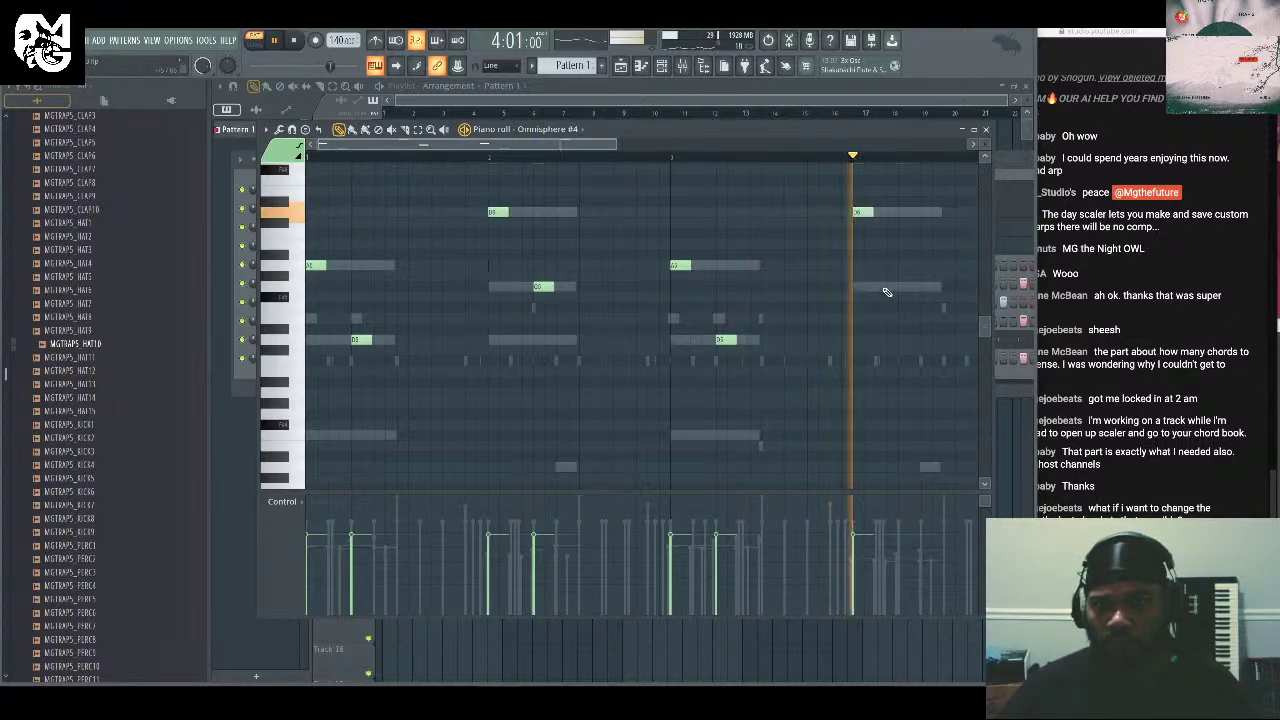
left_click(900, 286)
Add short notes on beats 3 and 4 of bar 1, raise each one octave, and stop playback.
scroll(557, 355, "down", 3)
scroll(410, 377, "down", 3)
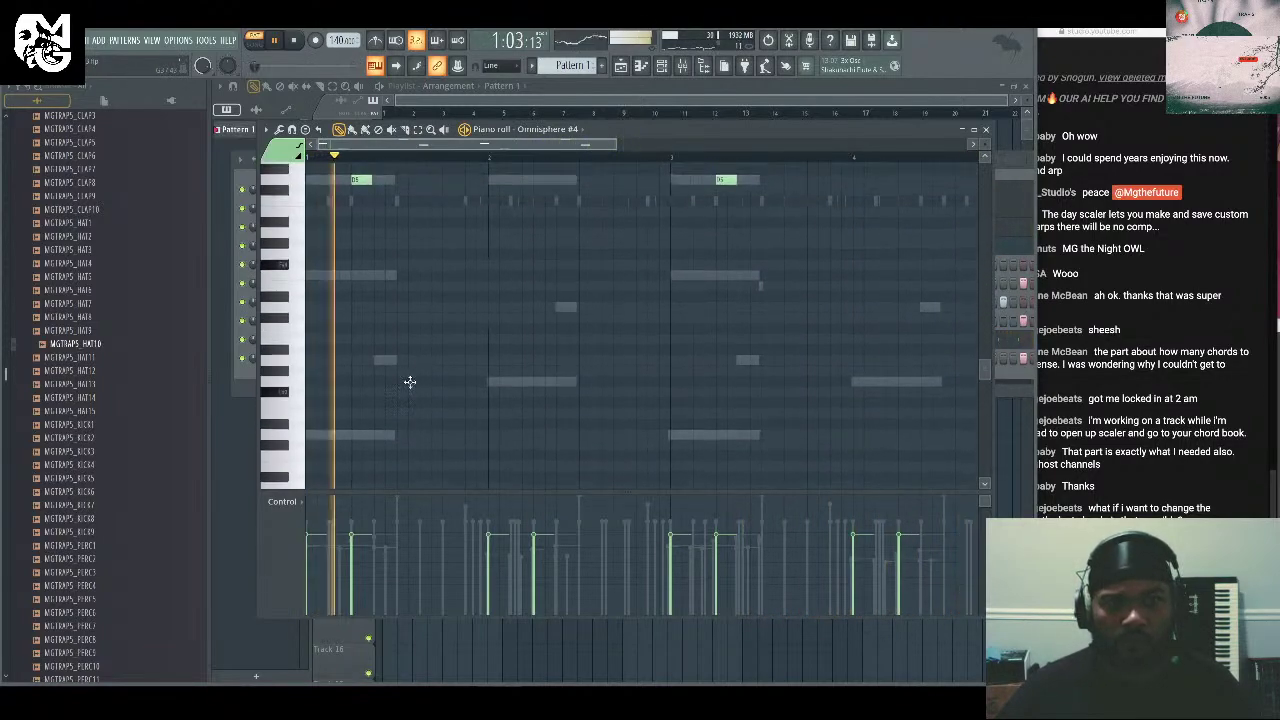
left_click(400, 340)
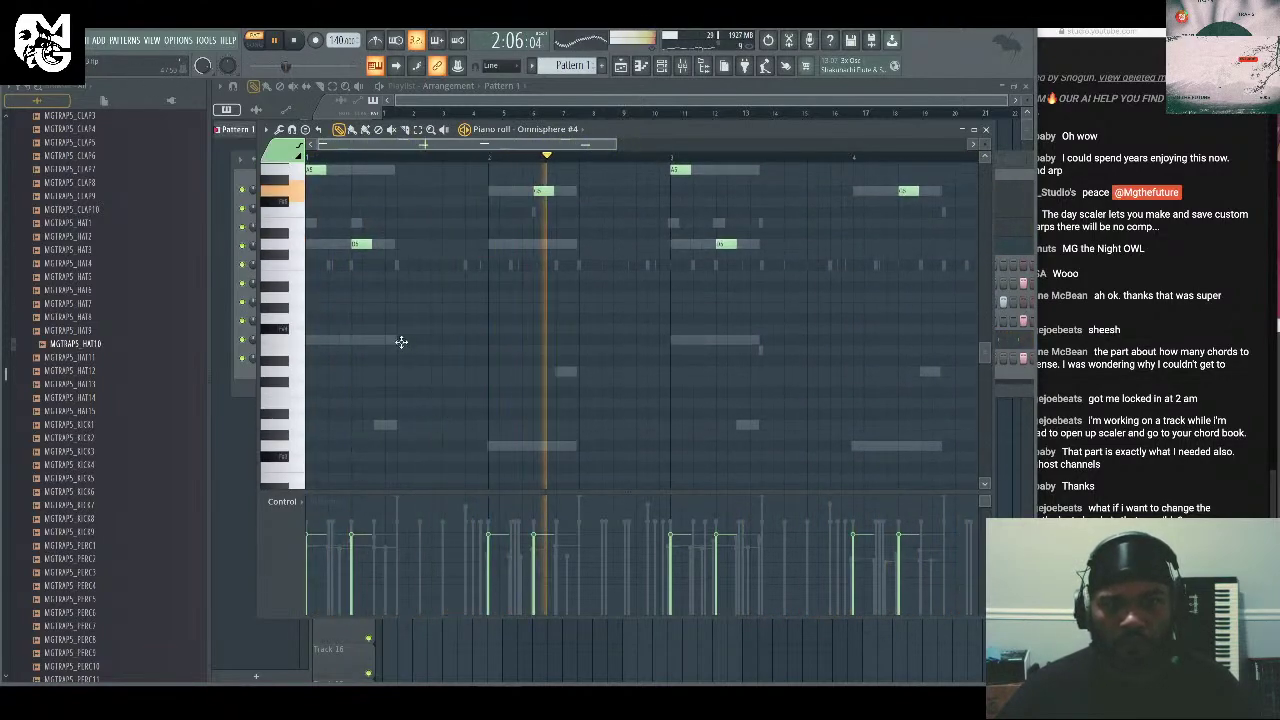
left_click(443, 424)
key("ctrl+Up")
left_click_drag(470, 334, 372, 350)
key("ctrl+Up")
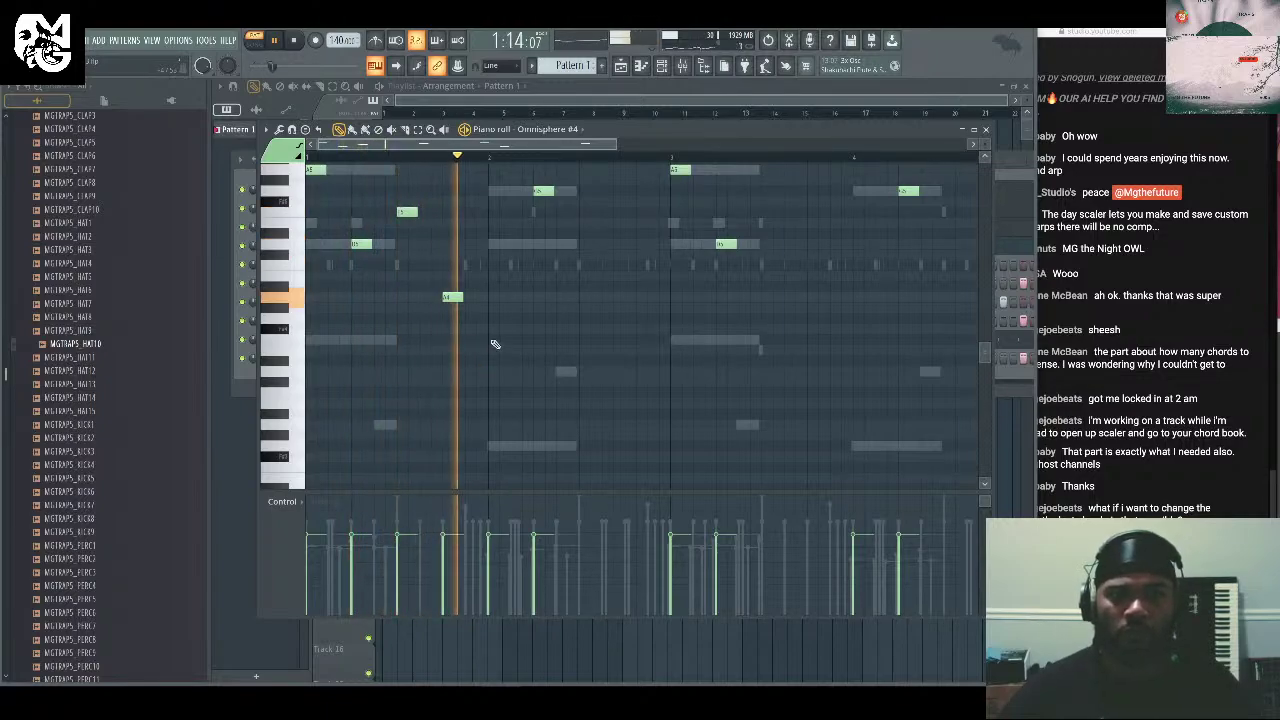
scroll(534, 340, "up", 3)
scroll(820, 363, "down", 1)
key("space")
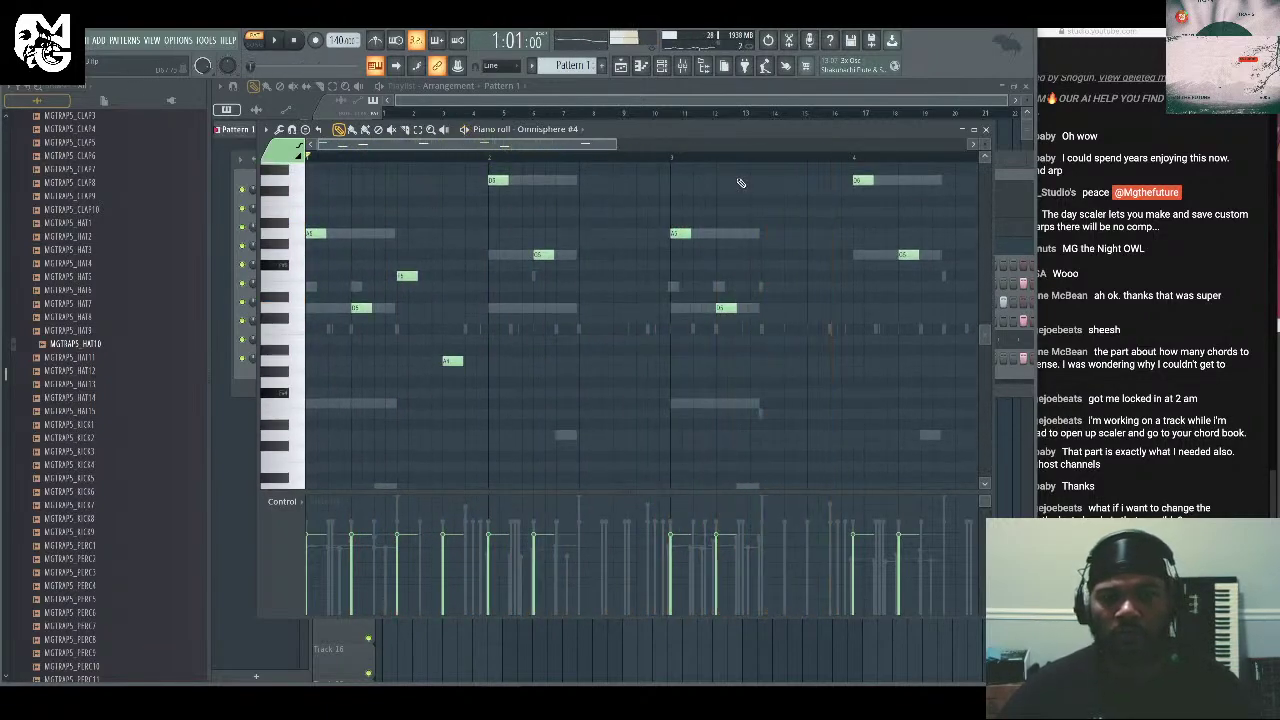
Raise the entire Omnisphere #4 pluck part one octave and audition it.
key("space")
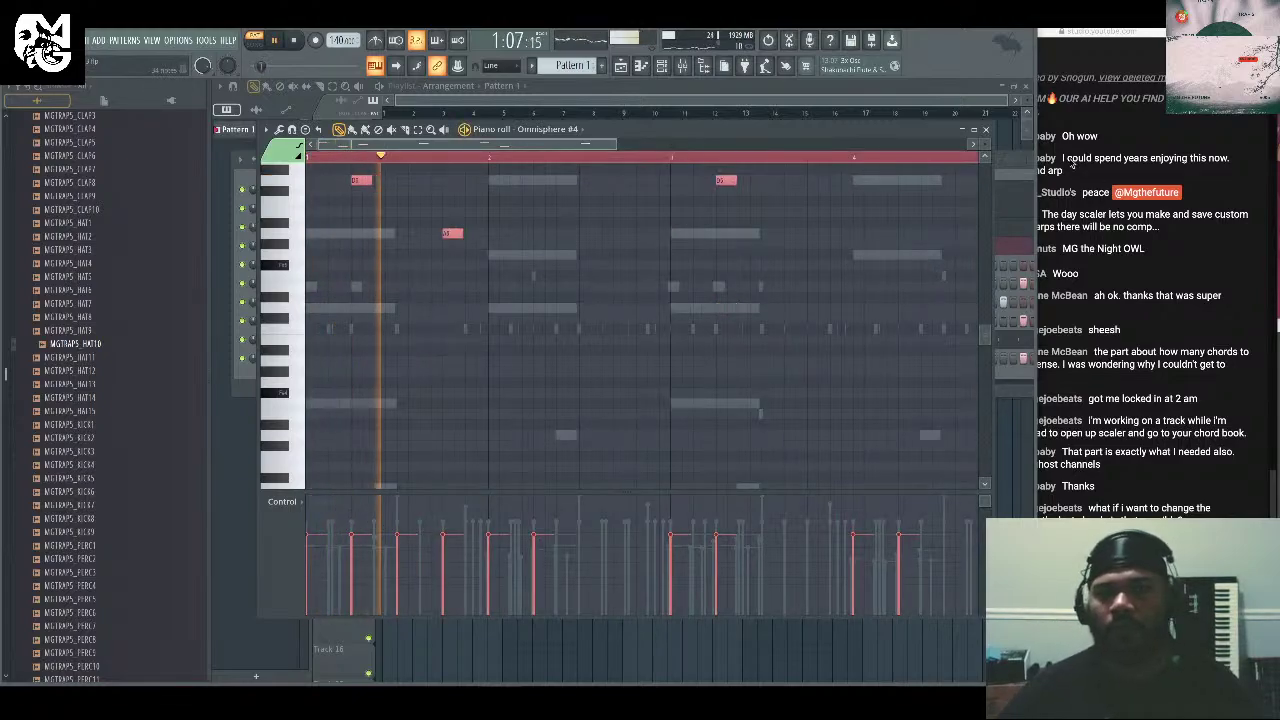
left_click(987, 130)
key("space")
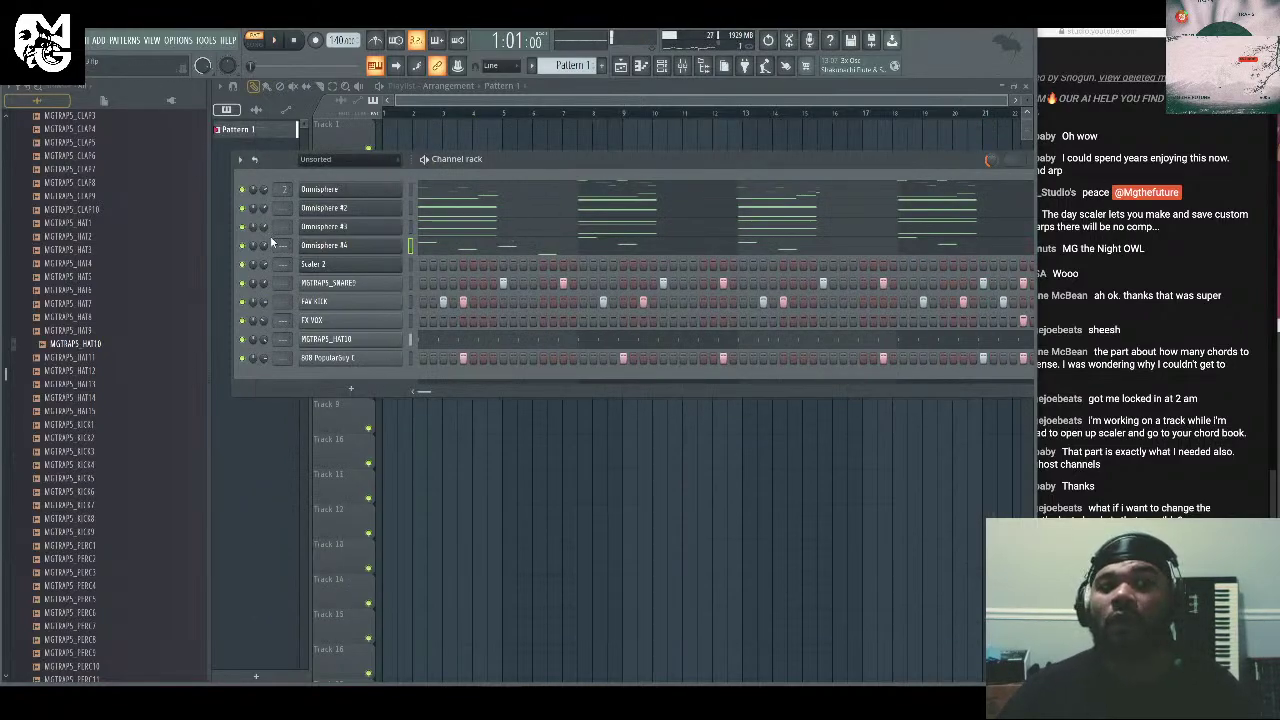
key("space")
left_click(650, 247)
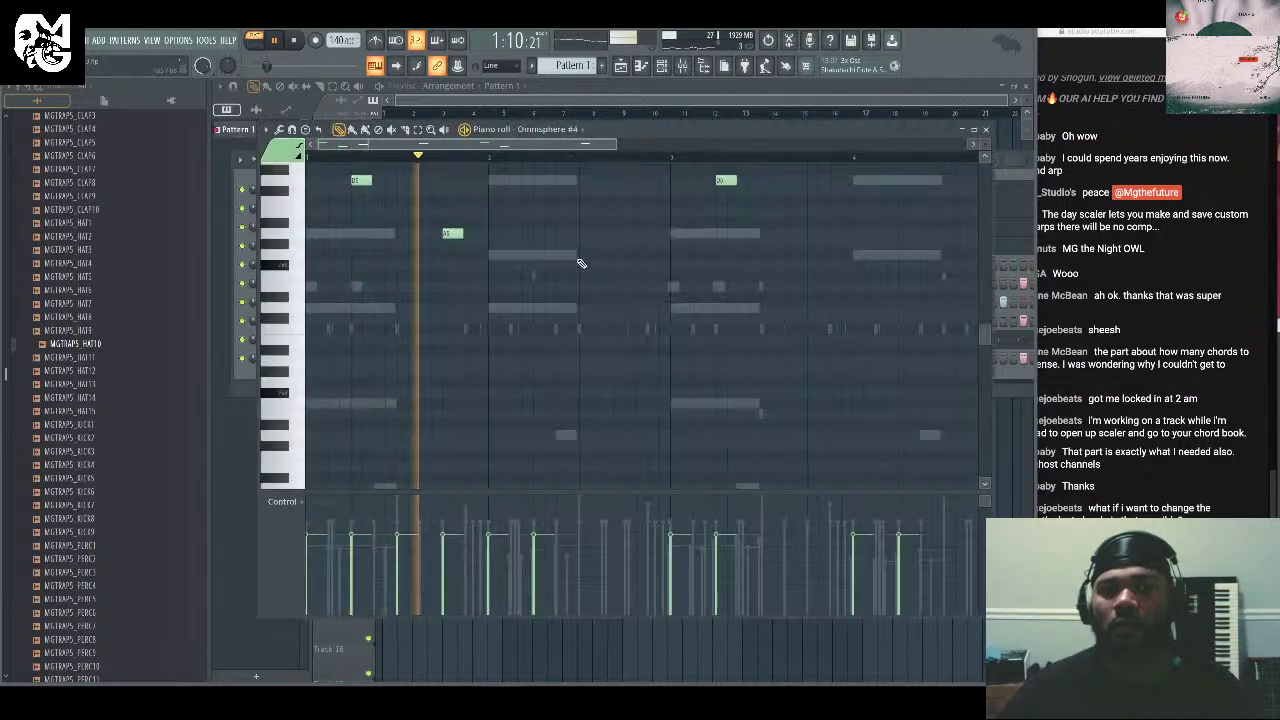
key("space")
key("space")
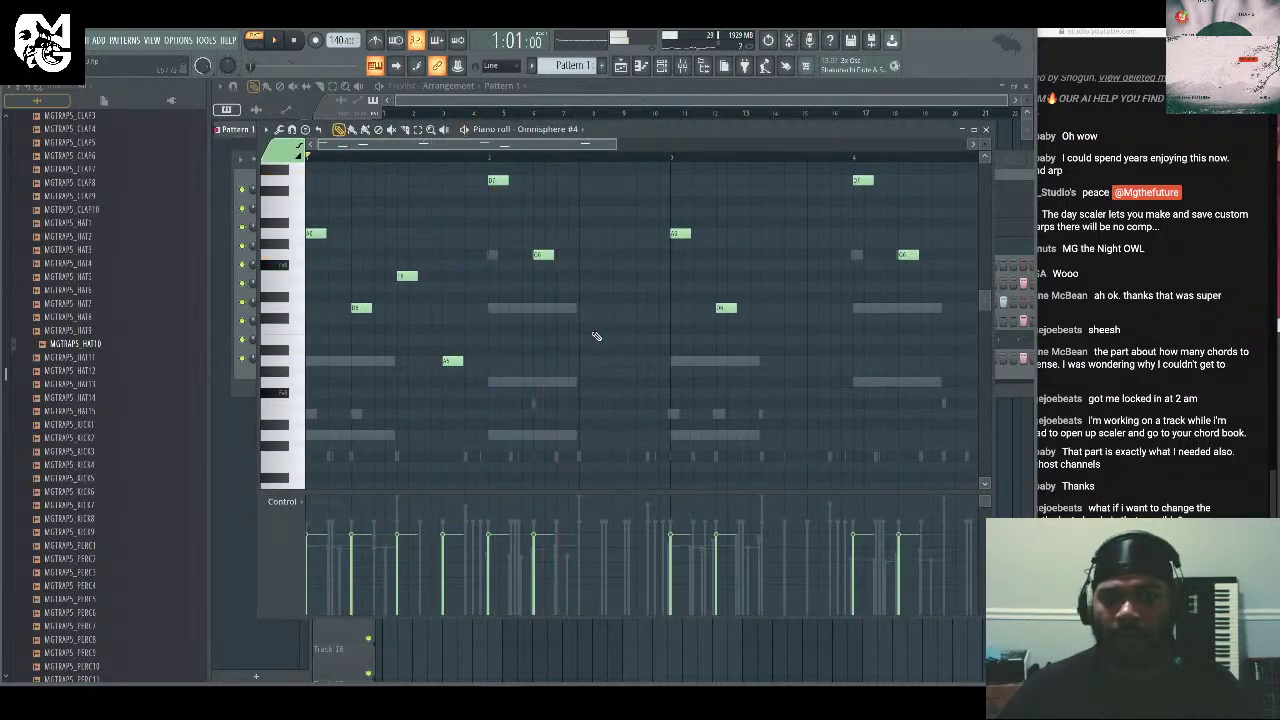
Add two descending short notes in the second half of bar 2, select them, and stop playback.
left_click(576, 307)
left_click(630, 382)
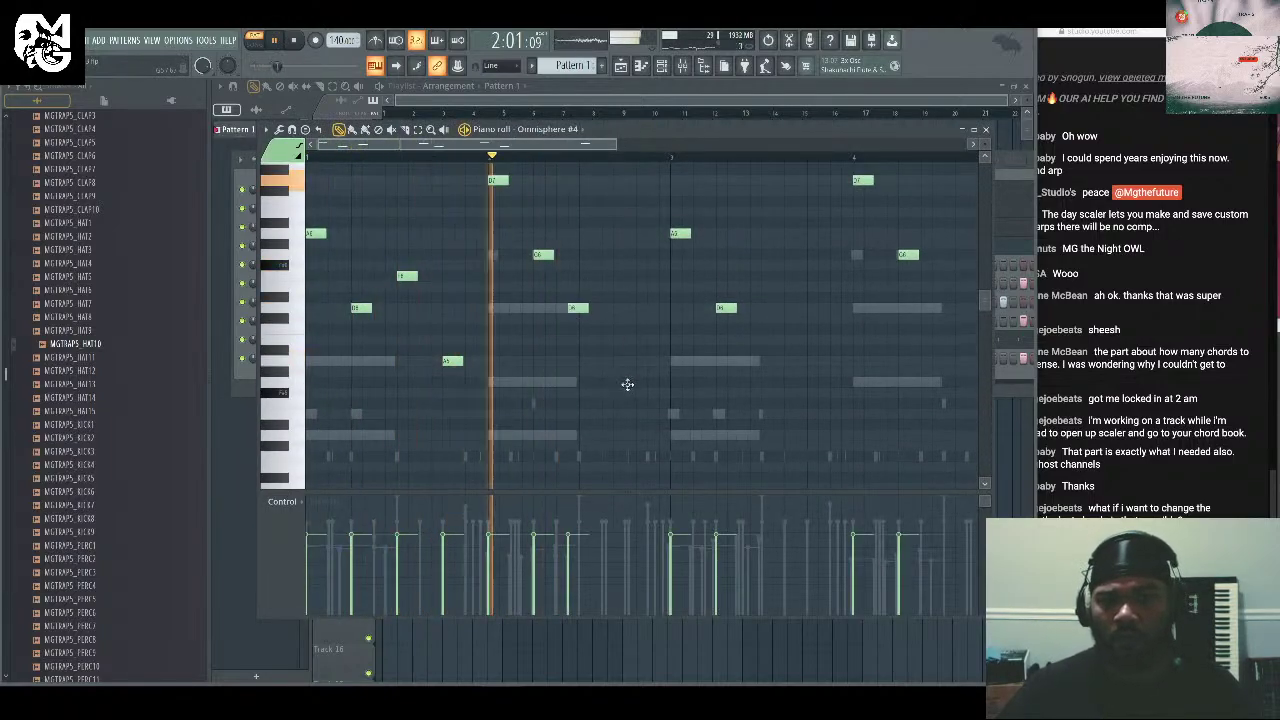
left_click_drag(664, 294, 562, 430)
key("space")
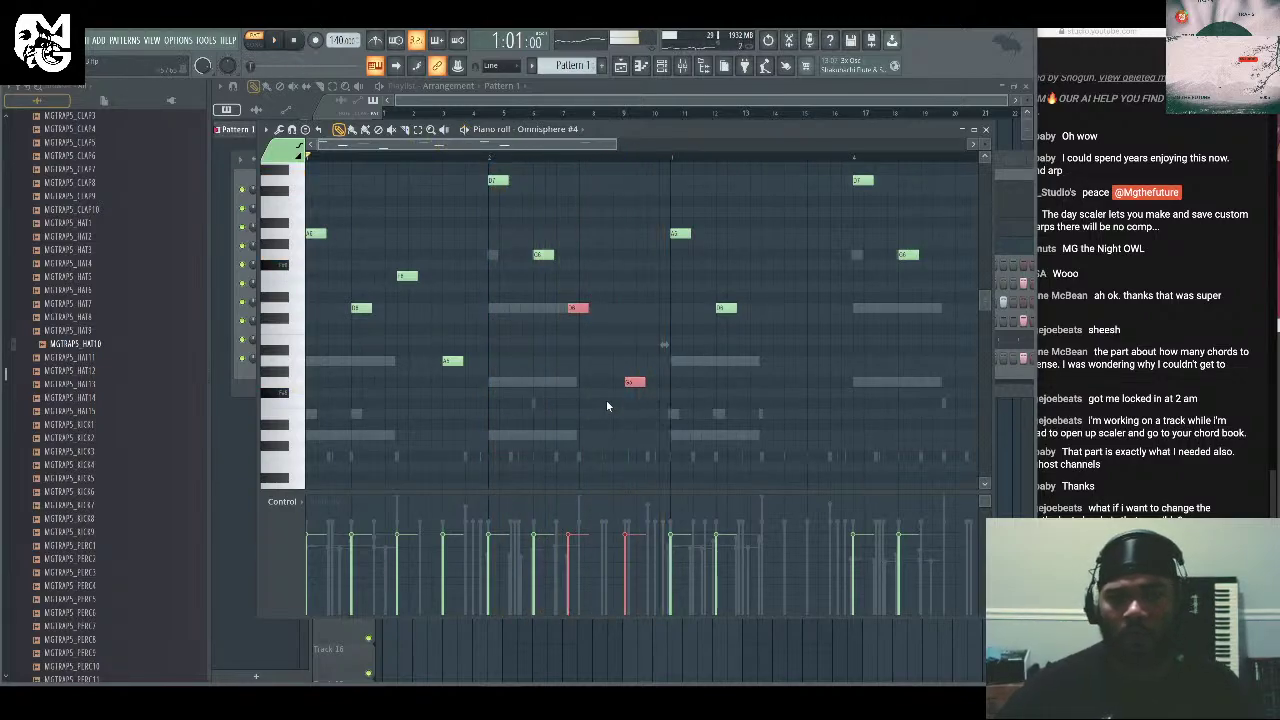
Align the first added bar 2 note to beat 3, put the beat 4 note one octave higher, and audition the part.
key("ctrl+Up")
key("ctrl+Down")
key("ctrl+d")
left_click_drag(578, 307, 586, 438)
left_click_drag(668, 347, 581, 459)
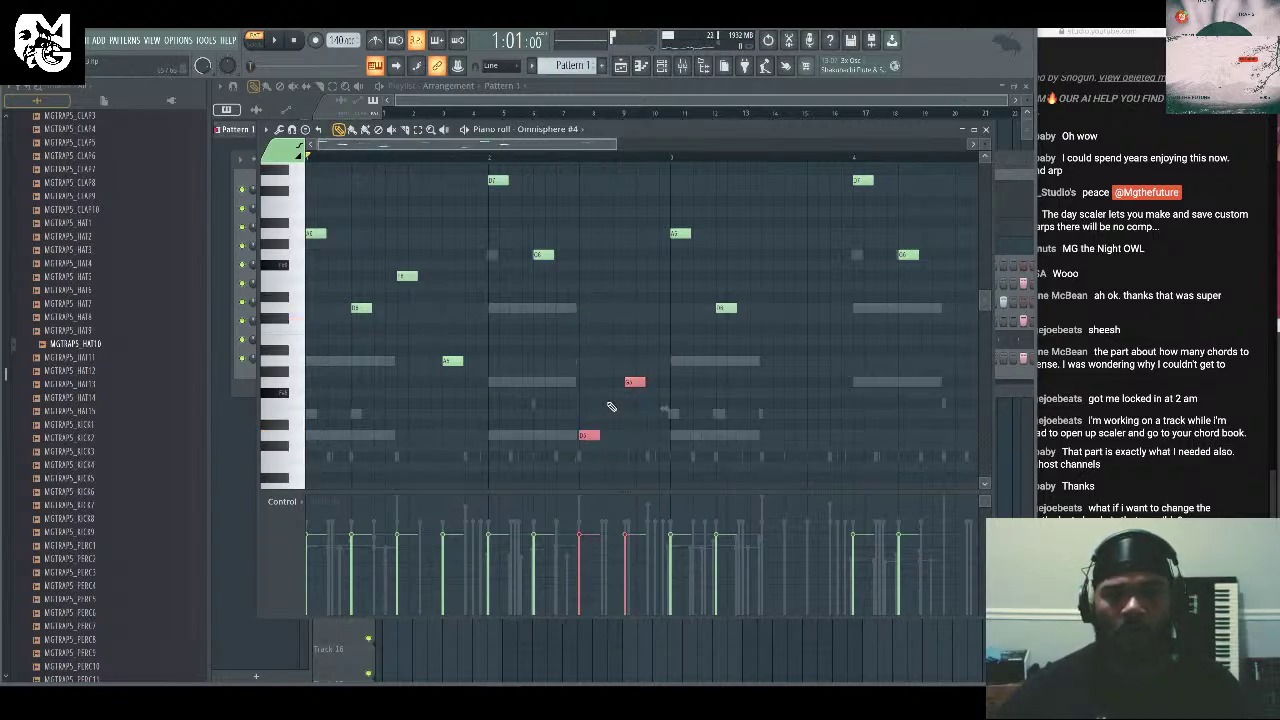
key("ctrl+Up")
left_click(634, 371)
key("space")
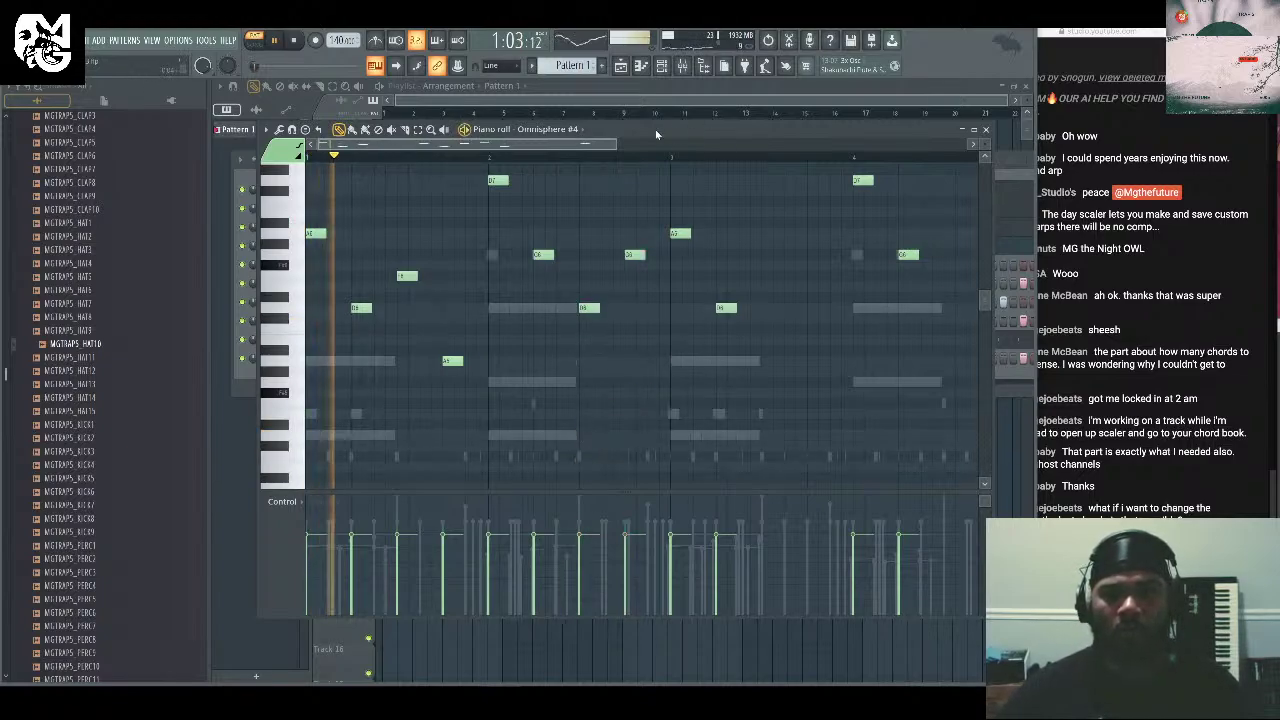
Replace the notes in bars 3 and 4 with a duplicate of the bars 1 and 2 melody.
scroll(795, 170, "down", 2)
scroll(795, 170, "down", 1)
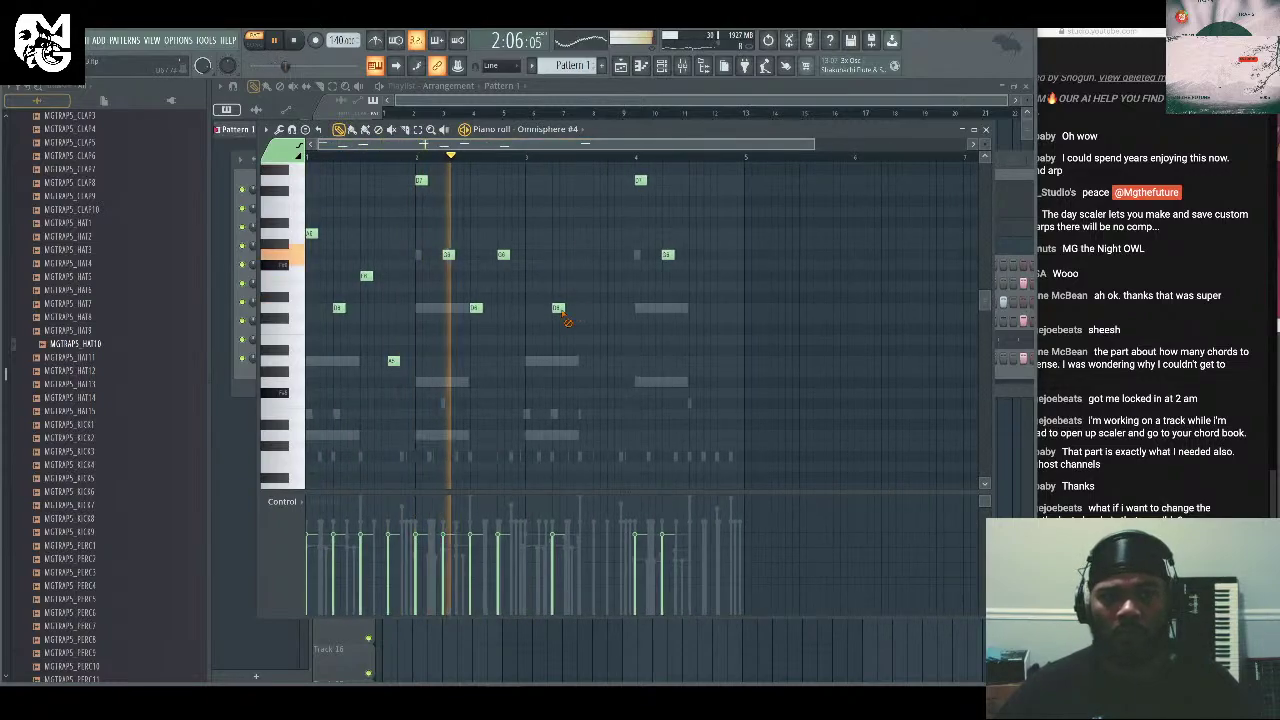
key("space")
left_click_drag(600, 165, 305, 442)
key("ctrl+b")
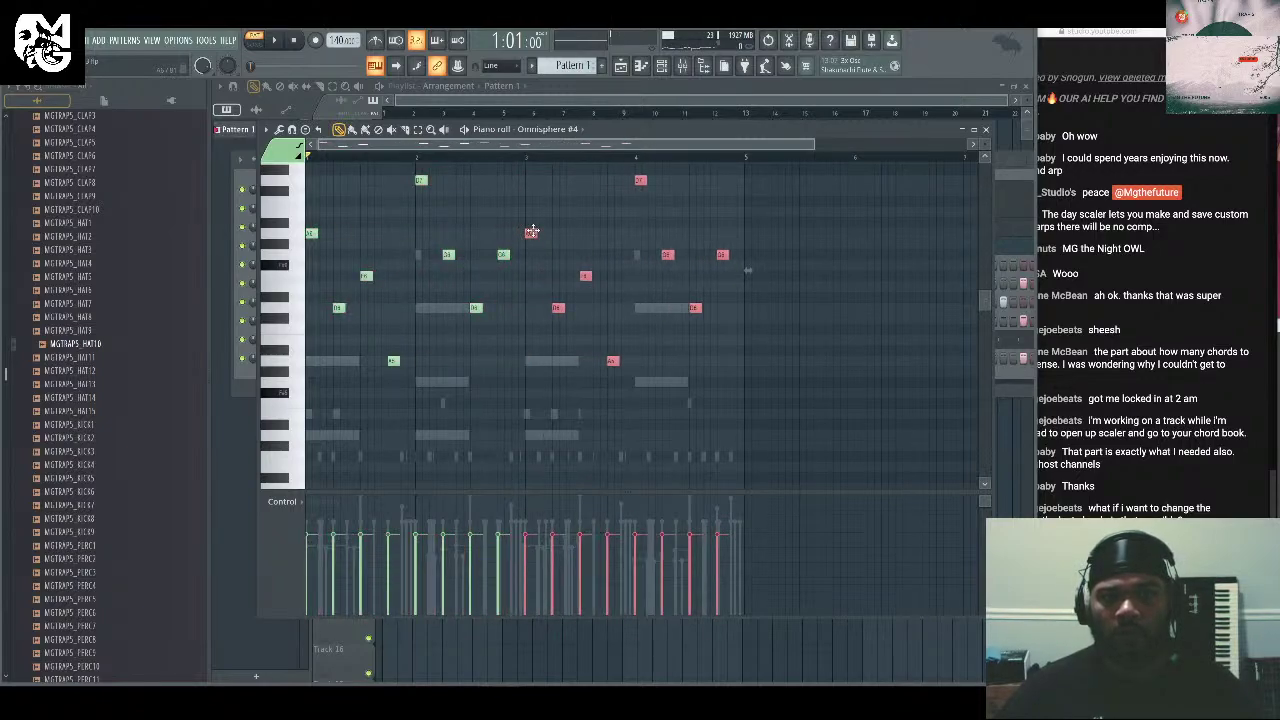
Try the opening notes of bars 2 and 4 one octave lower, return them to the higher octave, and audition the pattern.
left_click_drag(682, 163, 290, 160)
key("ctrl+Down")
key("space")
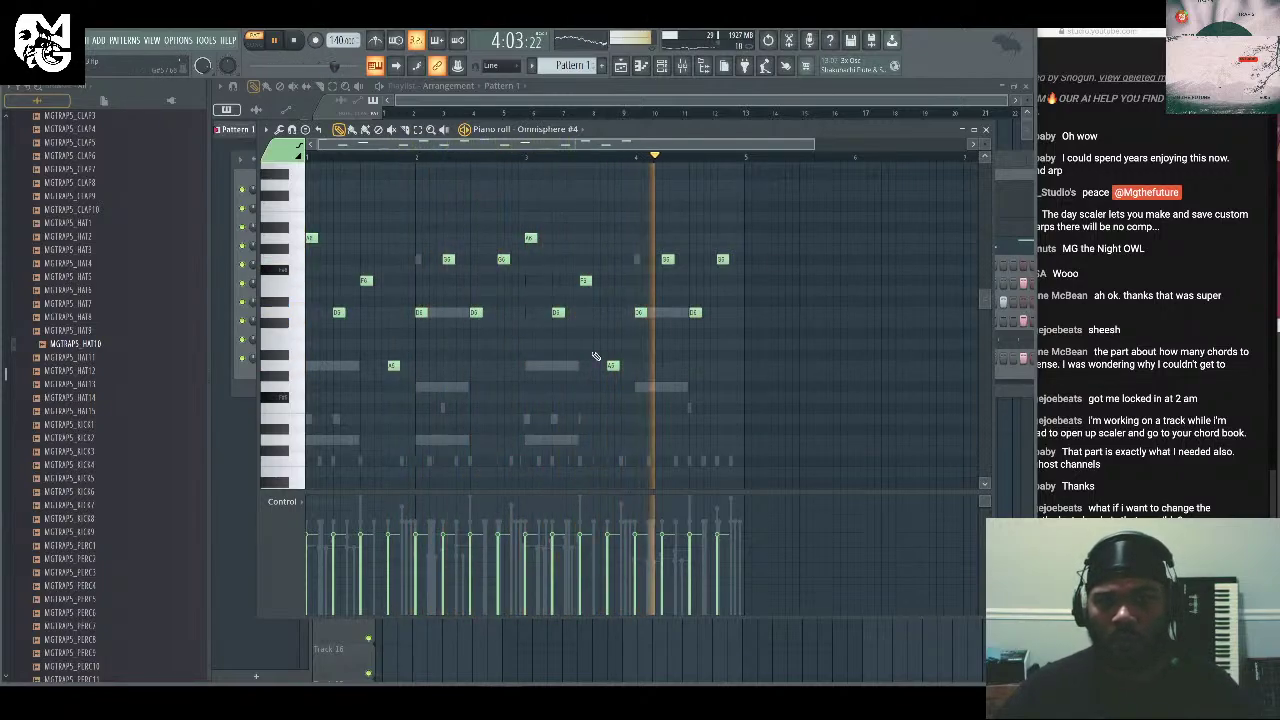
key("space")
left_click(420, 312)
key("ctrl+Up")
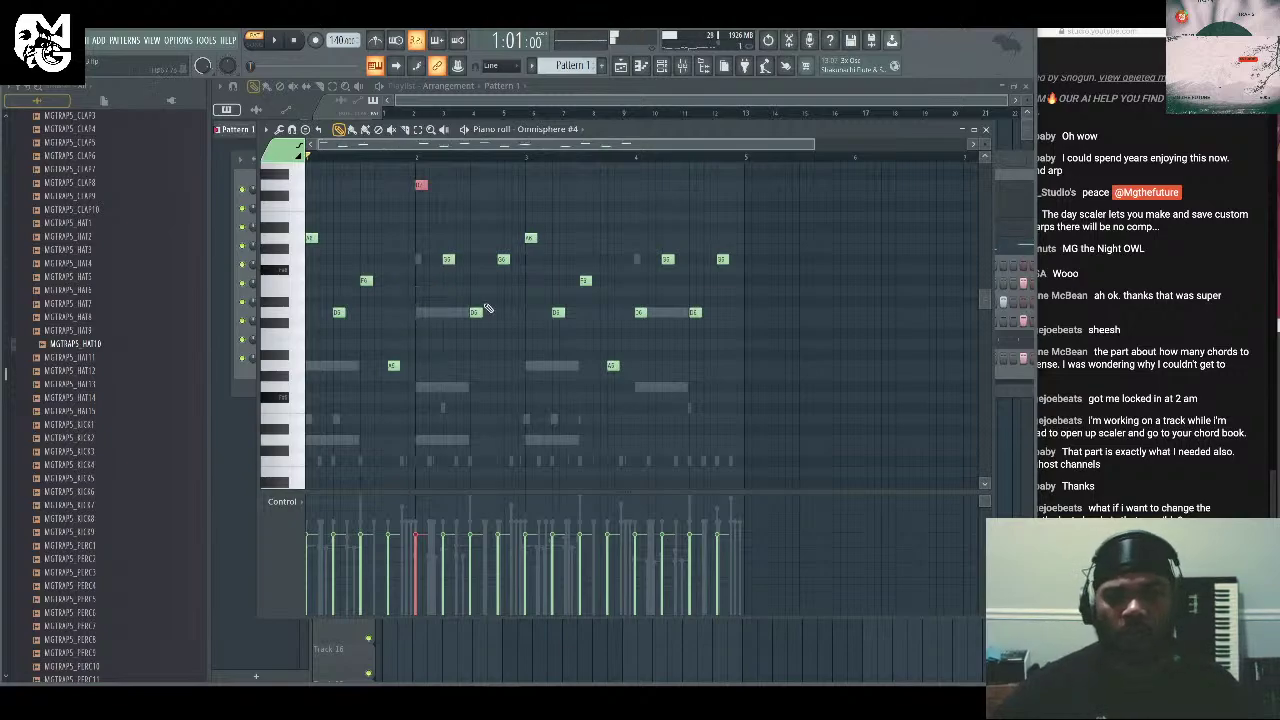
left_click(640, 312)
key("ctrl+Up")
key("space")
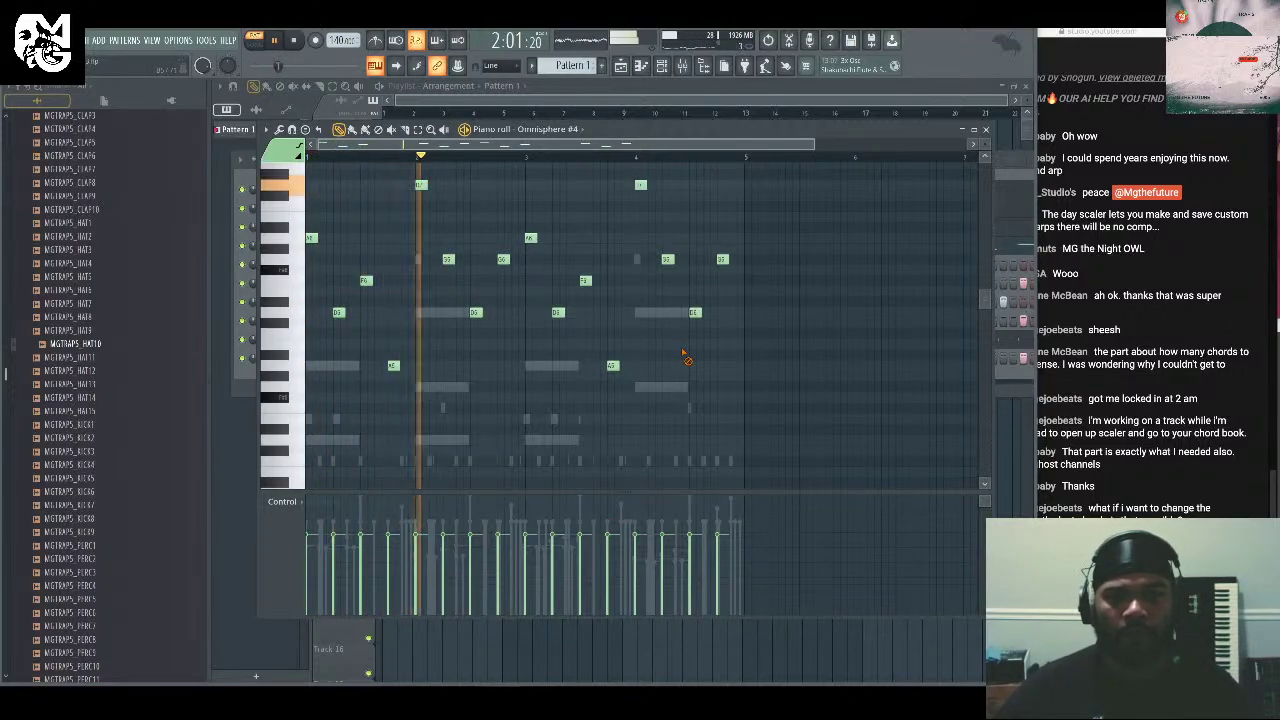
Audition the full pattern with the kick and 808 muted, unmute both channels, and stop playback.
key("F7")
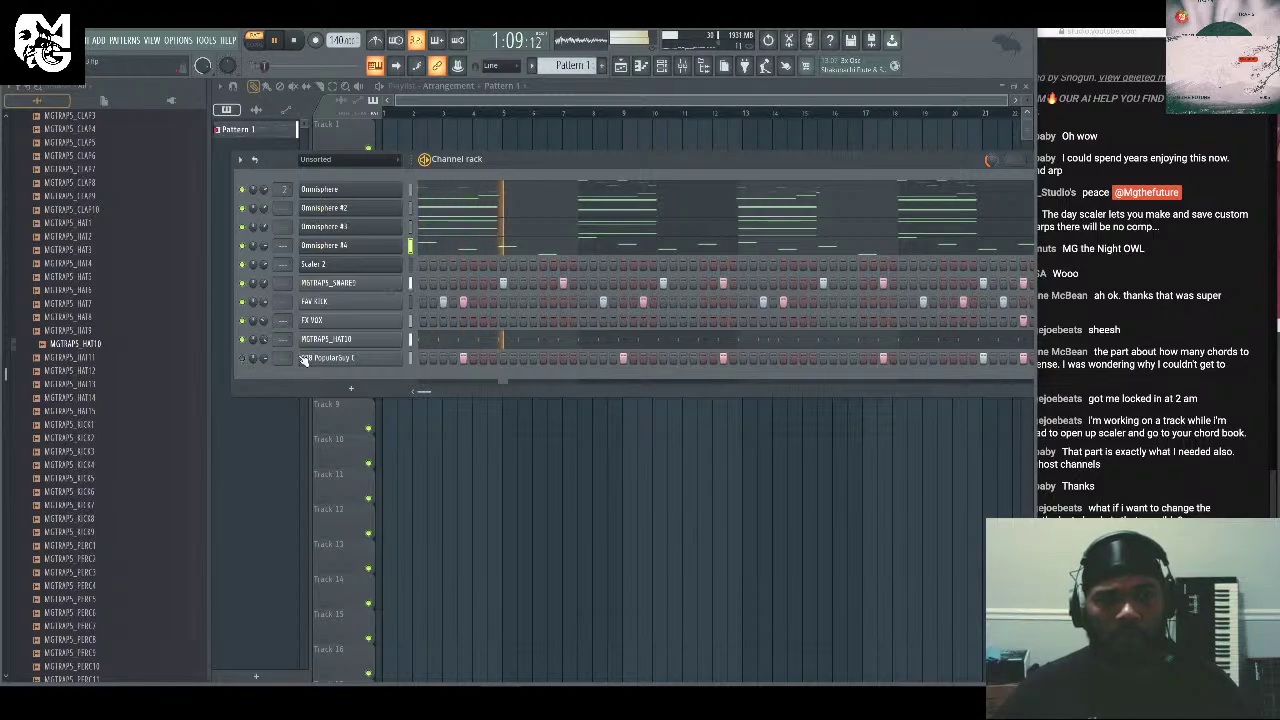
left_click(242, 302)
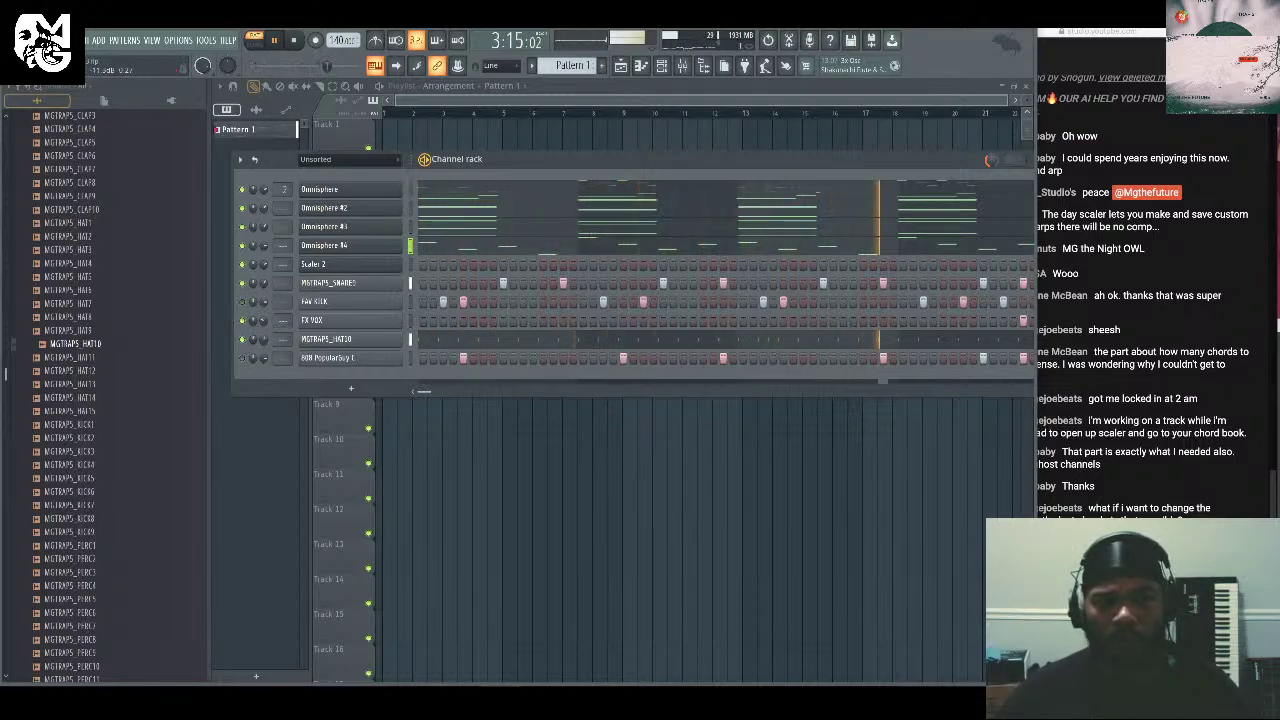
left_click(243, 302)
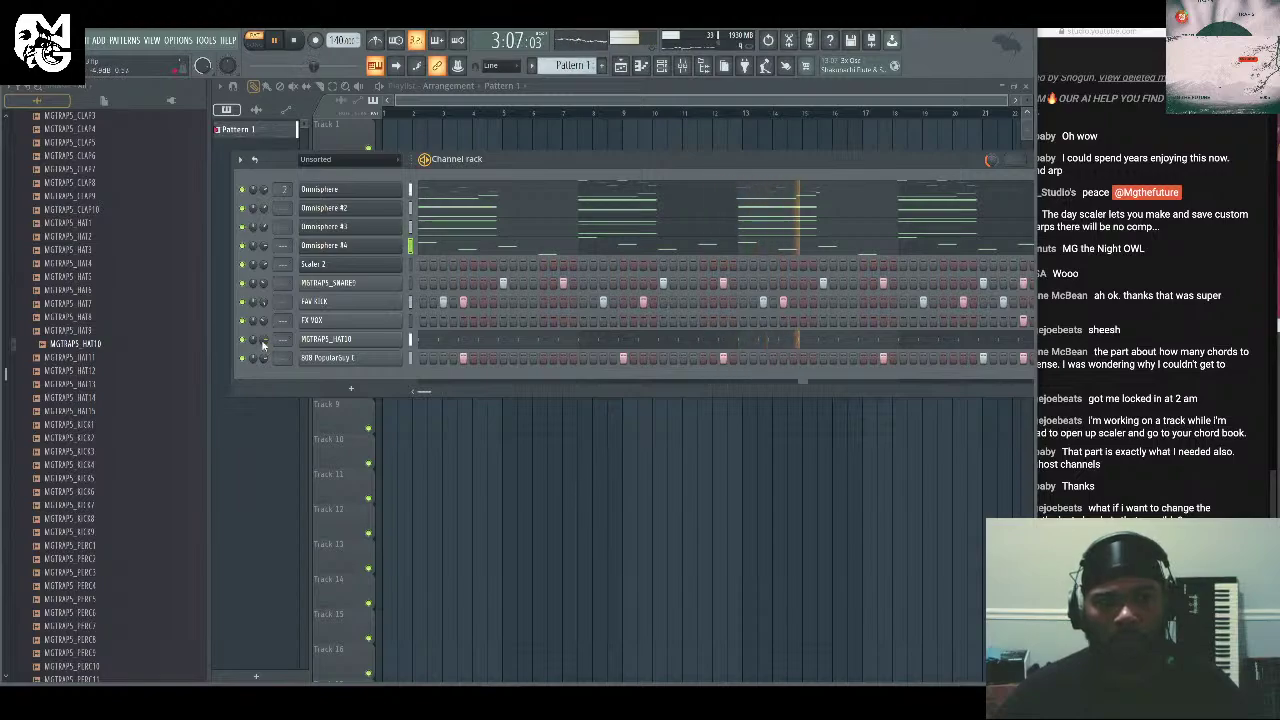
left_click_drag(605, 155, 550, 157)
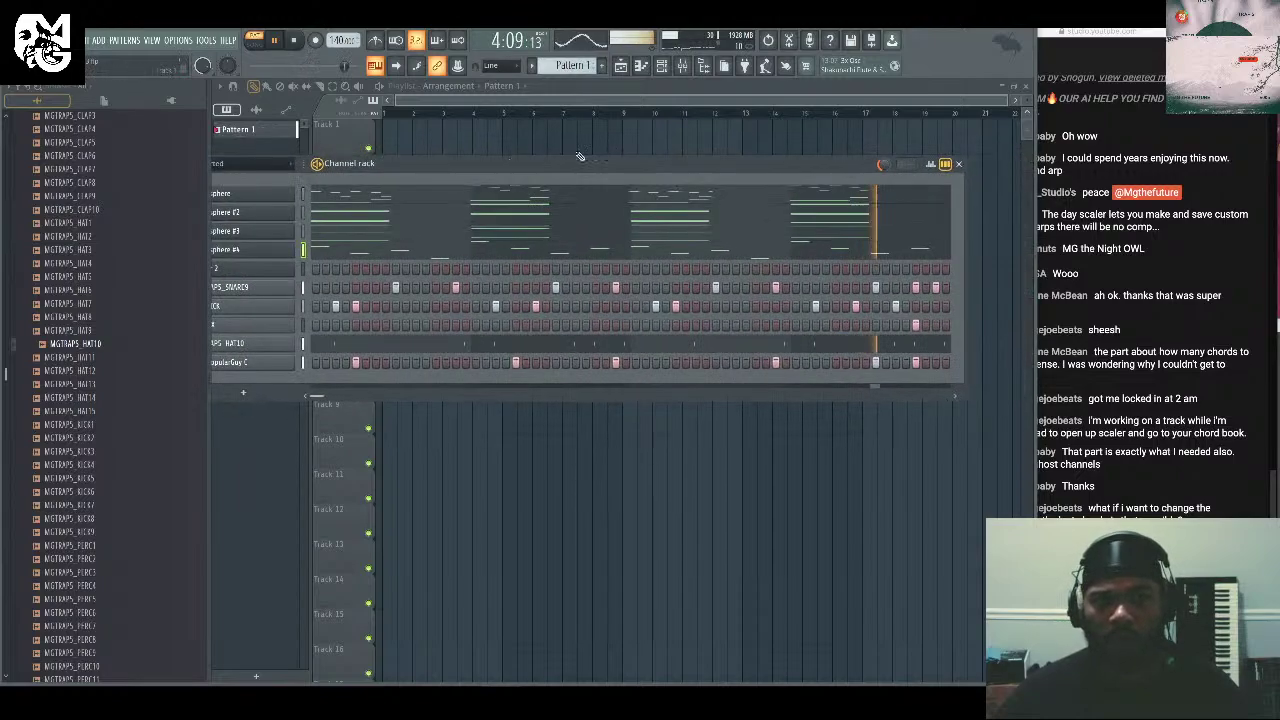
key("space")
Read the live chat question about changing the last chord's performance and check the chord pattern in Scaler 2.
left_click(1148, 368)
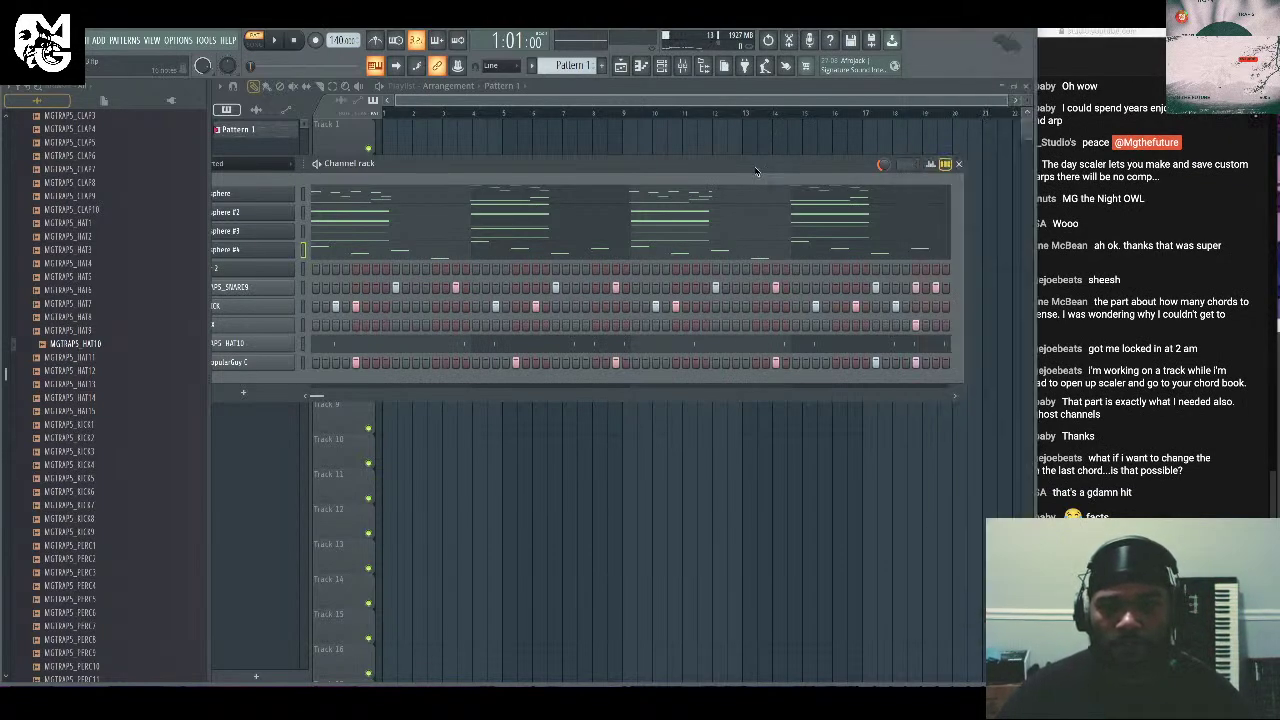
left_click(1156, 318)
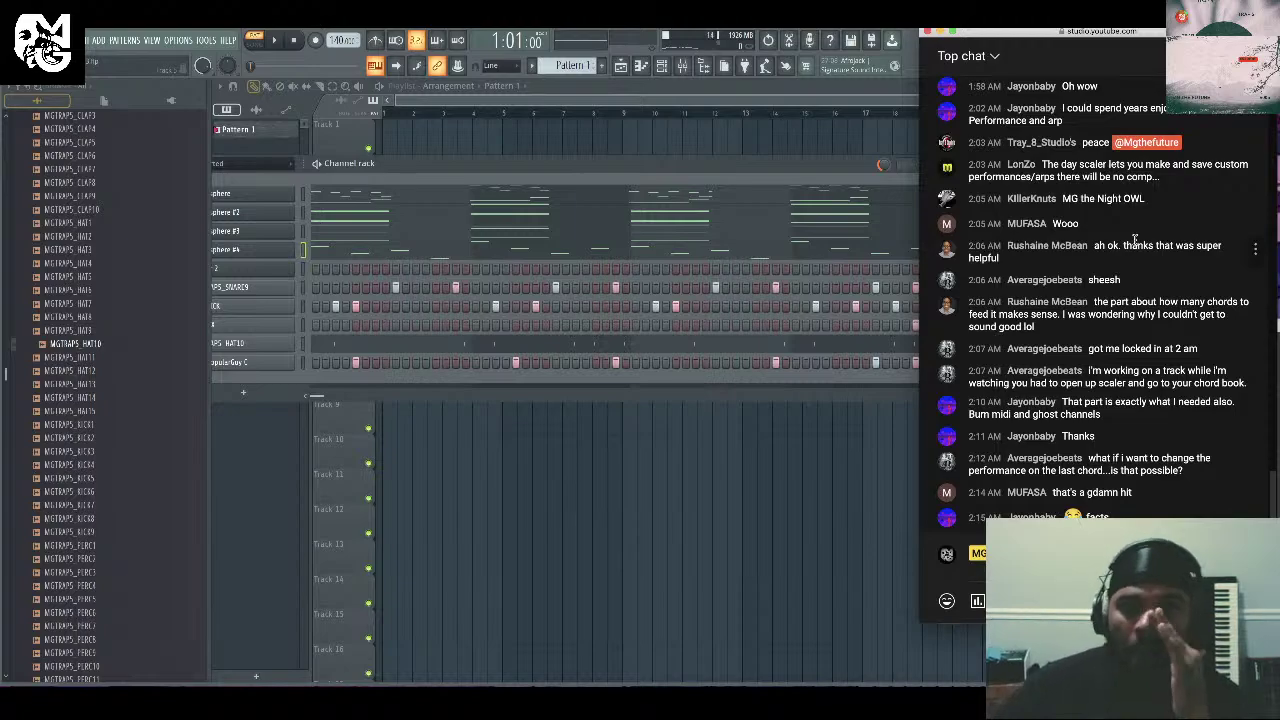
left_click_drag(737, 163, 790, 193)
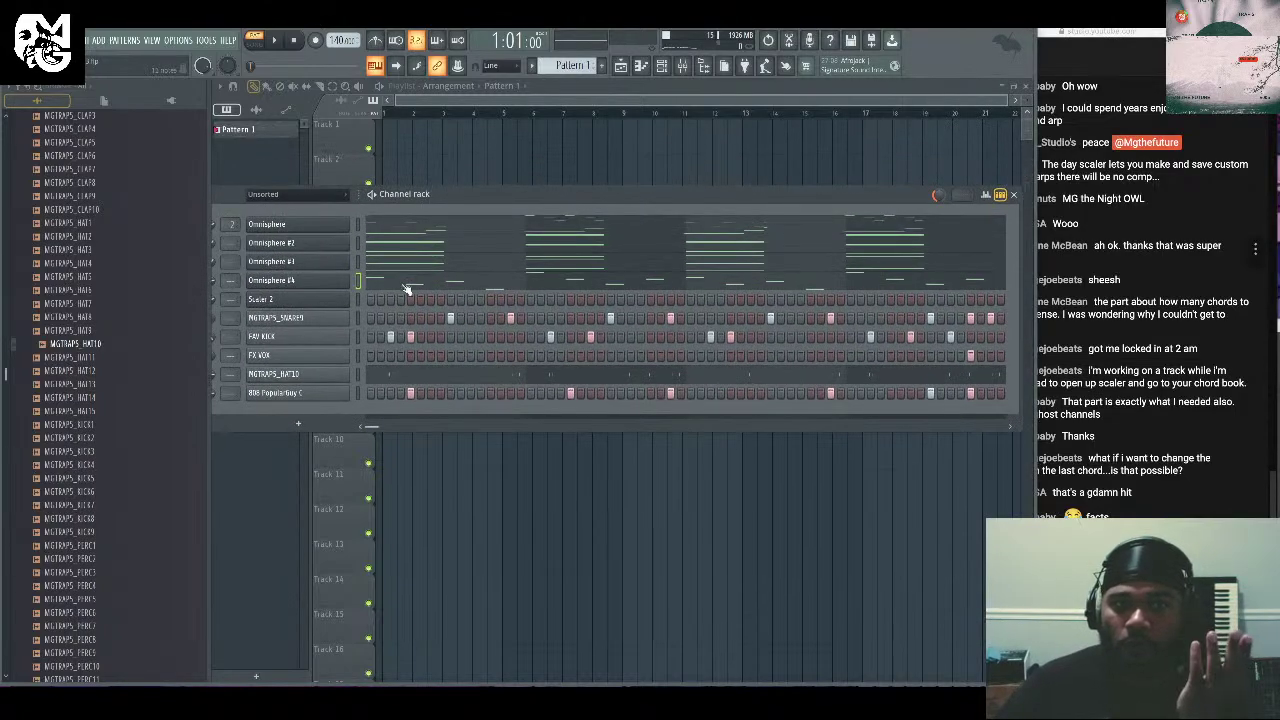
left_click(300, 298)
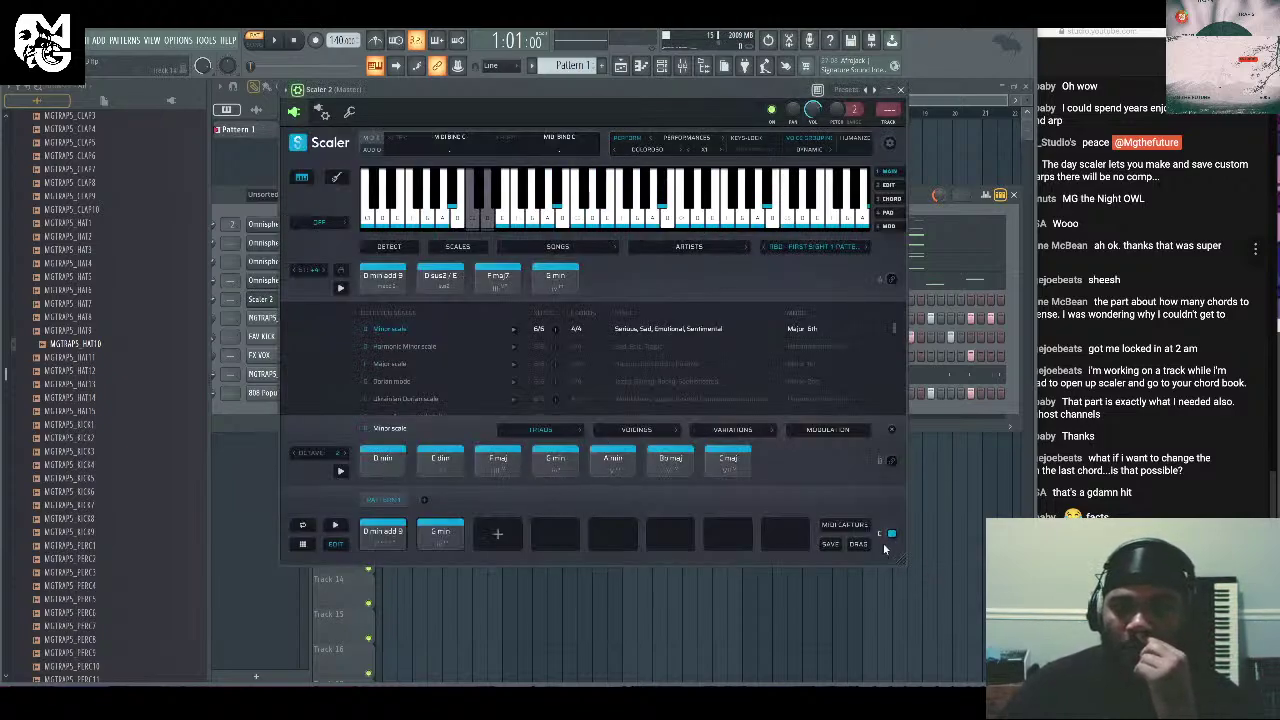
left_click(900, 90)
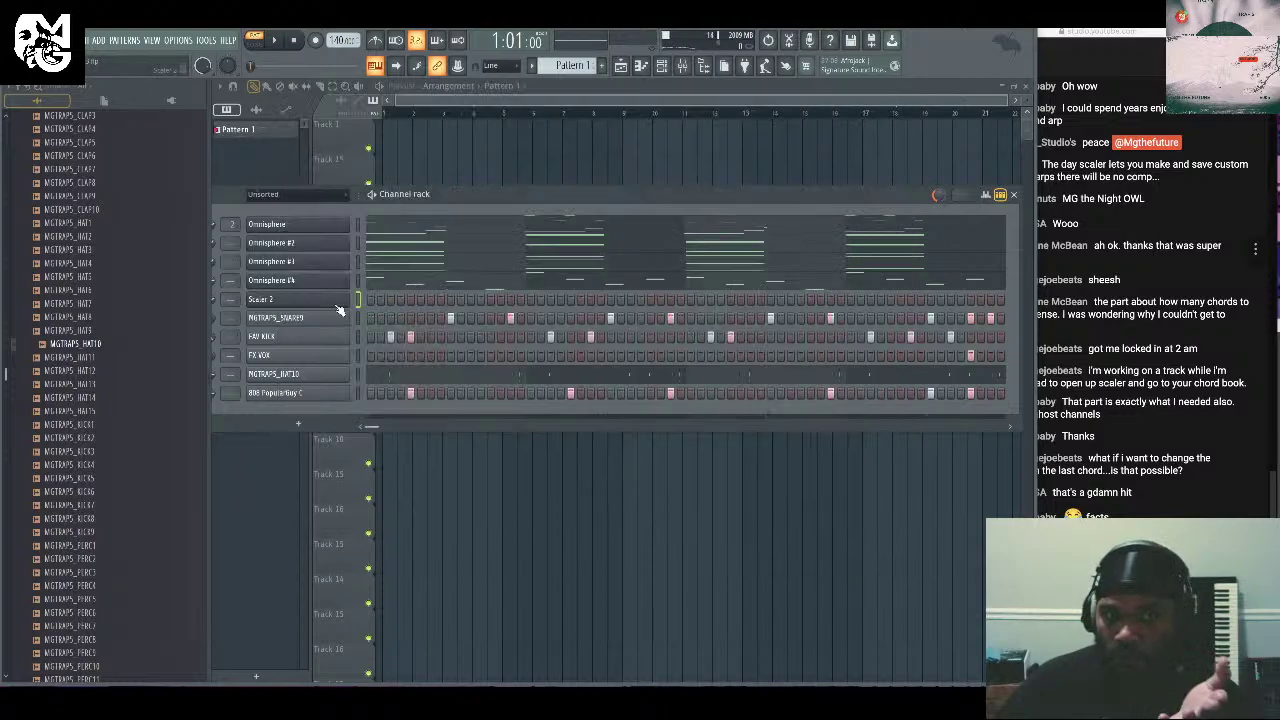
left_click(1167, 387)
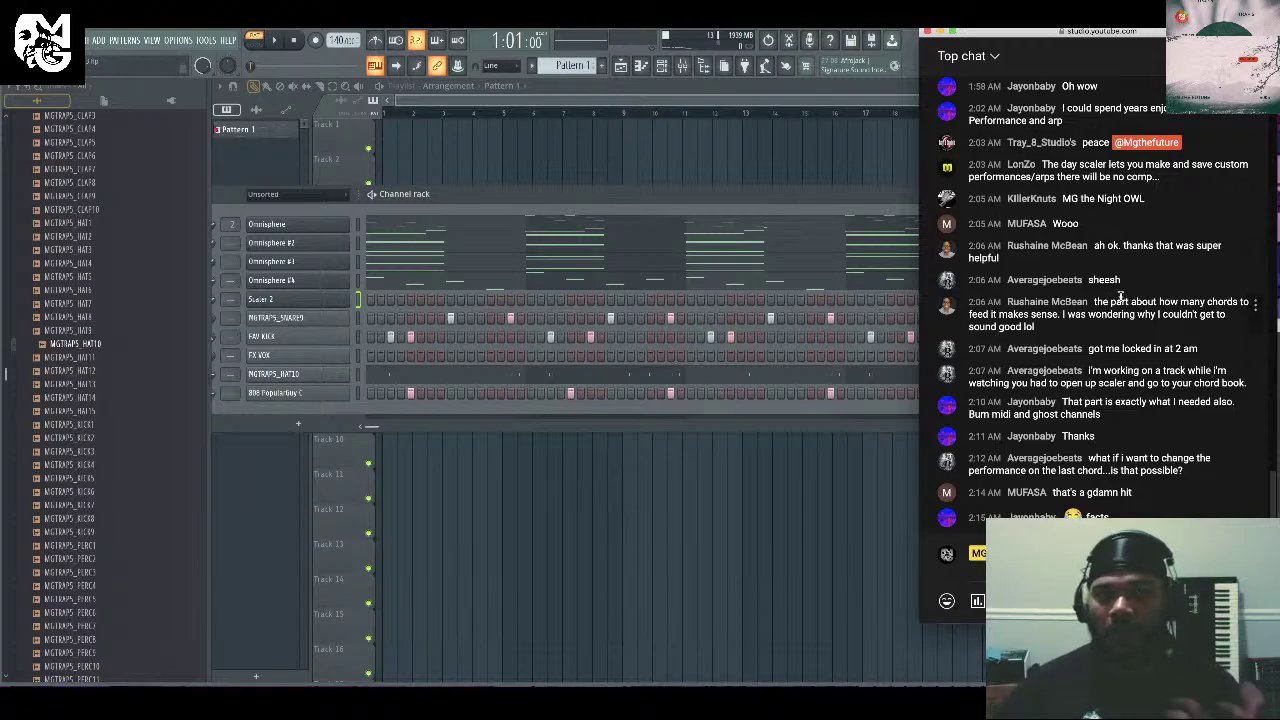
Check the performance settings in Scaler 2 and try to burn its channel's MIDI to the current pattern.
left_click(330, 302)
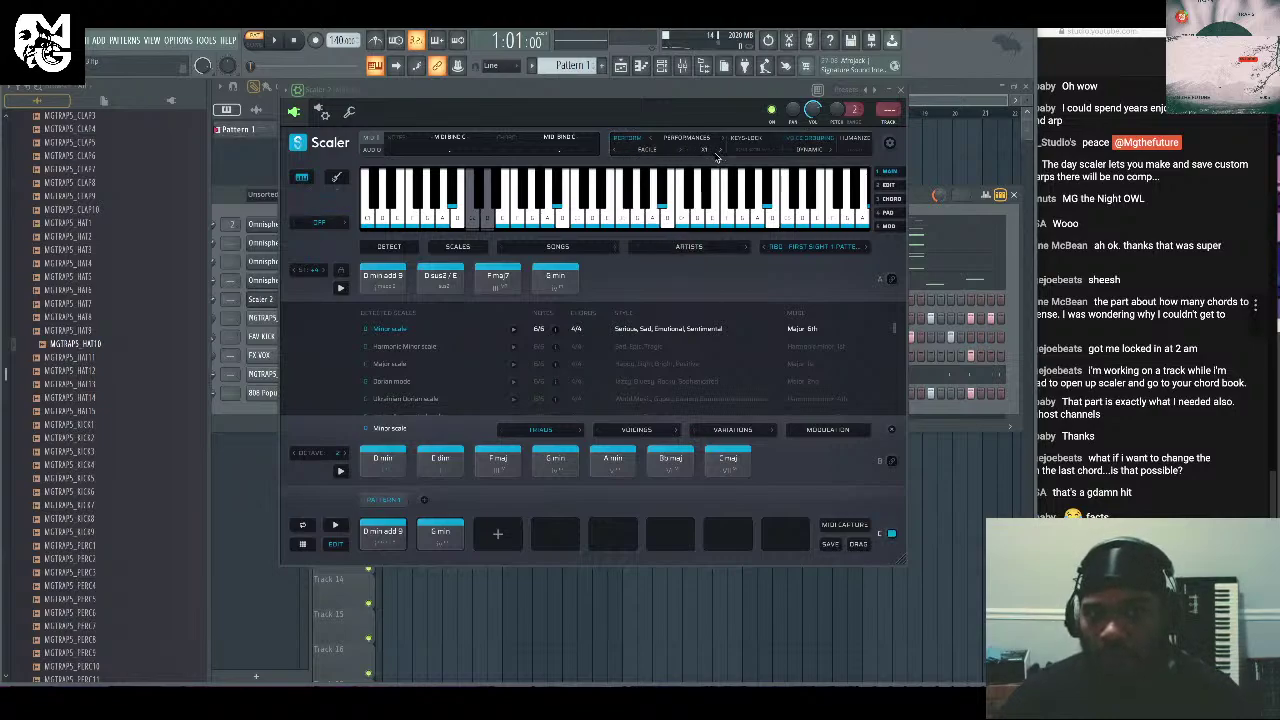
left_click(905, 90)
right_click(306, 300)
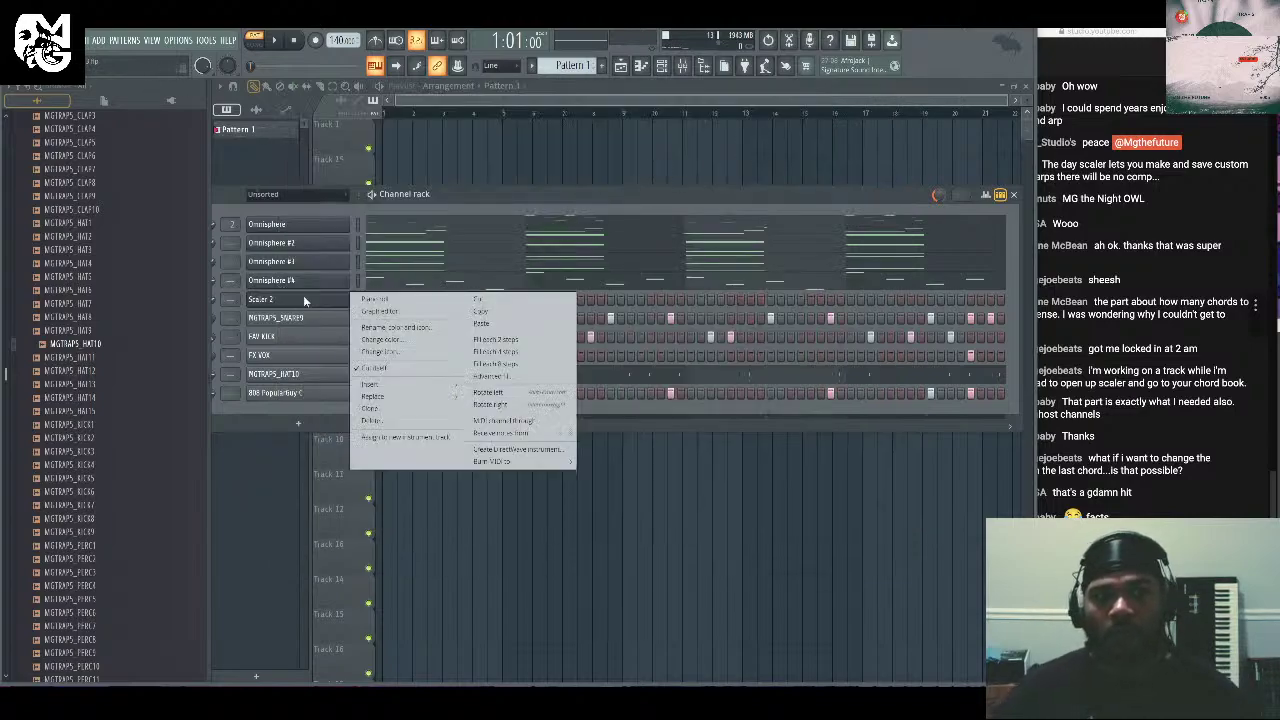
left_click(592, 463)
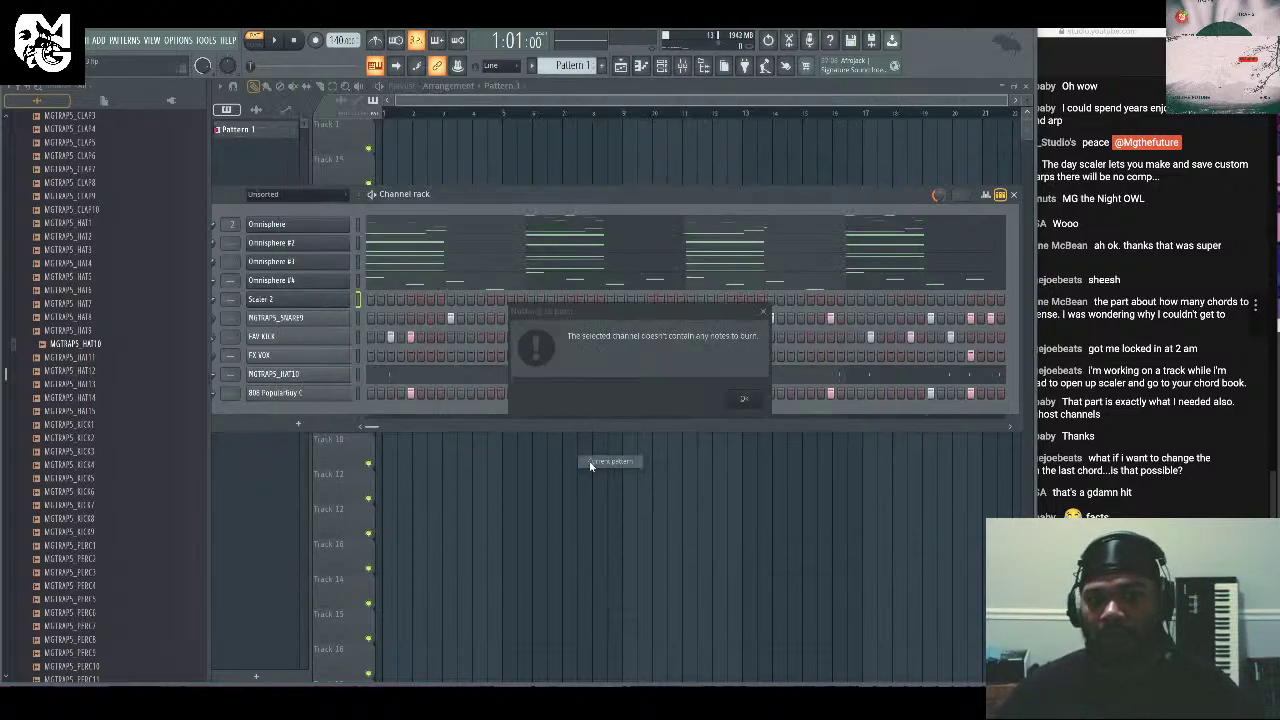
left_click(741, 399)
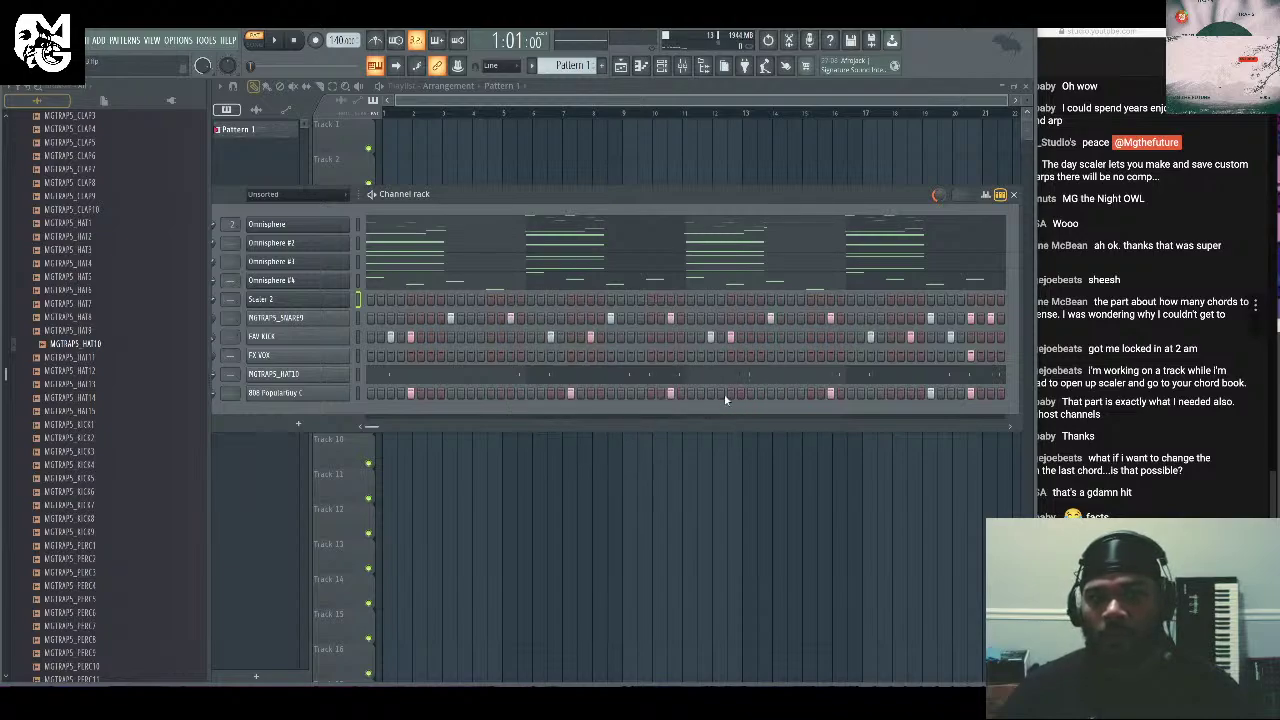
Draw four chord-trigger notes in the Scaler 2 channel, one at the start of each of bars 1 to 4.
right_click(361, 299)
left_click(373, 303)
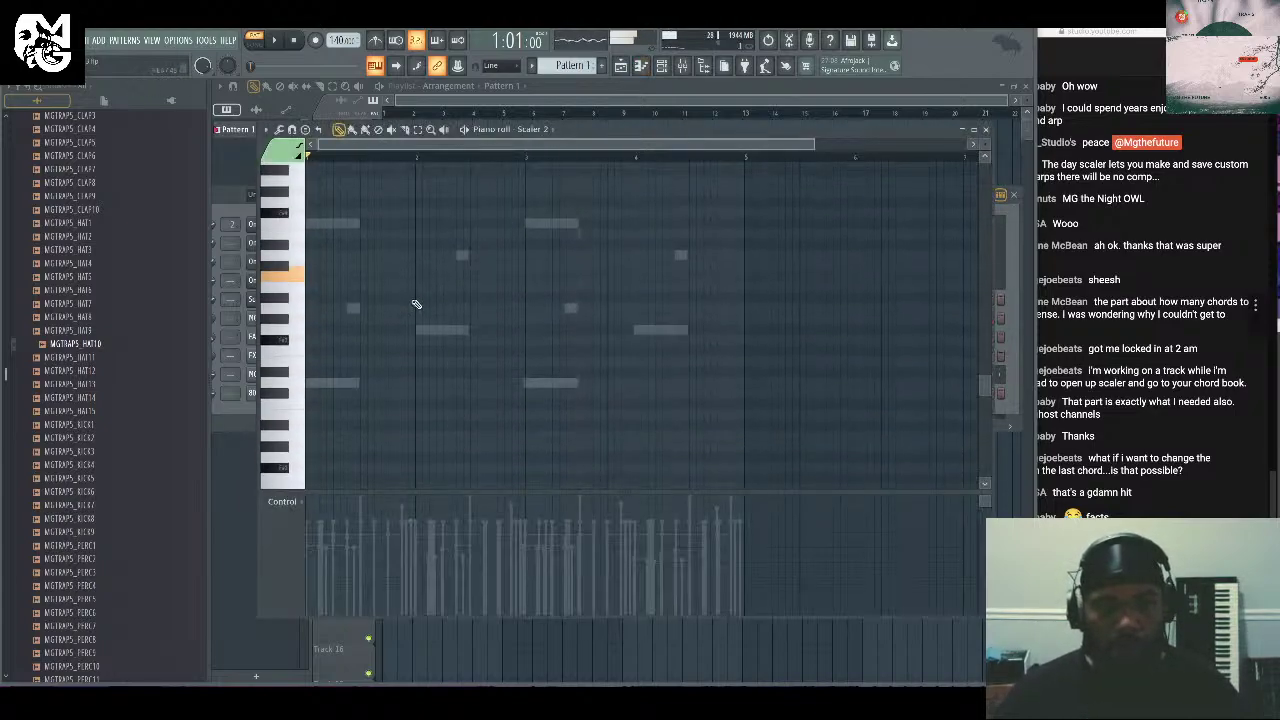
scroll(330, 280, "down", 2)
left_click(314, 269)
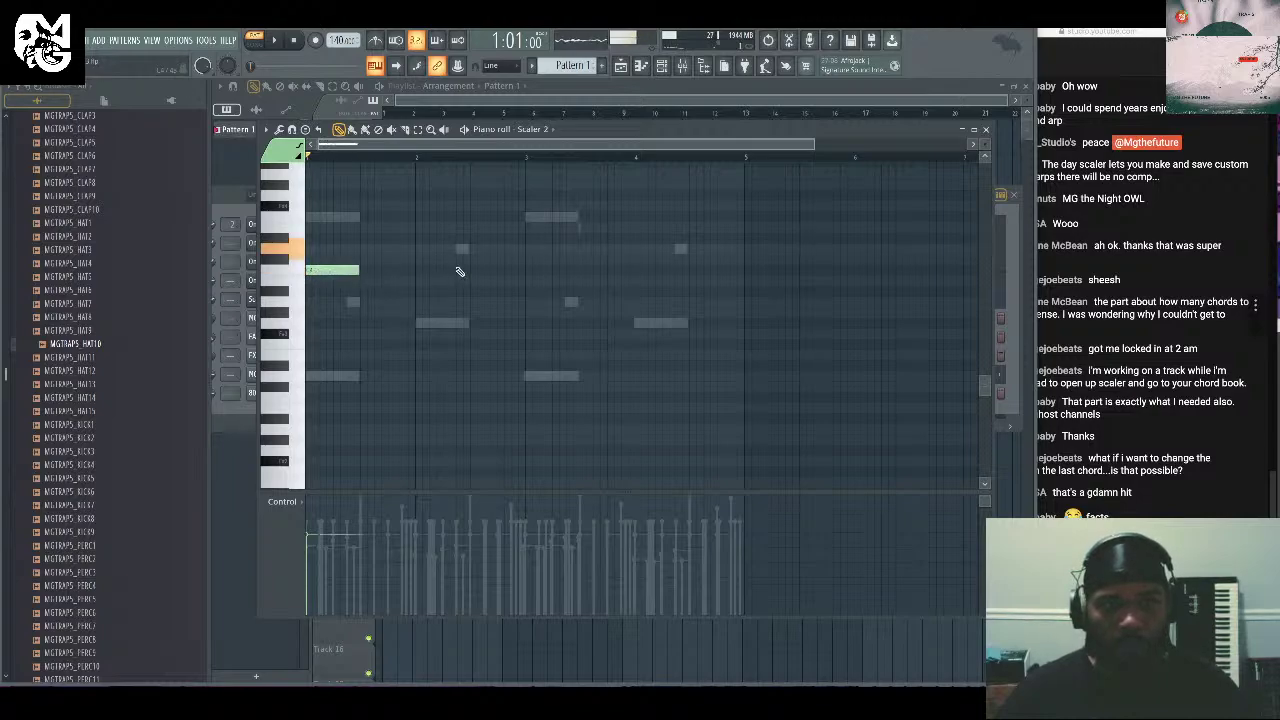
left_click(415, 249)
left_click_drag(433, 249, 440, 249)
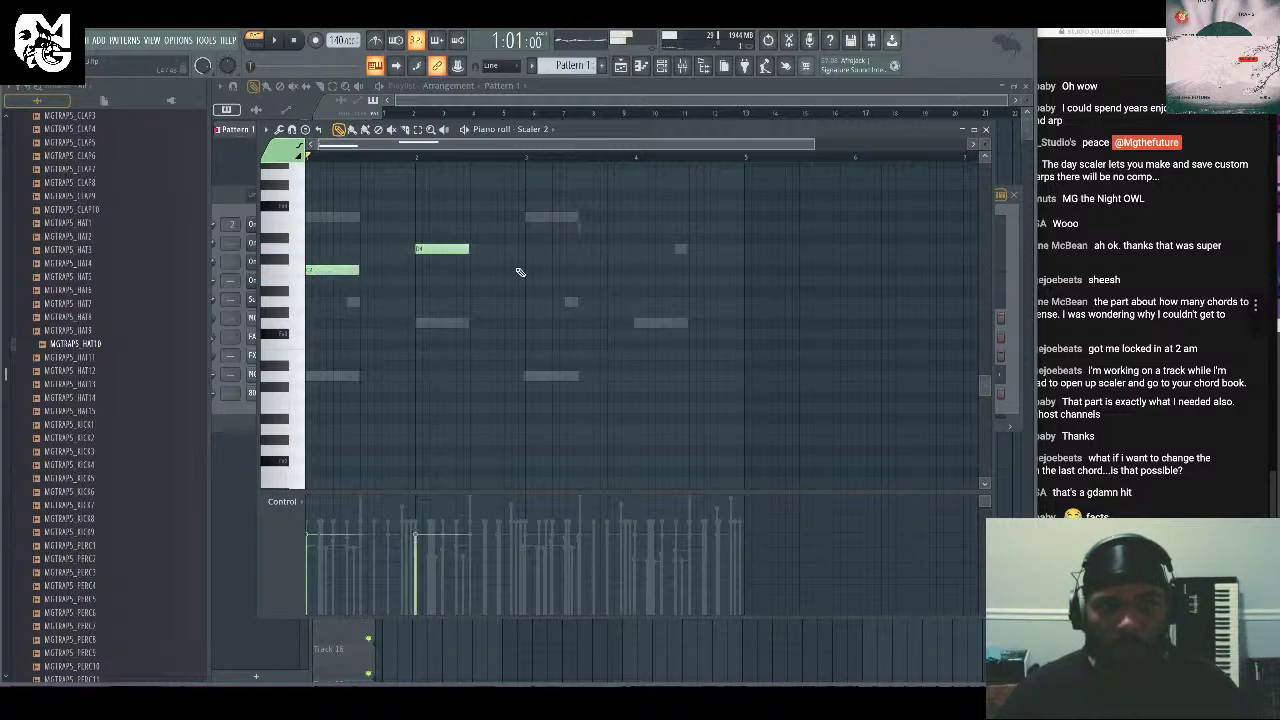
left_click(527, 282)
left_click(634, 250)
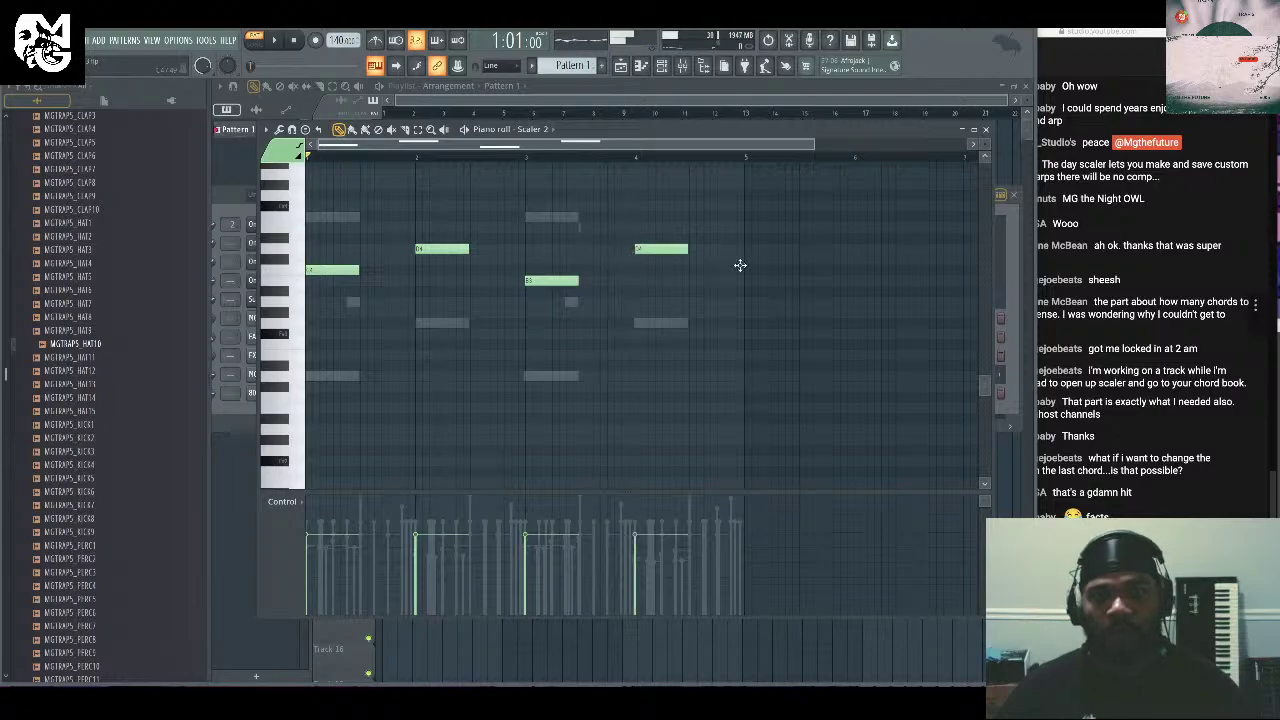
left_click(989, 130)
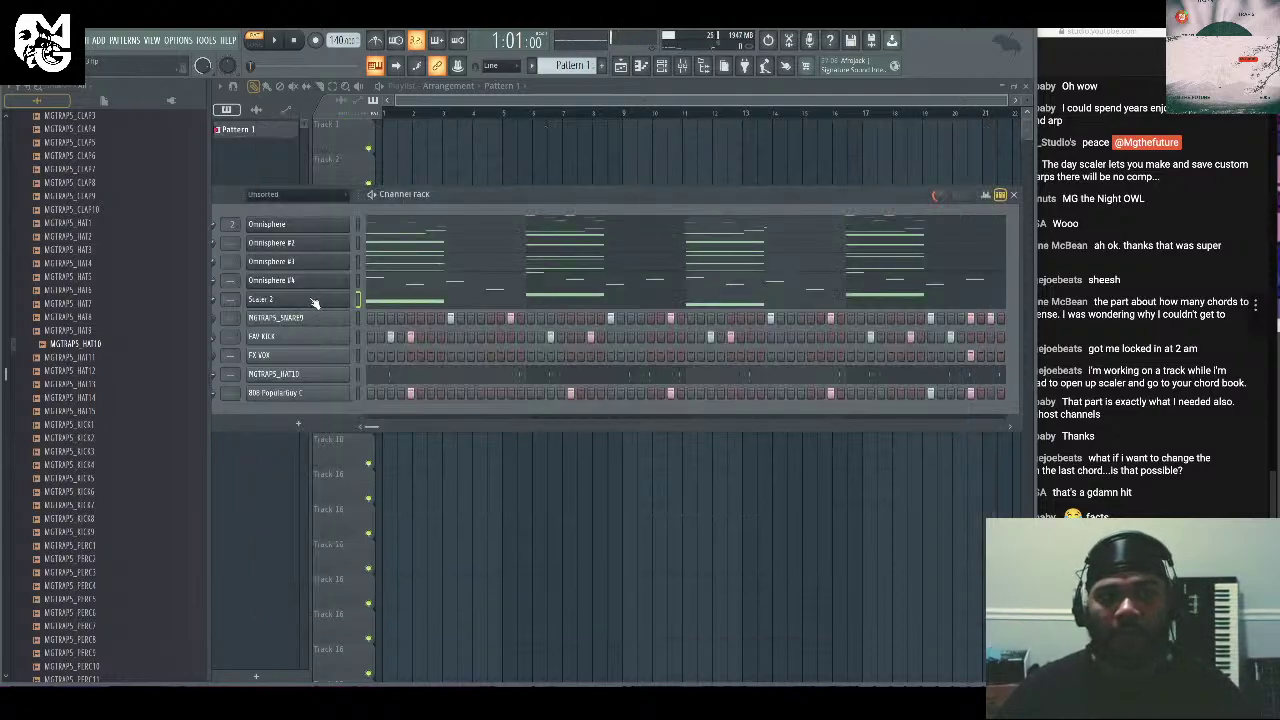
Burn the Scaler 2 channel's MIDI to a new pattern and review the resulting notes.
right_click(350, 299)
mouse_move(560, 461)
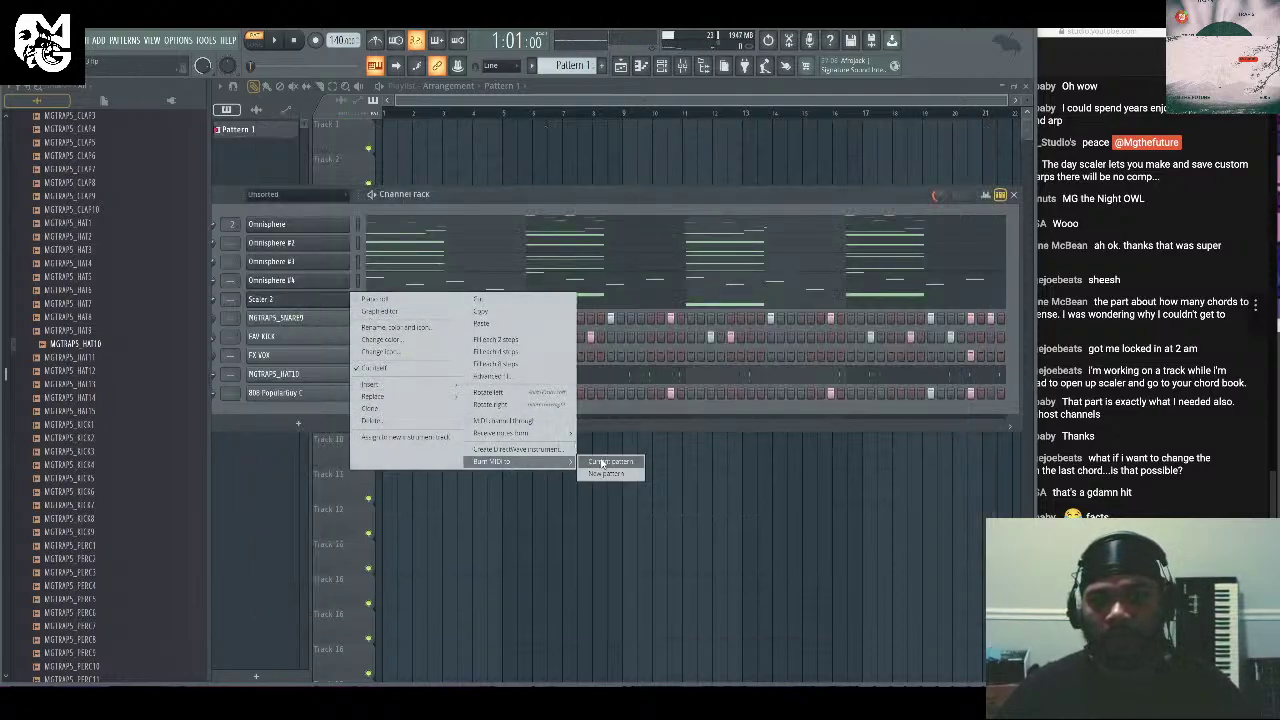
left_click(603, 475)
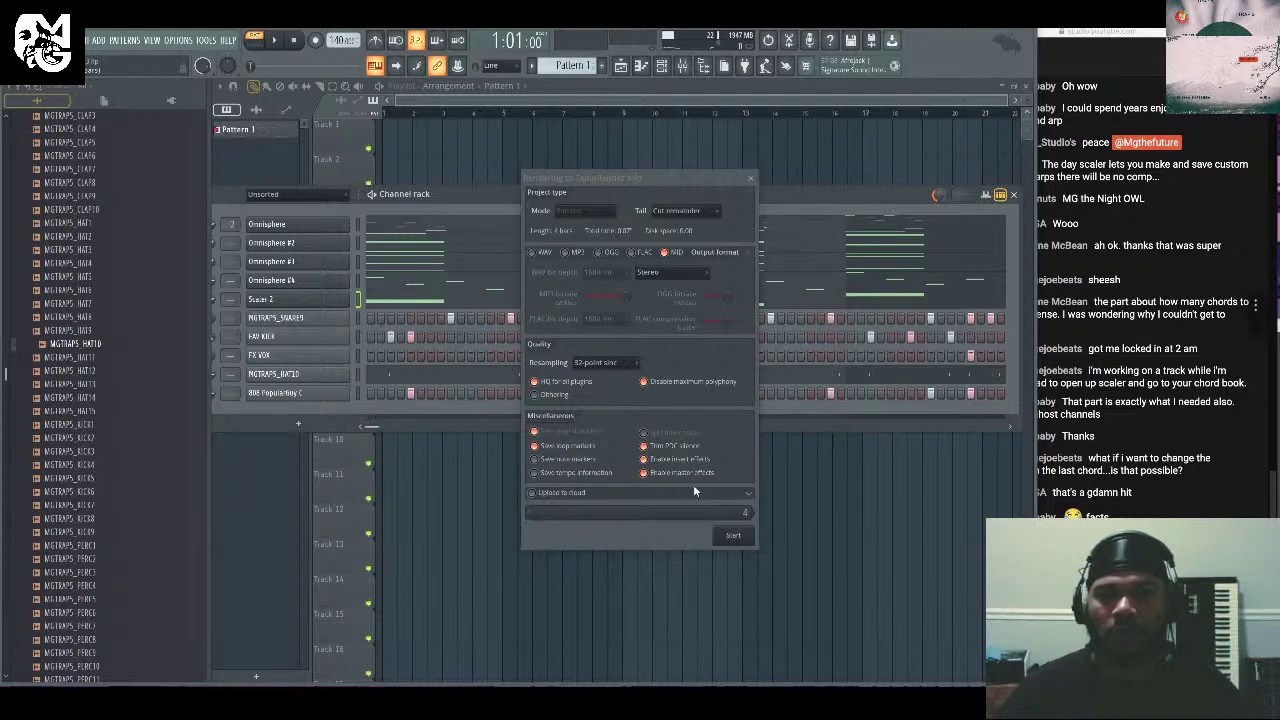
scroll(700, 400, "up", 3)
scroll(660, 395, "down", 3)
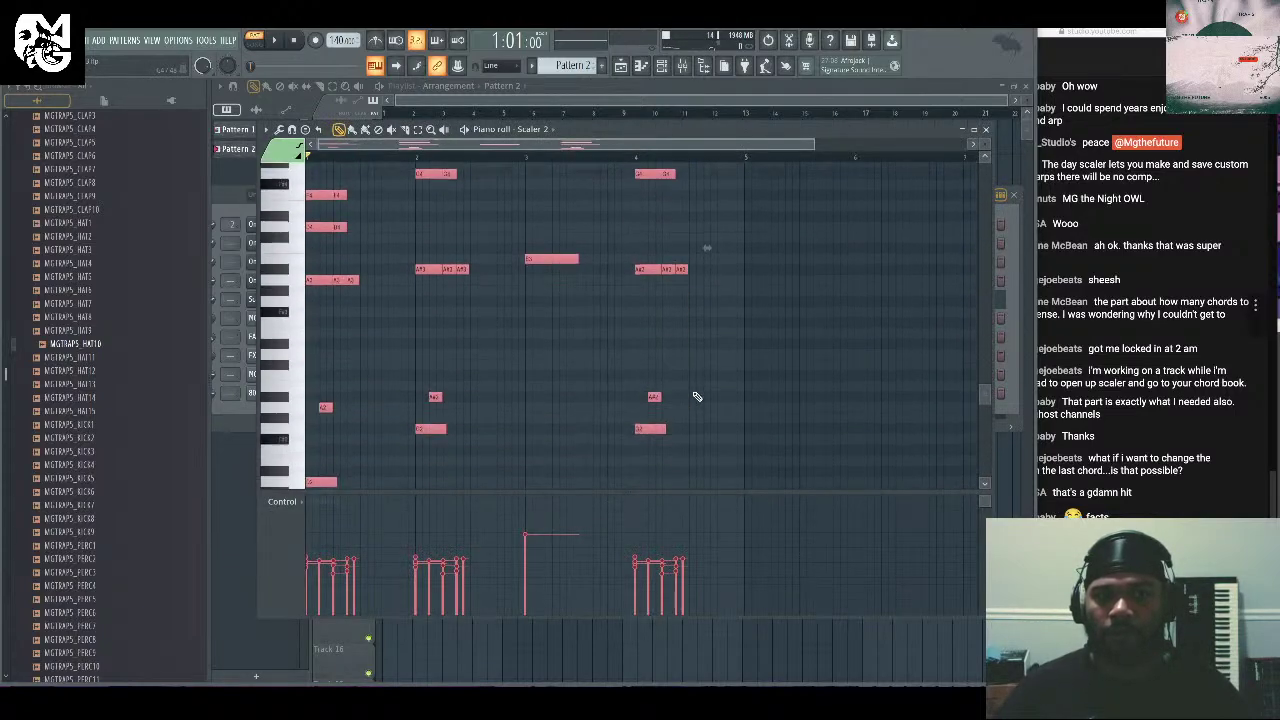
scroll(548, 341, "up", 4)
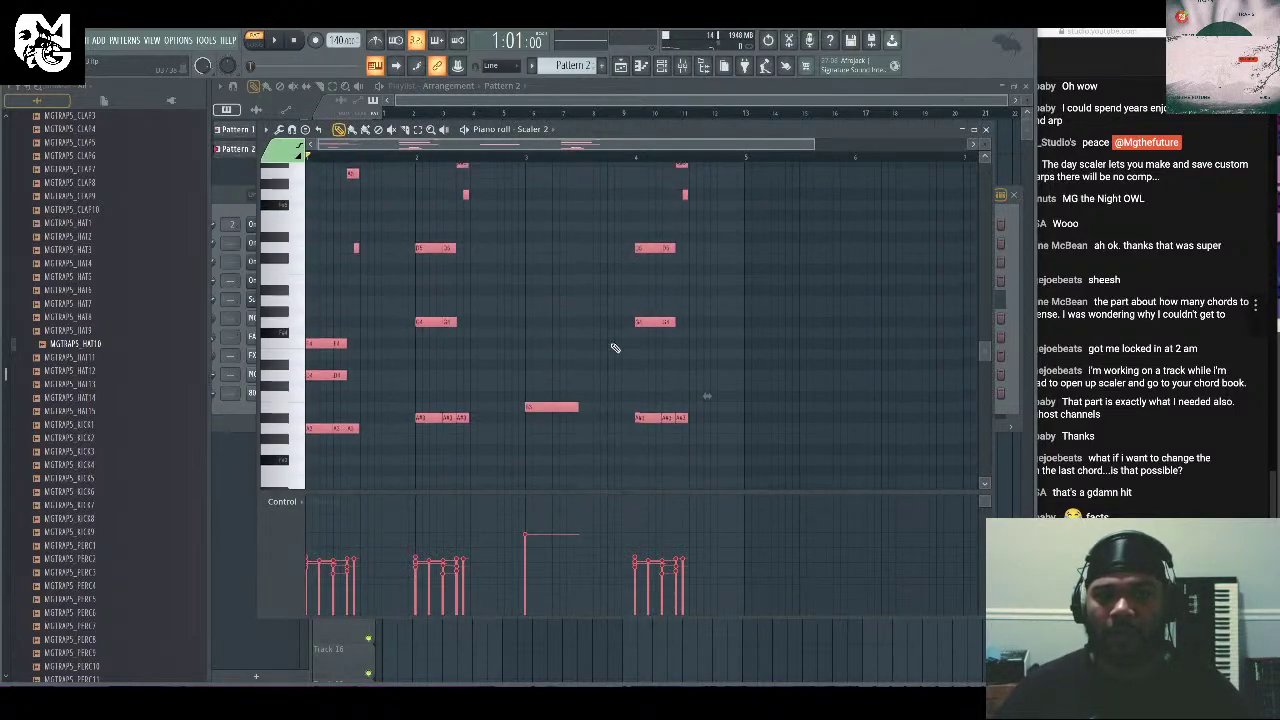
Select and copy every burned bar 4 note, from the lowest to the highest, in Pattern 2.
left_click(765, 211)
scroll(767, 300, "down", 4)
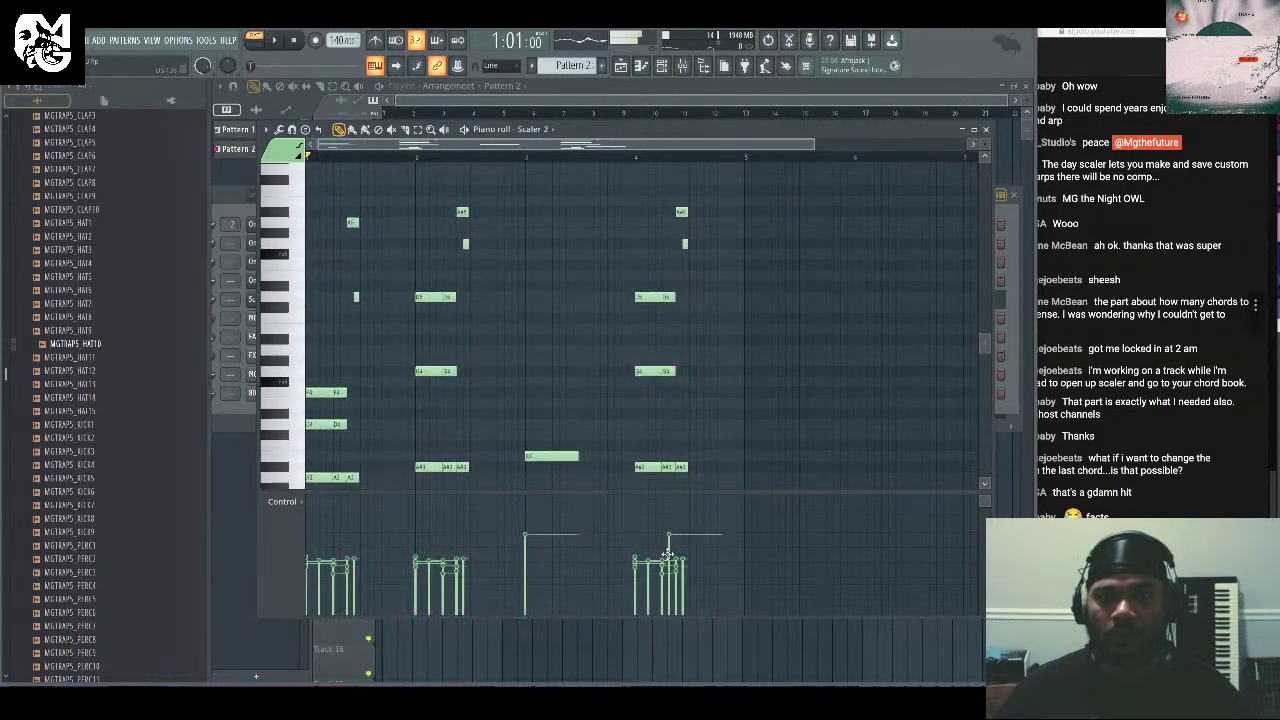
scroll(714, 400, "up", 1)
left_click_drag(718, 448, 637, 303)
scroll(640, 170, "up", 5)
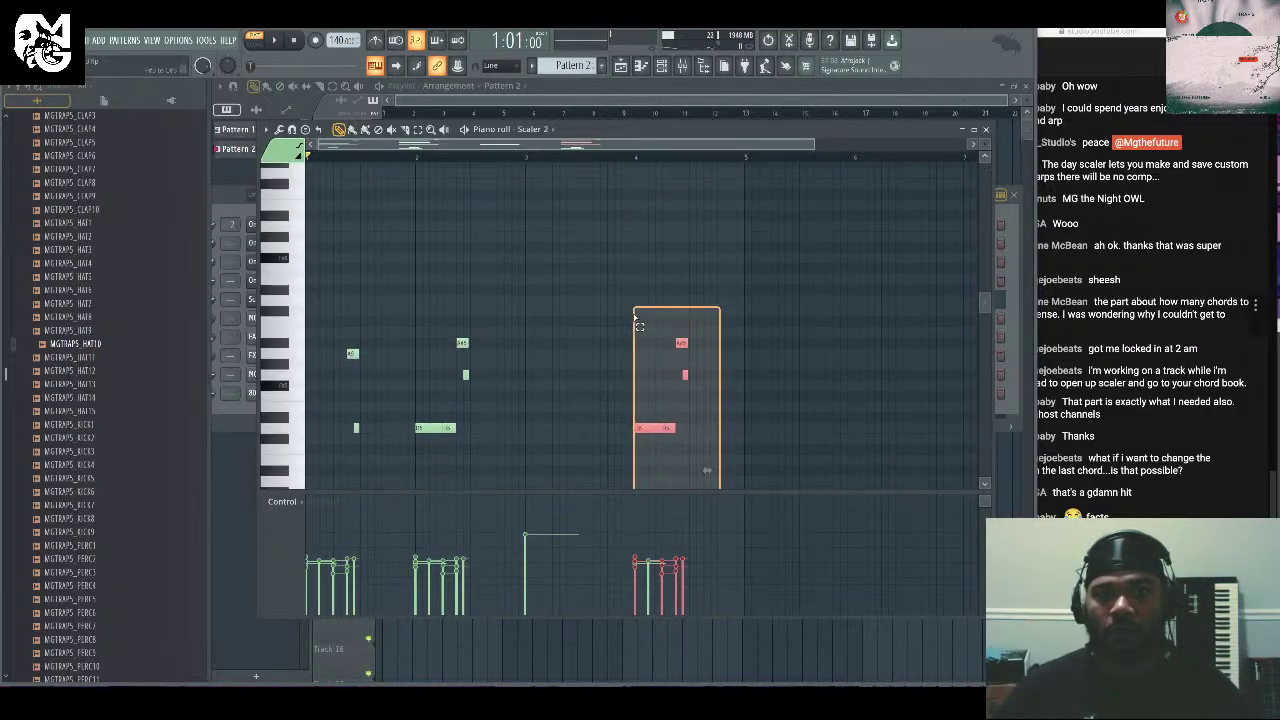
scroll(637, 303, "up", 3)
scroll(638, 285, "down", 5)
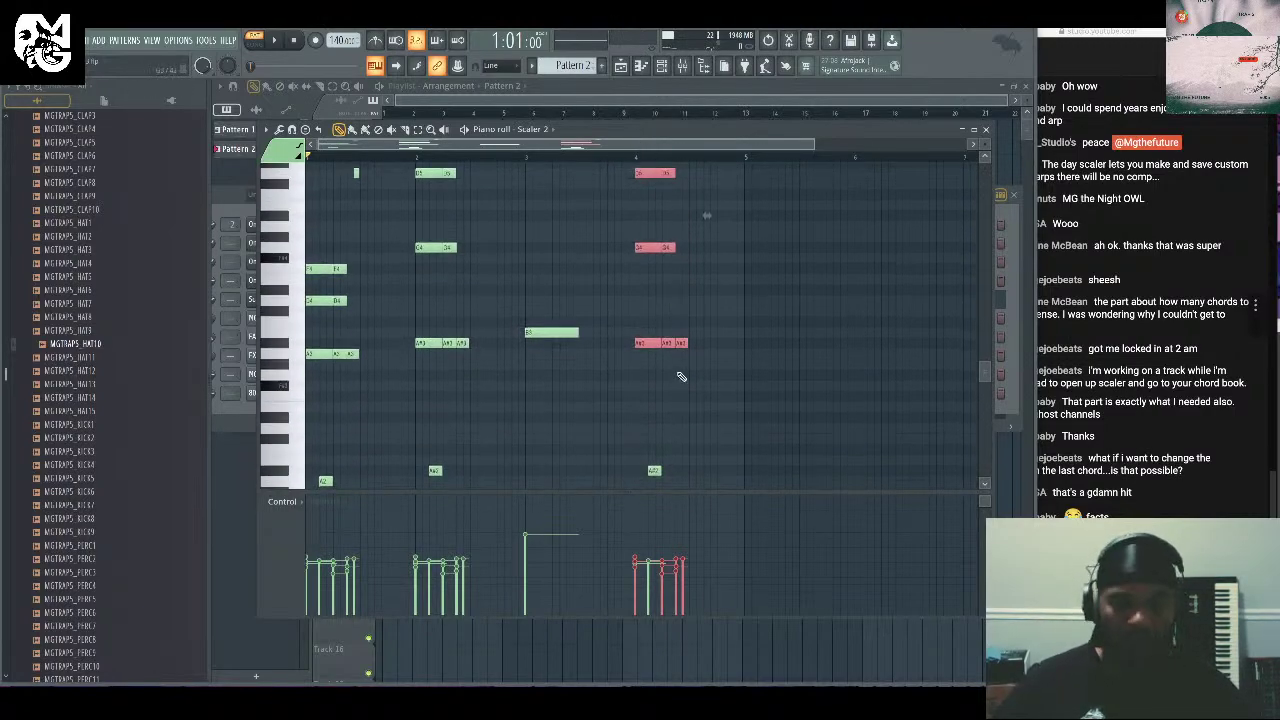
scroll(714, 378, "down", 2)
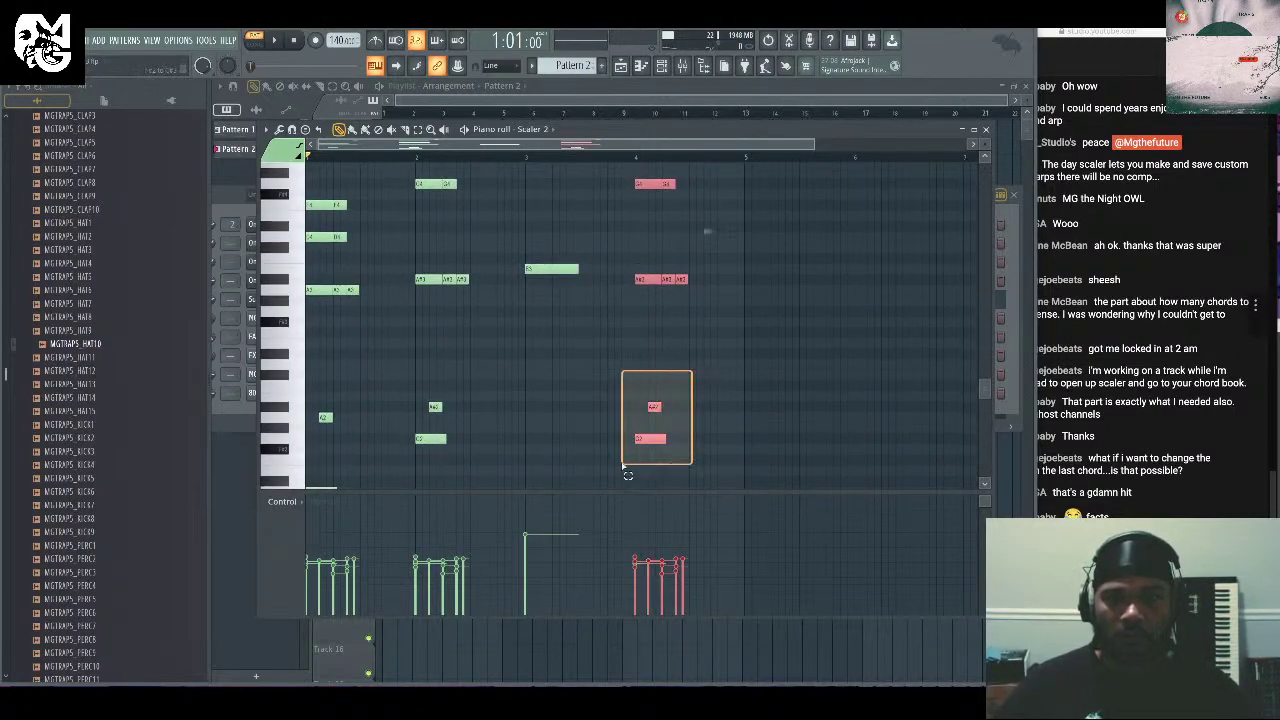
scroll(690, 370, "up", 4)
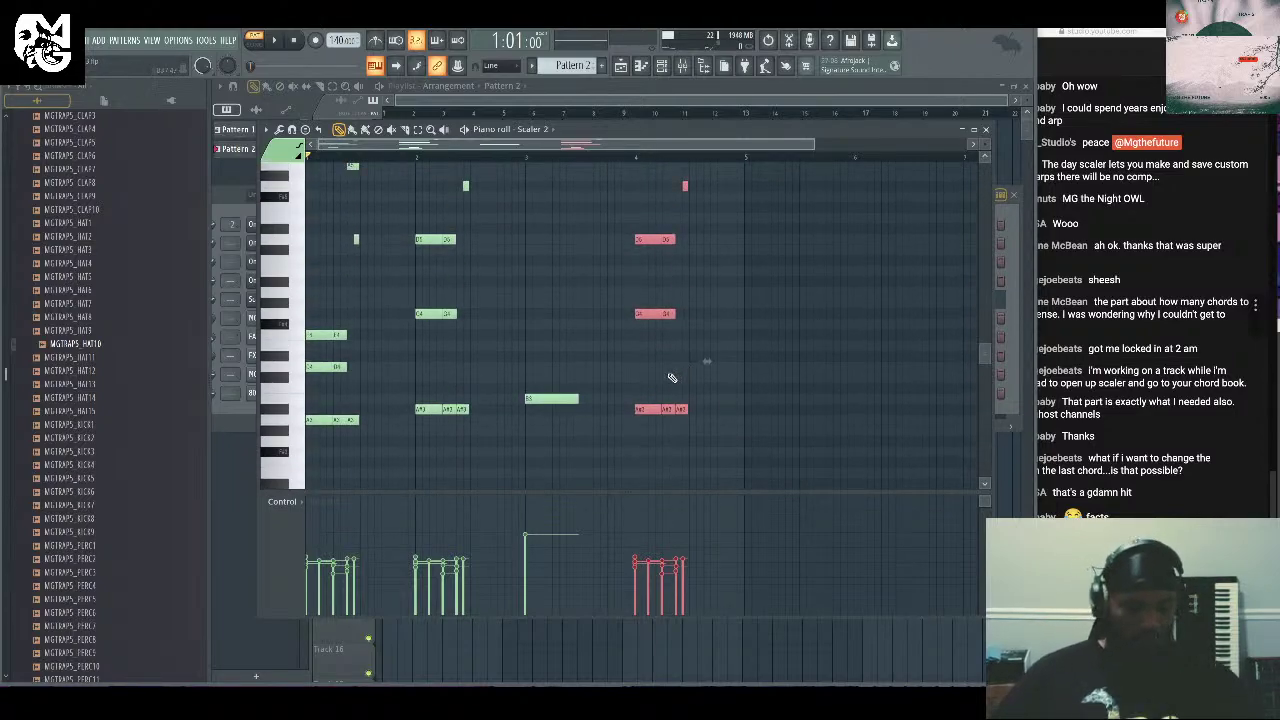
Return to Pattern 1 and open the first Omnisphere channel's notes in the piano roll.
left_click(985, 129)
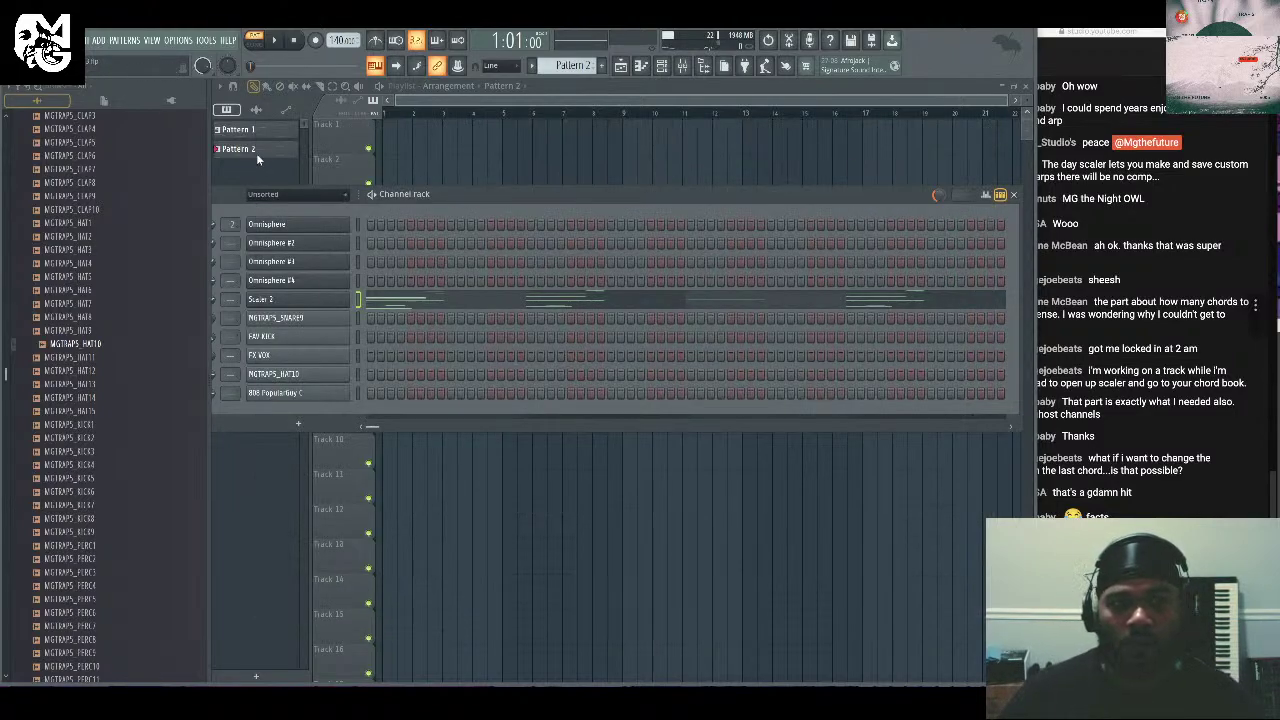
left_click(262, 130)
left_click(641, 66)
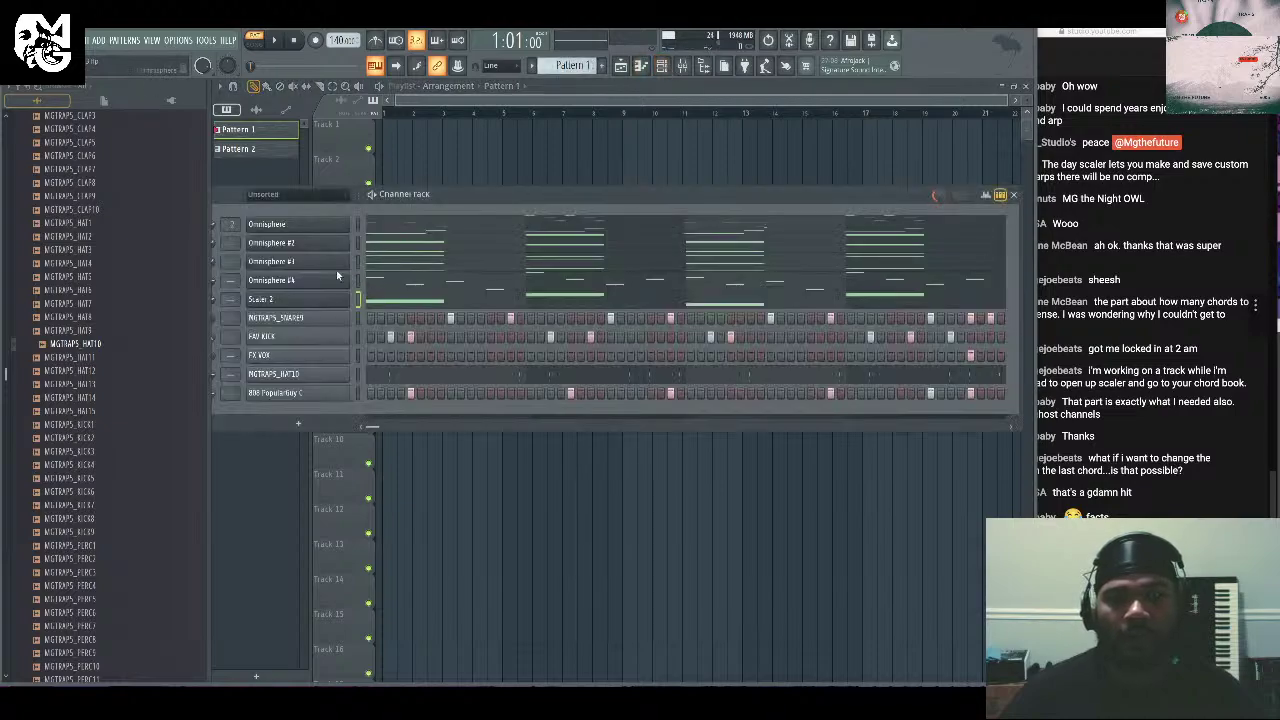
left_click(702, 225)
Try placing the copied chord notes over Omnisphere's existing notes in bar 4, and undo the paste.
scroll(760, 270, "up", 2)
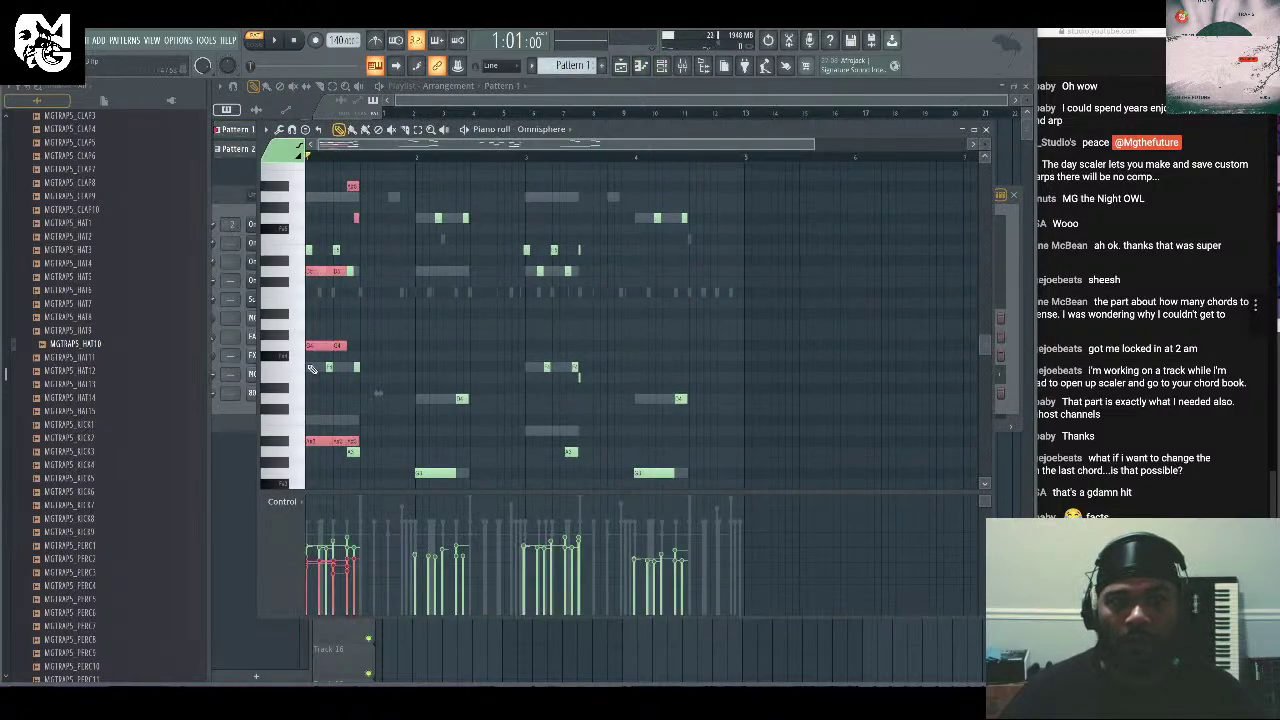
left_click_drag(312, 440, 640, 443)
scroll(710, 410, "down", 3)
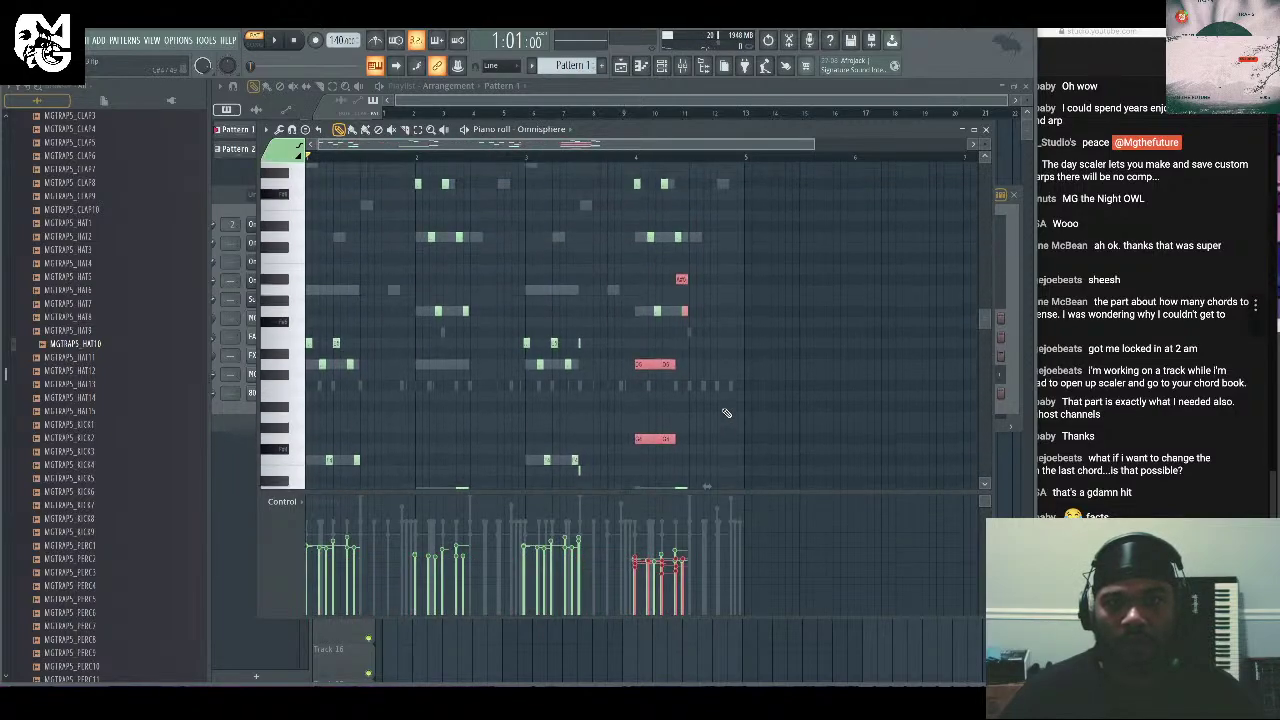
scroll(730, 385, "down", 2)
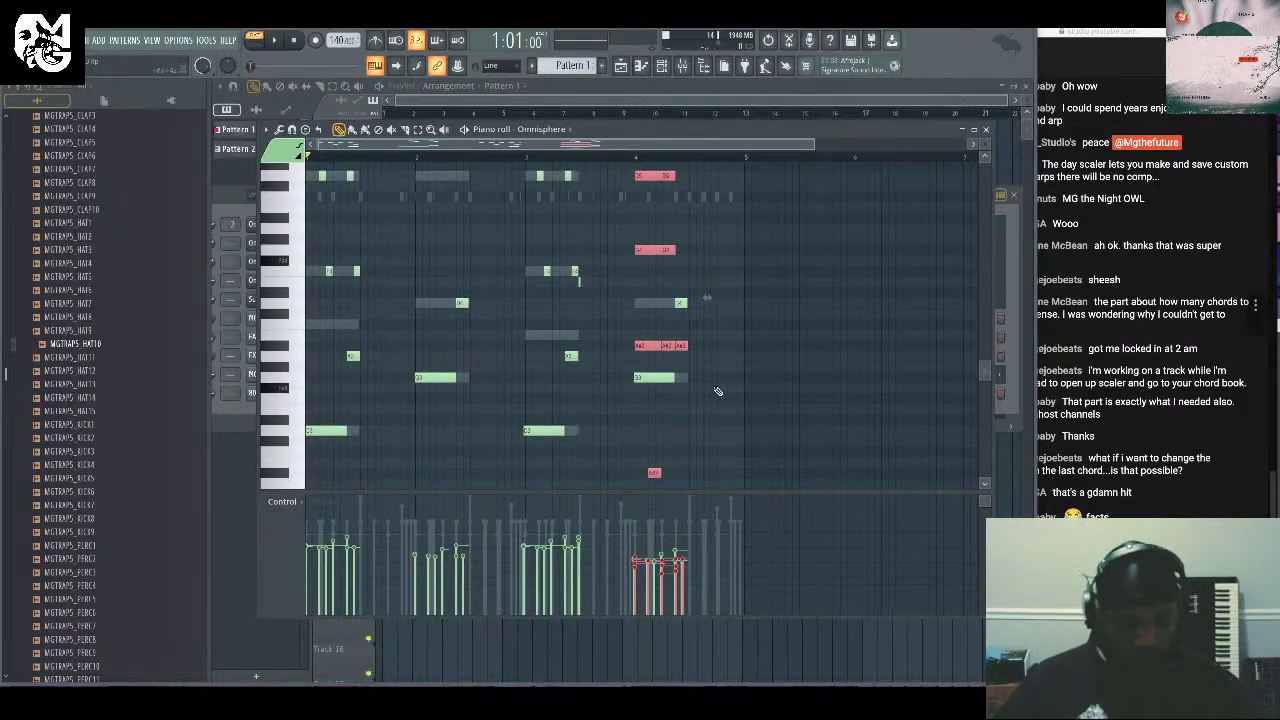
key("ctrl+z")
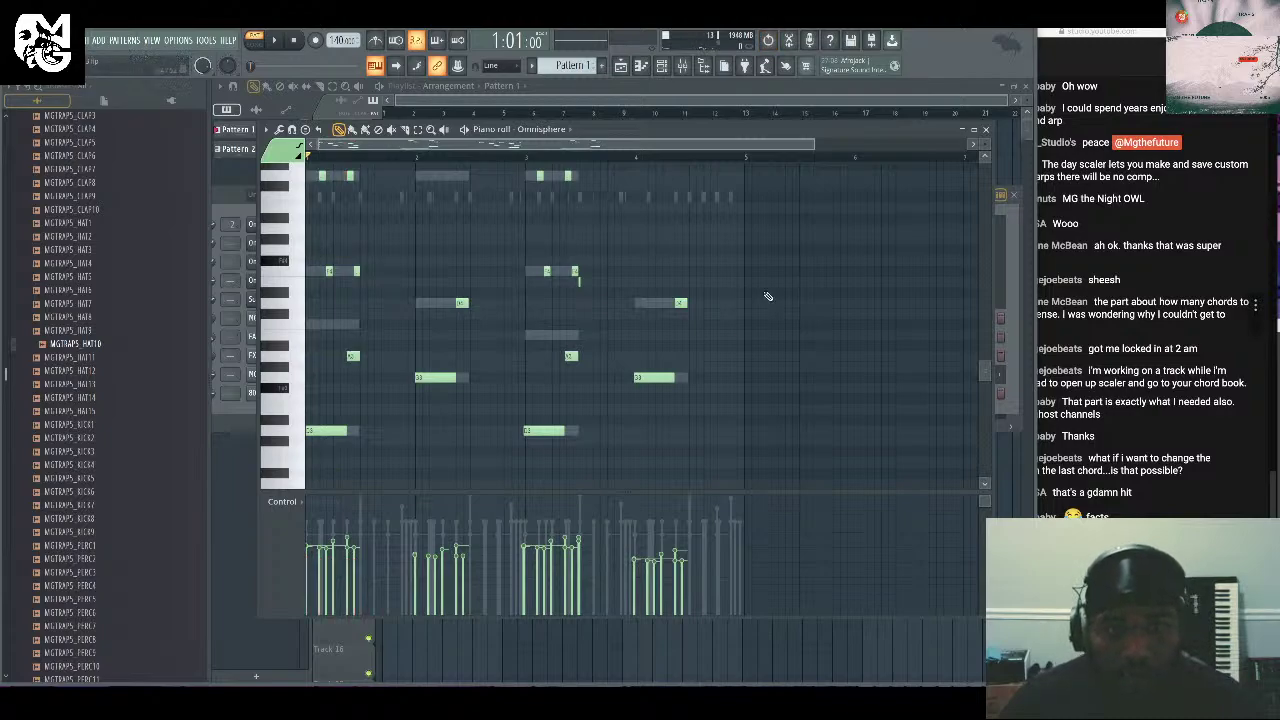
Erase all of the first Omnisphere channel's existing notes in bar 4.
scroll(790, 321, "up", 2)
scroll(790, 321, "up", 1)
right_click(657, 442)
scroll(683, 385, "up", 6)
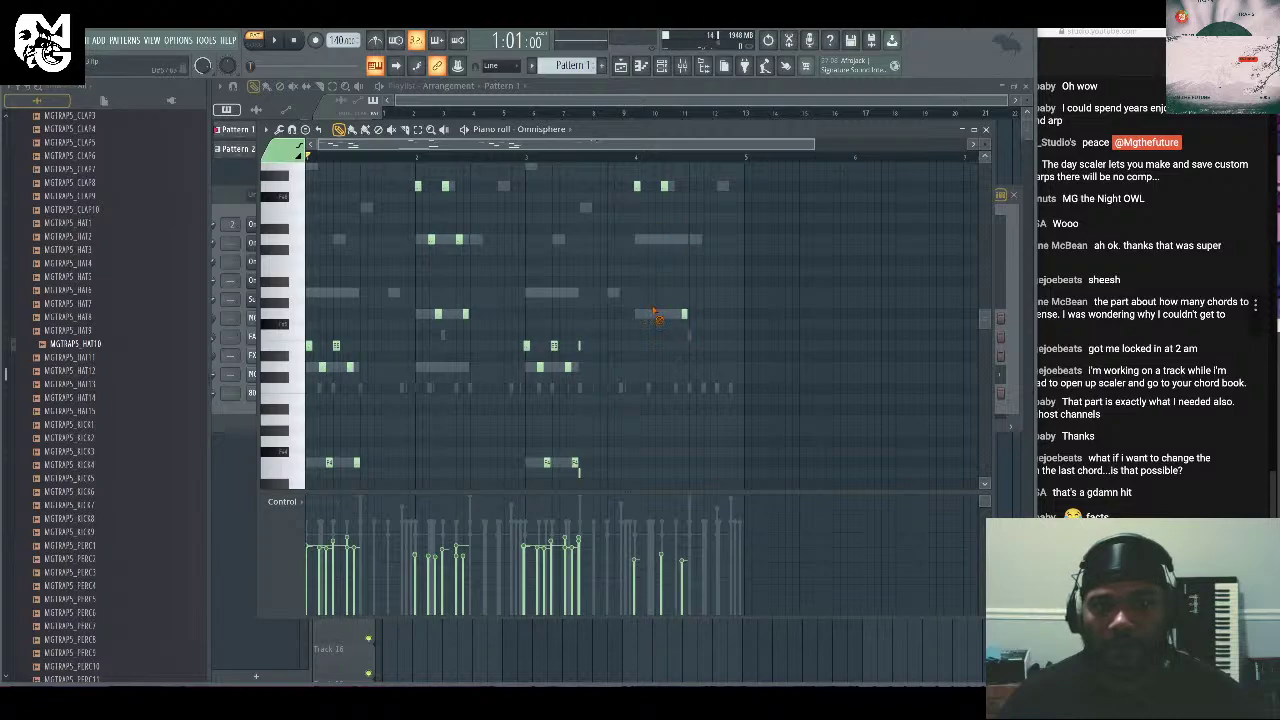
scroll(680, 316, "up", 3)
scroll(665, 285, "down", 12)
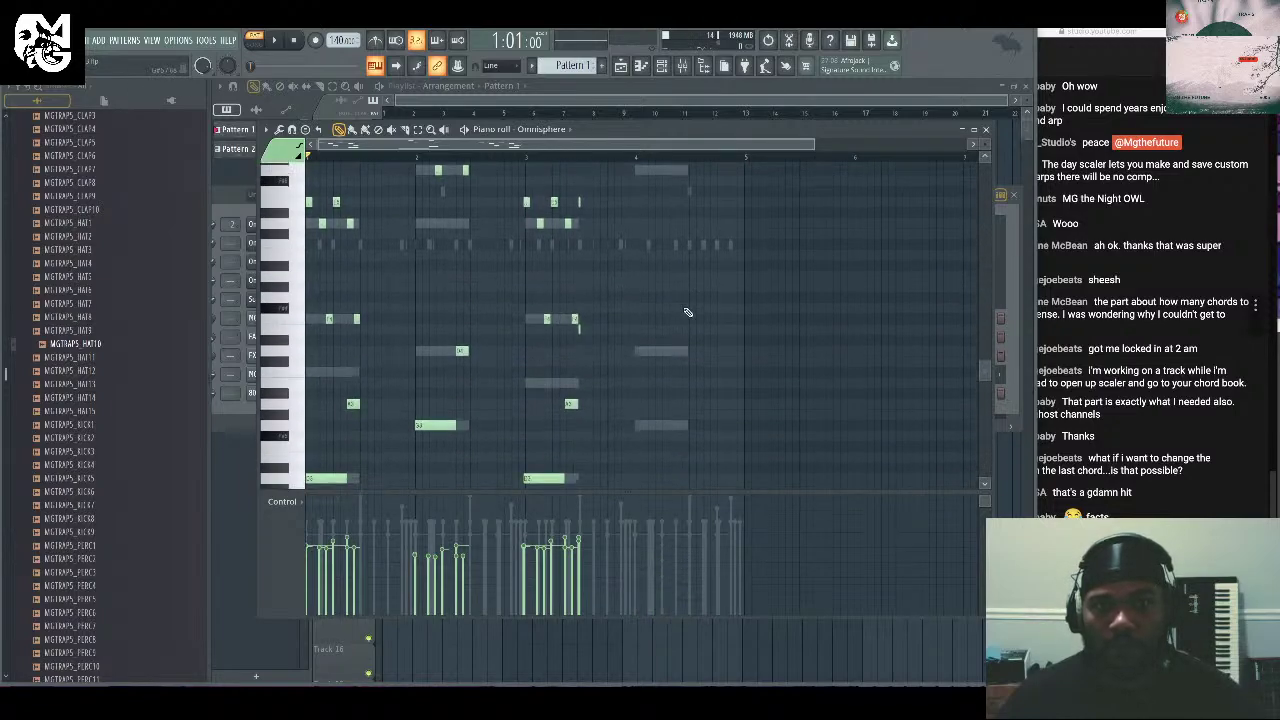
Paste the copied chord notes into Omnisphere and move them to the start of bar 4.
key("ctrl+v")
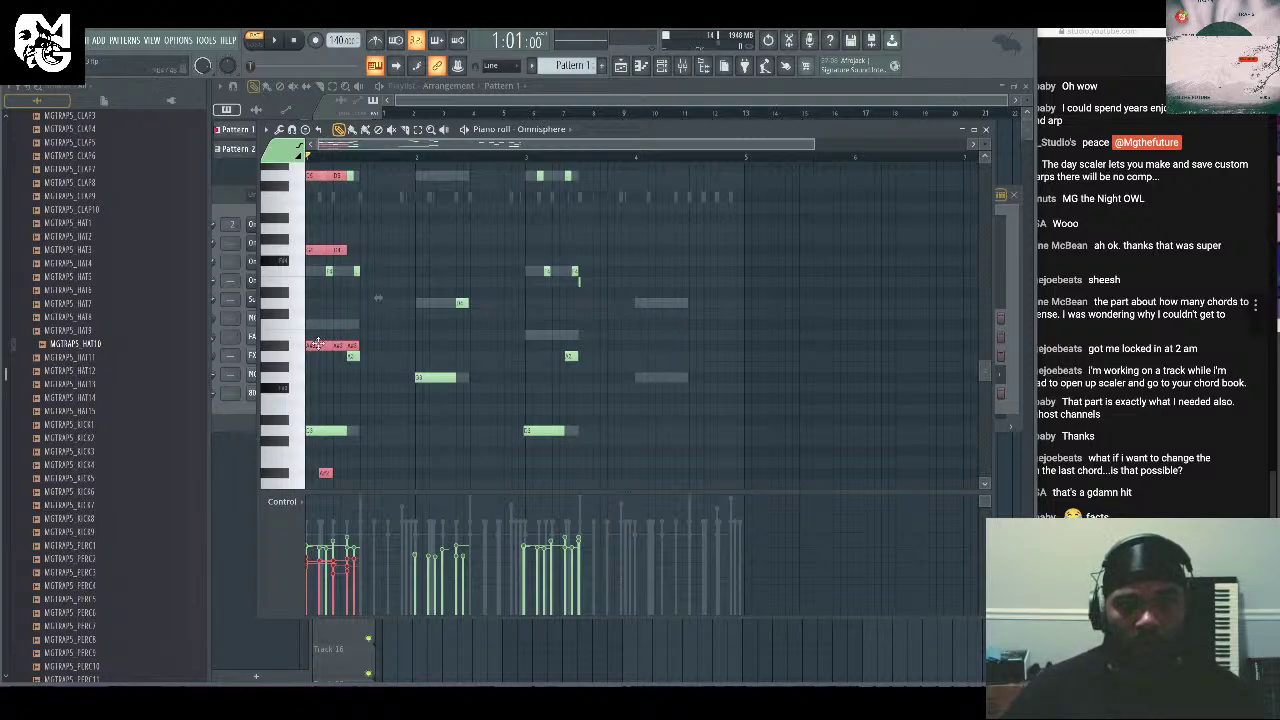
left_click_drag(316, 344, 655, 344)
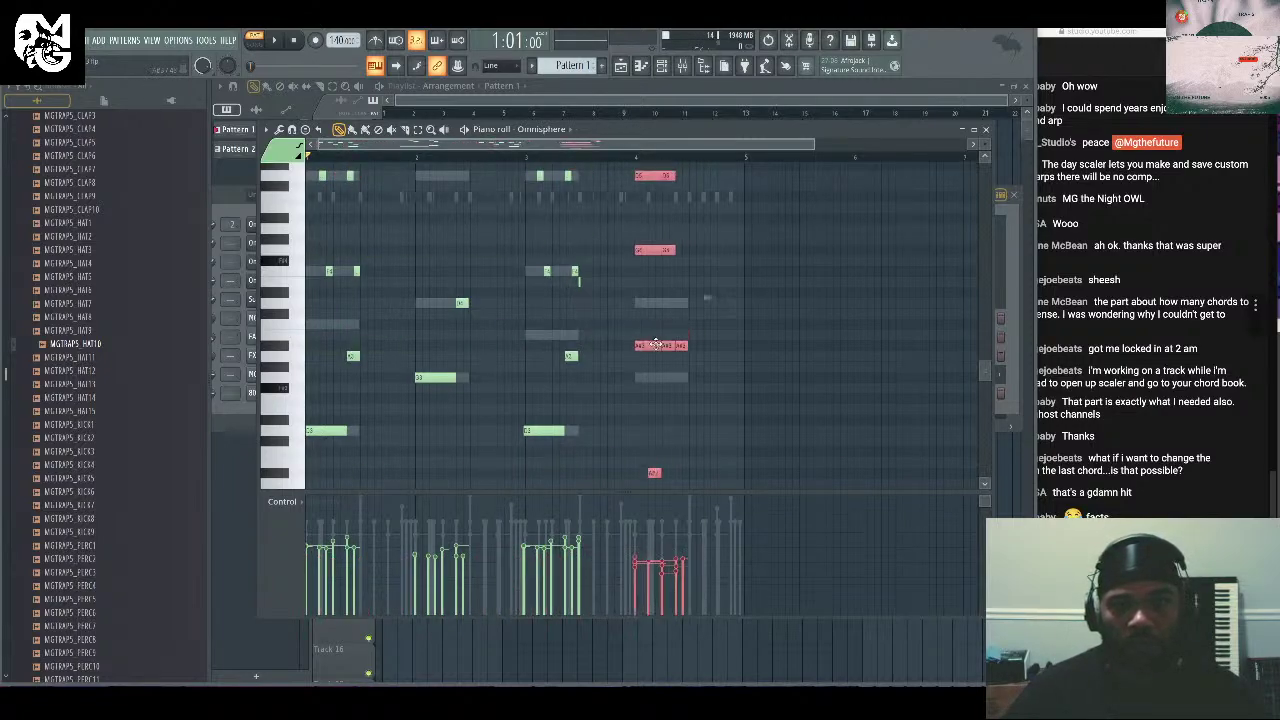
left_click(790, 328)
Audition Pattern 1 with the new bar 4 chord and clear the trigger notes from the Scaler 2 channel.
key("space")
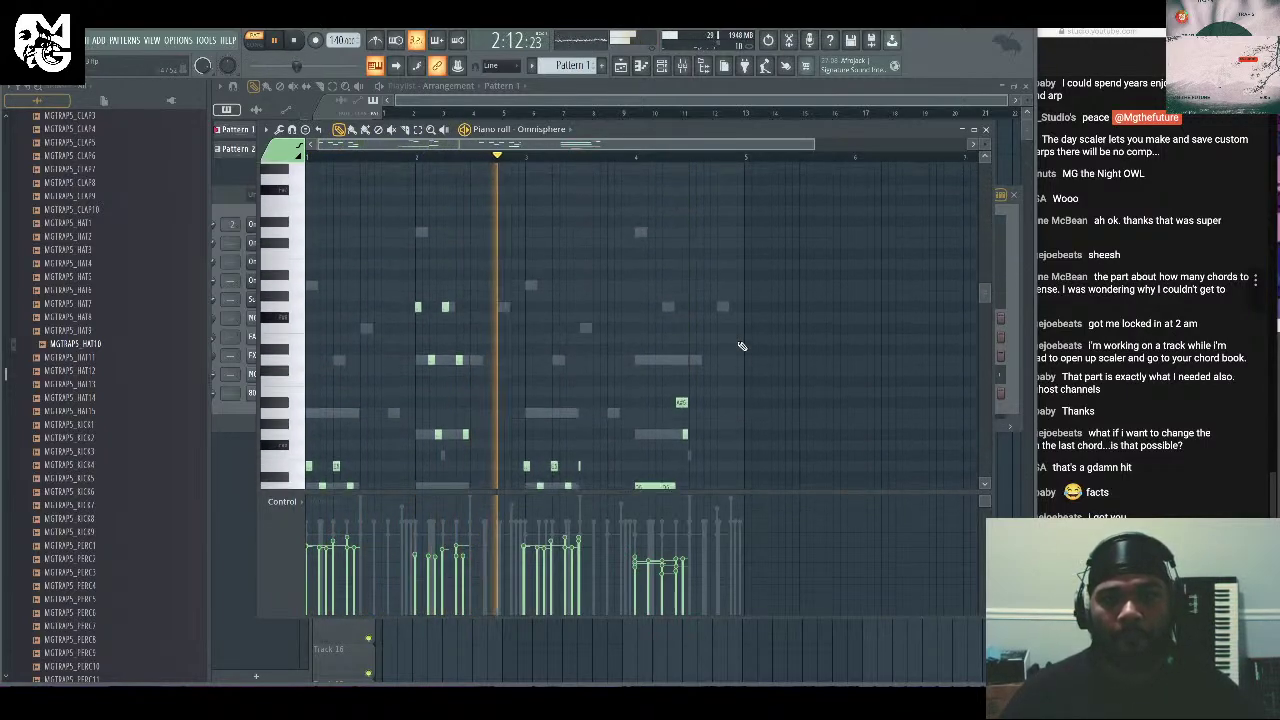
scroll(740, 334, "down", 3)
scroll(740, 334, "up", 2)
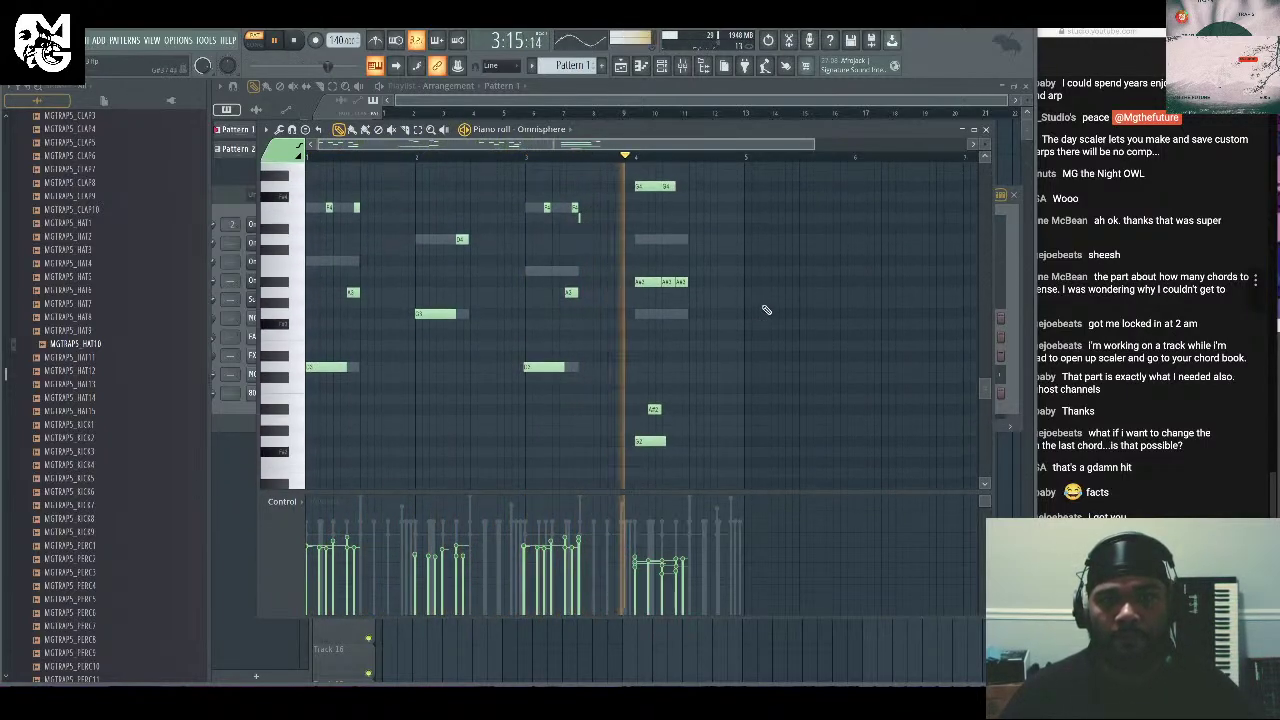
left_click(986, 128)
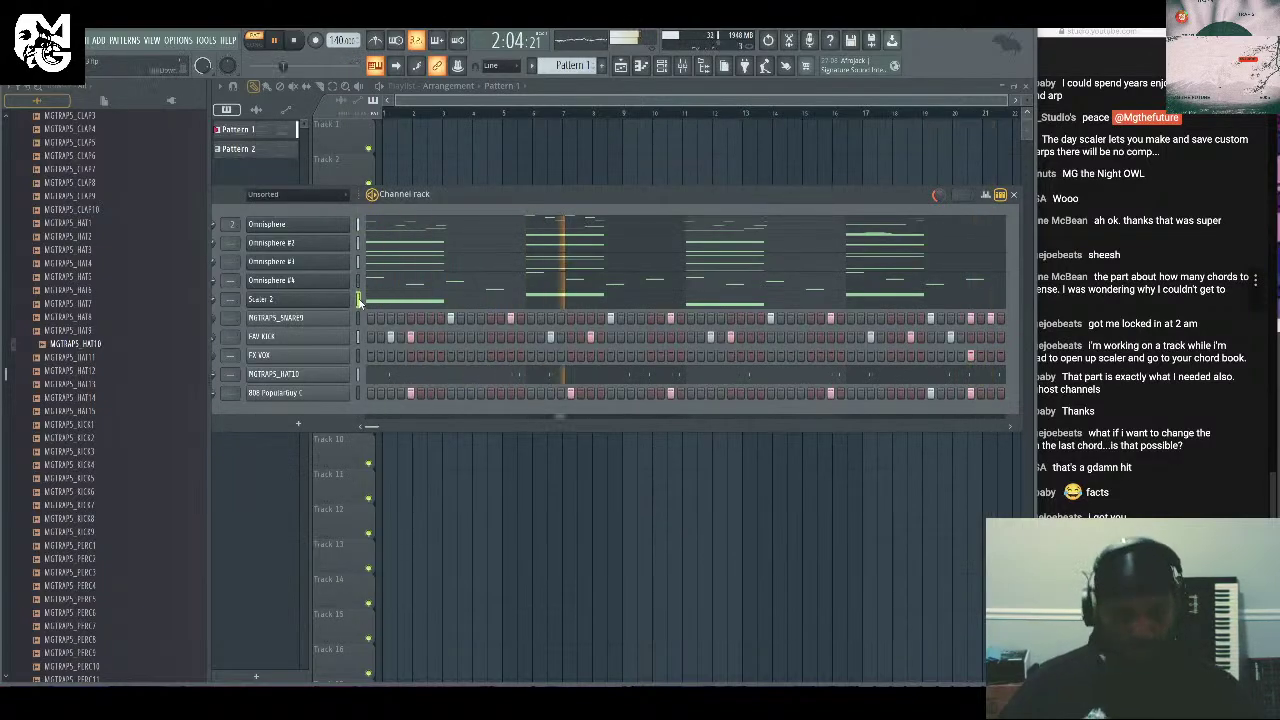
left_click(359, 299)
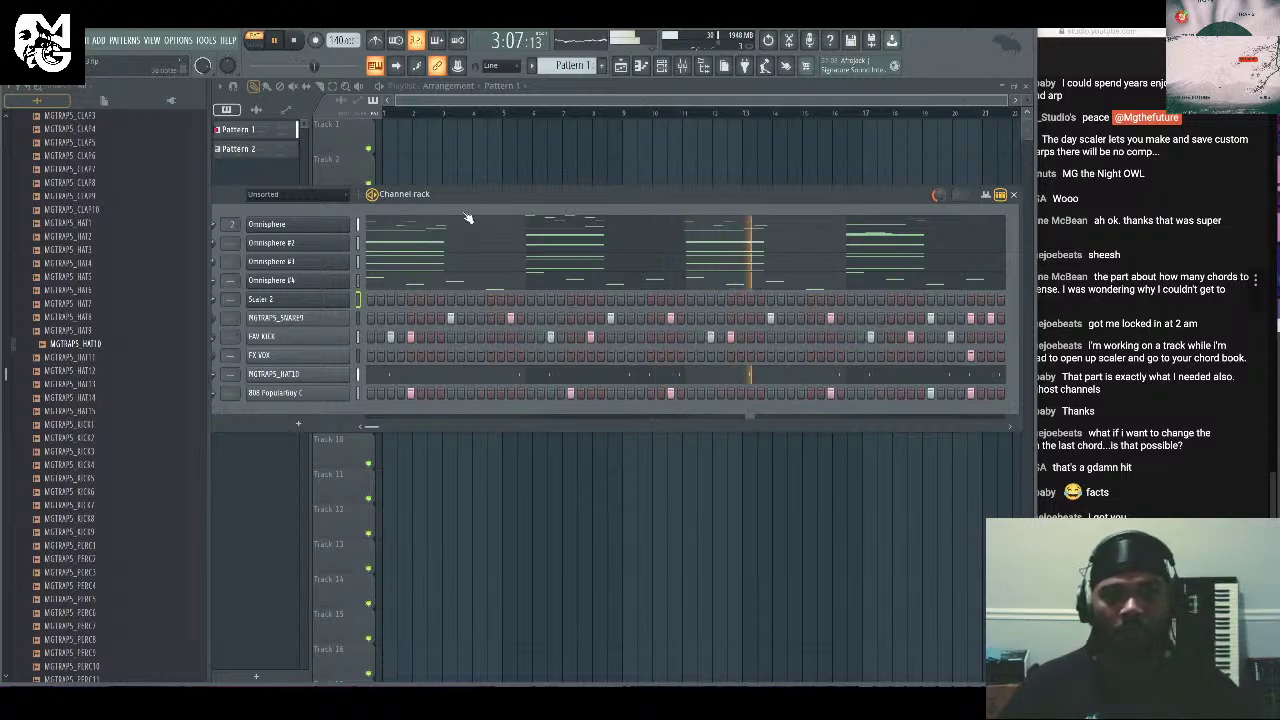
Solo the first Omnisphere channel and audition its notes in the piano roll.
right_click(290, 229)
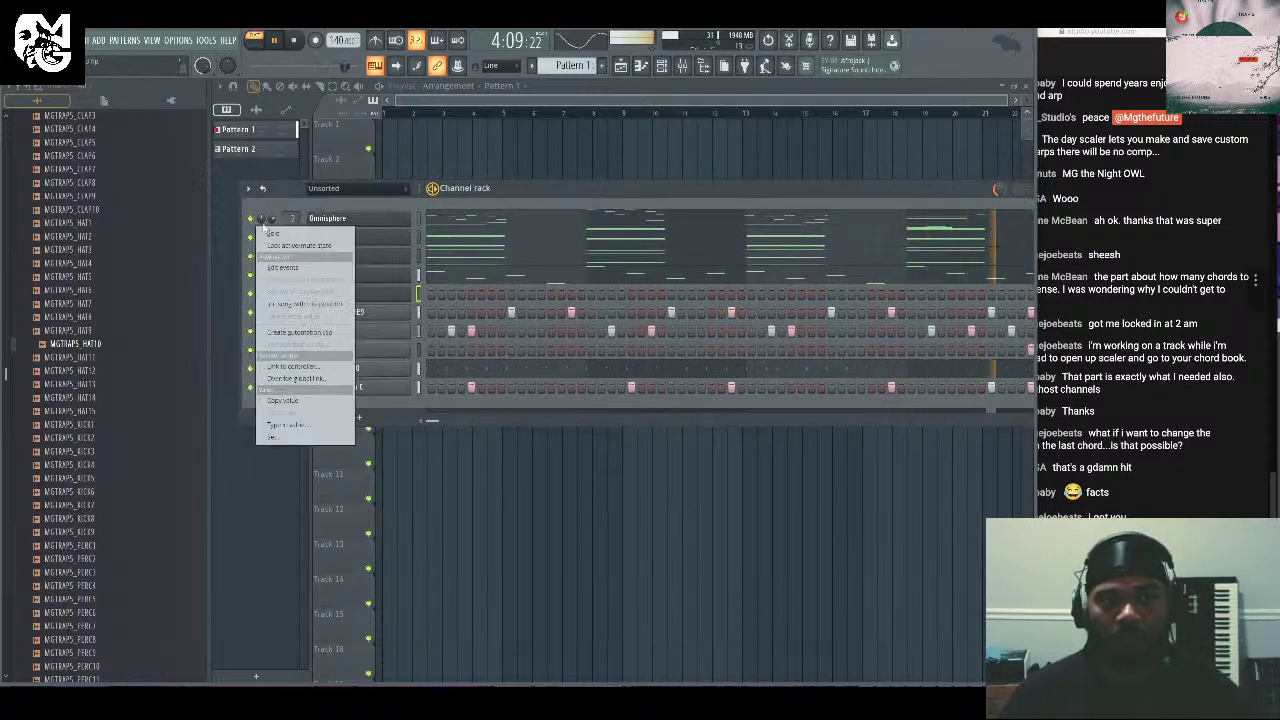
left_click(300, 232)
left_click(478, 215)
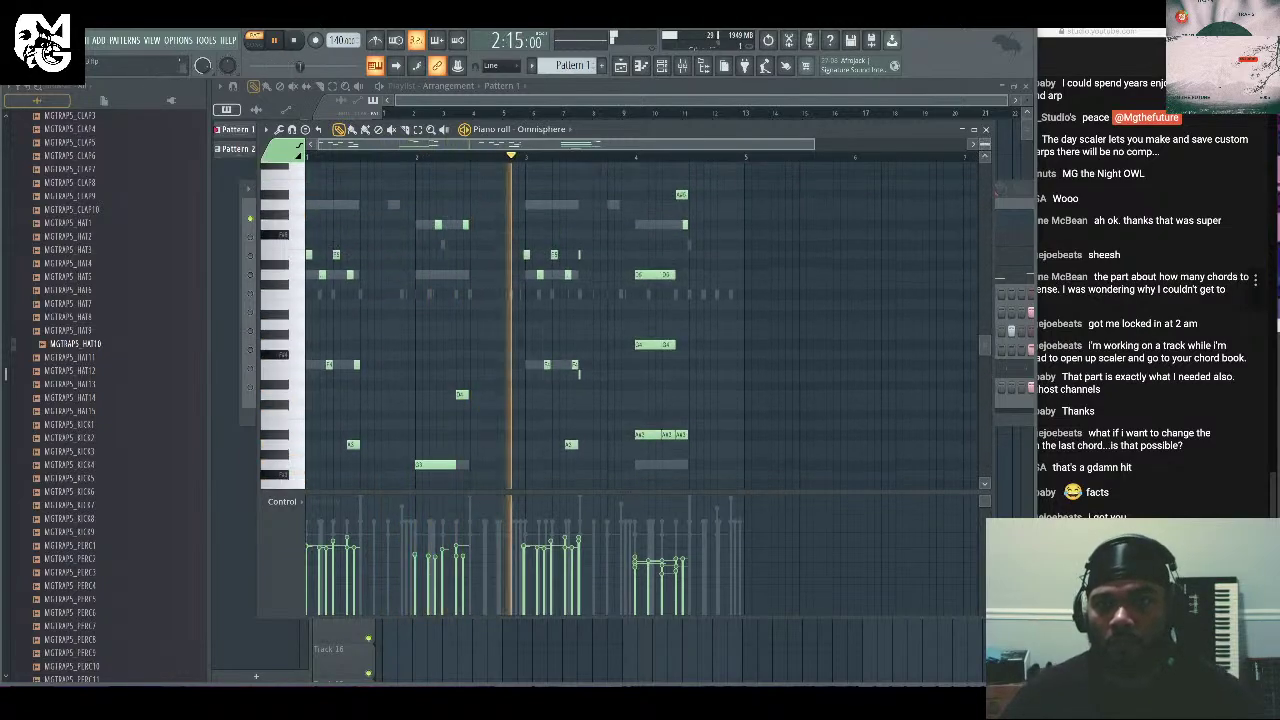
scroll(813, 214, "down", 3)
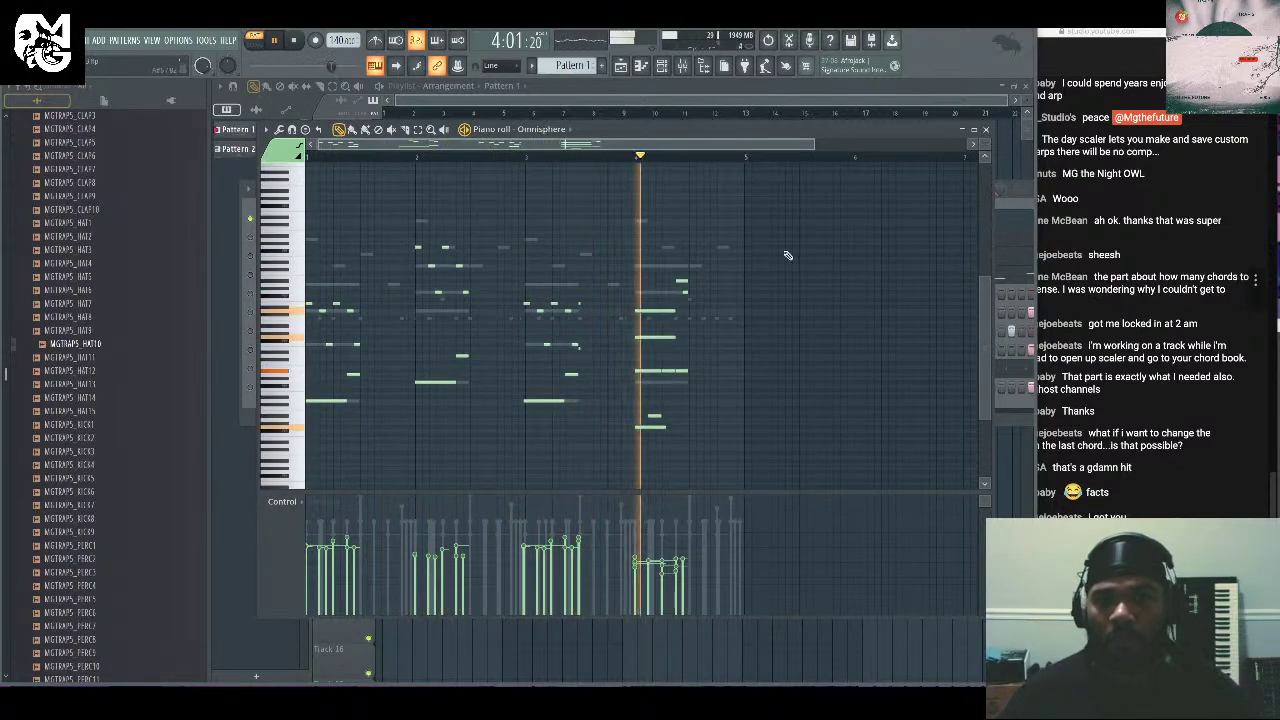
Close the piano roll and unmute the snare, kick, FX VOX and 808 channels along with Omnisphere #2 and Omnisphere #4.
mouse_move(1125, 293)
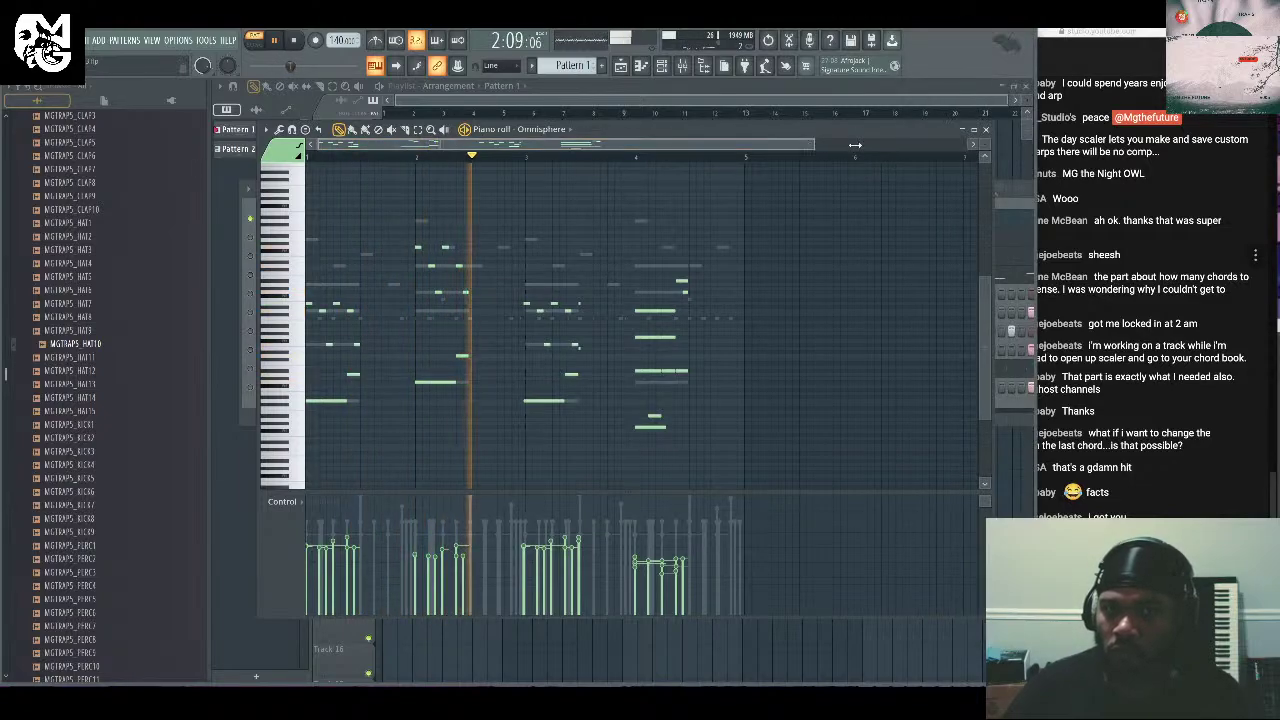
key("F7")
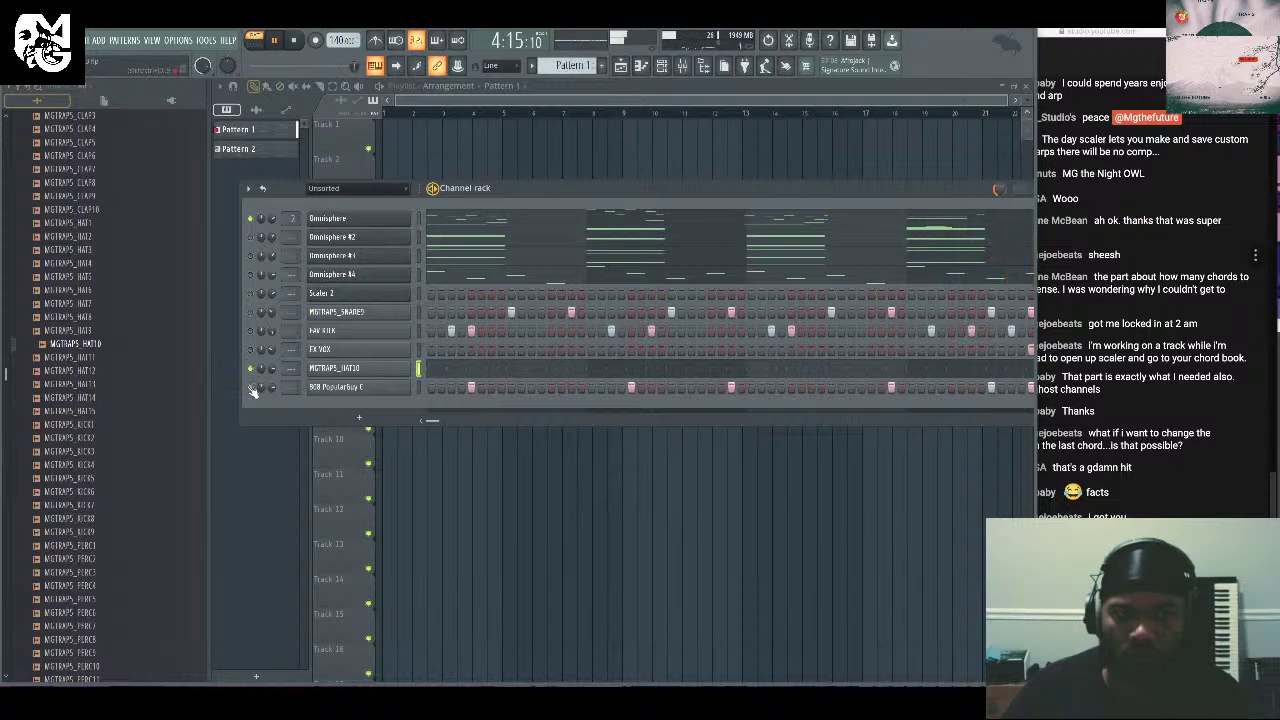
left_click_drag(250, 387, 254, 345)
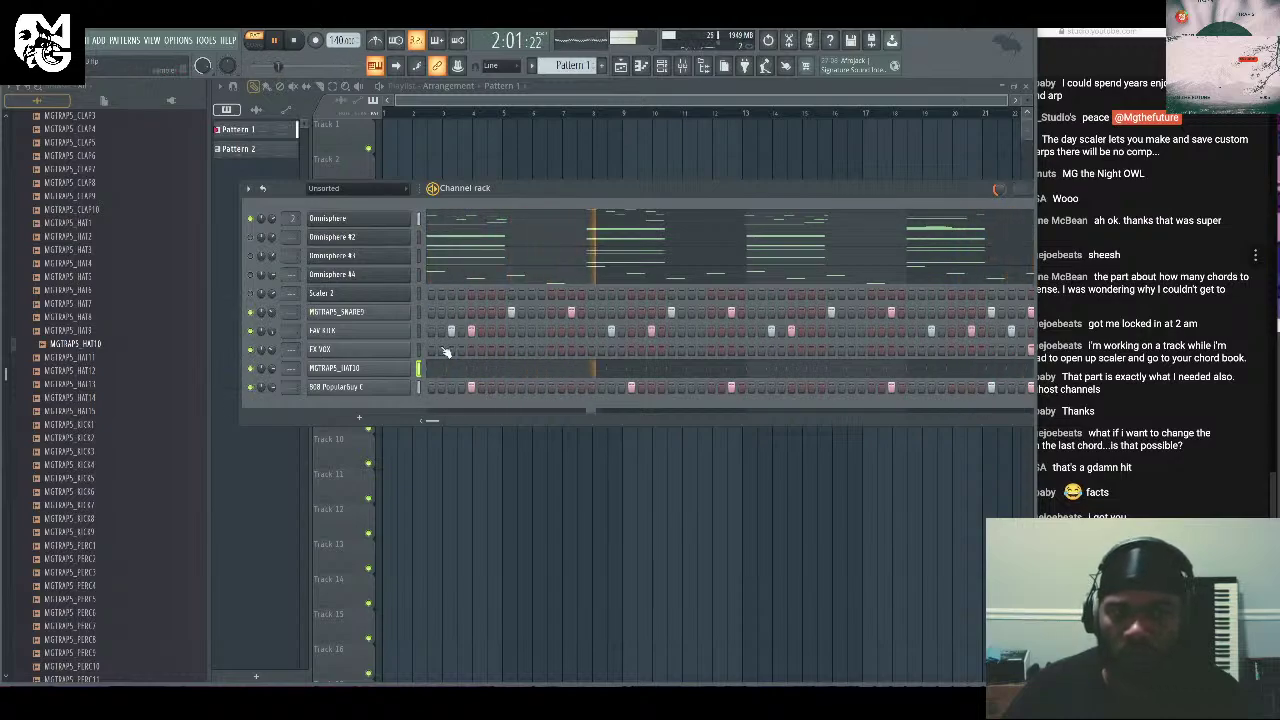
left_click(1203, 423)
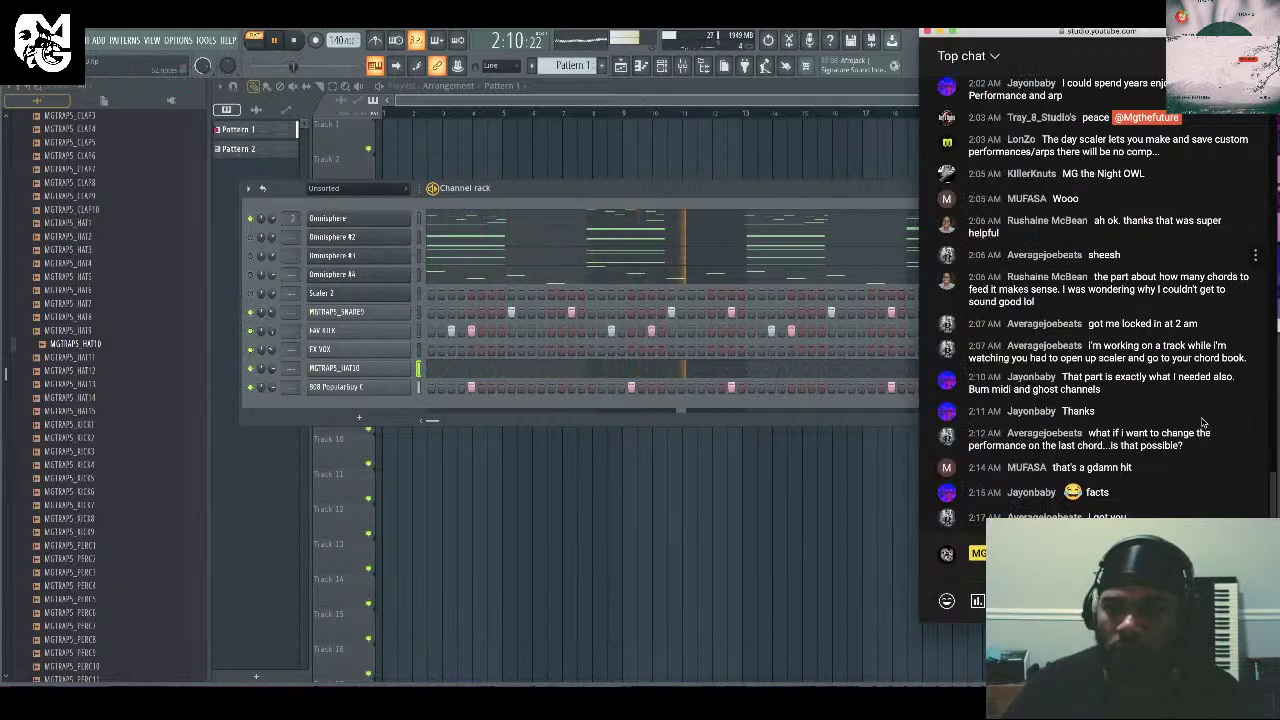
left_click(253, 238)
left_click(1183, 398)
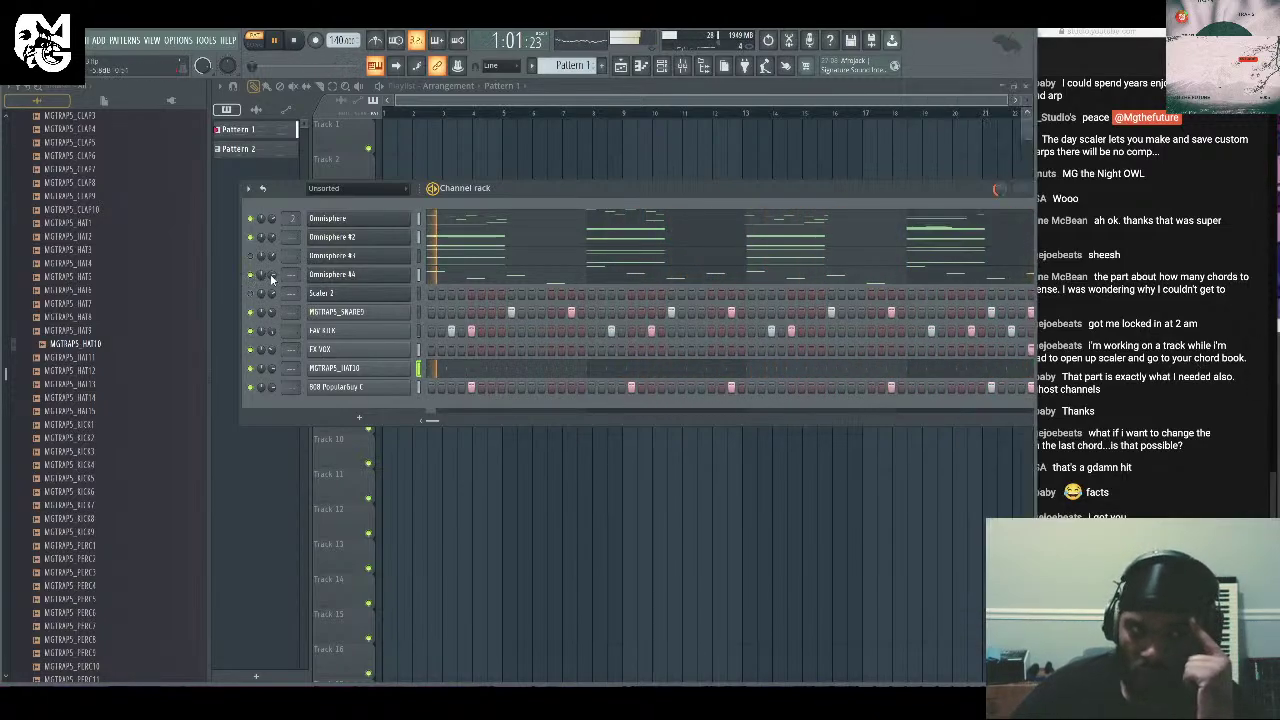
Try the PLUCK - Language patch in Omnisphere #4, load PLUCK - Rugrats instead and close the plugin window.
left_click(332, 274)
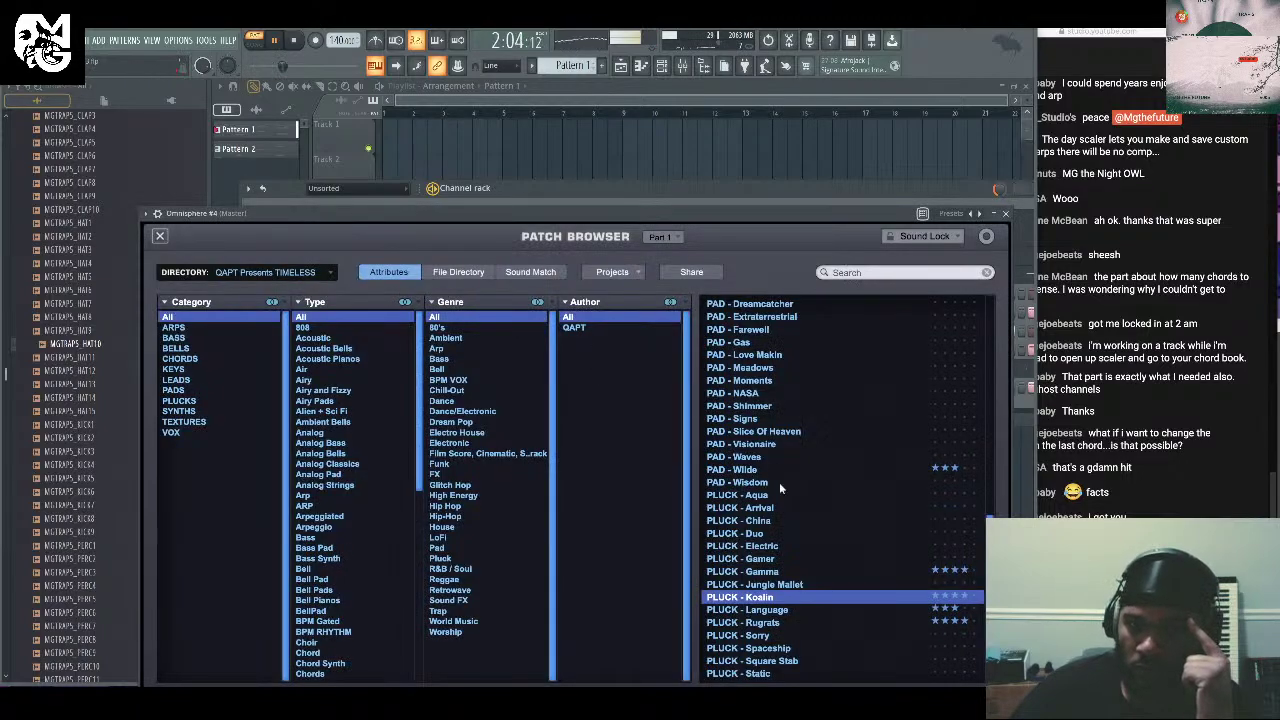
left_click(775, 610)
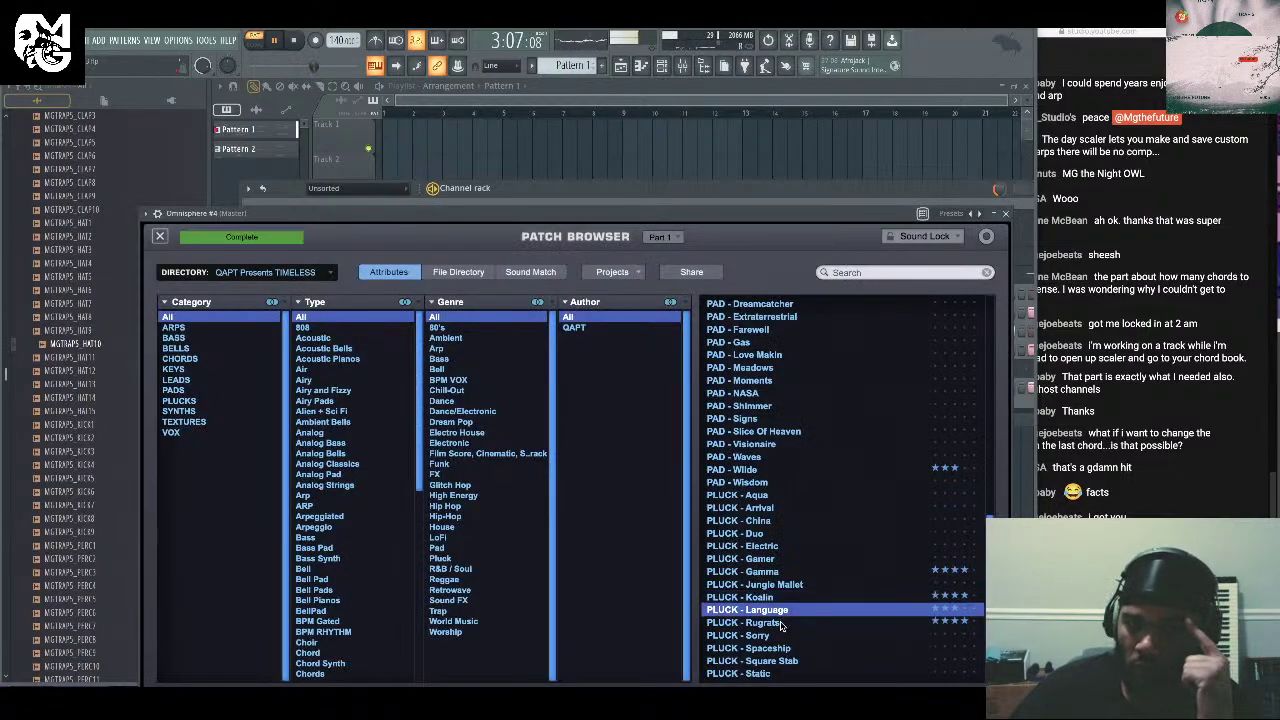
left_click(780, 623)
left_click(1007, 214)
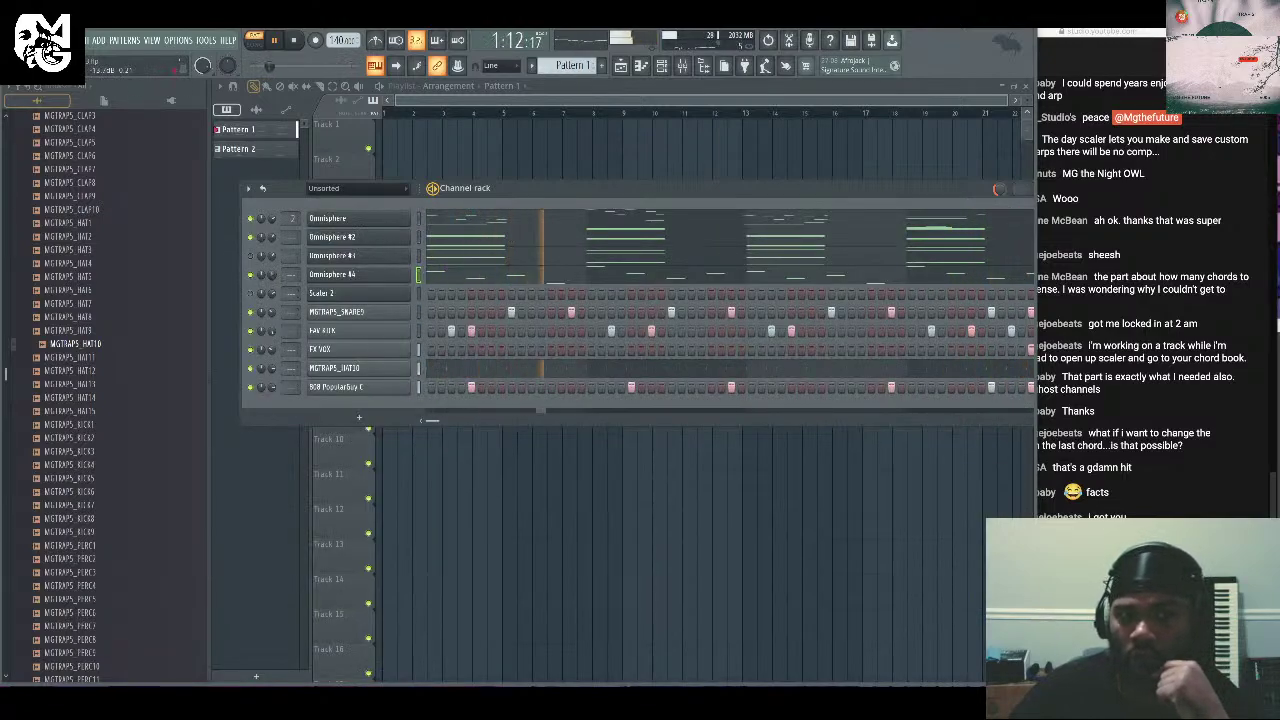
Save the project as a new FL Studio song file named "MGTF - LIVE - RNB DRIP 5" in the 09 September 2022 folder.
left_click(1145, 363)
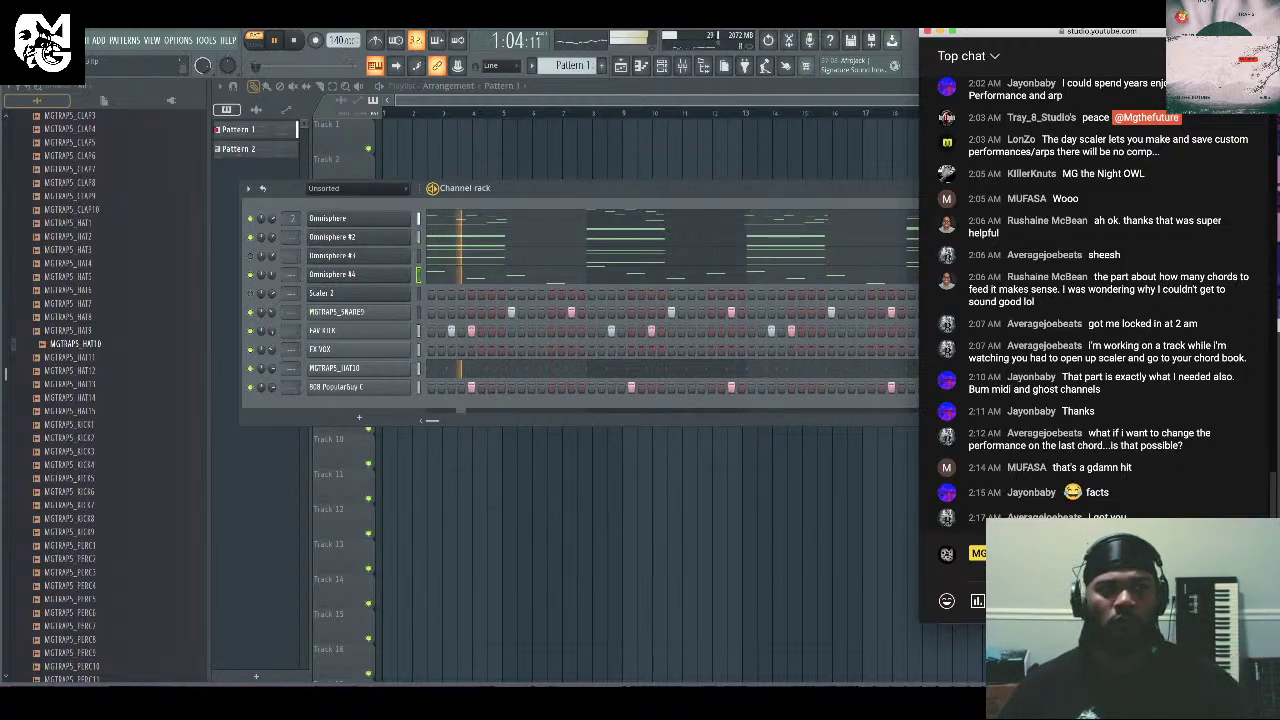
left_click(62, 40)
left_click(100, 112)
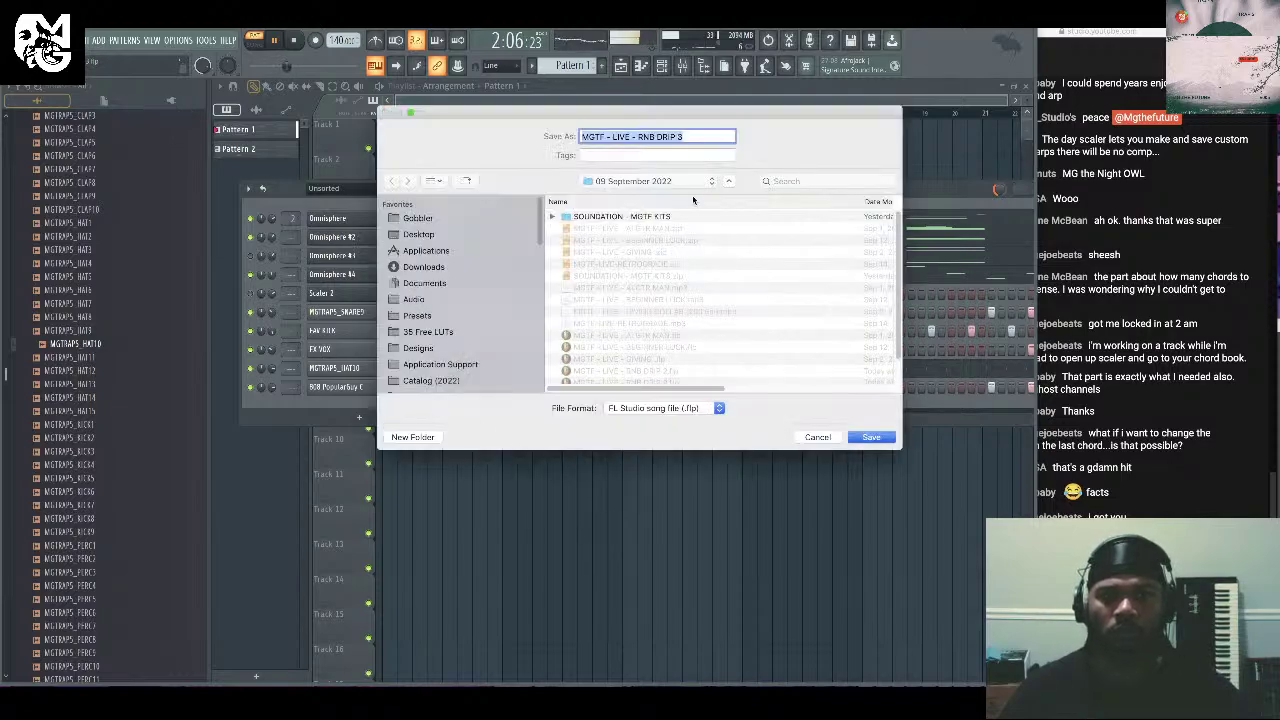
left_click(699, 140)
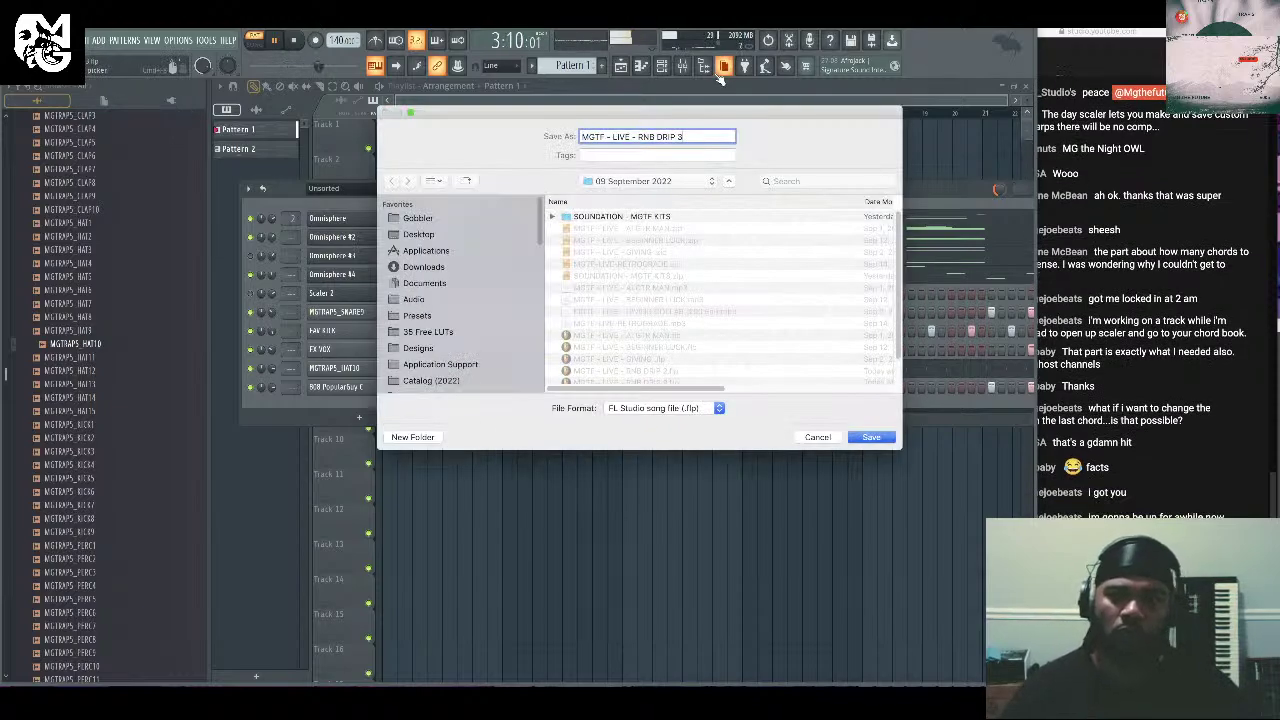
key("BackSpace")
type("5")
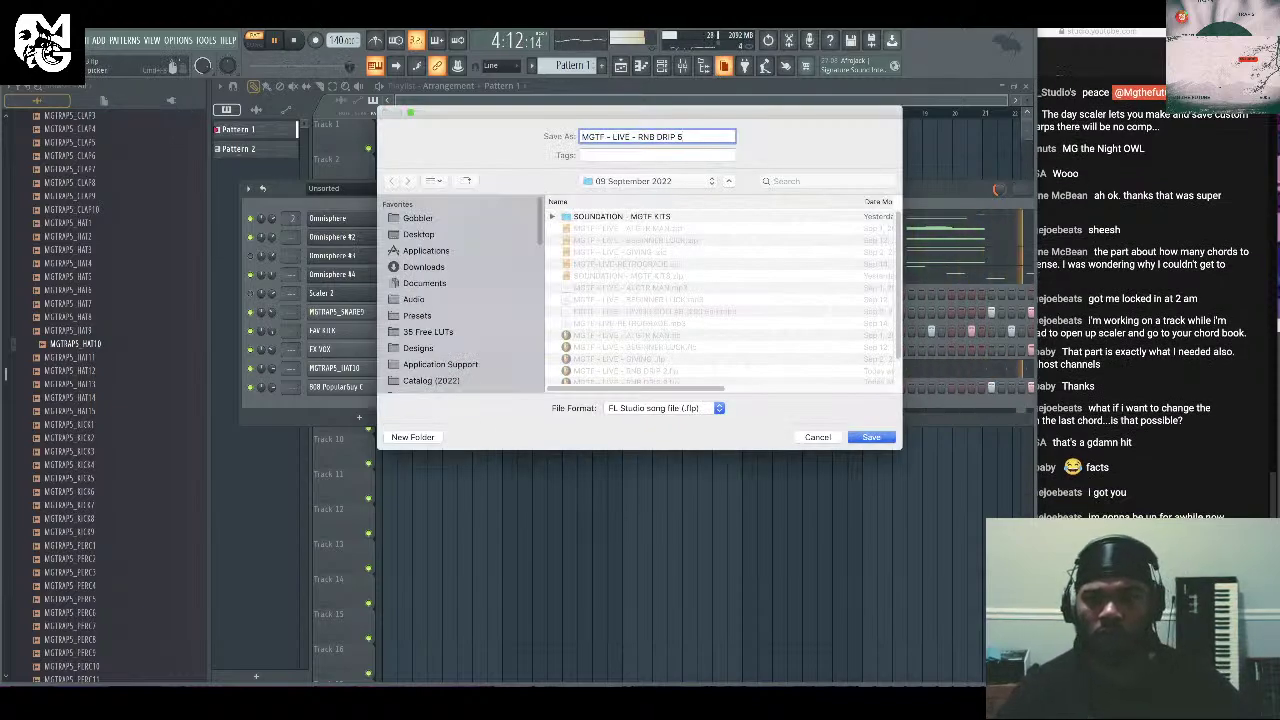
key("Return")
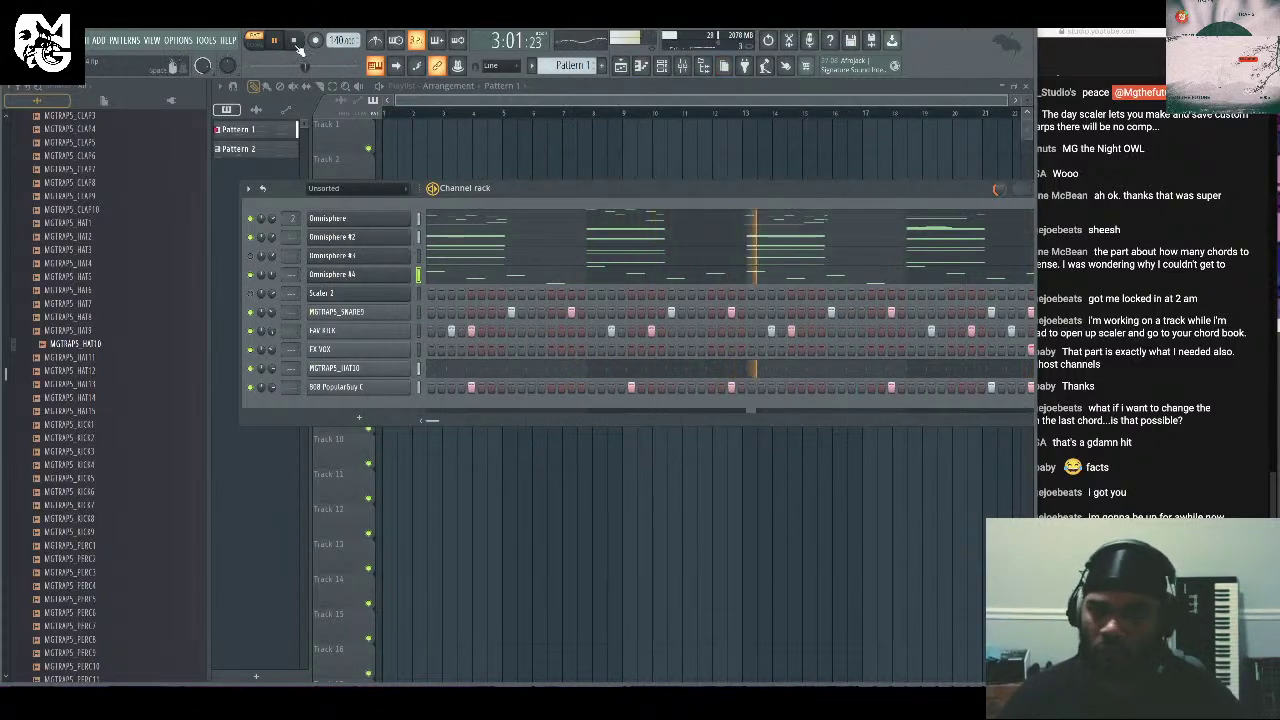
Stop Pattern 1's playback and switch to the web browser with the RNB Drip Vol. 1 product page.
key("space")
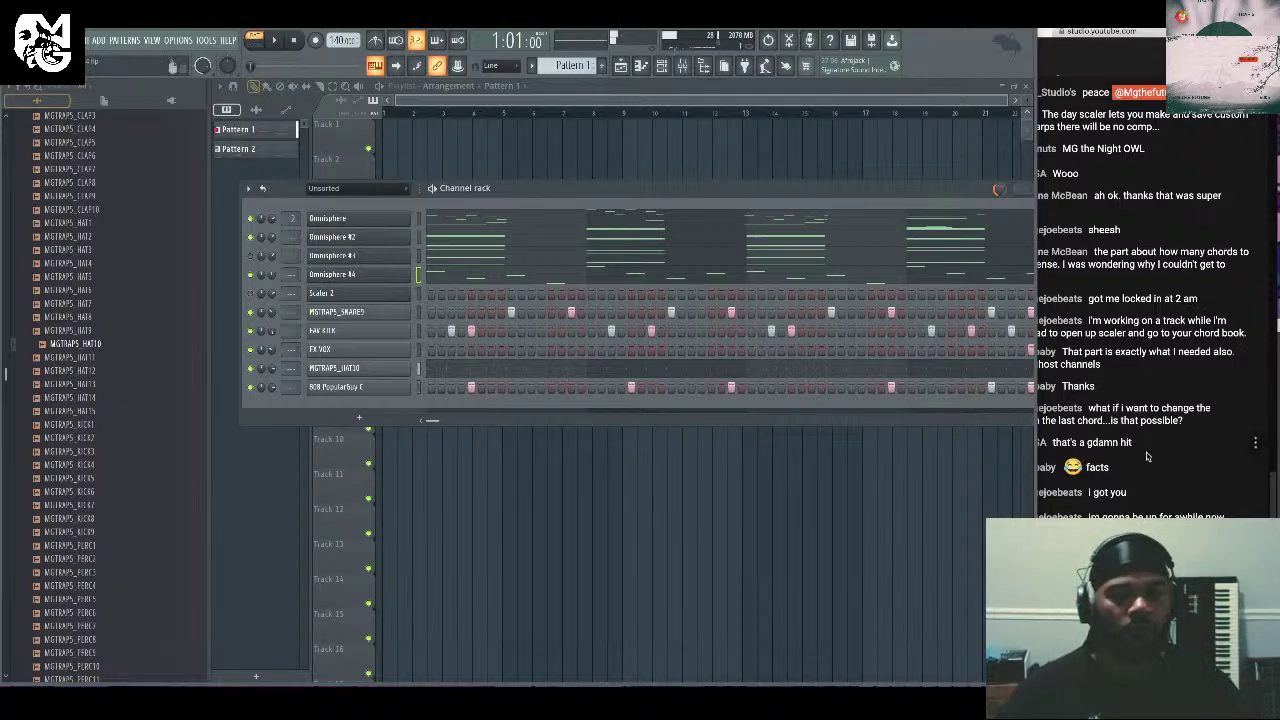
key("alt+Tab")
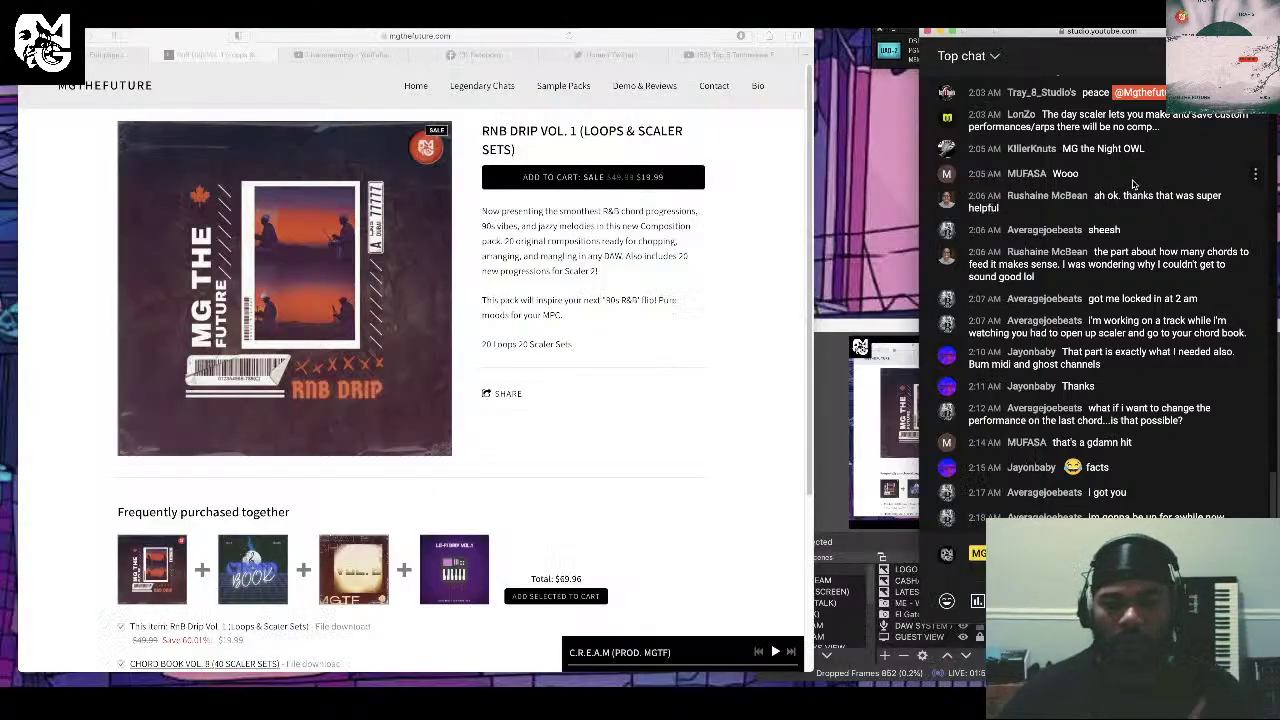